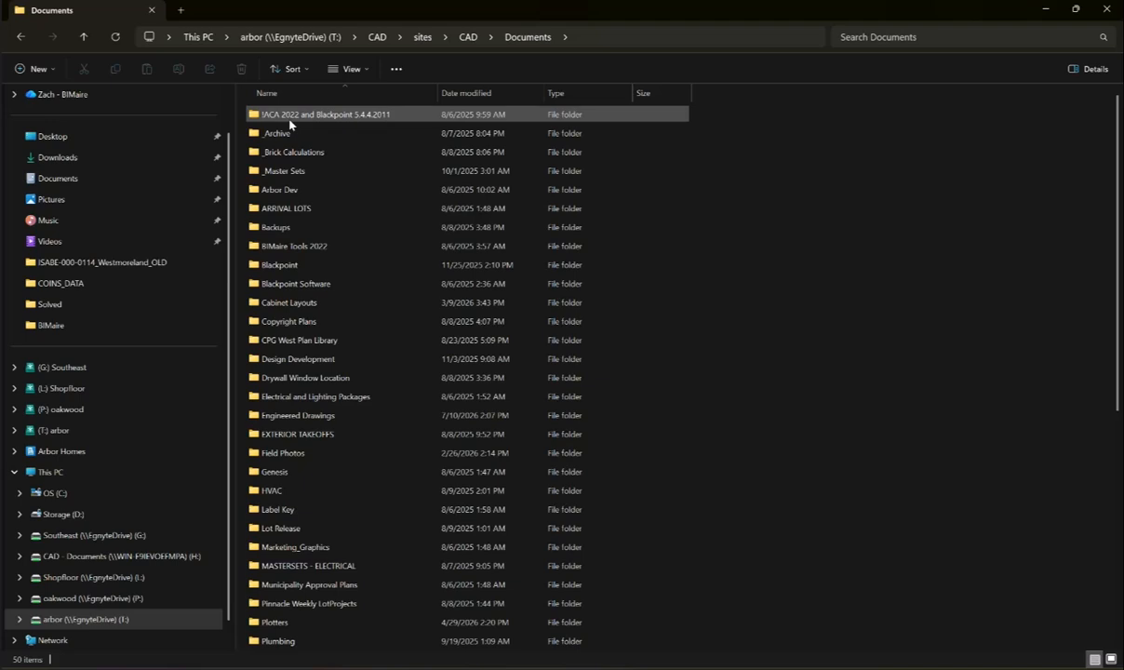
# - Copy the ISABE-000-0127 folder from Blackpoint\LotProjects
pyautogui.doubleClick(284, 265)
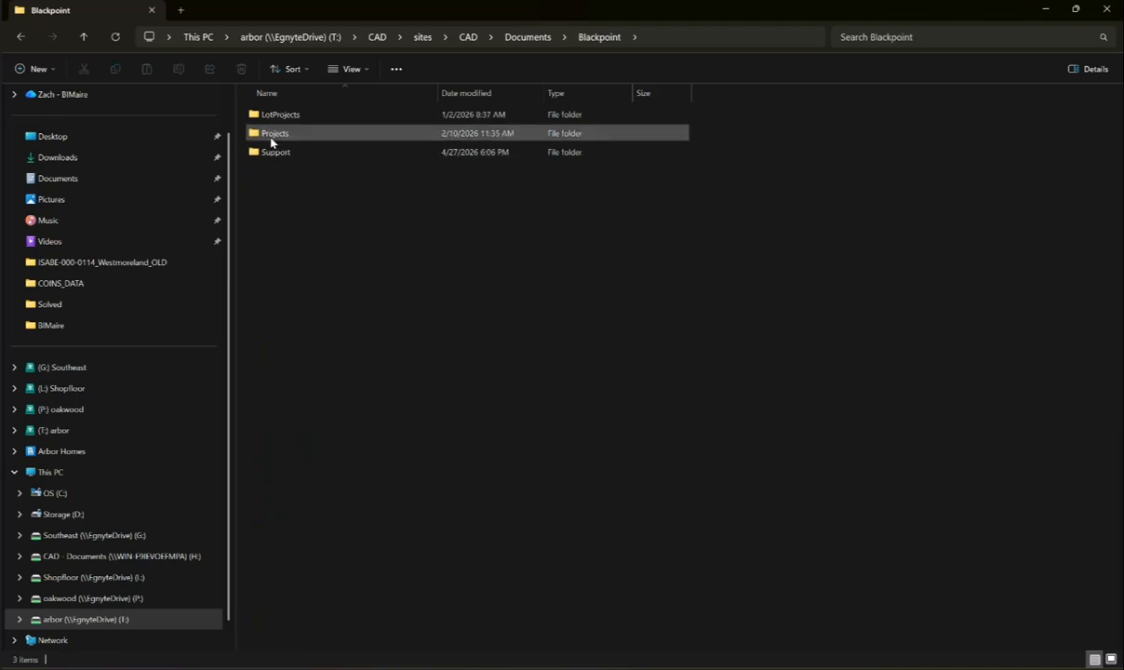
pyautogui.doubleClick(276, 114)
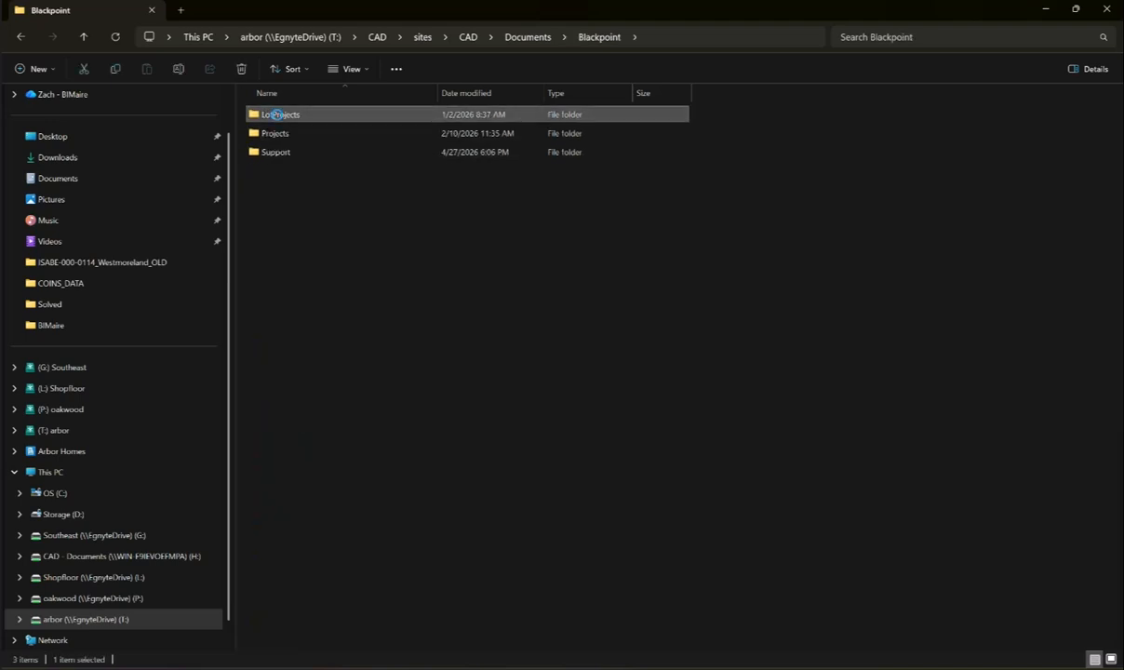
pyautogui.scroll(-20, 417, 309)
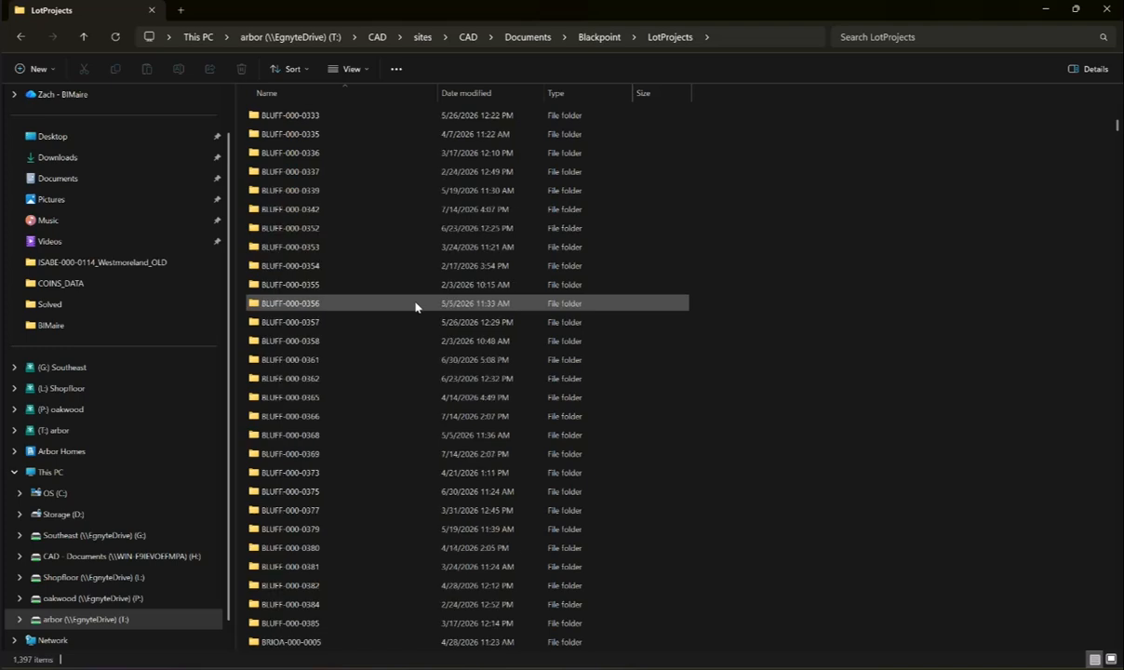
pyautogui.scroll(-6, 415, 307)
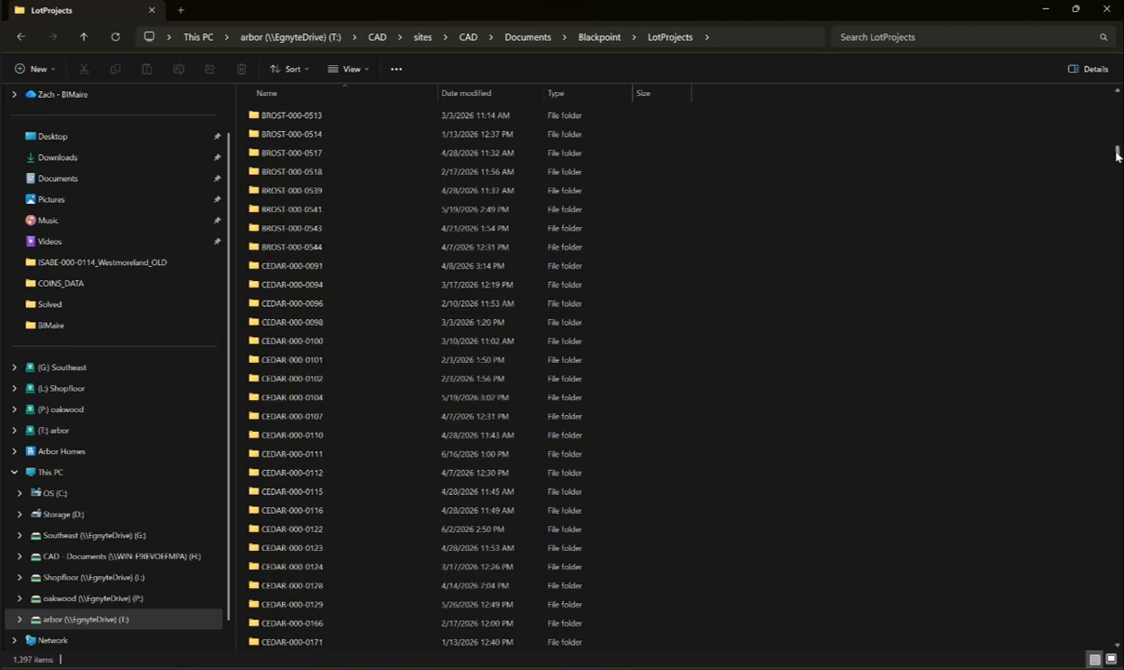
pyautogui.moveTo(1117, 154); pyautogui.dragTo(1104, 307)
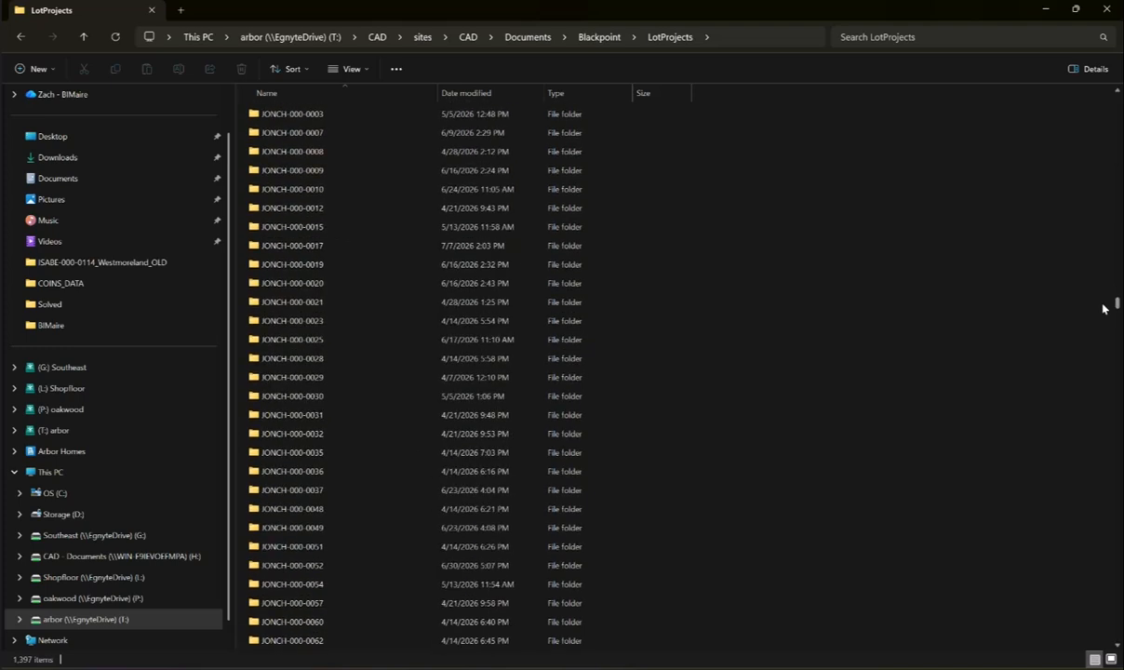
pyautogui.scroll(10, 400, 300)
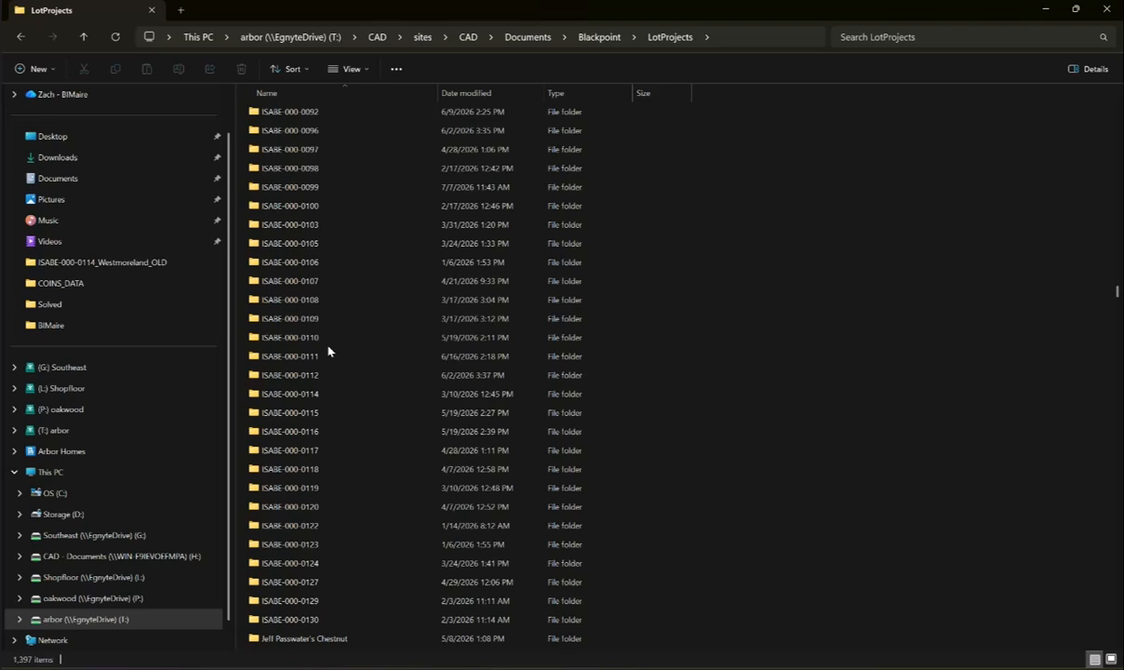
pyautogui.scroll(-1, 335, 447)
pyautogui.rightClick(294, 530)
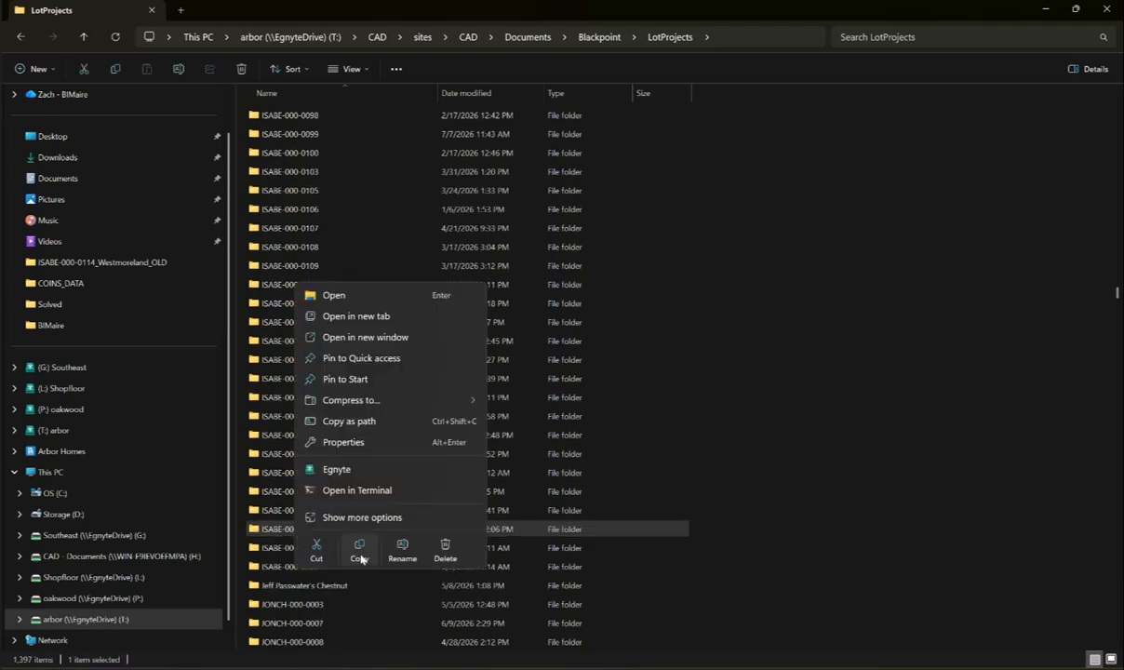
pyautogui.click(359, 556)
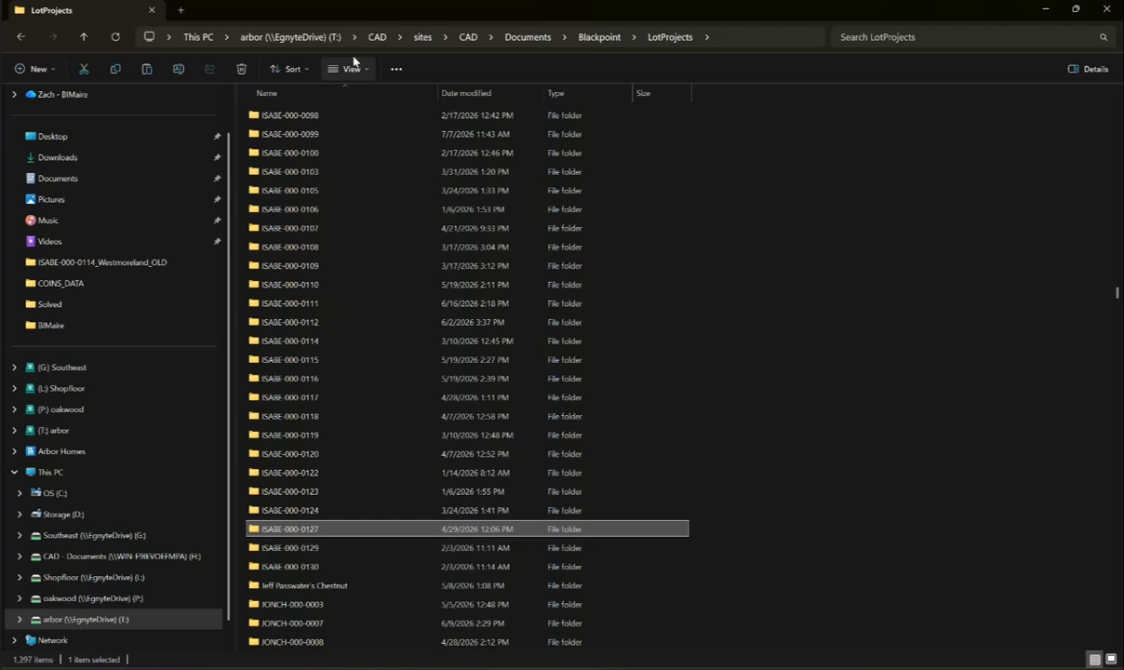
# - Paste the copied folder into arbor (T:)\BIMS\Projects\Heibar\Arbor\LOT SPECS\03_IN PROGRESS
pyautogui.click(313, 42)
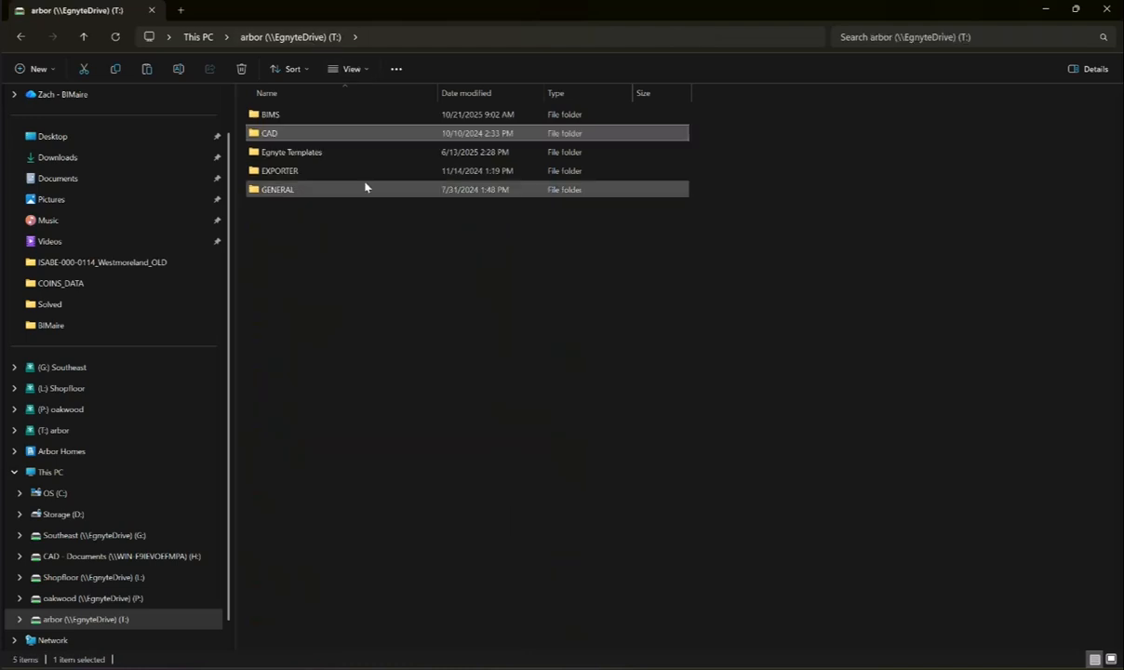
pyautogui.click(283, 117)
pyautogui.doubleClick(285, 116)
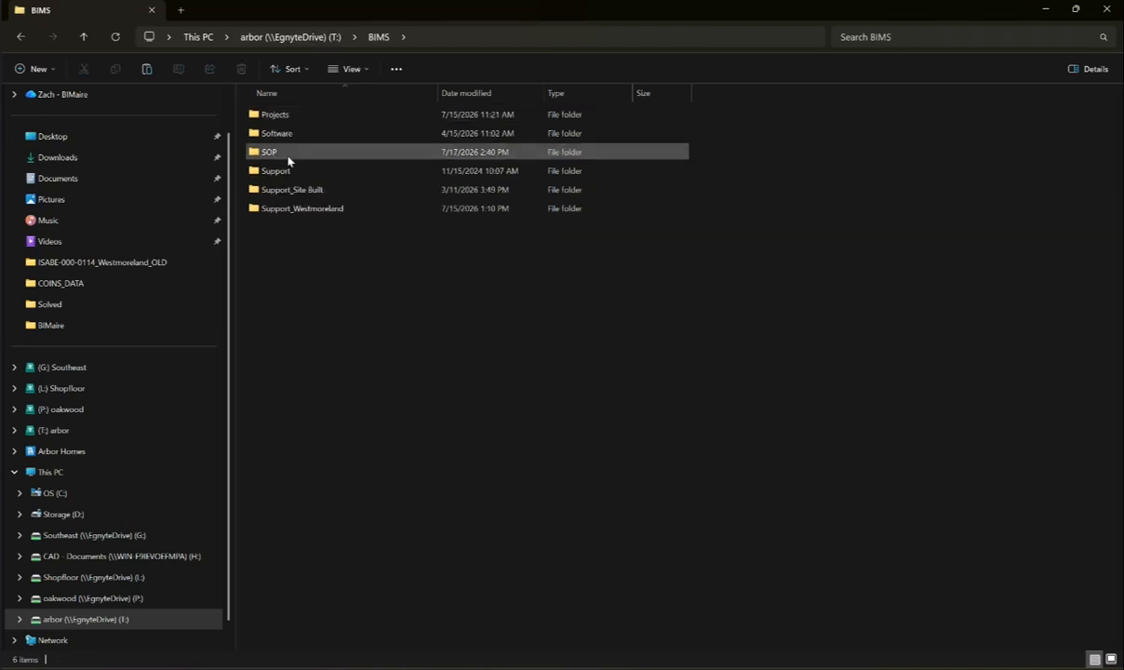
pyautogui.doubleClick(277, 116)
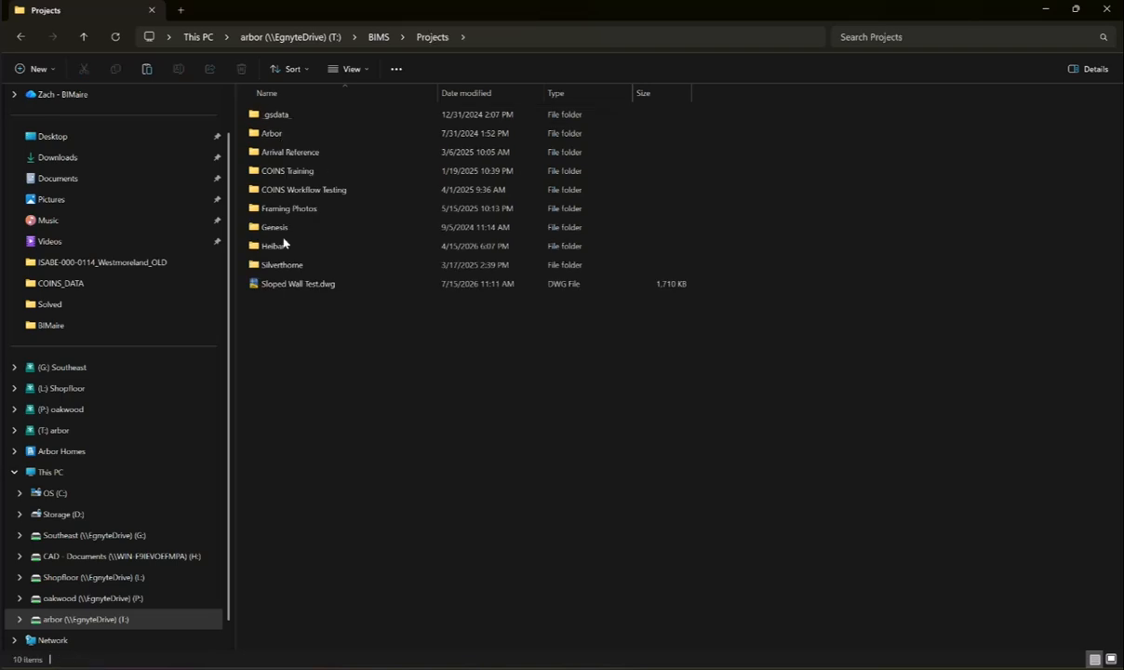
pyautogui.click(272, 248)
pyautogui.doubleClick(273, 247)
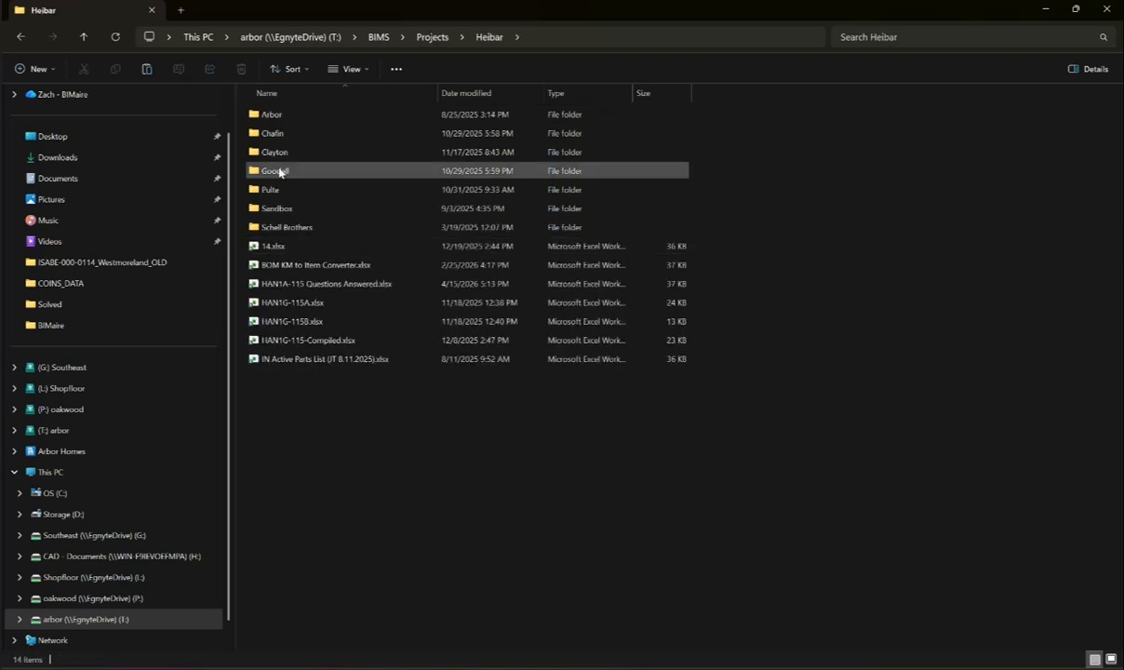
pyautogui.doubleClick(271, 114)
pyautogui.doubleClick(281, 245)
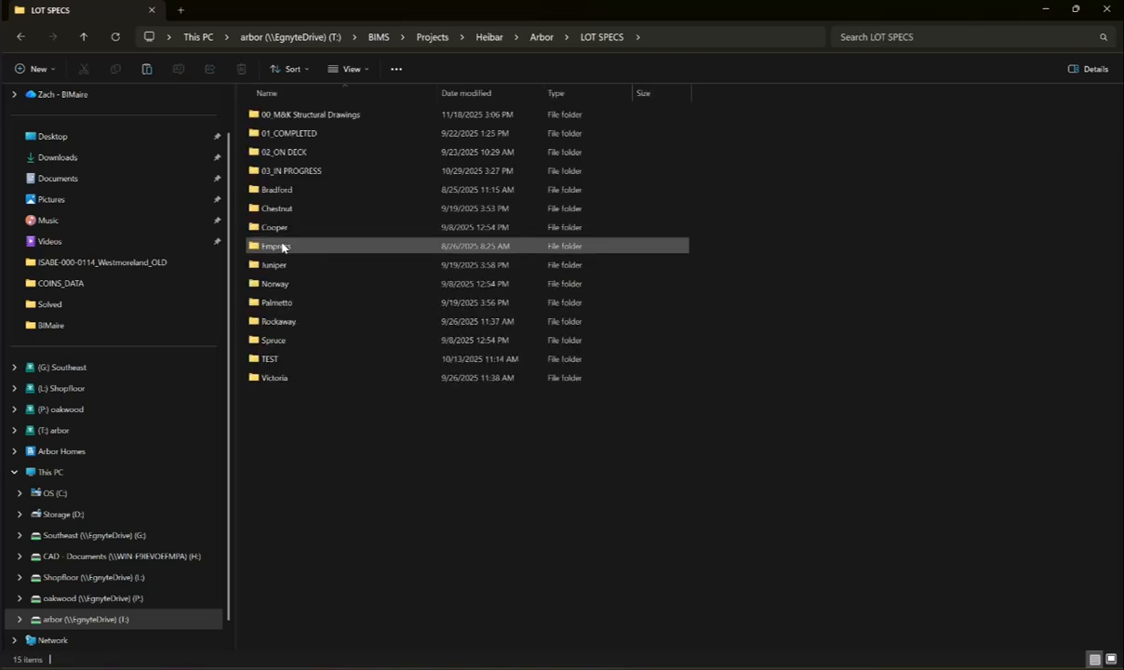
pyautogui.doubleClick(303, 174)
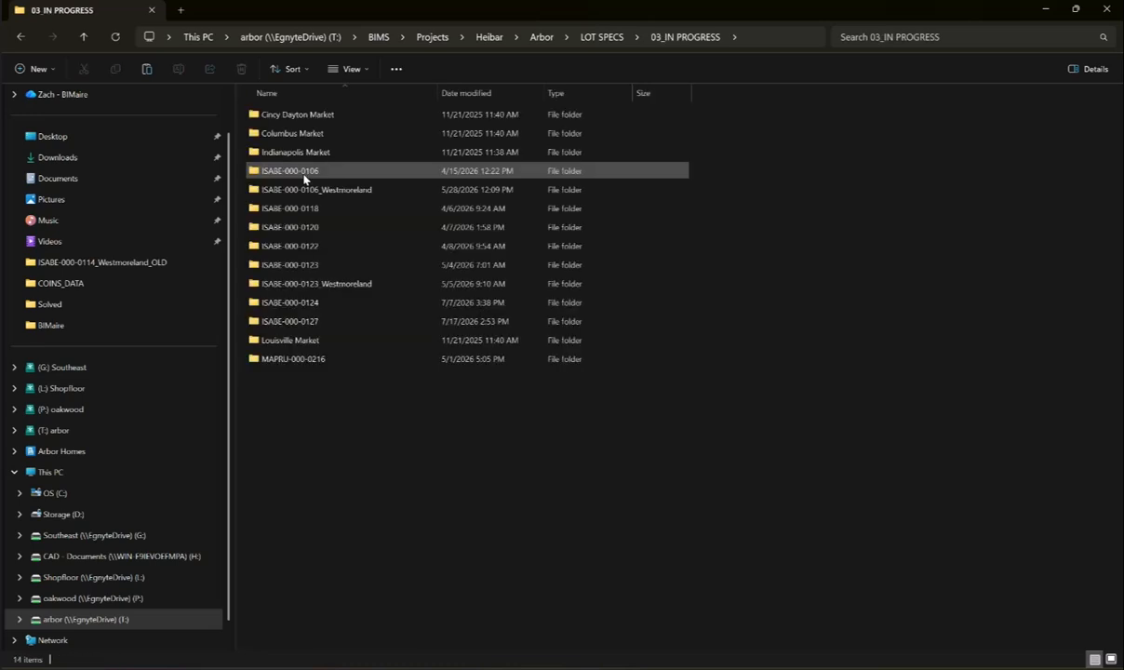
pyautogui.rightClick(300, 400)
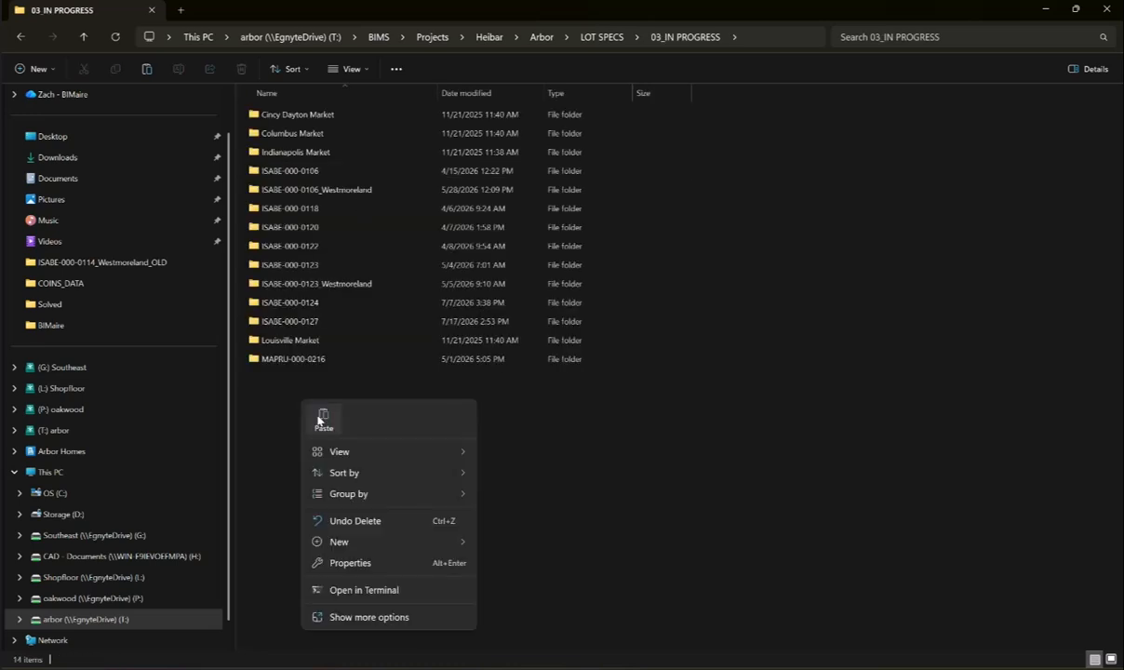
pyautogui.click(322, 420)
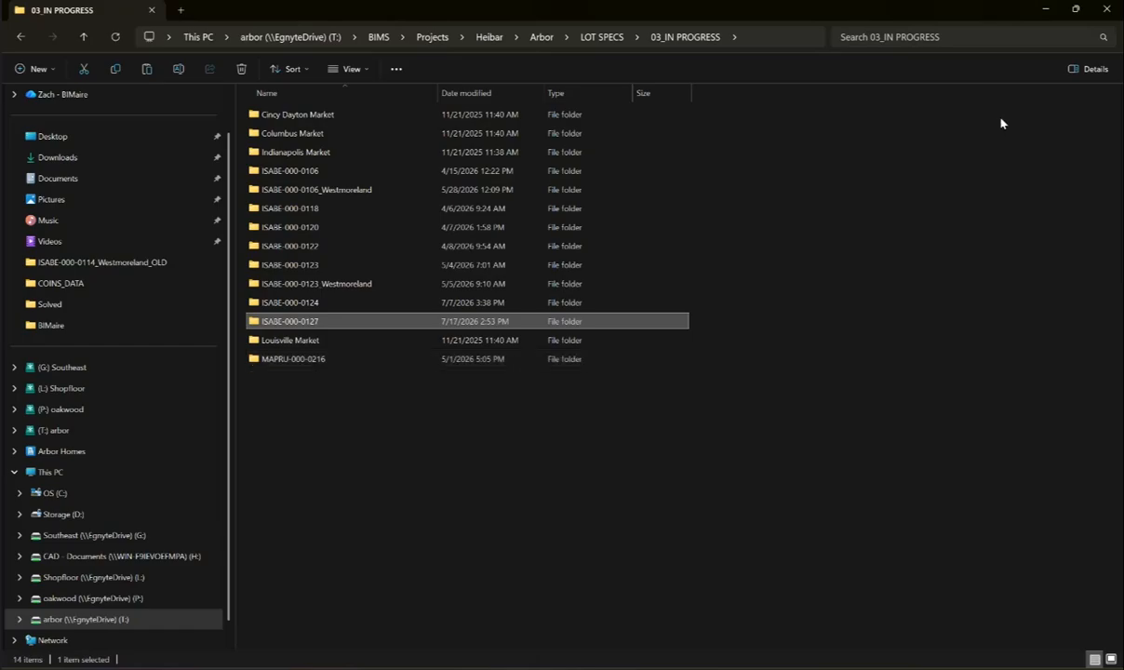
# - Open 'Bradford Model - Structural Drawings.pdf' from Arbor\LOT SPECS\00_M&K Structural Drawings in a new Explorer window
pyautogui.click(1046, 9)
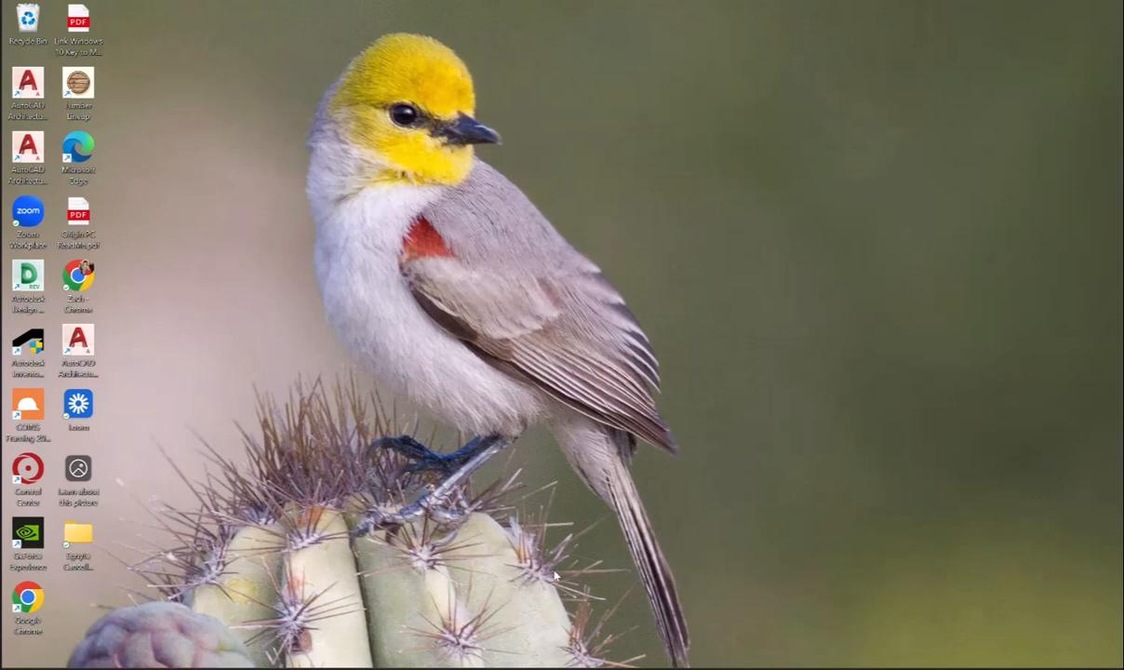
pyautogui.press('super+e')
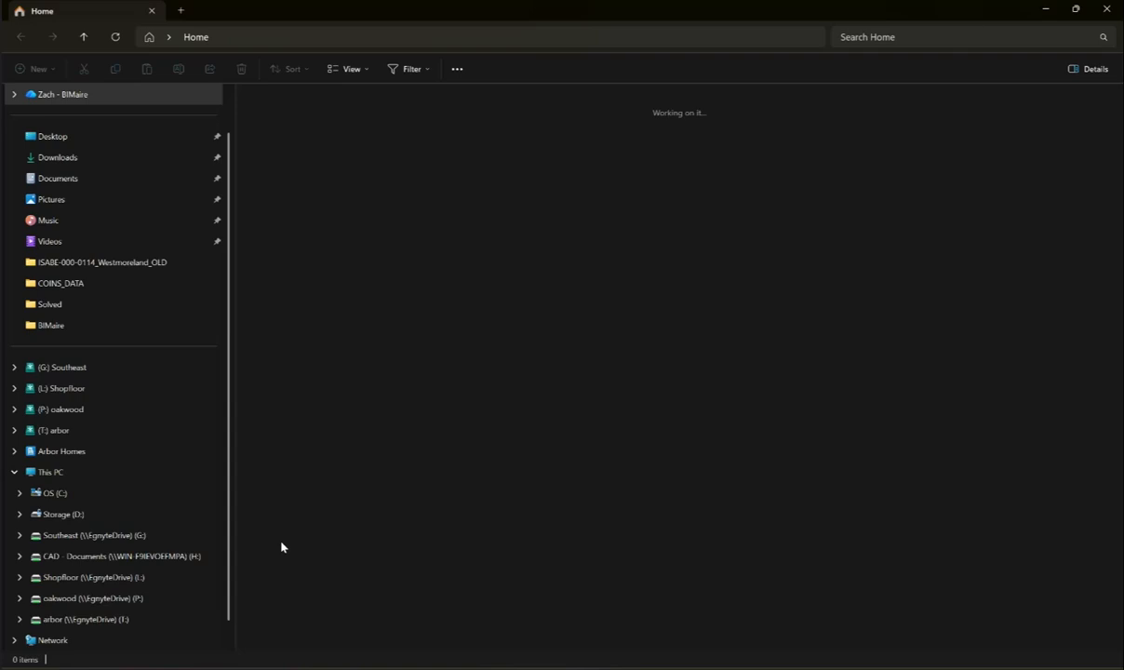
pyautogui.click(118, 621)
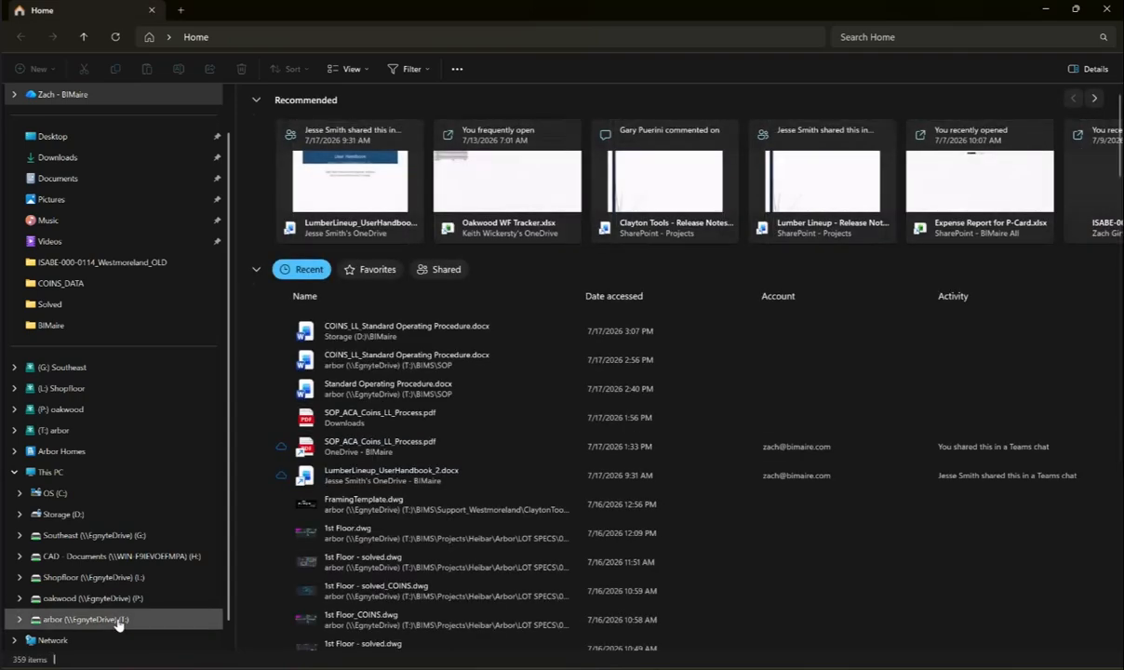
pyautogui.doubleClick(281, 115)
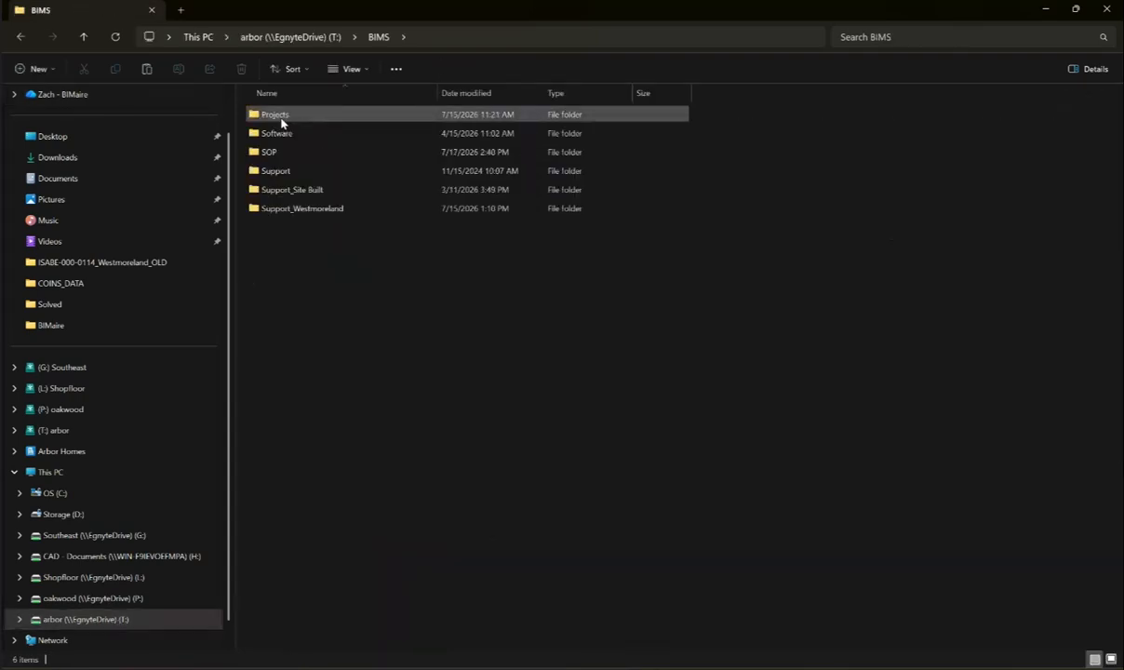
pyautogui.doubleClick(267, 114)
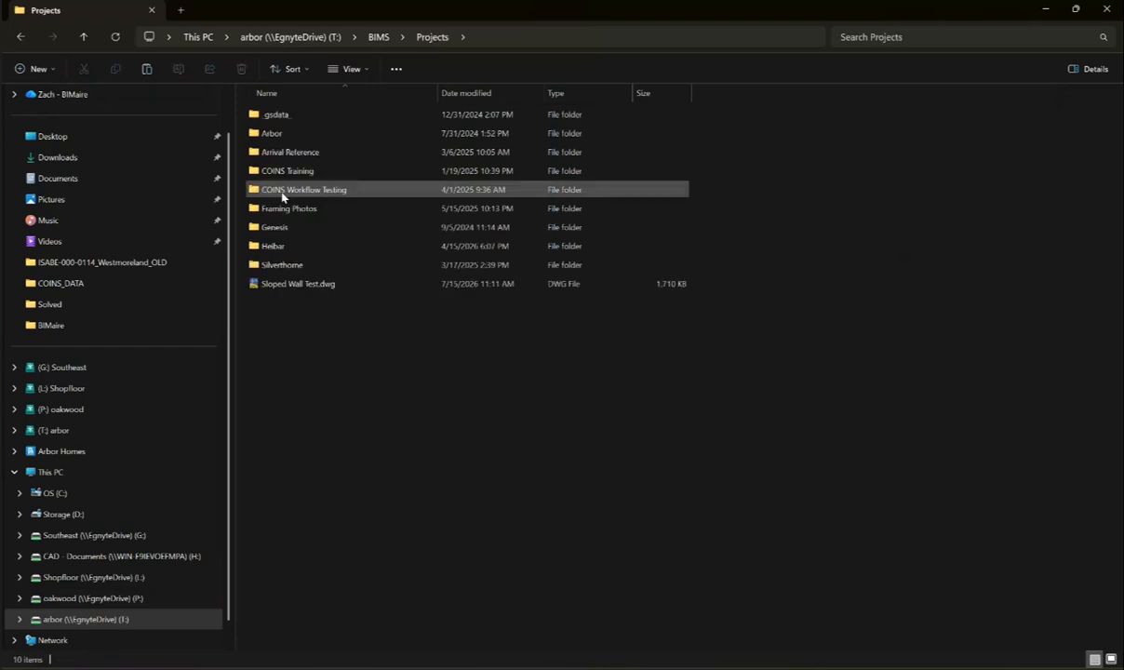
pyautogui.click(277, 248)
pyautogui.doubleClick(276, 248)
pyautogui.doubleClick(270, 116)
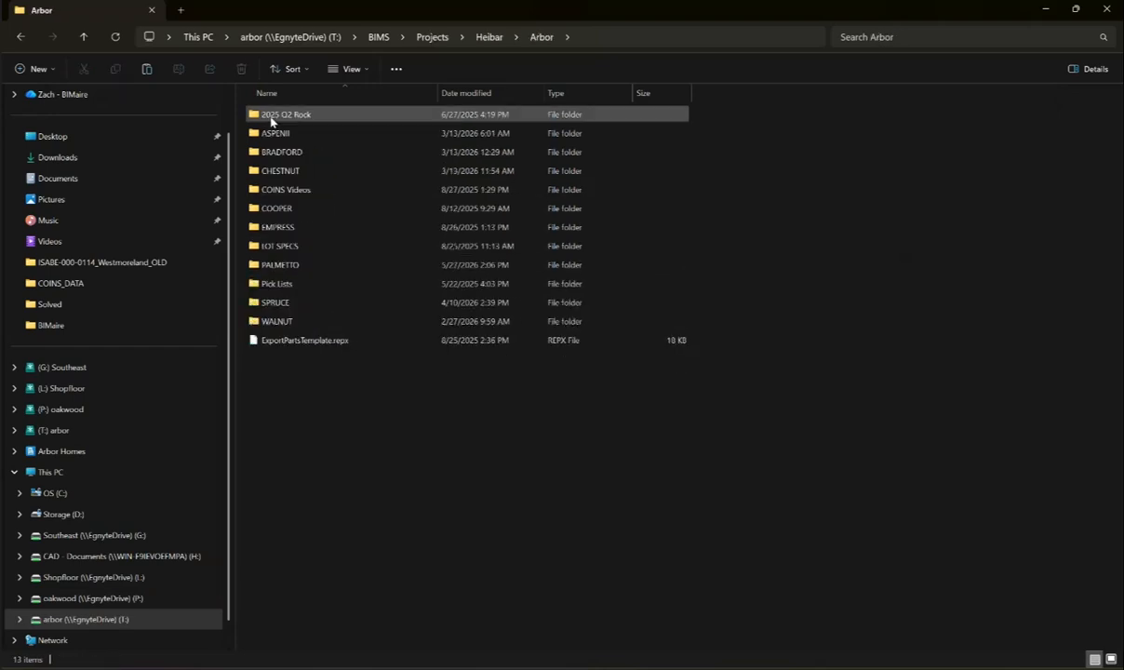
pyautogui.click(279, 266)
pyautogui.click(280, 248)
pyautogui.doubleClick(280, 247)
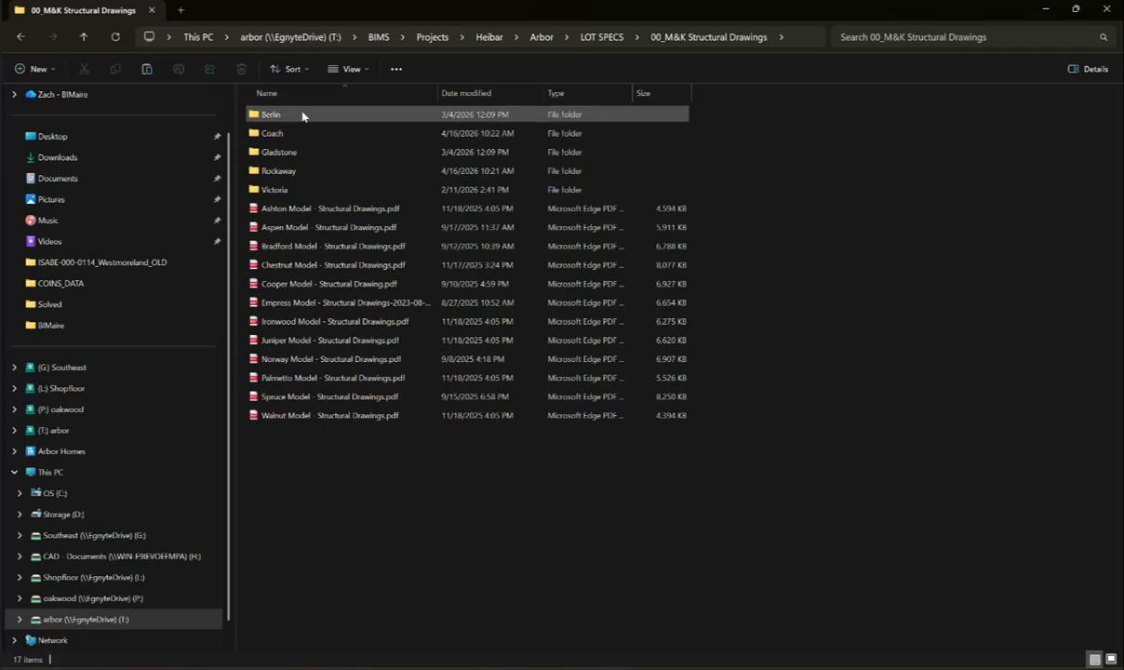
pyautogui.doubleClick(311, 249)
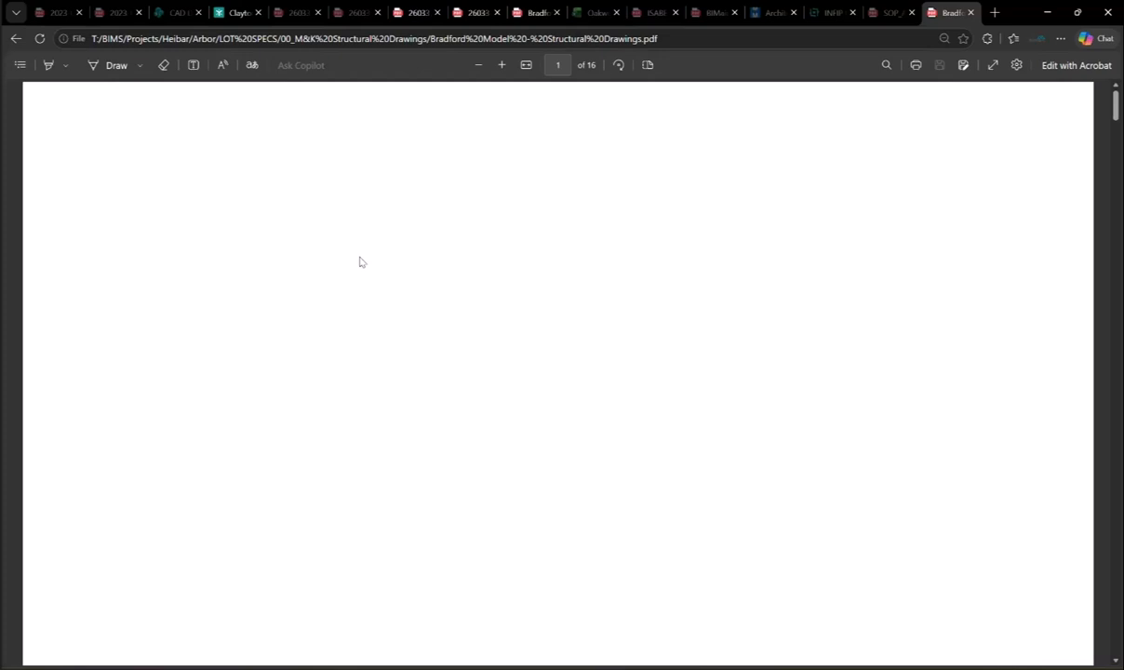
# - Scroll the Bradford PDF through the S-1.0 first floor and page 4 roof framing plans
pyautogui.scroll(-10, 493, 284)
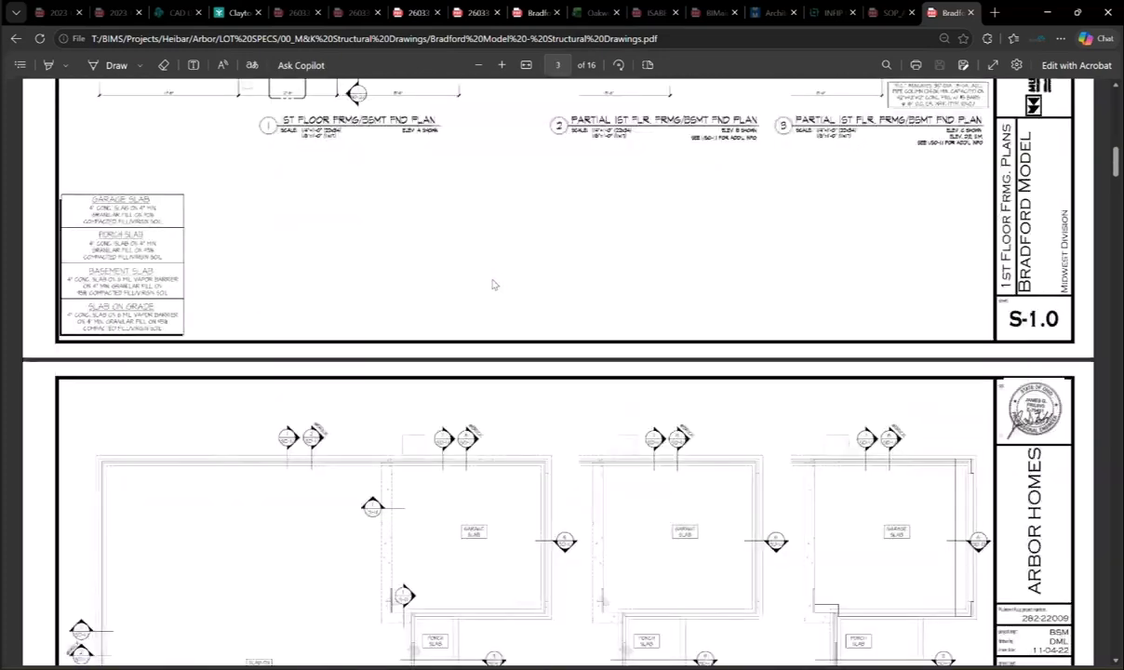
pyautogui.scroll(-8, 493, 283)
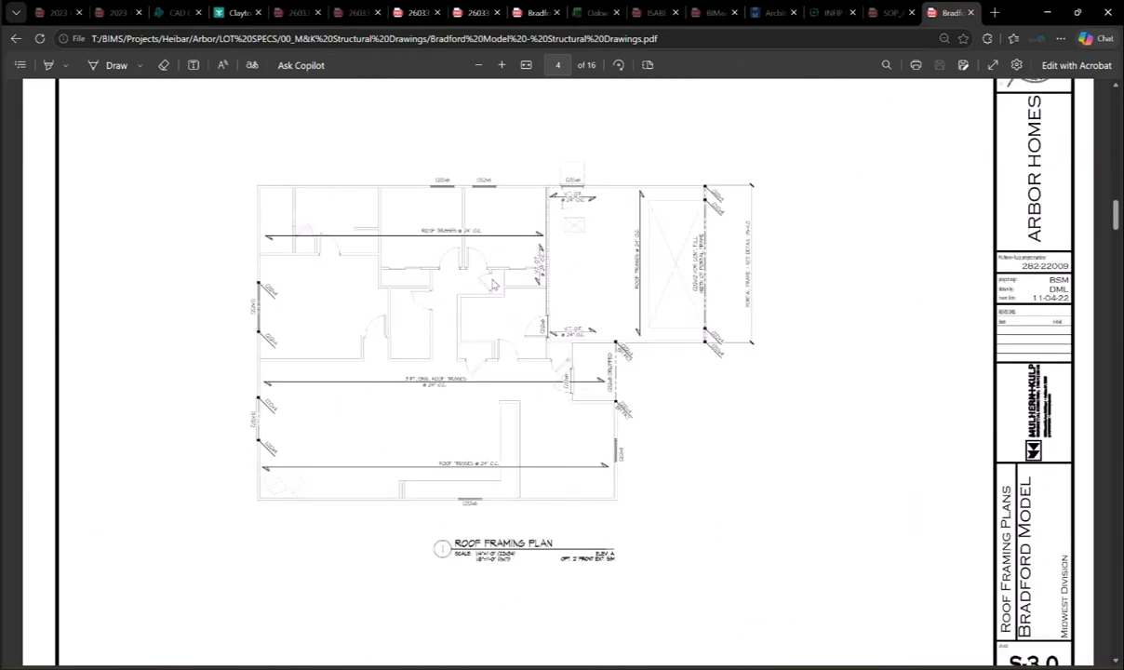
pyautogui.scroll(1, 493, 284)
pyautogui.scroll(-1, 493, 284)
pyautogui.scroll(1, 493, 284)
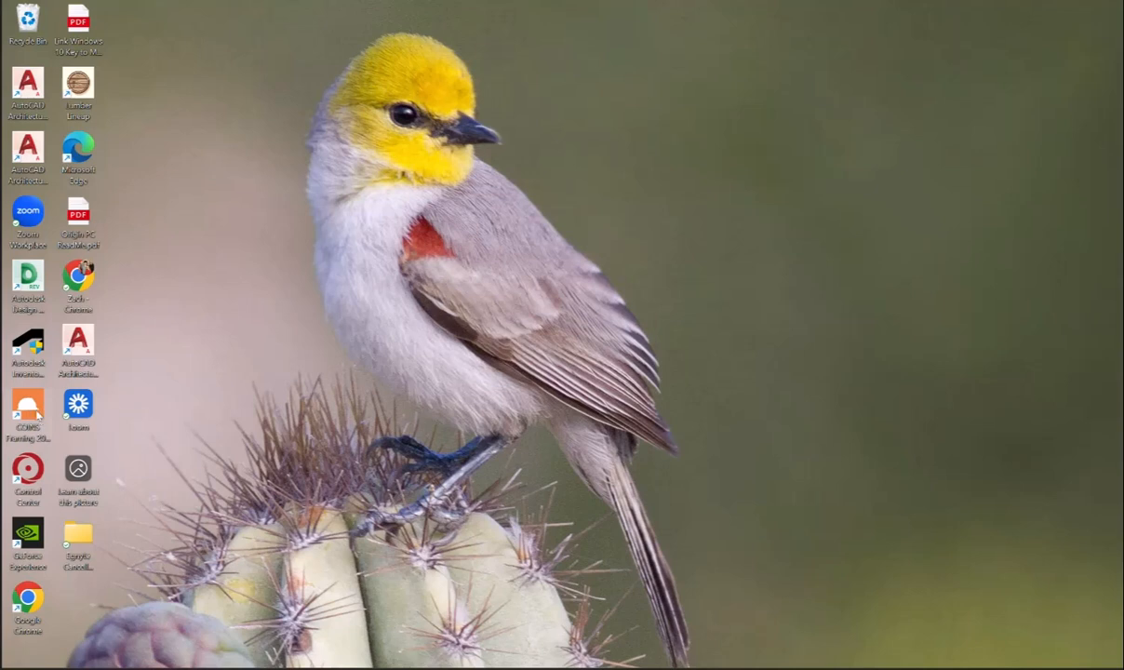
# - Launch COINS Framing 2022 from the desktop shortcut to start AutoCAD Architecture 2022
pyautogui.doubleClick(39, 417)
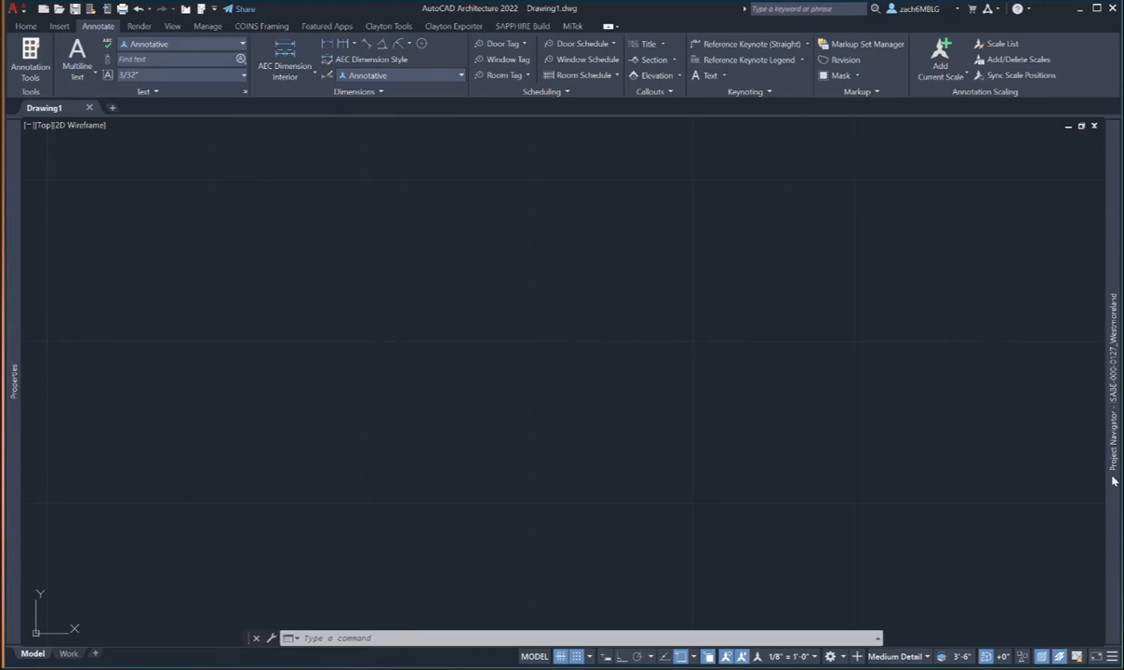
# - Anchor the Project Navigator to the right and open the Project Browser
pyautogui.moveTo(1113, 480); pyautogui.dragTo(814, 469)
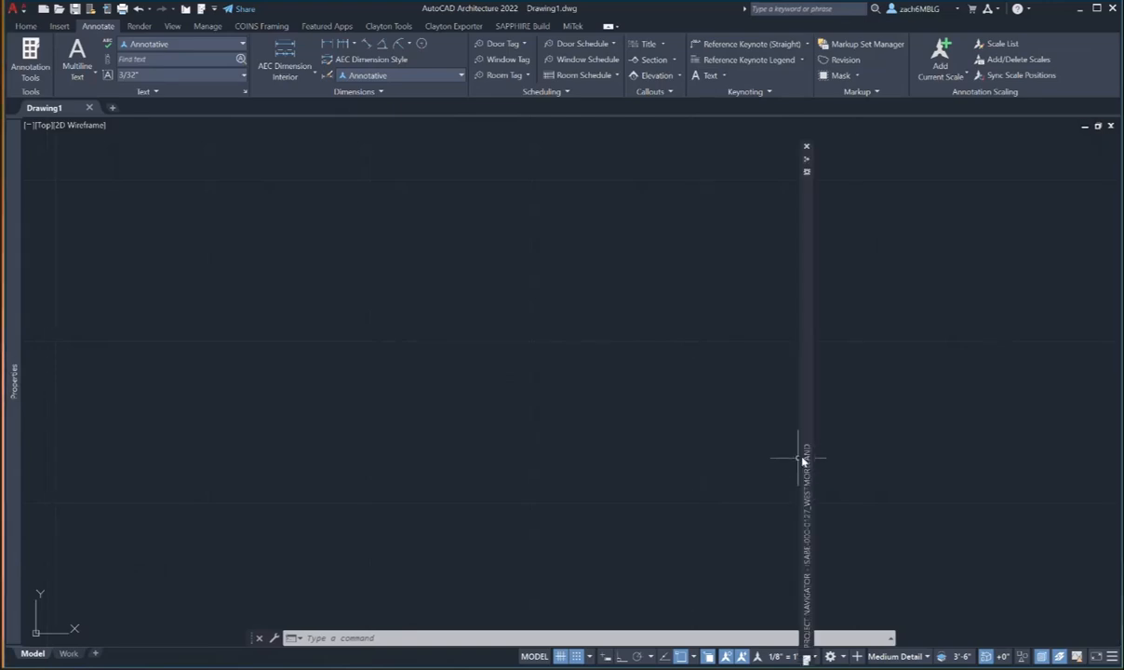
pyautogui.rightClick(807, 456)
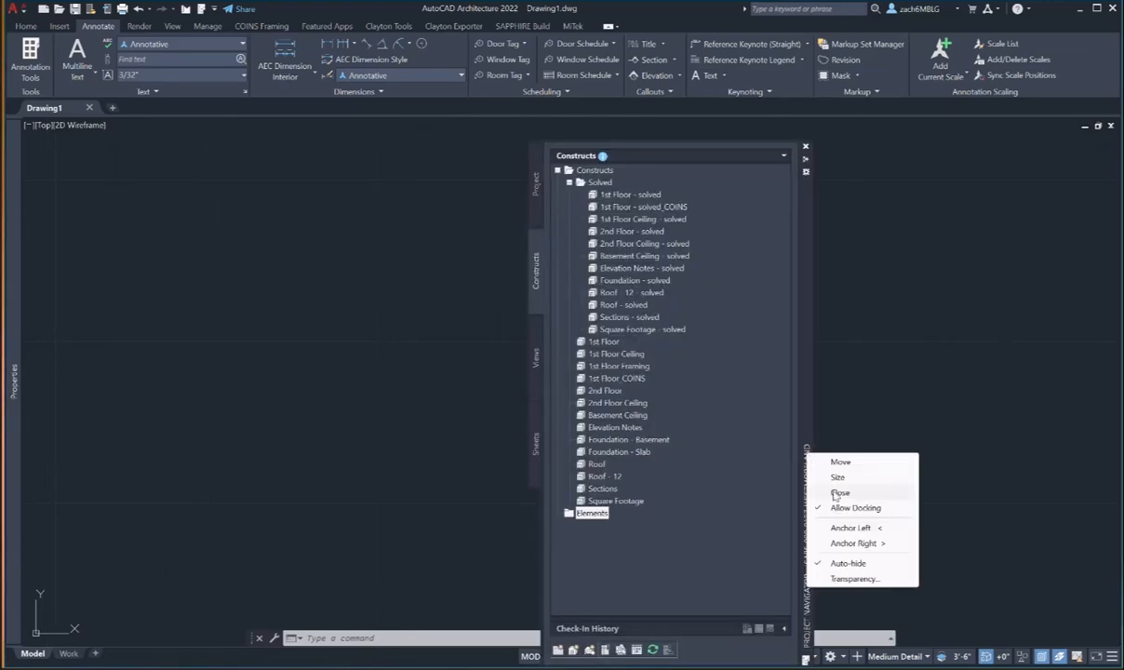
pyautogui.click(853, 543)
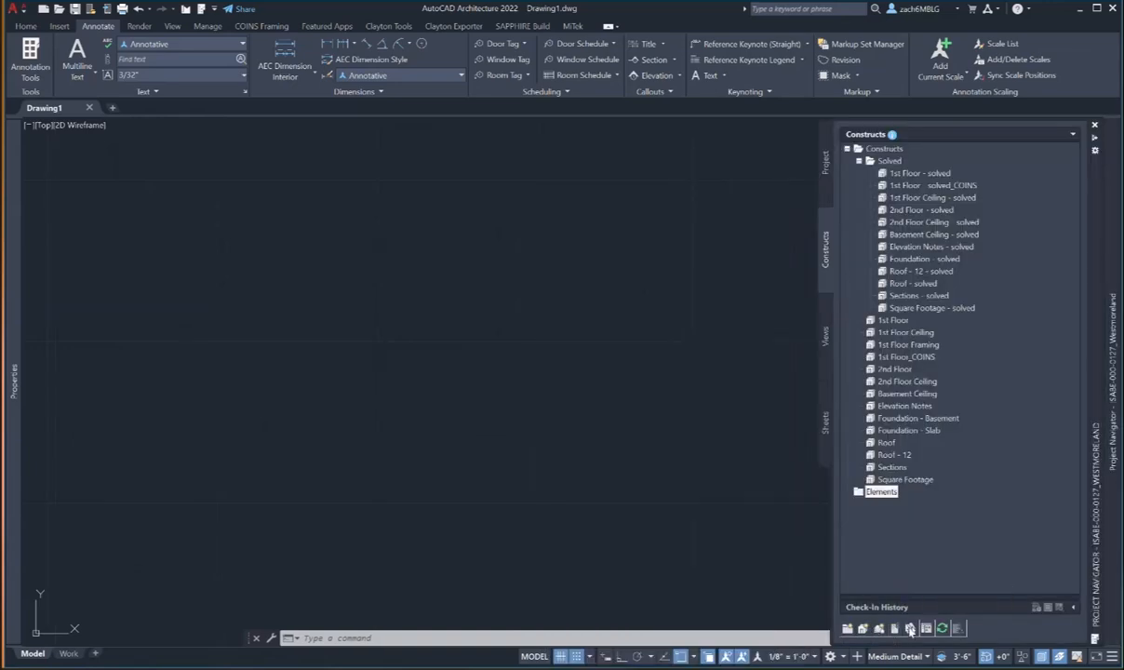
pyautogui.click(911, 629)
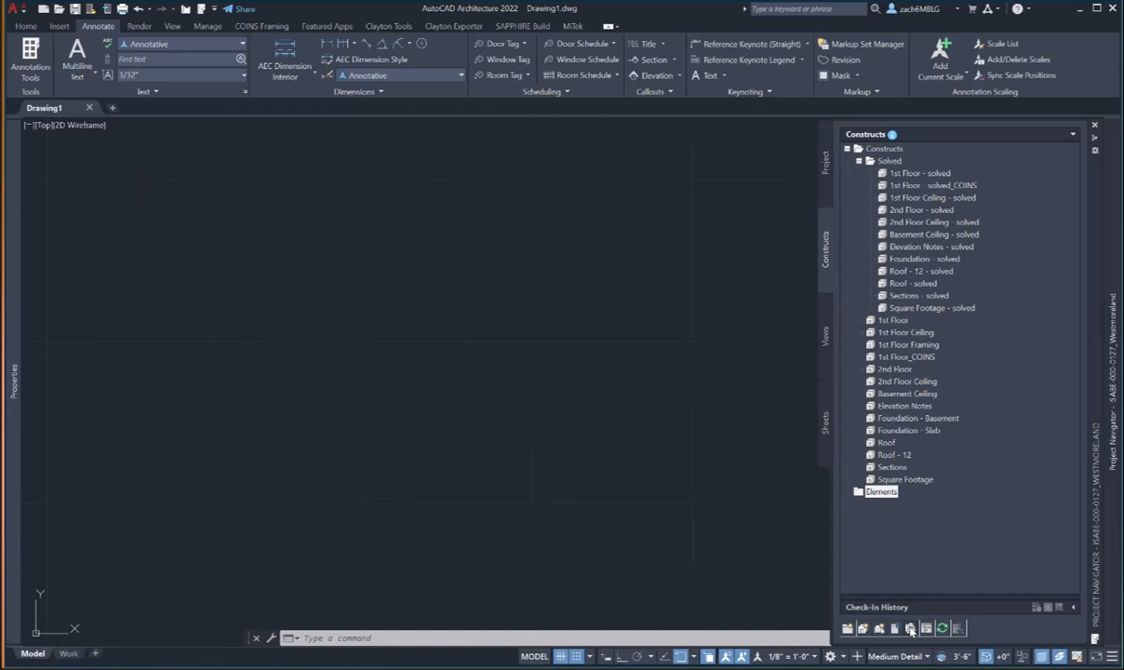
pyautogui.click(911, 629)
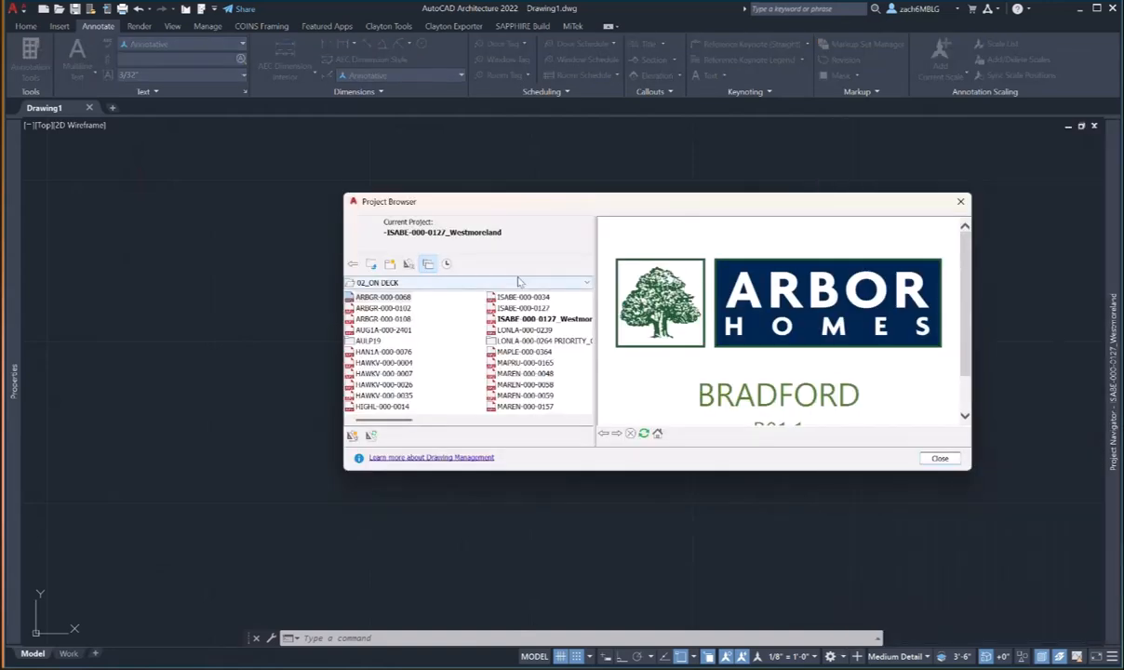
# - Browse the Project Browser to LOT SPECS and open the 03_IN PROGRESS folder
pyautogui.click(536, 283)
pyautogui.scroll(1, 540, 291)
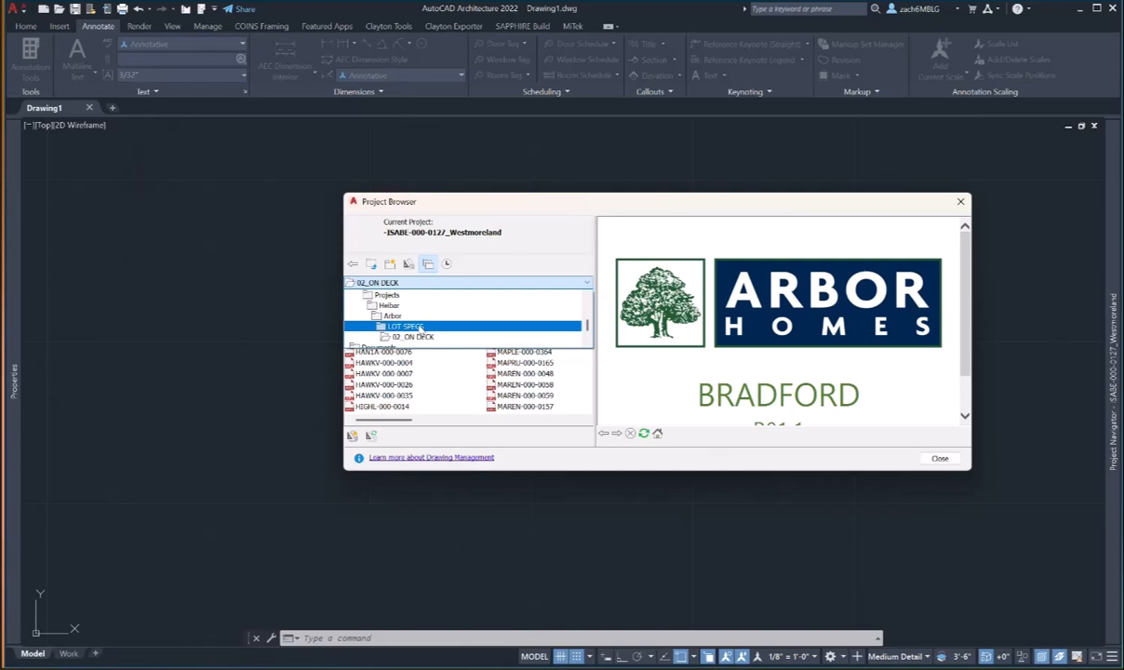
pyautogui.click(420, 327)
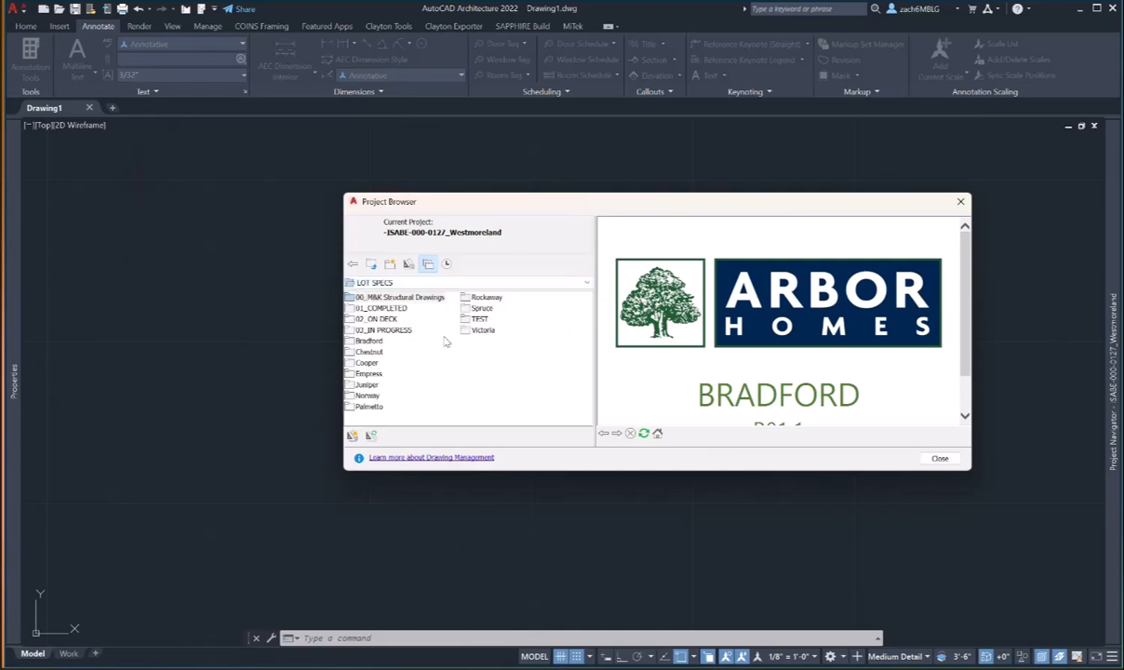
pyautogui.doubleClick(404, 332)
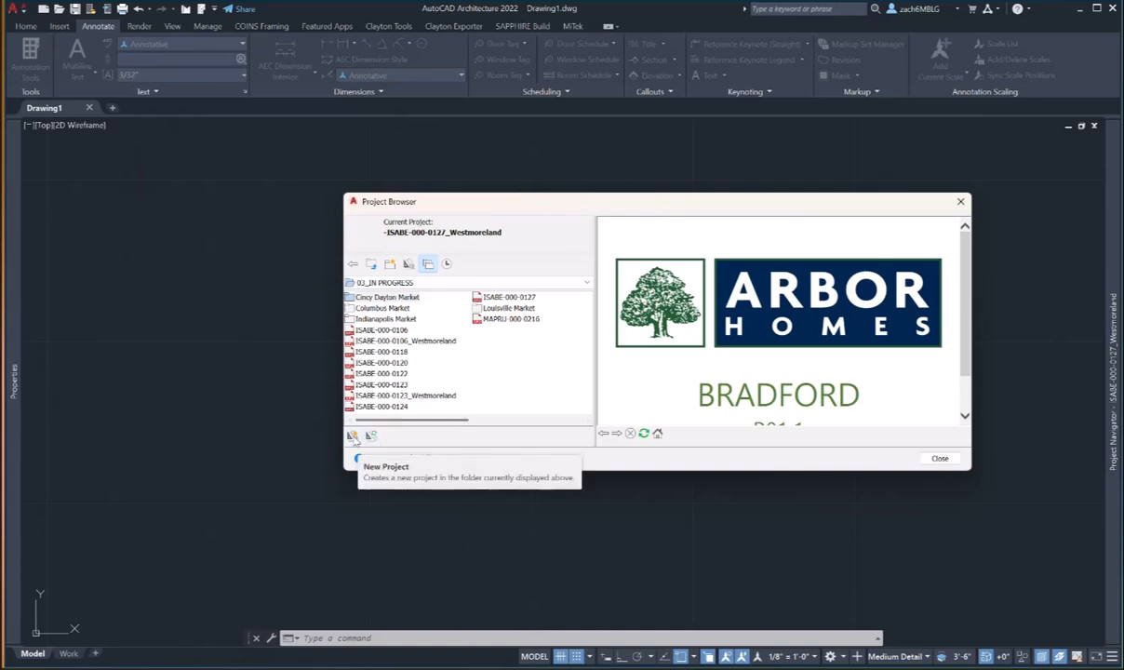
# - Start a new project named ISABE-000-0127_Westmoreland
pyautogui.click(352, 435)
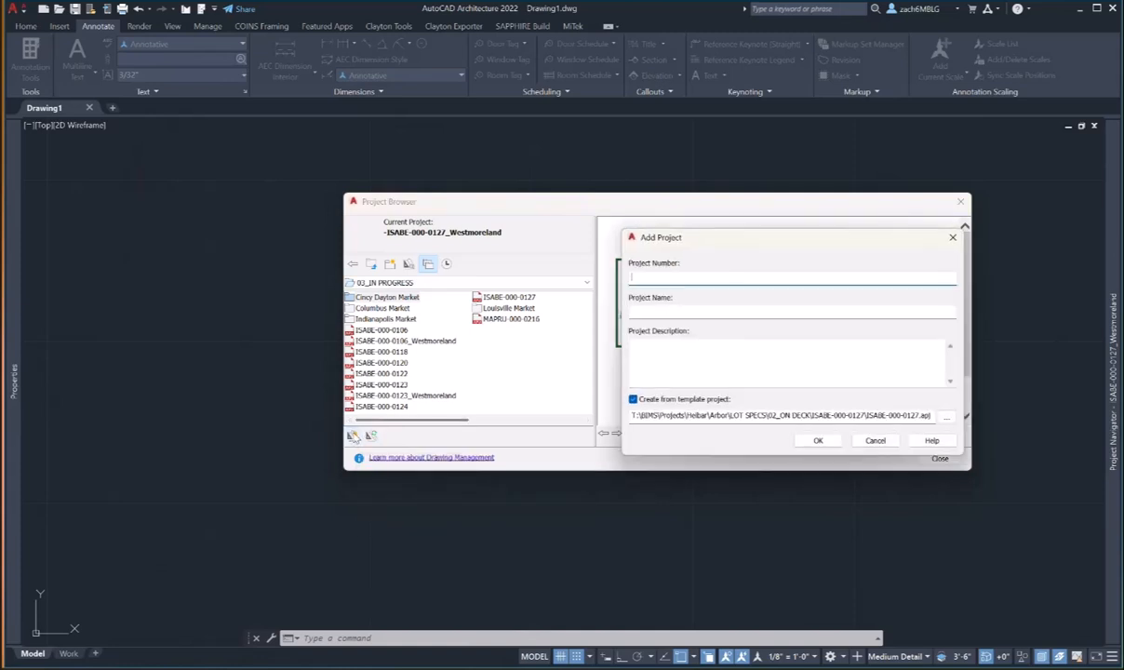
pyautogui.click(652, 313)
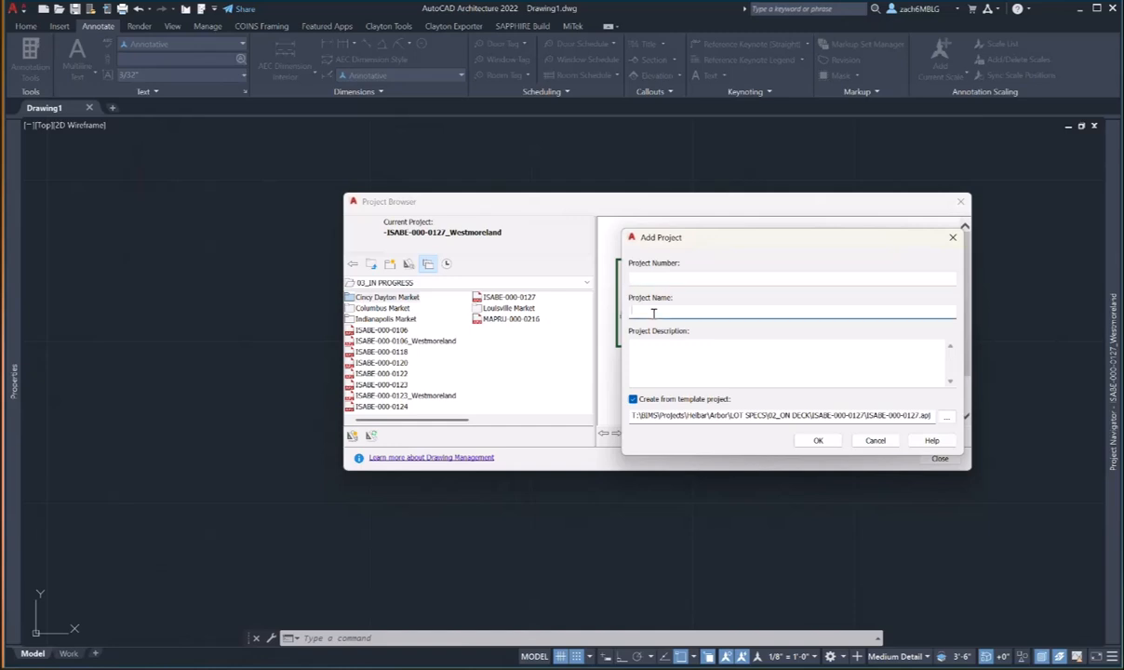
pyautogui.write('ISABE-000-0127_Westmoreland')
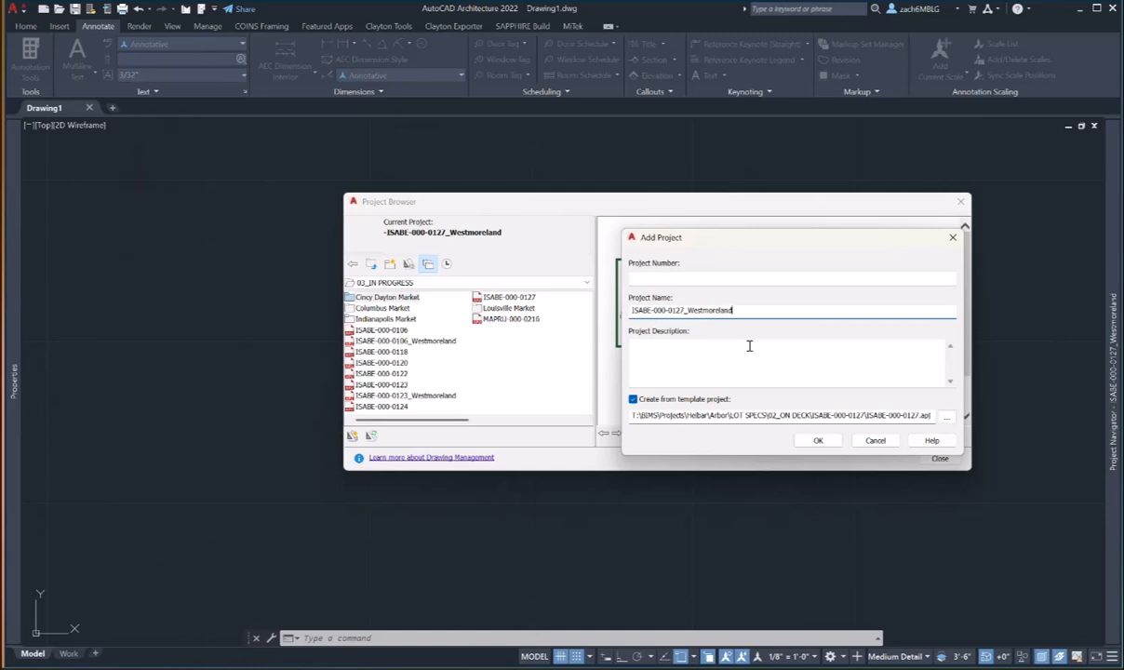
# - Base it on 03_IN PROGRESS\ISABE-000-0127\ISABE-000-0127.apj and confirm creation
pyautogui.click(946, 417)
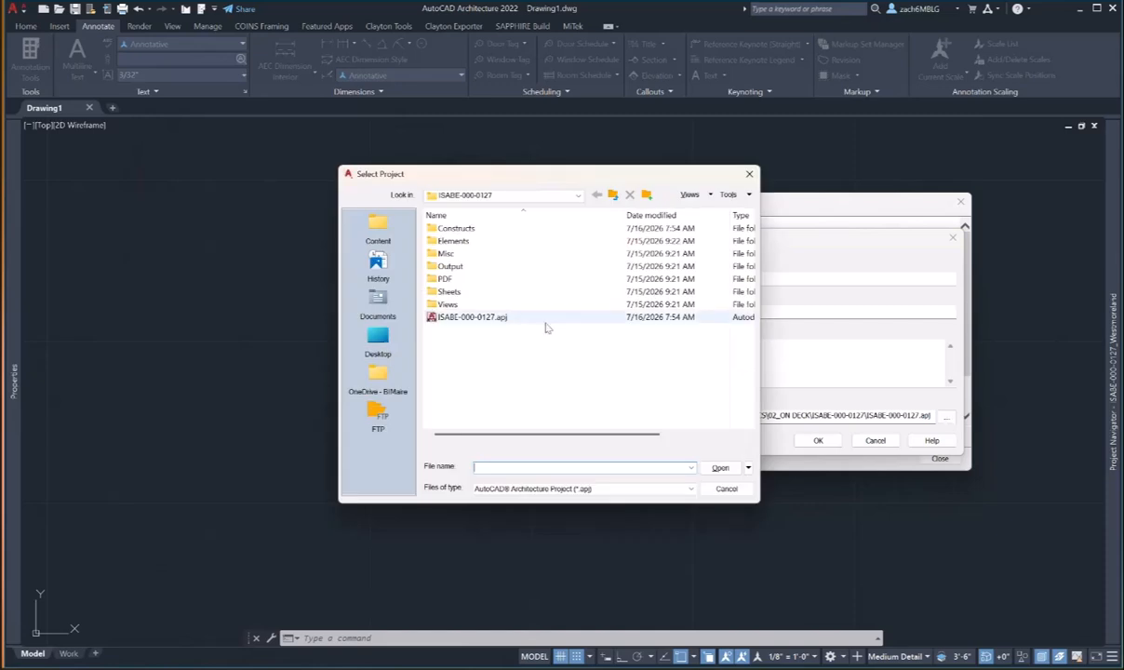
pyautogui.click(577, 195)
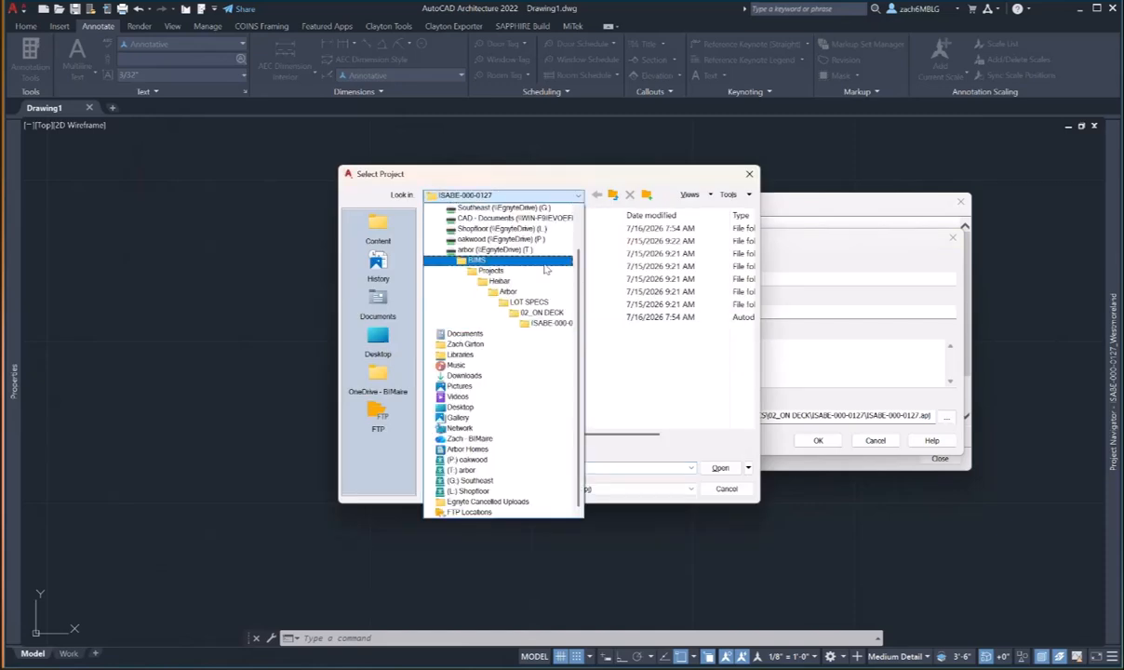
pyautogui.click(528, 302)
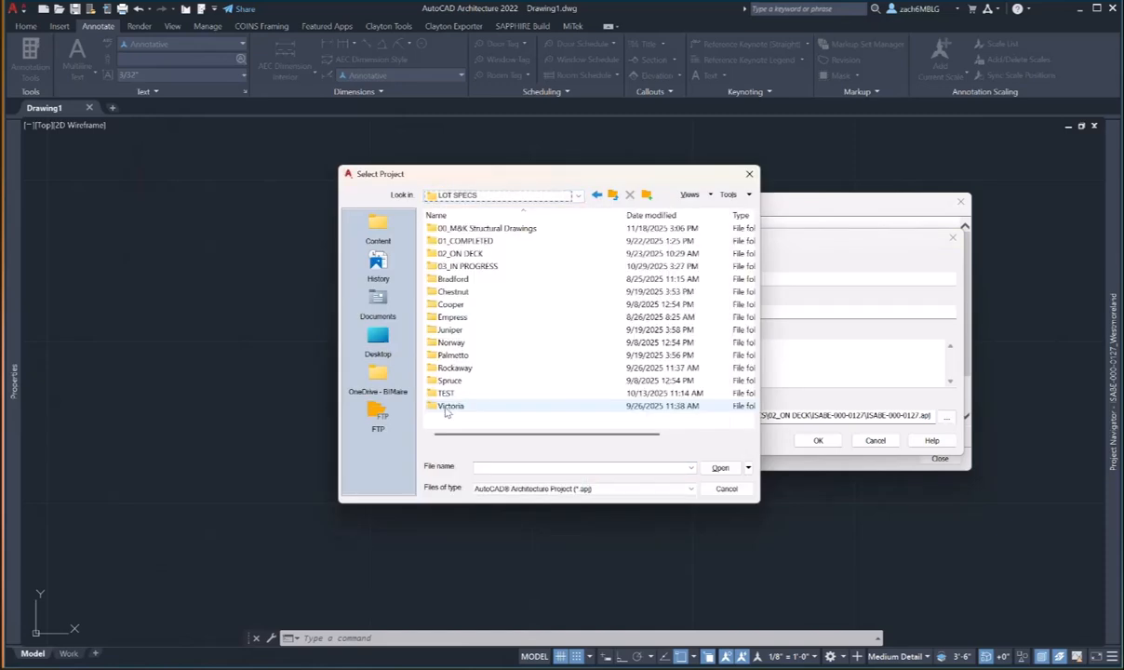
pyautogui.doubleClick(467, 267)
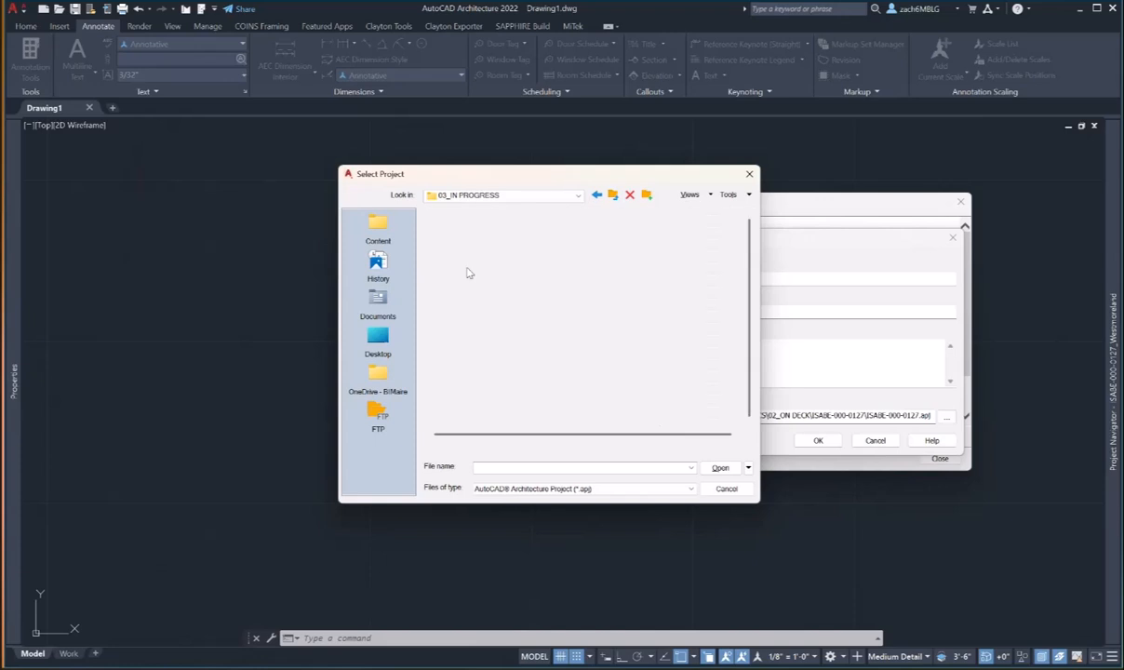
pyautogui.doubleClick(495, 369)
pyautogui.click(465, 318)
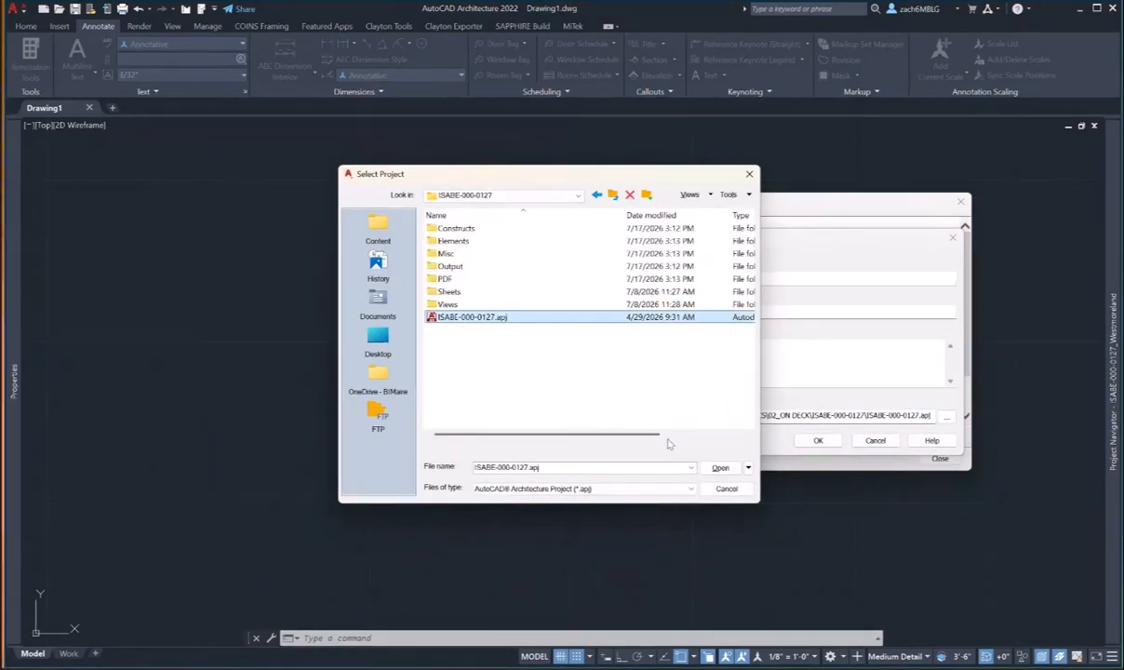
pyautogui.click(721, 468)
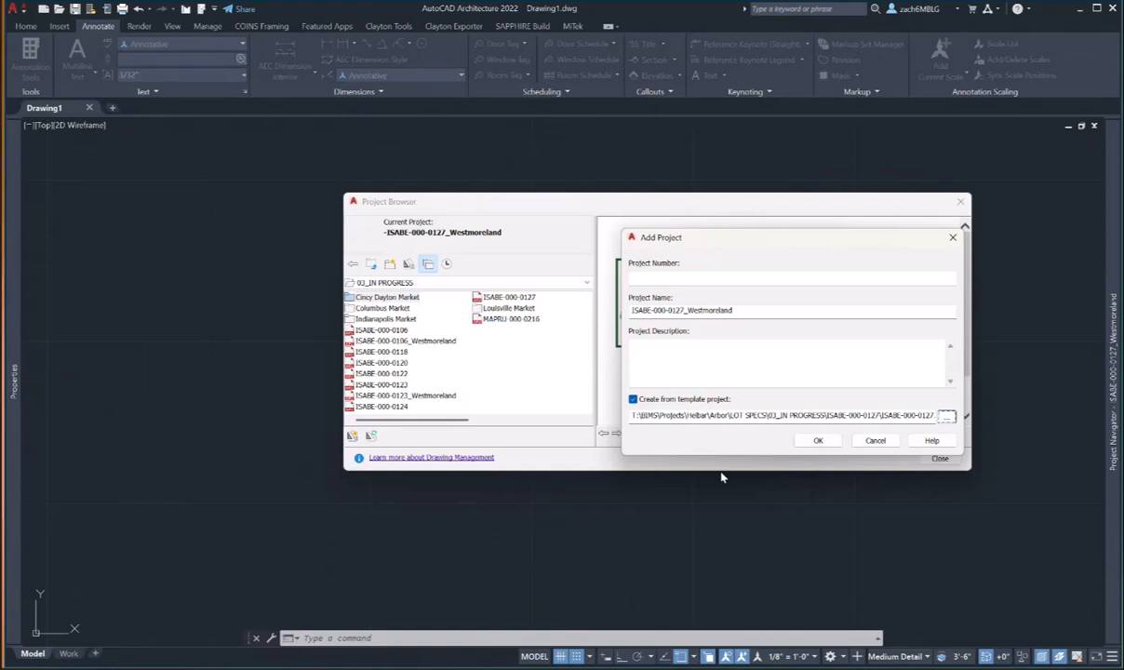
pyautogui.click(817, 441)
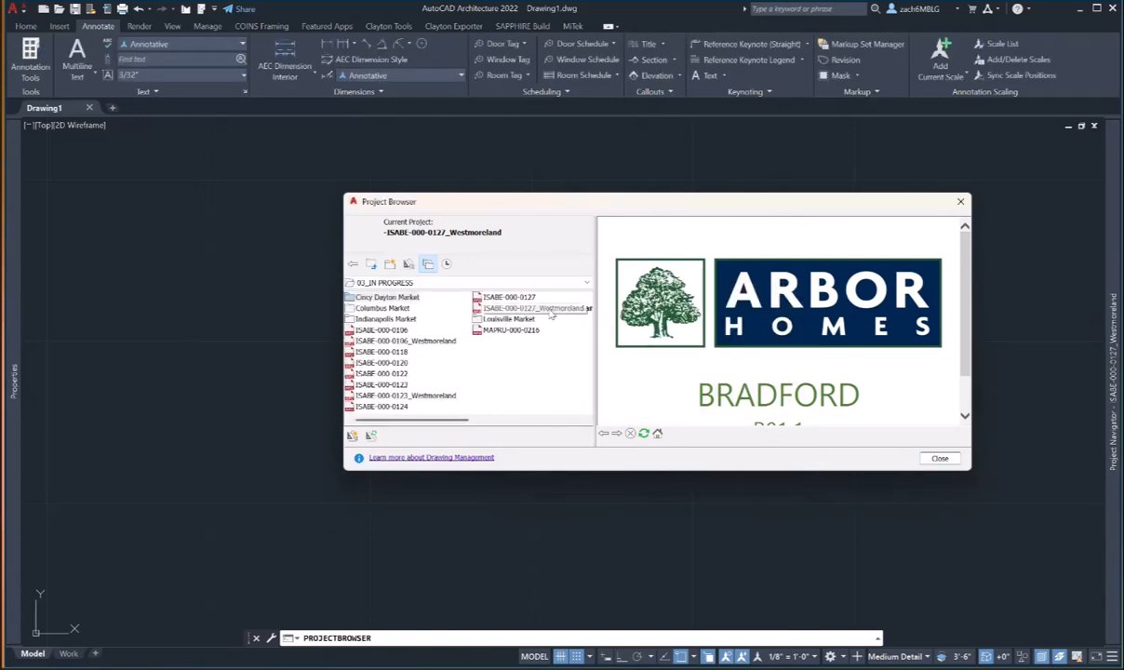
# - Close the Project Browser and show the Westmoreland constructs list in the Project Navigator
pyautogui.click(932, 457)
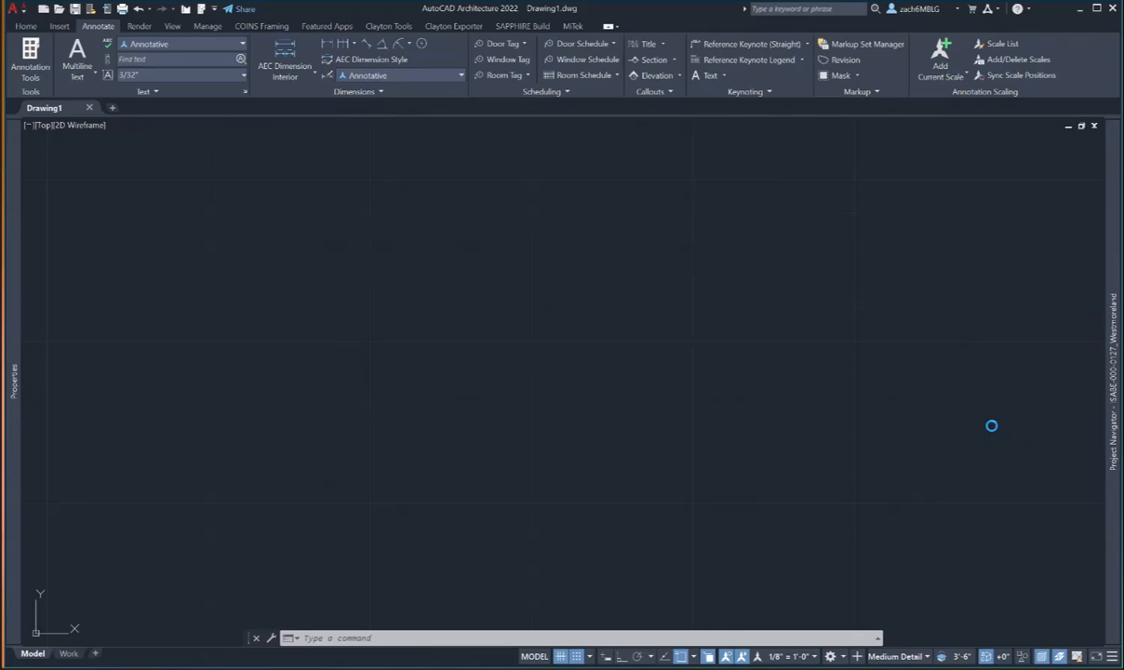
pyautogui.moveTo(1117, 430)
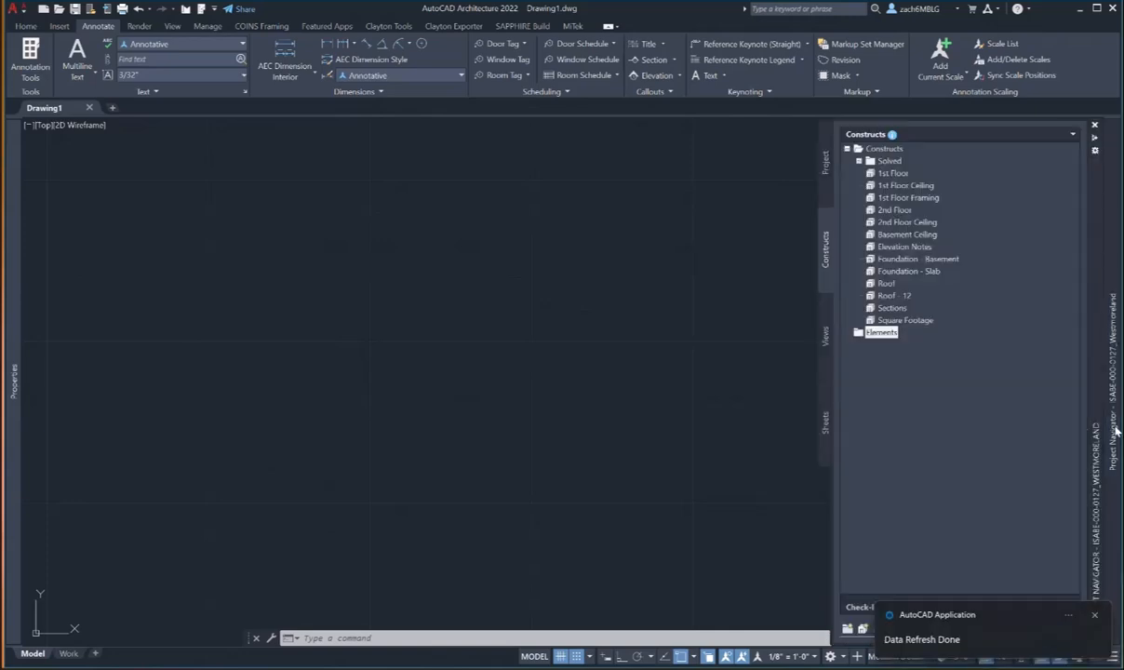
pyautogui.click(825, 166)
pyautogui.click(827, 242)
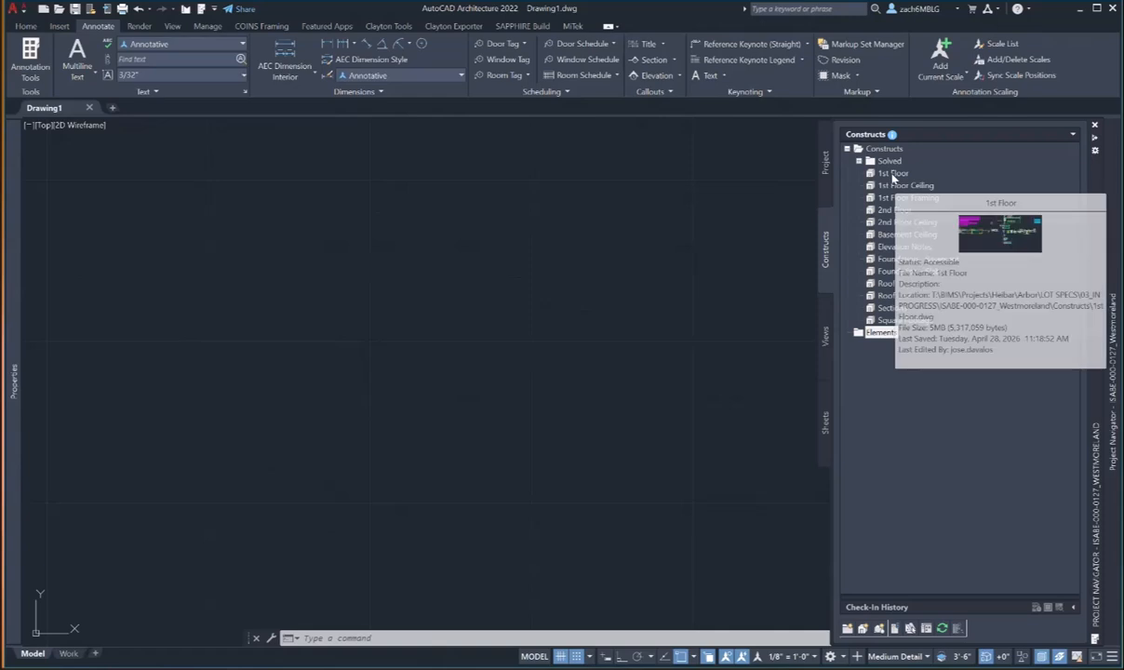
# - Open the '1st Floor - solved' construct and inspect its bottom exterior wall
pyautogui.click(858, 161)
pyautogui.doubleClick(912, 175)
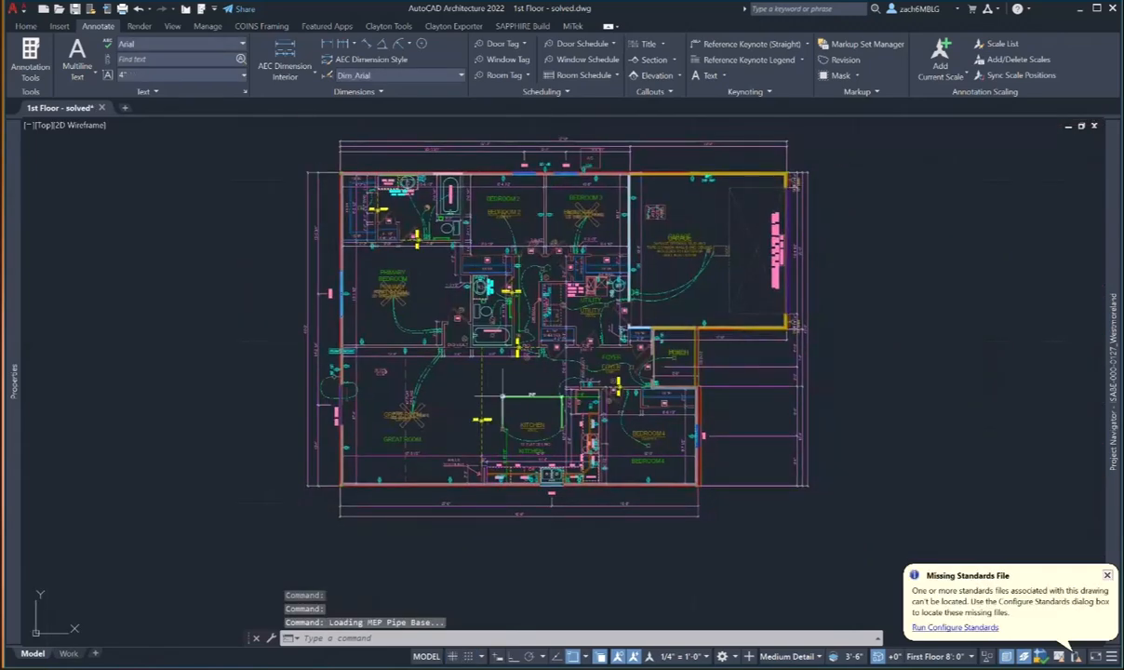
pyautogui.moveTo(467, 471); pyautogui.dragTo(460, 491, button='middle')
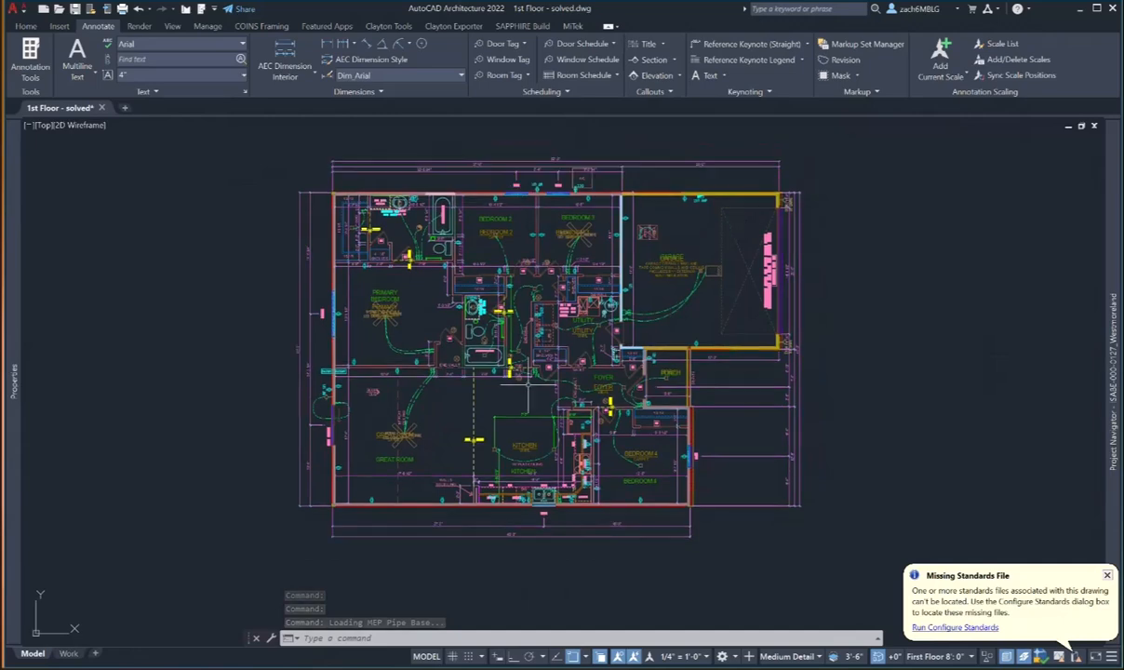
pyautogui.scroll(4, 419, 503)
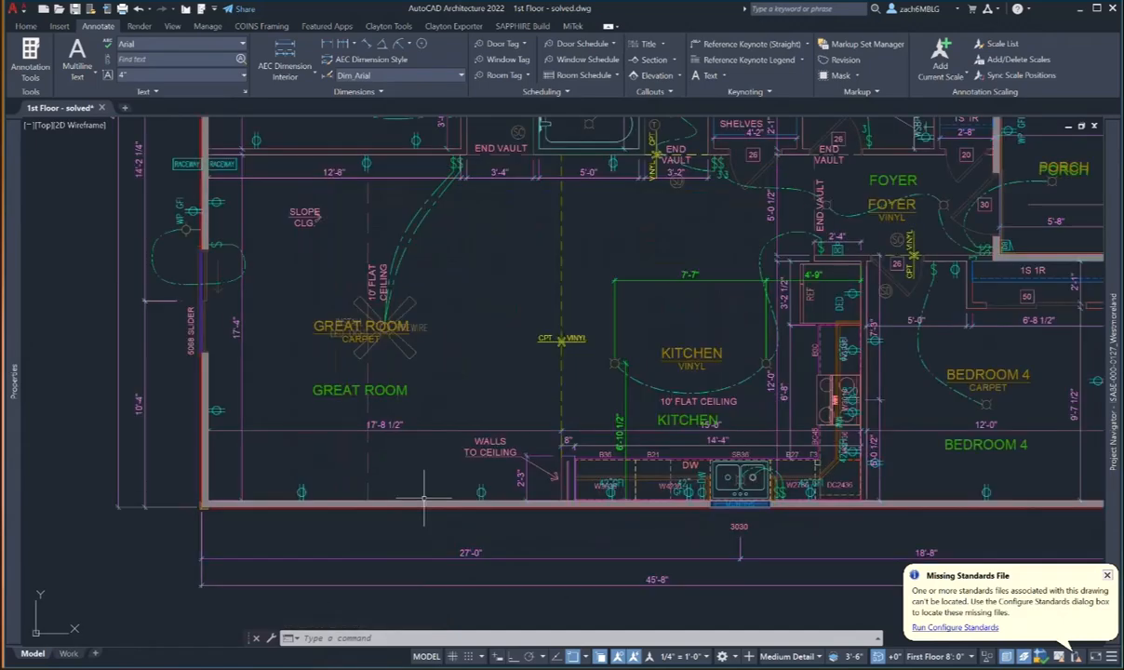
pyautogui.click(423, 502)
pyautogui.moveTo(9, 468)
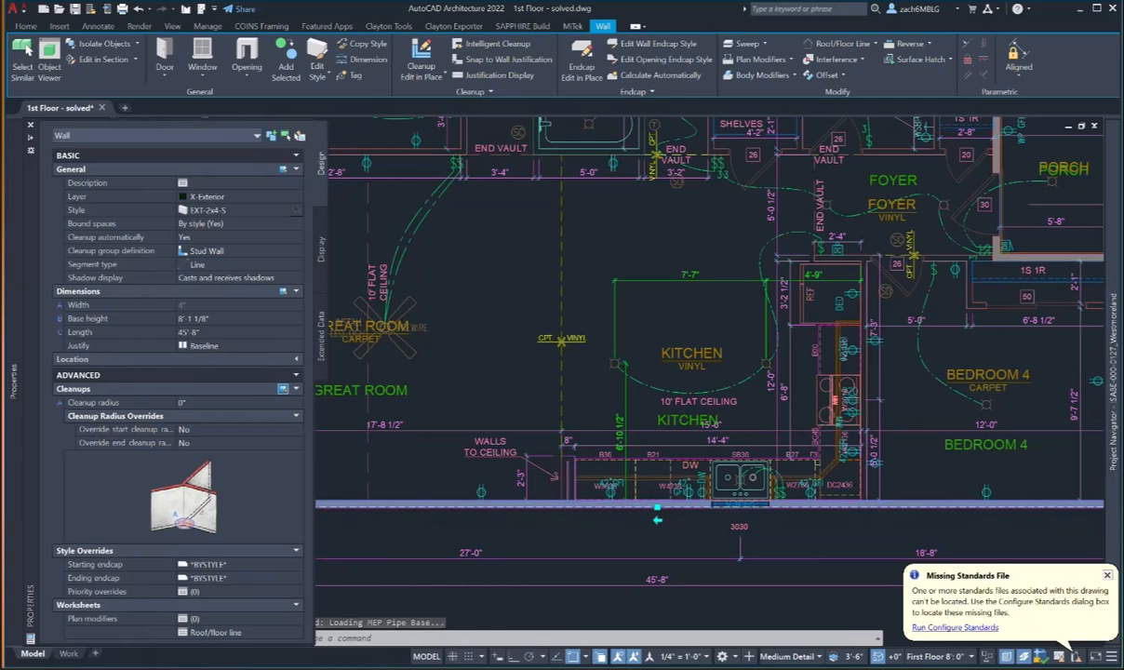
pyautogui.press('Escape')
# - Pan and zoom around the upper rooms of the Westmoreland first-floor plan
pyautogui.scroll(-4, 518, 398)
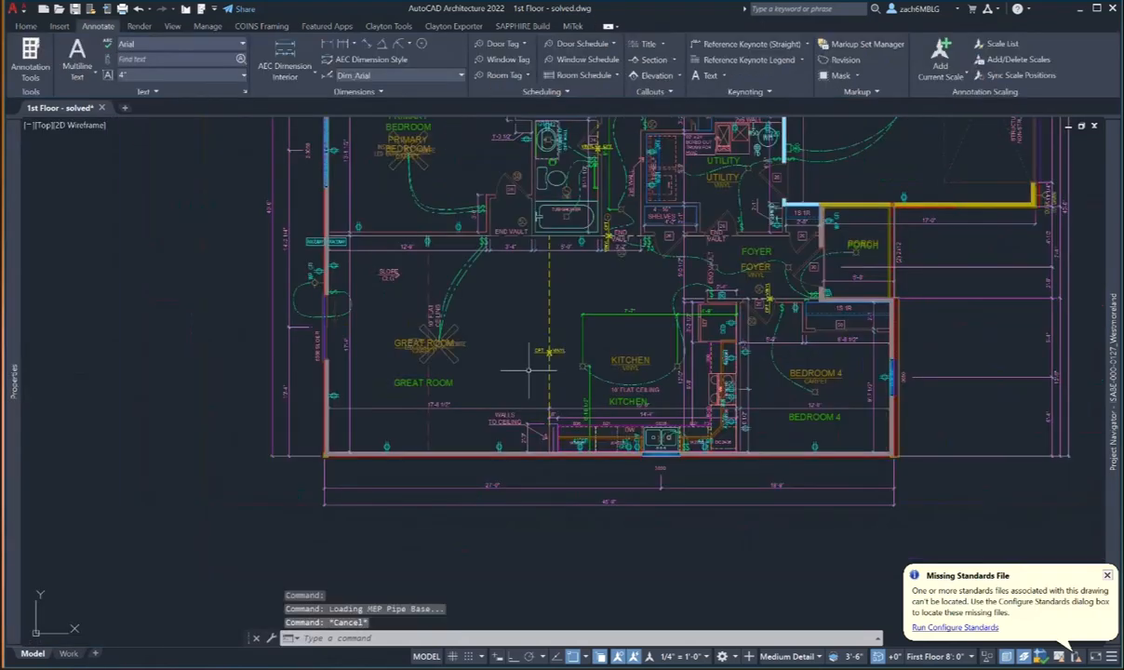
pyautogui.scroll(-2, 518, 398)
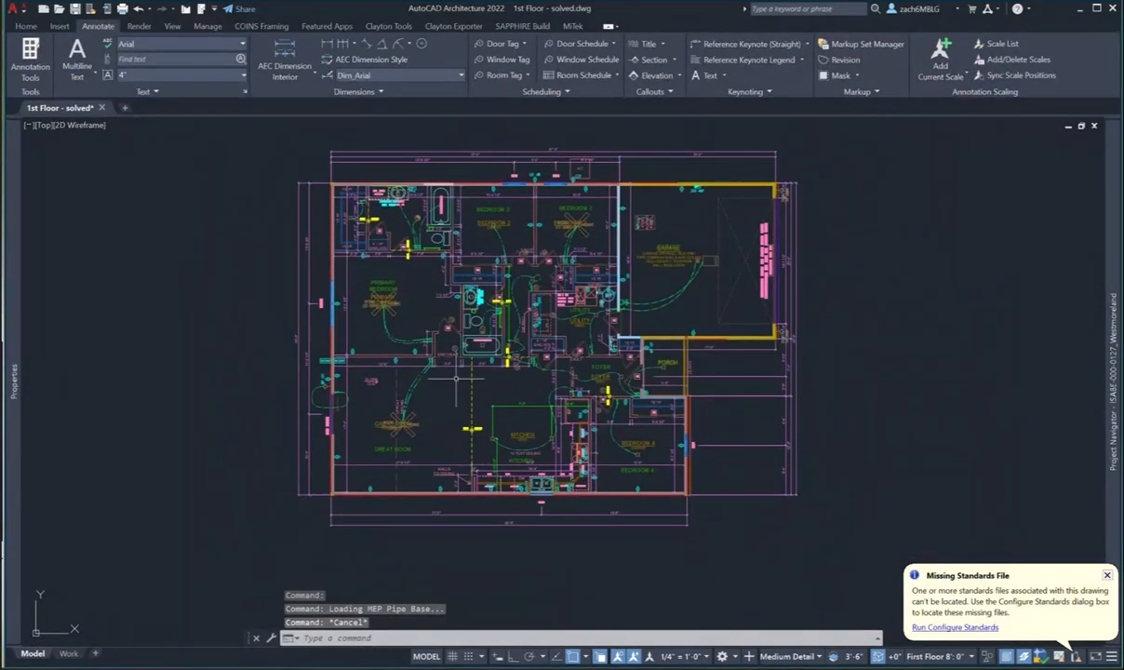
pyautogui.scroll(3, 442, 402)
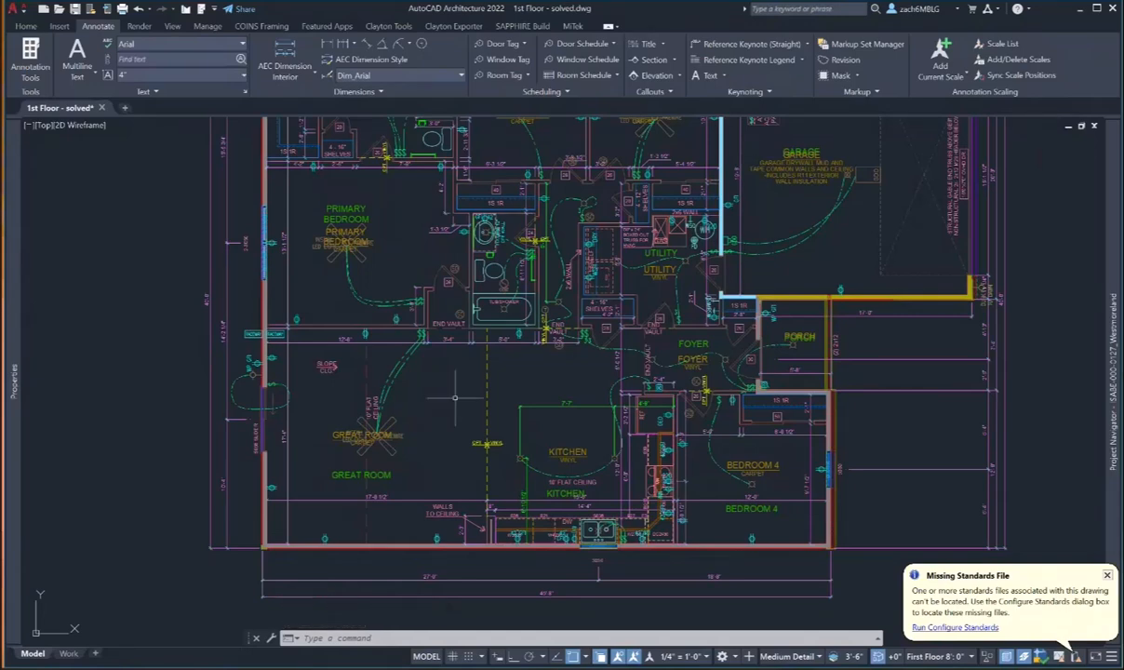
pyautogui.moveTo(454, 398); pyautogui.dragTo(469, 447, button='middle')
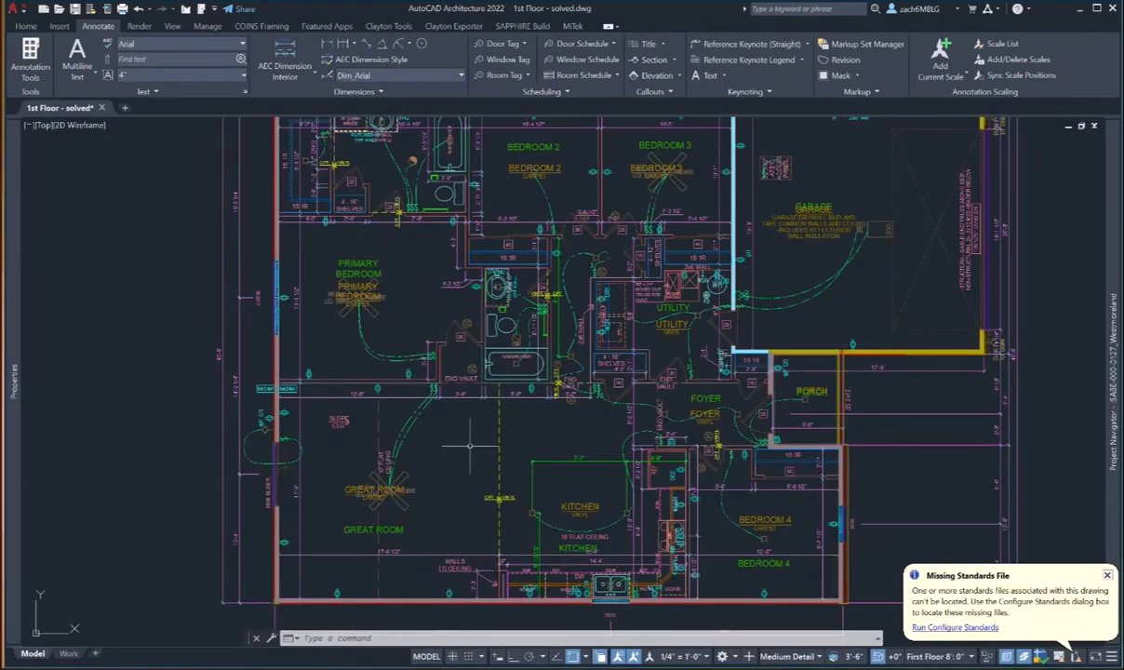
pyautogui.scroll(-3, 469, 446)
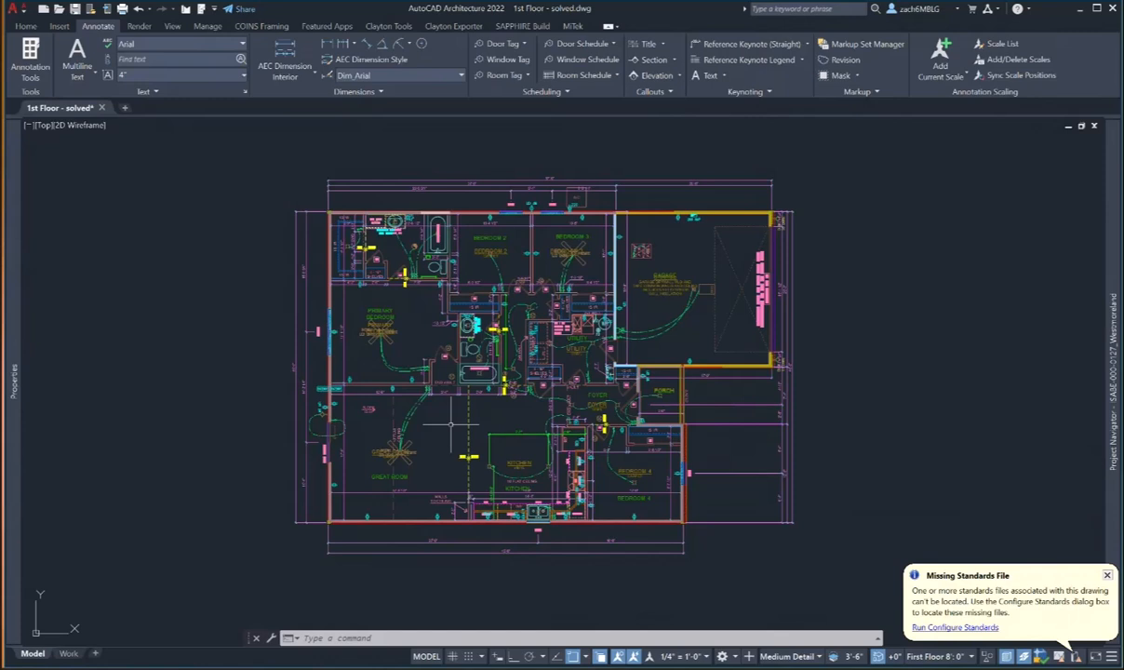
pyautogui.moveTo(1109, 577)
pyautogui.moveTo(824, 413); pyautogui.dragTo(786, 400, button='middle')
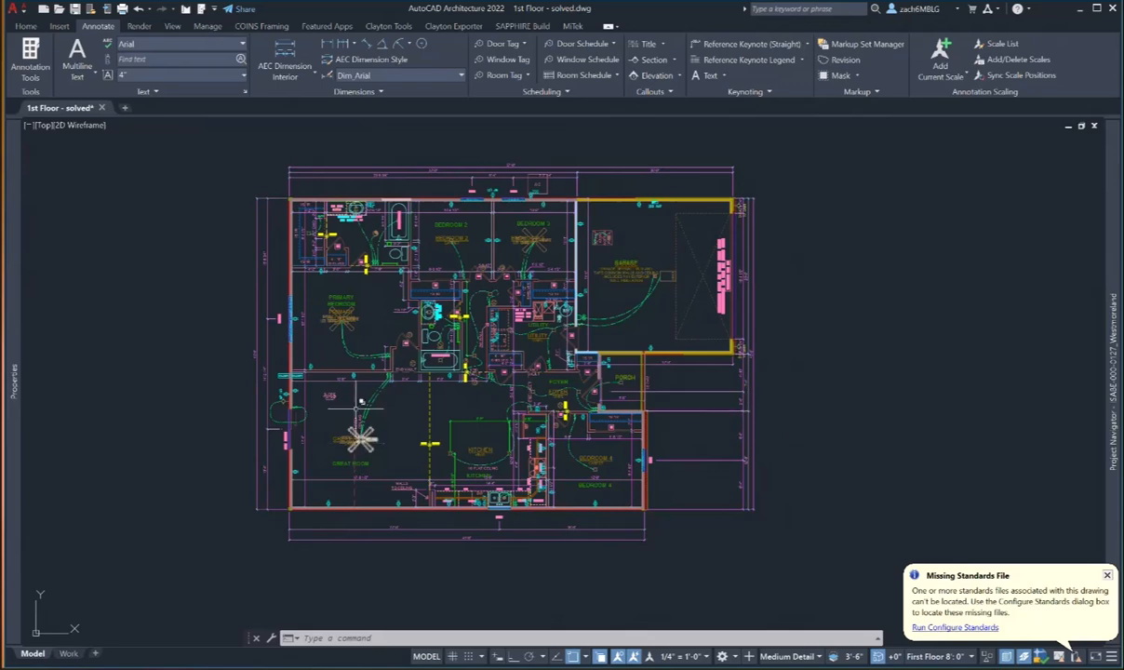
pyautogui.scroll(4, 358, 402)
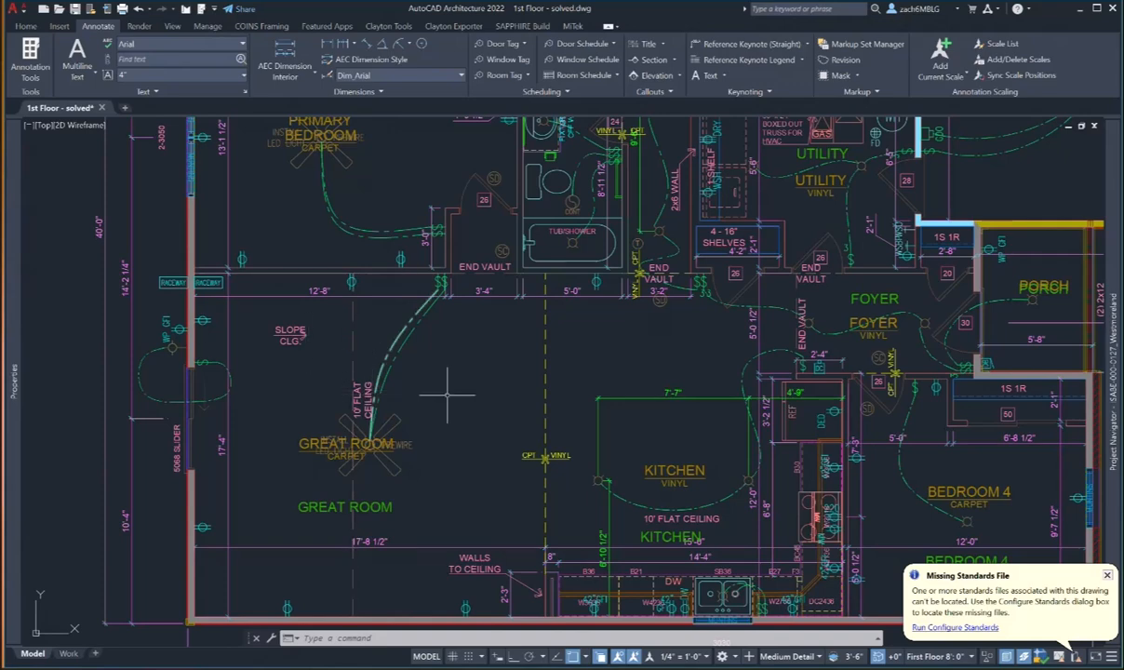
pyautogui.scroll(-5, 452, 389)
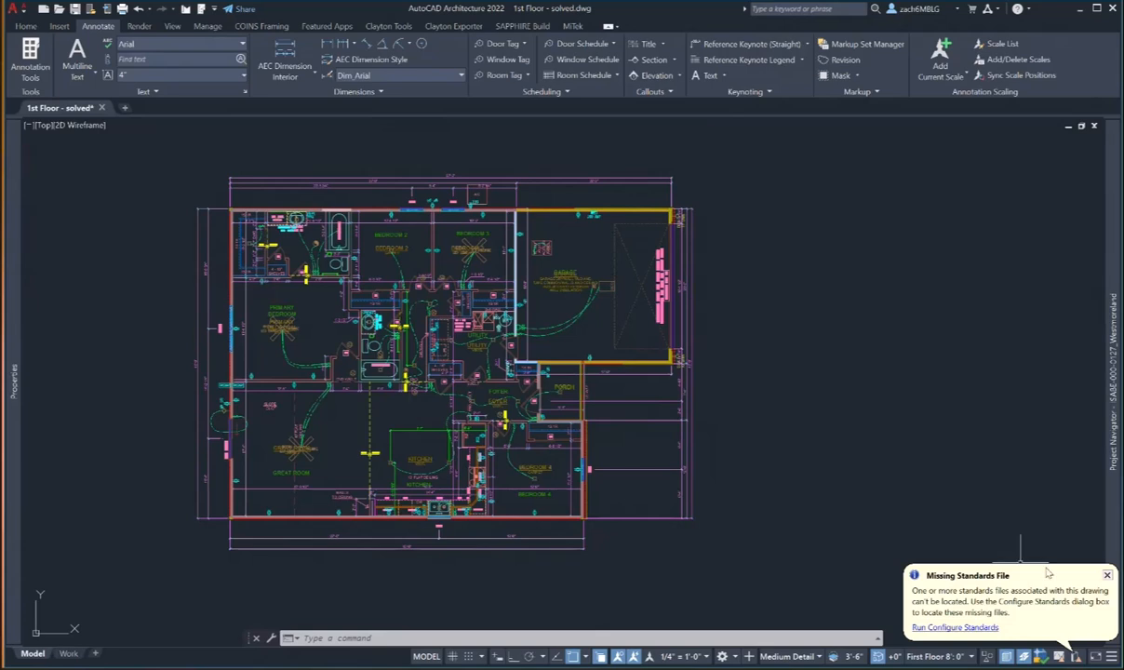
pyautogui.moveTo(1111, 550)
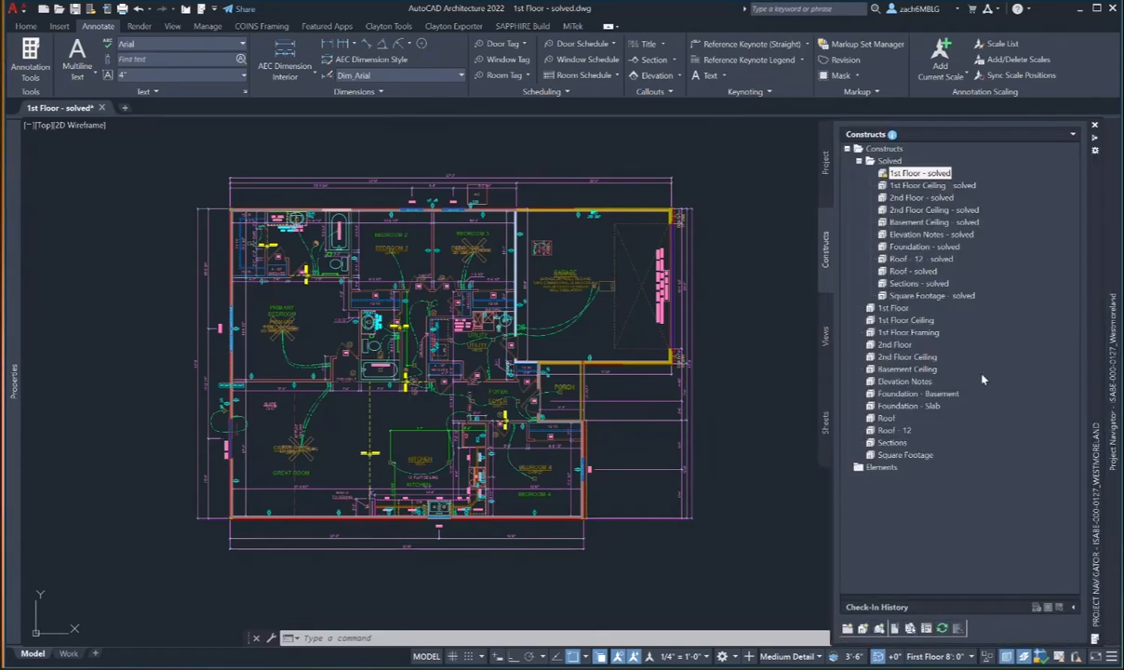
# - Open the 1st Floor construct and launch the Clayton Tools framing palette, which prompts for missing project settings
pyautogui.click(895, 307)
pyautogui.doubleClick(895, 306)
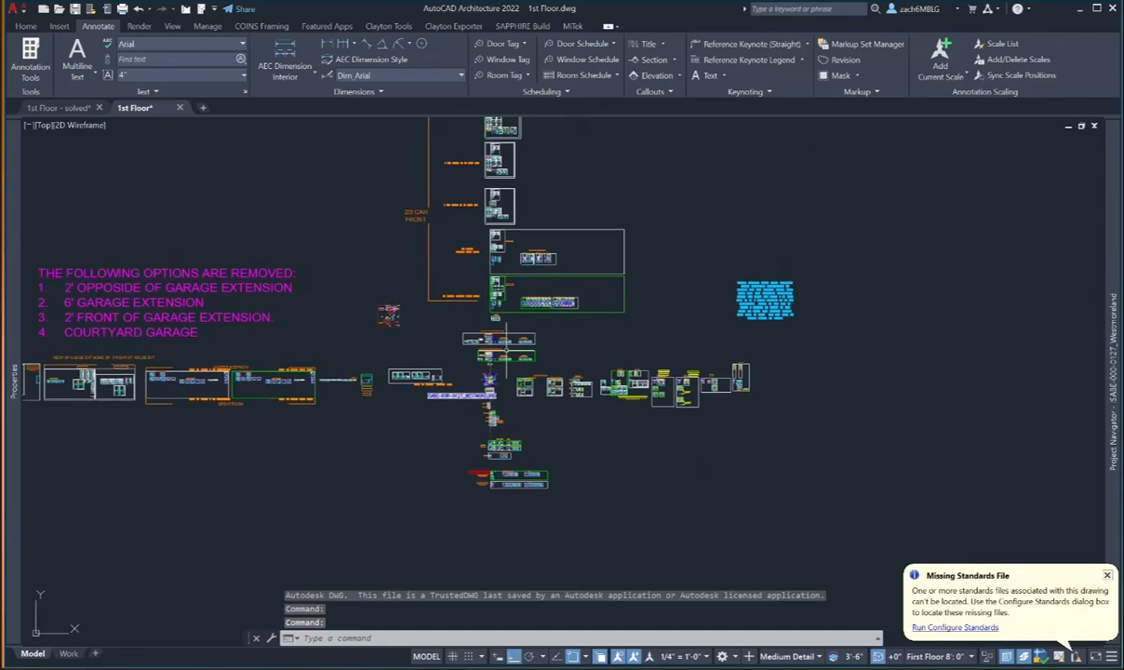
pyautogui.click(388, 26)
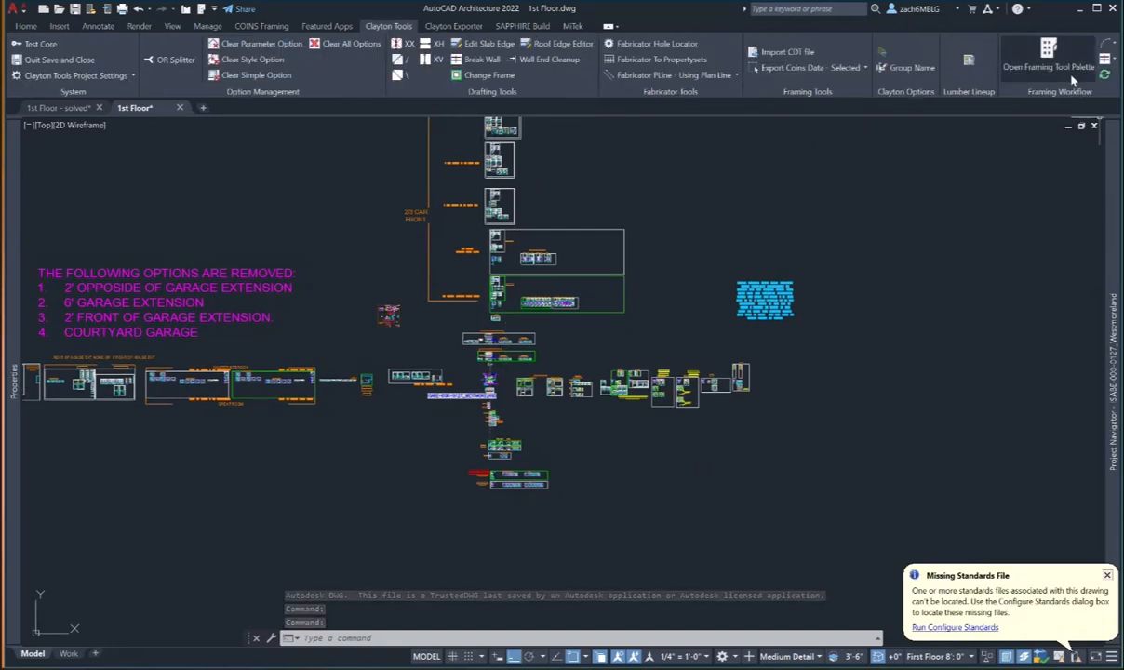
pyautogui.click(1038, 71)
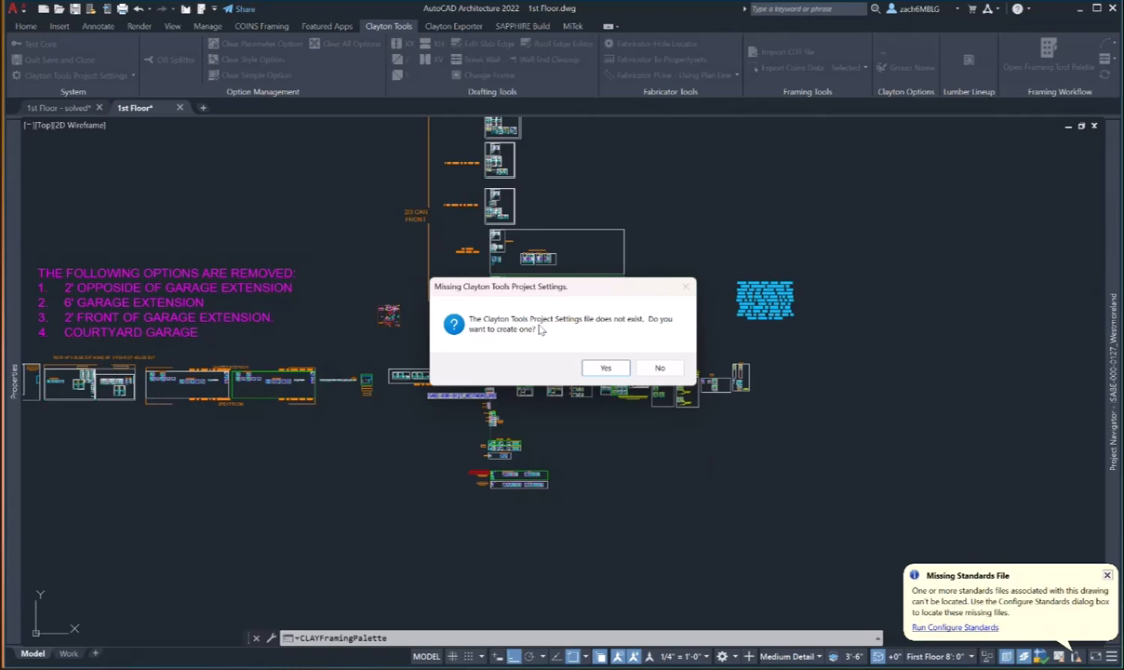
# - Create and save Clayton Tools project settings using T:\BIMS\Support_Westmoreland\ClaytonToolsCompanySettings as the company folder
pyautogui.click(606, 369)
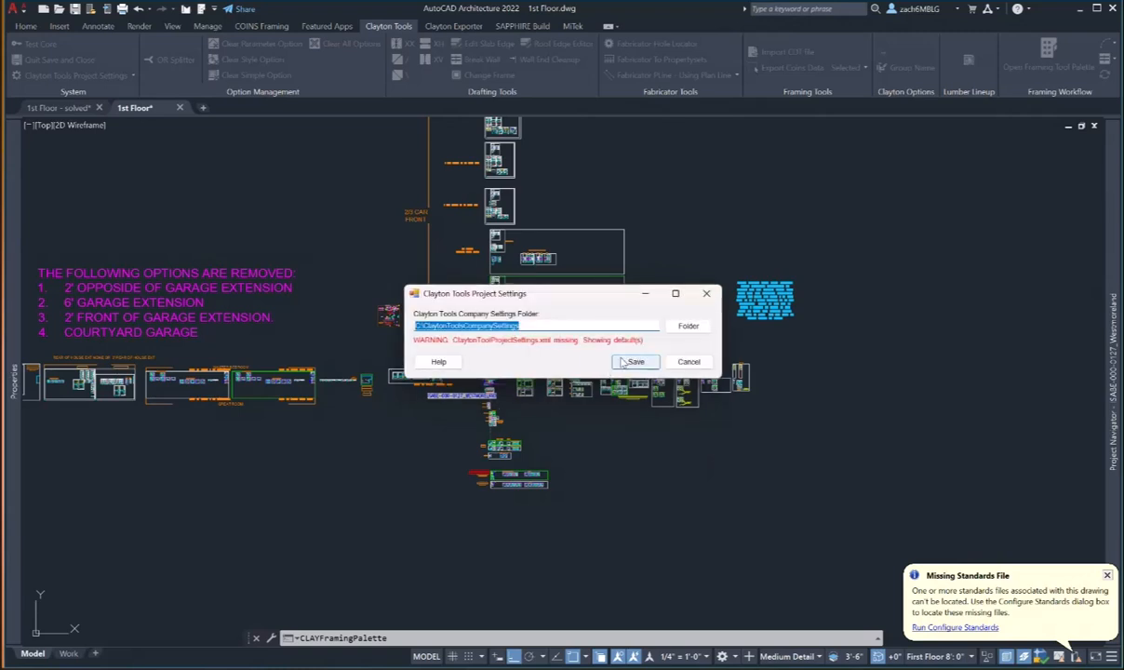
pyautogui.click(688, 327)
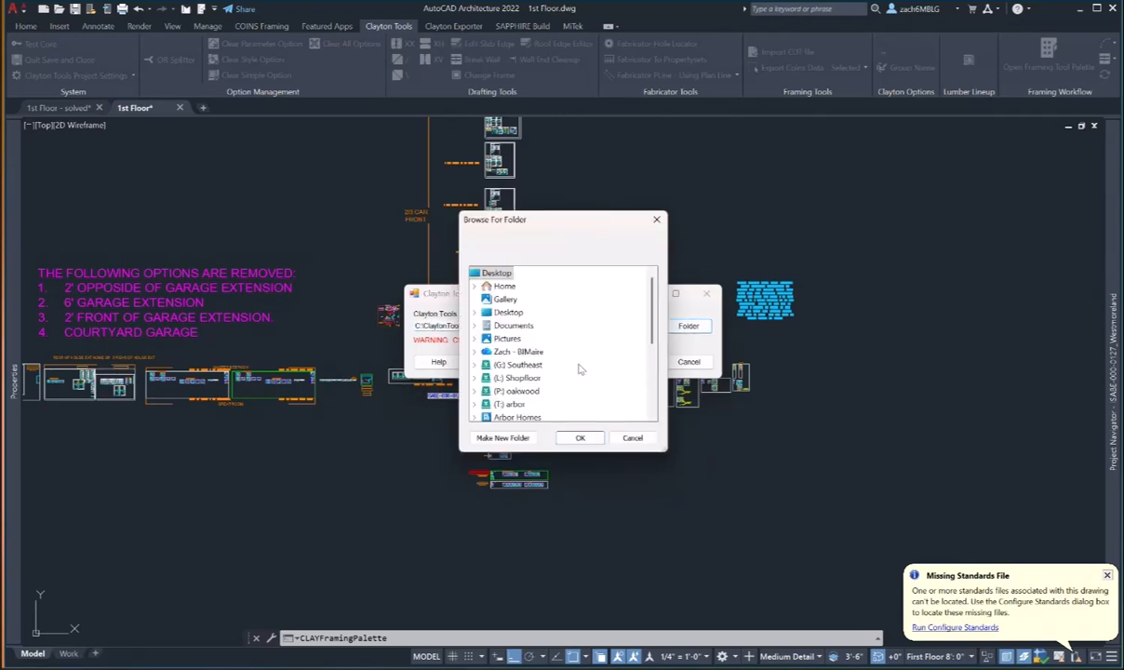
pyautogui.scroll(-1, 548, 392)
pyautogui.doubleClick(515, 365)
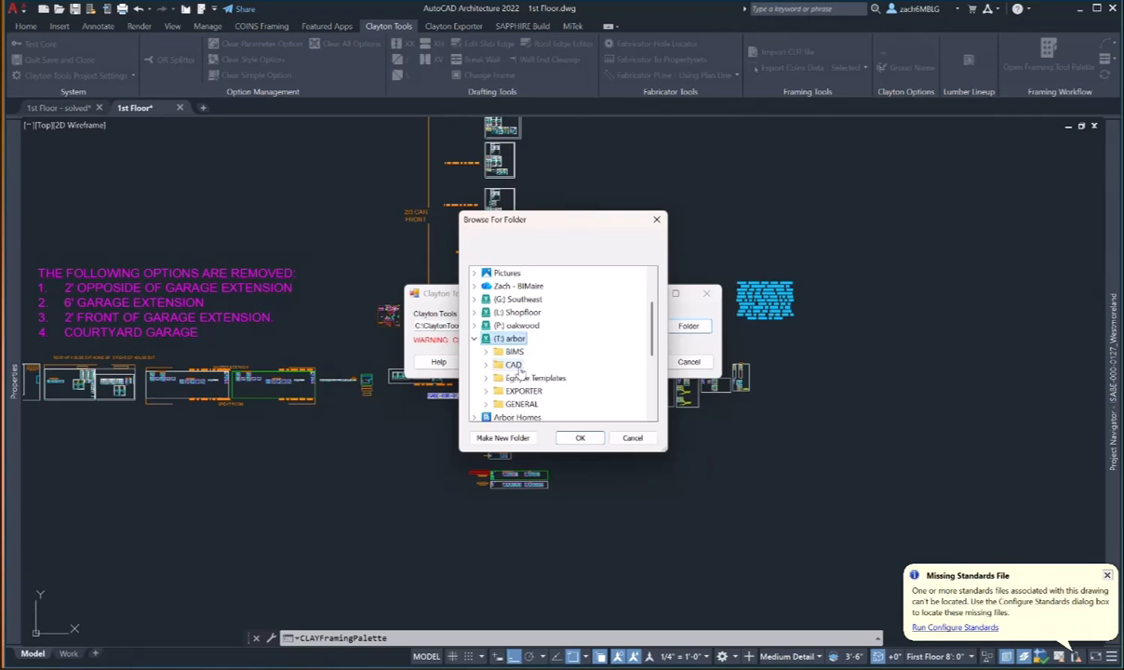
pyautogui.doubleClick(514, 352)
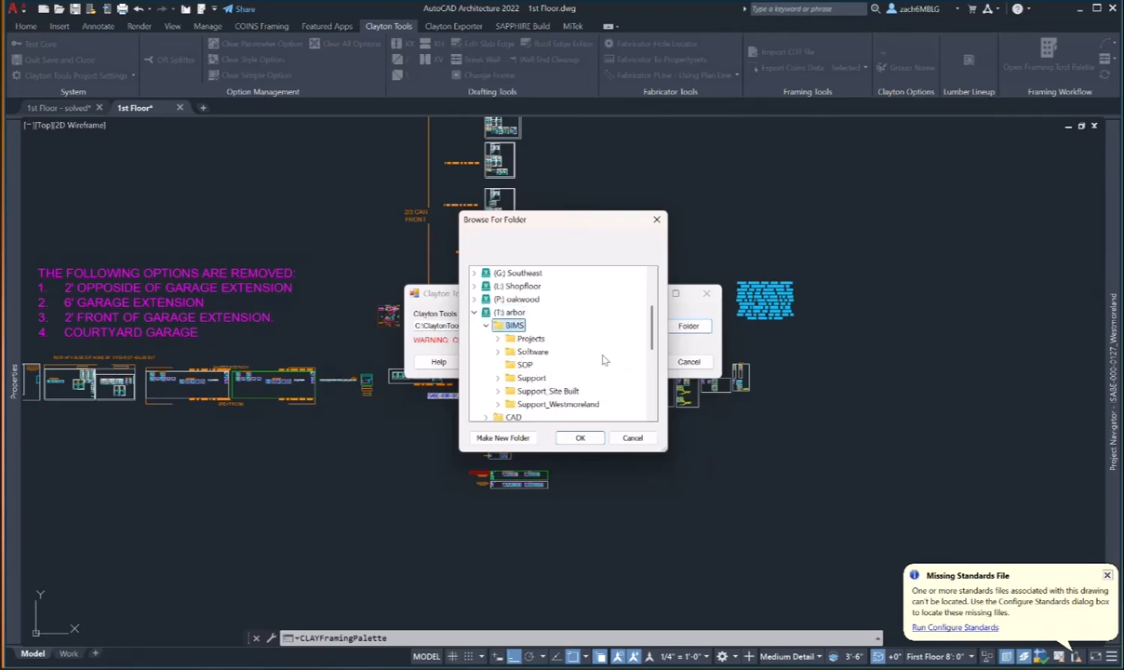
pyautogui.doubleClick(562, 405)
pyautogui.click(548, 395)
pyautogui.click(580, 438)
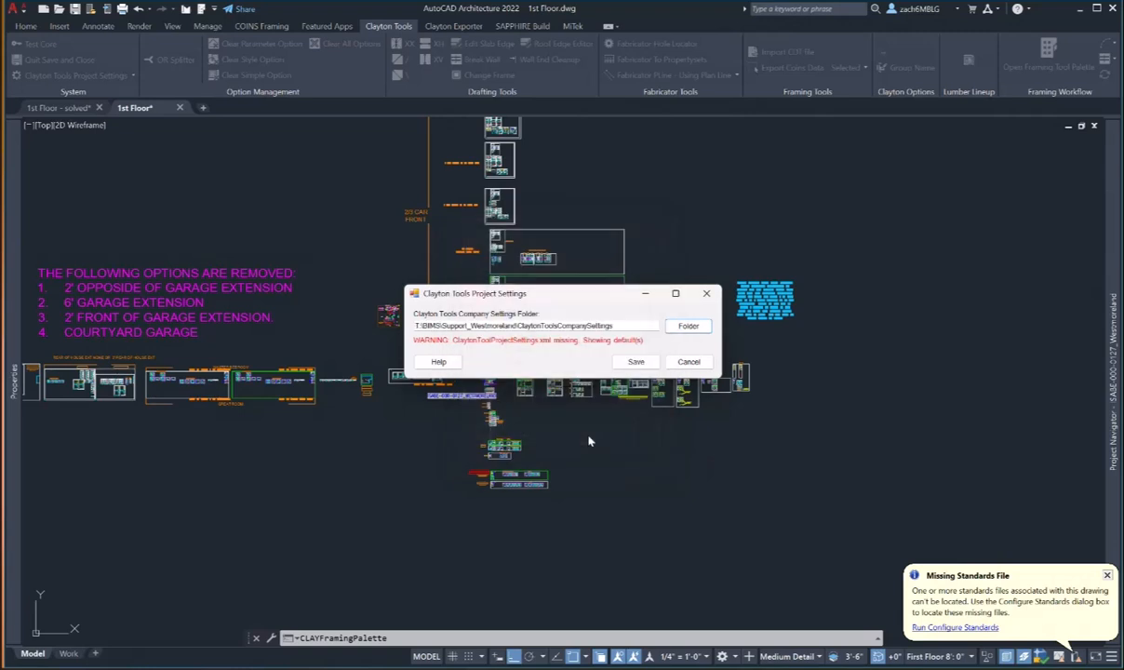
pyautogui.click(635, 362)
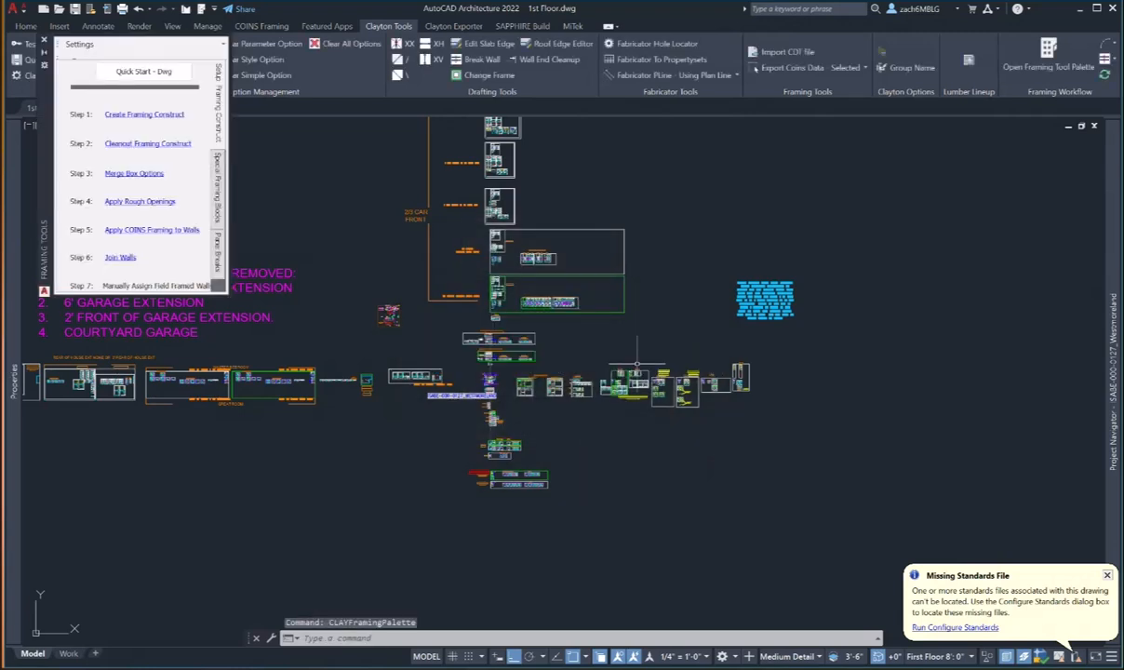
# - Generate the 1st Floor_COINS framing construct, close it, and return to the 1st Floor - solved drawing
pyautogui.moveTo(40, 120); pyautogui.dragTo(194, 302)
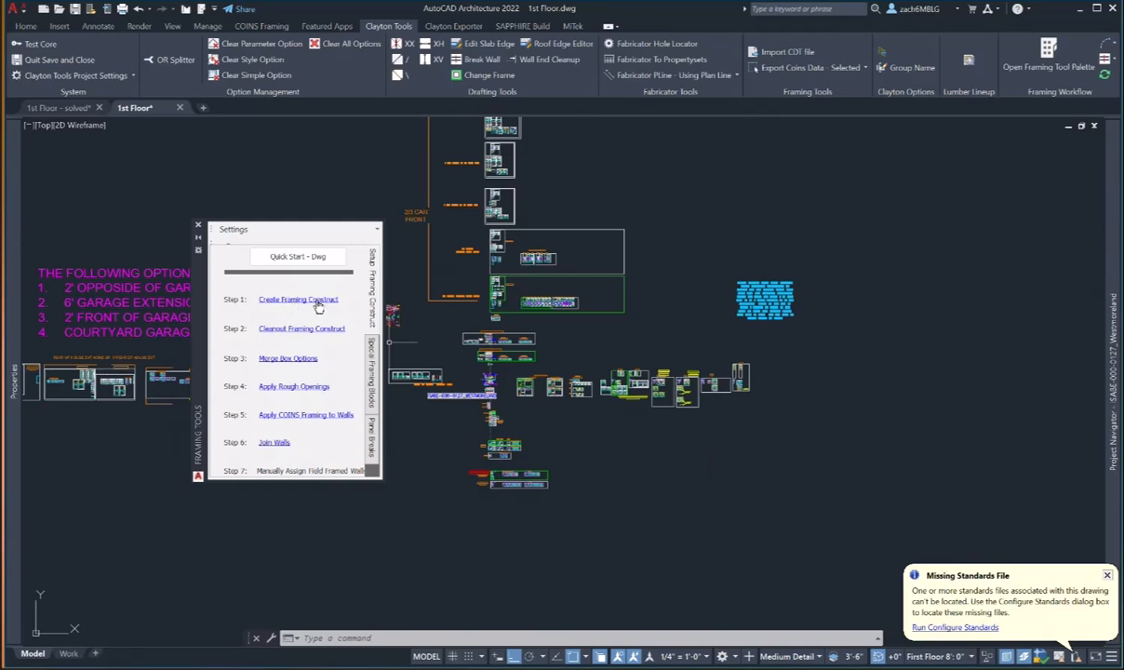
pyautogui.click(318, 305)
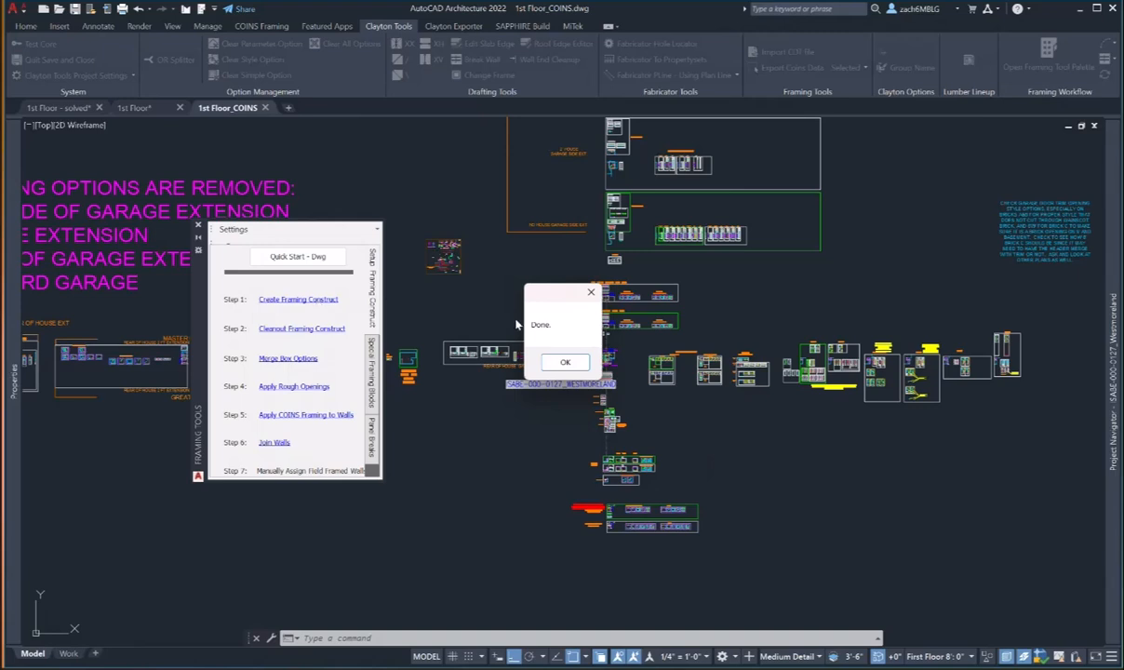
pyautogui.click(566, 363)
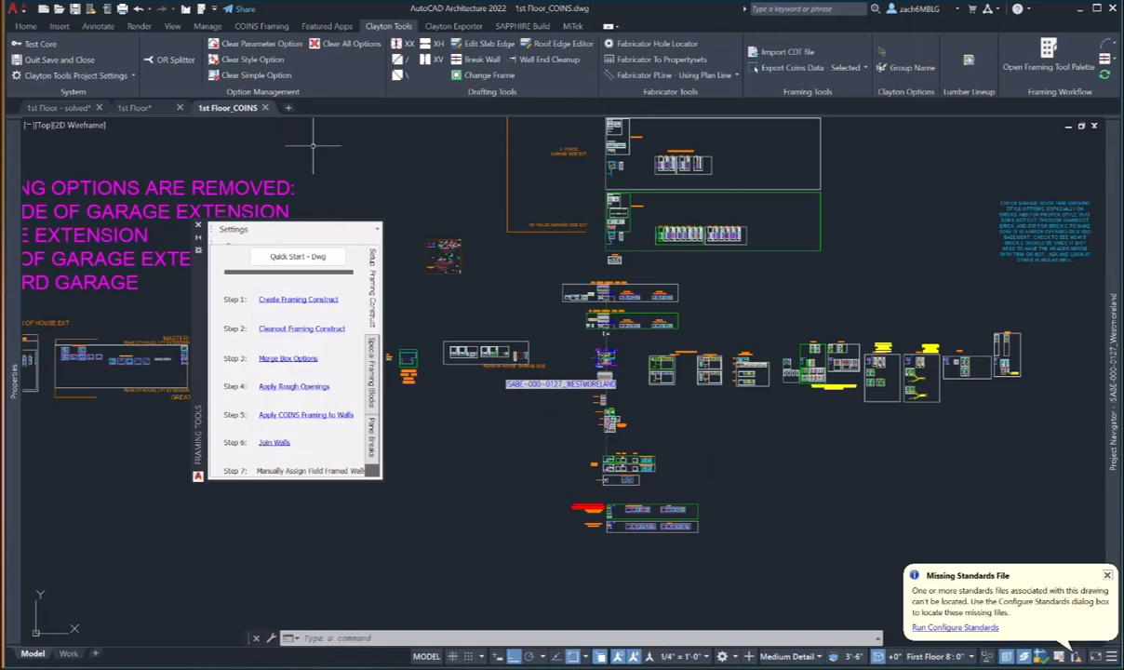
pyautogui.click(265, 107)
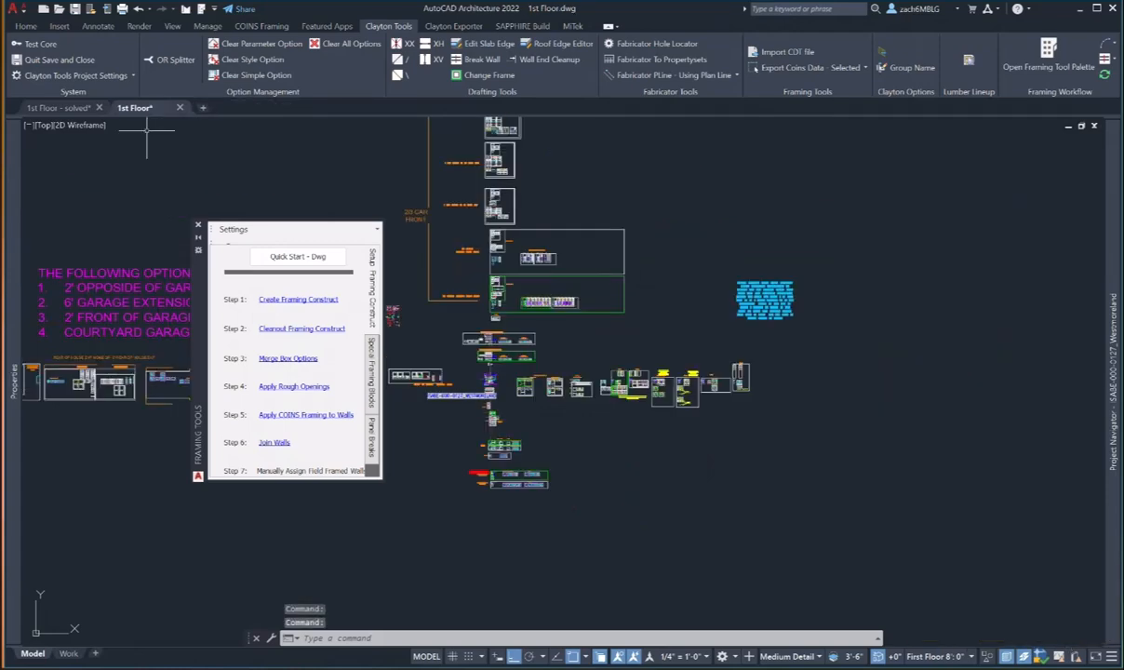
pyautogui.click(60, 108)
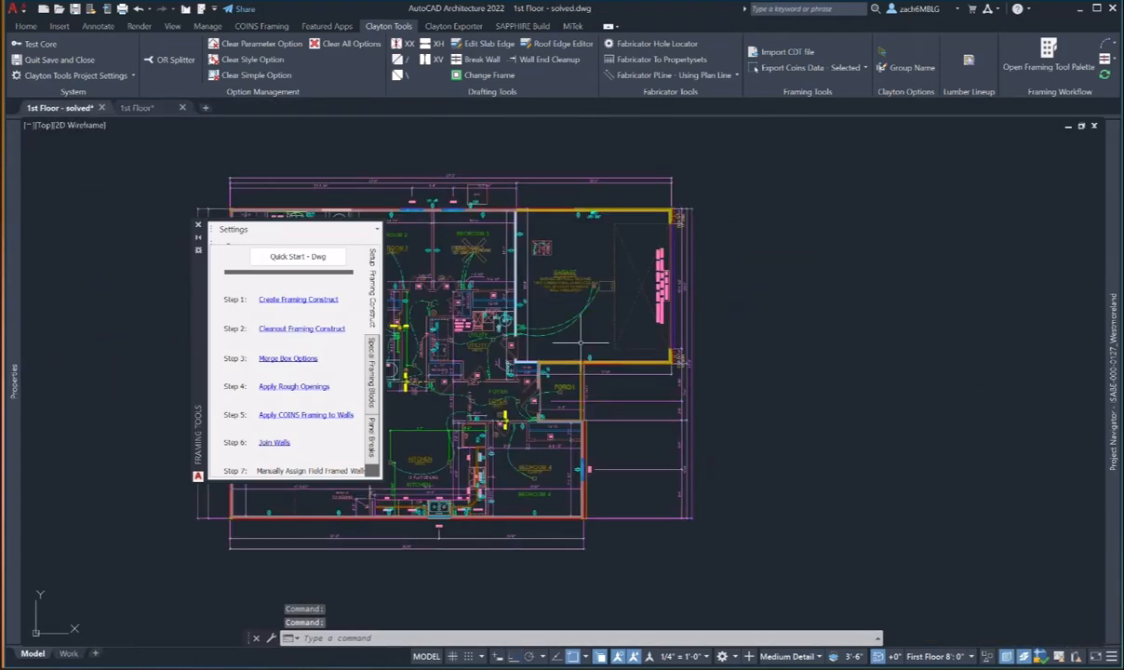
# - Run Step 1 on the solved plan to create the 1st Floor - solved_COINS framing drawing and view it
pyautogui.click(265, 299)
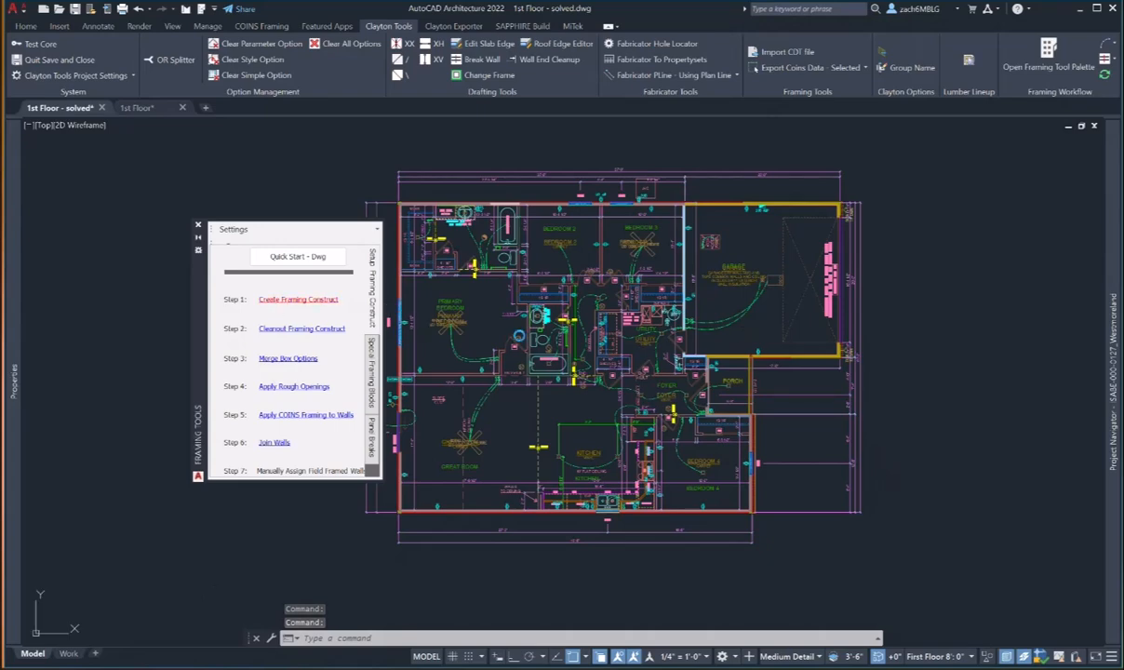
pyautogui.scroll(5, 521, 335)
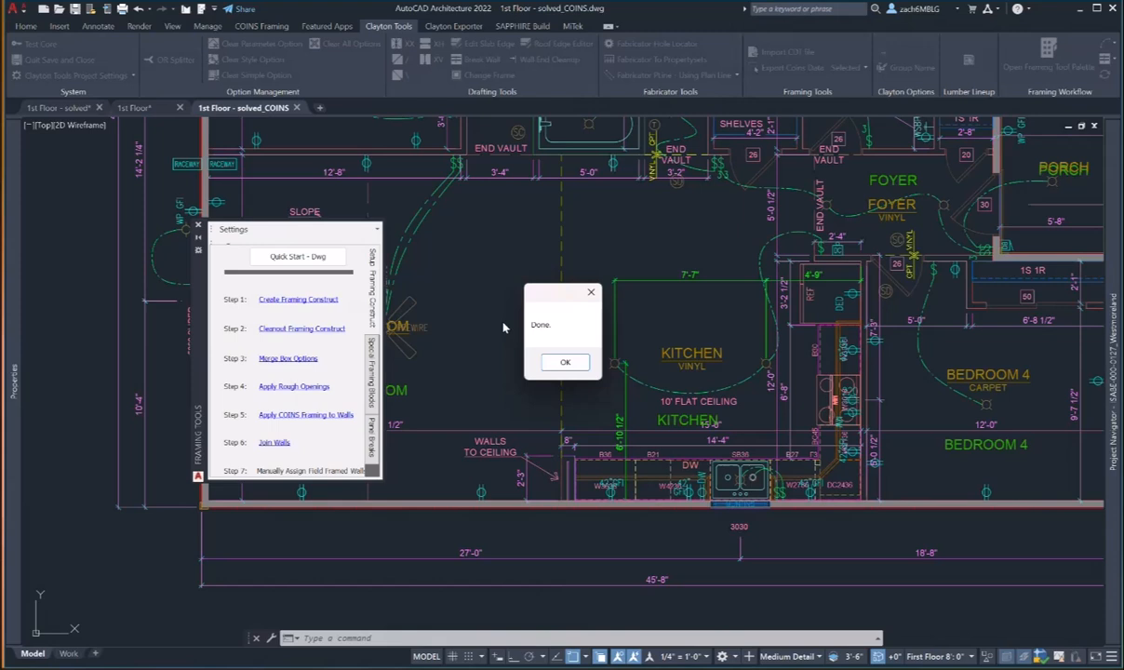
pyautogui.click(565, 361)
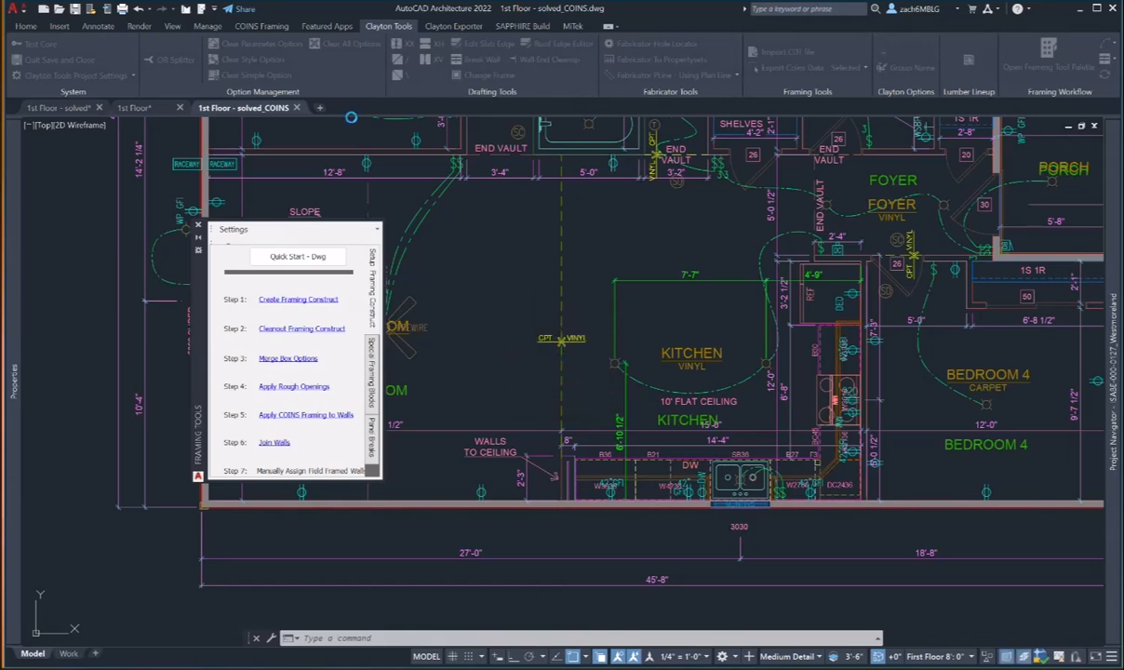
pyautogui.moveTo(246, 116)
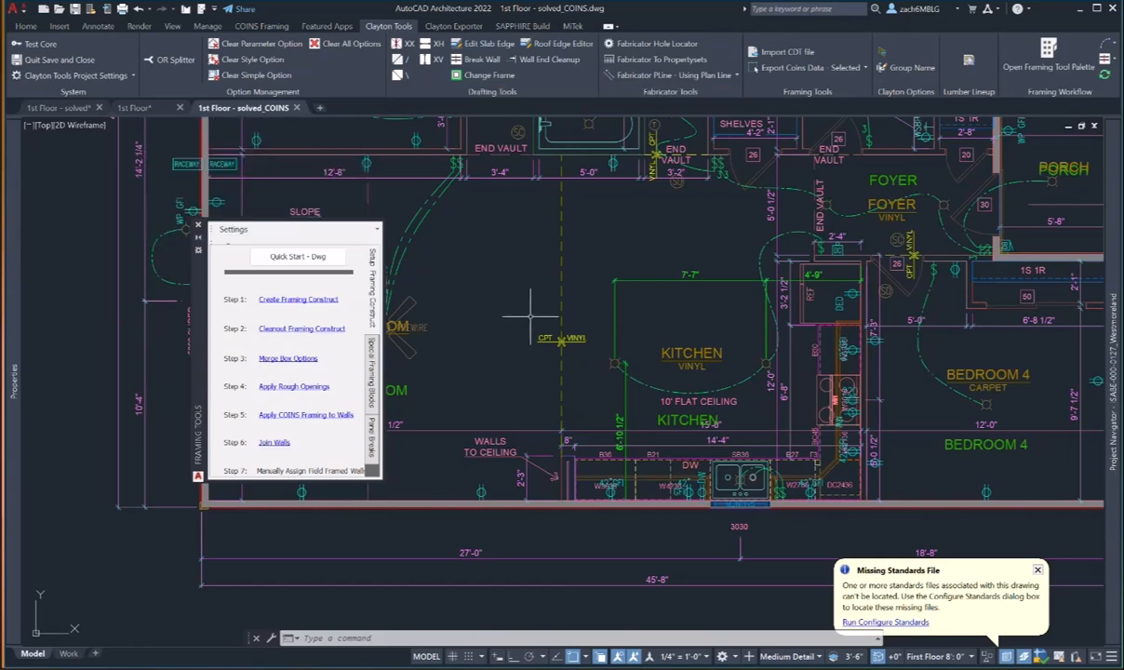
pyautogui.scroll(-6, 490, 386)
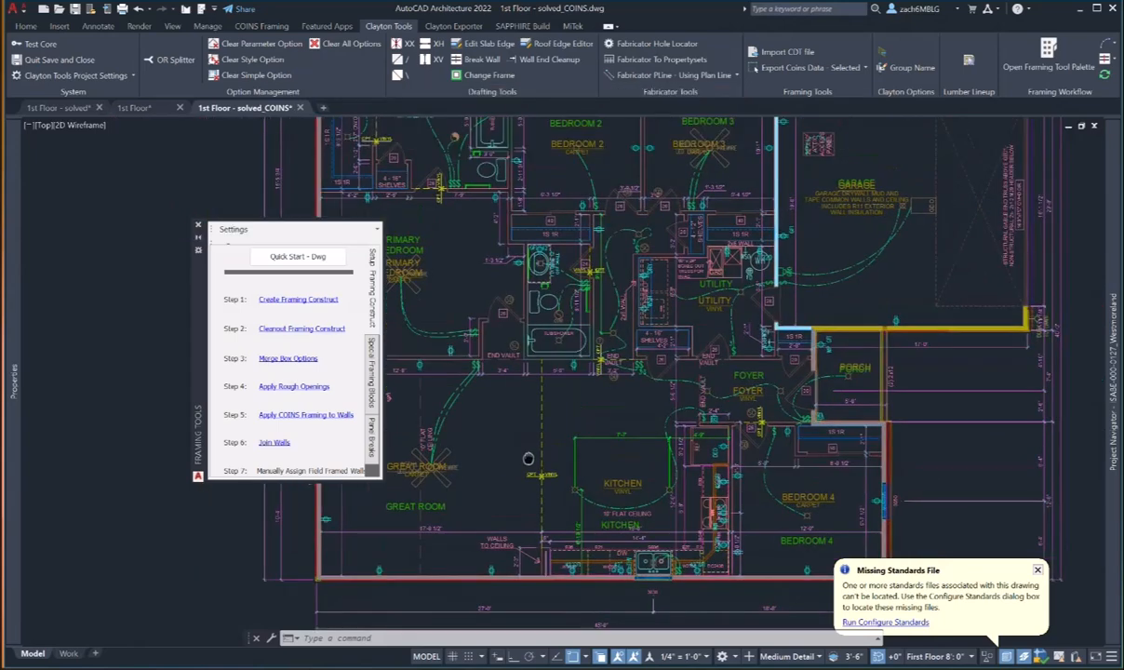
pyautogui.moveTo(47, 106)
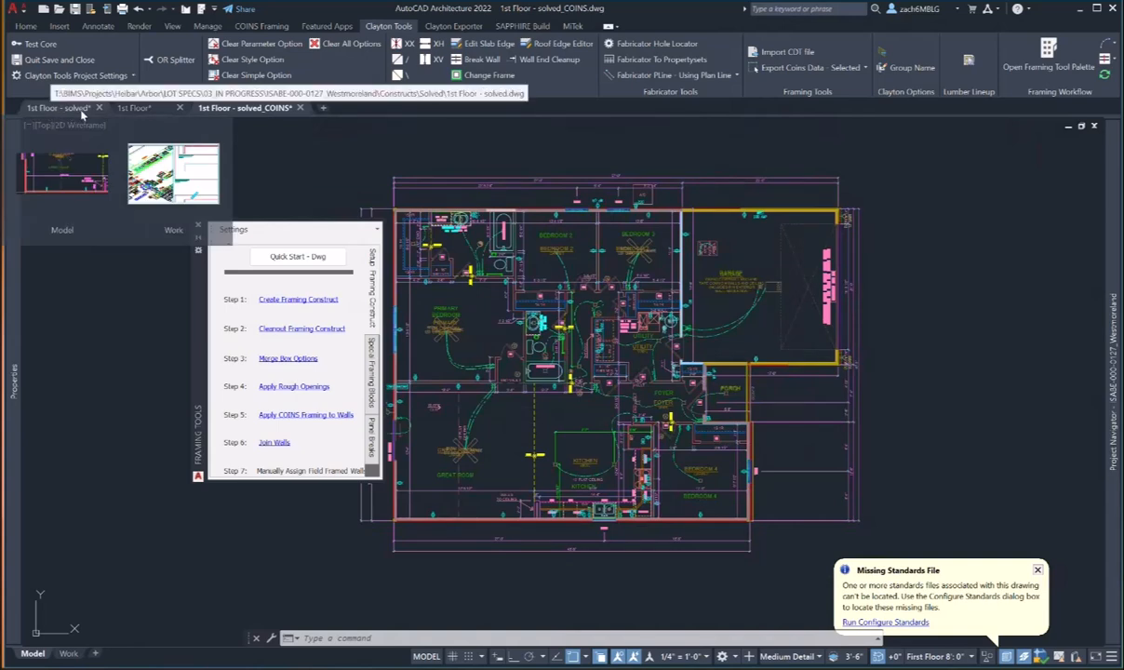
# - Refresh the construct list and window-select the entire 1st Floor - solved_COINS floor plan
pyautogui.moveTo(1112, 391)
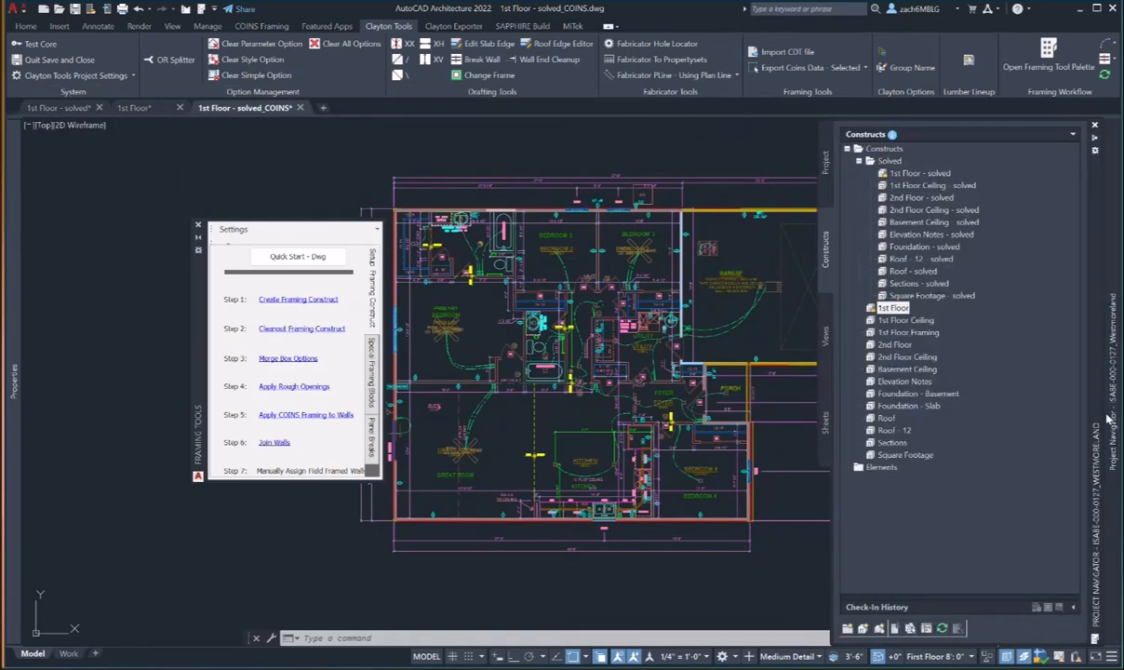
pyautogui.click(941, 629)
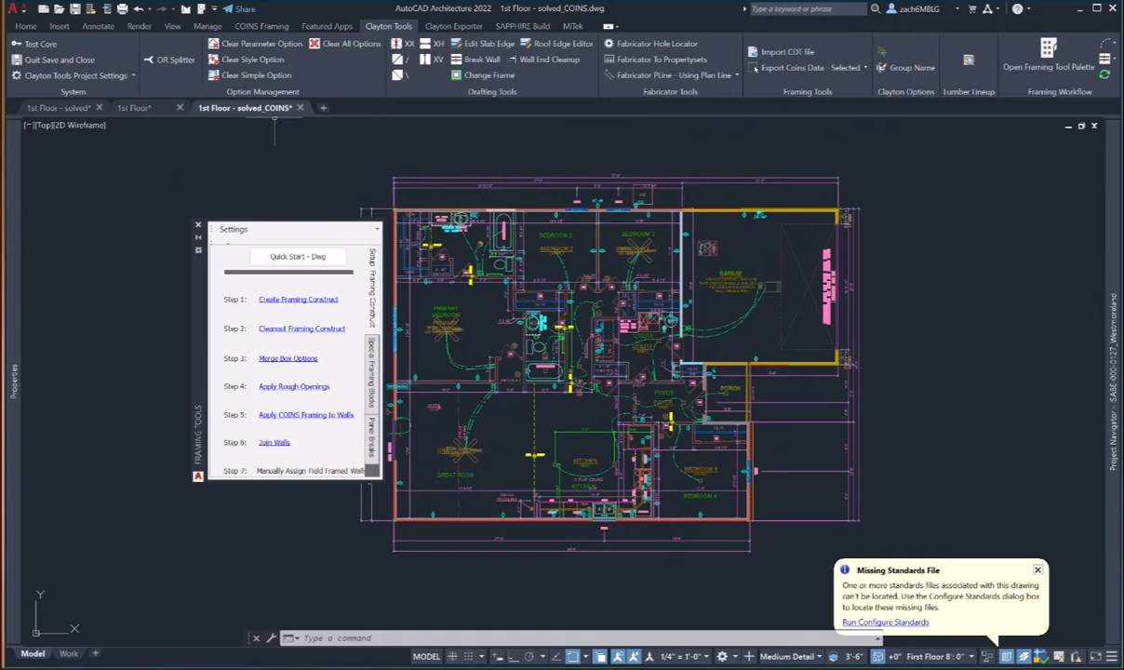
pyautogui.moveTo(196, 287); pyautogui.dragTo(108, 267)
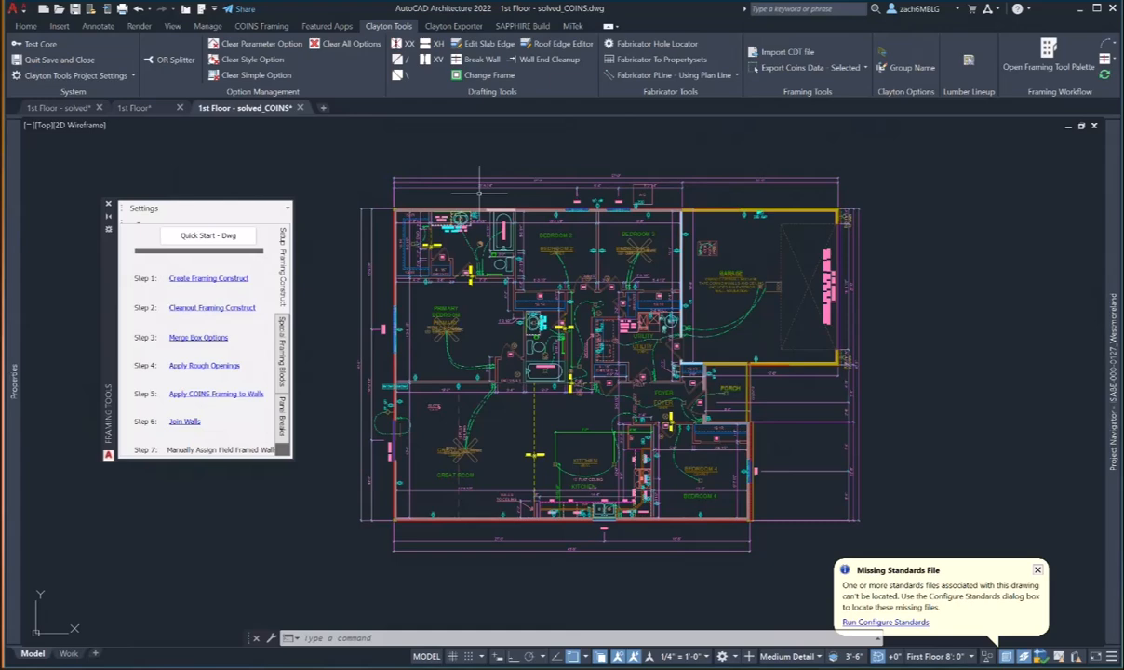
pyautogui.scroll(-2, 479, 192)
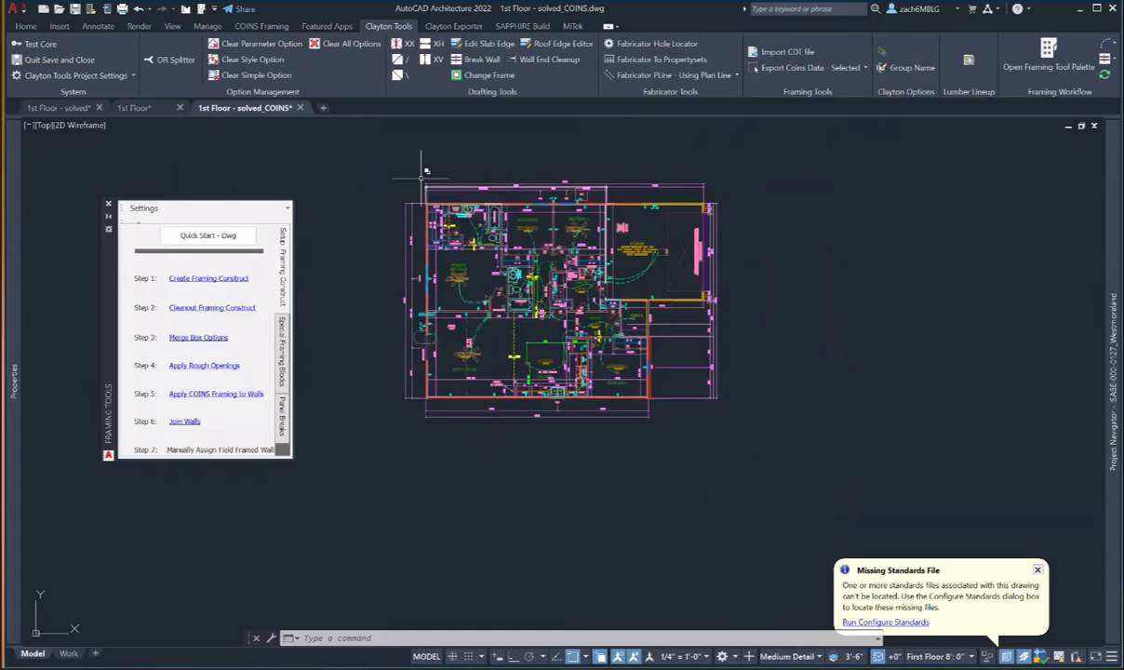
pyautogui.click(385, 170)
pyautogui.click(784, 445)
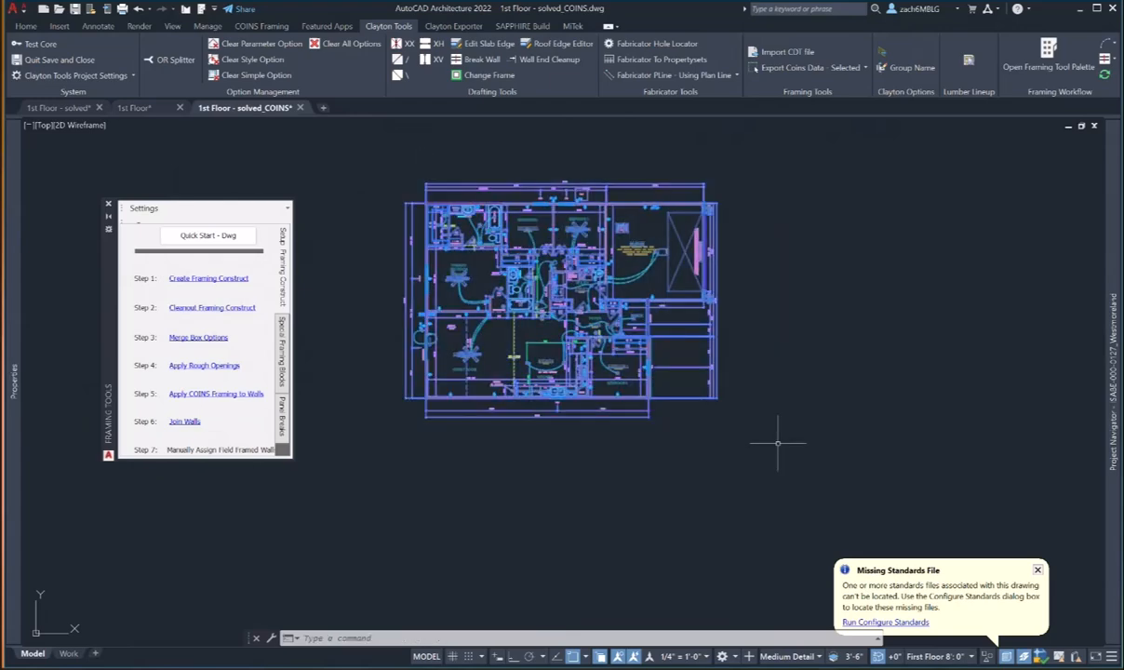
pyautogui.rightClick(568, 348)
# - View the selected plan in the Object Viewer, orbiting the shaded house front and interior, then close it
pyautogui.click(591, 490)
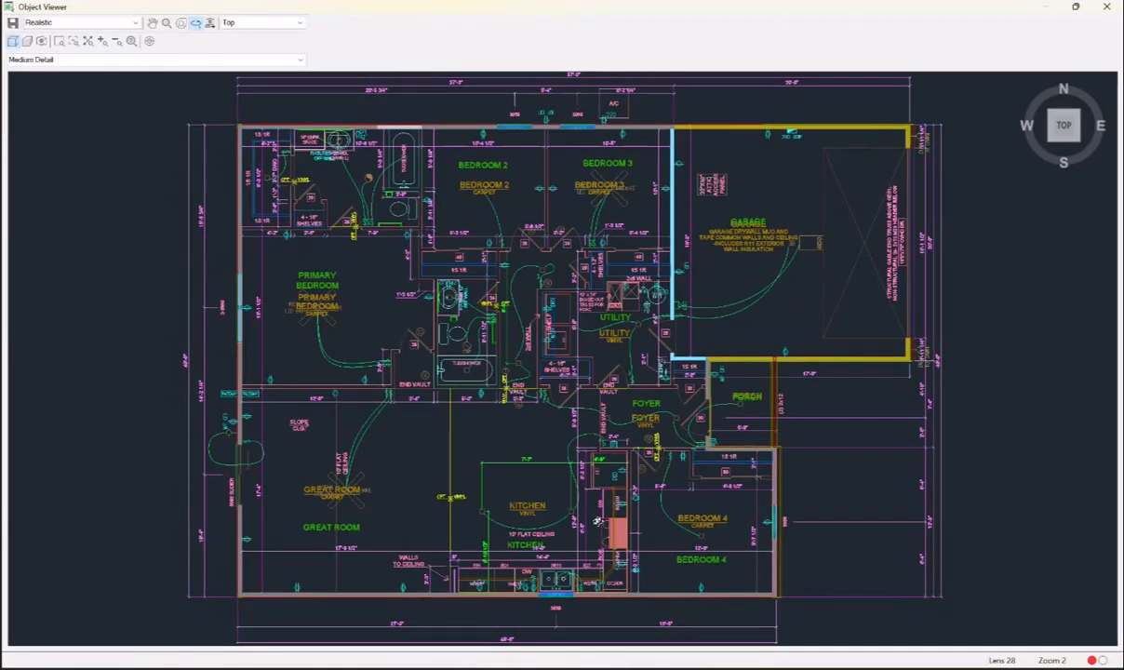
pyautogui.moveTo(591, 490); pyautogui.dragTo(591, 403)
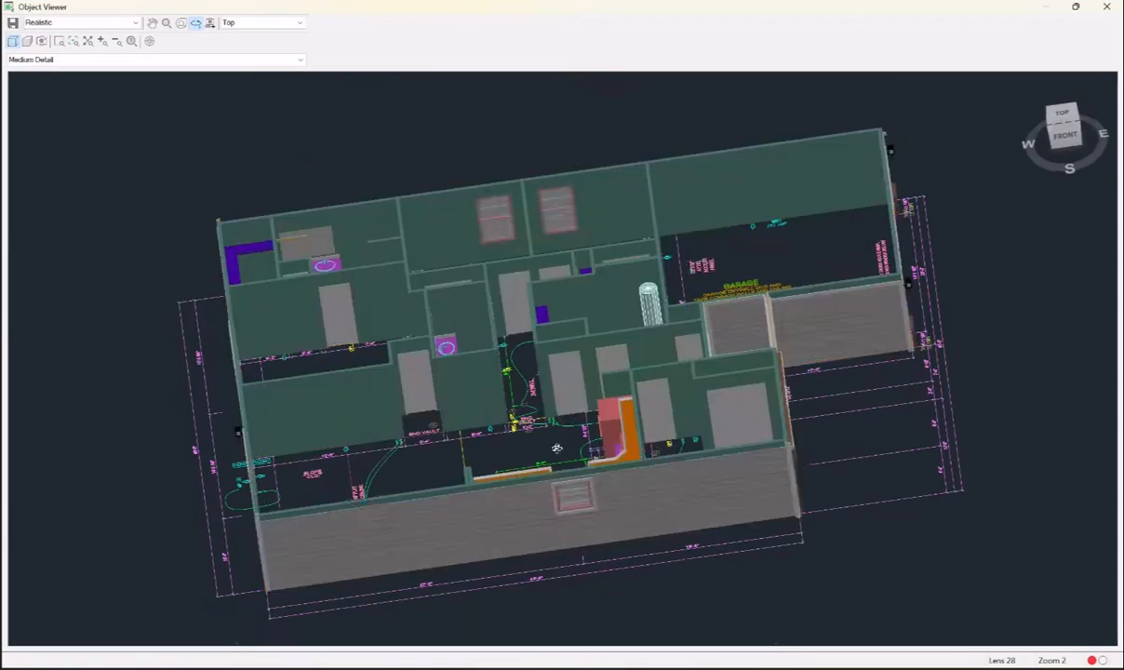
pyautogui.moveTo(526, 423)
pyautogui.mouseDown()
pyautogui.moveTo(553, 378)
pyautogui.moveTo(437, 430)
pyautogui.moveTo(468, 409)
pyautogui.mouseUp()
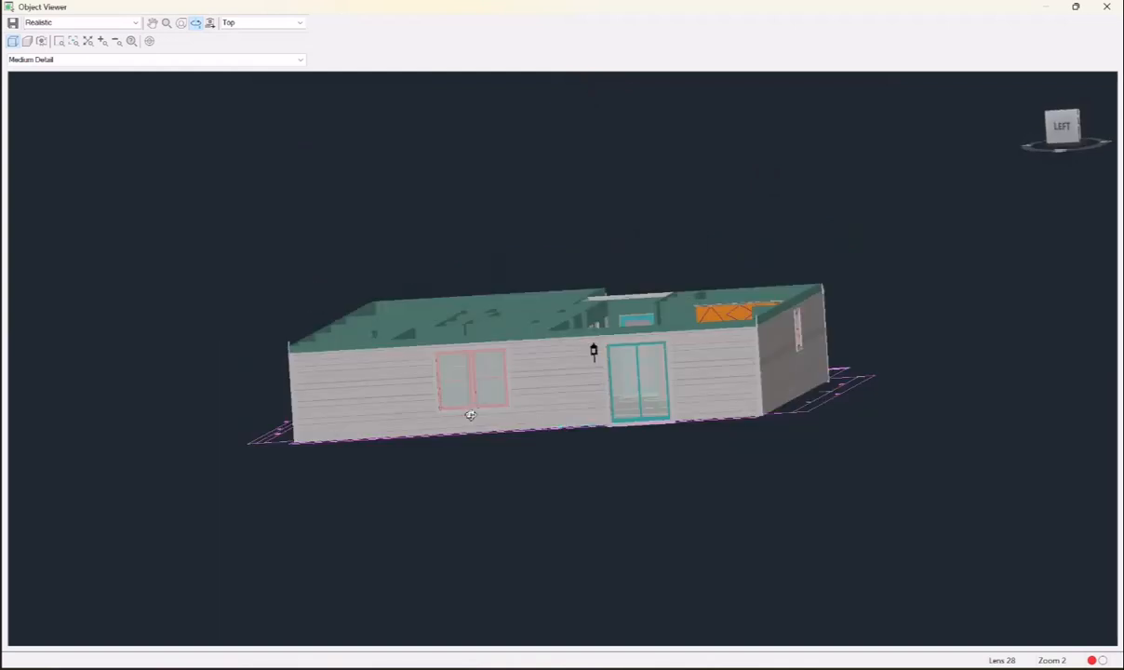
pyautogui.moveTo(722, 367); pyautogui.dragTo(551, 432)
pyautogui.moveTo(705, 351); pyautogui.dragTo(629, 430)
pyautogui.moveTo(792, 338); pyautogui.dragTo(585, 394)
pyautogui.moveTo(619, 470); pyautogui.dragTo(654, 547)
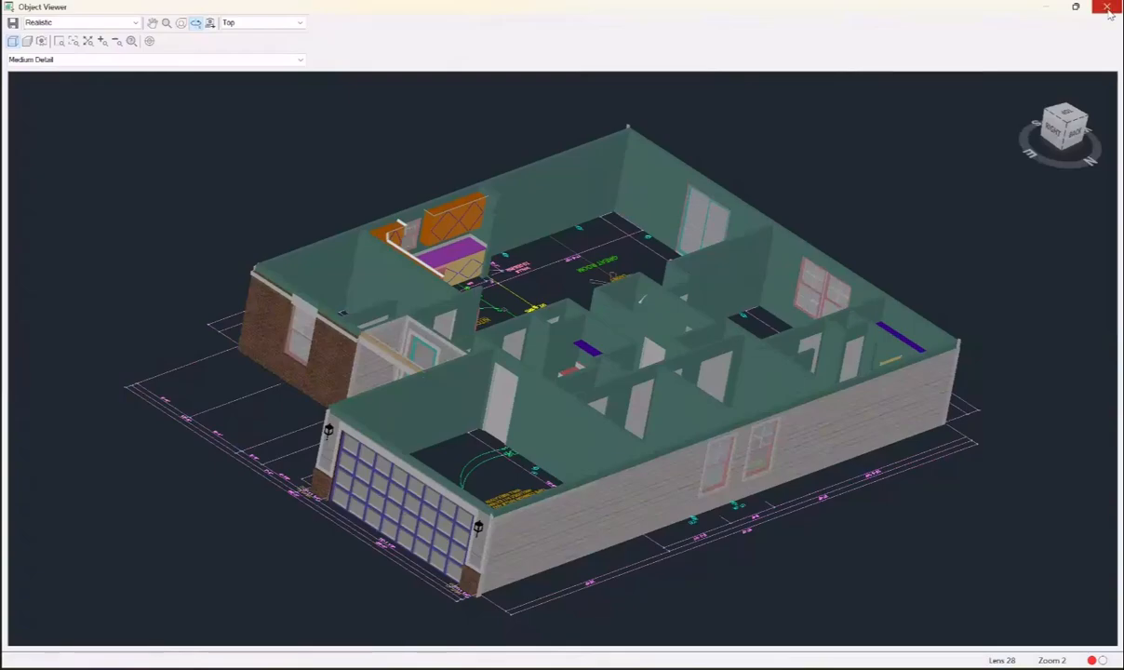
pyautogui.click(1106, 6)
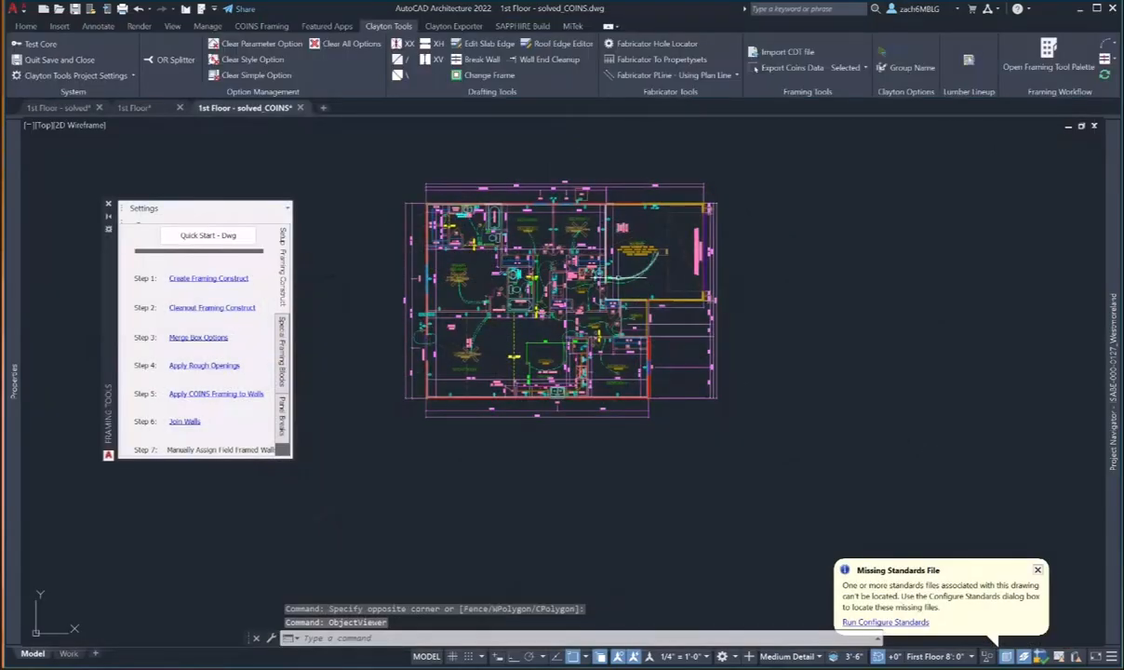
# - Run Step 2 Cleanout Framing Construct to list wall styles, with Shelf and VNR marked for purge
pyautogui.moveTo(507, 296); pyautogui.dragTo(500, 345, button='middle')
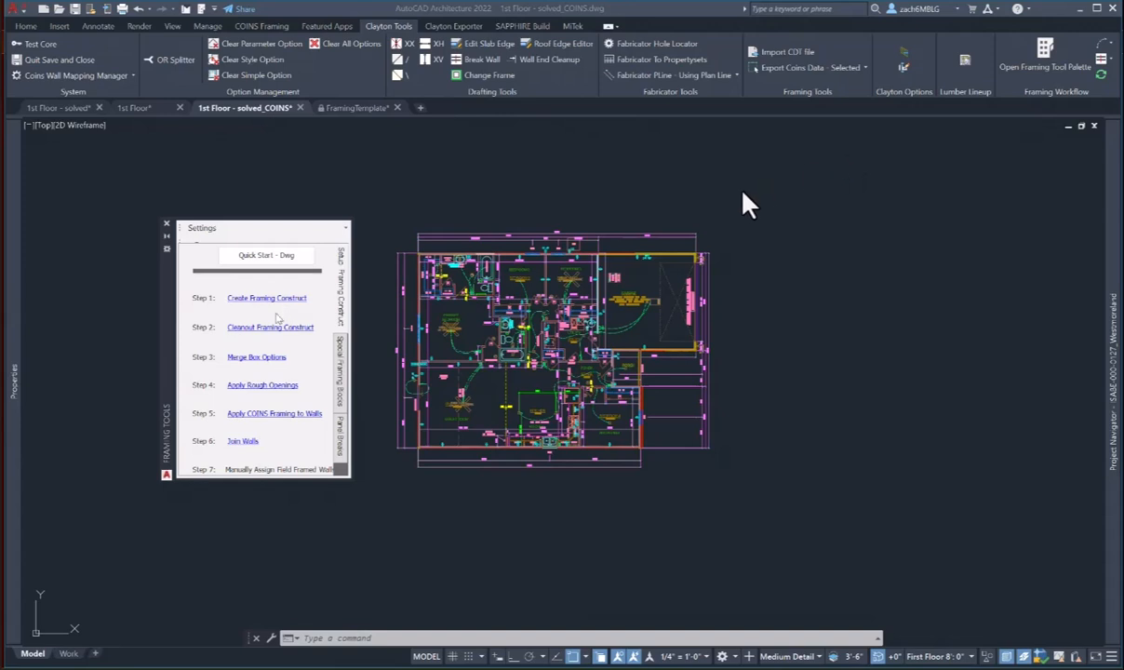
pyautogui.click(264, 328)
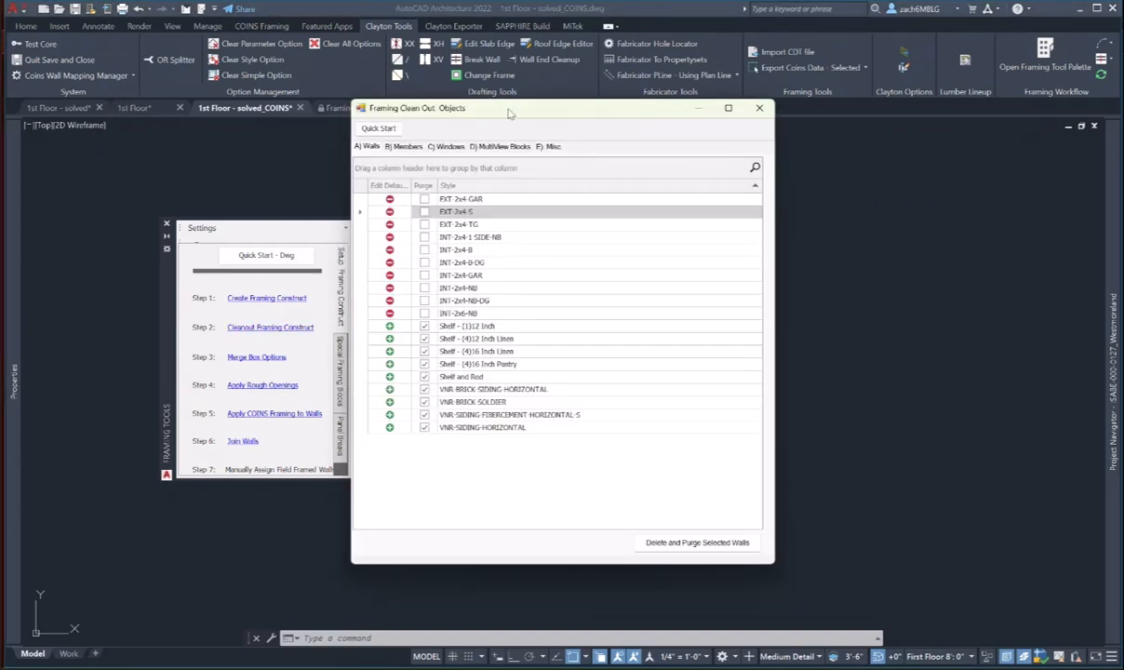
pyautogui.moveTo(504, 115); pyautogui.dragTo(537, 159)
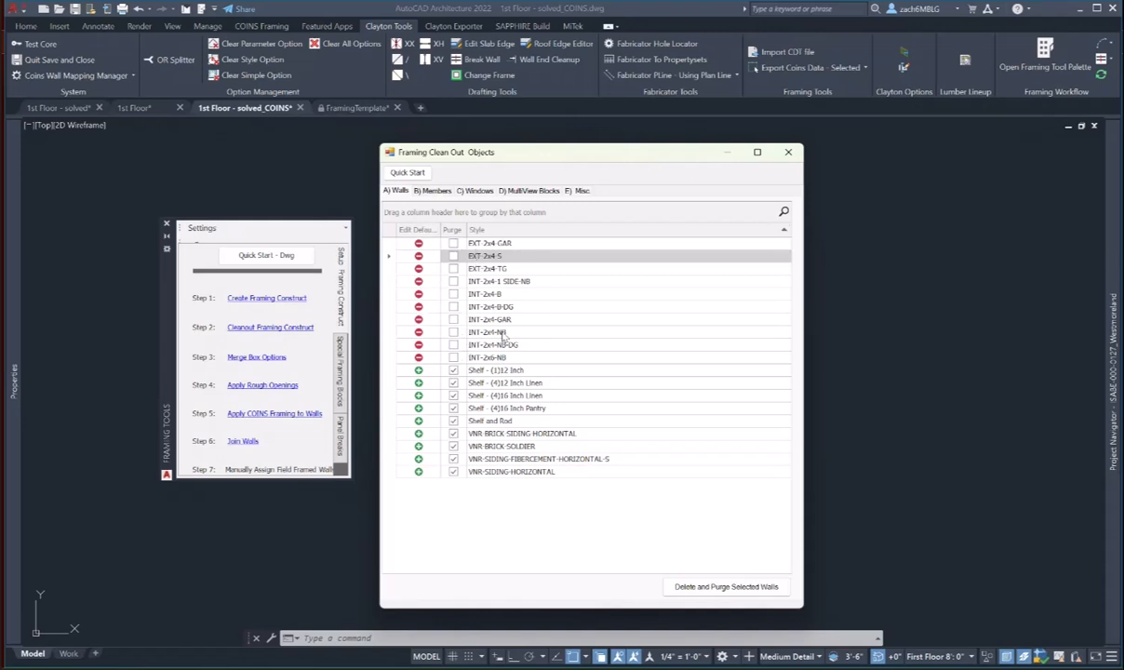
# - Delete and purge the checked wall, member and window styles, removing 25 walls and 6 windows
pyautogui.click(682, 585)
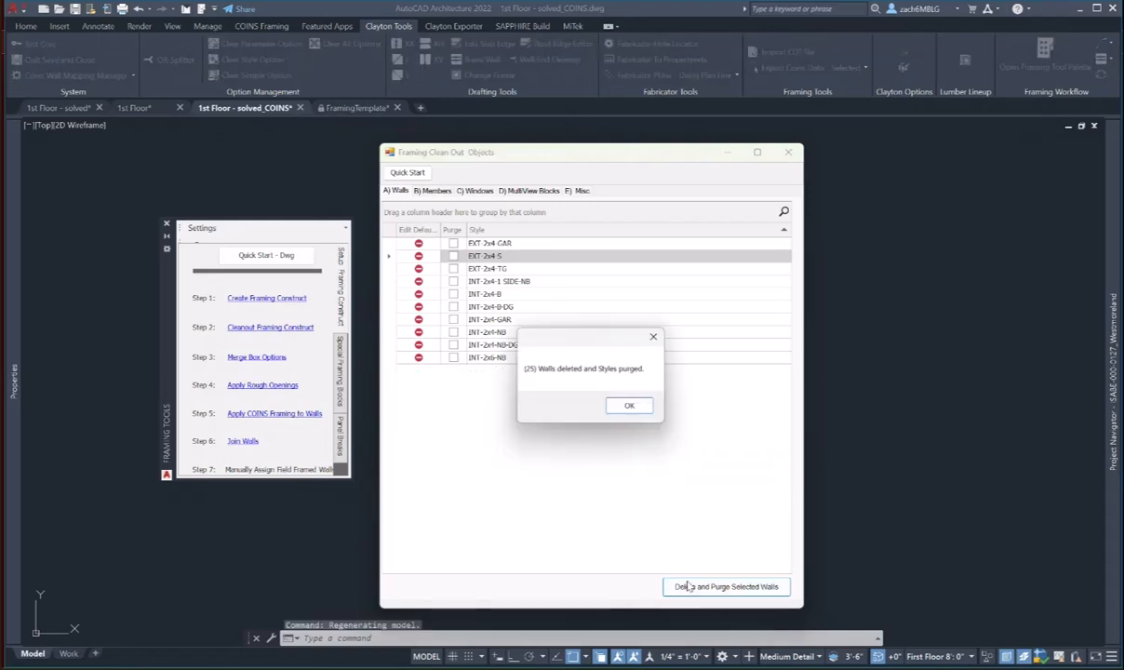
pyautogui.click(629, 404)
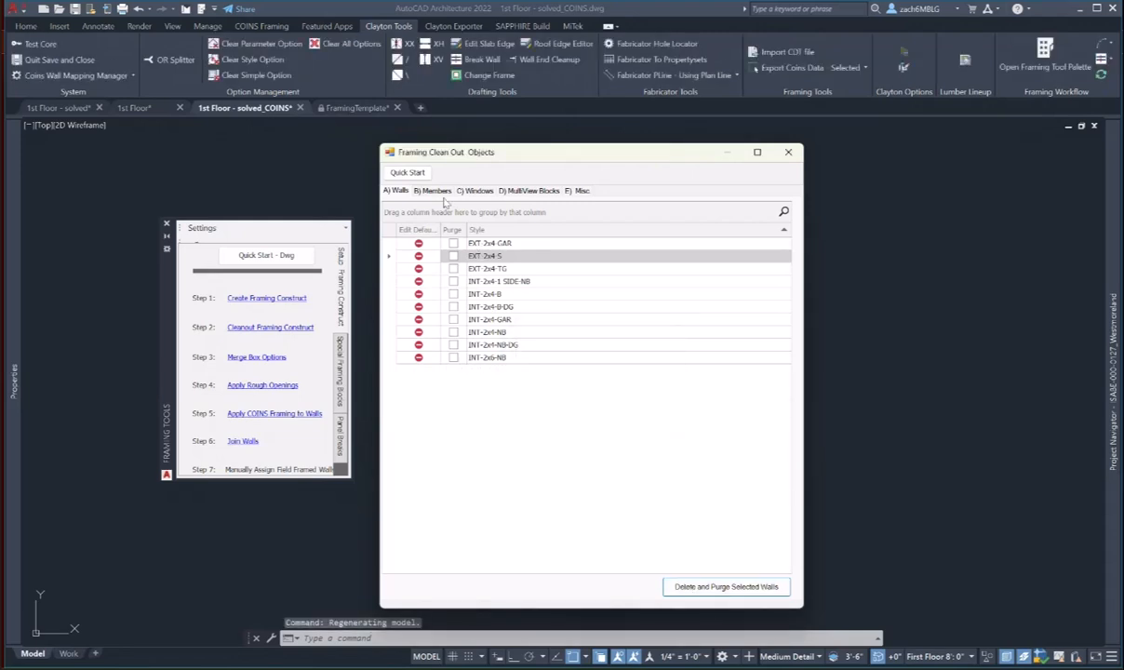
pyautogui.click(433, 191)
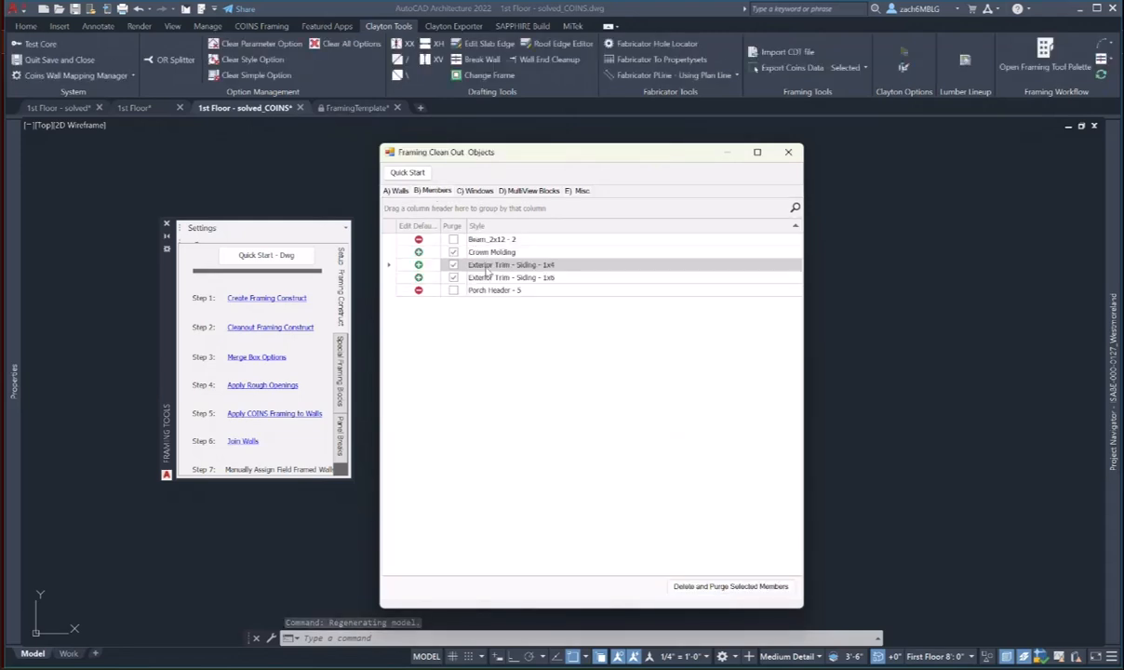
pyautogui.click(717, 587)
pyautogui.click(650, 413)
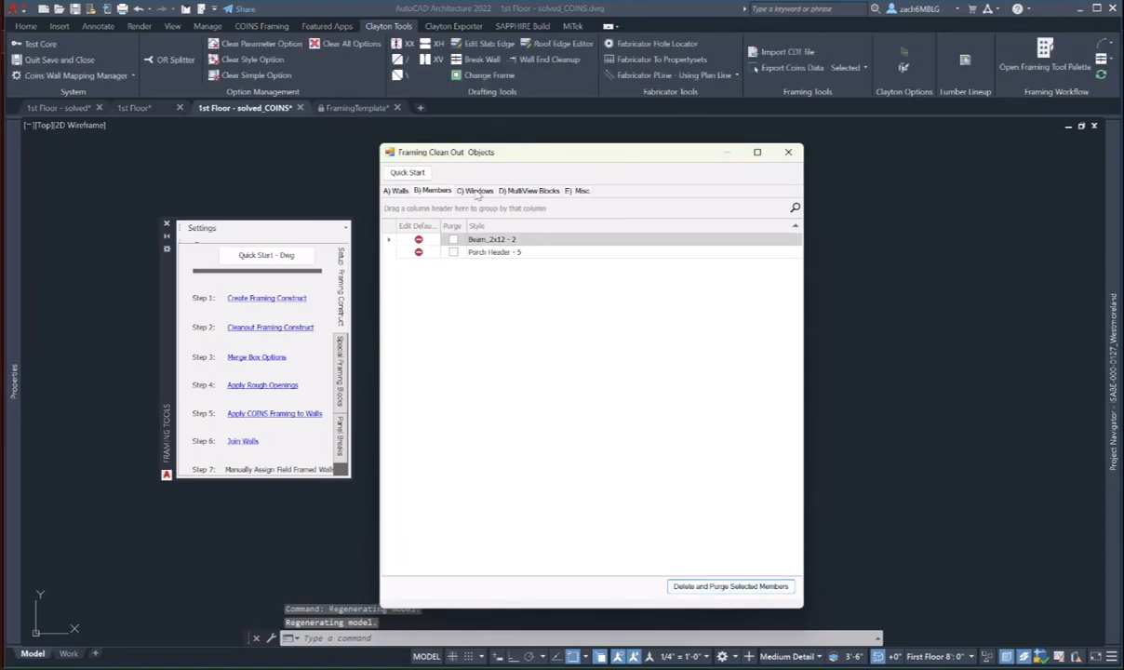
pyautogui.click(475, 191)
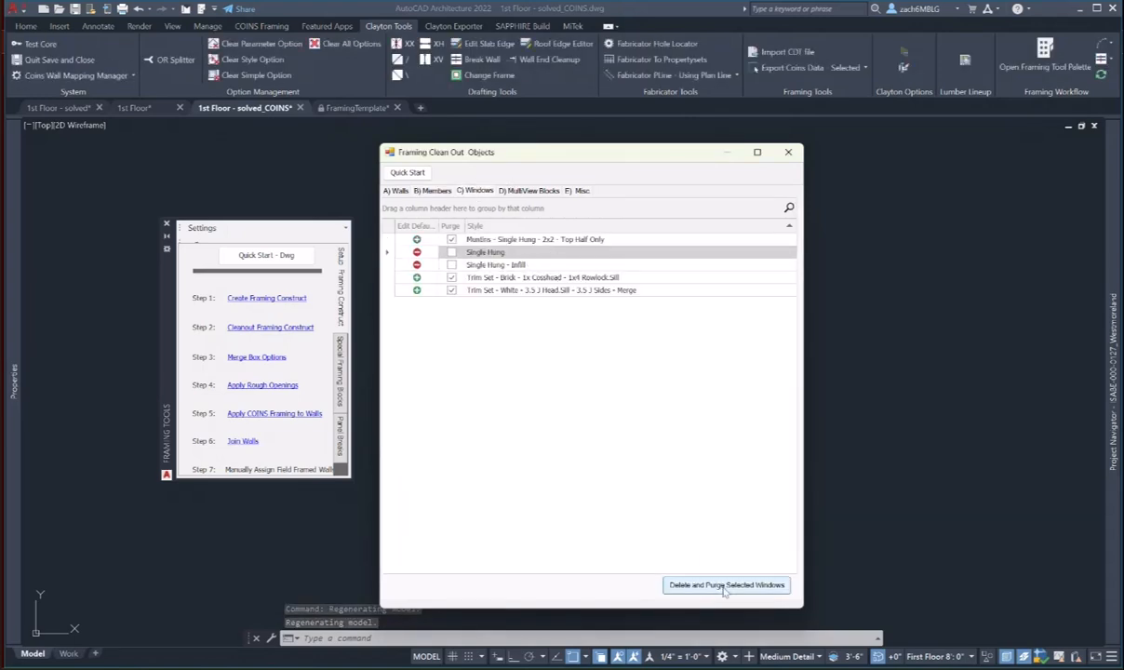
pyautogui.click(678, 584)
pyautogui.click(633, 405)
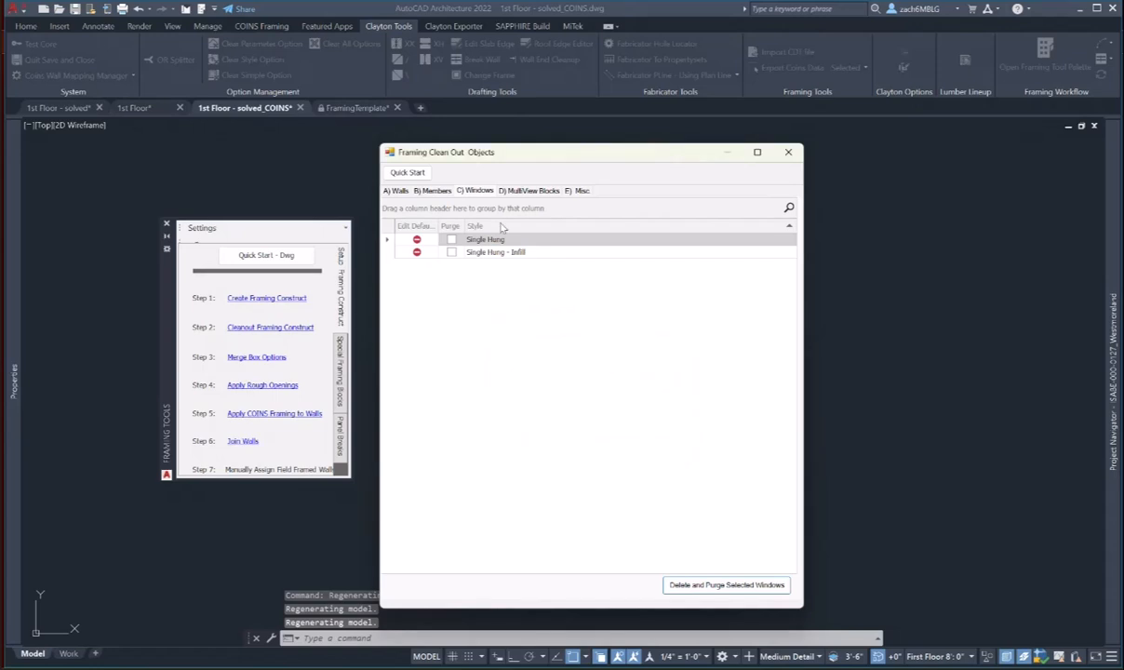
# - On the MultiView Blocks list, unmark WF3-30-S through SB36_MV so they are kept
pyautogui.click(524, 191)
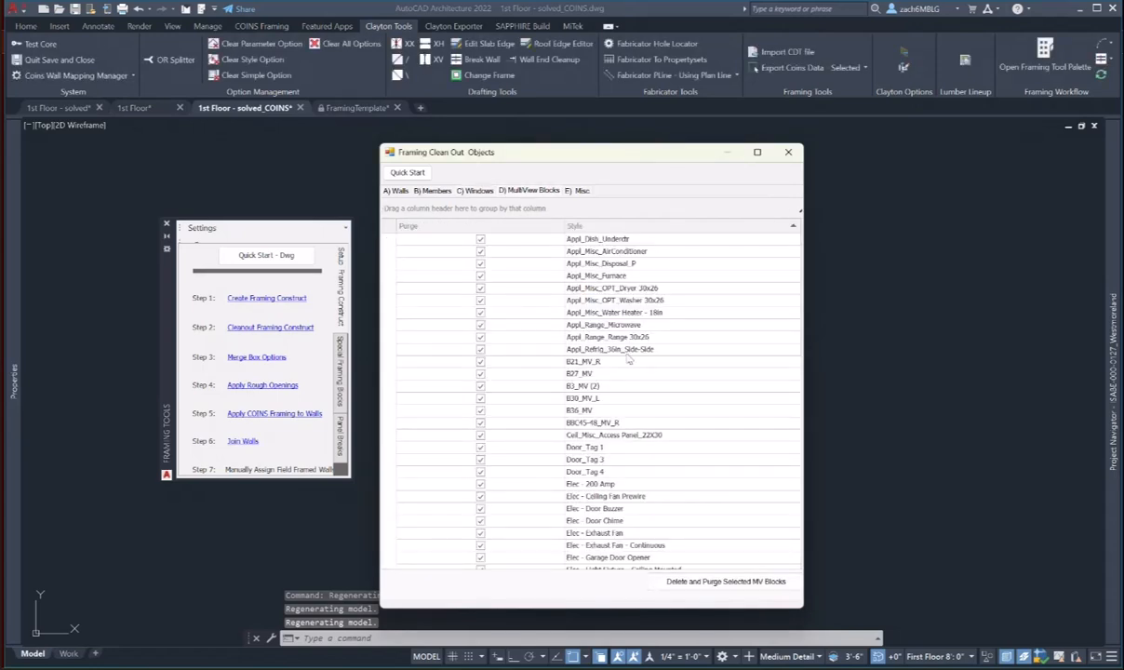
pyautogui.scroll(-10, 650, 361)
pyautogui.scroll(-5, 650, 362)
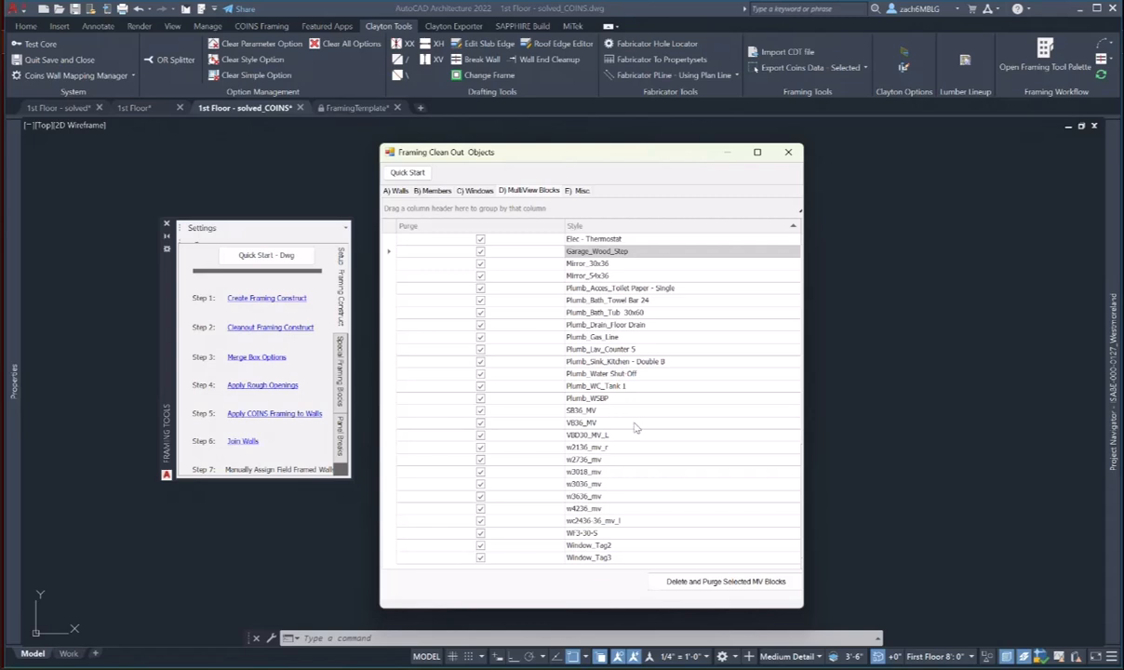
pyautogui.click(480, 532)
pyautogui.click(480, 520)
pyautogui.click(480, 508)
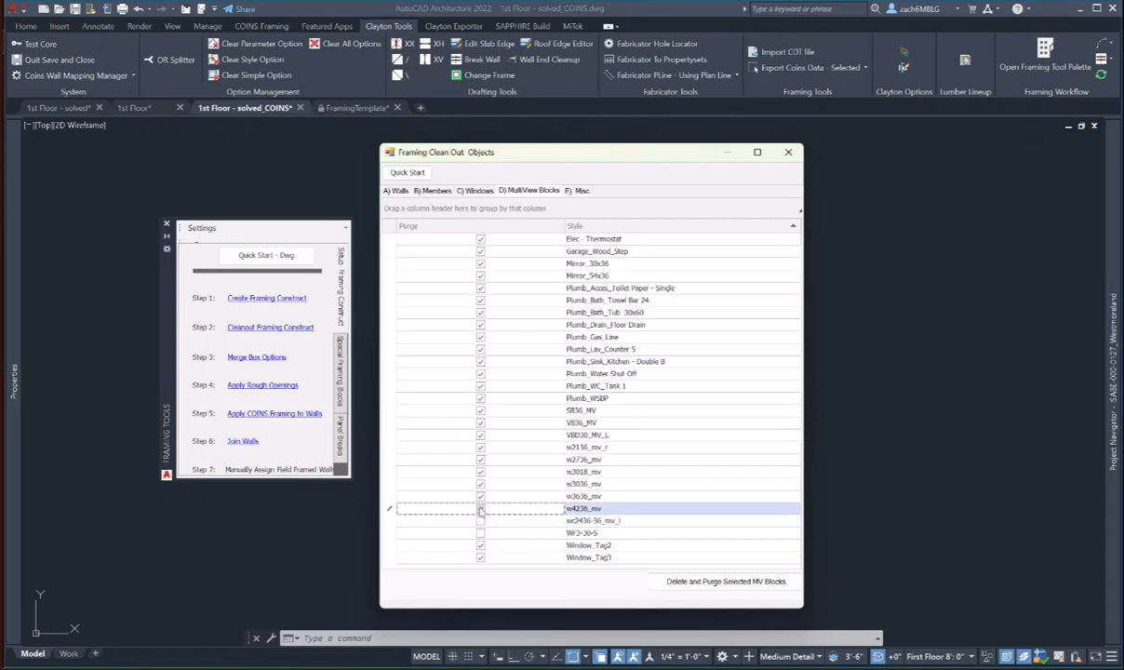
pyautogui.click(480, 496)
pyautogui.click(480, 483)
pyautogui.click(480, 471)
pyautogui.click(480, 460)
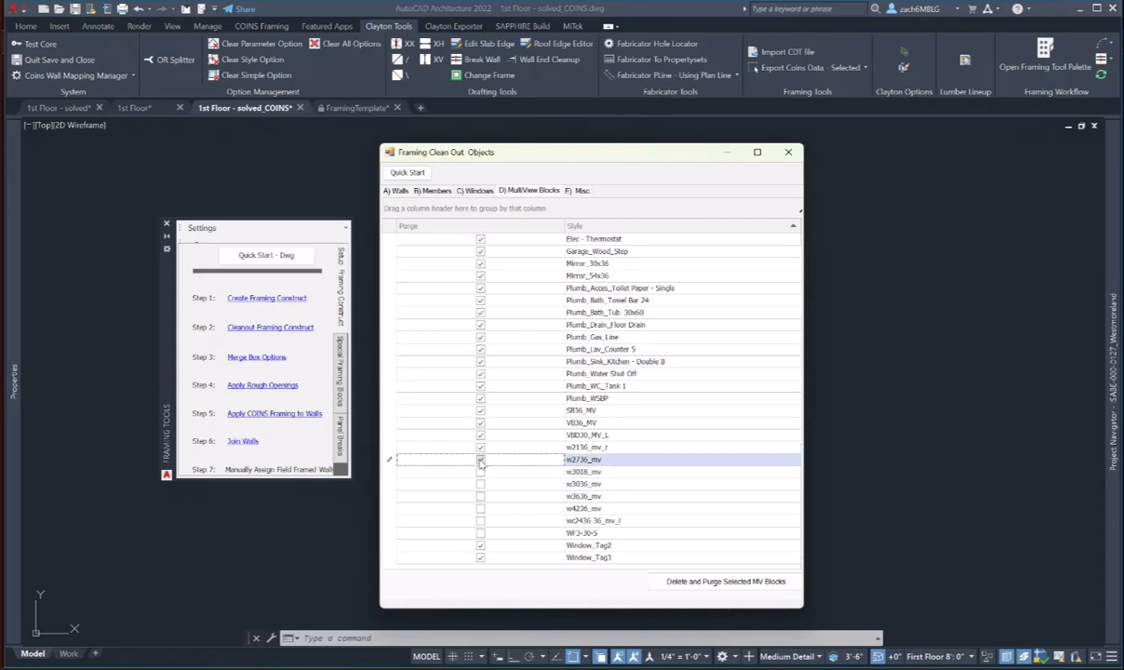
pyautogui.click(479, 435)
pyautogui.click(480, 446)
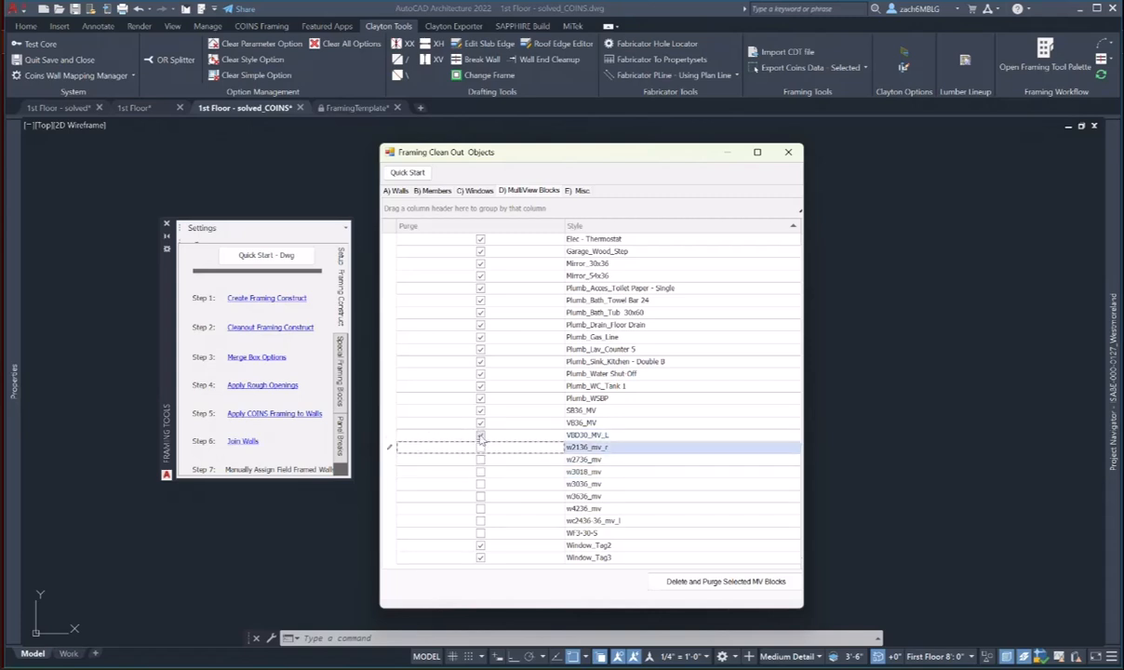
pyautogui.click(480, 434)
pyautogui.click(480, 422)
pyautogui.click(480, 410)
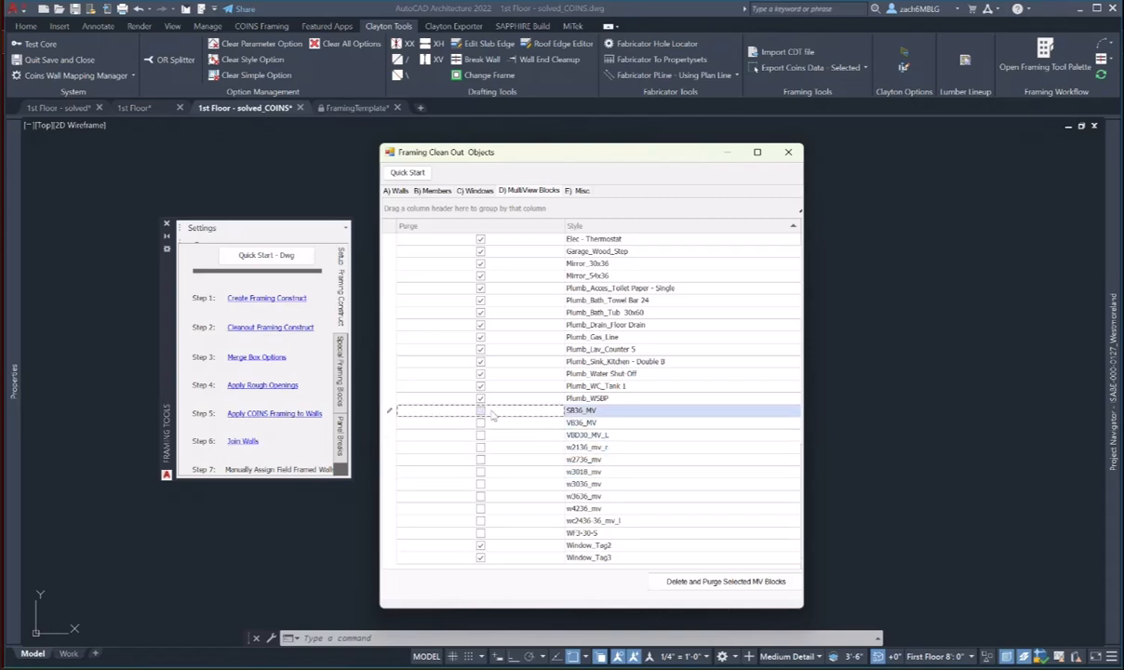
# - Also unmark Plumb_WC_Tank 1, Plumb_Bath_Tub 30x60 and the B-series cabinets, then purge the checked MV blocks
pyautogui.scroll(1, 484, 412)
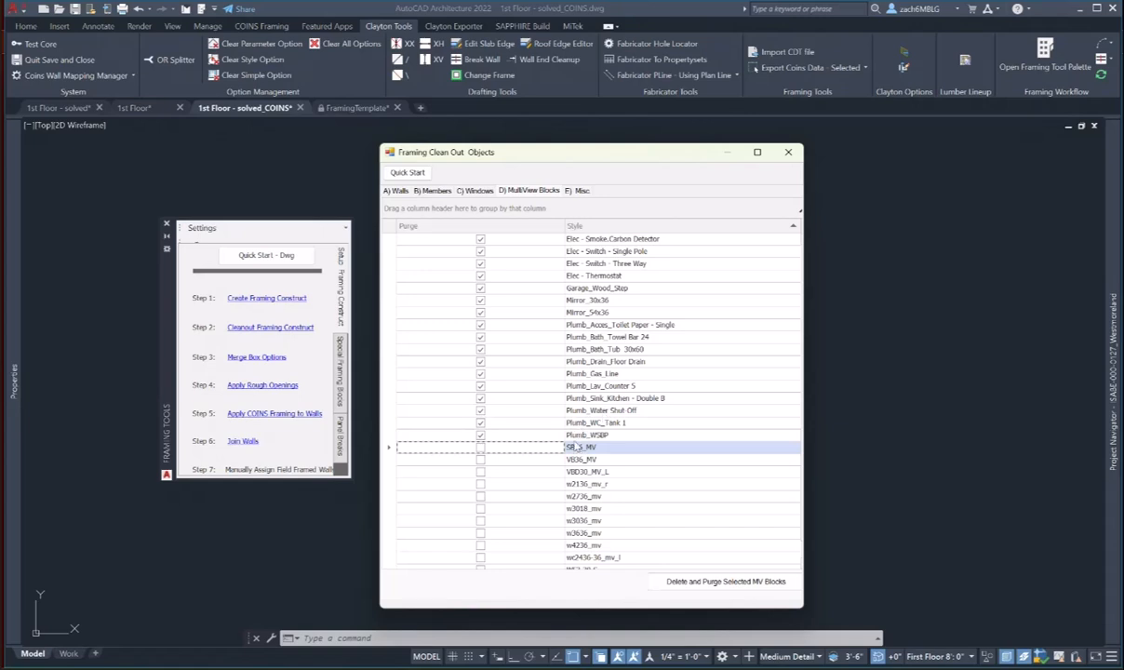
pyautogui.click(481, 423)
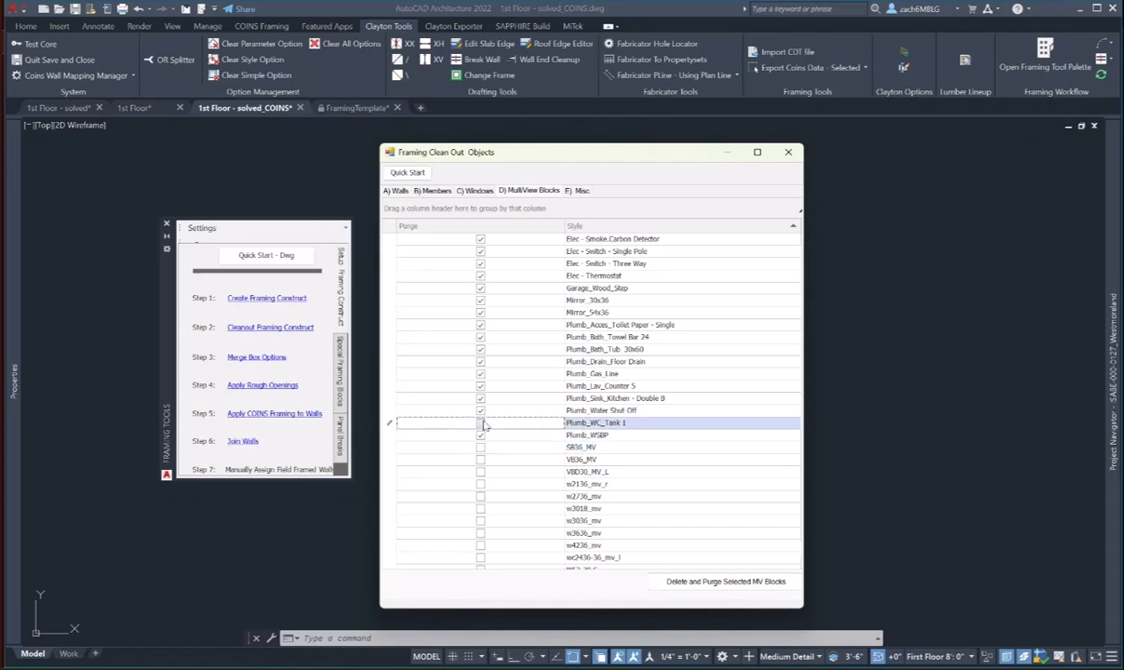
pyautogui.click(481, 350)
pyautogui.scroll(4, 558, 372)
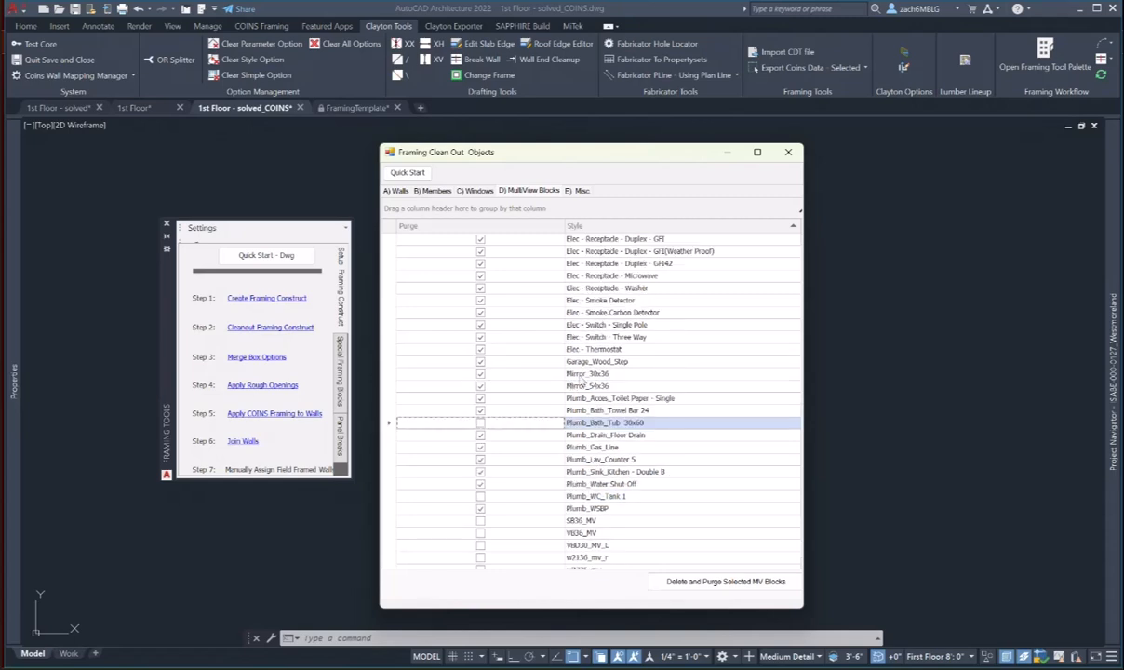
pyautogui.scroll(7, 581, 377)
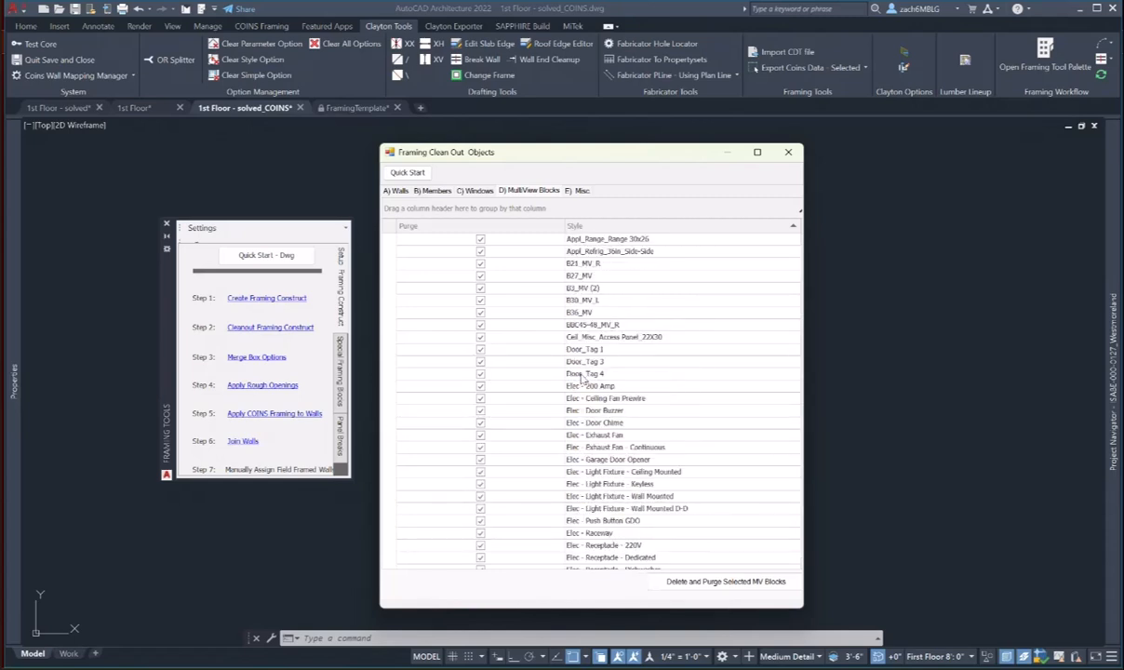
pyautogui.click(480, 323)
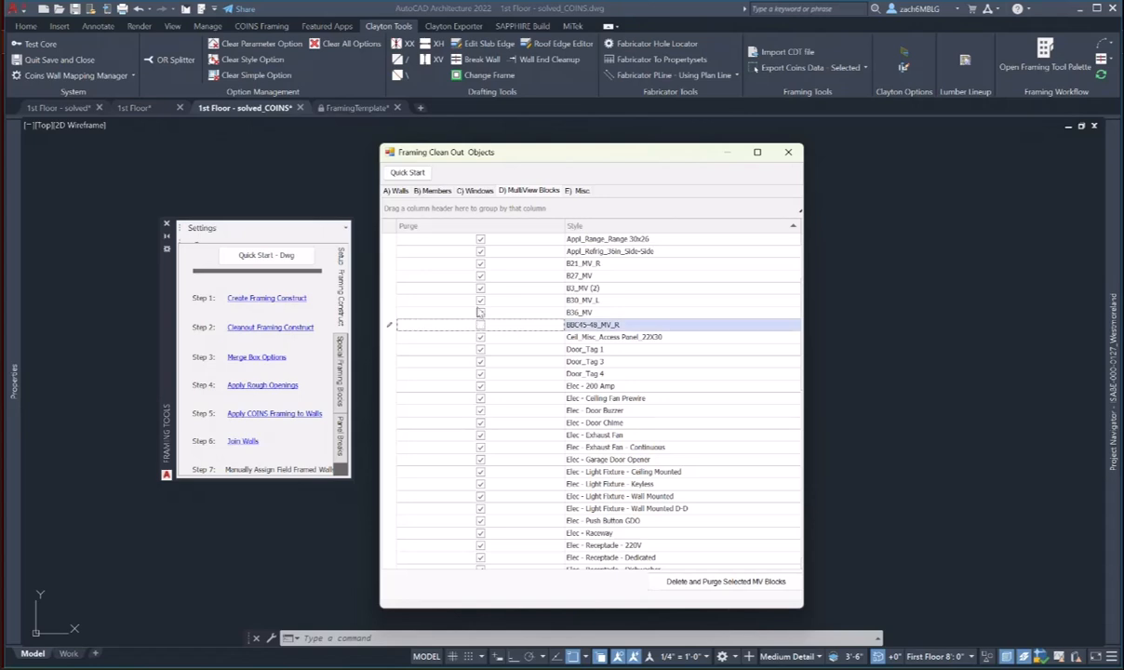
pyautogui.click(480, 312)
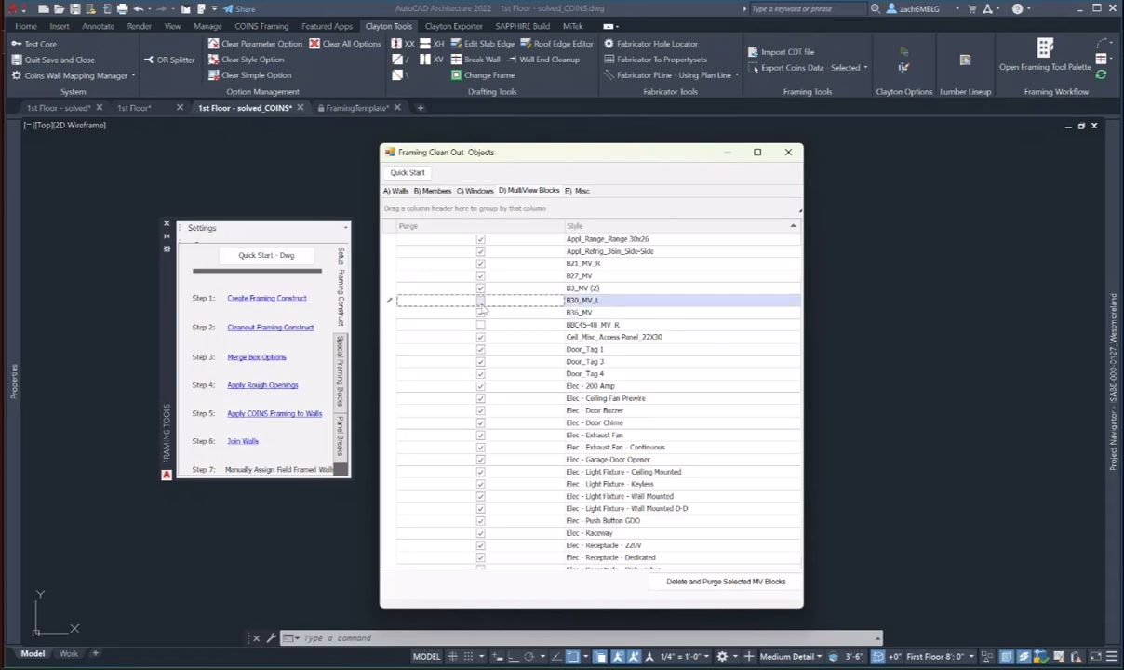
pyautogui.click(480, 287)
pyautogui.click(480, 275)
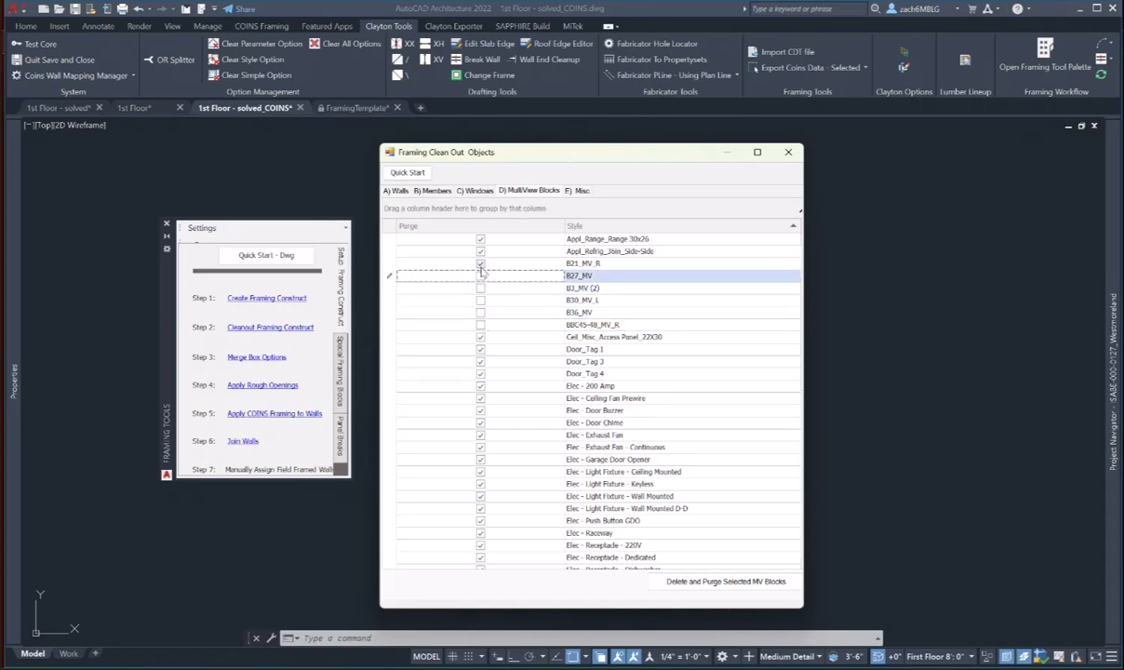
pyautogui.click(480, 263)
pyautogui.scroll(-2, 539, 325)
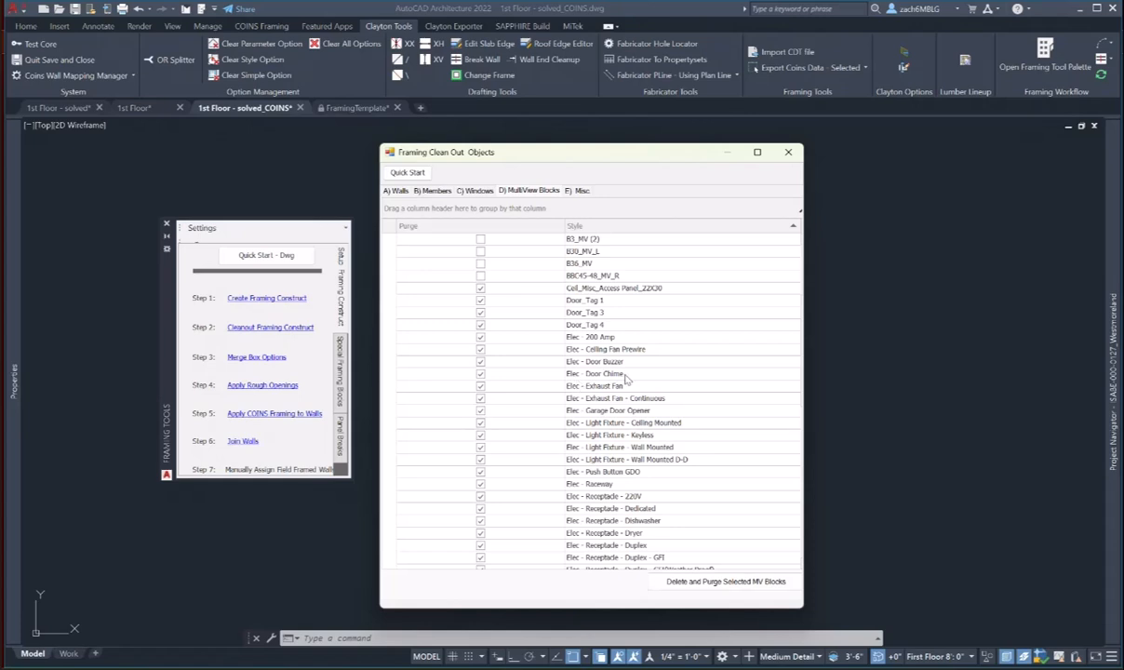
pyautogui.scroll(-15, 626, 378)
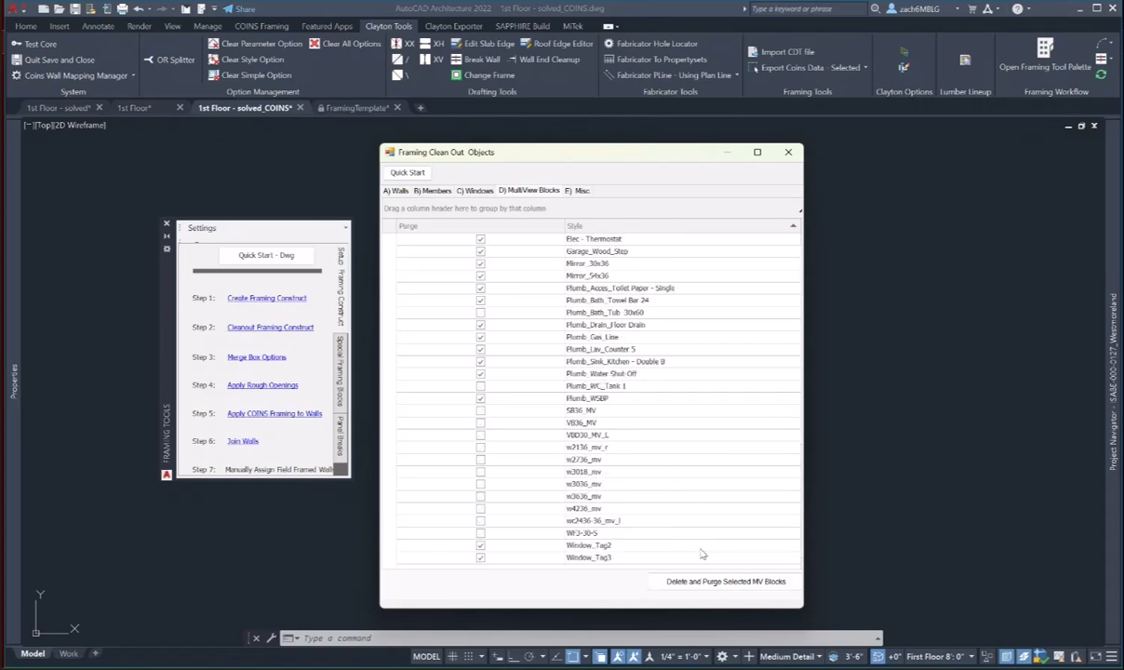
pyautogui.click(704, 582)
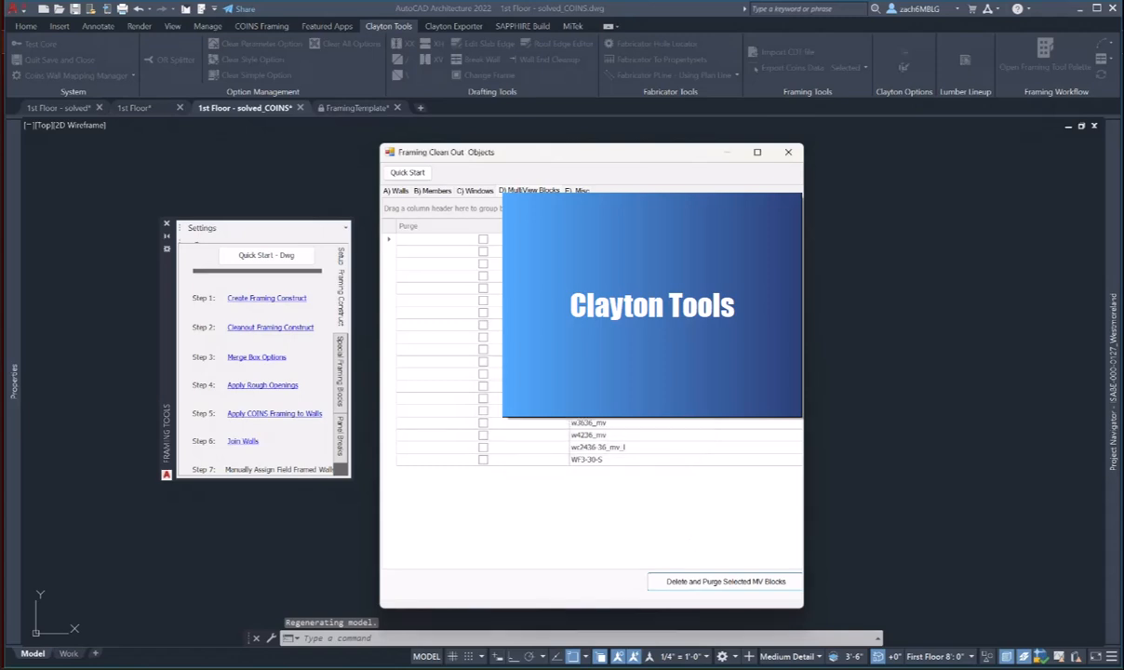
# - Delete all miscellaneous non-framing objects from the E) Misc tab and close the clean-out dialog
pyautogui.click(577, 191)
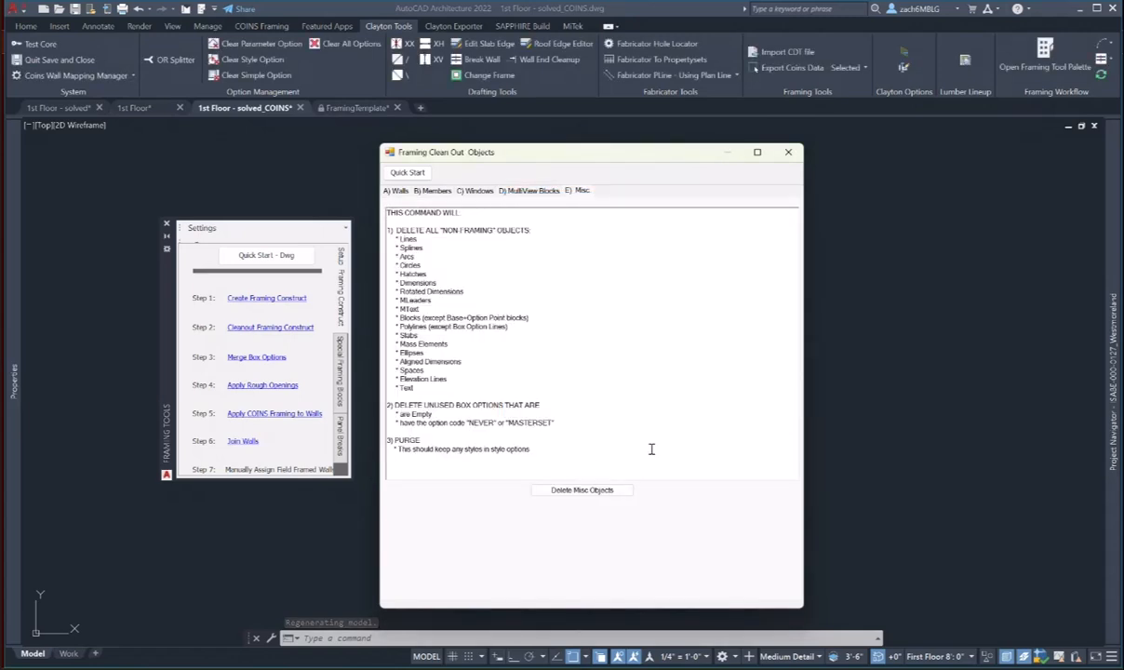
pyautogui.click(600, 490)
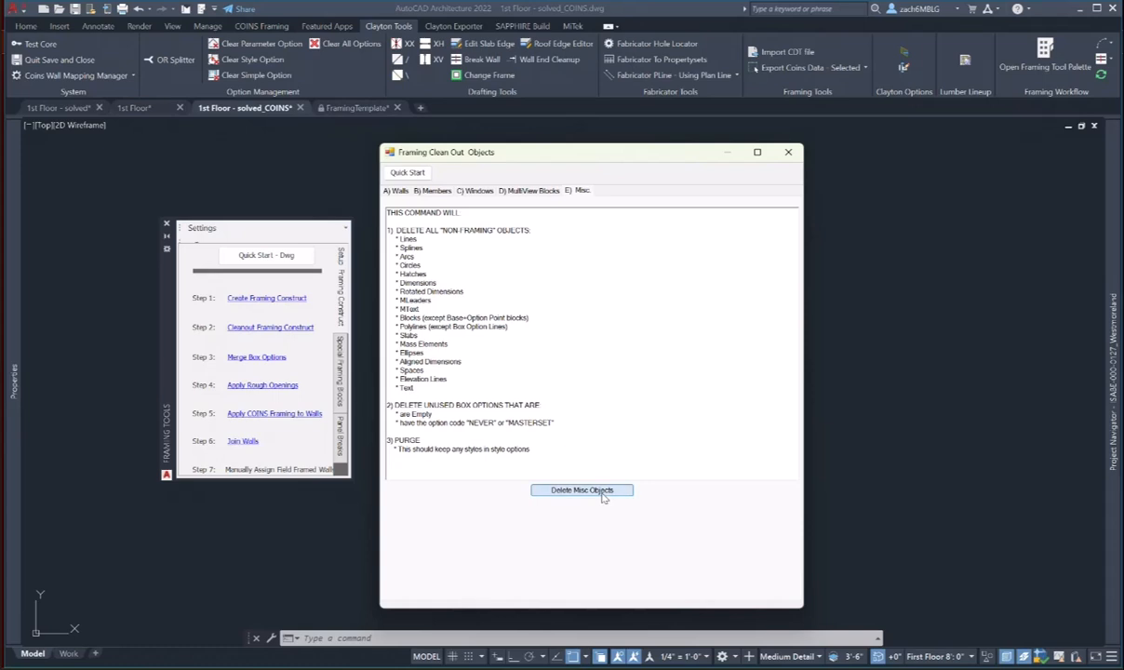
pyautogui.click(594, 407)
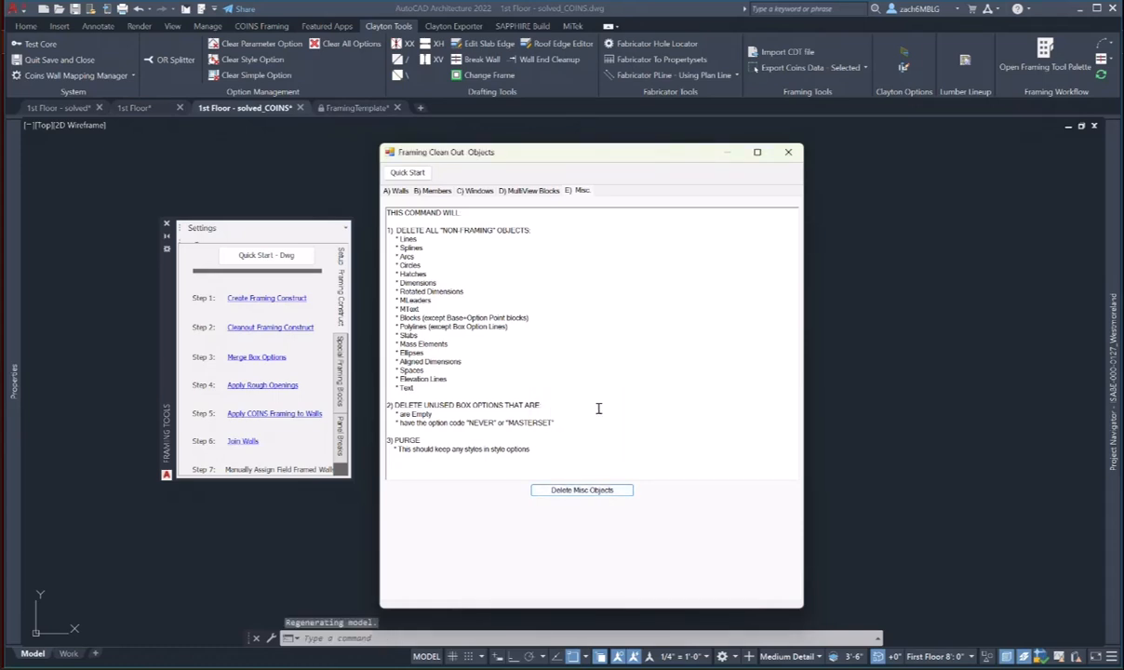
pyautogui.click(789, 154)
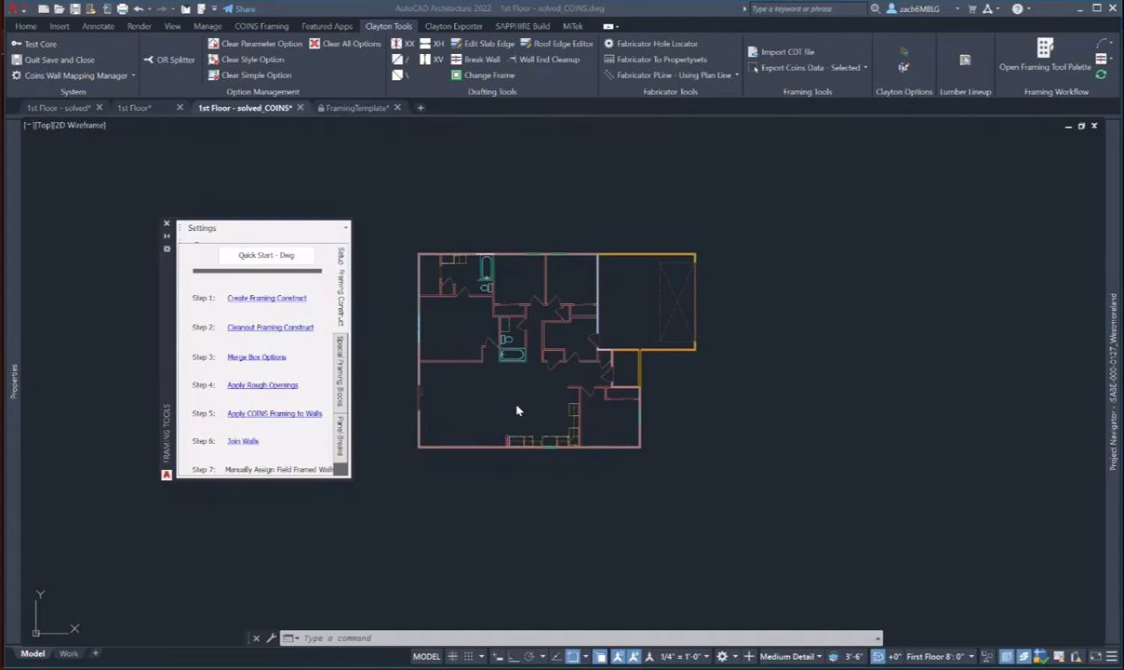
# - Apply rough openings to the floor plan with Step 4
pyautogui.scroll(2, 518, 411)
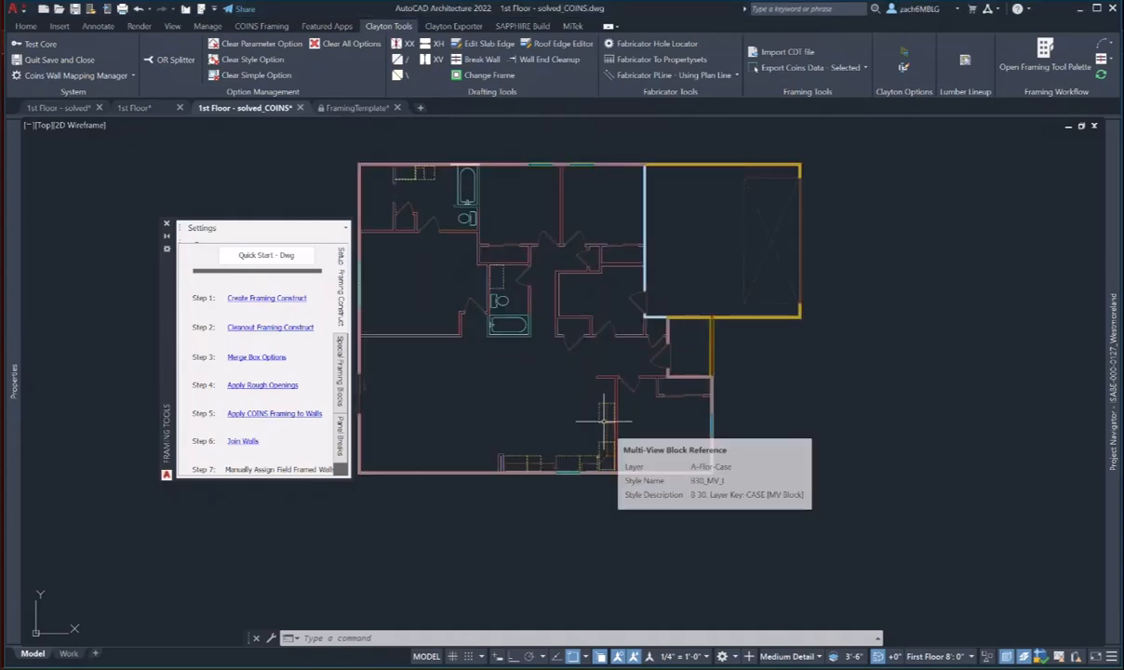
pyautogui.moveTo(603, 421); pyautogui.dragTo(661, 430, button='middle')
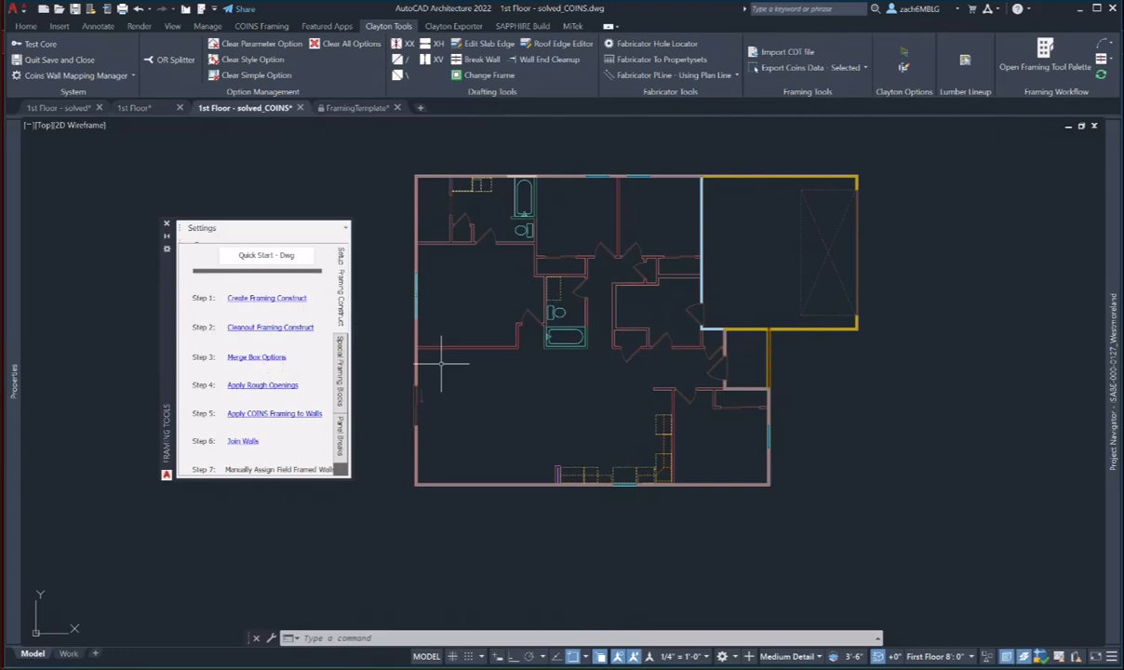
pyautogui.click(265, 390)
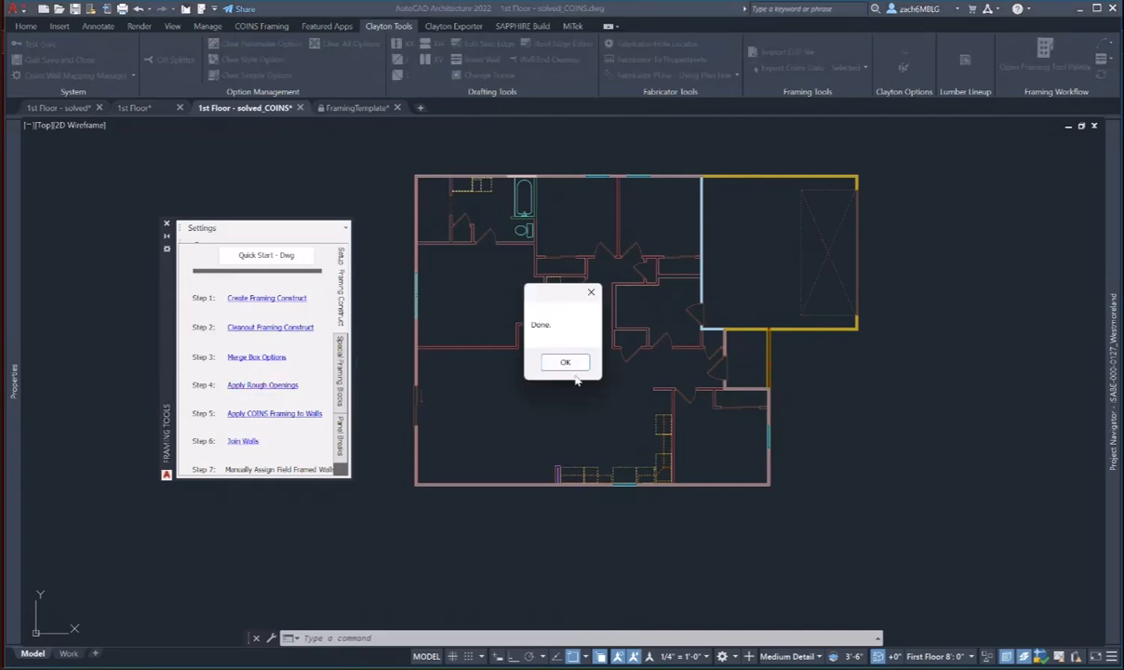
pyautogui.click(567, 363)
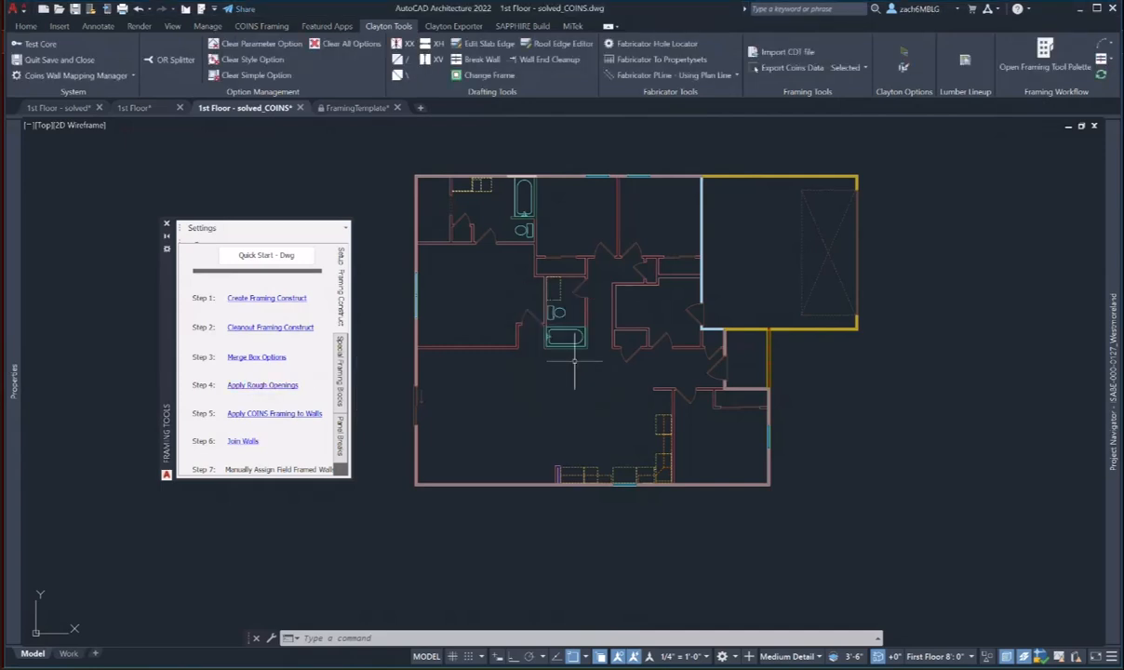
# - Select the door beside the garage to check it, then start Step 5 Apply COINS Framing to Walls
pyautogui.click(716, 366)
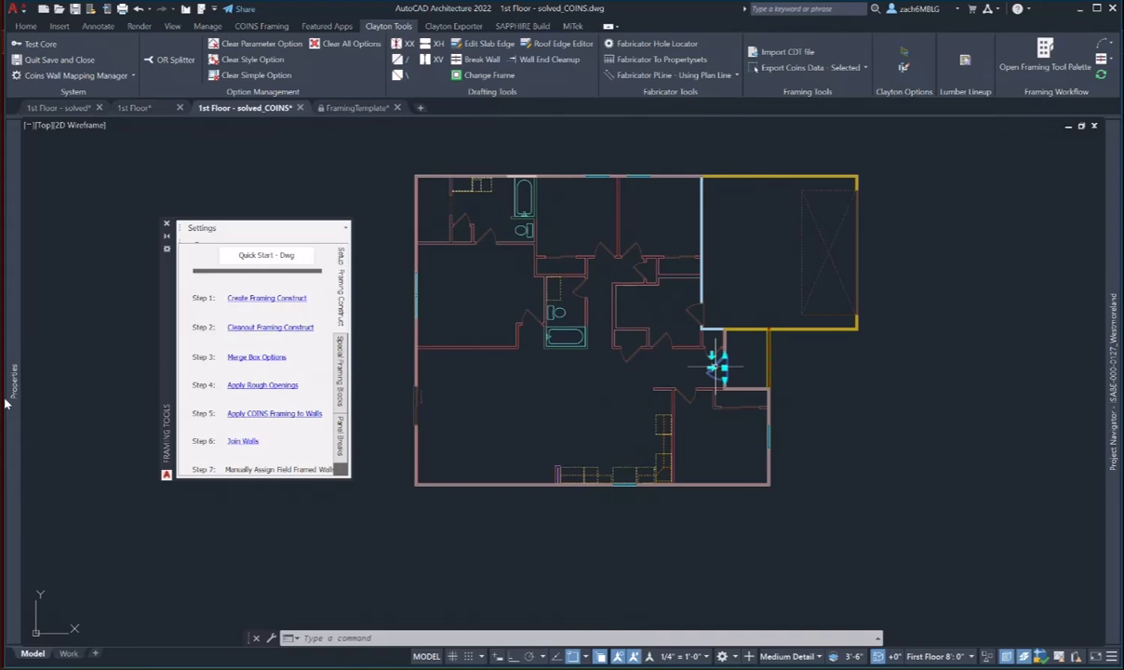
pyautogui.moveTo(13, 382)
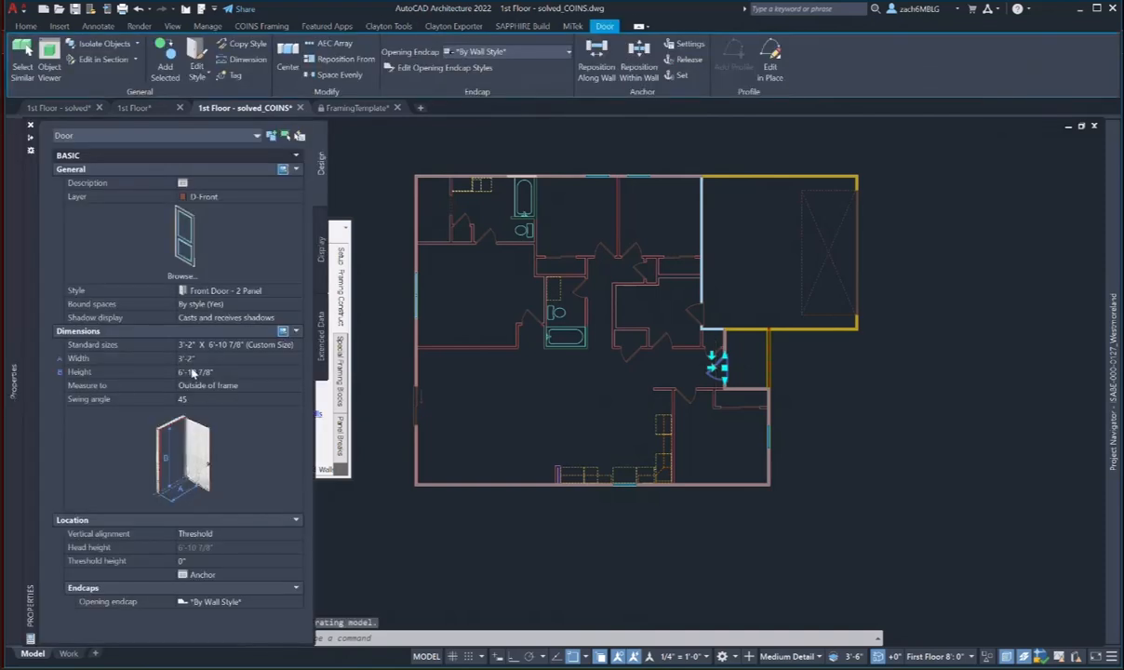
pyautogui.moveTo(335, 372)
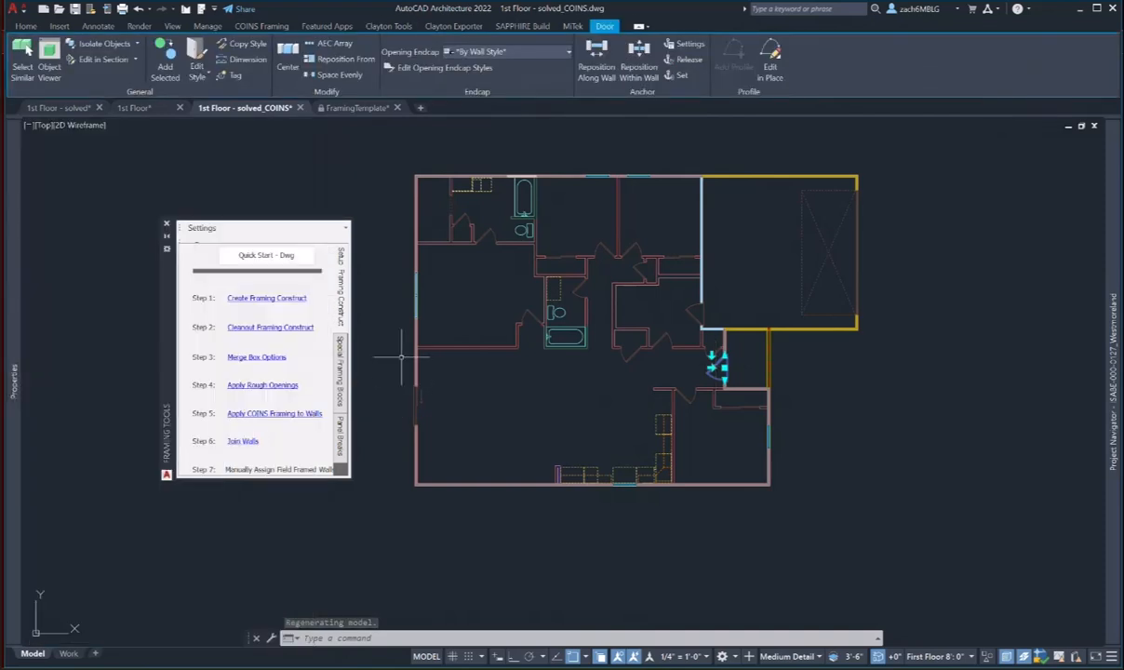
pyautogui.click(279, 413)
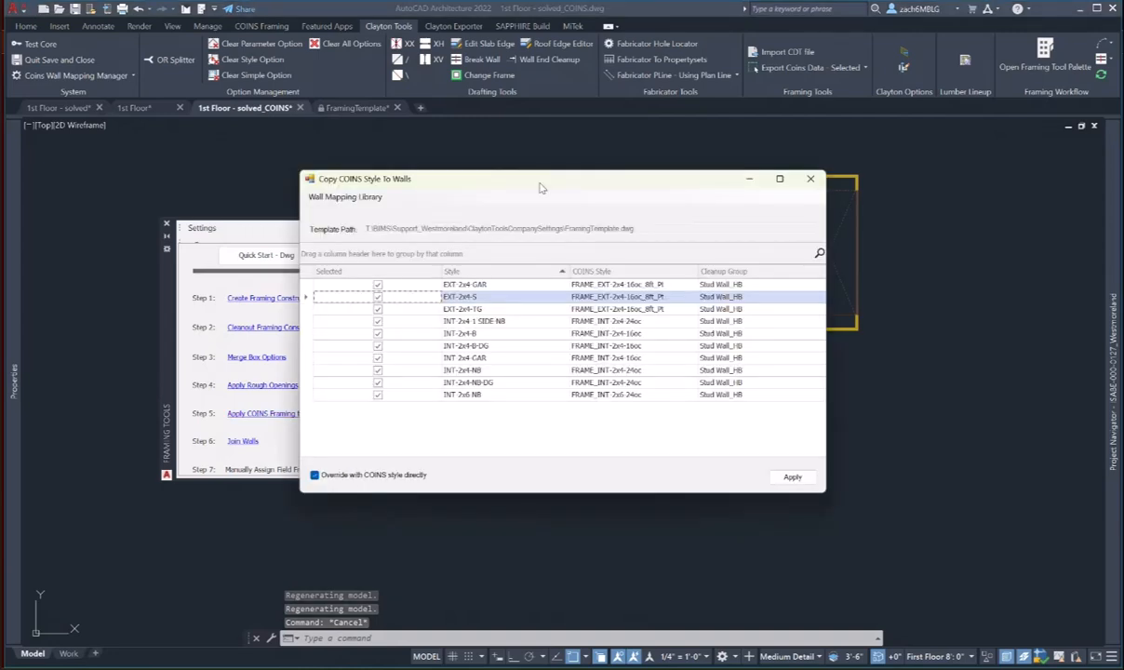
# - Apply the mapped COINS framing styles to every wall style, e.g. EXT-2x4-S to FRAME_EXT-2x4-16oc_8ft_Pl
pyautogui.moveTo(511, 177); pyautogui.dragTo(609, 216)
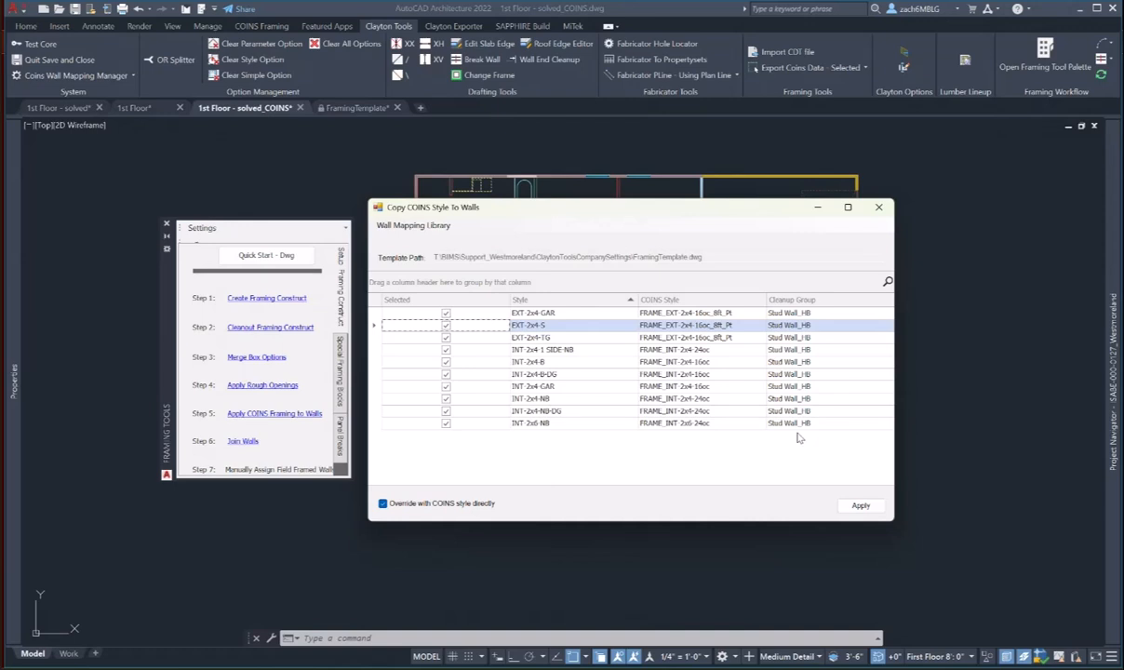
pyautogui.click(860, 506)
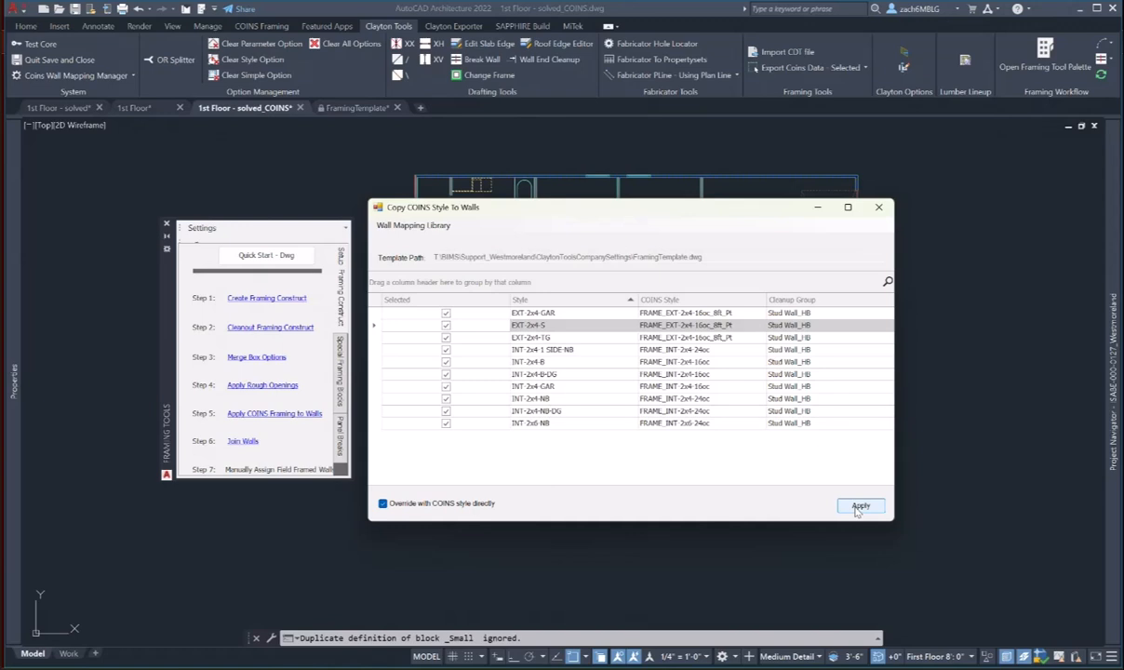
pyautogui.click(857, 507)
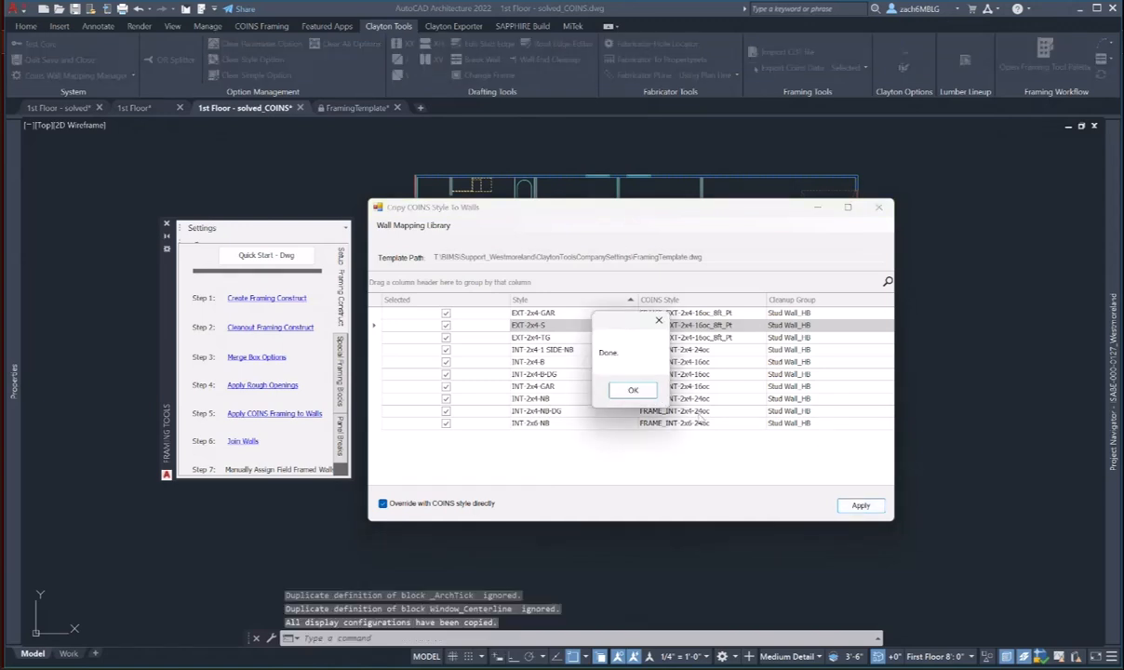
pyautogui.click(632, 391)
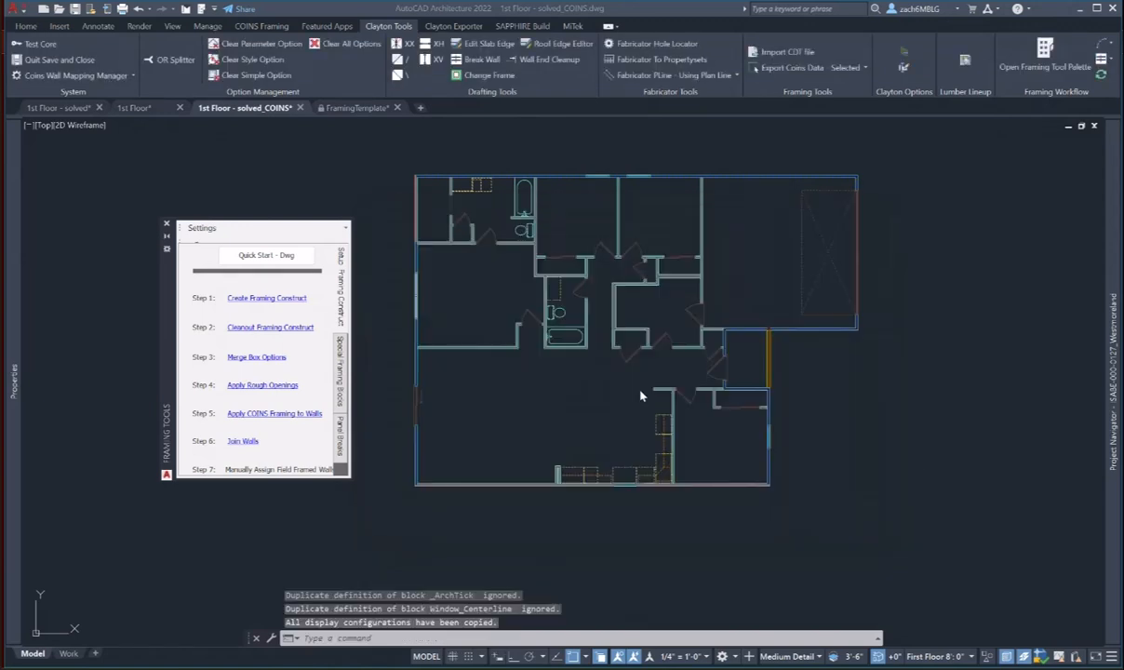
pyautogui.click(807, 659)
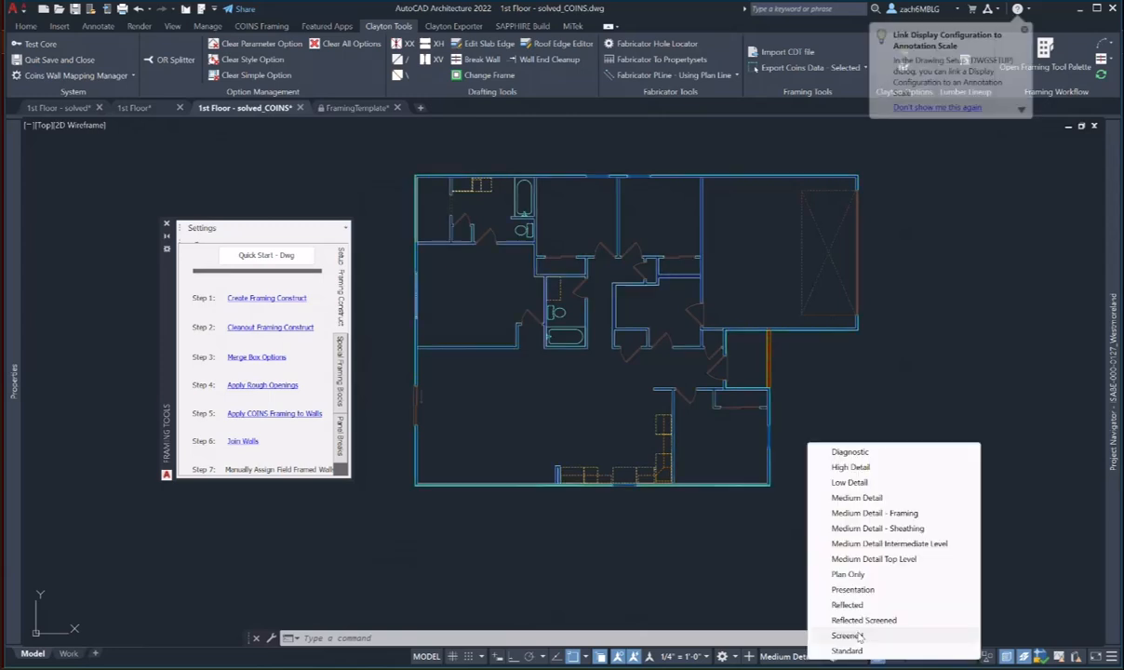
# - Switch the display configuration to Medium Detail - Framing and zoom in on the walls
pyautogui.click(872, 513)
pyautogui.scroll(10, 863, 508)
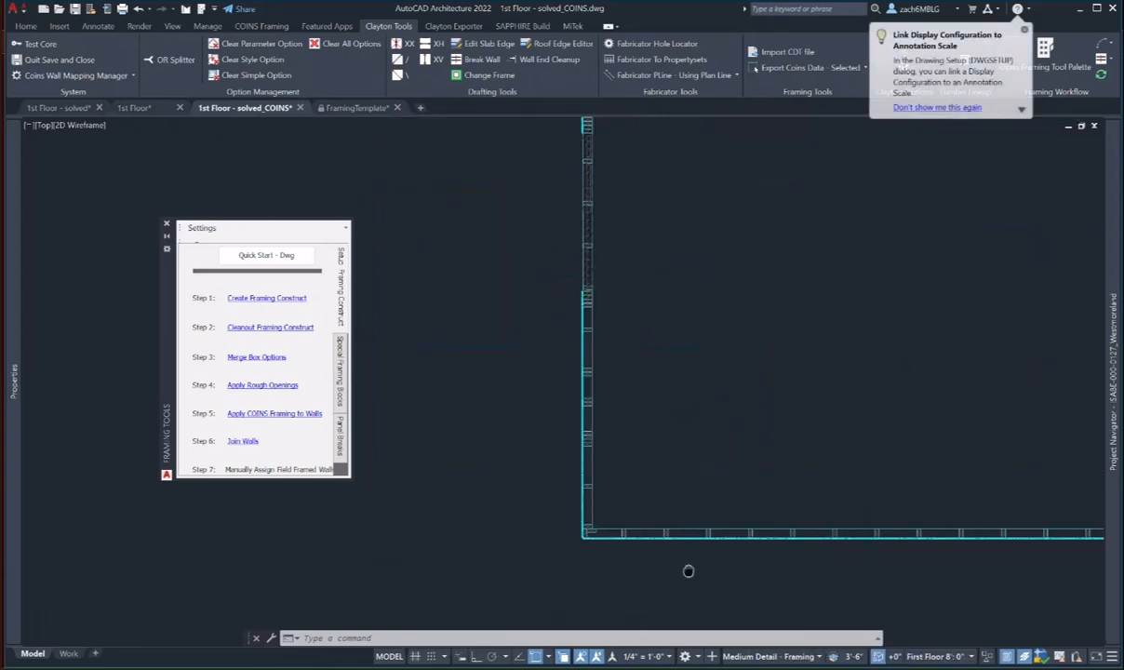
pyautogui.scroll(-3, 574, 511)
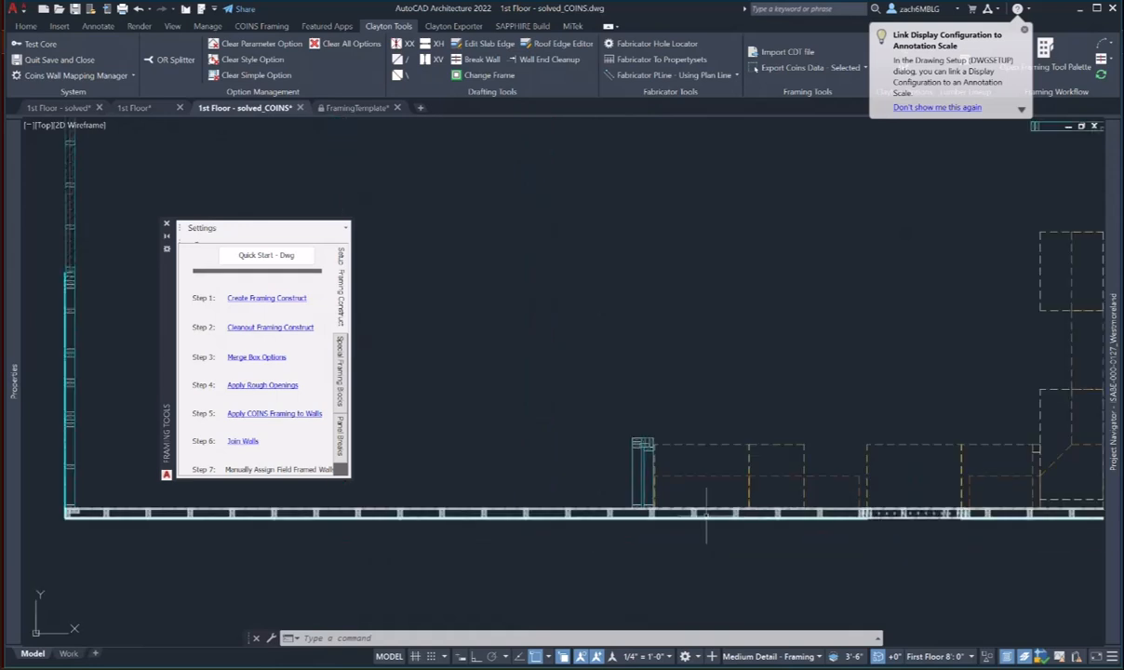
pyautogui.scroll(-5, 742, 513)
# - Inspect the whole floor plan's stud framing in 3D in the Object Viewer
pyautogui.click(539, 183)
pyautogui.click(1006, 524)
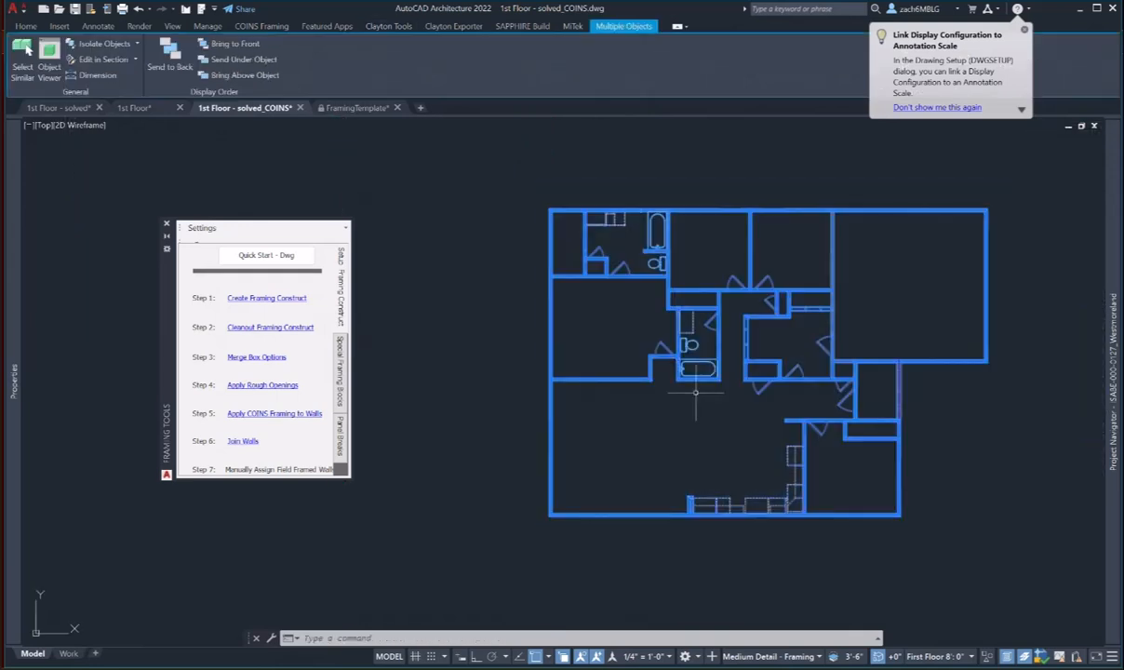
pyautogui.rightClick(694, 392)
pyautogui.click(728, 561)
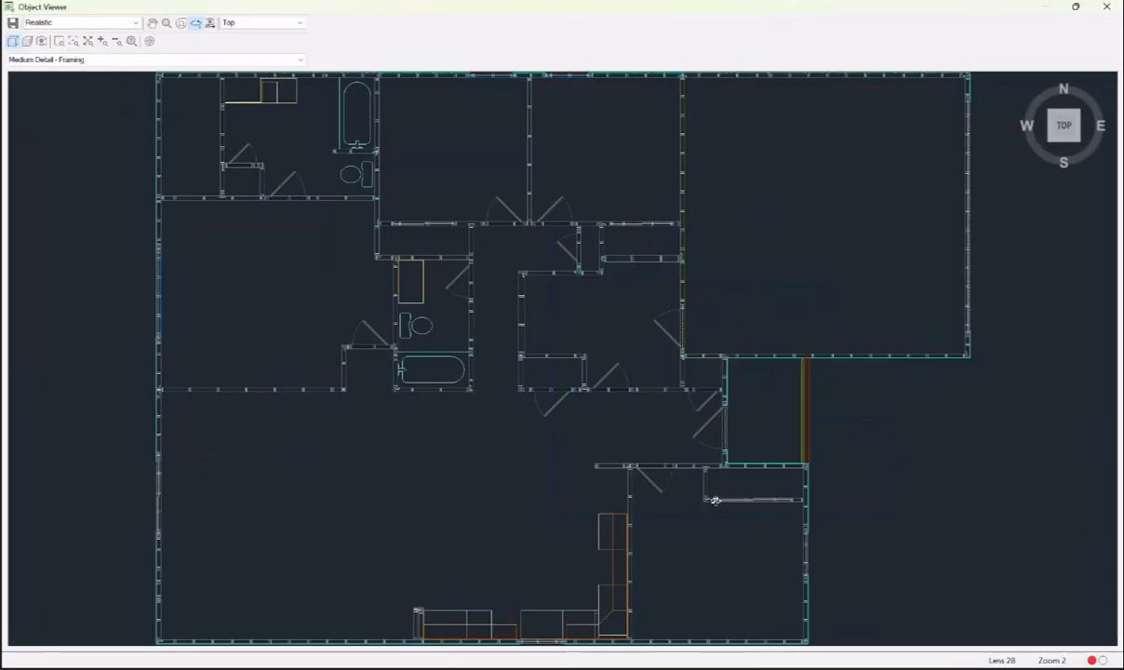
pyautogui.moveTo(726, 557); pyautogui.dragTo(707, 410)
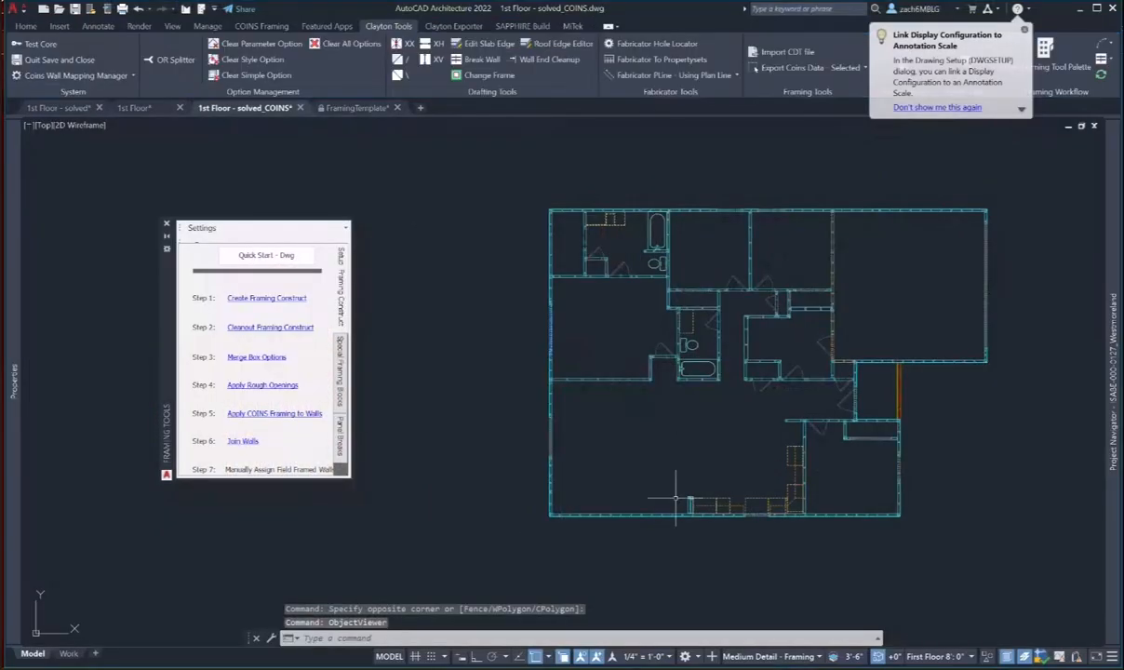
pyautogui.moveTo(676, 502); pyautogui.dragTo(605, 512, button='middle')
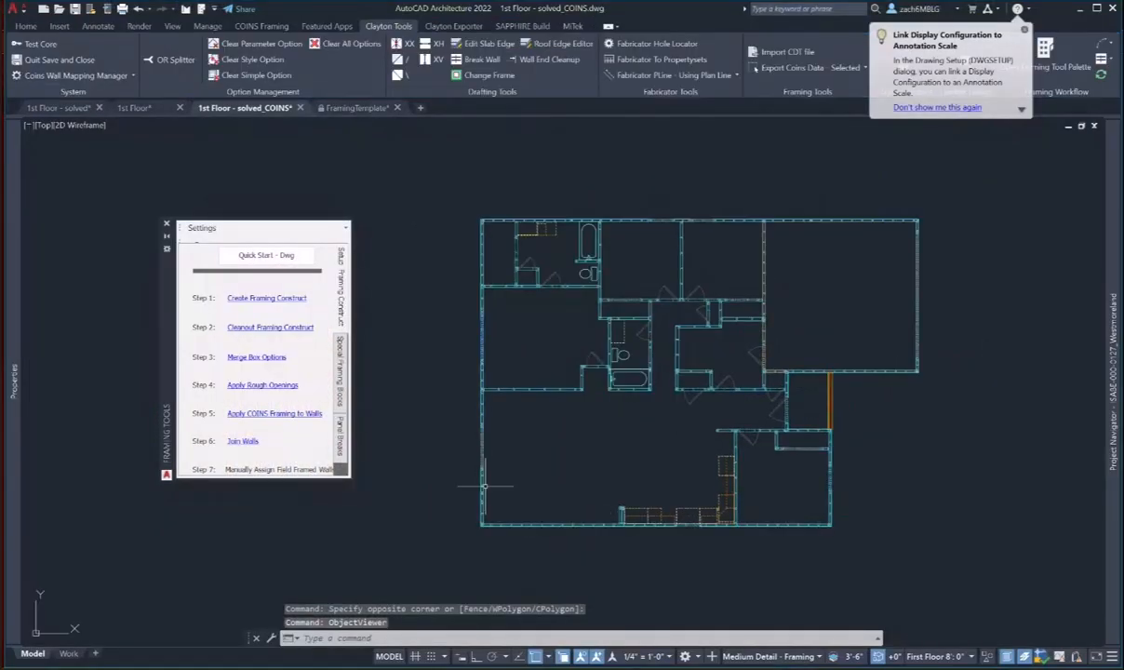
pyautogui.moveTo(547, 507); pyautogui.dragTo(528, 473, button='middle')
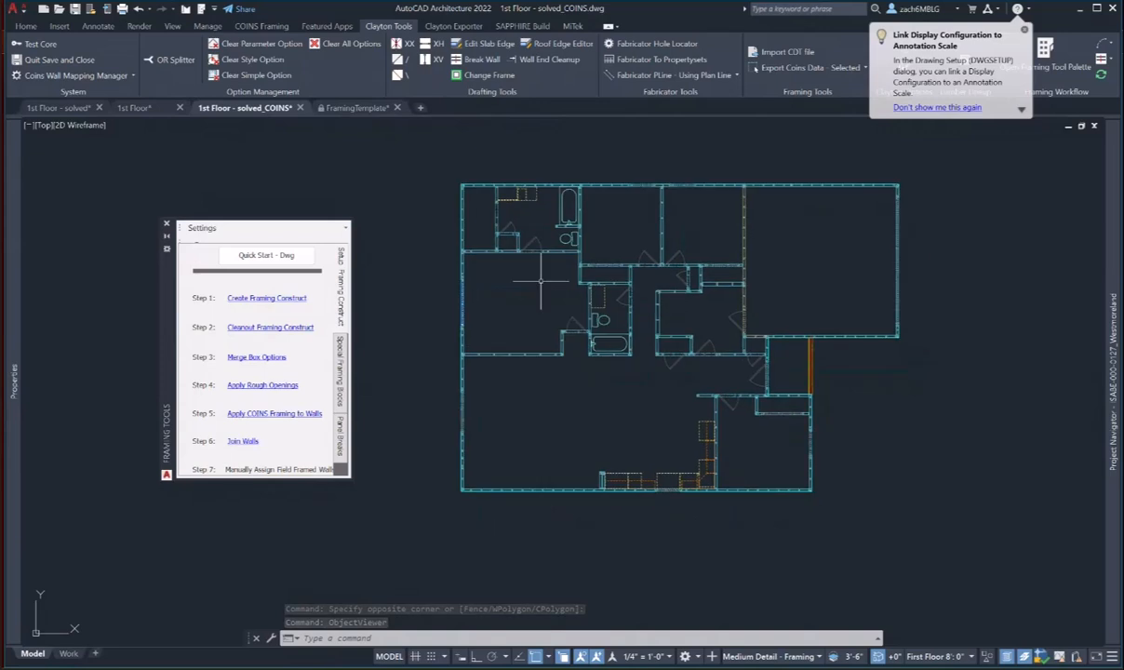
pyautogui.scroll(5, 462, 480)
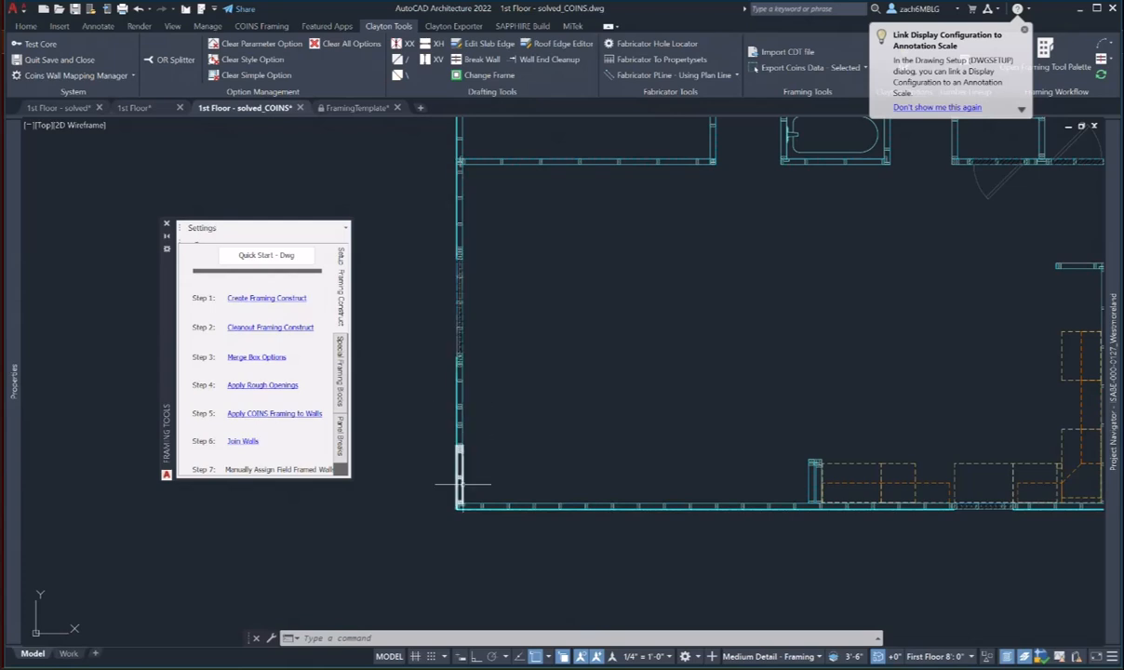
pyautogui.scroll(-2, 582, 462)
pyautogui.moveTo(658, 455); pyautogui.dragTo(557, 507, button='middle')
pyautogui.scroll(-2, 555, 525)
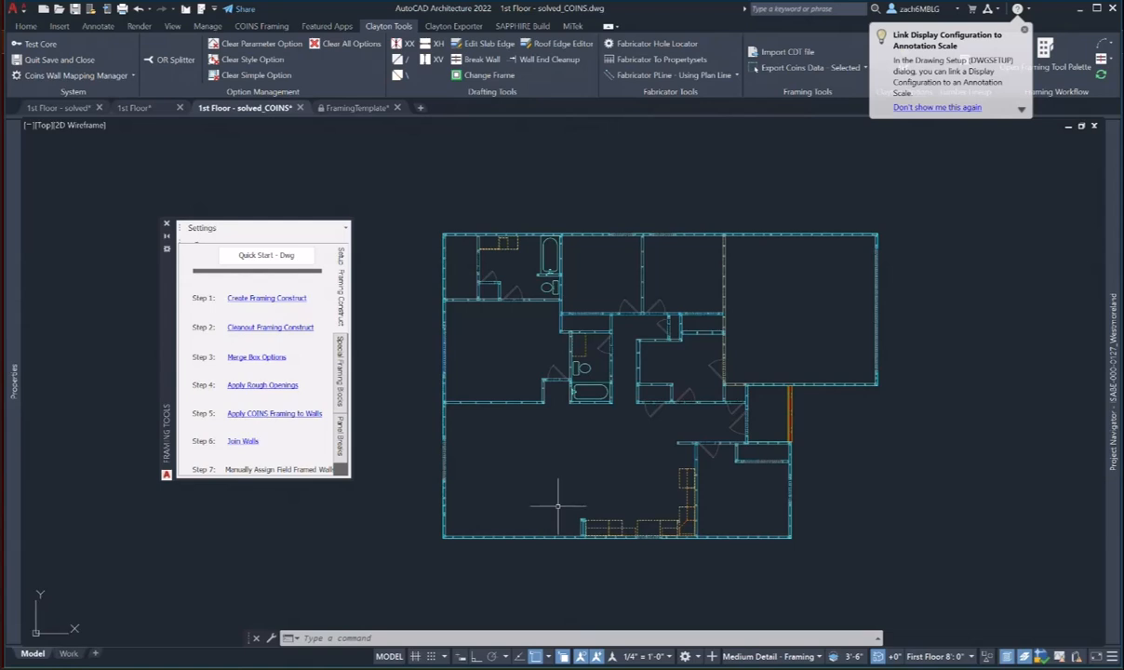
pyautogui.click(244, 443)
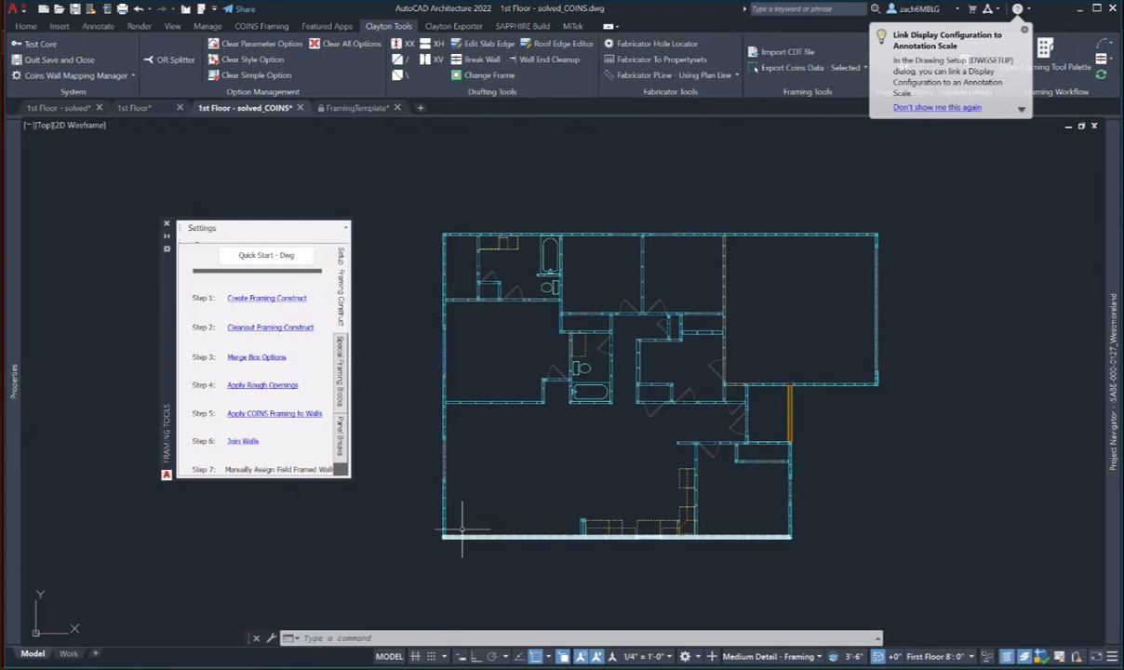
pyautogui.scroll(3, 455, 528)
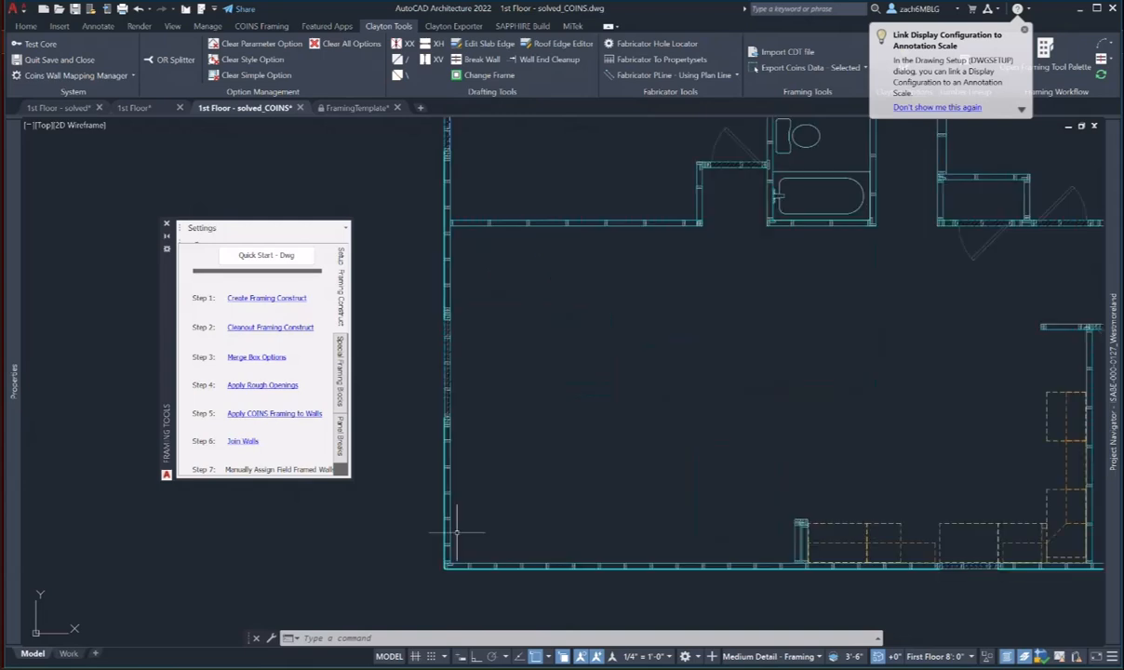
pyautogui.scroll(-4, 447, 450)
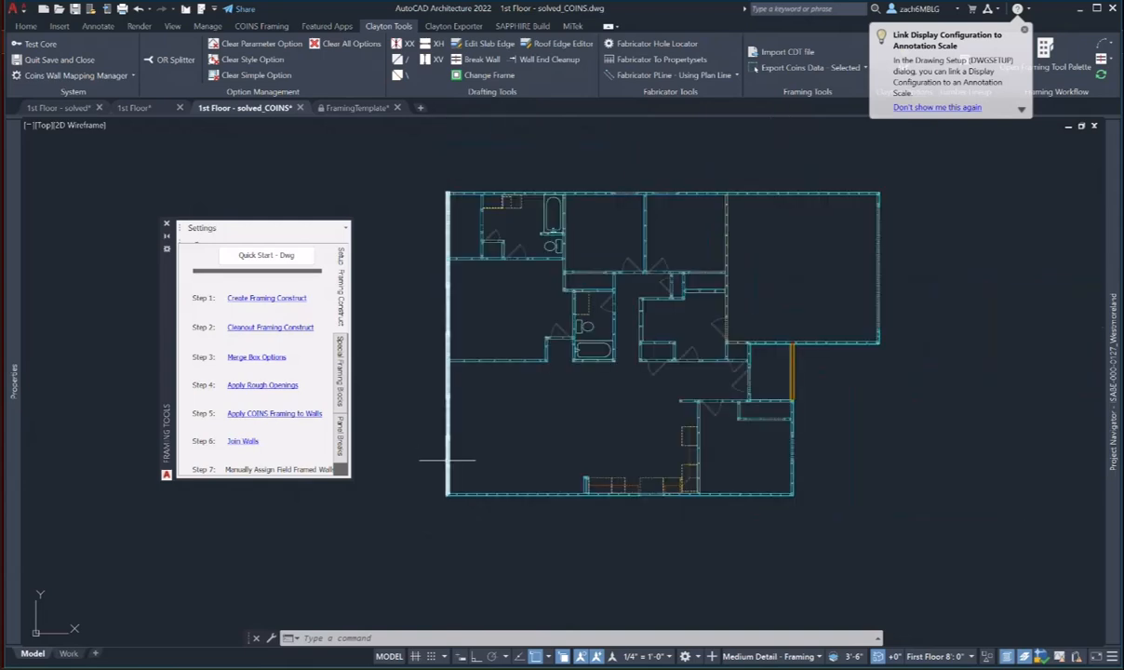
pyautogui.click(448, 449)
pyautogui.click(504, 495)
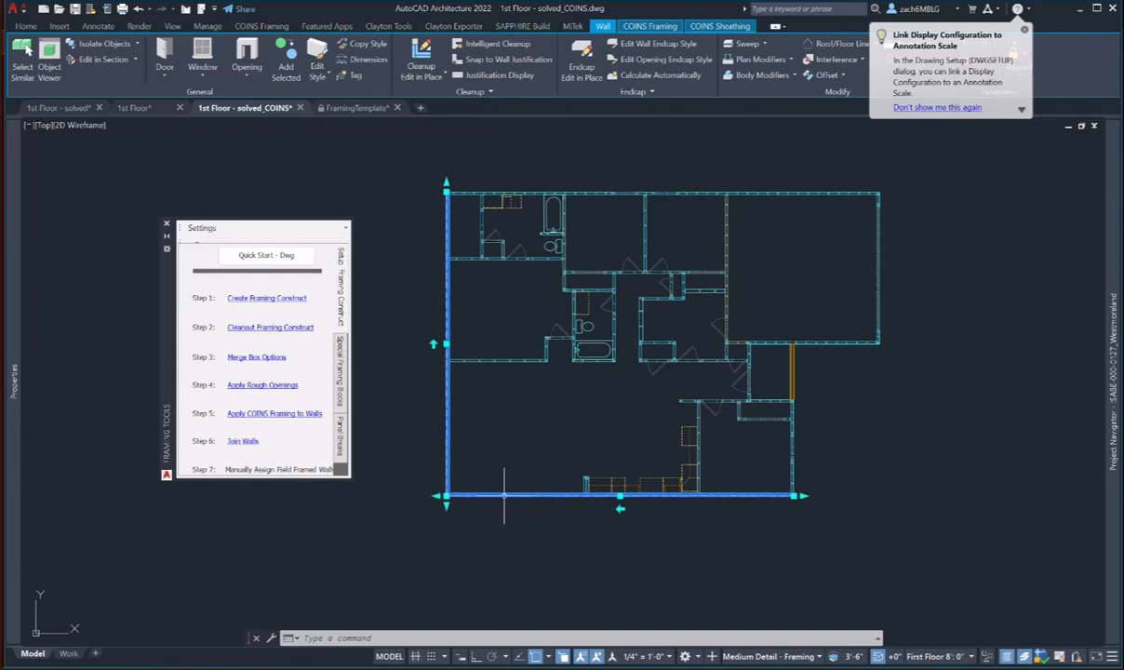
pyautogui.press('Escape')
pyautogui.click(530, 192)
pyautogui.press('Escape')
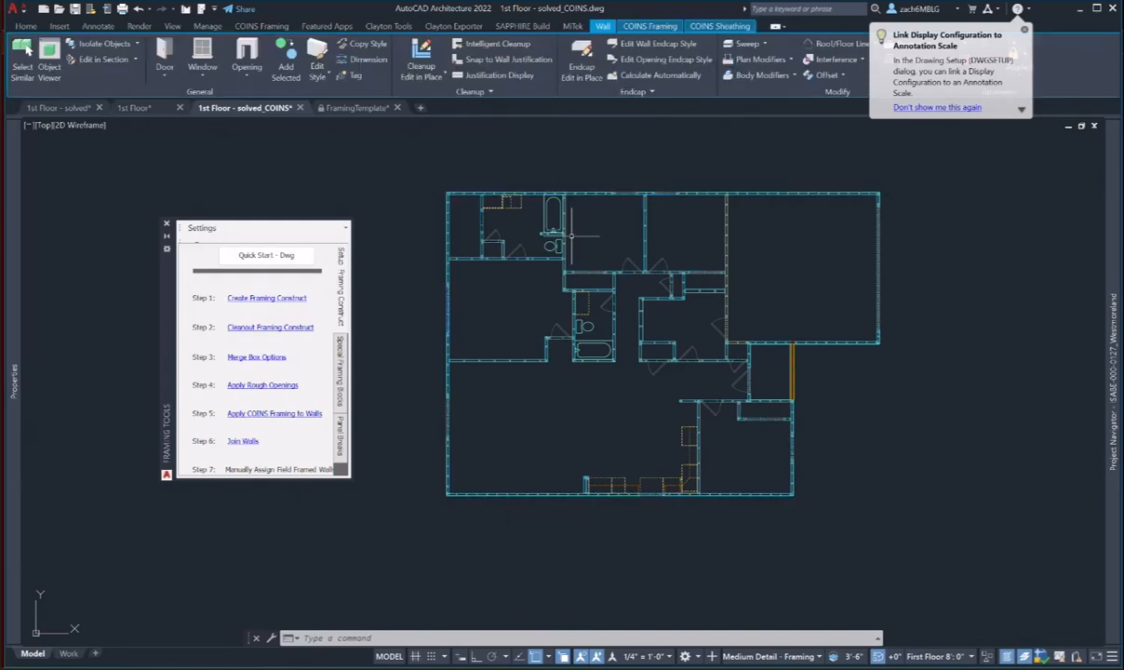
pyautogui.moveTo(437, 394); pyautogui.dragTo(423, 413, button='middle')
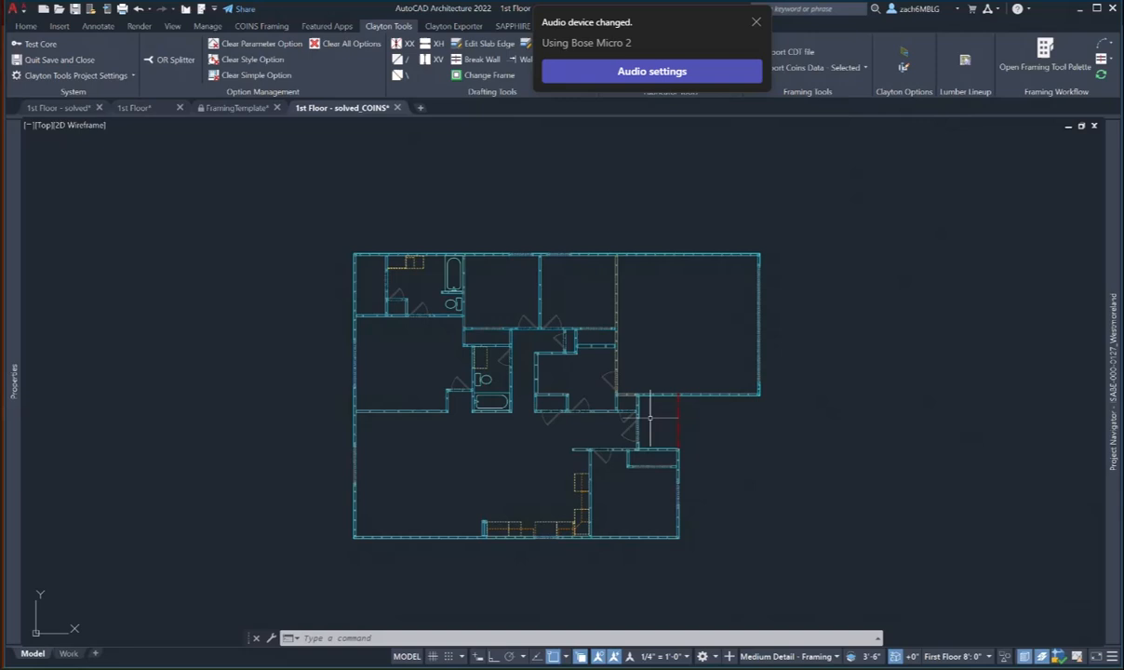
pyautogui.moveTo(613, 394); pyautogui.dragTo(612, 365, button='middle')
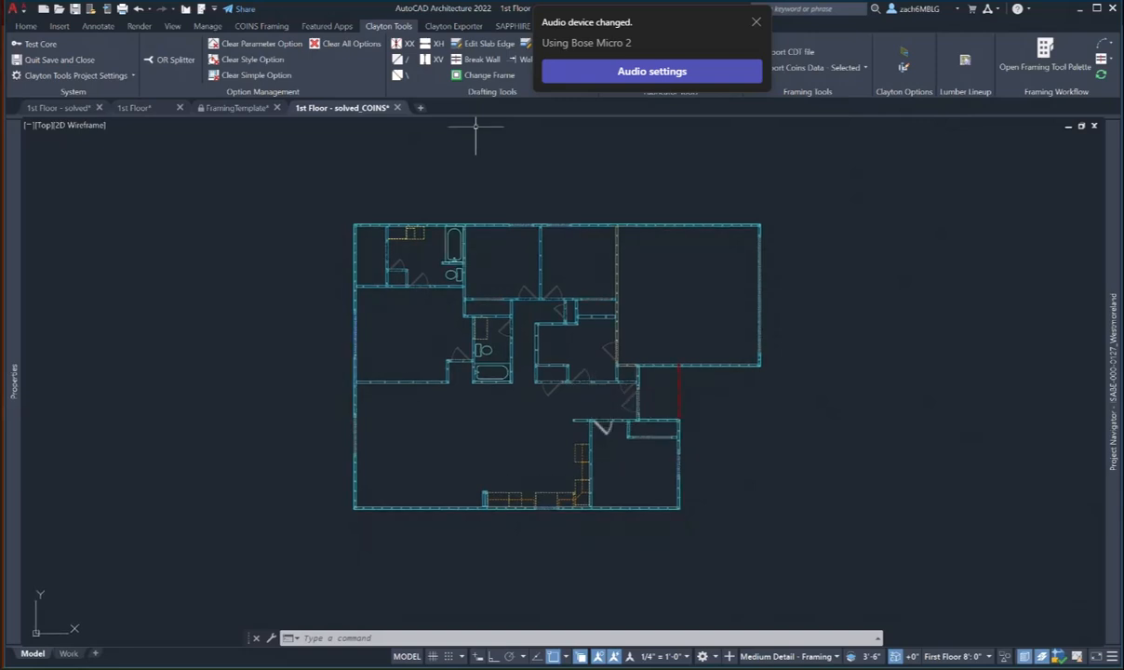
# - Copy the garage and porch outline from the 1st Floor drawing to the clipboard
pyautogui.click(139, 108)
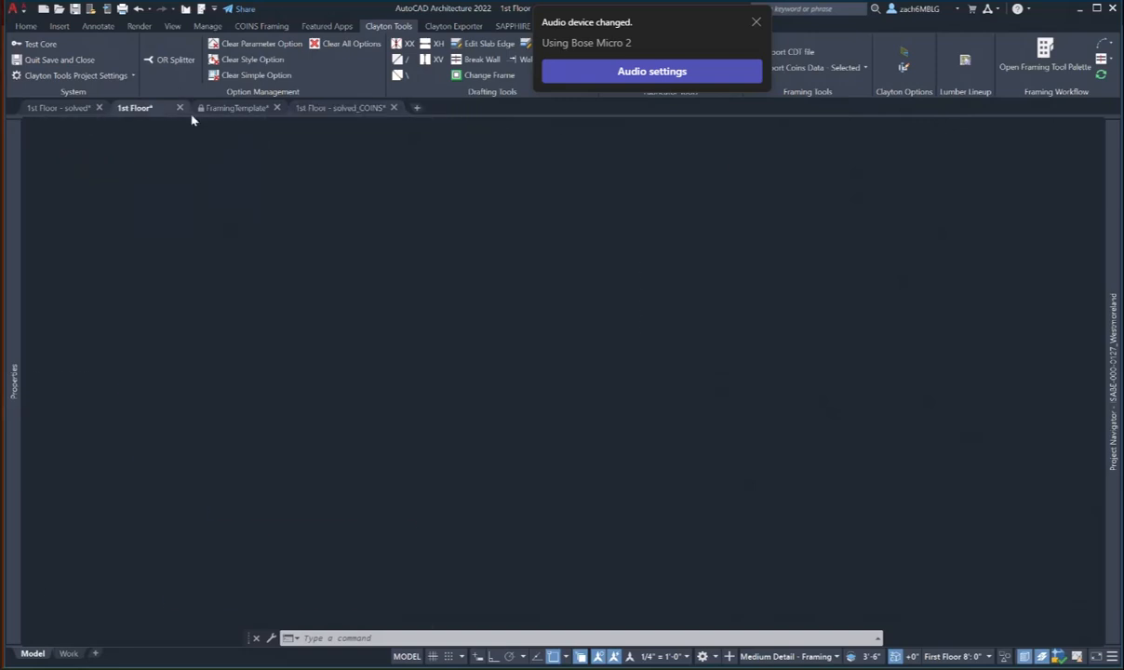
pyautogui.scroll(3, 638, 266)
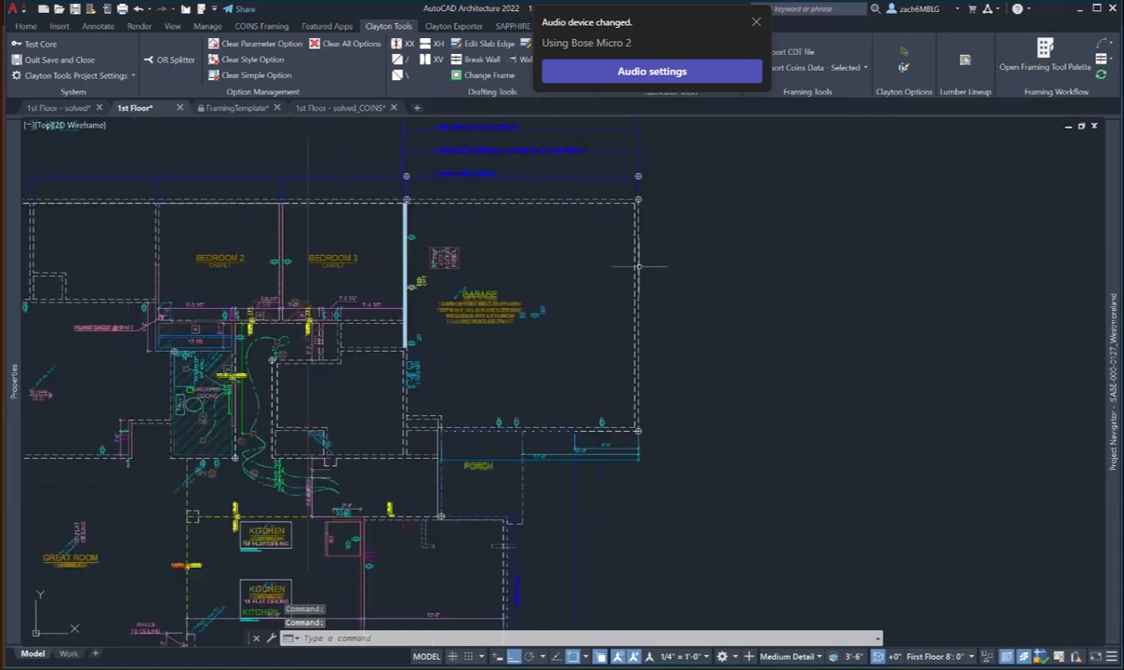
pyautogui.click(638, 266)
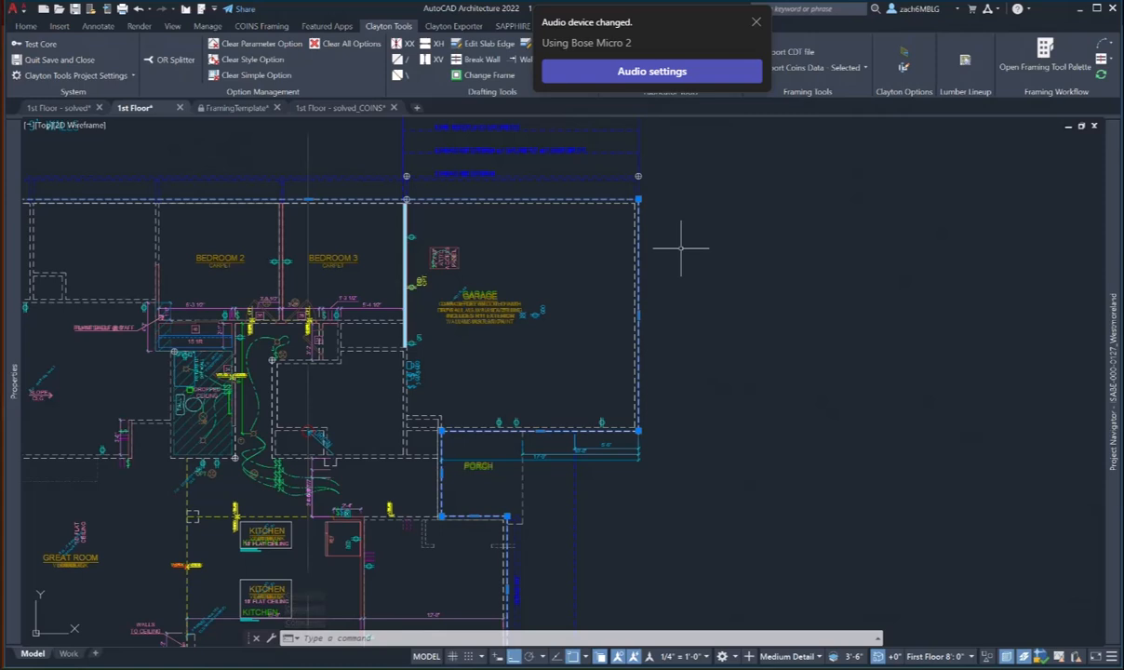
pyautogui.rightClick(679, 248)
pyautogui.moveTo(725, 311)
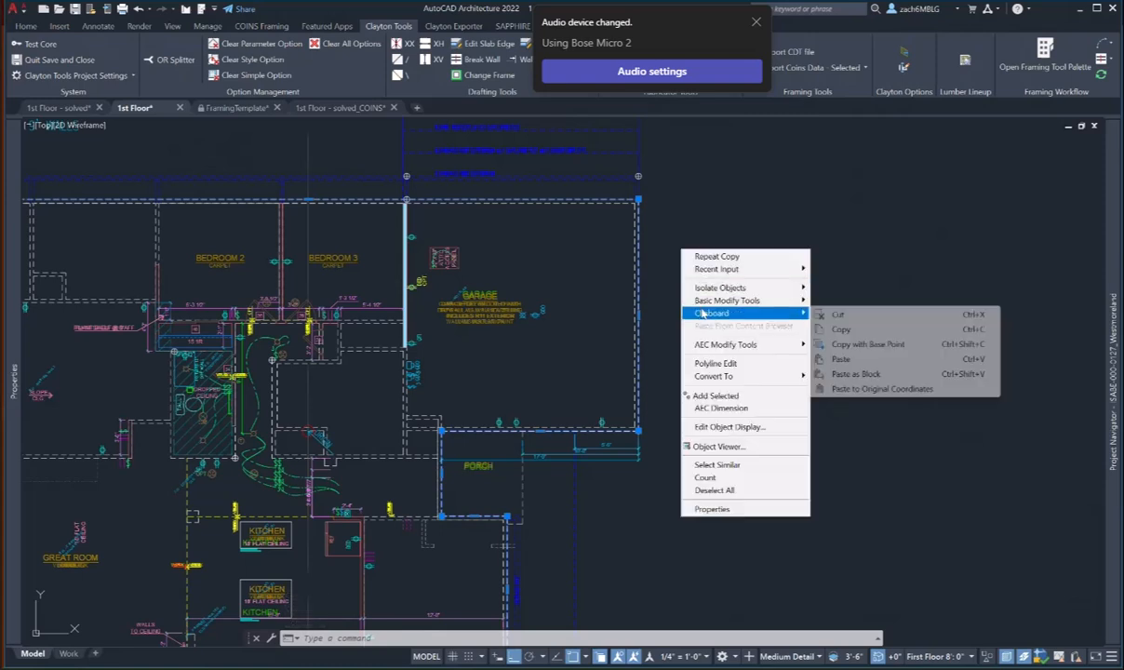
pyautogui.click(838, 329)
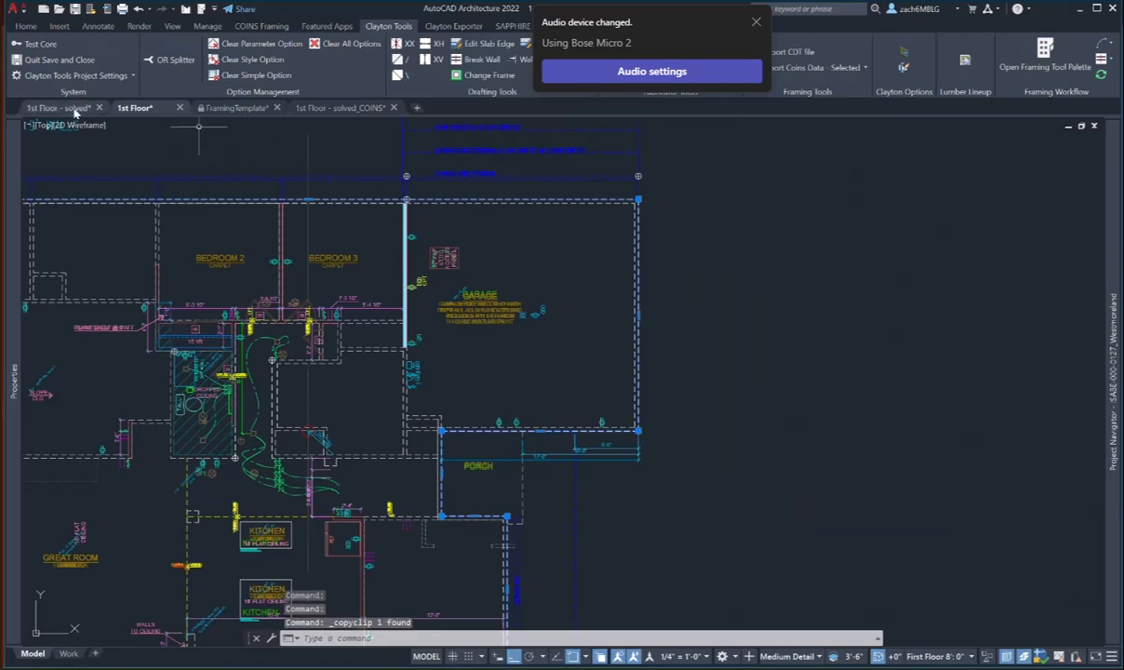
# - Paste the outline into 1st Floor - solved_COINS at its original coordinates
pyautogui.click(392, 112)
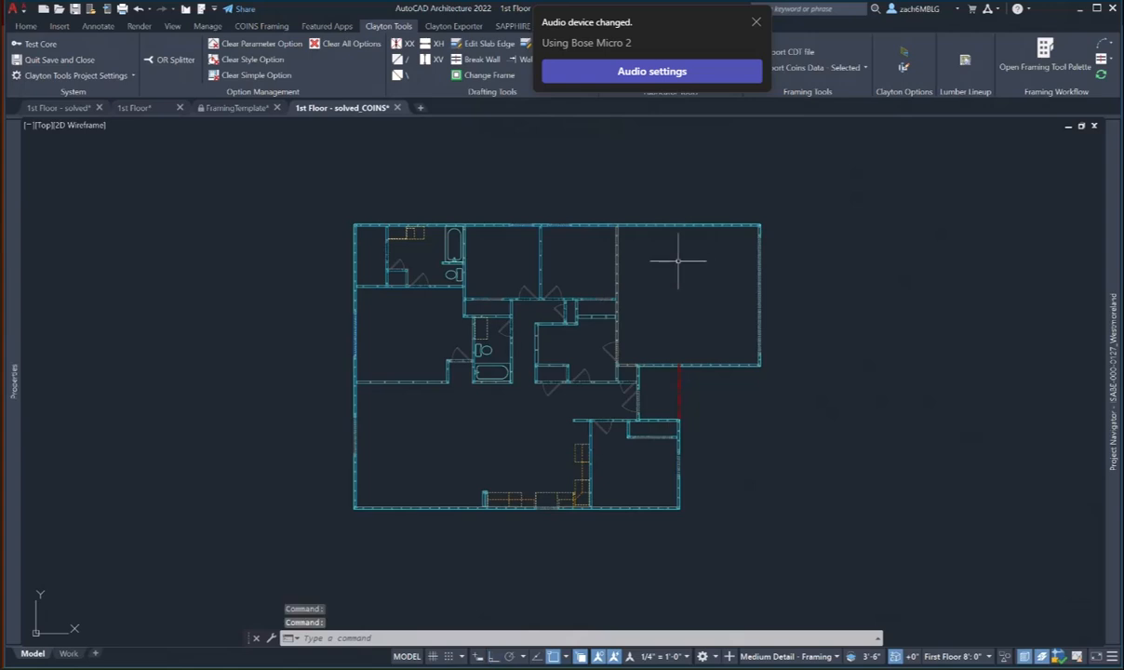
pyautogui.rightClick(680, 264)
pyautogui.moveTo(725, 336)
pyautogui.click(940, 411)
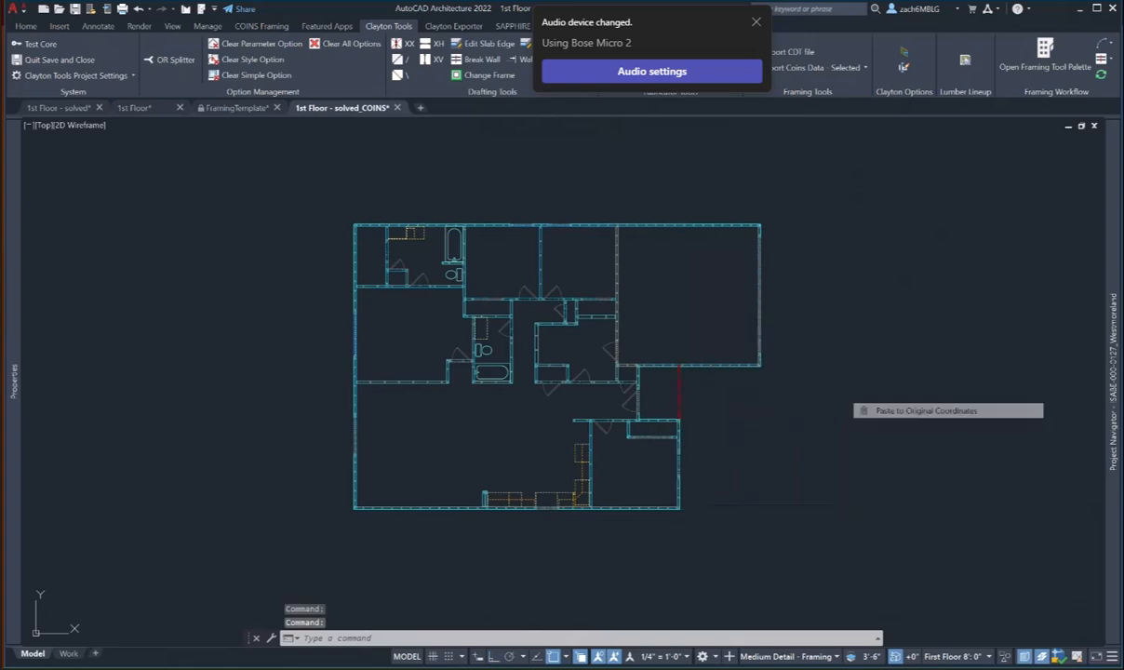
pyautogui.scroll(3, 778, 276)
pyautogui.scroll(-3, 747, 292)
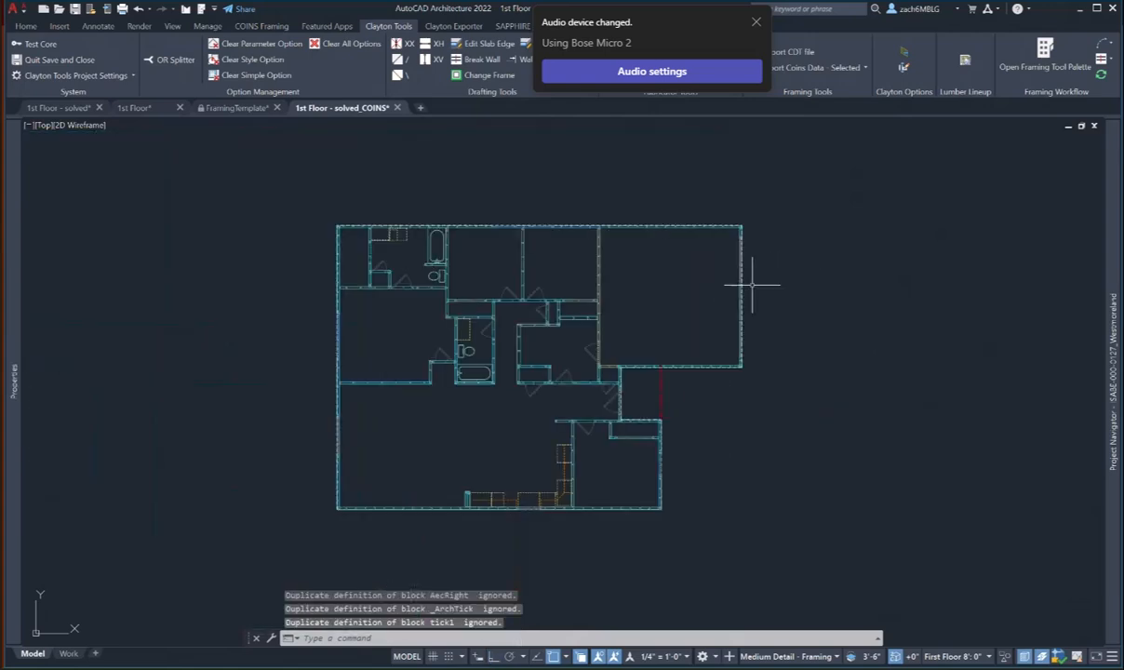
pyautogui.click(78, 109)
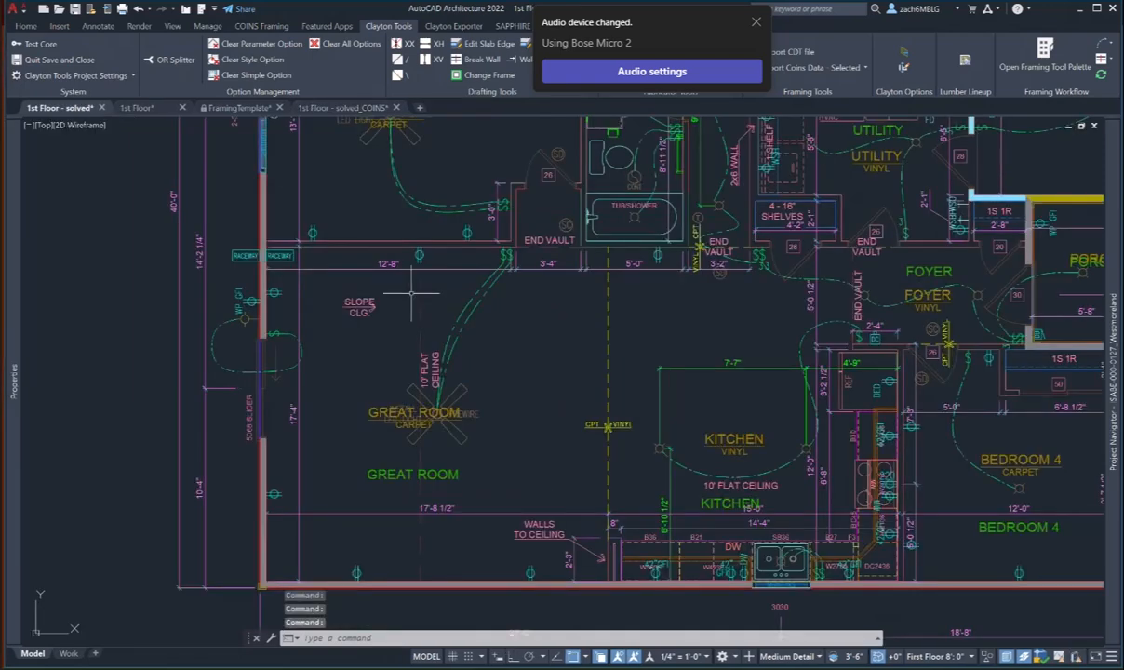
# - Copy the vertical dashed great-room line from 1st Floor - solved to the clipboard
pyautogui.scroll(2, 442, 308)
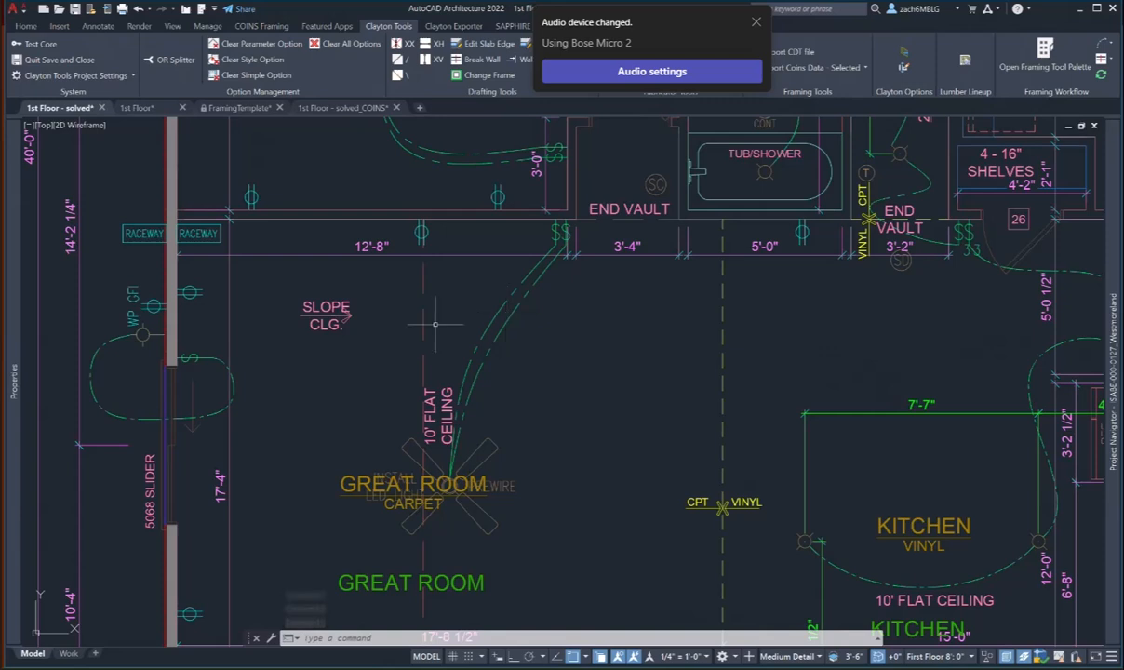
pyautogui.click(437, 324)
pyautogui.click(403, 298)
pyautogui.rightClick(435, 298)
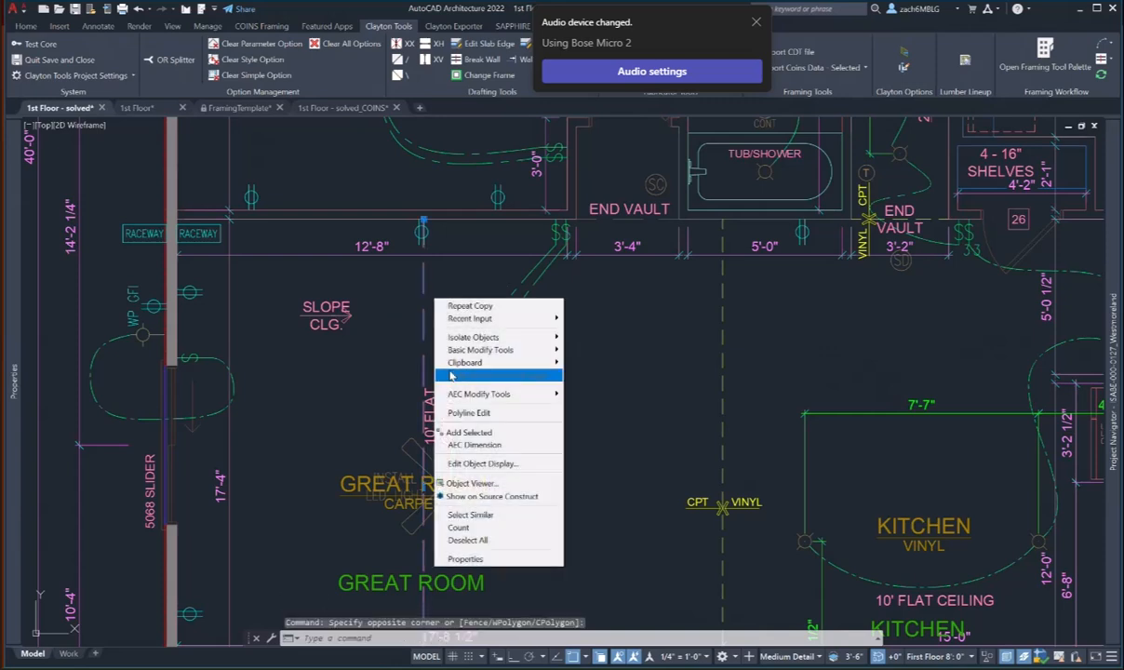
pyautogui.moveTo(502, 361)
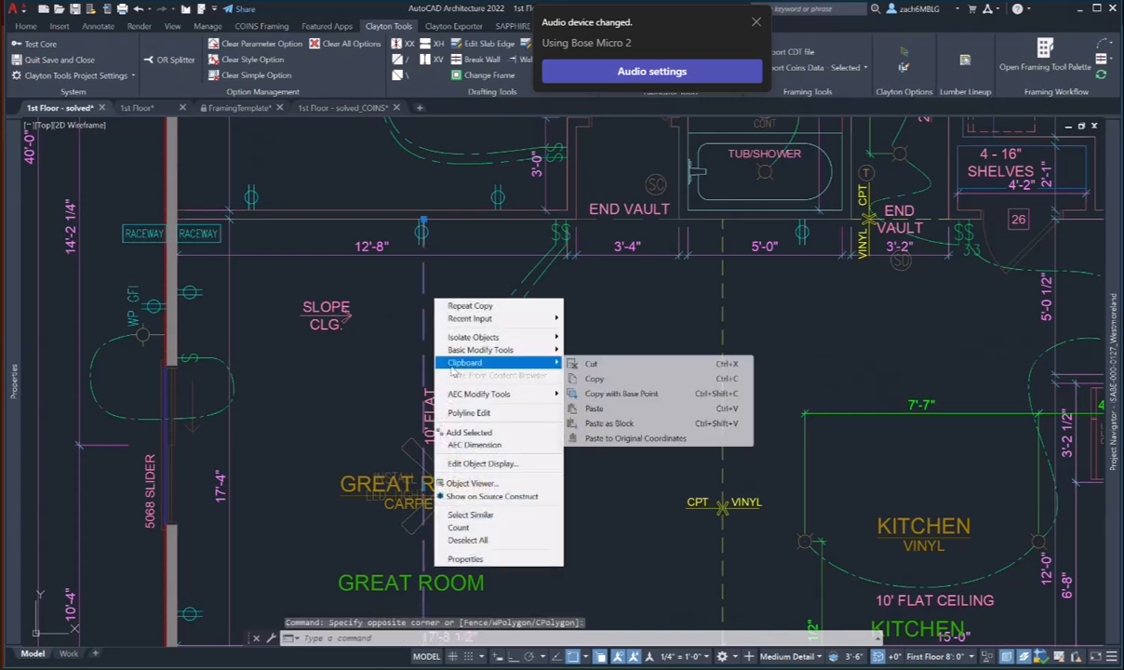
pyautogui.click(593, 378)
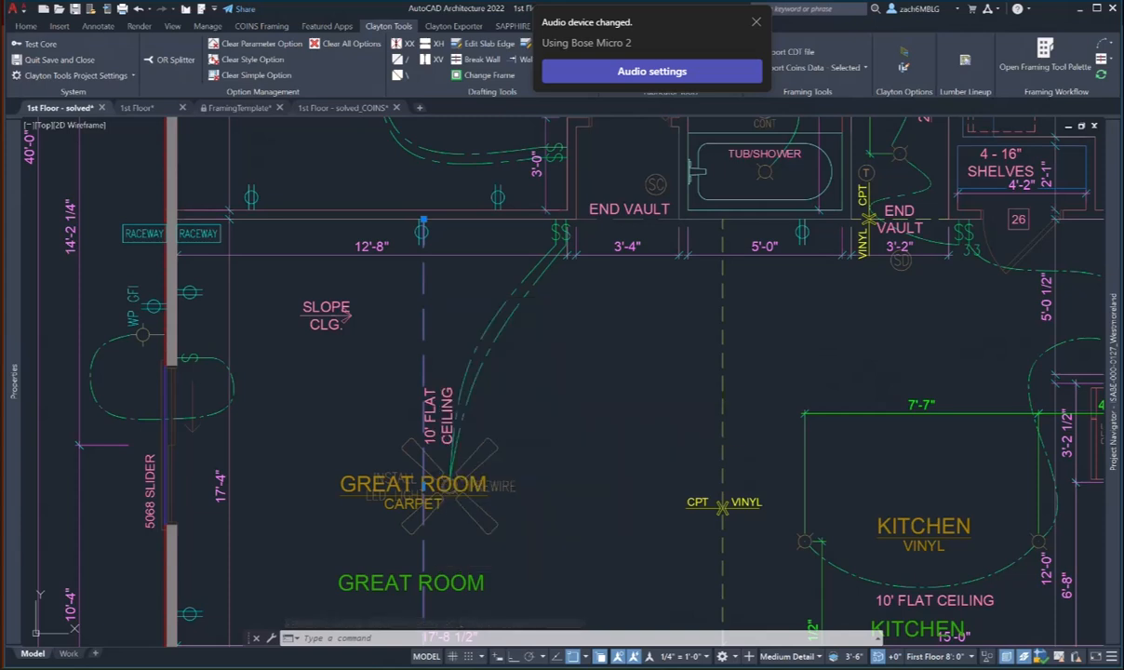
# - Paste the line into 1st Floor - solved_COINS at its original coordinates
pyautogui.click(341, 108)
pyautogui.rightClick(296, 369)
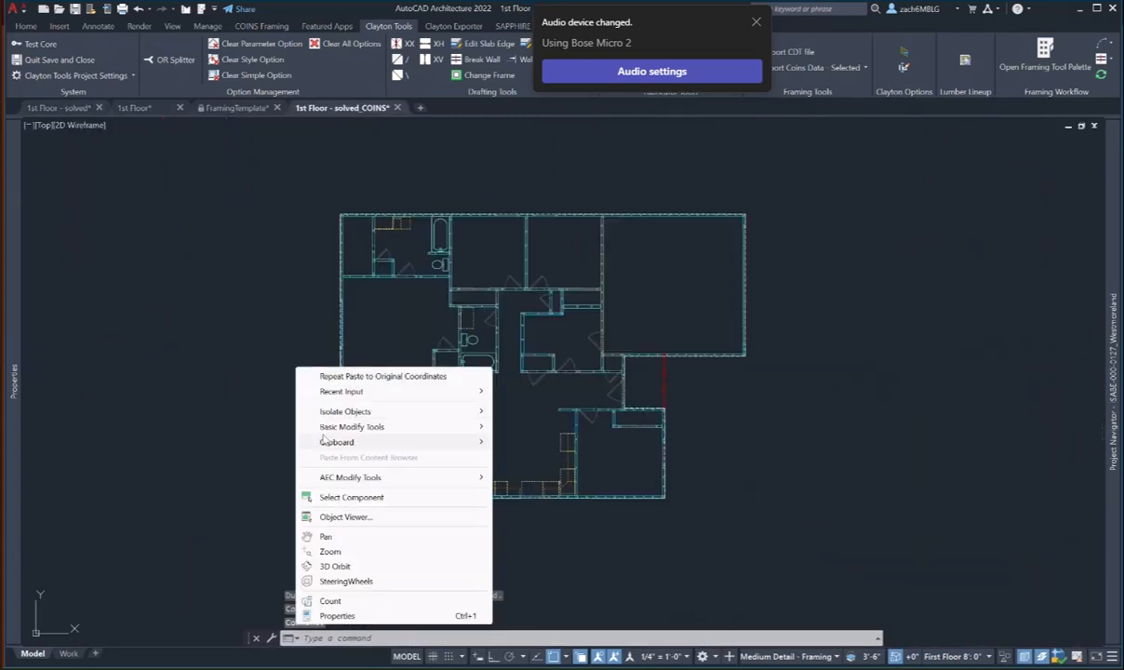
pyautogui.moveTo(335, 441)
pyautogui.click(558, 515)
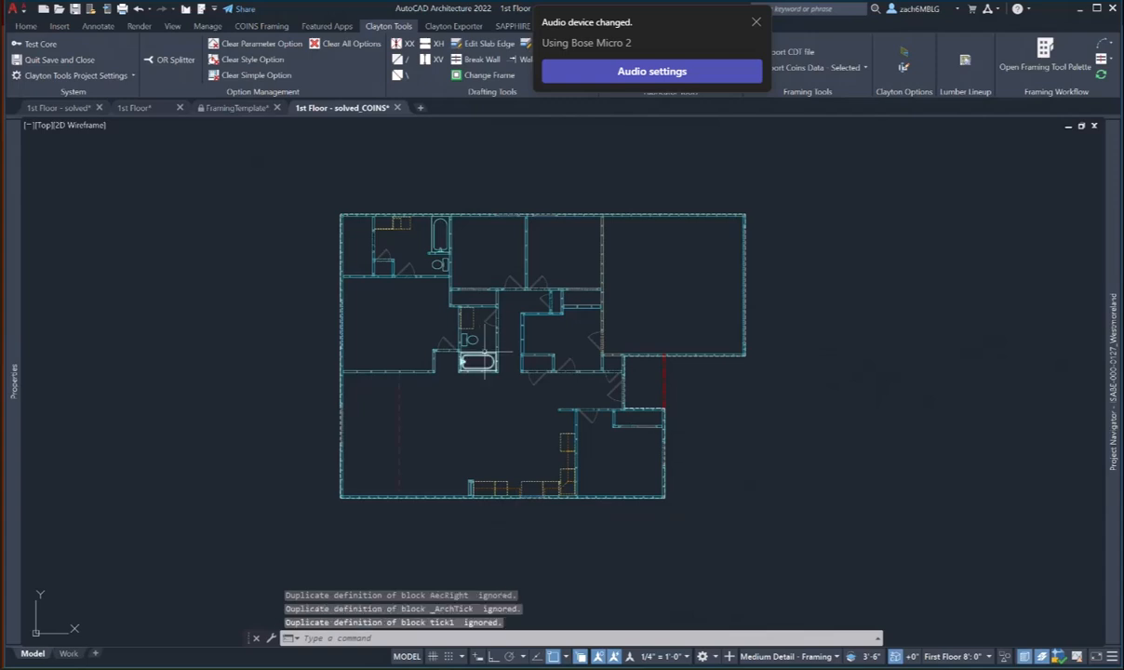
pyautogui.scroll(8, 555, 319)
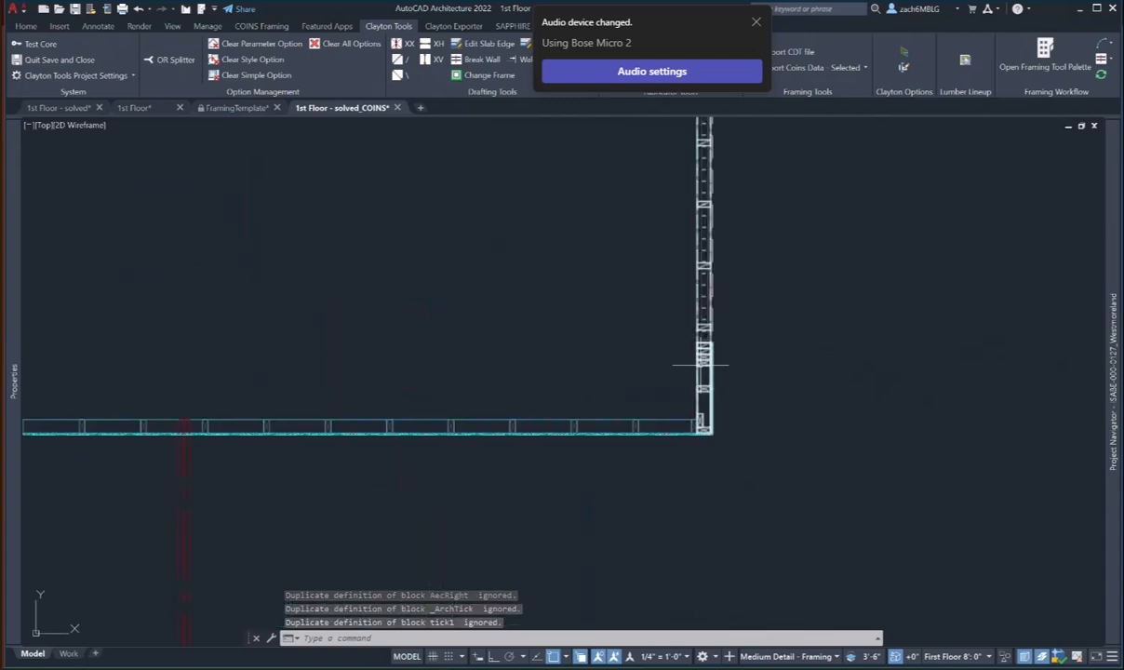
# - Erase the garage's right-side vertical wall with the E command
pyautogui.write('e')
pyautogui.press('Return')
pyautogui.scroll(4, 702, 356)
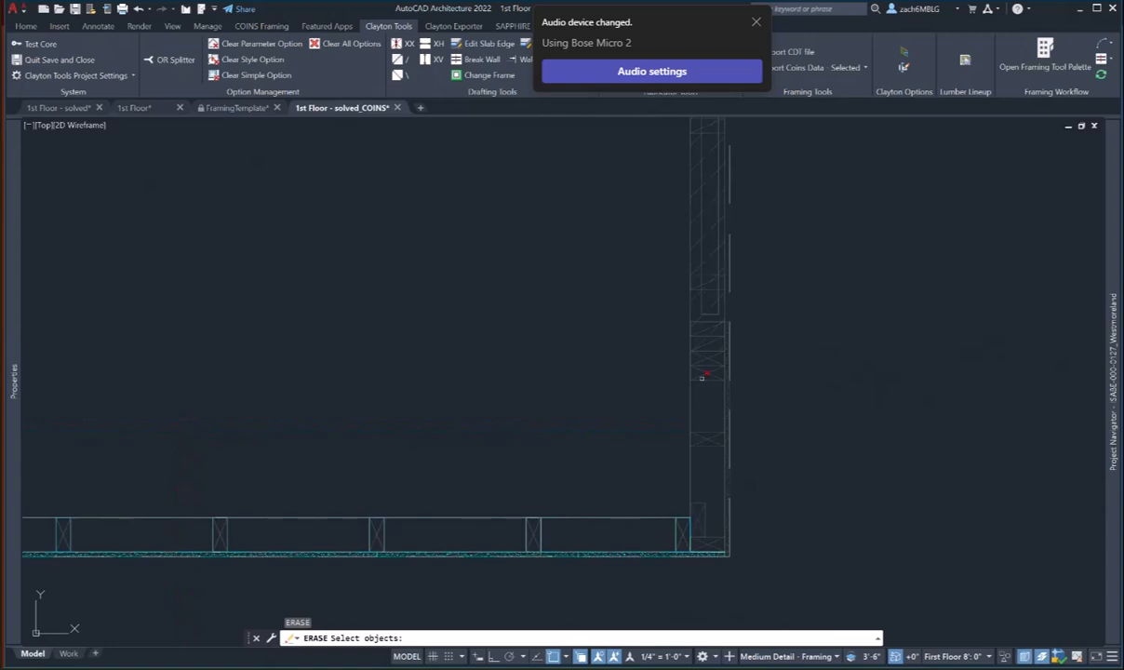
pyautogui.click(701, 377)
pyautogui.click(703, 398)
pyautogui.click(637, 263)
pyautogui.press('Return')
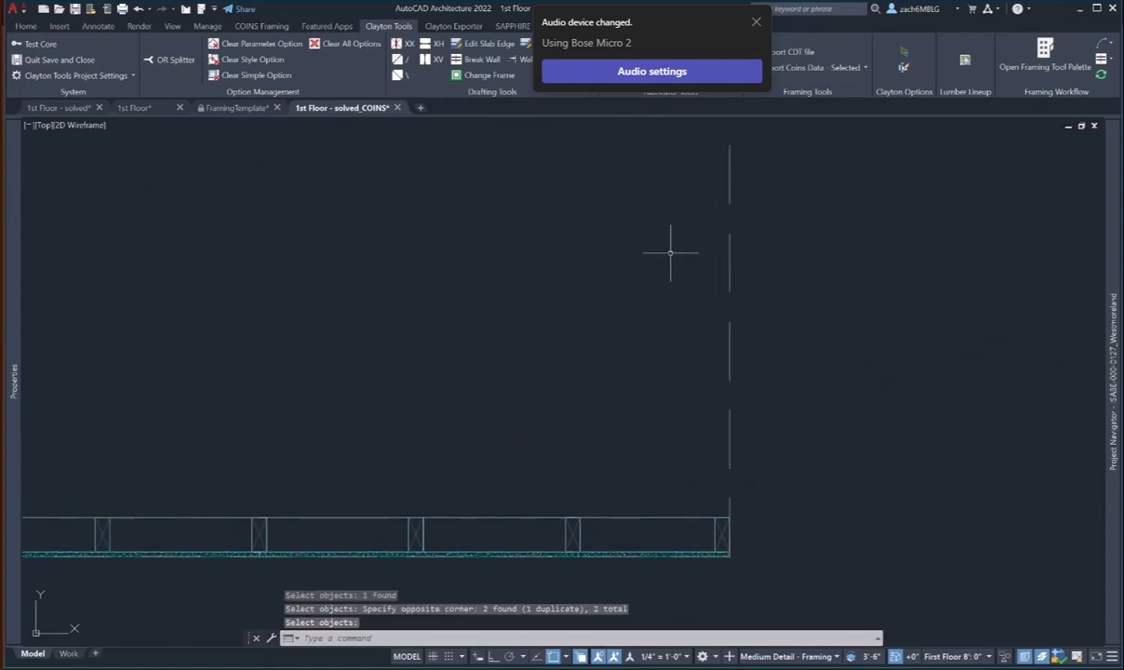
pyautogui.scroll(-6, 669, 262)
pyautogui.scroll(-5, 668, 267)
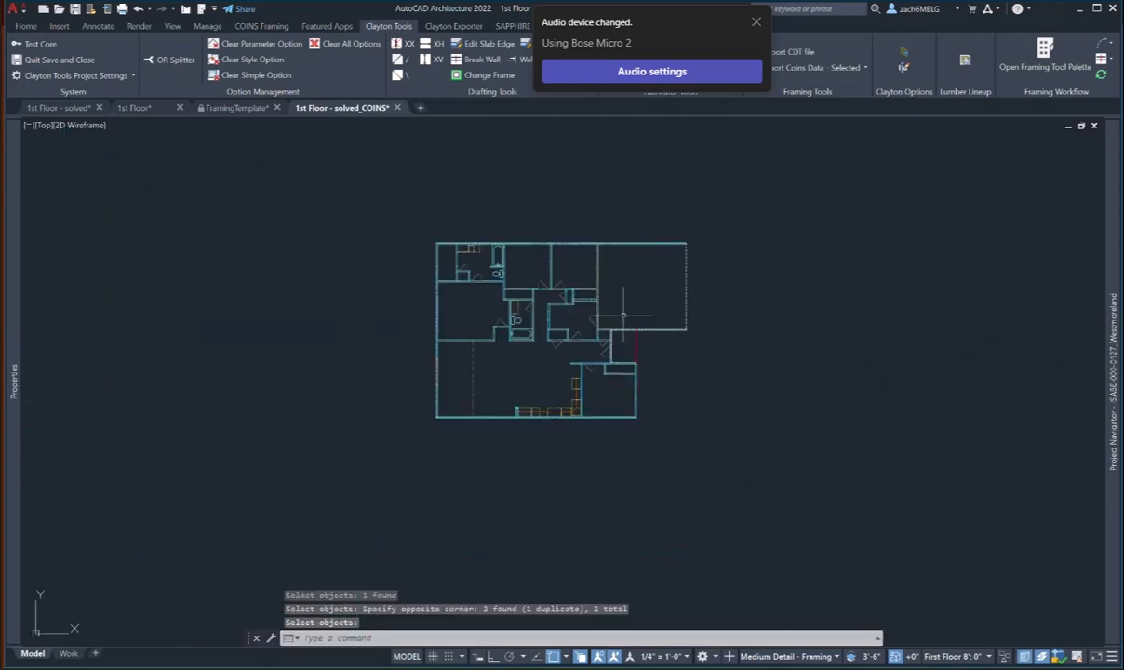
pyautogui.scroll(2, 682, 284)
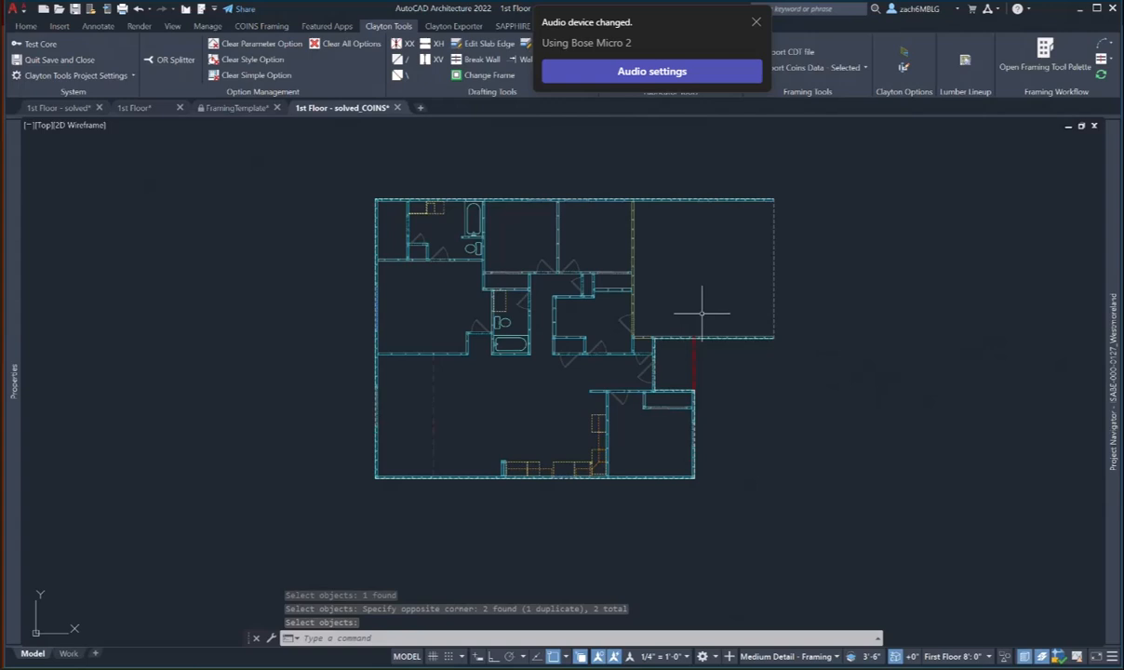
pyautogui.moveTo(724, 301); pyautogui.dragTo(742, 279, button='middle')
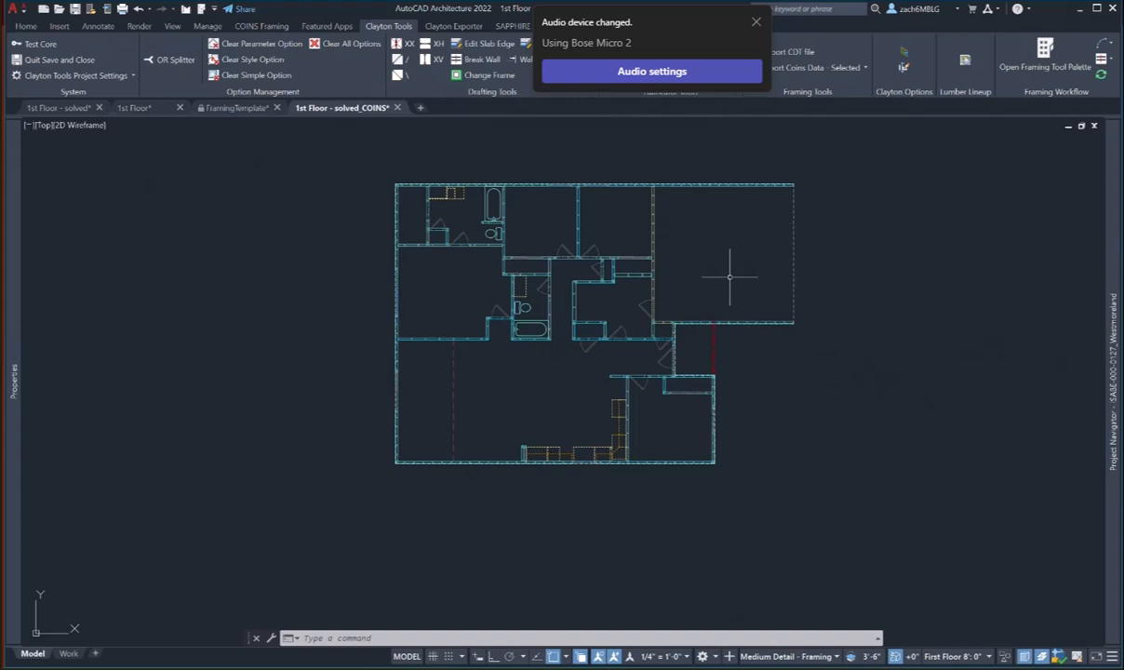
# - Copy the DOOR R.O. HEADER and WDW R.O. HEADER tags from FramingTemplate to the clipboard
pyautogui.click(240, 108)
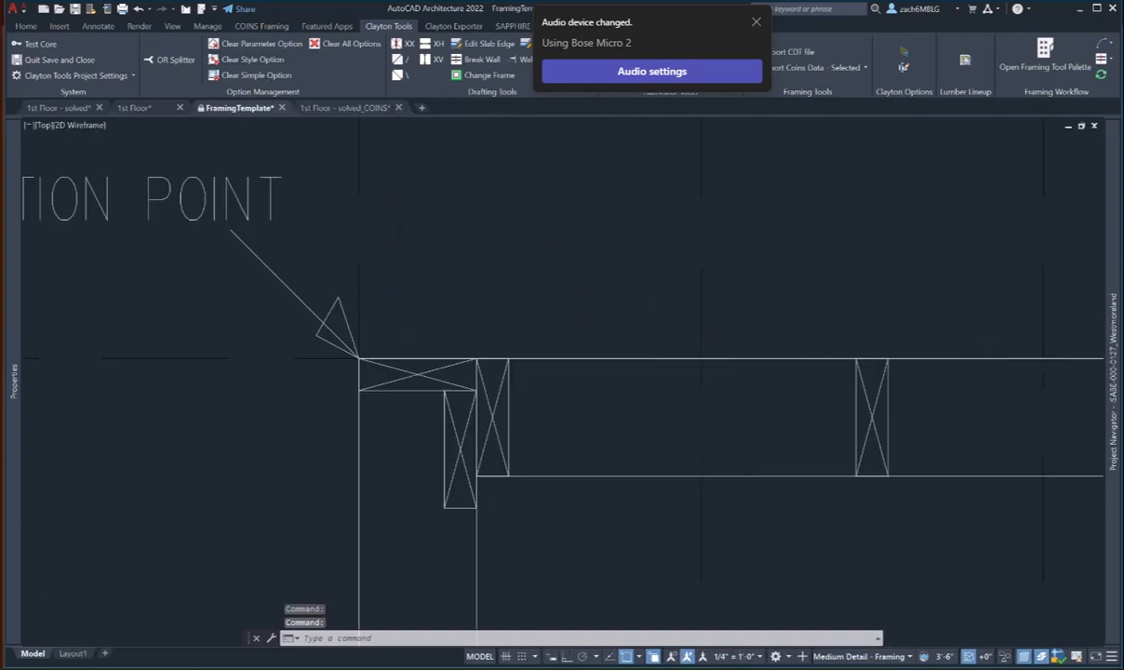
pyautogui.scroll(-10, 589, 327)
pyautogui.scroll(5, 344, 305)
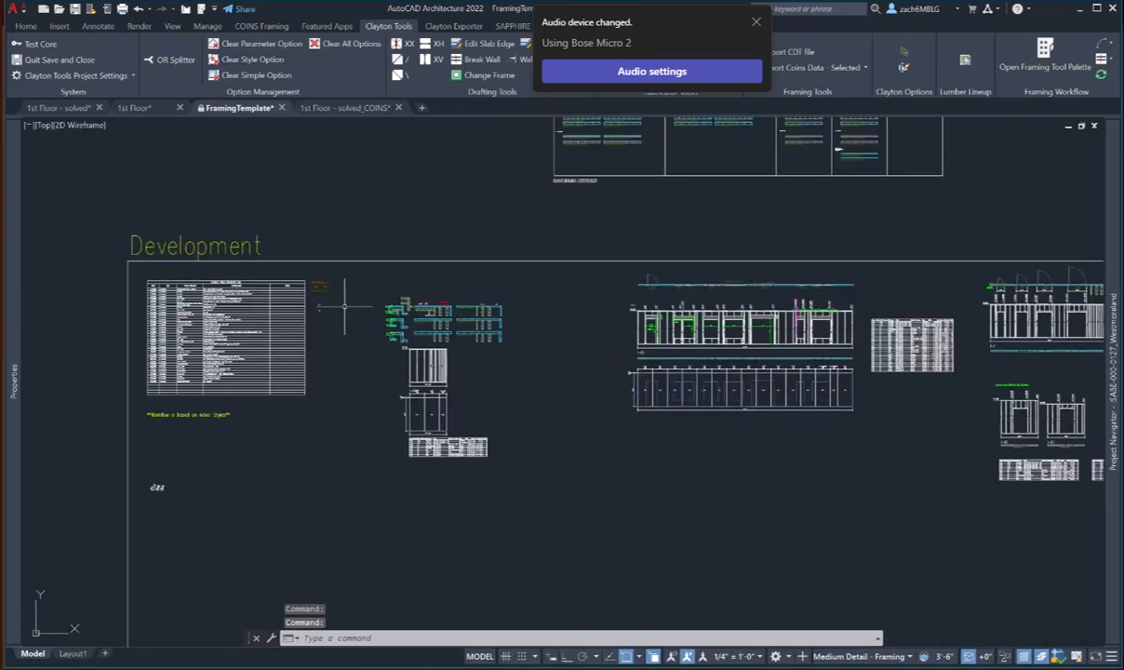
pyautogui.scroll(12, 344, 305)
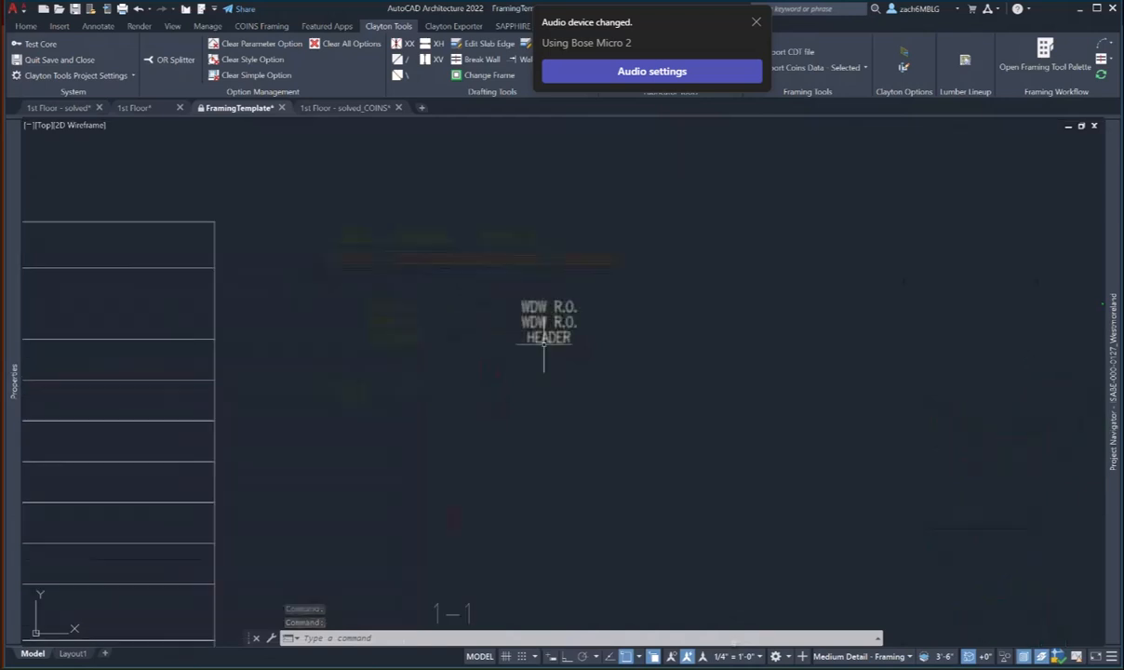
pyautogui.click(579, 345)
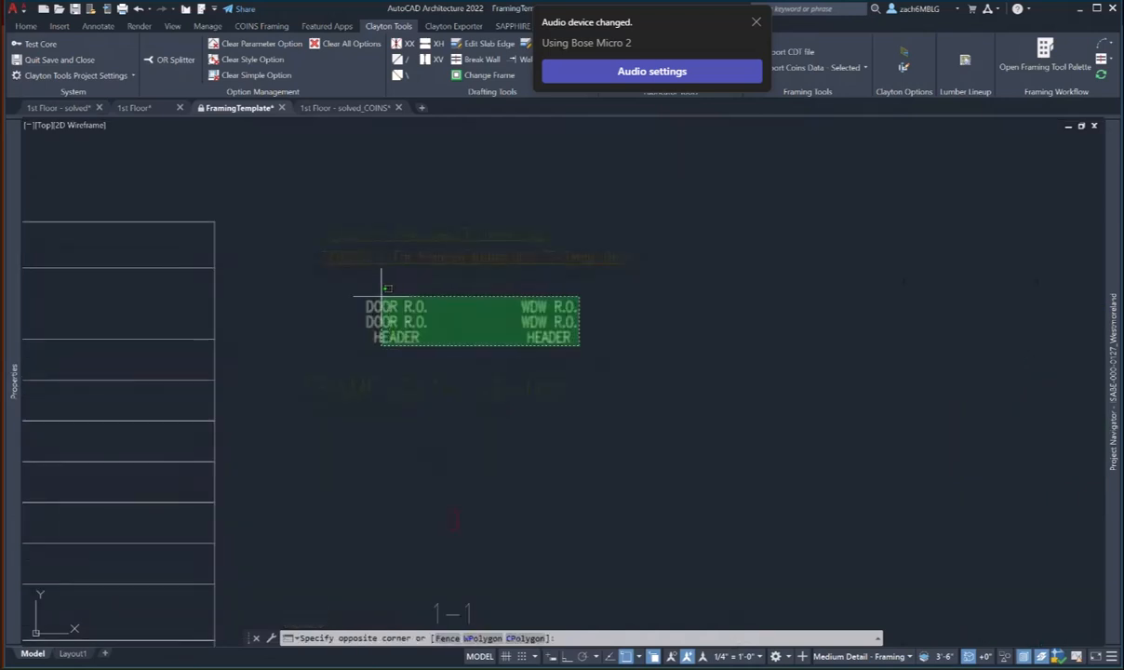
pyautogui.click(383, 285)
pyautogui.rightClick(516, 333)
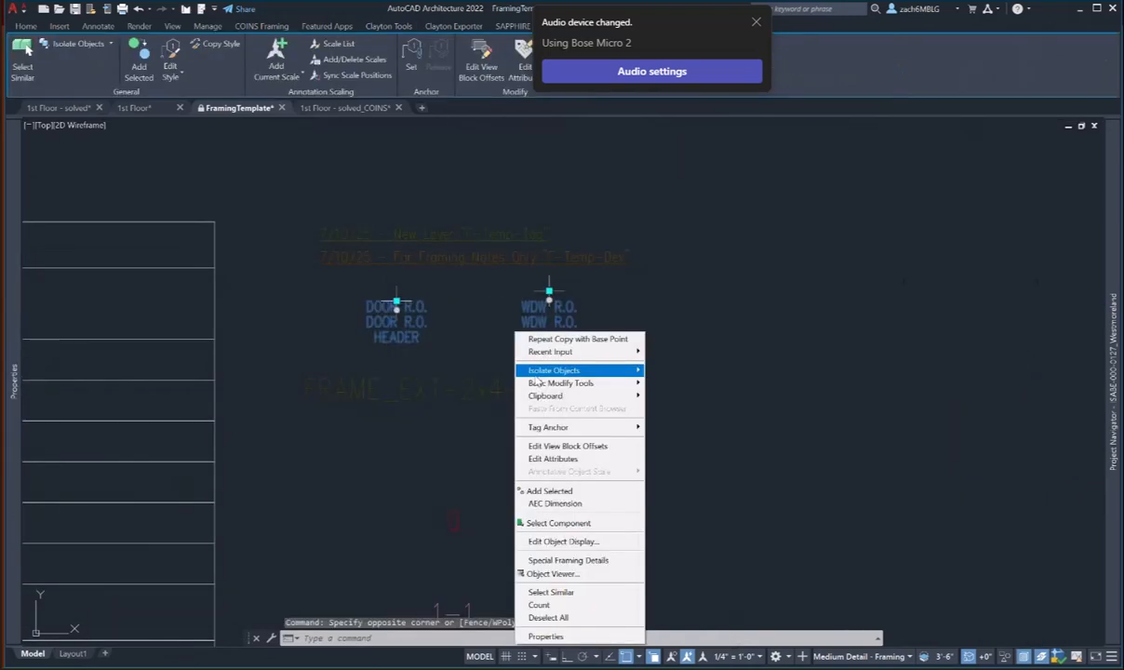
pyautogui.moveTo(538, 384)
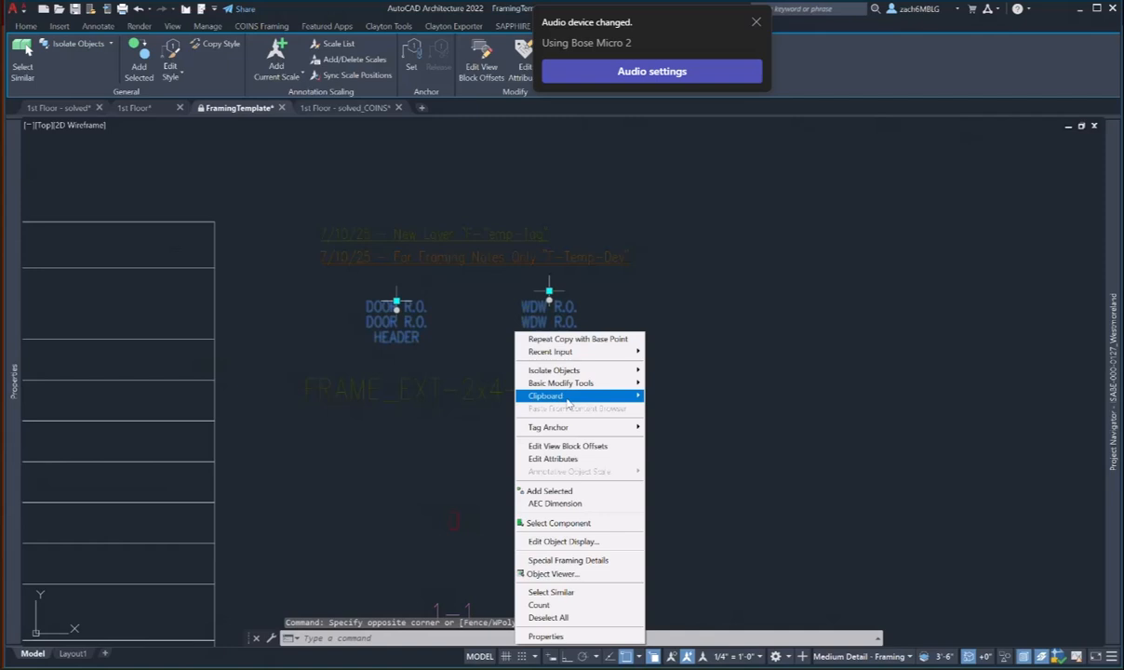
pyautogui.moveTo(566, 402)
pyautogui.click(671, 411)
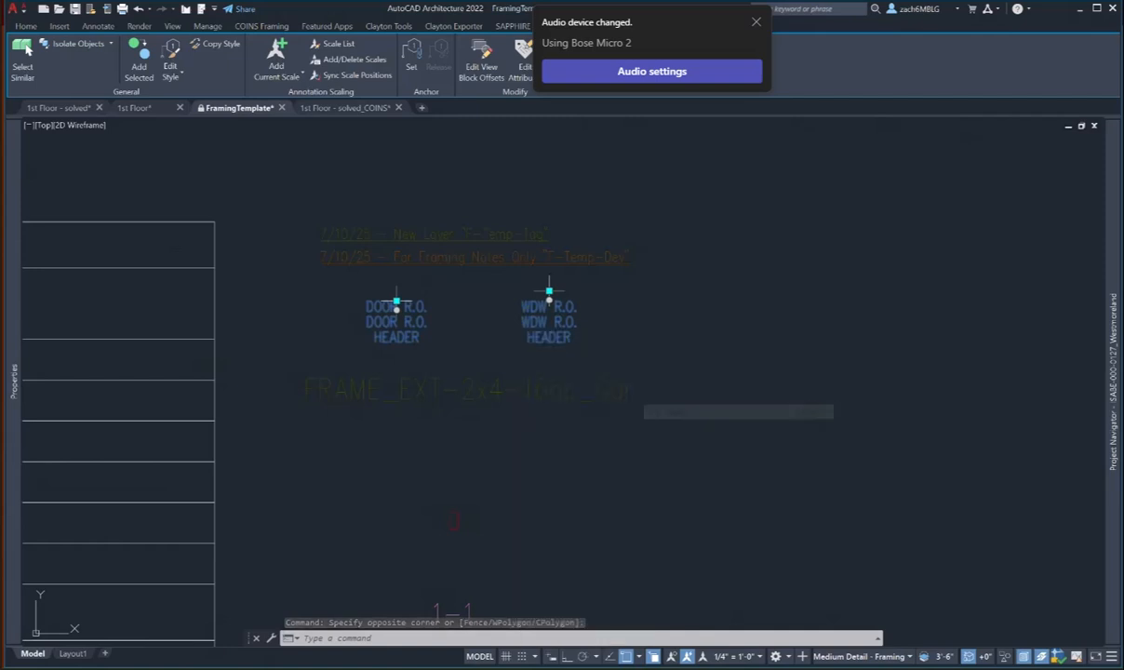
pyautogui.click(367, 108)
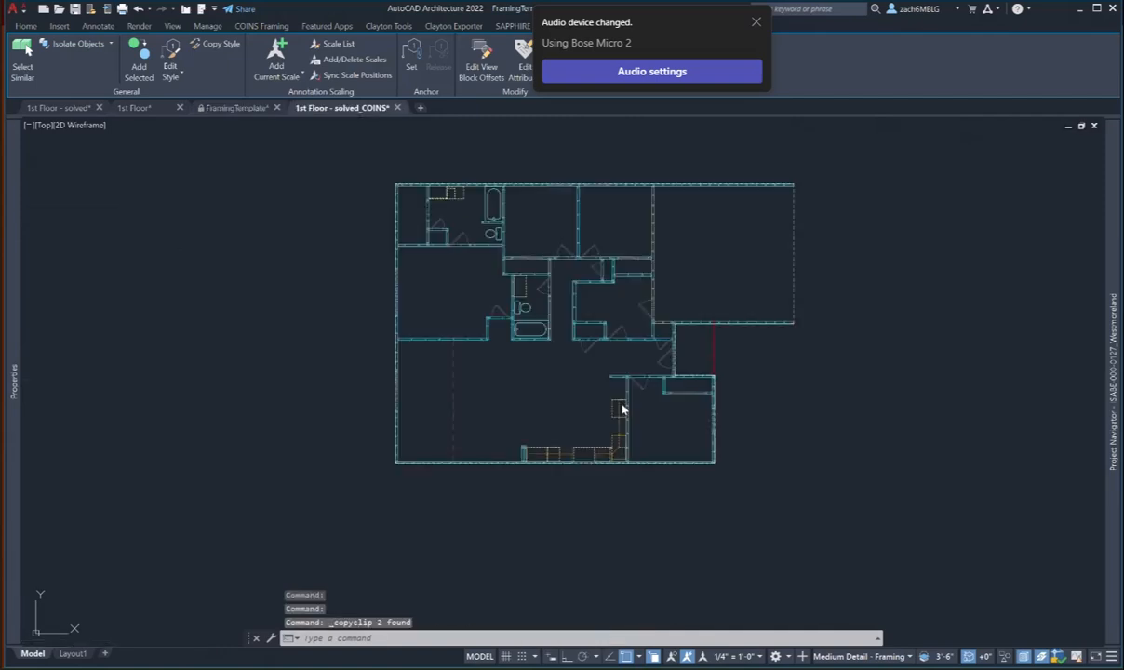
# - Paste the header tags just above the floor plan
pyautogui.hotkey('ctrl', 'v')
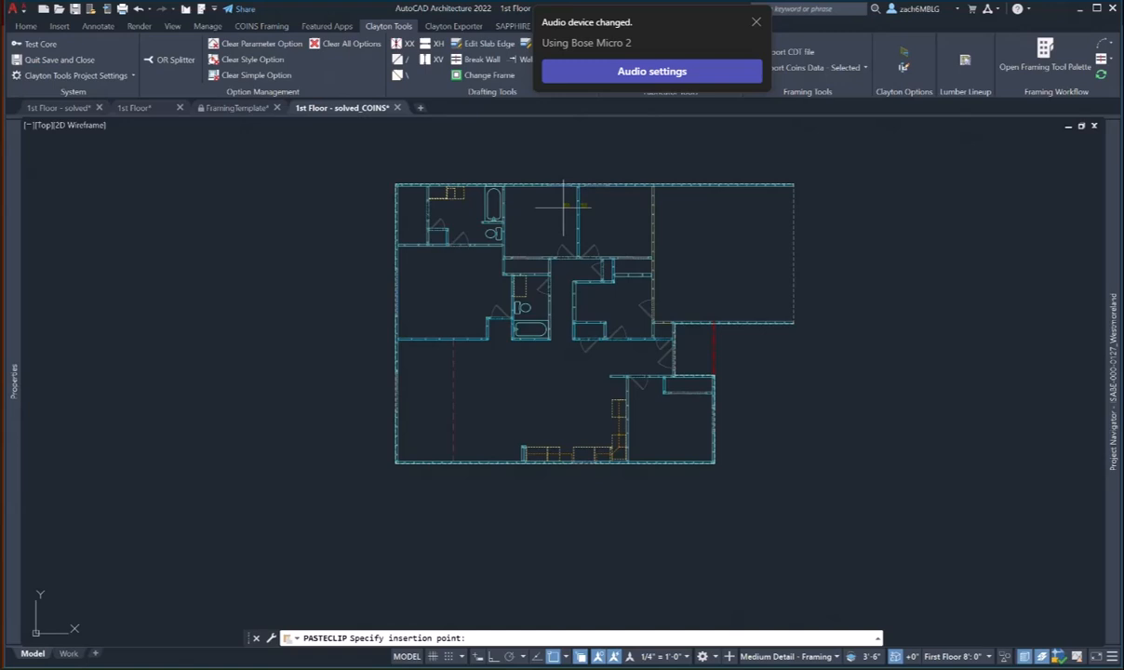
pyautogui.click(564, 152)
pyautogui.moveTo(563, 164); pyautogui.dragTo(468, 243, button='middle')
pyautogui.scroll(4, 468, 243)
pyautogui.scroll(4, 487, 210)
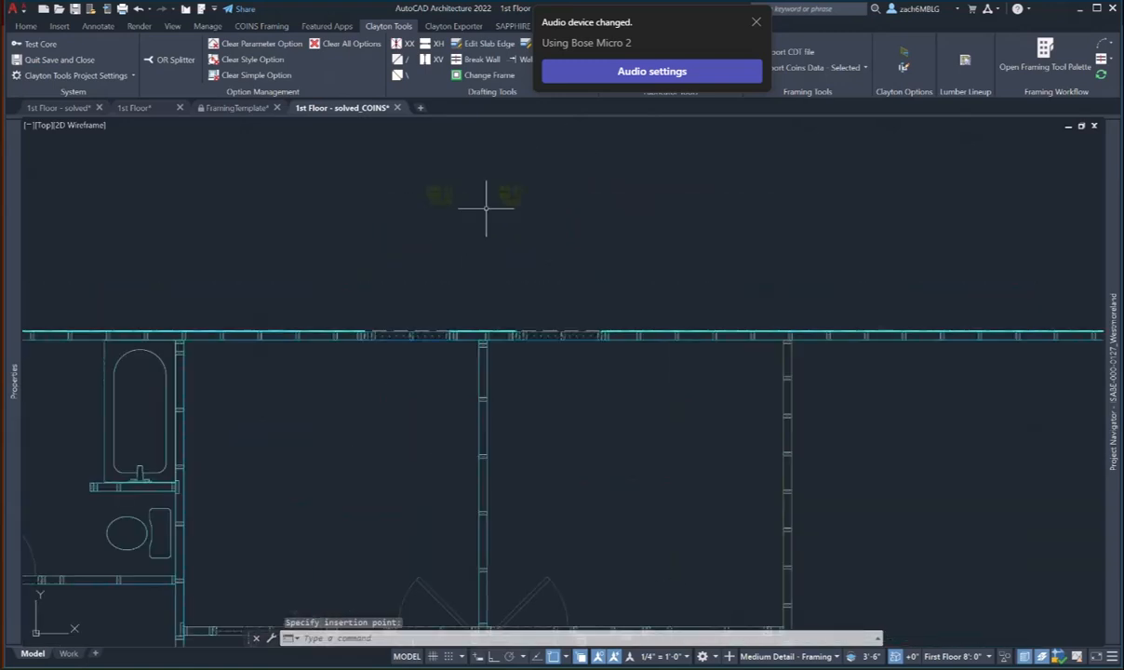
# - Tag the top-wall window with the WDW R.O. HEADER tag
pyautogui.click(522, 186)
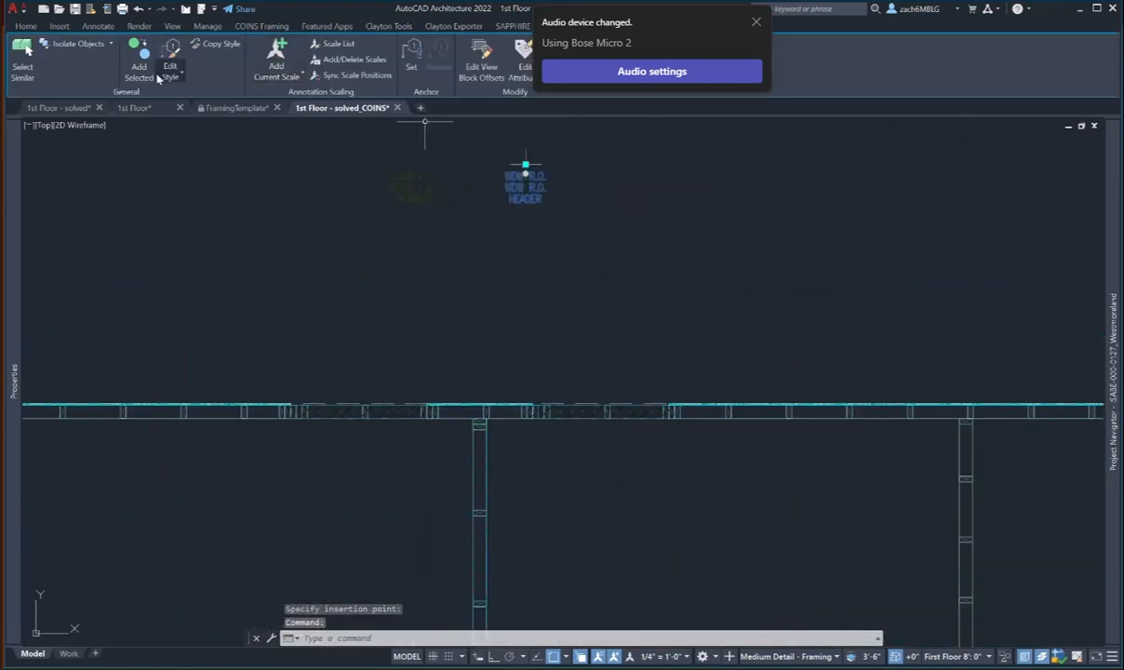
pyautogui.scroll(4, 587, 418)
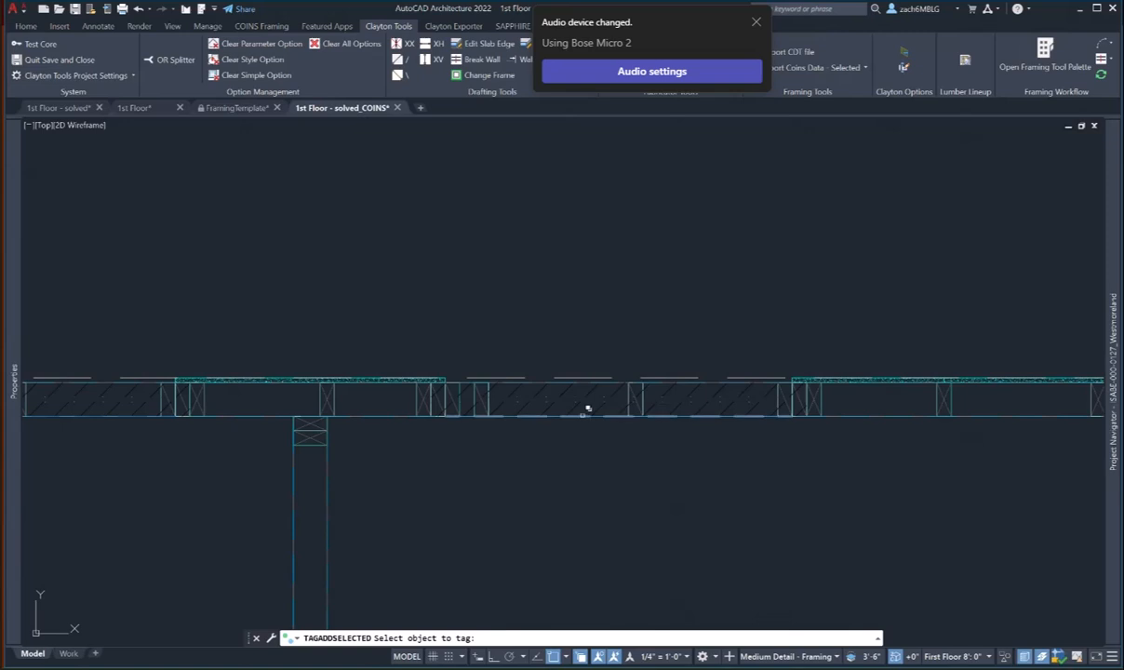
pyautogui.click(586, 418)
pyautogui.click(627, 457)
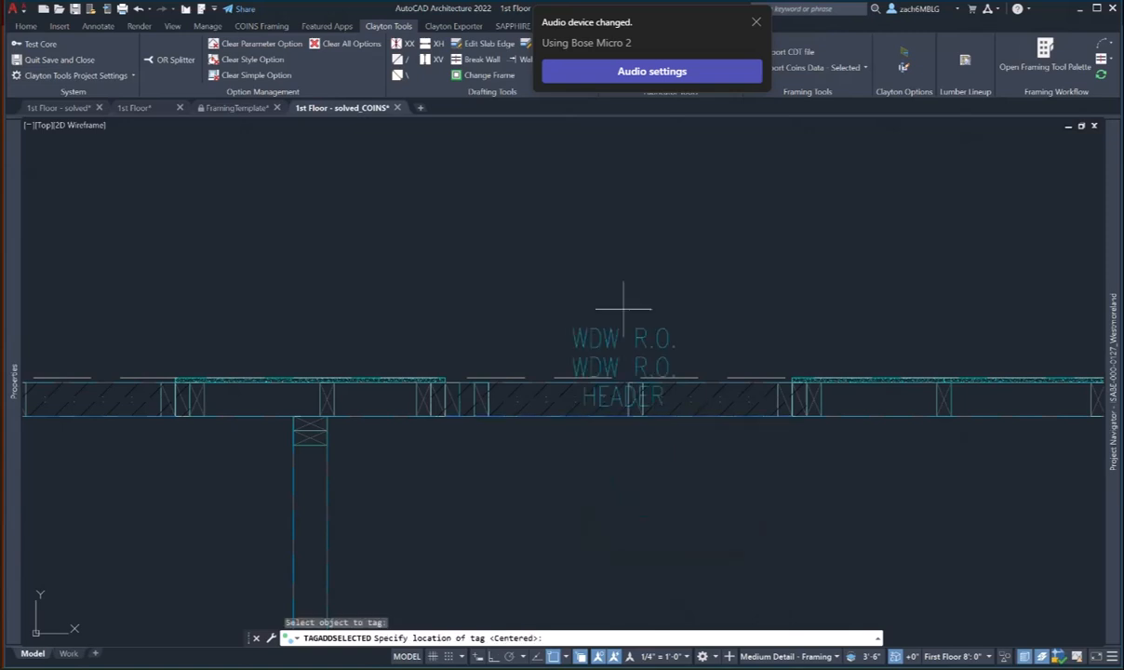
pyautogui.click(627, 265)
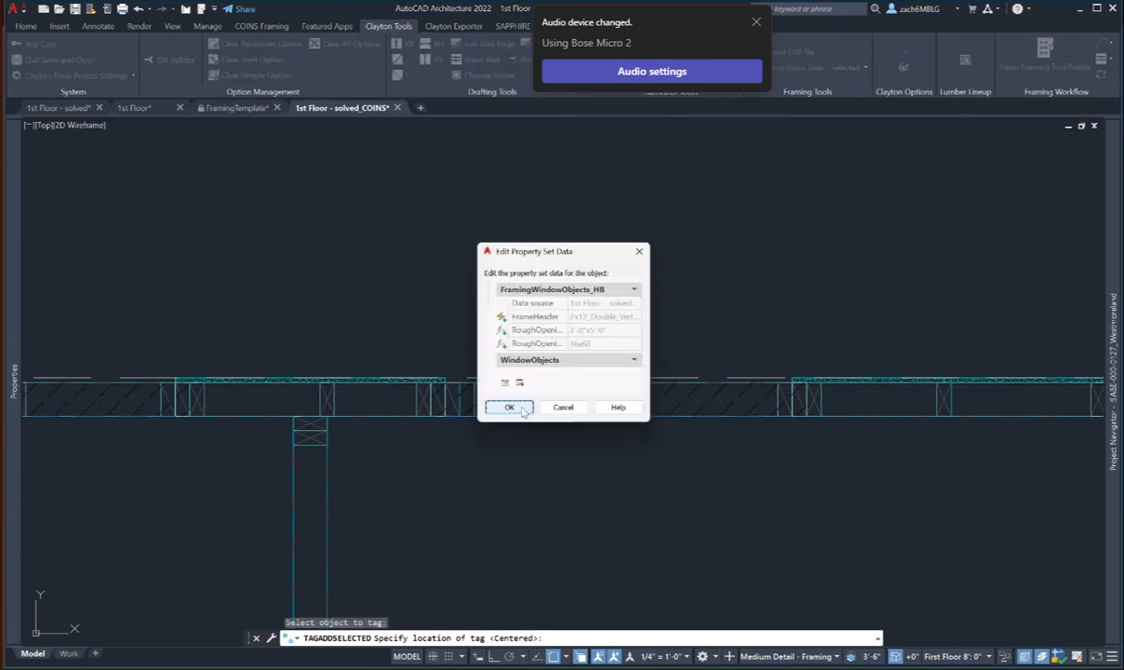
pyautogui.click(523, 408)
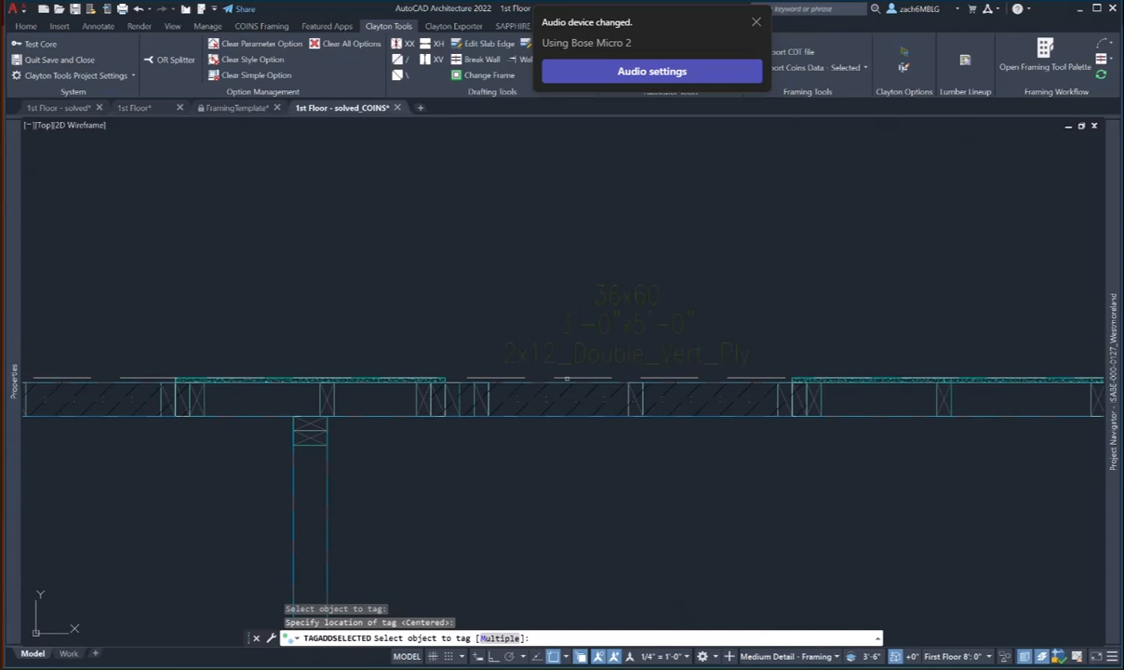
# - Tag all remaining windows in the plan at once with rough-opening header tags
pyautogui.press('Return')
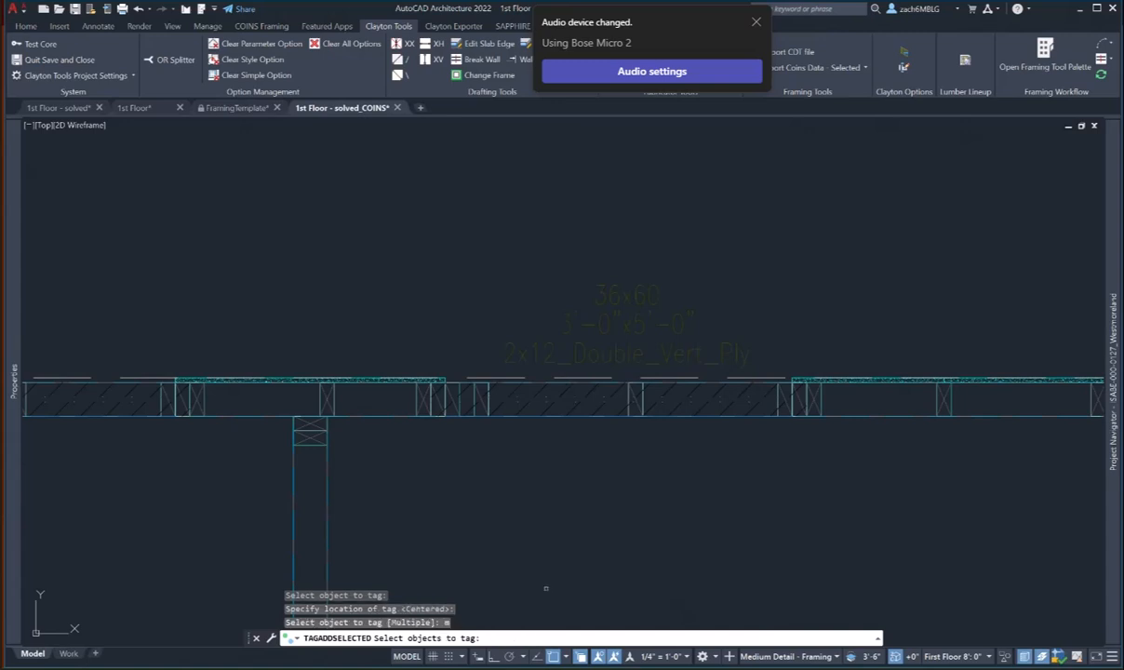
pyautogui.scroll(-10, 553, 494)
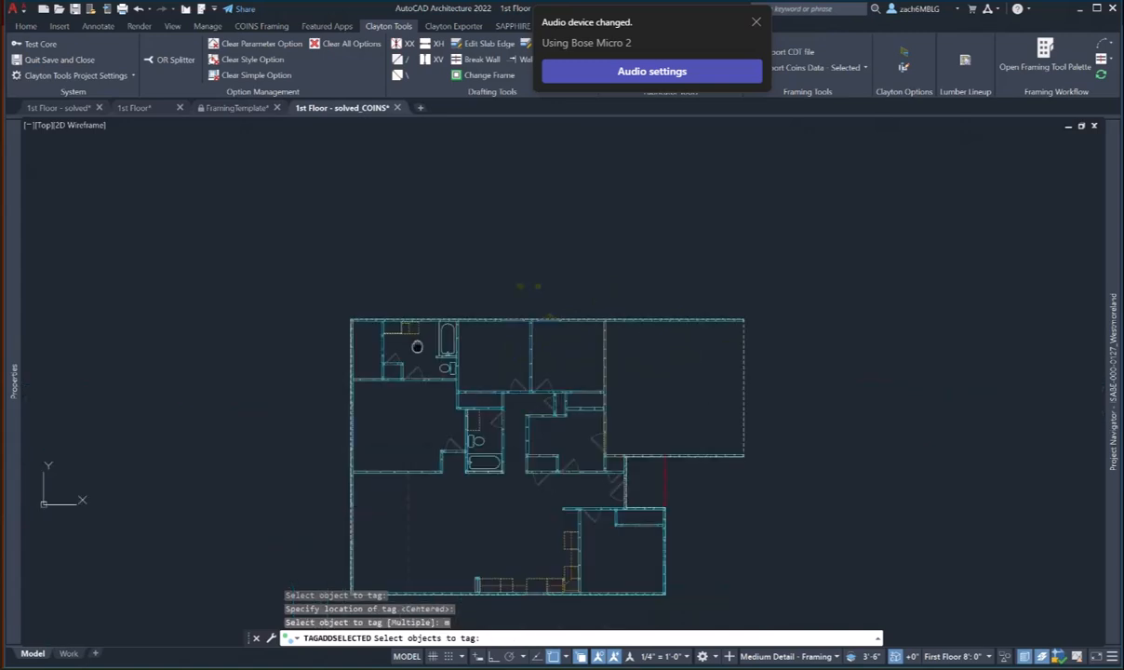
pyautogui.click(340, 290)
pyautogui.click(678, 579)
pyautogui.press('Return')
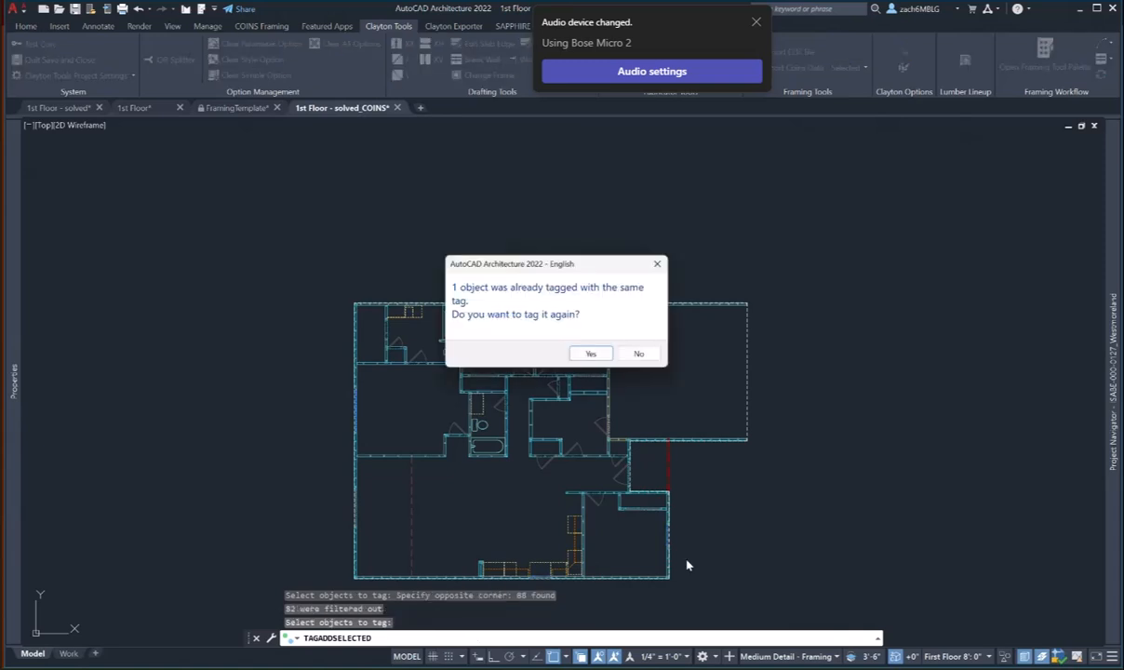
pyautogui.click(592, 355)
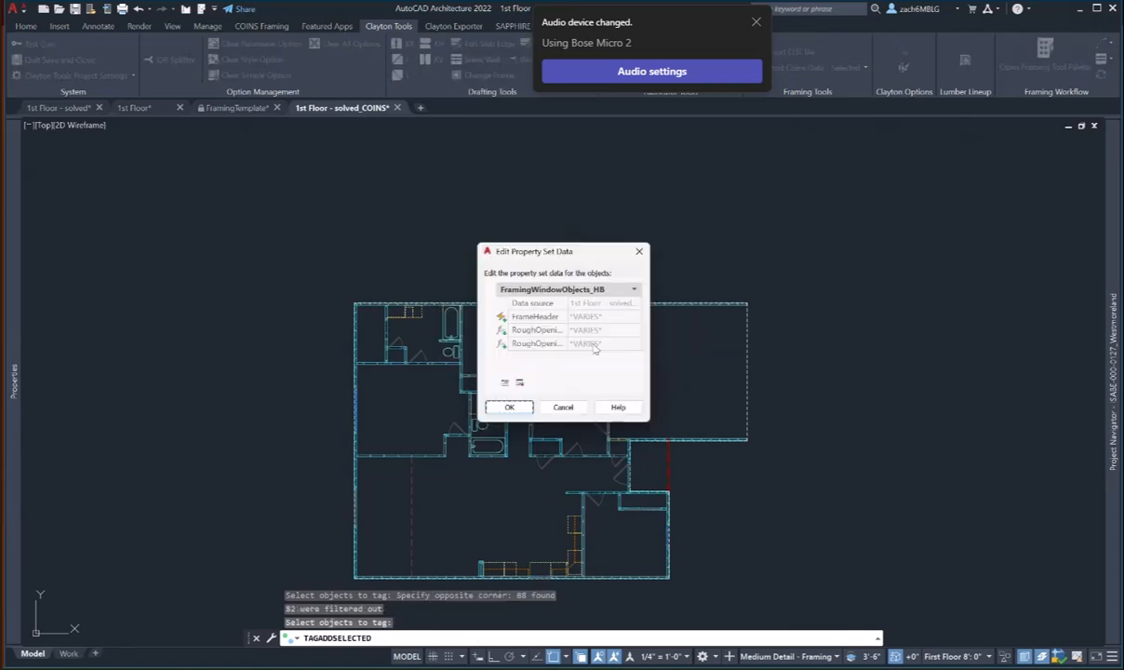
pyautogui.click(508, 407)
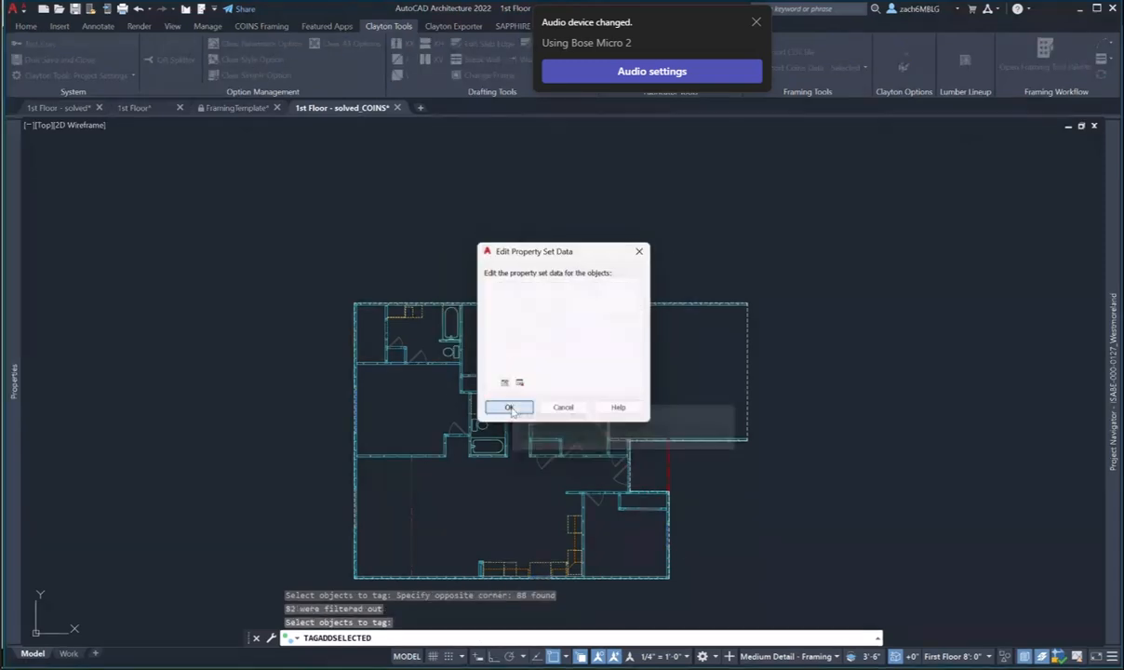
pyautogui.press('Escape')
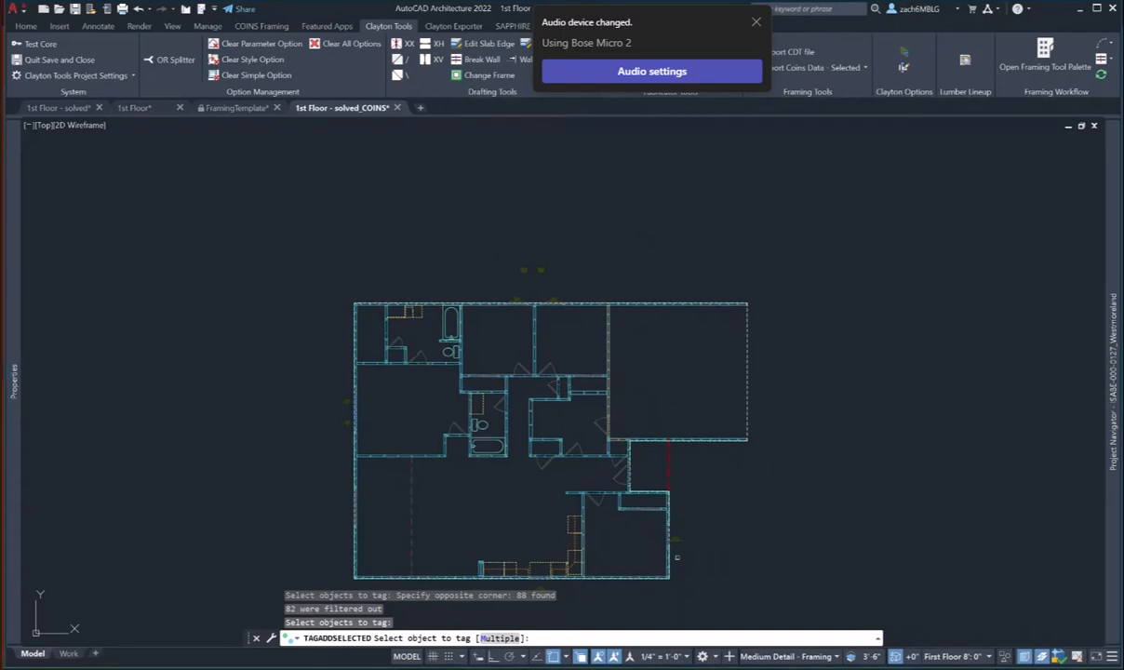
pyautogui.scroll(5, 516, 261)
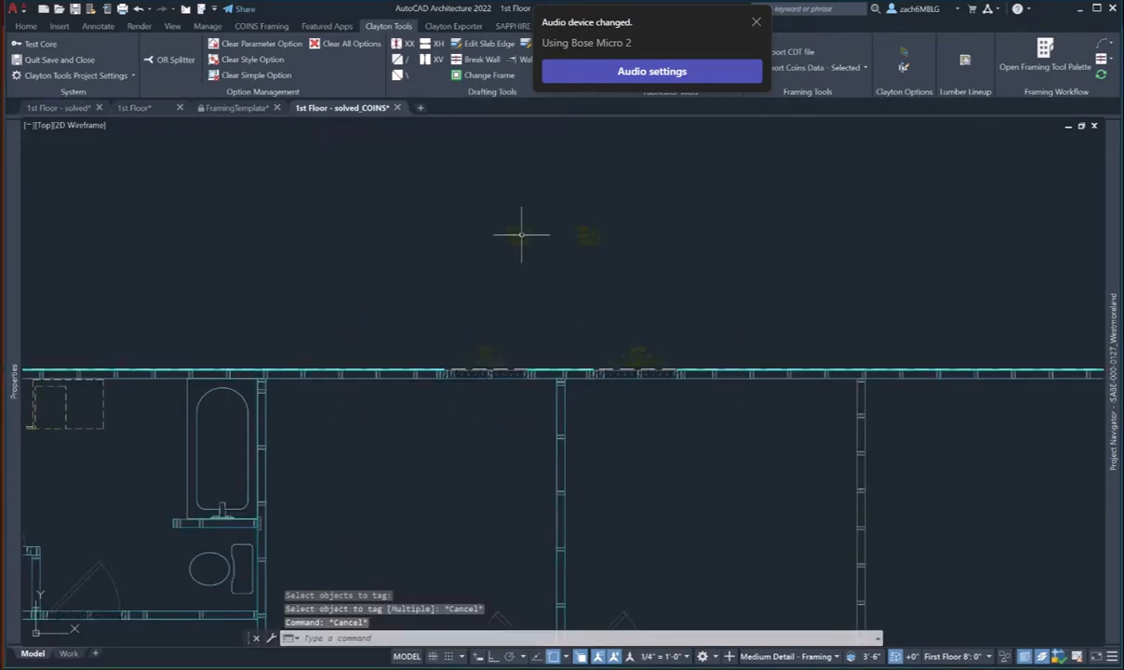
pyautogui.click(519, 233)
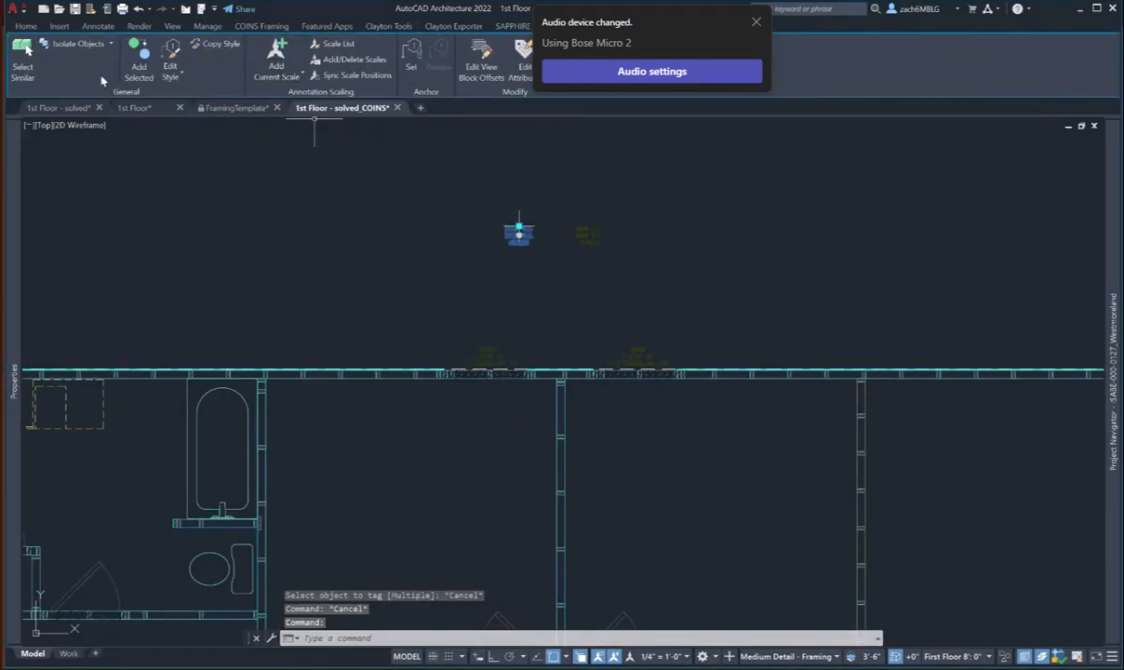
# - Tag one door with the DOOR R.O. HEADER tag
pyautogui.click(144, 68)
pyautogui.scroll(-5, 427, 273)
pyautogui.scroll(4, 554, 479)
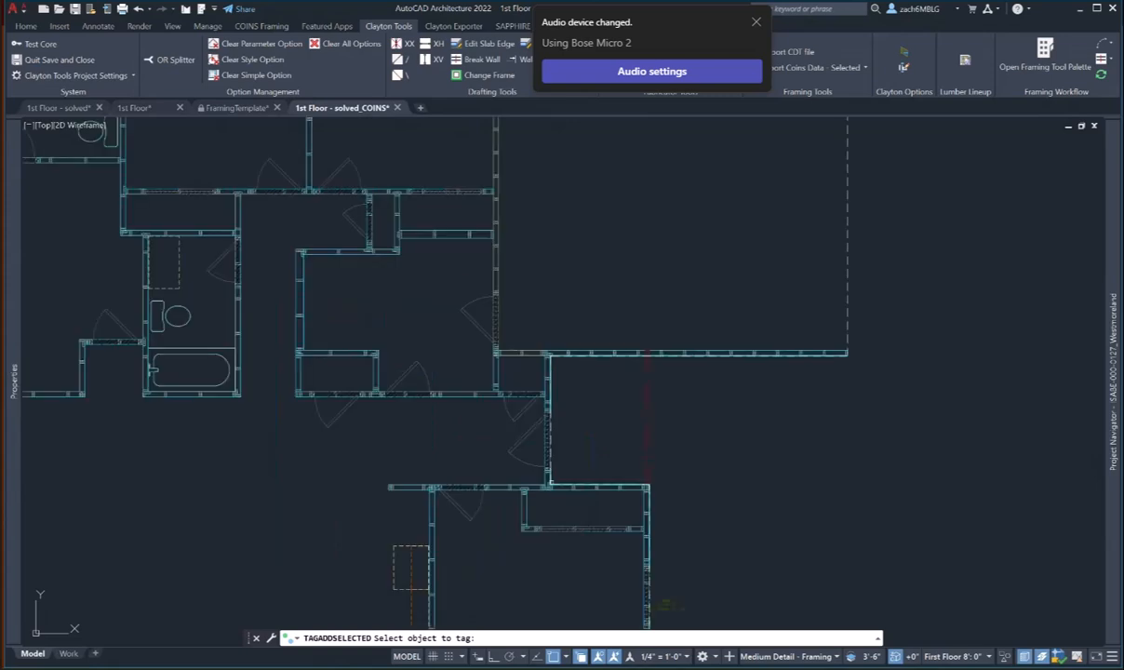
pyautogui.click(546, 446)
pyautogui.scroll(4, 569, 438)
pyautogui.scroll(4, 569, 438)
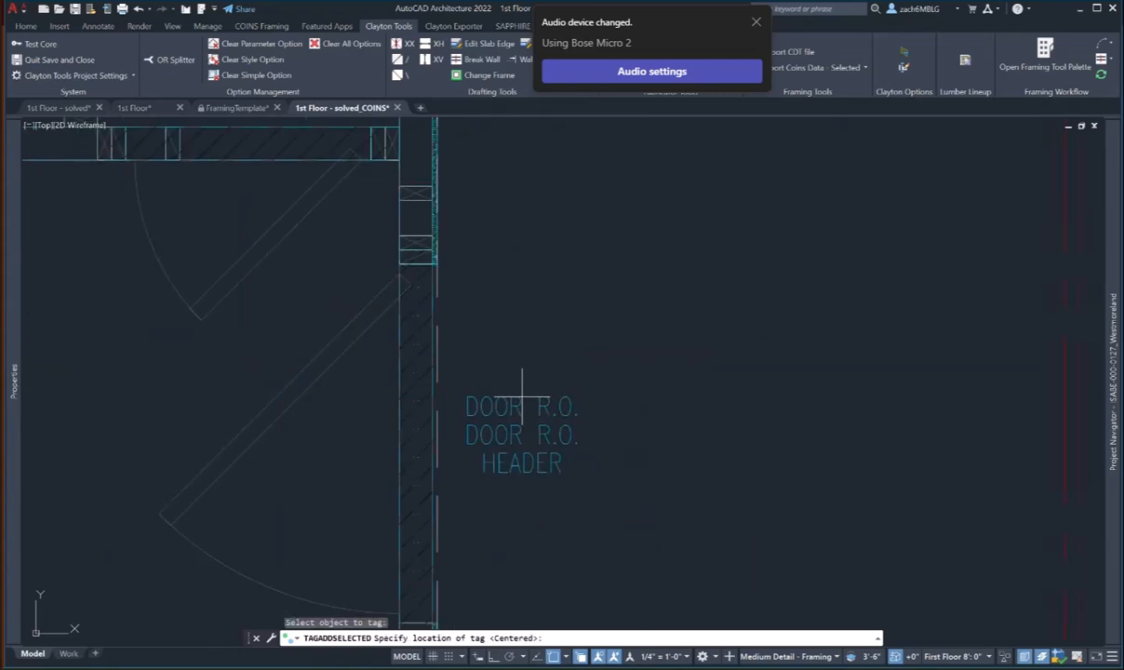
pyautogui.click(522, 406)
pyautogui.click(512, 406)
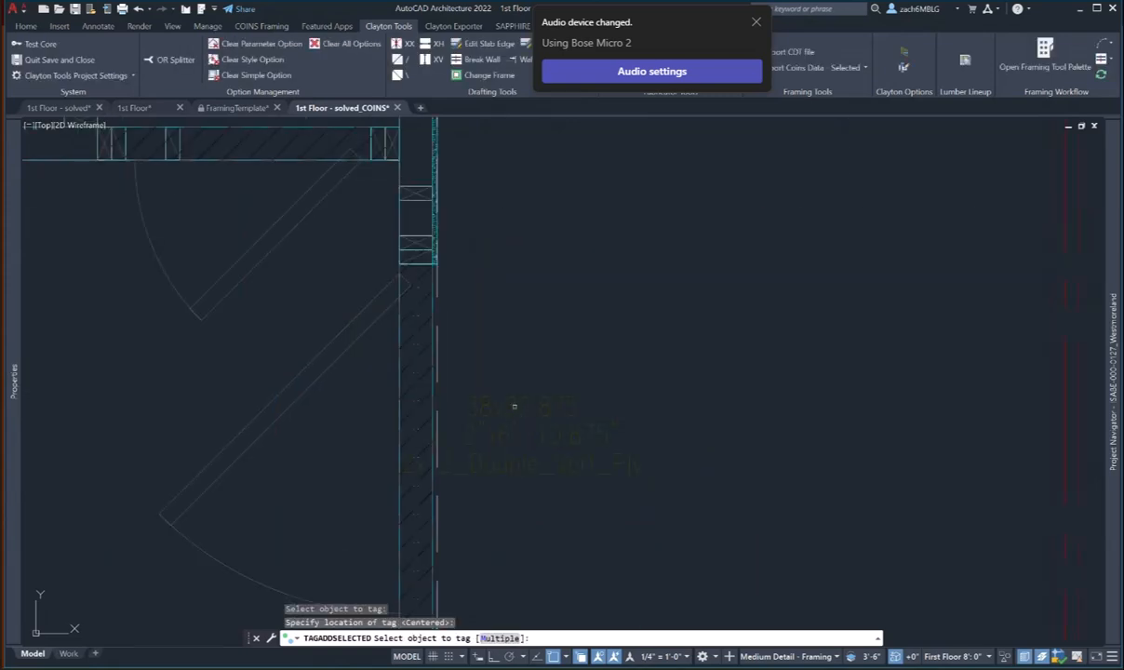
# - Tag all other doors in the plan at once, skipping the already tagged door
pyautogui.write('m')
pyautogui.press('Return')
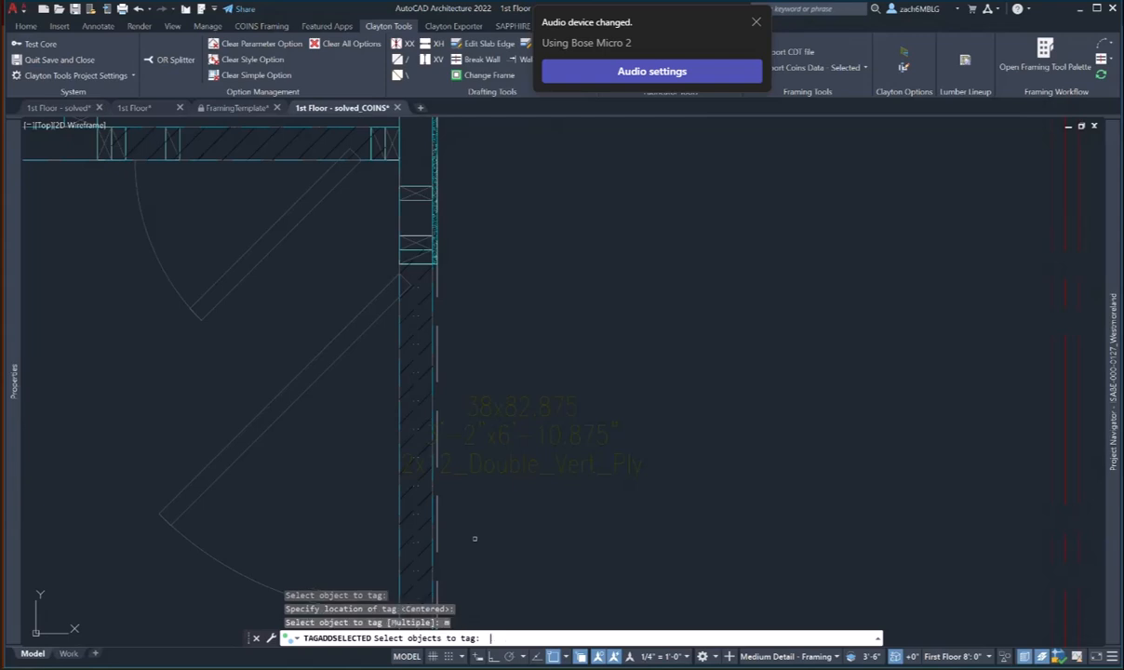
pyautogui.scroll(-6, 454, 457)
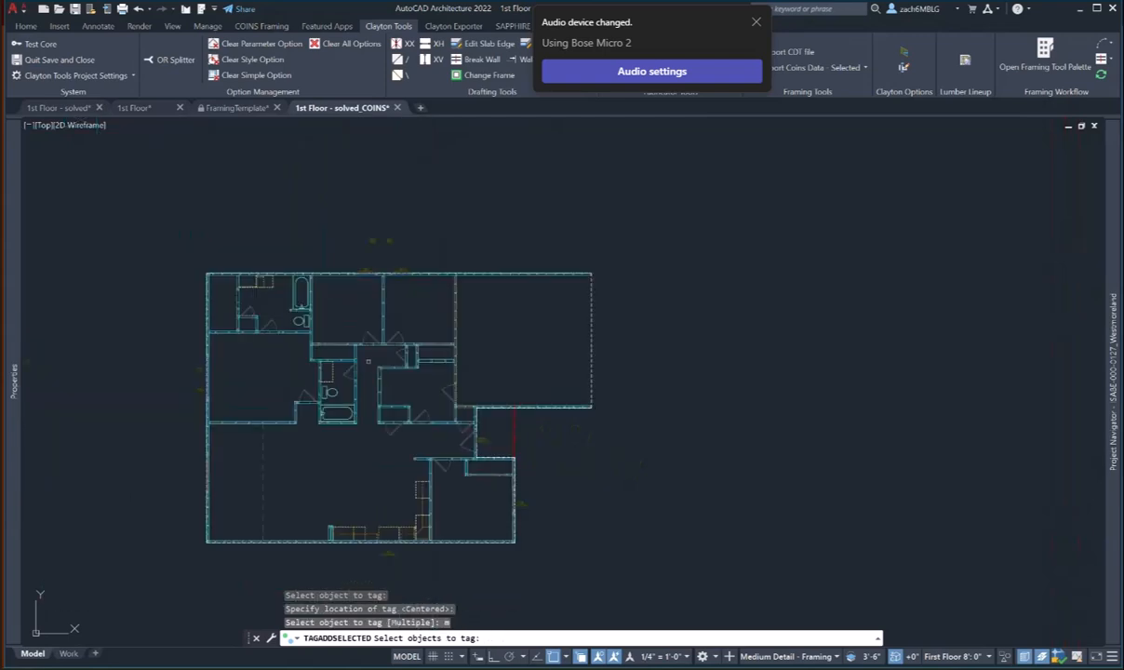
pyautogui.click(173, 264)
pyautogui.click(540, 578)
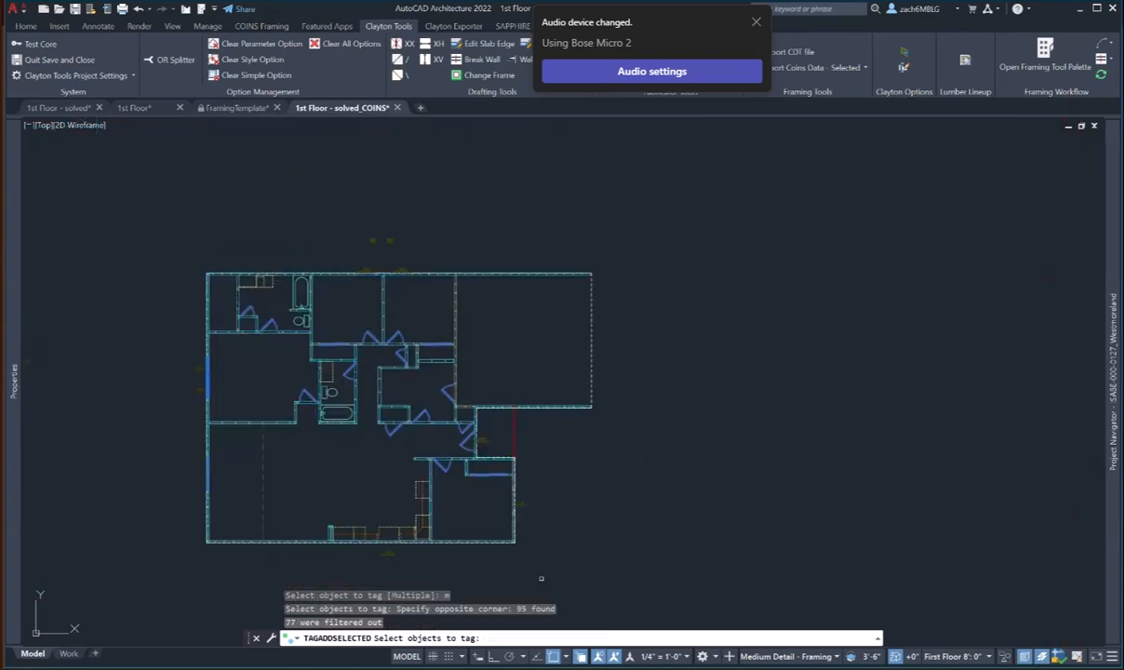
pyautogui.press('Return')
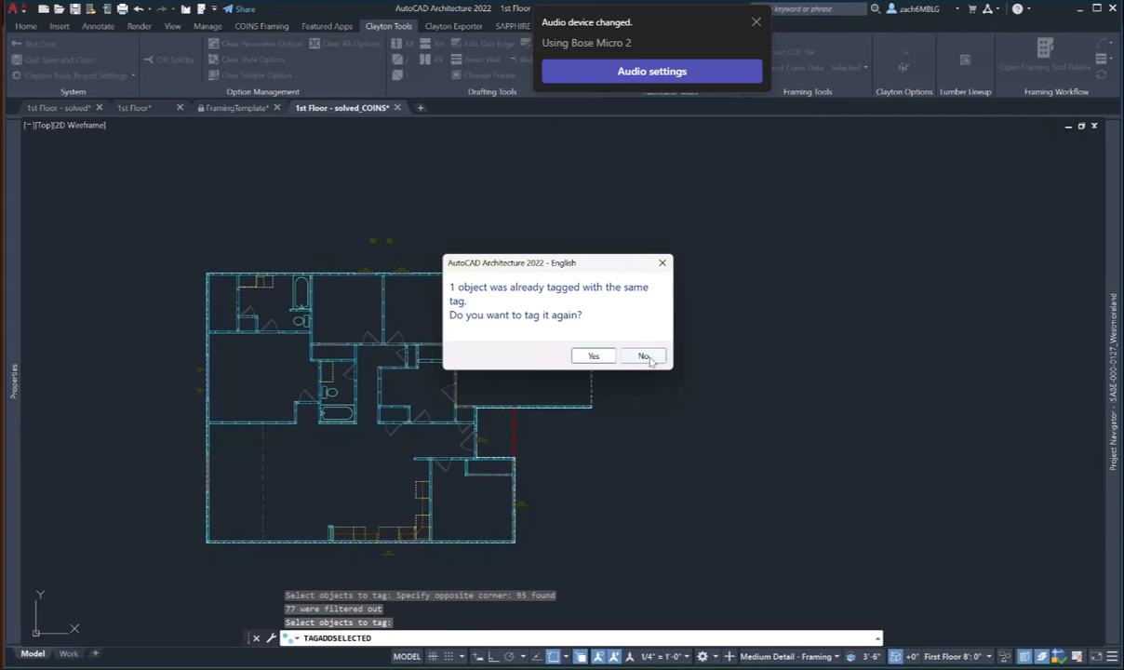
pyautogui.click(646, 356)
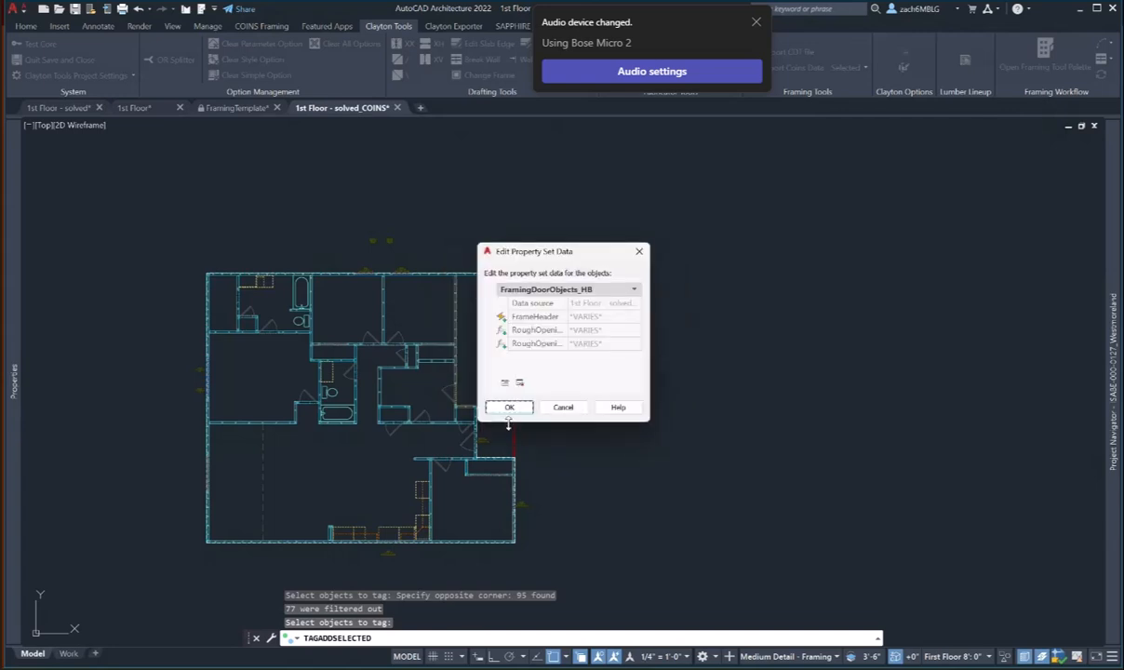
pyautogui.click(517, 407)
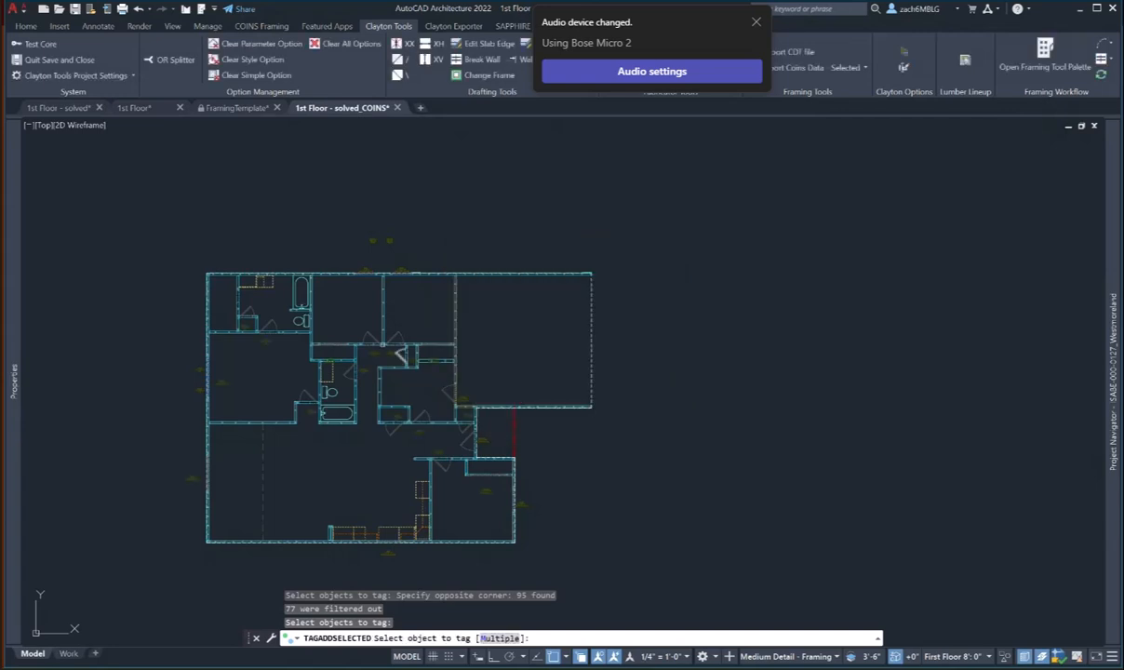
pyautogui.scroll(8, 354, 343)
pyautogui.press('Escape')
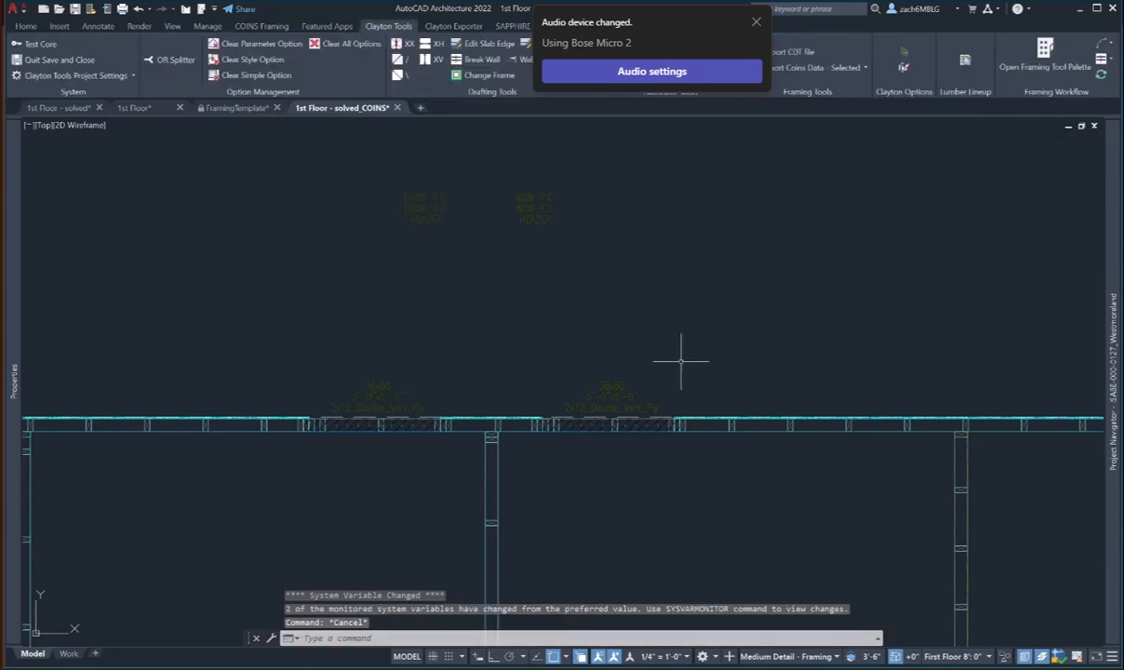
pyautogui.write('m')
pyautogui.press('Return')
# - Move three crowded tags slightly higher above the wall
pyautogui.click(664, 401)
pyautogui.click(333, 333)
pyautogui.press('Return')
pyautogui.click(359, 318)
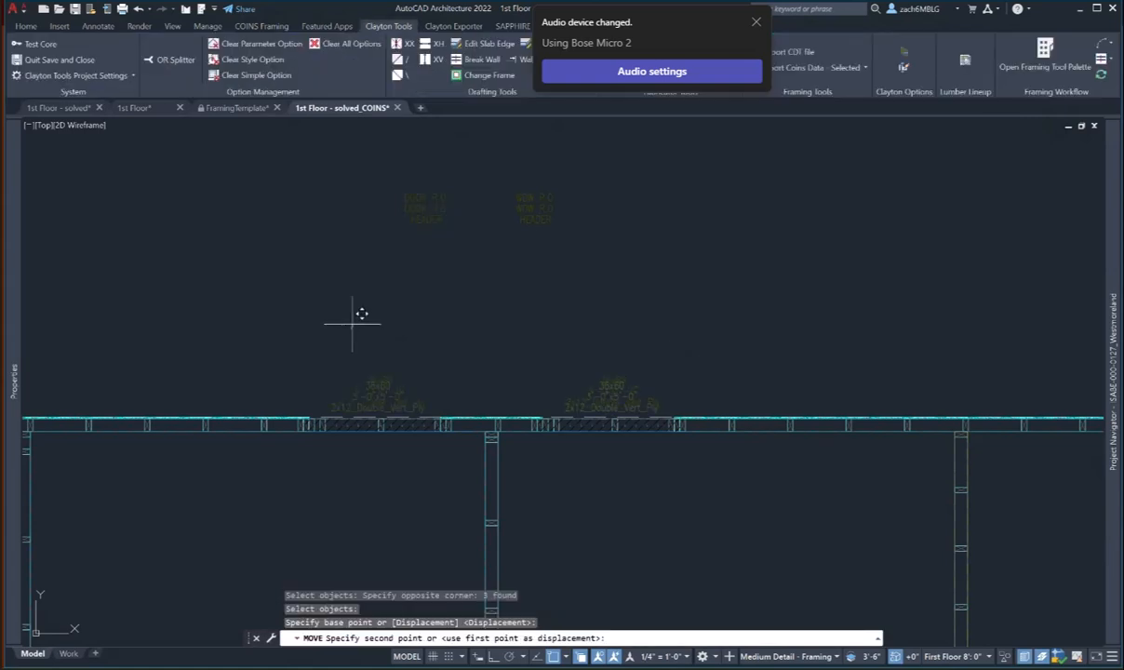
pyautogui.click(349, 323)
pyautogui.scroll(-10, 350, 324)
pyautogui.scroll(8, 455, 389)
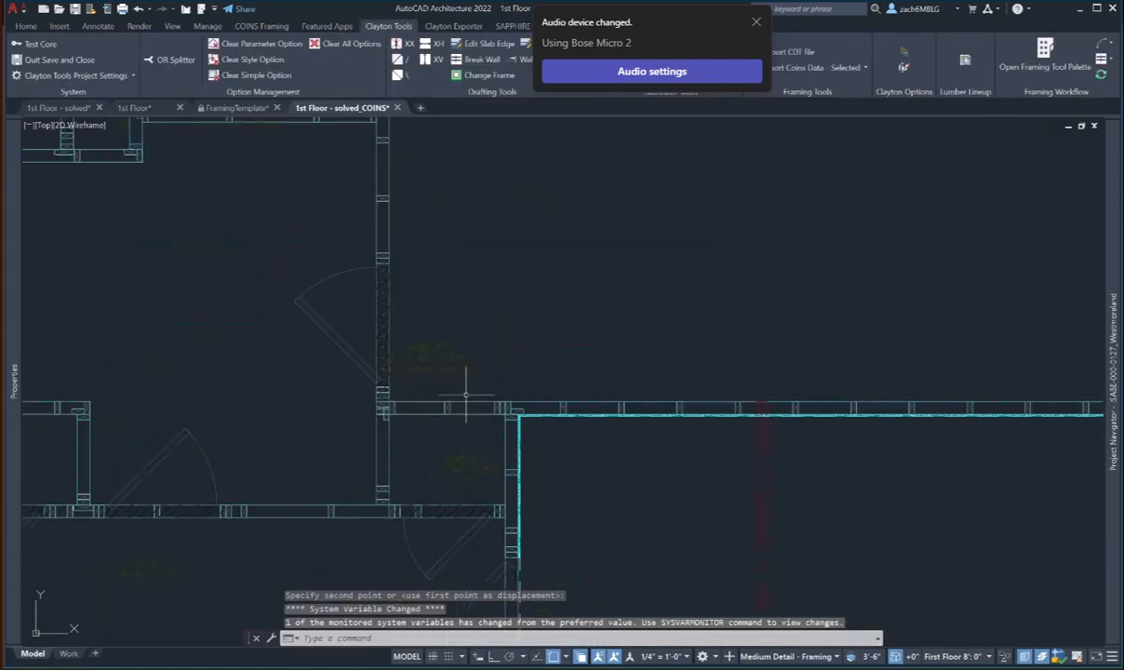
pyautogui.press('Escape')
pyautogui.press('Escape')
# - Move the next tag label up and to the right, clear of the wall
pyautogui.write('m')
pyautogui.press('Return')
pyautogui.click(441, 377)
pyautogui.click(419, 354)
pyautogui.press('Return')
pyautogui.click(427, 358)
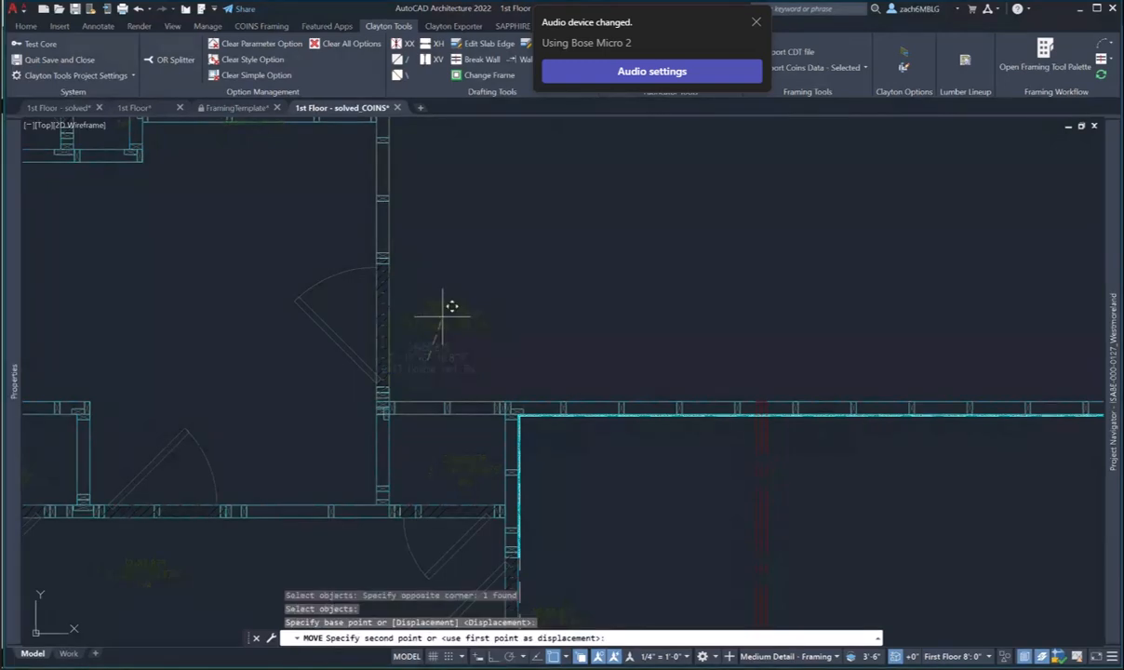
pyautogui.click(445, 321)
pyautogui.press('Escape')
# - Shift the tag label near the door slightly lower and to the left
pyautogui.moveTo(480, 462); pyautogui.dragTo(473, 433, button='middle')
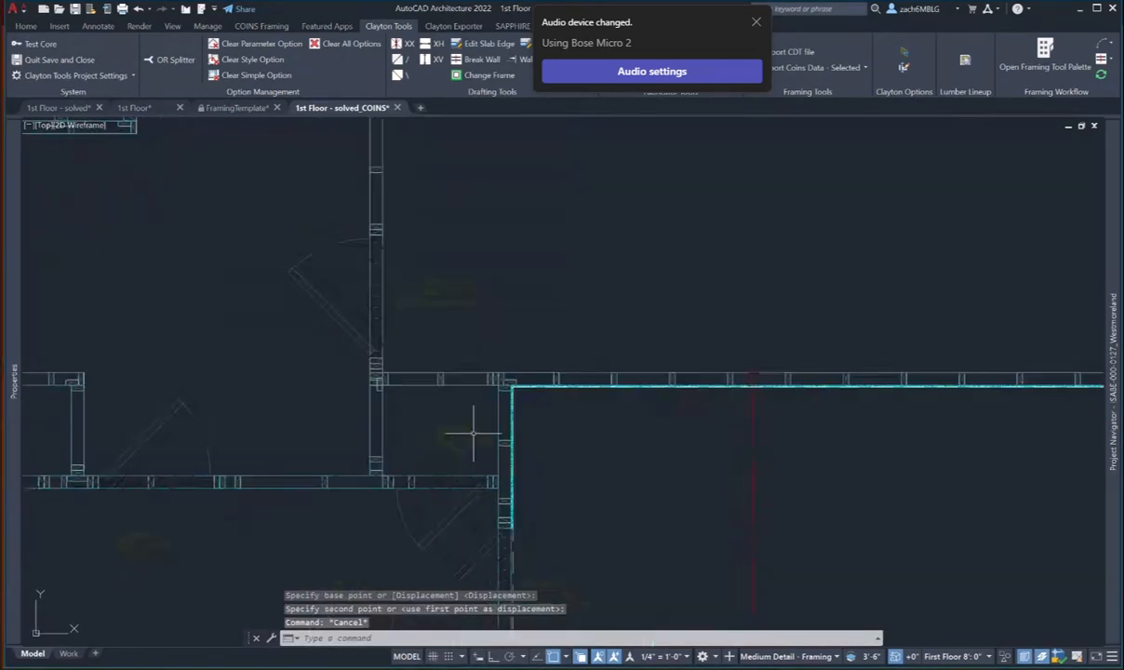
pyautogui.write('m')
pyautogui.press('Return')
pyautogui.click(457, 433)
pyautogui.press('Return')
pyautogui.click(465, 440)
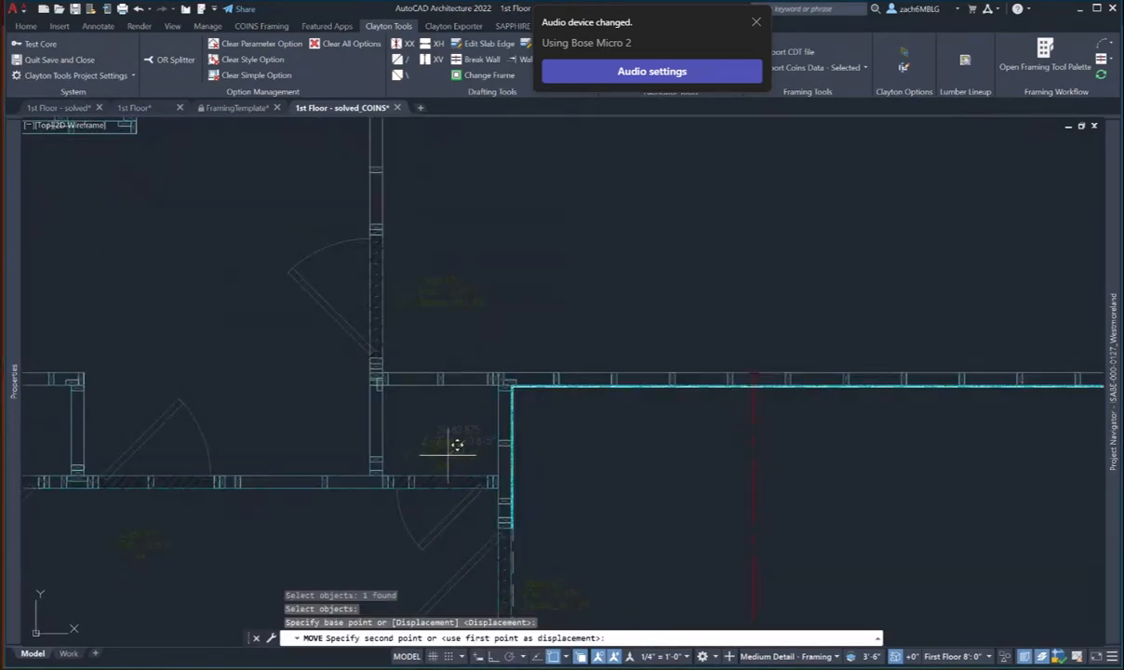
pyautogui.click(447, 454)
# - Pan to another wall area and begin moving a label there, cancelling before placing it
pyautogui.scroll(2, 499, 480)
pyautogui.moveTo(537, 615); pyautogui.dragTo(574, 452, button='middle')
pyautogui.press('Escape')
pyautogui.press('Escape')
pyautogui.write('m')
pyautogui.press('Return')
pyautogui.click(637, 522)
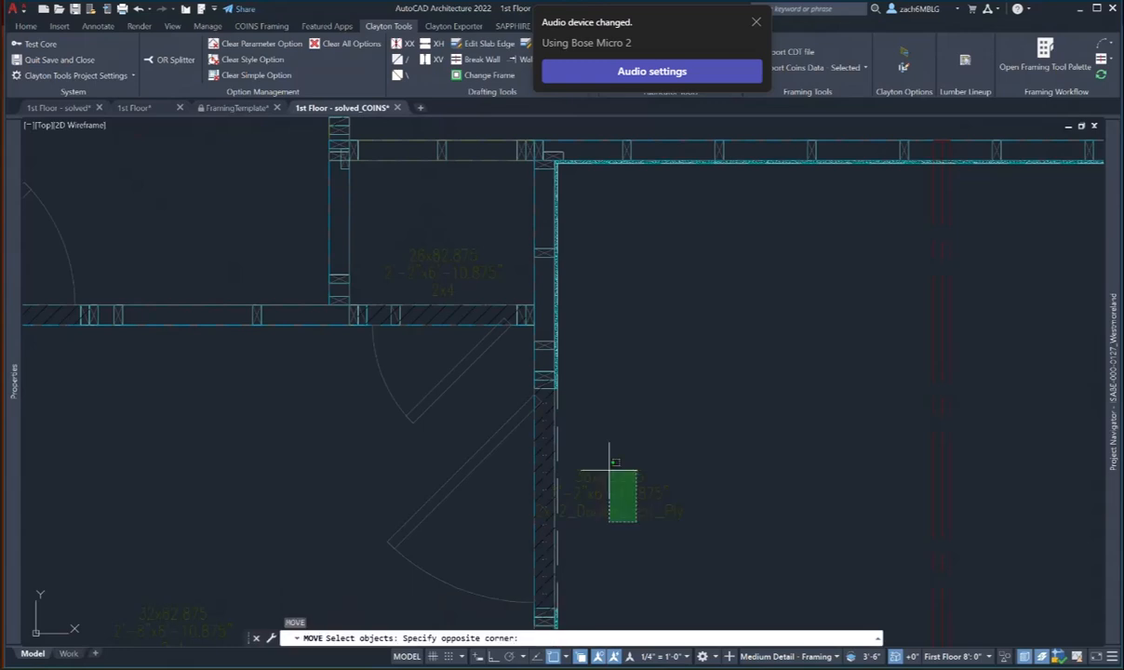
pyautogui.click(606, 469)
pyautogui.press('Return')
pyautogui.click(616, 484)
pyautogui.press('Escape')
pyautogui.press('Escape')
pyautogui.press('Escape')
pyautogui.scroll(-4, 647, 419)
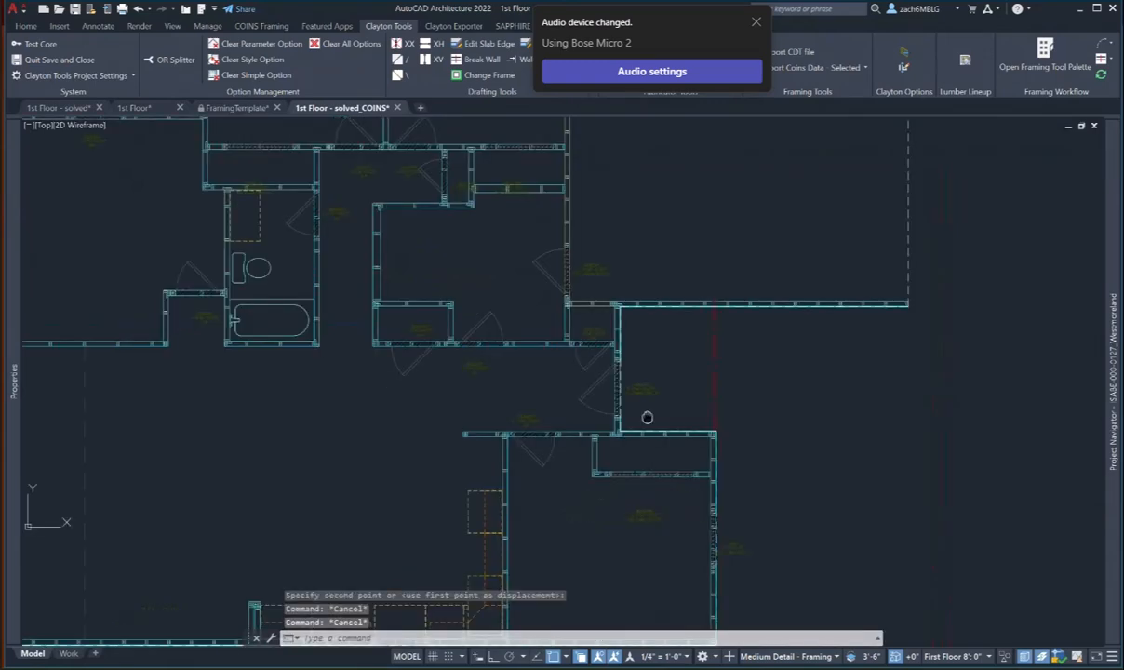
pyautogui.scroll(1, 657, 466)
# - Raise the tag label under the closet slightly
pyautogui.write('m')
pyautogui.press('Return')
pyautogui.click(643, 456)
pyautogui.press('Return')
pyautogui.click(650, 498)
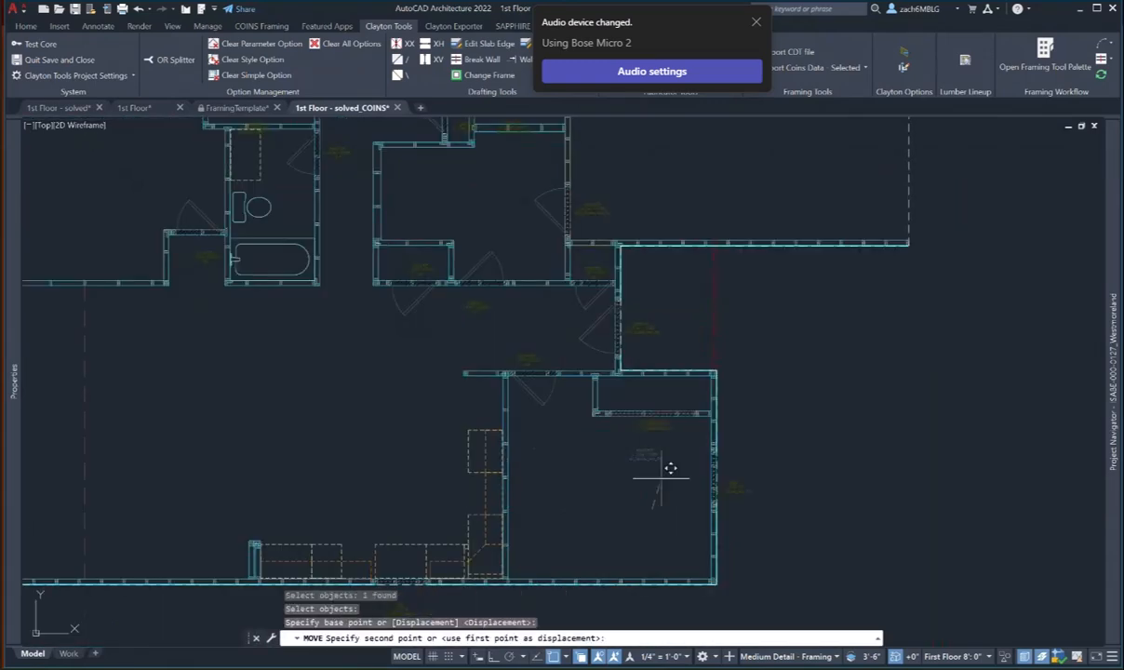
pyautogui.click(657, 475)
pyautogui.press('Escape')
pyautogui.press('Escape')
# - Start moving the label beside the wall, cancel, and pan the plan to the right
pyautogui.write('m')
pyautogui.press('Return')
pyautogui.click(727, 482)
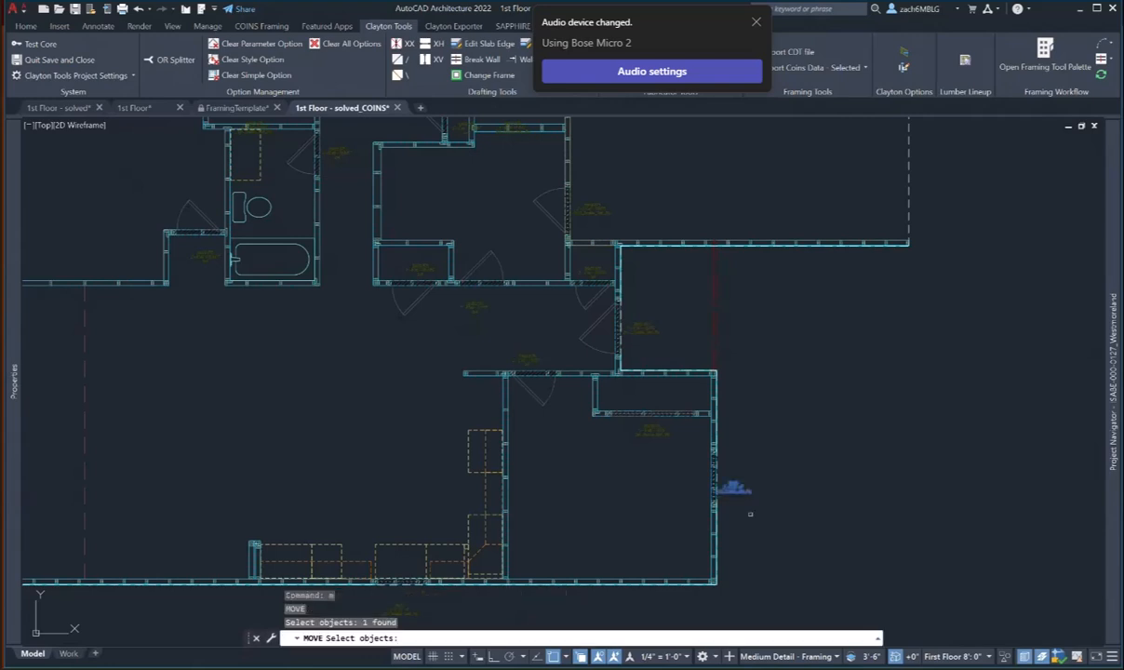
pyautogui.press('Return')
pyautogui.click(748, 503)
pyautogui.press('Escape')
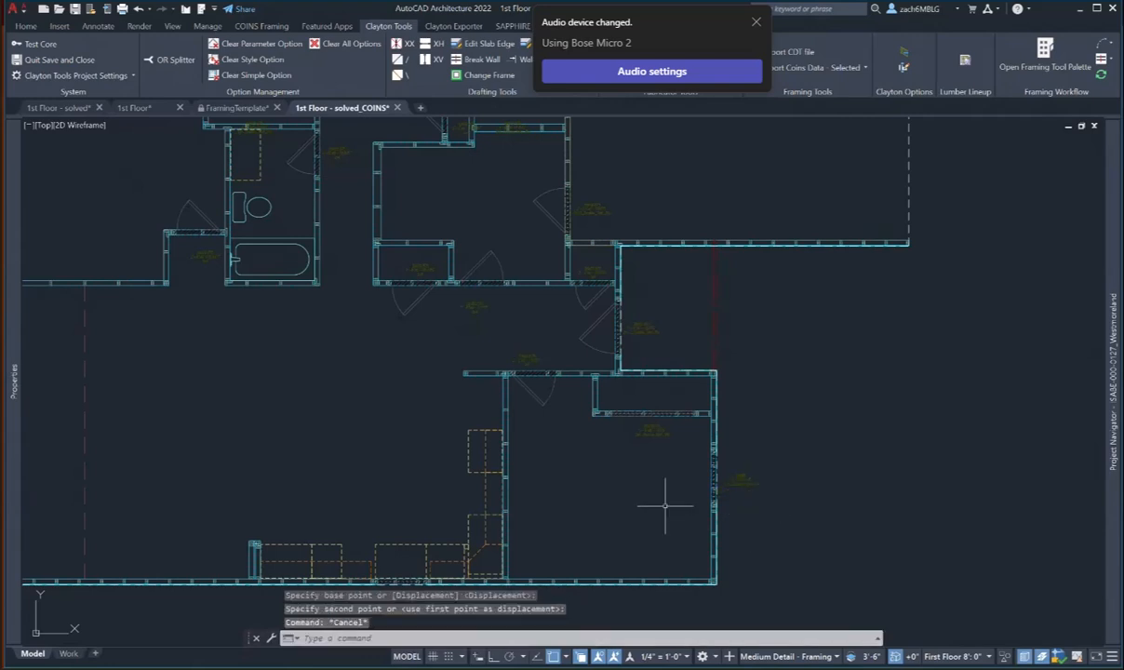
pyautogui.moveTo(602, 482); pyautogui.dragTo(835, 479, button='middle')
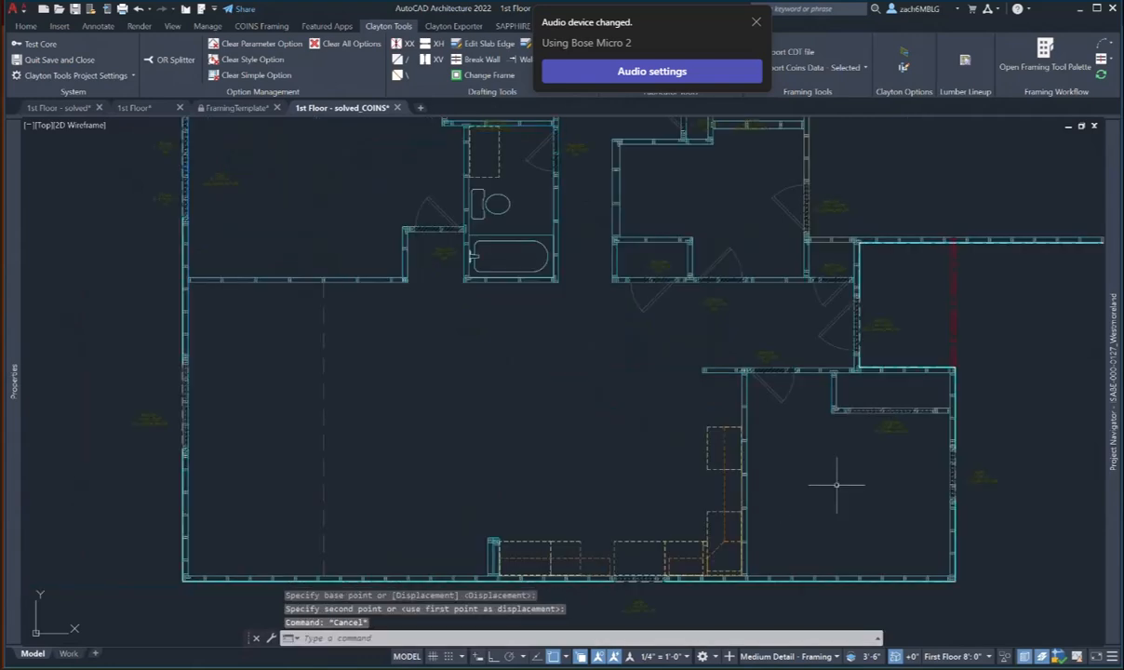
# - Select the lower and upper horizontal walls, then clear the selection
pyautogui.scroll(-2, 549, 426)
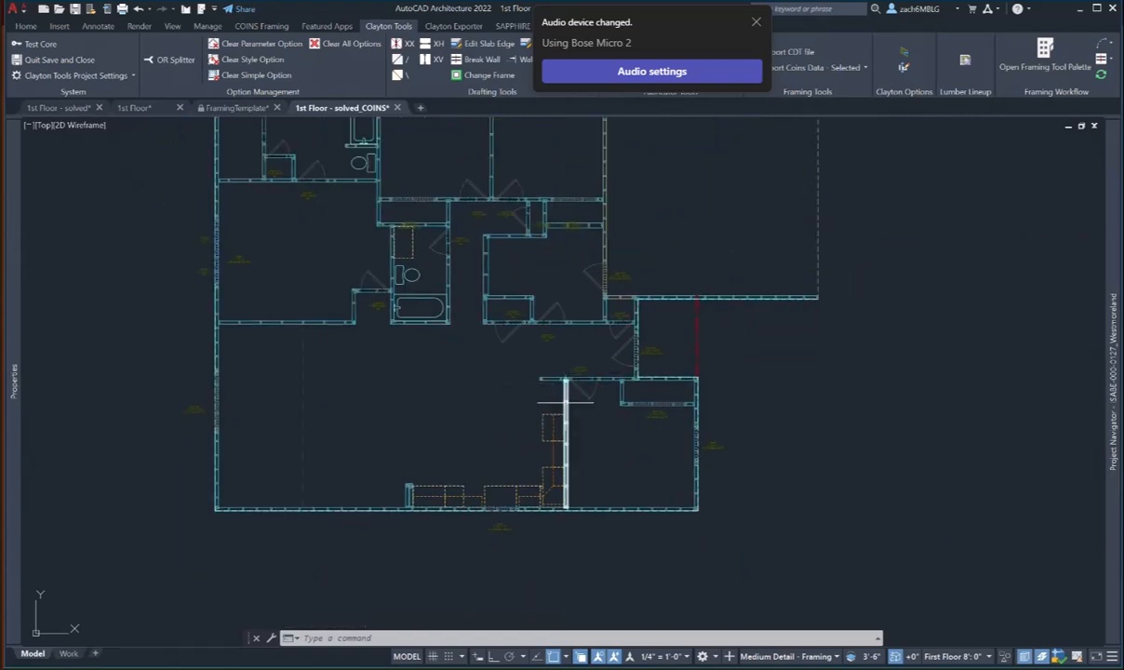
pyautogui.click(345, 320)
pyautogui.moveTo(345, 321); pyautogui.dragTo(409, 452, button='middle')
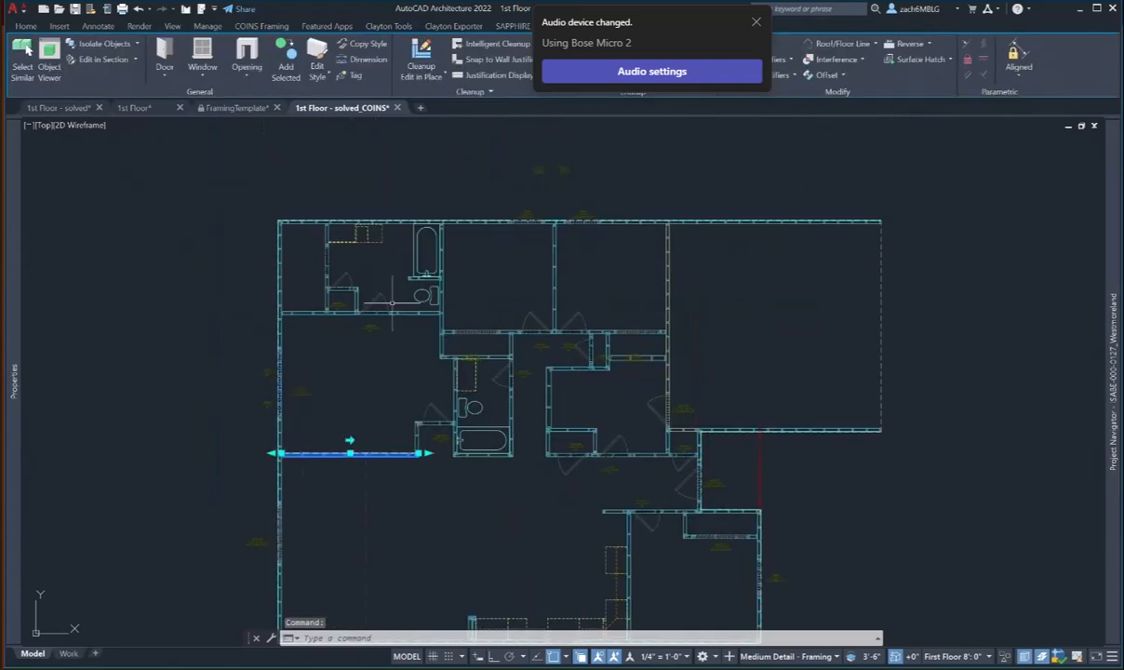
pyautogui.click(401, 315)
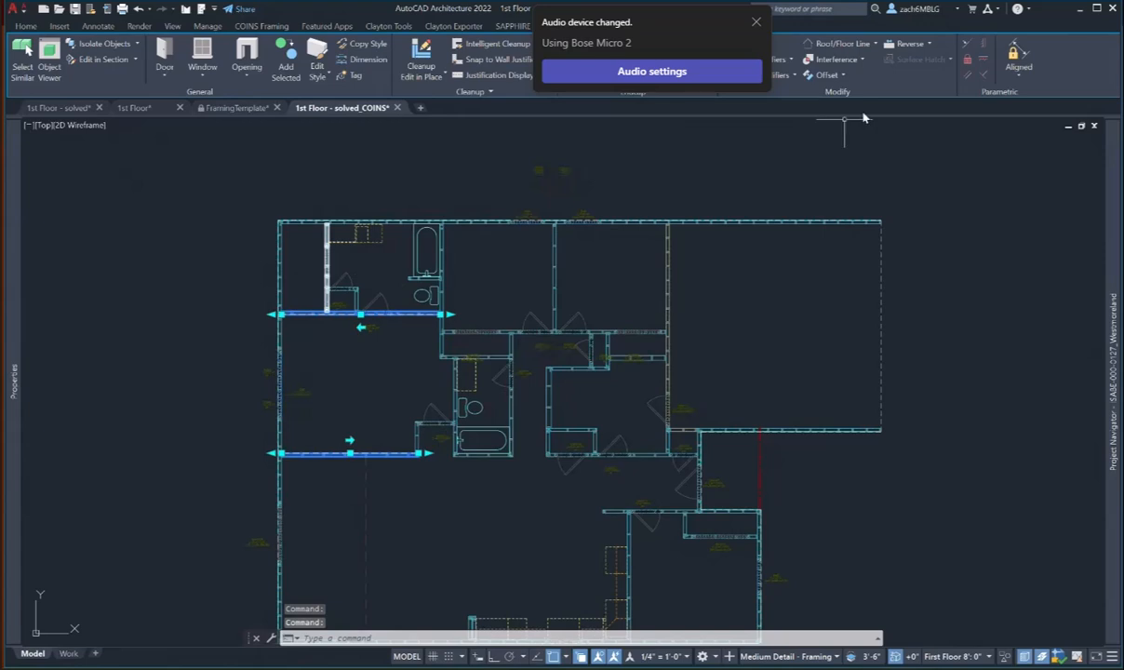
pyautogui.press('Escape')
# - Open the Clayton Tools framing workflow palette and move it to the left edge
pyautogui.click(395, 27)
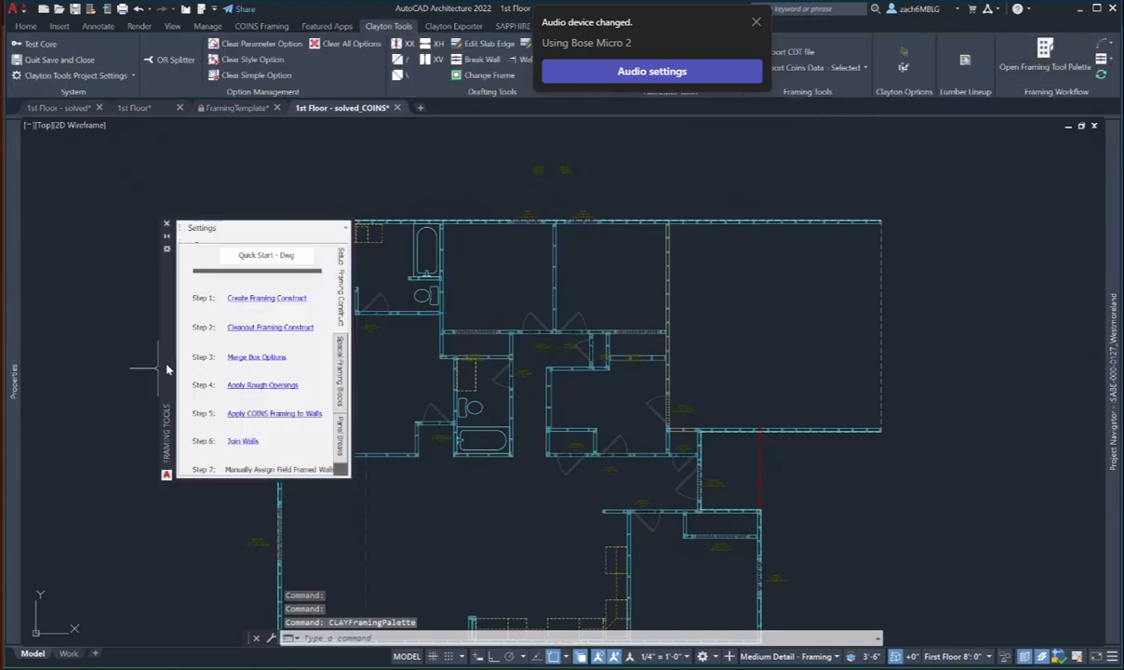
pyautogui.moveTo(119, 382); pyautogui.dragTo(78, 382)
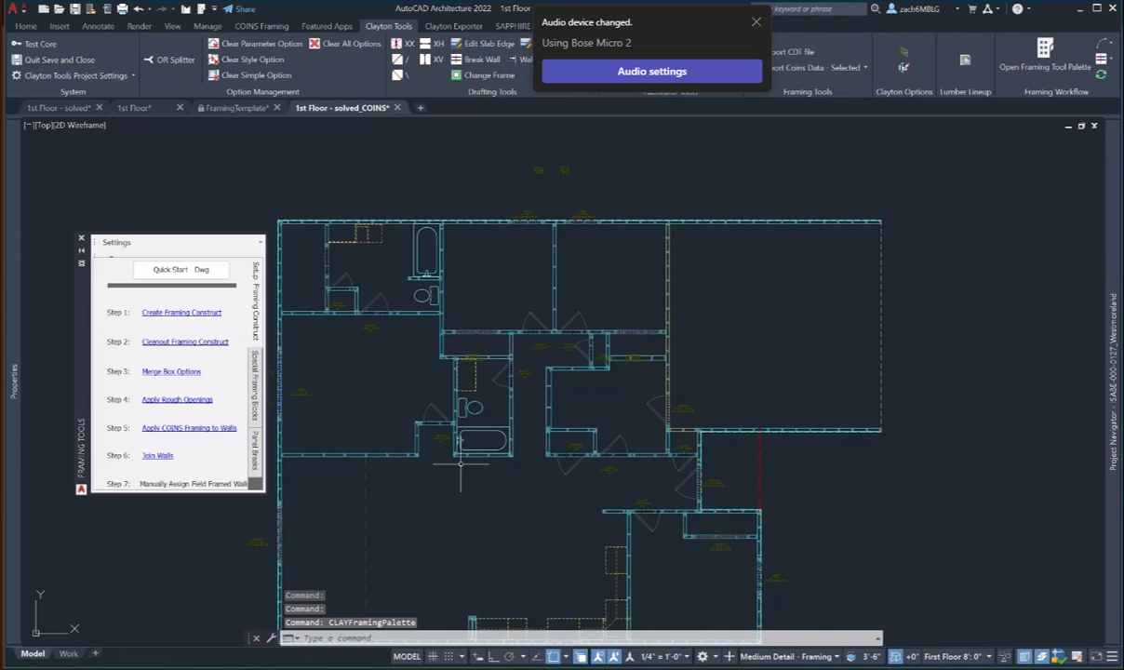
pyautogui.moveTo(478, 492); pyautogui.dragTo(514, 452, button='middle')
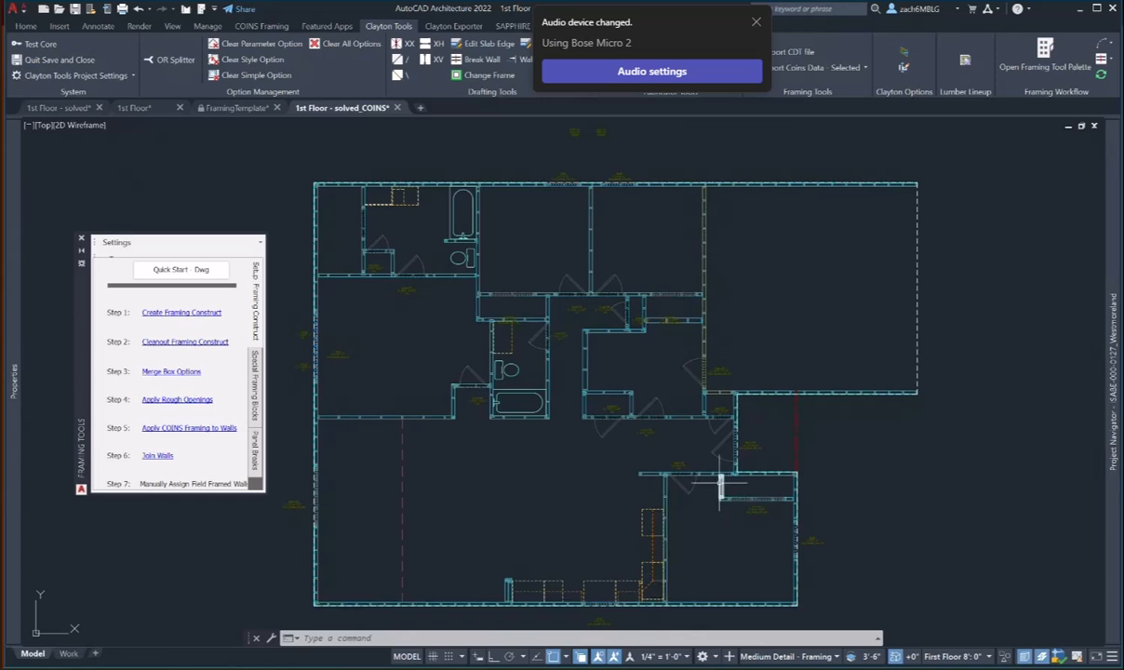
pyautogui.scroll(2, 719, 480)
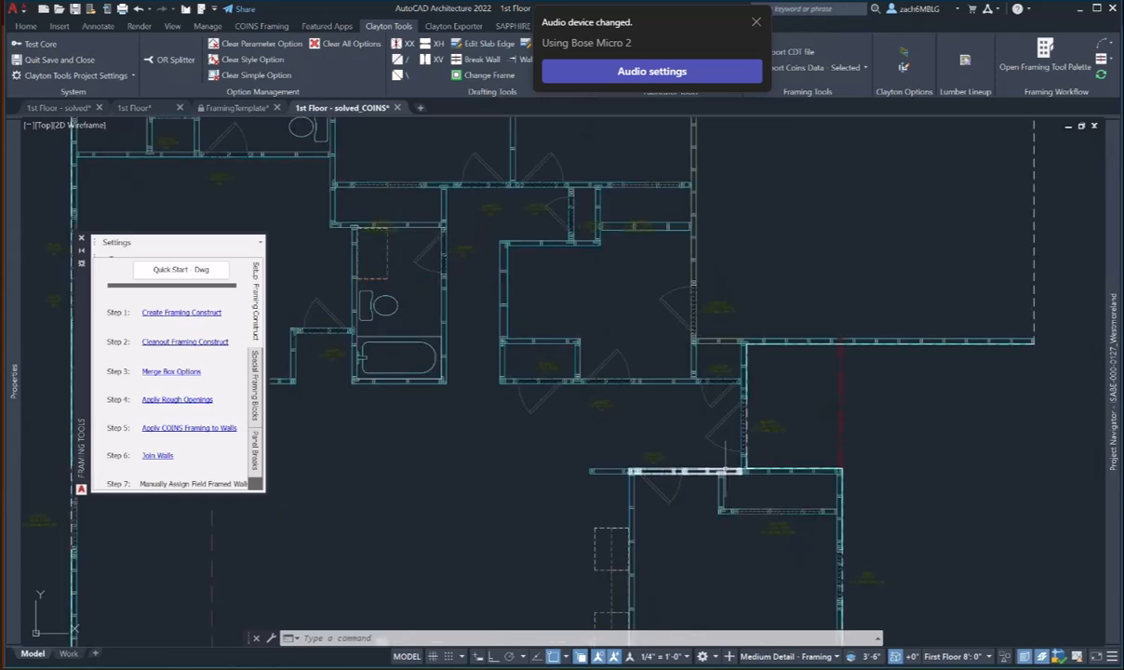
pyautogui.scroll(7, 567, 458)
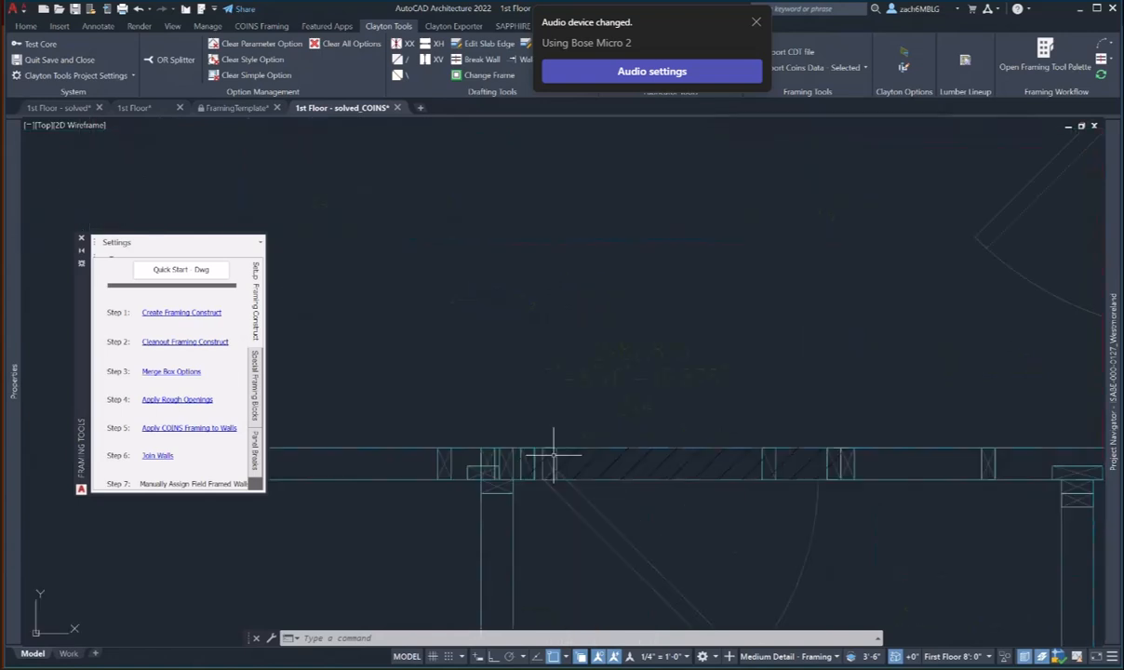
pyautogui.scroll(-6, 672, 410)
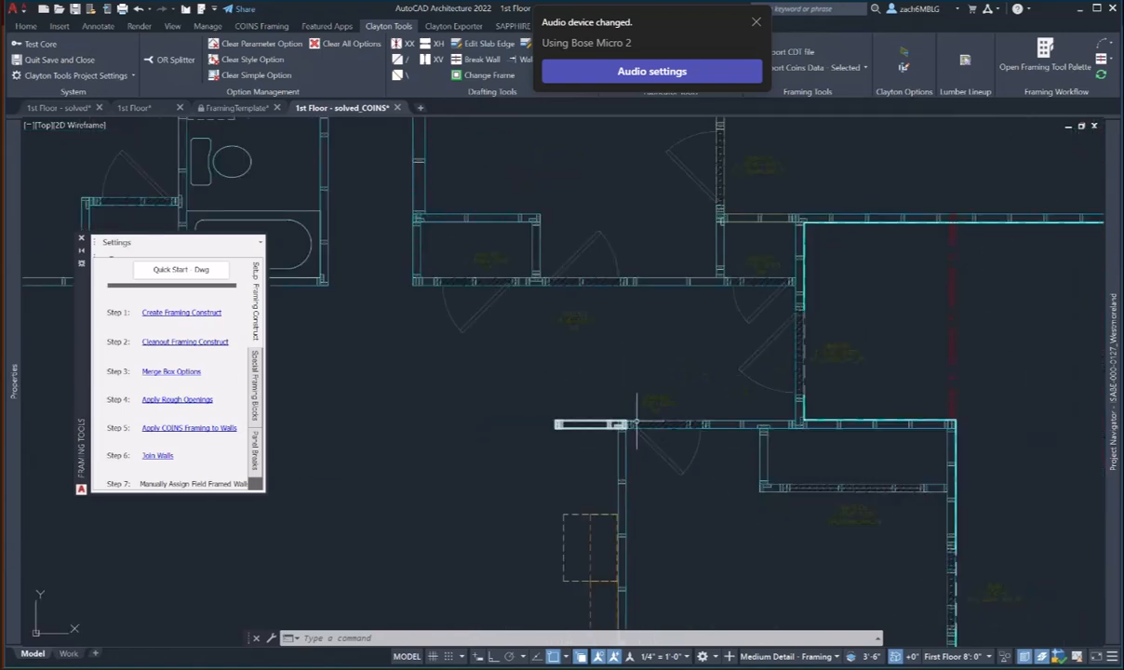
pyautogui.scroll(2, 642, 424)
# - Select both horizontal wall segments and flip the left segment's direction to match the right
pyautogui.click(556, 425)
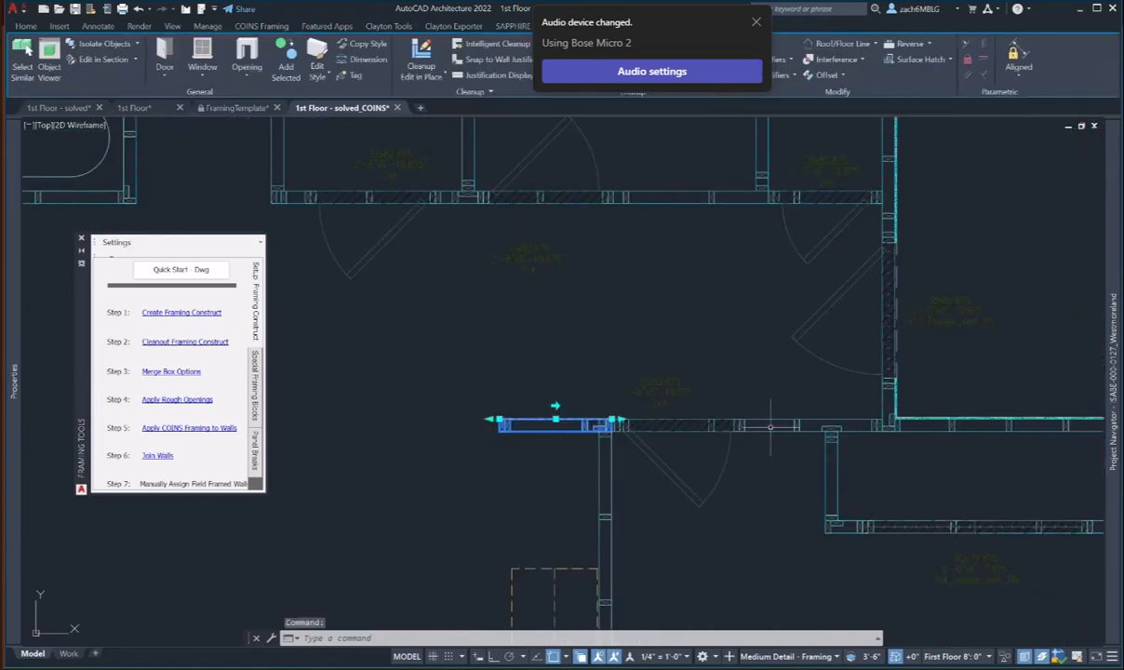
pyautogui.click(795, 425)
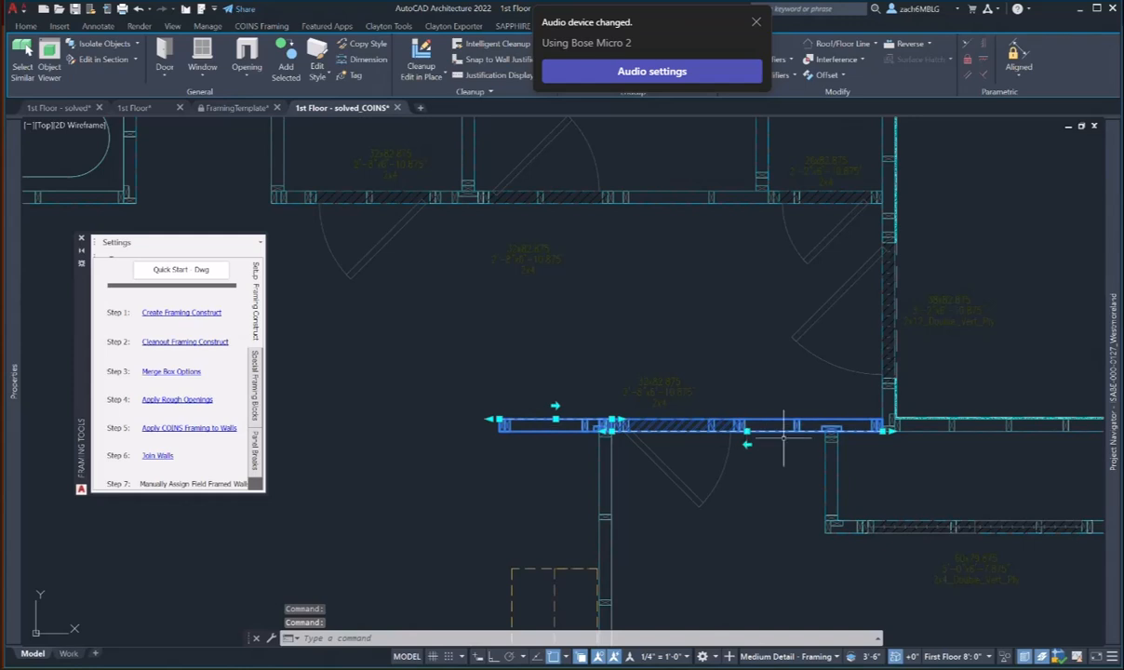
pyautogui.moveTo(746, 440); pyautogui.dragTo(792, 437, button='middle')
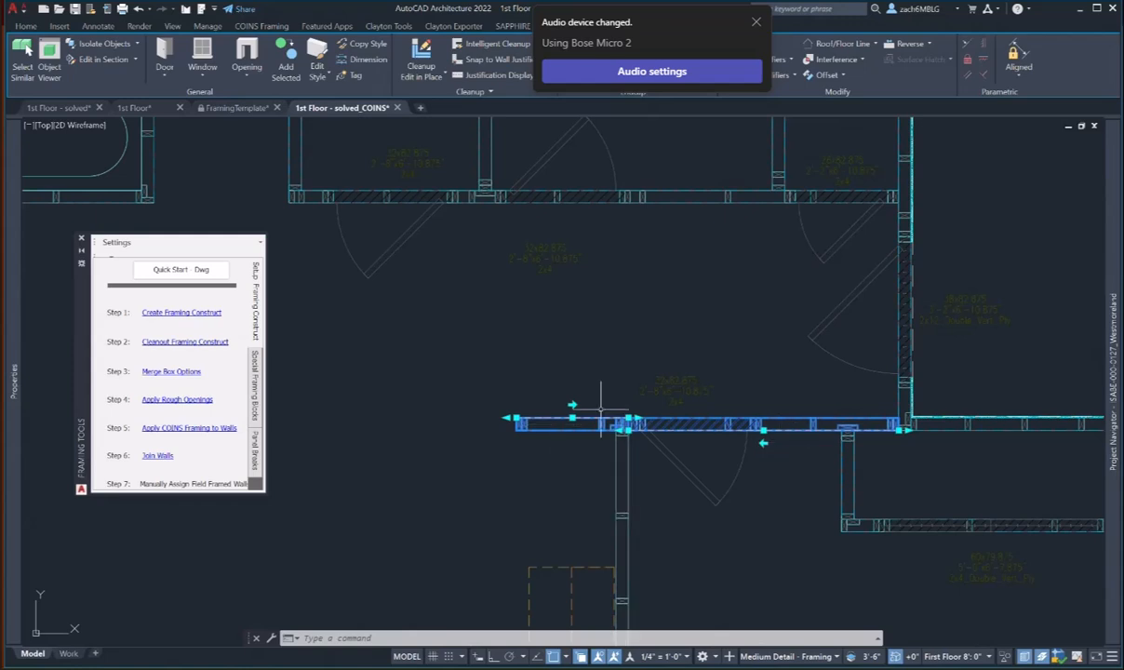
pyautogui.click(573, 406)
pyautogui.moveTo(798, 453); pyautogui.dragTo(797, 452, button='middle')
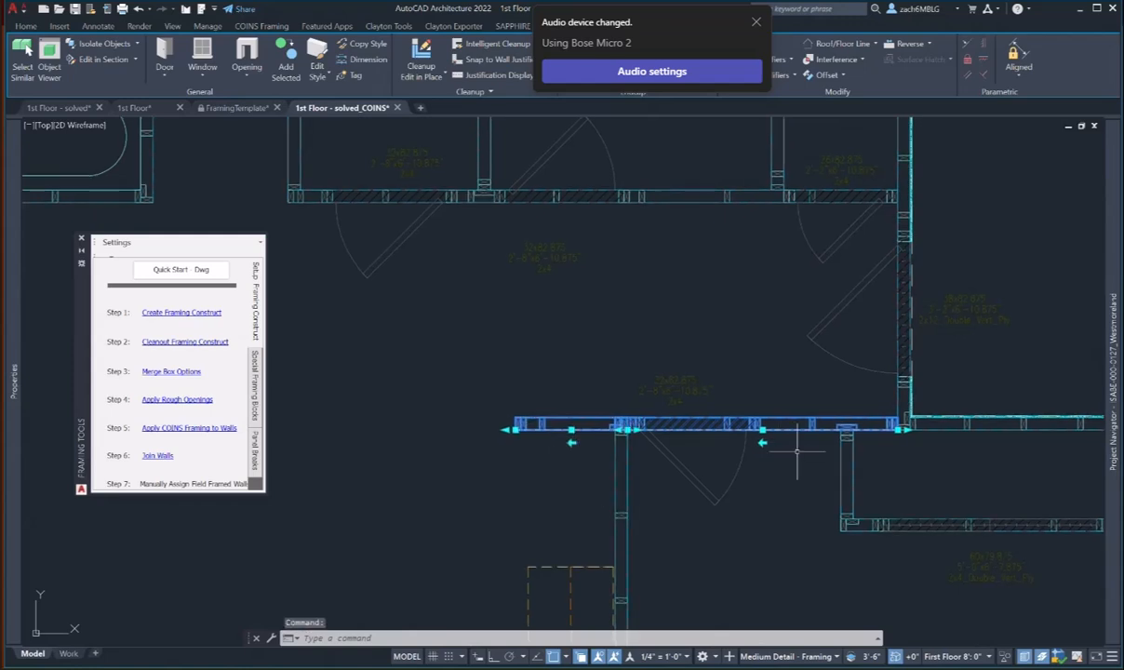
pyautogui.click(393, 27)
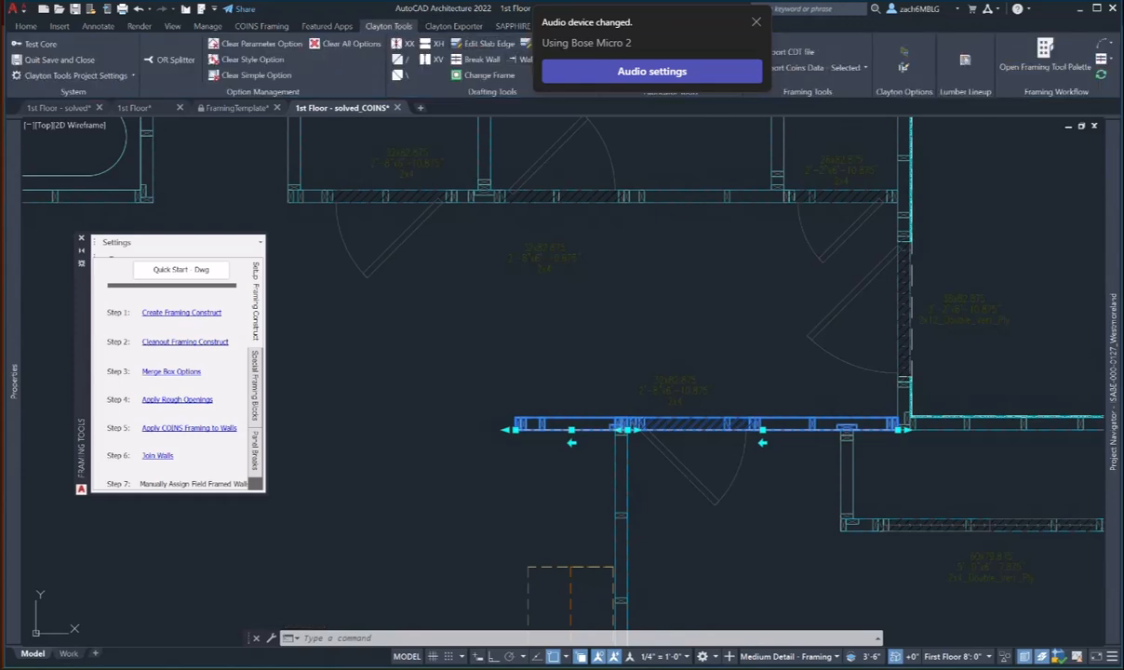
pyautogui.click(157, 456)
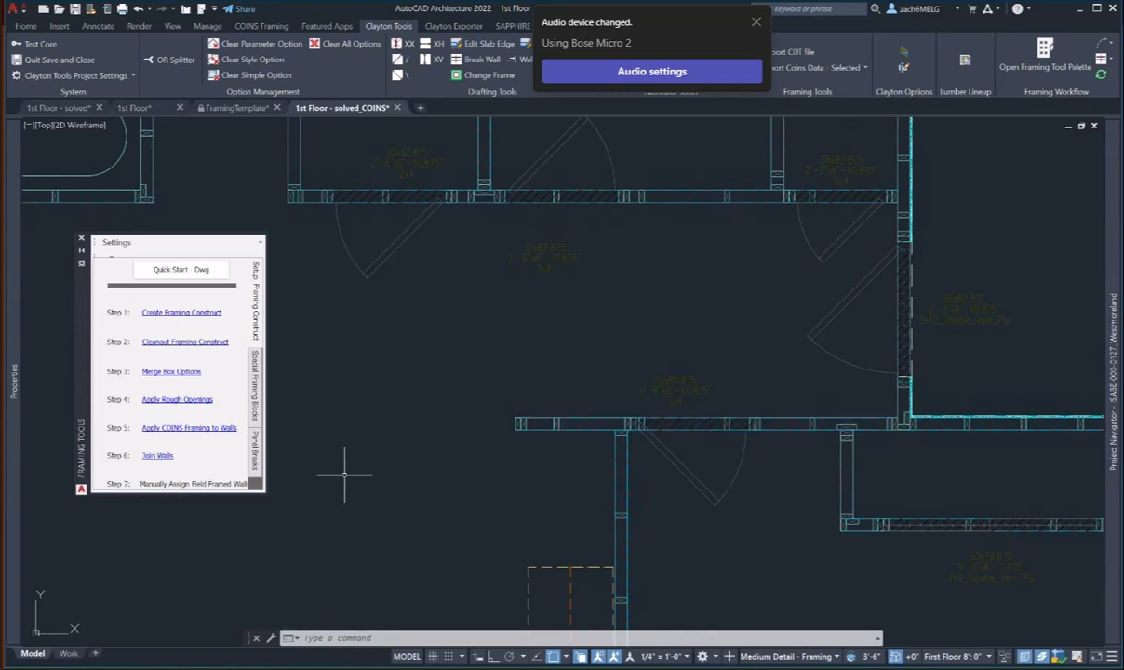
pyautogui.scroll(-4, 605, 398)
pyautogui.scroll(7, 673, 452)
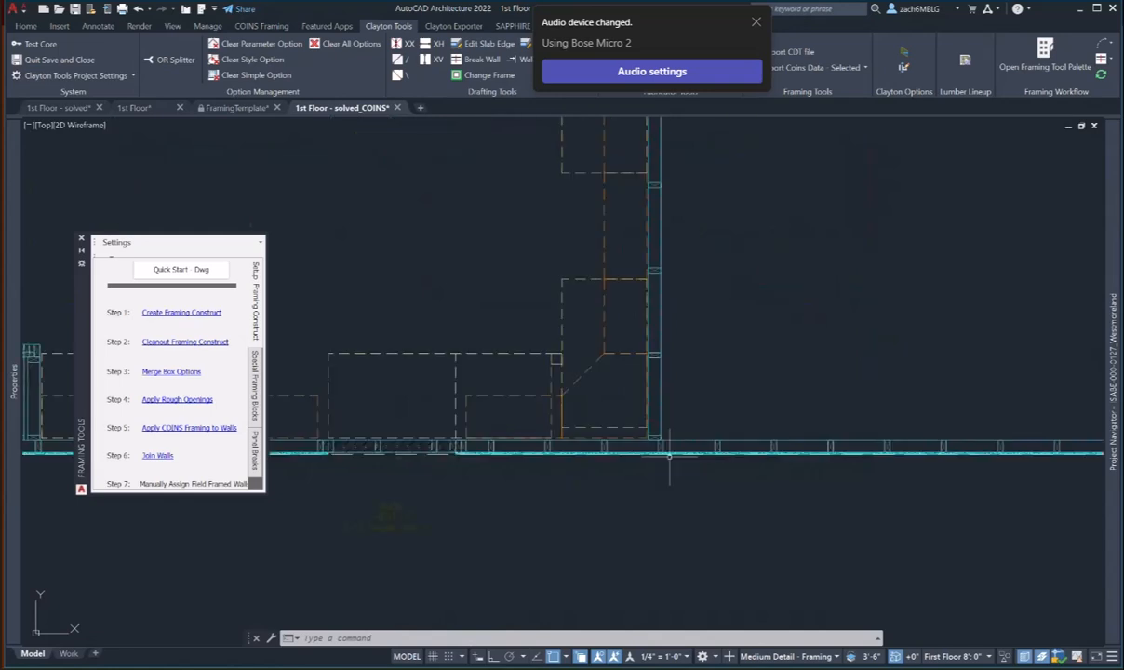
pyautogui.moveTo(652, 416)
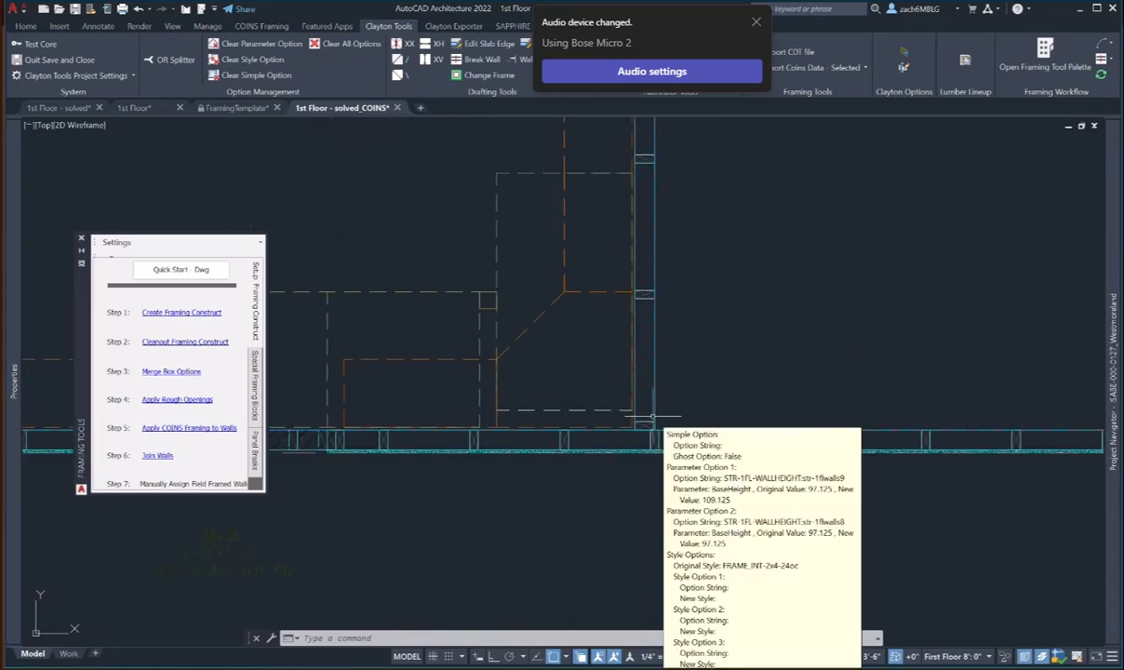
pyautogui.moveTo(652, 418)
pyautogui.mouseDown(button='middle')
pyautogui.moveTo(709, 377)
pyautogui.moveTo(907, 384)
pyautogui.mouseUp(button='middle')
pyautogui.scroll(-4, 711, 377)
pyautogui.scroll(4, 511, 382)
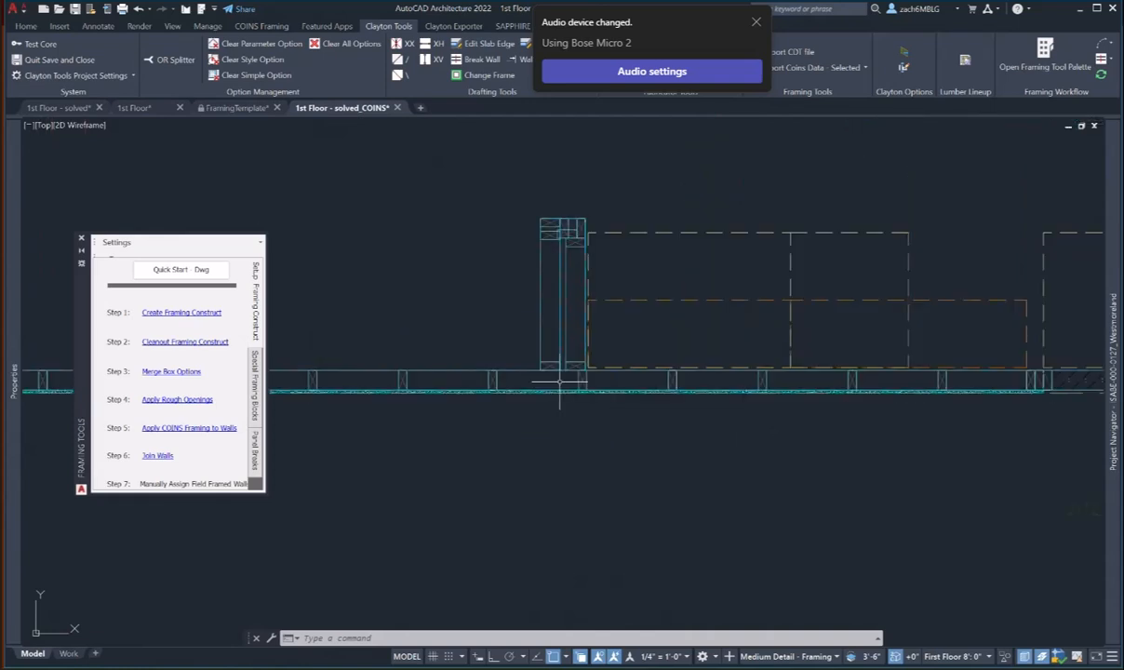
pyautogui.scroll(-3, 559, 381)
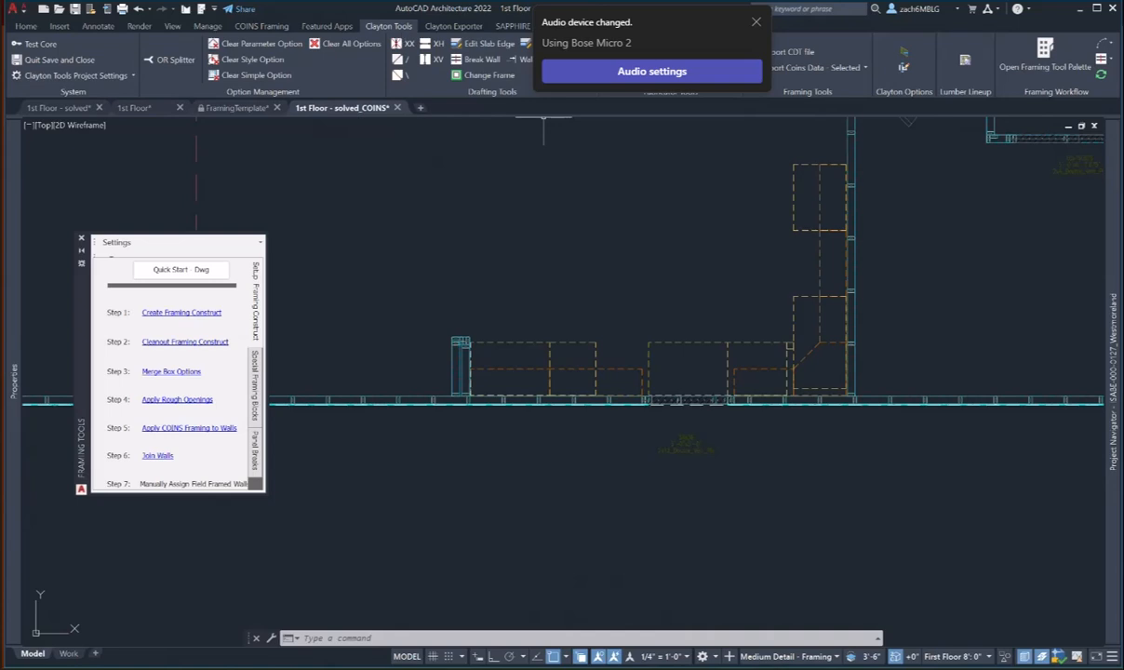
# - Close the Framing Tools palette and run CLAYWallEndCleanup, accepting the 14-walls-adjusted report
pyautogui.click(82, 238)
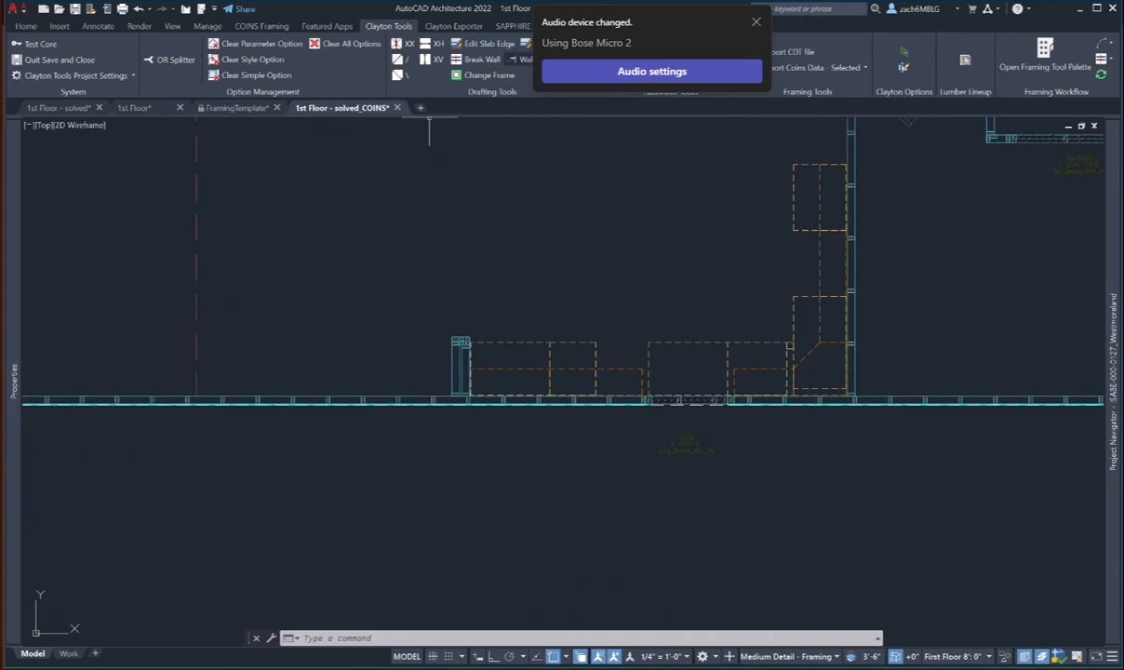
pyautogui.click(524, 60)
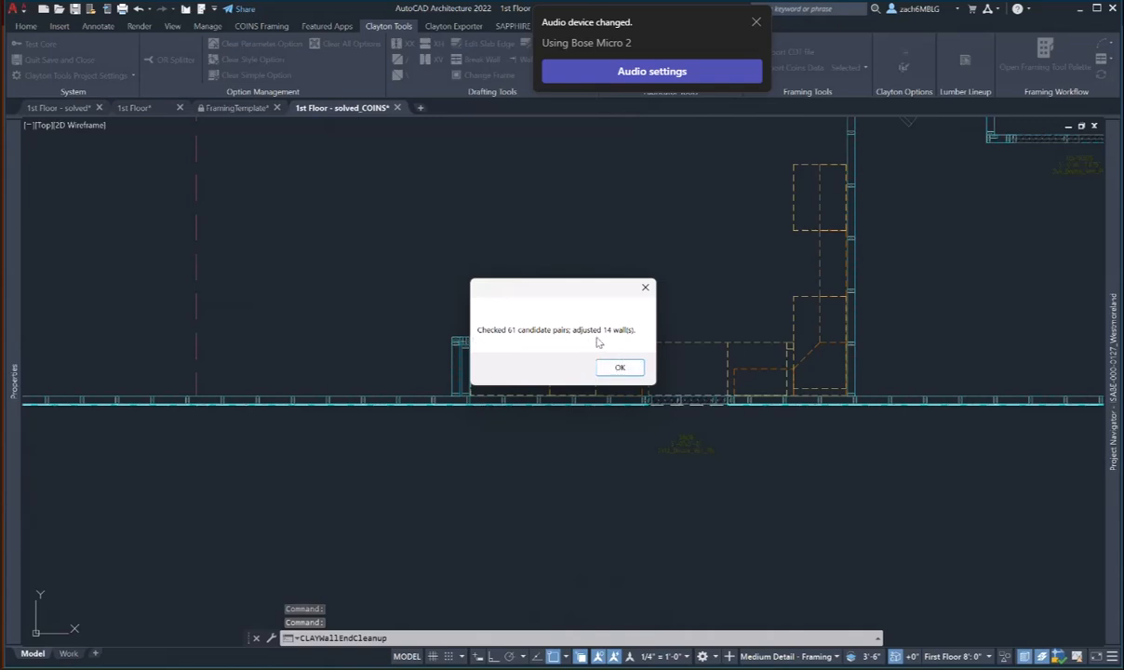
pyautogui.click(619, 367)
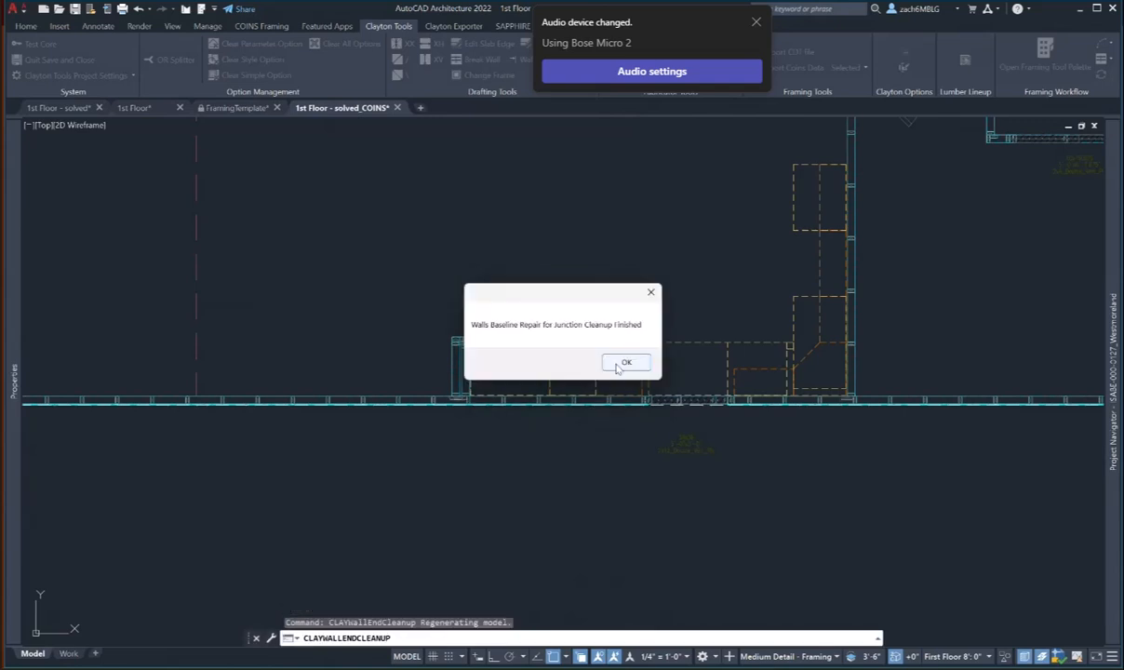
pyautogui.click(632, 364)
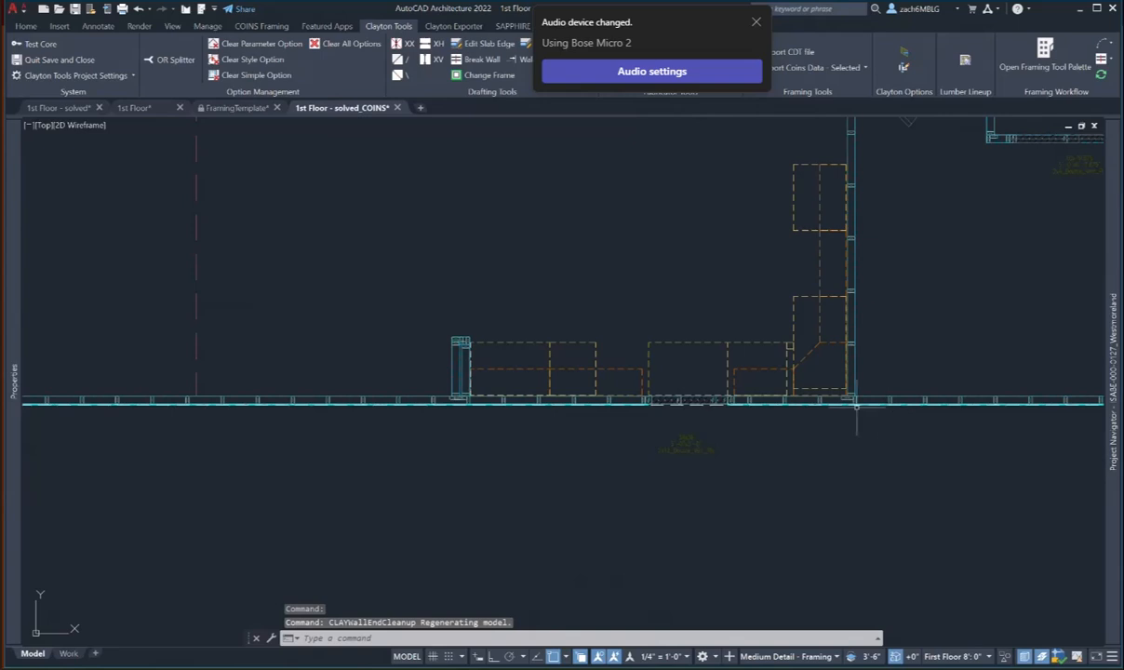
# - Pan and zoom across the plan to inspect the cleaned junctions, ending at the post-and-wall junction
pyautogui.scroll(3, 837, 373)
pyautogui.scroll(-5, 822, 365)
pyautogui.scroll(6, 539, 244)
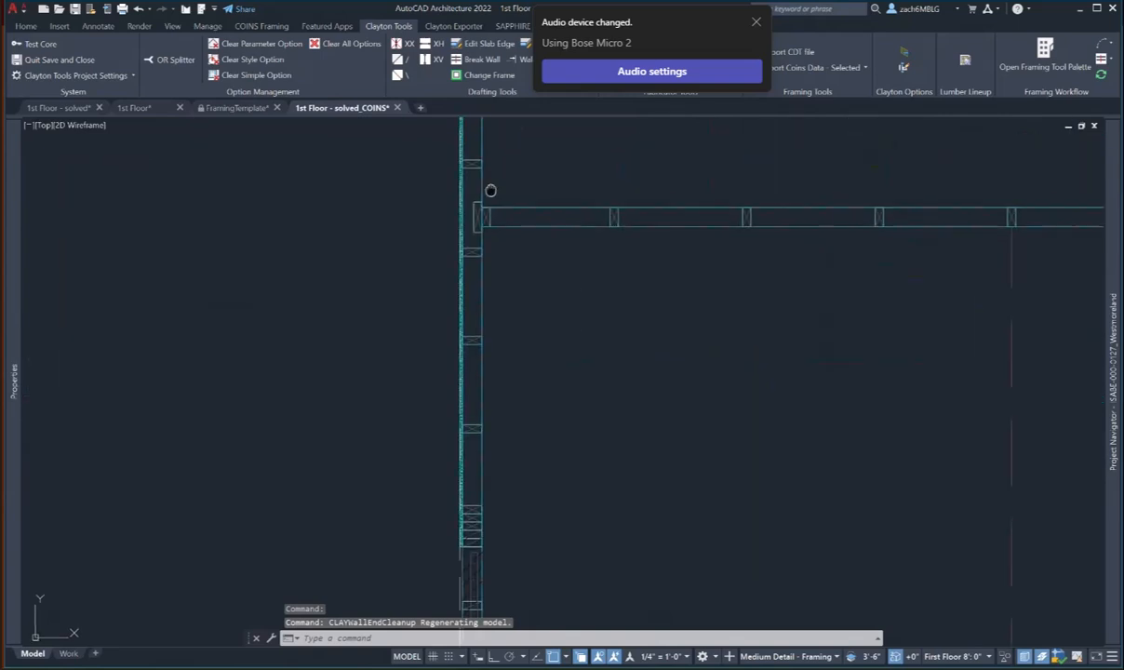
pyautogui.moveTo(491, 188); pyautogui.dragTo(463, 381, button='middle')
pyautogui.scroll(-4, 466, 384)
pyautogui.moveTo(499, 270); pyautogui.dragTo(484, 474, button='middle')
pyautogui.moveTo(594, 277); pyautogui.dragTo(204, 257, button='middle')
pyautogui.moveTo(747, 275); pyautogui.dragTo(484, 268, button='middle')
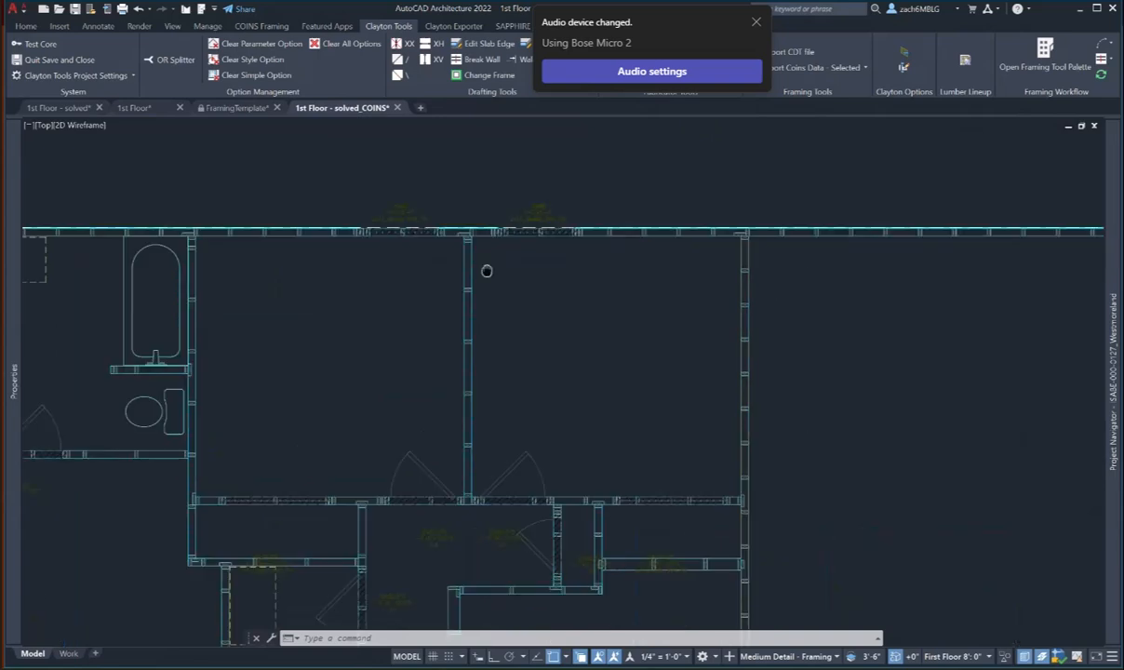
pyautogui.moveTo(820, 276); pyautogui.dragTo(615, 302, button='middle')
pyautogui.scroll(-4, 730, 248)
pyautogui.scroll(3, 682, 329)
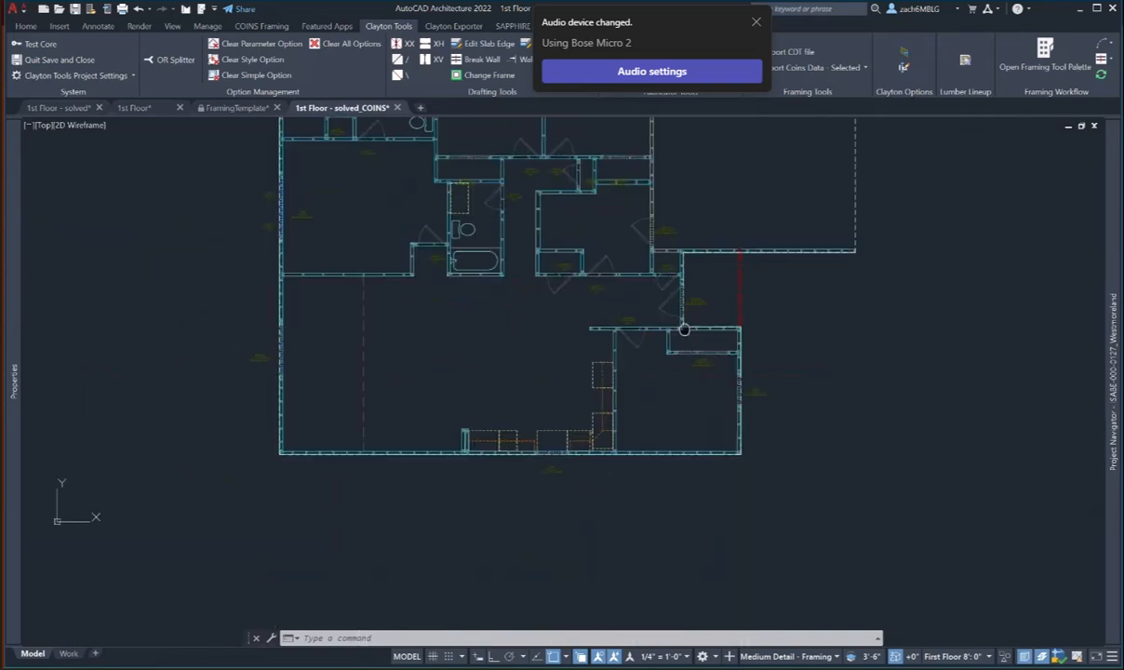
pyautogui.scroll(4, 631, 396)
pyautogui.scroll(2, 519, 401)
pyautogui.moveTo(519, 401); pyautogui.dragTo(814, 396, button='middle')
pyautogui.scroll(4, 383, 387)
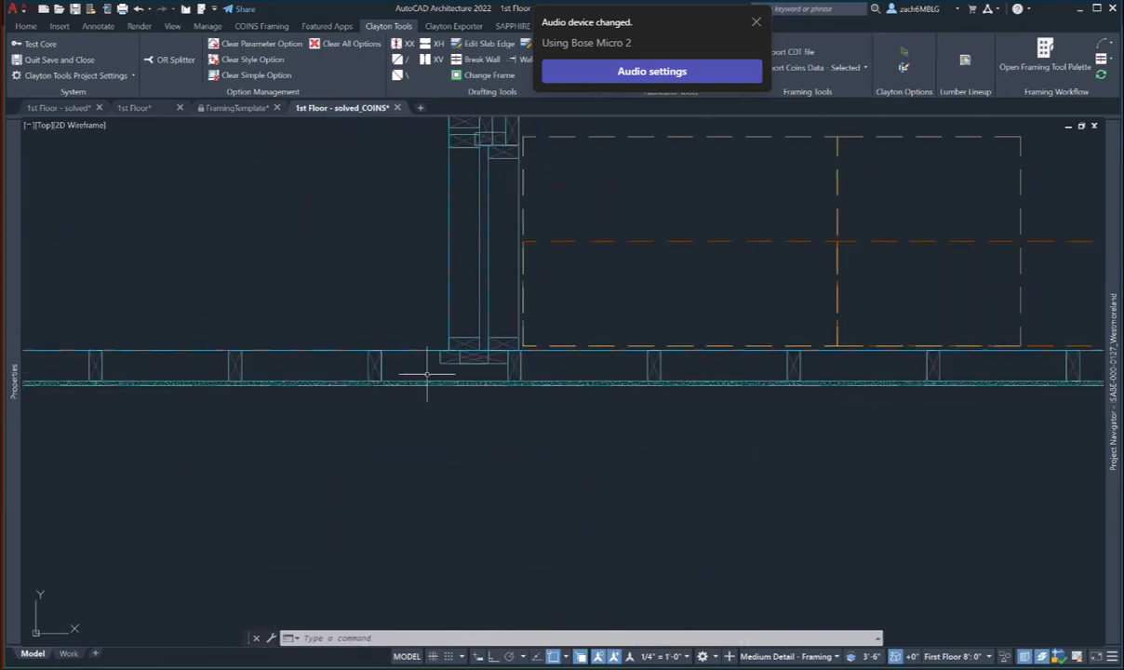
pyautogui.scroll(2, 476, 357)
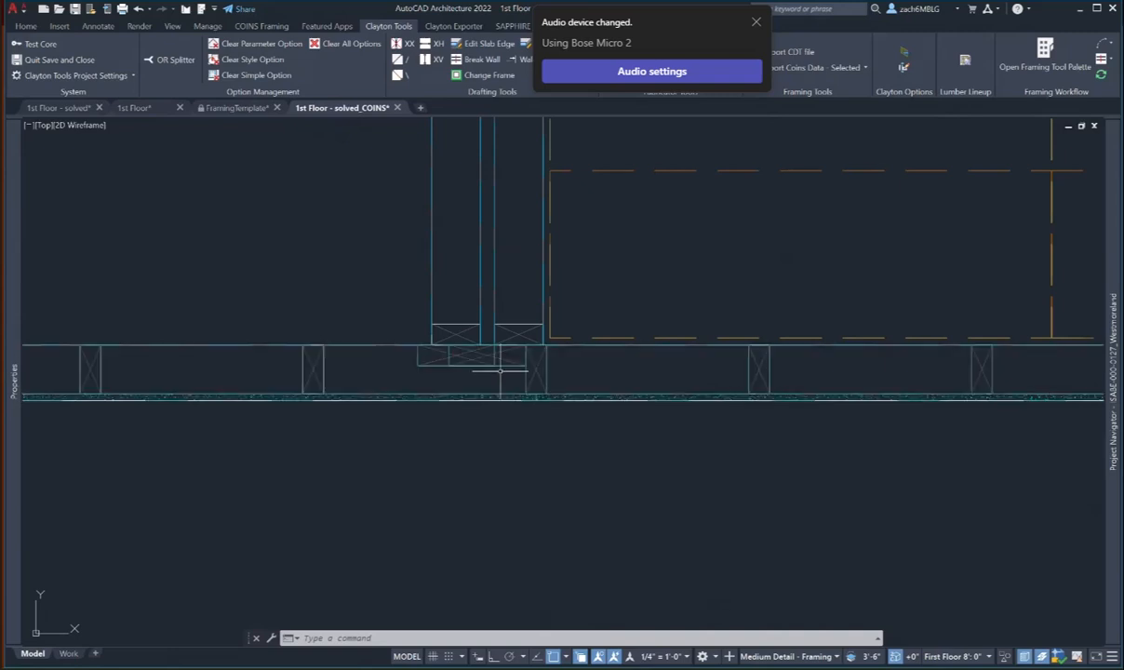
# - Erase the stray block atop the paired posts with E, then zoom out to the full floor plan
pyautogui.scroll(-2, 543, 335)
pyautogui.moveTo(543, 335); pyautogui.dragTo(514, 461, button='middle')
pyautogui.press('Escape')
pyautogui.press('Escape')
pyautogui.write('e')
pyautogui.press('Return')
pyautogui.scroll(4, 486, 265)
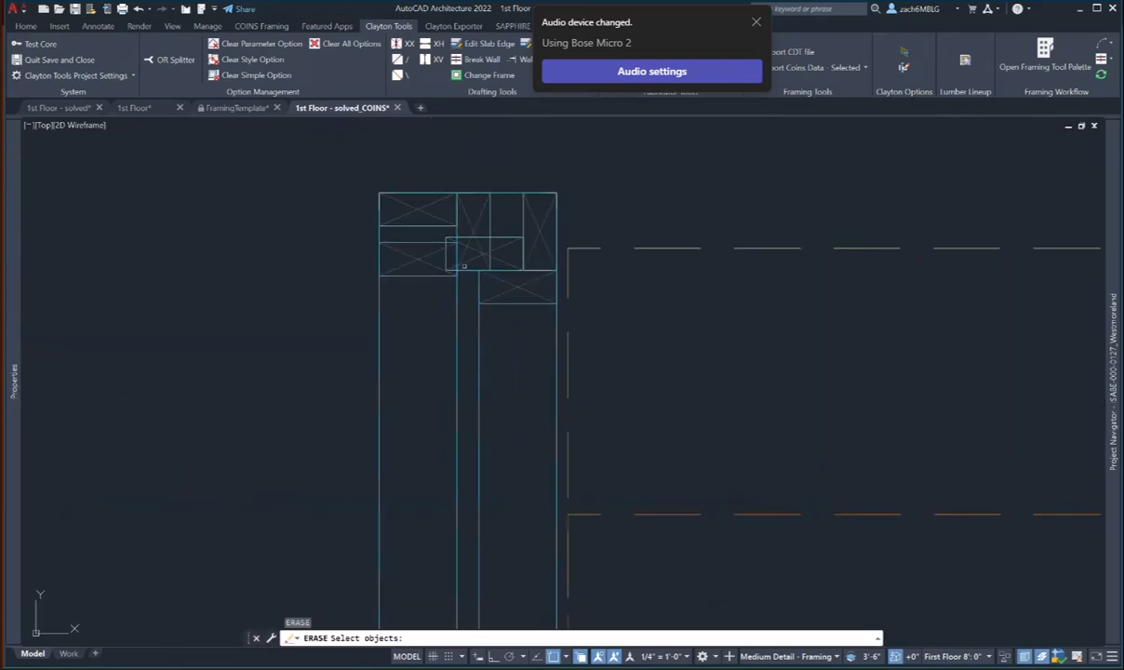
pyautogui.click(472, 225)
pyautogui.scroll(-4, 514, 351)
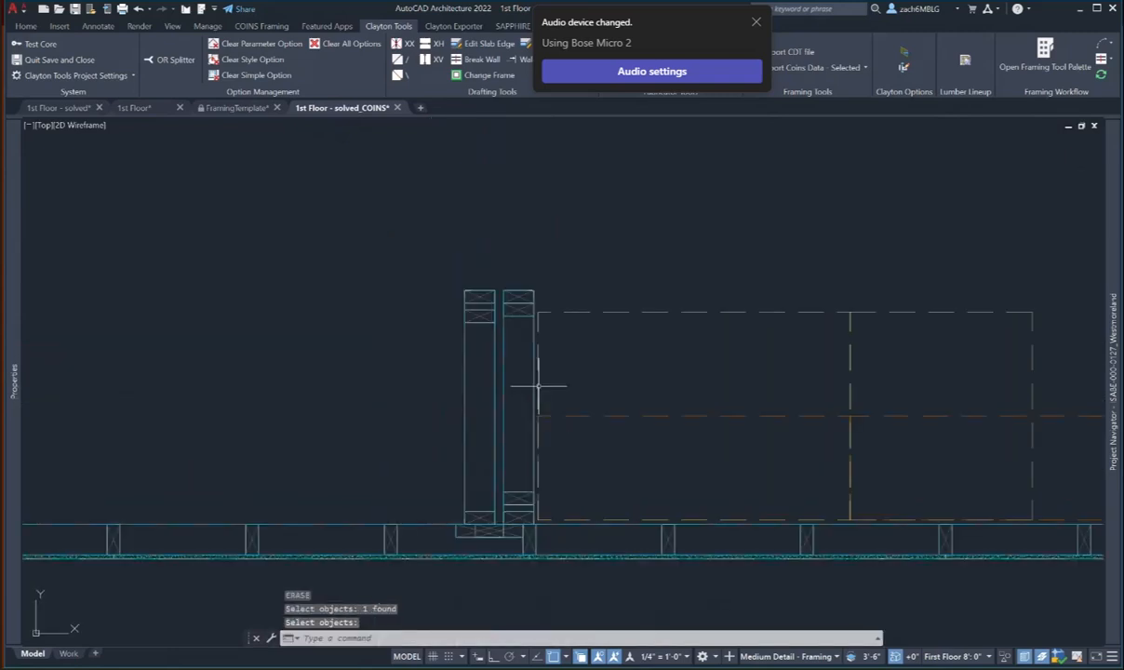
pyautogui.scroll(-4, 535, 504)
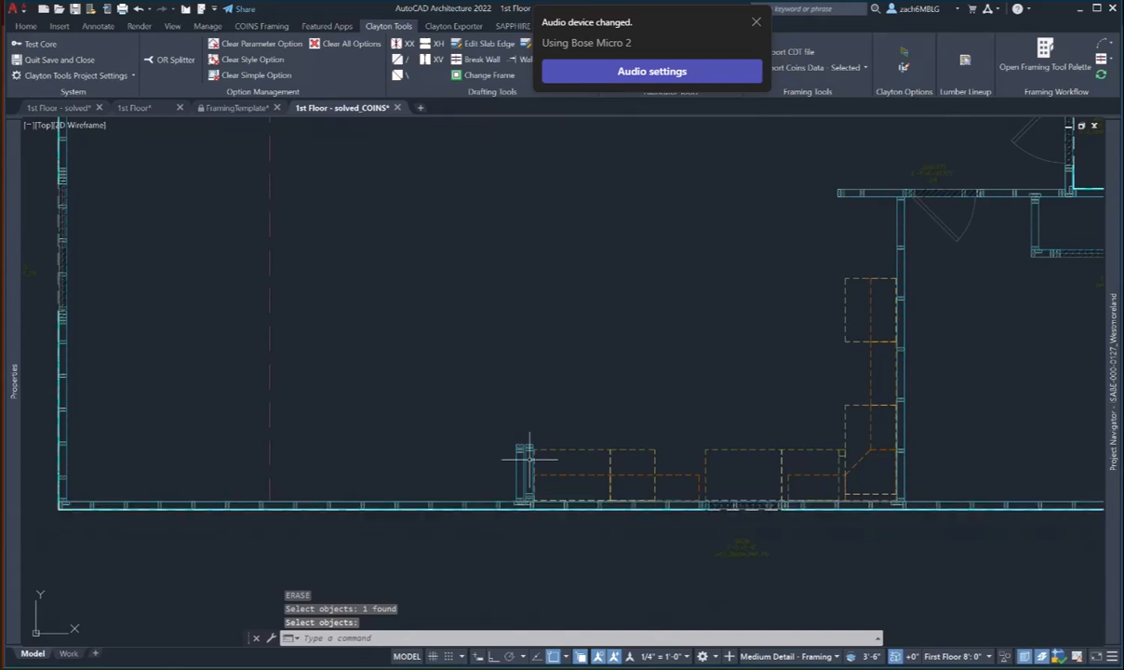
pyautogui.scroll(-2, 529, 459)
pyautogui.scroll(-2, 542, 424)
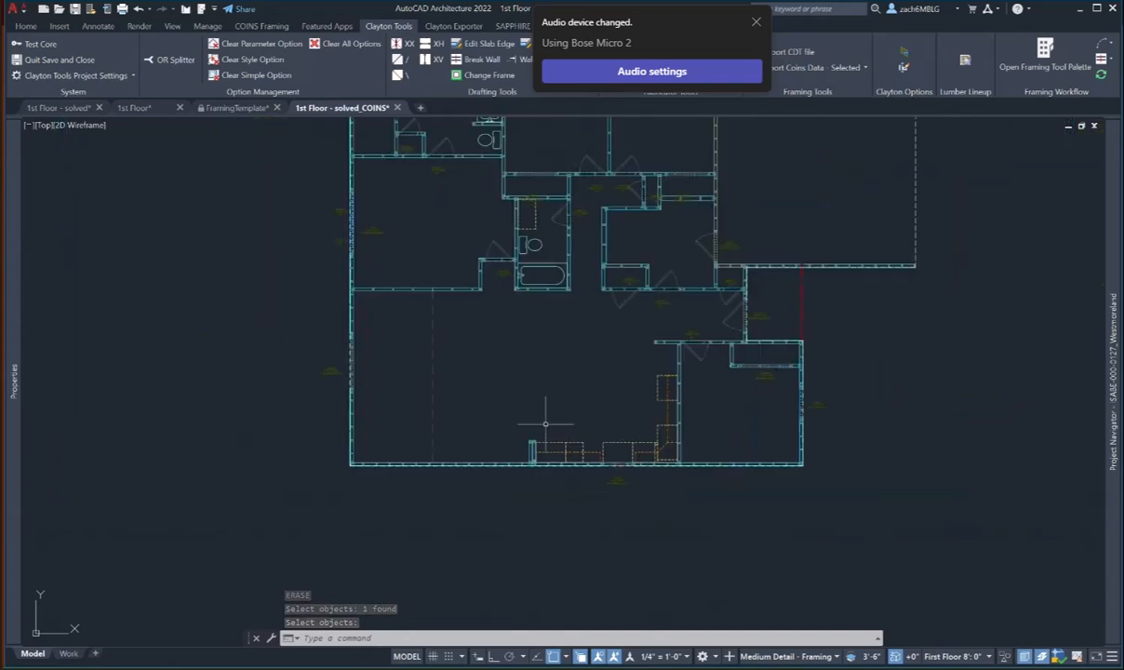
pyautogui.moveTo(545, 424); pyautogui.dragTo(484, 515, button='middle')
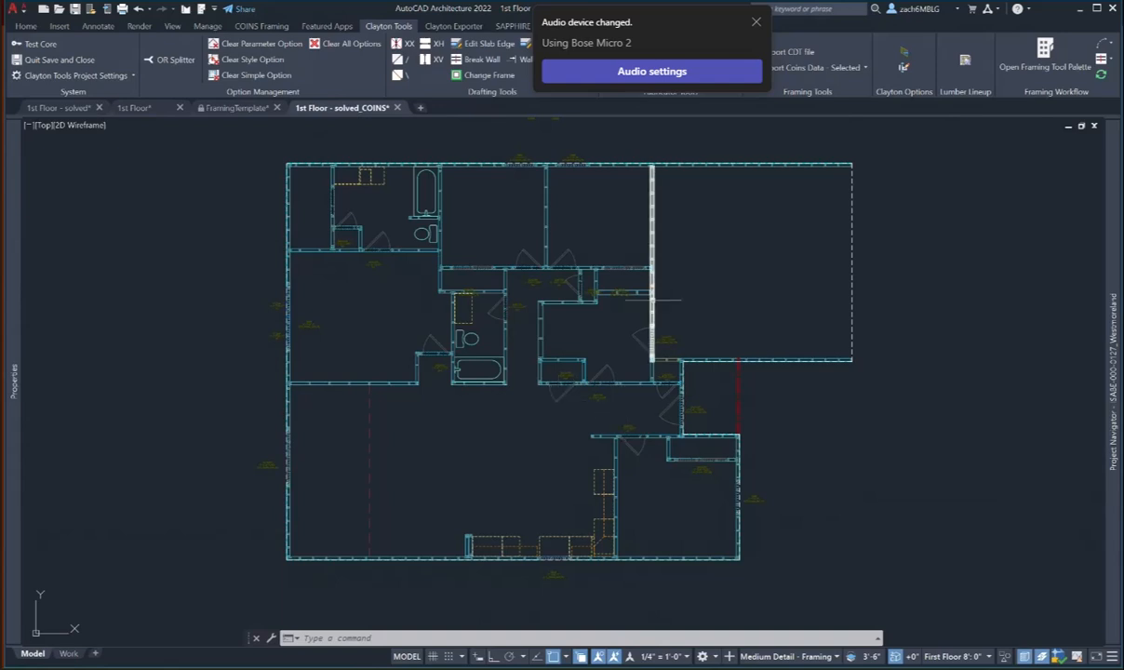
pyautogui.scroll(3, 650, 309)
pyautogui.scroll(-2, 642, 313)
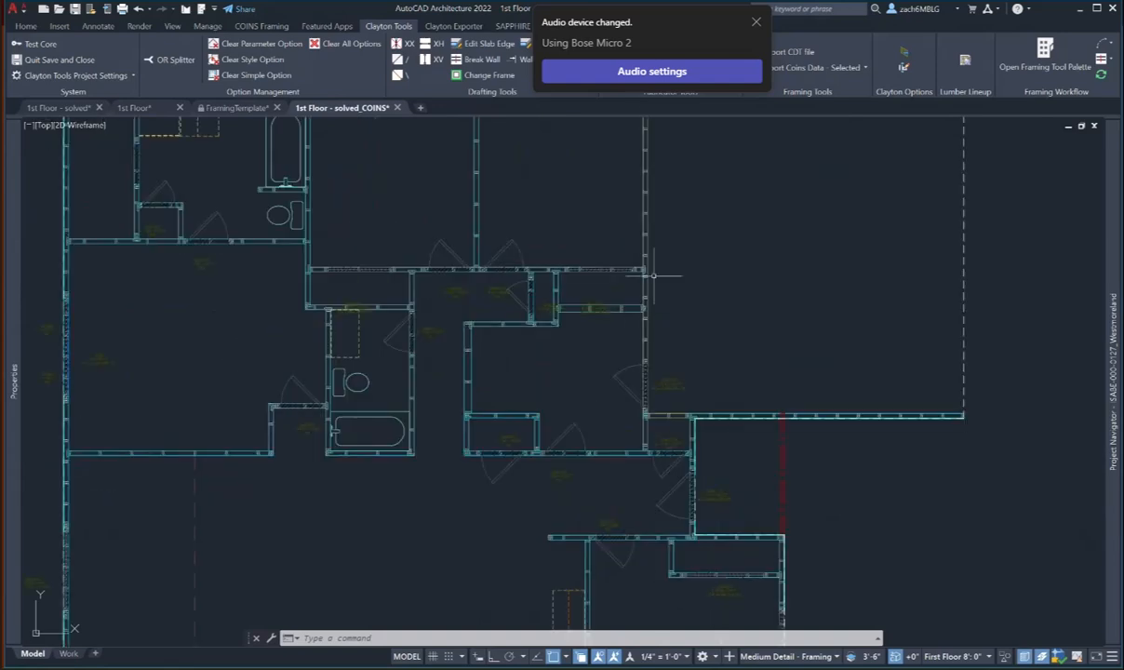
pyautogui.scroll(-4, 684, 372)
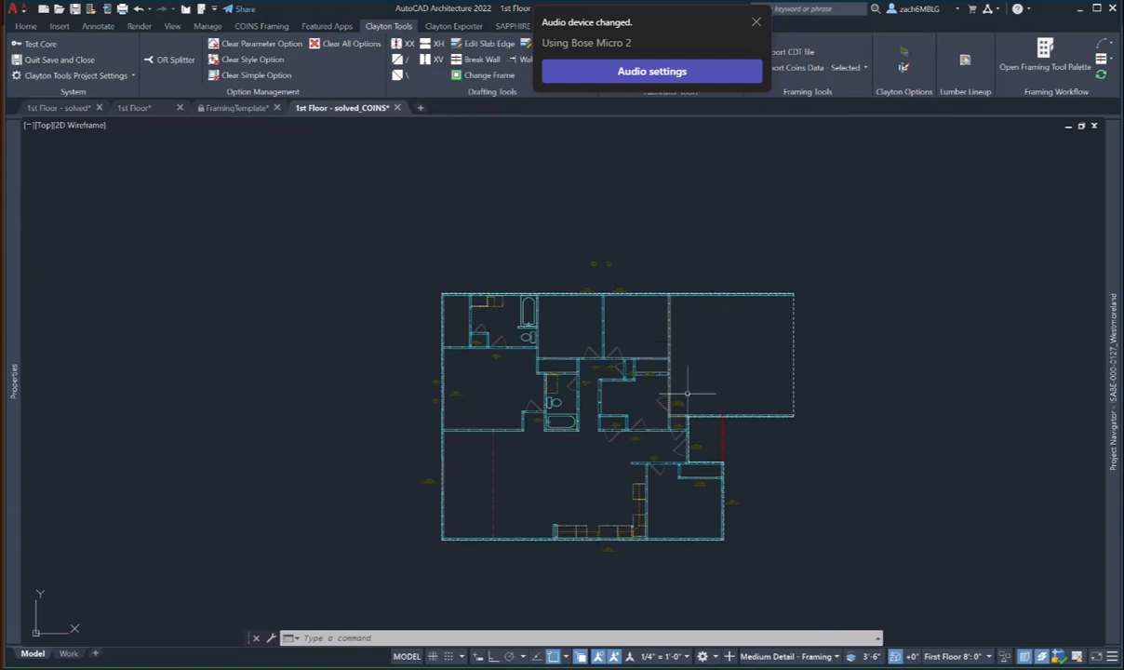
pyautogui.scroll(4, 651, 368)
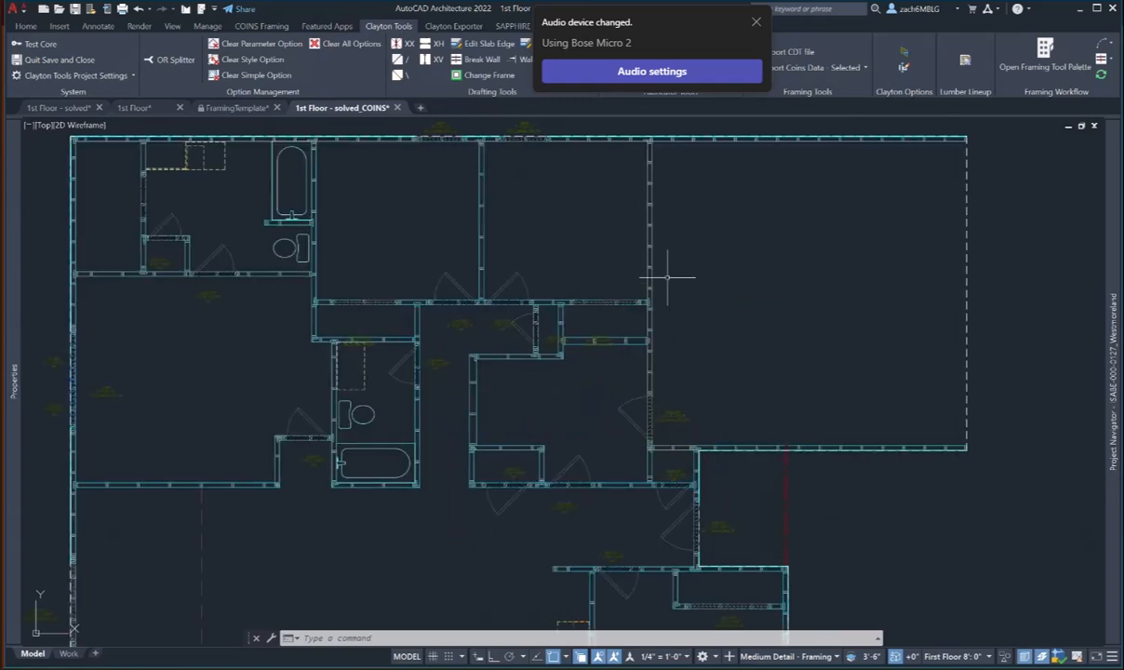
pyautogui.scroll(2, 662, 276)
pyautogui.scroll(-4, 651, 266)
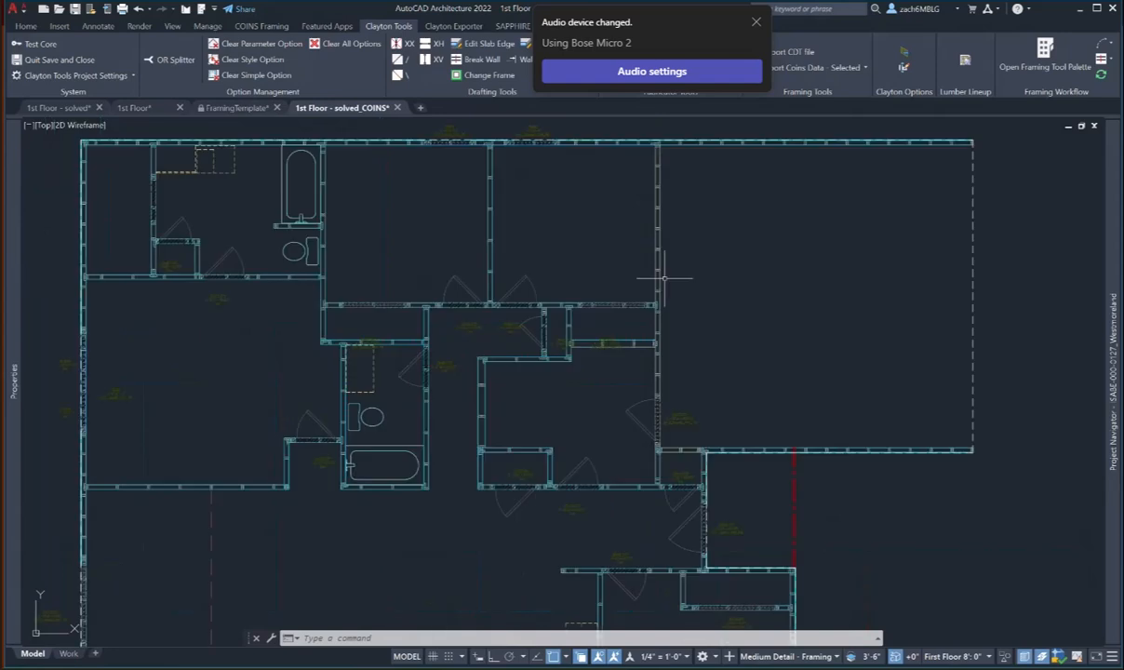
pyautogui.scroll(-3, 631, 375)
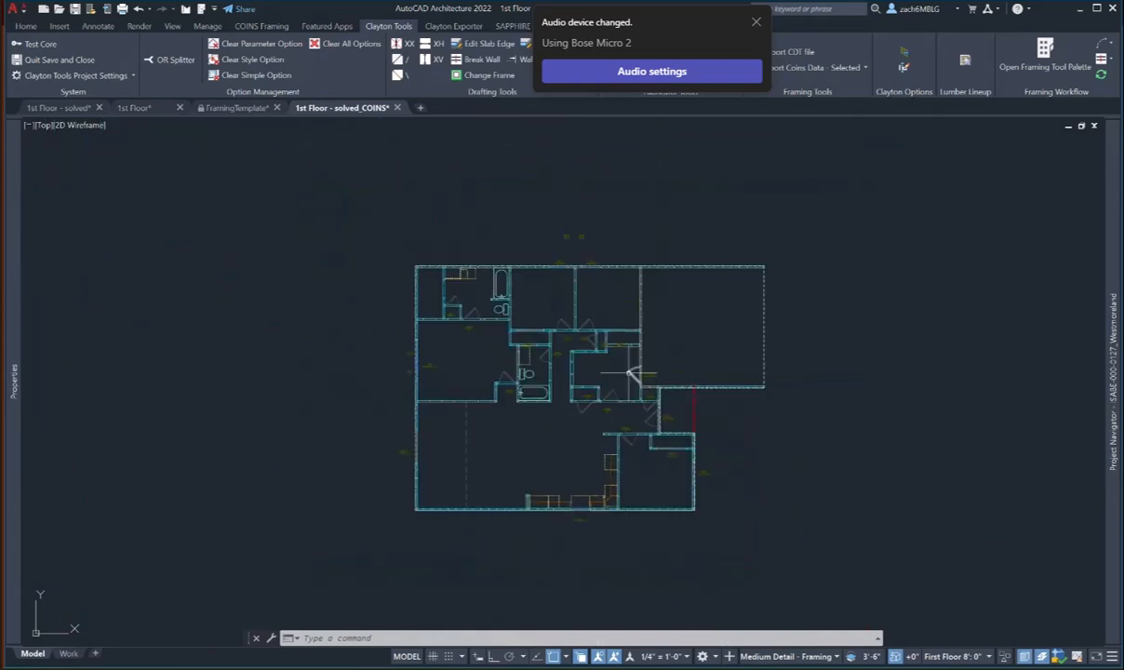
pyautogui.scroll(2, 630, 375)
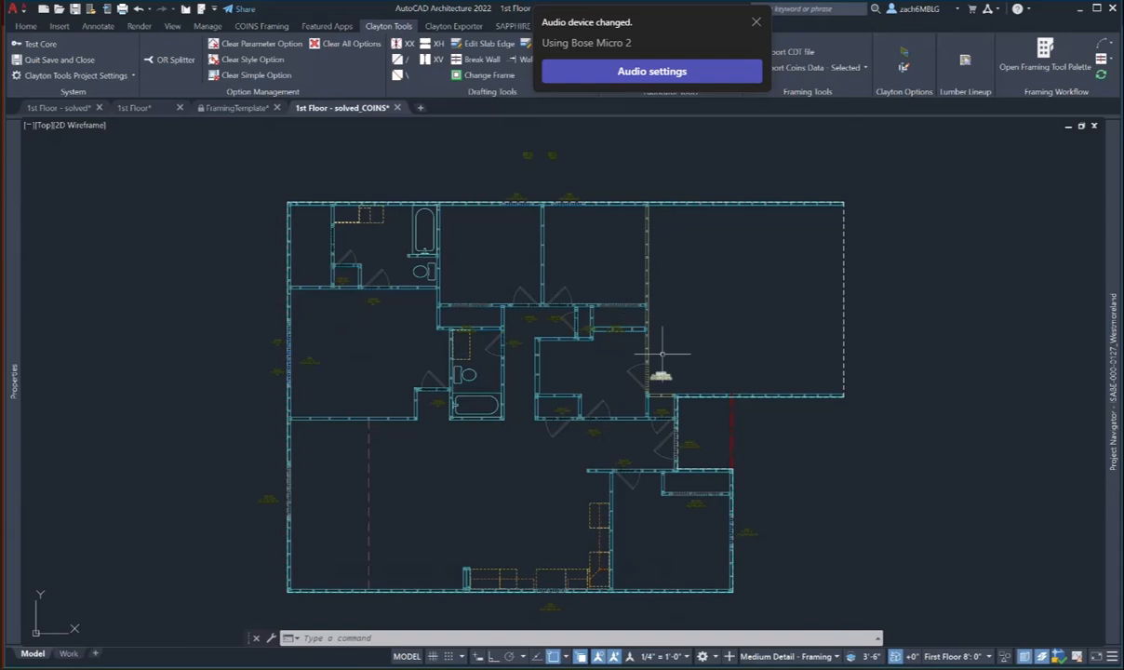
pyautogui.moveTo(660, 305); pyautogui.dragTo(655, 329, button='middle')
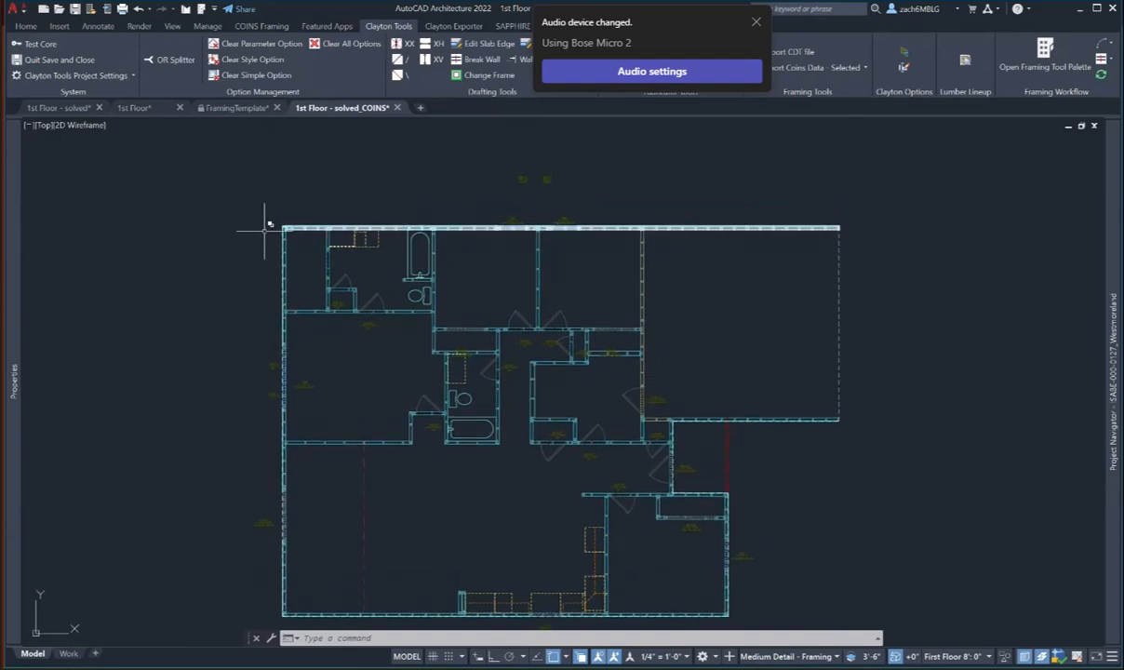
pyautogui.moveTo(704, 492); pyautogui.dragTo(710, 458, button='middle')
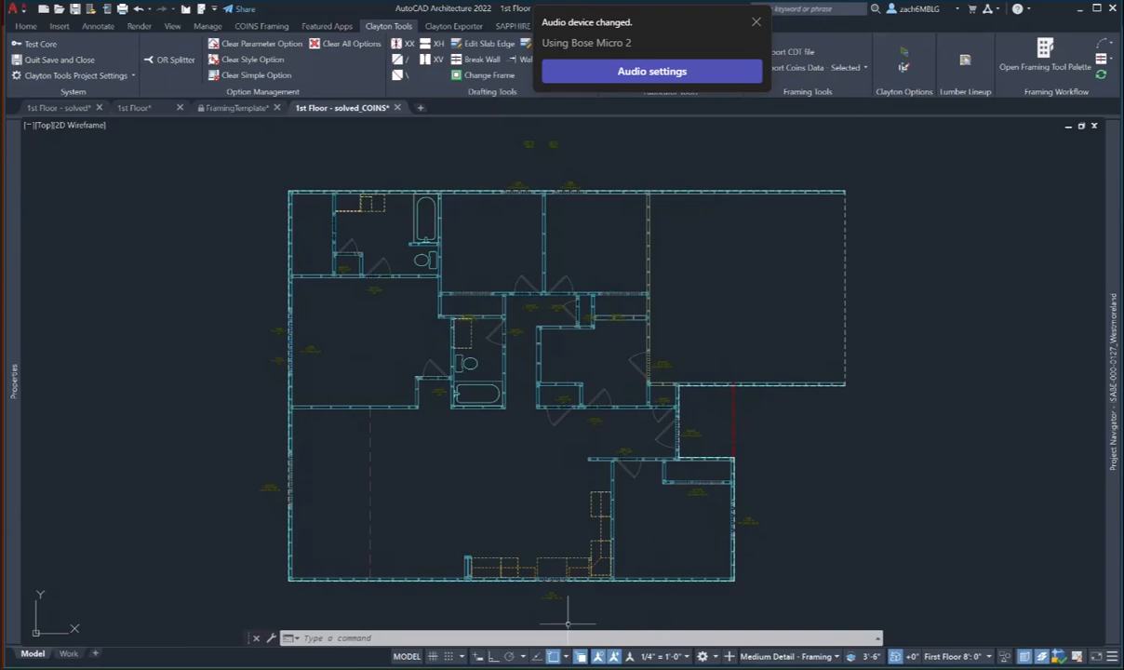
pyautogui.hotkey('alt', 'Tab')
# - Scroll the structural PDF past sheet S-1.1 to the Bradford Model Roof Framing Plan
pyautogui.scroll(-3, 761, 402)
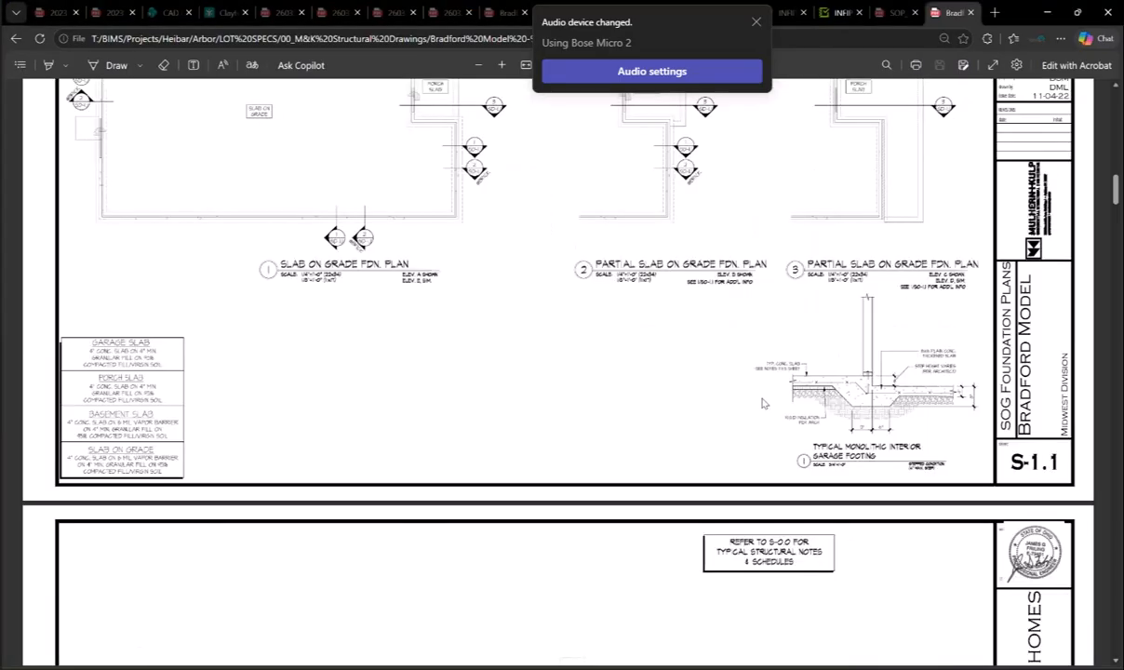
pyautogui.scroll(-1, 760, 401)
pyautogui.scroll(2, 762, 401)
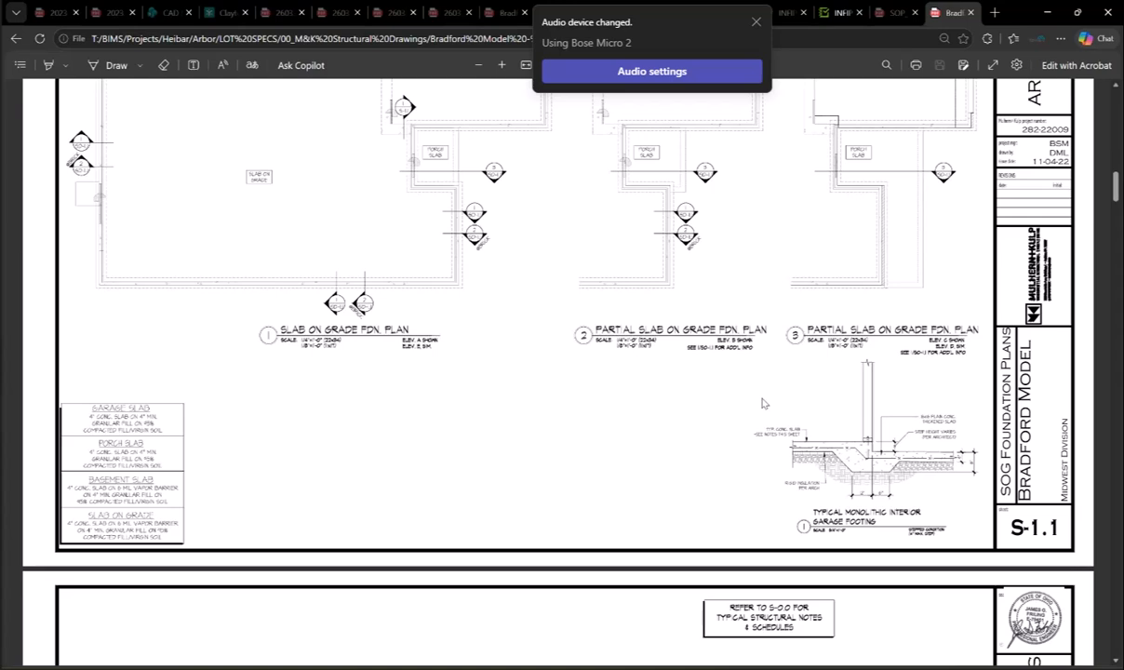
pyautogui.scroll(1, 761, 401)
pyautogui.scroll(-1, 761, 402)
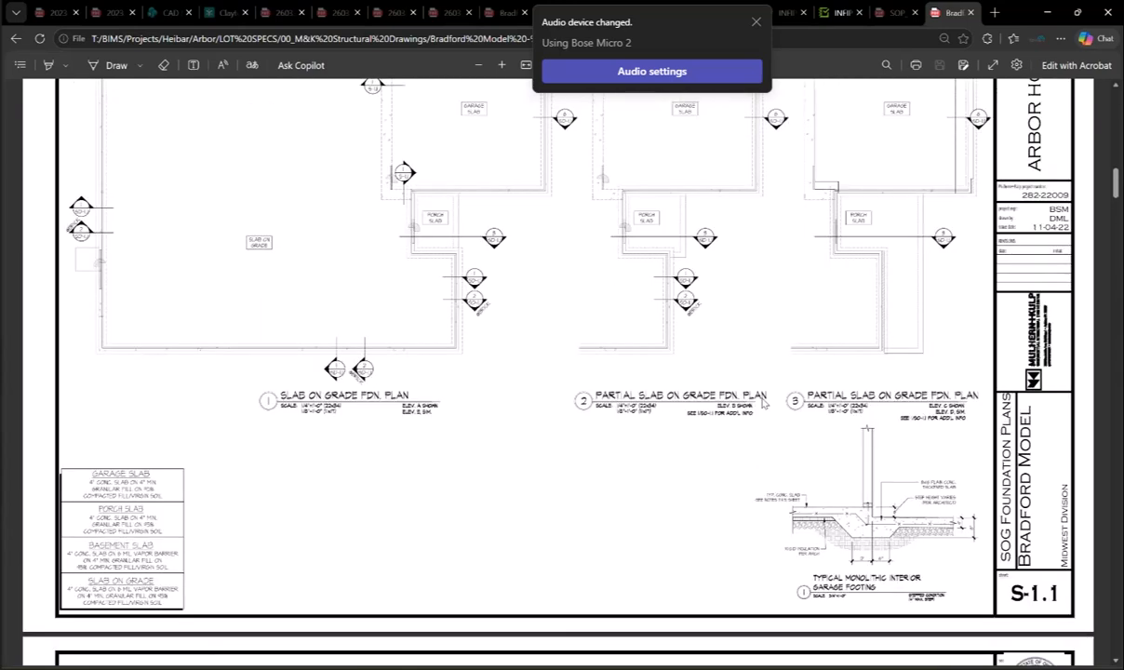
pyautogui.scroll(-1, 761, 400)
pyautogui.scroll(-7, 761, 402)
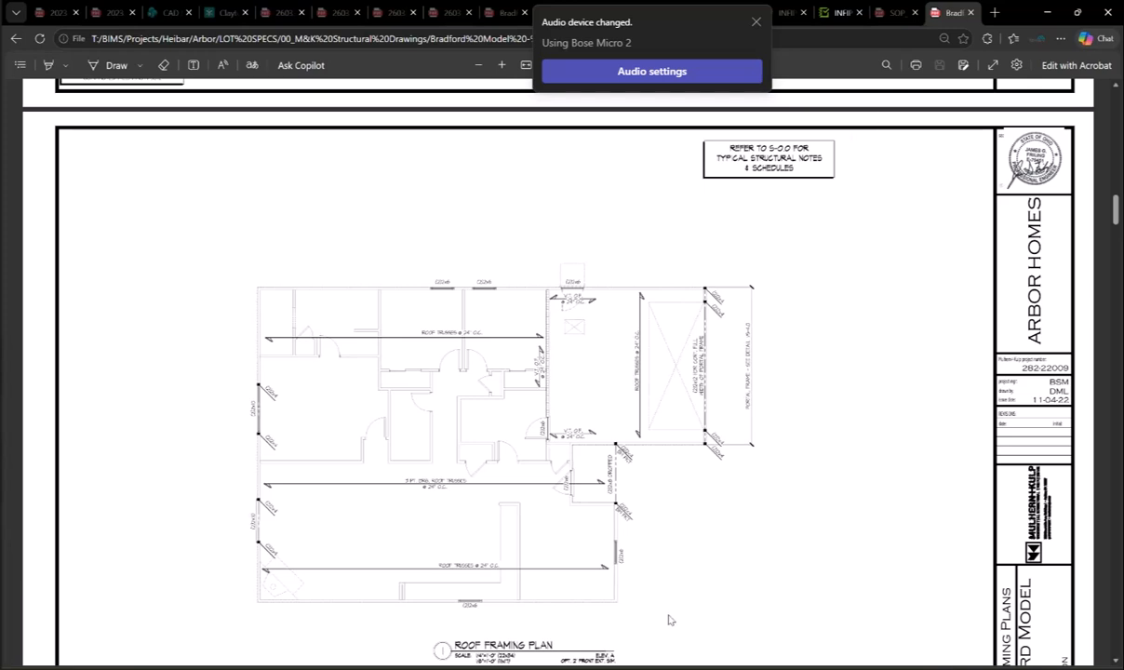
# - Bring the 1st Floor solved_COINS drawing forward and recentre the floor plan
pyautogui.moveTo(765, 666)
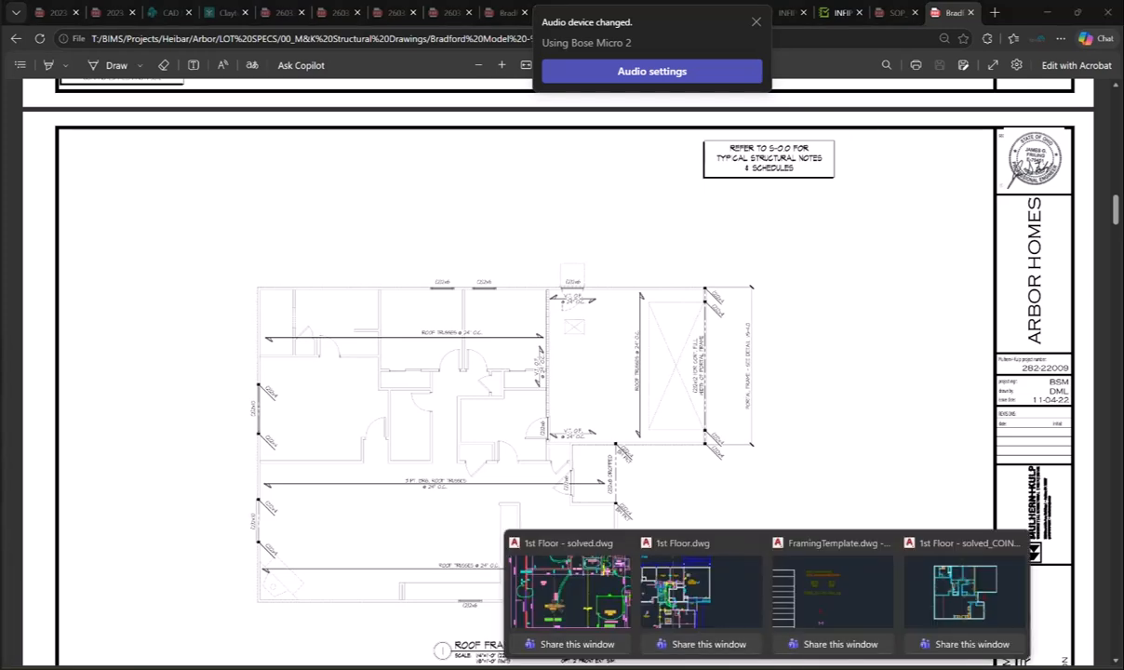
pyautogui.click(968, 629)
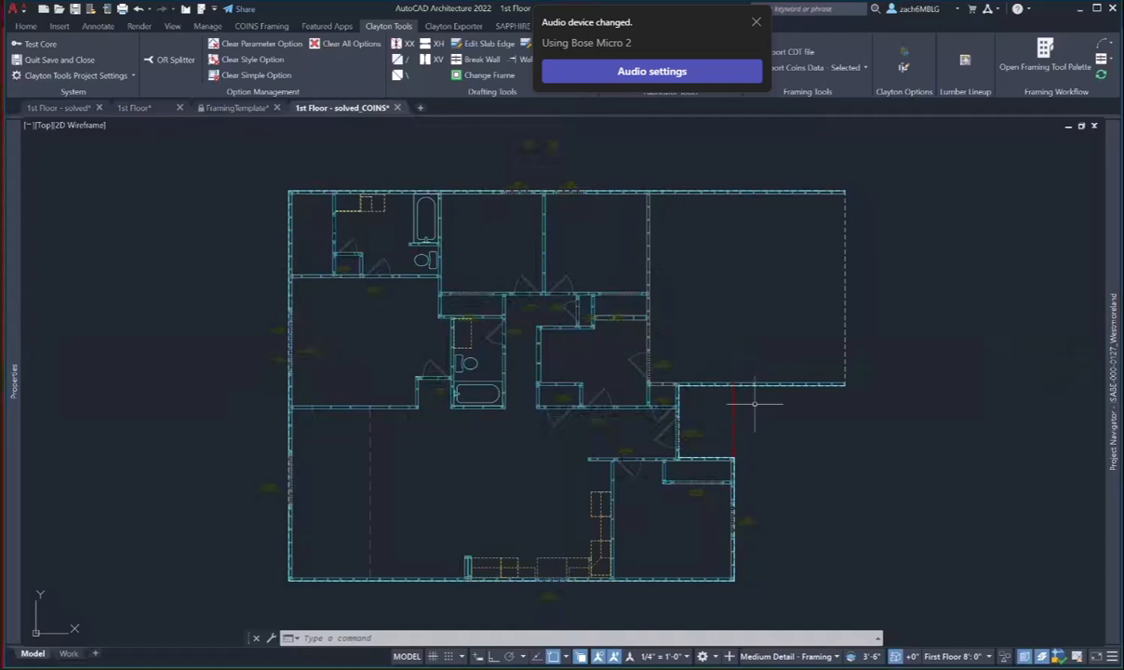
pyautogui.scroll(-3, 684, 346)
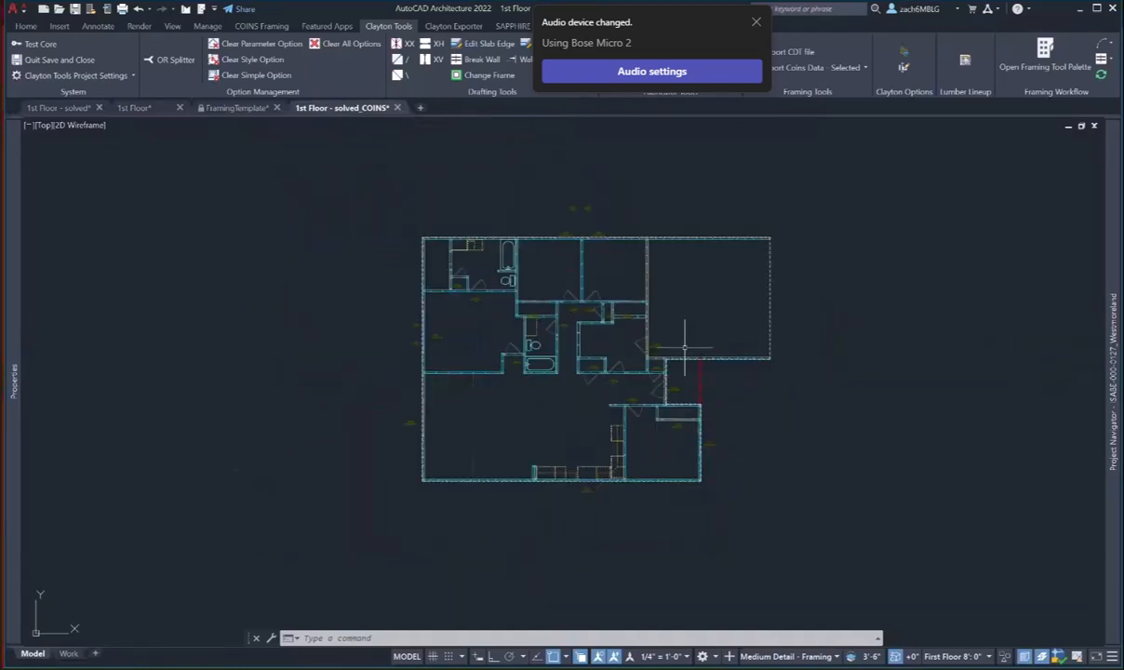
pyautogui.moveTo(684, 347); pyautogui.dragTo(671, 353, button='middle')
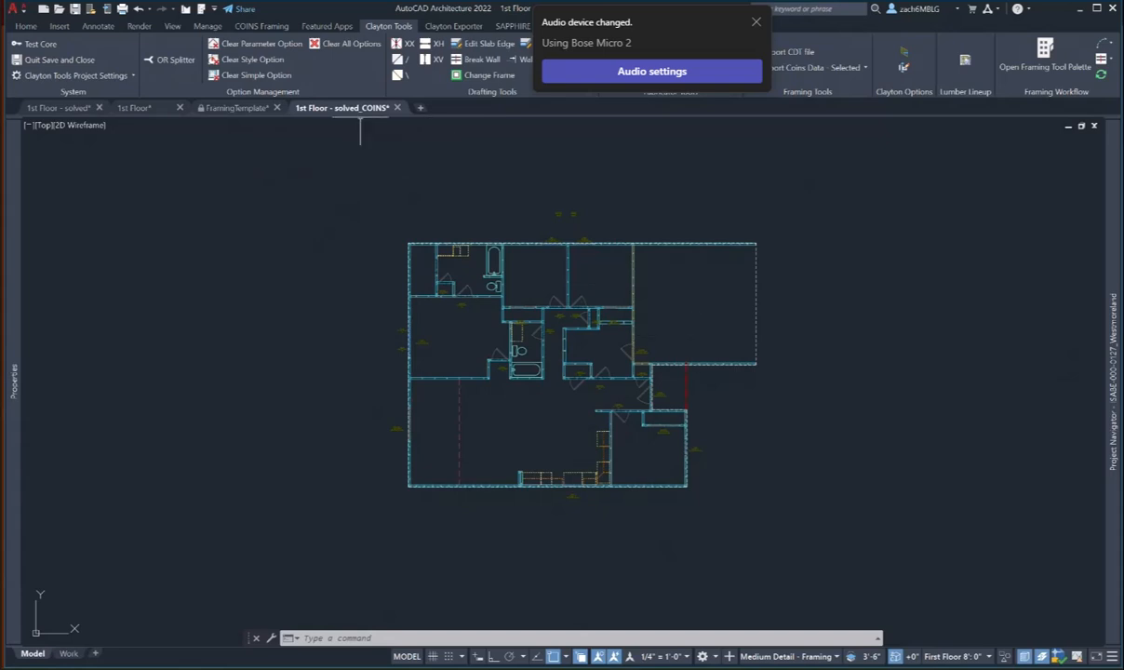
# - Switch to the FramingTemplate drawing and pan to the two square layout grids
pyautogui.click(235, 107)
pyautogui.scroll(-10, 677, 399)
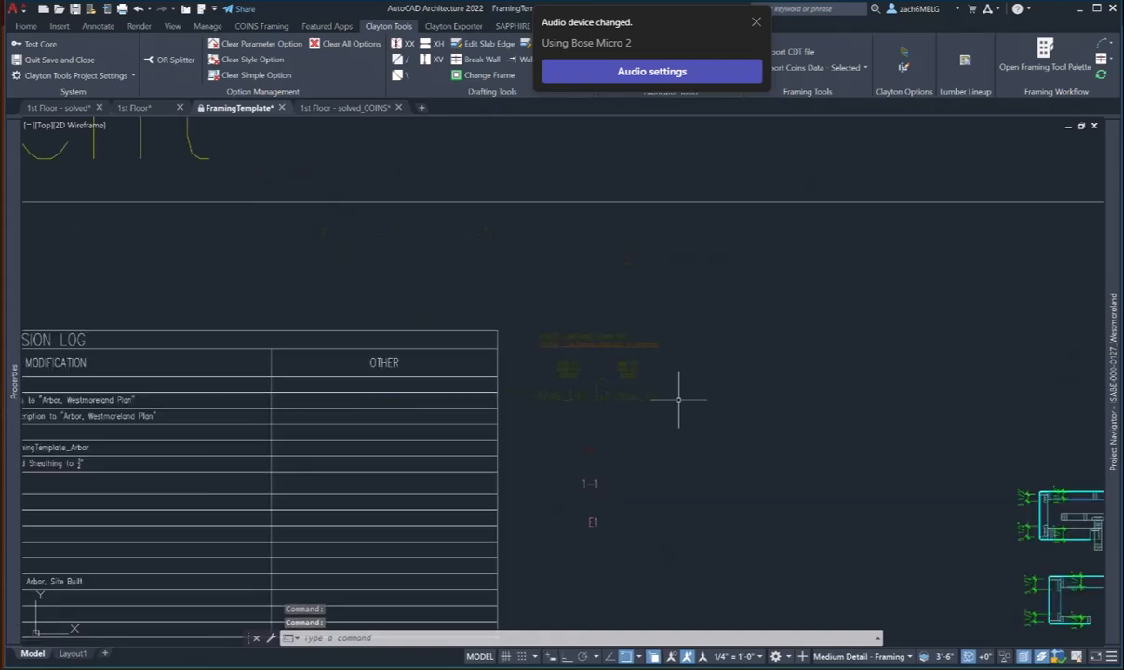
pyautogui.moveTo(758, 420)
pyautogui.mouseDown(button='middle')
pyautogui.moveTo(537, 339)
pyautogui.moveTo(329, 288)
pyautogui.mouseUp(button='middle')
pyautogui.scroll(-4, 537, 338)
pyautogui.moveTo(915, 398); pyautogui.dragTo(436, 350, button='middle')
pyautogui.scroll(4, 718, 366)
# - Select the right framing grid block and copy it to the clipboard, then cancel the selection
pyautogui.click(660, 371)
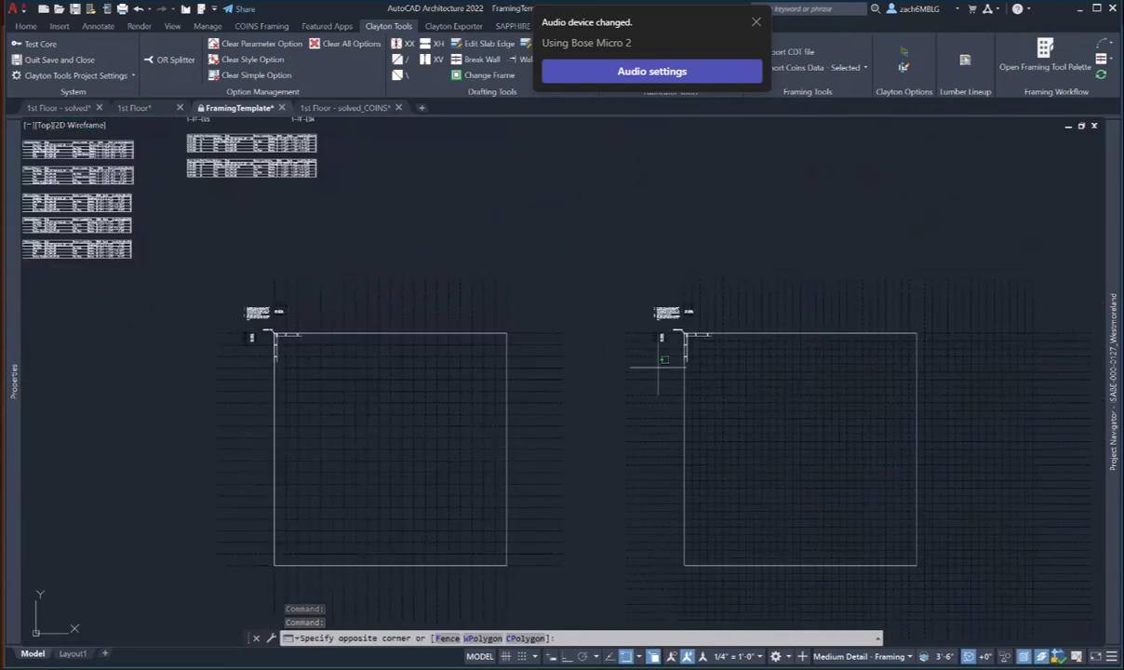
pyautogui.click(647, 350)
pyautogui.scroll(6, 699, 349)
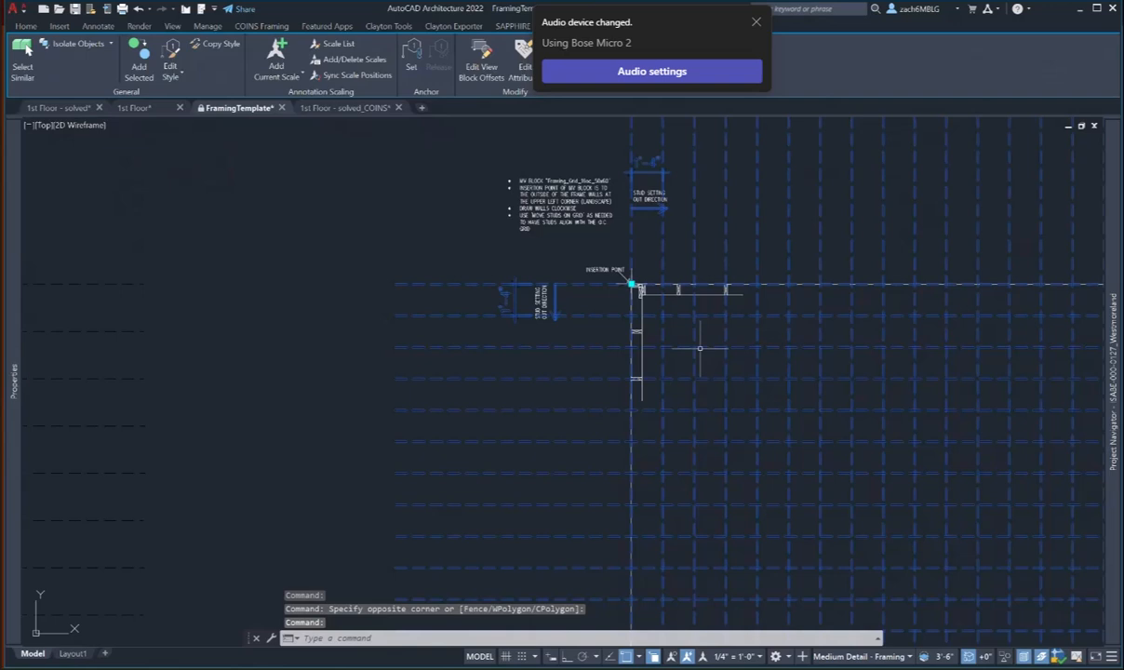
pyautogui.rightClick(588, 301)
pyautogui.moveTo(651, 364)
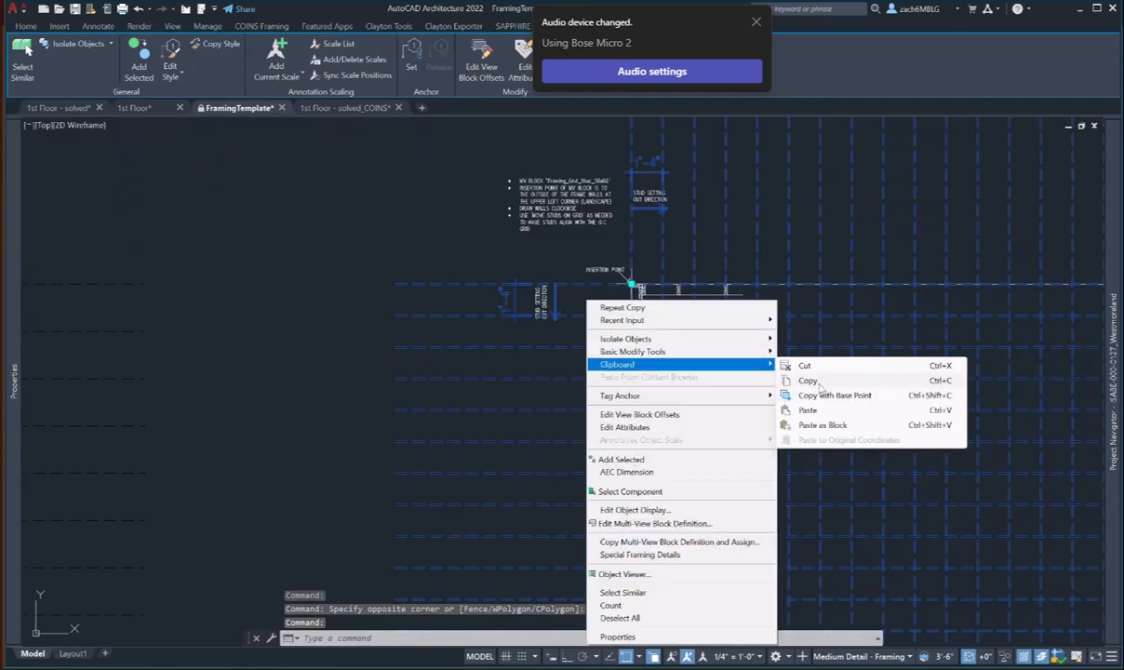
pyautogui.click(819, 382)
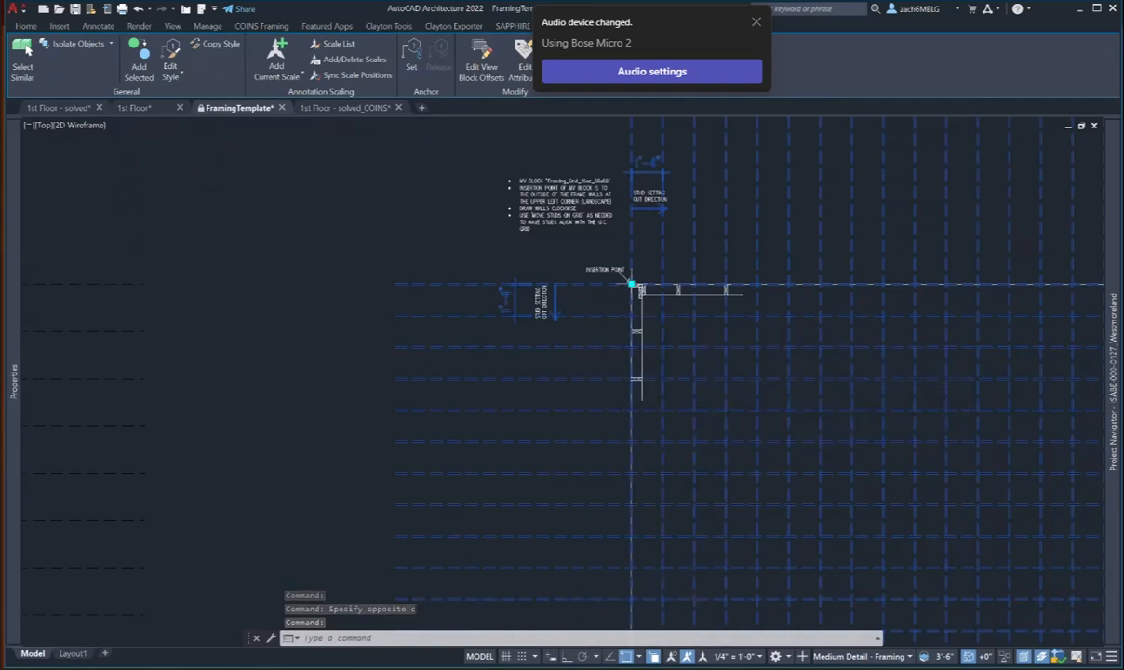
pyautogui.scroll(9, 638, 281)
pyautogui.press('Escape')
pyautogui.press('Escape')
# - Reselect the grid block and Copy with Base Point at its insertion point, returning to 1st Floor
pyautogui.click(402, 333)
pyautogui.click(386, 298)
pyautogui.rightClick(403, 298)
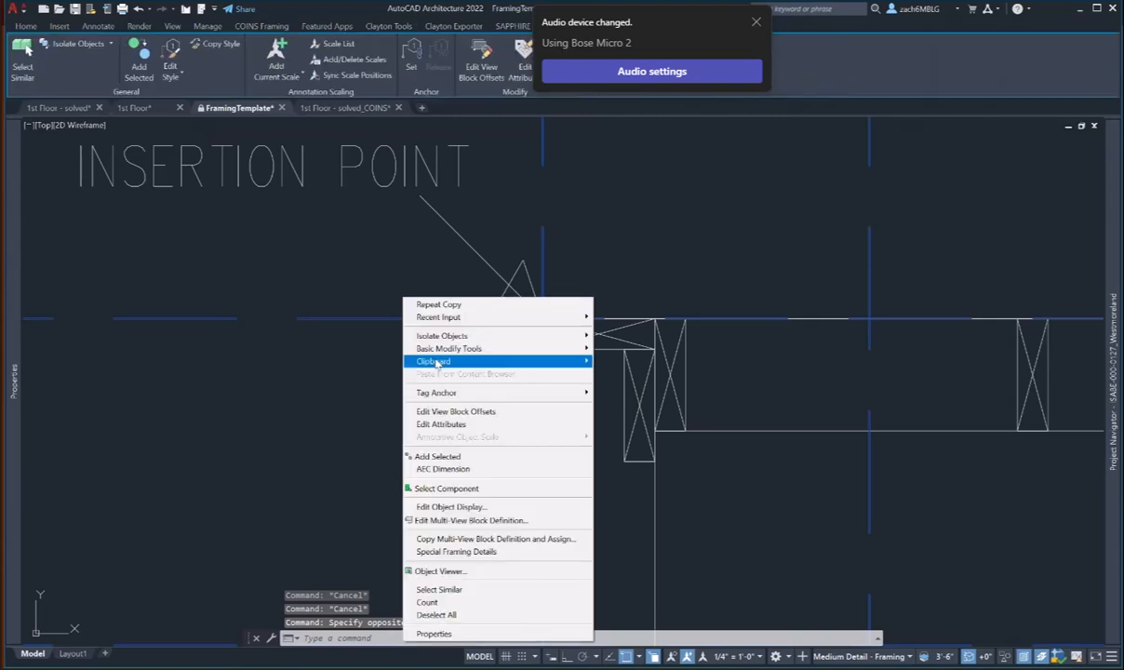
pyautogui.moveTo(436, 363)
pyautogui.click(641, 395)
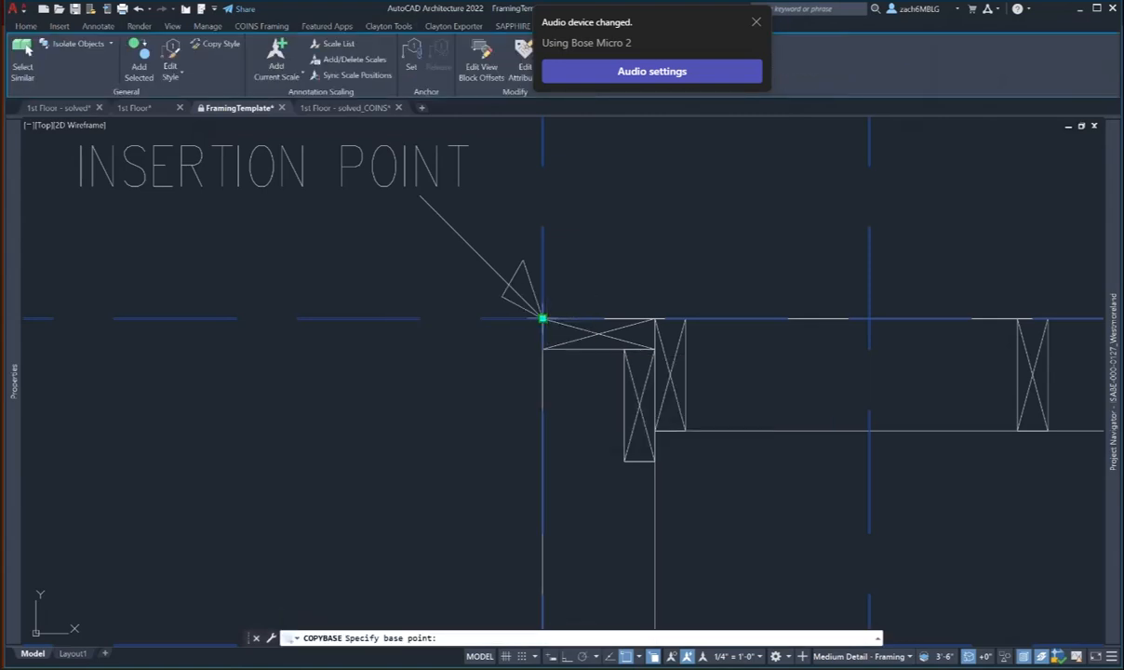
pyautogui.click(542, 318)
pyautogui.click(343, 107)
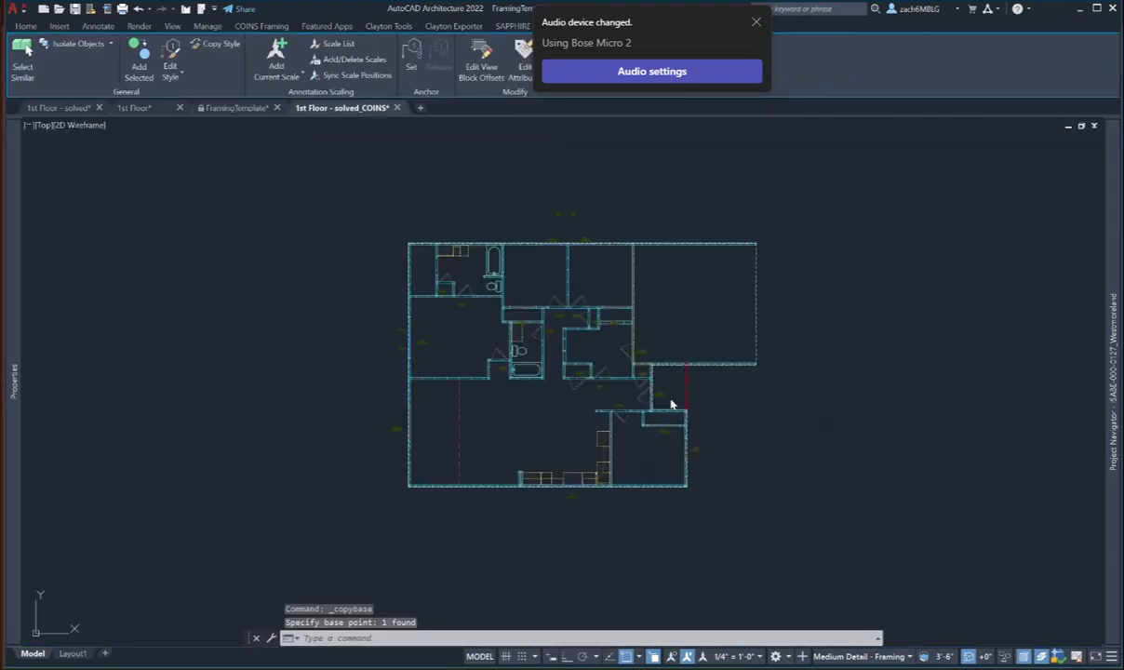
# - Paste the copied framing grid, snapping its insertion point to the top-left exterior wall corner
pyautogui.rightClick(372, 226)
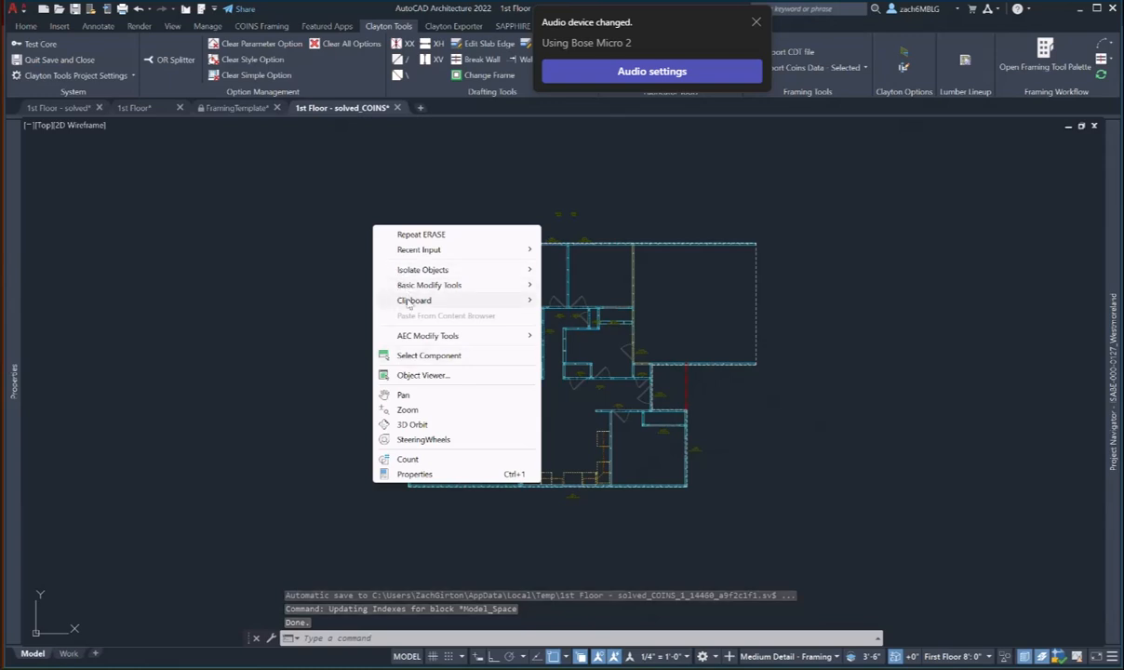
pyautogui.moveTo(409, 302)
pyautogui.click(627, 343)
pyautogui.scroll(5, 402, 256)
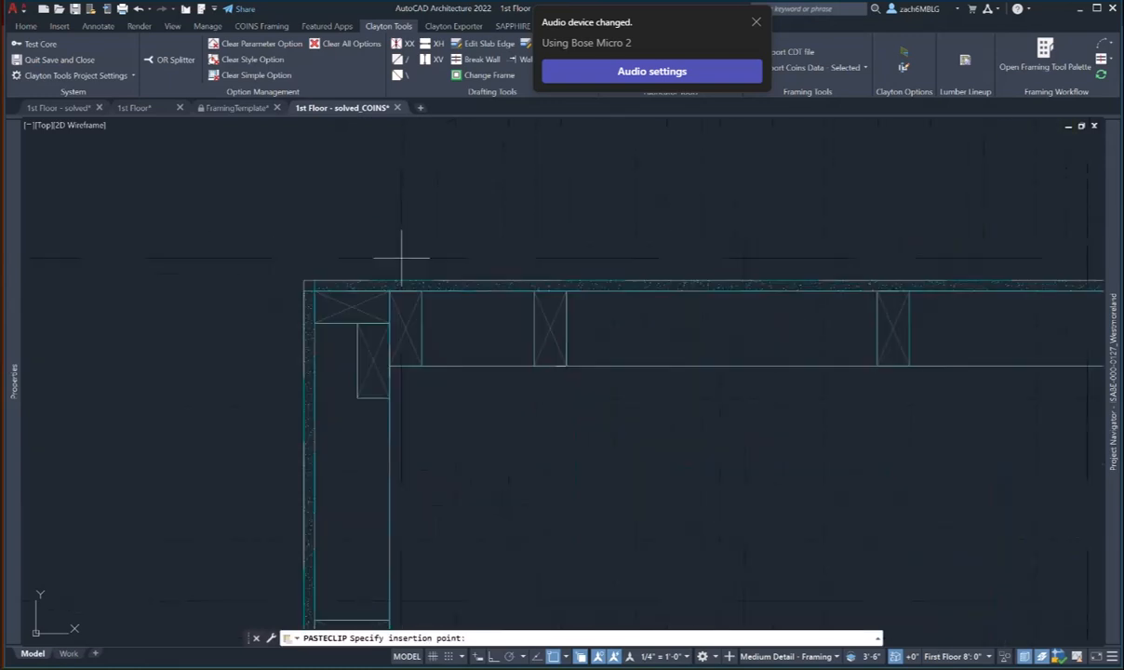
pyautogui.click(402, 258)
pyautogui.scroll(-10, 484, 251)
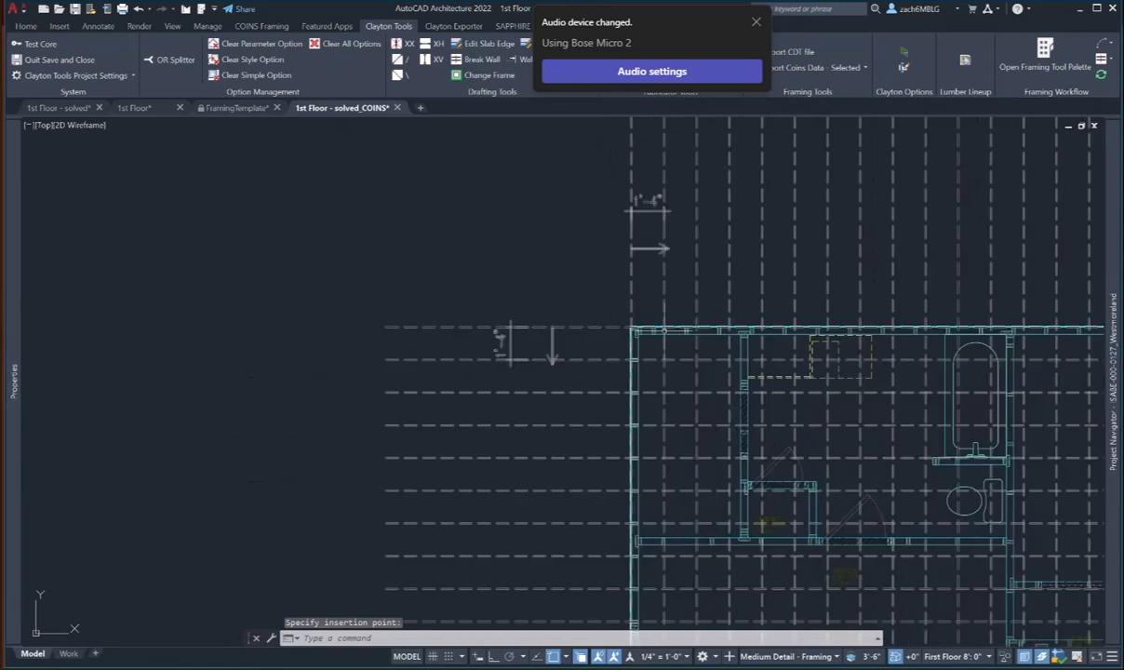
pyautogui.scroll(-3, 484, 251)
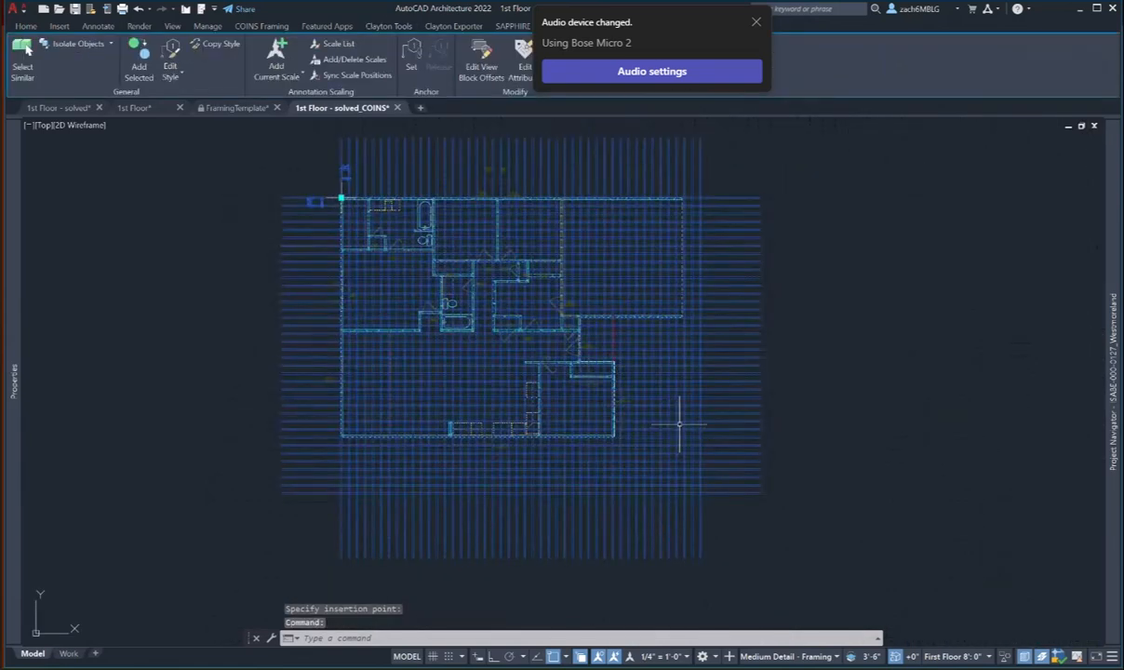
# - Hide the pasted framing grid with Isolate > Hide Objects
pyautogui.click(1004, 659)
pyautogui.click(1019, 649)
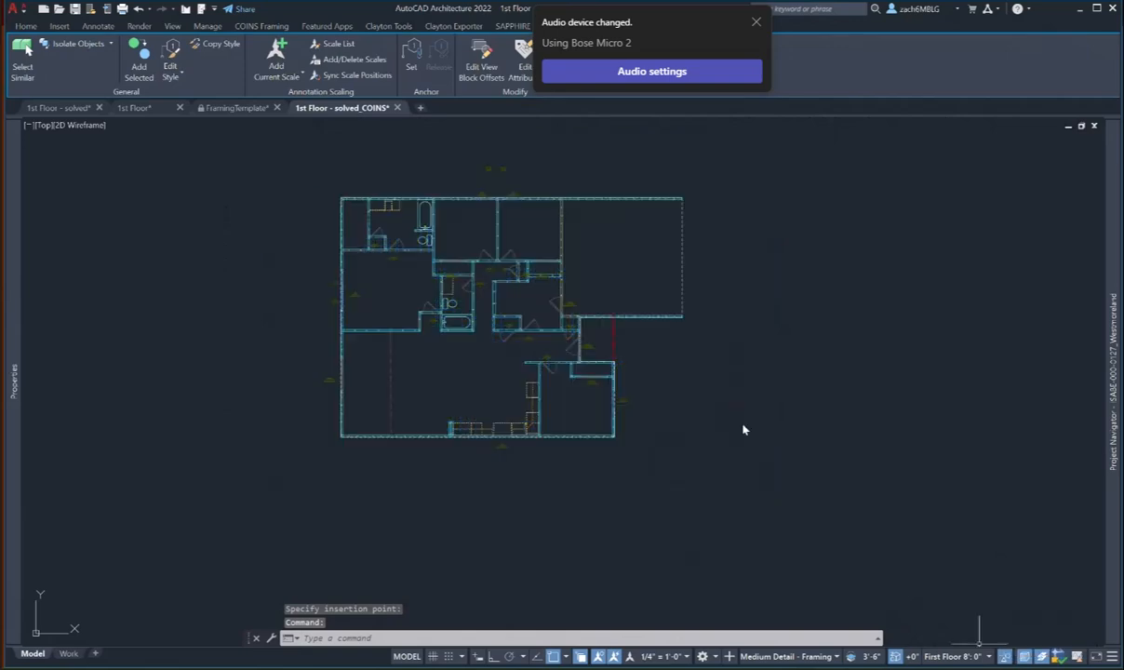
pyautogui.moveTo(568, 314); pyautogui.dragTo(589, 339, button='middle')
pyautogui.scroll(3, 446, 298)
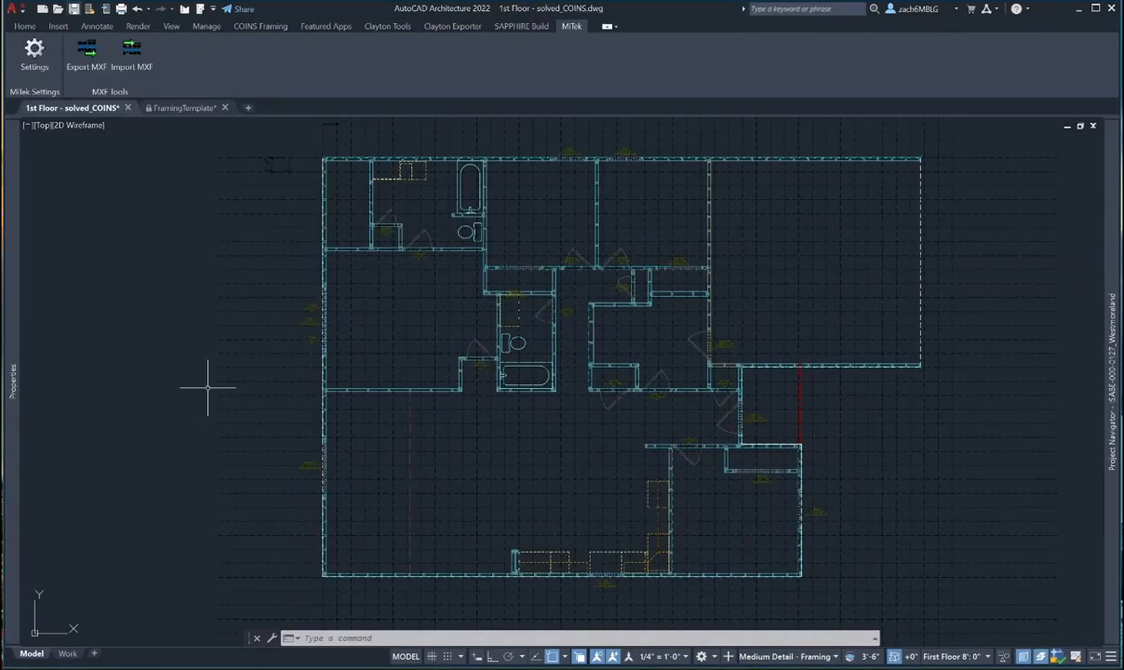
pyautogui.moveTo(372, 294); pyautogui.dragTo(371, 389, button='middle')
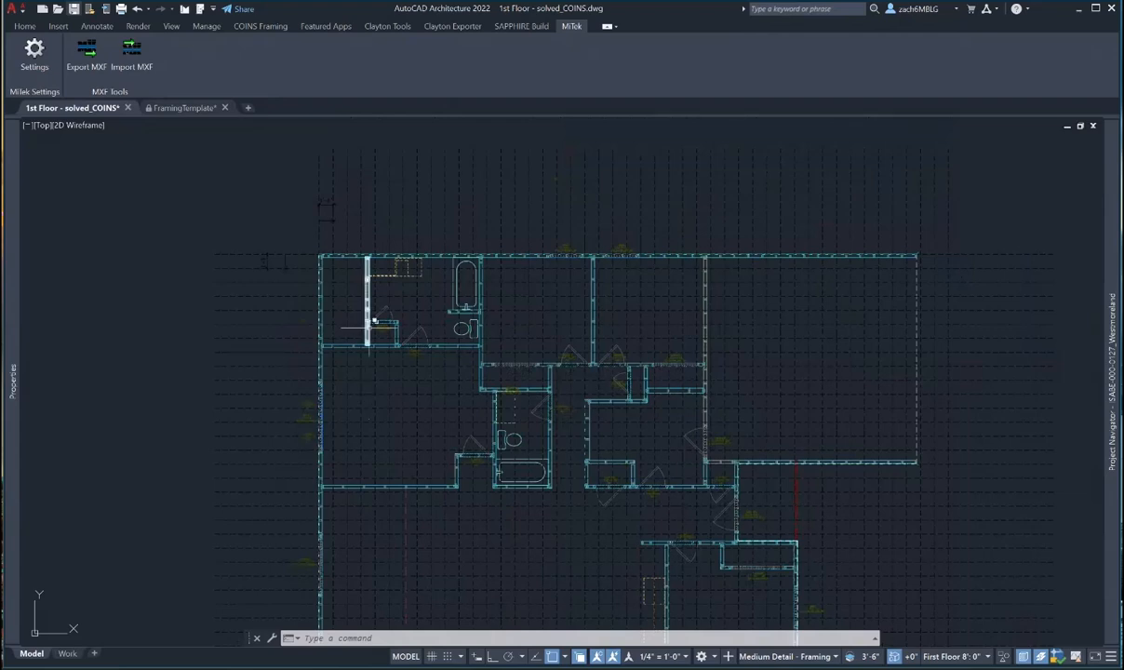
pyautogui.scroll(4, 371, 279)
pyautogui.scroll(-4, 385, 220)
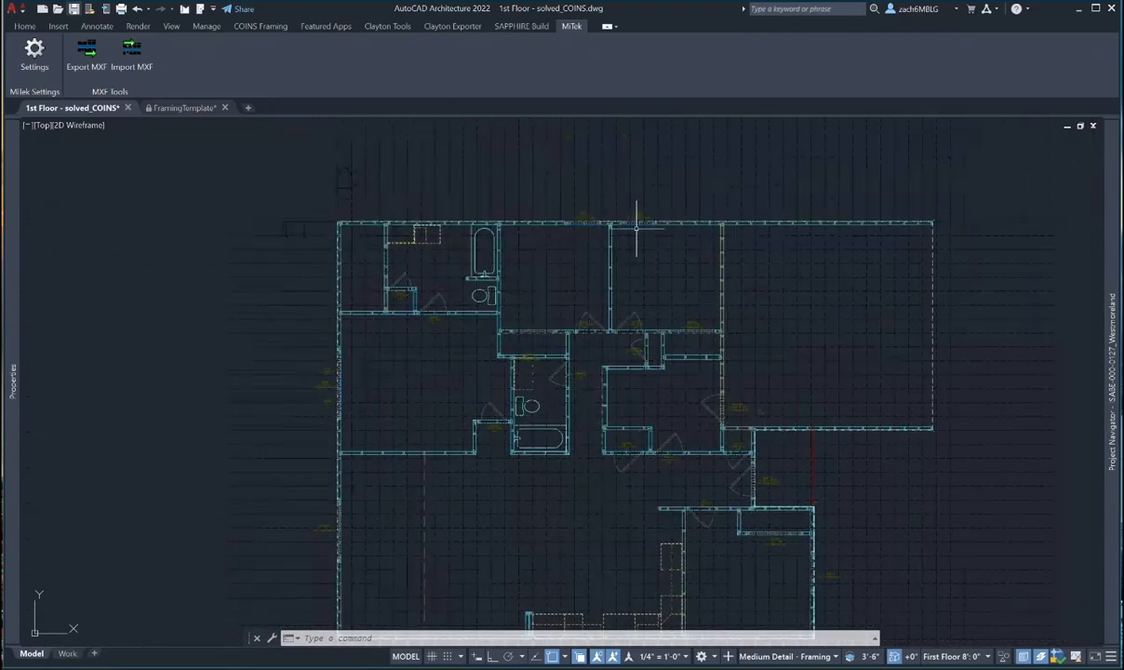
pyautogui.scroll(3, 727, 368)
pyautogui.scroll(-1, 727, 369)
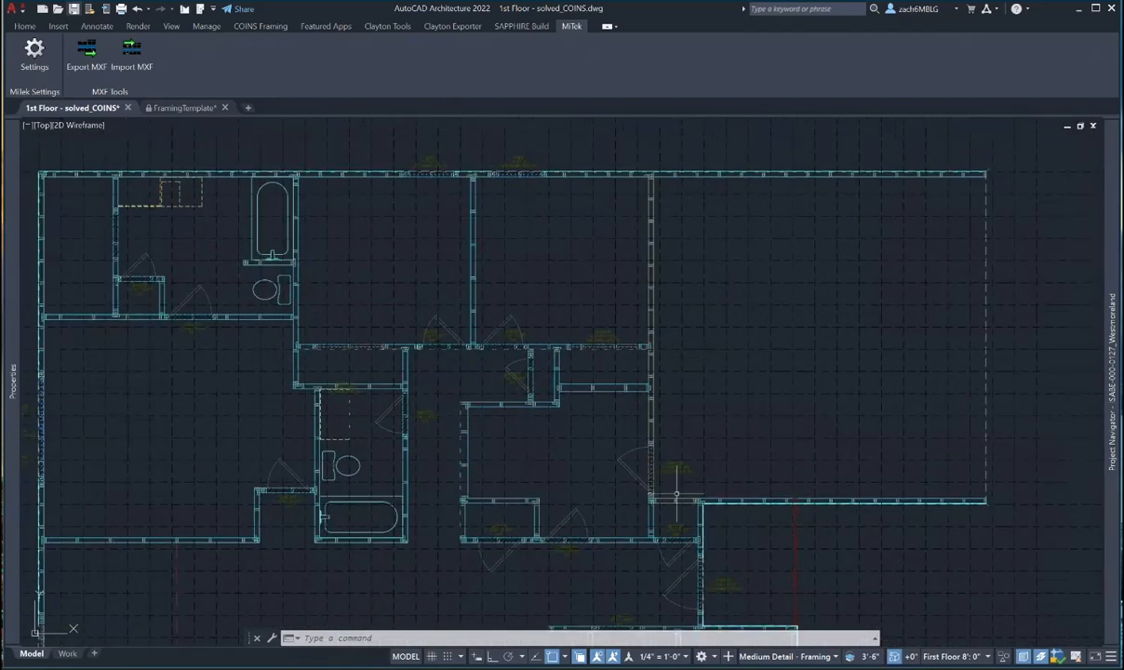
pyautogui.scroll(-2, 679, 445)
pyautogui.scroll(4, 658, 465)
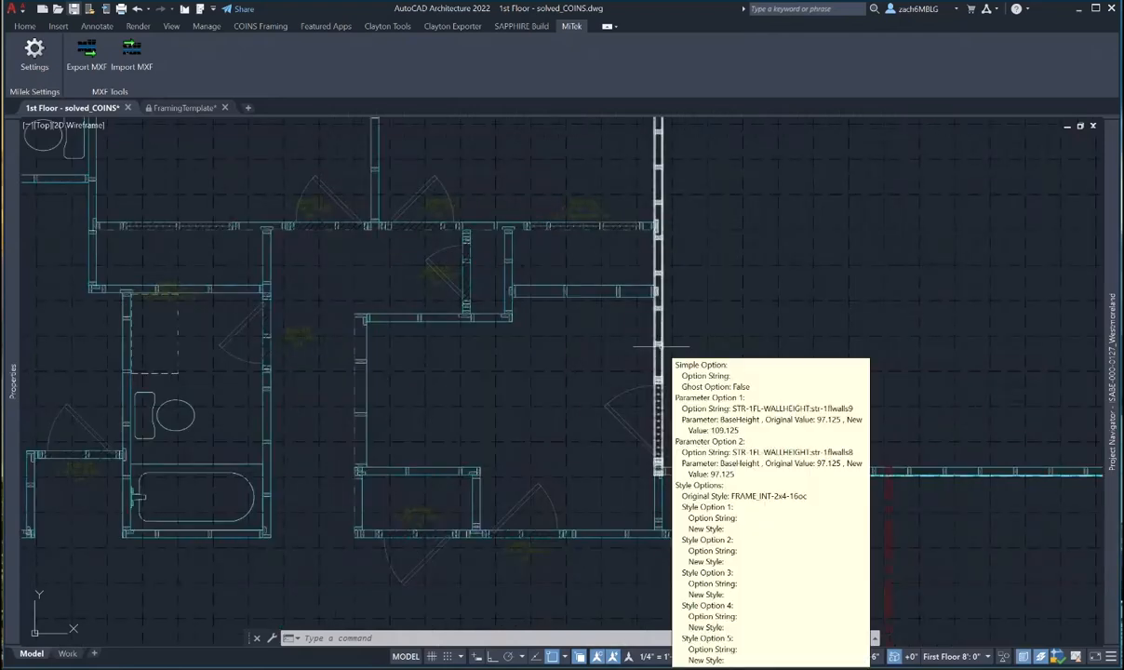
pyautogui.scroll(-2, 710, 472)
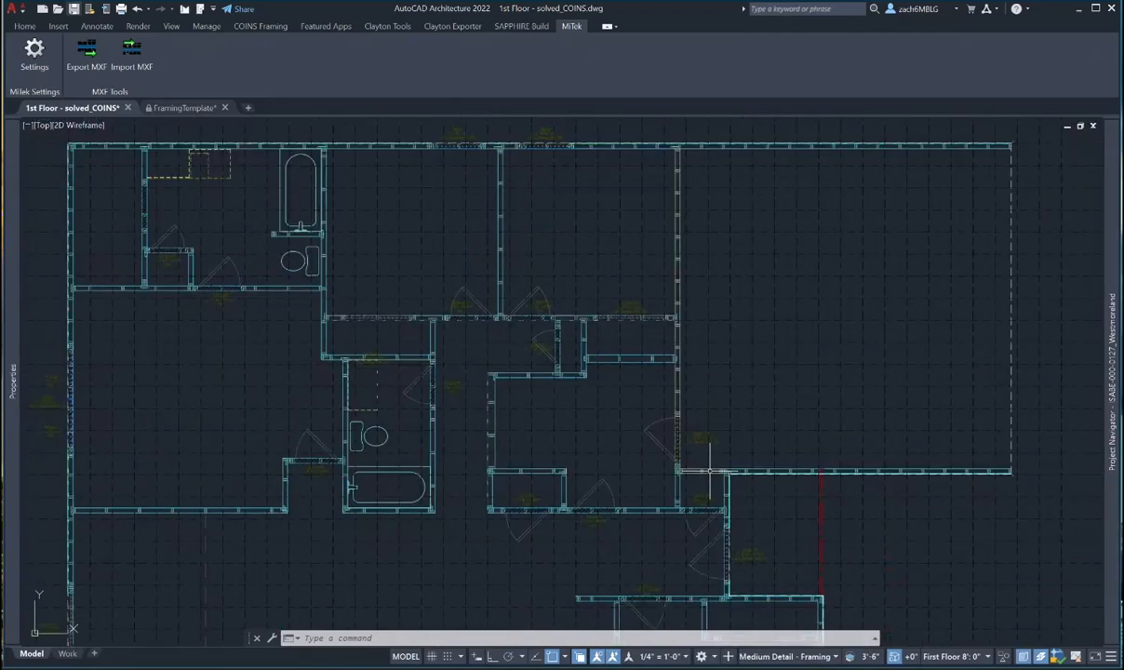
pyautogui.scroll(-2, 710, 472)
pyautogui.moveTo(511, 366); pyautogui.dragTo(609, 359, button='middle')
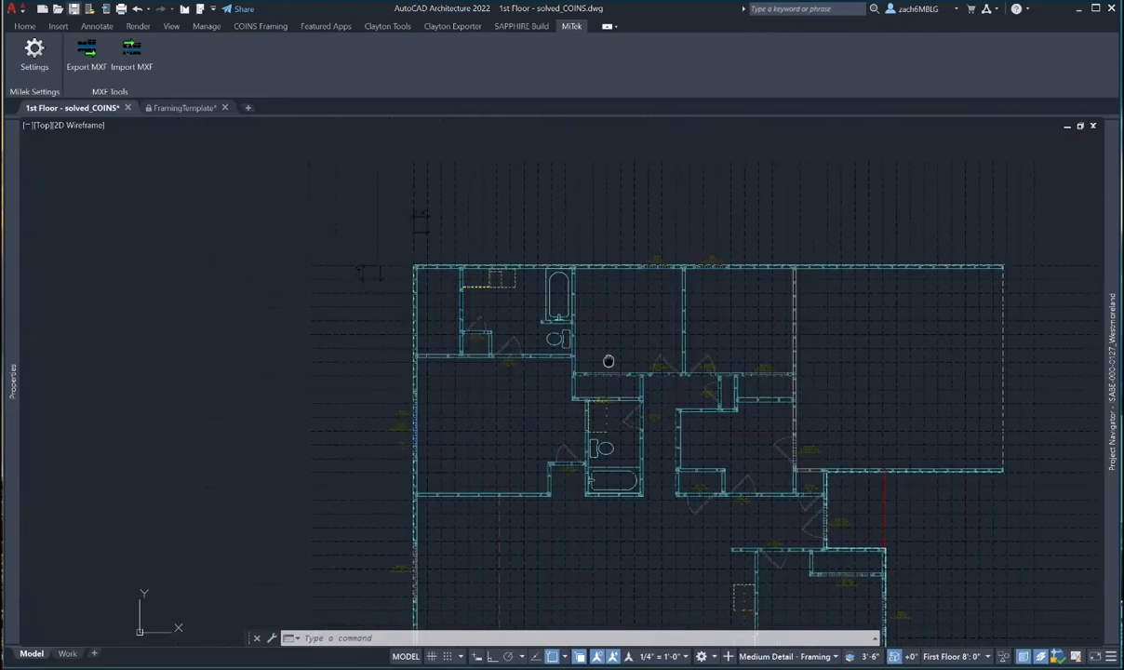
pyautogui.scroll(4, 437, 307)
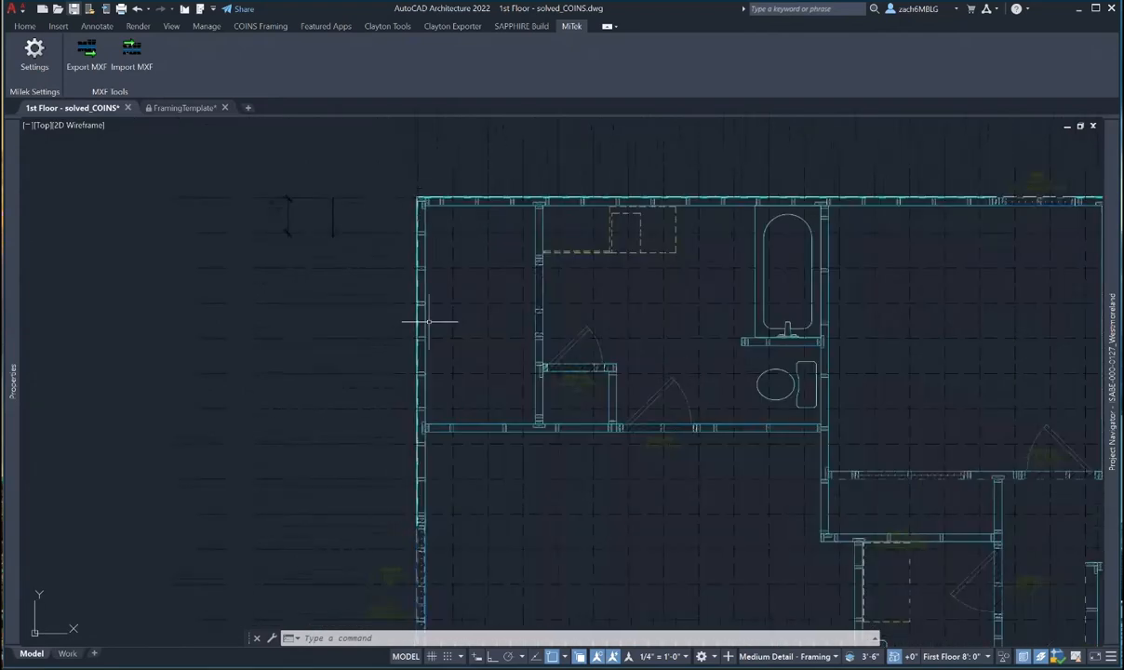
pyautogui.moveTo(443, 262); pyautogui.dragTo(441, 353, button='middle')
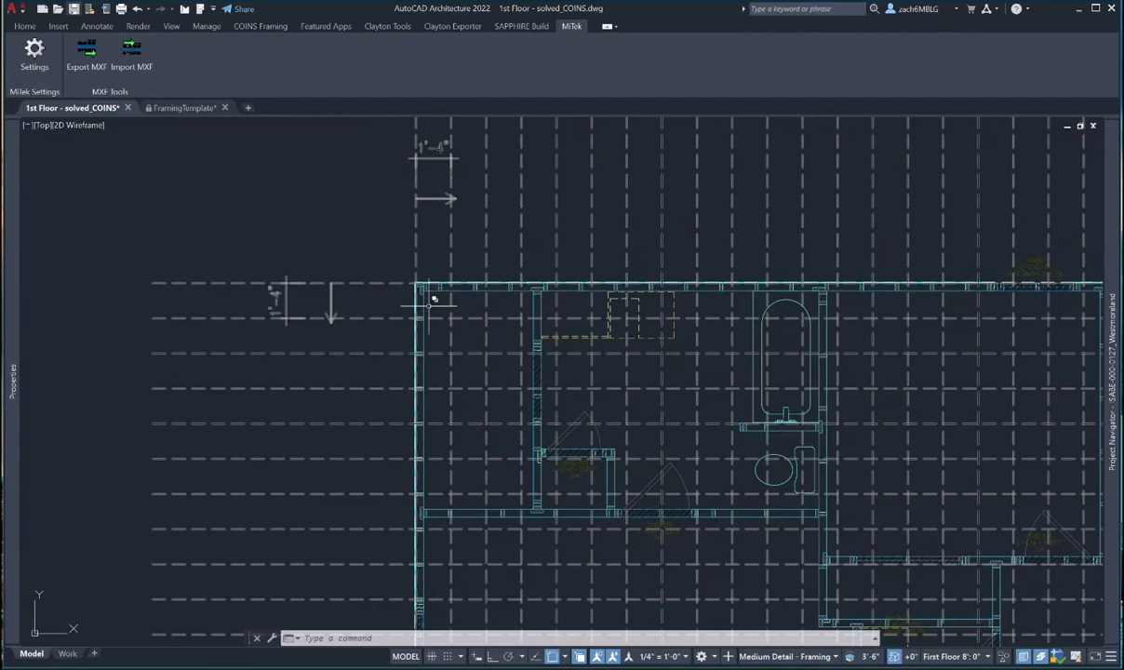
pyautogui.scroll(-2, 429, 321)
pyautogui.scroll(5, 429, 328)
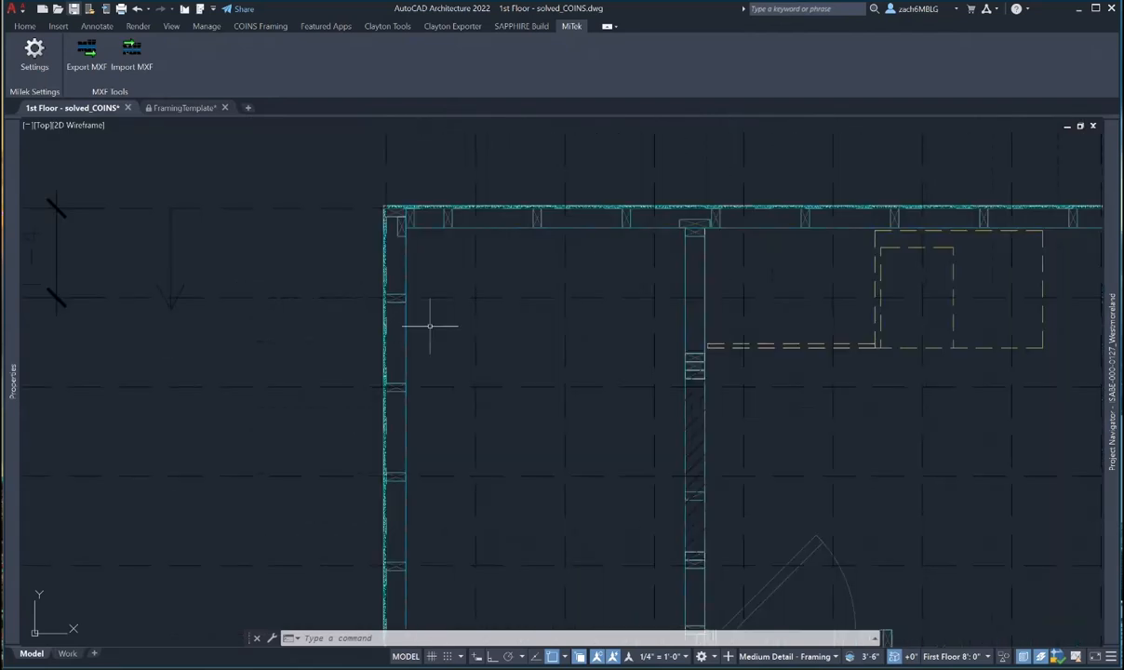
# - Set the left exterior wall's Reverse Stud Layout Direction to Yes in Properties
pyautogui.click(399, 387)
pyautogui.moveTo(13, 394)
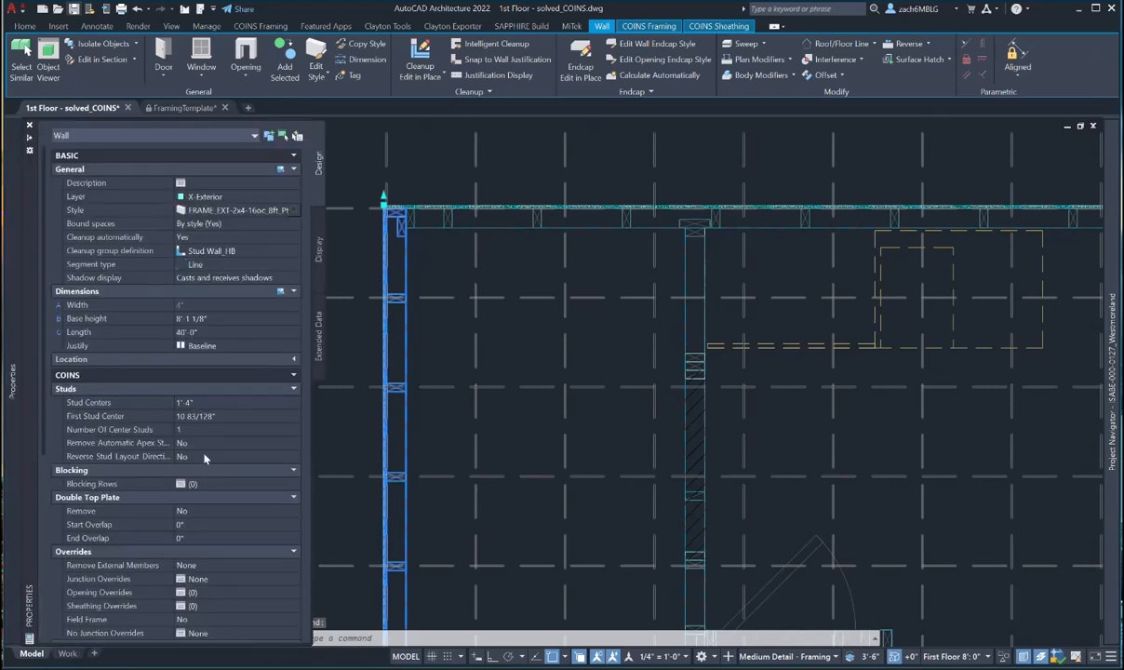
pyautogui.click(206, 457)
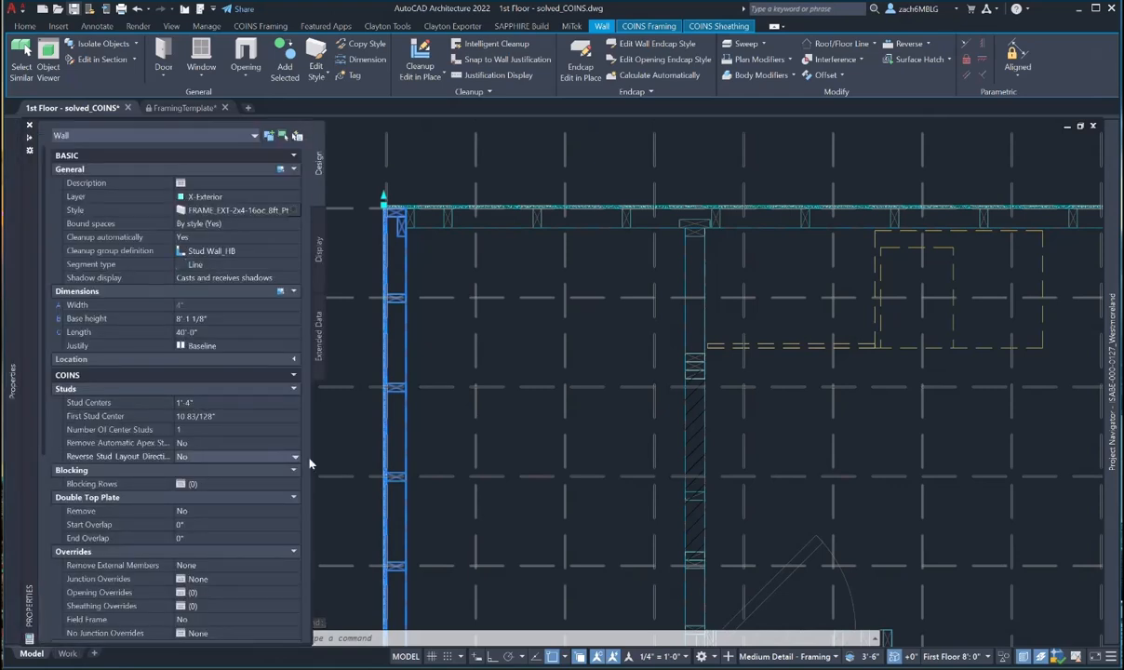
pyautogui.click(295, 458)
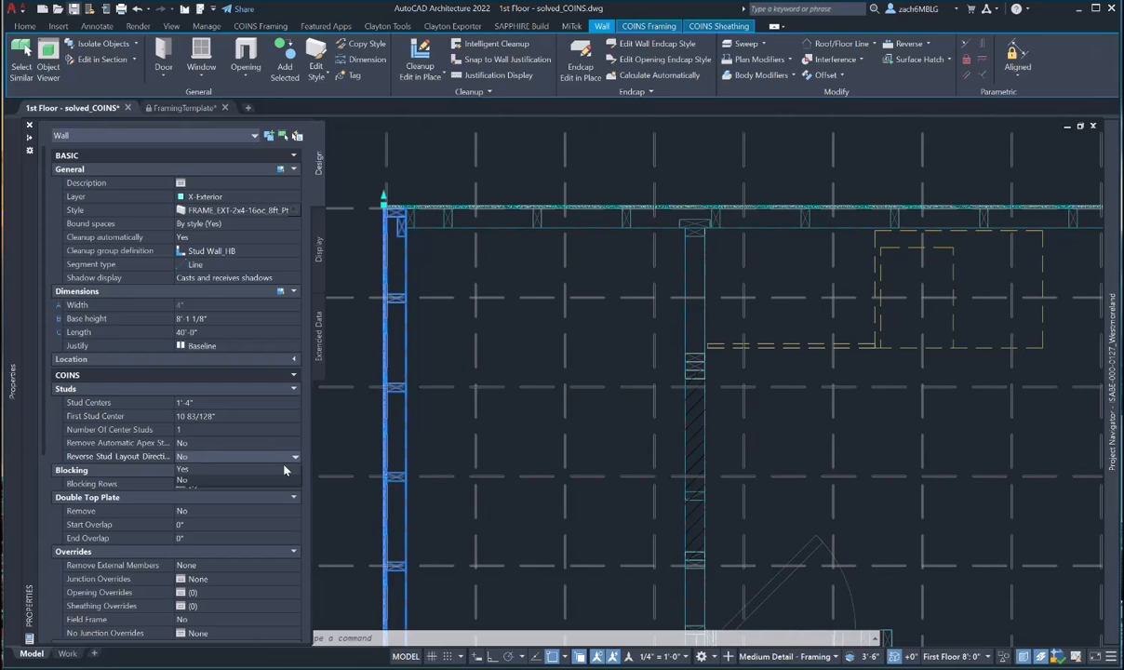
pyautogui.click(285, 470)
pyautogui.scroll(-5, 489, 426)
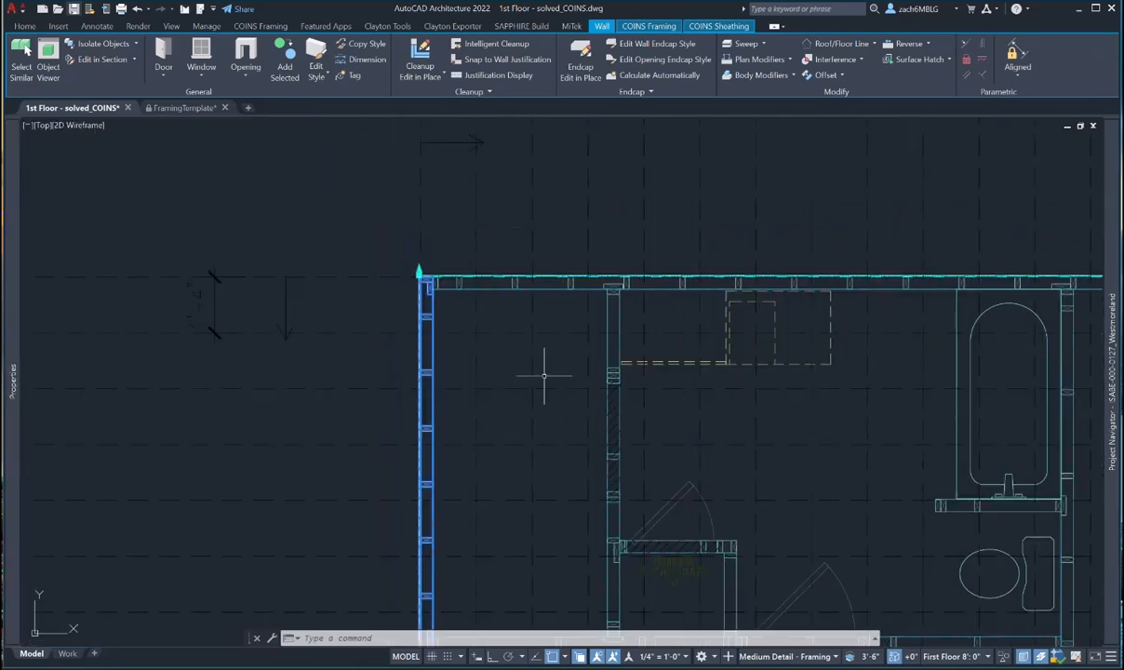
pyautogui.press('Escape')
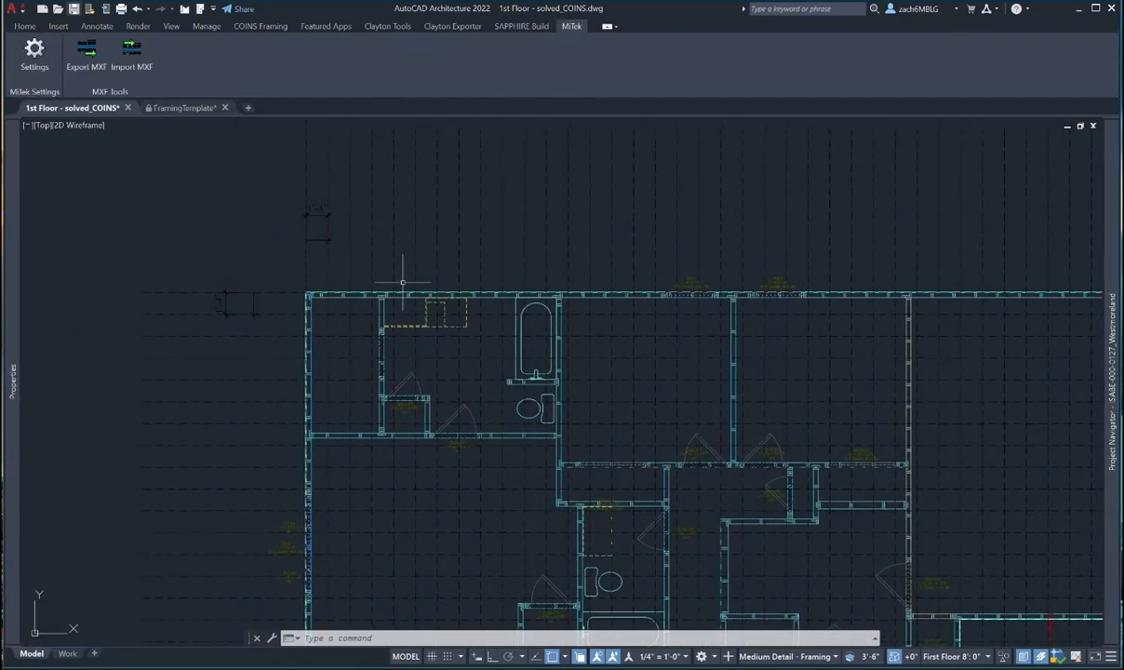
# - Select the top exterior wall and bring up the COINS Framing tools
pyautogui.scroll(4, 365, 292)
pyautogui.click(364, 294)
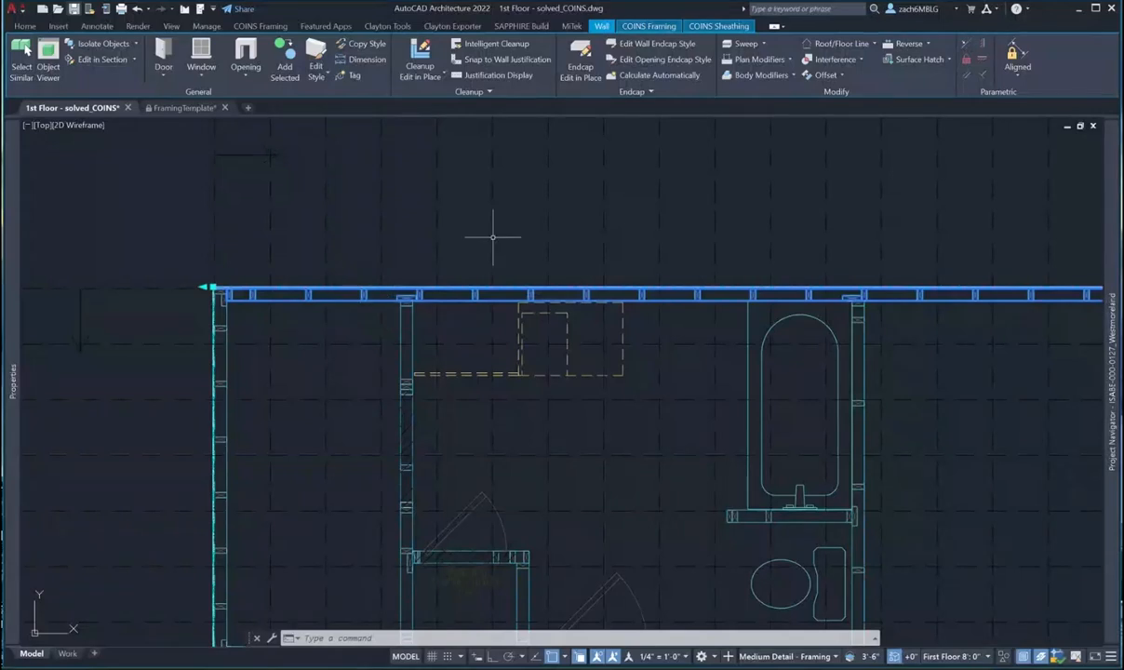
pyautogui.click(645, 26)
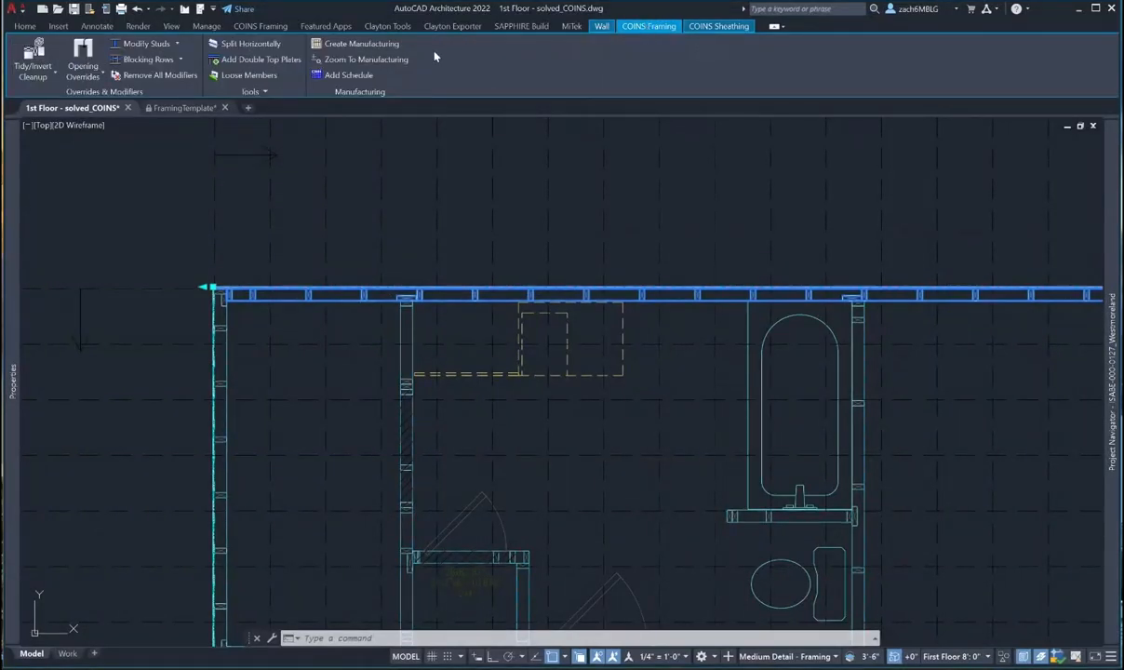
# - Align the top exterior wall's studs to the grid with Move Studs On Grid from its setting-out point
pyautogui.click(178, 46)
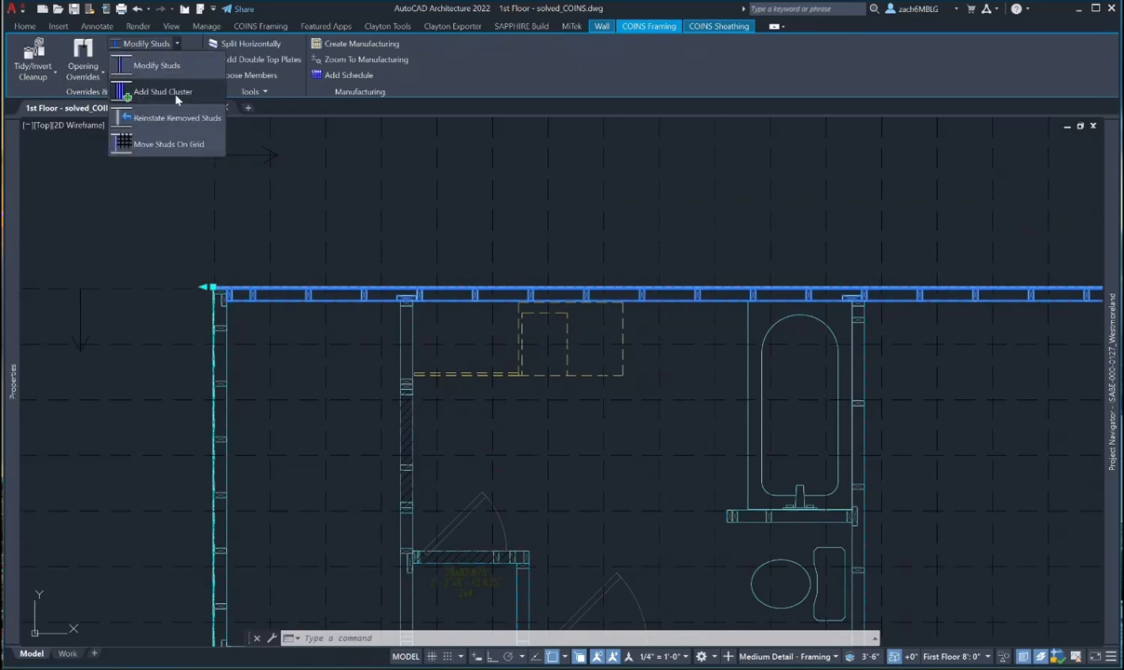
pyautogui.click(166, 144)
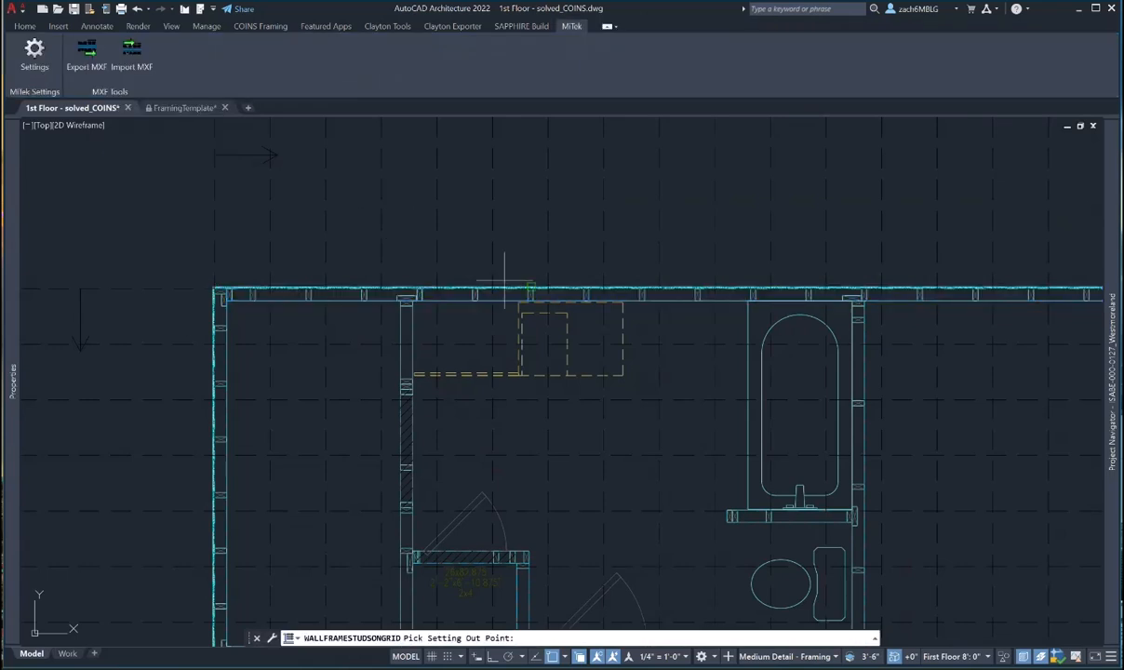
pyautogui.scroll(-2, 505, 279)
pyautogui.moveTo(476, 245); pyautogui.dragTo(502, 368, button='middle')
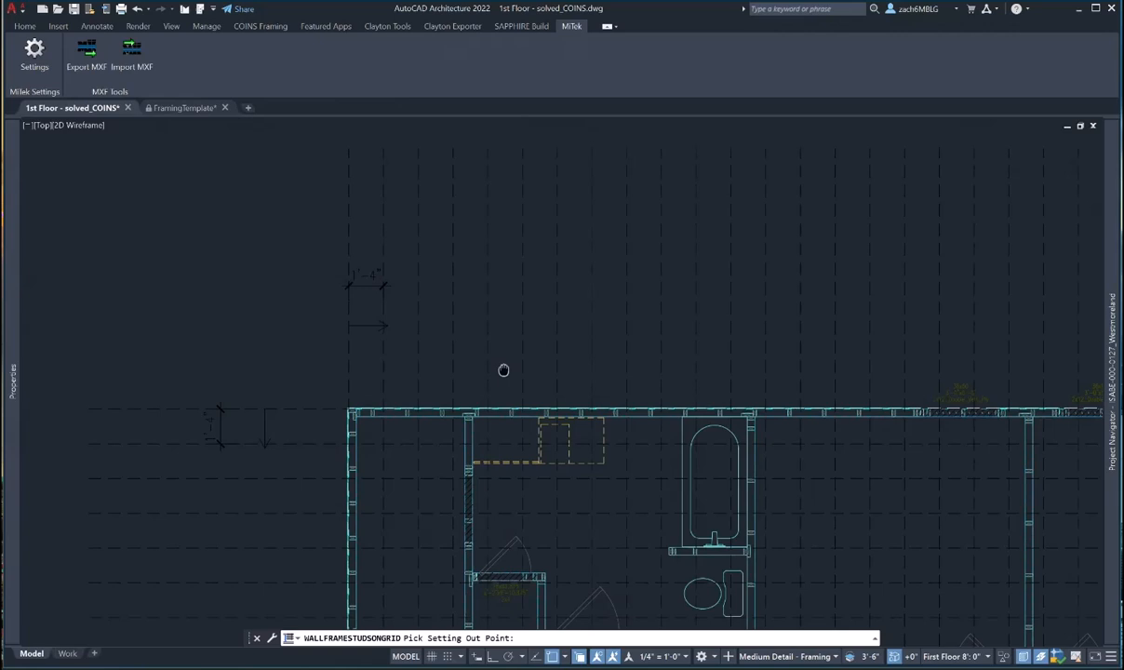
pyautogui.click(418, 149)
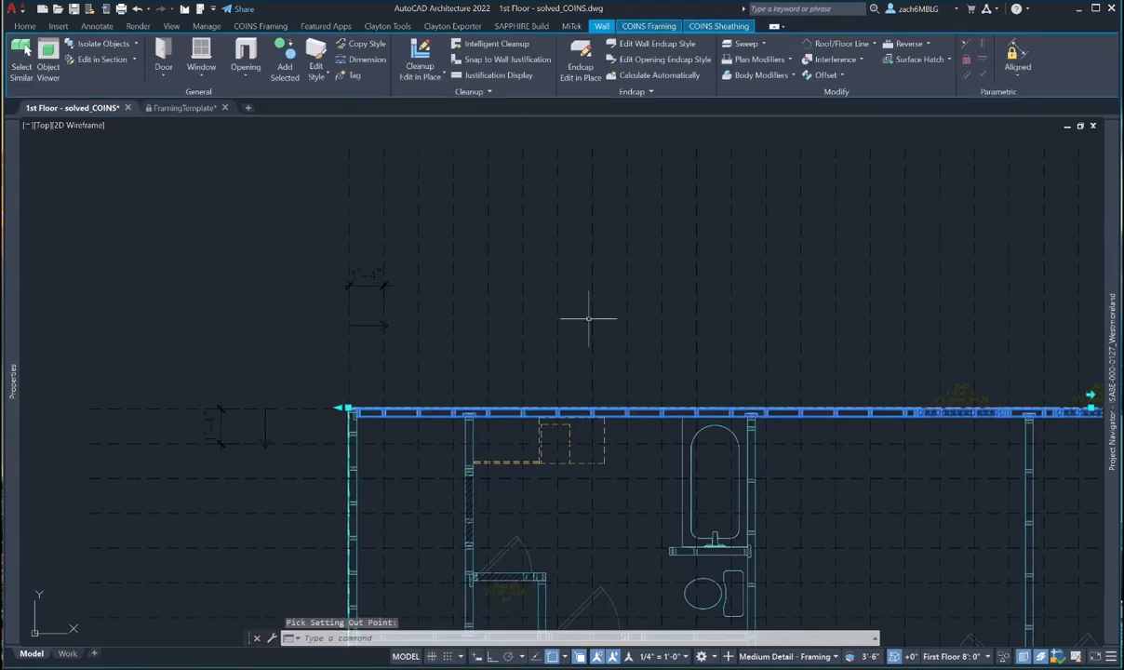
pyautogui.scroll(-2, 588, 318)
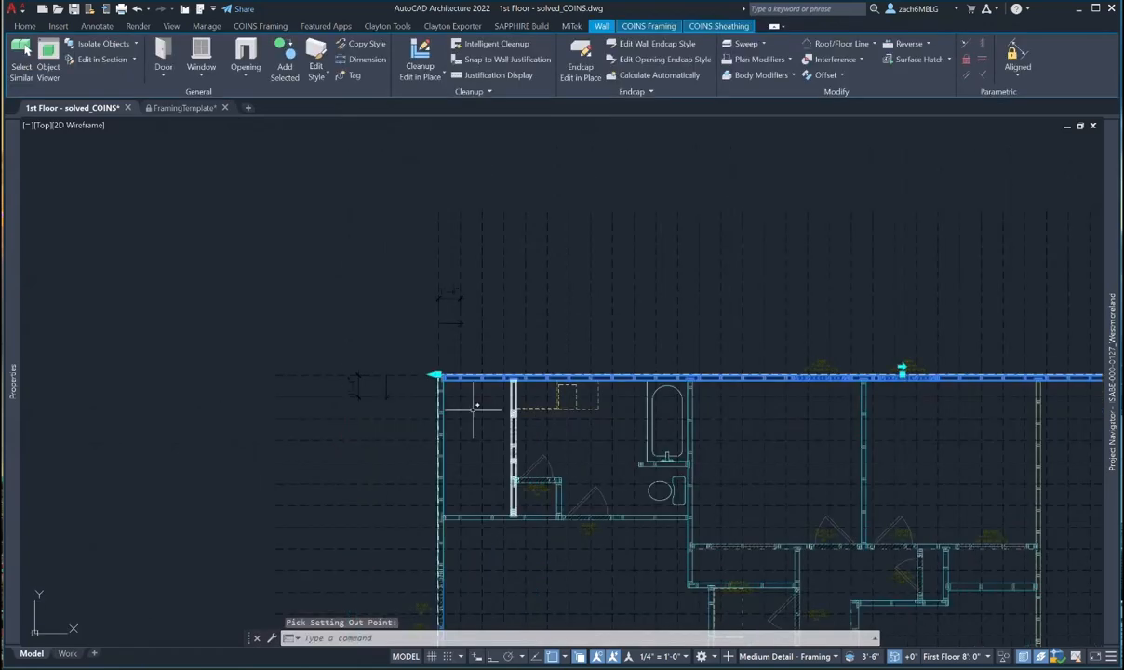
pyautogui.scroll(5, 484, 375)
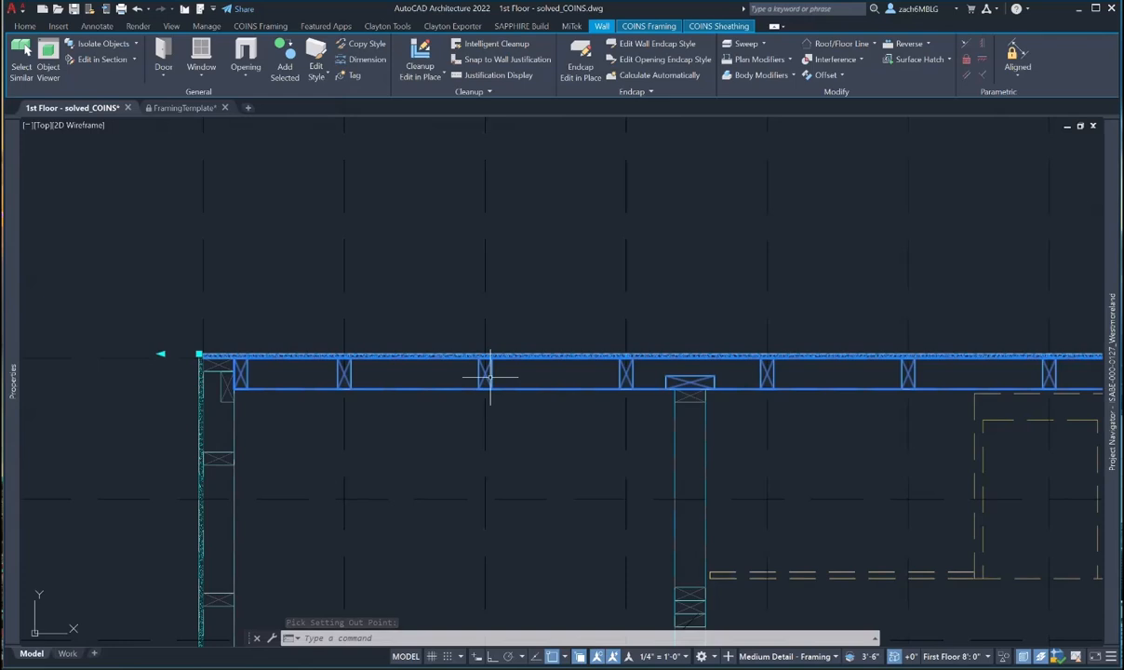
pyautogui.scroll(-5, 558, 380)
pyautogui.moveTo(878, 387); pyautogui.dragTo(393, 325, button='middle')
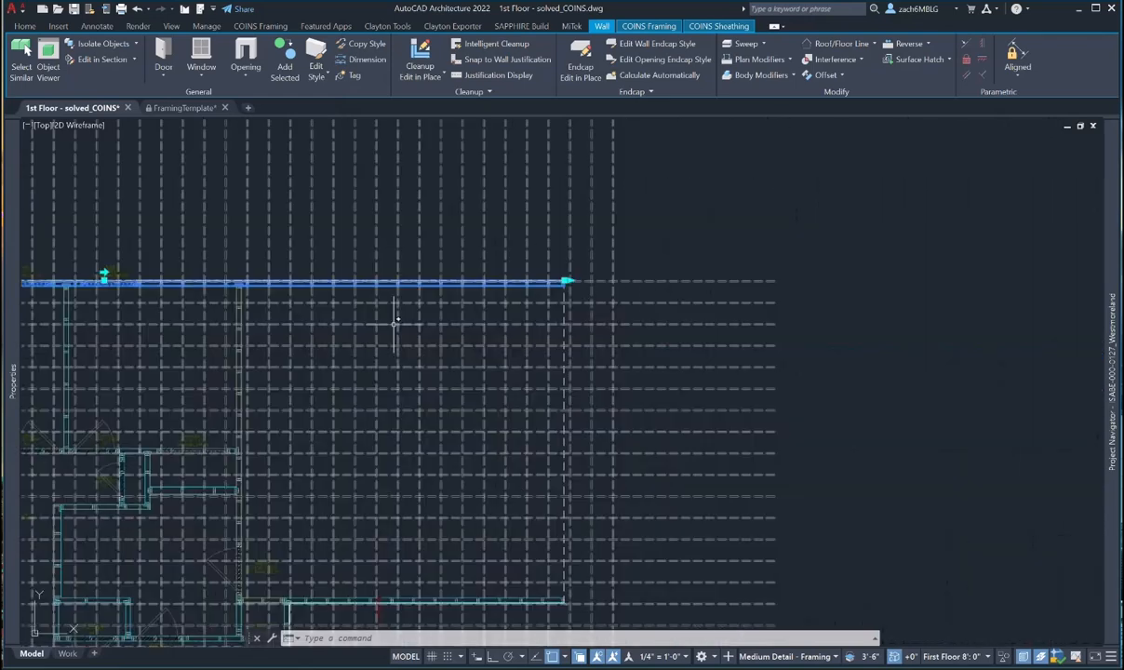
pyautogui.press('Escape')
# - Start Move Studs On Grid on the horizontal garage wall, inspect along it, then cancel
pyautogui.moveTo(455, 607); pyautogui.dragTo(559, 355, button='middle')
pyautogui.scroll(2, 559, 356)
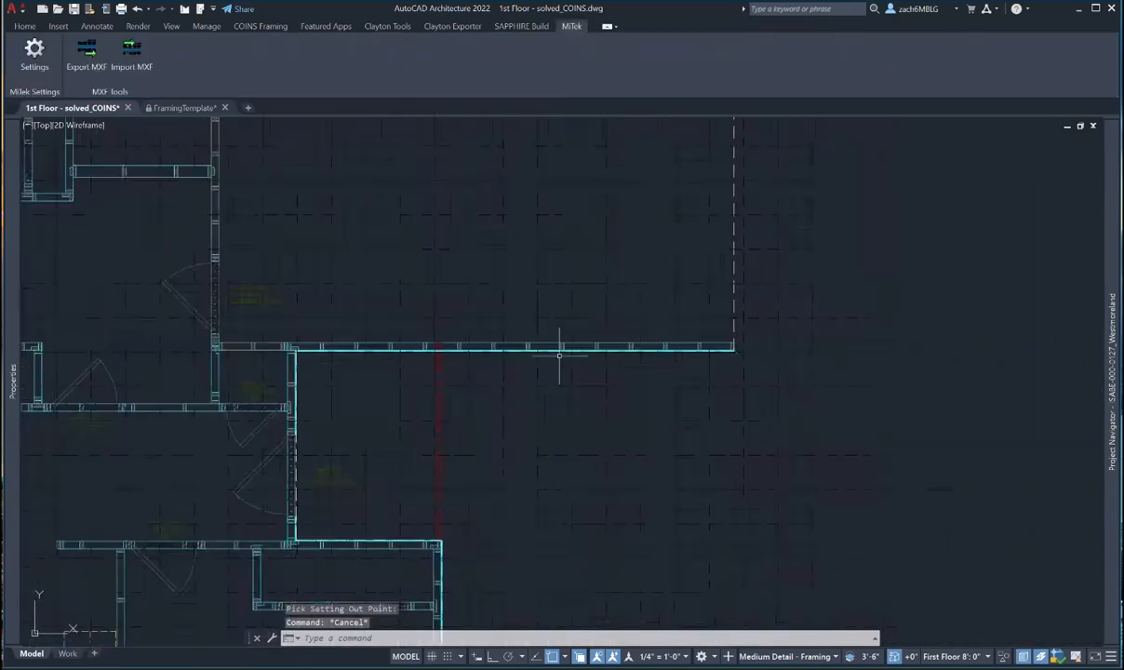
pyautogui.scroll(4, 559, 355)
pyautogui.click(731, 339)
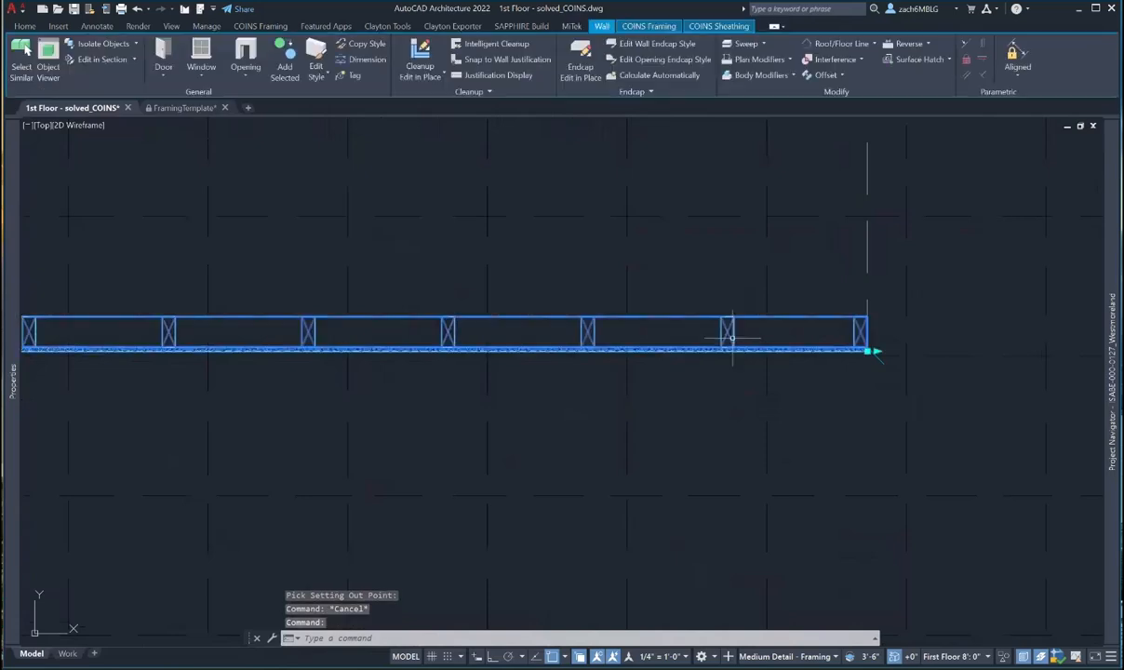
pyautogui.click(648, 26)
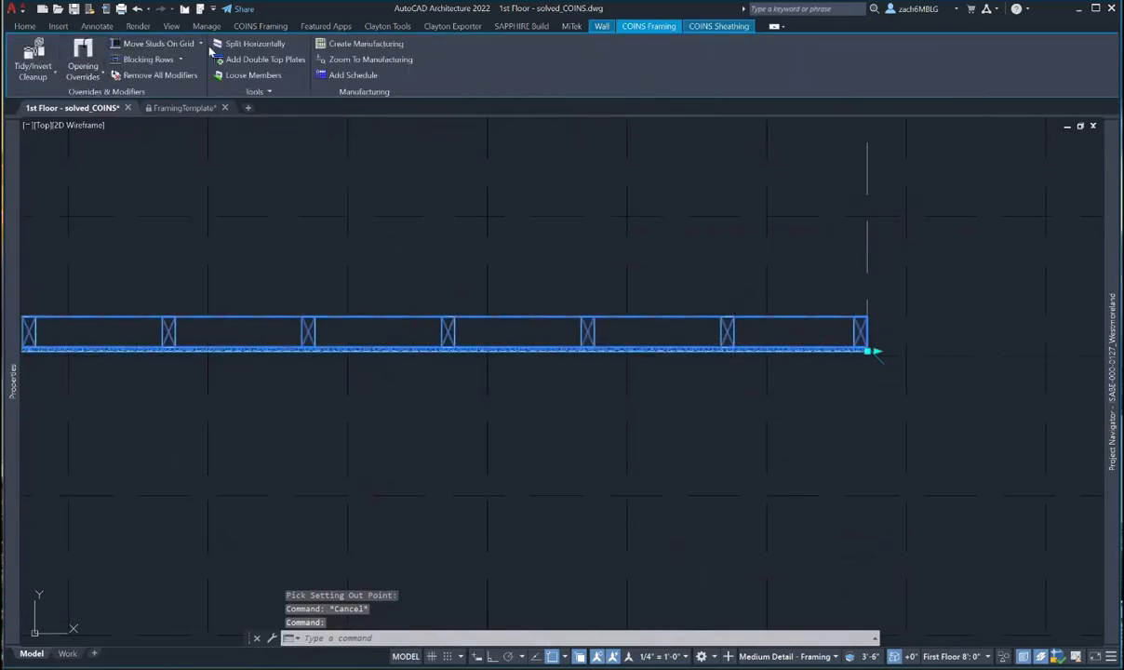
pyautogui.click(164, 42)
pyautogui.scroll(-3, 672, 420)
pyautogui.moveTo(672, 419); pyautogui.dragTo(633, 164, button='middle')
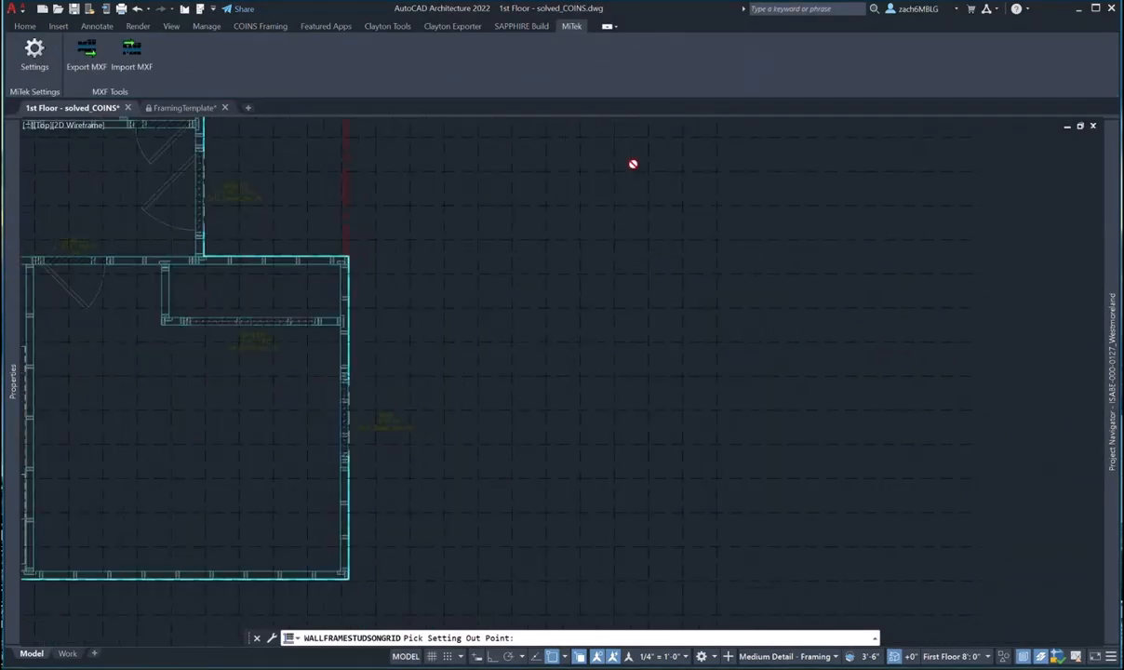
pyautogui.scroll(-4, 632, 164)
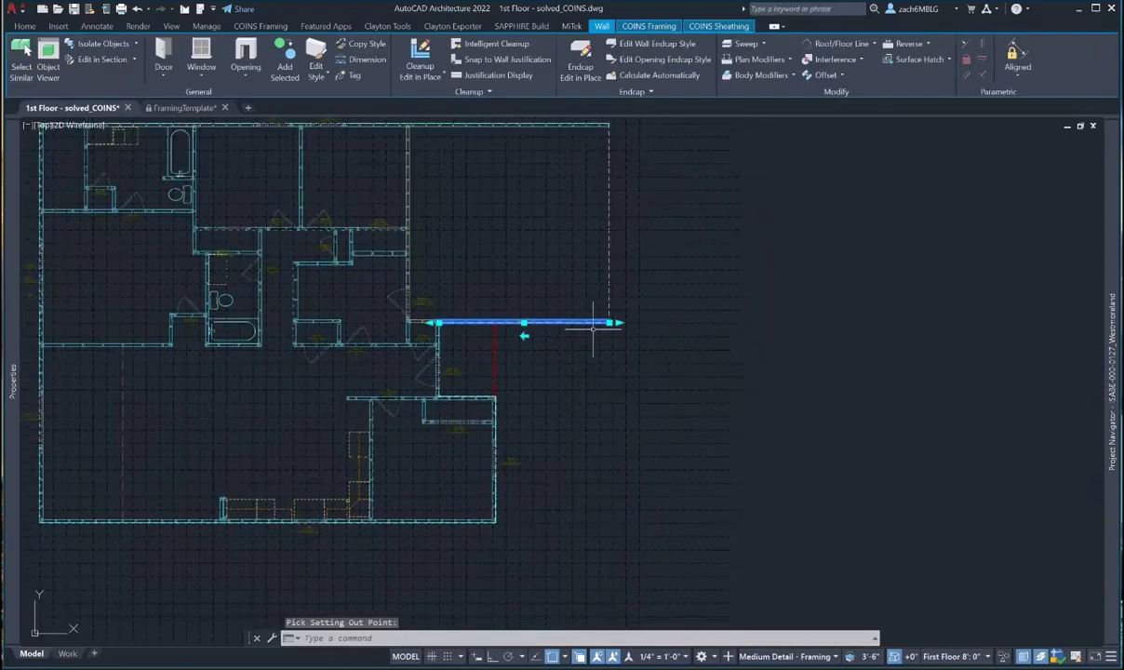
pyautogui.scroll(7, 589, 303)
pyautogui.scroll(-2, 439, 434)
pyautogui.moveTo(402, 441); pyautogui.dragTo(688, 392, button='middle')
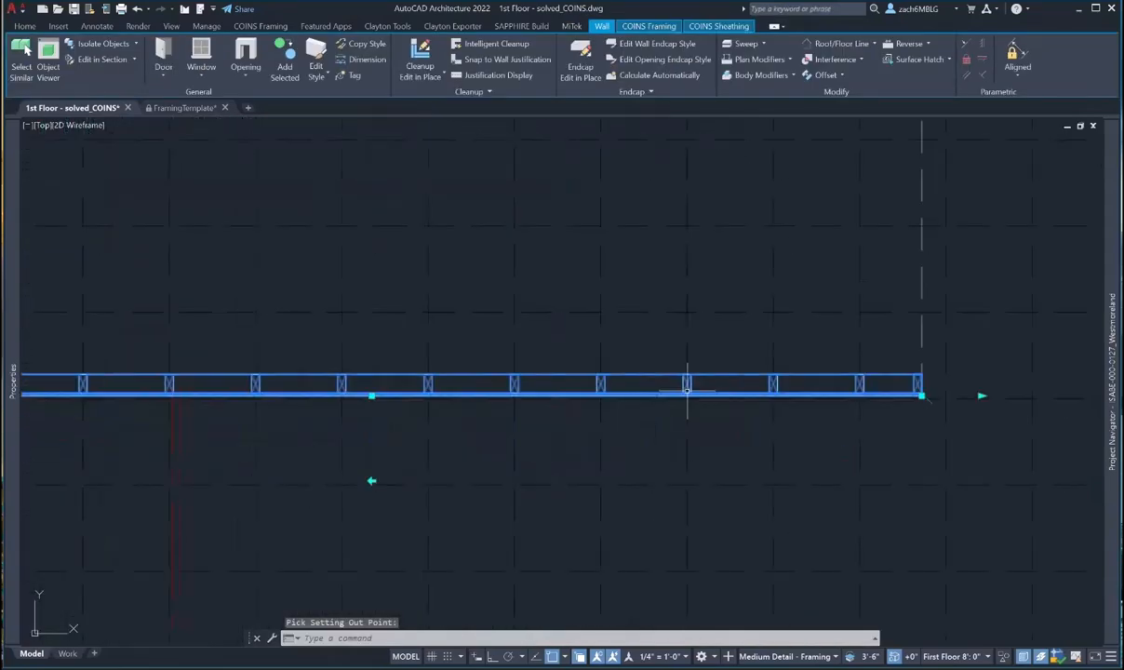
pyautogui.scroll(-2, 687, 392)
pyautogui.moveTo(282, 412); pyautogui.dragTo(670, 261, button='middle')
pyautogui.press('Escape')
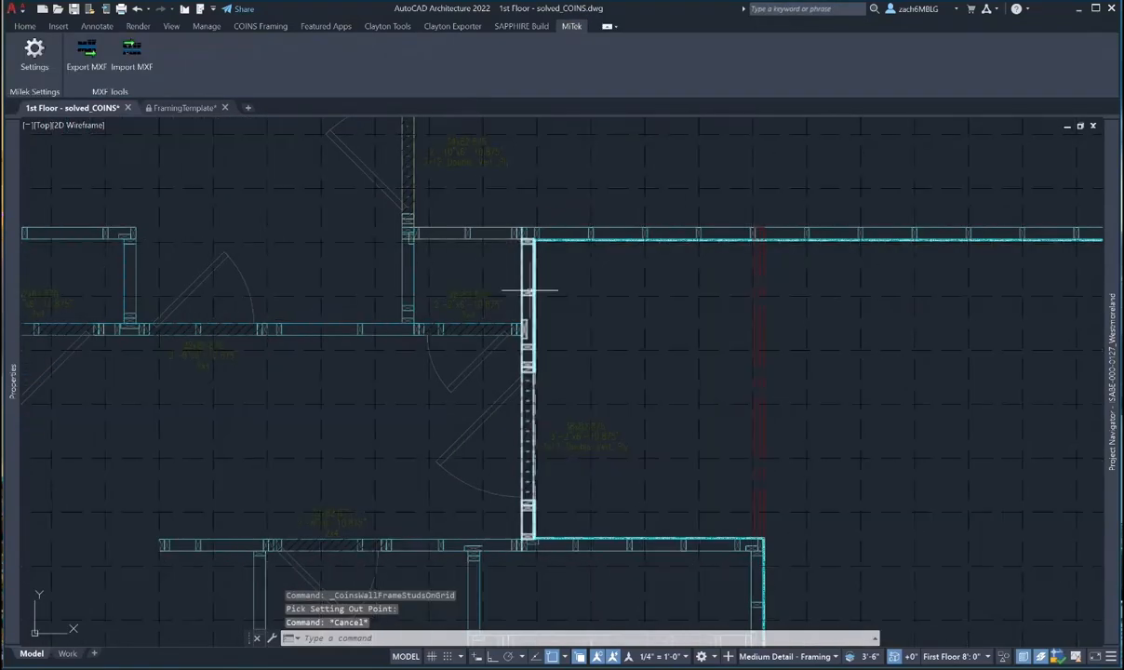
# - Start Move Studs On Grid on the vertical wall beside the hall, then cancel
pyautogui.click(528, 296)
pyautogui.click(629, 28)
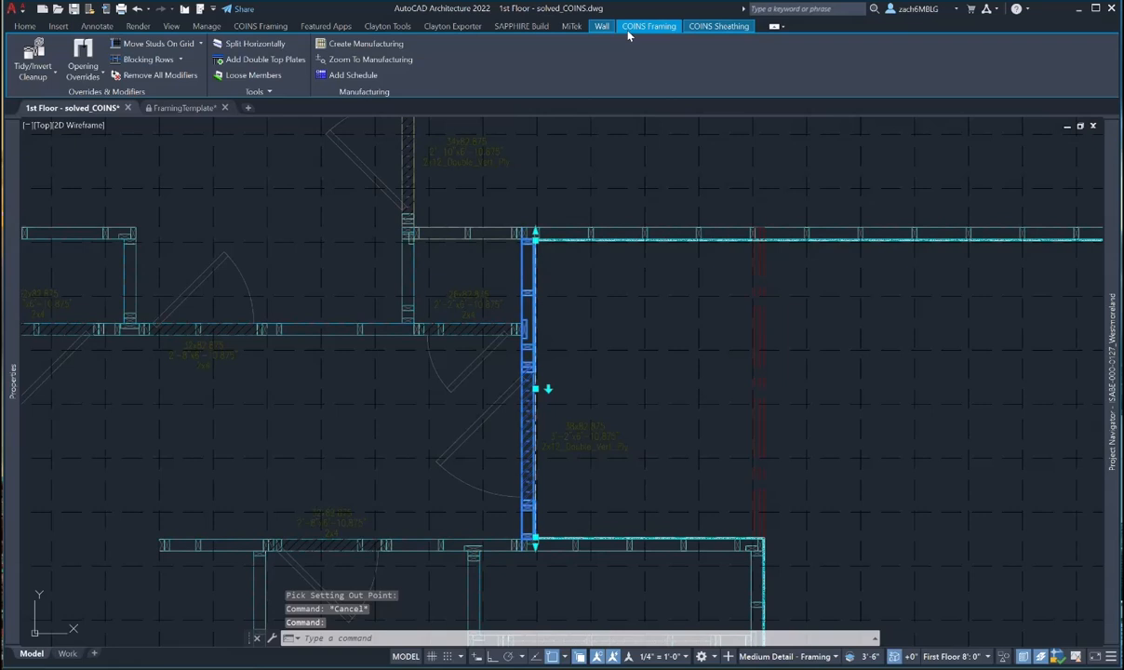
pyautogui.click(154, 43)
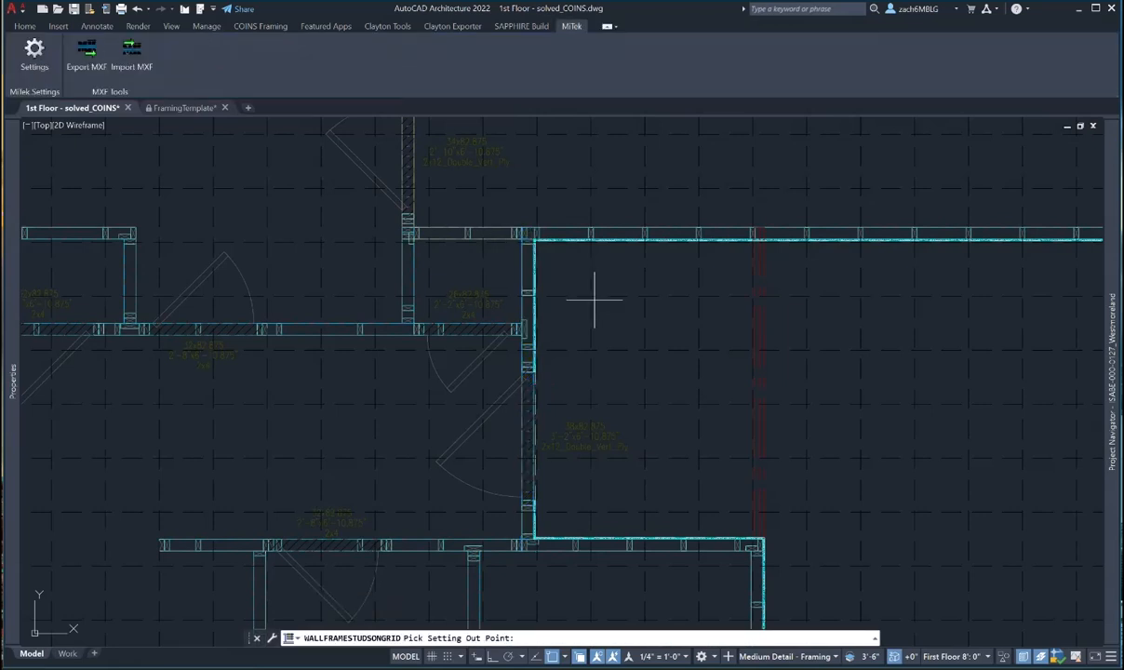
pyautogui.scroll(-5, 594, 298)
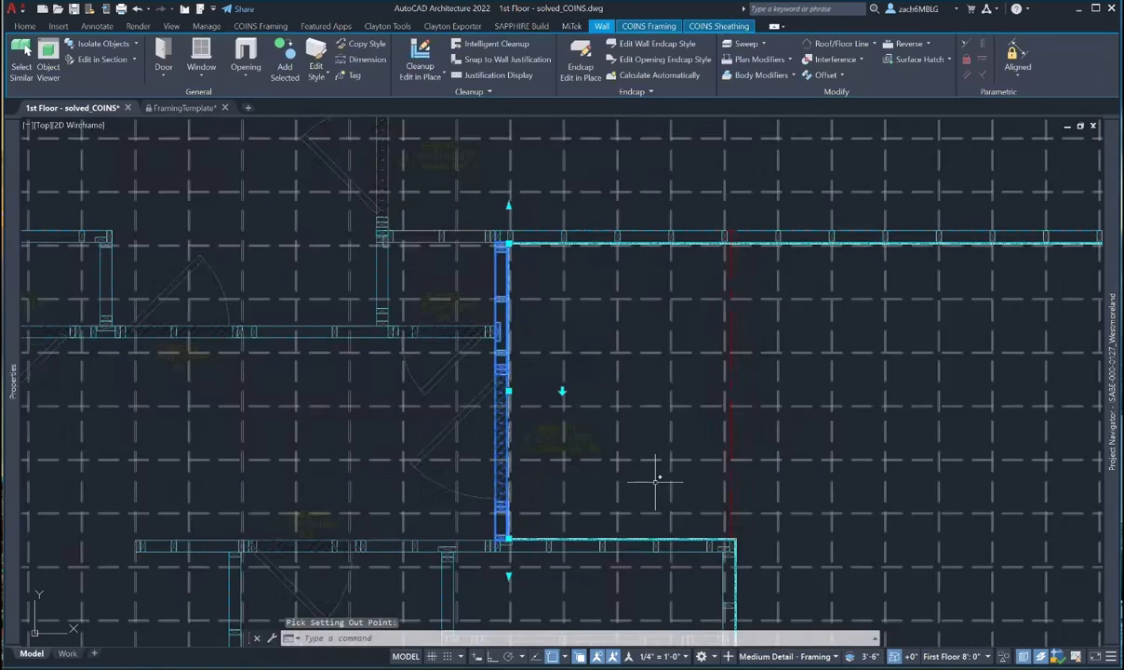
pyautogui.moveTo(657, 469); pyautogui.dragTo(557, 447, button='middle')
pyautogui.press('Escape')
# - Align the short horizontal wall's studs to the grid from its setting-out point
pyautogui.click(566, 449)
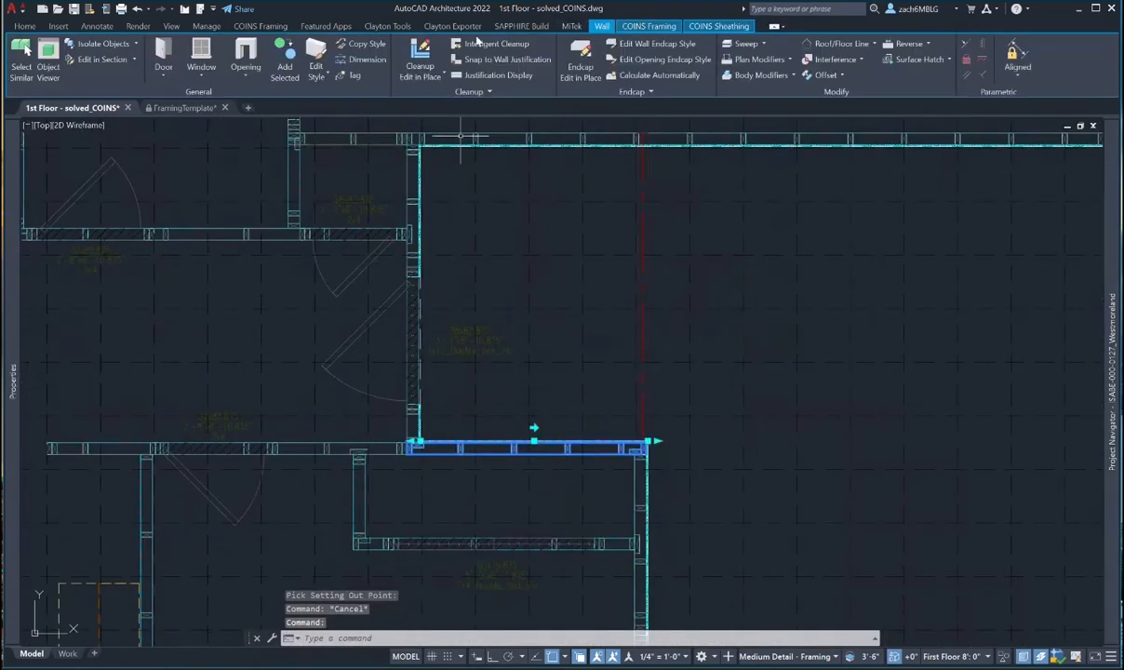
pyautogui.click(649, 27)
pyautogui.click(179, 44)
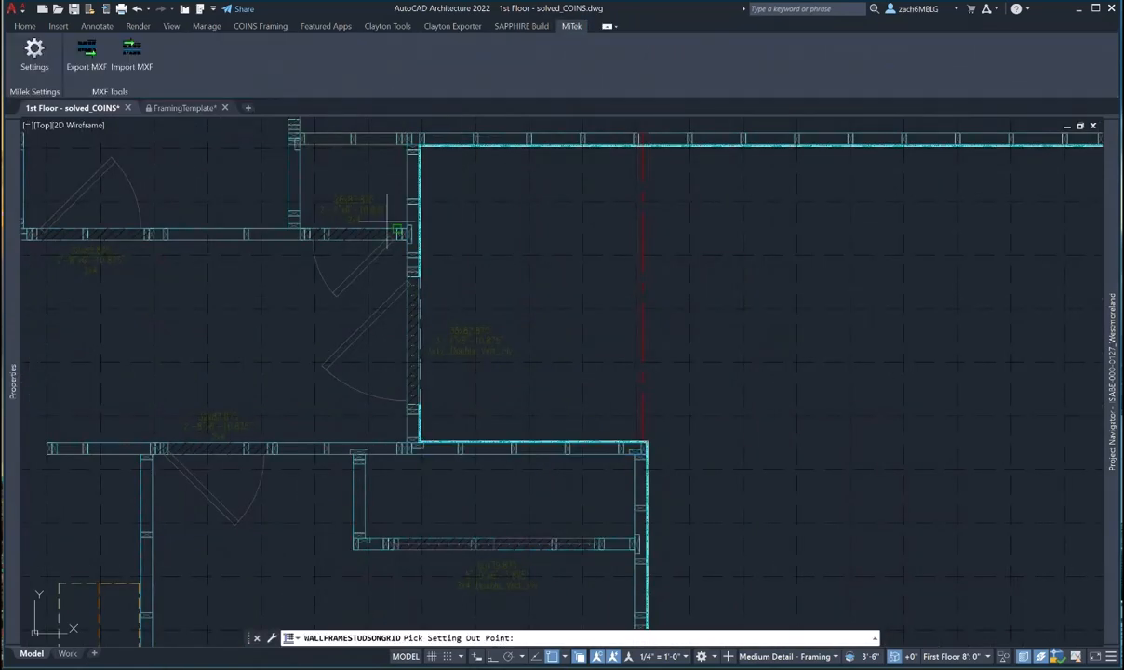
pyautogui.scroll(-3, 544, 293)
pyautogui.scroll(3, 484, 279)
pyautogui.scroll(-1, 439, 307)
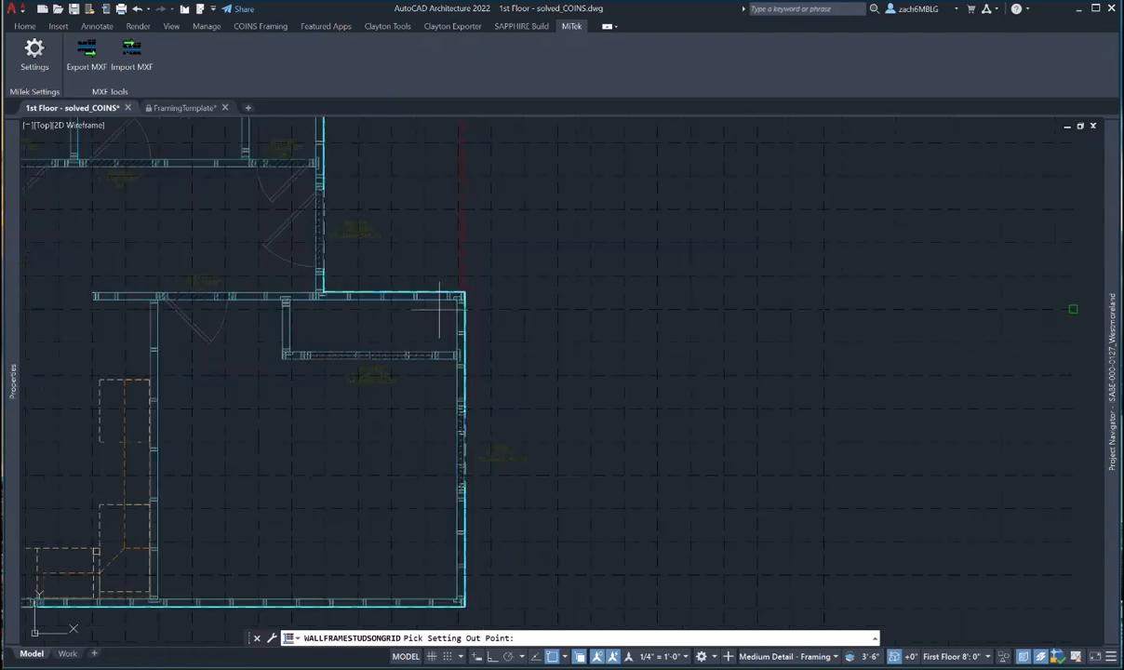
pyautogui.scroll(-5, 439, 309)
pyautogui.moveTo(408, 521); pyautogui.dragTo(414, 432, button='middle')
pyautogui.click(414, 524)
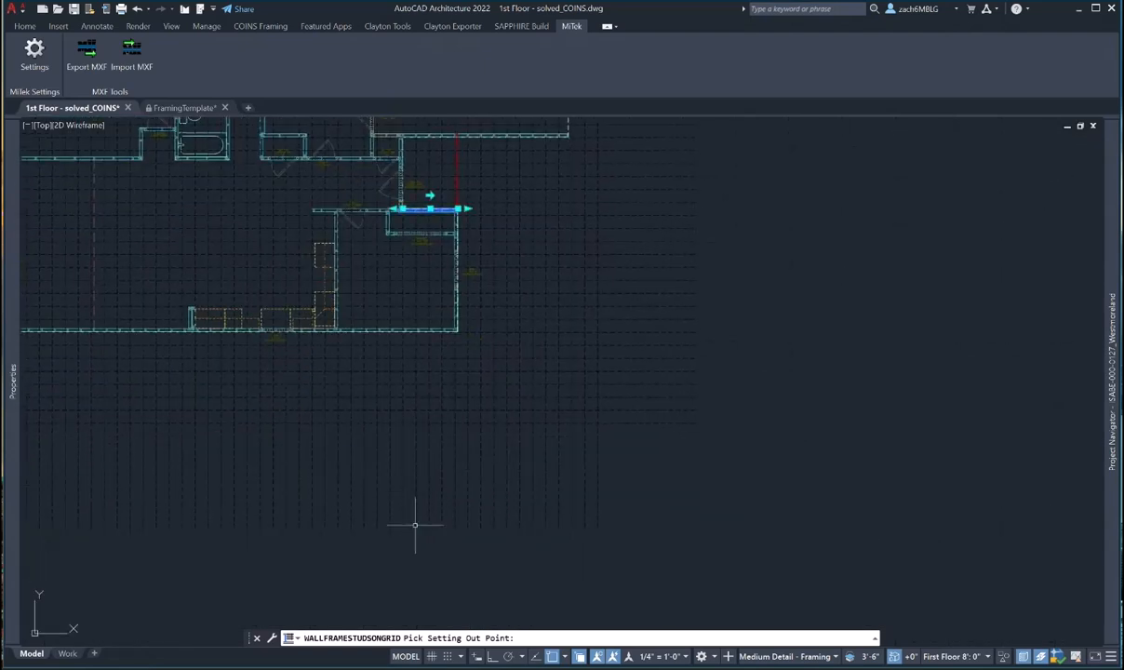
pyautogui.scroll(6, 441, 211)
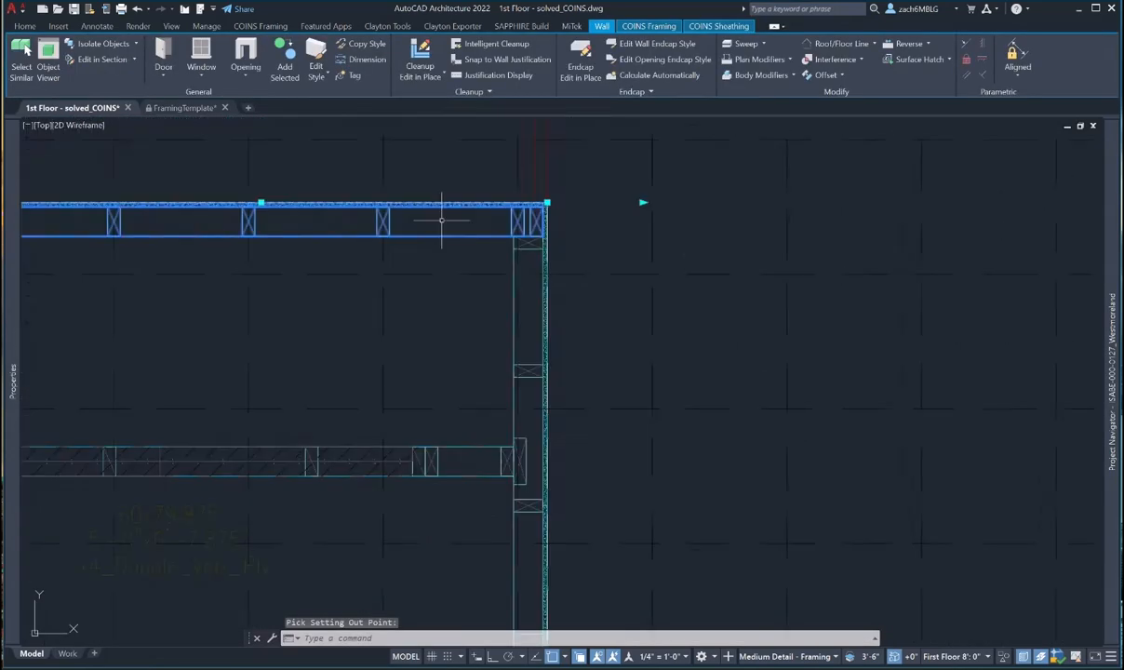
pyautogui.scroll(-4, 437, 233)
pyautogui.press('Escape')
# - Align the garage's right-hand wall studs to the grid from its setting-out point
pyautogui.click(474, 279)
pyautogui.scroll(-5, 475, 279)
pyautogui.click(632, 27)
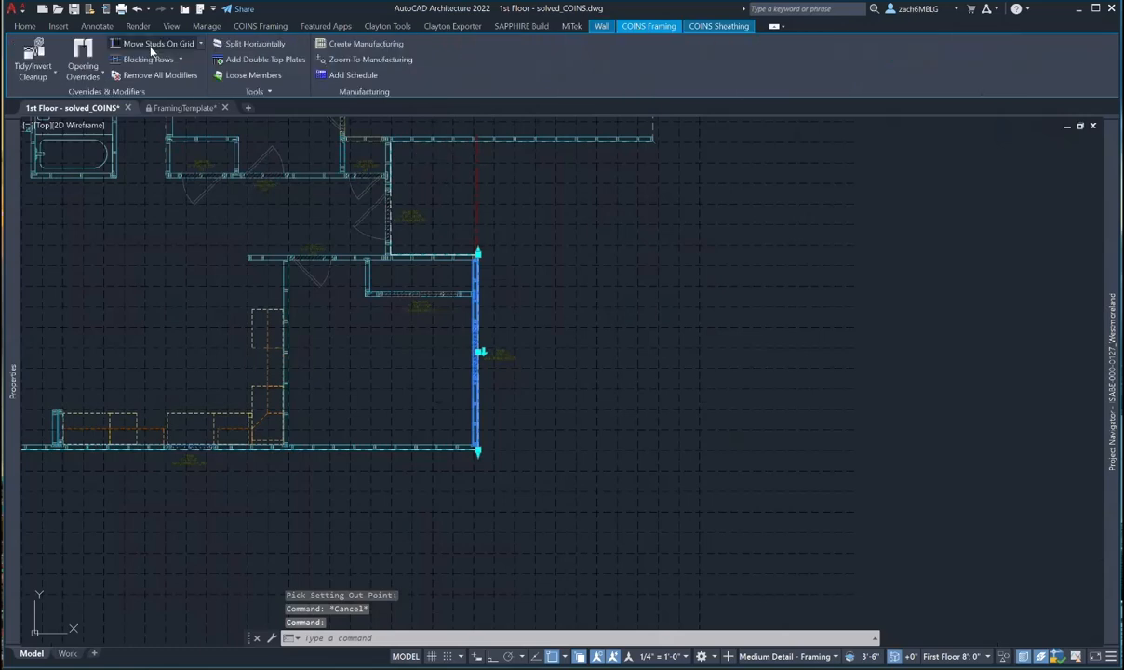
pyautogui.click(147, 45)
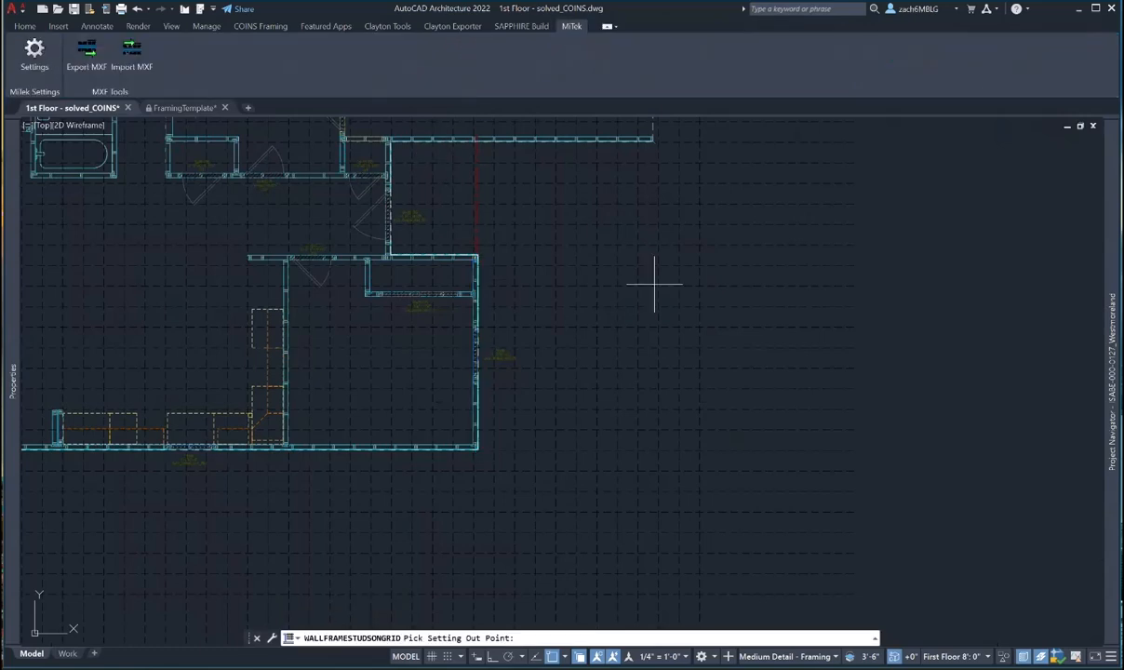
pyautogui.click(851, 303)
pyautogui.scroll(5, 465, 428)
pyautogui.press('Escape')
# - Align the bottom front wall's studs to the grid from the wall corner
pyautogui.moveTo(514, 449); pyautogui.dragTo(636, 305, button='middle')
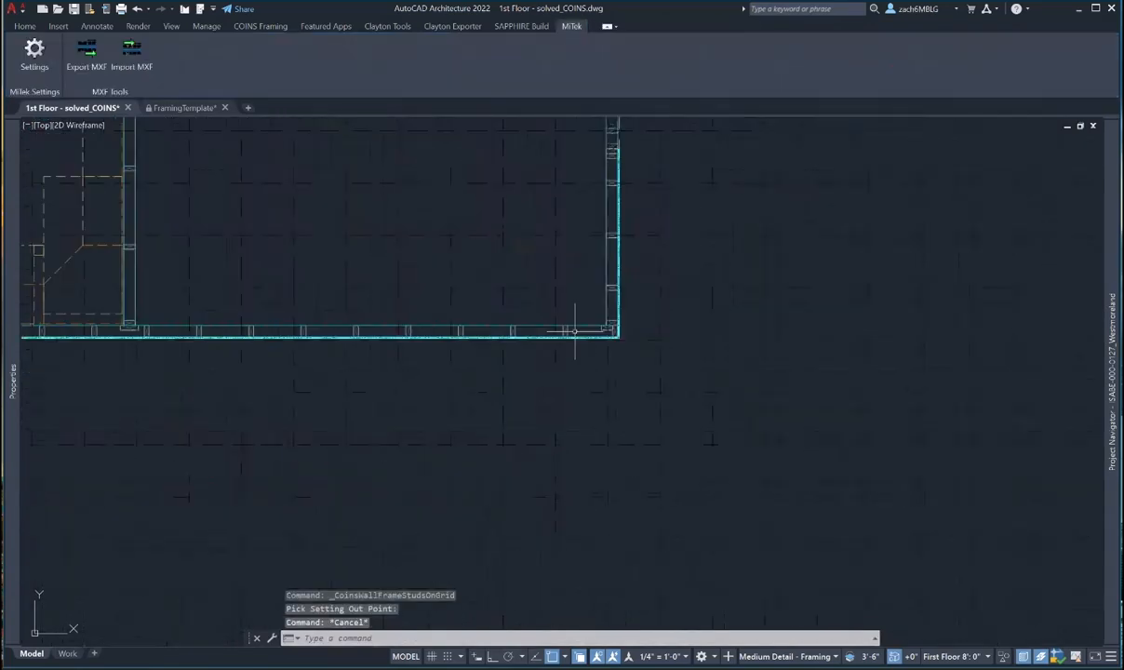
pyautogui.click(566, 331)
pyautogui.click(433, 27)
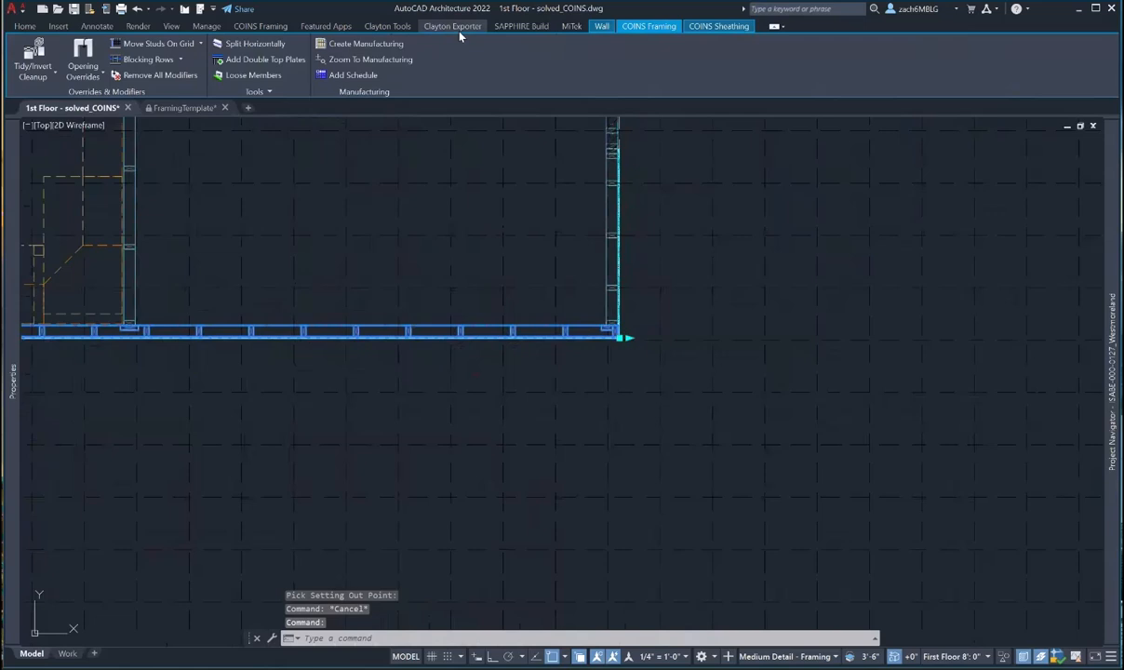
pyautogui.click(140, 42)
pyautogui.scroll(-4, 384, 352)
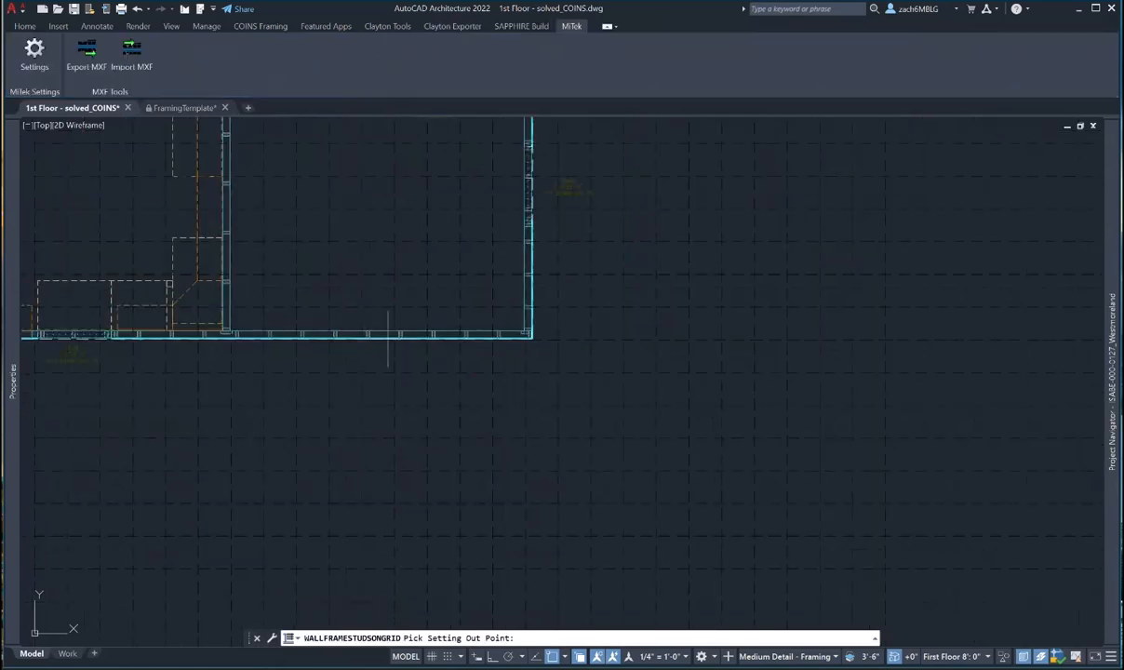
pyautogui.click(387, 387)
pyautogui.press('Escape')
# - Align the left exterior wall's studs to the grid from its lower-left corner, then check the bathroom corner
pyautogui.scroll(5, 125, 262)
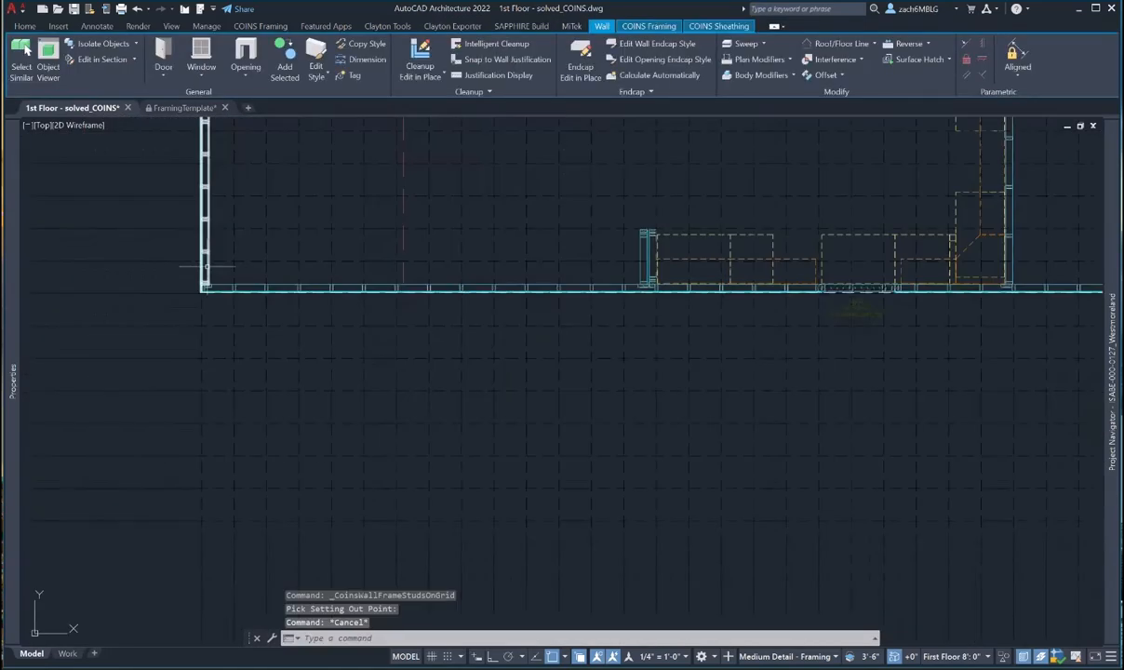
pyautogui.click(205, 264)
pyautogui.click(648, 26)
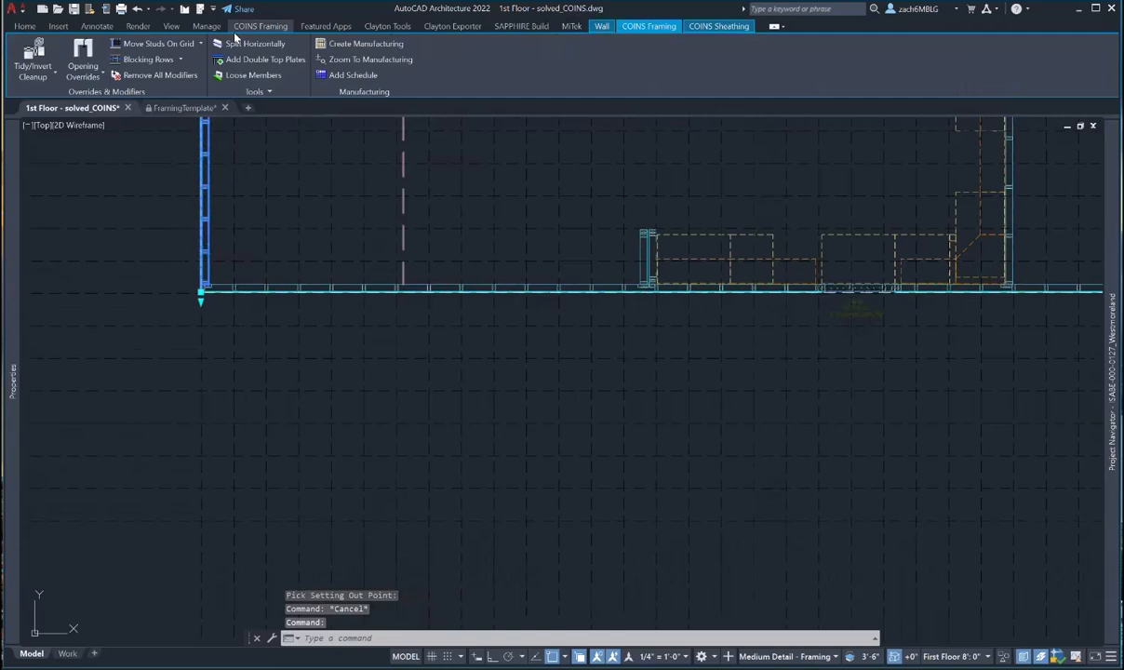
pyautogui.click(146, 43)
pyautogui.click(250, 206)
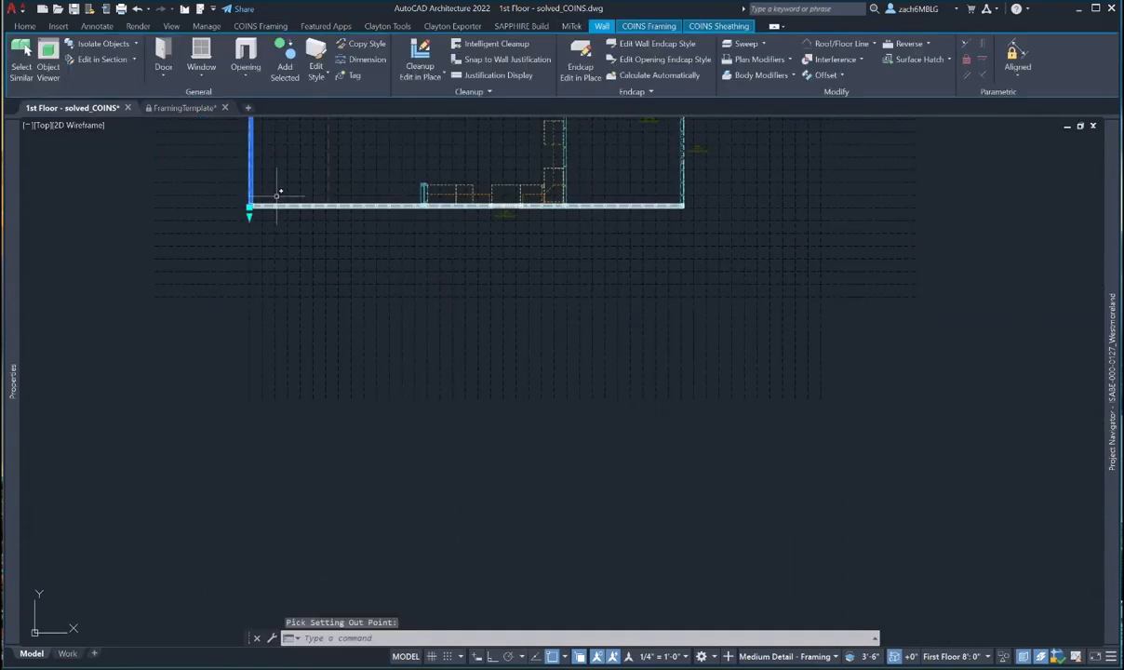
pyautogui.scroll(4, 307, 250)
pyautogui.moveTo(350, 244); pyautogui.dragTo(368, 371, button='middle')
pyautogui.scroll(-5, 368, 371)
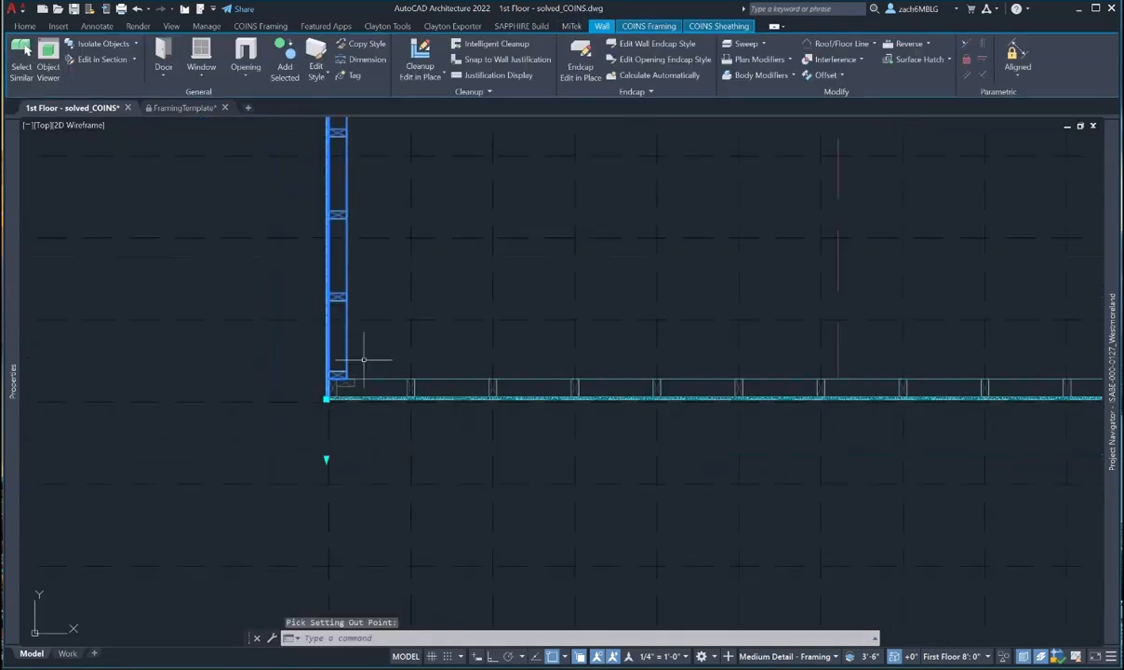
pyautogui.scroll(-5, 364, 454)
pyautogui.scroll(6, 367, 219)
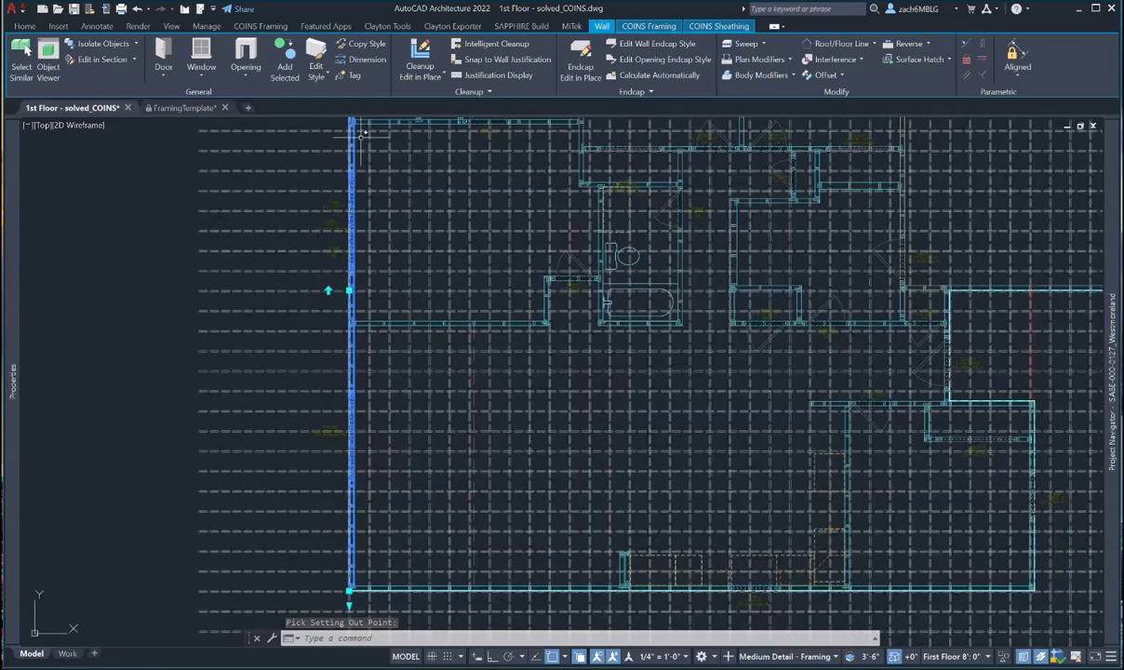
pyautogui.scroll(-4, 366, 243)
pyautogui.moveTo(371, 234); pyautogui.dragTo(369, 371, button='middle')
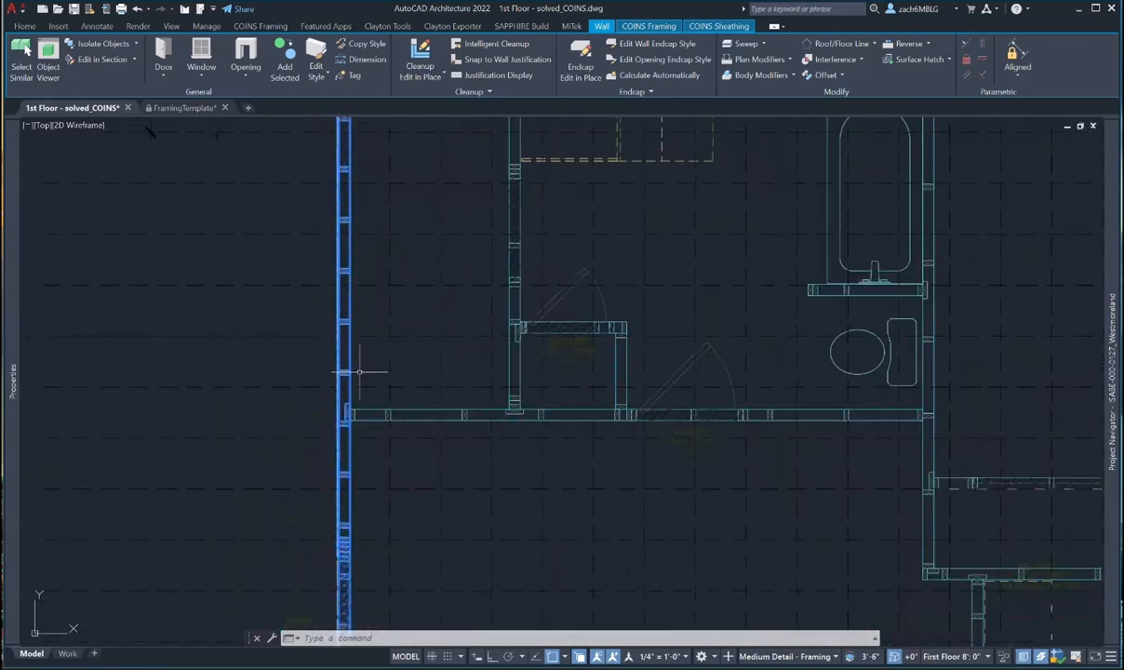
pyautogui.press('Escape')
# - Restart Move Studs On Grid on the left exterior wall, then cancel without picking a point
pyautogui.click(351, 361)
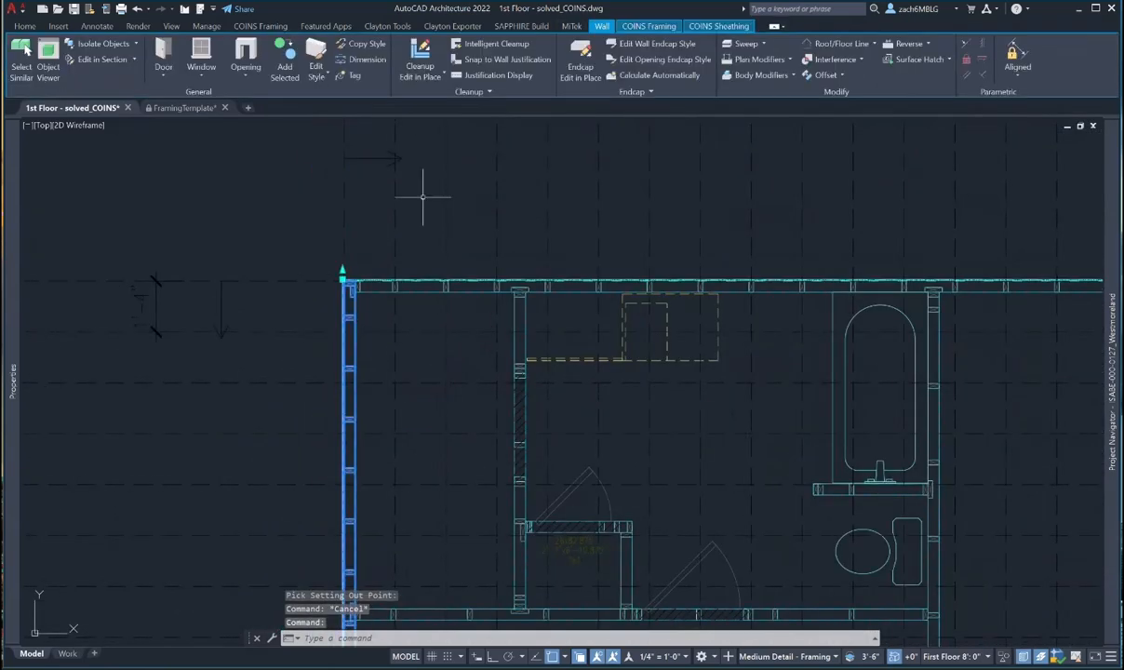
pyautogui.click(648, 25)
pyautogui.click(180, 45)
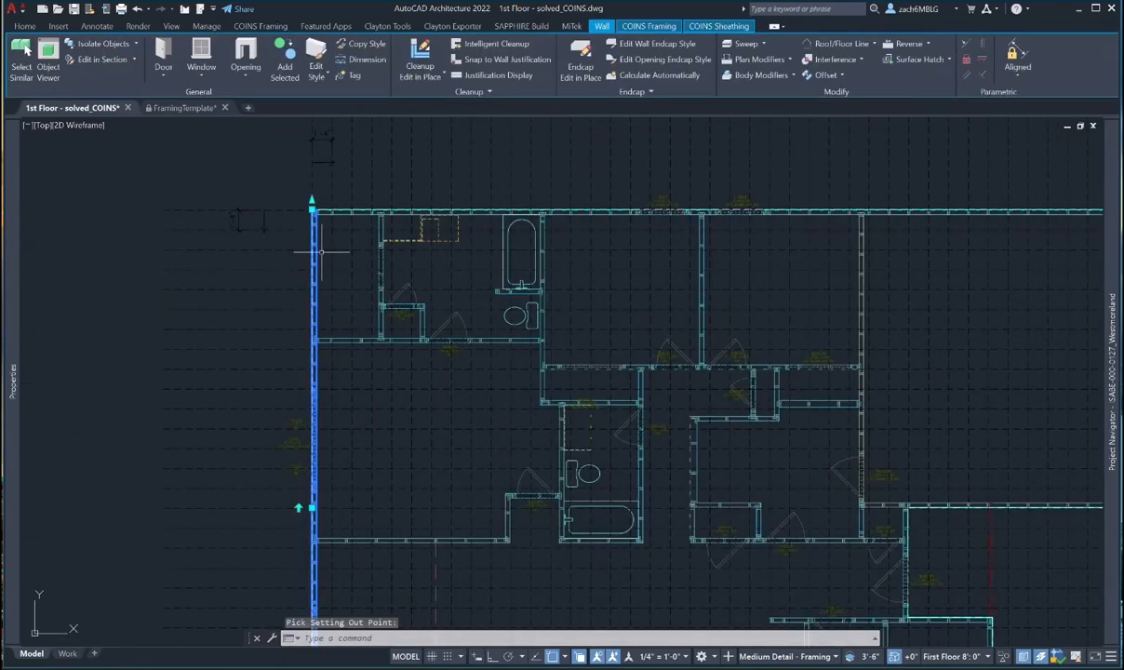
pyautogui.press('Escape')
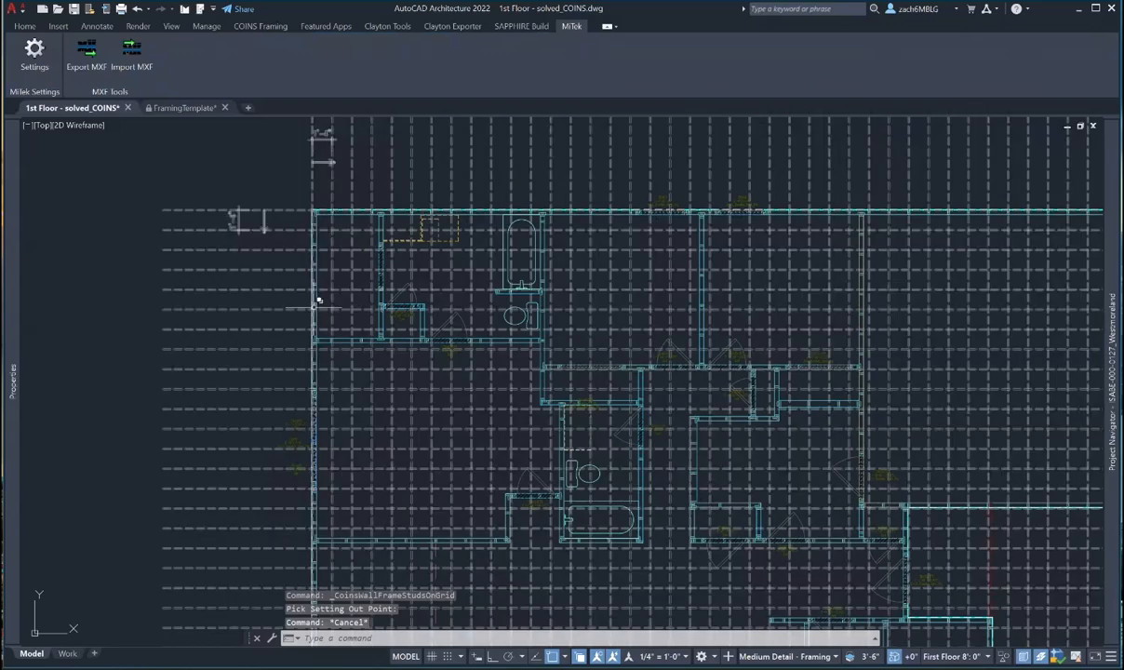
# - Set the left wall's Reverse Stud Layout Direction back to No in Properties
pyautogui.click(316, 301)
pyautogui.moveTo(12, 382)
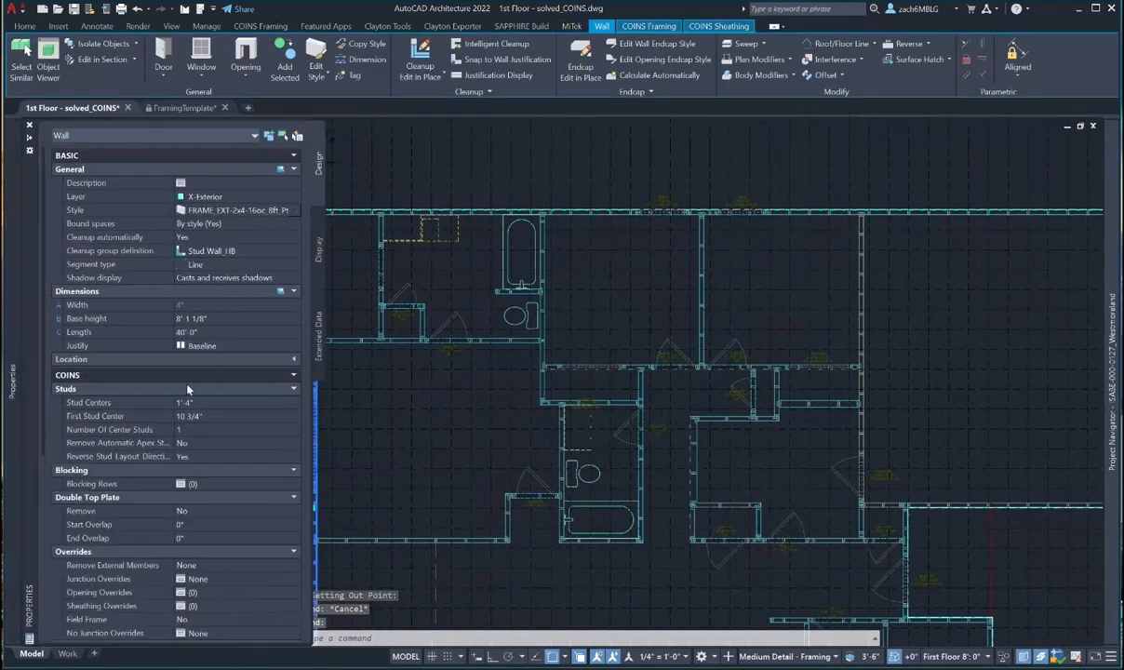
pyautogui.click(226, 457)
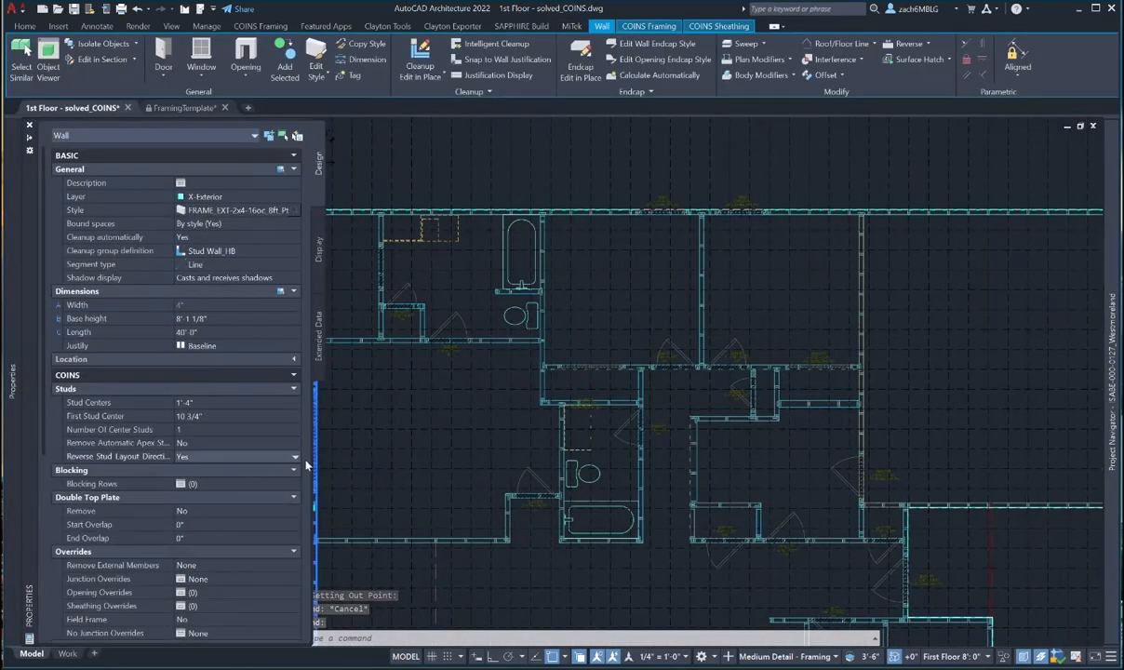
pyautogui.click(295, 457)
pyautogui.click(240, 479)
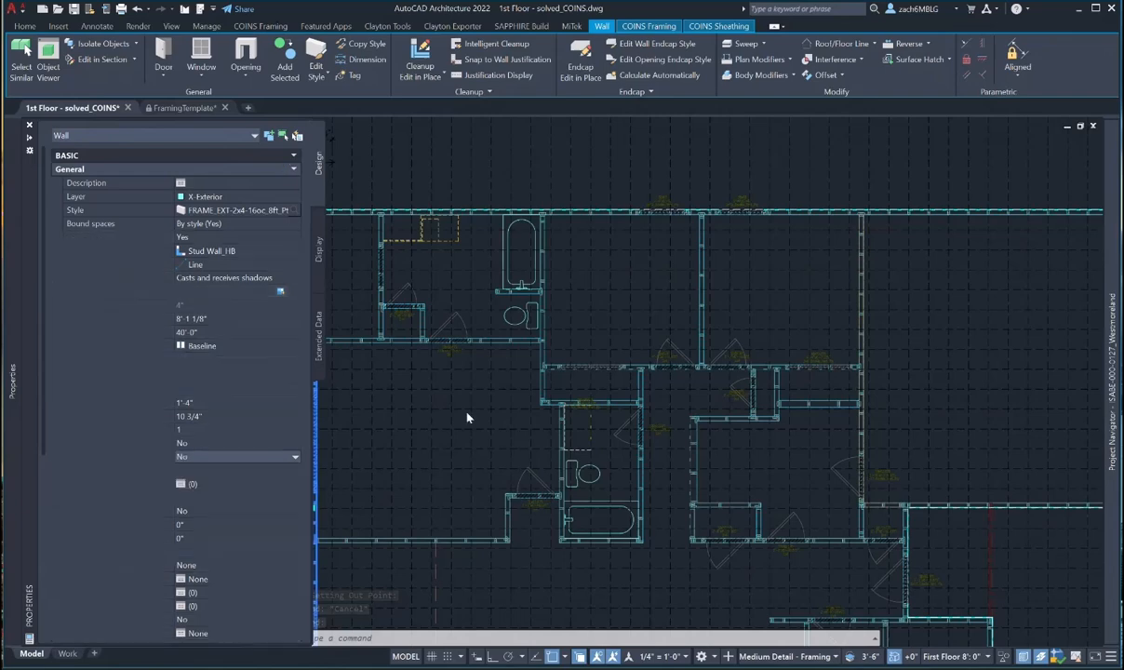
pyautogui.scroll(-1, 412, 397)
pyautogui.scroll(1, 350, 396)
# - Pan down to inspect the regenerated studs at the bottom-left wall corner
pyautogui.scroll(3, 349, 329)
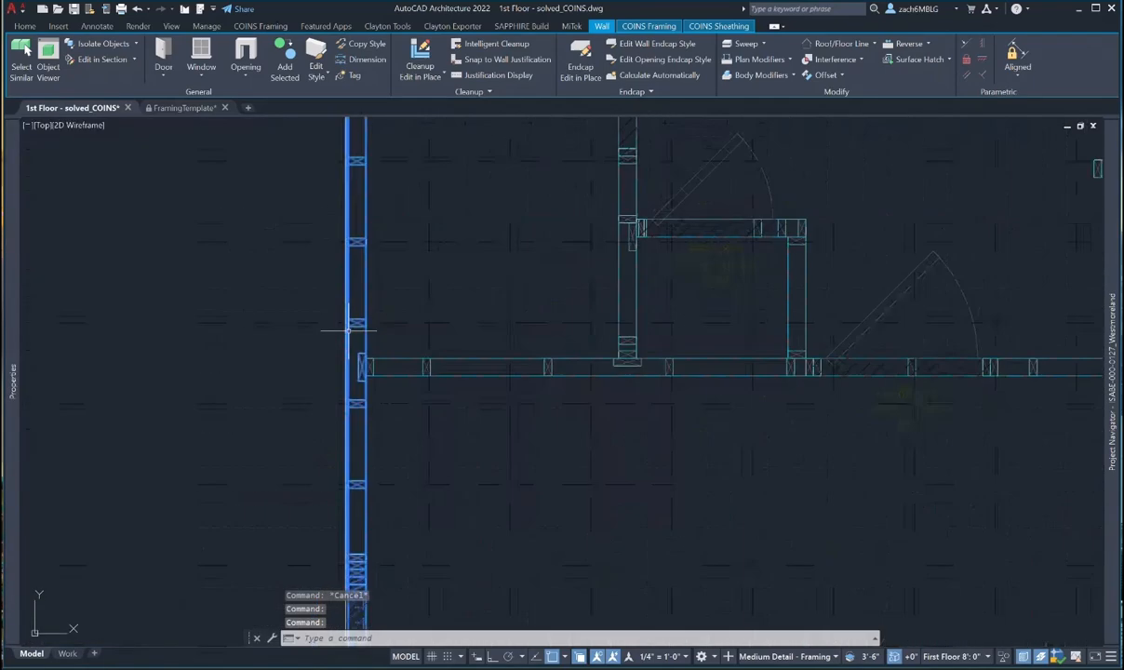
pyautogui.scroll(-2, 413, 364)
pyautogui.moveTo(413, 365); pyautogui.dragTo(353, 419, button='middle')
pyautogui.press('Escape')
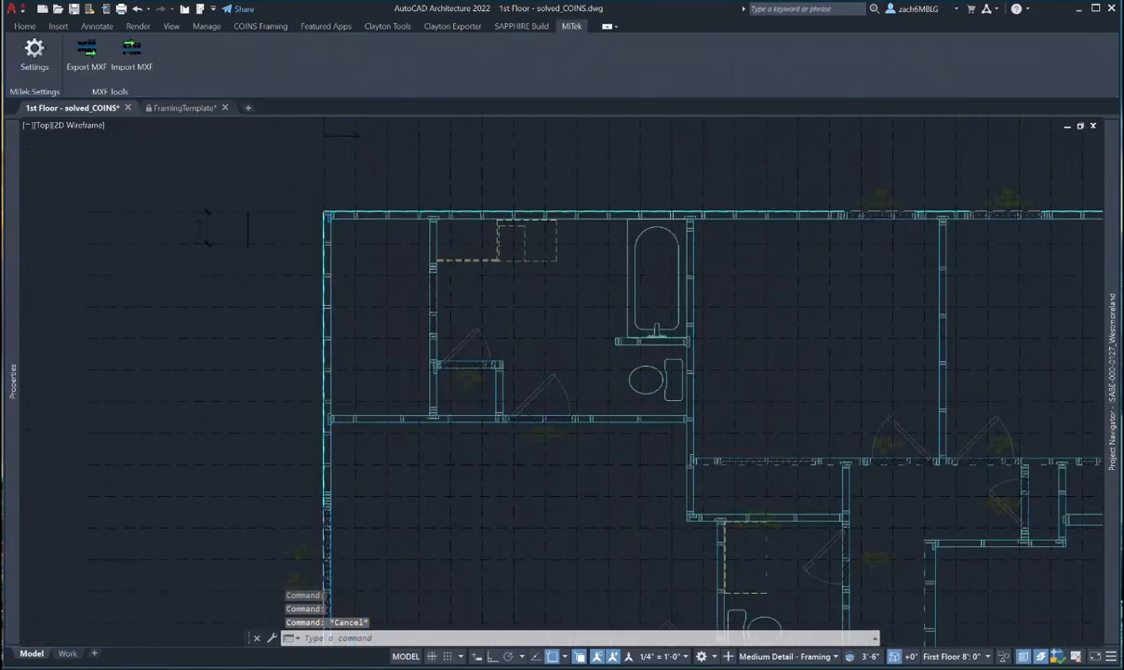
pyautogui.scroll(-2, 614, 521)
pyautogui.moveTo(614, 521)
pyautogui.mouseDown(button='middle')
pyautogui.moveTo(432, 235)
pyautogui.moveTo(432, 190)
pyautogui.mouseUp(button='middle')
pyautogui.moveTo(311, 587); pyautogui.dragTo(311, 534, button='middle')
pyautogui.scroll(5, 258, 537)
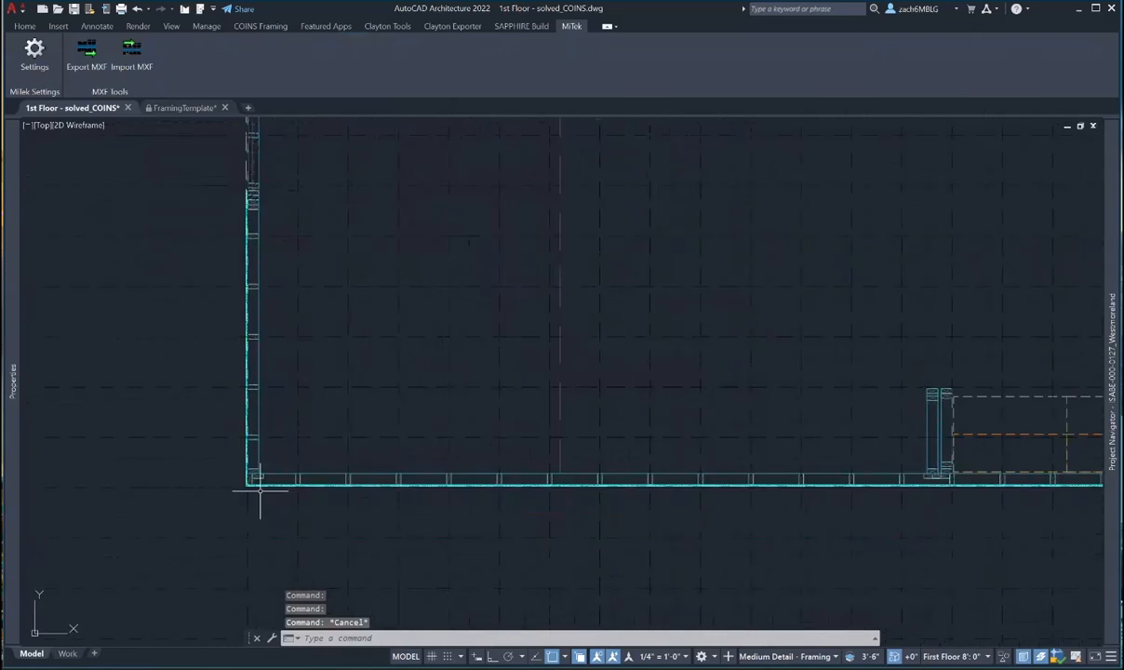
pyautogui.scroll(-5, 260, 486)
pyautogui.press('Escape')
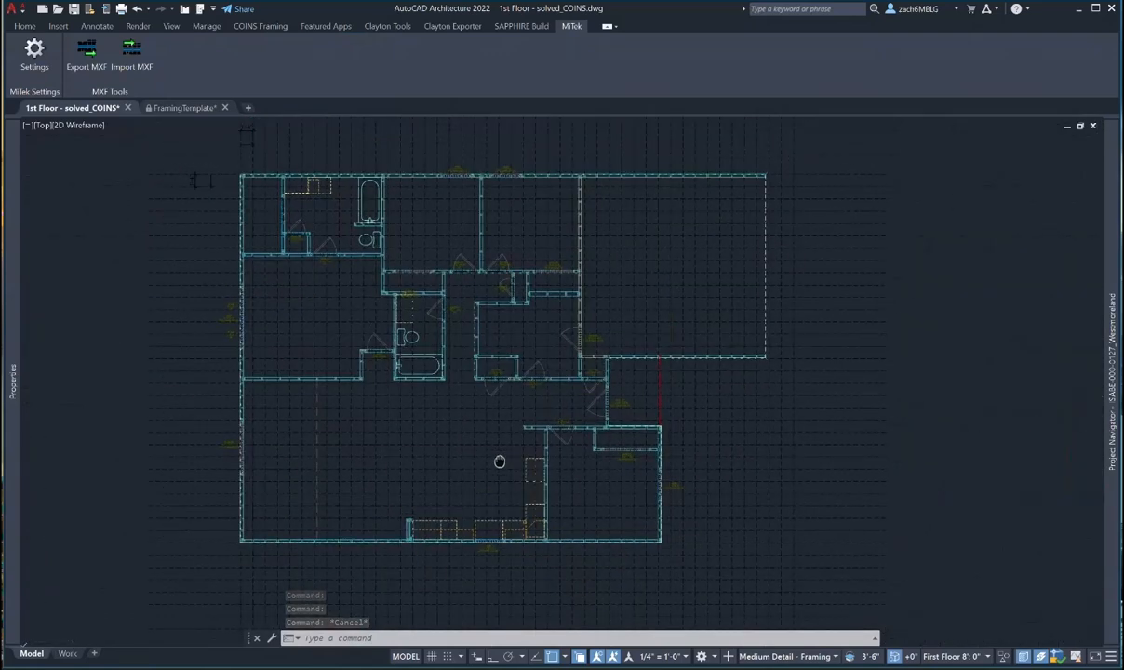
pyautogui.scroll(5, 501, 460)
# - Align the central vertical wall's studs to the framing grid from a picked setting-out point
pyautogui.click(549, 244)
pyautogui.scroll(-5, 549, 245)
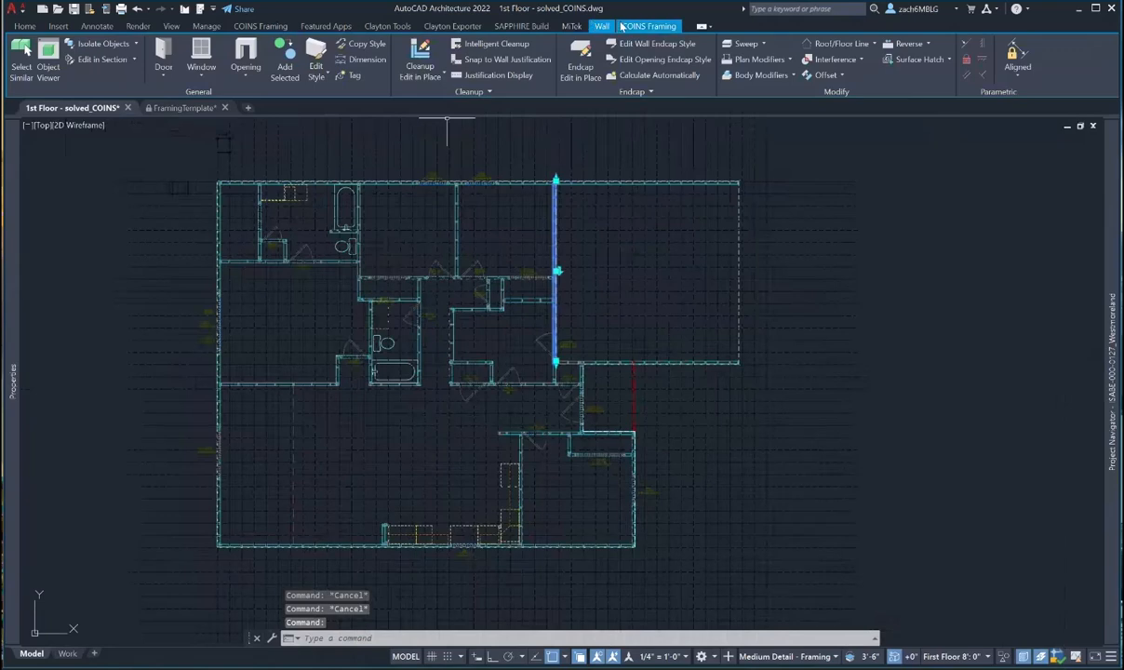
pyautogui.click(648, 25)
pyautogui.click(154, 43)
pyautogui.click(127, 230)
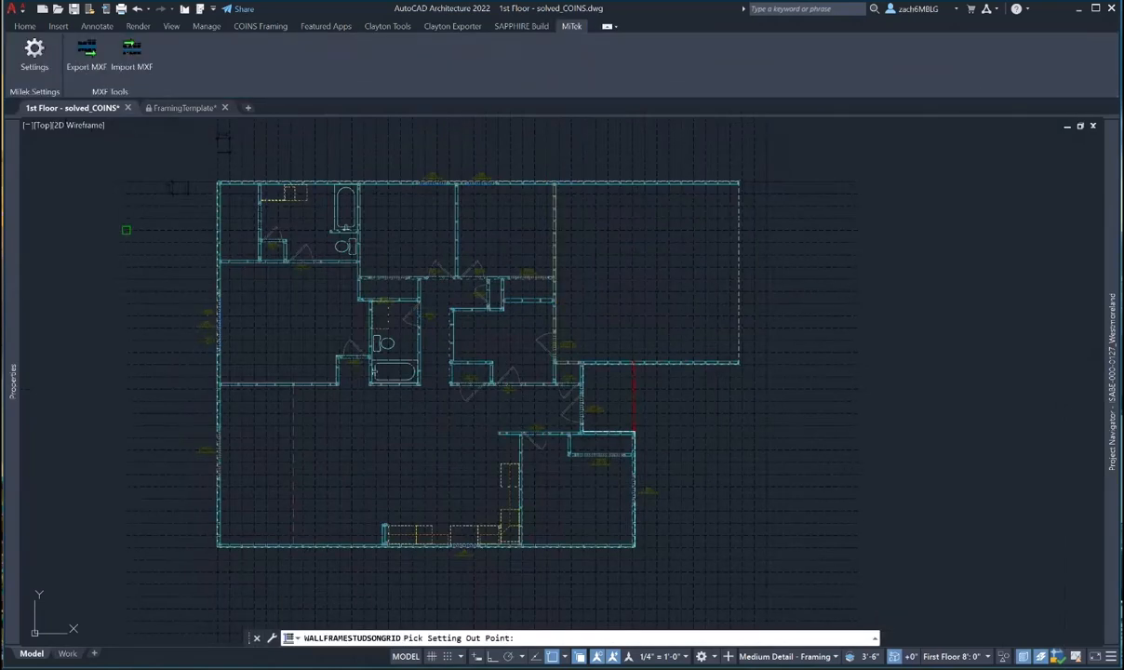
pyautogui.scroll(5, 537, 234)
pyautogui.moveTo(660, 494); pyautogui.dragTo(526, 185, button='middle')
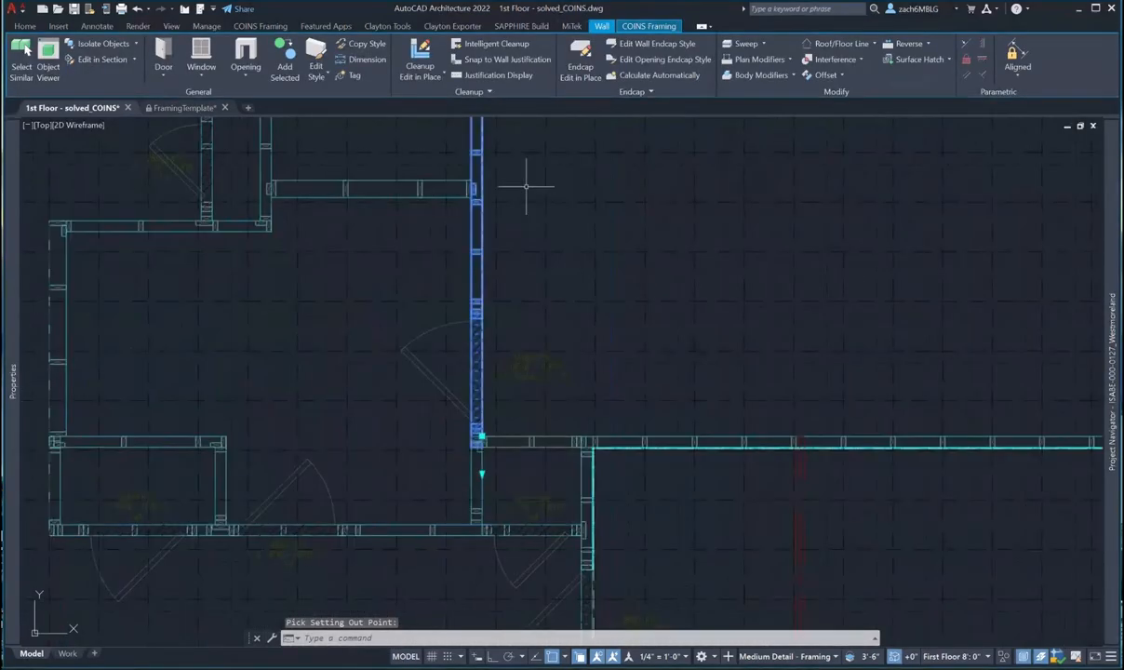
pyautogui.press('Escape')
# - Align the short horizontal wall's studs to the grid at its lower setting-out point
pyautogui.click(527, 441)
pyautogui.click(632, 26)
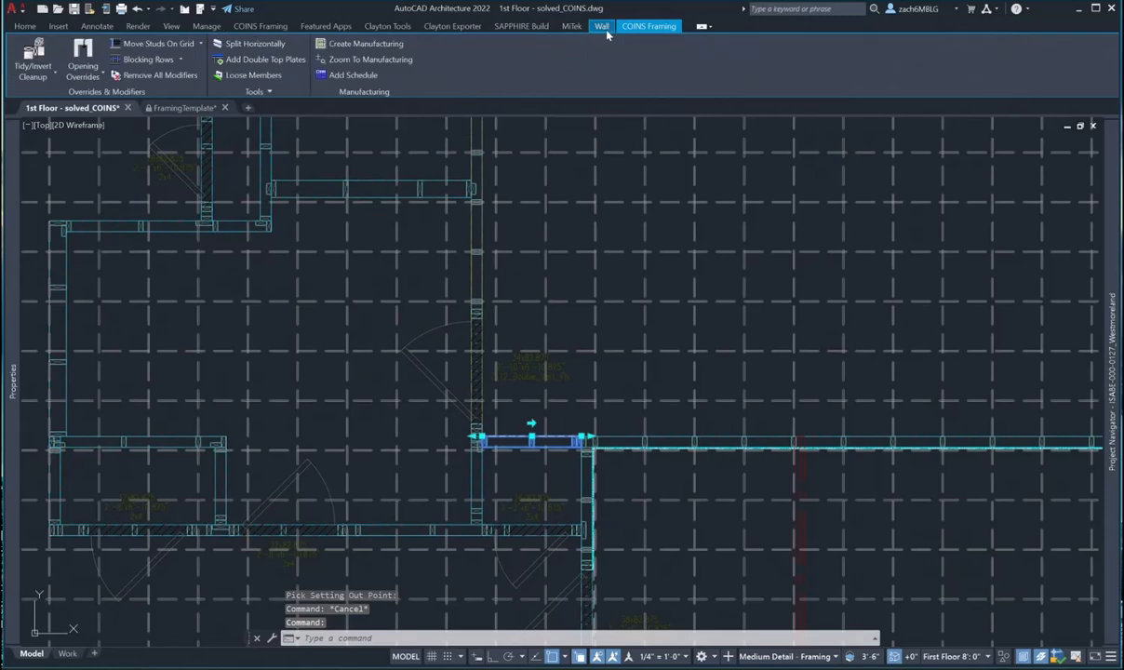
pyautogui.click(153, 43)
pyautogui.scroll(-2, 494, 379)
pyautogui.moveTo(508, 486); pyautogui.dragTo(504, 108, button='middle')
pyautogui.moveTo(517, 525); pyautogui.dragTo(513, 220, button='middle')
pyautogui.moveTo(518, 513); pyautogui.dragTo(501, 260, button='middle')
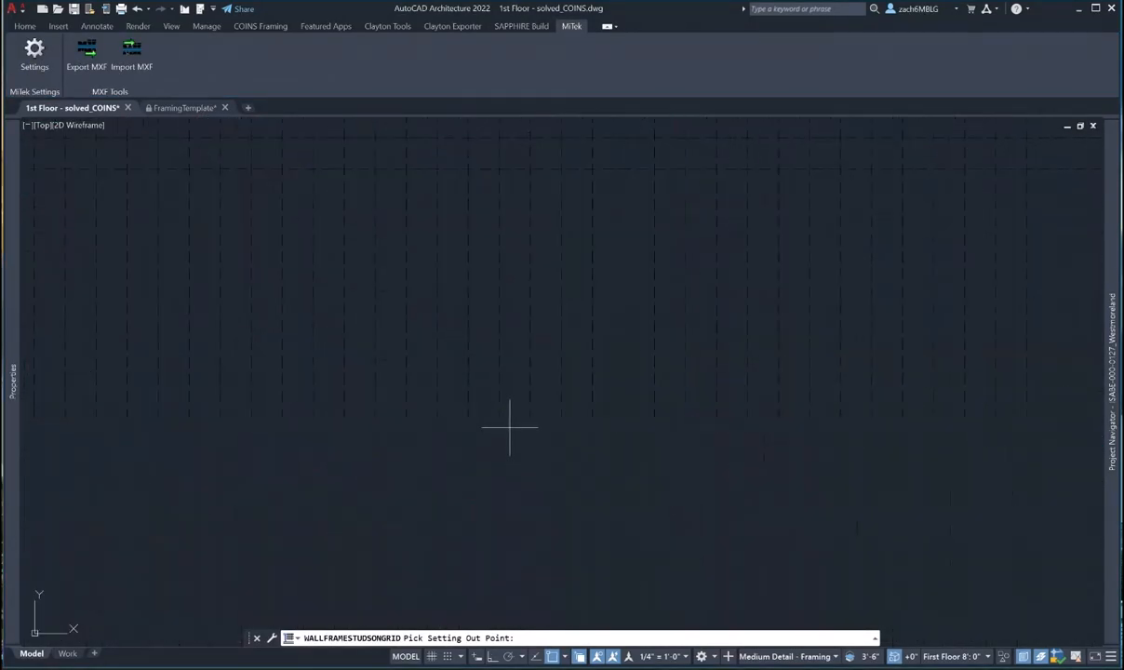
pyautogui.click(530, 416)
pyautogui.scroll(-5, 485, 443)
pyautogui.scroll(5, 547, 329)
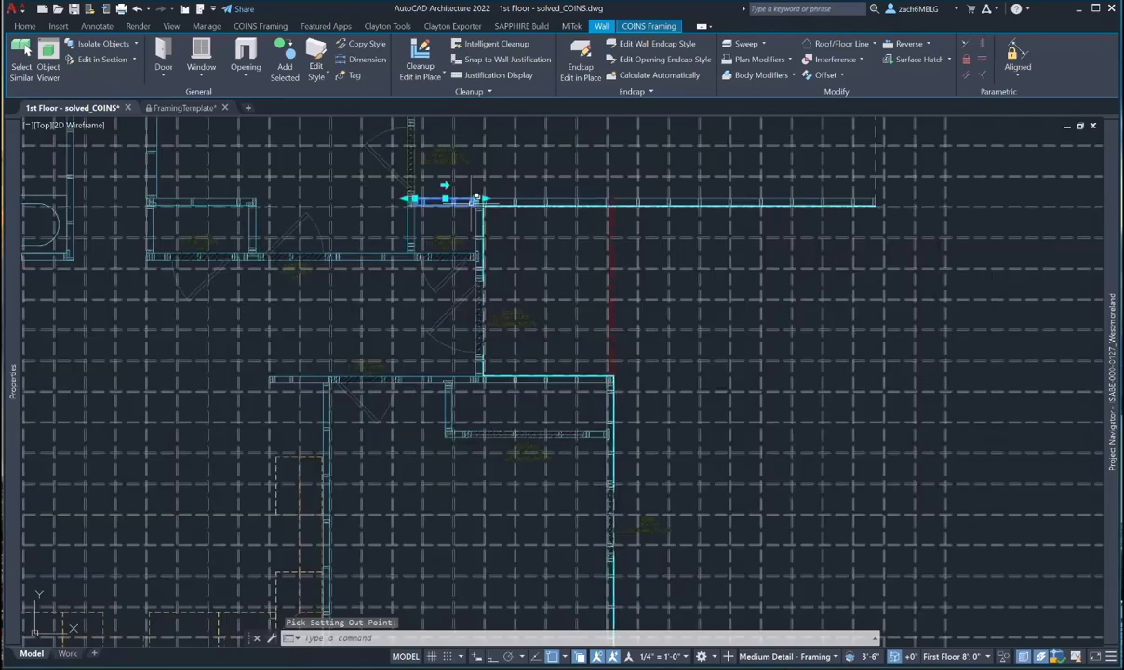
pyautogui.scroll(4, 470, 192)
pyautogui.press('Escape')
# - Recentre the floor plan and select all the grid lines around it
pyautogui.scroll(-4, 539, 400)
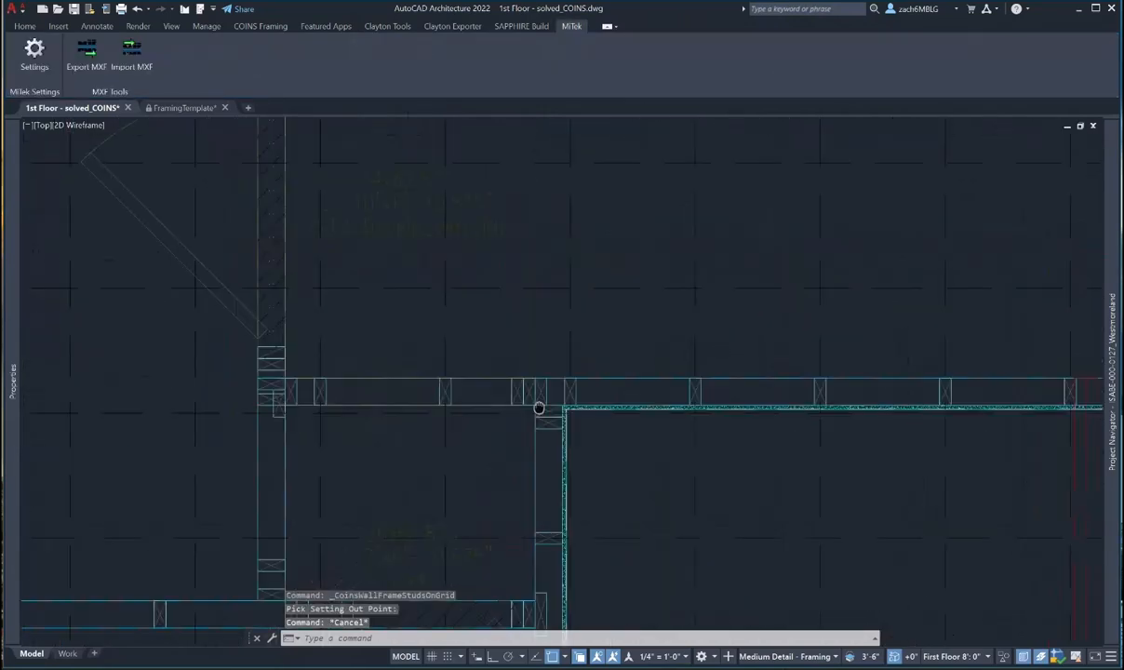
pyautogui.scroll(-5, 539, 400)
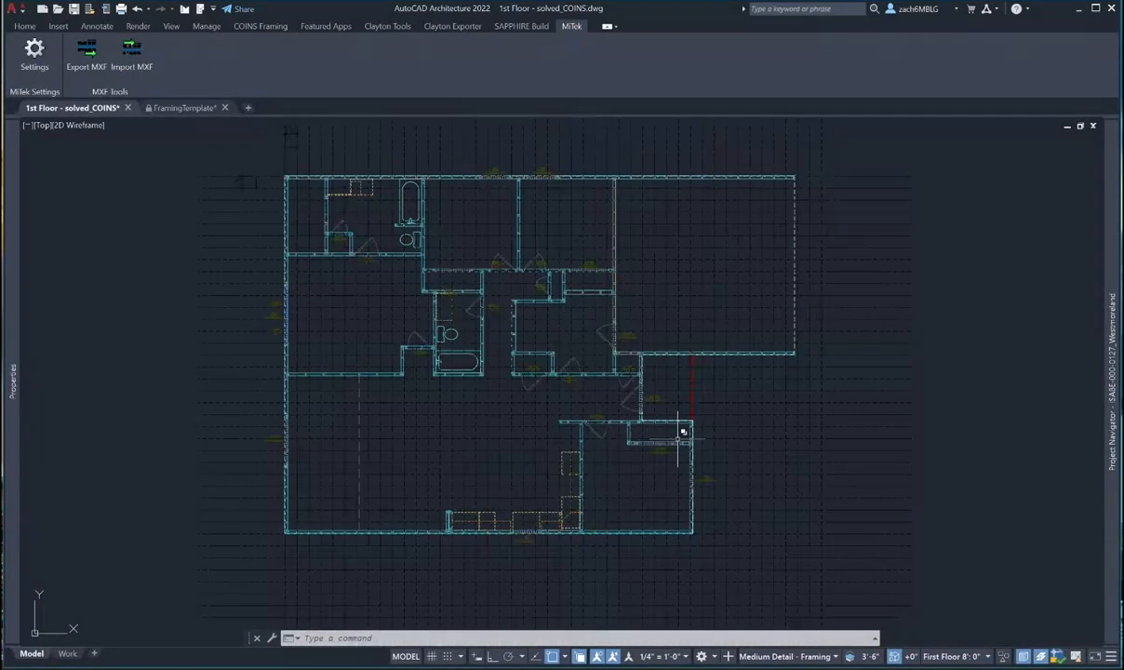
pyautogui.moveTo(702, 494); pyautogui.dragTo(688, 473, button='middle')
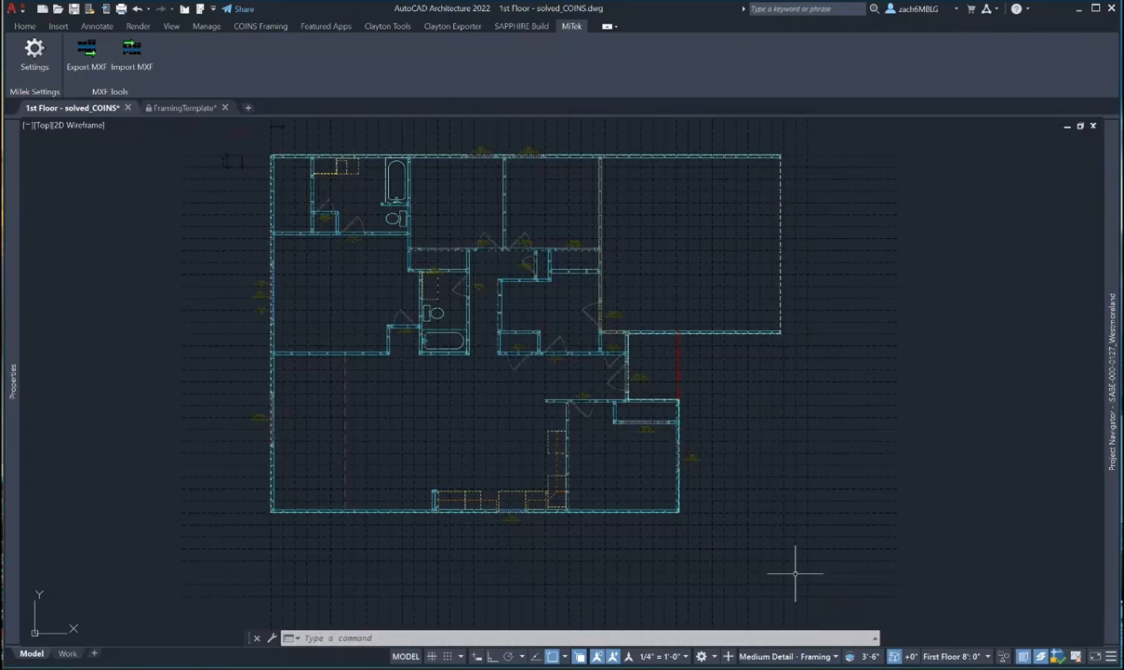
pyautogui.moveTo(795, 572); pyautogui.dragTo(783, 520, button='middle')
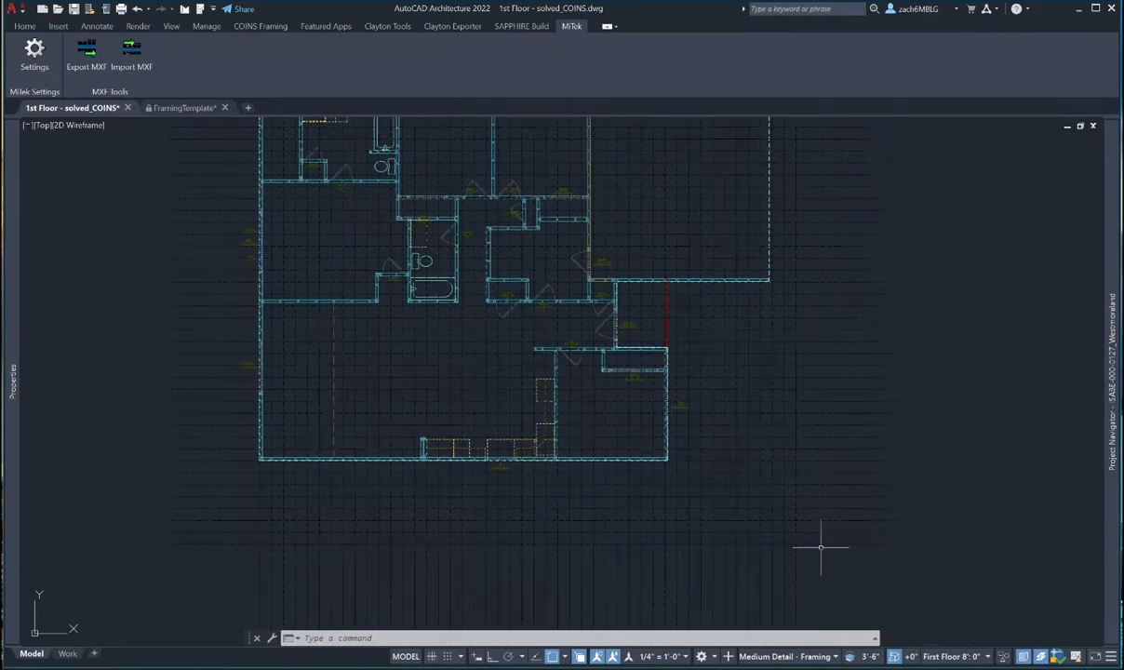
pyautogui.moveTo(819, 586); pyautogui.dragTo(822, 611)
# - Hide the selected grid lines and pan the plan to the top-right garage area
pyautogui.click(1040, 656)
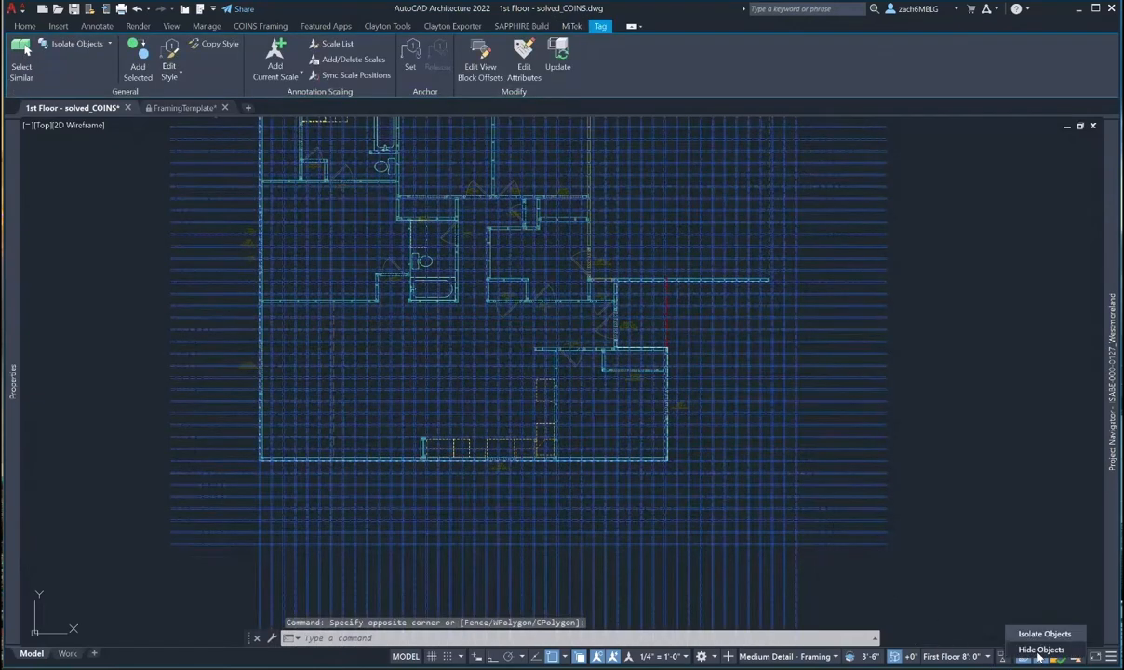
pyautogui.click(1040, 649)
pyautogui.scroll(4, 312, 250)
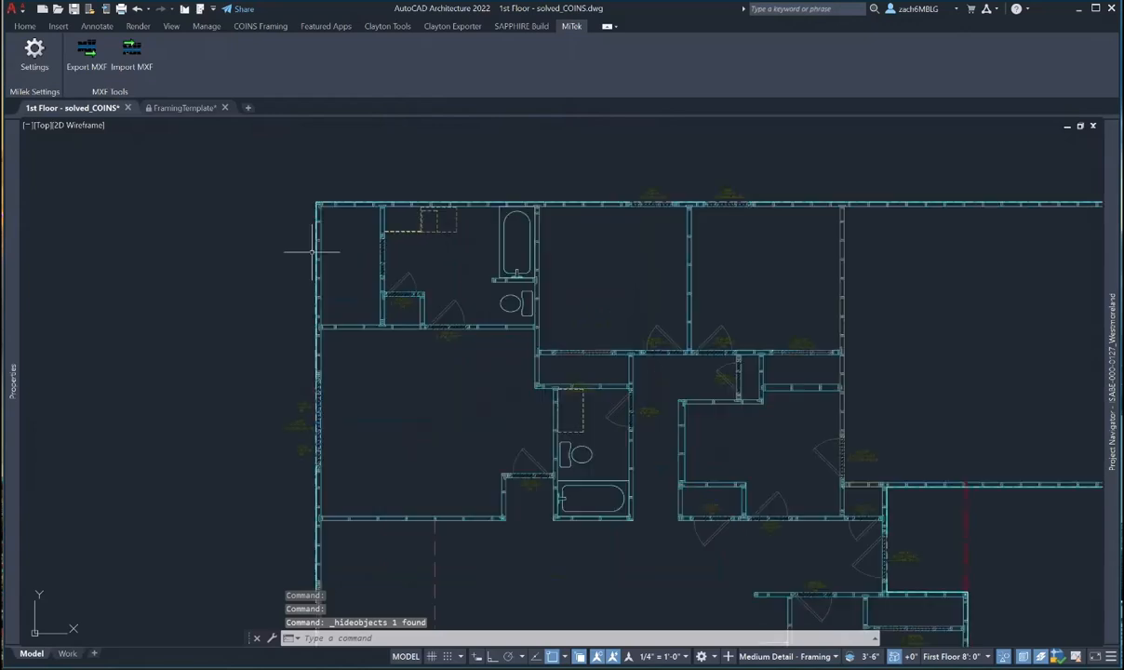
pyautogui.scroll(6, 308, 563)
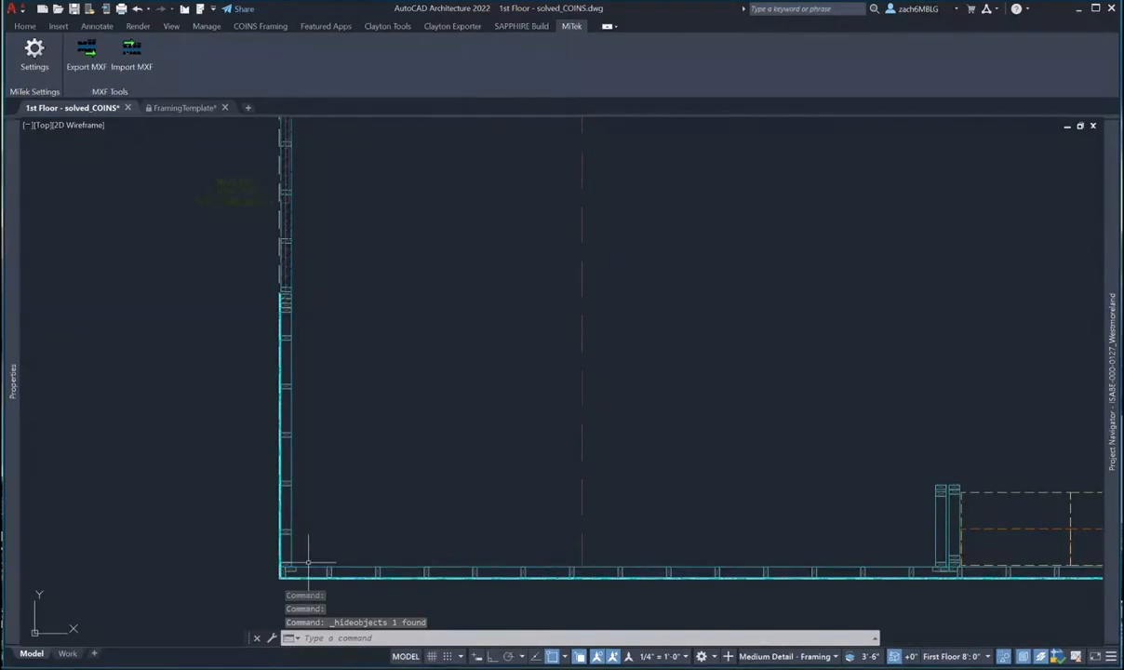
pyautogui.scroll(-6, 308, 563)
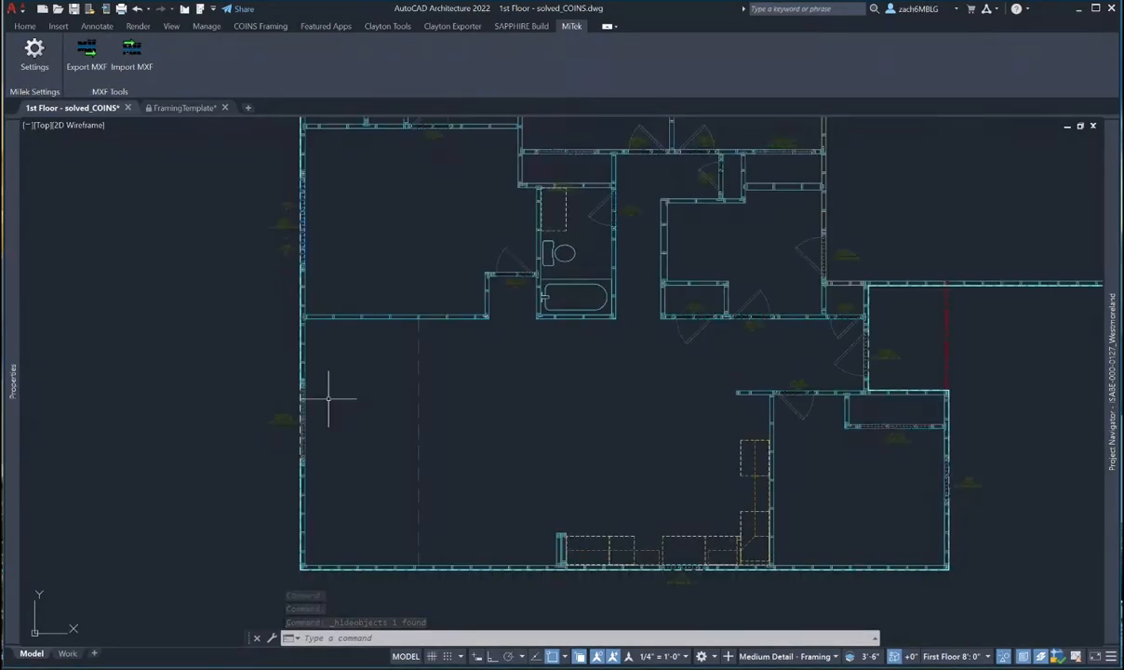
pyautogui.moveTo(320, 274); pyautogui.dragTo(308, 508, button='middle')
pyautogui.scroll(4, 287, 214)
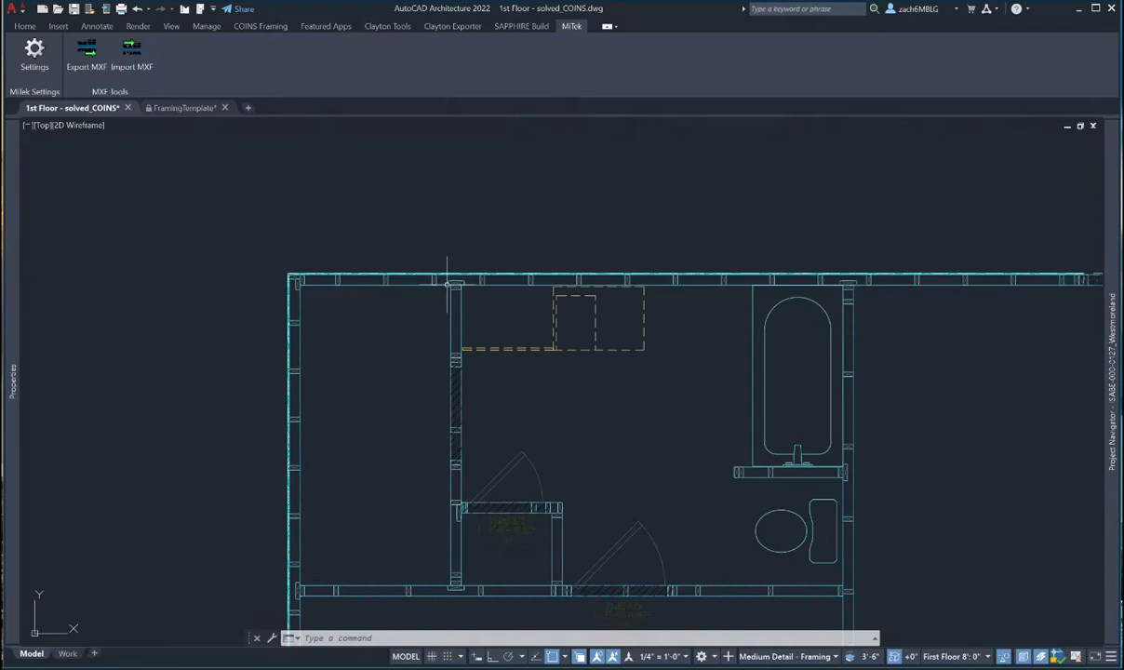
pyautogui.moveTo(670, 302); pyautogui.dragTo(226, 303, button='middle')
pyautogui.scroll(-2, 226, 303)
pyautogui.moveTo(666, 351); pyautogui.dragTo(275, 326, button='middle')
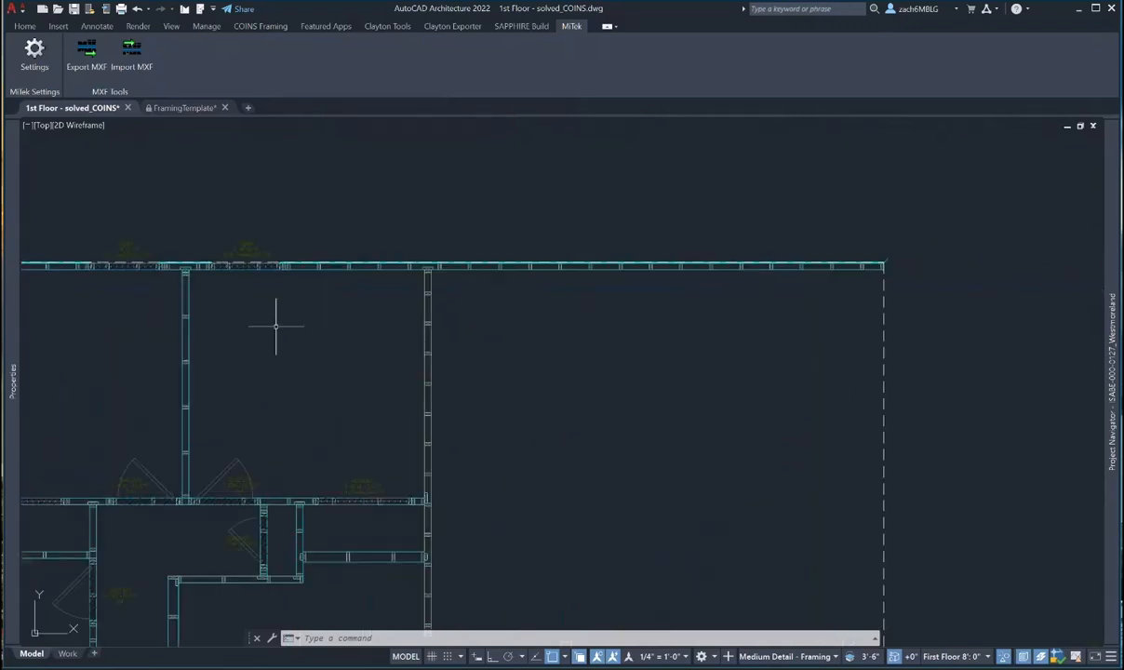
pyautogui.moveTo(544, 326); pyautogui.dragTo(270, 261, button='middle')
pyautogui.scroll(-2, 613, 279)
pyautogui.moveTo(612, 273); pyautogui.dragTo(519, 248, button='middle')
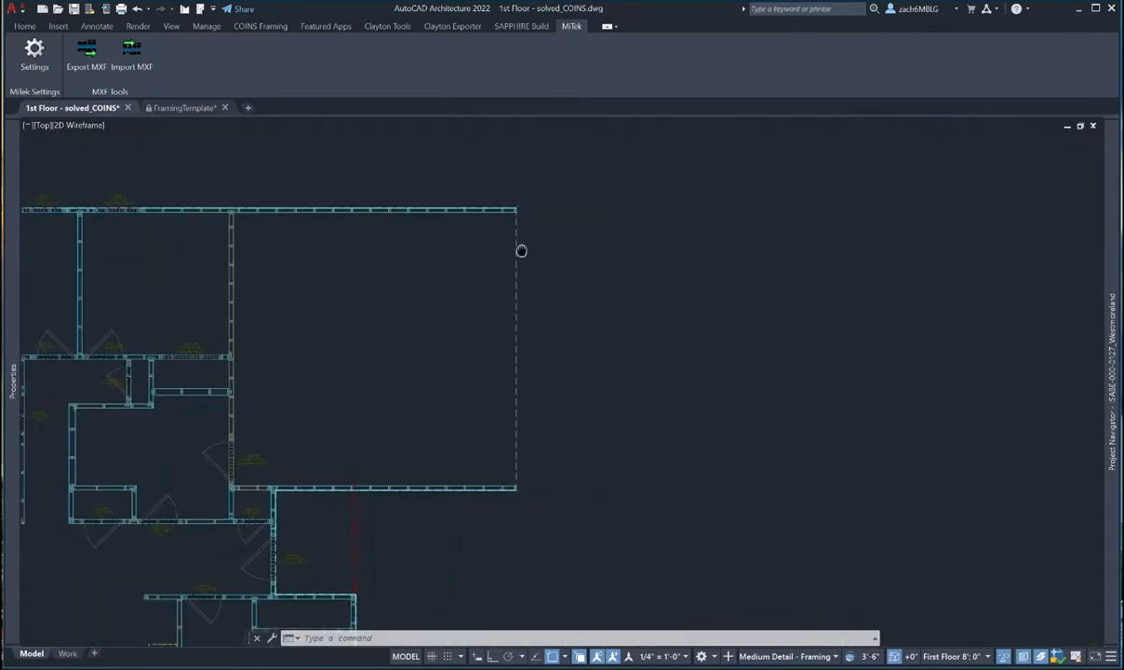
# - Switch to FramingTemplate and frame the 8' Wall – Garage Front Wall (Continuous) header detail
pyautogui.click(186, 108)
pyautogui.scroll(1, 451, 321)
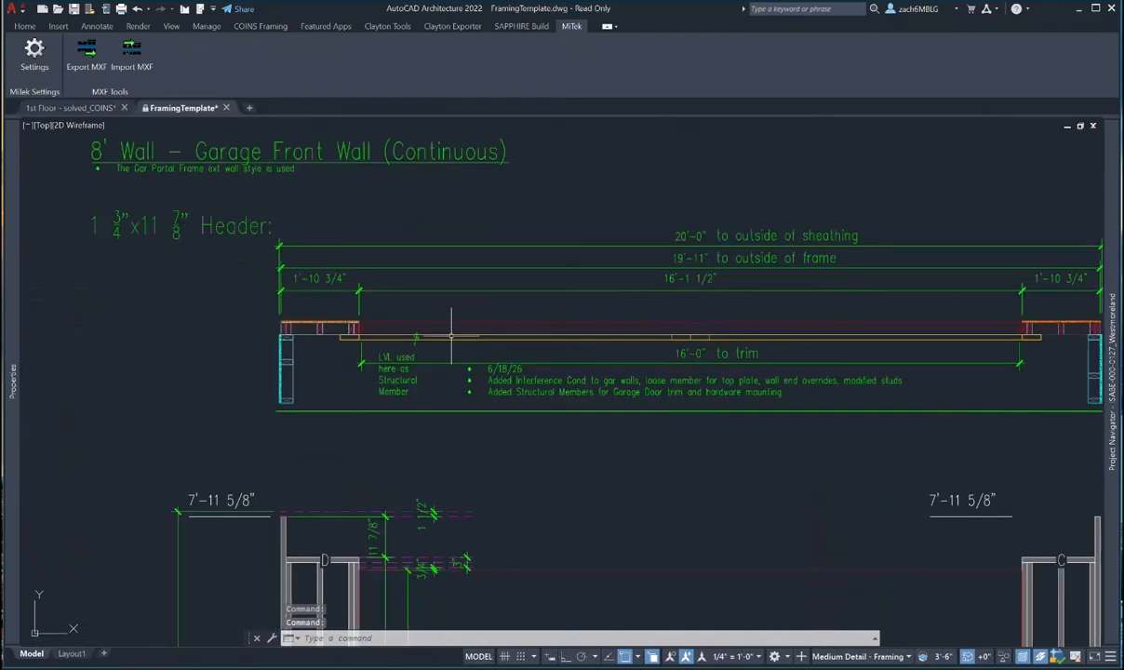
pyautogui.moveTo(421, 331); pyautogui.dragTo(264, 304, button='middle')
# - Copy the garage front wall header members from FramingTemplate to the clipboard
pyautogui.click(118, 291)
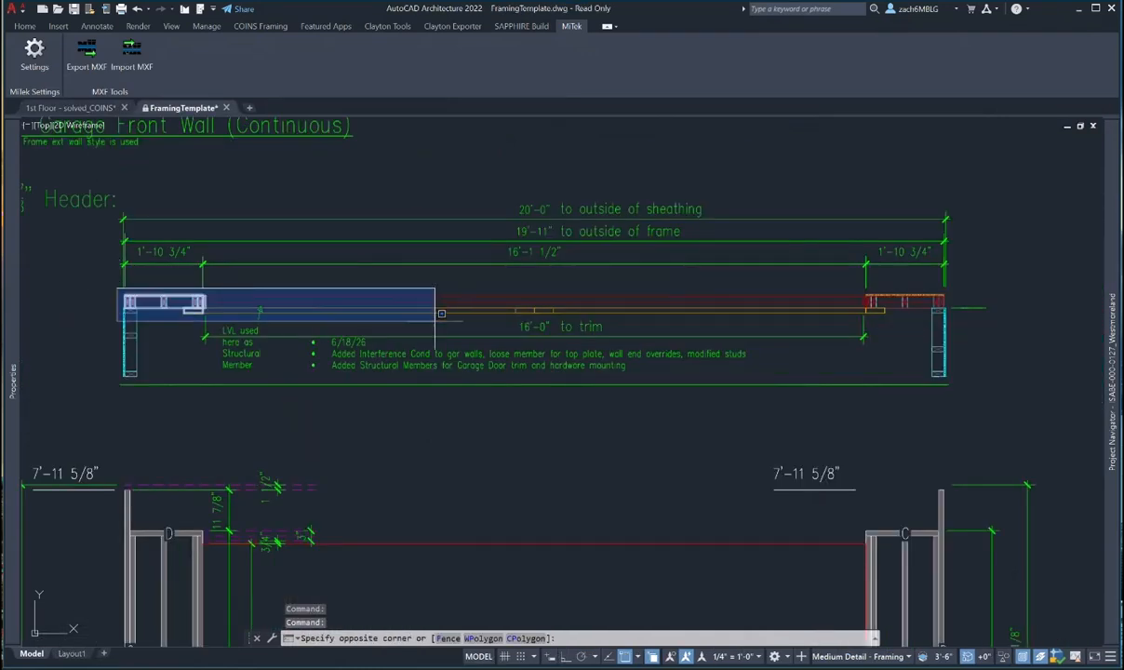
pyautogui.click(959, 311)
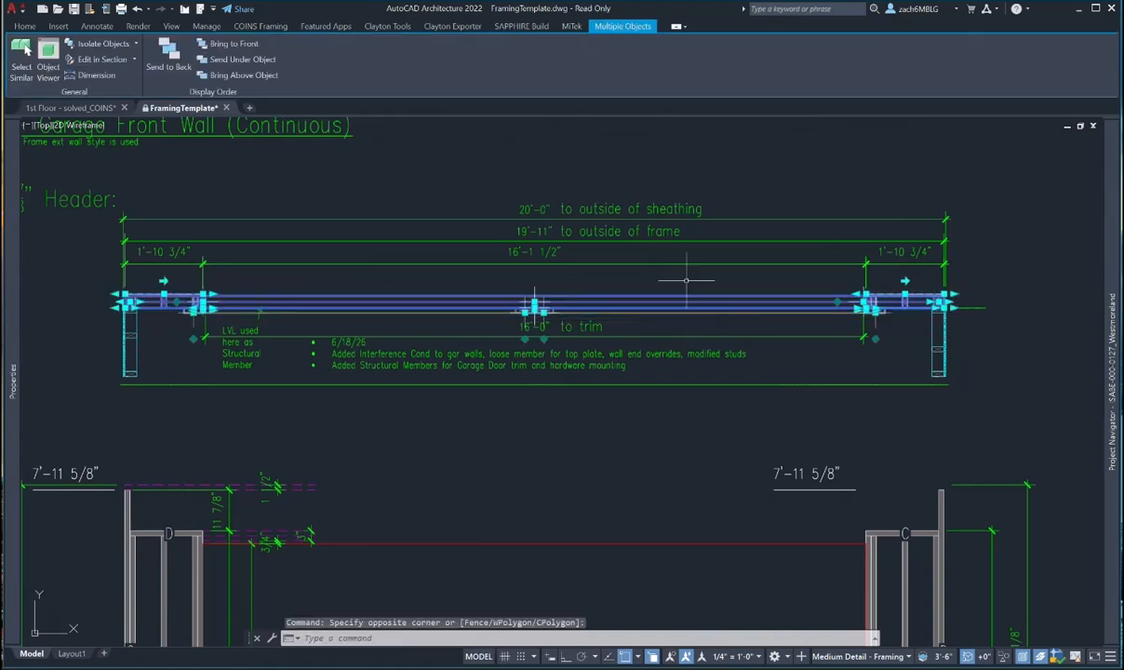
pyautogui.rightClick(688, 284)
pyautogui.moveTo(753, 345)
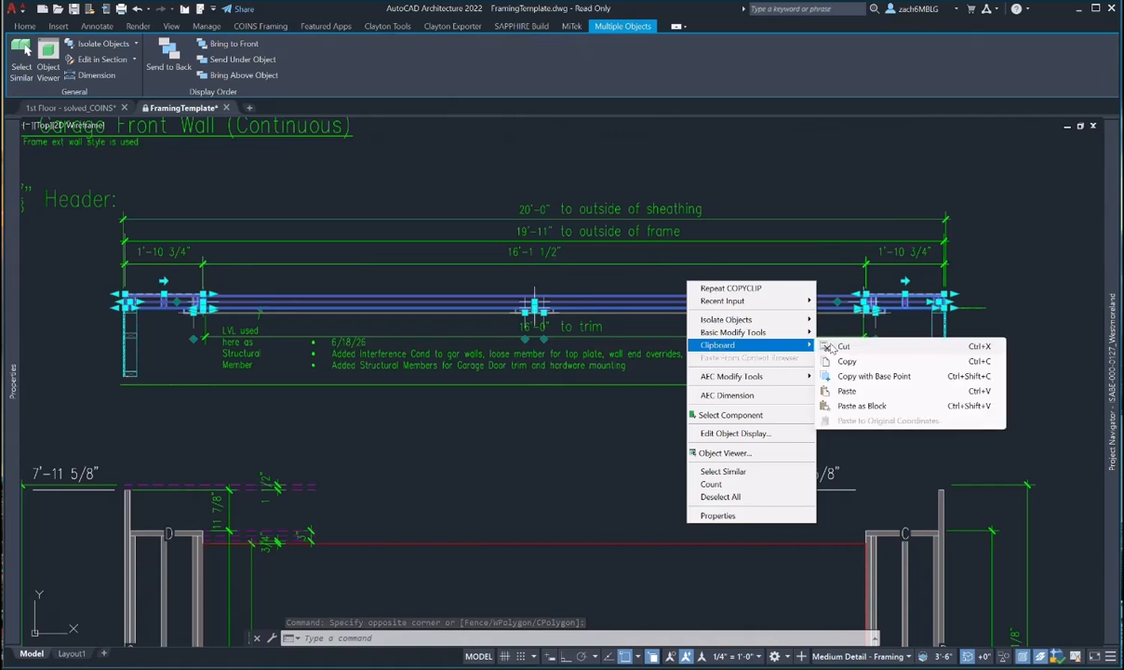
pyautogui.click(851, 363)
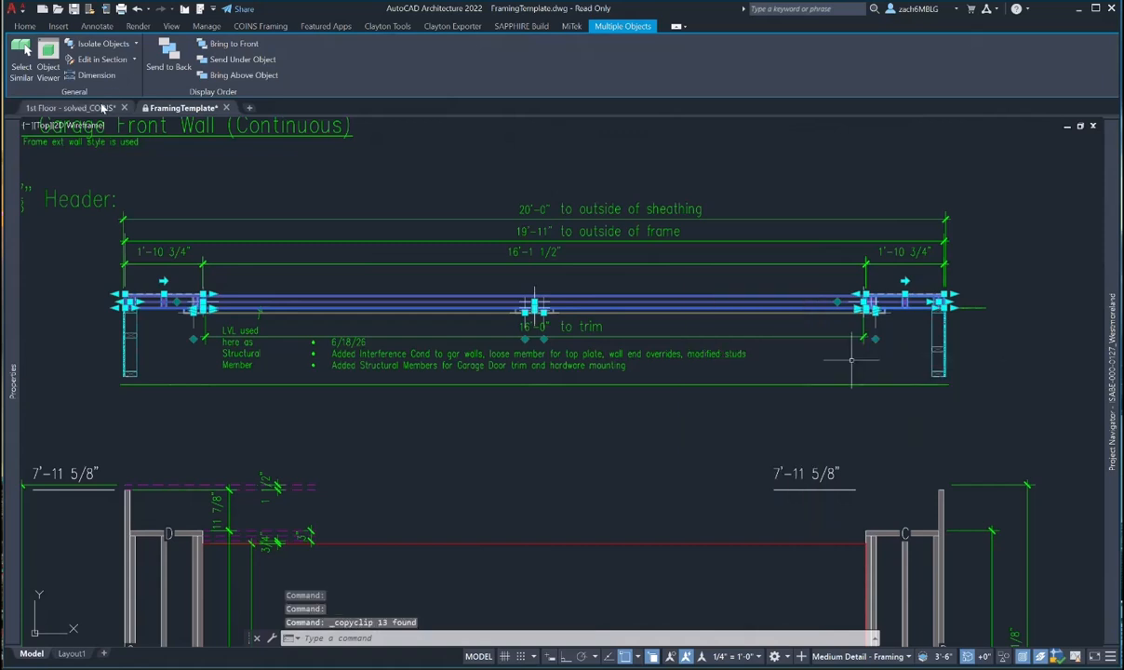
# - Paste the framing into 1st Floor and rotate it 90° to vertical with Ortho on
pyautogui.click(105, 109)
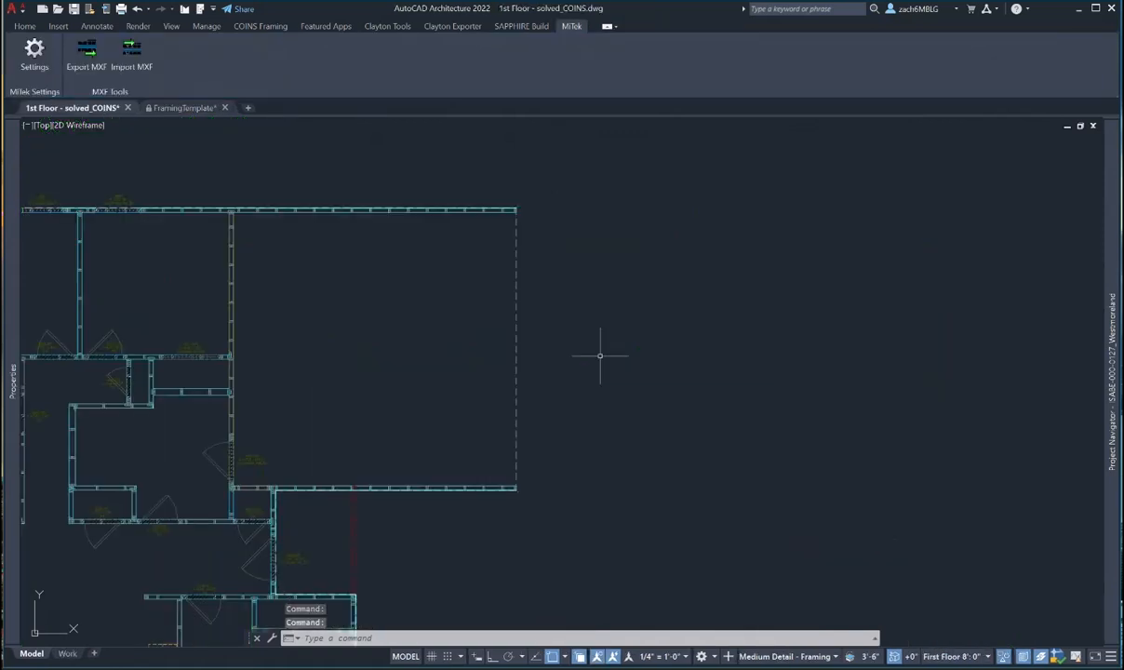
pyautogui.hotkey('ctrl', 'v')
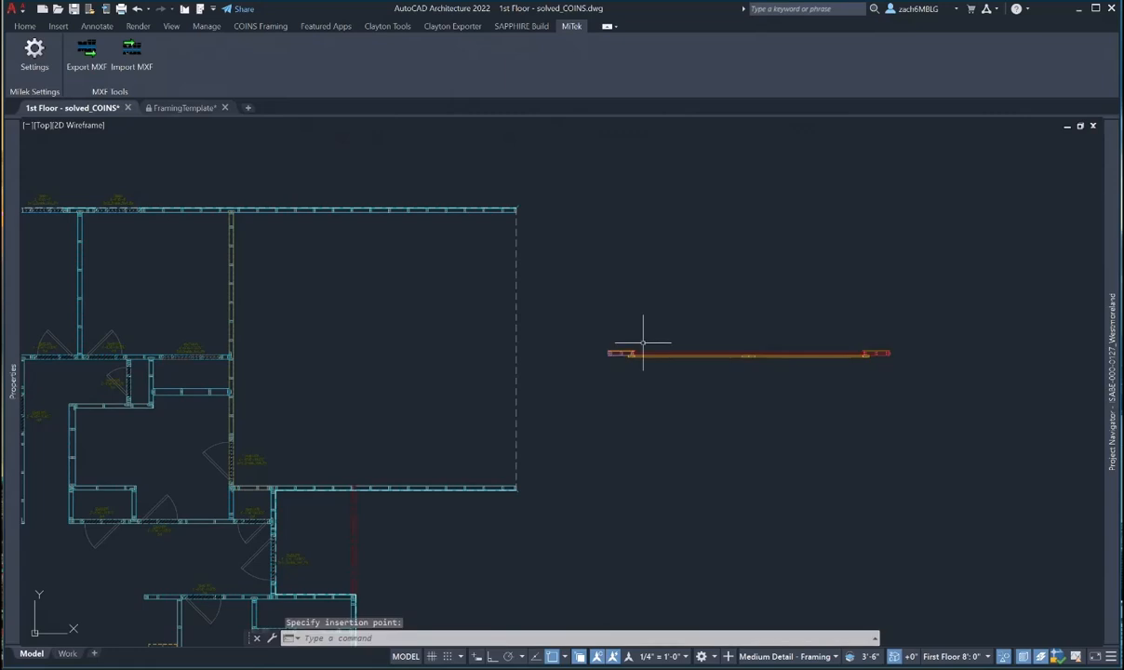
pyautogui.write('ro')
pyautogui.press('Return')
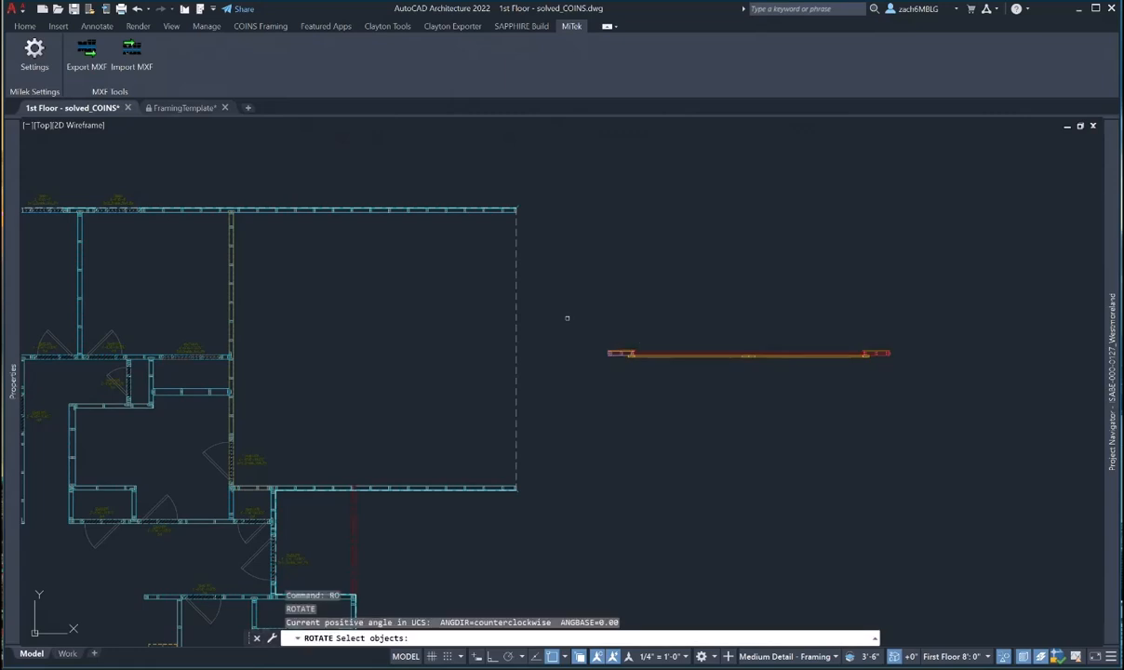
pyautogui.moveTo(567, 318); pyautogui.dragTo(998, 396)
pyautogui.press('Return')
pyautogui.click(726, 284)
pyautogui.press('F8')
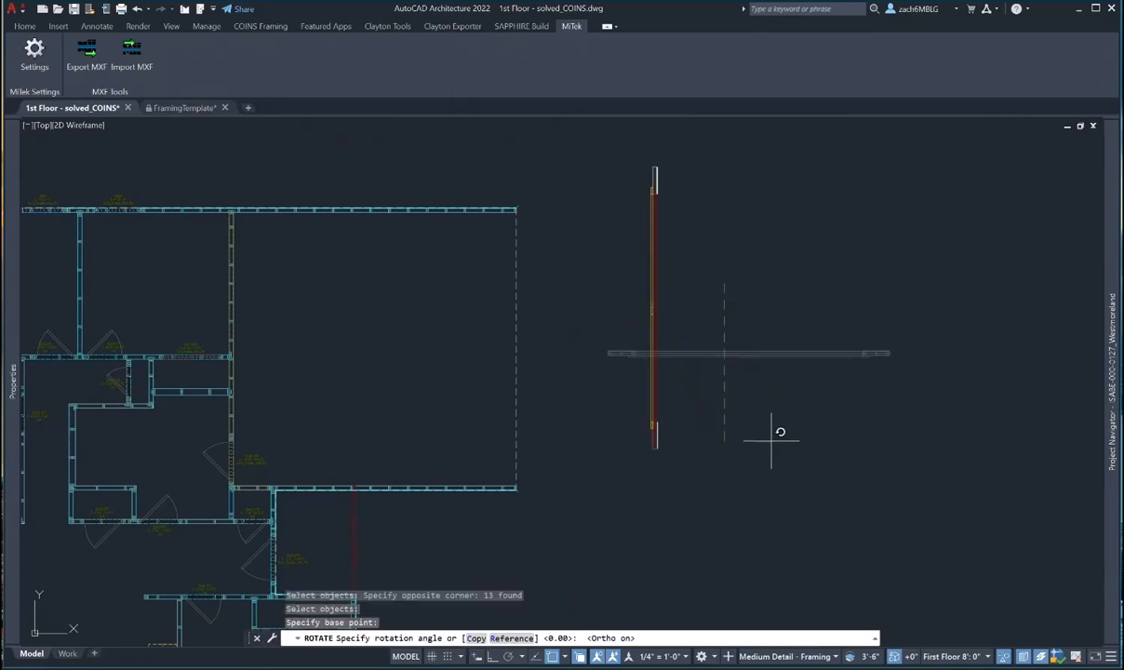
pyautogui.click(775, 458)
# - Move the vertical header framing onto the top-right garage wall corner
pyautogui.scroll(-3, 683, 284)
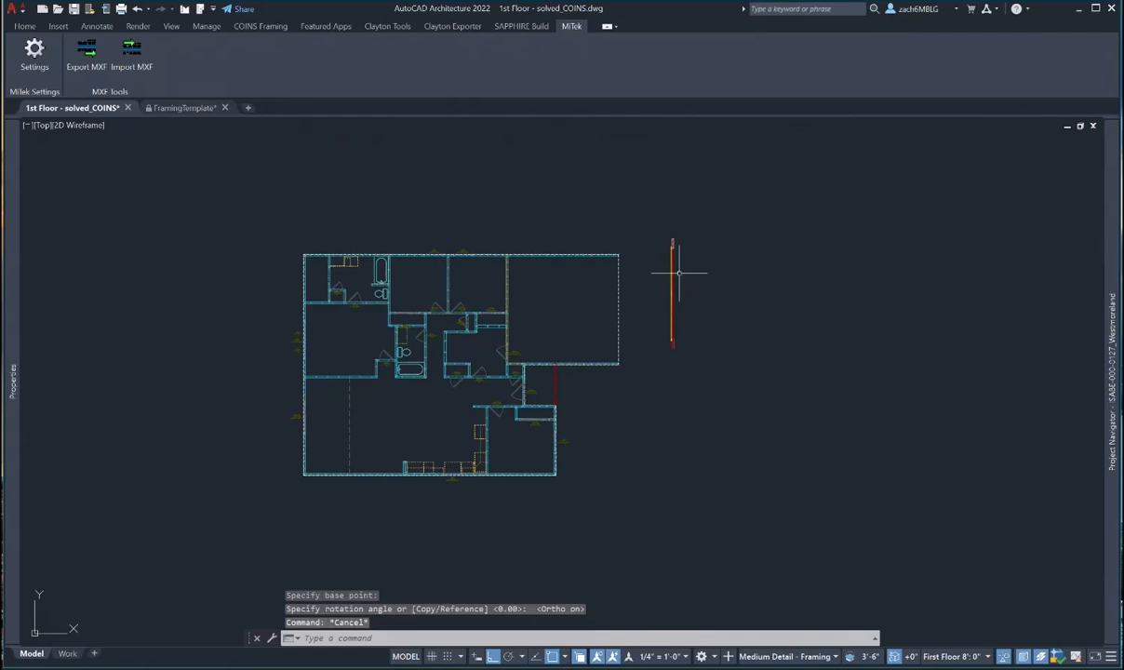
pyautogui.write('m')
pyautogui.press('Return')
pyautogui.moveTo(664, 226)
pyautogui.mouseDown()
pyautogui.moveTo(717, 381)
pyautogui.moveTo(708, 394)
pyautogui.mouseUp()
pyautogui.scroll(5, 709, 394)
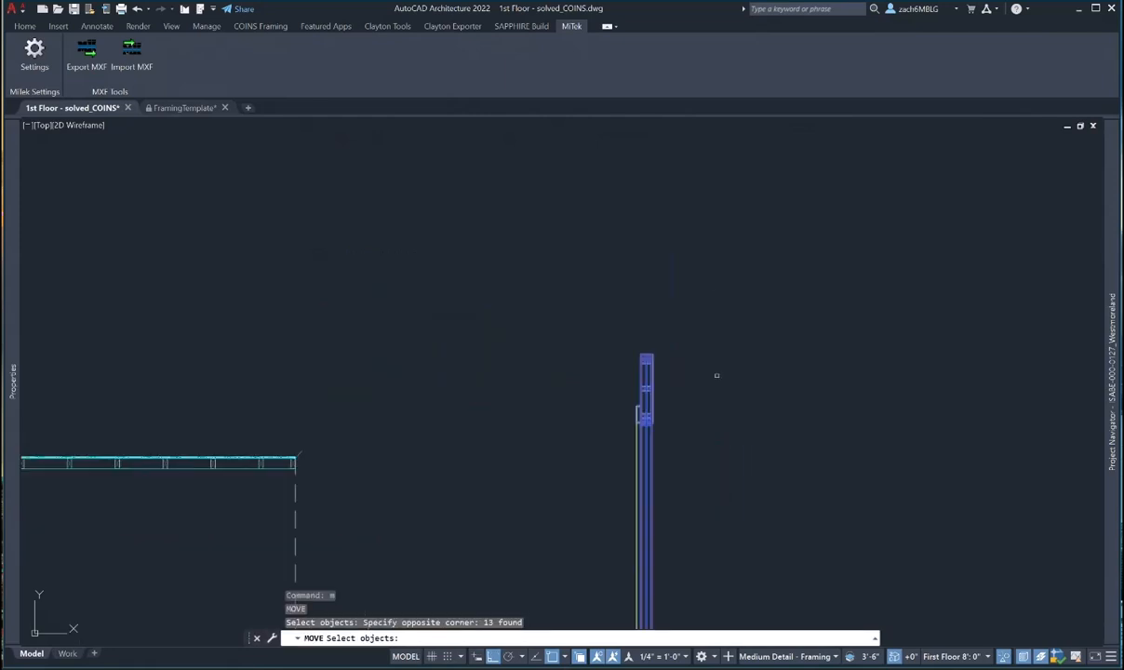
pyautogui.press('Return')
pyautogui.click(637, 335)
pyautogui.scroll(-4, 628, 341)
pyautogui.moveTo(609, 349); pyautogui.dragTo(964, 225, button='middle')
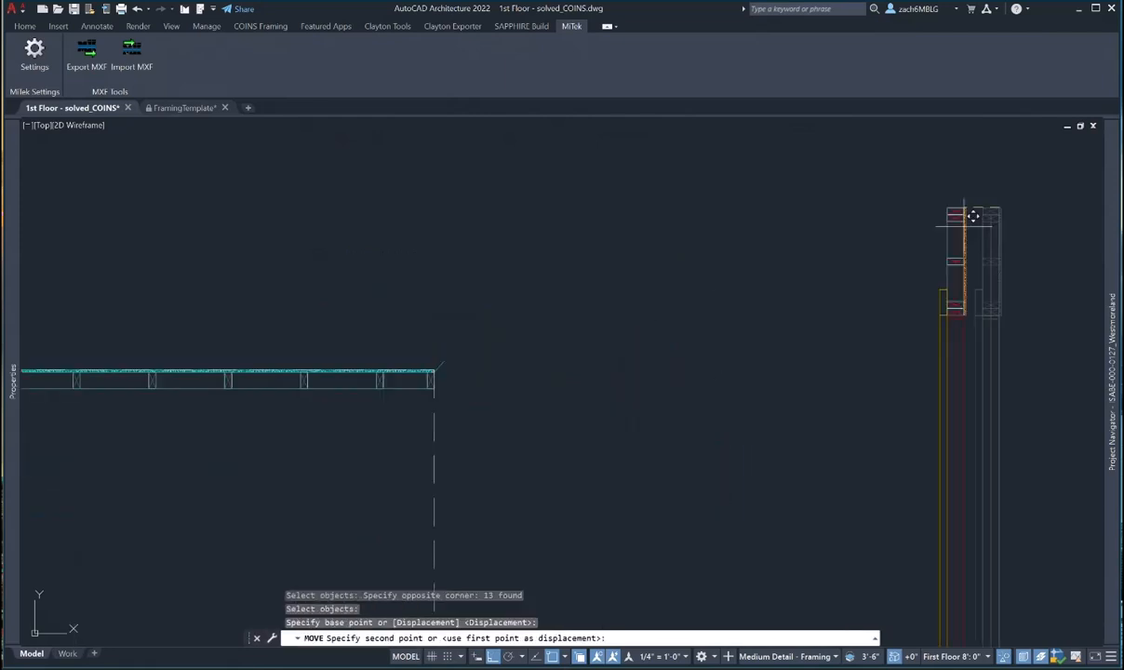
pyautogui.scroll(6, 451, 348)
pyautogui.moveTo(379, 436); pyautogui.dragTo(525, 297, button='middle')
pyautogui.click(425, 372)
# - Clear the selection and select the horizontal framed wall
pyautogui.press('Escape')
pyautogui.press('Escape')
pyautogui.press('Escape')
pyautogui.click(453, 261)
pyautogui.scroll(6, 535, 270)
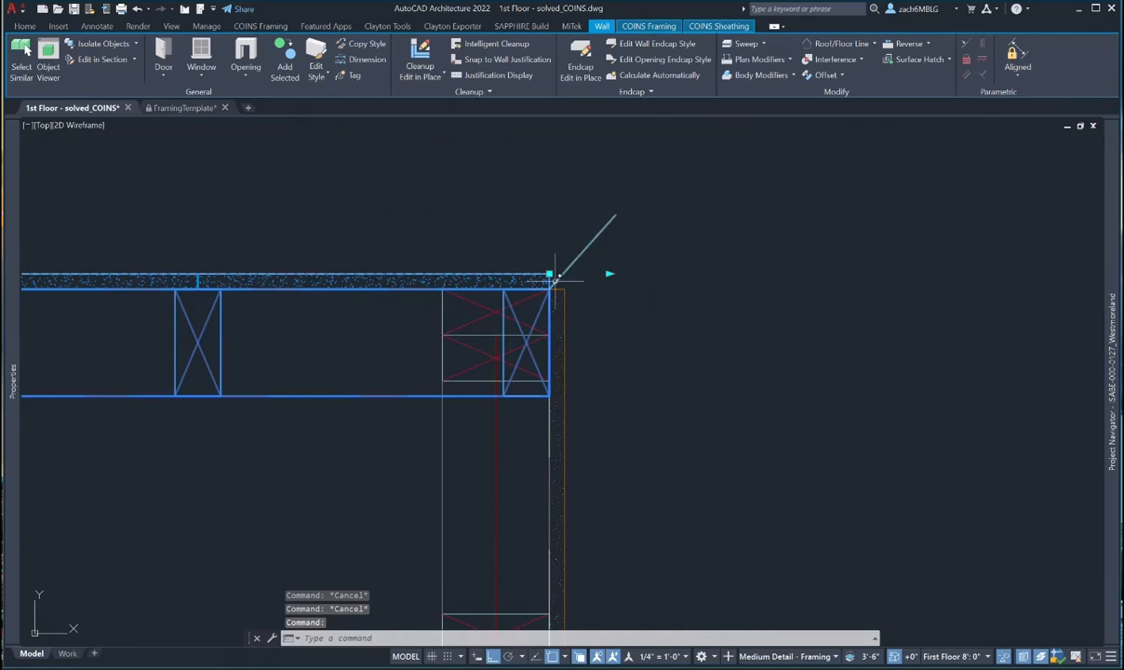
# - Deselect the wall and try to remove the stray diagonal line, then cancel the selection
pyautogui.press('Escape')
pyautogui.press('Escape')
pyautogui.press('Return')
pyautogui.click(602, 247)
pyautogui.click(581, 228)
pyautogui.press('Return')
pyautogui.press('Escape')
# - Shorten the top wall so it ends at the garage opening edge
pyautogui.click(536, 266)
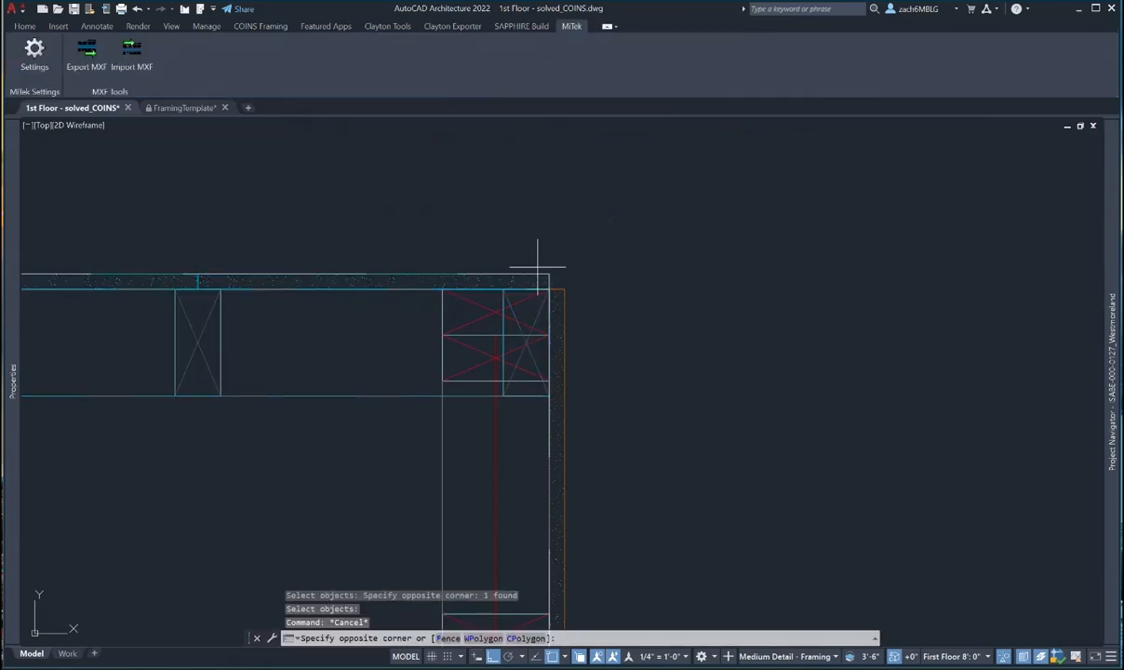
pyautogui.press('Escape')
pyautogui.press('Escape')
pyautogui.click(324, 430)
pyautogui.click(281, 328)
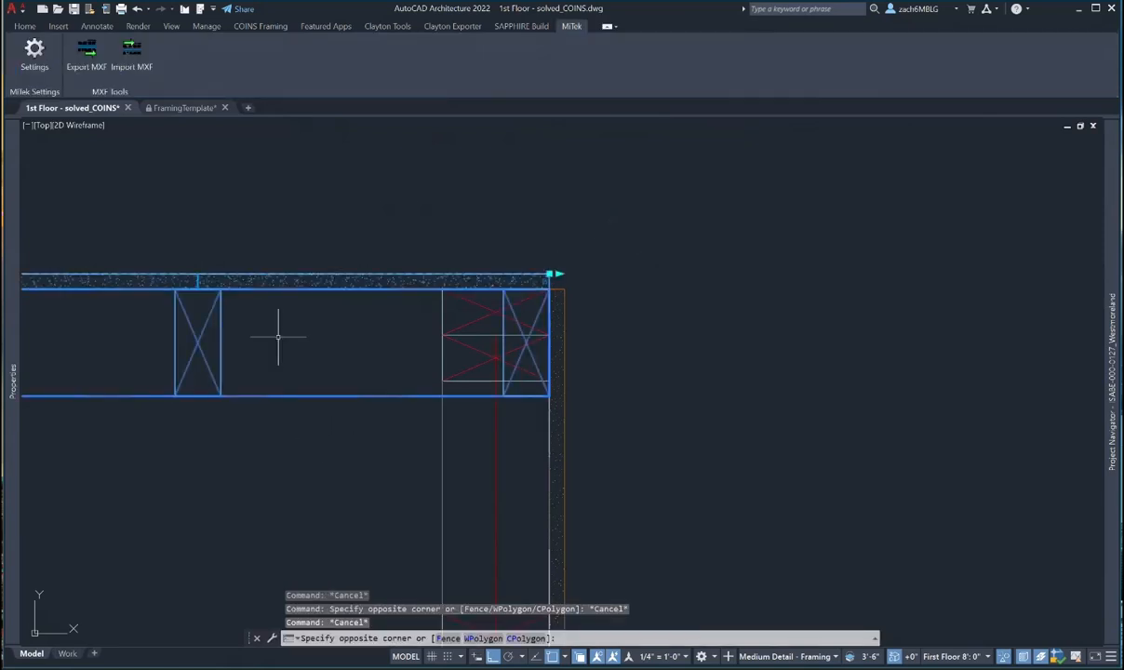
pyautogui.click(549, 274)
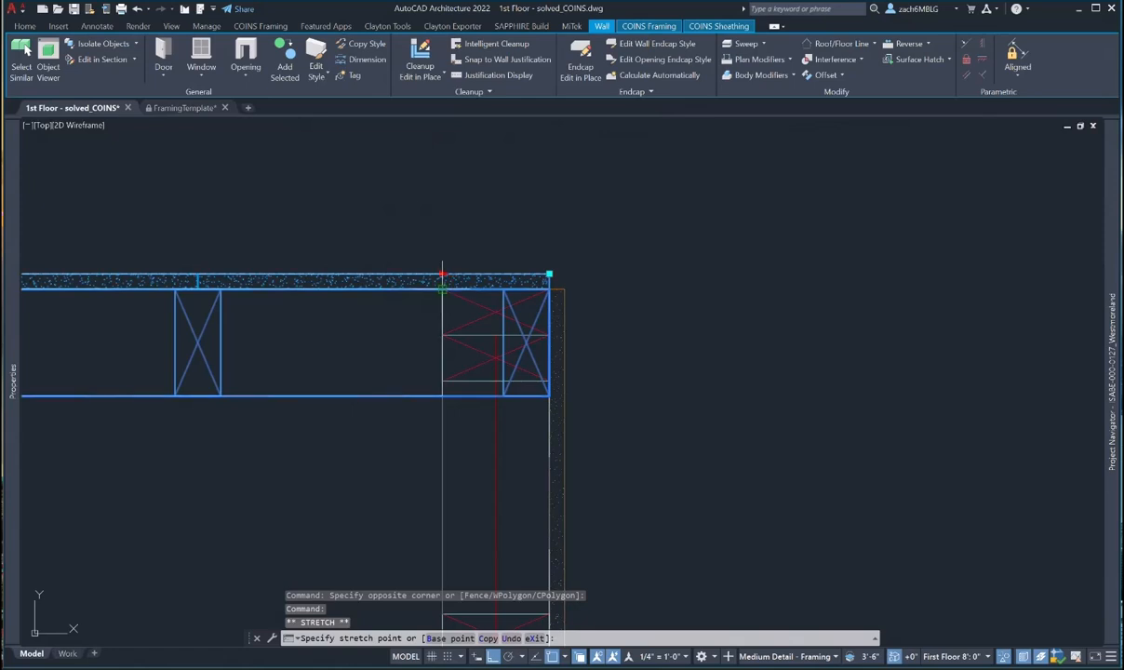
pyautogui.click(441, 275)
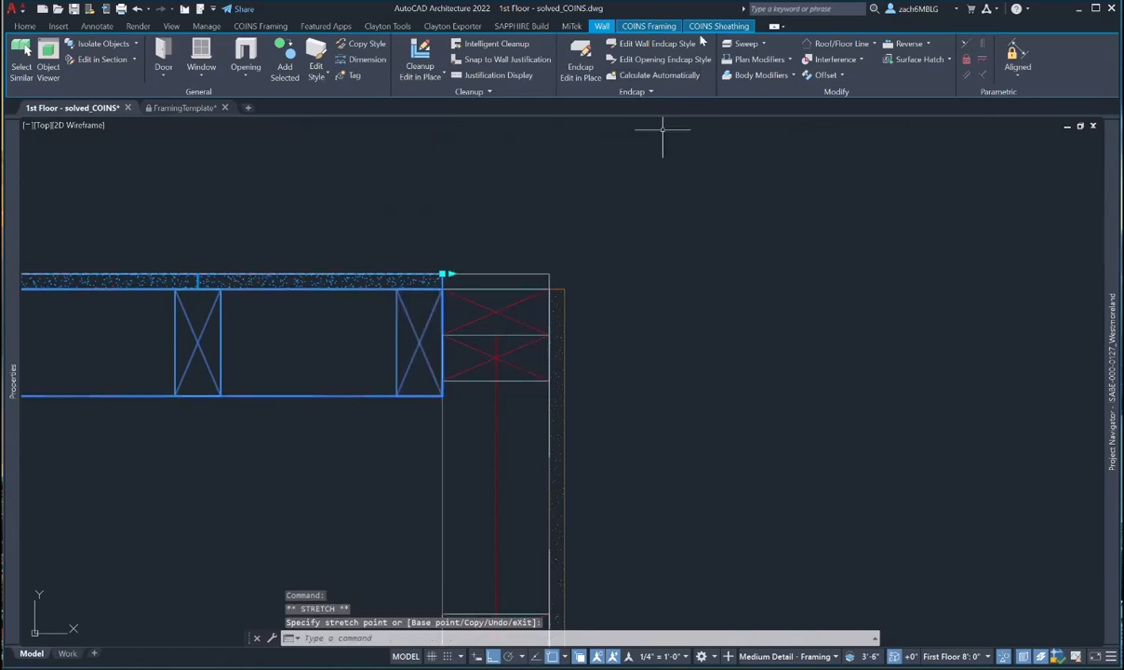
# - Enable framing grip editing and extend the top wall's sheathing to the outer corner
pyautogui.click(709, 27)
pyautogui.click(79, 43)
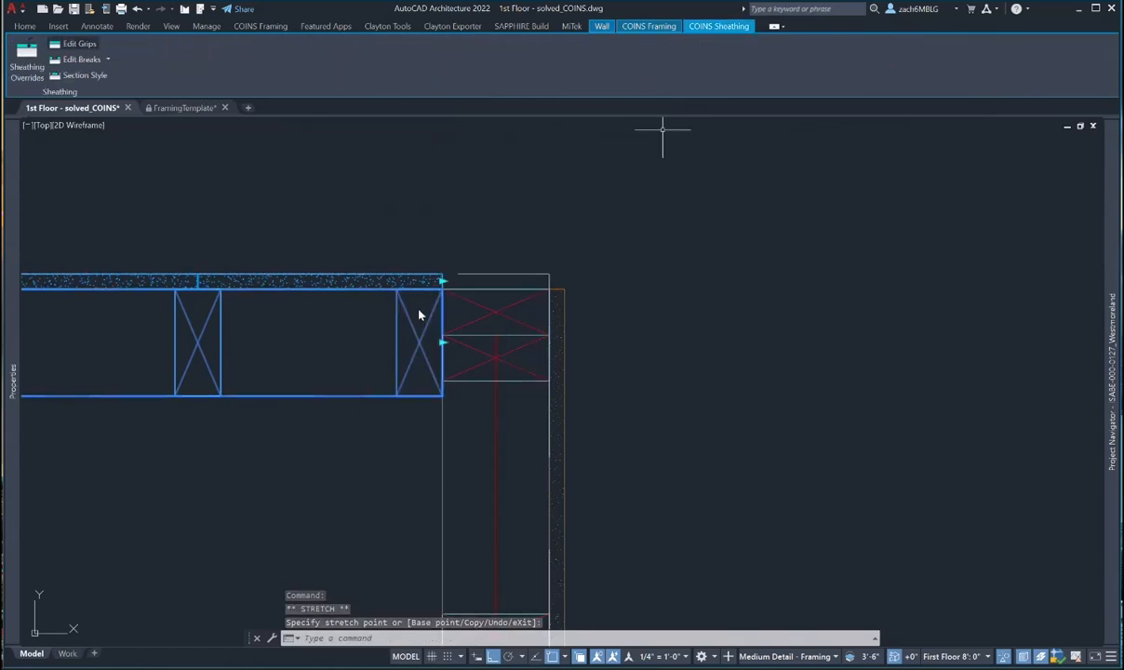
pyautogui.click(442, 276)
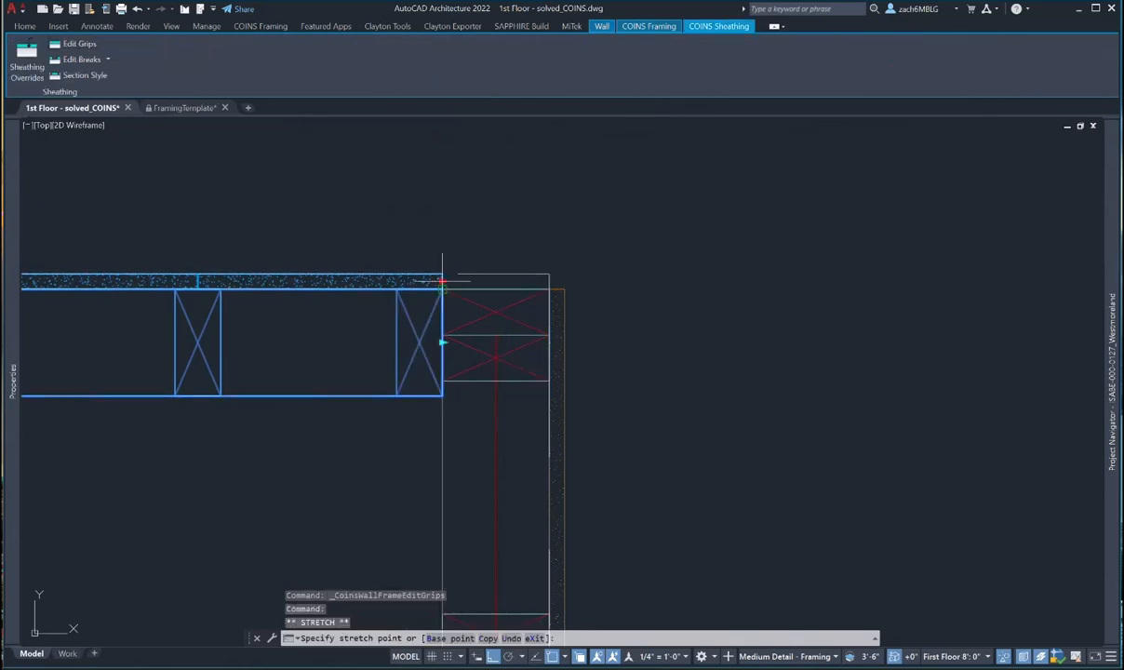
pyautogui.click(549, 278)
pyautogui.scroll(-2, 623, 320)
pyautogui.press('Escape')
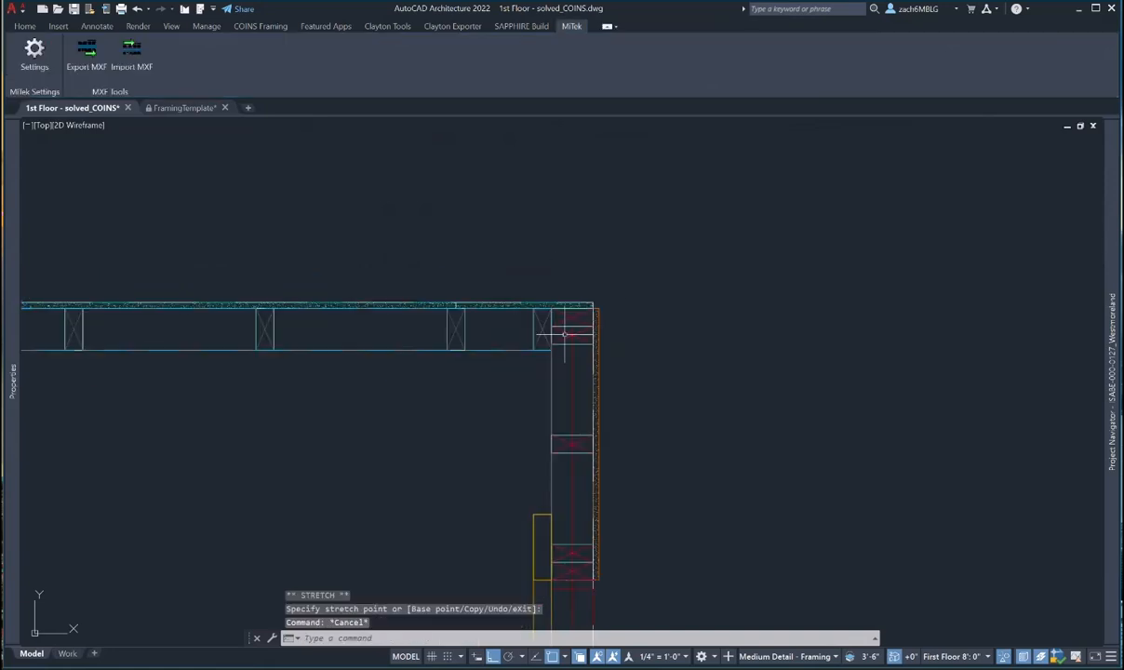
# - Pull the bottom wall's end back to the stud edge at the lower-right corner
pyautogui.scroll(2, 565, 333)
pyautogui.scroll(-2, 564, 334)
pyautogui.moveTo(616, 427); pyautogui.dragTo(574, 178, button='middle')
pyautogui.scroll(-5, 567, 166)
pyautogui.moveTo(603, 279); pyautogui.dragTo(608, 335, button='middle')
pyautogui.scroll(5, 557, 455)
pyautogui.press('Escape')
pyautogui.click(524, 432)
pyautogui.click(509, 450)
pyautogui.scroll(4, 654, 452)
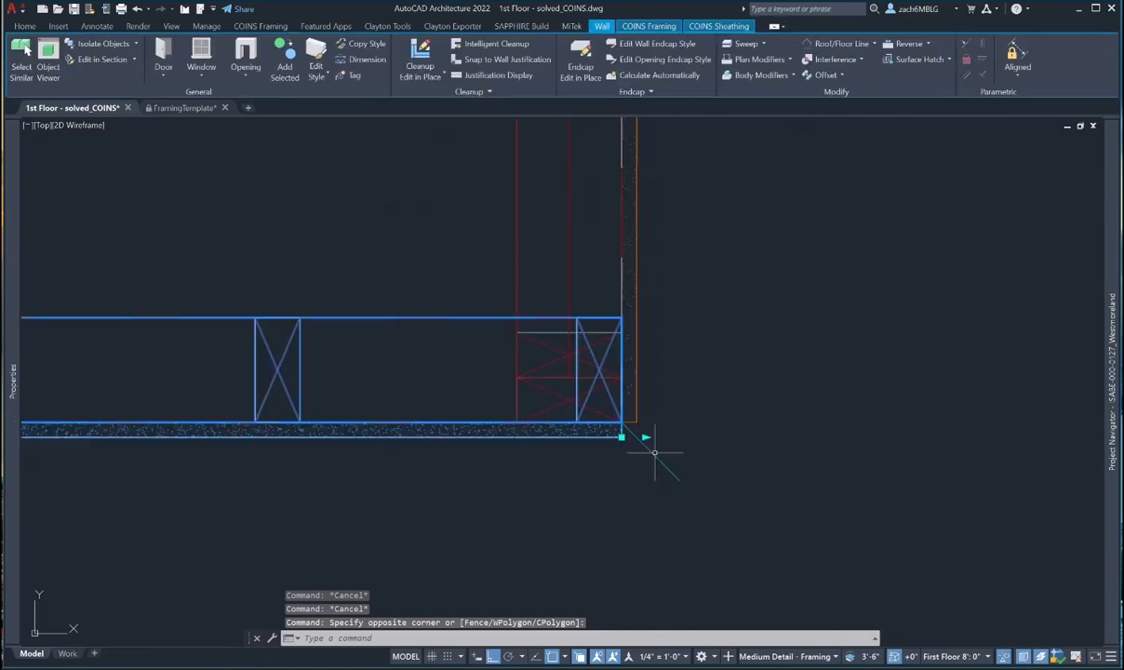
pyautogui.click(645, 437)
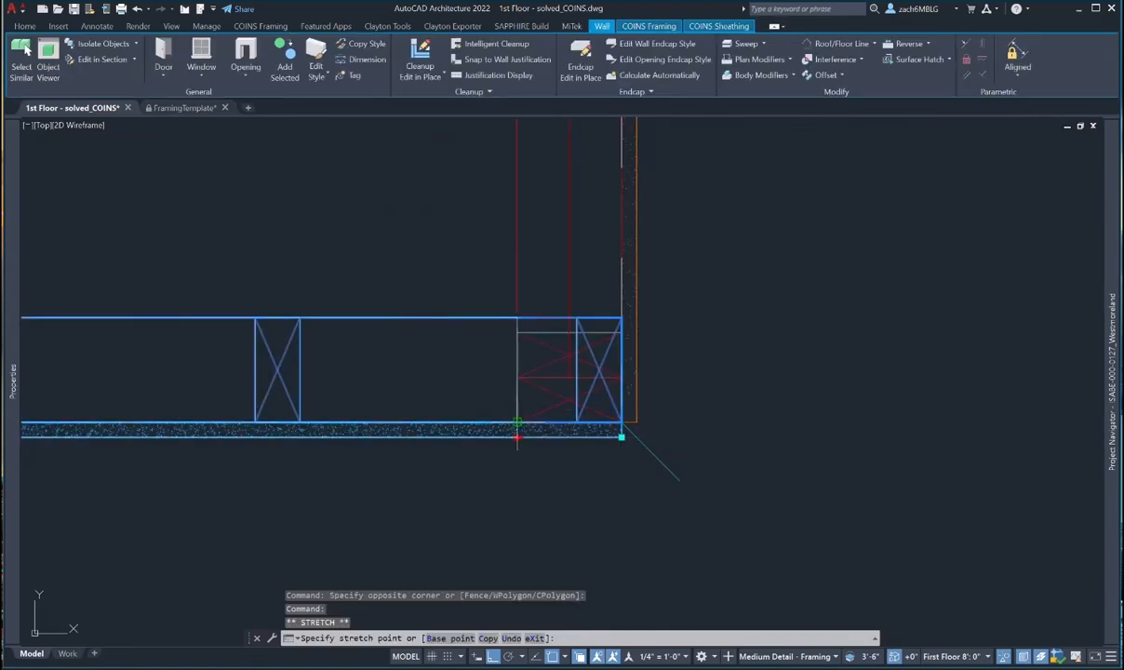
pyautogui.click(516, 423)
# - Start erasing an object near the bottom wall, then abandon the erase
pyautogui.press('Escape')
pyautogui.write('e')
pyautogui.press('space')
pyautogui.moveTo(674, 453); pyautogui.dragTo(577, 466)
pyautogui.press('Escape')
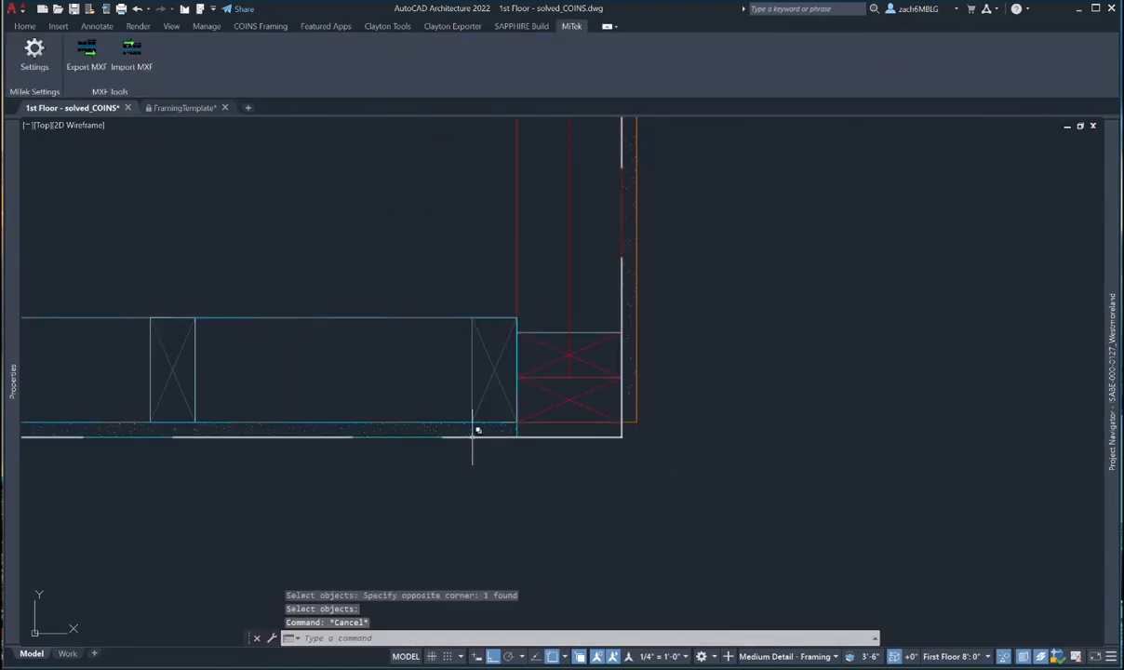
# - Enable framing grip editing on the bottom wall's sheathing, then cancel the stretch
pyautogui.click(475, 381)
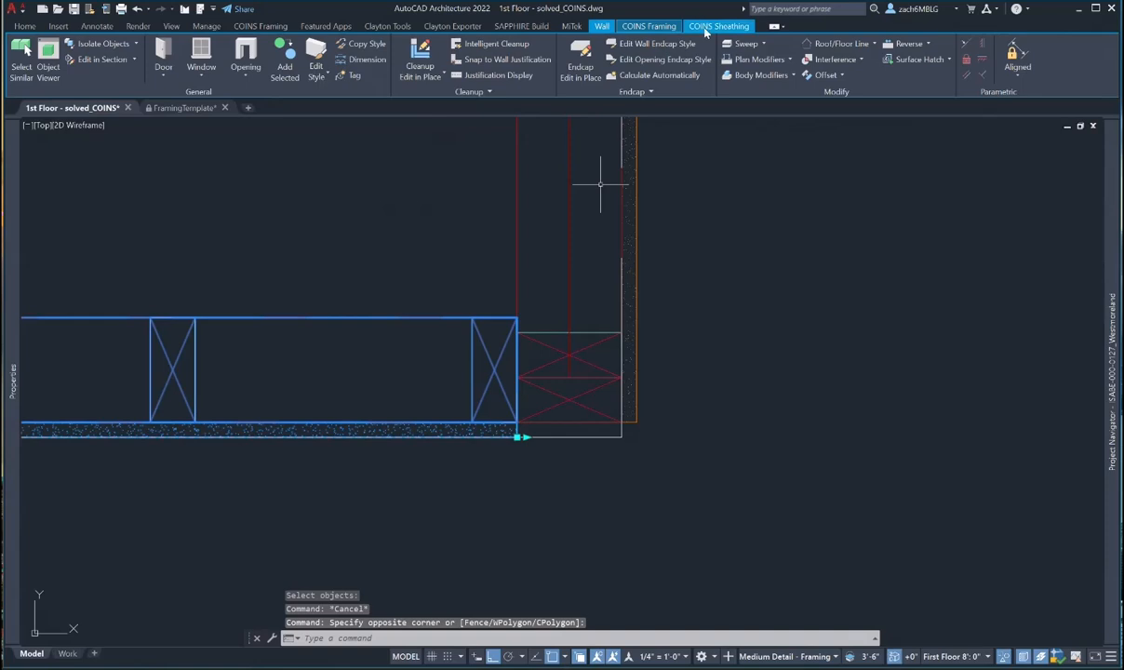
pyautogui.click(716, 26)
pyautogui.click(80, 45)
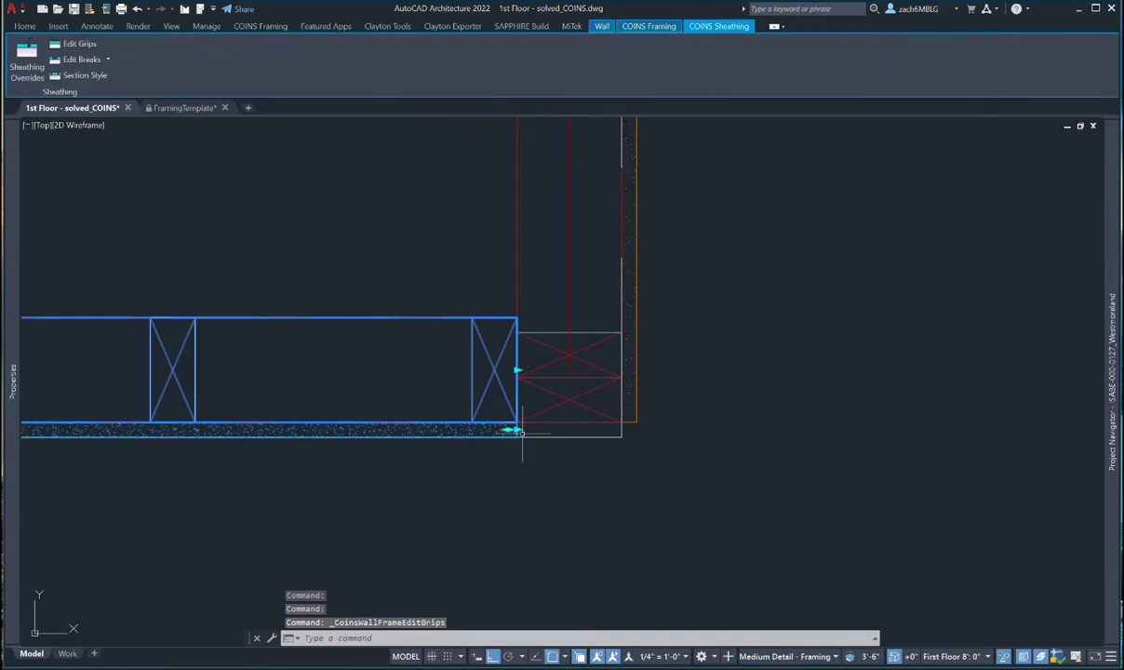
pyautogui.click(621, 428)
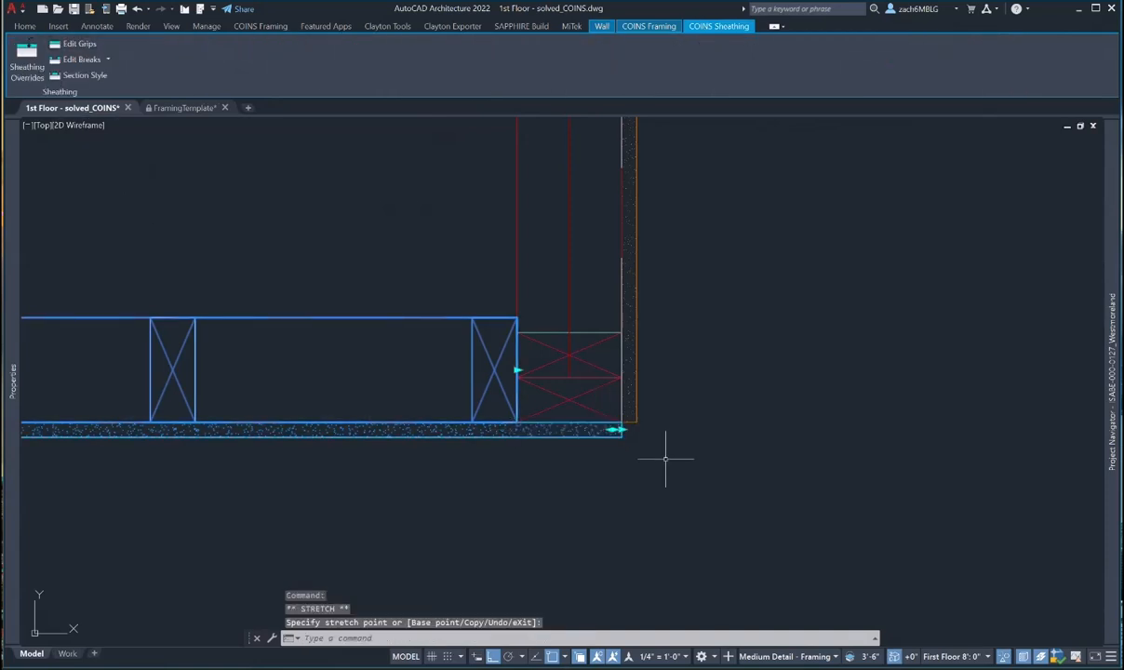
pyautogui.press('Escape')
pyautogui.press('Escape')
# - Zoom out and window-select the garage's top, right and bottom walls
pyautogui.scroll(-3, 650, 358)
pyautogui.moveTo(660, 320); pyautogui.dragTo(528, 461, button='middle')
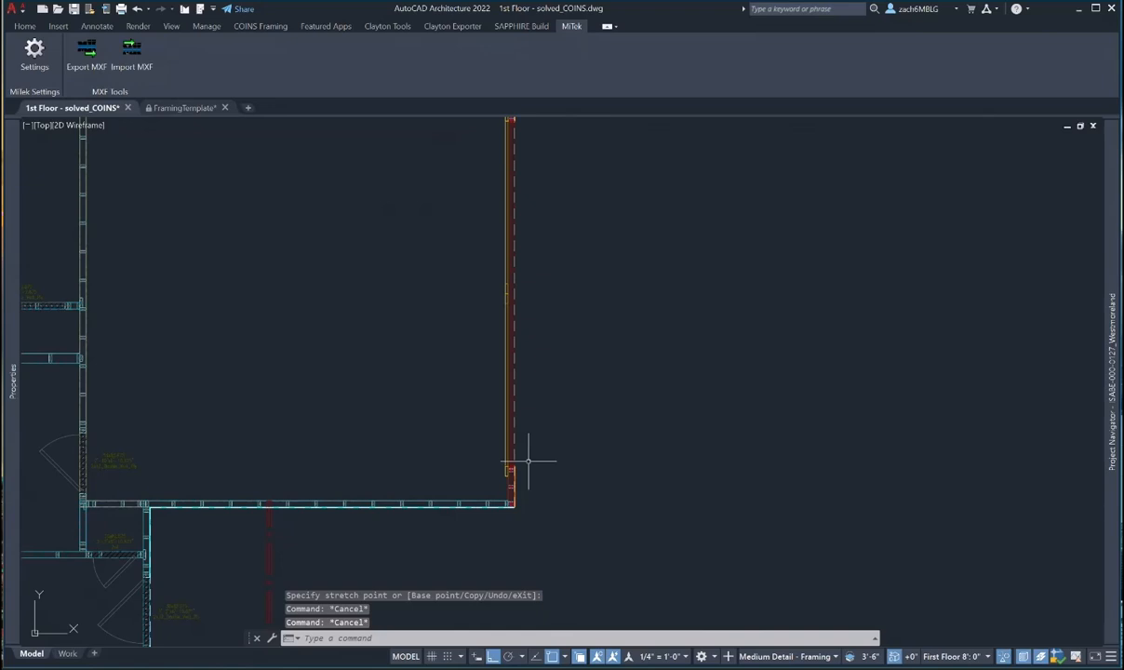
pyautogui.scroll(-6, 528, 462)
pyautogui.scroll(4, 556, 509)
pyautogui.click(557, 509)
pyautogui.click(508, 238)
pyautogui.rightClick(577, 387)
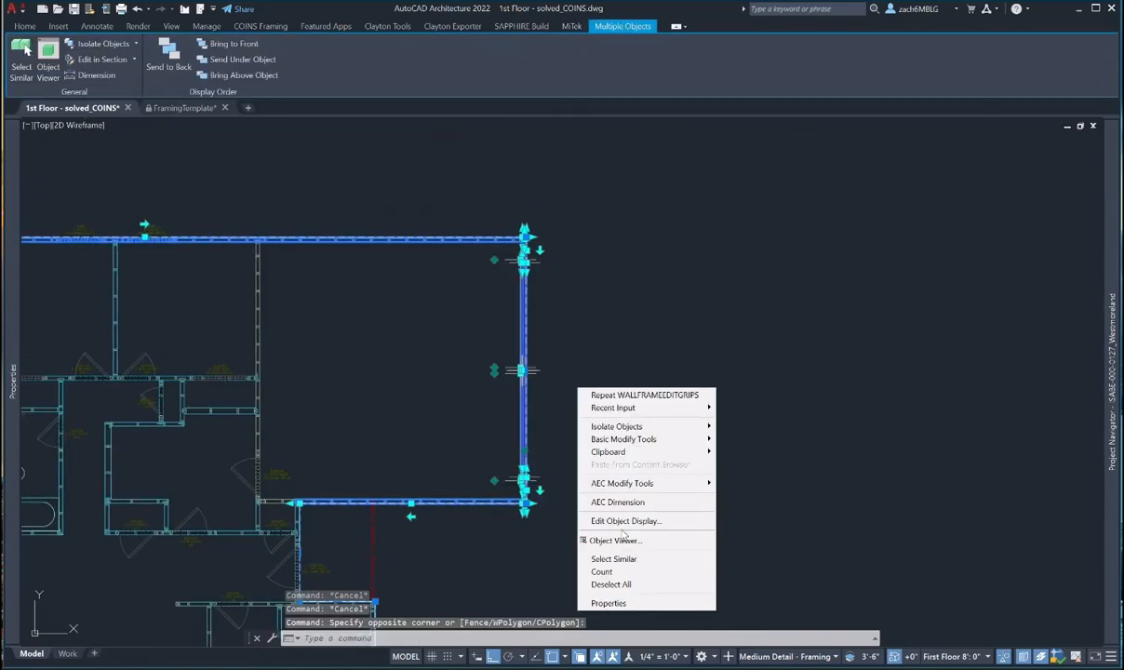
pyautogui.click(614, 540)
pyautogui.moveTo(552, 541); pyautogui.dragTo(720, 454)
pyautogui.scroll(3, 741, 444)
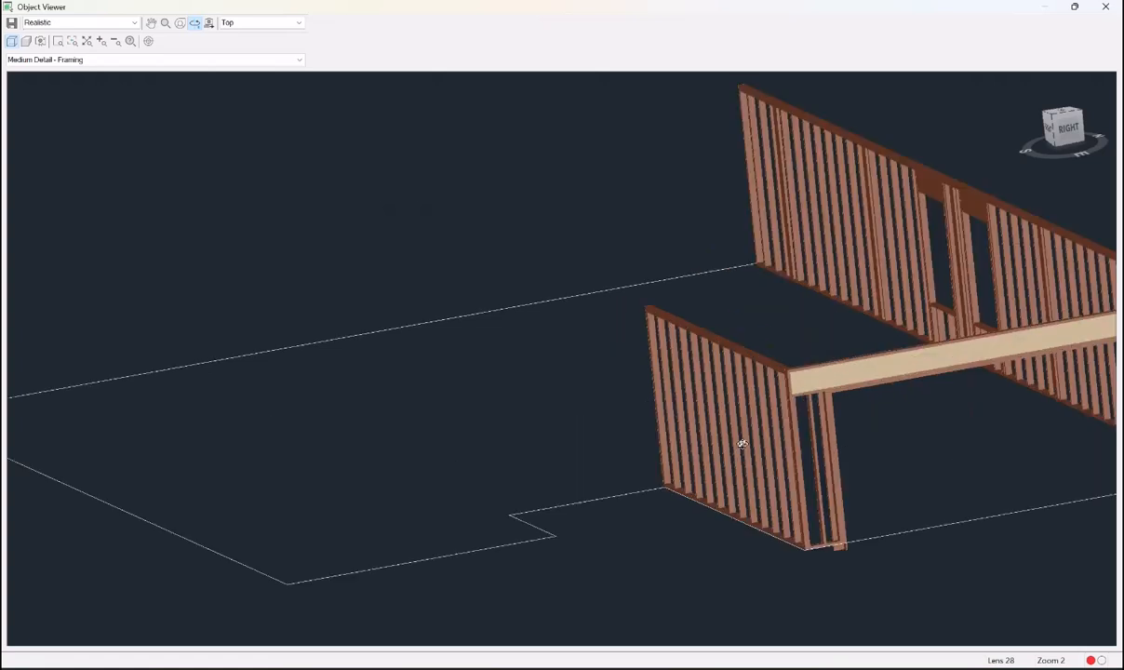
pyautogui.scroll(2, 808, 383)
pyautogui.scroll(2, 940, 426)
pyautogui.moveTo(940, 426); pyautogui.dragTo(181, 279, button='middle')
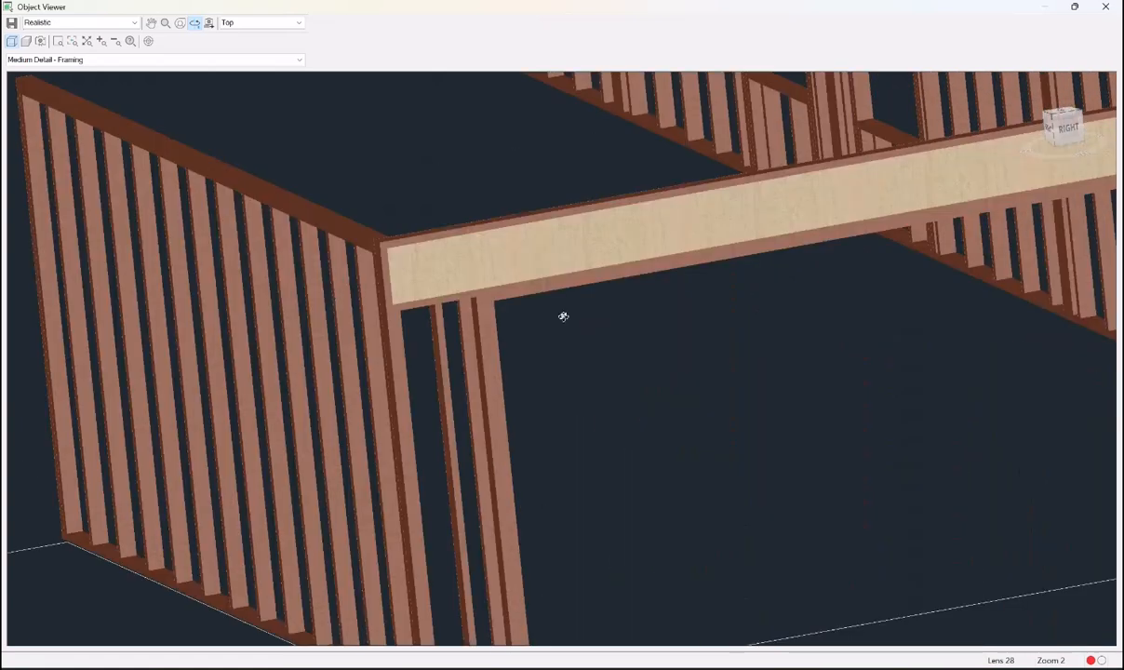
pyautogui.scroll(-3, 563, 316)
pyautogui.moveTo(567, 328); pyautogui.dragTo(673, 371)
pyautogui.scroll(2, 786, 398)
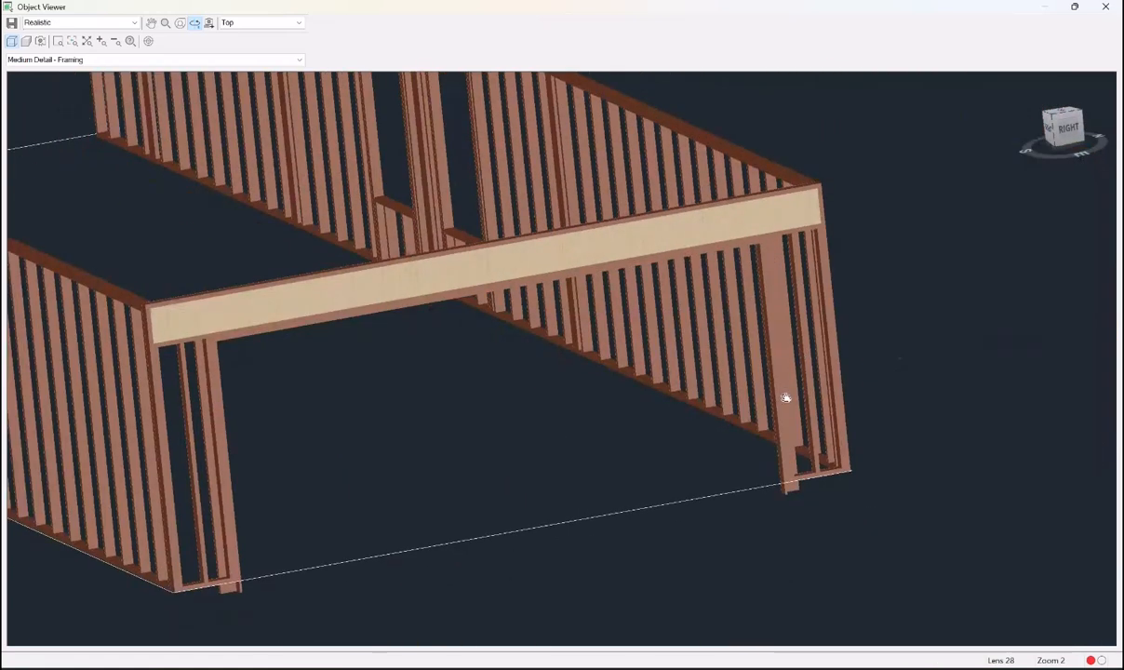
pyautogui.scroll(-3, 786, 398)
pyautogui.moveTo(713, 409); pyautogui.dragTo(618, 416)
pyautogui.press('Escape')
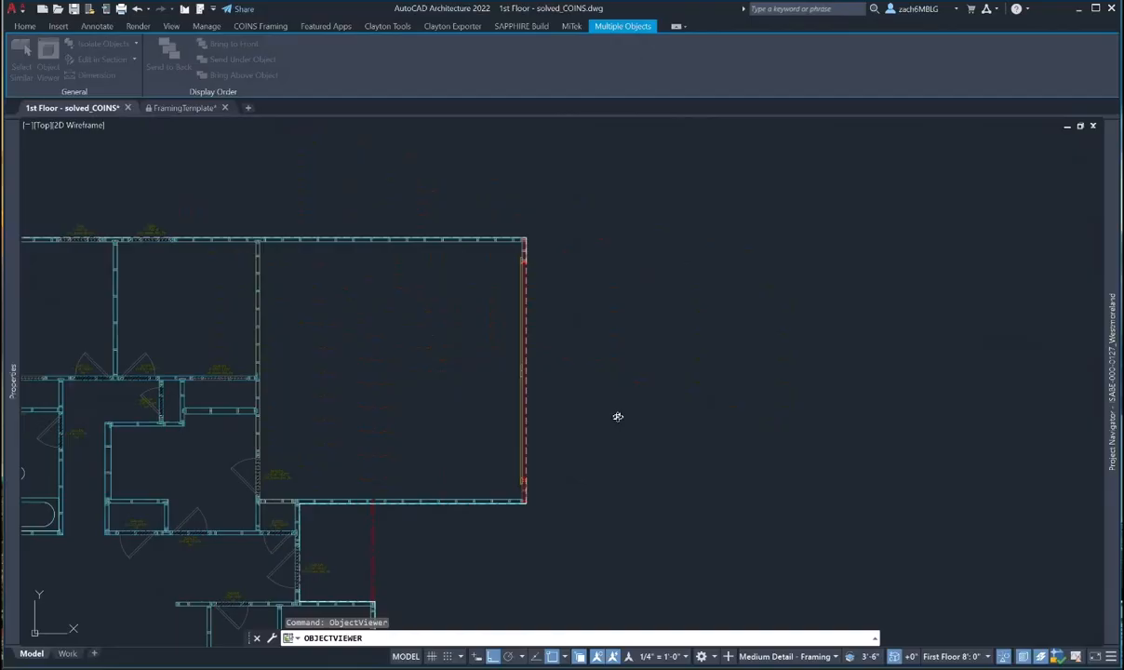
pyautogui.press('Escape')
pyautogui.scroll(-2, 687, 392)
pyautogui.scroll(6, 514, 389)
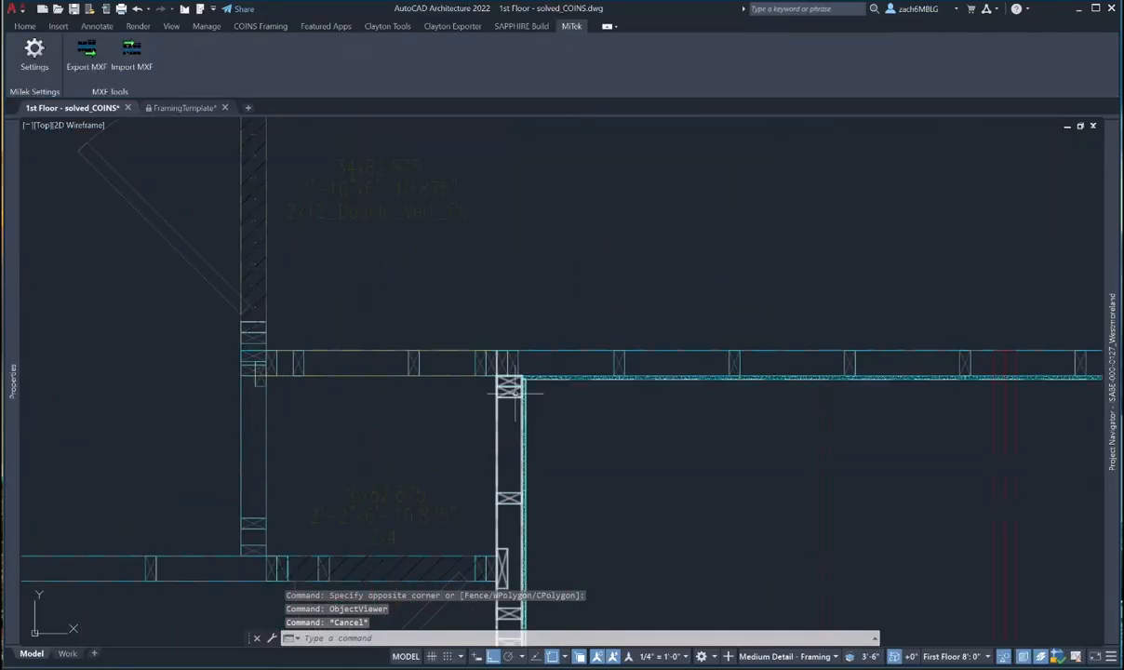
# - Run COINS Tidy/Invert Cleanup three times on the walls at the first garage corner
pyautogui.click(509, 385)
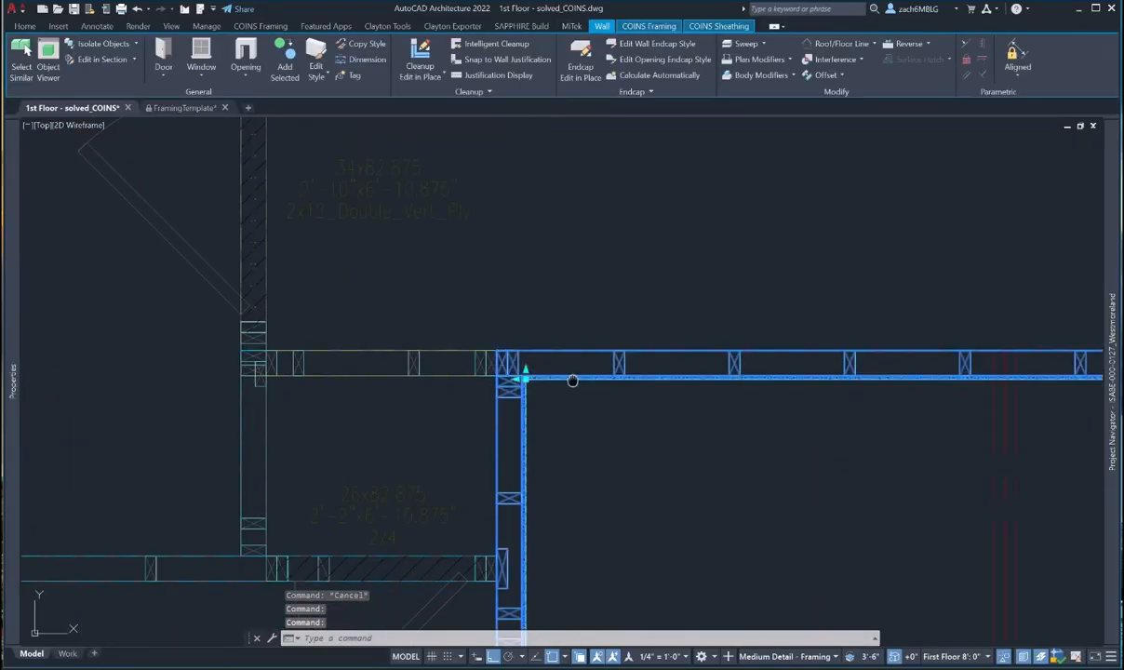
pyautogui.moveTo(572, 381); pyautogui.dragTo(568, 393, button='middle')
pyautogui.click(649, 25)
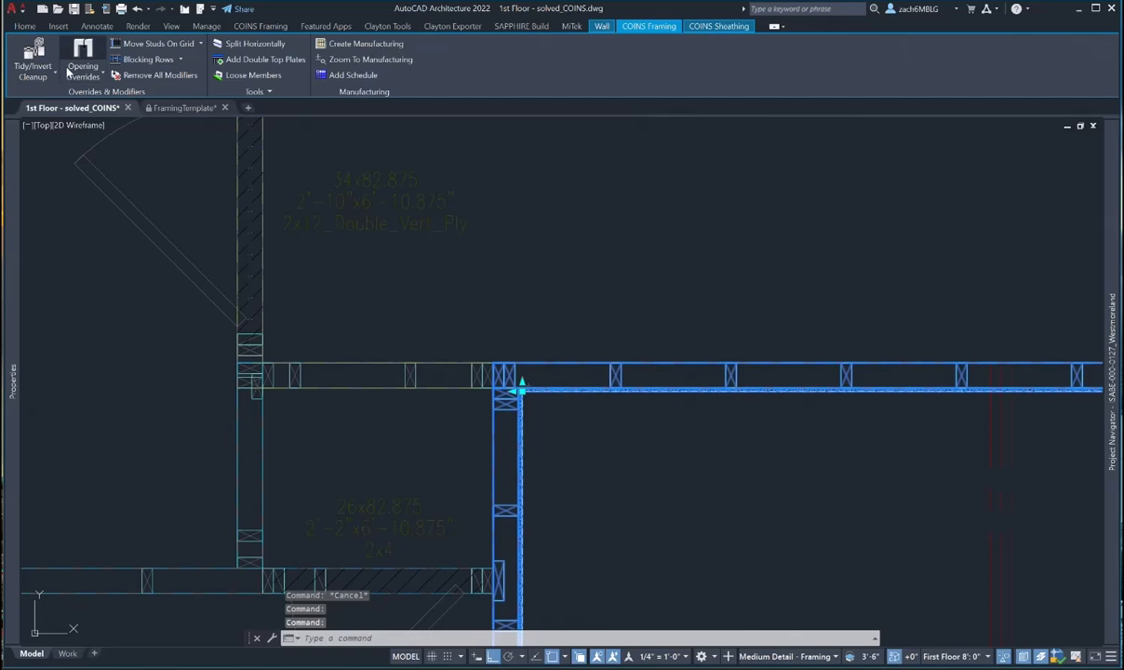
pyautogui.click(32, 72)
pyautogui.click(53, 99)
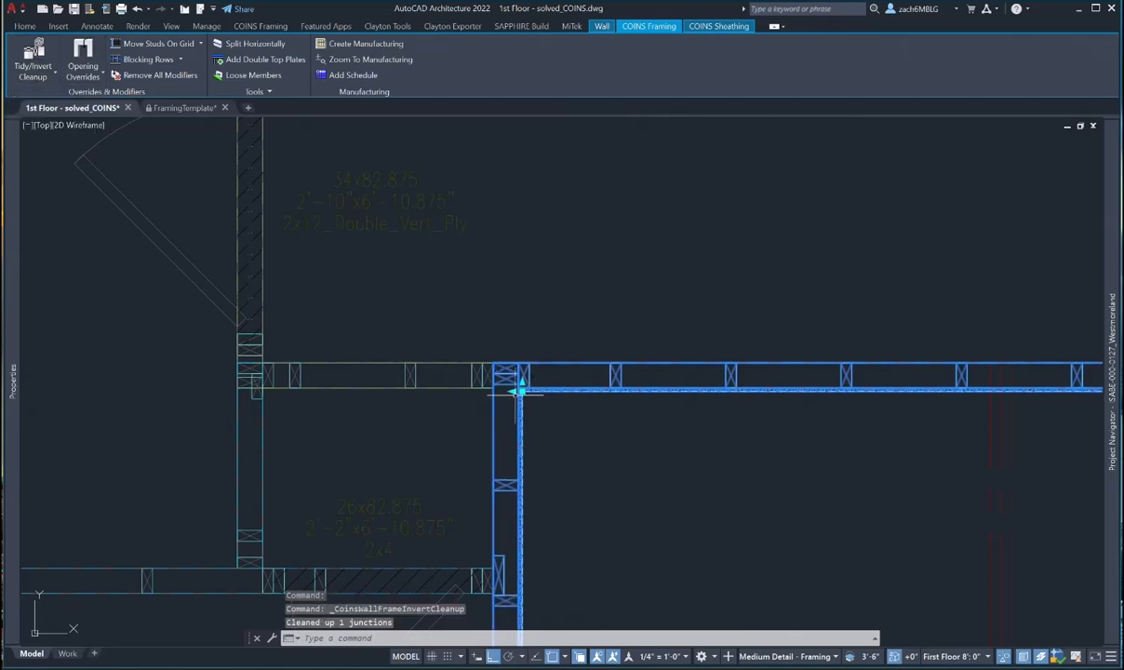
pyautogui.click(42, 74)
pyautogui.click(58, 99)
pyautogui.scroll(2, 523, 406)
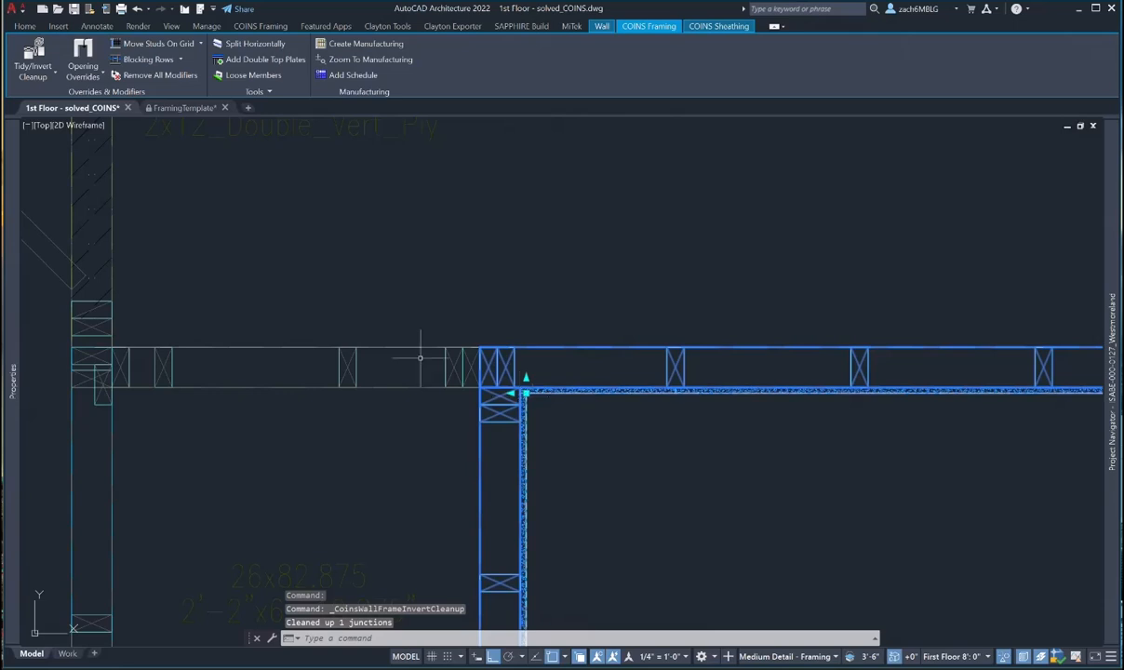
pyautogui.click(35, 81)
pyautogui.click(61, 99)
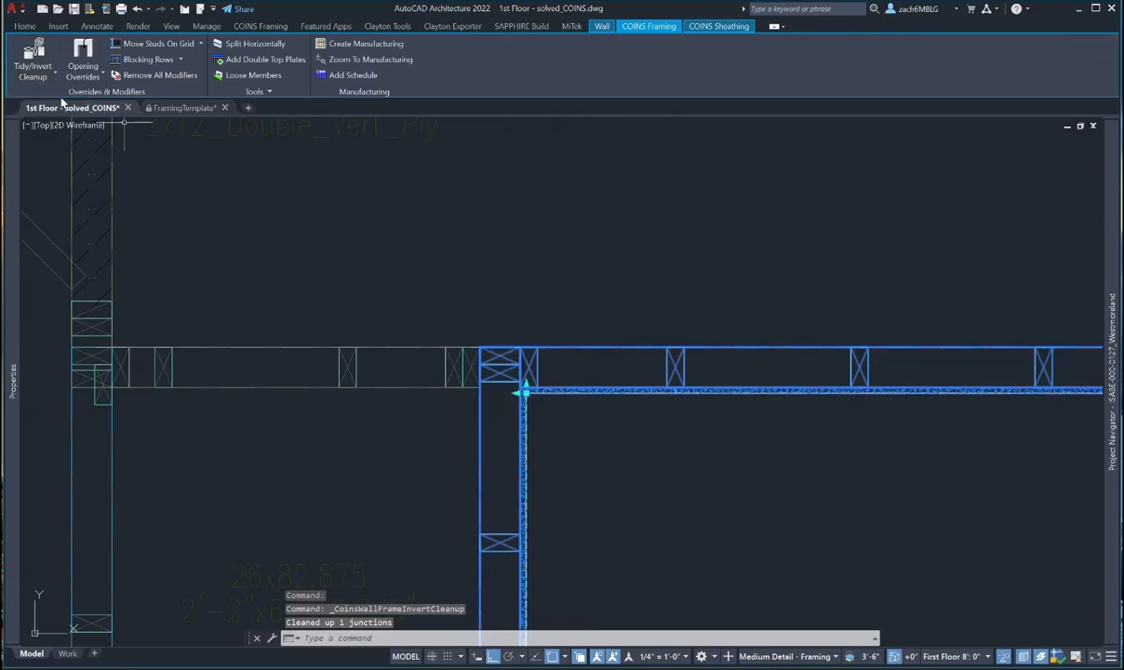
# - Select the walls at the second garage corner and run Tidy/Invert Cleanup on them
pyautogui.moveTo(563, 385); pyautogui.dragTo(522, 226, button='middle')
pyautogui.scroll(-2, 522, 225)
pyautogui.moveTo(536, 603); pyautogui.dragTo(488, 317, button='middle')
pyautogui.press('Escape')
pyautogui.press('Escape')
pyautogui.scroll(4, 460, 346)
pyautogui.click(474, 345)
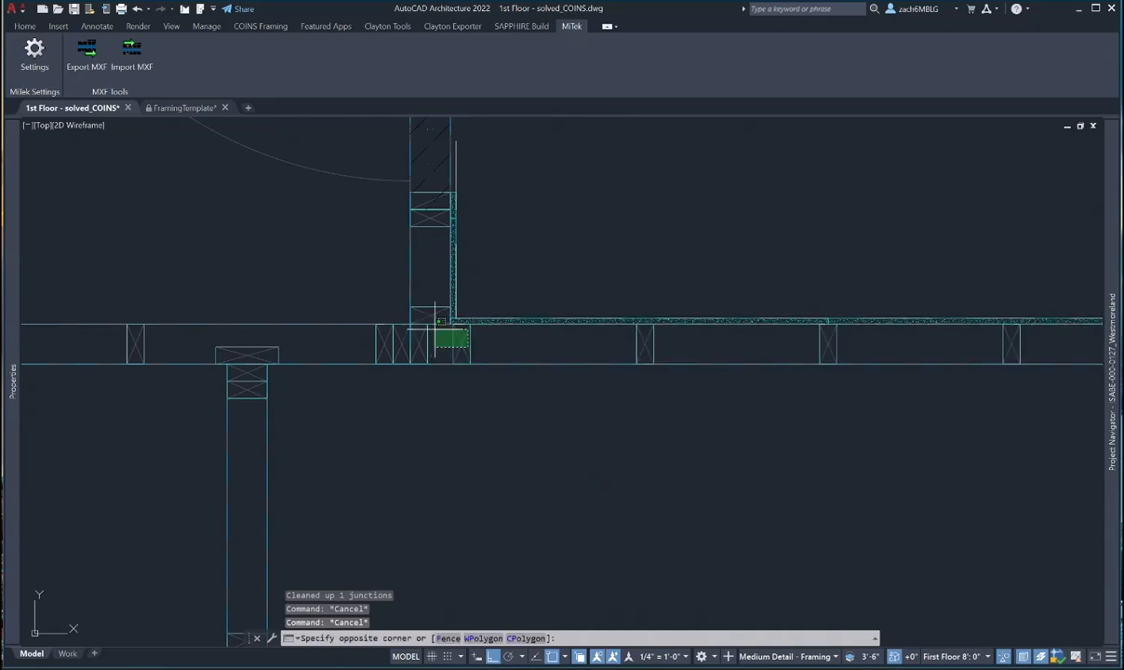
pyautogui.click(438, 314)
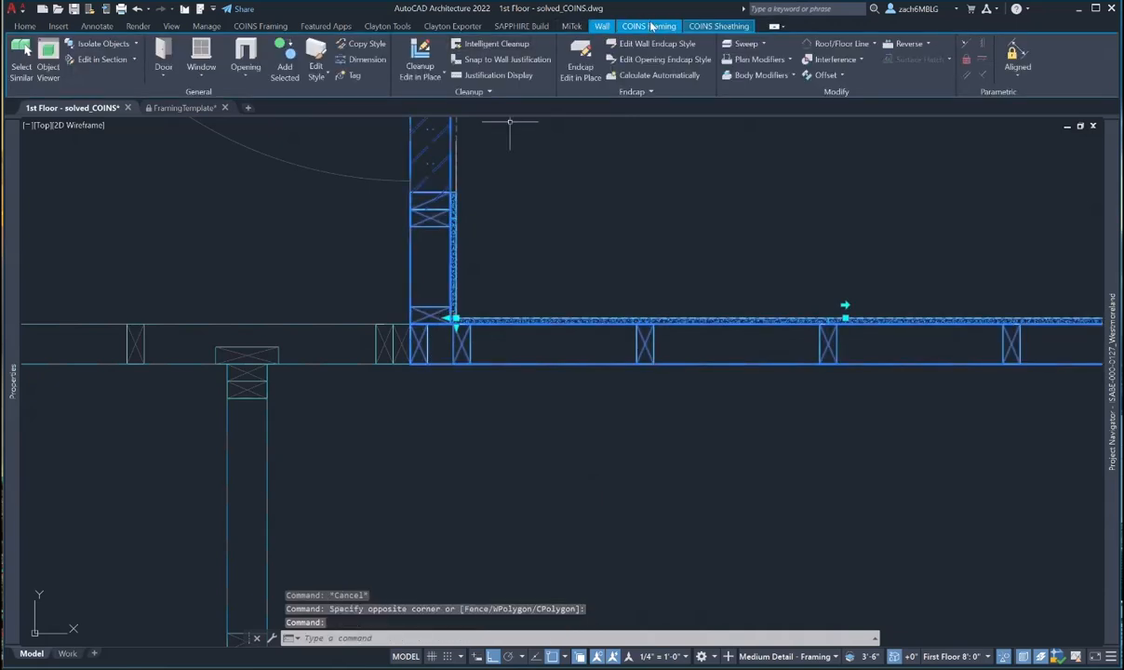
pyautogui.click(648, 26)
pyautogui.click(32, 76)
pyautogui.click(37, 95)
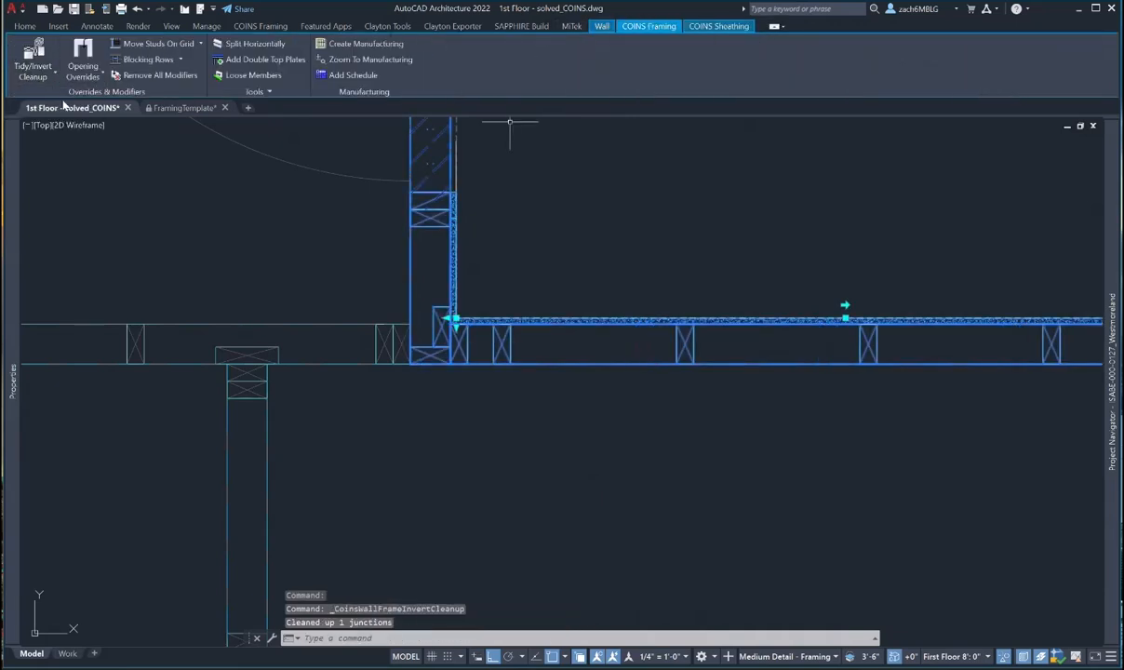
pyautogui.moveTo(63, 105)
pyautogui.moveTo(494, 289); pyautogui.dragTo(489, 296, button='middle')
# - Move the view to the next garage junction, where the vertical wall meets the top wall
pyautogui.press('Escape')
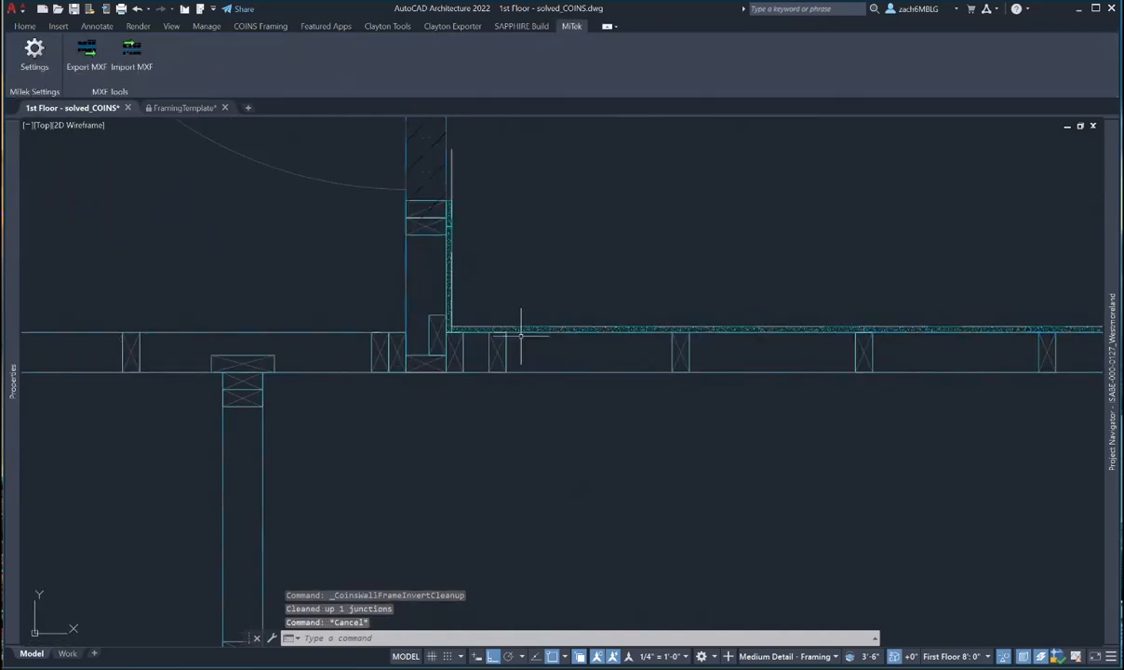
pyautogui.scroll(-3, 536, 341)
pyautogui.scroll(-4, 536, 341)
pyautogui.moveTo(611, 410); pyautogui.dragTo(583, 308, button='middle')
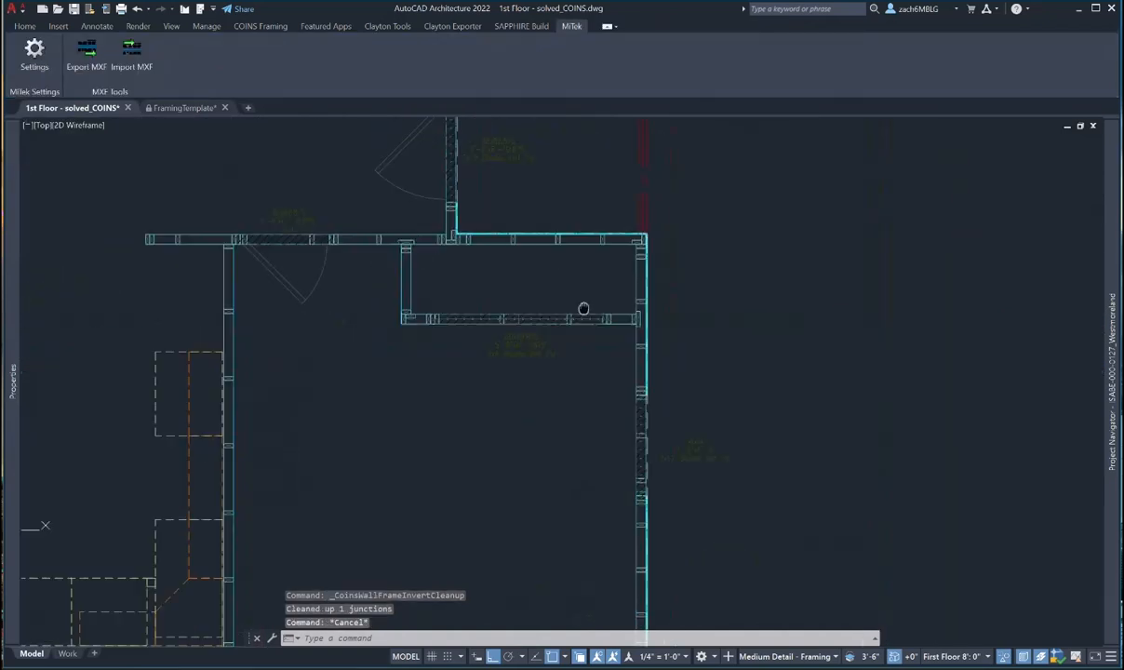
pyautogui.moveTo(361, 171); pyautogui.dragTo(368, 389, button='middle')
pyautogui.scroll(2, 455, 252)
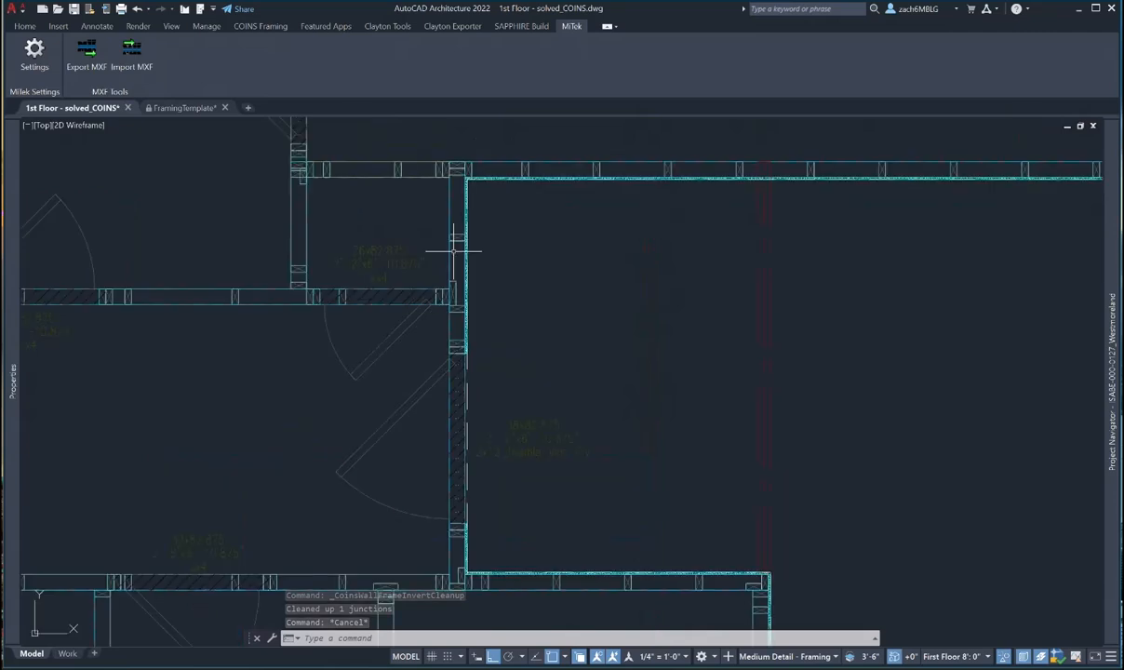
pyautogui.moveTo(457, 144); pyautogui.dragTo(458, 174, button='middle')
pyautogui.scroll(6, 455, 178)
# - Select the vertical wall at that junction and show the COINS Framing tools
pyautogui.press('Escape')
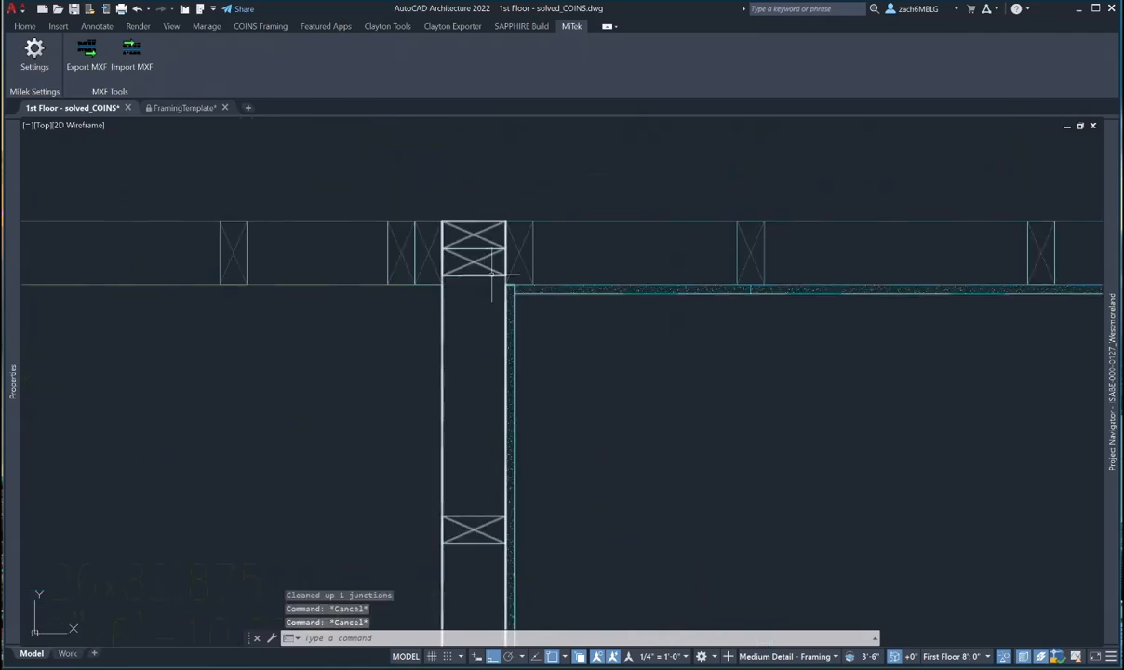
pyautogui.click(491, 271)
pyautogui.moveTo(491, 271); pyautogui.dragTo(443, 271, button='middle')
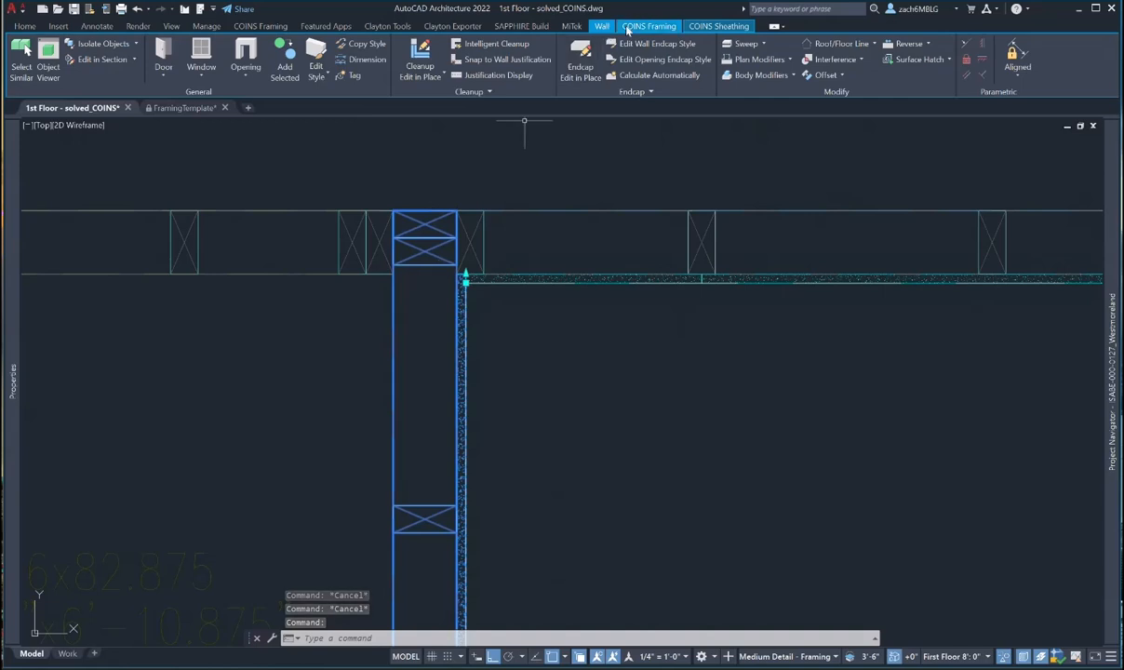
pyautogui.click(627, 28)
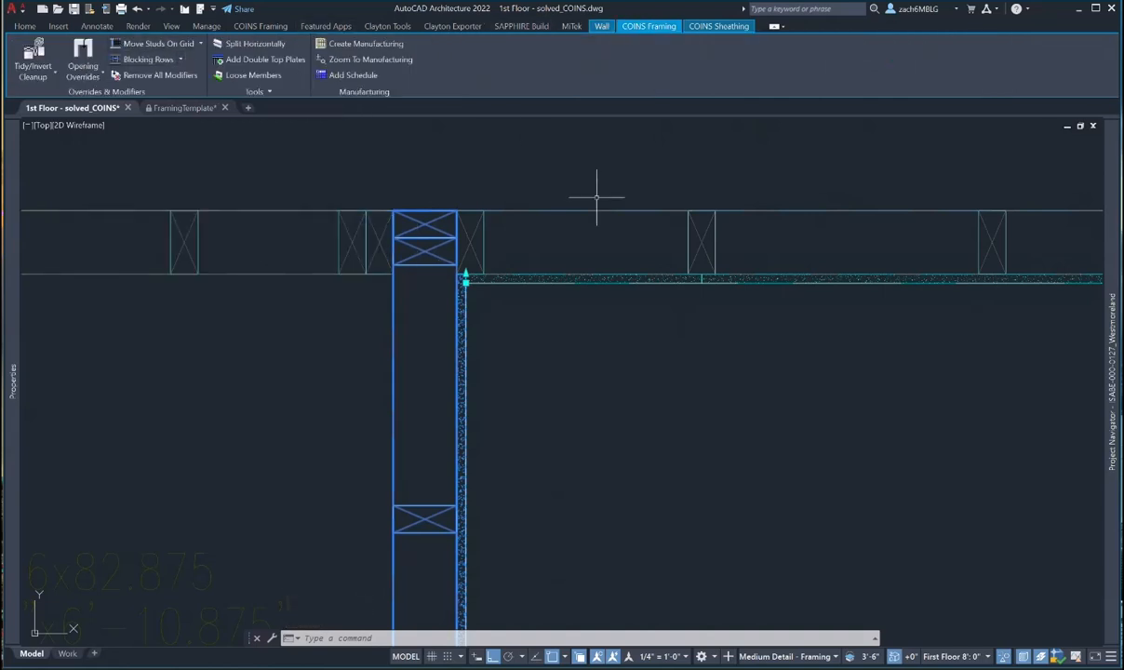
pyautogui.press('Escape')
pyautogui.press('Escape')
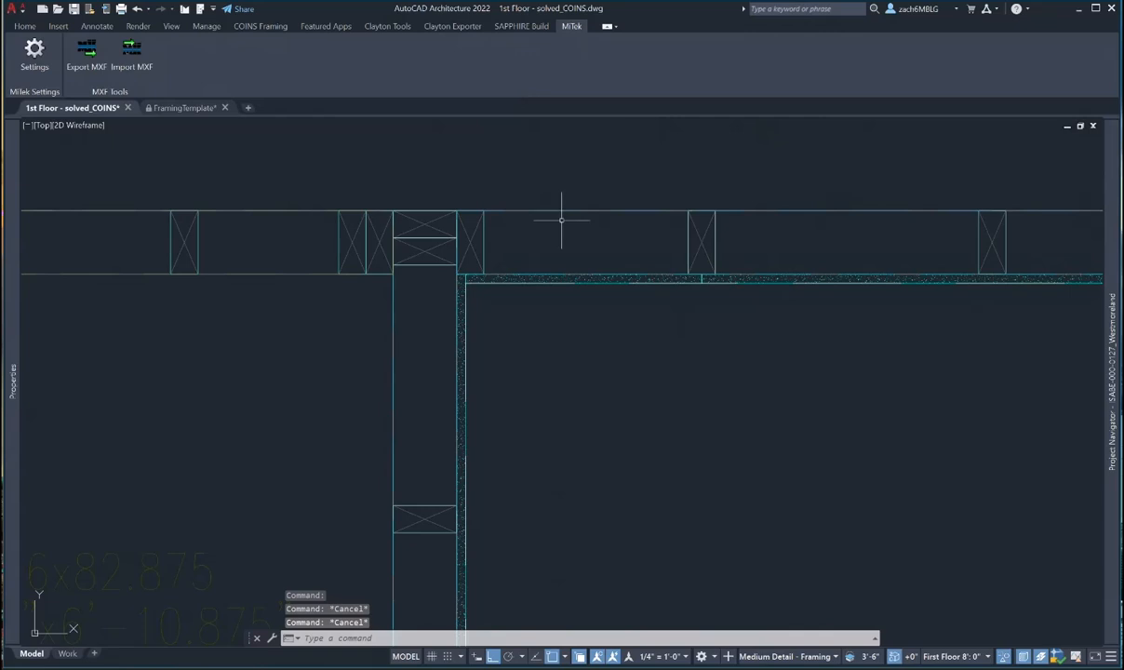
pyautogui.click(424, 253)
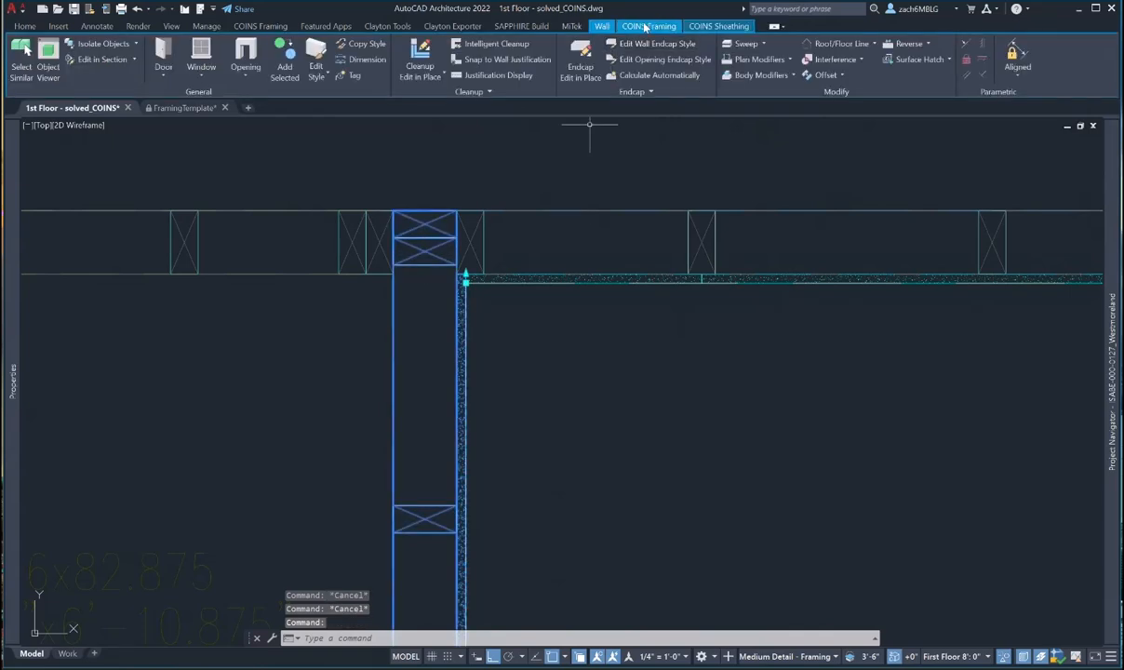
pyautogui.click(644, 27)
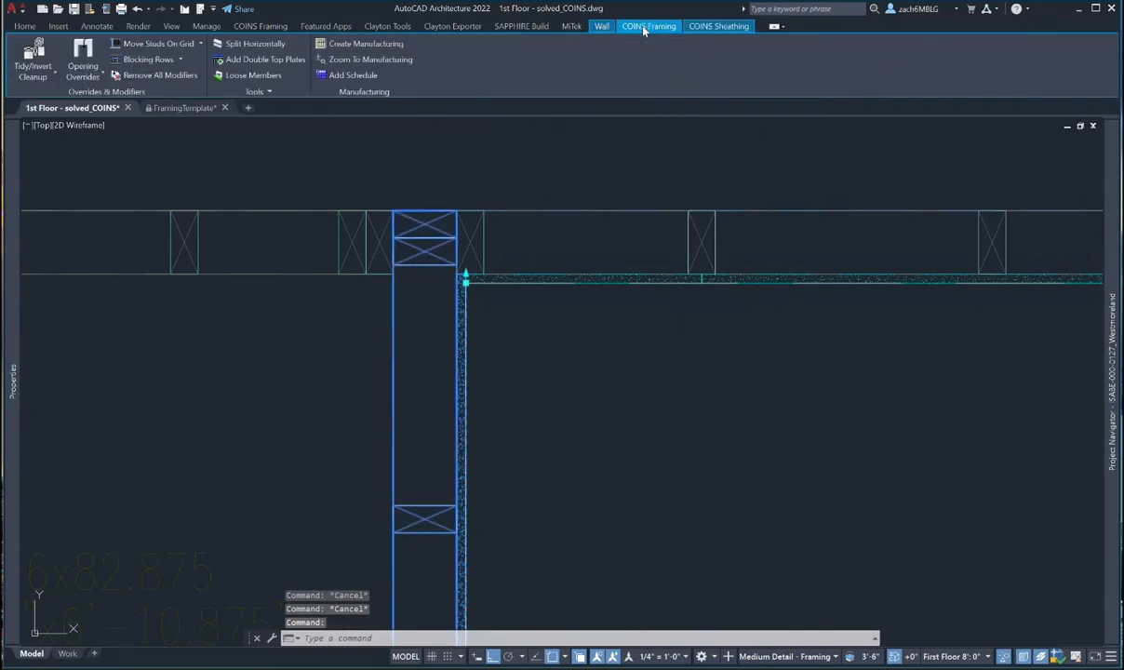
# - Start the stud modifier from the Move Studs On Grid dropdown and choose Copy on the junction stud
pyautogui.click(200, 43)
pyautogui.click(153, 136)
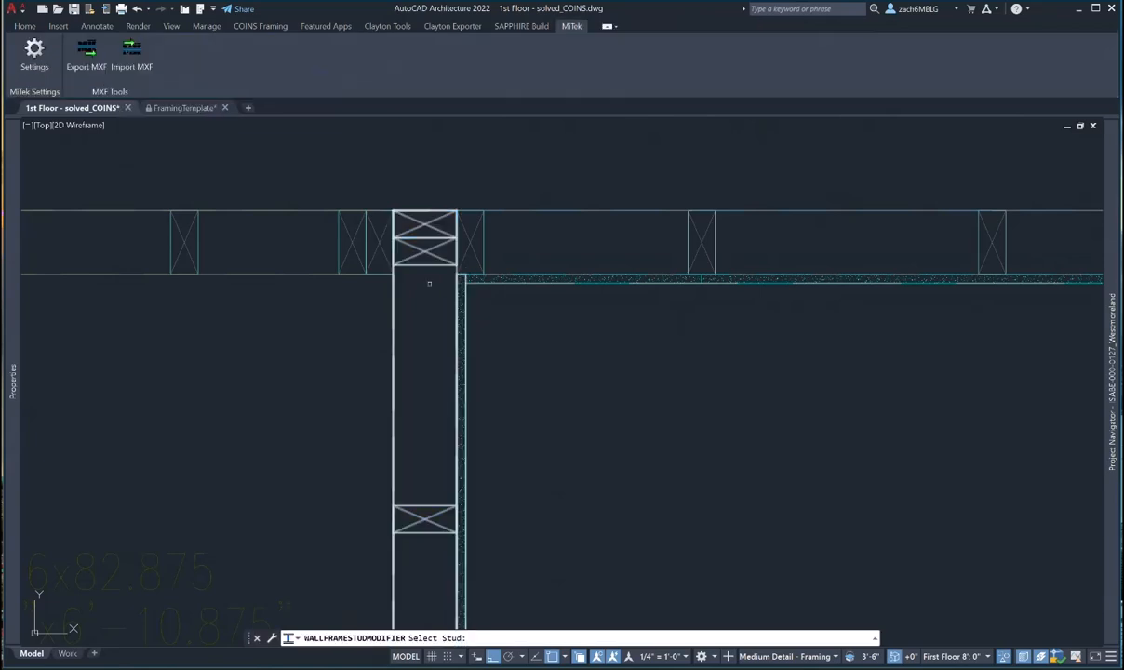
pyautogui.click(430, 251)
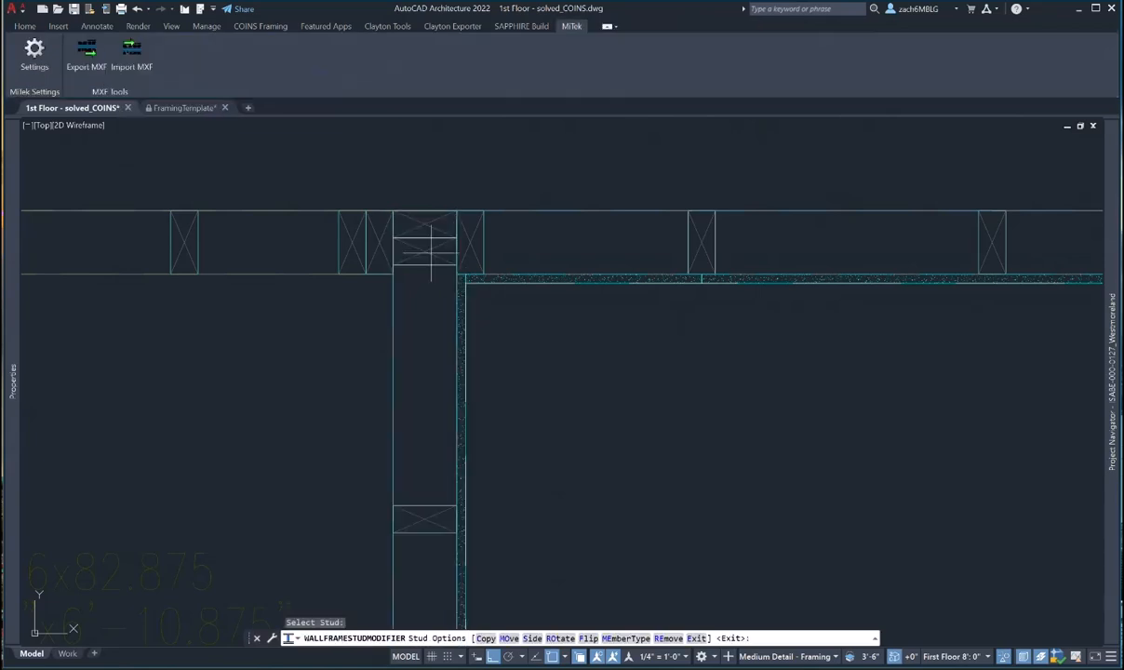
pyautogui.click(485, 638)
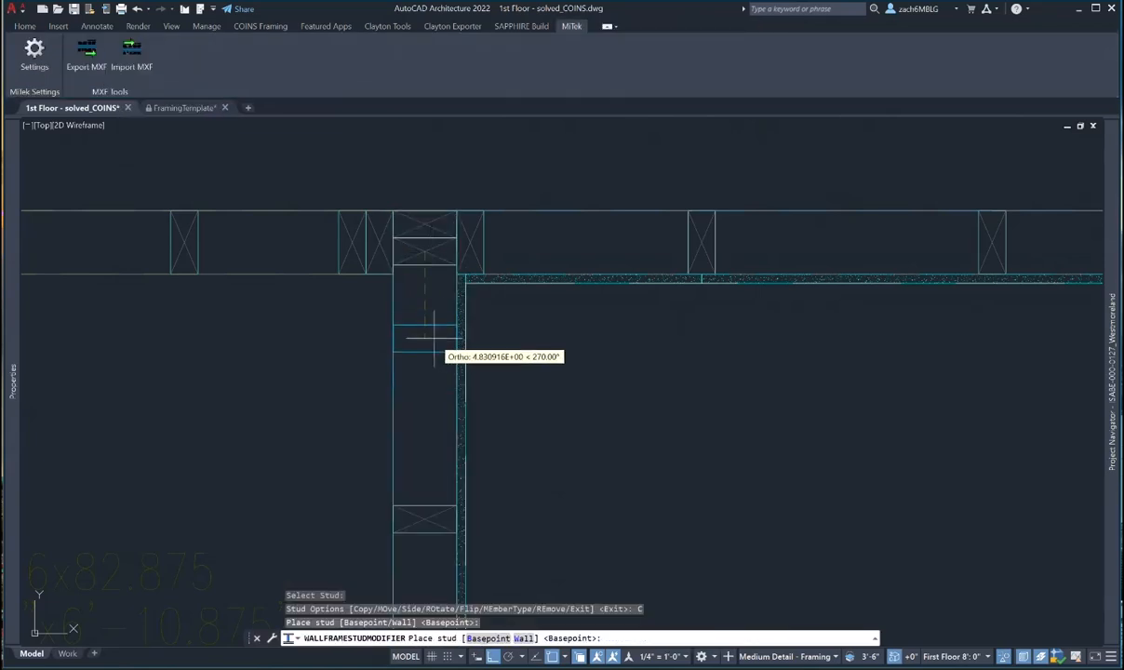
# - Abandon the stud copy and select the walls meeting at the corner
pyautogui.scroll(2, 434, 339)
pyautogui.scroll(-2, 433, 339)
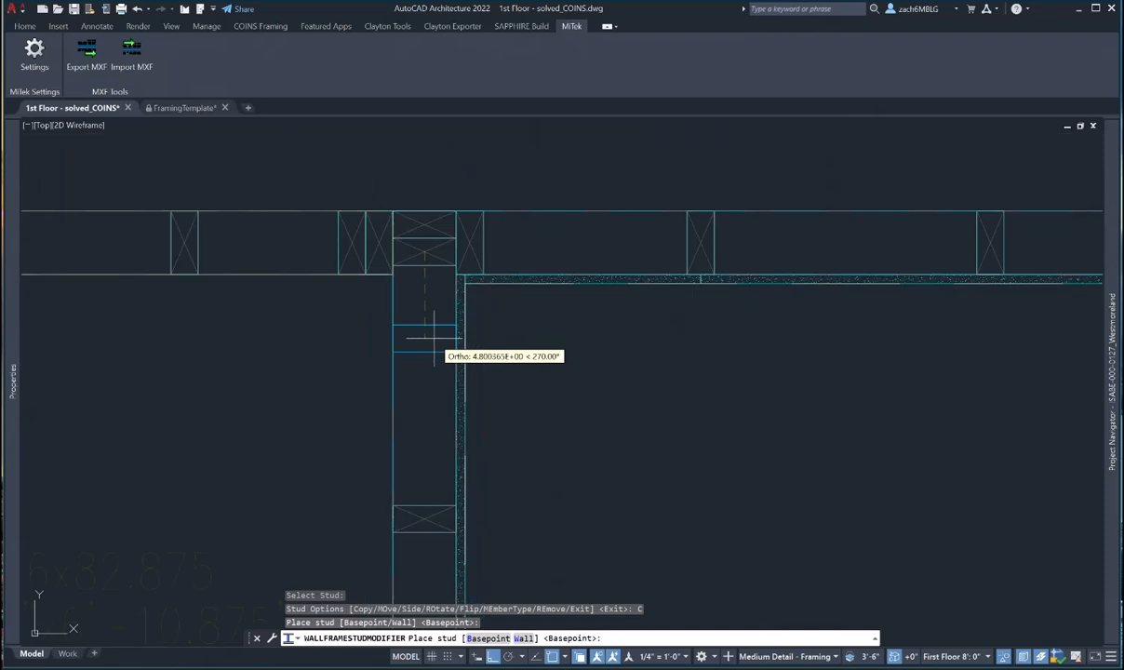
pyautogui.scroll(-3, 434, 339)
pyautogui.press('Escape')
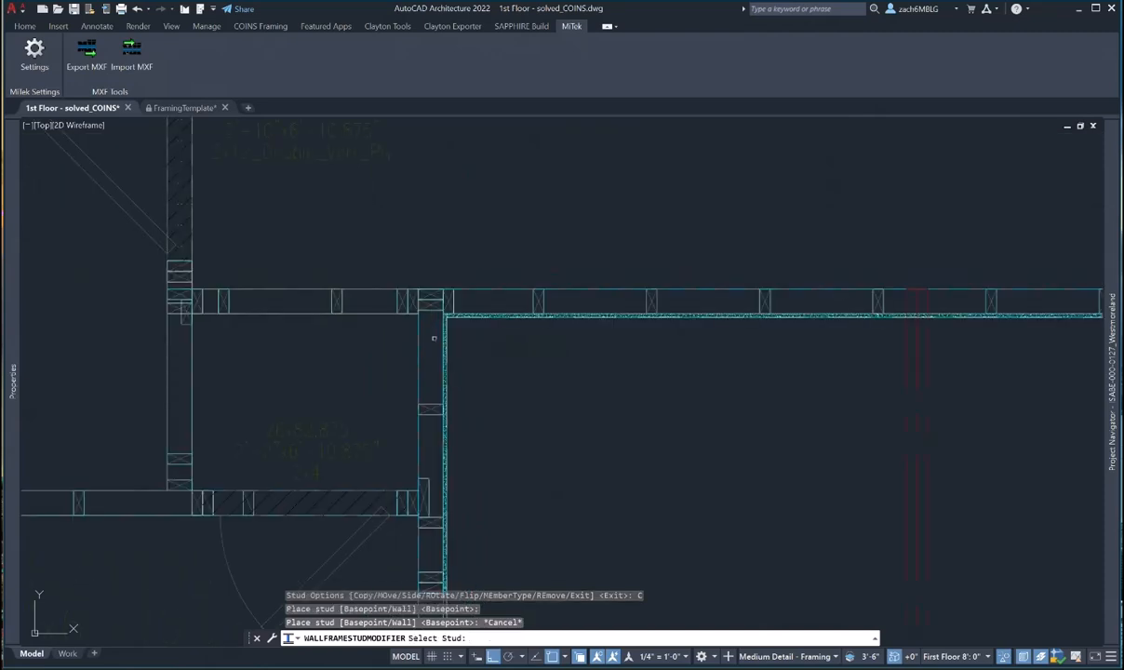
pyautogui.press('Escape')
pyautogui.click(434, 340)
pyautogui.click(413, 303)
pyautogui.scroll(3, 413, 302)
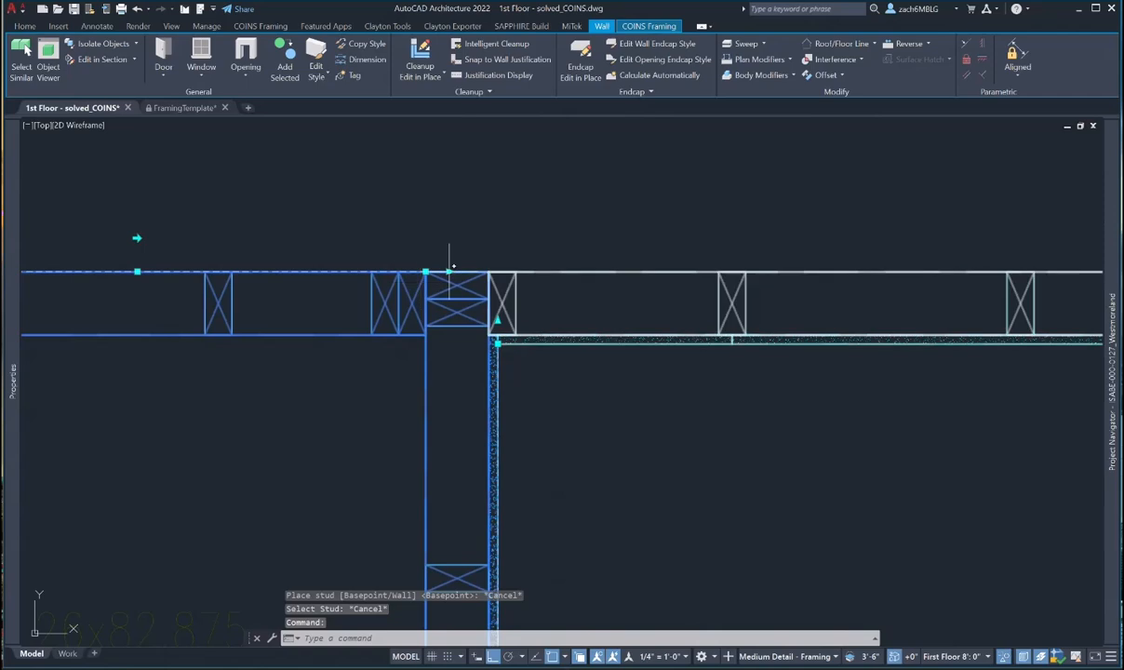
# - Stretch the left wall's end to the corner, then run Tidy/Invert Cleanup twice on the corner walls
pyautogui.click(425, 272)
pyautogui.click(234, 337)
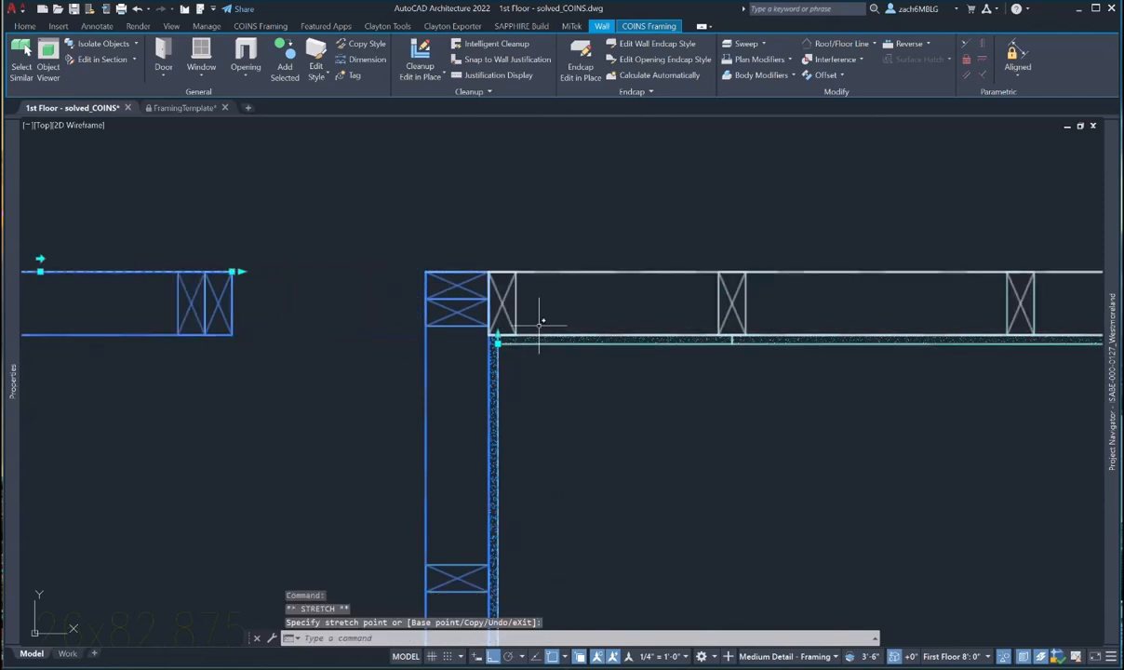
pyautogui.press('Escape')
pyautogui.press('Escape')
pyautogui.click(531, 306)
pyautogui.click(480, 293)
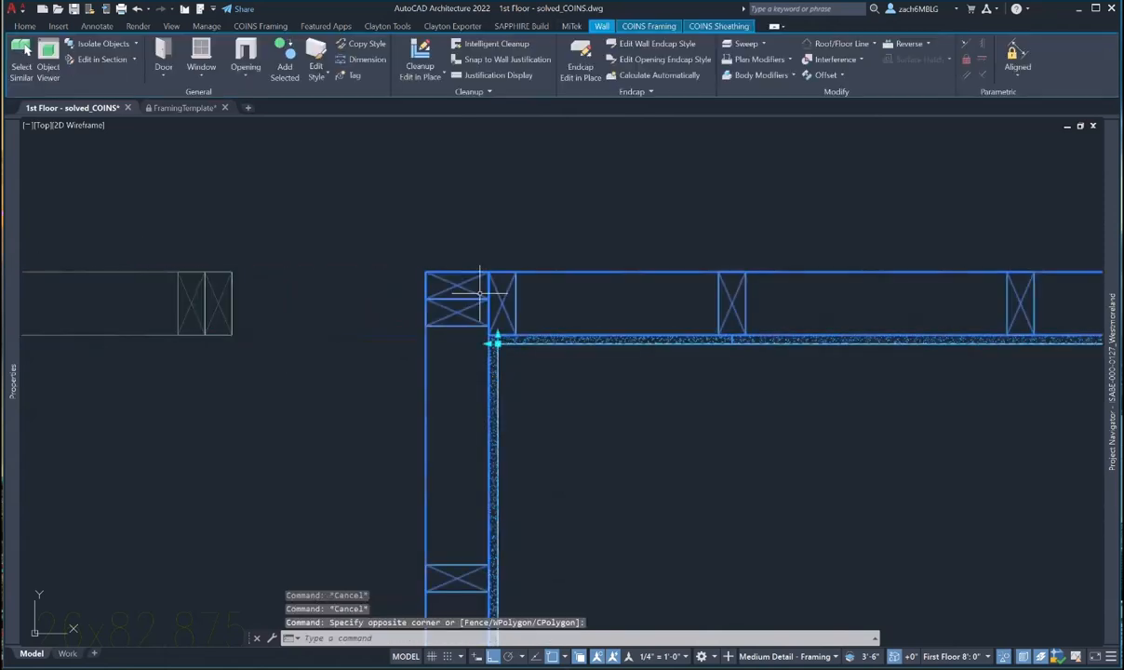
pyautogui.click(648, 26)
pyautogui.click(33, 71)
pyautogui.click(64, 101)
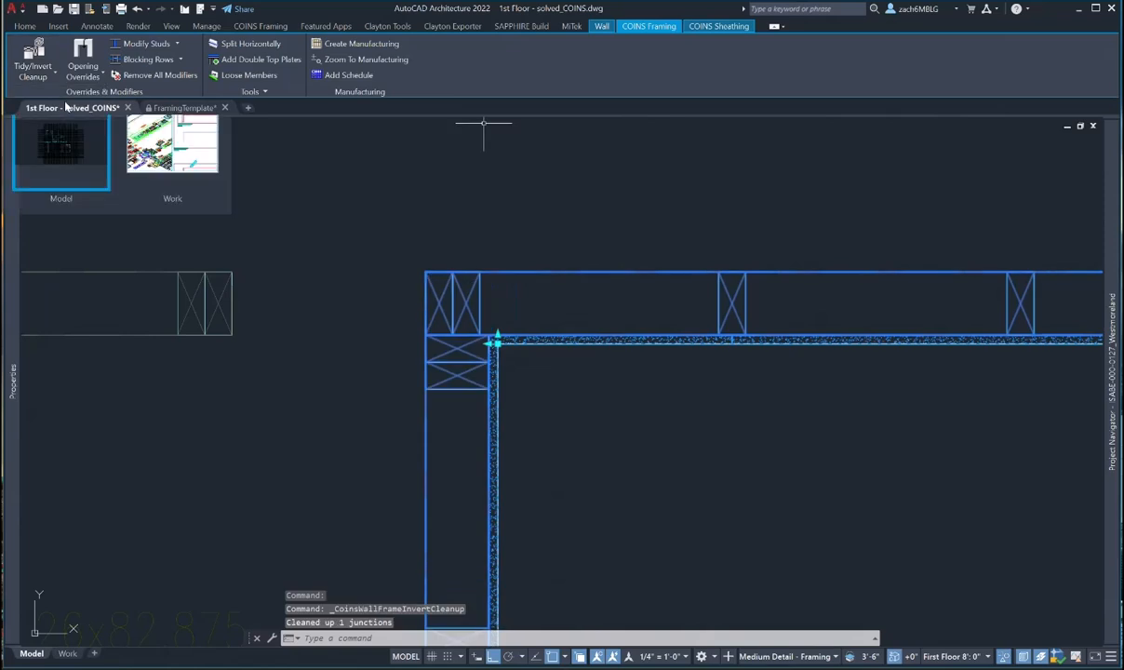
pyautogui.click(55, 80)
pyautogui.click(54, 98)
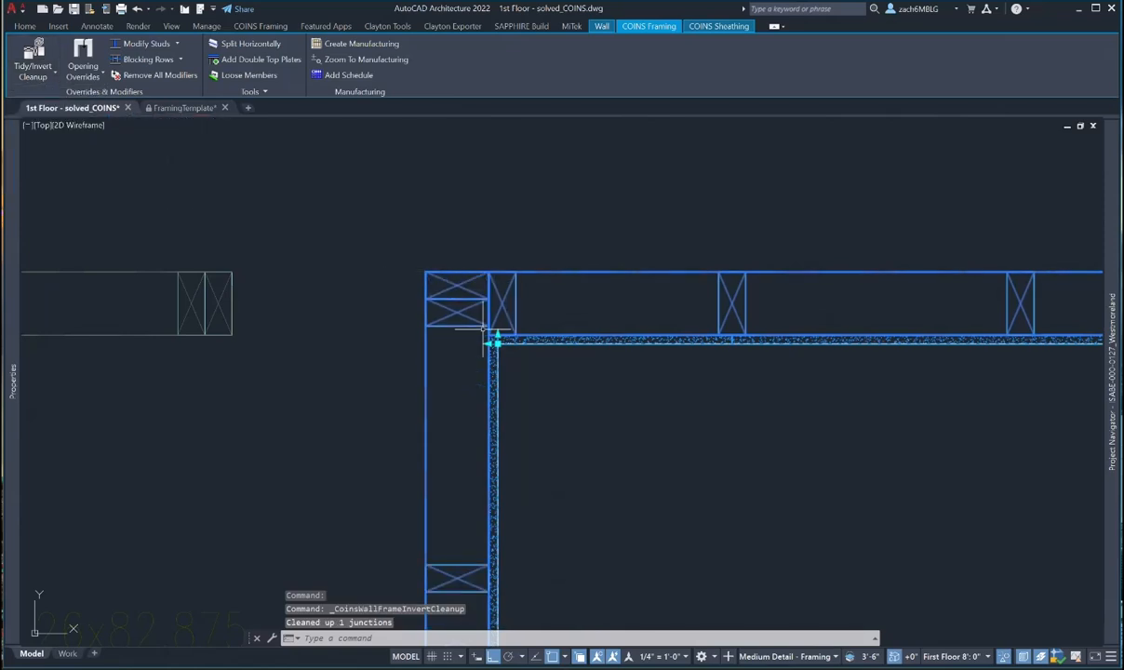
# - Stretch the horizontal top wall's end point to the corner
pyautogui.scroll(-2, 483, 341)
pyautogui.press('Escape')
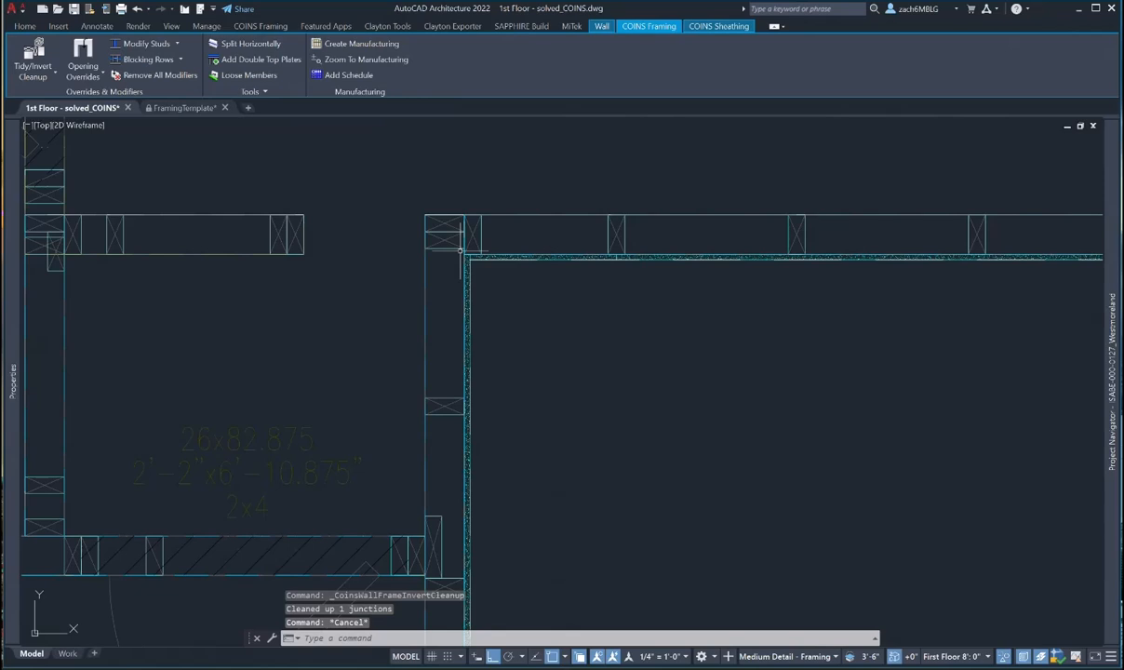
pyautogui.click(461, 249)
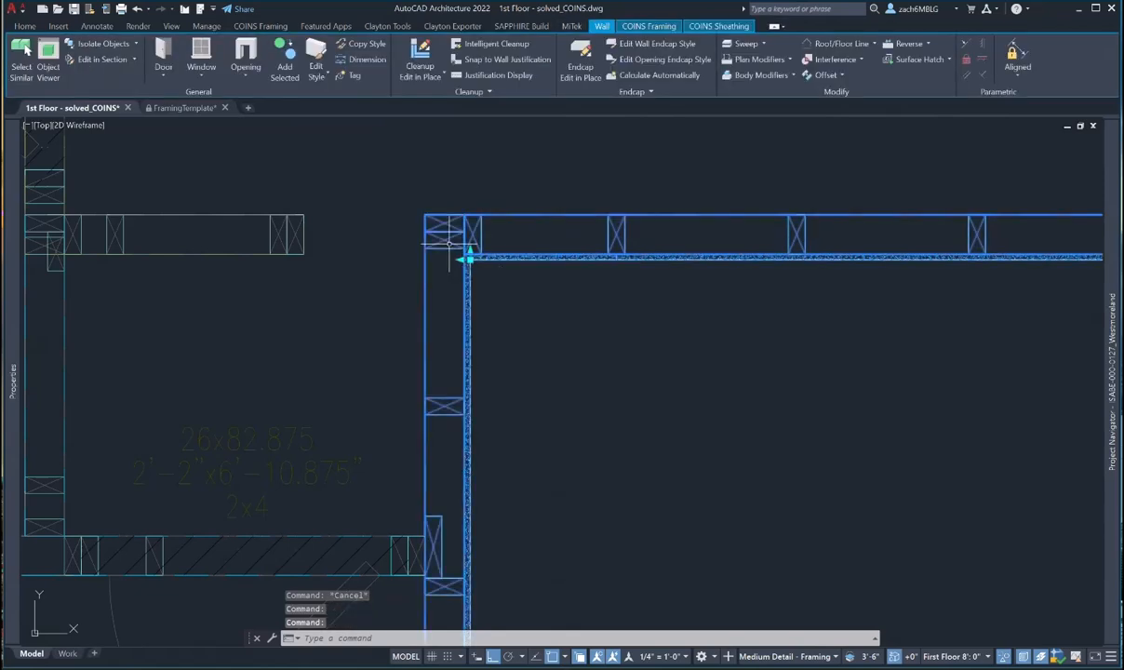
pyautogui.scroll(5, 470, 266)
pyautogui.click(458, 237)
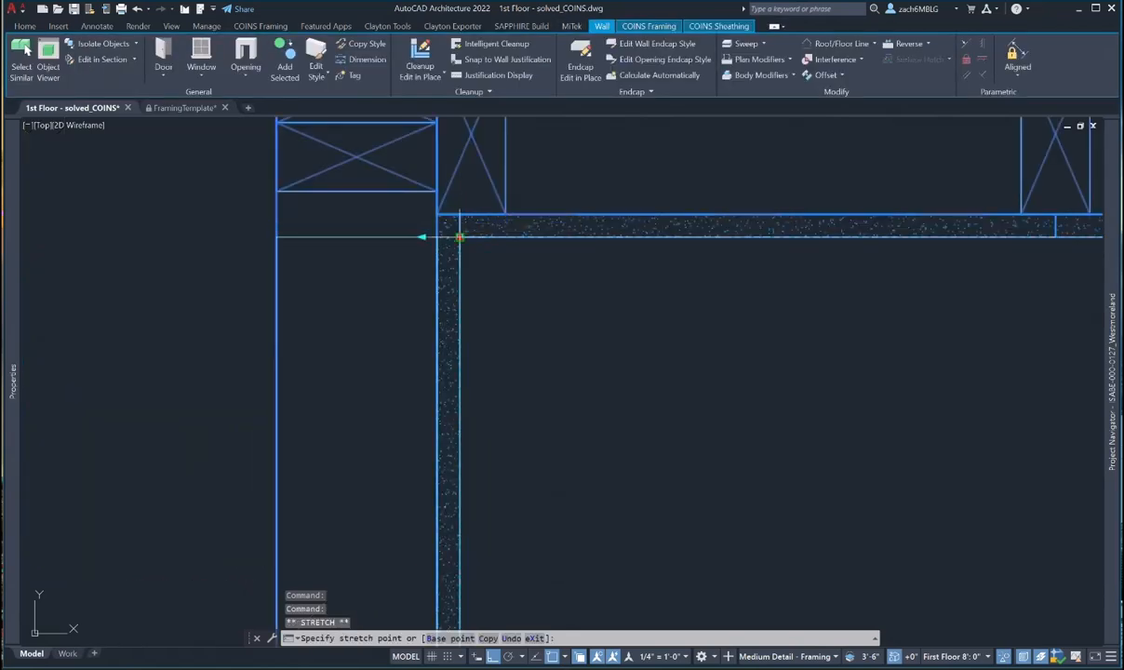
pyautogui.click(459, 237)
pyautogui.scroll(-2, 457, 240)
# - Crossing-select the walls around the corner and run COINS Tidy/Invert Cleanup on the junction
pyautogui.press('Escape')
pyautogui.press('Escape')
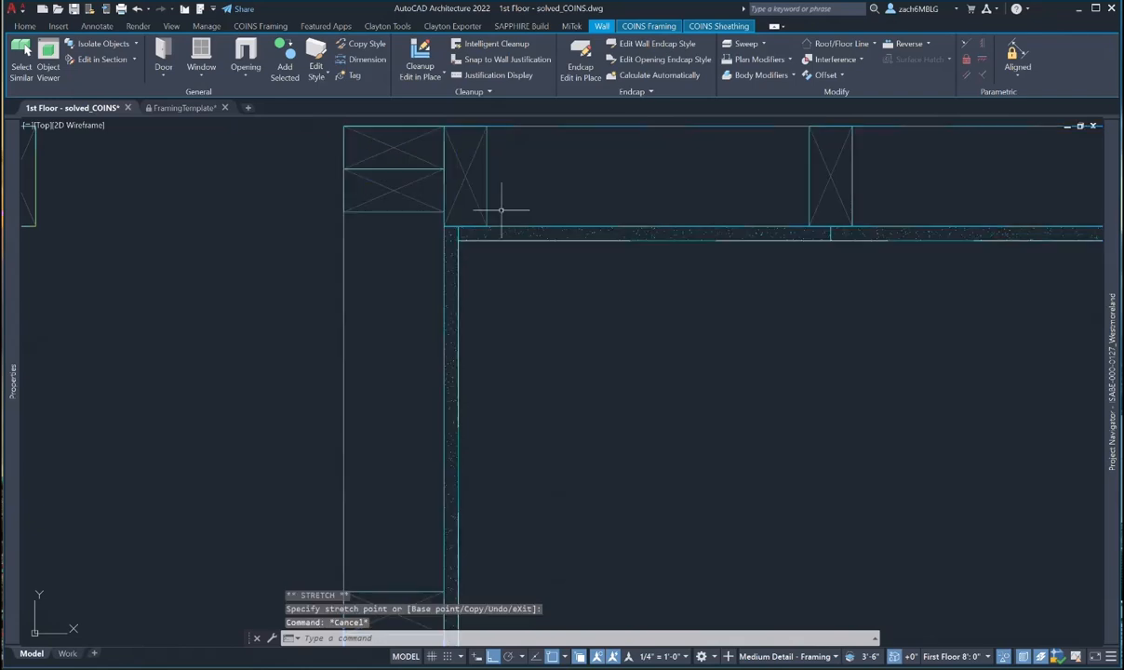
pyautogui.moveTo(503, 206); pyautogui.dragTo(450, 256)
pyautogui.click(648, 26)
pyautogui.click(32, 77)
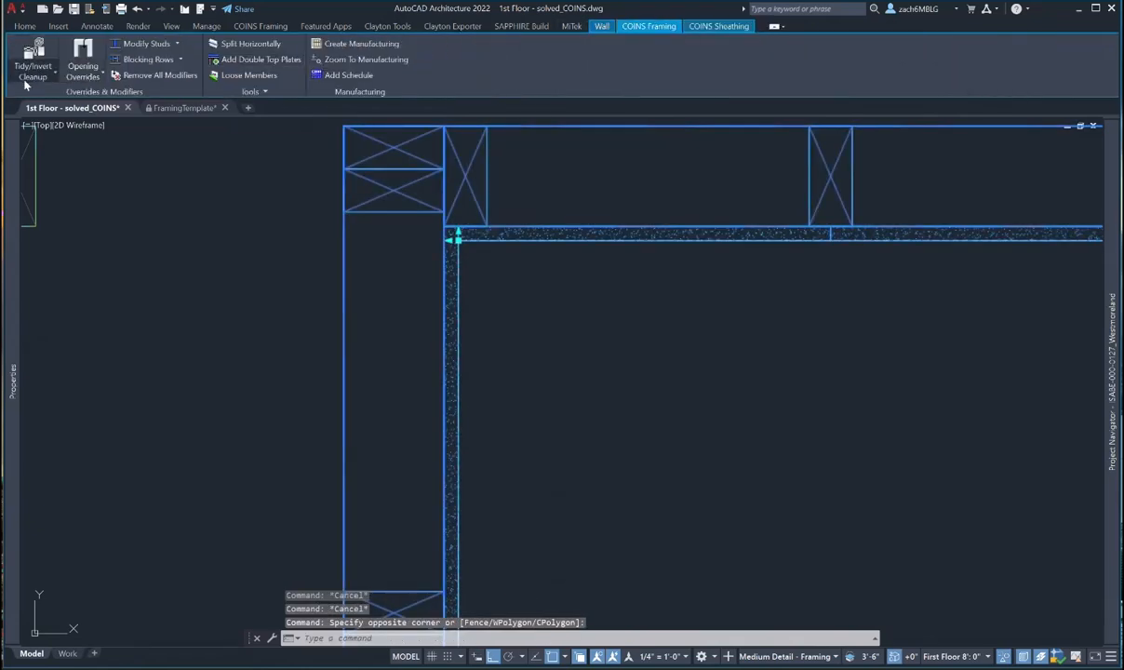
pyautogui.click(57, 101)
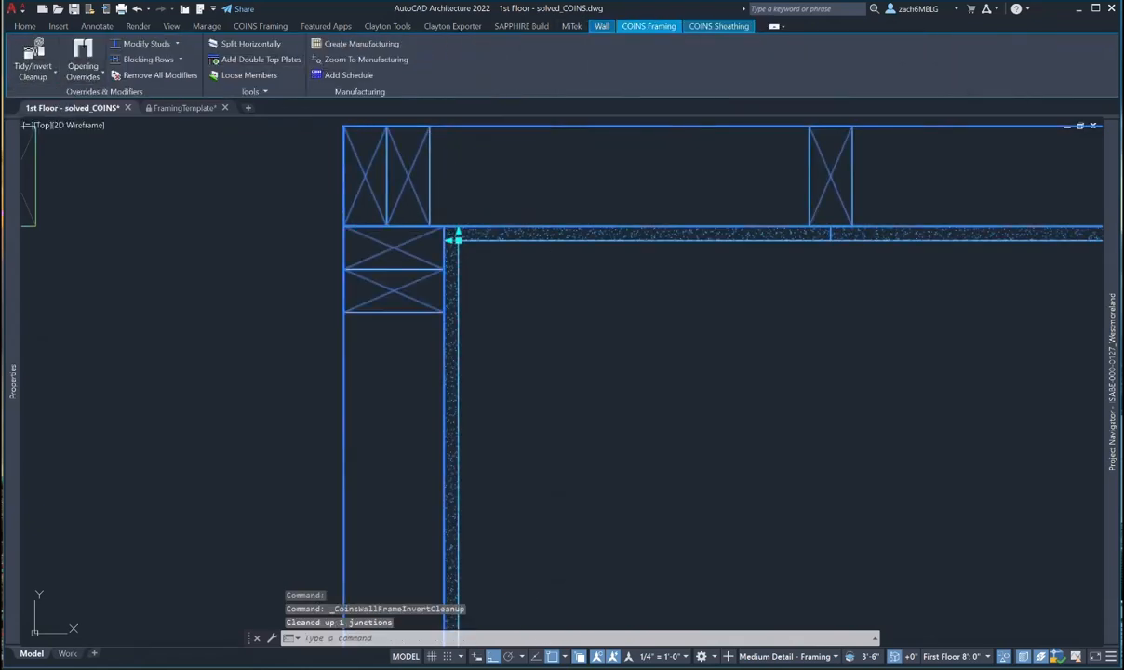
pyautogui.scroll(-2, 547, 319)
pyautogui.scroll(-2, 547, 319)
# - Drop the stretch of the left front wall and select the top right wall
pyautogui.press('Escape')
pyautogui.press('Escape')
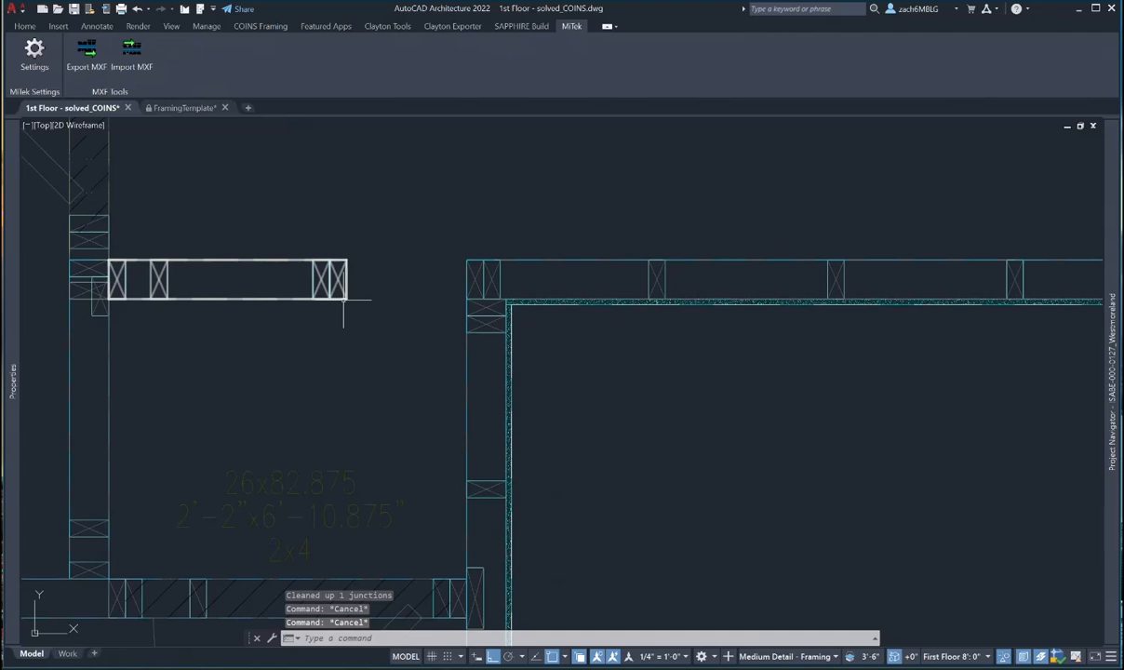
pyautogui.click(343, 300)
pyautogui.click(347, 260)
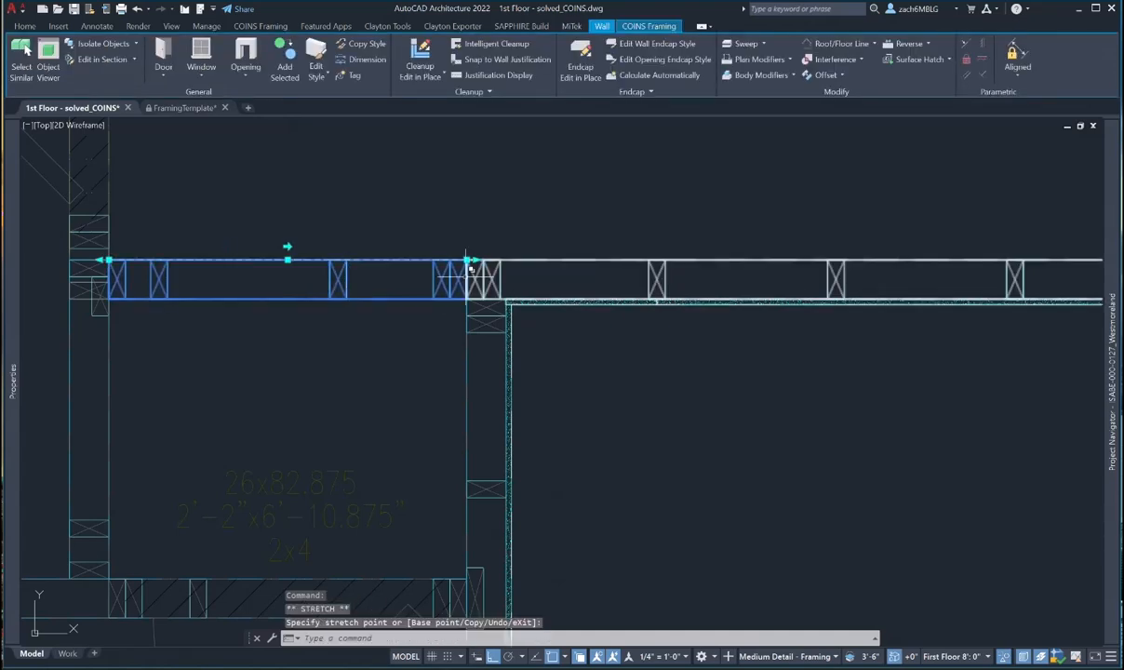
pyautogui.press('Escape')
pyautogui.scroll(2, 501, 314)
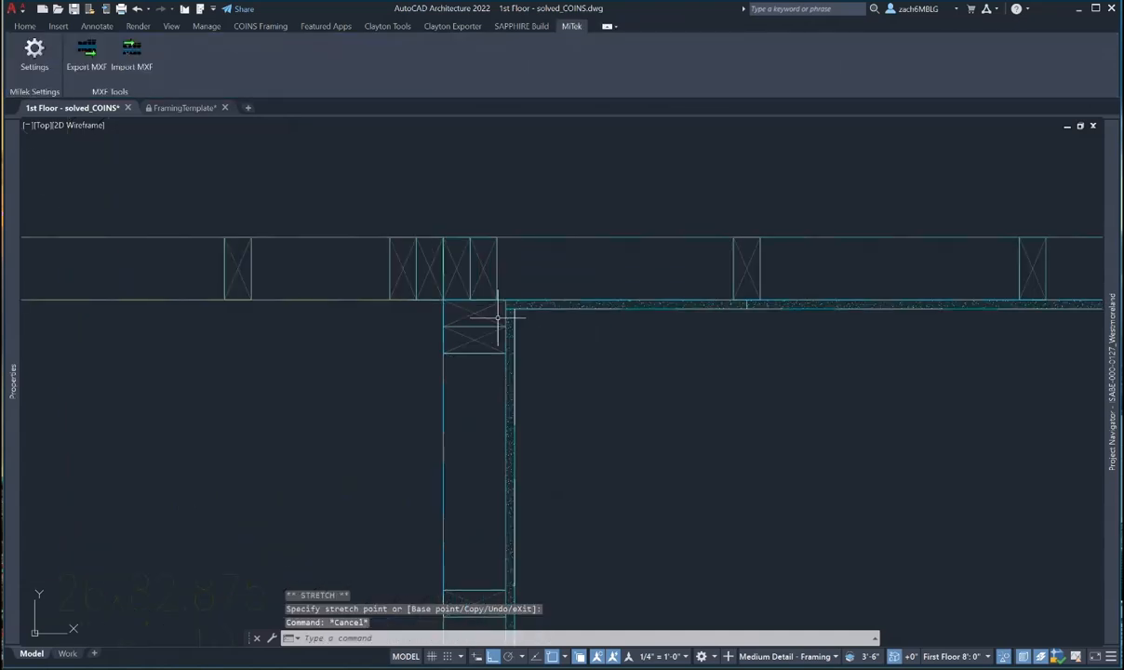
pyautogui.scroll(-2, 497, 321)
pyautogui.moveTo(499, 335); pyautogui.dragTo(445, 348, button='middle')
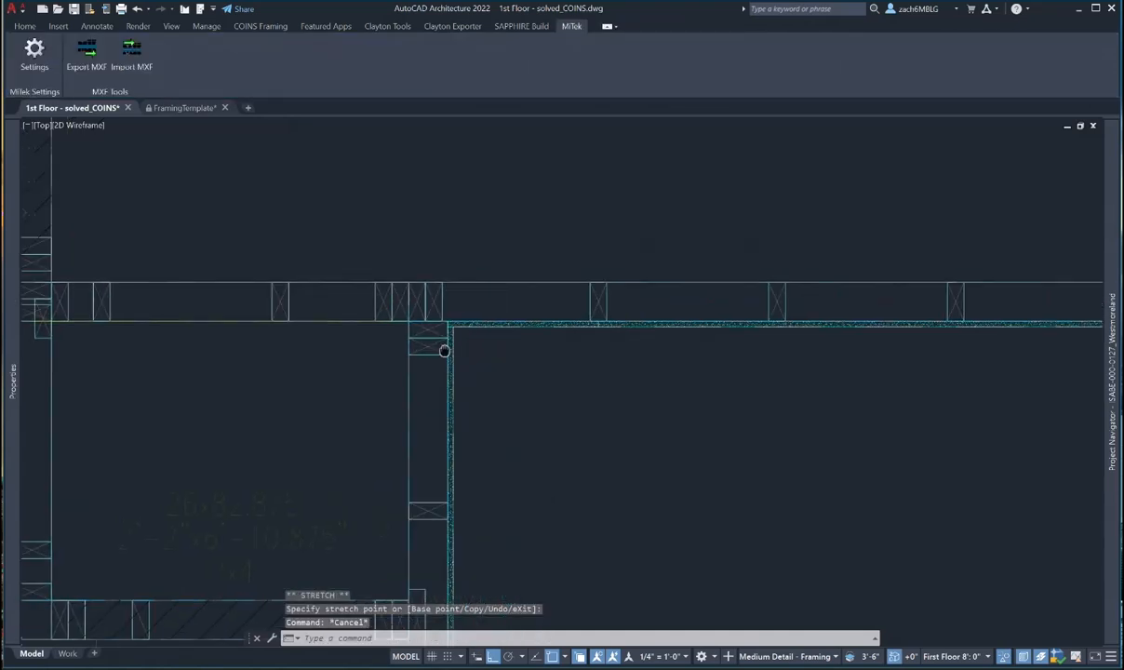
pyautogui.click(442, 302)
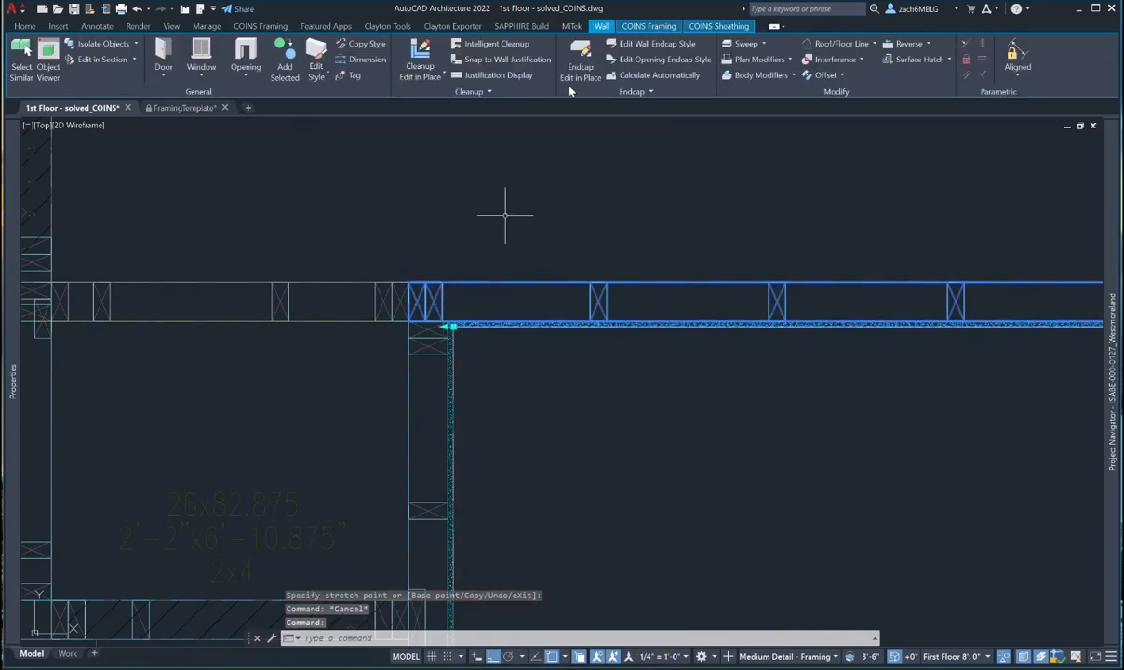
pyautogui.click(648, 26)
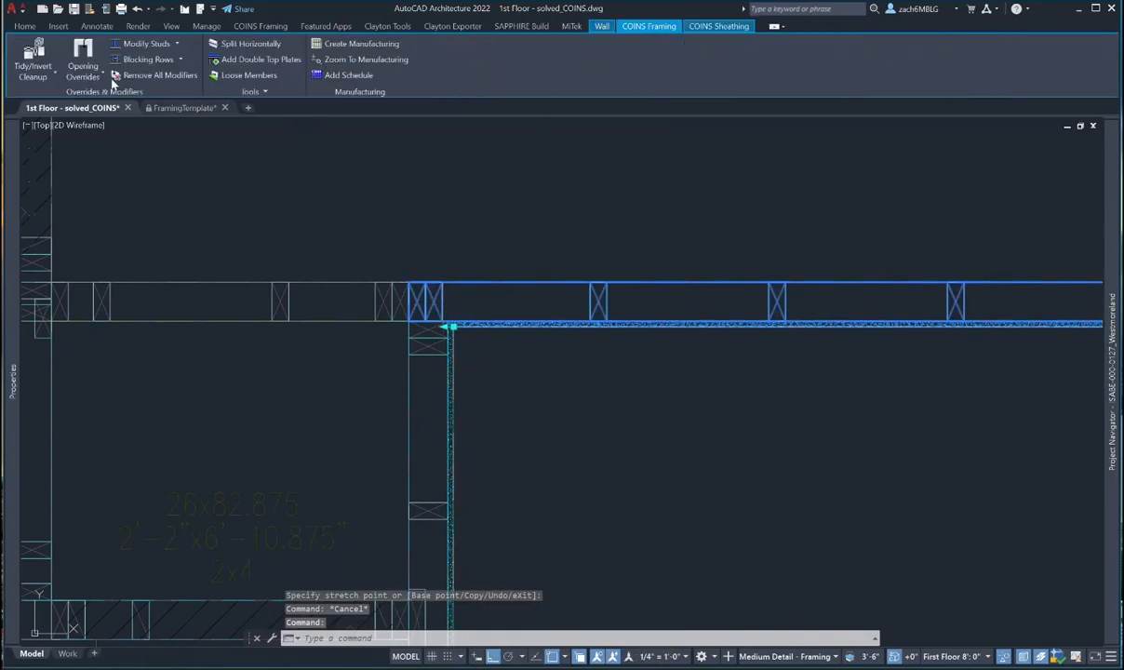
# - Copy a stud into the top wall with Modify Studs, then undo the clashing copy
pyautogui.click(155, 44)
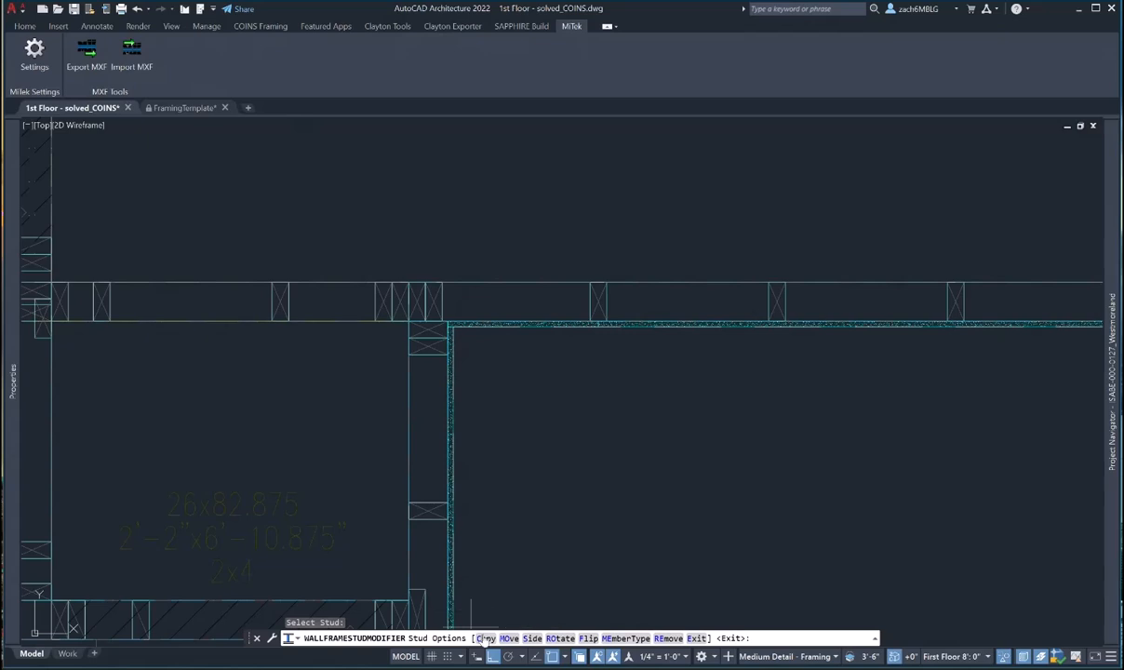
pyautogui.write('c')
pyautogui.press('Return')
pyautogui.click(506, 379)
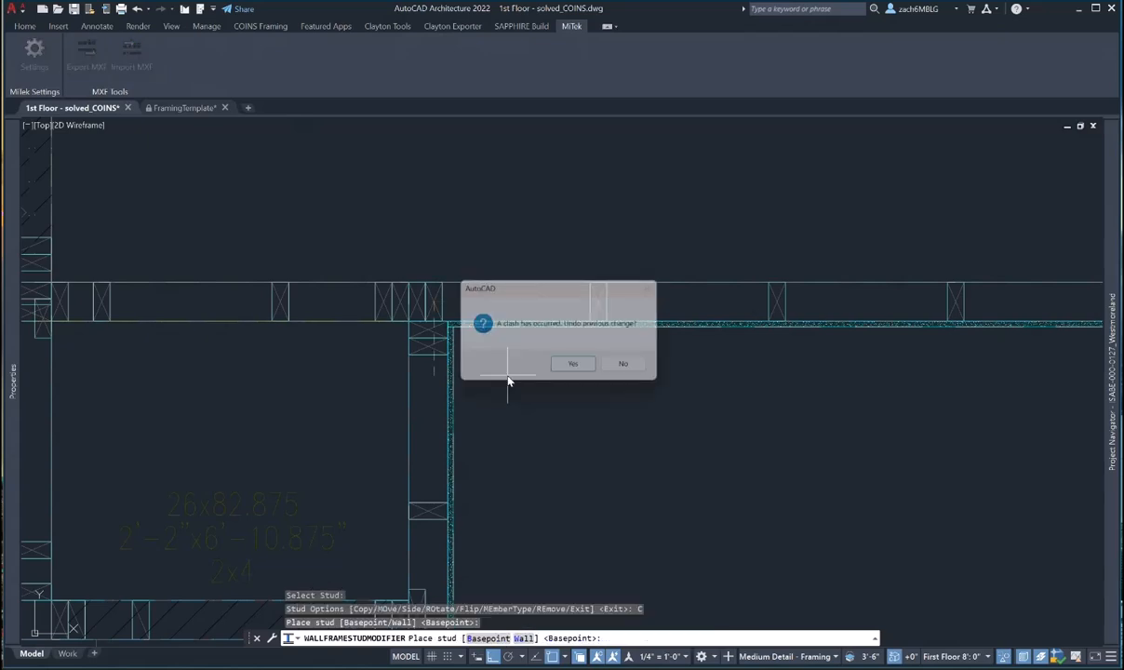
pyautogui.click(592, 369)
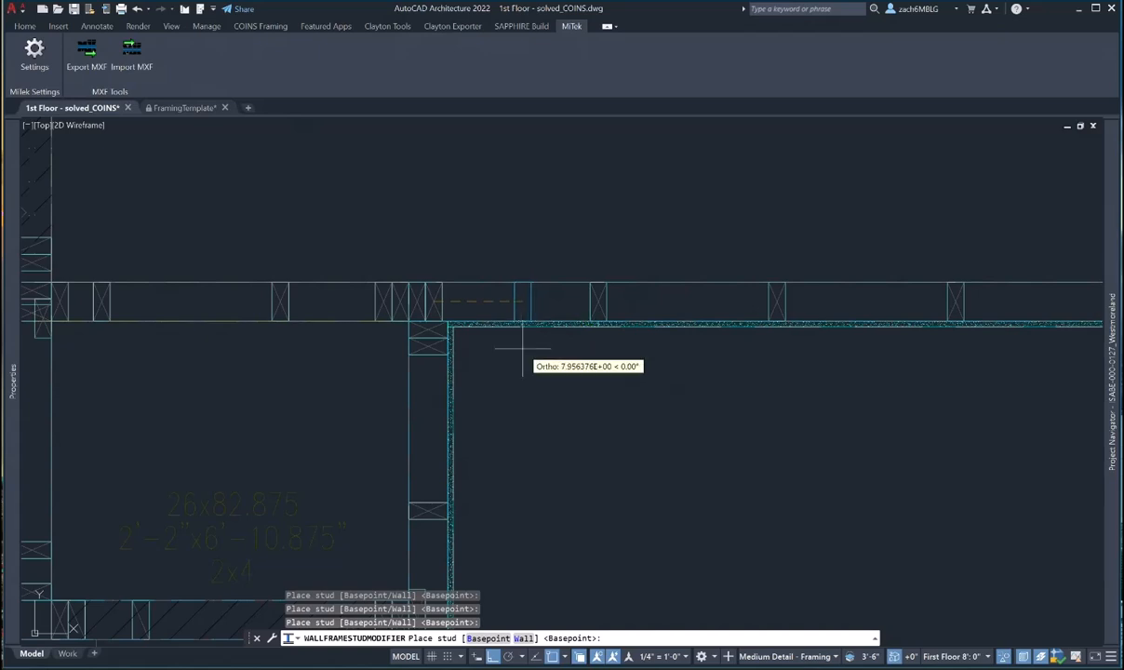
pyautogui.press('Escape')
# - Rotate the picked stud and set its side to Right, then Left
pyautogui.click(522, 300)
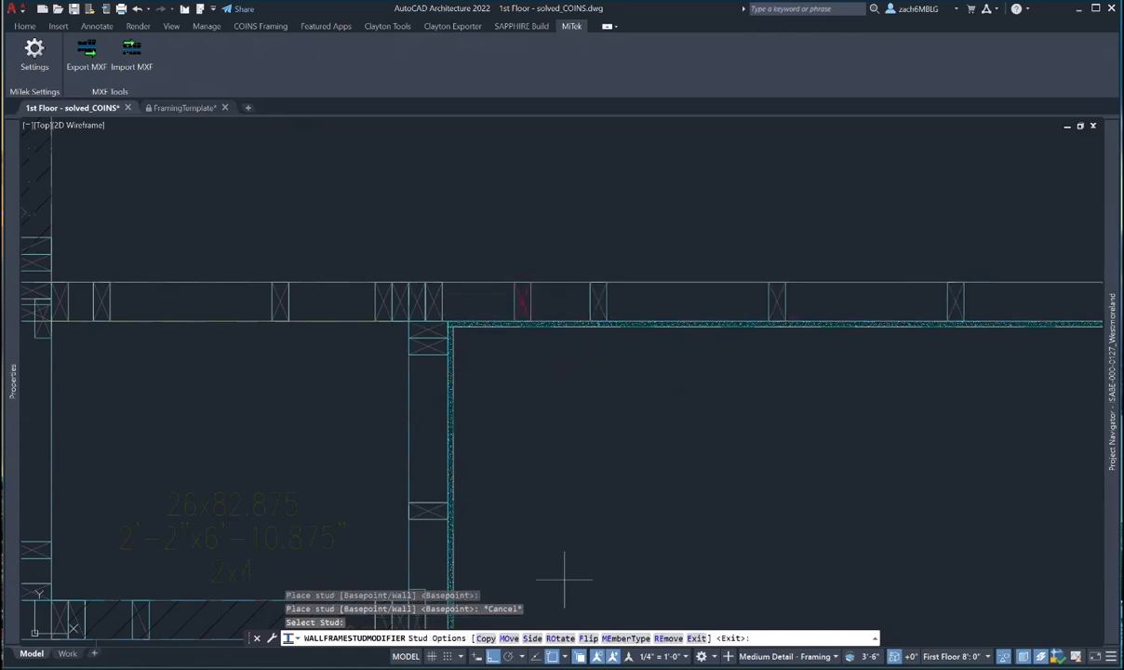
pyautogui.click(559, 638)
pyautogui.click(531, 638)
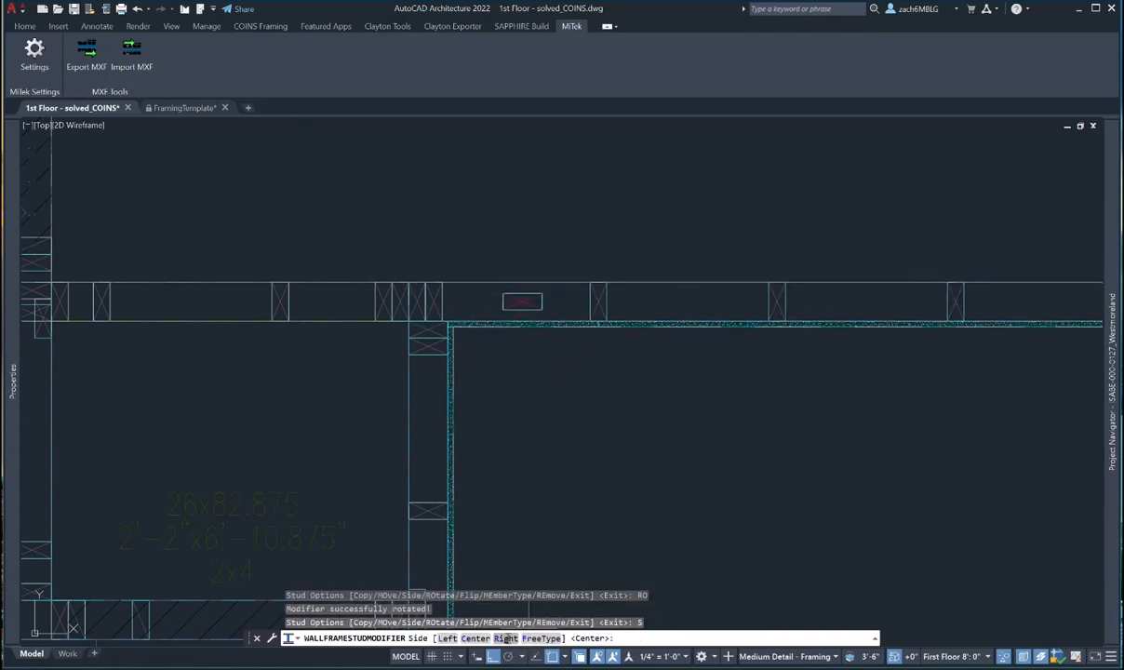
pyautogui.click(505, 638)
pyautogui.click(530, 638)
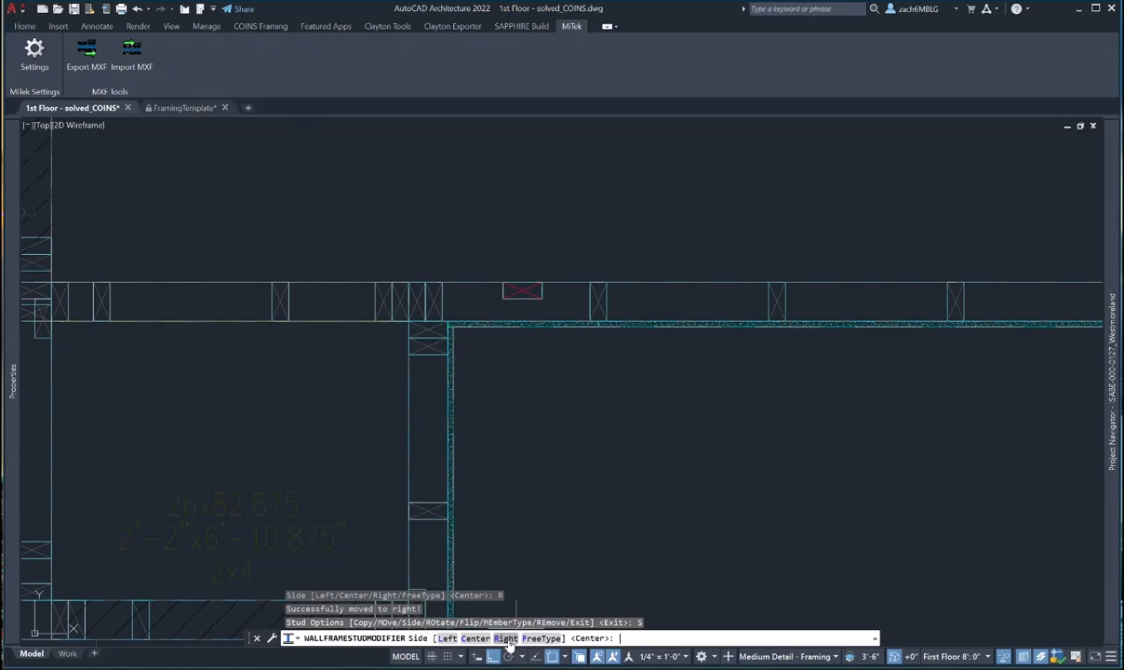
pyautogui.click(447, 638)
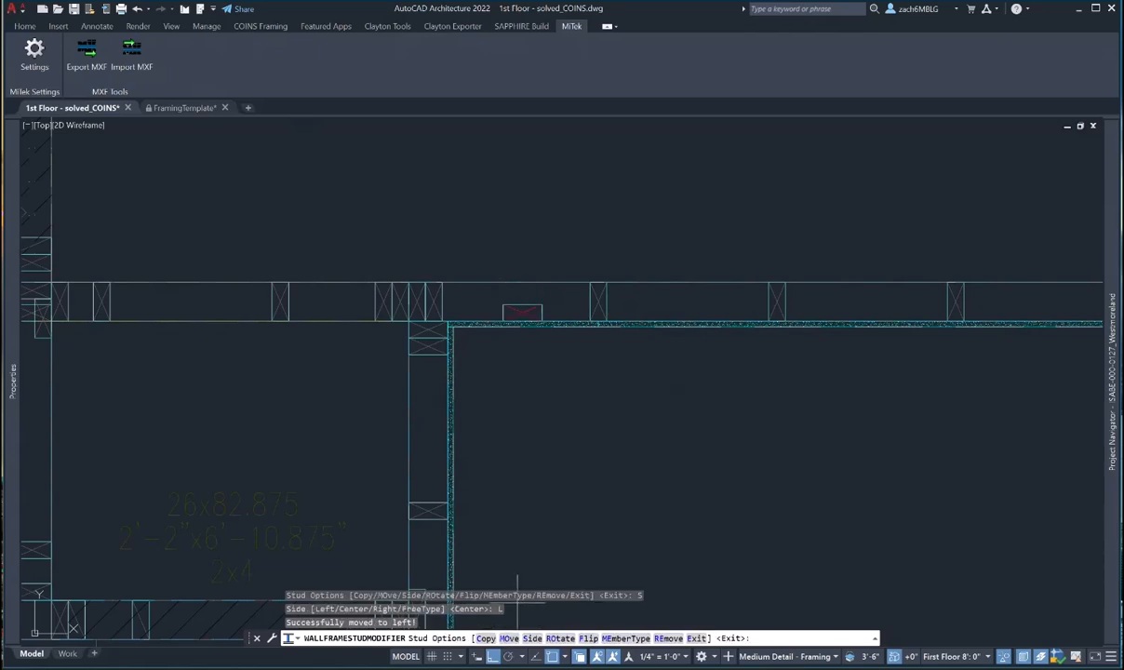
# - Move the stud by base point so it sits against the corner studs
pyautogui.click(509, 638)
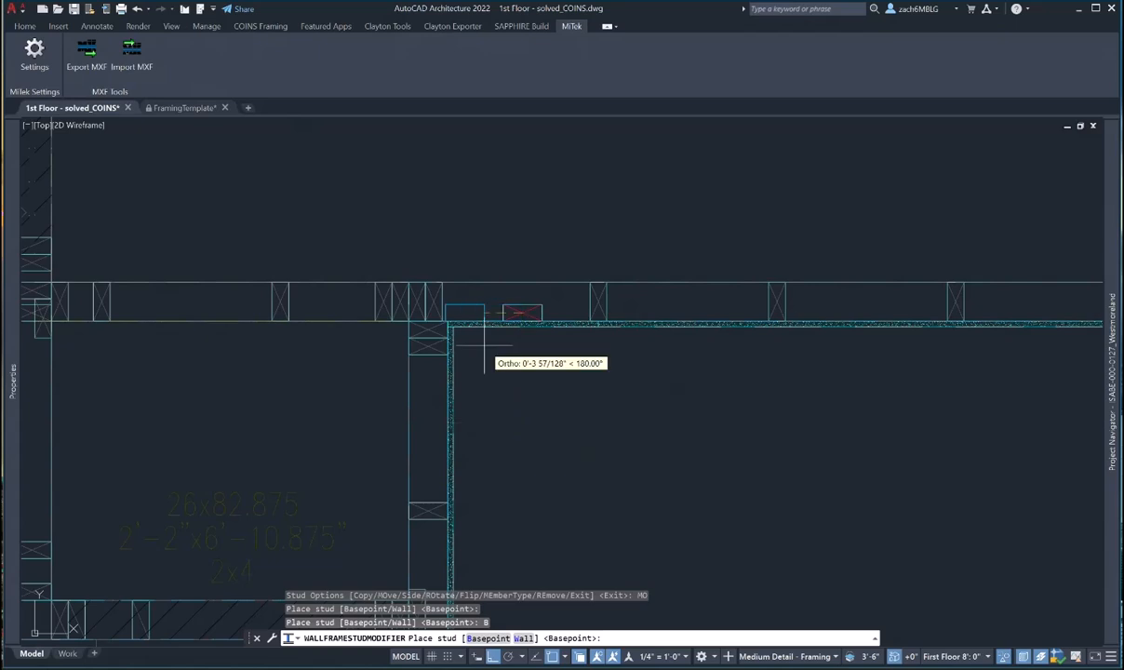
pyautogui.click(493, 638)
pyautogui.click(498, 638)
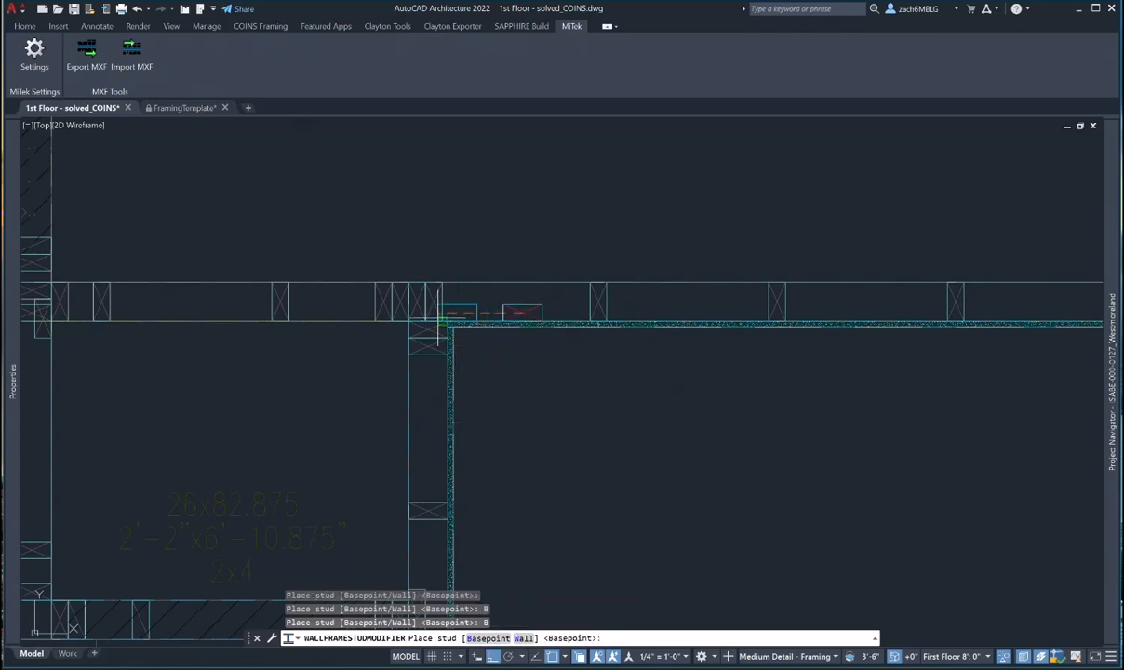
pyautogui.click(441, 321)
pyautogui.scroll(-4, 542, 362)
pyautogui.moveTo(541, 396)
pyautogui.mouseDown(button='middle')
pyautogui.moveTo(479, 409)
pyautogui.moveTo(428, 403)
pyautogui.moveTo(434, 338)
pyautogui.mouseUp(button='middle')
pyautogui.press('Escape')
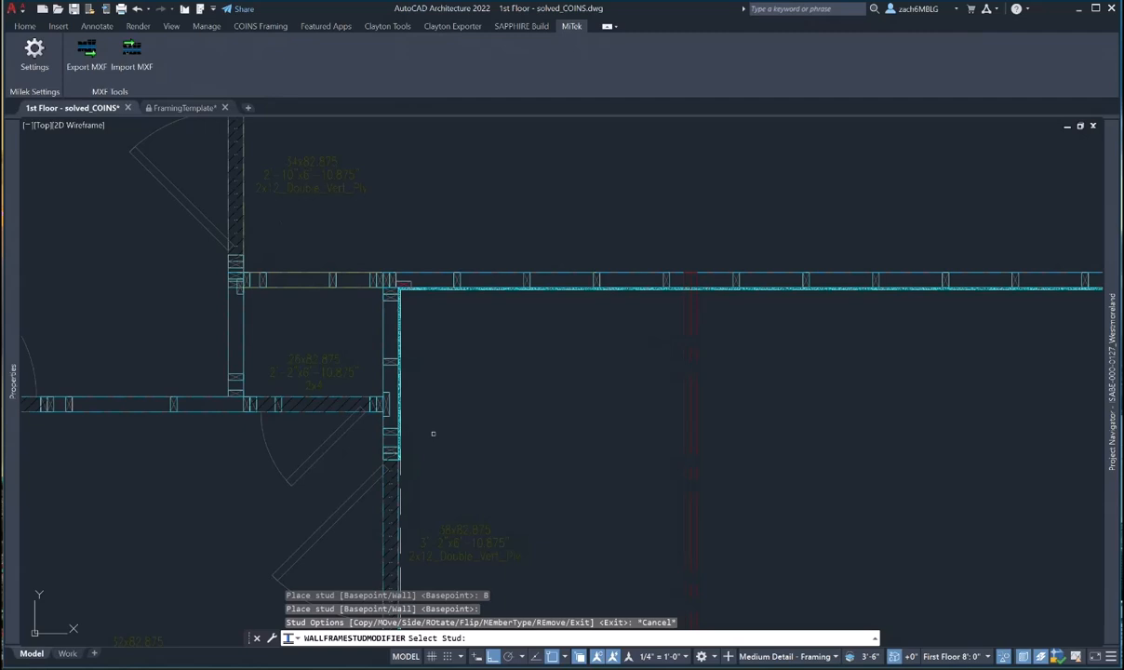
# - Pan and zoom across the plan to the upper garage wall's right-hand corner
pyautogui.scroll(-2, 434, 434)
pyautogui.moveTo(445, 458); pyautogui.dragTo(484, 241, button='middle')
pyautogui.scroll(6, 452, 381)
pyautogui.moveTo(462, 371); pyautogui.dragTo(461, 415, button='middle')
pyautogui.press('Escape')
pyautogui.press('Escape')
pyautogui.click(458, 397)
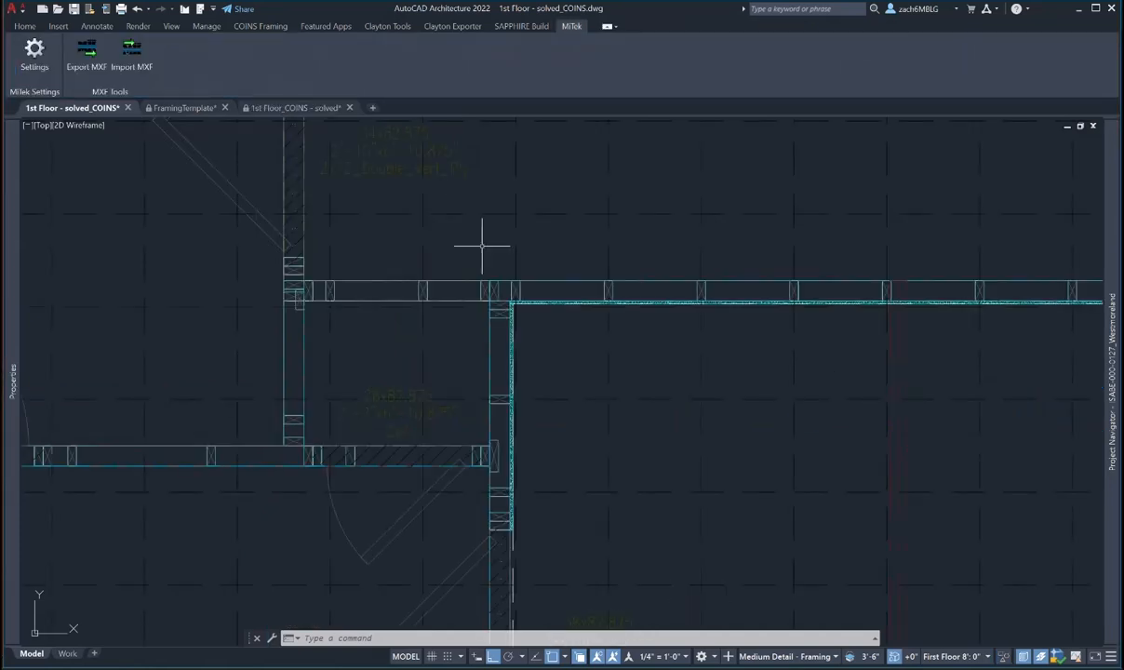
pyautogui.scroll(2, 507, 265)
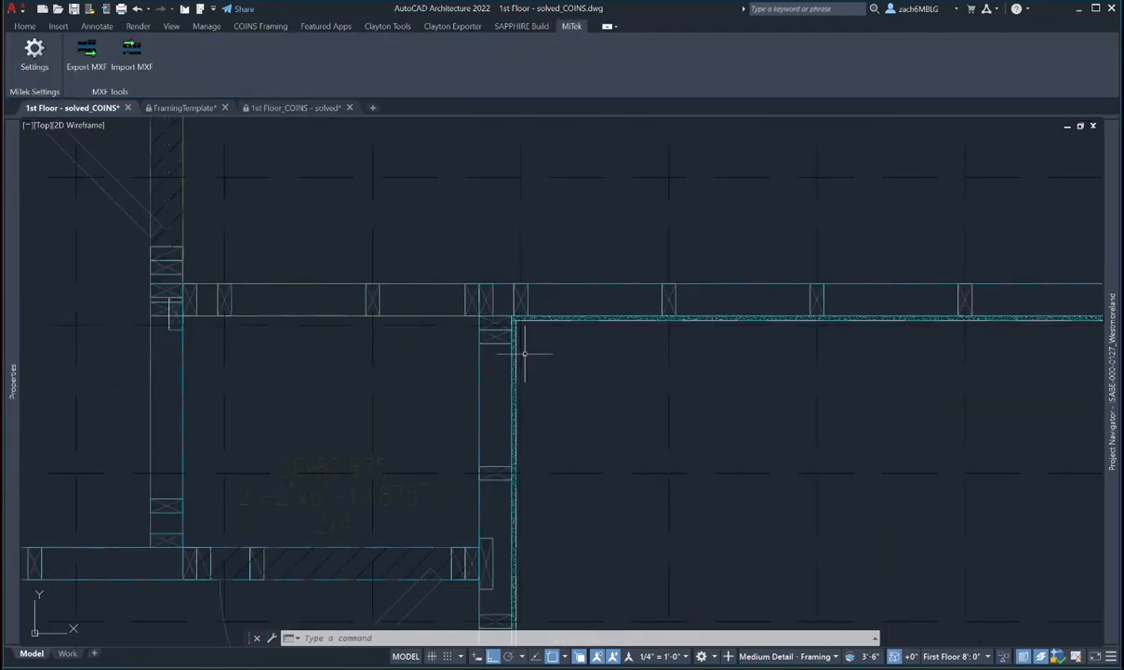
pyautogui.scroll(-2, 537, 408)
pyautogui.moveTo(537, 409); pyautogui.dragTo(482, 246, button='middle')
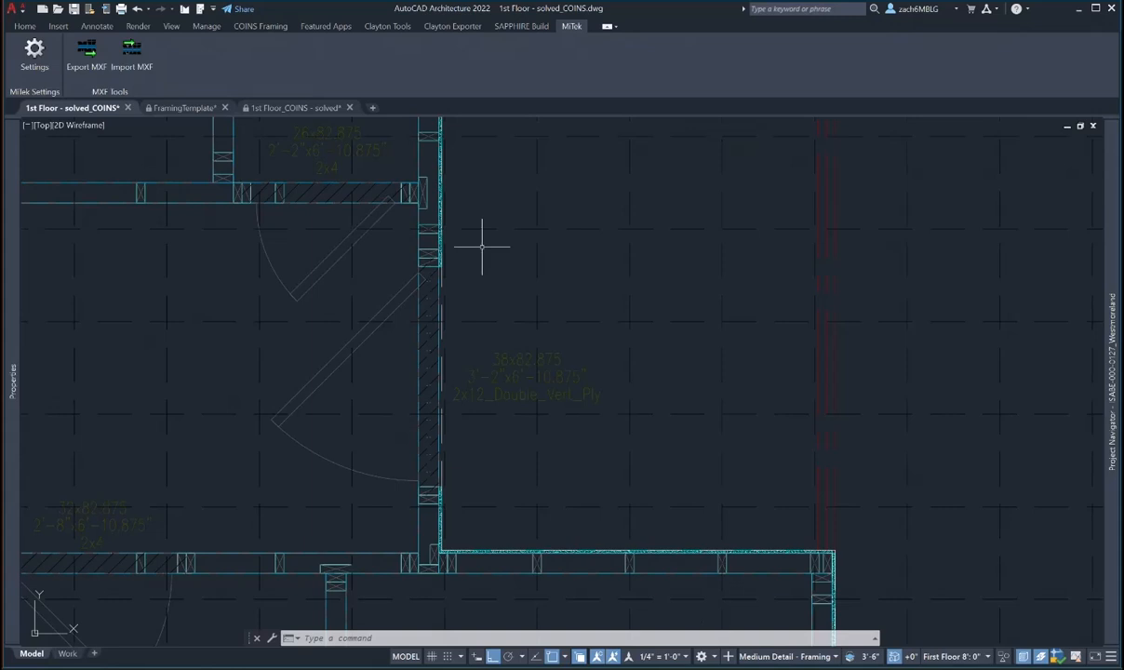
pyautogui.moveTo(524, 504); pyautogui.dragTo(511, 356, button='middle')
pyautogui.scroll(2, 426, 410)
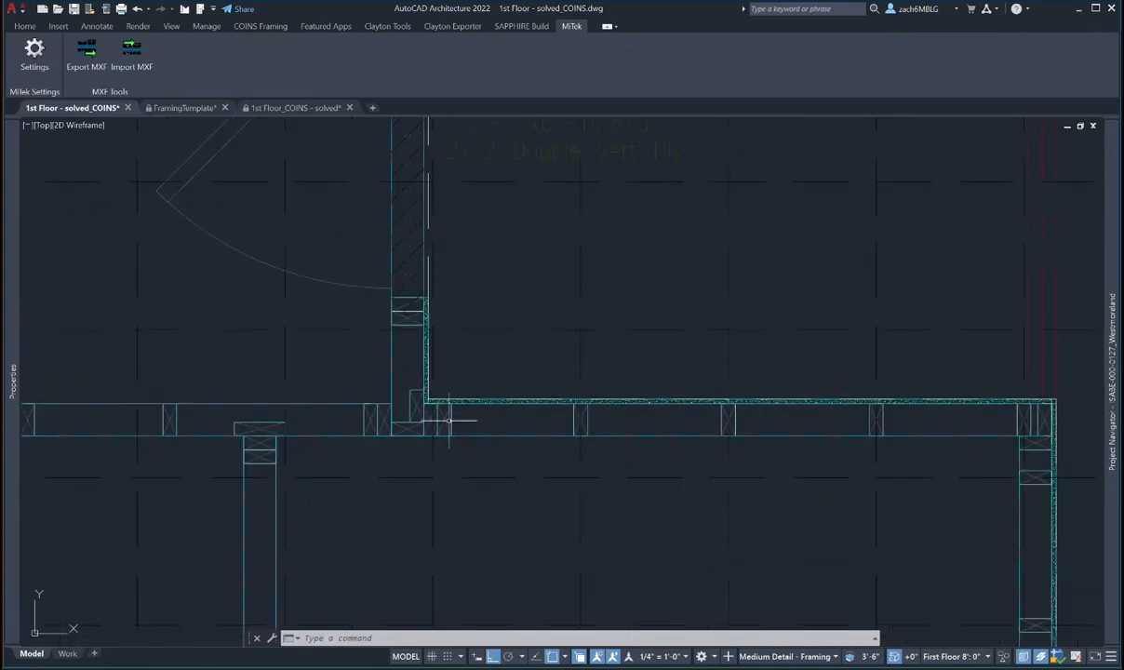
pyautogui.moveTo(657, 423); pyautogui.dragTo(454, 345, button='middle')
# - Select the upper wall and run Tidy/Invert Cleanup twice at its right-hand corner junction
pyautogui.press('Escape')
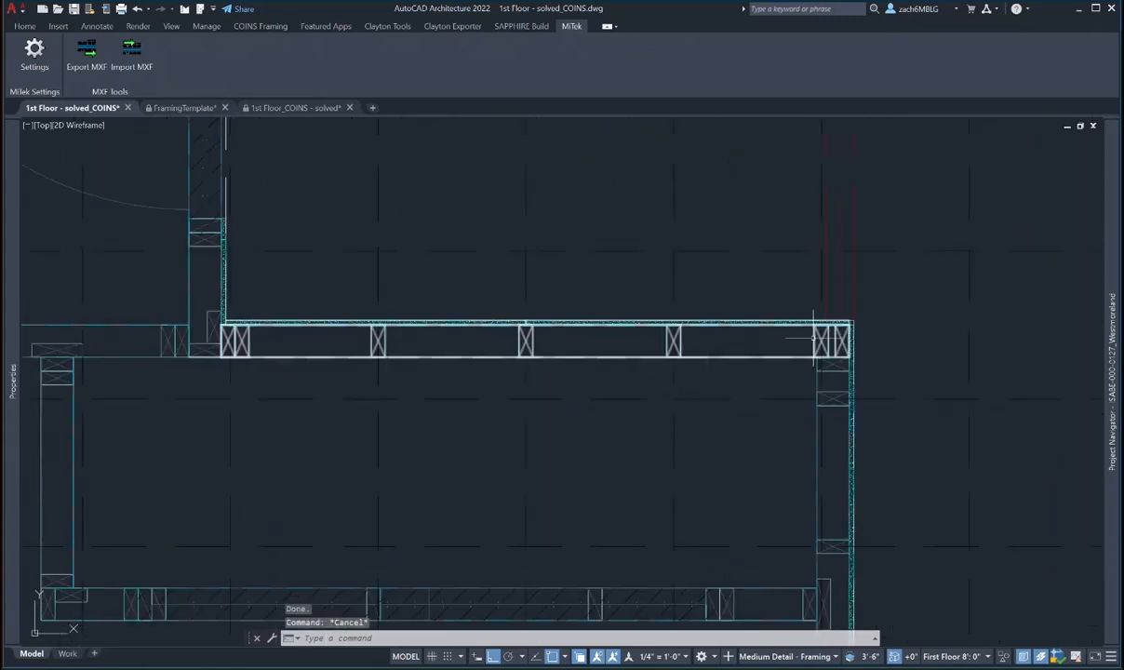
pyautogui.click(812, 339)
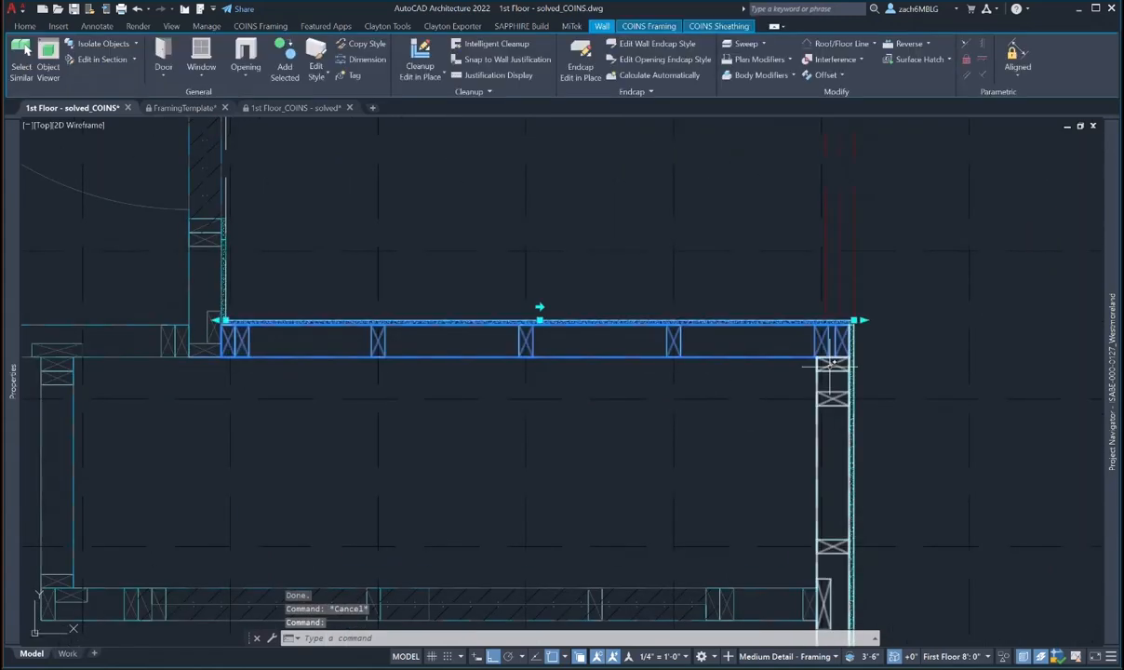
pyautogui.click(646, 26)
pyautogui.click(36, 72)
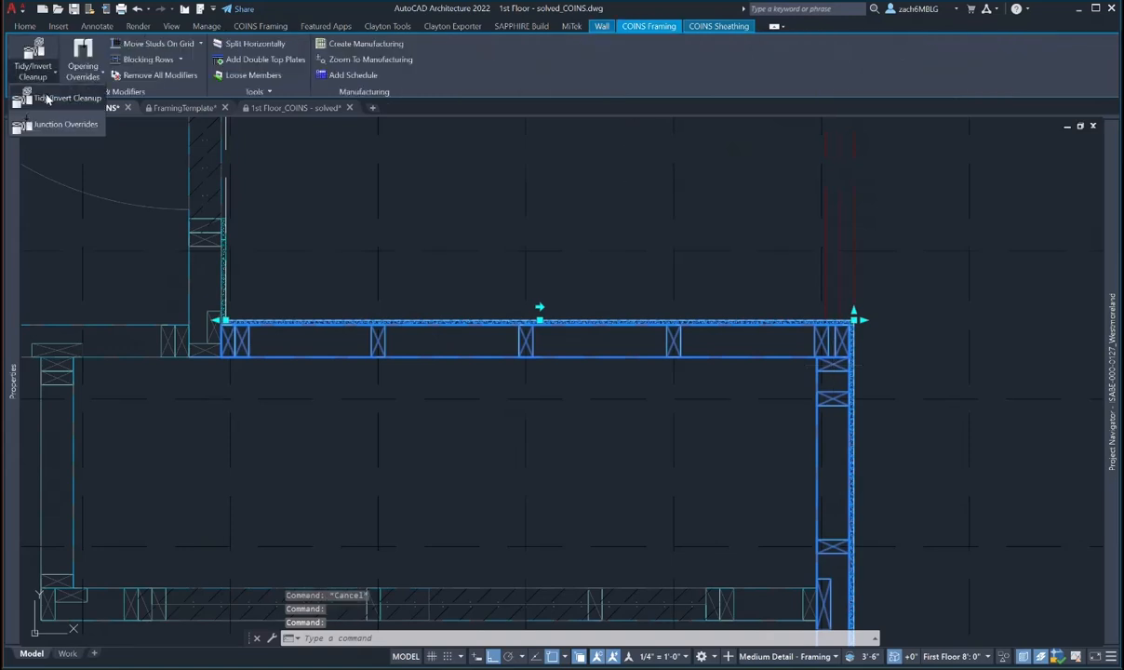
pyautogui.click(47, 98)
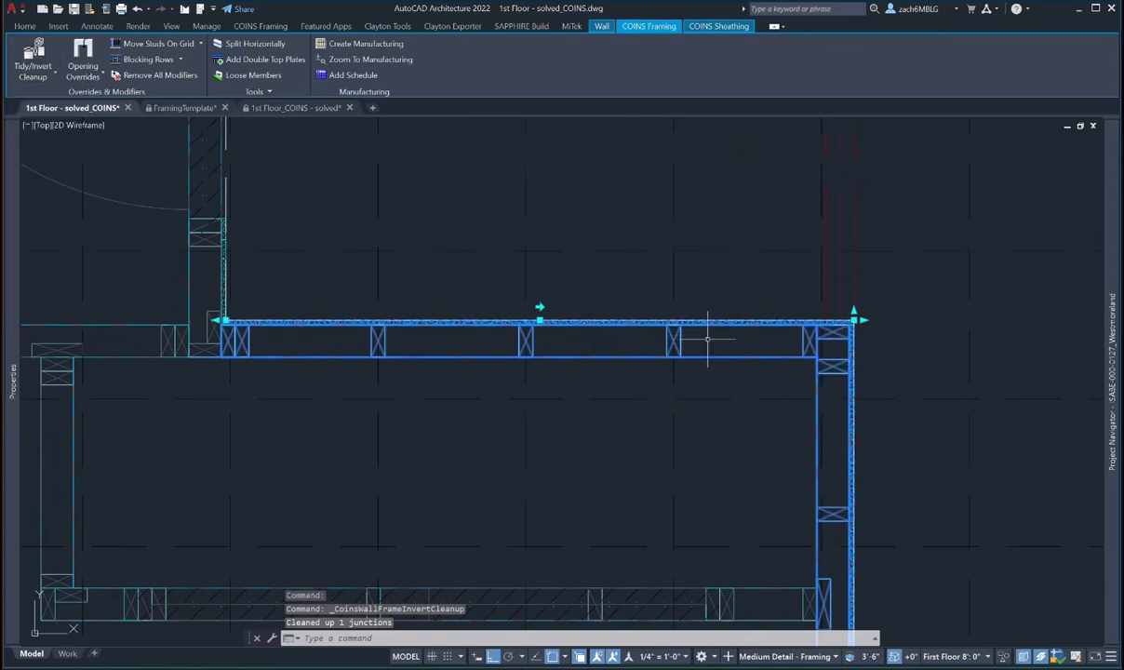
pyautogui.moveTo(792, 374); pyautogui.dragTo(789, 378, button='middle')
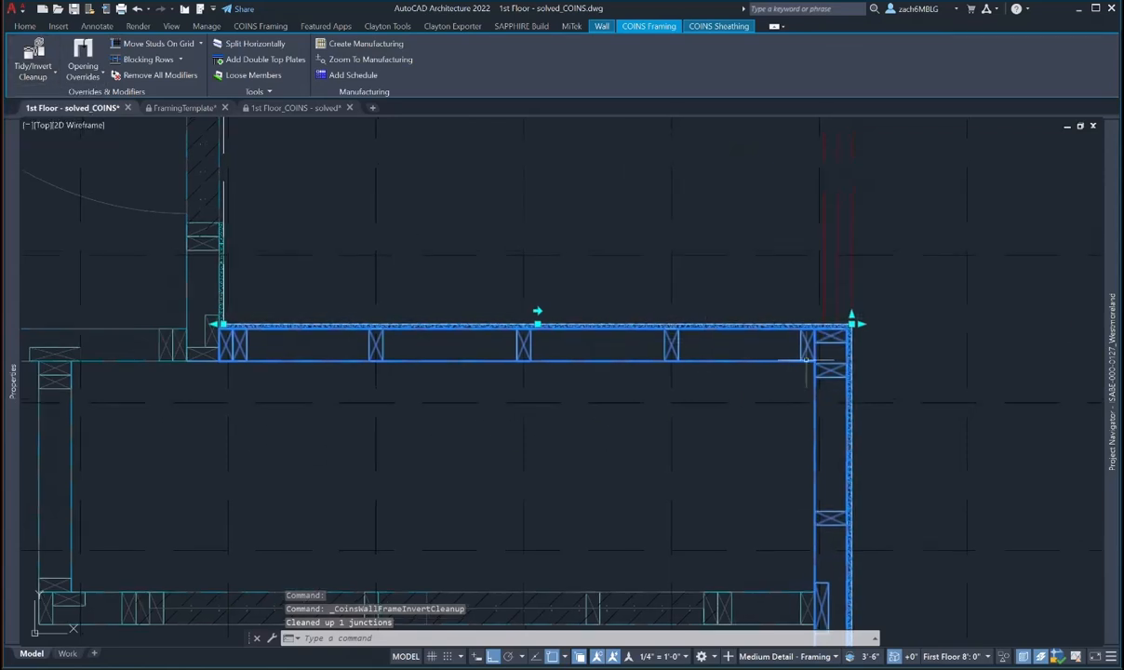
pyautogui.click(37, 80)
pyautogui.click(47, 97)
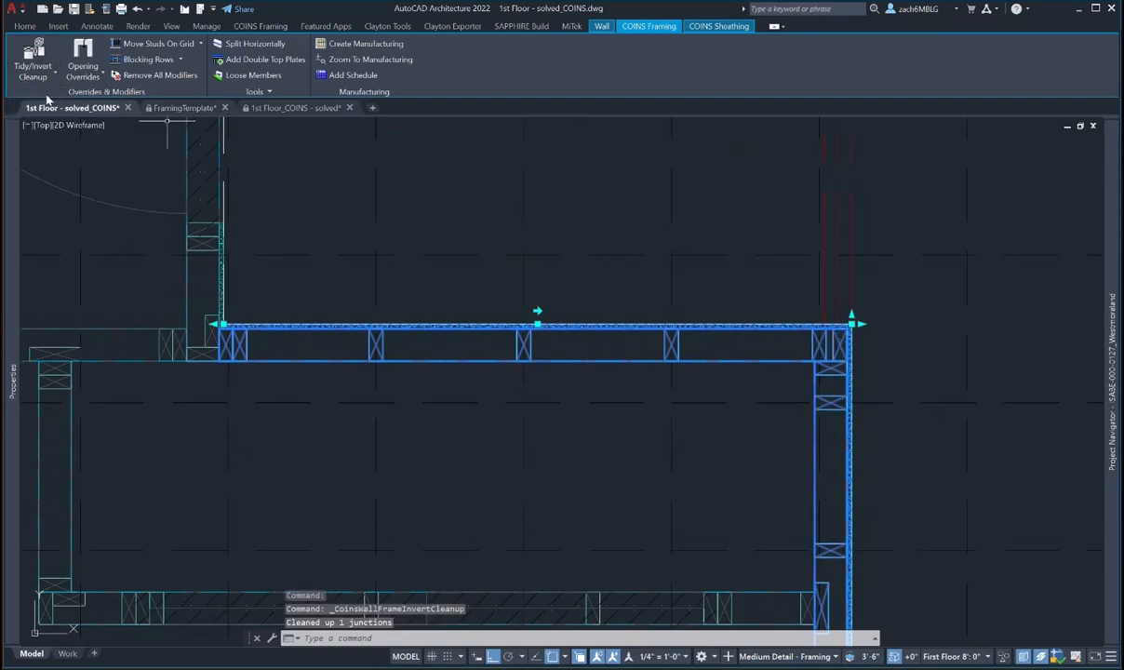
pyautogui.scroll(2, 818, 317)
# - Select the upper wall, start Modify Stud on the corner stud, and cancel a Copy
pyautogui.press('Escape')
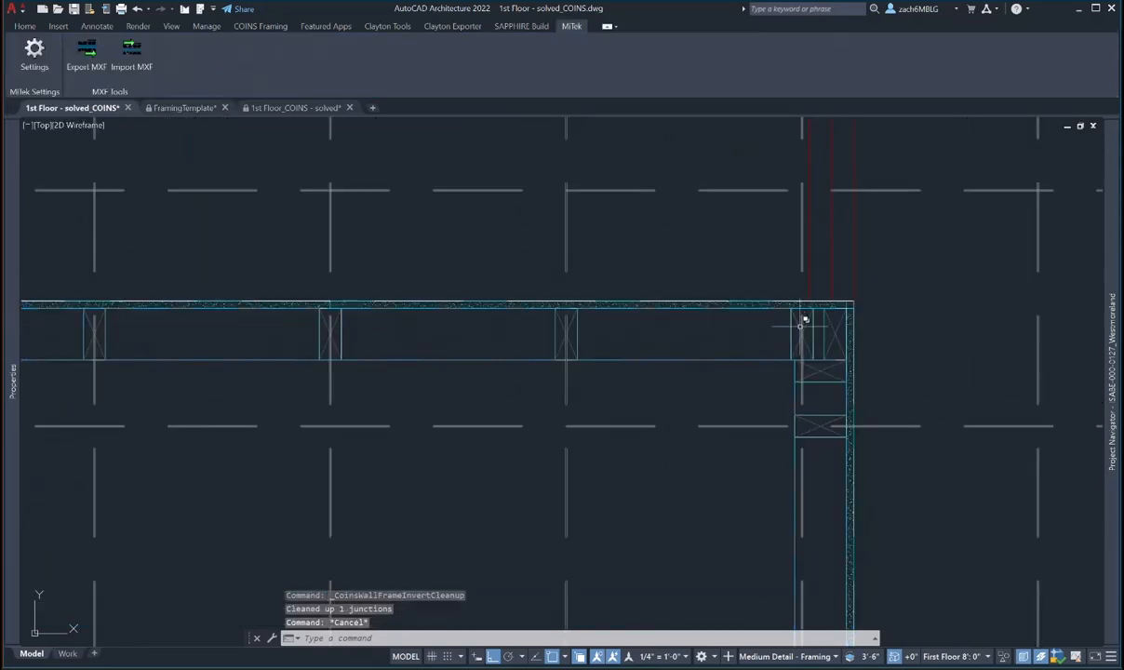
pyautogui.click(800, 322)
pyautogui.click(621, 28)
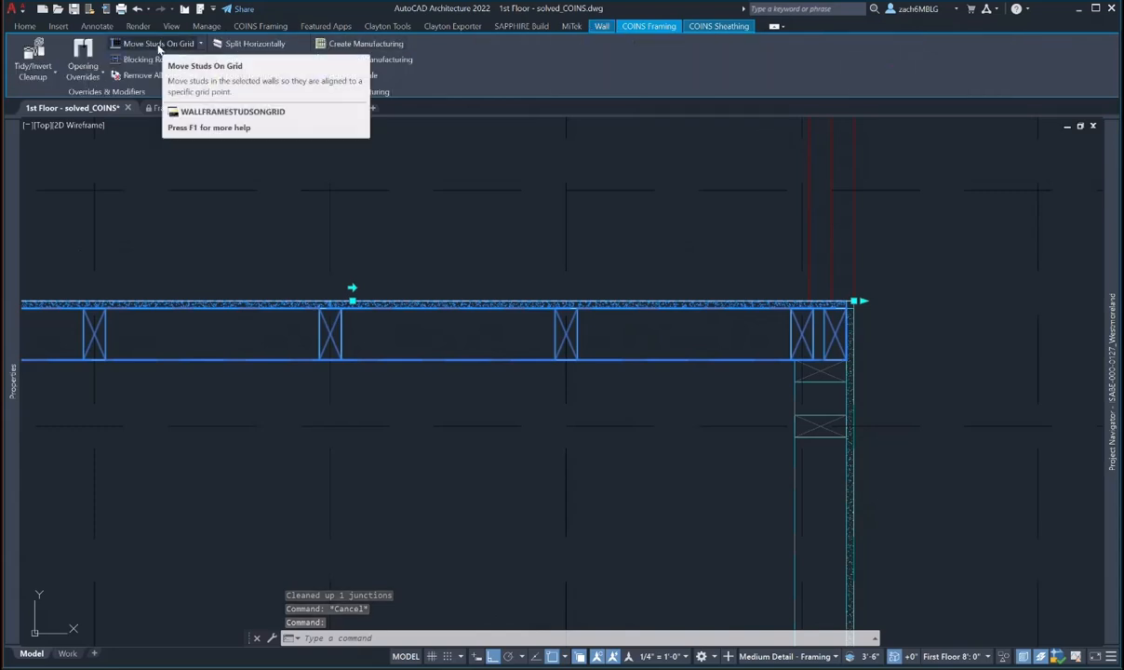
pyautogui.click(202, 44)
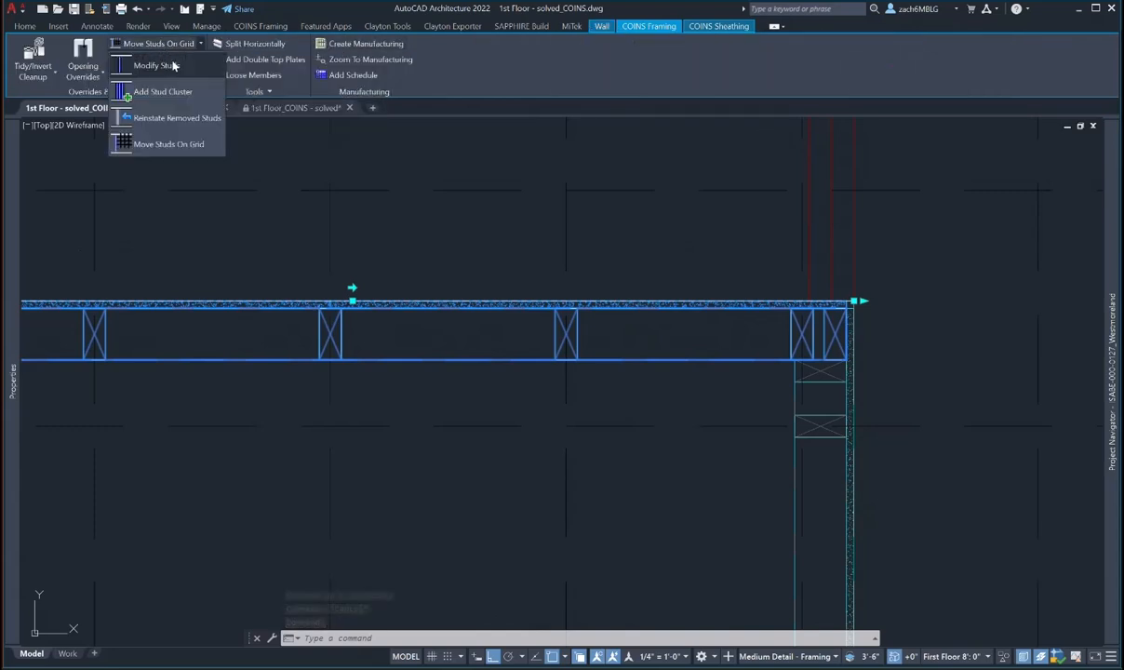
pyautogui.click(166, 64)
pyautogui.click(782, 314)
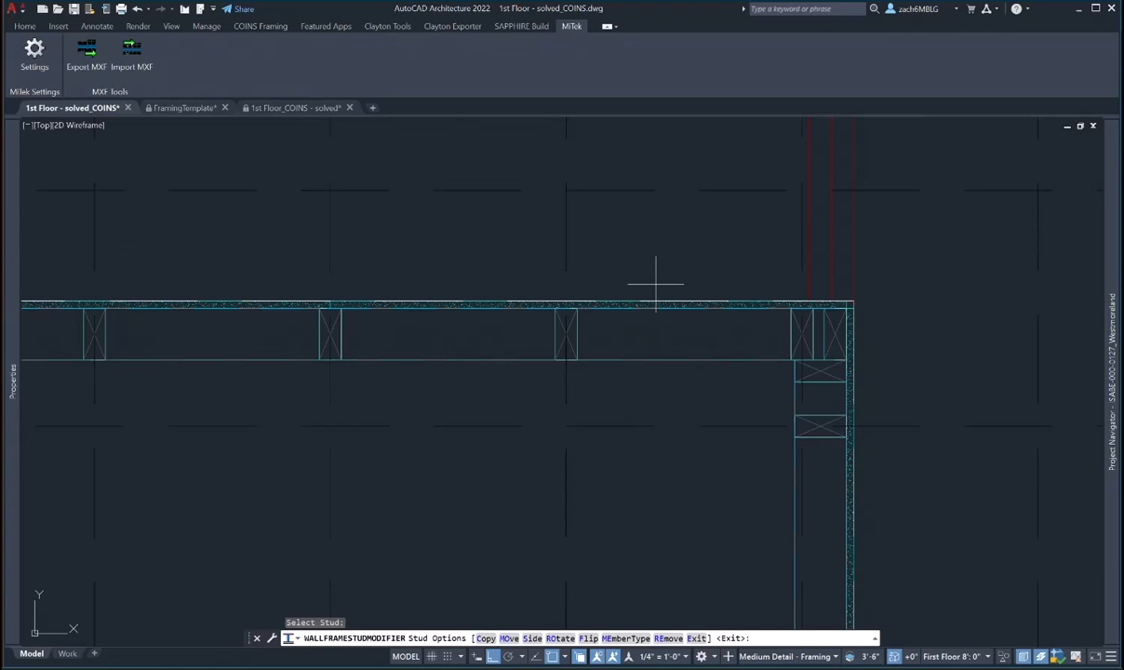
pyautogui.click(485, 638)
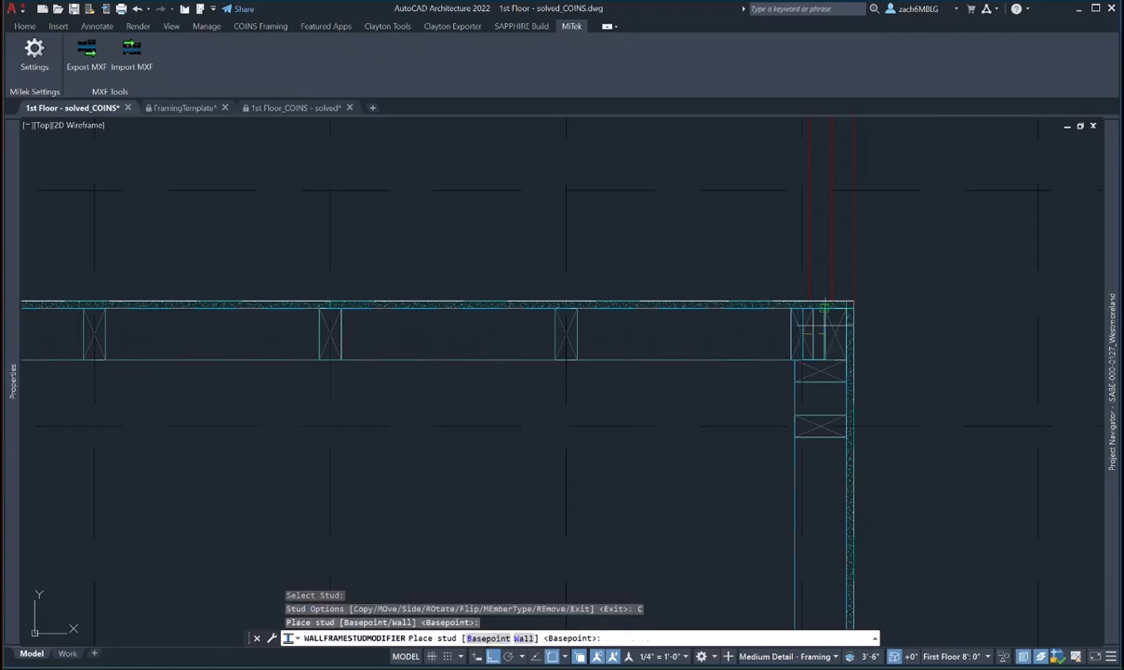
pyautogui.press('Escape')
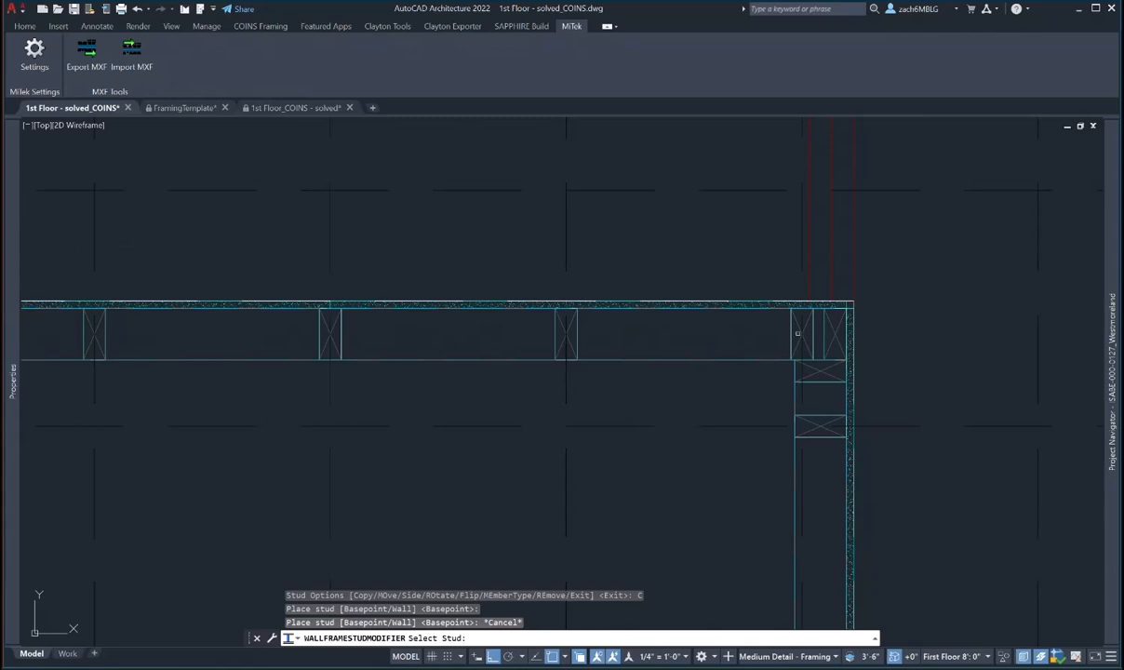
# - Move the corner stud further along the wall, away from the corner blocking
pyautogui.click(786, 335)
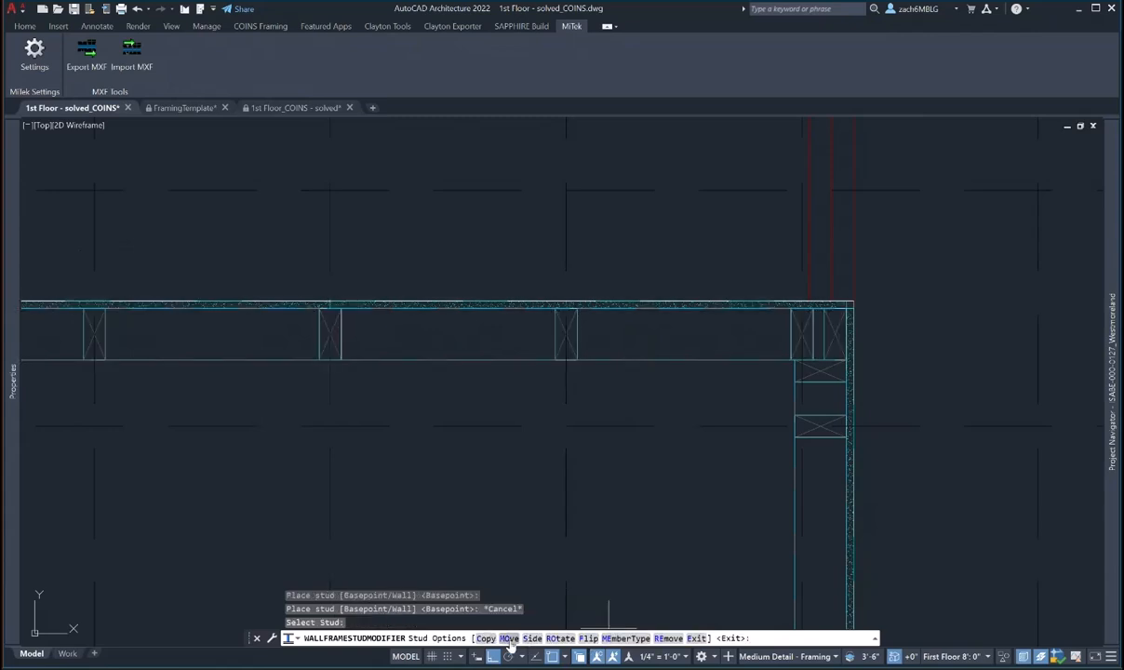
pyautogui.click(508, 638)
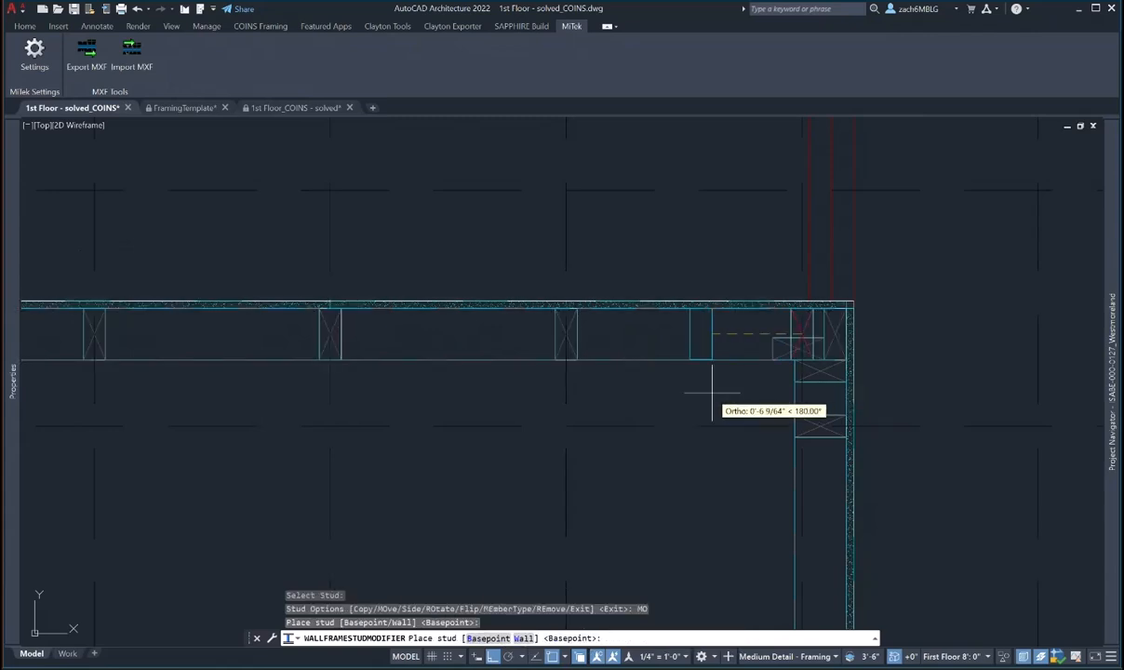
pyautogui.click(708, 392)
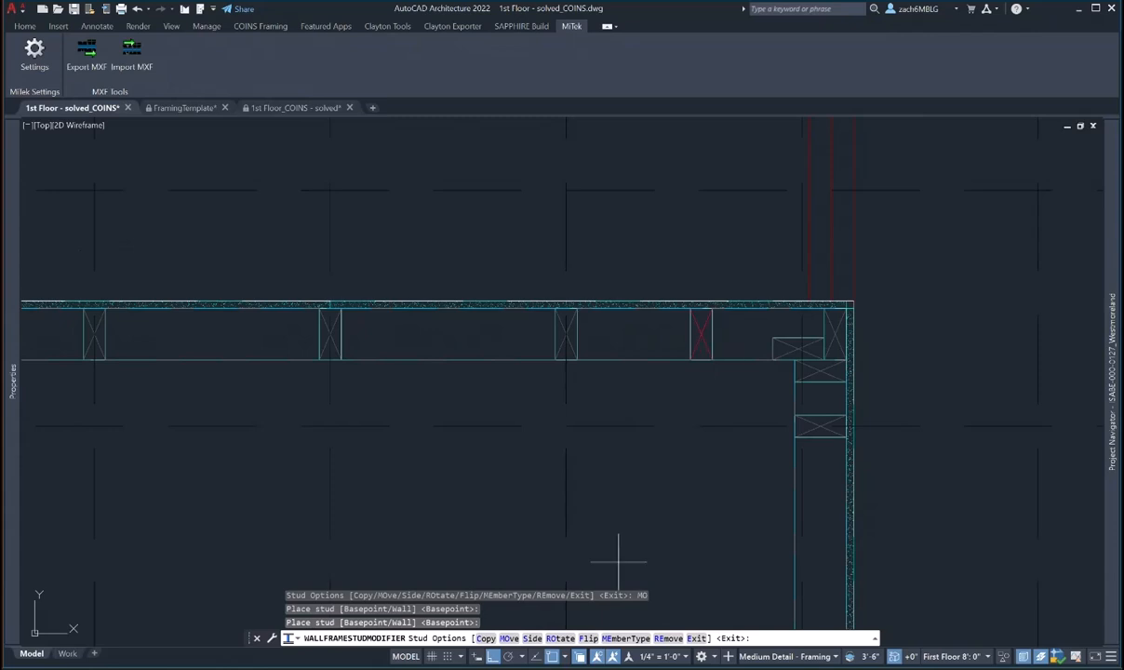
pyautogui.click(509, 638)
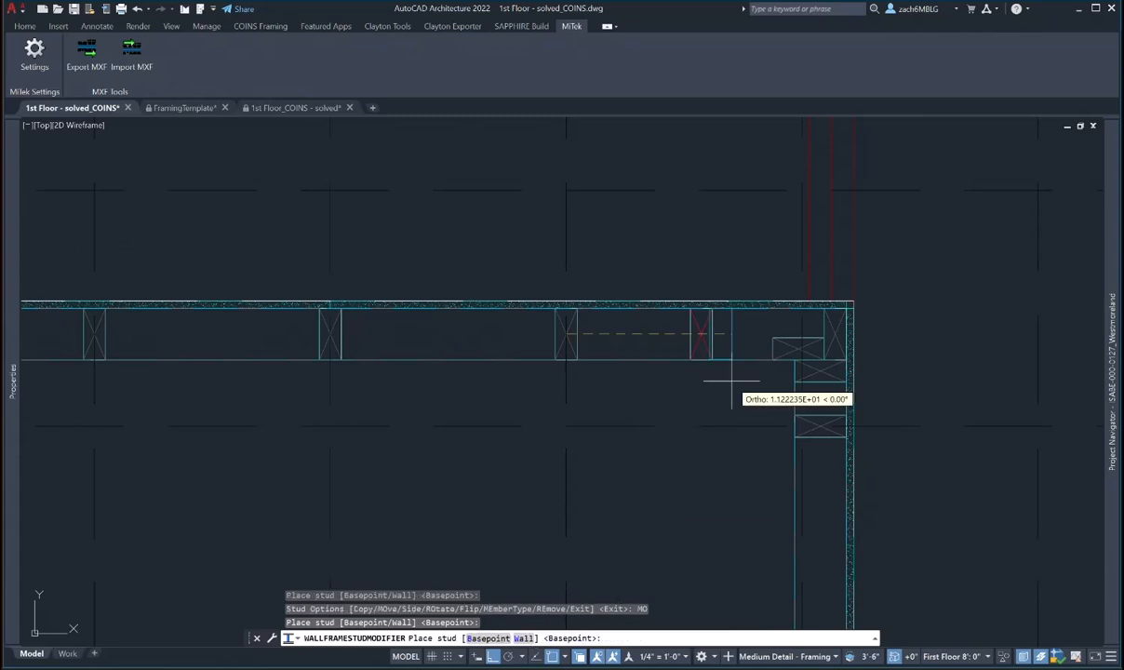
pyautogui.click(772, 358)
pyautogui.press('Escape')
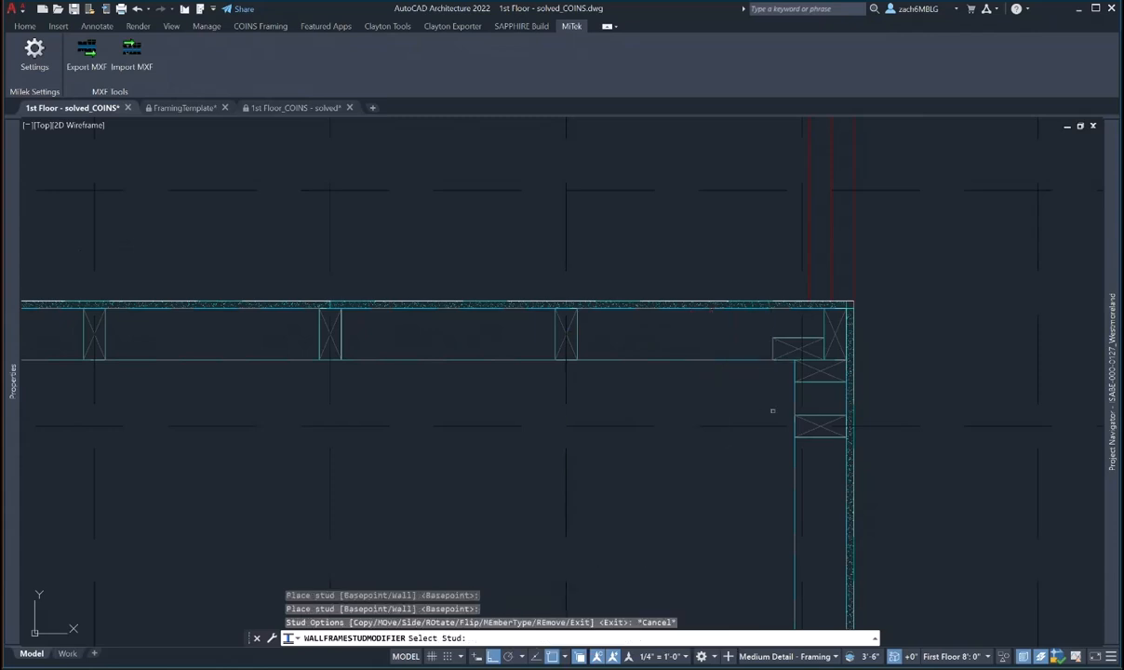
pyautogui.scroll(-1, 774, 417)
pyautogui.moveTo(774, 417); pyautogui.dragTo(759, 359, button='middle')
pyautogui.scroll(-1, 766, 372)
# - Bring the lower-right wall corner into view and window-select the bottom wall there
pyautogui.press('Escape')
pyautogui.press('Escape')
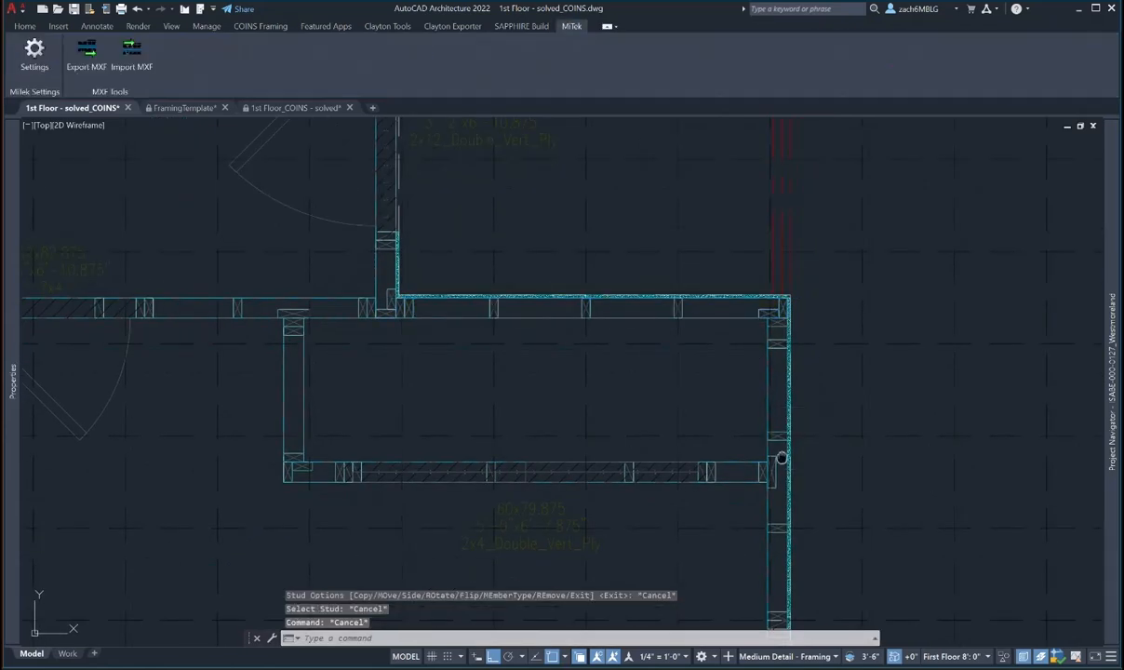
pyautogui.moveTo(780, 457); pyautogui.dragTo(732, 338, button='middle')
pyautogui.moveTo(732, 408); pyautogui.dragTo(727, 178, button='middle')
pyautogui.scroll(-2, 724, 433)
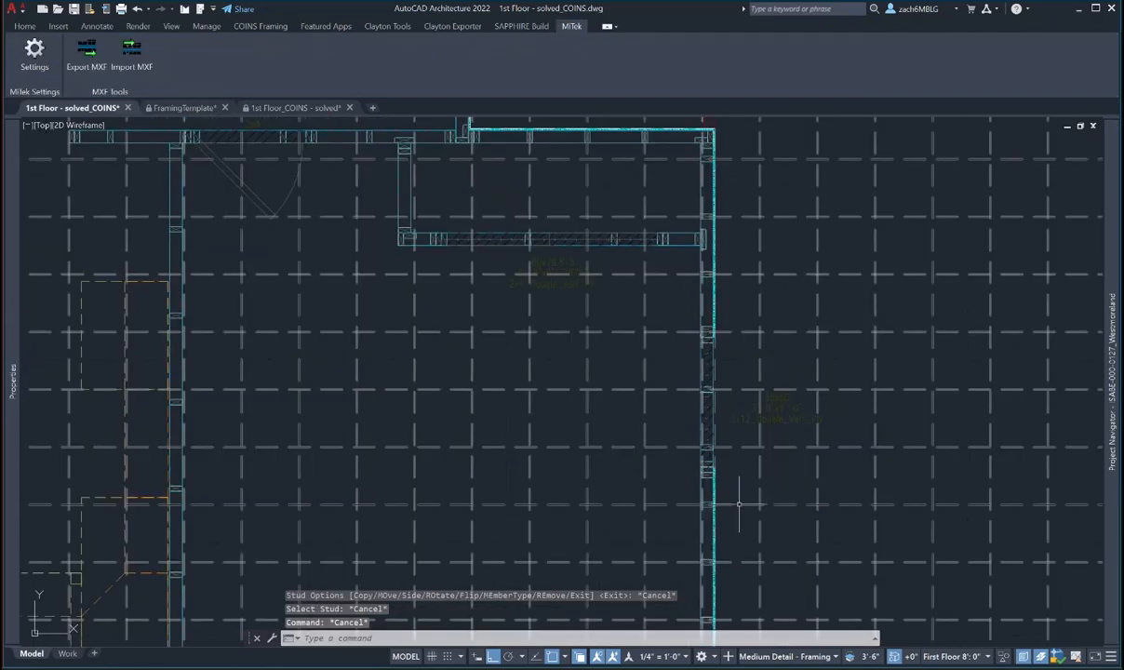
pyautogui.moveTo(718, 588); pyautogui.dragTo(756, 331, button='middle')
pyautogui.scroll(4, 751, 365)
pyautogui.press('Escape')
pyautogui.click(742, 331)
pyautogui.click(757, 381)
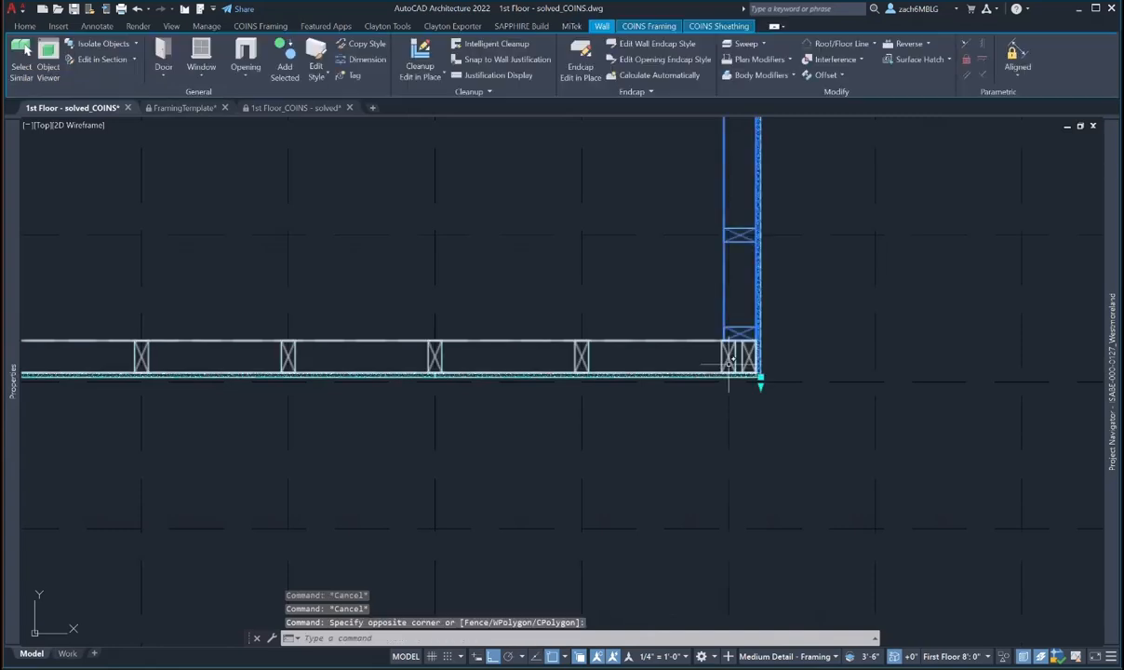
# - Hide the blue grid lines with Isolate Objects > Hide Objects
pyautogui.press('Escape')
pyautogui.press('Escape')
pyautogui.click(885, 438)
pyautogui.click(858, 417)
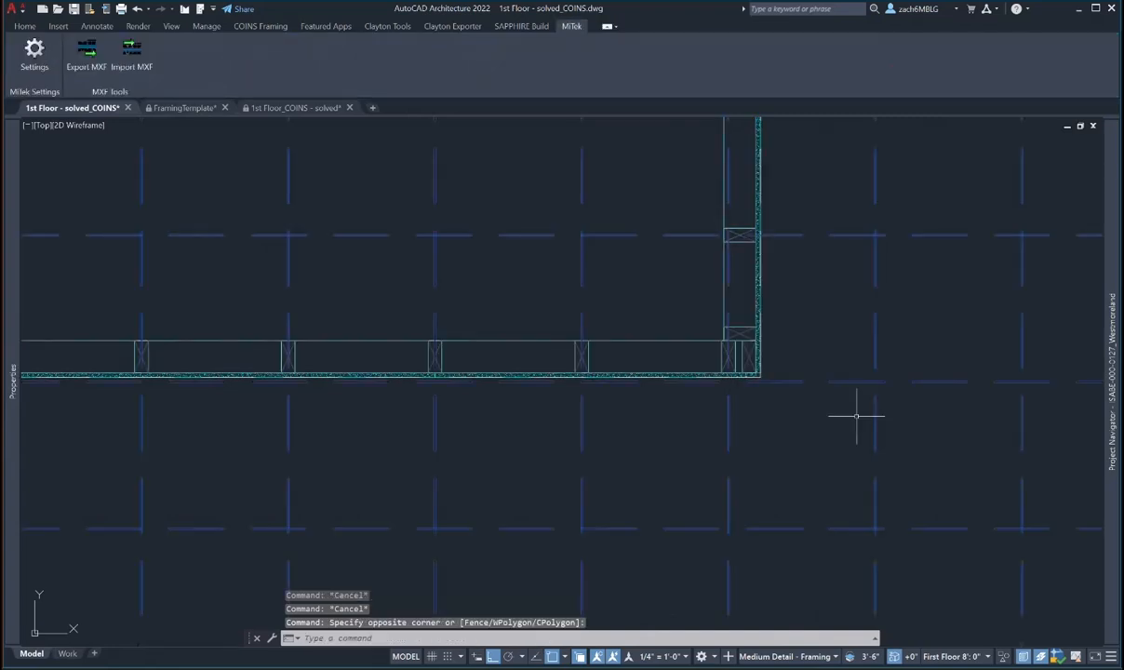
pyautogui.click(1004, 656)
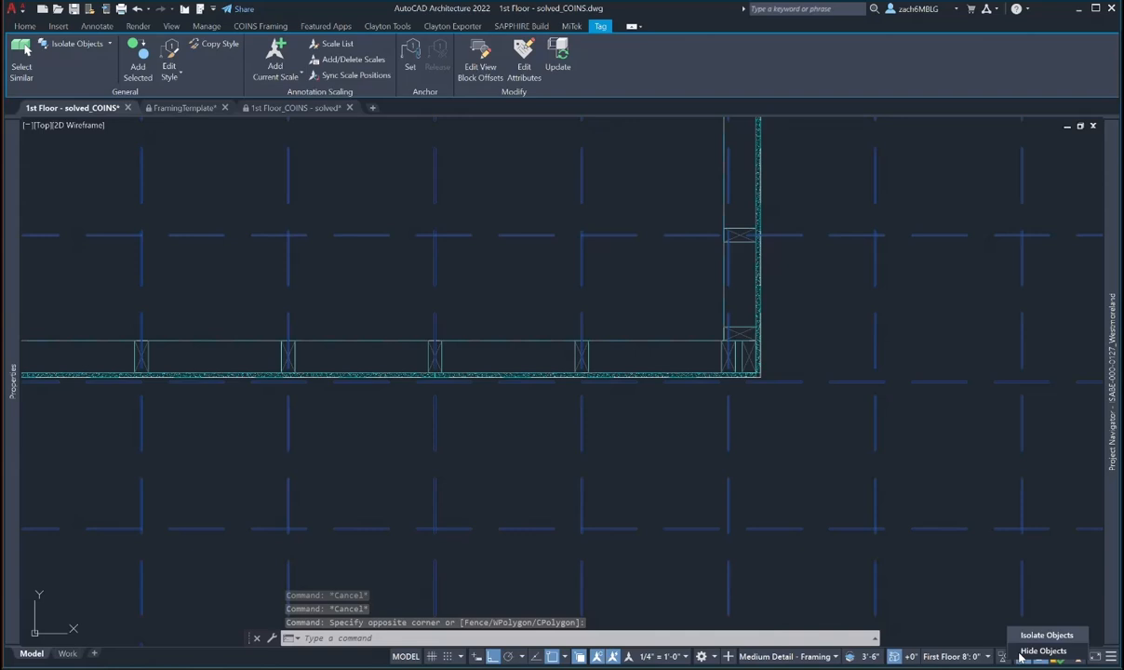
pyautogui.click(1020, 654)
pyautogui.press('Escape')
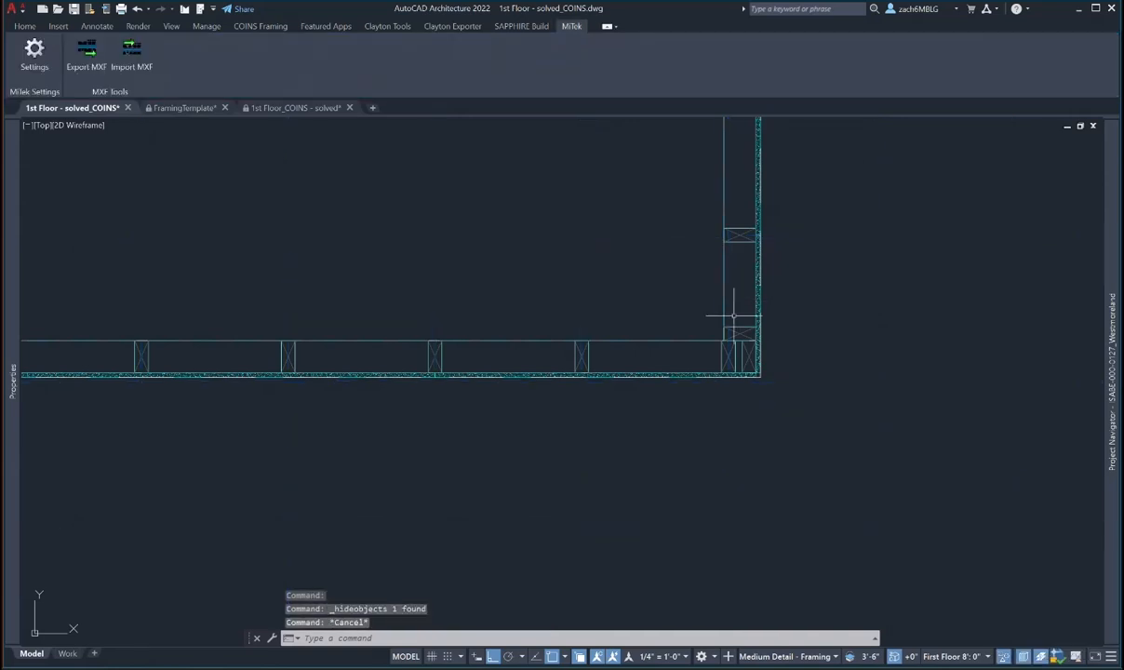
# - Select the right-hand and bottom walls and run COINS Tidy/Invert Cleanup on their corner
pyautogui.click(730, 321)
pyautogui.click(730, 350)
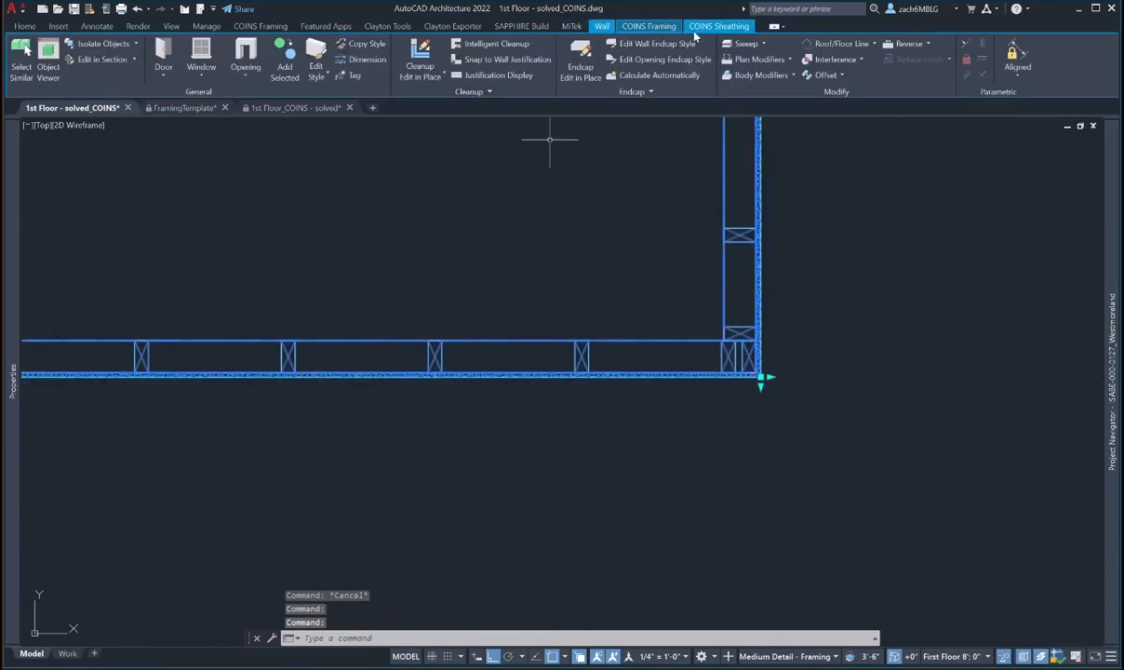
pyautogui.click(648, 25)
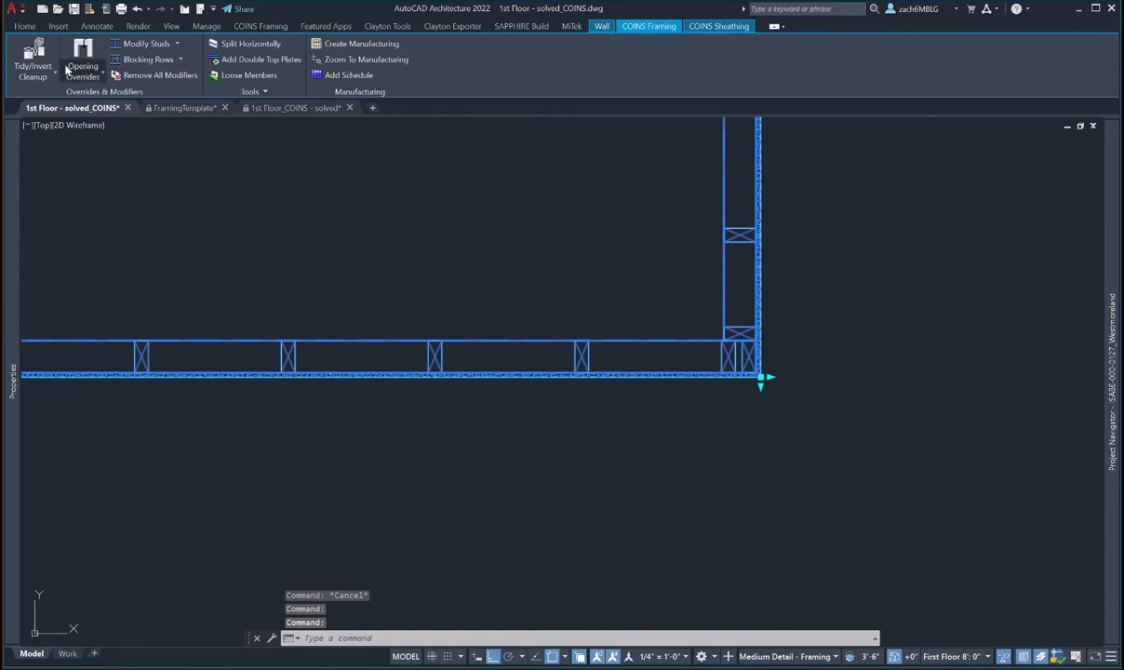
pyautogui.click(55, 71)
pyautogui.click(59, 99)
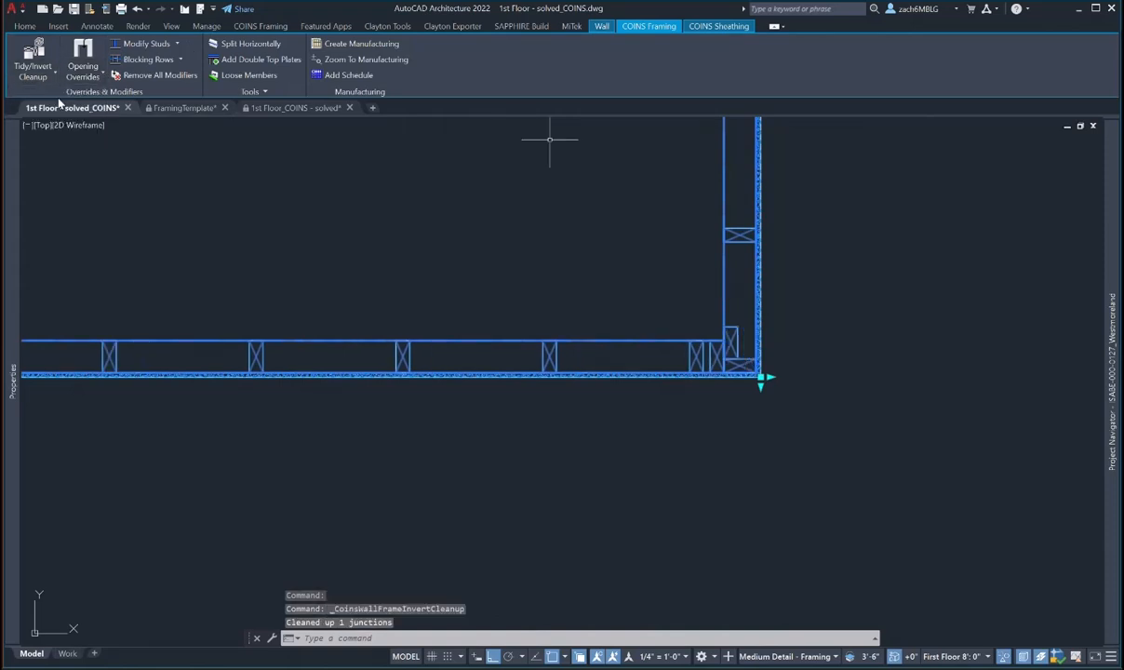
# - End Object Isolation so the grid is visible again
pyautogui.click(1005, 656)
pyautogui.click(1014, 649)
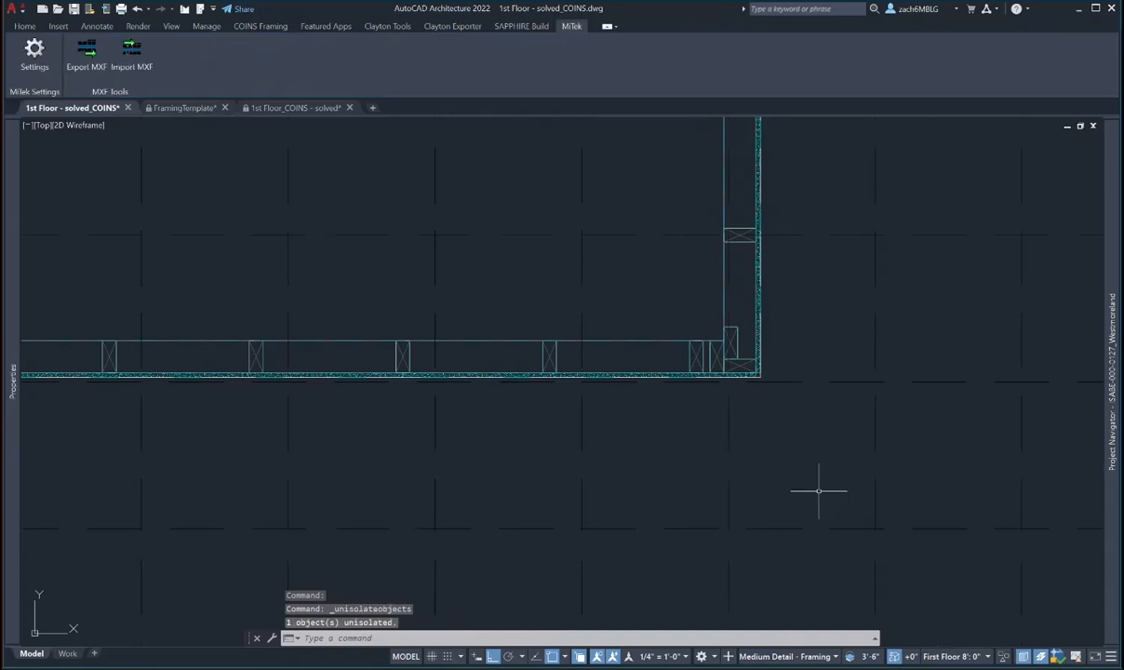
pyautogui.scroll(-5, 542, 349)
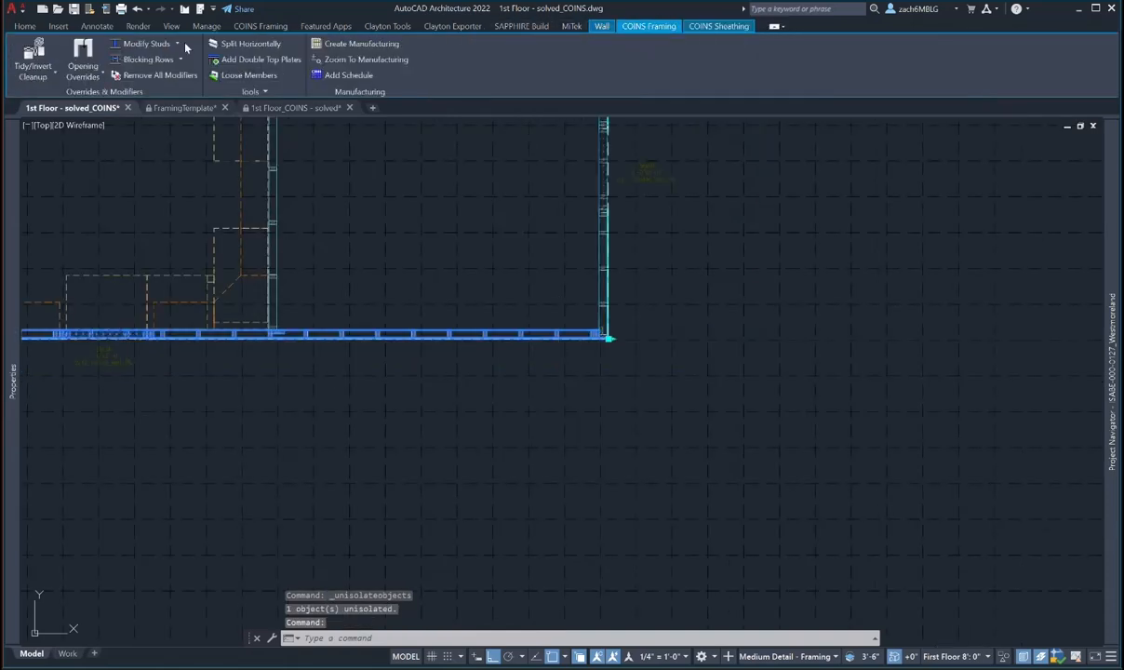
# - Start Studs On Grid with the wall corner as the setting-out point, then cancel it
pyautogui.click(173, 42)
pyautogui.click(177, 143)
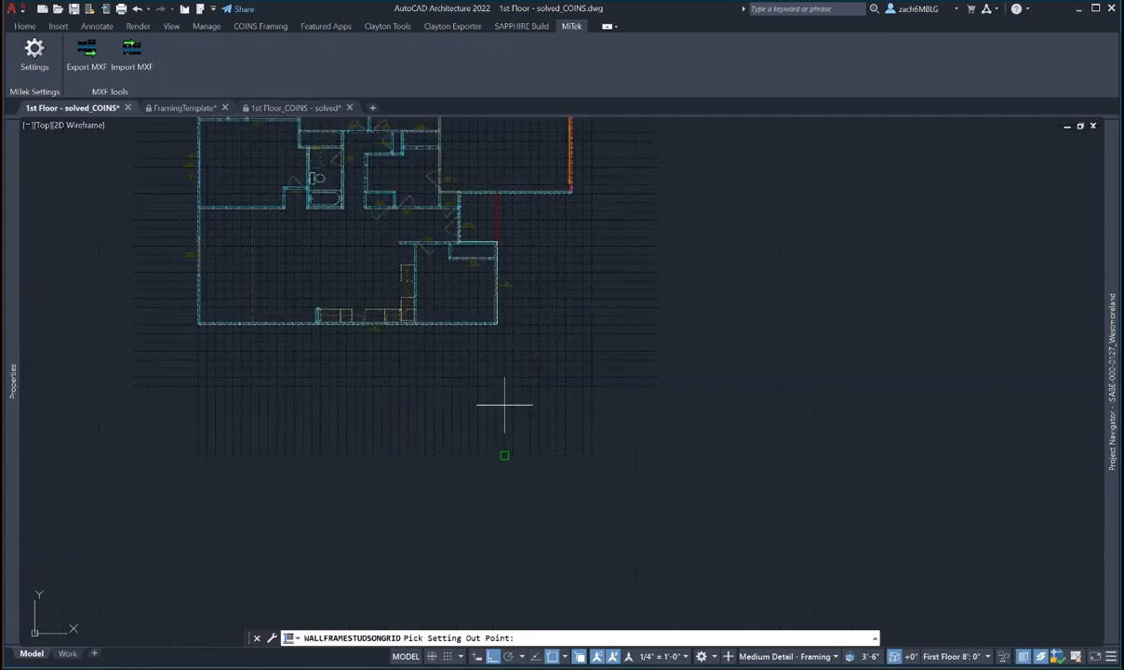
pyautogui.moveTo(504, 404); pyautogui.dragTo(499, 391, button='middle')
pyautogui.click(469, 439)
pyautogui.scroll(7, 480, 299)
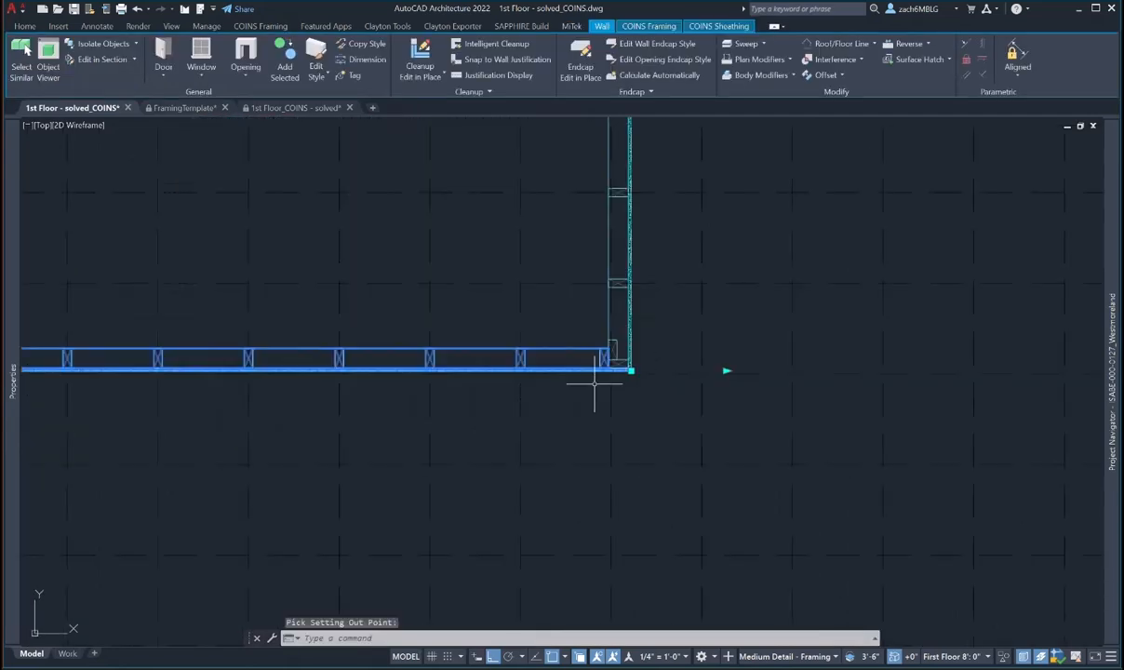
pyautogui.press('Escape')
# - Zoom and pan along the front wall to the interior wall T-junction
pyautogui.scroll(2, 607, 381)
pyautogui.scroll(-2, 703, 372)
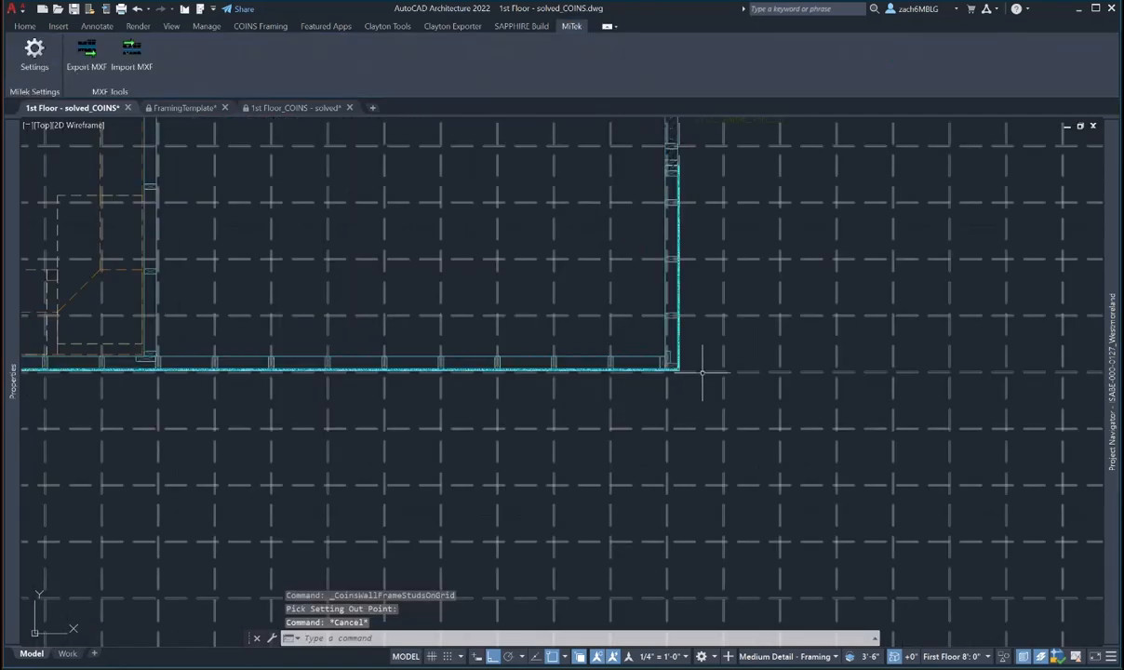
pyautogui.moveTo(710, 259); pyautogui.dragTo(692, 521, button='middle')
pyautogui.scroll(-2, 537, 479)
pyautogui.moveTo(536, 479); pyautogui.dragTo(812, 368, button='middle')
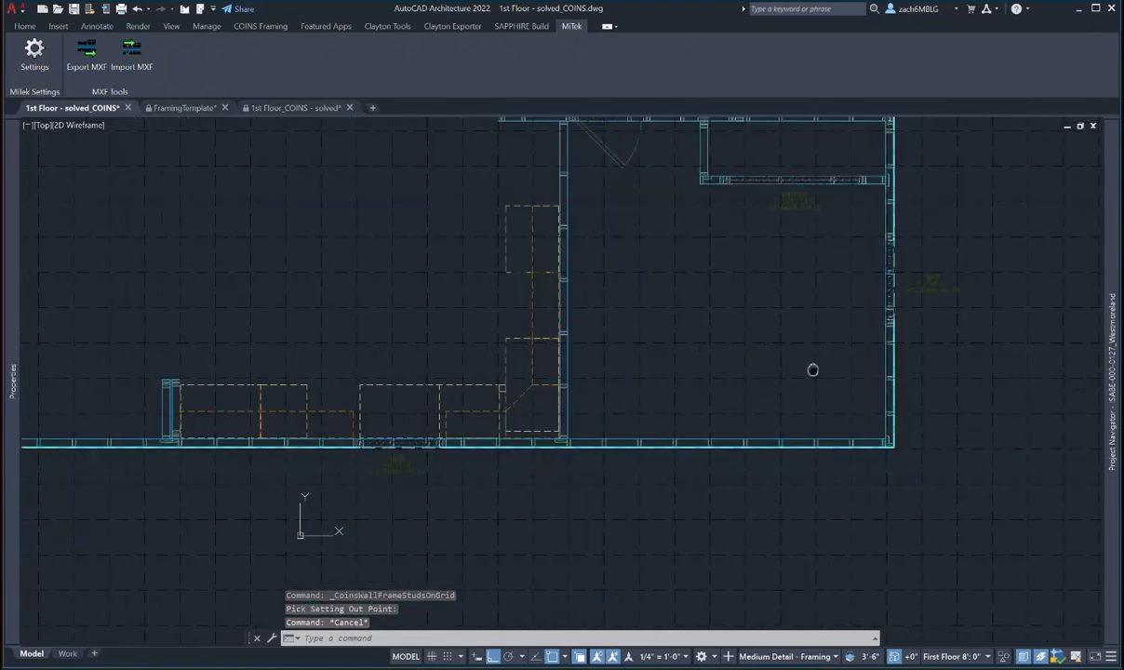
pyautogui.scroll(4, 521, 451)
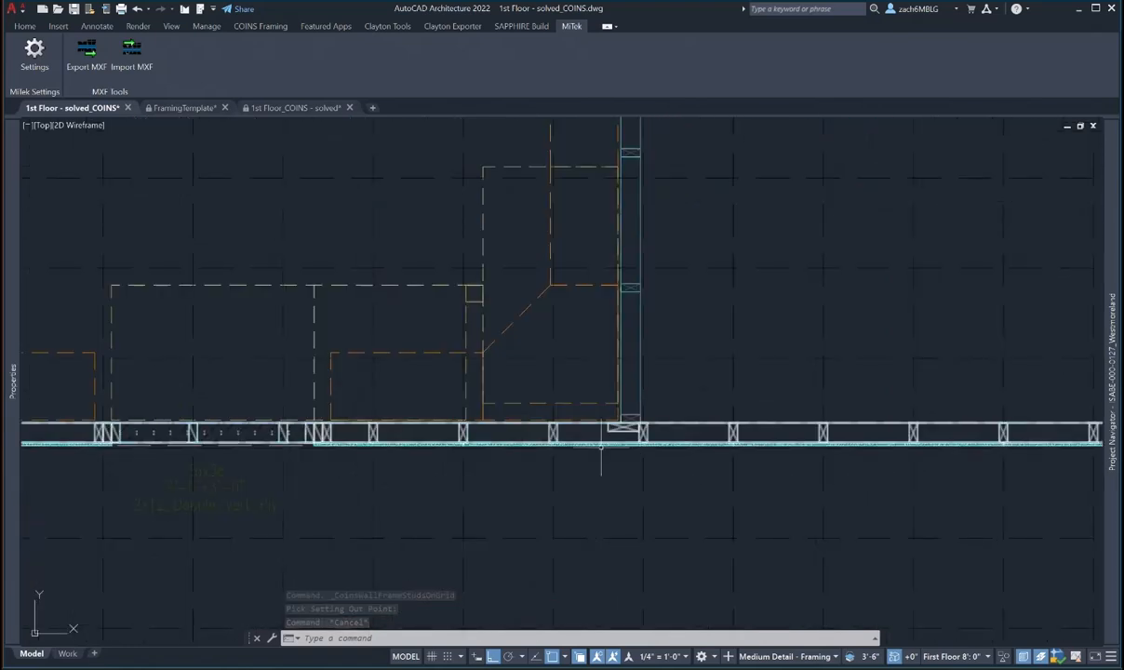
pyautogui.moveTo(521, 433); pyautogui.dragTo(724, 418, button='middle')
pyautogui.moveTo(428, 432); pyautogui.dragTo(671, 410, button='middle')
pyautogui.scroll(2, 398, 430)
pyautogui.scroll(2, 355, 394)
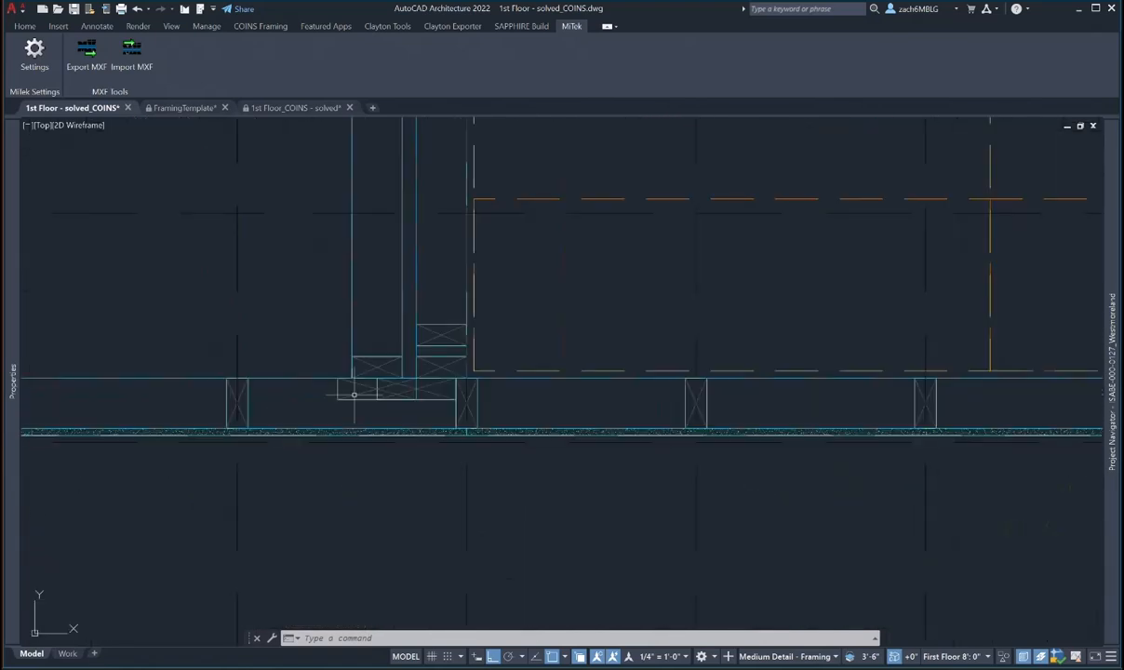
pyautogui.scroll(2, 355, 395)
pyautogui.press('Escape')
pyautogui.press('Escape')
# - Remove the overlapping T-blocking at the front wall junction using Modify Stud
pyautogui.click(492, 398)
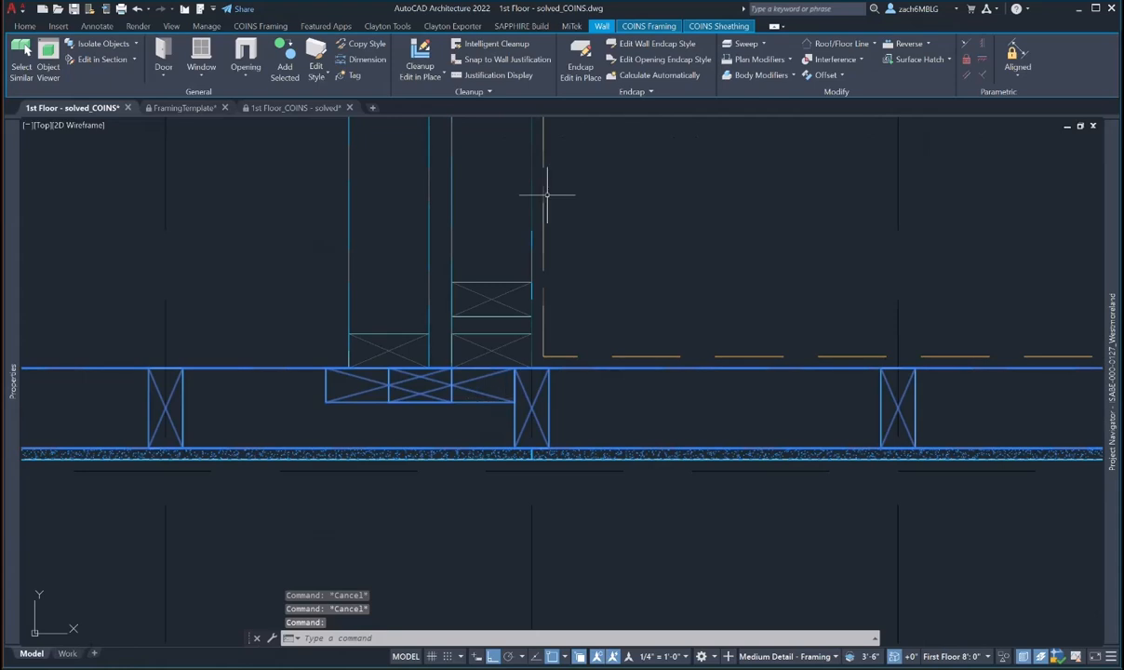
pyautogui.click(646, 26)
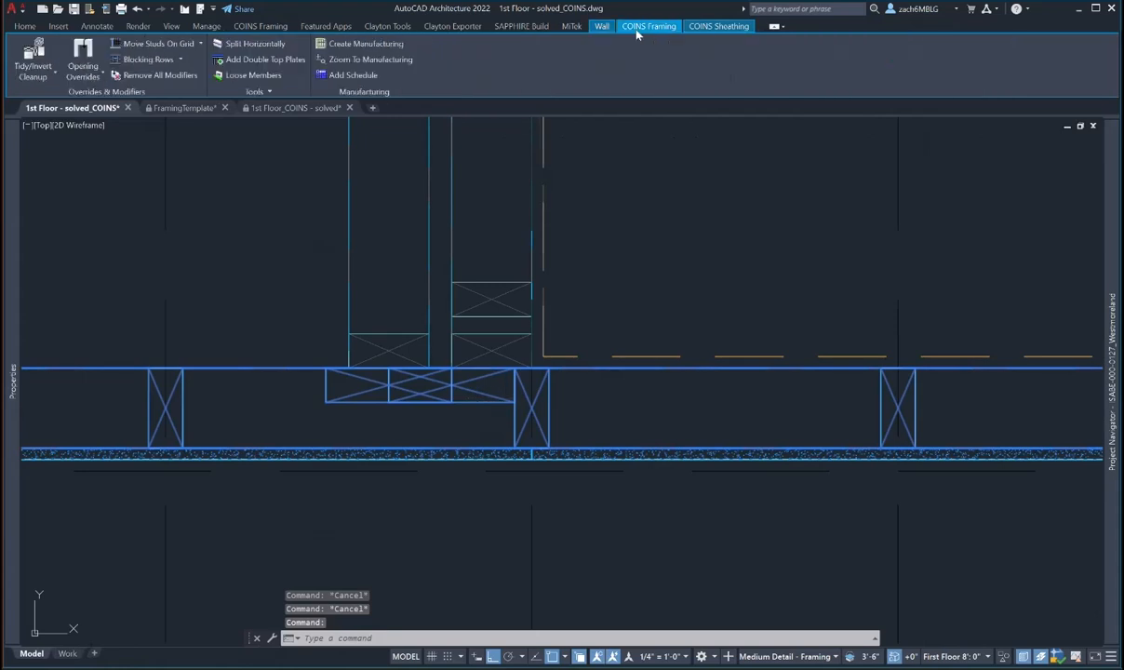
pyautogui.click(201, 45)
pyautogui.click(177, 64)
pyautogui.click(482, 390)
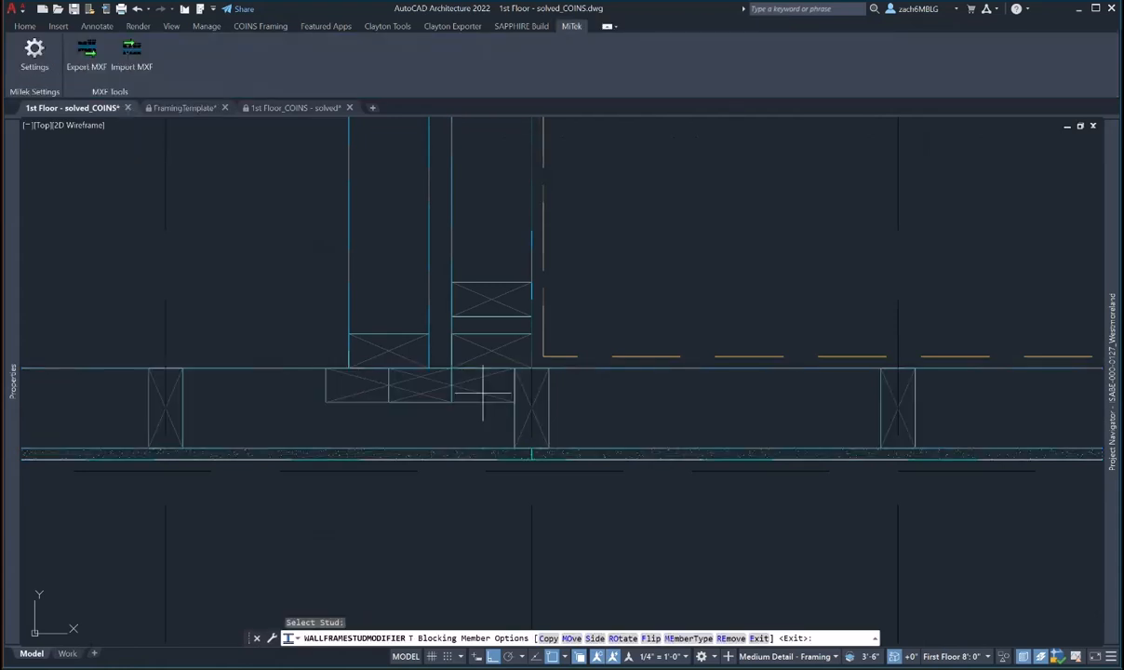
pyautogui.click(728, 638)
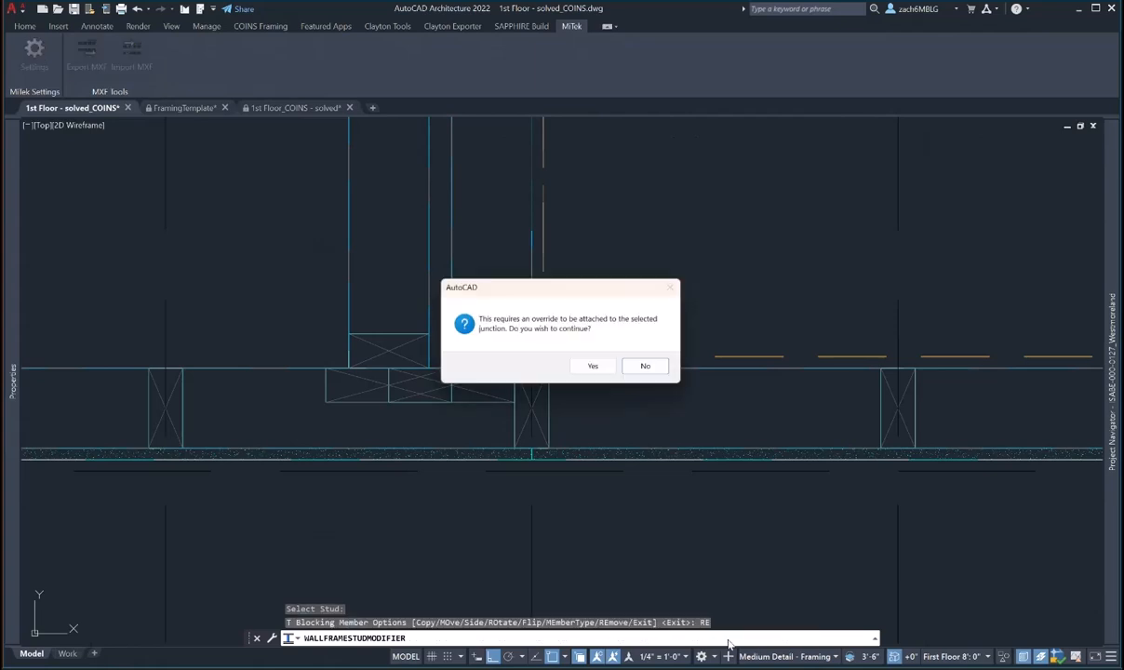
pyautogui.click(594, 367)
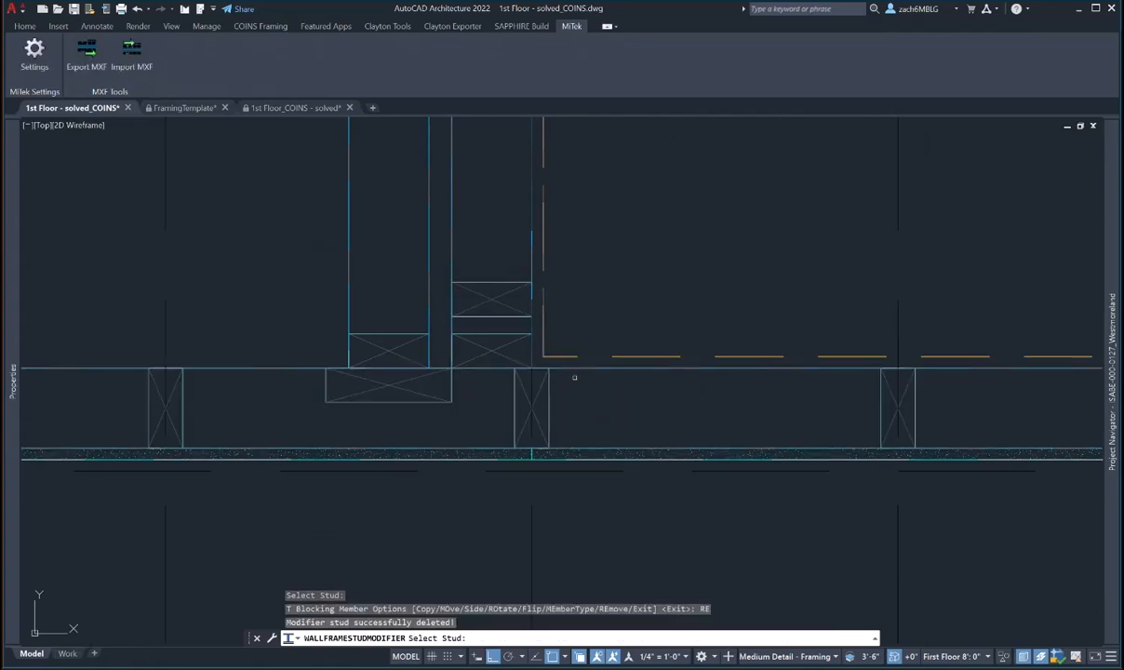
# - Move the remaining T-blocking to a new base point in the wall and copy it alongside
pyautogui.click(374, 389)
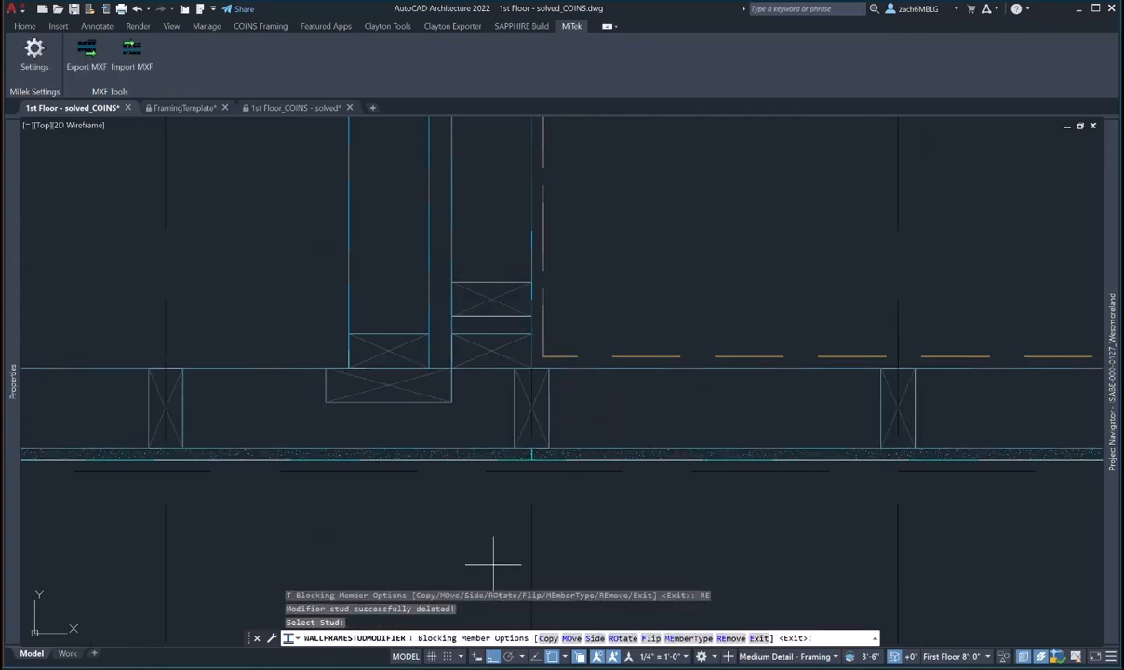
pyautogui.click(571, 639)
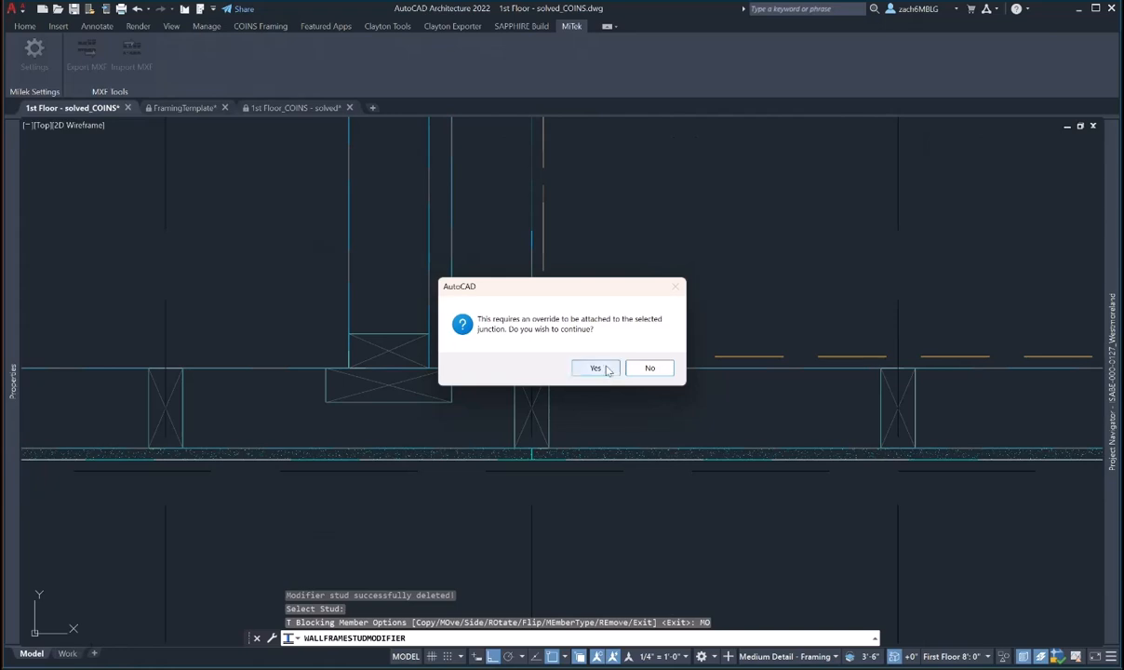
pyautogui.click(605, 369)
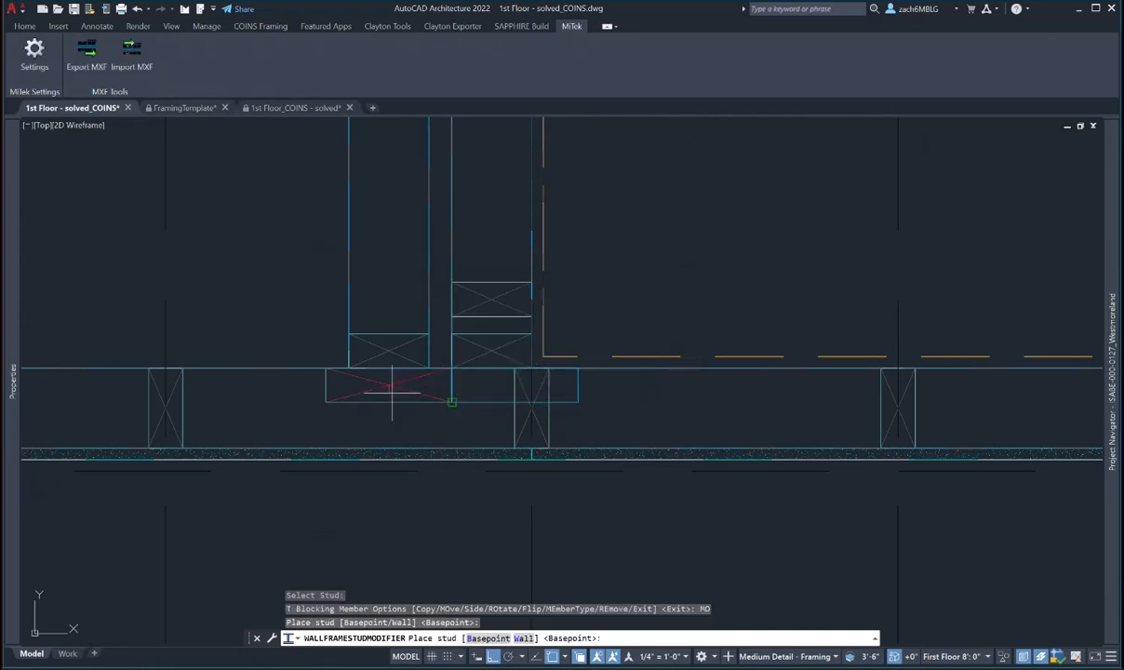
pyautogui.click(478, 638)
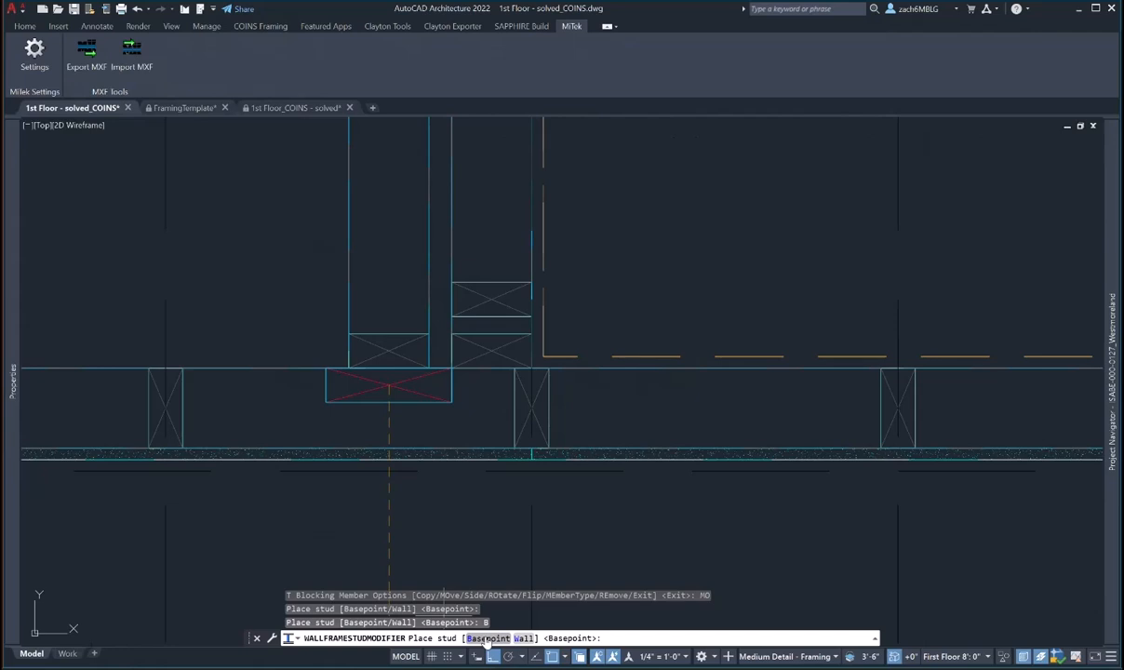
pyautogui.click(484, 638)
pyautogui.click(450, 423)
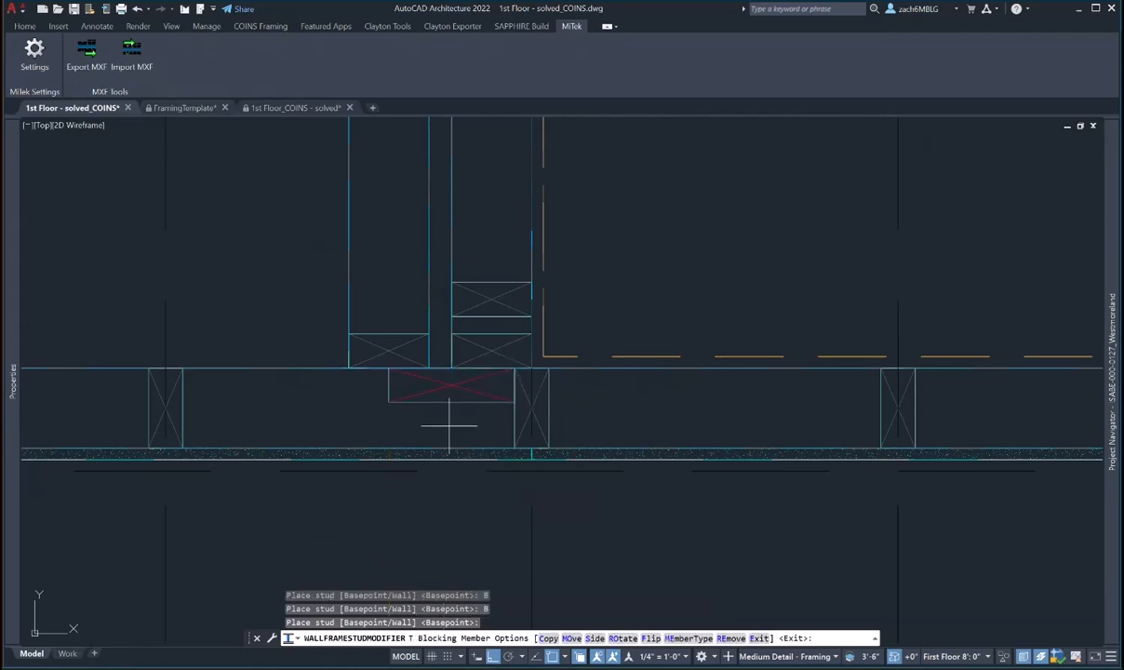
pyautogui.click(548, 638)
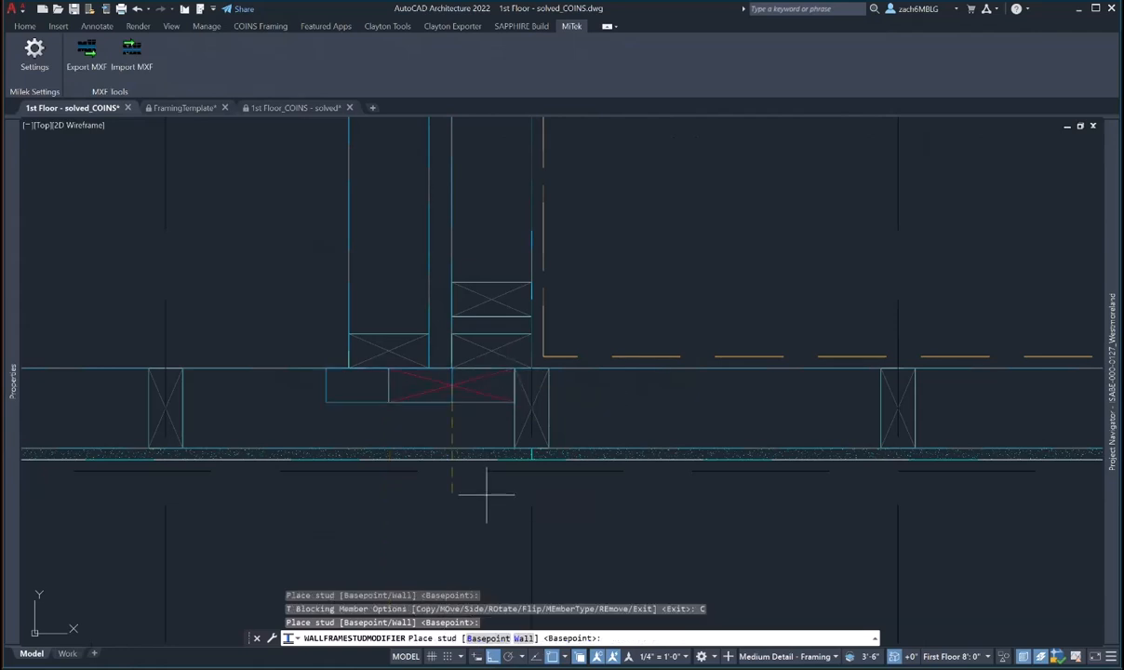
pyautogui.press('Escape')
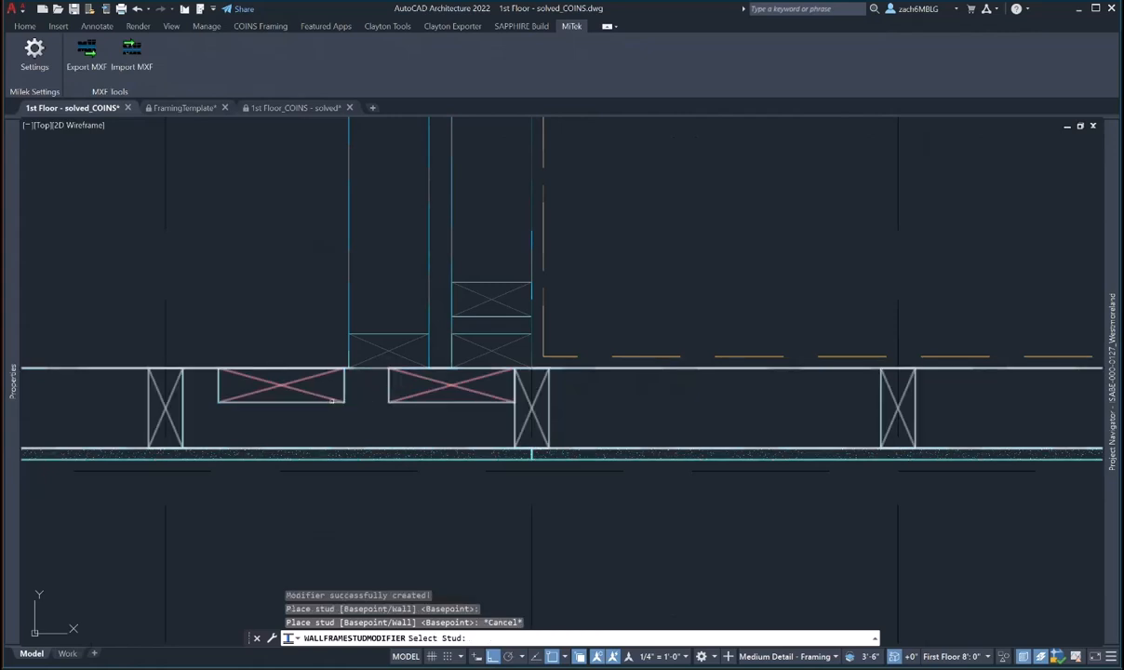
# - Change the left T-blocking to 2x4_HB and move it against the right blocking
pyautogui.click(319, 395)
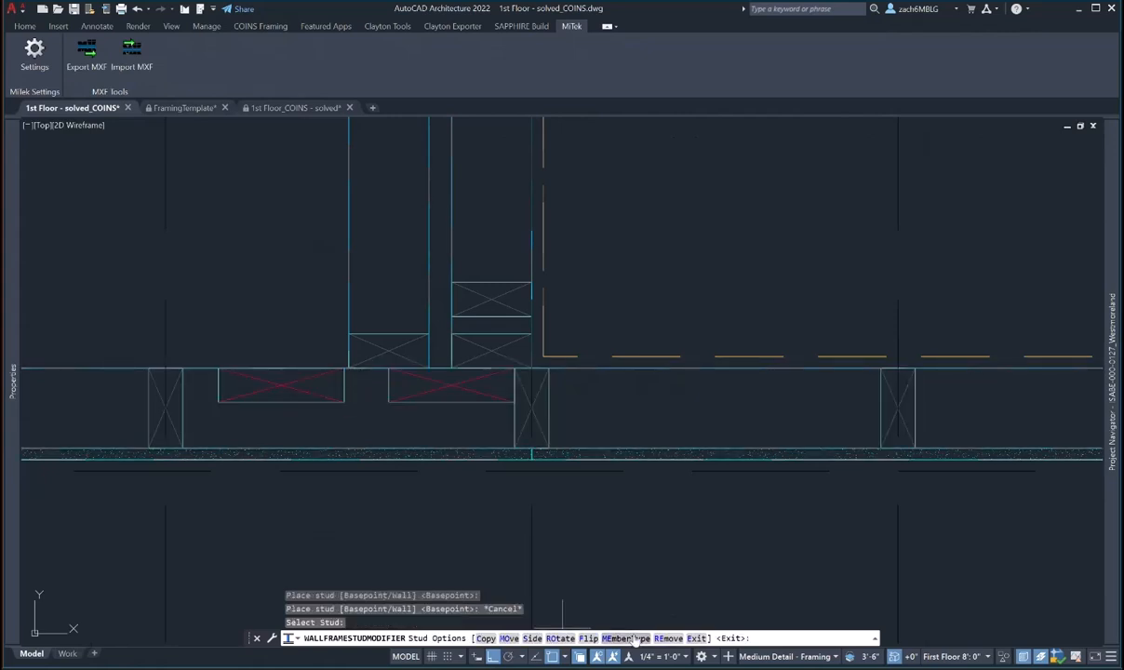
pyautogui.click(629, 638)
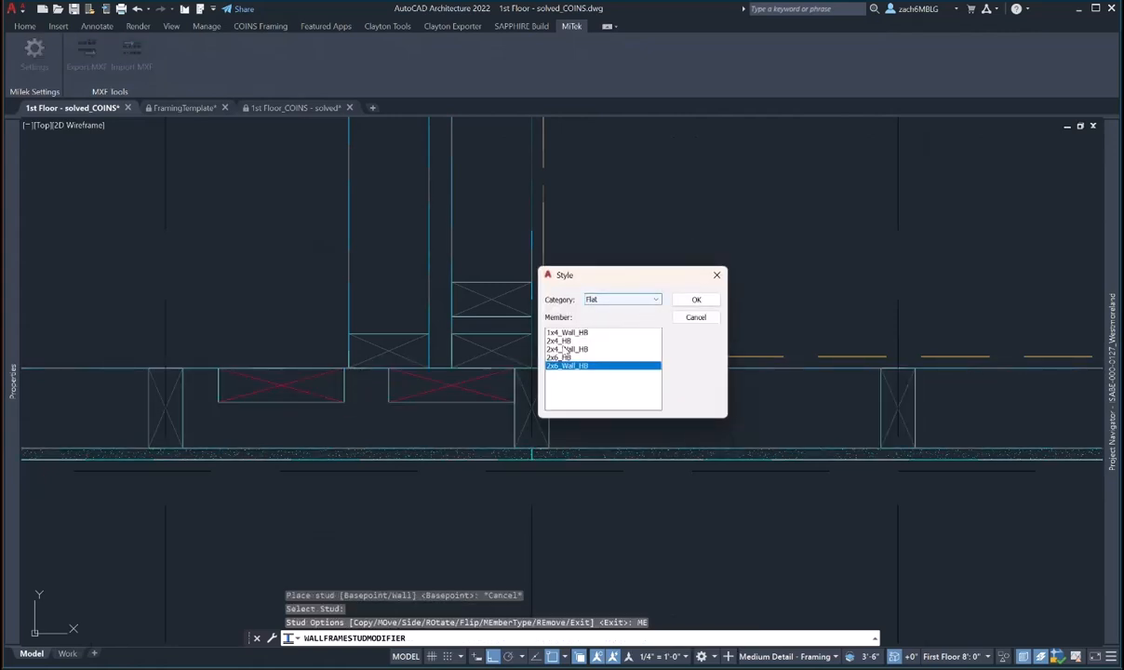
pyautogui.click(564, 341)
pyautogui.click(692, 301)
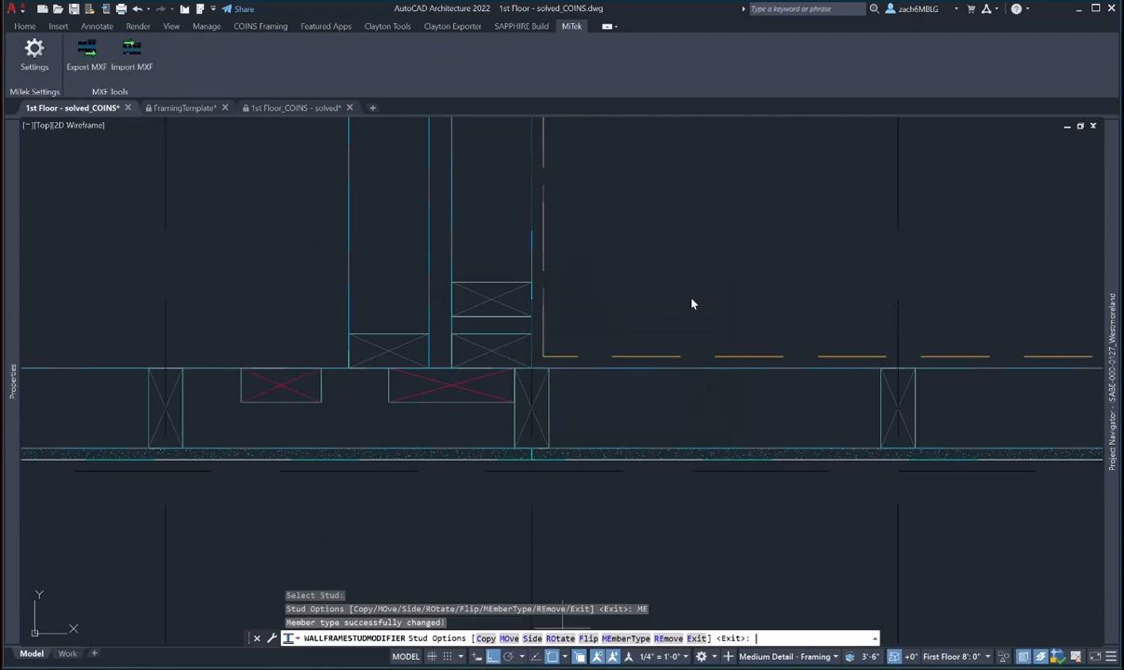
pyautogui.click(508, 638)
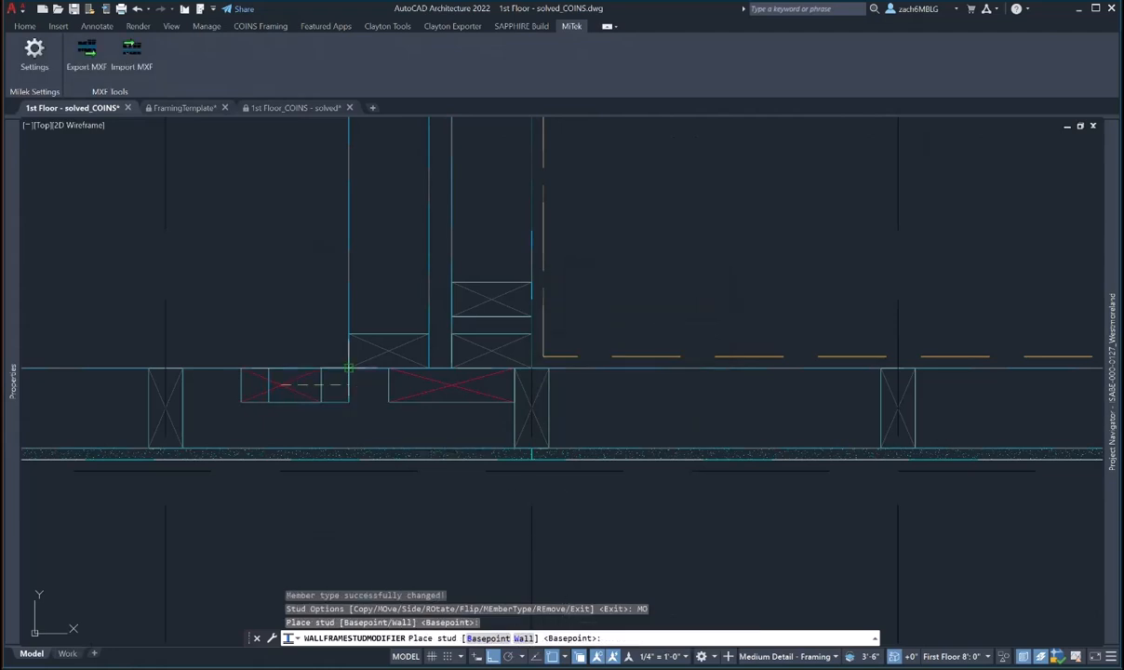
pyautogui.click(389, 370)
pyautogui.scroll(-2, 572, 351)
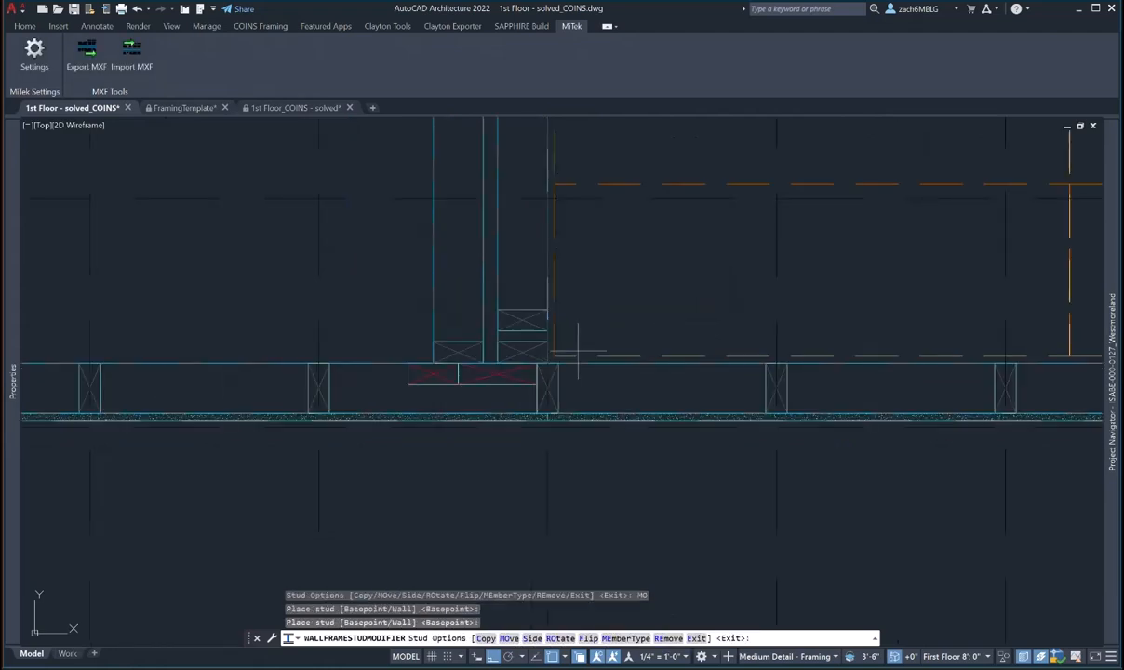
# - Zoom out and pan along the front wall to show more of the floor plan
pyautogui.scroll(-2, 578, 352)
pyautogui.scroll(-1, 558, 352)
pyautogui.moveTo(461, 375); pyautogui.dragTo(707, 367, button='middle')
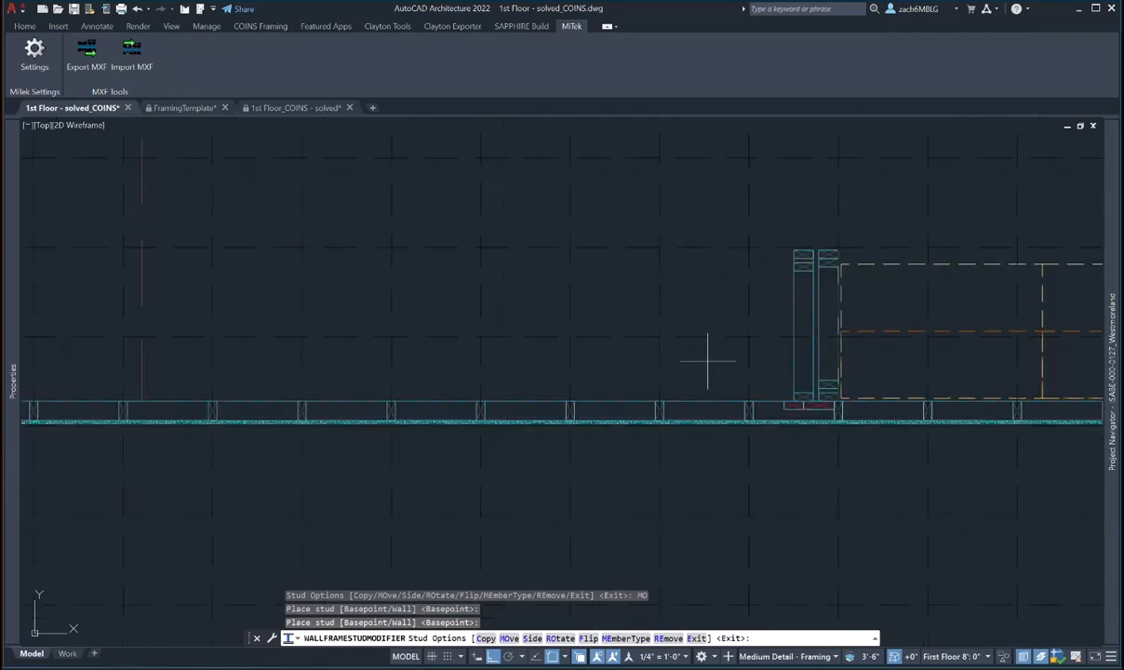
pyautogui.scroll(-2, 398, 372)
pyautogui.moveTo(303, 366); pyautogui.dragTo(431, 401, button='middle')
pyautogui.scroll(-2, 426, 332)
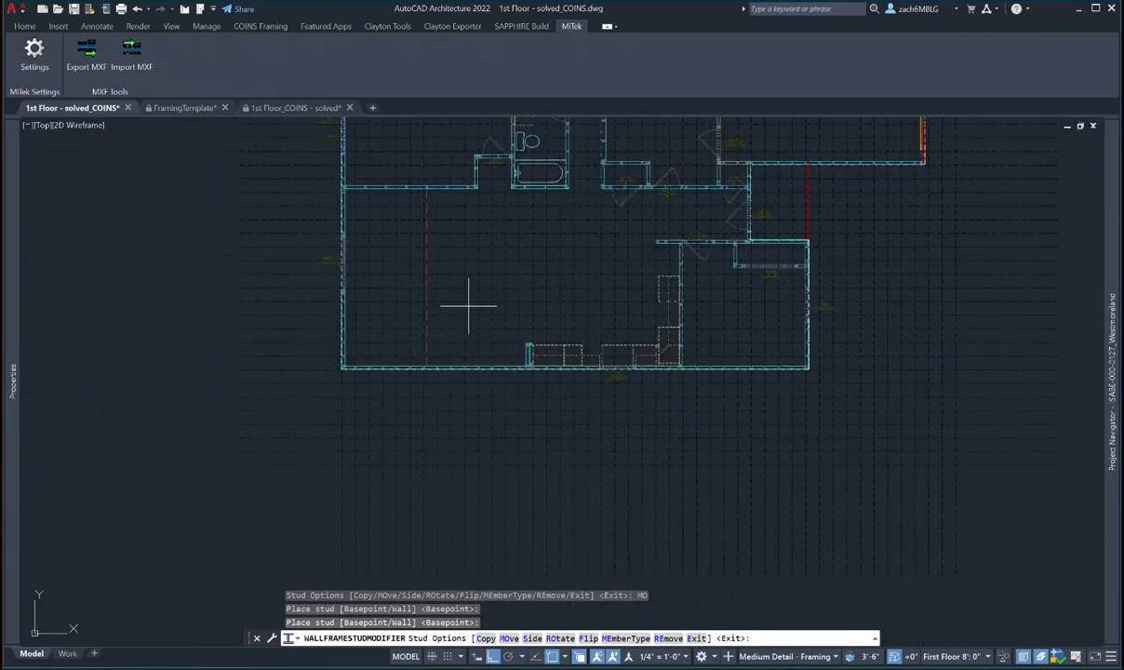
pyautogui.moveTo(467, 304); pyautogui.dragTo(445, 375, button='middle')
# - Pan to the next interior T-junction beside the door and exit the stud modifier
pyautogui.scroll(2, 327, 237)
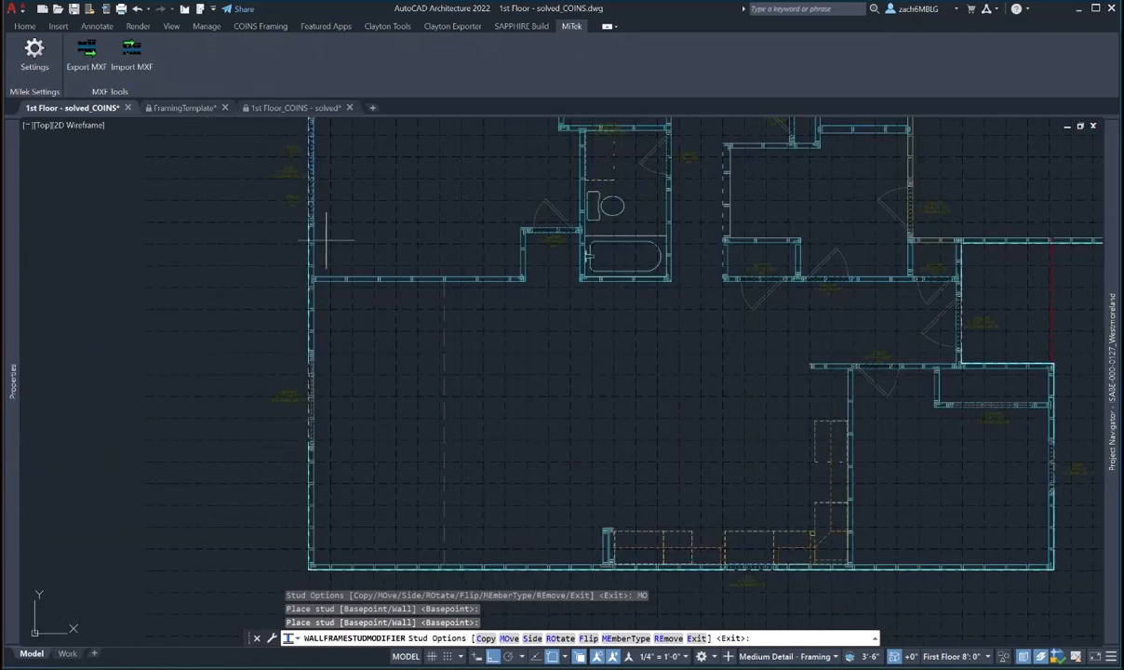
pyautogui.scroll(2, 352, 211)
pyautogui.moveTo(351, 211); pyautogui.dragTo(350, 433, button='middle')
pyautogui.moveTo(347, 245); pyautogui.dragTo(333, 399, button='middle')
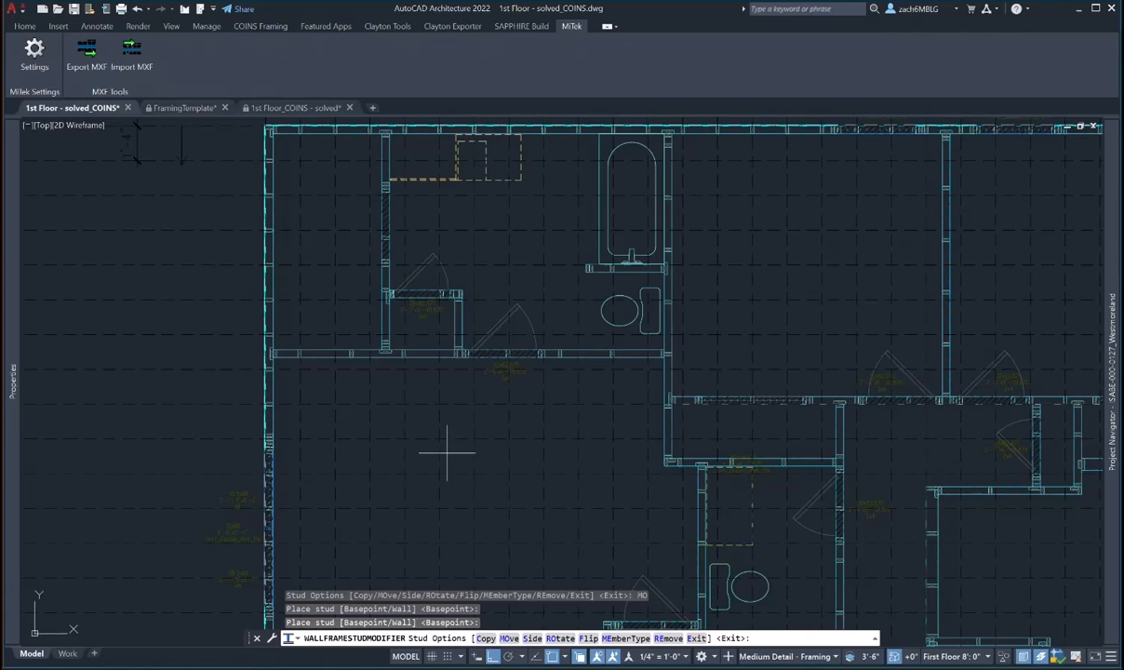
pyautogui.scroll(-4, 451, 455)
pyautogui.moveTo(494, 485); pyautogui.dragTo(381, 199, button='middle')
pyautogui.scroll(4, 443, 439)
pyautogui.moveTo(875, 326); pyautogui.dragTo(630, 515, button='middle')
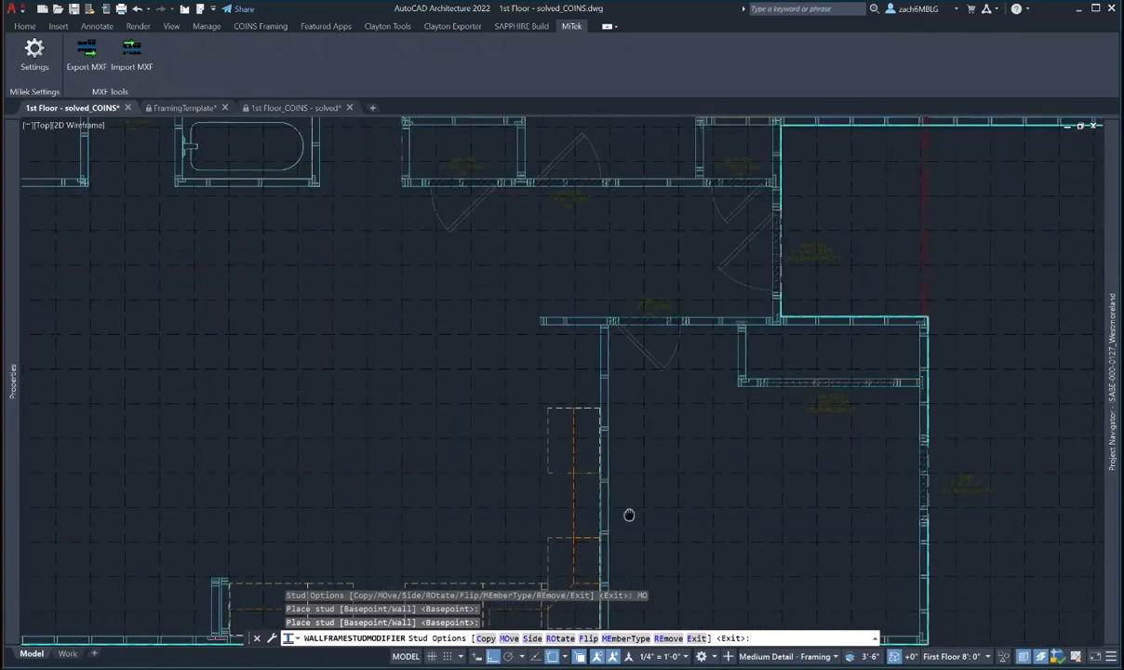
pyautogui.scroll(6, 611, 347)
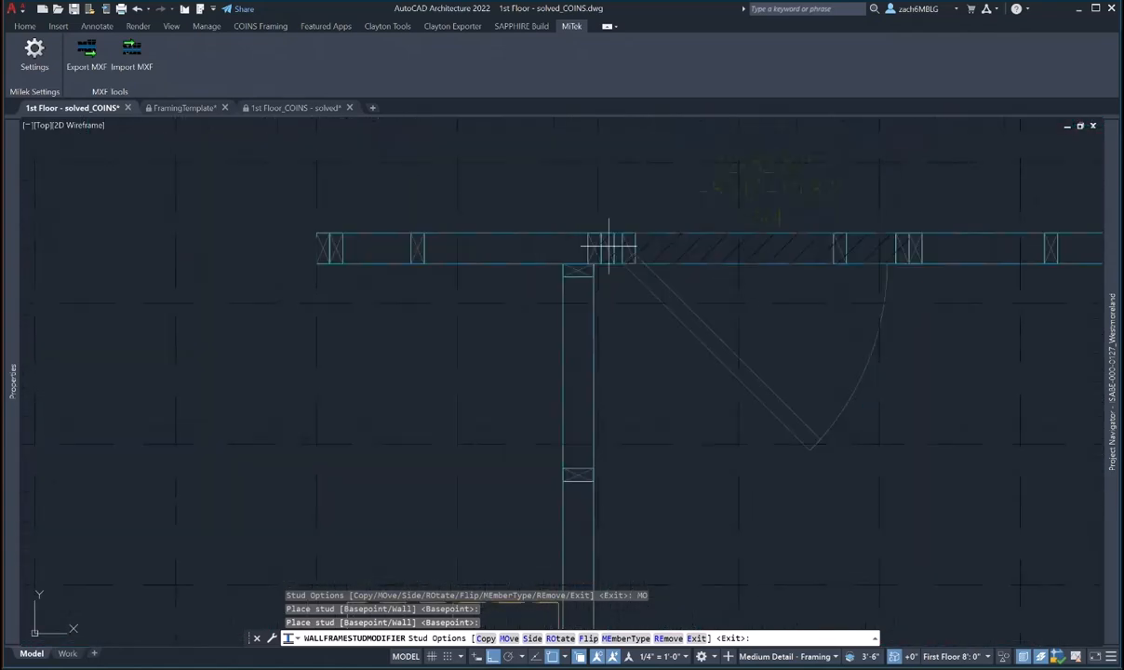
pyautogui.press('Escape')
pyautogui.press('Escape')
pyautogui.scroll(-5, 584, 251)
pyautogui.scroll(7, 584, 256)
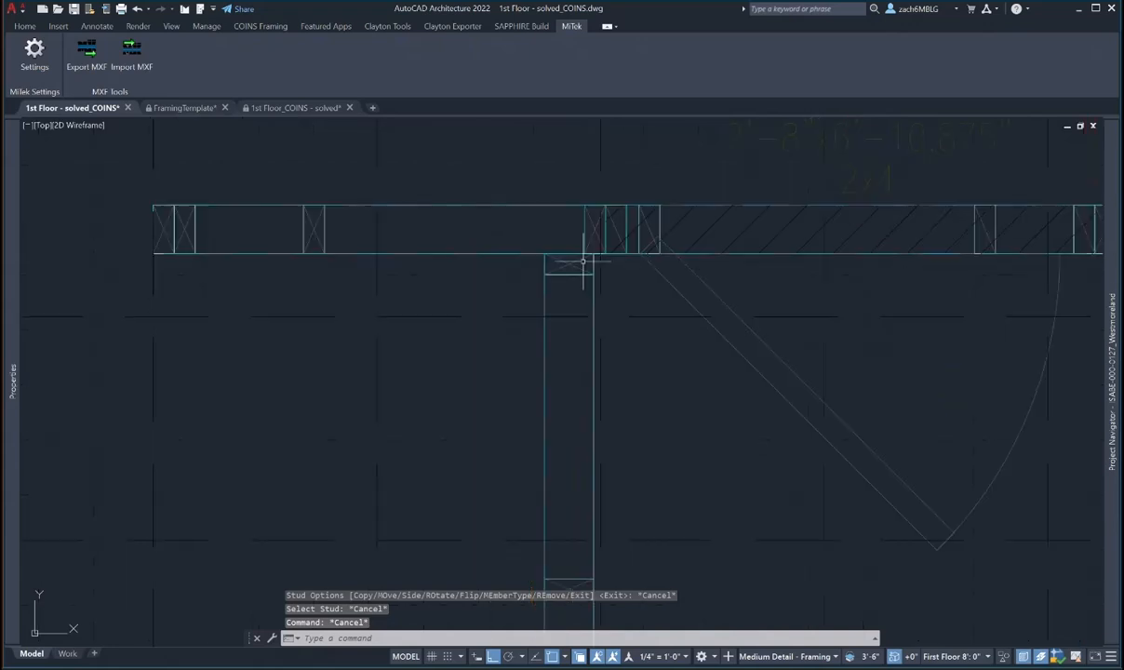
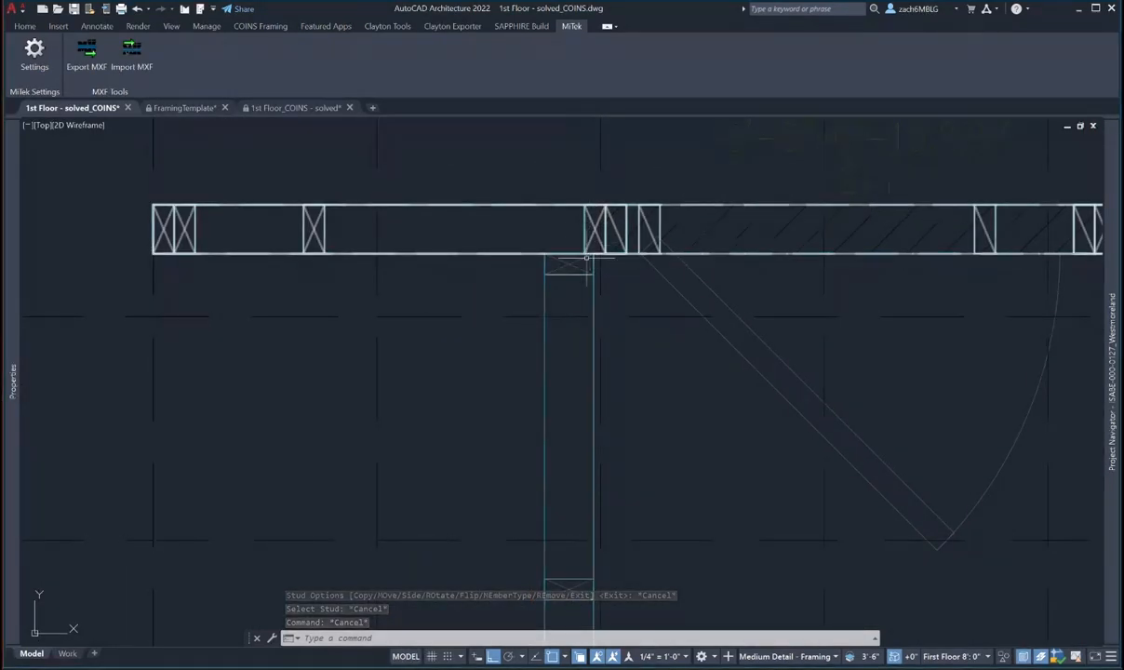
# - Zoom out, select the top wall and bring up the COINS Framing tools
pyautogui.scroll(-2, 586, 275)
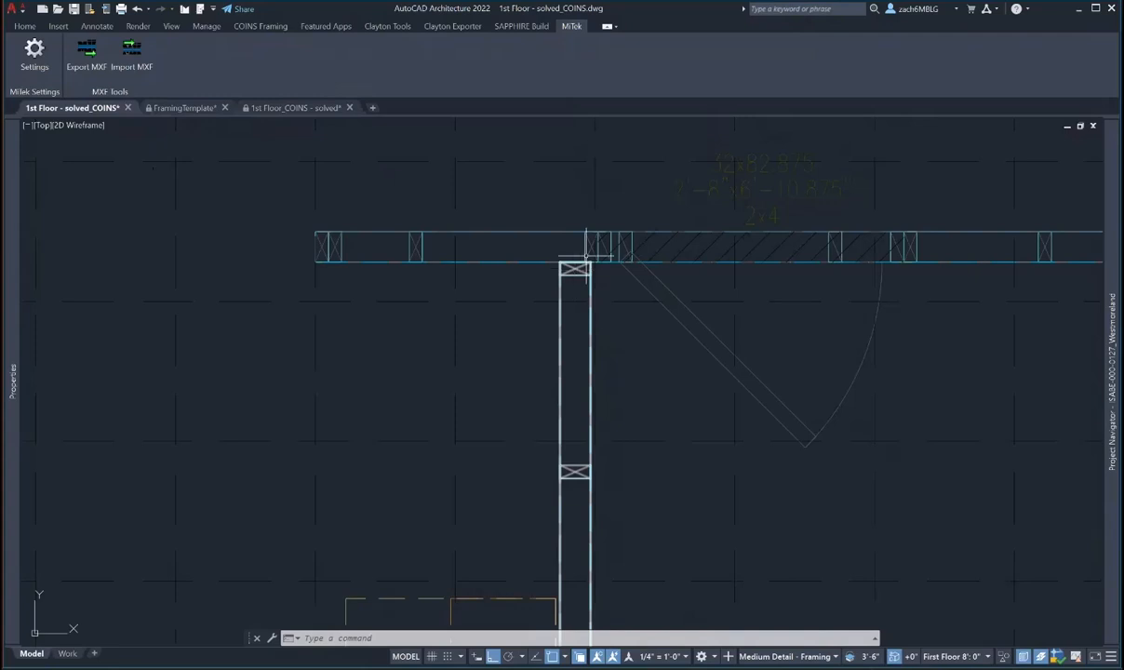
pyautogui.click(589, 238)
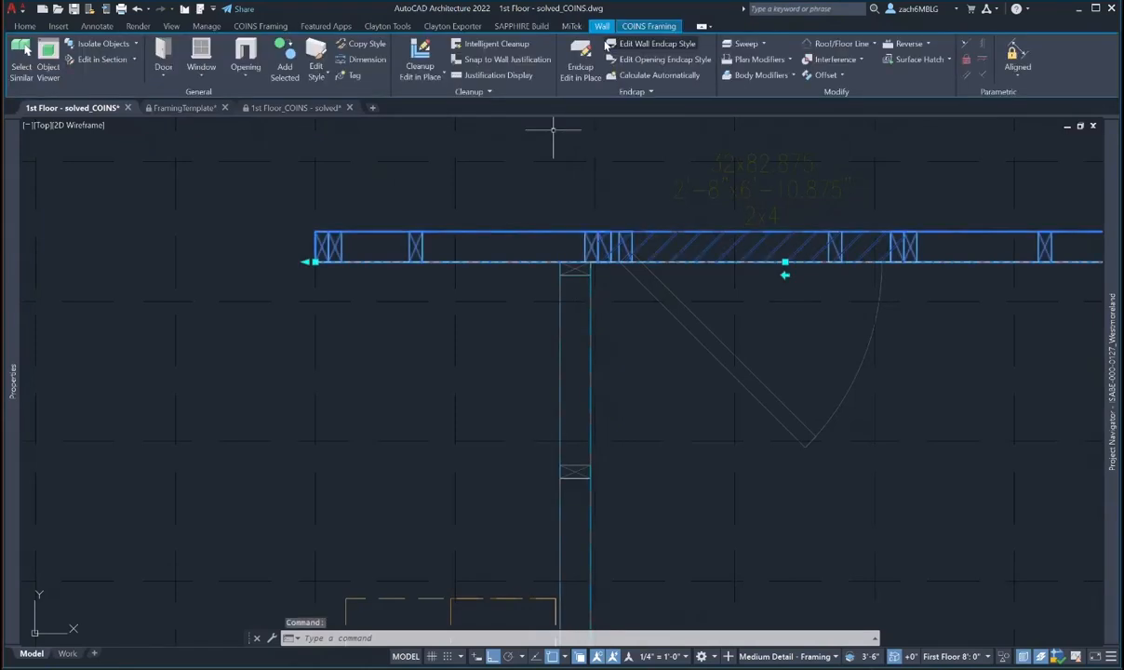
pyautogui.click(649, 25)
# - Copy the junction stud in the top wall to a new position
pyautogui.click(145, 46)
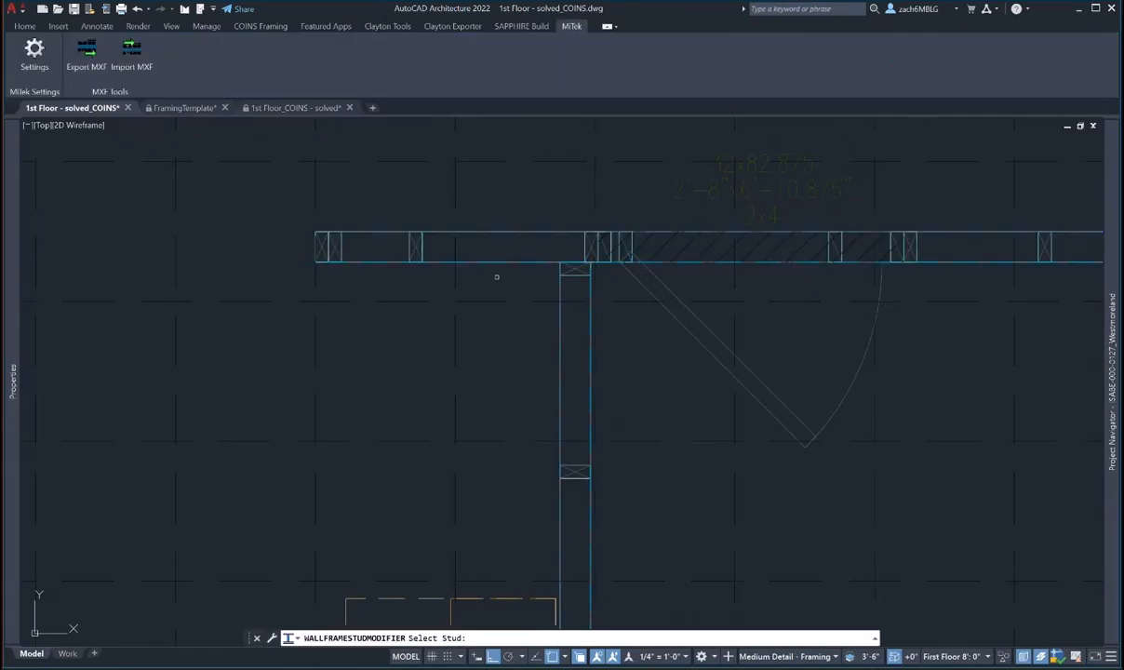
pyautogui.click(413, 244)
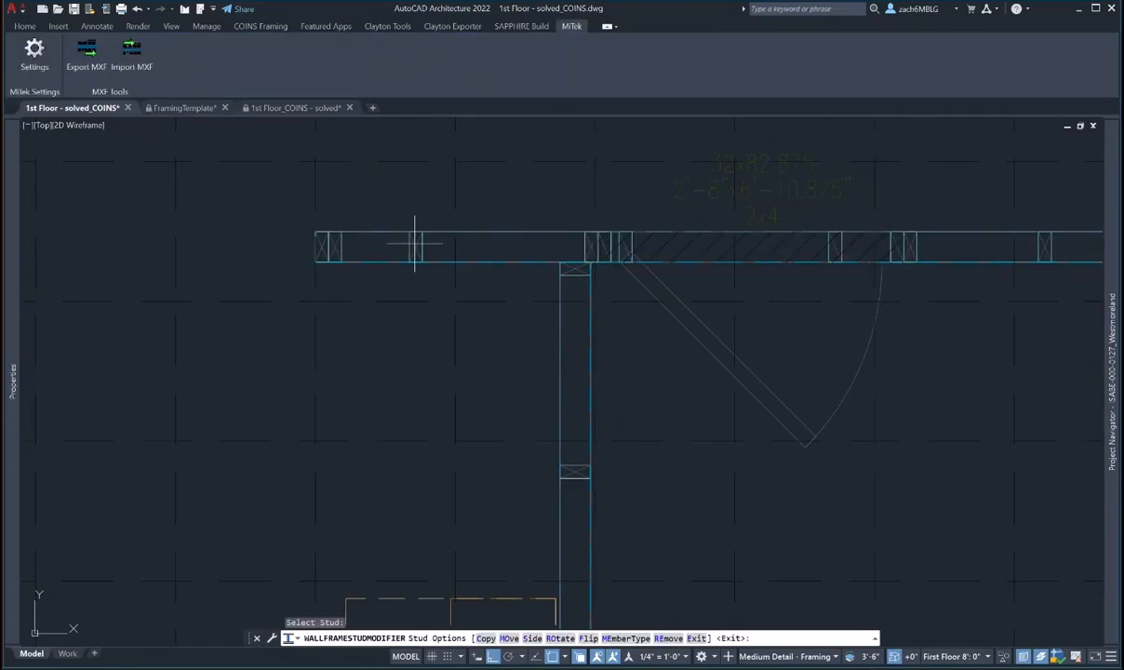
pyautogui.click(486, 638)
pyautogui.click(522, 246)
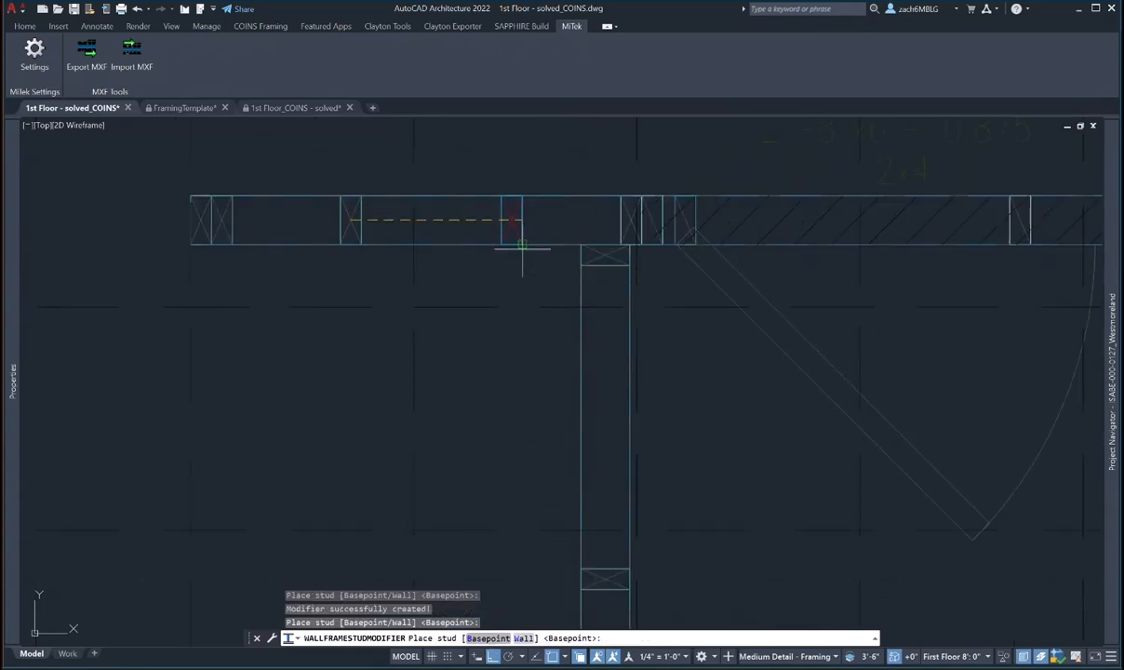
# - Rotate the copied stud flat and shift it to the right side, then the left side
pyautogui.click(515, 236)
pyautogui.click(556, 637)
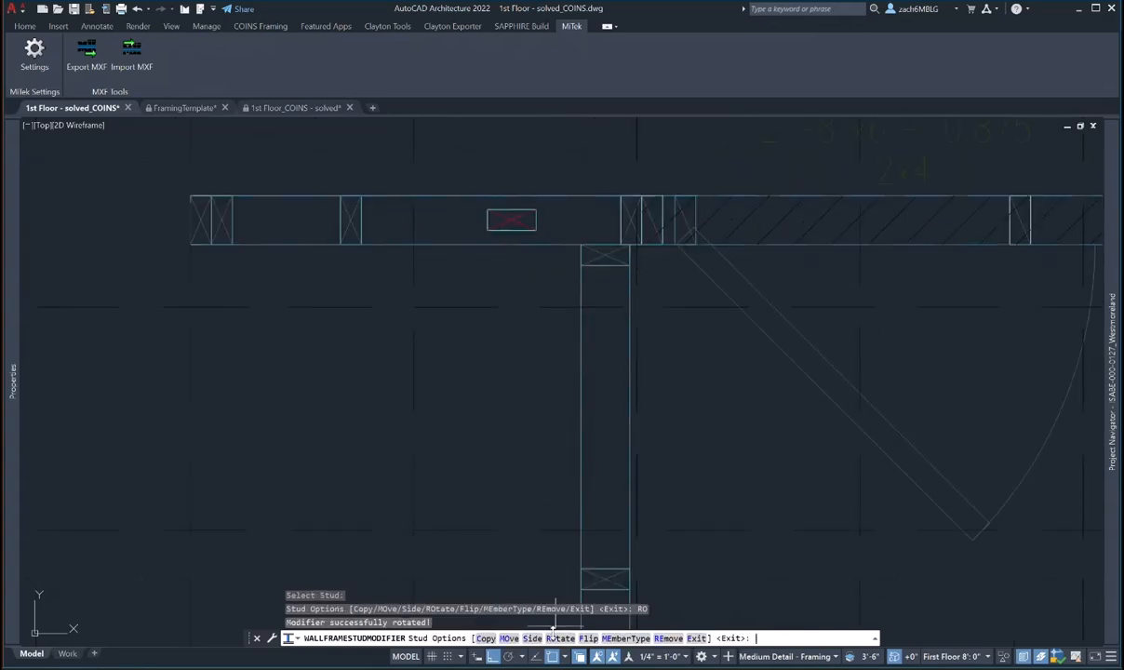
pyautogui.click(531, 638)
pyautogui.click(503, 638)
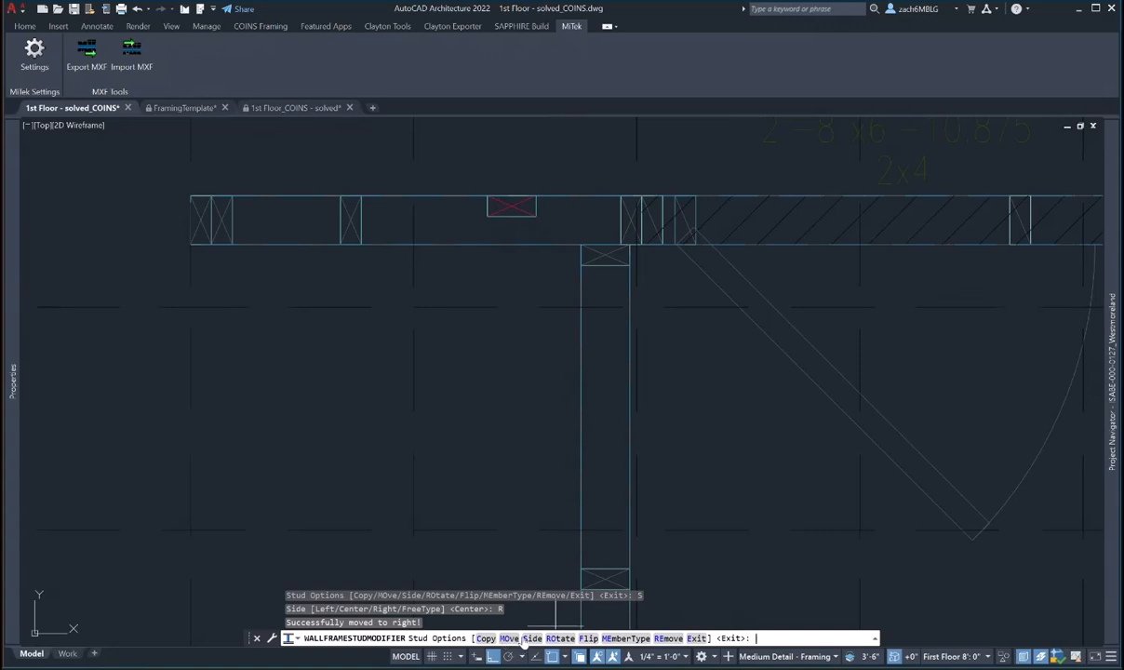
pyautogui.click(531, 638)
pyautogui.click(451, 638)
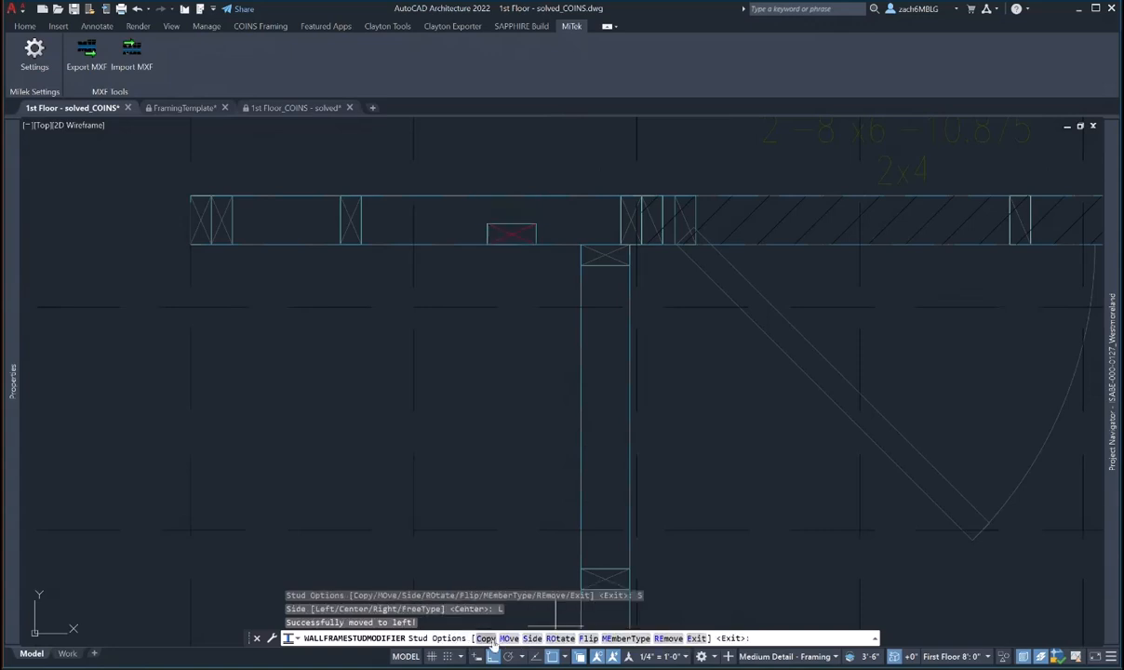
# - Change the stud's member category to Flat and move it to the T-junction
pyautogui.click(617, 638)
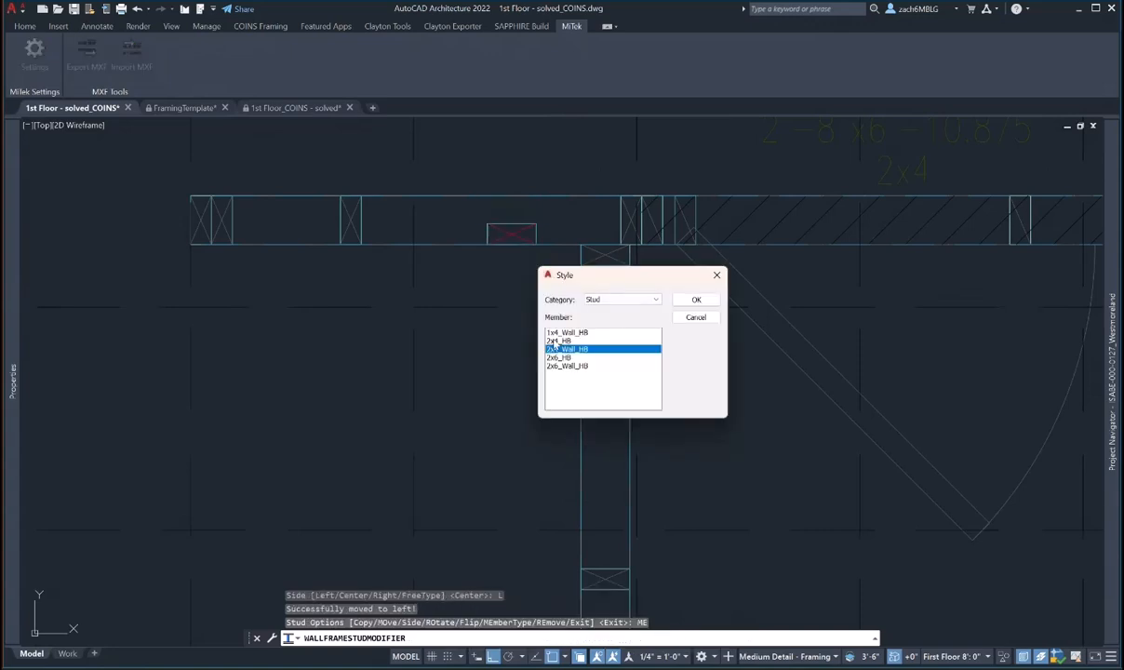
pyautogui.click(615, 298)
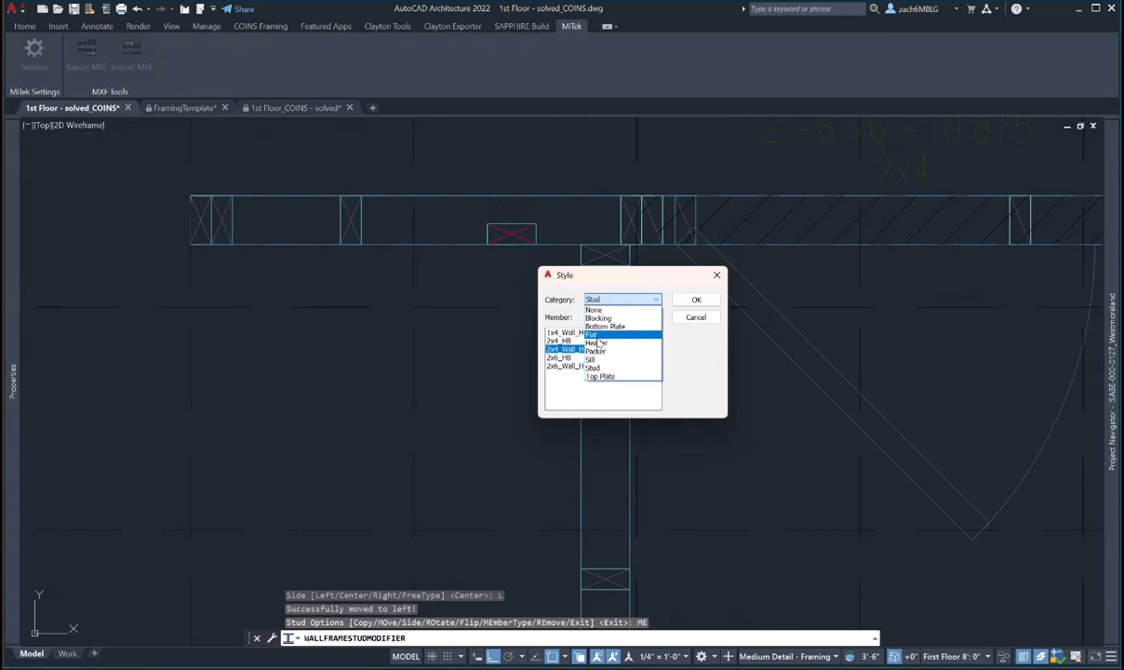
pyautogui.click(596, 334)
pyautogui.press('Return')
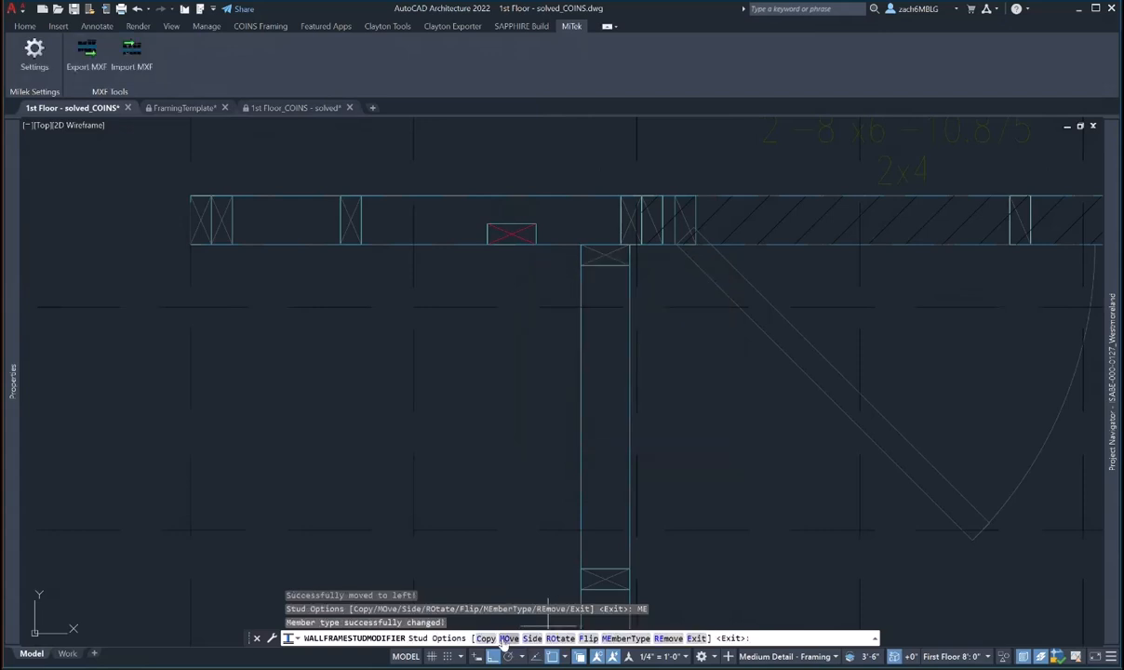
pyautogui.click(503, 639)
pyautogui.click(584, 231)
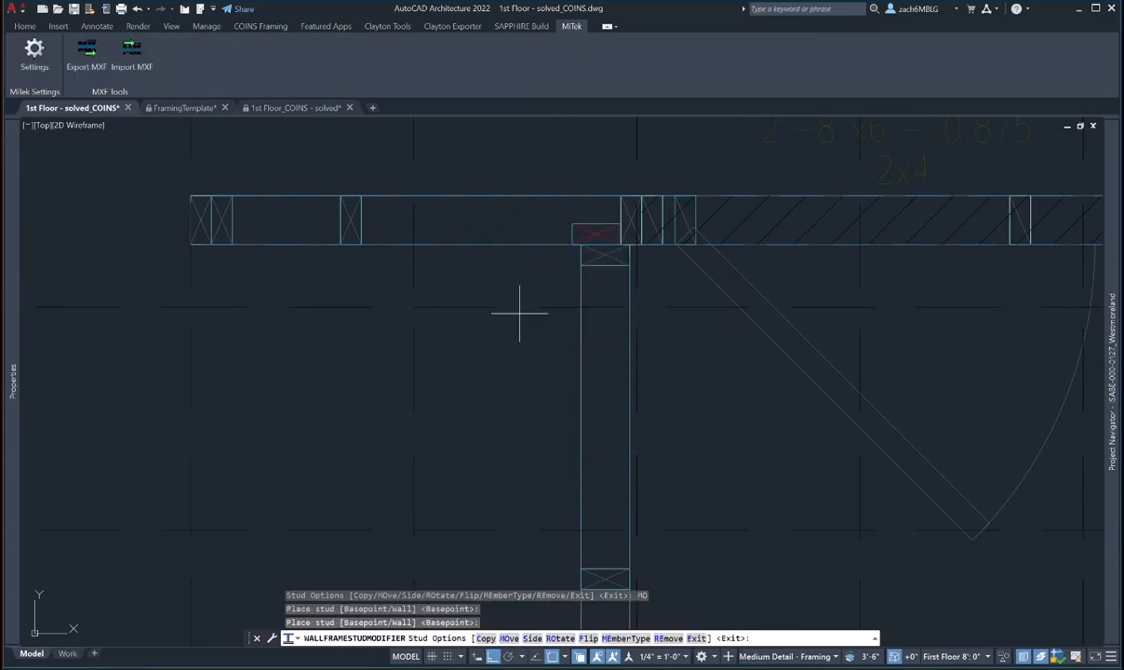
pyautogui.scroll(5, 600, 247)
# - Cancel the stud modifier and pan down to the short interior wall
pyautogui.press('Escape')
pyautogui.scroll(-7, 594, 268)
pyautogui.moveTo(543, 300); pyautogui.dragTo(434, 288, button='middle')
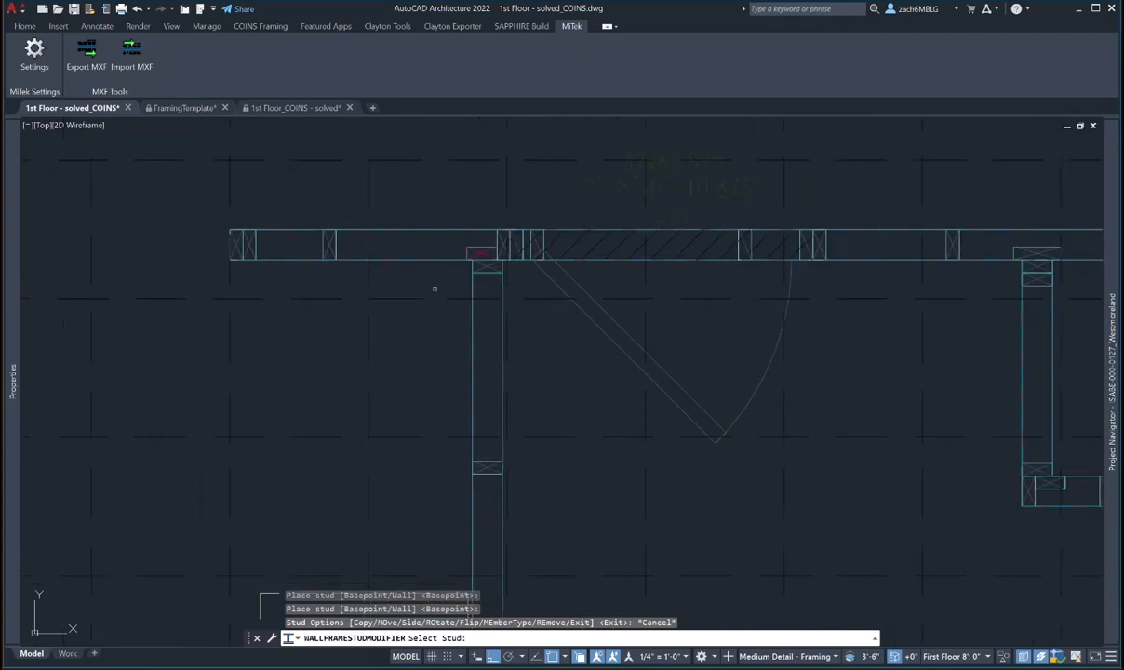
pyautogui.scroll(-2, 434, 289)
pyautogui.moveTo(518, 348); pyautogui.dragTo(392, 286, button='middle')
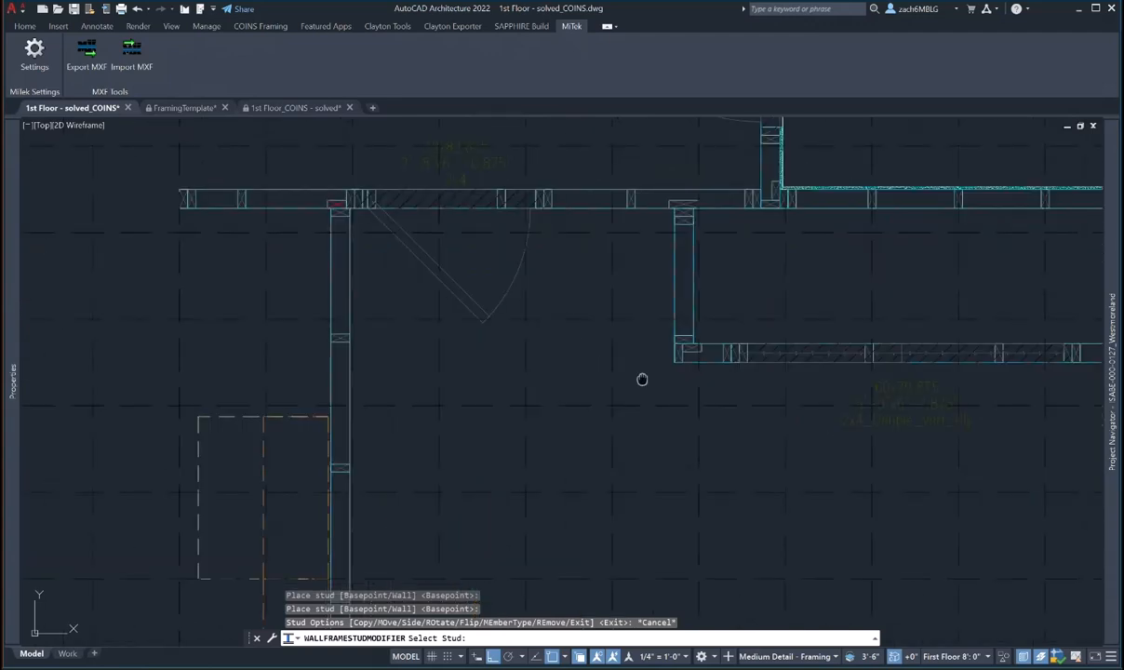
pyautogui.moveTo(641, 379)
pyautogui.mouseDown(button='middle')
pyautogui.moveTo(541, 343)
pyautogui.moveTo(523, 464)
pyautogui.mouseUp(button='middle')
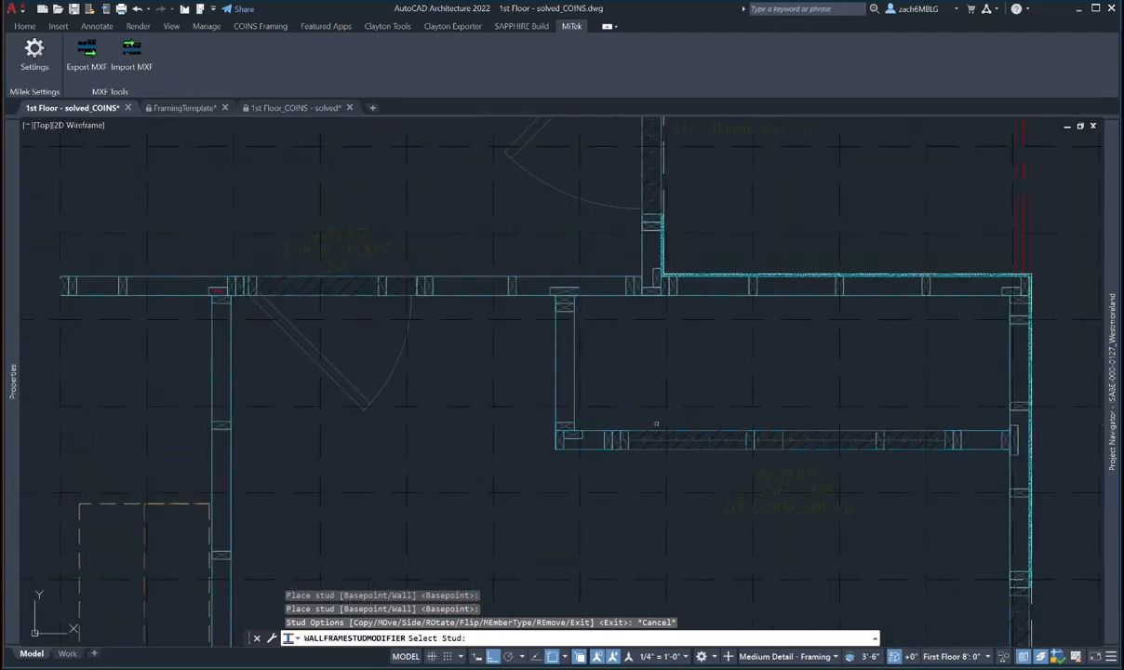
pyautogui.moveTo(633, 317); pyautogui.dragTo(698, 568, button='middle')
pyautogui.moveTo(595, 321); pyautogui.dragTo(639, 520, button='middle')
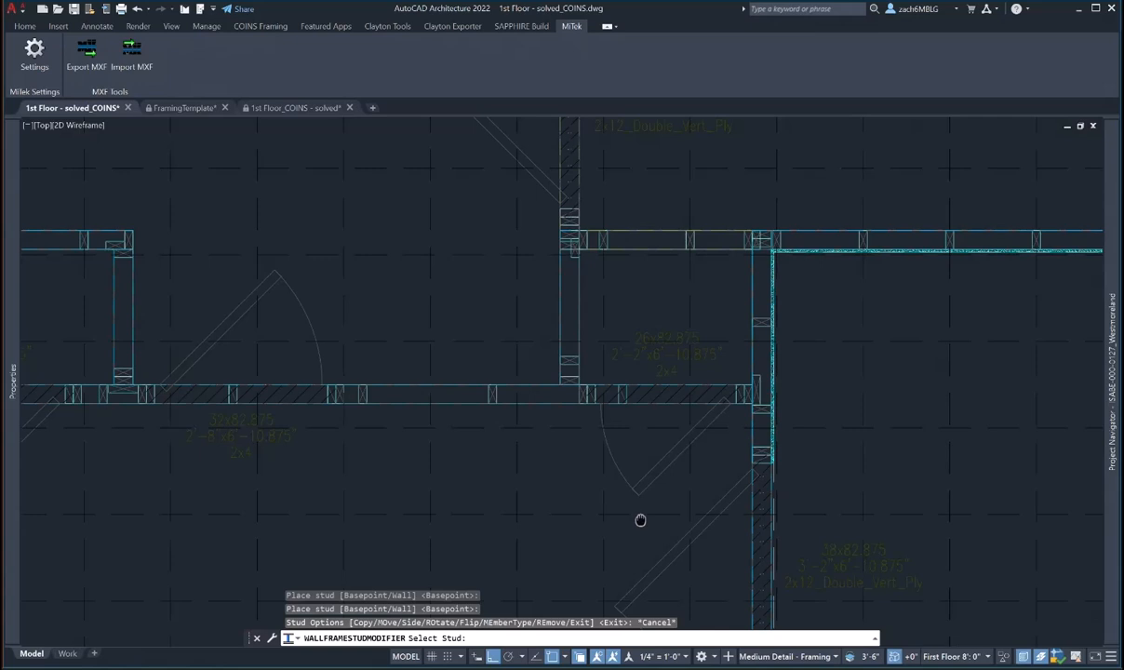
pyautogui.press('Escape')
pyautogui.press('Escape')
# - Select the short interior wall and try stretching its top end, then cancel
pyautogui.click(573, 254)
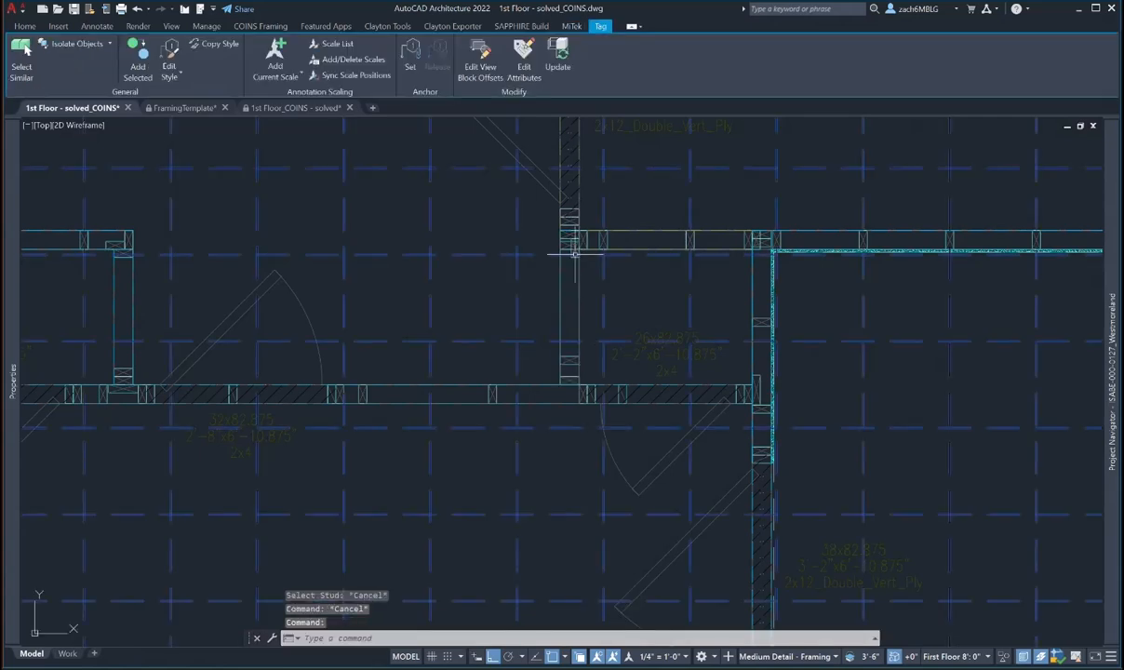
pyautogui.press('Escape')
pyautogui.press('Escape')
pyautogui.click(574, 258)
pyautogui.click(580, 249)
pyautogui.scroll(4, 582, 278)
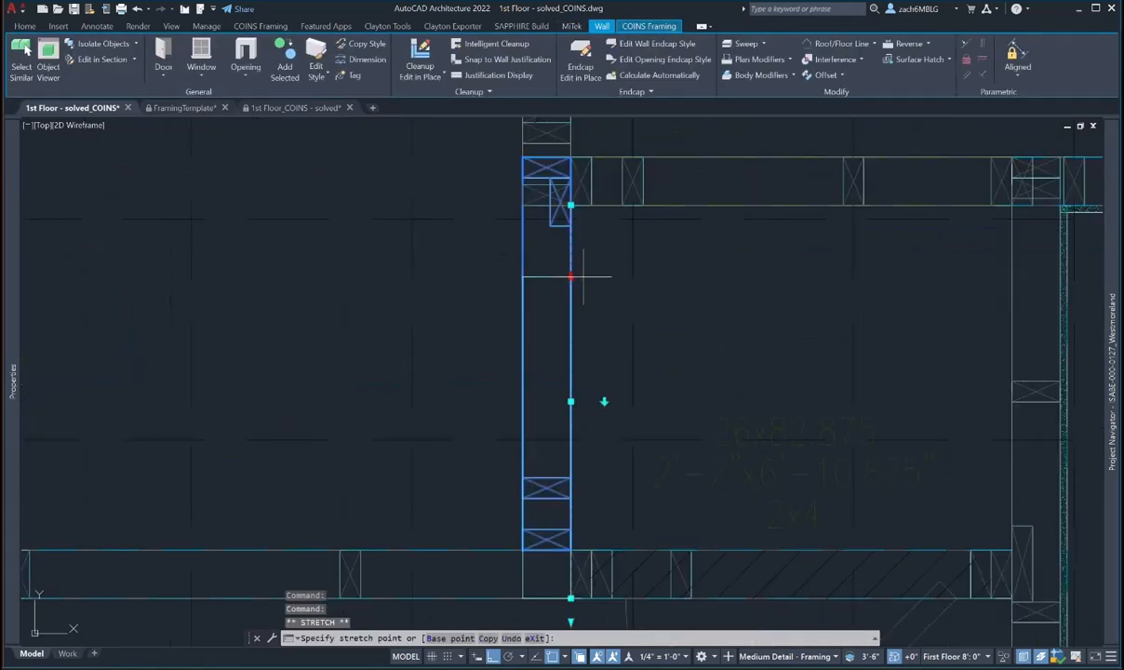
pyautogui.scroll(-2, 593, 273)
pyautogui.click(592, 273)
pyautogui.press('Escape')
pyautogui.press('Escape')
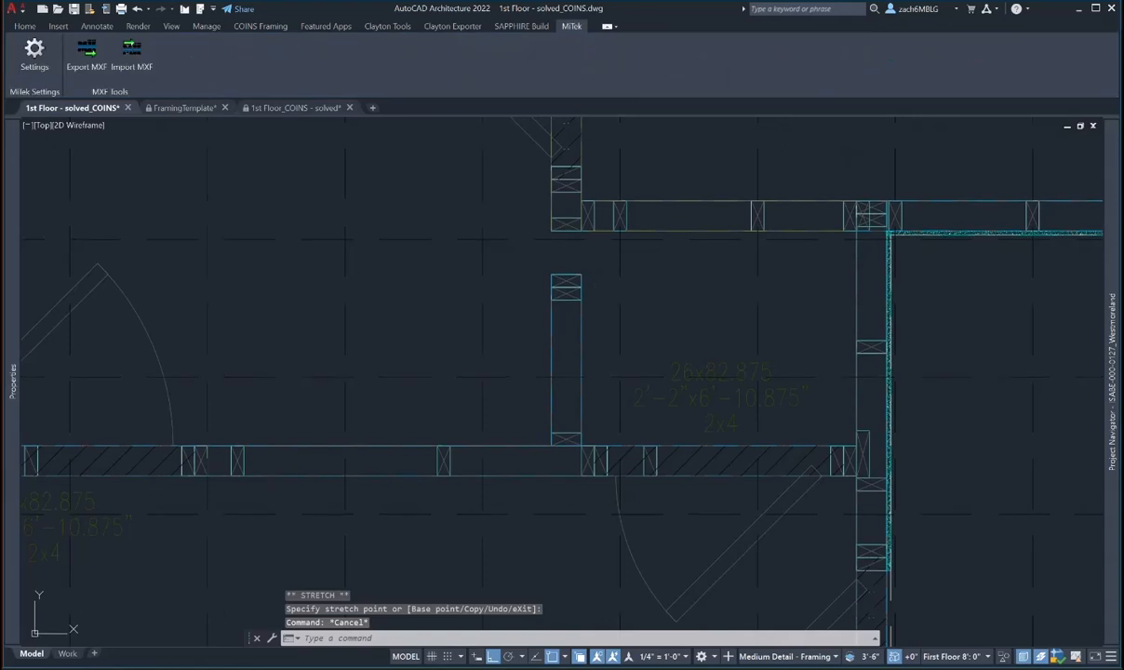
# - Override the short wall's start junction type to L-None in Junction Overrides
pyautogui.click(573, 283)
pyautogui.moveTo(12, 383)
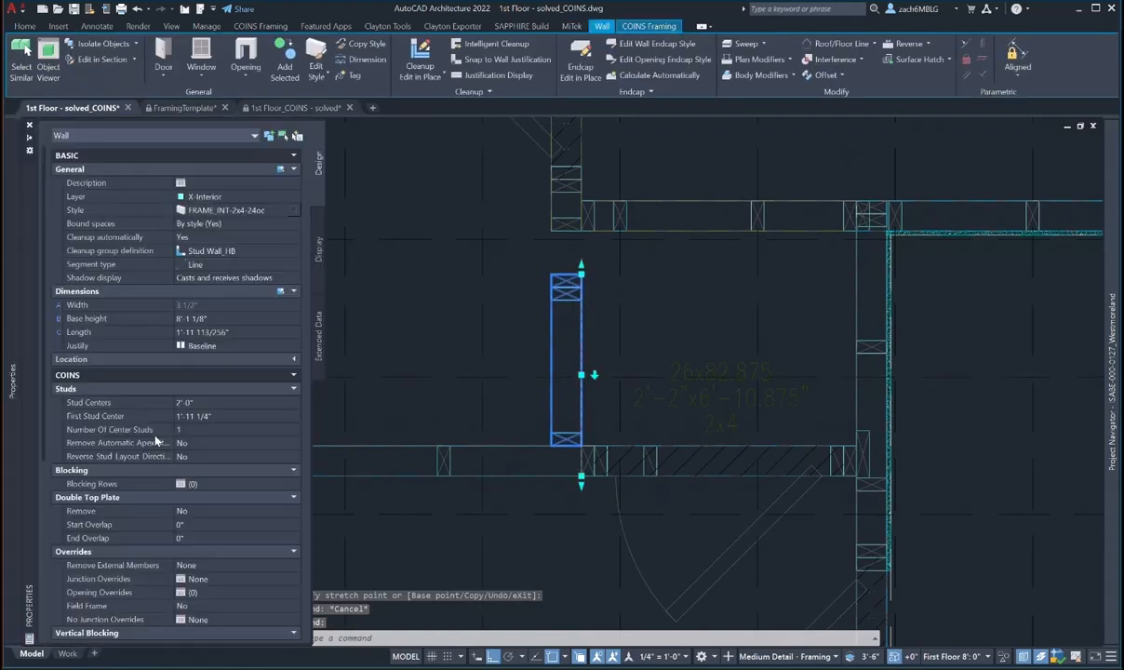
pyautogui.scroll(-3, 207, 462)
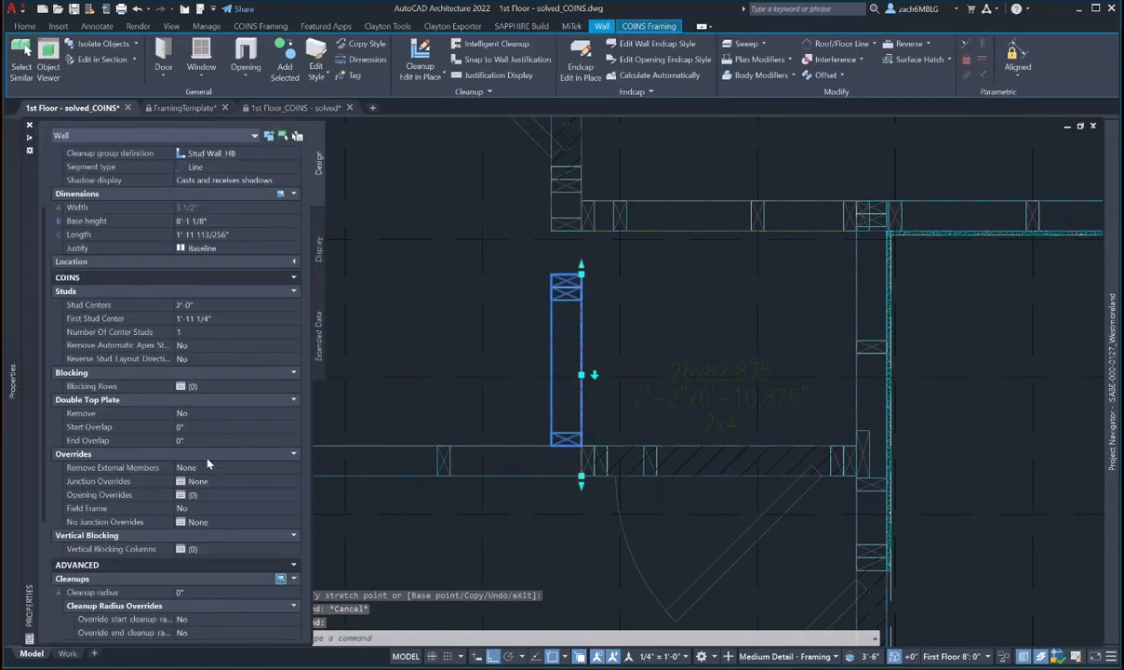
pyautogui.click(198, 482)
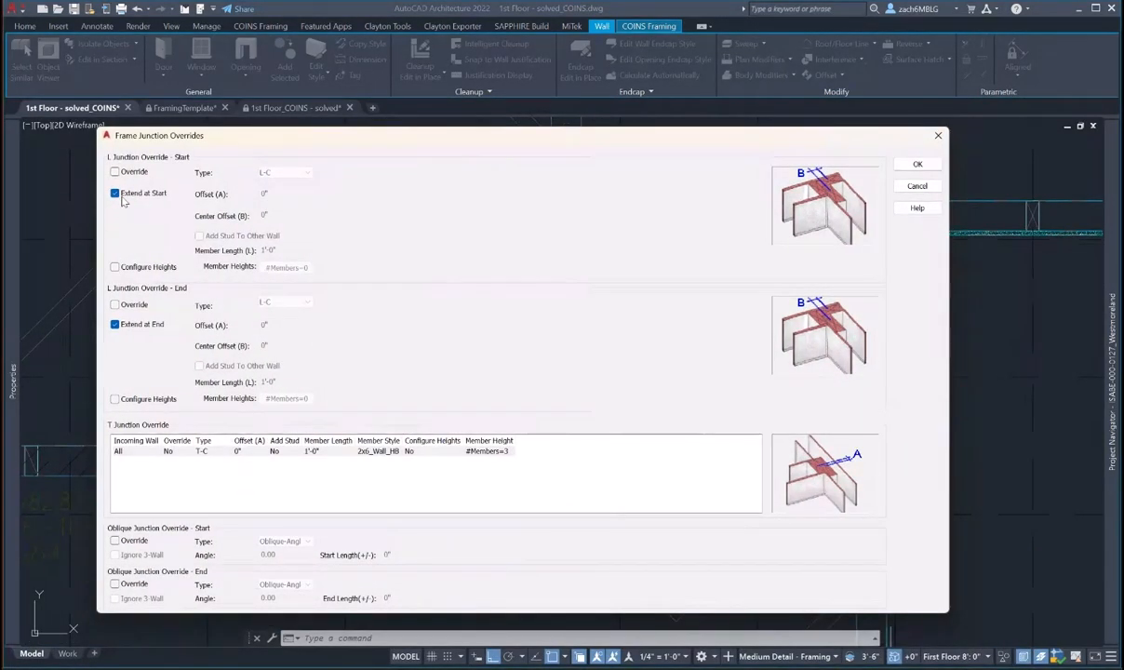
pyautogui.click(116, 193)
pyautogui.click(291, 173)
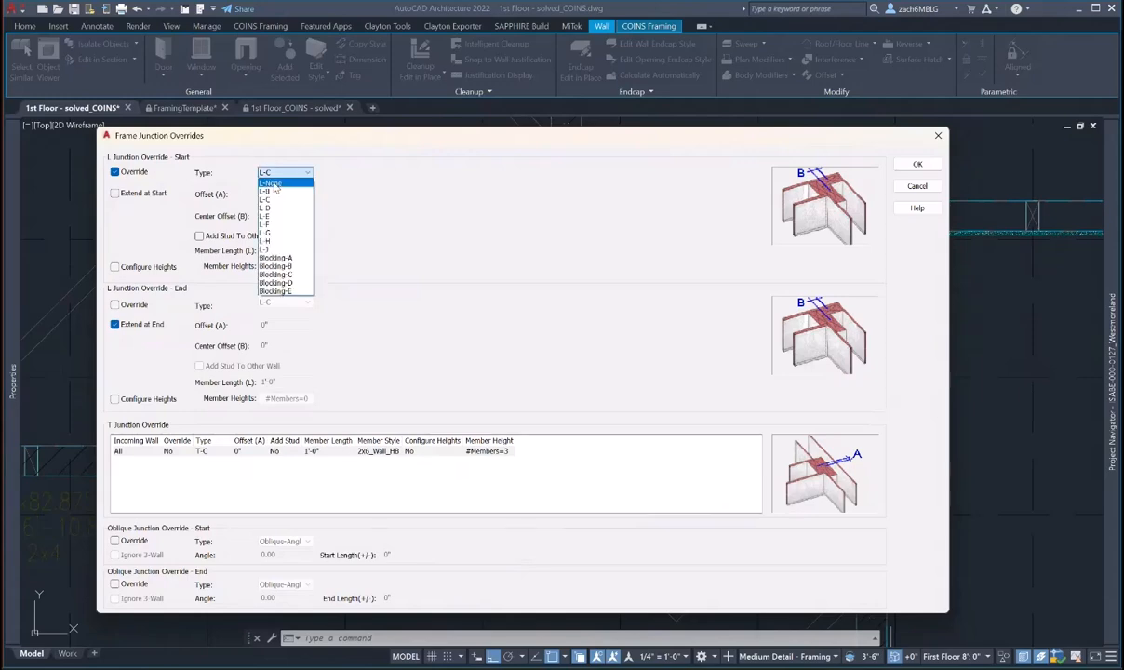
pyautogui.click(272, 192)
pyautogui.click(917, 165)
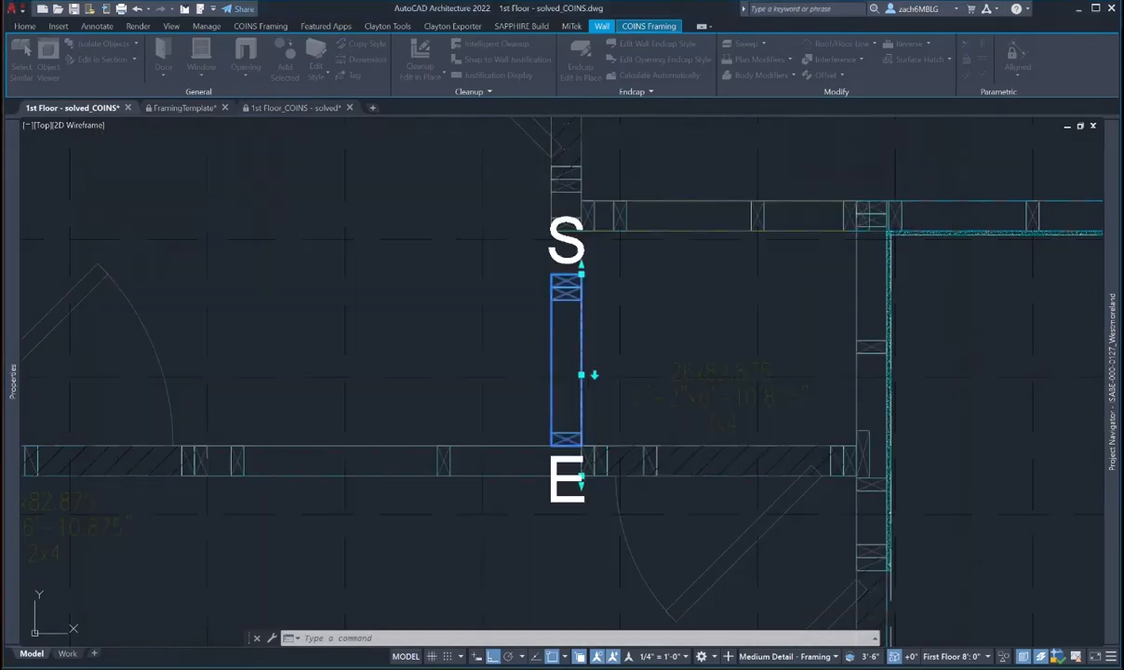
# - Stretch the wall's top end up to meet the upper wall
pyautogui.click(580, 273)
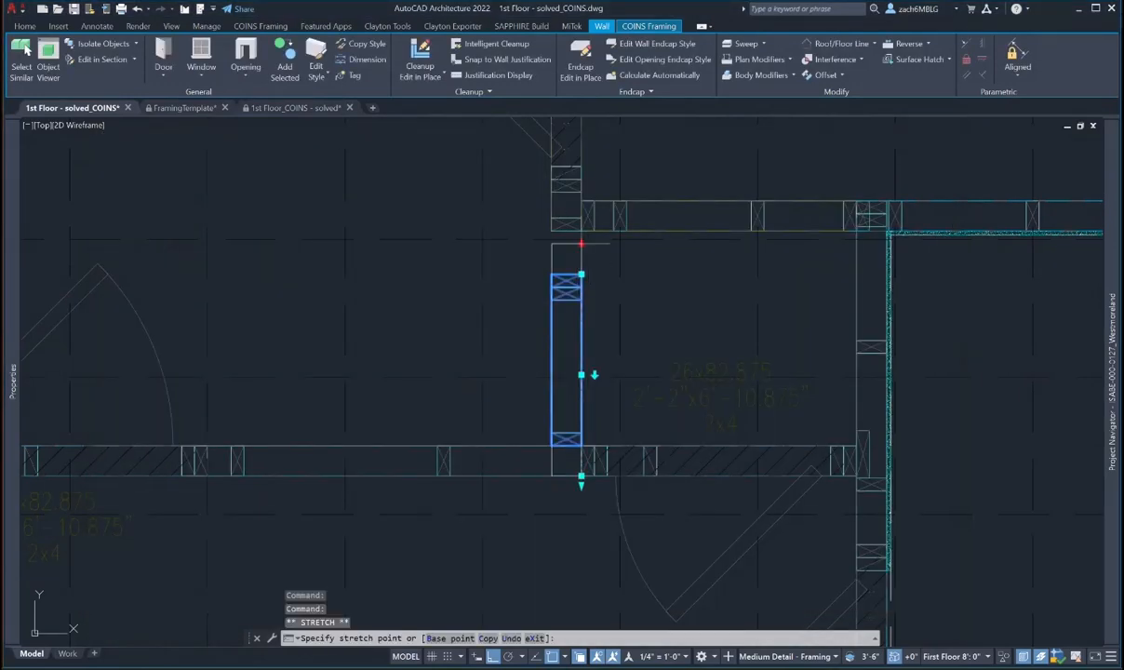
pyautogui.click(581, 220)
pyautogui.press('Escape')
# - Pan and zoom to the wall holding the junction studs
pyautogui.moveTo(615, 324); pyautogui.dragTo(575, 293, button='middle')
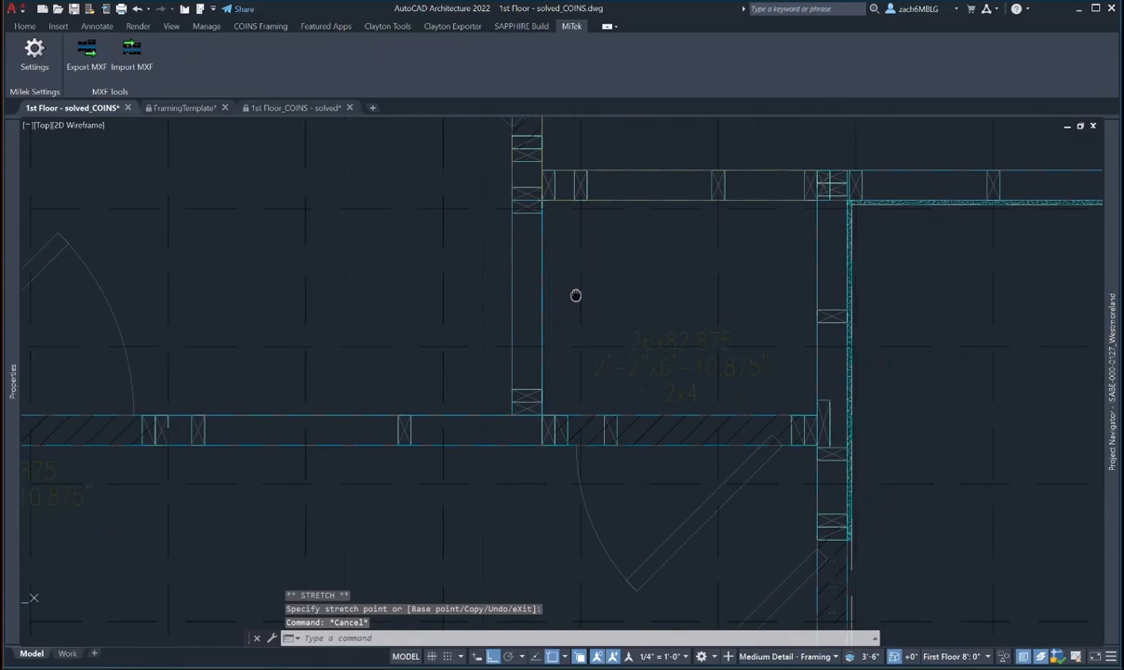
pyautogui.scroll(-3, 575, 293)
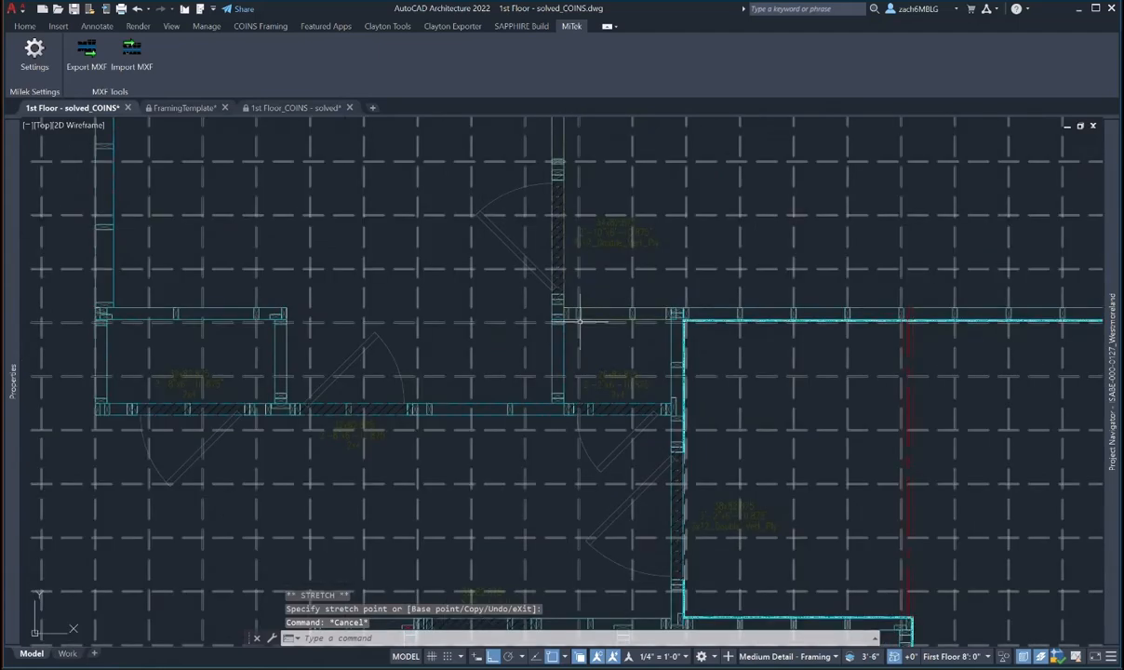
pyautogui.moveTo(658, 314)
pyautogui.mouseDown(button='middle')
pyautogui.moveTo(365, 325)
pyautogui.moveTo(458, 494)
pyautogui.mouseUp(button='middle')
pyautogui.scroll(8, 456, 487)
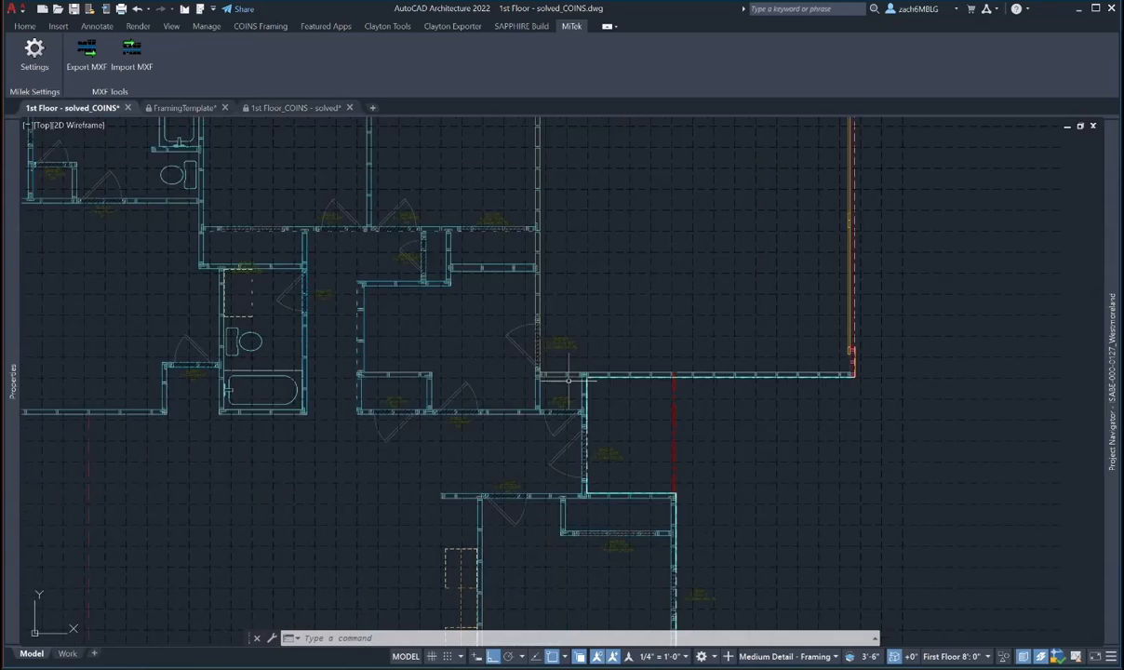
pyautogui.press('Escape')
pyautogui.press('Escape')
pyautogui.scroll(4, 509, 416)
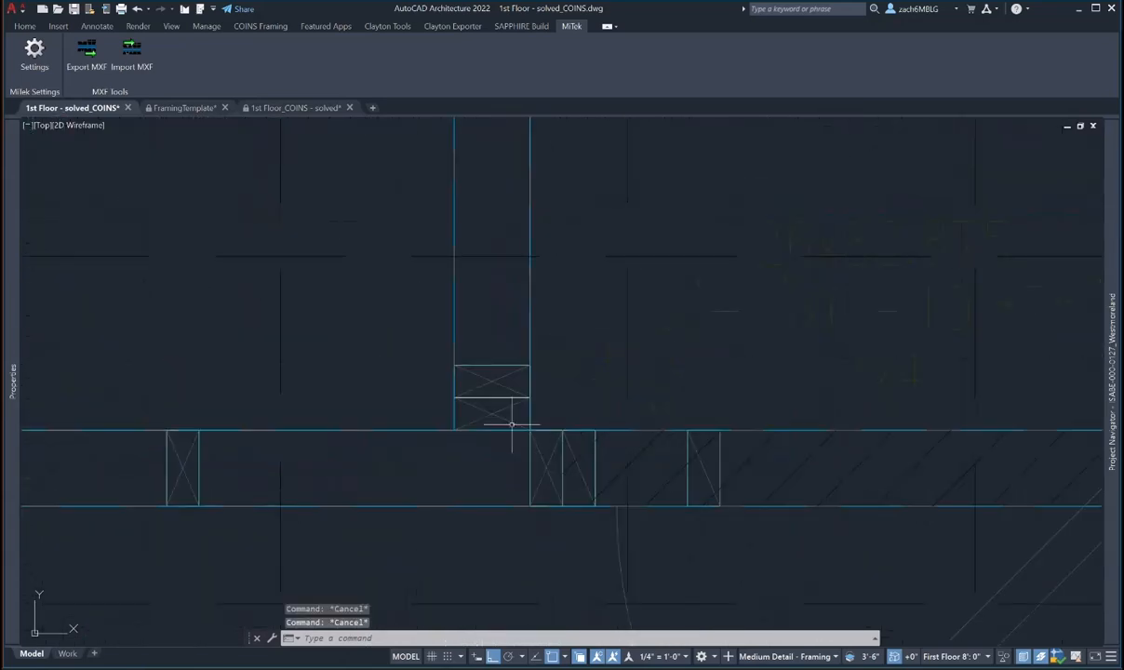
# - Select the wall and copy one of its junction studs to a new spot
pyautogui.click(188, 431)
pyautogui.click(648, 26)
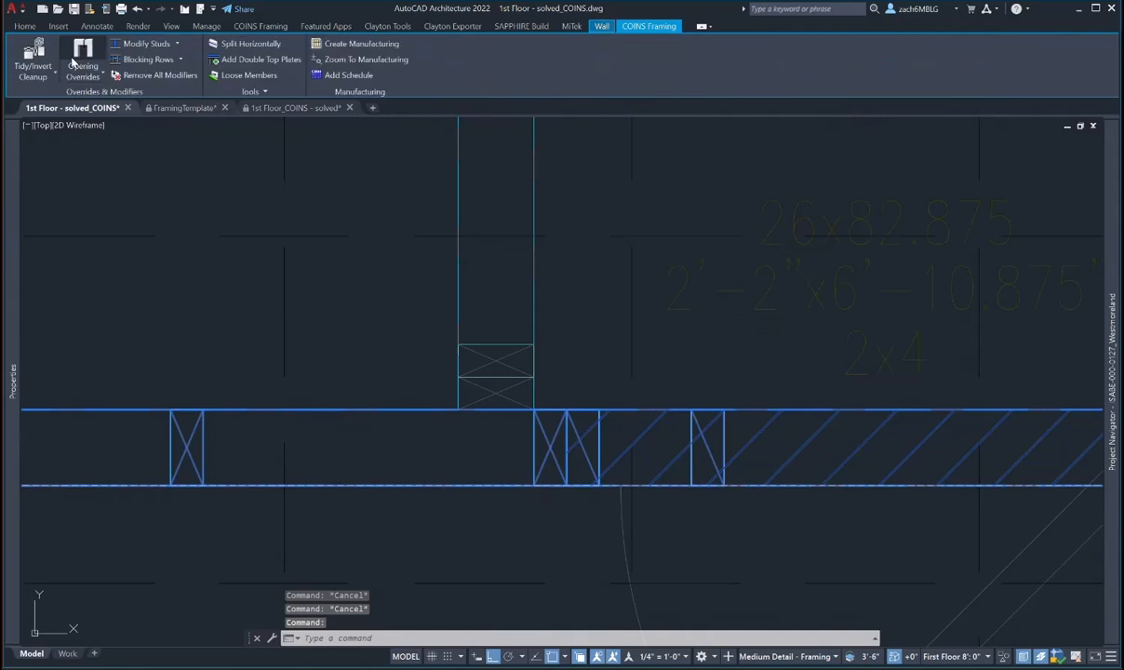
pyautogui.click(149, 43)
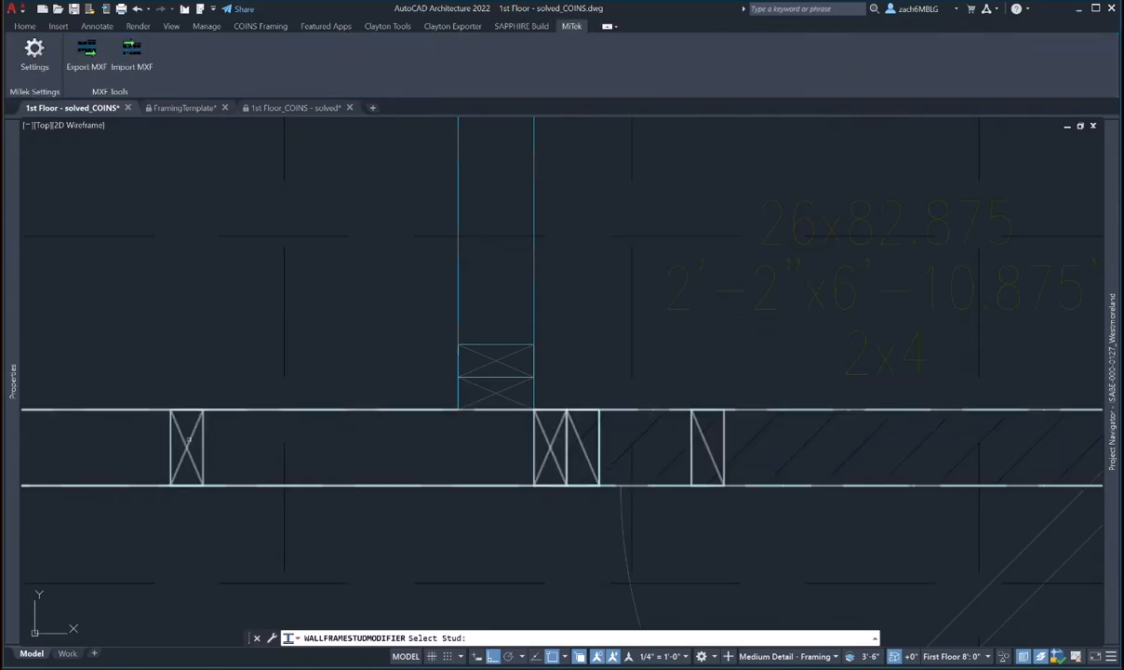
pyautogui.click(187, 438)
pyautogui.click(484, 638)
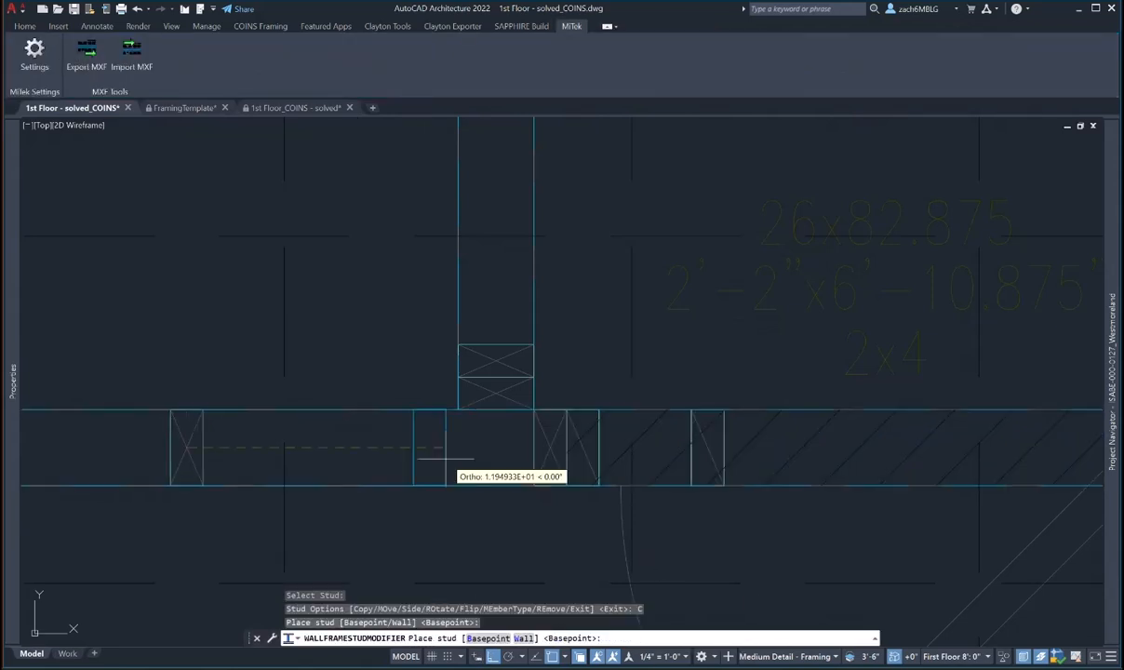
pyautogui.click(429, 448)
pyautogui.scroll(6, 437, 452)
pyautogui.scroll(-4, 437, 452)
pyautogui.press('Escape')
# - Rotate the copied stud flat and shift it to the left, then right wall face
pyautogui.click(416, 446)
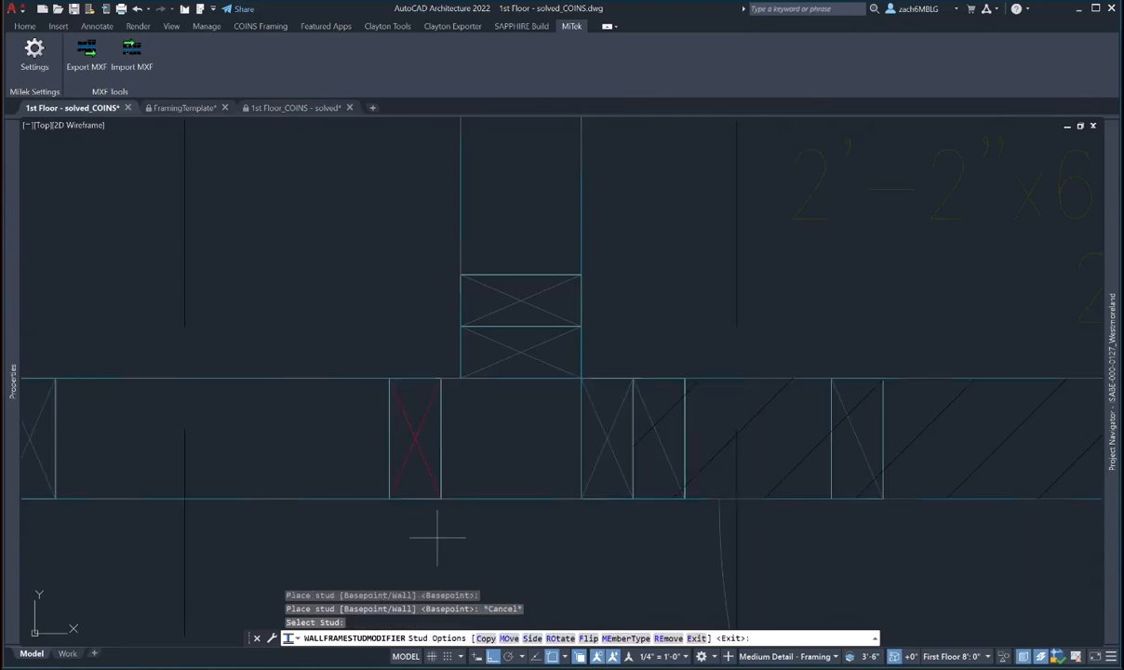
pyautogui.click(559, 638)
pyautogui.click(533, 638)
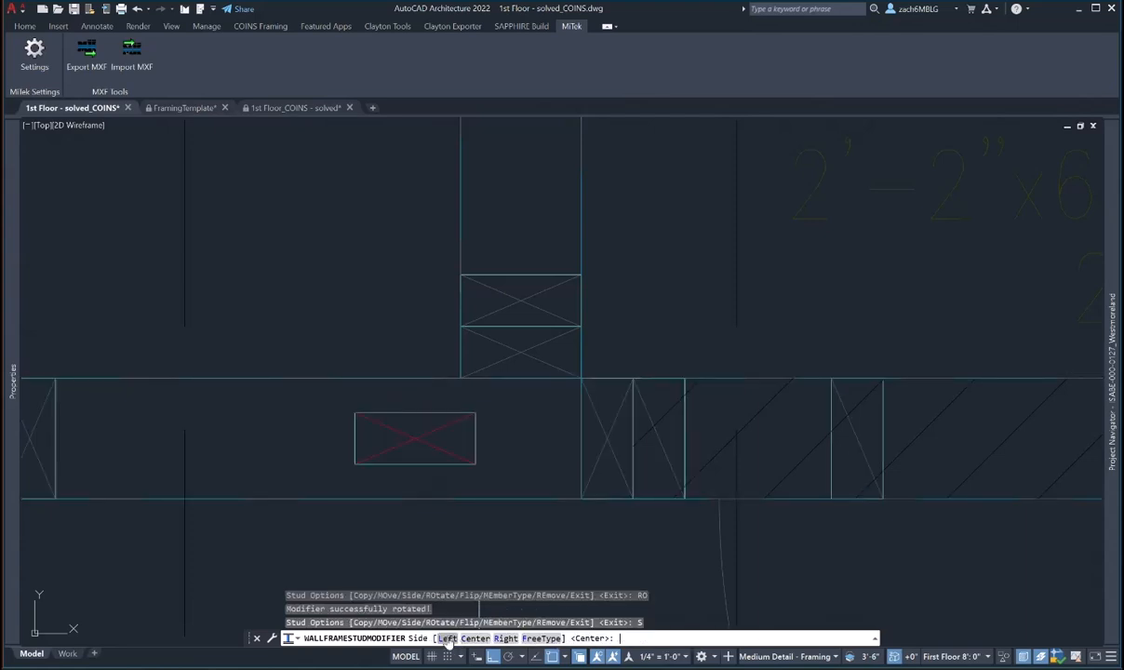
pyautogui.click(449, 638)
pyautogui.click(528, 638)
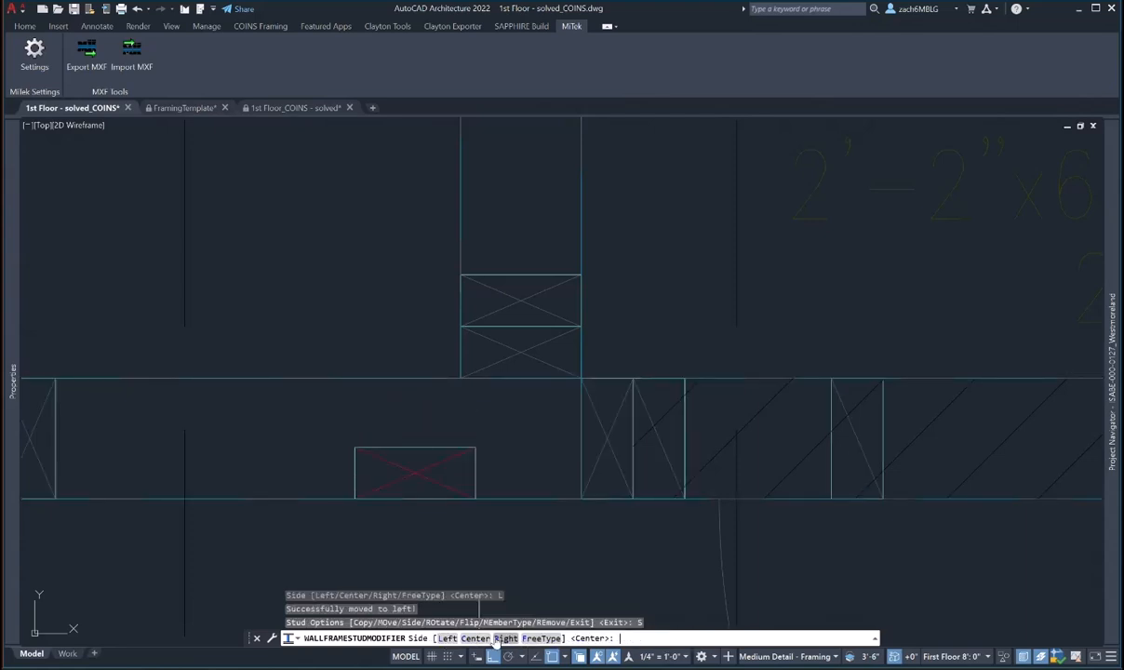
pyautogui.click(509, 639)
# - Set the stud's member type to Flat category, size 2x6_HB
pyautogui.click(624, 638)
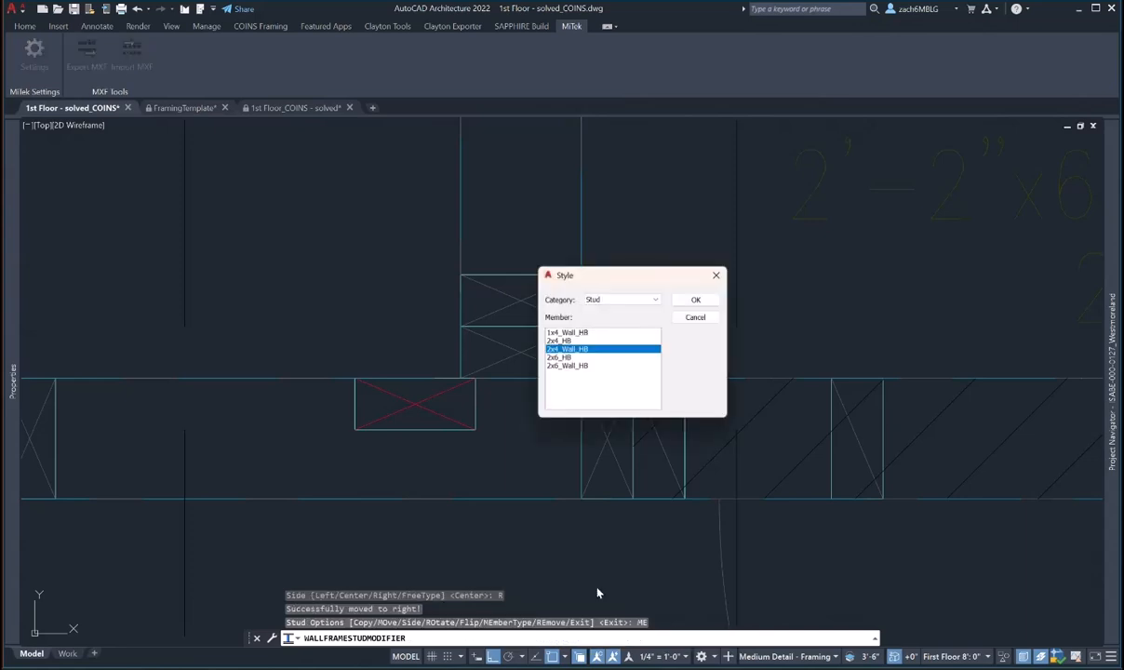
pyautogui.click(616, 298)
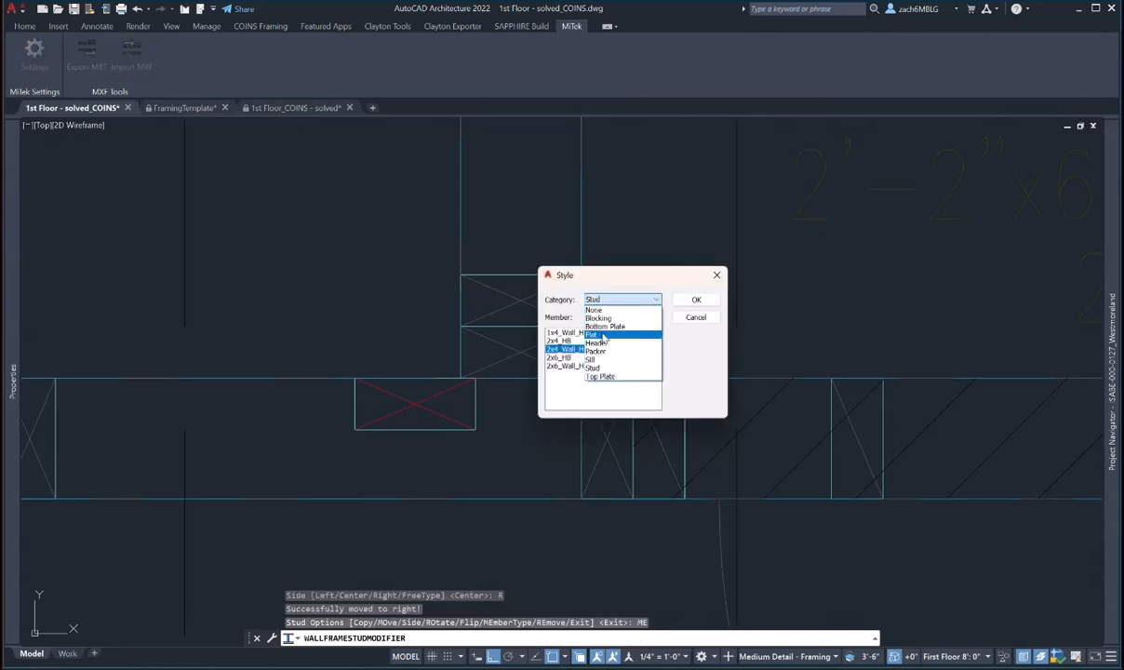
pyautogui.click(597, 334)
pyautogui.click(695, 299)
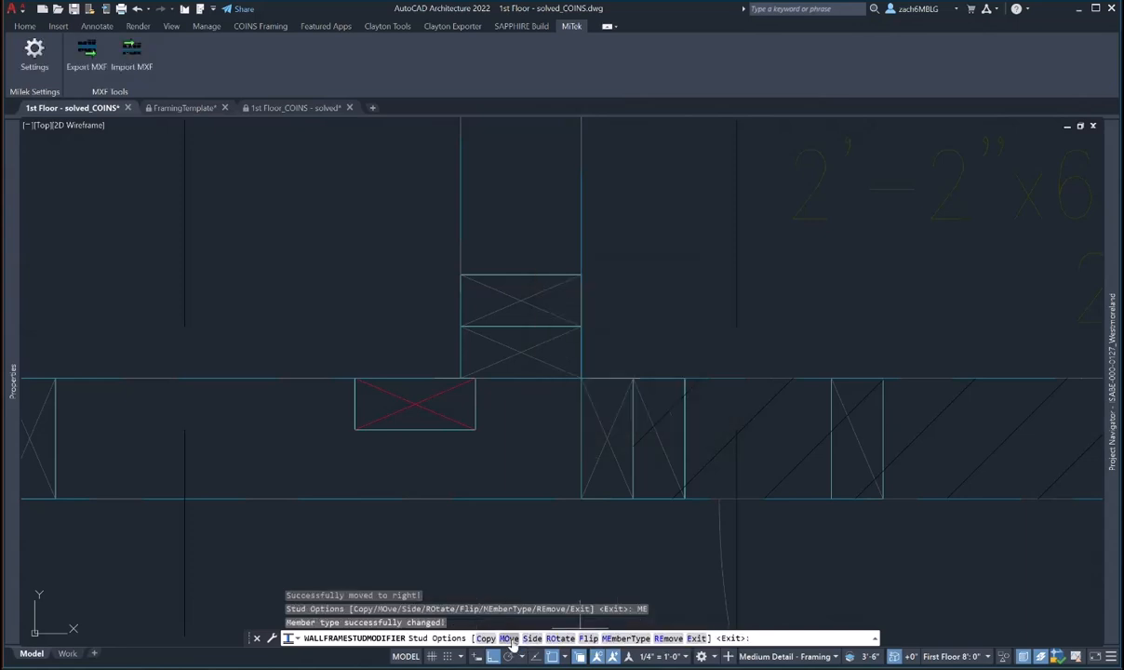
pyautogui.click(627, 638)
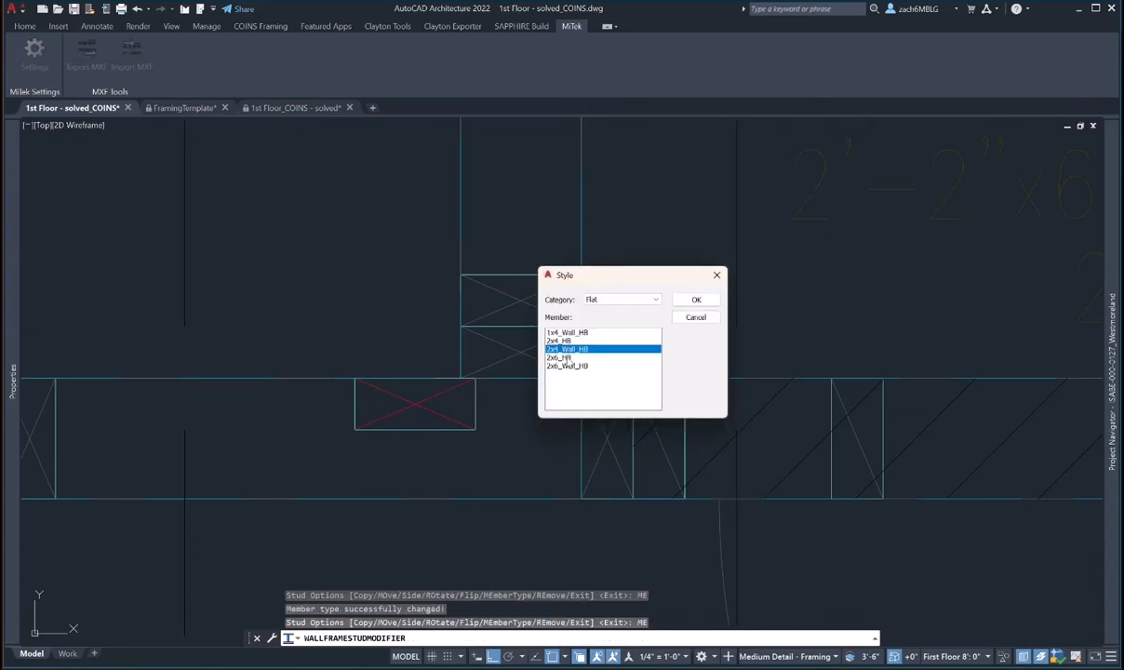
pyautogui.click(562, 358)
pyautogui.click(696, 299)
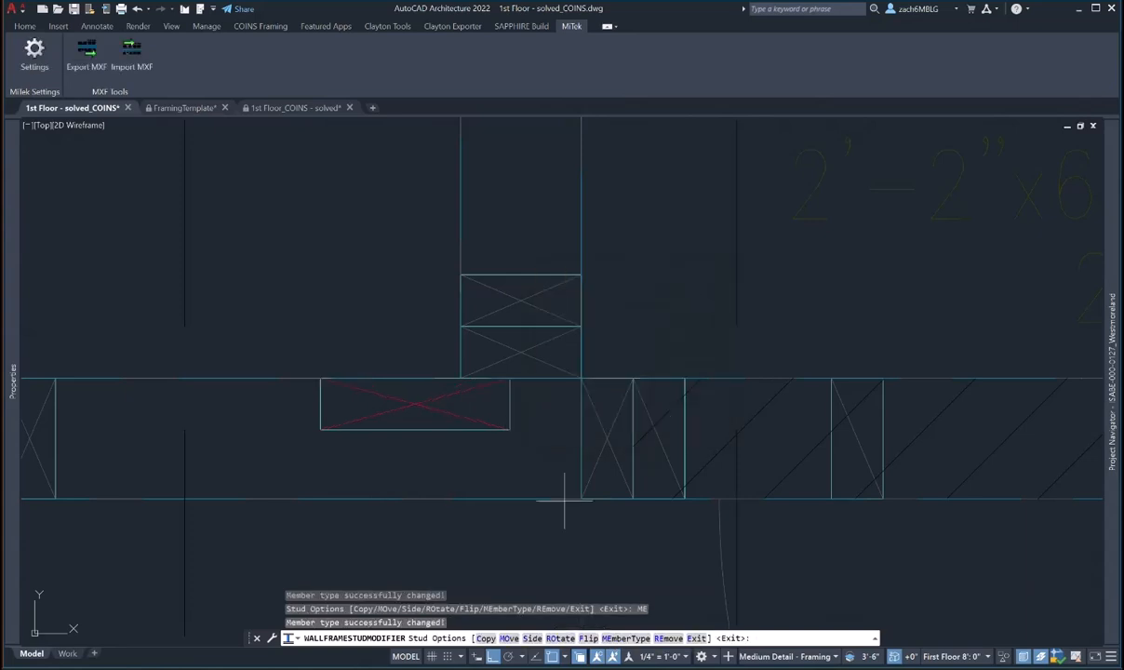
# - Move the flat 2x6_HB member to the wall corner with MO
pyautogui.write('MO')
pyautogui.press('Return')
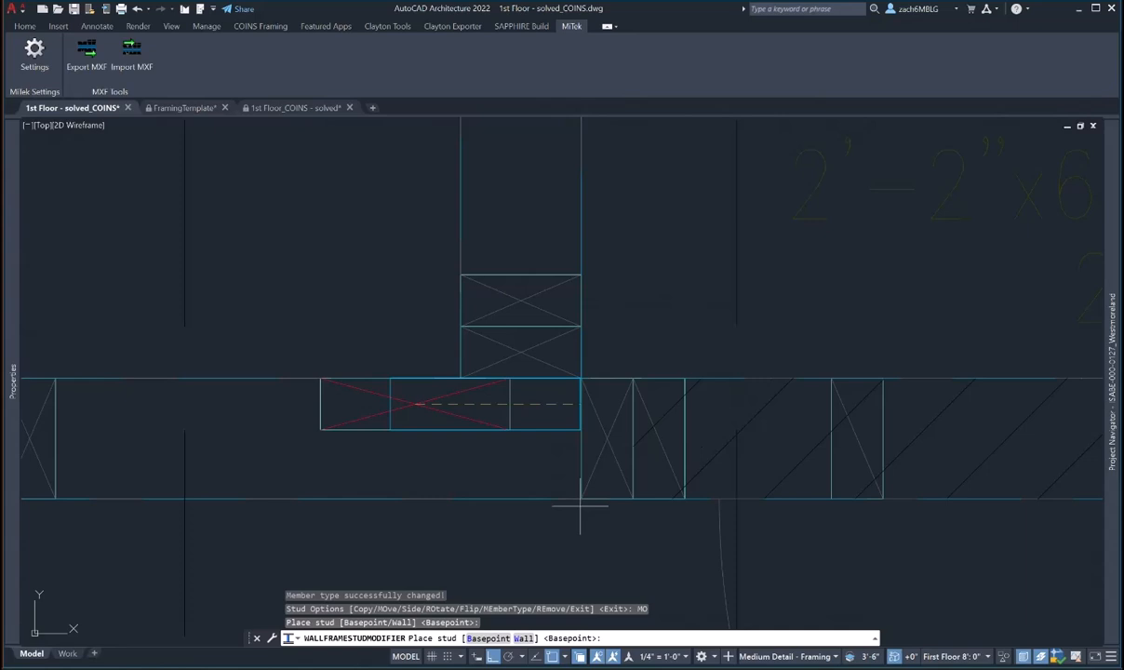
pyautogui.click(581, 379)
pyautogui.scroll(-5, 605, 377)
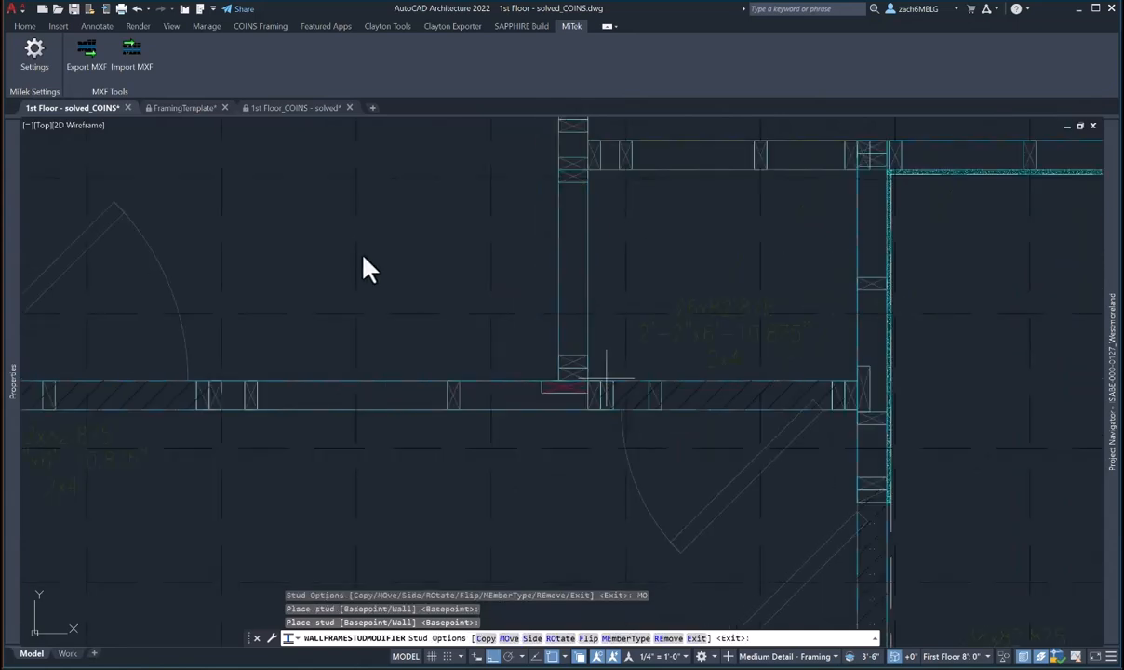
pyautogui.press('Escape')
pyautogui.press('Escape')
pyautogui.press('Escape')
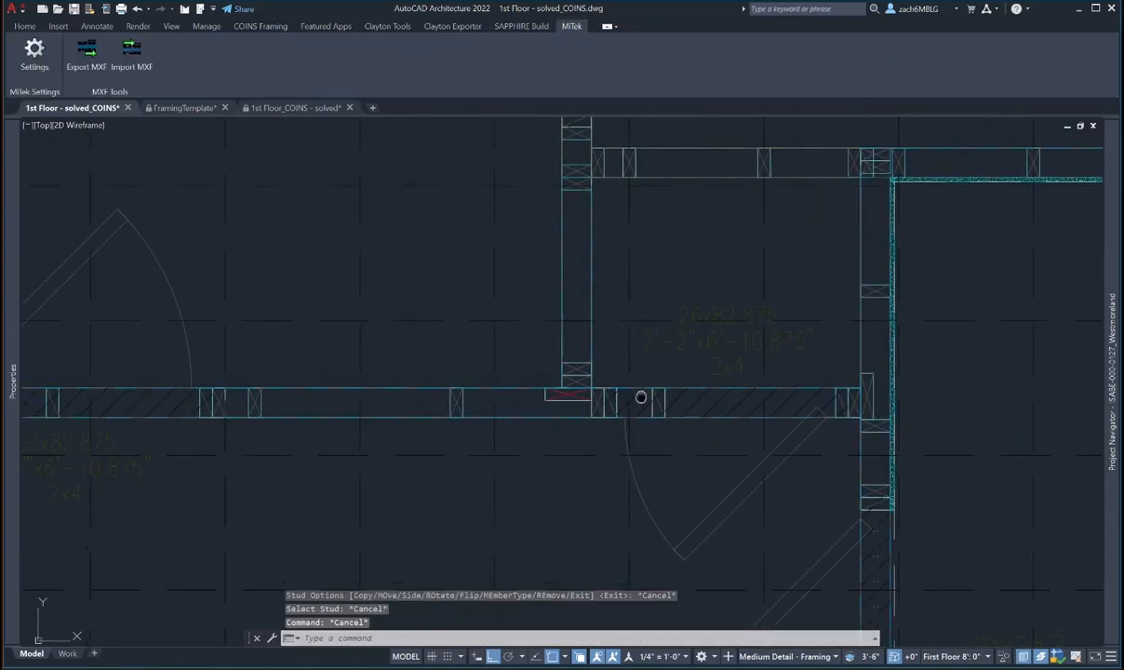
pyautogui.scroll(-3, 640, 397)
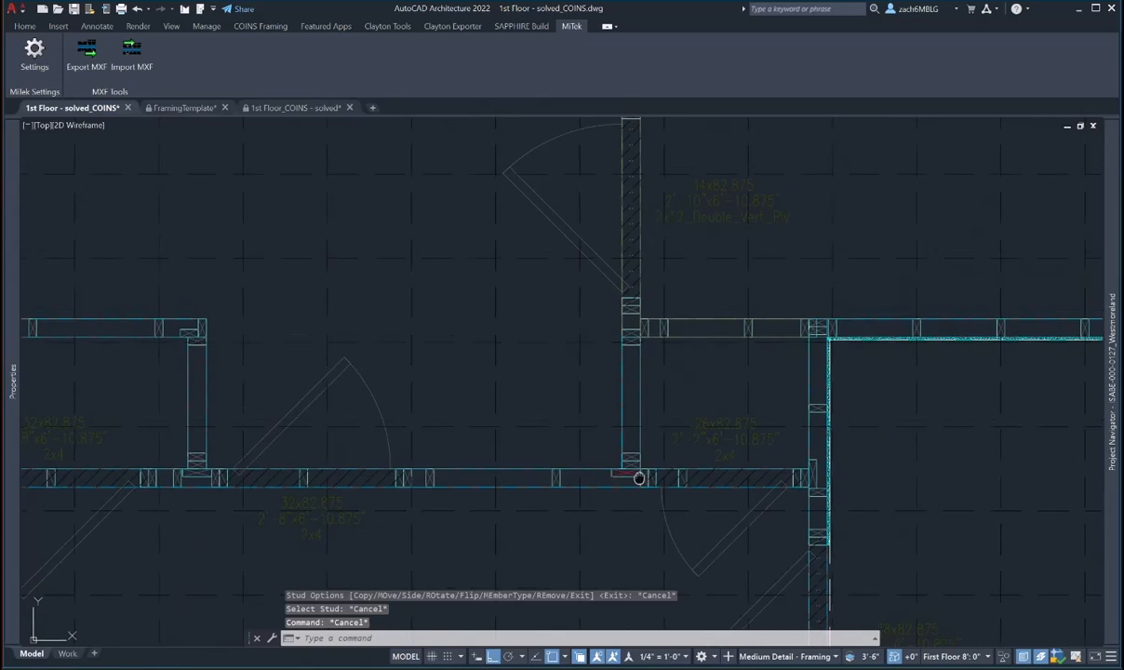
pyautogui.moveTo(623, 474); pyautogui.dragTo(707, 453, button='middle')
# - Invert the framing cleanup where the small room's bottom and left walls meet
pyautogui.moveTo(584, 468); pyautogui.dragTo(772, 420, button='middle')
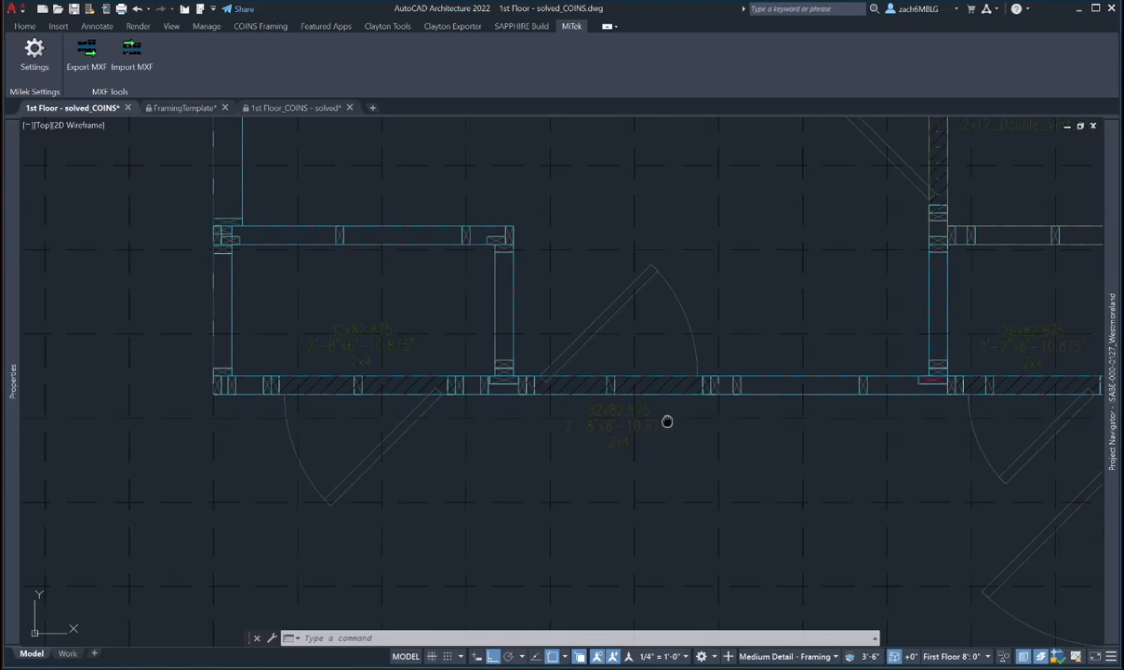
pyautogui.moveTo(667, 421); pyautogui.dragTo(775, 449, button='middle')
pyautogui.press('Escape')
pyautogui.press('Escape')
pyautogui.press('Escape')
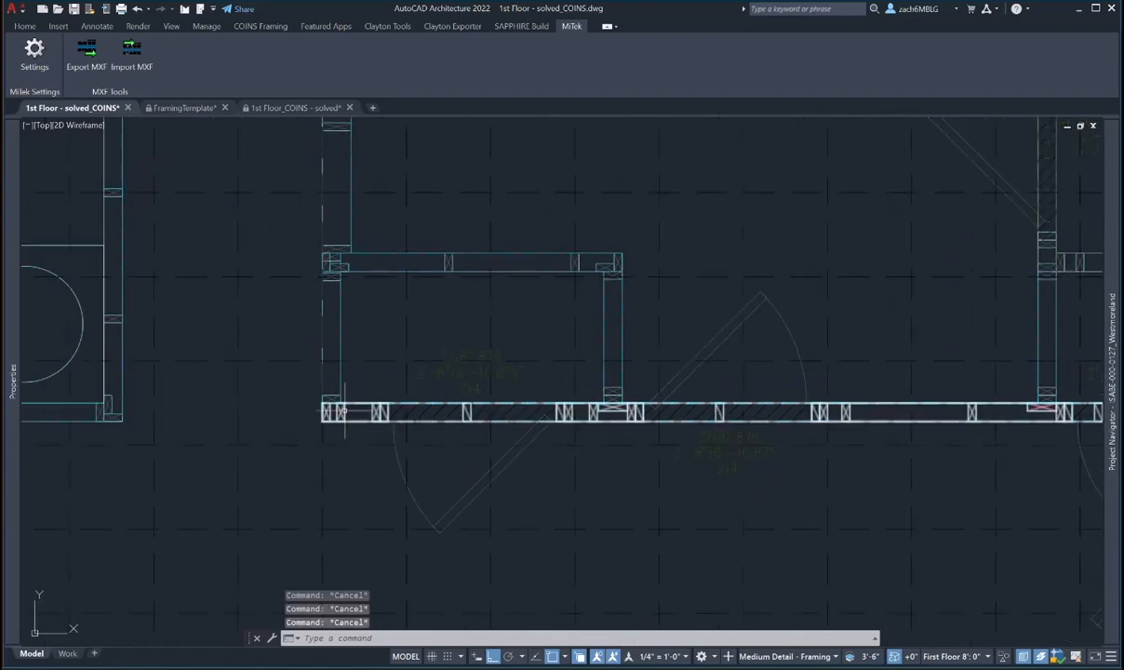
pyautogui.click(332, 412)
pyautogui.click(331, 325)
pyautogui.click(649, 26)
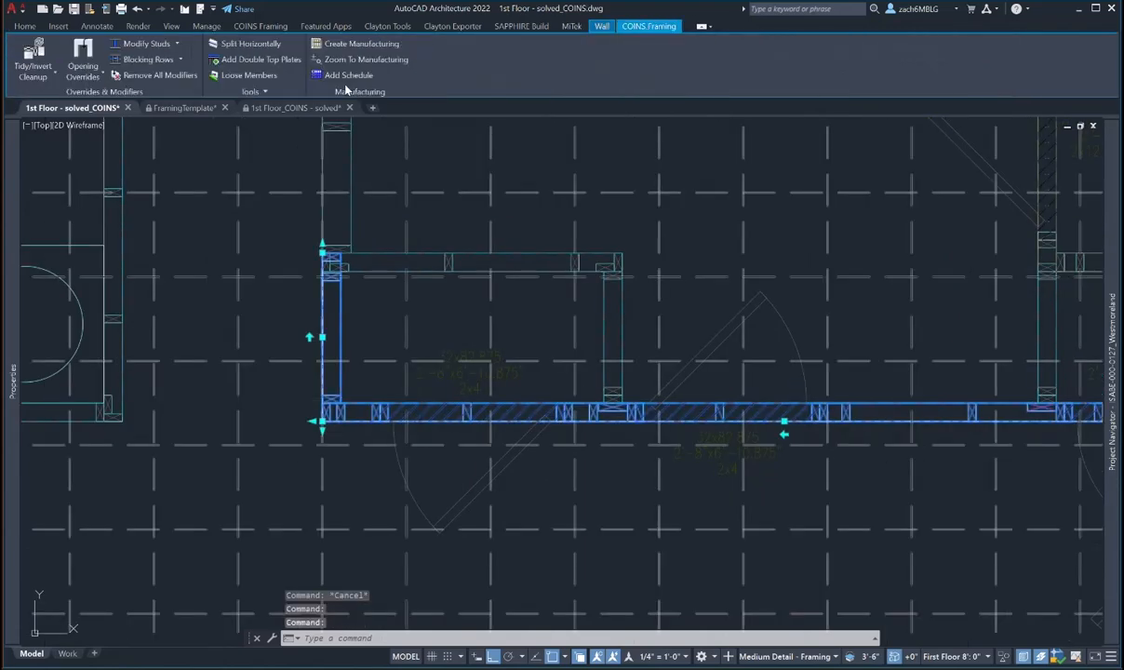
pyautogui.click(54, 72)
pyautogui.click(44, 98)
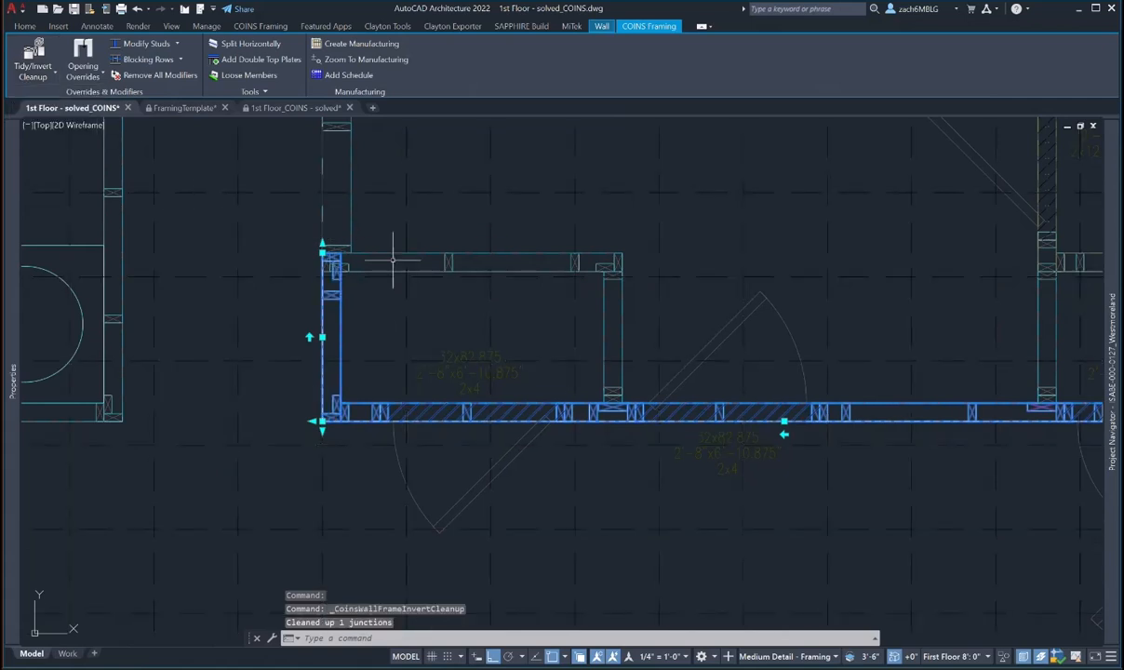
pyautogui.press('Escape')
# - Invert the framing cleanup at the room's upper-left corner between top and left walls
pyautogui.scroll(4, 356, 271)
pyautogui.click(356, 270)
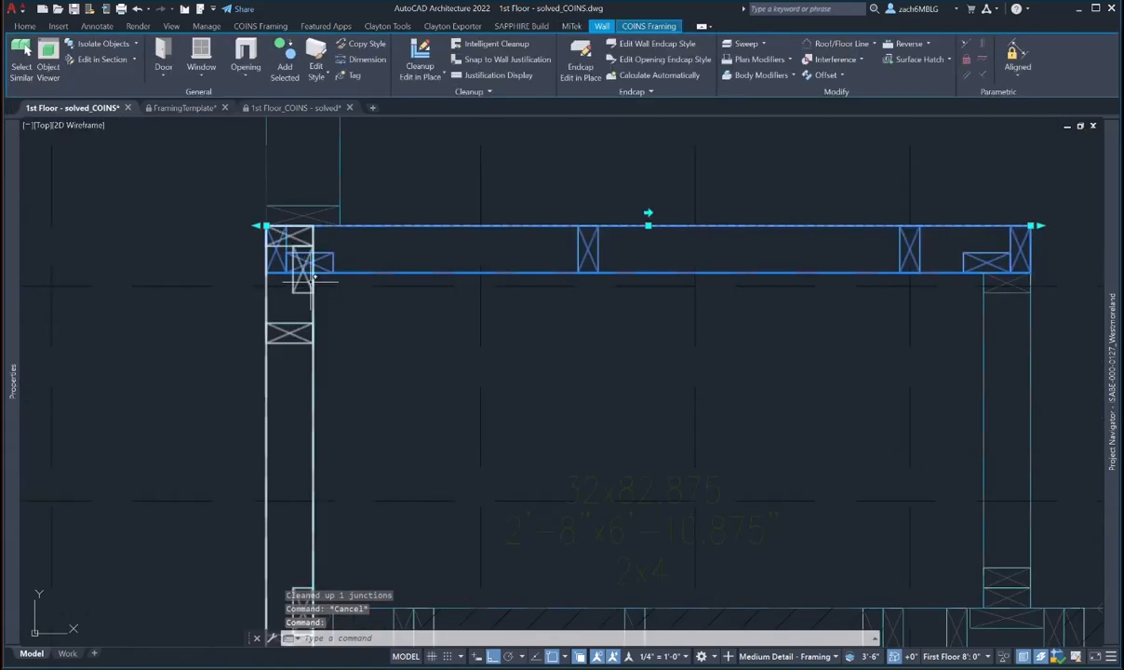
pyautogui.click(302, 270)
pyautogui.click(648, 26)
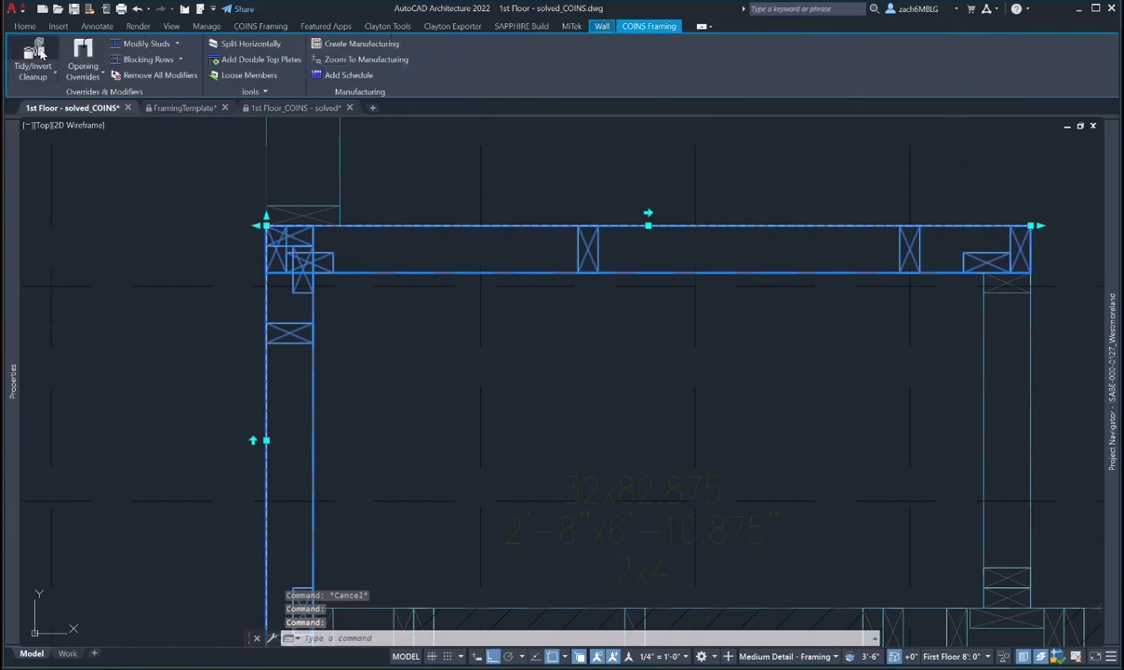
pyautogui.click(42, 76)
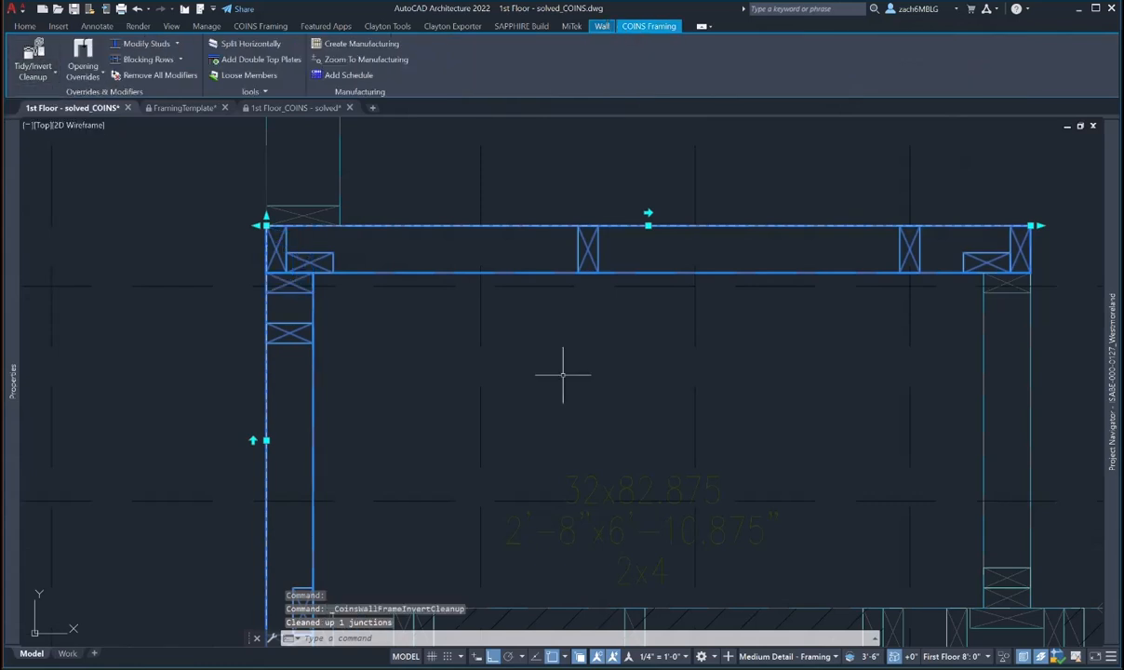
pyautogui.scroll(-2, 558, 375)
pyautogui.moveTo(557, 376); pyautogui.dragTo(440, 285, button='middle')
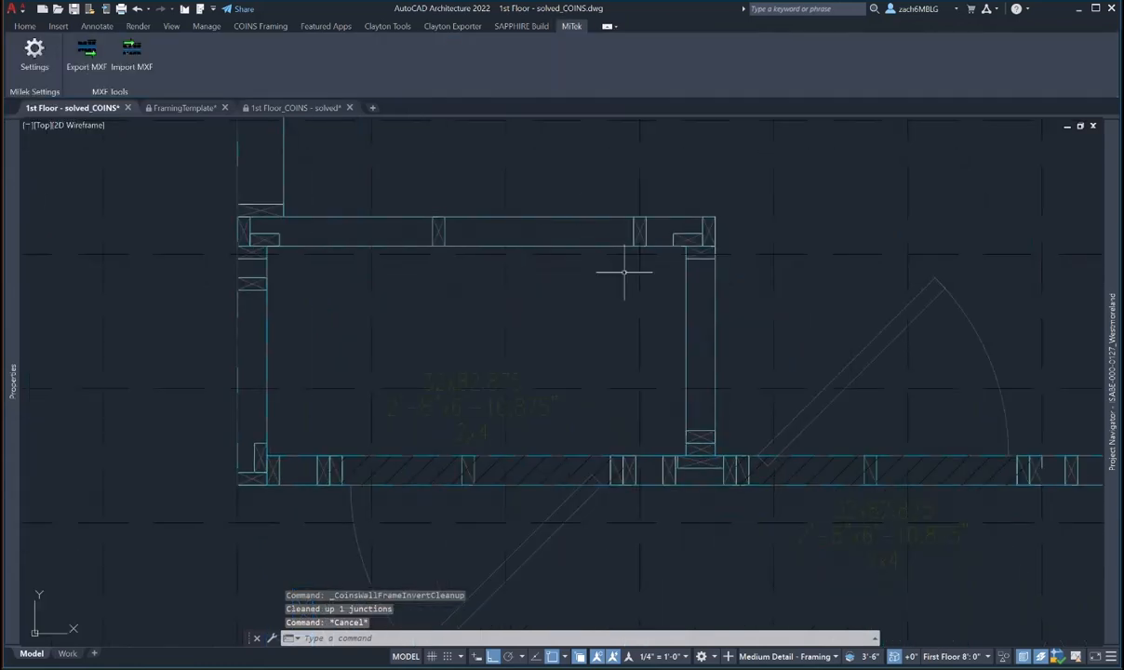
# - Pan and zoom to the T-junction on the right and select its vertical wall
pyautogui.moveTo(623, 271)
pyautogui.mouseDown(button='middle')
pyautogui.moveTo(667, 276)
pyautogui.moveTo(651, 407)
pyautogui.moveTo(610, 318)
pyautogui.moveTo(581, 359)
pyautogui.mouseUp(button='middle')
pyautogui.scroll(-2, 667, 276)
pyautogui.scroll(-2, 648, 381)
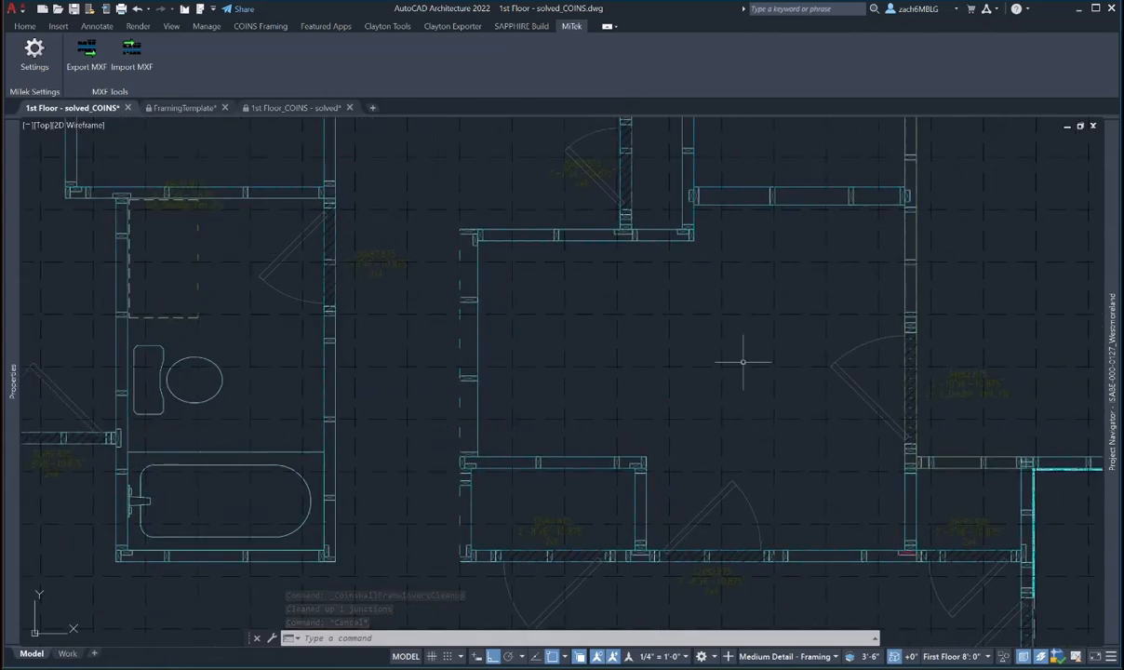
pyautogui.moveTo(742, 361); pyautogui.dragTo(594, 406, button='middle')
pyautogui.moveTo(599, 291); pyautogui.dragTo(596, 311, button='middle')
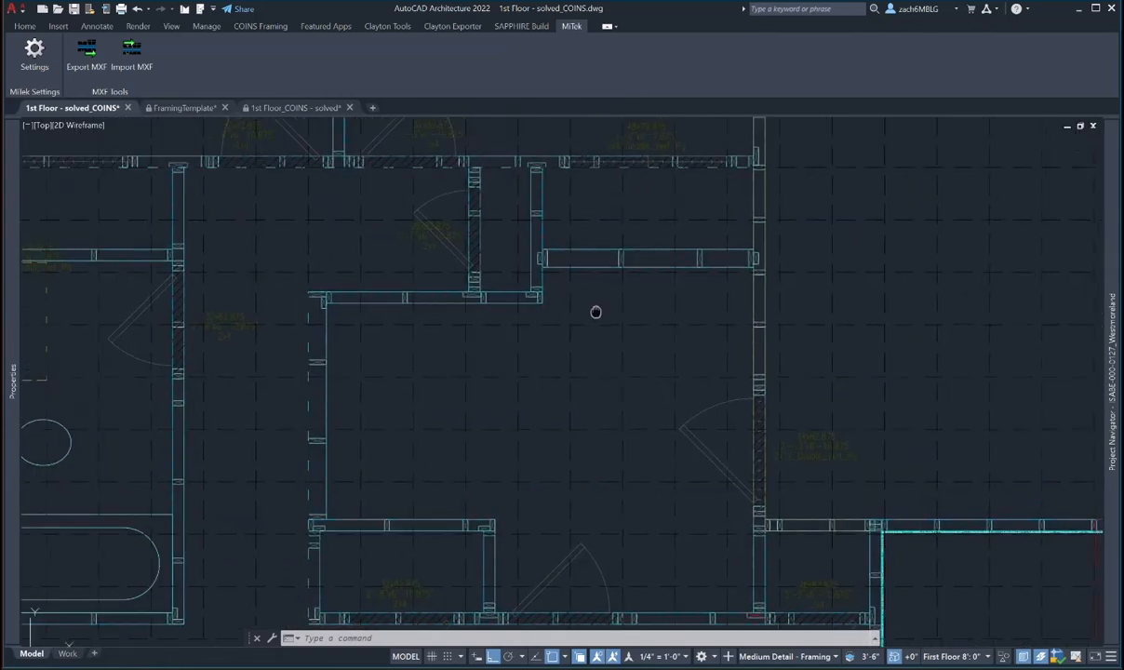
pyautogui.scroll(5, 595, 312)
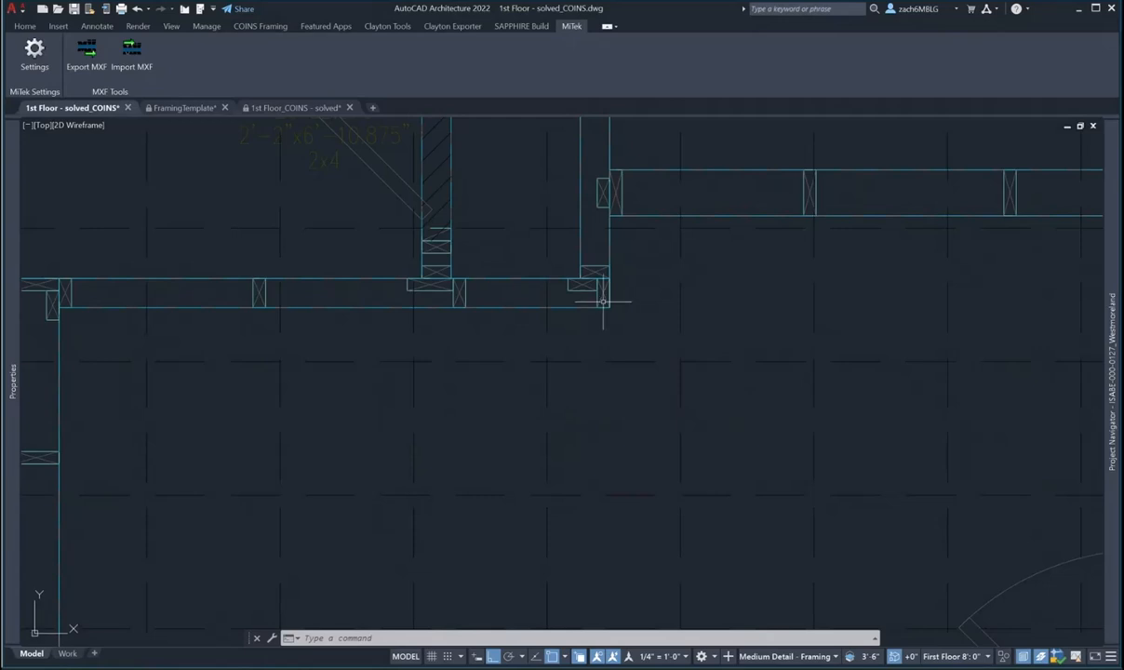
pyautogui.scroll(-2, 602, 300)
pyautogui.moveTo(819, 276); pyautogui.dragTo(522, 331, button='middle')
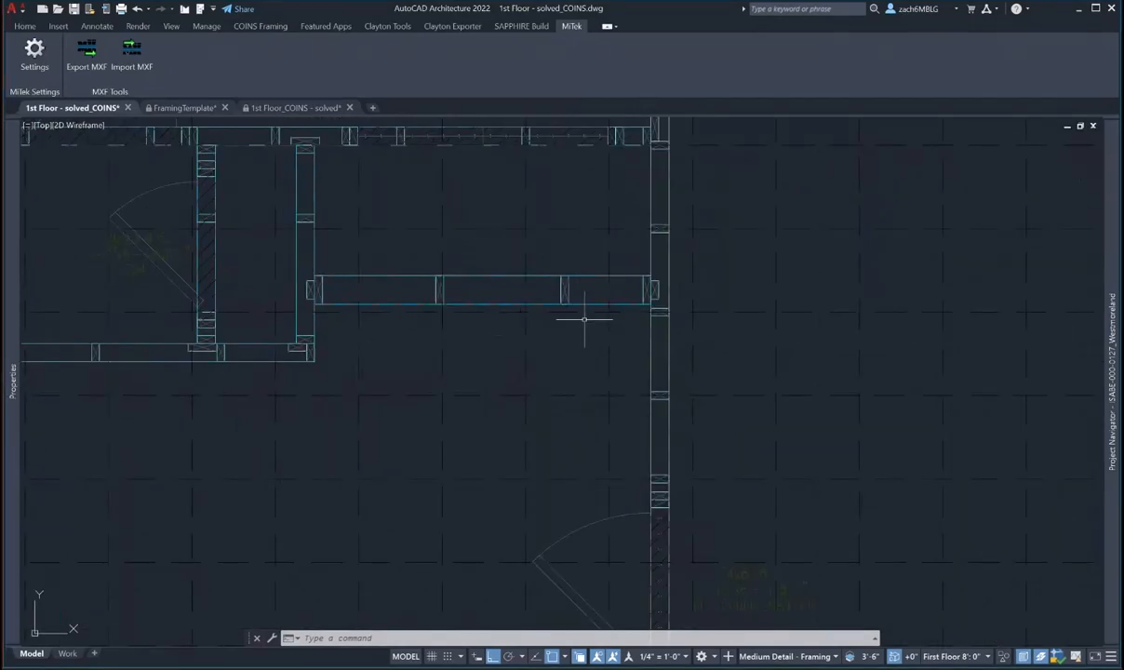
pyautogui.moveTo(596, 305); pyautogui.dragTo(555, 312, button='middle')
pyautogui.scroll(3, 592, 299)
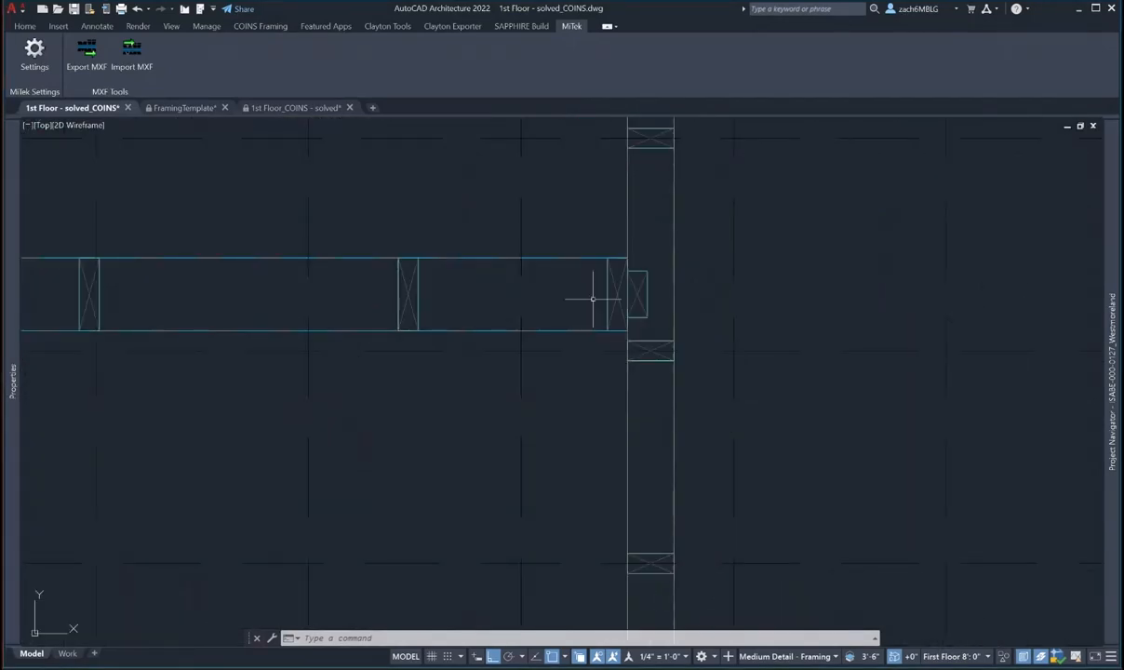
pyautogui.click(642, 279)
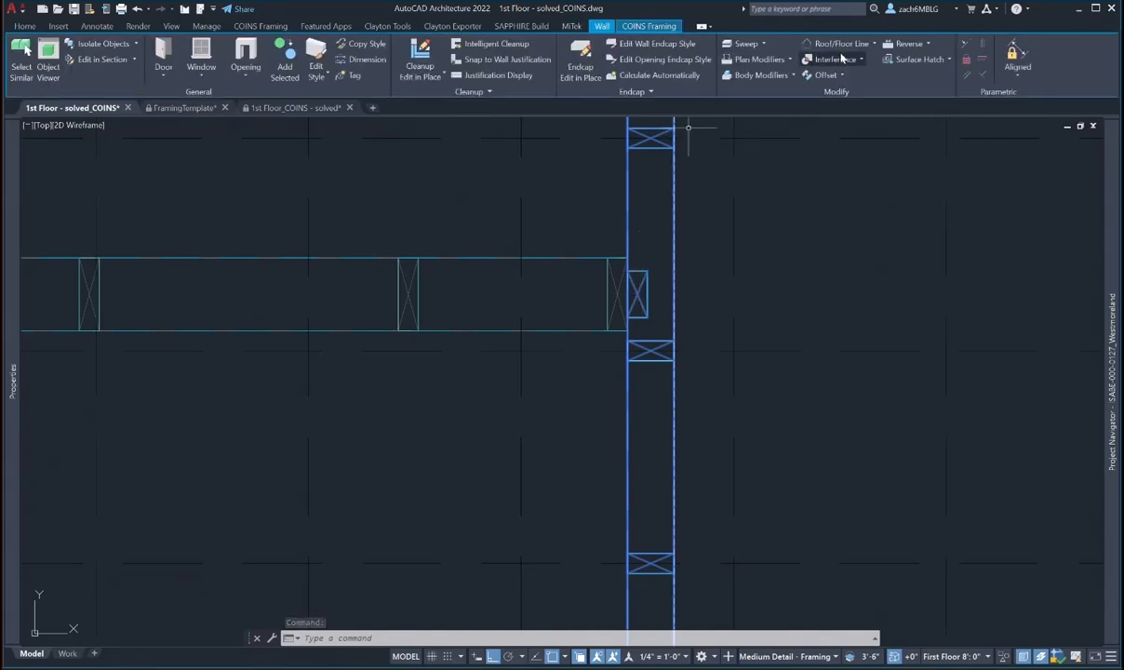
# - Move the junction blocking stud to a midpoint snap, accepting the framing override
pyautogui.click(648, 26)
pyautogui.click(143, 46)
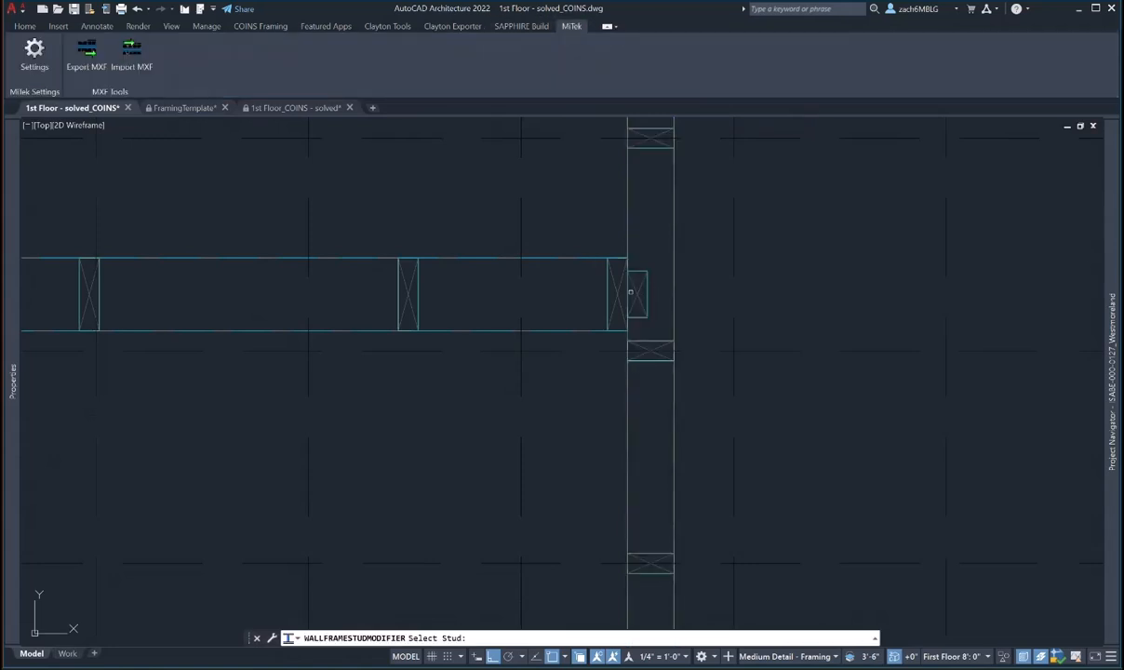
pyautogui.click(630, 292)
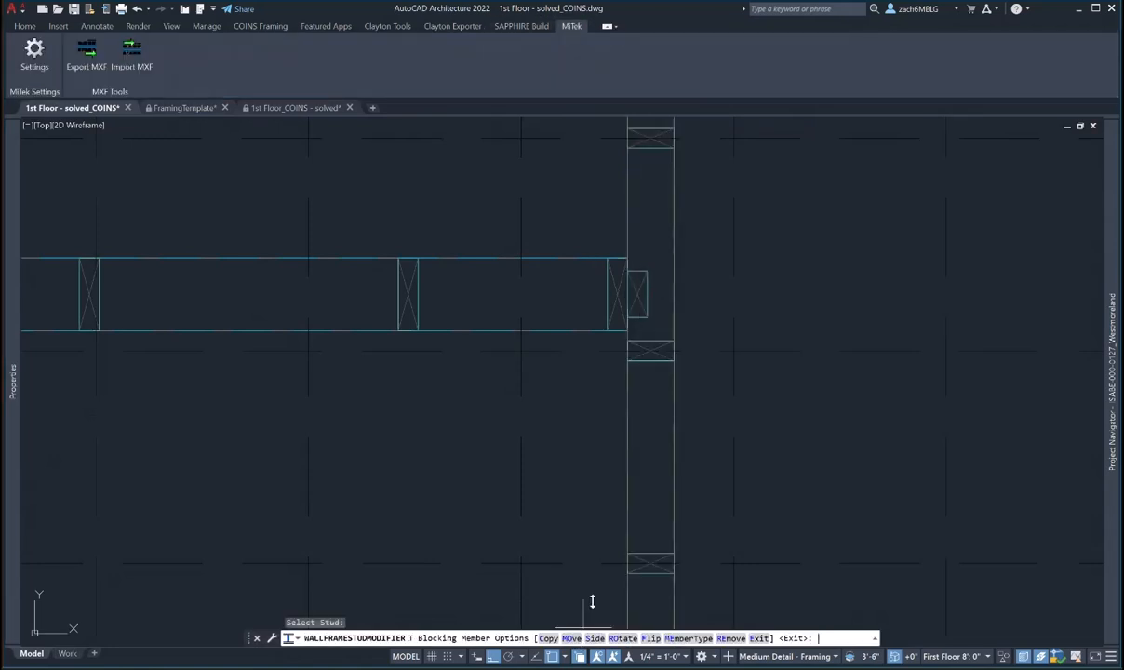
pyautogui.write('MO')
pyautogui.press('Return')
pyautogui.click(593, 369)
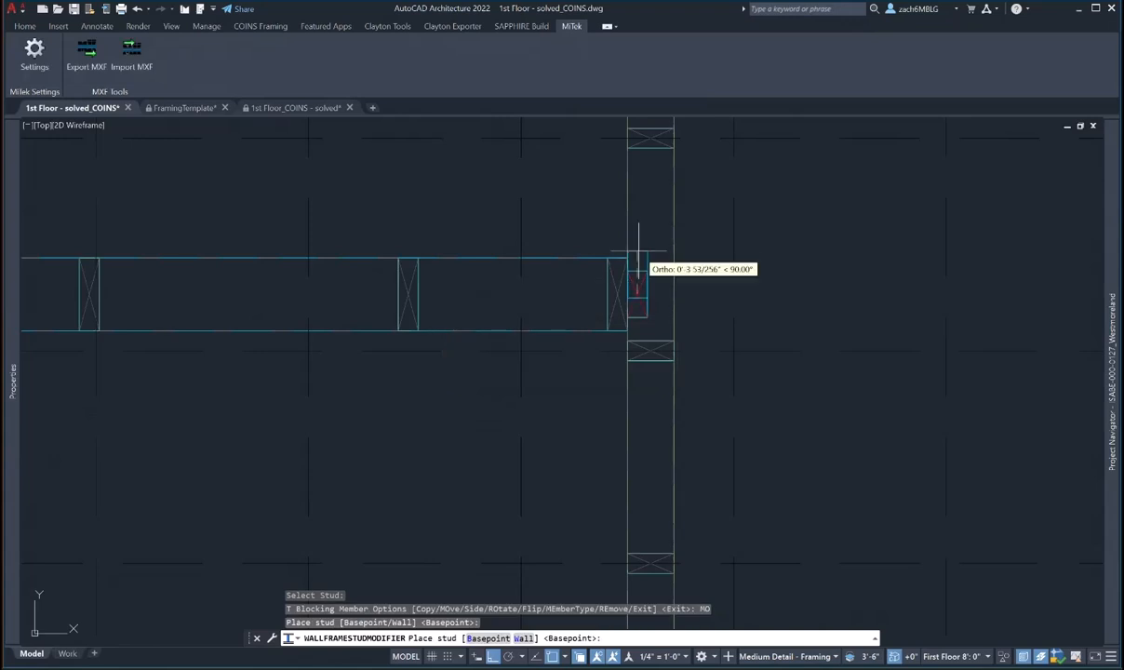
pyautogui.keyDown('shift'); pyautogui.rightClick(634, 291); pyautogui.keyUp('shift')
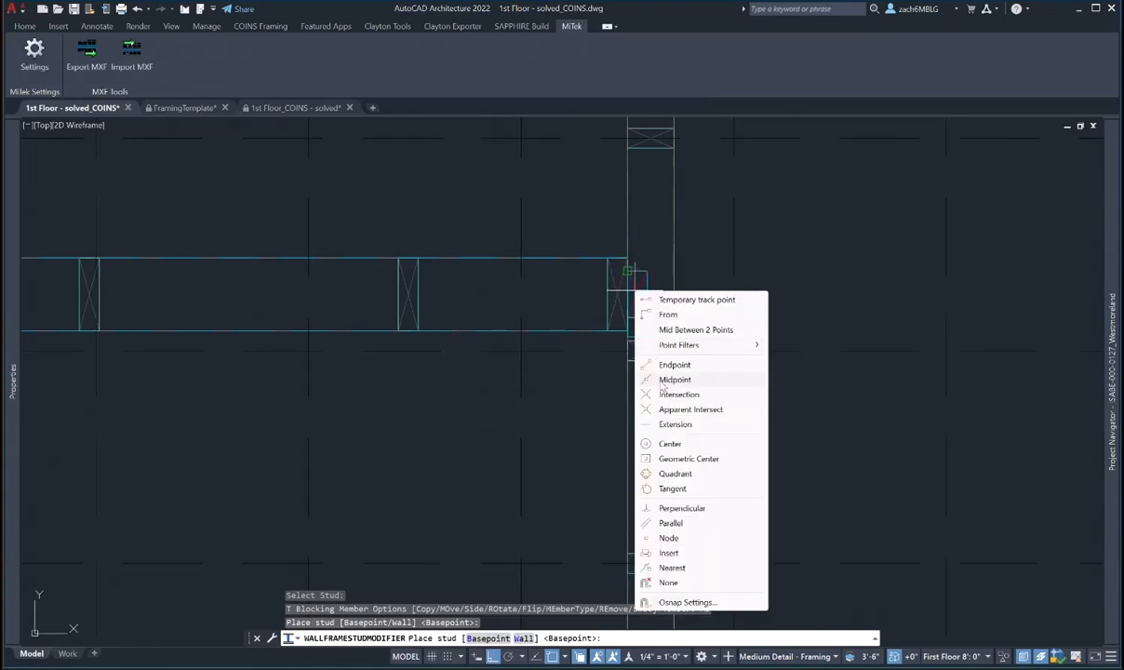
pyautogui.click(674, 379)
pyautogui.click(612, 302)
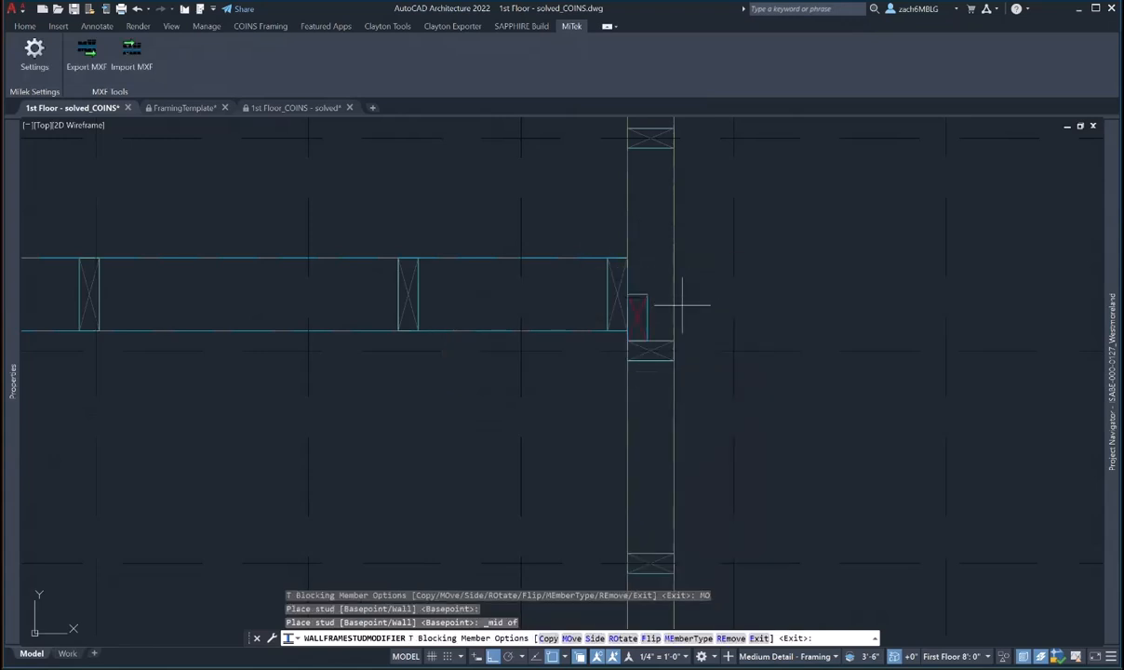
# - Place a copy of the stud just above the original using a base point
pyautogui.write('C')
pyautogui.press('Return')
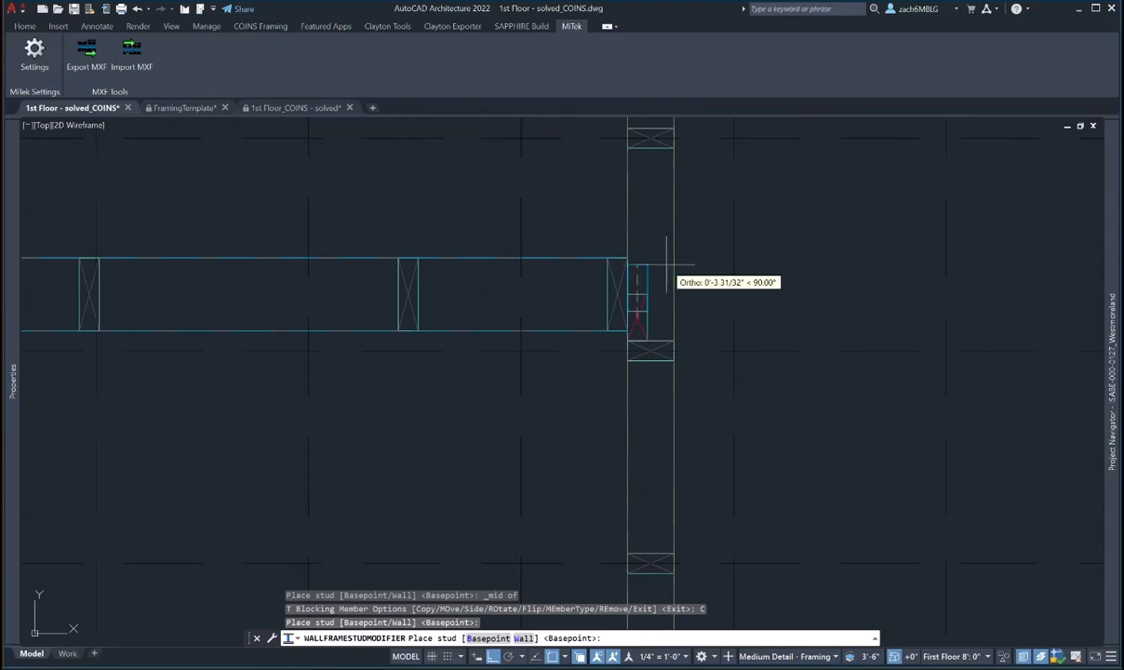
pyautogui.write('B')
pyautogui.press('Return')
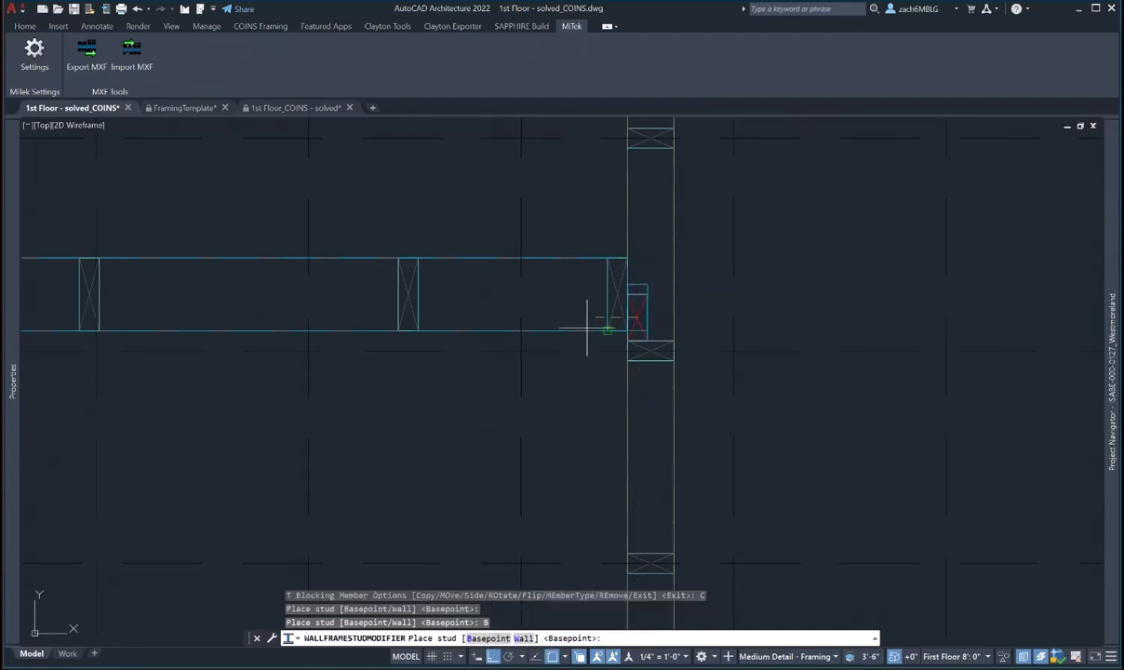
pyautogui.click(615, 271)
pyautogui.press('Escape')
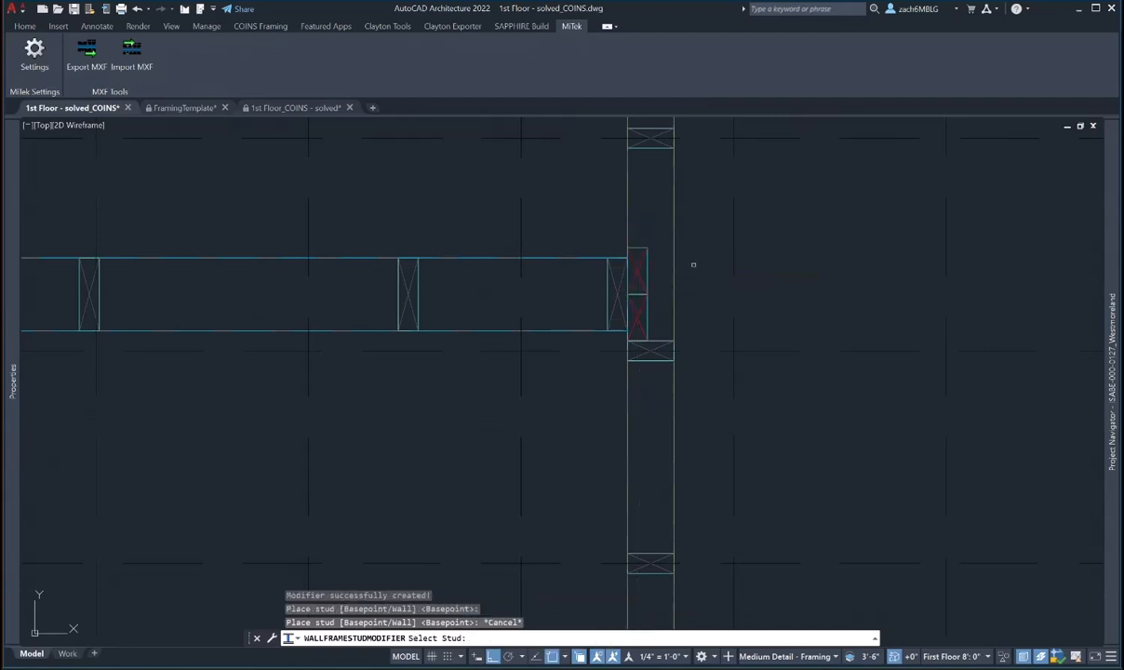
pyautogui.press('Escape')
pyautogui.click(633, 301)
pyautogui.scroll(-2, 633, 302)
pyautogui.moveTo(531, 331); pyautogui.dragTo(645, 329, button='middle')
# - Move the vertical wall's stud down to the midpoint at the upper wall junction, overriding automatic framing
pyautogui.press('Escape')
pyautogui.scroll(3, 392, 309)
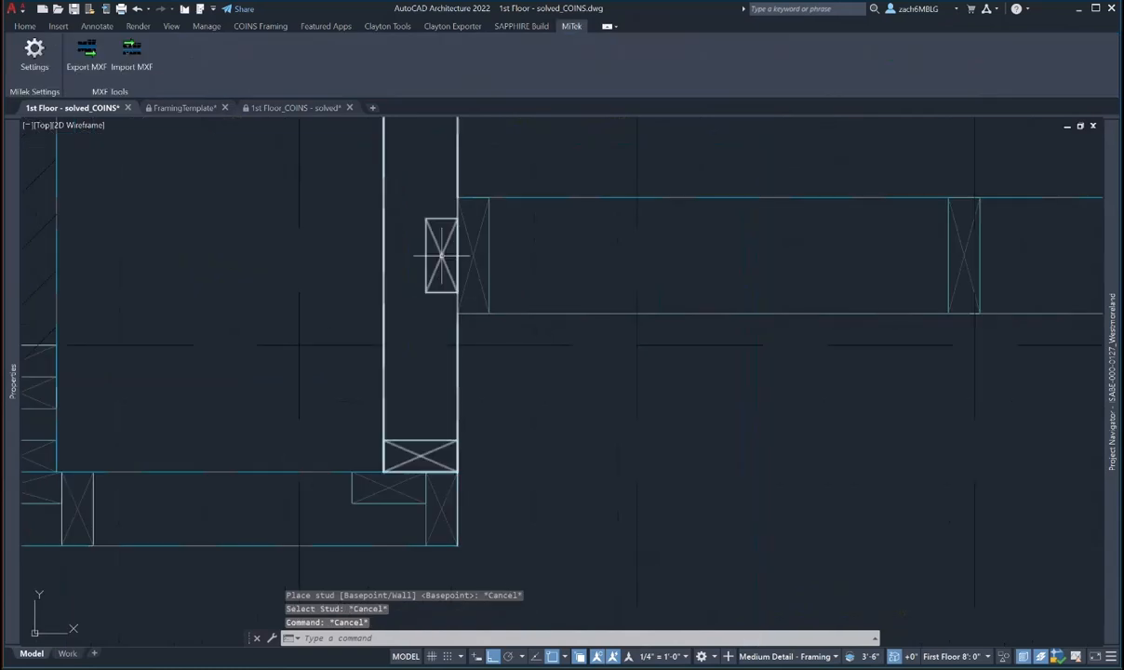
pyautogui.click(441, 254)
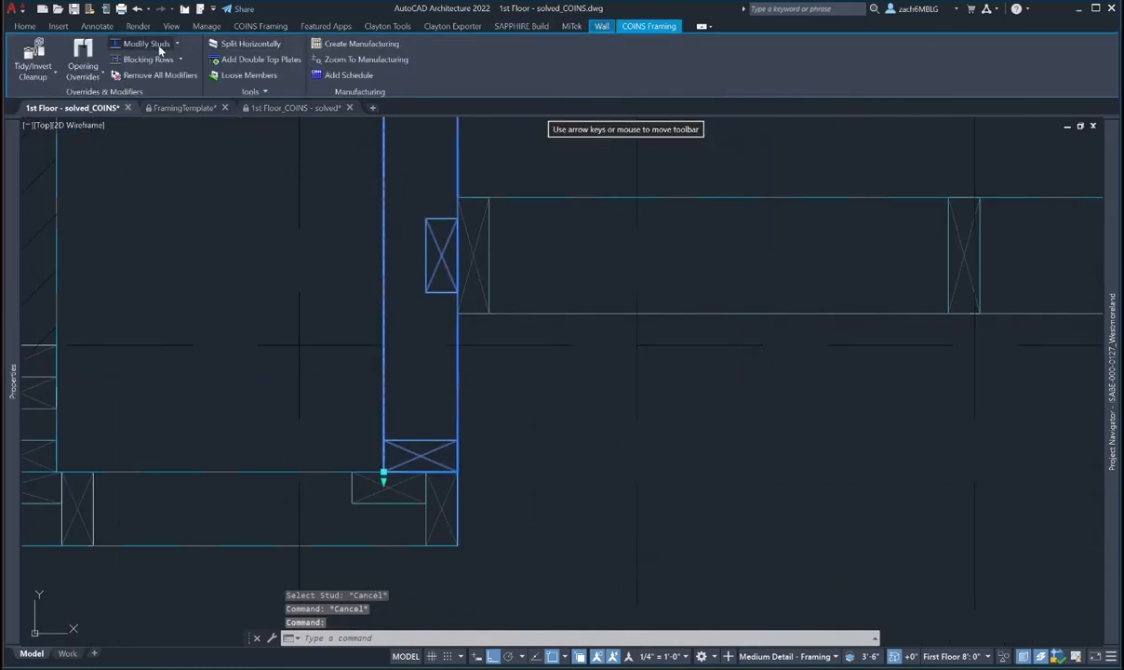
pyautogui.click(156, 45)
pyautogui.click(441, 264)
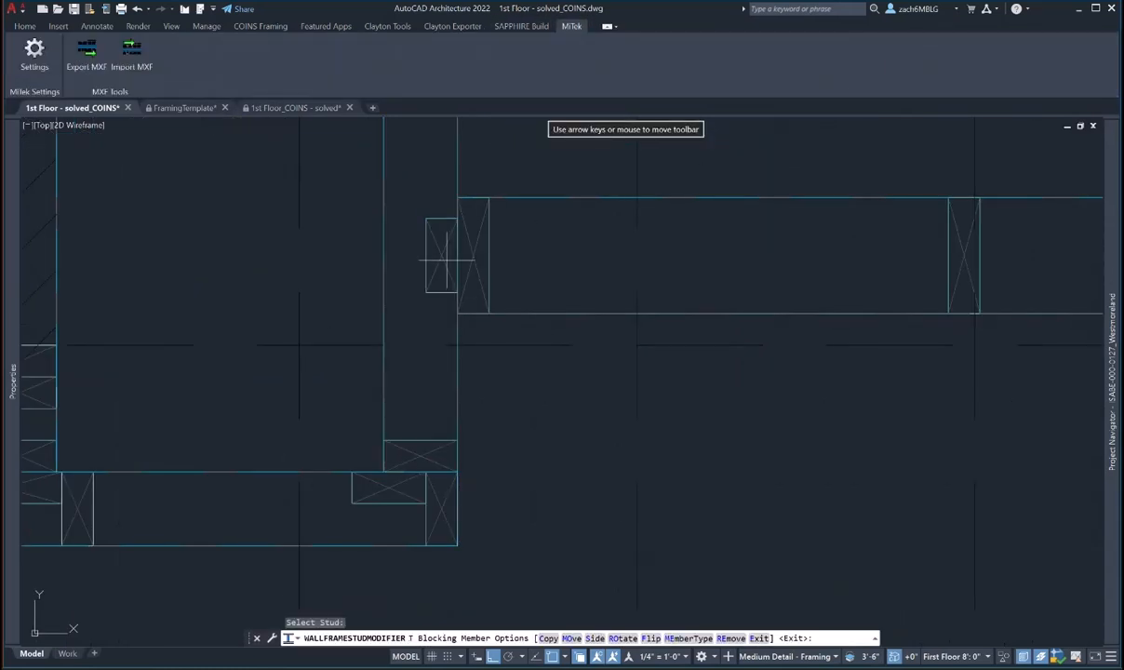
pyautogui.click(571, 638)
pyautogui.click(595, 367)
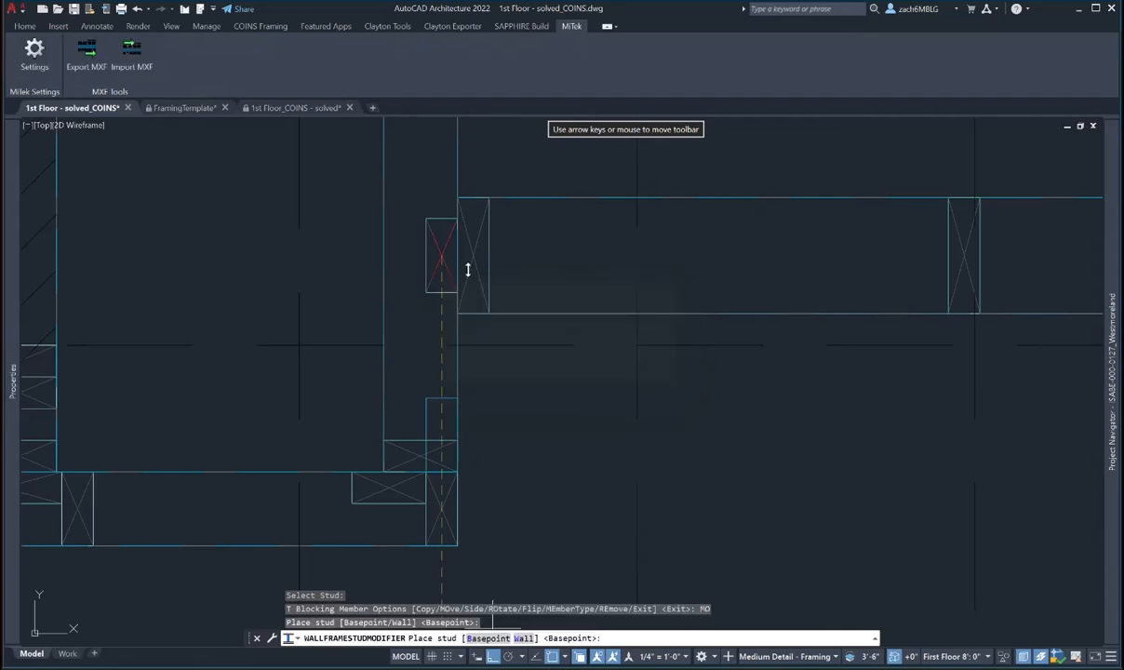
pyautogui.keyDown('shift'); pyautogui.rightClick(456, 257); pyautogui.keyUp('shift')
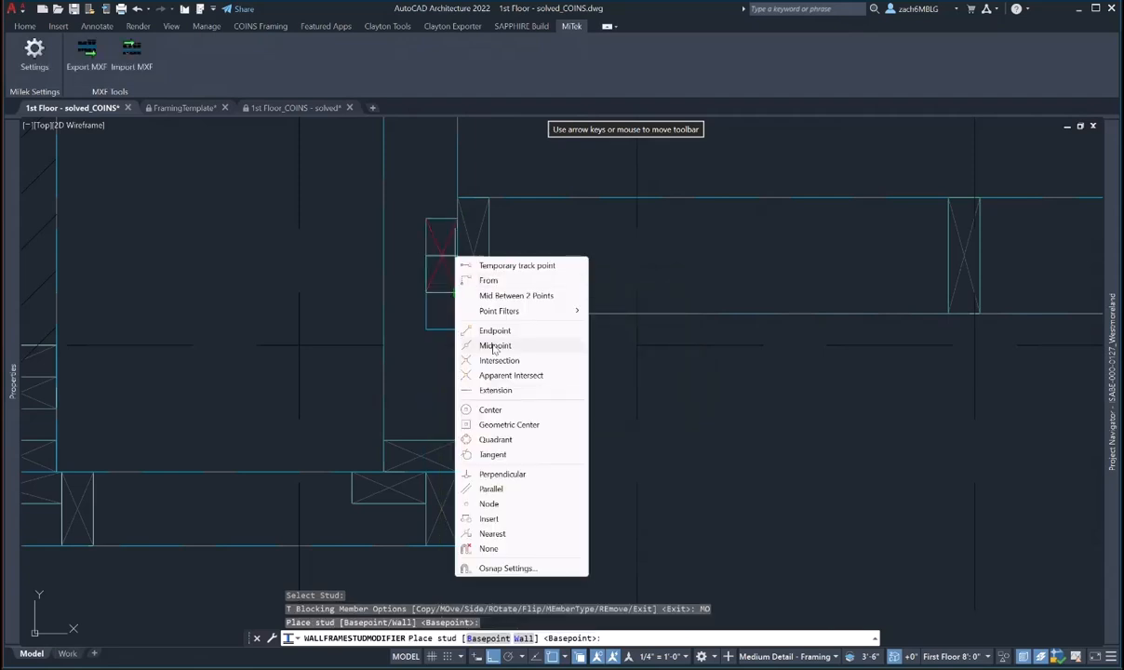
pyautogui.click(494, 345)
pyautogui.click(460, 249)
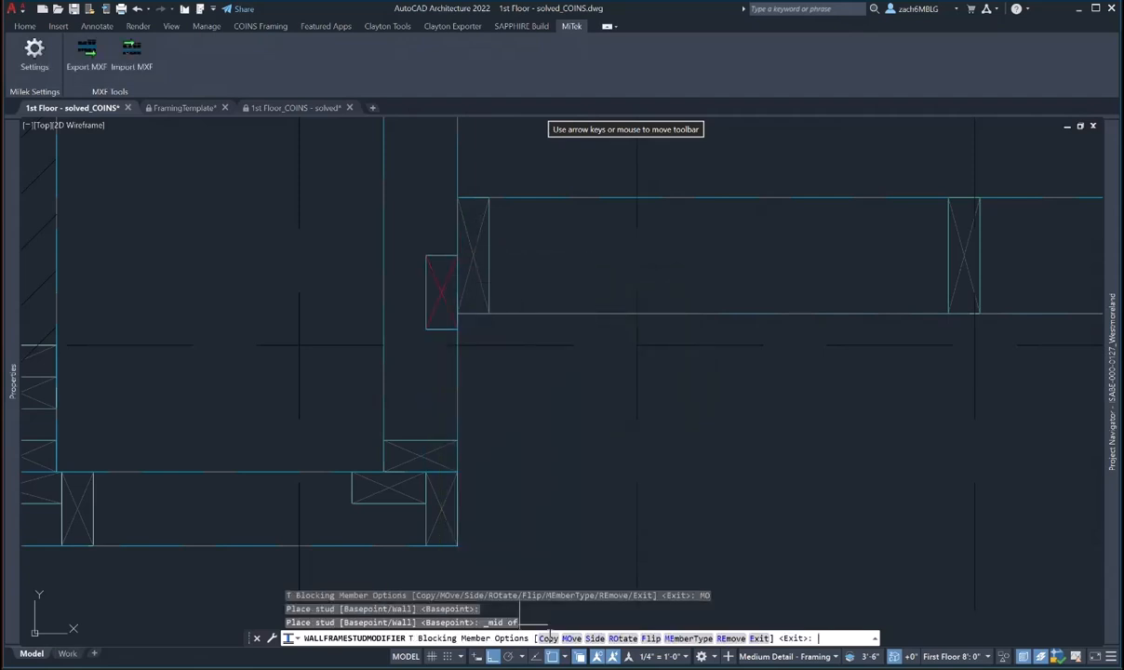
# - Copy the stud from a base point to place a second stud at the junction
pyautogui.click(548, 637)
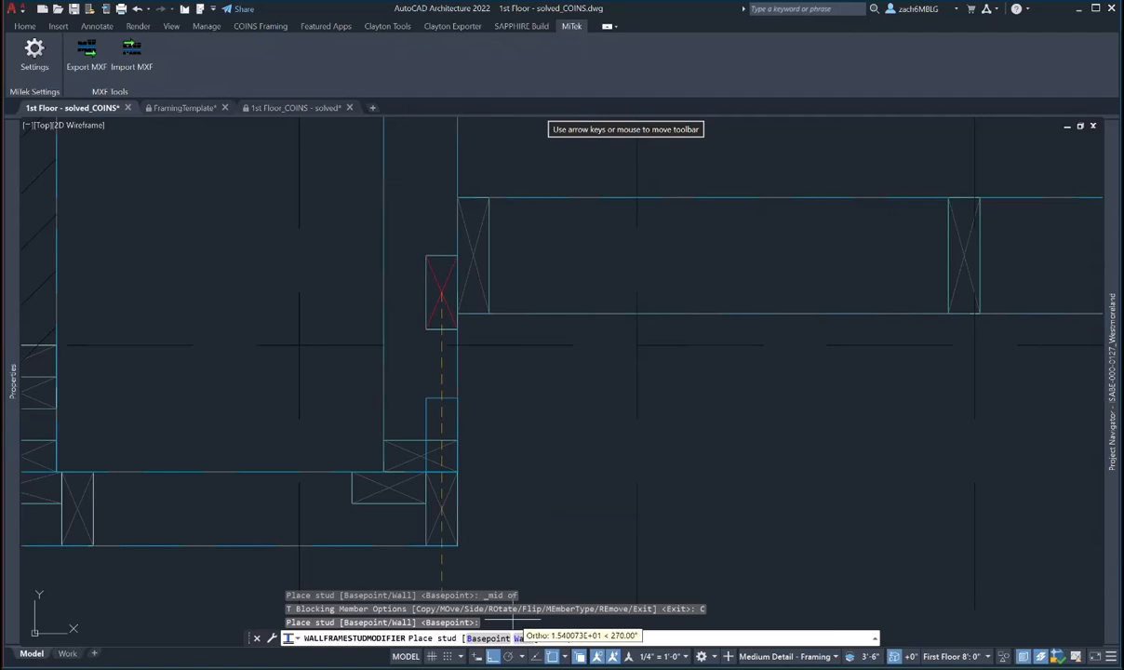
pyautogui.click(488, 638)
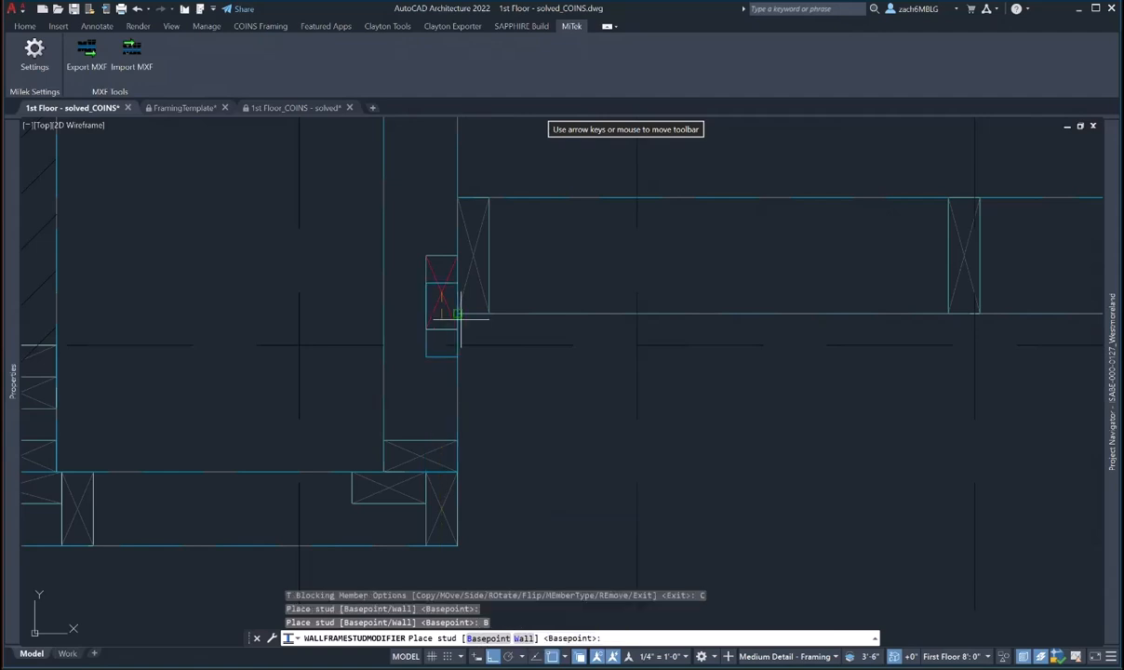
pyautogui.click(488, 638)
pyautogui.click(456, 255)
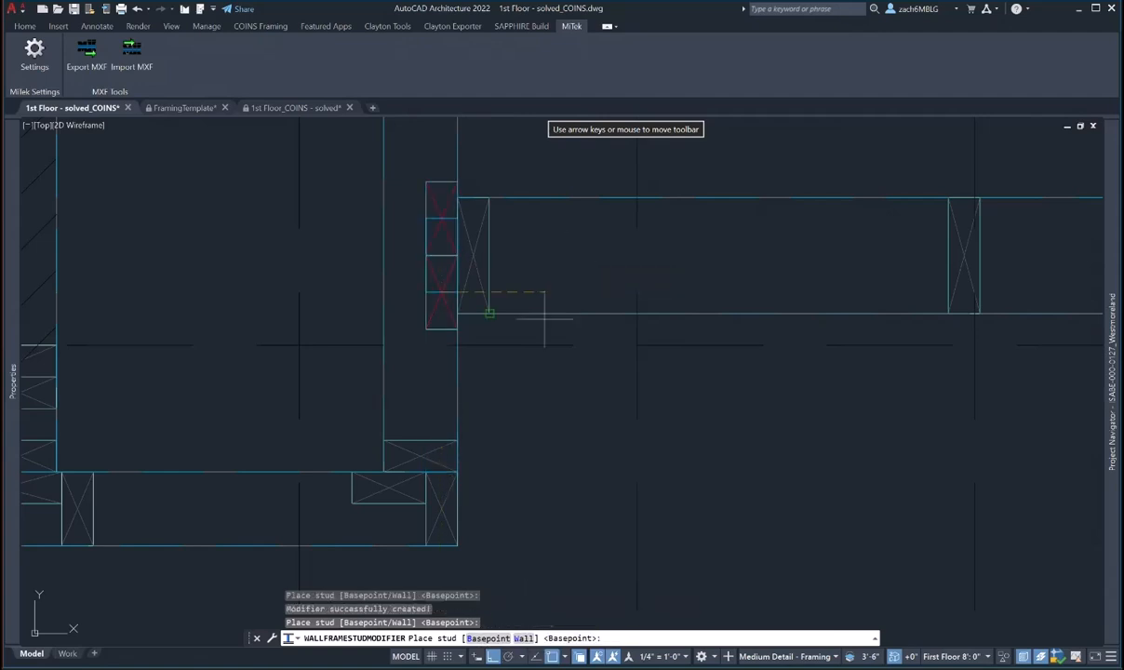
pyautogui.press('Escape')
pyautogui.scroll(-2, 545, 320)
pyautogui.moveTo(549, 332); pyautogui.dragTo(368, 371, button='middle')
pyautogui.scroll(-2, 368, 371)
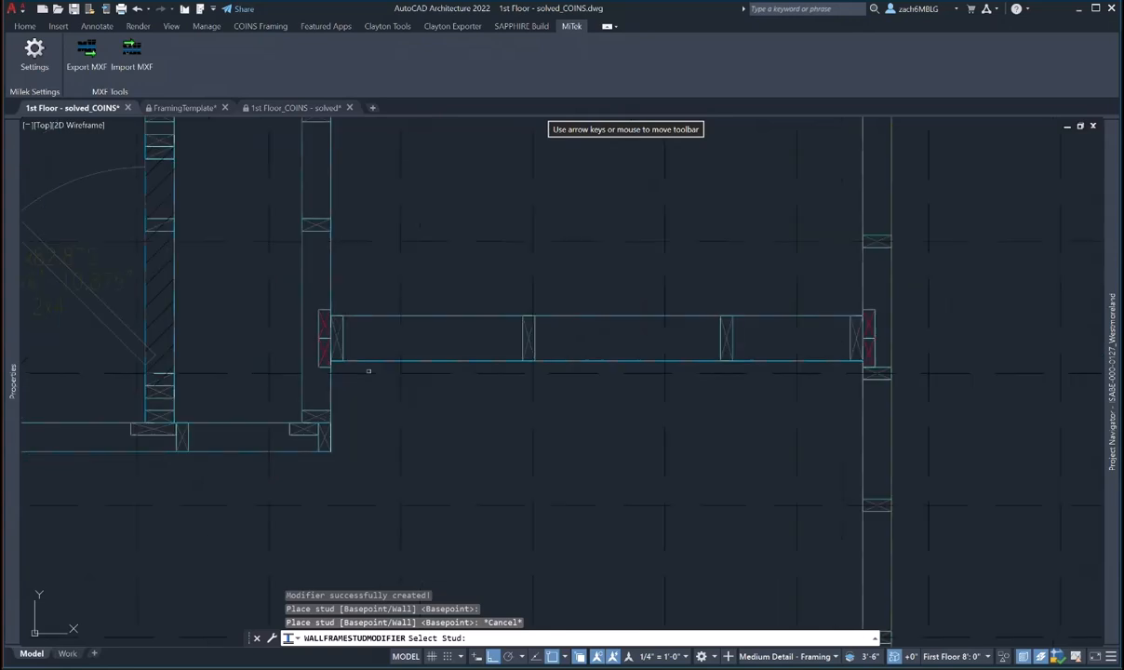
pyautogui.press('Escape')
pyautogui.press('Escape')
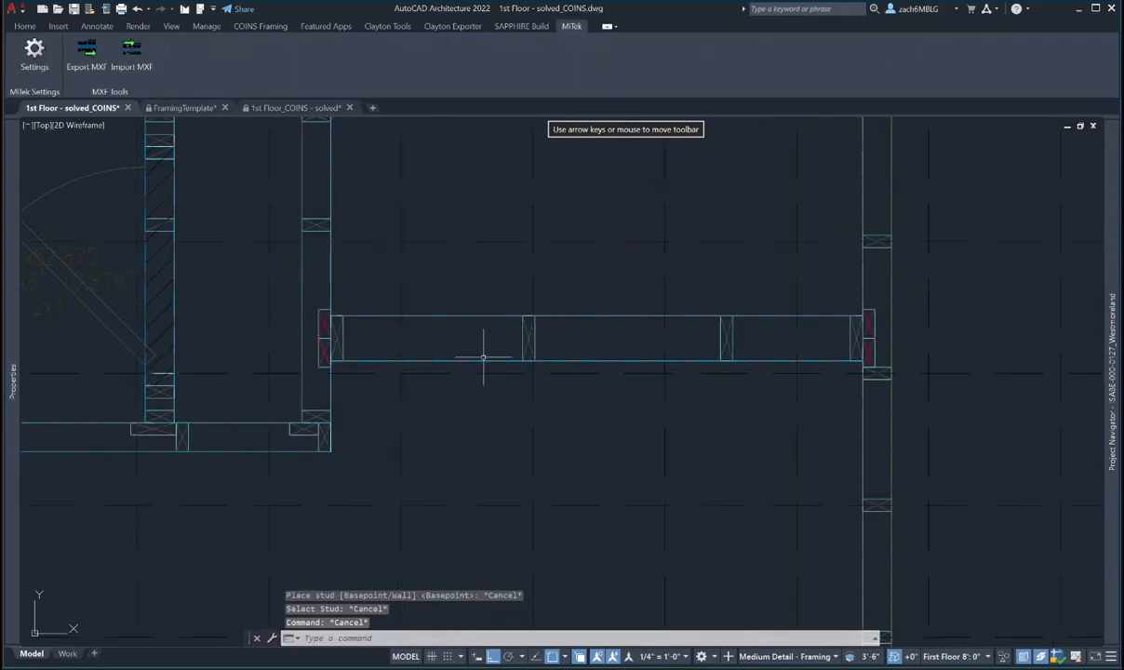
pyautogui.moveTo(482, 354); pyautogui.dragTo(478, 469, button='middle')
pyautogui.scroll(-2, 536, 445)
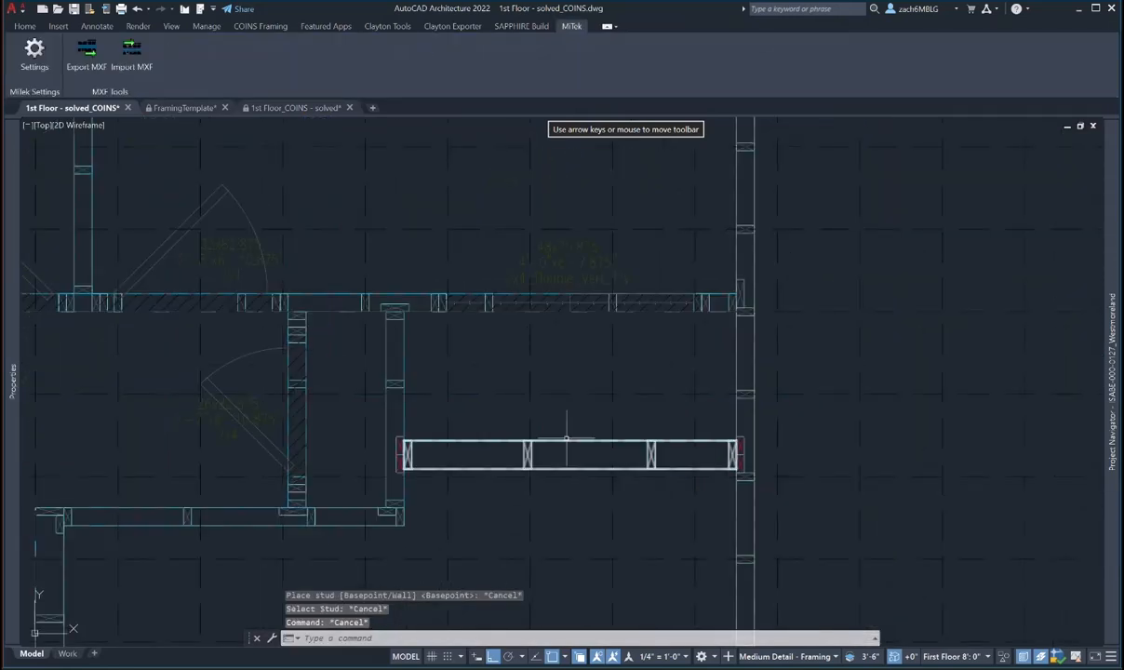
pyautogui.moveTo(650, 378)
pyautogui.mouseDown(button='middle')
pyautogui.moveTo(606, 542)
pyautogui.moveTo(595, 392)
pyautogui.mouseUp(button='middle')
pyautogui.scroll(-2, 609, 538)
pyautogui.scroll(-2, 609, 531)
pyautogui.scroll(2, 502, 416)
pyautogui.scroll(1, 602, 409)
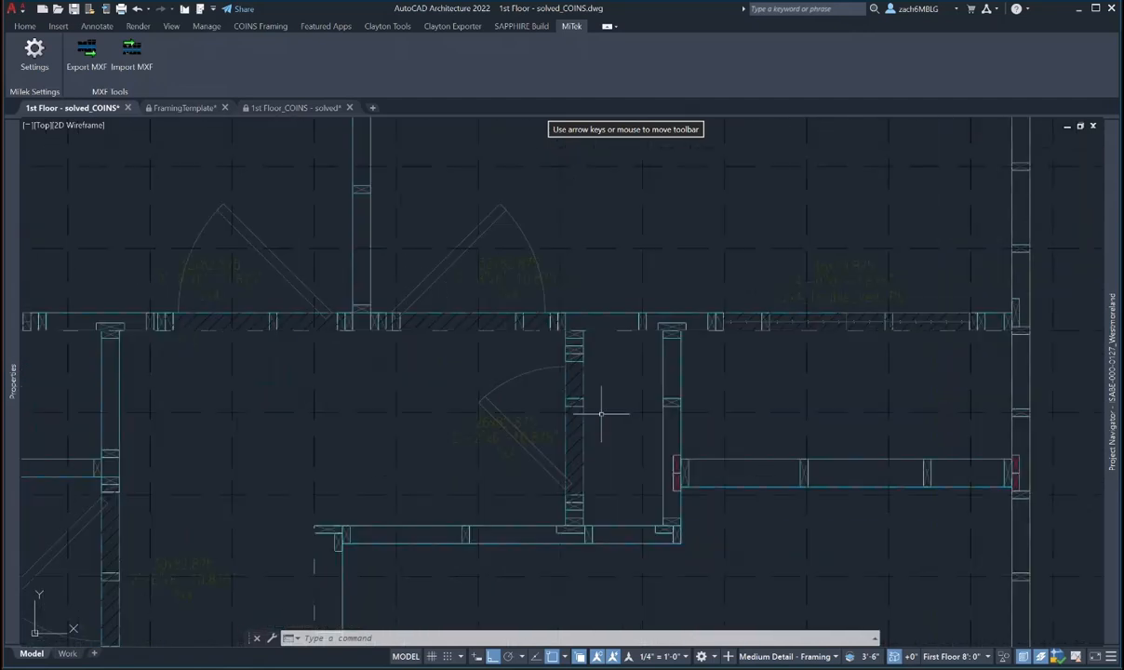
pyautogui.scroll(2, 624, 397)
pyautogui.scroll(-2, 624, 397)
pyautogui.scroll(2, 631, 406)
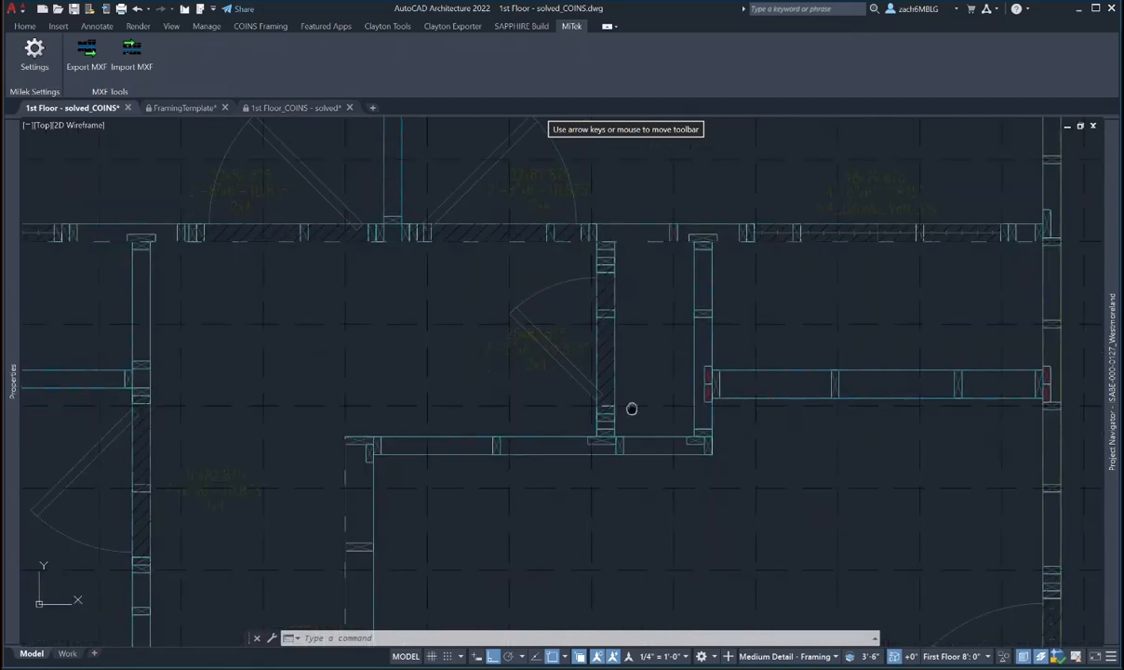
pyautogui.moveTo(632, 406); pyautogui.dragTo(639, 388, button='middle')
pyautogui.scroll(-1, 686, 433)
pyautogui.scroll(-2, 633, 423)
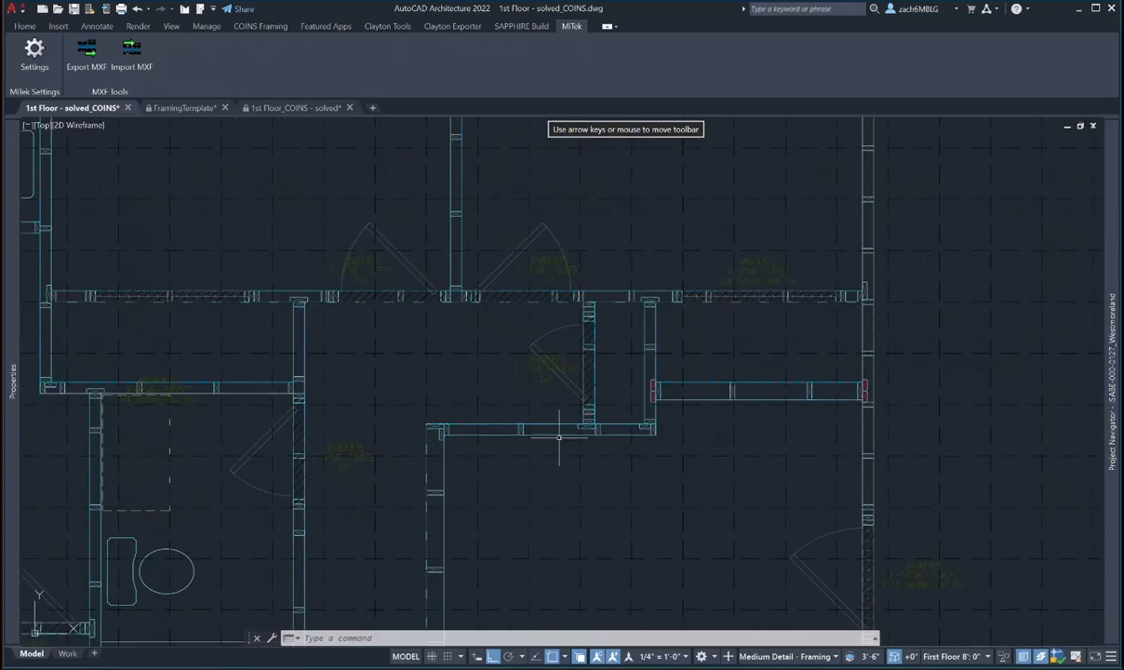
pyautogui.scroll(1, 583, 423)
pyautogui.moveTo(583, 433); pyautogui.dragTo(621, 381, button='middle')
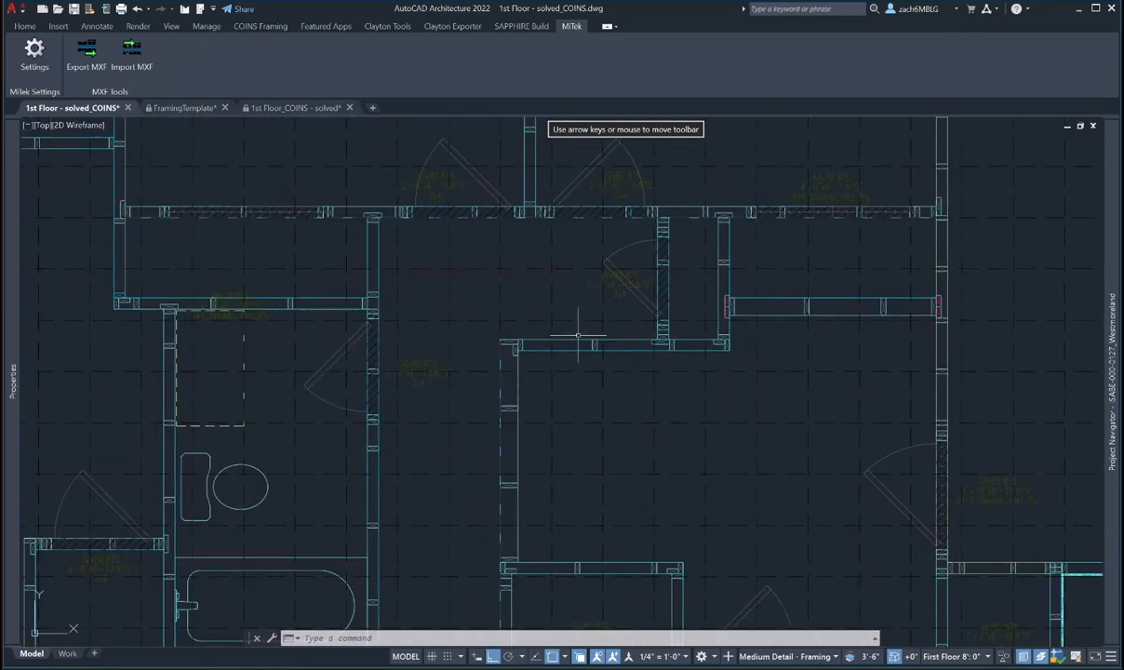
pyautogui.moveTo(487, 294)
pyautogui.mouseDown(button='middle')
pyautogui.moveTo(486, 312)
pyautogui.moveTo(530, 202)
pyautogui.mouseUp(button='middle')
pyautogui.scroll(-2, 529, 203)
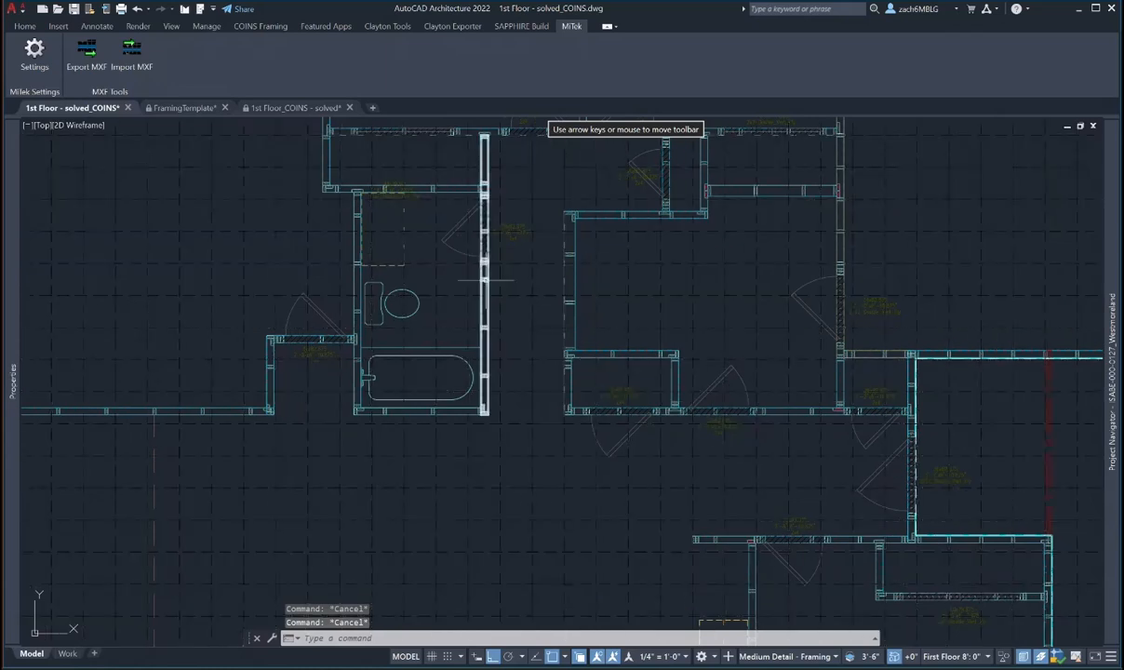
# - Select the bathroom's hatched vertical wall at its T-junction and show its COINS Framing ribbon tools
pyautogui.click(483, 292)
pyautogui.moveTo(11, 337)
pyautogui.press('Escape')
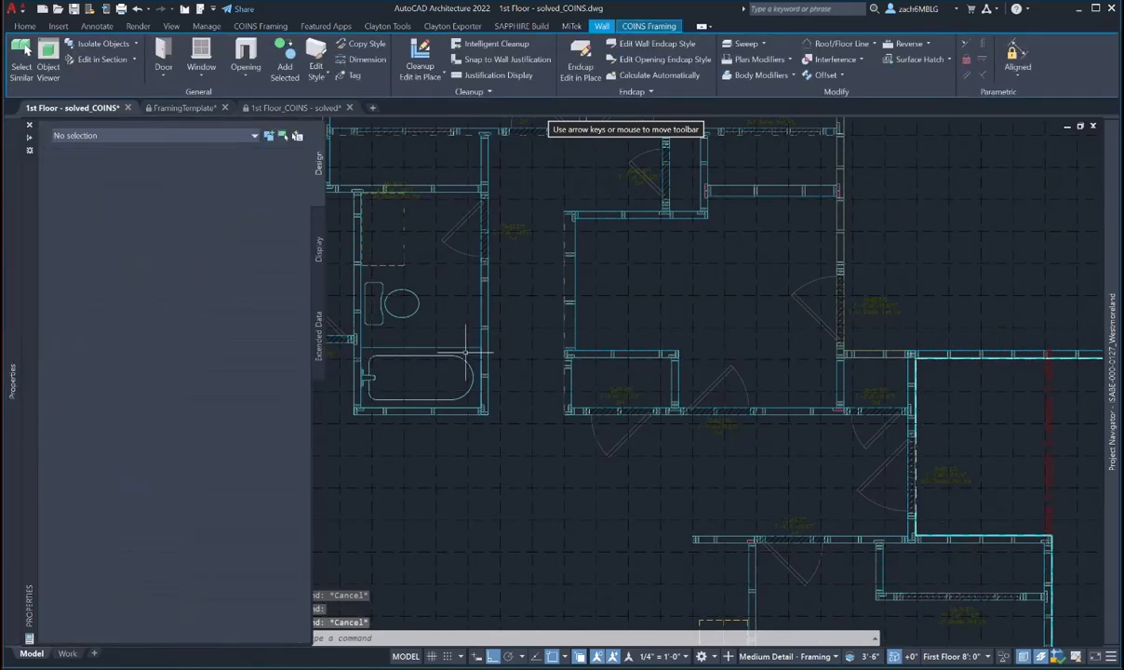
pyautogui.scroll(5, 447, 353)
pyautogui.scroll(3, 433, 333)
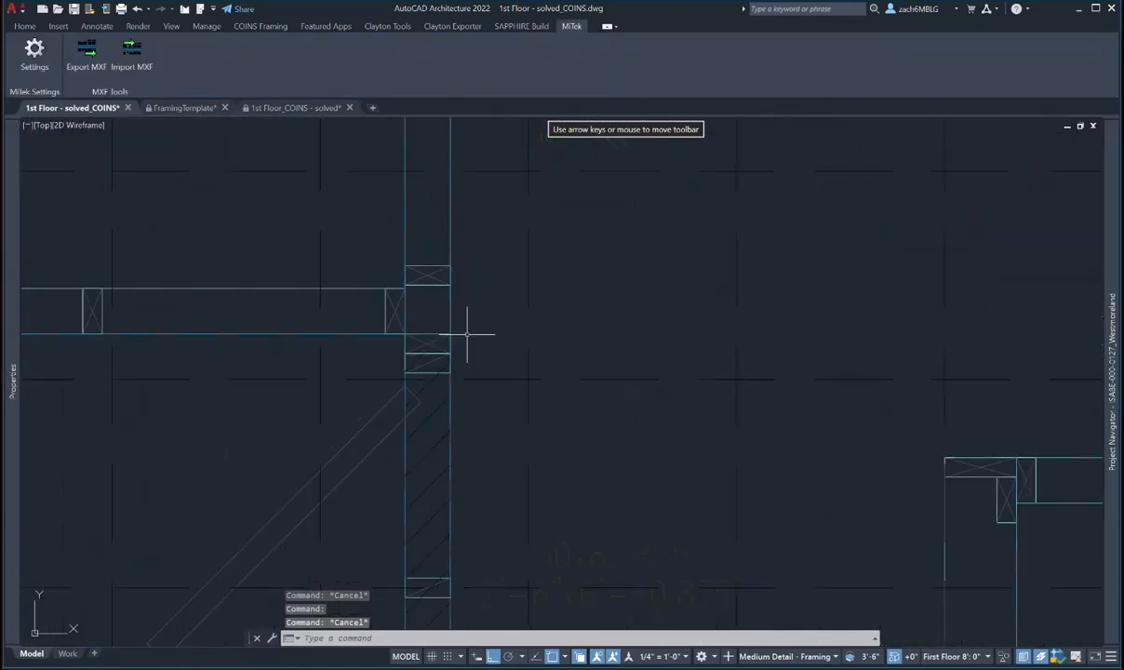
pyautogui.moveTo(466, 326); pyautogui.dragTo(481, 369, button='middle')
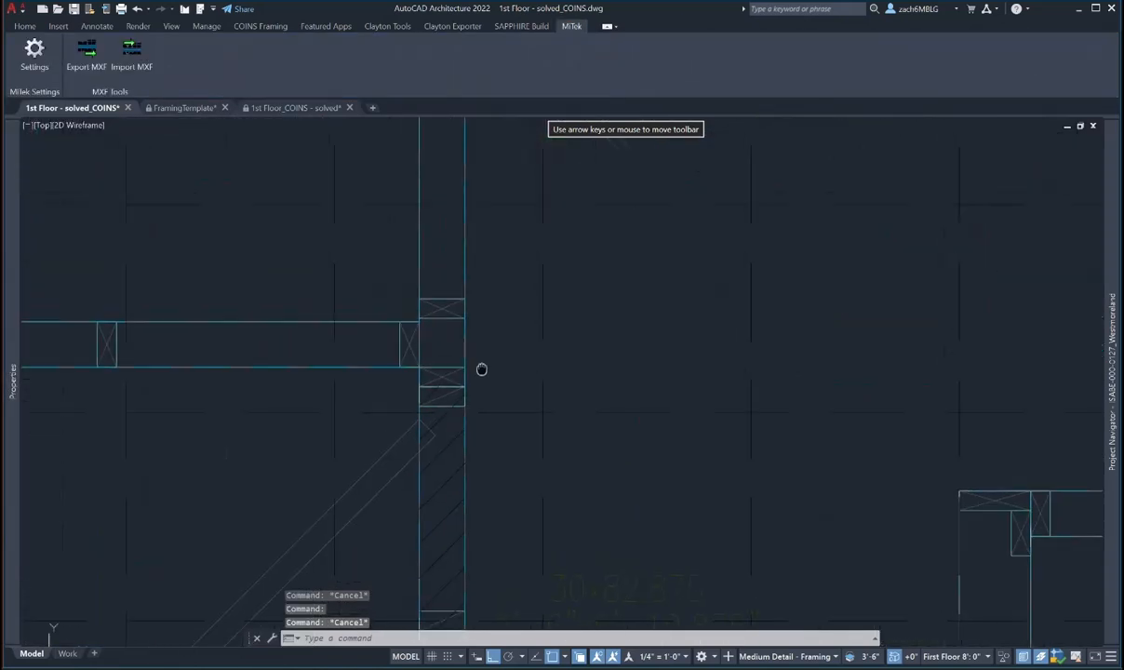
pyautogui.click(446, 310)
pyautogui.scroll(-2, 477, 328)
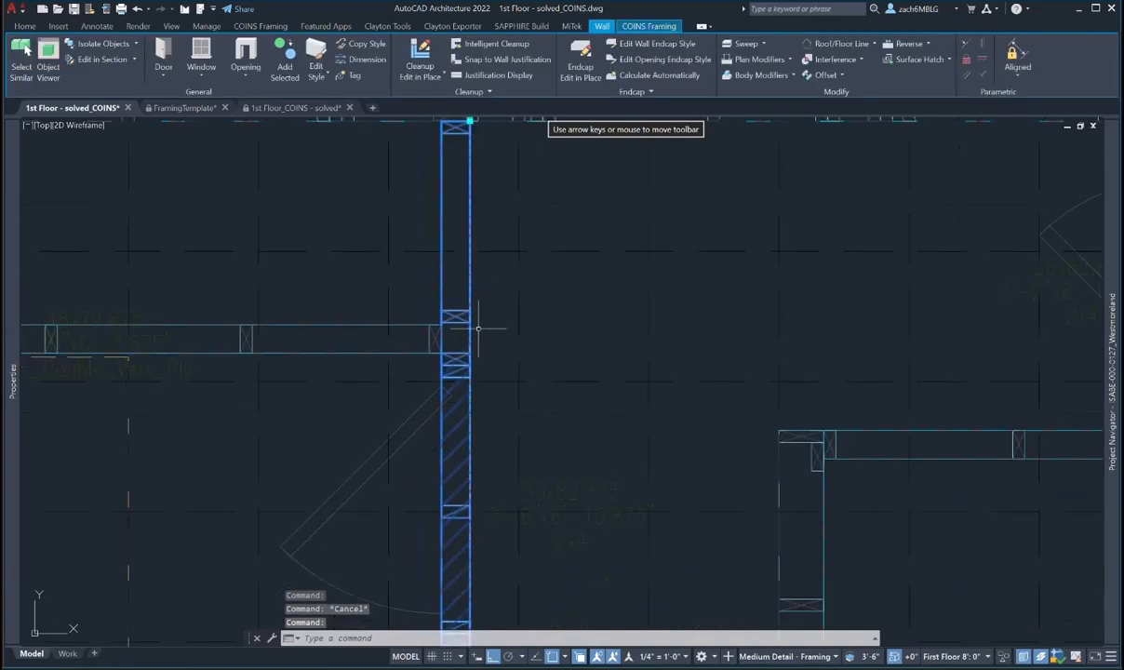
pyautogui.scroll(-4, 491, 404)
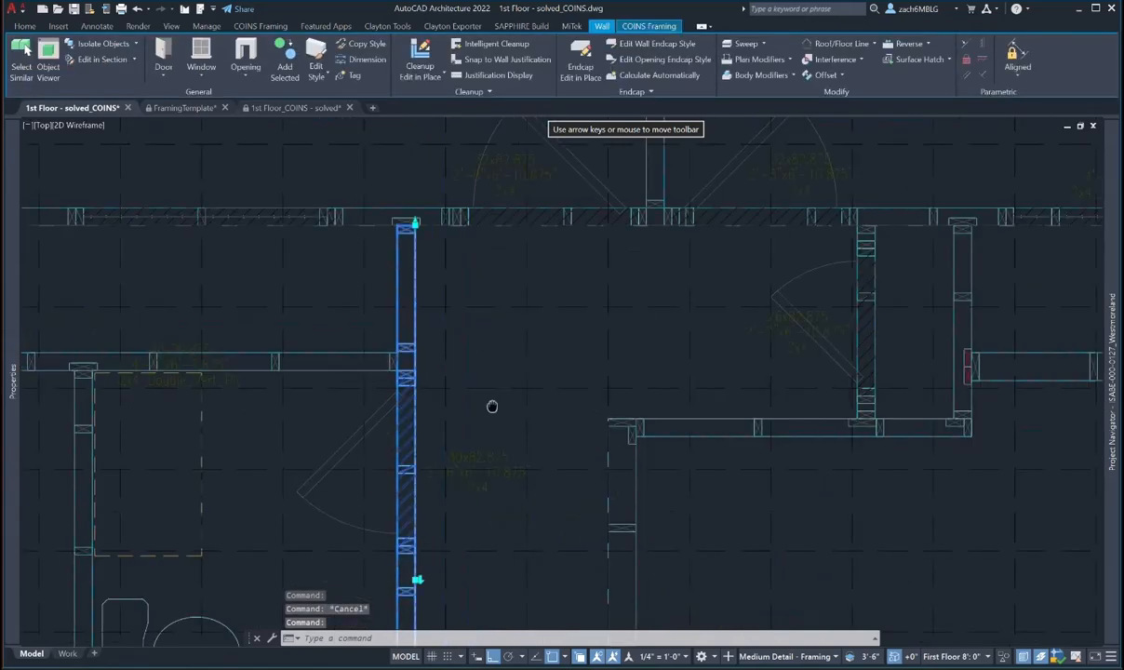
pyautogui.scroll(6, 456, 265)
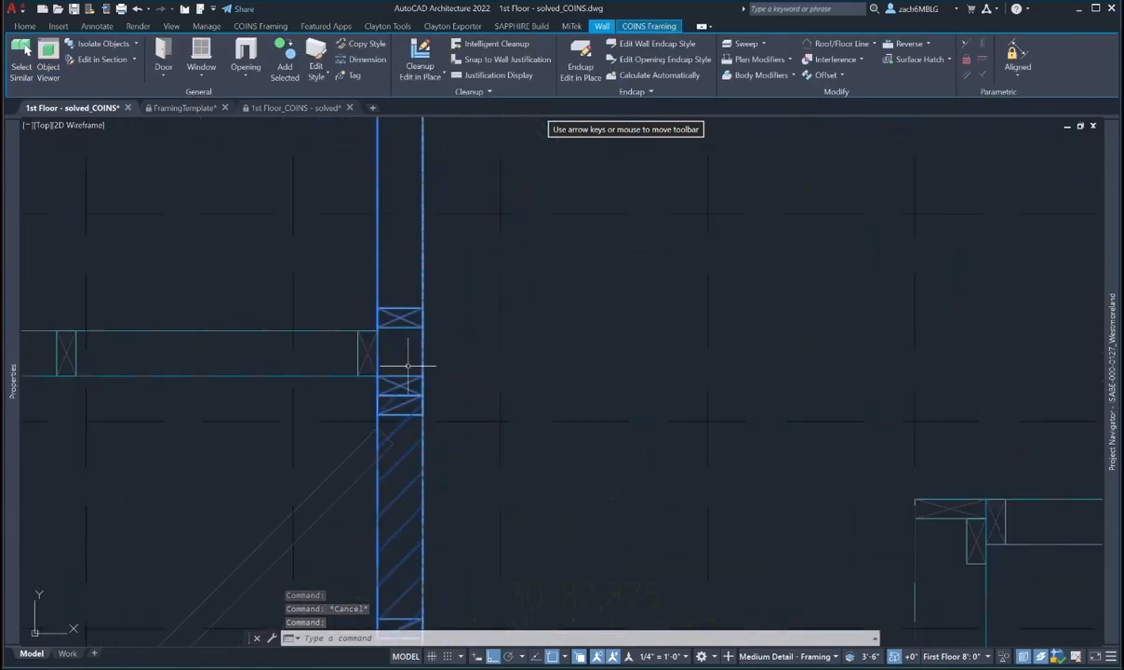
pyautogui.click(648, 25)
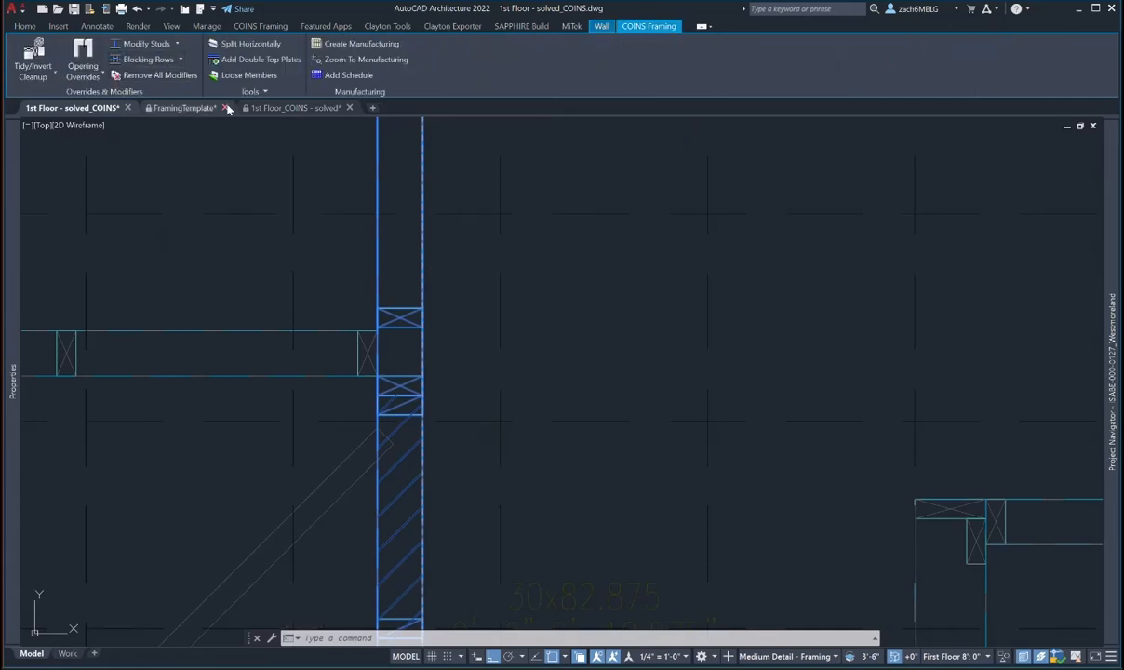
# - Pick a stud in the vertical wall and rotate it, ending back in vertical orientation
pyautogui.click(156, 43)
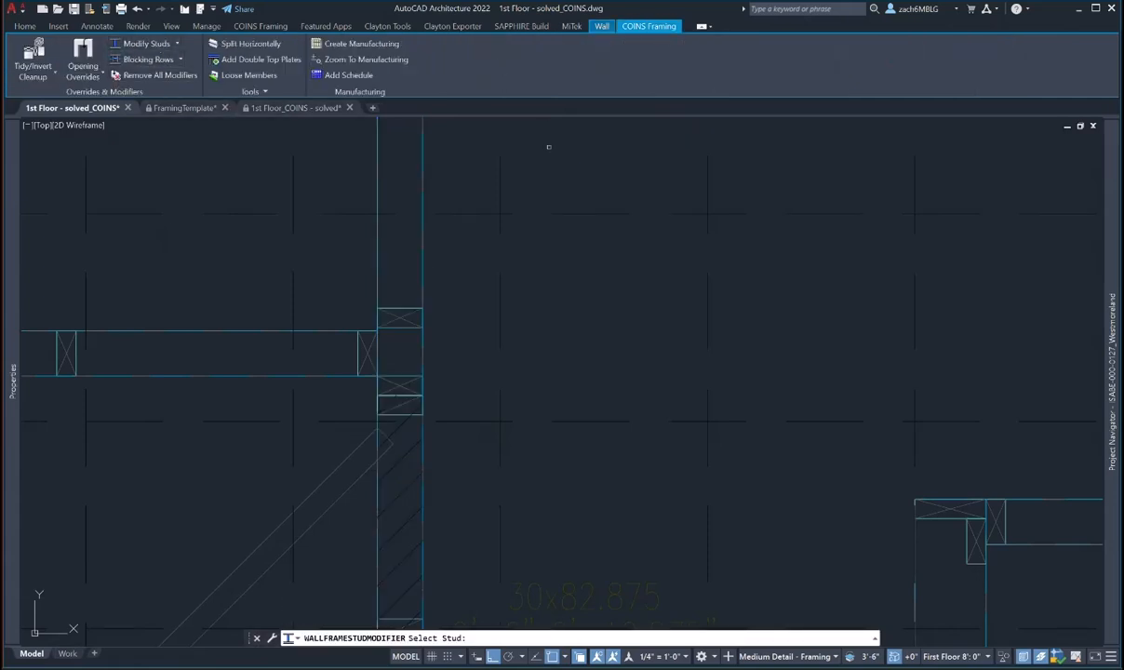
pyautogui.click(407, 318)
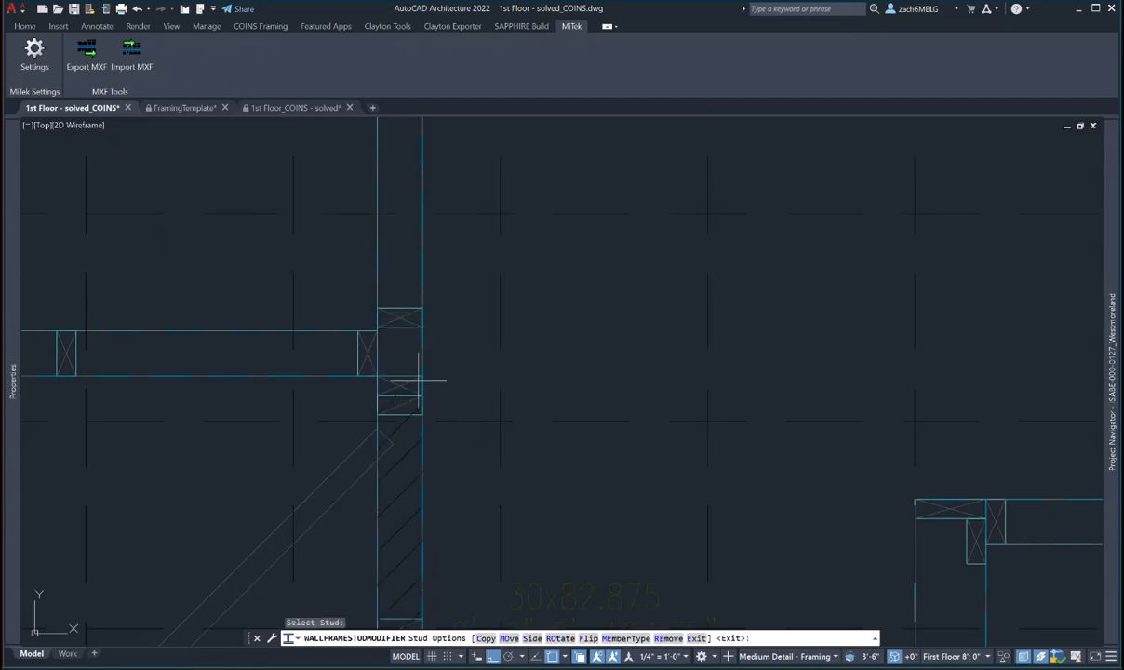
pyautogui.click(485, 638)
pyautogui.scroll(2, 400, 265)
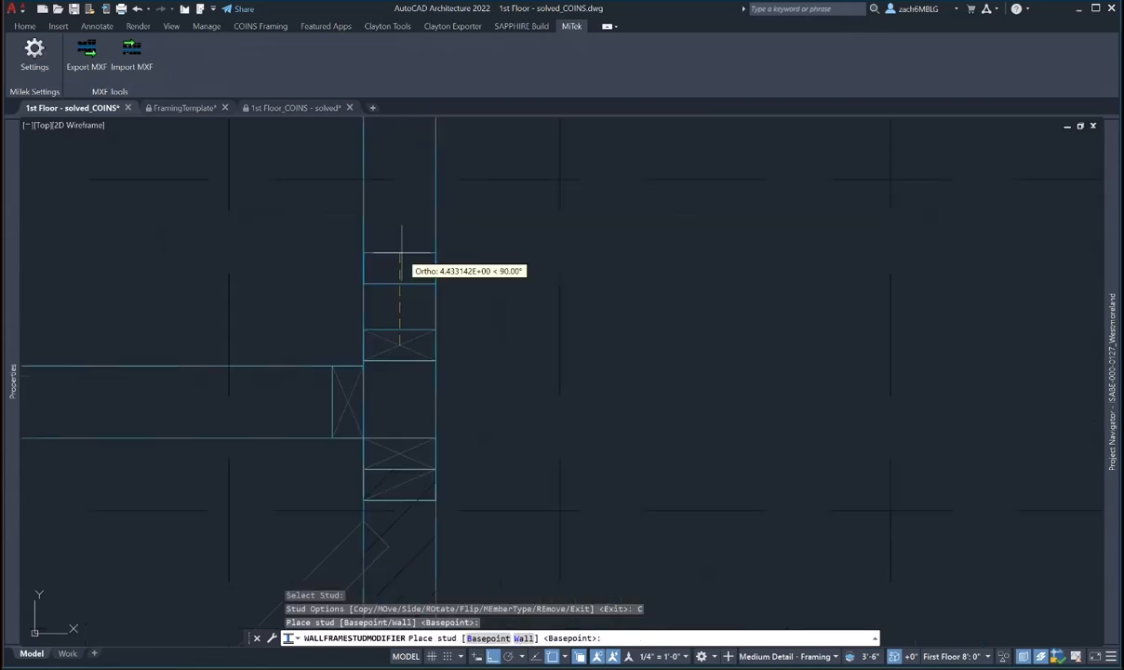
pyautogui.press('Escape')
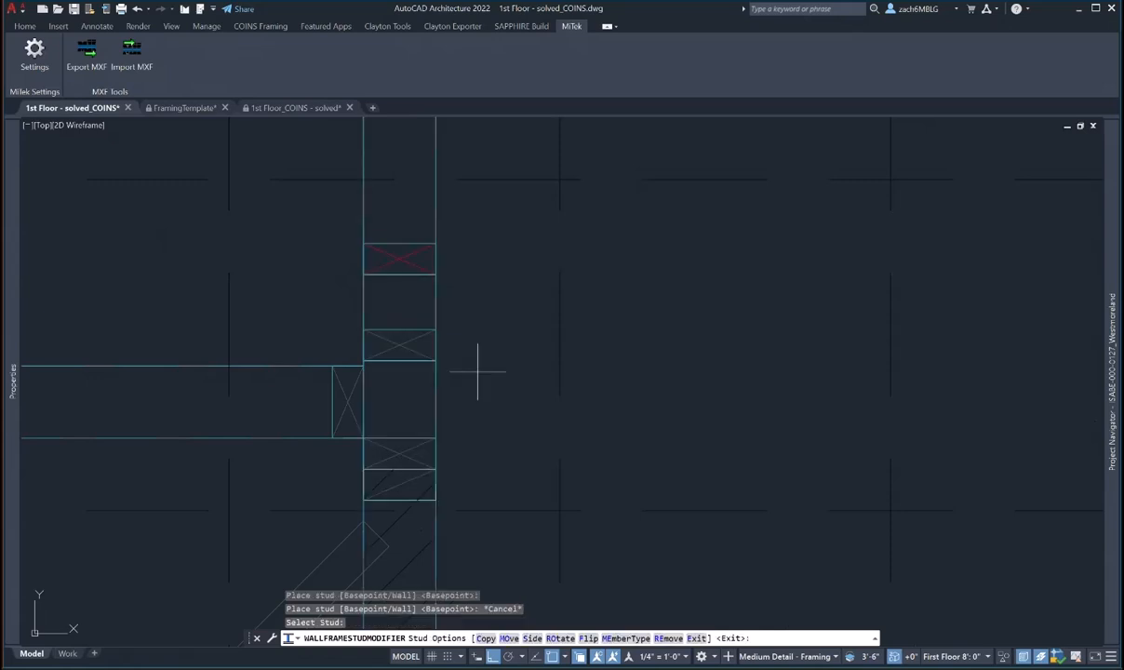
pyautogui.click(559, 638)
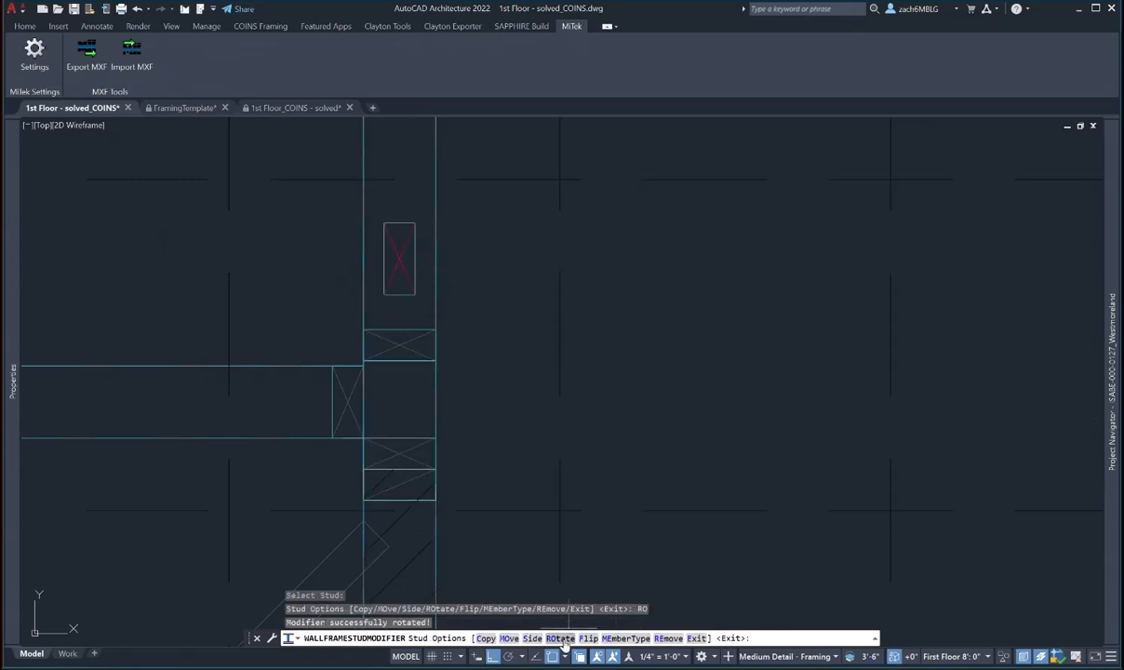
pyautogui.click(564, 642)
pyautogui.click(563, 642)
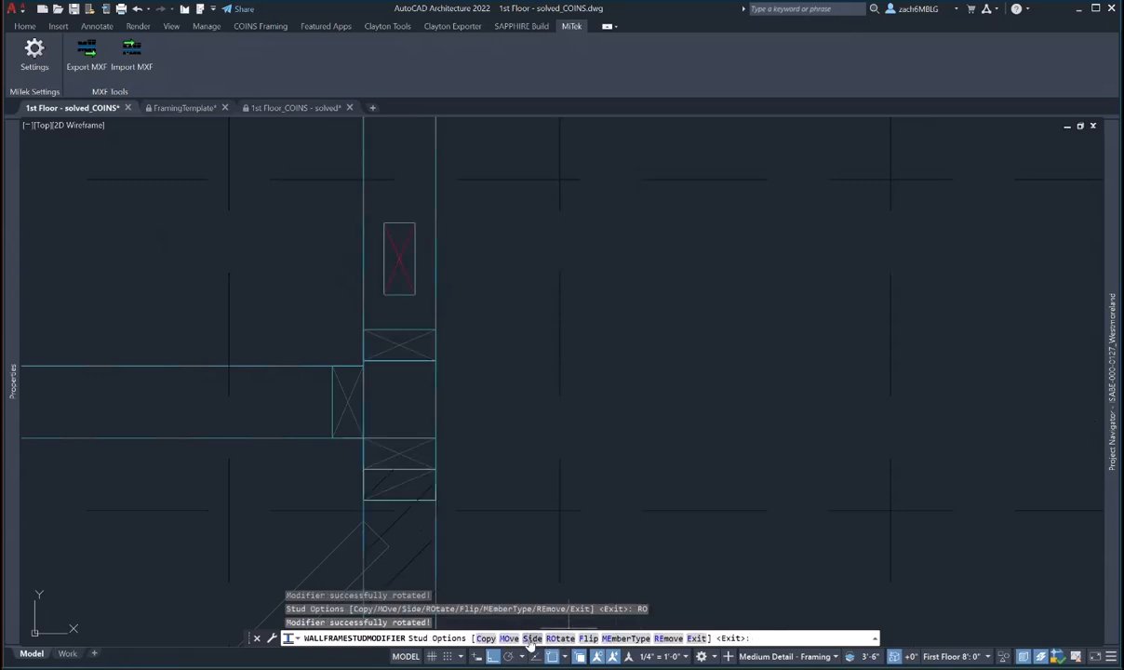
# - Shift the stud to the wall's right side and move it to the T-junction corner
pyautogui.click(531, 640)
pyautogui.click(510, 640)
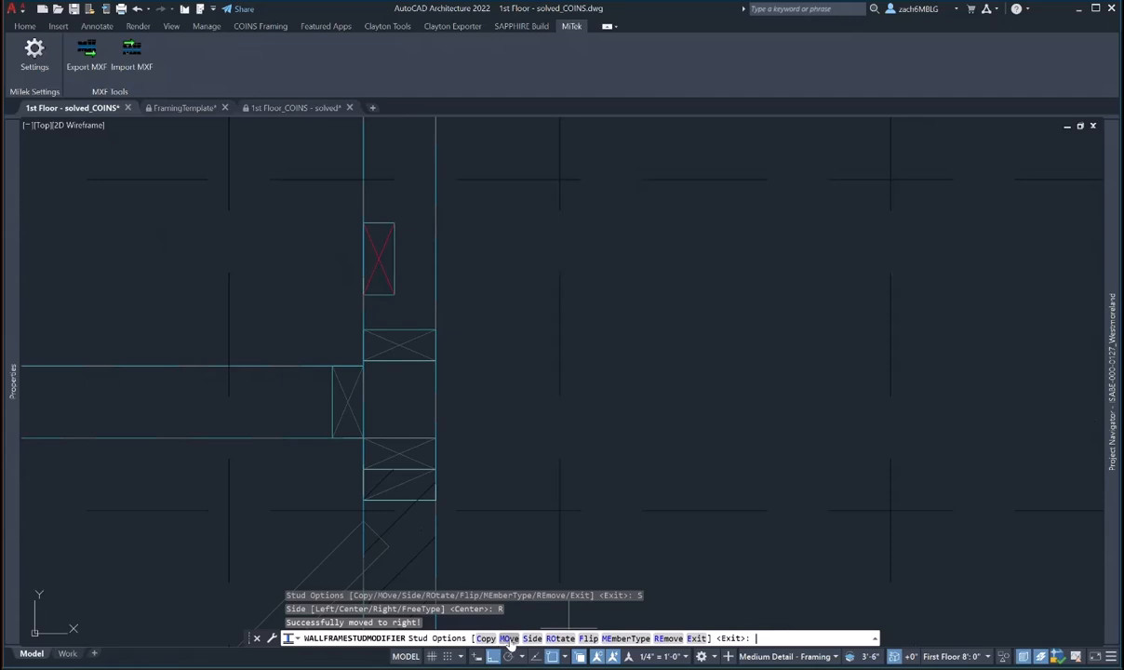
pyautogui.click(510, 640)
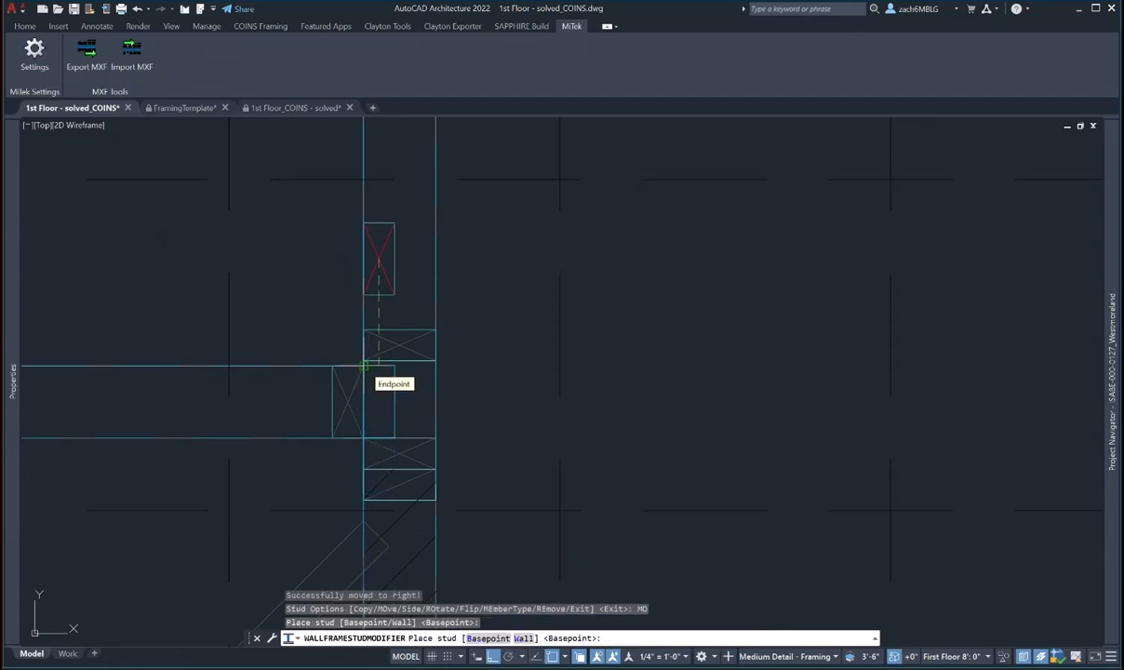
pyautogui.click(364, 361)
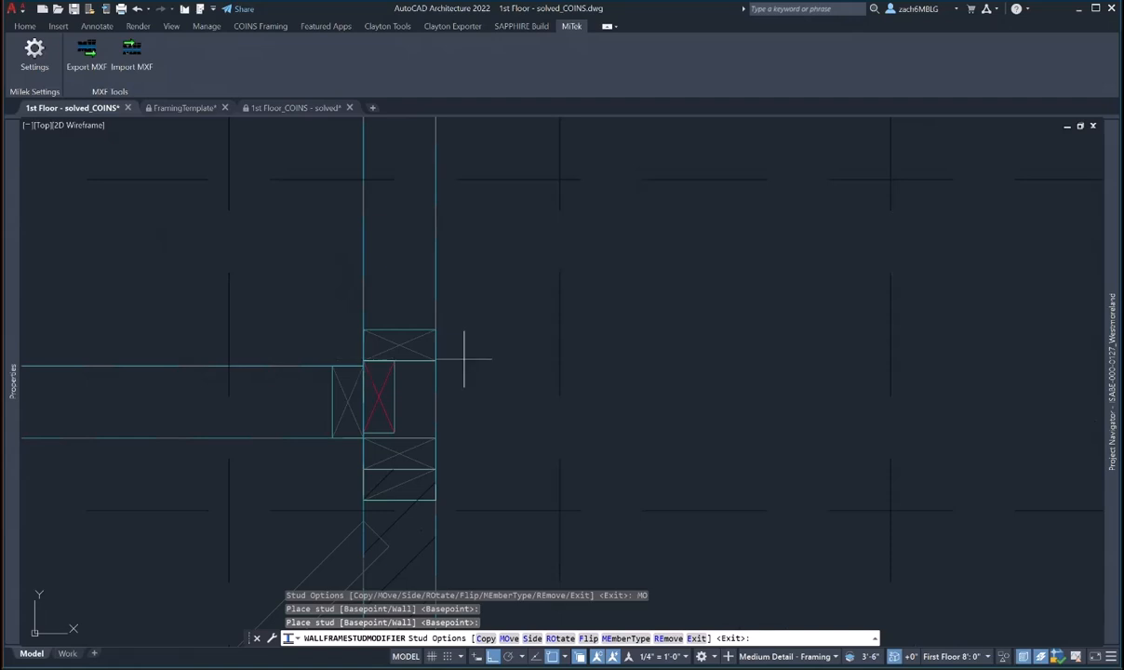
pyautogui.scroll(-2, 463, 357)
pyautogui.scroll(-2, 463, 357)
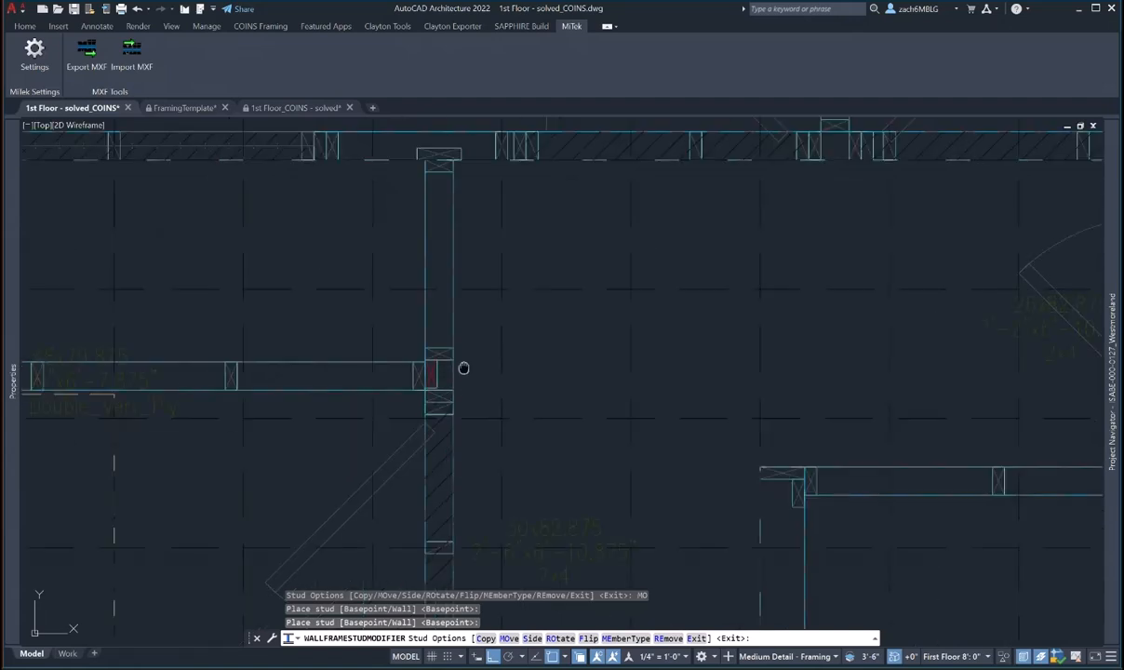
pyautogui.moveTo(464, 368)
pyautogui.mouseDown(button='middle')
pyautogui.moveTo(476, 341)
pyautogui.moveTo(483, 469)
pyautogui.mouseUp(button='middle')
pyautogui.scroll(3, 453, 355)
pyautogui.scroll(-3, 453, 355)
pyautogui.scroll(-5, 534, 414)
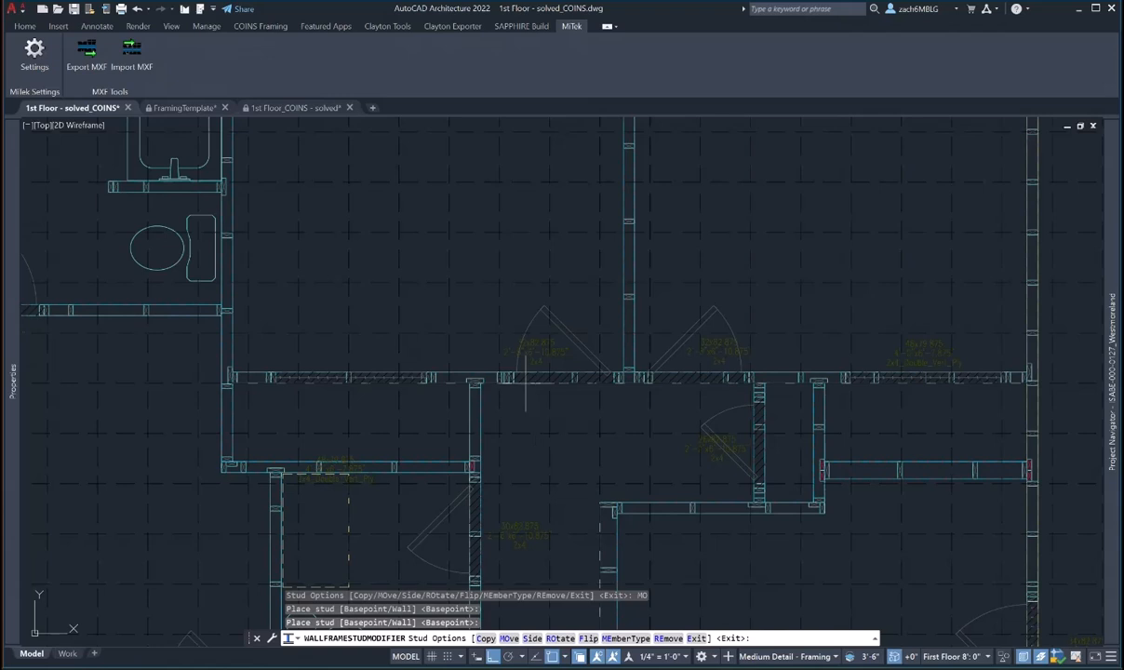
pyautogui.scroll(5, 528, 383)
pyautogui.scroll(-2, 528, 383)
pyautogui.moveTo(751, 396); pyautogui.dragTo(652, 406, button='middle')
pyautogui.scroll(-2, 651, 407)
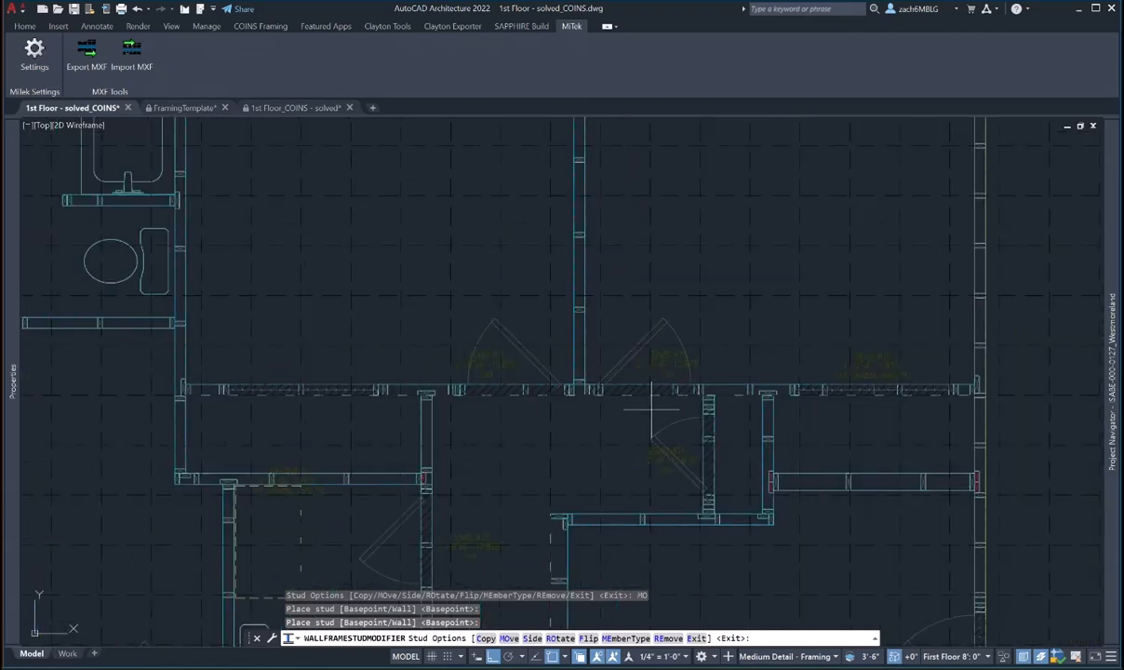
pyautogui.scroll(3, 577, 372)
pyautogui.scroll(-3, 581, 376)
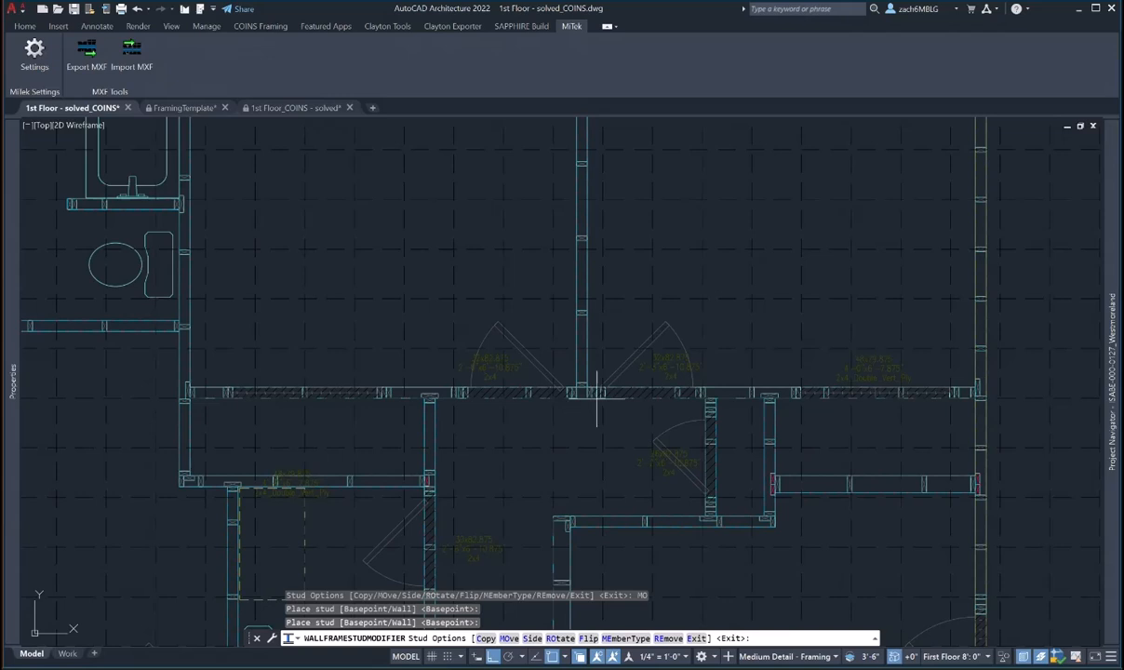
pyautogui.moveTo(607, 391); pyautogui.dragTo(601, 422, button='middle')
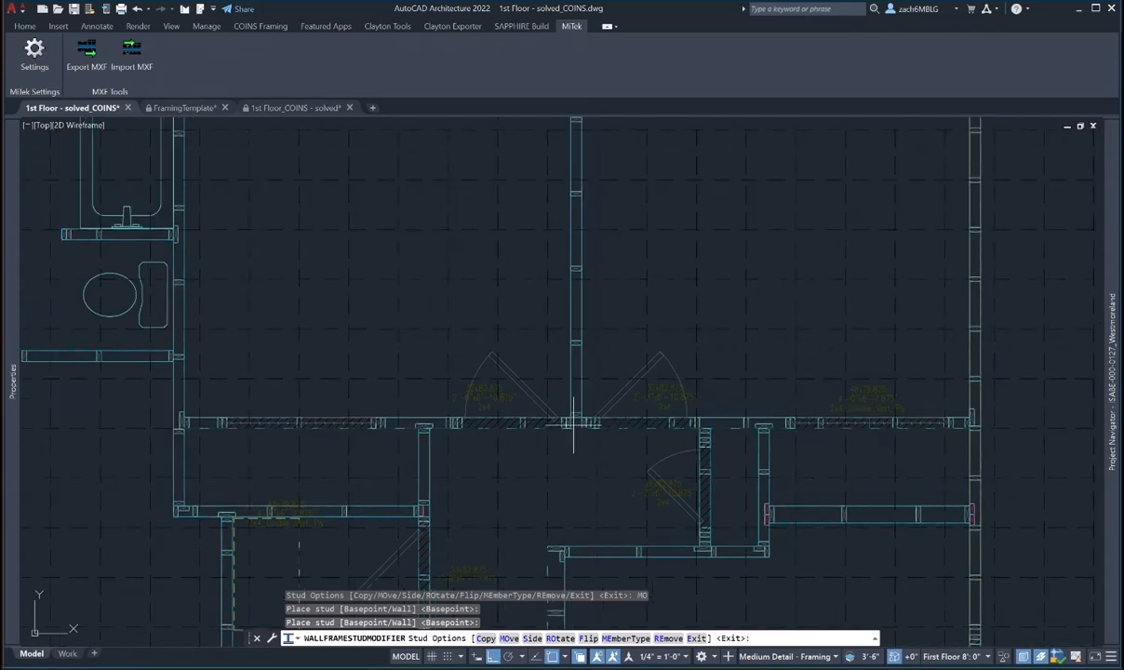
pyautogui.moveTo(591, 397); pyautogui.dragTo(614, 388, button='middle')
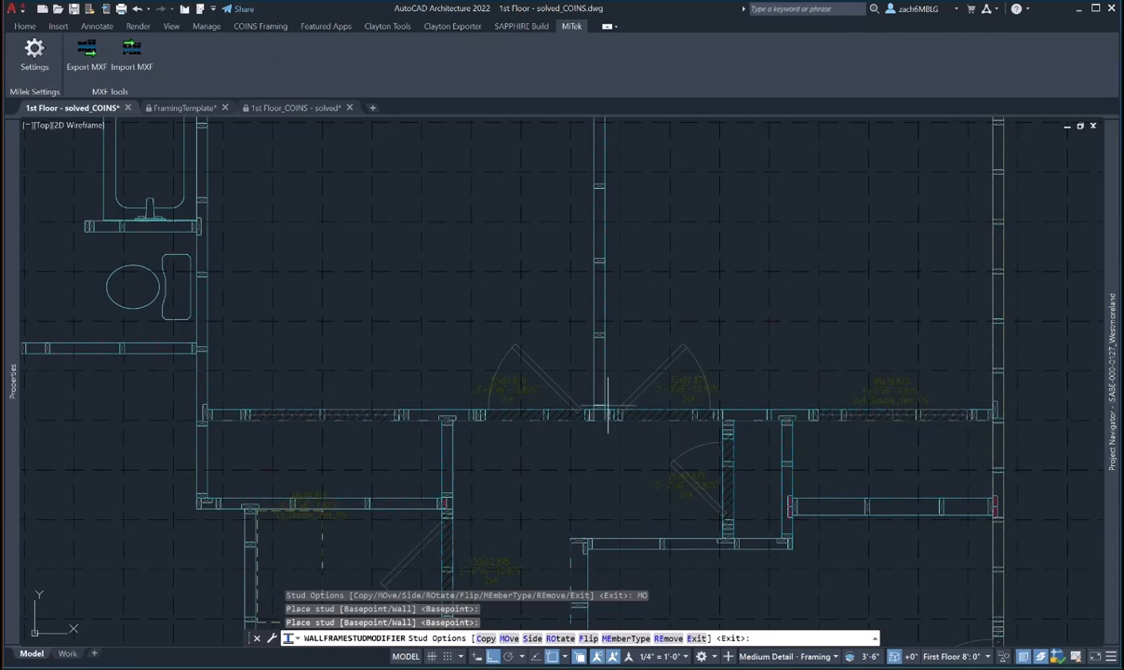
pyautogui.scroll(-2, 606, 409)
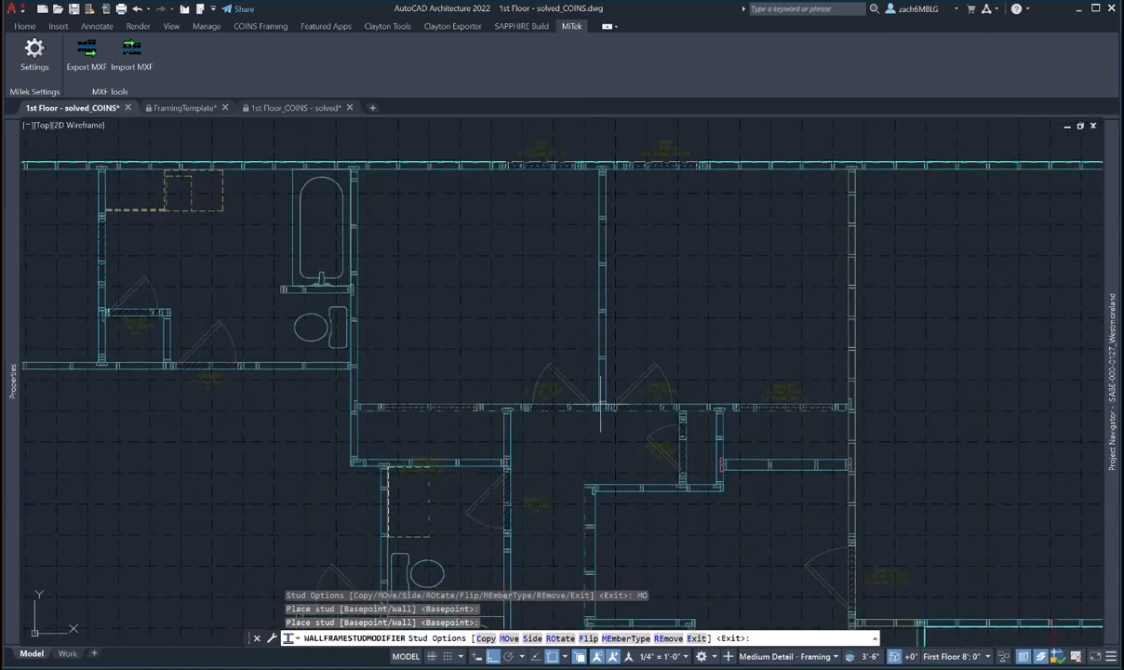
pyautogui.scroll(3, 600, 407)
pyautogui.press('Escape')
pyautogui.press('Escape')
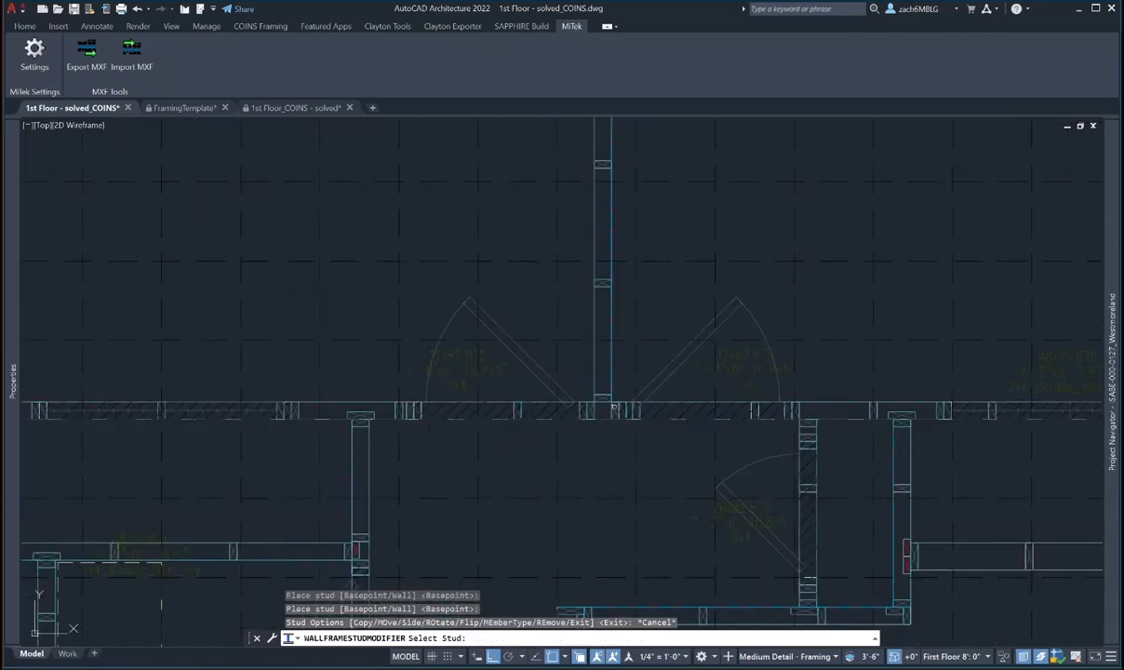
# - Select the upper-left junction wall and place a copied stud in it
pyautogui.scroll(-3, 614, 419)
pyautogui.scroll(3, 425, 460)
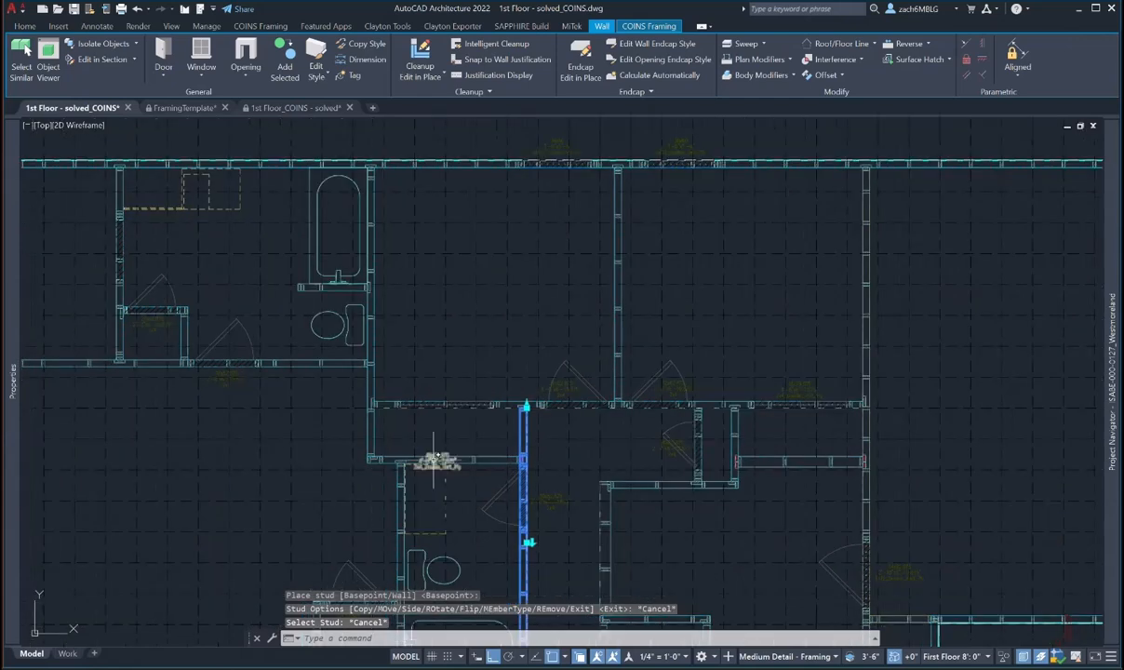
pyautogui.scroll(4, 316, 260)
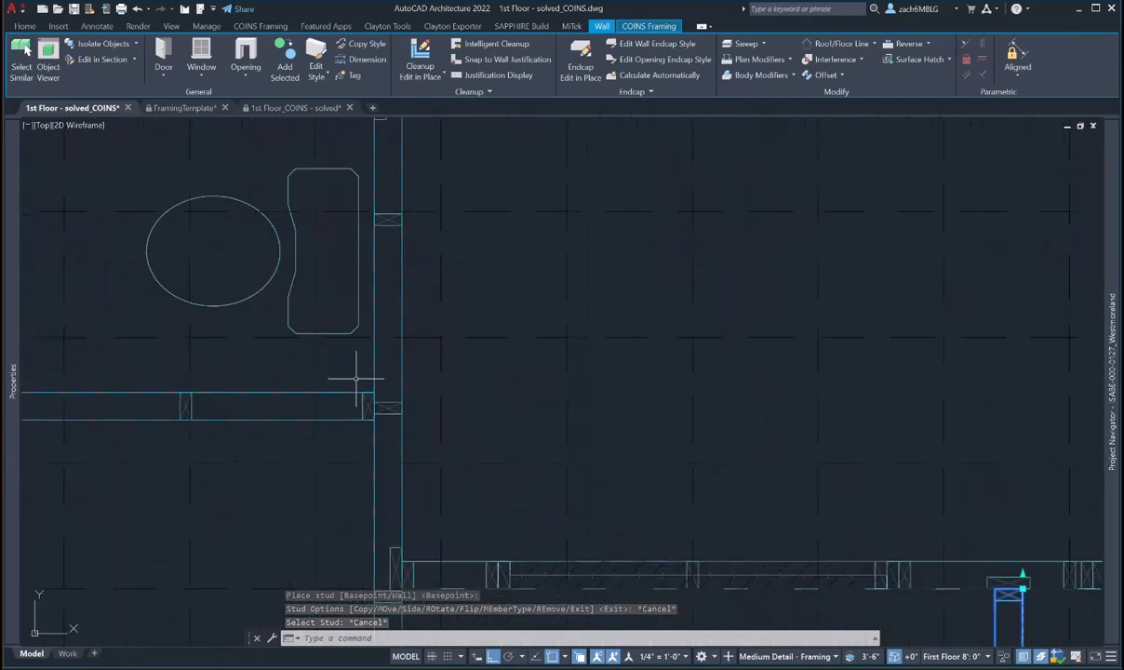
pyautogui.press('Escape')
pyautogui.click(388, 407)
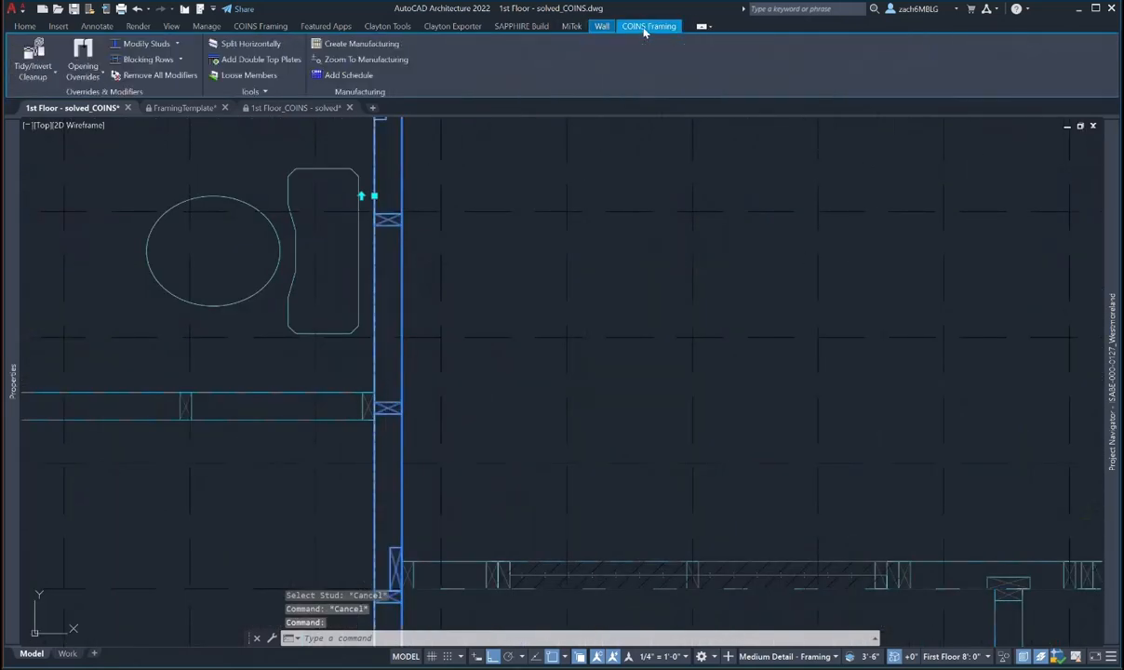
pyautogui.click(146, 45)
pyautogui.click(388, 409)
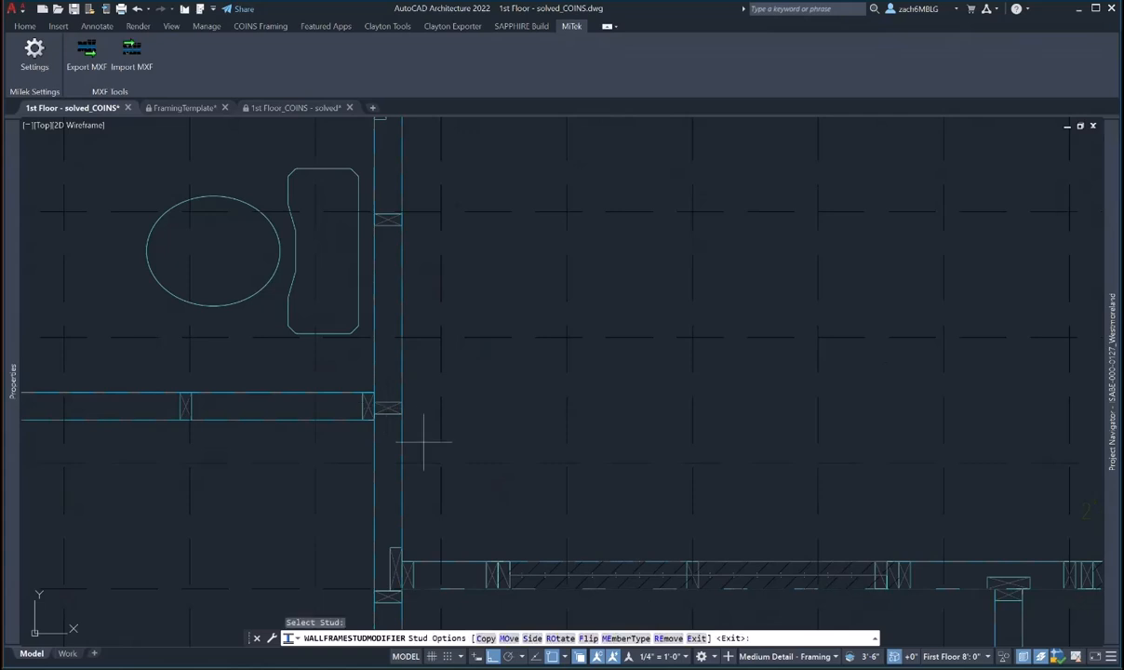
pyautogui.scroll(6, 391, 382)
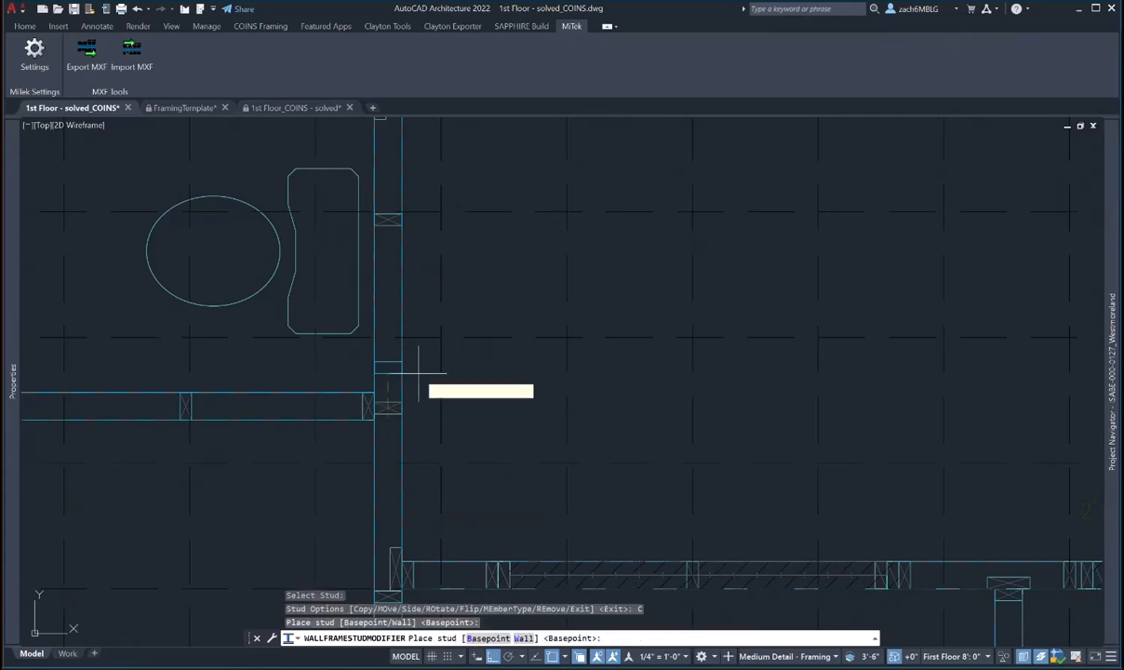
pyautogui.click(401, 371)
pyautogui.press('Escape')
# - Rotate a second stud vertical, set it to the left side, and change its member category to Flat
pyautogui.click(333, 355)
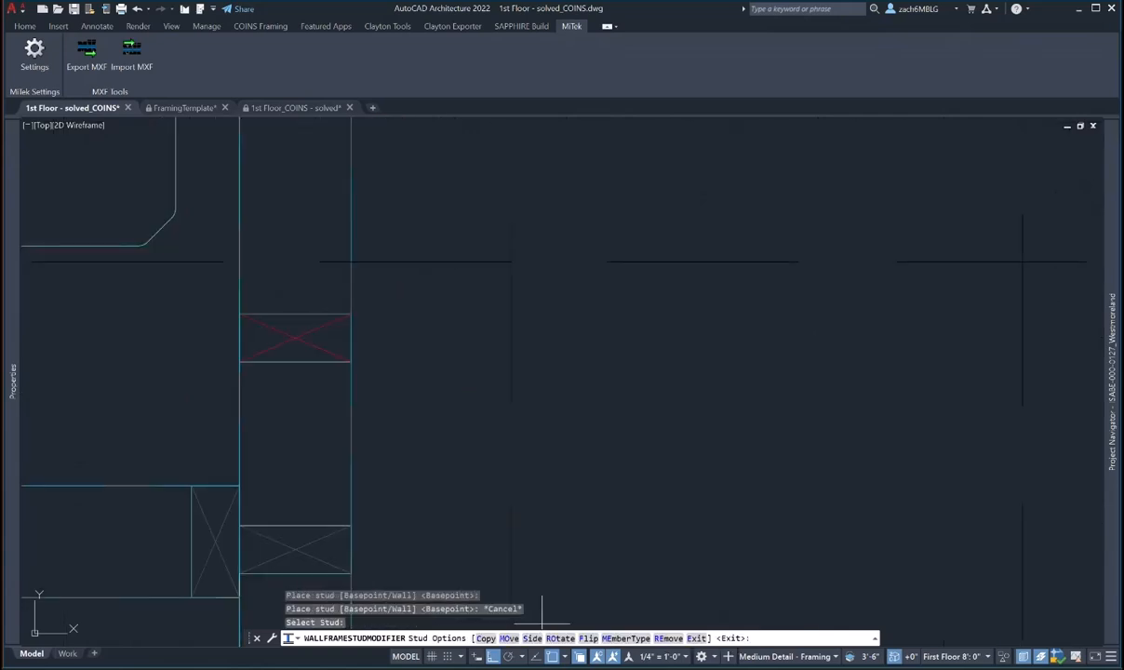
pyautogui.click(556, 638)
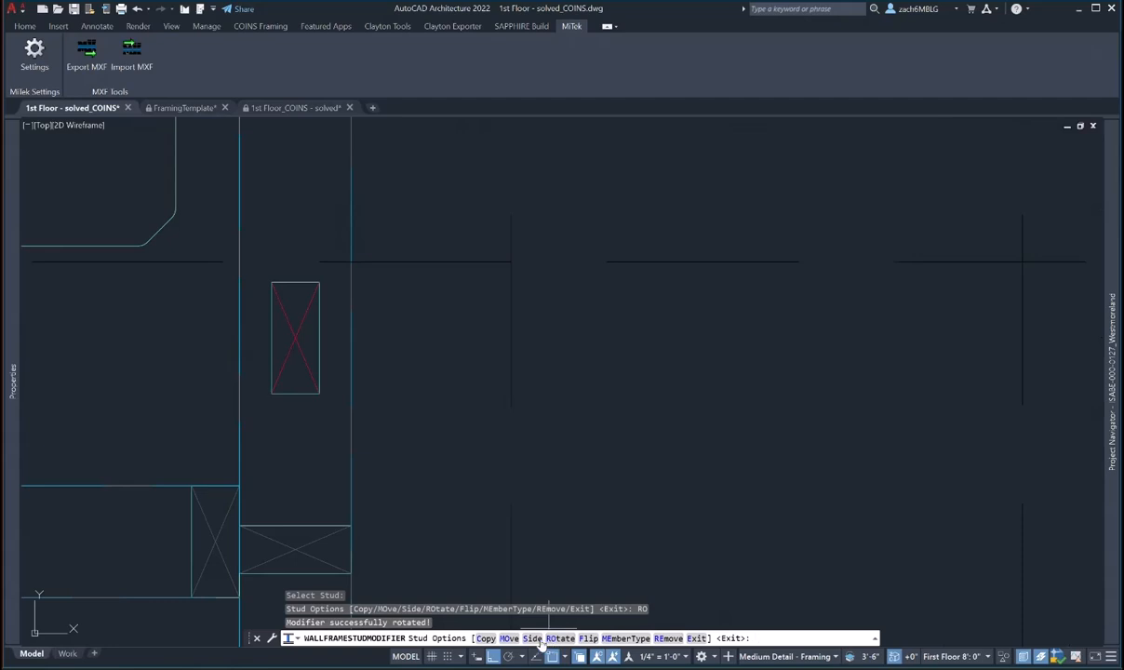
pyautogui.click(532, 638)
pyautogui.click(505, 638)
pyautogui.click(532, 638)
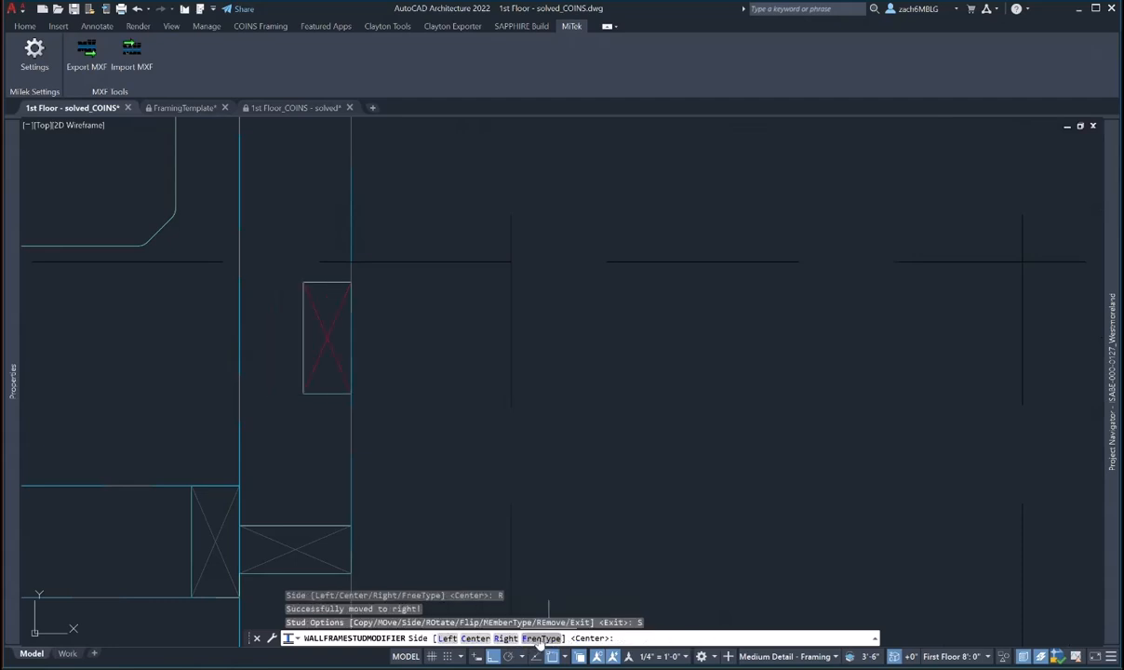
pyautogui.click(448, 638)
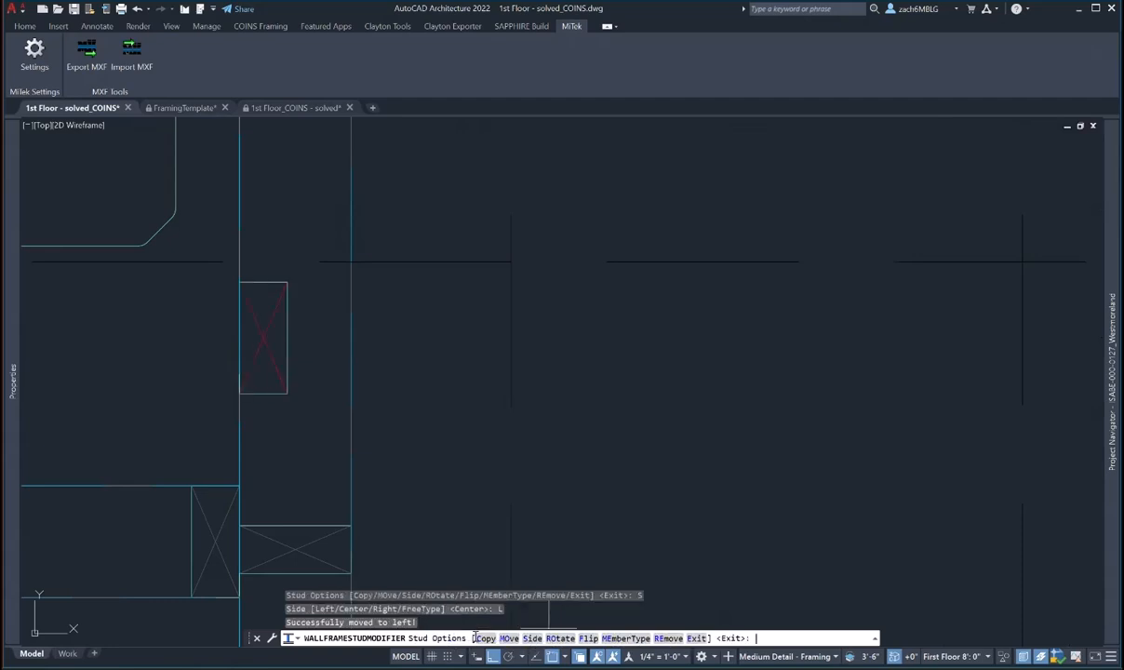
pyautogui.click(625, 638)
pyautogui.click(621, 298)
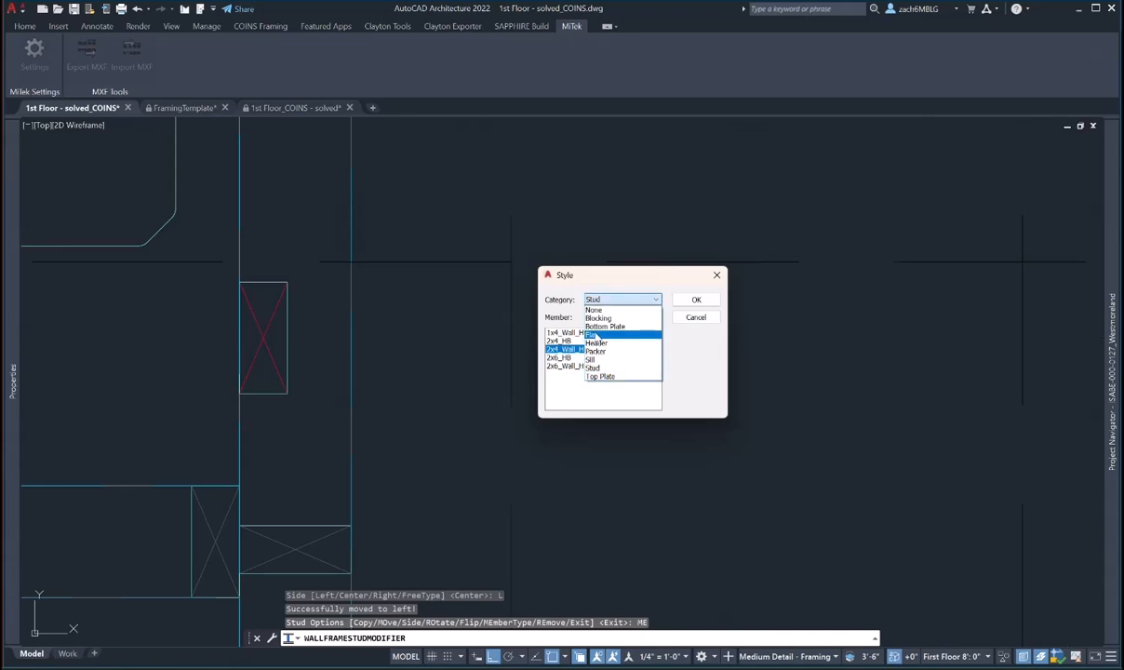
pyautogui.click(594, 335)
pyautogui.click(693, 300)
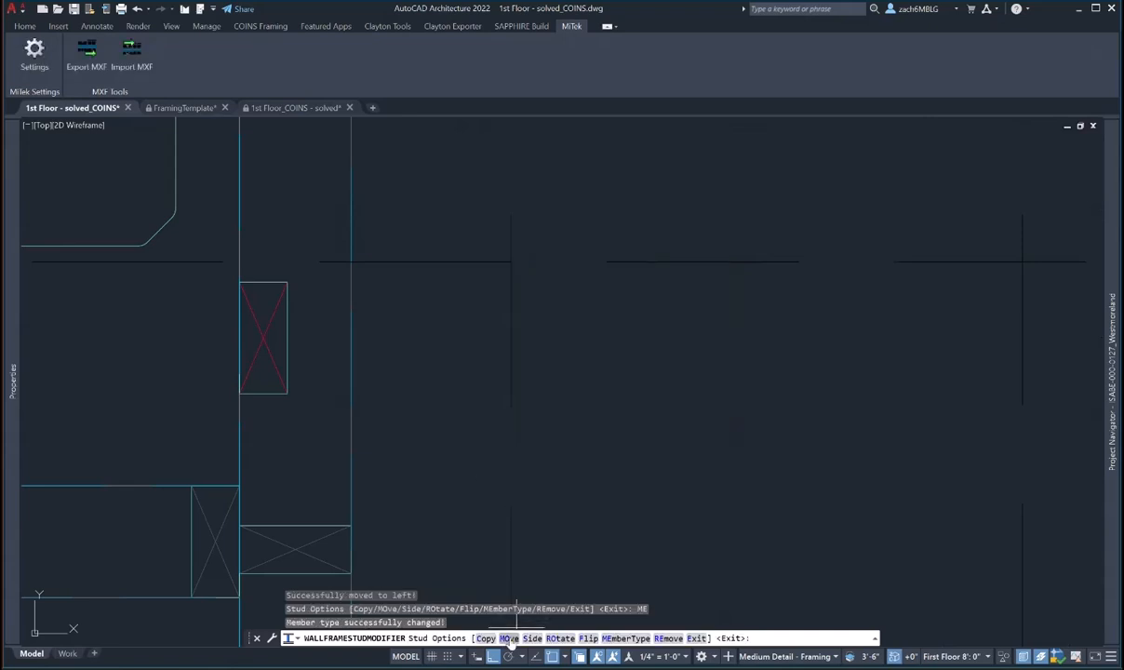
# - Move the stud down beside the junction and place a base-point copy at the wall junction
pyautogui.click(510, 638)
pyautogui.click(257, 530)
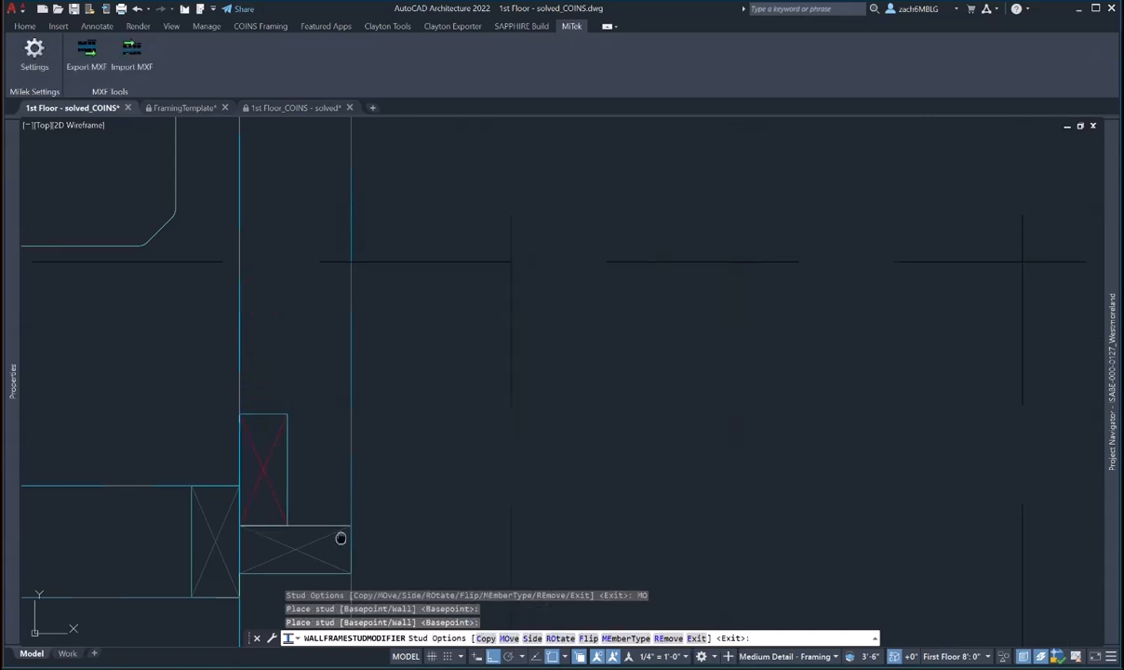
pyautogui.moveTo(338, 534); pyautogui.dragTo(368, 406, button='middle')
pyautogui.click(486, 638)
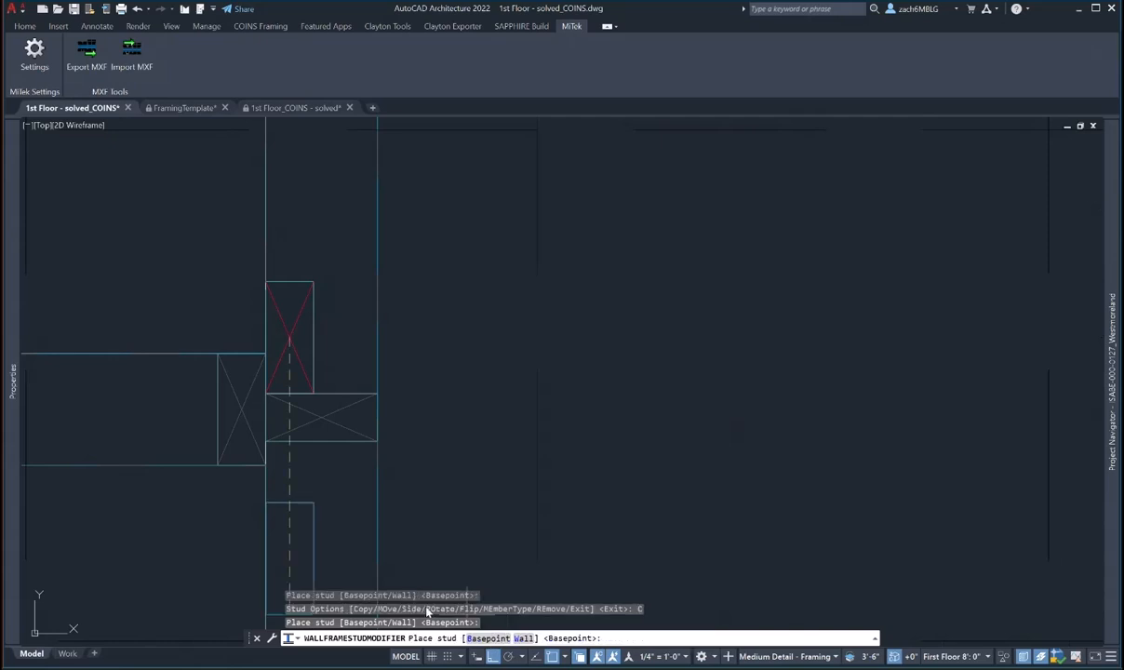
pyautogui.click(483, 638)
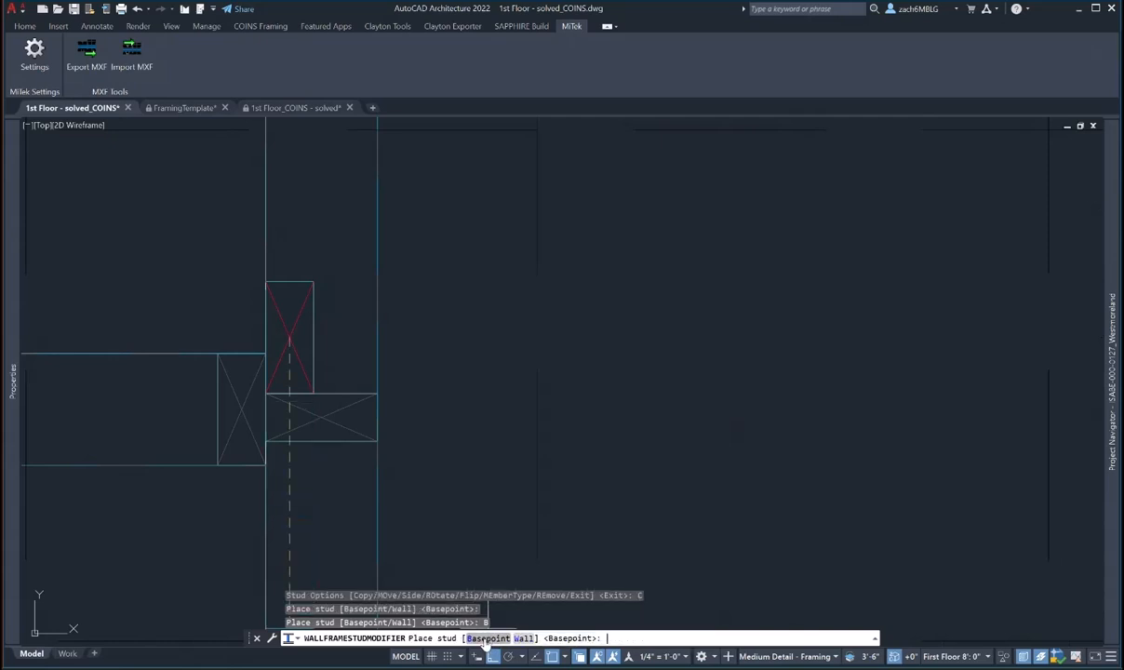
pyautogui.click(276, 458)
pyautogui.scroll(-6, 380, 450)
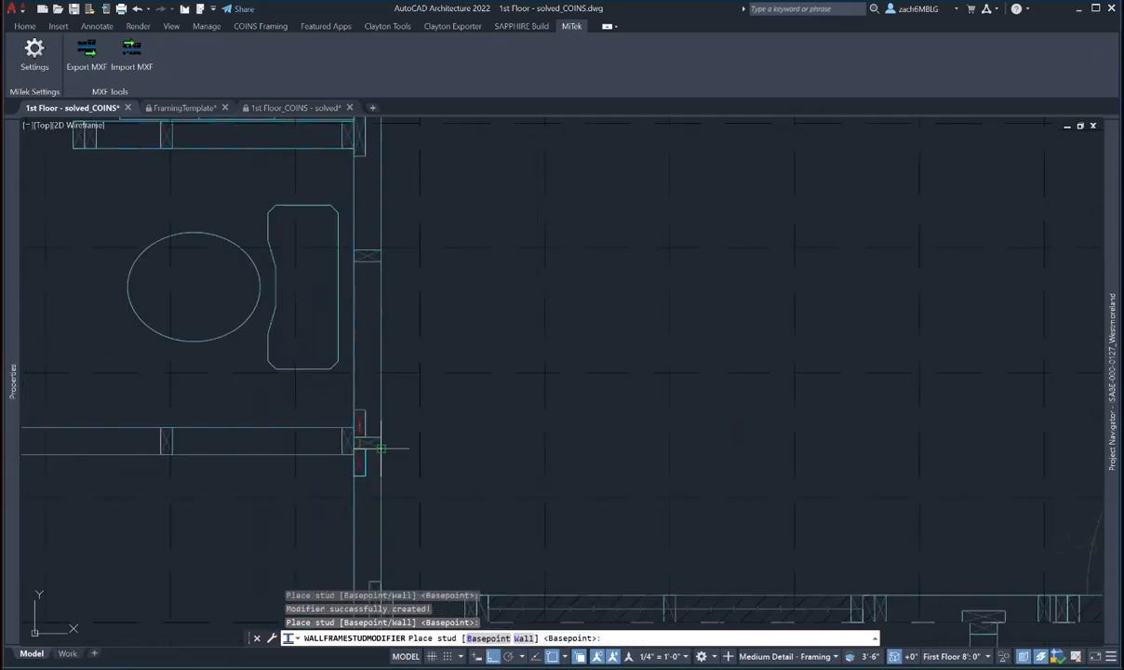
pyautogui.press('Escape')
pyautogui.press('Escape')
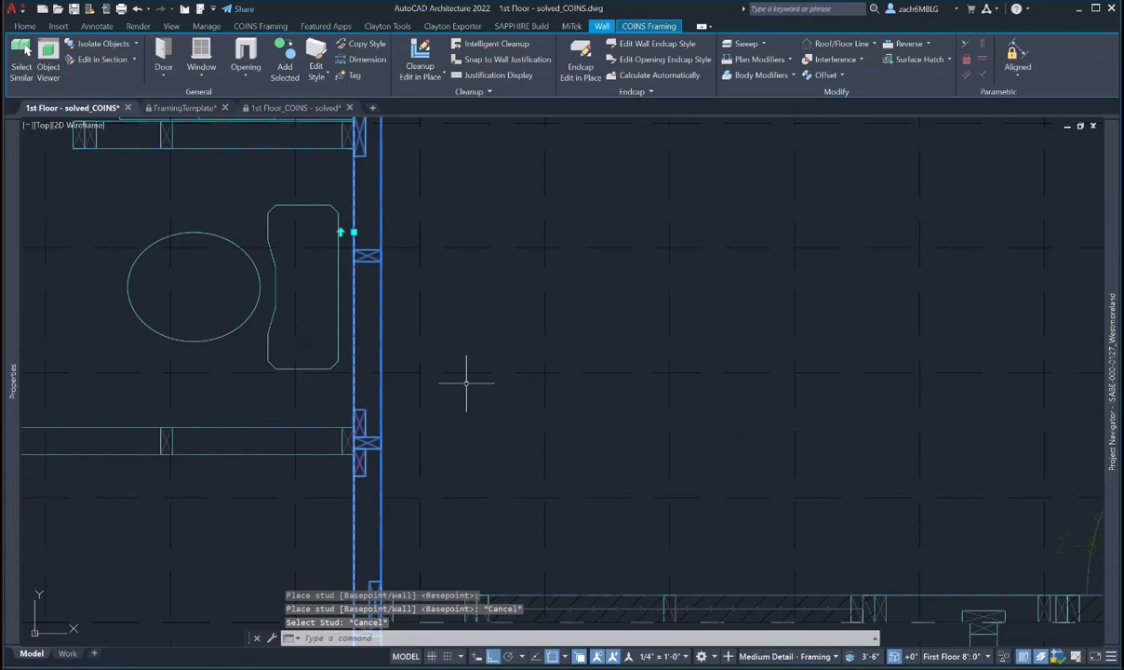
pyautogui.moveTo(466, 382); pyautogui.dragTo(589, 389, button='middle')
pyautogui.press('Escape')
pyautogui.moveTo(590, 314)
pyautogui.mouseDown(button='middle')
pyautogui.moveTo(572, 314)
pyautogui.moveTo(548, 546)
pyautogui.moveTo(591, 395)
pyautogui.moveTo(781, 380)
pyautogui.mouseUp(button='middle')
pyautogui.scroll(-5, 548, 546)
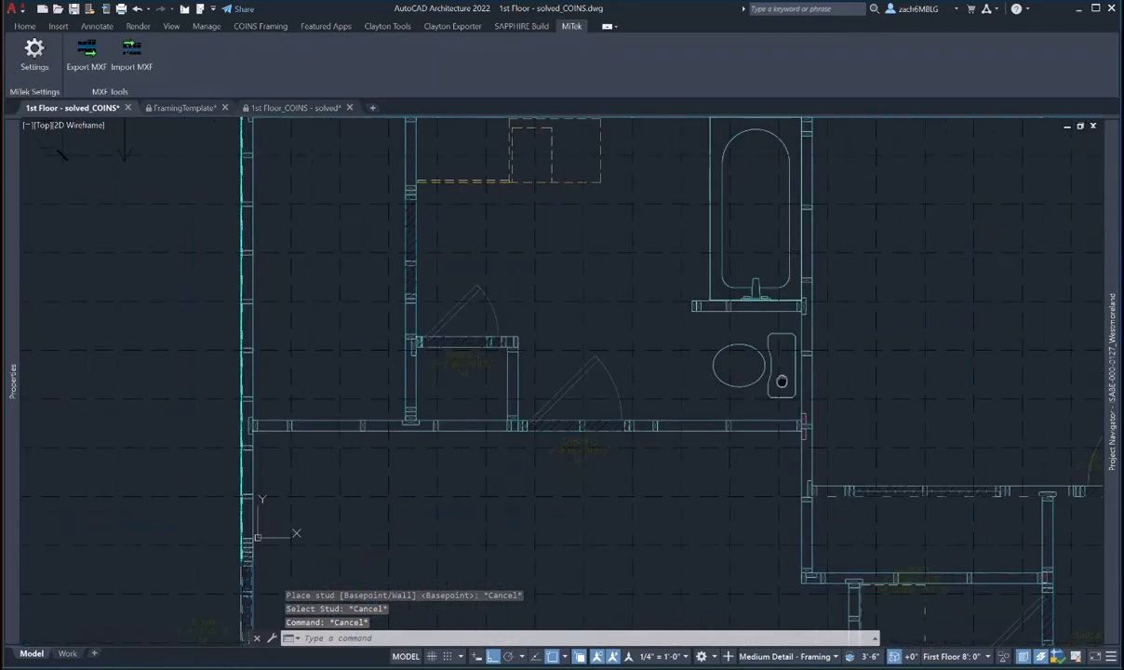
pyautogui.scroll(4, 516, 425)
pyautogui.press('Escape')
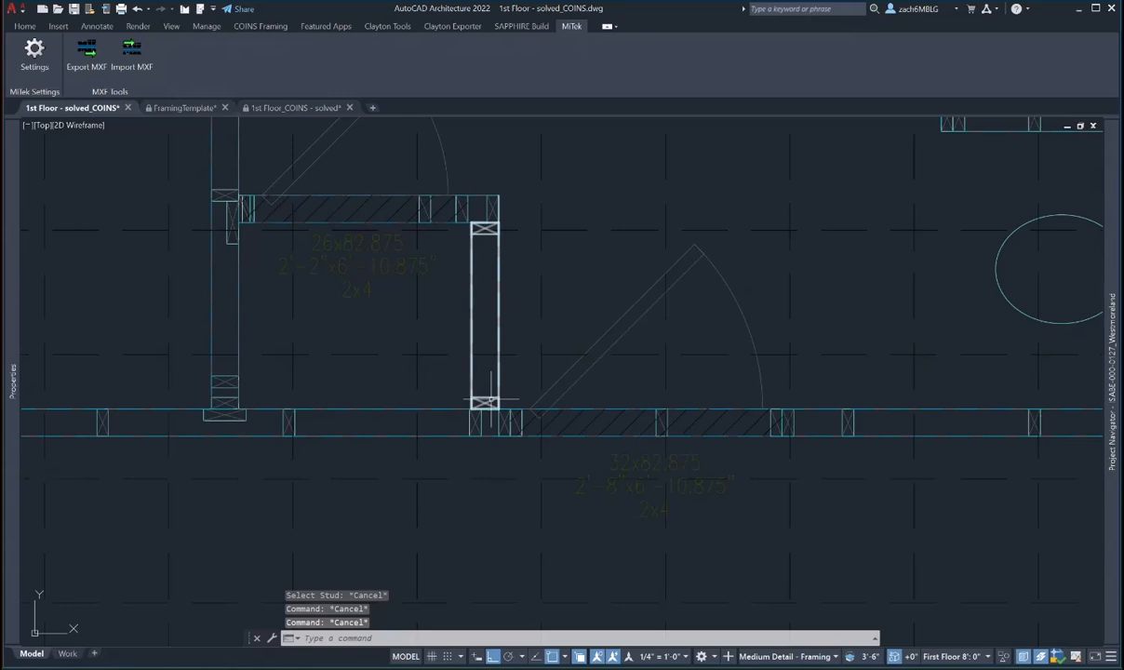
pyautogui.scroll(2, 490, 397)
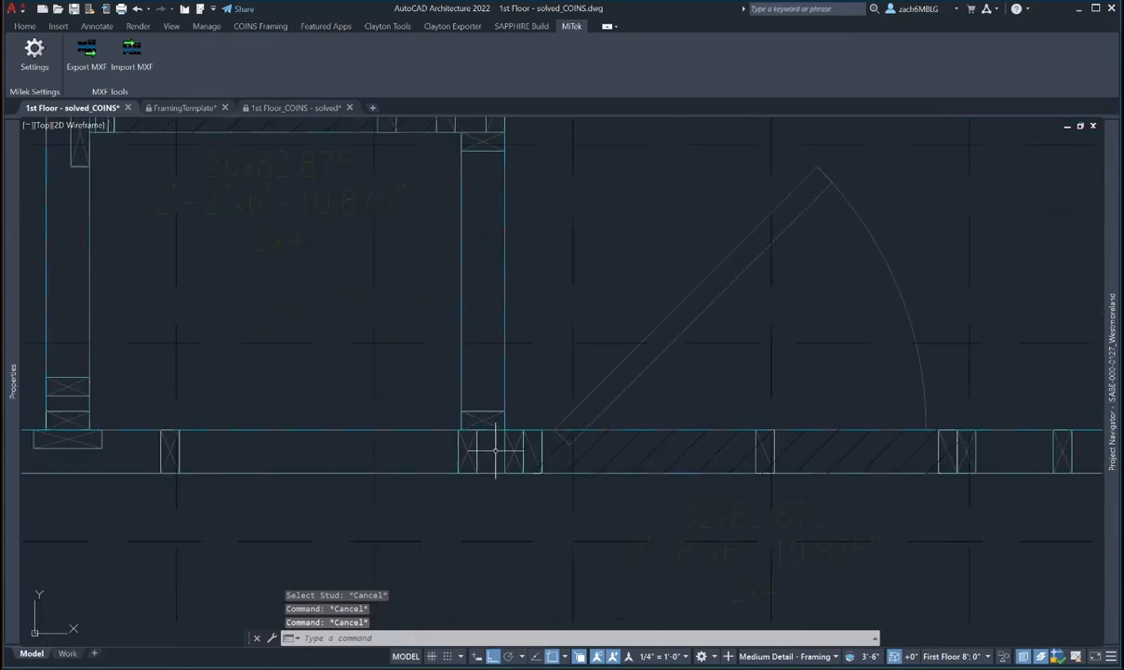
pyautogui.scroll(-5, 494, 451)
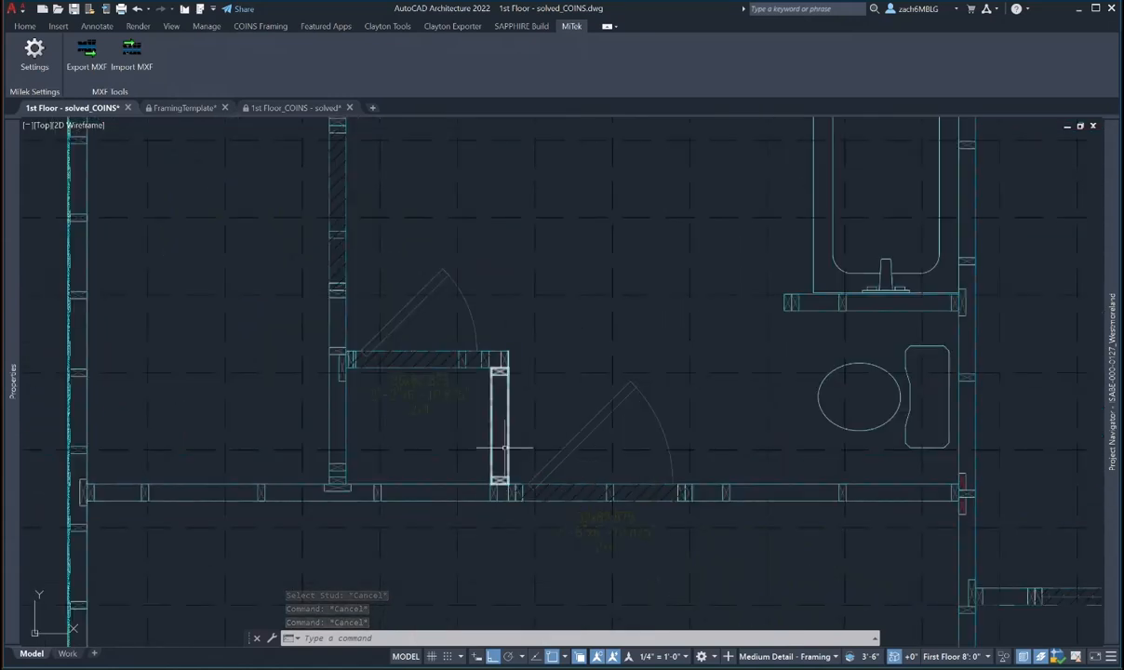
pyautogui.scroll(4, 496, 359)
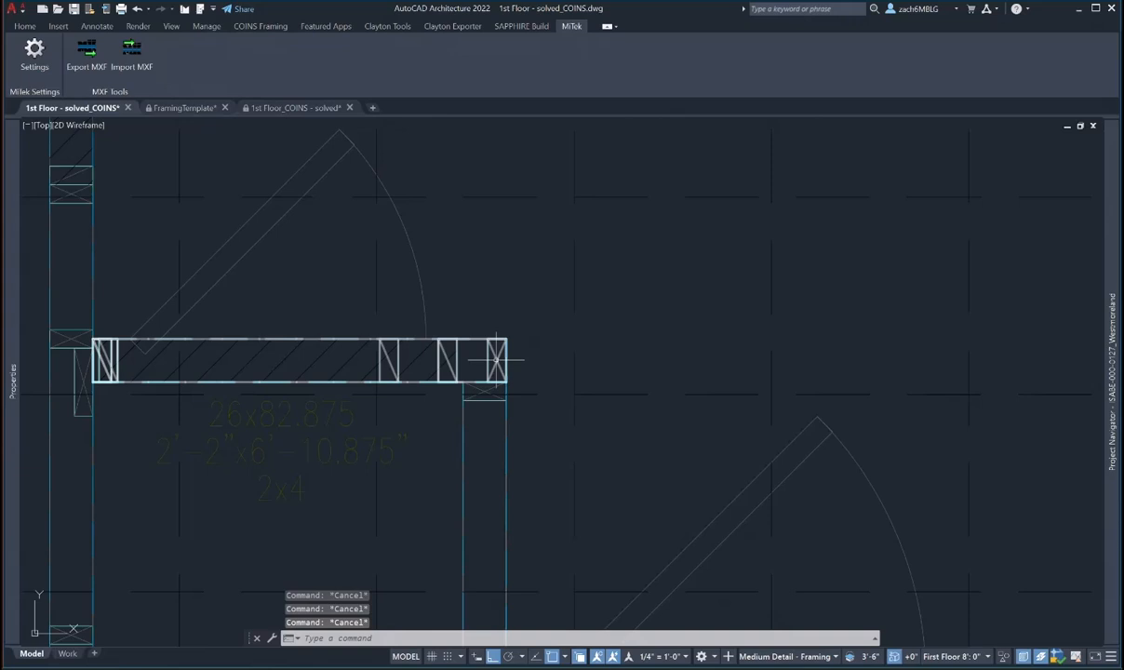
pyautogui.click(495, 359)
pyautogui.scroll(-2, 495, 359)
pyautogui.press('Escape')
pyautogui.scroll(2, 495, 359)
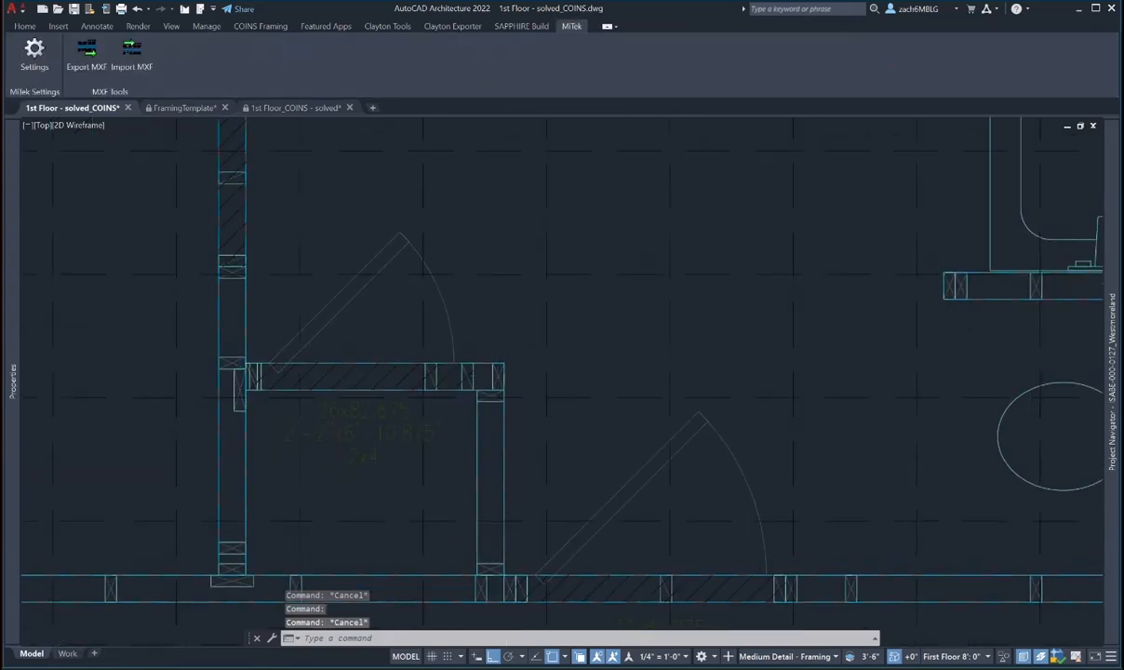
# - Move the closet door 1 unit using the M command
pyautogui.moveTo(505, 368); pyautogui.dragTo(538, 353, button='middle')
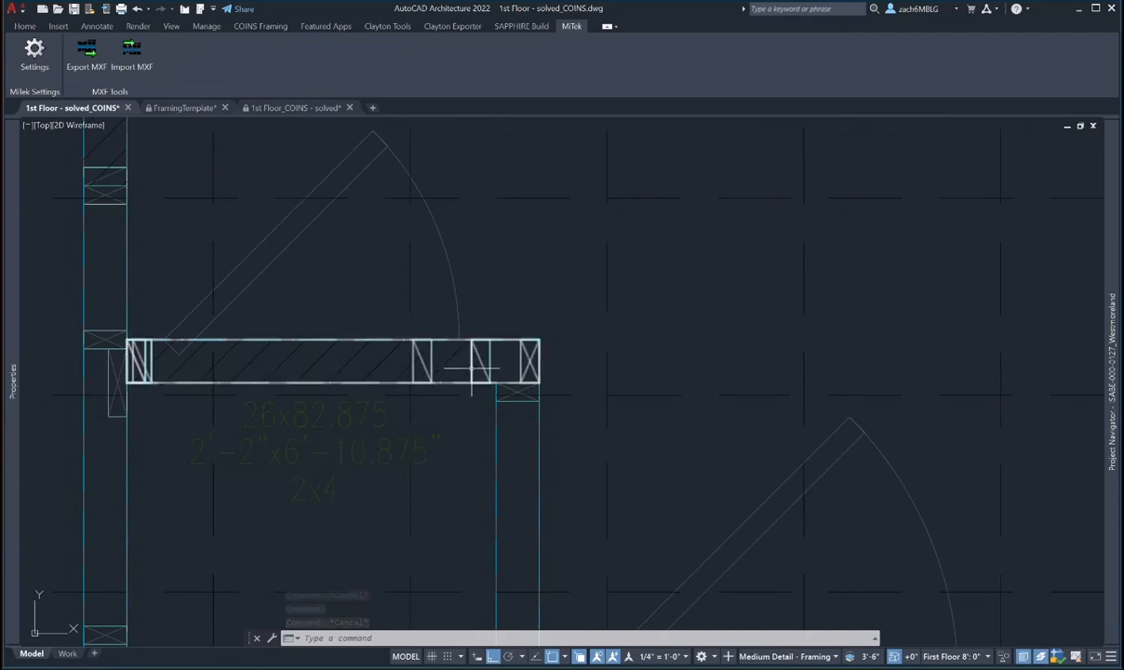
pyautogui.write('m')
pyautogui.press('space')
pyautogui.click(455, 299)
pyautogui.press('space')
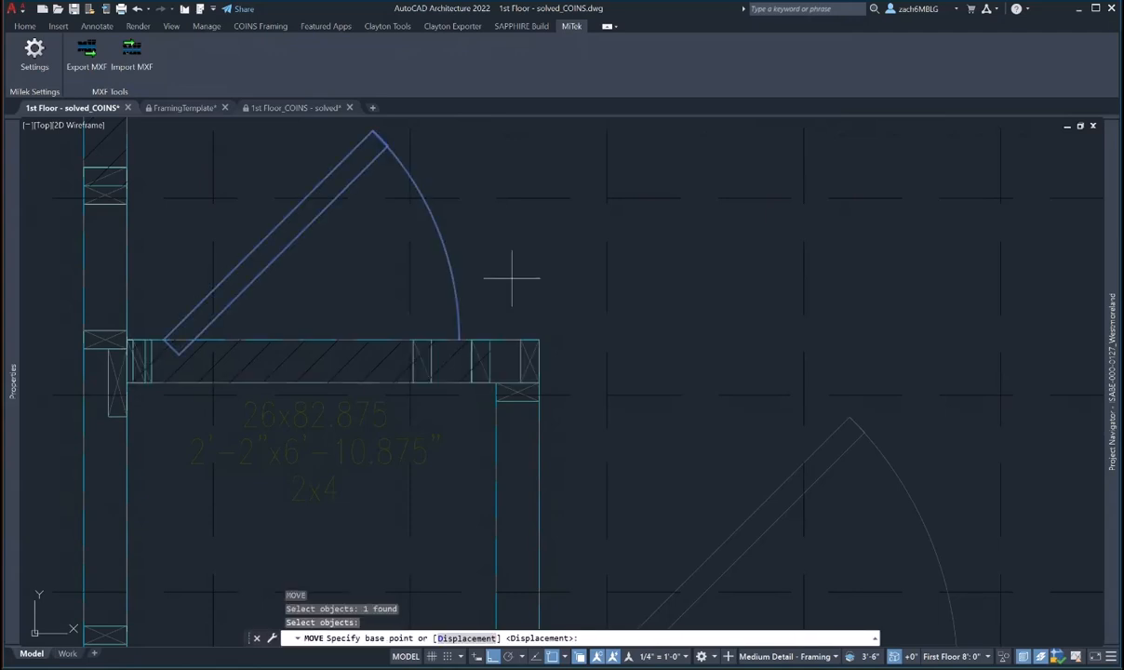
pyautogui.click(515, 274)
pyautogui.write('1')
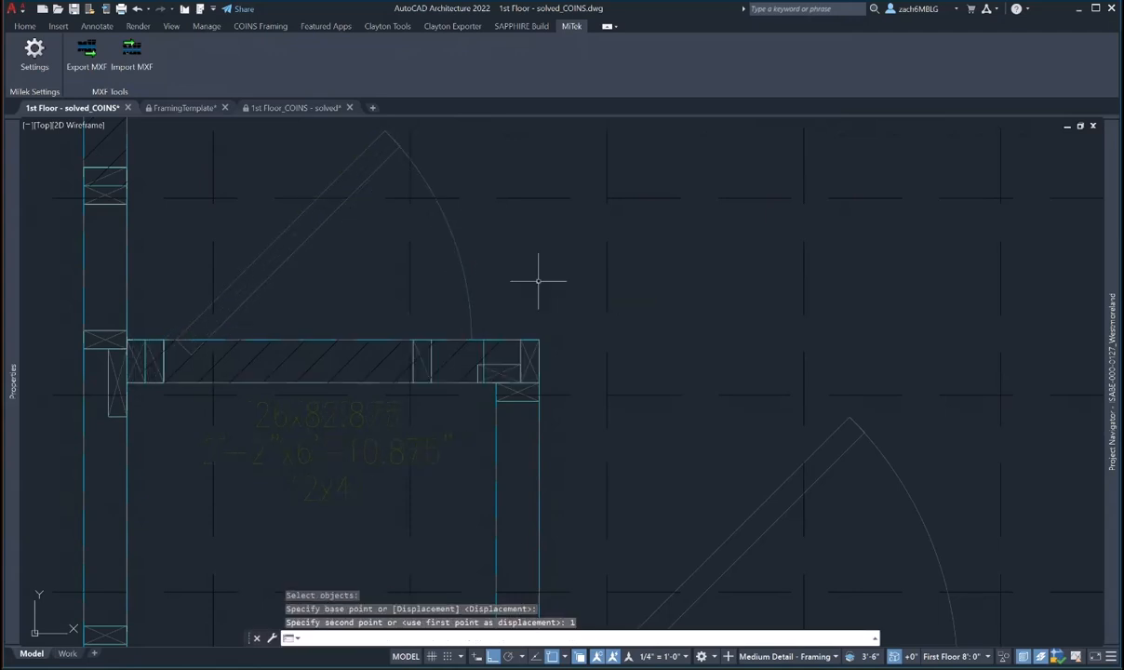
pyautogui.press('Return')
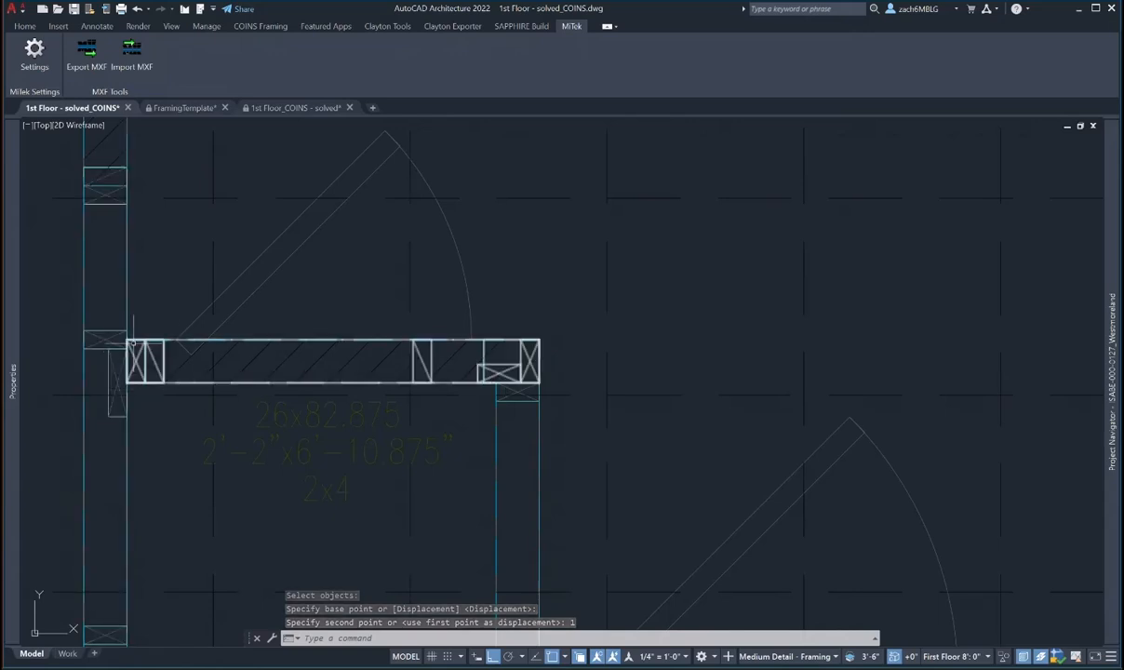
# - Pan and zoom around the header and doorway, then out to the whole floor plan
pyautogui.moveTo(204, 356); pyautogui.dragTo(205, 386, button='middle')
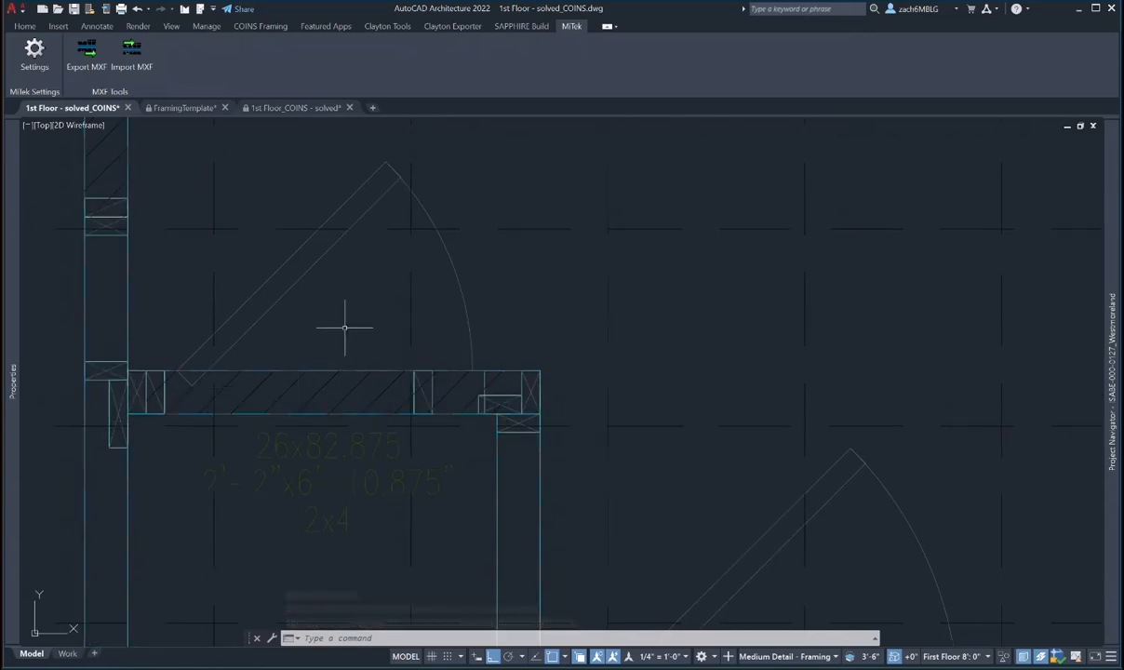
pyautogui.moveTo(342, 326); pyautogui.dragTo(339, 329, button='middle')
pyautogui.scroll(2, 498, 401)
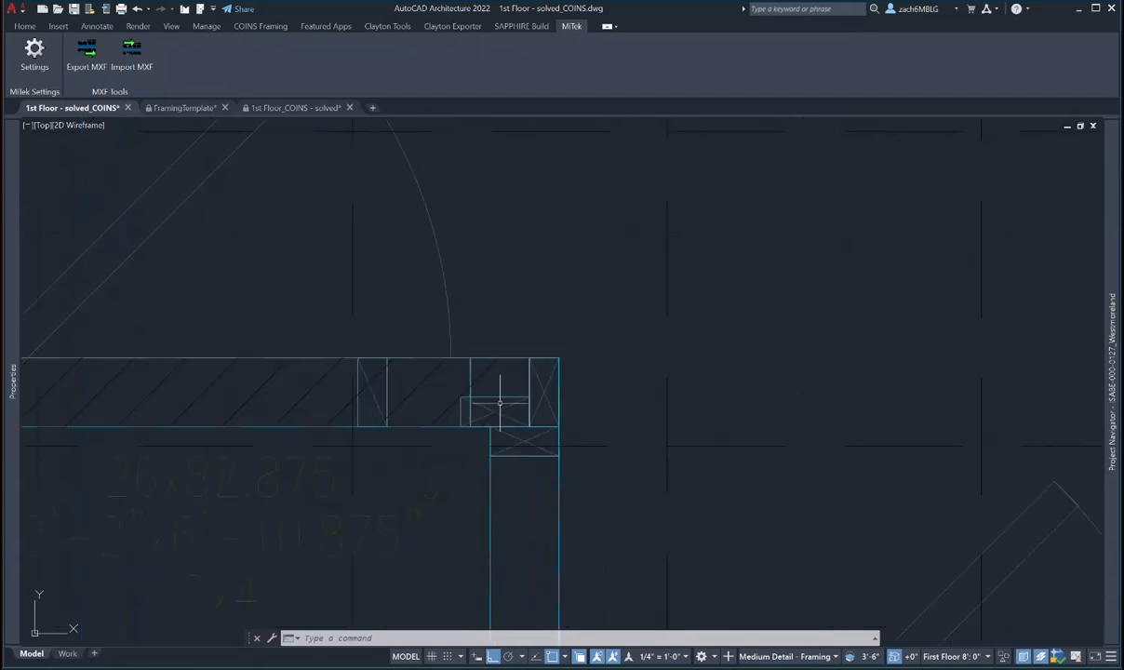
pyautogui.moveTo(499, 403); pyautogui.dragTo(492, 369, button='middle')
pyautogui.scroll(-4, 492, 371)
pyautogui.moveTo(534, 416); pyautogui.dragTo(530, 383, button='middle')
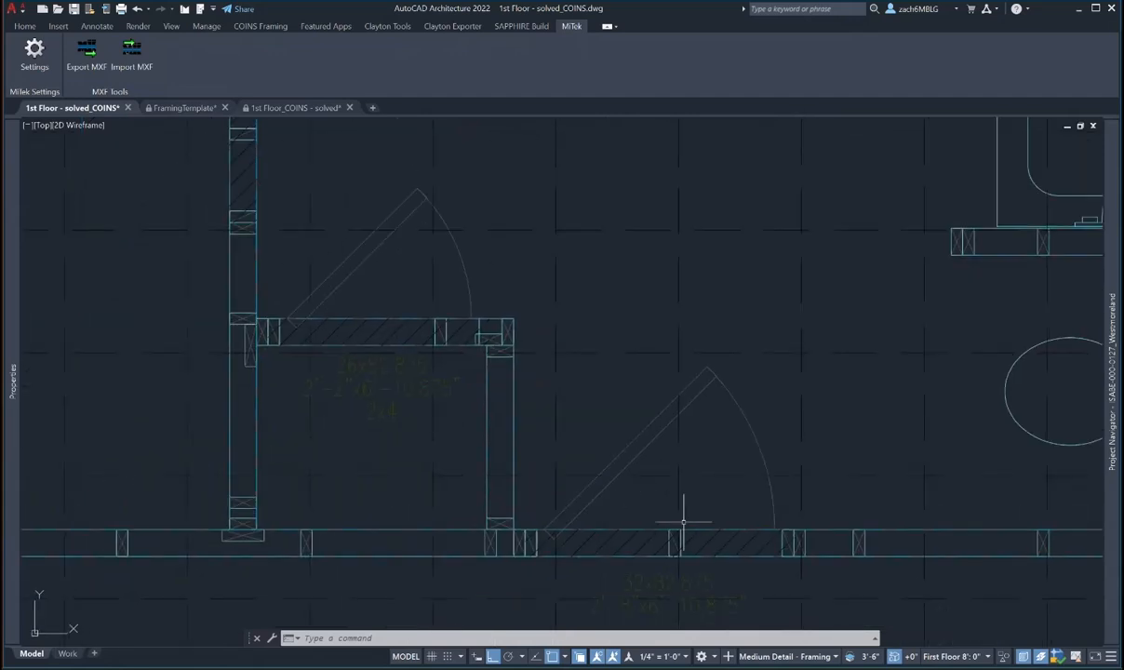
pyautogui.moveTo(599, 539); pyautogui.dragTo(584, 508, button='middle')
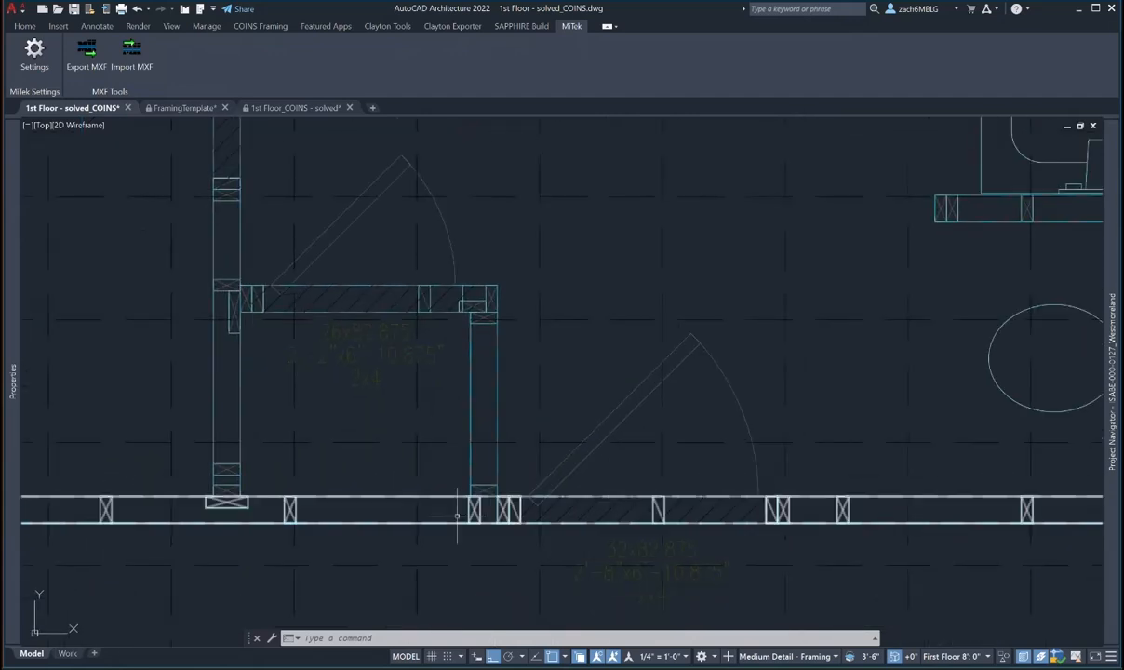
pyautogui.scroll(-2, 494, 512)
pyautogui.scroll(-1, 494, 511)
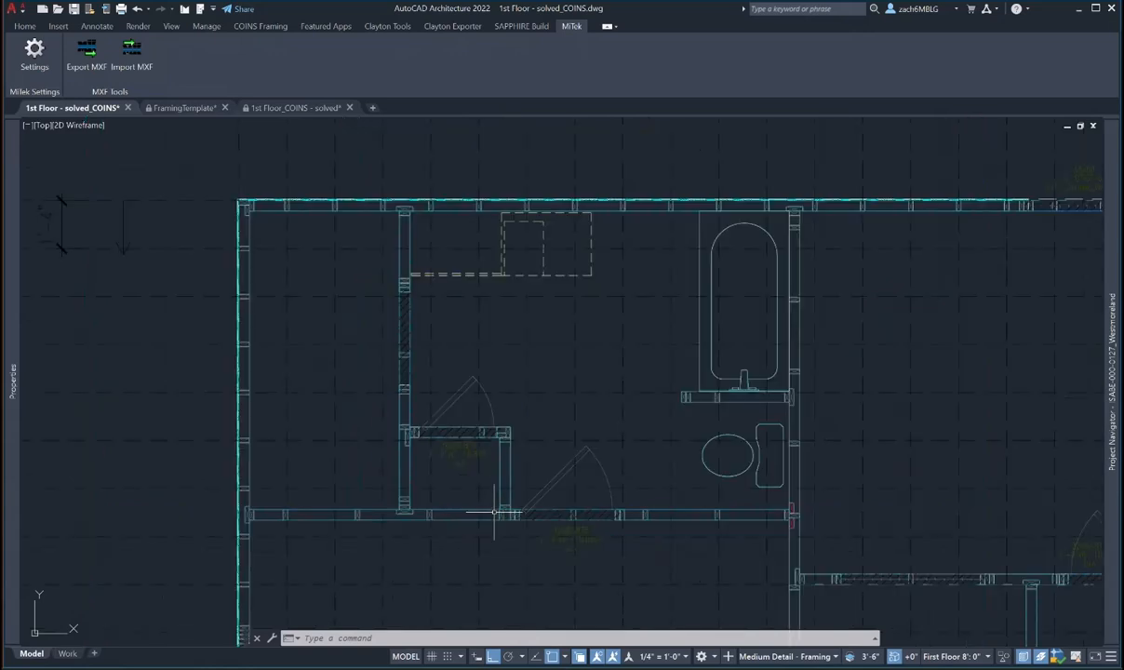
pyautogui.scroll(4, 494, 512)
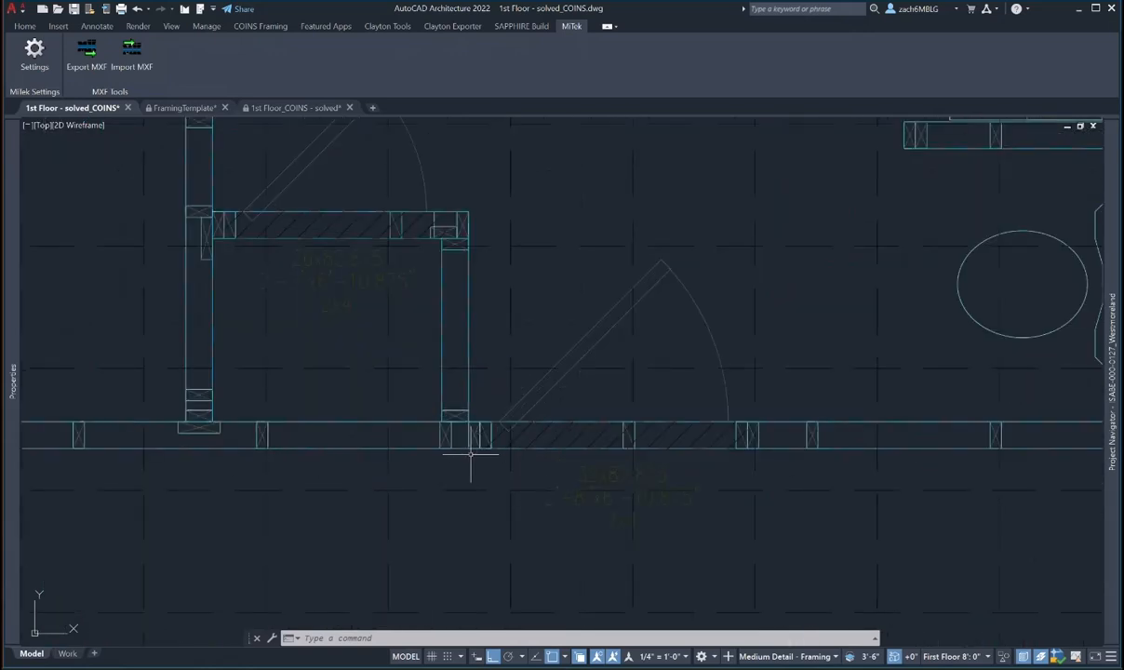
pyautogui.moveTo(510, 451)
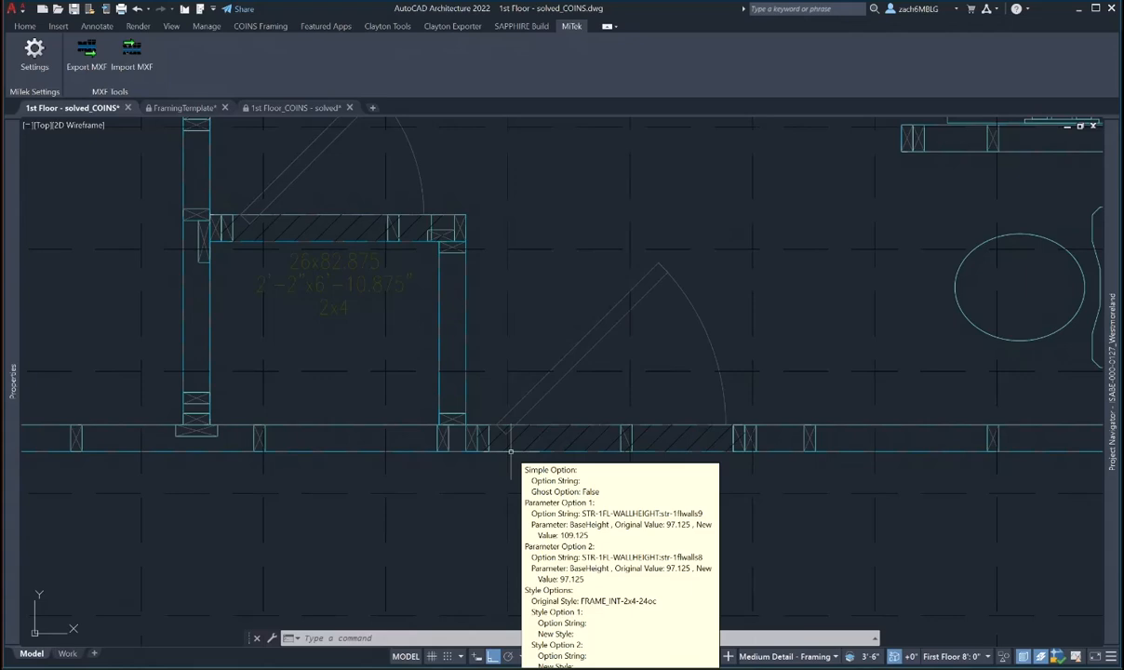
pyautogui.scroll(-6, 518, 451)
pyautogui.moveTo(527, 450); pyautogui.dragTo(415, 302, button='middle')
pyautogui.scroll(-2, 417, 303)
pyautogui.moveTo(570, 385); pyautogui.dragTo(494, 346, button='middle')
pyautogui.scroll(-3, 510, 380)
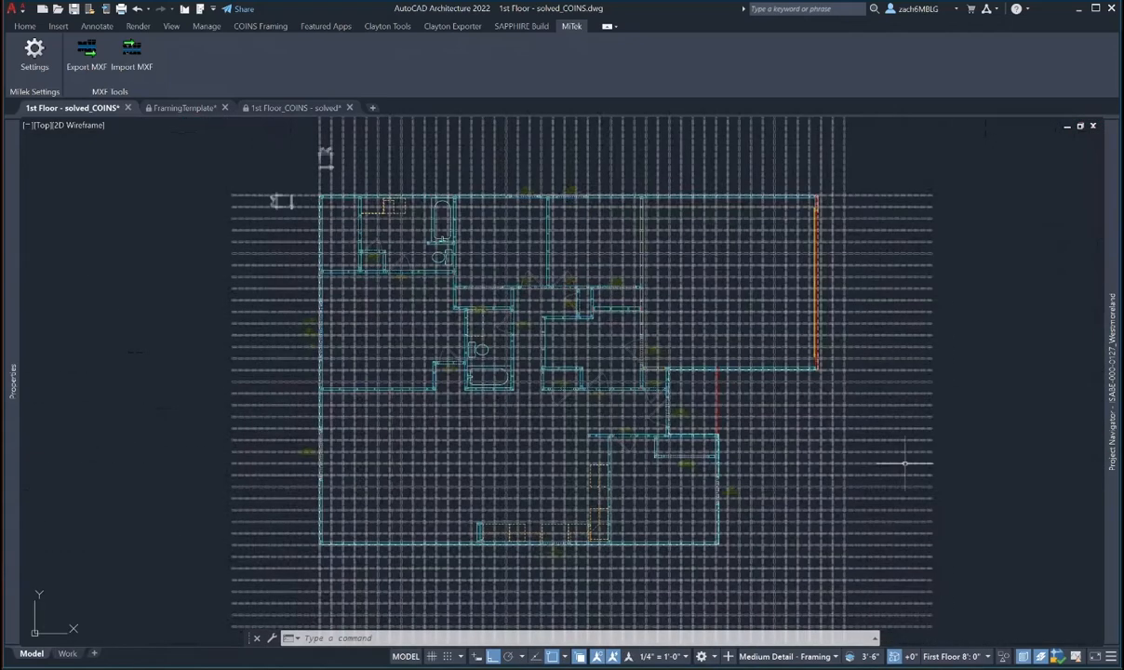
# - Hide the selected framing grid via Isolate Objects > Hide Objects and recentre the floor plan
pyautogui.click(904, 462)
pyautogui.scroll(4, 725, 521)
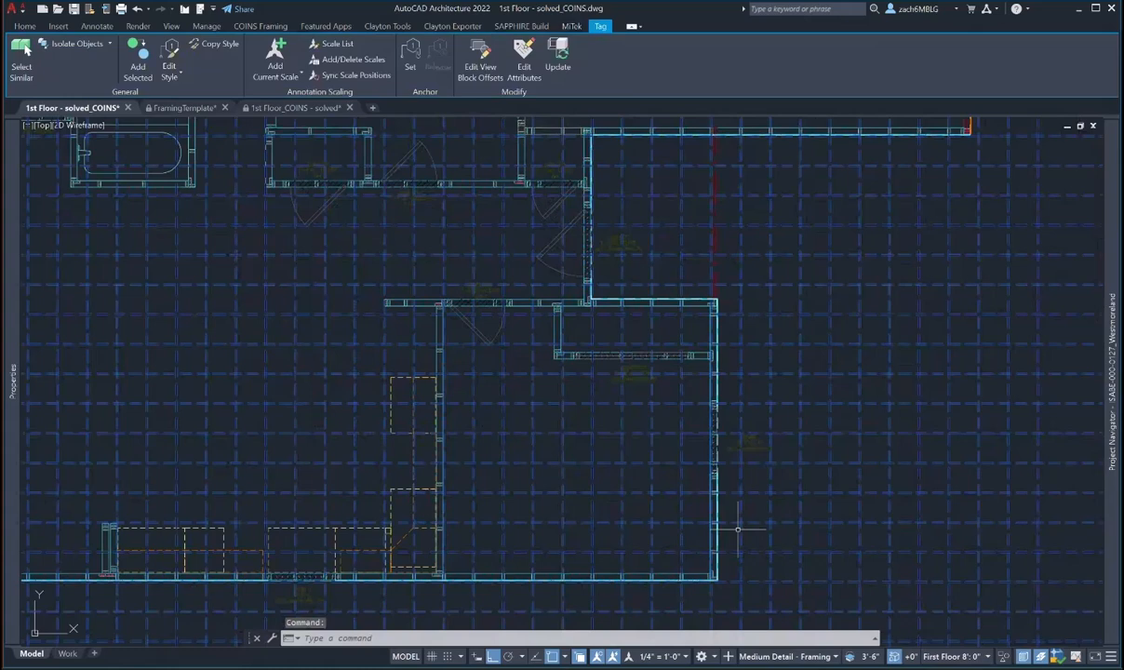
pyautogui.click(1003, 656)
pyautogui.click(972, 616)
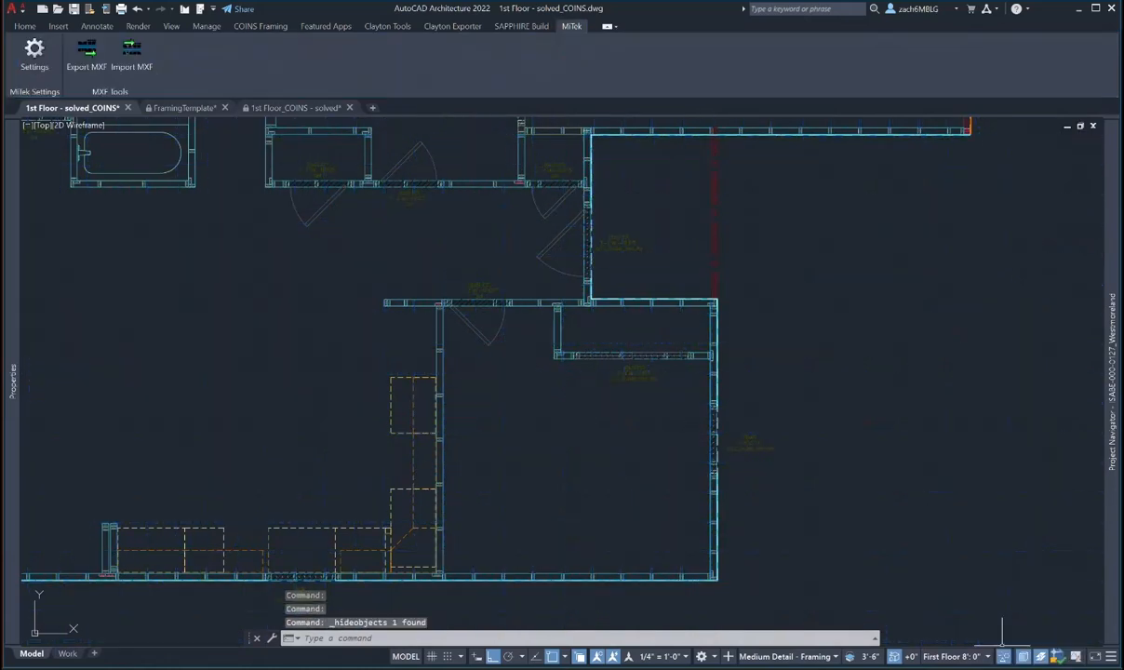
pyautogui.scroll(-4, 686, 454)
pyautogui.moveTo(441, 395); pyautogui.dragTo(502, 432, button='middle')
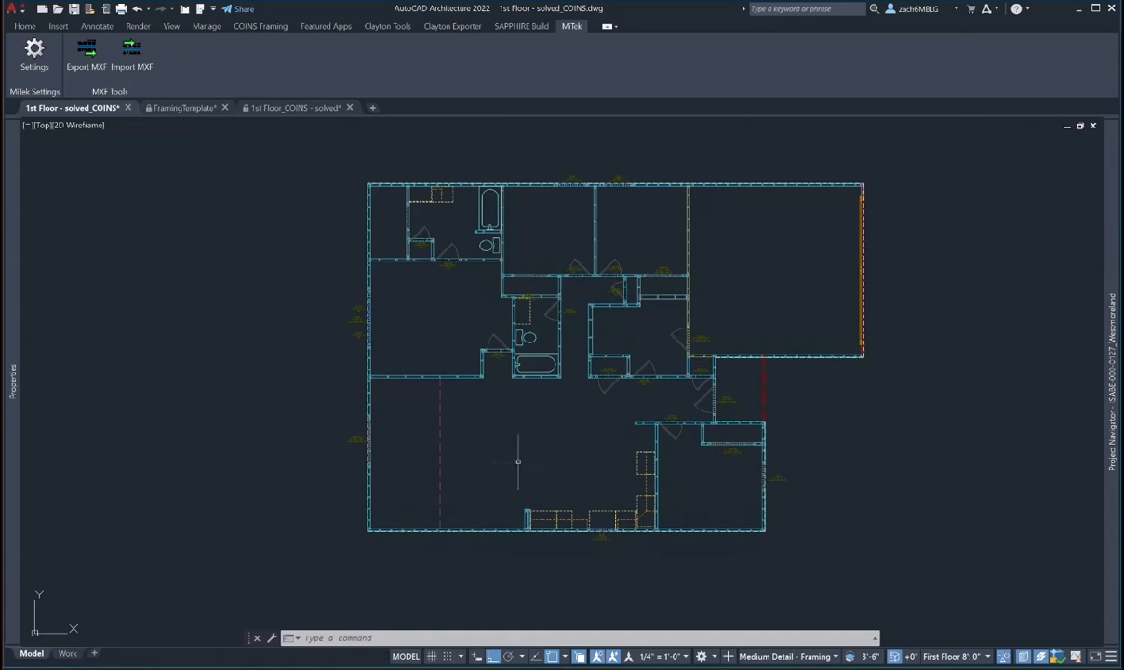
pyautogui.moveTo(486, 489); pyautogui.dragTo(466, 493, button='middle')
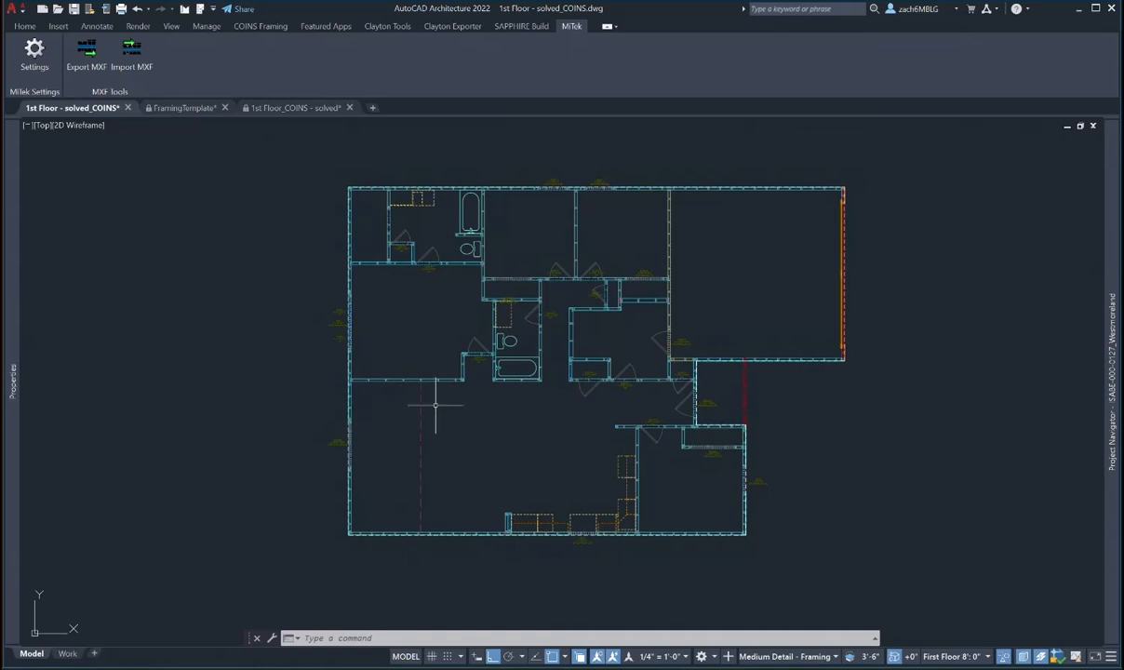
pyautogui.moveTo(424, 497); pyautogui.dragTo(423, 482, button='middle')
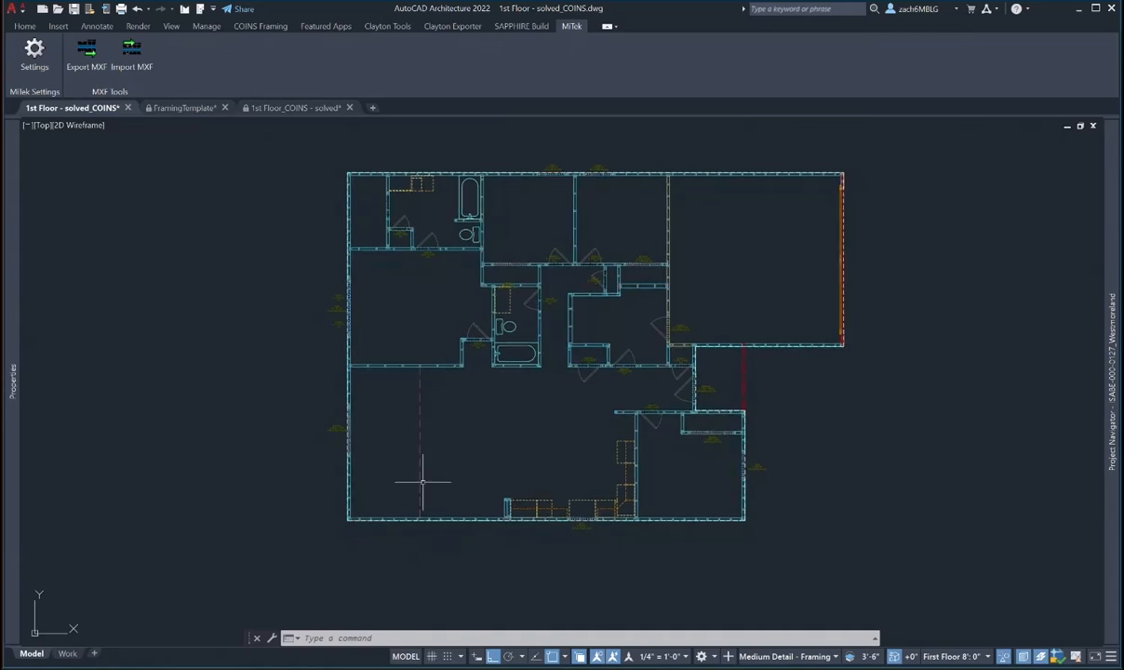
pyautogui.moveTo(446, 422)
pyautogui.mouseDown(button='middle')
pyautogui.moveTo(428, 443)
pyautogui.moveTo(439, 401)
pyautogui.mouseUp(button='middle')
pyautogui.scroll(5, 401, 471)
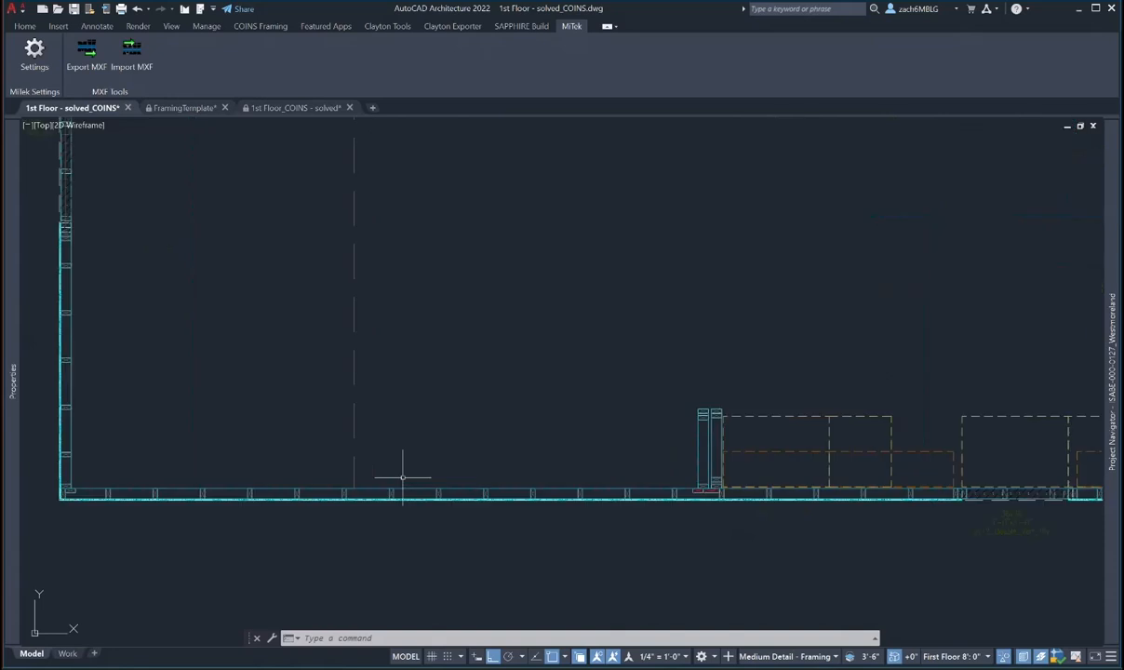
pyautogui.scroll(-3, 409, 454)
pyautogui.press('Escape')
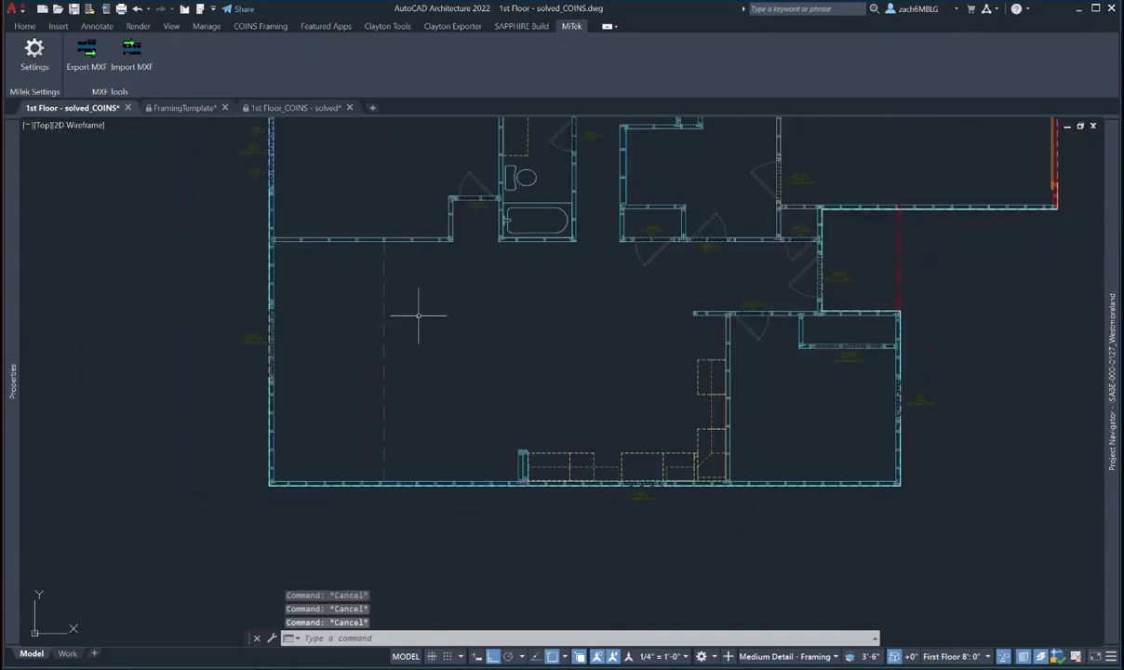
pyautogui.press('Return')
pyautogui.scroll(2, 418, 438)
pyautogui.click(364, 509)
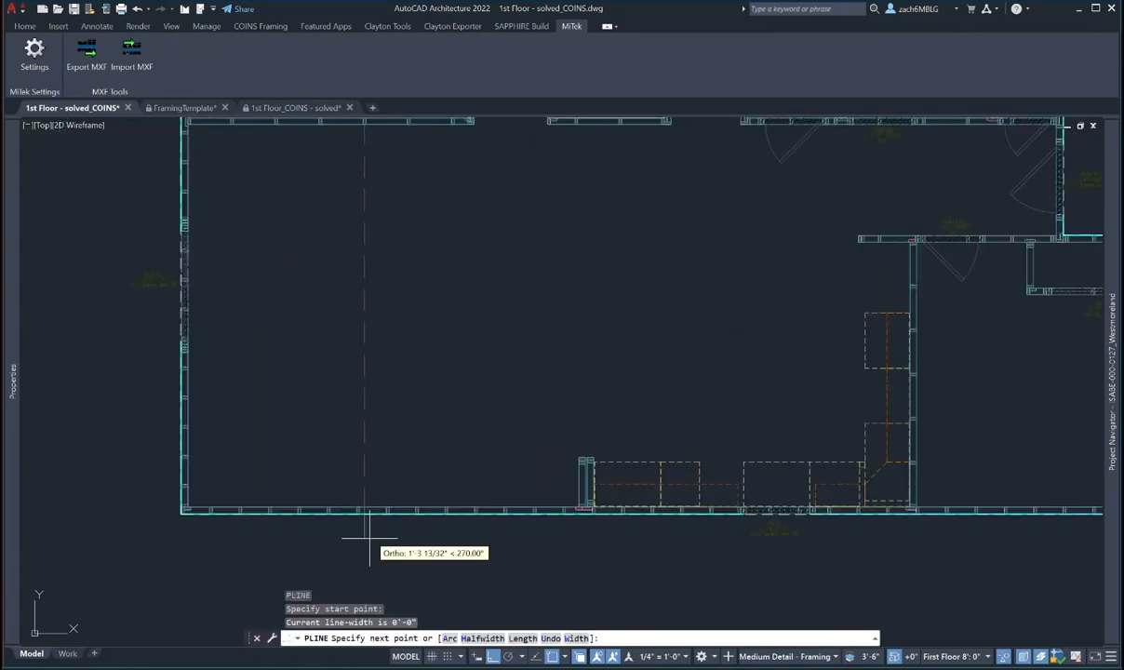
pyautogui.click(368, 558)
pyautogui.press('Escape')
pyautogui.scroll(-2, 412, 442)
pyautogui.rightClick(387, 261)
pyautogui.click(410, 267)
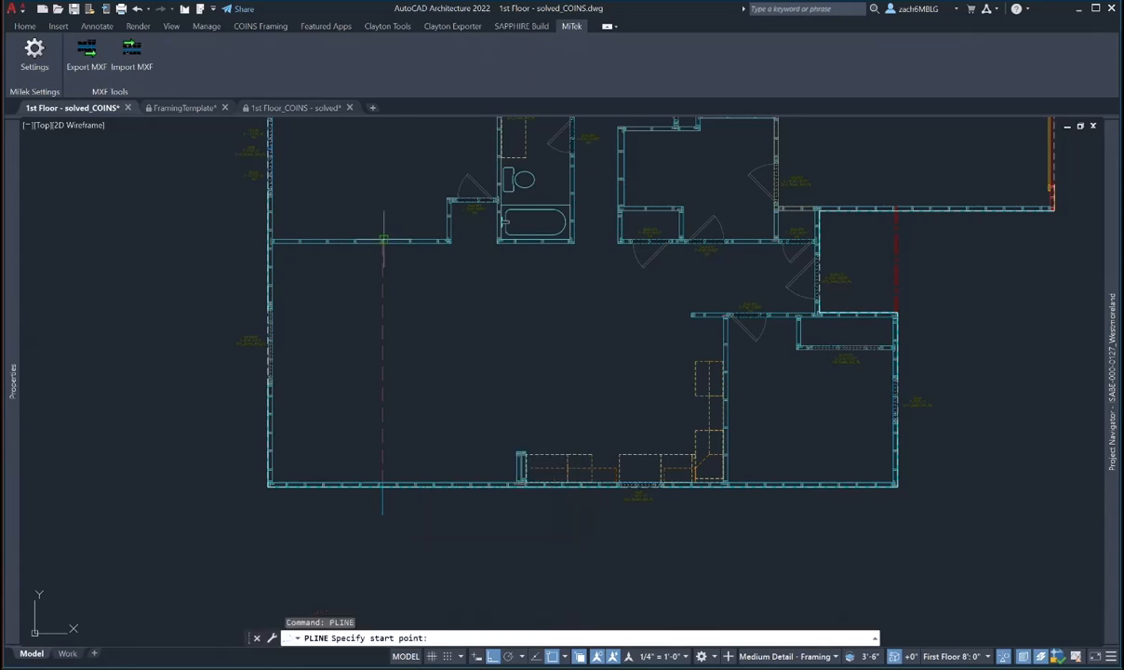
pyautogui.scroll(3, 382, 240)
pyautogui.scroll(2, 367, 249)
pyautogui.click(367, 250)
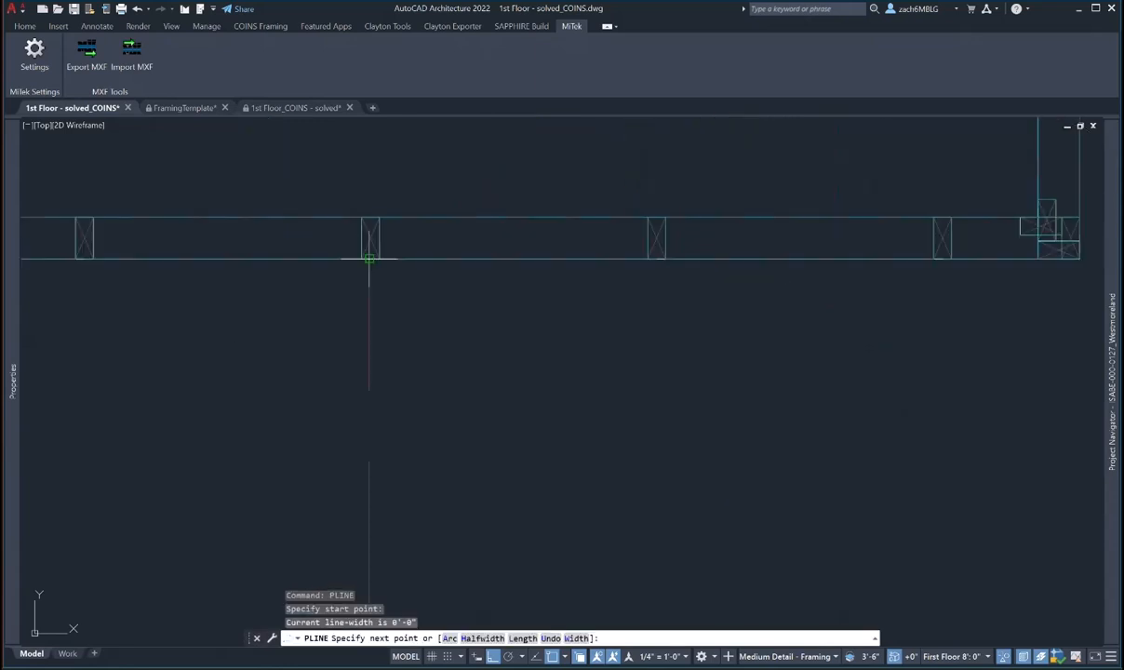
pyautogui.scroll(-2, 379, 201)
pyautogui.scroll(-5, 379, 201)
pyautogui.press('Escape')
pyautogui.scroll(5, 350, 320)
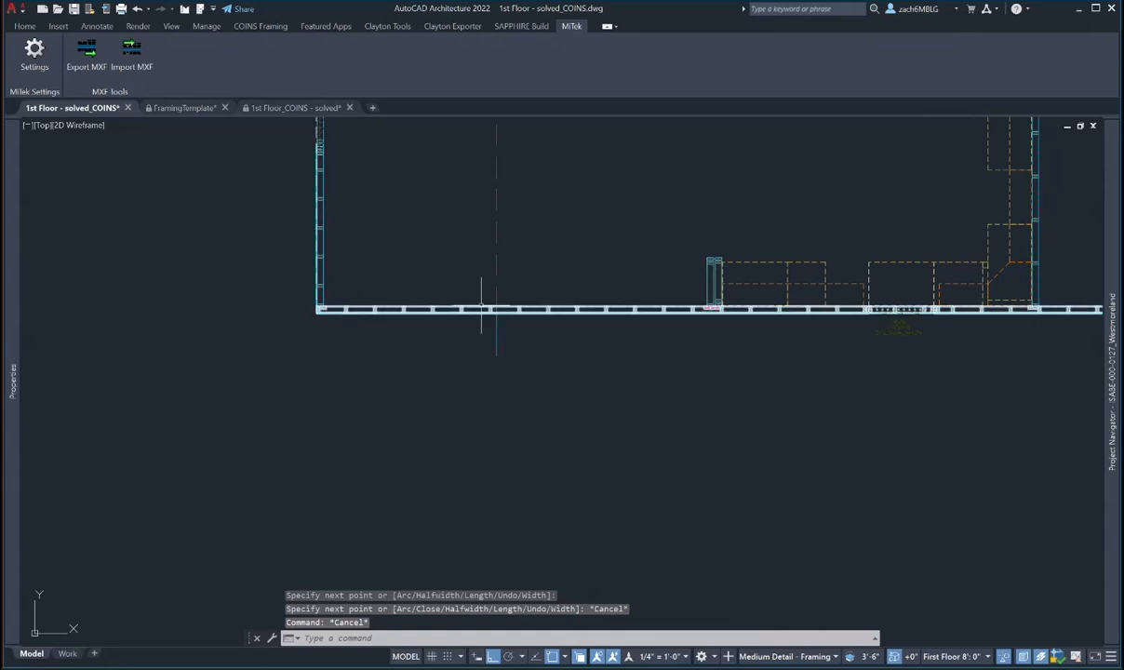
pyautogui.moveTo(567, 306); pyautogui.dragTo(315, 319, button='middle')
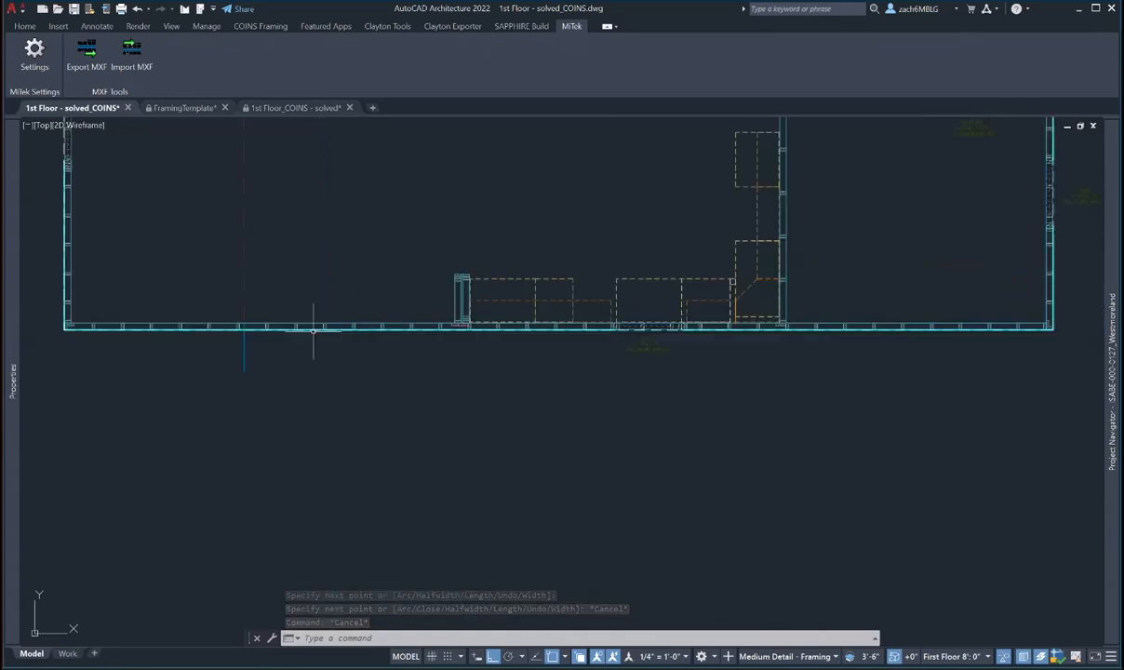
pyautogui.scroll(6, 728, 326)
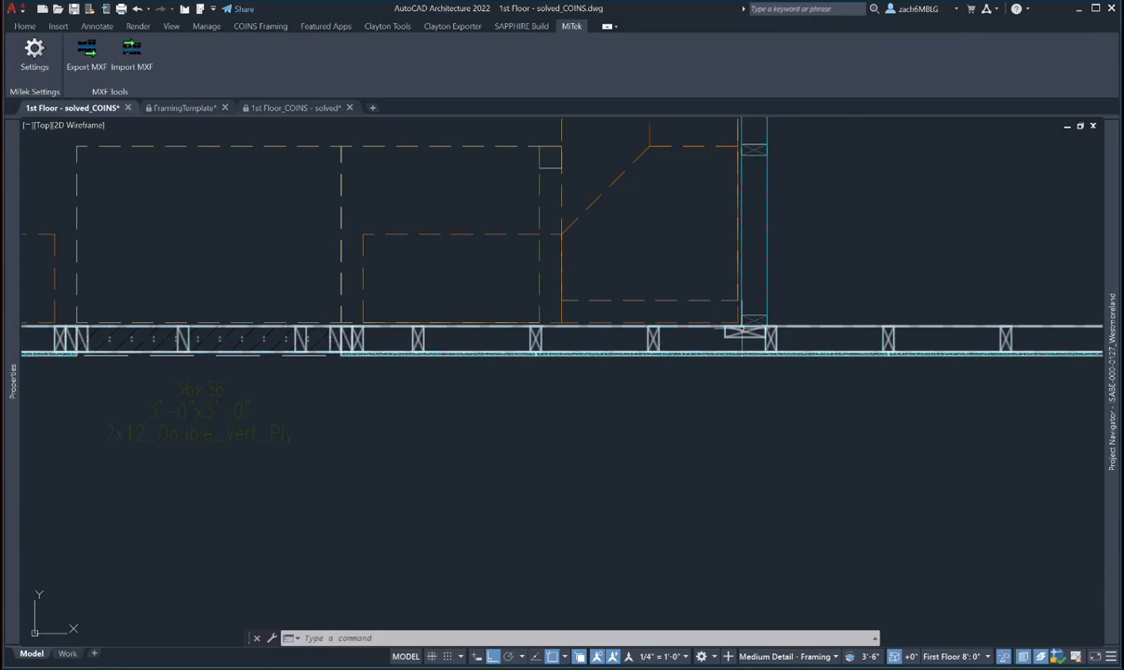
pyautogui.write('pl')
pyautogui.press('Return')
pyautogui.click(741, 327)
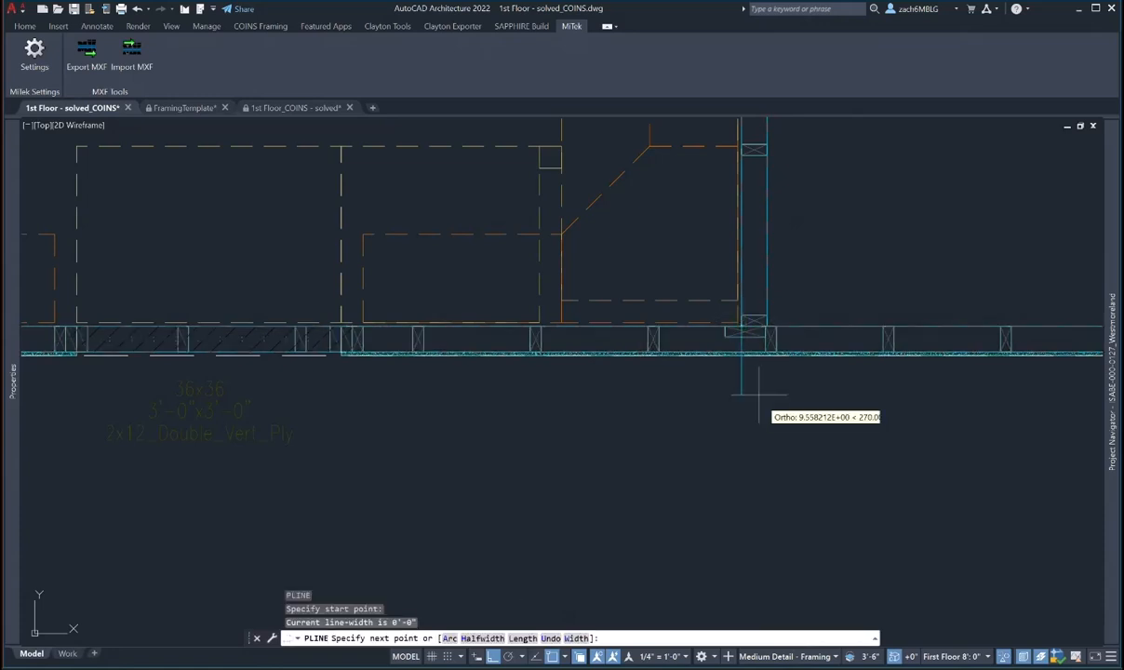
pyautogui.press('Escape')
pyautogui.press('Escape')
pyautogui.press('Escape')
pyautogui.scroll(-2, 758, 377)
pyautogui.moveTo(772, 381); pyautogui.dragTo(764, 404, button='middle')
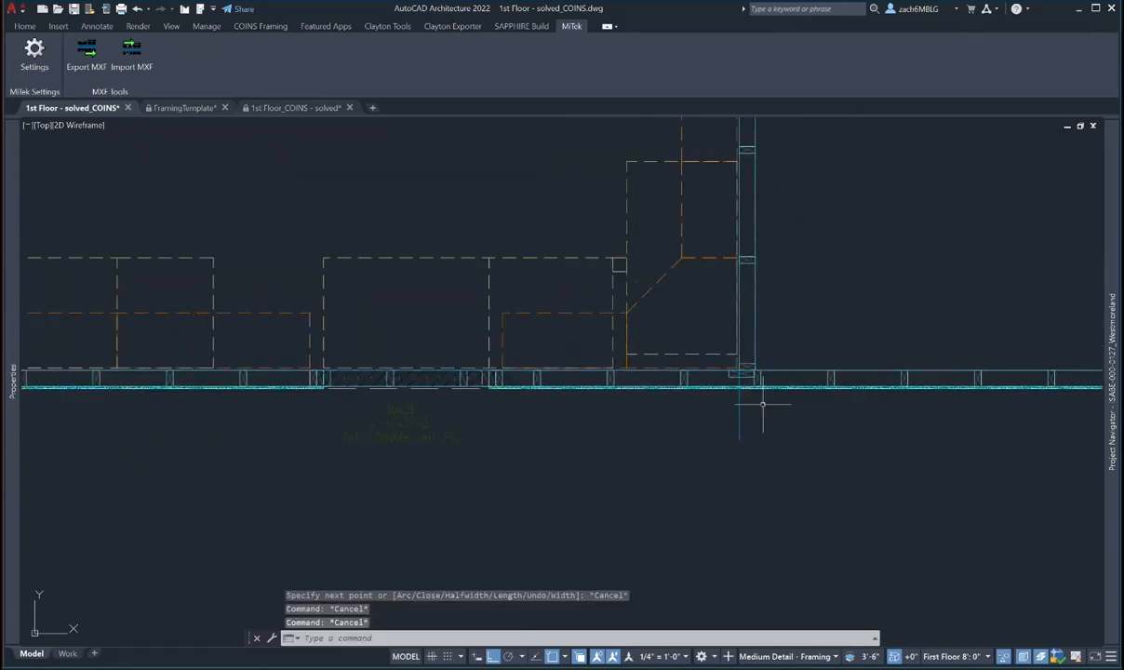
pyautogui.click(754, 400)
pyautogui.click(714, 420)
pyautogui.scroll(4, 730, 367)
pyautogui.scroll(2, 729, 367)
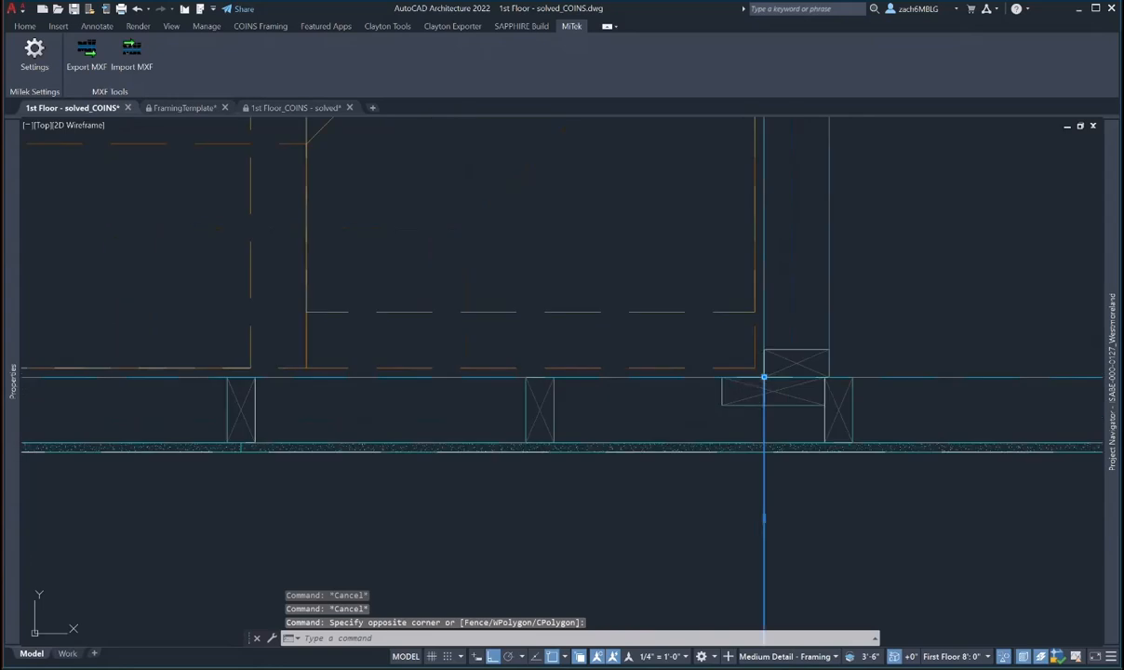
pyautogui.click(751, 373)
pyautogui.press('Escape')
pyautogui.scroll(-5, 800, 362)
pyautogui.press('Escape')
pyautogui.press('Escape')
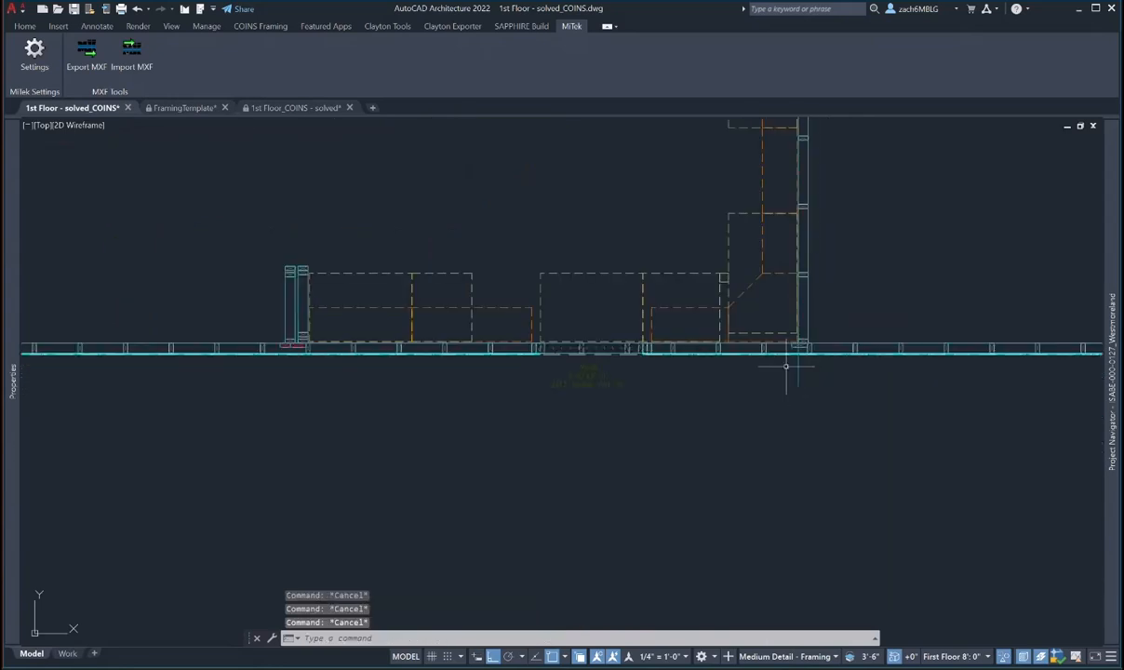
pyautogui.scroll(-2, 796, 361)
pyautogui.moveTo(801, 348); pyautogui.dragTo(809, 369, button='middle')
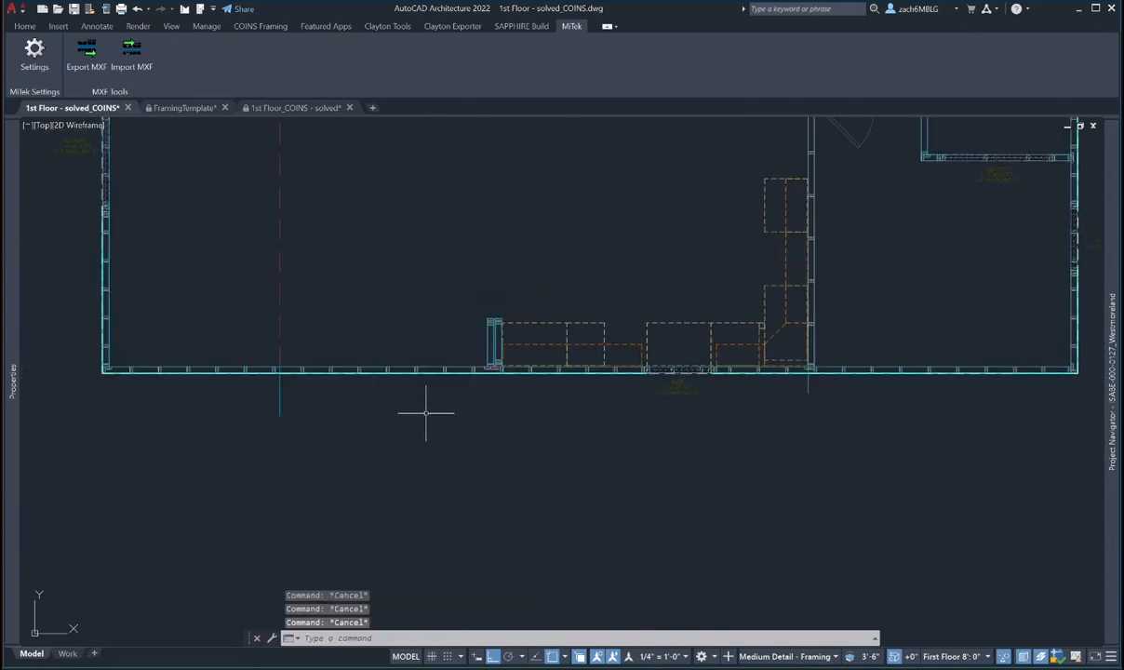
pyautogui.moveTo(425, 412); pyautogui.dragTo(452, 452, button='middle')
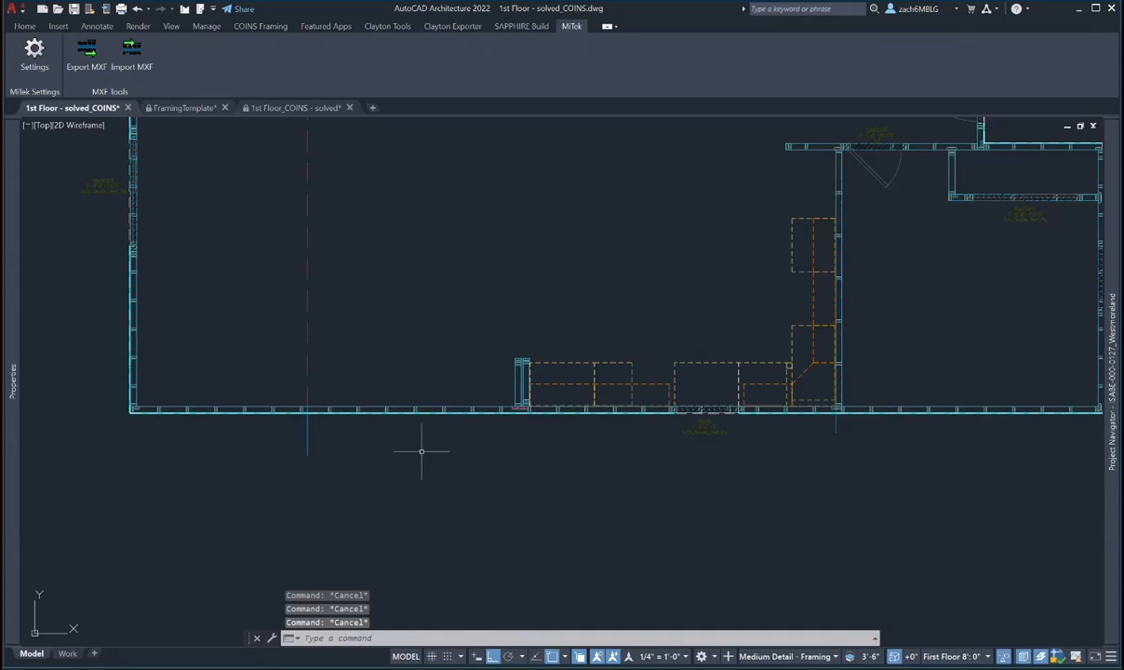
pyautogui.write('break')
# - Attempt to break the bottom wall, cancelling the initial tries including Break at Point
pyautogui.press('Return')
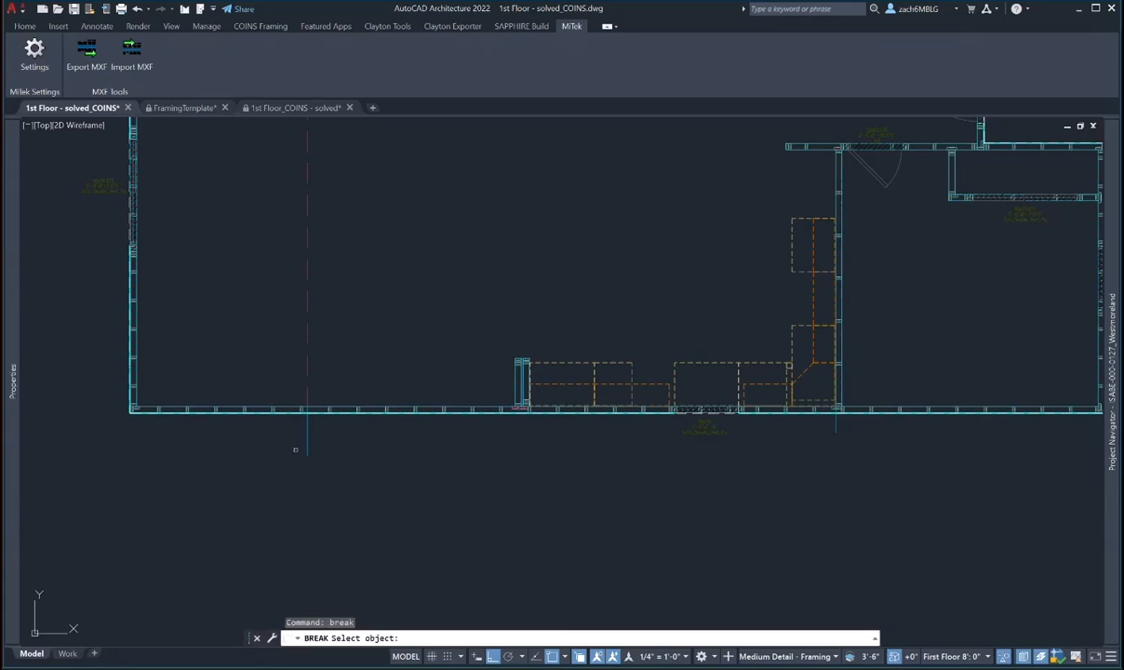
pyautogui.scroll(3, 306, 393)
pyautogui.click(296, 402)
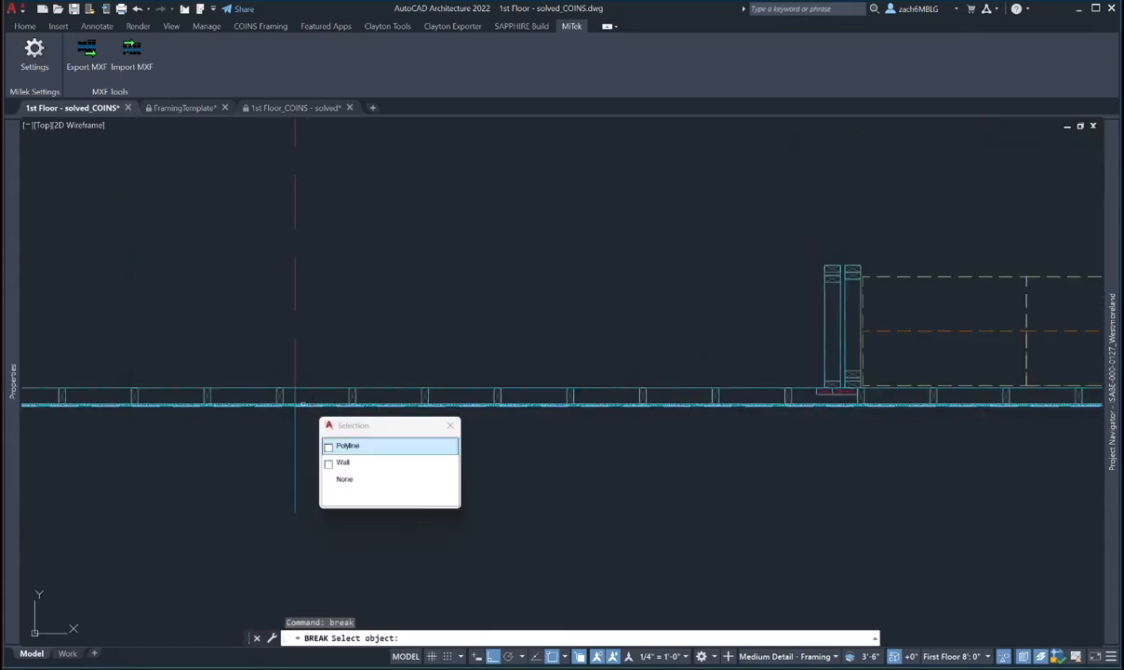
pyautogui.click(347, 445)
pyautogui.scroll(5, 307, 402)
pyautogui.press('Escape')
pyautogui.click(296, 411)
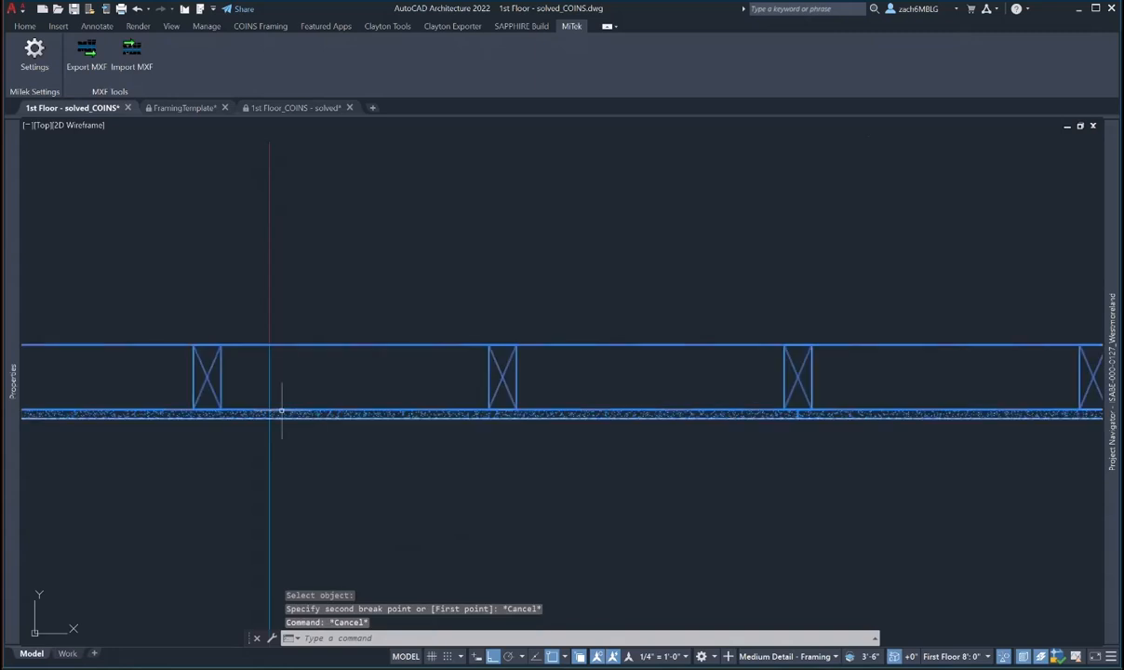
pyautogui.press('Escape')
pyautogui.write('wa')
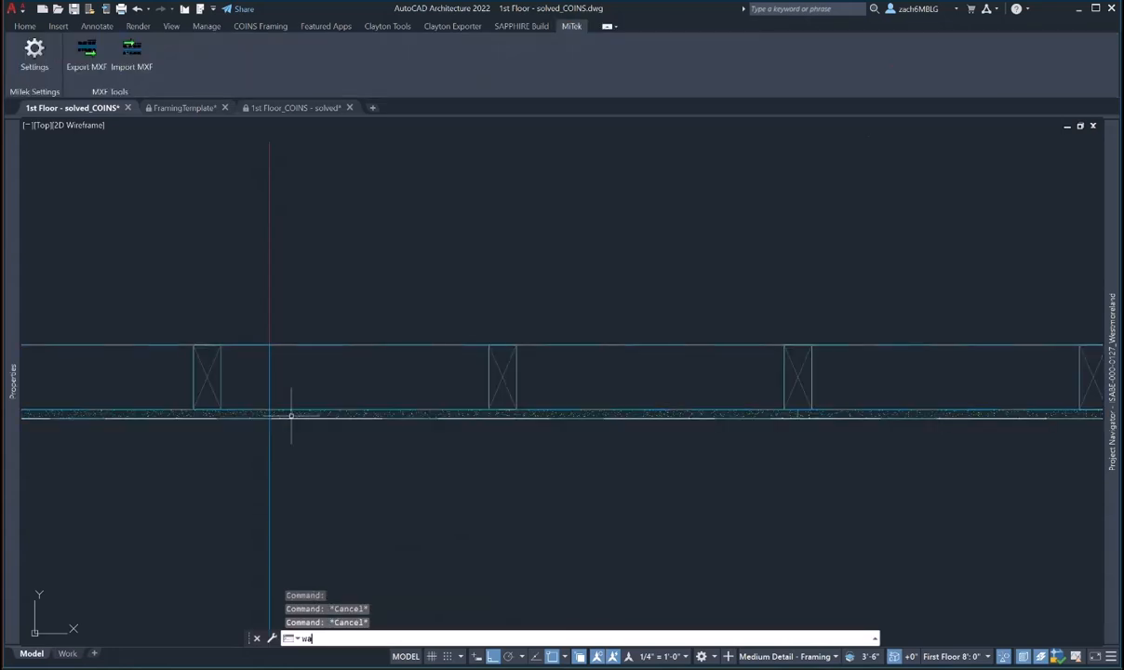
pyautogui.write('ll')
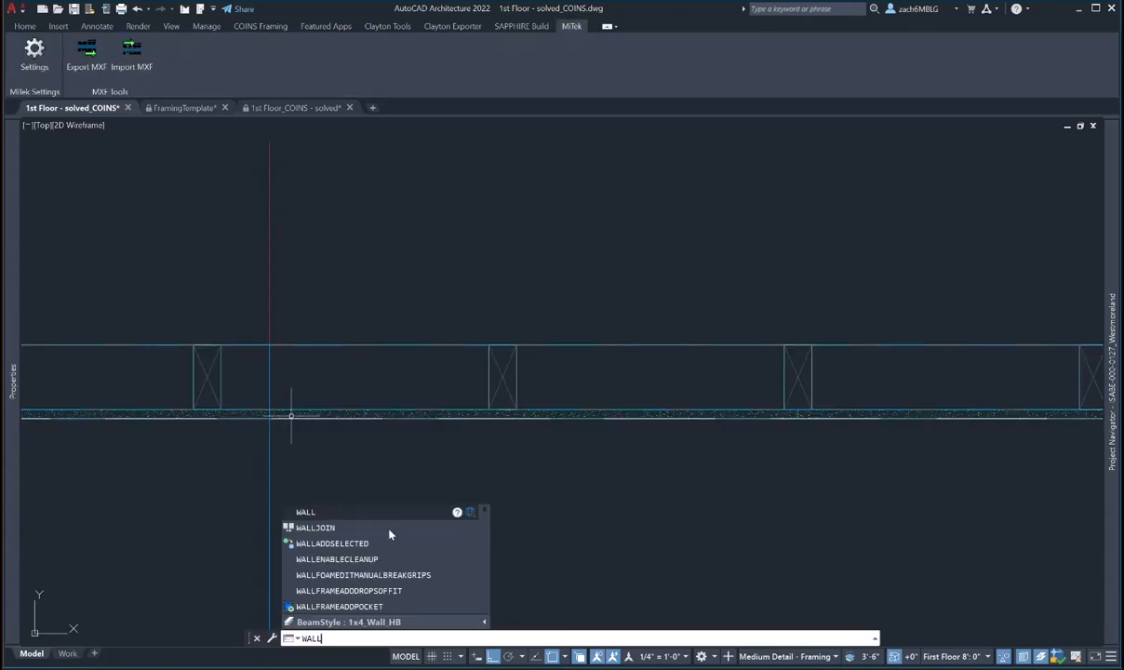
pyautogui.press('Escape')
pyautogui.write('b')
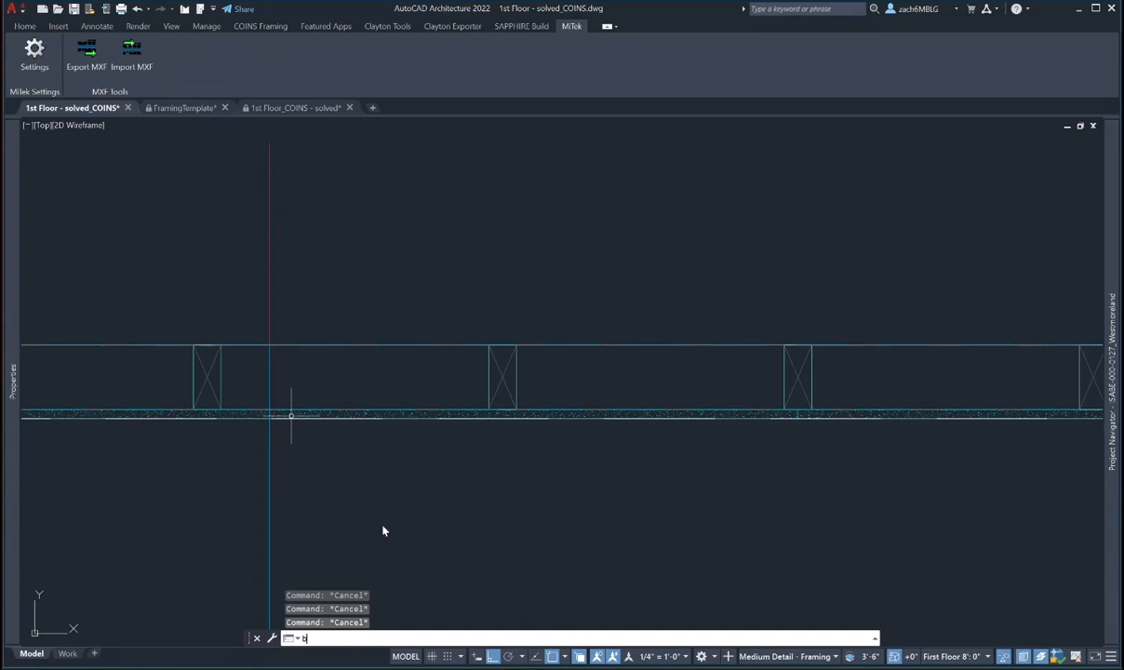
pyautogui.write('reak')
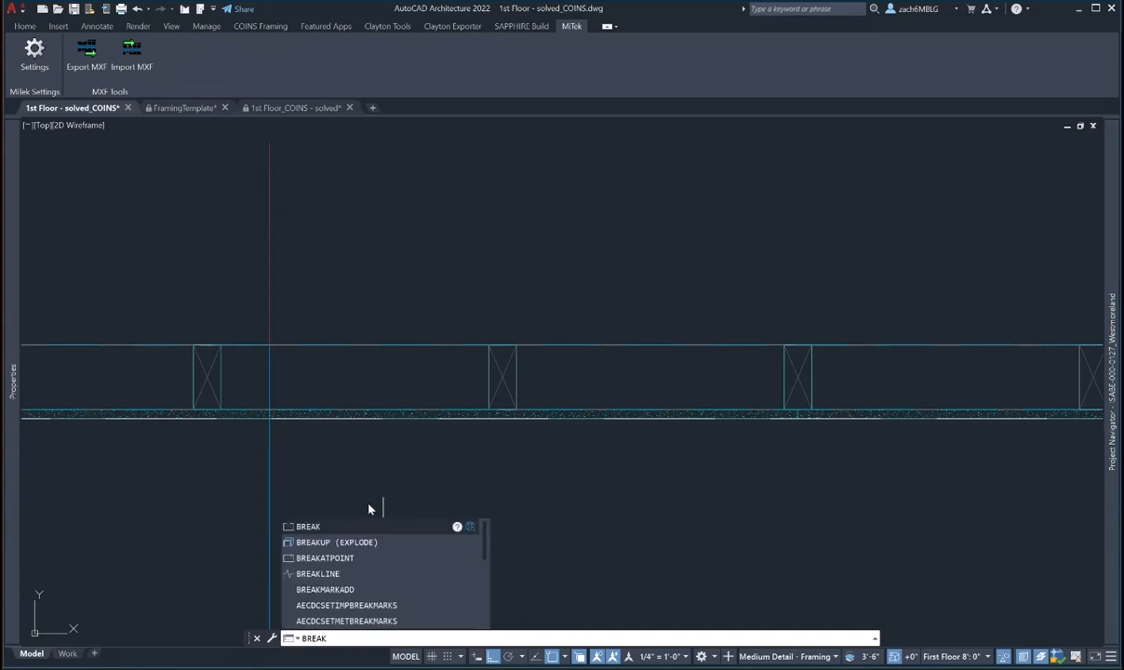
pyautogui.click(321, 557)
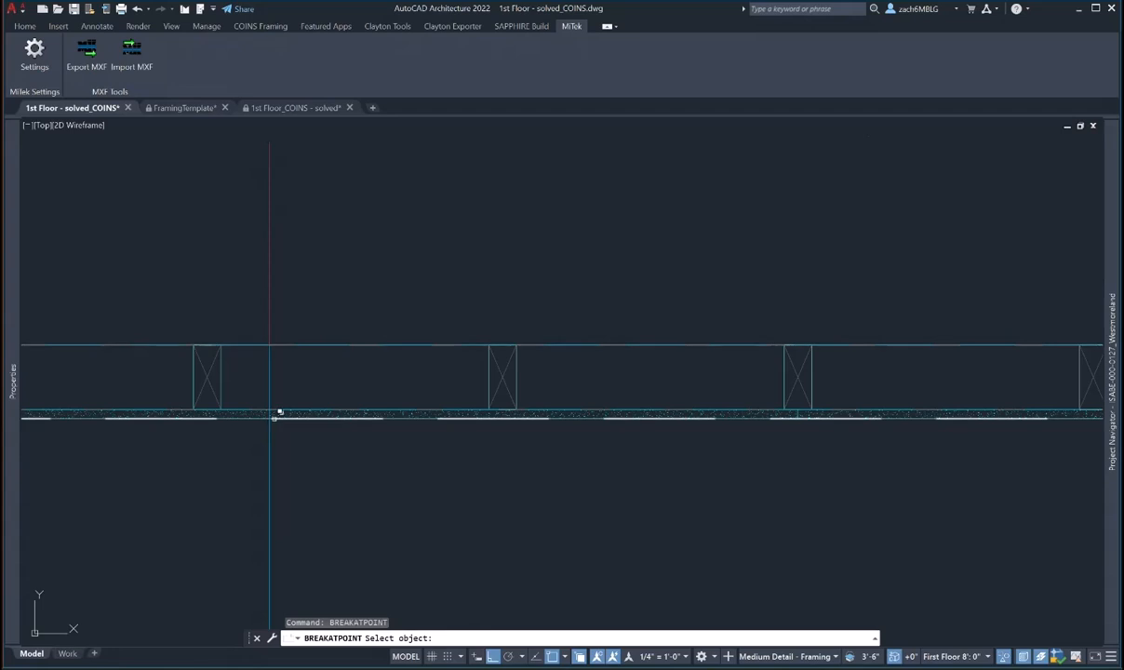
pyautogui.press('Escape')
pyautogui.press('Escape')
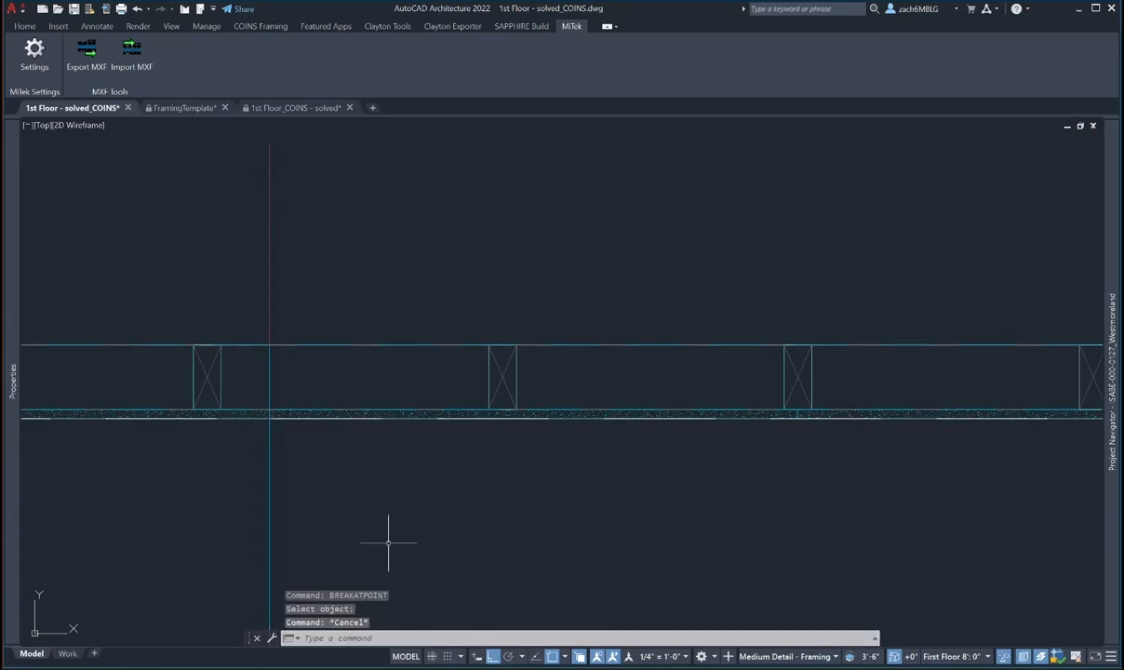
# - Split the bottom exterior wall at the vertical guide line with BRE
pyautogui.write('break')
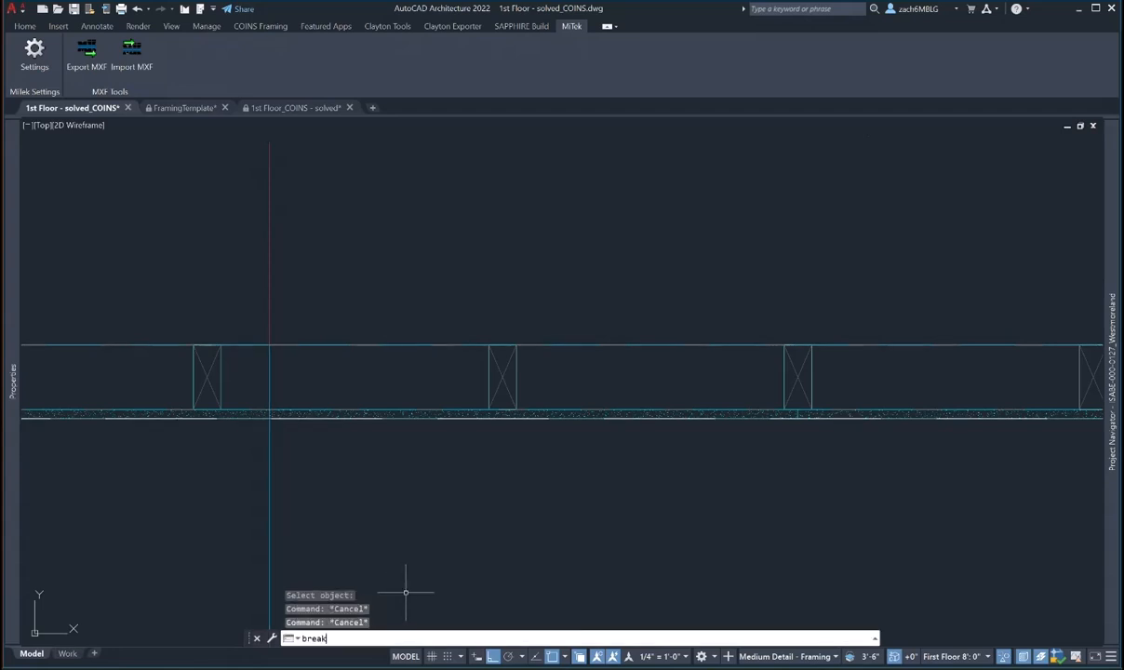
pyautogui.press('Return')
pyautogui.click(275, 411)
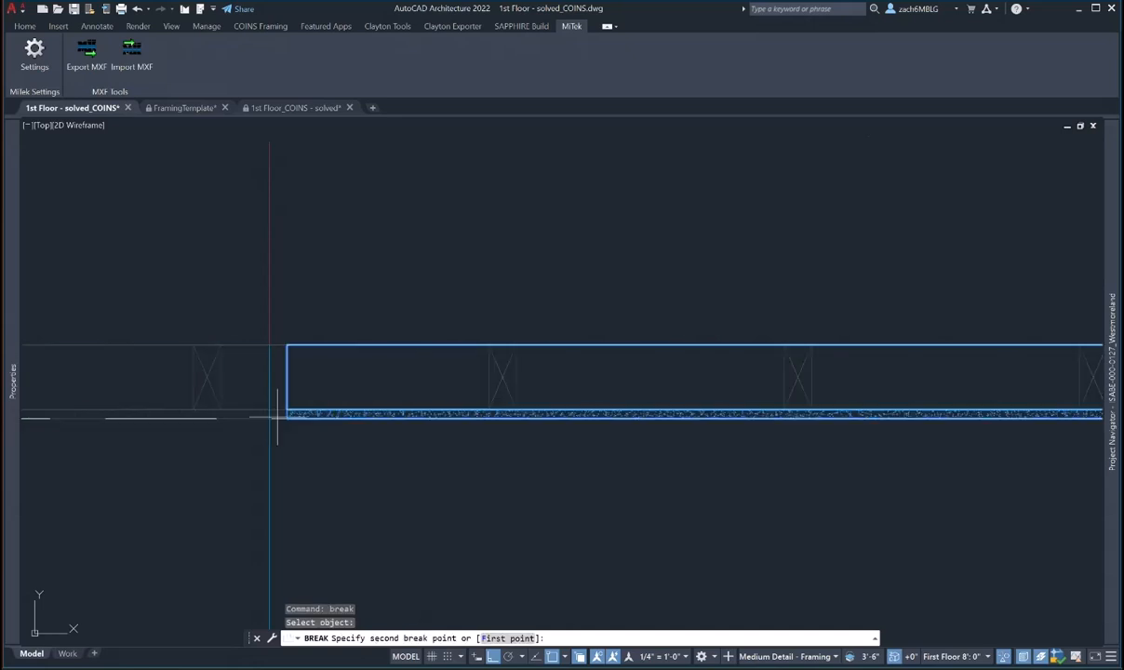
pyautogui.press('Escape')
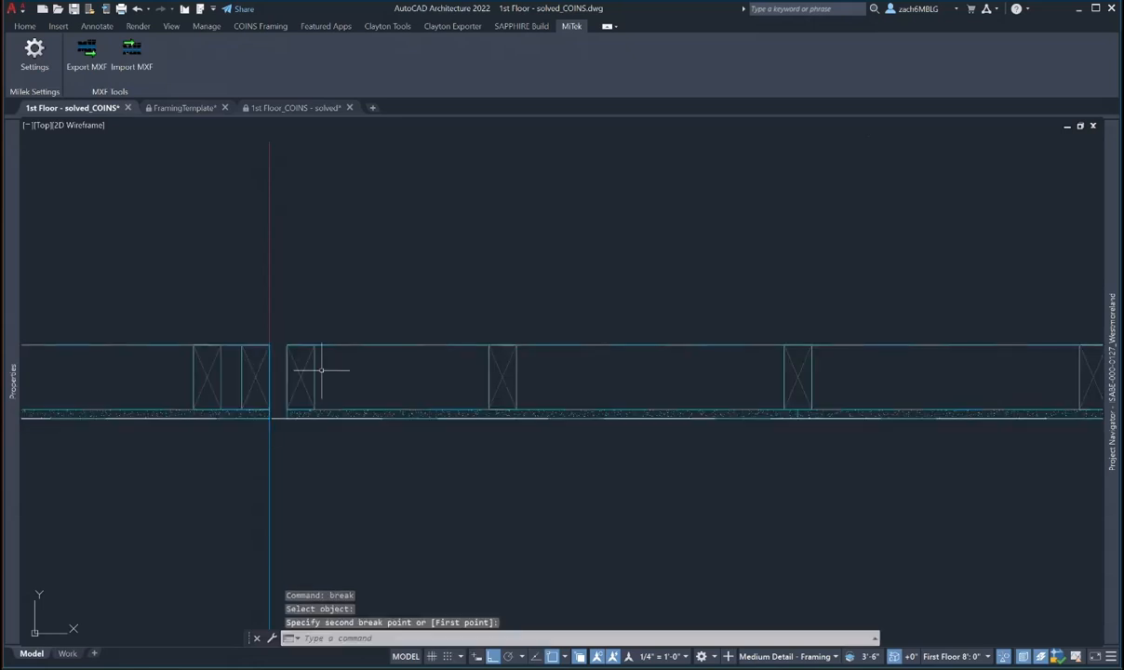
pyautogui.click(313, 371)
pyautogui.click(284, 415)
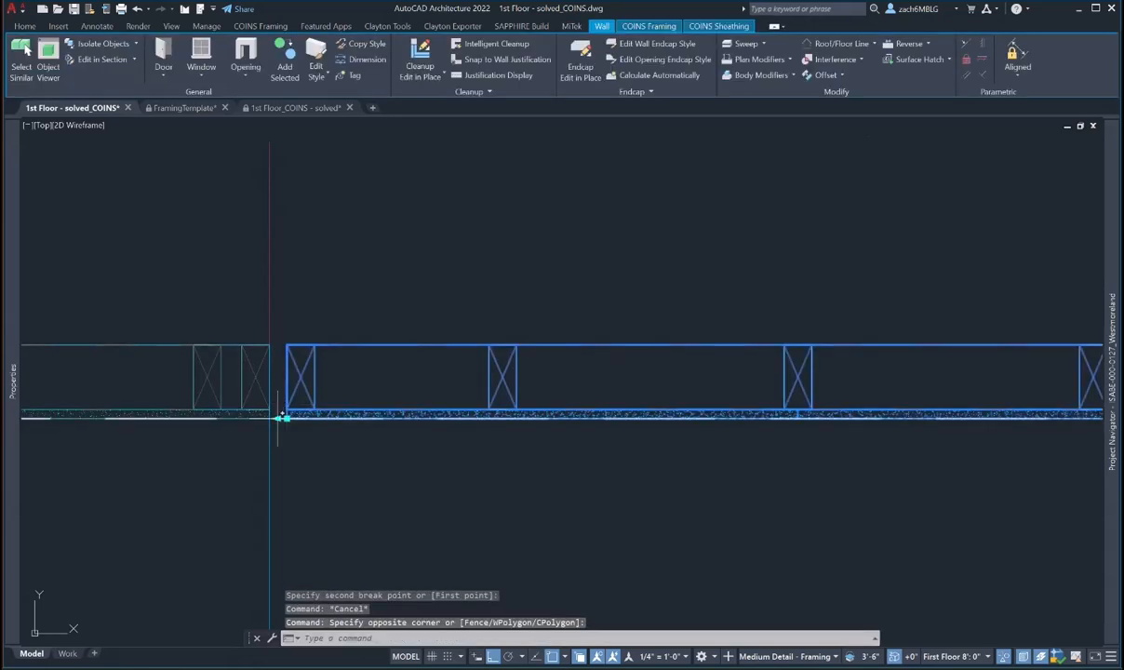
pyautogui.click(284, 418)
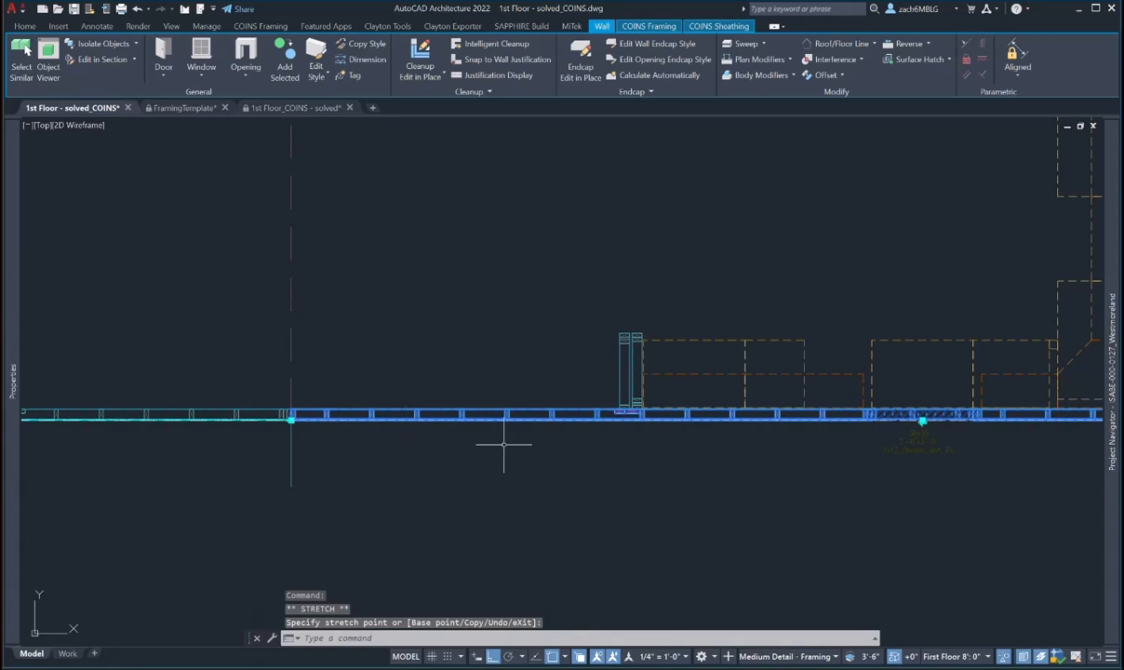
pyautogui.scroll(6, 651, 437)
pyautogui.press('Escape')
pyautogui.press('Escape')
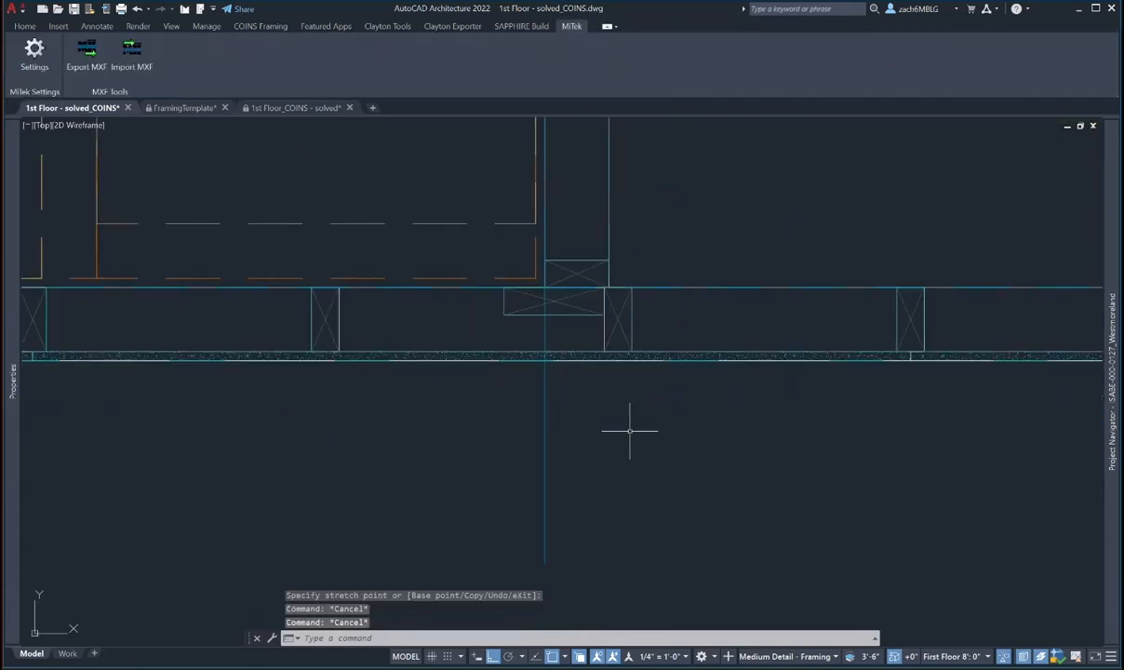
pyautogui.press('Escape')
# - Repeat BREAK to split the bottom wall at the interior wall junction
pyautogui.rightClick(632, 433)
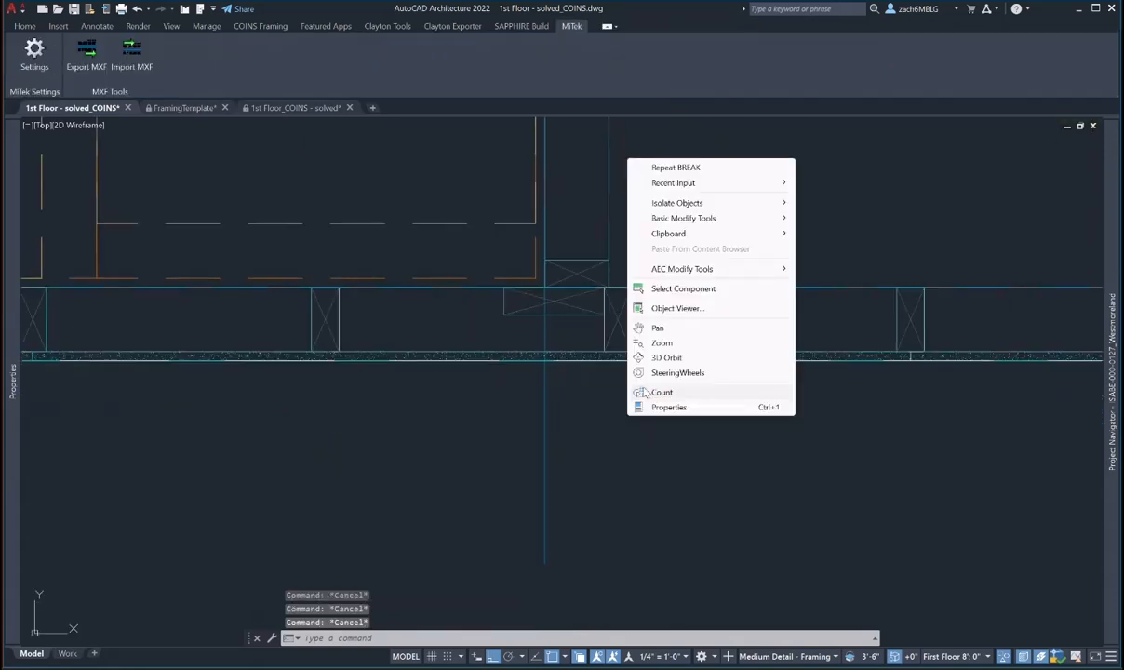
pyautogui.click(662, 165)
pyautogui.click(547, 356)
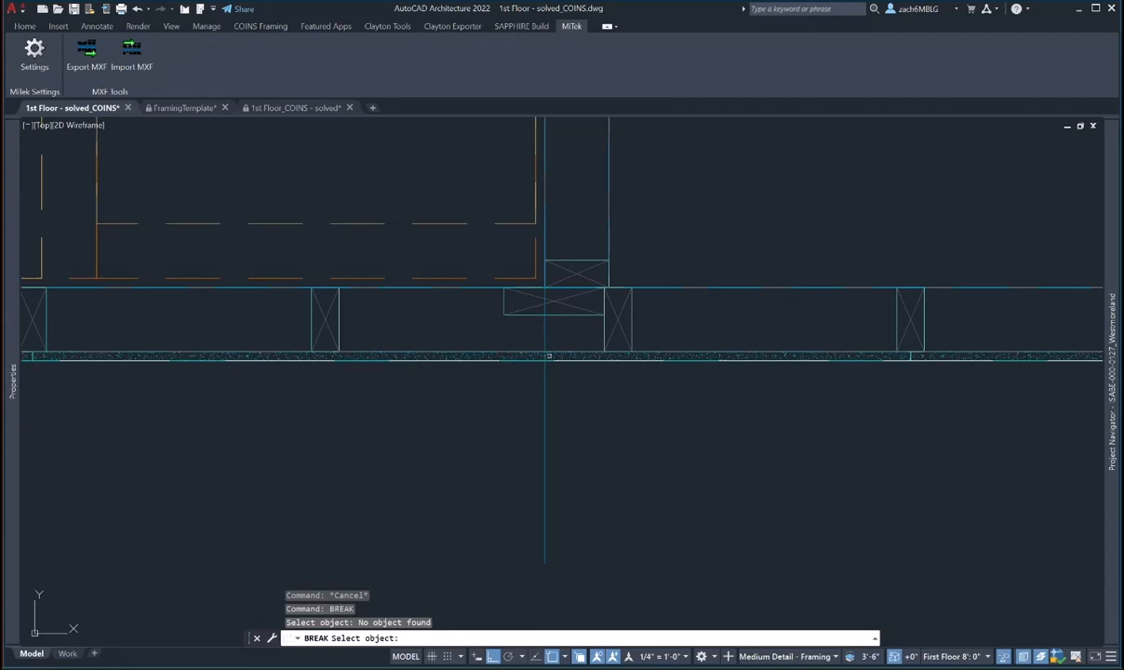
pyautogui.click(556, 346)
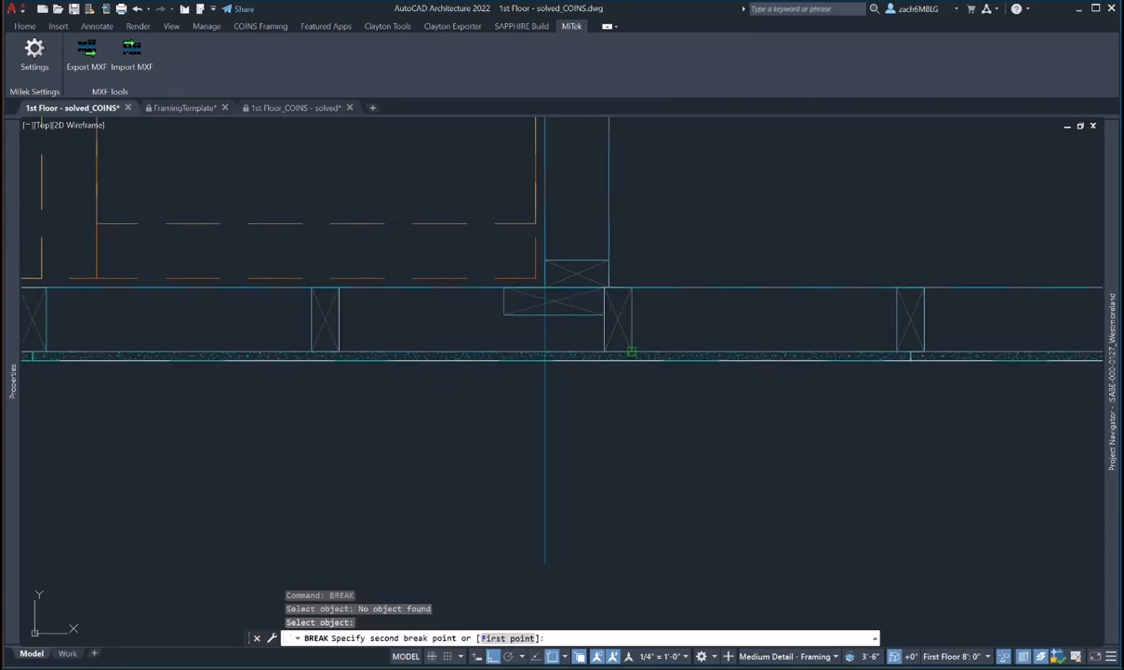
pyautogui.click(545, 288)
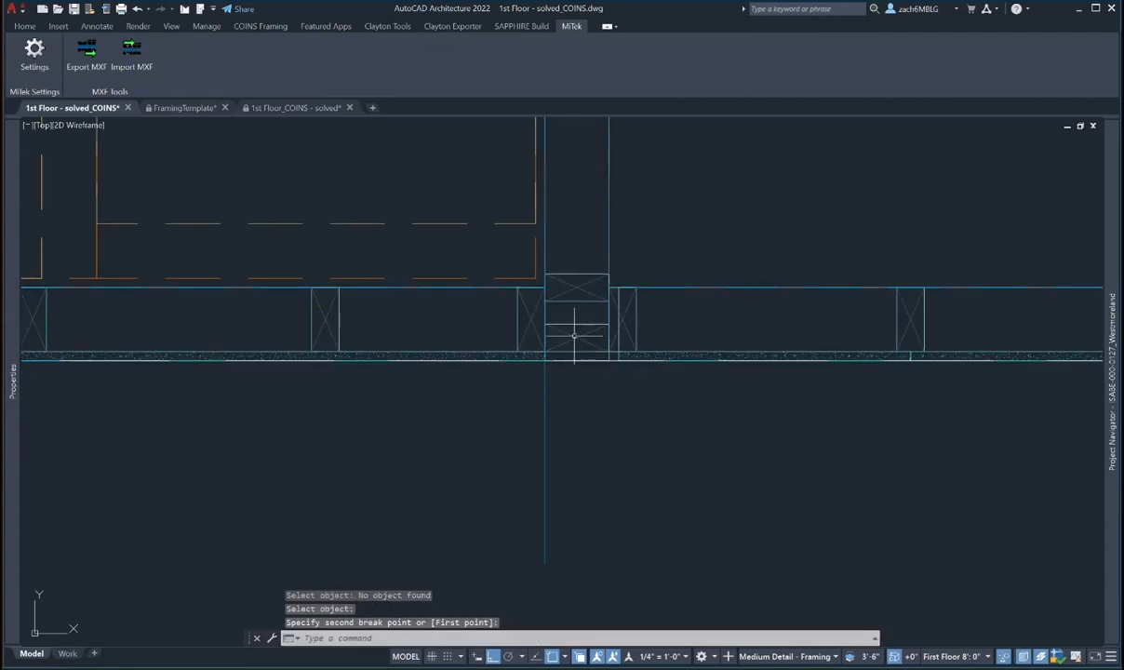
pyautogui.press('Escape')
pyautogui.press('Escape')
pyautogui.press('Escape')
pyautogui.moveTo(544, 288); pyautogui.dragTo(535, 341, button='middle')
# - Stretch the vertical interior wall's bottom end back up, away from the junction
pyautogui.click(577, 385)
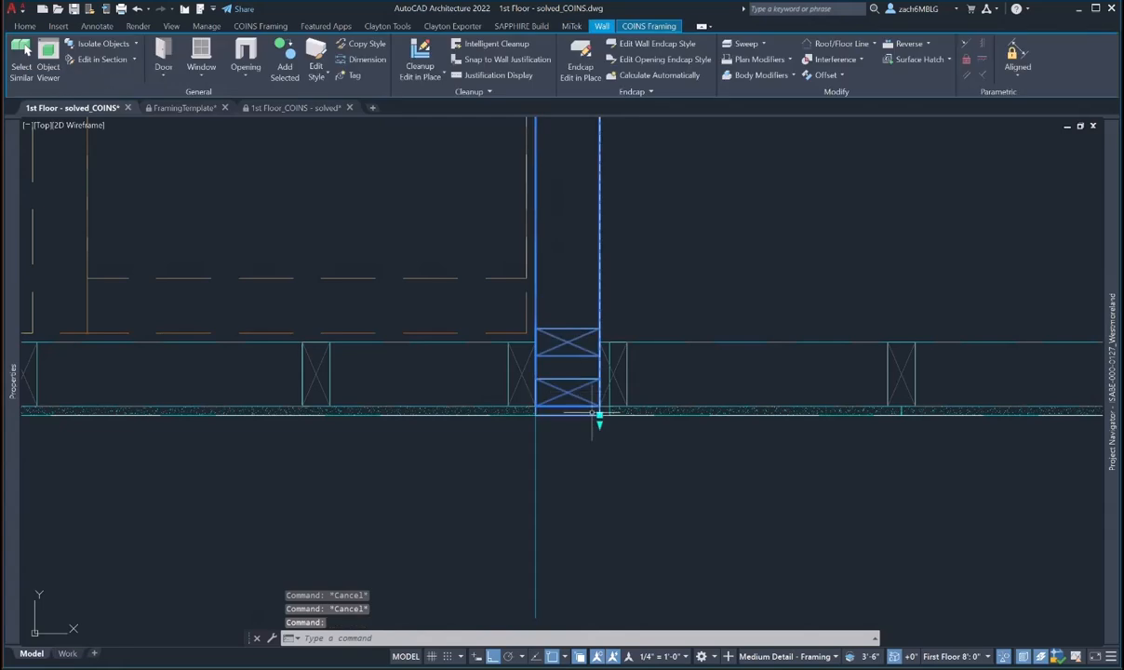
pyautogui.click(599, 414)
pyautogui.click(642, 267)
pyautogui.press('Escape')
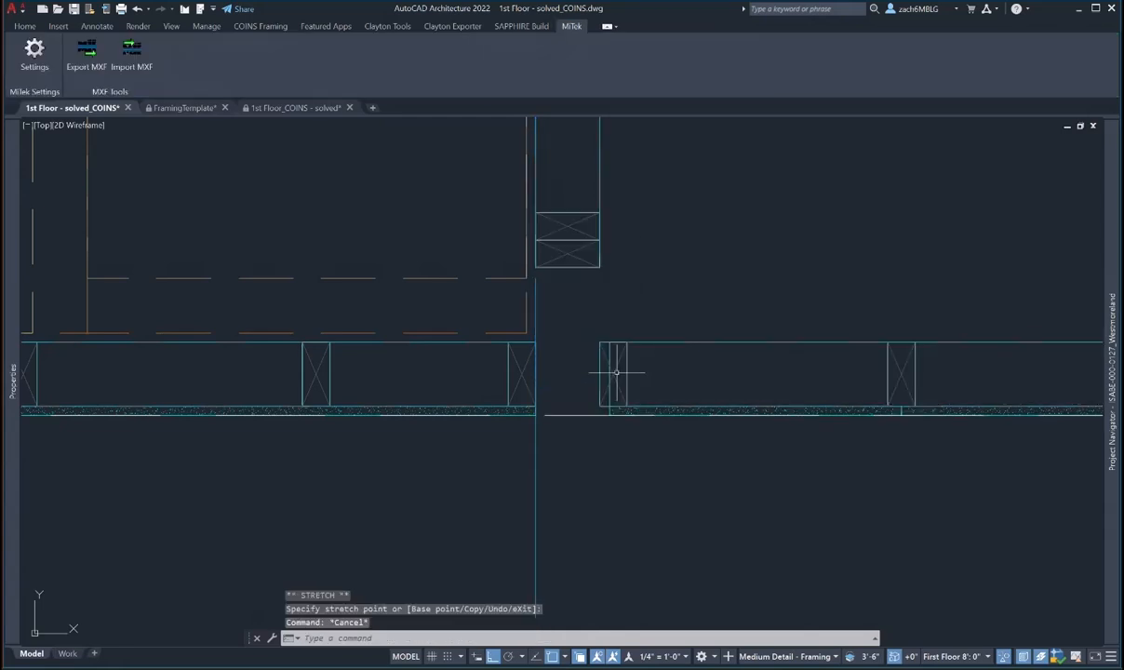
# - Grip-stretch the right exterior wall's left end over to the corner
pyautogui.click(613, 375)
pyautogui.click(609, 414)
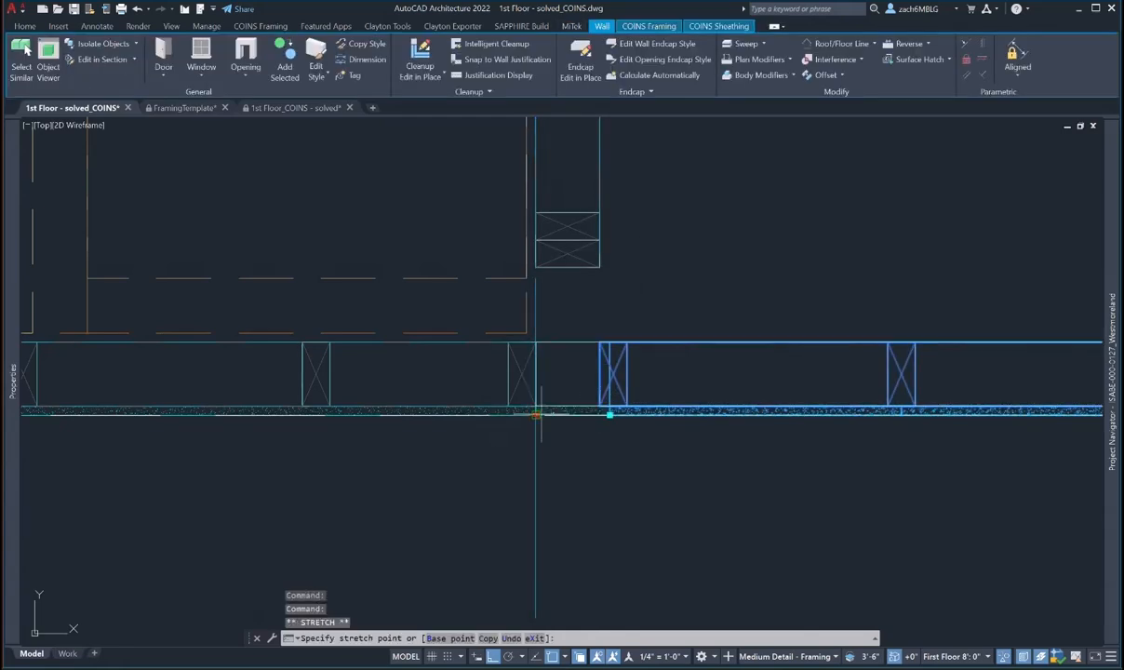
pyautogui.click(536, 414)
pyautogui.scroll(-4, 581, 319)
pyautogui.moveTo(581, 319); pyautogui.dragTo(568, 372, button='middle')
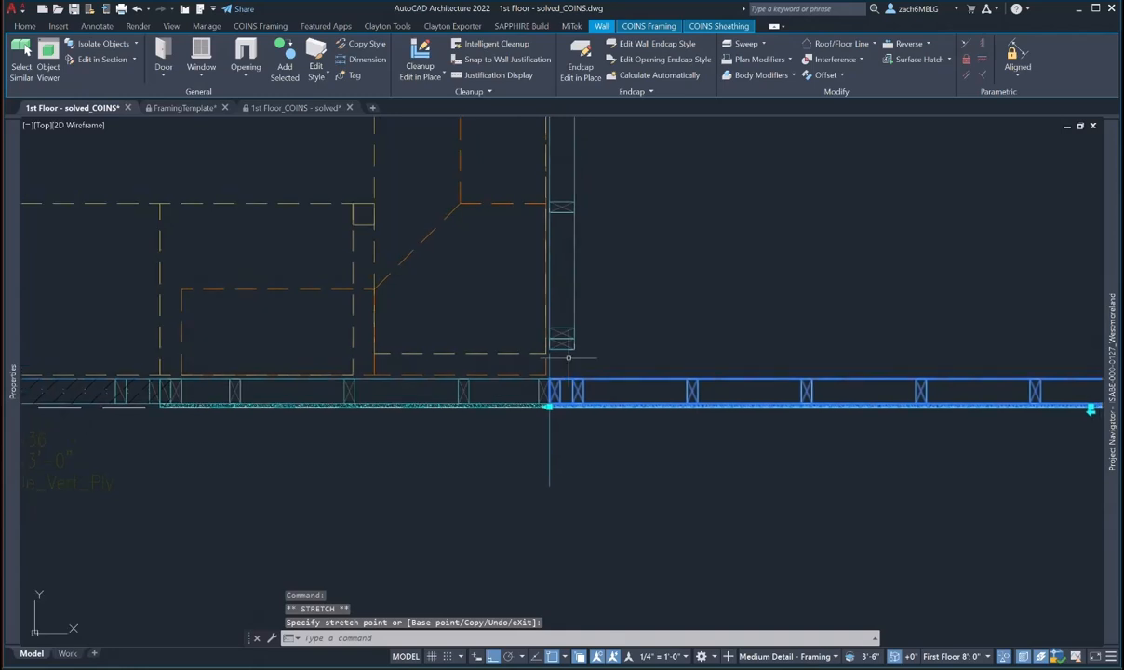
pyautogui.press('Escape')
pyautogui.press('Escape')
# - Give the interior wall an L-None end junction override with Extend at End unchecked
pyautogui.click(570, 346)
pyautogui.moveTo(14, 427)
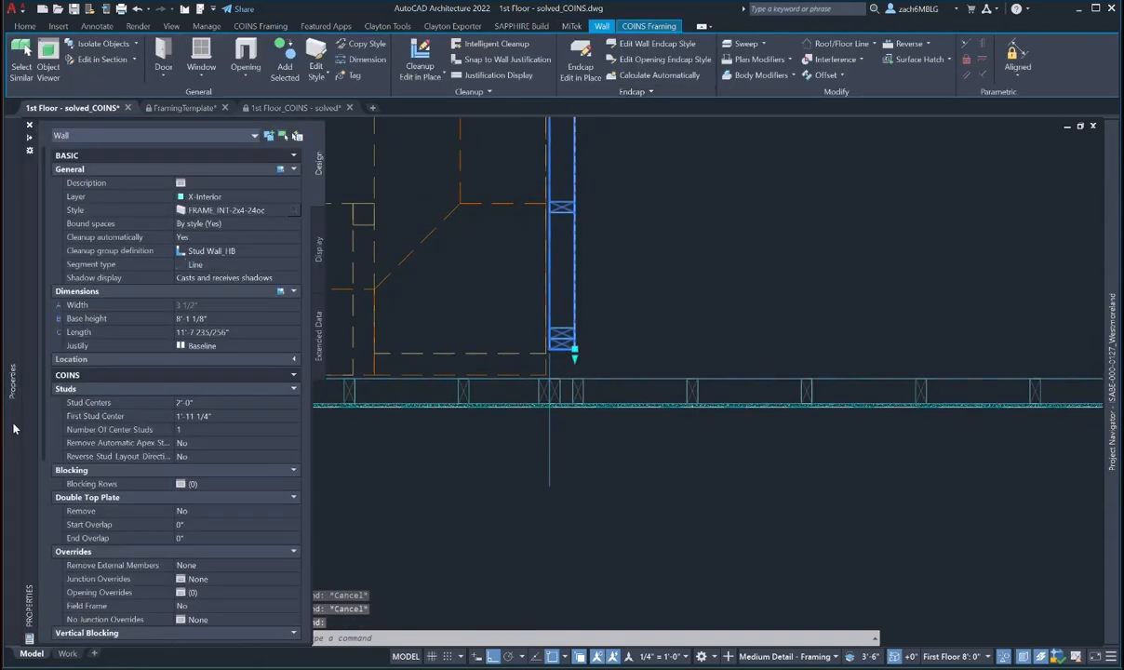
pyautogui.scroll(-3, 187, 445)
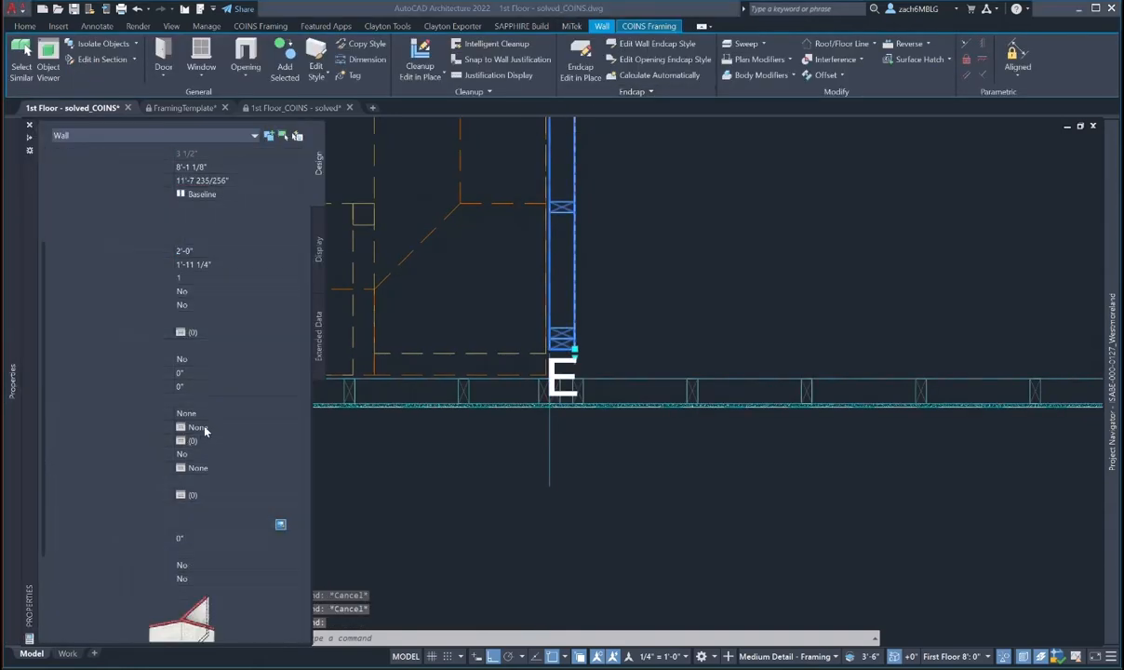
pyautogui.click(197, 426)
pyautogui.click(115, 305)
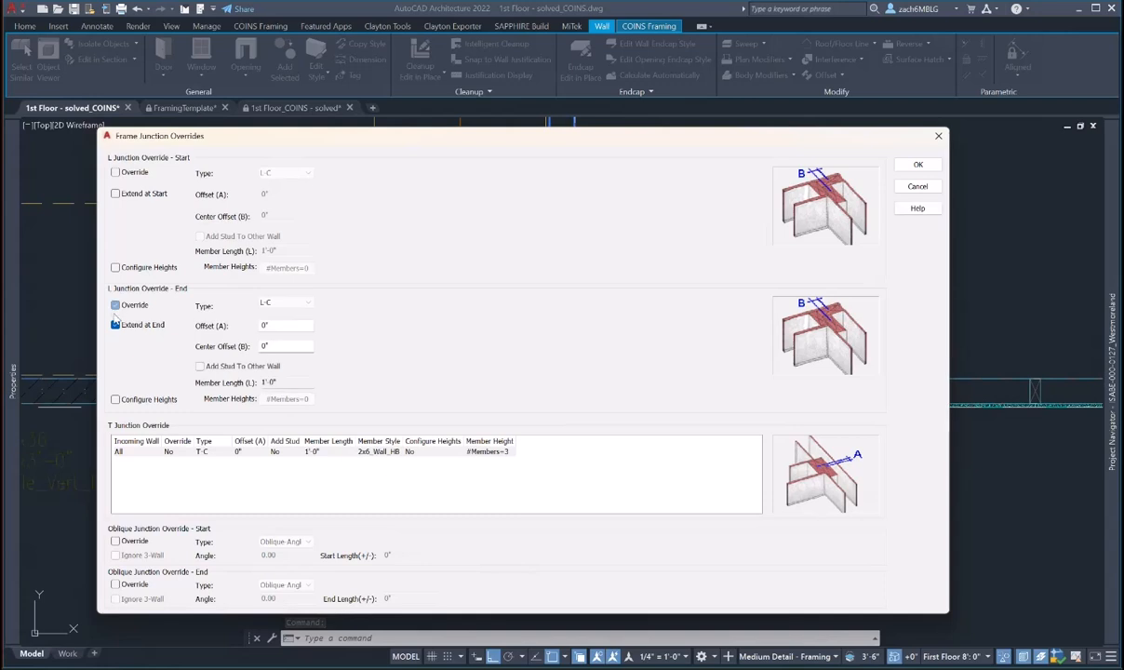
pyautogui.click(115, 325)
pyautogui.click(285, 302)
pyautogui.click(272, 313)
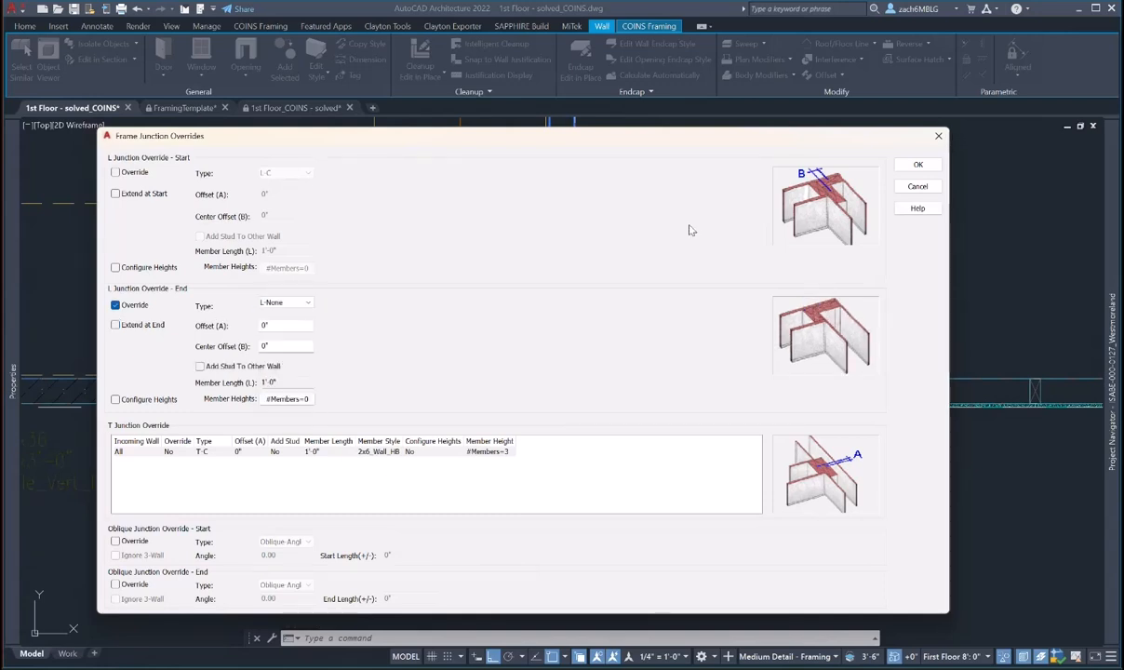
pyautogui.click(917, 165)
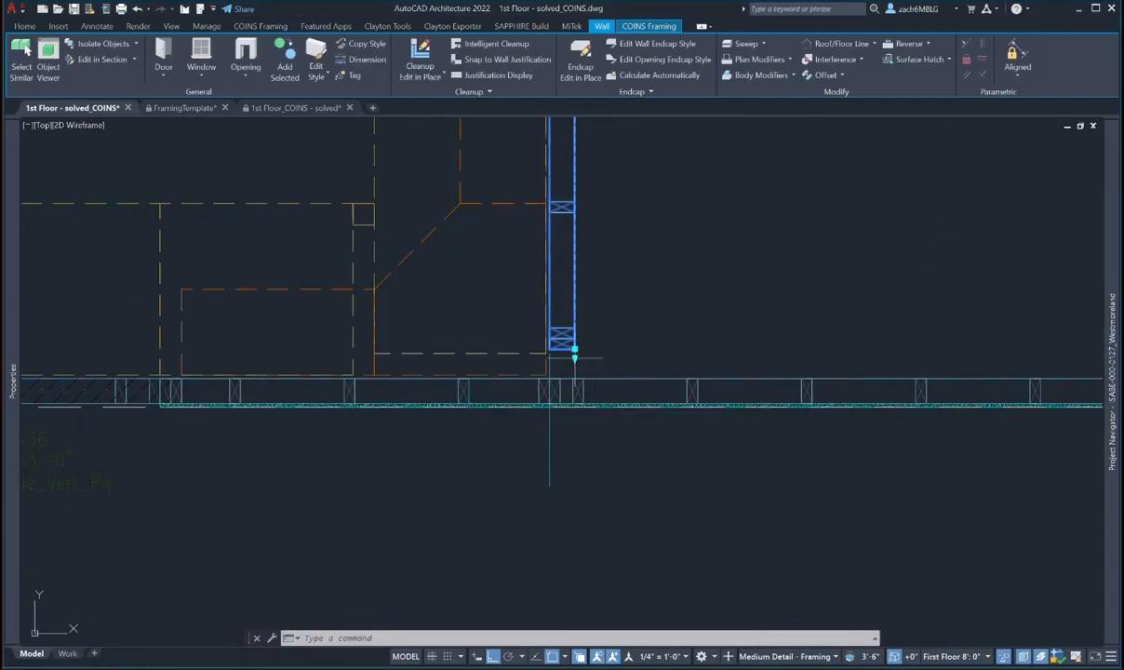
pyautogui.click(574, 355)
# - Try stretching the interior wall's end down to the exterior wall, then cancel
pyautogui.click(574, 374)
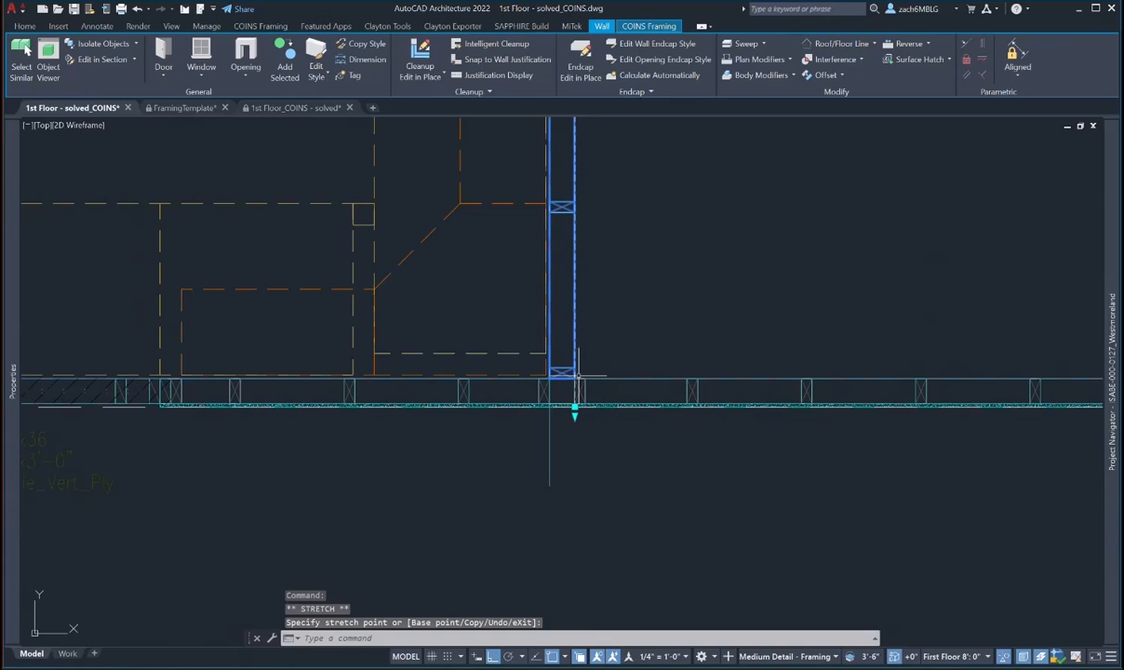
pyautogui.write('uuuuuuuu')
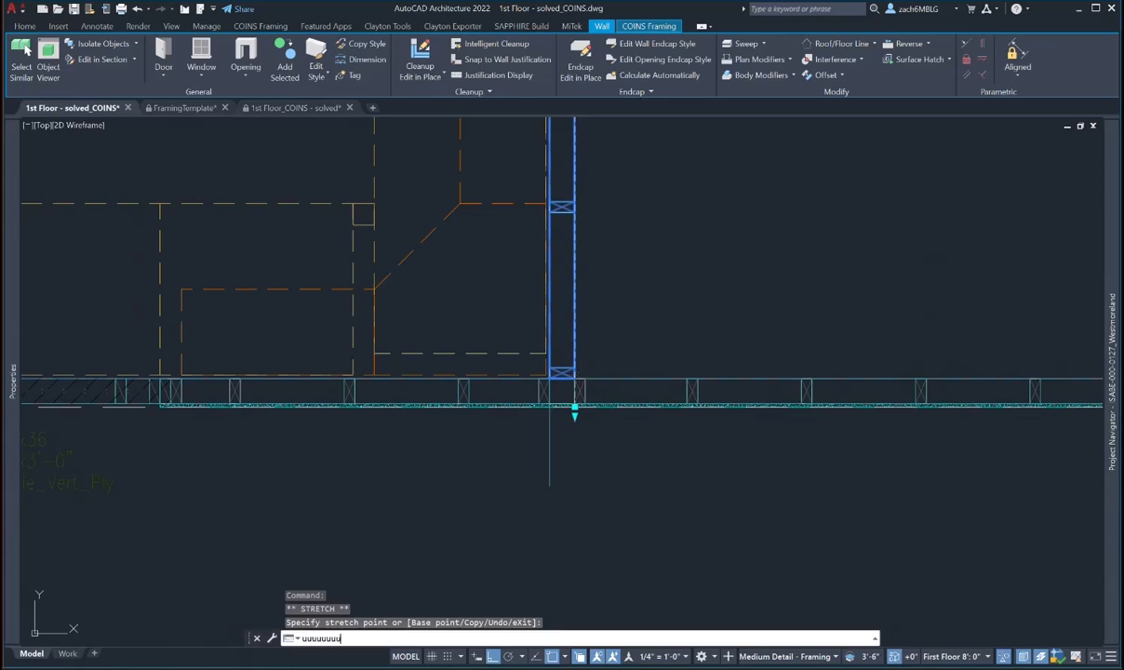
pyautogui.press('Return')
pyautogui.click(573, 409)
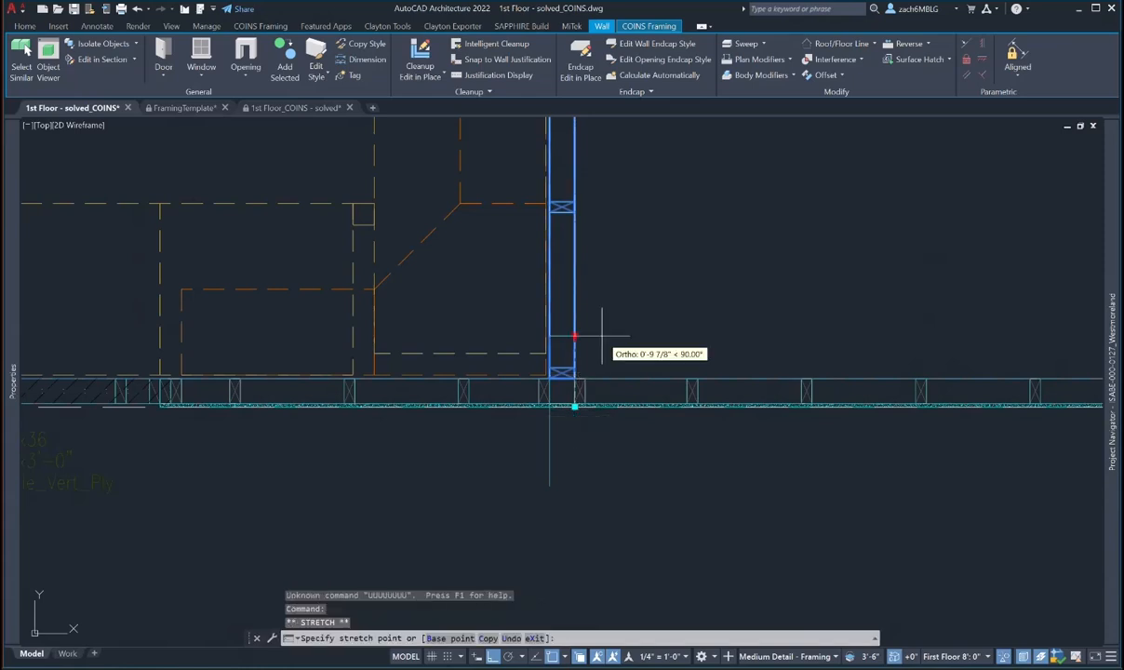
pyautogui.press('Escape')
pyautogui.scroll(2, 591, 377)
pyautogui.press('Escape')
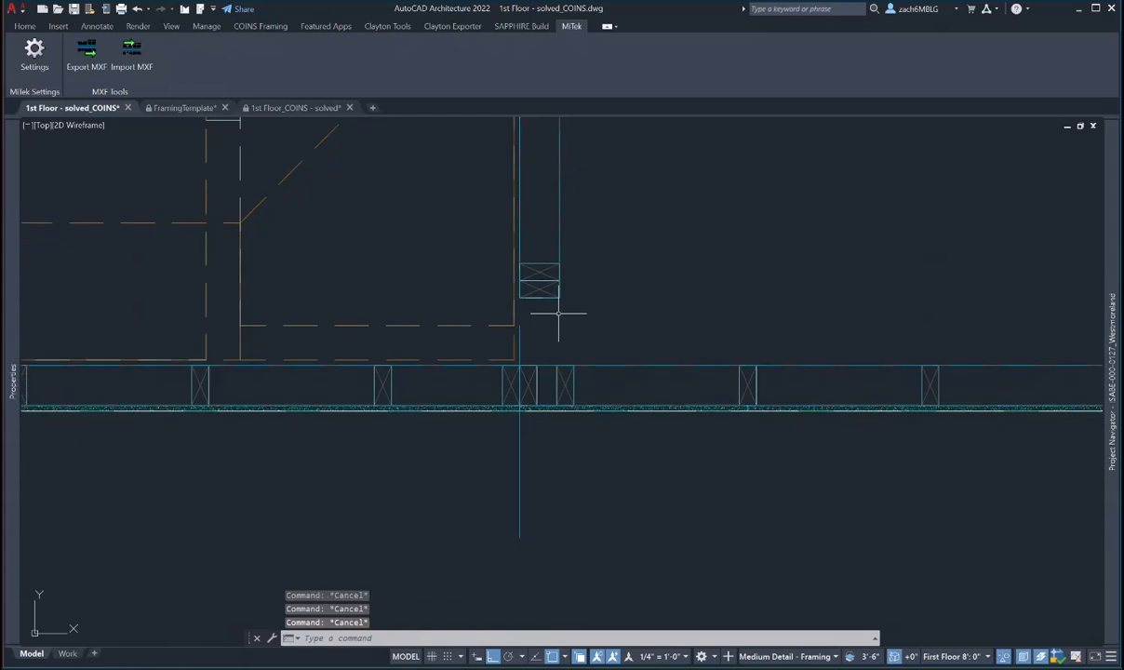
# - Snap the interior wall's bottom end perpendicular onto the exterior wall
pyautogui.click(556, 302)
pyautogui.click(557, 303)
pyautogui.scroll(4, 568, 348)
pyautogui.scroll(2, 565, 346)
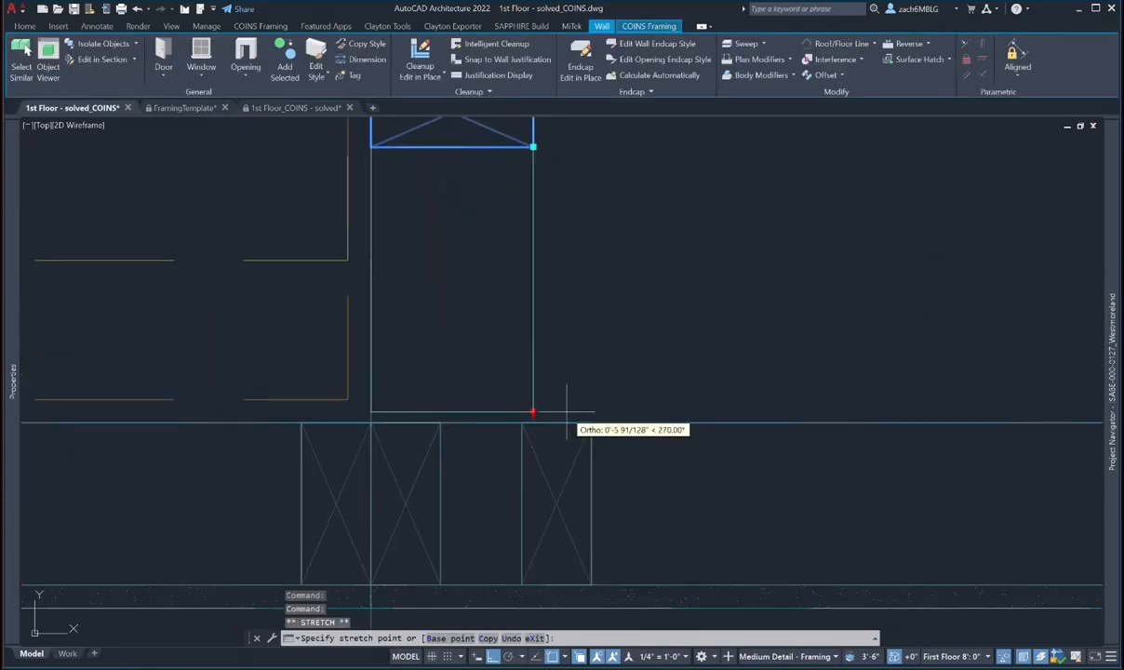
pyautogui.keyDown('shift'); pyautogui.rightClick(535, 390); pyautogui.keyUp('shift')
pyautogui.click(572, 376)
pyautogui.click(533, 419)
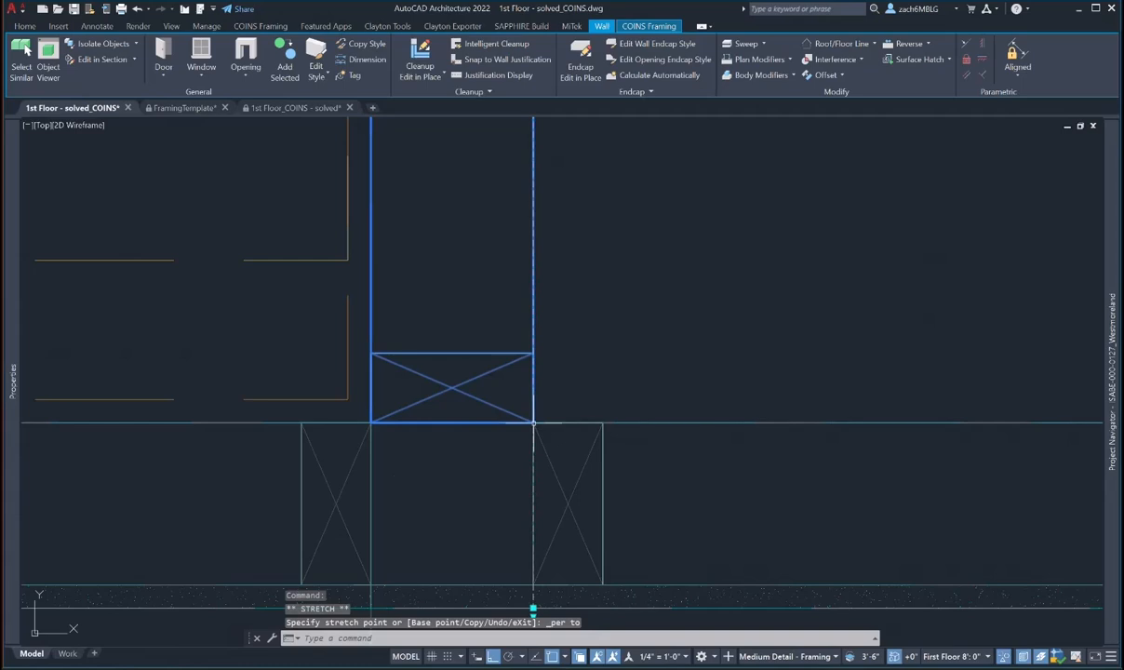
pyautogui.scroll(-2, 534, 402)
pyautogui.moveTo(572, 443); pyautogui.dragTo(577, 414, button='middle')
pyautogui.press('Escape')
pyautogui.press('Escape')
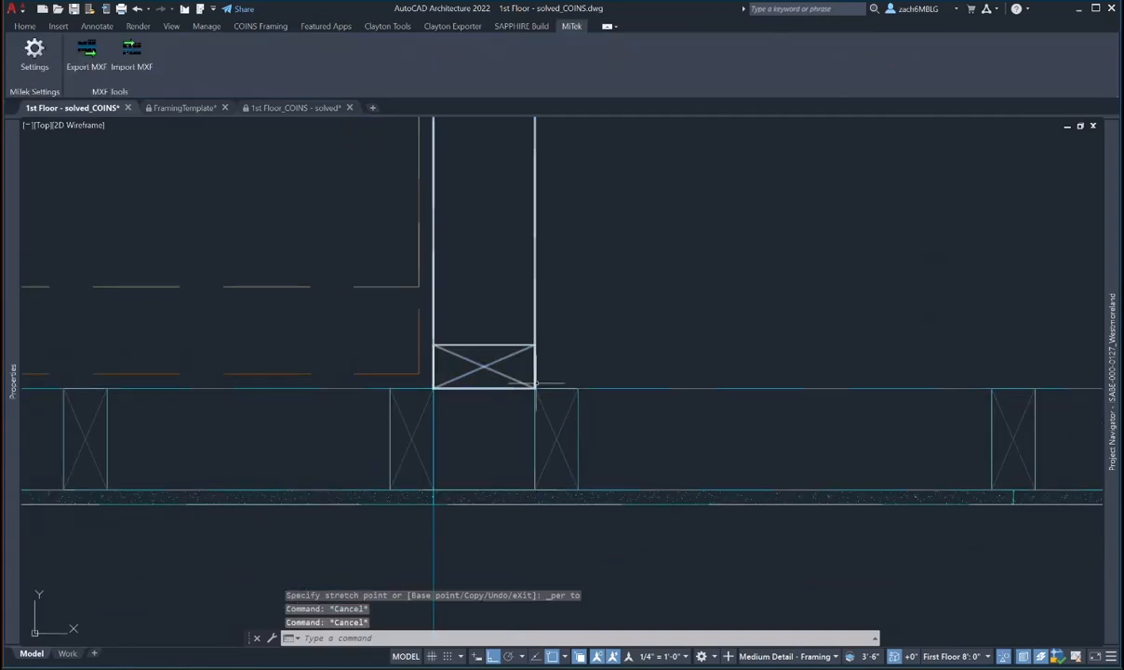
pyautogui.scroll(-2, 535, 384)
pyautogui.press('Escape')
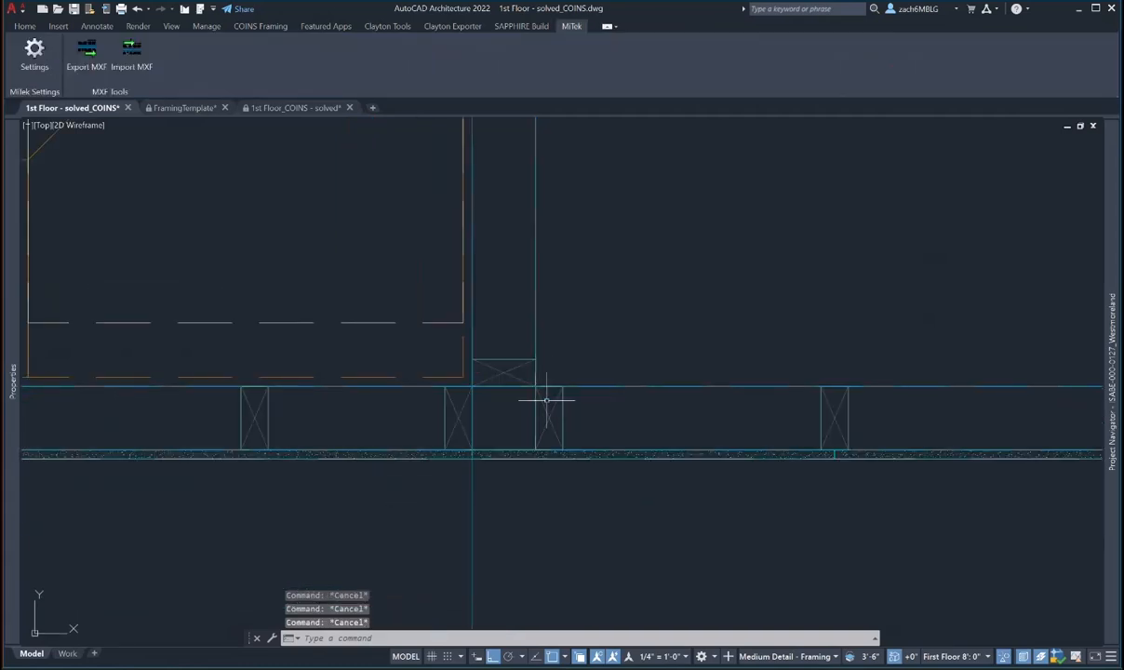
# - Crossing-select the walls at the junction and review the floor plan
pyautogui.click(549, 402)
pyautogui.click(524, 363)
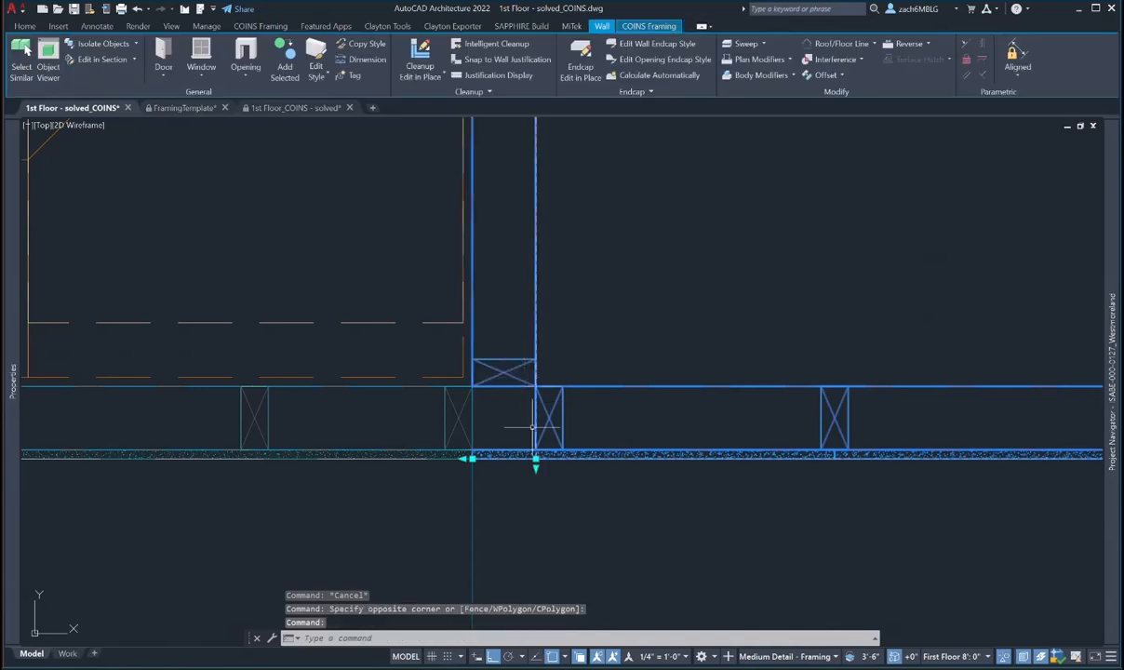
pyautogui.scroll(-6, 547, 272)
pyautogui.moveTo(556, 245); pyautogui.dragTo(552, 564, button='middle')
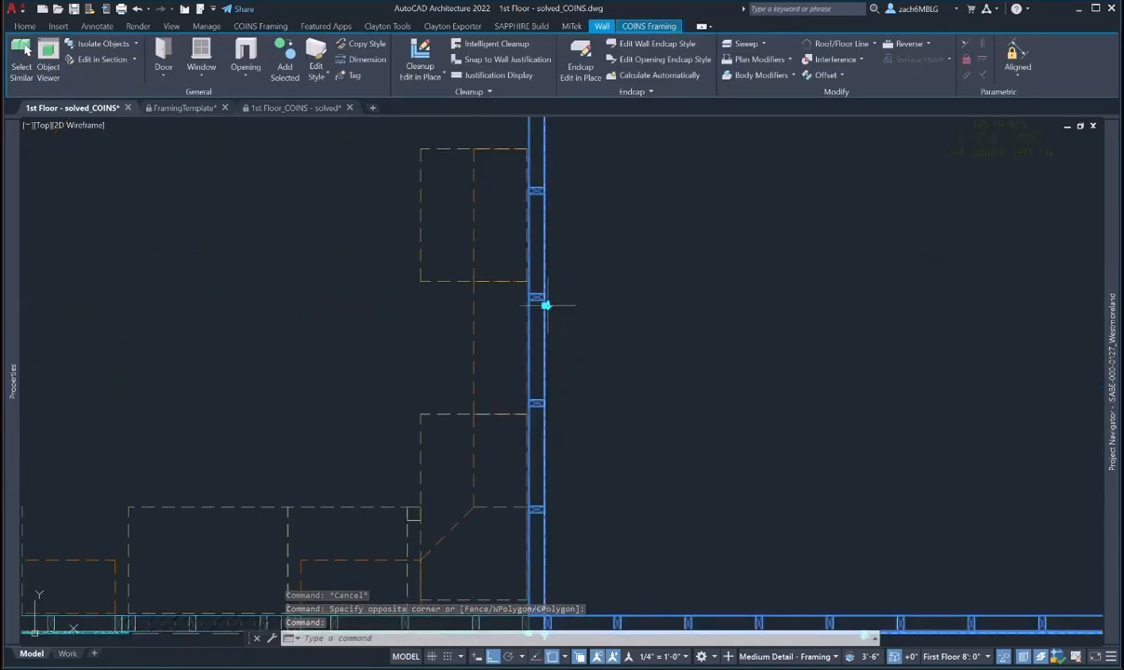
pyautogui.scroll(-5, 574, 329)
pyautogui.moveTo(580, 389); pyautogui.dragTo(572, 361, button='middle')
pyautogui.scroll(6, 549, 363)
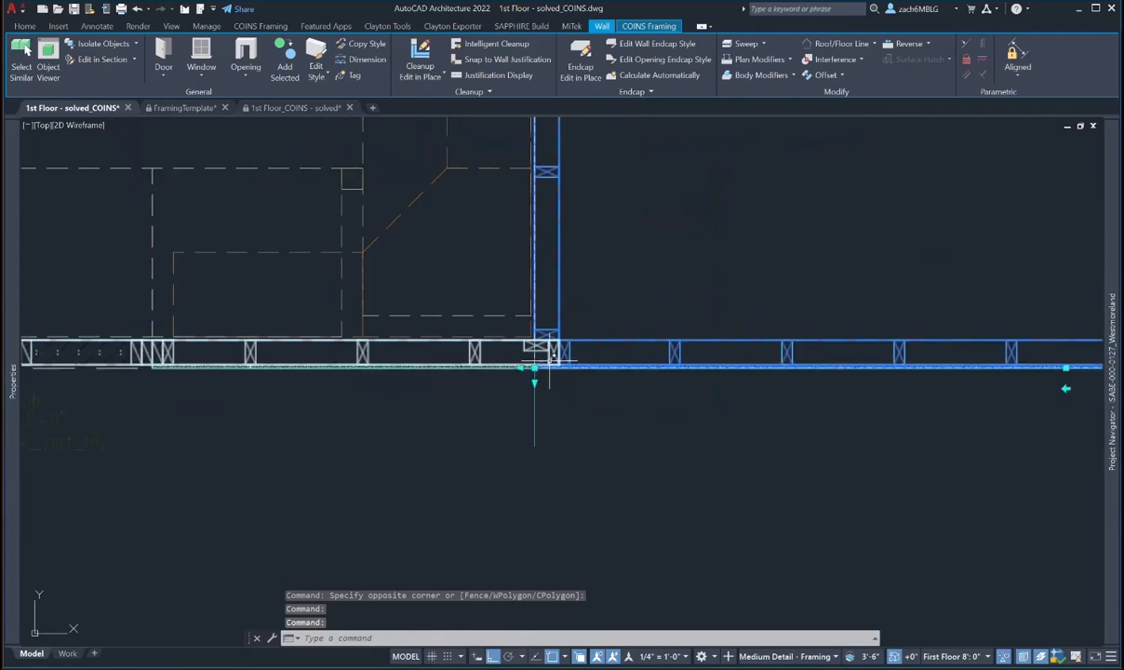
pyautogui.scroll(3, 549, 358)
pyautogui.press('Escape')
pyautogui.click(515, 312)
pyautogui.click(510, 375)
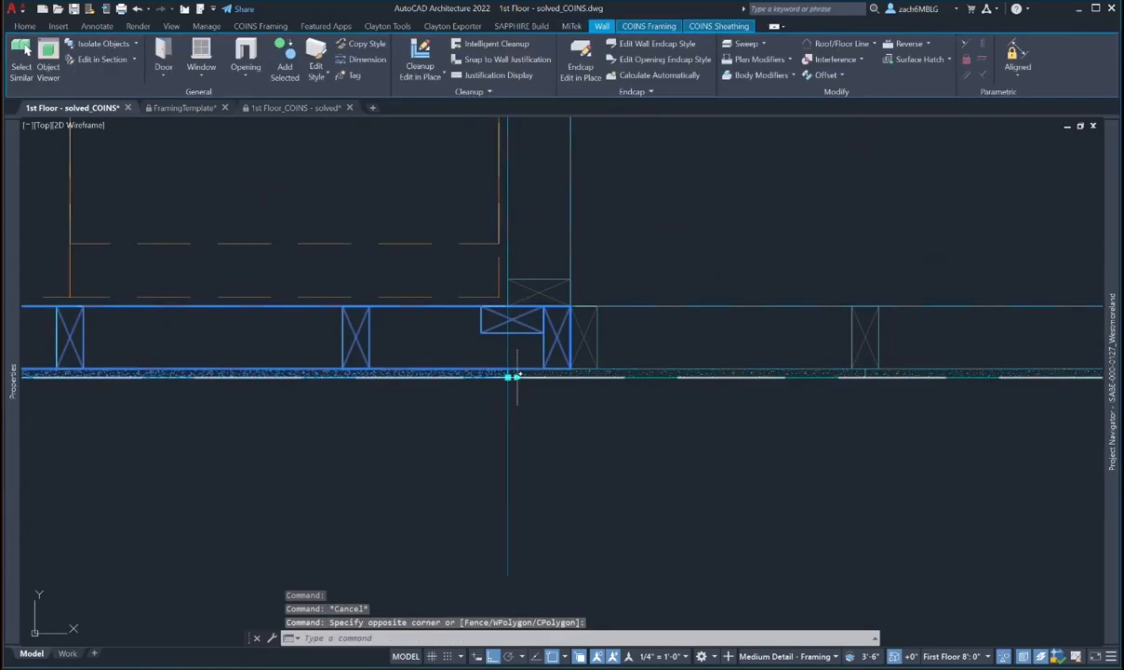
pyautogui.click(512, 376)
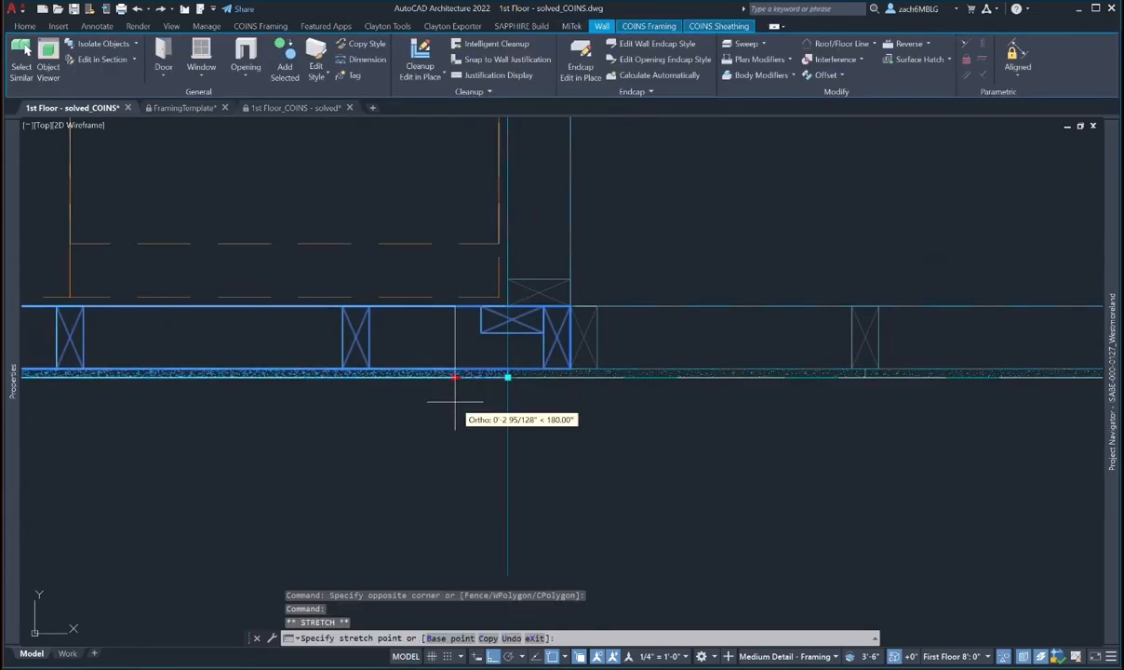
pyautogui.press('Escape')
# - Select the right exterior, interior and left exterior walls and attempt a grip stretch
pyautogui.click(591, 348)
pyautogui.click(593, 343)
pyautogui.press('Escape')
pyautogui.click(570, 289)
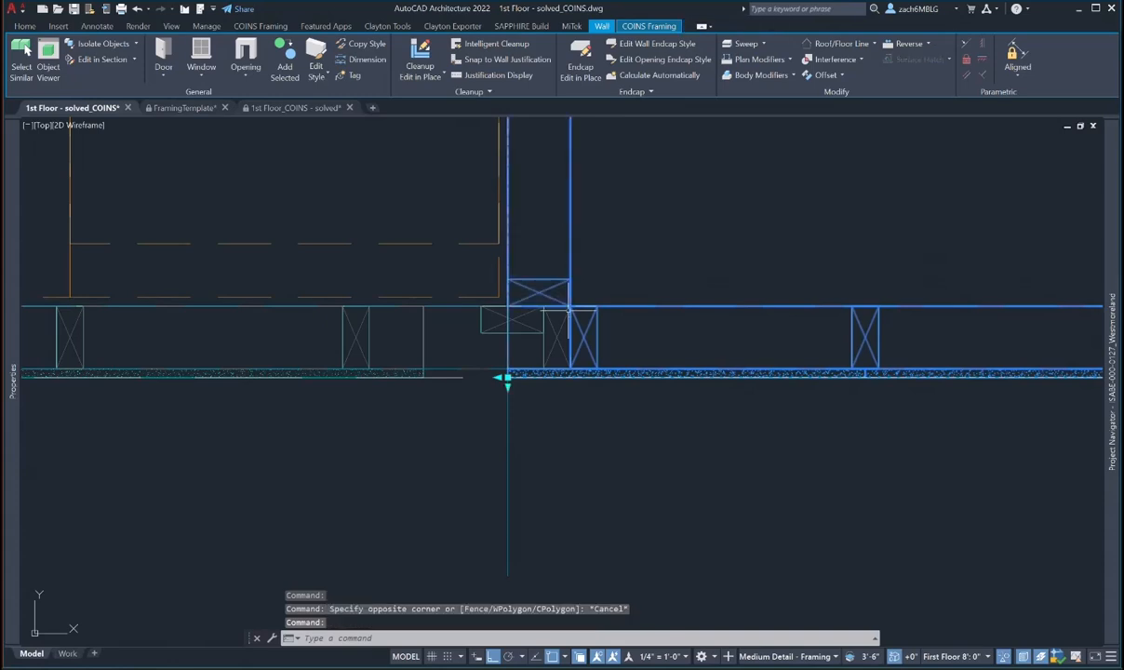
pyautogui.click(502, 376)
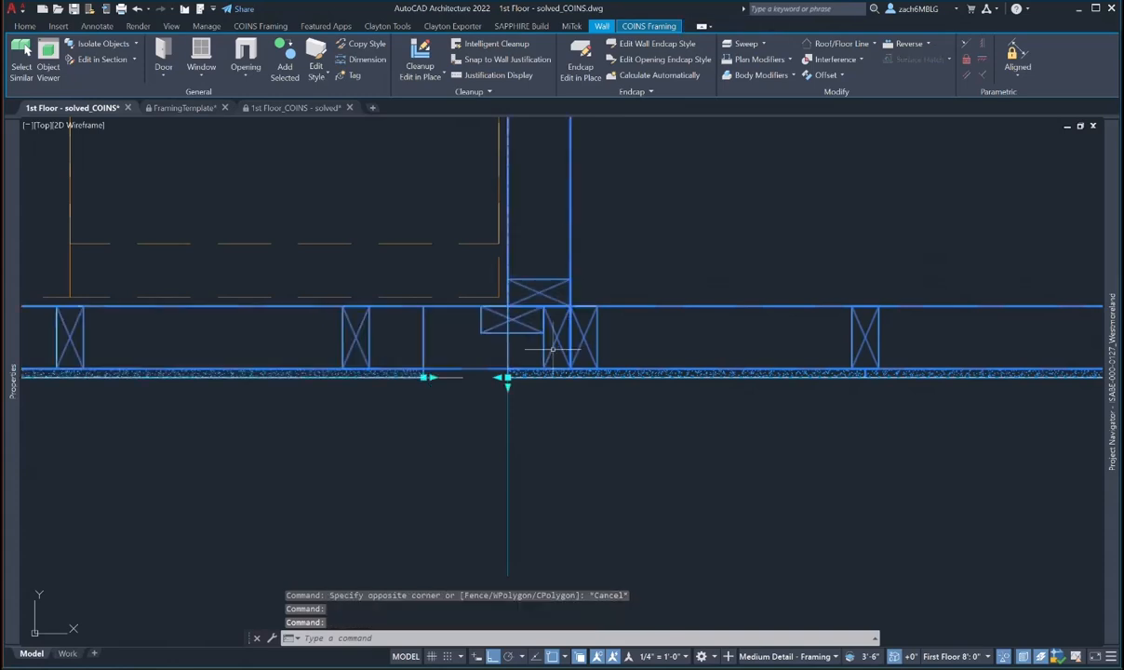
pyautogui.scroll(-3, 490, 389)
pyautogui.click(491, 385)
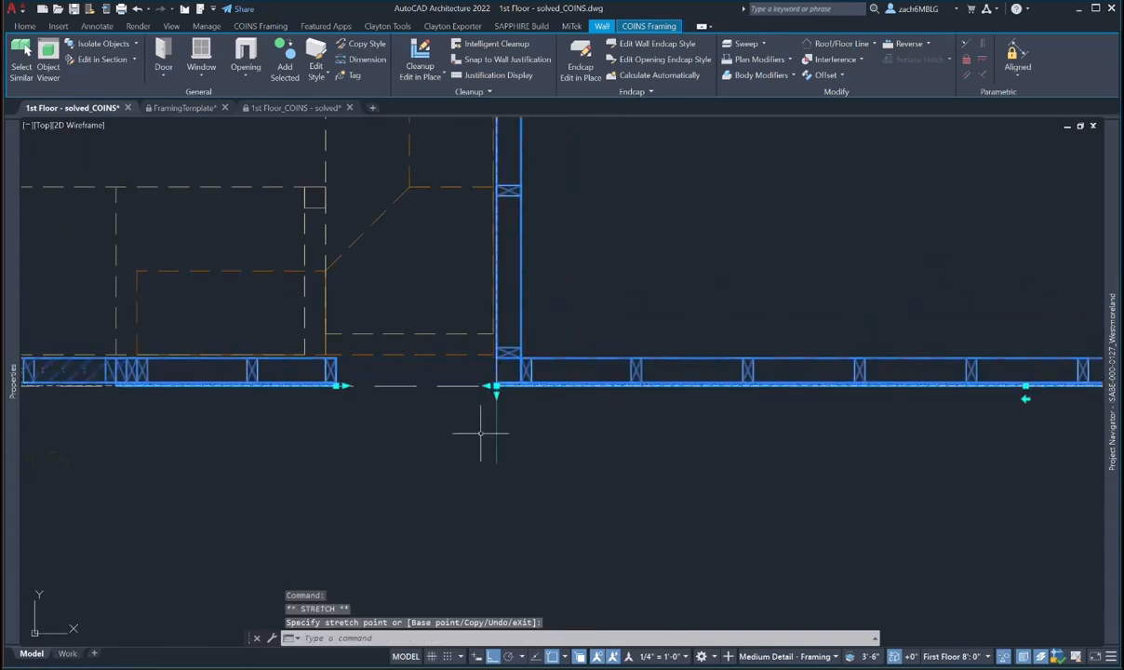
pyautogui.press('Escape')
pyautogui.press('Escape')
pyautogui.click(523, 355)
pyautogui.press('Escape')
pyautogui.press('Escape')
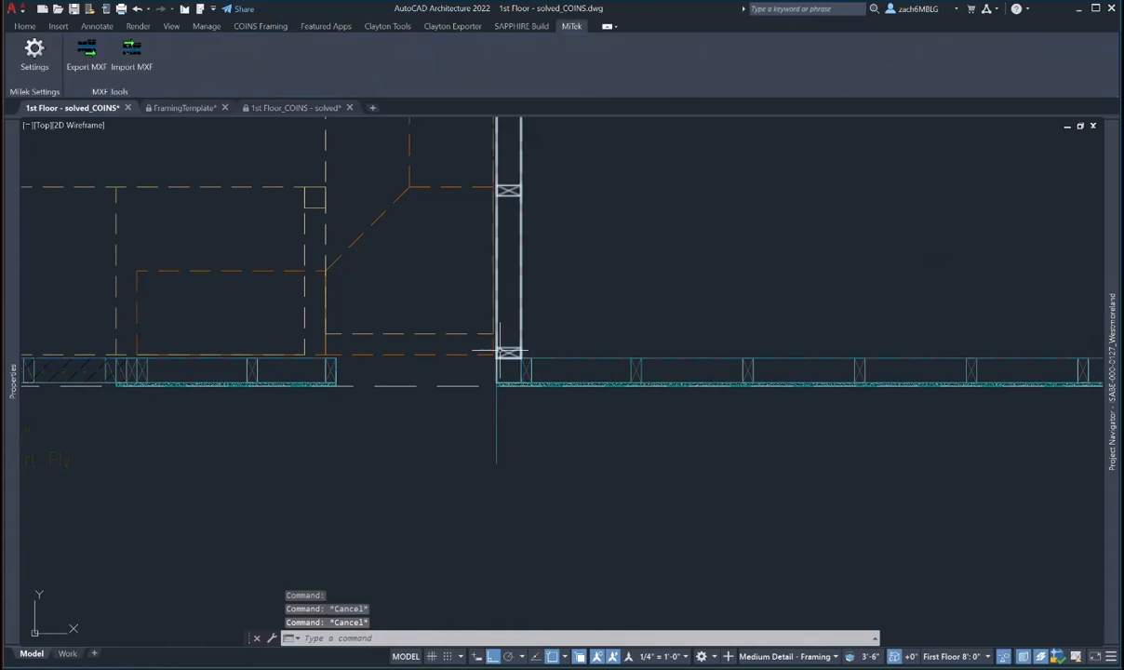
# - Shorten the interior wall by pulling its bottom end up from the exterior wall
pyautogui.click(502, 352)
pyautogui.moveTo(15, 379)
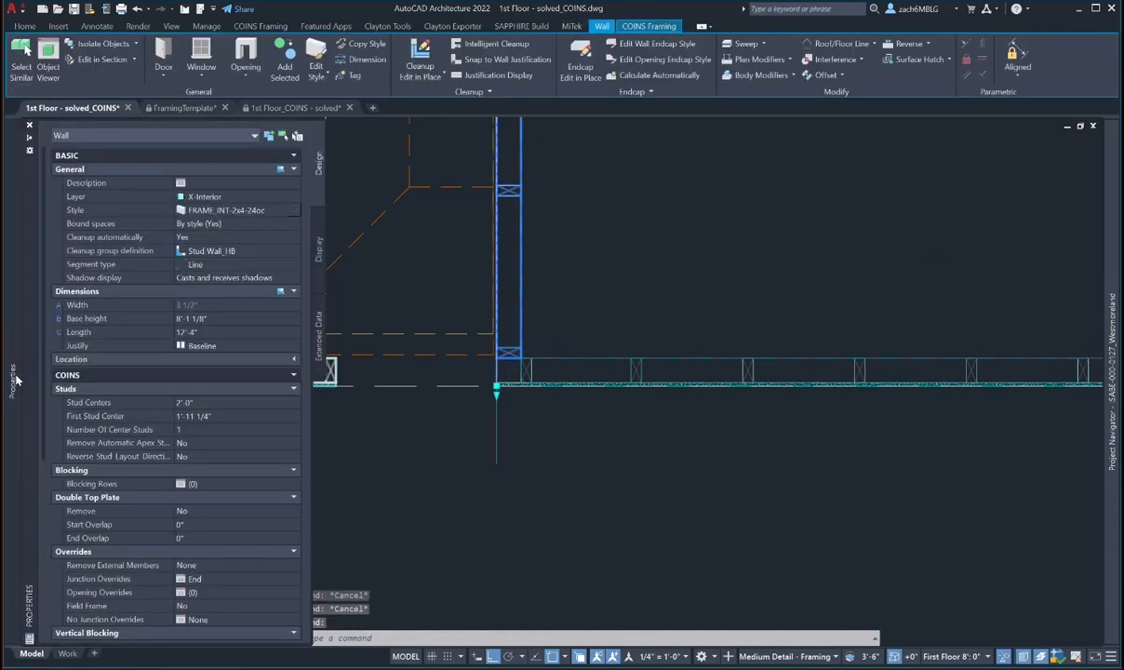
pyautogui.moveTo(566, 375); pyautogui.dragTo(572, 375, button='middle')
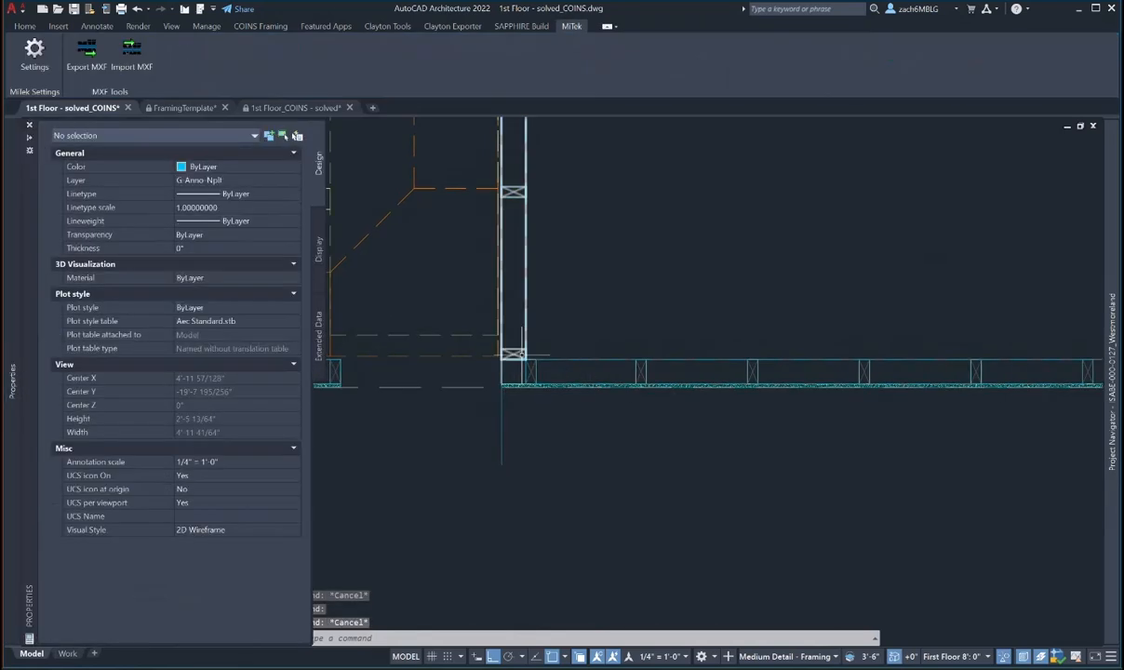
pyautogui.click(500, 386)
pyautogui.click(572, 287)
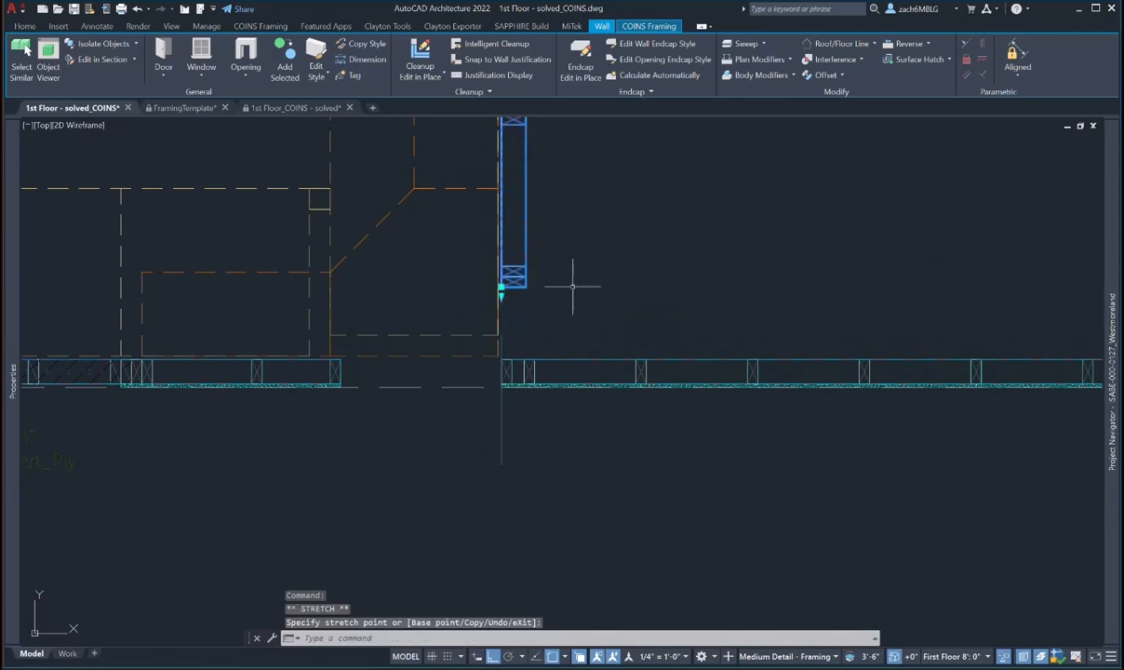
pyautogui.press('Escape')
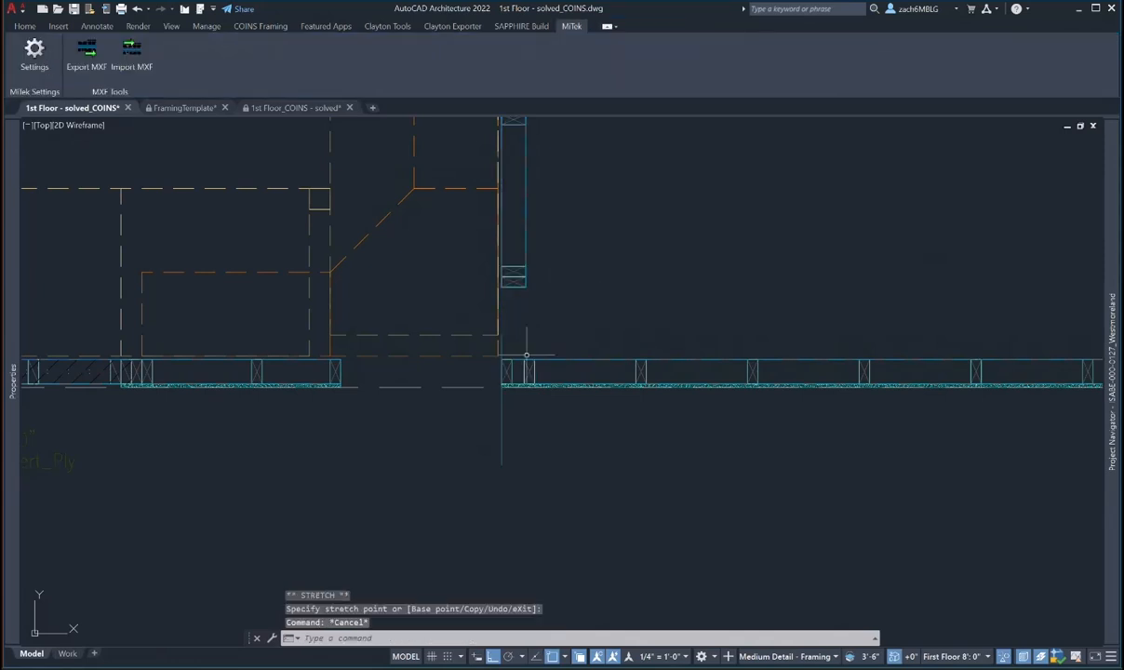
pyautogui.scroll(2, 526, 354)
# - Select the horizontal exterior walls and try stretching the vertical wall's end
pyautogui.click(482, 394)
pyautogui.click(503, 225)
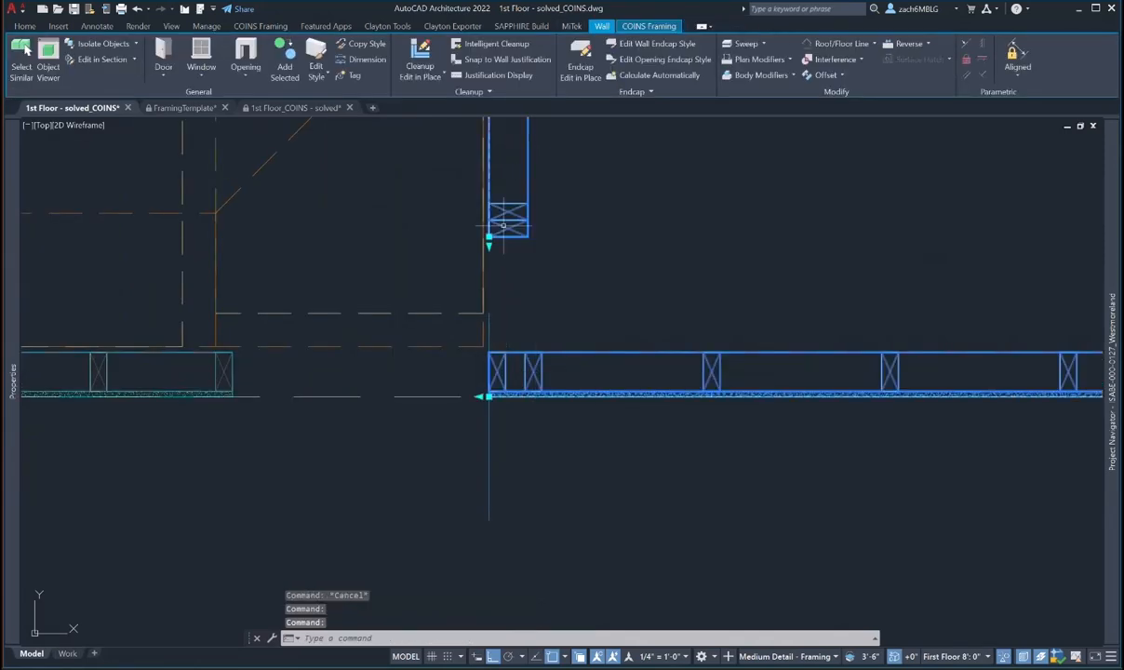
pyautogui.click(489, 244)
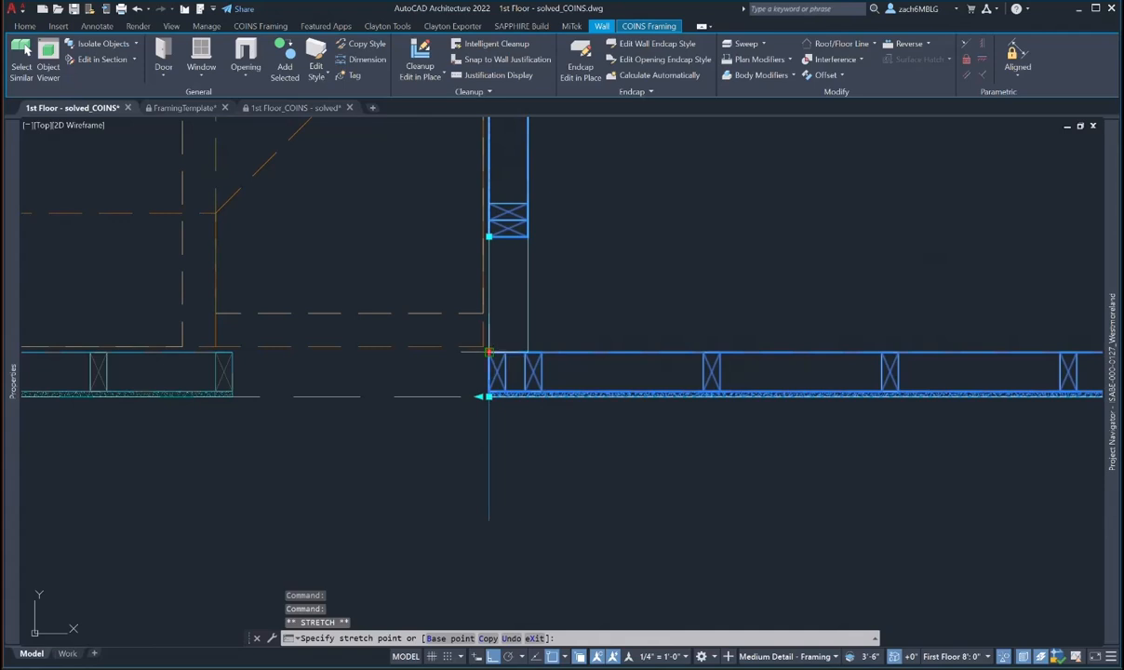
pyautogui.press('Escape')
pyautogui.press('Escape')
pyautogui.press('Escape')
pyautogui.scroll(-2, 558, 447)
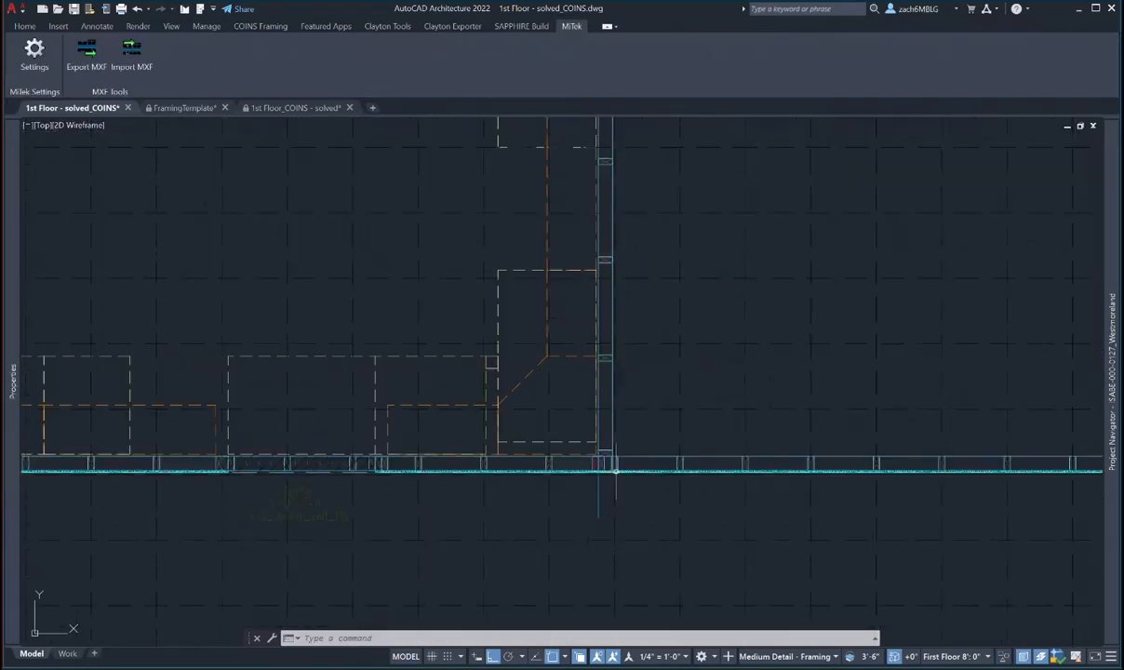
# - Erase the stray vertical line hanging below the front wall
pyautogui.click(576, 471)
pyautogui.scroll(3, 588, 470)
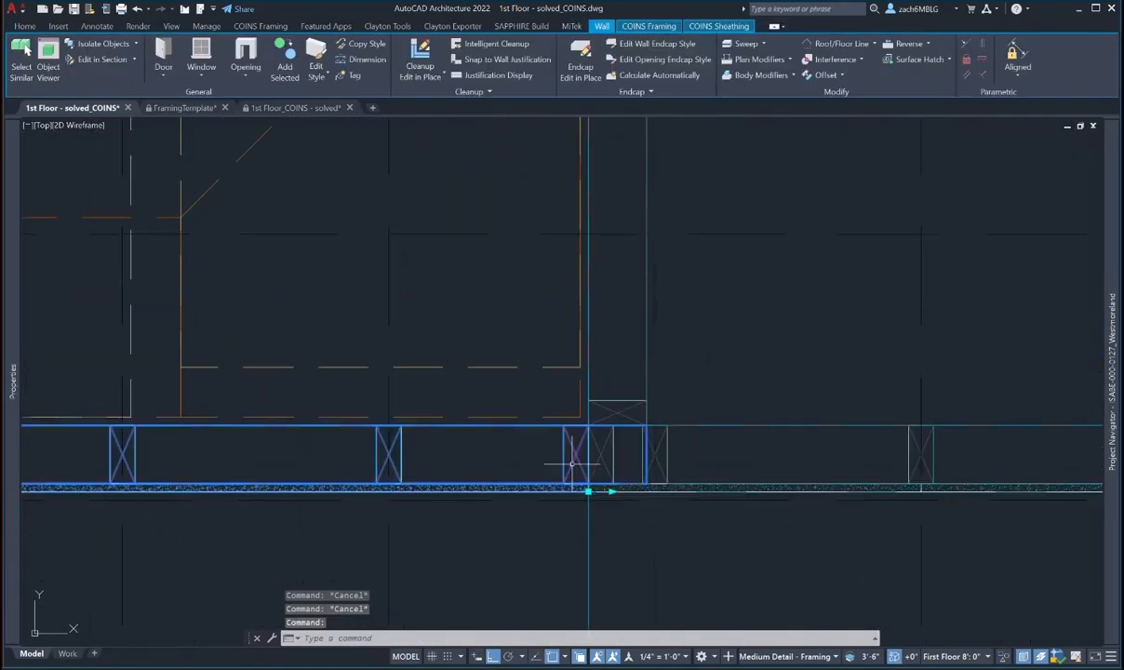
pyautogui.scroll(-2, 575, 514)
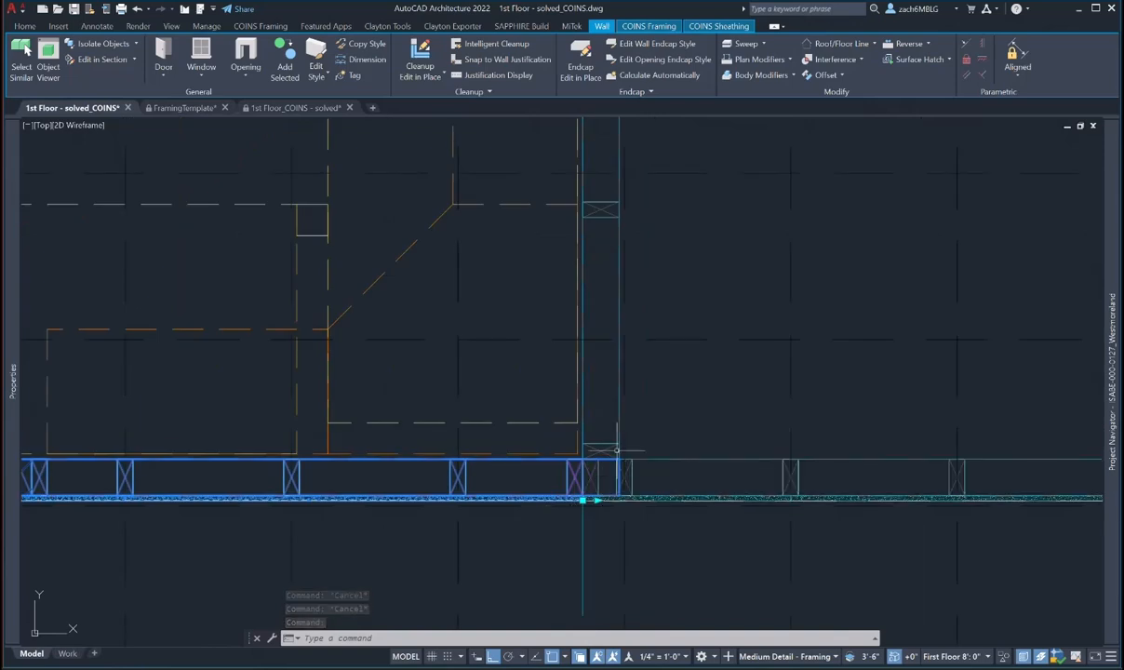
pyautogui.moveTo(624, 467); pyautogui.dragTo(634, 468, button='middle')
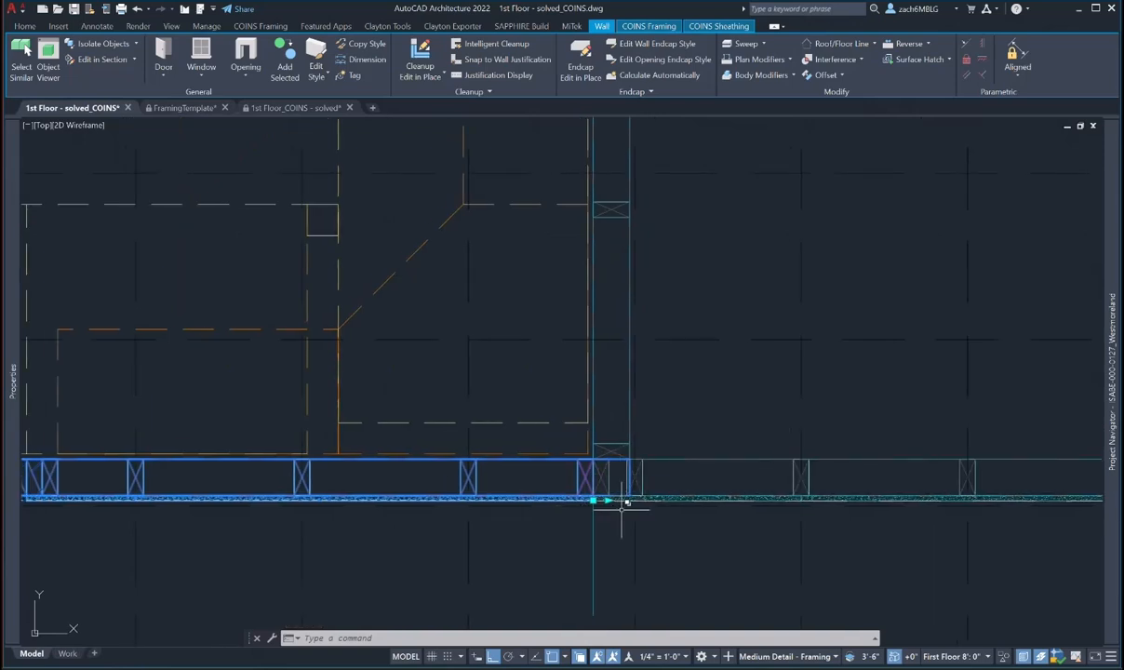
pyautogui.press('Escape')
pyautogui.press('Return')
pyautogui.click(595, 531)
pyautogui.press('Return')
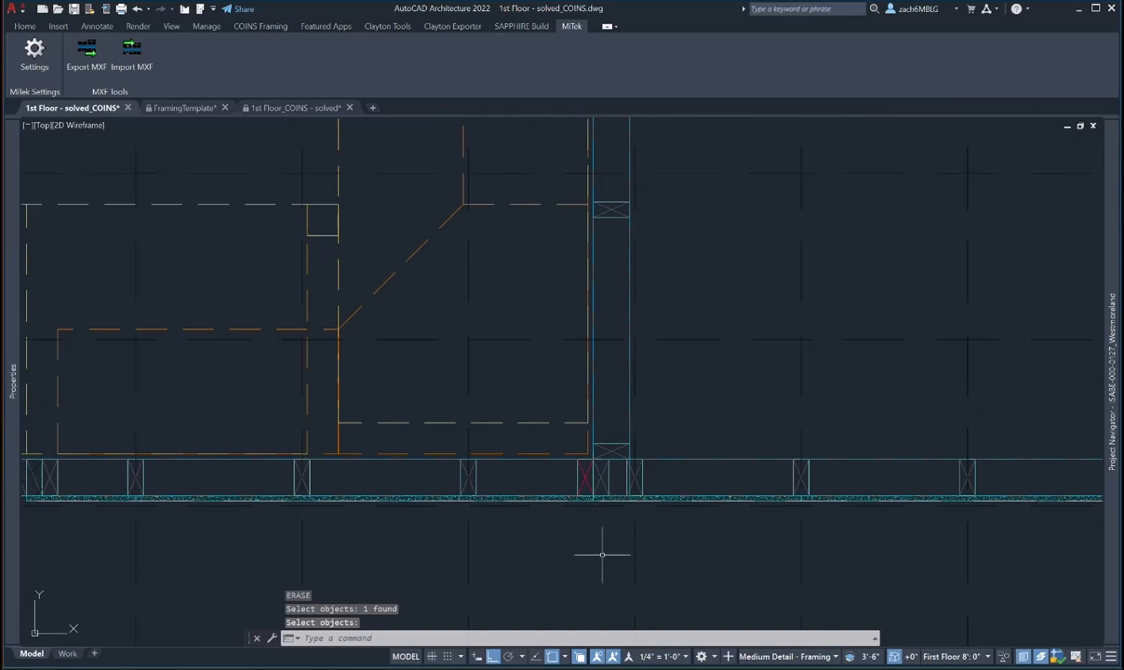
# - Pan the plan to the front-wall junction and select the front wall
pyautogui.press('Escape')
pyautogui.scroll(-2, 602, 554)
pyautogui.moveTo(601, 554); pyautogui.dragTo(780, 515, button='middle')
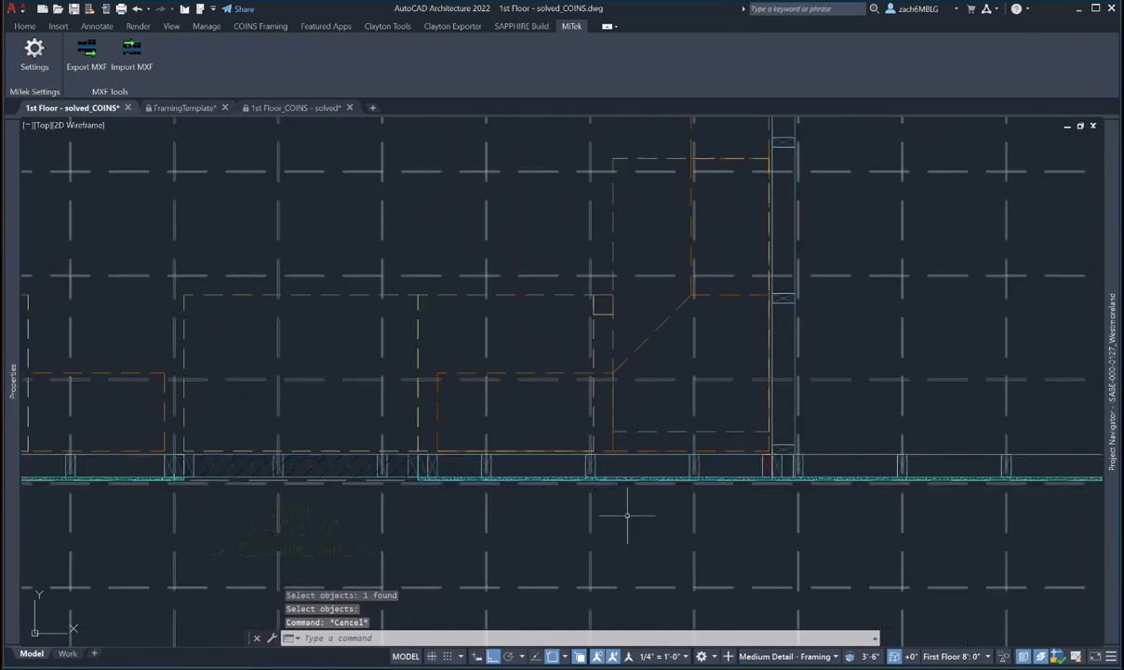
pyautogui.scroll(-3, 551, 491)
pyautogui.moveTo(553, 494); pyautogui.dragTo(592, 439, button='middle')
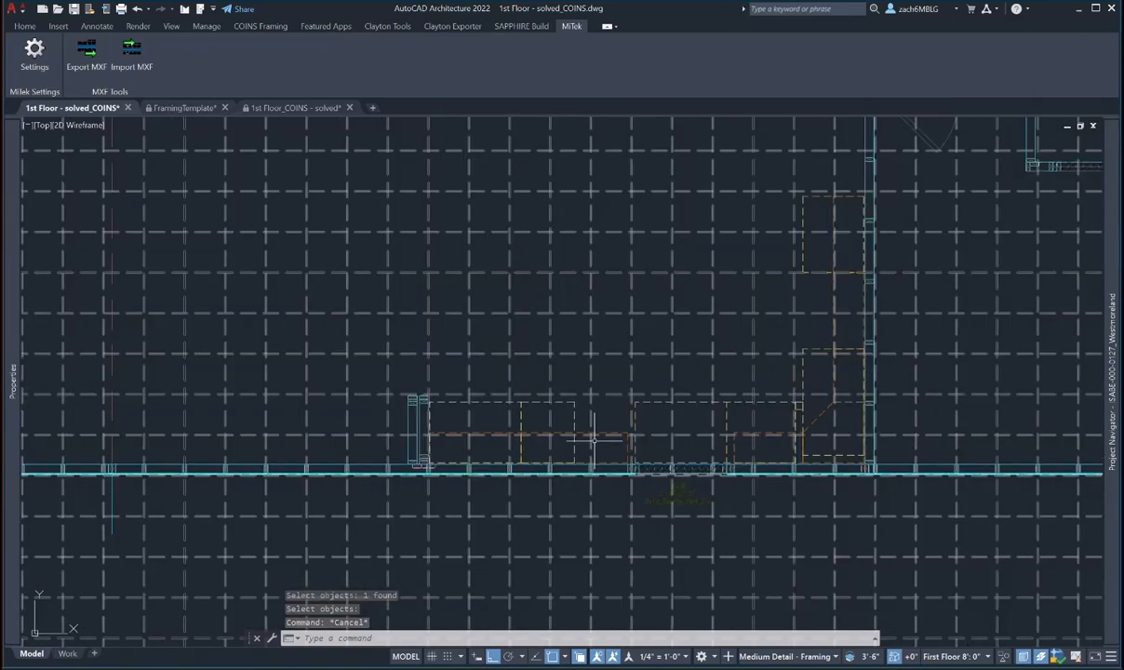
pyautogui.moveTo(433, 479); pyautogui.dragTo(507, 479, button='middle')
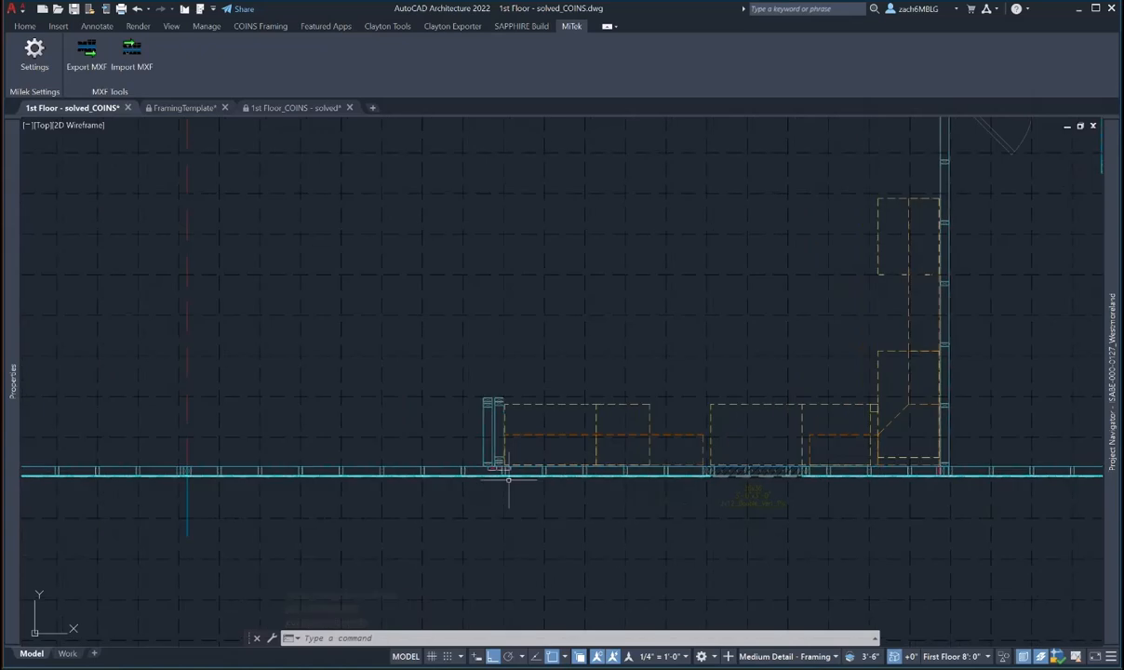
pyautogui.scroll(5, 507, 479)
pyautogui.press('Escape')
pyautogui.press('Escape')
pyautogui.click(461, 455)
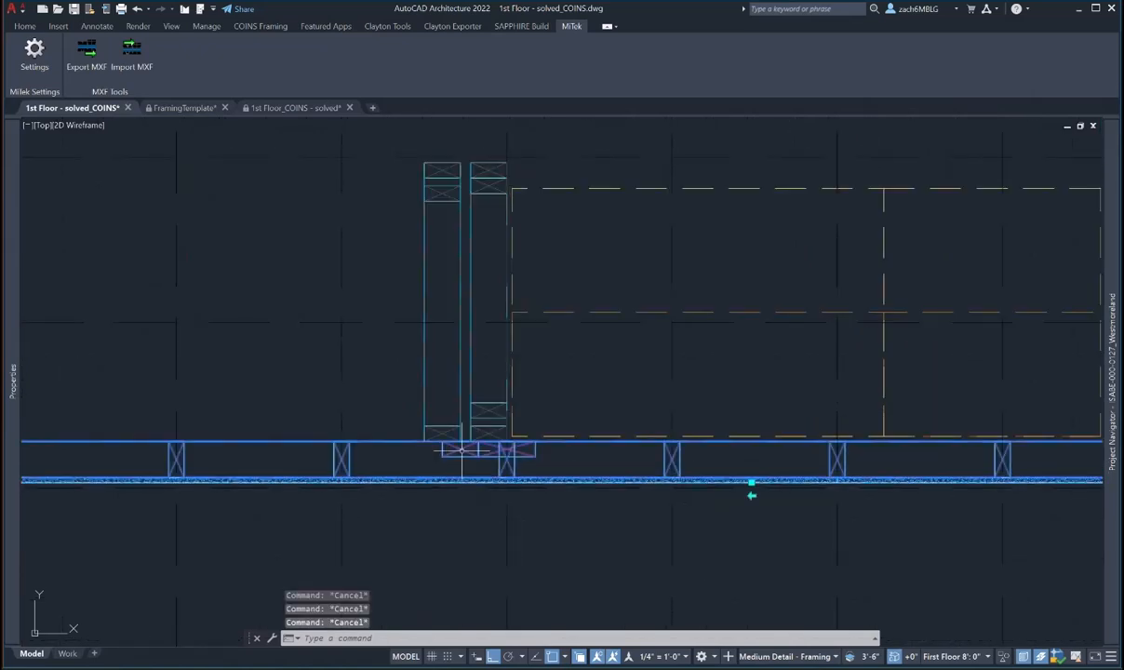
# - Using COINS Modify Studs, move the junction stud further left
pyautogui.click(648, 28)
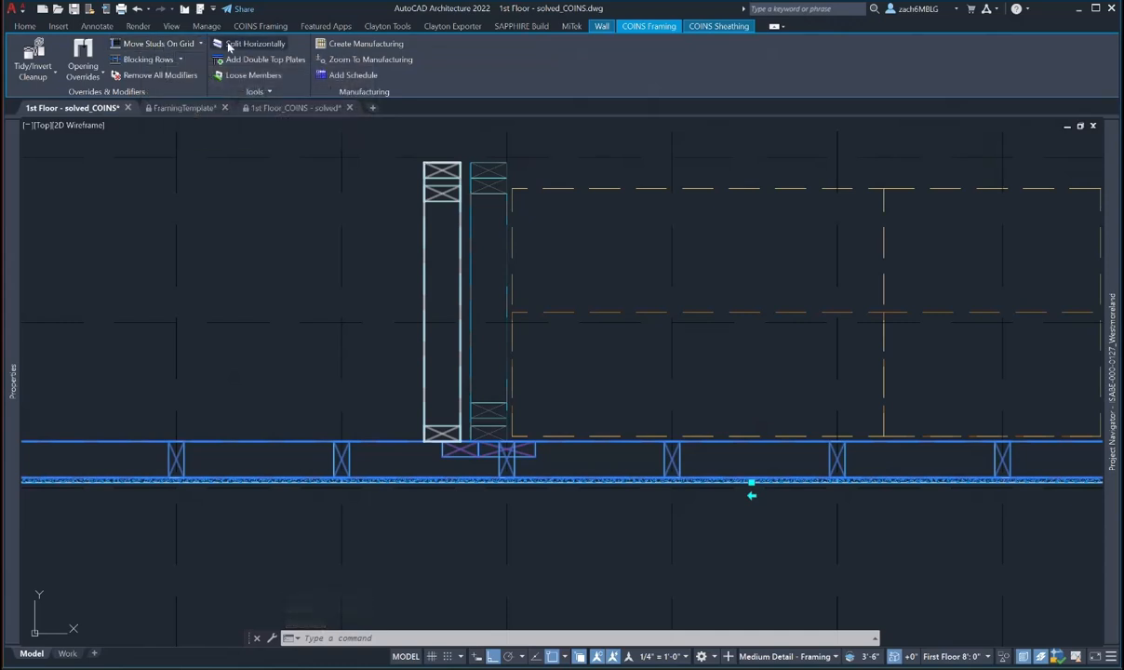
pyautogui.click(182, 47)
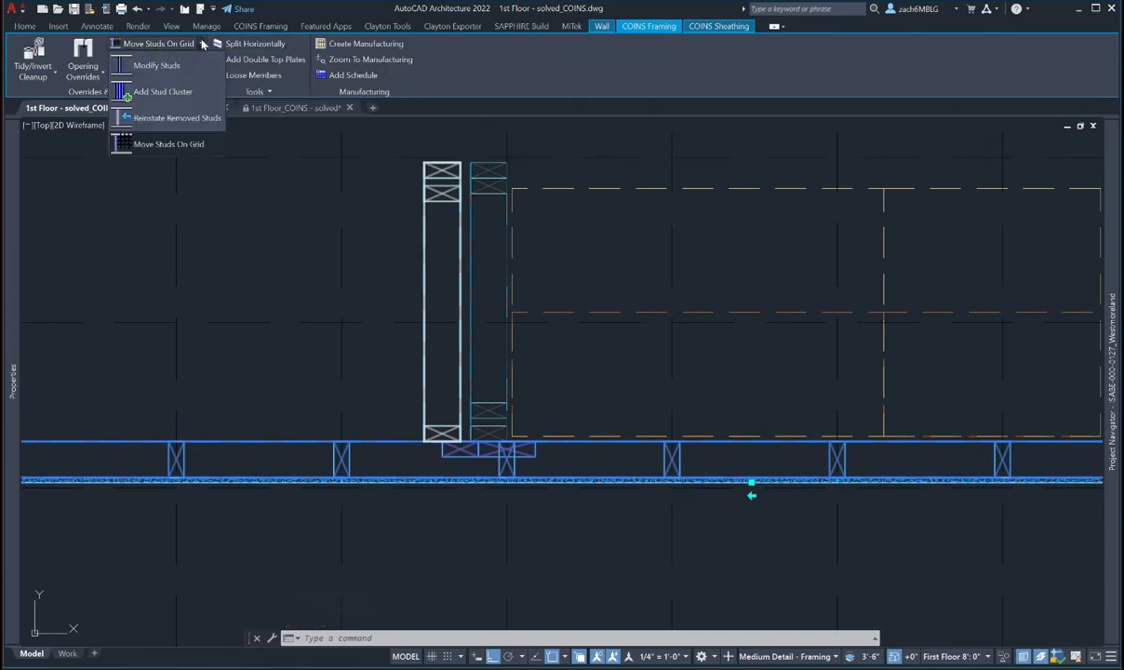
pyautogui.click(159, 65)
pyautogui.click(449, 451)
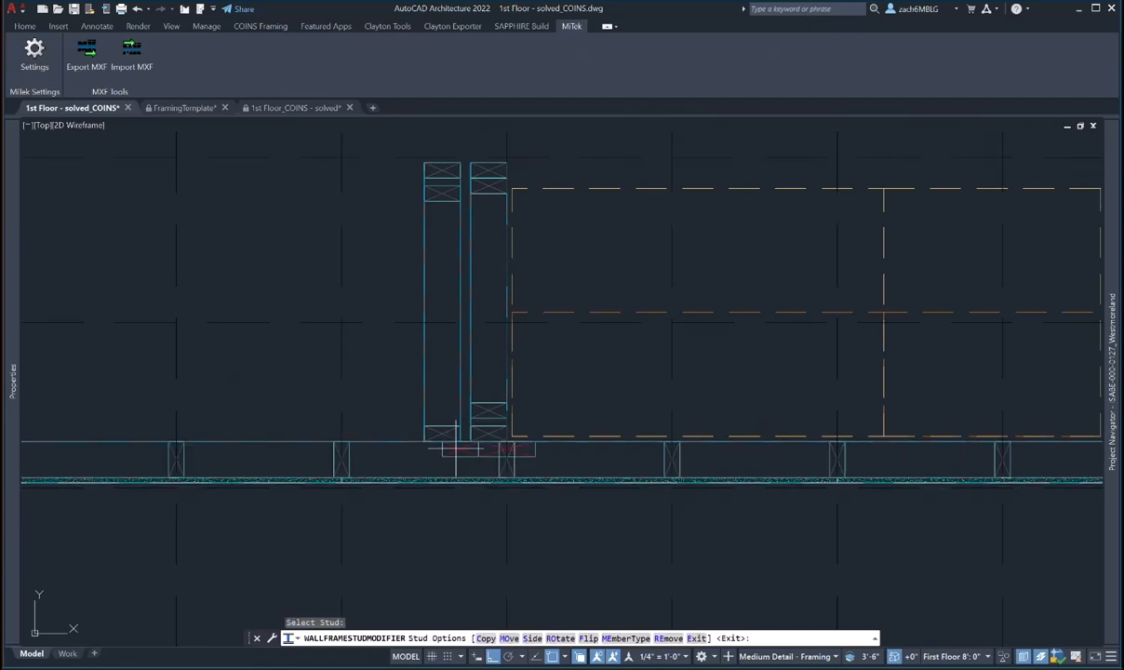
pyautogui.write('MO')
pyautogui.press('Return')
pyautogui.scroll(4, 434, 490)
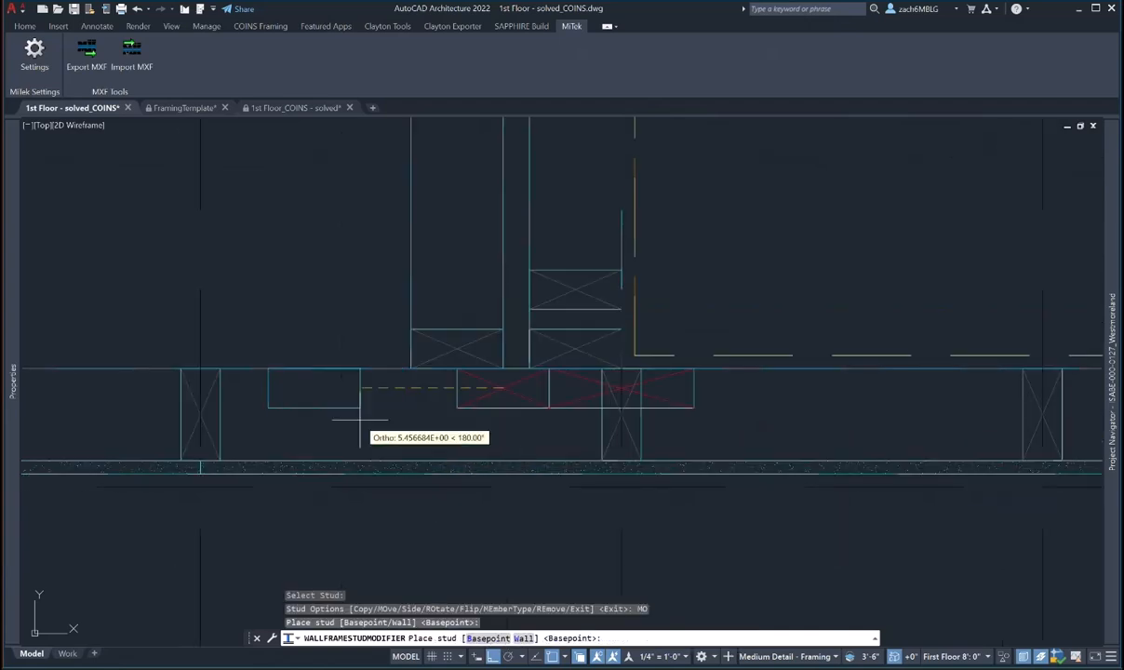
pyautogui.click(354, 397)
pyautogui.press('Escape')
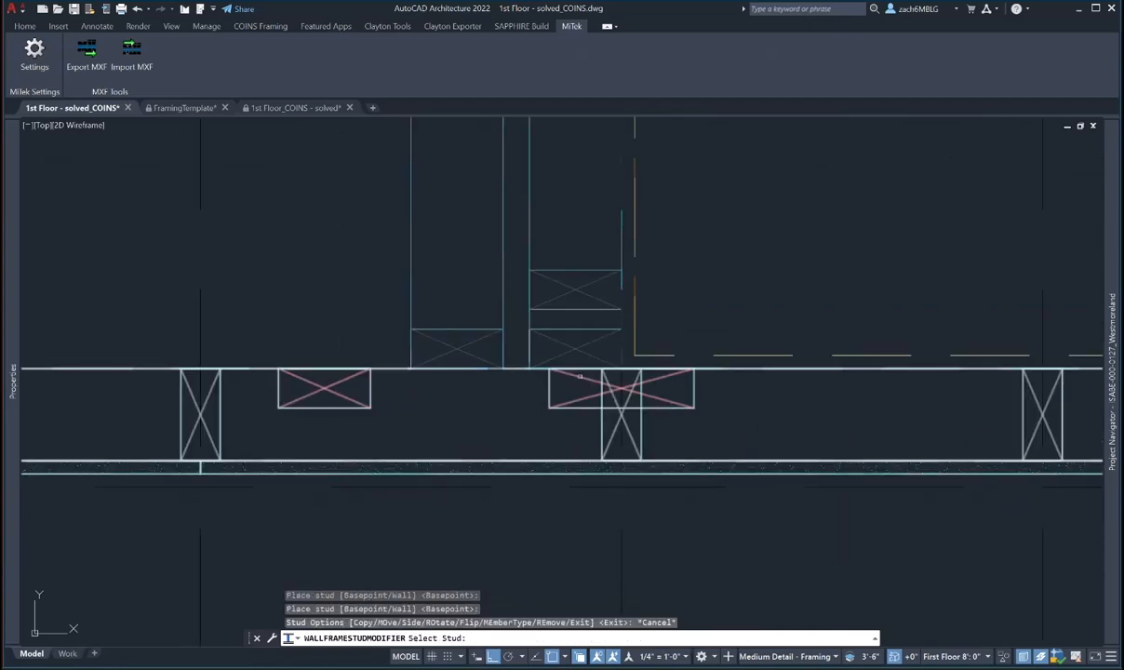
# - Move the next junction stud left, skip a third stud, and finish modifying studs
pyautogui.click(548, 376)
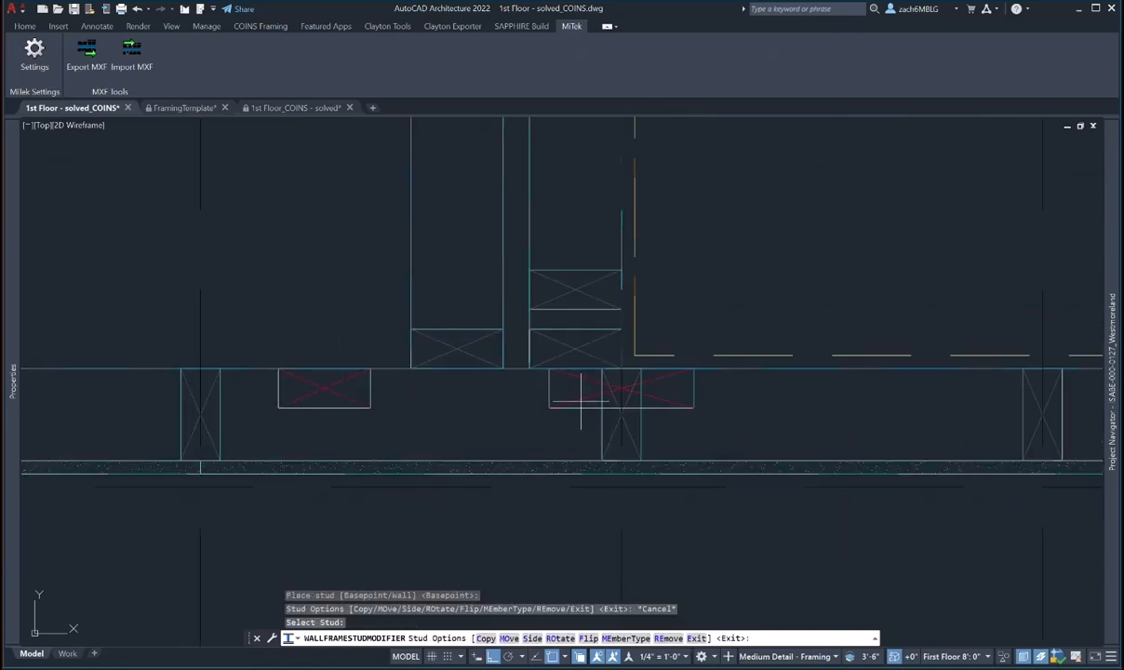
pyautogui.click(509, 639)
pyautogui.click(563, 364)
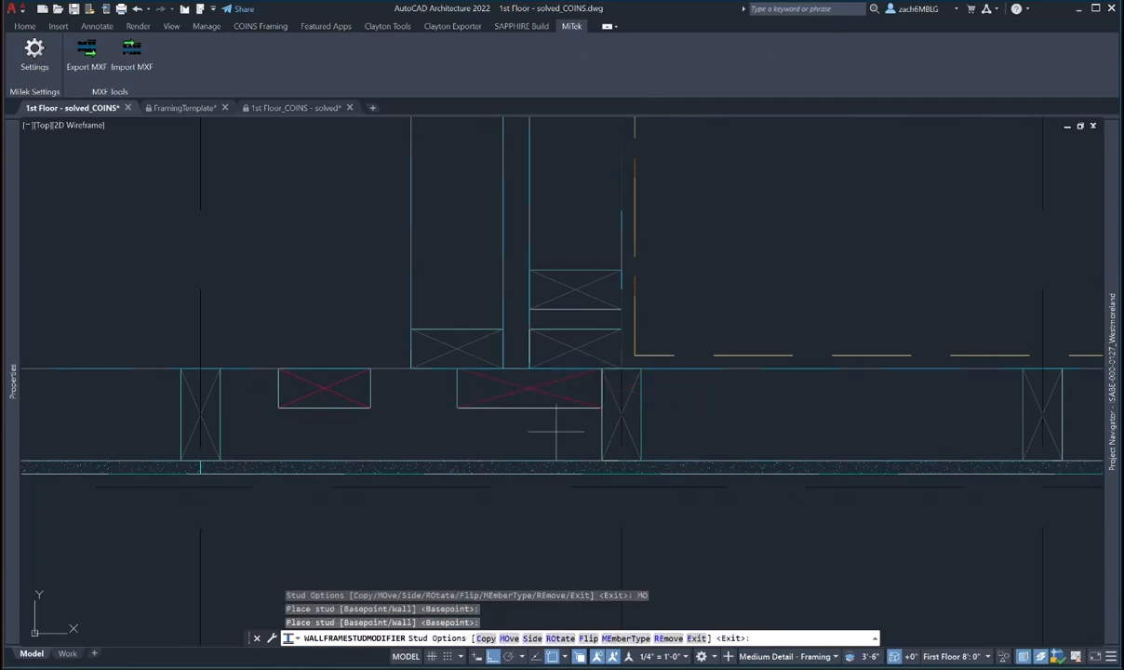
pyautogui.press('Escape')
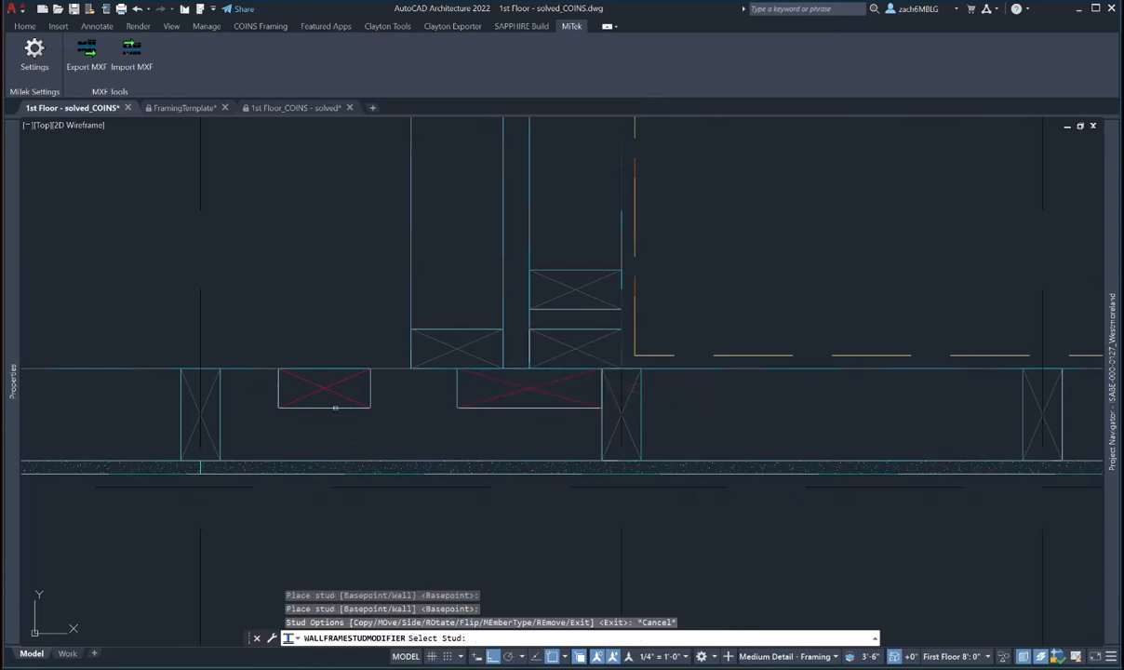
pyautogui.click(335, 407)
pyautogui.click(509, 638)
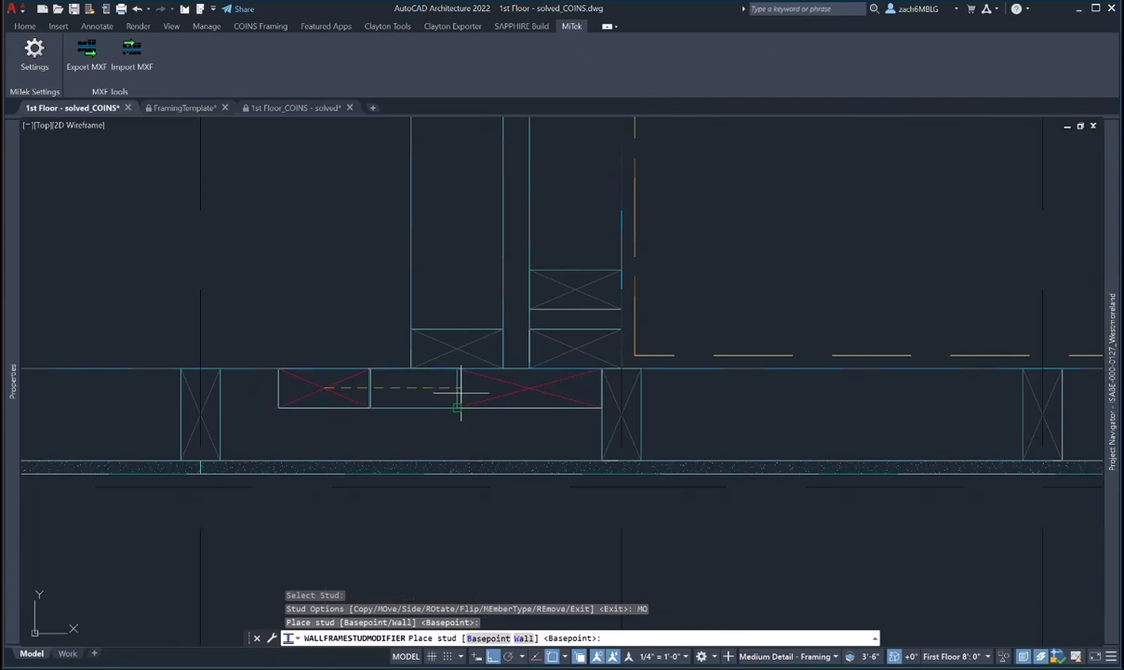
pyautogui.press('Escape')
pyautogui.press('Escape')
pyautogui.scroll(-6, 667, 369)
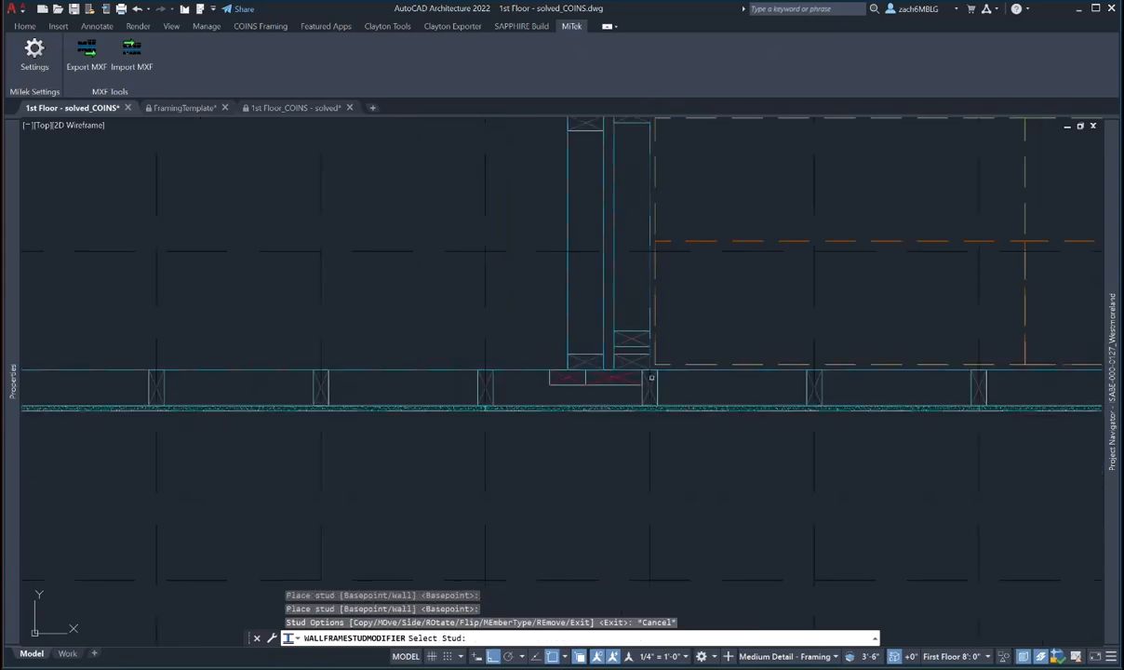
pyautogui.moveTo(363, 401); pyautogui.dragTo(651, 410, button='middle')
pyautogui.moveTo(231, 391); pyautogui.dragTo(509, 383, button='middle')
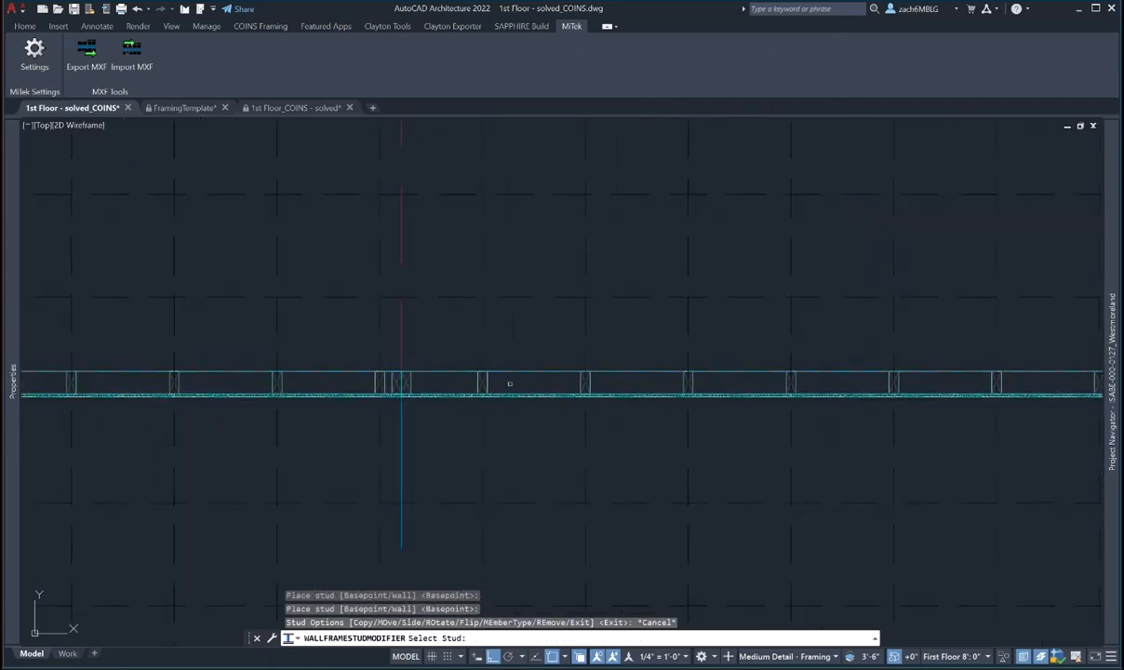
pyautogui.press('Escape')
pyautogui.press('Escape')
pyautogui.press('Escape')
# - Change the lower-left exterior wall's Base height to 10'-1 1/8" in Properties
pyautogui.click(418, 385)
pyautogui.scroll(-5, 419, 386)
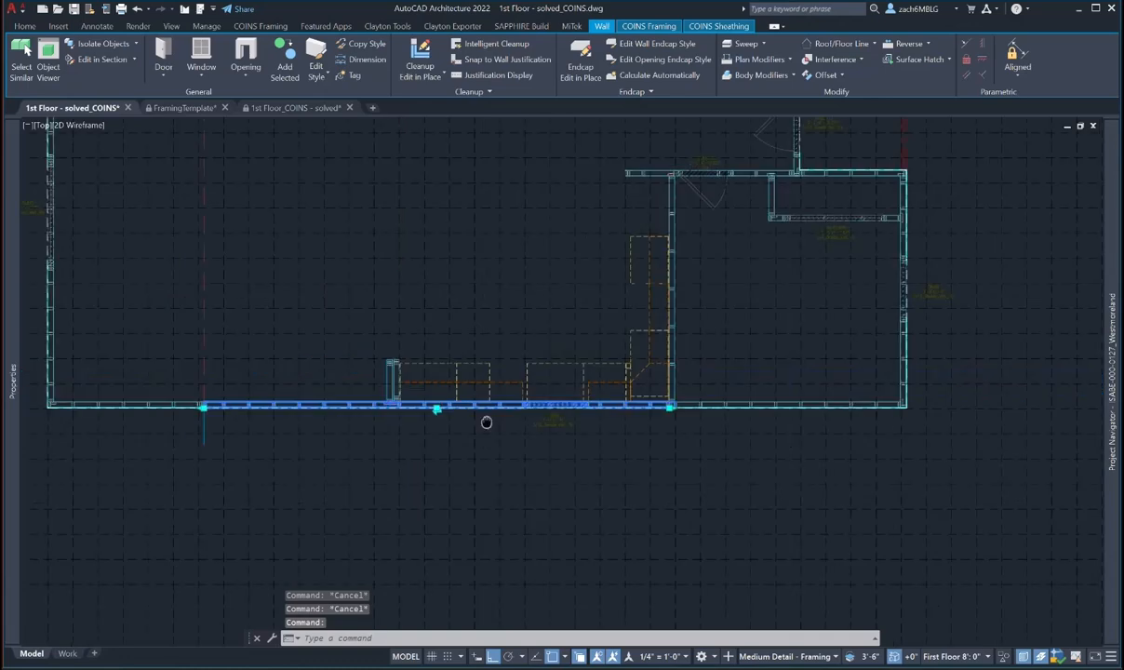
pyautogui.moveTo(365, 436); pyautogui.dragTo(442, 452, button='middle')
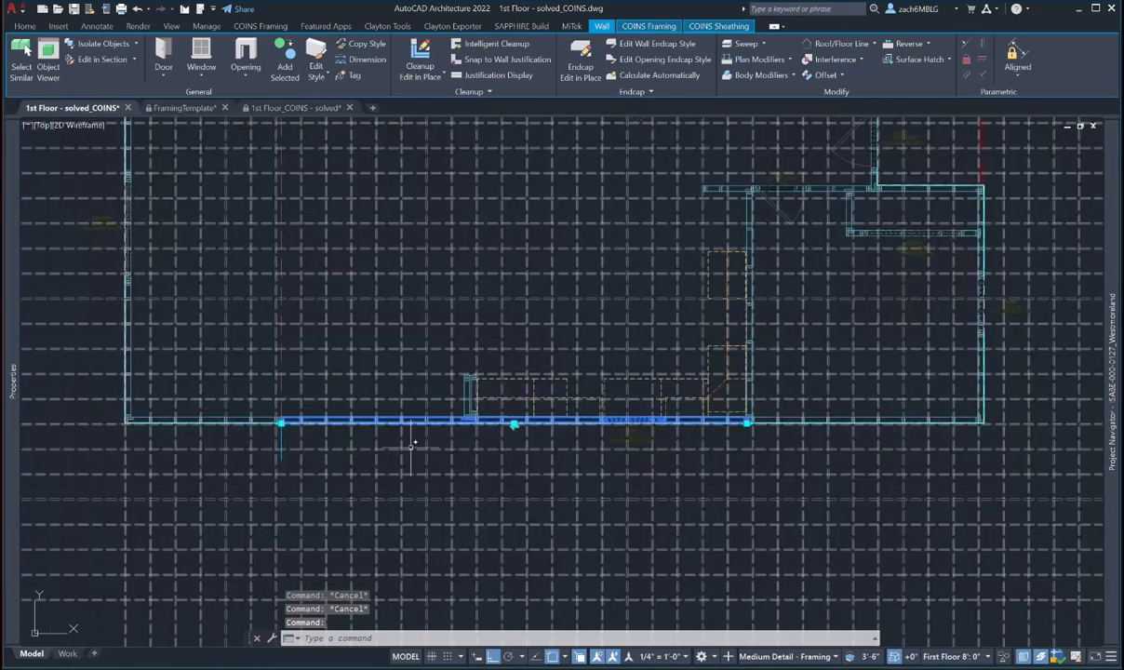
pyautogui.moveTo(13, 377)
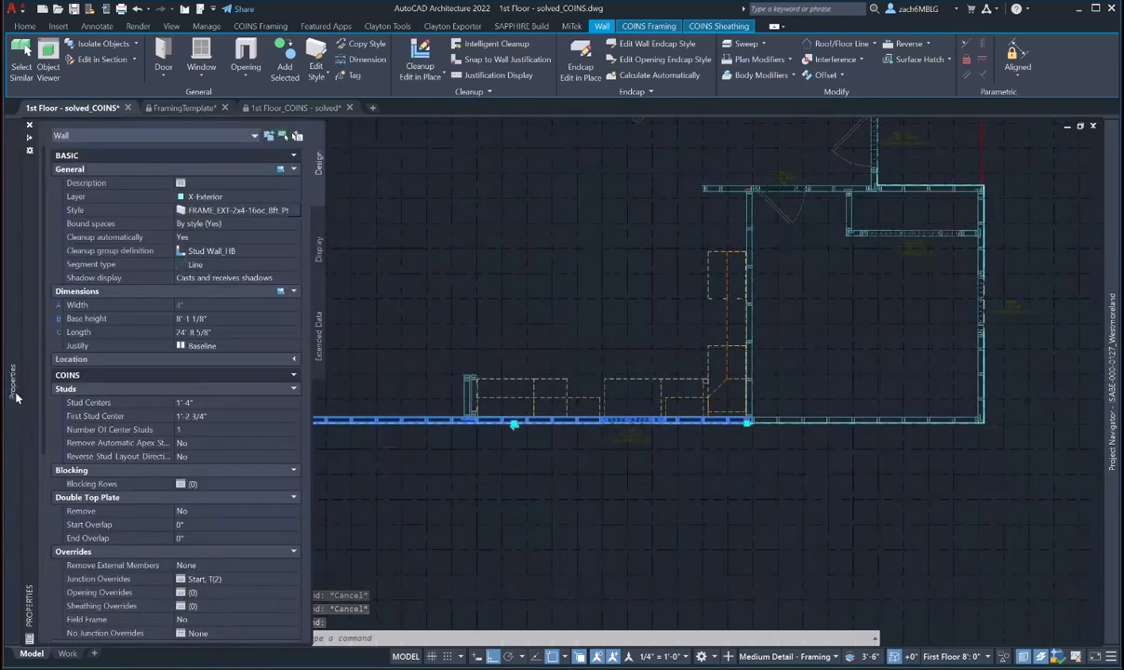
pyautogui.click(186, 318)
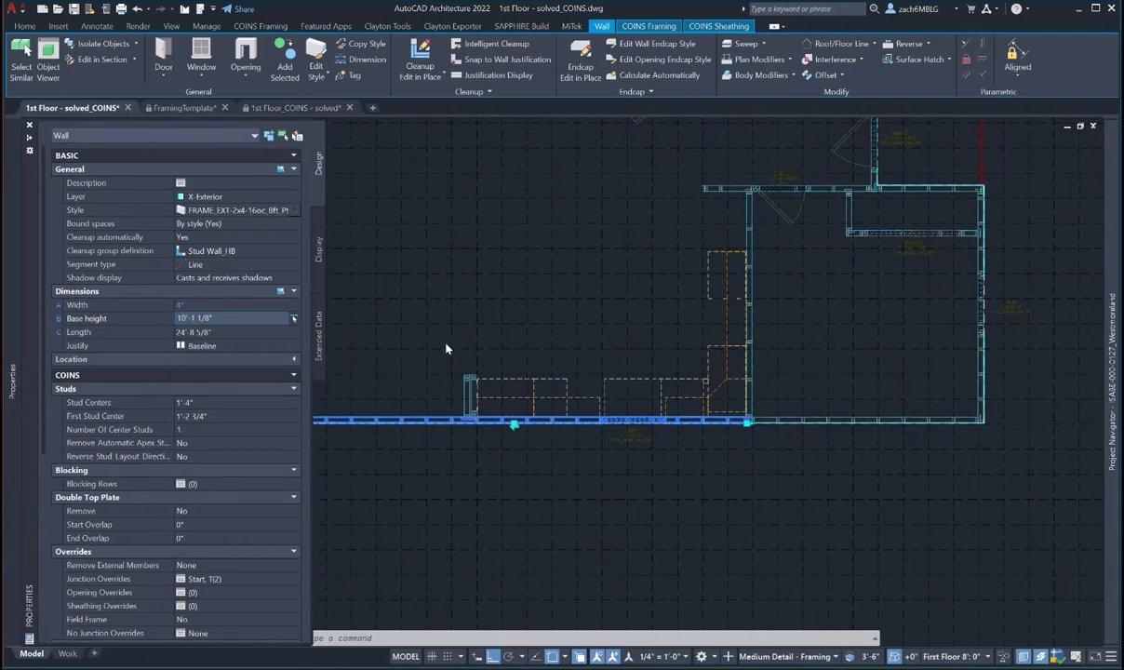
pyautogui.press('Tab')
pyautogui.scroll(-2, 474, 335)
pyautogui.moveTo(474, 335); pyautogui.dragTo(534, 442, button='middle')
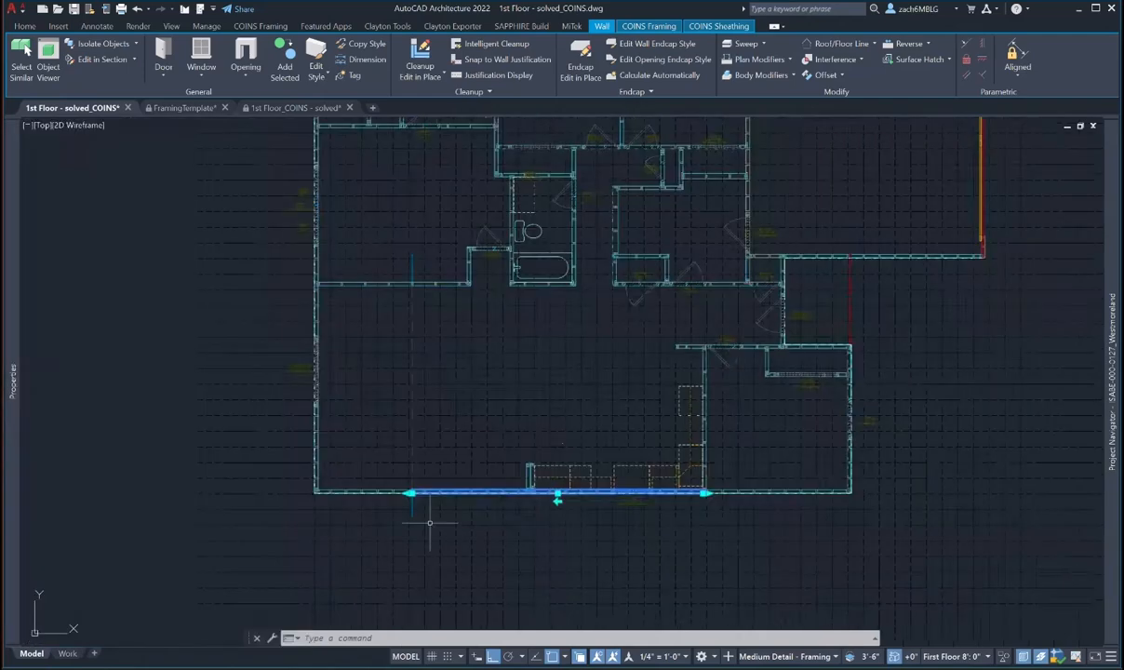
pyautogui.press('Escape')
# - Start an ERASE command and cancel it without deleting anything
pyautogui.scroll(2, 412, 493)
pyautogui.write('e')
pyautogui.press('space')
pyautogui.press('Escape')
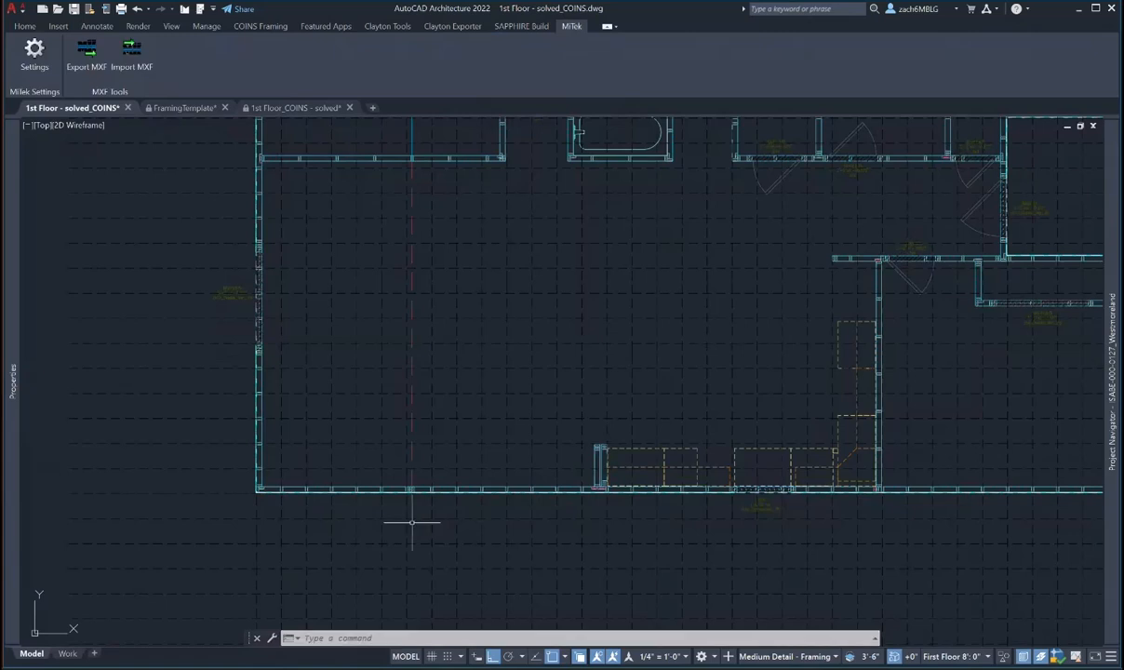
pyautogui.scroll(-2, 407, 595)
pyautogui.scroll(5, 430, 299)
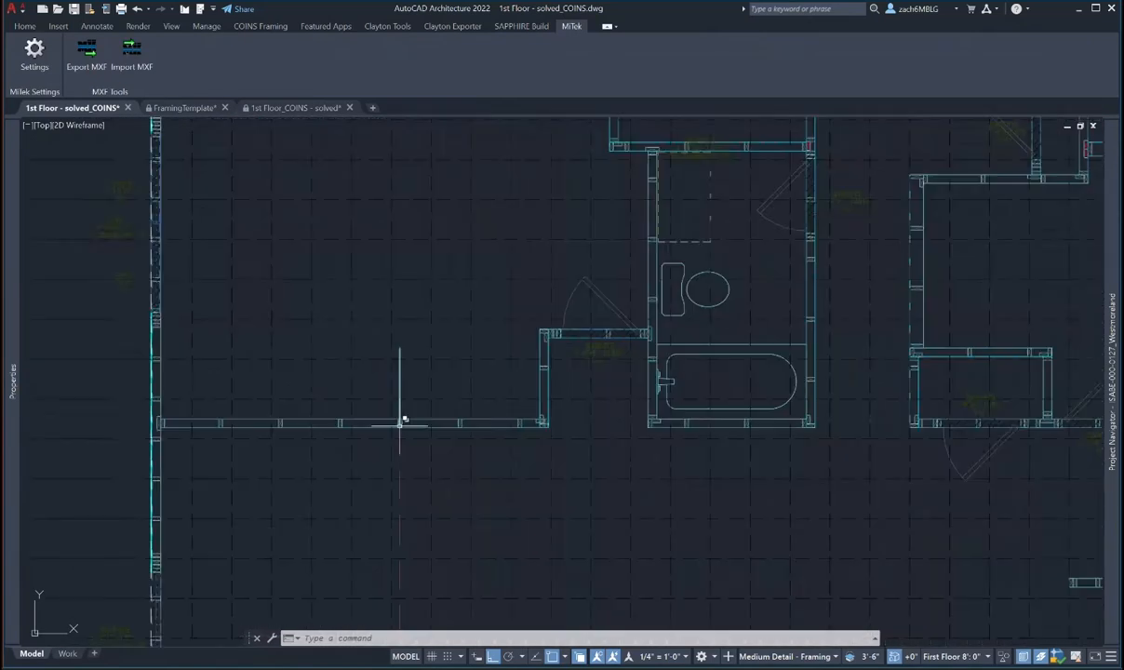
pyautogui.scroll(2, 413, 428)
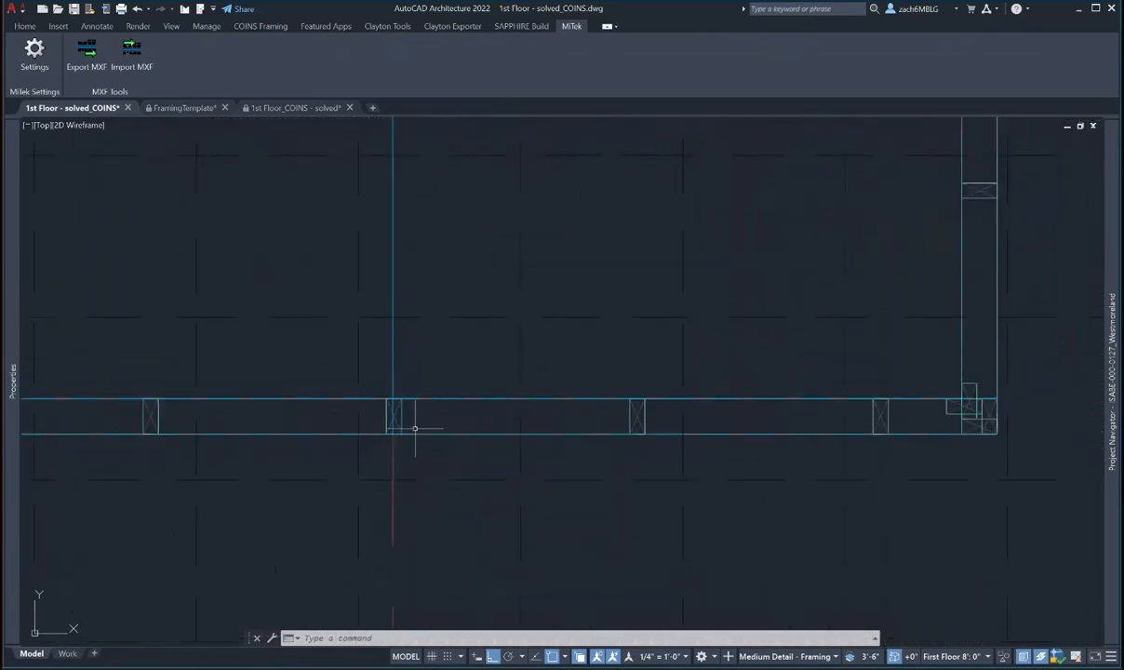
# - BREAK the long horizontal wall at the middle stud
pyautogui.write('bre')
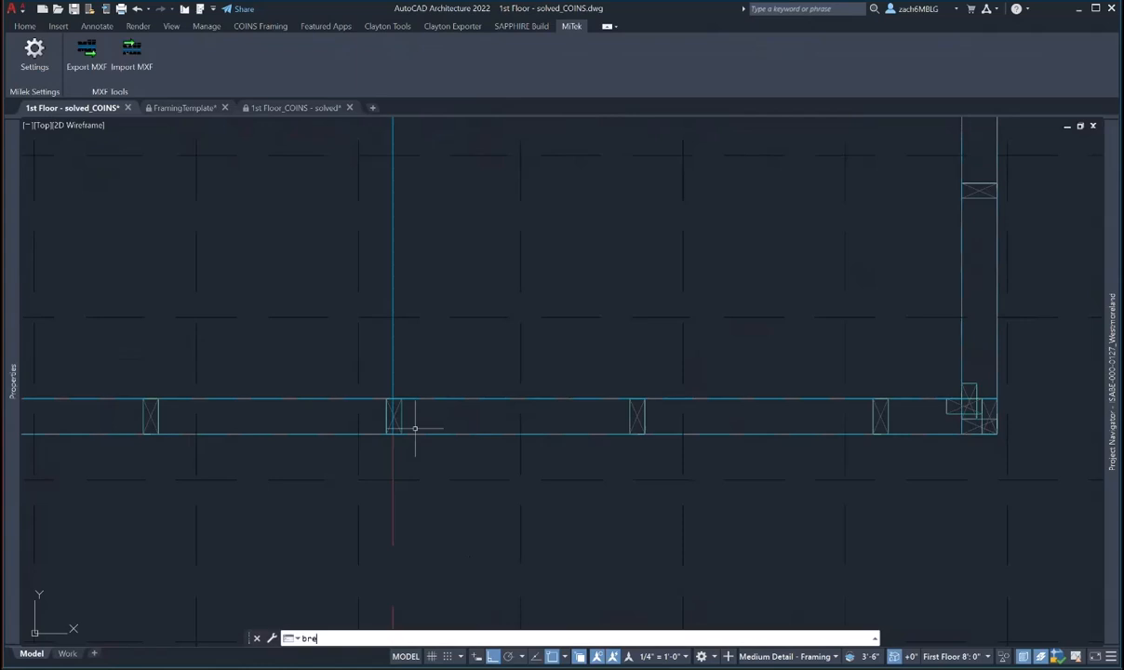
pyautogui.write('ak')
pyautogui.press('Return')
pyautogui.click(394, 402)
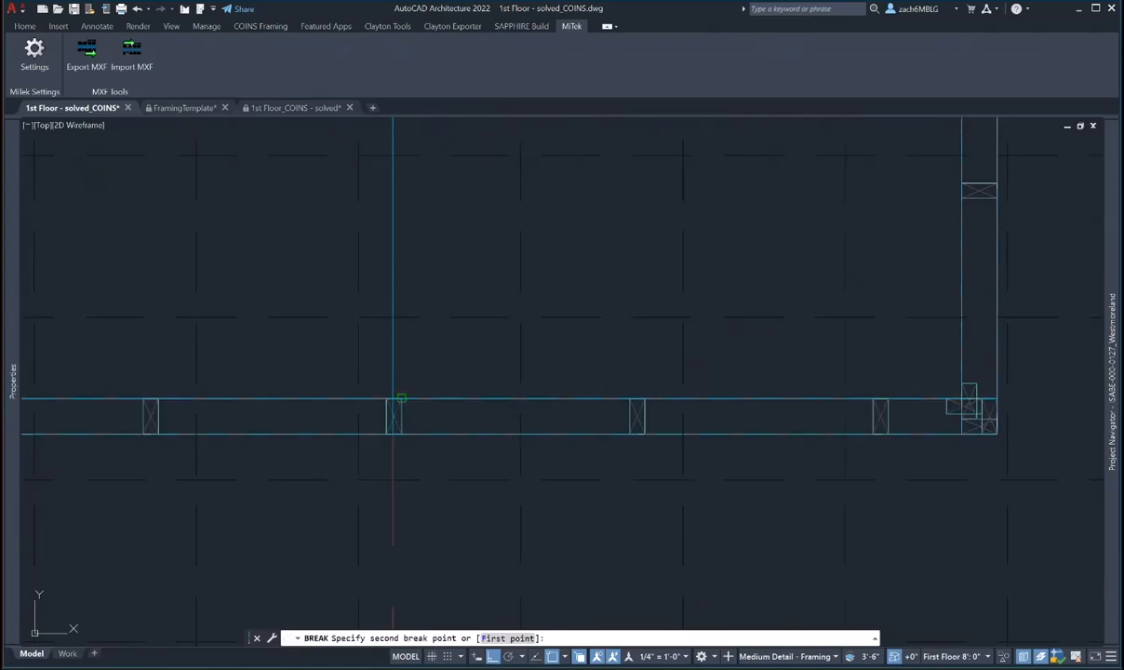
pyautogui.scroll(8, 392, 400)
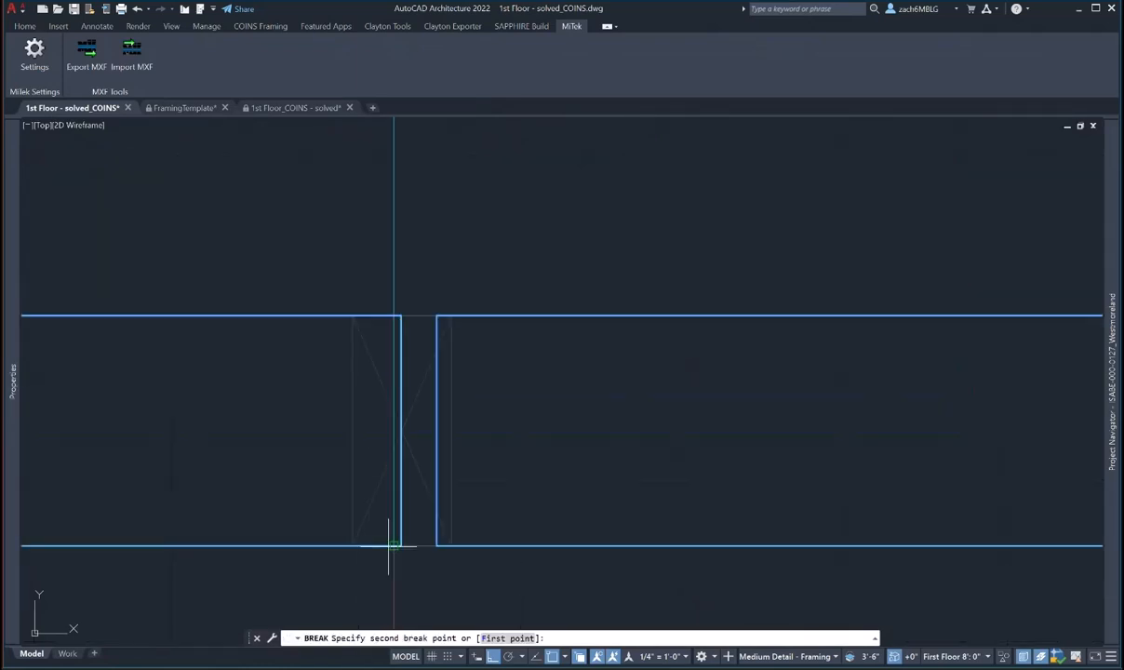
pyautogui.click(392, 542)
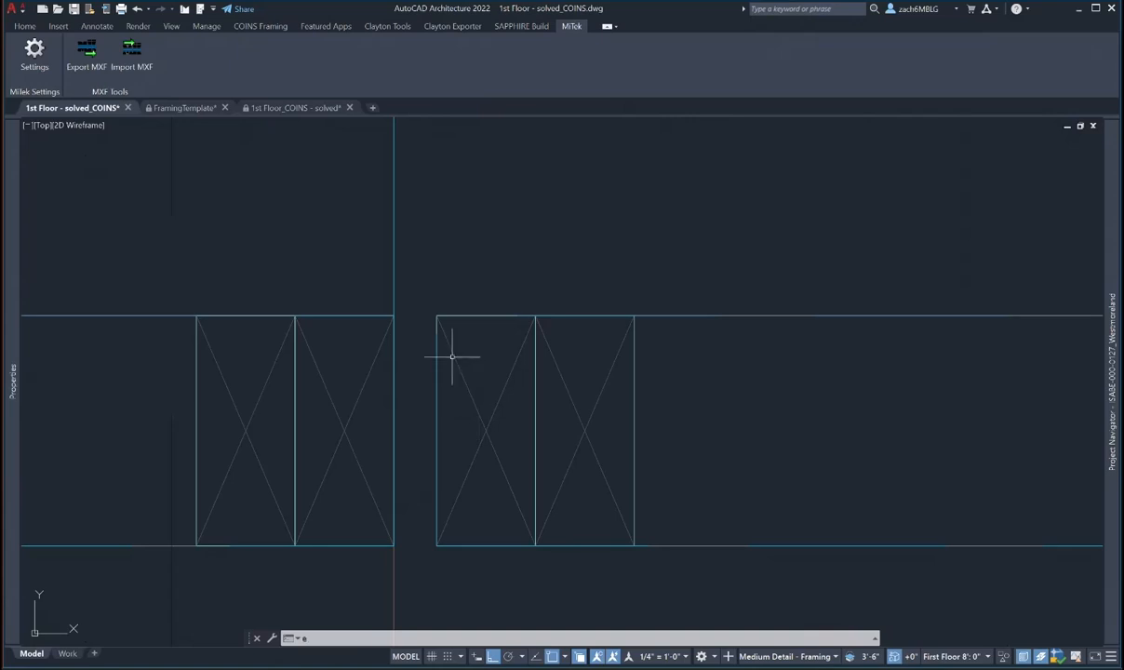
# - Stretch the right wall piece's start back left to close the gap
pyautogui.click(441, 316)
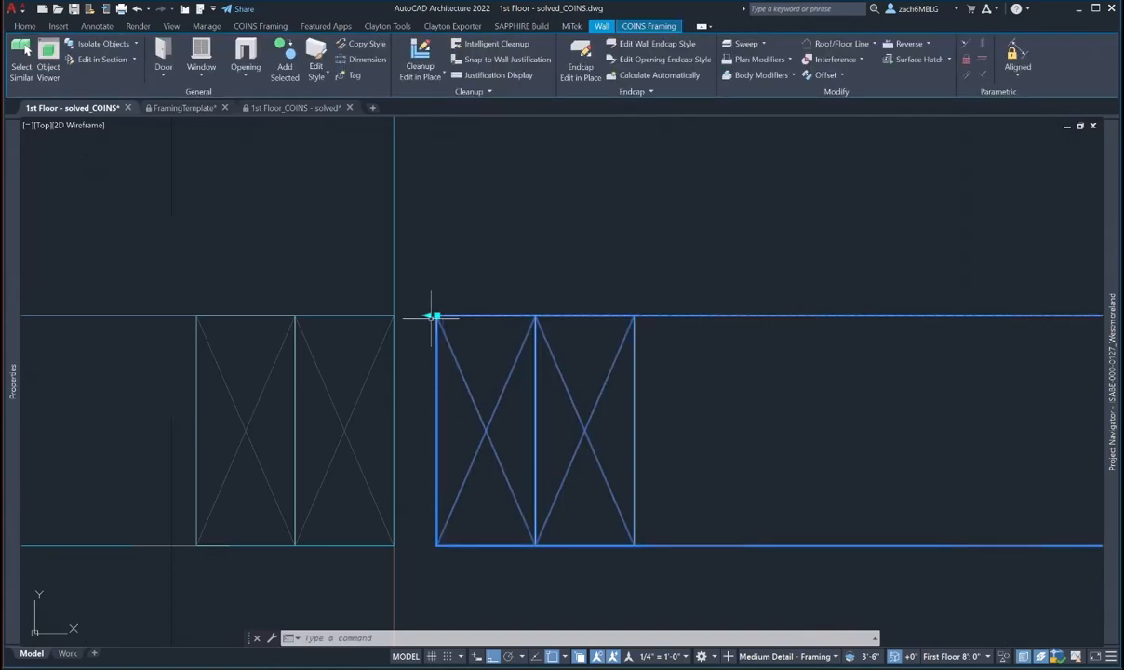
pyautogui.click(436, 316)
pyautogui.click(394, 316)
pyautogui.press('Escape')
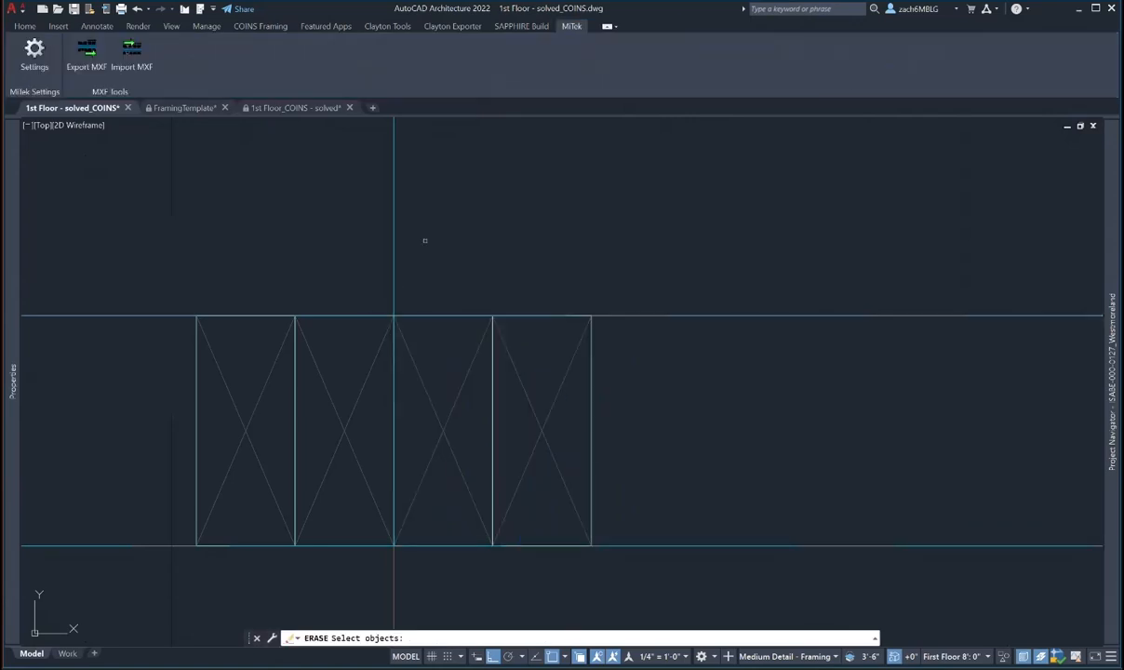
pyautogui.scroll(-5, 438, 316)
# - Set the selected split-wall piece's base height to 10'-1 1/8" in Properties
pyautogui.click(409, 282)
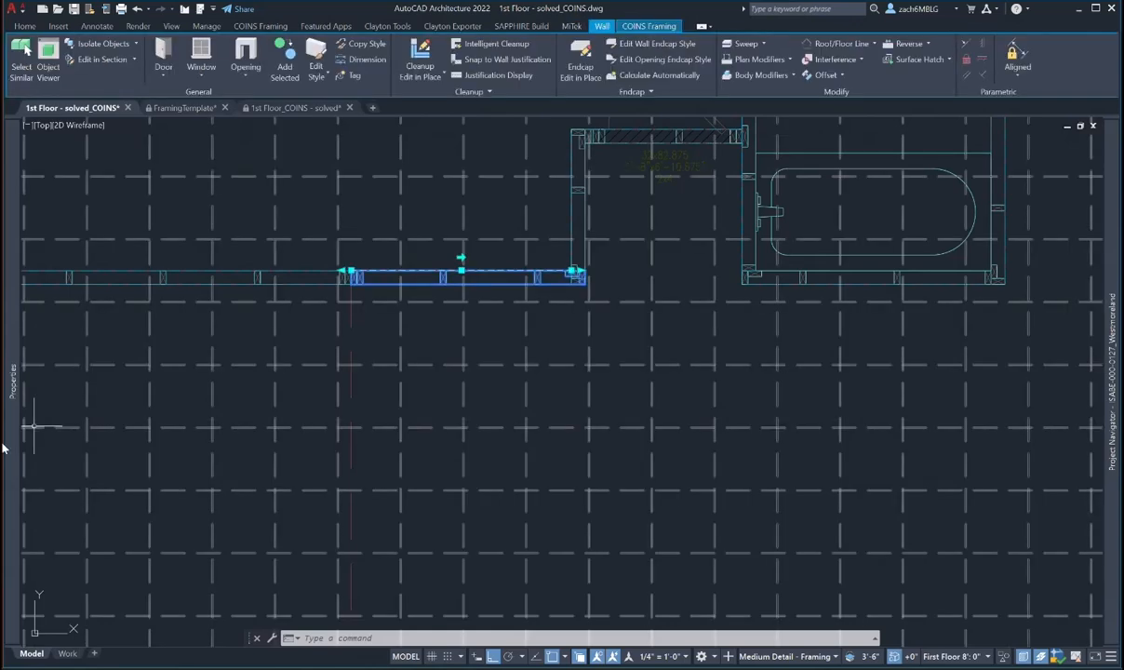
pyautogui.moveTo(15, 444)
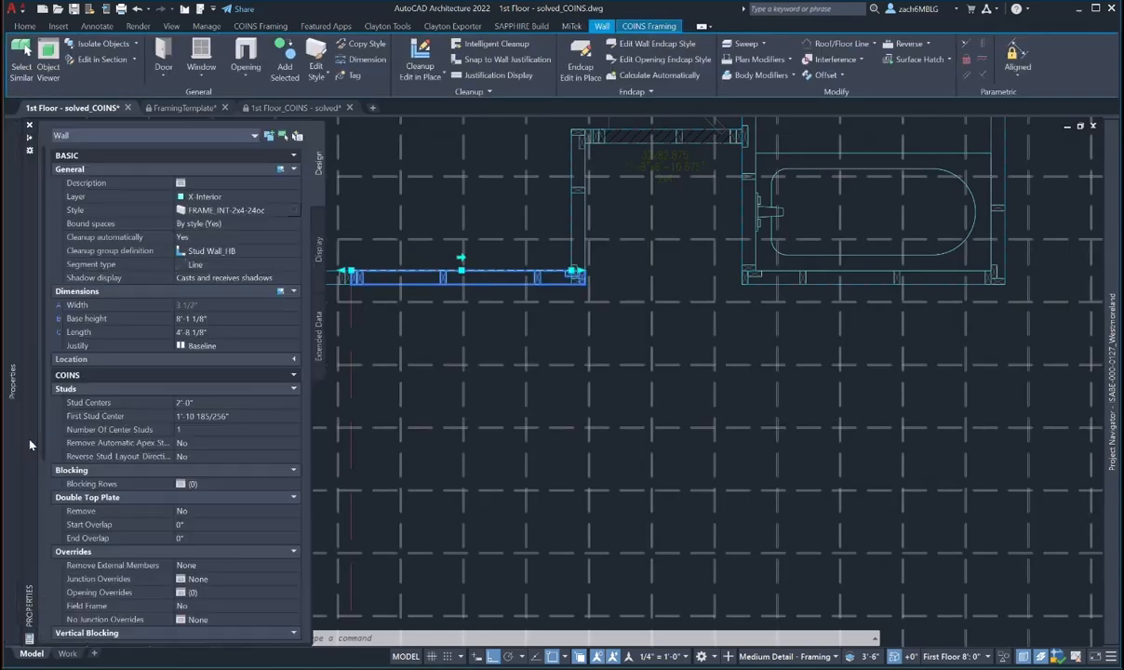
pyautogui.click(183, 318)
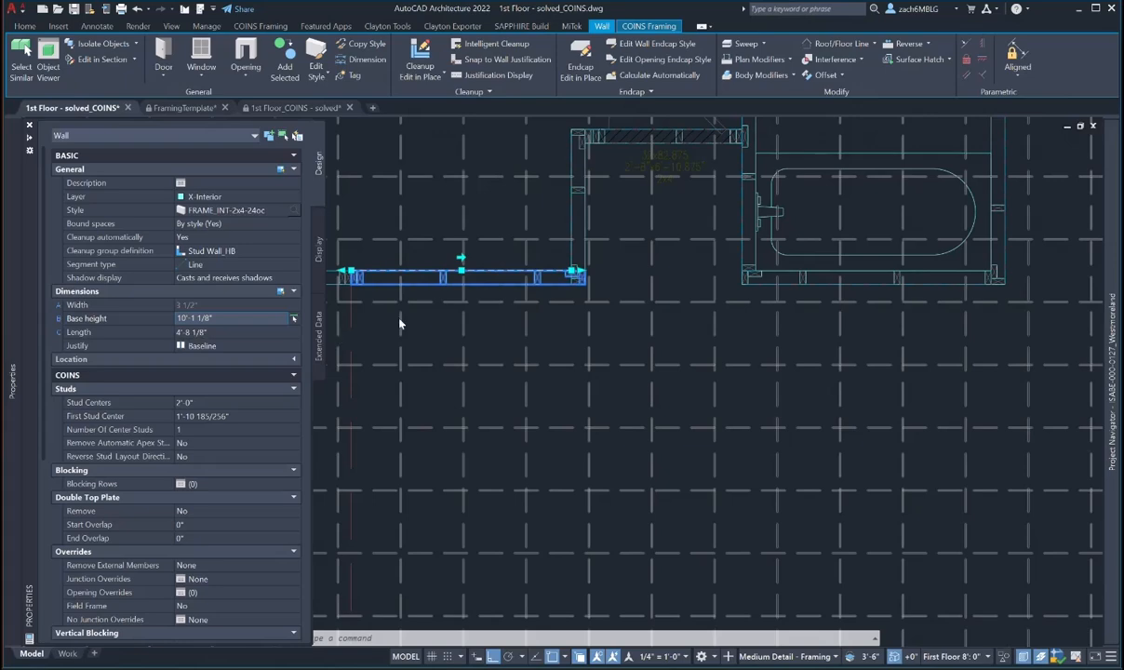
pyautogui.press('Escape')
pyautogui.scroll(-3, 479, 327)
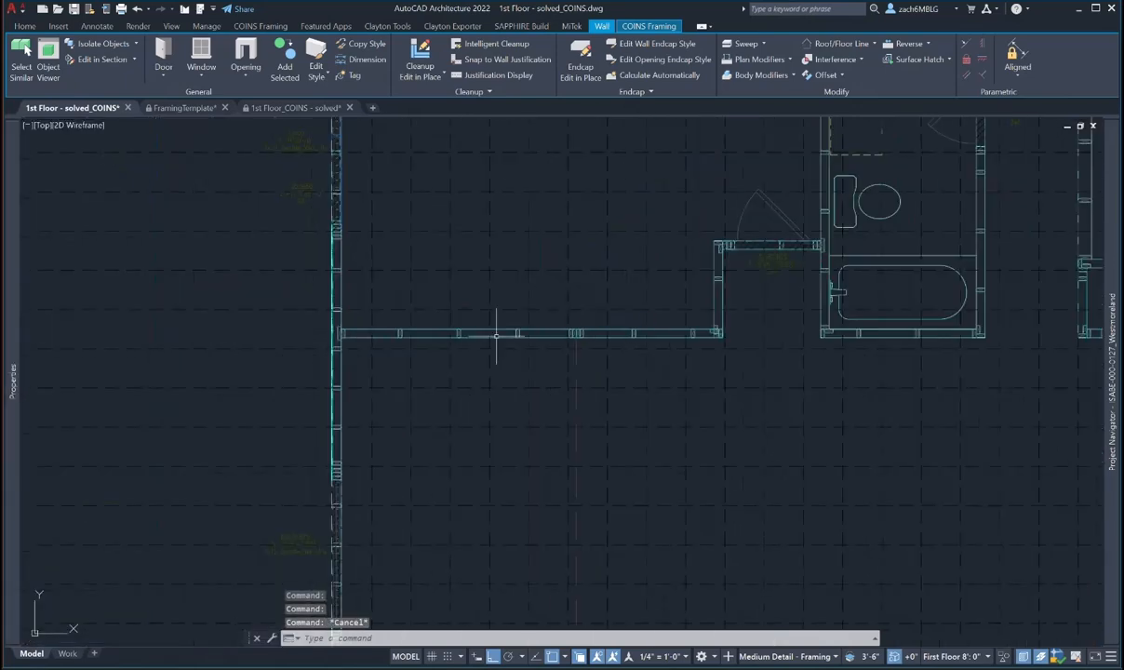
pyautogui.scroll(2, 496, 335)
# - Select both pieces of the split wall and open the Edit in Section dropdown
pyautogui.click(617, 333)
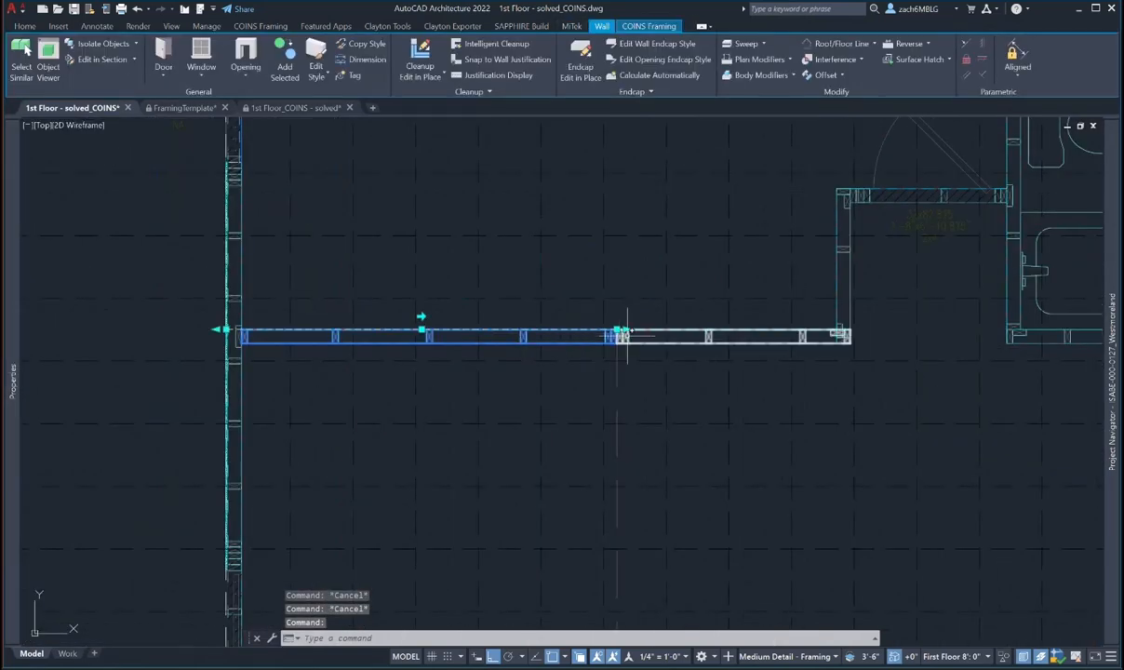
pyautogui.click(627, 335)
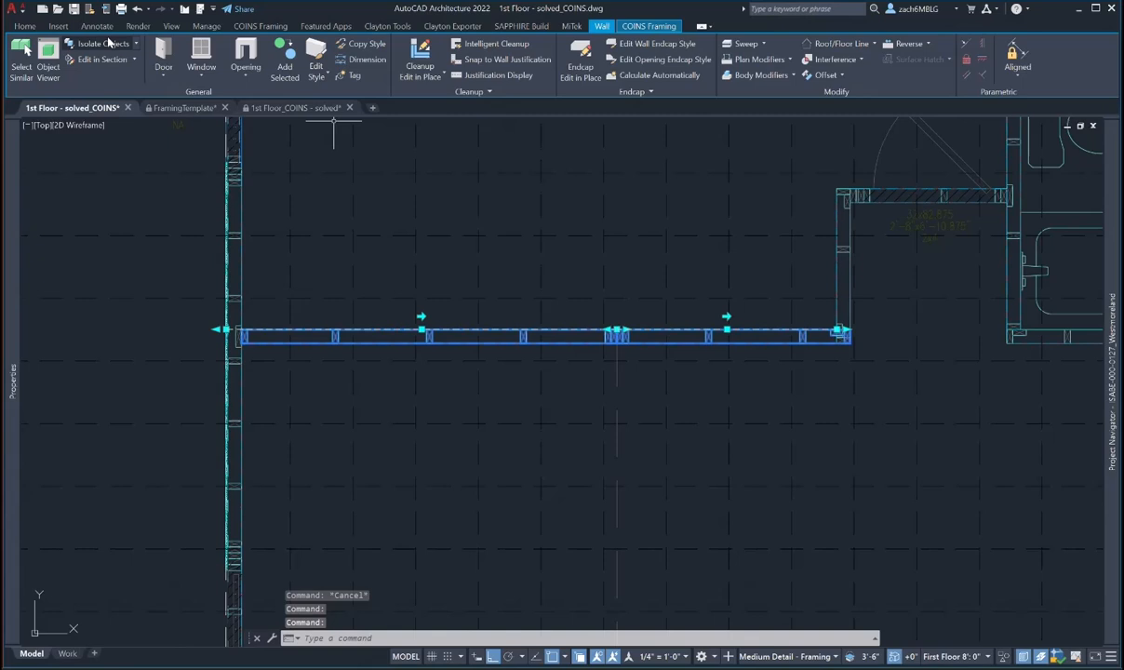
pyautogui.click(134, 59)
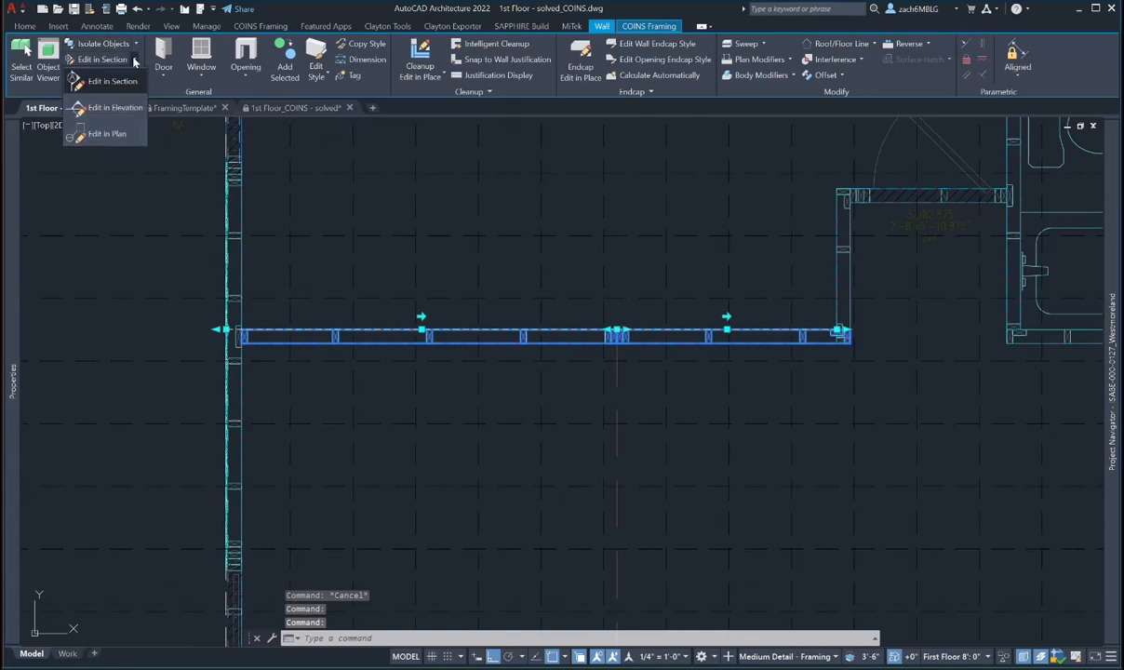
# - Open the two wall pieces in Edit in Elevation, viewed from below, with the wall tops visible
pyautogui.click(124, 108)
pyautogui.click(455, 397)
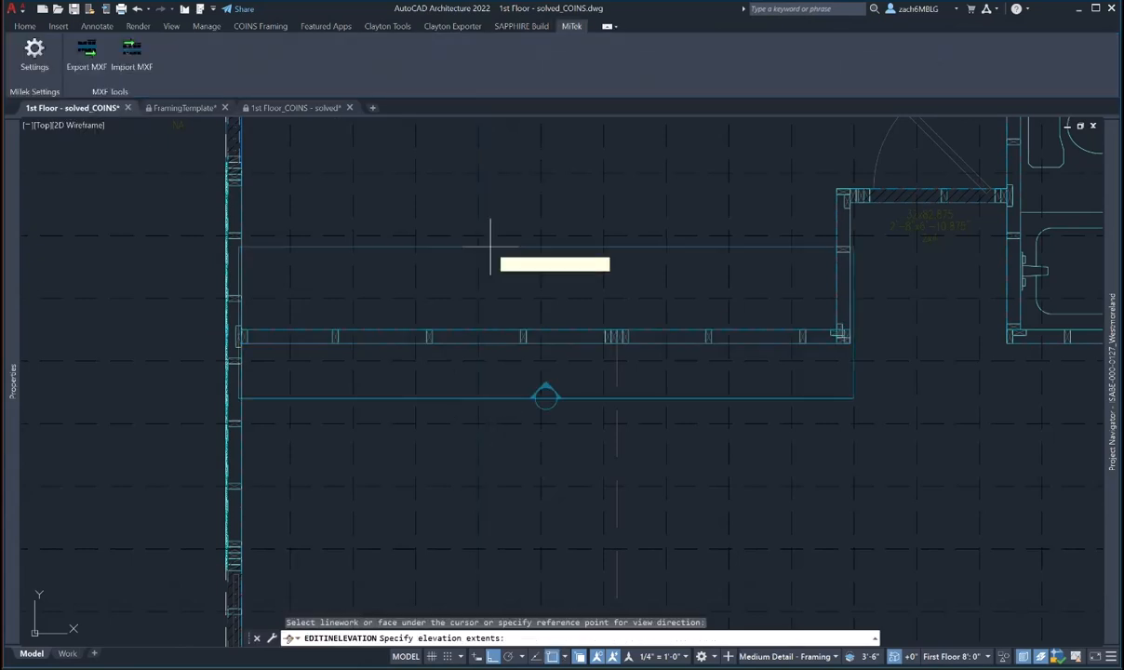
pyautogui.click(499, 213)
pyautogui.moveTo(502, 260); pyautogui.dragTo(501, 367, button='middle')
pyautogui.press('Escape')
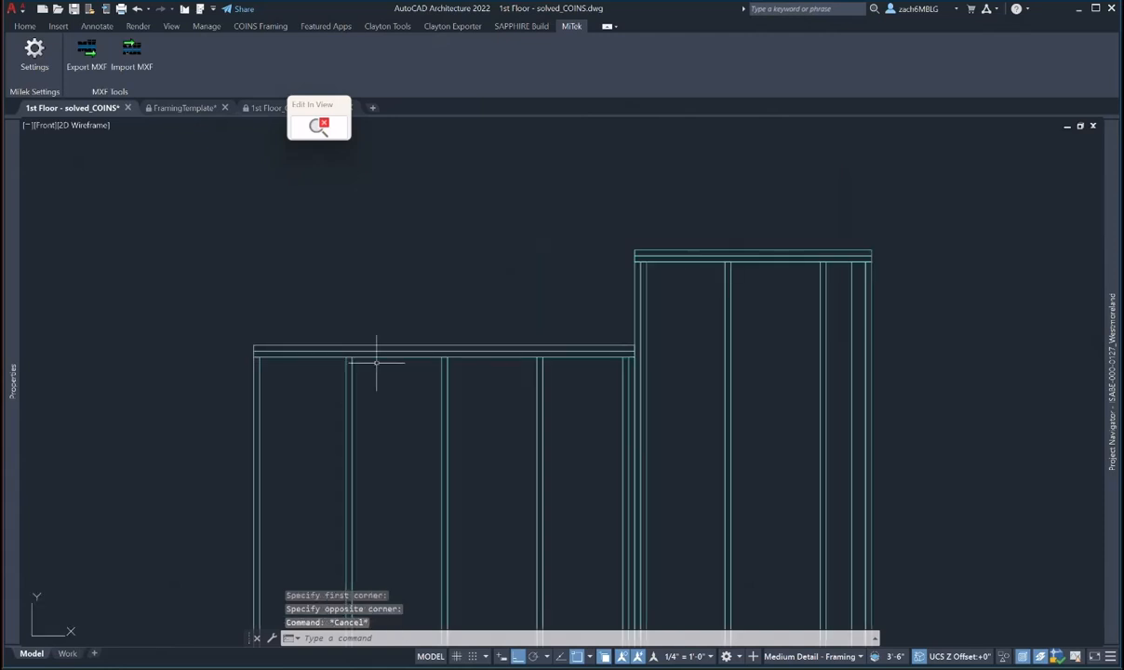
# - Draw a sloped polyline from the short wall's top-left corner to the tall wall's top-left corner
pyautogui.write('pl')
pyautogui.press('Return')
pyautogui.click(253, 346)
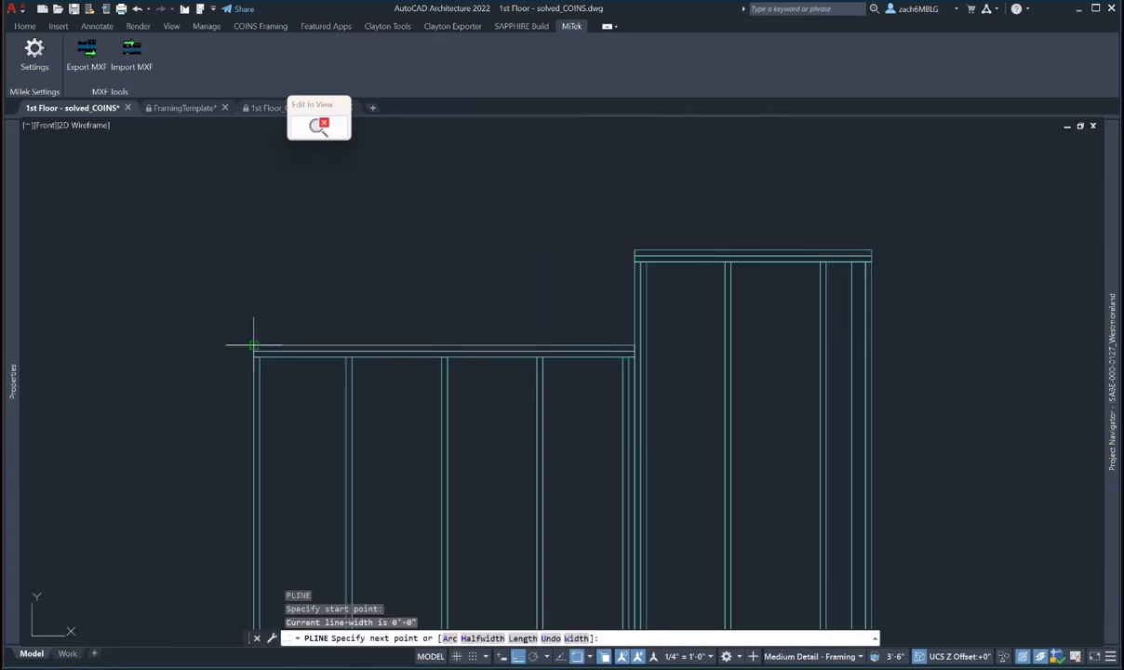
pyautogui.click(635, 251)
pyautogui.press('Escape')
# - Project the lower wall's roof line to the sloped polyline with Modify Roof Line
pyautogui.scroll(-4, 435, 331)
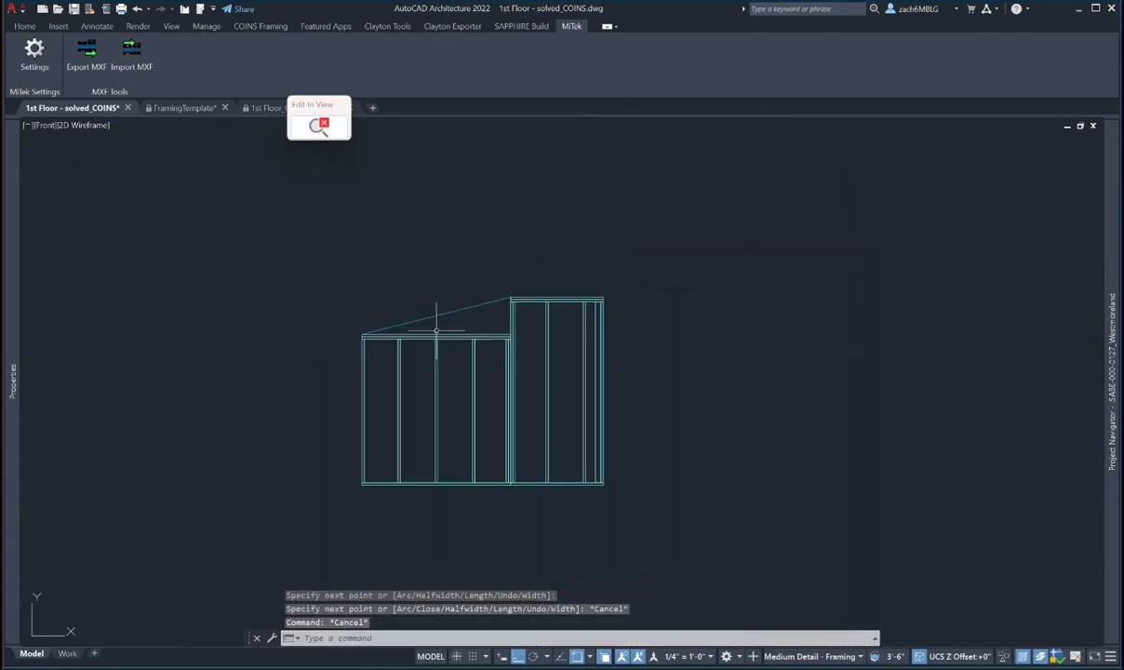
pyautogui.click(435, 333)
pyautogui.click(846, 44)
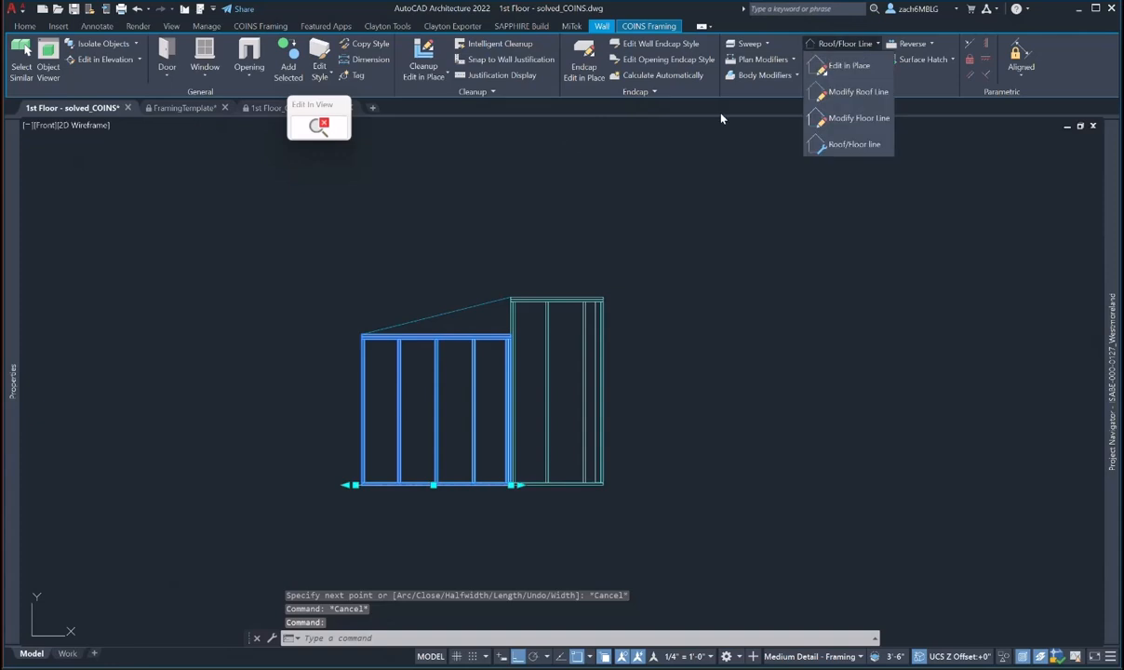
pyautogui.click(856, 91)
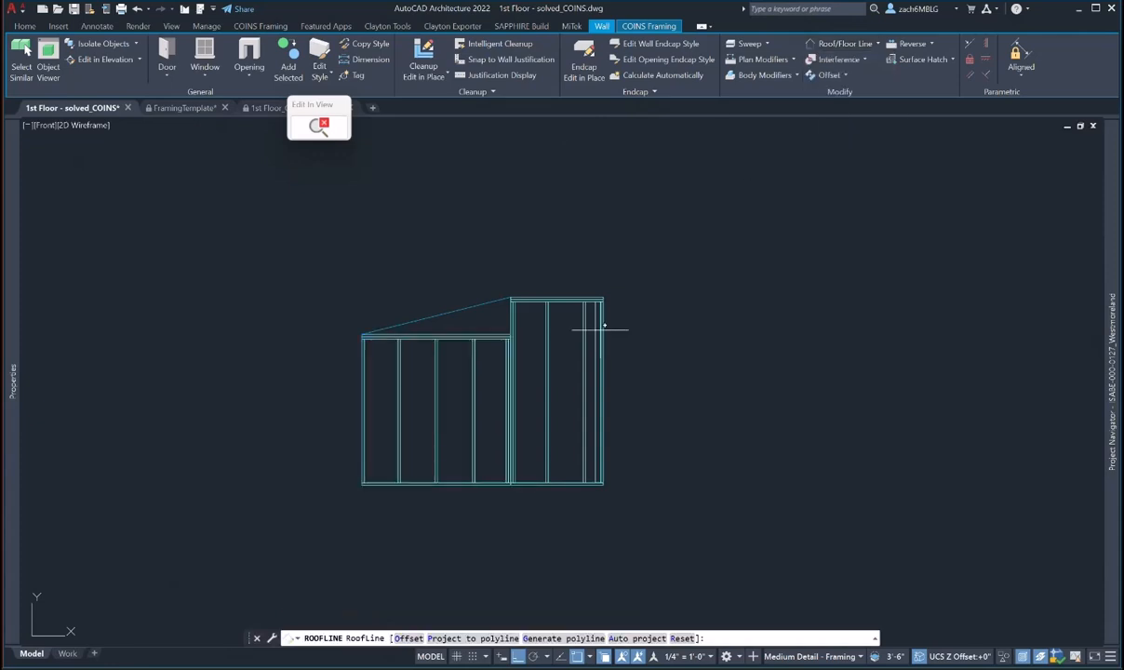
pyautogui.write('p')
pyautogui.press('Return')
pyautogui.click(449, 312)
pyautogui.scroll(2, 487, 290)
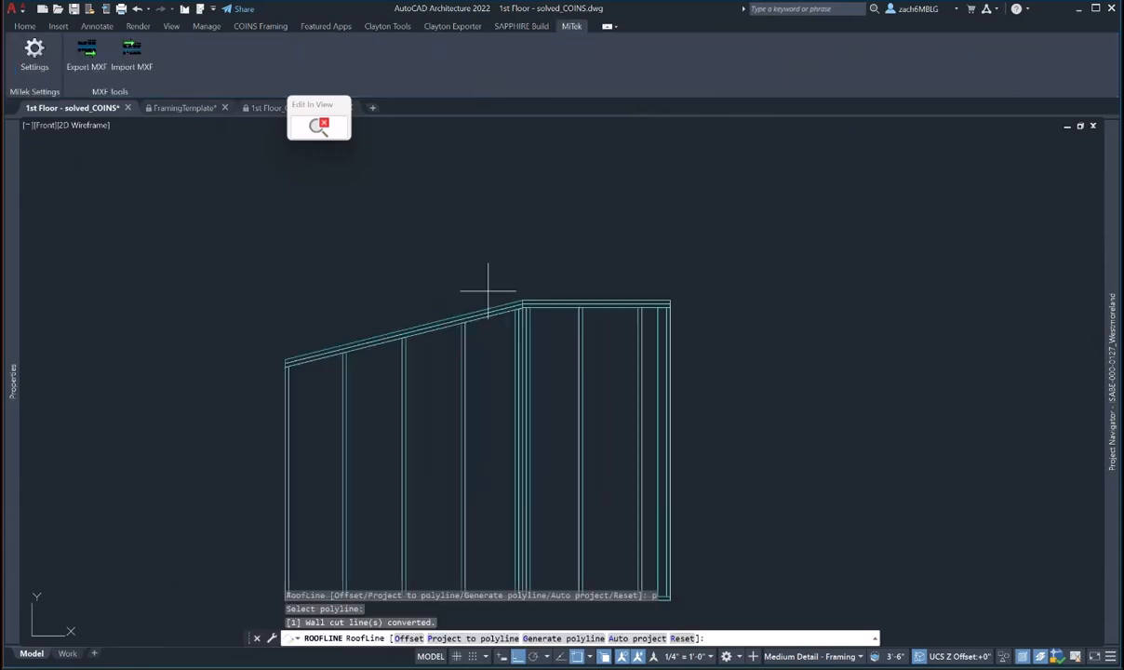
pyautogui.scroll(2, 487, 290)
pyautogui.press('Escape')
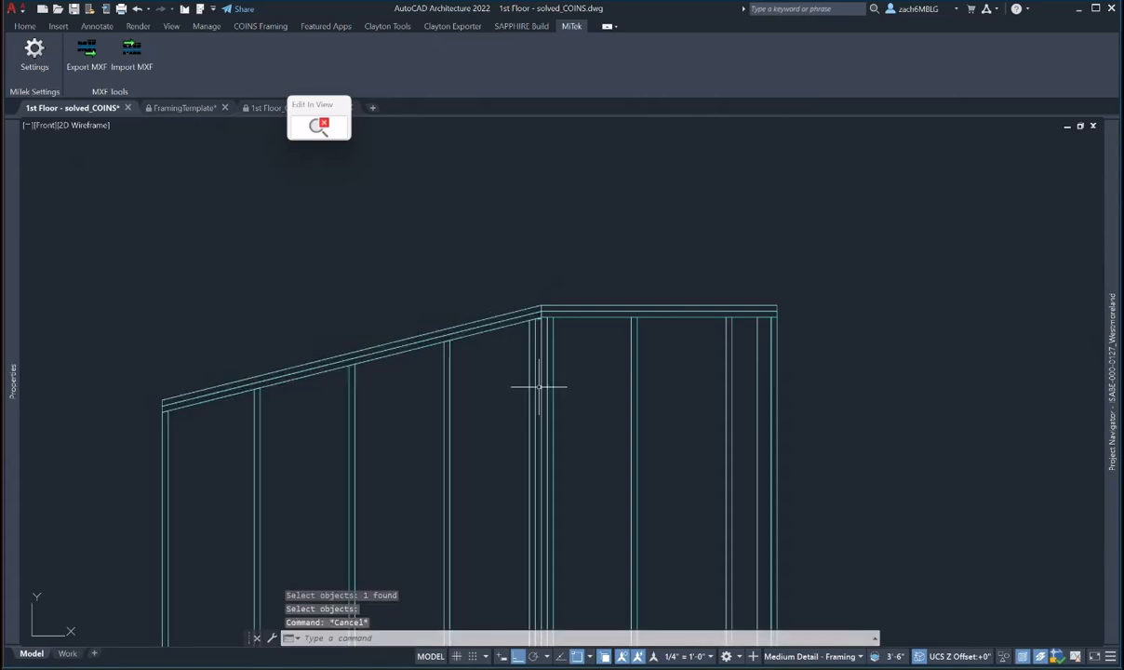
pyautogui.moveTo(538, 387); pyautogui.dragTo(519, 299, button='middle')
pyautogui.scroll(-4, 519, 298)
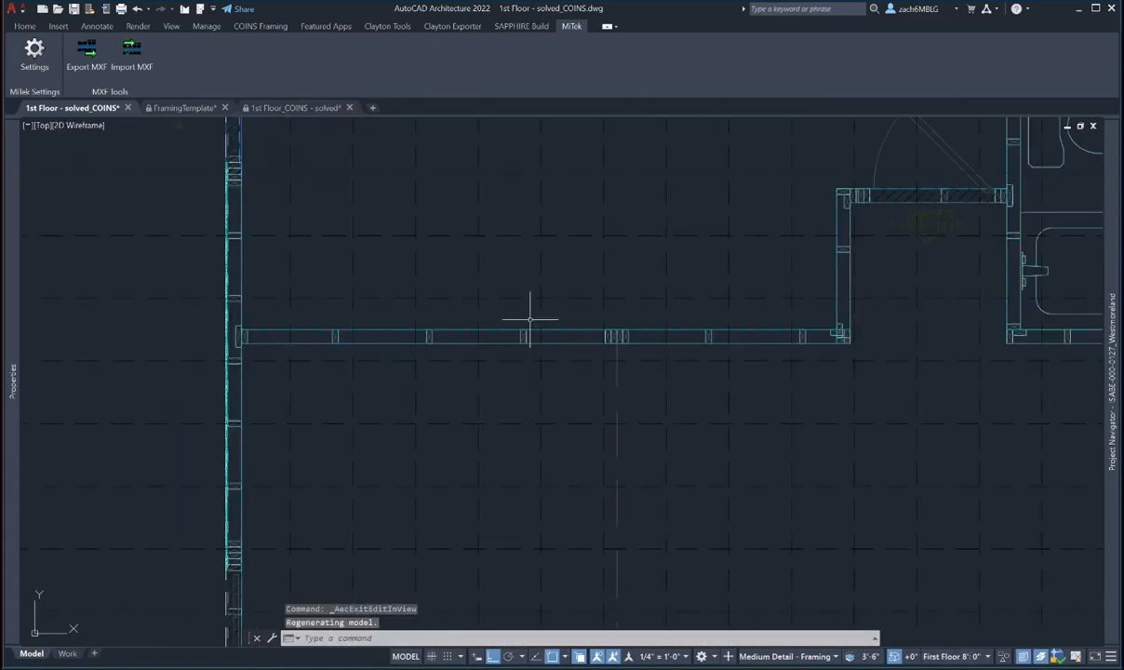
# - Pan the 1st Floor plan to bring its top-left corner into view
pyautogui.scroll(-8, 530, 319)
pyautogui.moveTo(533, 322); pyautogui.dragTo(531, 335, button='middle')
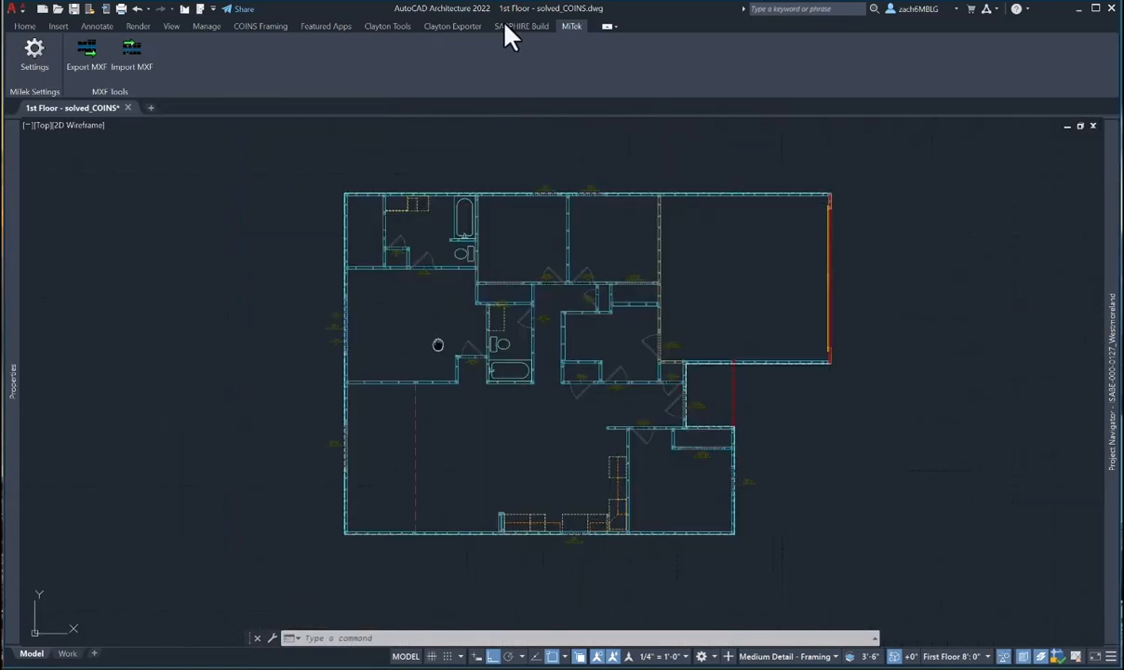
pyautogui.moveTo(437, 345); pyautogui.dragTo(445, 368, button='middle')
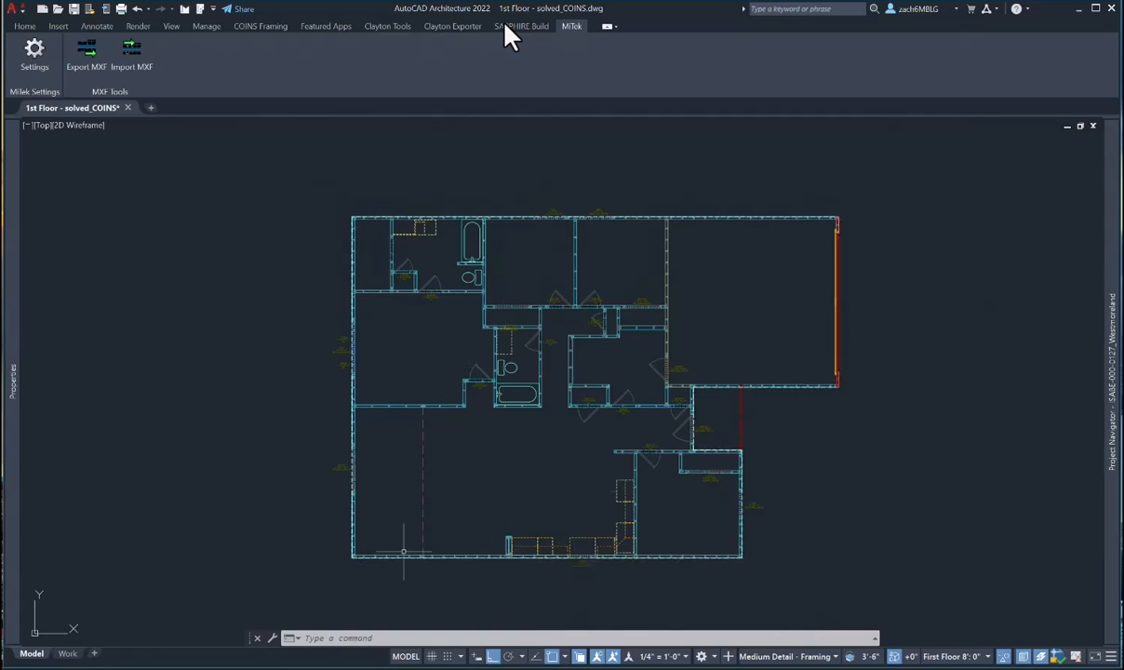
pyautogui.moveTo(399, 406); pyautogui.dragTo(407, 448, button='middle')
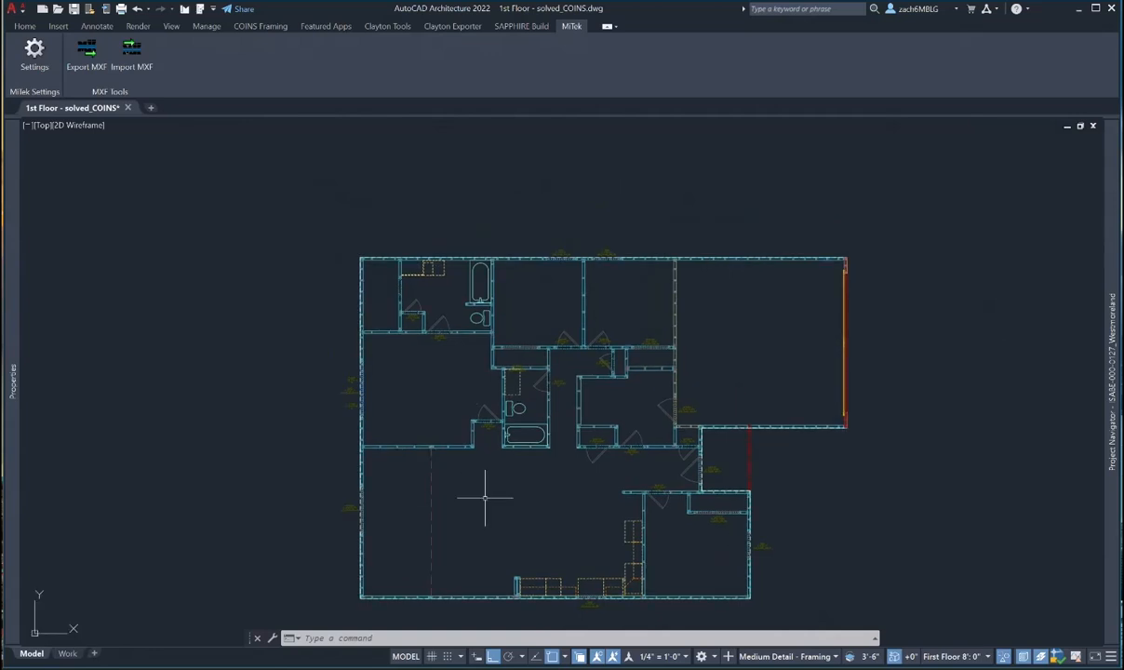
pyautogui.moveTo(436, 375); pyautogui.dragTo(430, 406, button='middle')
pyautogui.scroll(3, 365, 285)
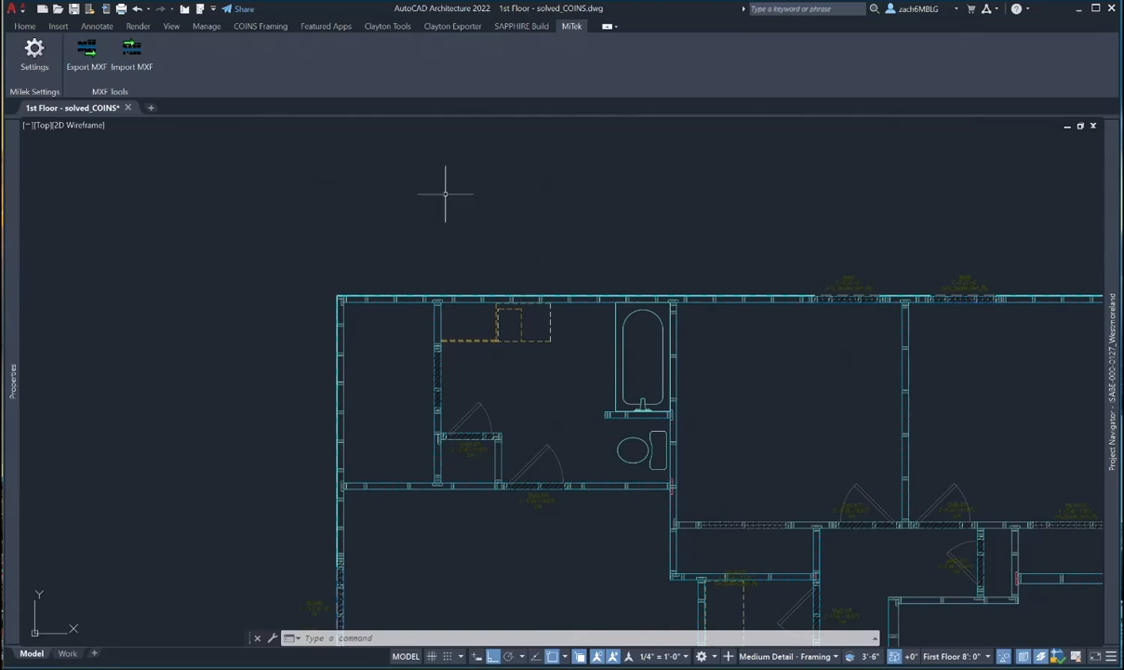
# - Start a linear dimension from the Annotate tab, picking the top-left outer wall corner first
pyautogui.click(96, 26)
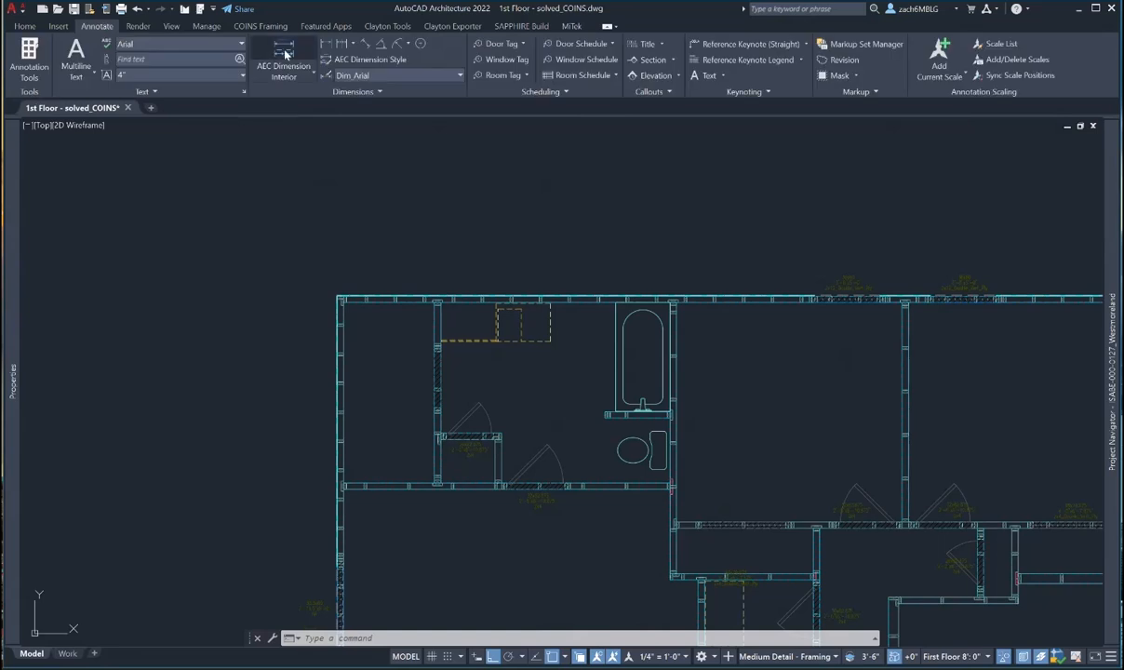
pyautogui.click(332, 45)
pyautogui.scroll(5, 324, 313)
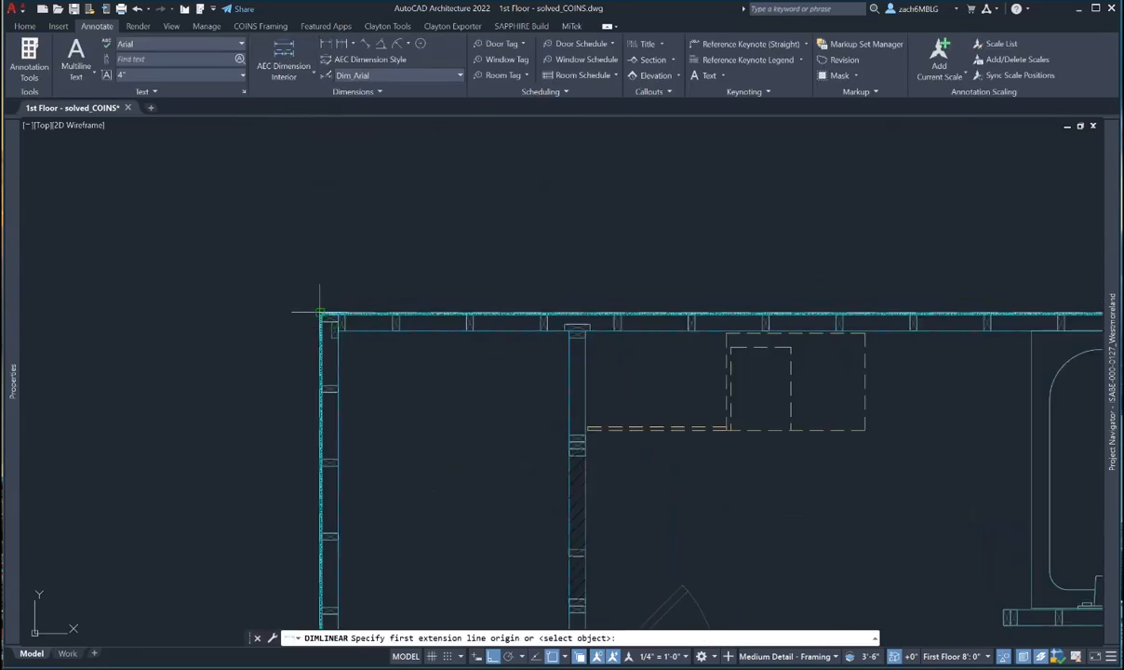
pyautogui.click(326, 320)
pyautogui.scroll(-5, 331, 324)
pyautogui.moveTo(504, 328); pyautogui.dragTo(375, 349, button='middle')
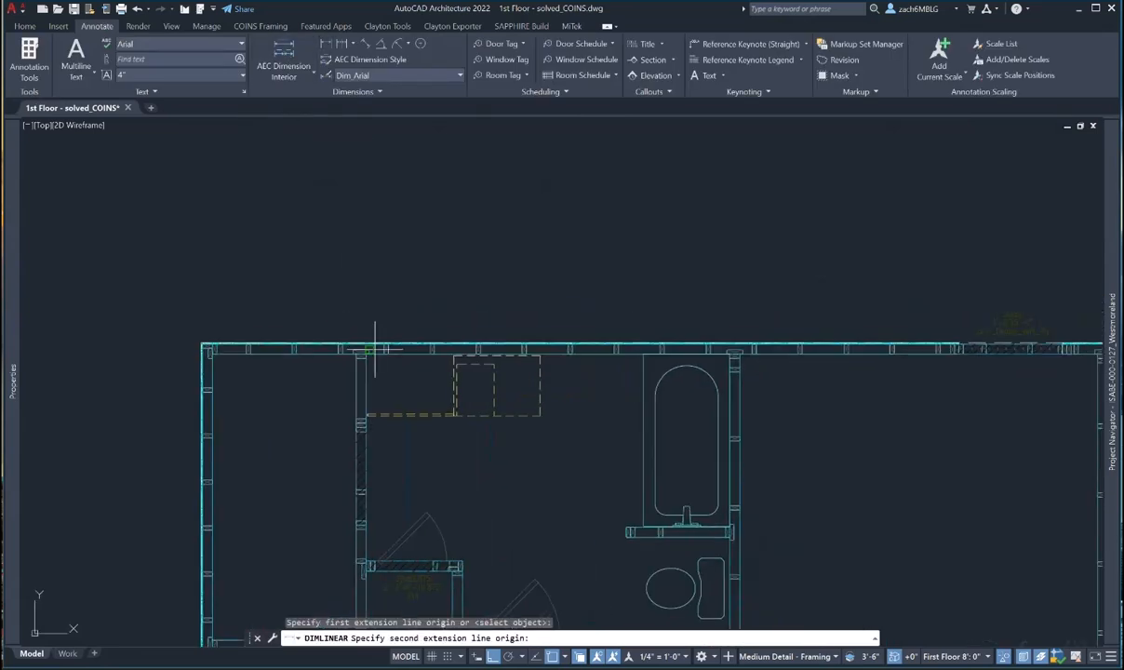
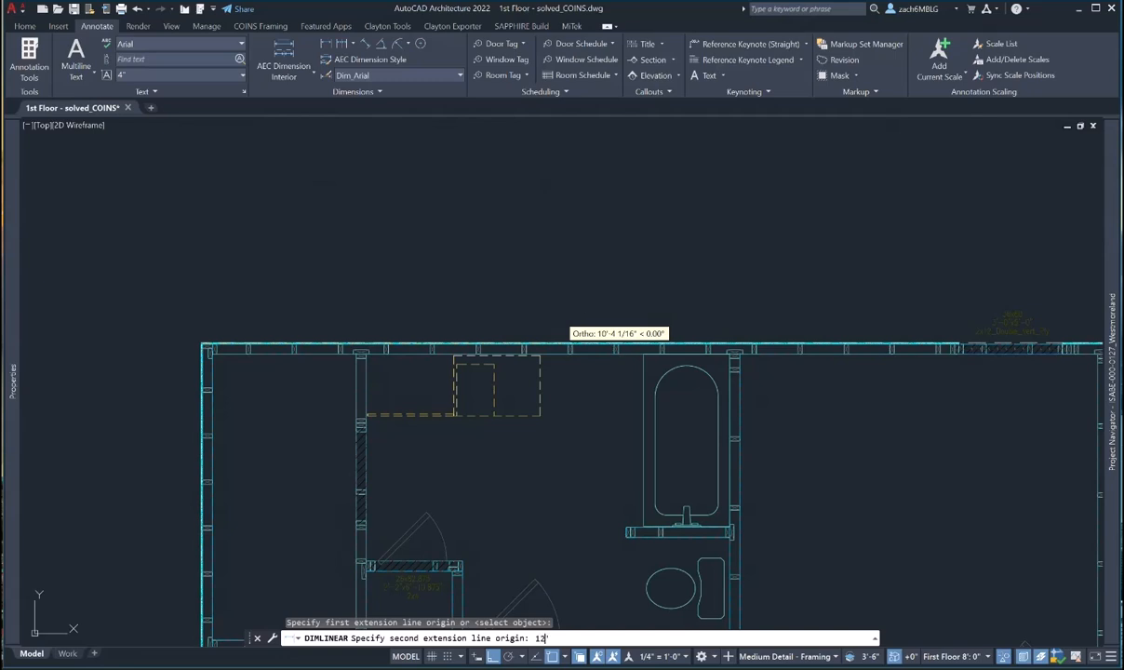
# - Place a 12'-0" dimension above the top wall, running 12' from its left corner
pyautogui.press('Return')
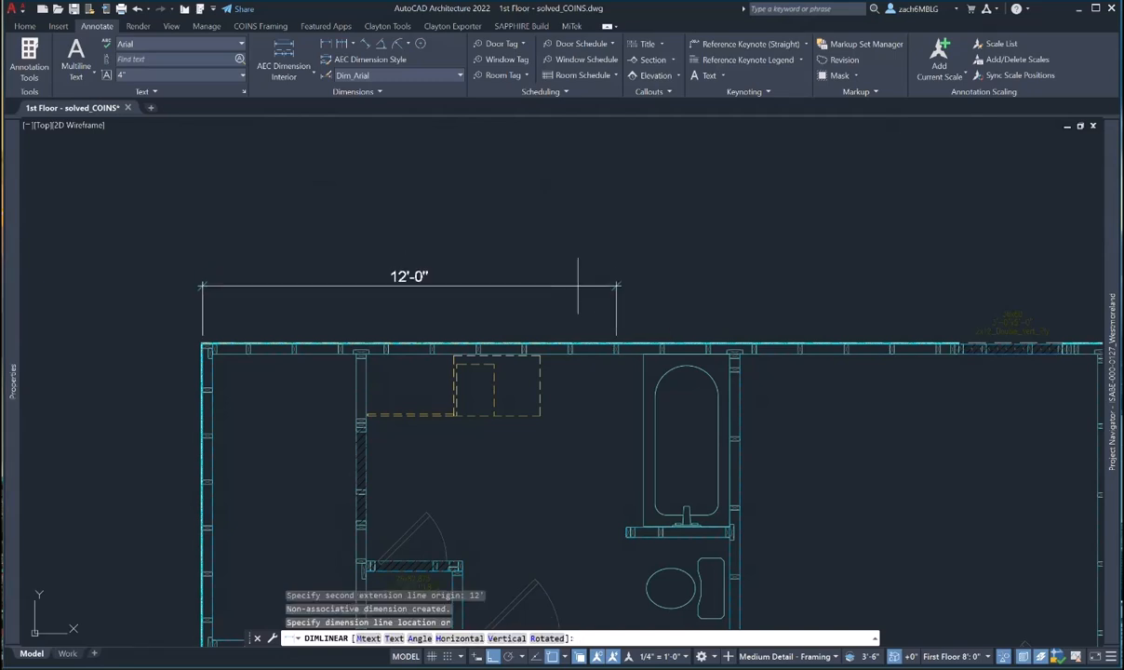
pyautogui.click(578, 286)
pyautogui.press('Escape')
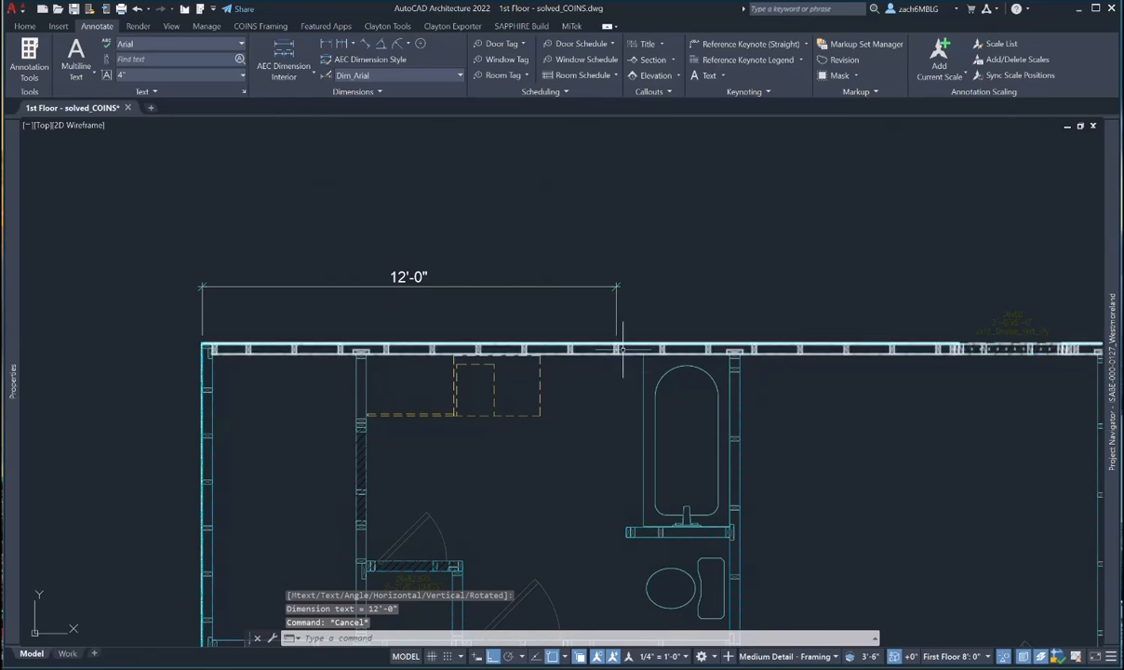
pyautogui.scroll(8, 622, 348)
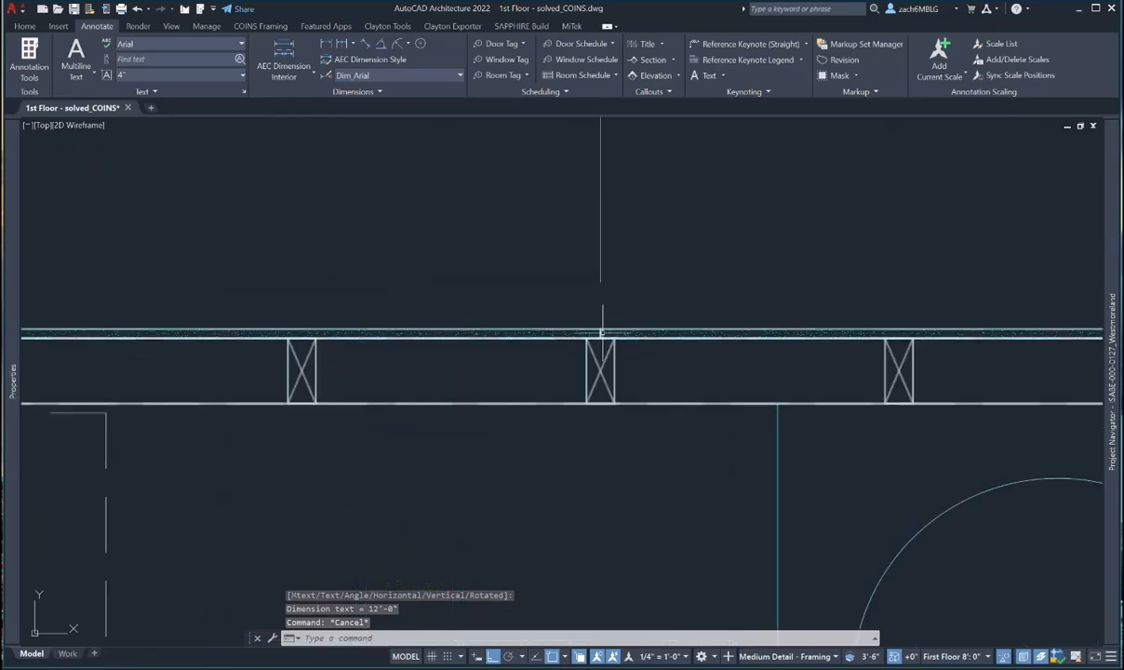
pyautogui.scroll(4, 601, 332)
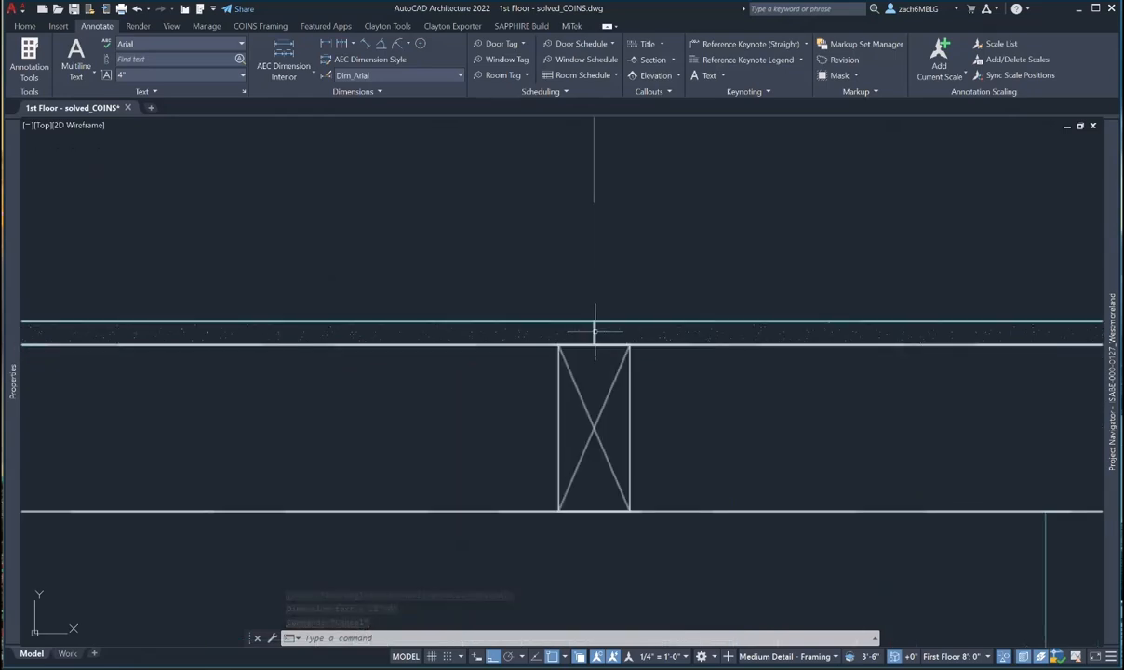
pyautogui.scroll(-5, 596, 328)
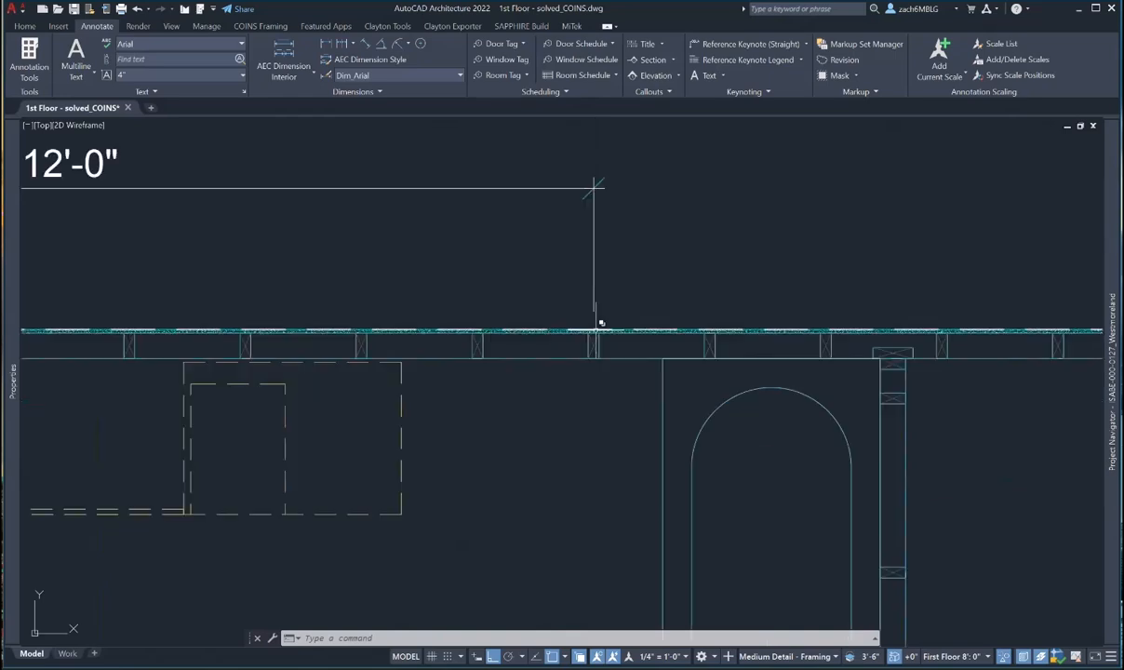
pyautogui.scroll(-3, 595, 327)
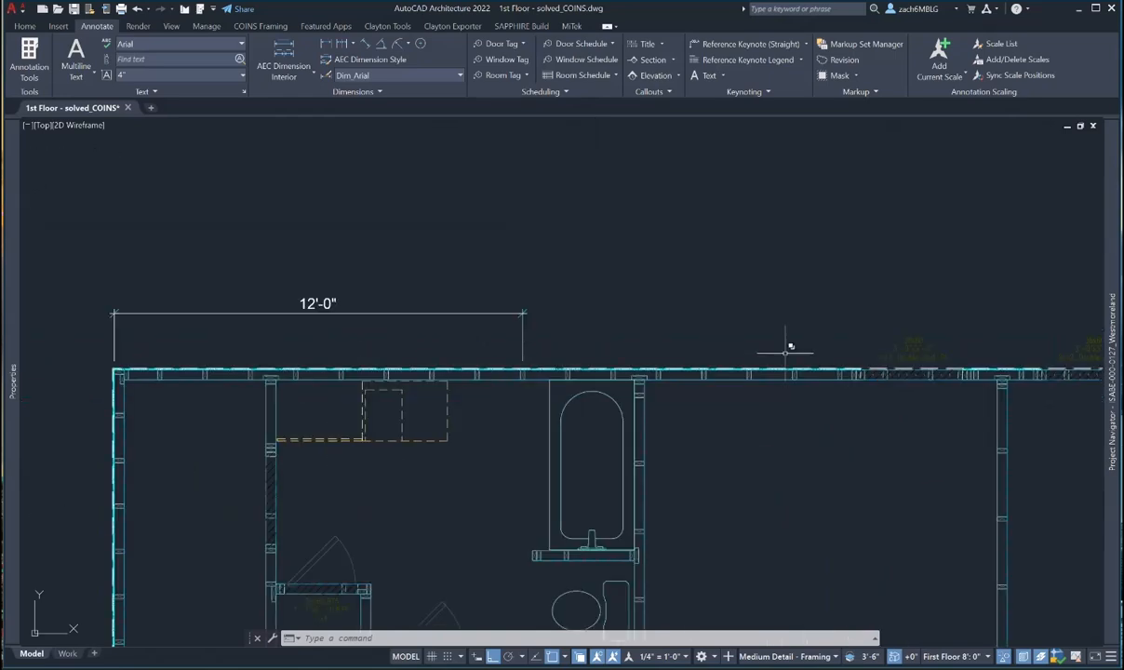
pyautogui.press('Escape')
pyautogui.press('Escape')
pyautogui.press('Escape')
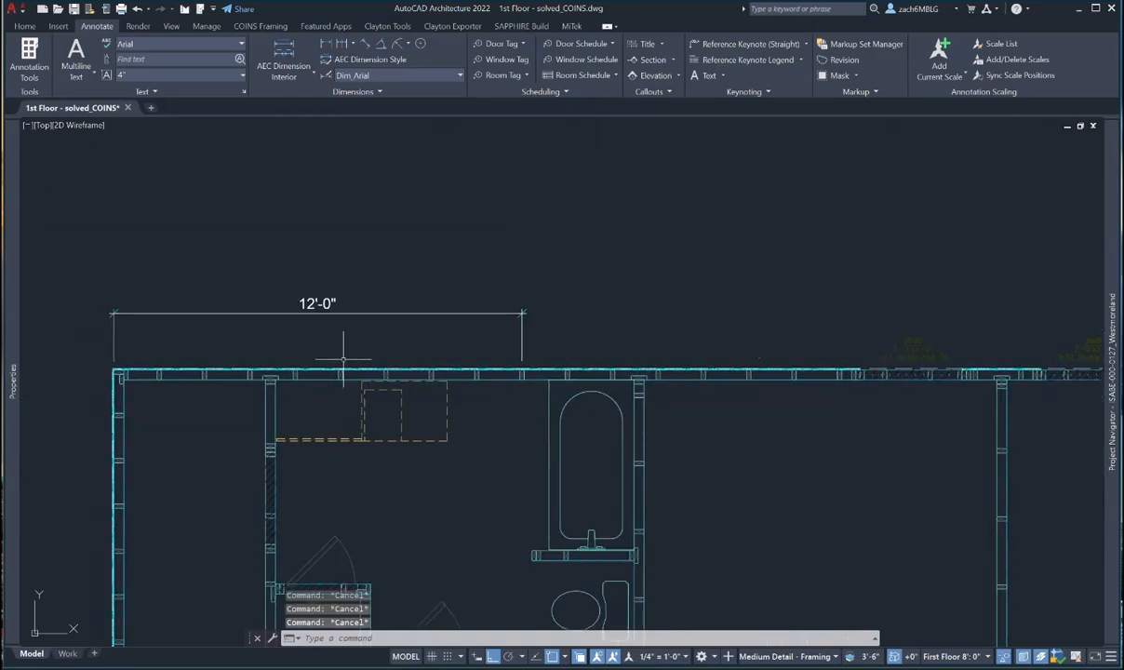
pyautogui.write('c')
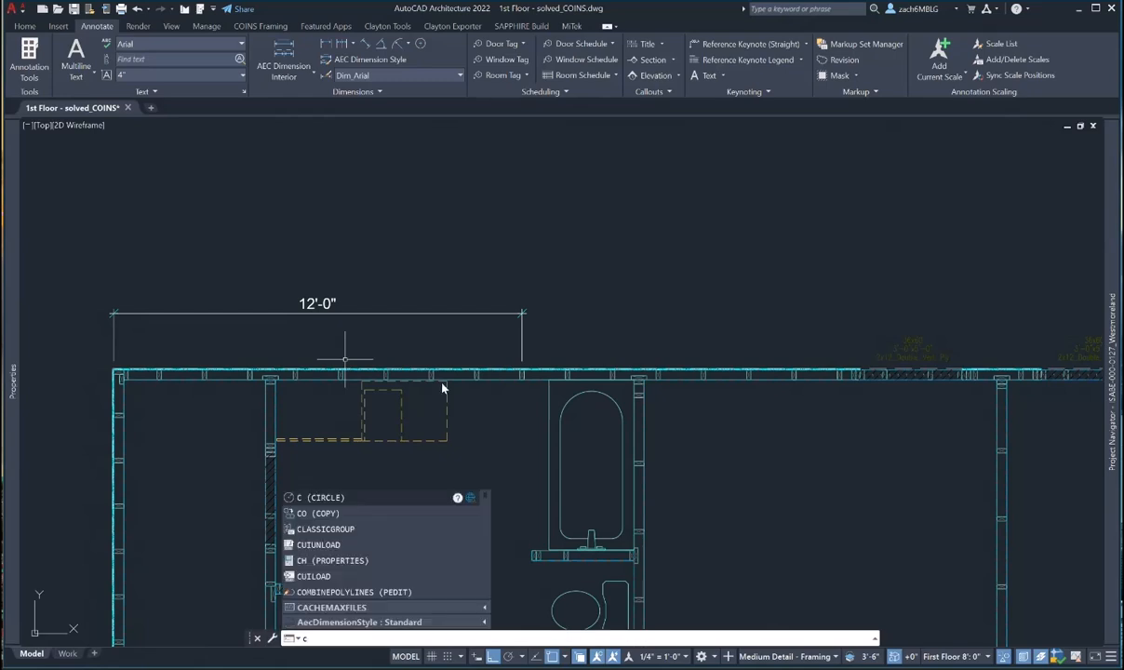
# - Cancel a stray circle, then copy the 12'-0" dimension 12' to the right
pyautogui.press('Return')
pyautogui.click(339, 336)
pyautogui.press('Escape')
pyautogui.write('co')
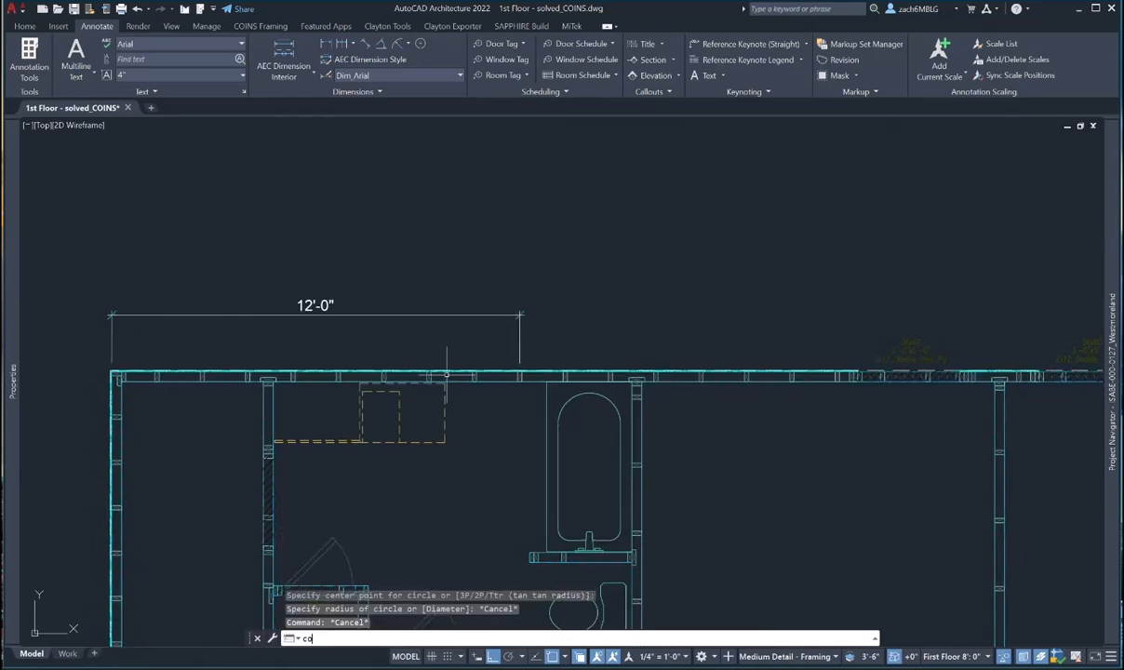
pyautogui.press('Return')
pyautogui.click(494, 249)
pyautogui.click(100, 344)
pyautogui.scroll(5, 89, 363)
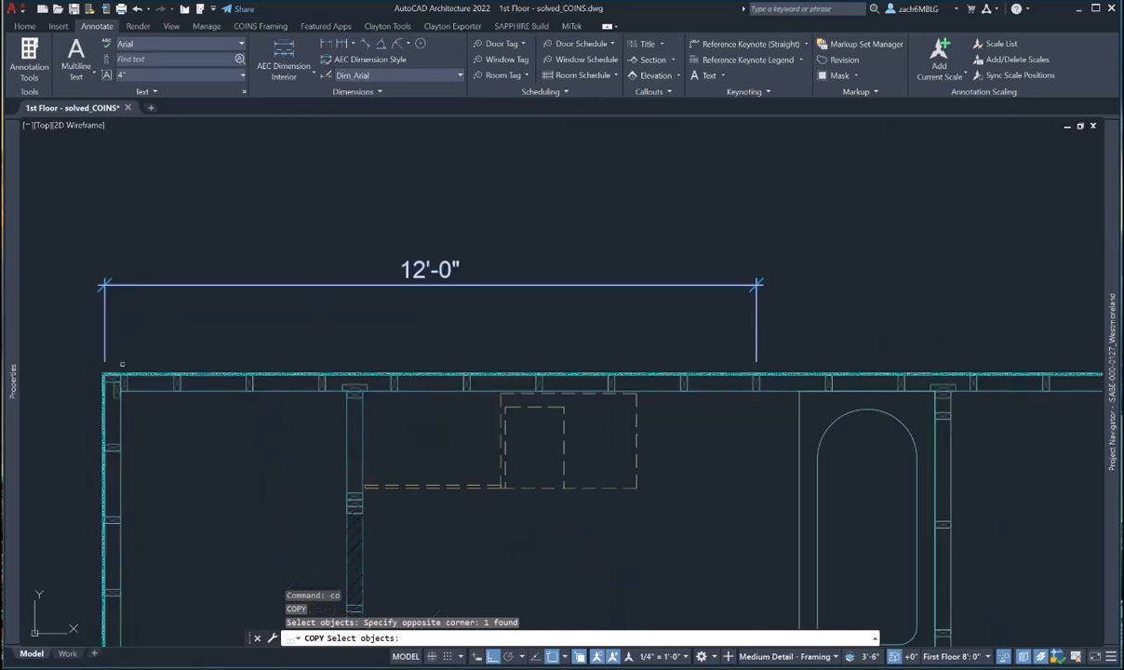
pyautogui.press('Return')
pyautogui.click(88, 363)
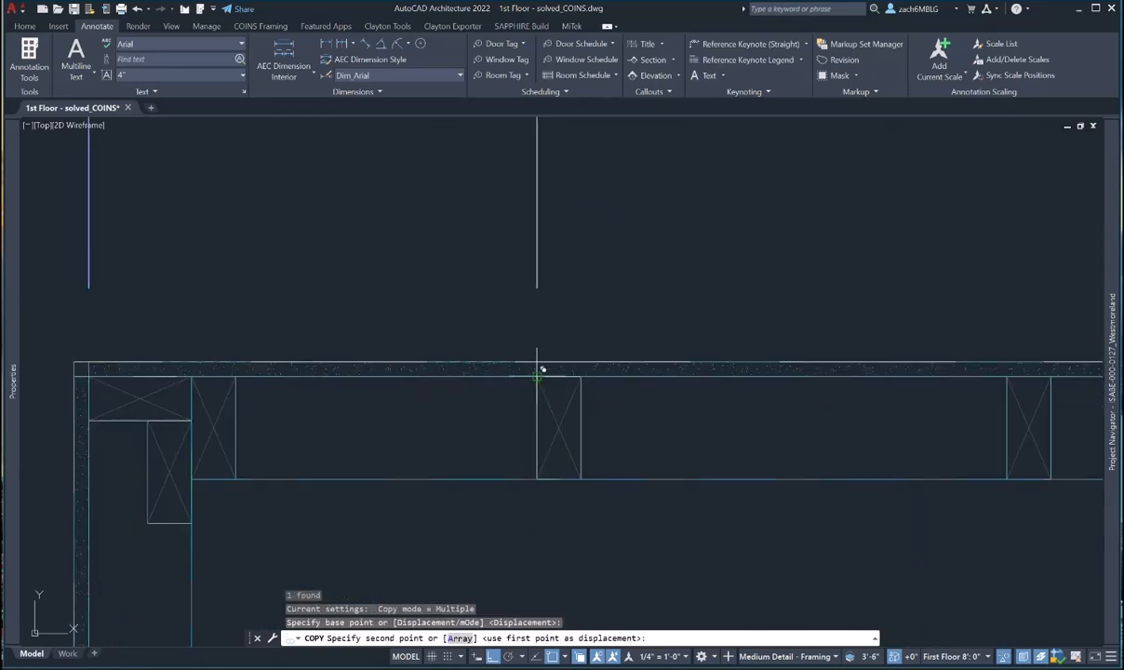
pyautogui.write('12')
pyautogui.press('Return')
pyautogui.scroll(-4, 544, 369)
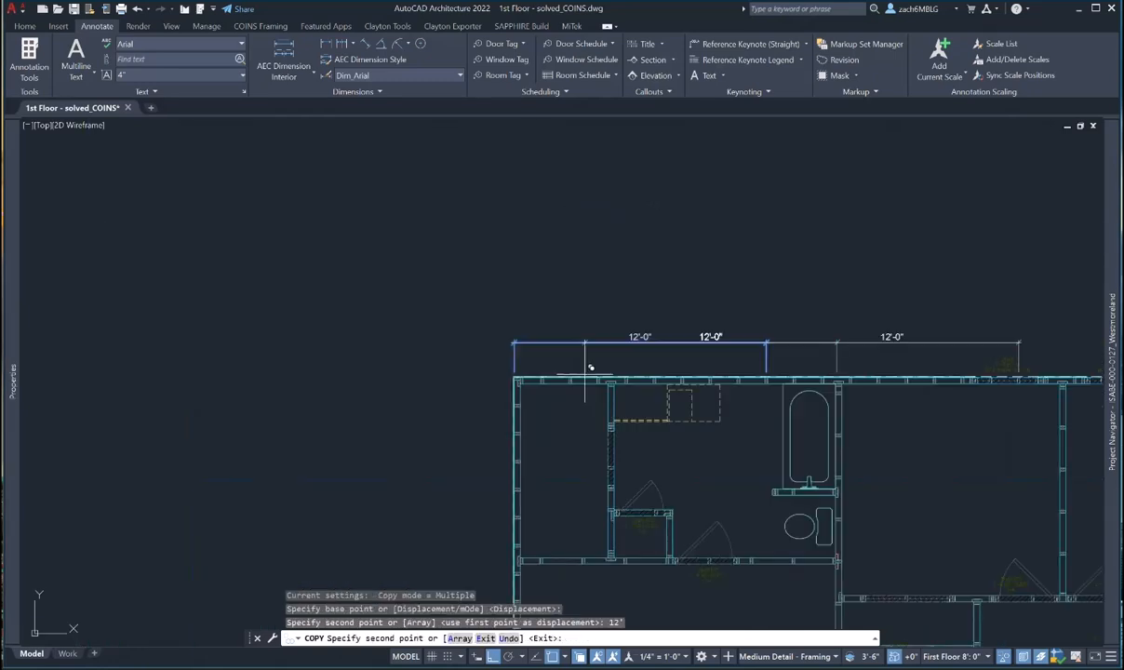
pyautogui.press('Escape')
# - Pull the copied dimension's right end back 4' so it reads 8'-0"
pyautogui.scroll(2, 842, 356)
pyautogui.press('Escape')
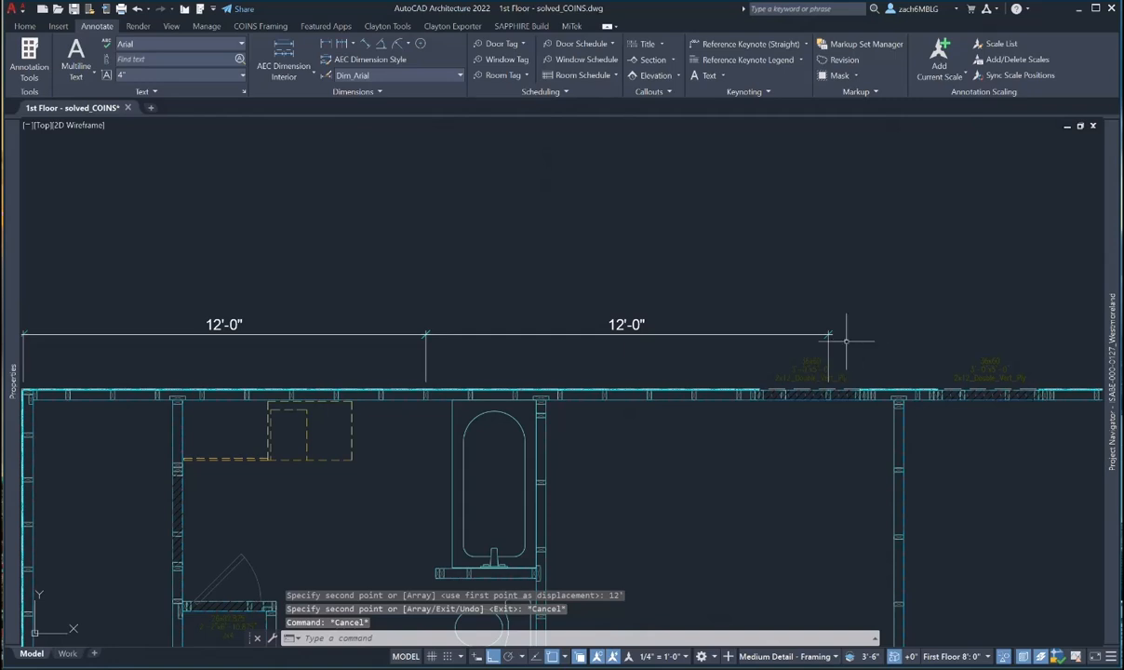
pyautogui.scroll(2, 809, 351)
pyautogui.scroll(-1, 820, 363)
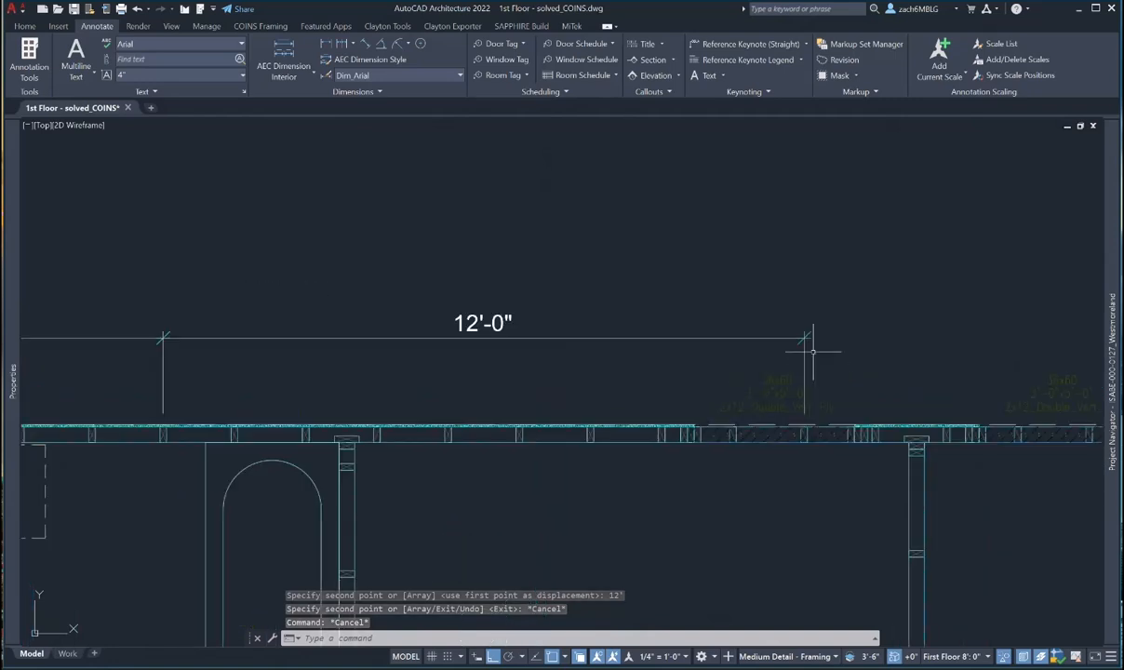
pyautogui.click(804, 338)
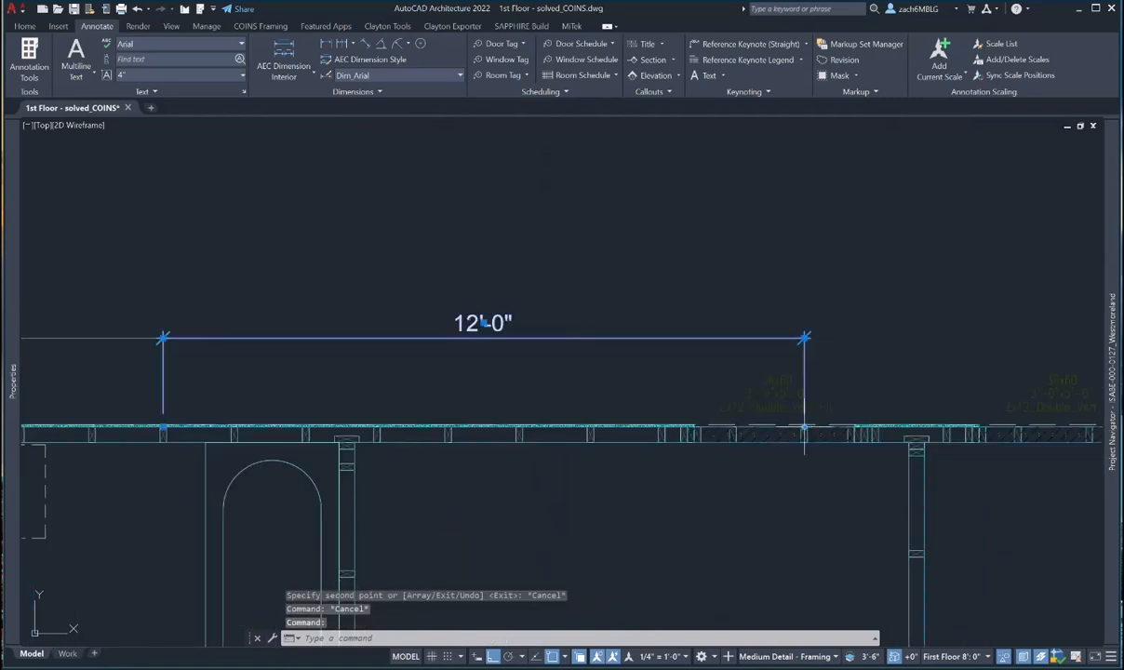
pyautogui.click(804, 428)
pyautogui.write('4')
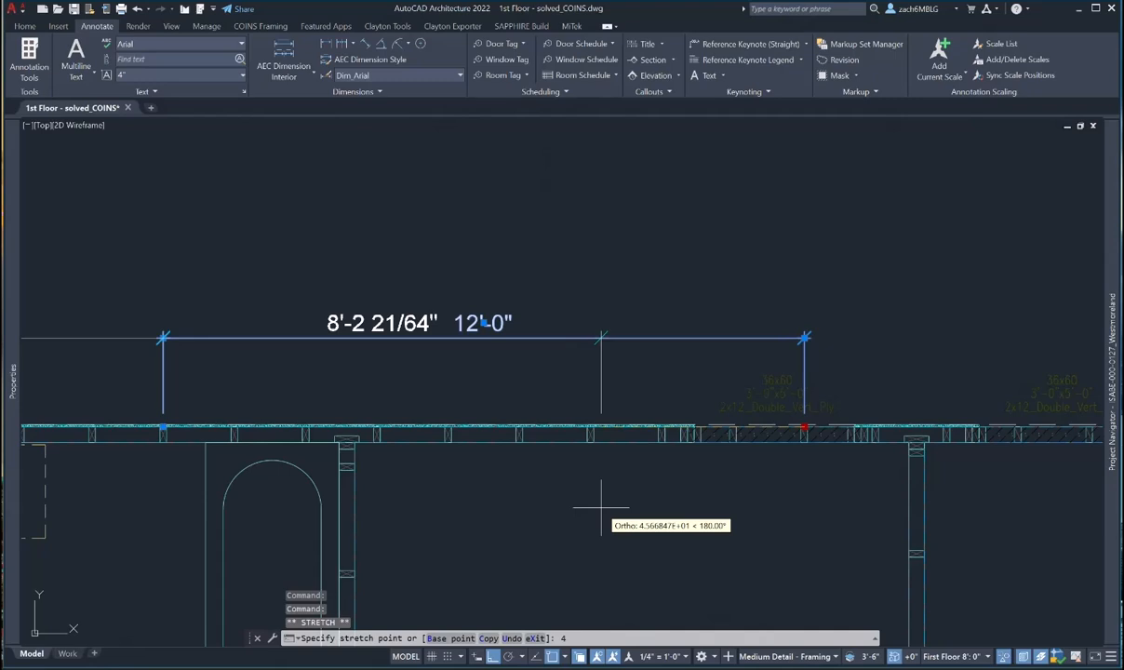
pyautogui.write("'")
pyautogui.press('Return')
pyautogui.scroll(5, 602, 447)
pyautogui.press('Escape')
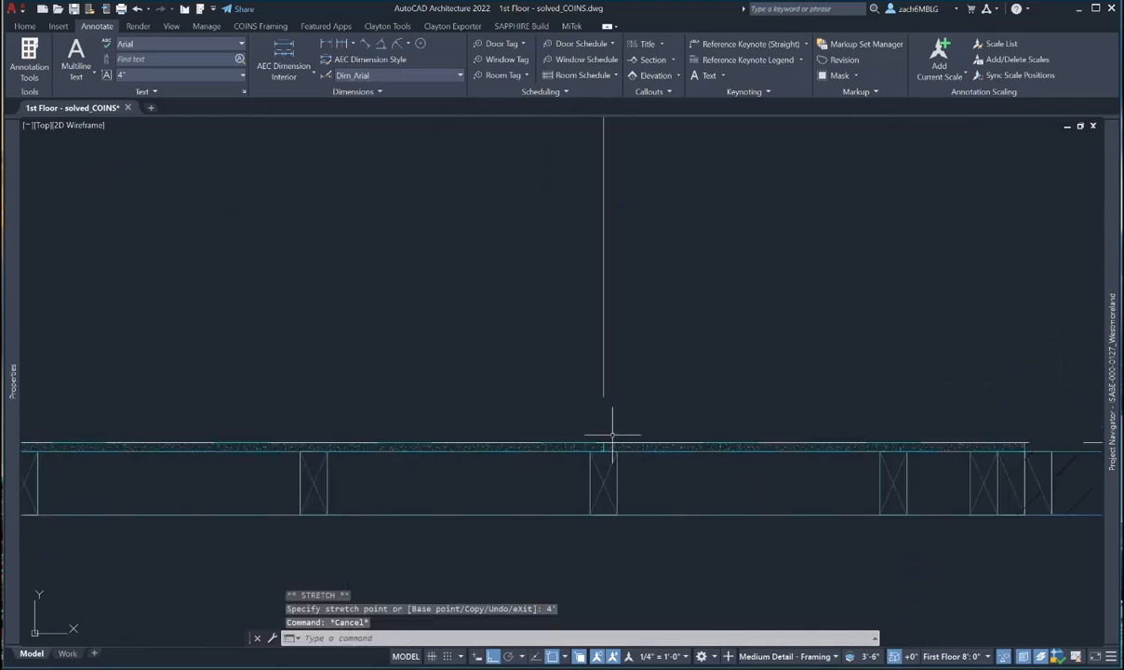
pyautogui.scroll(-5, 614, 444)
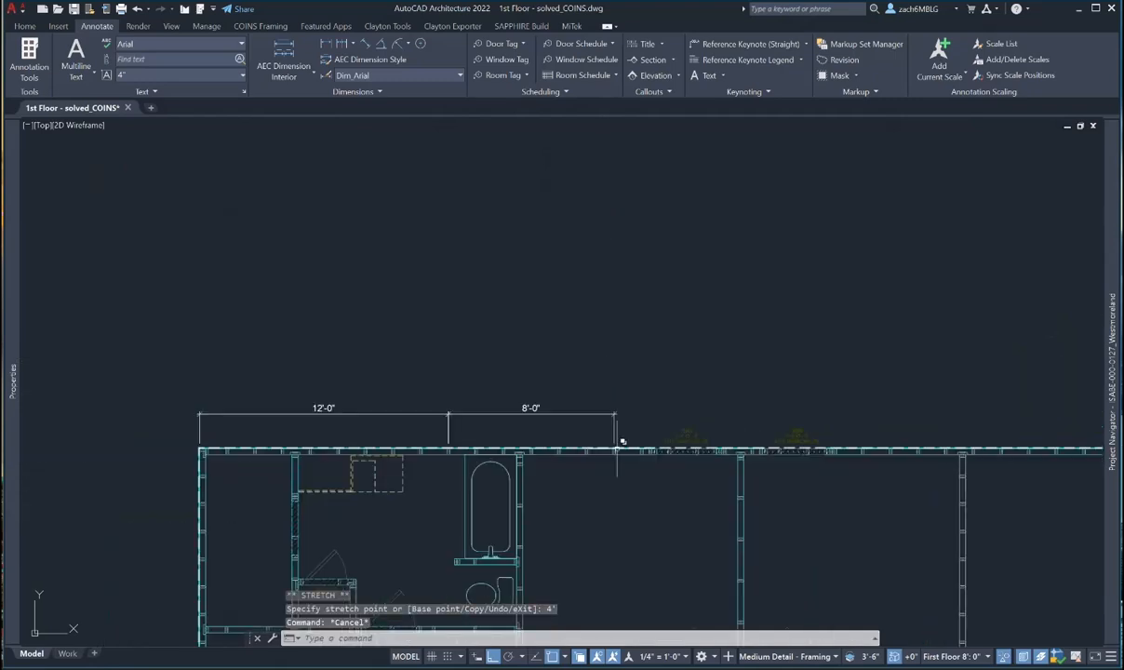
pyautogui.press('Escape')
pyautogui.press('Escape')
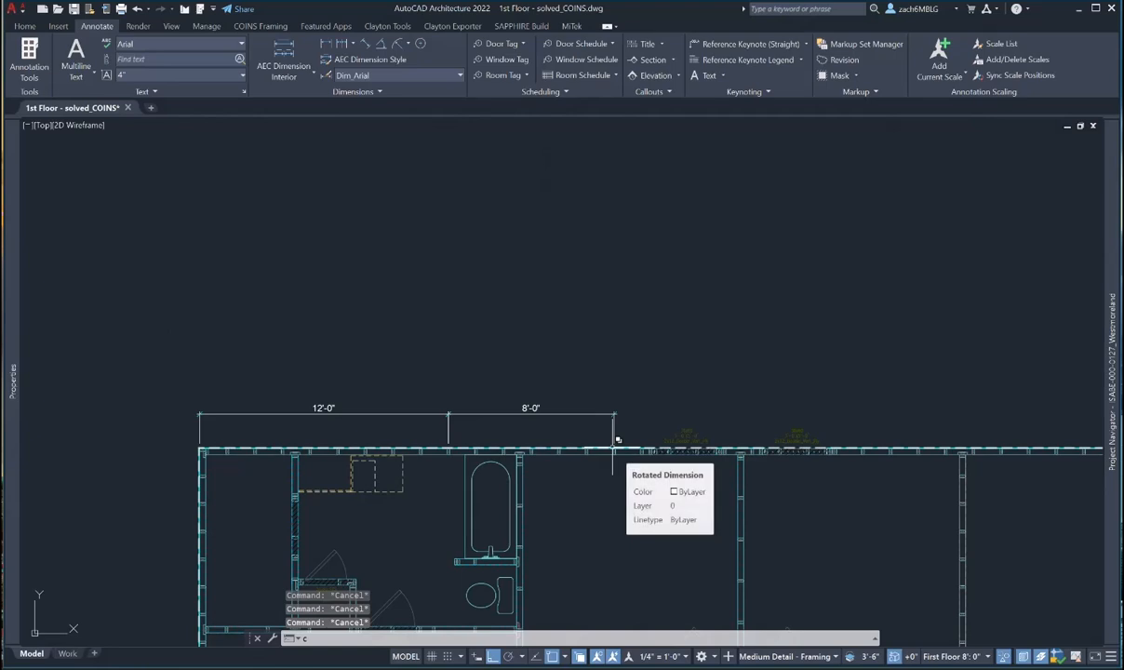
# - Copy the 8'-0" dimension 8' further right along the wall
pyautogui.write('co')
pyautogui.press('Return')
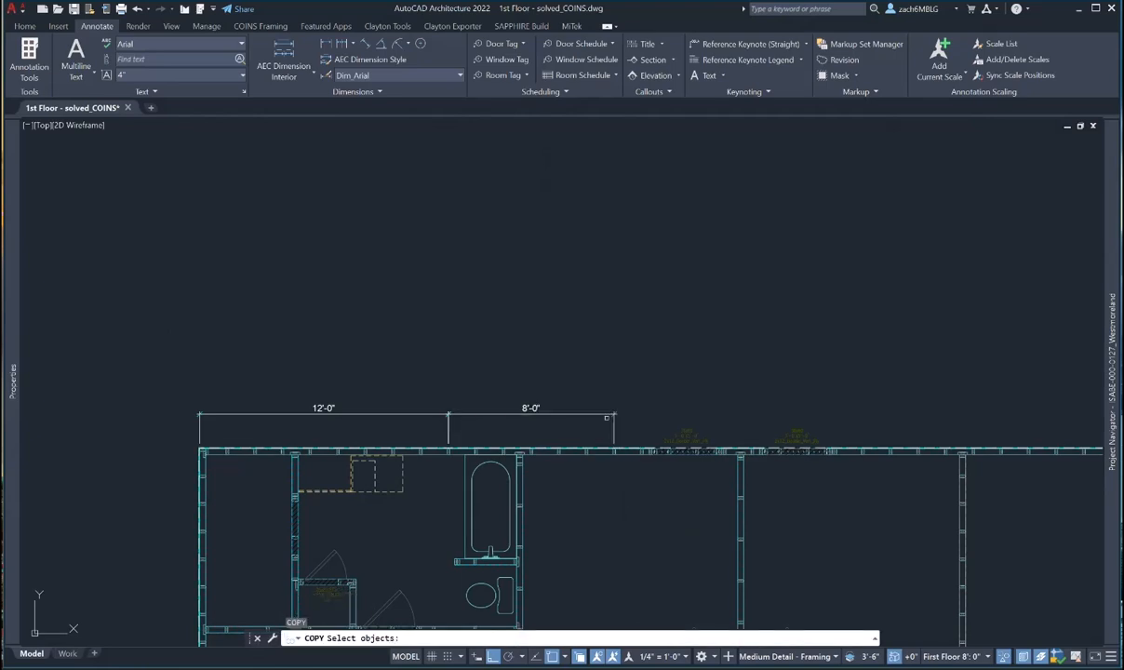
pyautogui.click(558, 415)
pyautogui.press('Return')
pyautogui.click(601, 351)
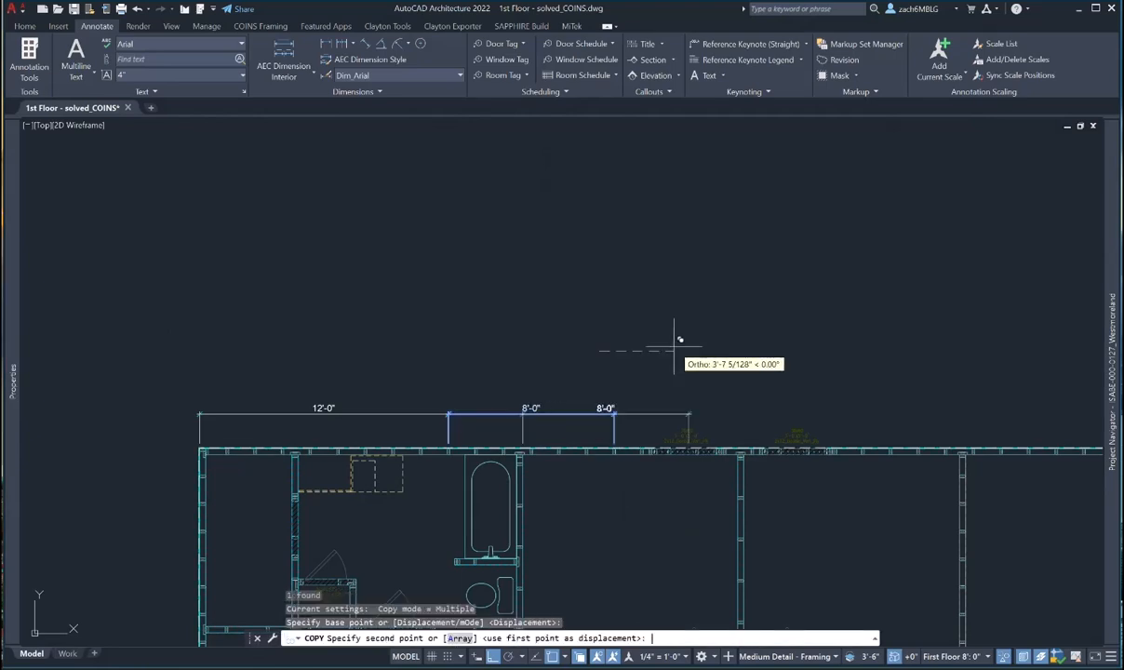
pyautogui.write("8'")
pyautogui.press('Return')
pyautogui.press('Escape')
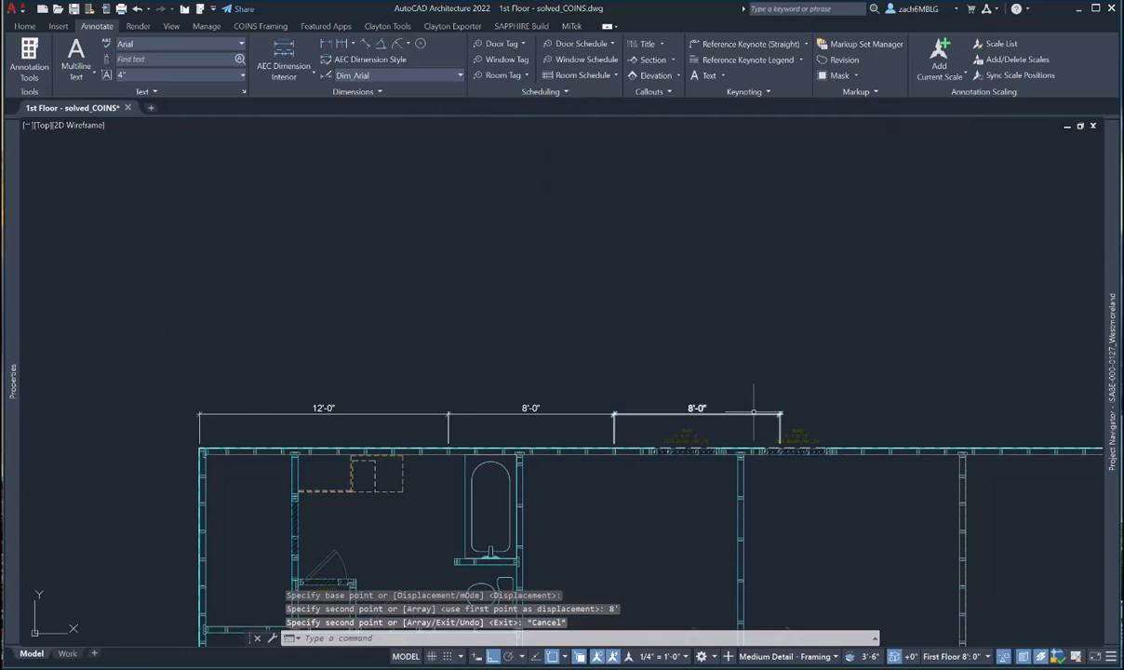
# - Stretch that copy 4' longer so it reads 12'-0"
pyautogui.click(739, 415)
pyautogui.click(779, 451)
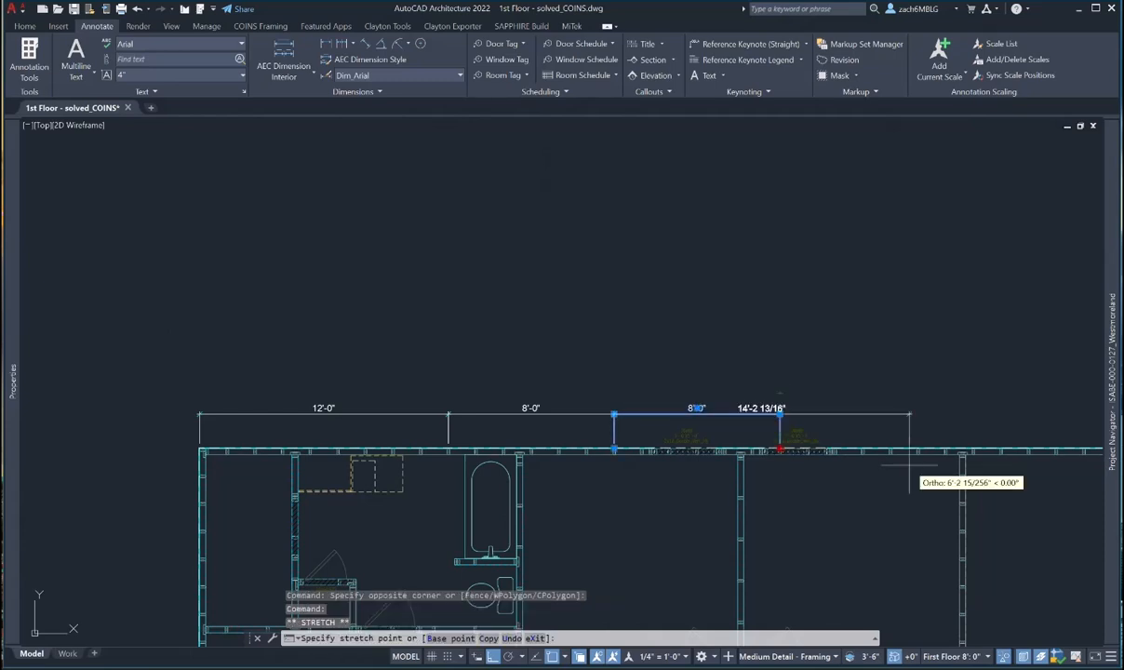
pyautogui.write("4'")
pyautogui.press('Return')
pyautogui.moveTo(909, 474); pyautogui.dragTo(710, 451, button='middle')
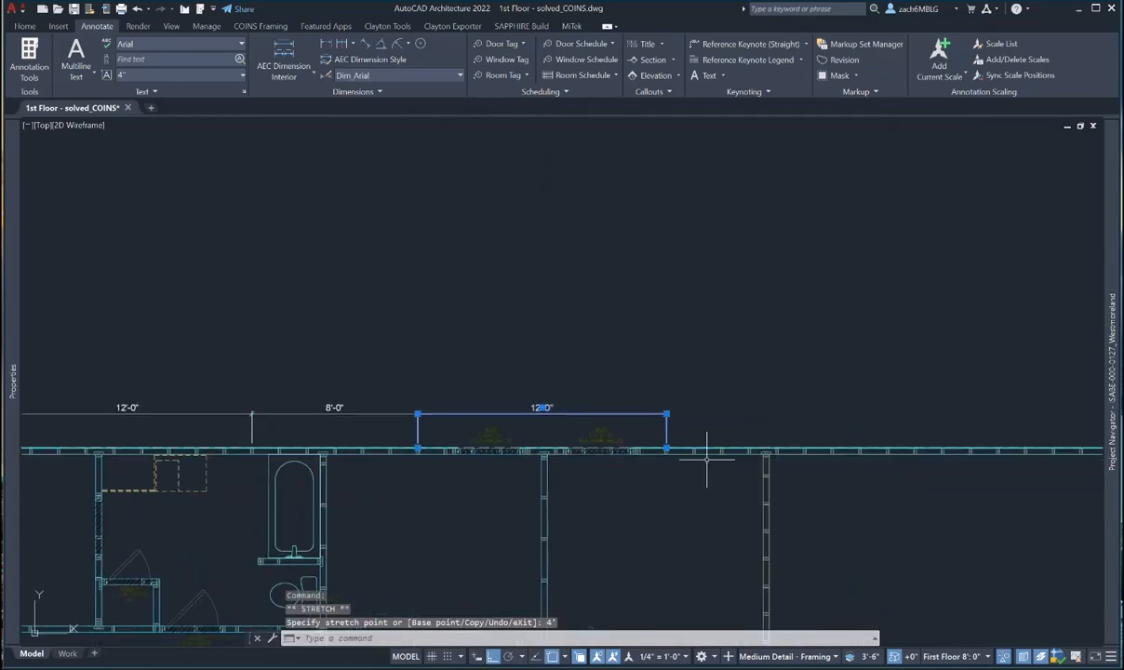
pyautogui.press('Escape')
pyautogui.press('Escape')
pyautogui.press('Escape')
# - Copy the 12'-0" dimension to 12' and 24' further along the top wall
pyautogui.write('co')
pyautogui.press('Return')
pyautogui.click(666, 416)
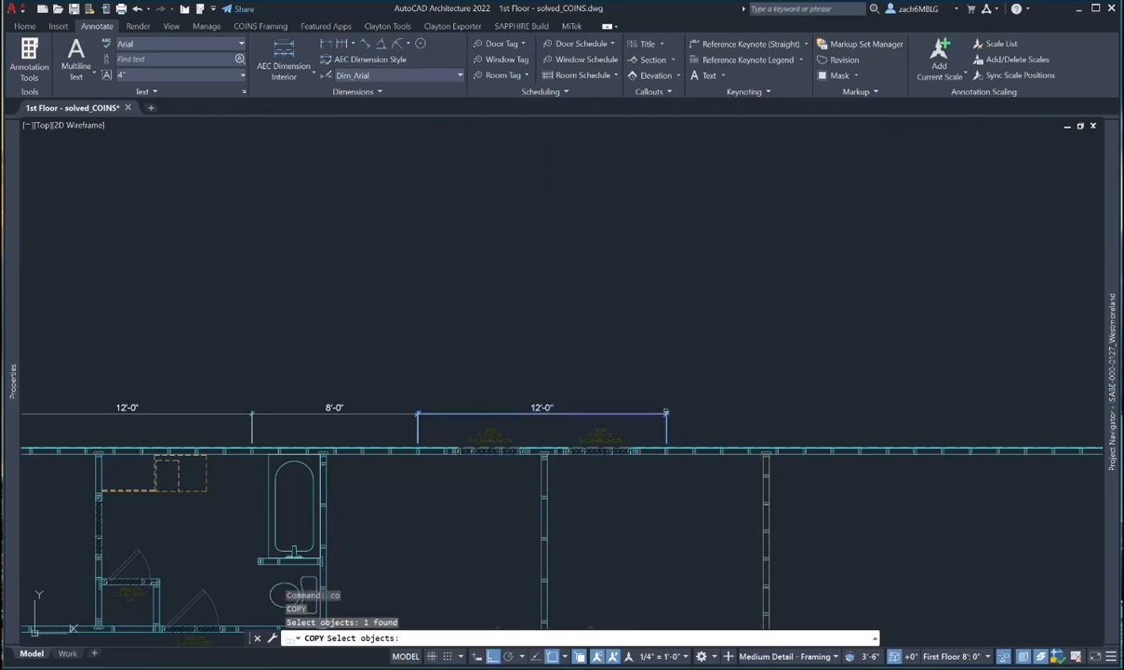
pyautogui.press('Return')
pyautogui.click(633, 351)
pyautogui.write("12'")
pyautogui.press('Return')
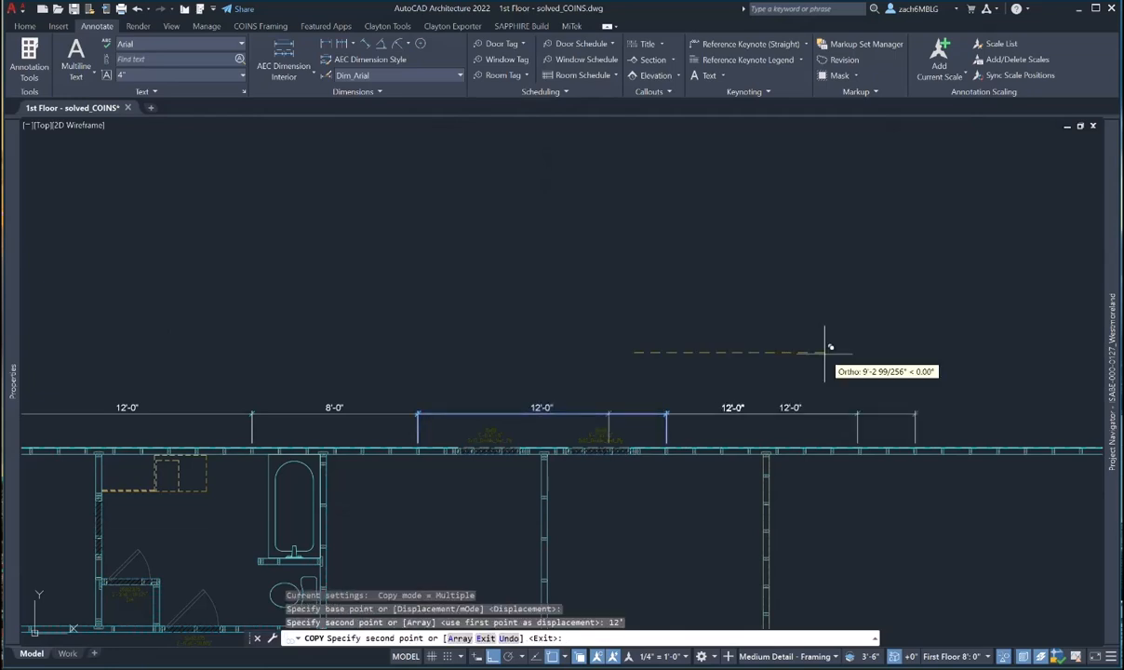
pyautogui.moveTo(828, 351); pyautogui.dragTo(426, 353, button='middle')
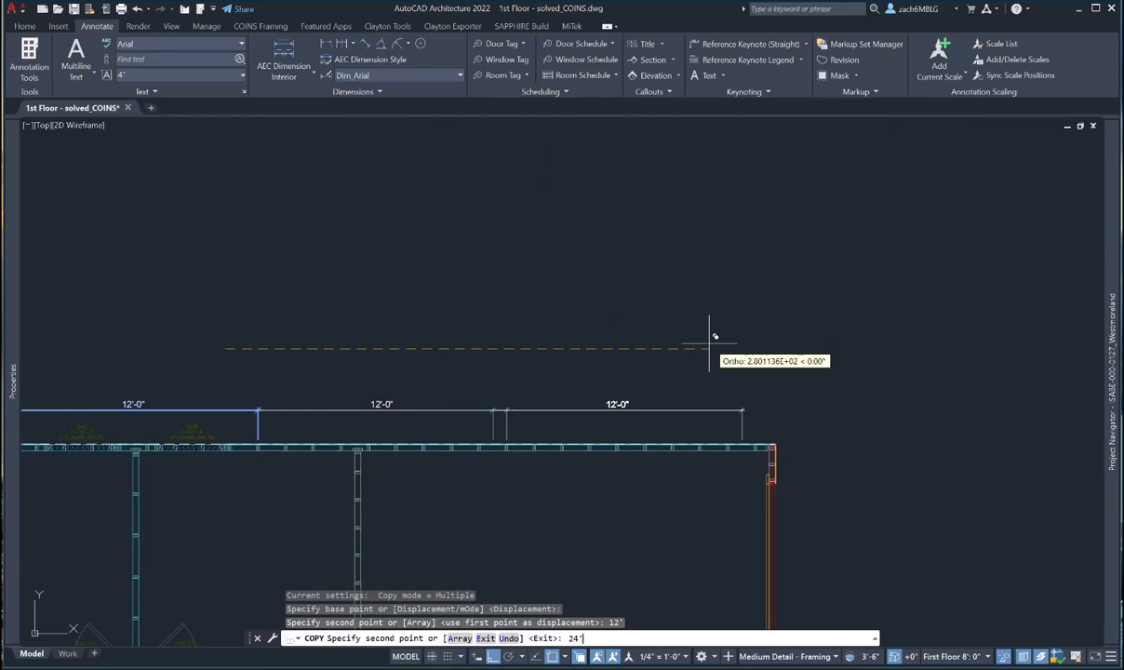
pyautogui.press('Return')
pyautogui.press('Escape')
pyautogui.scroll(4, 773, 435)
# - Stretch the last dimension's end to the wall corner so it reads 12'-11 1/2"
pyautogui.click(731, 427)
pyautogui.click(671, 417)
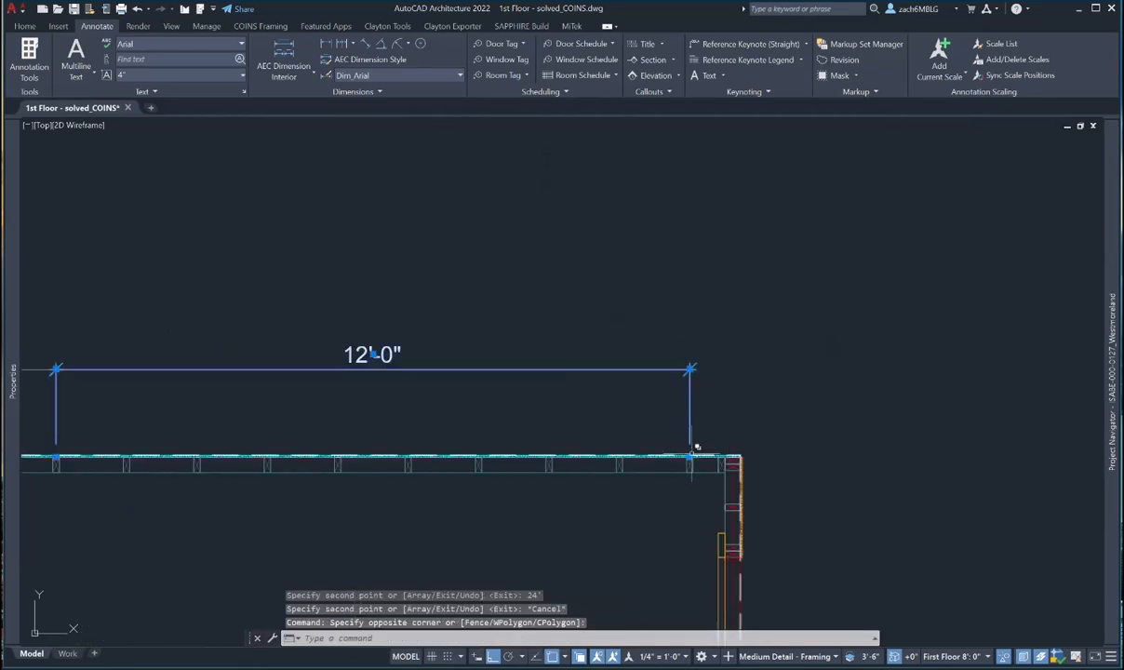
pyautogui.click(690, 456)
pyautogui.scroll(4, 722, 456)
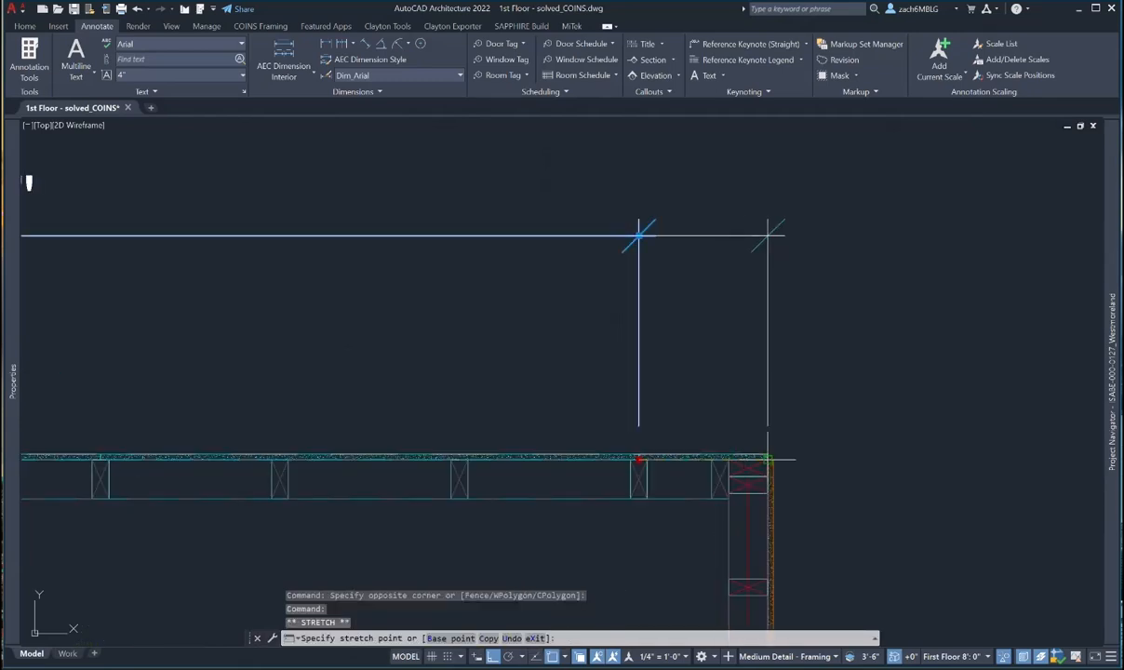
pyautogui.scroll(-4, 781, 454)
pyautogui.click(798, 458)
pyautogui.press('Escape')
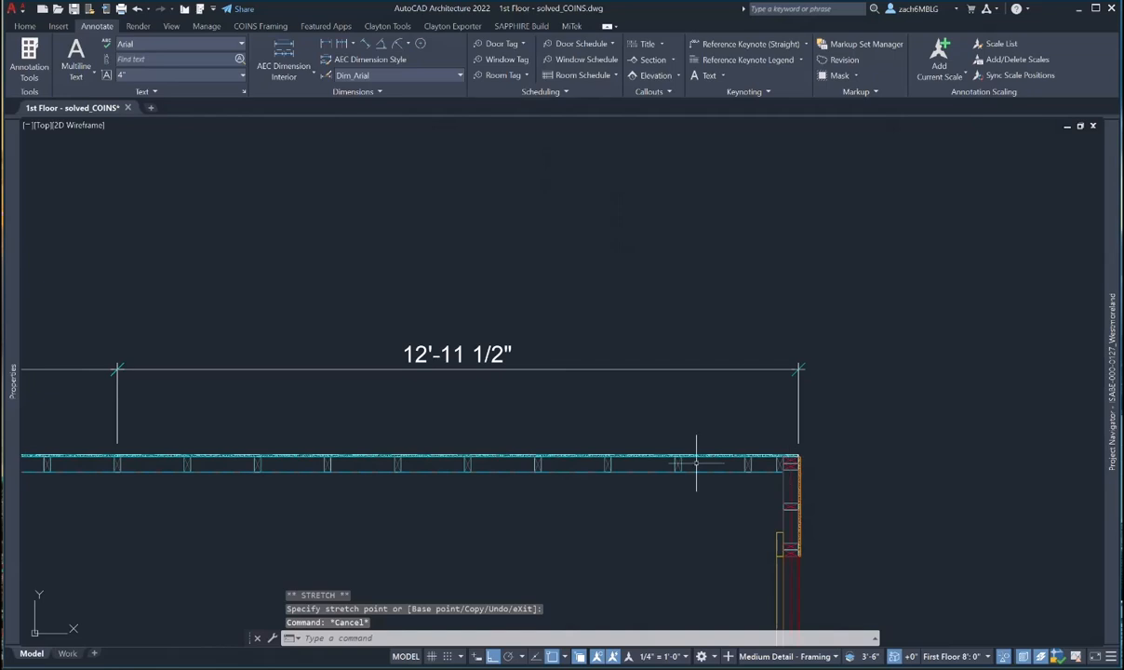
pyautogui.scroll(-5, 557, 493)
pyautogui.moveTo(557, 507)
pyautogui.mouseDown(button='middle')
pyautogui.moveTo(690, 364)
pyautogui.moveTo(669, 321)
pyautogui.mouseUp(button='middle')
pyautogui.scroll(-5, 684, 358)
# - Select the stepped exterior wall to inspect it, then clear the selection
pyautogui.scroll(6, 669, 353)
pyautogui.click(626, 399)
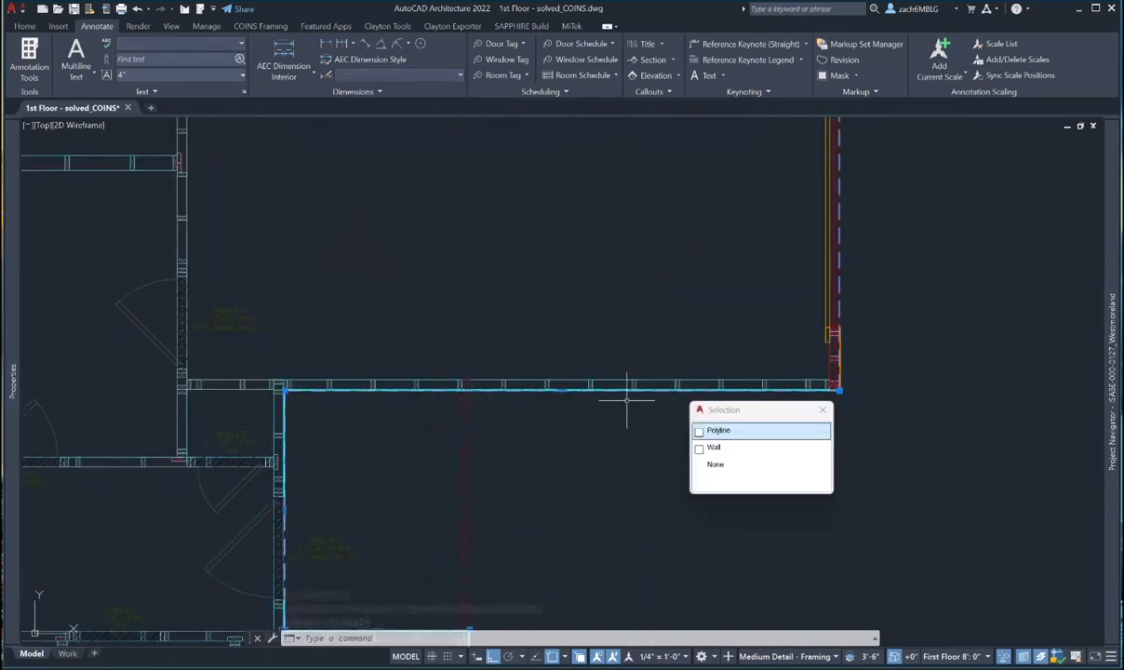
pyautogui.press('Escape')
pyautogui.click(455, 381)
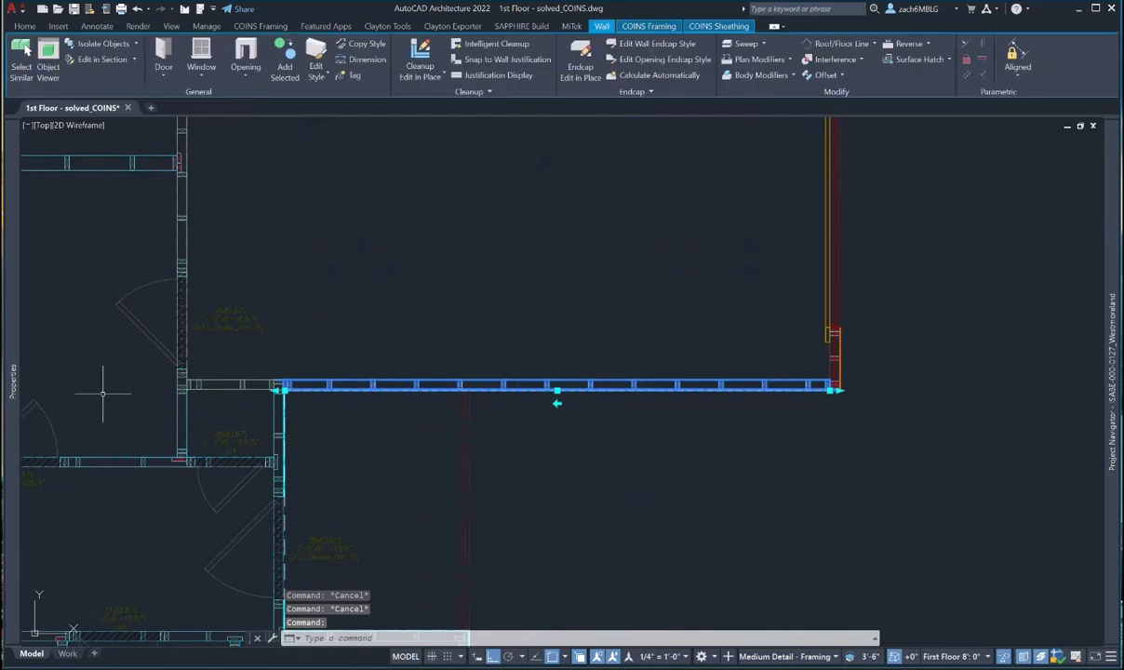
pyautogui.moveTo(12, 444)
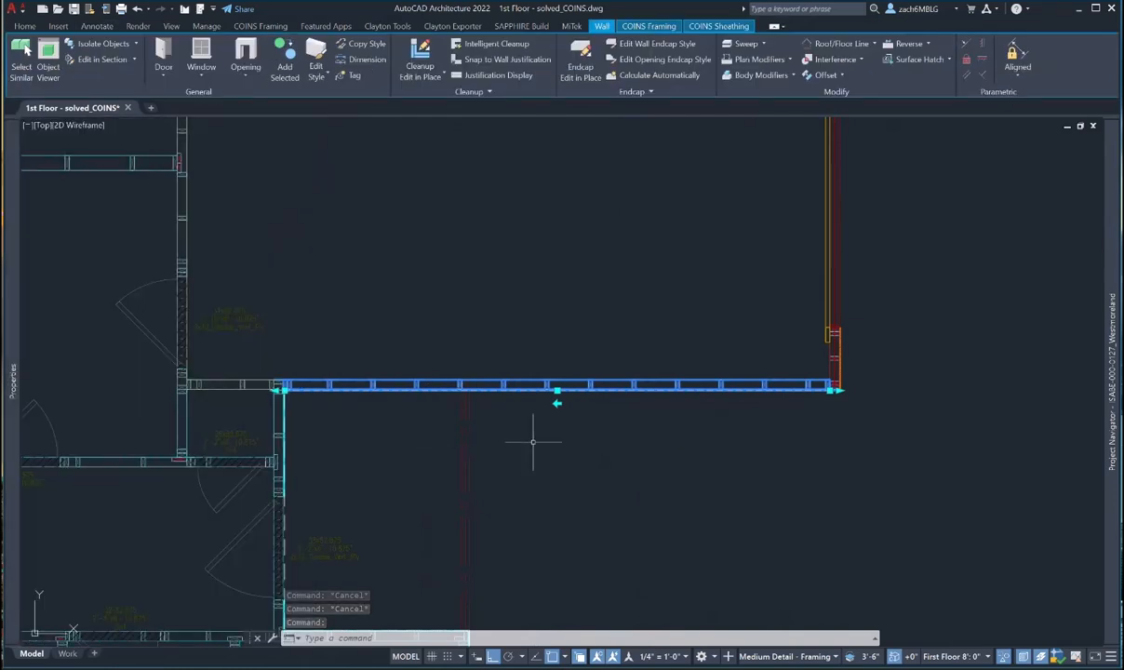
pyautogui.scroll(6, 577, 447)
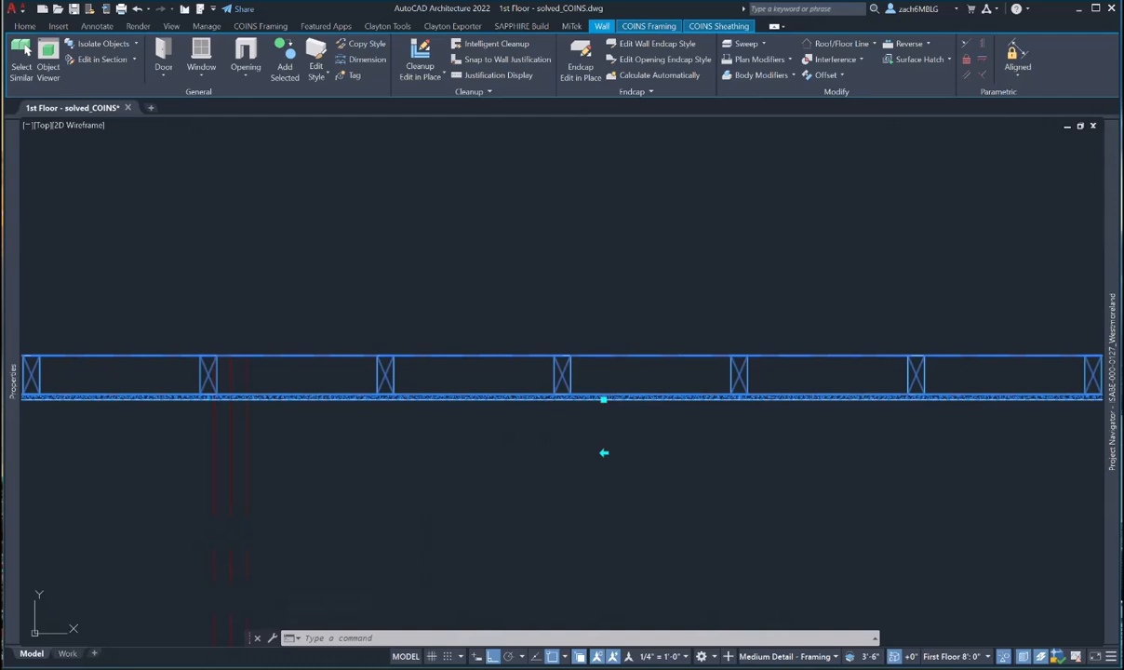
pyautogui.press('Escape')
pyautogui.press('Escape')
pyautogui.scroll(5, 512, 393)
pyautogui.scroll(-5, 511, 382)
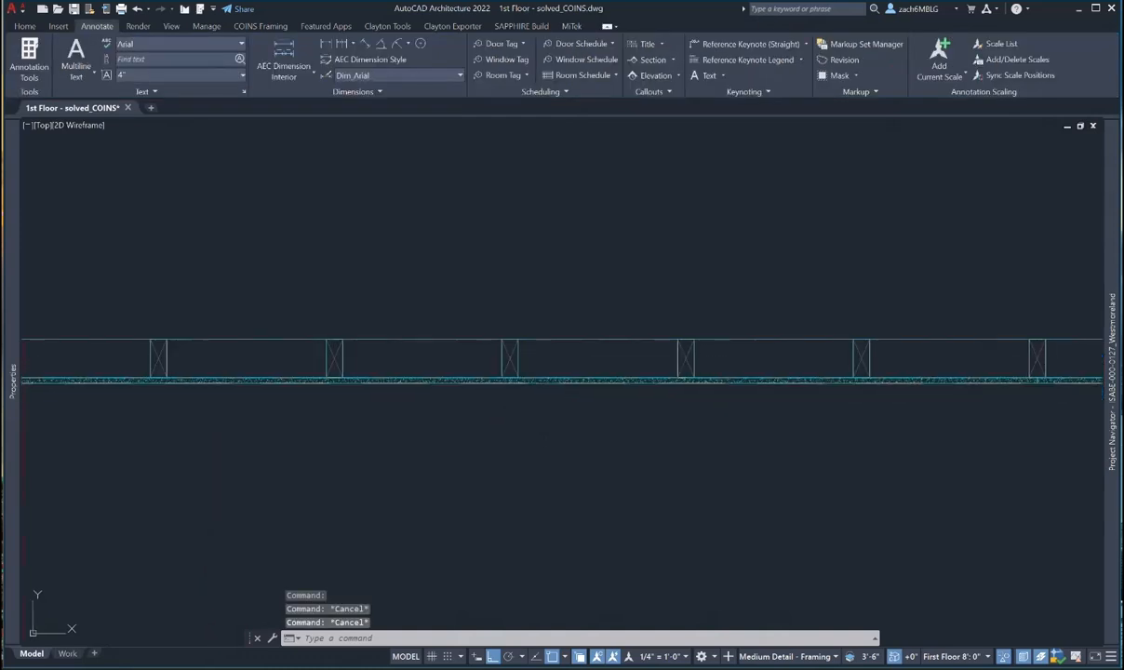
pyautogui.scroll(4, 426, 386)
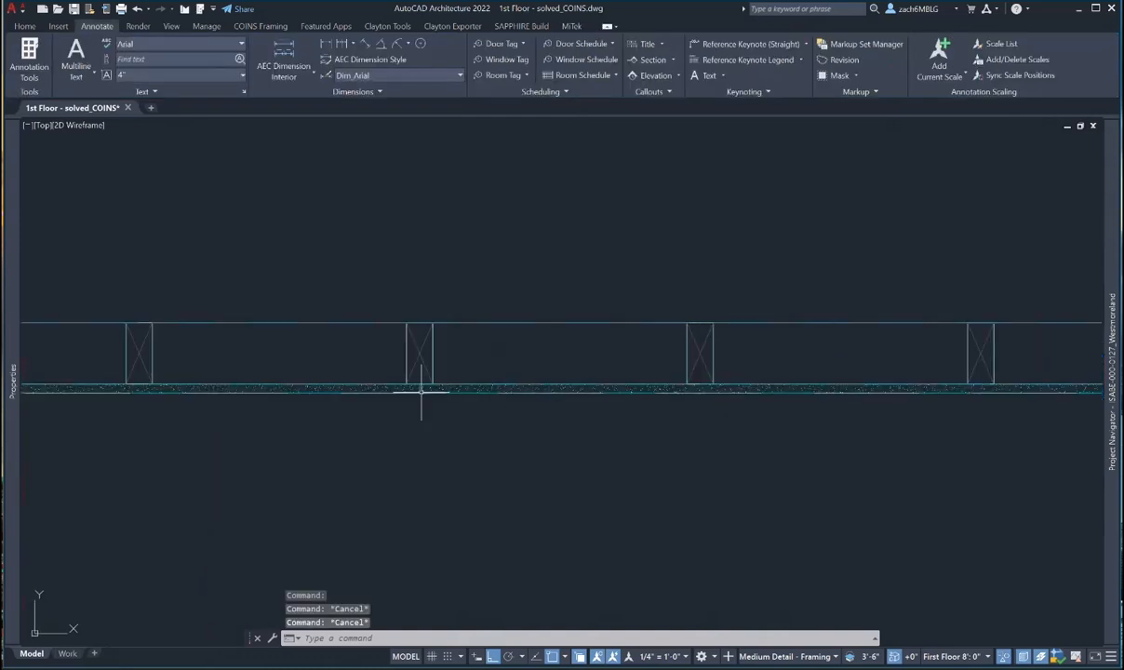
# - Add a 7'-7 1/2" linear dimension from the wall point to the corner, below the wall
pyautogui.click(303, 58)
pyautogui.click(416, 389)
pyautogui.scroll(-5, 418, 395)
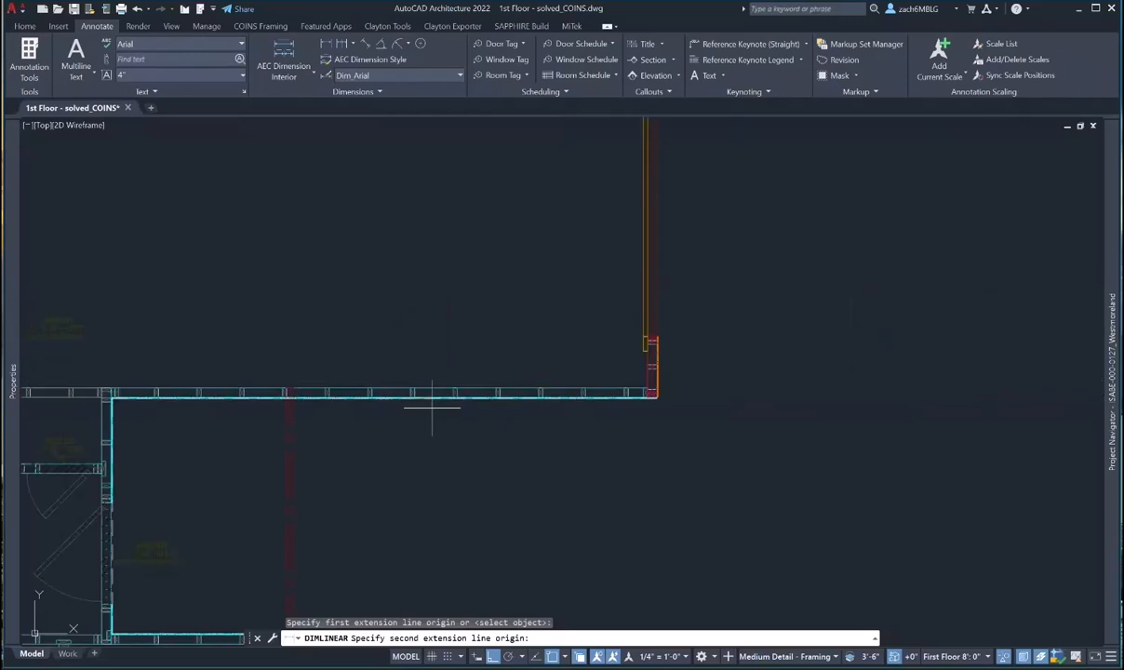
pyautogui.scroll(4, 641, 409)
pyautogui.click(708, 364)
pyautogui.moveTo(420, 428); pyautogui.dragTo(907, 355, button='middle')
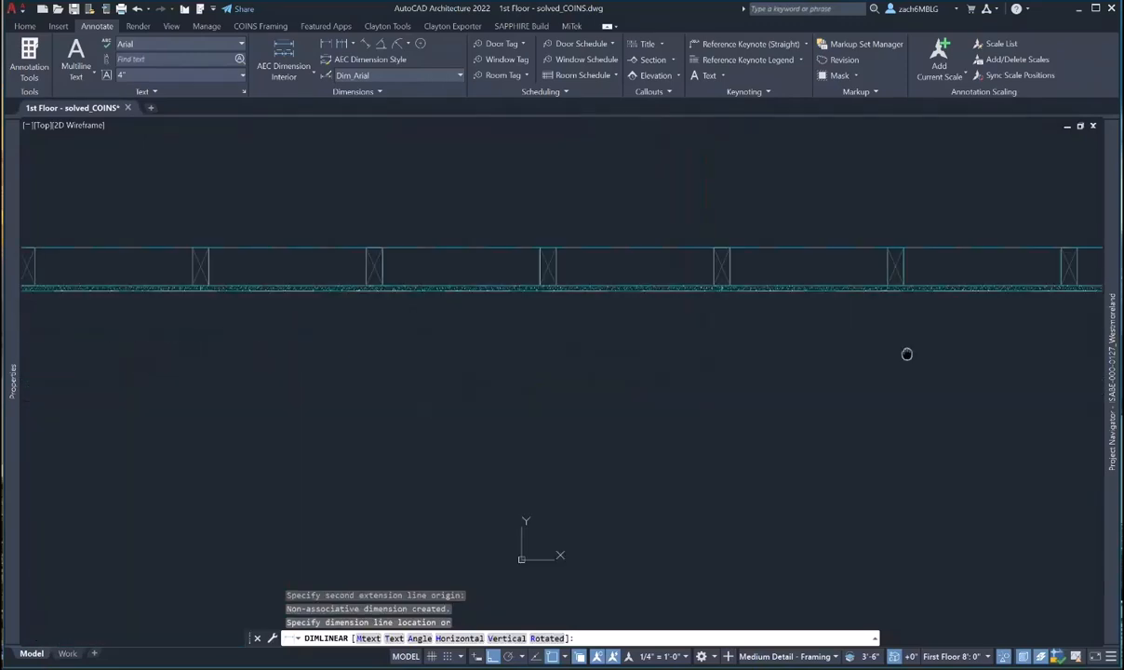
pyautogui.scroll(-4, 892, 391)
pyautogui.click(577, 398)
pyautogui.scroll(3, 558, 386)
pyautogui.press('Escape')
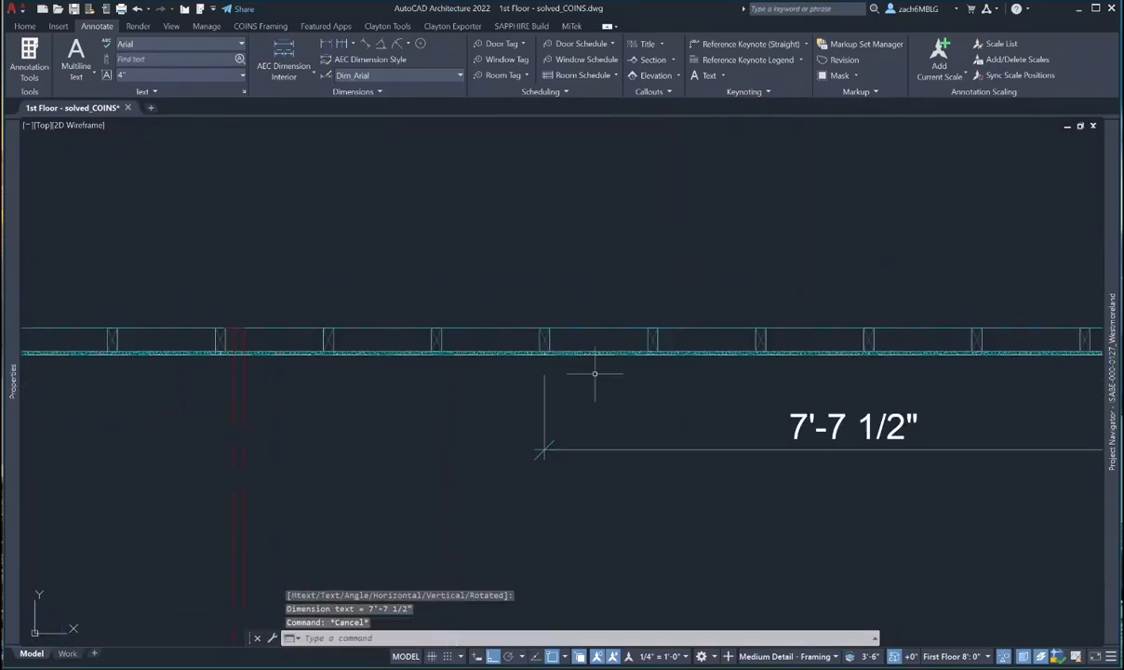
# - Add a 9'-5" dimension from that dimension's end to the inside corner, in line
pyautogui.rightClick(563, 358)
pyautogui.click(595, 363)
pyautogui.scroll(4, 553, 348)
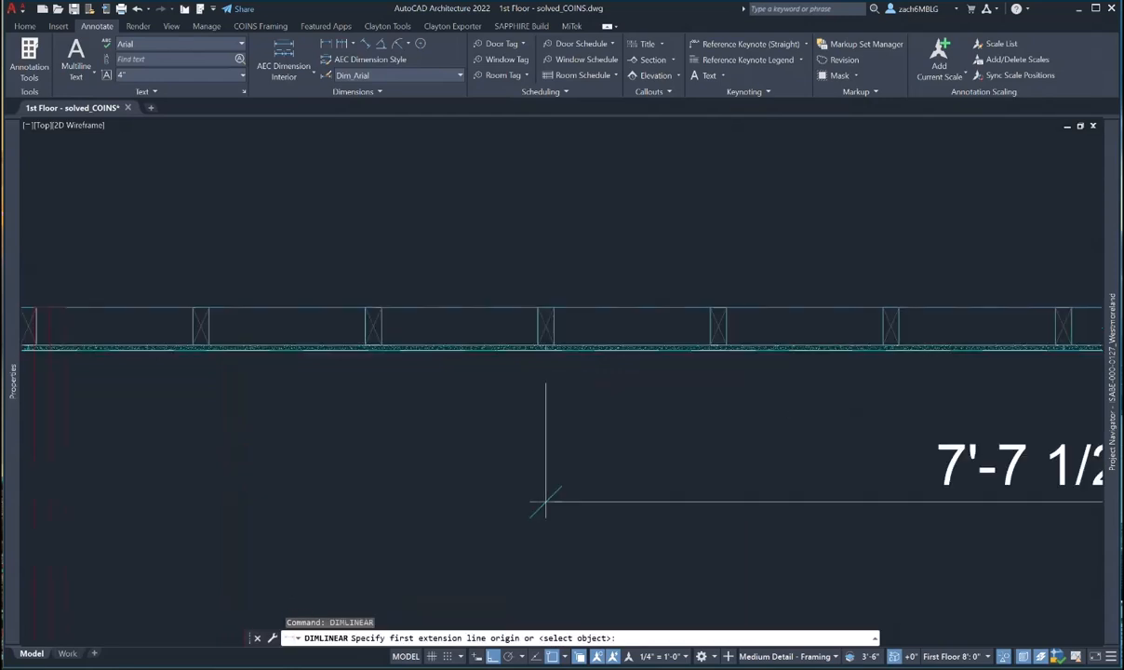
pyautogui.click(552, 330)
pyautogui.scroll(-3, 551, 330)
pyautogui.scroll(4, 173, 316)
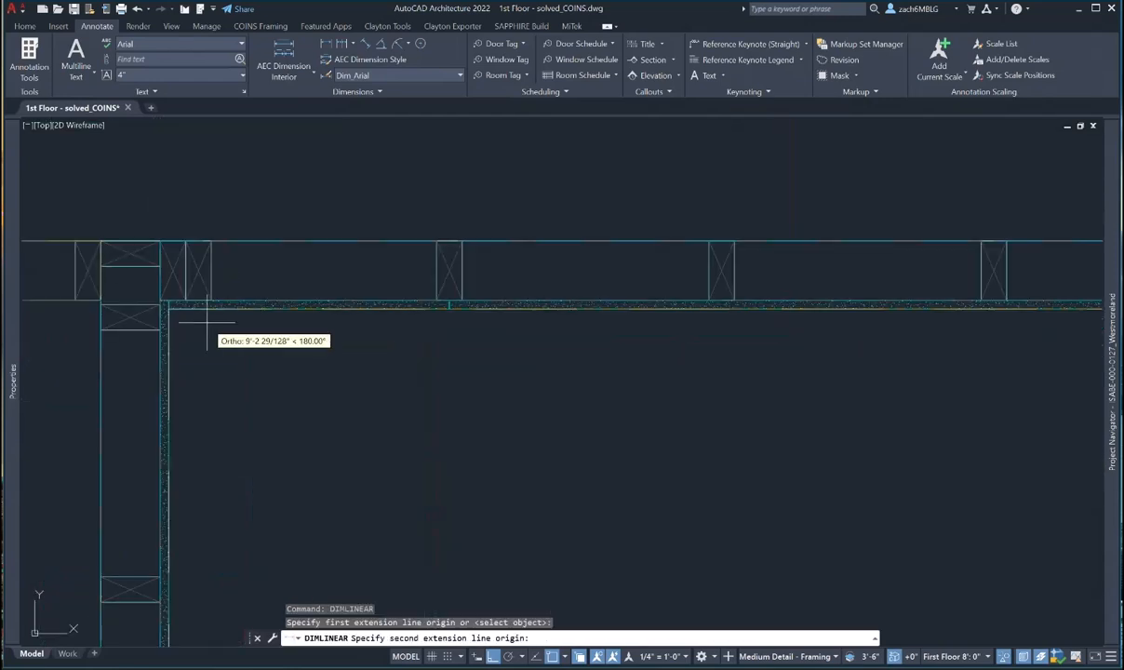
pyautogui.click(160, 301)
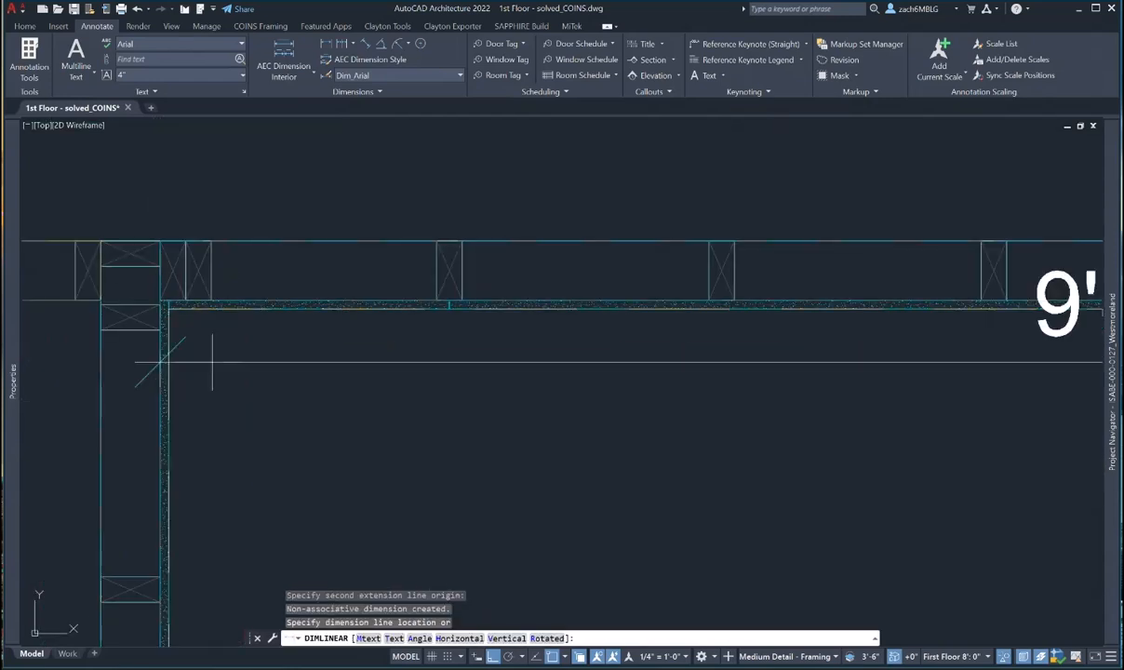
pyautogui.scroll(-4, 255, 380)
pyautogui.moveTo(958, 444); pyautogui.dragTo(695, 434, button='middle')
pyautogui.scroll(4, 696, 434)
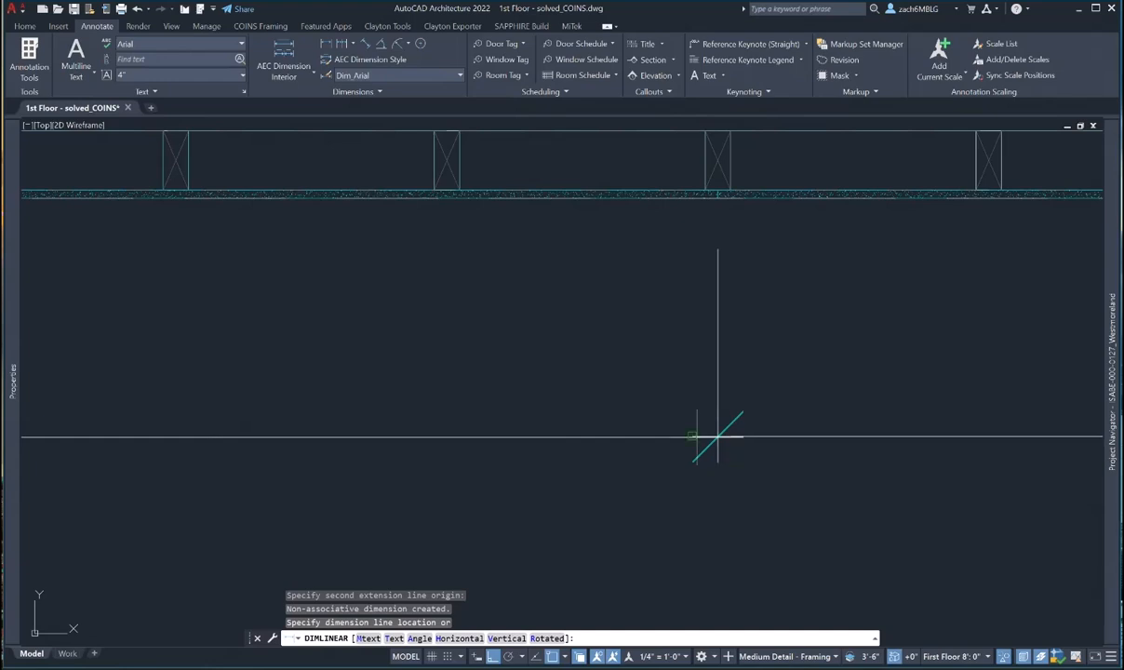
pyautogui.click(696, 437)
pyautogui.press('Escape')
pyautogui.scroll(-5, 604, 439)
pyautogui.moveTo(605, 440); pyautogui.dragTo(572, 376, button='middle')
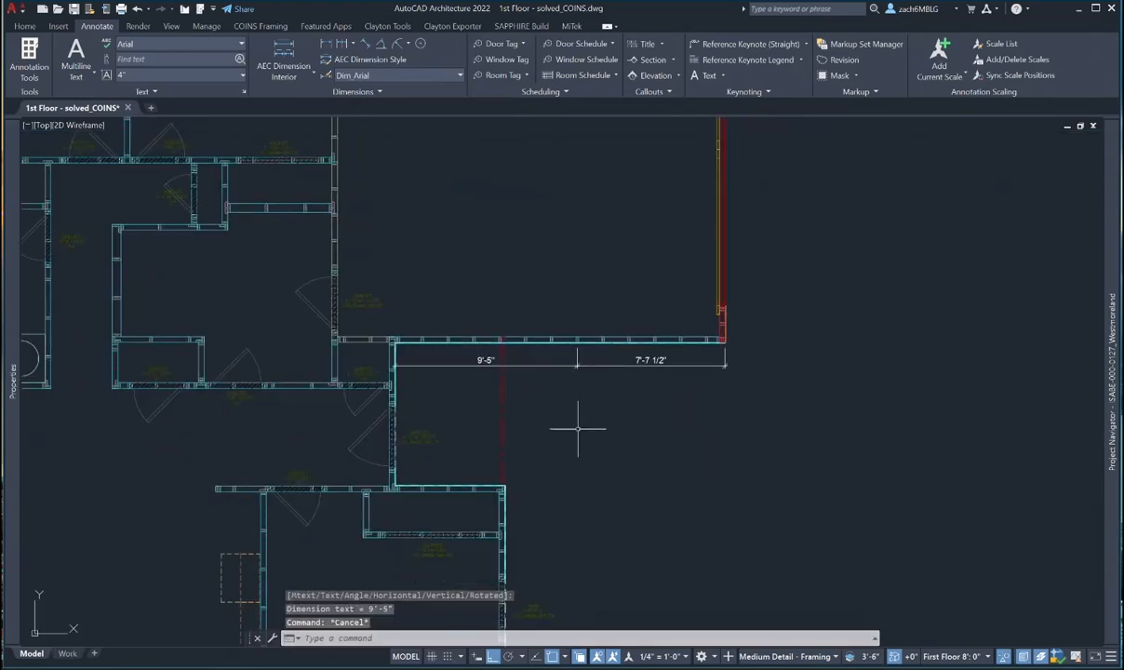
pyautogui.moveTo(577, 429); pyautogui.dragTo(563, 273, button='middle')
pyautogui.scroll(-3, 561, 272)
# - Check the right and bottom exterior walls' Stud Centers in Properties
pyautogui.click(514, 428)
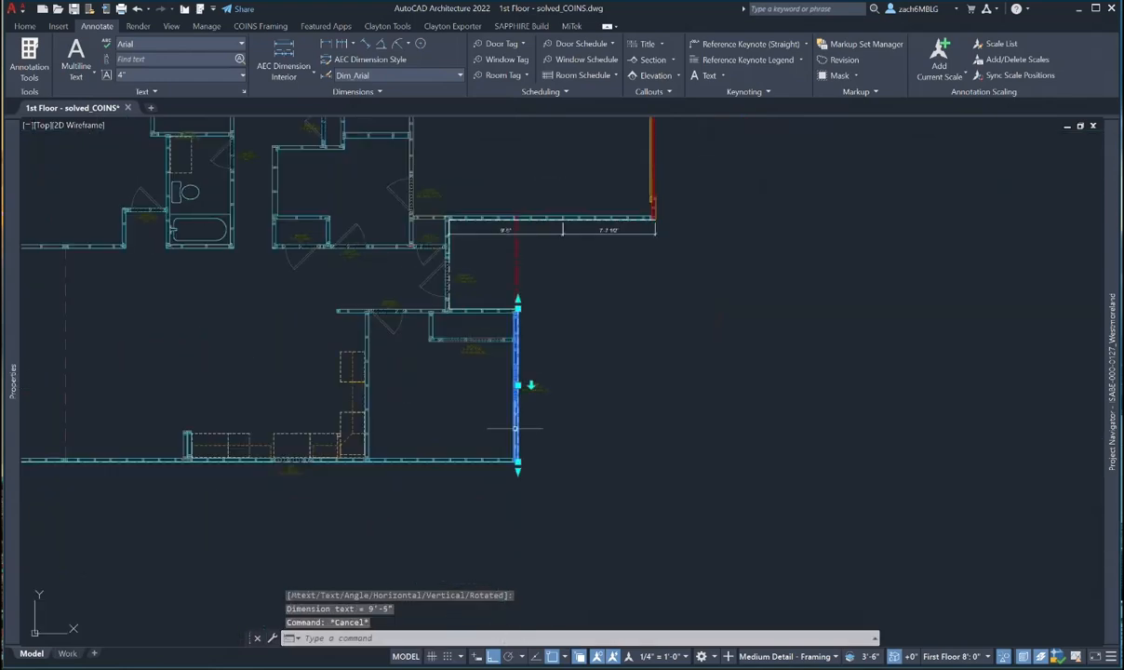
pyautogui.hotkey('ctrl', '1')
pyautogui.press('Escape')
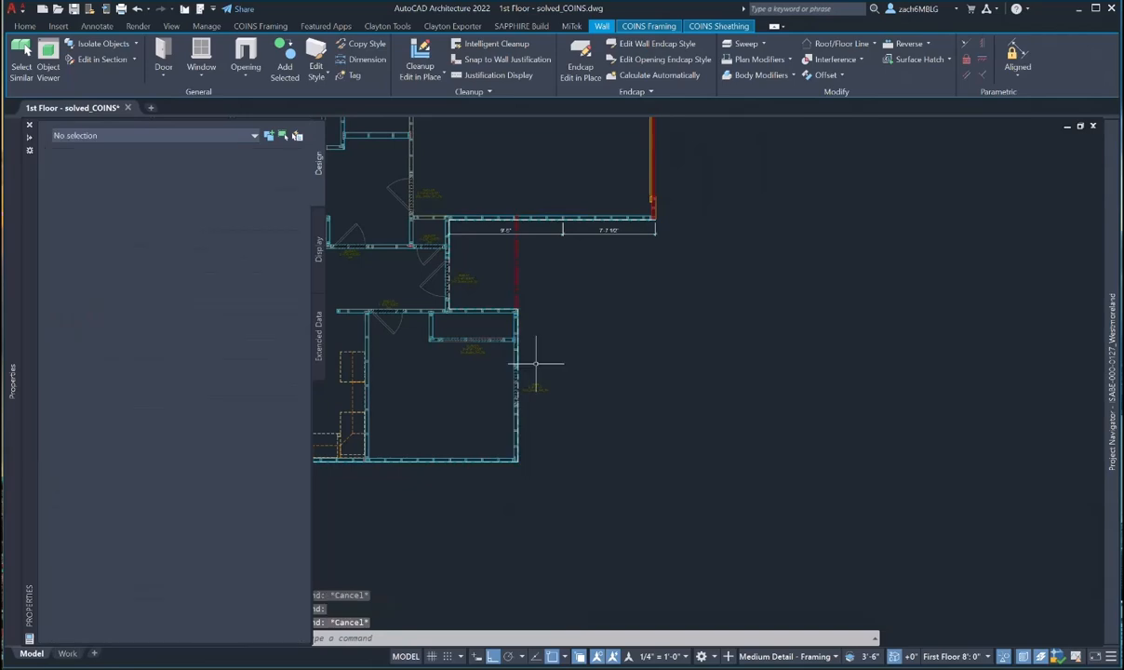
pyautogui.moveTo(535, 363); pyautogui.dragTo(790, 317, button='middle')
pyautogui.click(713, 417)
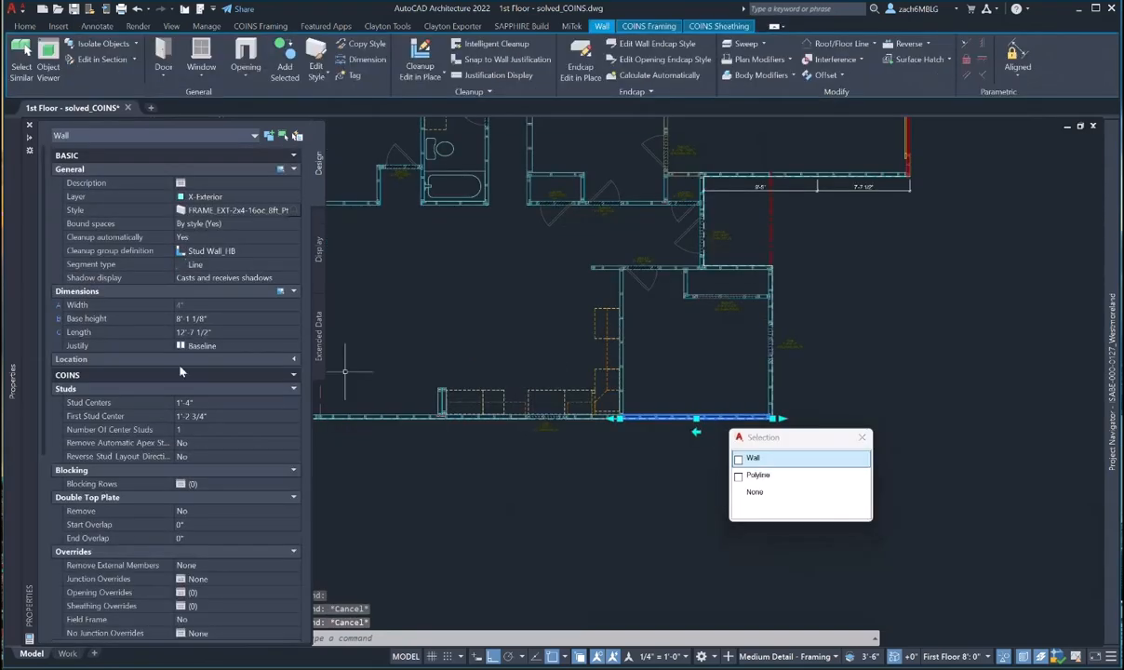
pyautogui.press('Escape')
# - Zoom in to check the bottom wall's length, then start a linear dimension
pyautogui.moveTo(648, 416); pyautogui.dragTo(722, 414, button='middle')
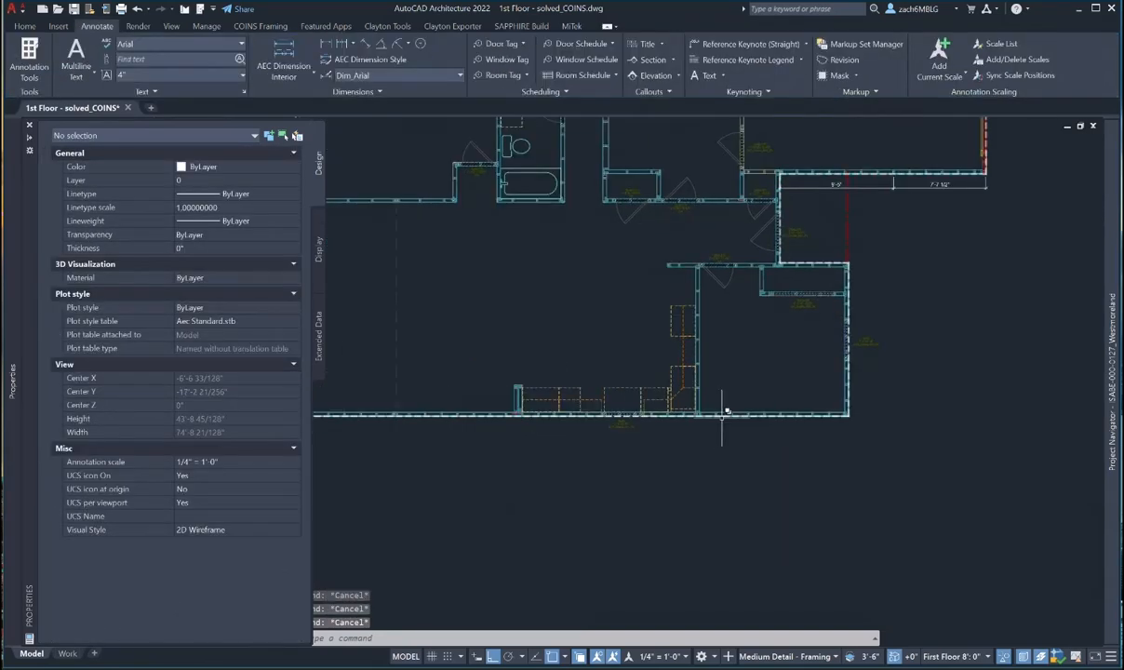
pyautogui.scroll(5, 722, 416)
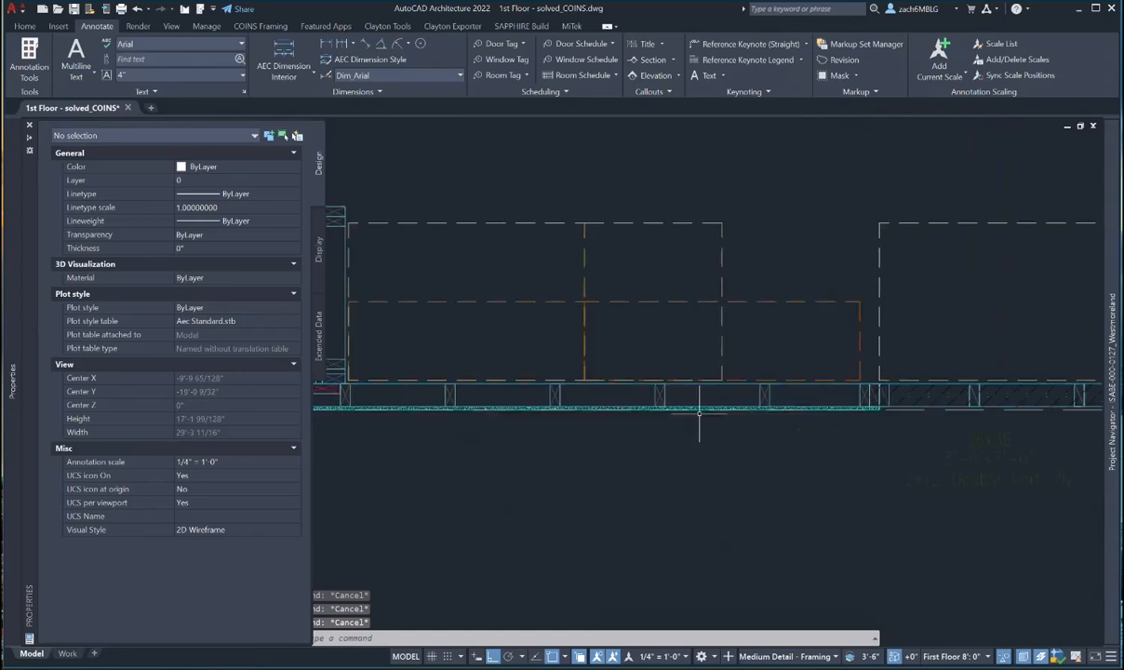
pyautogui.scroll(3, 738, 398)
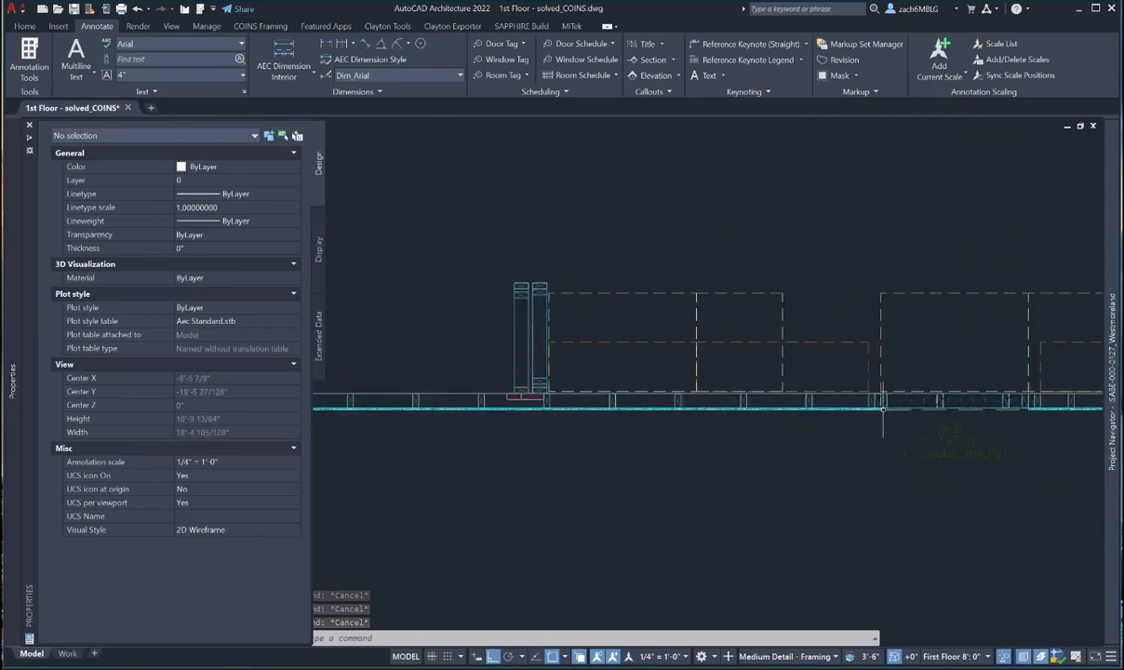
pyautogui.click(738, 398)
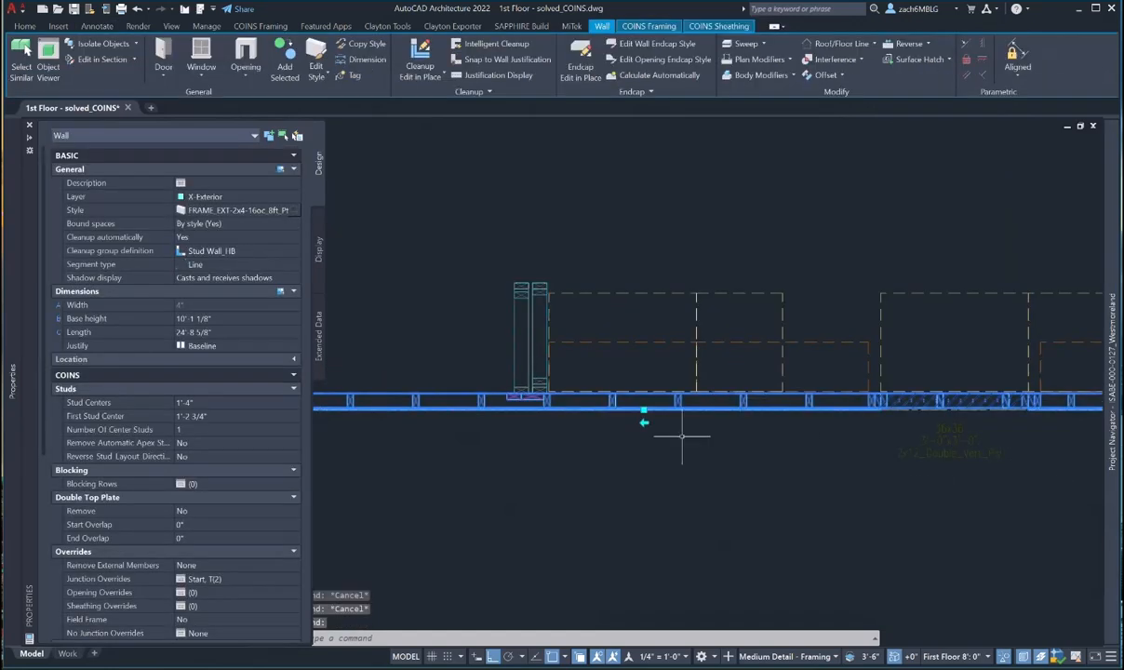
pyautogui.scroll(6, 672, 430)
pyautogui.press('Escape')
pyautogui.scroll(-6, 700, 368)
pyautogui.moveTo(709, 372); pyautogui.dragTo(695, 372, button='middle')
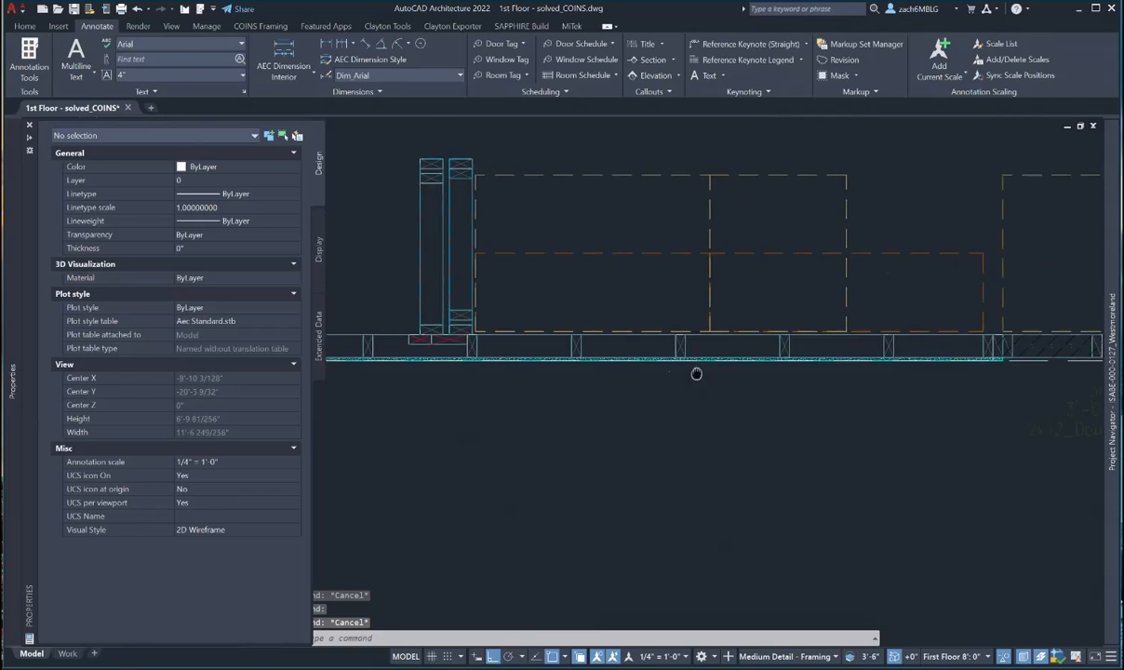
pyautogui.click(326, 44)
# - Place the 11'-8" linear dimension below the bottom exterior wall
pyautogui.scroll(5, 687, 351)
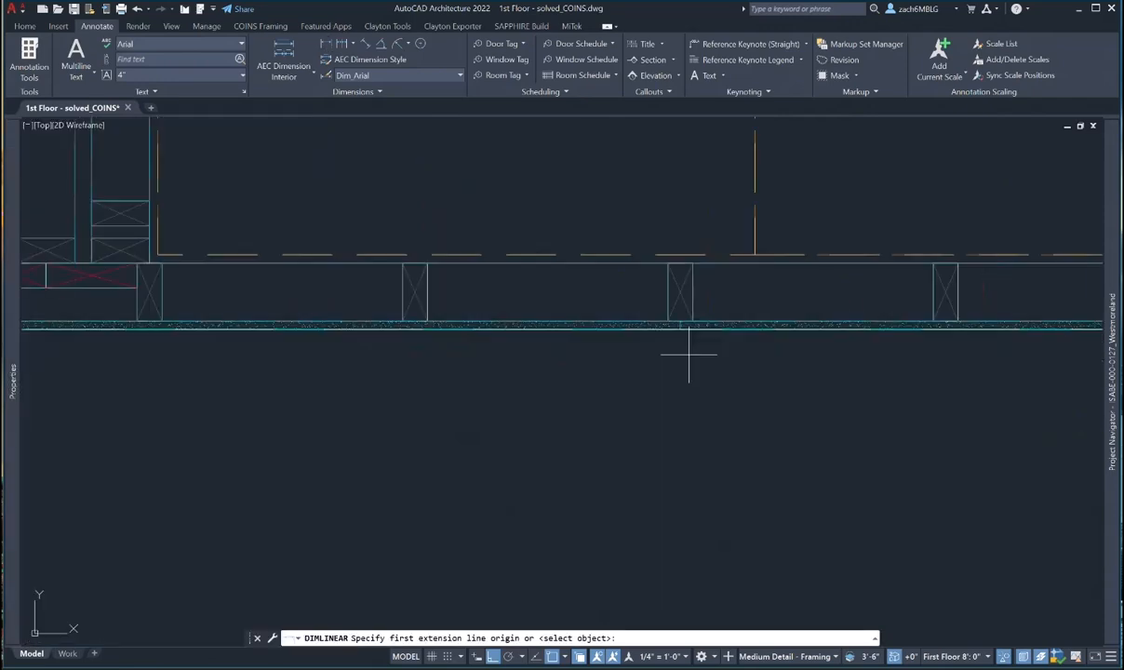
pyautogui.click(682, 326)
pyautogui.scroll(-8, 664, 351)
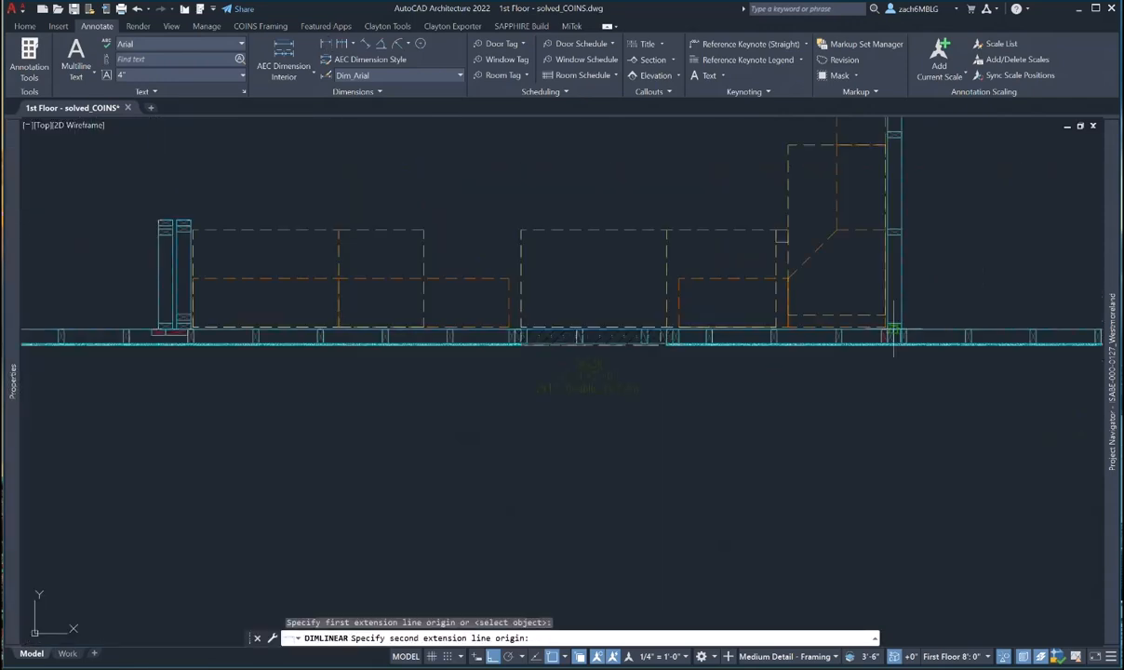
pyautogui.scroll(6, 818, 330)
pyautogui.click(848, 395)
pyautogui.scroll(-5, 835, 463)
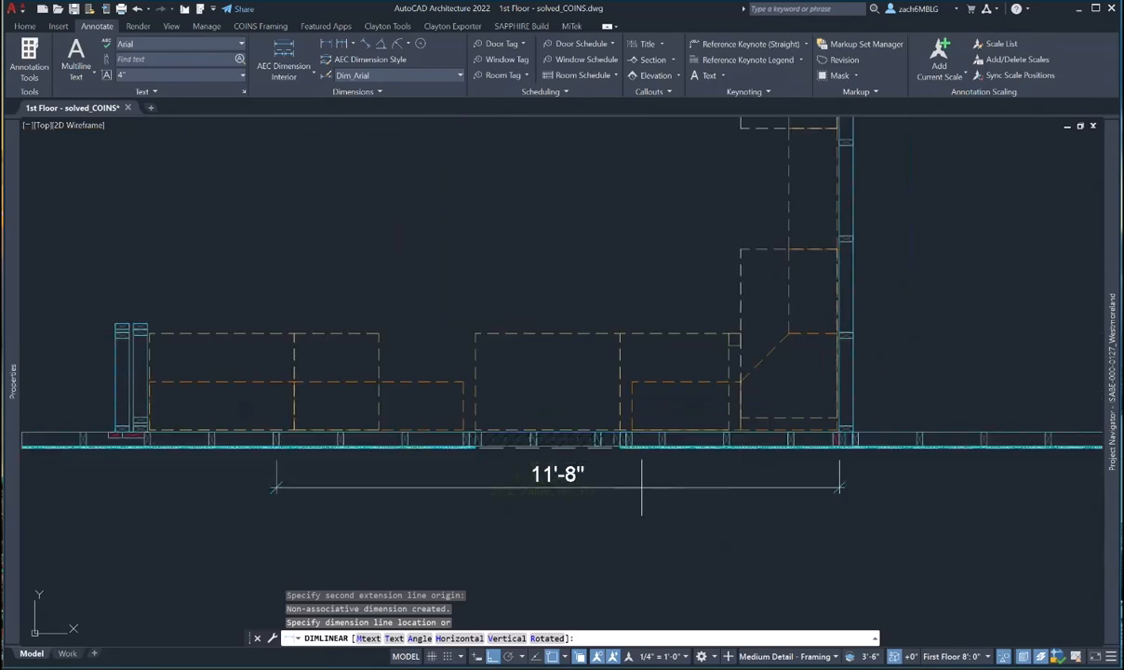
pyautogui.scroll(3, 720, 430)
pyautogui.click(720, 439)
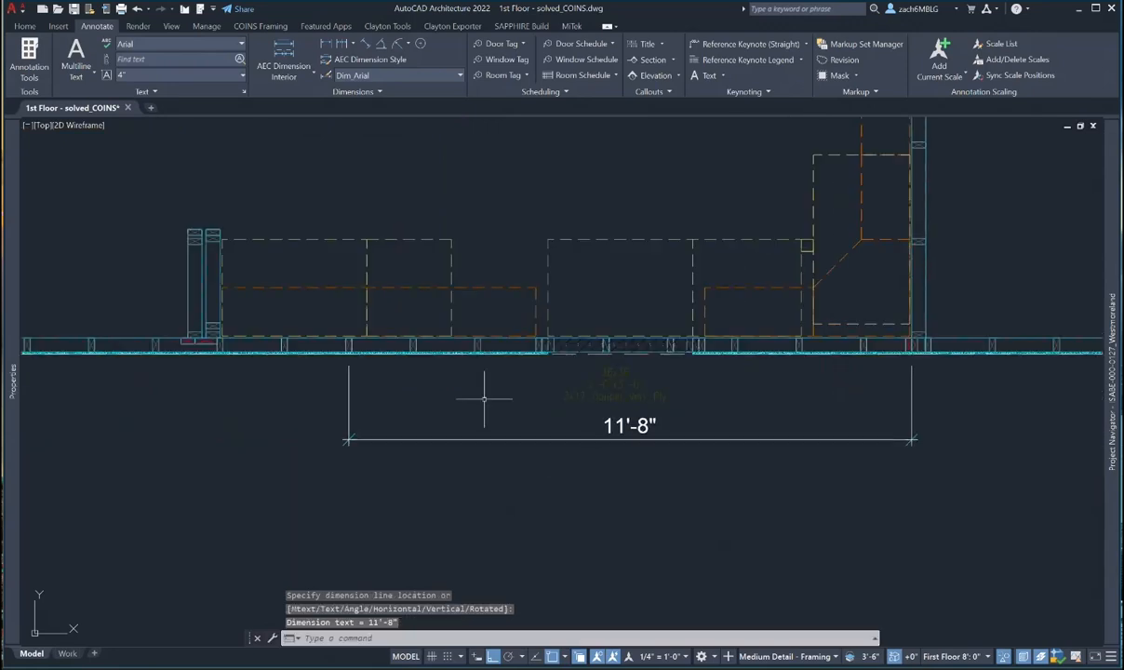
pyautogui.press('Escape')
# - Add a 13'-0 5/8" linear dimension along the bottom wall, aligned beside the 11'-8" dimension
pyautogui.rightClick(380, 382)
pyautogui.click(379, 383)
pyautogui.scroll(6, 343, 352)
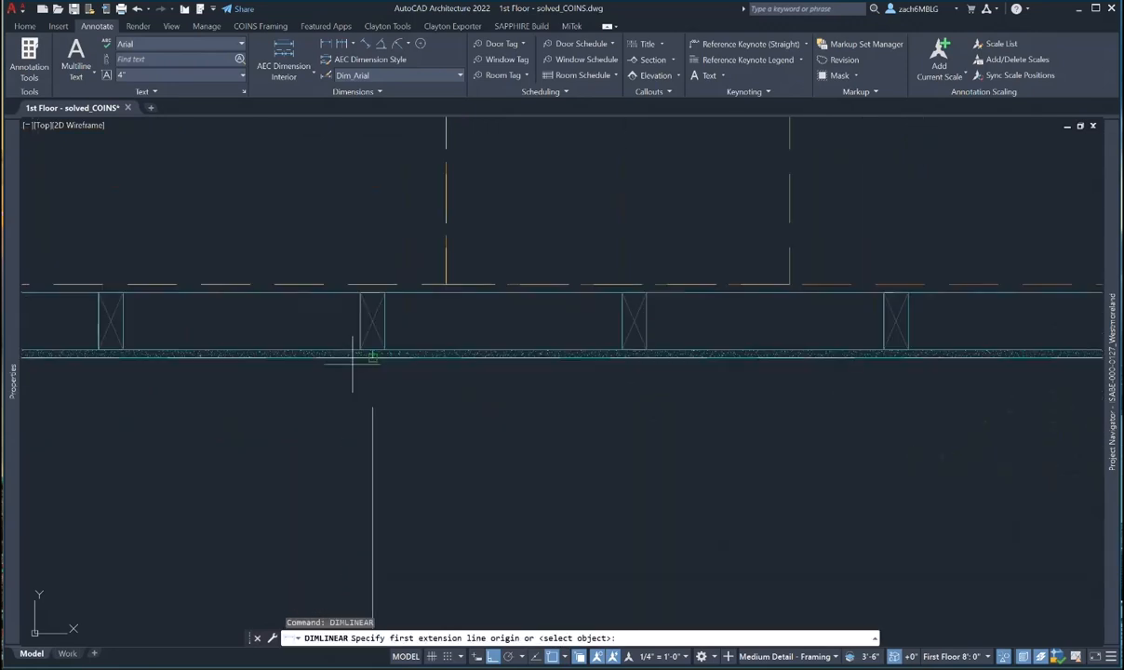
pyautogui.click(367, 360)
pyautogui.scroll(-6, 366, 368)
pyautogui.moveTo(370, 383); pyautogui.dragTo(757, 362, button='middle')
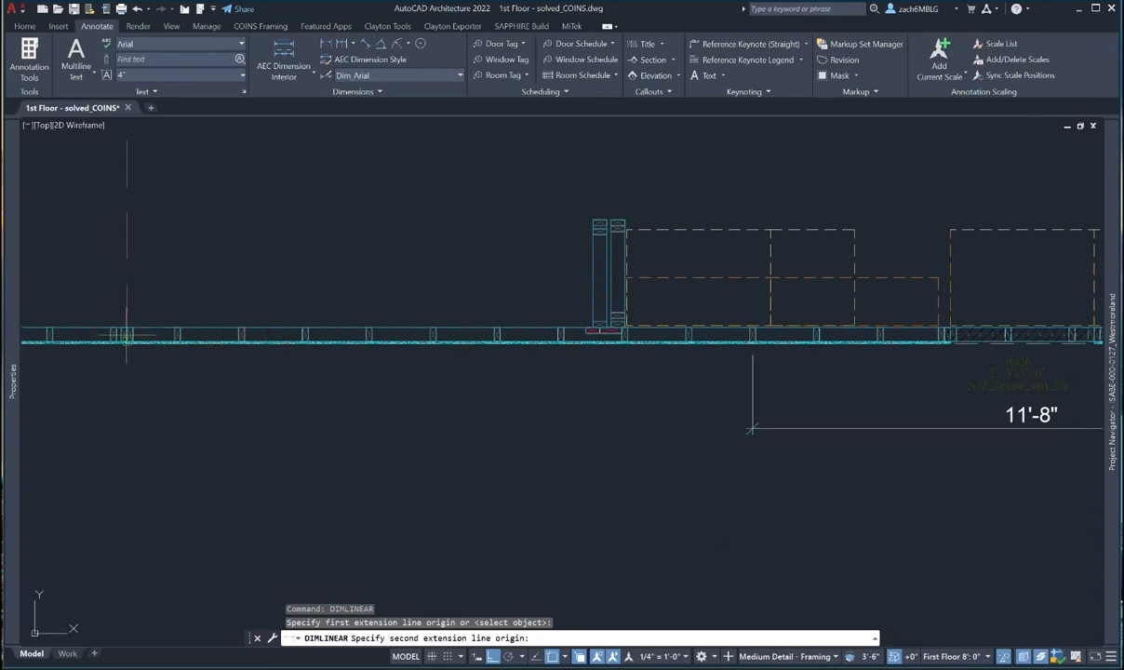
pyautogui.scroll(6, 131, 364)
pyautogui.scroll(-2, 252, 371)
pyautogui.click(210, 321)
pyautogui.scroll(-8, 208, 366)
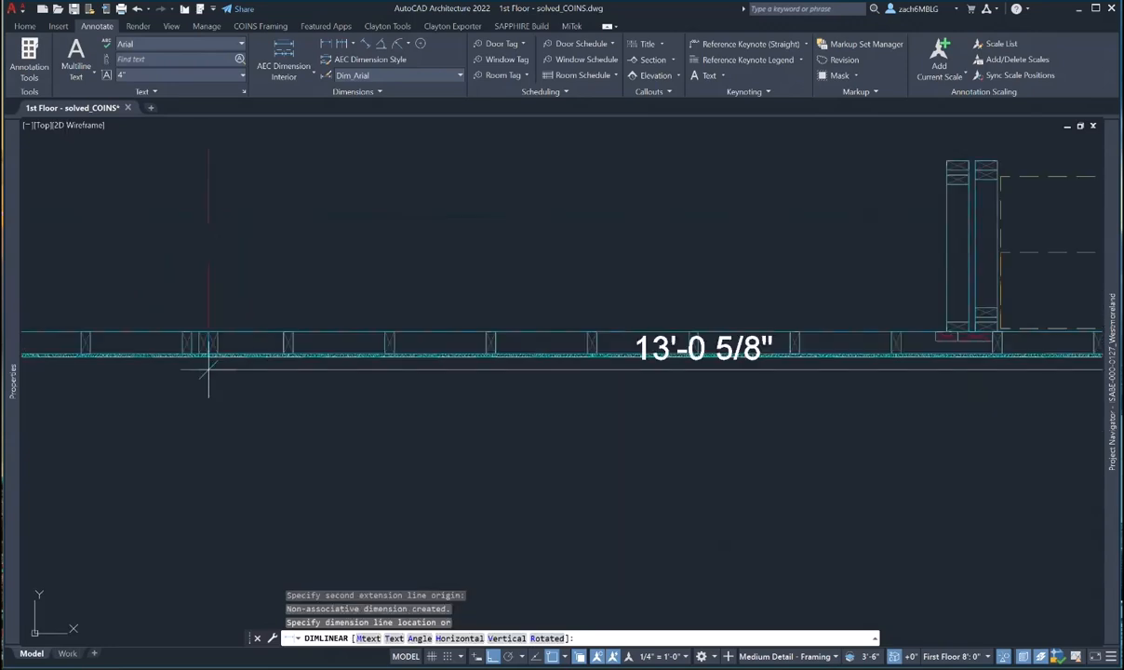
pyautogui.scroll(4, 800, 454)
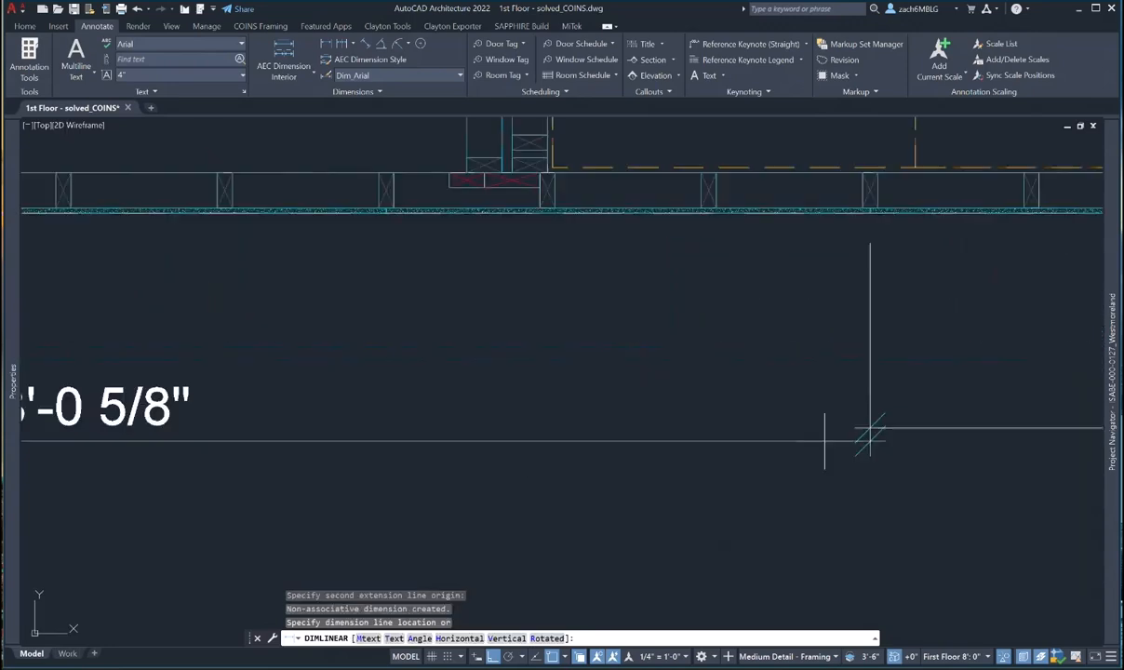
pyautogui.click(869, 426)
pyautogui.scroll(-4, 753, 459)
pyautogui.press('Escape')
pyautogui.press('Escape')
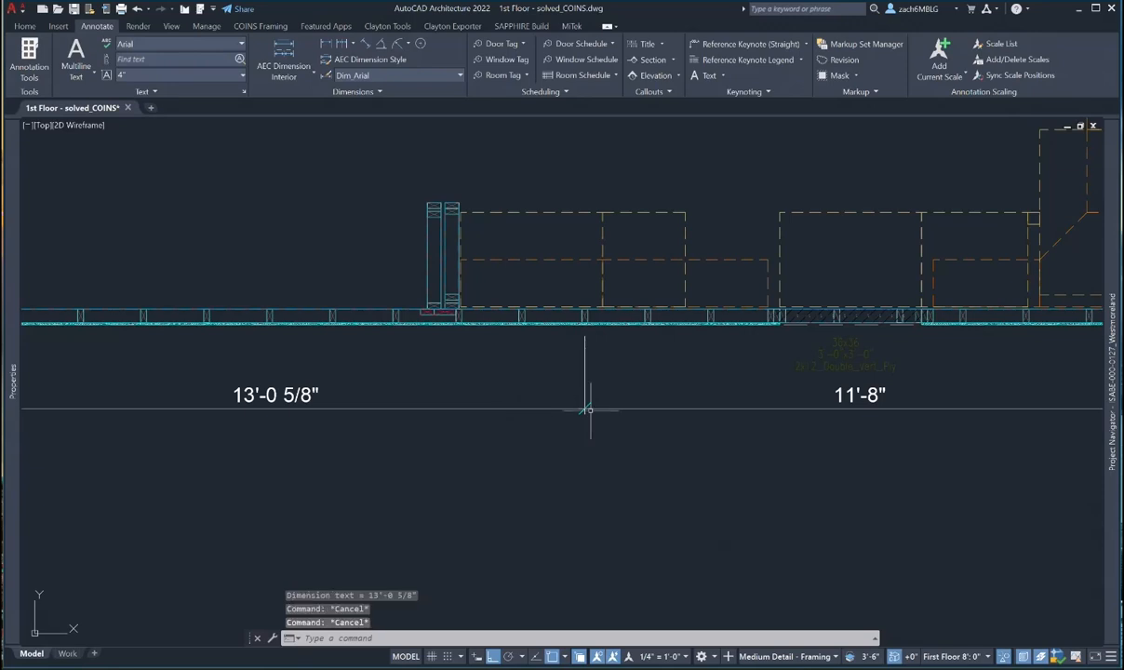
pyautogui.scroll(-3, 591, 396)
pyautogui.scroll(1, 588, 410)
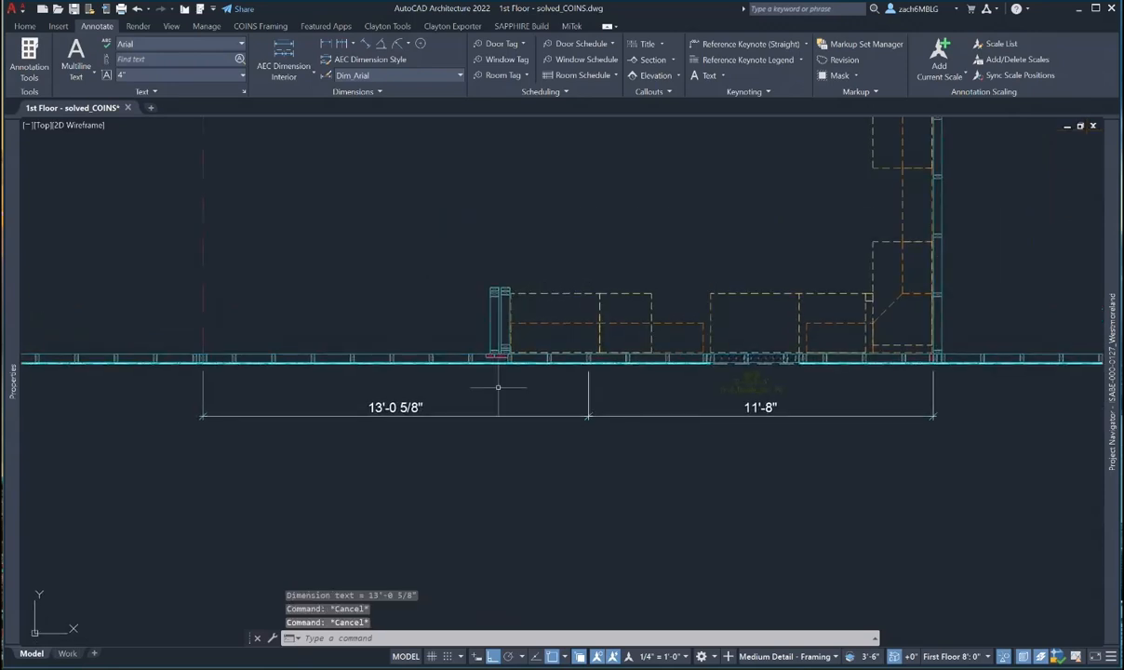
pyautogui.moveTo(678, 410)
pyautogui.mouseDown(button='middle')
pyautogui.moveTo(667, 412)
pyautogui.moveTo(660, 464)
pyautogui.mouseUp(button='middle')
# - Dimension 12' down from the top-left wall corner, placing the 12'-0" dimension left of the wall
pyautogui.scroll(-6, 509, 344)
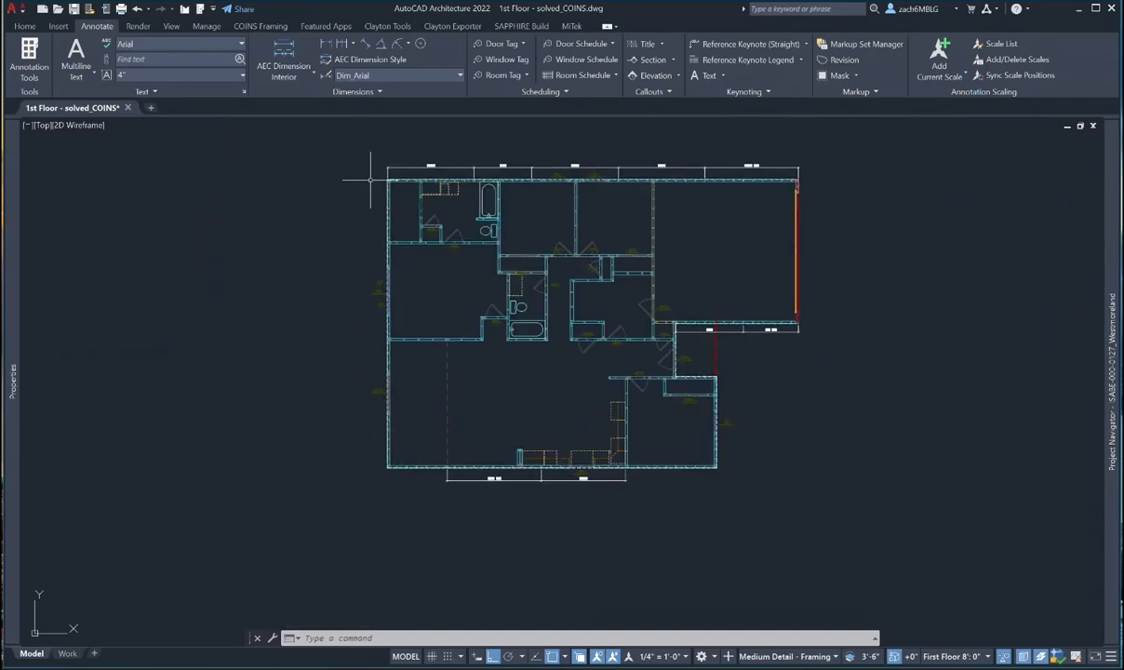
pyautogui.scroll(3, 370, 179)
pyautogui.press('Escape')
pyautogui.press('Escape')
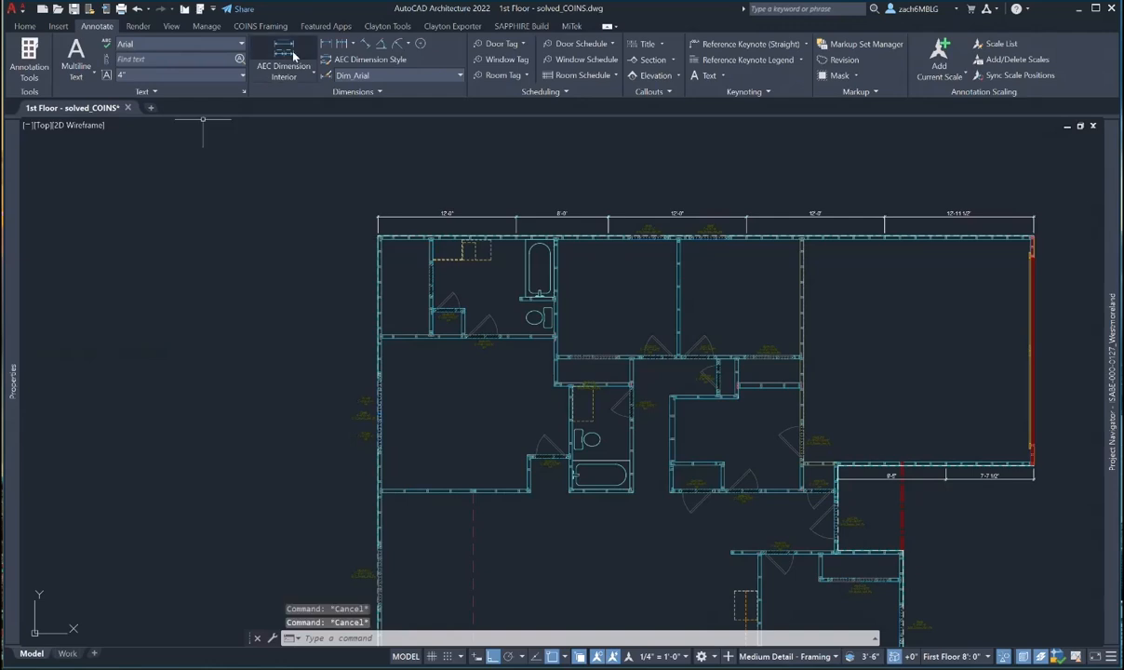
pyautogui.click(324, 47)
pyautogui.scroll(5, 368, 223)
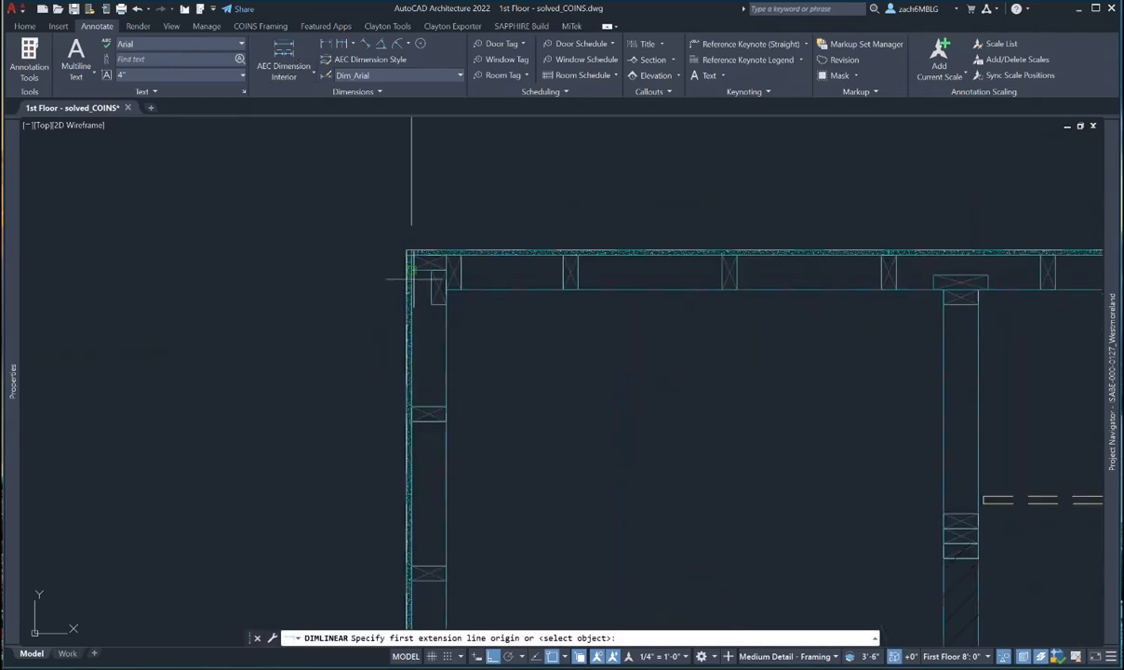
pyautogui.click(408, 252)
pyautogui.scroll(-5, 375, 289)
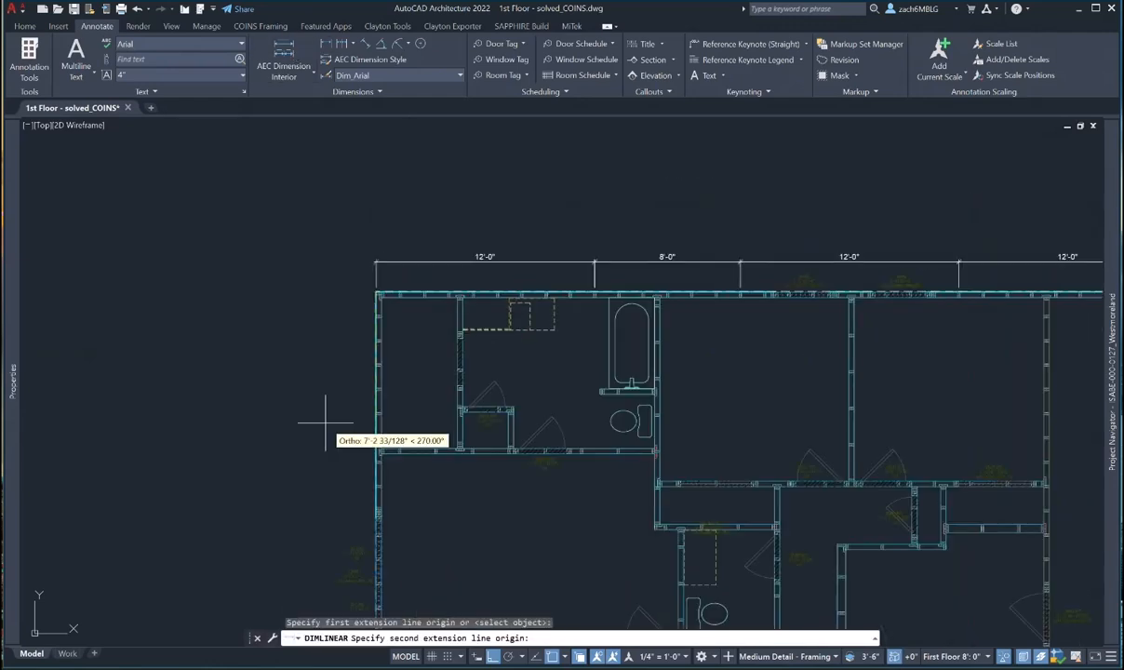
pyautogui.write("12'")
pyautogui.press('Return')
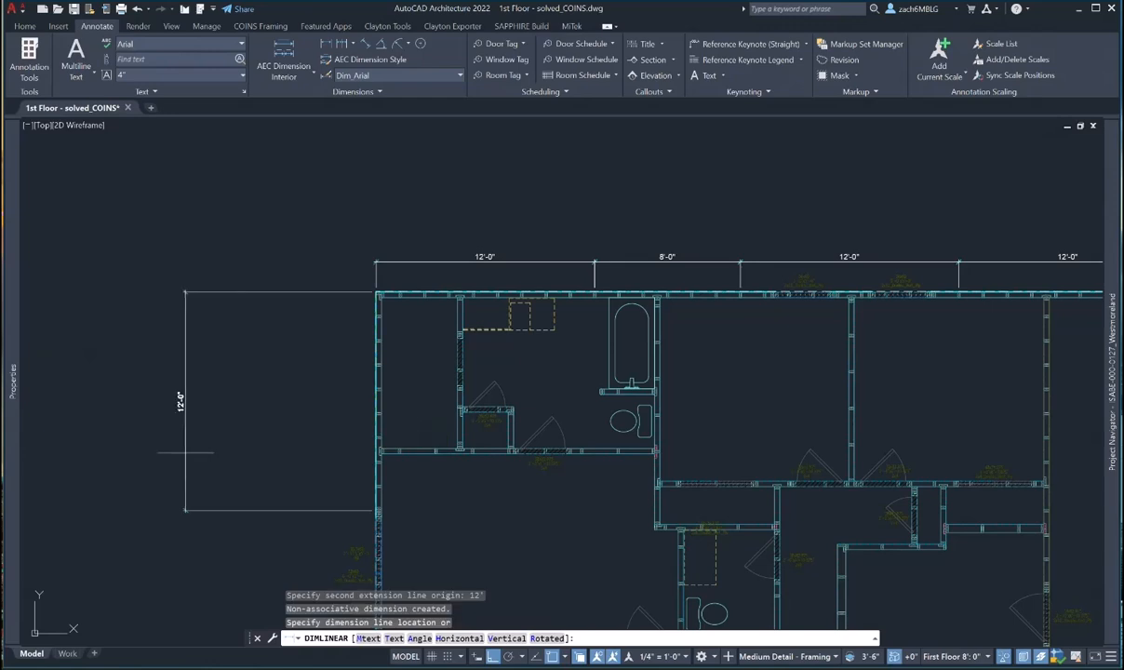
pyautogui.moveTo(223, 424); pyautogui.dragTo(217, 394, button='middle')
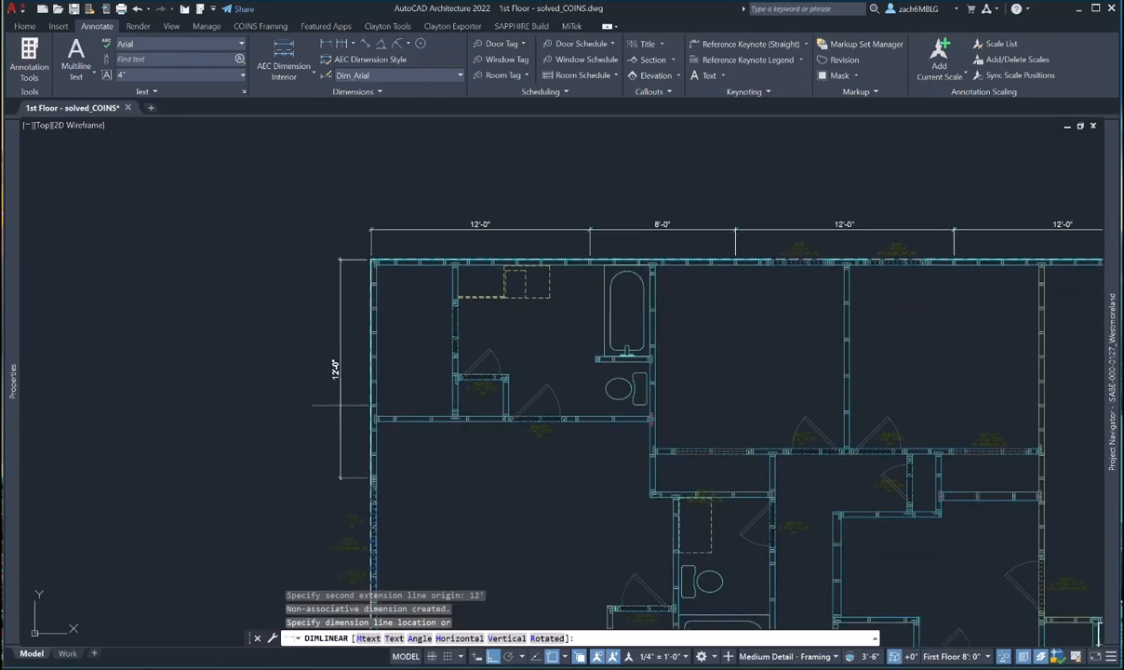
pyautogui.click(337, 402)
pyautogui.press('Escape')
pyautogui.scroll(10, 279, 530)
pyautogui.scroll(-2, 376, 494)
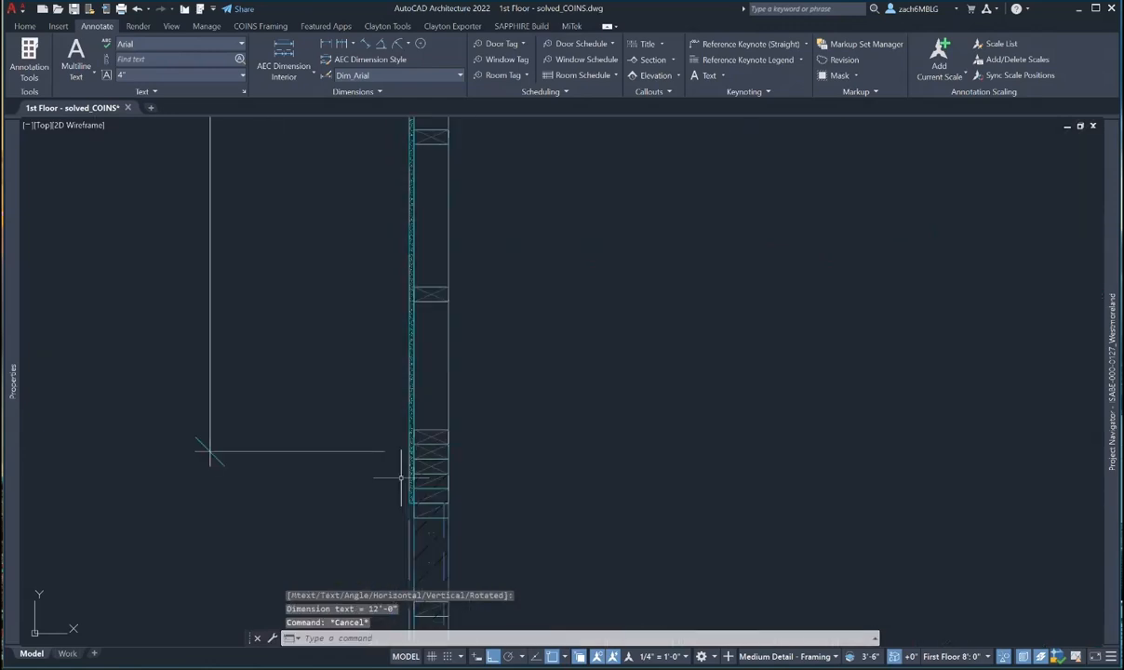
pyautogui.scroll(-3, 377, 461)
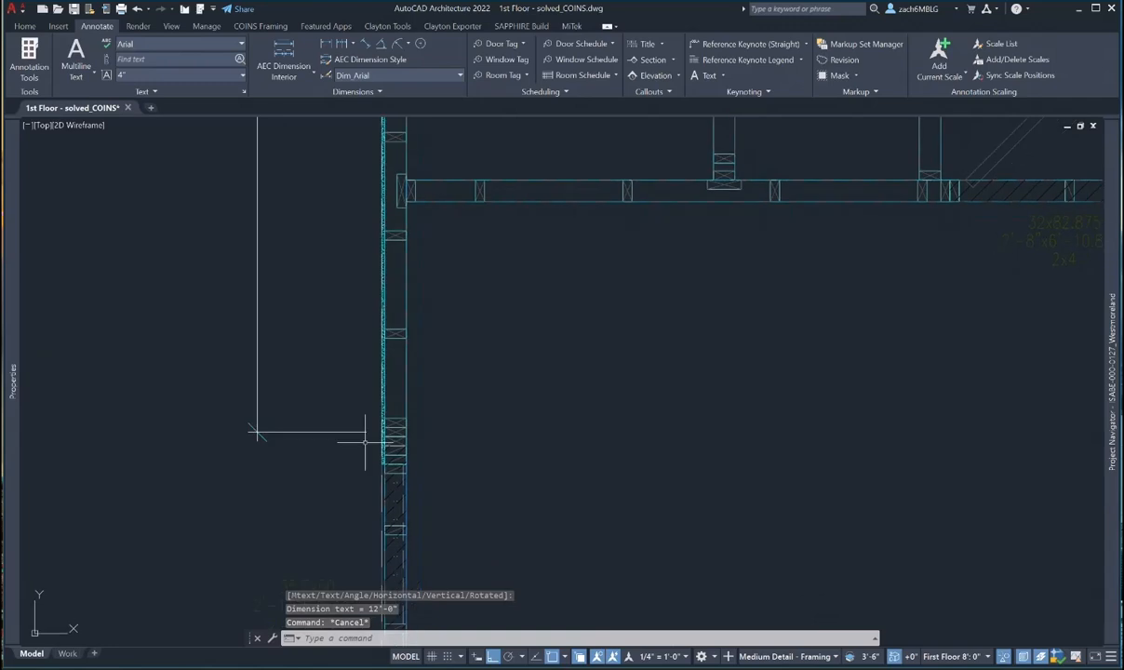
# - Grip-stretch the 12'-0" dimension's end up 4' so it reads 8'-0"
pyautogui.click(396, 475)
pyautogui.click(376, 449)
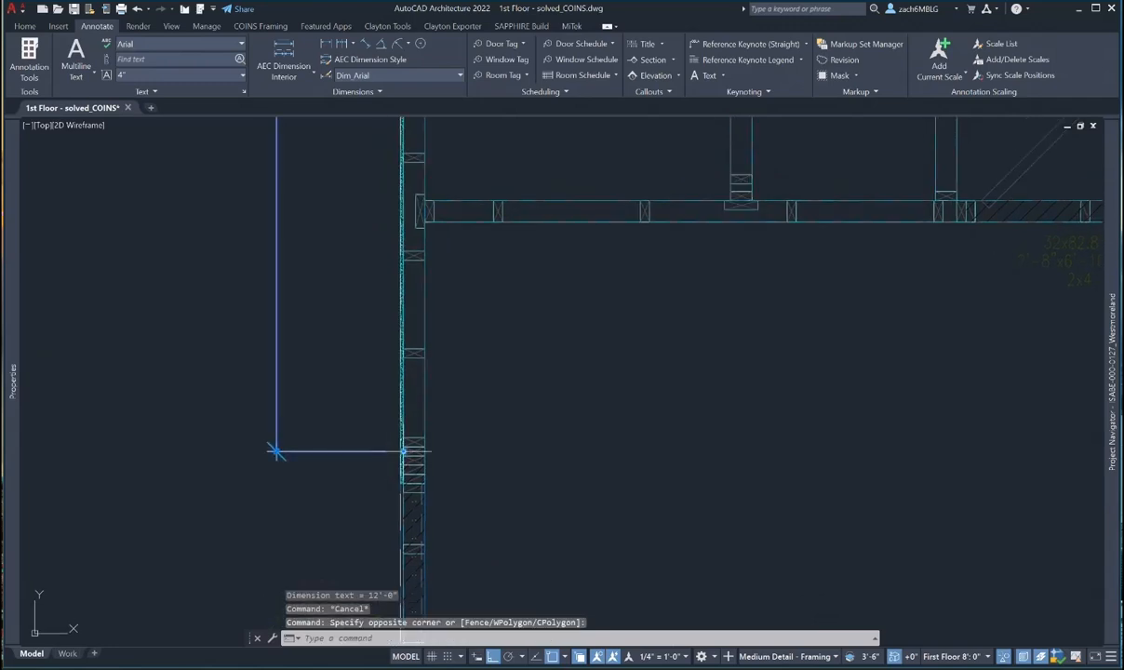
pyautogui.click(402, 451)
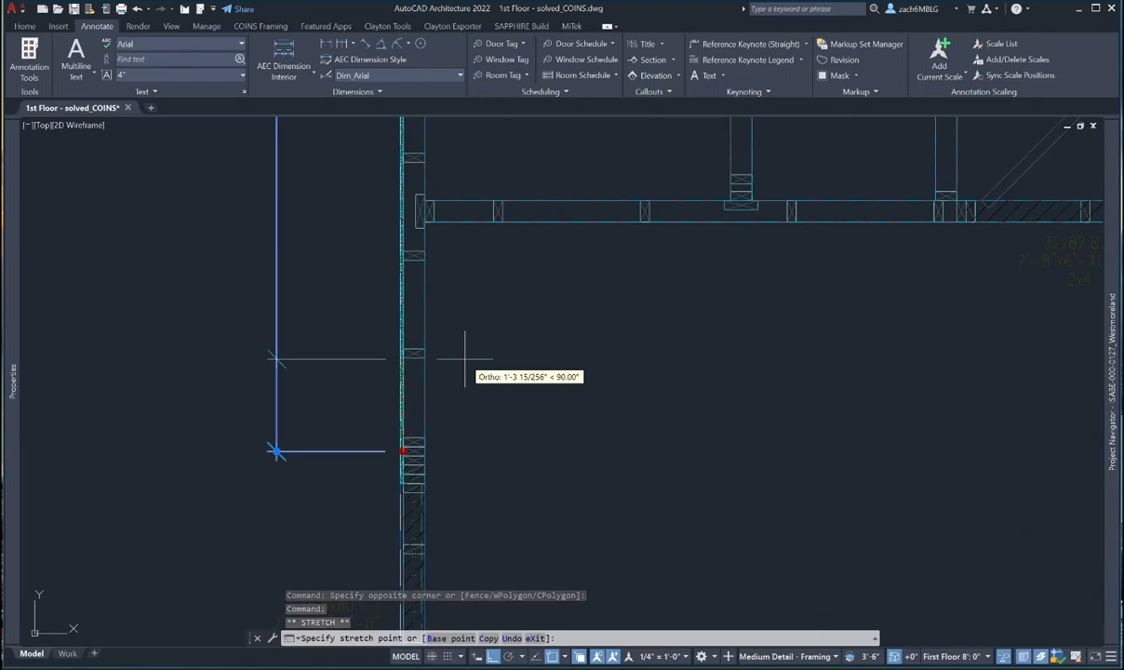
pyautogui.write("4'")
pyautogui.press('Return')
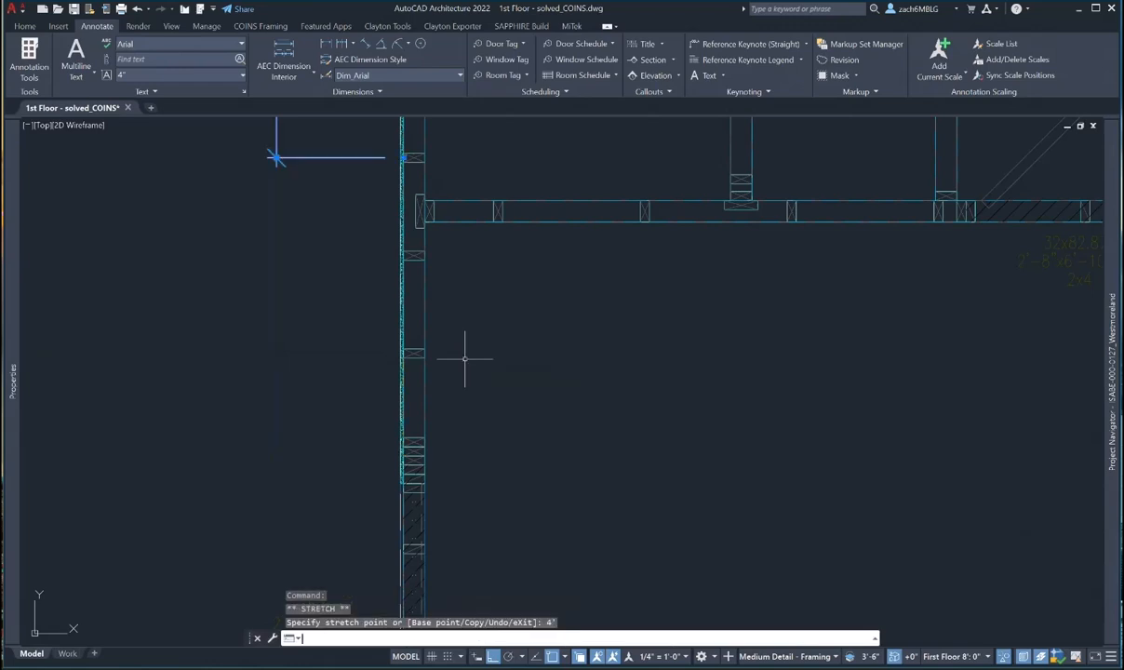
pyautogui.scroll(4, 381, 132)
pyautogui.press('Escape')
pyautogui.scroll(-5, 490, 297)
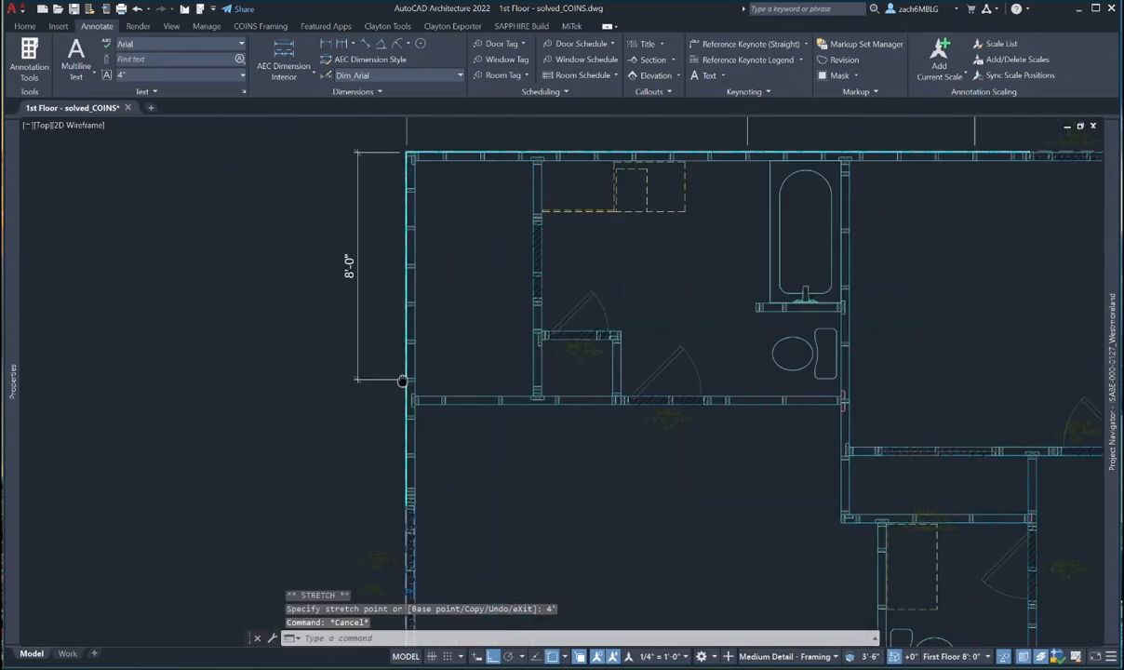
pyautogui.press('Escape')
pyautogui.press('Escape')
# - Copy the 8'-0" dimension 8' down from the wall corner and select the new copy
pyautogui.write('co')
pyautogui.press('Return')
pyautogui.click(352, 258)
pyautogui.click(308, 291)
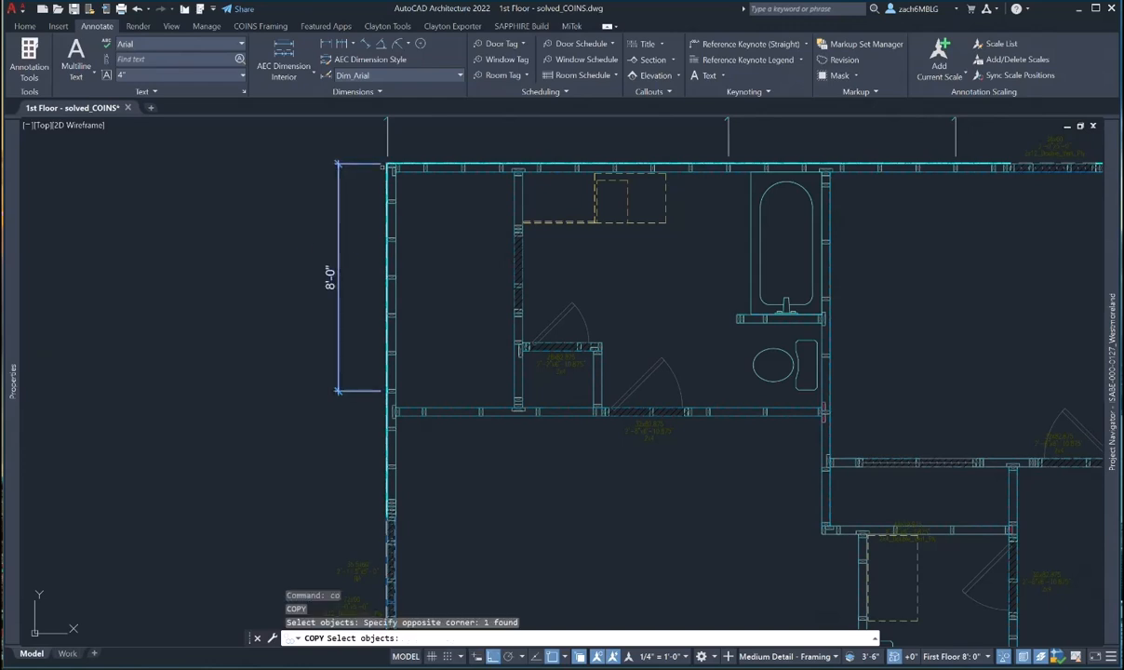
pyautogui.press('Return')
pyautogui.scroll(6, 387, 162)
pyautogui.click(391, 167)
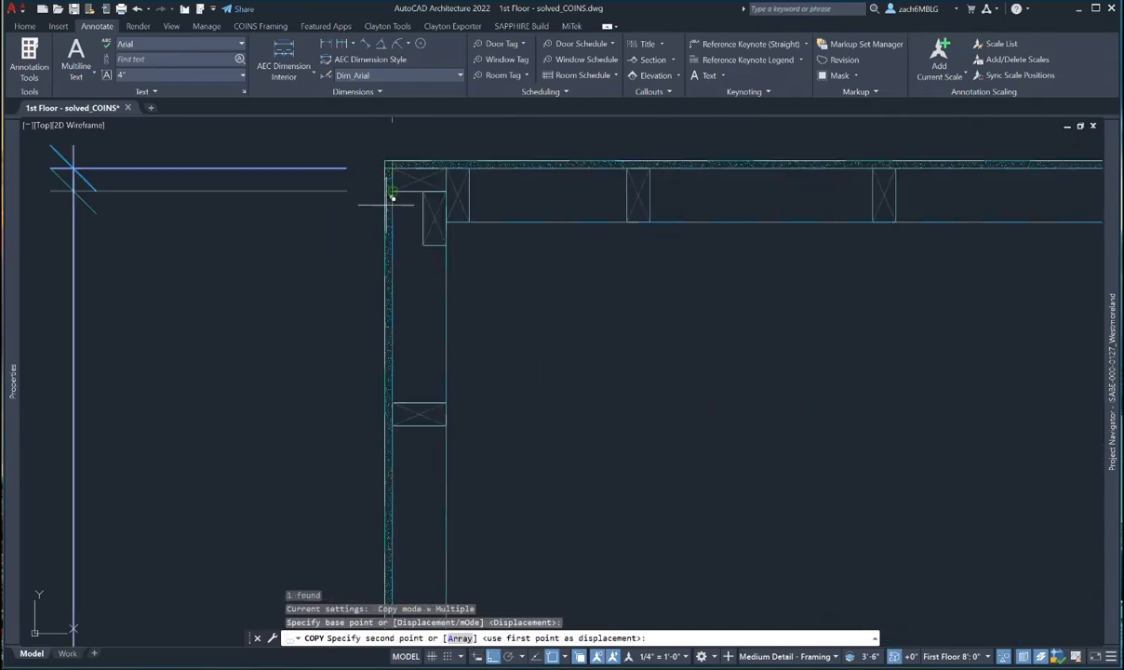
pyautogui.write("8'")
pyautogui.press('Return')
pyautogui.scroll(-7, 335, 342)
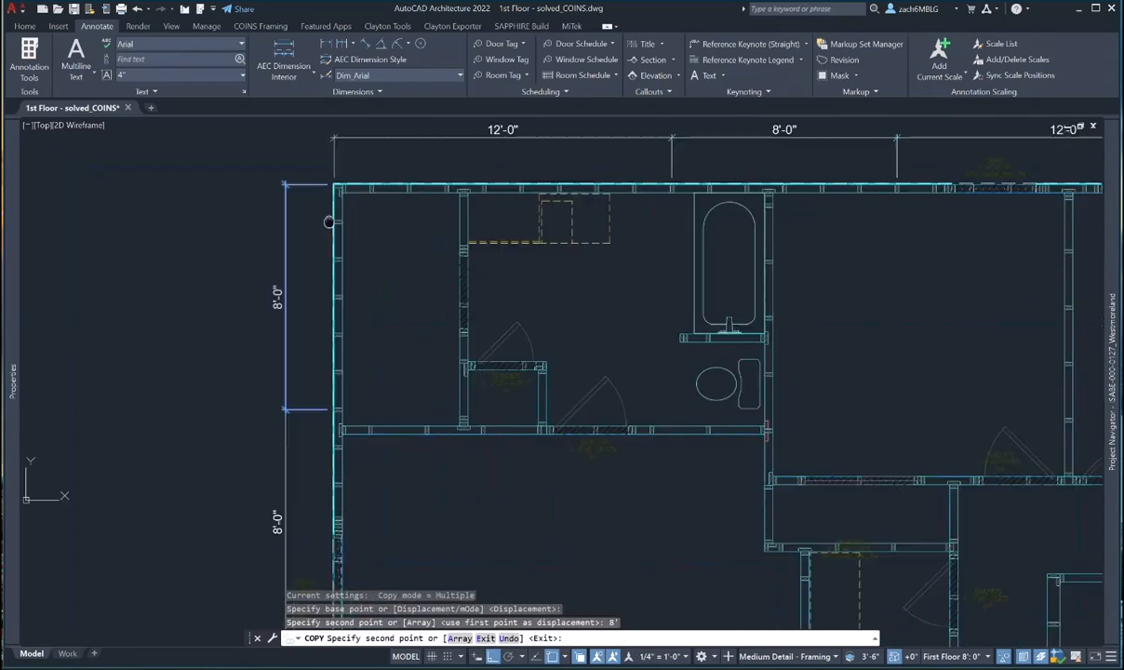
pyautogui.press('Escape')
pyautogui.press('Escape')
pyautogui.click(323, 381)
pyautogui.click(235, 391)
pyautogui.moveTo(343, 482); pyautogui.dragTo(337, 253, button='middle')
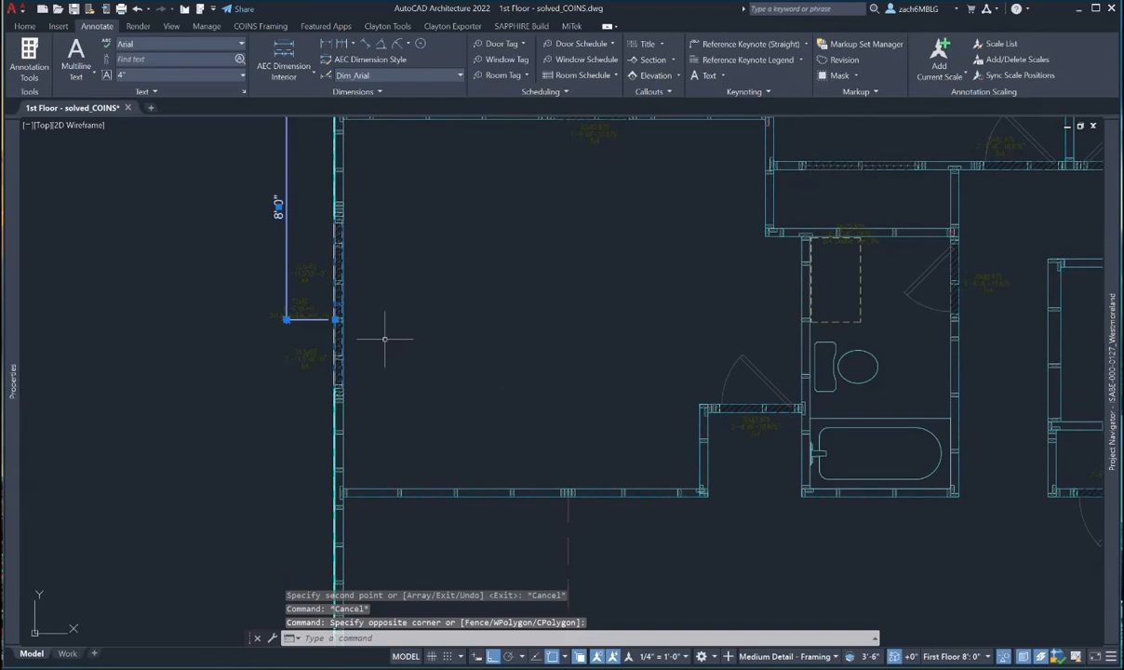
# - Grip-stretch the lower dimension's end by 4' so it reads 12'-0"
pyautogui.scroll(2, 333, 325)
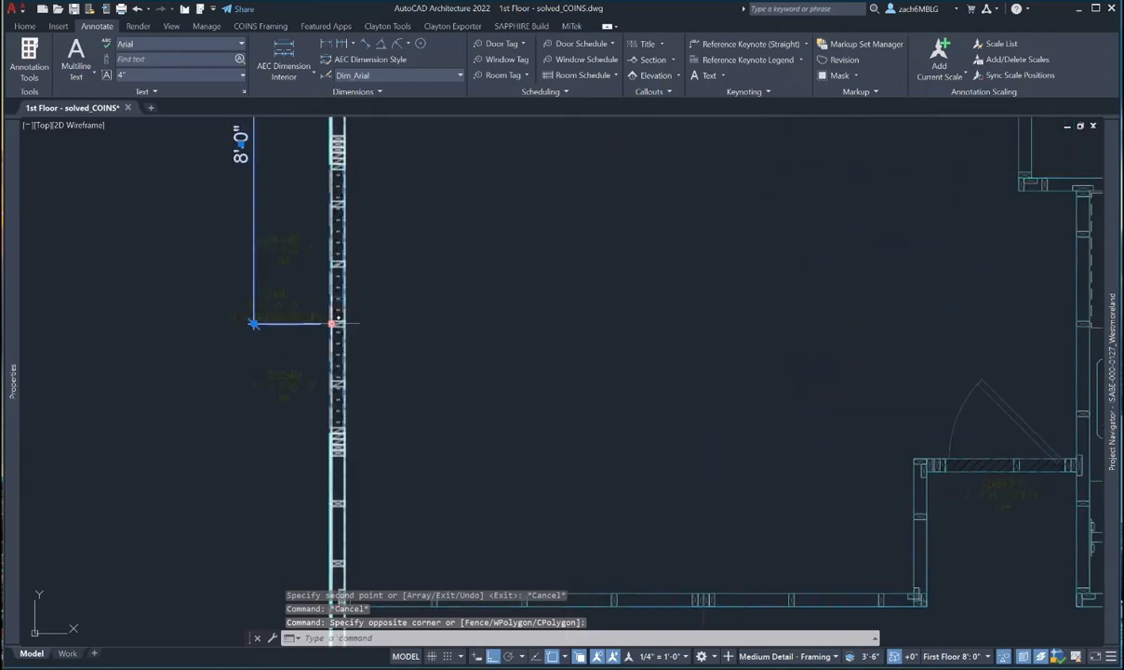
pyautogui.click(333, 324)
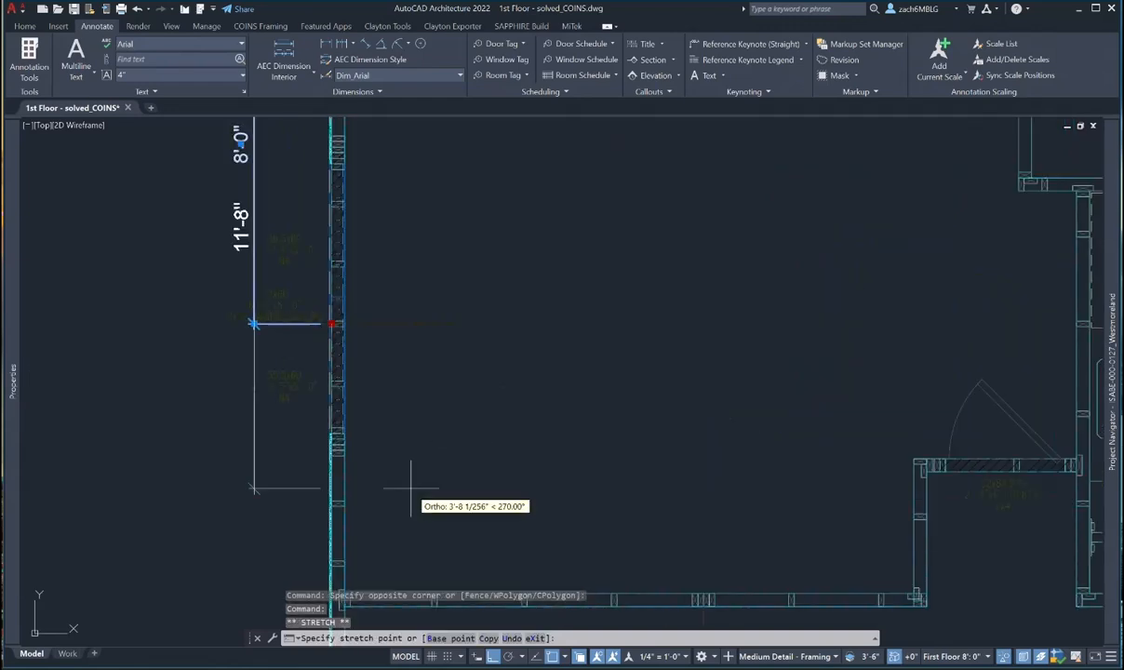
pyautogui.write('1')
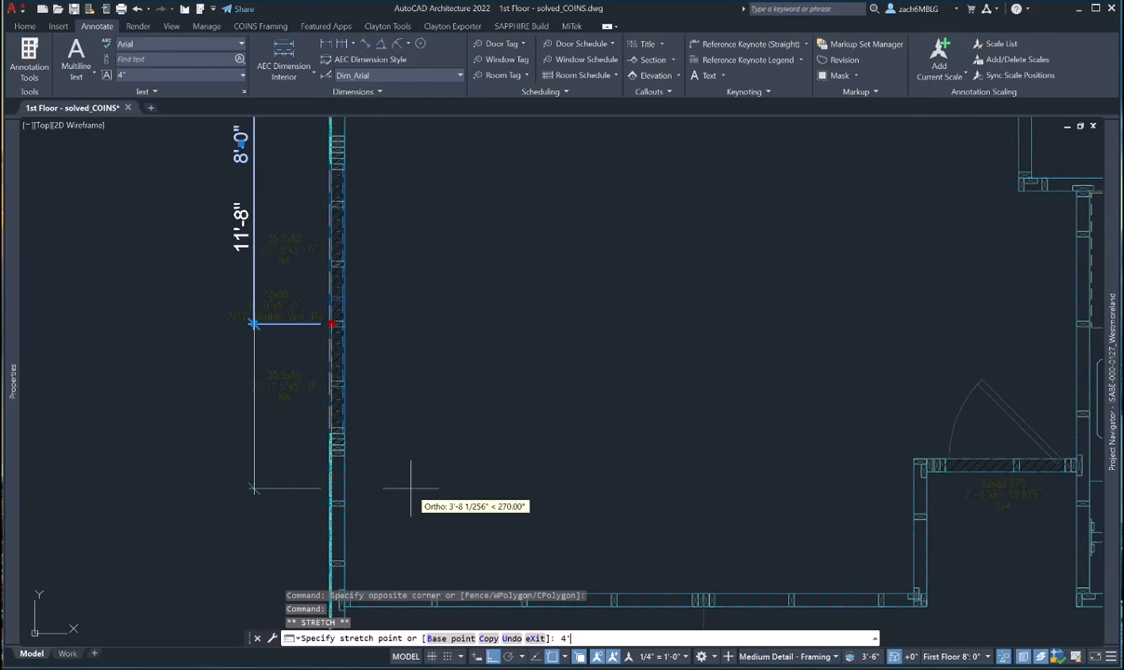
pyautogui.press('Return')
pyautogui.press('Escape')
pyautogui.scroll(4, 326, 493)
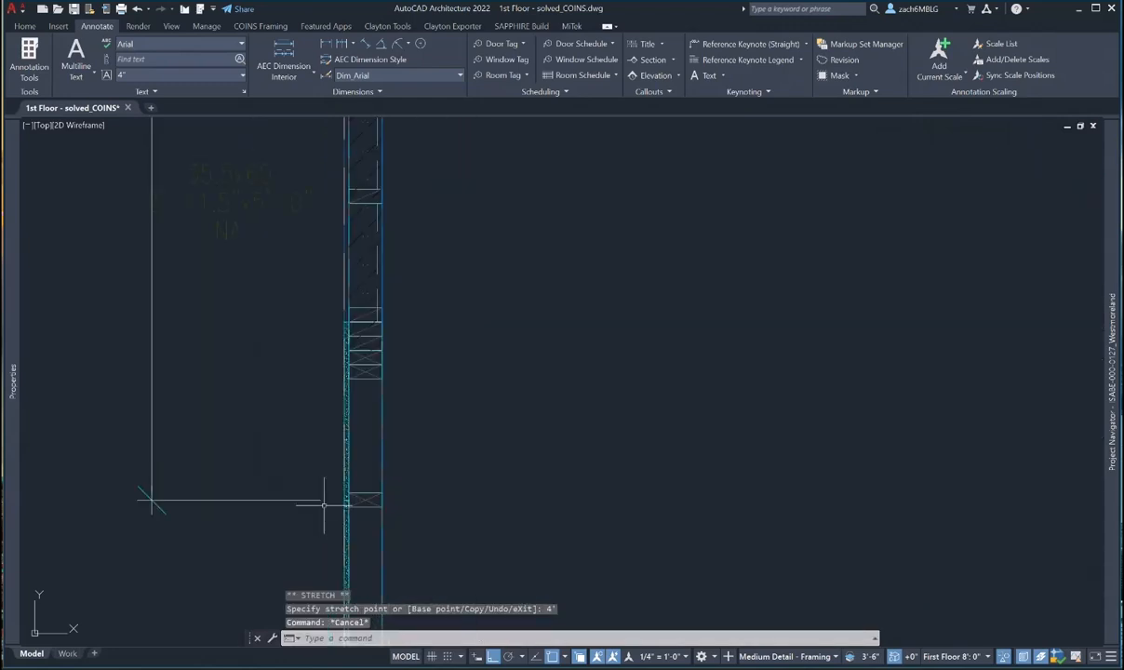
pyautogui.scroll(-4, 323, 503)
pyautogui.scroll(-5, 324, 503)
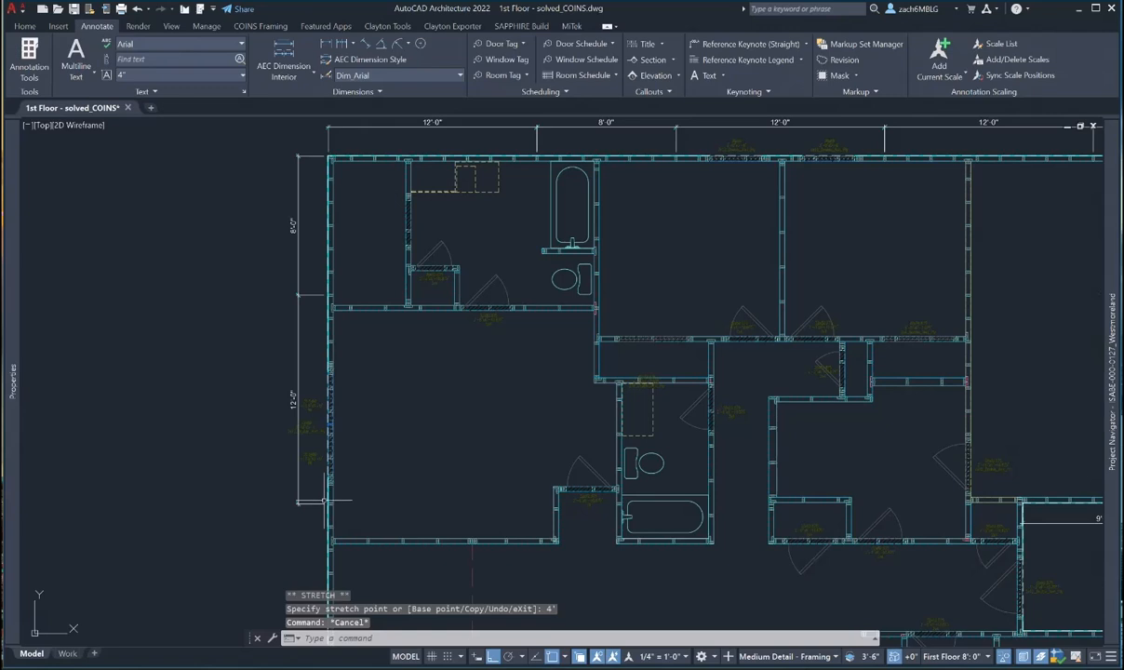
pyautogui.press('Escape')
pyautogui.press('Escape')
# - Copy the left 12'-0" dimension 12' down the wall
pyautogui.write('co')
pyautogui.press('Return')
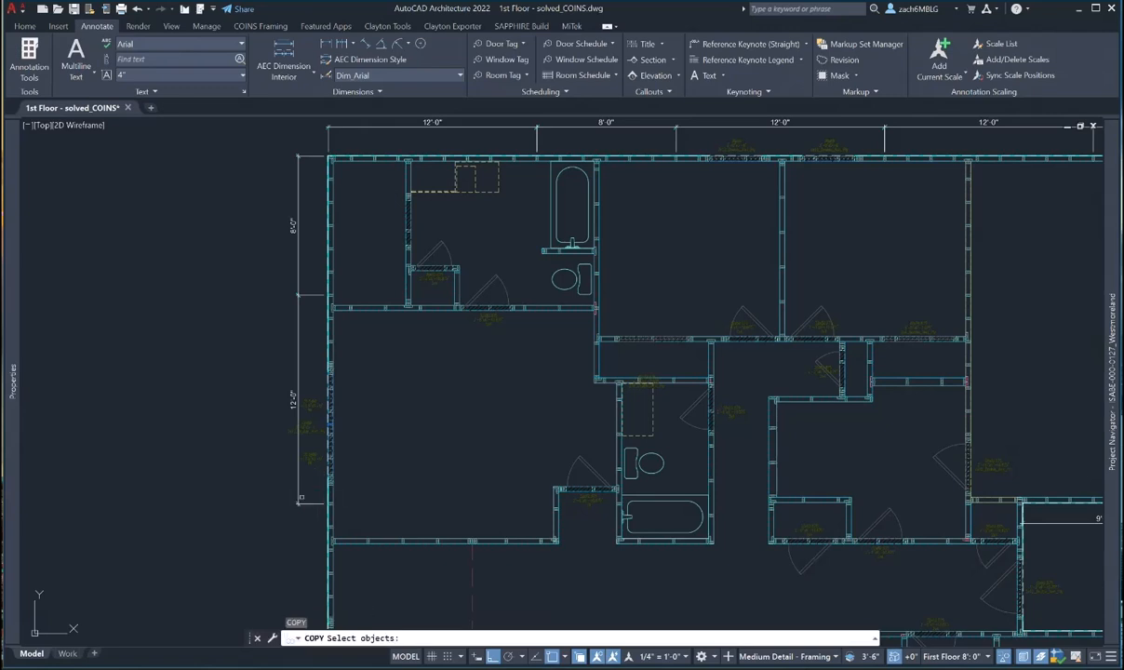
pyautogui.click(298, 465)
pyautogui.press('Return')
pyautogui.click(403, 404)
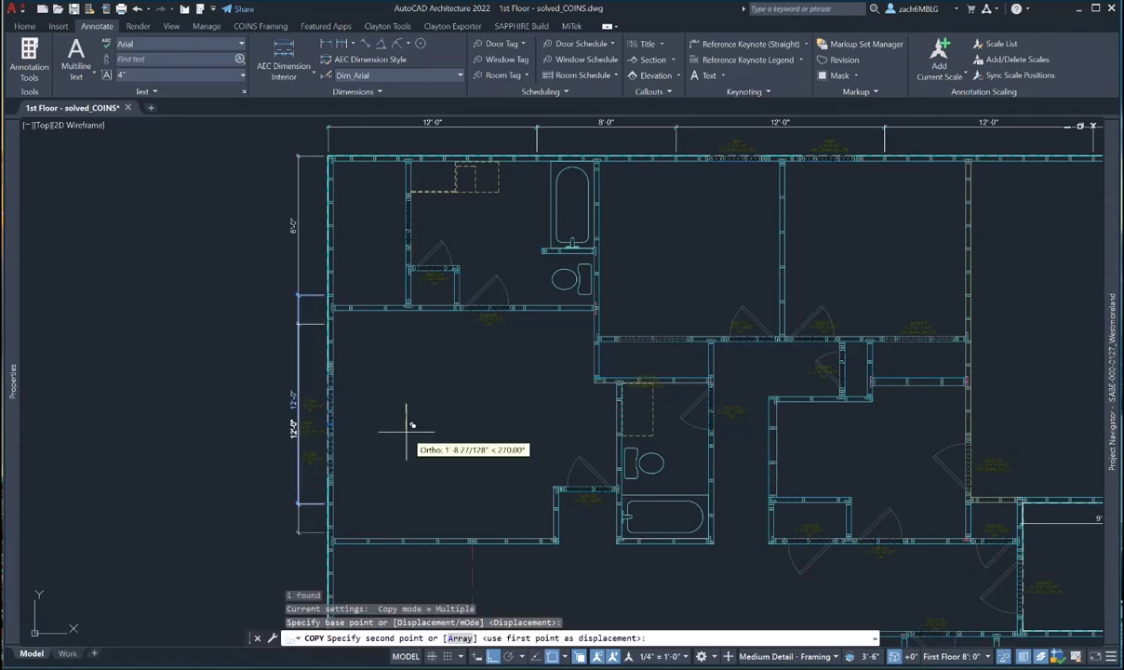
pyautogui.write("12'")
pyautogui.press('Return')
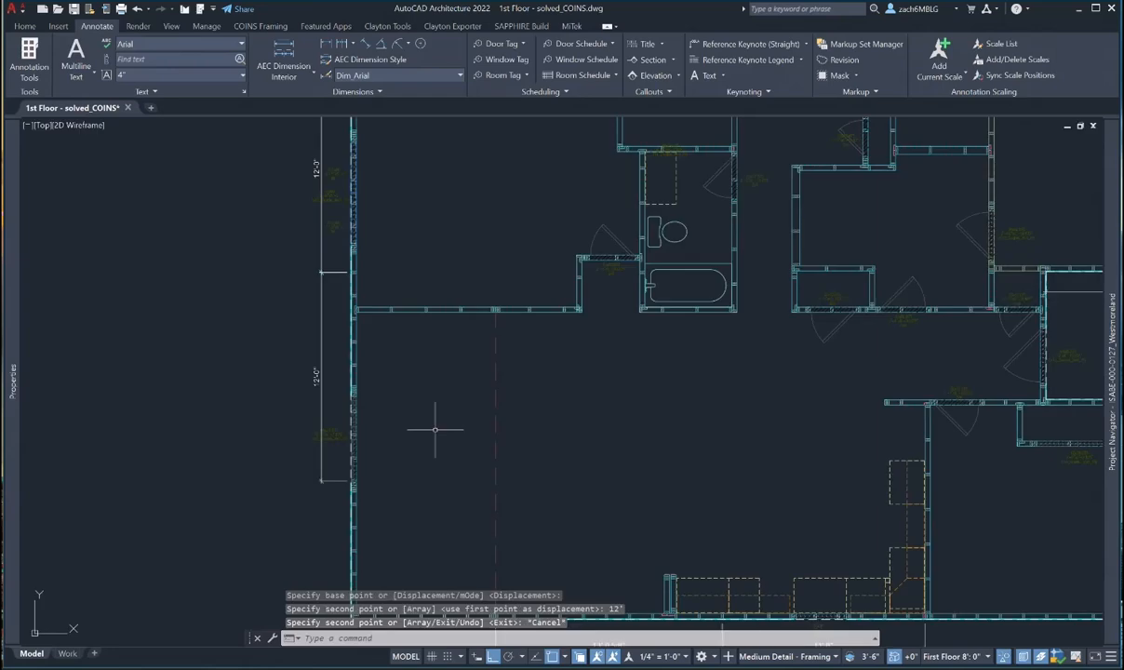
pyautogui.press('Escape')
# - Shorten the copied dimension with two 4' grip stretches, leaving a 4'-0" segment
pyautogui.click(336, 405)
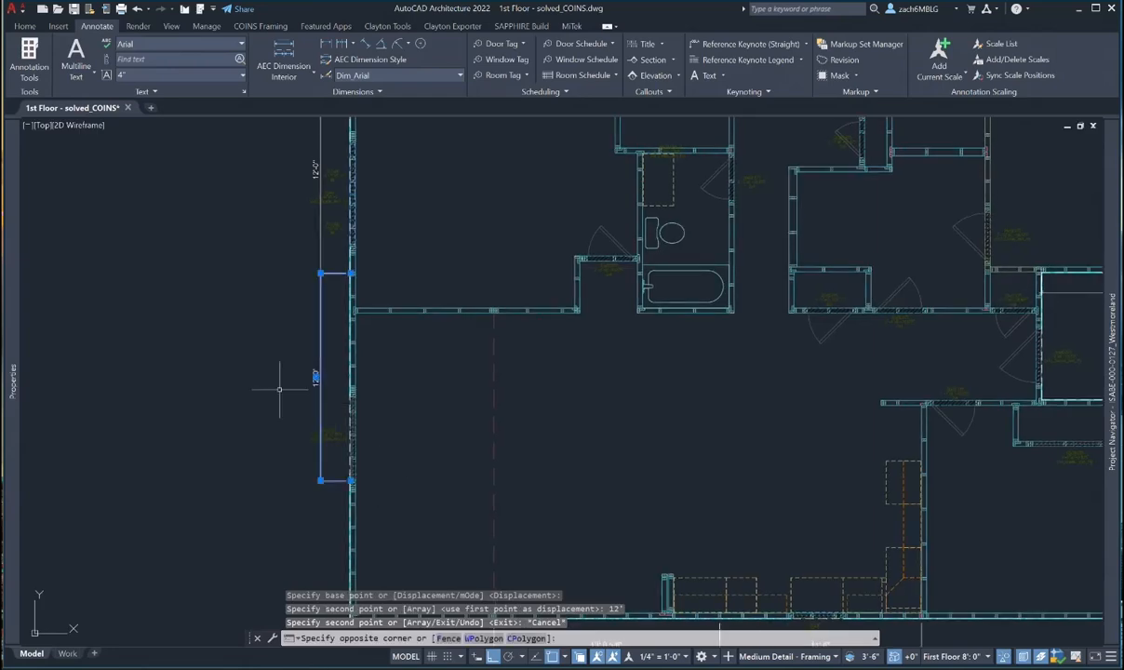
pyautogui.click(277, 384)
pyautogui.click(352, 480)
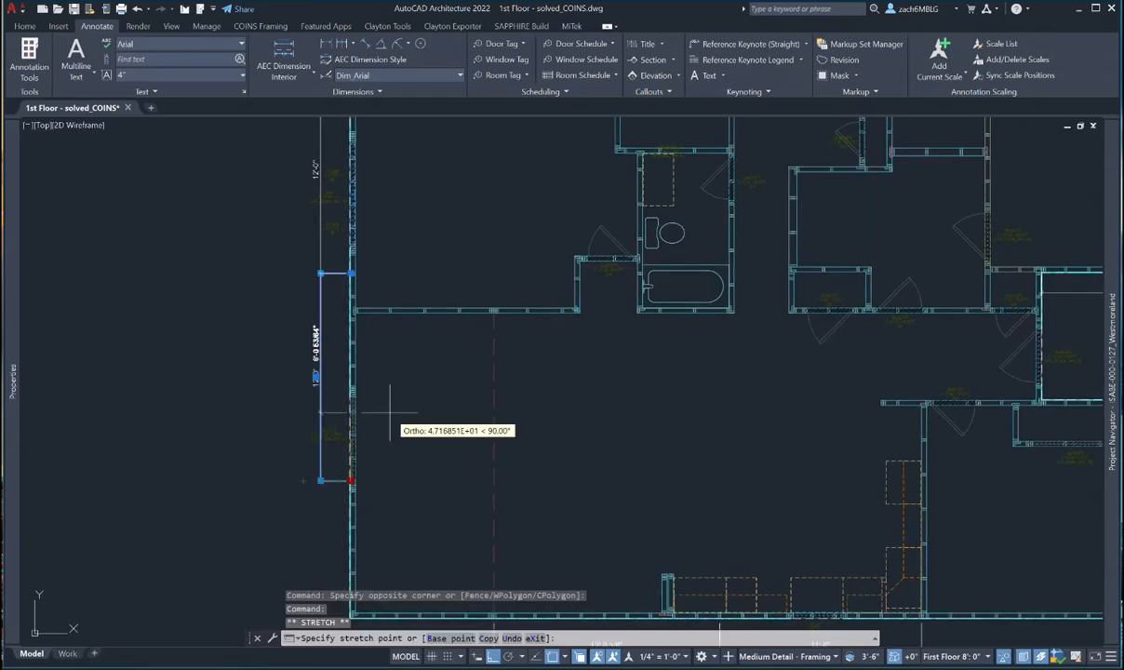
pyautogui.write("4'")
pyautogui.press('Return')
pyautogui.scroll(5, 324, 399)
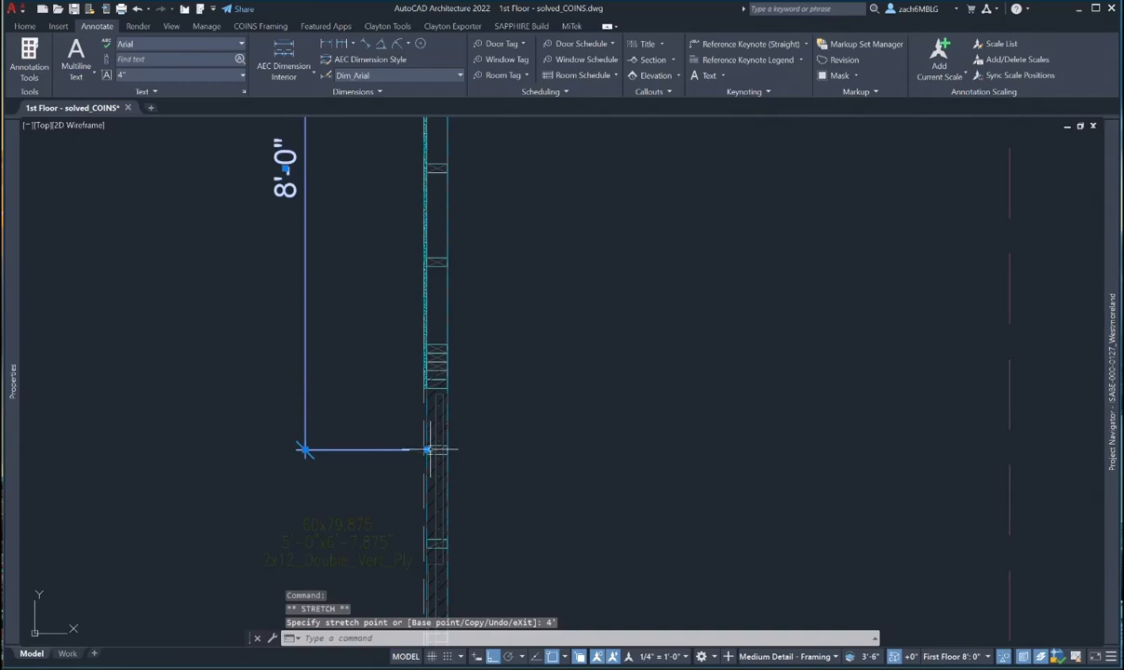
pyautogui.click(426, 450)
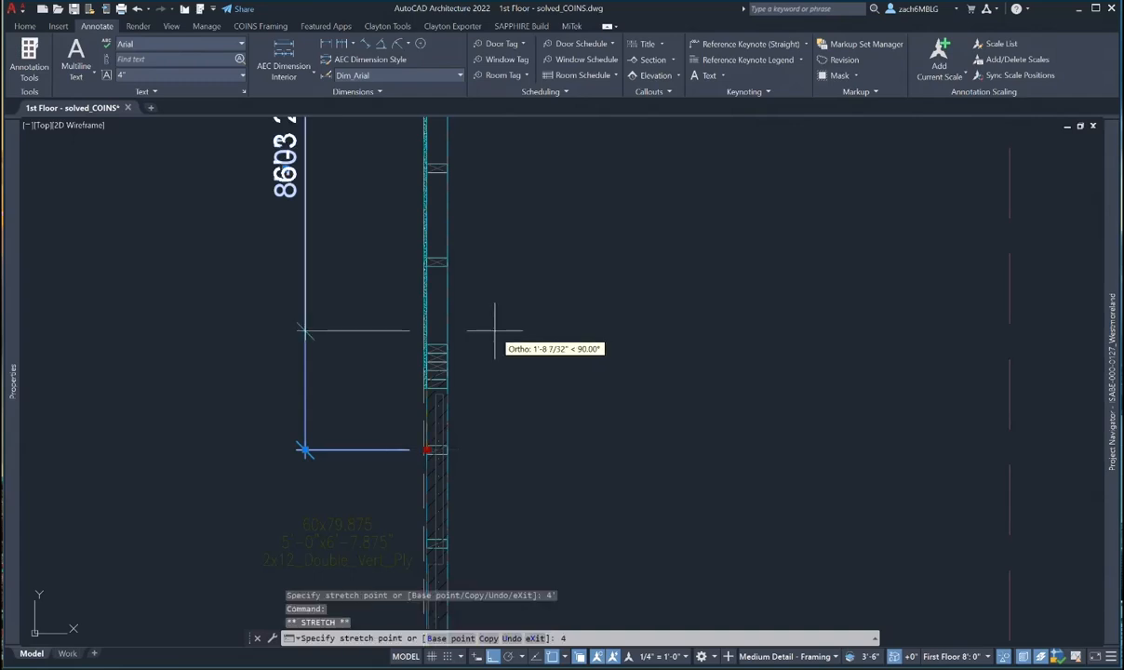
pyautogui.write("4'")
pyautogui.press('Return')
pyautogui.scroll(6, 435, 295)
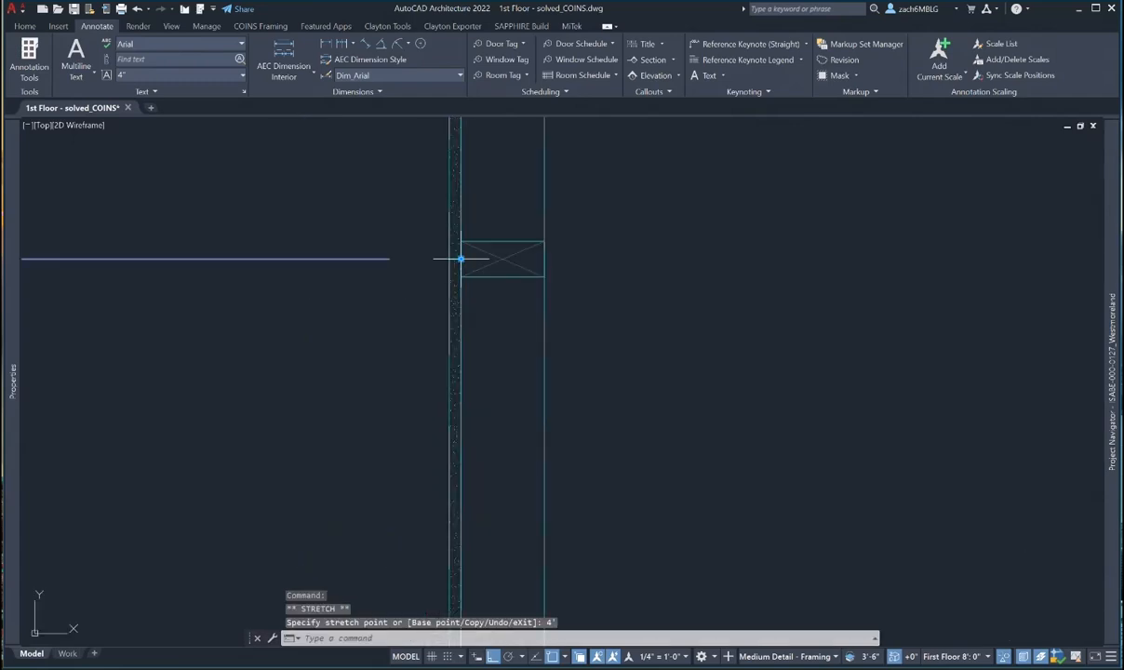
pyautogui.press('Escape')
# - Copy the 12'-0" dimension so it continues below the 4'-0" dimension
pyautogui.scroll(-3, 267, 255)
pyautogui.scroll(-3, 354, 335)
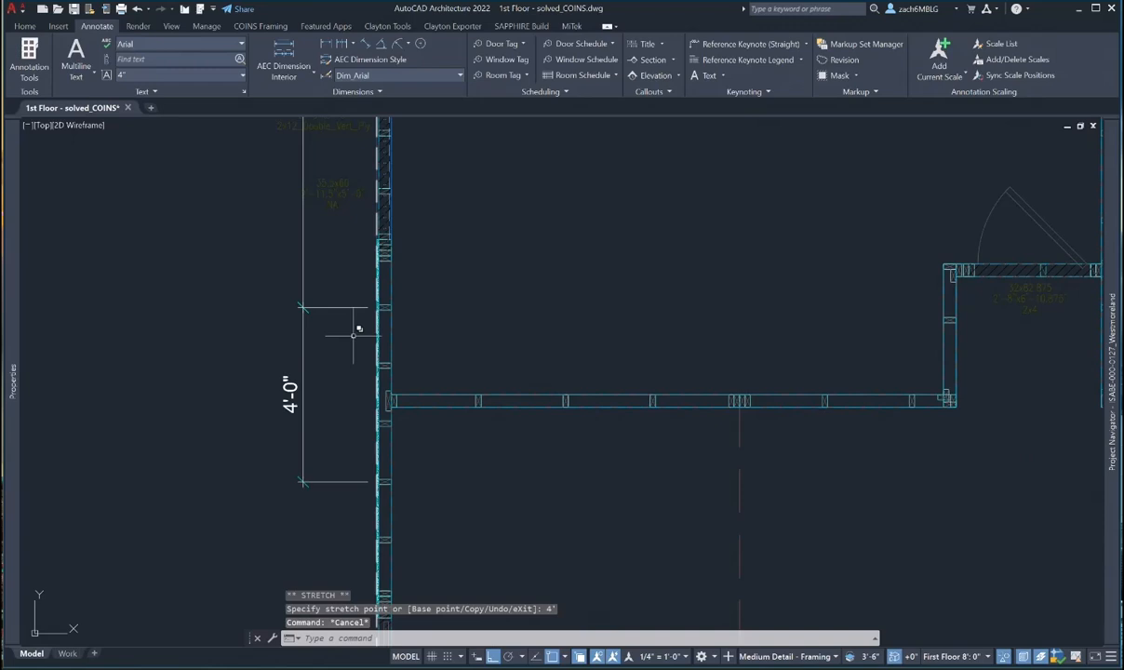
pyautogui.write('co')
pyautogui.press('Return')
pyautogui.click(306, 271)
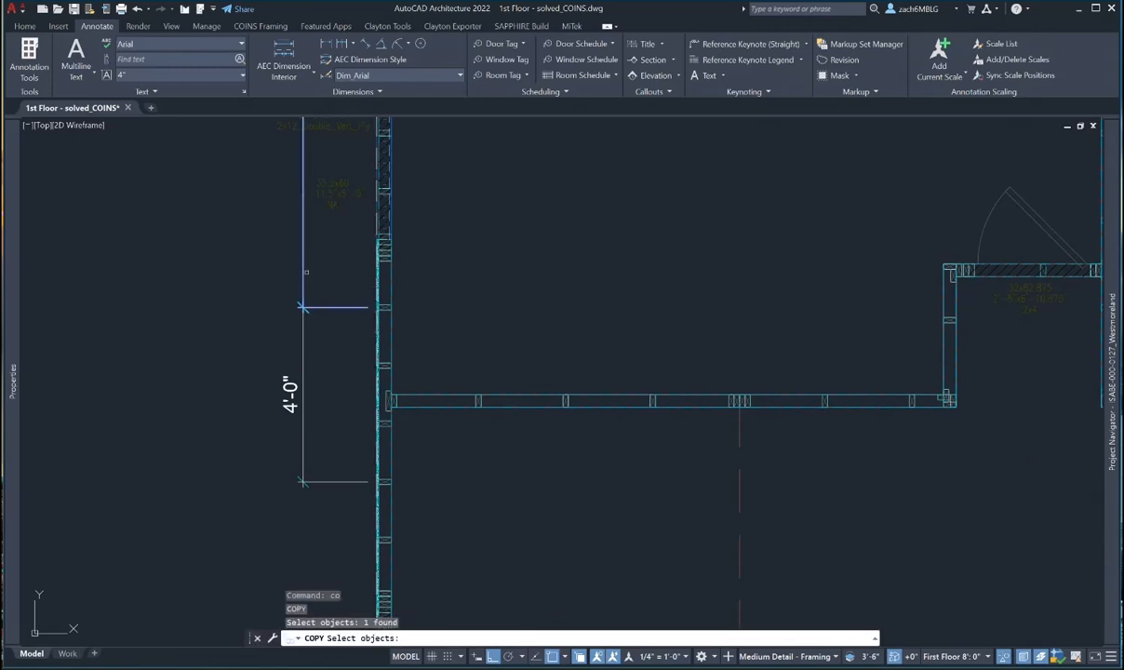
pyautogui.scroll(-3, 306, 272)
pyautogui.scroll(6, 242, 307)
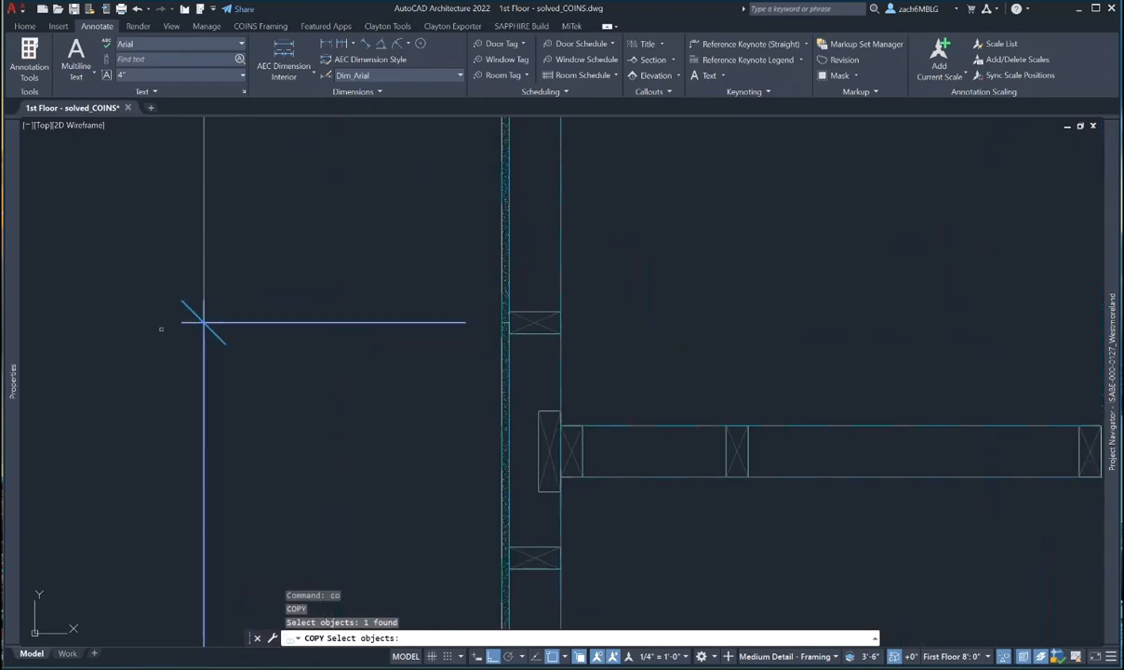
pyautogui.press('Return')
pyautogui.click(191, 323)
pyautogui.scroll(-3, 149, 363)
pyautogui.scroll(4, 317, 446)
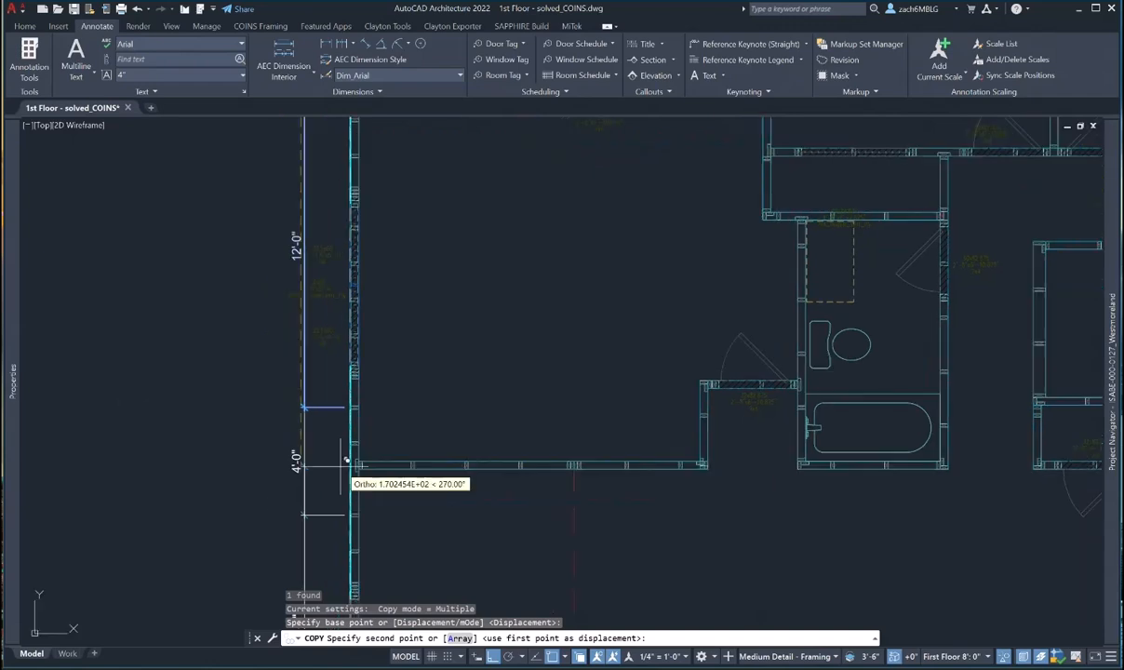
pyautogui.scroll(4, 321, 394)
pyautogui.click(325, 388)
pyautogui.scroll(-5, 372, 393)
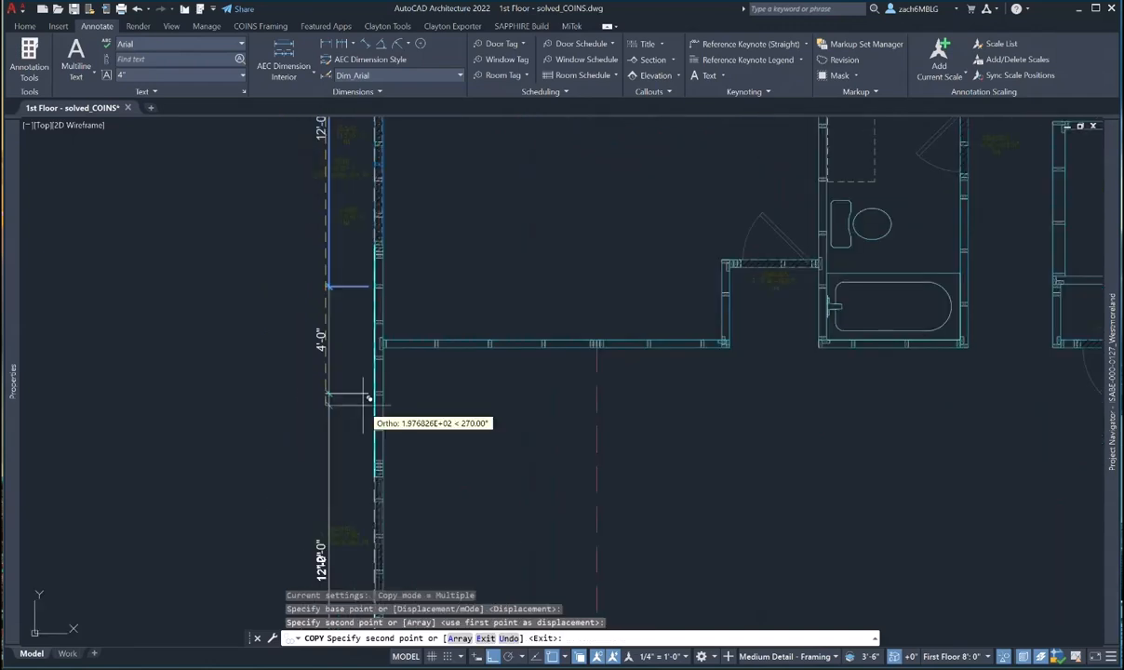
pyautogui.scroll(2, 421, 203)
pyautogui.press('Escape')
pyautogui.scroll(-2, 507, 356)
pyautogui.moveTo(507, 357); pyautogui.dragTo(465, 312, button='middle')
pyautogui.press('Escape')
# - Start a linear dimension from the wall to the bottom-left corner, then abandon it
pyautogui.click(327, 45)
pyautogui.scroll(5, 372, 401)
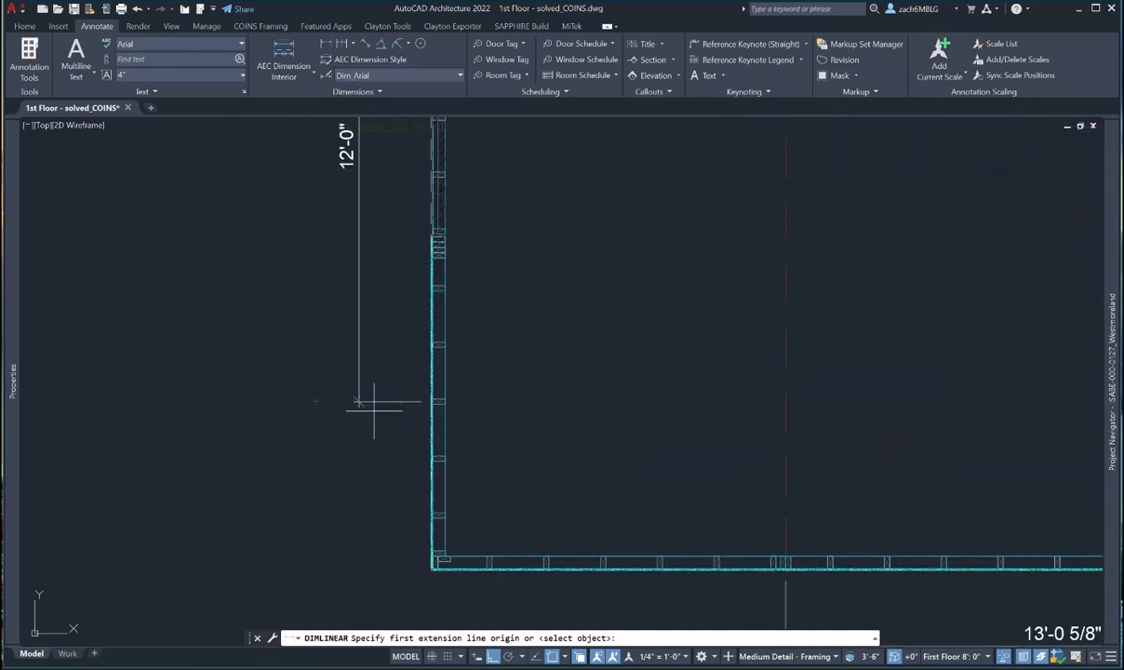
pyautogui.scroll(3, 435, 405)
pyautogui.click(477, 352)
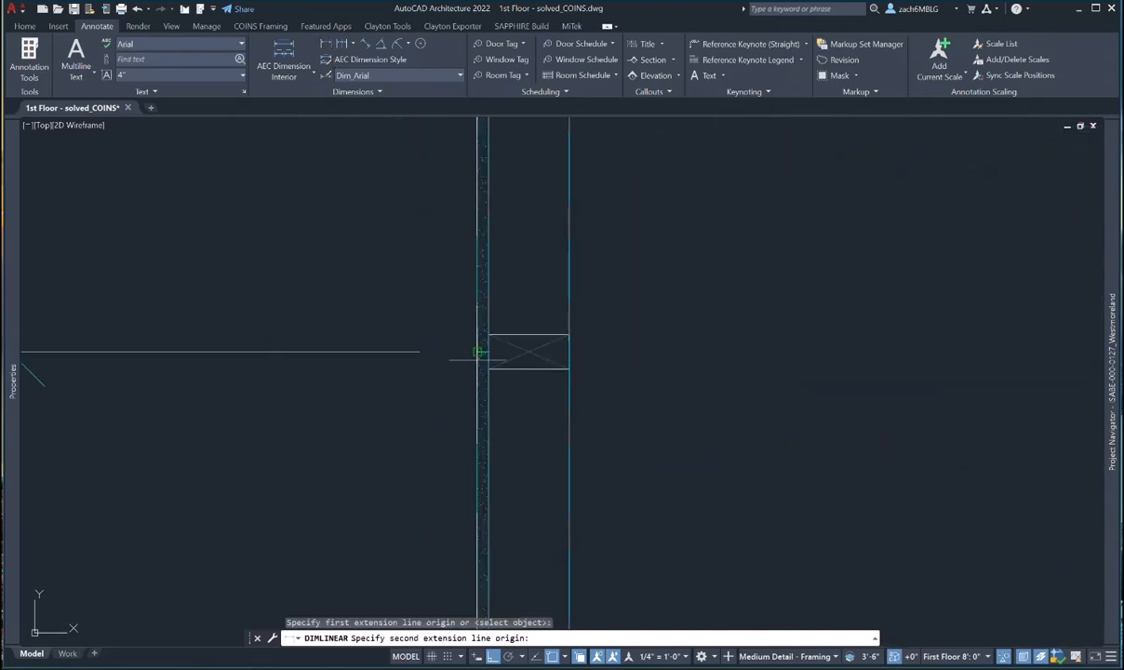
pyautogui.scroll(-3, 452, 269)
pyautogui.scroll(1, 476, 457)
pyautogui.click(459, 486)
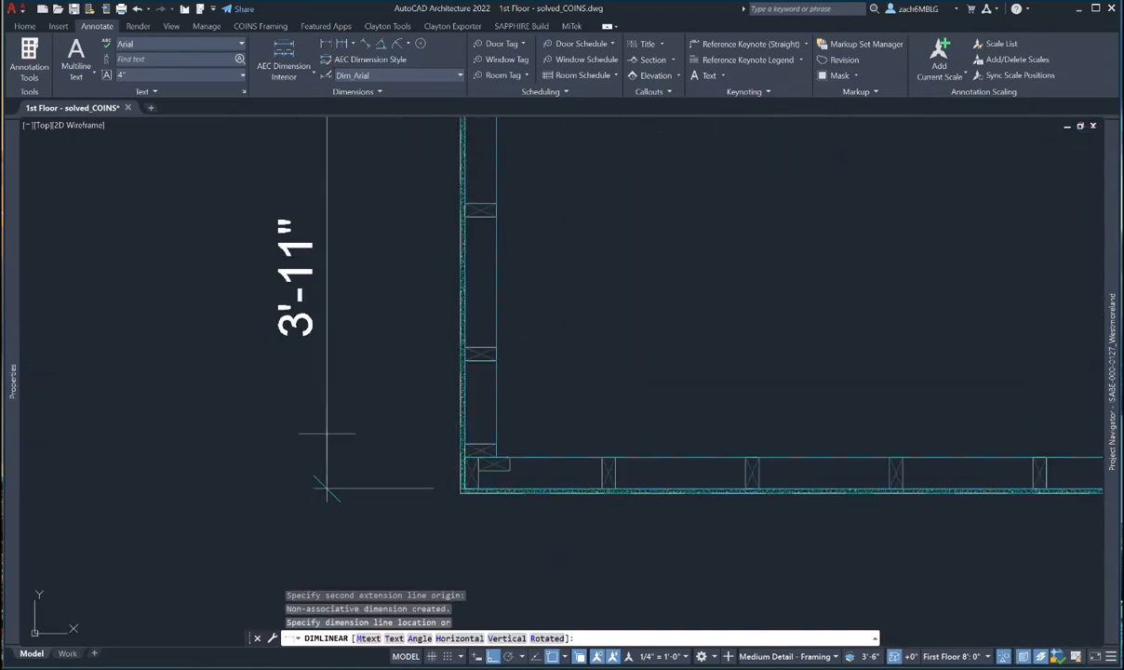
pyautogui.press('Escape')
# - Dimension 3'-11 1/2" from the 12'-0" dimension's end to the bottom-left wall corner
pyautogui.scroll(-5, 401, 311)
pyautogui.scroll(3, 394, 253)
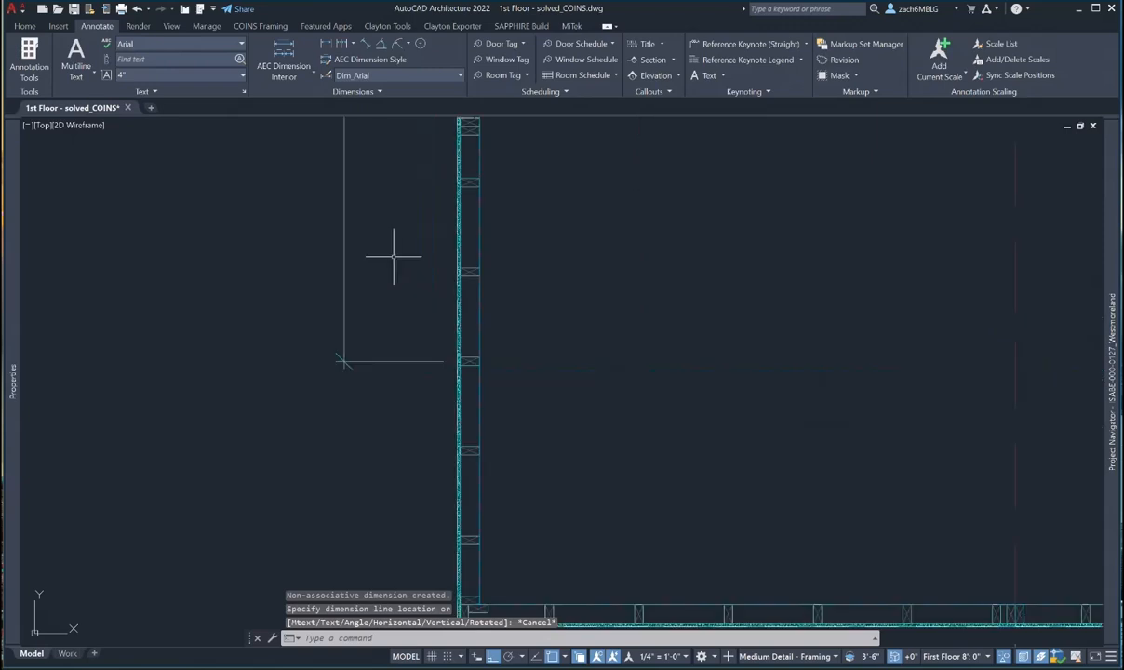
pyautogui.rightClick(376, 245)
pyautogui.click(456, 268)
pyautogui.click(344, 362)
pyautogui.moveTo(457, 489); pyautogui.dragTo(436, 310, button='middle')
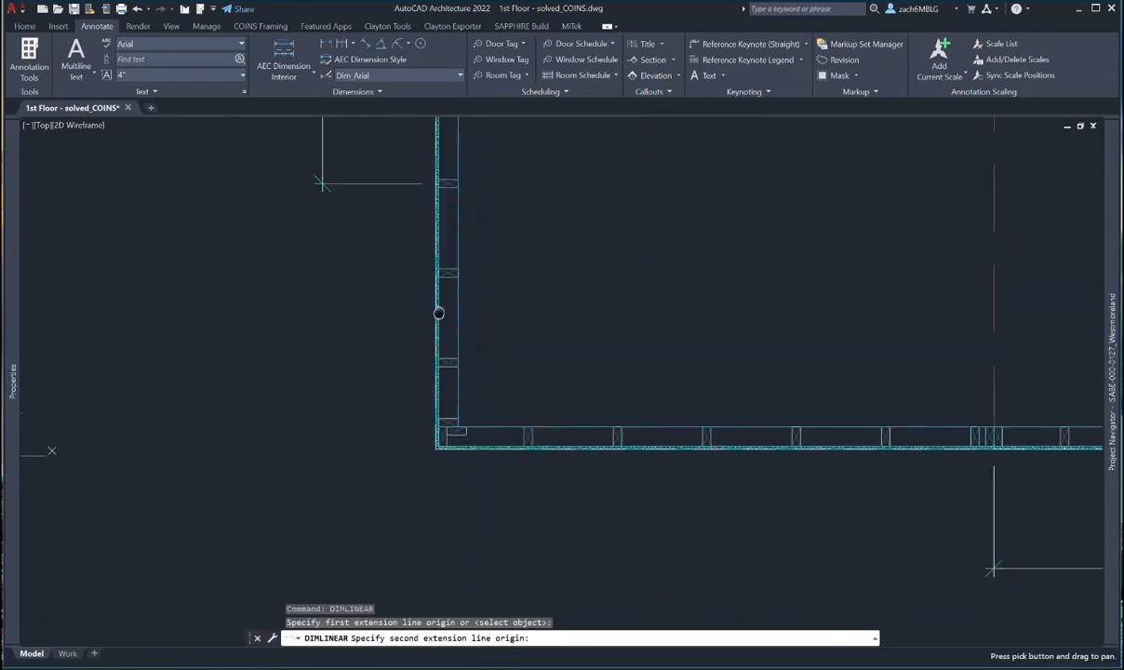
pyautogui.click(322, 451)
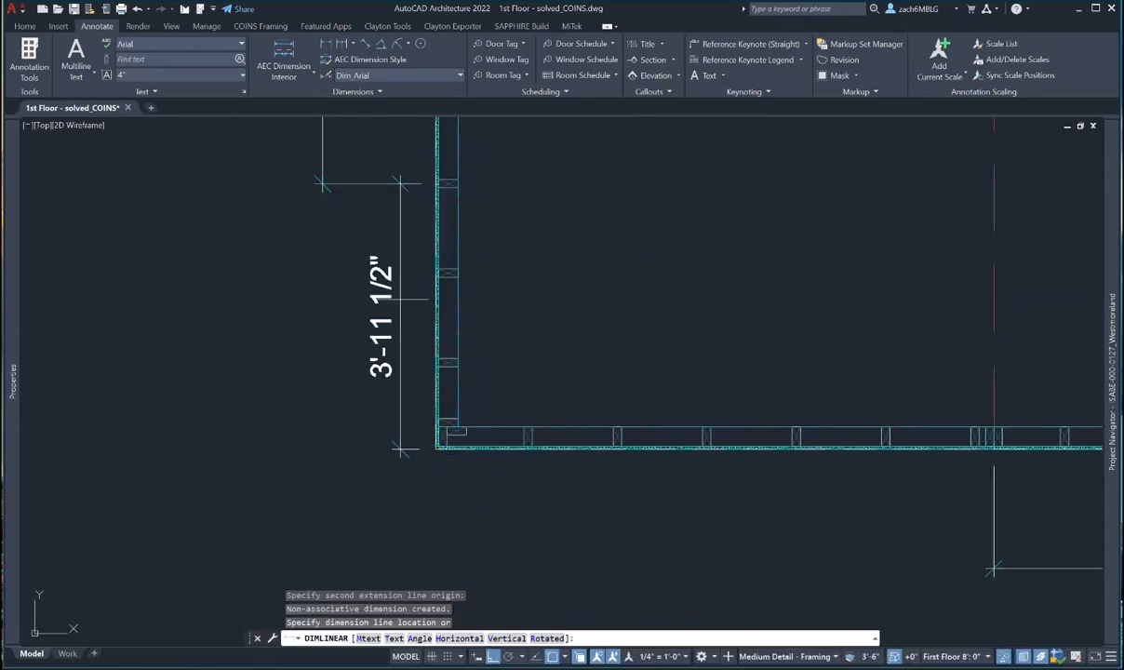
pyautogui.scroll(4, 344, 186)
pyautogui.scroll(2, 279, 172)
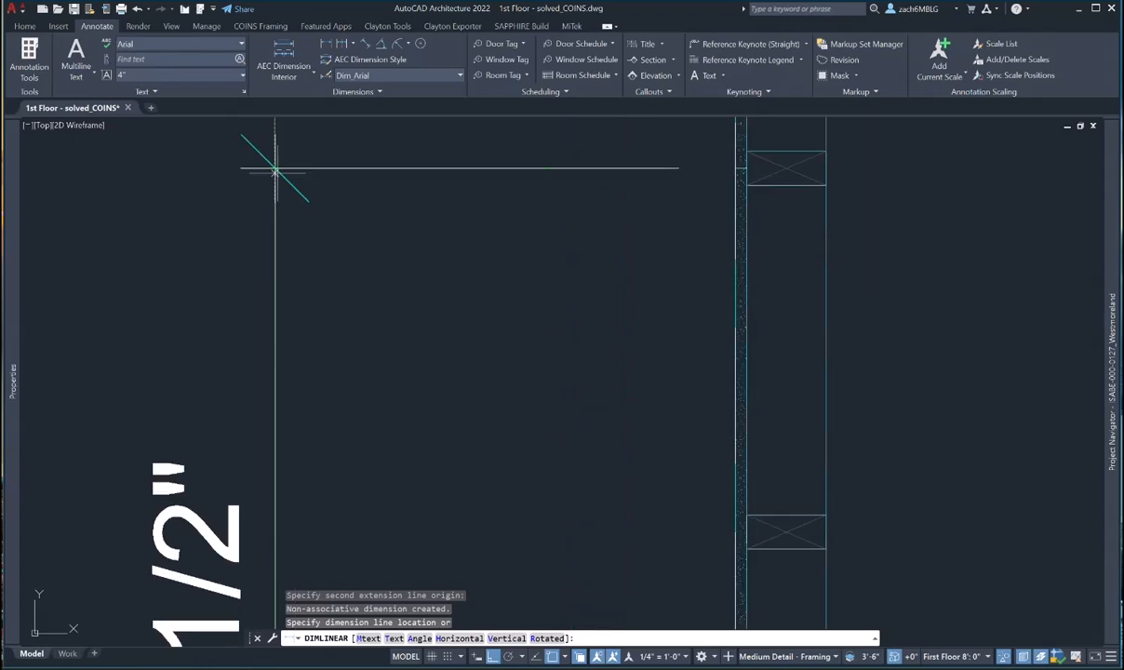
pyautogui.click(244, 170)
pyautogui.press('Escape')
# - Select the wall and dimension ends, grab the shared grip, then cancel the stretch
pyautogui.click(259, 205)
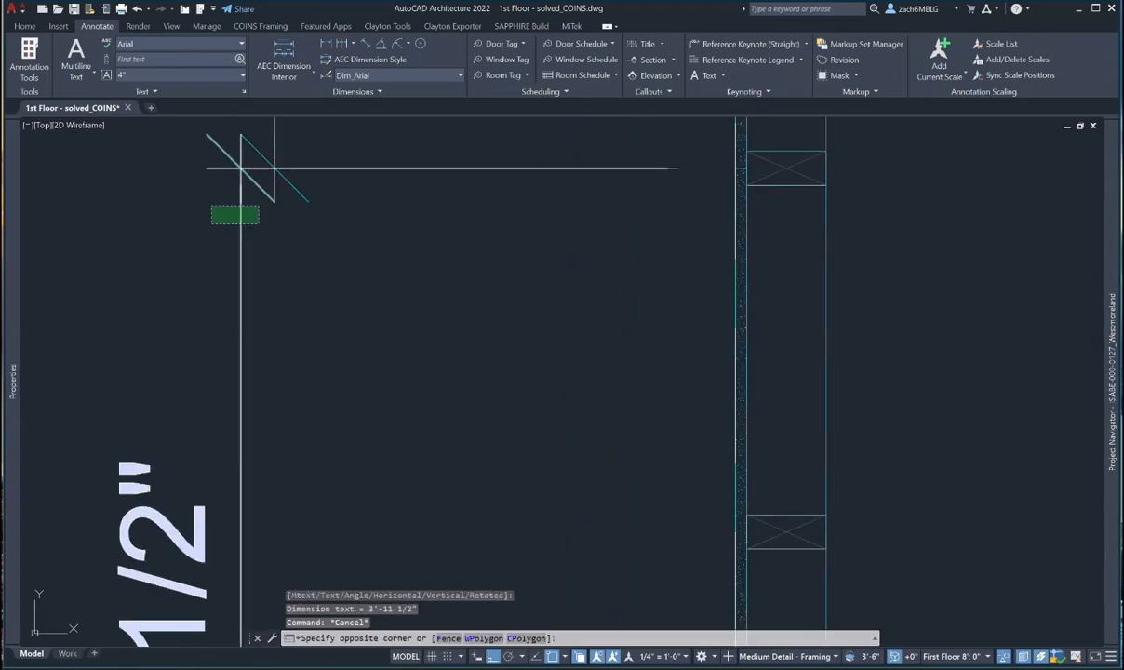
pyautogui.click(211, 220)
pyautogui.click(240, 169)
pyautogui.press('Escape')
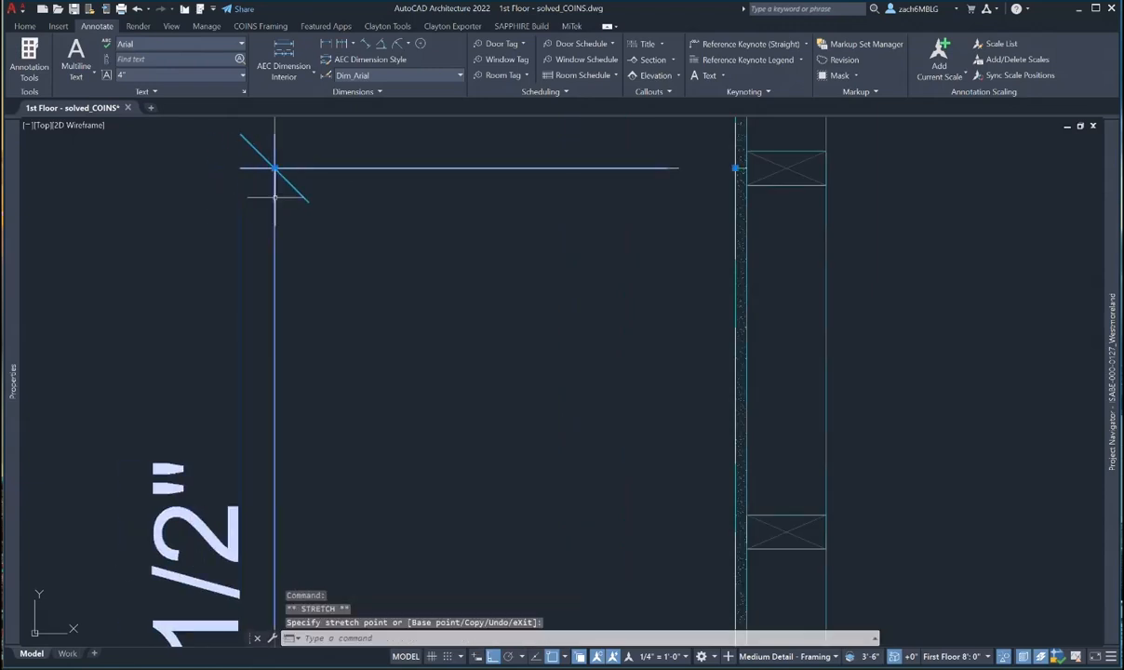
pyautogui.scroll(-5, 353, 279)
pyautogui.moveTo(424, 278); pyautogui.dragTo(457, 454, button='middle')
pyautogui.scroll(4, 394, 301)
pyautogui.scroll(-5, 394, 300)
# - Pan and zoom around the upper floor plan to inspect the top-left wall corner
pyautogui.scroll(-2, 446, 370)
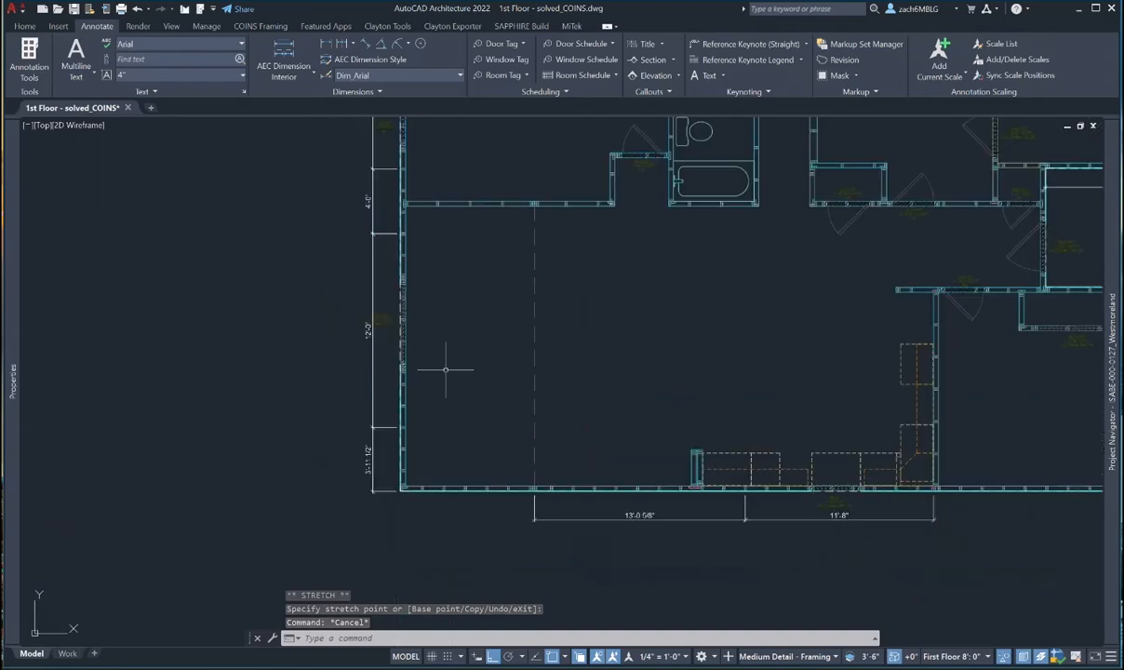
pyautogui.moveTo(442, 299); pyautogui.dragTo(429, 411, button='middle')
pyautogui.moveTo(428, 183); pyautogui.dragTo(422, 370, button='middle')
pyautogui.scroll(4, 371, 270)
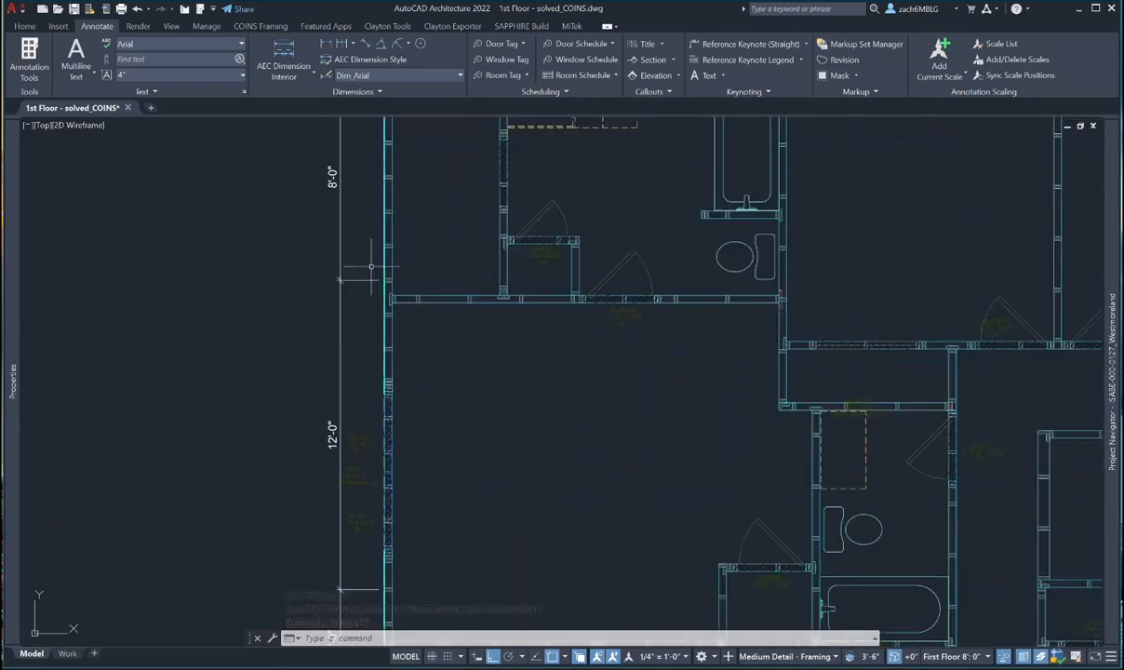
pyautogui.moveTo(472, 177); pyautogui.dragTo(428, 366, button='middle')
pyautogui.scroll(6, 353, 137)
pyautogui.scroll(-2, 354, 139)
pyautogui.scroll(-4, 353, 136)
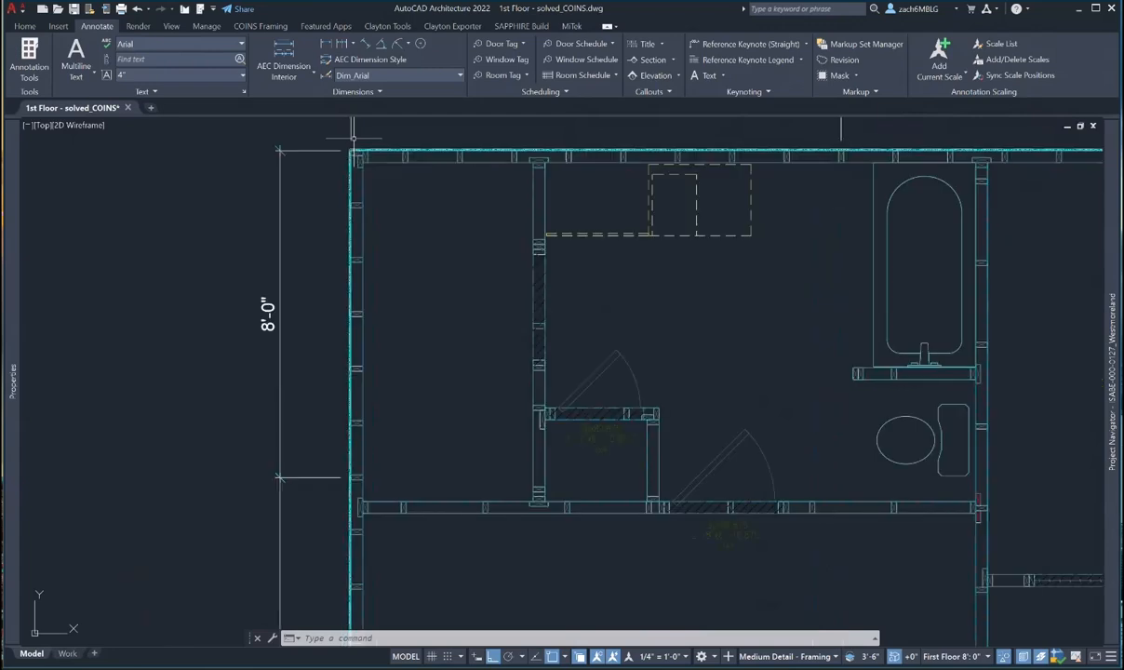
pyautogui.scroll(-2, 354, 137)
pyautogui.scroll(7, 349, 186)
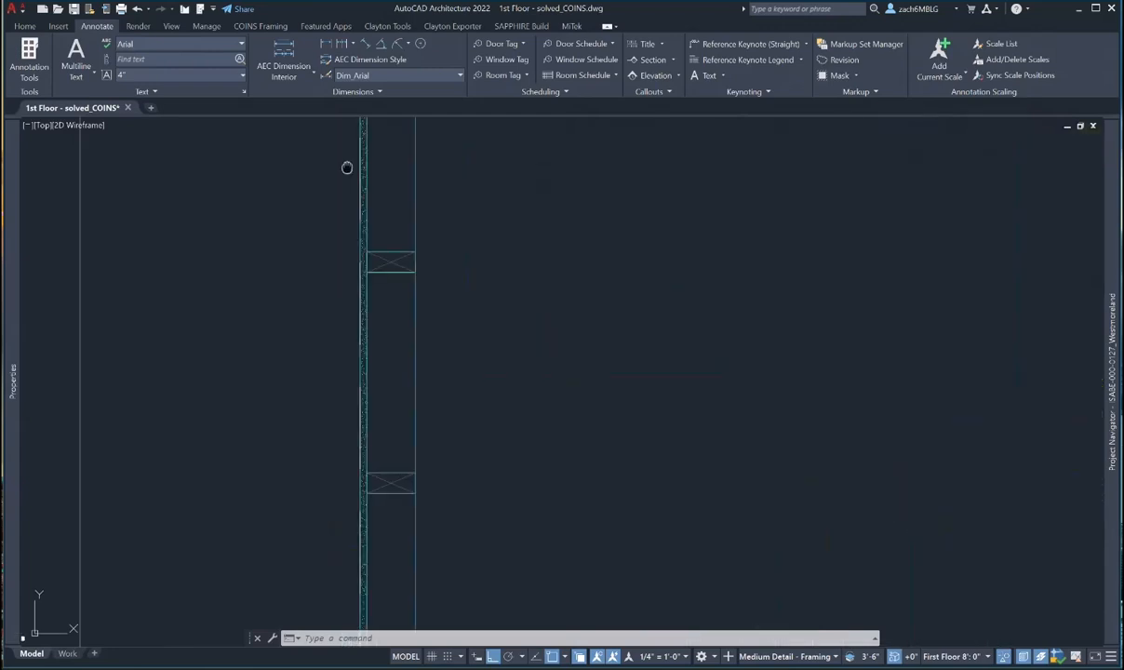
pyautogui.moveTo(346, 168); pyautogui.dragTo(367, 344, button='middle')
pyautogui.scroll(-6, 369, 348)
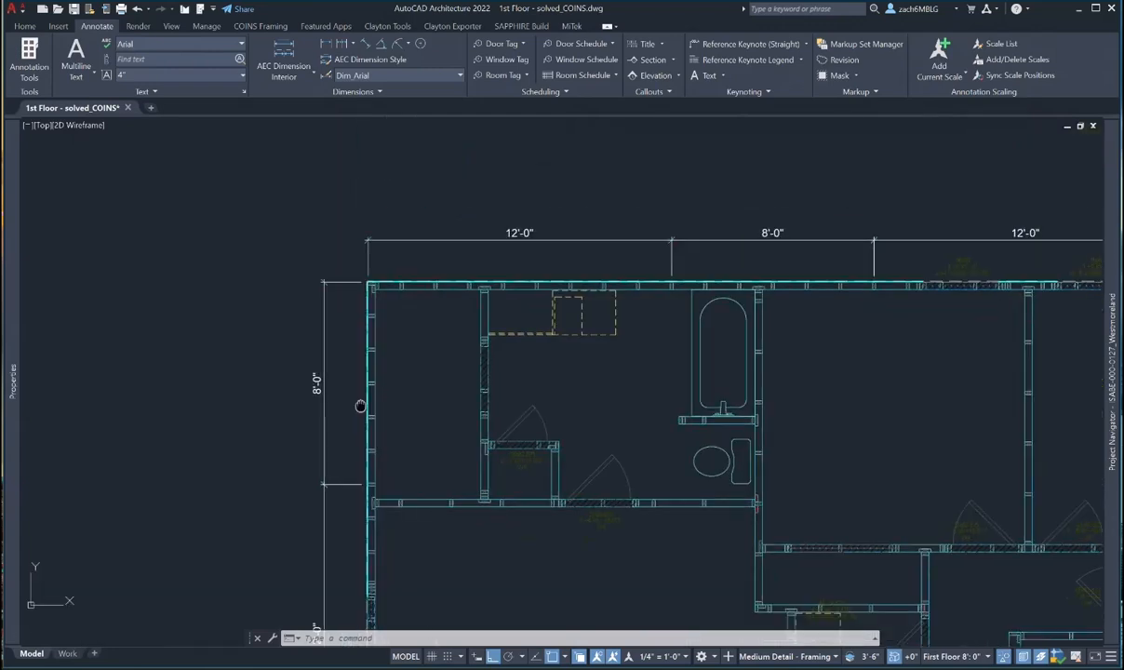
pyautogui.scroll(-2, 366, 465)
pyautogui.scroll(2, 330, 351)
# - Start moving two corner dimensions, cancel without changes, and display the Clayton Tools ribbon tab
pyautogui.press('Escape')
pyautogui.press('Escape')
pyautogui.press('Escape')
pyautogui.write('m')
pyautogui.press('space')
pyautogui.click(331, 345)
pyautogui.click(321, 314)
pyautogui.moveTo(349, 452); pyautogui.dragTo(318, 323, button='middle')
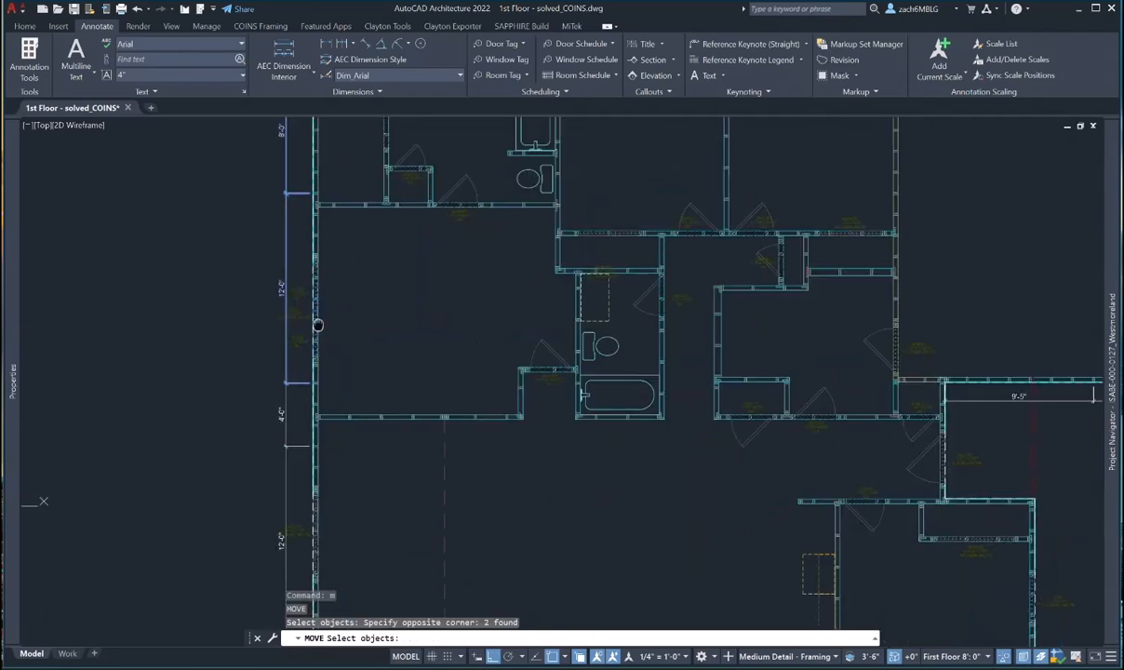
pyautogui.moveTo(302, 497); pyautogui.dragTo(326, 287, button='middle')
pyautogui.press('Escape')
pyautogui.scroll(8, 335, 434)
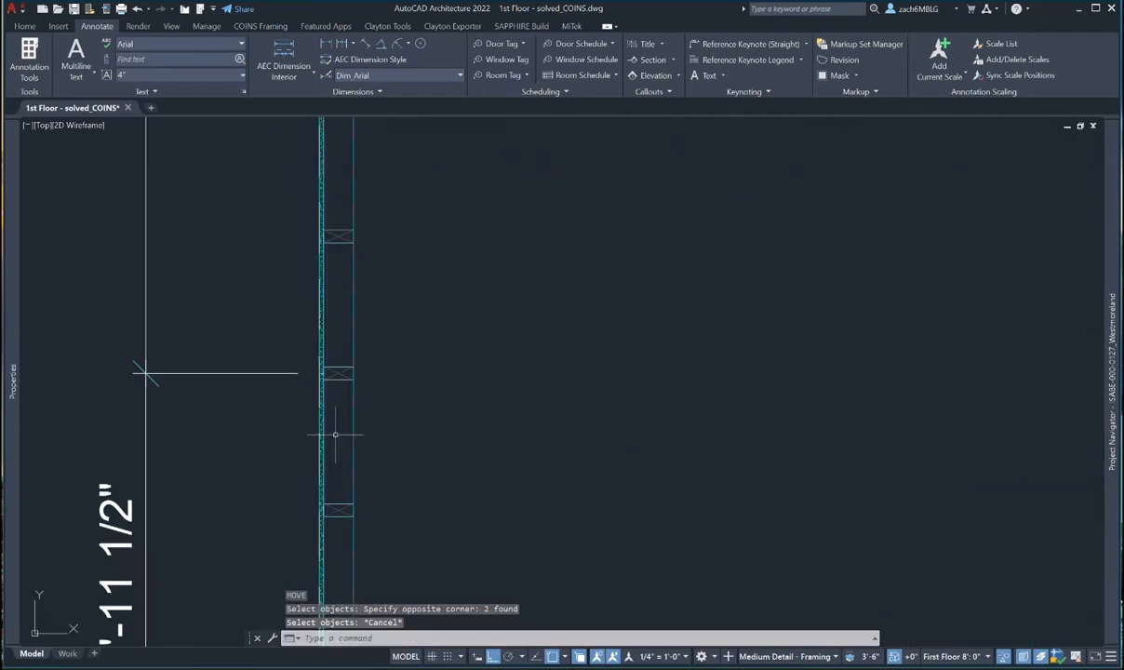
pyautogui.press('Escape')
pyautogui.scroll(-10, 335, 434)
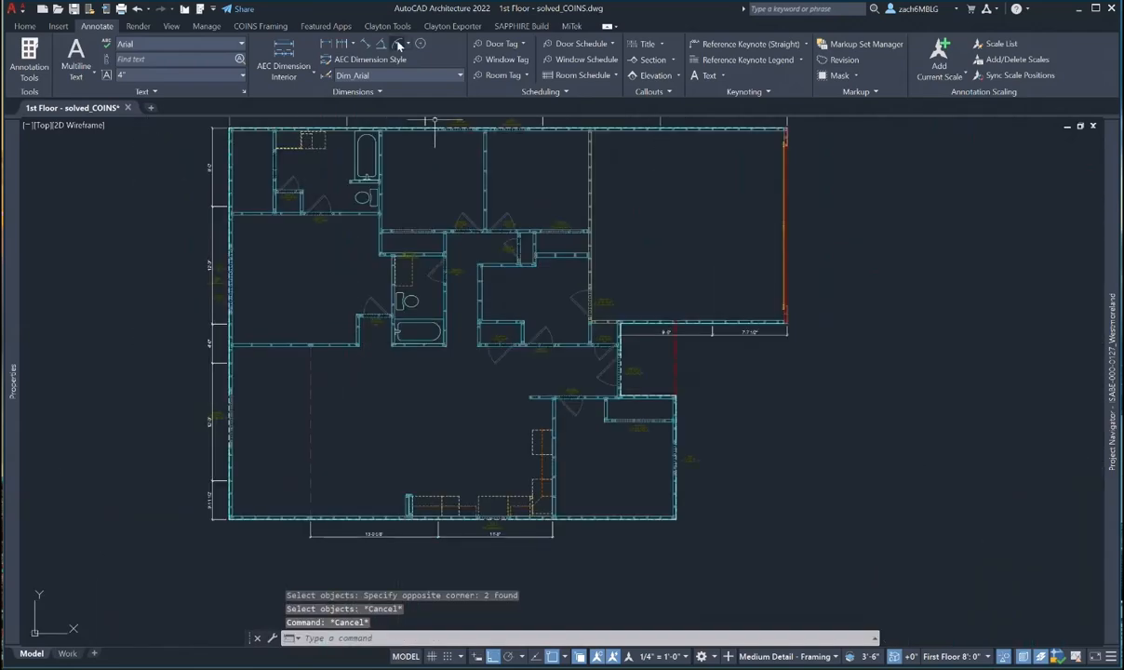
pyautogui.click(387, 26)
pyautogui.moveTo(491, 157); pyautogui.dragTo(519, 227, button='middle')
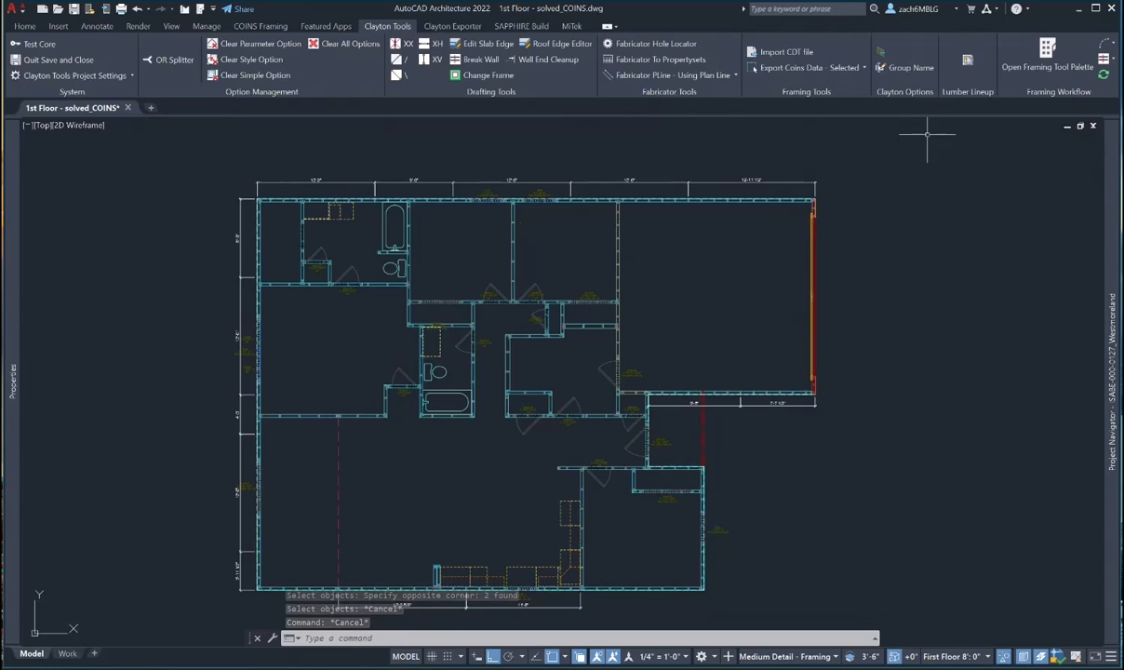
# - Place a single panel break on the top exterior wall at the 12'-0" mark, then close Settings
pyautogui.click(1051, 58)
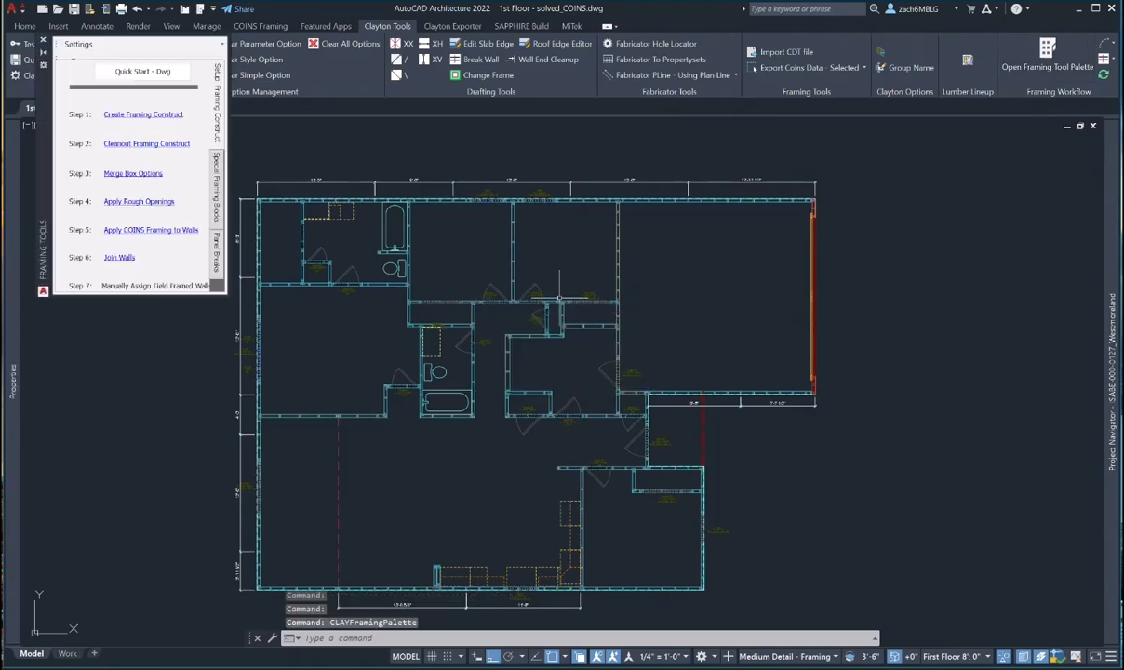
pyautogui.moveTo(46, 215); pyautogui.dragTo(62, 373)
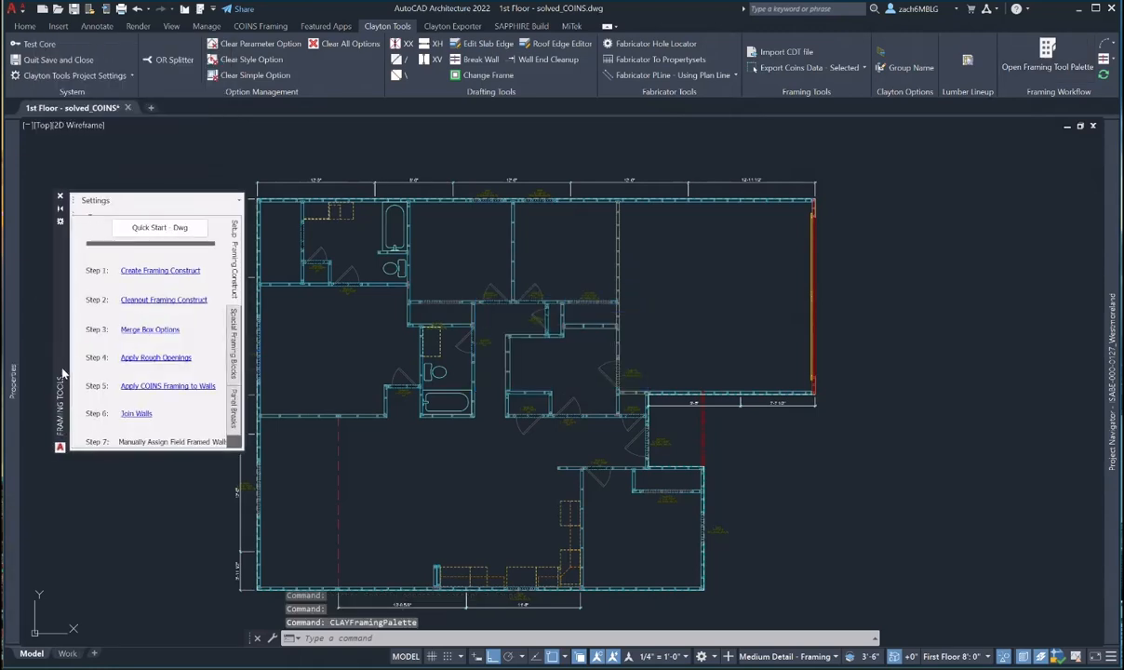
pyautogui.click(234, 406)
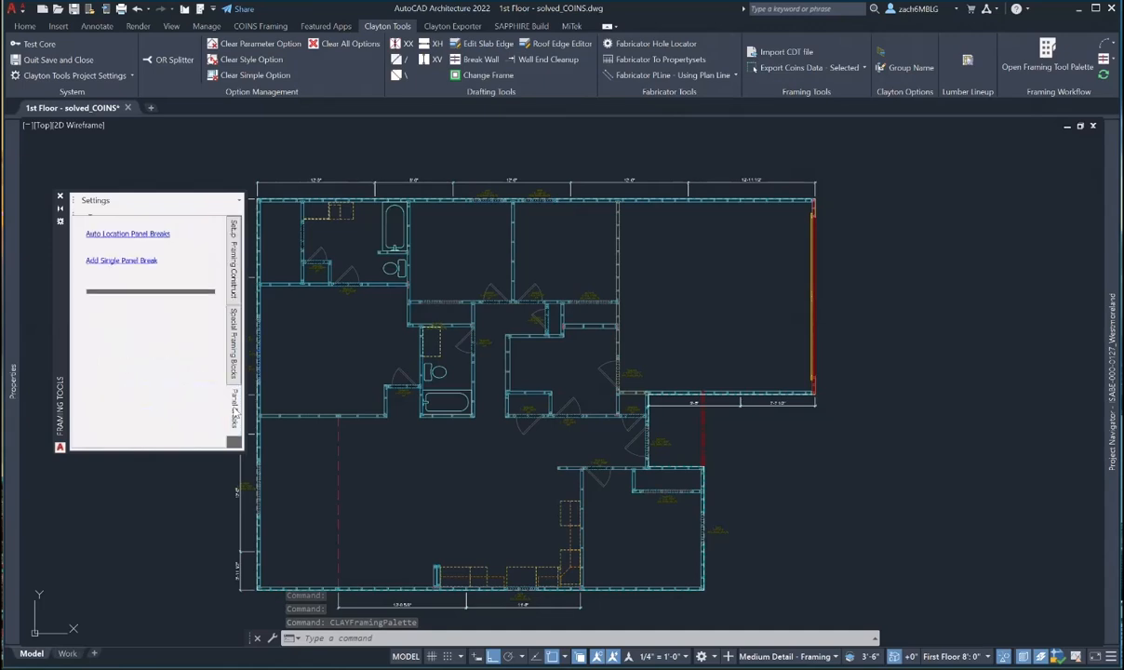
pyautogui.click(124, 261)
pyautogui.scroll(5, 374, 177)
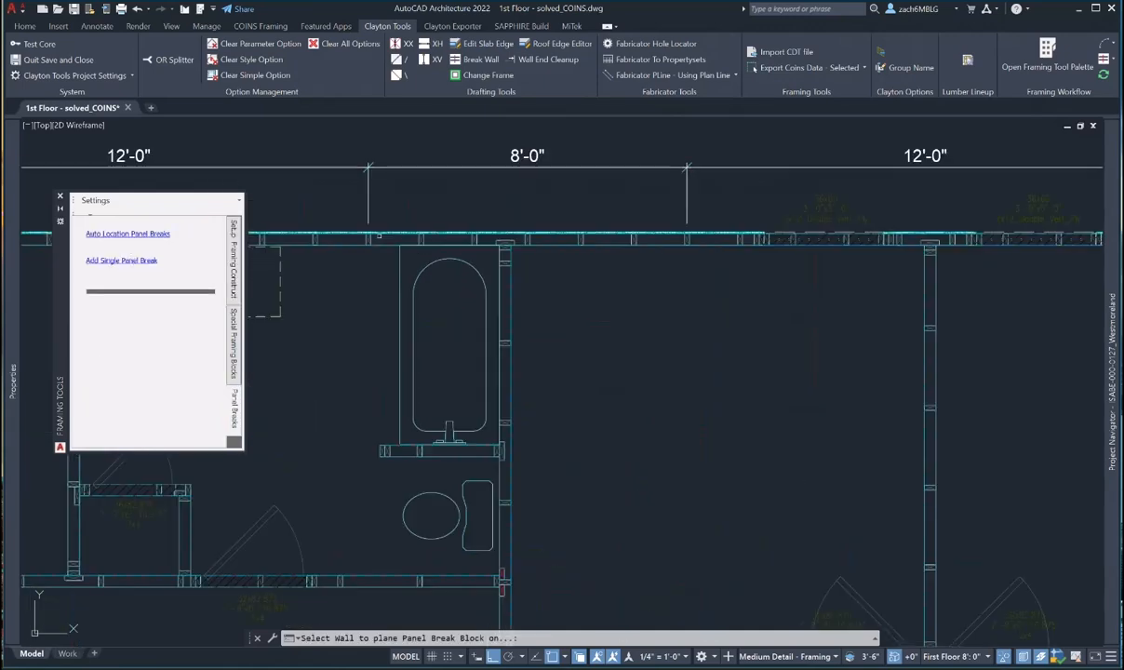
pyautogui.click(444, 262)
pyautogui.scroll(1, 439, 236)
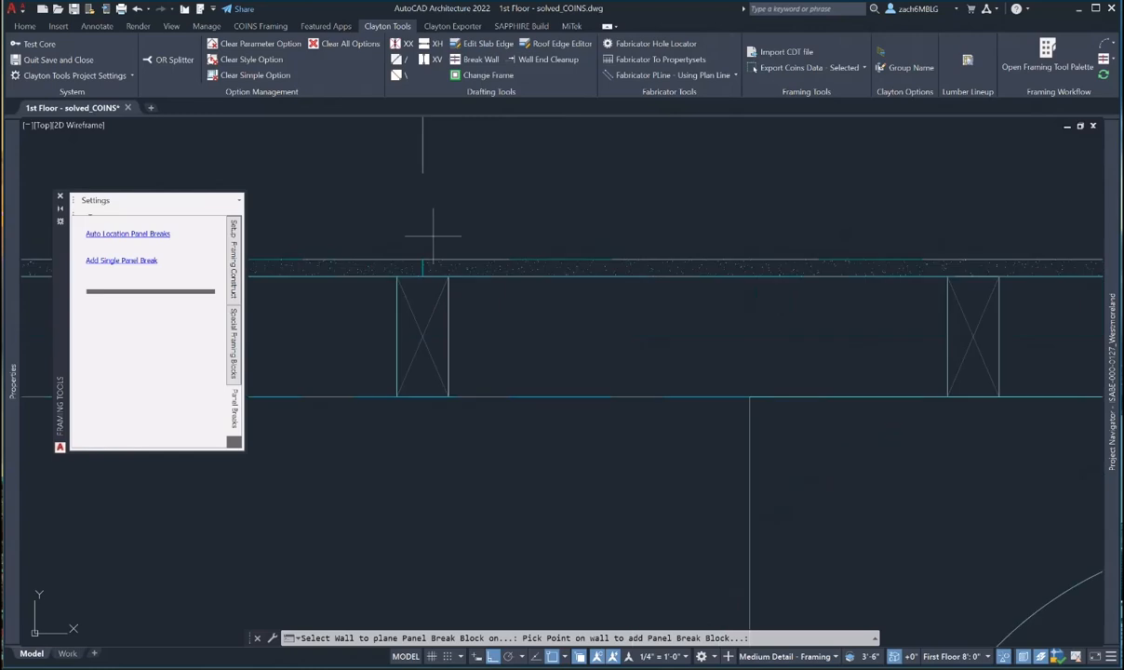
pyautogui.click(421, 260)
pyautogui.scroll(-4, 477, 275)
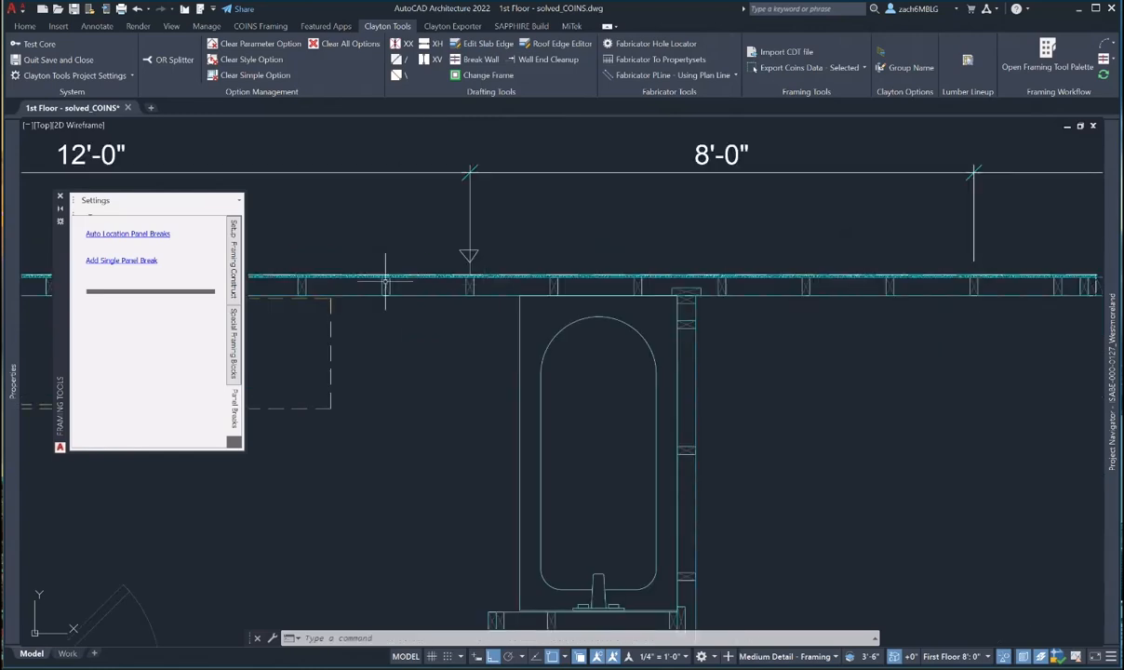
pyautogui.click(59, 196)
pyautogui.moveTo(509, 298); pyautogui.dragTo(485, 358, button='middle')
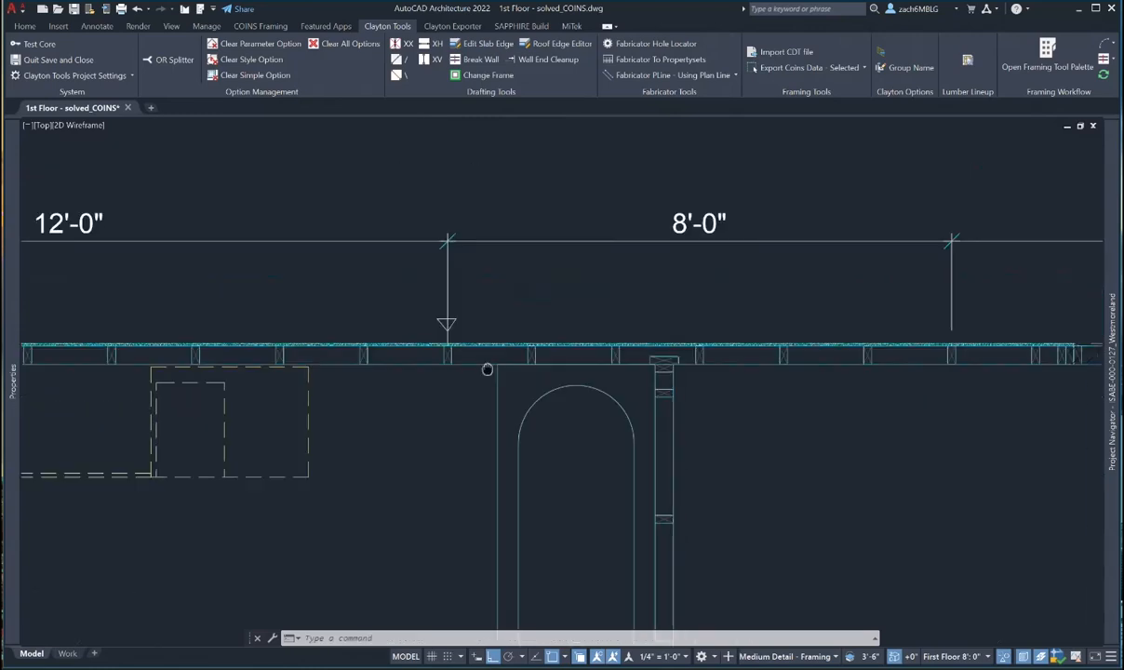
# - Copy the panel-break triangle from its tip to two panel break points along the wall
pyautogui.write('co')
pyautogui.press('space')
pyautogui.scroll(4, 429, 314)
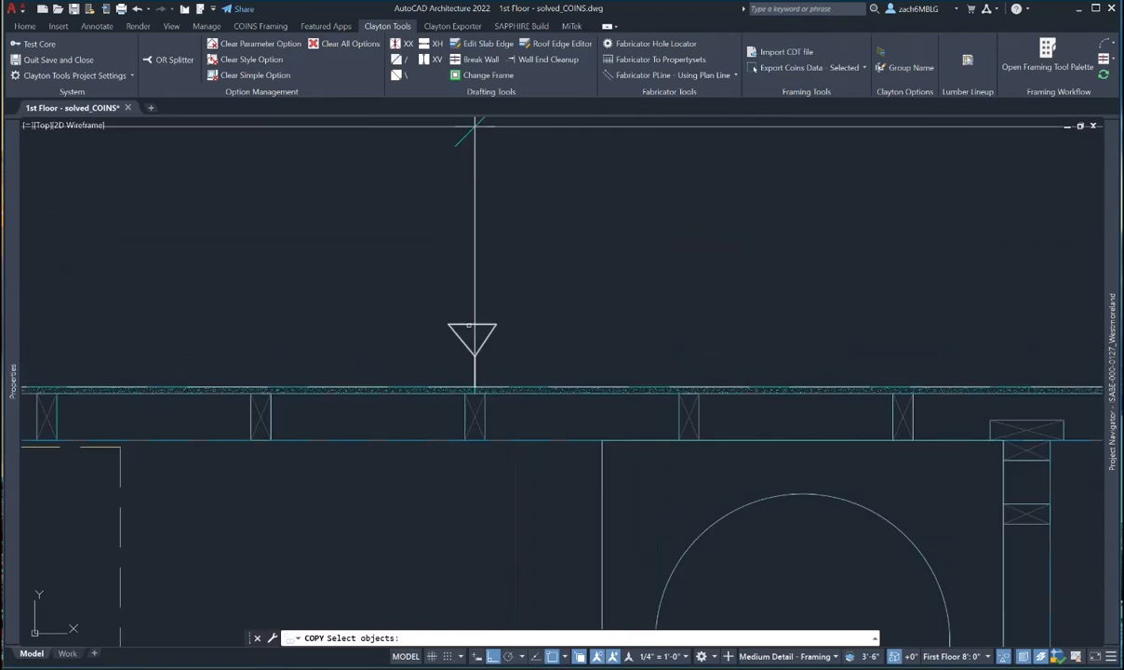
pyautogui.click(486, 340)
pyautogui.press('space')
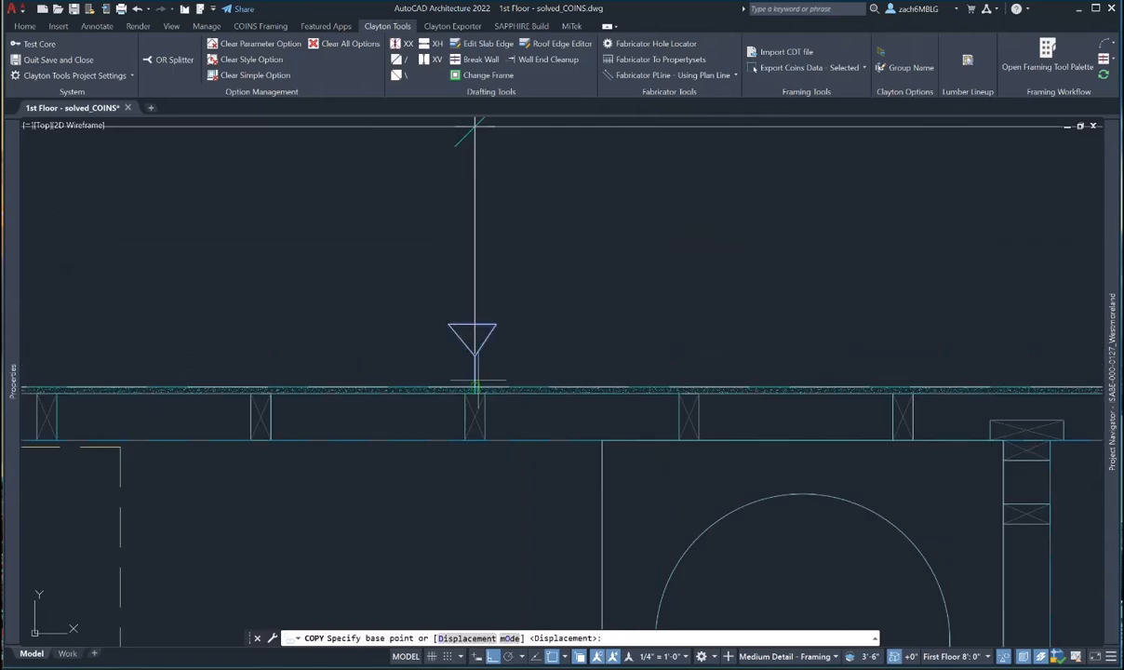
pyautogui.click(478, 380)
pyautogui.scroll(-5, 483, 375)
pyautogui.scroll(7, 558, 354)
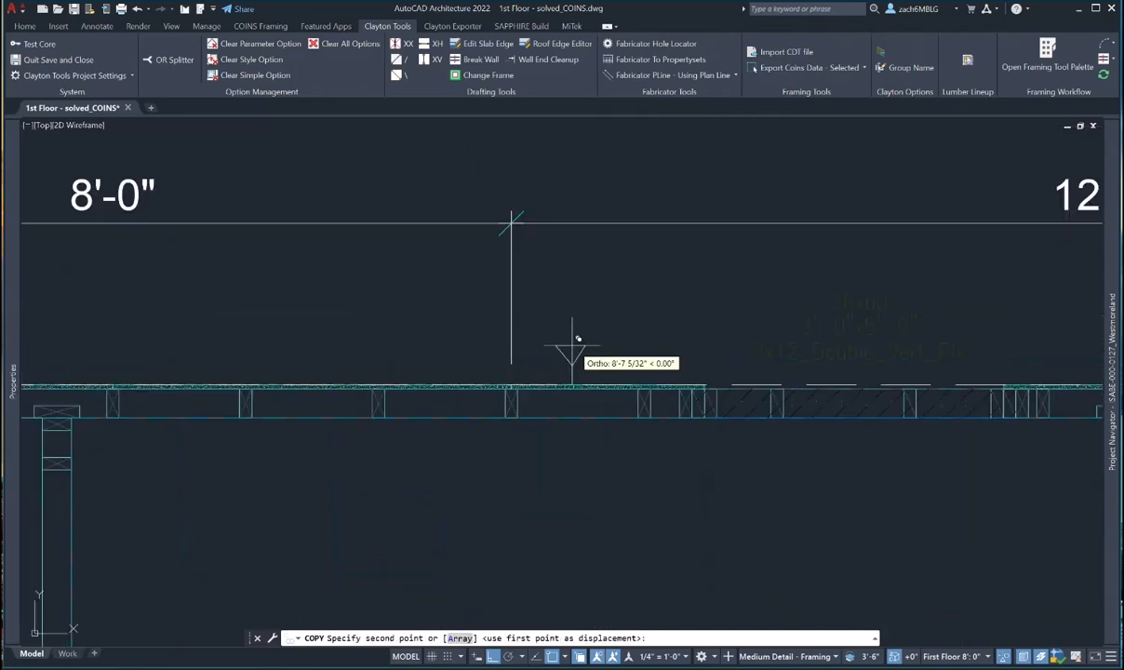
pyautogui.click(413, 446)
pyautogui.scroll(-2, 311, 405)
pyautogui.moveTo(311, 404); pyautogui.dragTo(803, 412, button='middle')
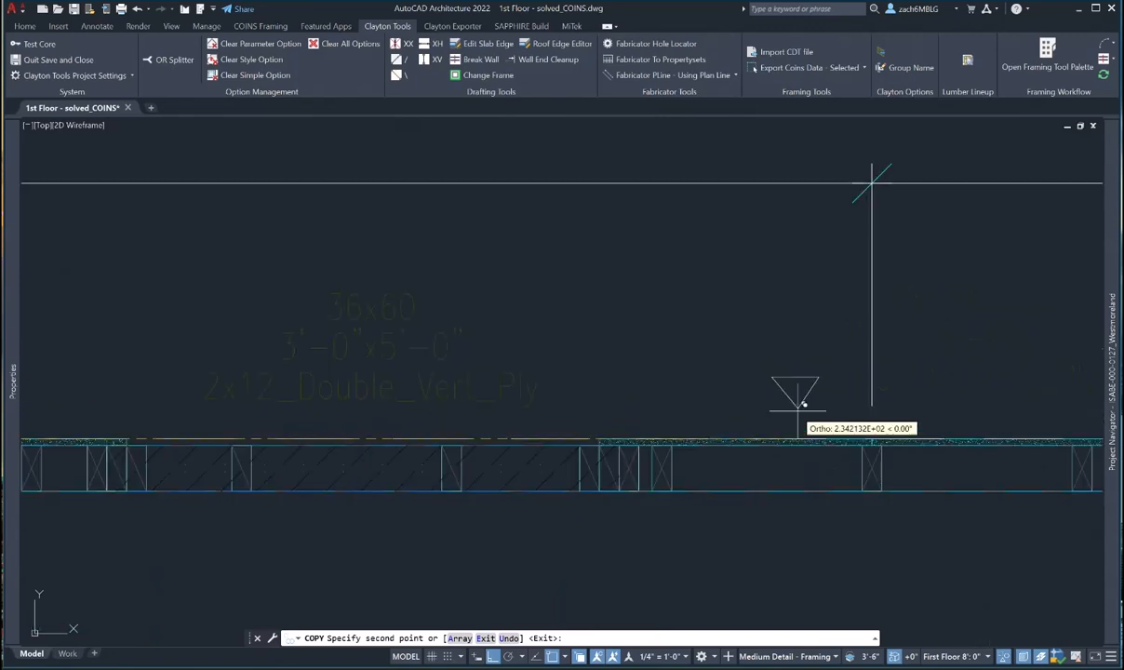
pyautogui.click(871, 437)
# - Place another panel-break copy at a stud on a second wall, then end the copy
pyautogui.scroll(-3, 469, 371)
pyautogui.scroll(3, 584, 381)
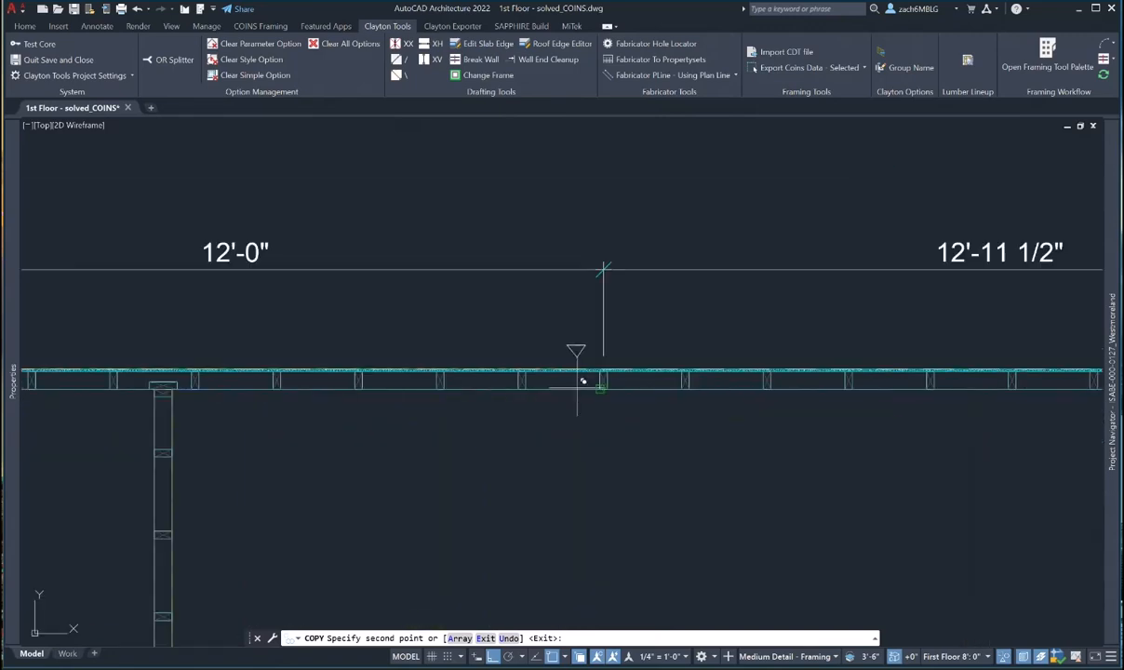
pyautogui.scroll(3, 606, 368)
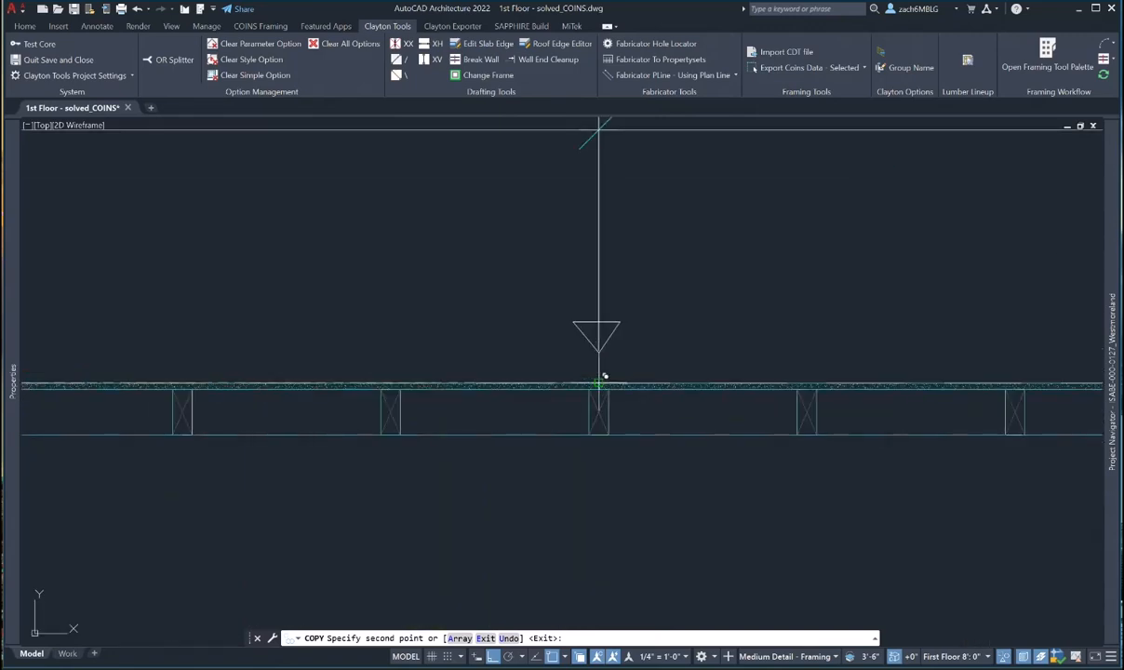
pyautogui.scroll(-6, 602, 377)
pyautogui.moveTo(594, 406); pyautogui.dragTo(585, 244, button='middle')
pyautogui.scroll(5, 688, 461)
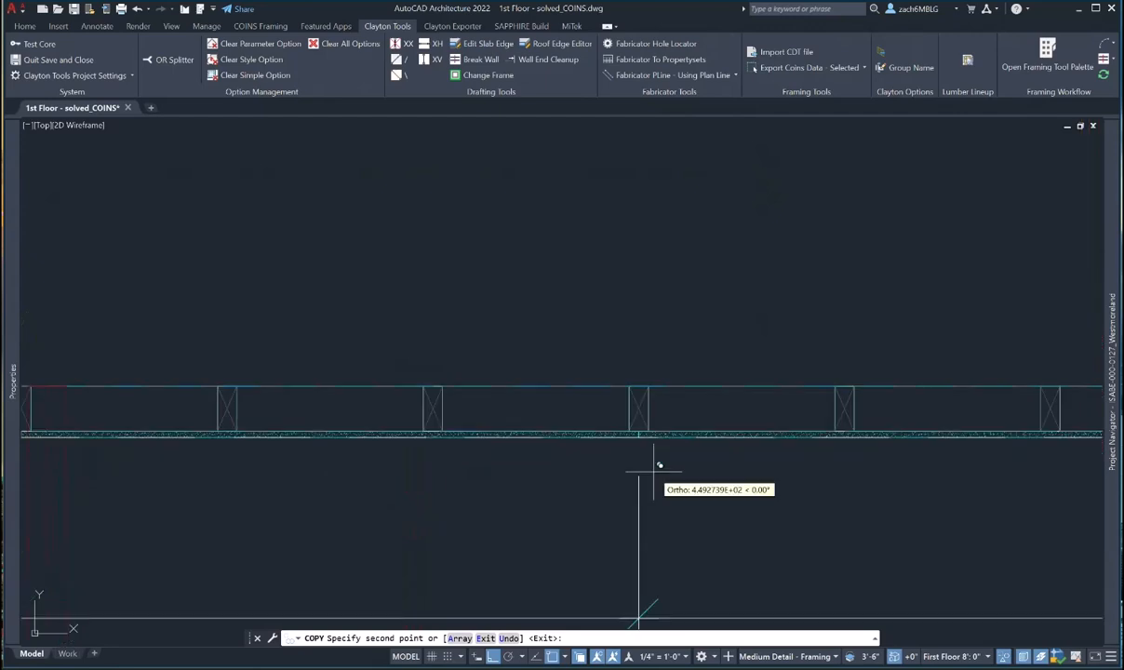
pyautogui.scroll(-4, 684, 316)
pyautogui.scroll(-4, 651, 335)
pyautogui.scroll(8, 576, 391)
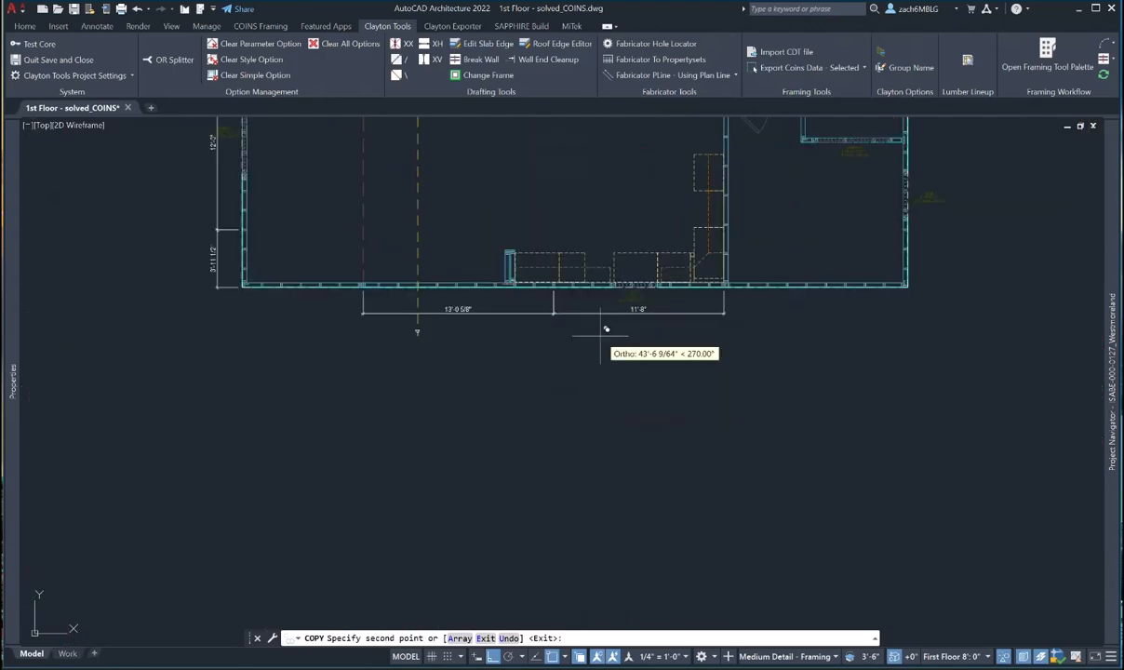
pyautogui.click(518, 332)
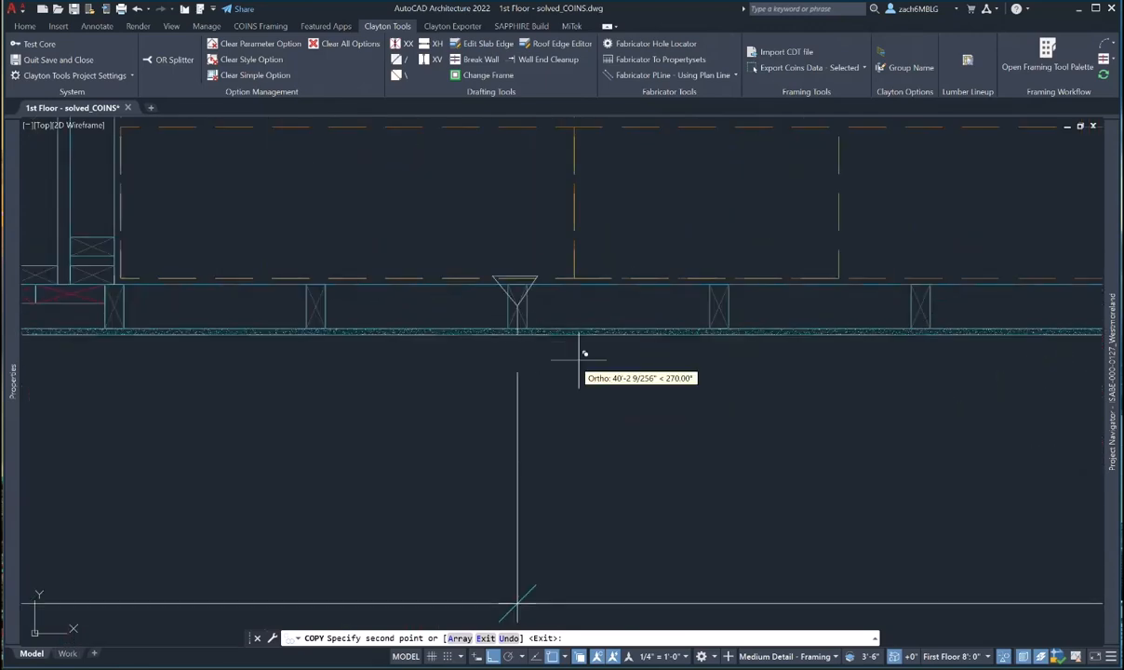
pyautogui.scroll(-8, 609, 359)
pyautogui.moveTo(263, 277); pyautogui.dragTo(393, 279, button='middle')
pyautogui.scroll(5, 398, 272)
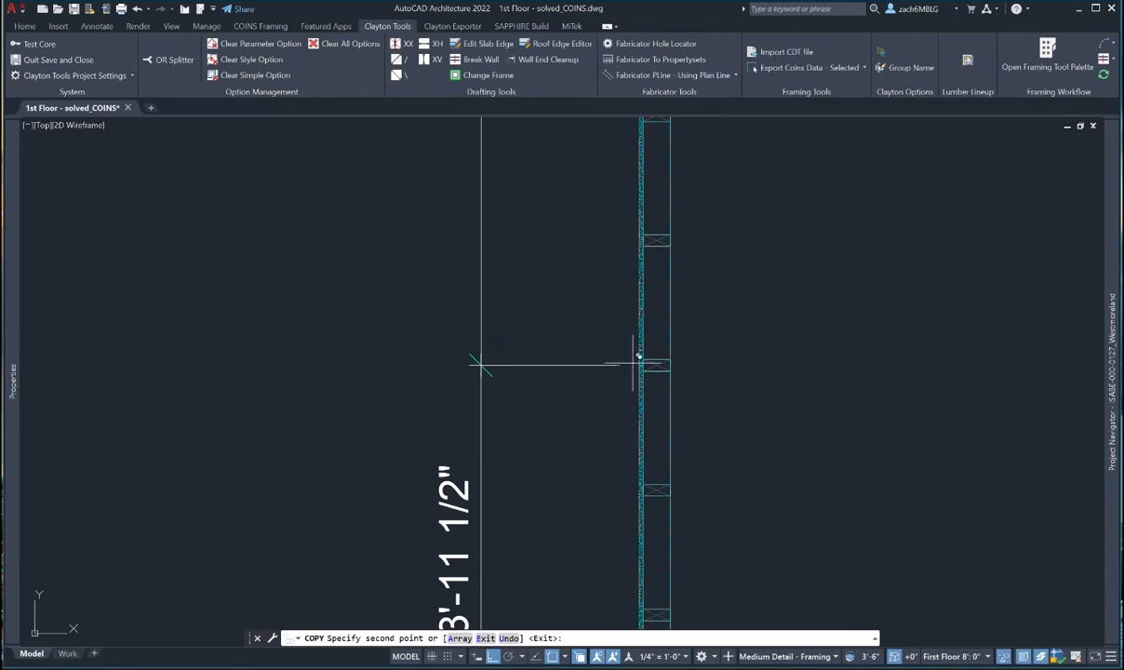
pyautogui.scroll(3, 642, 363)
pyautogui.scroll(-3, 656, 370)
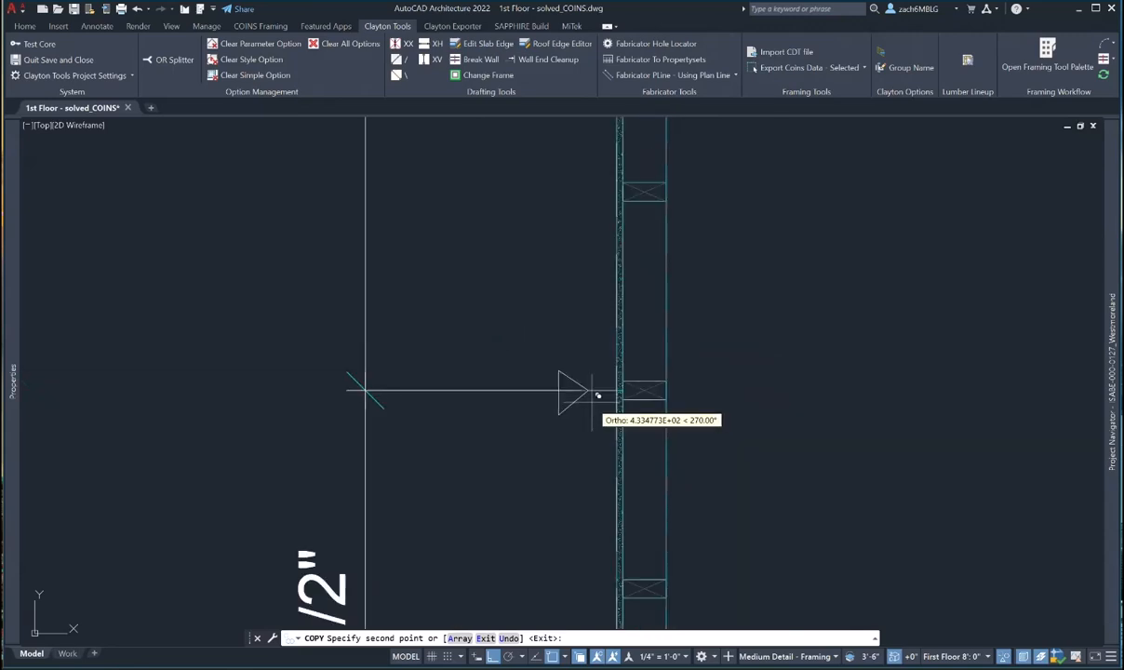
pyautogui.scroll(-4, 614, 482)
pyautogui.scroll(5, 519, 316)
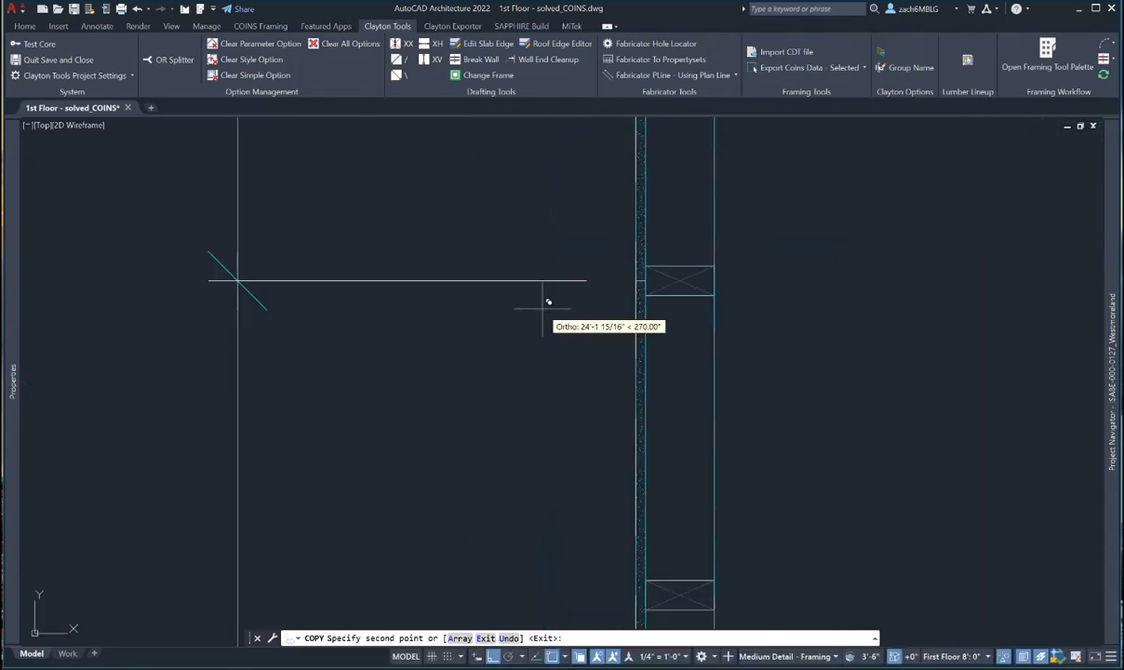
pyautogui.scroll(-4, 633, 372)
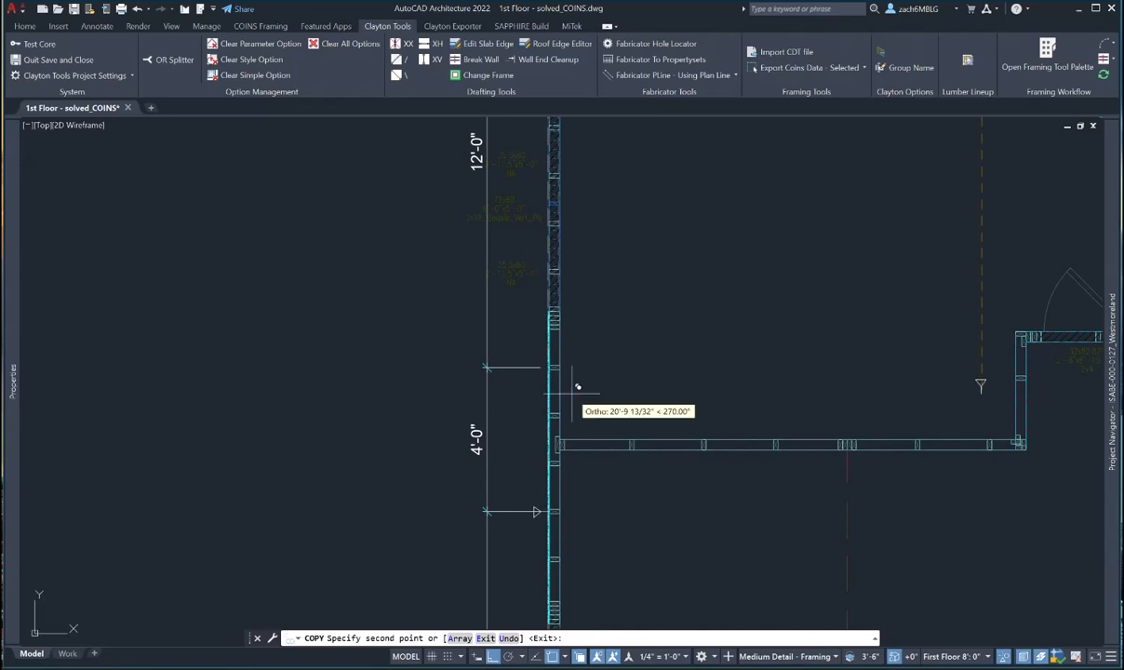
pyautogui.scroll(4, 565, 409)
pyautogui.scroll(-6, 520, 279)
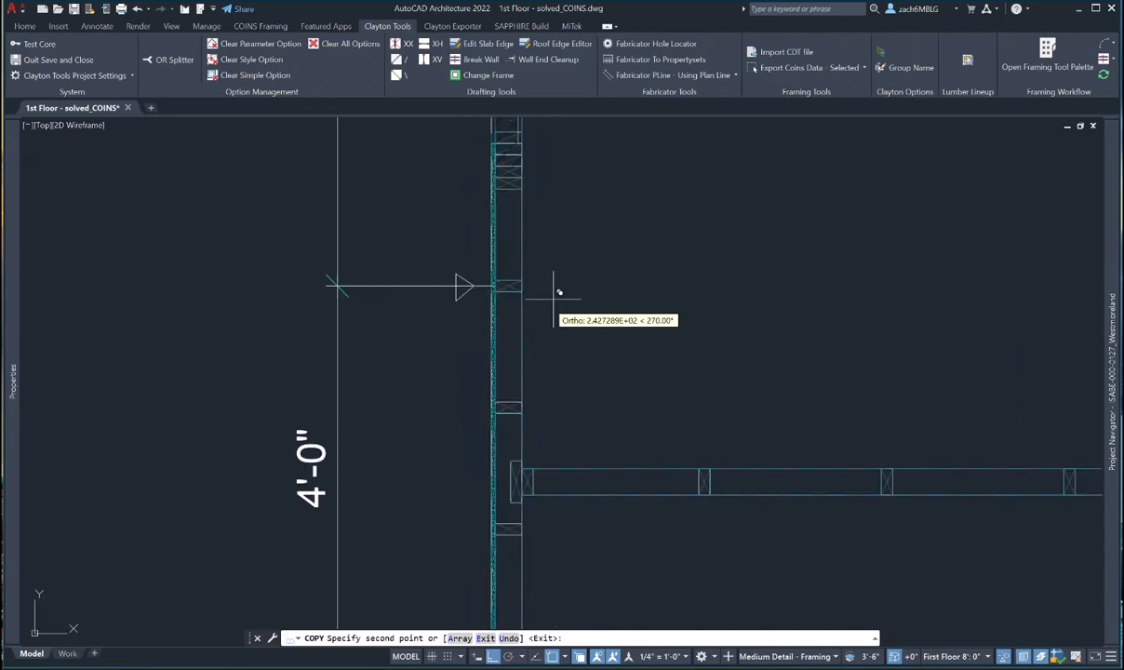
pyautogui.scroll(5, 516, 288)
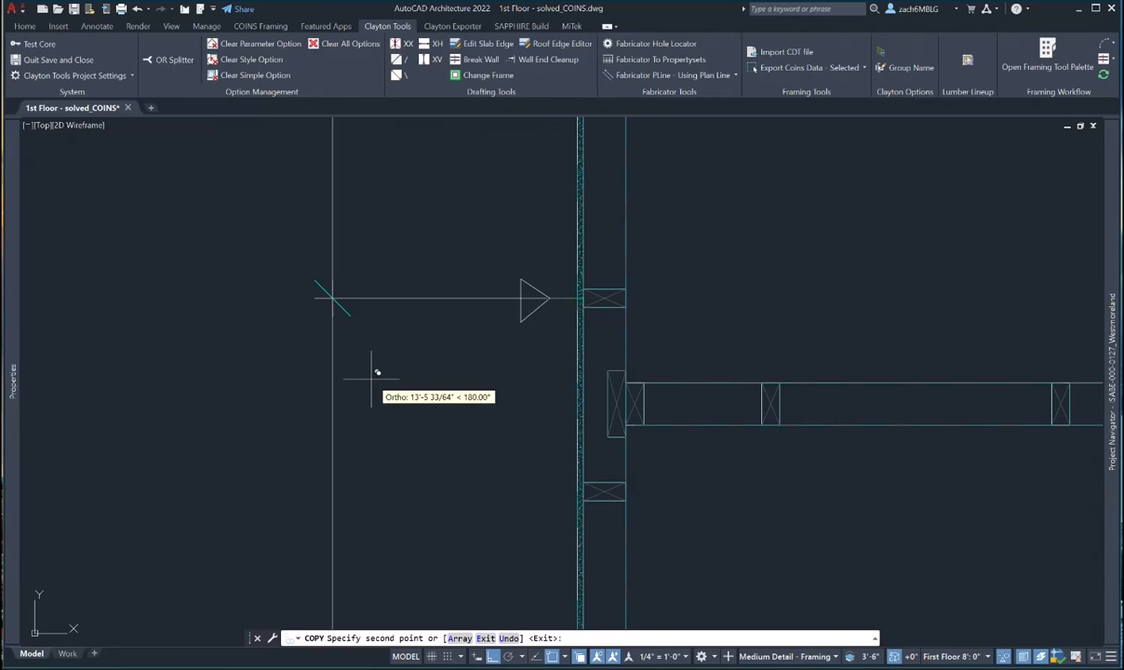
pyautogui.scroll(-5, 381, 379)
pyautogui.scroll(-4, 395, 388)
pyautogui.scroll(10, 437, 260)
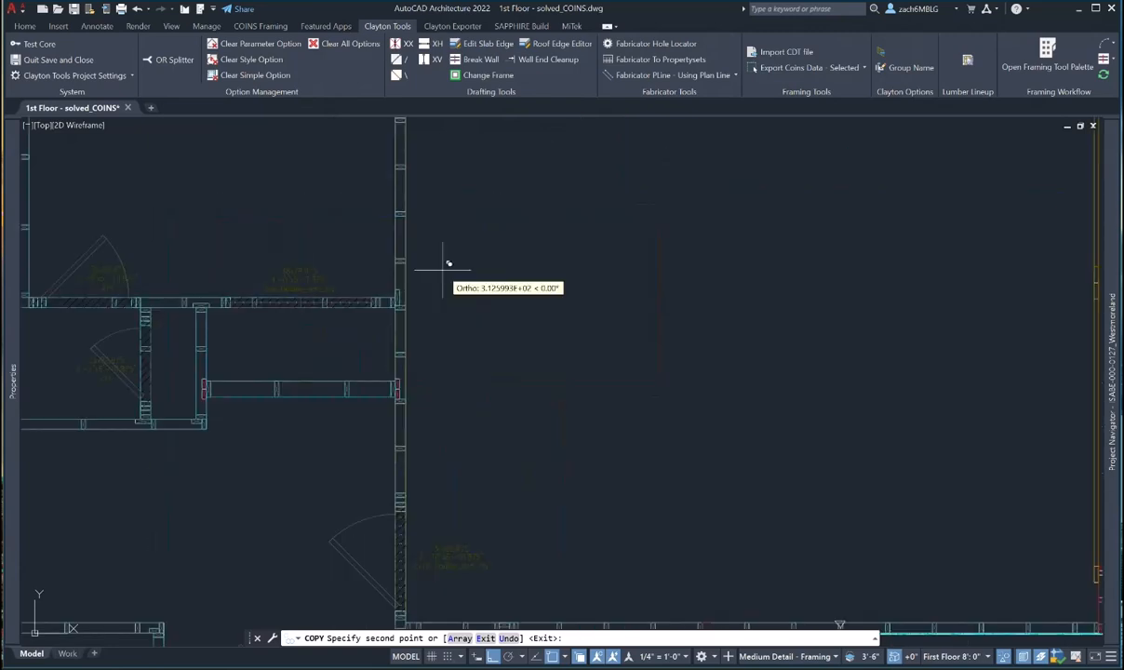
pyautogui.scroll(-5, 558, 304)
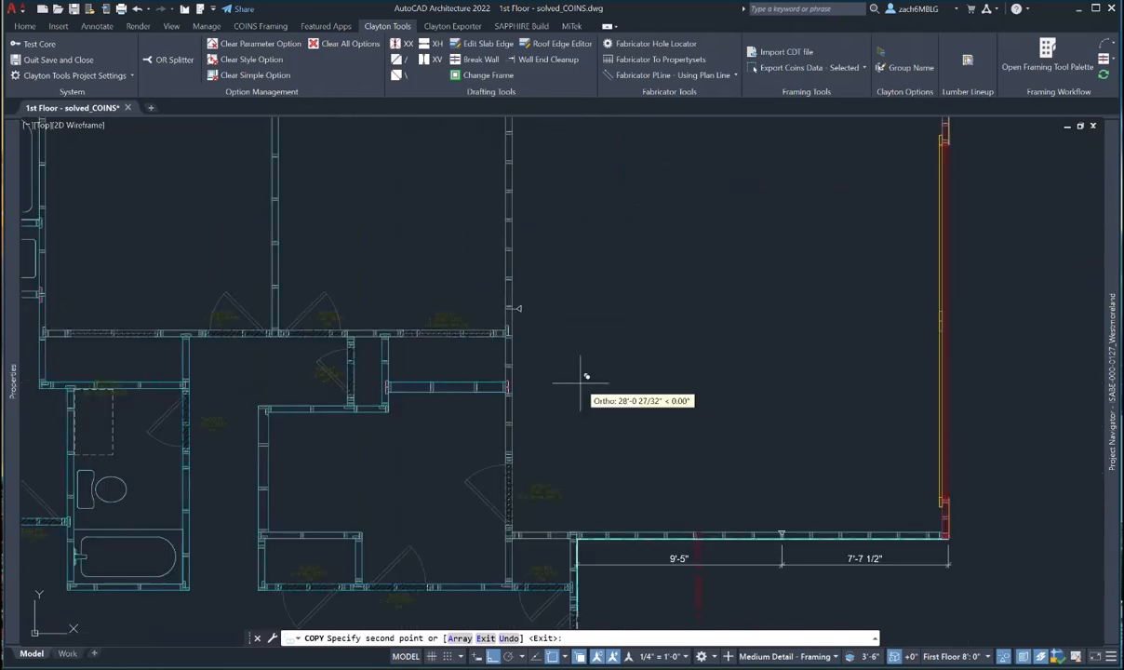
pyautogui.scroll(-3, 589, 318)
pyautogui.scroll(8, 400, 284)
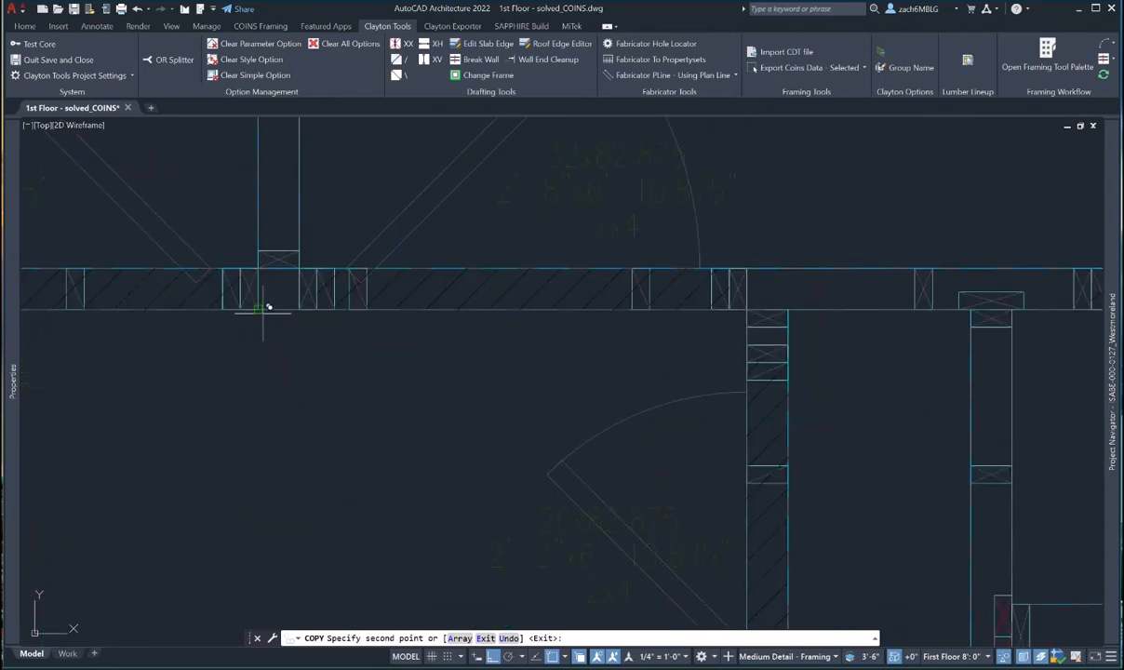
pyautogui.scroll(-6, 344, 363)
pyautogui.scroll(-5, 519, 327)
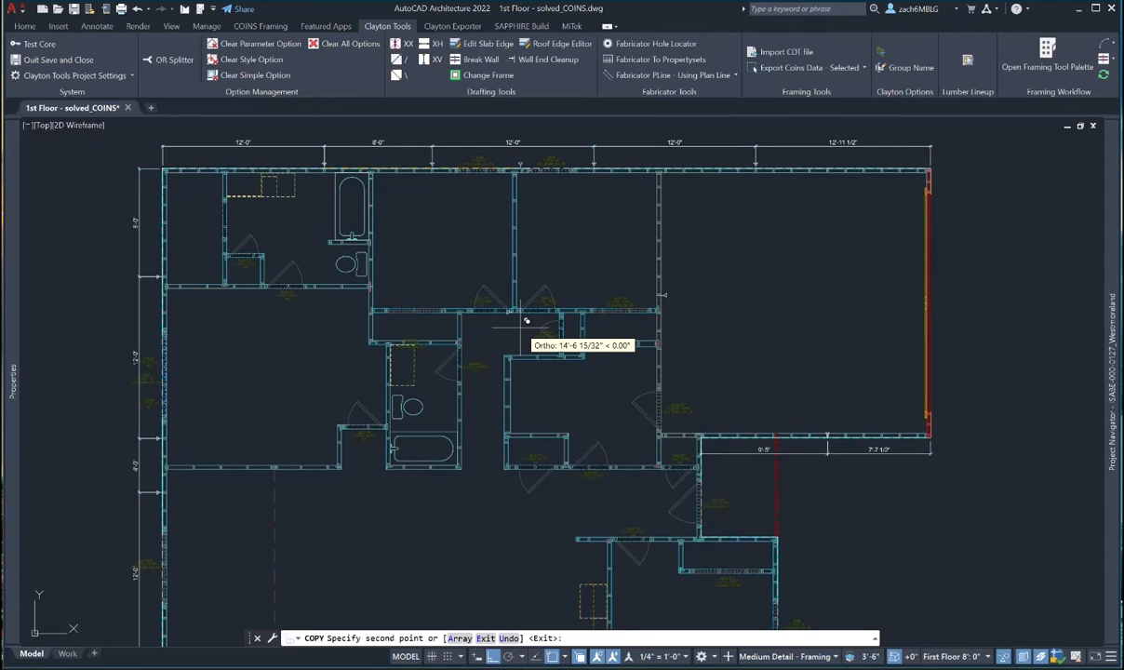
pyautogui.press('Return')
# - Select the interior wall to inspect its properties, then clear the selection
pyautogui.scroll(6, 354, 281)
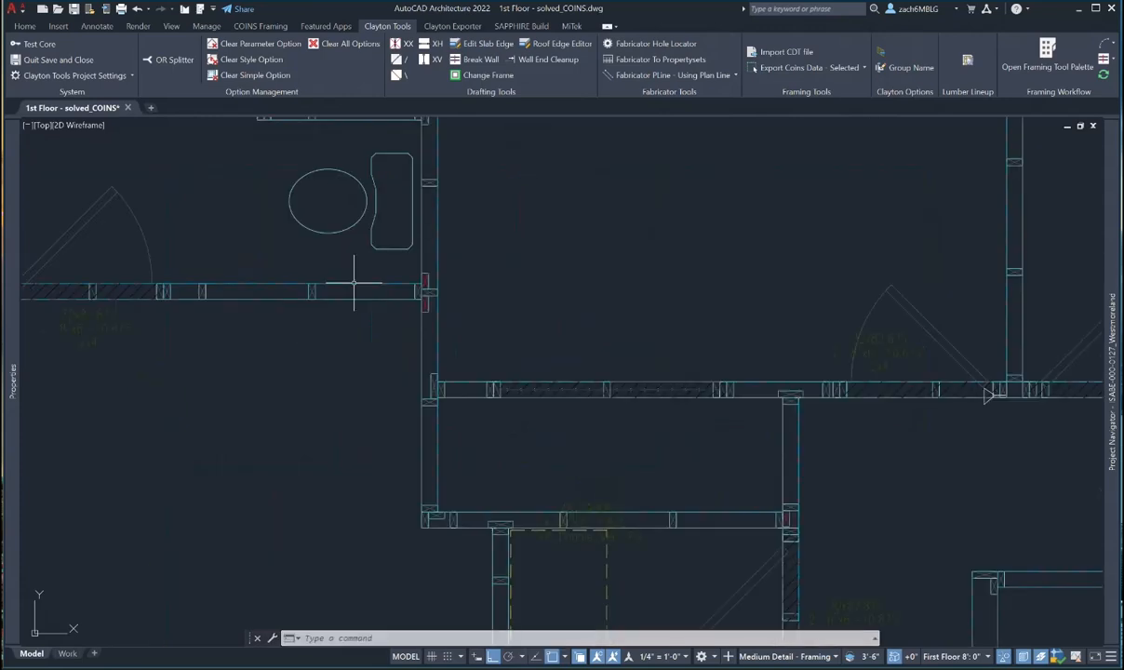
pyautogui.click(318, 294)
pyautogui.moveTo(7, 363)
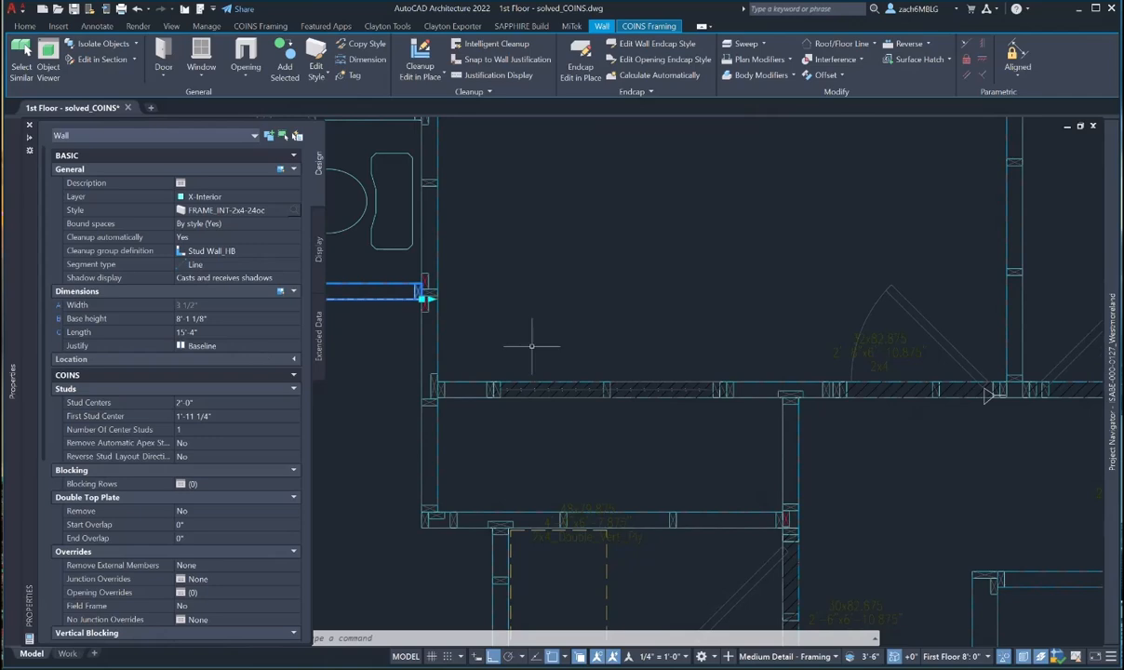
pyautogui.scroll(-4, 549, 335)
pyautogui.scroll(-2, 626, 340)
pyautogui.press('Escape')
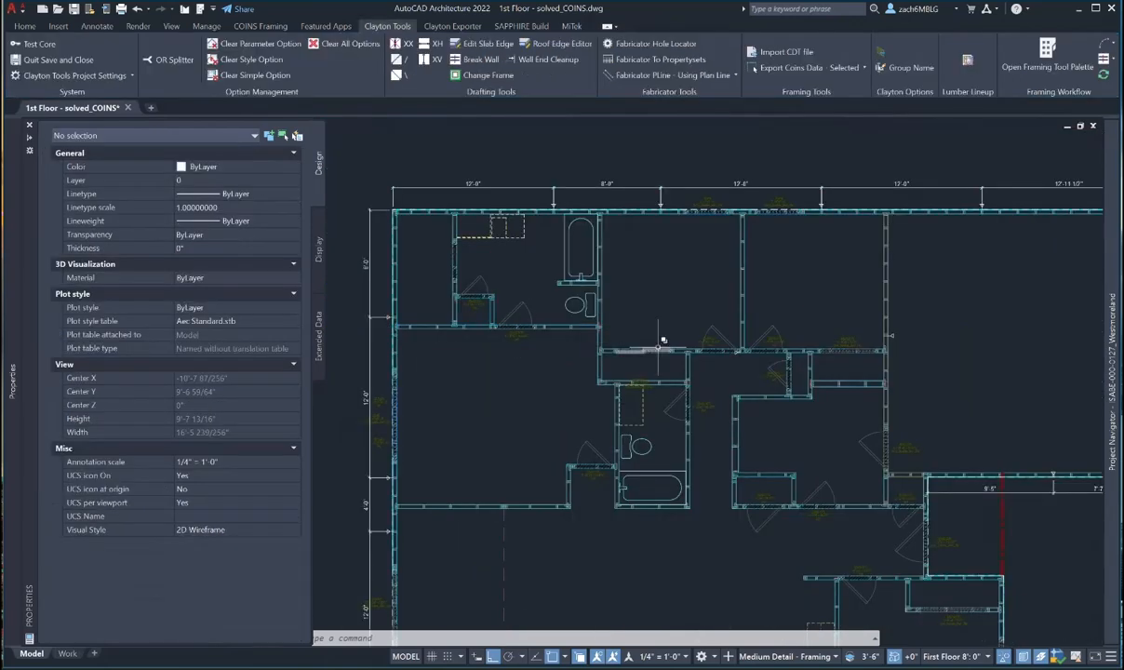
pyautogui.moveTo(677, 352); pyautogui.dragTo(535, 270, button='middle')
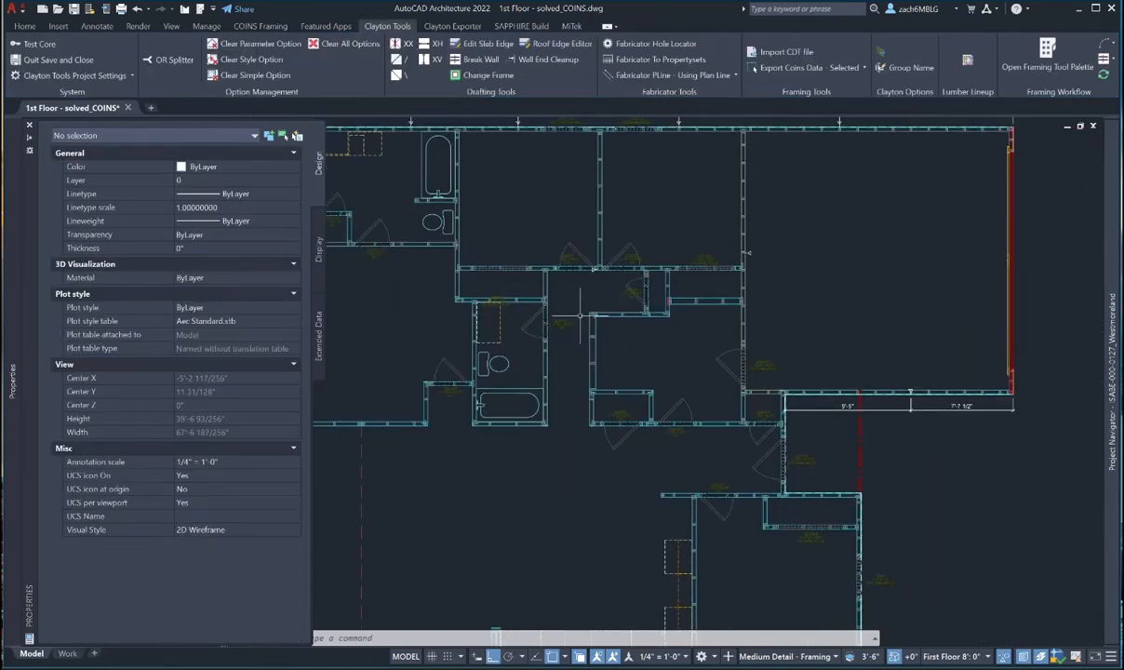
# - Copy the panel-break triangle from a base point on it, with Ortho turned off
pyautogui.write('c')
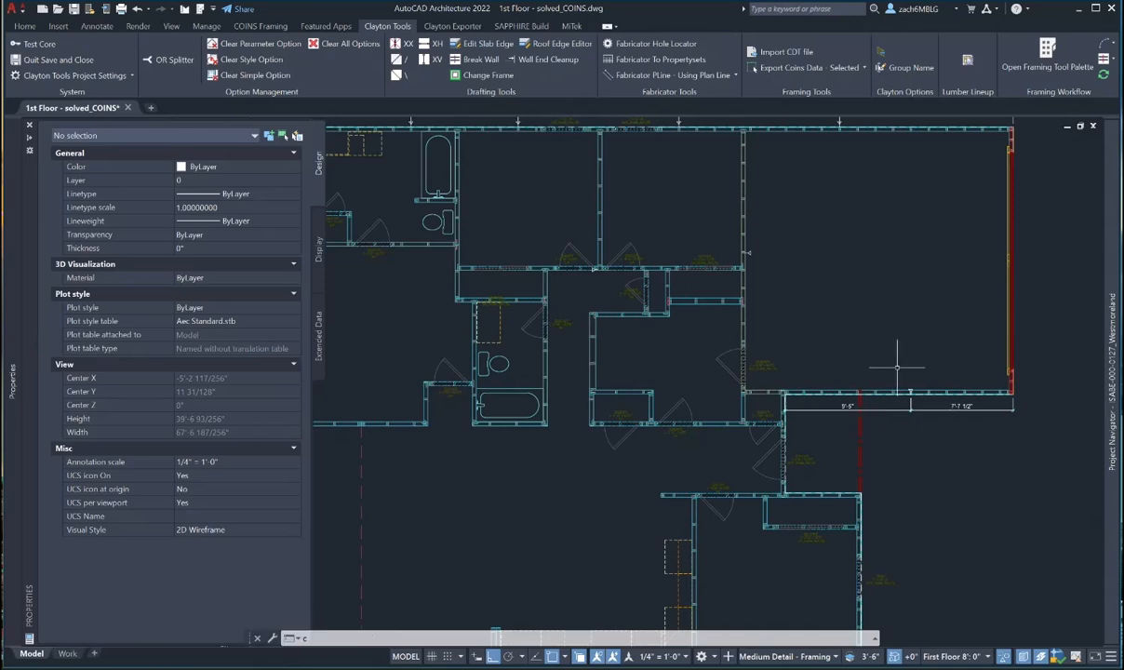
pyautogui.write('o')
pyautogui.press('Return')
pyautogui.scroll(6, 916, 387)
pyautogui.click(873, 388)
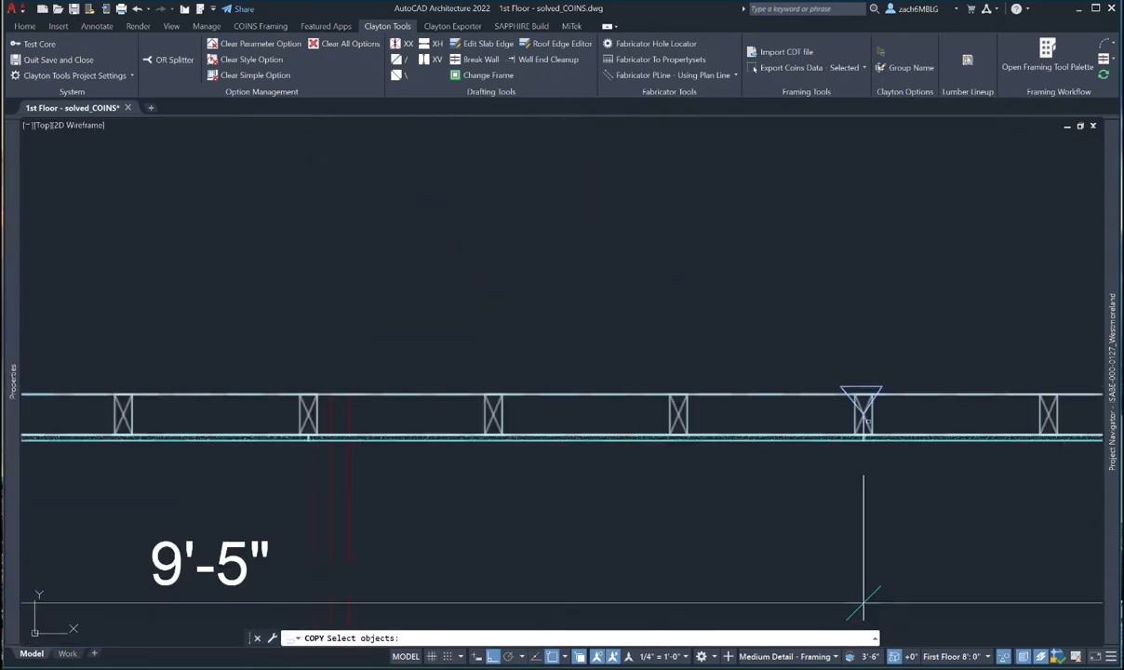
pyautogui.press('Return')
pyautogui.click(860, 444)
pyautogui.scroll(-6, 614, 421)
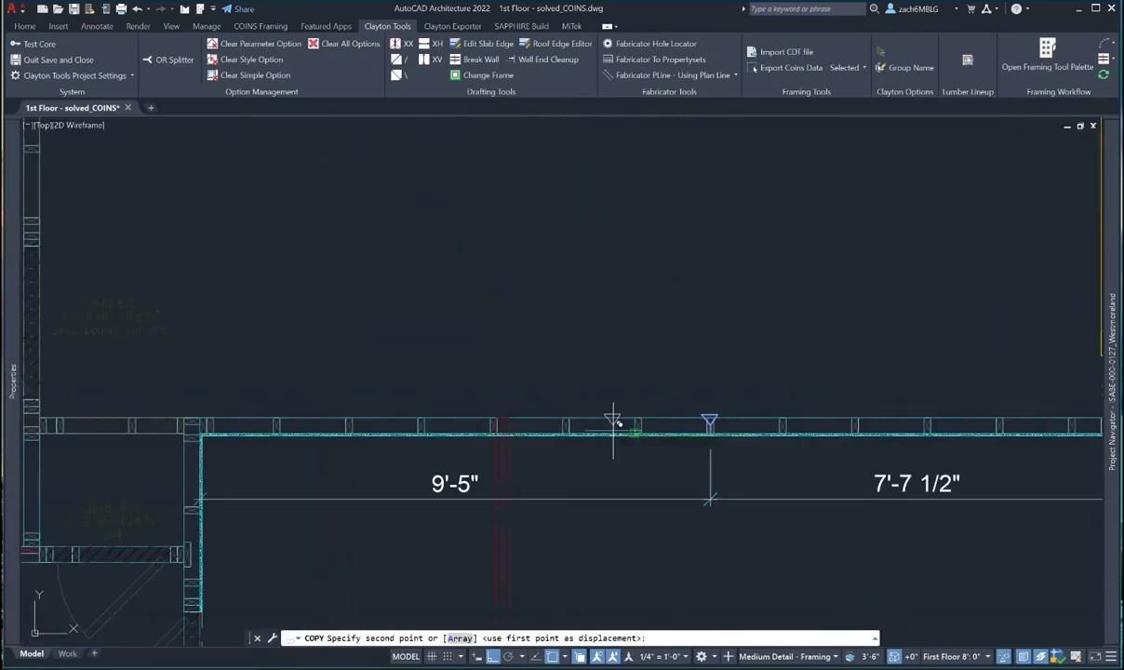
pyautogui.press('F8')
# - Place the copied marker on the interior wall below the bathroom and end the copy
pyautogui.scroll(-4, 520, 386)
pyautogui.moveTo(472, 325); pyautogui.dragTo(565, 361, button='middle')
pyautogui.scroll(3, 564, 361)
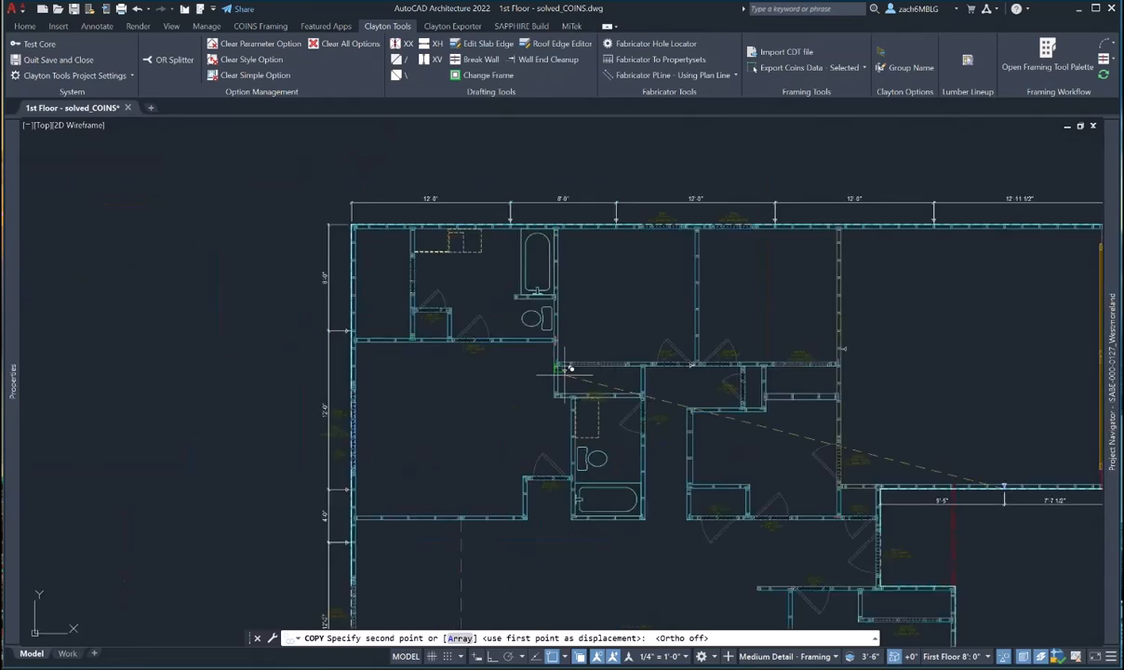
pyautogui.scroll(4, 447, 359)
pyautogui.moveTo(501, 321); pyautogui.dragTo(499, 377, button='middle')
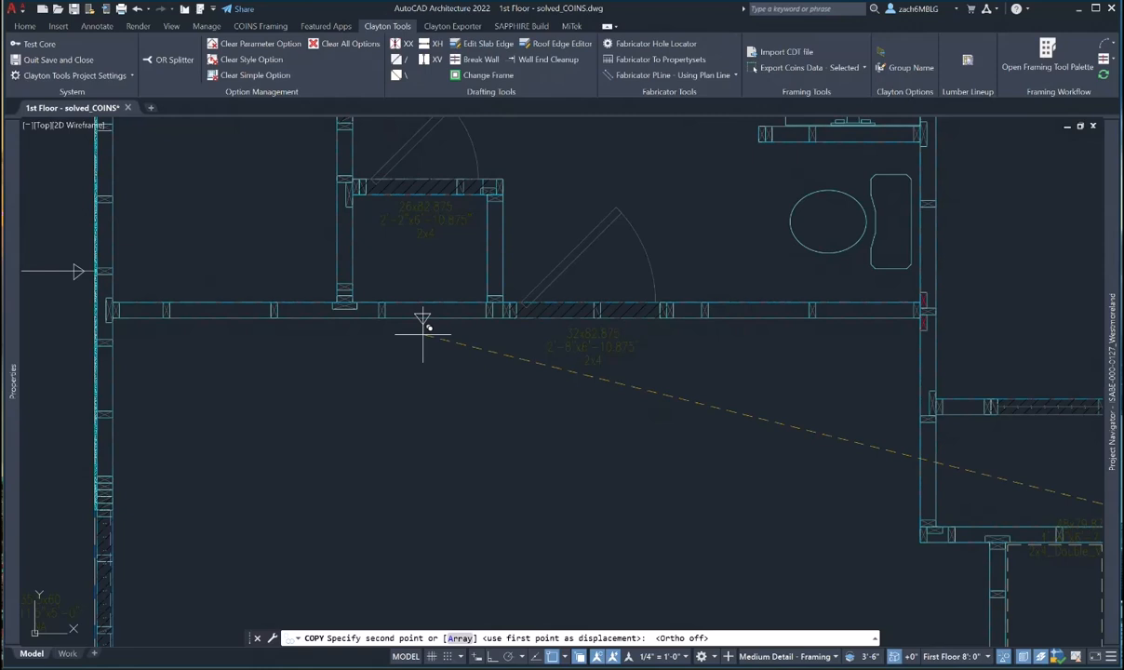
pyautogui.click(385, 308)
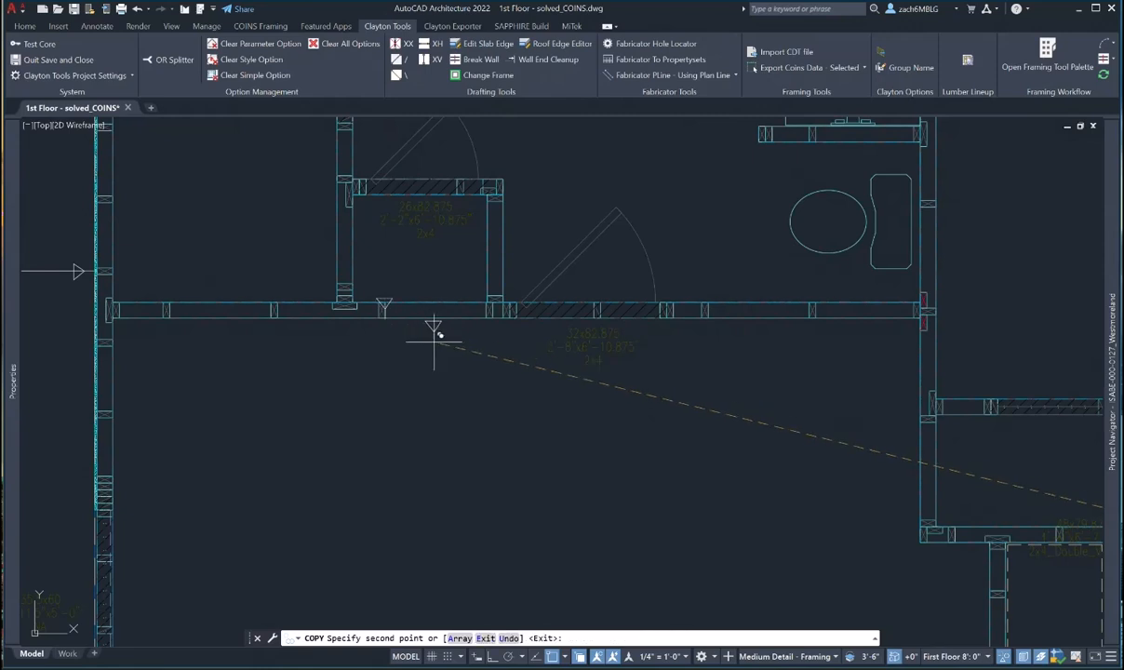
pyautogui.press('Escape')
pyautogui.scroll(-6, 498, 376)
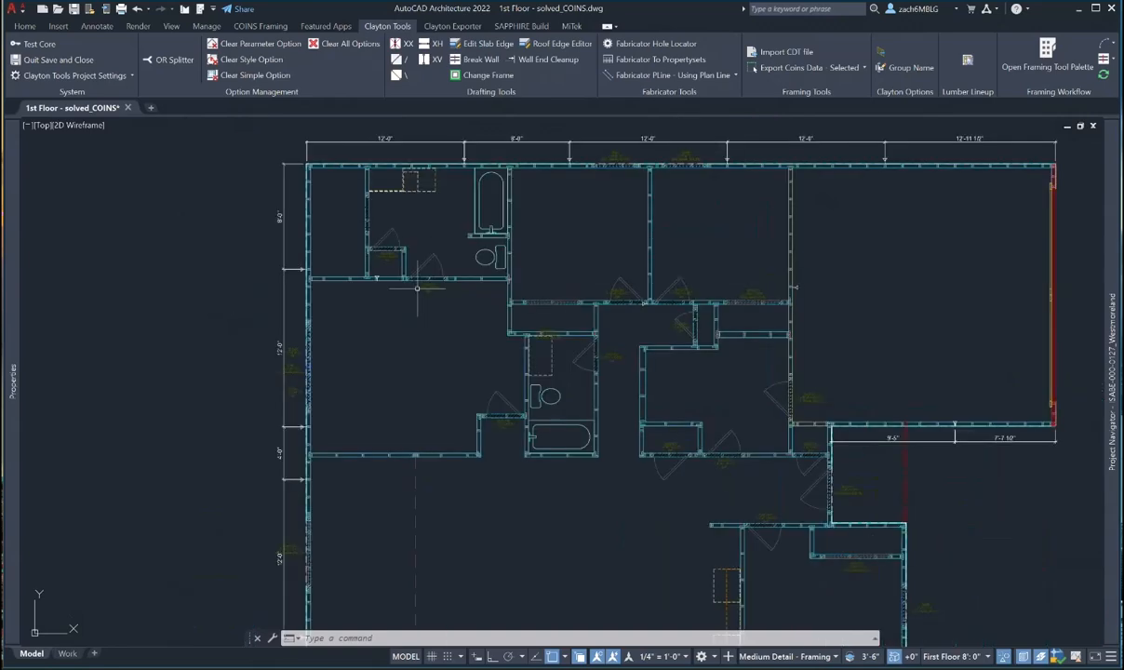
pyautogui.moveTo(555, 375); pyautogui.dragTo(391, 293, button='middle')
pyautogui.moveTo(544, 451); pyautogui.dragTo(494, 383, button='middle')
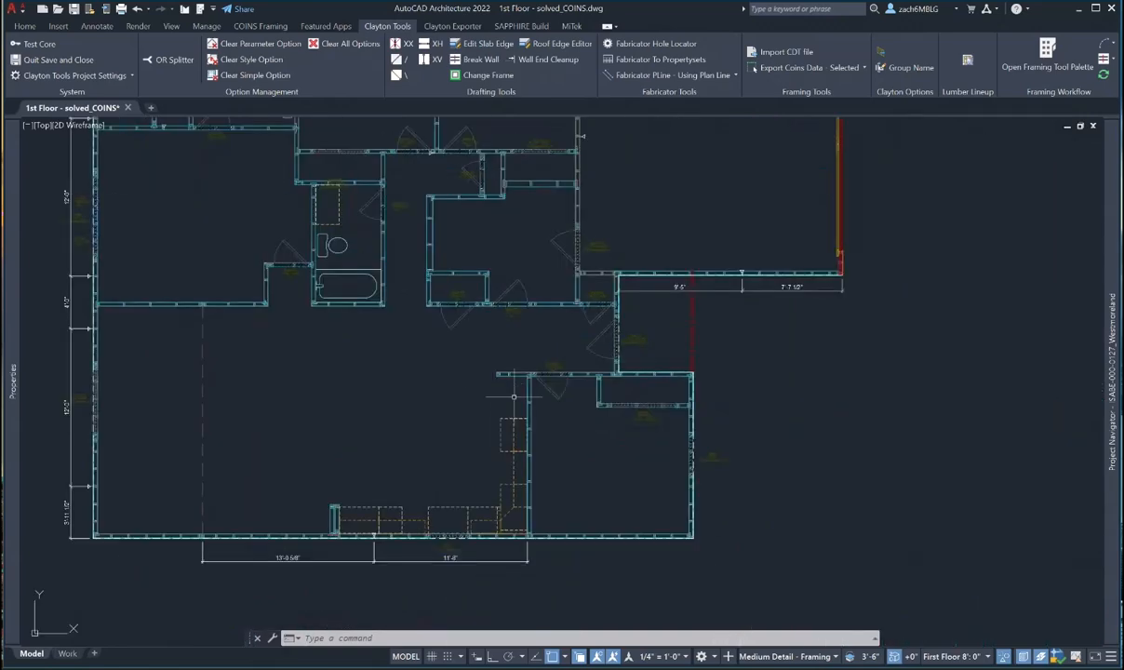
# - Inspect the vertical wall by the kitchen cabinets and a horizontal interior wall in Properties
pyautogui.click(526, 409)
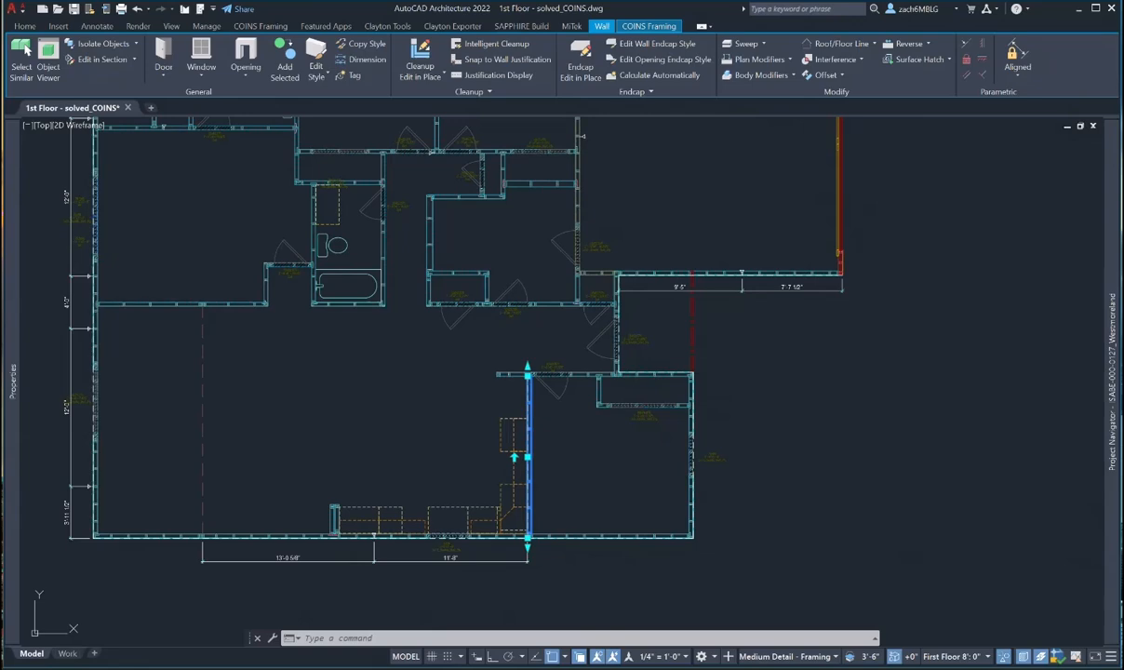
pyautogui.press('Escape')
pyautogui.moveTo(546, 312); pyautogui.dragTo(572, 363, button='middle')
pyautogui.click(560, 357)
pyautogui.moveTo(21, 369)
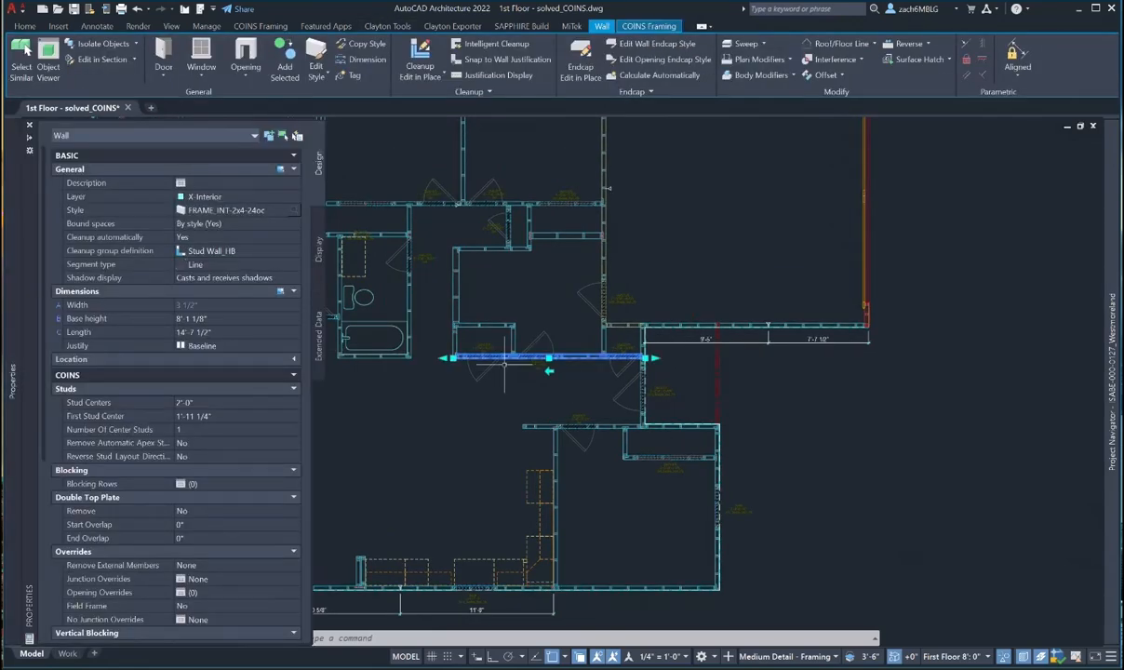
pyautogui.scroll(5, 551, 346)
pyautogui.press('Escape')
pyautogui.scroll(-3, 567, 351)
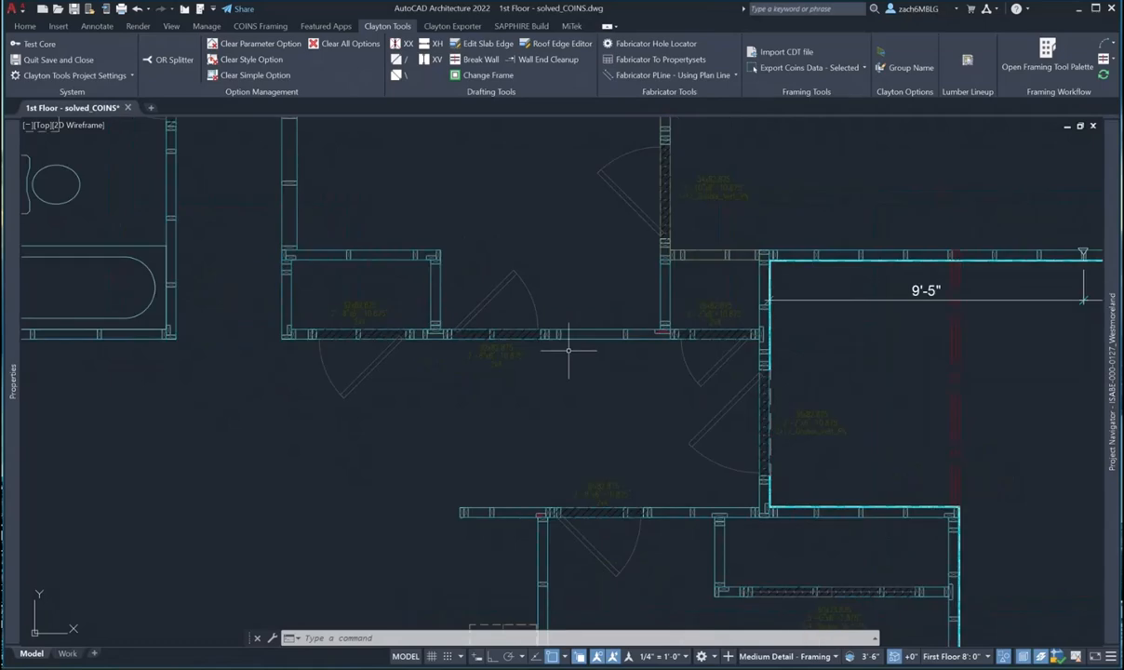
pyautogui.scroll(-3, 596, 368)
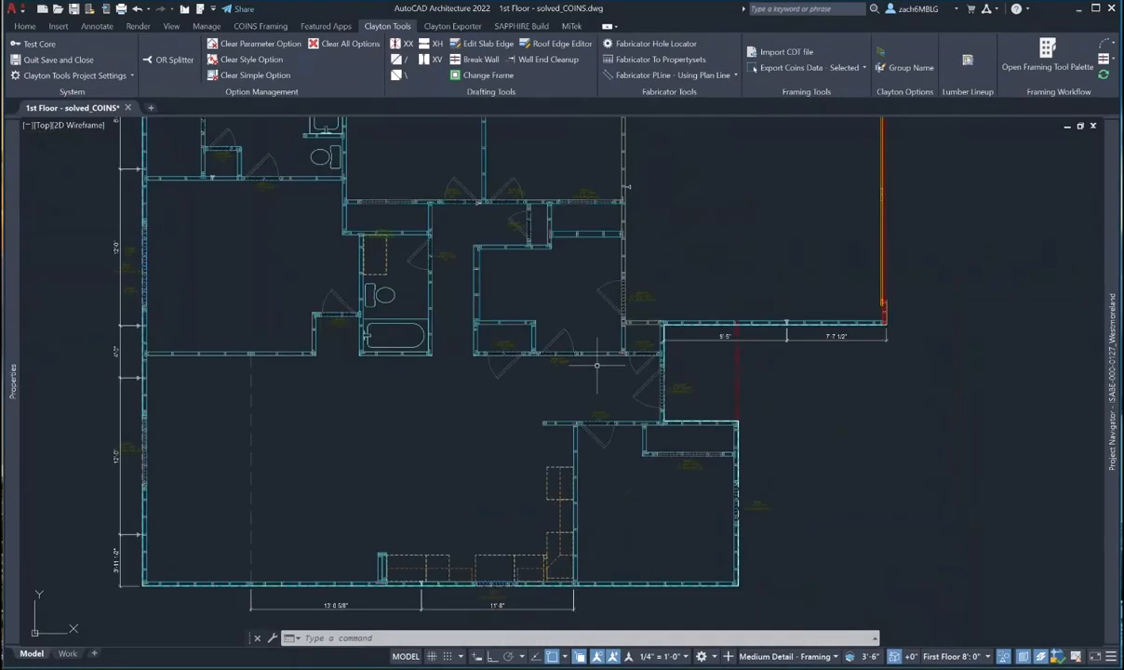
# - Try copying a triangular marker with CO, cancel, and bring the 9'-5" wall into view
pyautogui.write('co')
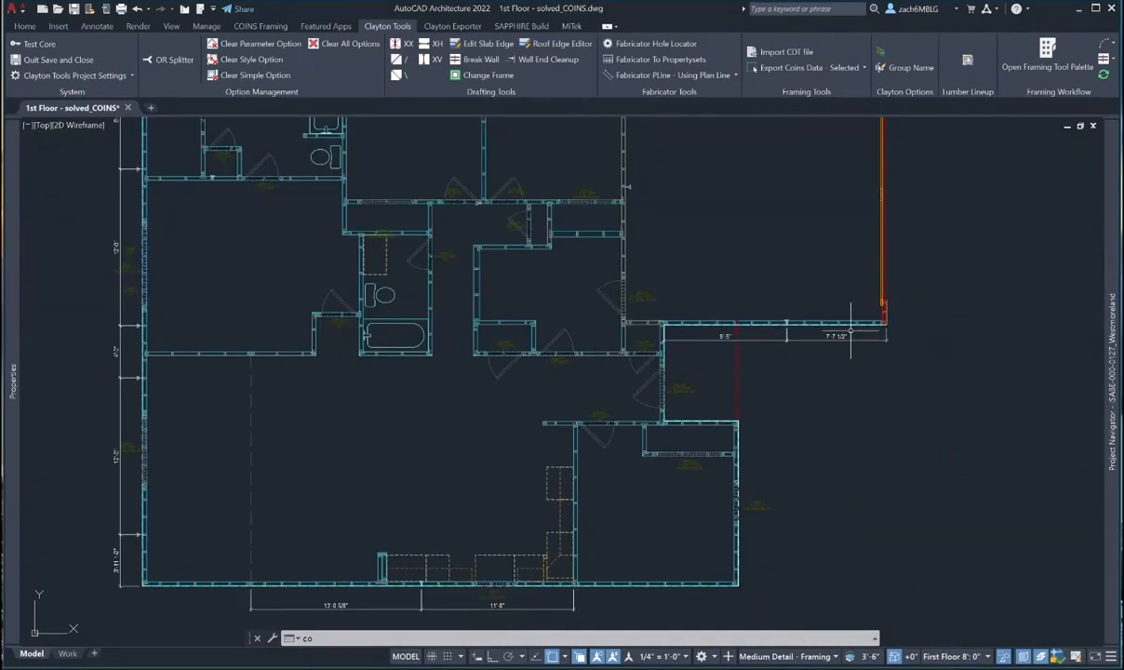
pyautogui.press('Return')
pyautogui.scroll(5, 651, 316)
pyautogui.scroll(3, 612, 376)
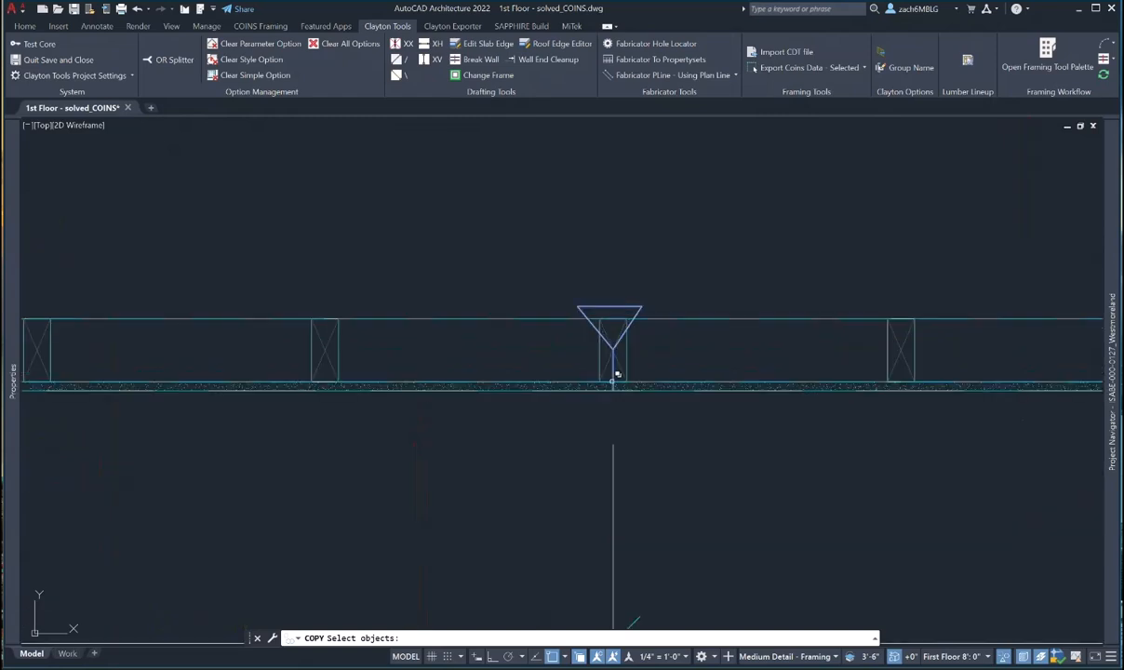
pyautogui.click(612, 382)
pyautogui.press('Return')
pyautogui.click(612, 383)
pyautogui.press('Escape')
pyautogui.scroll(-5, 620, 389)
pyautogui.moveTo(598, 408); pyautogui.dragTo(807, 331, button='middle')
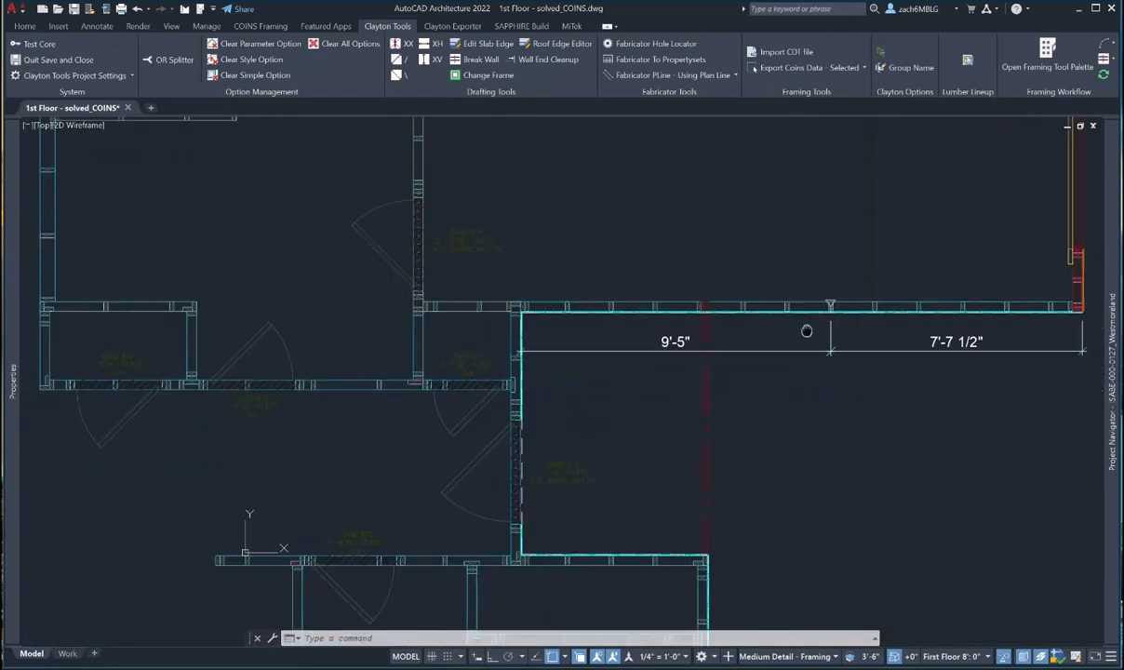
pyautogui.scroll(4, 860, 296)
# - Copy the top wall's triangular marker, using its stem as the base point
pyautogui.press('Return')
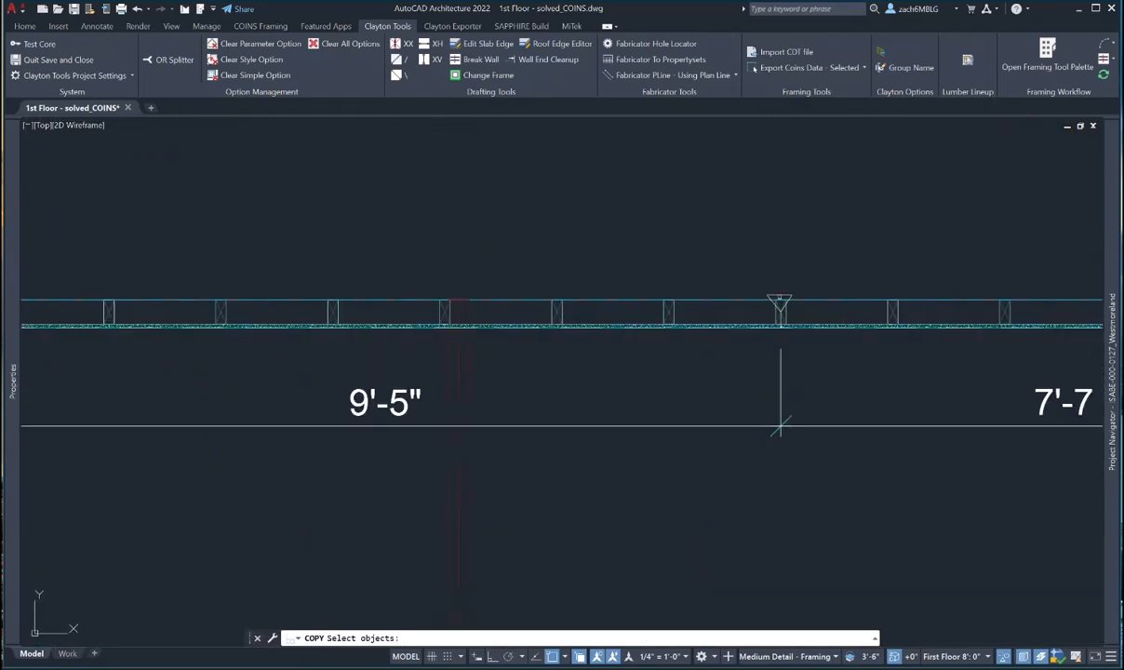
pyautogui.scroll(4, 780, 300)
pyautogui.click(797, 298)
pyautogui.press('Return')
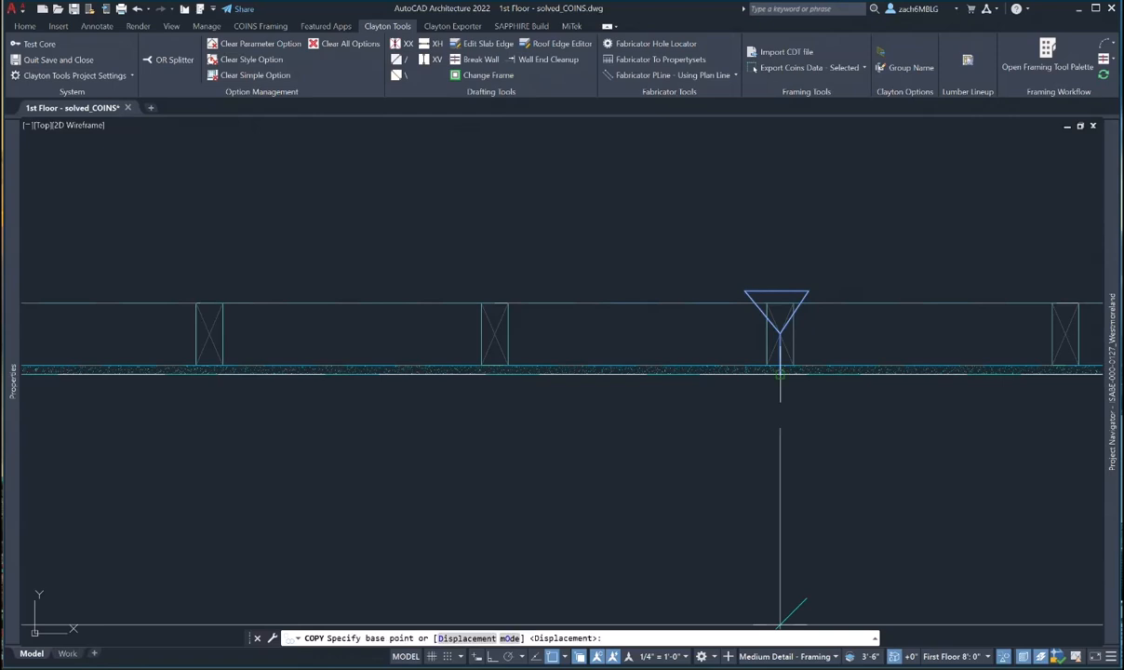
pyautogui.click(780, 374)
# - Place the marker copy on the interior wall between the doors and end the command
pyautogui.scroll(-8, 744, 374)
pyautogui.moveTo(670, 387); pyautogui.dragTo(974, 310, button='middle')
pyautogui.scroll(7, 602, 363)
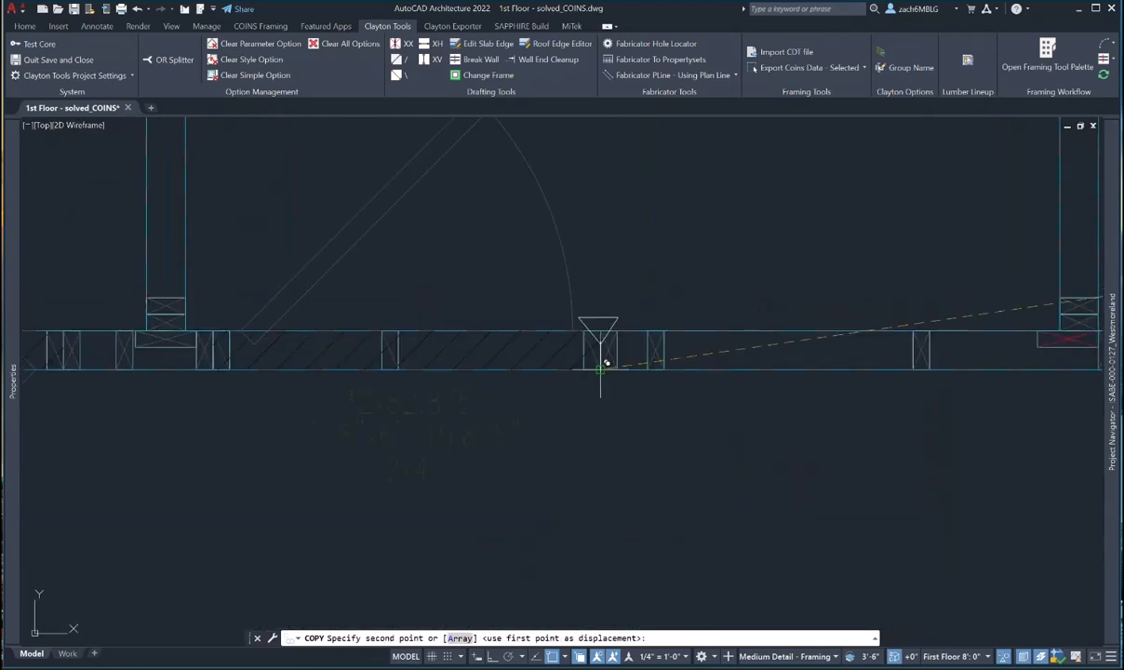
pyautogui.click(667, 368)
pyautogui.scroll(-7, 656, 421)
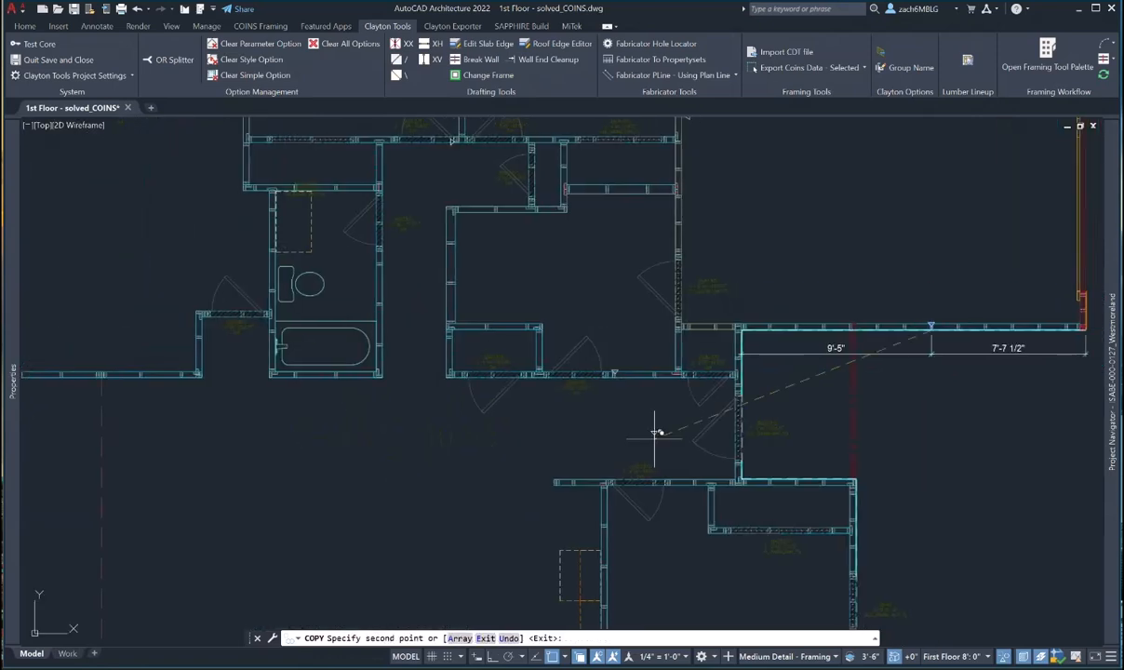
pyautogui.scroll(-3, 657, 439)
pyautogui.press('Escape')
pyautogui.scroll(2, 679, 343)
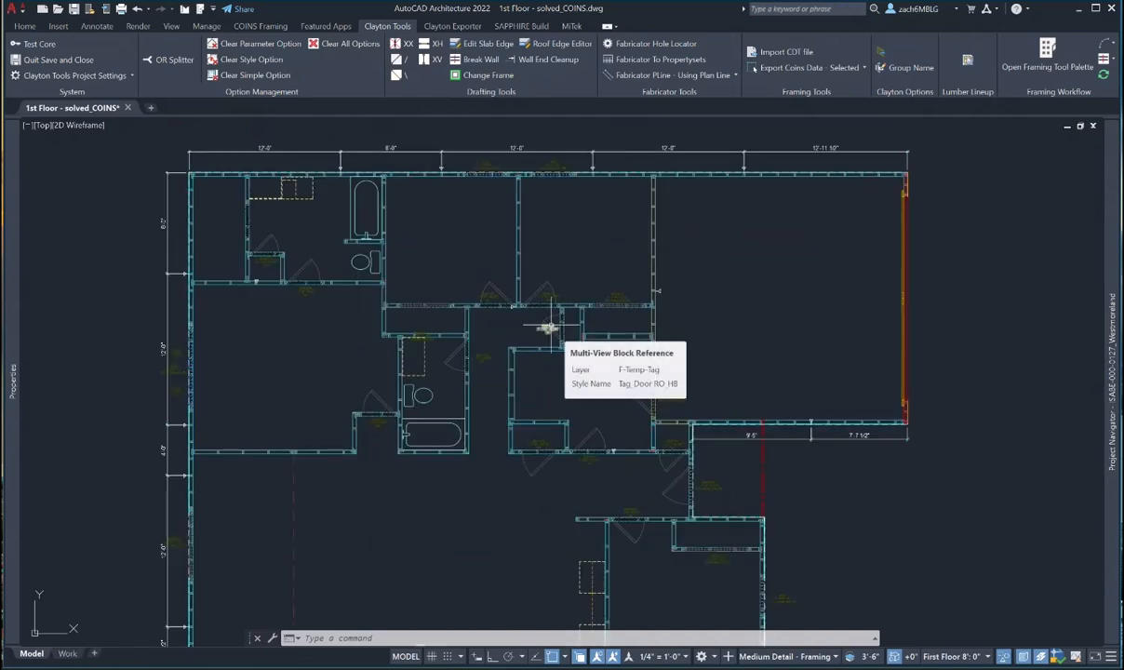
pyautogui.scroll(6, 549, 327)
pyautogui.press('Escape')
pyautogui.scroll(-8, 477, 296)
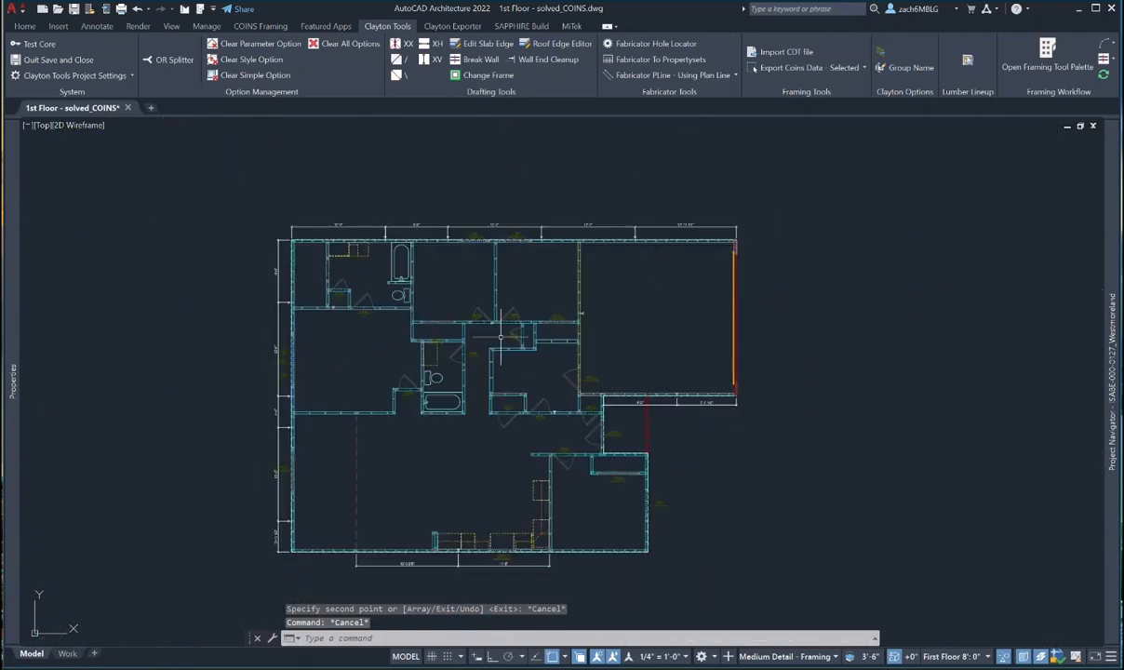
# - Save the 1st Floor - solved_COINS drawing from the Quick Access Toolbar
pyautogui.moveTo(524, 301); pyautogui.dragTo(523, 287, button='middle')
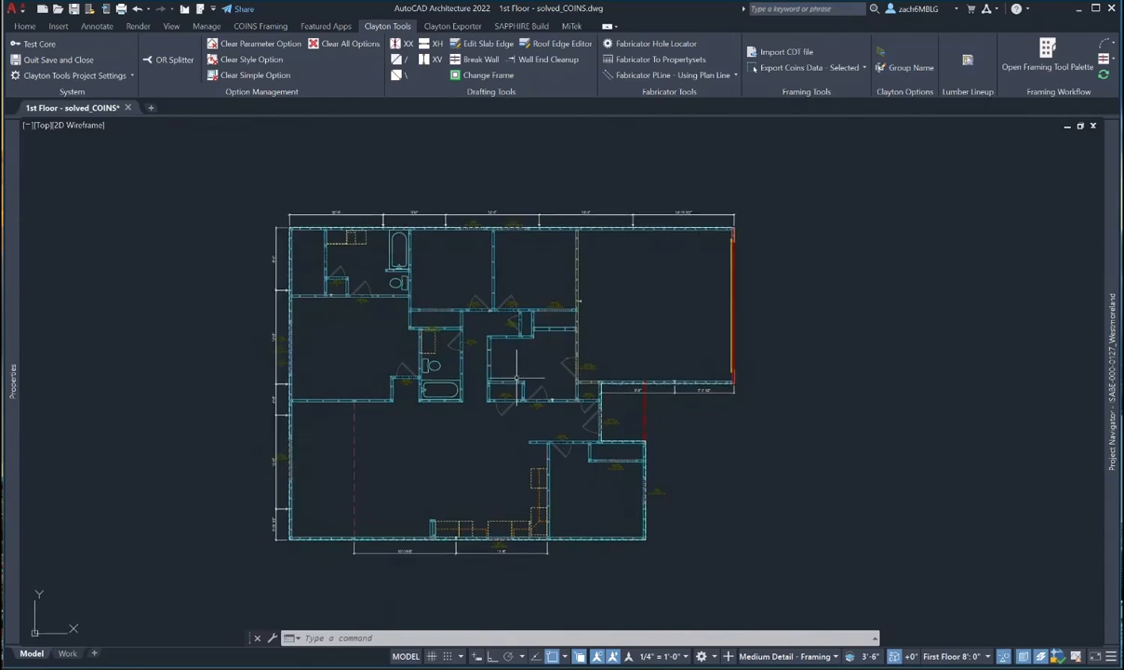
pyautogui.moveTo(541, 380); pyautogui.dragTo(540, 375, button='middle')
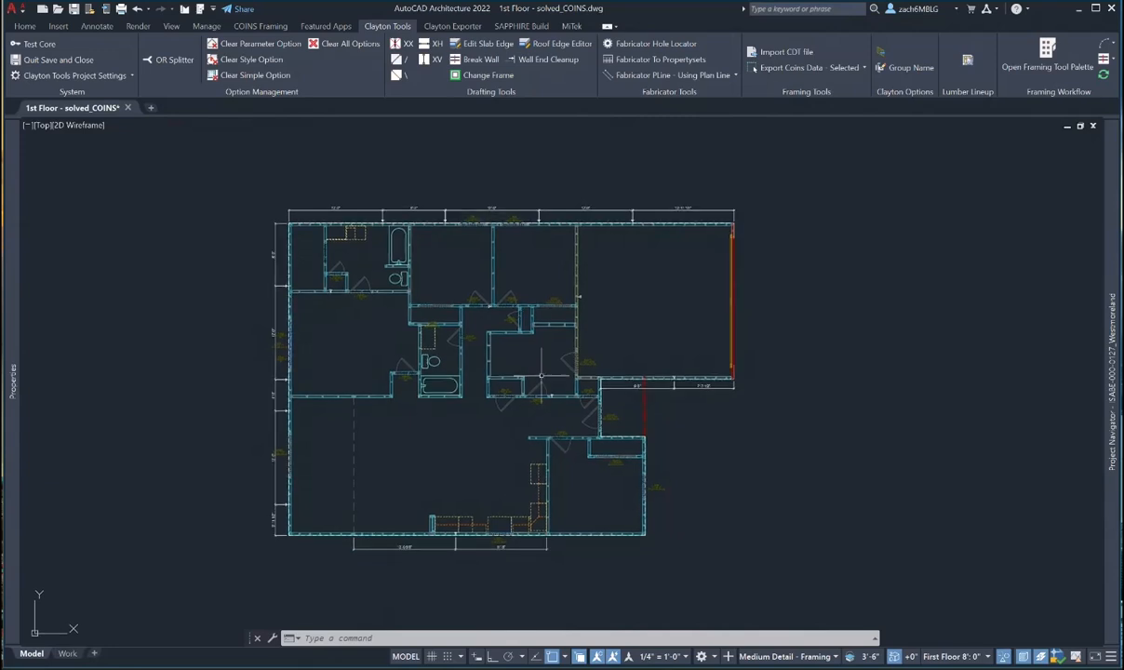
pyautogui.click(77, 9)
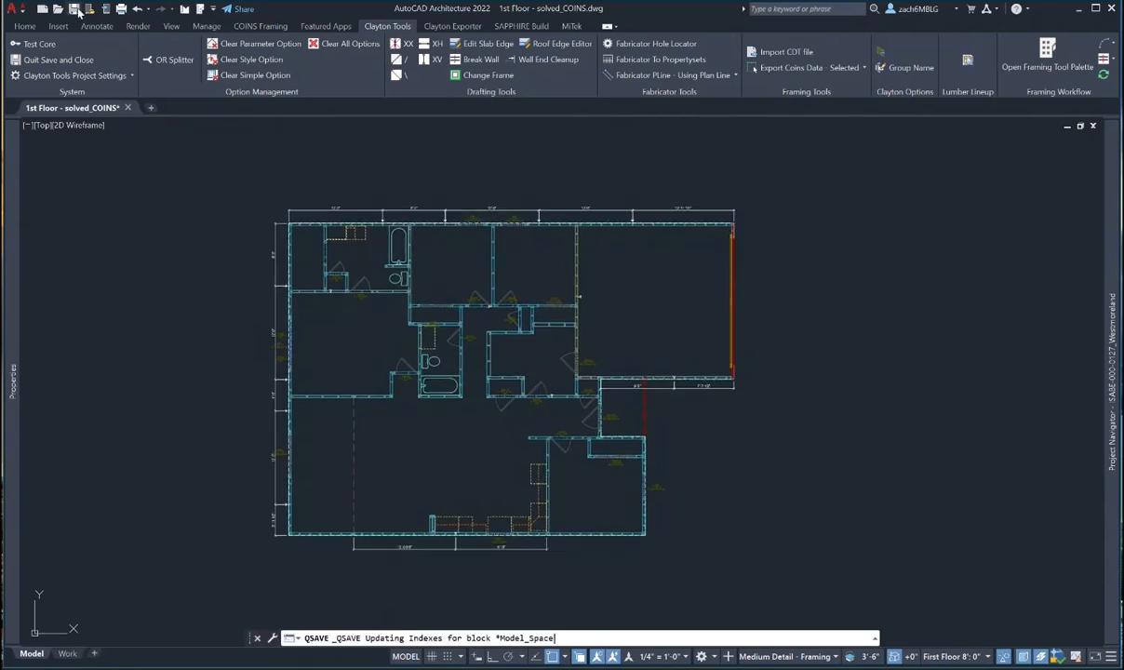
pyautogui.moveTo(1111, 296)
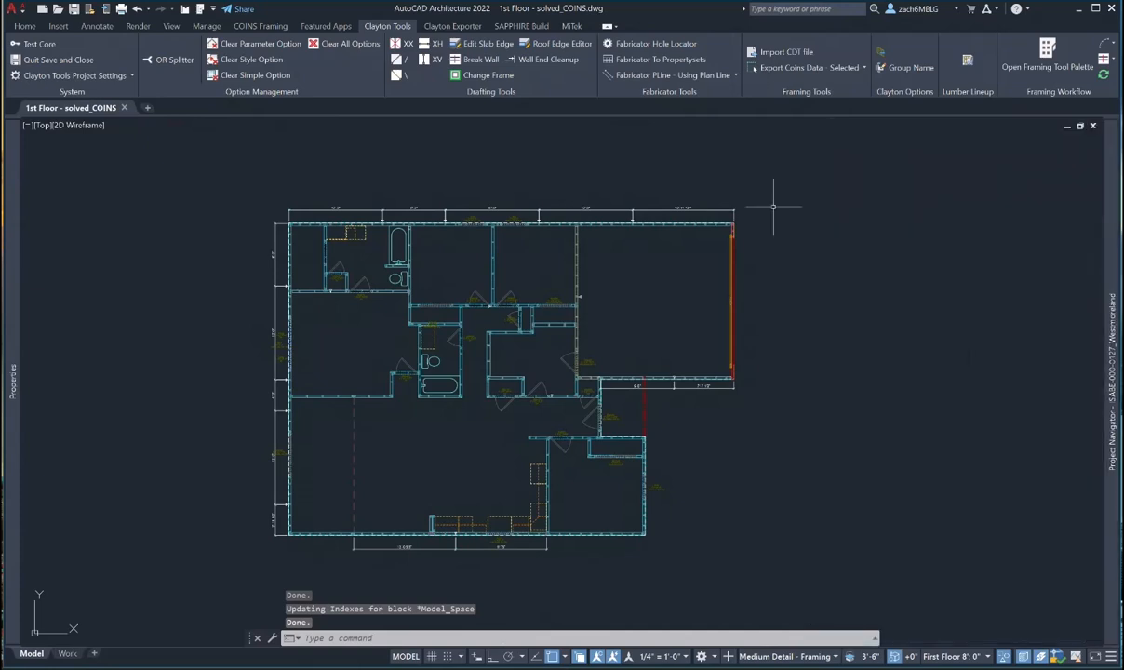
# - Run Break Walls at Blocks from the Clayton Tools Framing Workflow list
pyautogui.click(1112, 60)
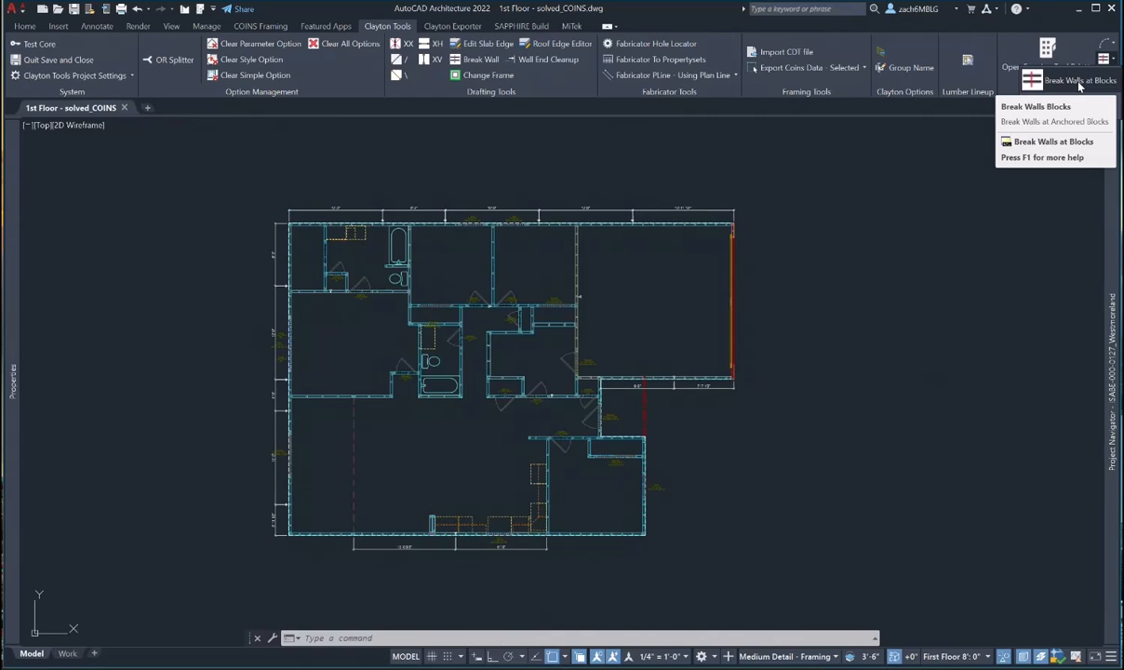
pyautogui.click(1079, 82)
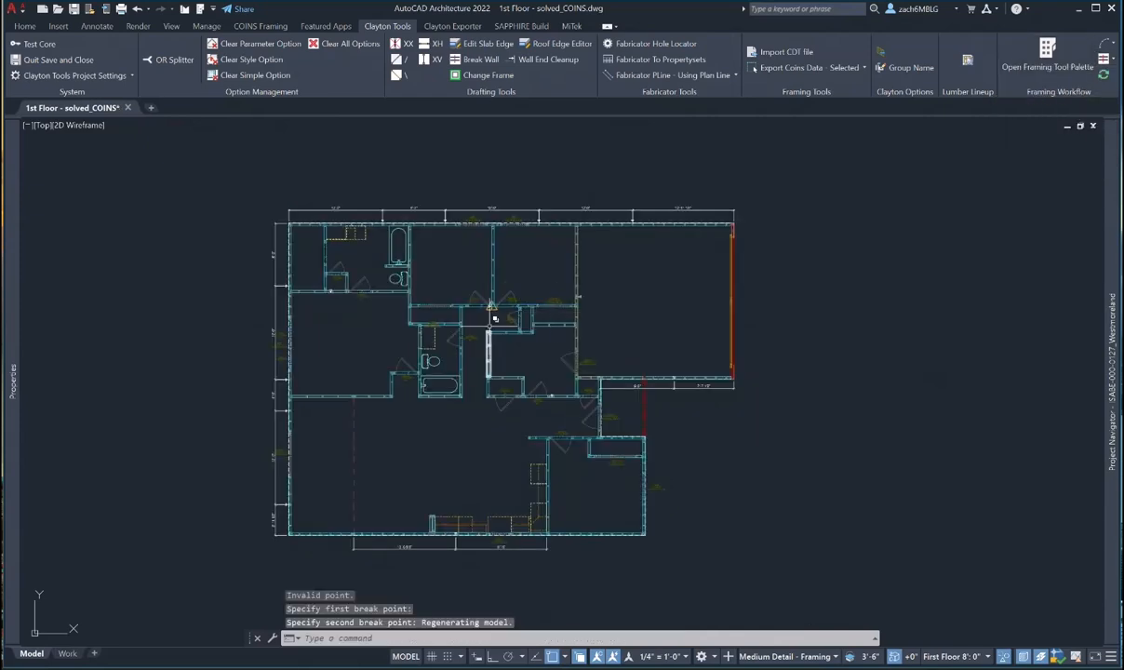
pyautogui.press('Escape')
pyautogui.press('Escape')
pyautogui.scroll(6, 370, 219)
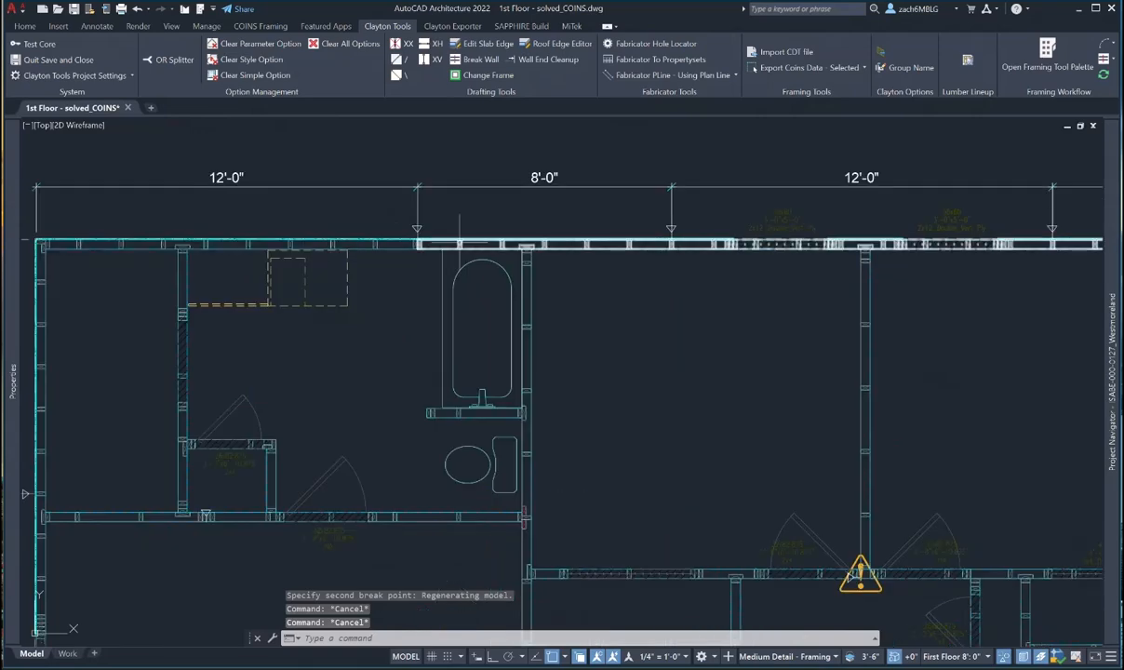
# - Zoom out to the whole house, recentre it, then zoom in on the top wall's panel break
pyautogui.scroll(-4, 459, 244)
pyautogui.scroll(-1, 754, 357)
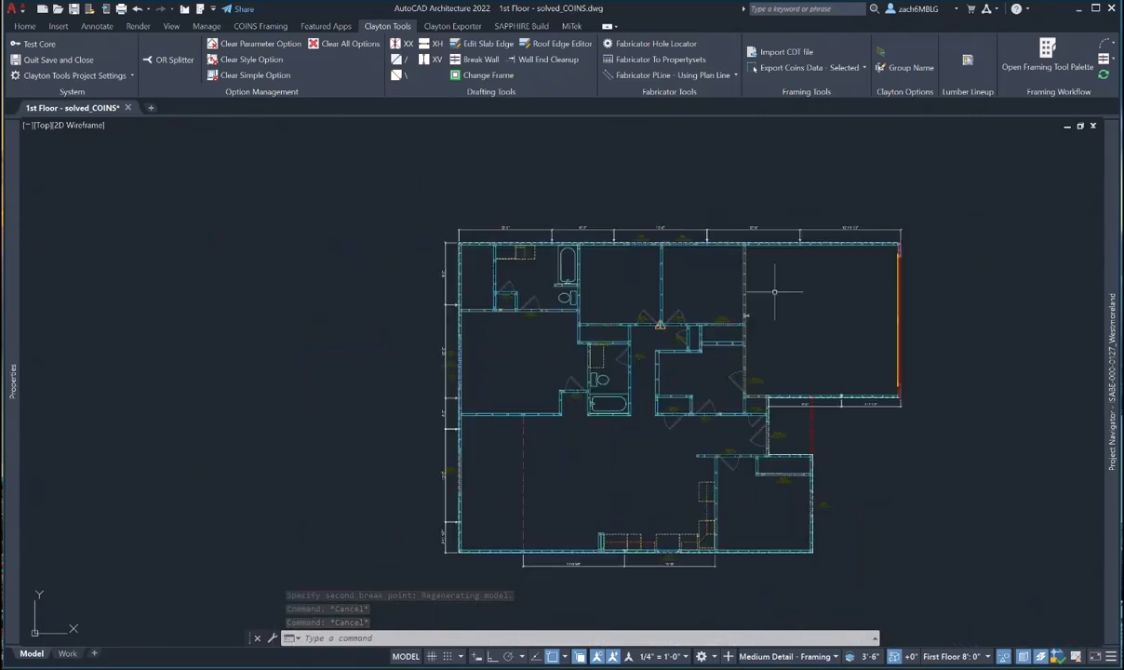
pyautogui.scroll(3, 753, 358)
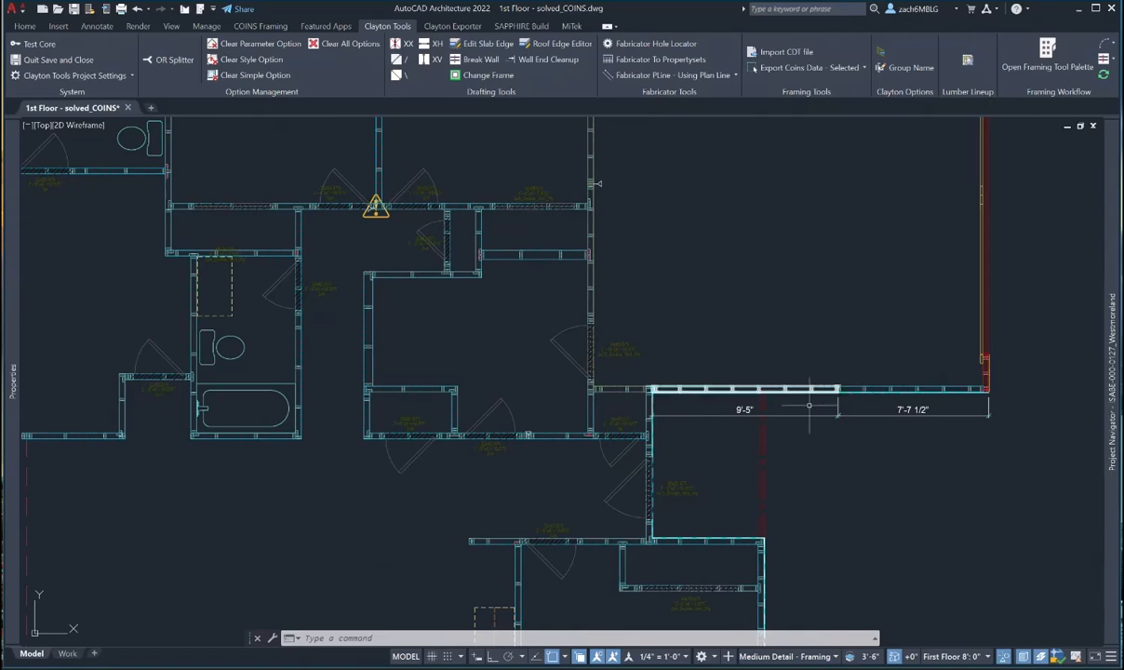
pyautogui.scroll(-3, 598, 183)
pyautogui.scroll(4, 394, 460)
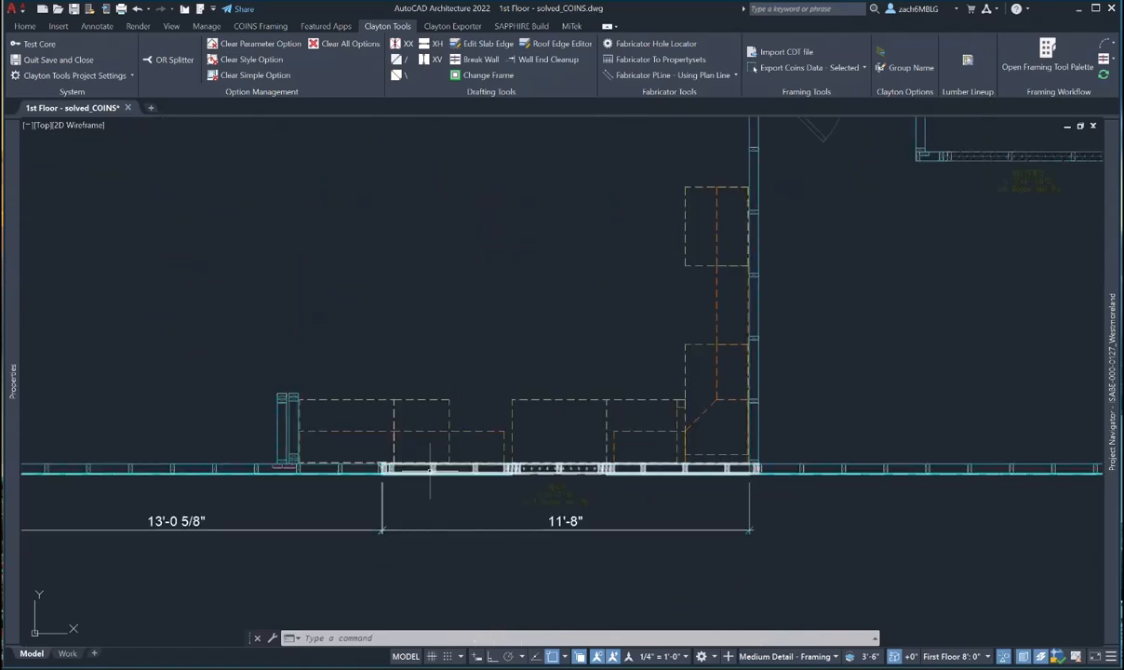
pyautogui.scroll(-3, 396, 466)
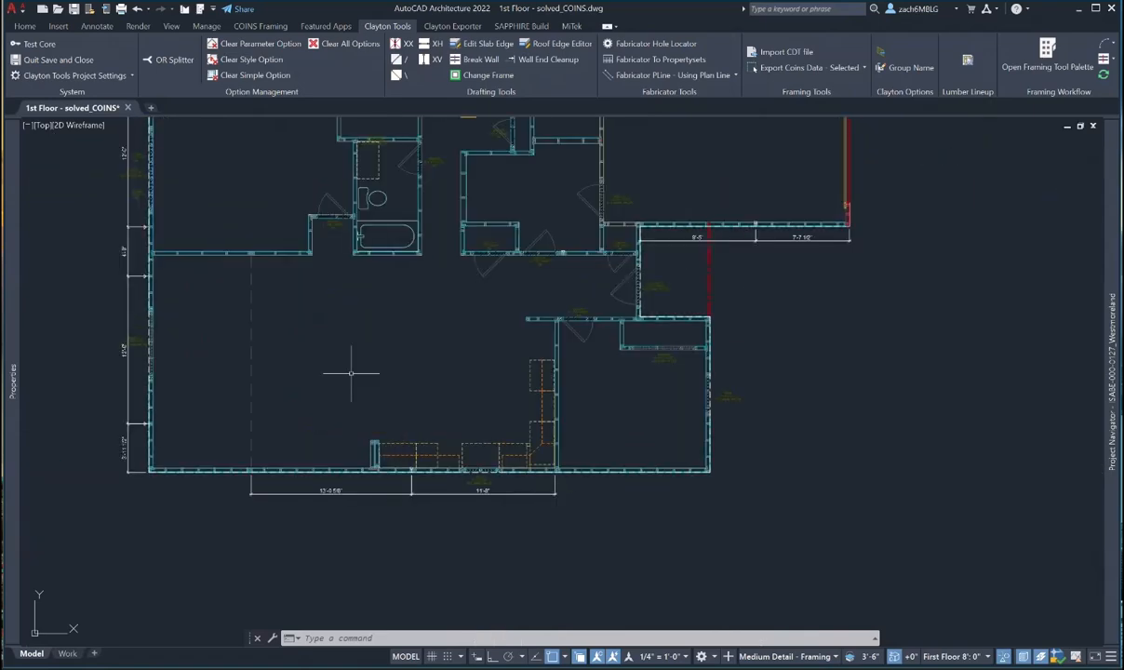
pyautogui.moveTo(351, 376); pyautogui.dragTo(472, 451, button='middle')
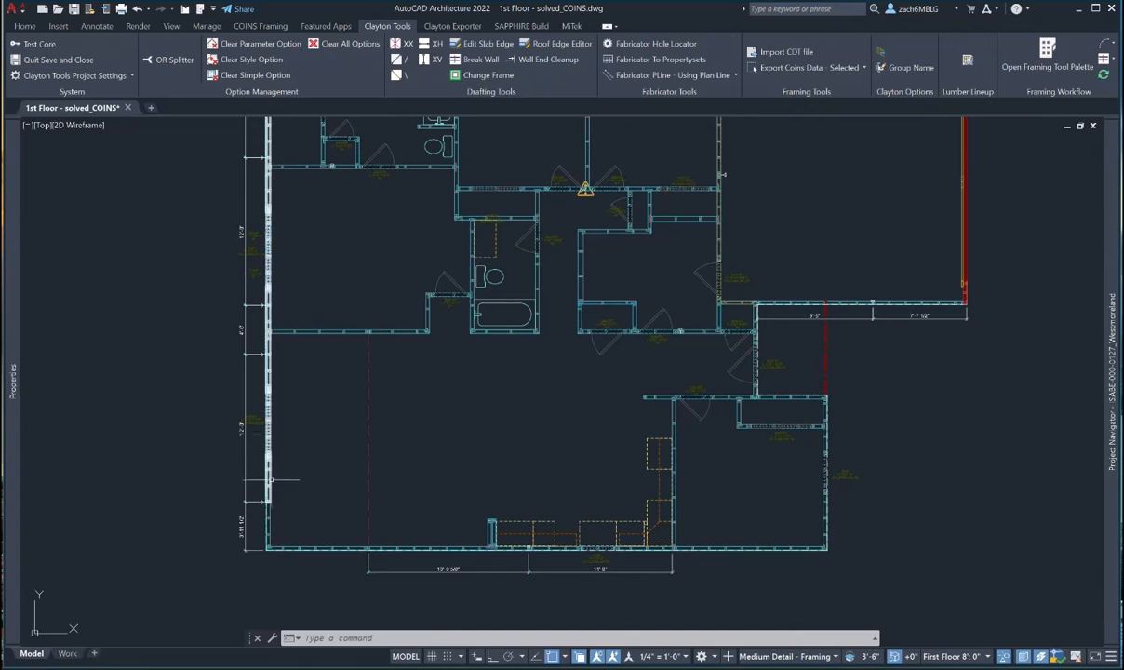
pyautogui.scroll(-2, 271, 479)
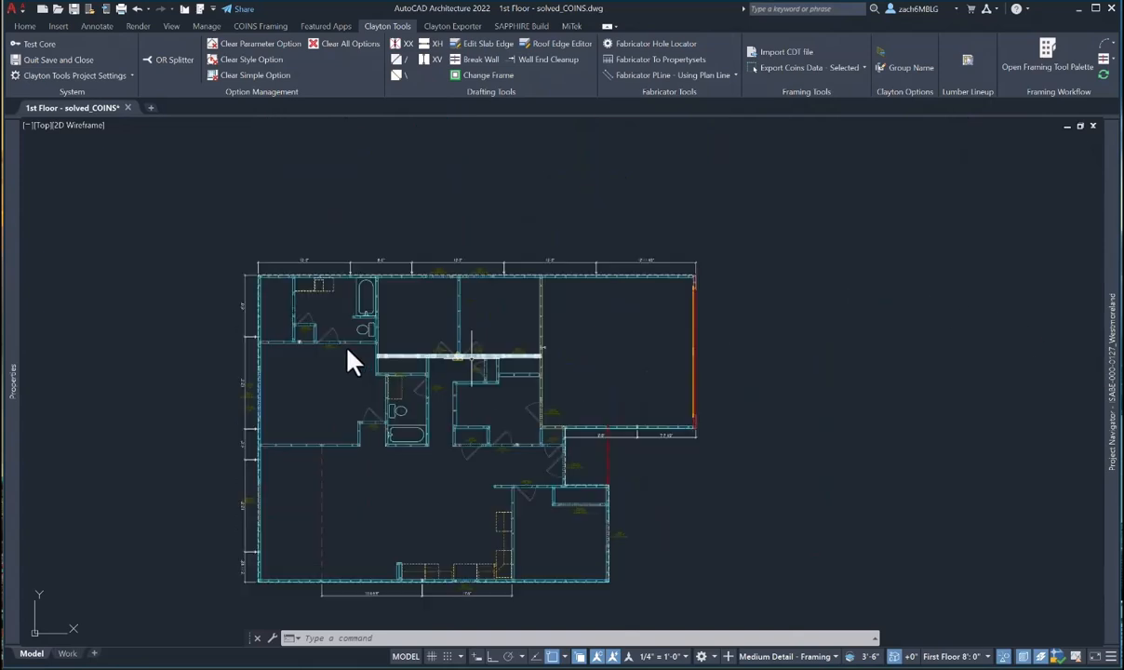
pyautogui.scroll(6, 446, 370)
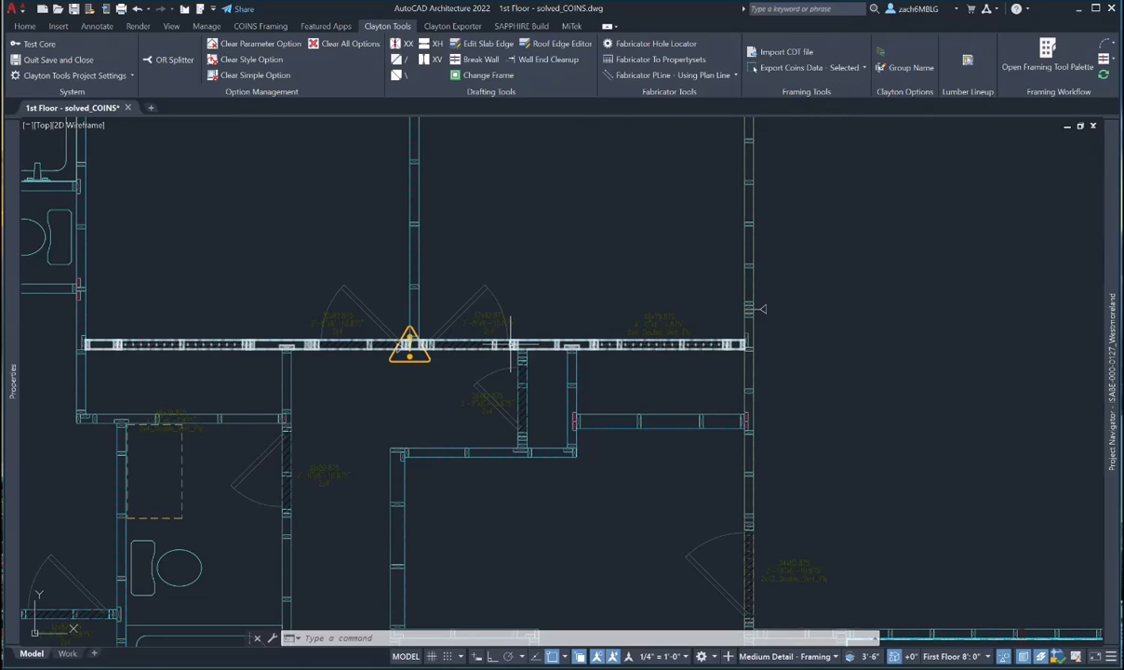
pyautogui.scroll(-3, 510, 343)
pyautogui.scroll(3, 289, 315)
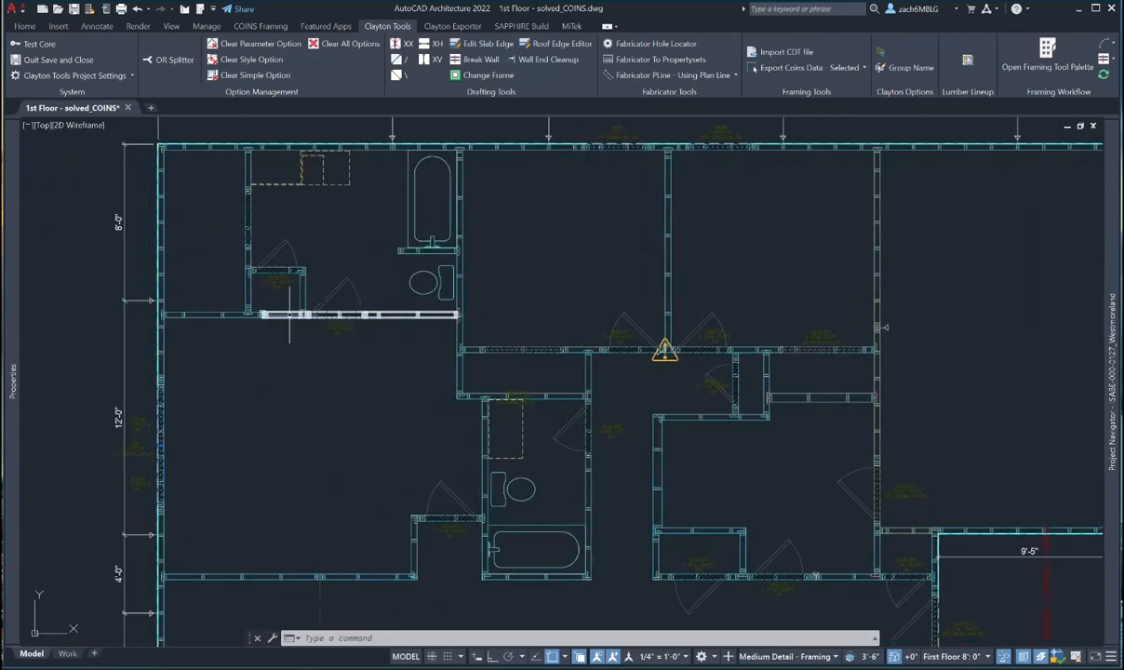
pyautogui.scroll(-3, 261, 344)
pyautogui.scroll(4, 279, 377)
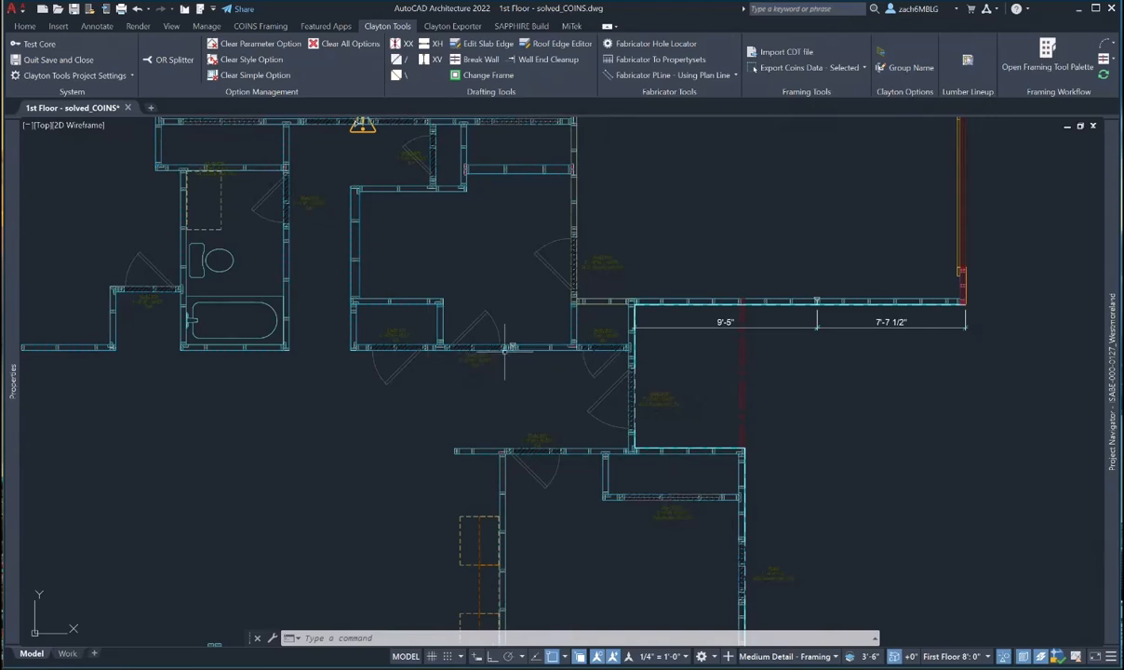
pyautogui.scroll(-3, 505, 349)
pyautogui.moveTo(493, 238); pyautogui.dragTo(554, 353, button='middle')
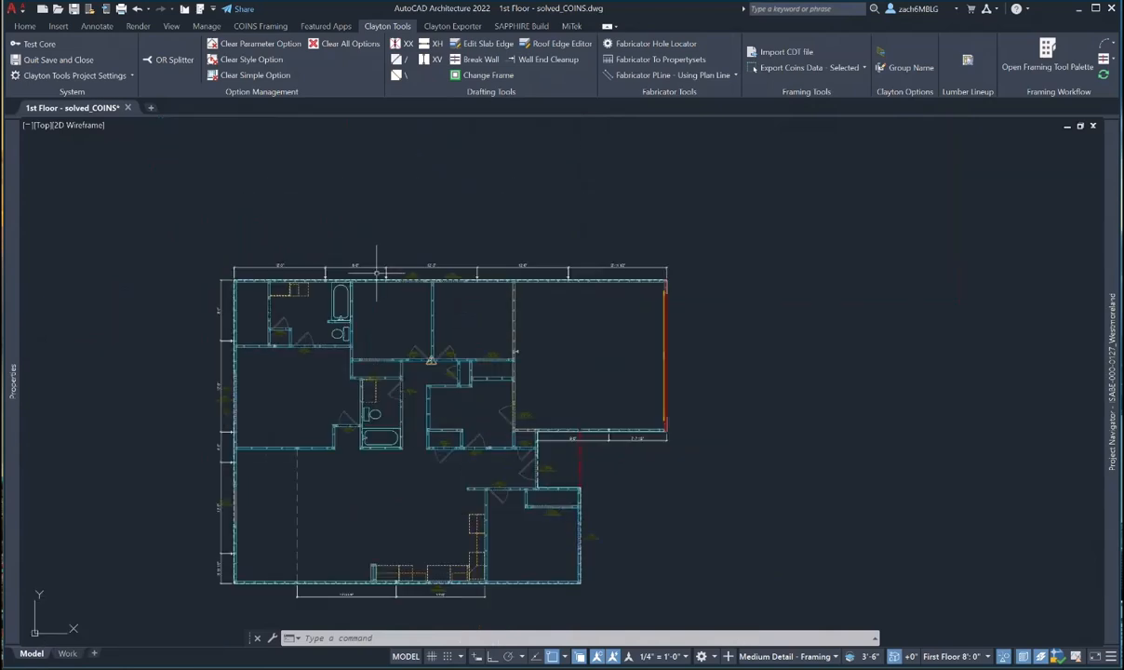
pyautogui.scroll(10, 377, 273)
# - Break the top wall at the first panel break and adjust the right piece's end
pyautogui.press('Escape')
pyautogui.press('Escape')
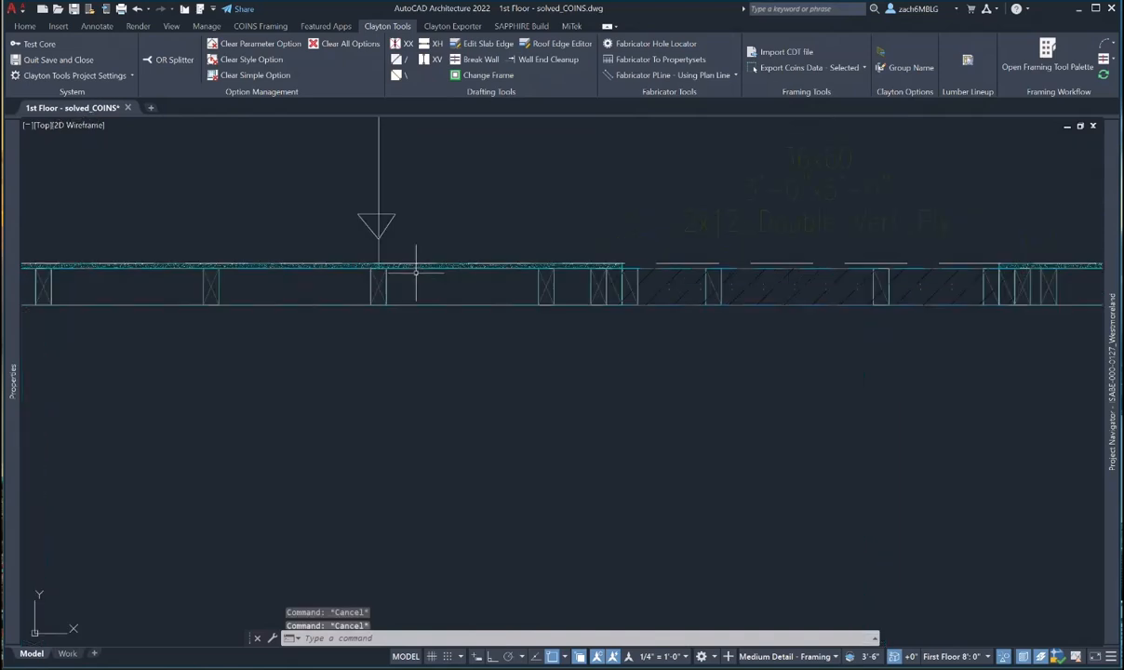
pyautogui.press('Escape')
pyautogui.write('break')
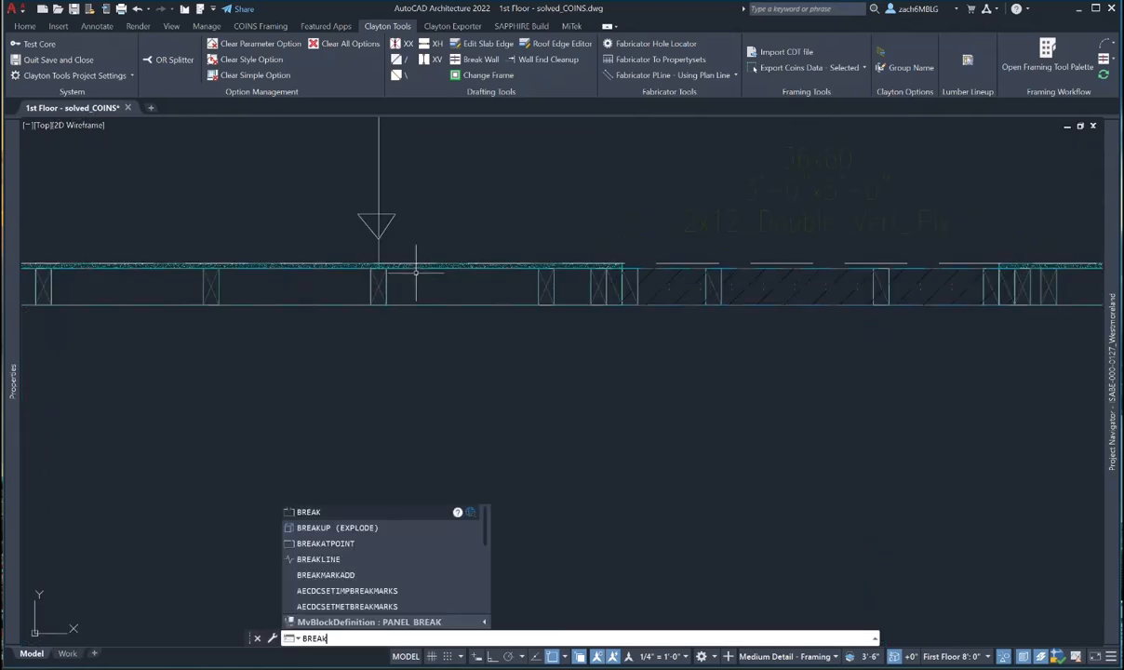
pyautogui.press('Return')
pyautogui.scroll(5, 419, 298)
pyautogui.click(421, 312)
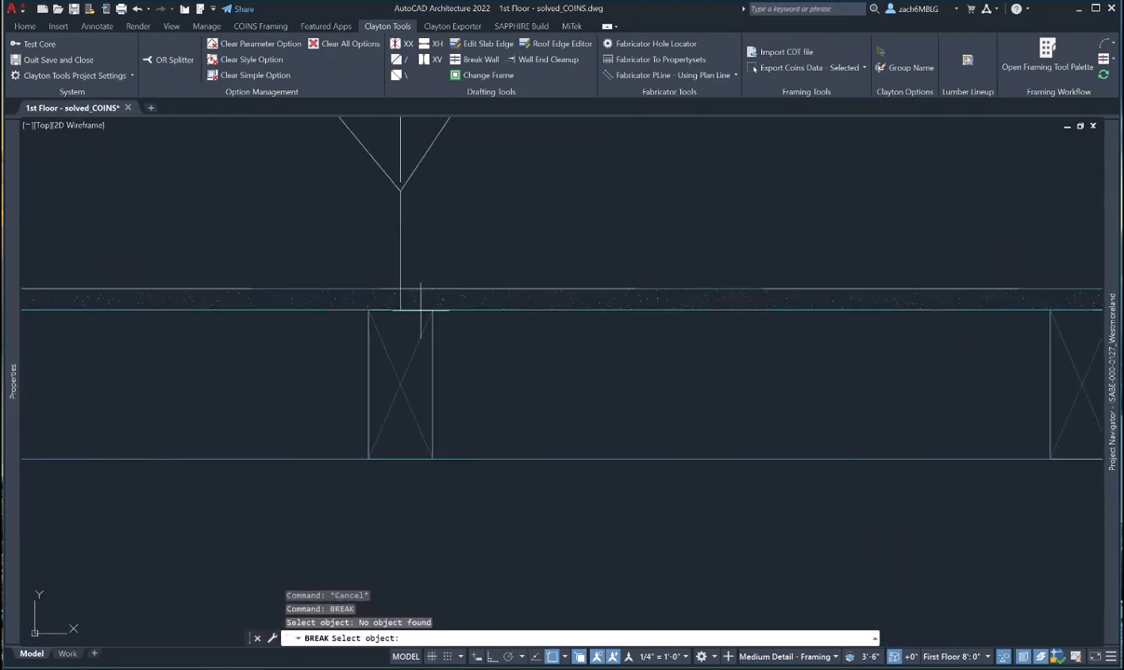
pyautogui.click(420, 309)
pyautogui.click(400, 292)
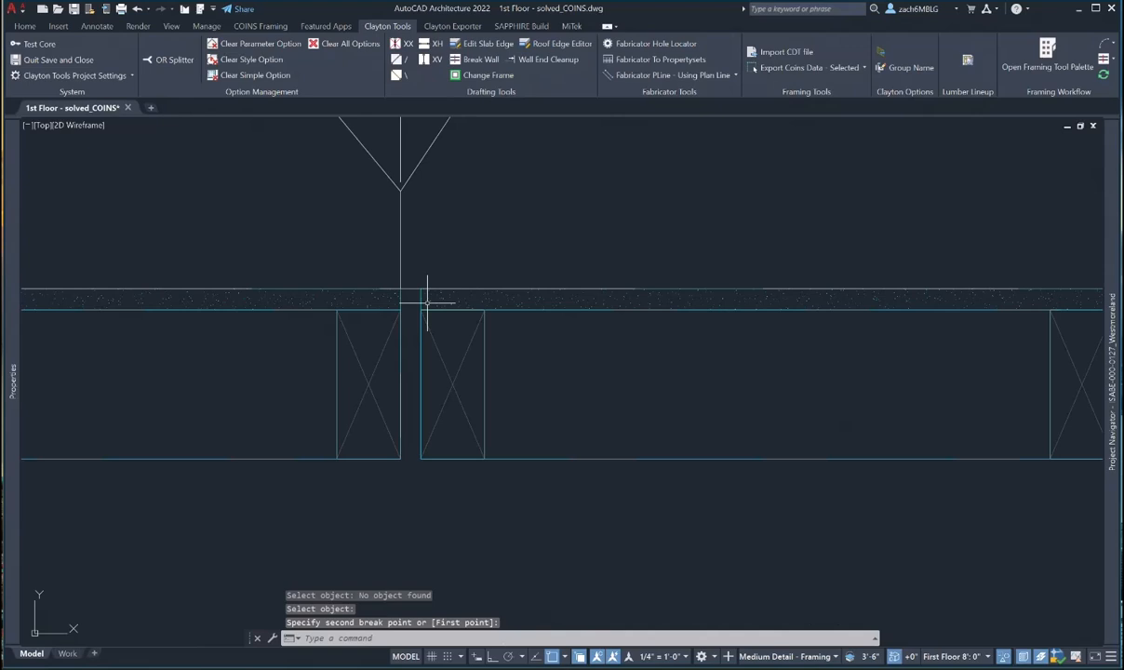
pyautogui.click(427, 300)
pyautogui.click(414, 291)
pyautogui.click(400, 288)
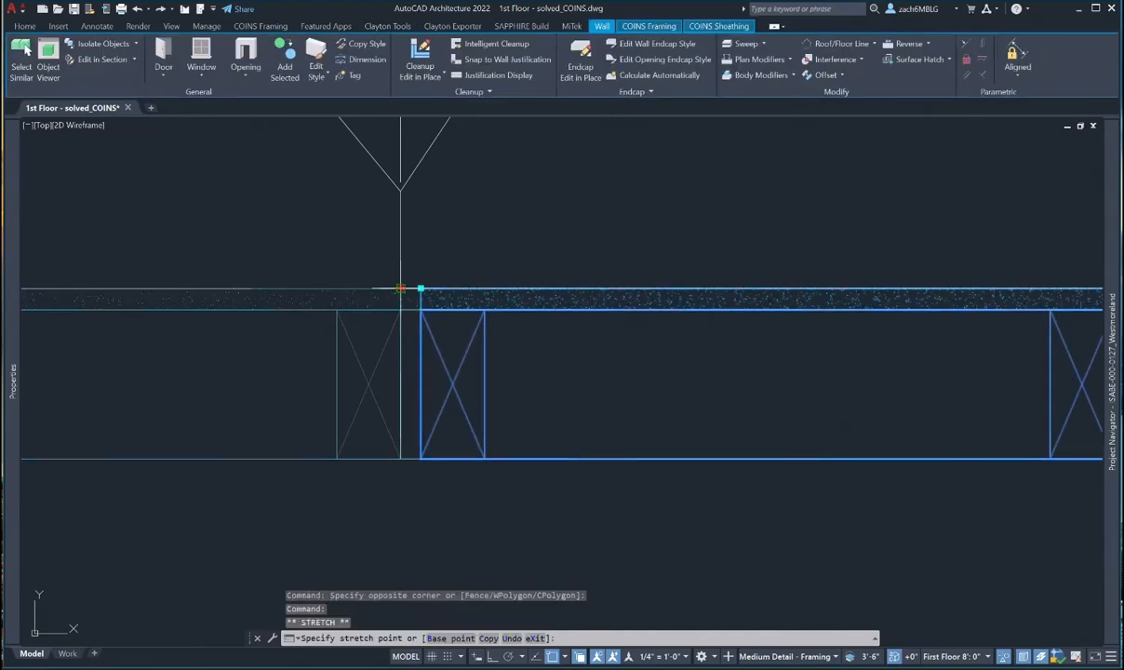
pyautogui.click(400, 289)
pyautogui.scroll(-12, 374, 318)
# - Break the top wall again at the next panel-break marker
pyautogui.moveTo(592, 328); pyautogui.dragTo(376, 329, button='middle')
pyautogui.press('Escape')
pyautogui.rightClick(486, 354)
pyautogui.click(514, 363)
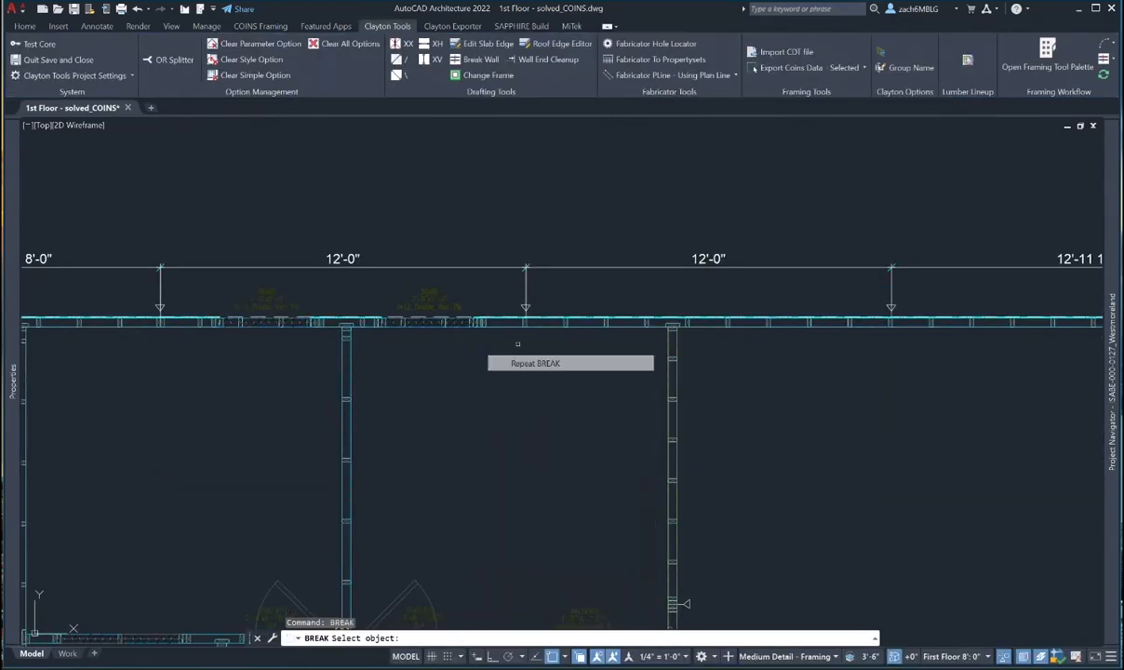
pyautogui.scroll(6, 525, 329)
pyautogui.click(521, 317)
pyautogui.scroll(8, 518, 289)
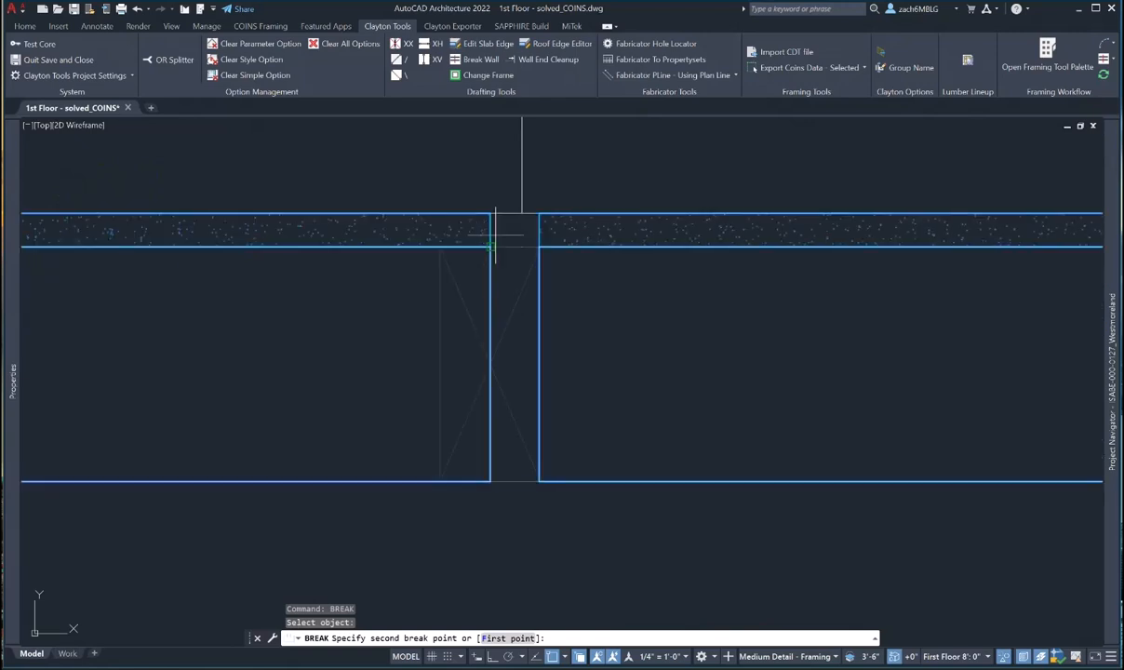
pyautogui.click(491, 213)
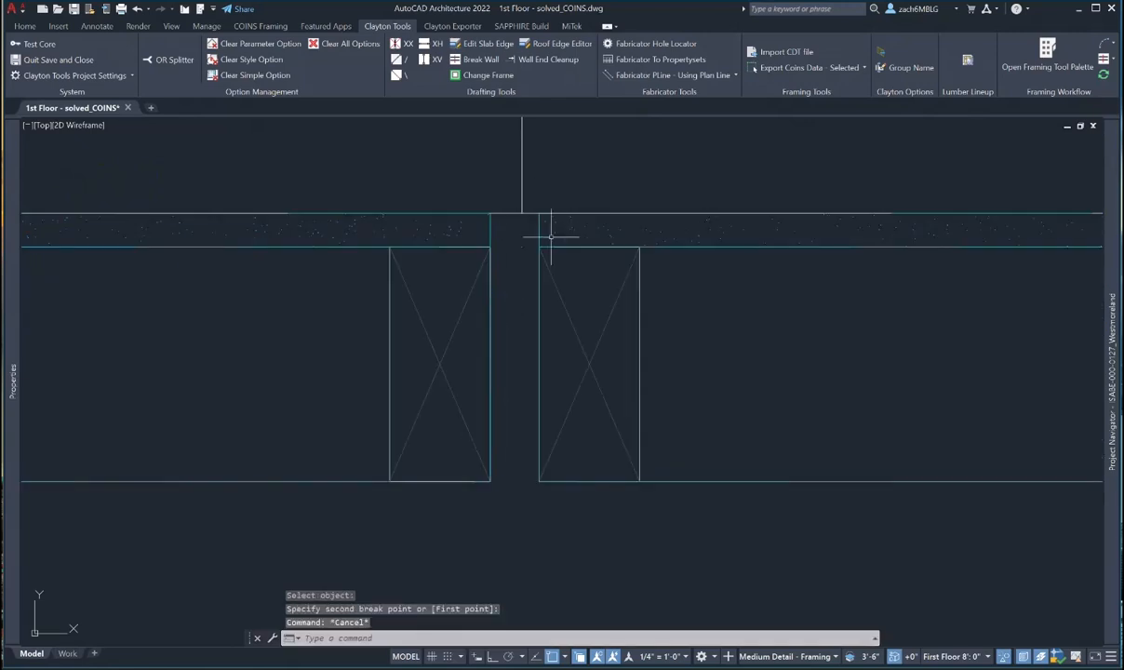
pyautogui.click(536, 222)
pyautogui.click(538, 213)
pyautogui.press('Escape')
pyautogui.scroll(-6, 507, 279)
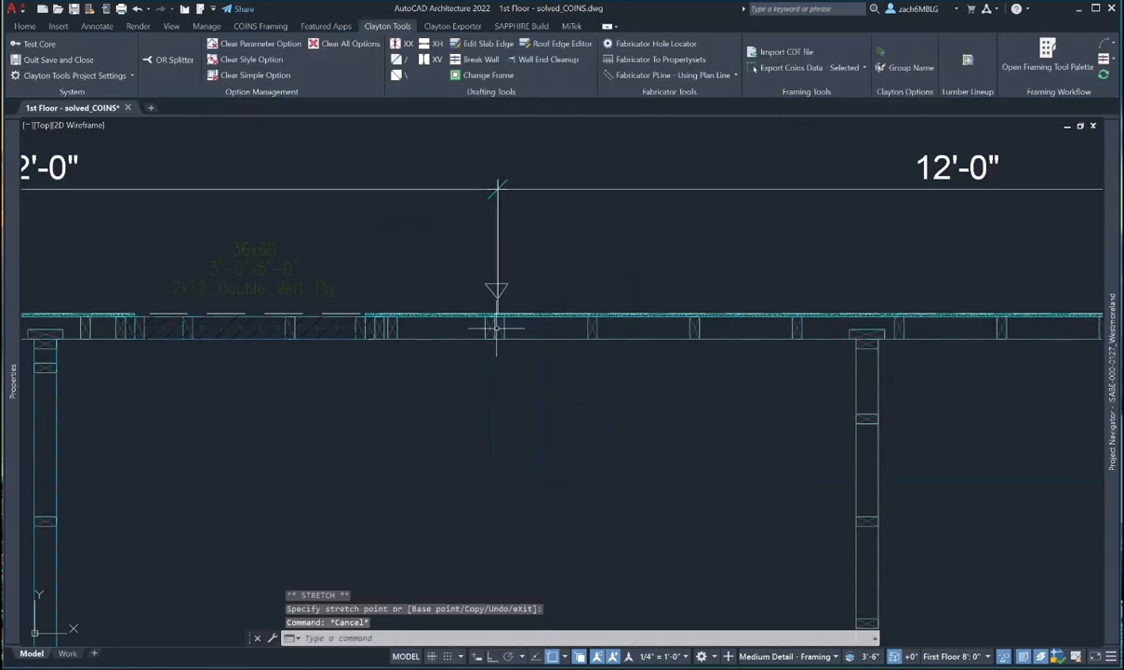
pyautogui.scroll(5, 589, 344)
pyautogui.press('Escape')
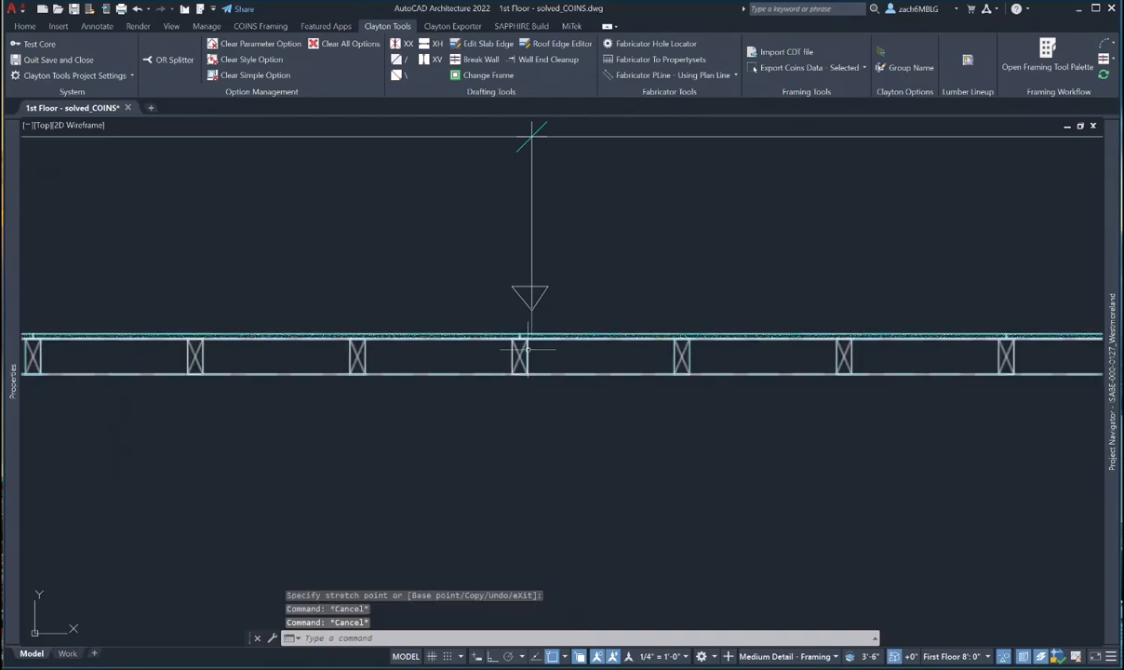
# - Break the wall at the following panel break, then undo that break
pyautogui.click(523, 348)
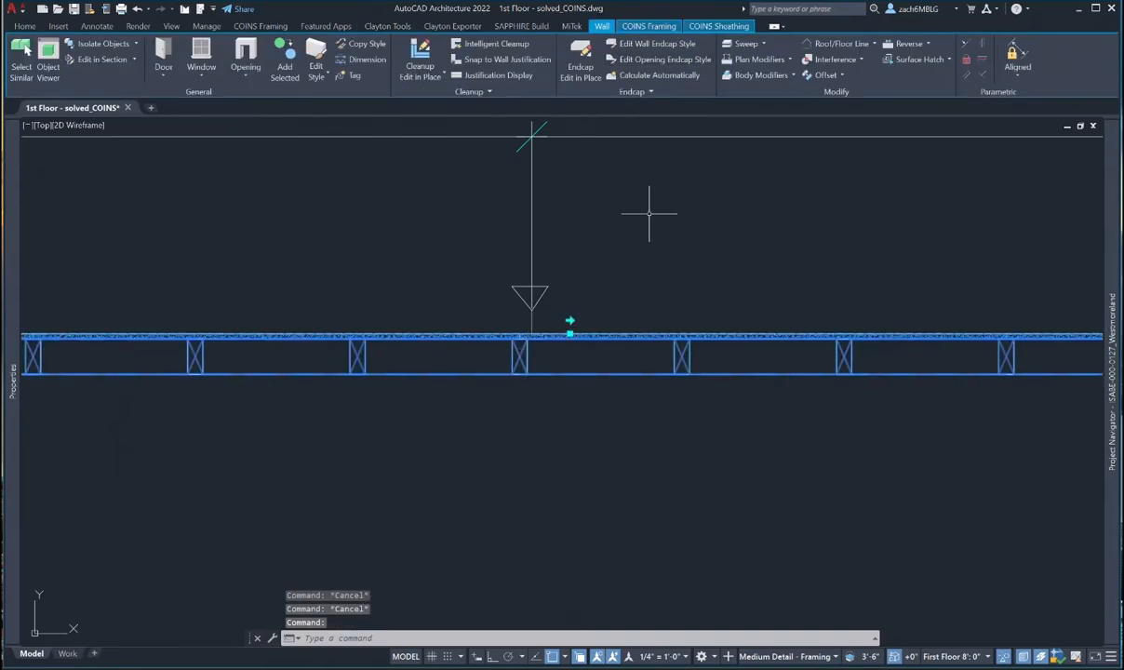
pyautogui.press('Escape')
pyautogui.rightClick(556, 379)
pyautogui.click(572, 389)
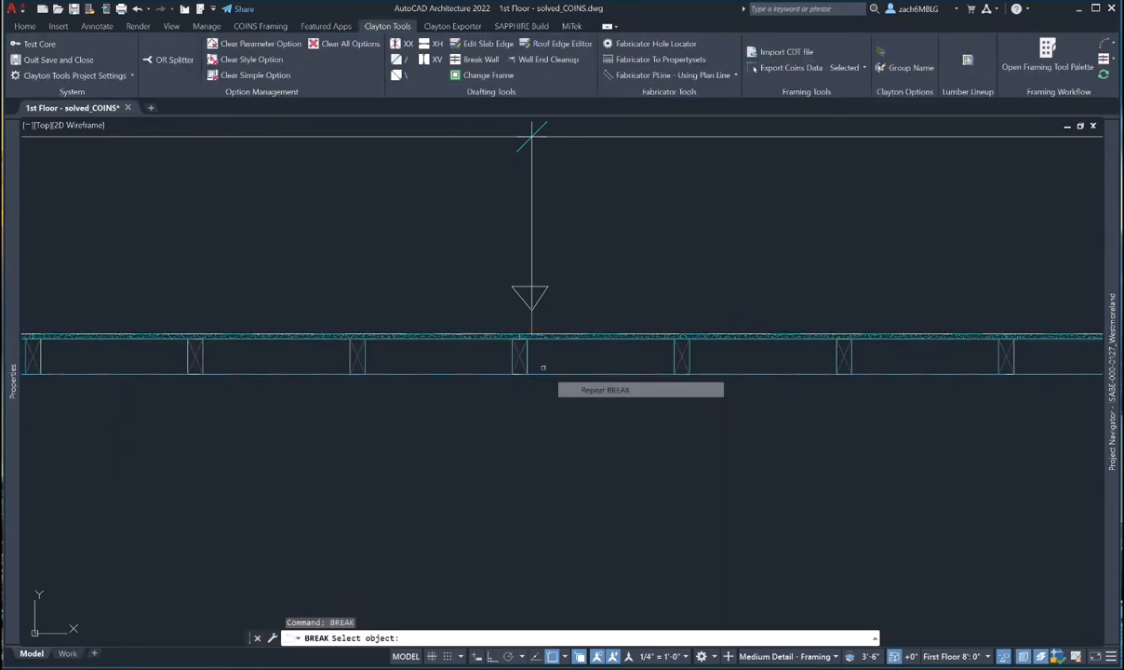
pyautogui.click(519, 349)
pyautogui.scroll(5, 519, 349)
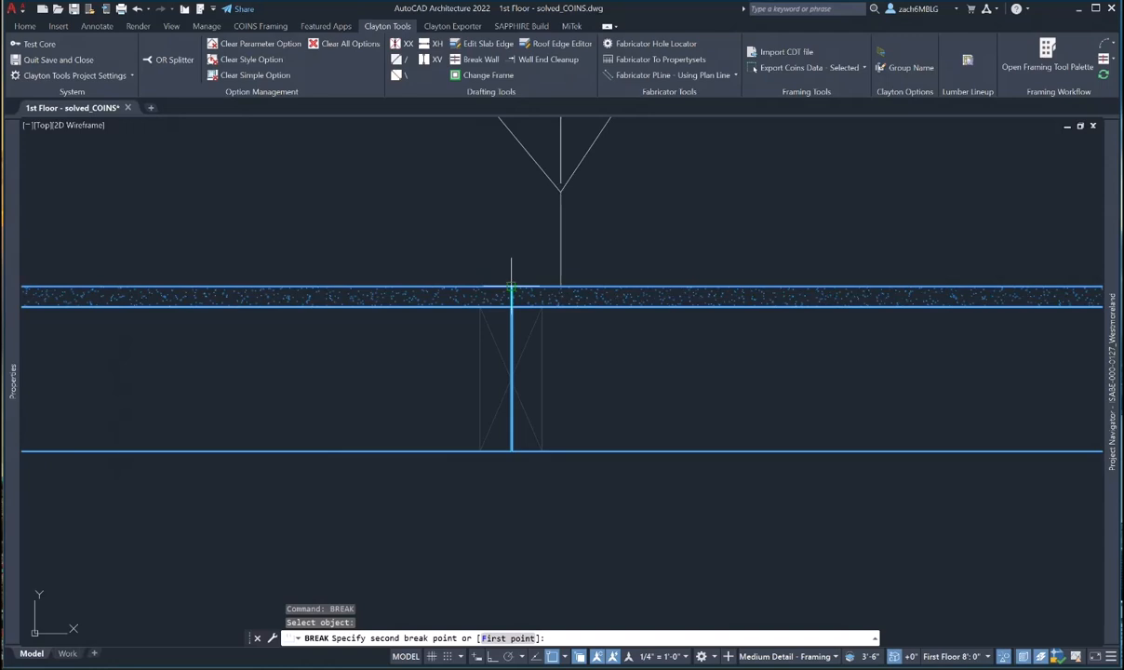
pyautogui.click(510, 286)
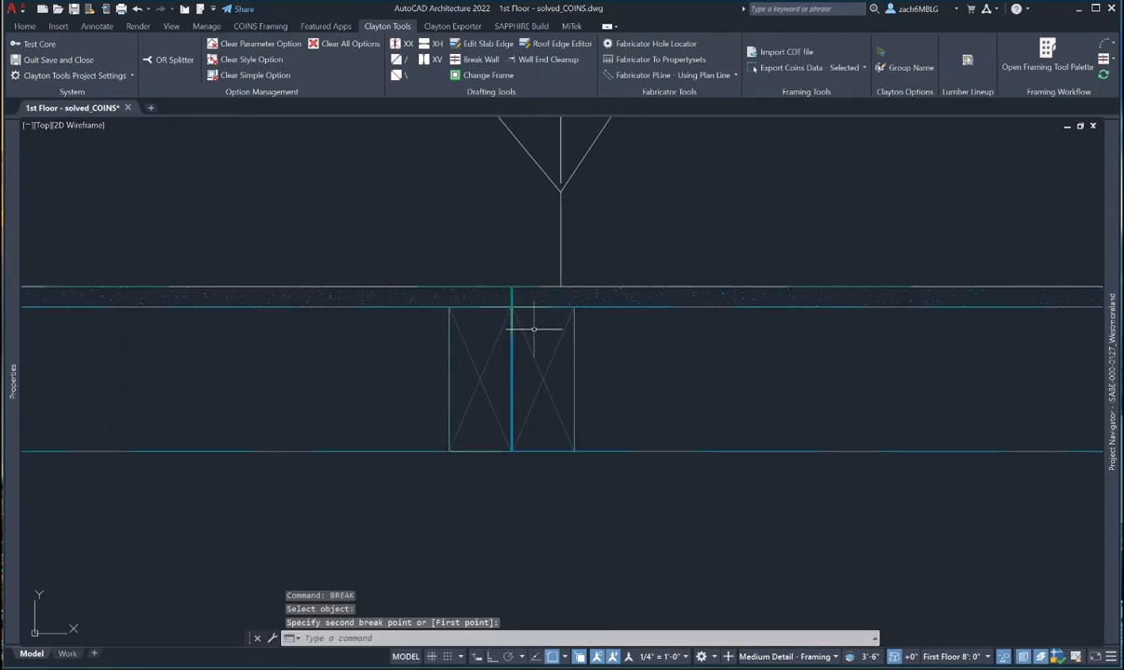
pyautogui.write('u')
pyautogui.press('Return')
pyautogui.press('Escape')
# - Redo the break there, choosing Wall over the polyline in selection cycling
pyautogui.scroll(4, 526, 341)
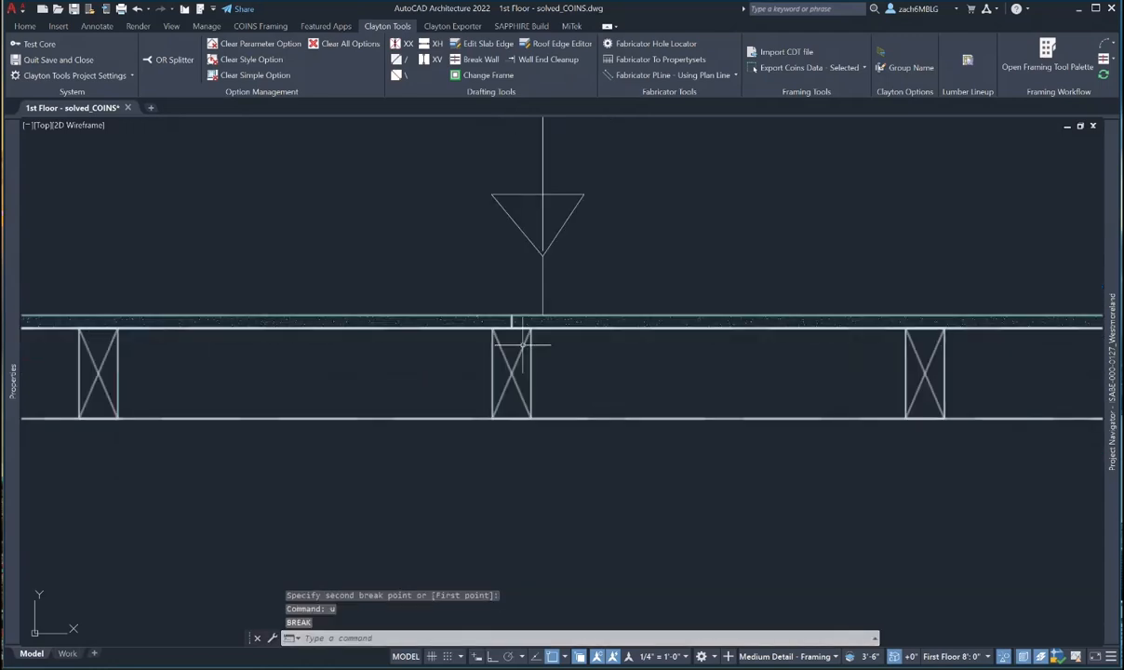
pyautogui.click(527, 342)
pyautogui.press('Escape')
pyautogui.press('Escape')
pyautogui.rightClick(581, 359)
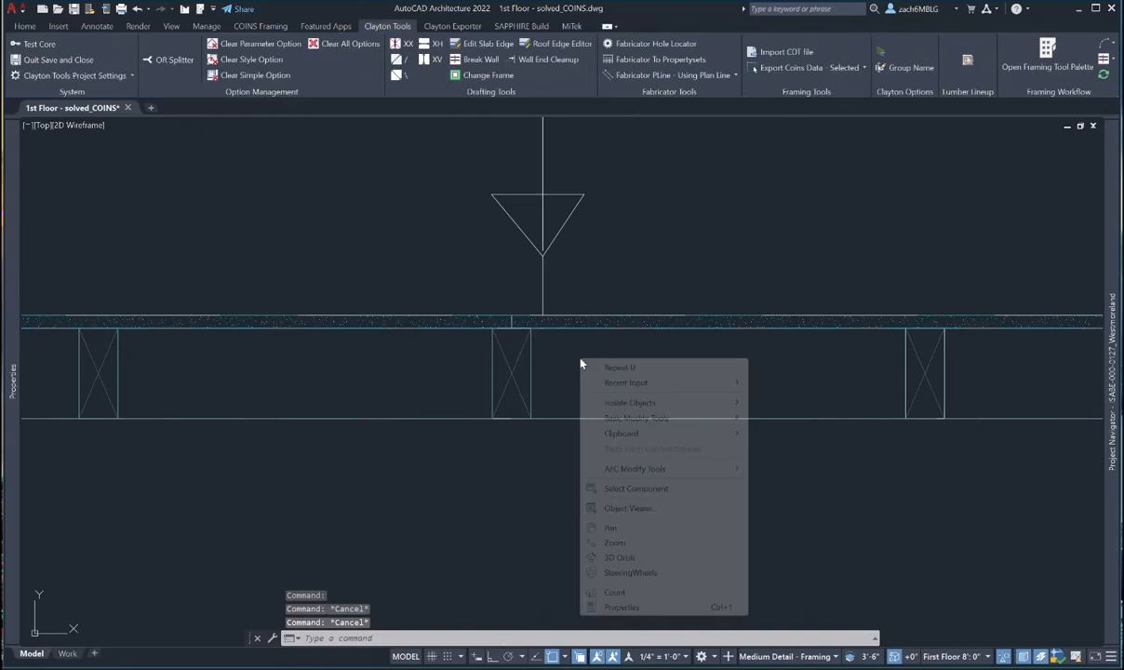
pyautogui.press('Escape')
pyautogui.write('BREAK')
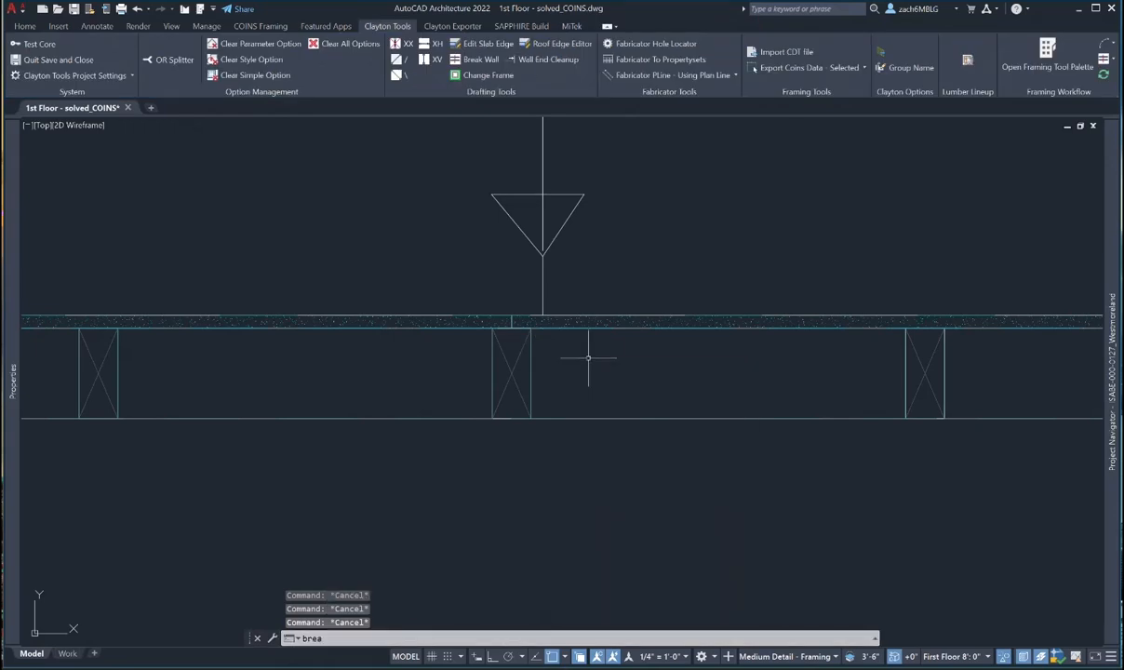
pyautogui.press('Return')
pyautogui.click(508, 308)
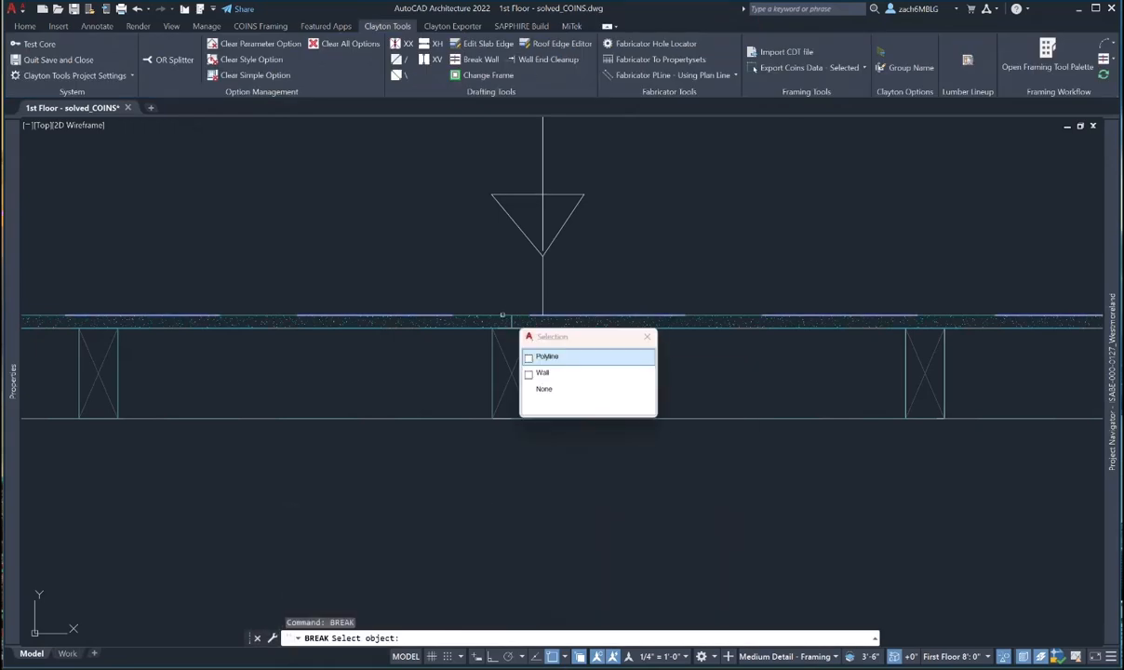
pyautogui.click(541, 373)
pyautogui.click(511, 316)
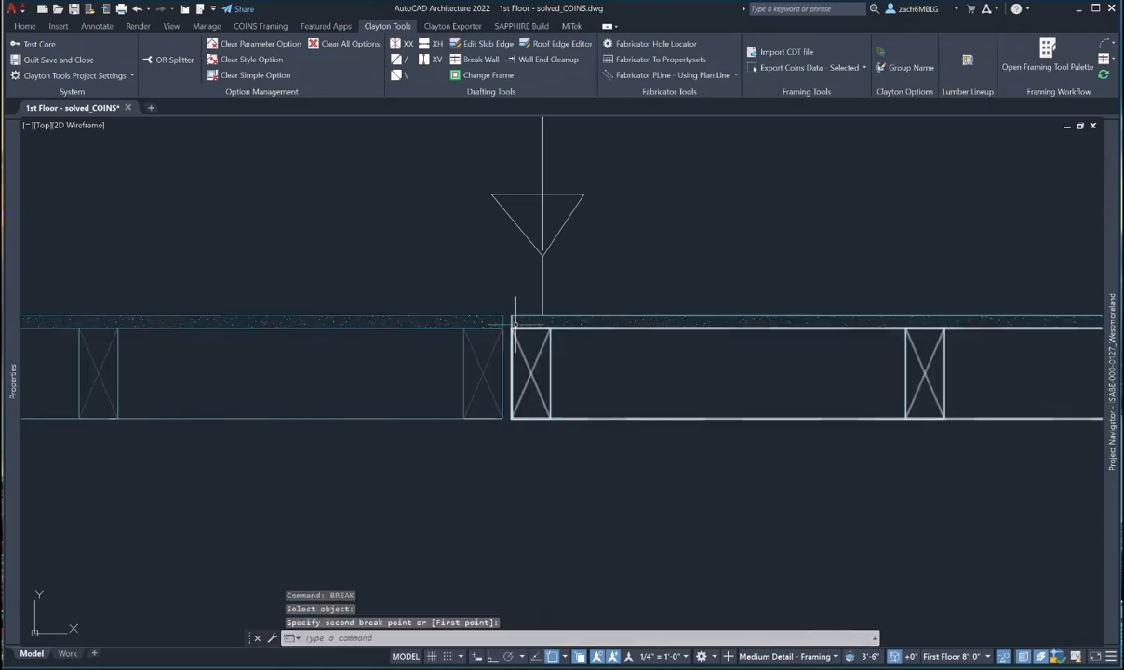
pyautogui.click(510, 321)
pyautogui.click(511, 316)
# - Zoom out to review the split walls and the 9'-5" and 7'-7 1/2" dimensions
pyautogui.press('Escape')
pyautogui.scroll(-5, 595, 400)
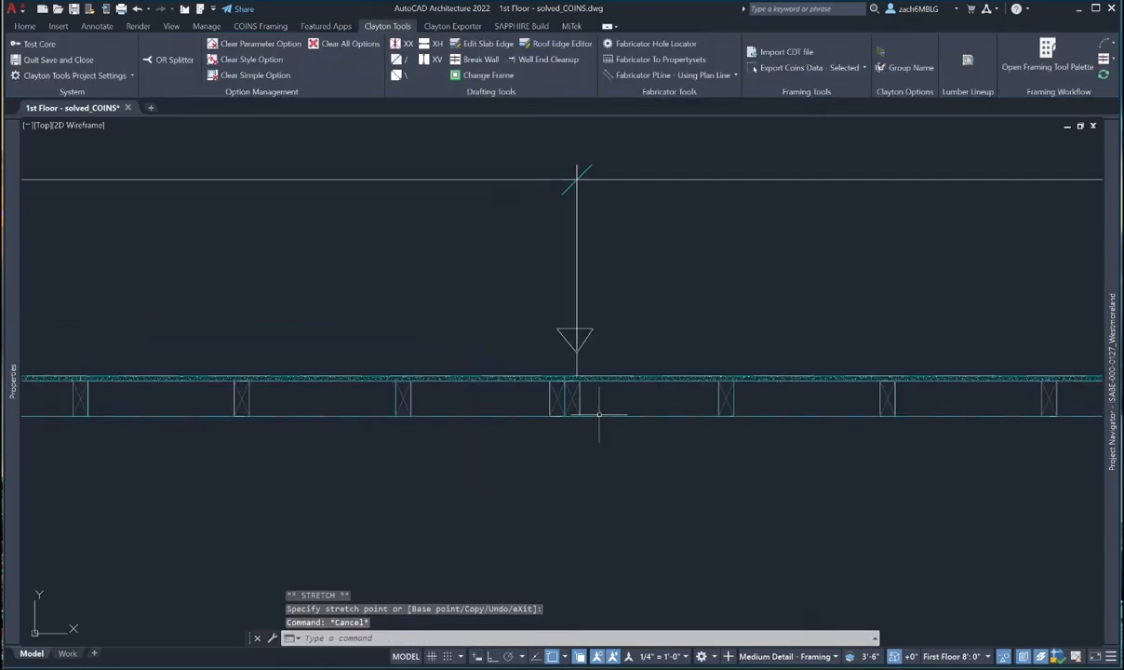
pyautogui.scroll(-5, 600, 419)
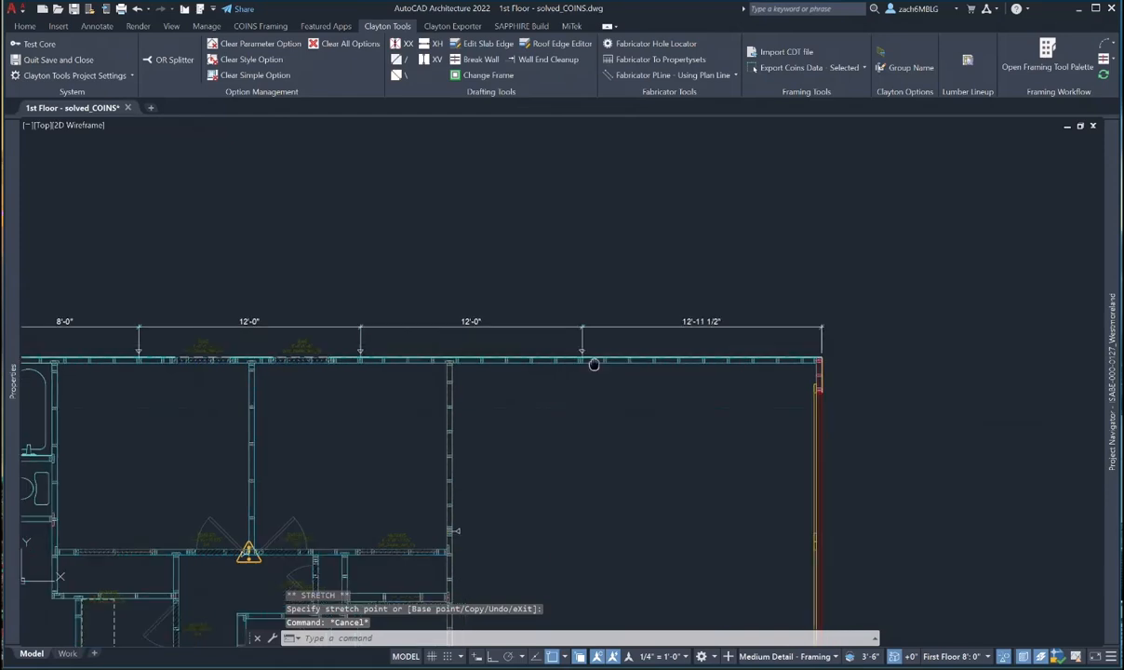
pyautogui.scroll(6, 610, 356)
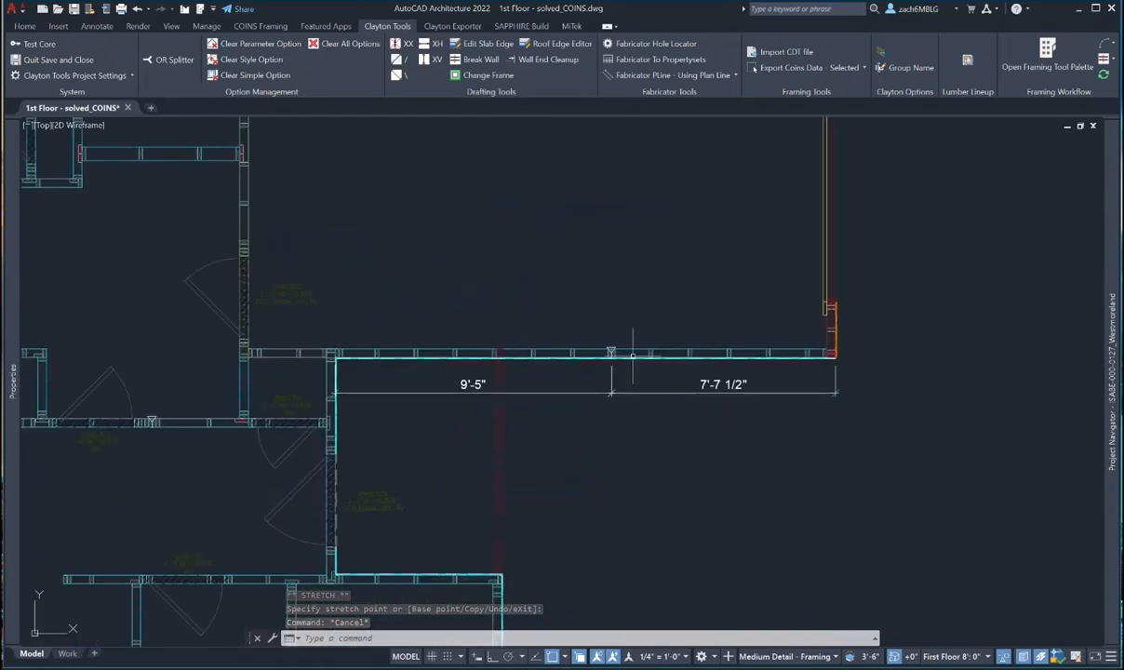
pyautogui.scroll(-2, 493, 372)
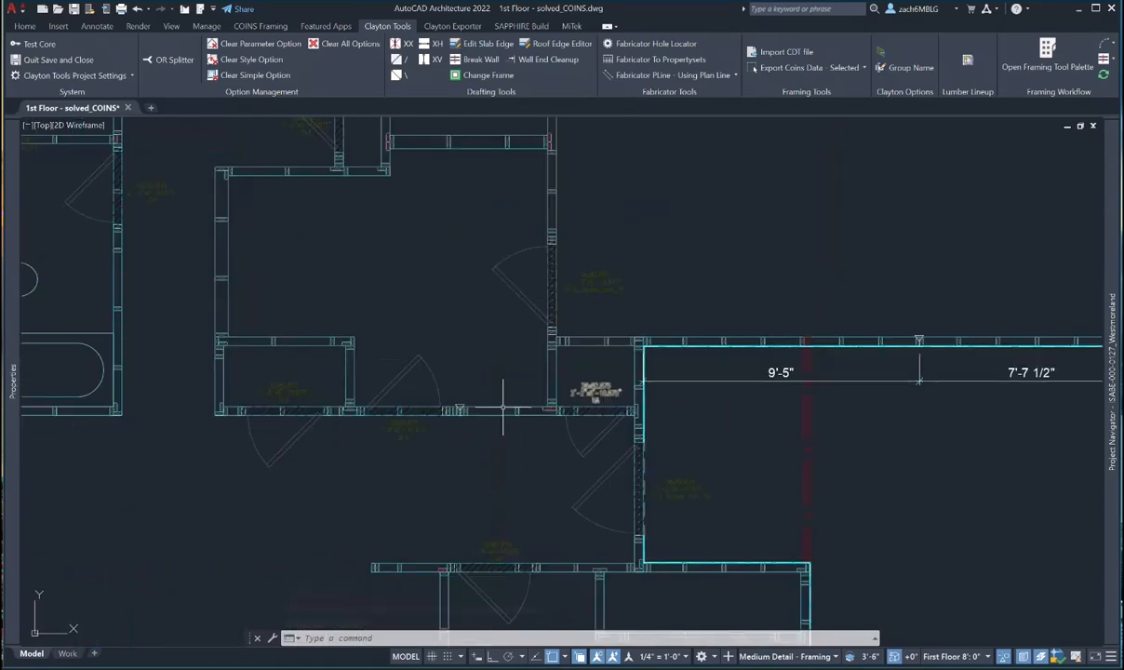
pyautogui.scroll(2, 509, 399)
pyautogui.scroll(-5, 507, 396)
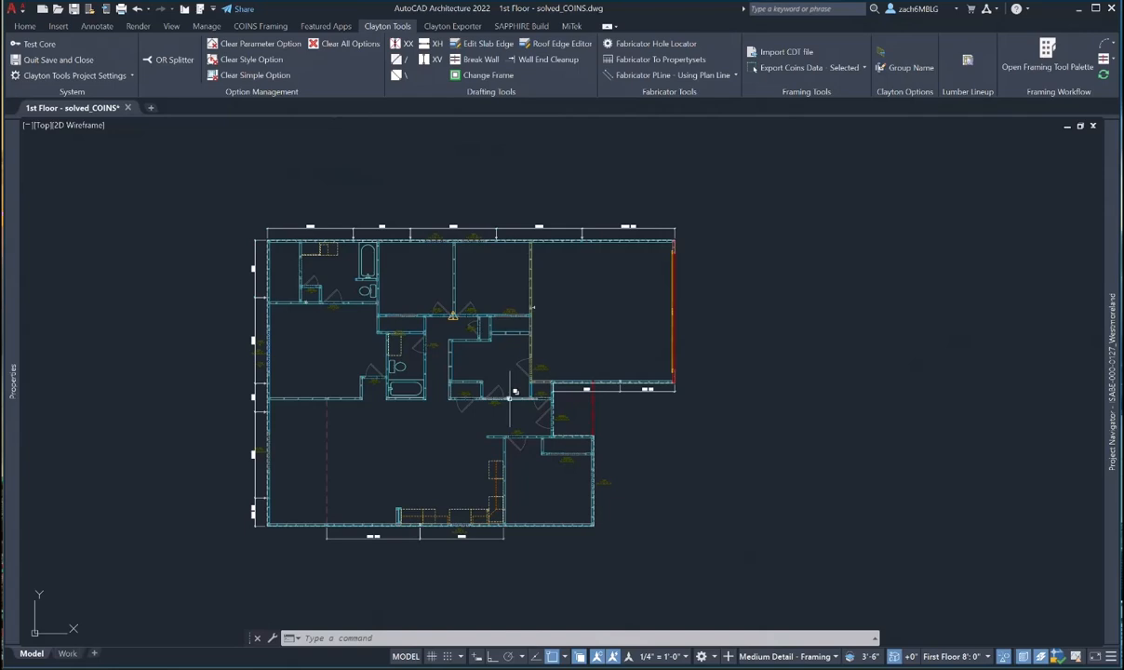
pyautogui.scroll(6, 457, 307)
pyautogui.scroll(6, 430, 355)
pyautogui.press('Escape')
pyautogui.press('Escape')
pyautogui.press('Escape')
# - Erase the warning triangle and white marker at the wall junction
pyautogui.write('e')
pyautogui.press('space')
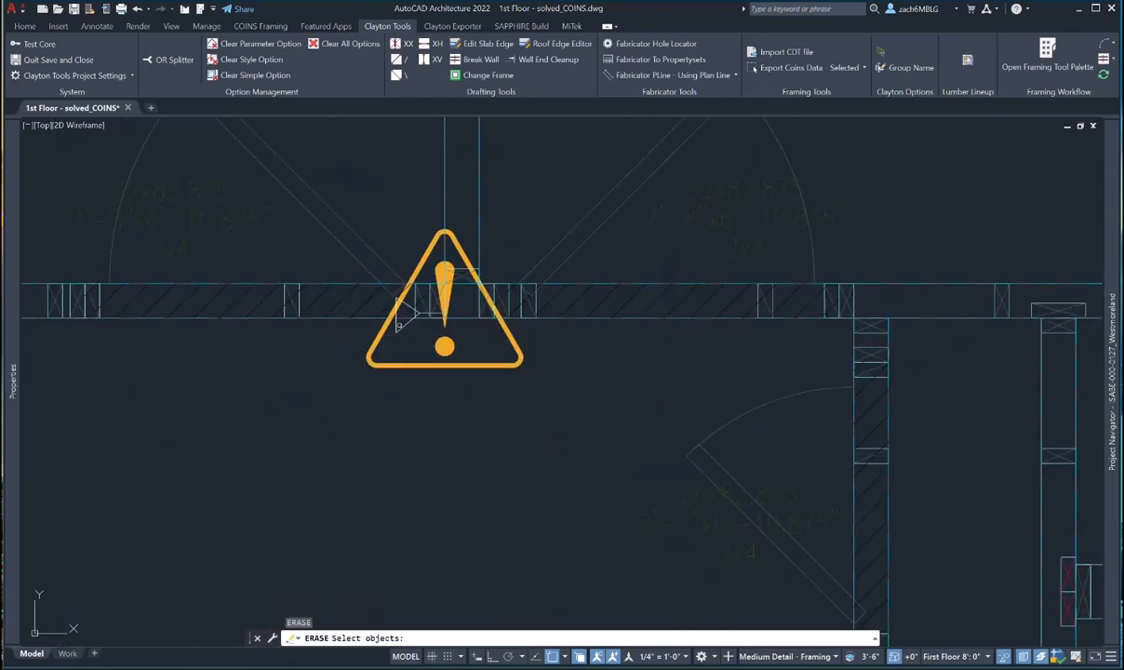
pyautogui.click(400, 326)
pyautogui.click(395, 336)
pyautogui.click(410, 353)
pyautogui.click(405, 361)
pyautogui.press('space')
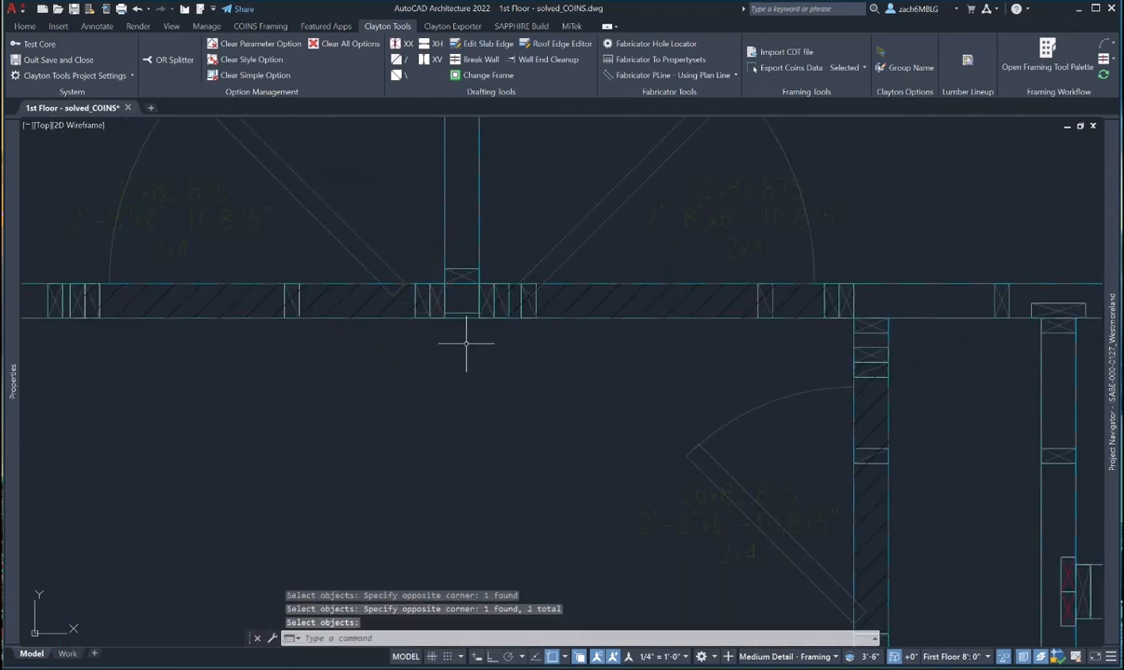
pyautogui.press('Escape')
# - Split the horizontal exterior wall with BREAK where the interior wall meets it
pyautogui.click(489, 317)
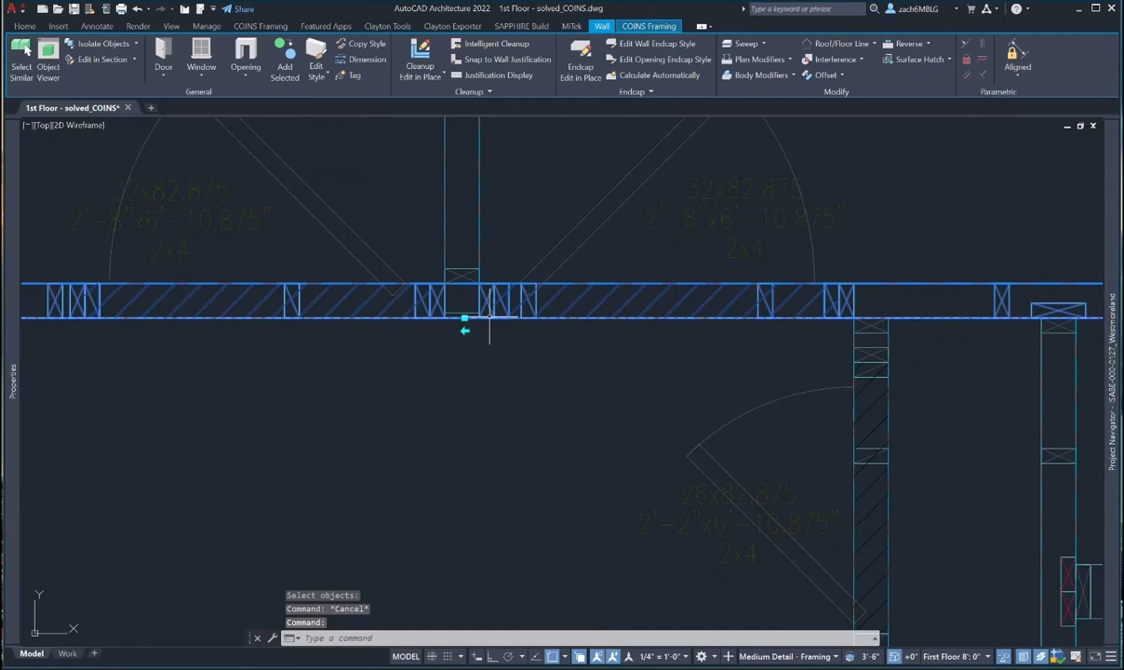
pyautogui.press('Escape')
pyautogui.write('break')
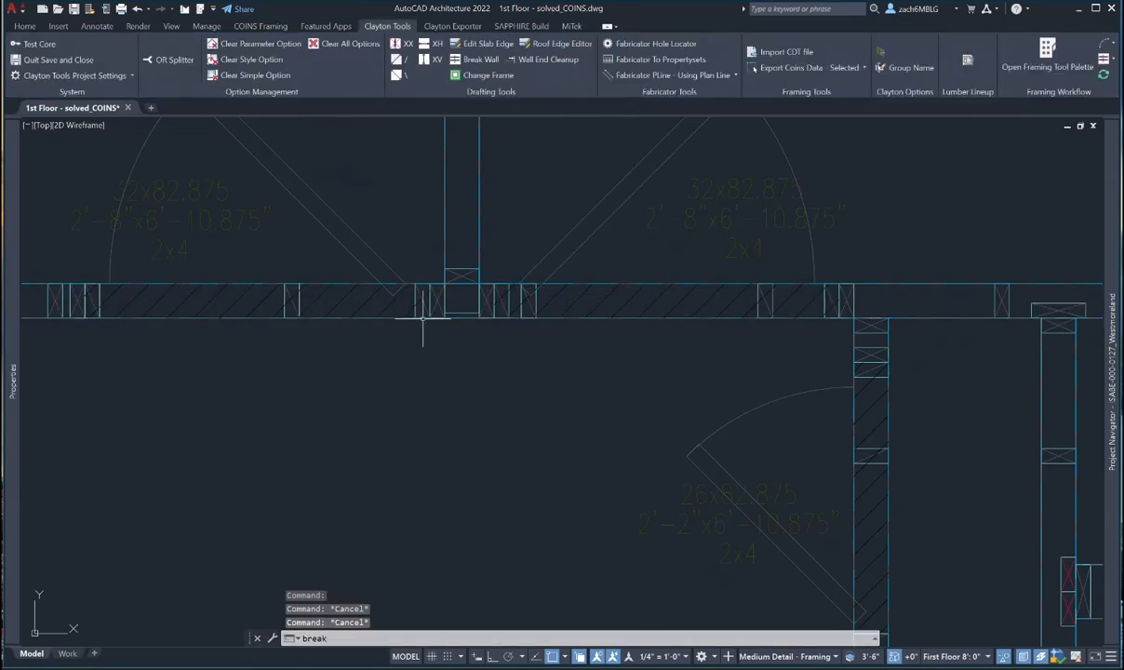
pyautogui.press('Return')
pyautogui.click(449, 317)
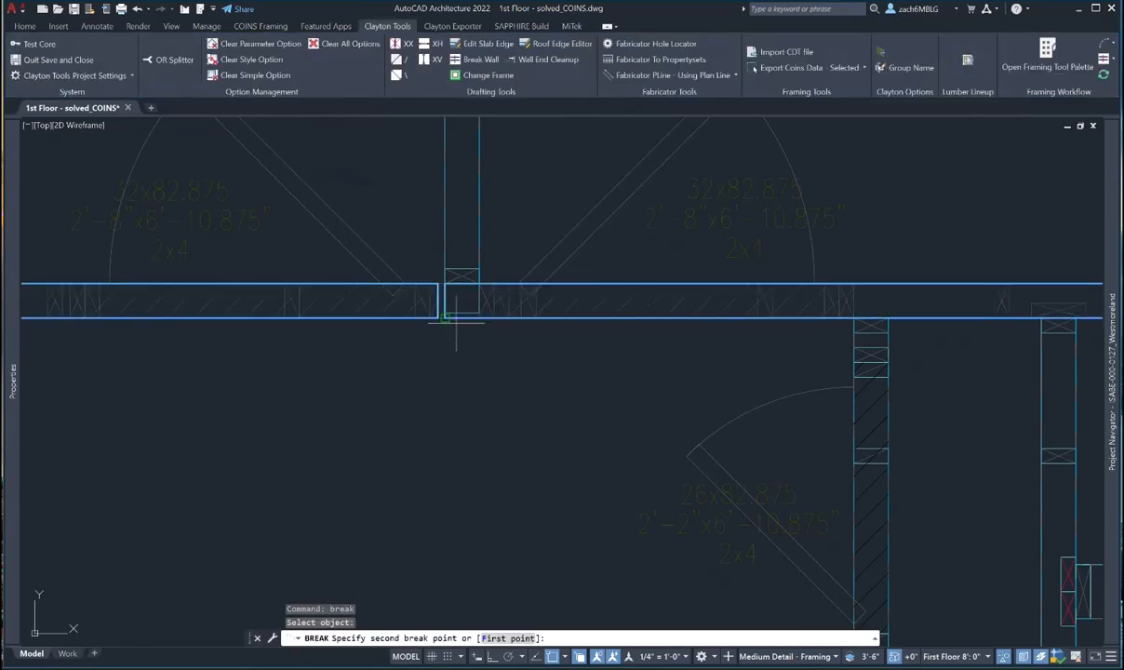
pyautogui.click(450, 317)
pyautogui.press('Escape')
pyautogui.press('Escape')
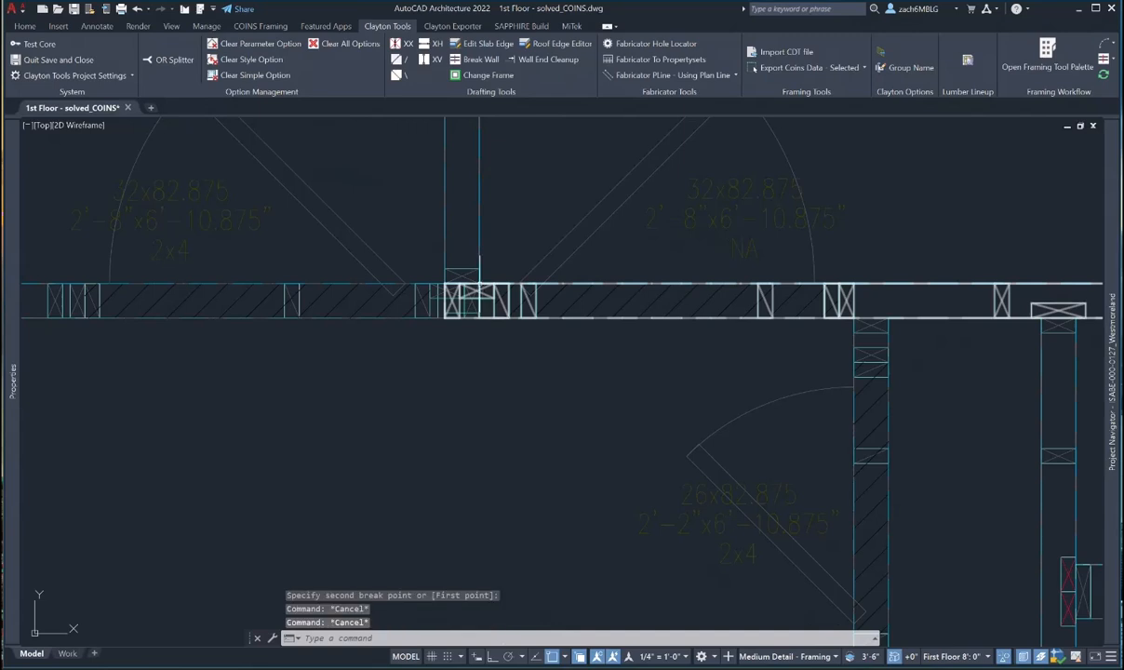
# - Pull the interior wall back and grip-stretch the split exterior pieces apart to open a gap
pyautogui.click(473, 266)
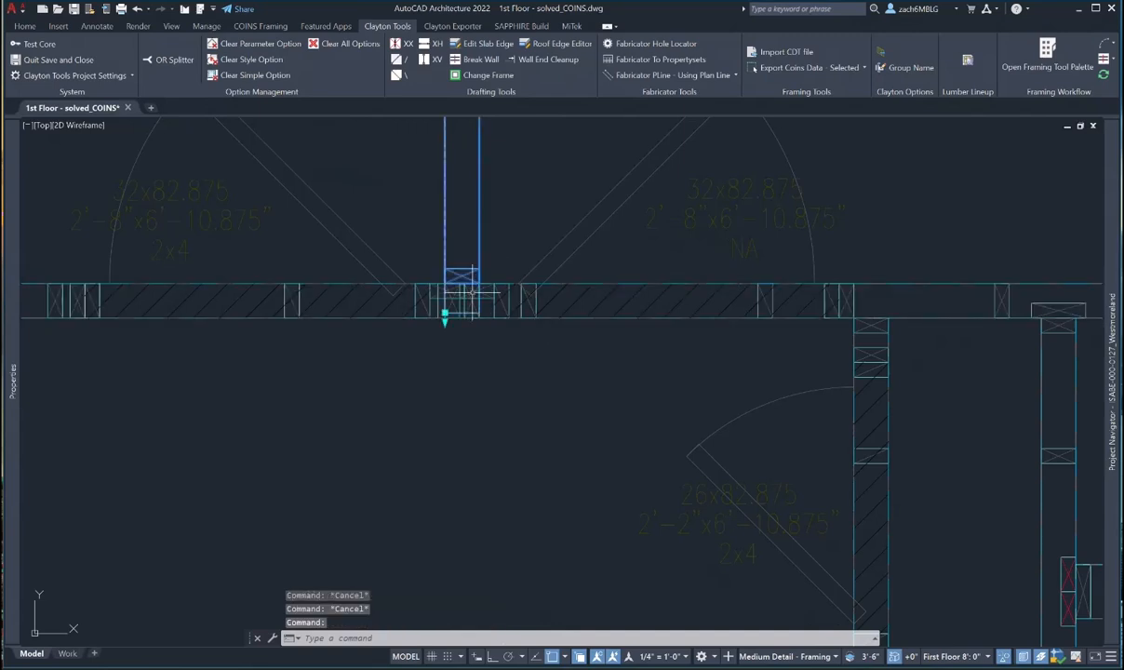
pyautogui.click(447, 270)
pyautogui.click(483, 244)
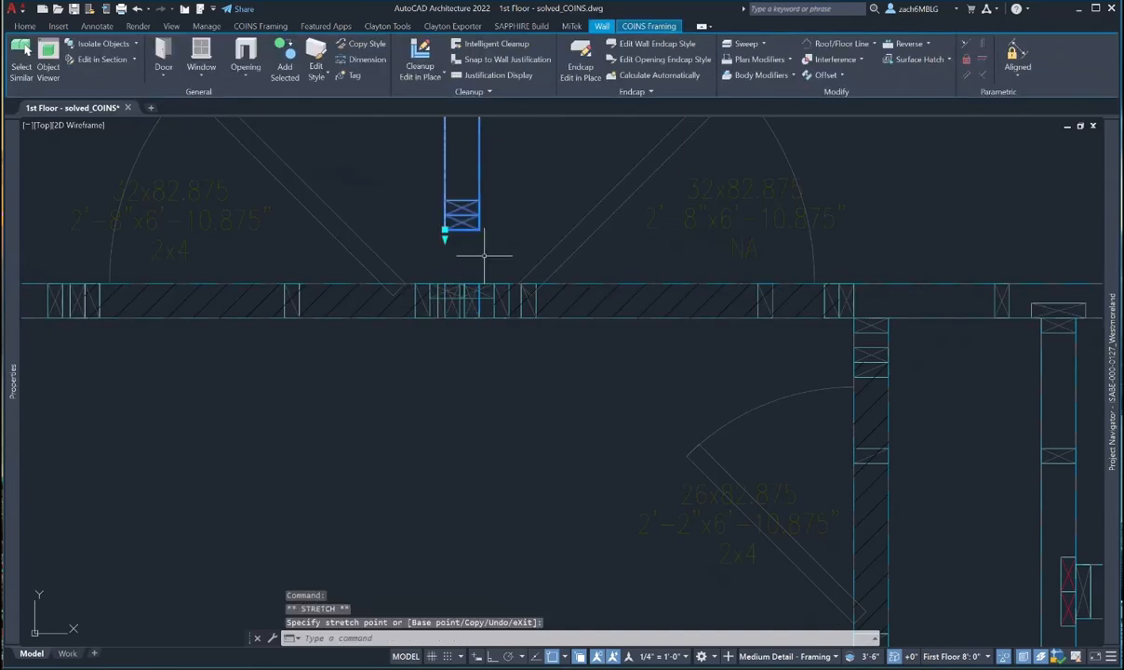
pyautogui.press('Escape')
pyautogui.click(453, 314)
pyautogui.click(457, 300)
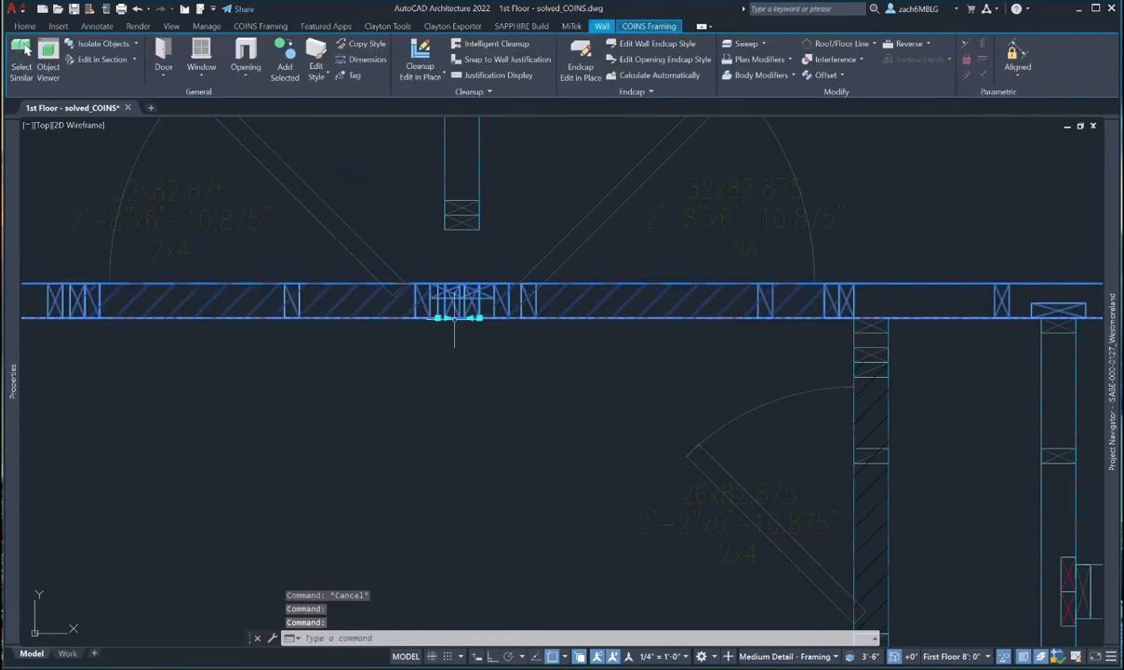
pyautogui.click(475, 318)
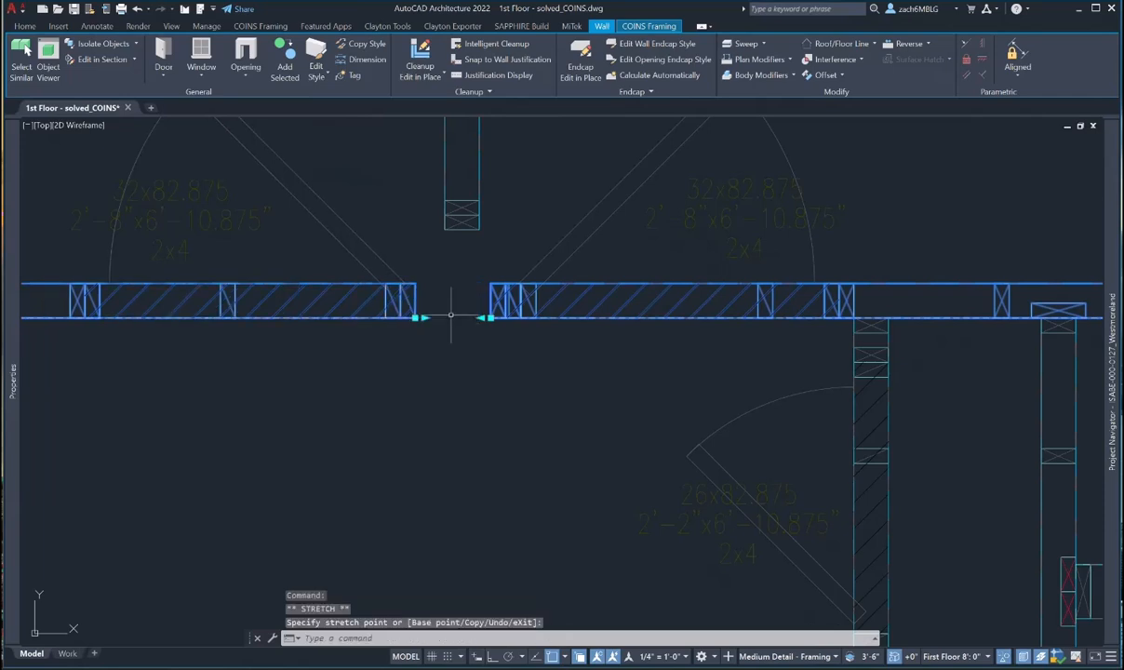
pyautogui.press('Escape')
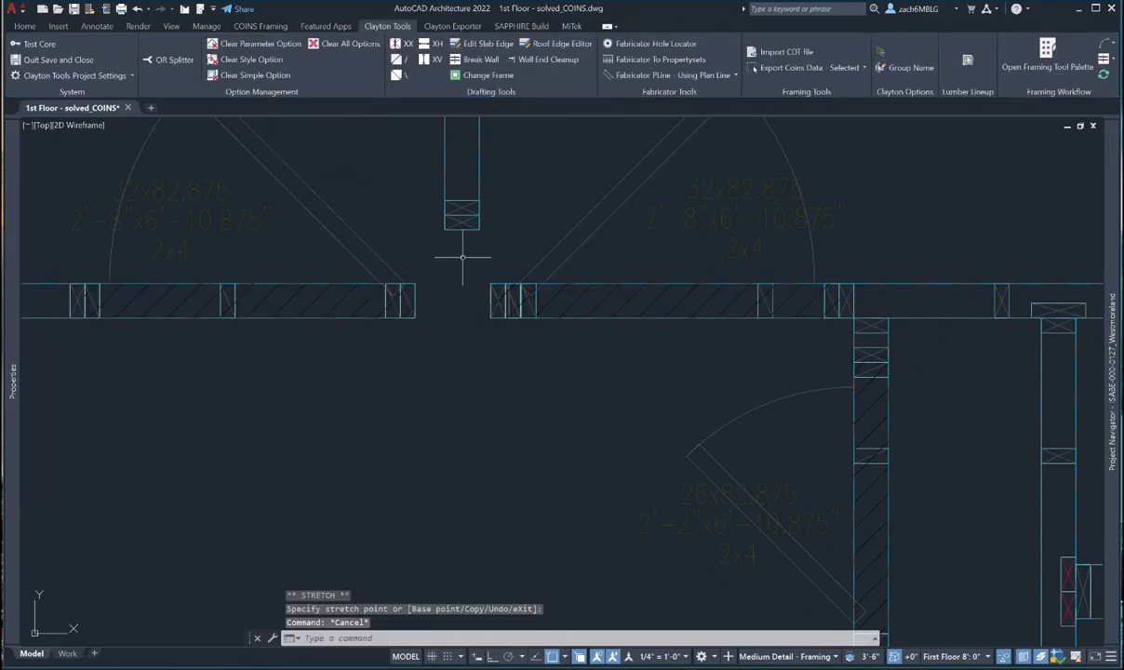
# - Draw a vertical PLINE guide line down from the interior wall
pyautogui.write('pl')
pyautogui.press('Return')
pyautogui.click(445, 229)
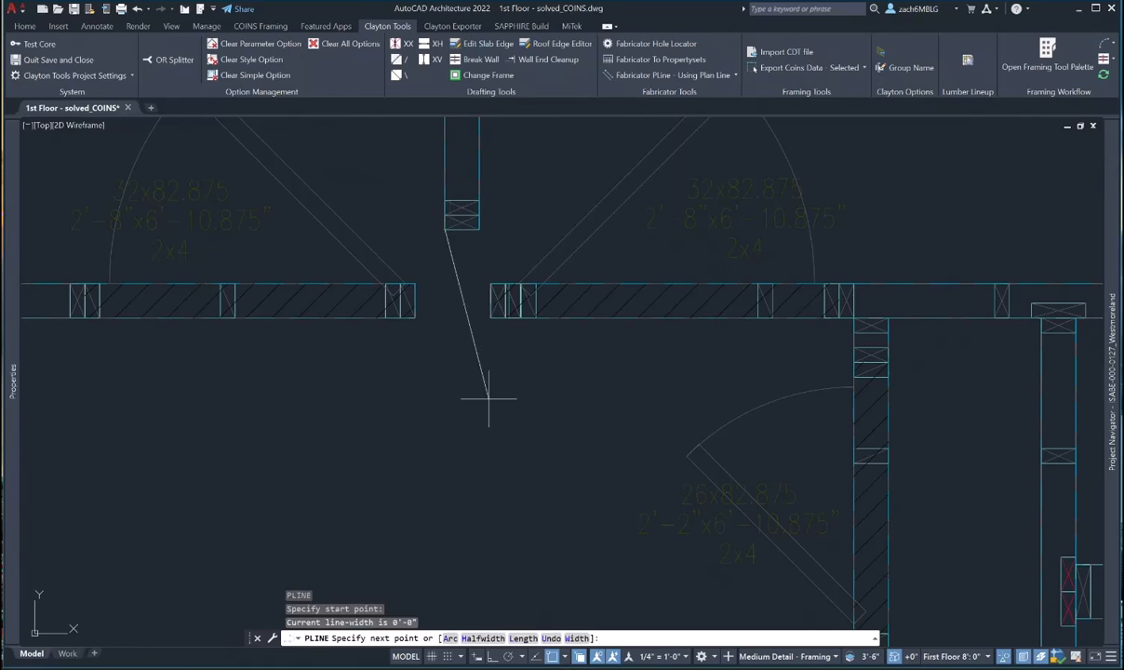
pyautogui.press('F8')
pyautogui.click(445, 400)
pyautogui.press('Escape')
# - Stretch the left exterior wall piece perpendicular to the guide line so it ends at the junction
pyautogui.scroll(4, 412, 310)
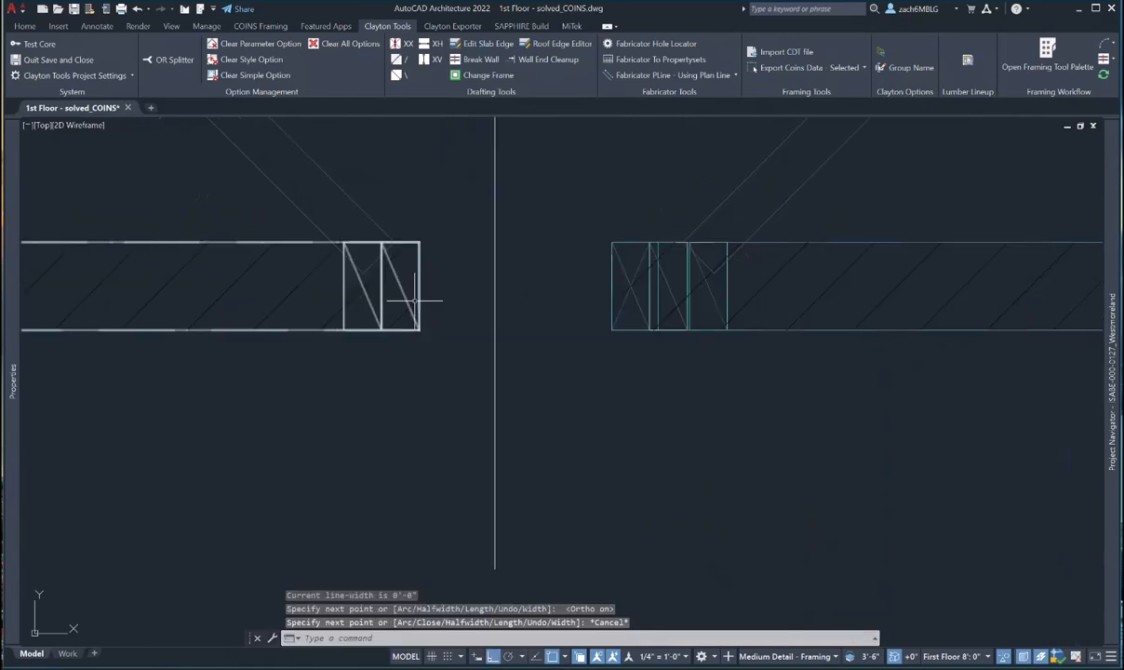
pyautogui.click(413, 303)
pyautogui.click(423, 329)
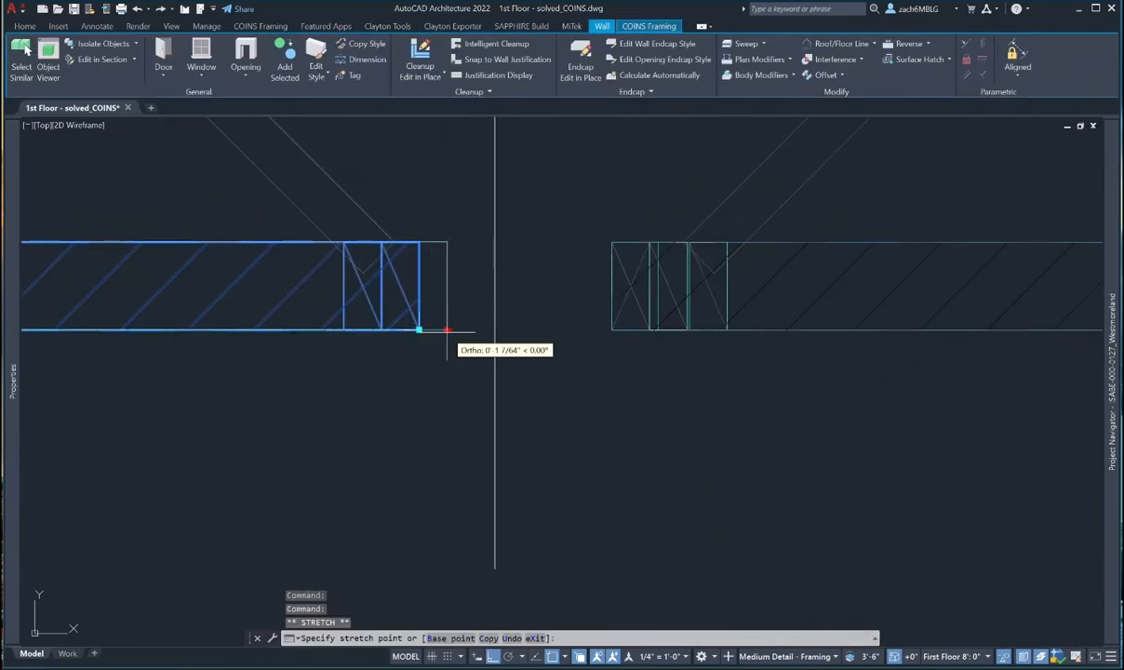
pyautogui.keyDown('shift'); pyautogui.rightClick(446, 330); pyautogui.keyUp('shift')
pyautogui.click(487, 552)
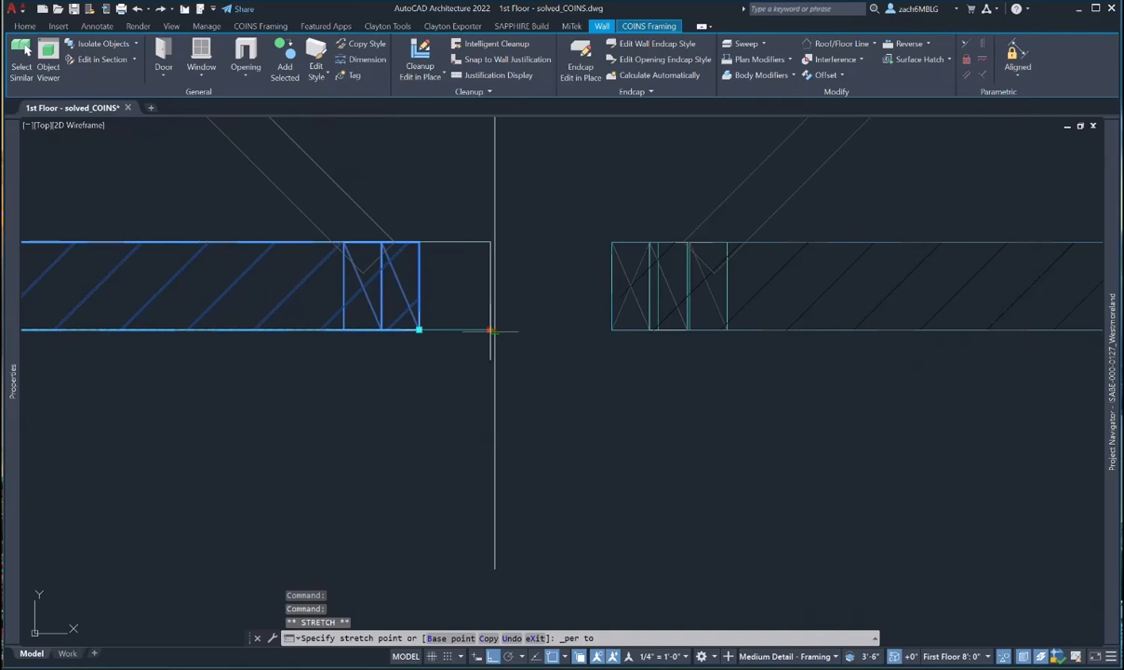
pyautogui.click(494, 331)
pyautogui.press('Escape')
# - Select the vertical interior wall
pyautogui.click(599, 299)
pyautogui.press('Escape')
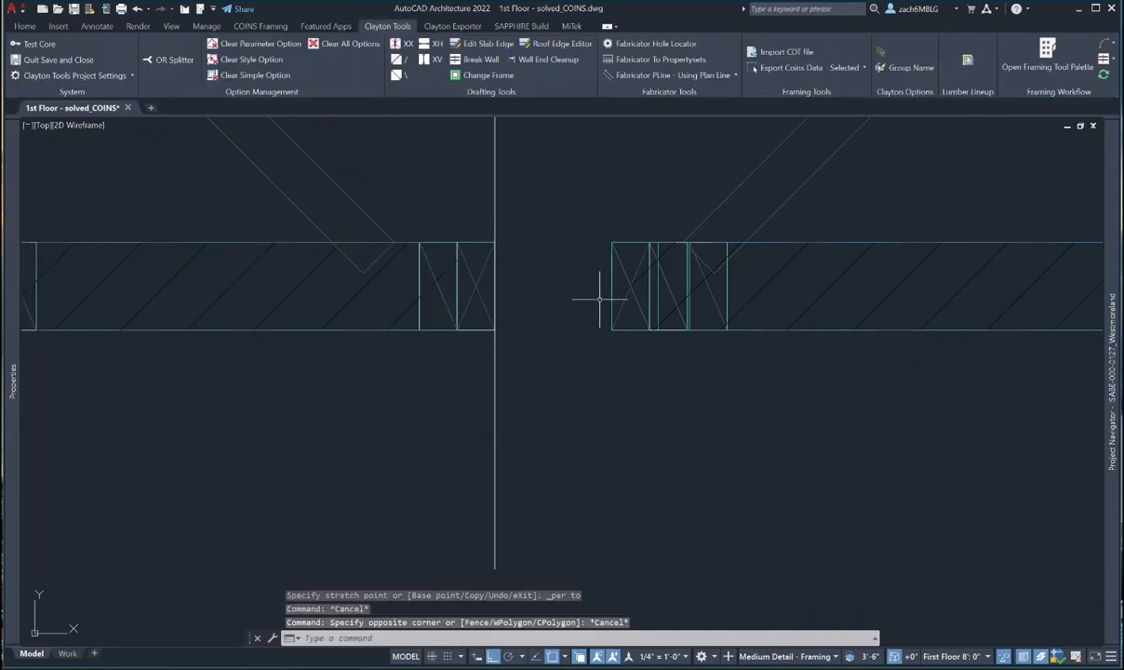
pyautogui.scroll(-5, 600, 299)
pyautogui.scroll(2, 439, 306)
pyautogui.click(447, 302)
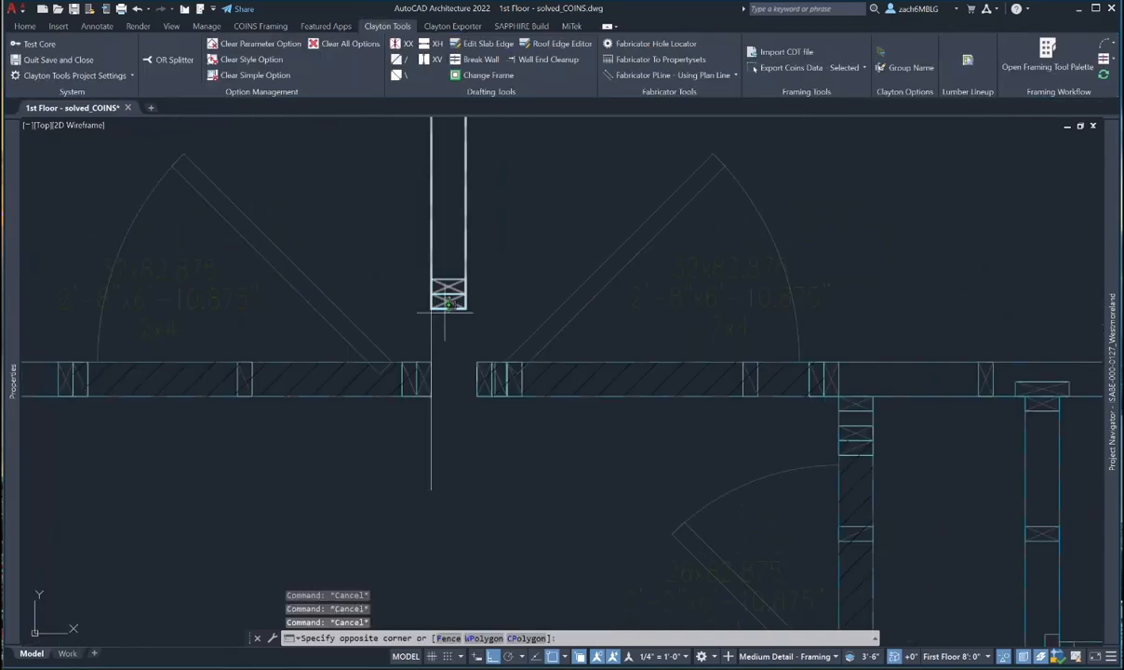
pyautogui.click(439, 313)
pyautogui.scroll(-3, 439, 381)
# - Turn on the interior wall's L Junction Override at its start, set to L-None
pyautogui.moveTo(13, 381)
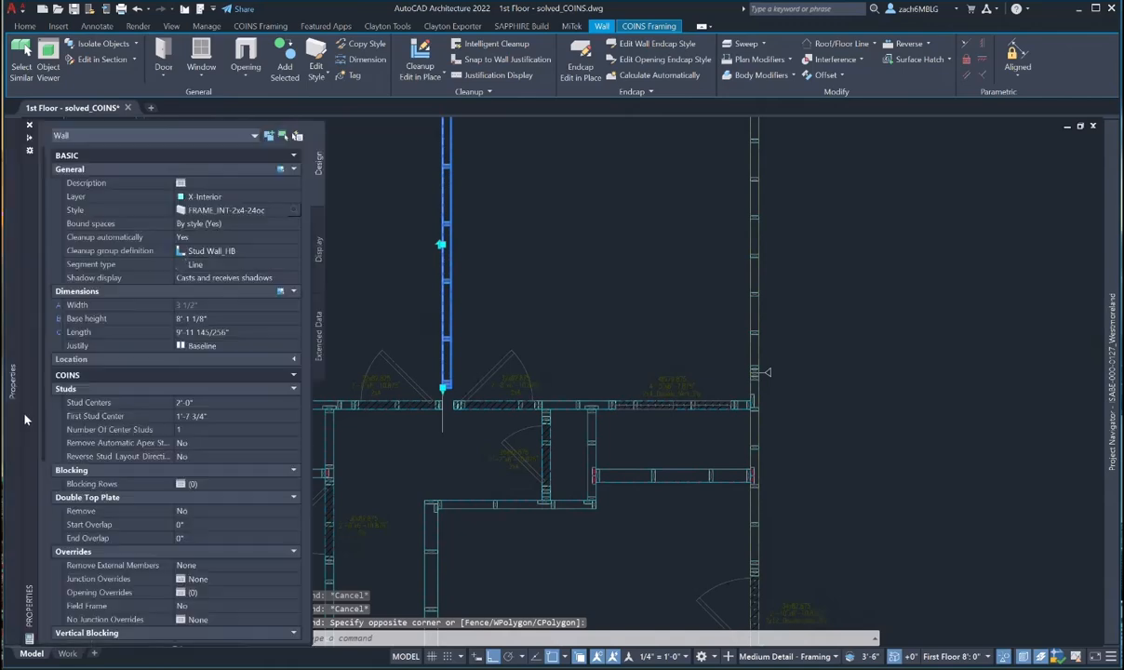
pyautogui.click(213, 578)
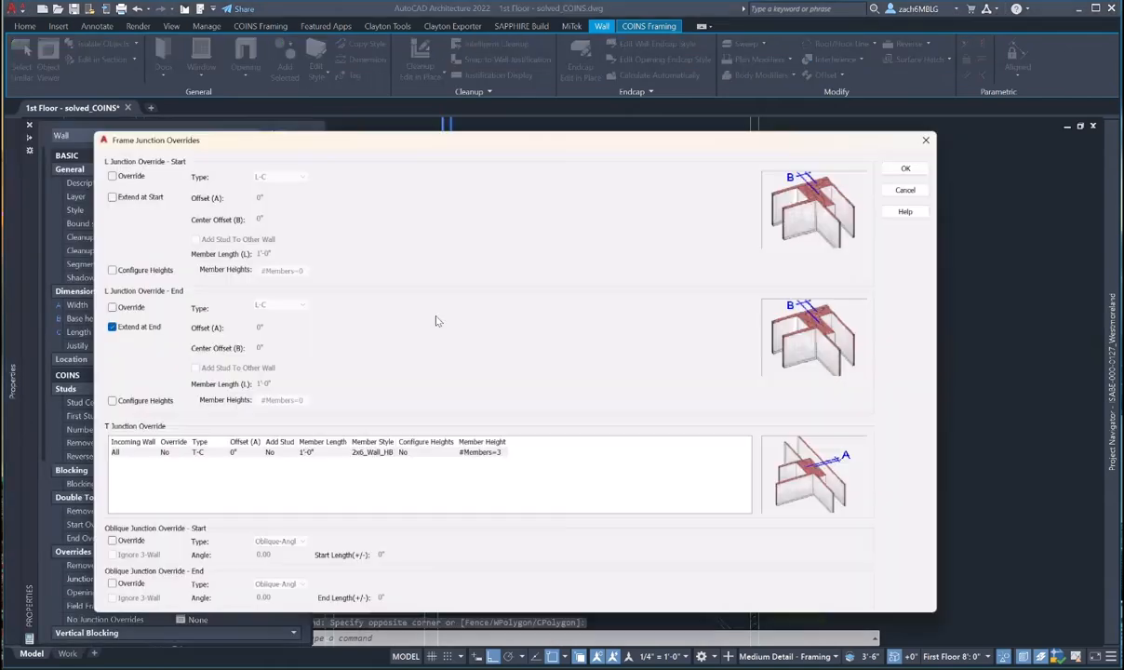
pyautogui.moveTo(432, 141); pyautogui.dragTo(511, 234)
pyautogui.click(186, 262)
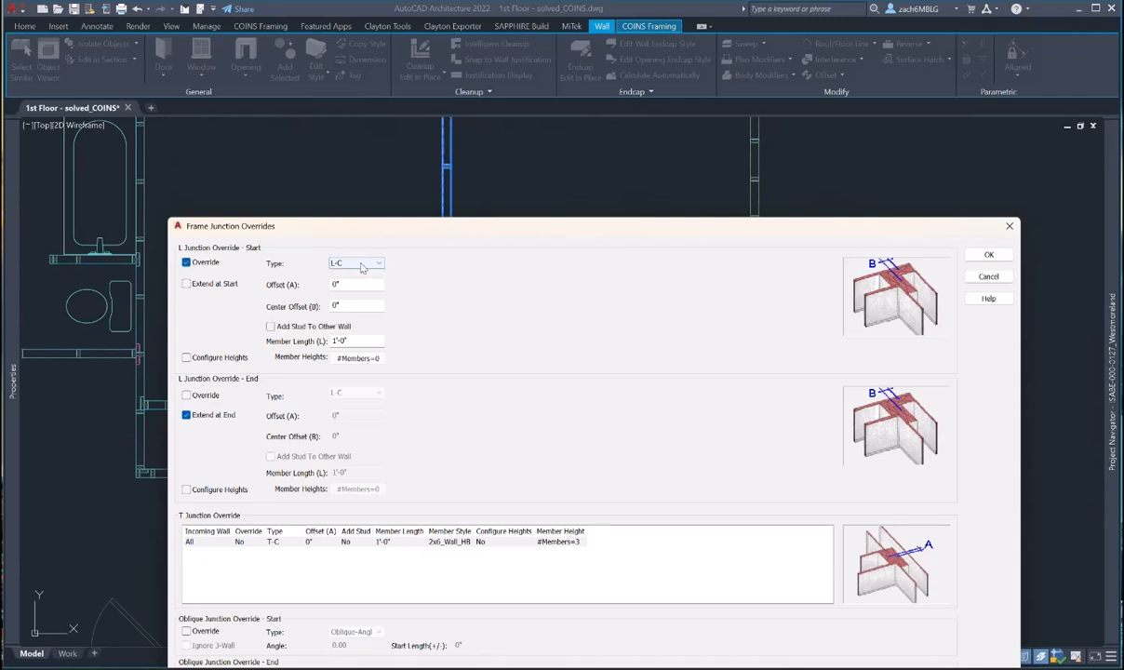
pyautogui.click(363, 263)
pyautogui.click(342, 279)
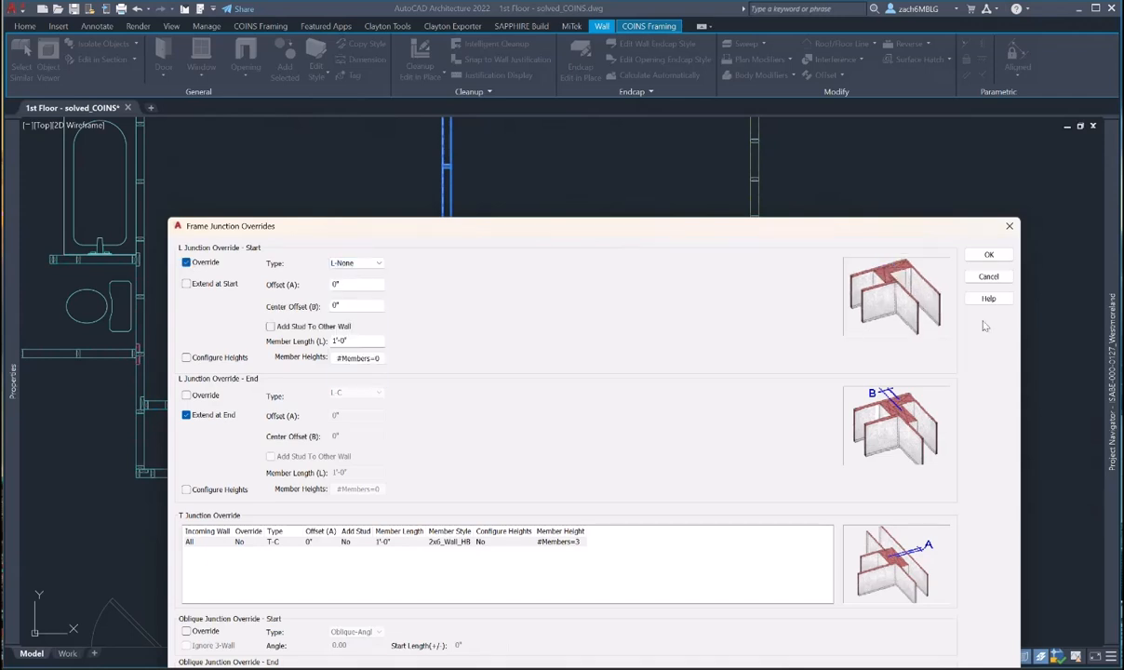
pyautogui.click(989, 254)
pyautogui.press('Escape')
pyautogui.press('Escape')
# - Grip-stretch the right exterior wall piece left to close the gap
pyautogui.scroll(6, 439, 405)
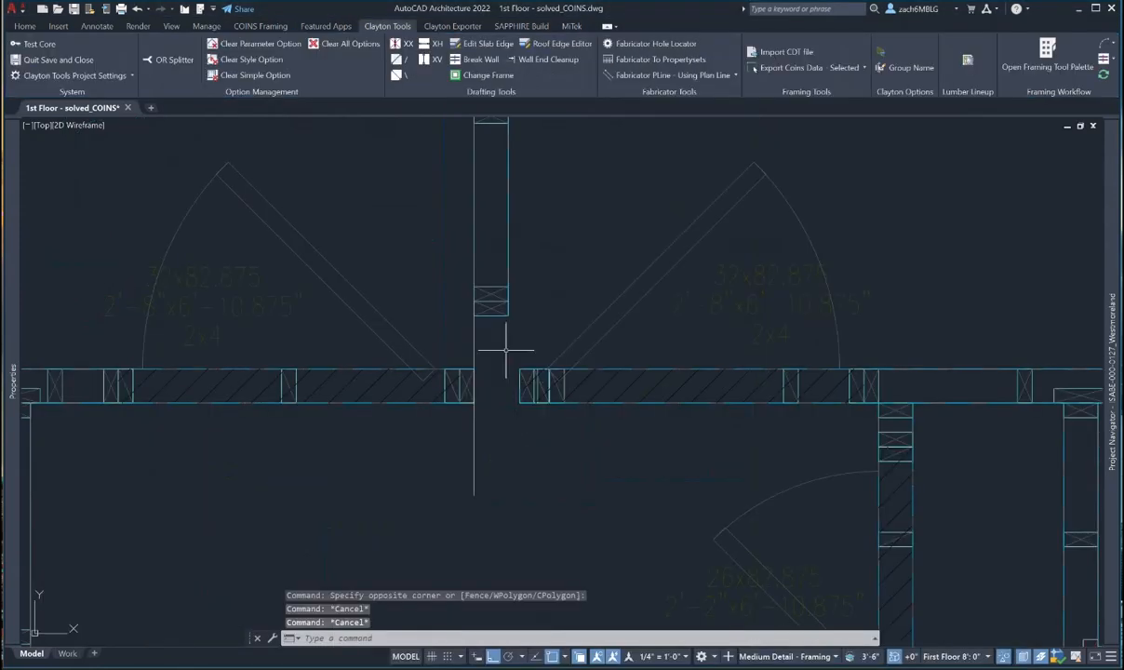
pyautogui.click(520, 386)
pyautogui.click(519, 402)
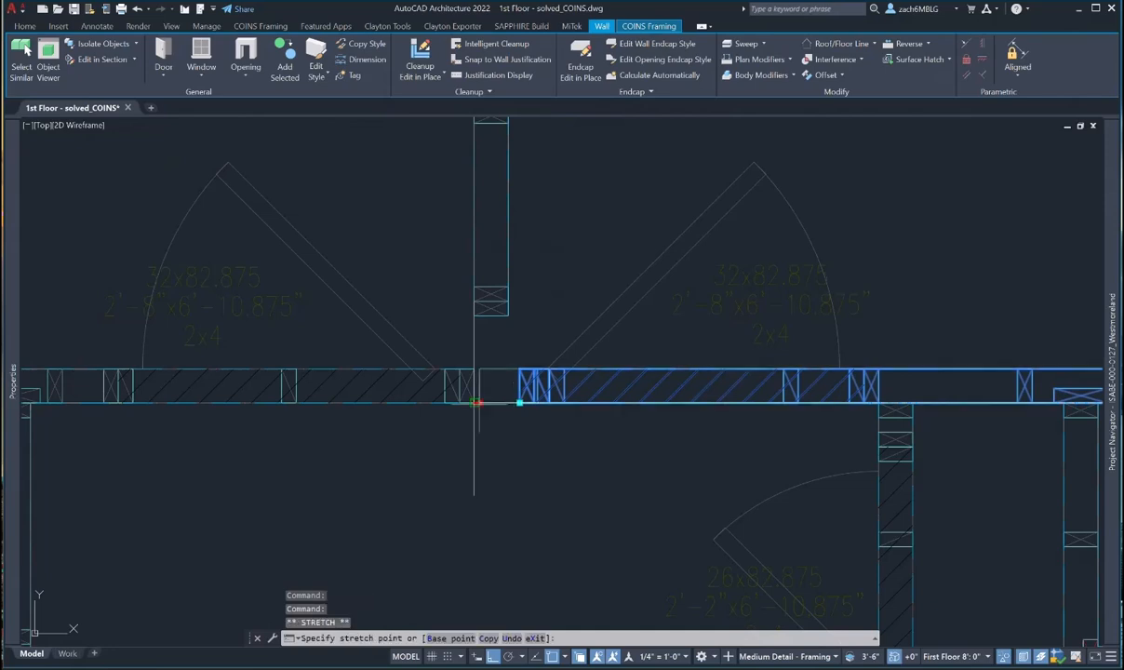
pyautogui.click(477, 401)
pyautogui.press('Escape')
# - Extend the interior wall's bottom end down to the exterior wall
pyautogui.click(509, 312)
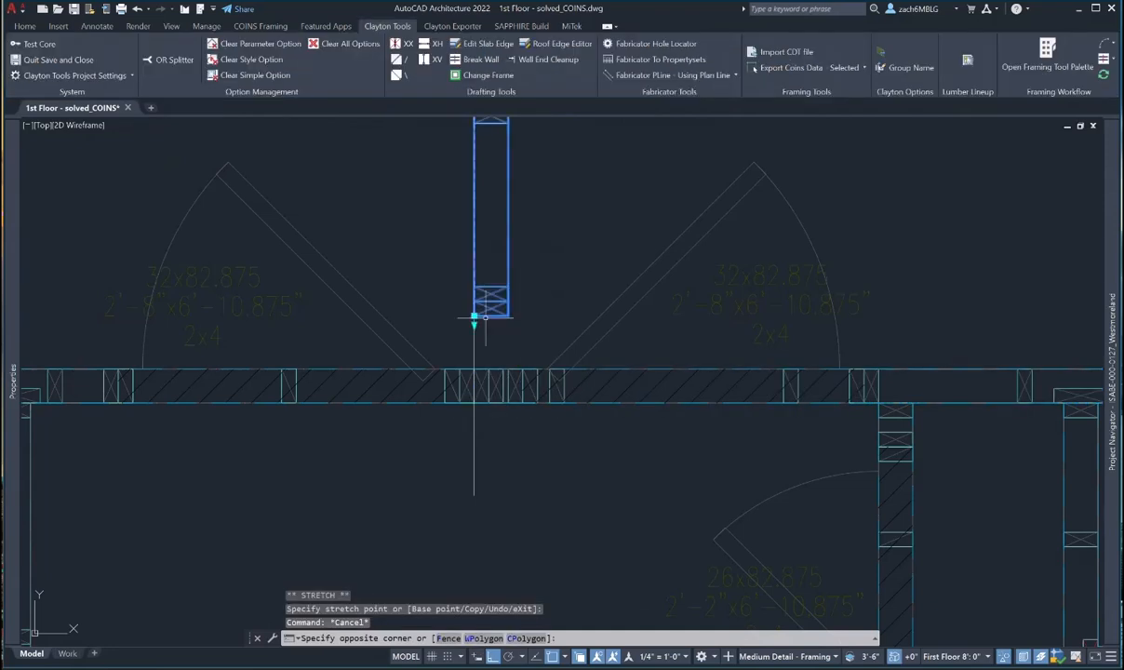
pyautogui.click(485, 318)
pyautogui.click(474, 317)
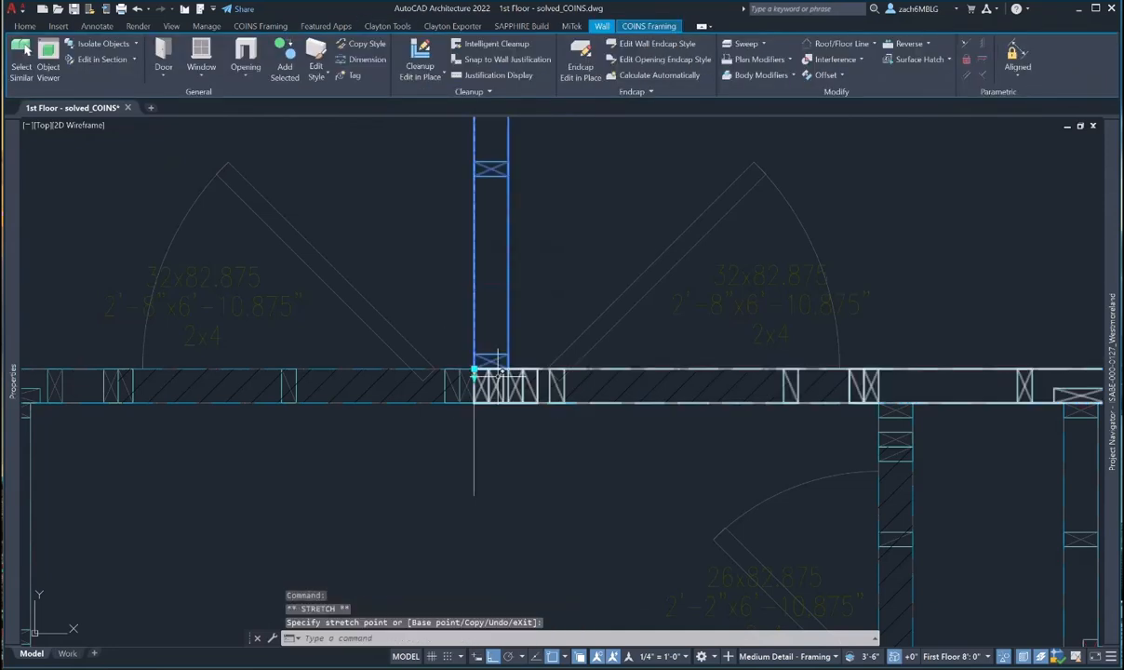
pyautogui.click(474, 369)
pyautogui.press('Escape')
pyautogui.press('Escape')
pyautogui.scroll(-3, 585, 464)
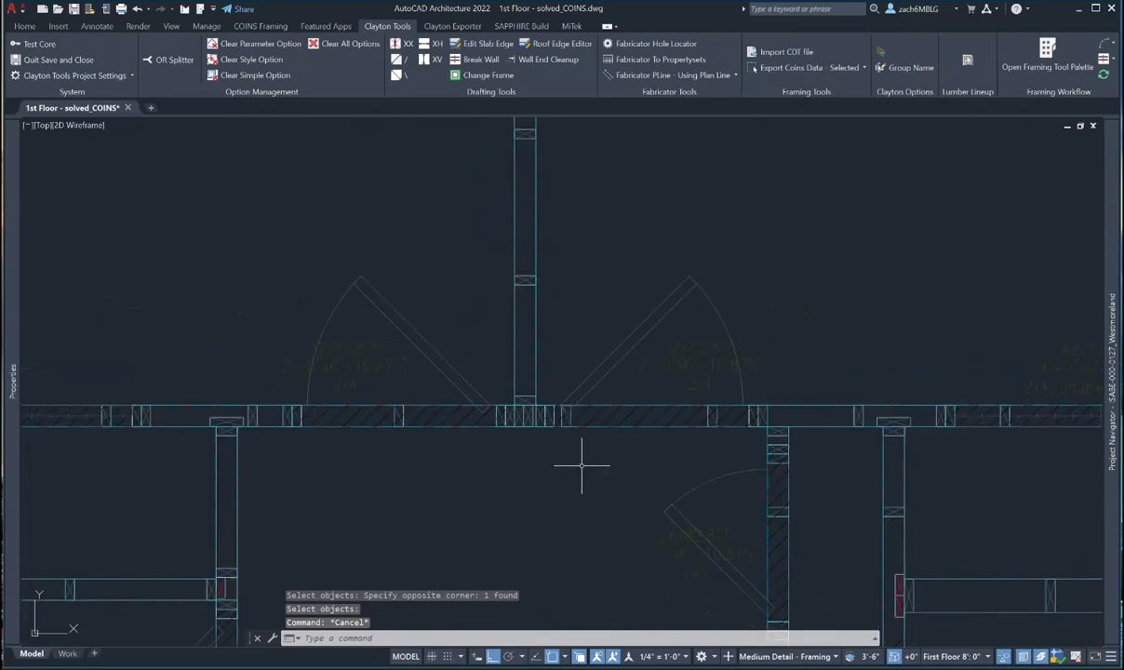
pyautogui.scroll(2, 485, 317)
pyautogui.scroll(-4, 477, 314)
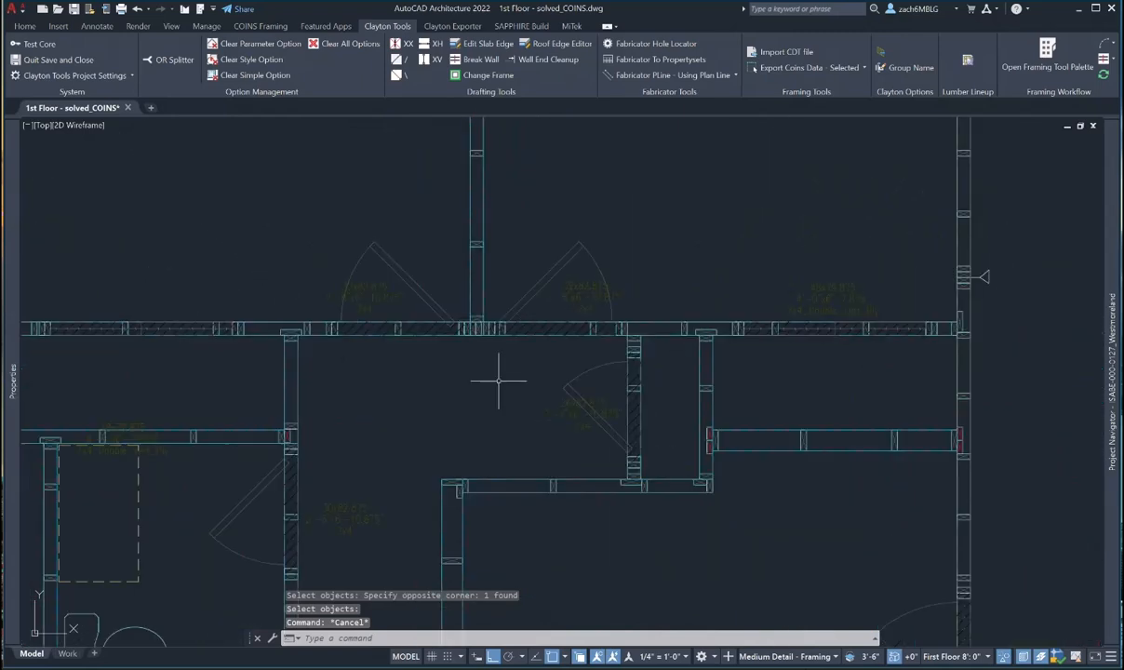
pyautogui.scroll(-4, 682, 327)
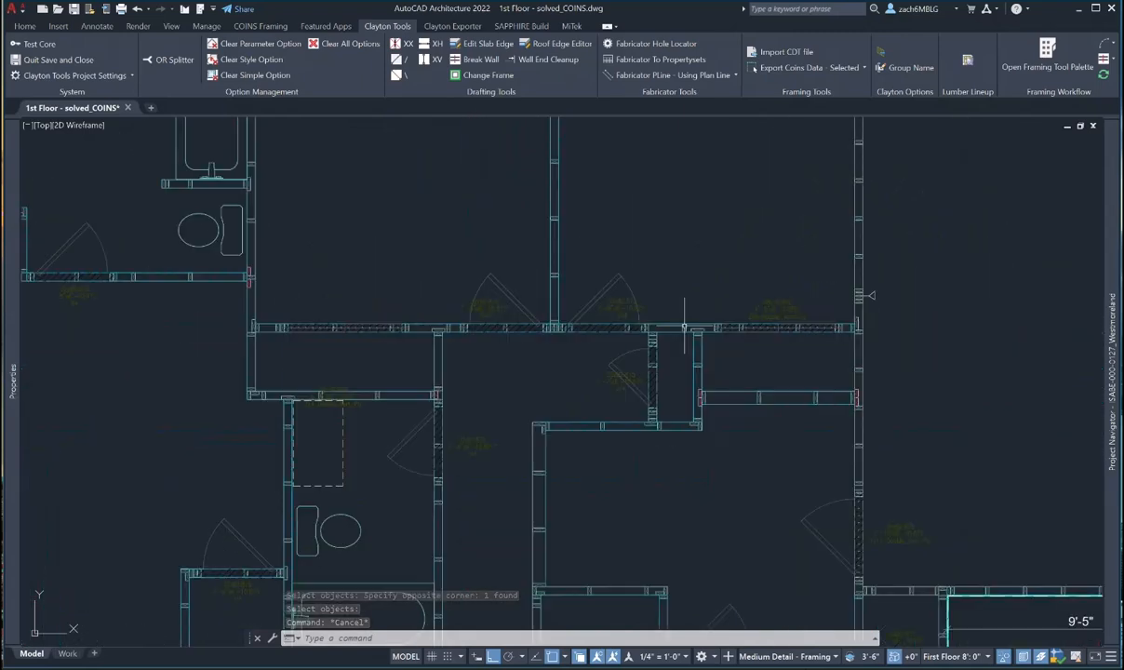
pyautogui.moveTo(381, 333); pyautogui.dragTo(388, 348, button='middle')
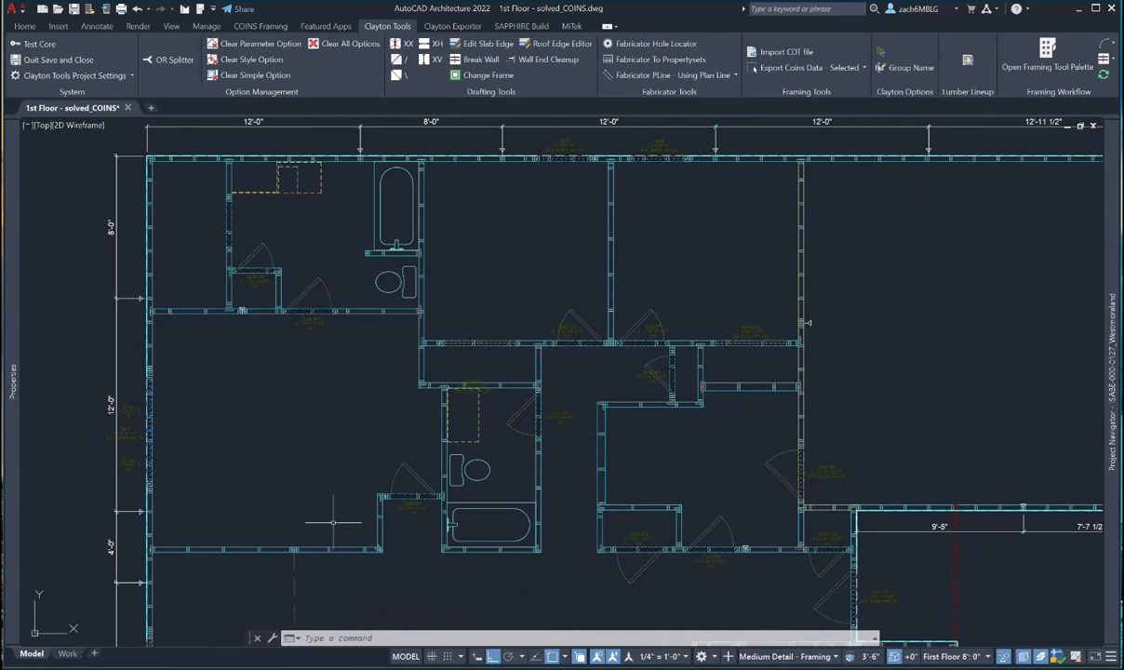
pyautogui.scroll(-2, 329, 533)
pyautogui.moveTo(335, 511); pyautogui.dragTo(341, 402, button='middle')
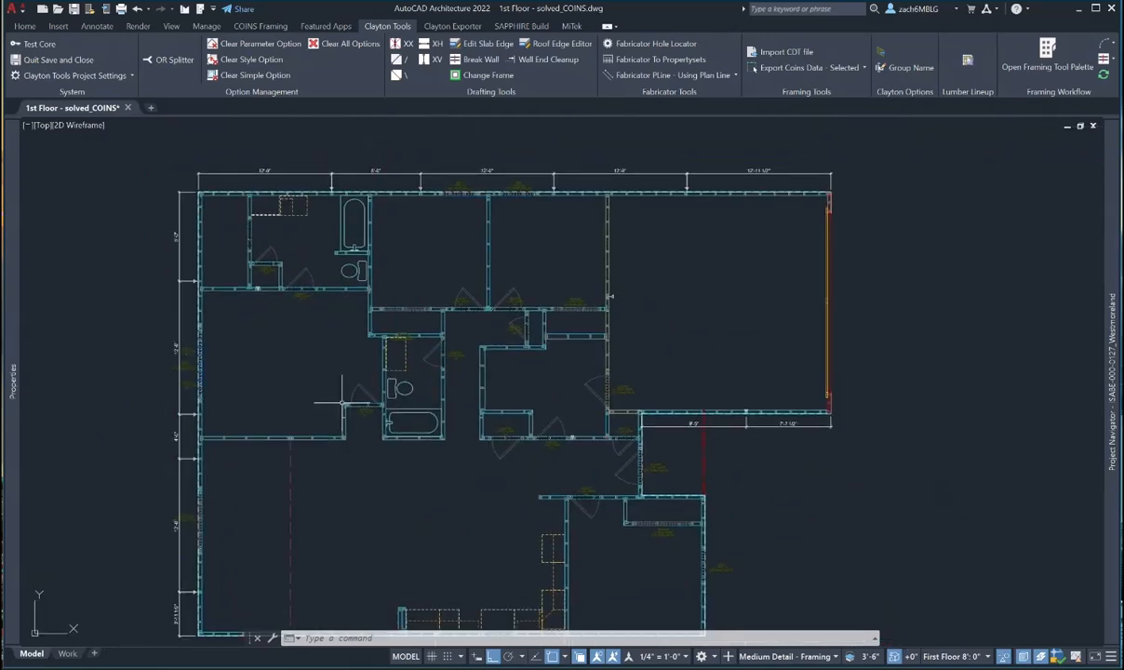
pyautogui.moveTo(463, 429); pyautogui.dragTo(422, 360, button='middle')
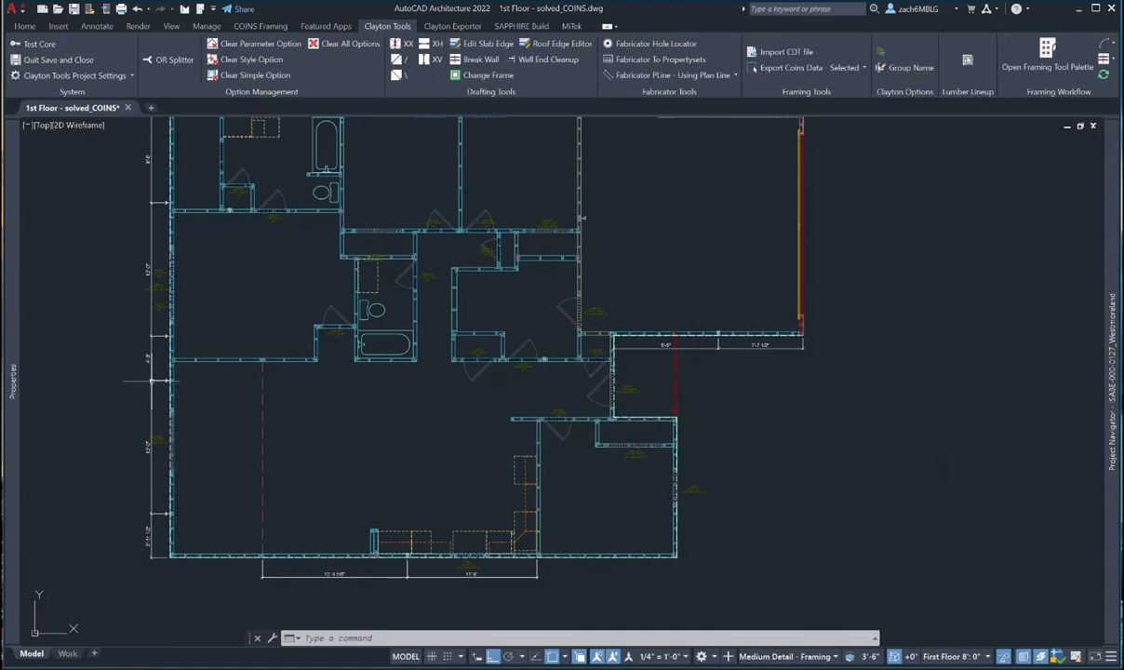
pyautogui.scroll(4, 162, 372)
pyautogui.scroll(-2, 223, 446)
pyautogui.scroll(-2, 226, 455)
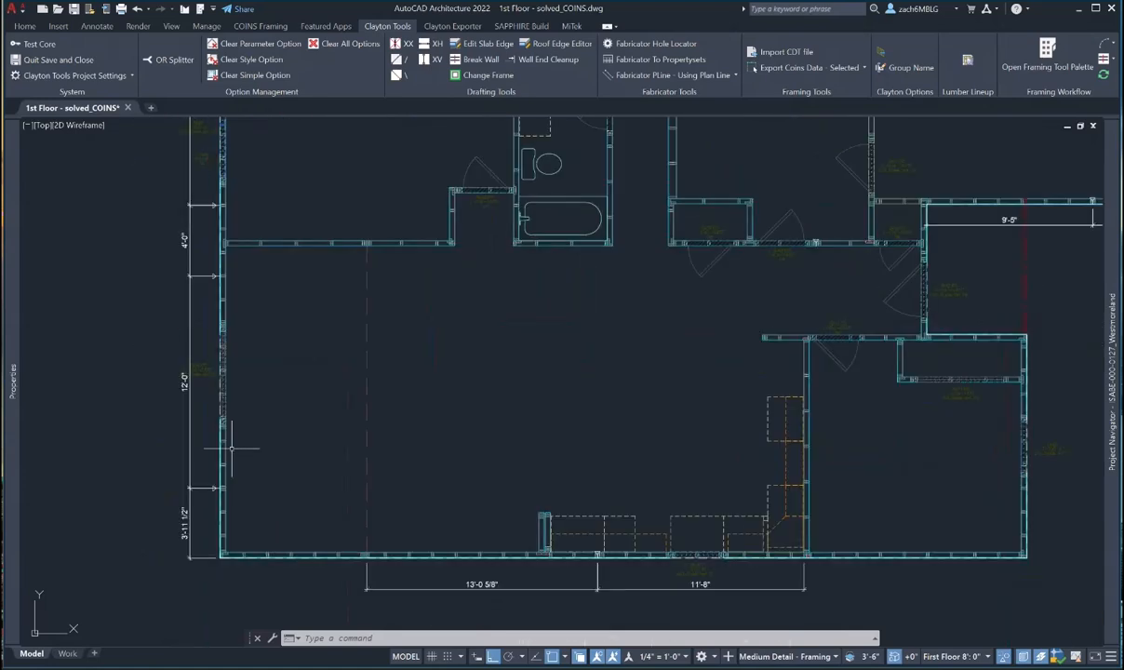
pyautogui.scroll(4, 209, 470)
pyautogui.scroll(-2, 231, 474)
# - Break the left exterior wall at the first panel break and stretch the lower piece up to the upper piece
pyautogui.scroll(4, 231, 474)
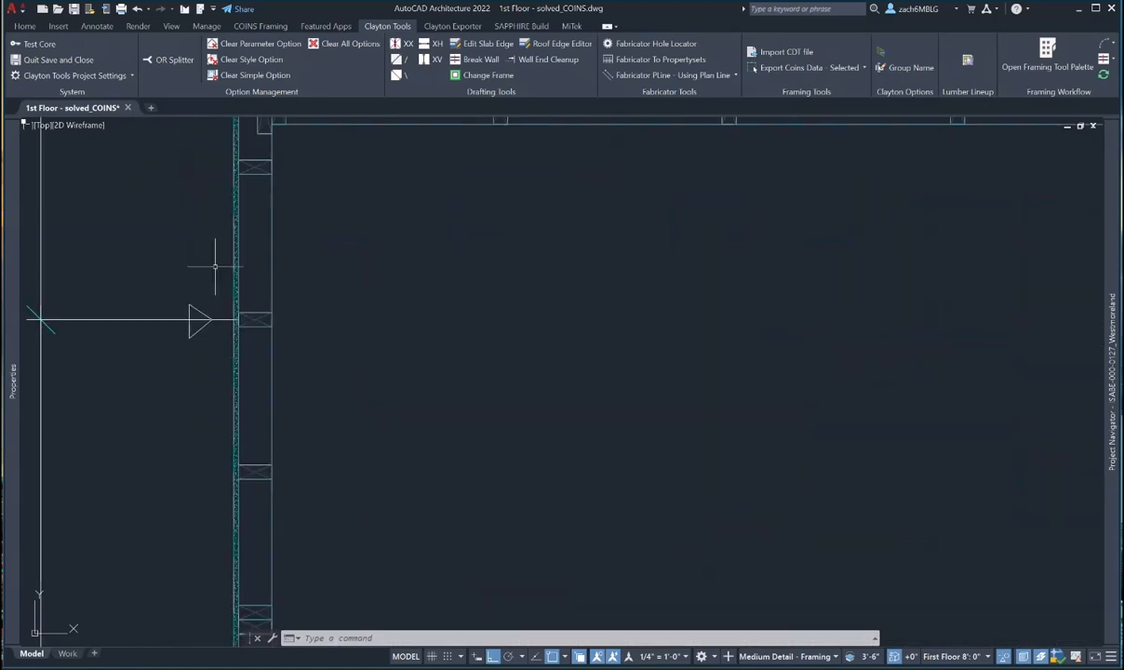
pyautogui.press('Escape')
pyautogui.press('Escape')
pyautogui.write('brea')
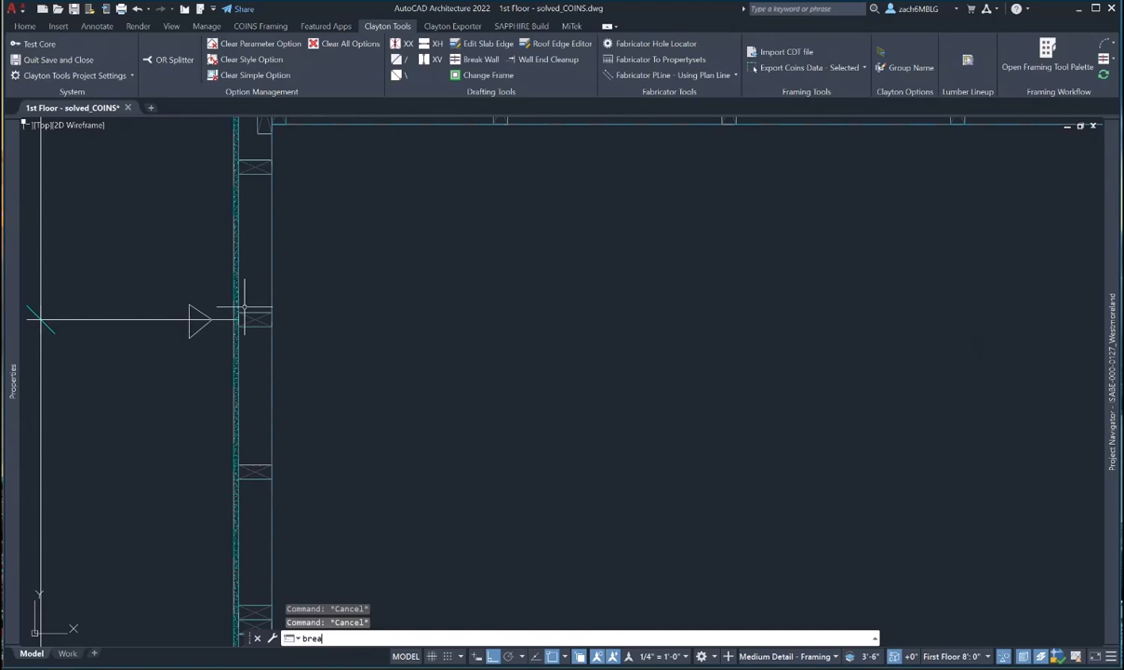
pyautogui.write('k')
pyautogui.press('Return')
pyautogui.scroll(4, 243, 307)
pyautogui.click(352, 424)
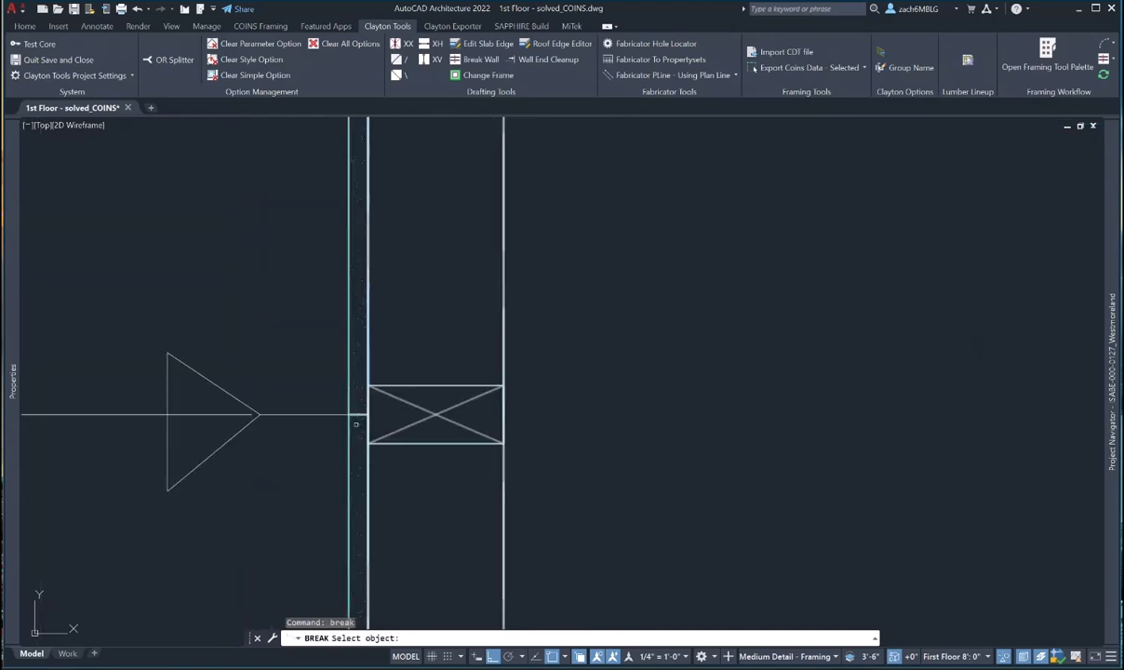
pyautogui.click(349, 413)
pyautogui.press('Escape')
pyautogui.click(358, 421)
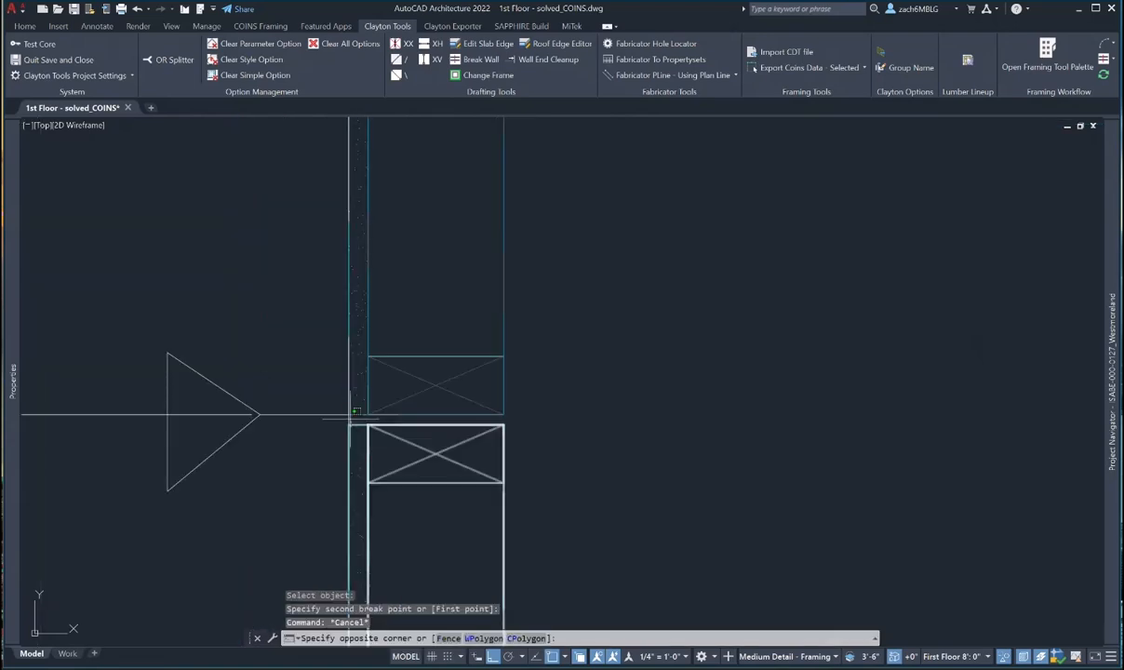
pyautogui.click(351, 426)
pyautogui.click(348, 424)
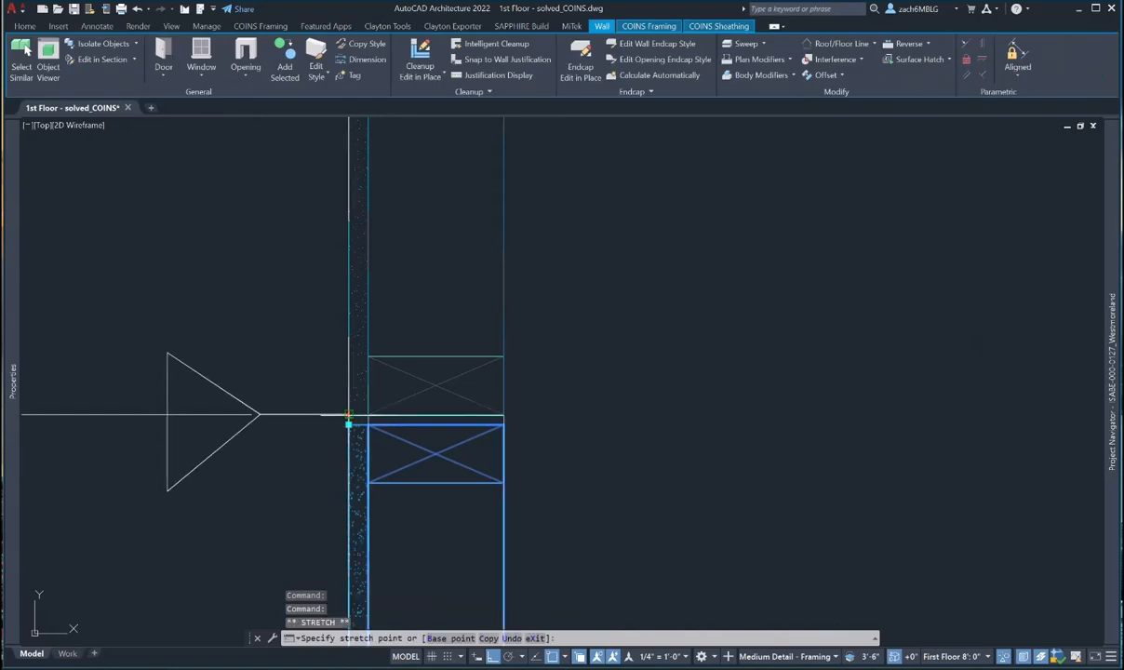
pyautogui.click(349, 414)
# - Break the left wall at the next panel break and grab the lower piece's end
pyautogui.scroll(-5, 411, 446)
pyautogui.moveTo(400, 217); pyautogui.dragTo(382, 393, button='middle')
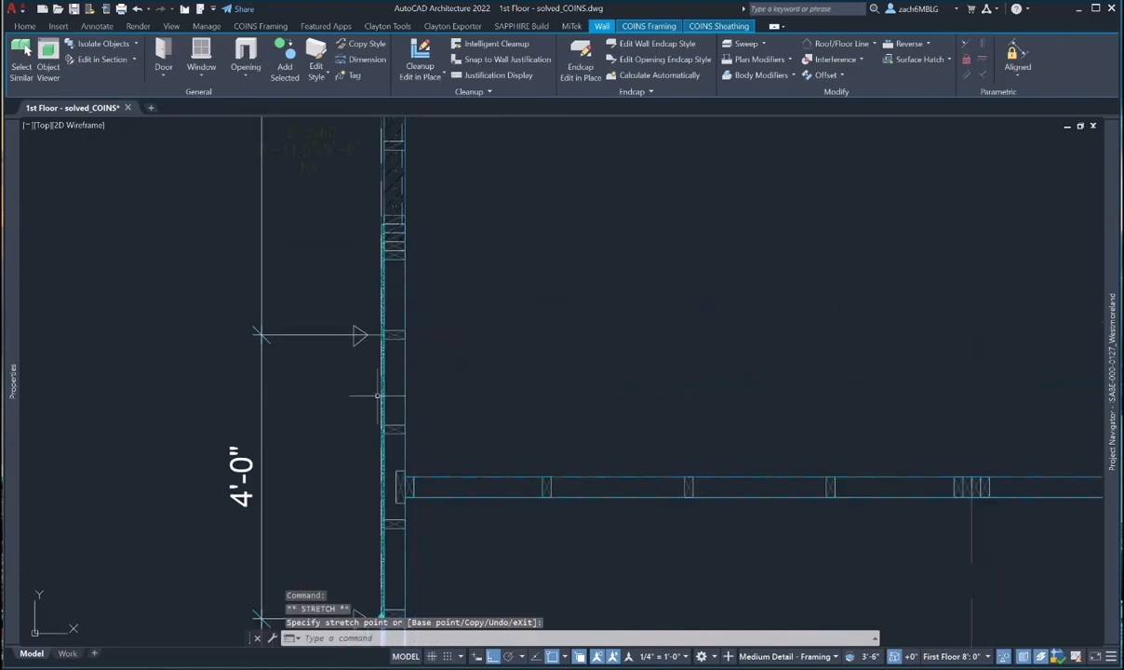
pyautogui.press('Escape')
pyautogui.scroll(2, 382, 345)
pyautogui.click(382, 341)
pyautogui.press('Escape')
pyautogui.press('Escape')
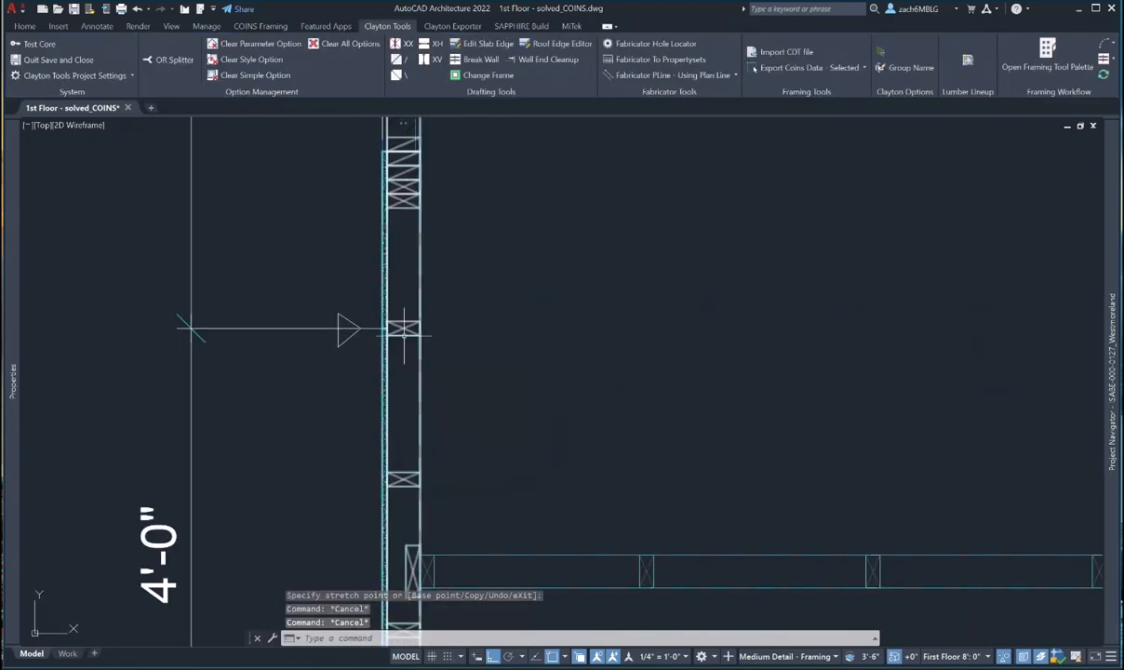
pyautogui.rightClick(483, 320)
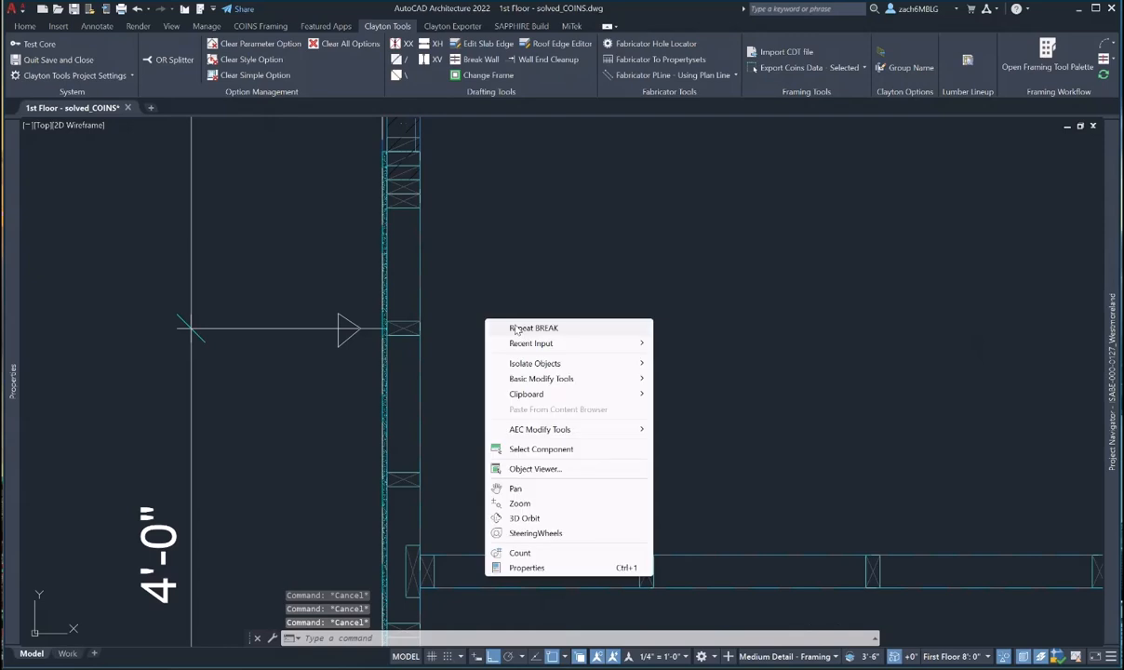
pyautogui.click(507, 325)
pyautogui.click(418, 335)
pyautogui.scroll(2, 418, 335)
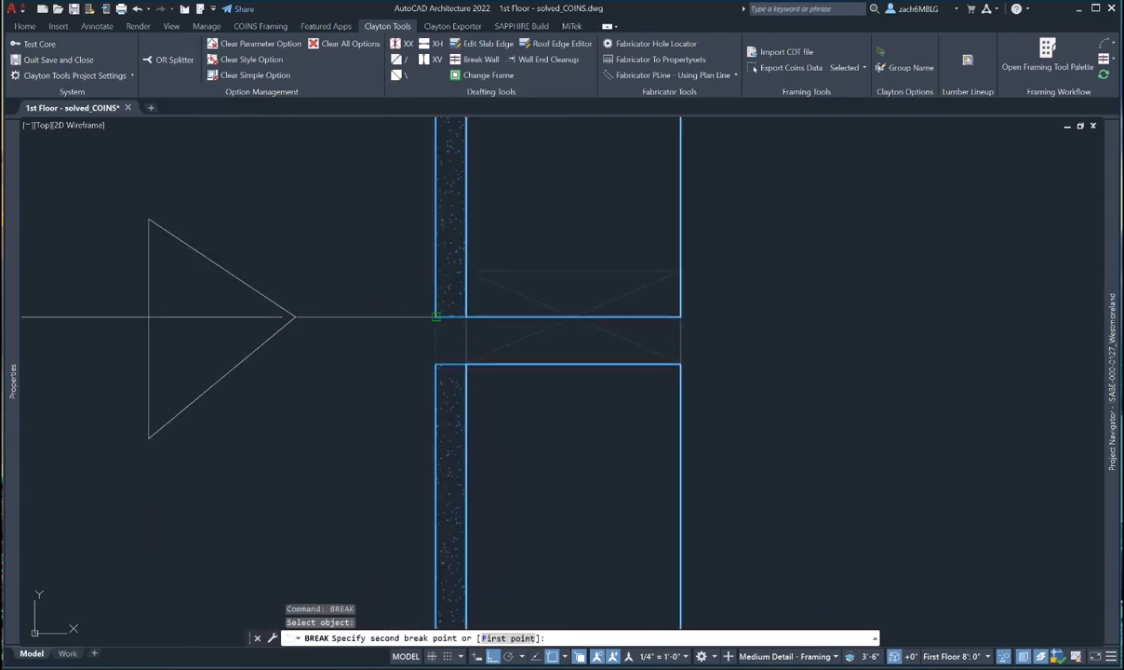
pyautogui.press('Escape')
pyautogui.moveTo(451, 372); pyautogui.dragTo(435, 358)
pyautogui.click(436, 363)
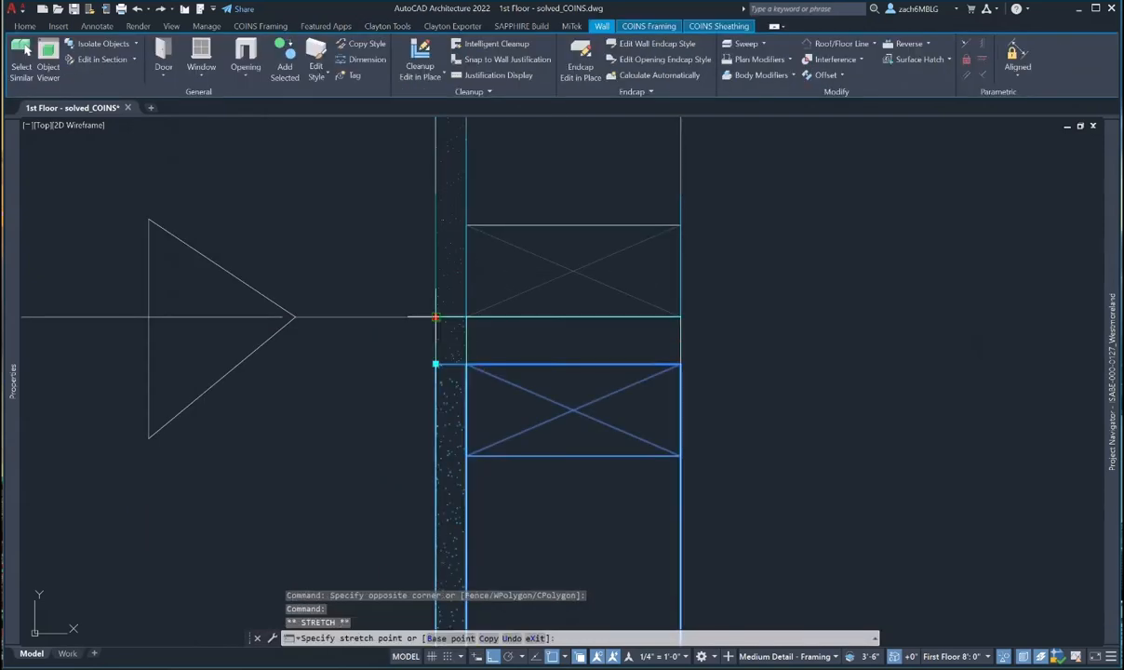
pyautogui.scroll(-3, 436, 362)
pyautogui.moveTo(436, 354); pyautogui.dragTo(470, 543, button='middle')
# - Break the left wall at the following panel break and adjust the lower piece's end
pyautogui.scroll(-2, 434, 417)
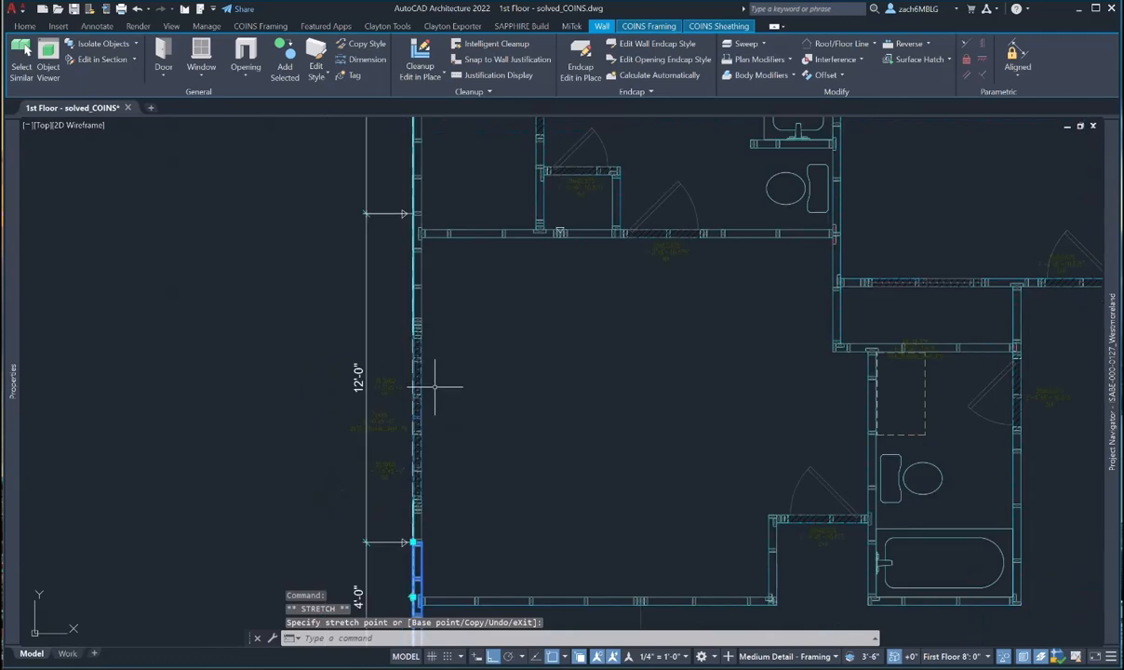
pyautogui.scroll(4, 424, 214)
pyautogui.moveTo(424, 214); pyautogui.dragTo(442, 373, button='middle')
pyautogui.press('Escape')
pyautogui.click(439, 371)
pyautogui.press('Escape')
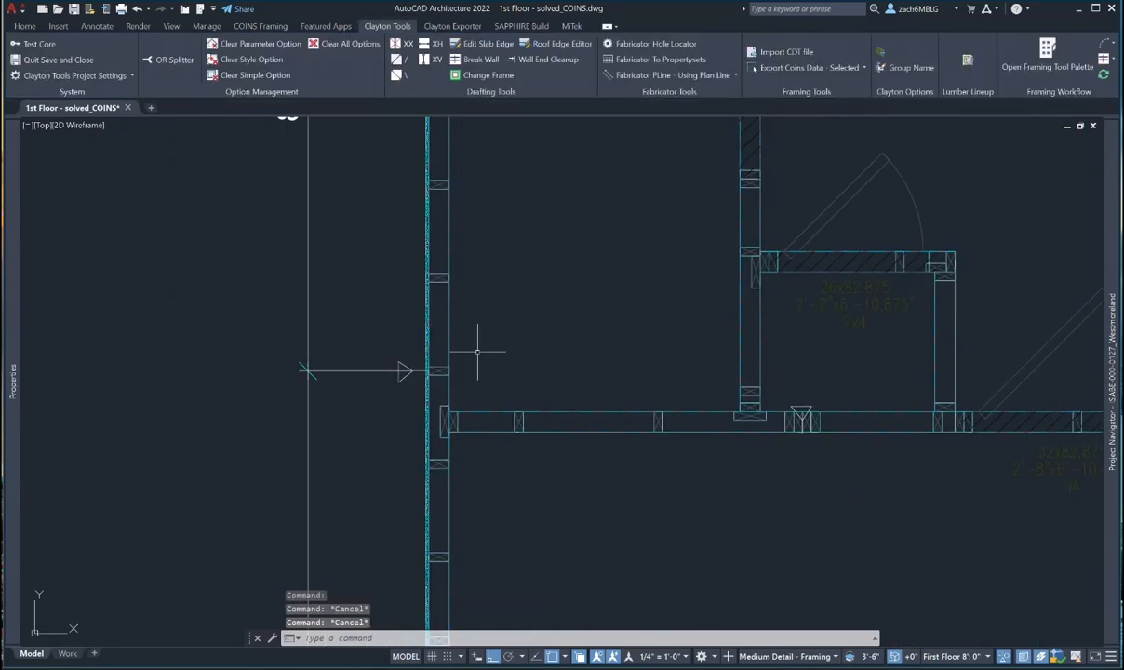
pyautogui.write('break')
pyautogui.press('Return')
pyautogui.click(439, 371)
pyautogui.scroll(6, 428, 371)
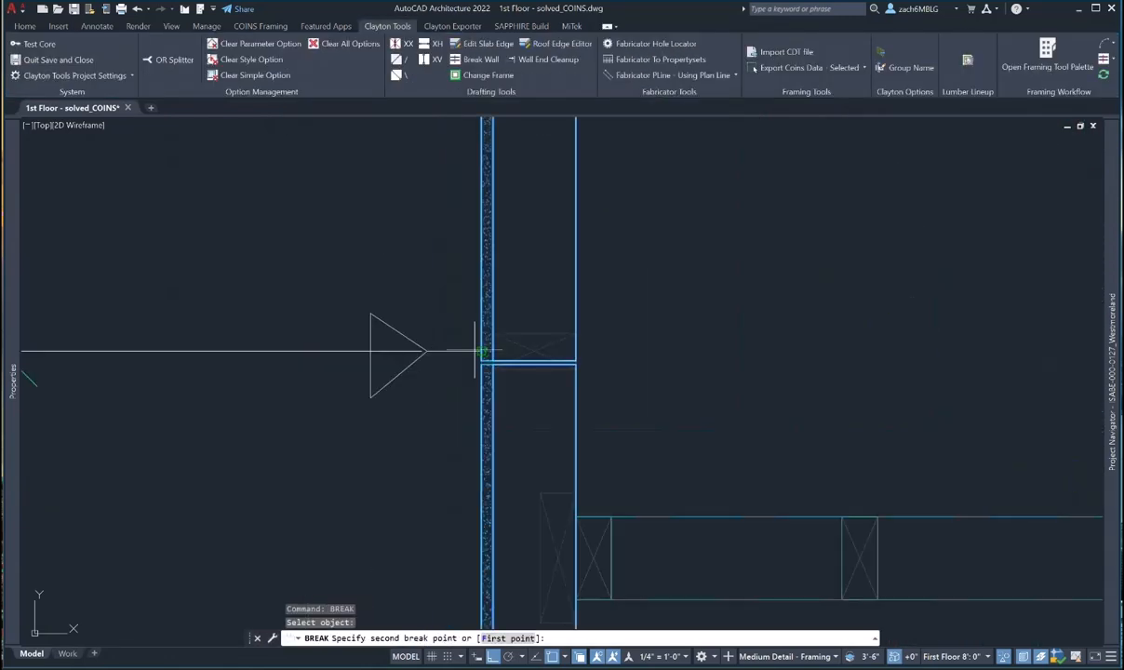
pyautogui.press('Escape')
pyautogui.click(480, 359)
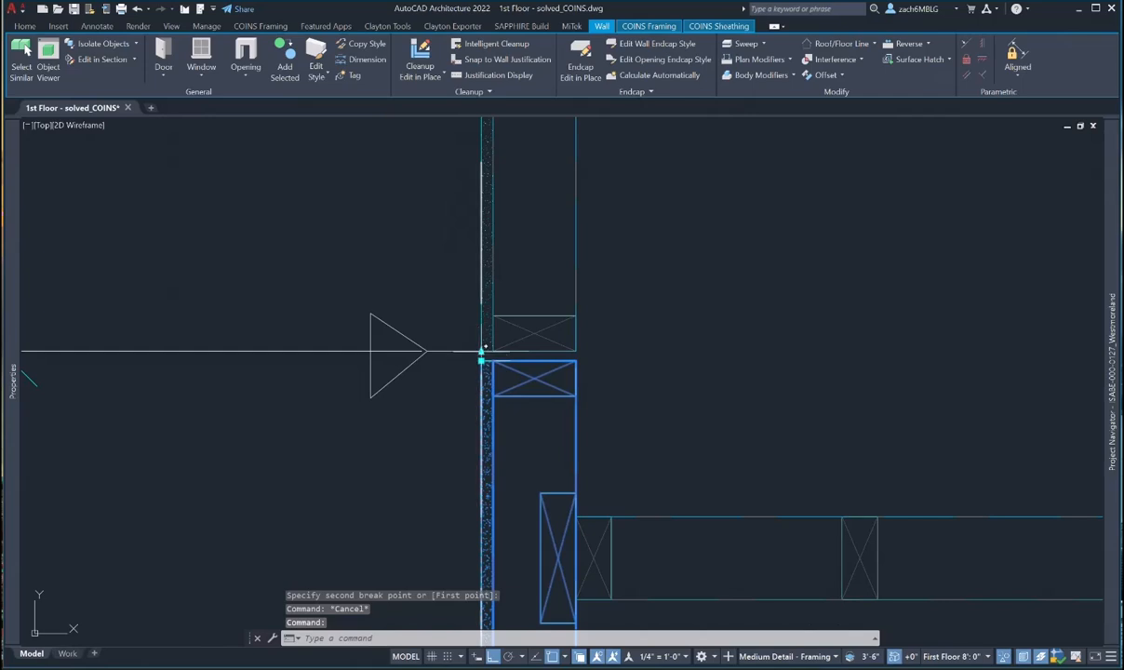
pyautogui.click(480, 351)
pyautogui.press('Escape')
pyautogui.press('Escape')
# - Pan and zoom over the whole floor plan, then save the 1st Floor - solved_COINS drawing
pyautogui.scroll(-5, 527, 400)
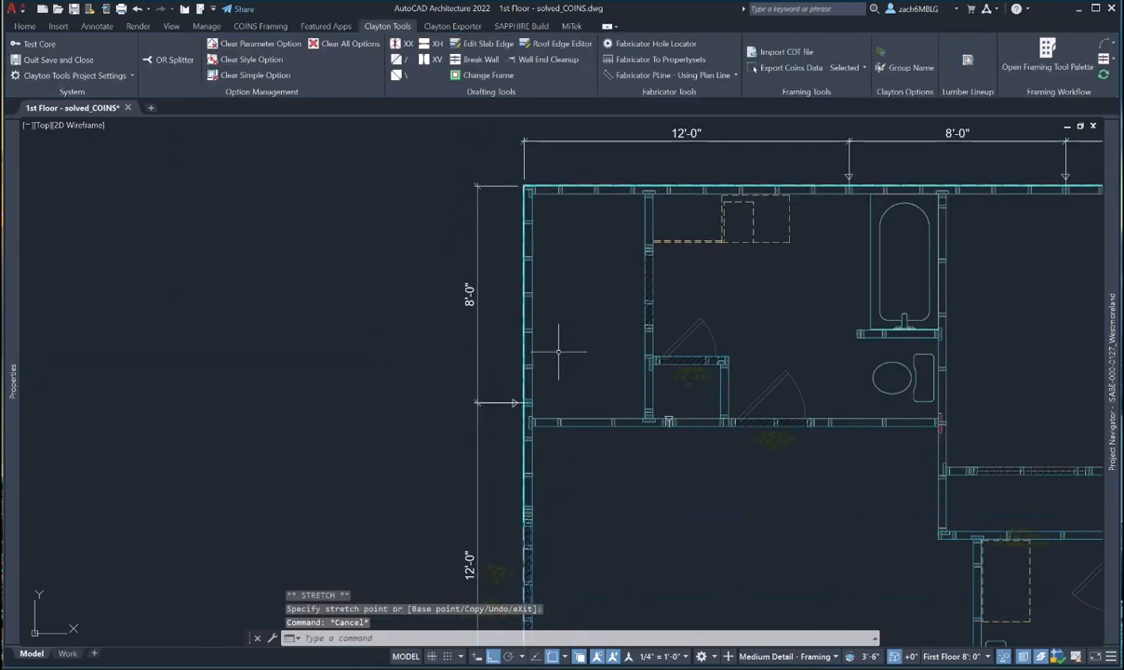
pyautogui.scroll(-5, 477, 316)
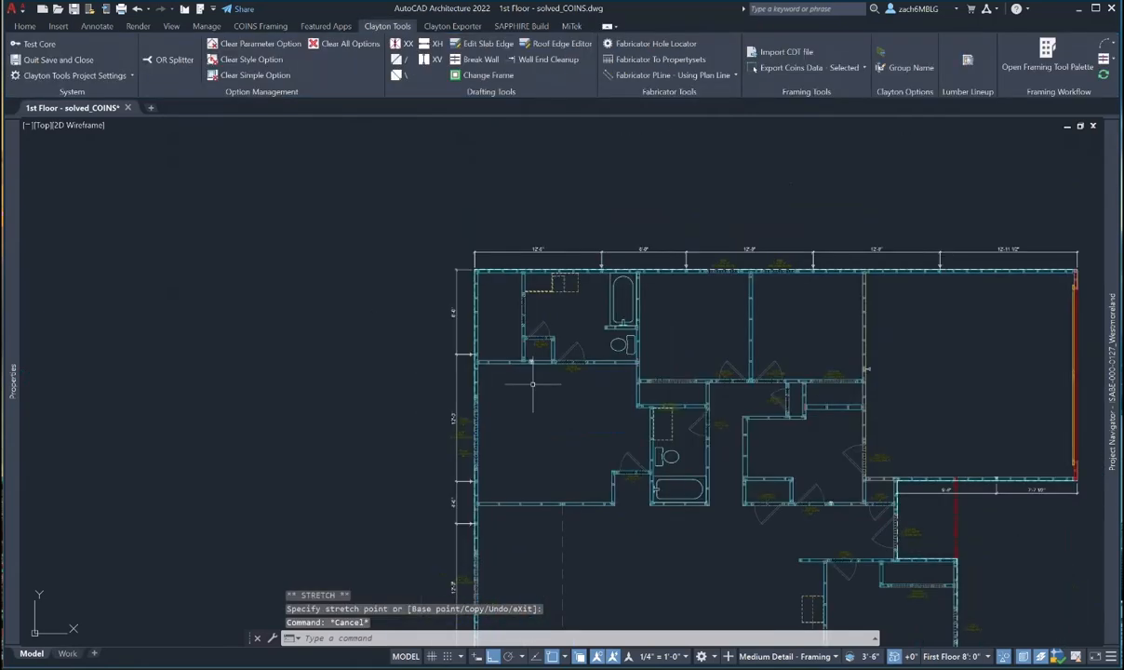
pyautogui.moveTo(386, 456); pyautogui.dragTo(336, 348, button='middle')
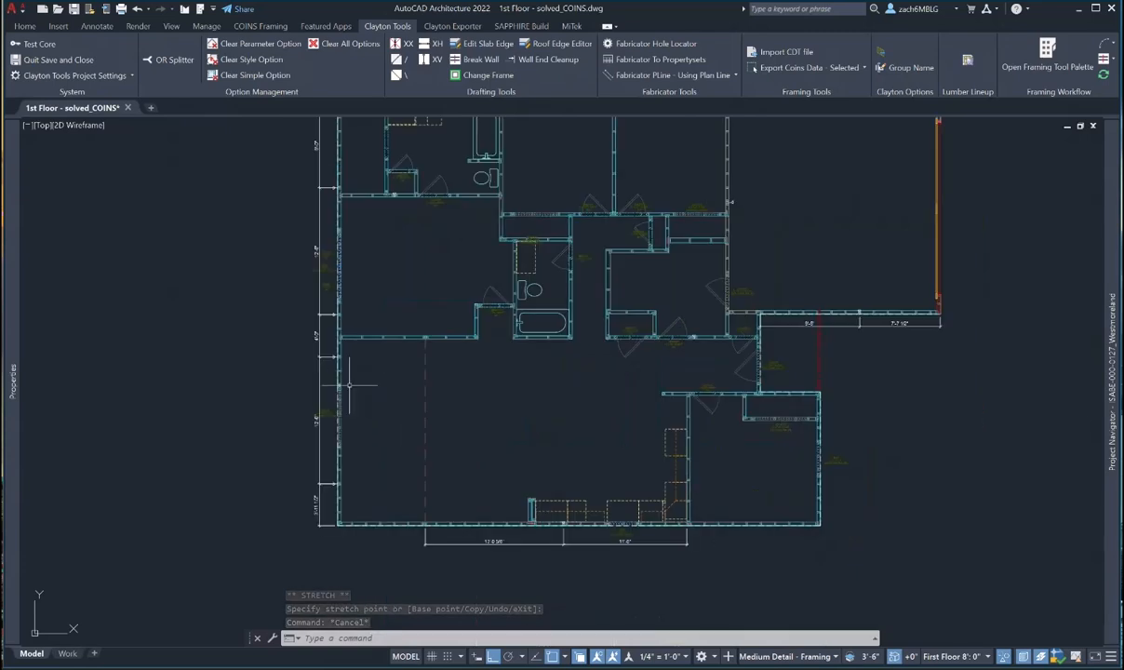
pyautogui.moveTo(501, 429); pyautogui.dragTo(441, 401, button='middle')
pyautogui.moveTo(560, 430); pyautogui.dragTo(516, 490, button='middle')
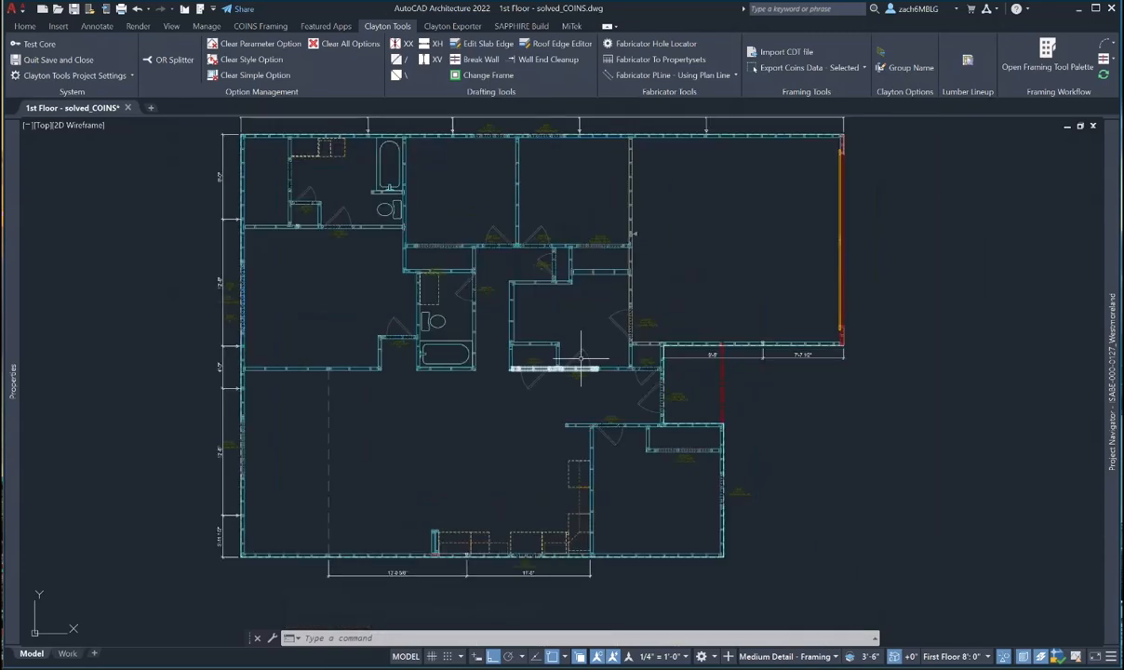
pyautogui.scroll(5, 581, 397)
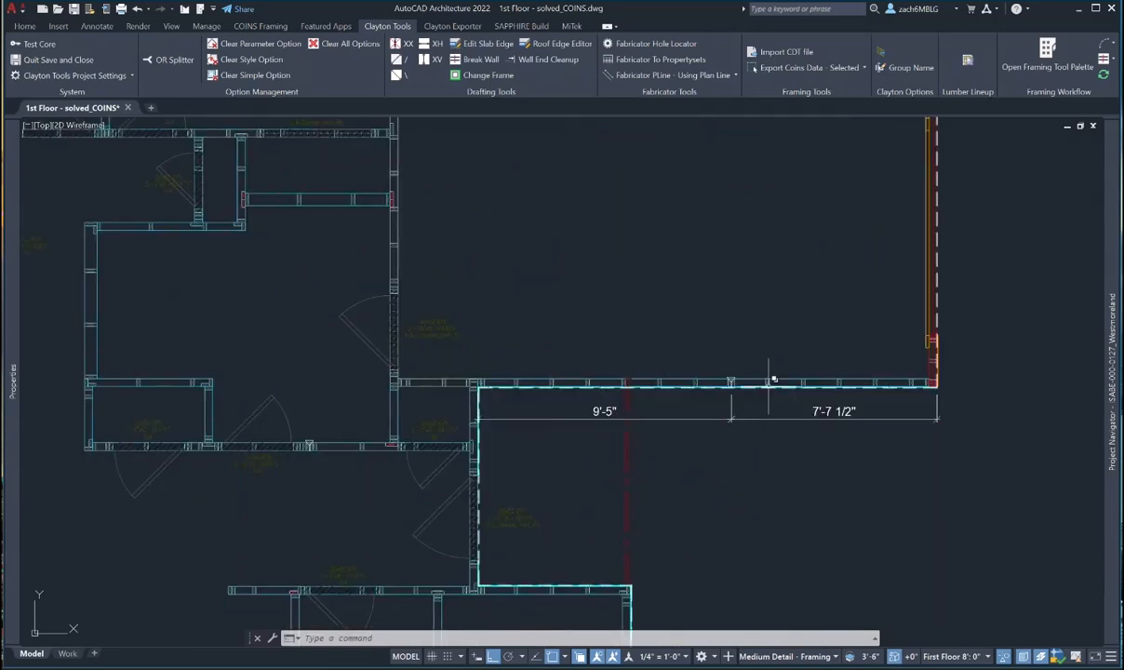
pyautogui.moveTo(762, 419); pyautogui.dragTo(717, 419, button='middle')
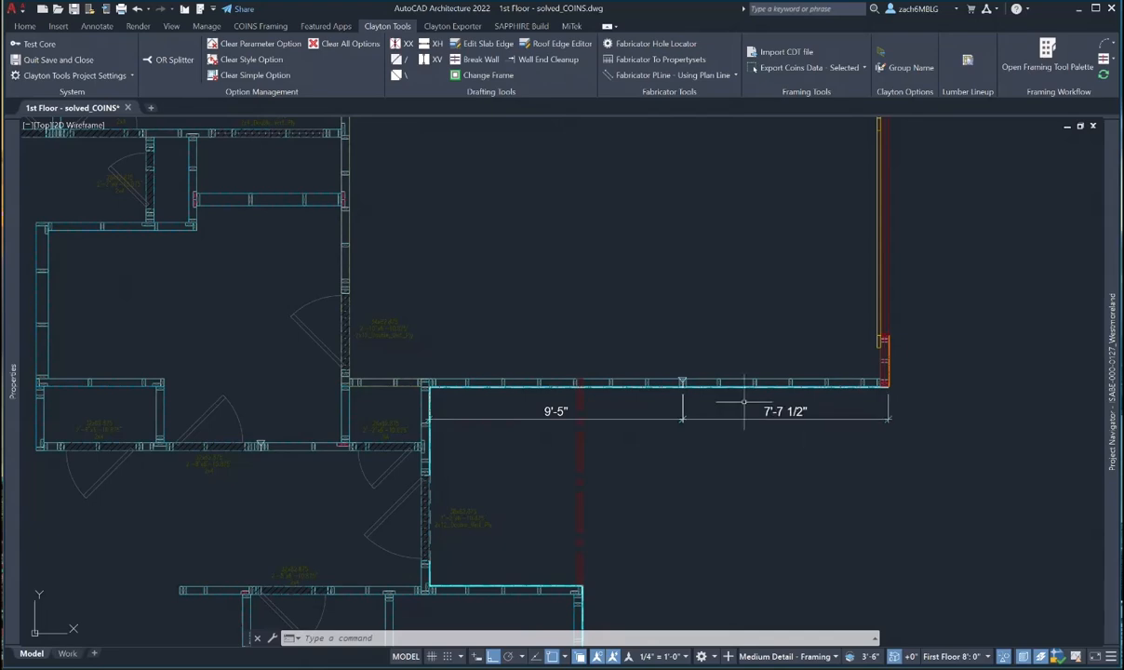
pyautogui.scroll(-4, 707, 400)
pyautogui.moveTo(706, 397); pyautogui.dragTo(671, 313, button='middle')
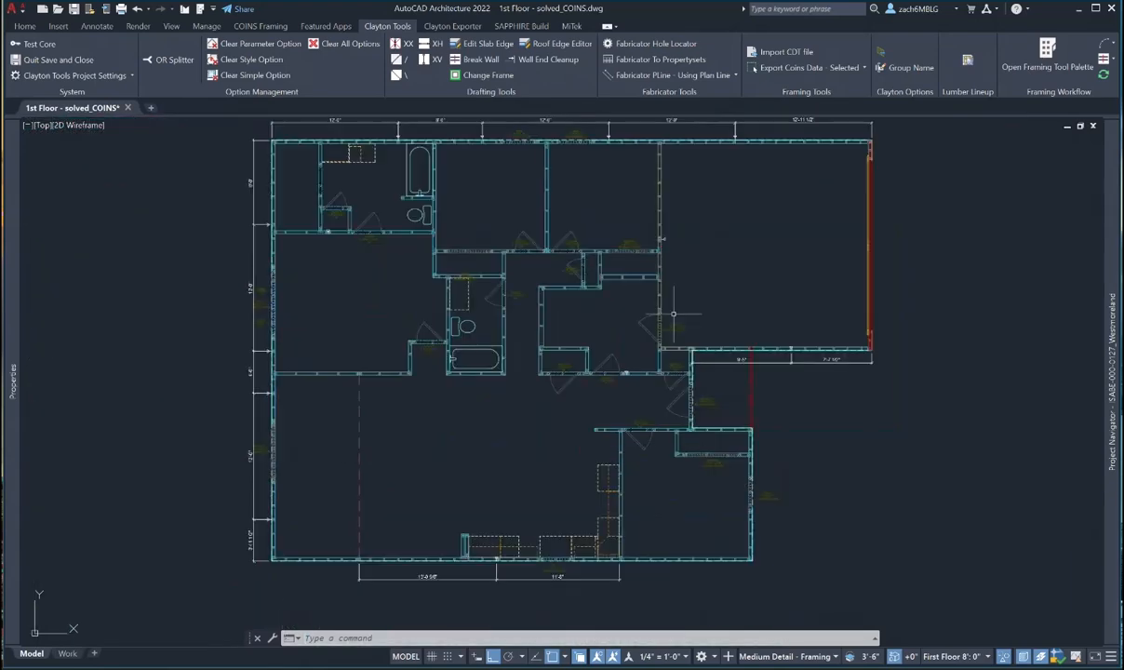
pyautogui.click(70, 11)
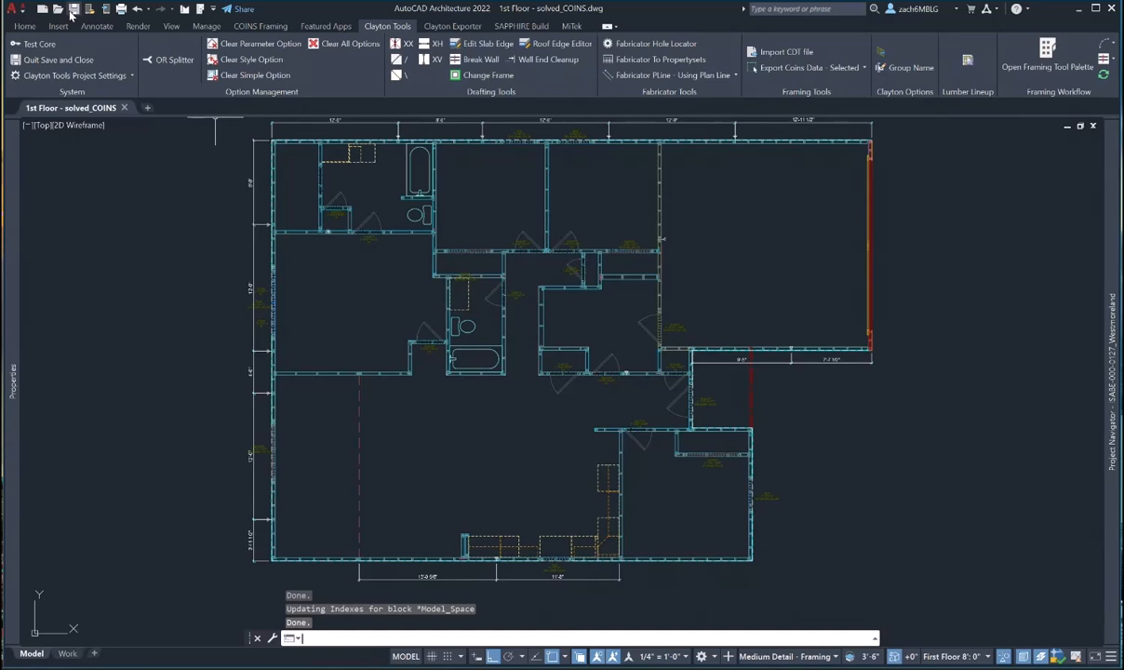
pyautogui.scroll(-2, 522, 306)
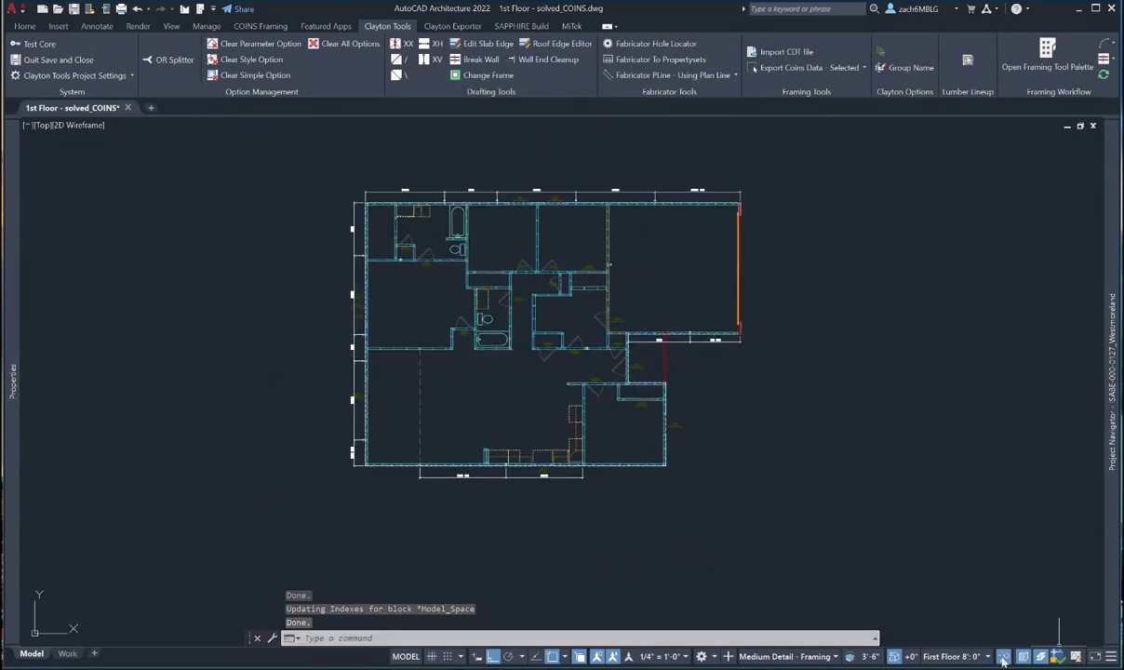
# - End object isolation so everything shows, then zoom in on the top wall's panel break
pyautogui.click(1021, 657)
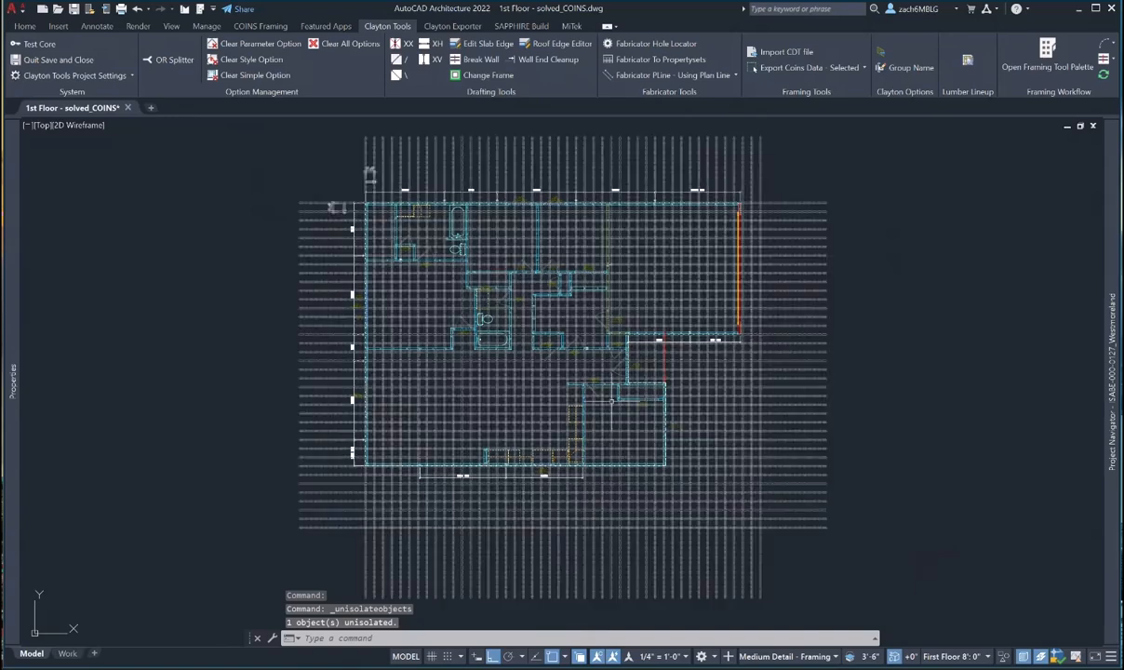
pyautogui.moveTo(402, 194); pyautogui.dragTo(412, 295, button='middle')
pyautogui.scroll(6, 412, 295)
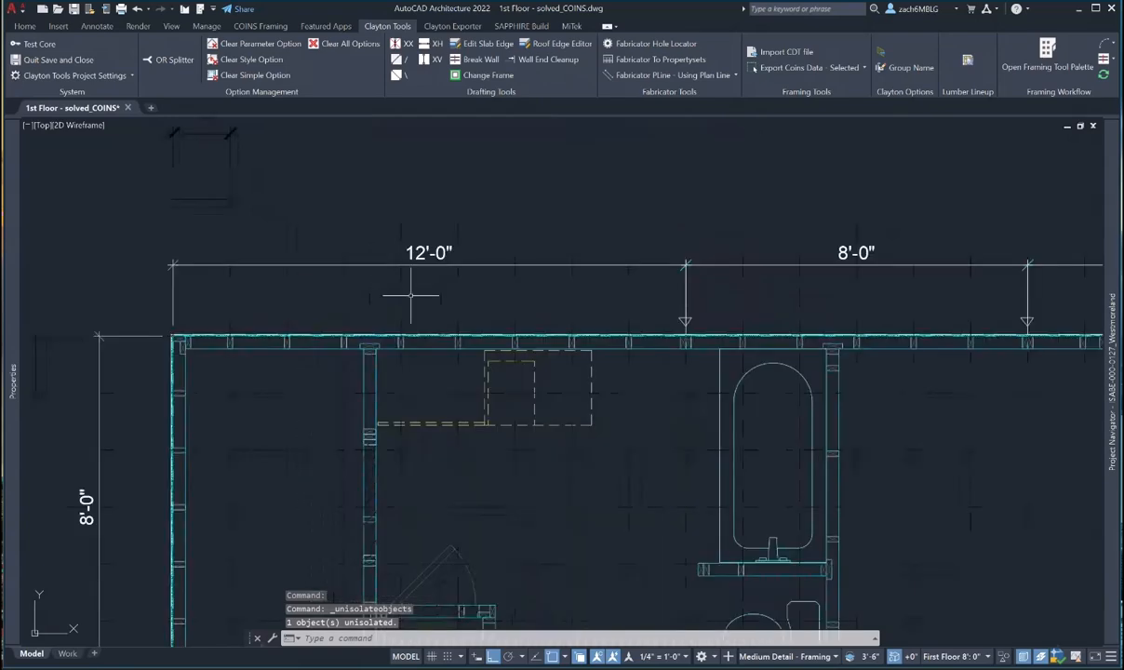
pyautogui.scroll(2, 609, 372)
pyautogui.scroll(2, 608, 372)
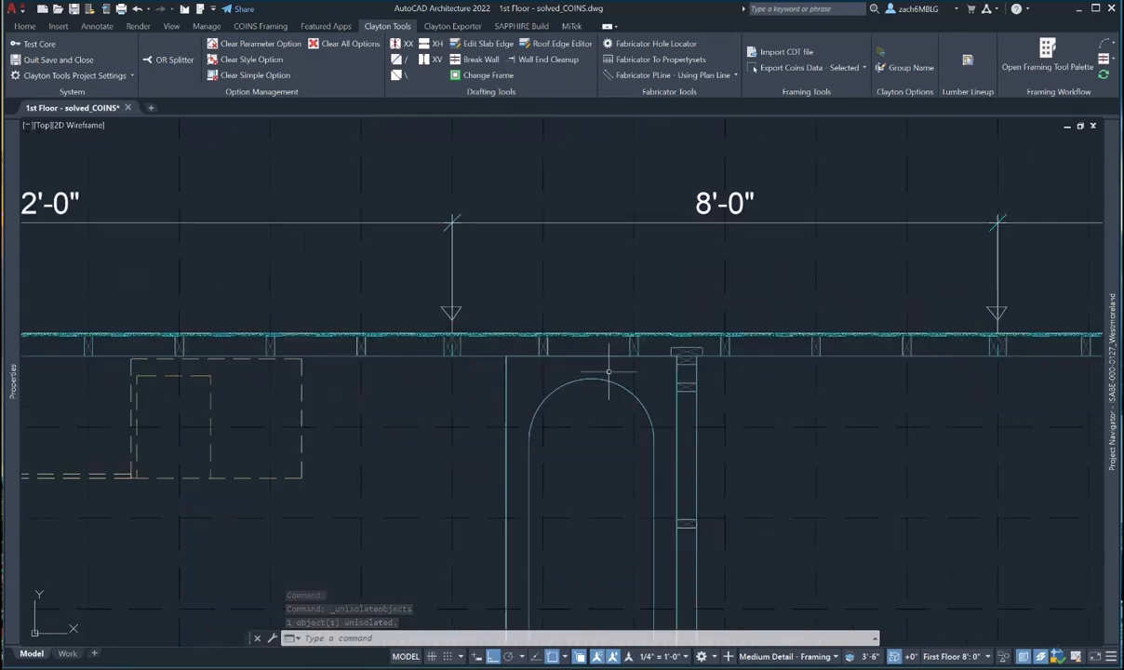
pyautogui.moveTo(785, 371); pyautogui.dragTo(409, 380, button='middle')
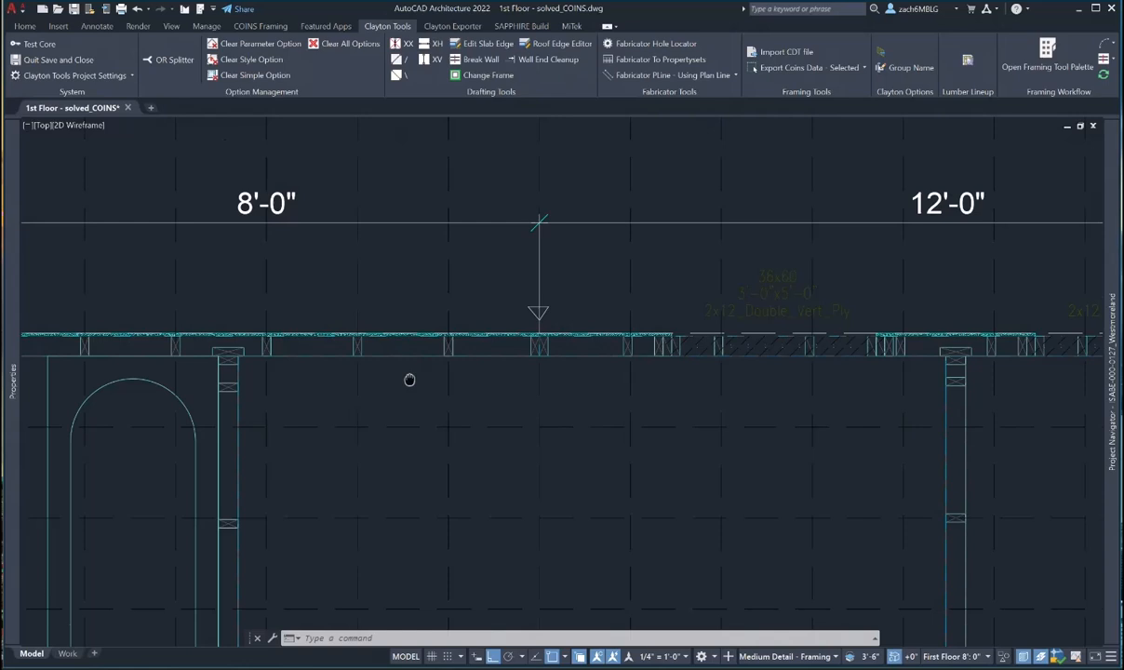
pyautogui.press('Escape')
pyautogui.scroll(3, 456, 346)
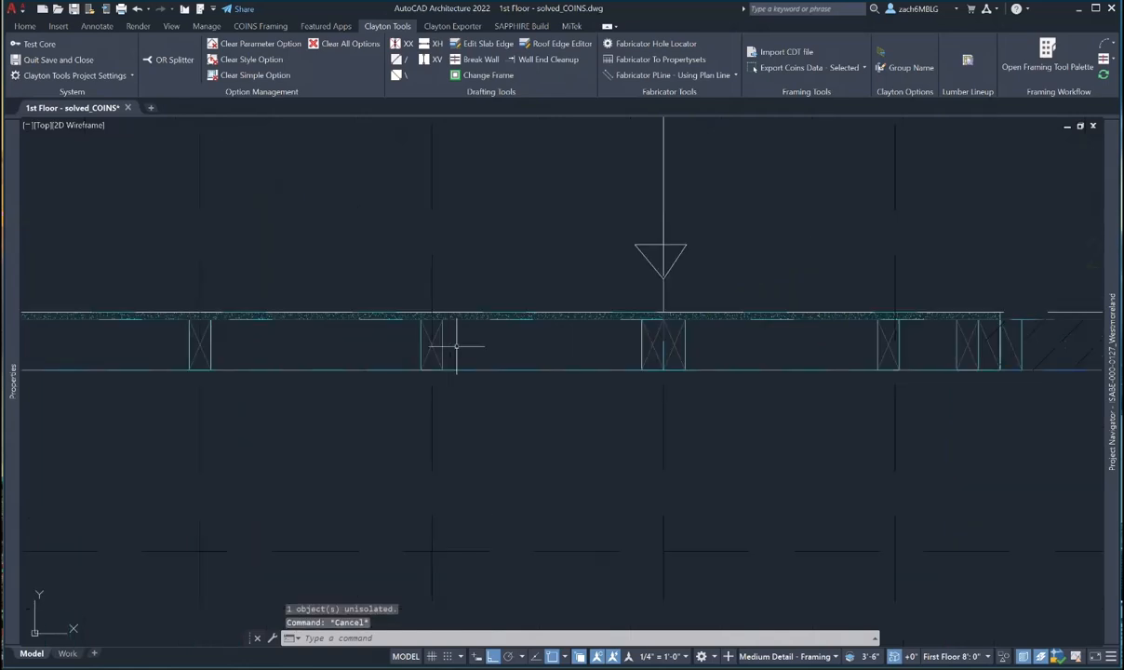
pyautogui.moveTo(818, 359); pyautogui.dragTo(490, 376, button='middle')
# - Select the top exterior wall and bring up COINS Framing > Modify Studs
pyautogui.click(542, 358)
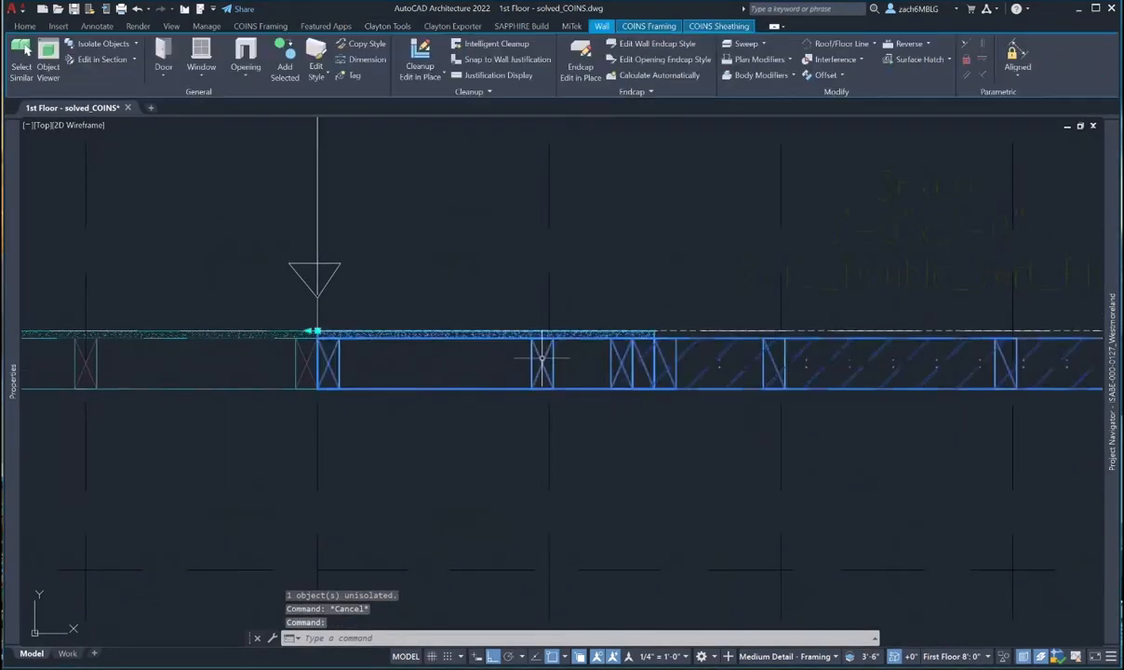
pyautogui.scroll(-7, 592, 282)
pyautogui.moveTo(606, 284); pyautogui.dragTo(427, 352, button='middle')
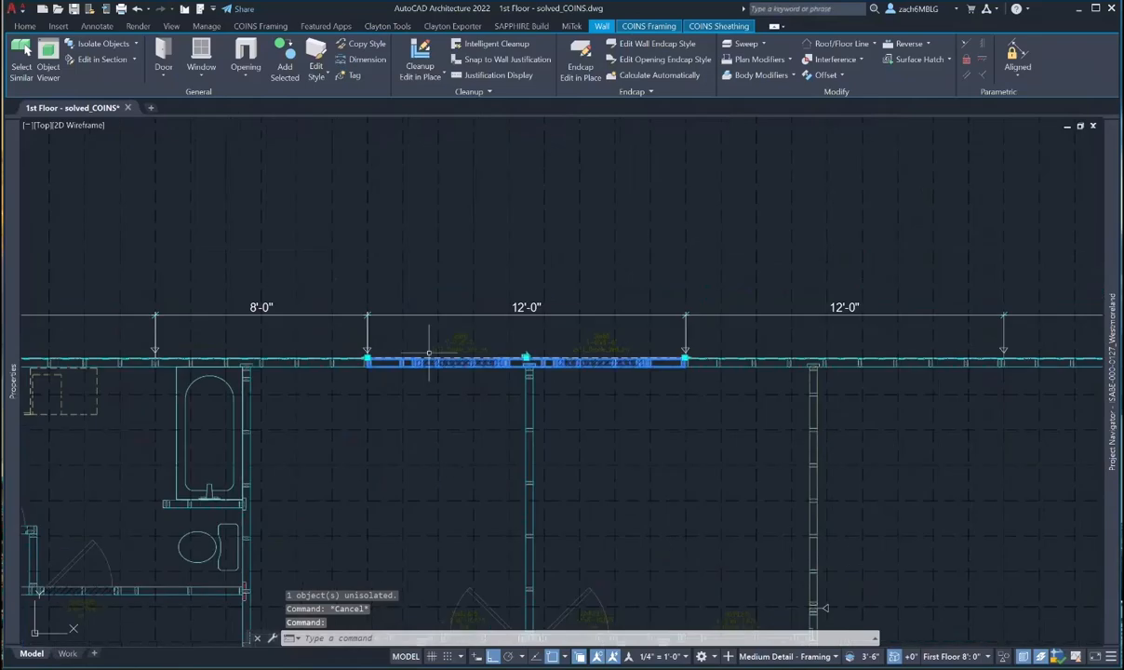
pyautogui.click(648, 26)
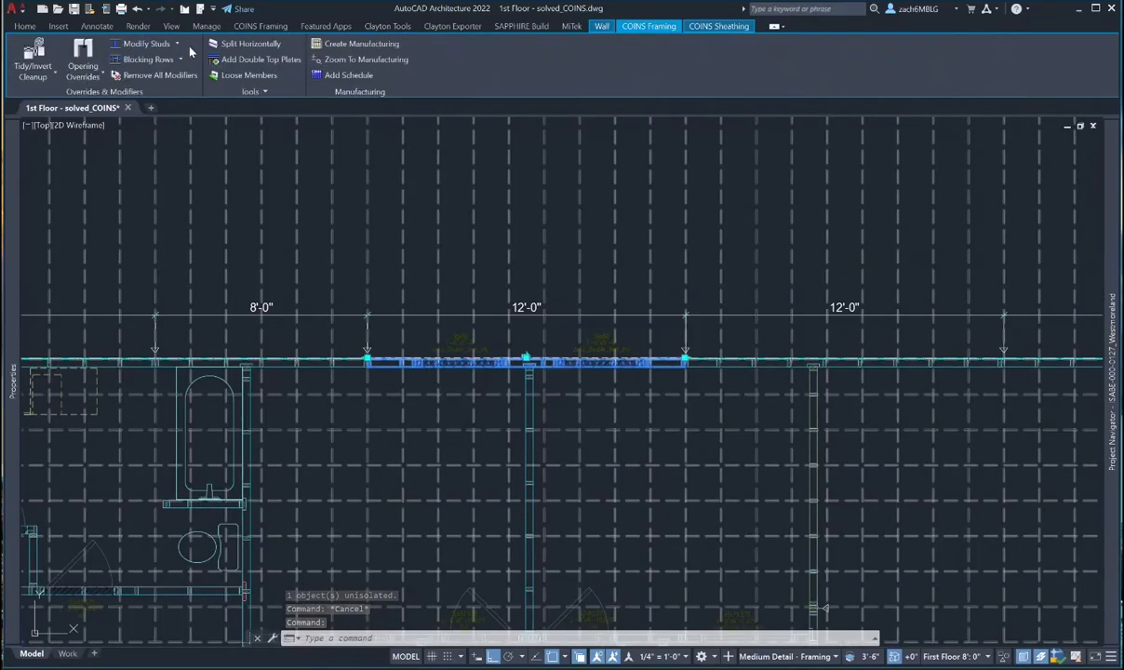
pyautogui.click(176, 44)
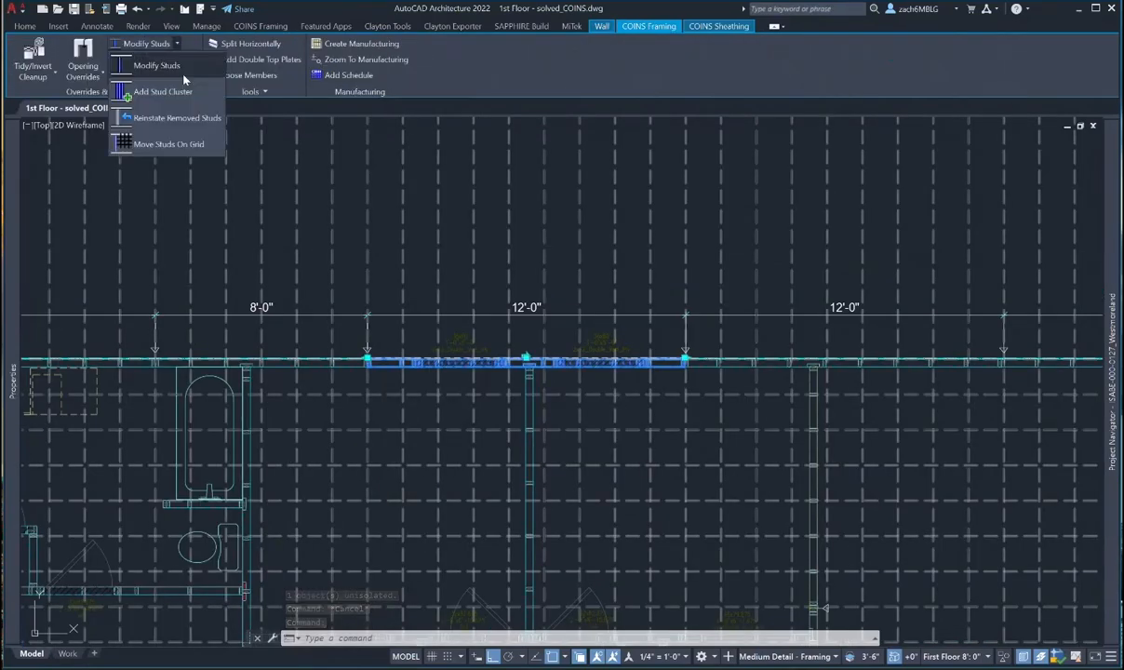
# - Move the current wall's studs onto the framing grid, then cancel and deselect
pyautogui.click(191, 143)
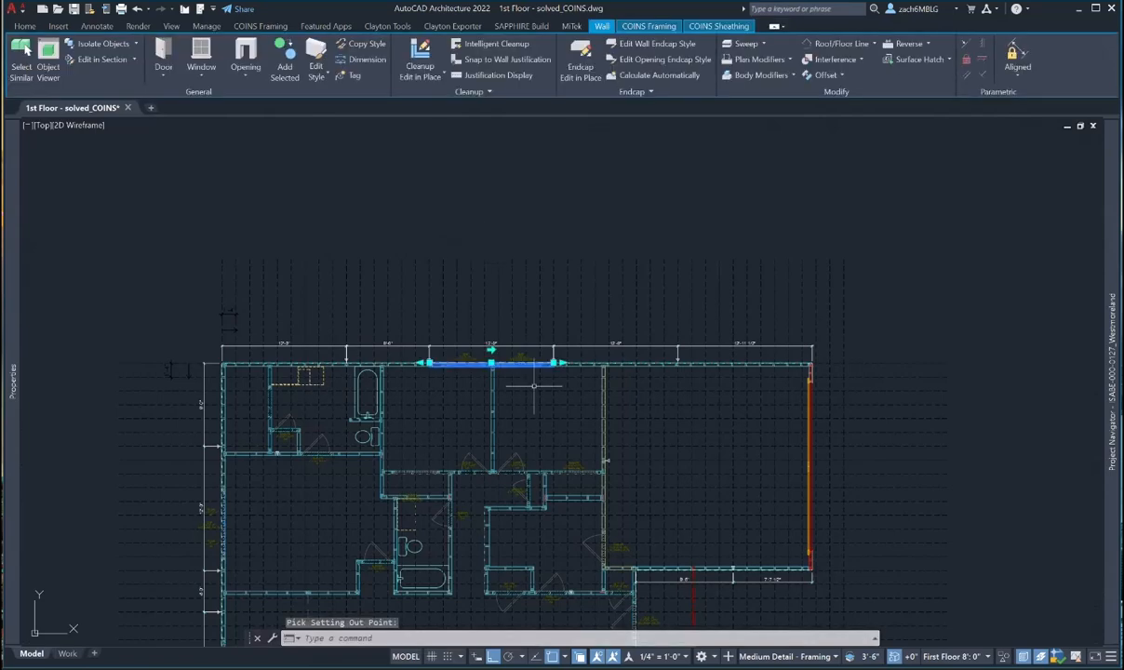
pyautogui.scroll(6, 476, 380)
pyautogui.press('Escape')
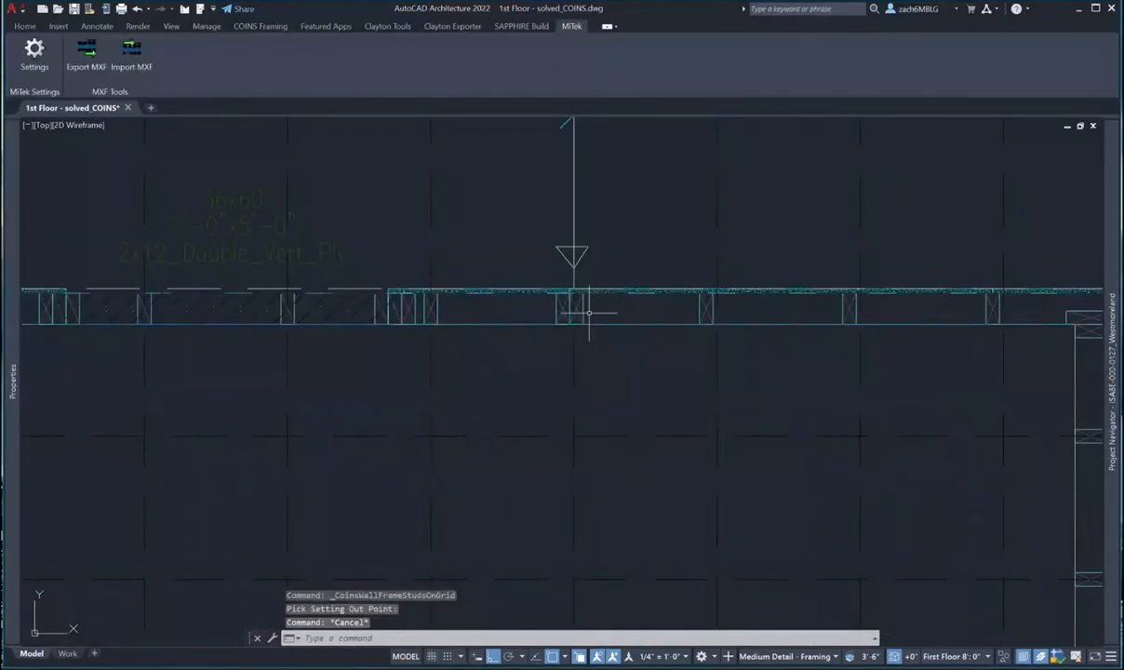
pyautogui.press('Escape')
# - Snap the middle 12'-0" panel's studs onto the framing grid from a setting-out point
pyautogui.click(699, 309)
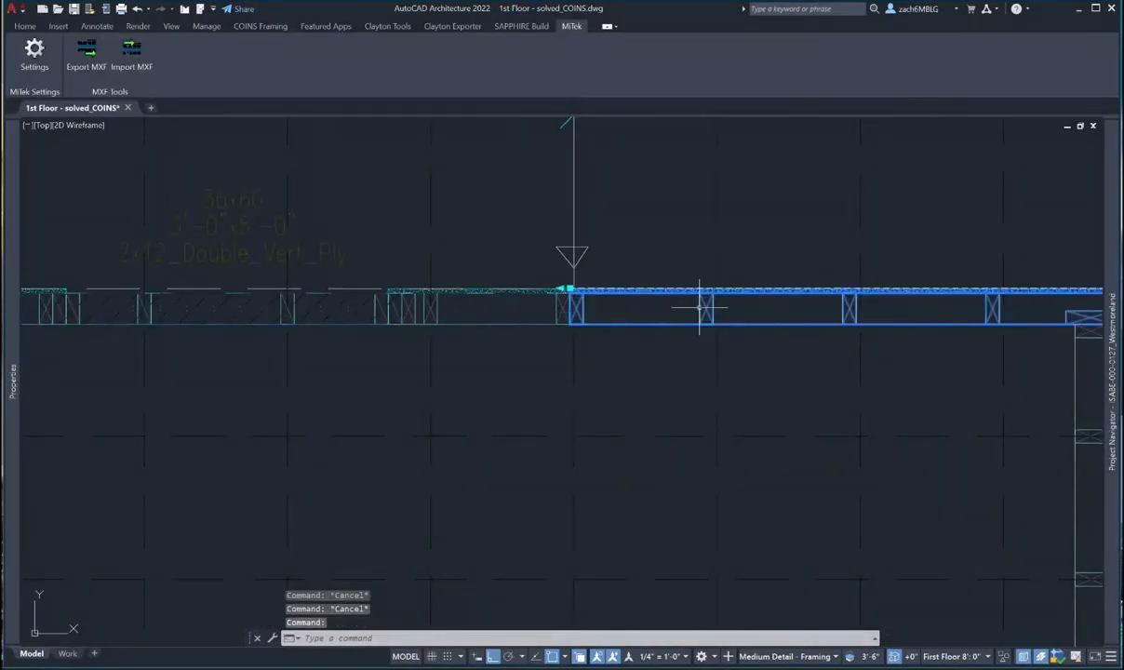
pyautogui.scroll(-5, 699, 309)
pyautogui.moveTo(699, 309); pyautogui.dragTo(333, 389, button='middle')
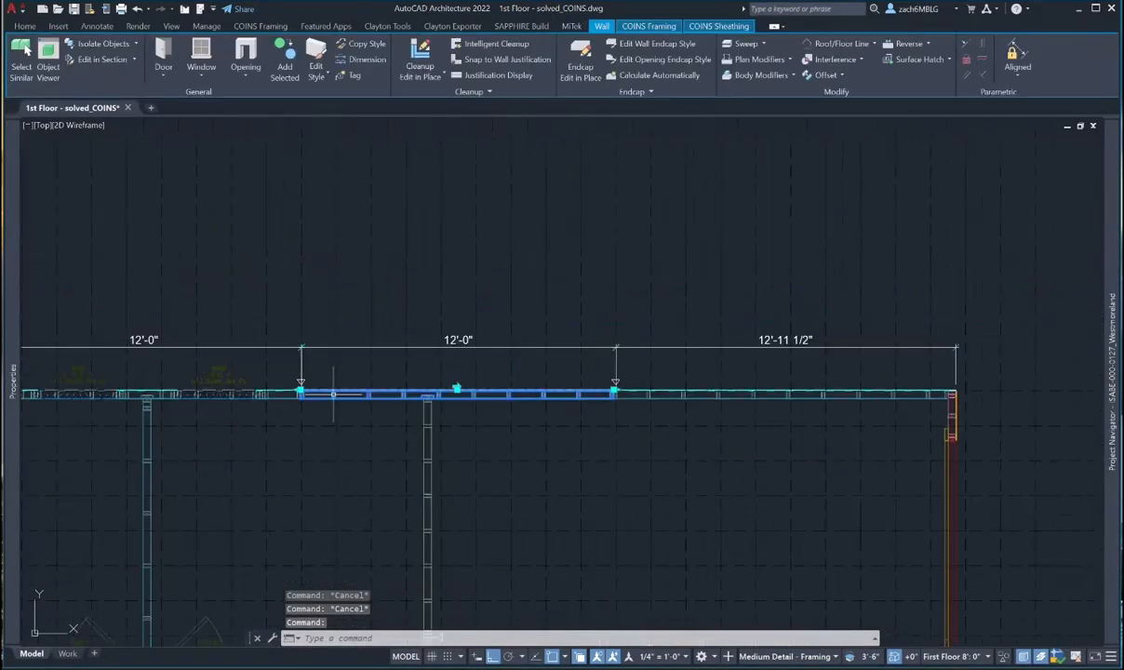
pyautogui.click(666, 28)
pyautogui.click(173, 48)
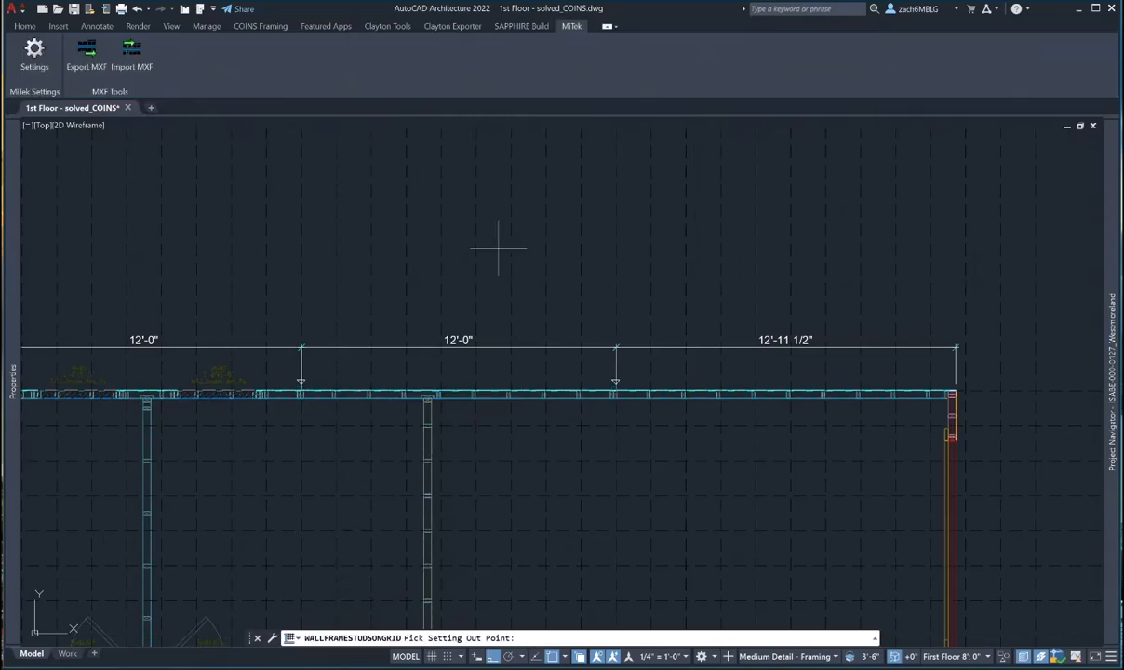
pyautogui.scroll(-4, 498, 247)
pyautogui.click(543, 282)
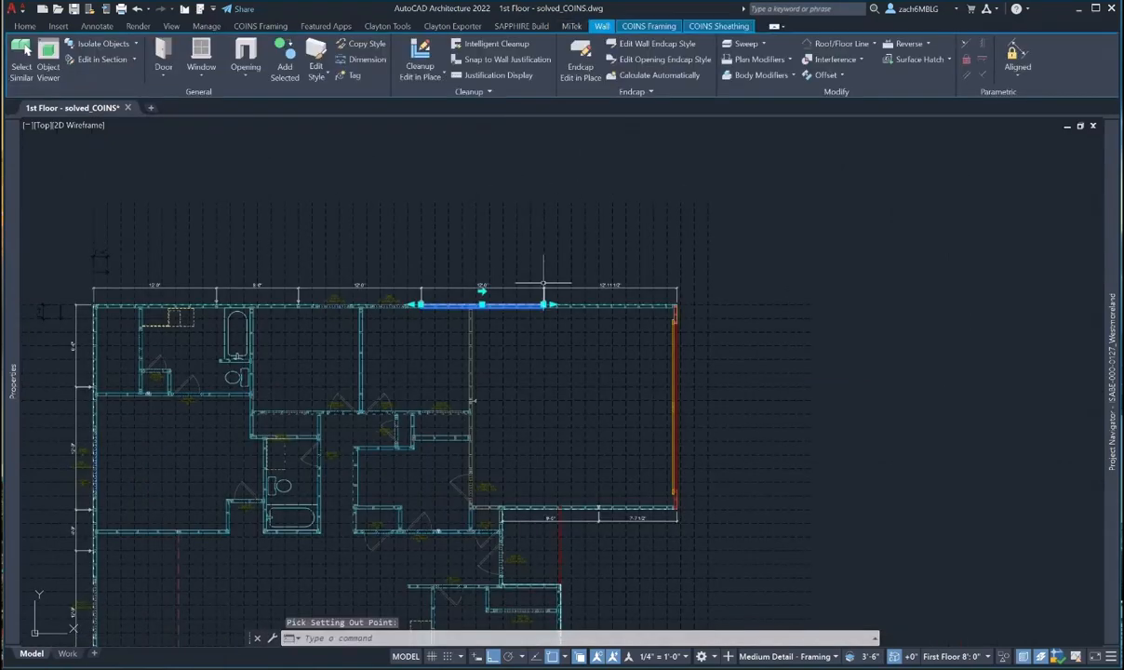
# - Select the 12'-11 1/2" end panel and start Move Studs On Grid for it
pyautogui.scroll(6, 543, 282)
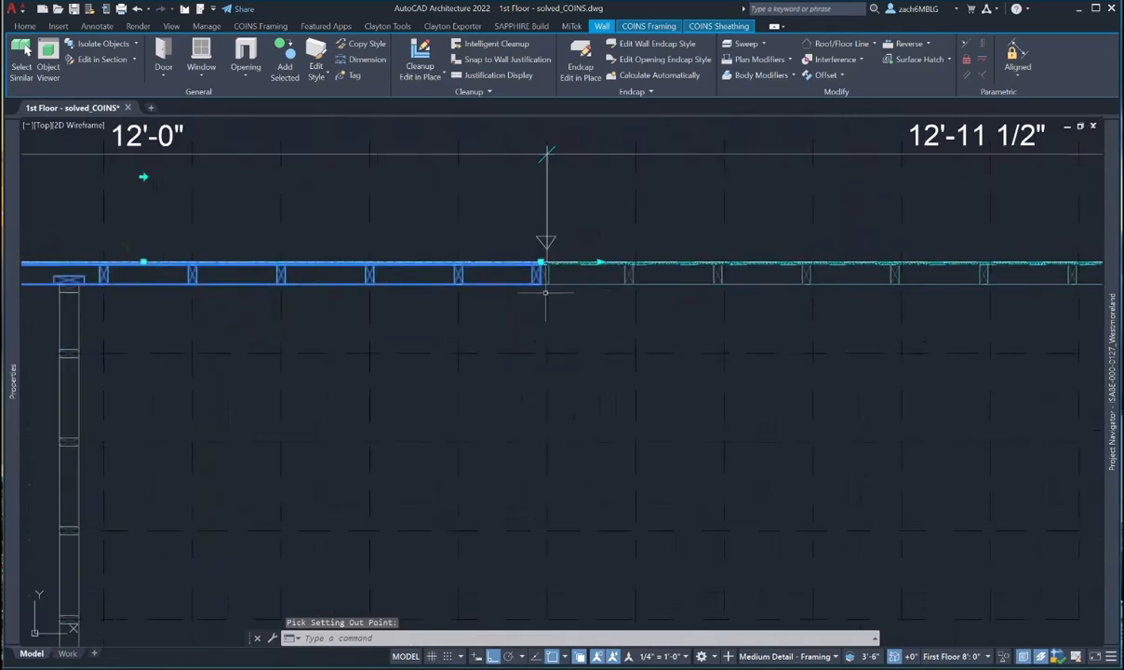
pyautogui.press('Escape')
pyautogui.scroll(3, 548, 265)
pyautogui.press('Escape')
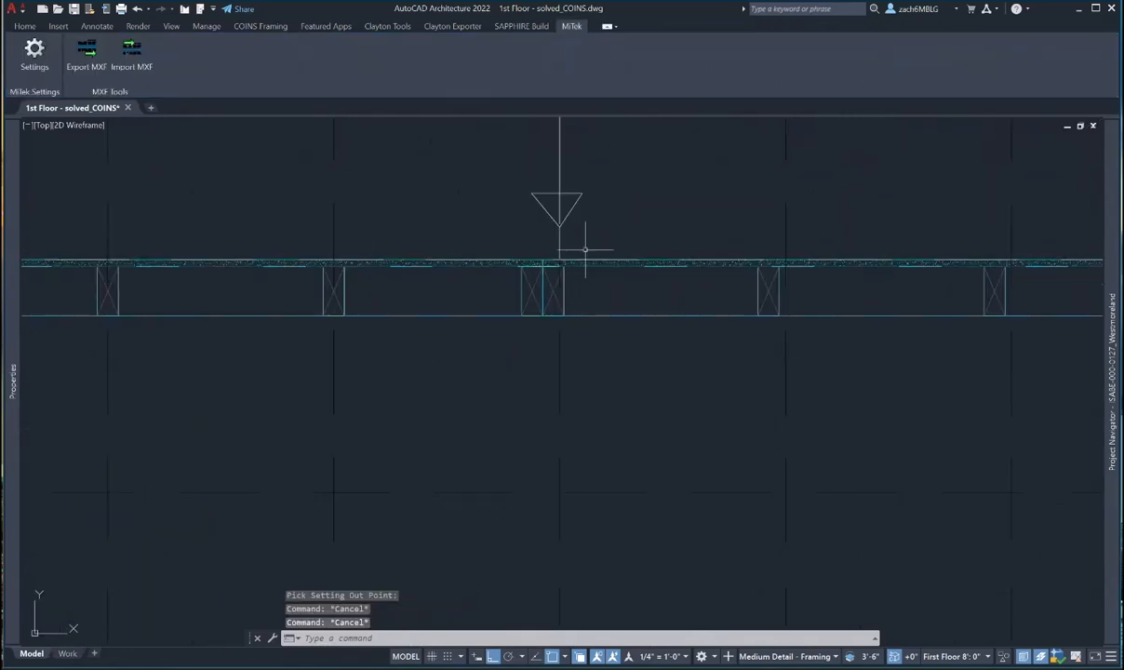
pyautogui.press('Escape')
pyautogui.scroll(-2, 589, 240)
pyautogui.click(507, 285)
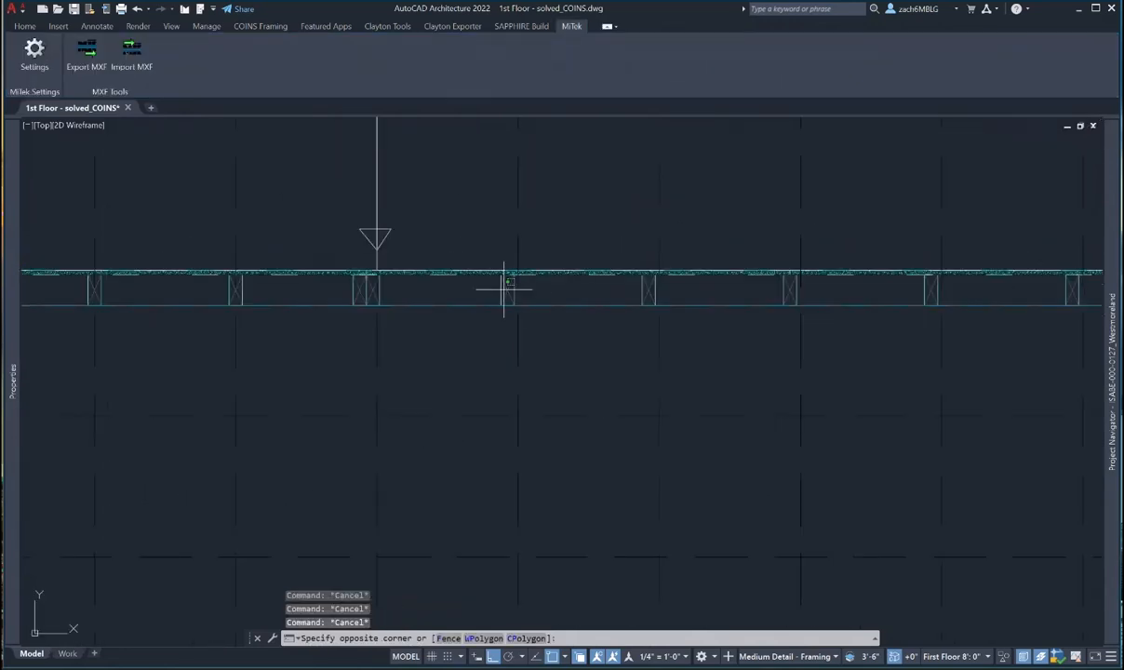
pyautogui.click(490, 281)
pyautogui.scroll(-5, 490, 281)
pyautogui.click(647, 26)
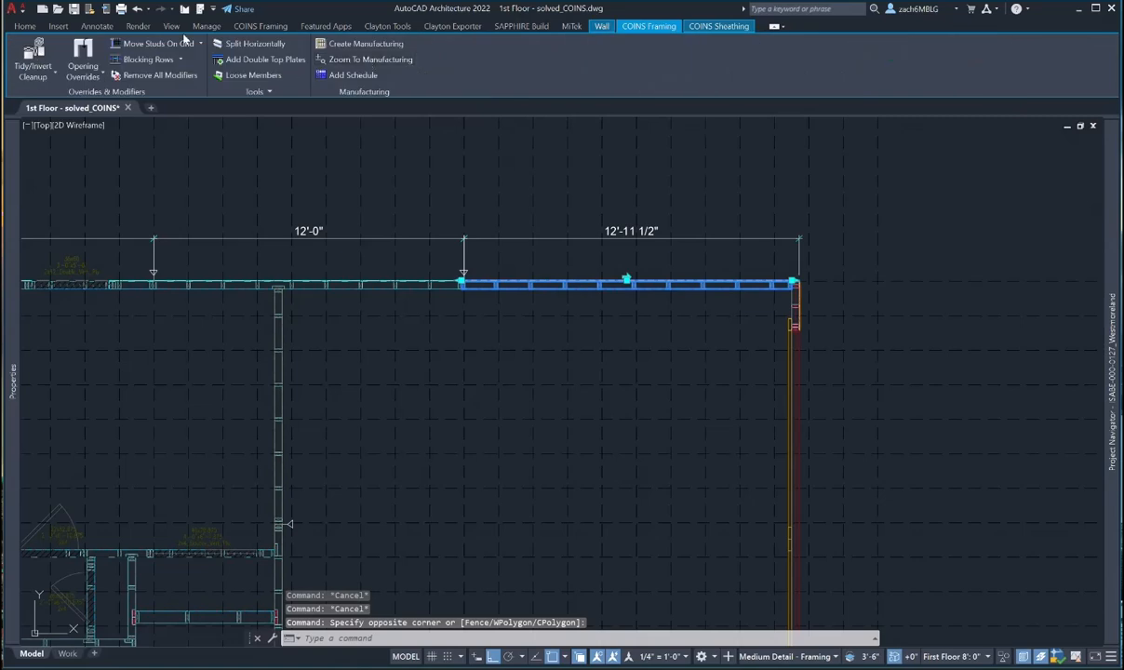
pyautogui.click(171, 45)
# - Pick the setting-out point to place the 12'-11 1/2" panel's studs on the grid
pyautogui.scroll(-4, 530, 400)
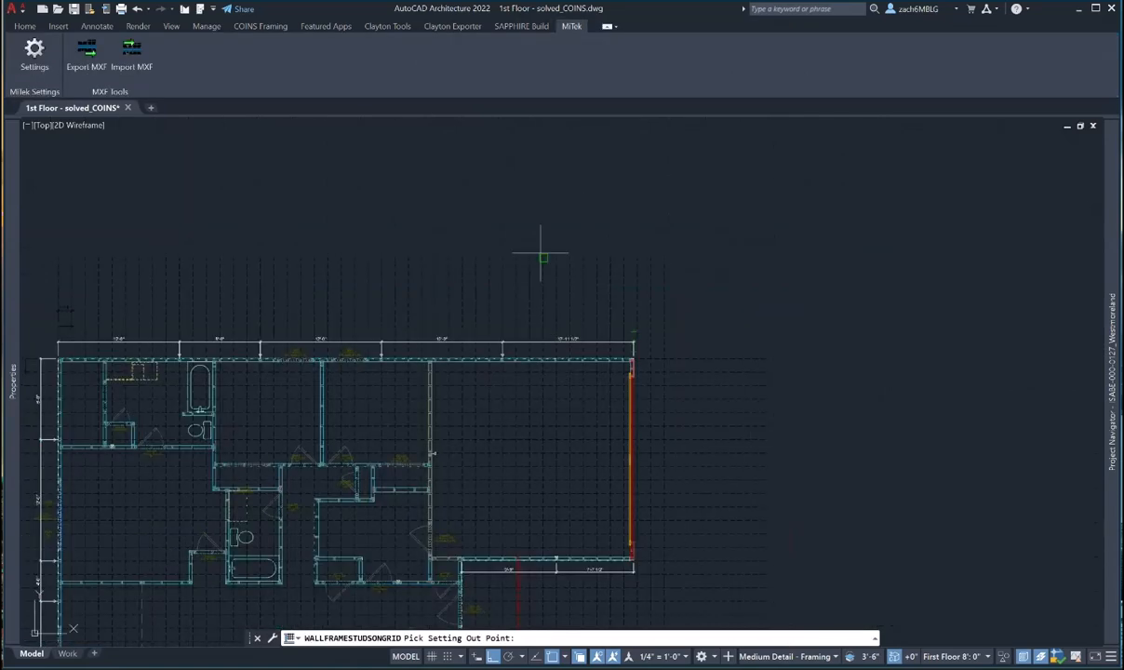
pyautogui.scroll(6, 540, 355)
pyautogui.click(544, 368)
pyautogui.press('Escape')
pyautogui.press('Escape')
# - Check the studs at the 12'-0"/8'-0" and 8'-0"/12'-0" panel junctions
pyautogui.scroll(-5, 449, 297)
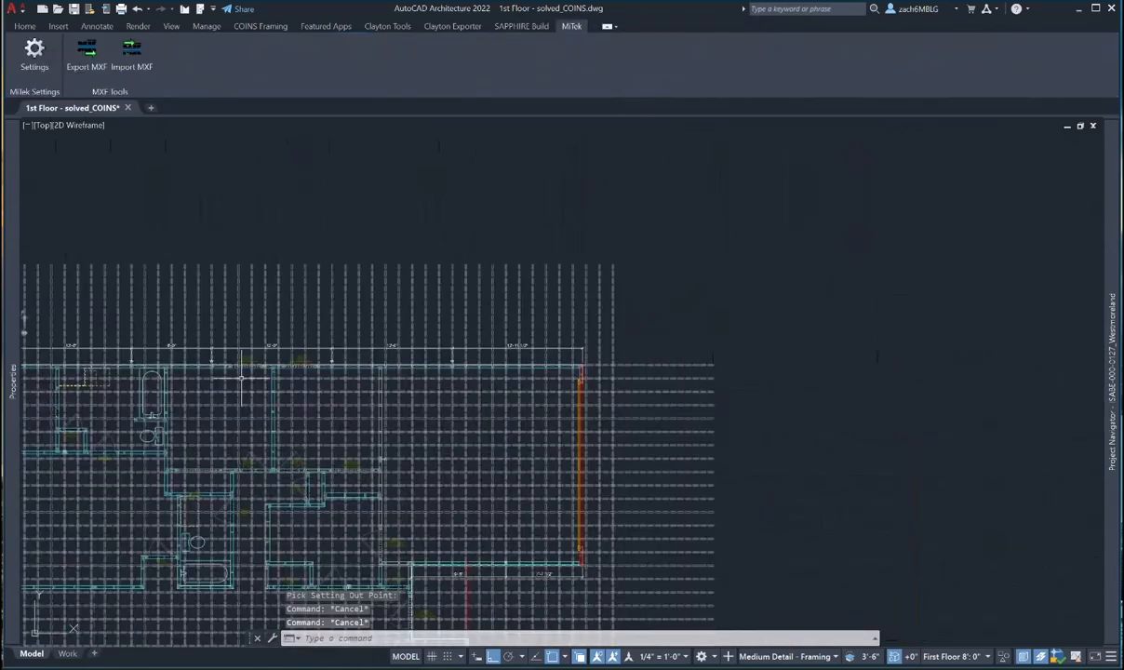
pyautogui.scroll(8, 449, 298)
pyautogui.scroll(-2, 449, 297)
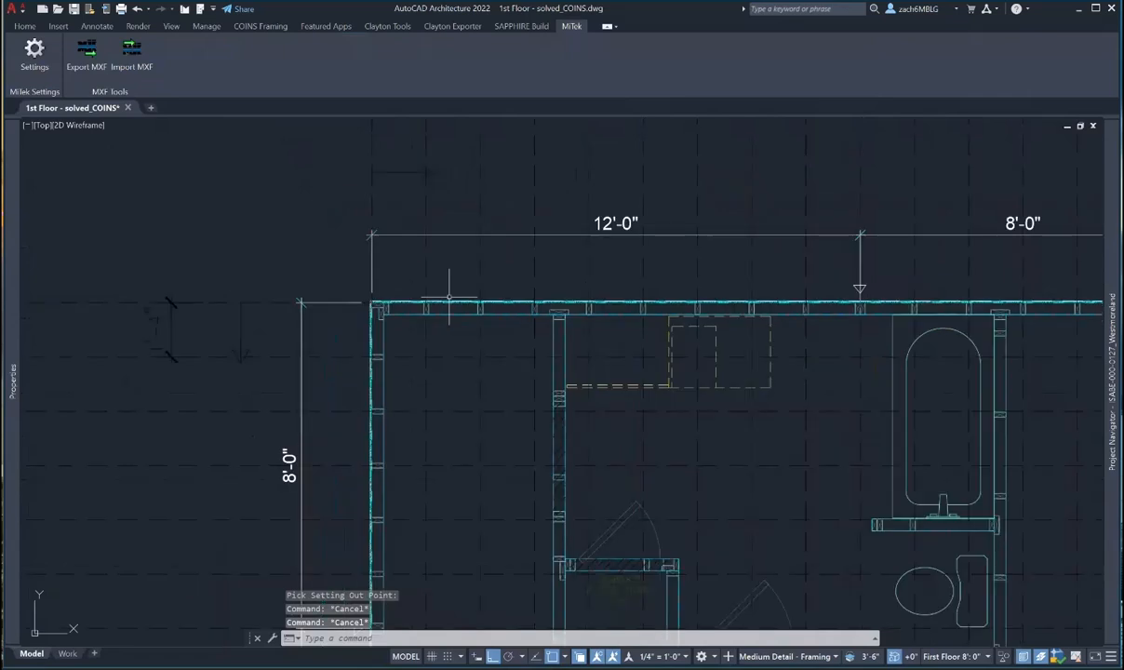
pyautogui.moveTo(449, 297); pyautogui.dragTo(211, 308, button='middle')
pyautogui.scroll(2, 630, 311)
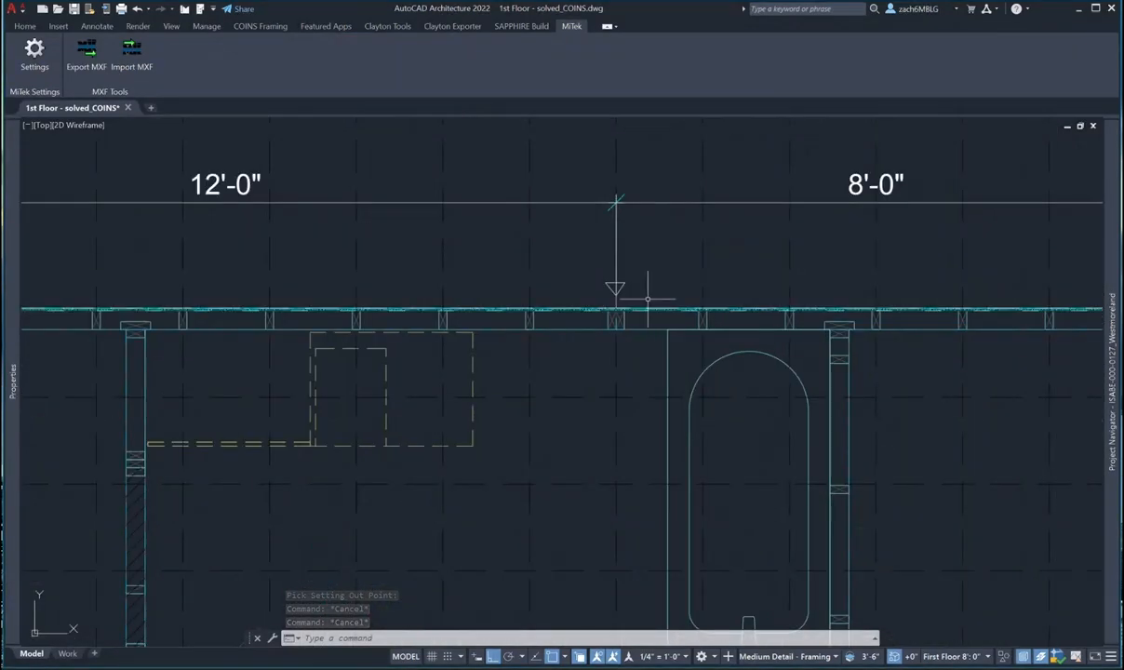
pyautogui.moveTo(735, 306); pyautogui.dragTo(244, 364, button='middle')
pyautogui.scroll(6, 588, 372)
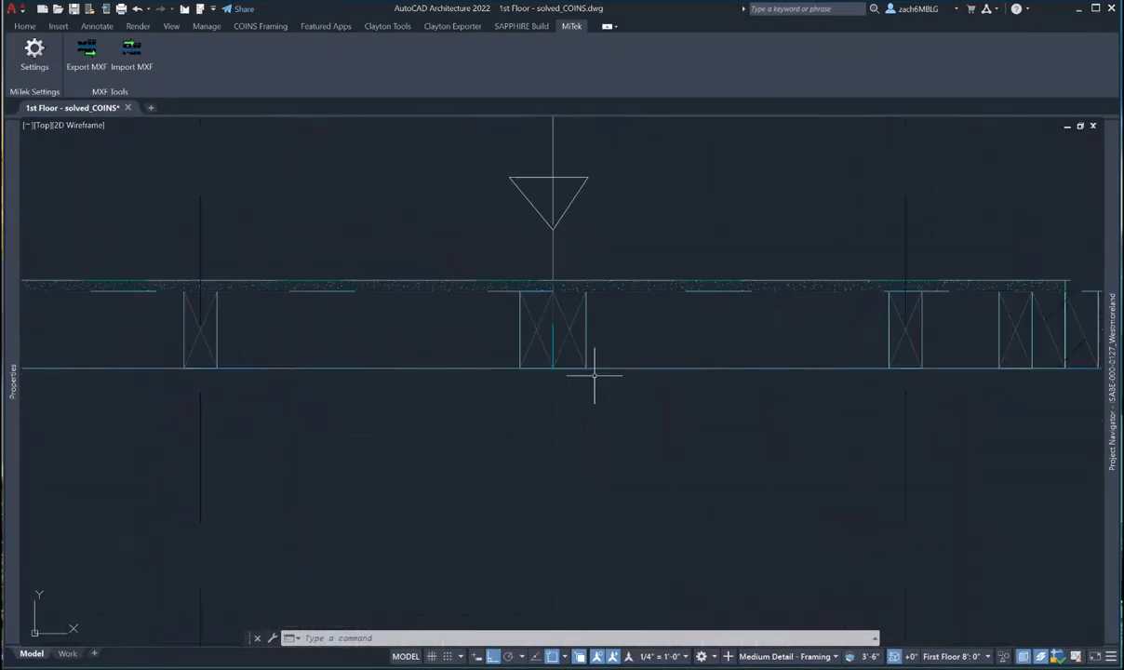
pyautogui.press('Escape')
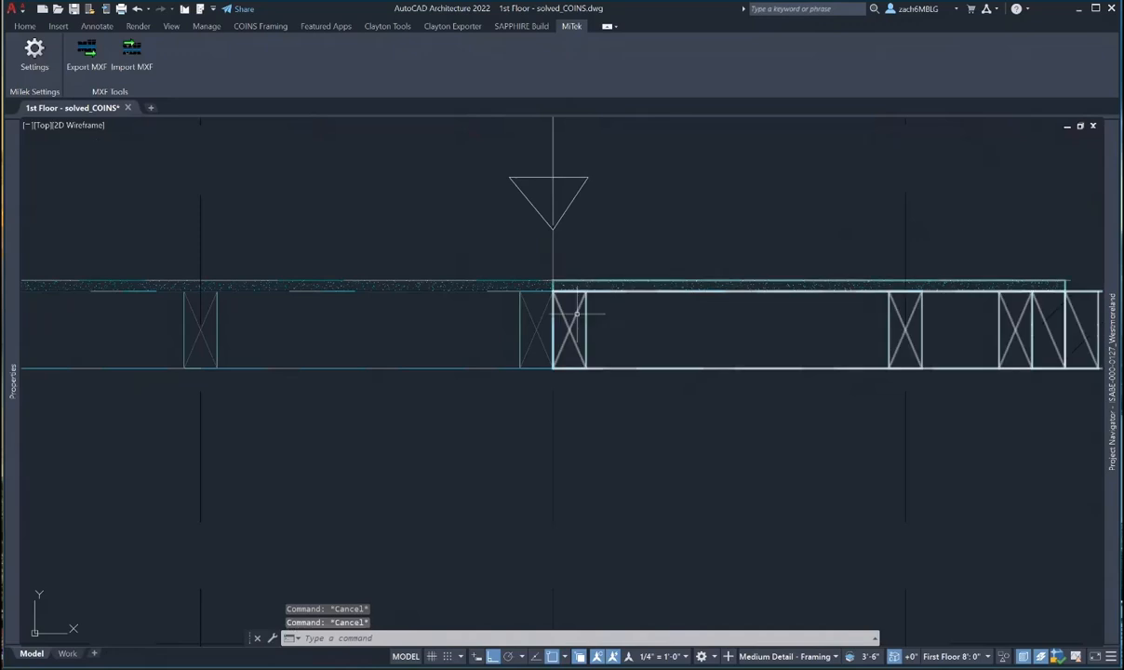
pyautogui.click(600, 322)
pyautogui.press('Escape')
# - Review the Stud Centers of the panel left of the next top-wall break
pyautogui.scroll(-4, 633, 333)
pyautogui.moveTo(665, 344); pyautogui.dragTo(333, 356, button='middle')
pyautogui.scroll(8, 728, 340)
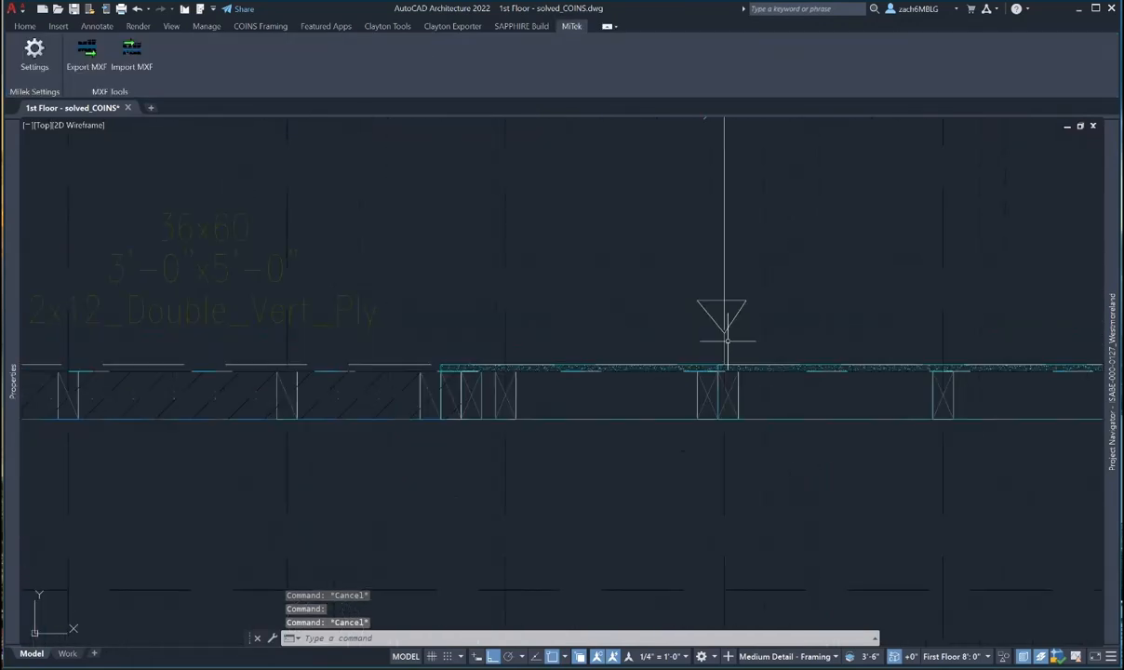
pyautogui.scroll(-2, 754, 344)
pyautogui.moveTo(754, 344); pyautogui.dragTo(536, 372, button='middle')
pyautogui.scroll(-5, 496, 400)
pyautogui.scroll(4, 537, 370)
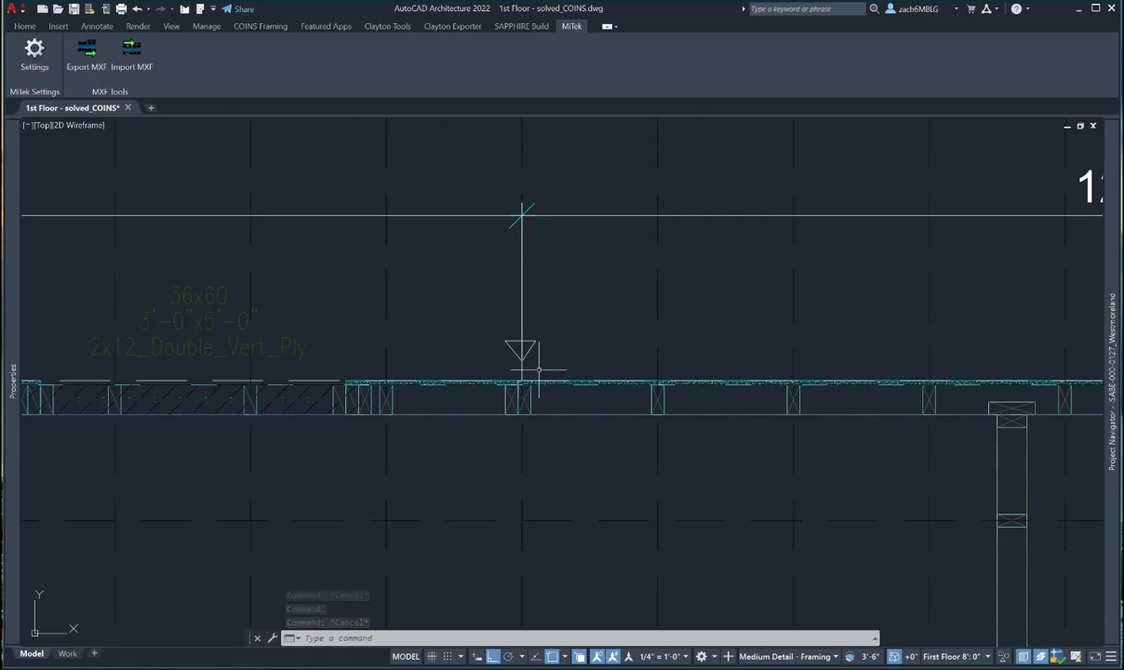
pyautogui.press('Escape')
pyautogui.press('Escape')
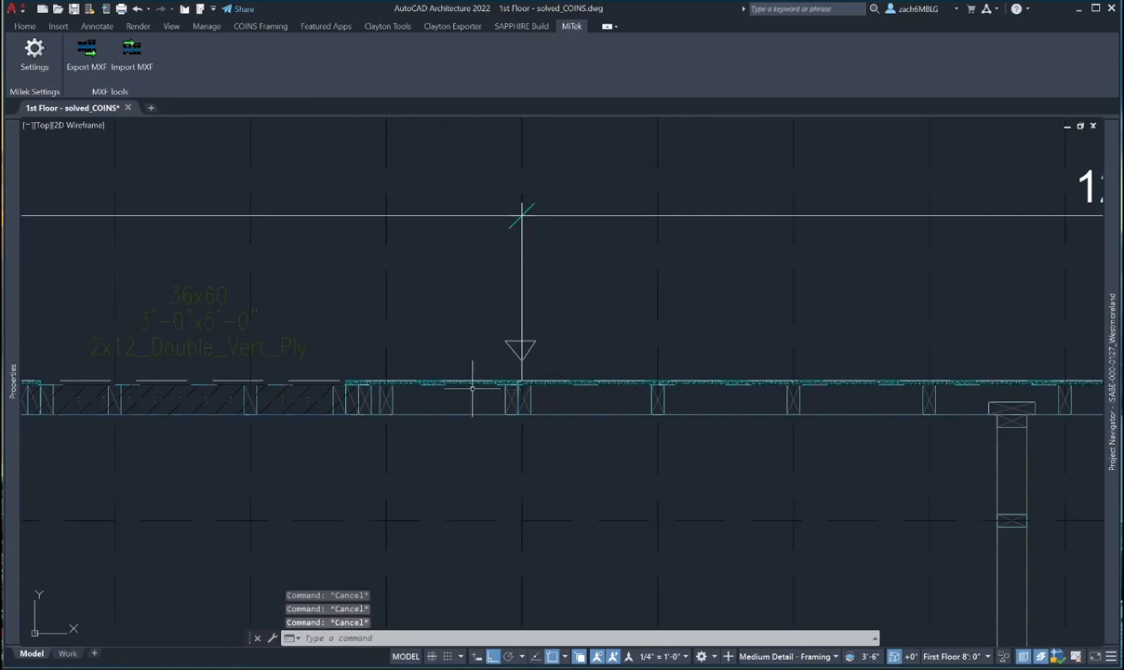
pyautogui.click(397, 406)
pyautogui.moveTo(15, 406)
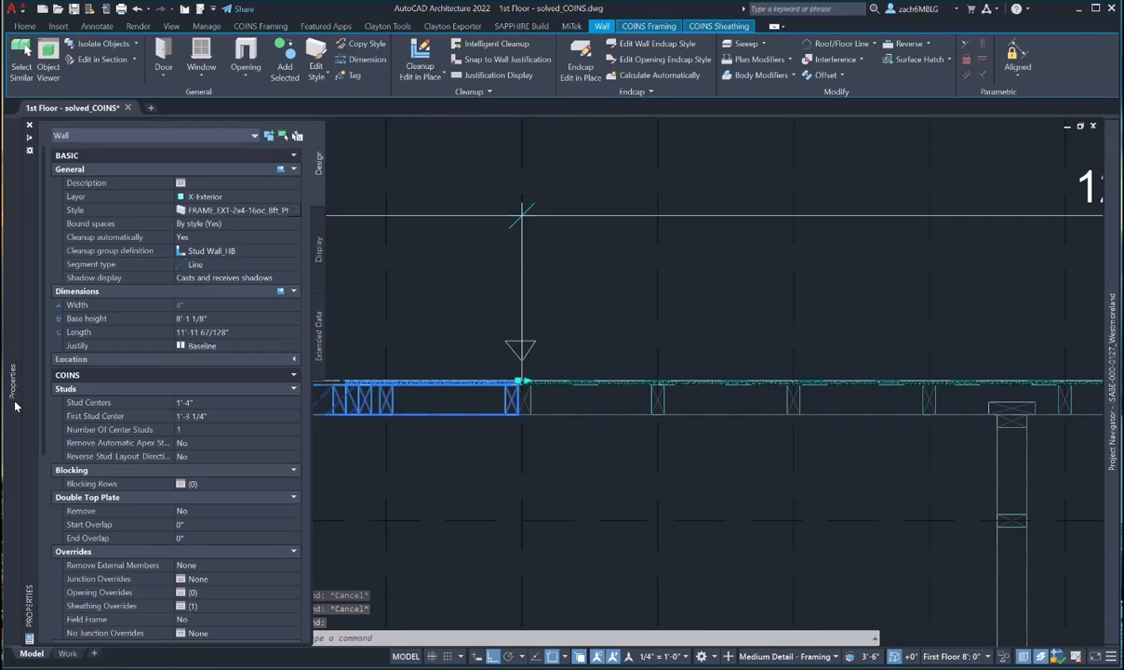
pyautogui.press('Escape')
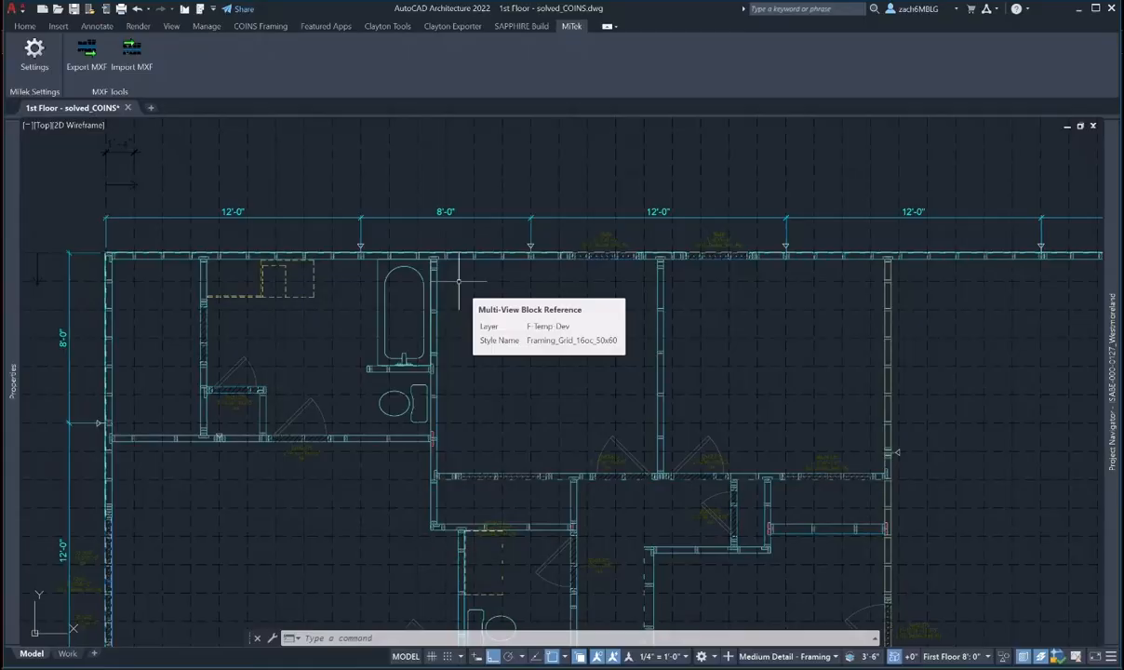
pyautogui.moveTo(458, 268); pyautogui.dragTo(465, 296, button='middle')
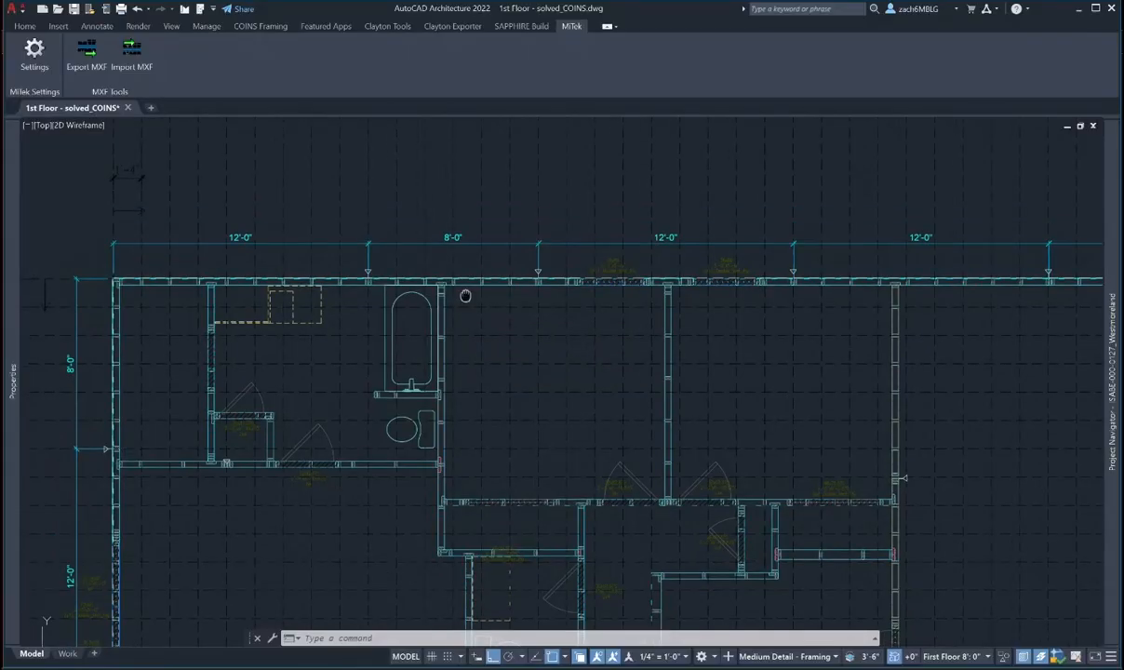
pyautogui.scroll(-2, 772, 288)
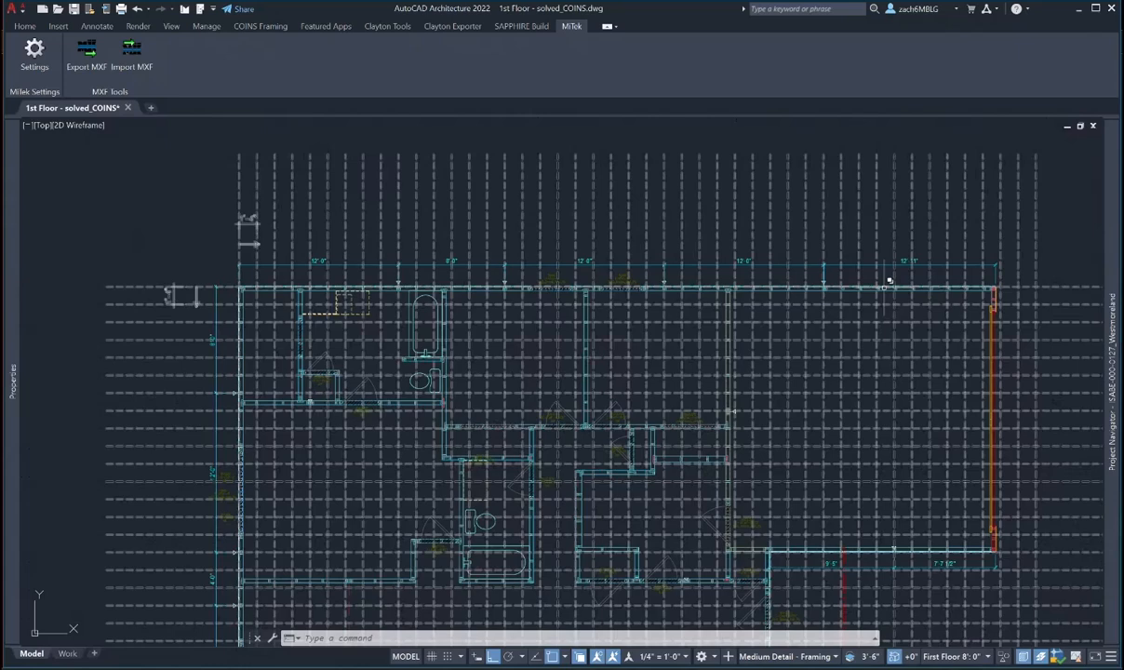
pyautogui.scroll(4, 433, 284)
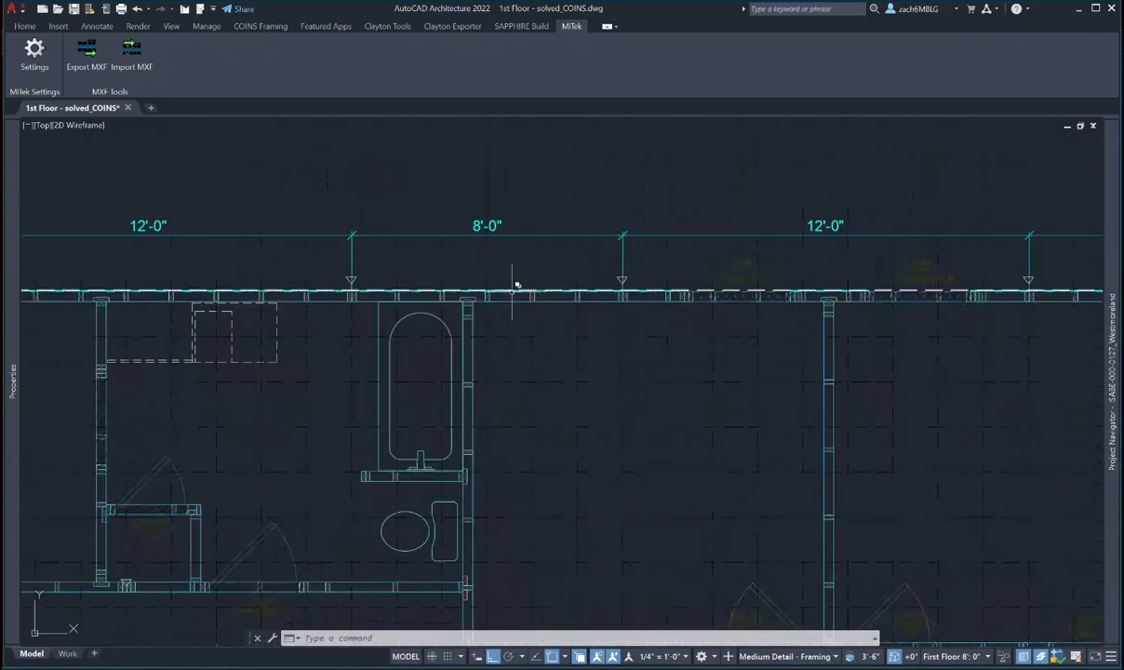
pyautogui.scroll(4, 455, 297)
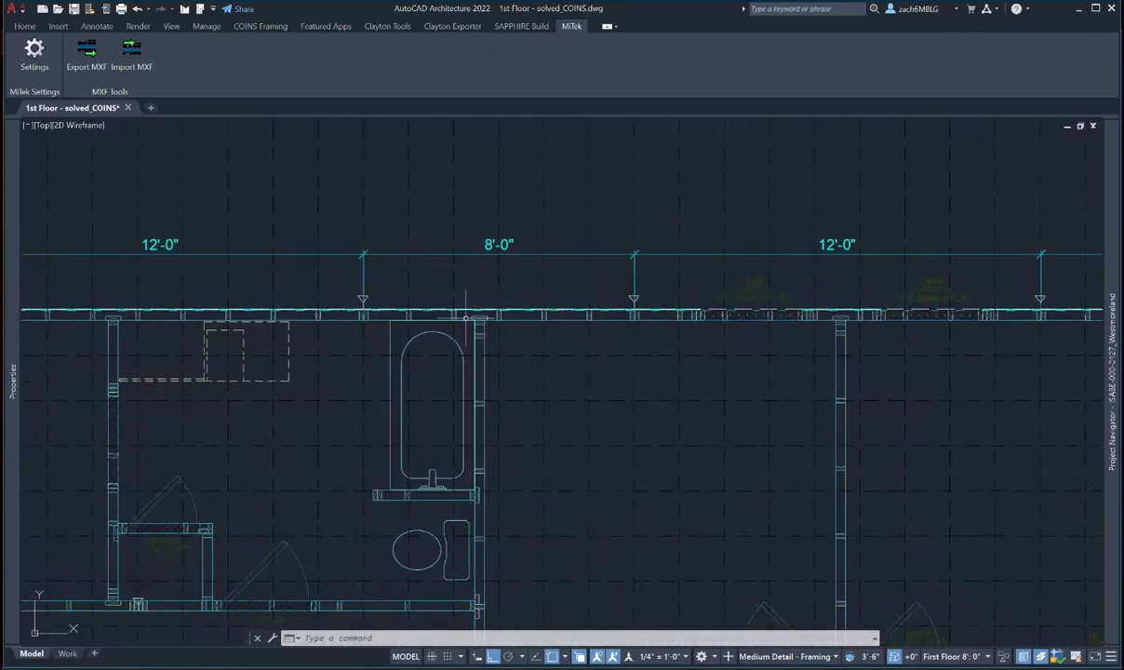
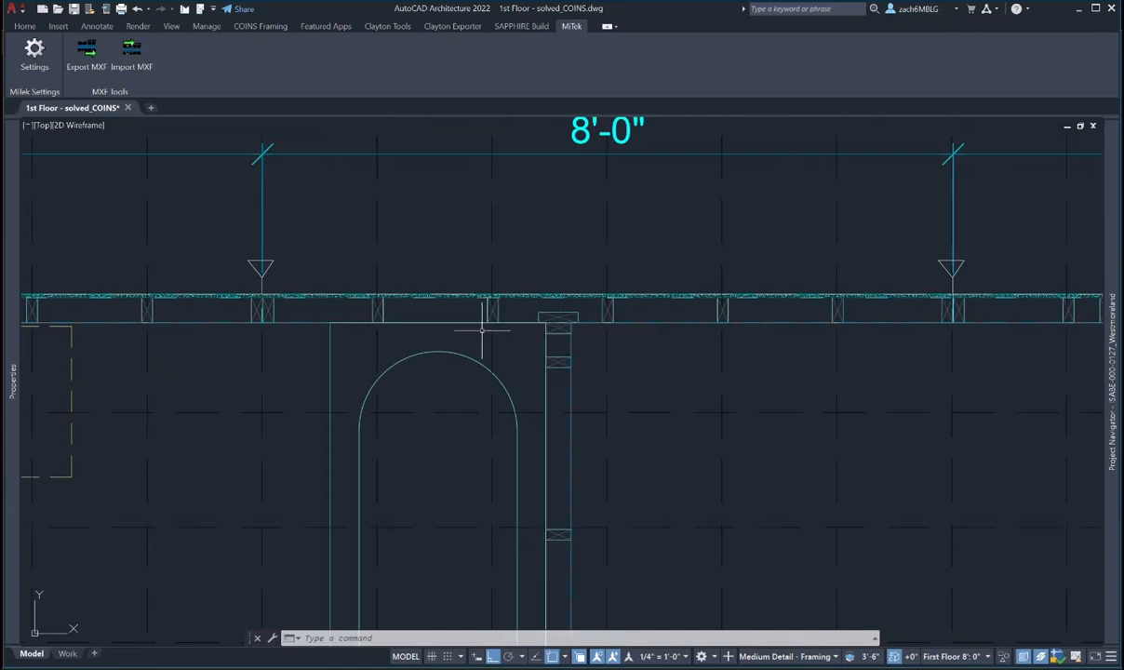
# - Pan along the top exterior wall to find the segment beside the 8'-0" mark
pyautogui.moveTo(484, 328)
pyautogui.mouseDown(button='middle')
pyautogui.moveTo(592, 310)
pyautogui.moveTo(850, 316)
pyautogui.mouseUp(button='middle')
pyautogui.scroll(-5, 482, 304)
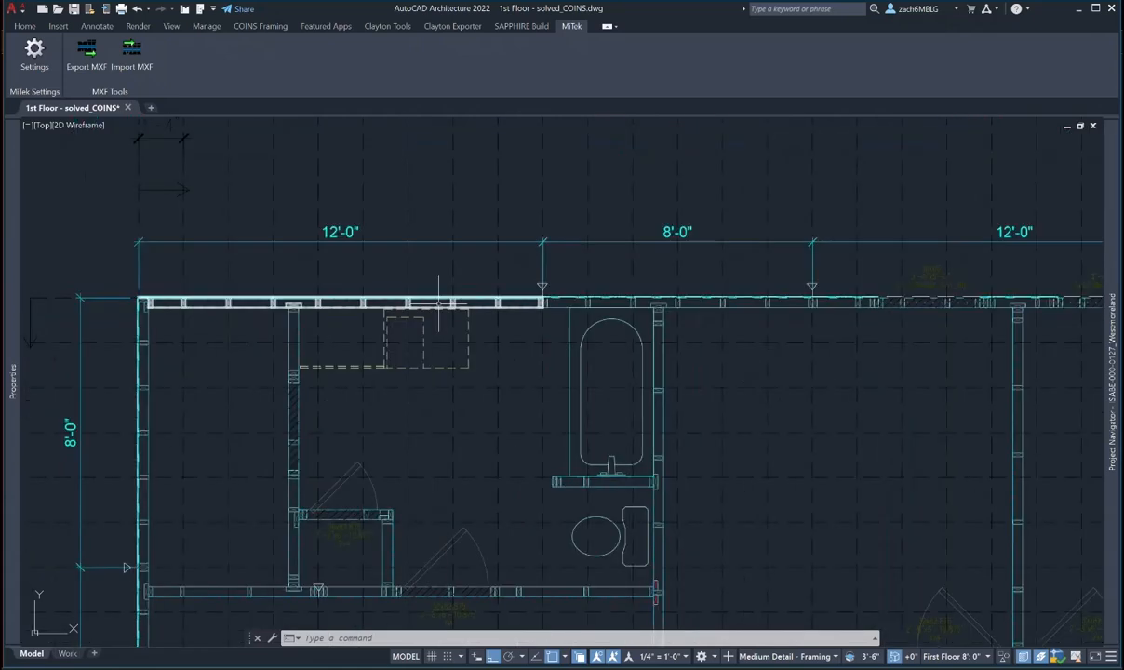
pyautogui.scroll(5, 470, 298)
pyautogui.click(475, 296)
pyautogui.scroll(4, 497, 295)
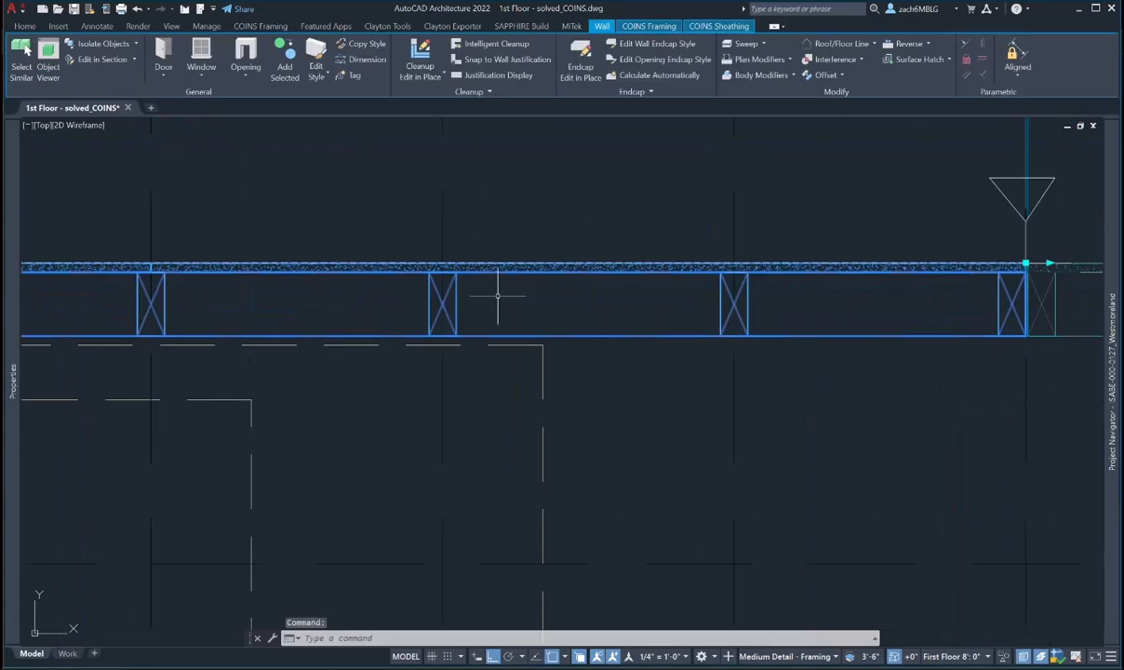
pyautogui.scroll(-2, 497, 296)
pyautogui.moveTo(644, 309); pyautogui.dragTo(326, 305, button='middle')
pyautogui.scroll(-4, 326, 305)
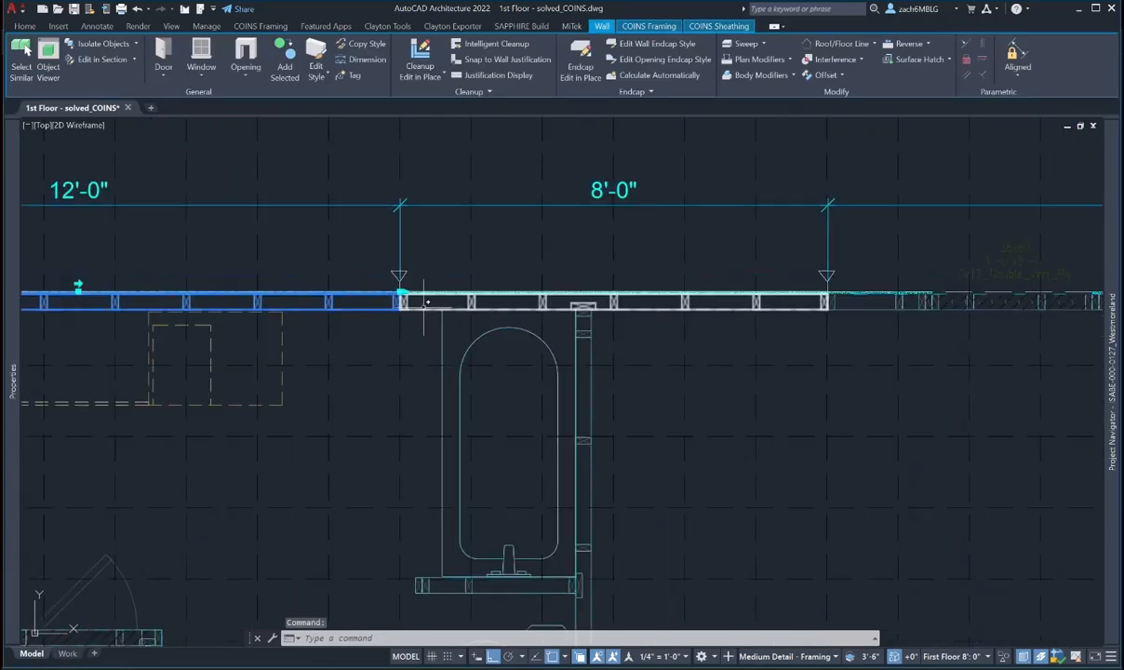
pyautogui.scroll(4, 402, 298)
pyautogui.press('Escape')
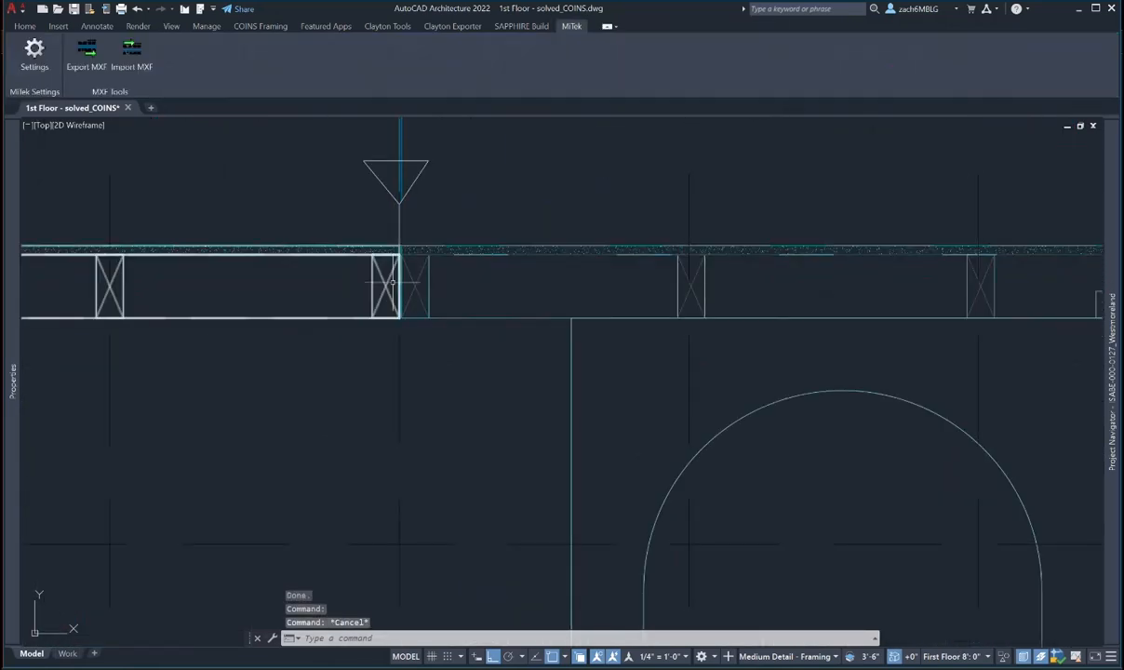
pyautogui.scroll(-5, 927, 279)
pyautogui.scroll(5, 403, 289)
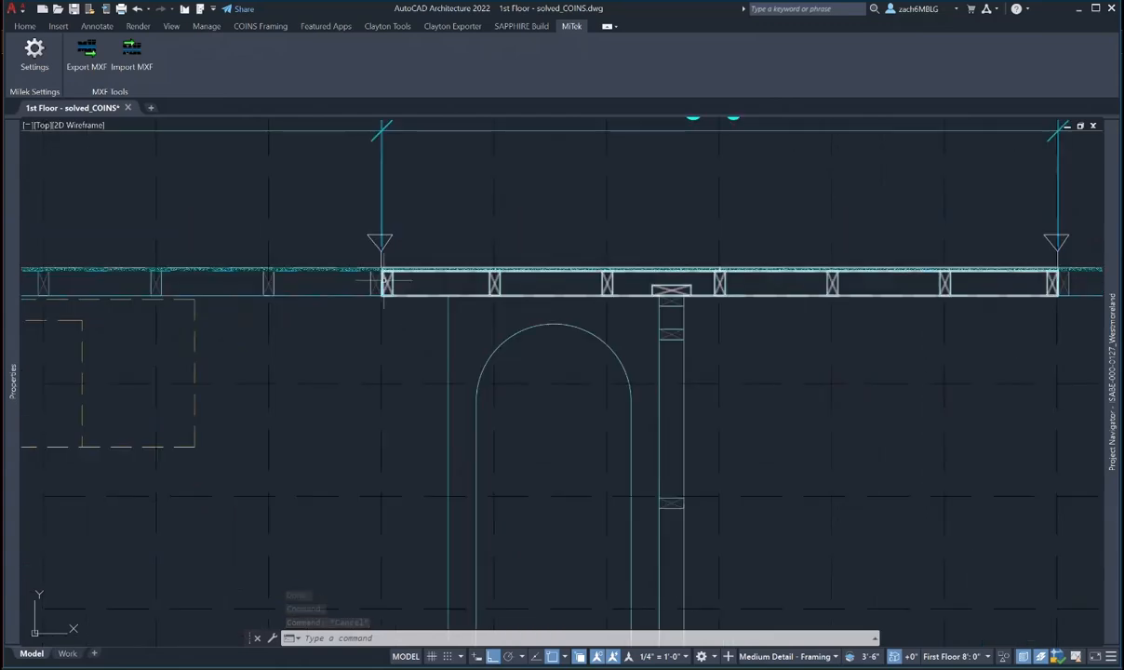
pyautogui.scroll(-4, 381, 279)
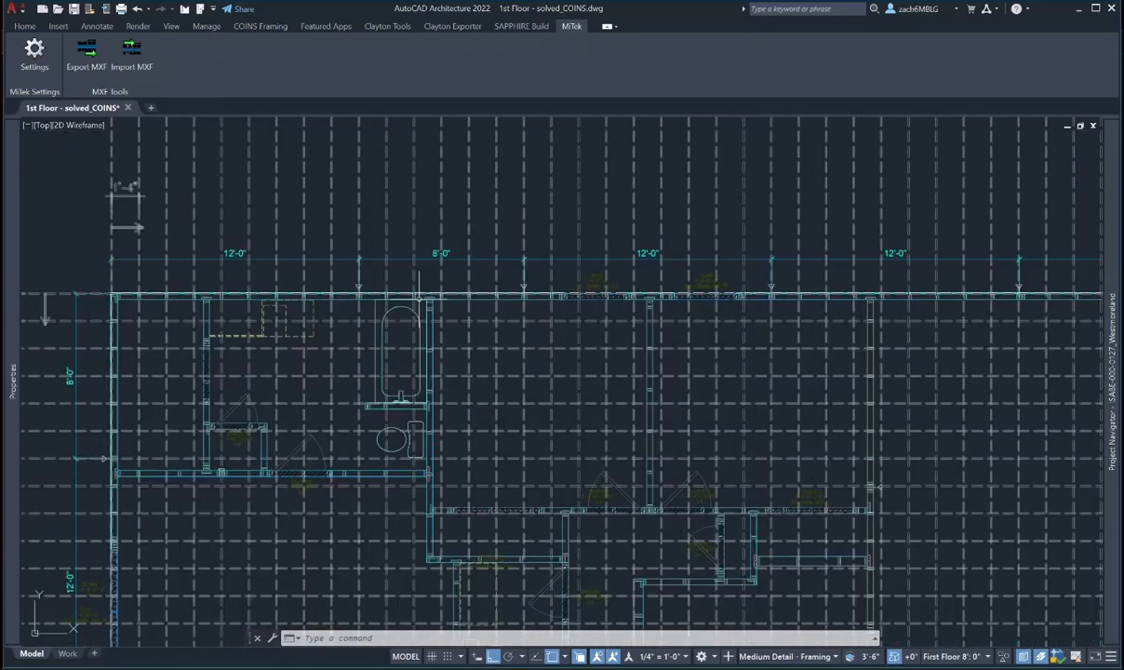
pyautogui.scroll(-2, 962, 297)
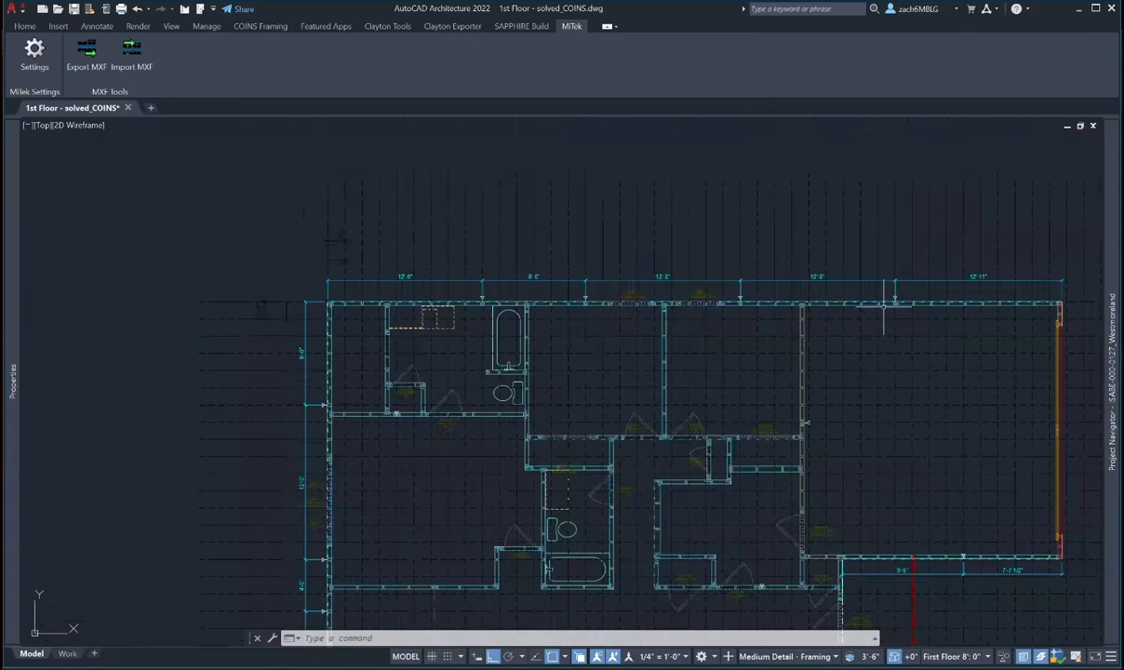
pyautogui.scroll(5, 467, 302)
pyautogui.scroll(3, 507, 300)
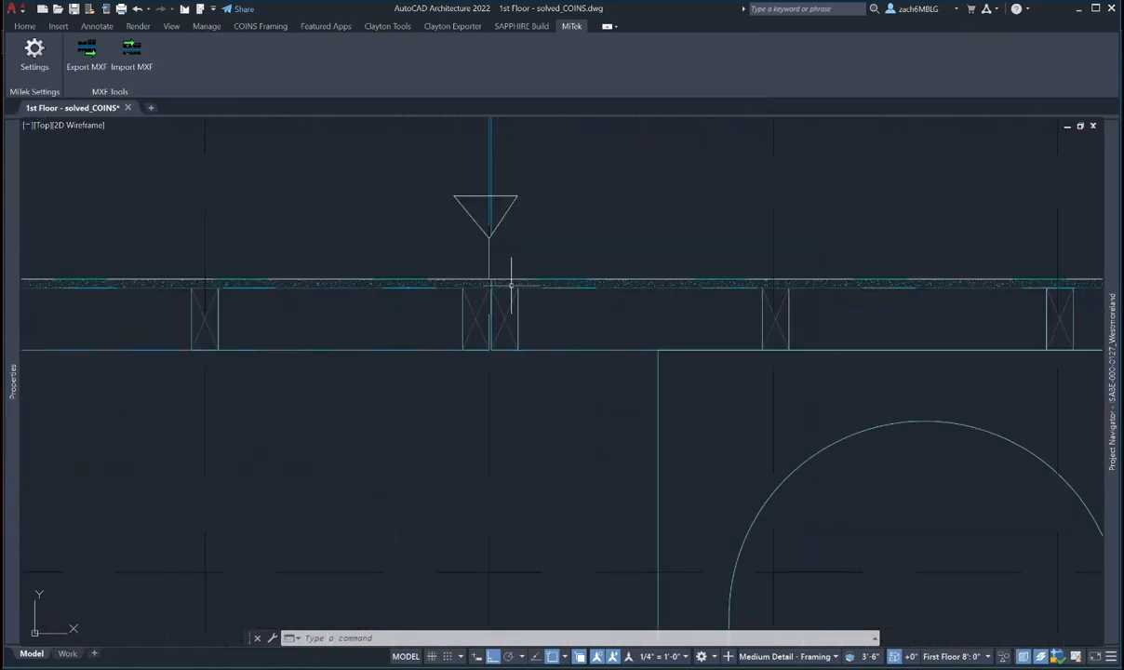
pyautogui.moveTo(554, 308); pyautogui.dragTo(485, 327, button='middle')
pyautogui.scroll(-2, 490, 323)
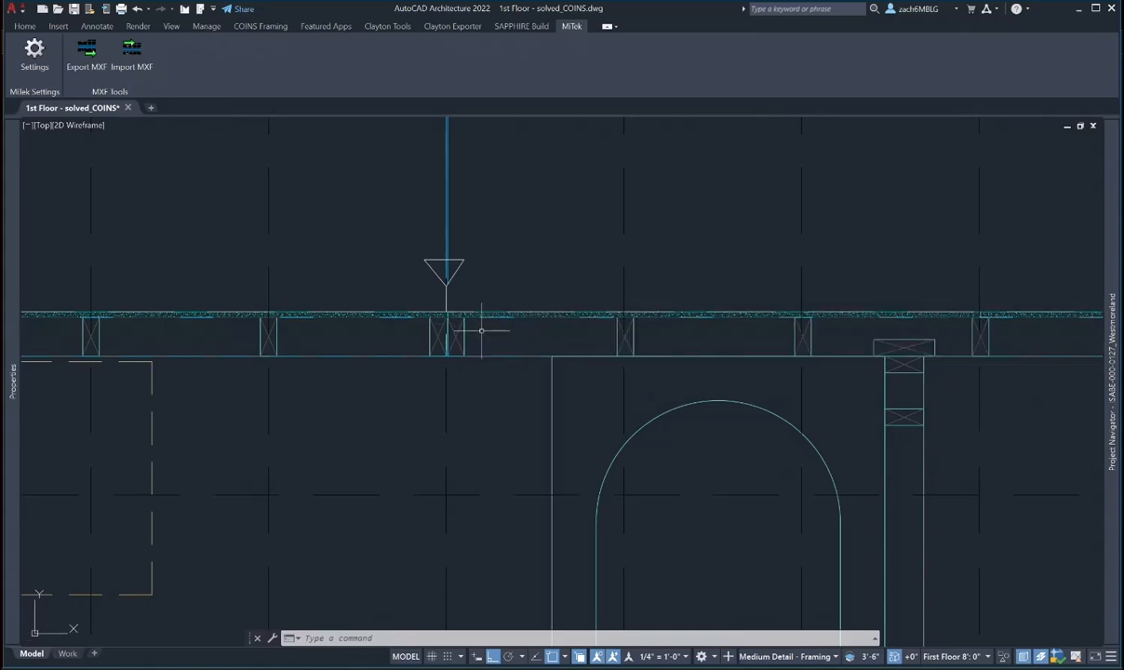
pyautogui.scroll(-2, 481, 330)
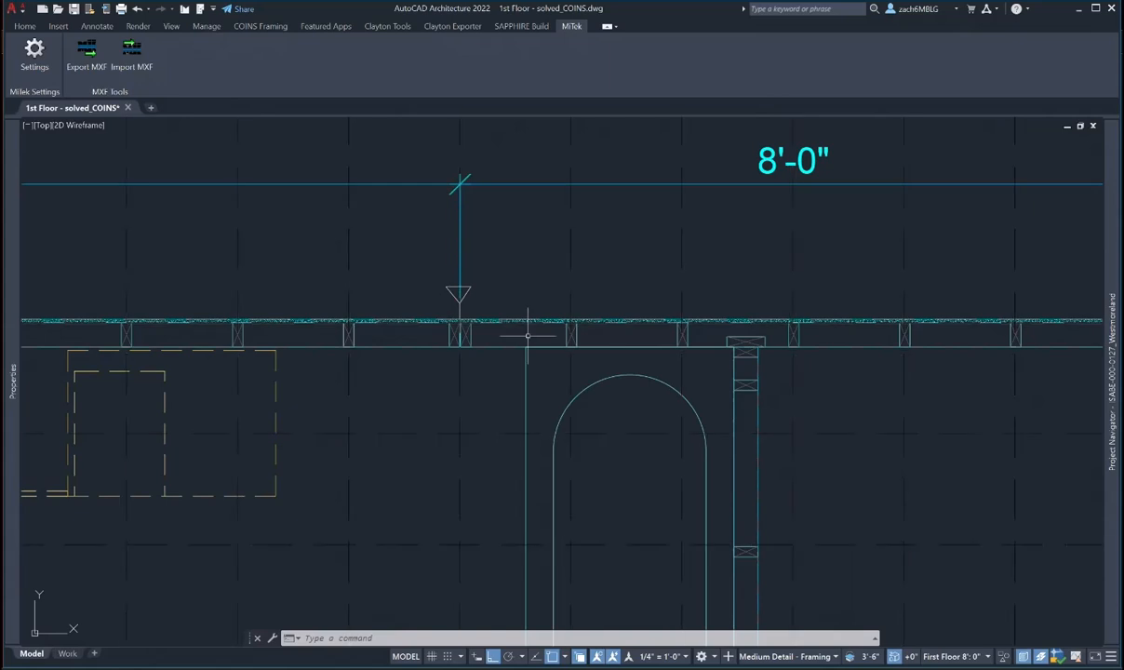
pyautogui.scroll(2, 580, 330)
pyautogui.scroll(-2, 579, 329)
pyautogui.scroll(1, 578, 326)
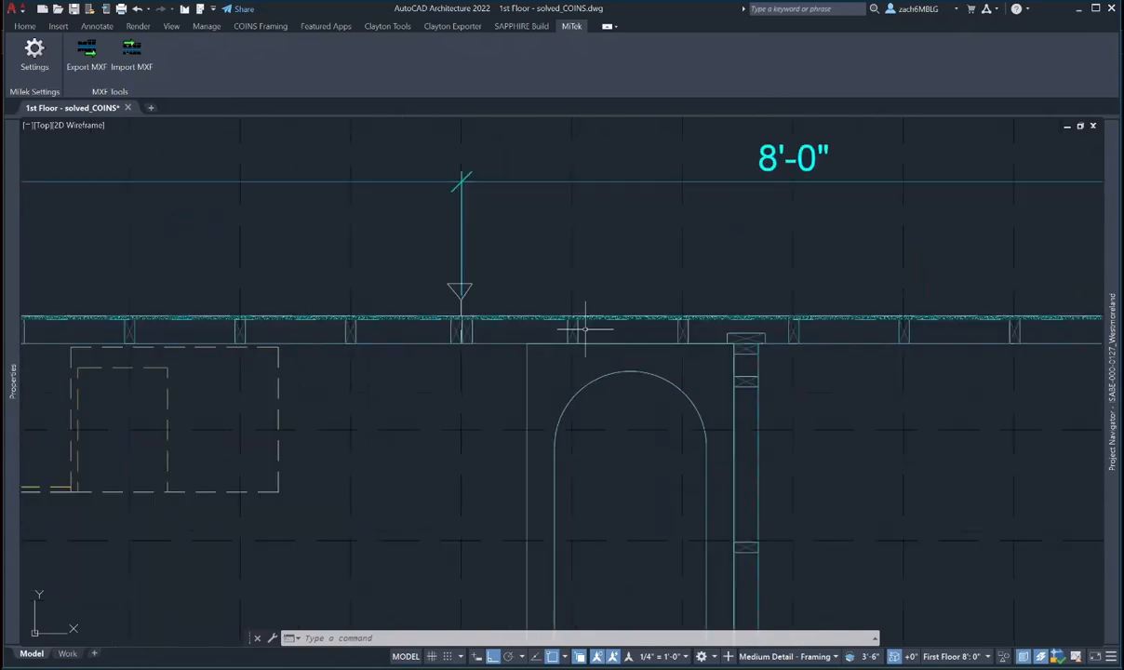
# - Move the studs onto the grid for the wall segment right of the 8'-0" mark
pyautogui.click(577, 330)
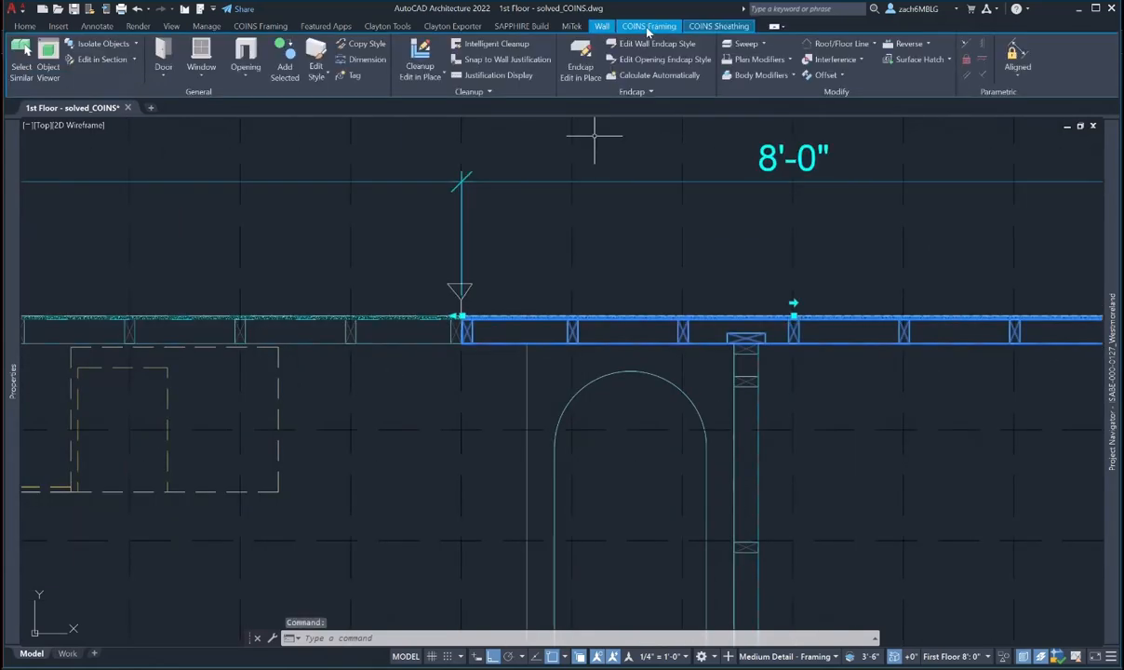
pyautogui.click(648, 26)
pyautogui.click(201, 47)
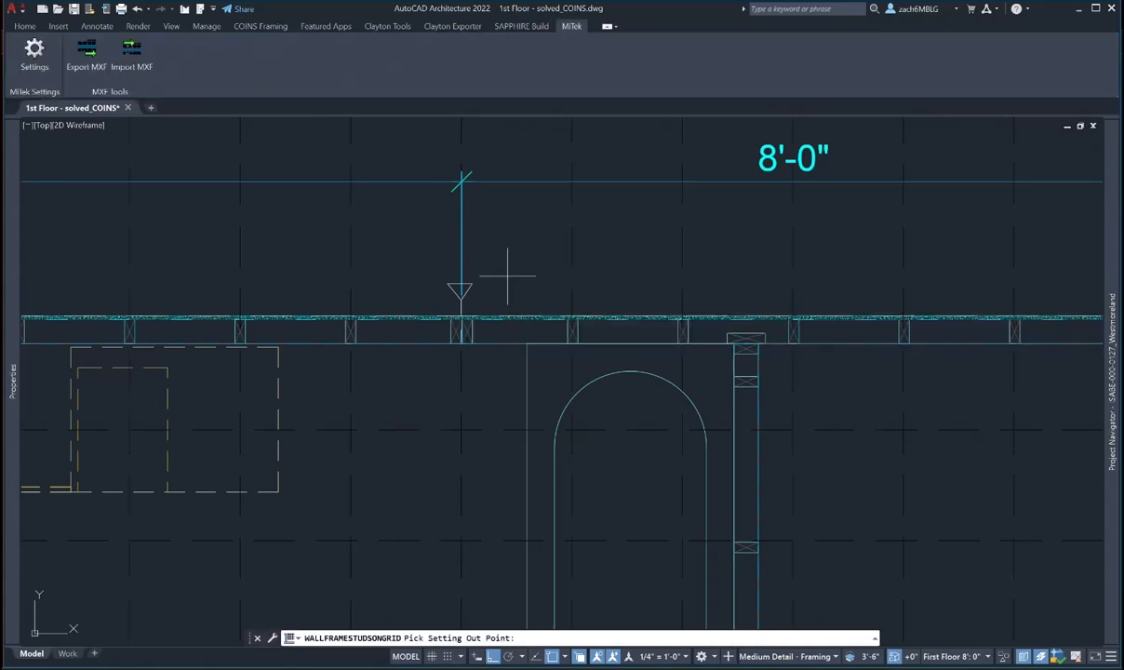
pyautogui.scroll(-4, 520, 251)
pyautogui.scroll(4, 584, 419)
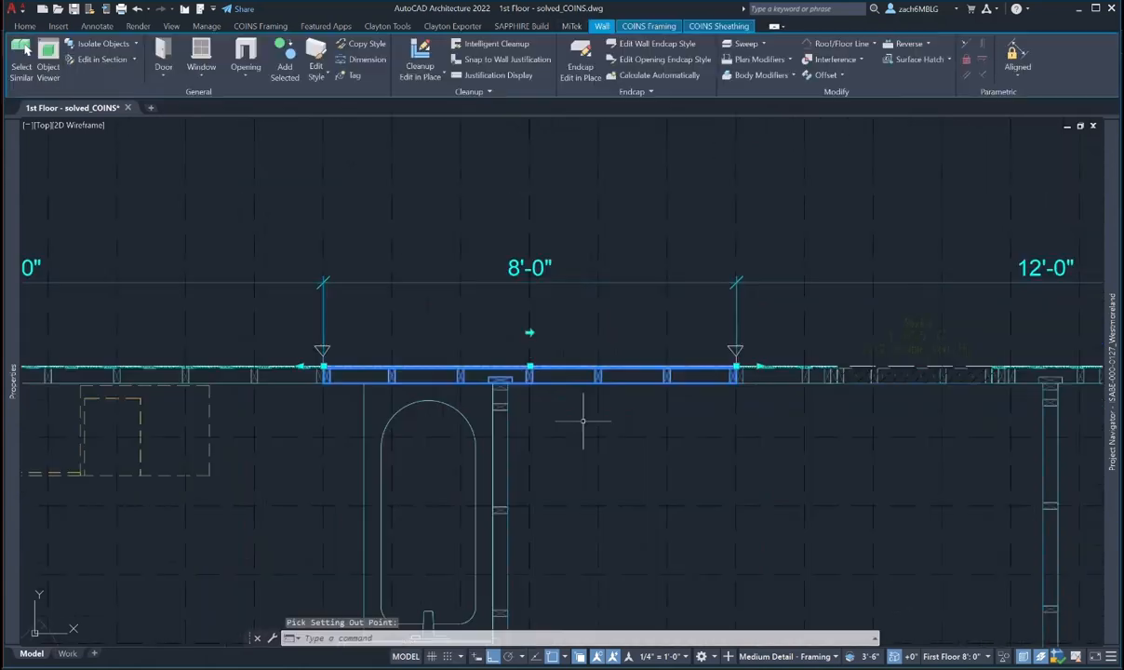
pyautogui.moveTo(714, 389); pyautogui.dragTo(439, 389, button='middle')
pyautogui.press('Escape')
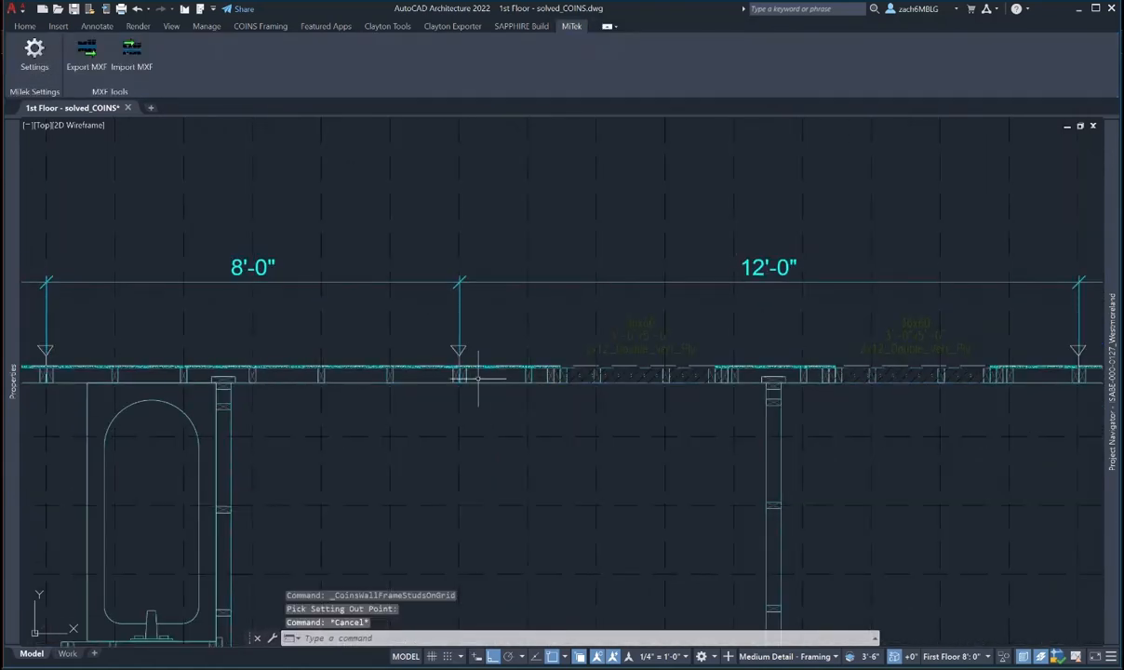
pyautogui.click(470, 373)
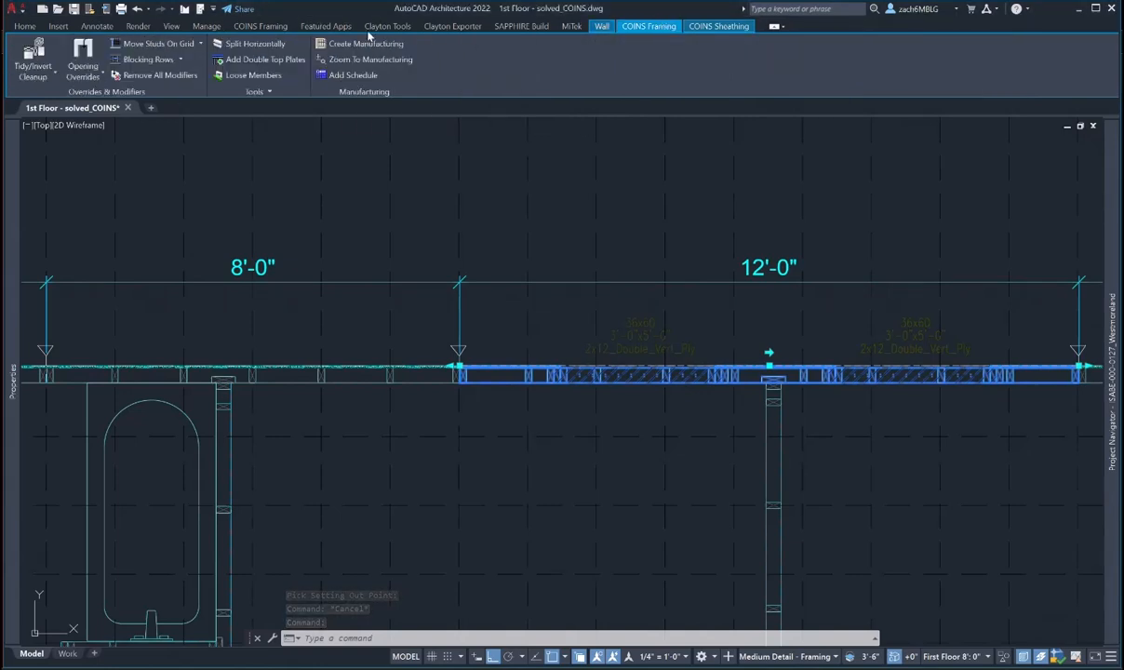
pyautogui.click(160, 43)
pyautogui.scroll(-3, 504, 381)
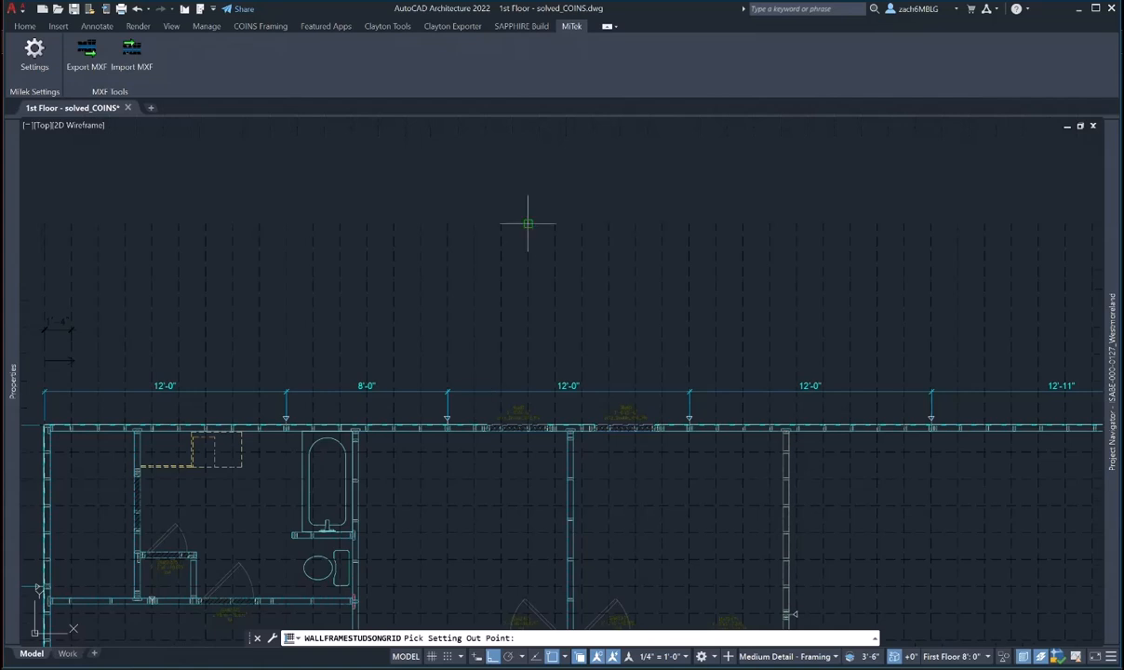
pyautogui.click(707, 419)
pyautogui.scroll(5, 418, 382)
pyautogui.scroll(2, 418, 384)
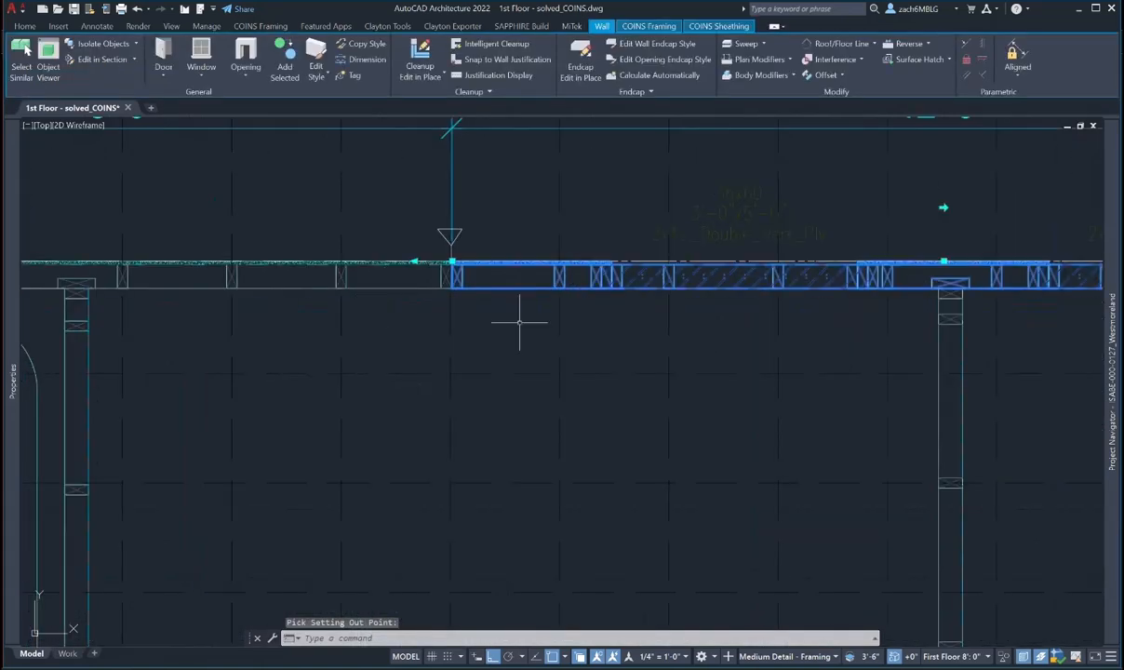
pyautogui.moveTo(670, 358); pyautogui.dragTo(428, 405, button='middle')
pyautogui.moveTo(818, 400); pyautogui.dragTo(230, 418, button='middle')
pyautogui.scroll(4, 609, 344)
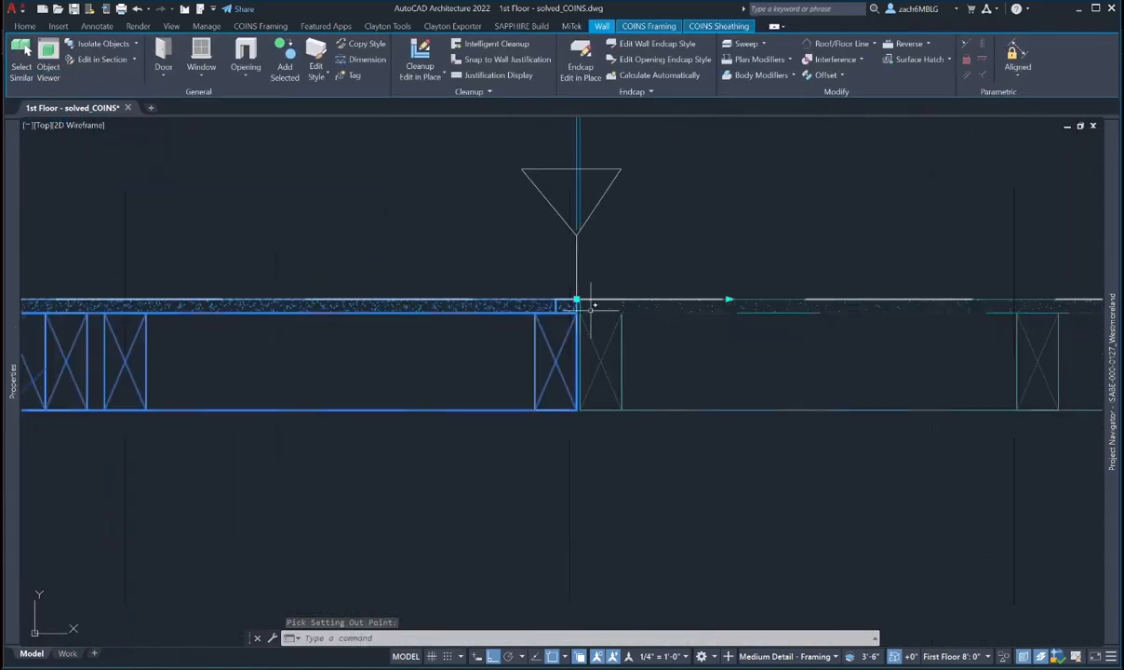
pyautogui.scroll(-3, 520, 391)
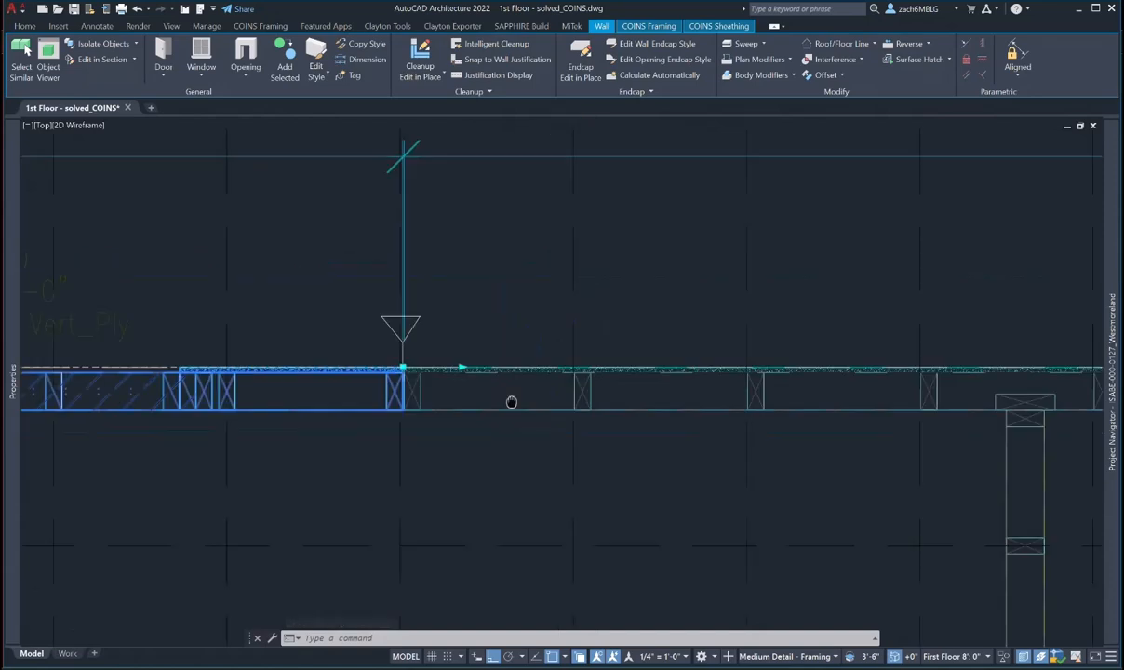
pyautogui.press('Escape')
# - Realign the next 12'-0" top wall segment's studs onto the grid
pyautogui.click(419, 372)
pyautogui.scroll(-3, 596, 391)
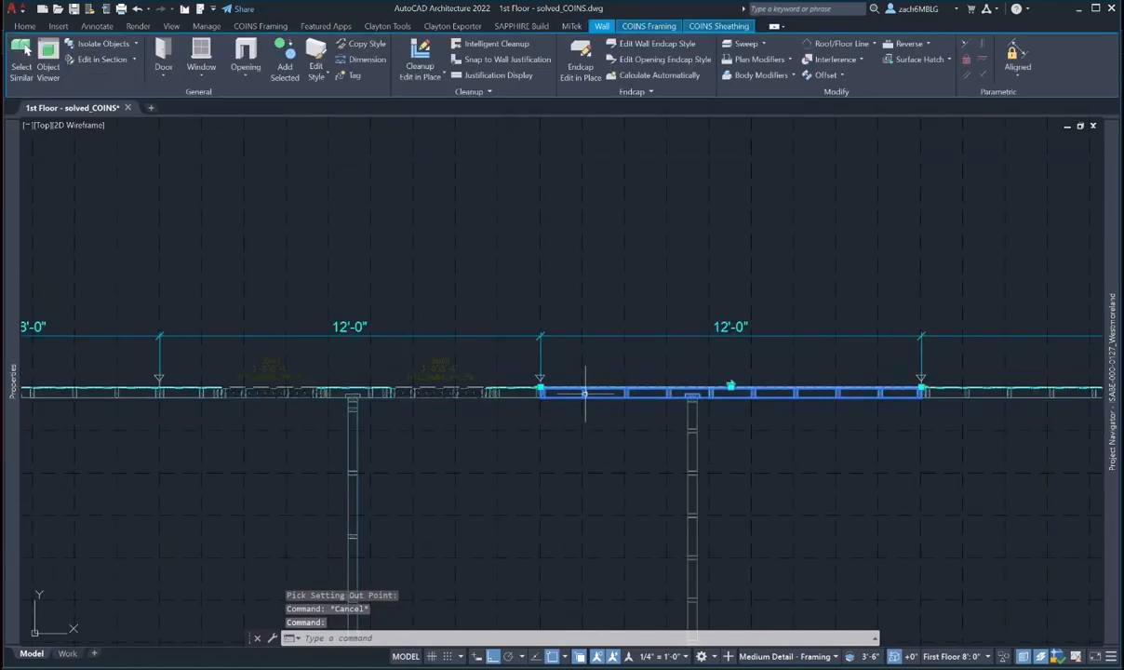
pyautogui.click(645, 29)
pyautogui.click(166, 43)
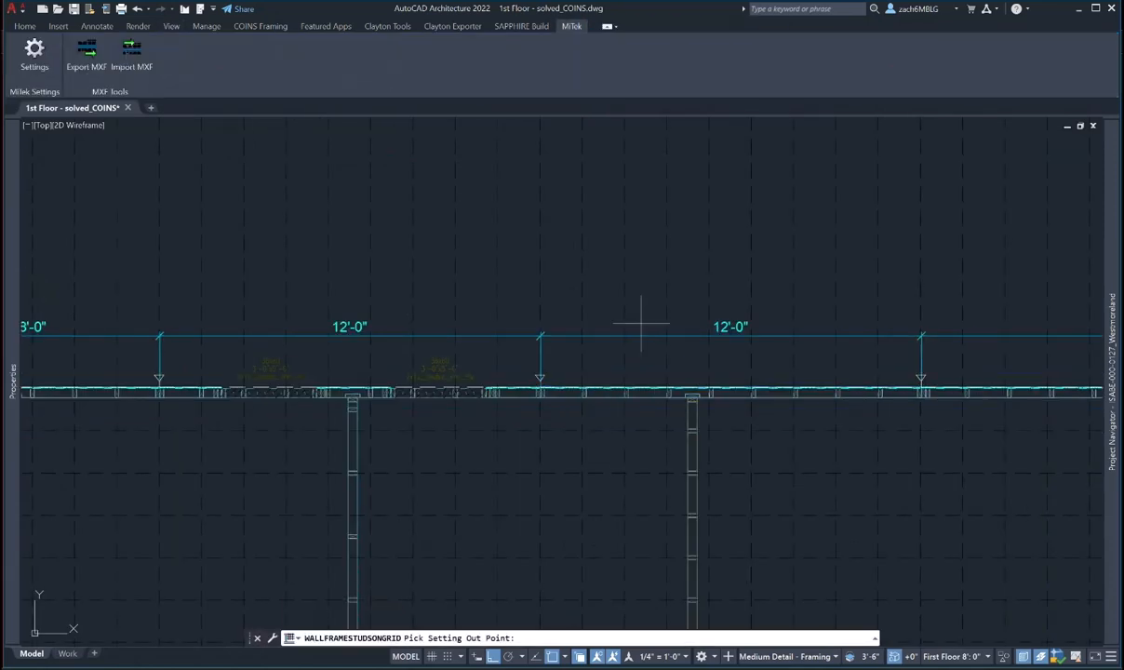
pyautogui.scroll(-4, 661, 300)
pyautogui.moveTo(662, 299); pyautogui.dragTo(631, 367, button='middle')
pyautogui.click(615, 278)
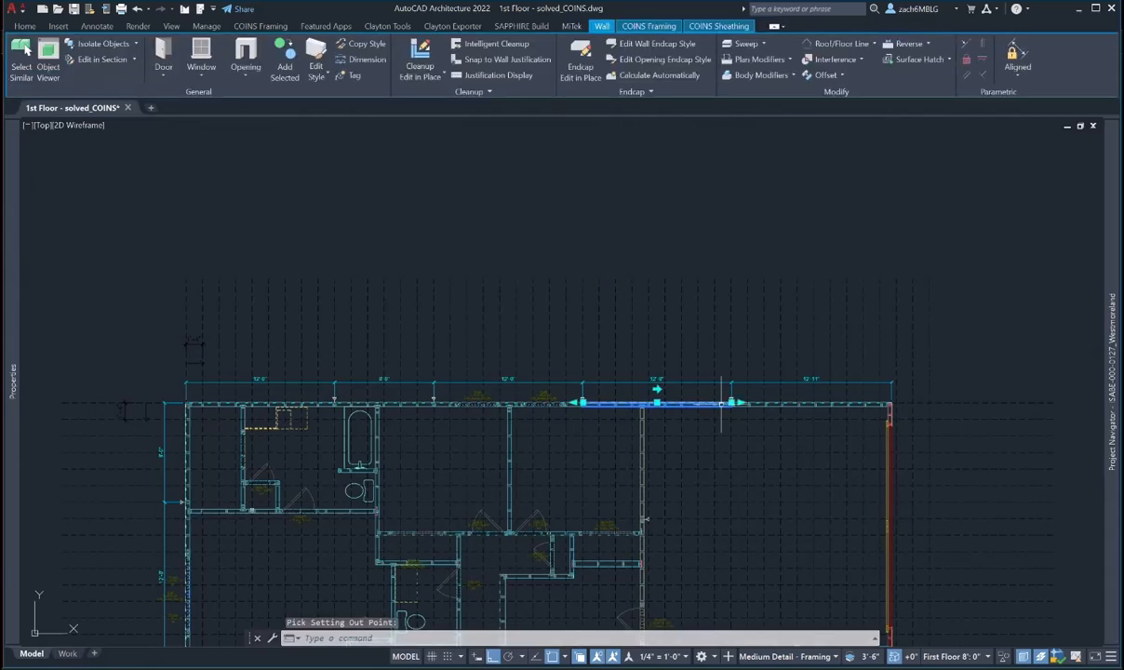
pyautogui.scroll(4, 751, 404)
pyautogui.press('Escape')
pyautogui.scroll(4, 751, 417)
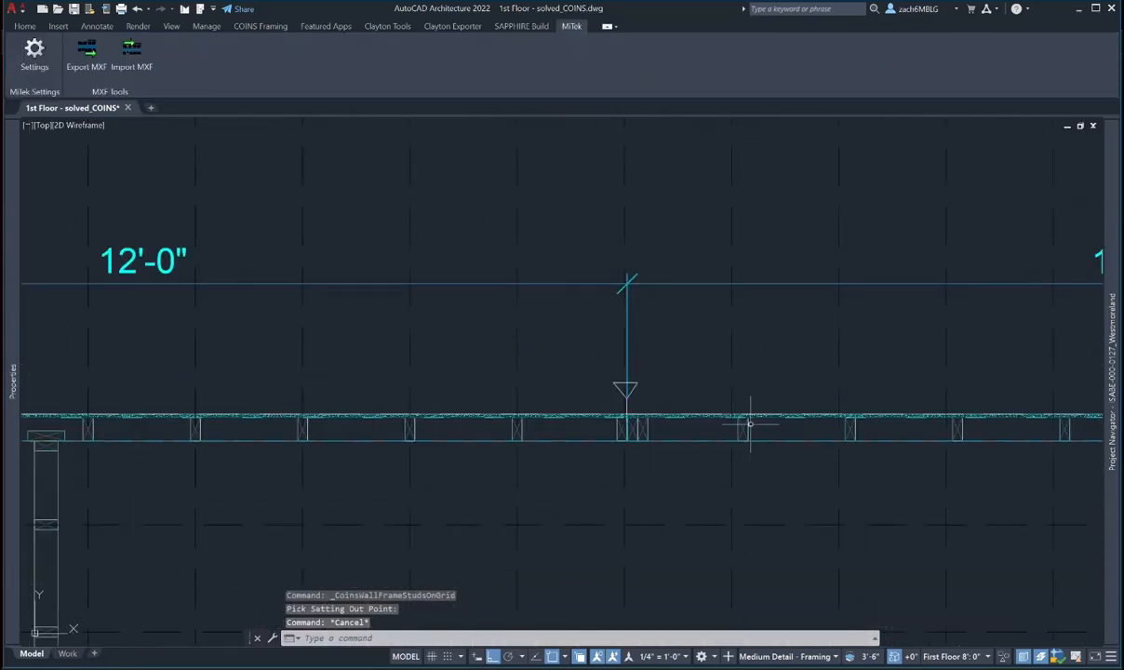
# - Move the 12'-11" end segment's studs onto the grid from its setting-out point
pyautogui.click(750, 424)
pyautogui.click(743, 427)
pyautogui.scroll(-4, 743, 427)
pyautogui.moveTo(788, 401); pyautogui.dragTo(571, 489, button='middle')
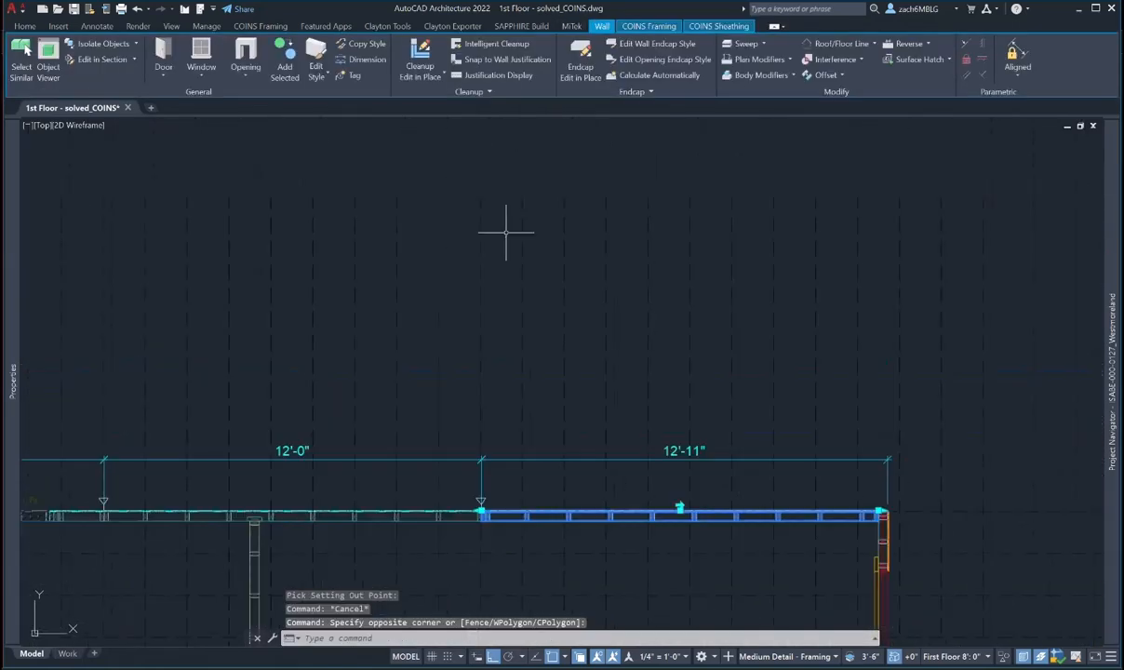
pyautogui.click(649, 26)
pyautogui.click(166, 43)
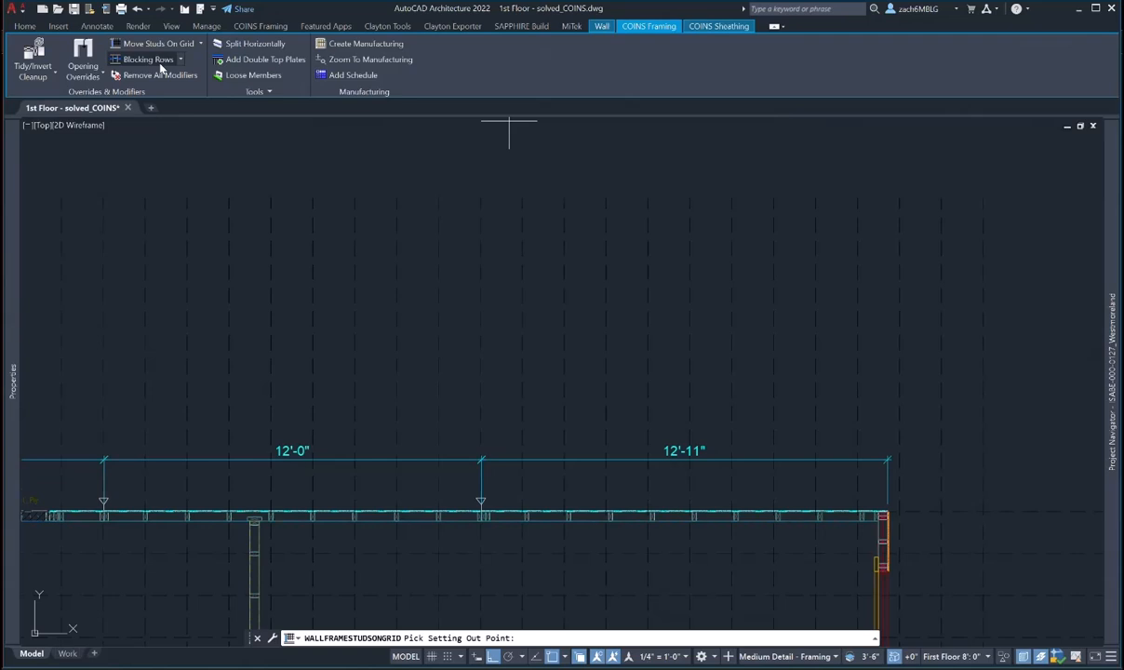
pyautogui.click(601, 197)
pyautogui.scroll(2, 645, 515)
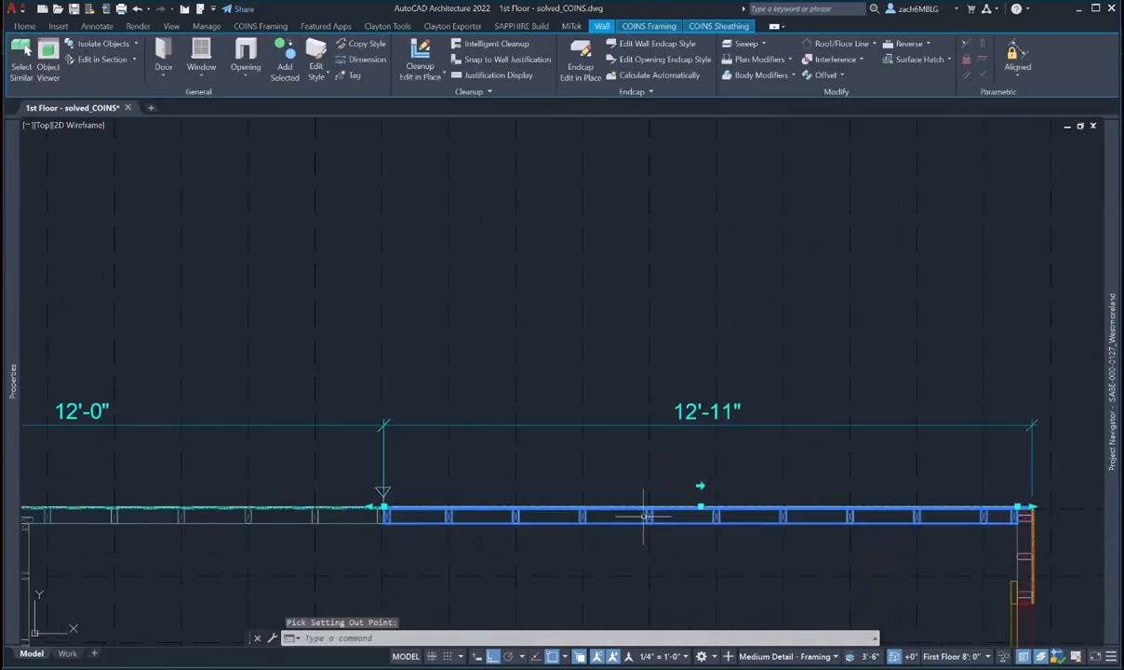
pyautogui.scroll(2, 645, 516)
pyautogui.press('Escape')
pyautogui.scroll(-2, 376, 529)
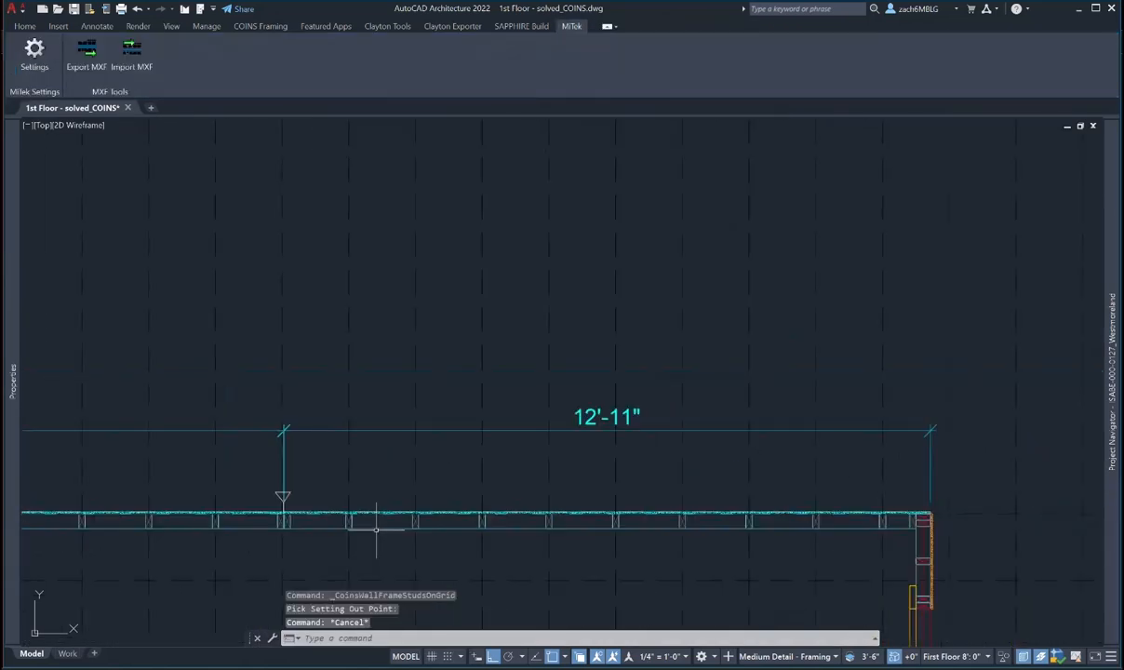
pyautogui.moveTo(371, 530); pyautogui.dragTo(597, 472, button='middle')
pyautogui.scroll(-4, 598, 473)
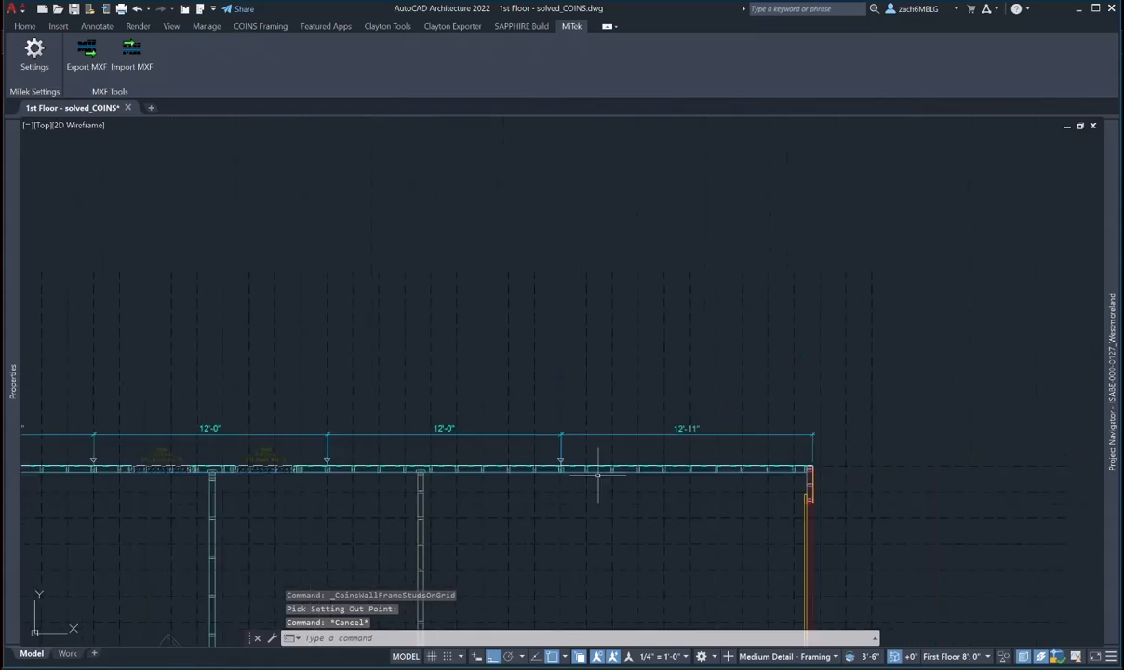
# - Stretch the left wall's end back 1/8" at the first junction
pyautogui.scroll(-4, 598, 475)
pyautogui.scroll(4, 622, 622)
pyautogui.moveTo(623, 622); pyautogui.dragTo(657, 428, button='middle')
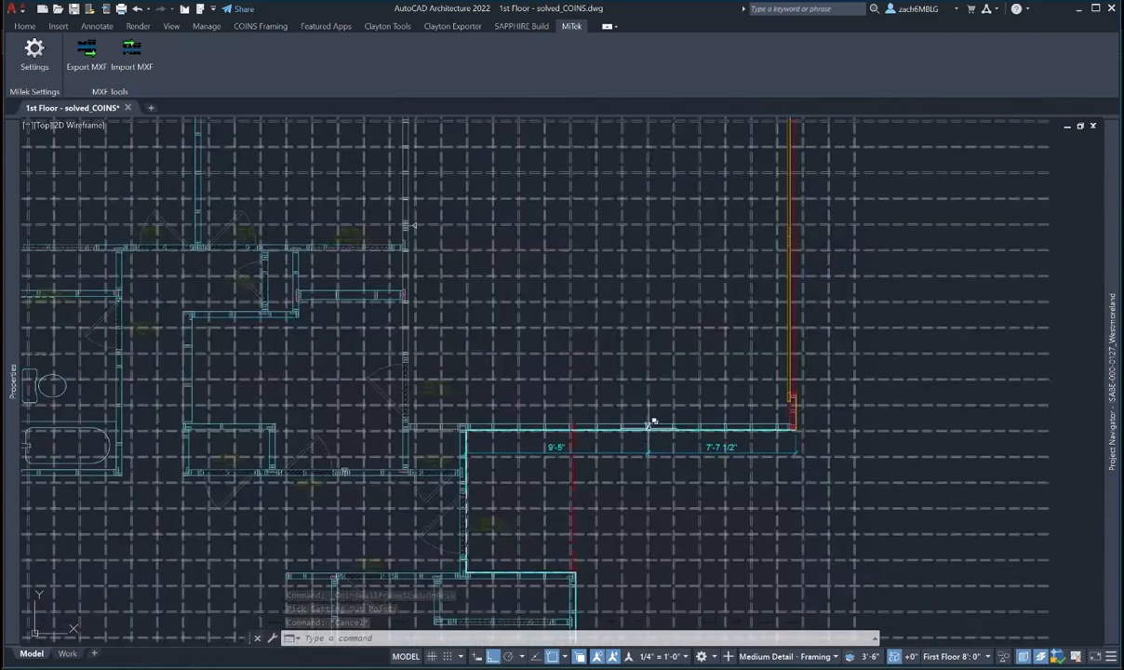
pyautogui.scroll(6, 653, 424)
pyautogui.scroll(2, 652, 430)
pyautogui.click(601, 430)
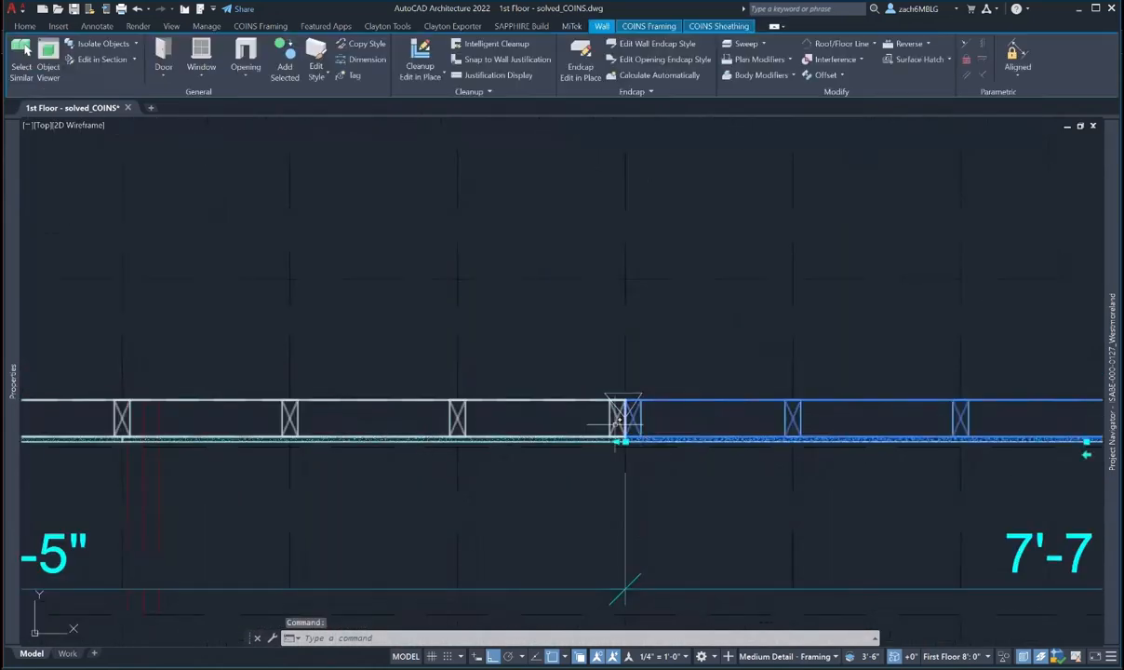
pyautogui.scroll(-3, 601, 430)
pyautogui.scroll(4, 642, 409)
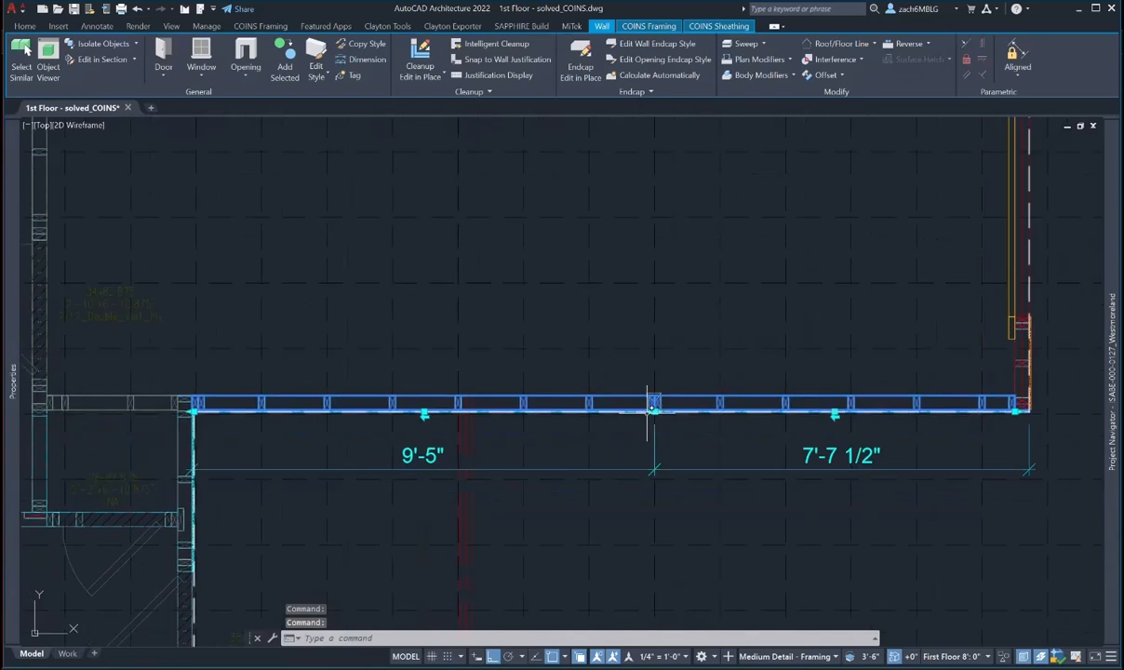
pyautogui.press('Escape')
pyautogui.click(649, 398)
pyautogui.scroll(2, 664, 410)
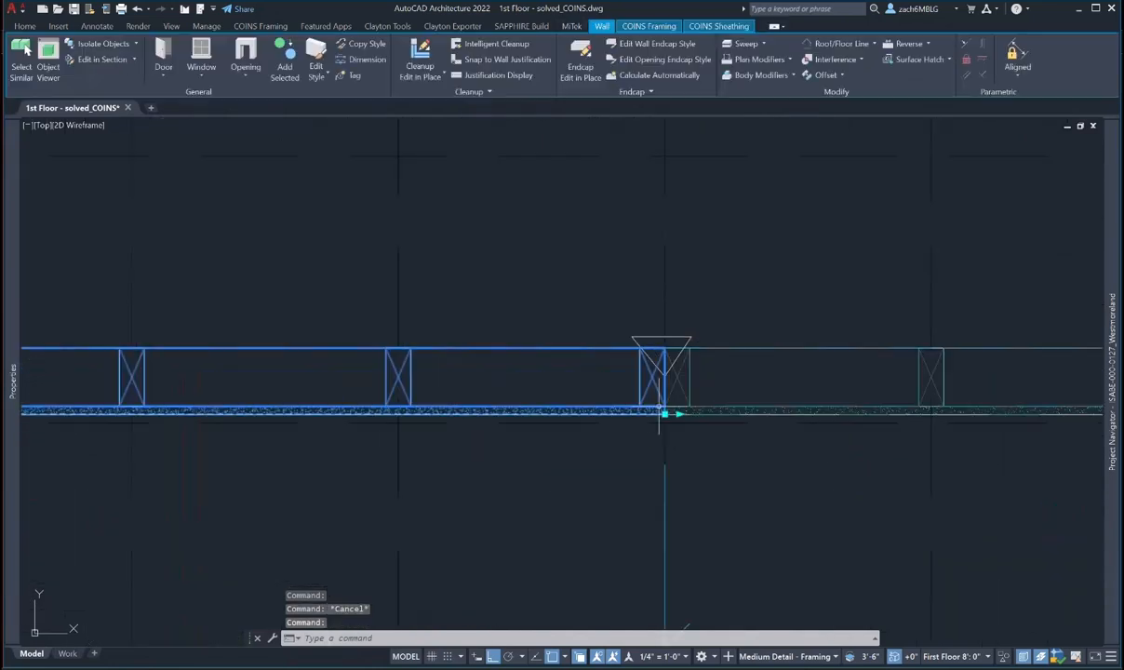
pyautogui.click(664, 410)
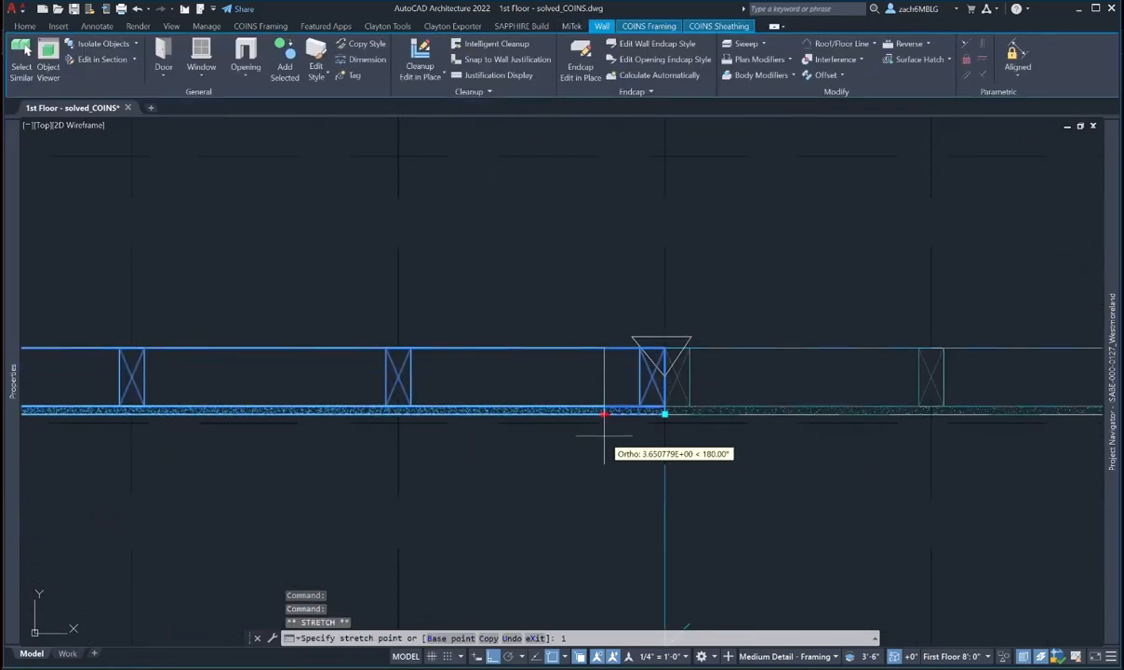
pyautogui.write('1/8')
pyautogui.press('Return')
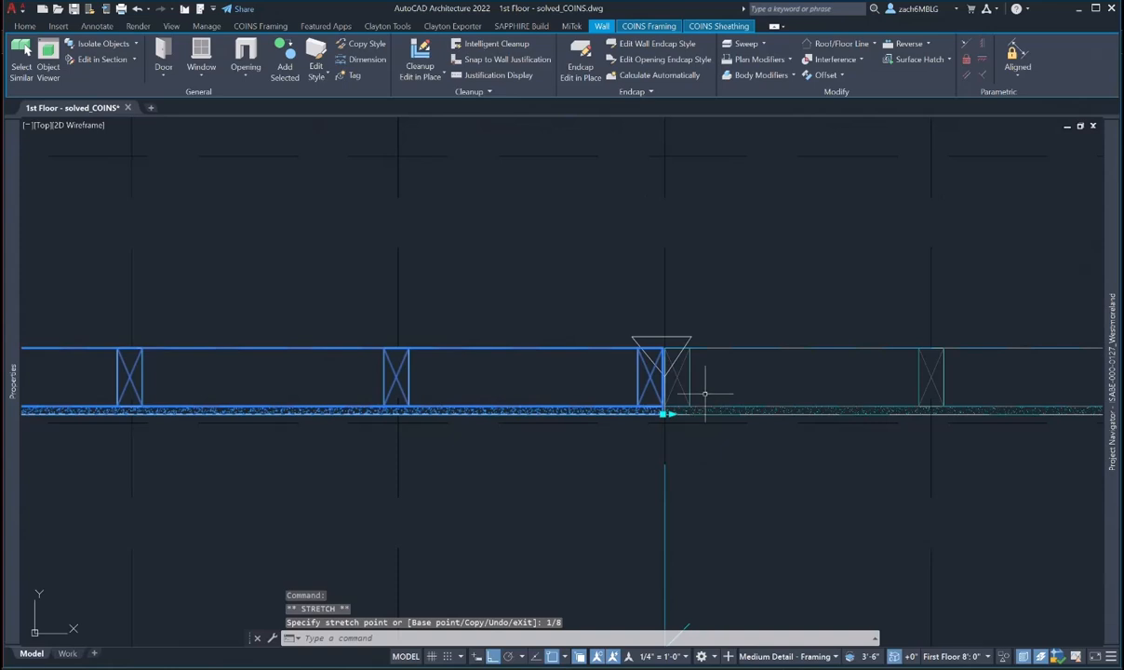
pyautogui.press('Escape')
pyautogui.scroll(-4, 704, 394)
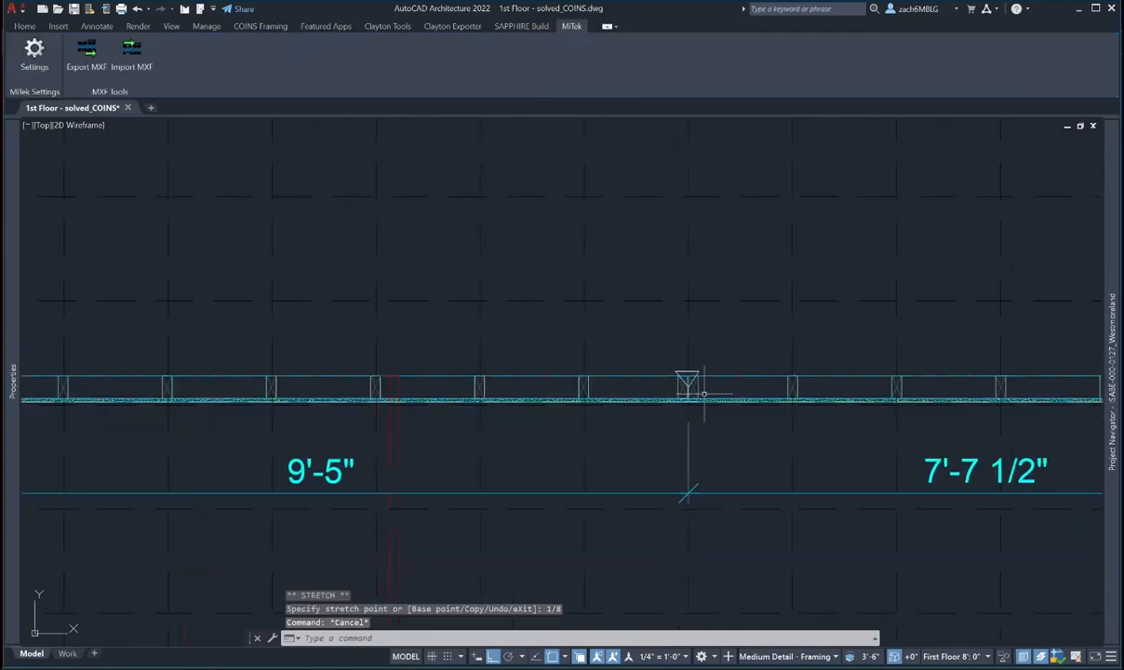
pyautogui.scroll(2, 707, 419)
pyautogui.press('Escape')
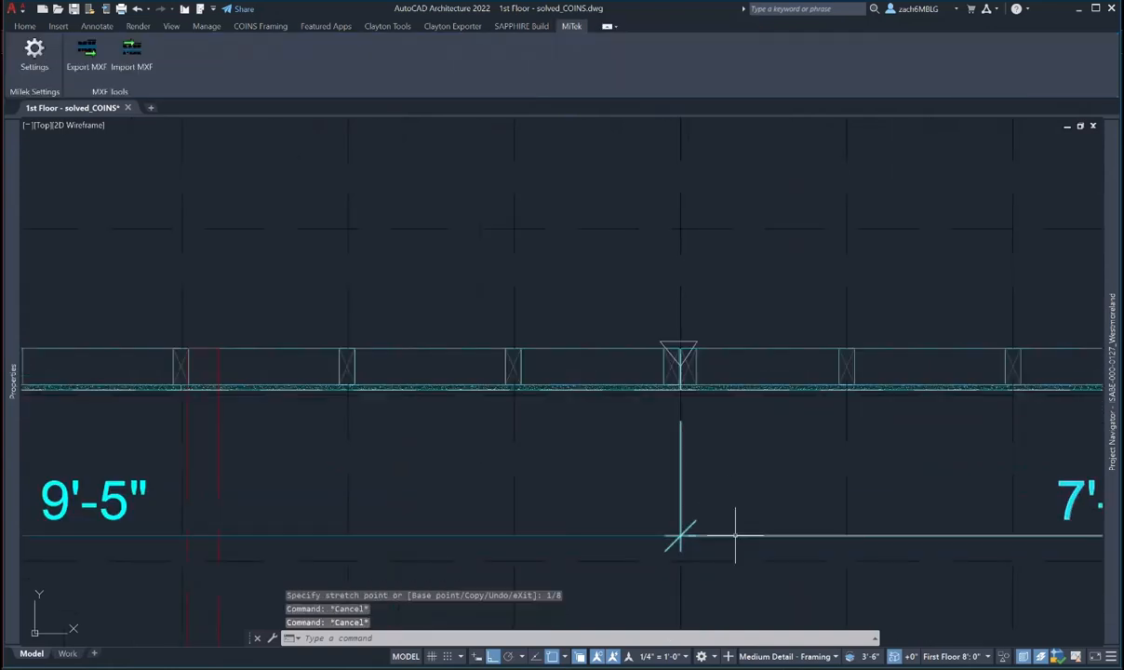
pyautogui.press('Escape')
# - Stretch the bottom-left wall's end back 1/8" leftward at the second junction
pyautogui.scroll(-5, 839, 365)
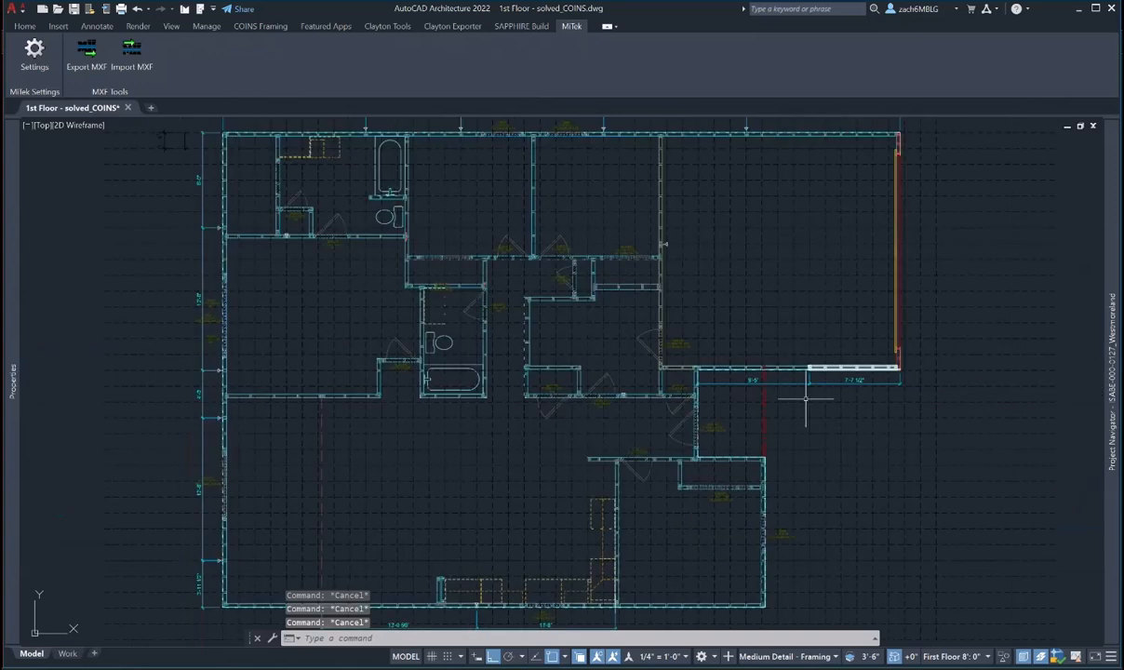
pyautogui.scroll(5, 658, 413)
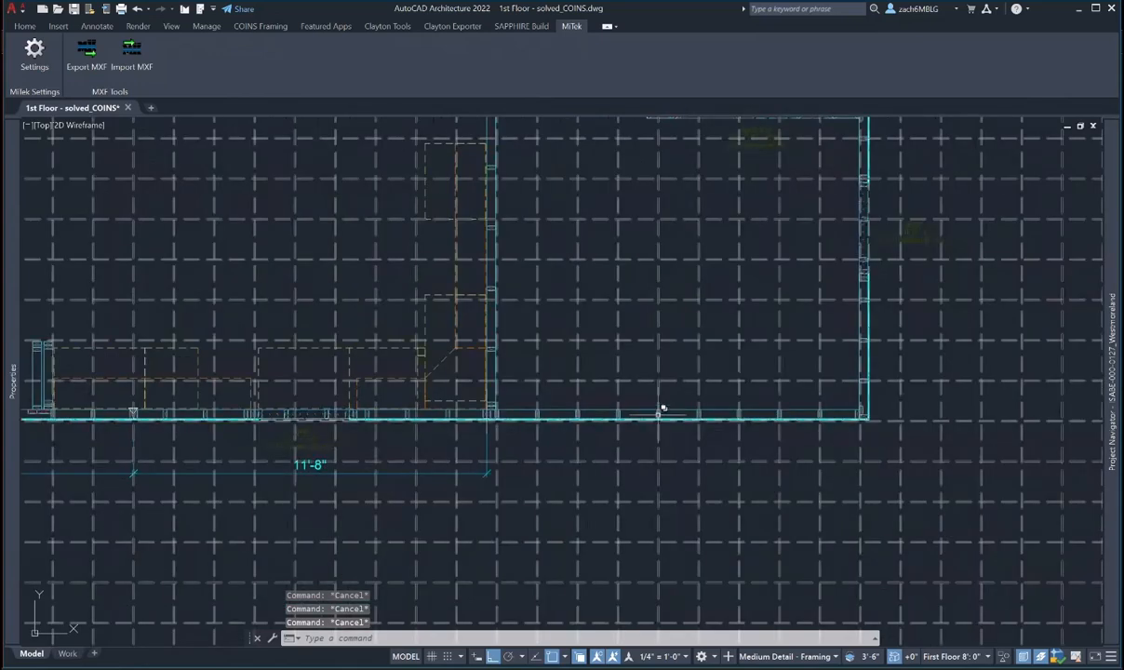
pyautogui.scroll(2, 491, 419)
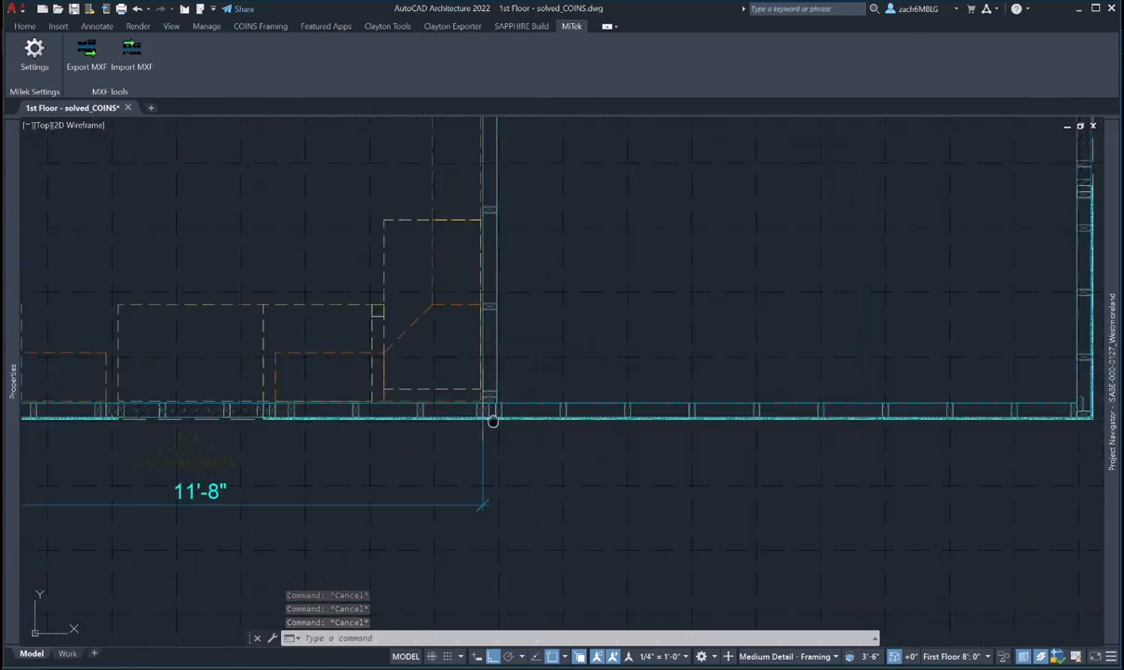
pyautogui.moveTo(491, 418); pyautogui.dragTo(739, 411, button='middle')
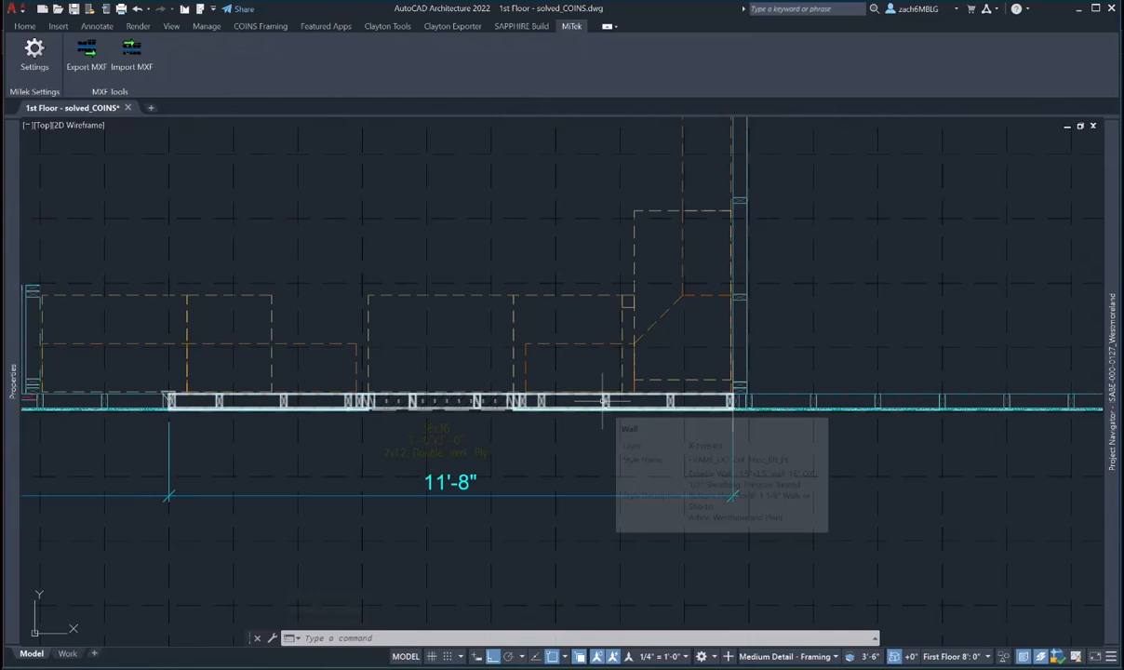
pyautogui.click(604, 399)
pyautogui.scroll(3, 707, 395)
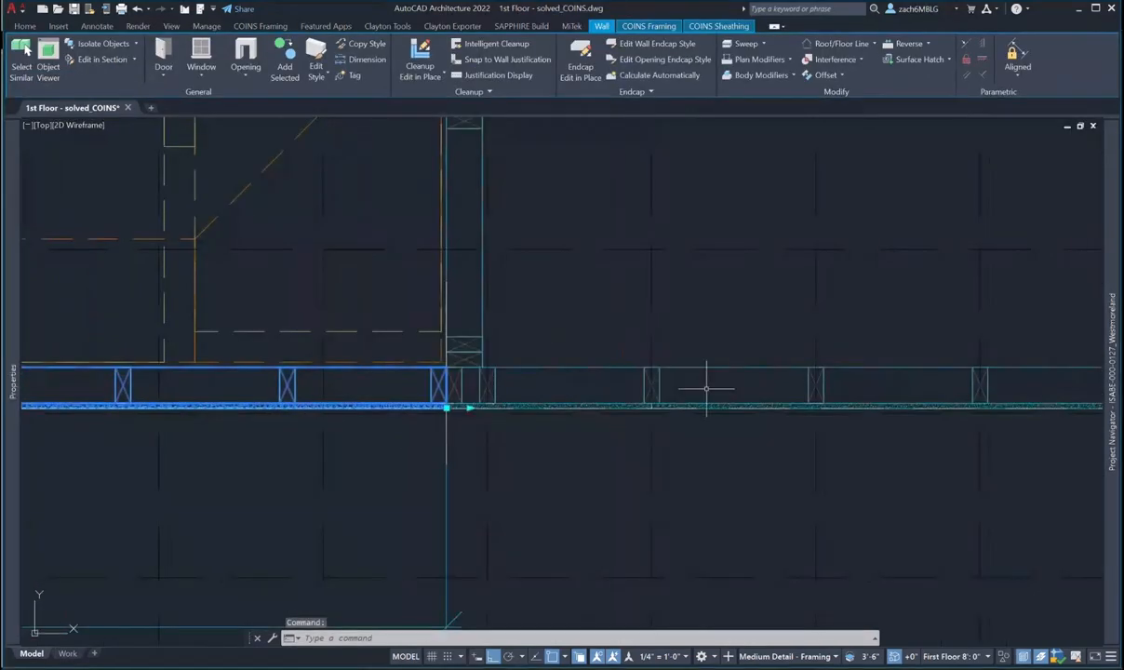
pyautogui.moveTo(530, 400); pyautogui.dragTo(655, 384, button='middle')
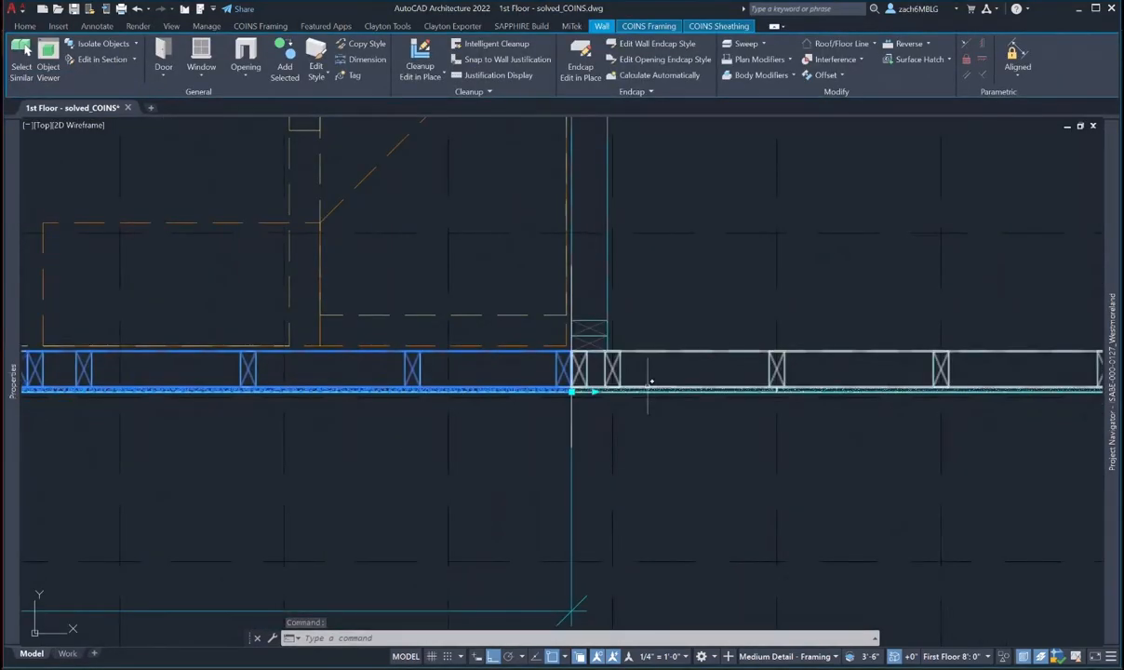
pyautogui.scroll(5, 651, 381)
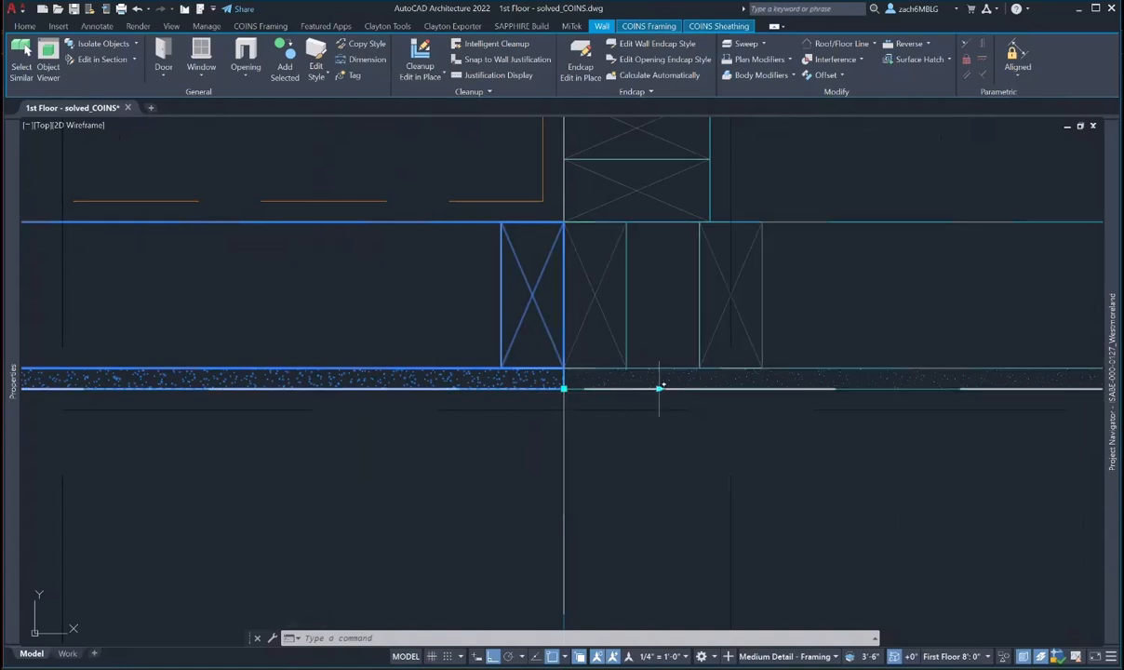
pyautogui.click(563, 387)
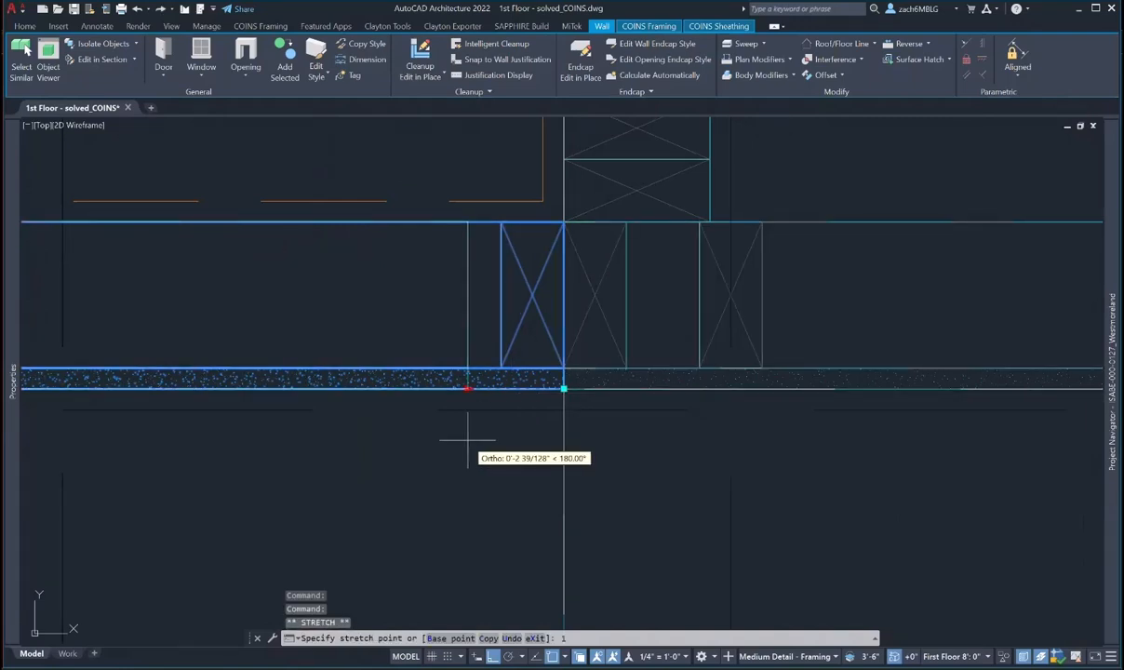
pyautogui.write('1/8')
pyautogui.press('Return')
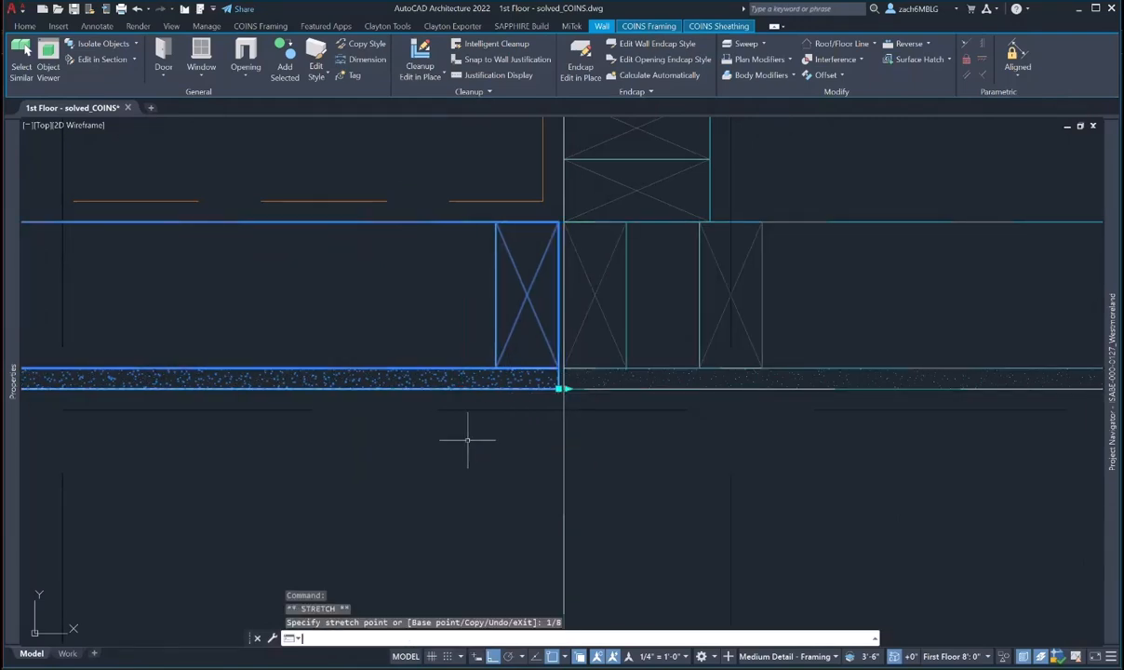
pyautogui.scroll(-2, 467, 439)
pyautogui.press('Escape')
pyautogui.press('Escape')
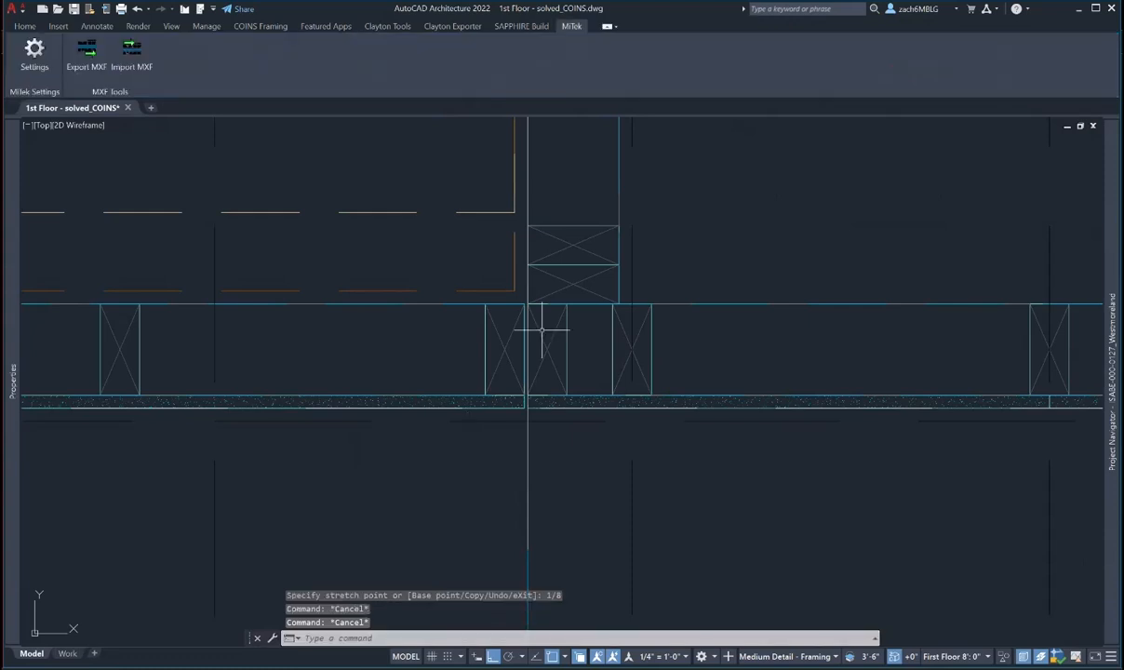
pyautogui.scroll(-2, 546, 312)
pyautogui.moveTo(546, 313); pyautogui.dragTo(468, 385, button='middle')
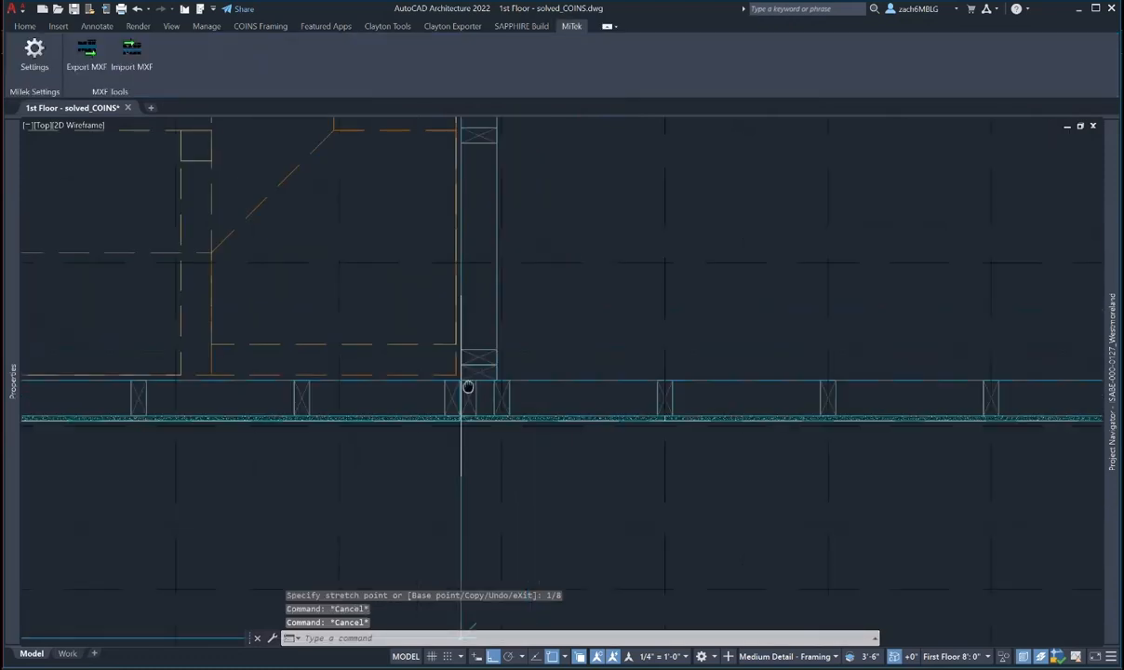
pyautogui.scroll(-1, 468, 385)
pyautogui.moveTo(400, 395); pyautogui.dragTo(559, 389, button='middle')
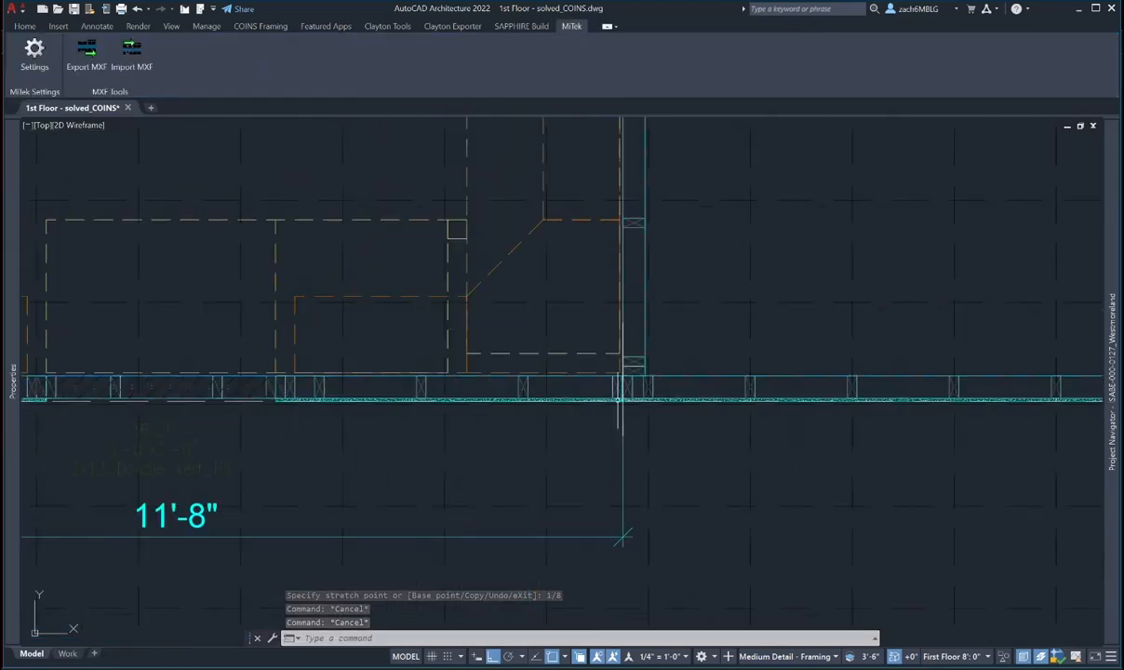
pyautogui.click(531, 389)
# - Move the bottom wall's studs onto the grid from the junction setting-out point
pyautogui.click(526, 405)
pyautogui.scroll(-2, 526, 406)
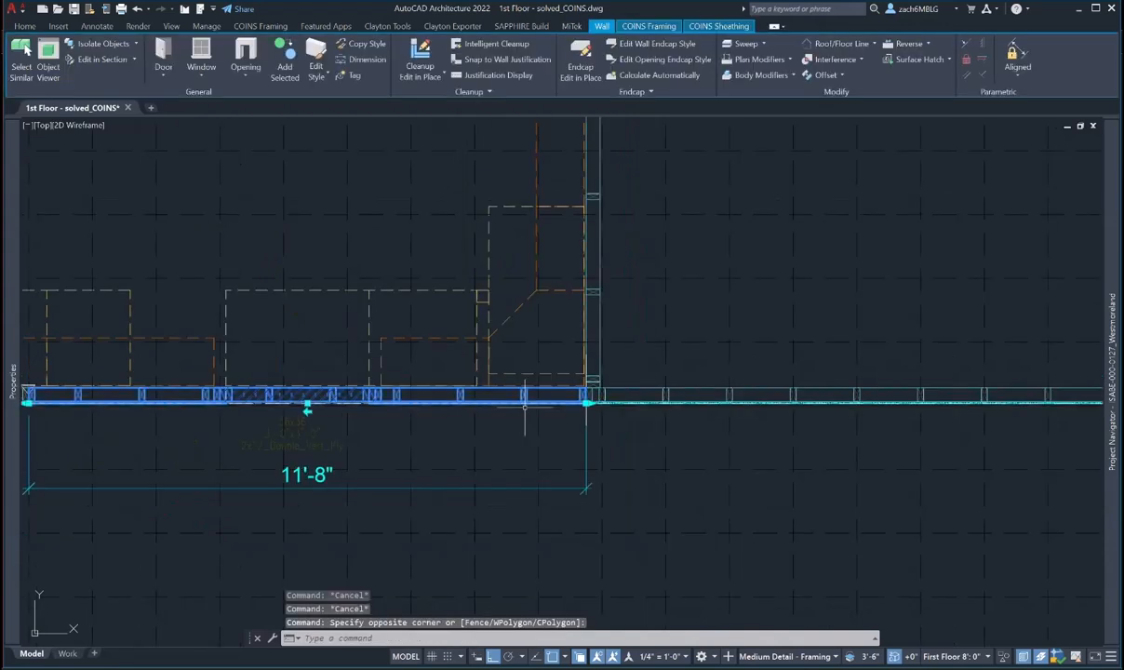
pyautogui.click(649, 26)
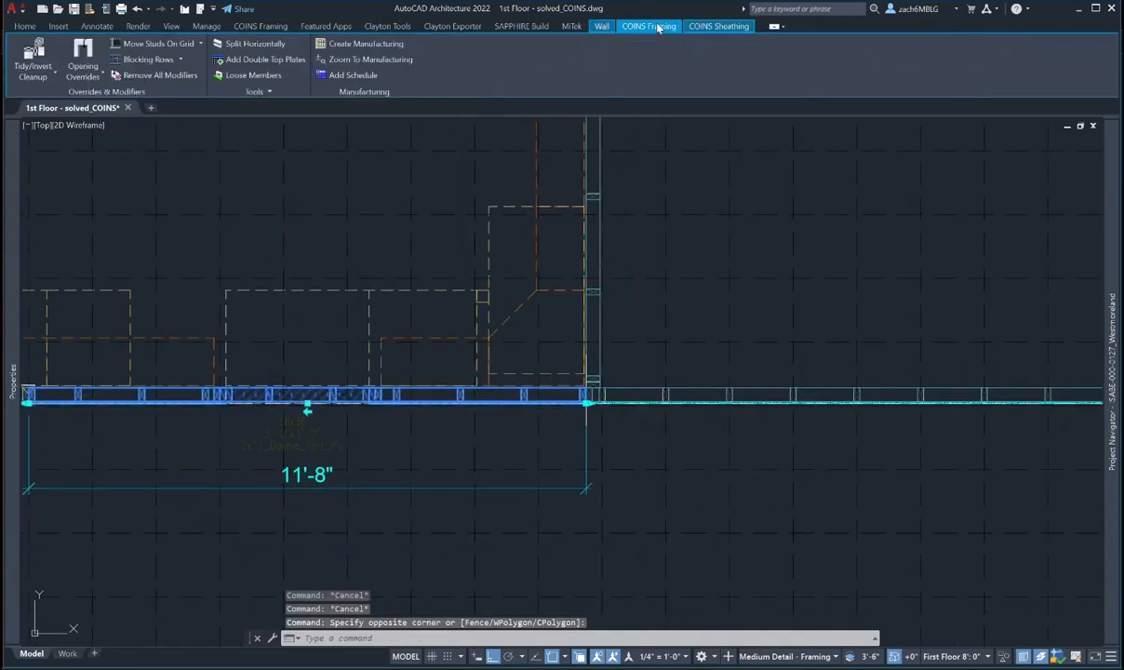
pyautogui.click(172, 46)
pyautogui.scroll(-4, 508, 486)
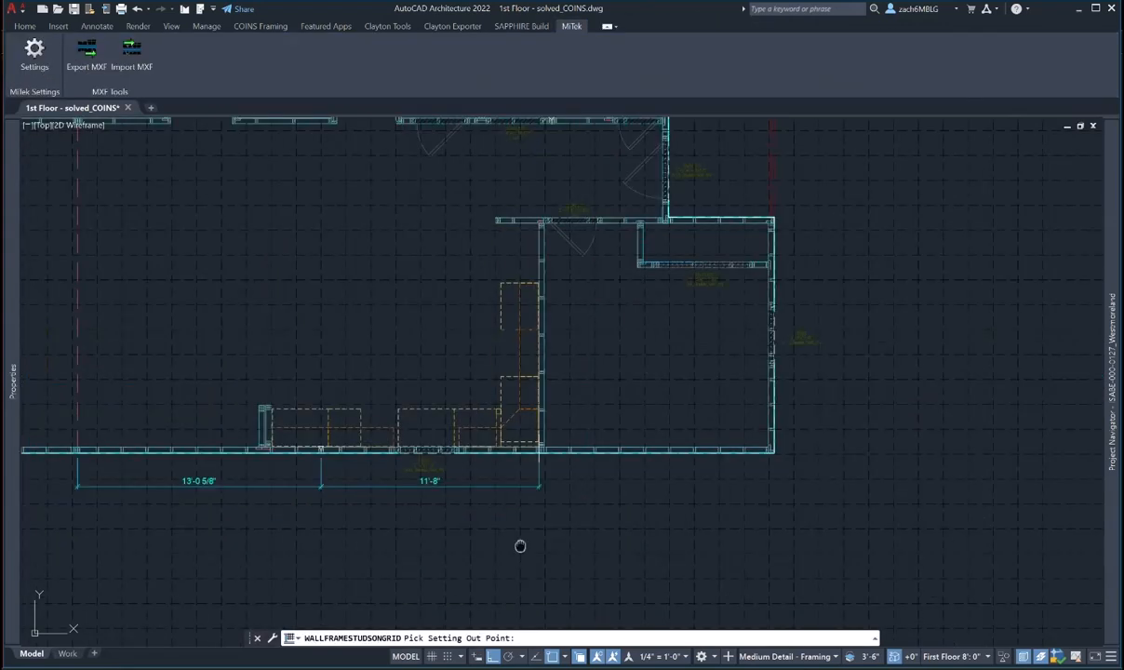
pyautogui.moveTo(519, 544); pyautogui.dragTo(517, 296, button='middle')
pyautogui.click(518, 574)
pyautogui.scroll(2, 501, 241)
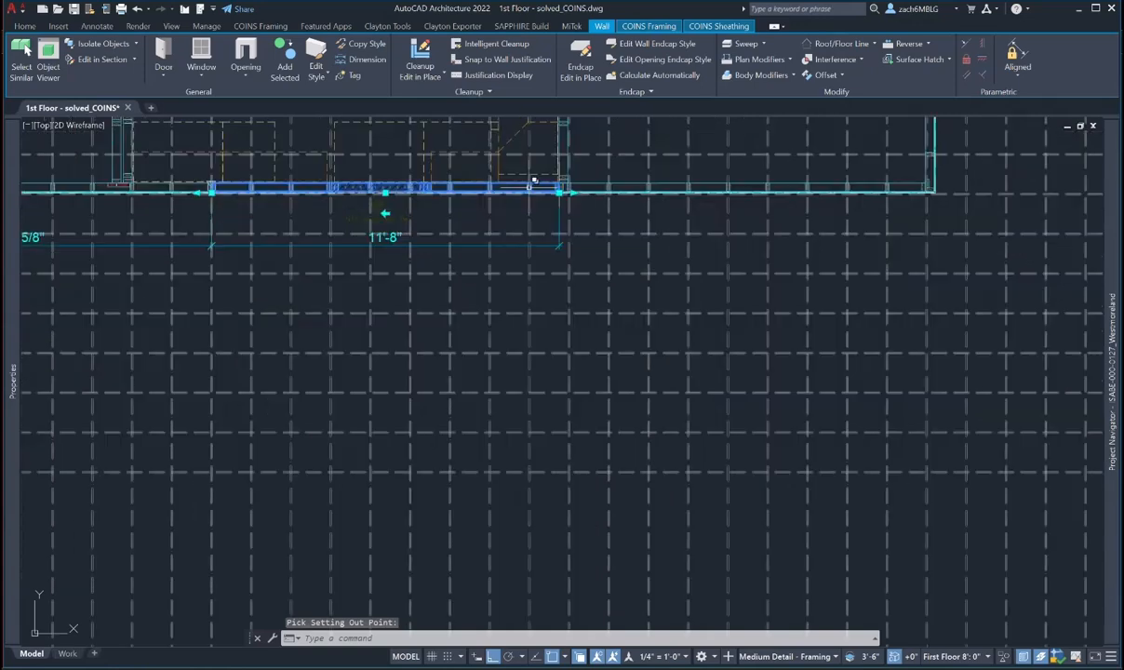
pyautogui.scroll(6, 535, 174)
pyautogui.press('Escape')
pyautogui.press('Escape')
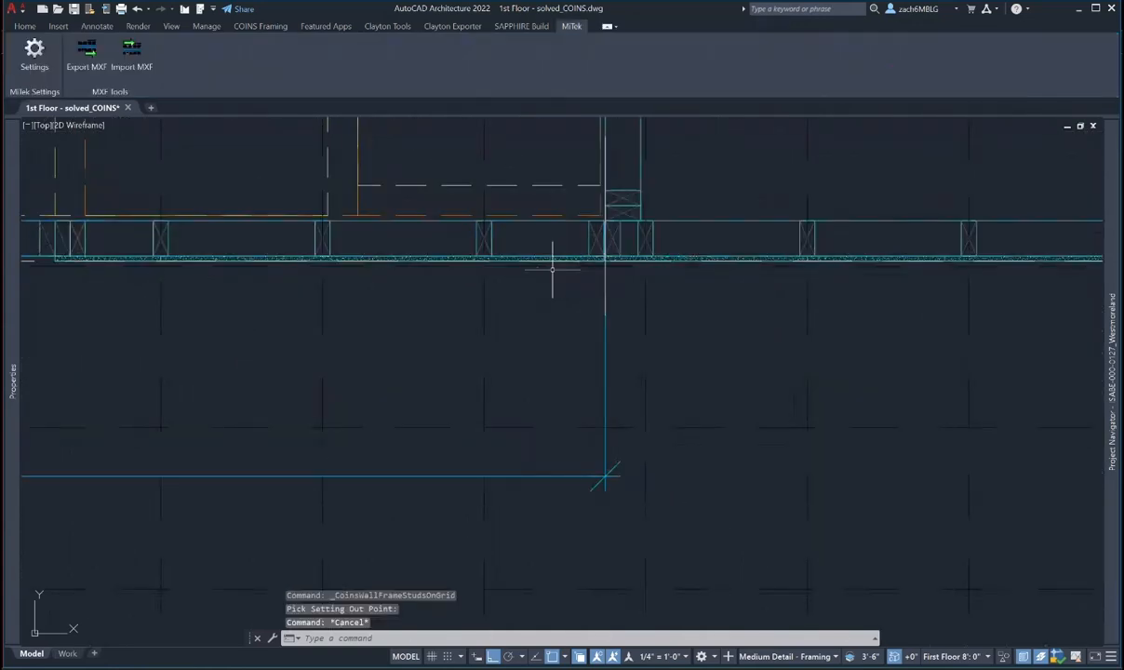
# - Erase the leftover setting-out line at the junction
pyautogui.scroll(2, 549, 274)
pyautogui.click(605, 596)
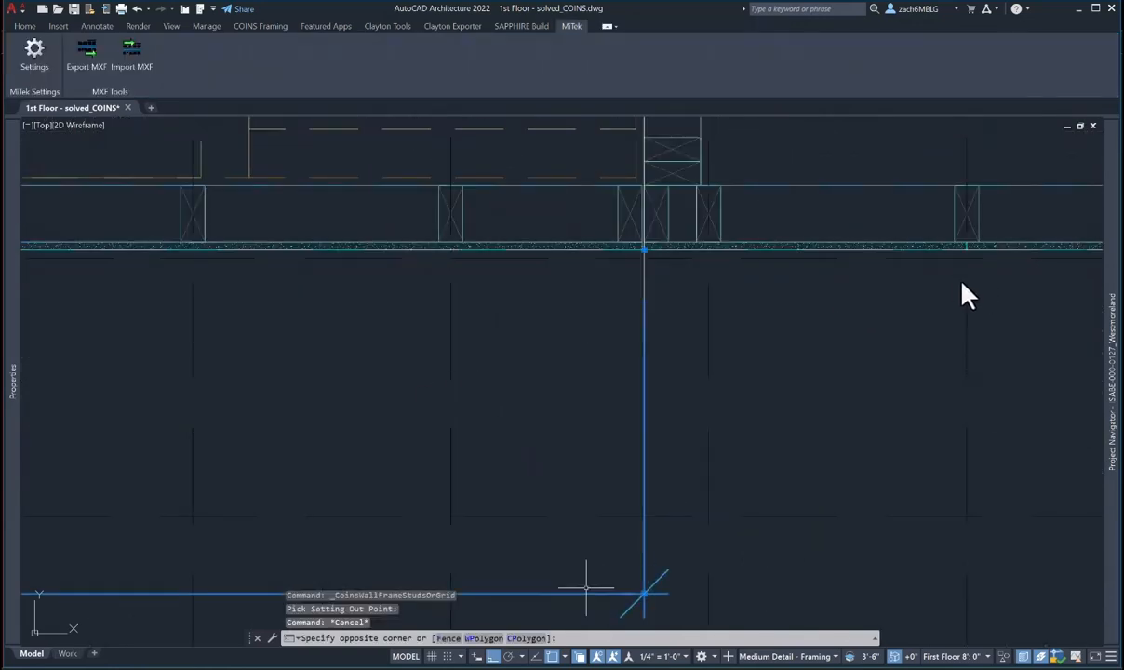
pyautogui.click(584, 587)
pyautogui.scroll(3, 630, 241)
pyautogui.click(626, 244)
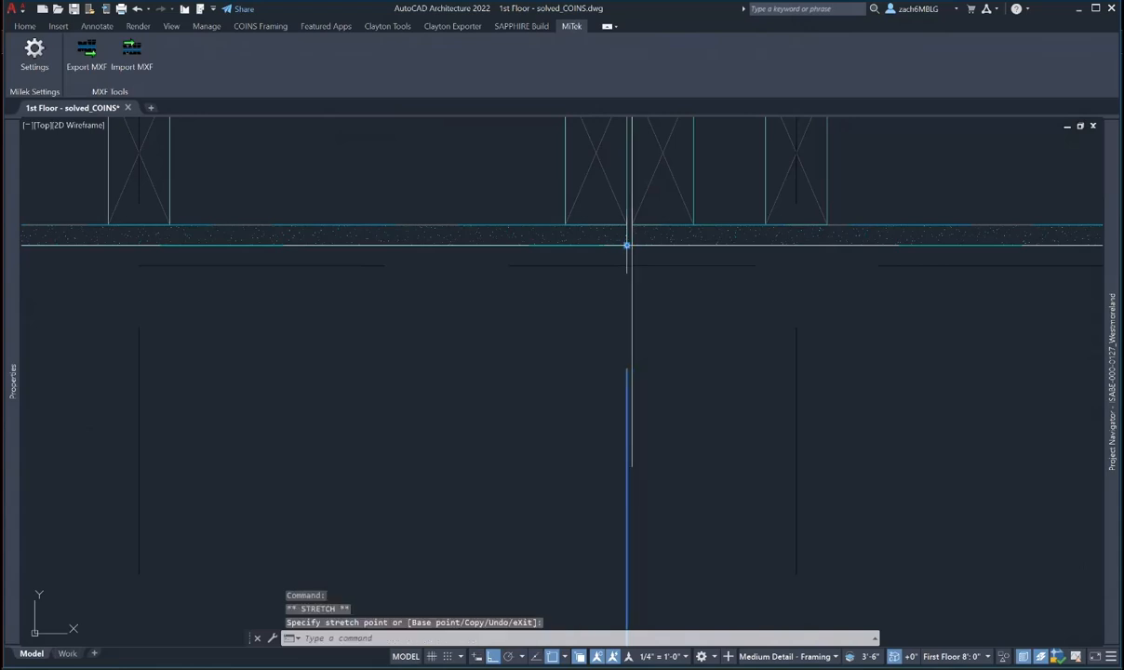
pyautogui.scroll(-3, 649, 313)
pyautogui.scroll(-4, 649, 314)
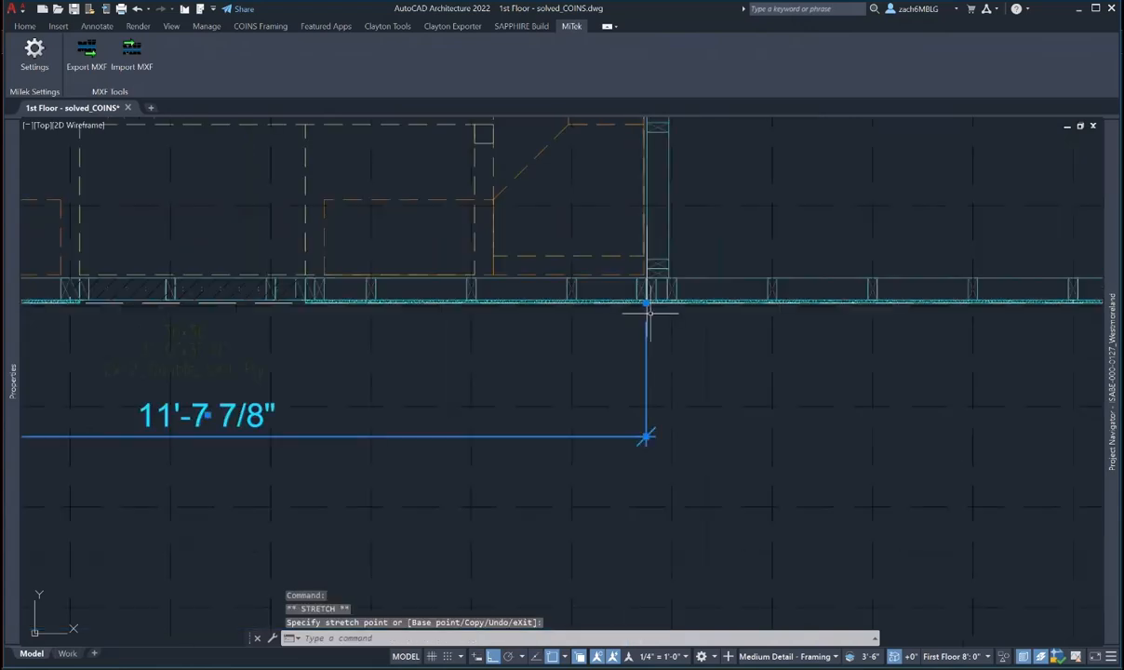
pyautogui.press('Escape')
pyautogui.press('Escape')
pyautogui.scroll(4, 648, 321)
pyautogui.click(647, 307)
pyautogui.click(646, 305)
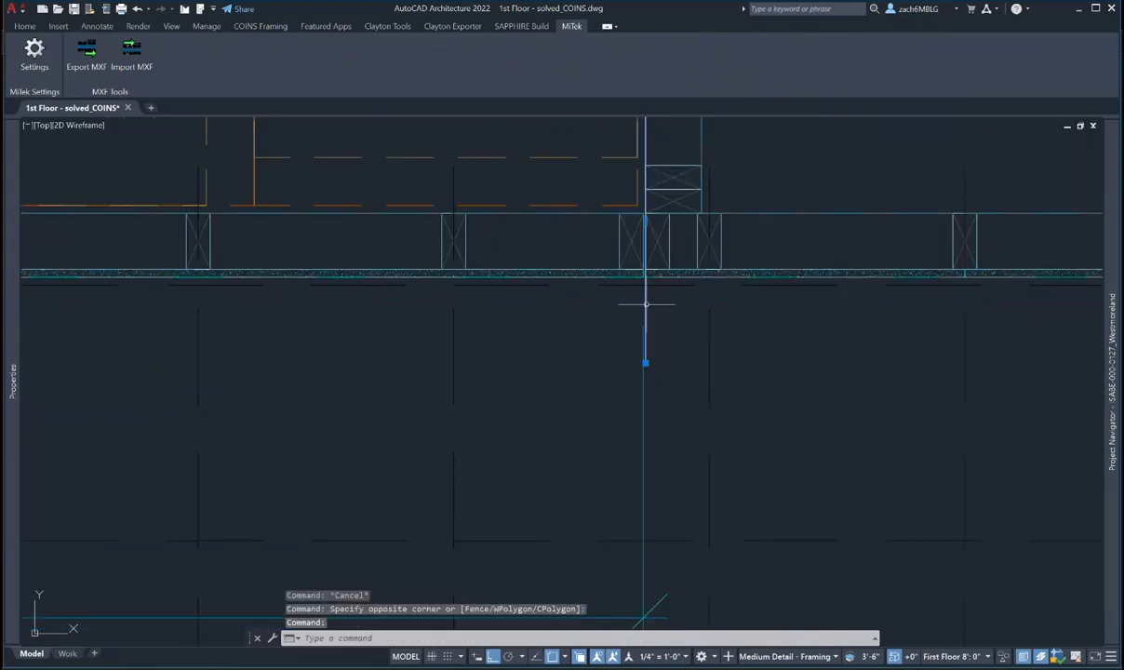
pyautogui.press('Delete')
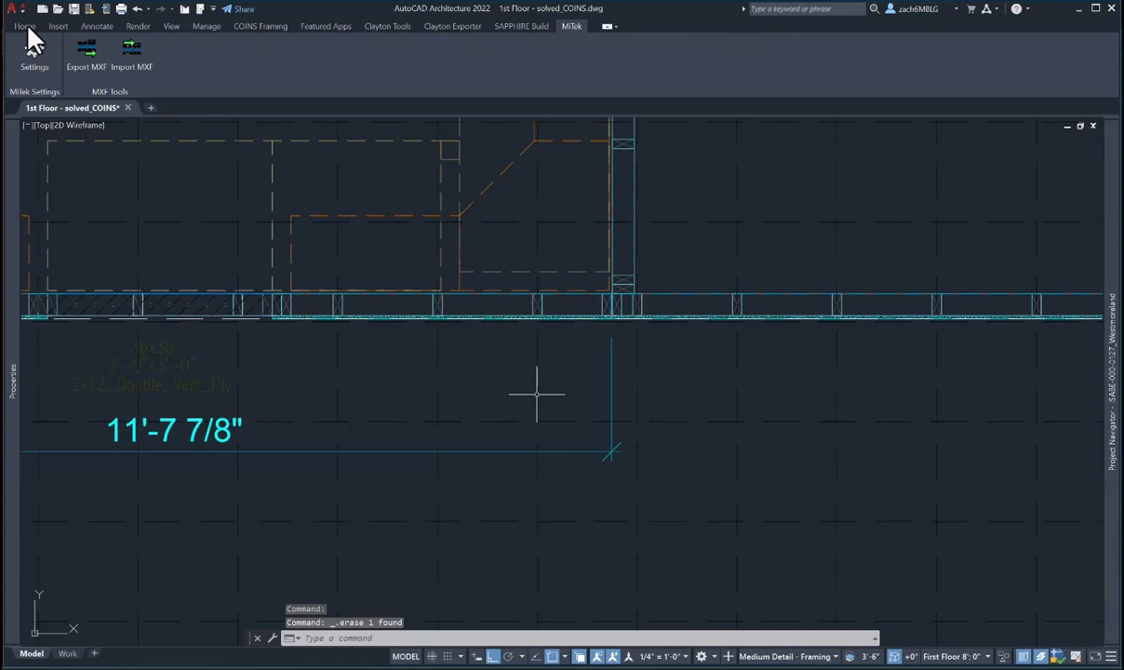
pyautogui.moveTo(498, 411)
pyautogui.mouseDown(button='middle')
pyautogui.moveTo(775, 379)
pyautogui.moveTo(807, 388)
pyautogui.moveTo(835, 448)
pyautogui.mouseUp(button='middle')
pyautogui.scroll(2, 407, 317)
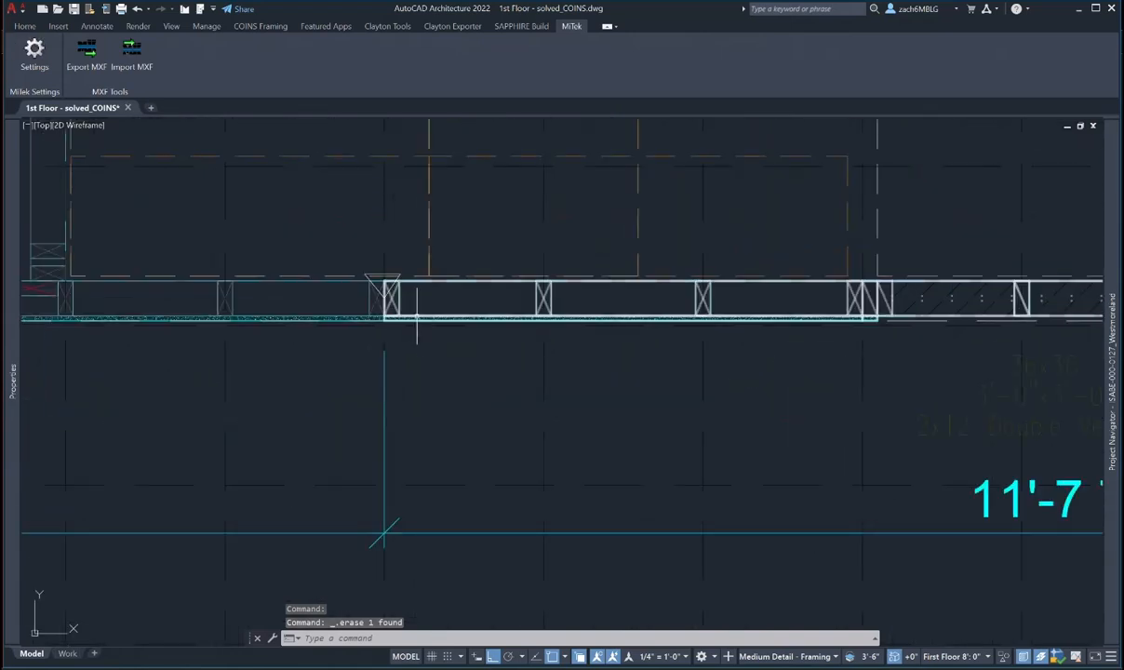
pyautogui.click(542, 299)
# - Set the right exterior wall's Length to 11'-8" in Properties
pyautogui.scroll(-2, 543, 303)
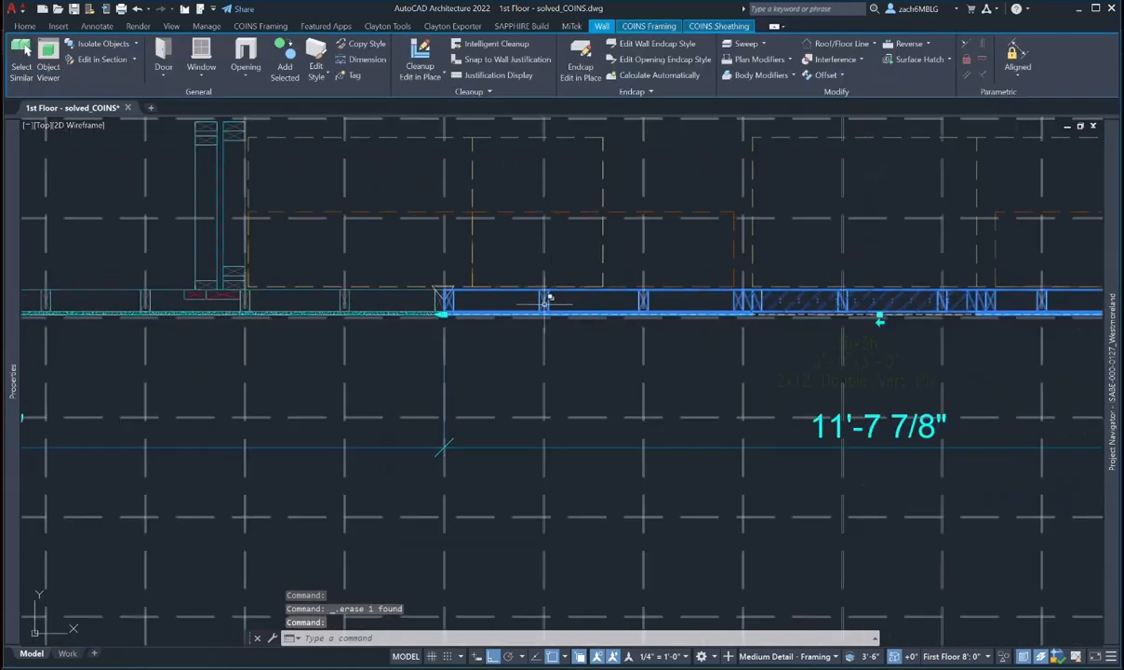
pyautogui.moveTo(554, 302); pyautogui.dragTo(537, 314, button='middle')
pyautogui.moveTo(7, 370)
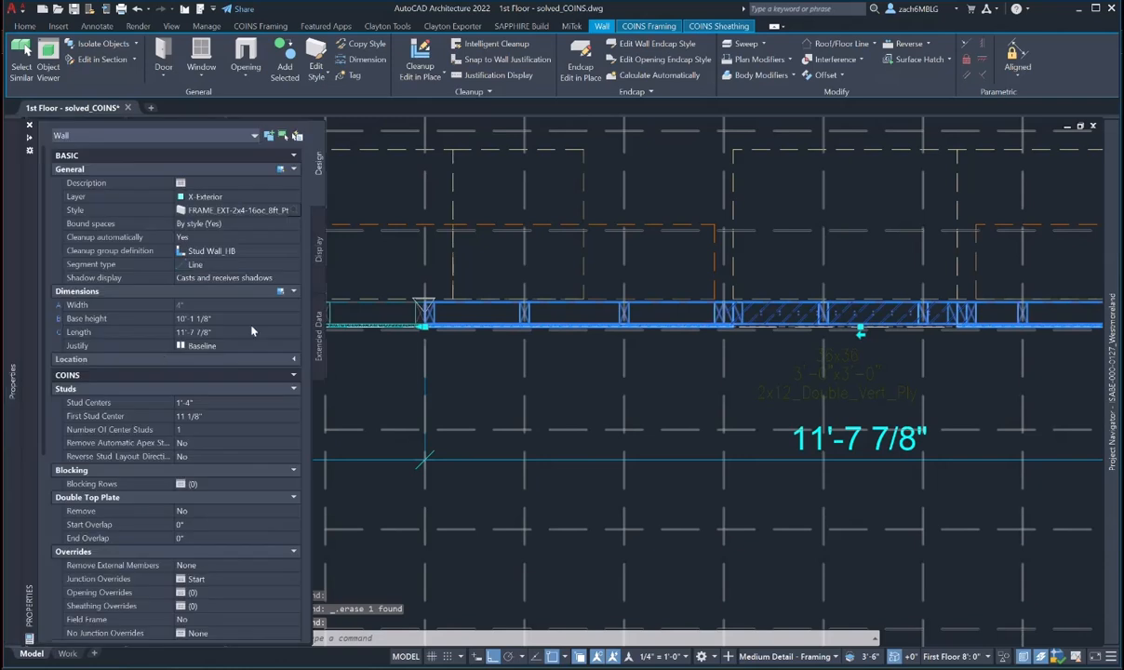
pyautogui.click(228, 331)
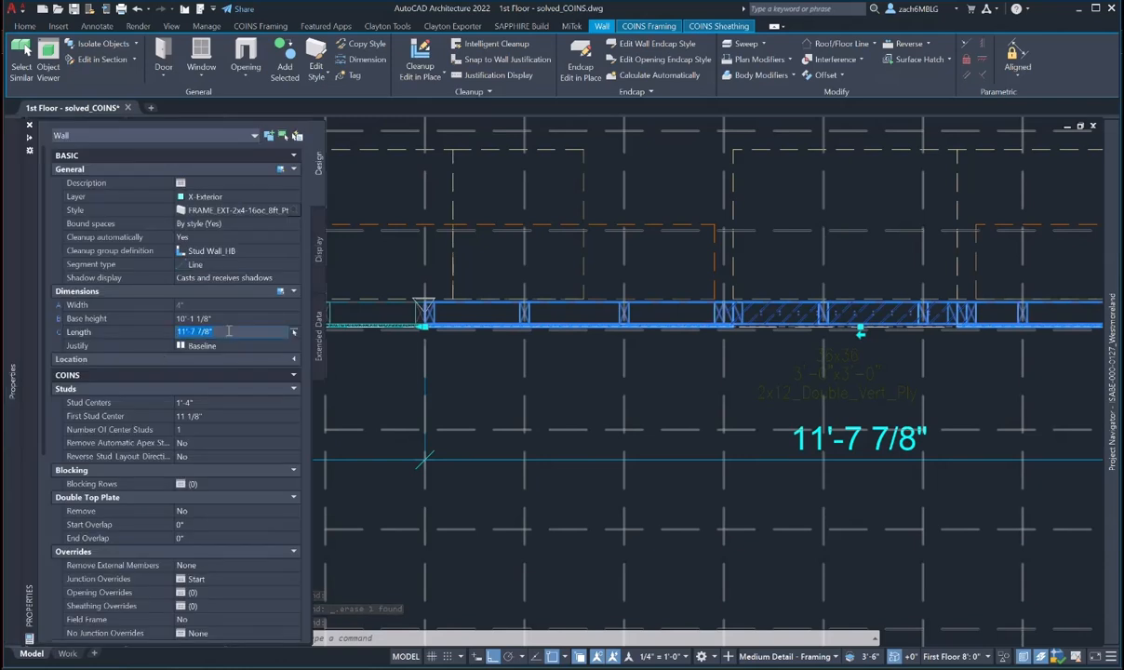
pyautogui.click(214, 331)
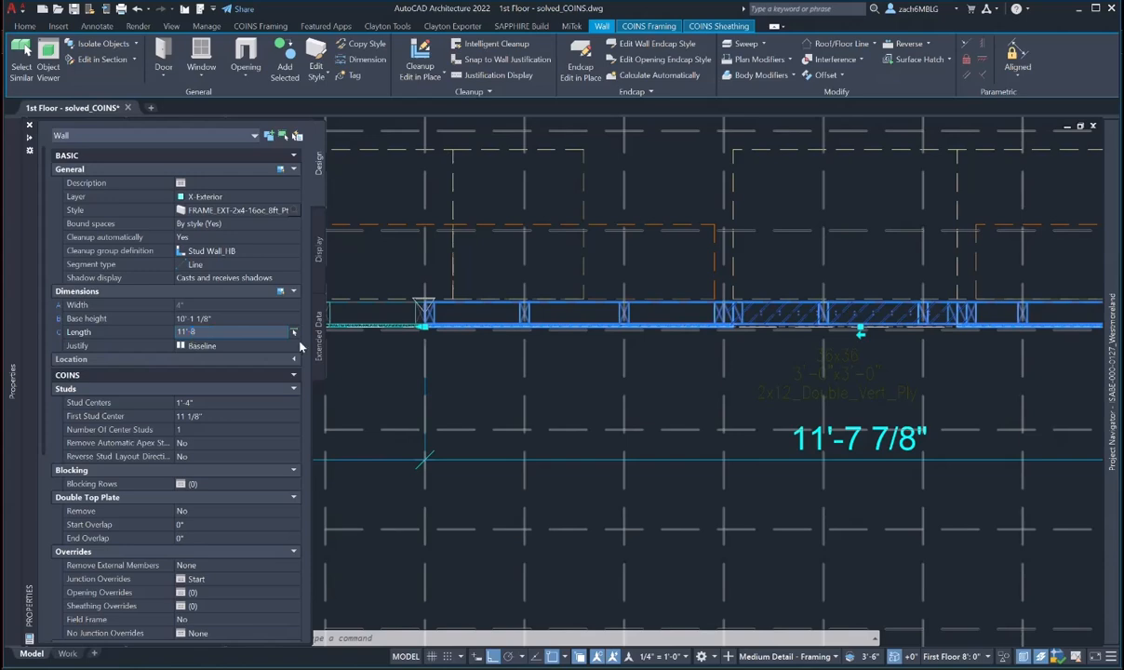
pyautogui.press('Return')
pyautogui.scroll(5, 453, 325)
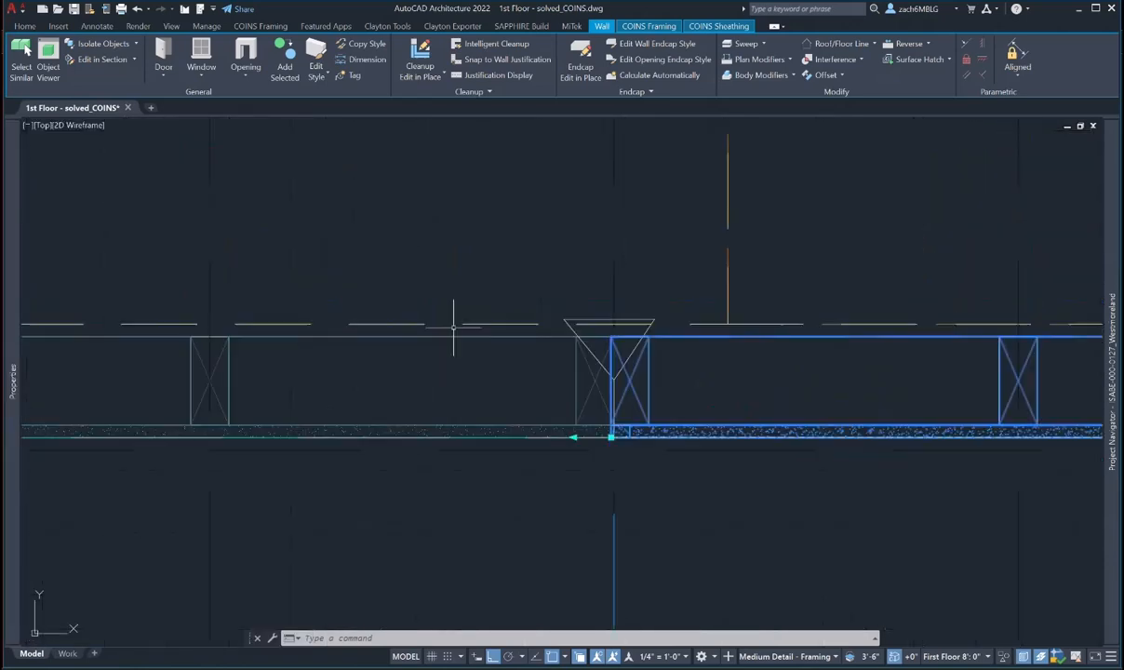
# - Grip-stretch the left wall's end 1/8" at the junction
pyautogui.press('Escape')
pyautogui.click(231, 371)
pyautogui.click(221, 380)
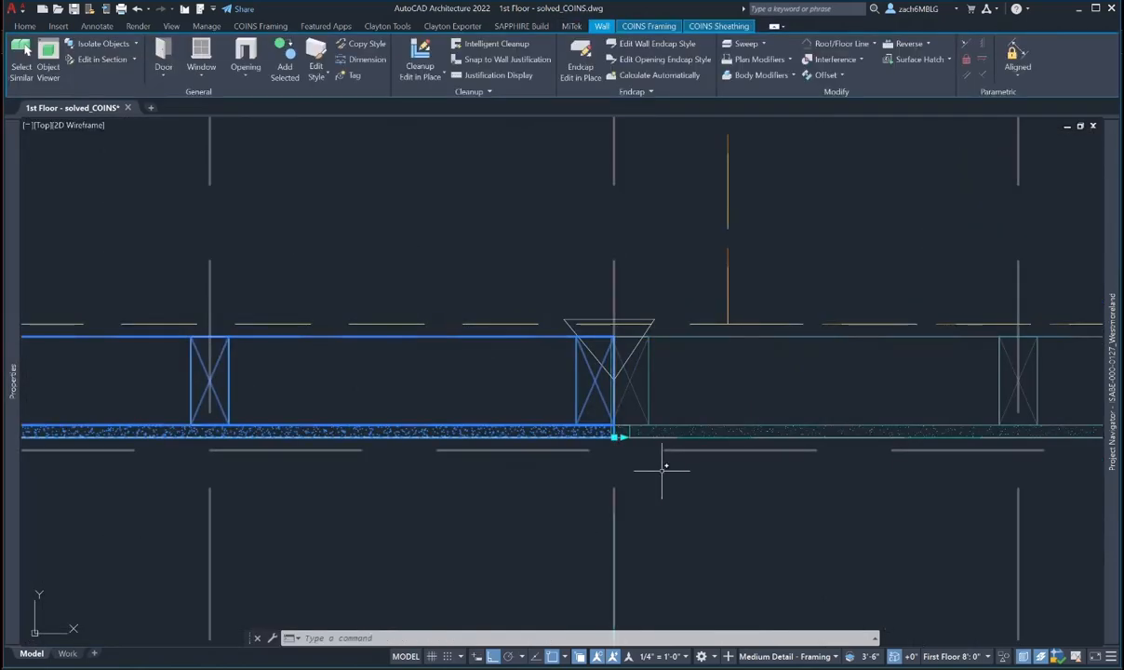
pyautogui.click(622, 436)
pyautogui.scroll(6, 620, 433)
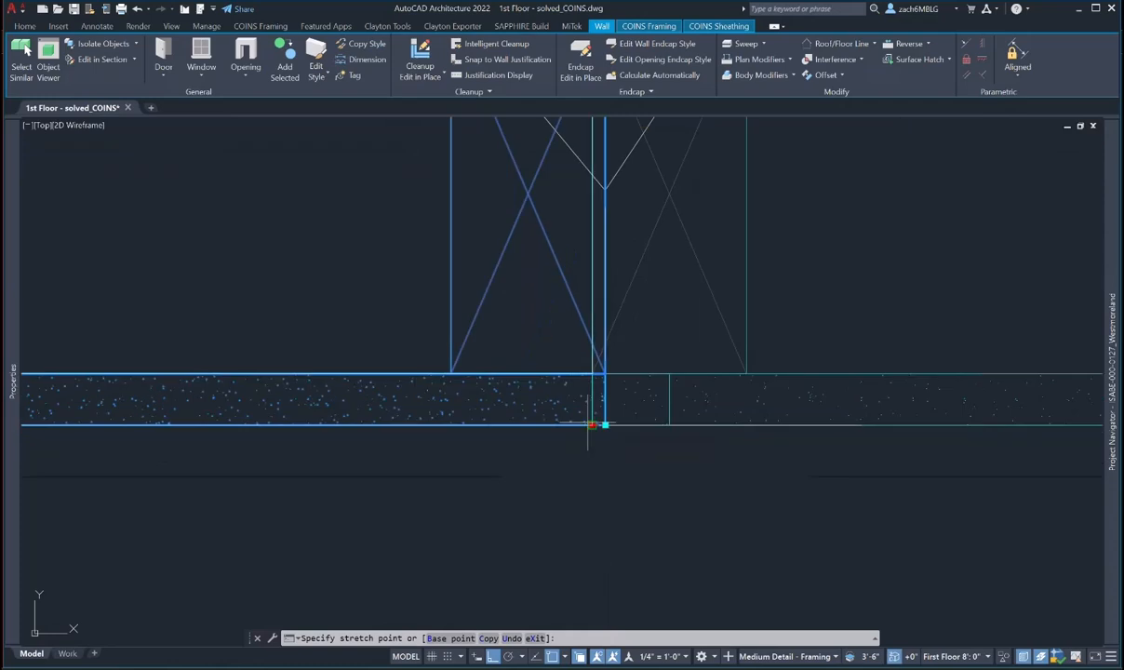
pyautogui.click(594, 426)
pyautogui.click(593, 425)
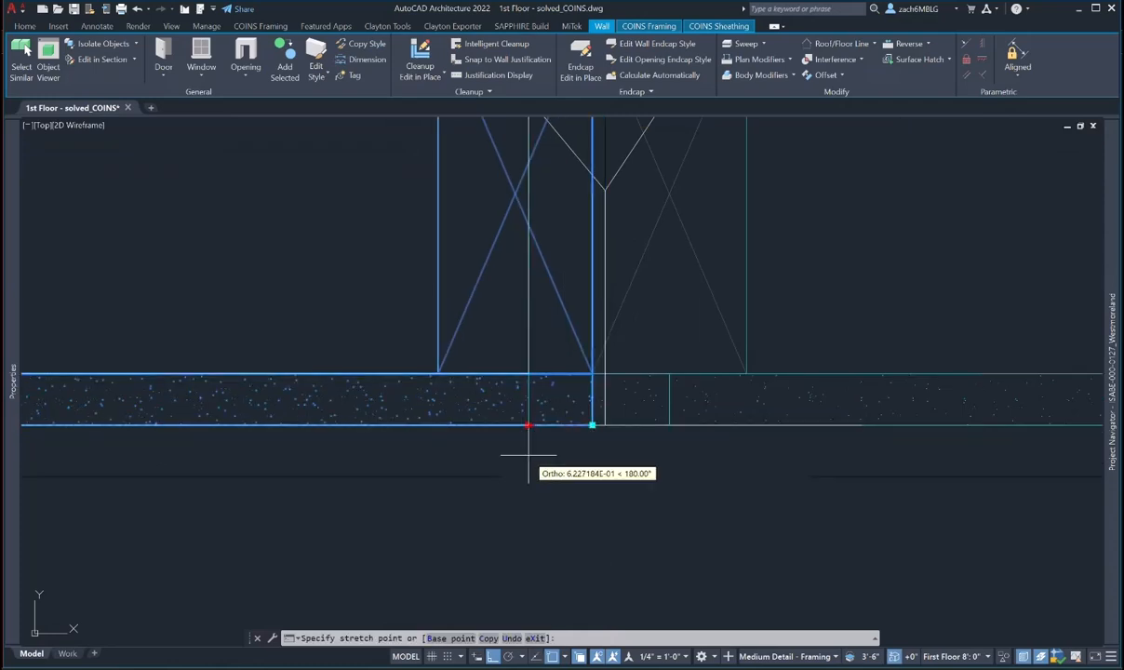
pyautogui.write('1/')
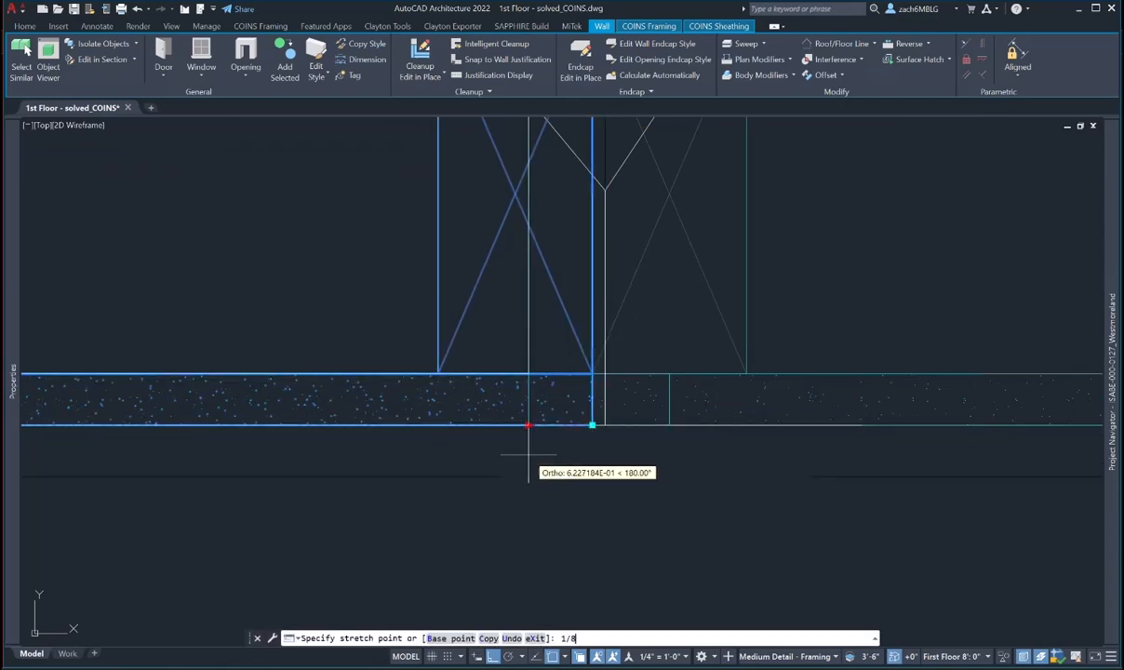
pyautogui.write('8')
pyautogui.press('Return')
pyautogui.scroll(-4, 562, 400)
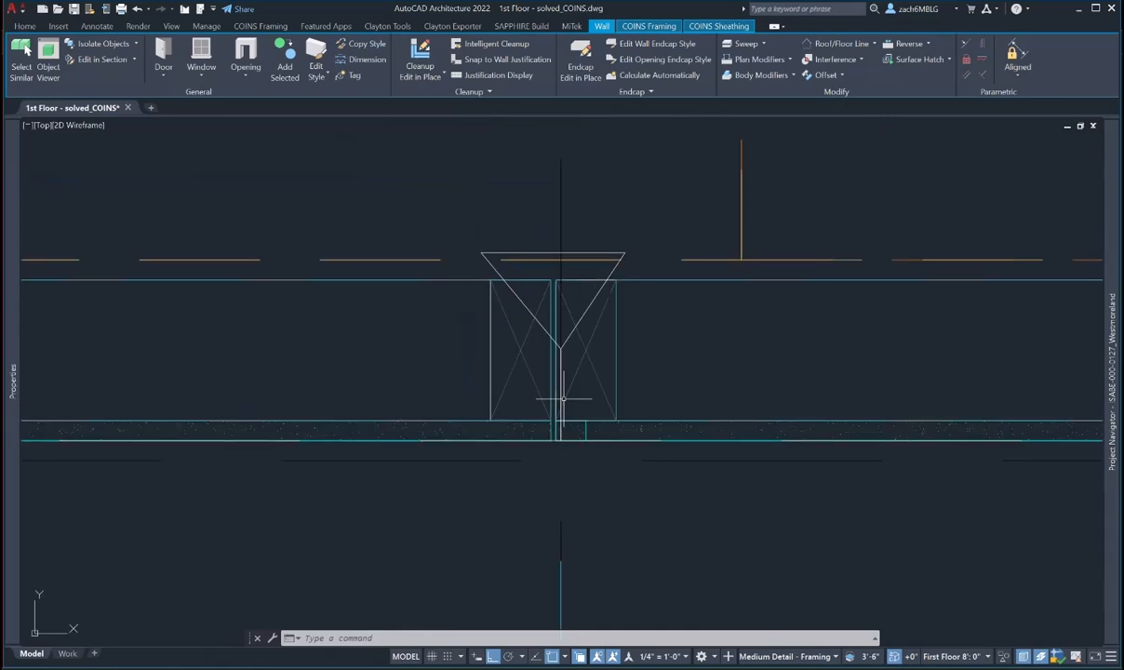
pyautogui.press('Escape')
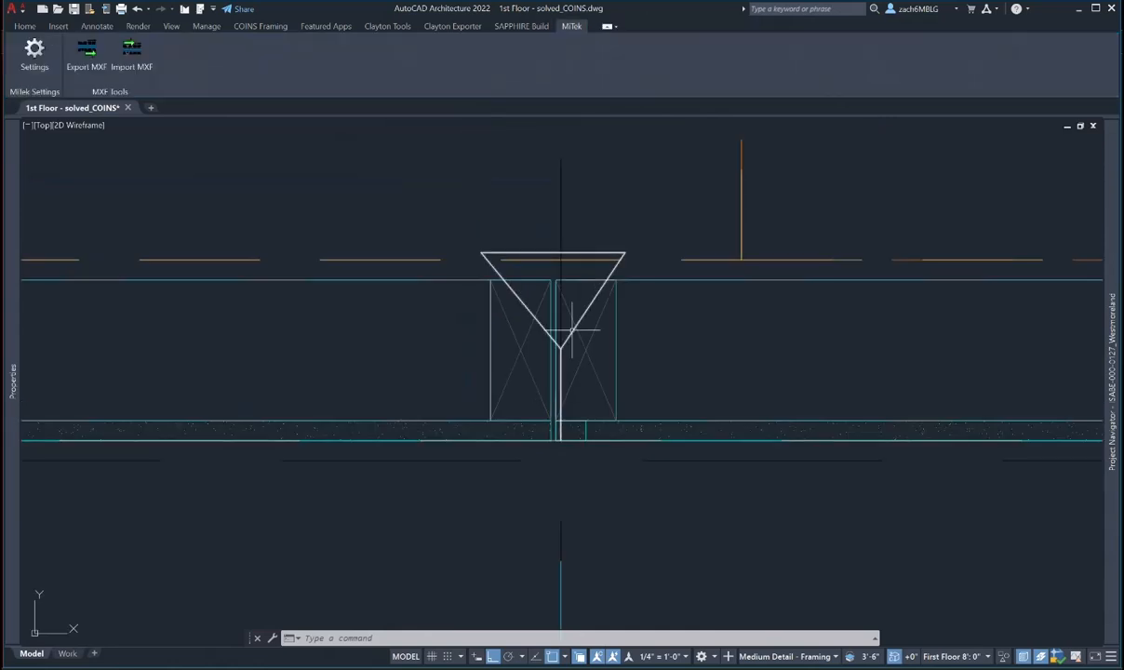
# - Erase the triangular junction marker with the E command
pyautogui.write('e')
pyautogui.press('Return')
pyautogui.click(606, 252)
pyautogui.press('Return')
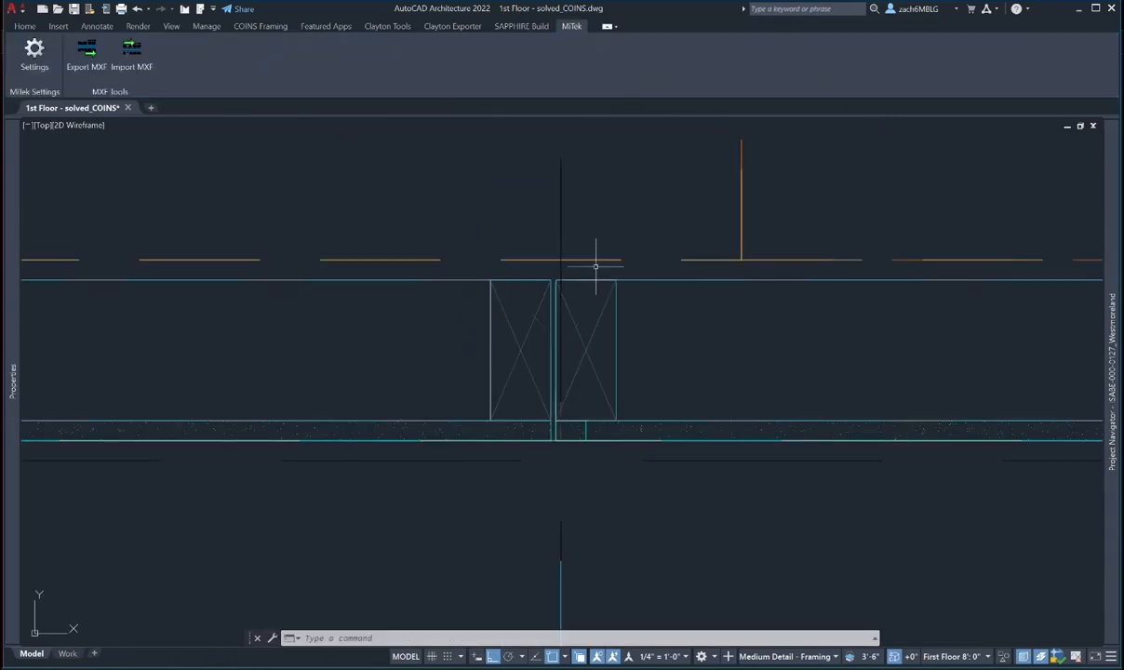
pyautogui.scroll(-3, 591, 326)
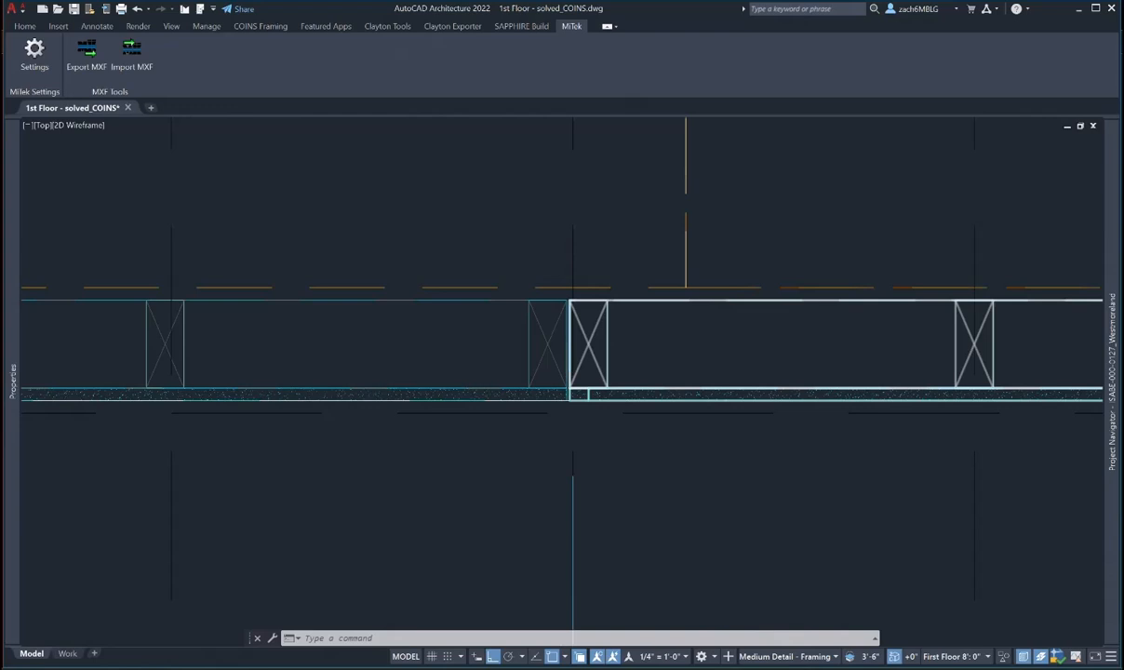
pyautogui.click(593, 368)
pyautogui.scroll(4, 586, 377)
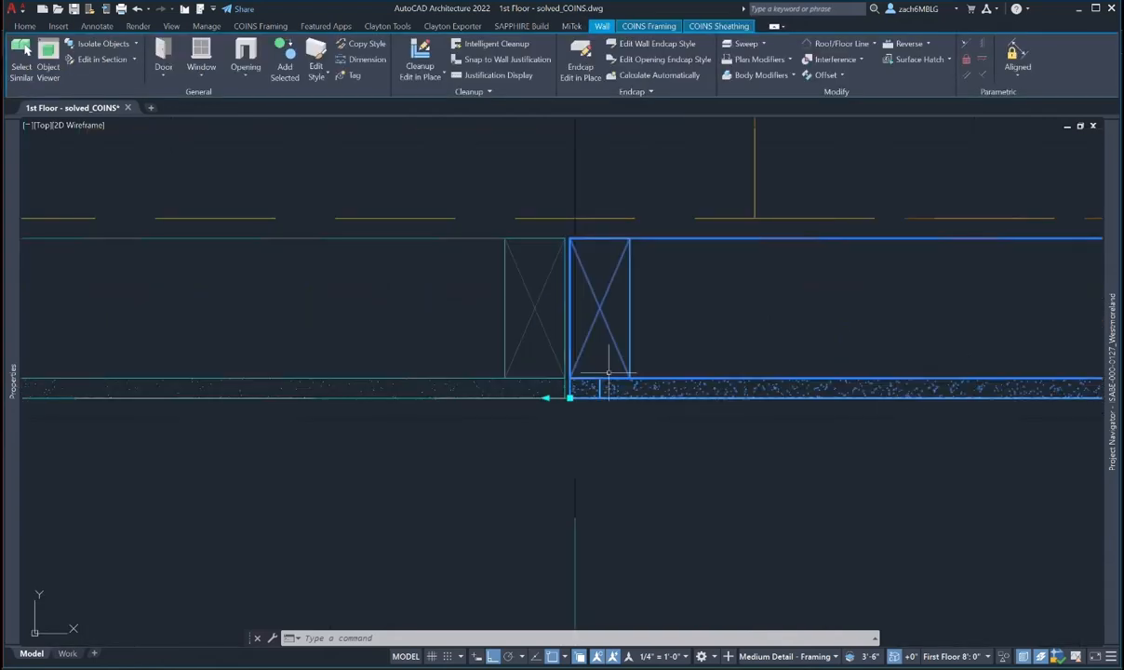
pyautogui.press('Escape')
# - Align the left wall's studs to the grid point with COINS Move Studs On Grid
pyautogui.click(556, 374)
pyautogui.scroll(-4, 545, 363)
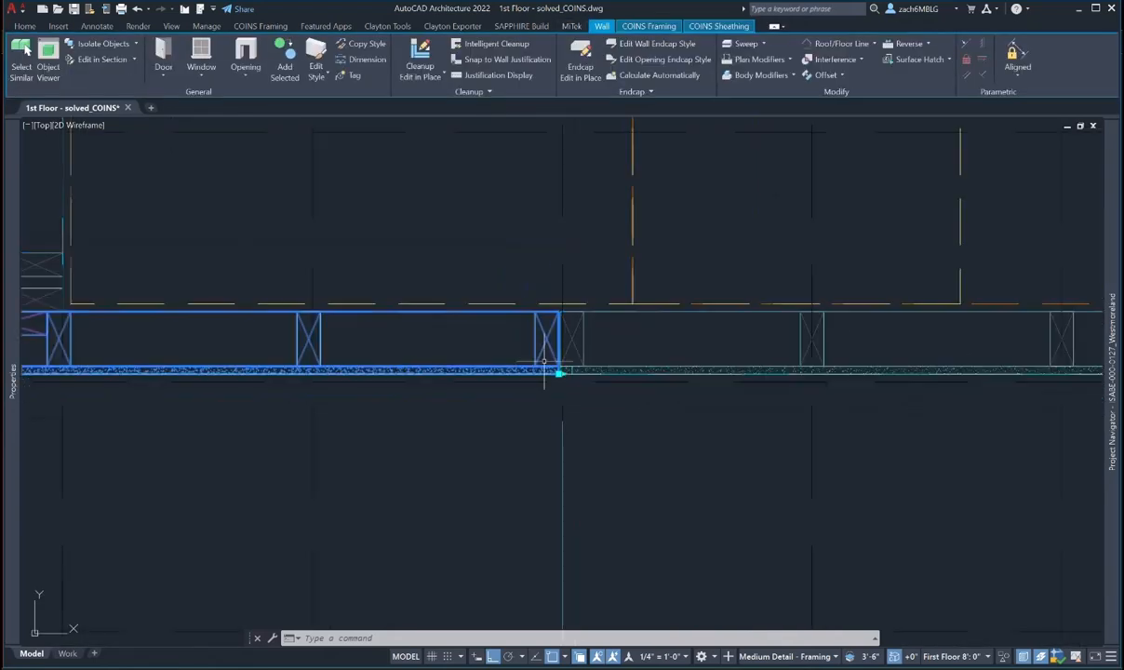
pyautogui.moveTo(544, 363); pyautogui.dragTo(679, 385, button='middle')
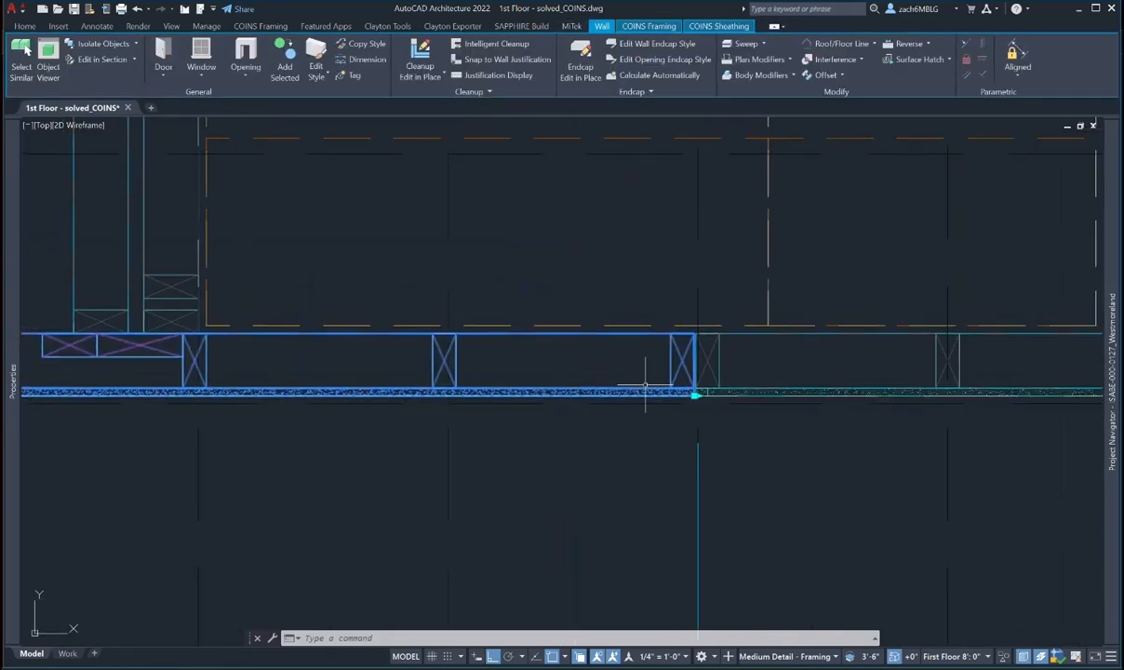
pyautogui.click(647, 27)
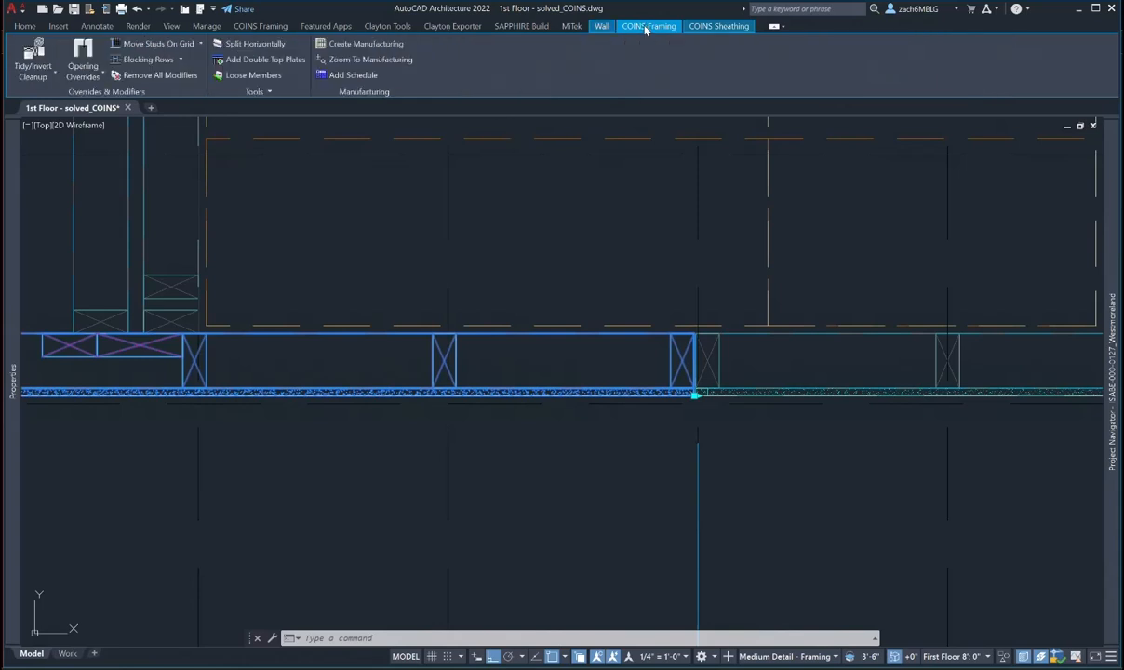
pyautogui.click(173, 44)
pyautogui.scroll(-5, 431, 325)
pyautogui.click(421, 428)
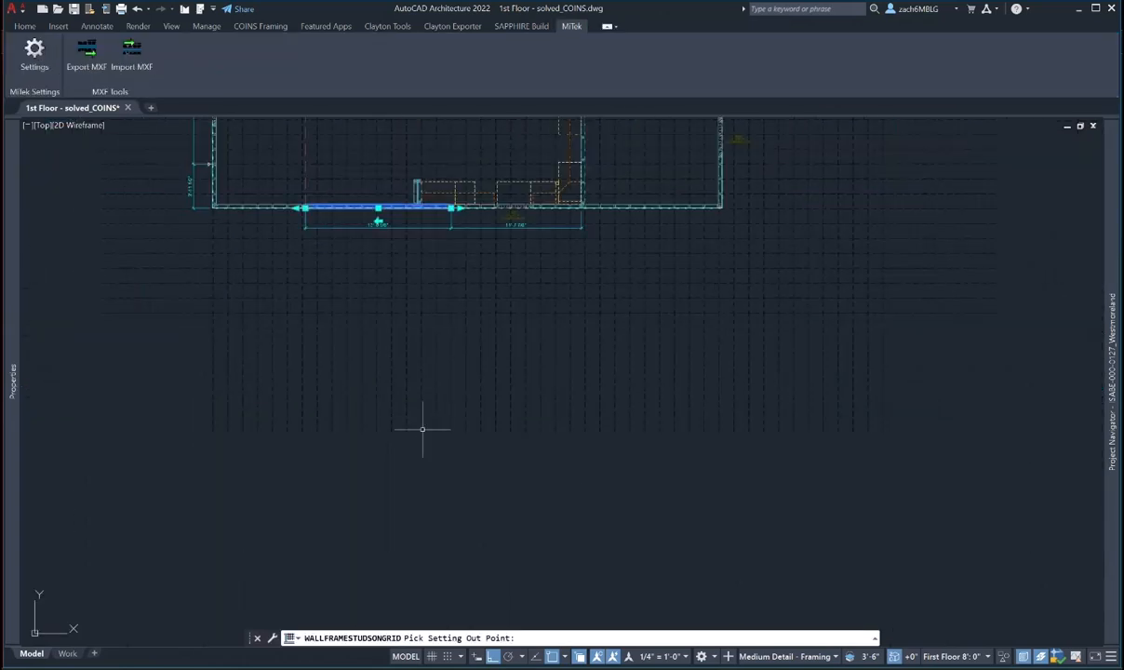
pyautogui.scroll(10, 418, 208)
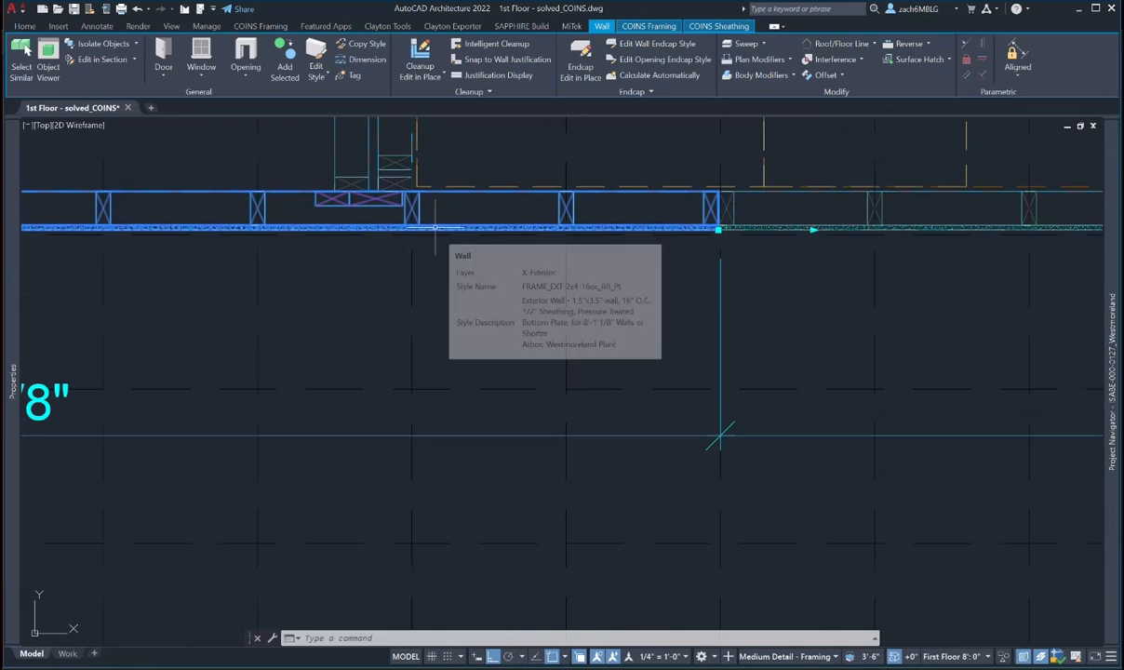
pyautogui.press('Escape')
# - Select the next 13-foot exterior wall and edit its Length value in Properties
pyautogui.scroll(-2, 535, 251)
pyautogui.moveTo(567, 262); pyautogui.dragTo(393, 268, button='middle')
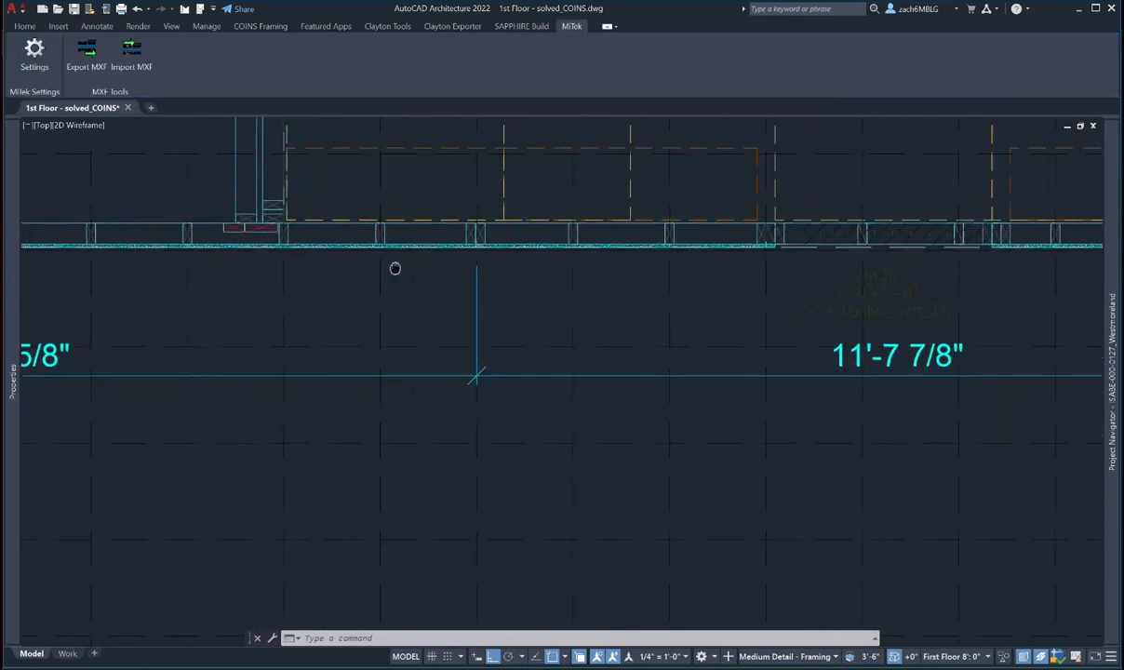
pyautogui.scroll(2, 679, 249)
pyautogui.scroll(-4, 670, 249)
pyautogui.scroll(2, 212, 287)
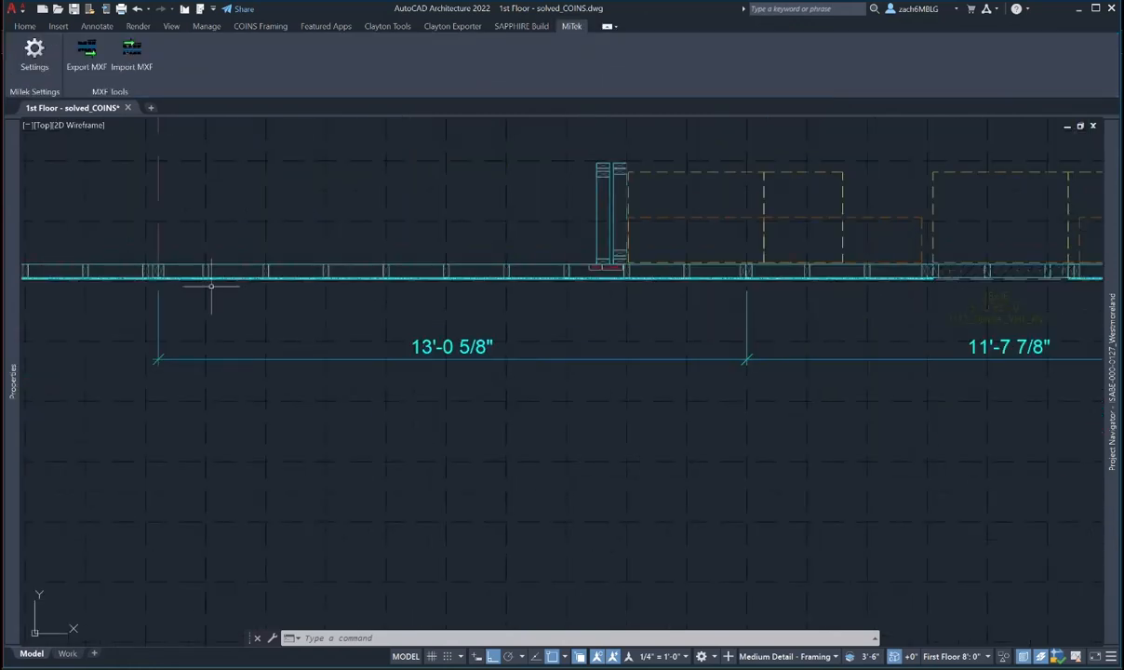
pyautogui.scroll(2, 211, 286)
pyautogui.click(572, 277)
pyautogui.moveTo(14, 354)
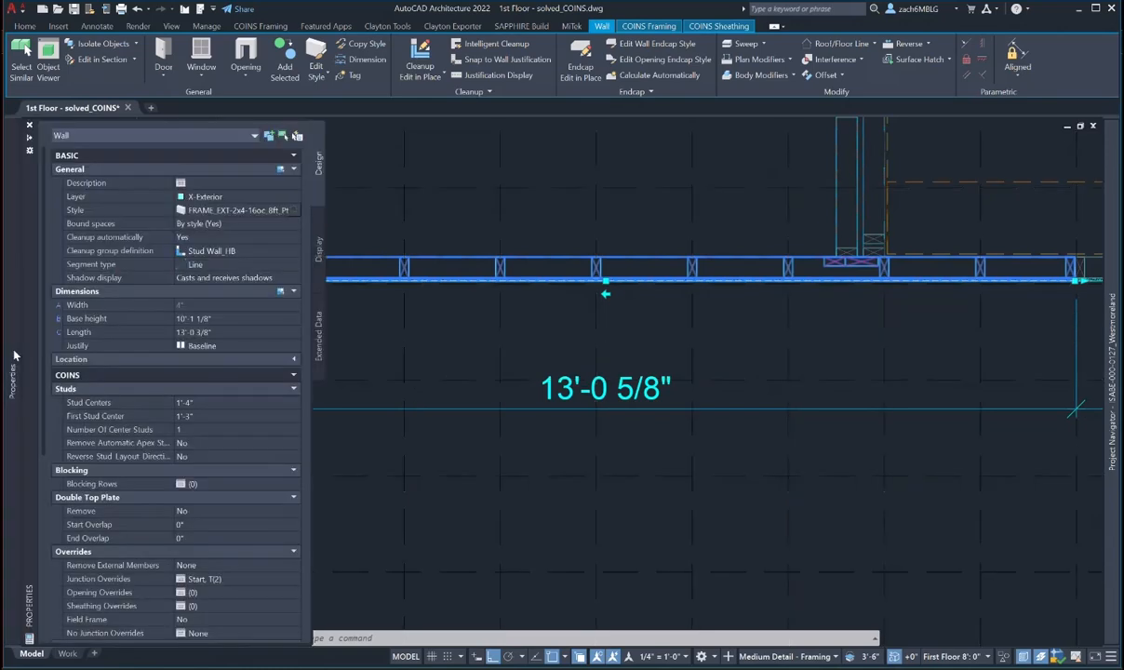
pyautogui.click(224, 332)
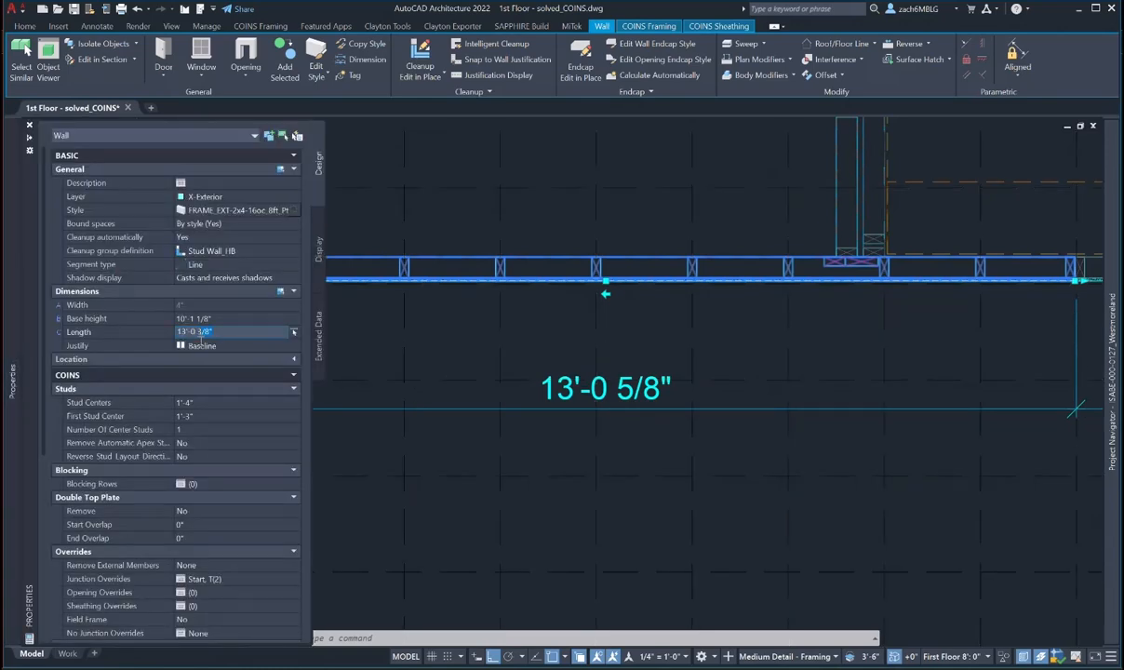
pyautogui.write('1')
pyautogui.press('Return')
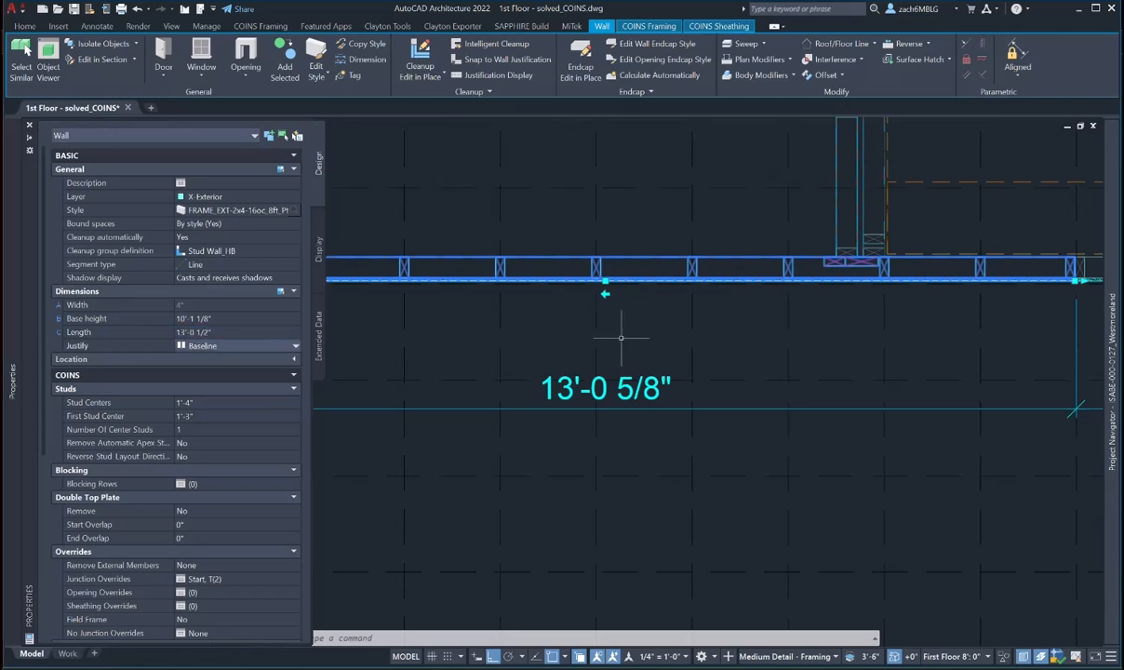
# - Correct the wall's Length again, shortening it from 13'-0 1/2" to meet its neighbour
pyautogui.scroll(-4, 621, 348)
pyautogui.scroll(6, 430, 312)
pyautogui.scroll(3, 459, 349)
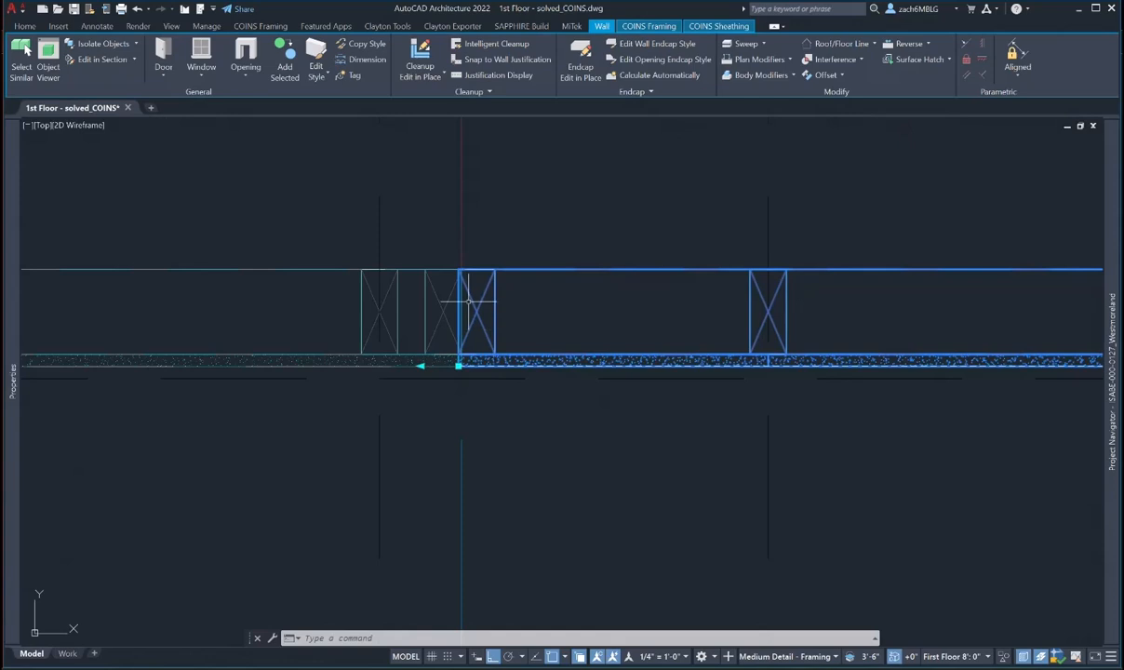
pyautogui.moveTo(13, 337)
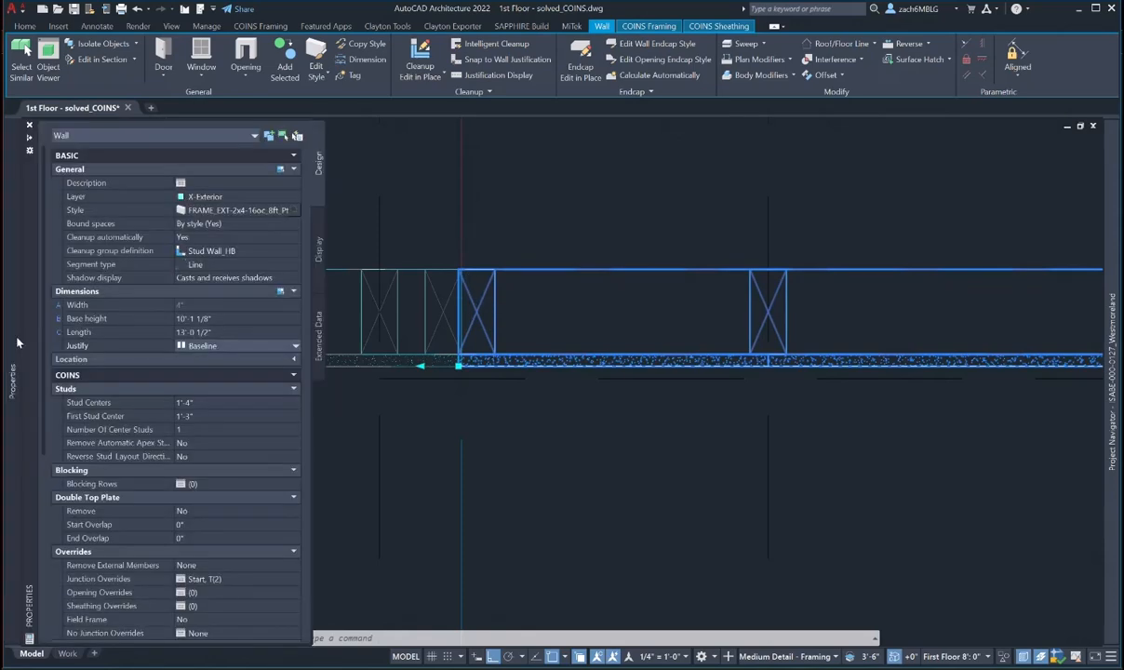
pyautogui.click(223, 332)
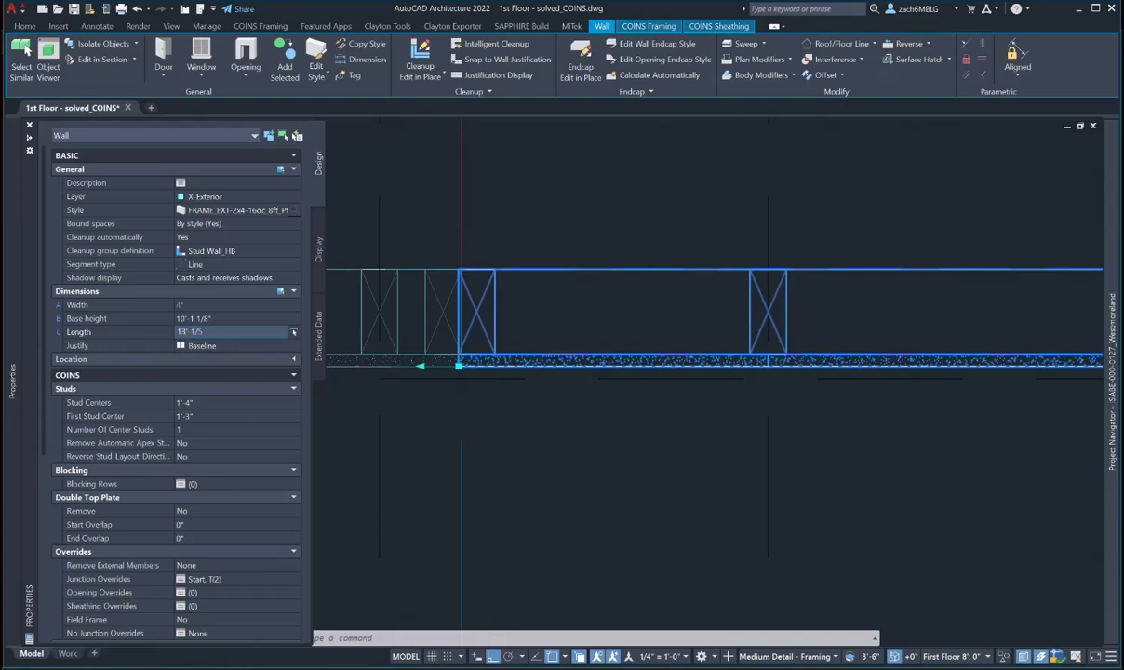
pyautogui.write('8')
pyautogui.press('Return')
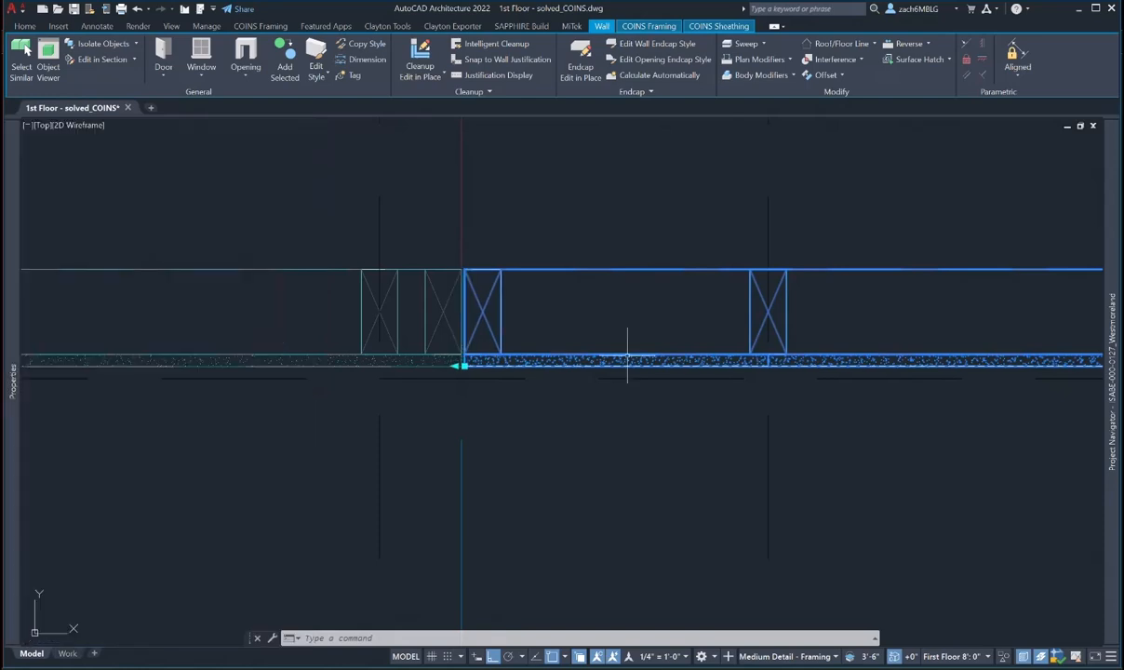
pyautogui.press('Escape')
pyautogui.scroll(-2, 614, 352)
pyautogui.moveTo(614, 351); pyautogui.dragTo(51, 277, button='middle')
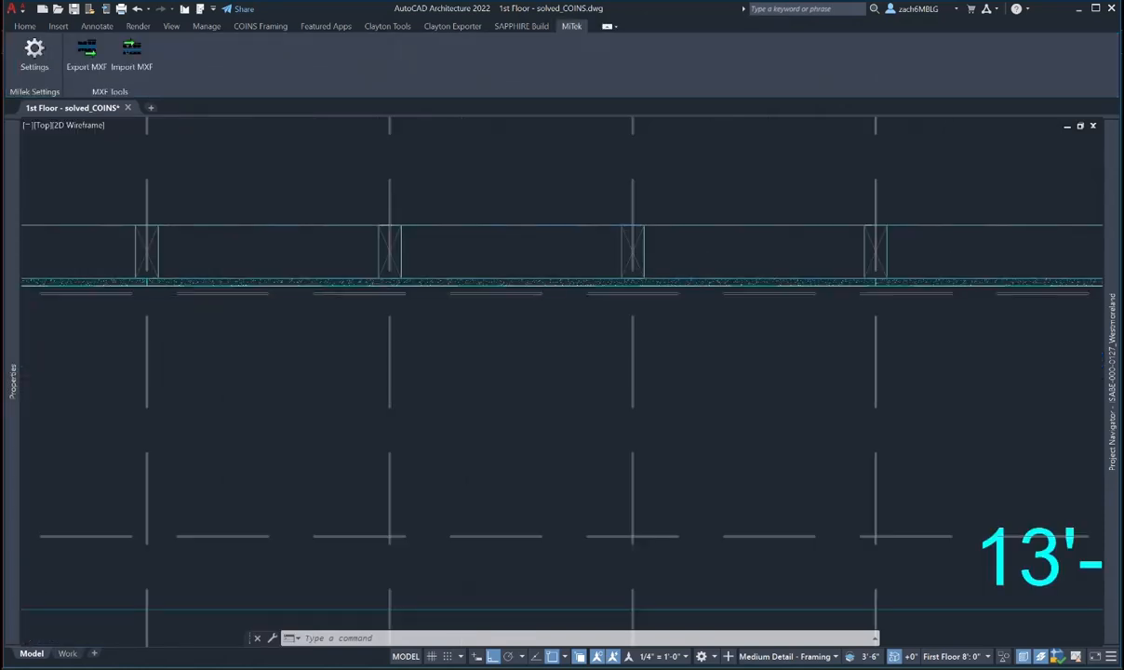
# - Snap the 13'-0 5/8" dimension's extension line to the bottom wall framing's end
pyautogui.scroll(-2, 778, 309)
pyautogui.moveTo(777, 309); pyautogui.dragTo(690, 351, button='middle')
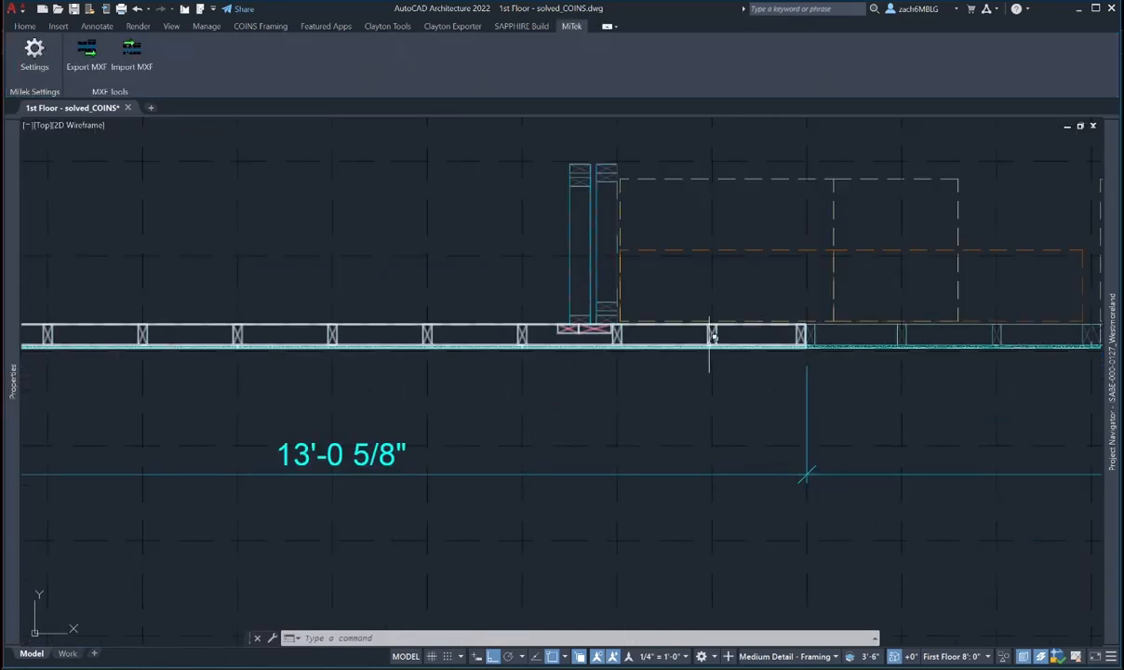
pyautogui.scroll(-2, 706, 336)
pyautogui.scroll(3, 391, 336)
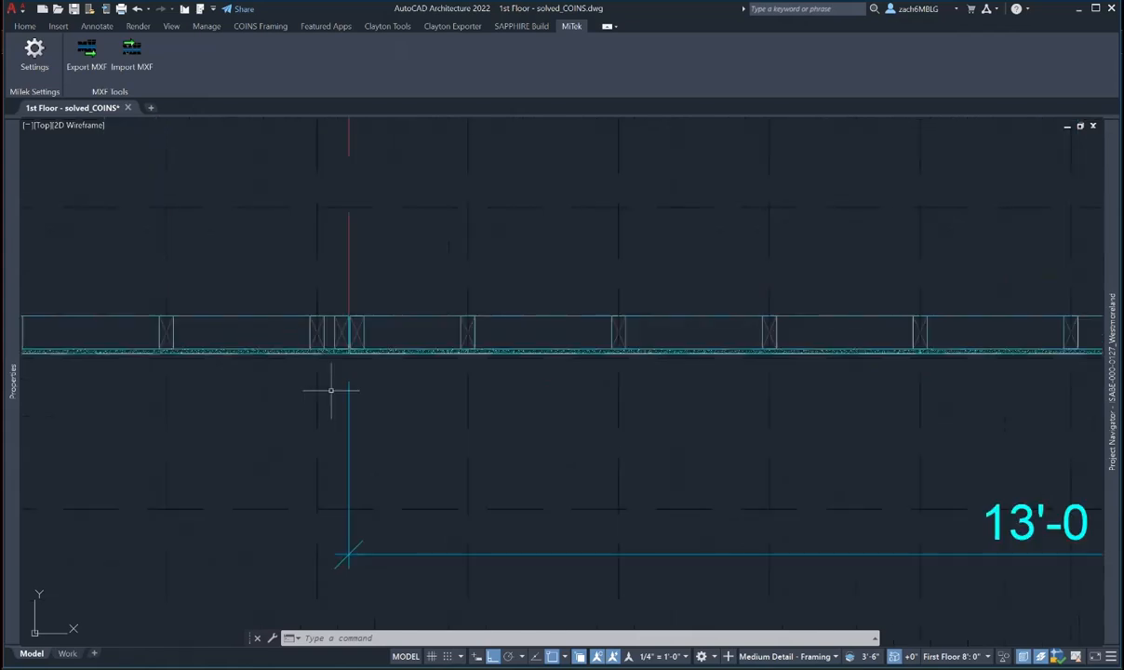
pyautogui.click(349, 384)
pyautogui.scroll(2, 342, 363)
pyautogui.scroll(2, 341, 362)
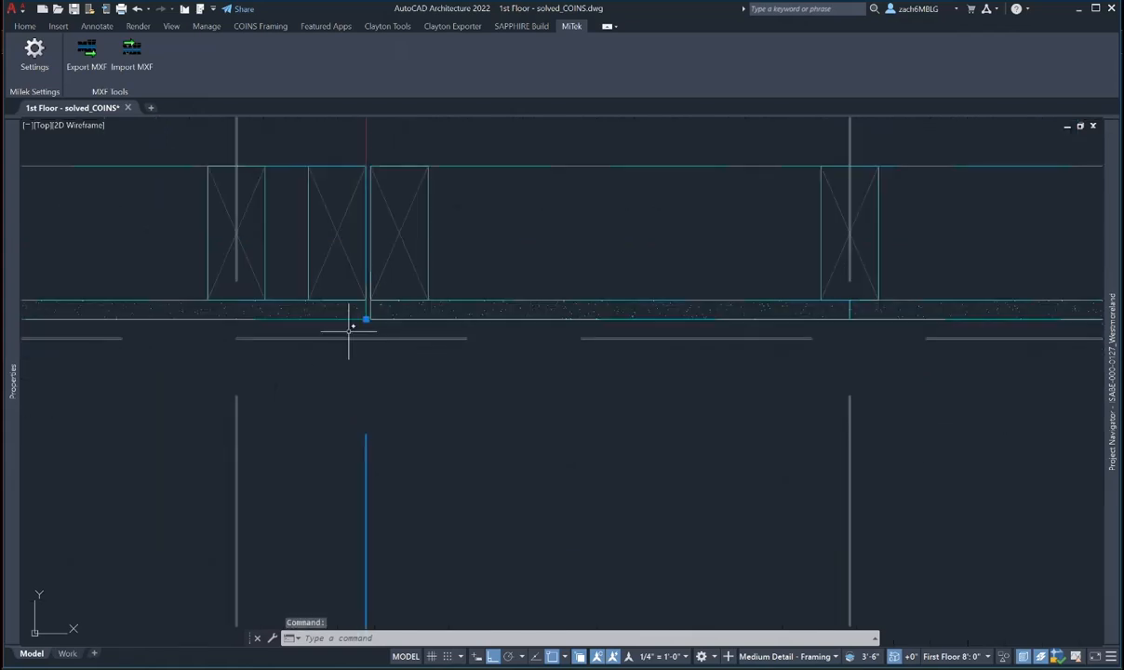
pyautogui.click(365, 319)
pyautogui.scroll(-3, 672, 454)
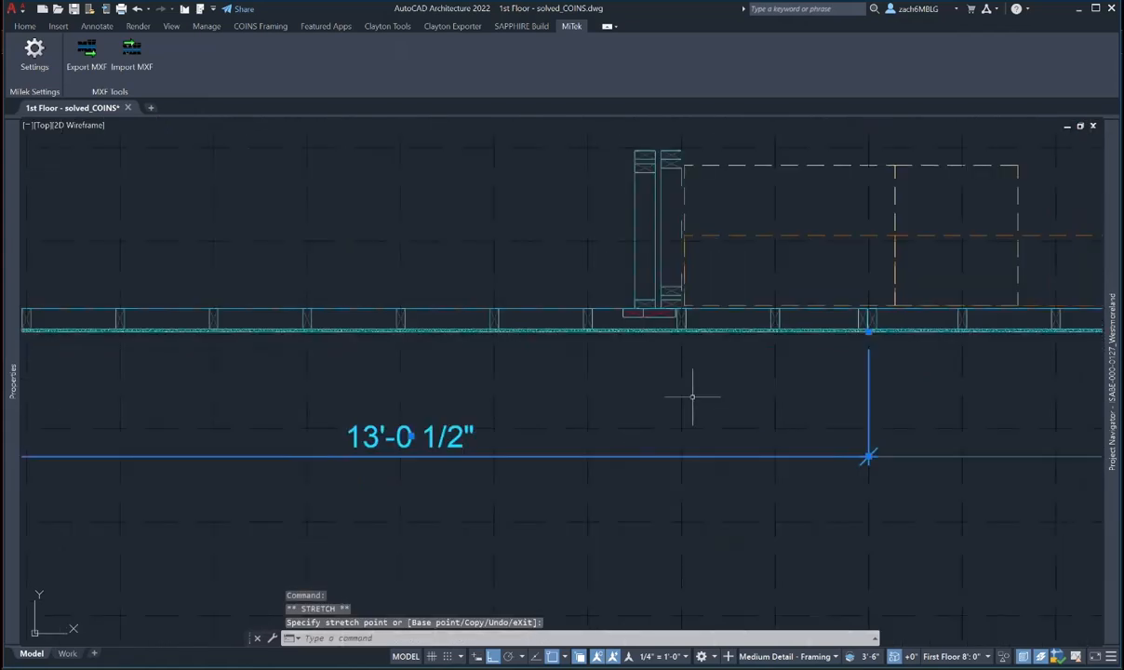
pyautogui.scroll(5, 878, 356)
pyautogui.click(814, 204)
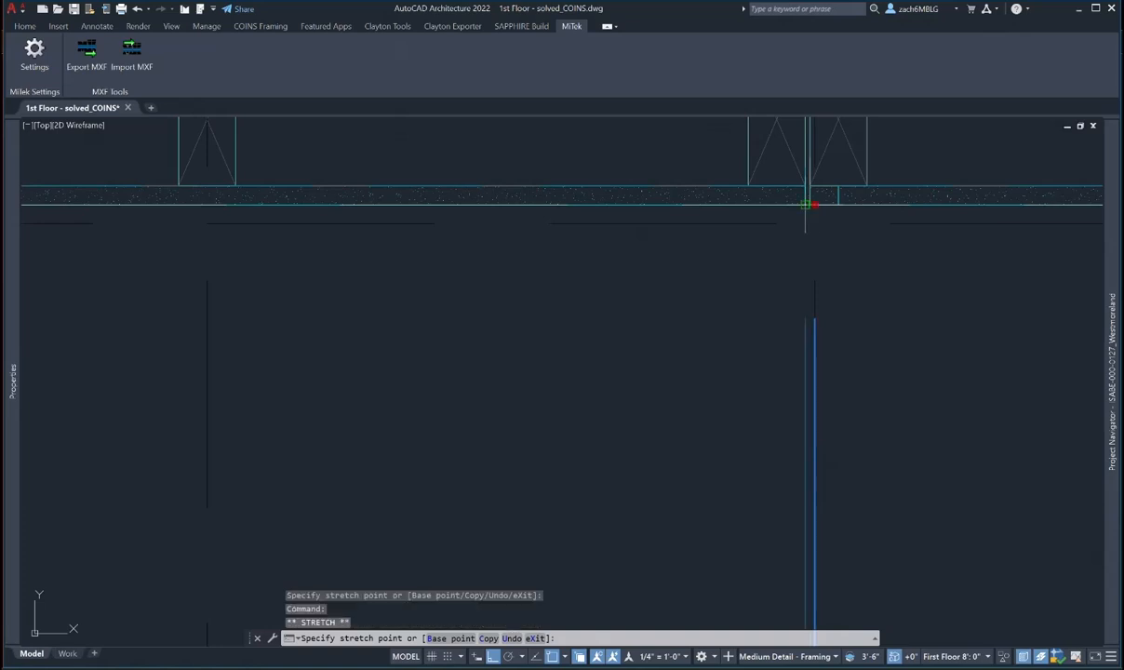
pyautogui.click(804, 204)
# - Inspect the right-hand dimension's endpoint at the wall end, leaving it unchanged
pyautogui.scroll(-4, 814, 334)
pyautogui.moveTo(863, 495); pyautogui.dragTo(770, 406, button='middle')
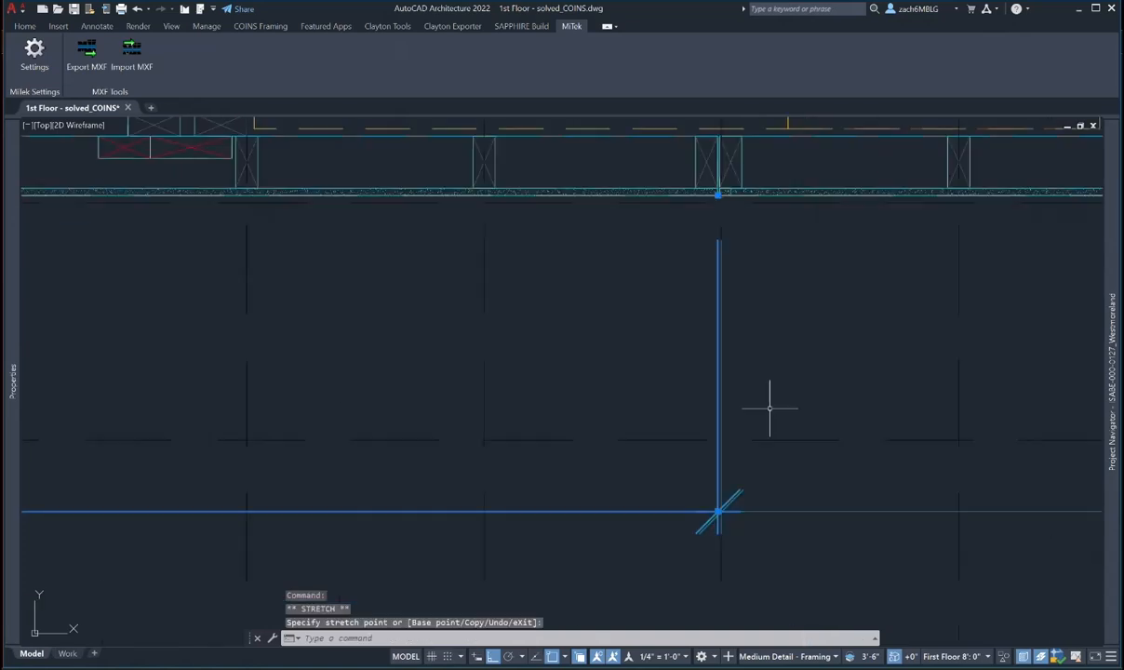
pyautogui.scroll(2, 735, 506)
pyautogui.click(731, 485)
pyautogui.scroll(-3, 731, 489)
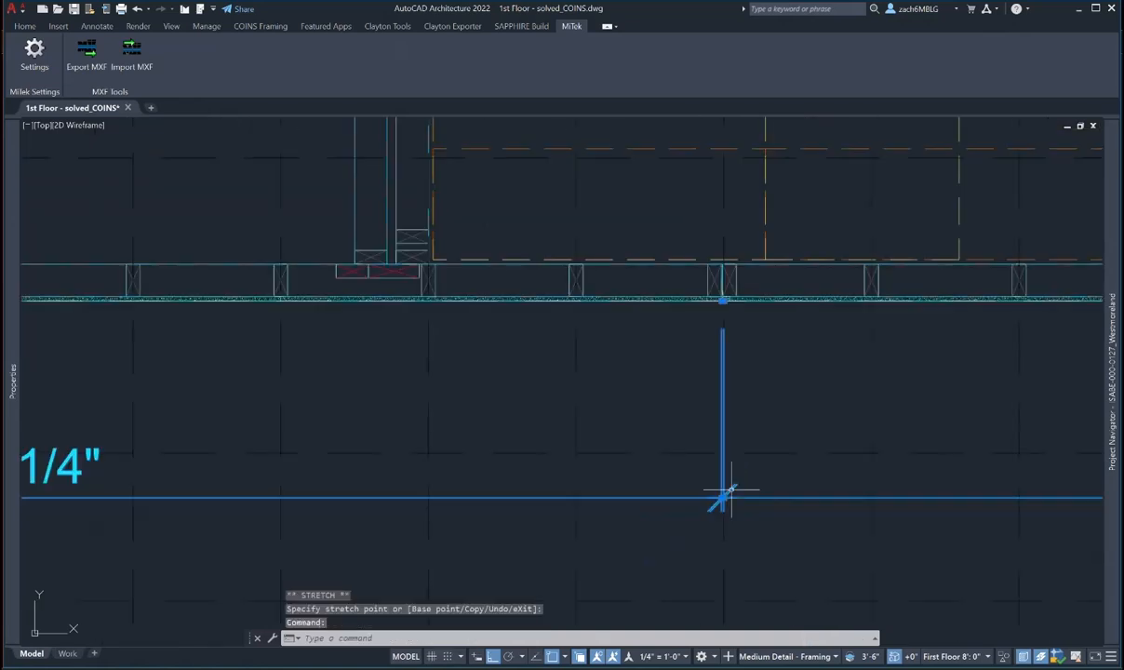
pyautogui.scroll(4, 731, 490)
pyautogui.click(697, 373)
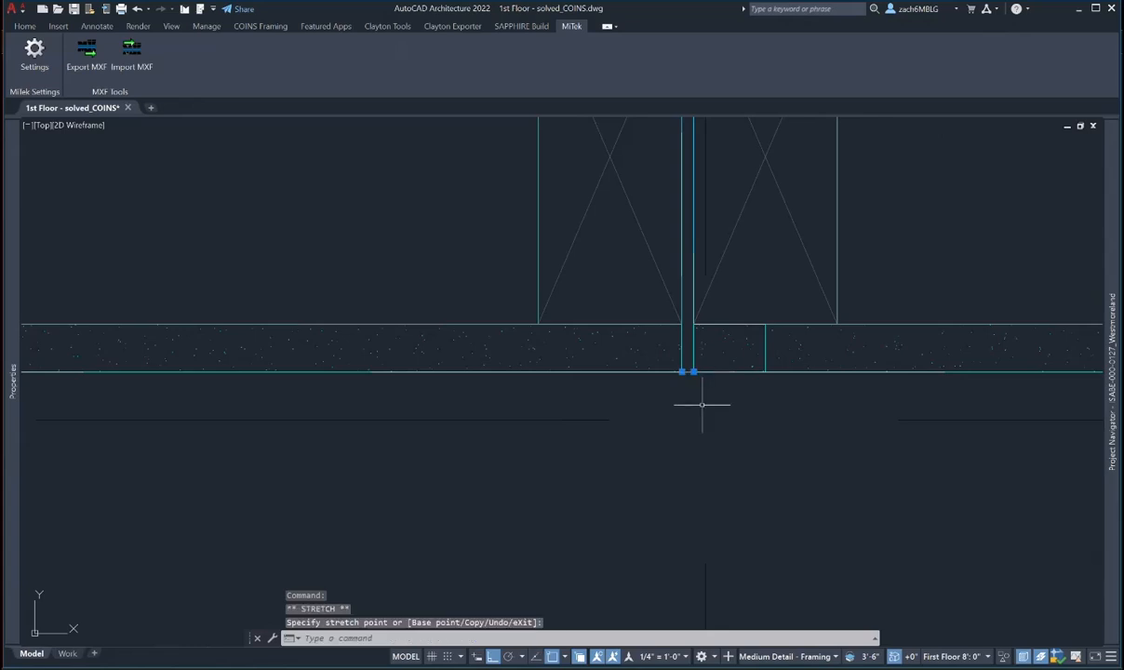
pyautogui.press('Escape')
# - Select the bottom wall near the corner
pyautogui.scroll(-7, 702, 404)
pyautogui.moveTo(767, 441); pyautogui.dragTo(715, 365, button='middle')
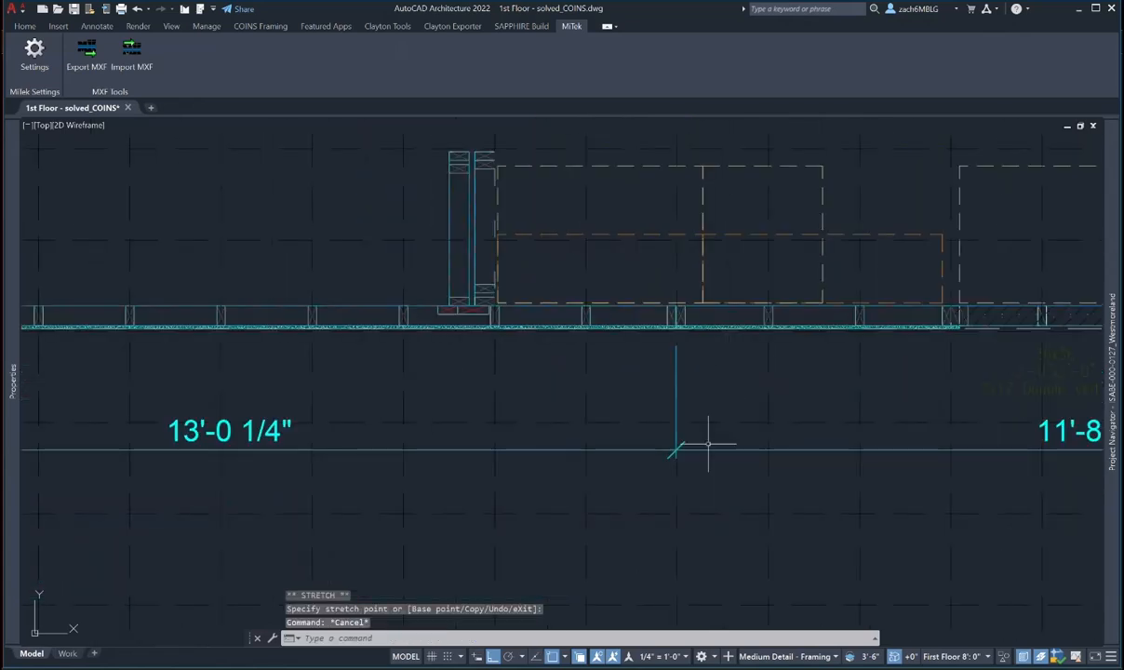
pyautogui.scroll(-4, 707, 443)
pyautogui.moveTo(694, 439)
pyautogui.mouseDown(button='middle')
pyautogui.moveTo(670, 439)
pyautogui.moveTo(756, 450)
pyautogui.mouseUp(button='middle')
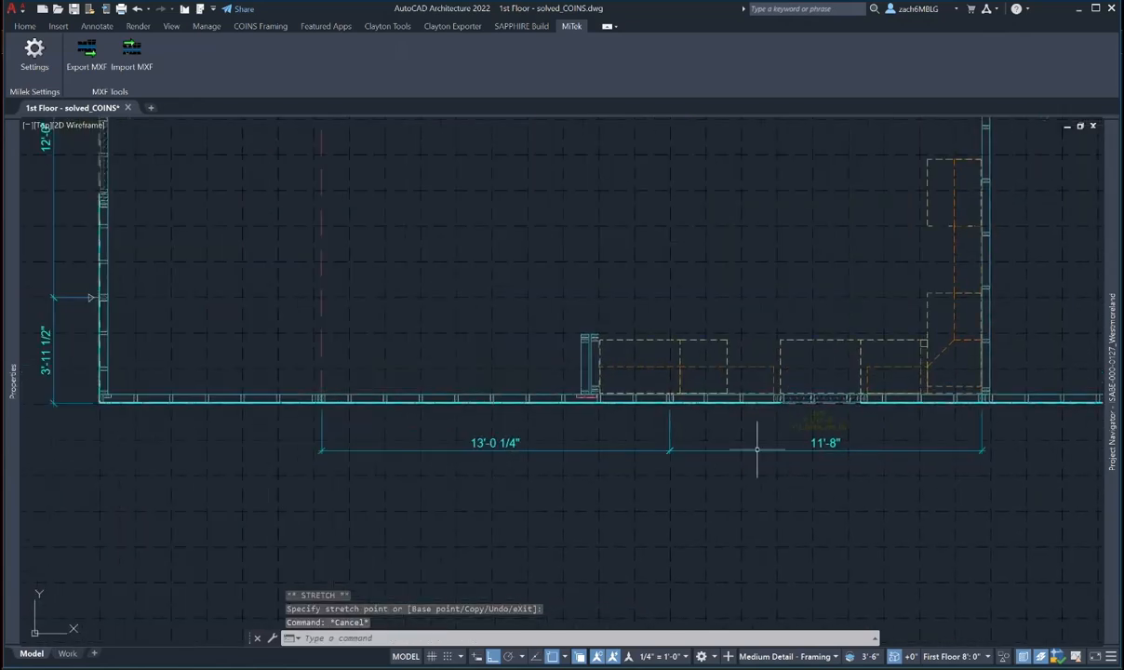
pyautogui.scroll(6, 470, 367)
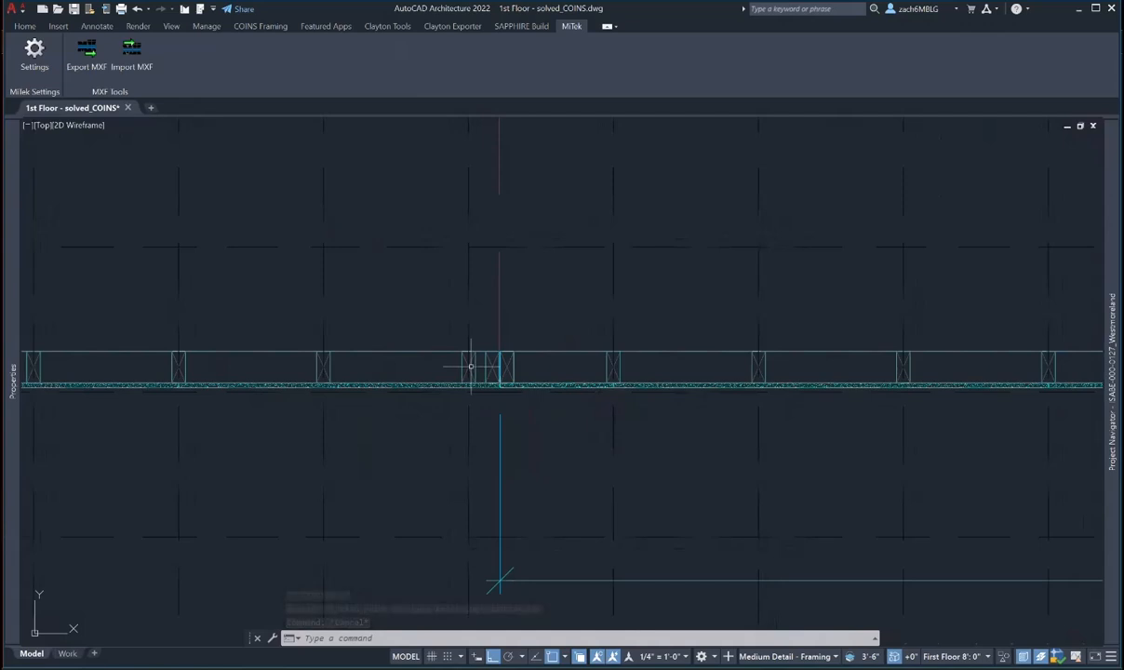
pyautogui.click(469, 367)
pyautogui.scroll(-2, 470, 367)
pyautogui.moveTo(470, 368); pyautogui.dragTo(657, 453, button='middle')
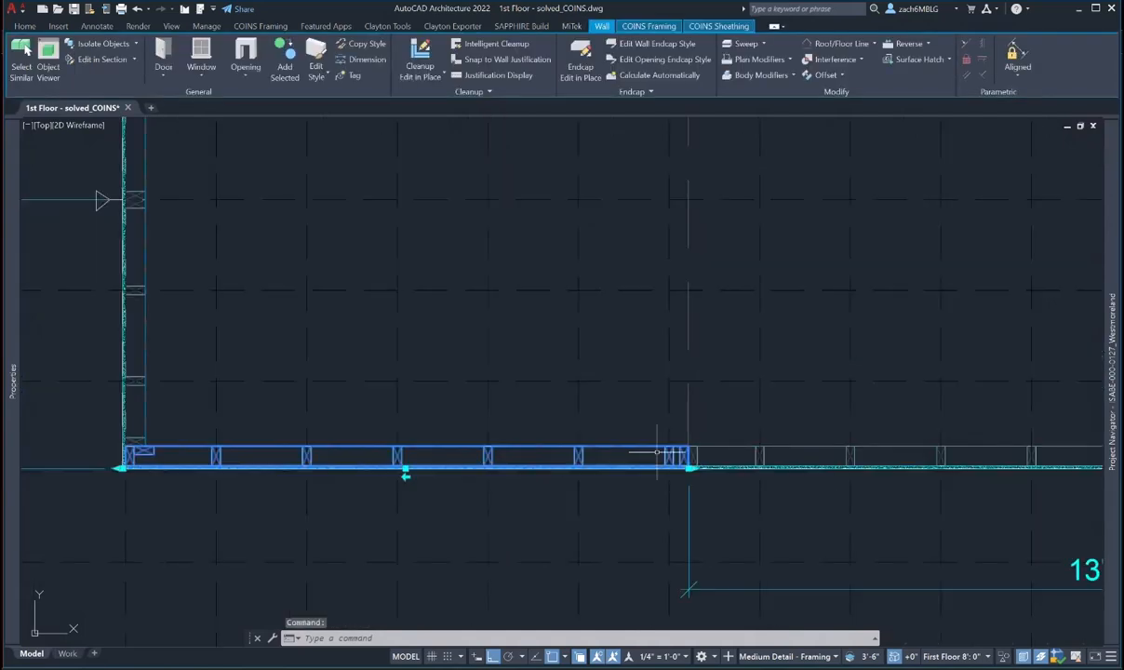
# - Stretch the left wall's top end 1/8" so its dimension reads 3'-11 3/8"
pyautogui.scroll(-2, 598, 422)
pyautogui.scroll(-3, 598, 421)
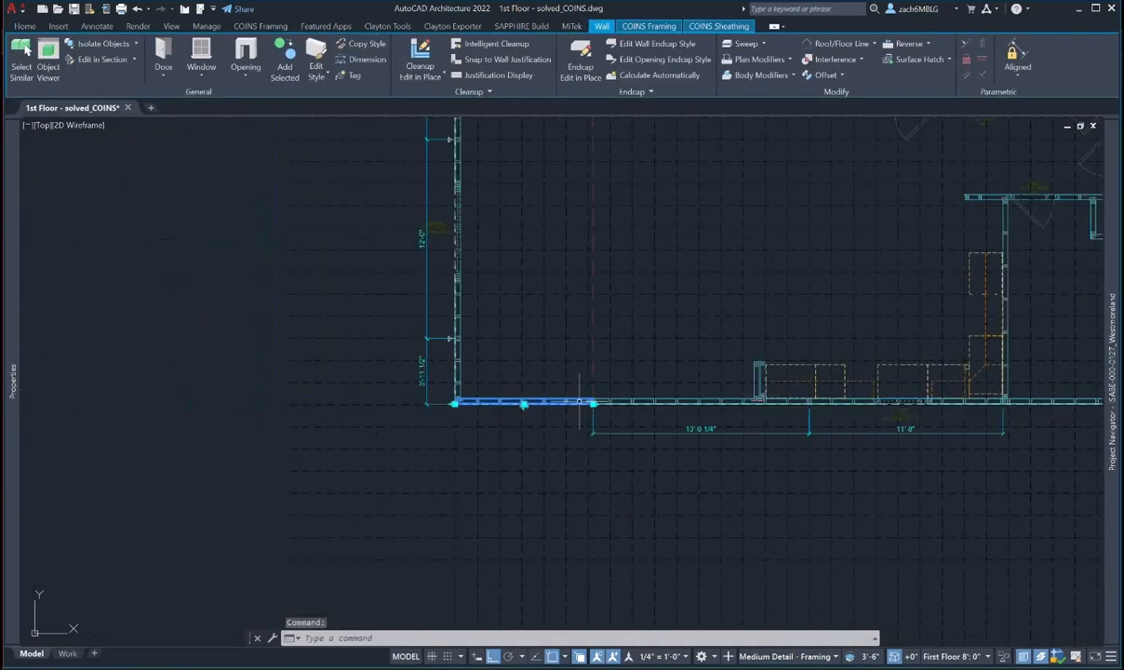
pyautogui.scroll(6, 591, 396)
pyautogui.scroll(-4, 589, 391)
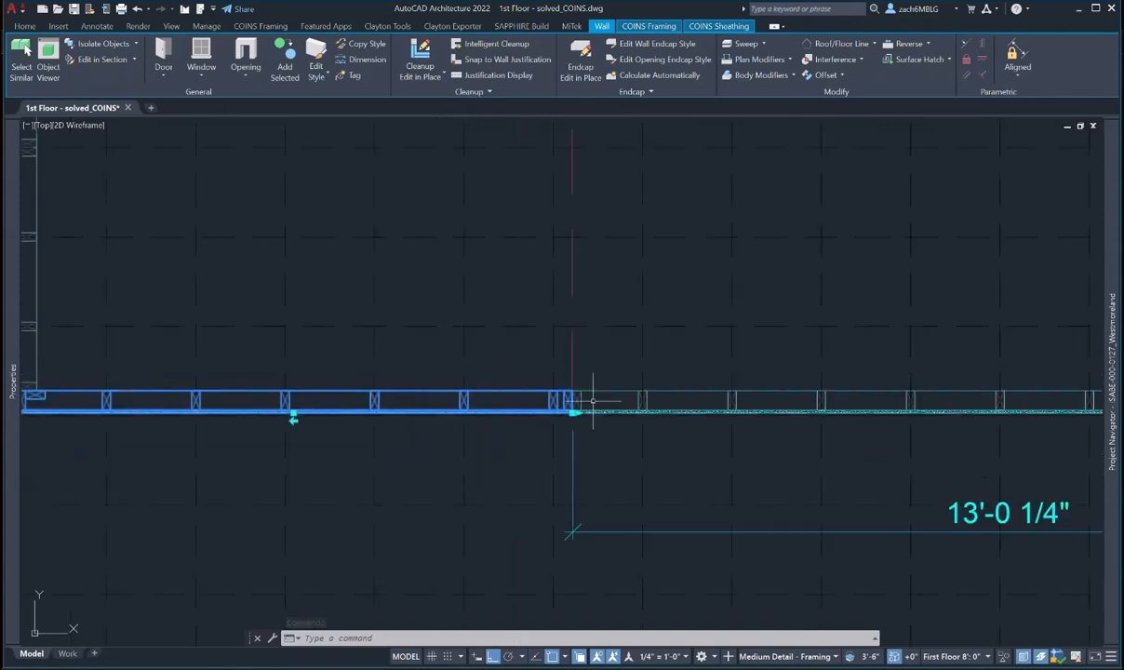
pyautogui.moveTo(586, 376); pyautogui.dragTo(578, 439, button='middle')
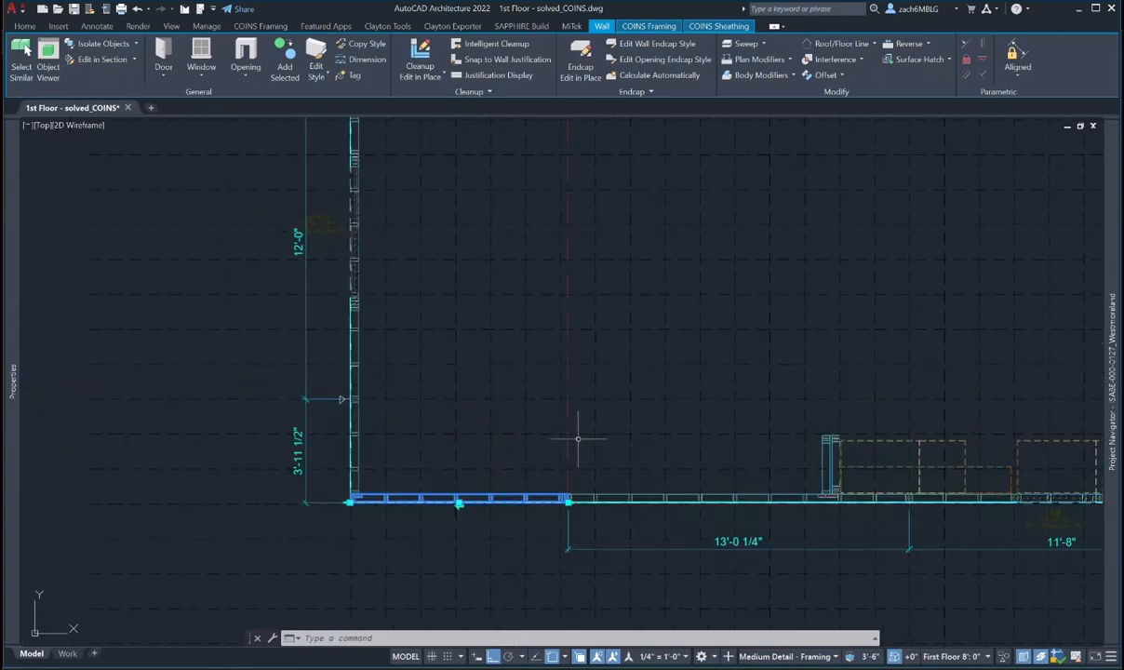
pyautogui.press('Escape')
pyautogui.press('Escape')
pyautogui.scroll(3, 339, 466)
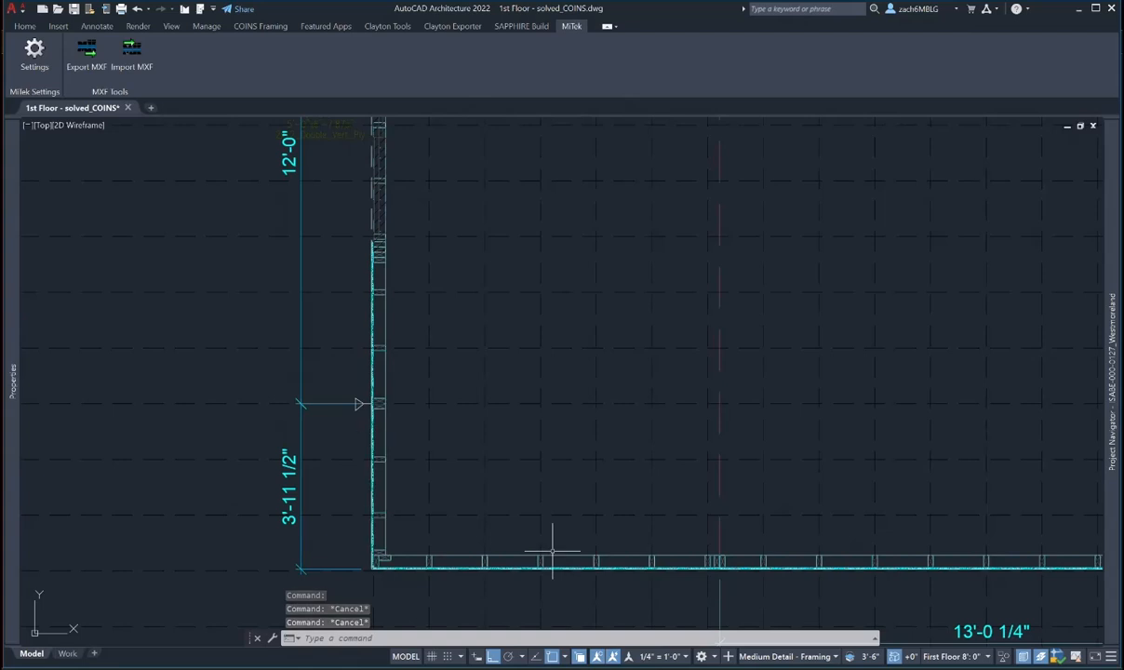
pyautogui.scroll(4, 389, 468)
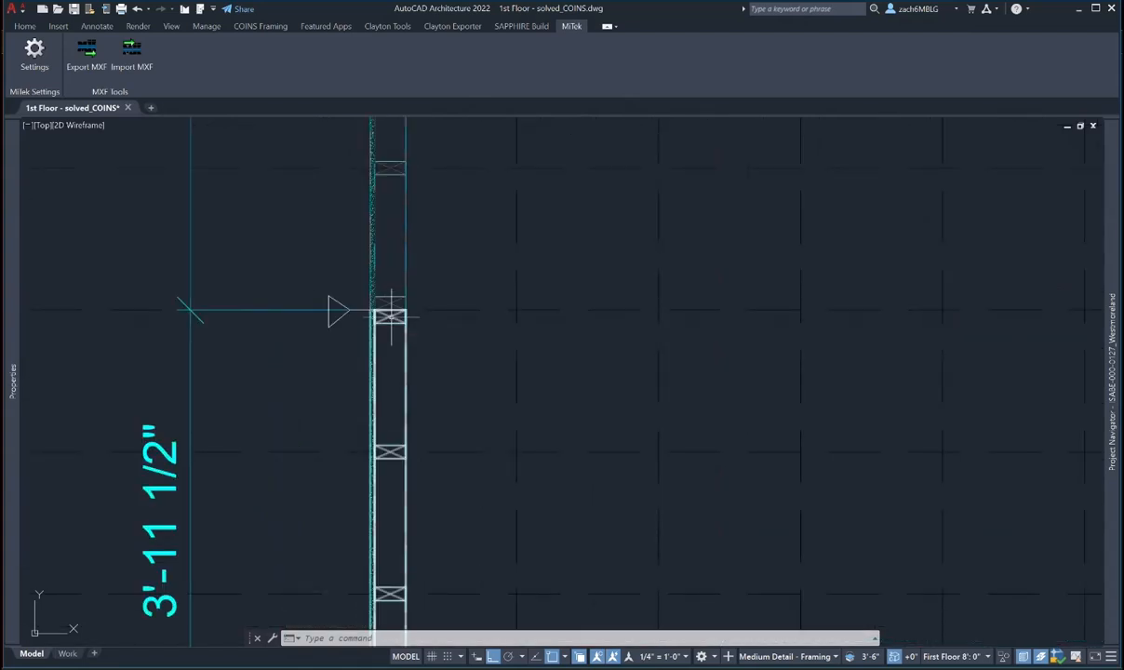
pyautogui.click(390, 316)
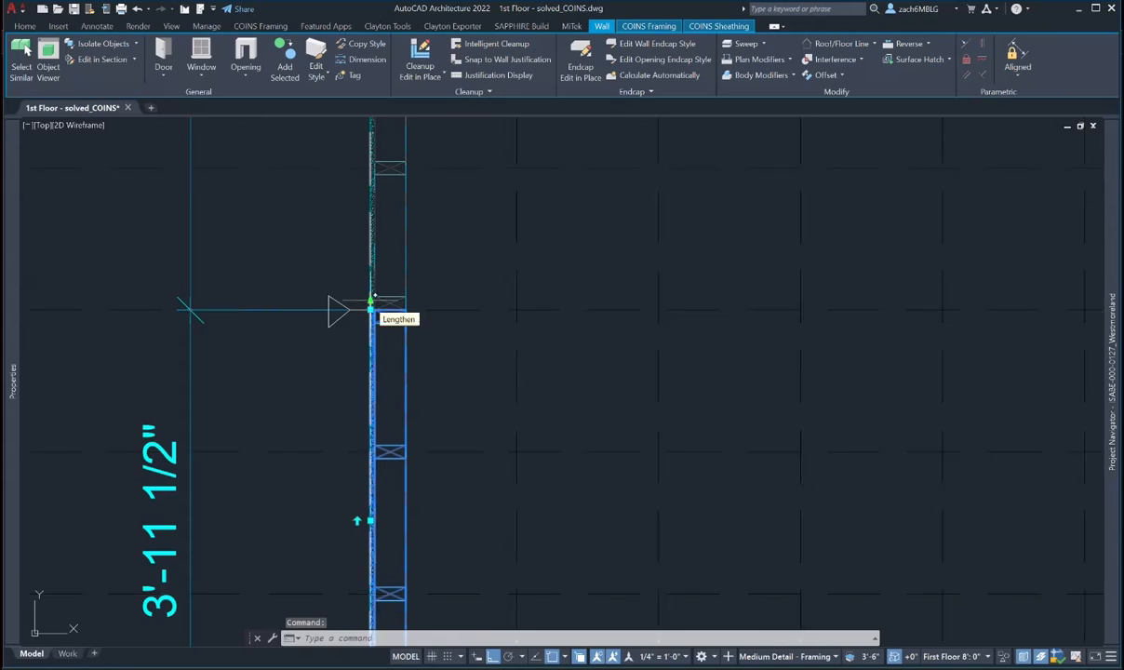
pyautogui.click(371, 299)
pyautogui.scroll(2, 370, 337)
pyautogui.write('1/')
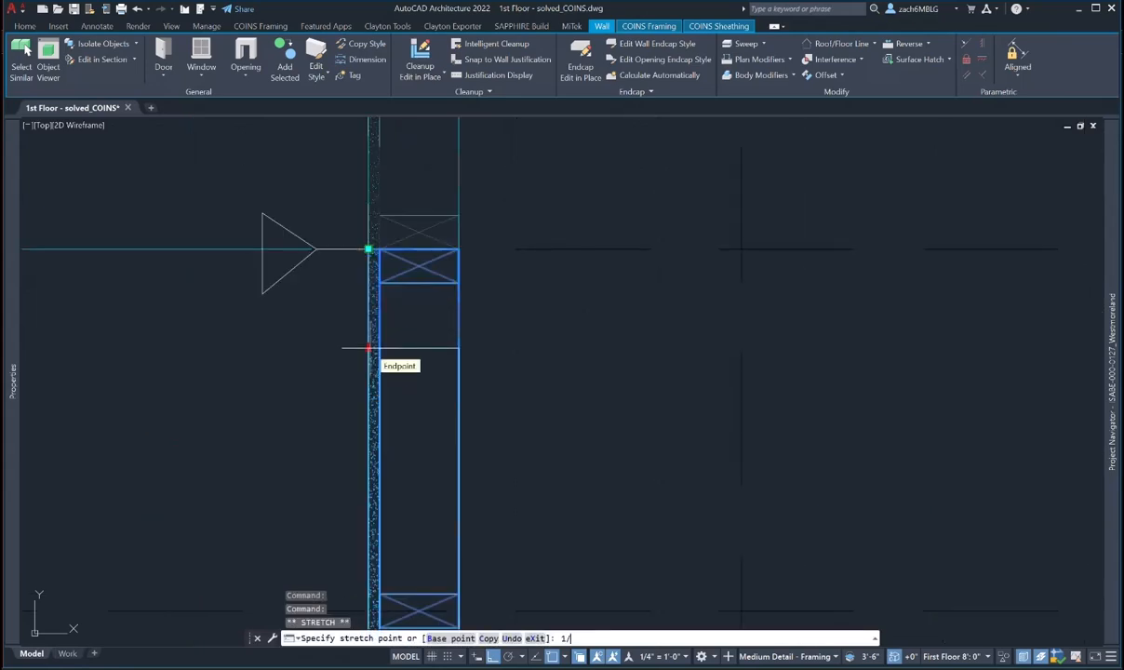
pyautogui.write('8')
pyautogui.press('Return')
pyautogui.press('Escape')
pyautogui.press('Escape')
# - Inspect the dimension endpoint at the stretched wall end, leaving it unchanged
pyautogui.scroll(-4, 316, 281)
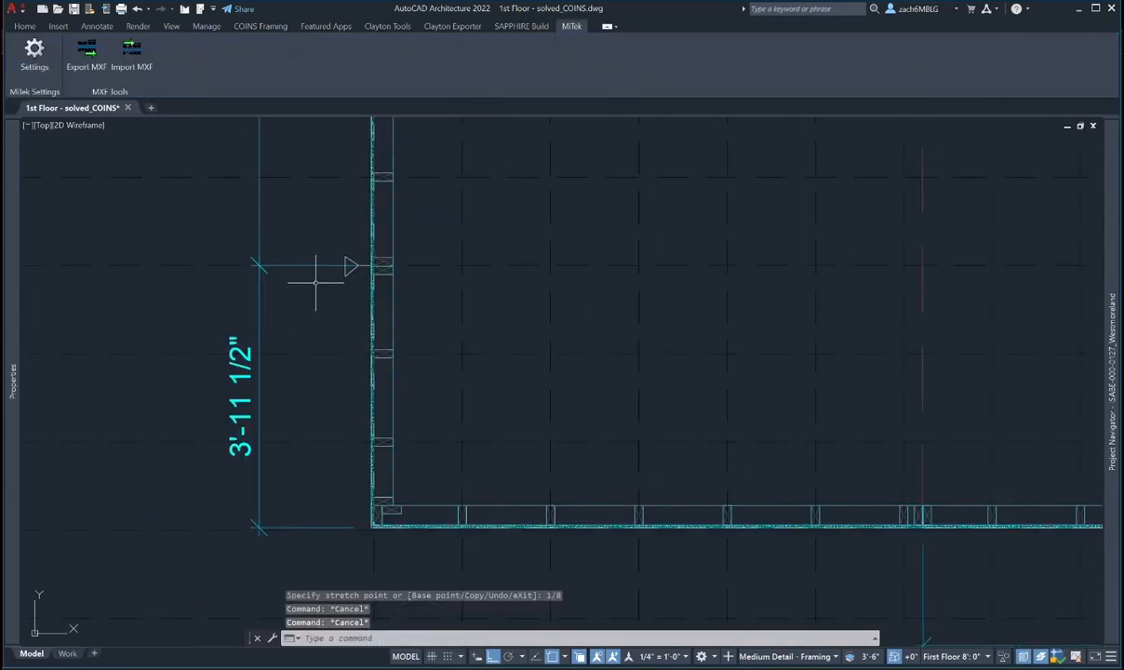
pyautogui.scroll(6, 357, 268)
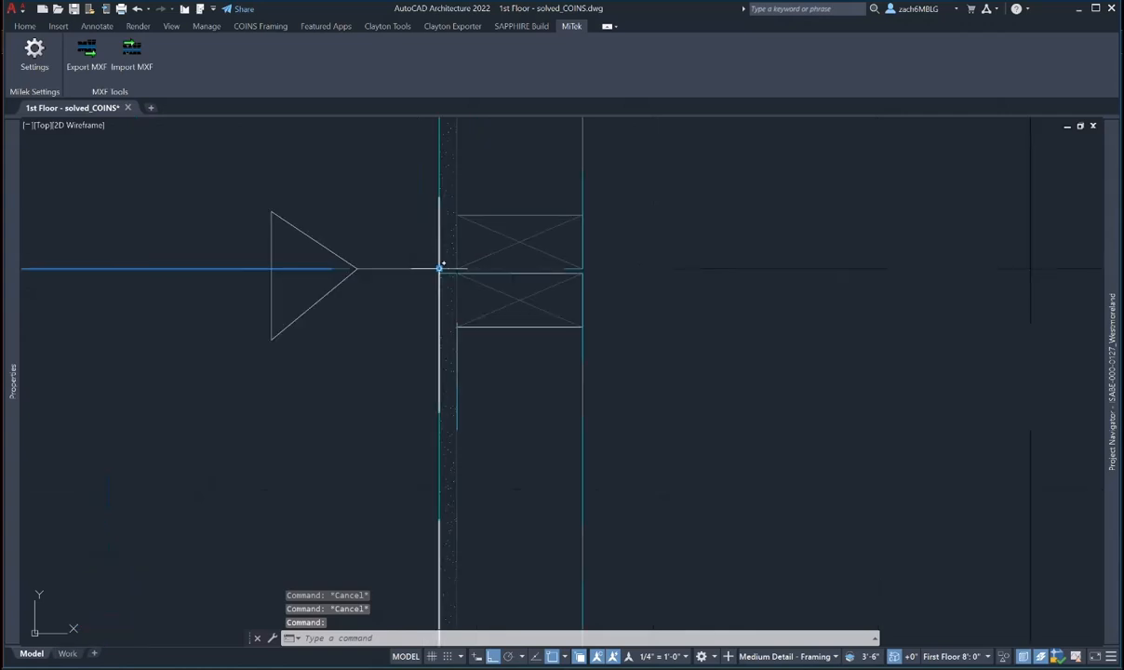
pyautogui.click(439, 269)
pyautogui.scroll(-4, 445, 274)
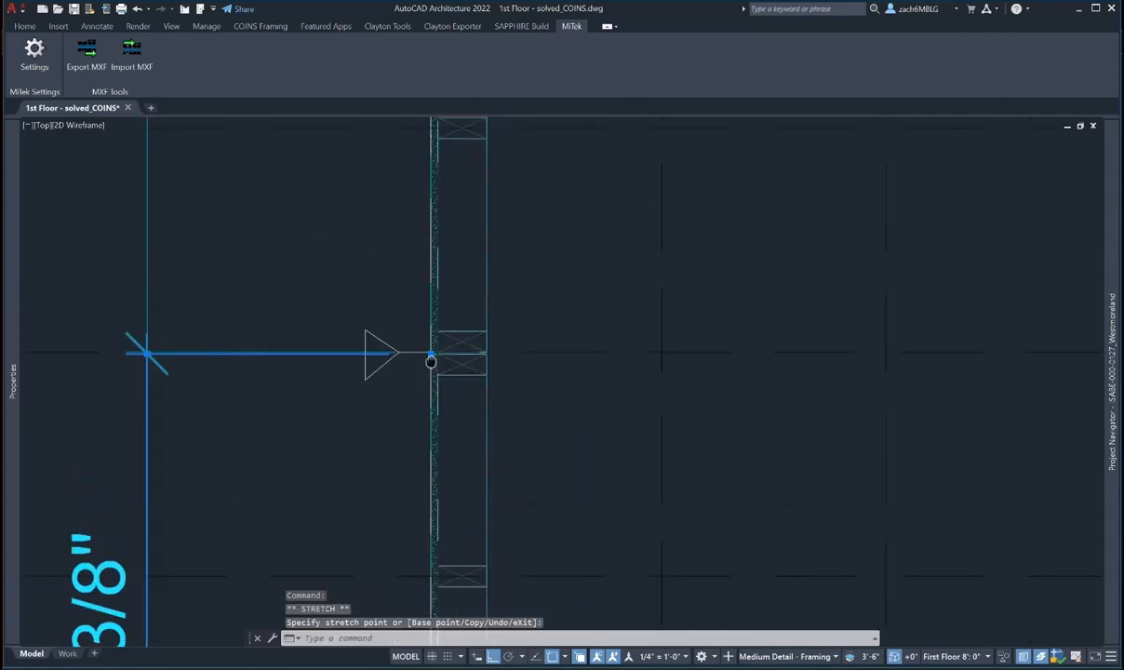
pyautogui.press('Escape')
pyautogui.press('Escape')
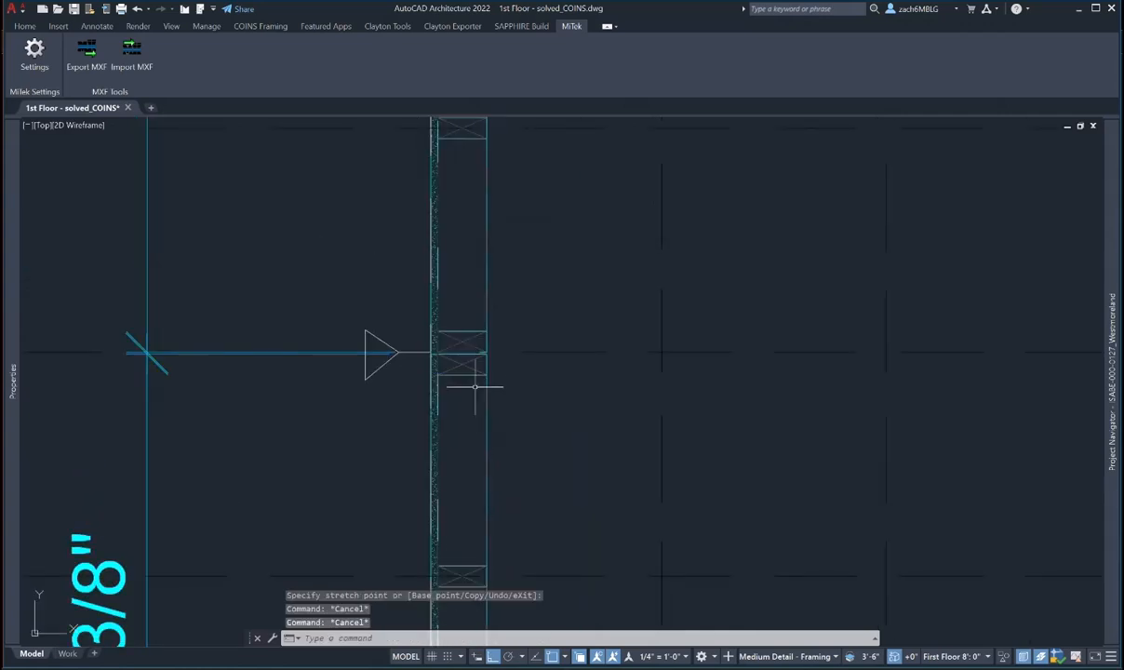
# - Crossing-select the upper wall at the corner
pyautogui.moveTo(470, 327); pyautogui.dragTo(477, 377, button='middle')
pyautogui.click(474, 382)
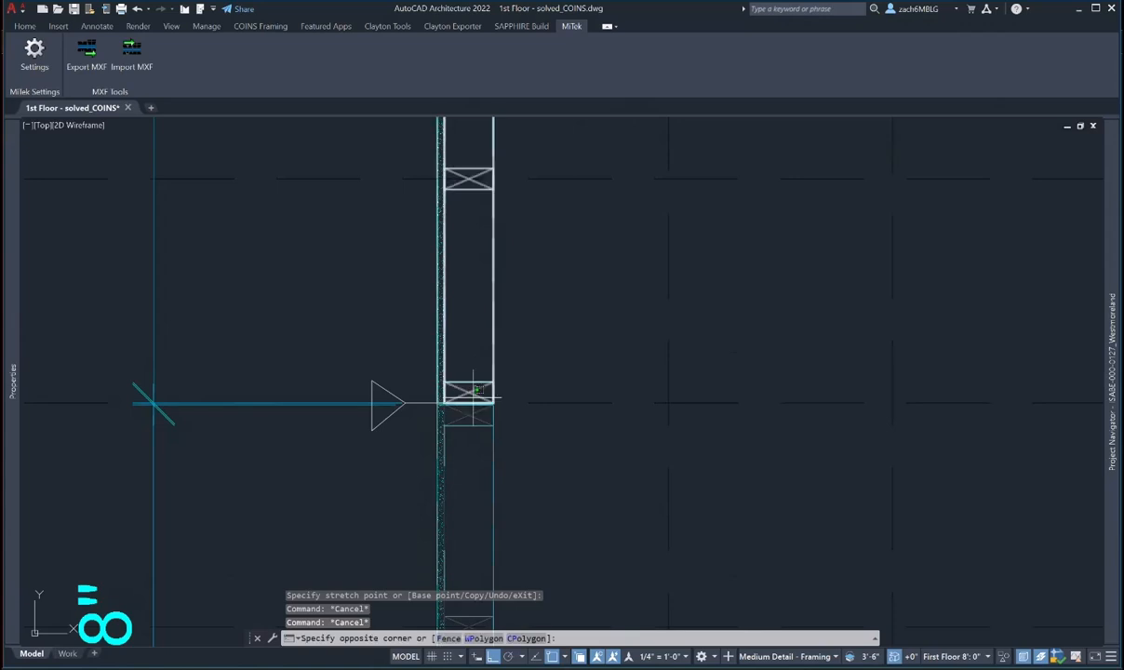
pyautogui.click(471, 396)
pyautogui.scroll(-5, 474, 382)
pyautogui.moveTo(493, 307); pyautogui.dragTo(489, 354, button='middle')
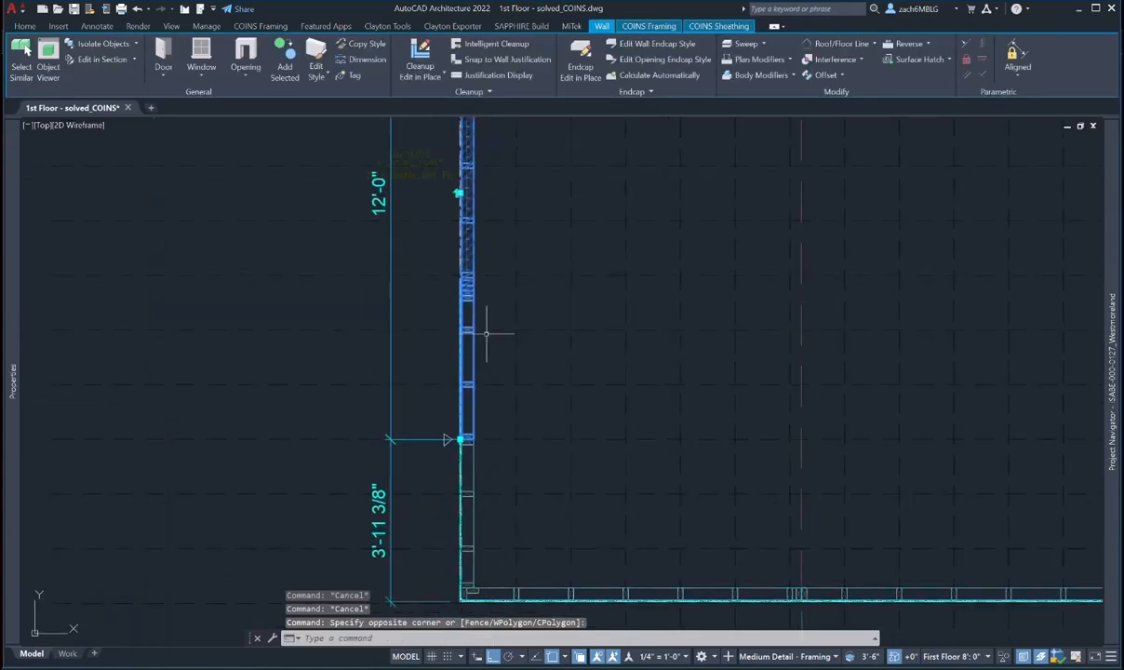
pyautogui.moveTo(502, 254); pyautogui.dragTo(489, 375, button='middle')
pyautogui.scroll(-2, 493, 303)
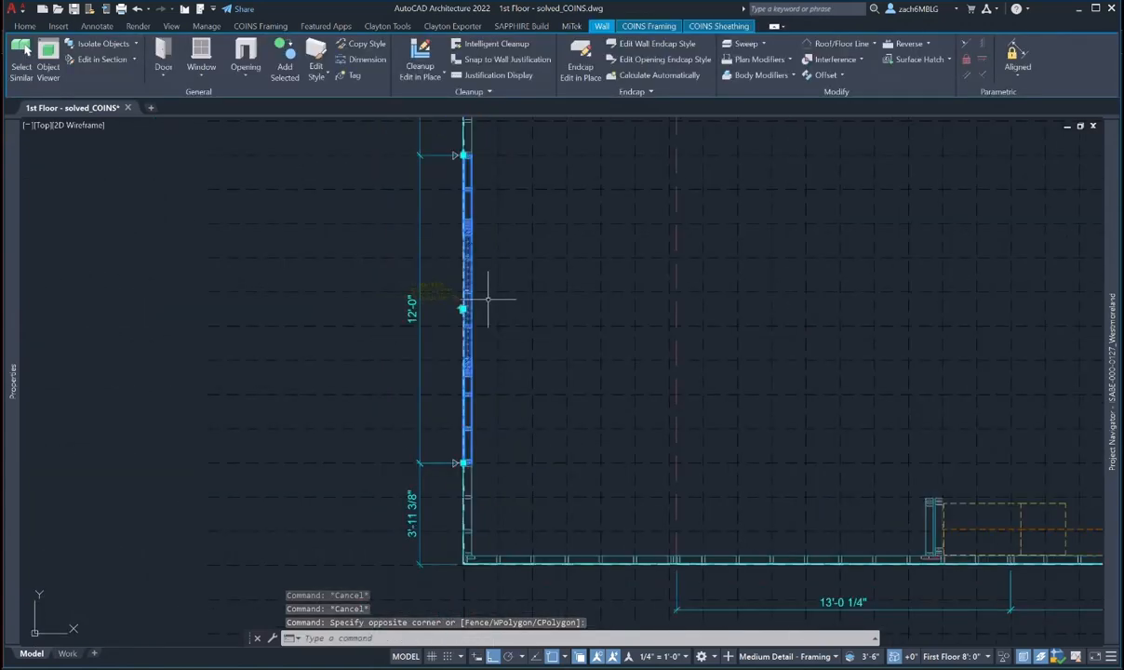
# - Select the upper left wall above the junction
pyautogui.moveTo(15, 349)
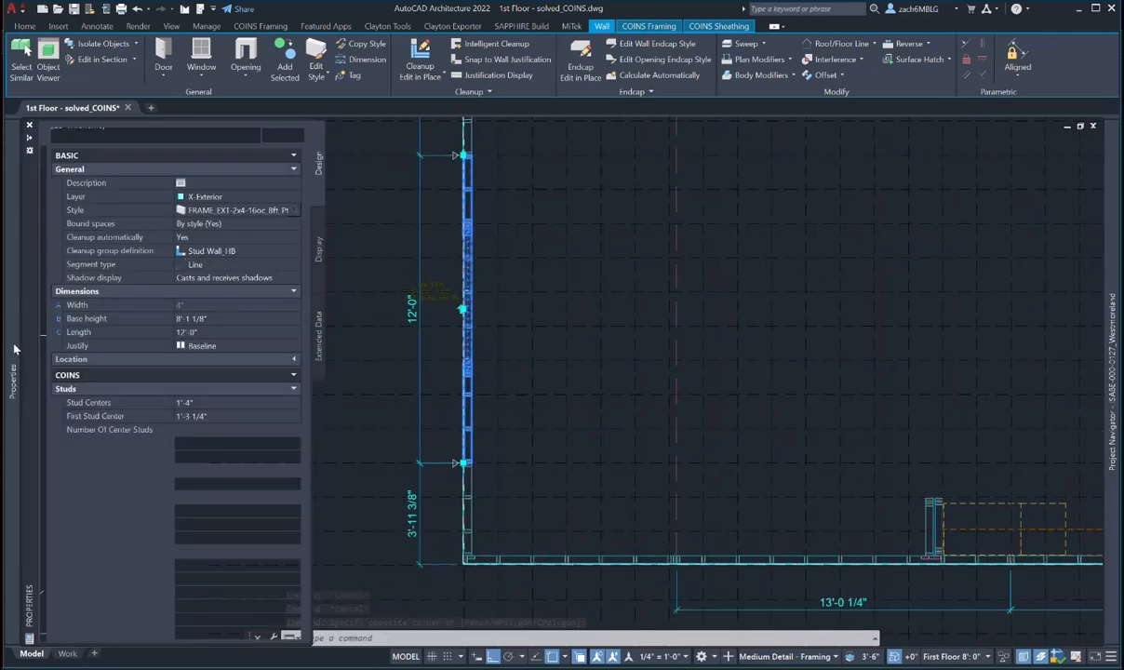
pyautogui.scroll(10, 465, 311)
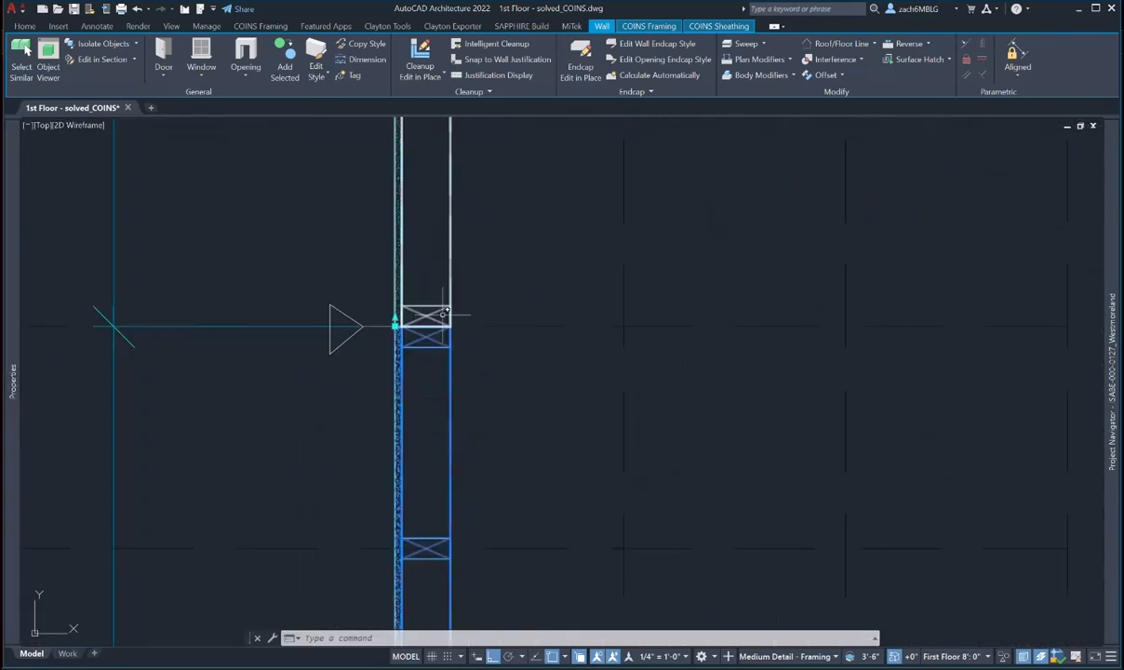
pyautogui.scroll(2, 440, 315)
pyautogui.press('Escape')
pyautogui.click(398, 316)
pyautogui.scroll(-6, 398, 316)
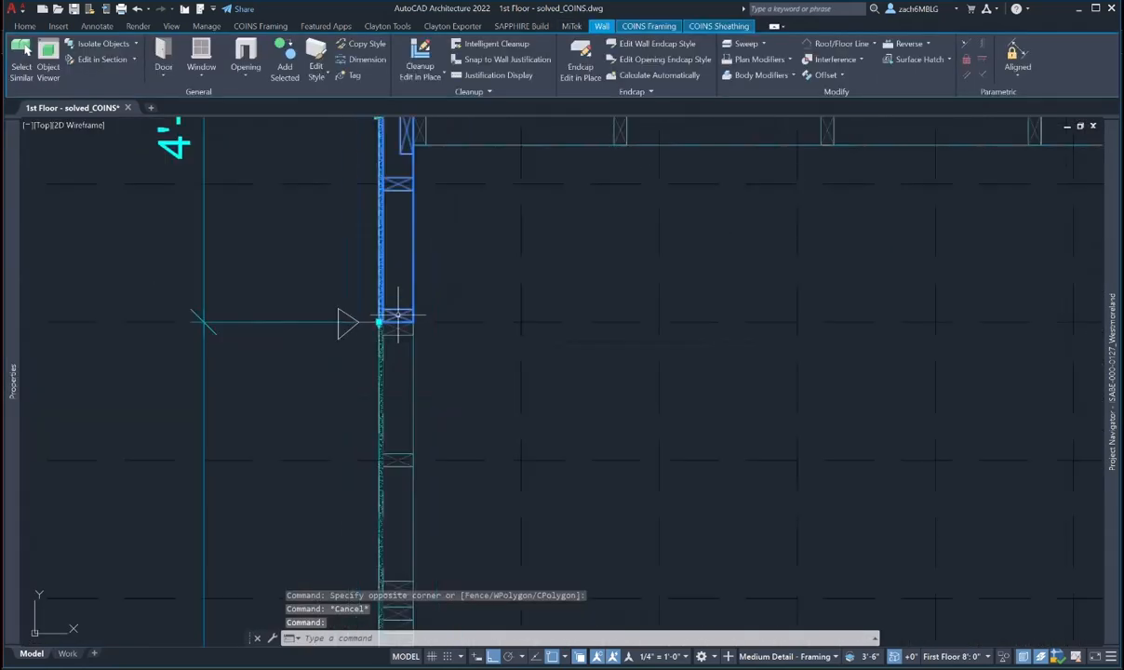
pyautogui.press('Escape')
pyautogui.press('Escape')
pyautogui.scroll(5, 398, 316)
pyautogui.click(395, 329)
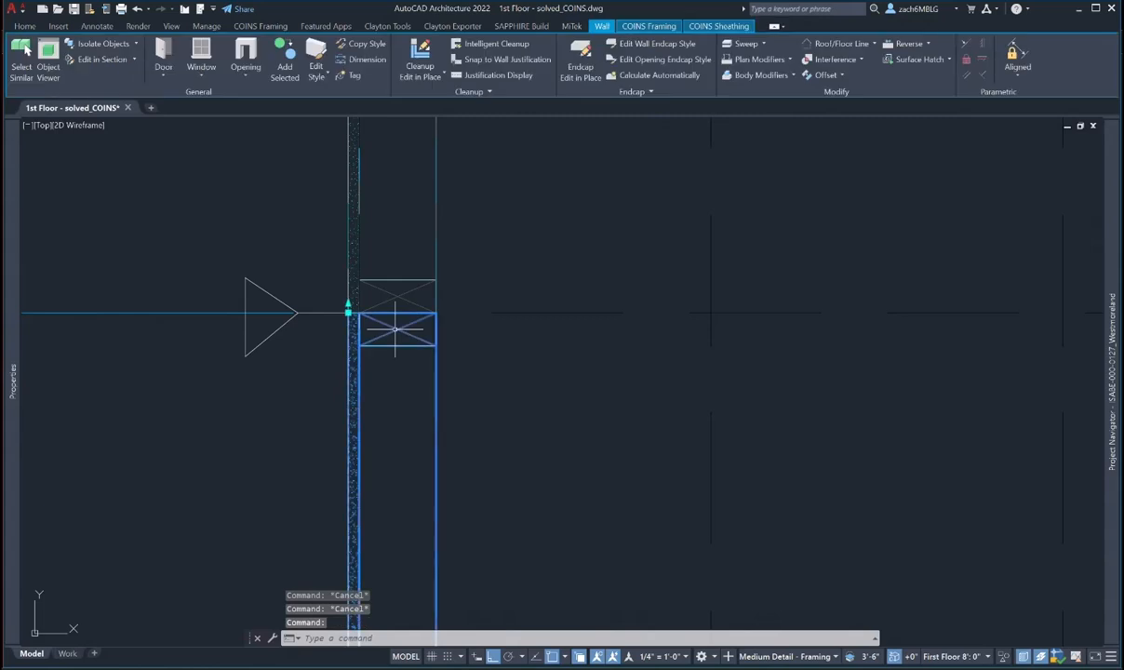
pyautogui.scroll(-3, 395, 329)
# - Stretch the upper wall's bottom end 1/8" downward to meet the lower wall
pyautogui.click(368, 314)
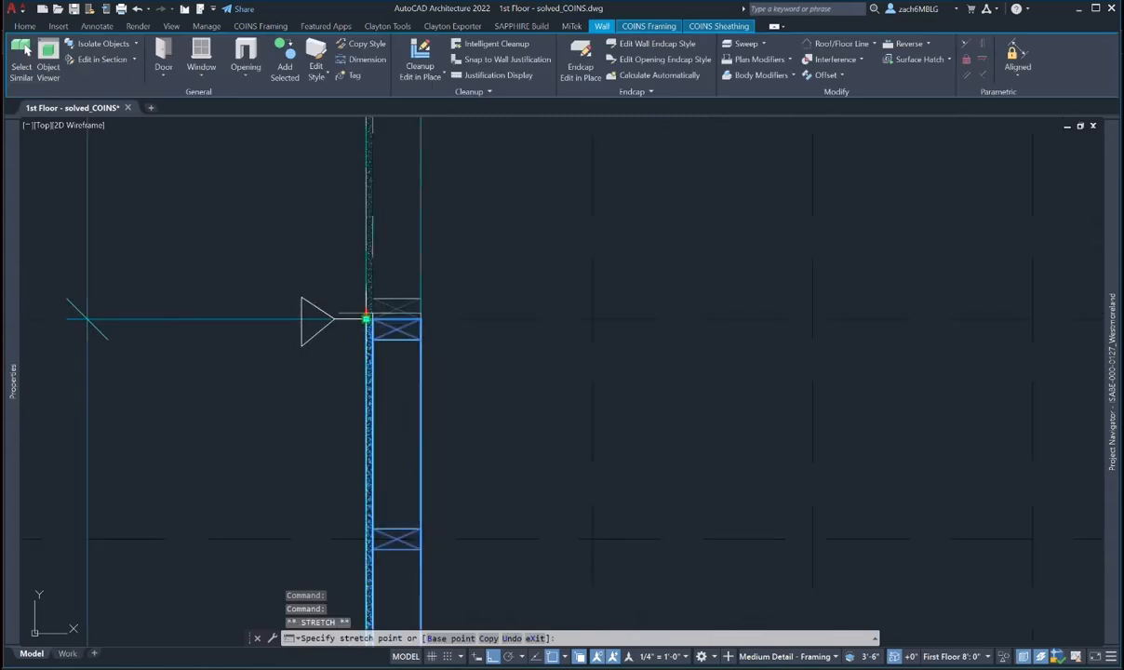
pyautogui.write('1/8')
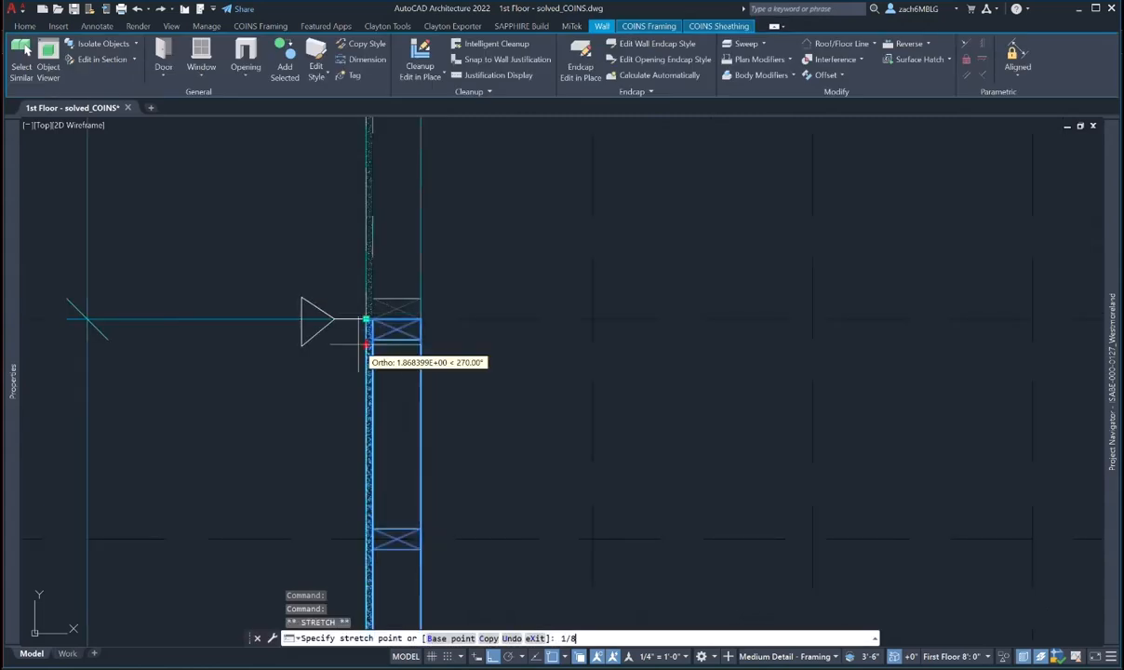
pyautogui.press('Return')
pyautogui.scroll(-4, 358, 344)
pyautogui.moveTo(392, 449); pyautogui.dragTo(403, 172, button='middle')
pyautogui.scroll(-4, 435, 303)
pyautogui.moveTo(434, 379); pyautogui.dragTo(429, 248, button='middle')
pyautogui.scroll(8, 406, 376)
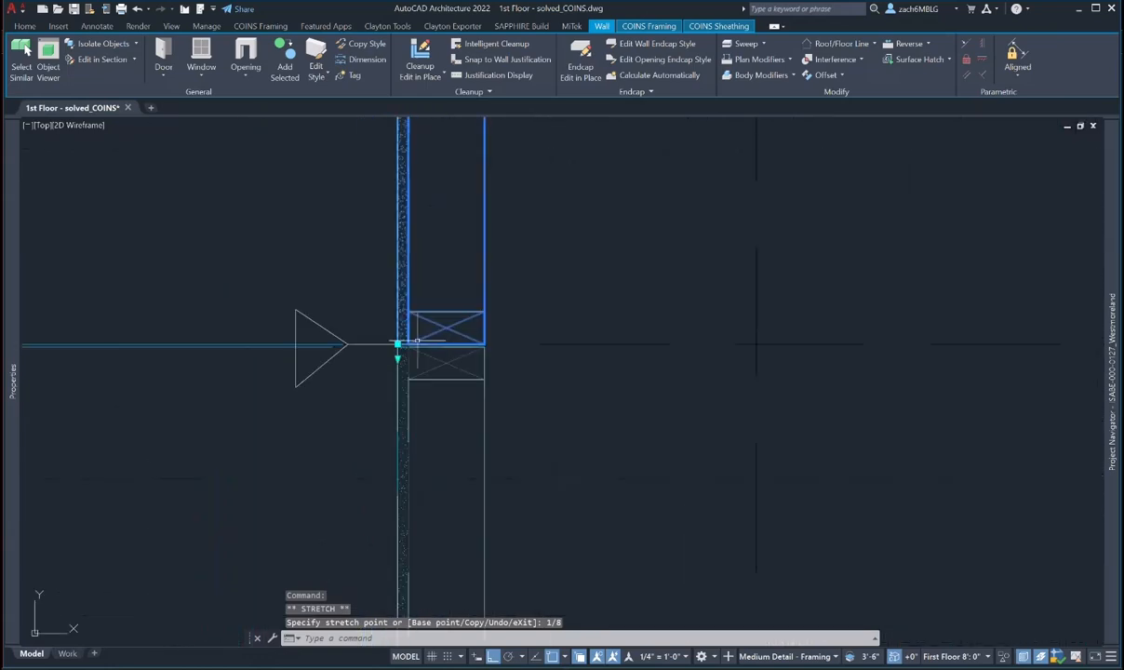
pyautogui.scroll(-2, 517, 291)
pyautogui.press('Escape')
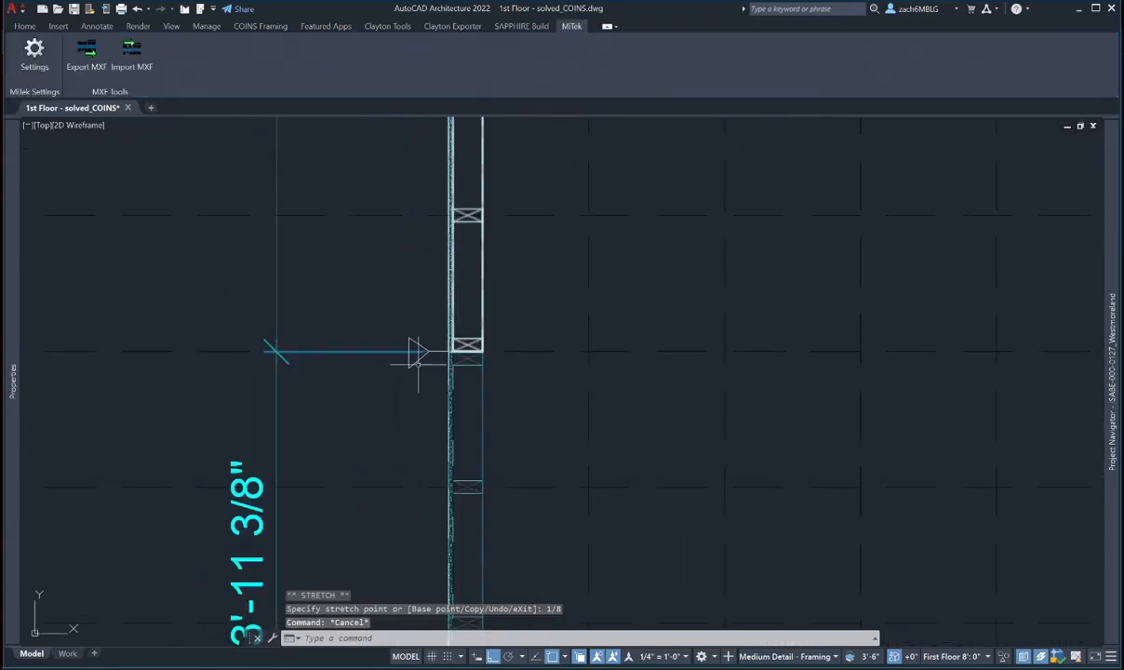
pyautogui.press('Escape')
pyautogui.scroll(6, 423, 349)
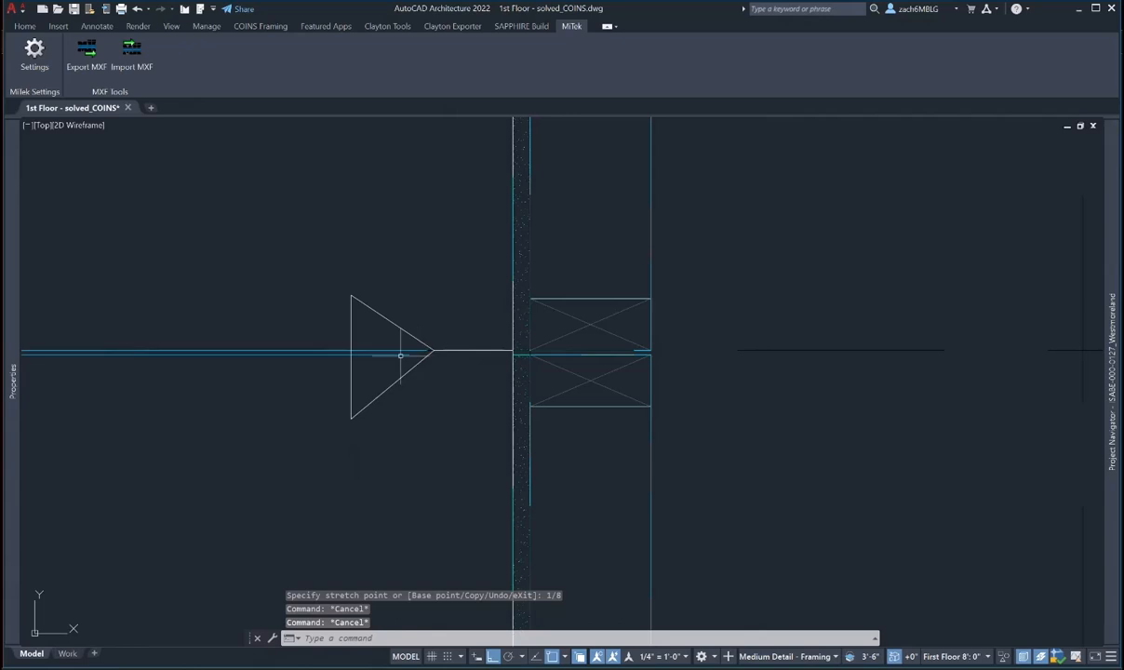
# - Select the dimension at the wall junction and check its end grip, cancelling the stretch
pyautogui.click(399, 354)
pyautogui.press('Escape')
pyautogui.scroll(-4, 360, 359)
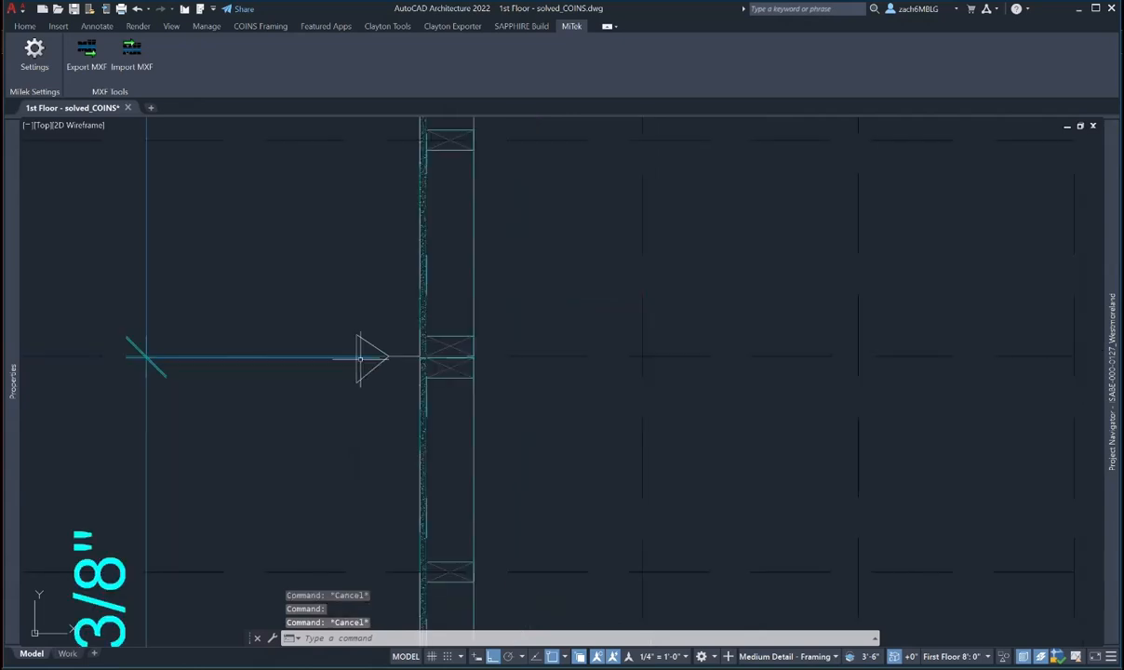
pyautogui.click(156, 295)
pyautogui.click(125, 314)
pyautogui.scroll(4, 458, 377)
pyautogui.click(375, 322)
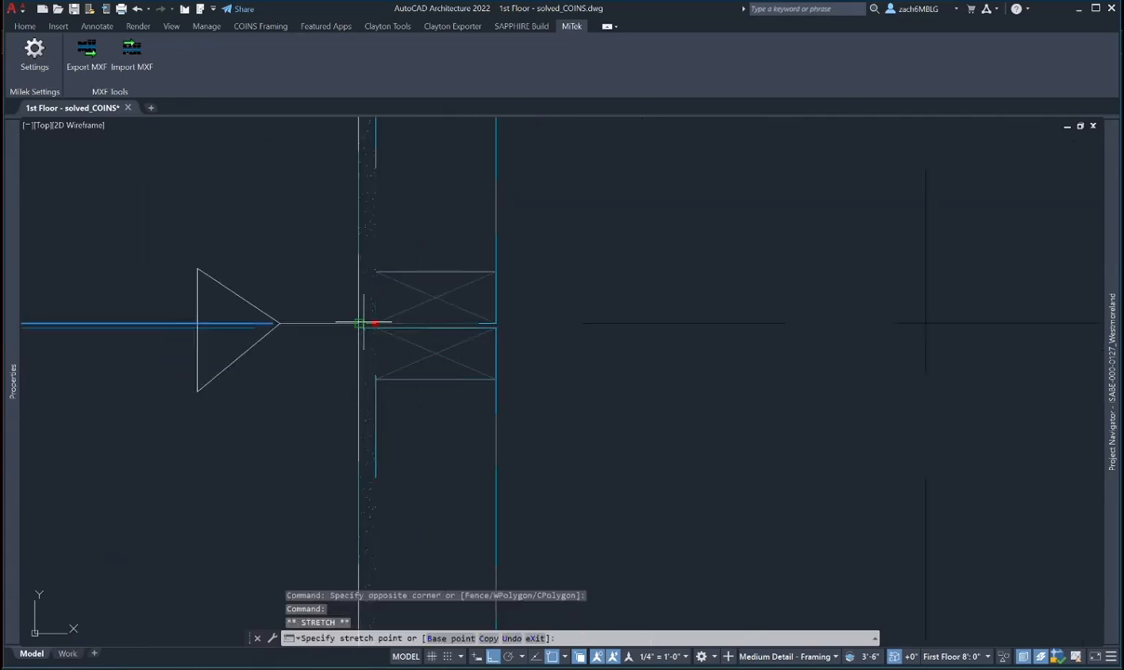
pyautogui.scroll(-2, 359, 323)
pyautogui.press('Escape')
pyautogui.scroll(-4, 552, 375)
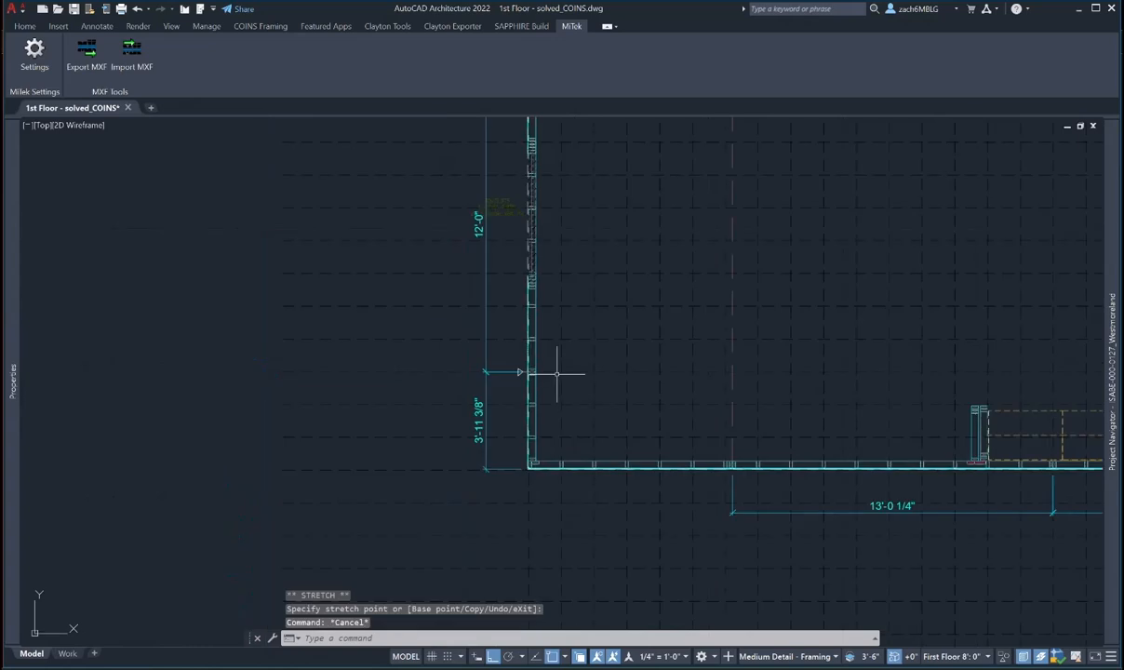
pyautogui.scroll(8, 549, 284)
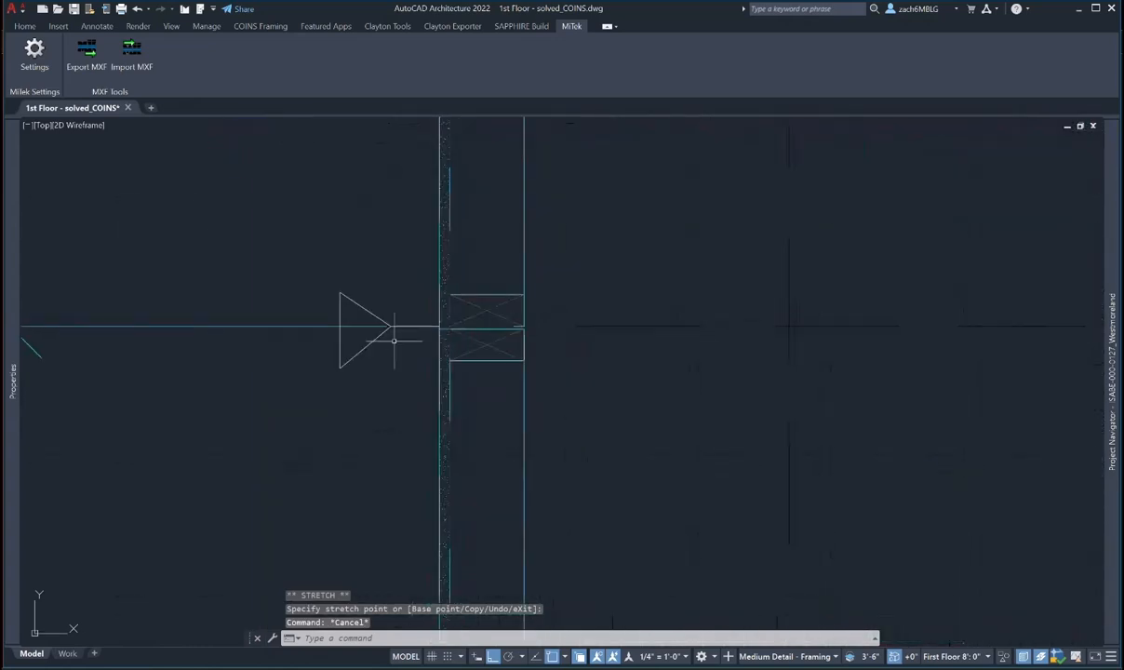
pyautogui.scroll(-3, 332, 356)
# - Window-select the wall-end objects and try stretching the wall end, then cancel
pyautogui.click(246, 344)
pyautogui.scroll(6, 446, 321)
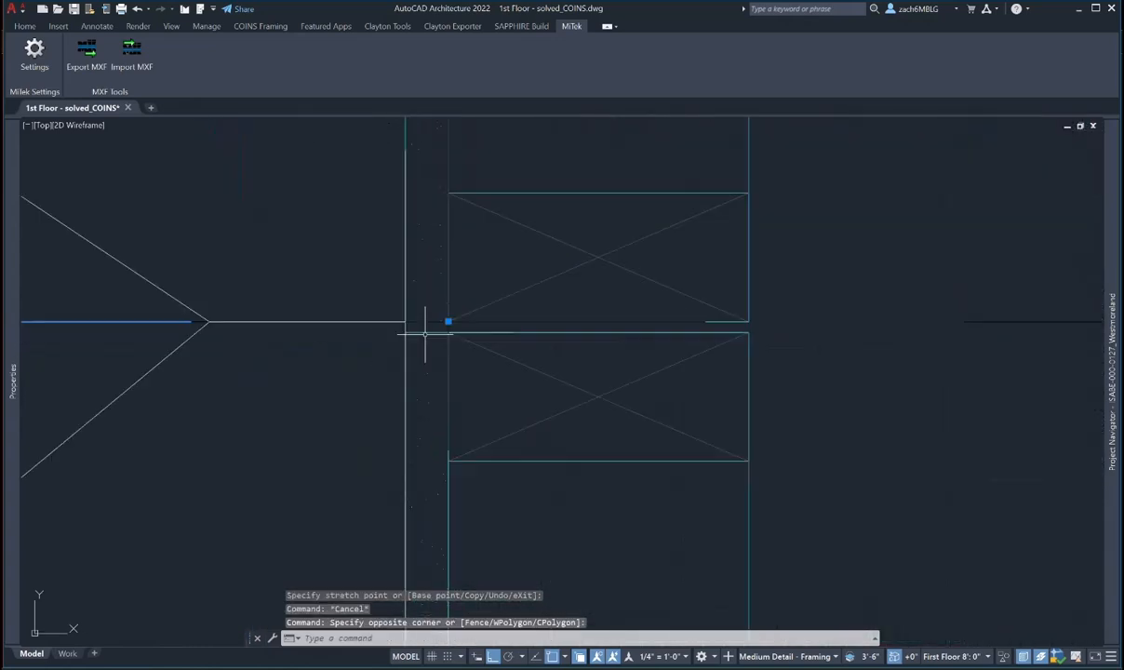
pyautogui.click(449, 320)
pyautogui.click(449, 321)
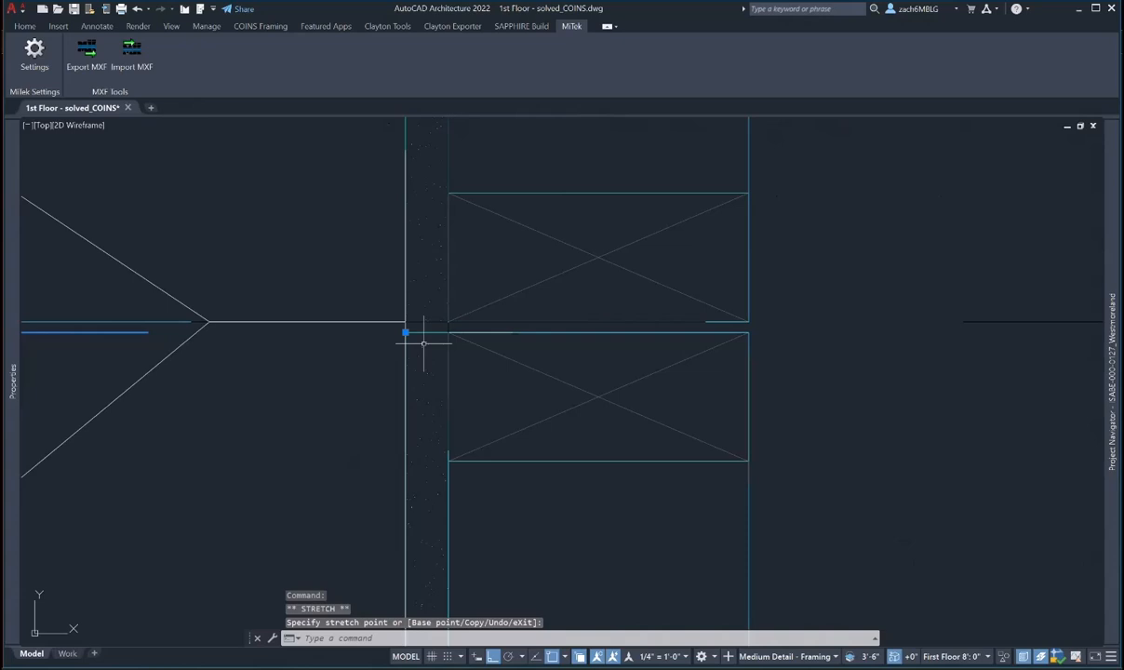
pyautogui.scroll(-4, 423, 342)
pyautogui.press('Escape')
# - Pick the dimension from the overlapping objects and snap its end onto the exterior wall edge
pyautogui.click(432, 337)
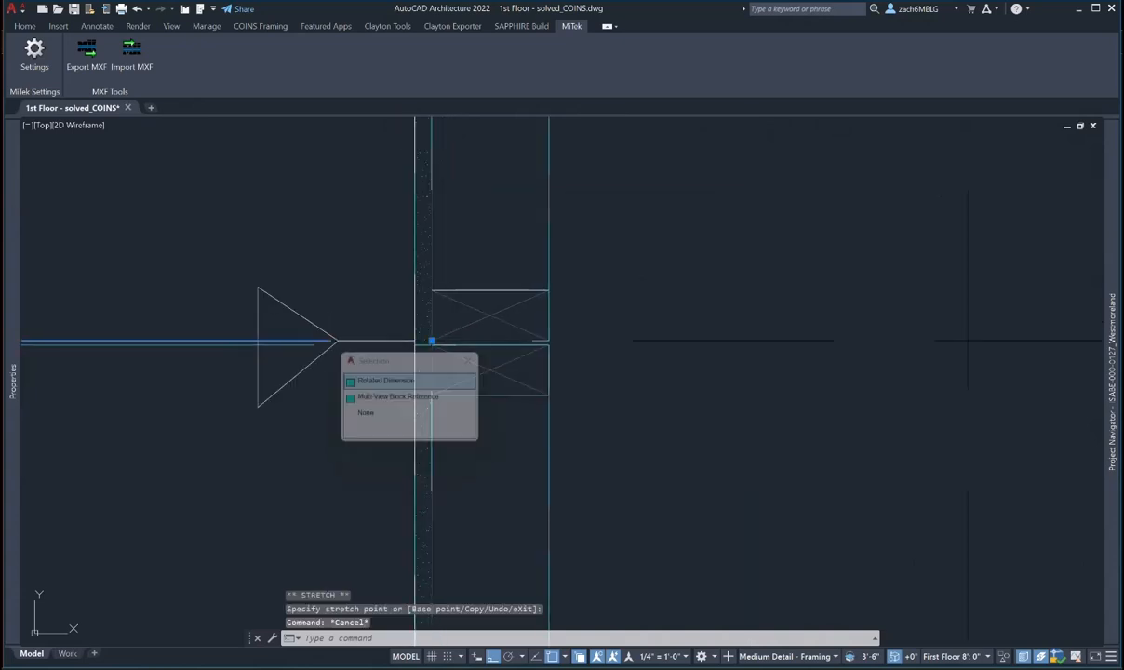
pyautogui.click(432, 341)
pyautogui.click(415, 340)
pyautogui.press('Escape')
# - Bring the 4'-0" dimension into view and select the exterior wall segment
pyautogui.scroll(-4, 400, 394)
pyautogui.scroll(-4, 500, 376)
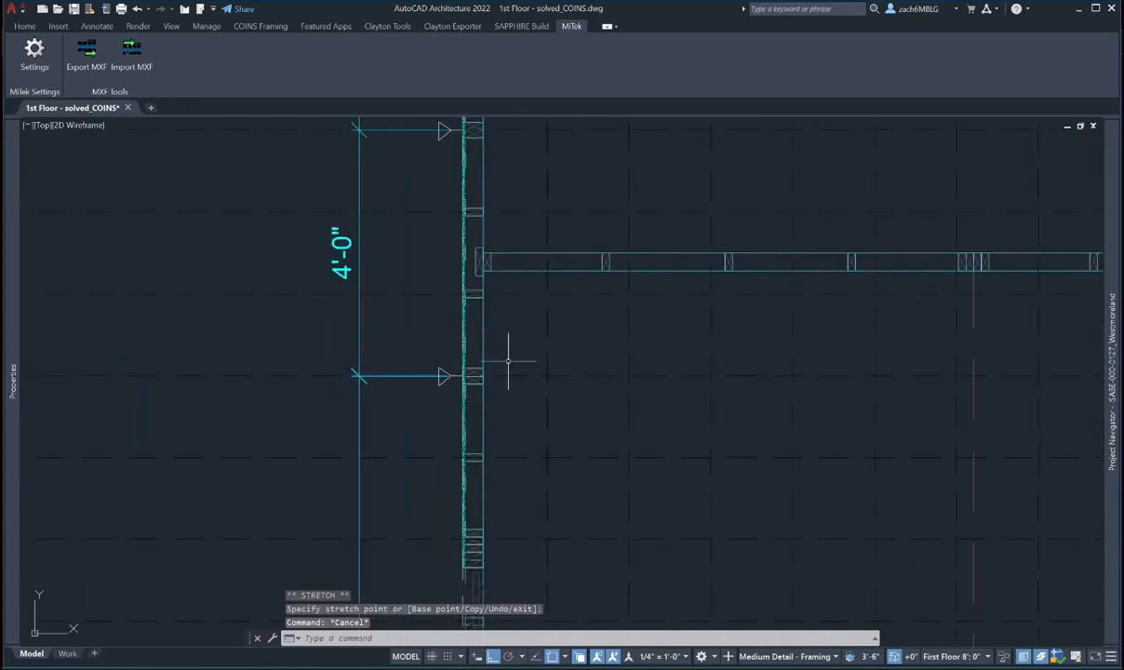
pyautogui.moveTo(509, 361); pyautogui.dragTo(466, 482, button='middle')
pyautogui.click(431, 418)
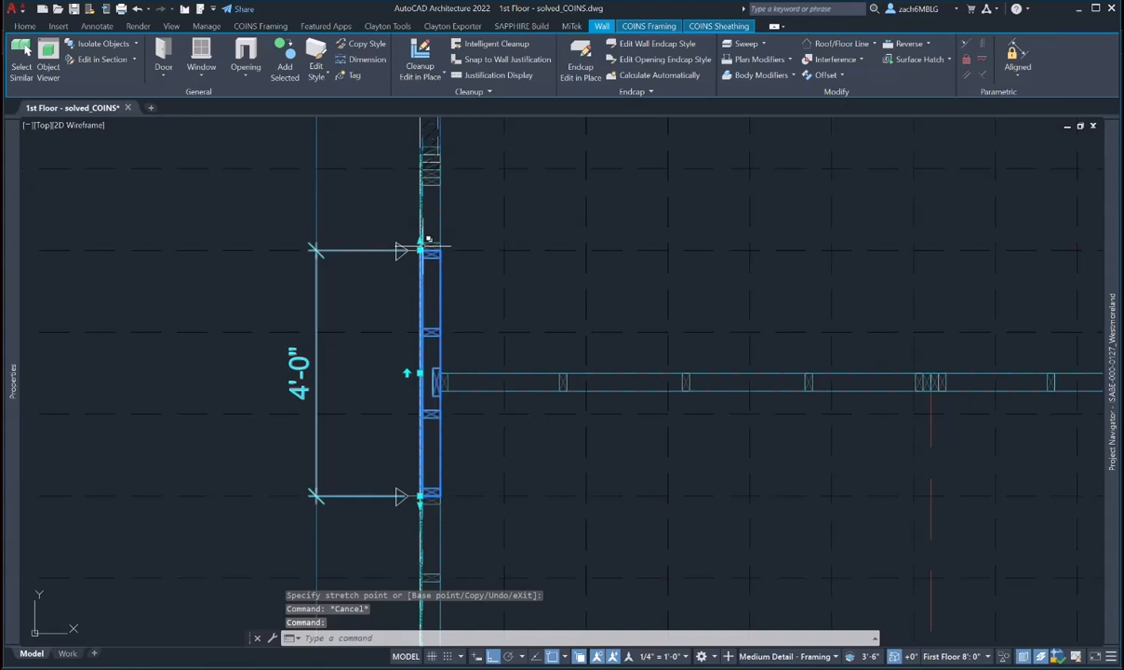
# - Stretch the wall's end at the junction by 1/8 inch
pyautogui.scroll(3, 409, 367)
pyautogui.click(406, 365)
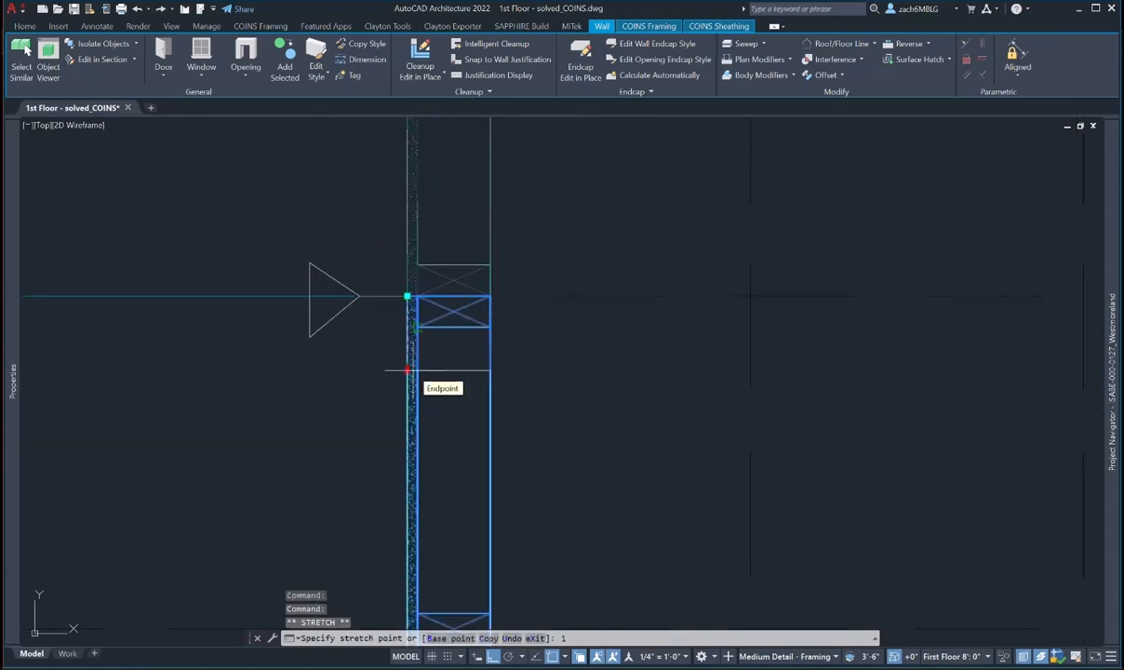
pyautogui.write('1/8')
pyautogui.press('Return')
pyautogui.press('Escape')
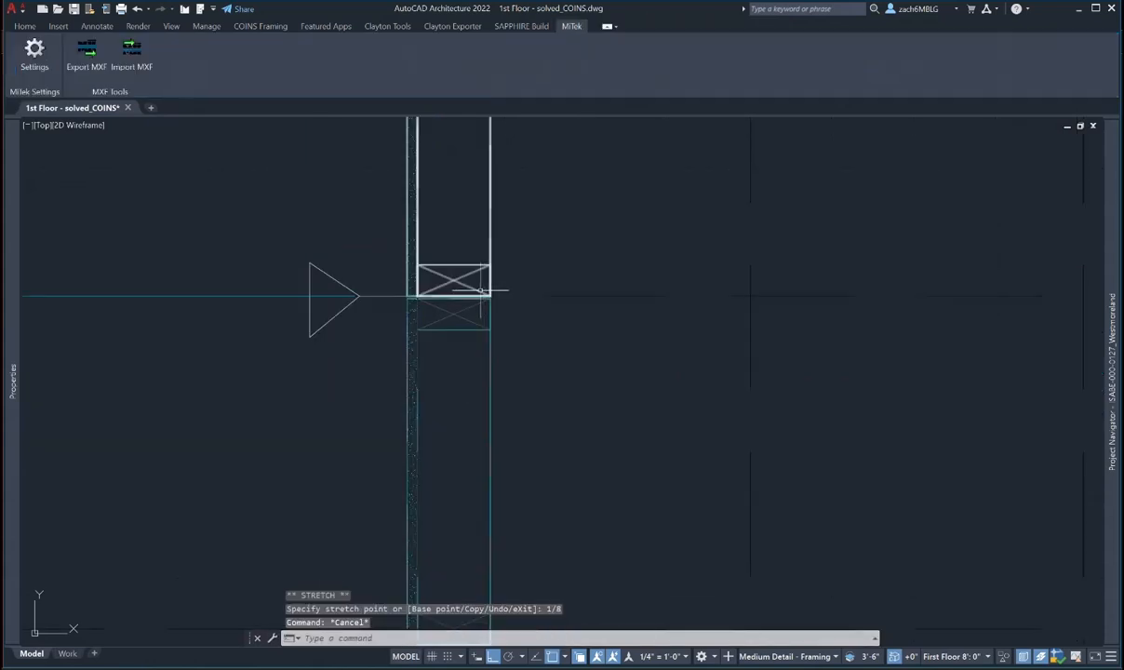
# - Reselect the stretched wall and pan along the exterior wall to check the result
pyautogui.click(483, 291)
pyautogui.scroll(-2, 490, 293)
pyautogui.moveTo(491, 294); pyautogui.dragTo(563, 243, button='middle')
pyautogui.moveTo(487, 244); pyautogui.dragTo(451, 297, button='middle')
pyautogui.press('Escape')
pyautogui.click(233, 381)
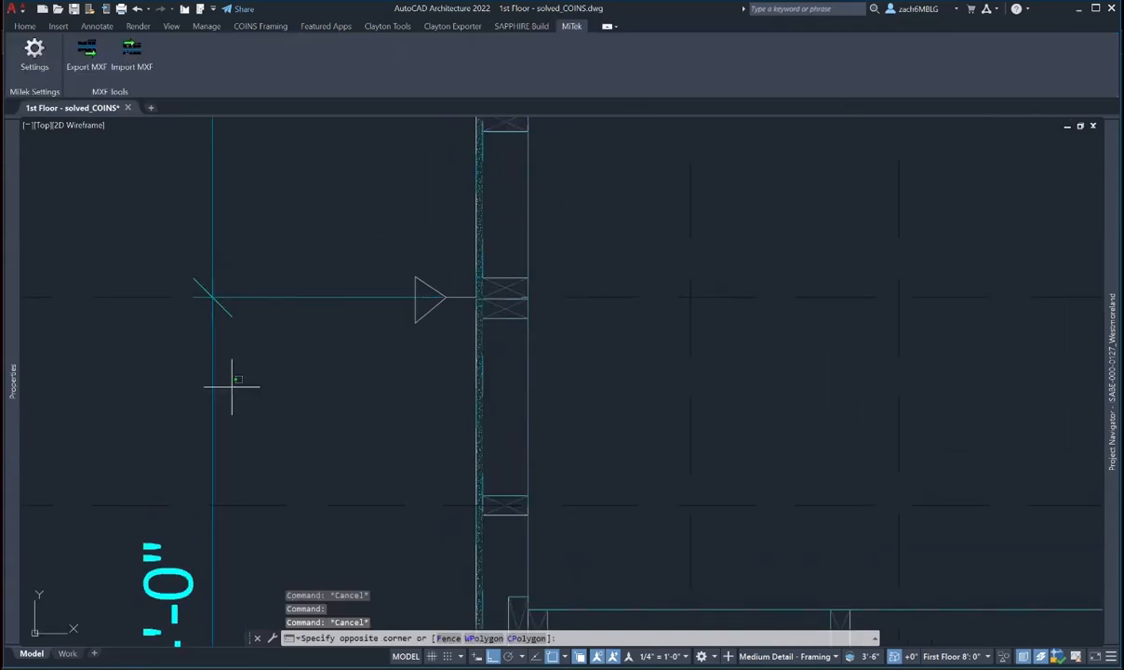
pyautogui.press('Escape')
pyautogui.press('Escape')
pyautogui.scroll(-5, 386, 406)
pyautogui.moveTo(387, 406); pyautogui.dragTo(417, 216, button='middle')
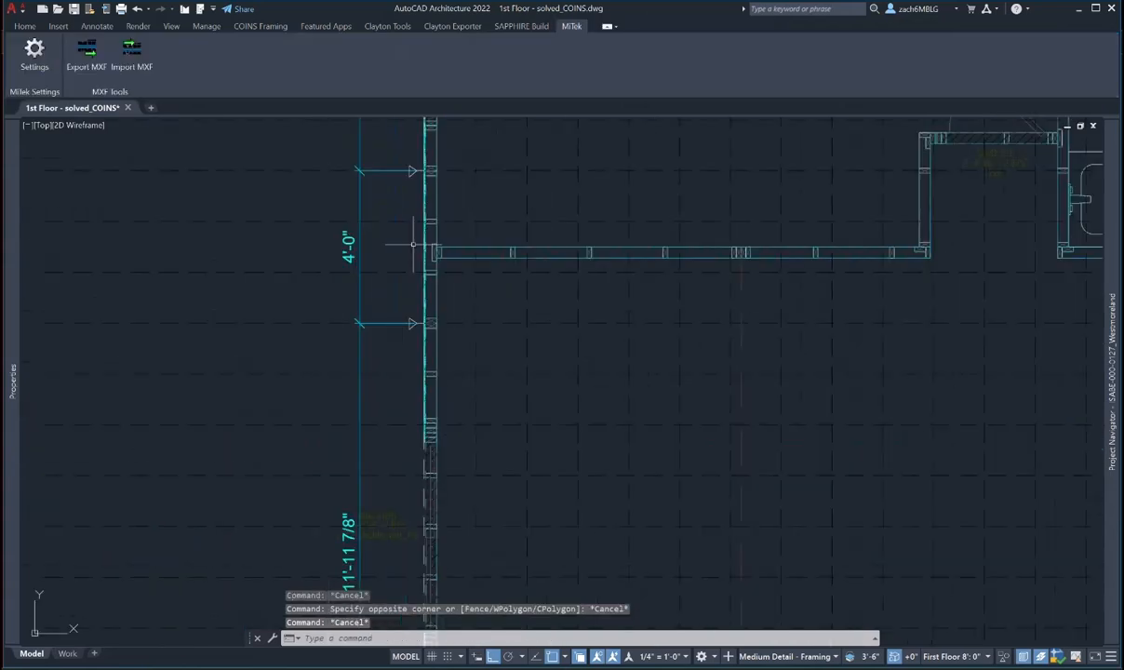
pyautogui.moveTo(411, 266); pyautogui.dragTo(399, 384, button='middle')
# - Select the 4'-0" dimension at the junction and try stretching its end, then cancel
pyautogui.click(345, 359)
pyautogui.scroll(10, 412, 289)
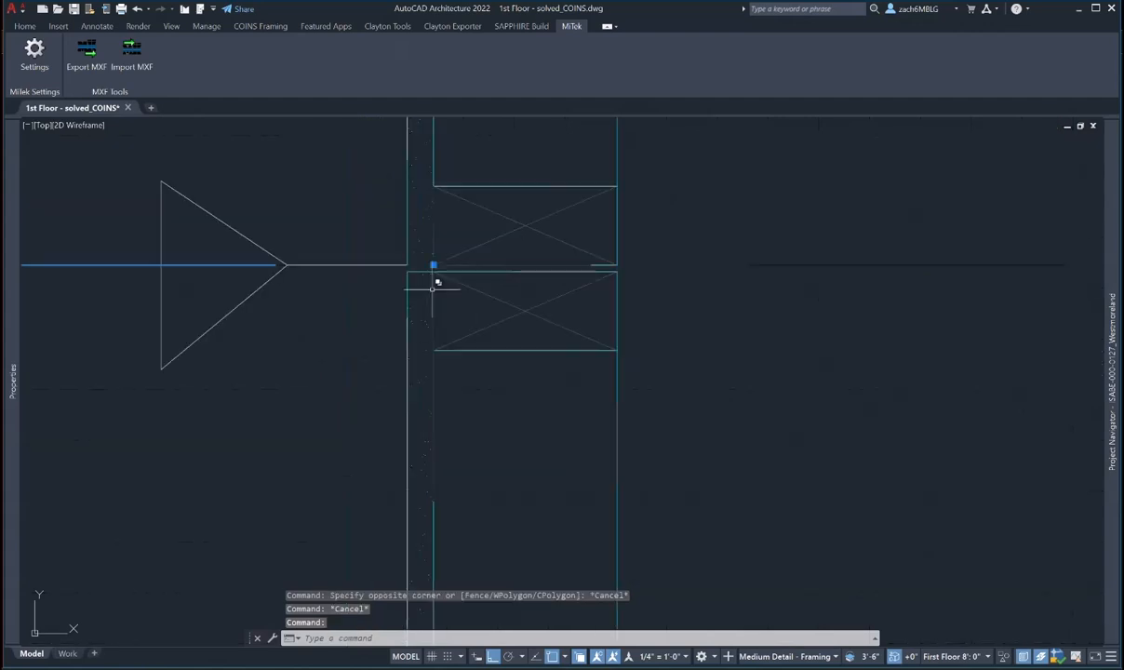
pyautogui.click(432, 265)
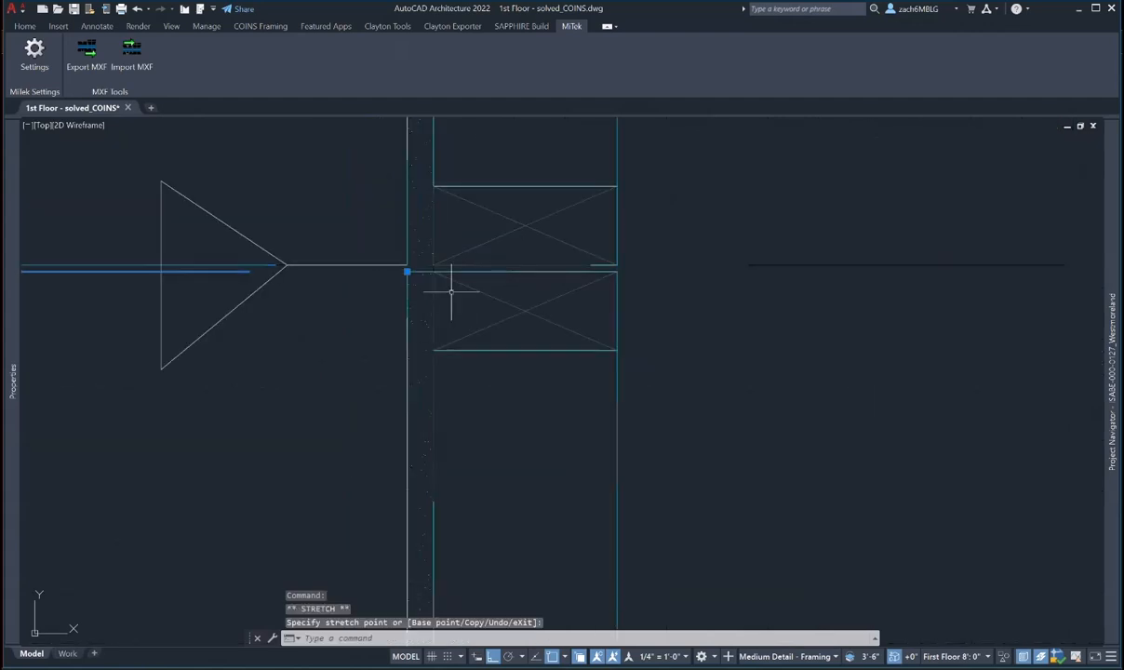
pyautogui.scroll(-5, 438, 291)
pyautogui.press('Escape')
pyautogui.press('Escape')
pyautogui.scroll(5, 426, 352)
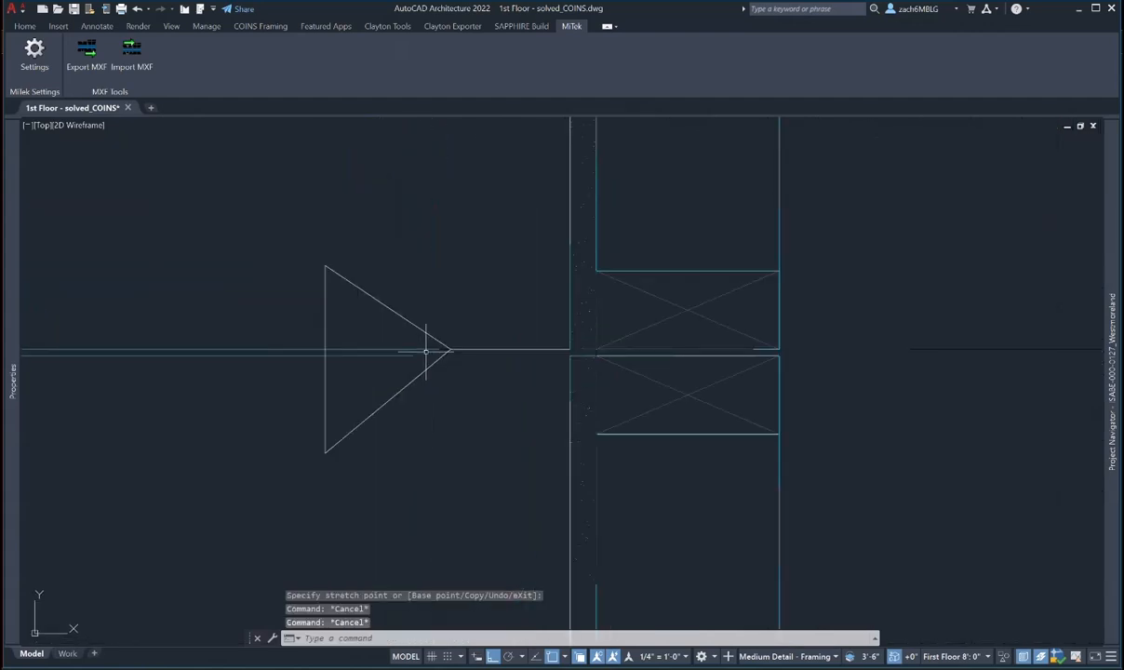
pyautogui.click(428, 351)
pyautogui.click(595, 350)
pyautogui.press('Return')
pyautogui.press('Escape')
pyautogui.press('Escape')
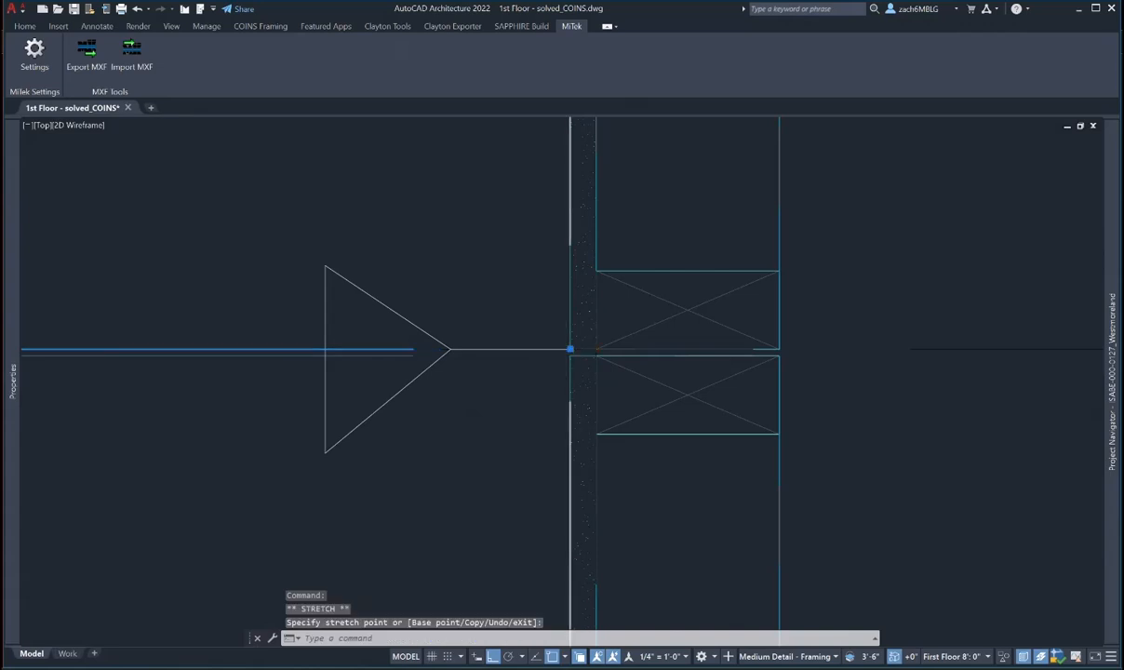
pyautogui.scroll(-4, 569, 354)
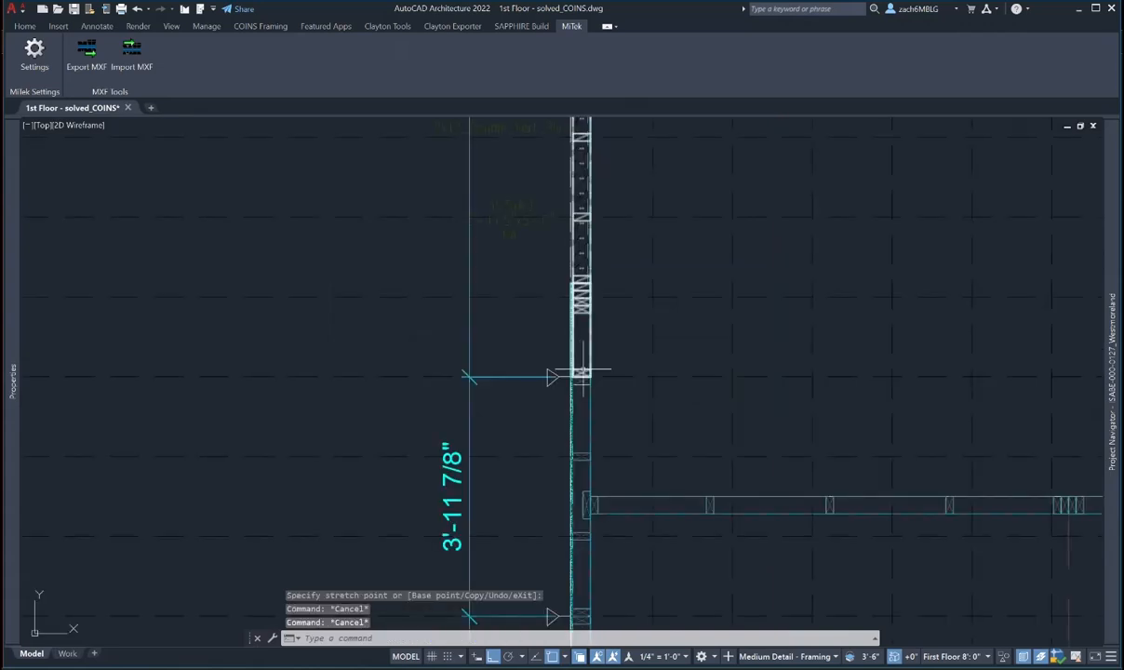
# - Select the junction wall and begin another 1/8 stretch of its end, then cancel it
pyautogui.click(582, 372)
pyautogui.scroll(-5, 509, 397)
pyautogui.scroll(5, 387, 328)
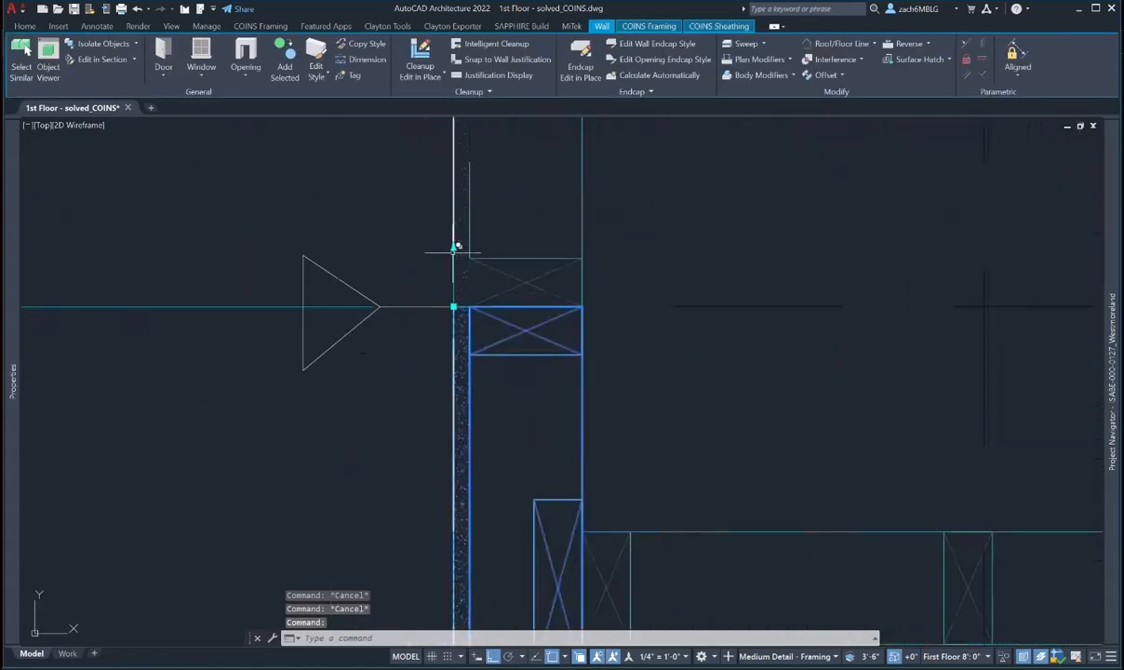
pyautogui.click(454, 247)
pyautogui.write('1')
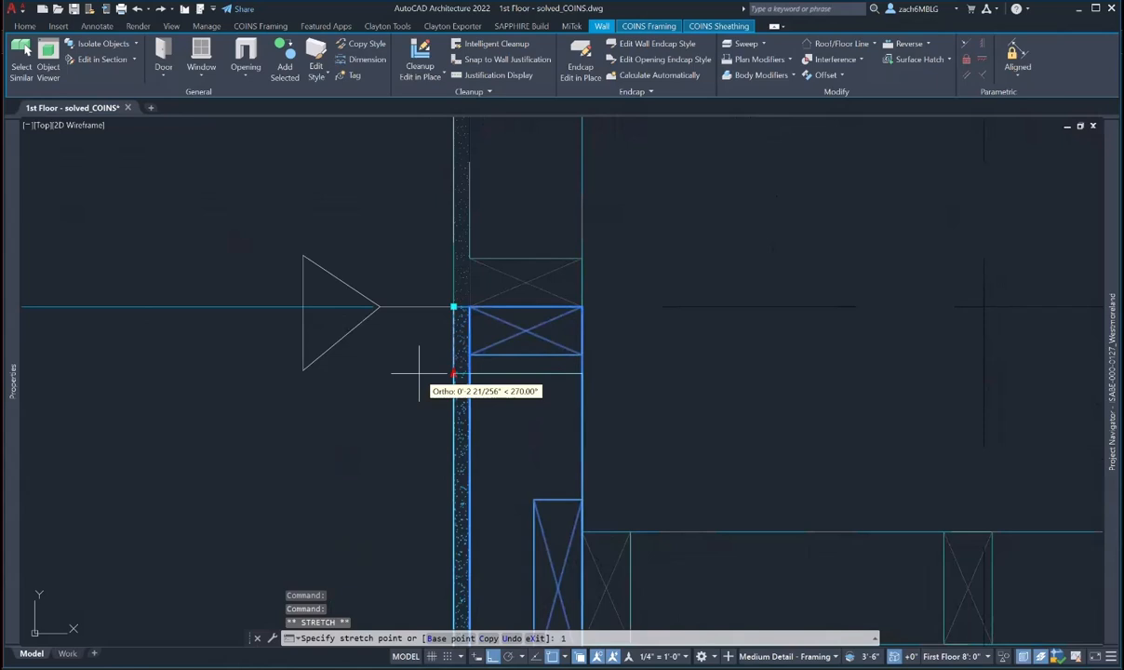
pyautogui.write('/8')
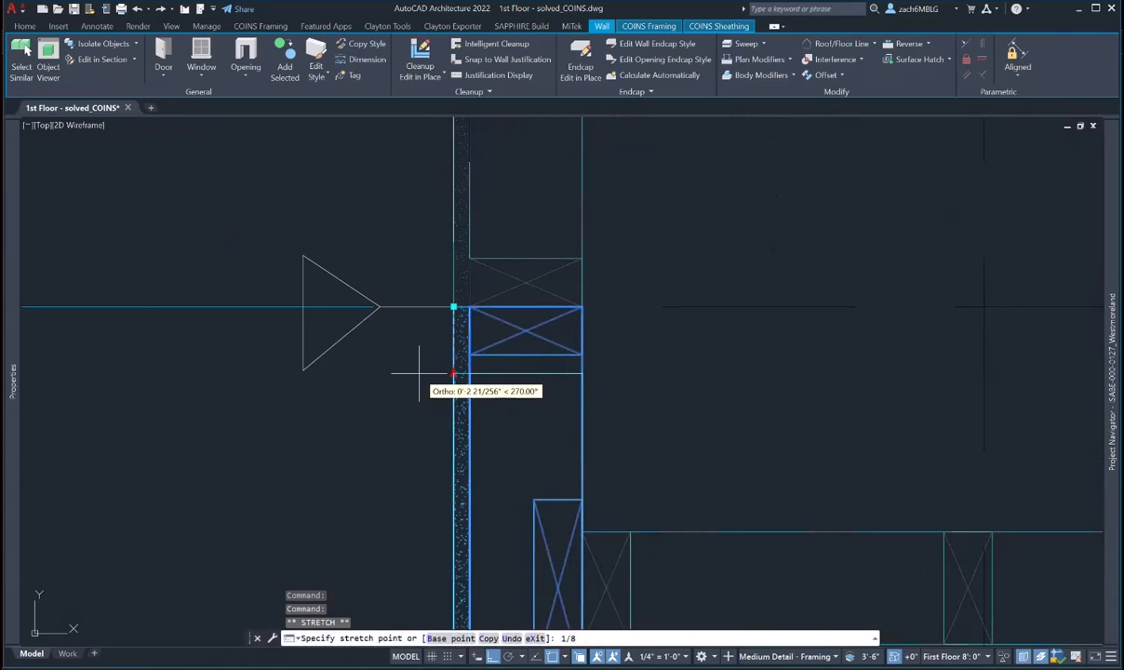
pyautogui.press('Escape')
pyautogui.press('Escape')
pyautogui.scroll(-8, 407, 309)
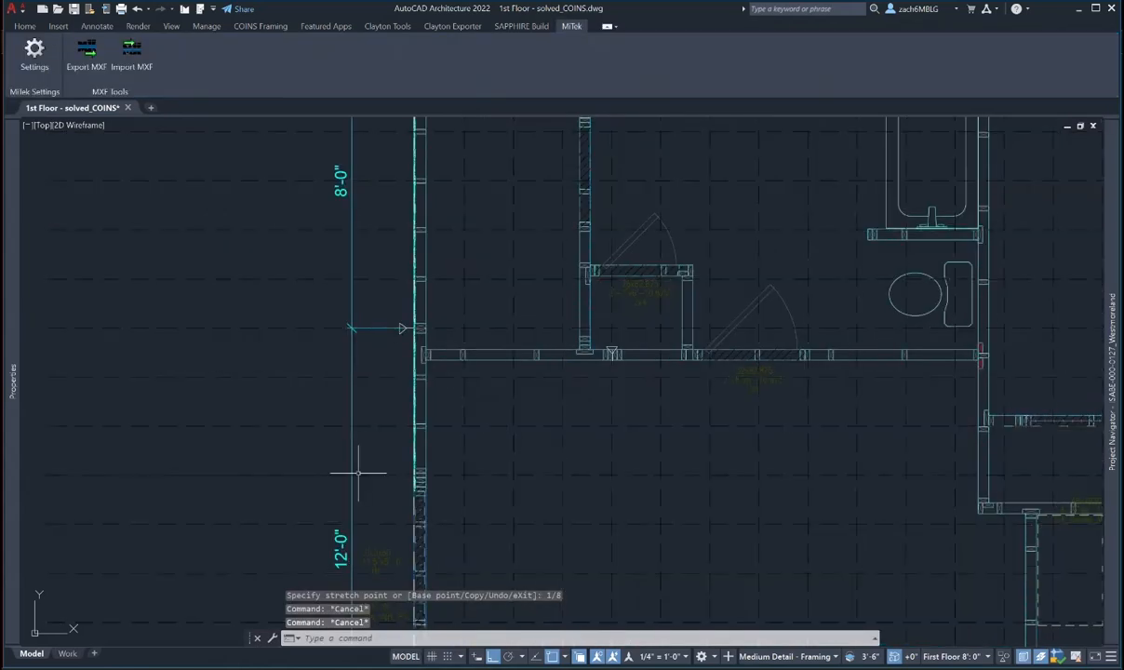
pyautogui.scroll(12, 407, 318)
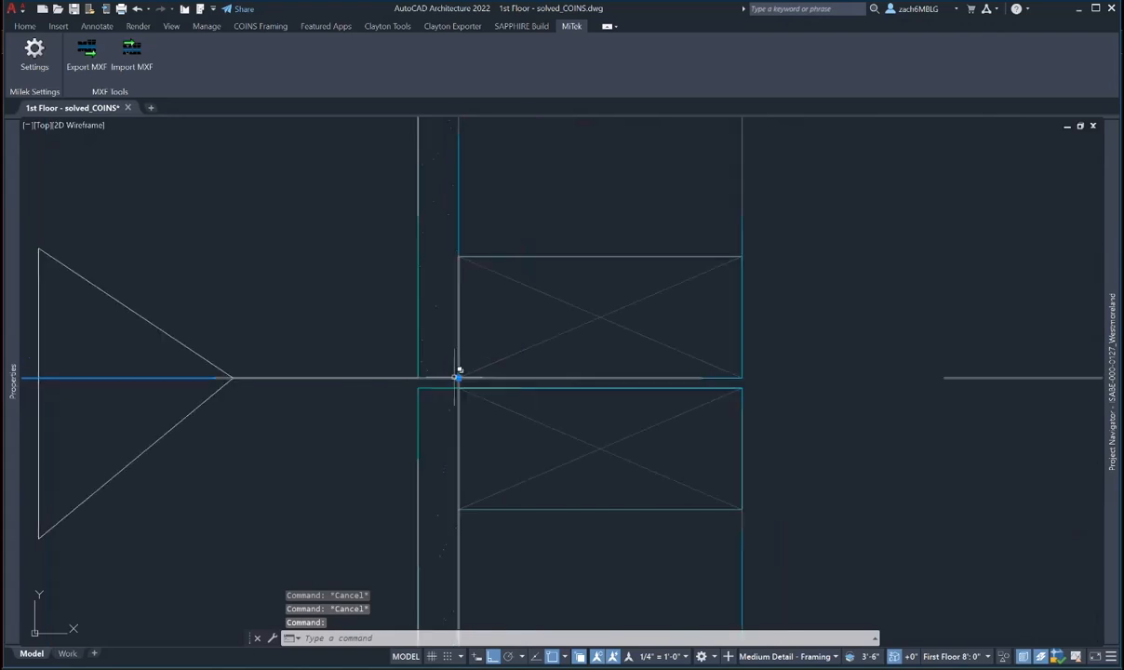
pyautogui.click(457, 377)
pyautogui.scroll(-5, 447, 386)
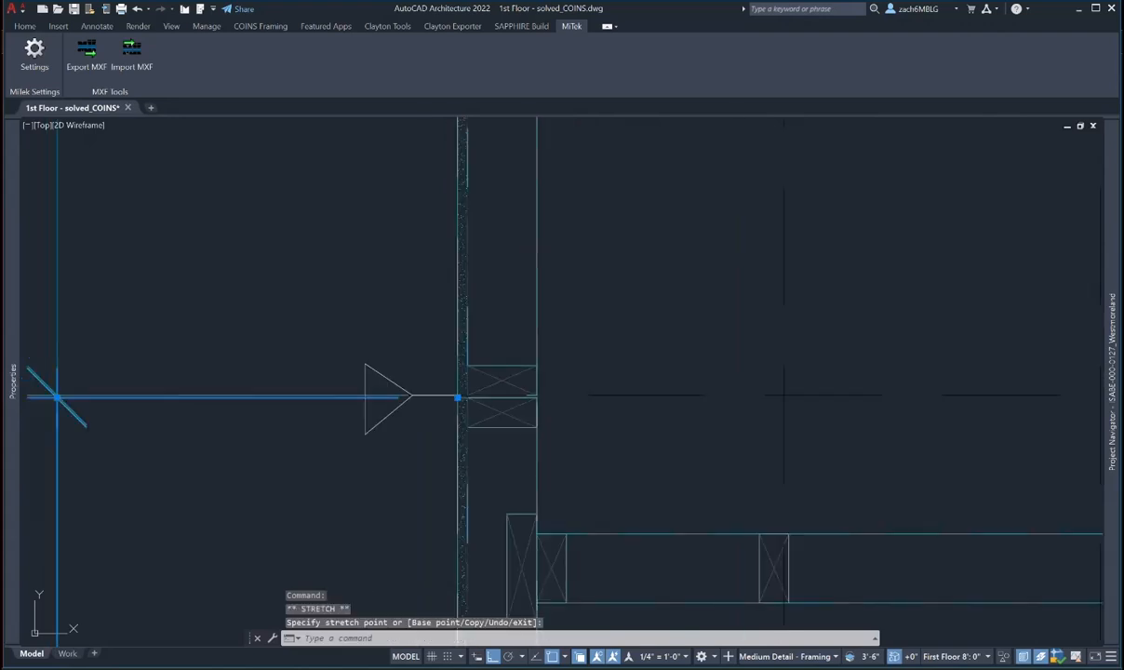
pyautogui.press('Escape')
pyautogui.press('Escape')
pyautogui.scroll(4, 391, 389)
pyautogui.click(402, 388)
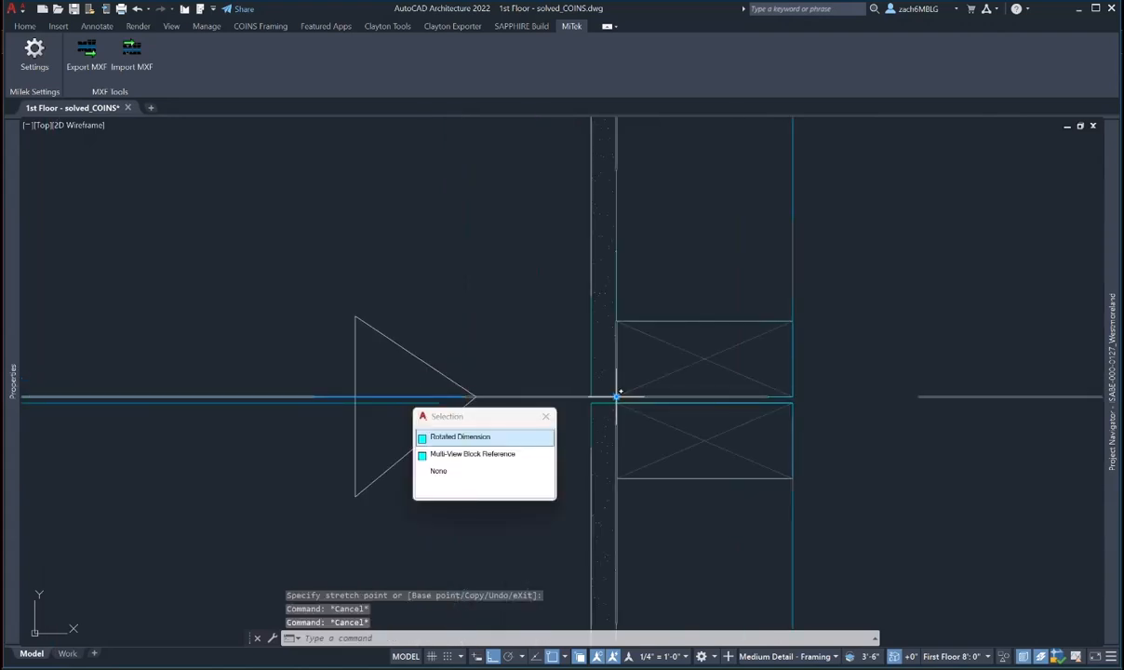
pyautogui.click(590, 397)
pyautogui.scroll(-3, 577, 437)
pyautogui.press('Escape')
pyautogui.press('Escape')
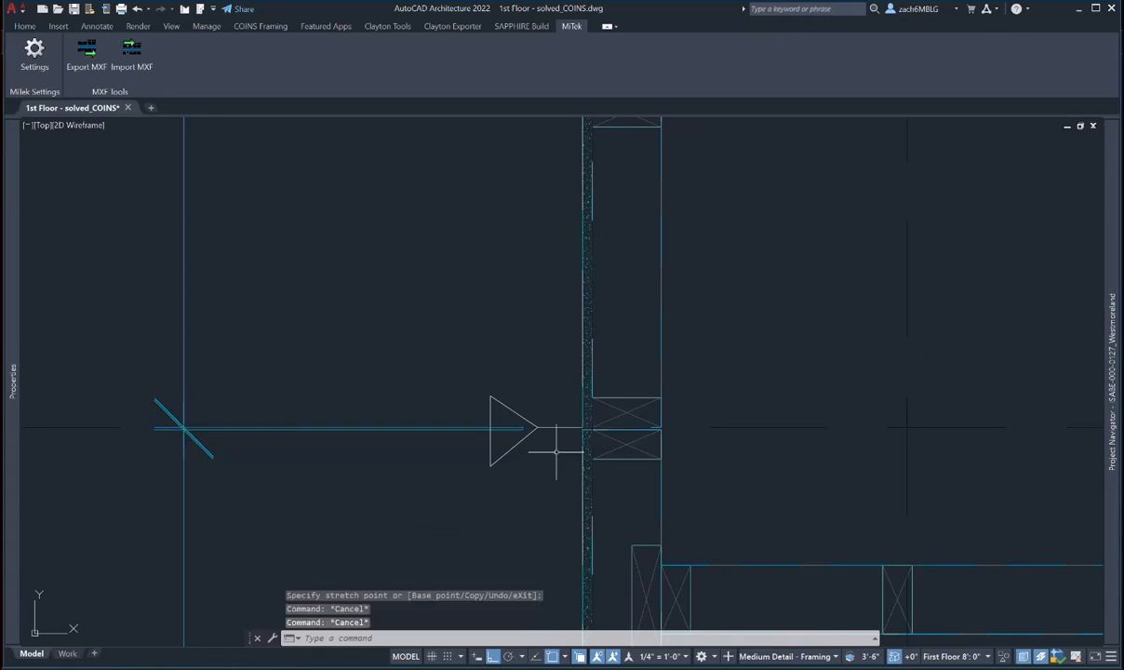
pyautogui.scroll(-6, 563, 447)
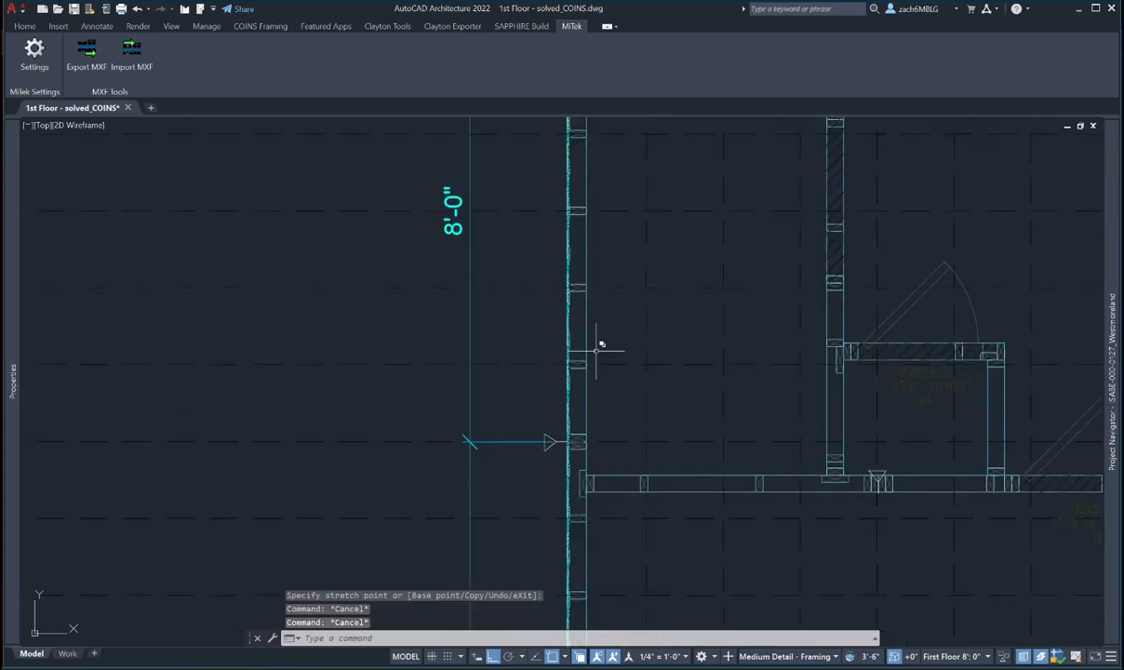
pyautogui.moveTo(597, 349); pyautogui.dragTo(582, 248, button='middle')
pyautogui.scroll(-4, 581, 246)
pyautogui.scroll(-3, 502, 452)
pyautogui.scroll(8, 494, 527)
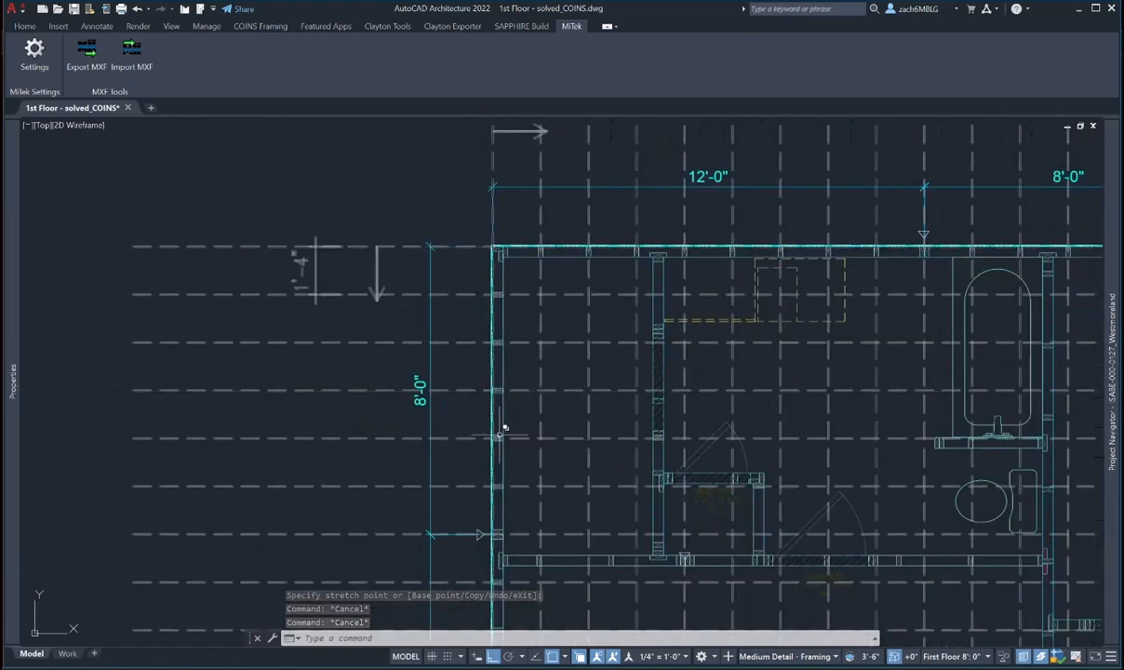
pyautogui.press('Escape')
pyautogui.scroll(3, 490, 538)
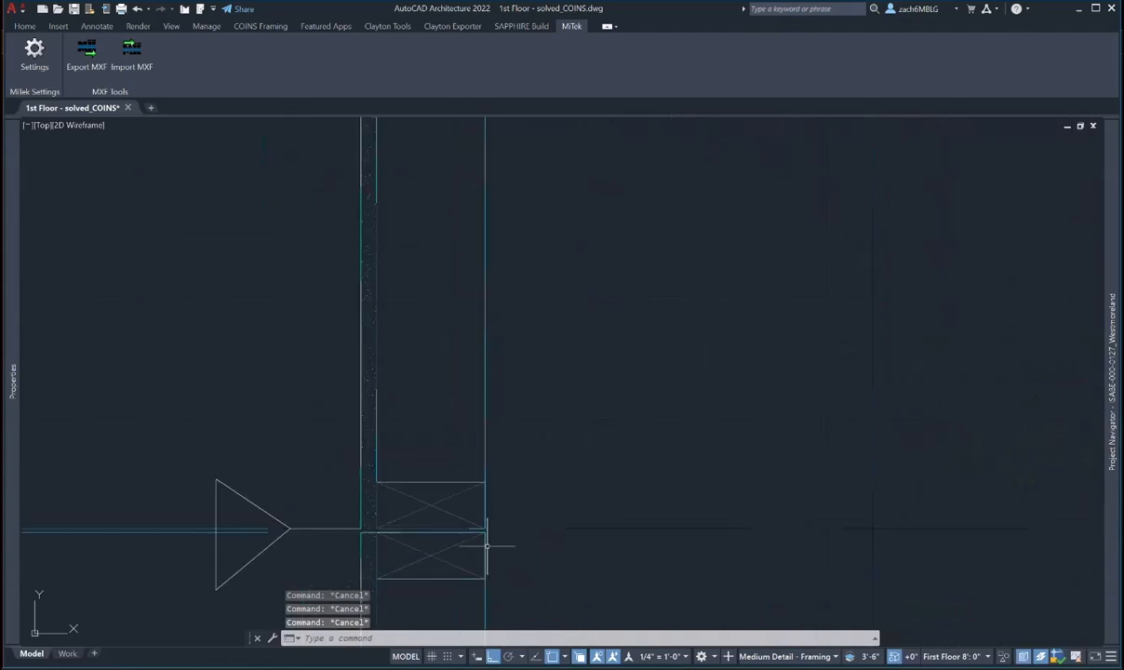
pyautogui.scroll(-6, 522, 569)
pyautogui.scroll(5, 498, 313)
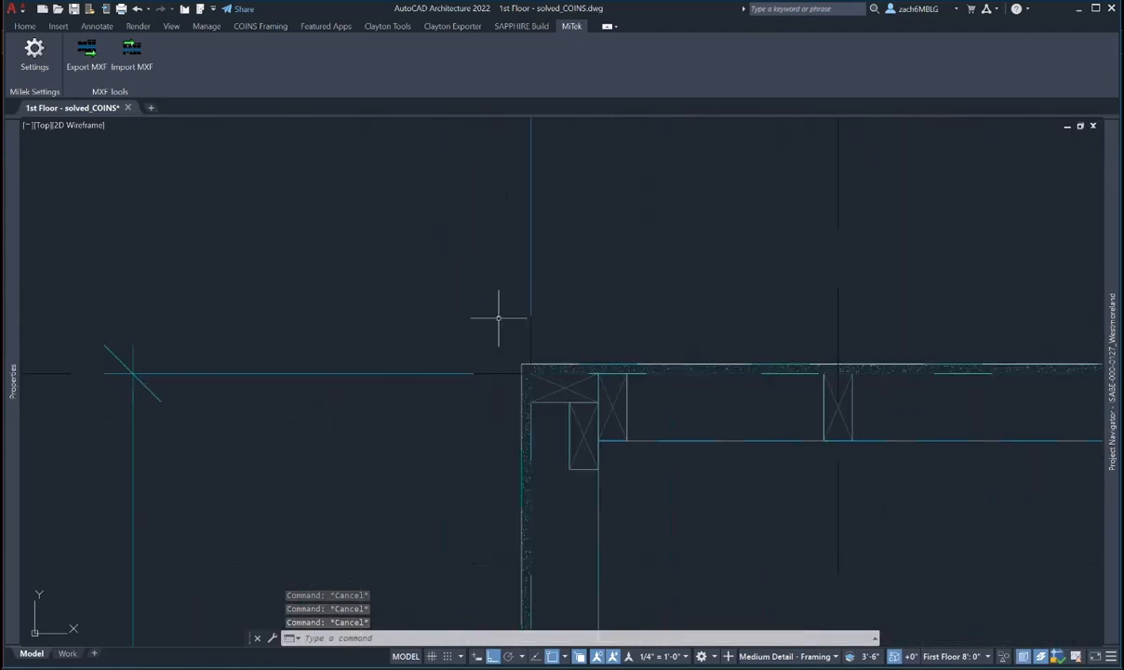
pyautogui.scroll(-7, 499, 314)
pyautogui.moveTo(586, 421); pyautogui.dragTo(399, 371, button='middle')
pyautogui.scroll(-3, 651, 548)
pyautogui.moveTo(652, 547); pyautogui.dragTo(487, 148, button='middle')
pyautogui.scroll(6, 318, 534)
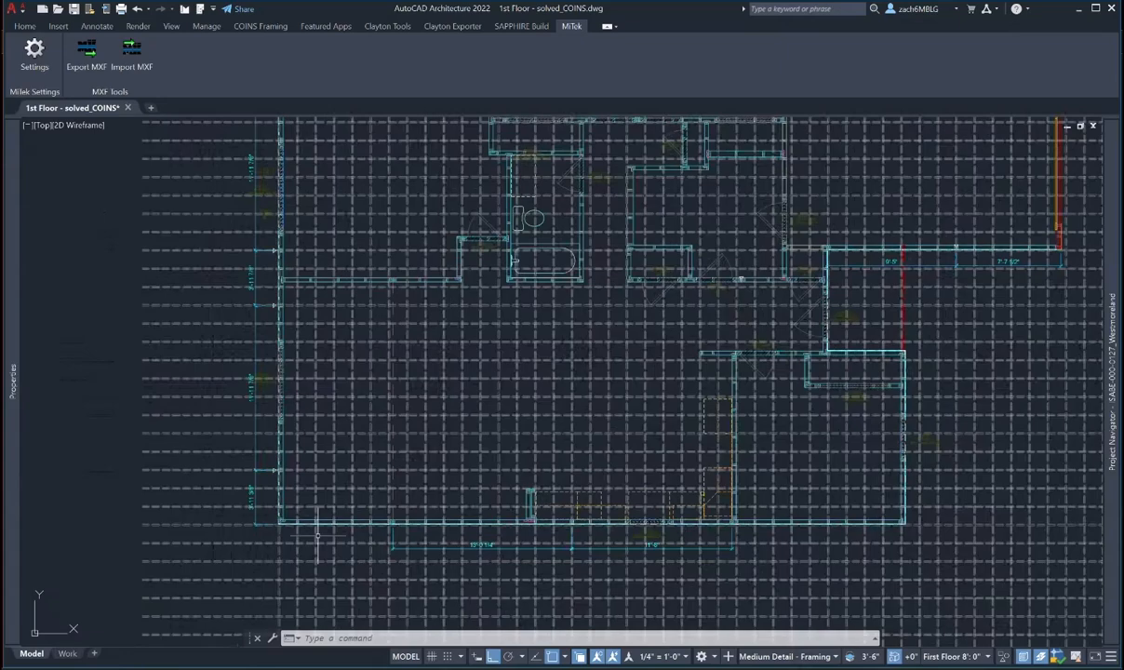
pyautogui.scroll(-4, 321, 535)
pyautogui.moveTo(553, 543); pyautogui.dragTo(563, 547, button='middle')
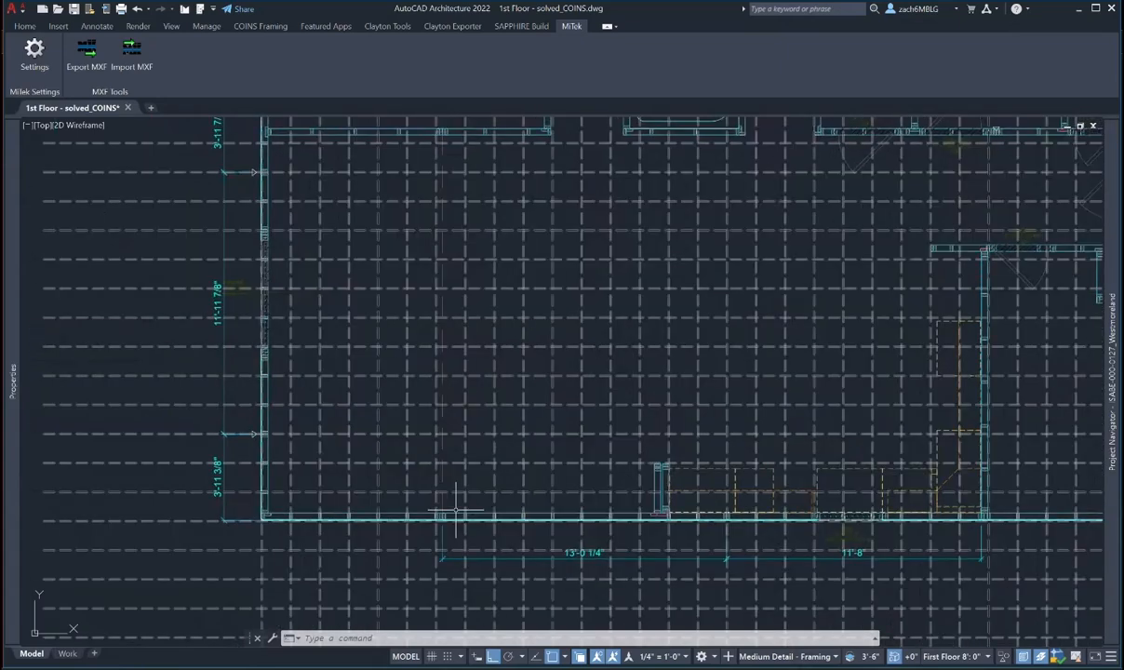
pyautogui.scroll(-3, 296, 453)
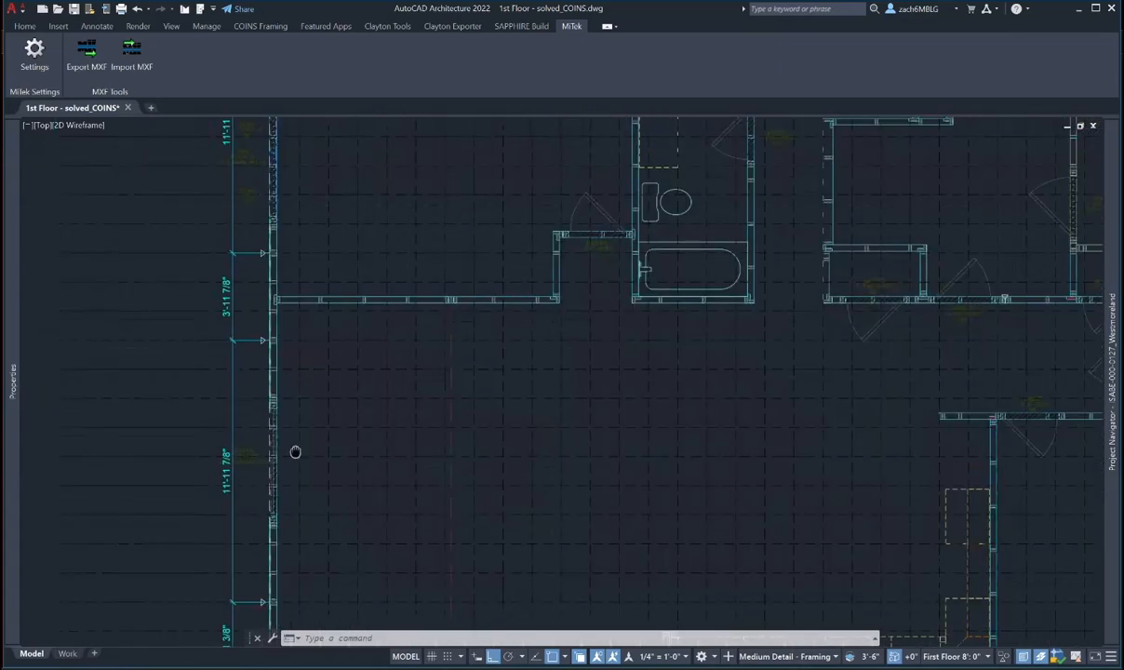
pyautogui.scroll(4, 296, 350)
pyautogui.moveTo(295, 351); pyautogui.dragTo(284, 566, button='middle')
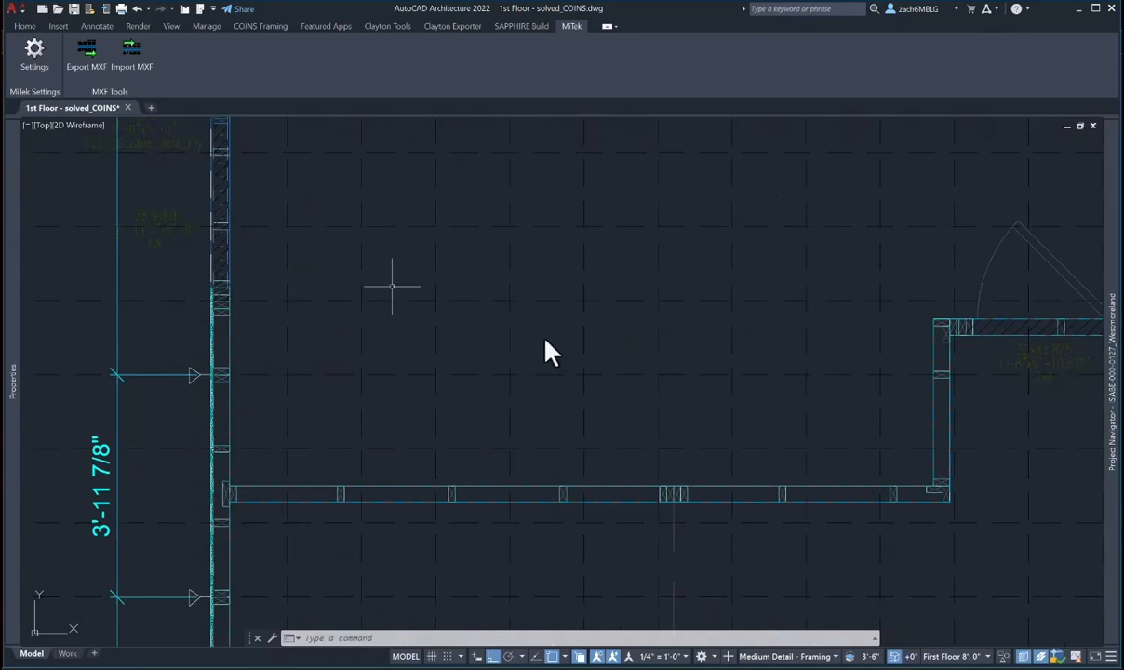
pyautogui.moveTo(389, 284); pyautogui.dragTo(388, 572, button='middle')
pyautogui.moveTo(389, 291); pyautogui.dragTo(393, 572, button='middle')
pyautogui.moveTo(413, 265); pyautogui.dragTo(405, 640, button='middle')
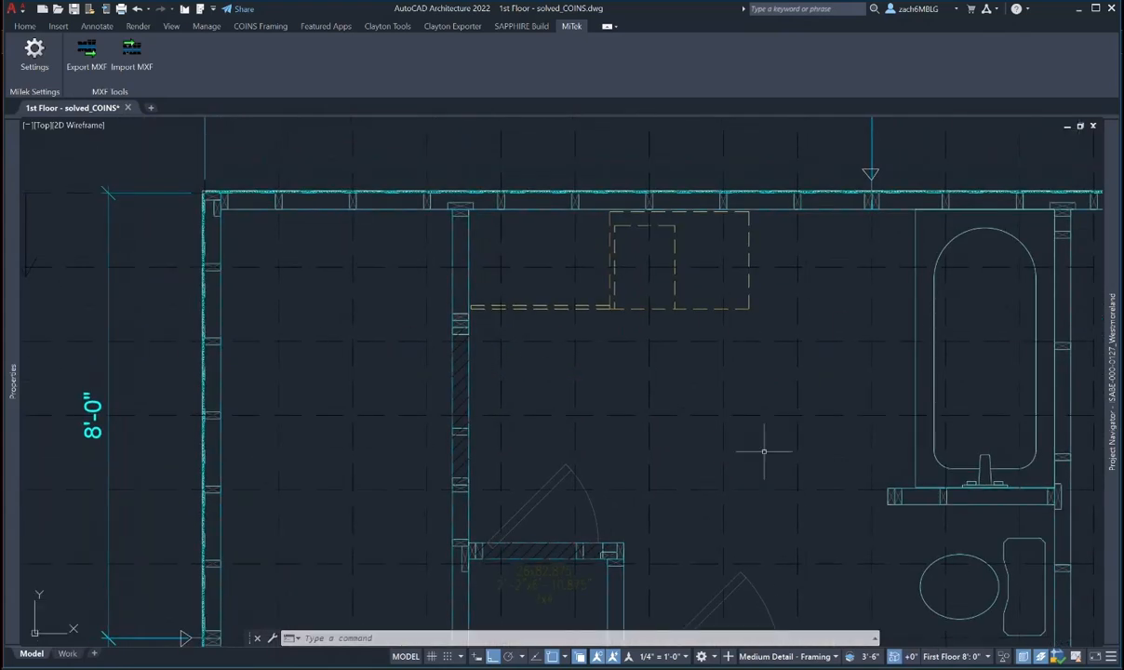
pyautogui.moveTo(764, 454); pyautogui.dragTo(519, 452, button='middle')
pyautogui.moveTo(828, 413); pyautogui.dragTo(501, 403, button='middle')
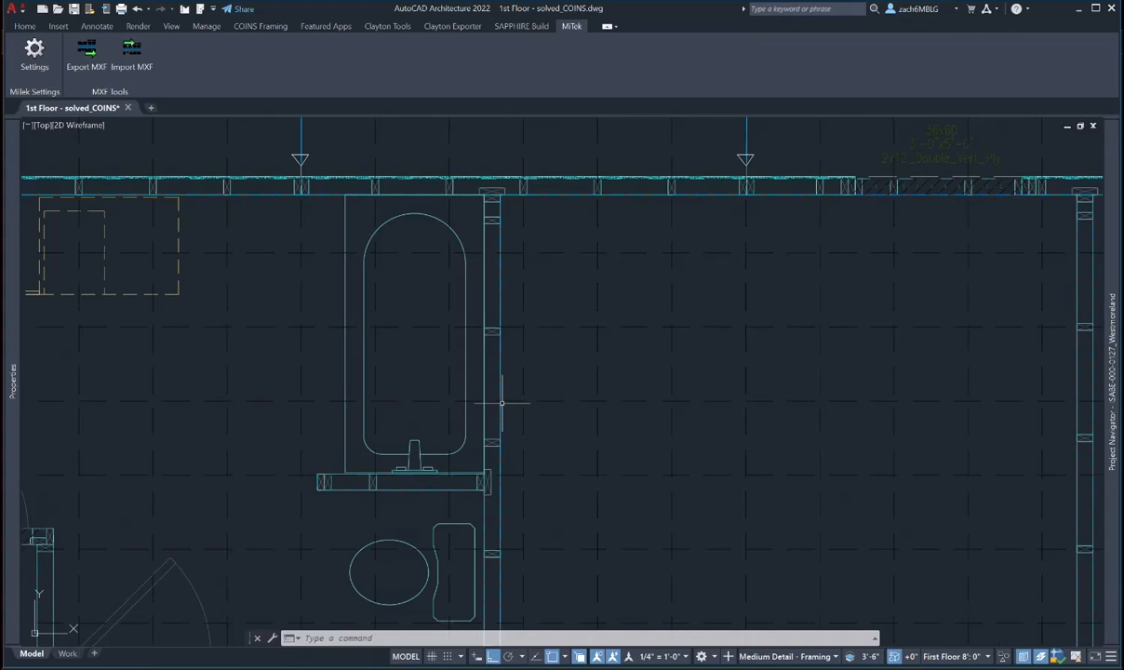
pyautogui.scroll(-3, 502, 403)
pyautogui.scroll(3, 845, 328)
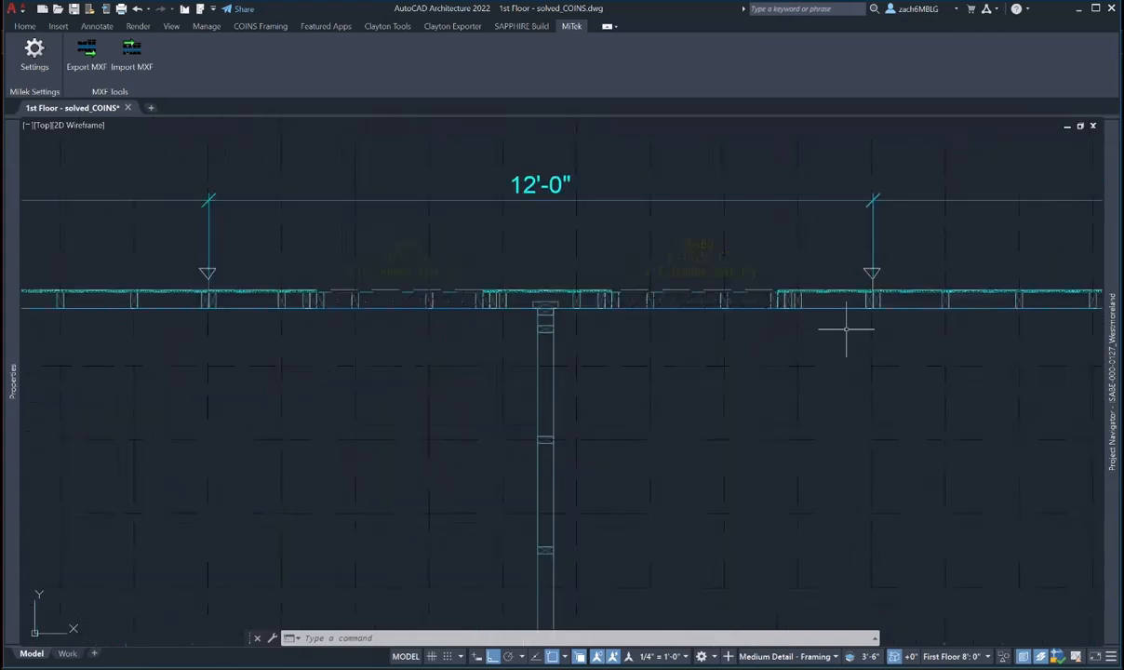
pyautogui.scroll(-1, 846, 329)
pyautogui.moveTo(861, 363); pyautogui.dragTo(504, 312, button='middle')
pyautogui.moveTo(774, 321); pyautogui.dragTo(662, 313, button='middle')
pyautogui.scroll(-2, 662, 313)
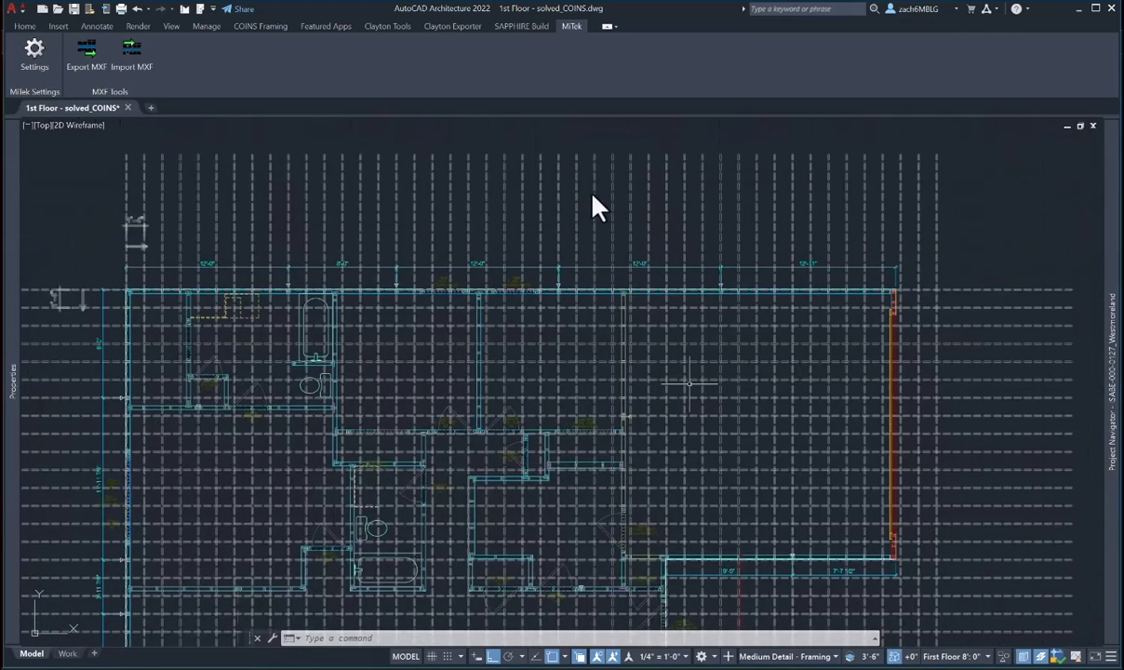
pyautogui.scroll(5, 595, 206)
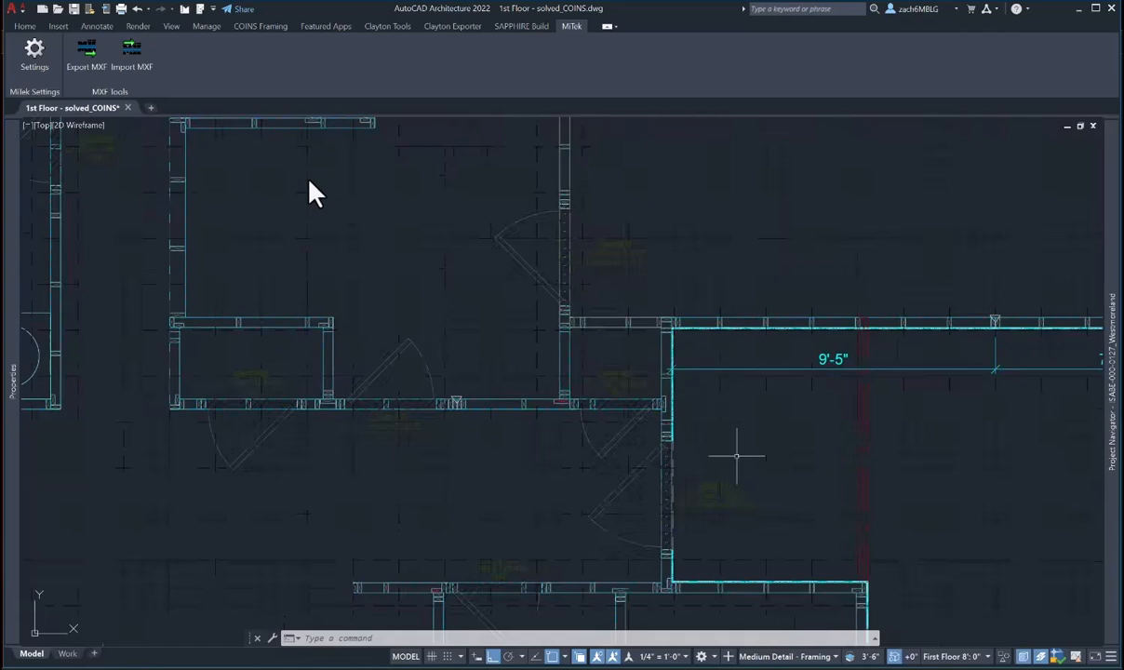
pyautogui.moveTo(736, 455); pyautogui.dragTo(744, 322, button='middle')
pyautogui.scroll(2, 756, 444)
pyautogui.moveTo(677, 441); pyautogui.dragTo(730, 396, button='middle')
pyautogui.scroll(-2, 731, 396)
pyautogui.moveTo(722, 458); pyautogui.dragTo(698, 184, button='middle')
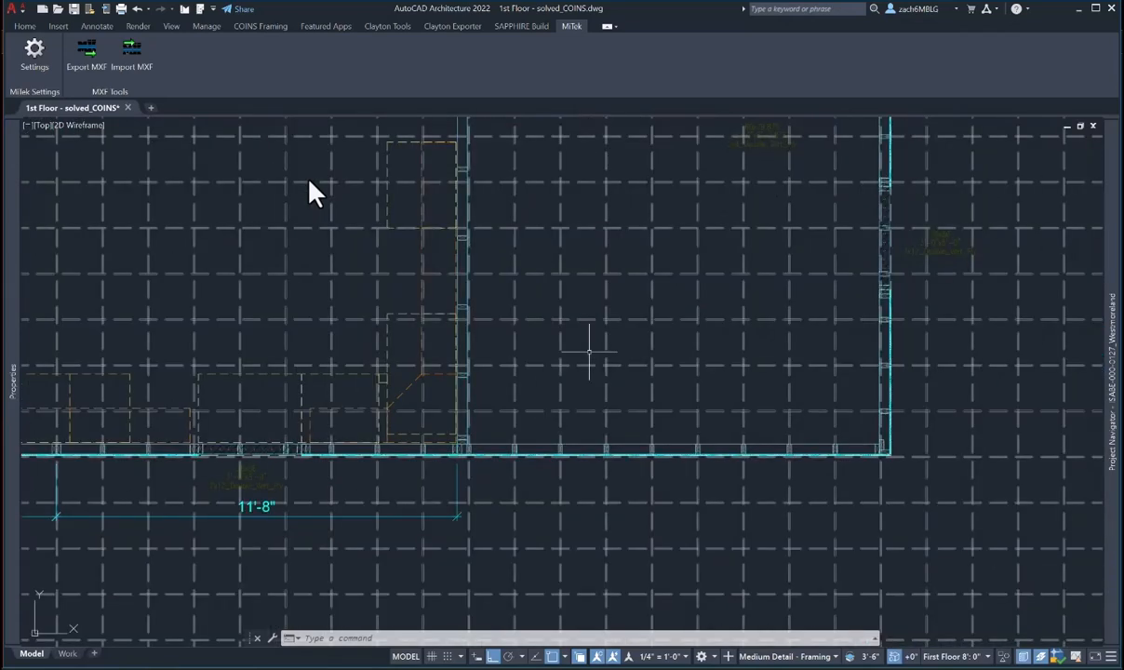
pyautogui.moveTo(588, 352)
pyautogui.mouseDown(button='middle')
pyautogui.moveTo(705, 360)
pyautogui.moveTo(1059, 275)
pyautogui.mouseUp(button='middle')
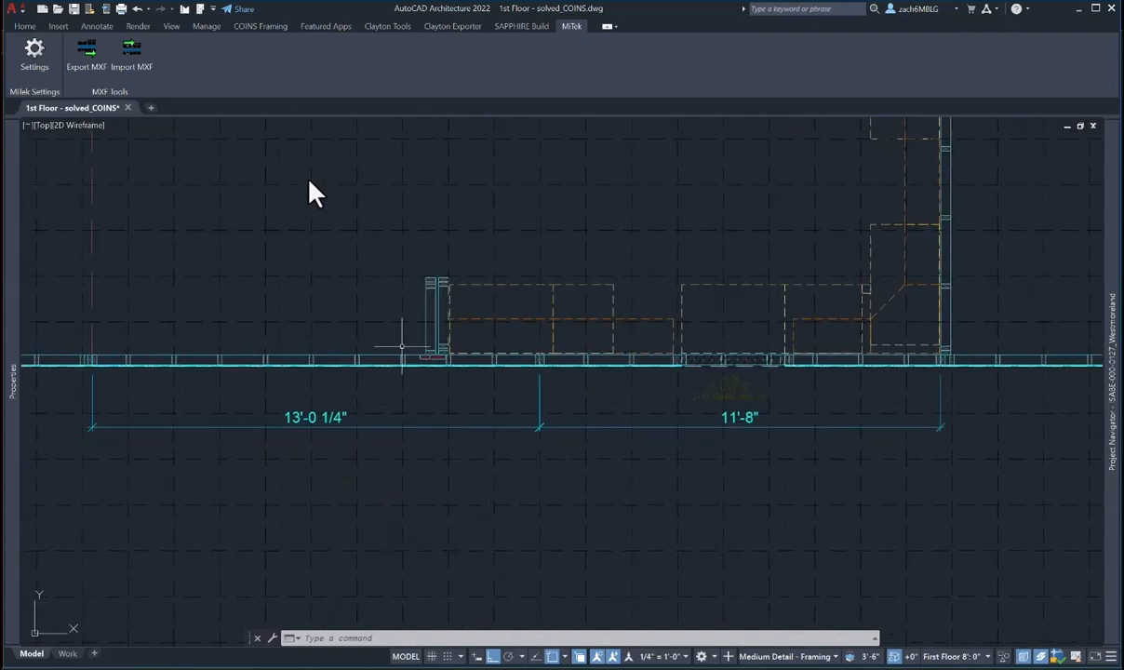
# - Move the first flat red stud to the wall corner with the COINS Move Studs On Grid modifier
pyautogui.scroll(8, 430, 354)
pyautogui.press('Escape')
pyautogui.press('Escape')
pyautogui.click(493, 372)
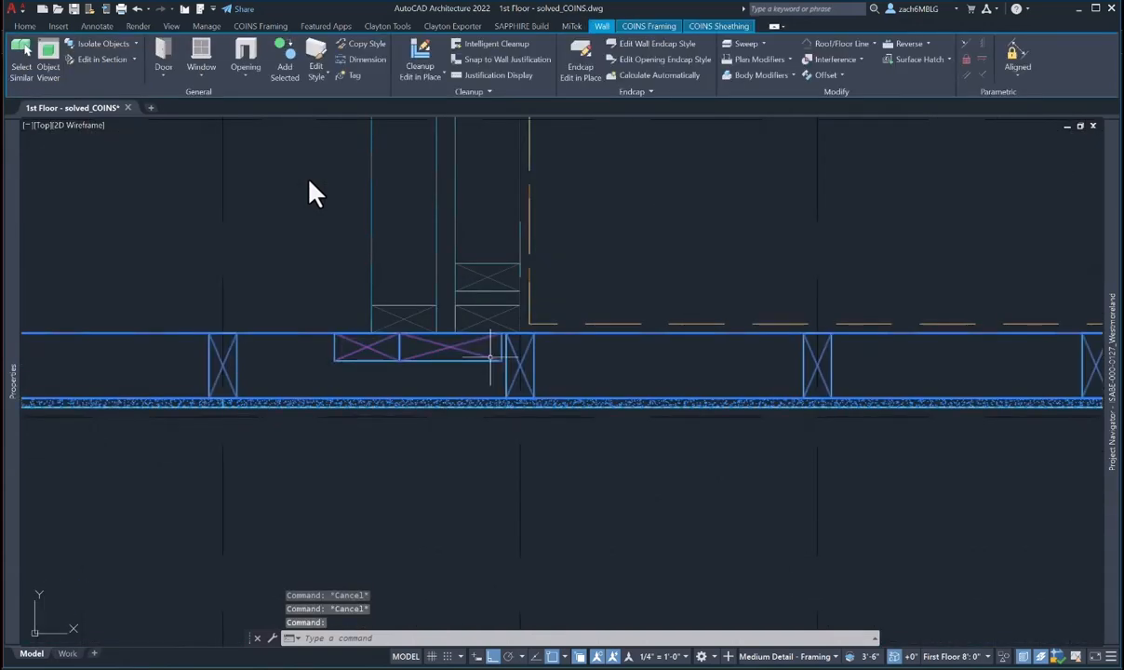
pyautogui.click(648, 26)
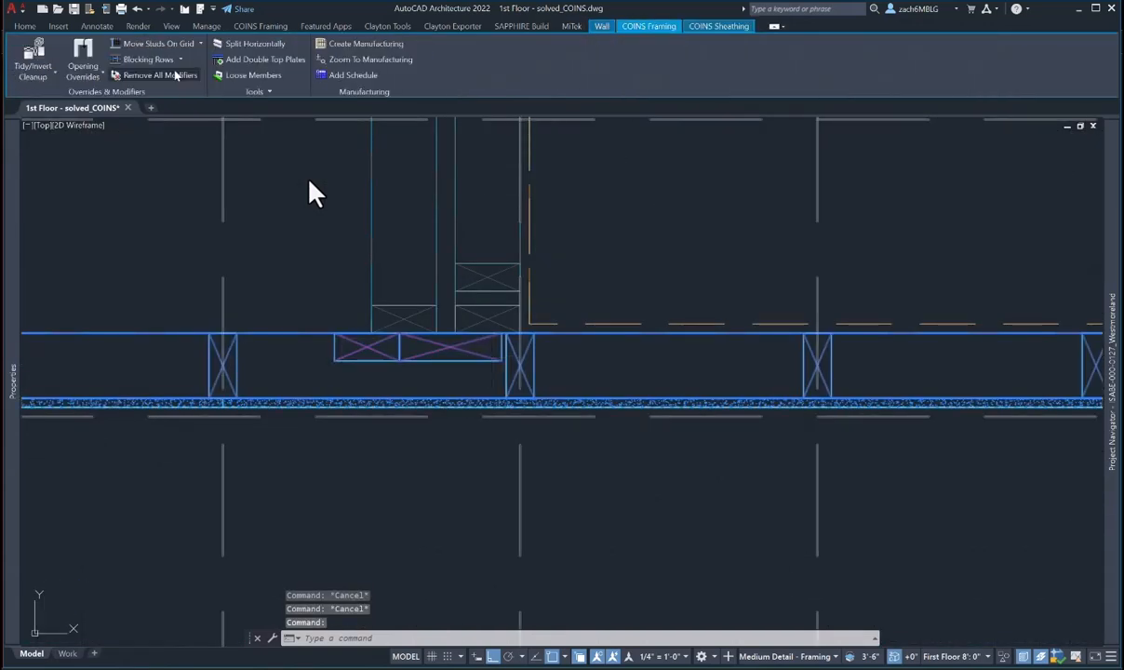
pyautogui.click(191, 44)
pyautogui.click(160, 67)
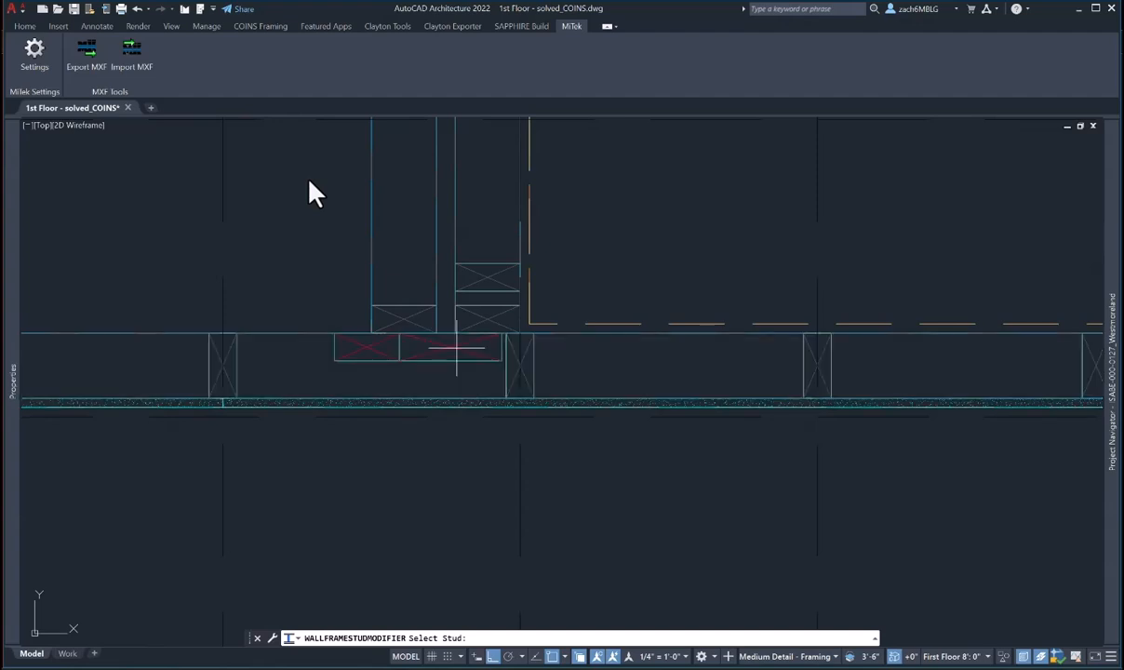
pyautogui.click(456, 348)
pyautogui.click(512, 639)
pyautogui.scroll(6, 501, 347)
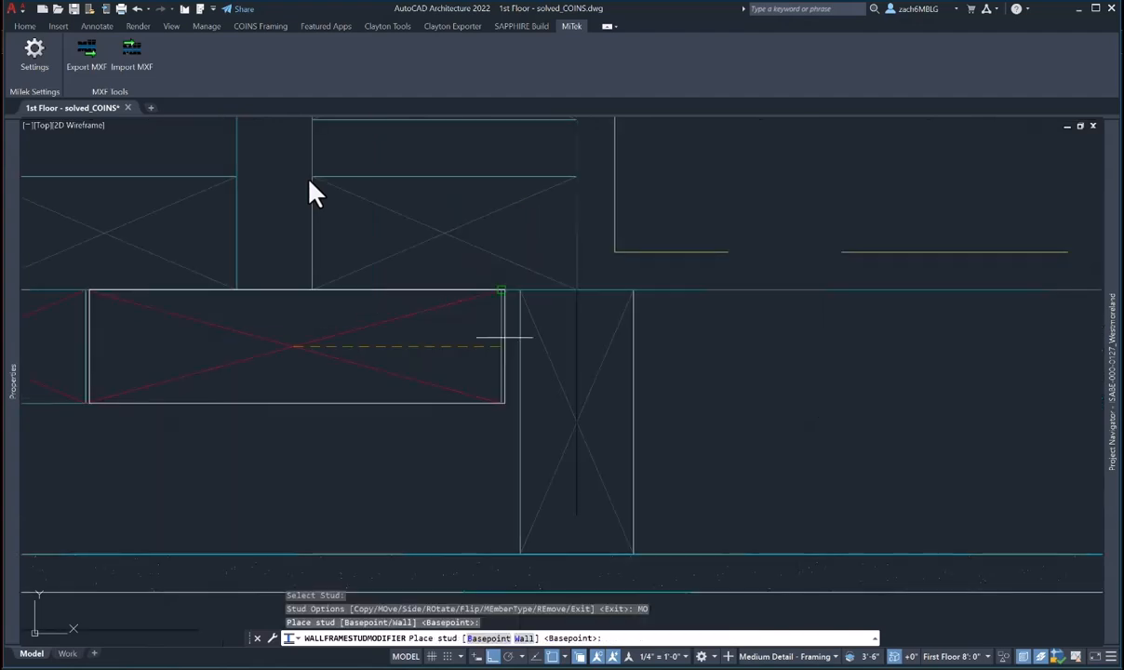
pyautogui.click(515, 295)
pyautogui.scroll(-6, 523, 306)
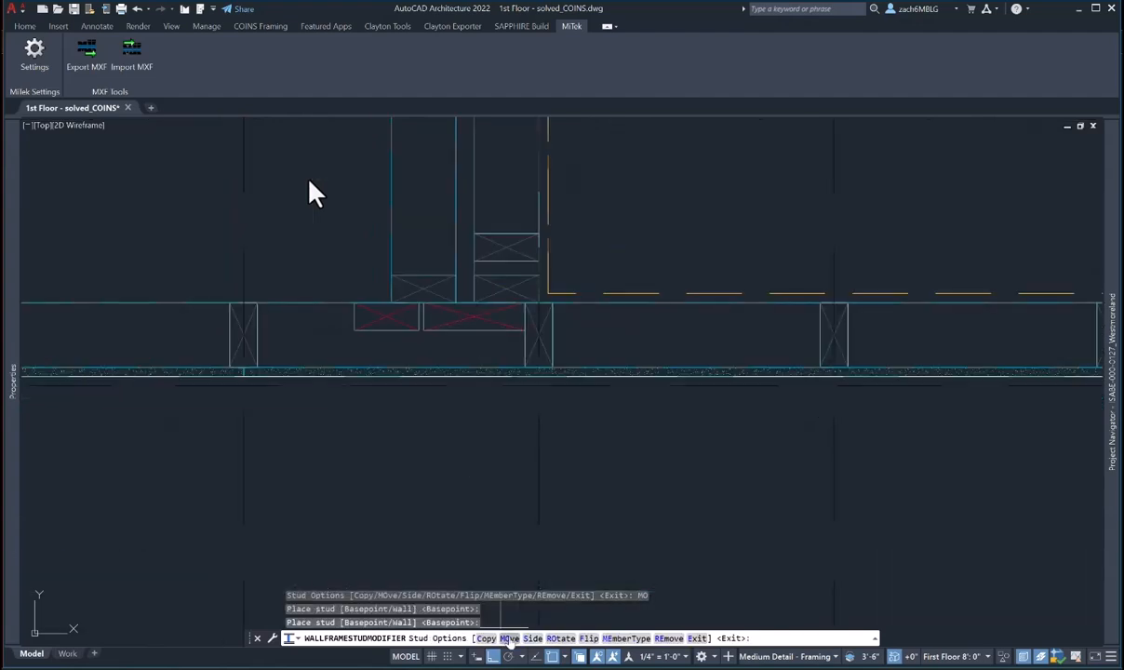
pyautogui.press('Escape')
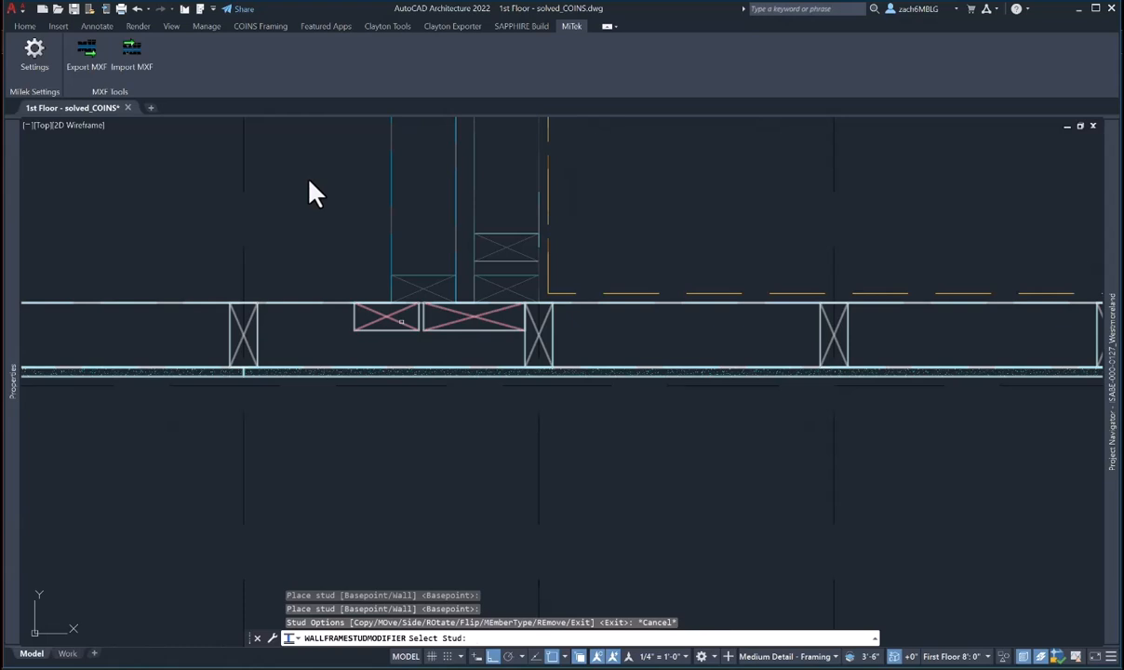
# - Move the other flat red stud to its new position at the junction
pyautogui.click(400, 324)
pyautogui.click(512, 638)
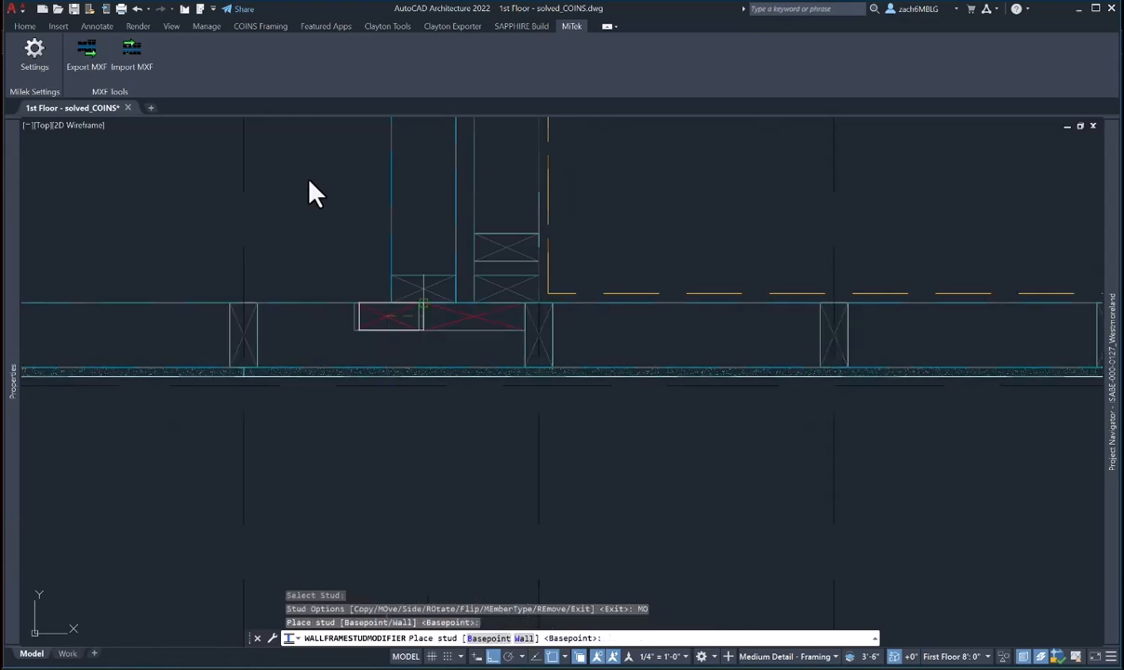
pyautogui.scroll(6, 403, 285)
pyautogui.click(471, 389)
pyautogui.scroll(-4, 472, 389)
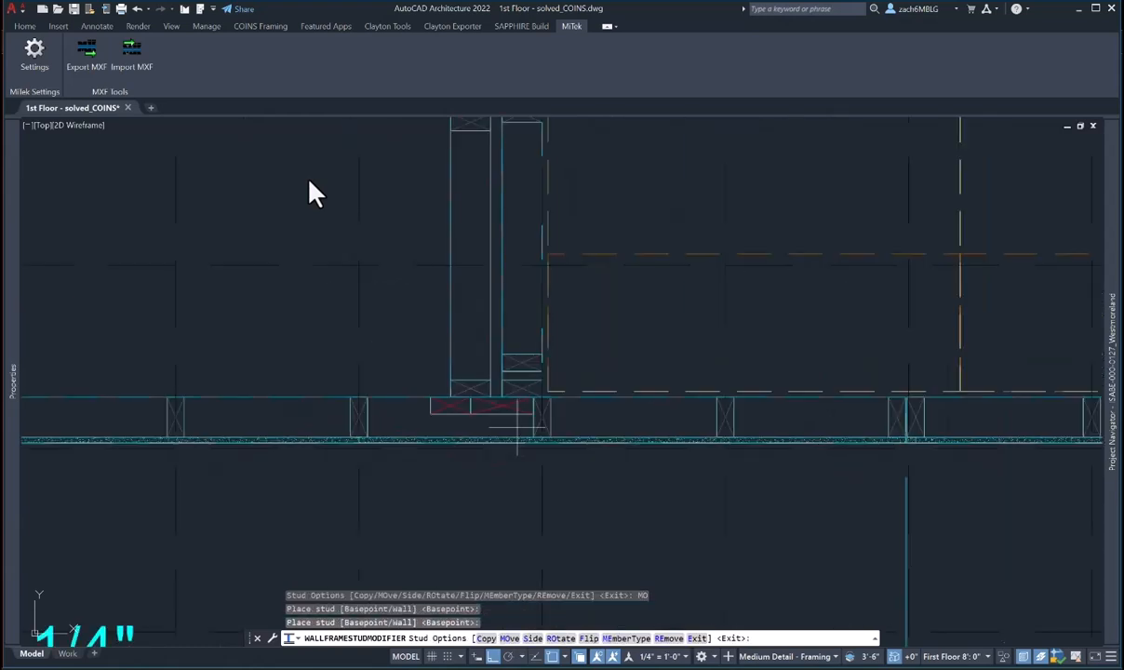
pyautogui.press('Escape')
pyautogui.press('Escape')
pyautogui.moveTo(767, 384); pyautogui.dragTo(449, 454, button='middle')
pyautogui.moveTo(660, 263); pyautogui.dragTo(509, 461, button='middle')
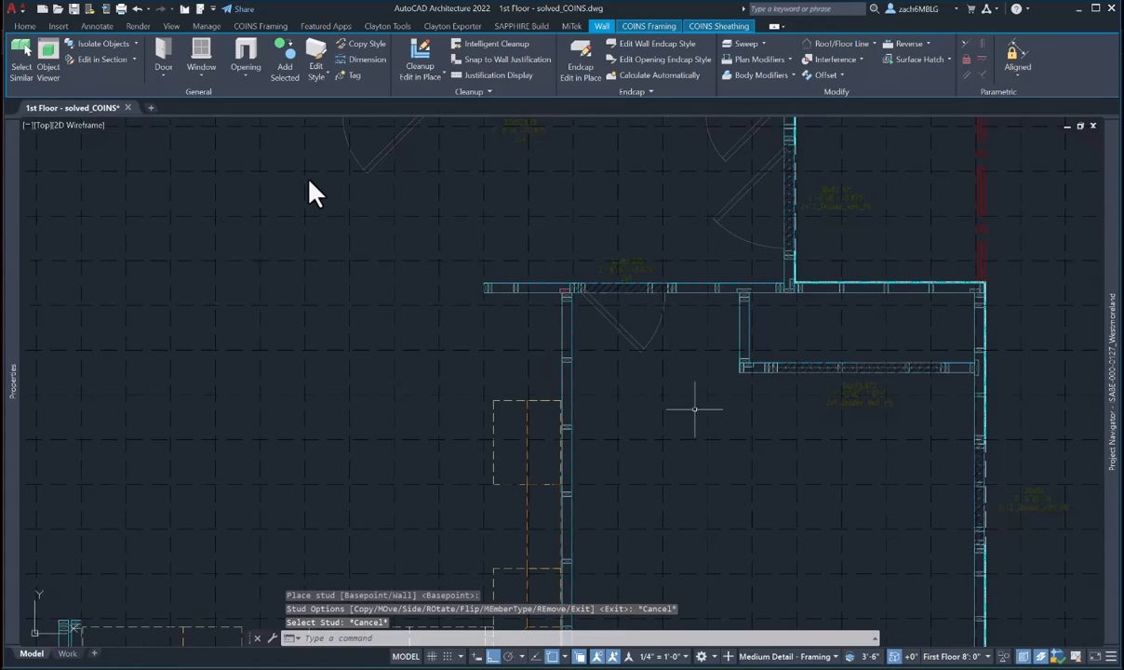
# - Pan to the interior wall with the stud cluster near the 9'-5" dimension
pyautogui.moveTo(677, 417); pyautogui.dragTo(592, 446, button='middle')
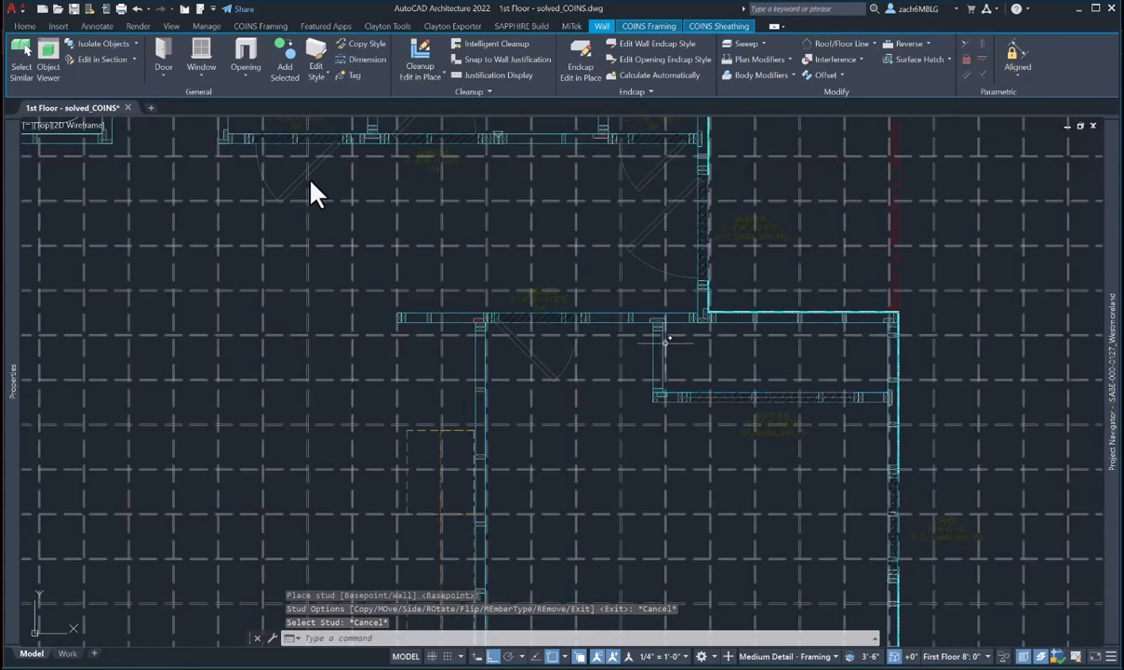
pyautogui.moveTo(664, 345); pyautogui.dragTo(628, 425, button='middle')
pyautogui.moveTo(622, 356); pyautogui.dragTo(522, 479, button='middle')
pyautogui.scroll(6, 577, 287)
pyautogui.press('Escape')
pyautogui.press('Escape')
pyautogui.moveTo(535, 223); pyautogui.dragTo(533, 304, button='middle')
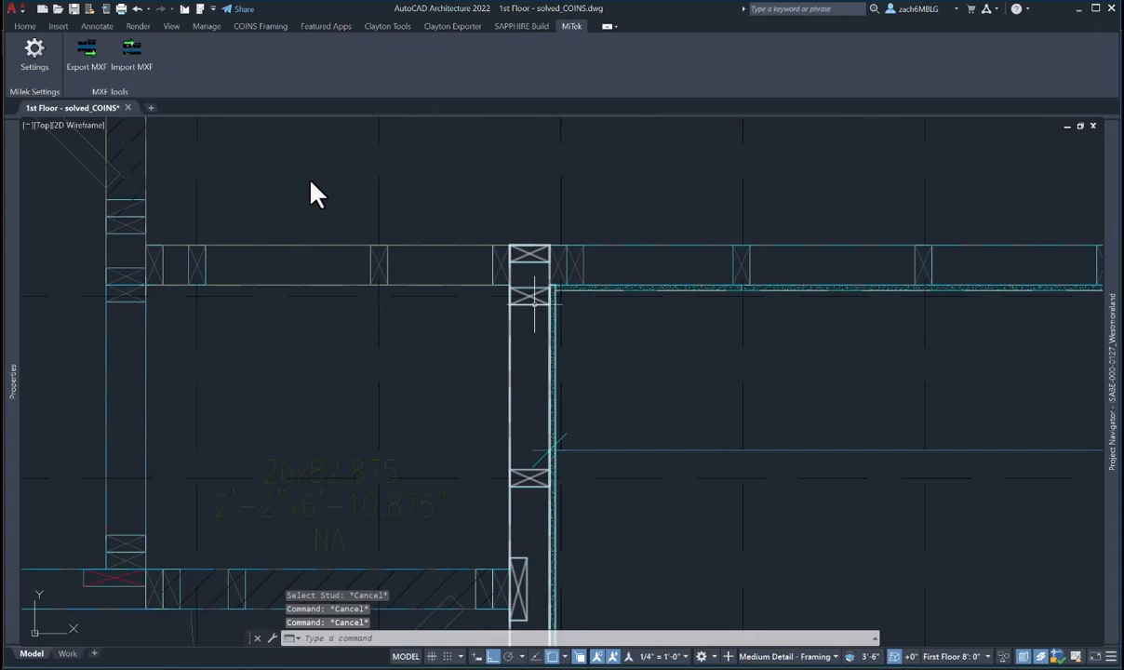
pyautogui.scroll(-2, 533, 298)
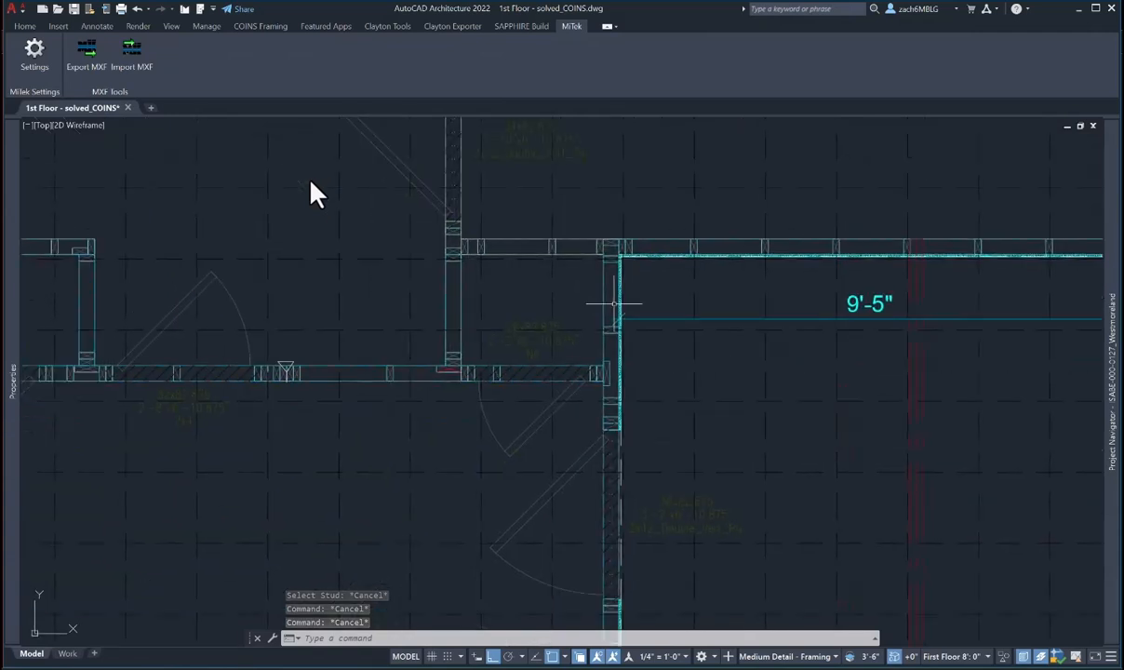
pyautogui.moveTo(614, 304)
pyautogui.mouseDown(button='middle')
pyautogui.moveTo(607, 328)
pyautogui.moveTo(704, 337)
pyautogui.mouseUp(button='middle')
pyautogui.moveTo(502, 411); pyautogui.dragTo(606, 418, button='middle')
# - Erase the triangle setting-out marker at the stud cluster with E
pyautogui.press('Escape')
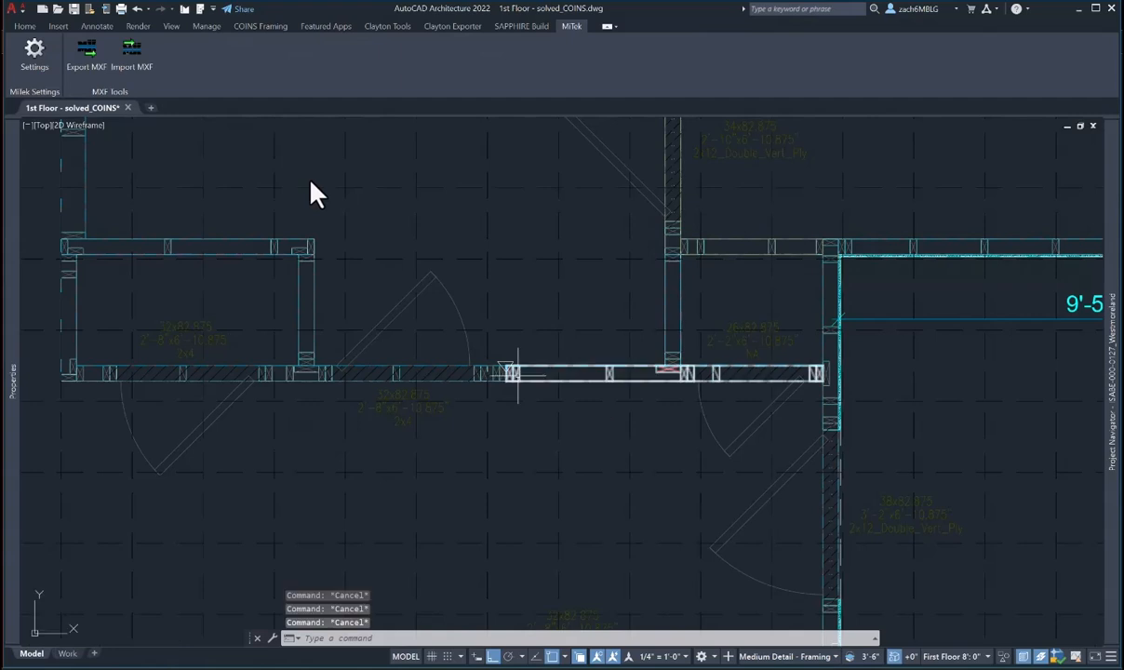
pyautogui.click(509, 374)
pyautogui.scroll(5, 511, 374)
pyautogui.press('Escape')
pyautogui.write('e')
pyautogui.press('Return')
pyautogui.click(505, 311)
pyautogui.press('Return')
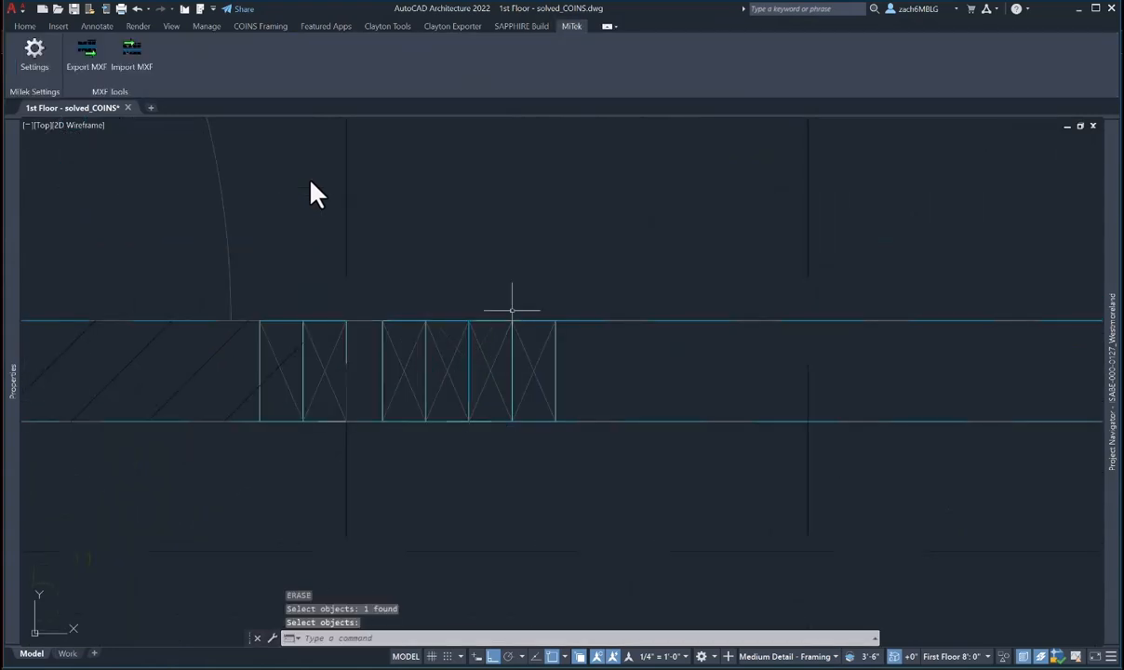
# - Pan over to the bathroom and the walls above it
pyautogui.scroll(-6, 601, 382)
pyautogui.scroll(3, 615, 400)
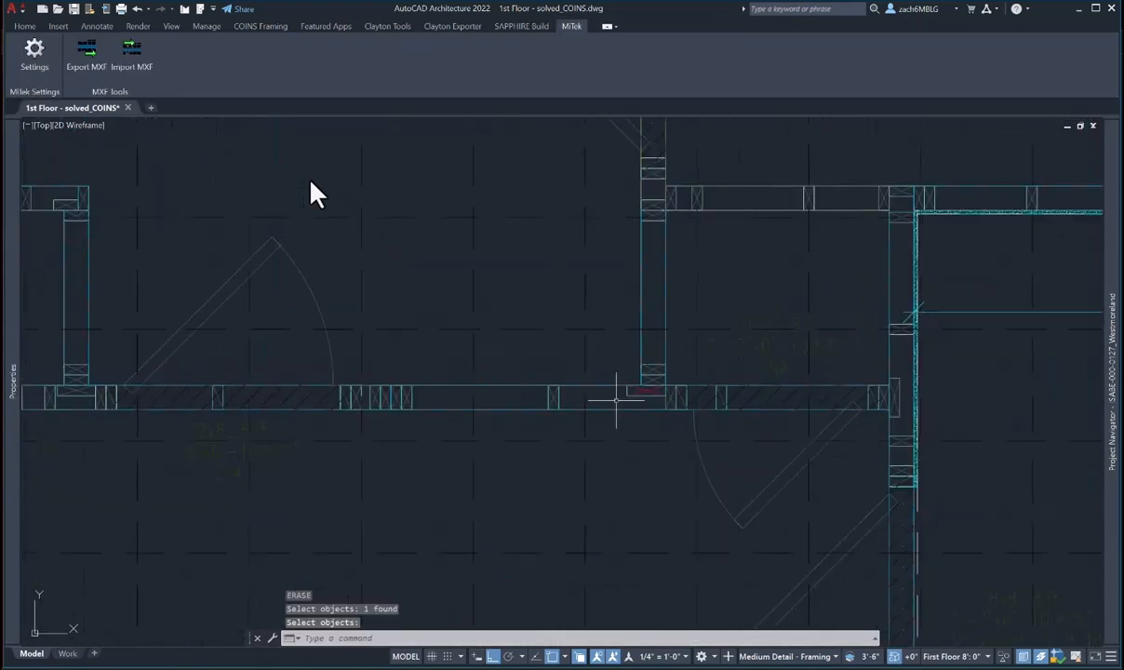
pyautogui.scroll(-2, 569, 436)
pyautogui.moveTo(556, 440); pyautogui.dragTo(763, 423, button='middle')
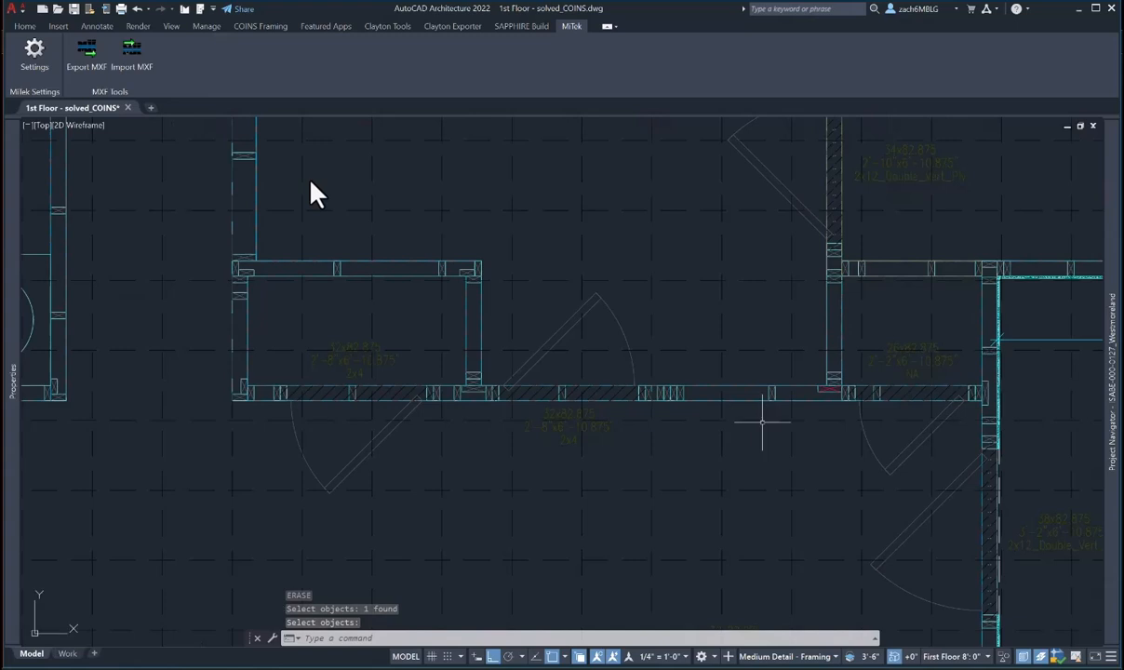
pyautogui.moveTo(509, 446); pyautogui.dragTo(571, 459, button='middle')
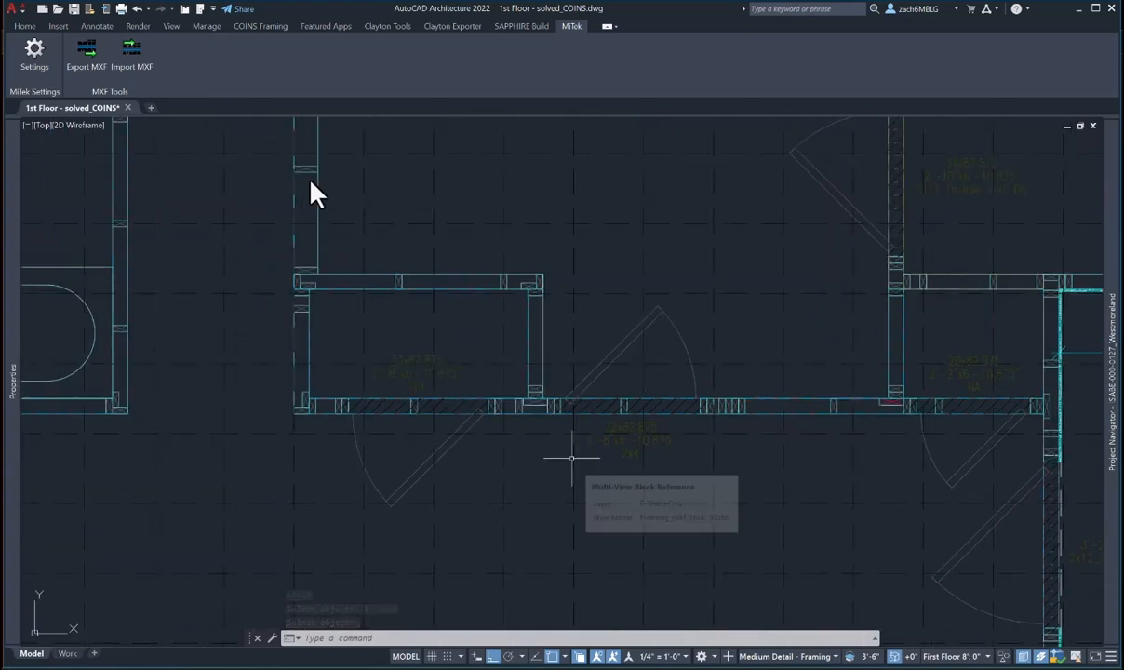
pyautogui.moveTo(320, 383); pyautogui.dragTo(550, 410, button='middle')
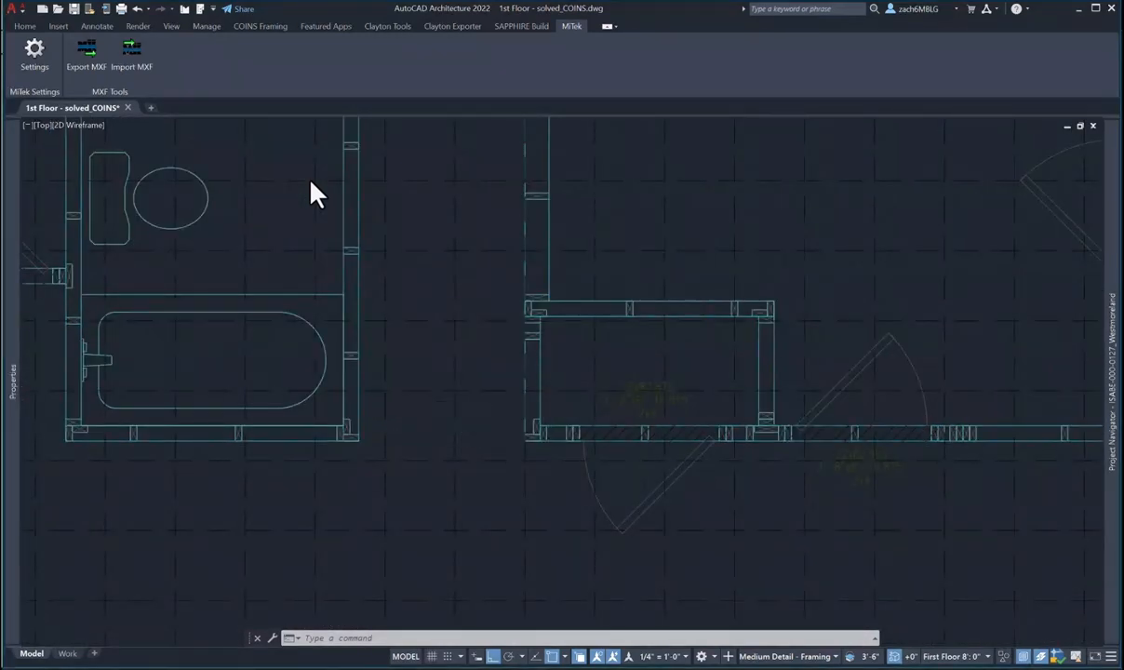
pyautogui.scroll(-4, 478, 395)
pyautogui.scroll(4, 286, 306)
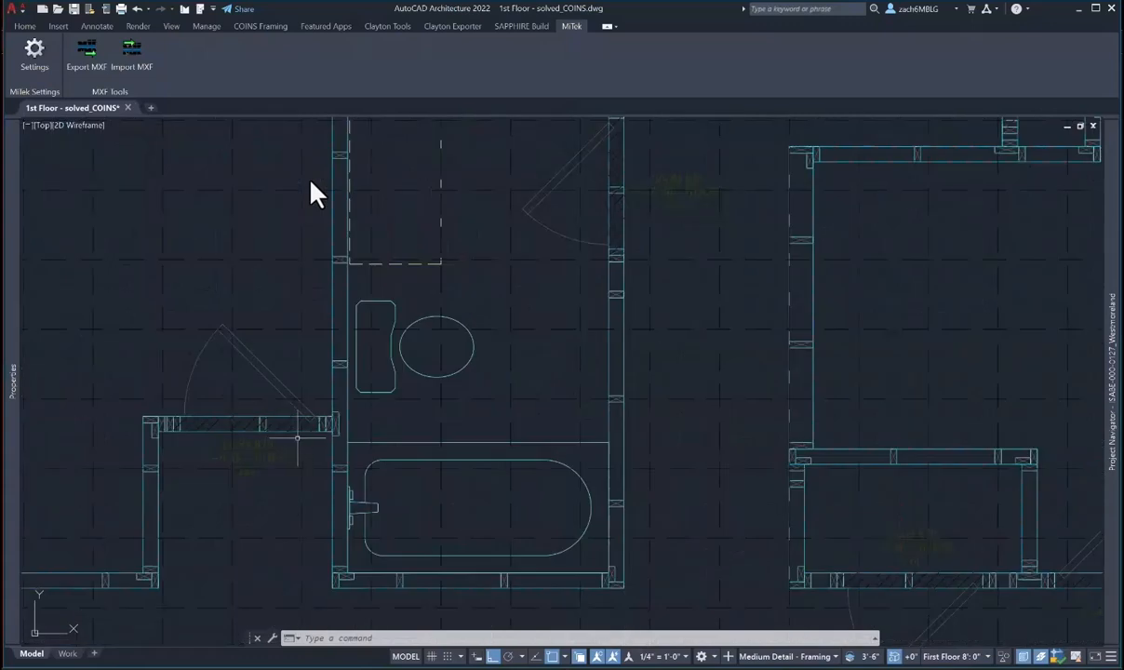
pyautogui.moveTo(362, 438); pyautogui.dragTo(369, 459, button='middle')
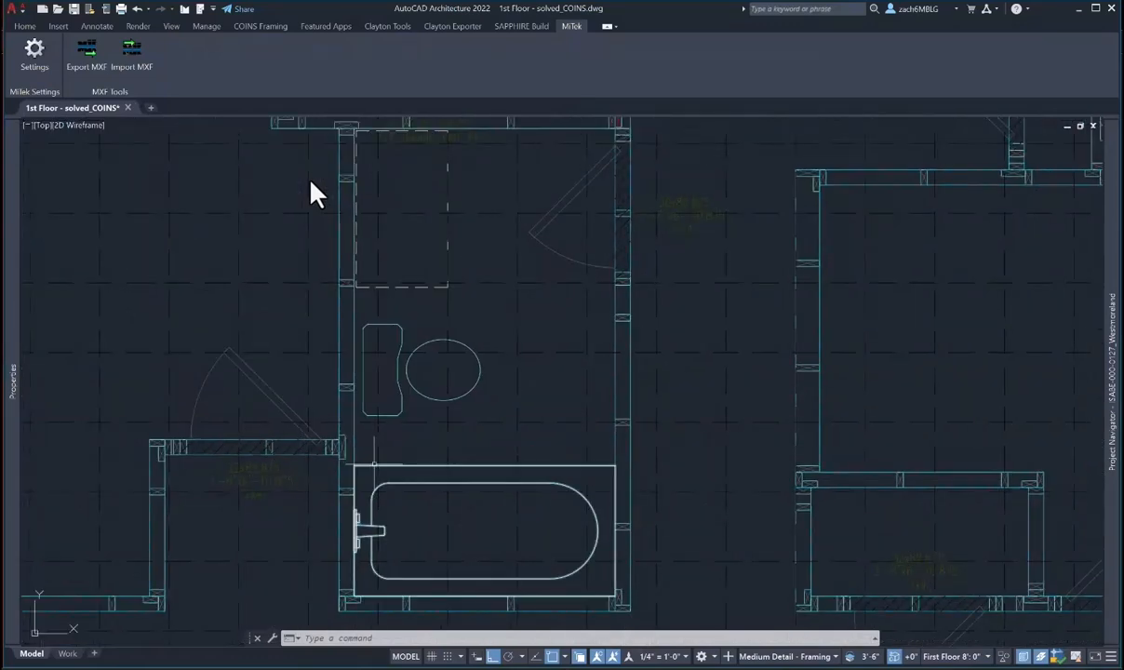
pyautogui.moveTo(485, 334); pyautogui.dragTo(476, 464, button='middle')
pyautogui.moveTo(644, 353); pyautogui.dragTo(411, 447, button='middle')
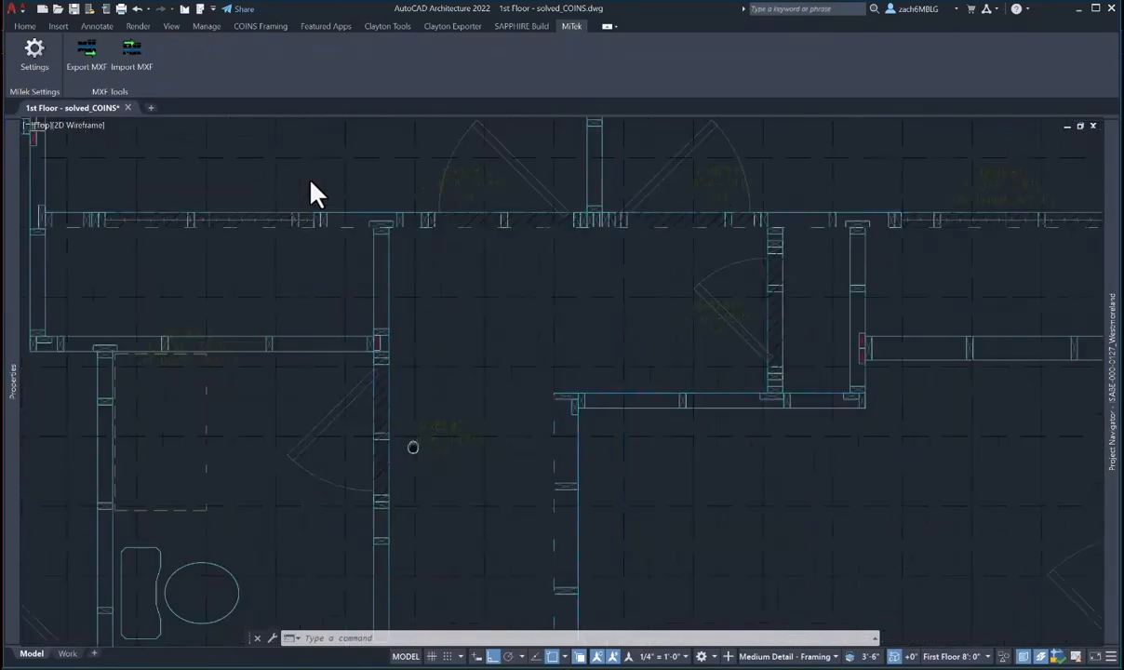
pyautogui.moveTo(584, 439); pyautogui.dragTo(567, 471, button='middle')
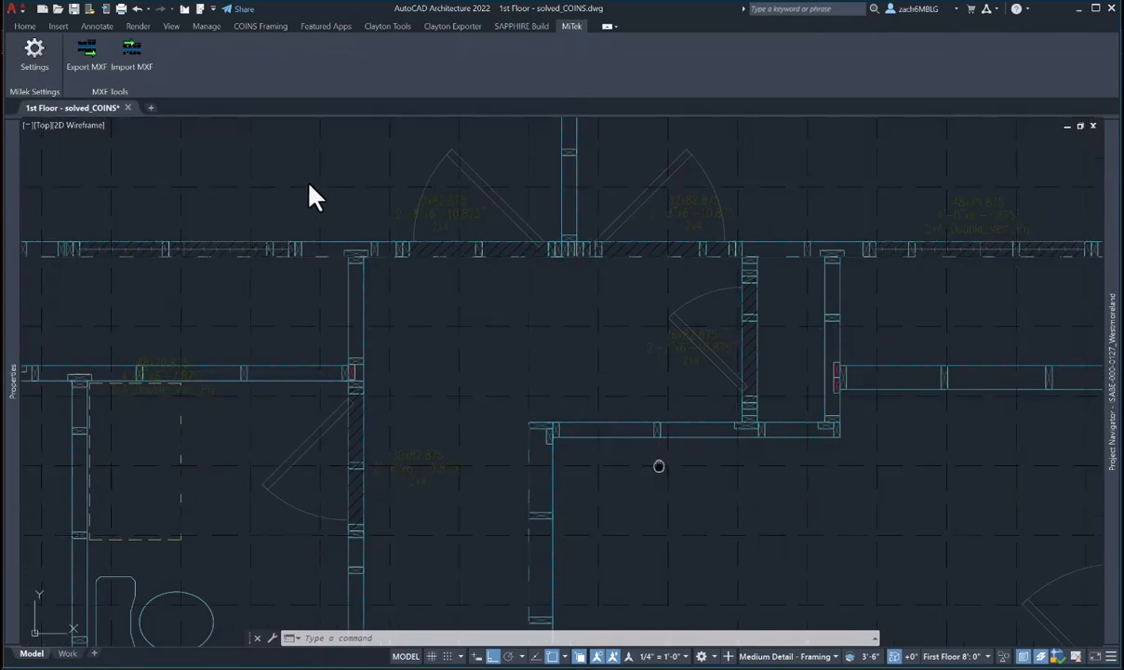
pyautogui.moveTo(659, 466); pyautogui.dragTo(298, 463, button='middle')
pyautogui.moveTo(597, 431); pyautogui.dragTo(573, 569, button='middle')
# - Pan right toward the small room's junction with the long interior wall
pyautogui.scroll(-3, 735, 465)
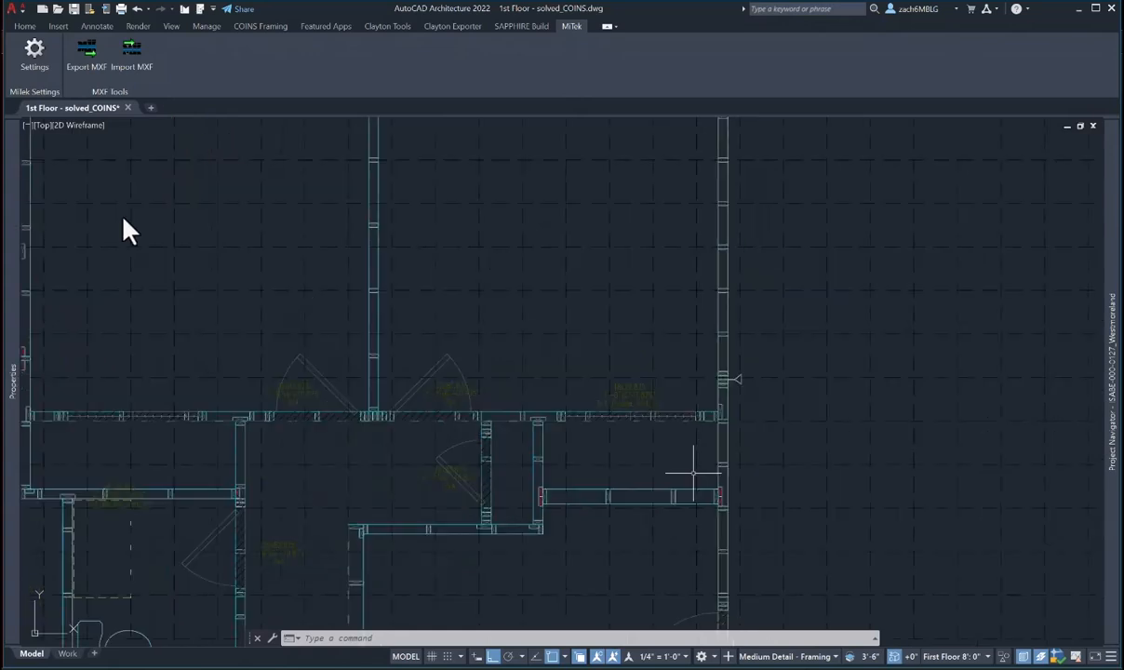
pyautogui.scroll(6, 512, 381)
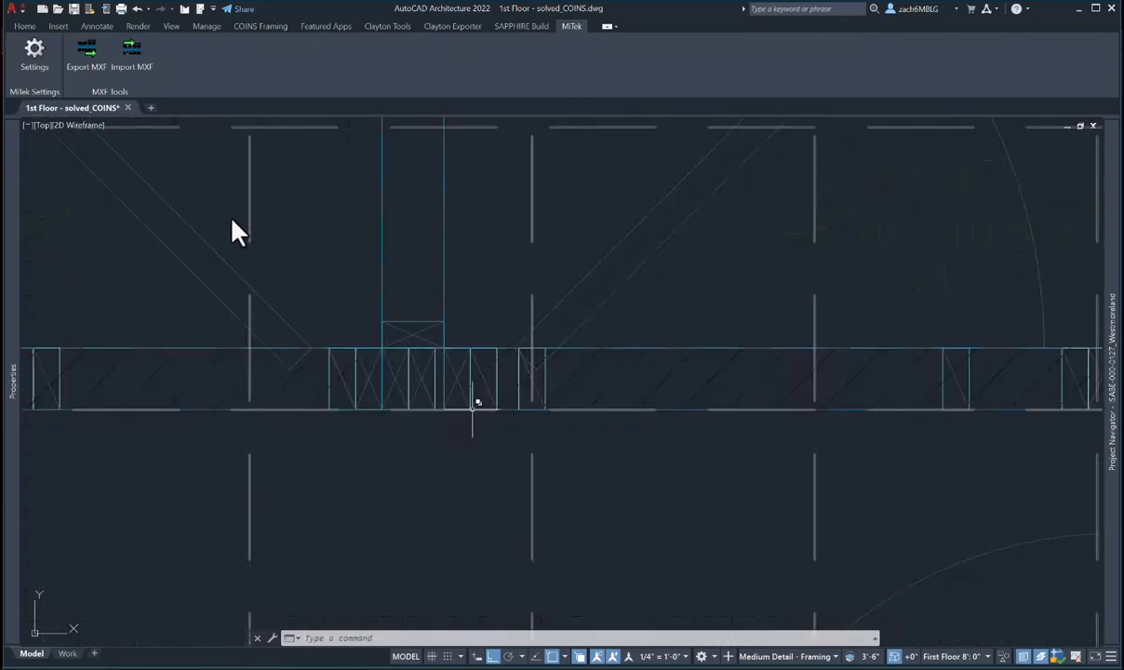
pyautogui.scroll(-3, 476, 400)
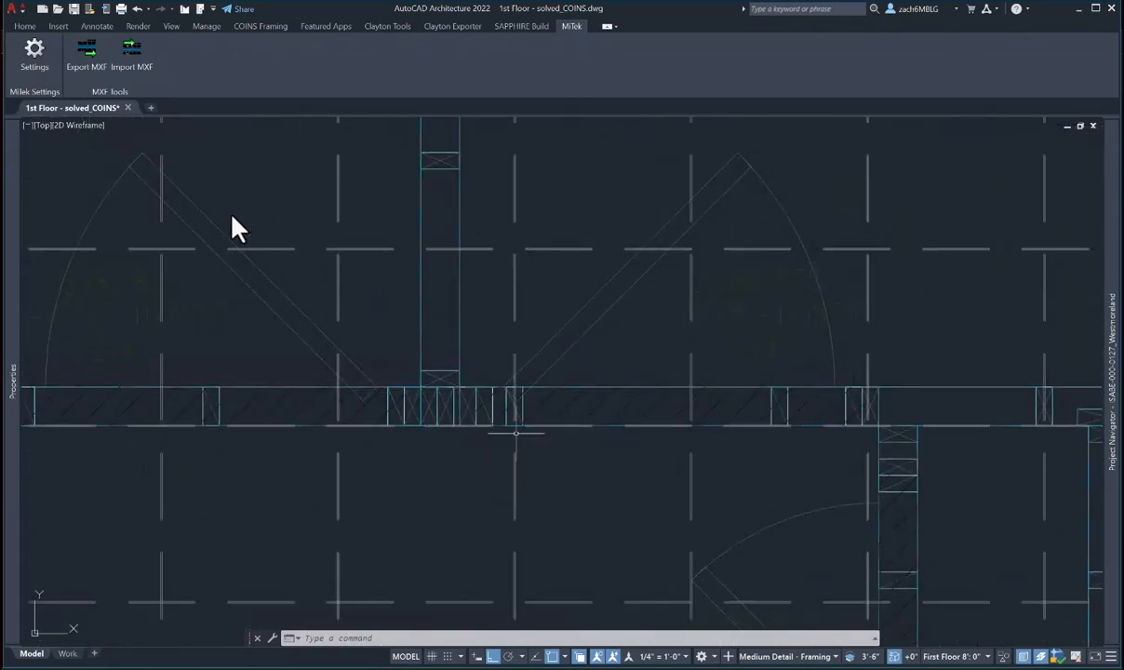
pyautogui.scroll(-2, 502, 433)
pyautogui.moveTo(513, 432); pyautogui.dragTo(639, 433, button='middle')
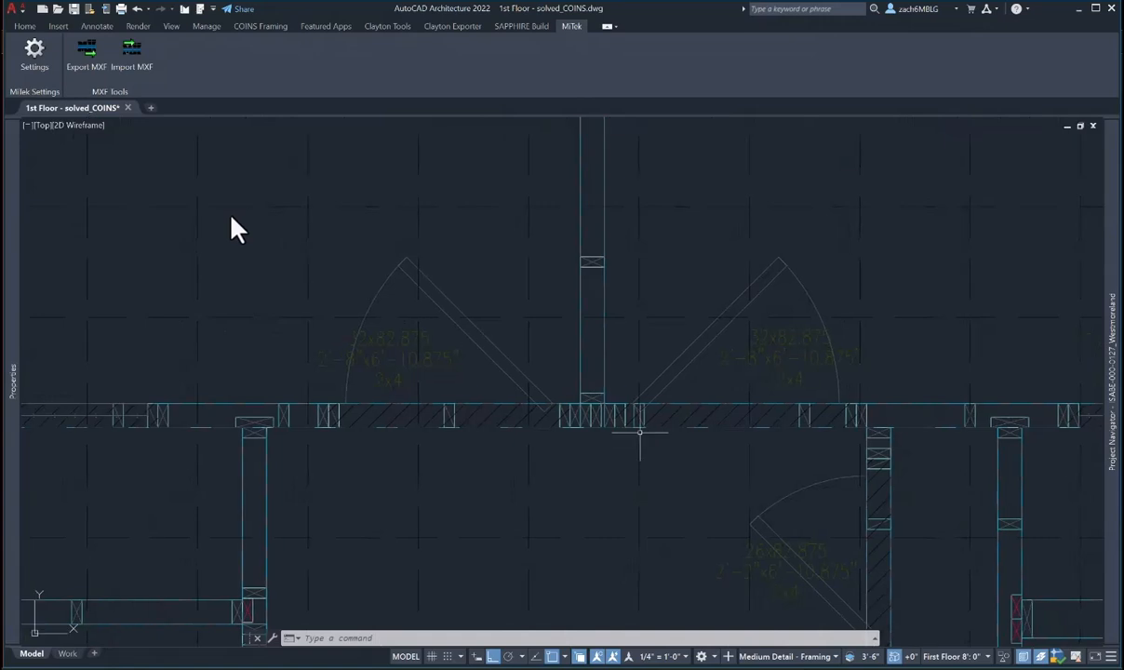
pyautogui.scroll(-2, 639, 433)
pyautogui.moveTo(412, 432); pyautogui.dragTo(595, 444, button='middle')
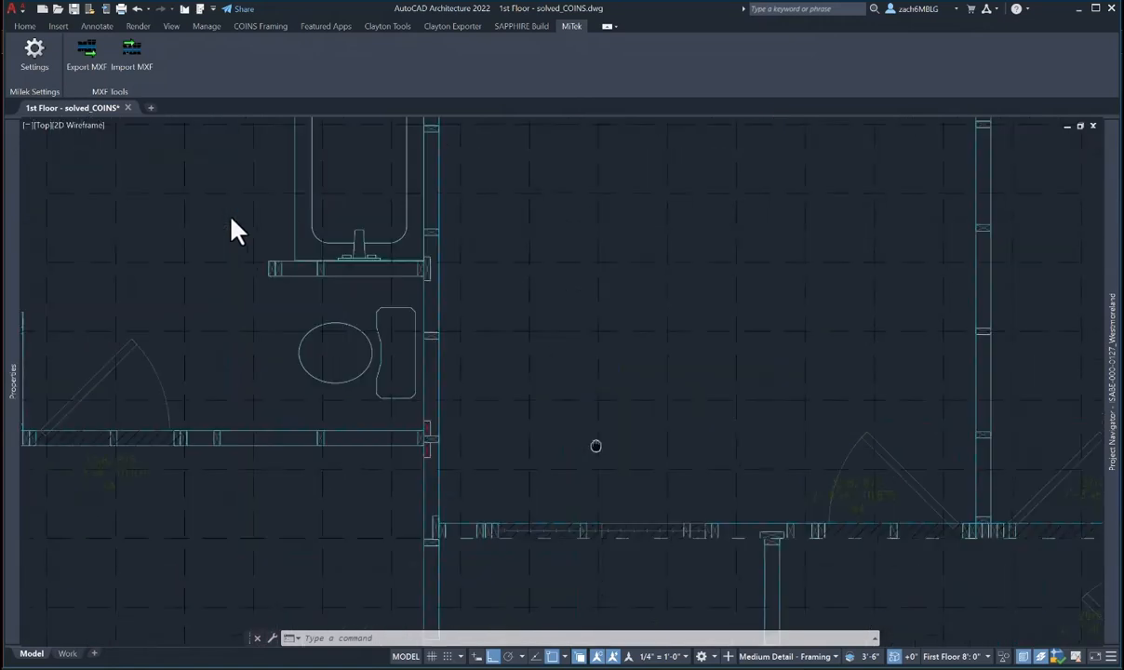
pyautogui.scroll(-2, 594, 444)
pyautogui.moveTo(532, 358); pyautogui.dragTo(550, 378, button='middle')
pyautogui.scroll(-2, 549, 392)
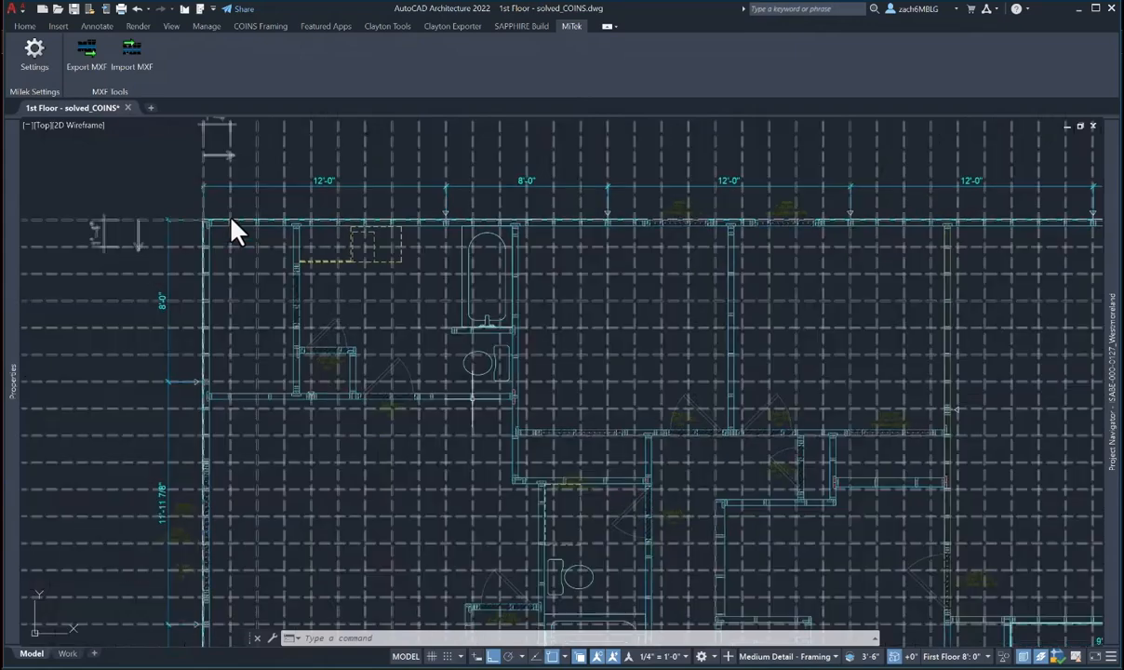
pyautogui.scroll(2, 284, 387)
pyautogui.scroll(5, 283, 387)
# - Erase the framing object at the small room's junction beside the bathroom
pyautogui.write('e')
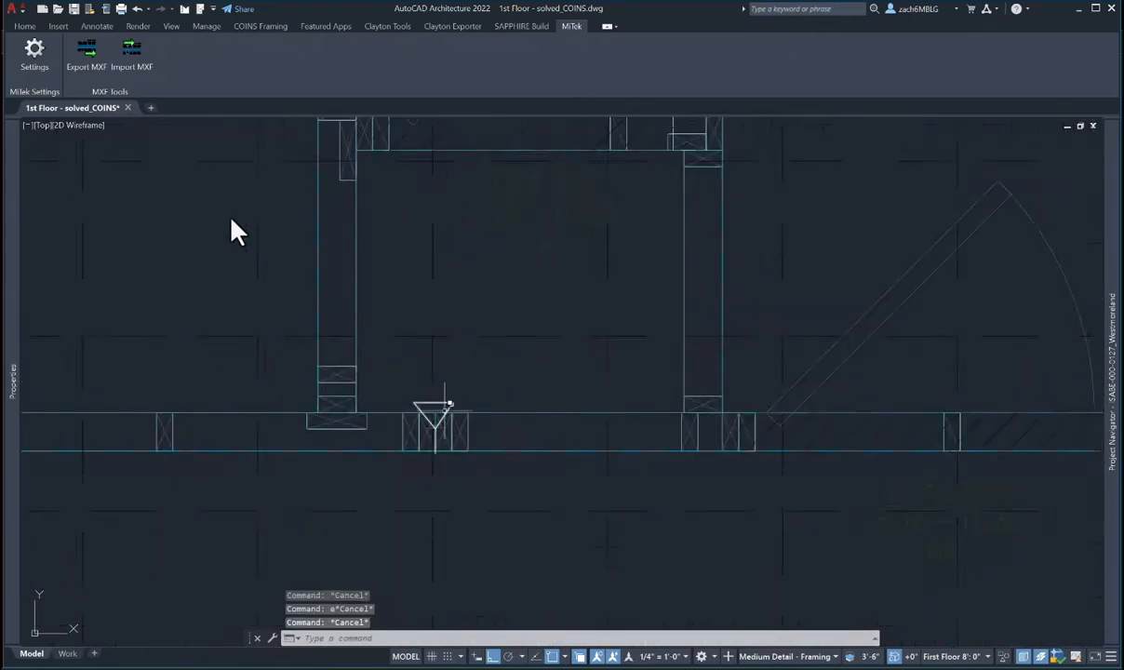
pyautogui.press('Return')
pyautogui.click(446, 402)
pyautogui.scroll(-2, 446, 413)
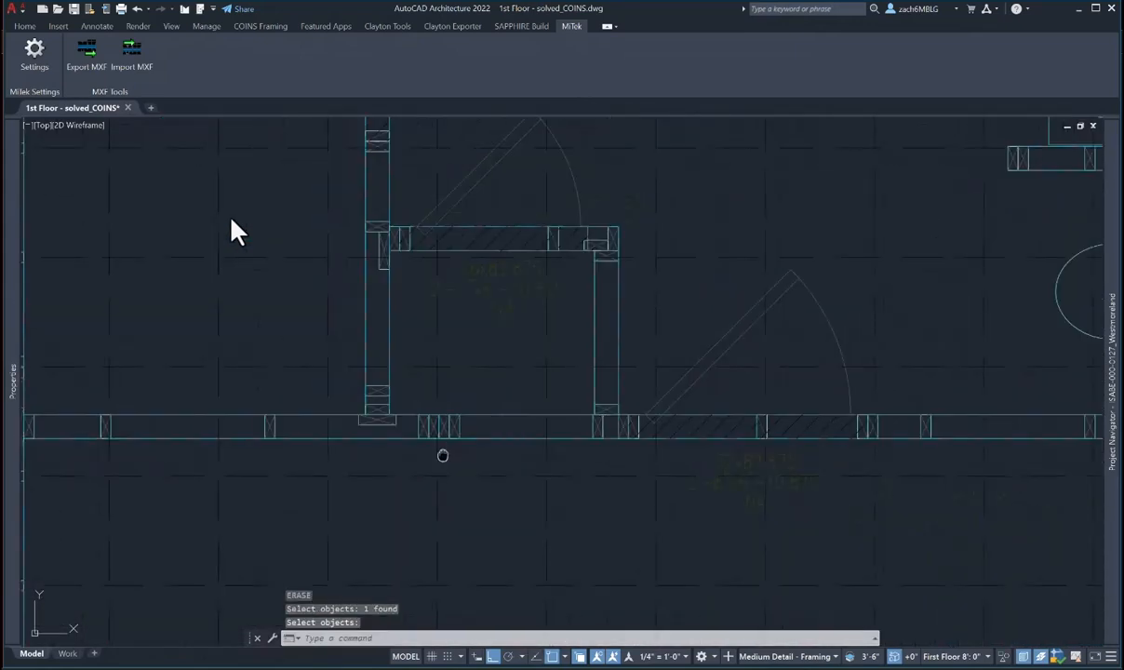
pyautogui.scroll(-3, 442, 454)
pyautogui.moveTo(466, 476); pyautogui.dragTo(371, 478, button='middle')
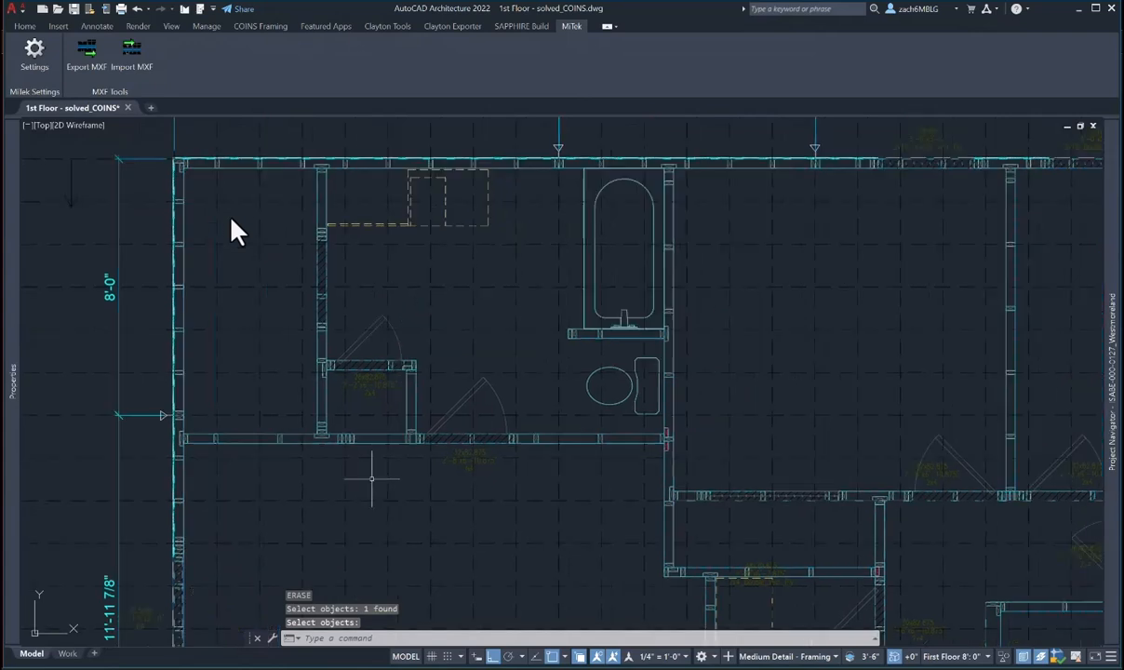
pyautogui.scroll(1, 432, 459)
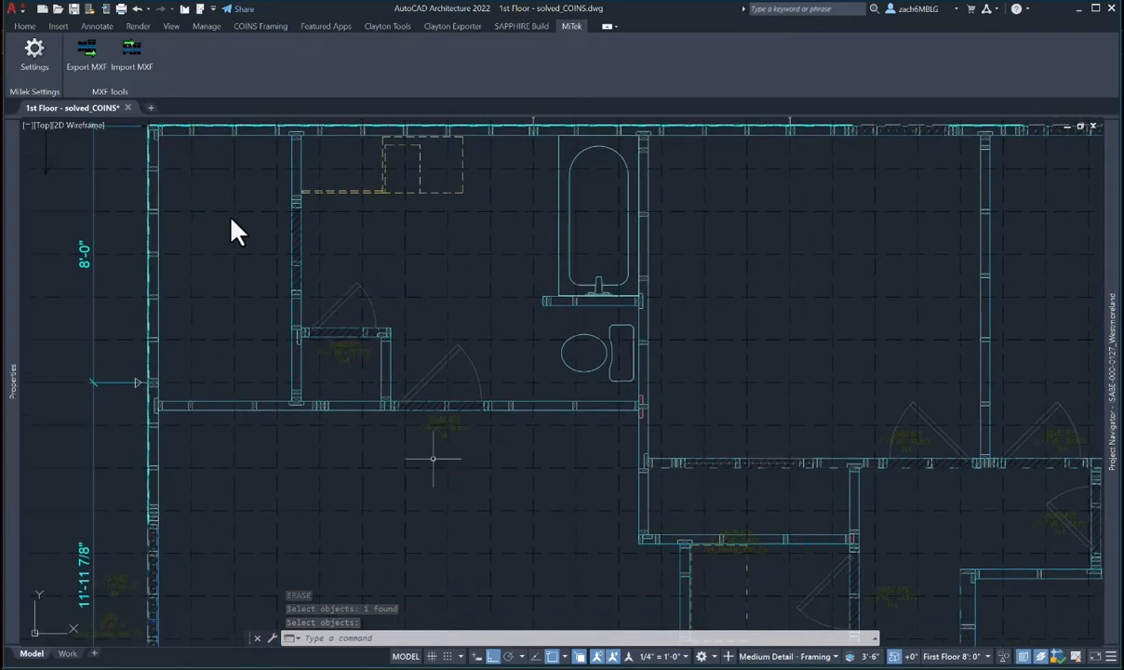
pyautogui.scroll(4, 321, 405)
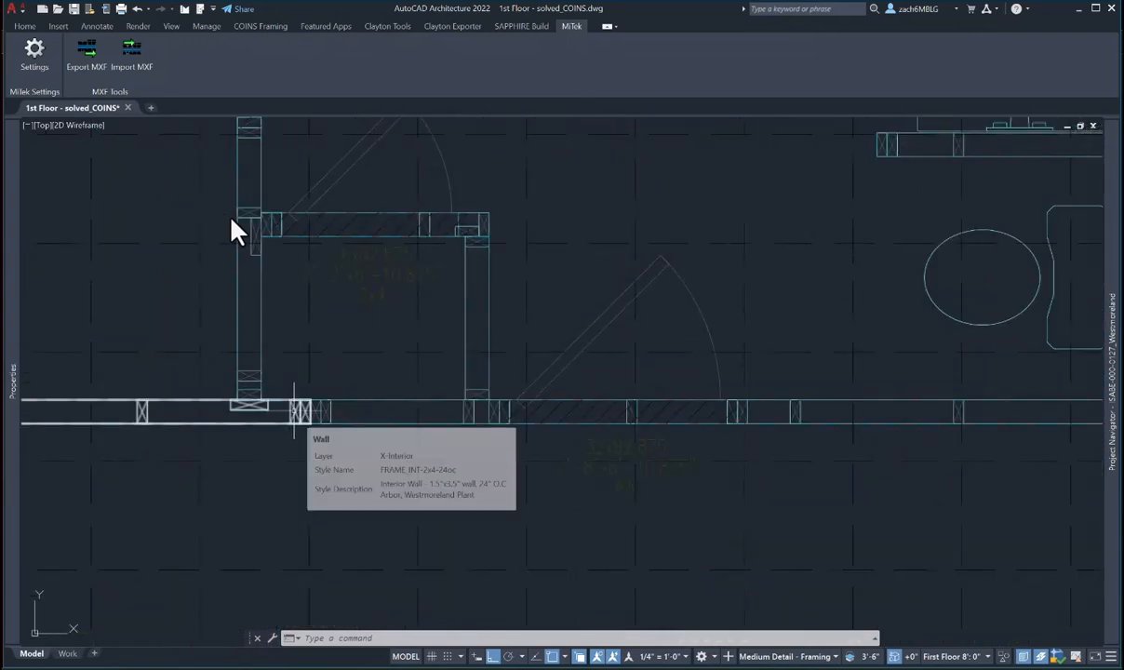
# - Select the wall left of the junction and zoom in on its end
pyautogui.click(294, 410)
pyautogui.moveTo(294, 423); pyautogui.dragTo(420, 415, button='middle')
pyautogui.scroll(4, 420, 417)
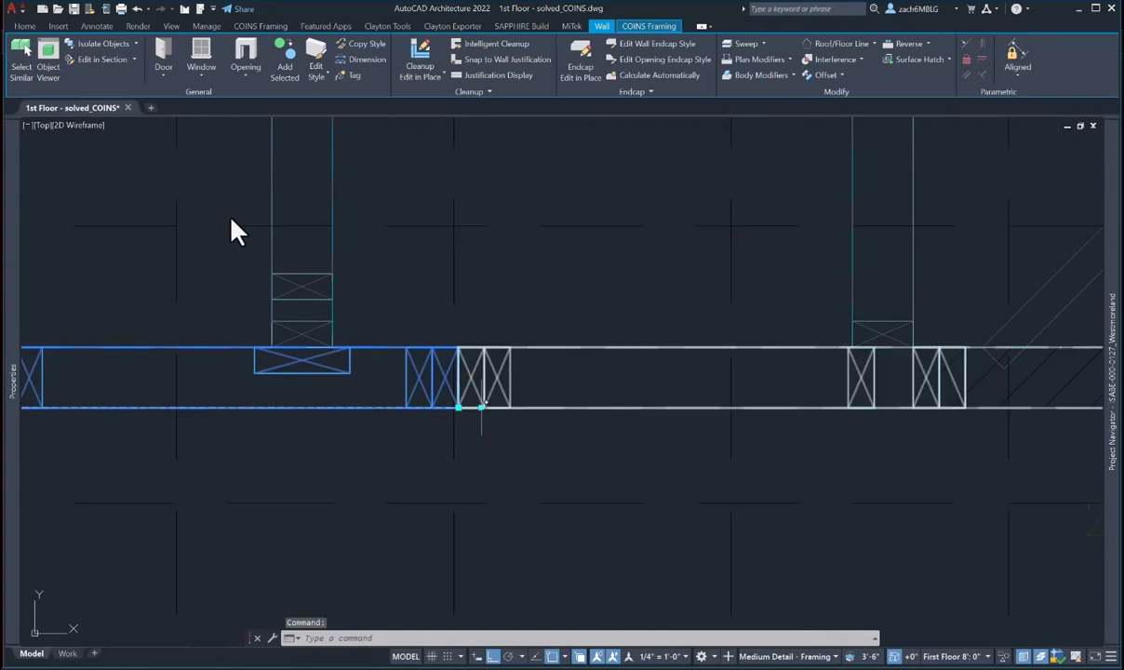
pyautogui.click(482, 407)
pyautogui.press('Escape')
pyautogui.press('Escape')
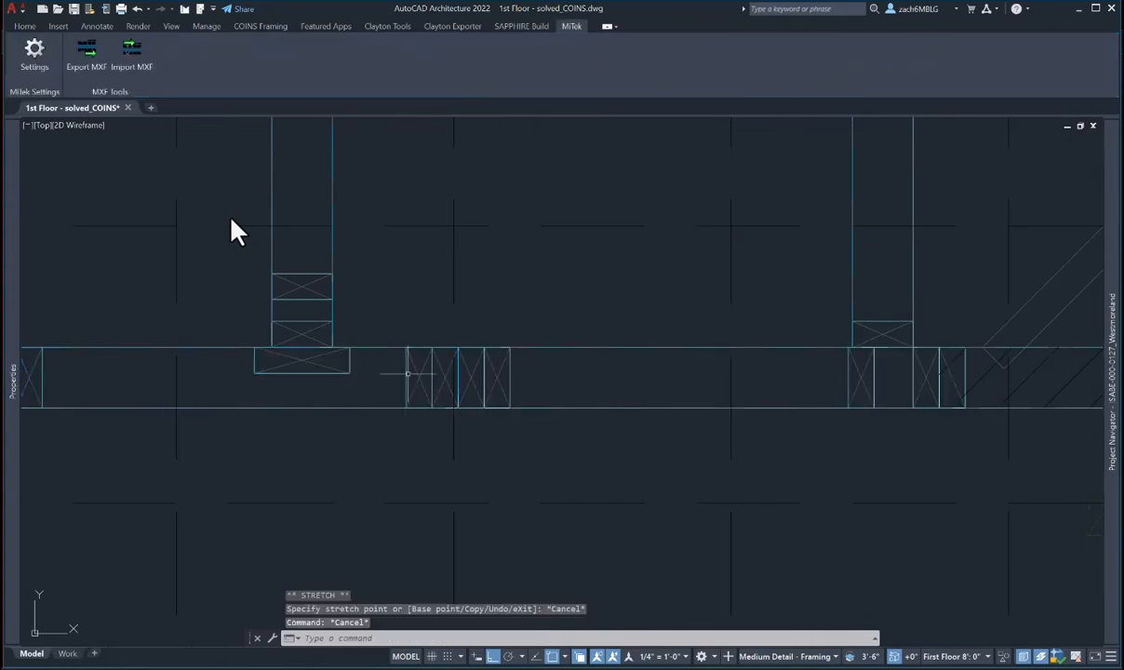
# - Stretch the left wall's end by 4, then undo that stretch
pyautogui.click(223, 395)
pyautogui.moveTo(13, 421)
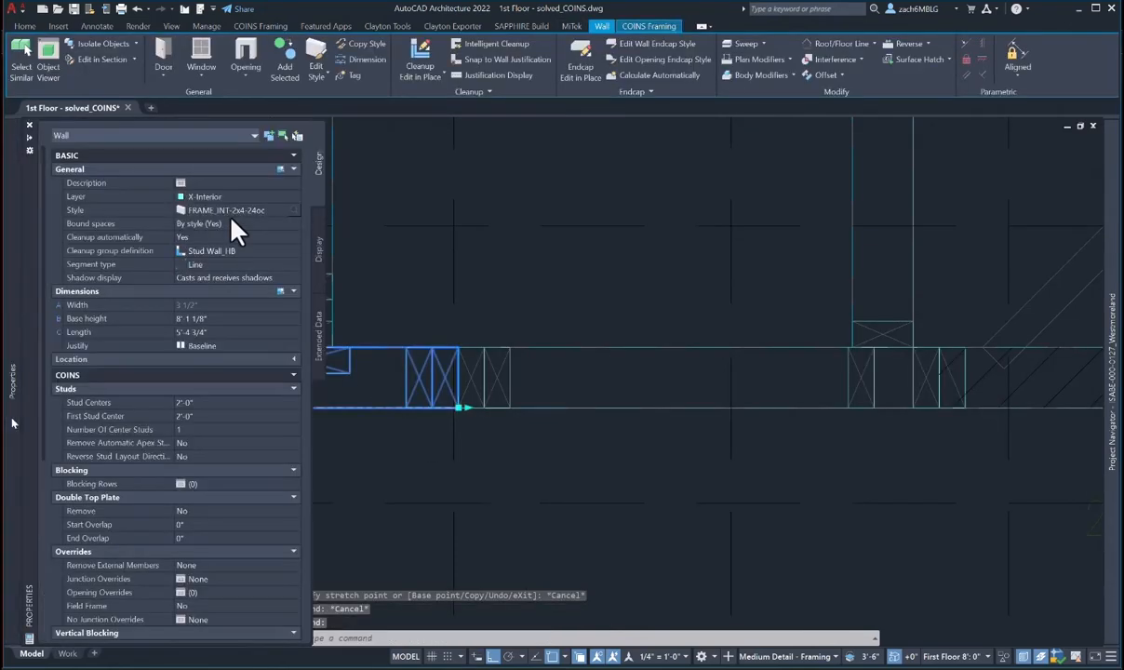
pyautogui.click(459, 407)
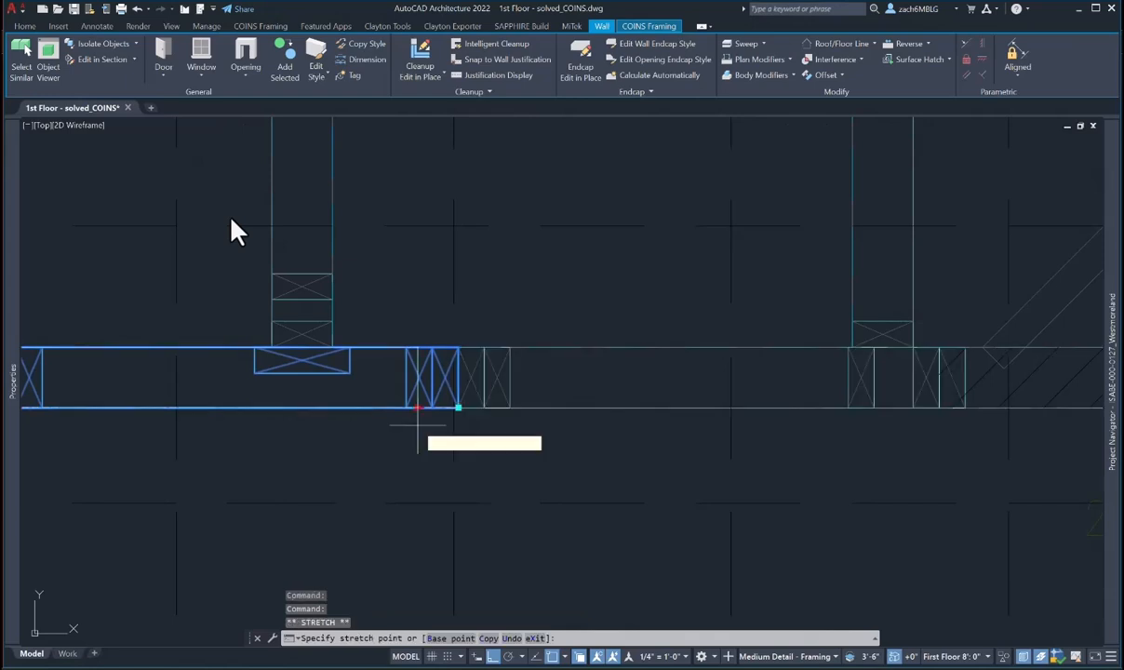
pyautogui.write('4')
pyautogui.press('Return')
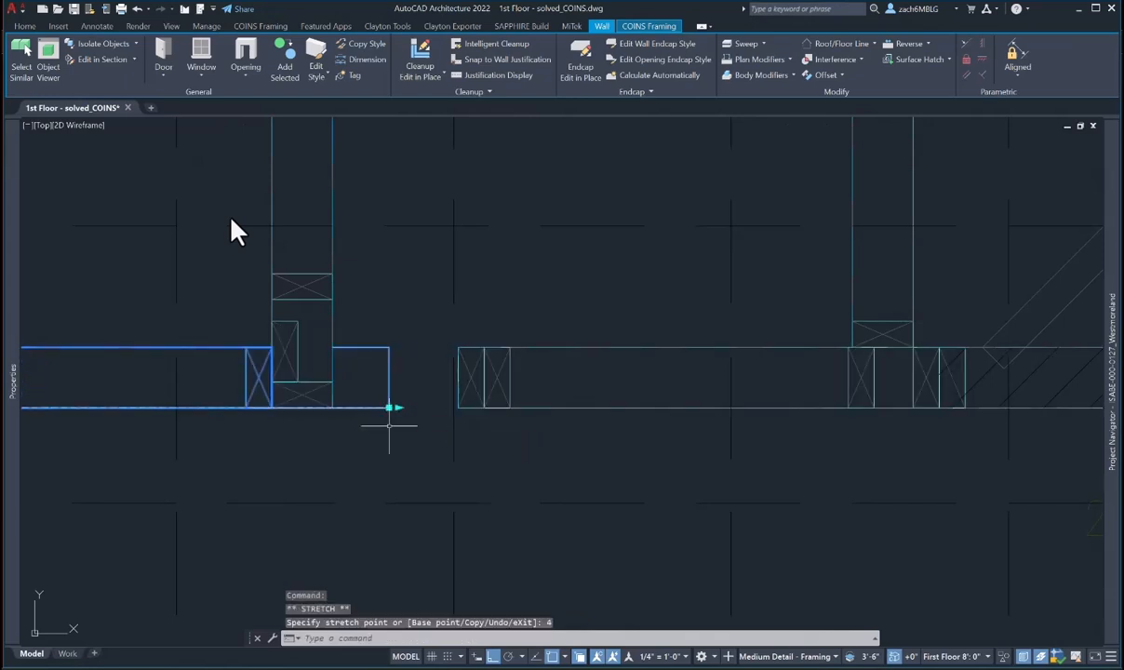
pyautogui.write('u')
pyautogui.press('Return')
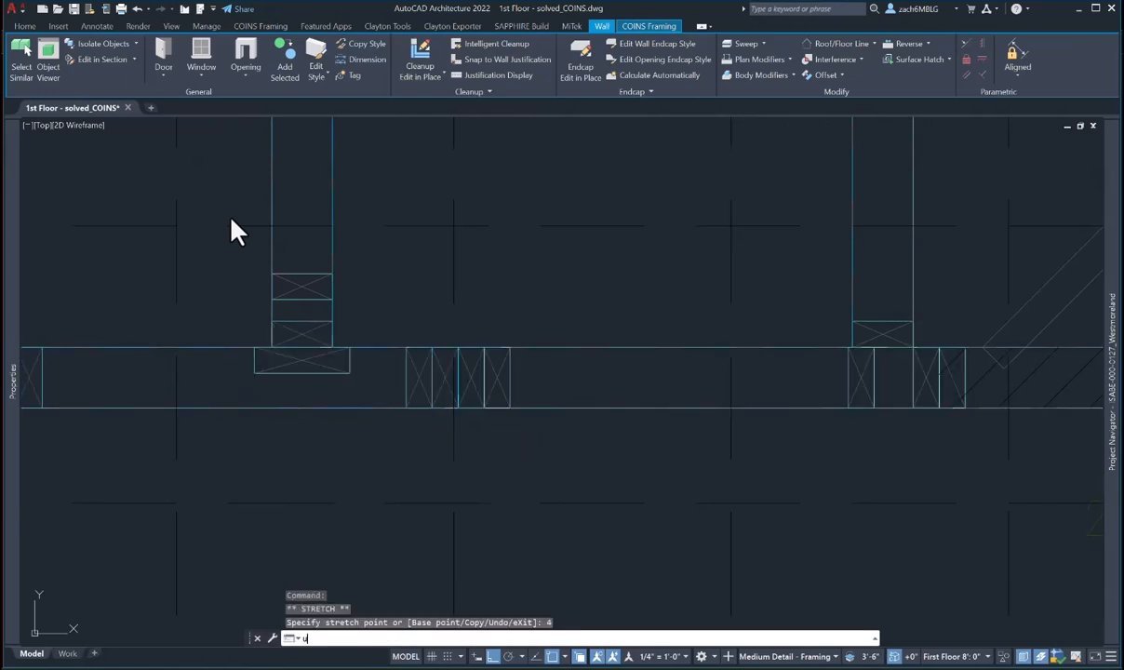
pyautogui.press('Escape')
# - Stretch the right wall's start by 12, then pull it back to meet the left wall's end
pyautogui.click(503, 381)
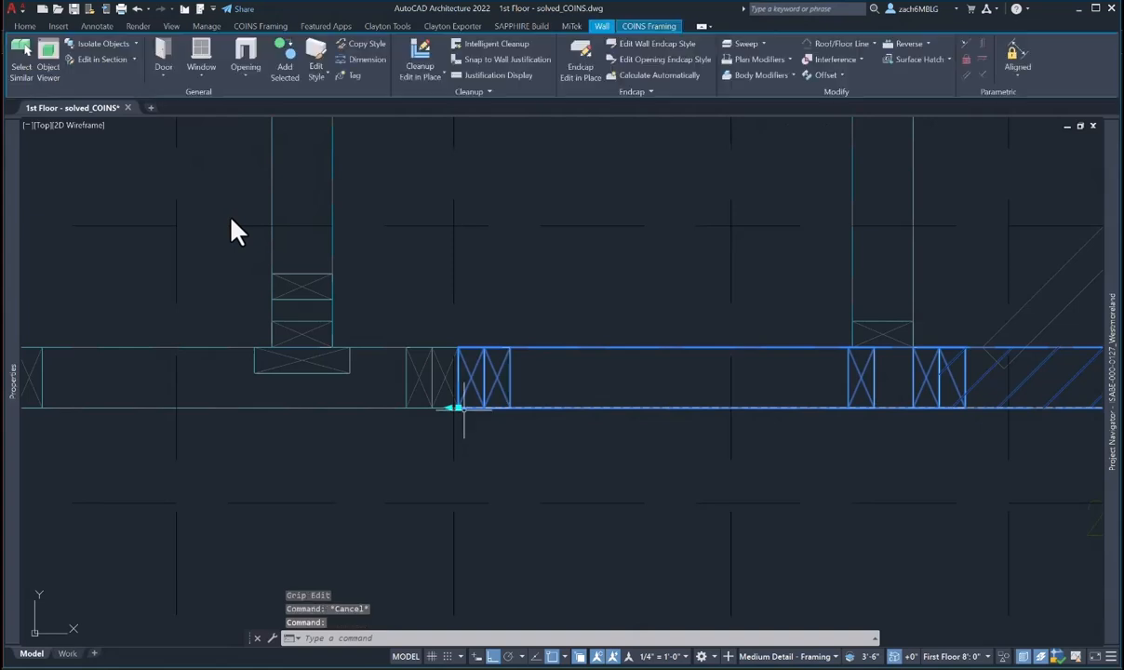
pyautogui.click(459, 407)
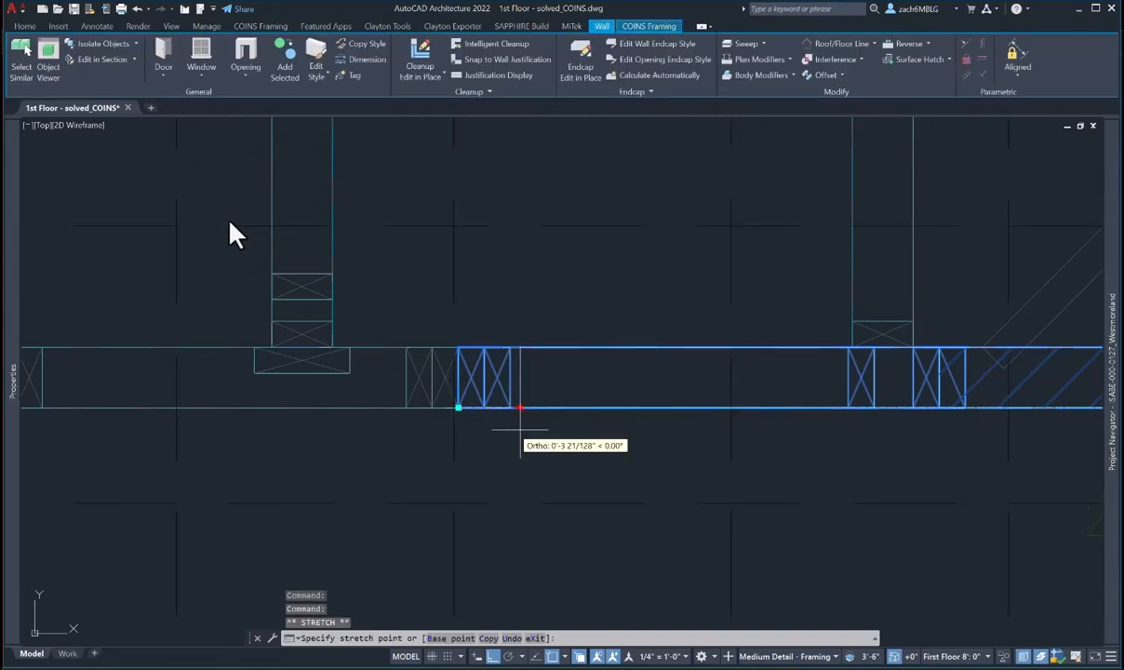
pyautogui.write('12')
pyautogui.press('Return')
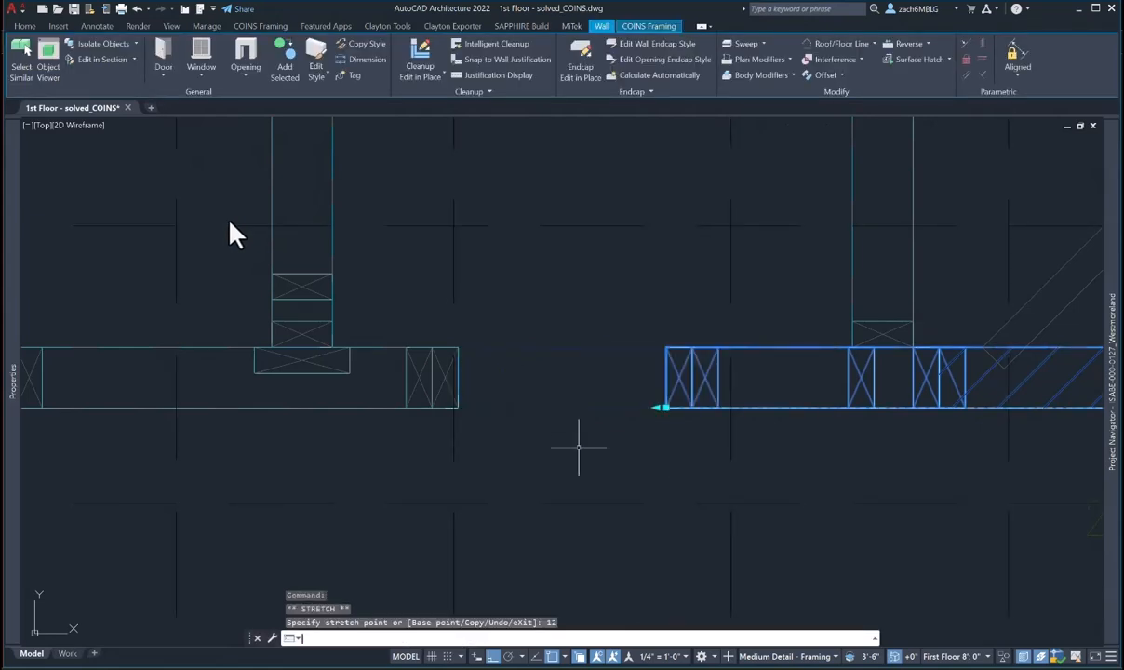
pyautogui.click(659, 407)
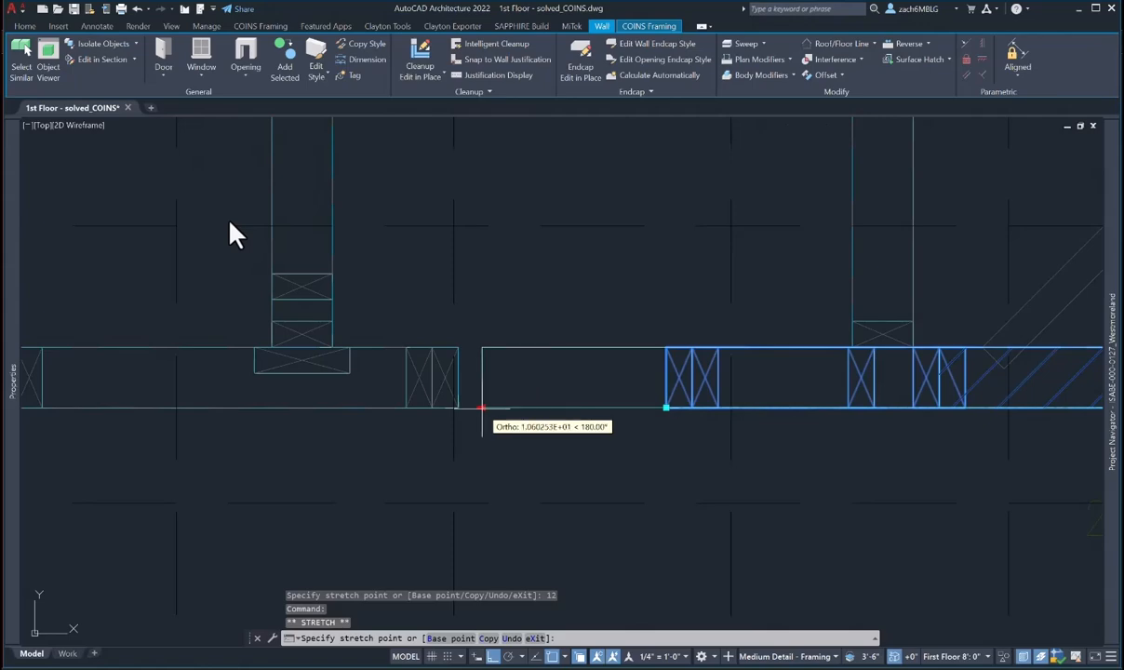
pyautogui.click(458, 407)
pyautogui.press('Escape')
# - Zoom out and pan to the bathroom, then select the short wall beneath the bathtub
pyautogui.scroll(-5, 516, 419)
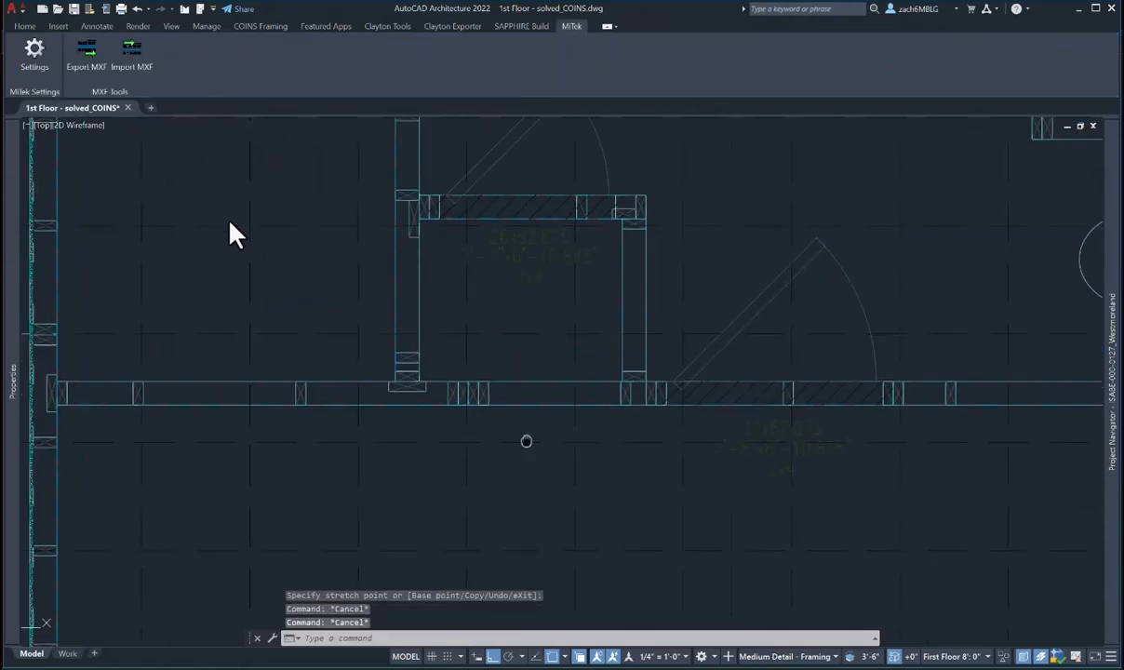
pyautogui.scroll(-4, 232, 232)
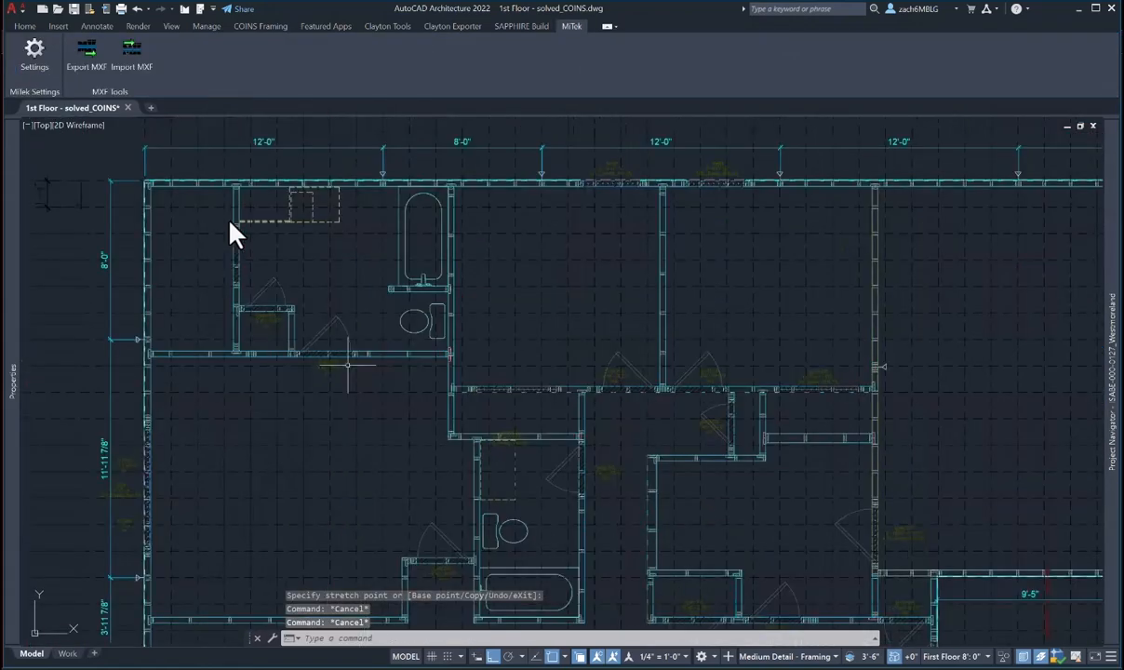
pyautogui.moveTo(430, 368); pyautogui.dragTo(483, 343, button='middle')
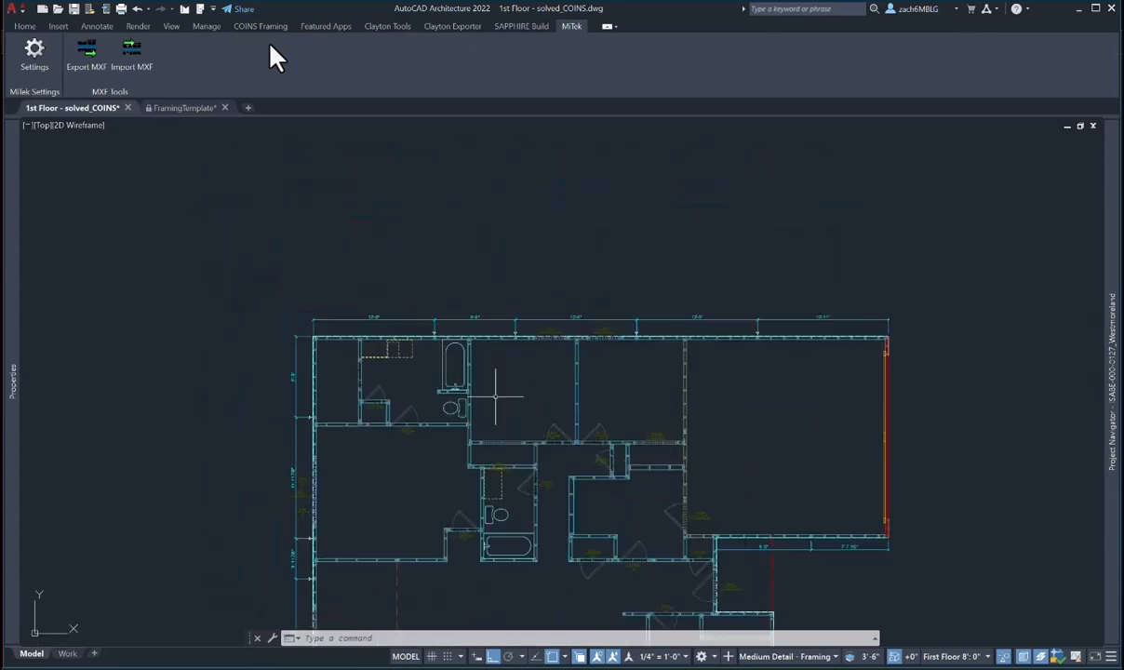
pyautogui.scroll(5, 456, 374)
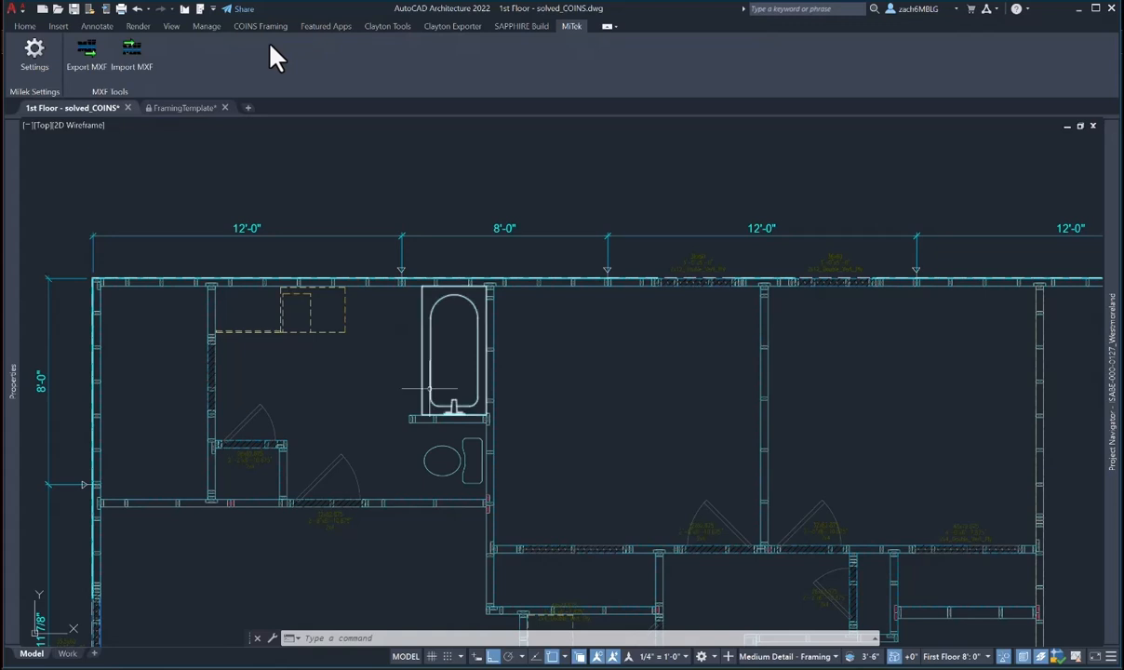
pyautogui.scroll(4, 427, 398)
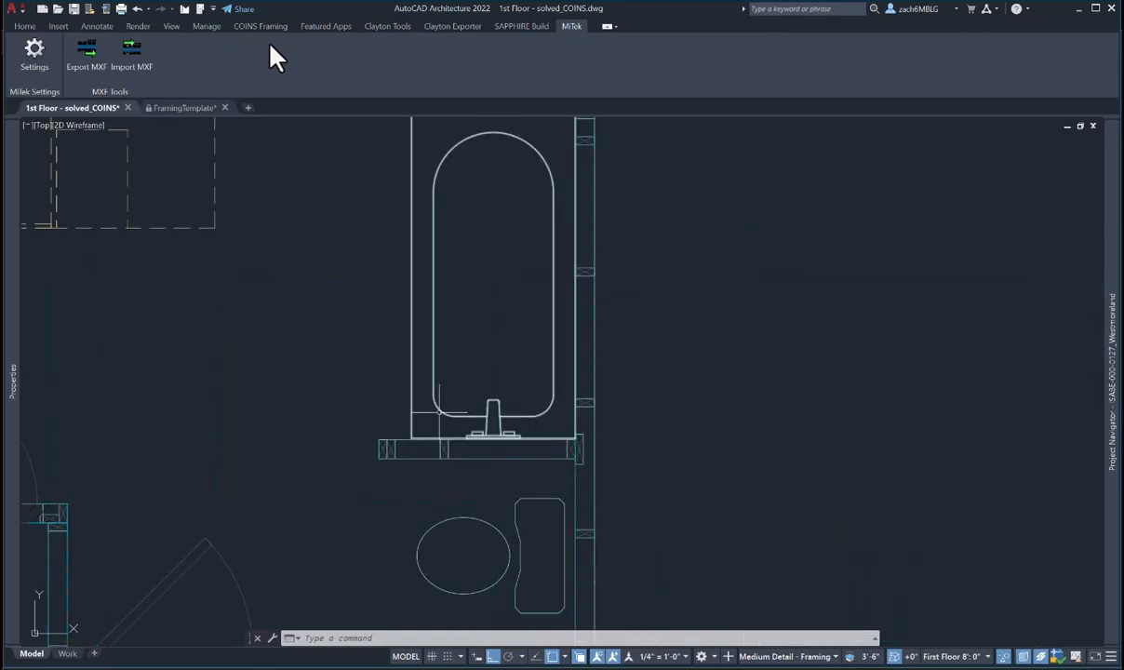
pyautogui.scroll(-4, 433, 360)
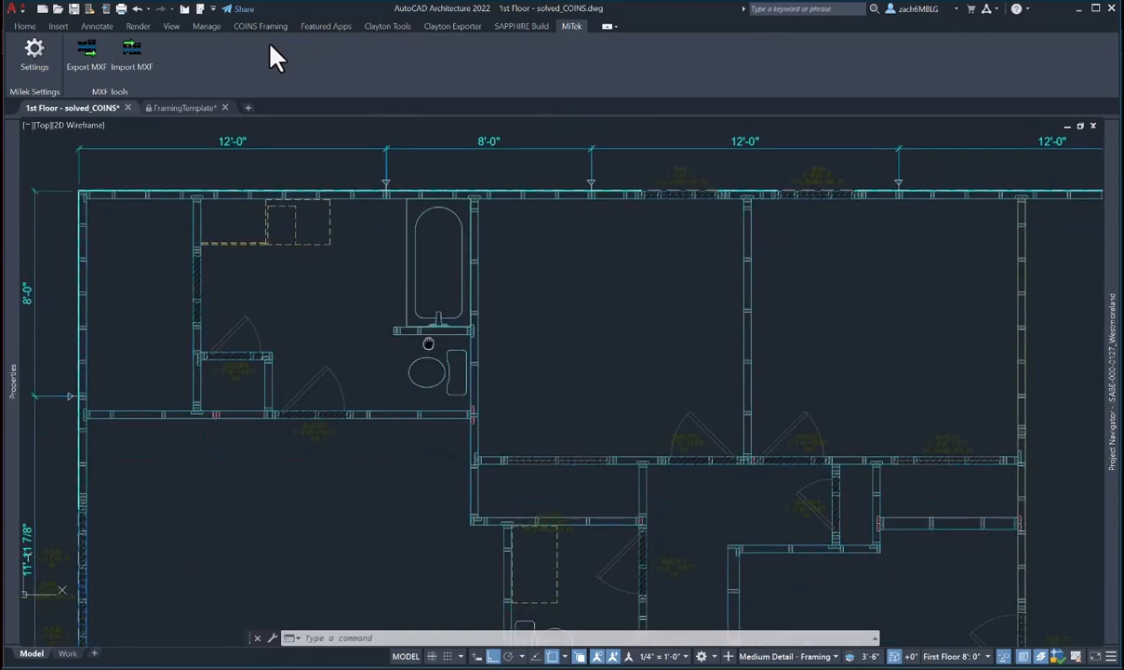
pyautogui.scroll(4, 429, 341)
pyautogui.click(407, 311)
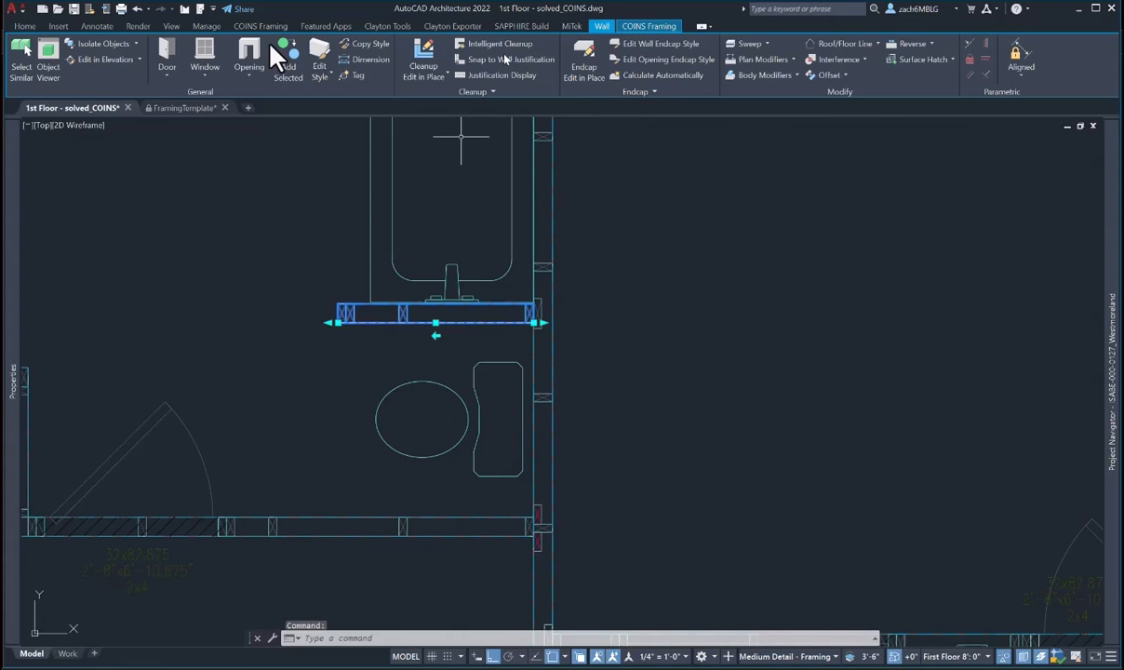
# - Start the wall stud modifier on this wall and pick the stud to change
pyautogui.click(642, 26)
pyautogui.click(138, 47)
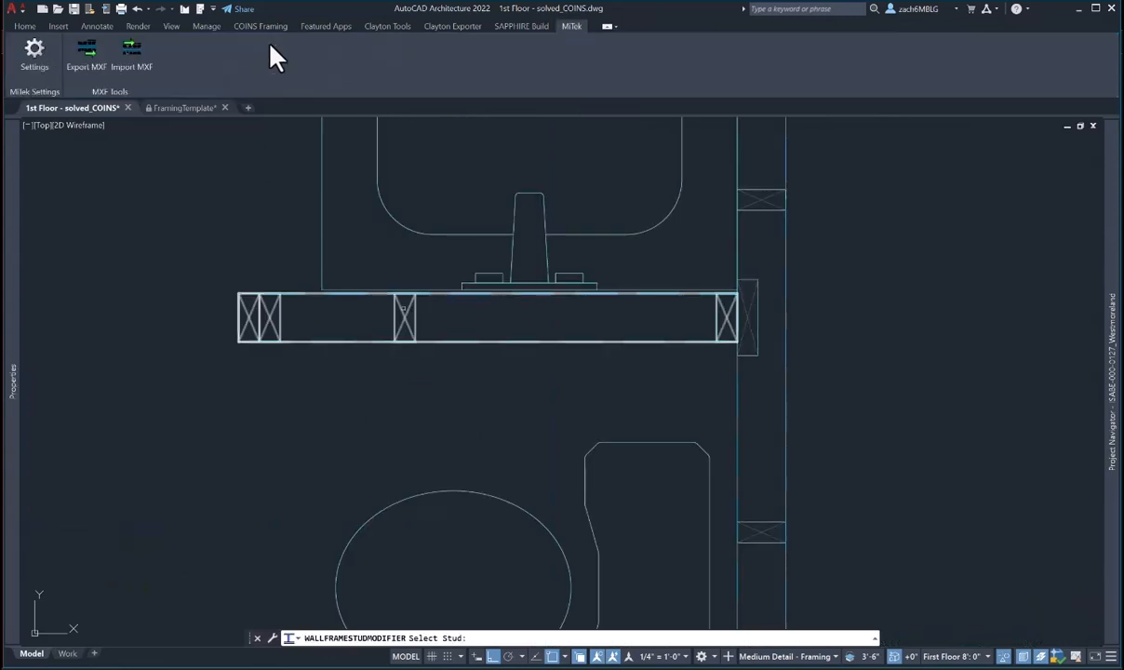
pyautogui.click(510, 638)
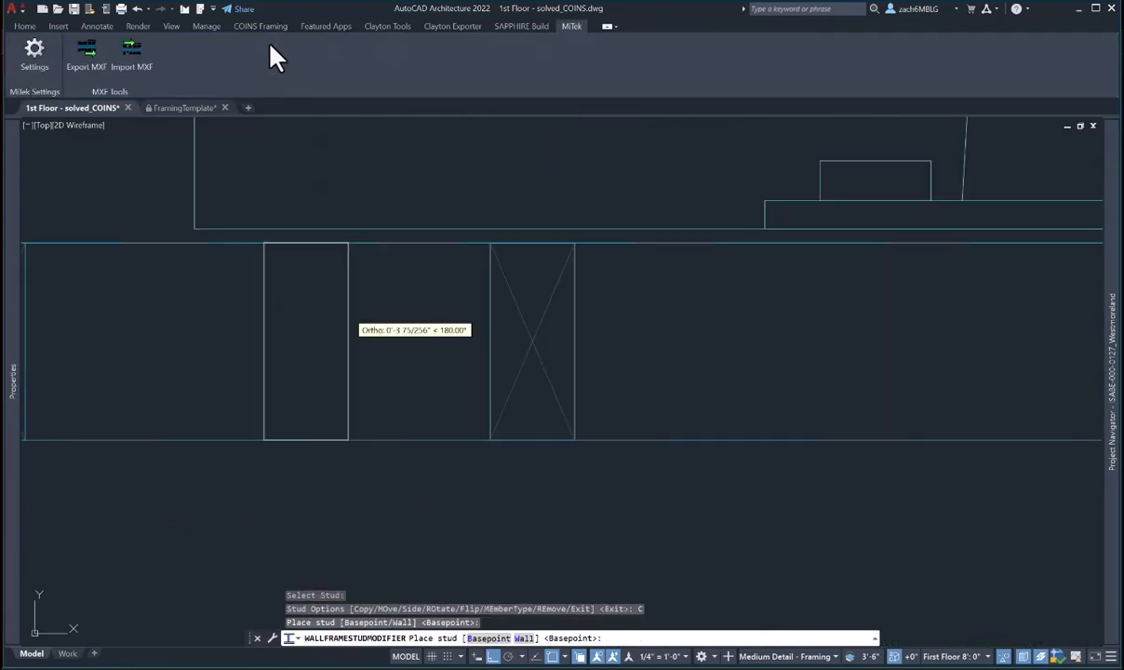
pyautogui.press('Escape')
pyautogui.click(256, 331)
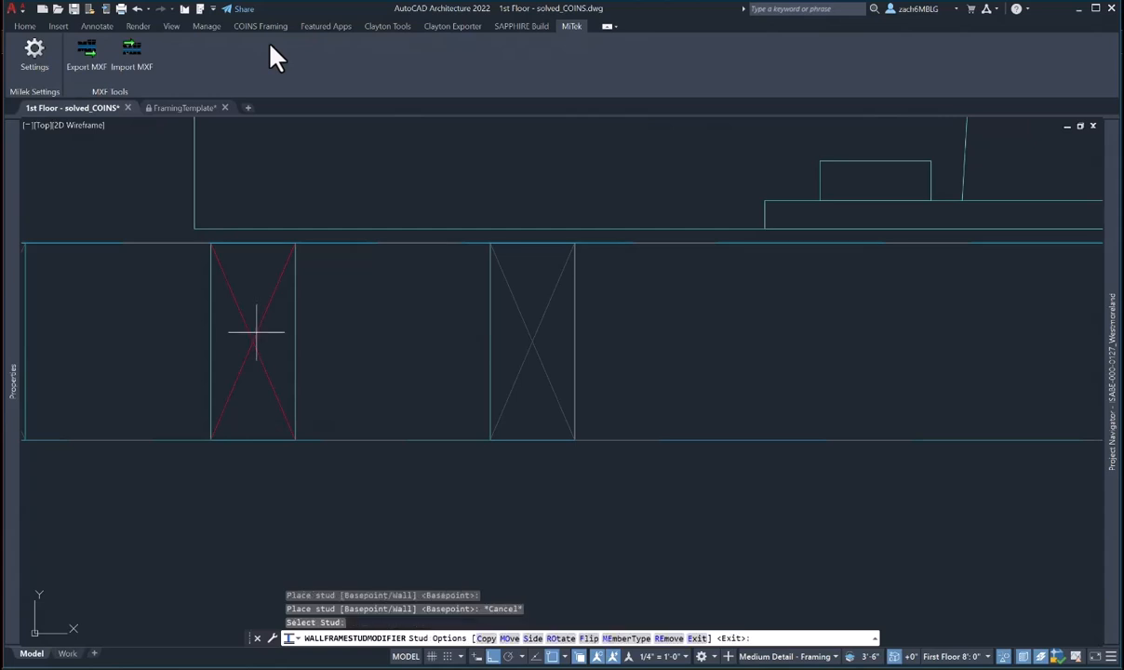
# - Rotate the stud flat on the wall's right side as a Flat 2x4_Wall_HB member
pyautogui.click(560, 638)
pyautogui.write('S')
pyautogui.press('Return')
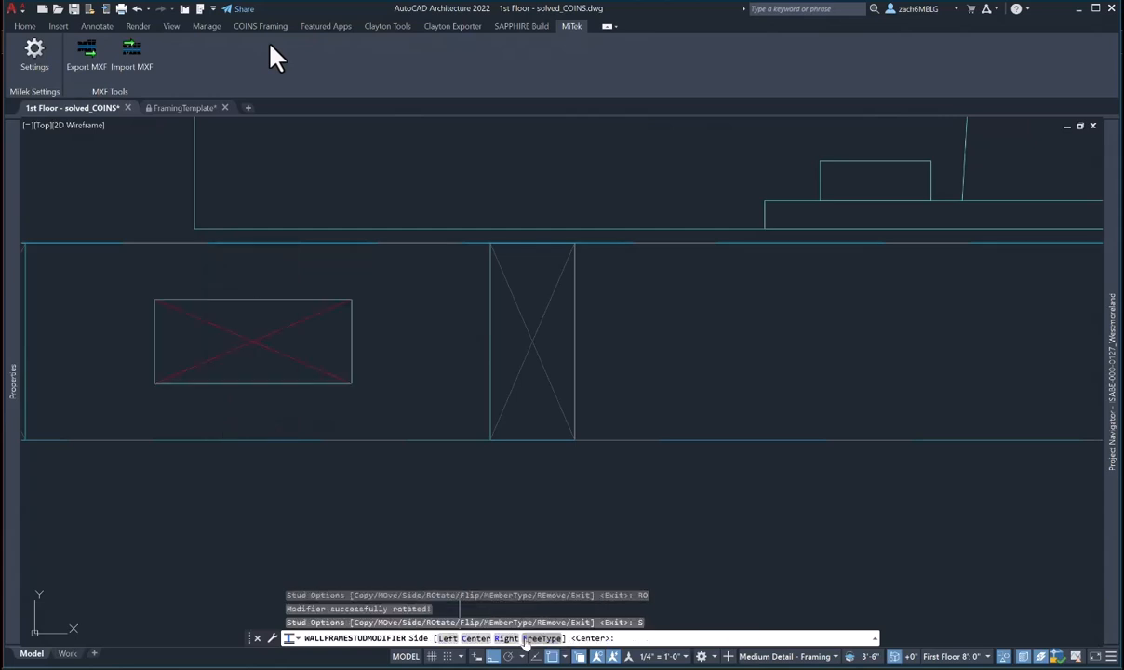
pyautogui.write('R')
pyautogui.press('Return')
pyautogui.click(606, 638)
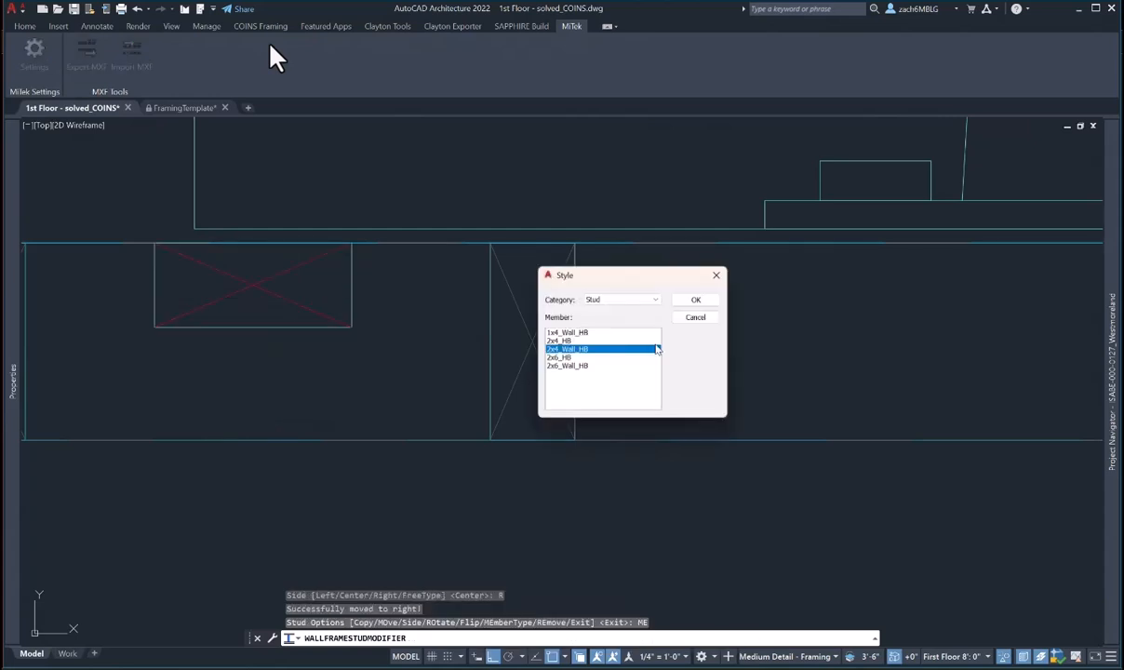
pyautogui.click(621, 300)
pyautogui.click(600, 334)
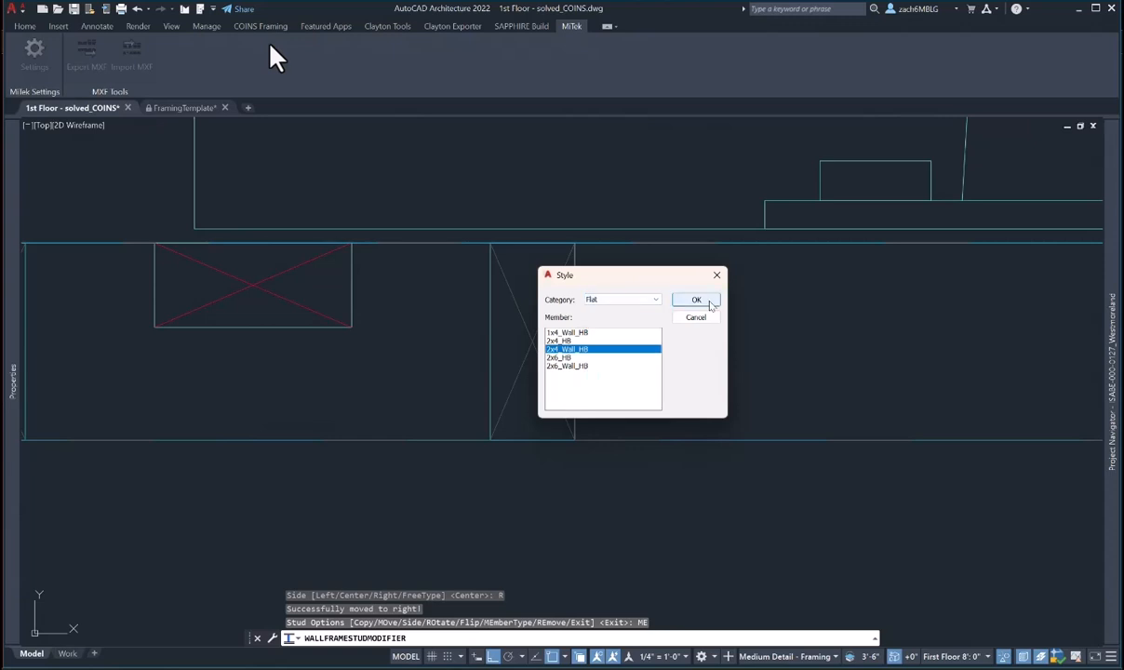
pyautogui.click(696, 299)
# - Move the flat stud by base point to near the wall corner
pyautogui.click(509, 638)
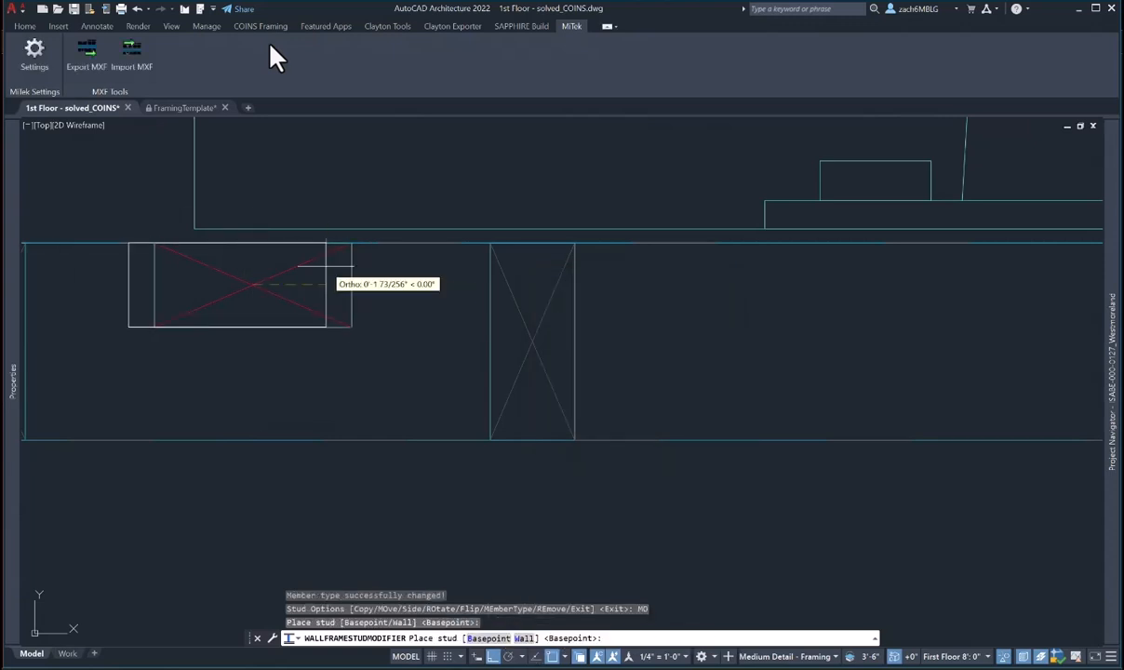
pyautogui.moveTo(326, 266); pyautogui.dragTo(469, 314, button='middle')
pyautogui.click(488, 639)
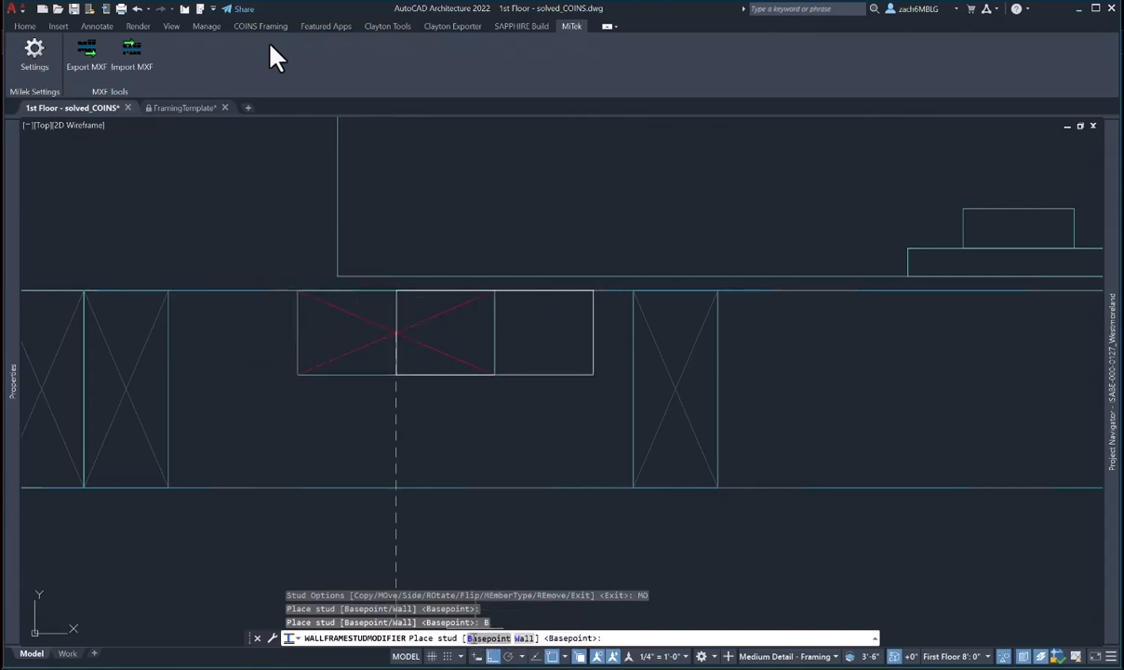
pyautogui.click(489, 638)
pyautogui.moveTo(453, 419); pyautogui.dragTo(452, 439, button='middle')
pyautogui.click(337, 295)
pyautogui.scroll(5, 372, 372)
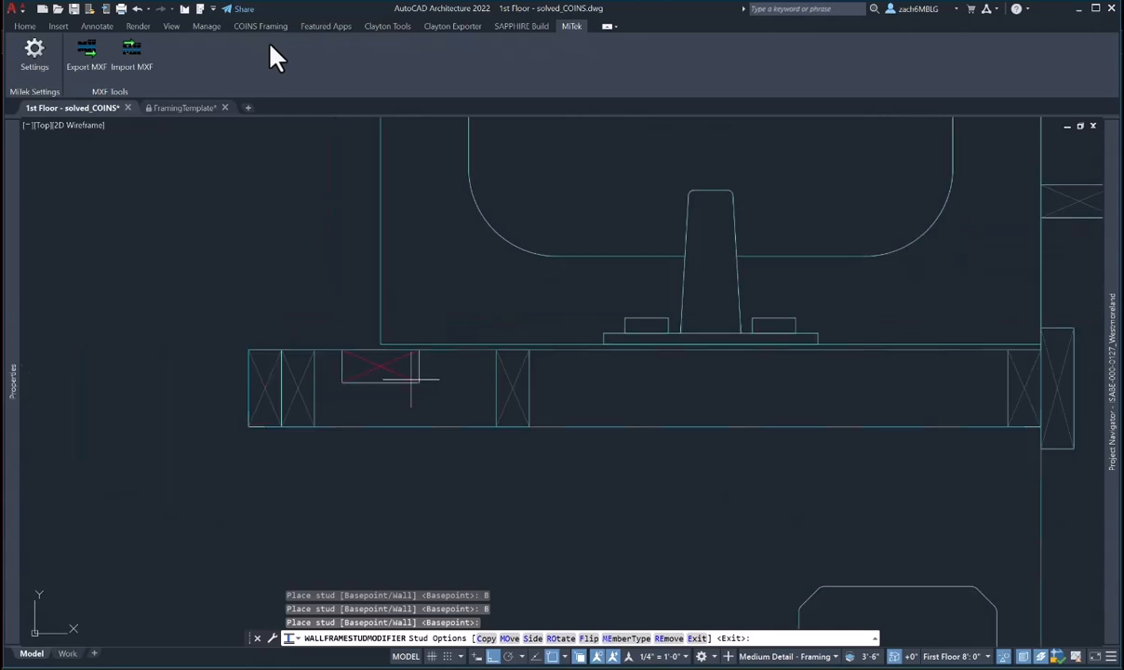
pyautogui.press('Escape')
# - Select the top wall and start the stud modifier on one of its studs
pyautogui.scroll(-6, 447, 395)
pyautogui.scroll(4, 450, 223)
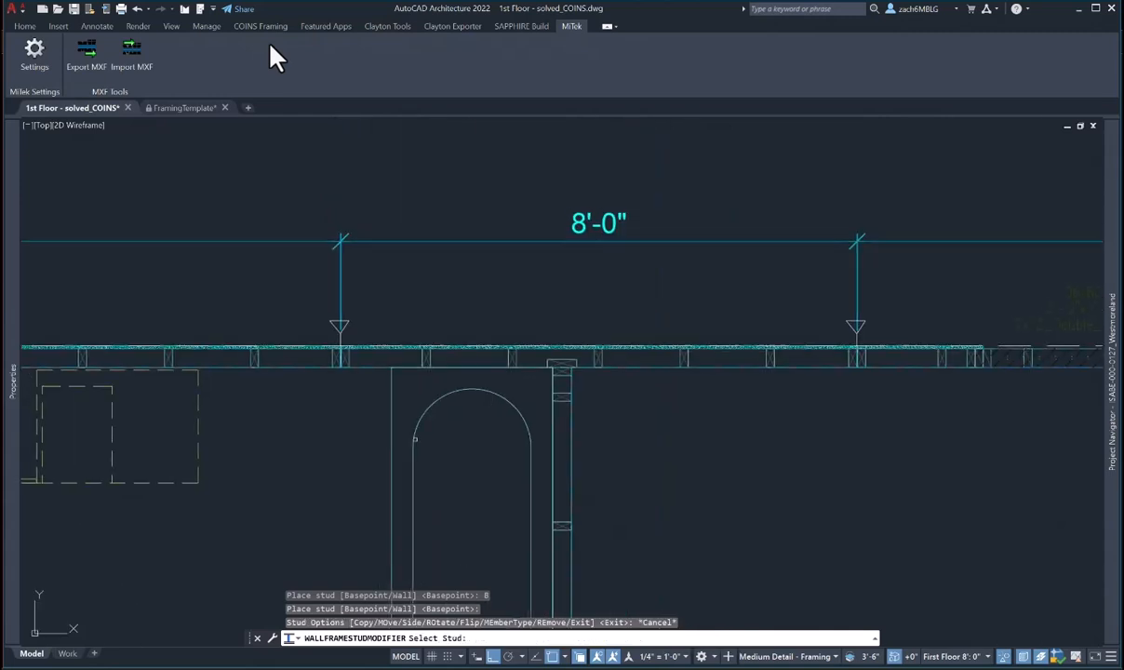
pyautogui.press('Escape')
pyautogui.press('Escape')
pyautogui.scroll(2, 418, 379)
pyautogui.click(433, 339)
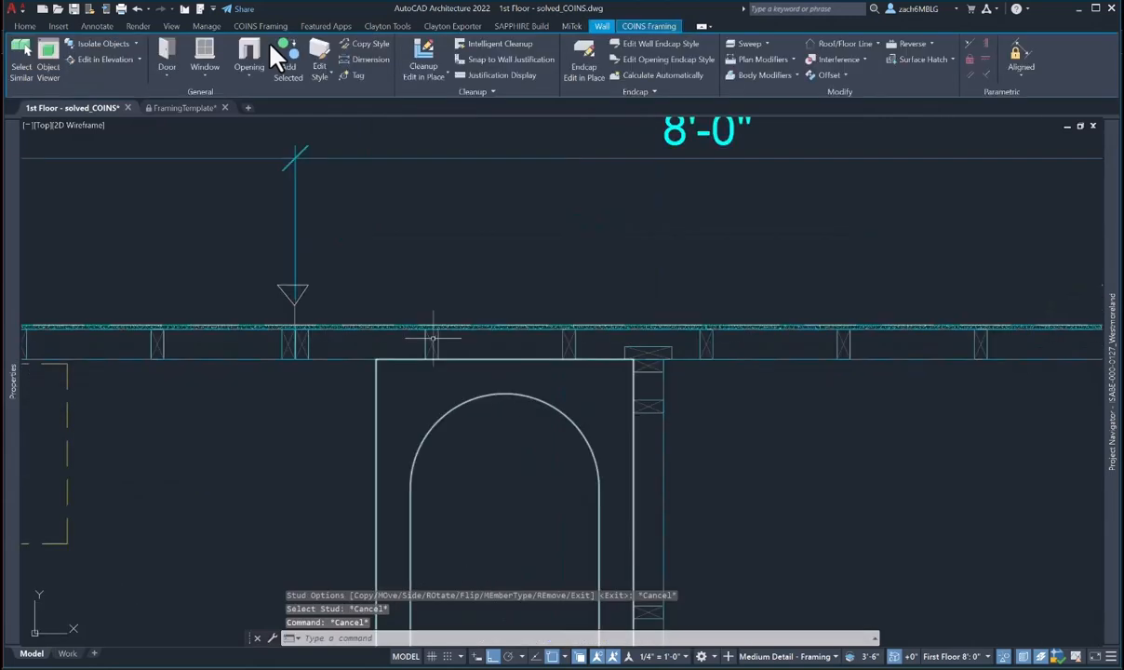
pyautogui.click(649, 26)
pyautogui.click(142, 75)
pyautogui.press('Return')
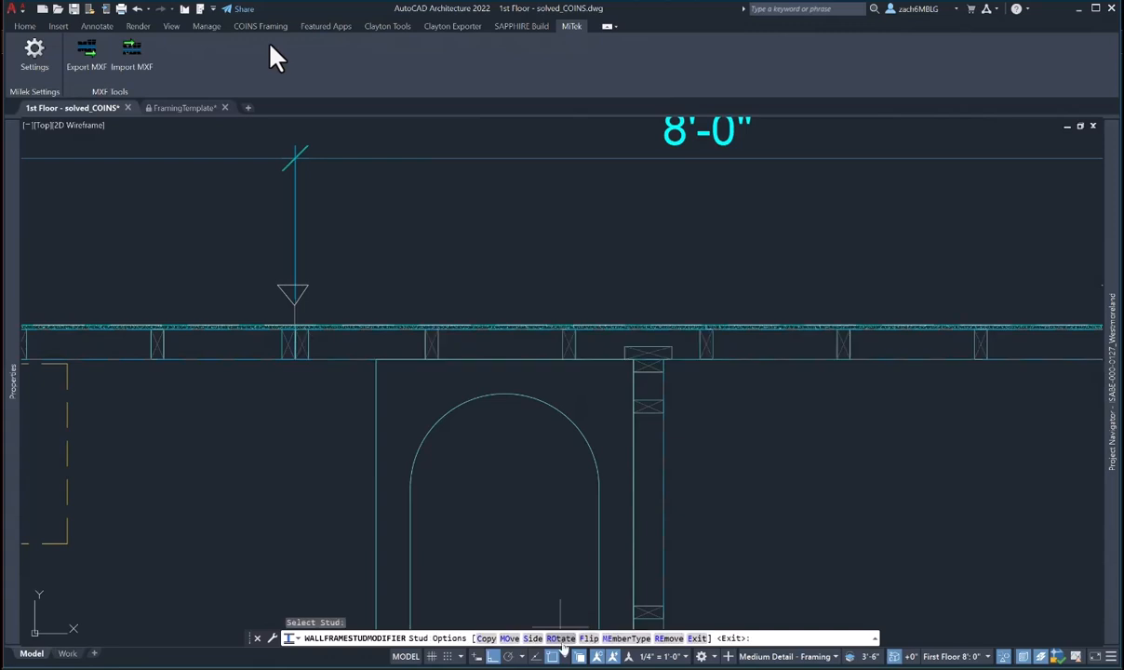
# - Copy the stud into the wall using a midpoint snap for placement
pyautogui.click(485, 638)
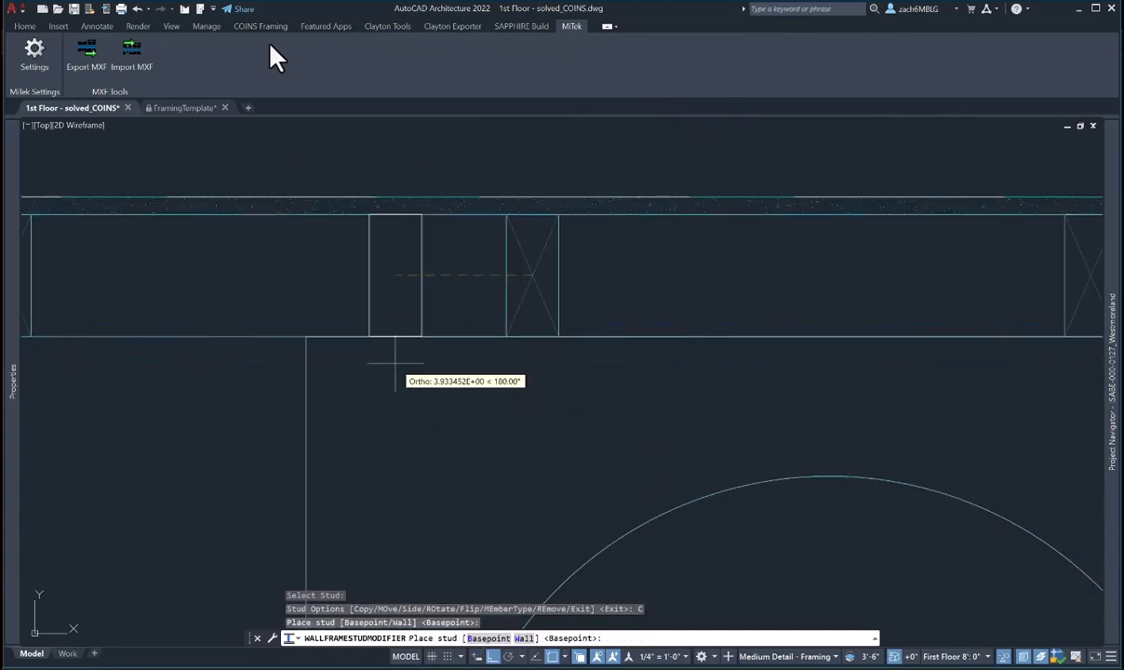
pyautogui.keyDown('shift'); pyautogui.rightClick(324, 316); pyautogui.keyUp('shift')
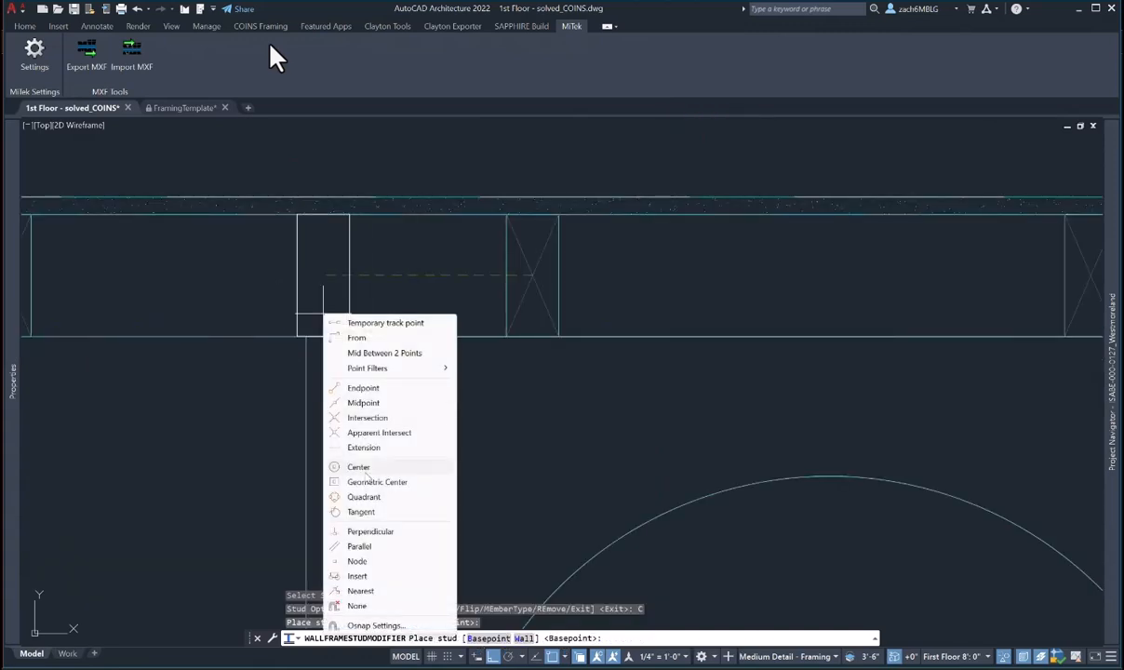
pyautogui.click(363, 402)
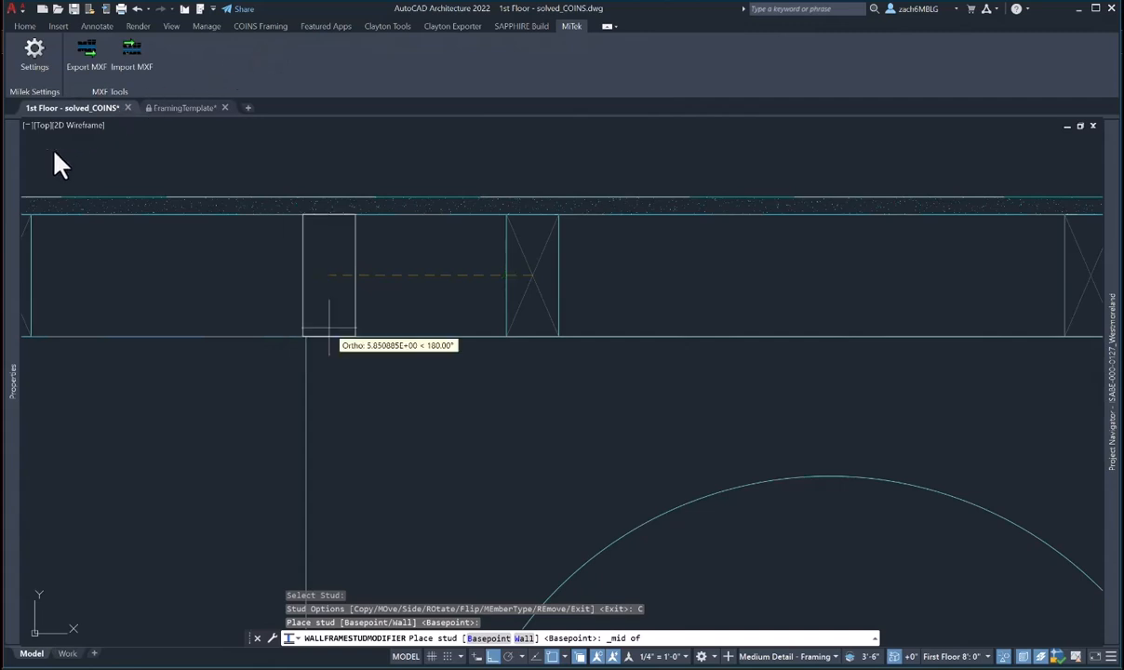
pyautogui.scroll(3, 307, 305)
pyautogui.click(465, 340)
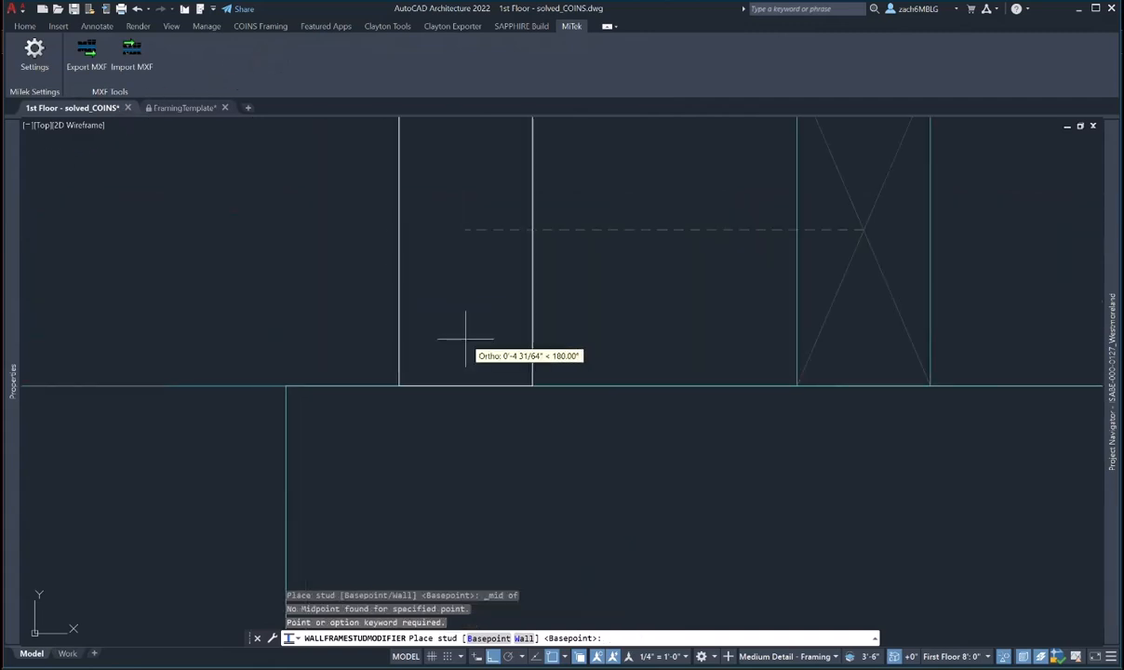
pyautogui.scroll(-5, 465, 340)
pyautogui.click(322, 294)
pyautogui.press('Escape')
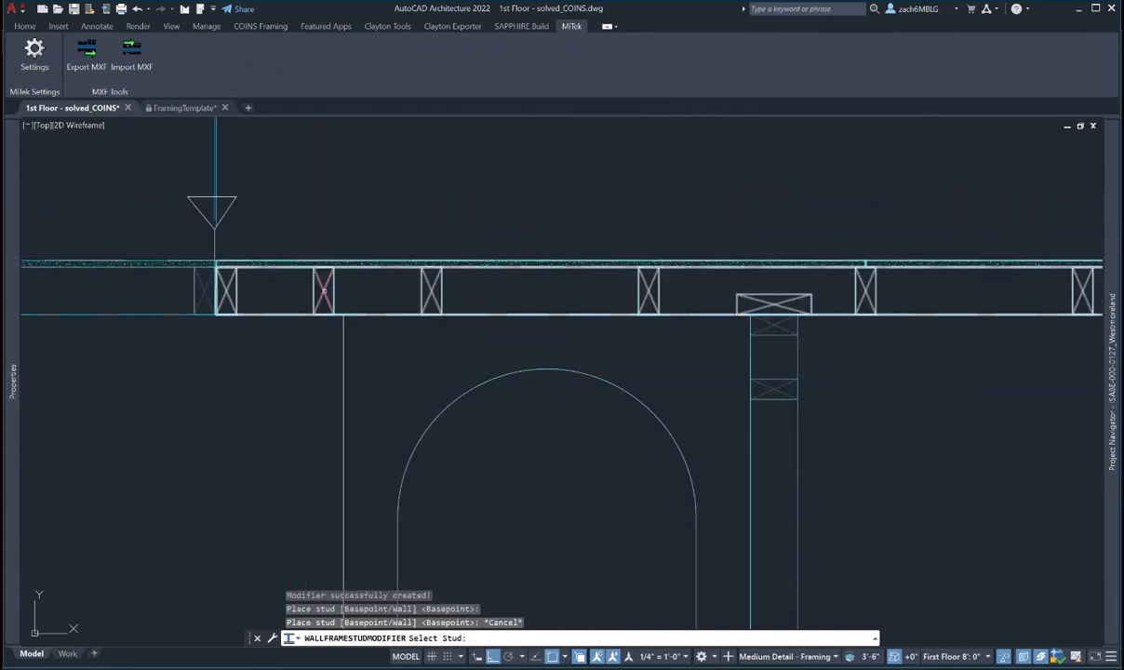
pyautogui.scroll(5, 322, 292)
# - Make the new stud a Flat member rotated onto the wall's right side
pyautogui.click(322, 291)
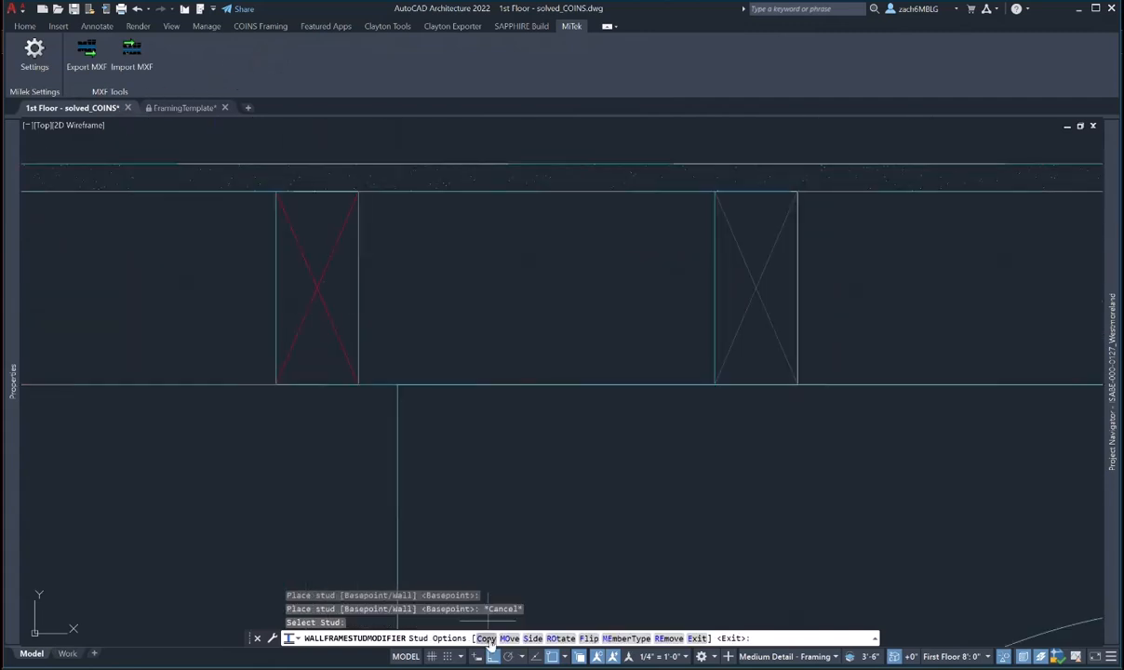
pyautogui.click(560, 638)
pyautogui.click(532, 638)
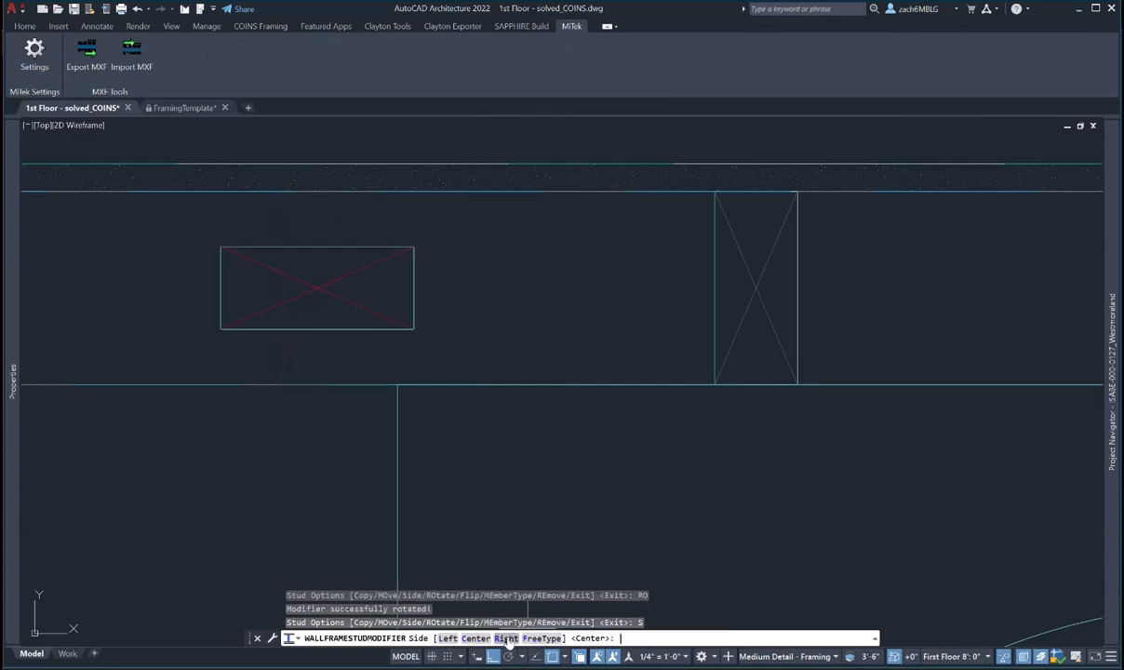
pyautogui.click(509, 638)
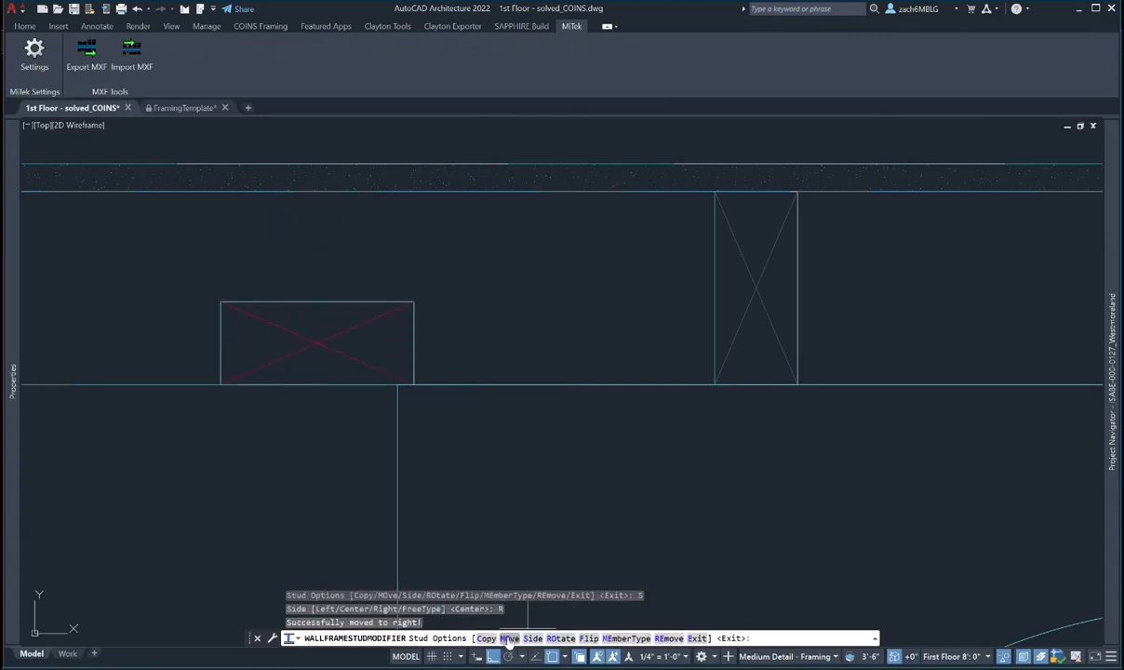
pyautogui.click(625, 638)
pyautogui.click(616, 300)
pyautogui.click(595, 316)
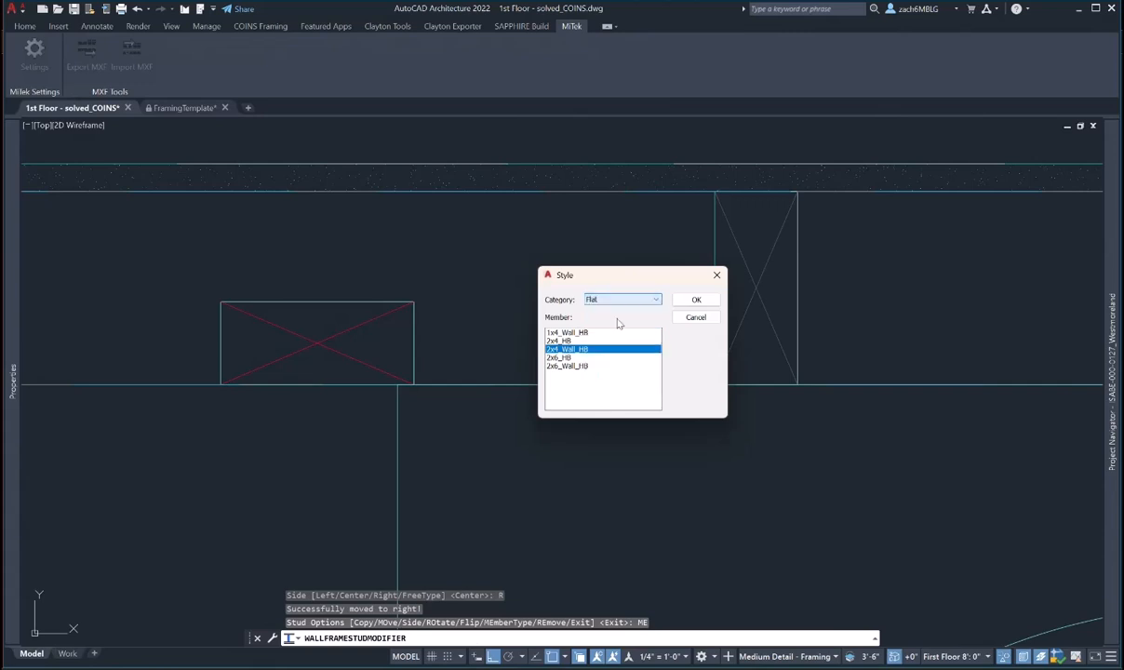
pyautogui.click(697, 301)
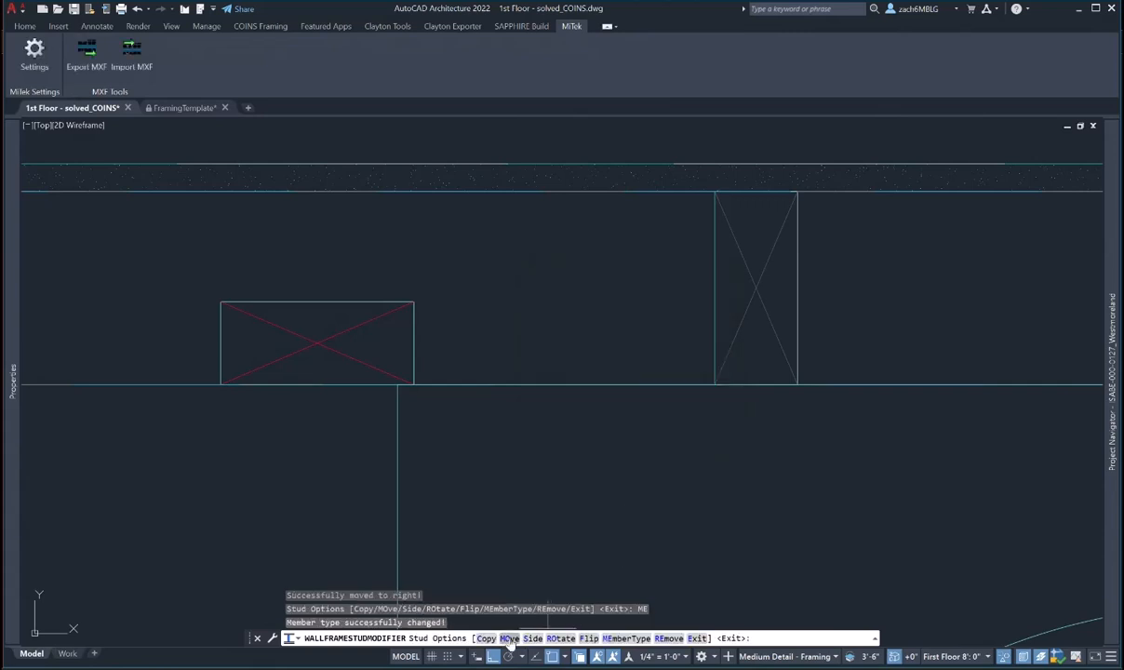
# - Move the flat stud further right along the wall, end the modifier, and select the bathroom's left wall
pyautogui.click(509, 638)
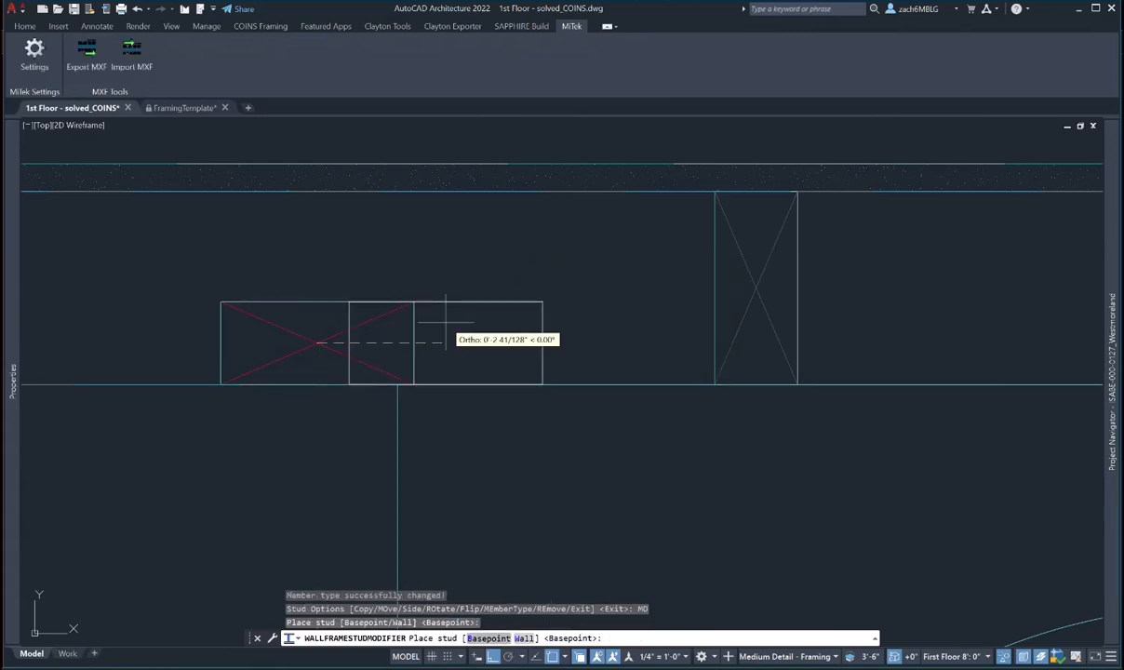
pyautogui.click(402, 381)
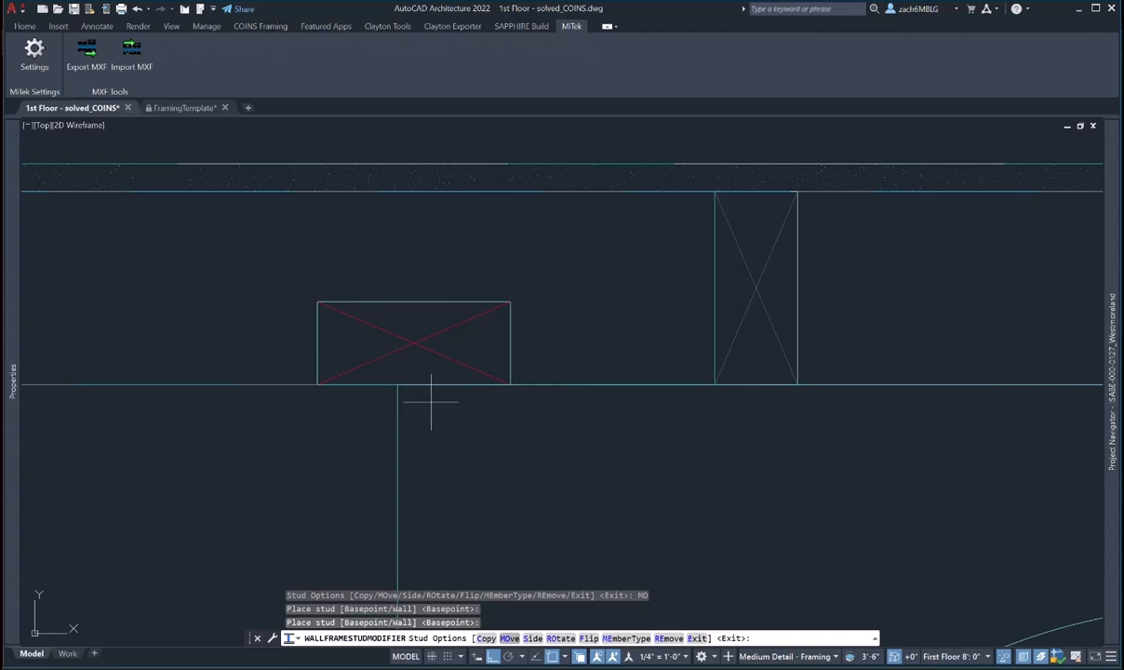
pyautogui.click(509, 638)
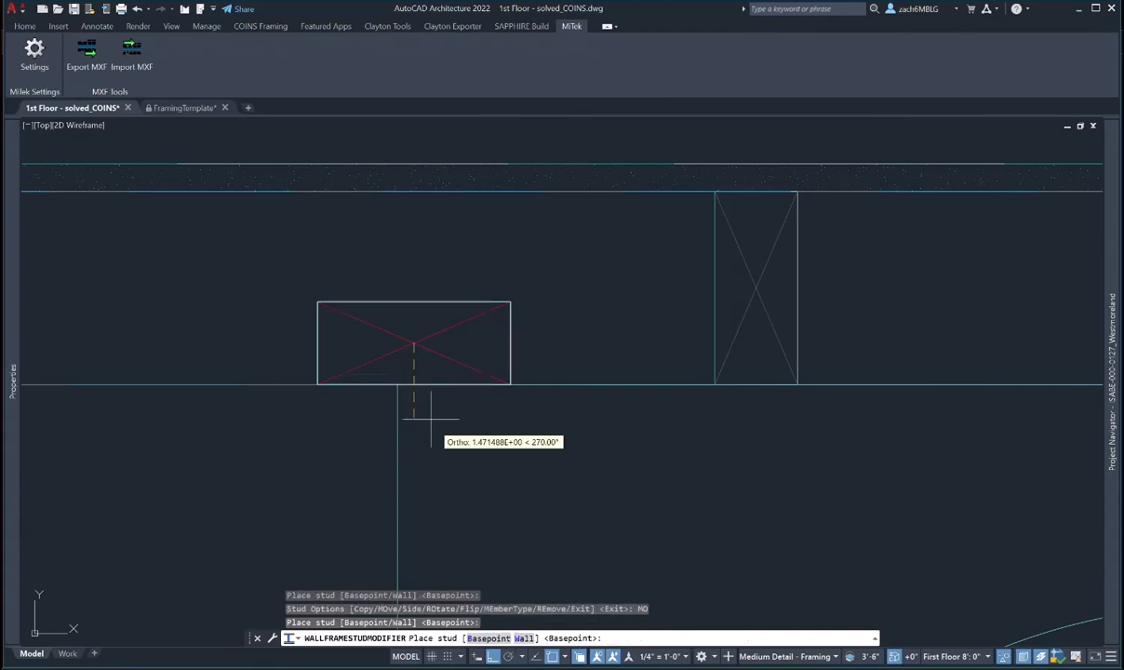
pyautogui.scroll(-5, 401, 377)
pyautogui.scroll(-5, 544, 352)
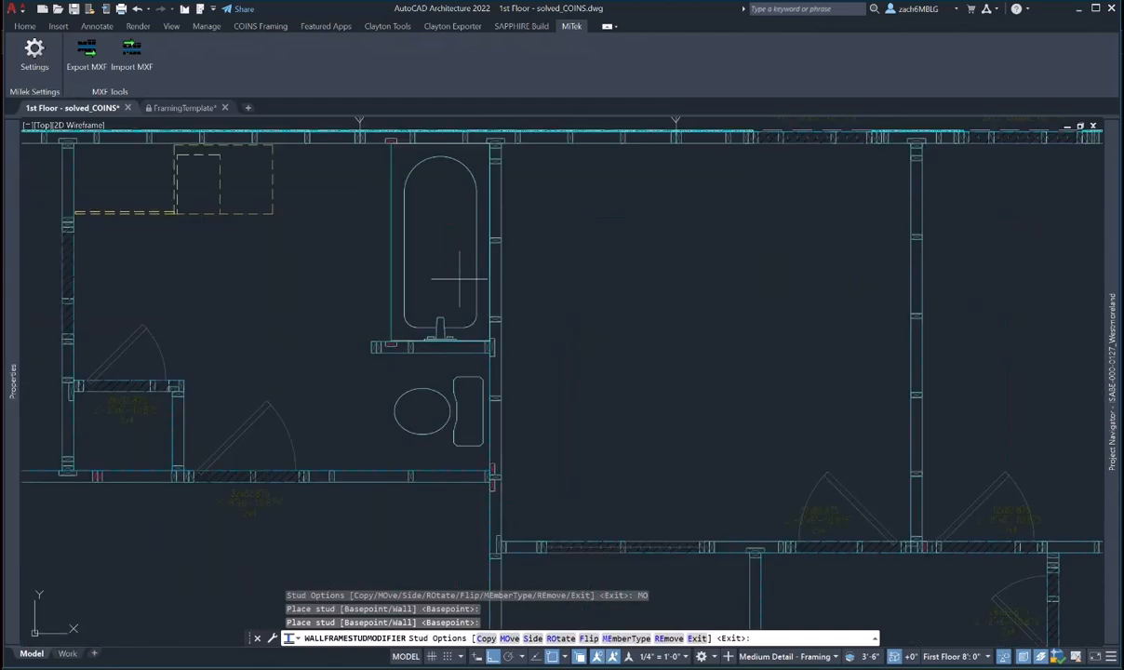
pyautogui.scroll(8, 349, 418)
pyautogui.press('Escape')
pyautogui.press('Escape')
pyautogui.click(353, 418)
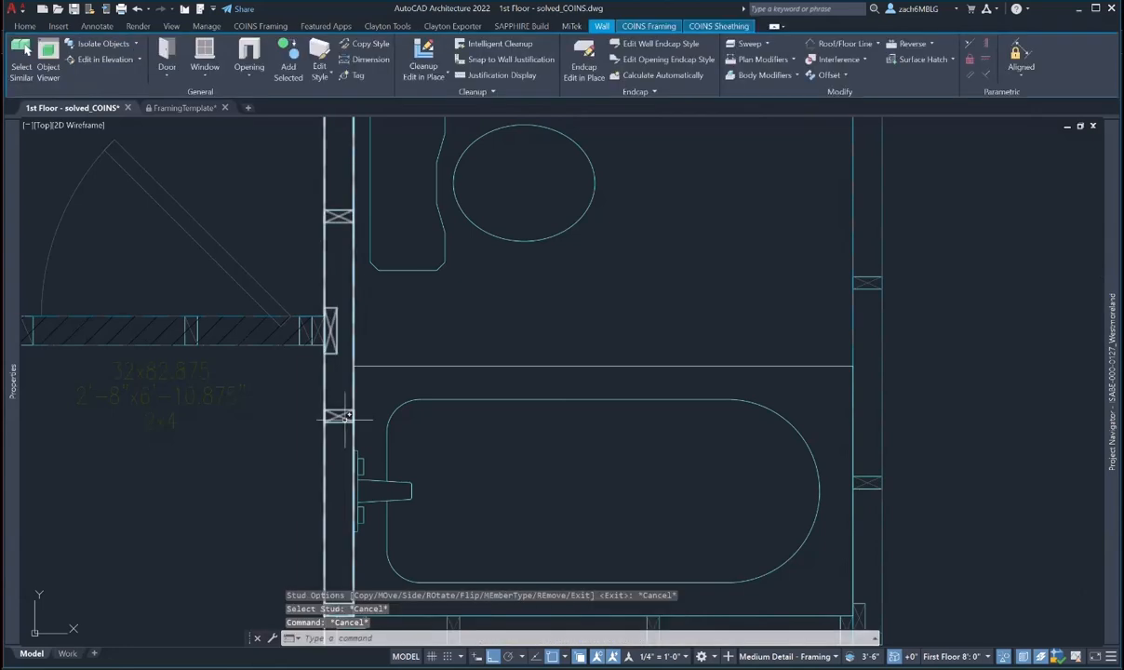
# - Copy a stud in the bathroom's left wall, placing the copy higher in the wall
pyautogui.click(631, 27)
pyautogui.click(140, 42)
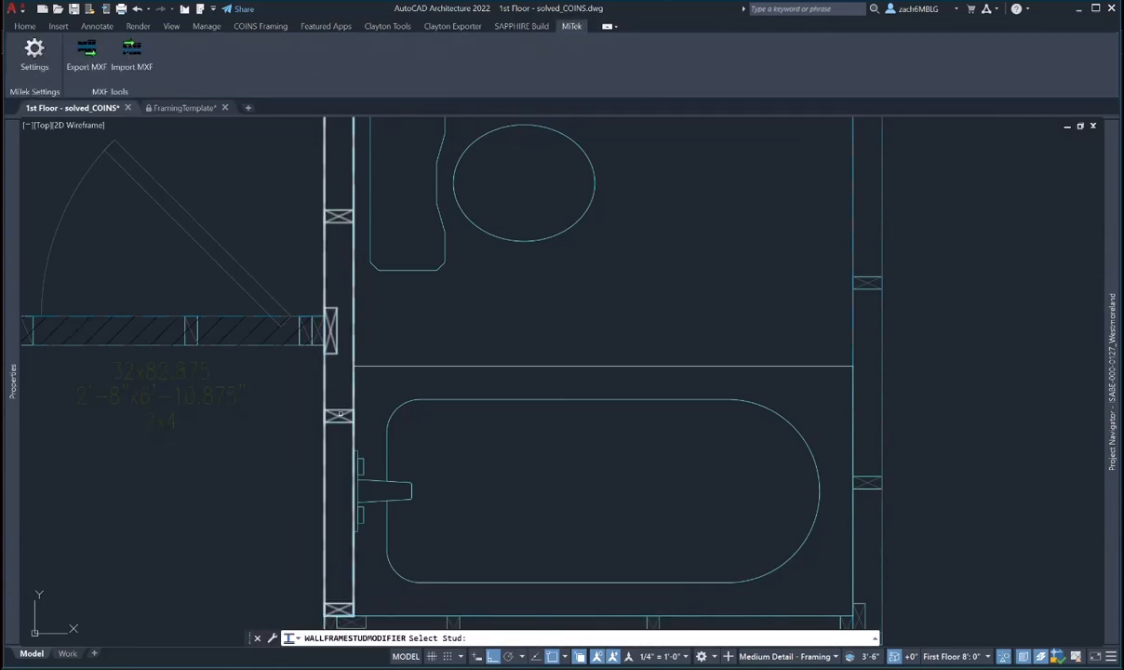
pyautogui.click(340, 414)
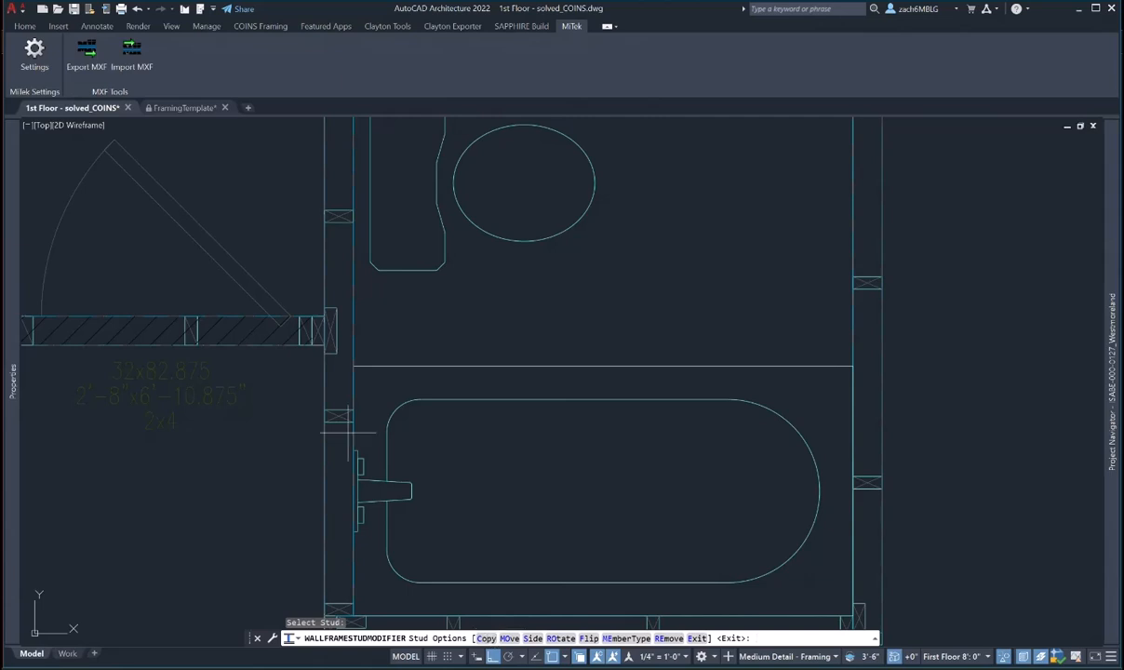
pyautogui.scroll(5, 350, 430)
pyautogui.scroll(-2, 465, 567)
pyautogui.write('c')
pyautogui.press('Return')
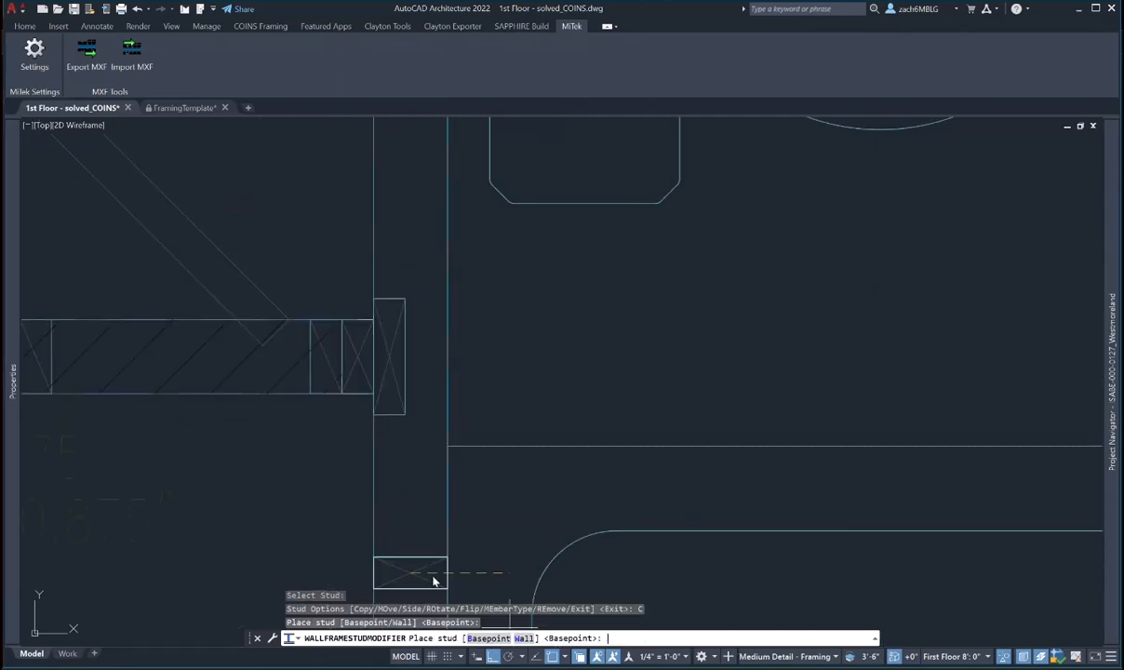
pyautogui.click(433, 488)
pyautogui.press('Escape')
# - Set the copied stud to the right side as a Flat 2x4_Wall_HB and move it to the tub corner
pyautogui.click(433, 538)
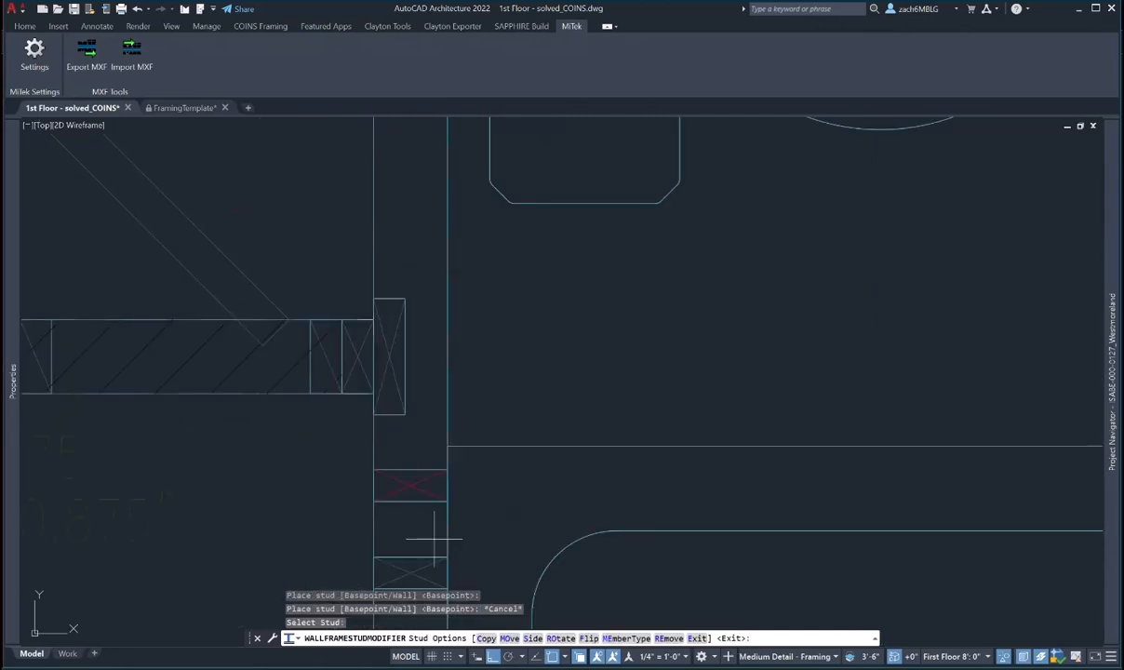
pyautogui.write('s')
pyautogui.press('Return')
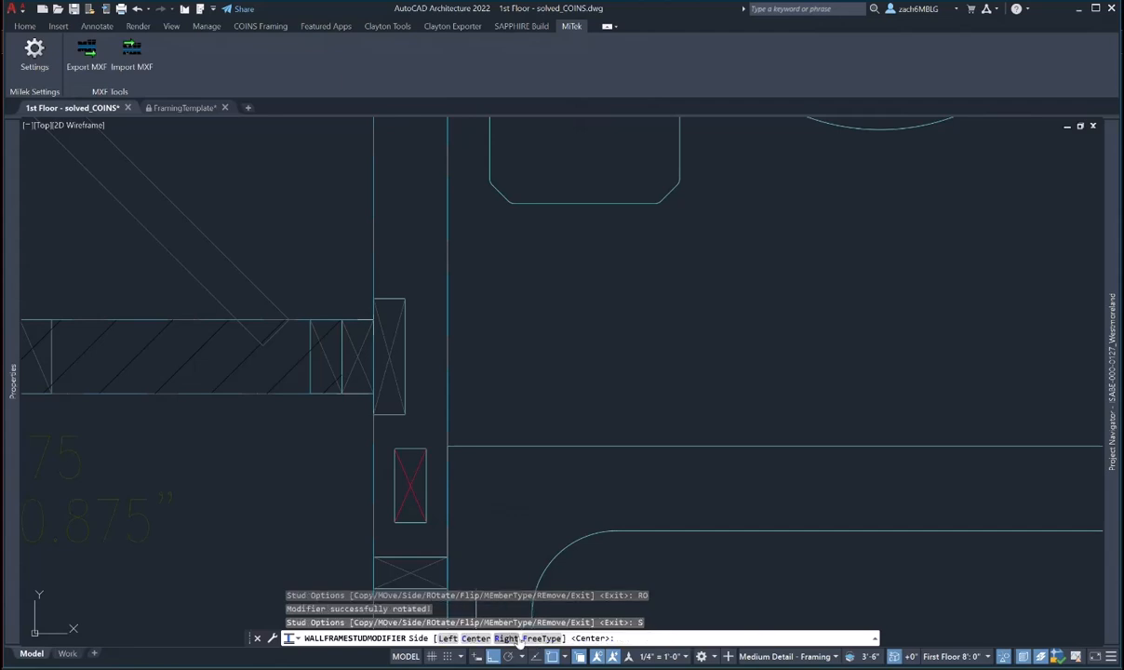
pyautogui.write('r')
pyautogui.press('Return')
pyautogui.click(621, 642)
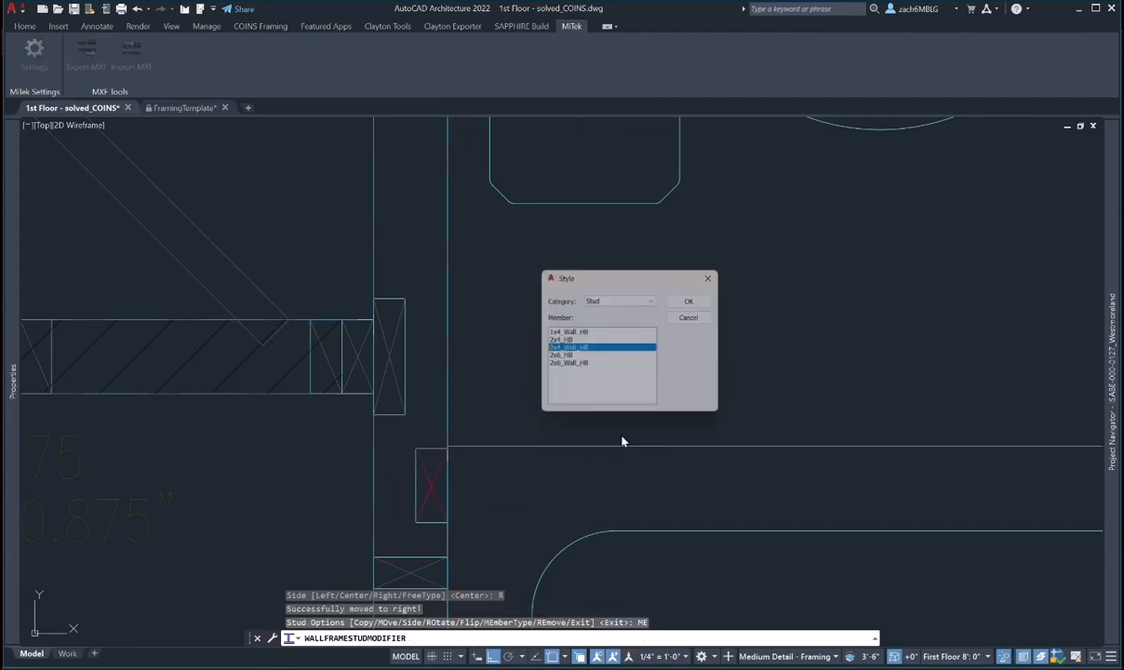
pyautogui.click(642, 300)
pyautogui.click(636, 334)
pyautogui.click(688, 301)
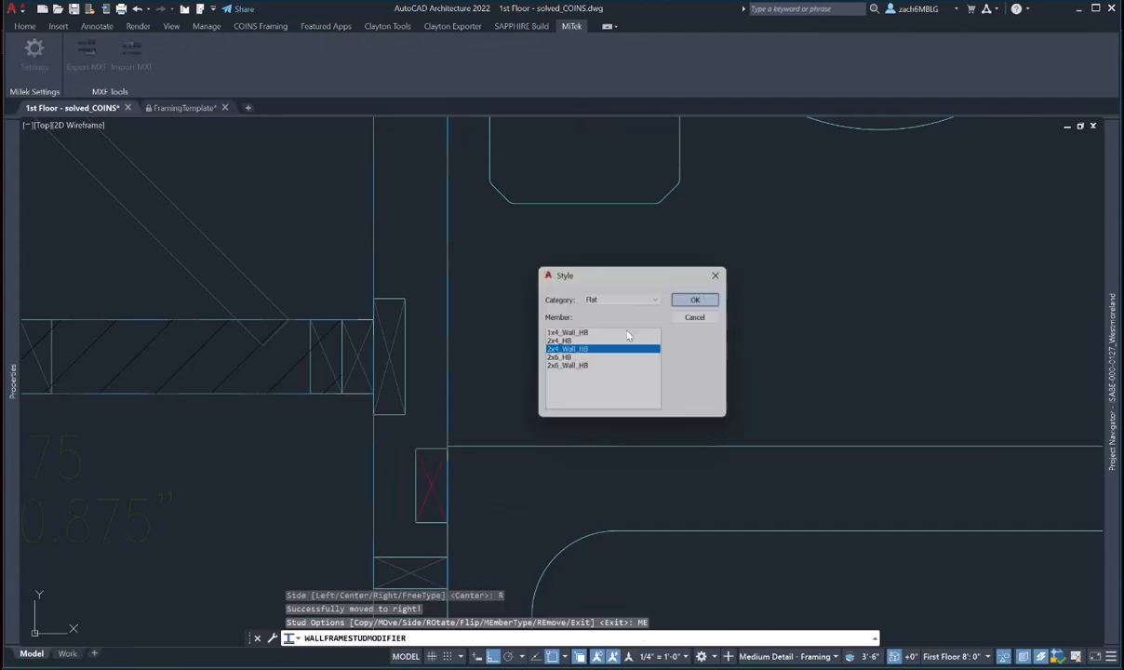
pyautogui.click(512, 640)
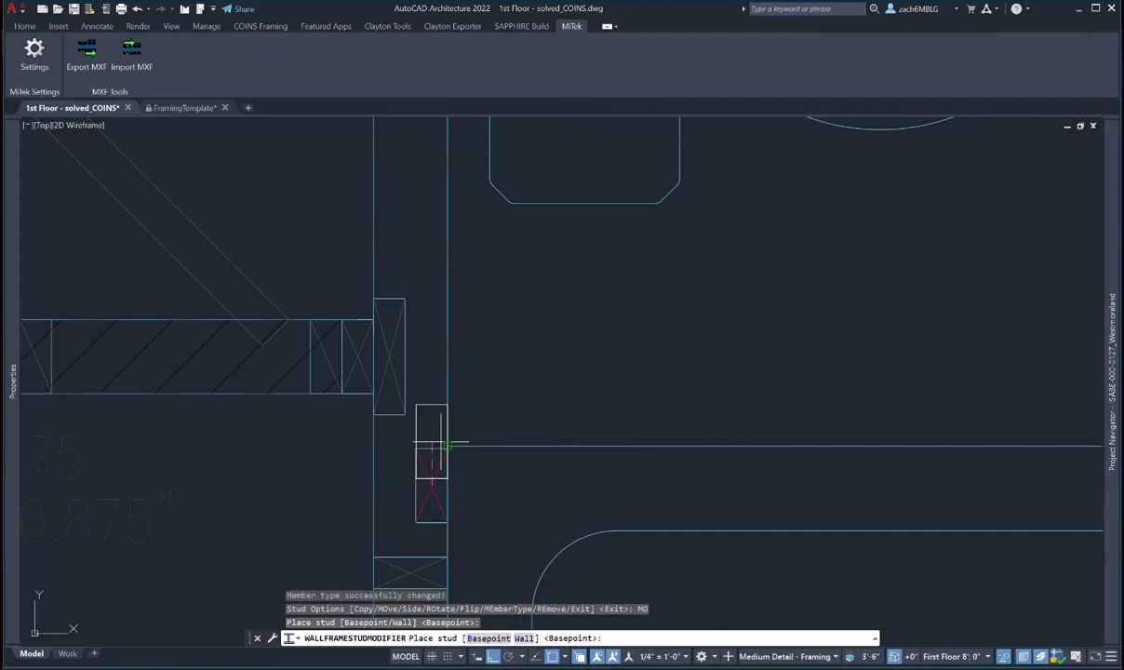
pyautogui.click(447, 446)
# - Copy a stud in the bathroom's right-hand wall to the wall junction
pyautogui.scroll(-5, 424, 476)
pyautogui.moveTo(584, 476); pyautogui.dragTo(406, 451, button='middle')
pyautogui.press('Escape')
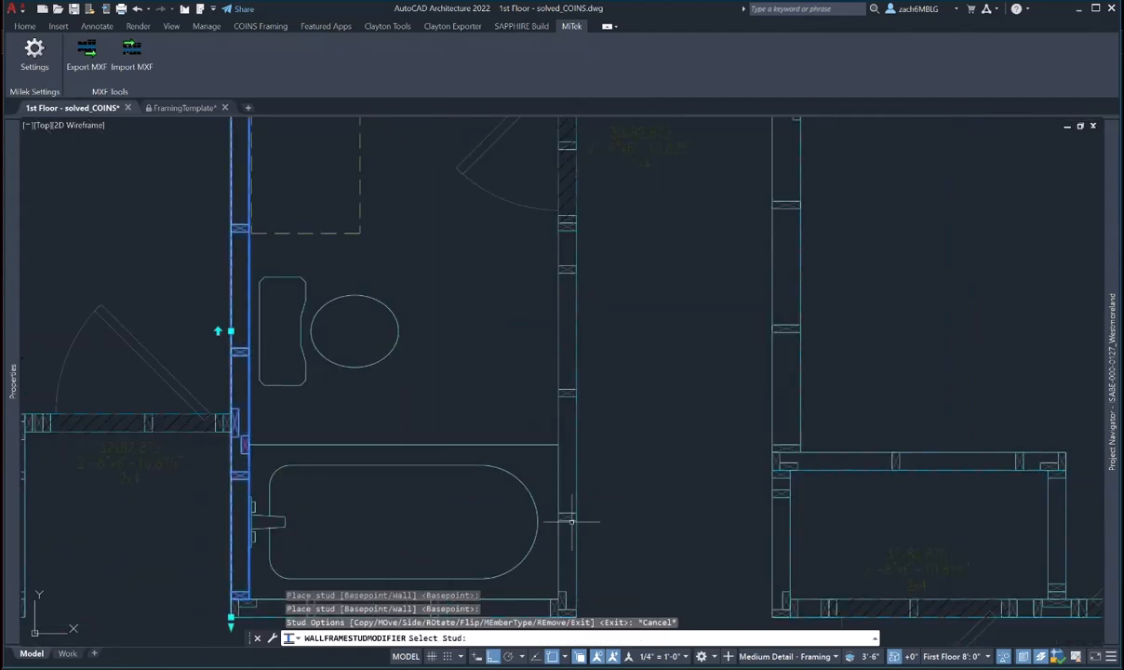
pyautogui.press('Escape')
pyautogui.click(567, 279)
pyautogui.click(647, 26)
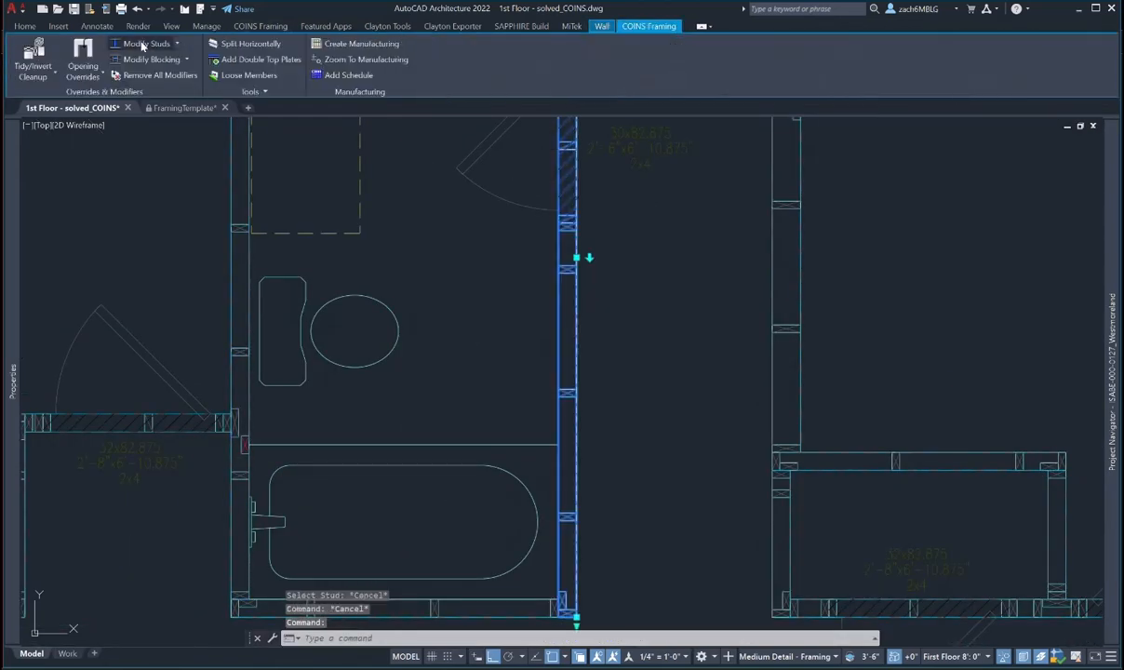
pyautogui.click(143, 45)
pyautogui.click(571, 515)
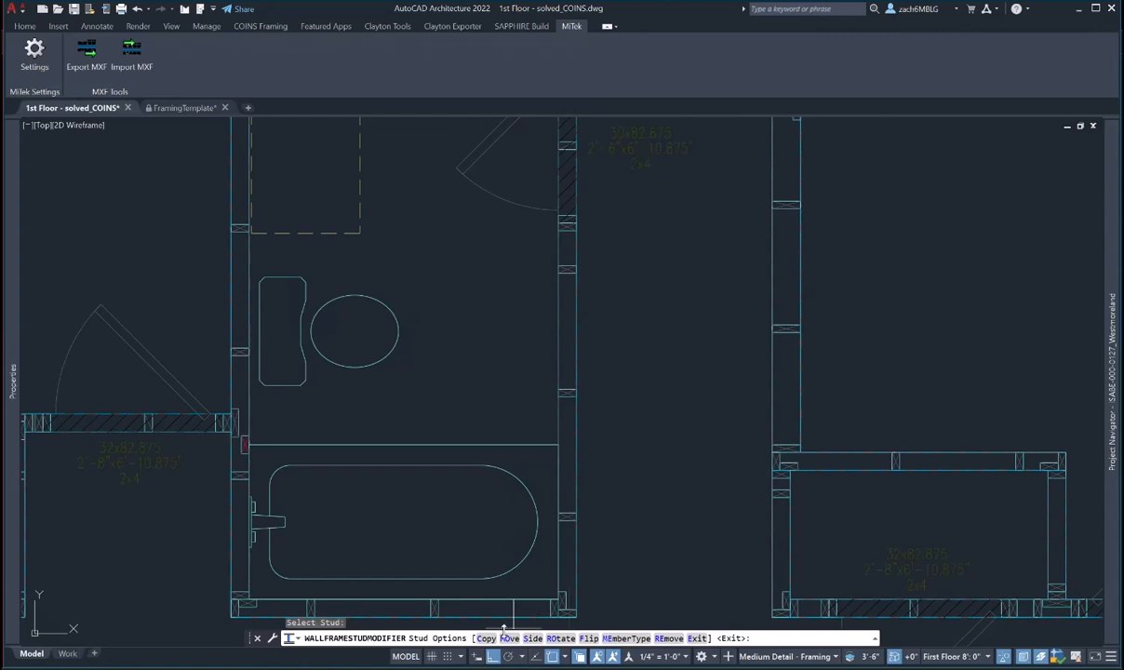
pyautogui.click(487, 638)
pyautogui.scroll(4, 576, 468)
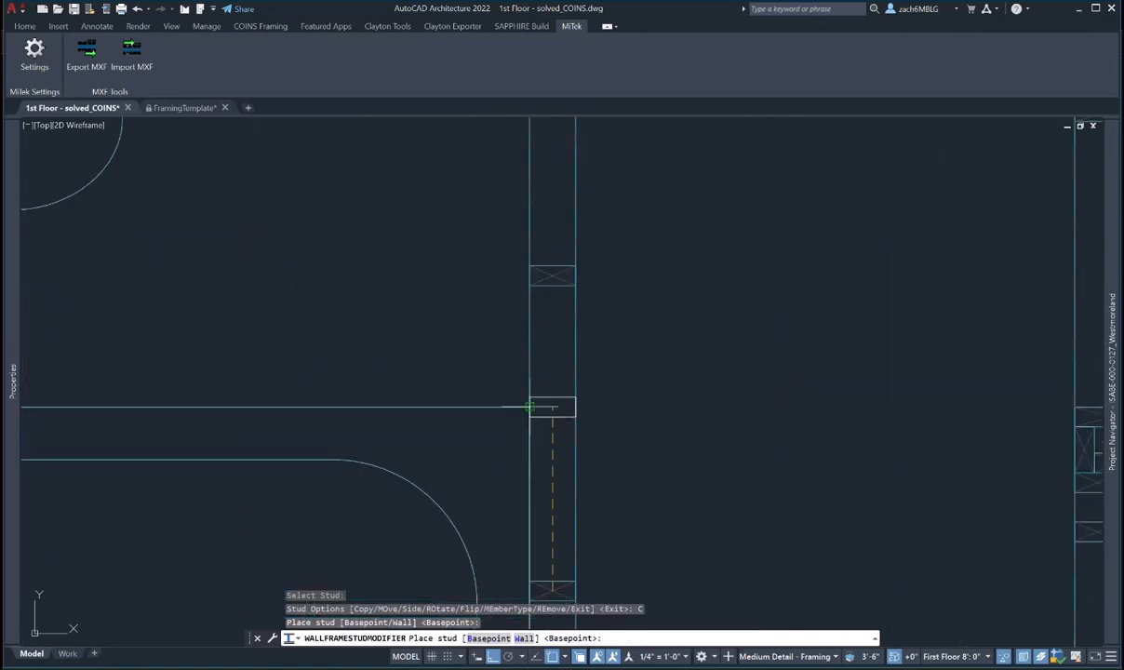
pyautogui.click(528, 406)
pyautogui.press('Escape')
# - Set that copied stud to the right side with the new flat member type
pyautogui.click(568, 407)
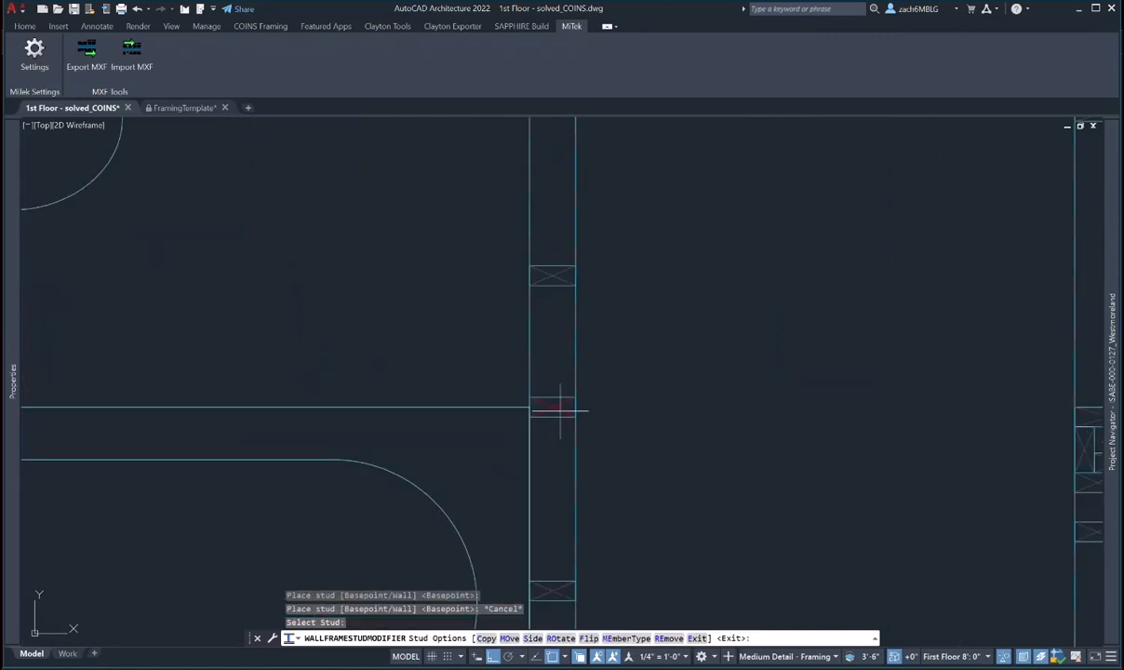
pyautogui.click(532, 638)
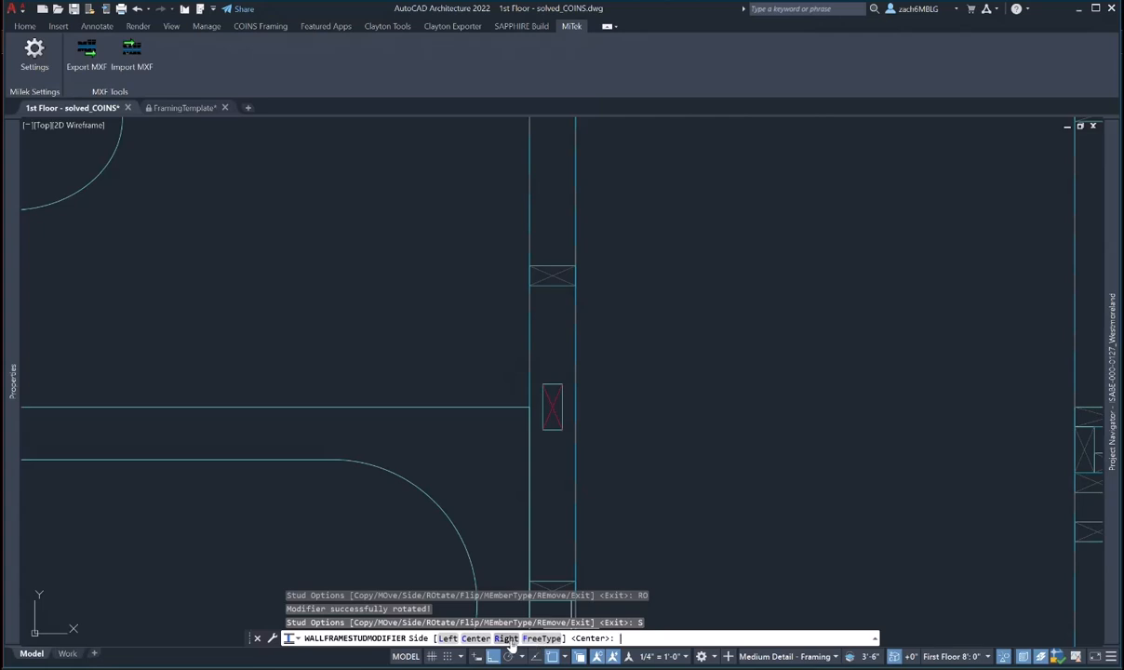
pyautogui.click(513, 638)
pyautogui.click(626, 638)
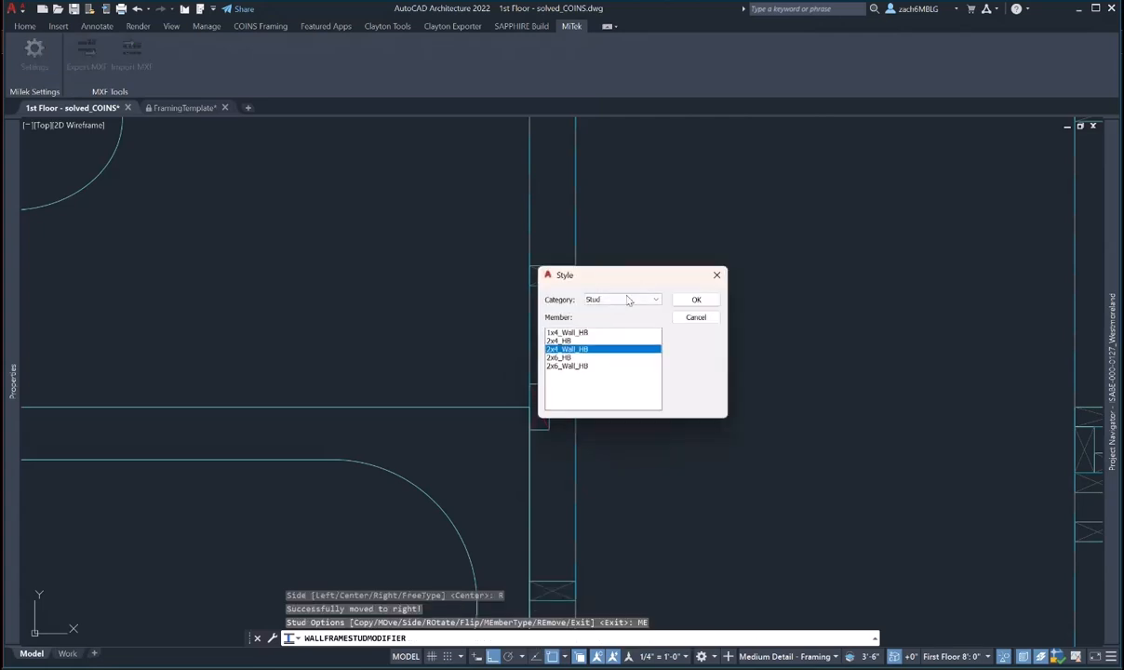
pyautogui.click(627, 299)
pyautogui.click(632, 307)
pyautogui.click(694, 299)
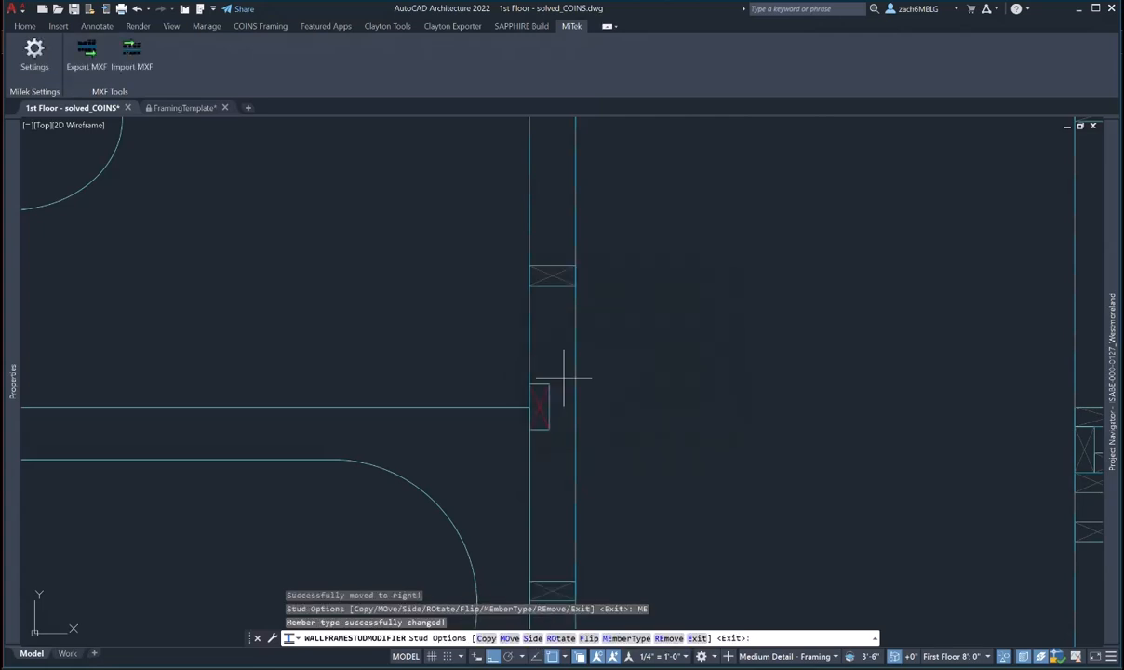
pyautogui.scroll(-5, 562, 378)
pyautogui.press('Escape')
pyautogui.press('Escape')
pyautogui.press('Escape')
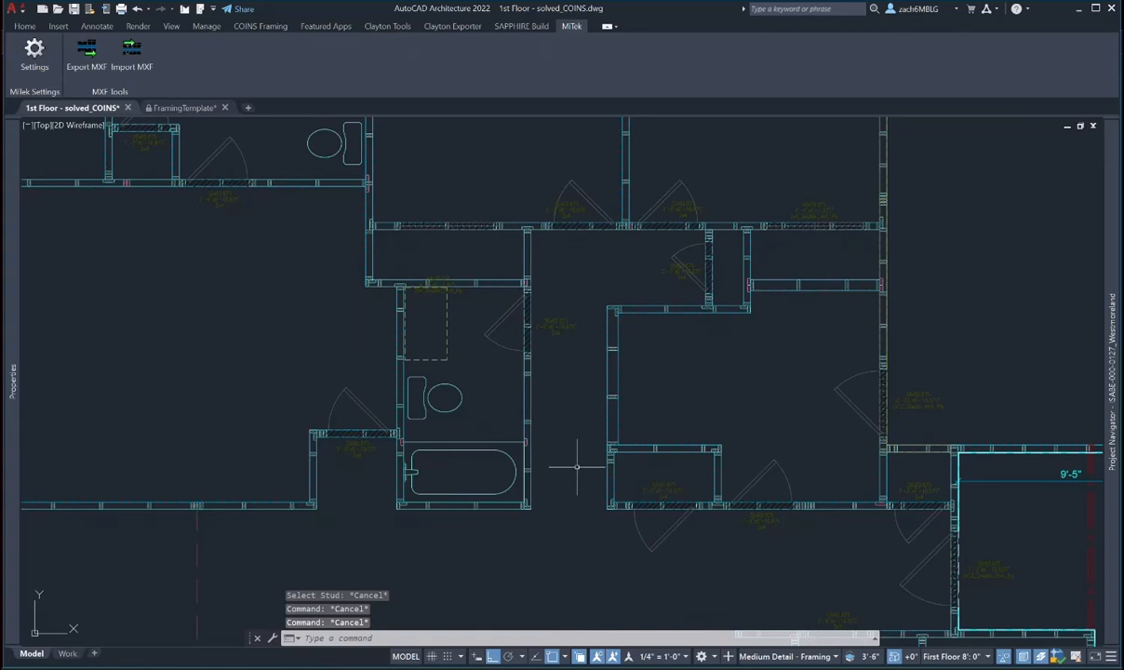
# - Zoom to the bathroom and try a polyline between the dashed-line intersections, then cancel it
pyautogui.scroll(-4, 570, 463)
pyautogui.moveTo(569, 462); pyautogui.dragTo(436, 300, button='middle')
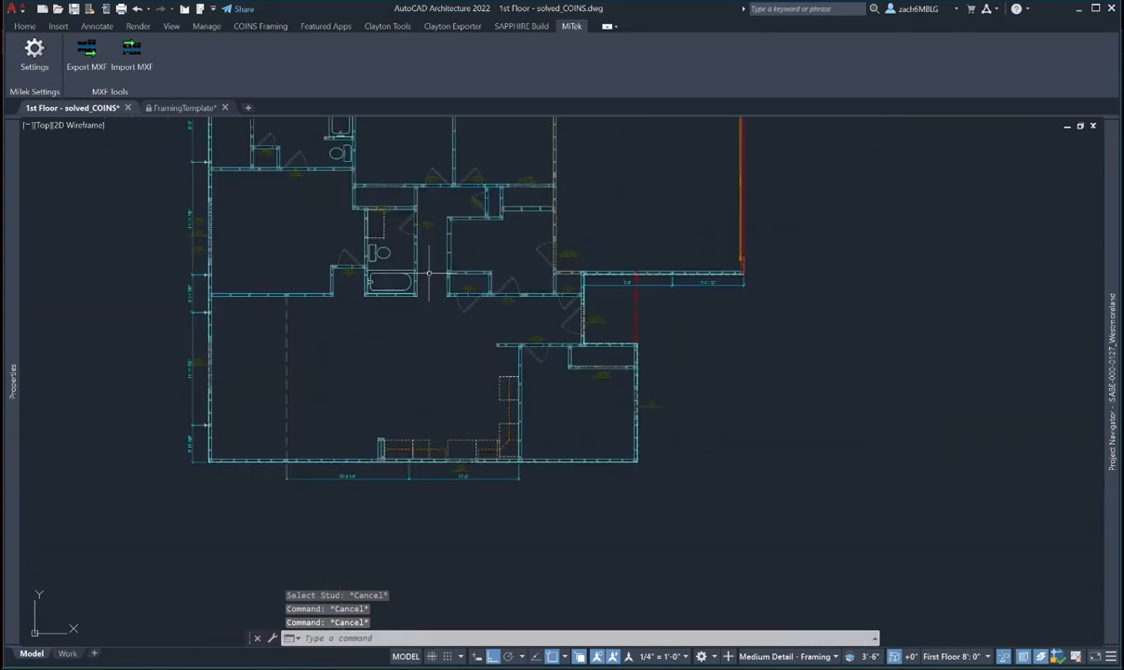
pyautogui.scroll(10, 498, 398)
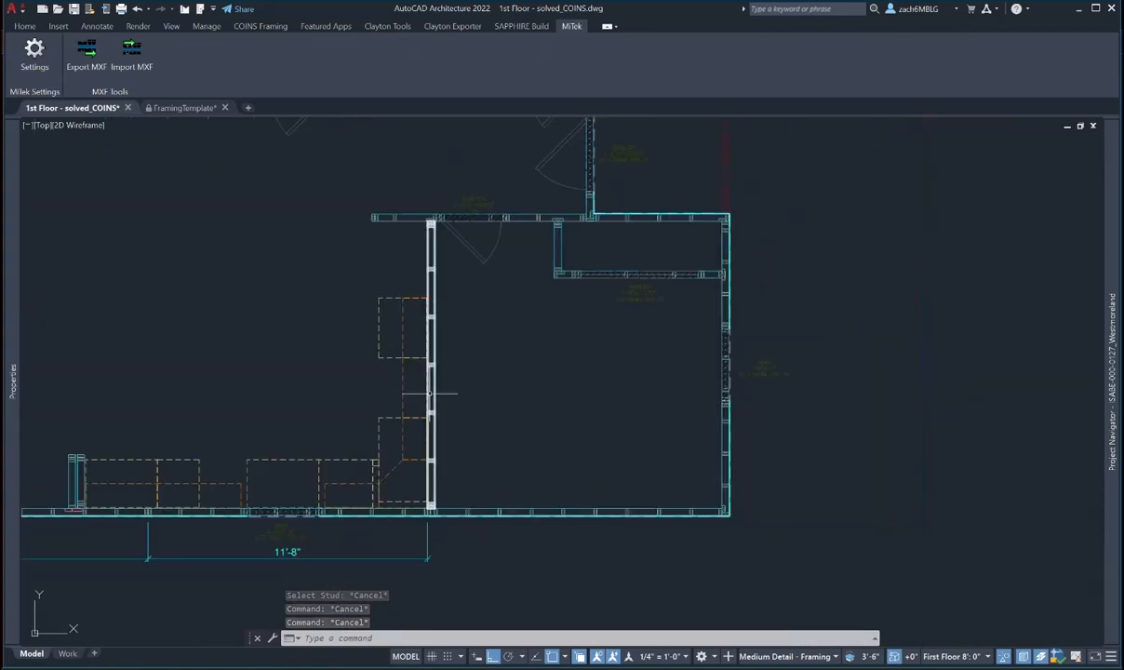
pyautogui.moveTo(447, 343); pyautogui.dragTo(448, 356, button='middle')
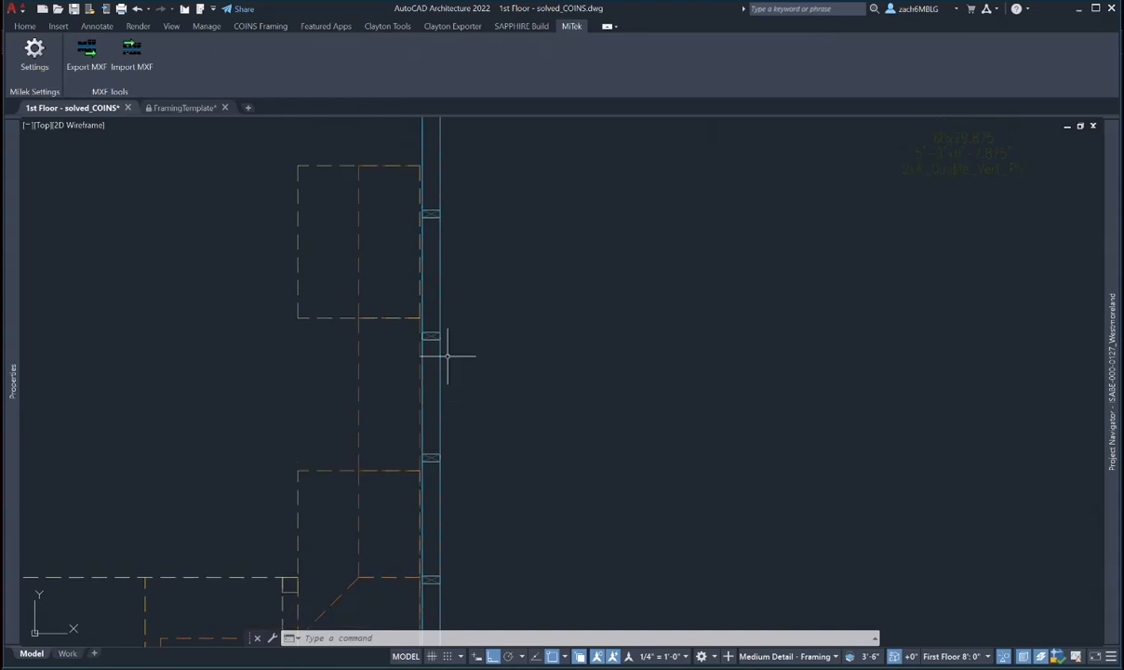
pyautogui.scroll(2, 448, 355)
pyautogui.scroll(-2, 447, 356)
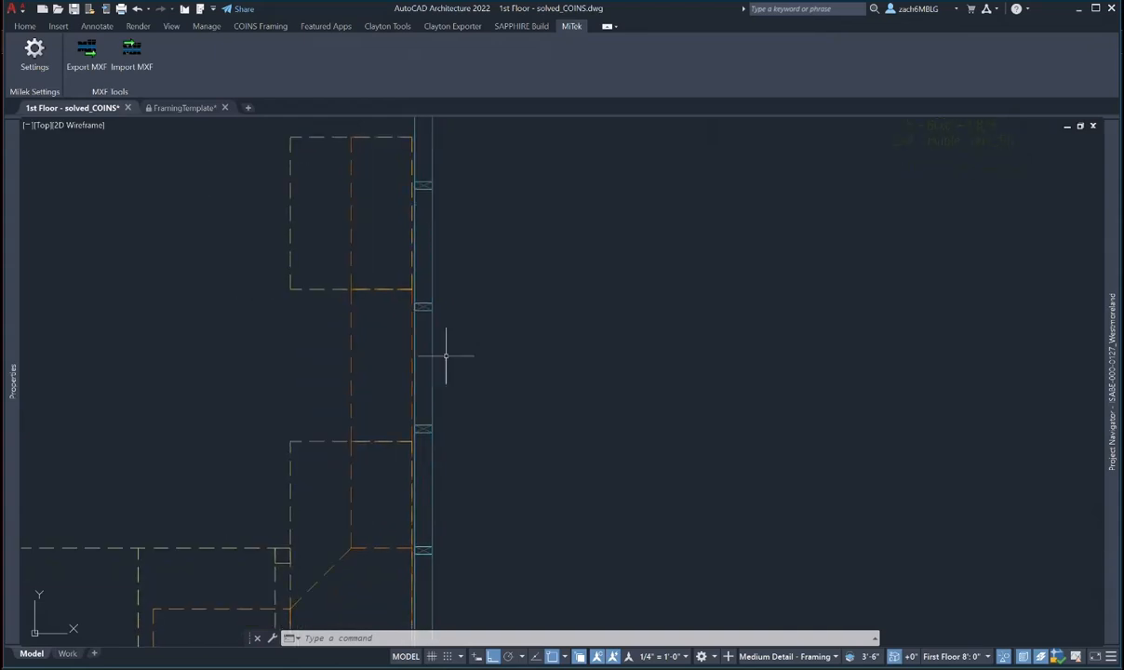
pyautogui.scroll(2, 451, 389)
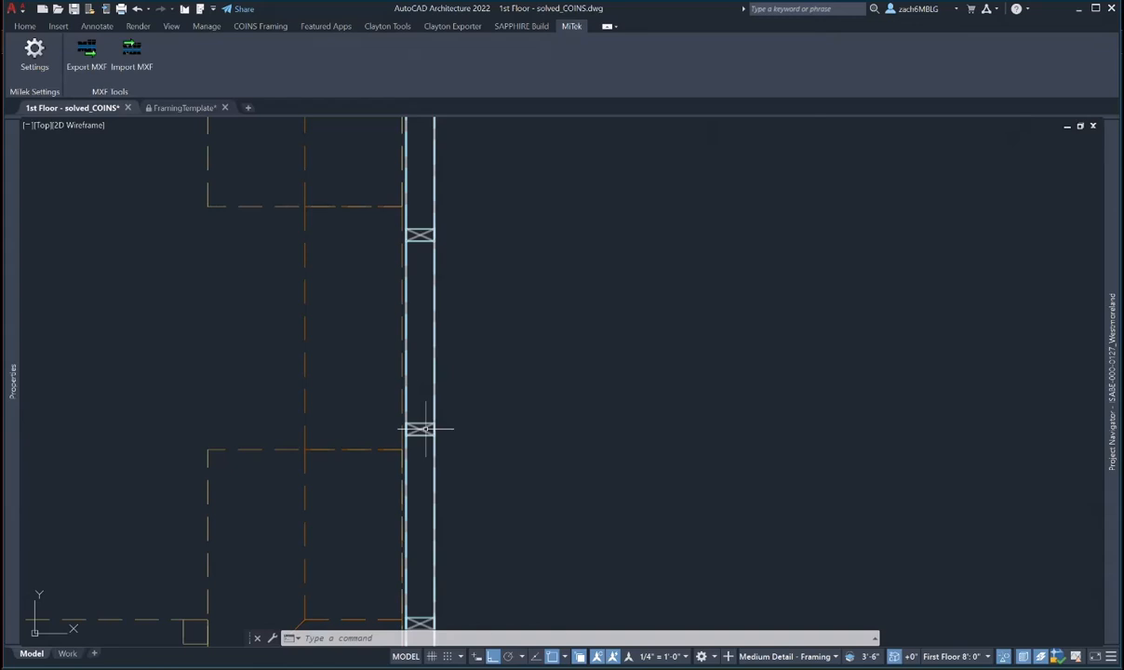
pyautogui.write('pl')
pyautogui.press('Return')
pyautogui.click(304, 205)
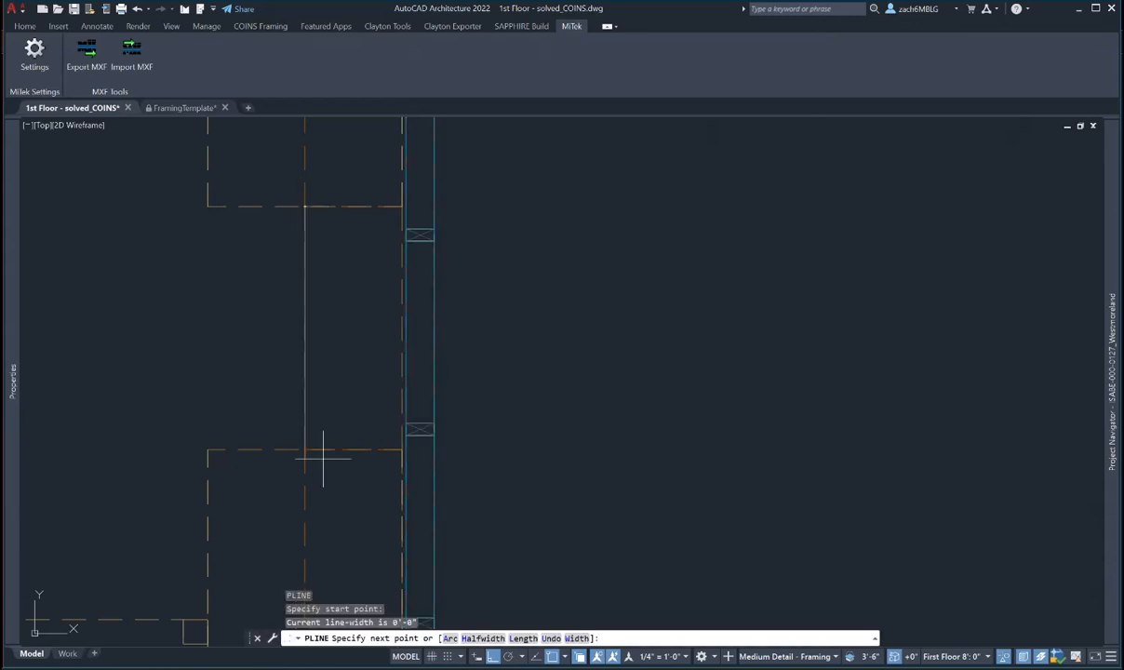
pyautogui.click(304, 450)
pyautogui.press('Escape')
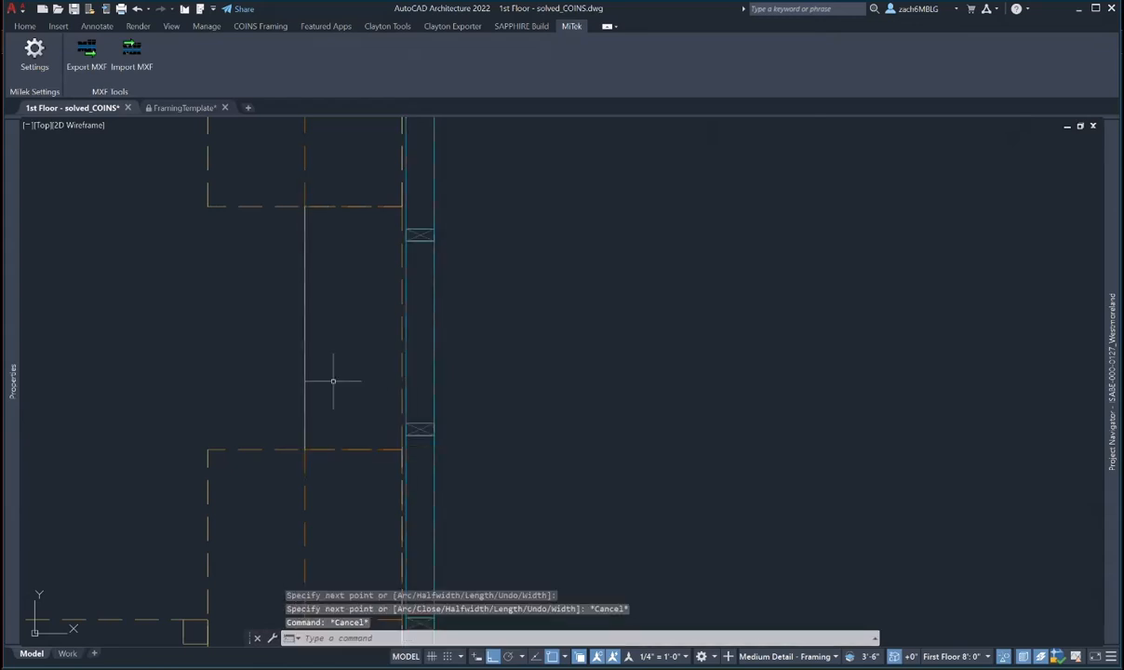
# - Retry the polyline with endpoint and midpoint snaps, then cancel it
pyautogui.press('Return')
pyautogui.click(332, 380)
pyautogui.keyDown('shift'); pyautogui.rightClick(329, 321); pyautogui.keyUp('shift')
pyautogui.click(377, 393)
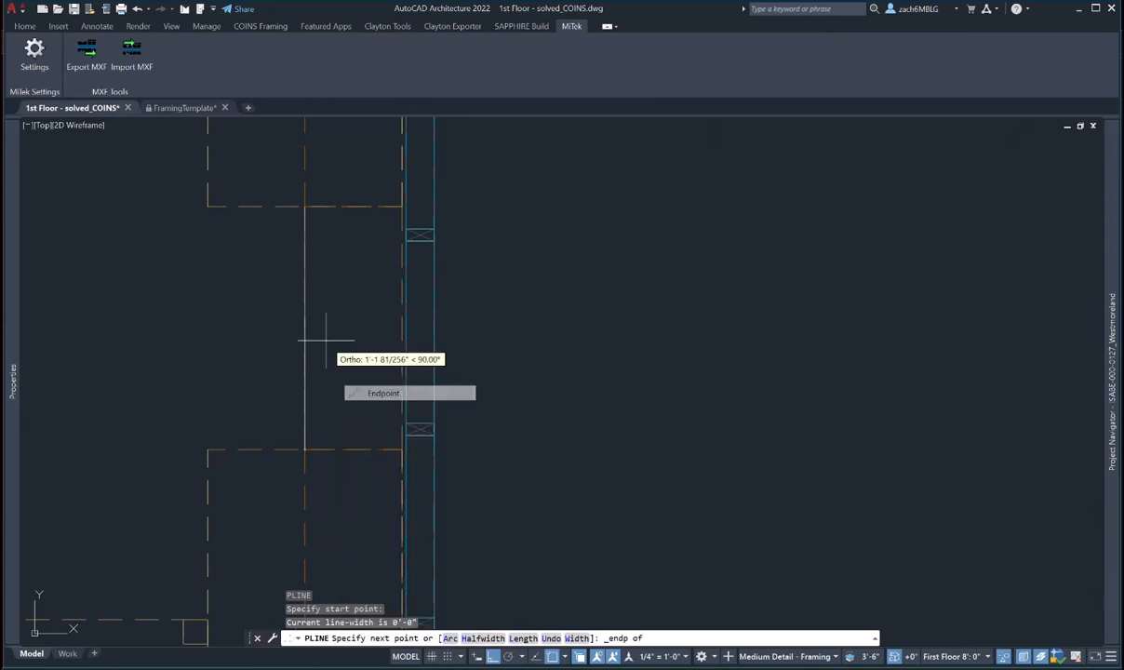
pyautogui.keyDown('shift'); pyautogui.rightClick(321, 329); pyautogui.keyUp('shift')
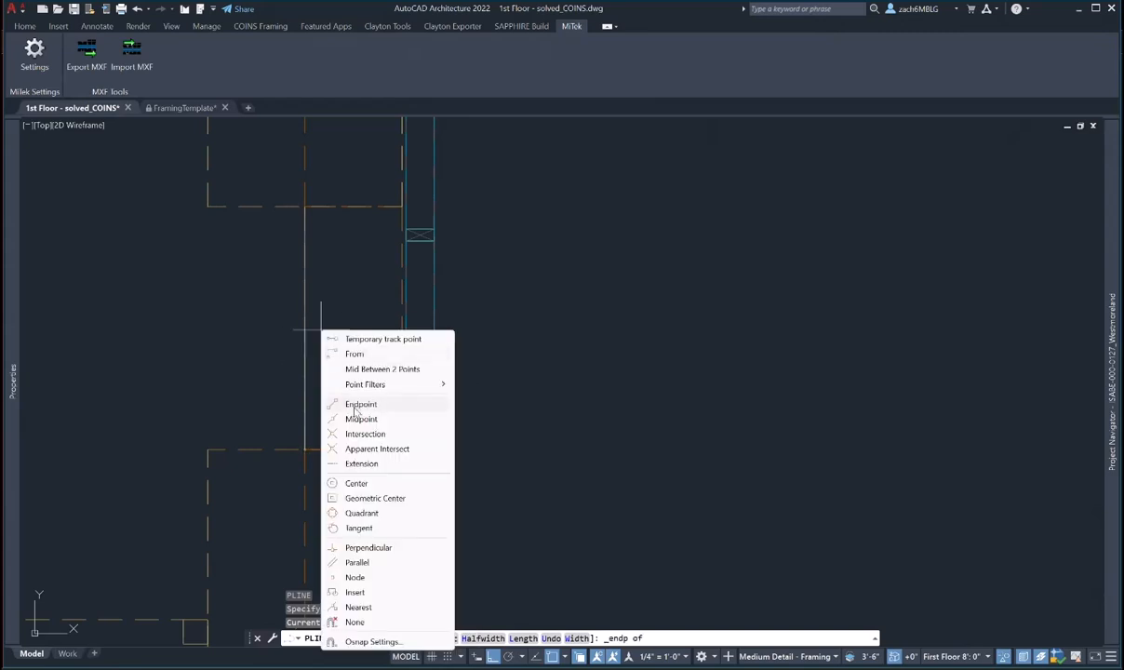
pyautogui.click(354, 415)
pyautogui.press('Escape')
pyautogui.press('Escape')
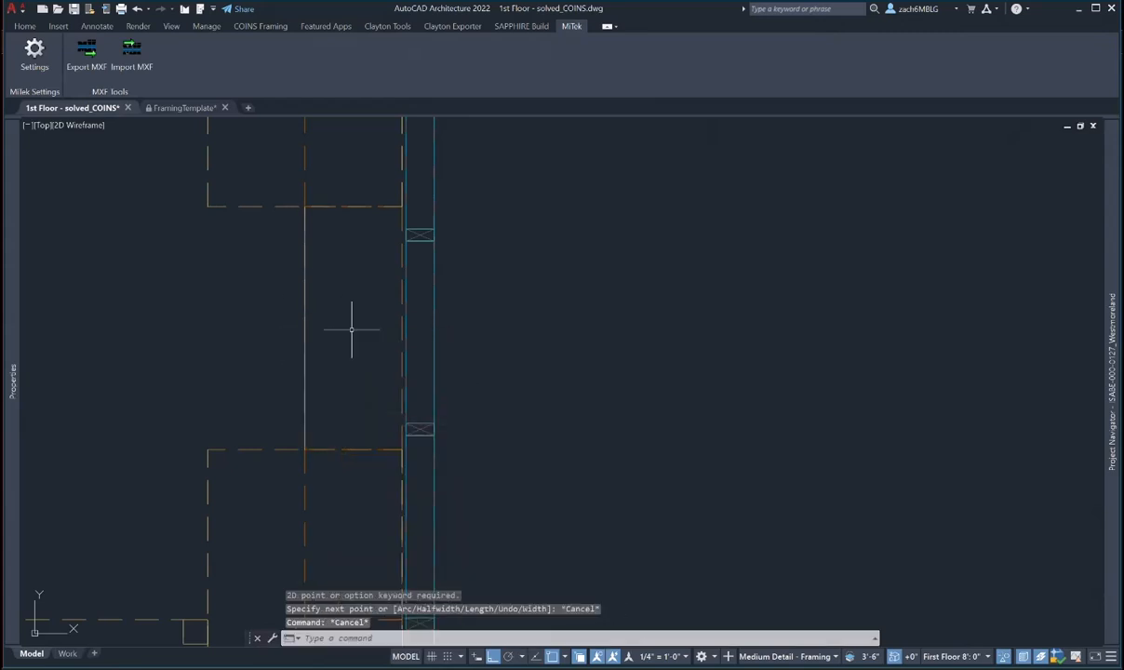
# - Draw a horizontal guide polyline from the wall midpoint out to the right
pyautogui.write('pl')
pyautogui.press('Return')
pyautogui.keyDown('shift'); pyautogui.rightClick(346, 309); pyautogui.keyUp('shift')
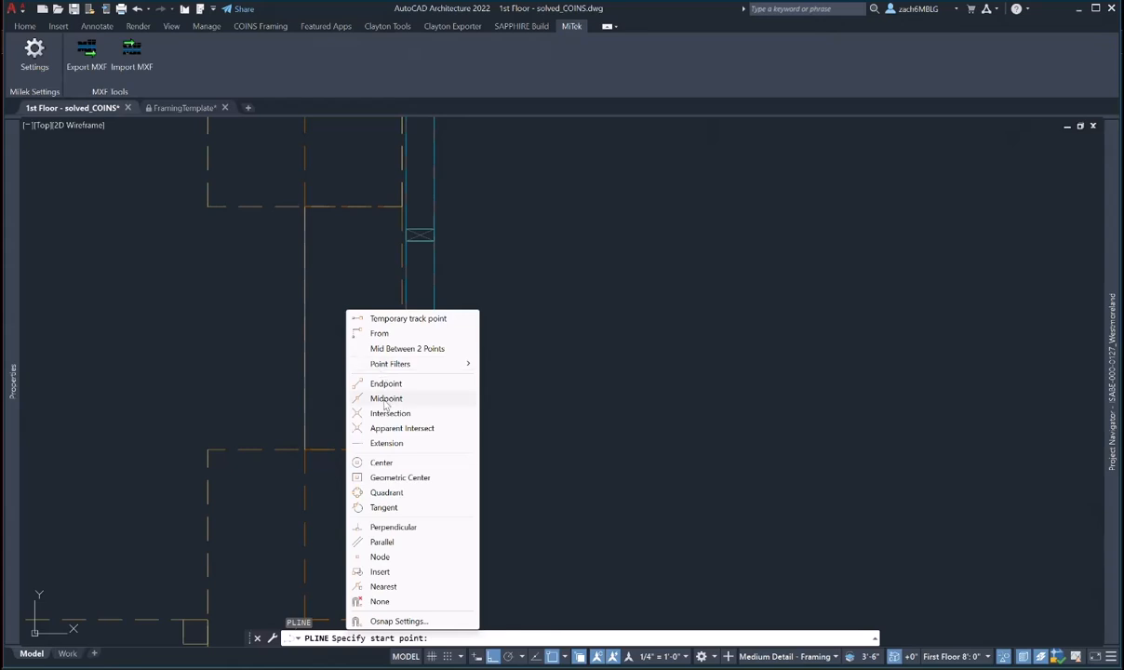
pyautogui.click(385, 399)
pyautogui.click(304, 327)
pyautogui.click(699, 328)
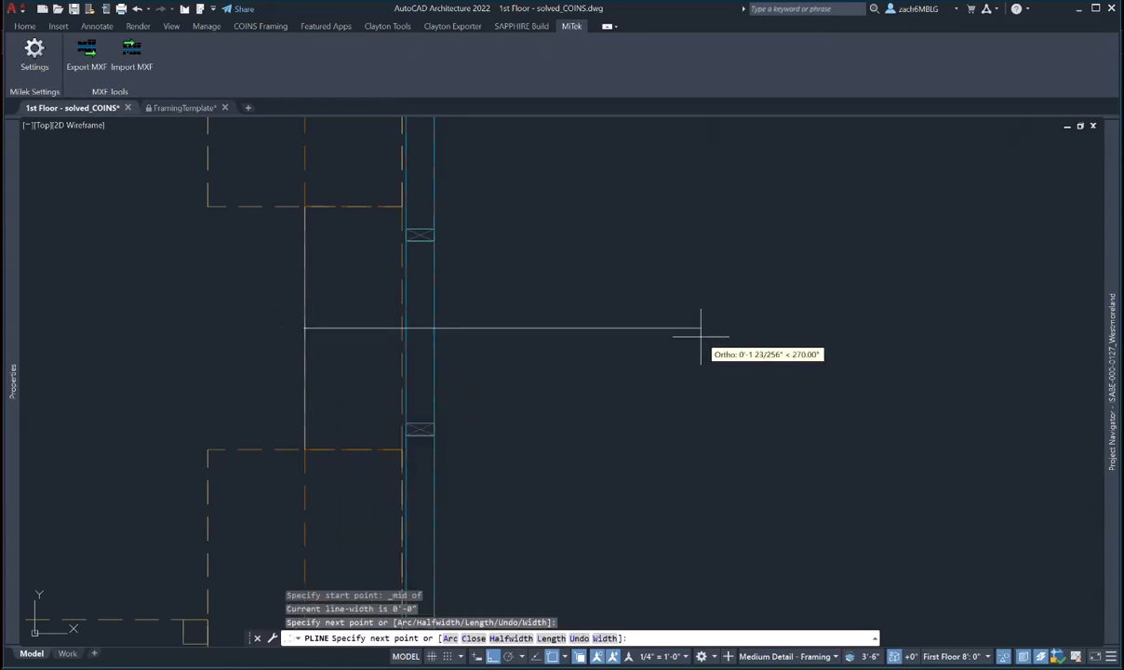
pyautogui.press('Escape')
pyautogui.press('Escape')
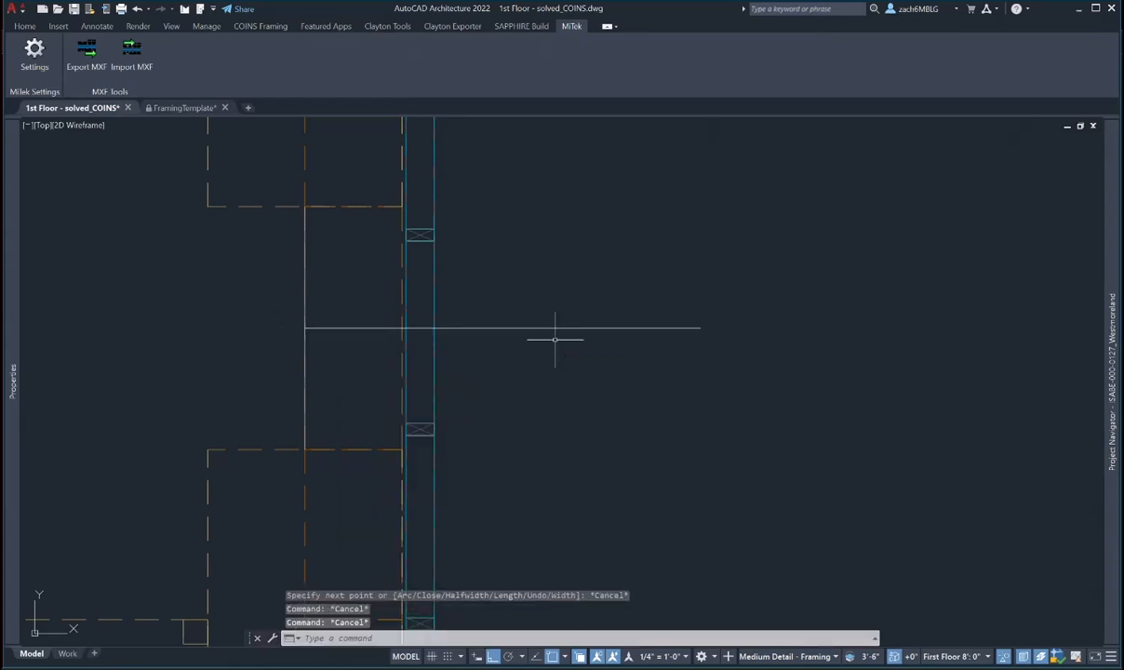
# - Offset the guide line 1'-1.5" upward
pyautogui.write('o')
pyautogui.press('Return')
pyautogui.write('1')
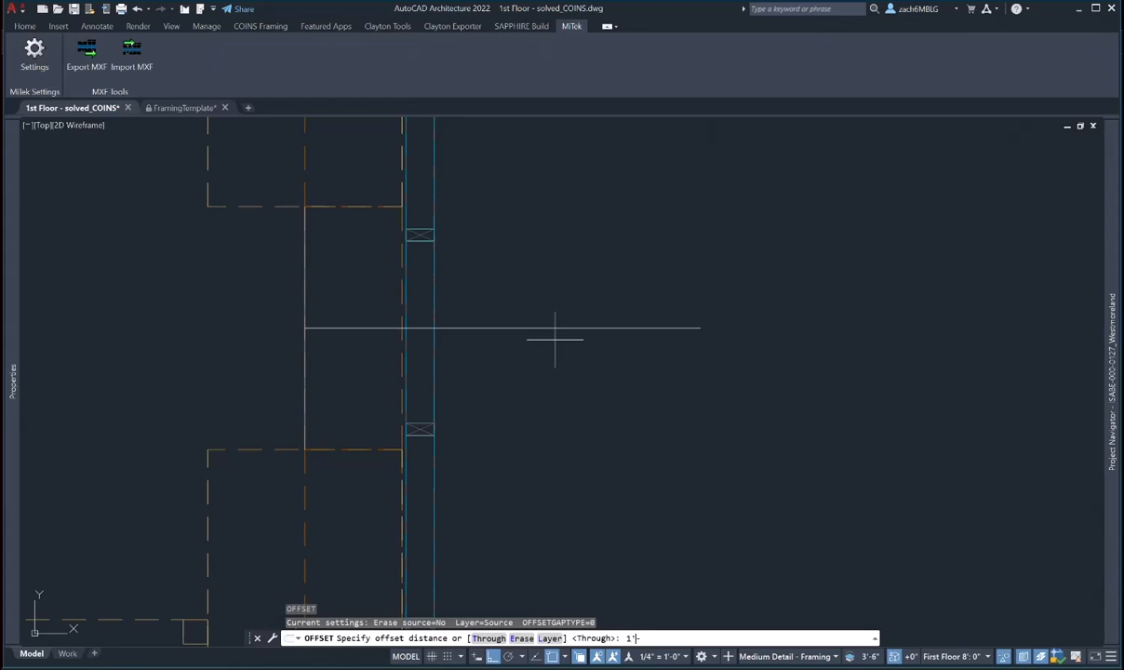
pyautogui.write("'-1.")
pyautogui.press('Return')
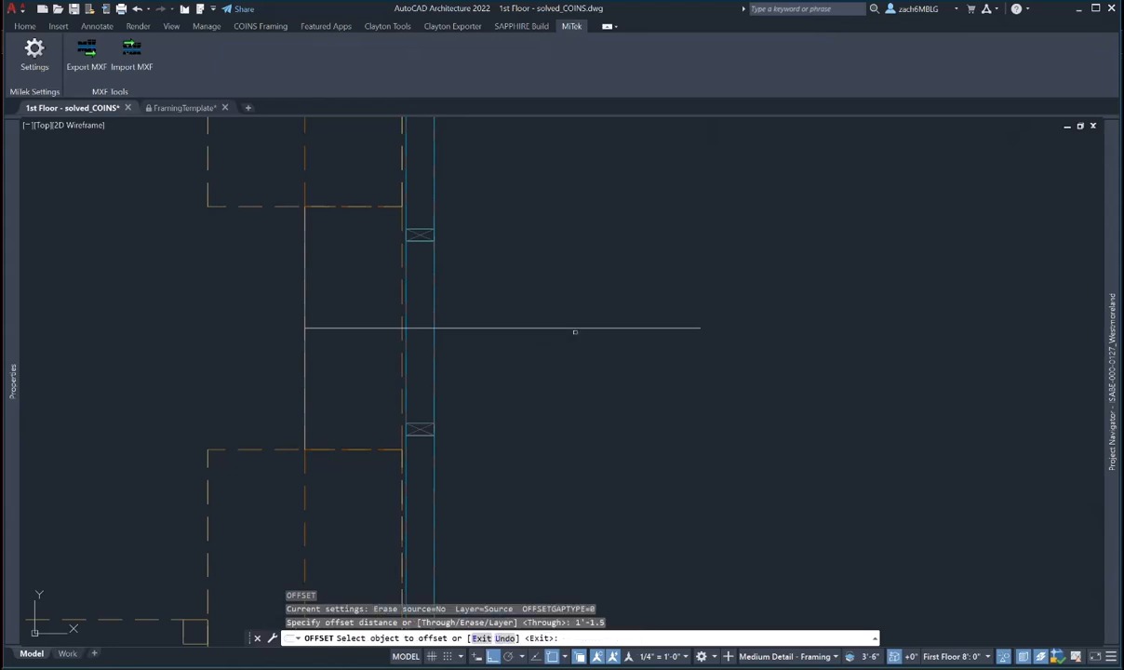
pyautogui.click(574, 328)
pyautogui.click(639, 263)
pyautogui.press('Escape')
# - Close the right end with a vertical polyline between the two lines
pyautogui.write('pl')
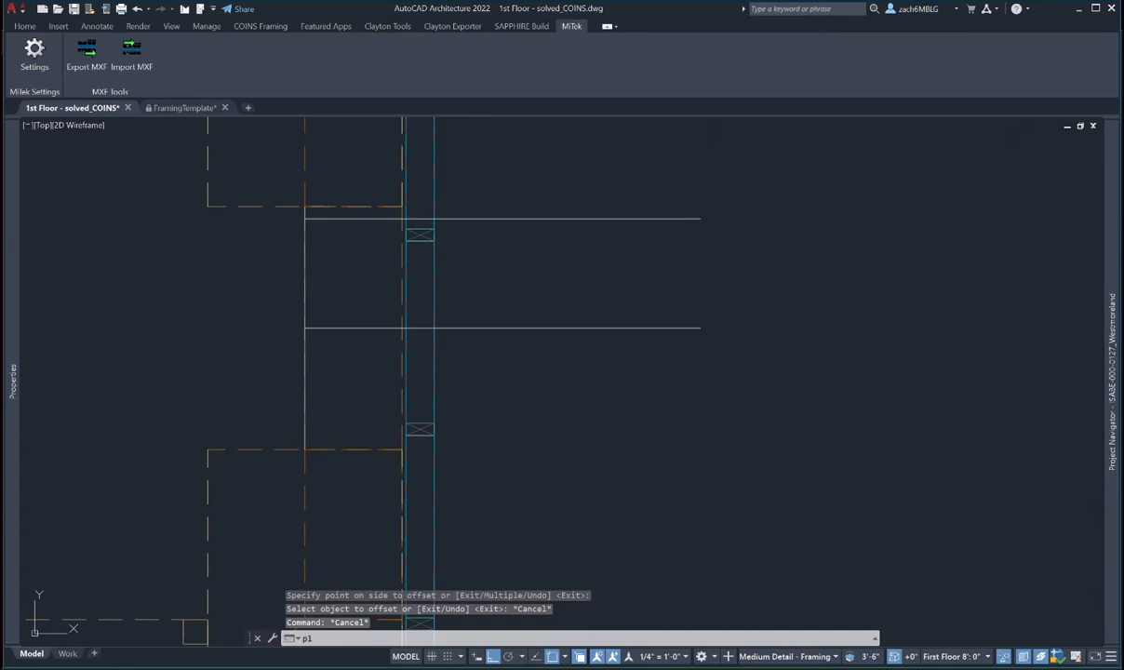
pyautogui.press('Return')
pyautogui.press('Escape')
pyautogui.press('Escape')
pyautogui.press('Escape')
pyautogui.press('Escape')
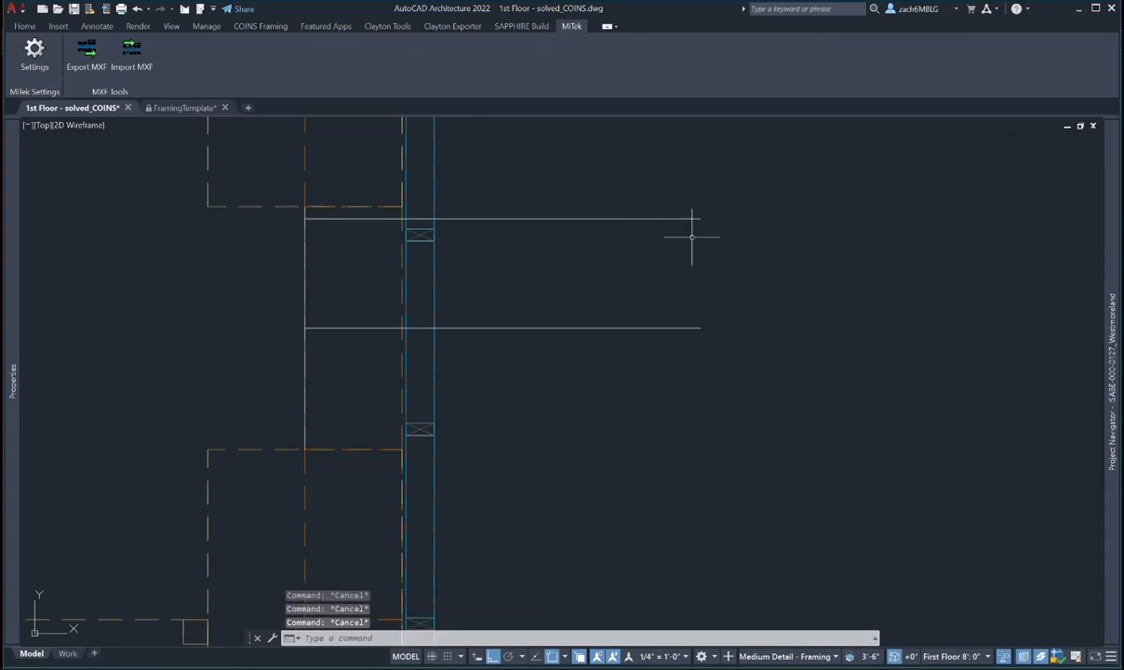
pyautogui.write('pl')
pyautogui.press('Return')
pyautogui.click(700, 219)
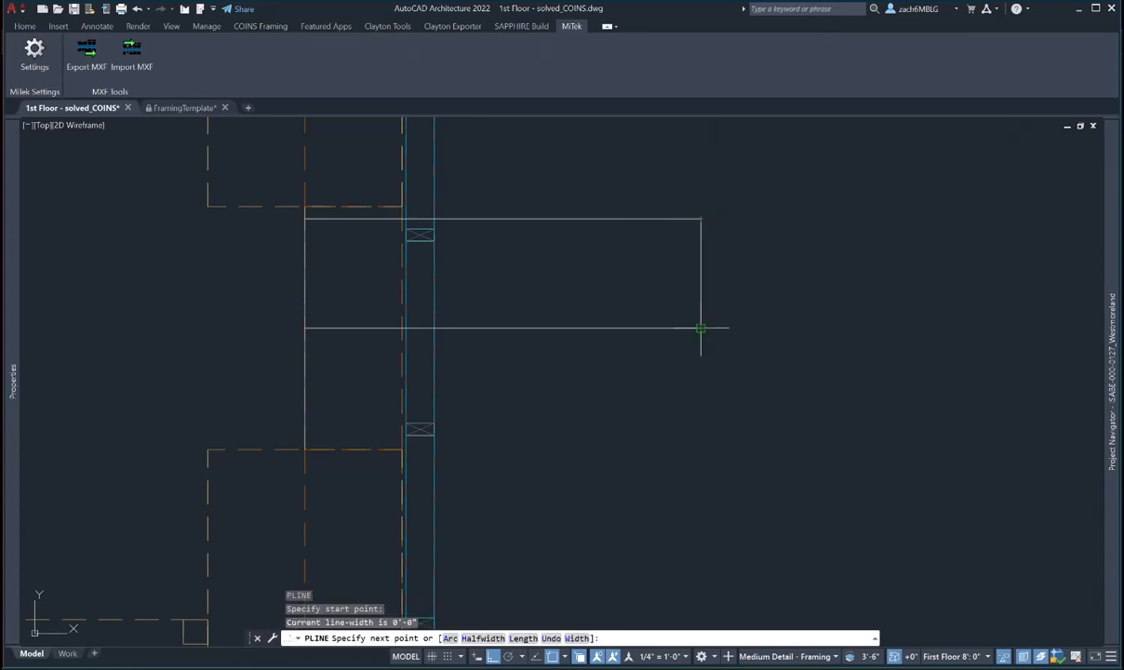
pyautogui.click(701, 327)
pyautogui.press('Escape')
# - Move the rectangle by its right-edge midpoint to centre it on the guide line
pyautogui.write('m')
pyautogui.press('Return')
pyautogui.click(714, 251)
pyautogui.click(688, 212)
pyautogui.click(707, 365)
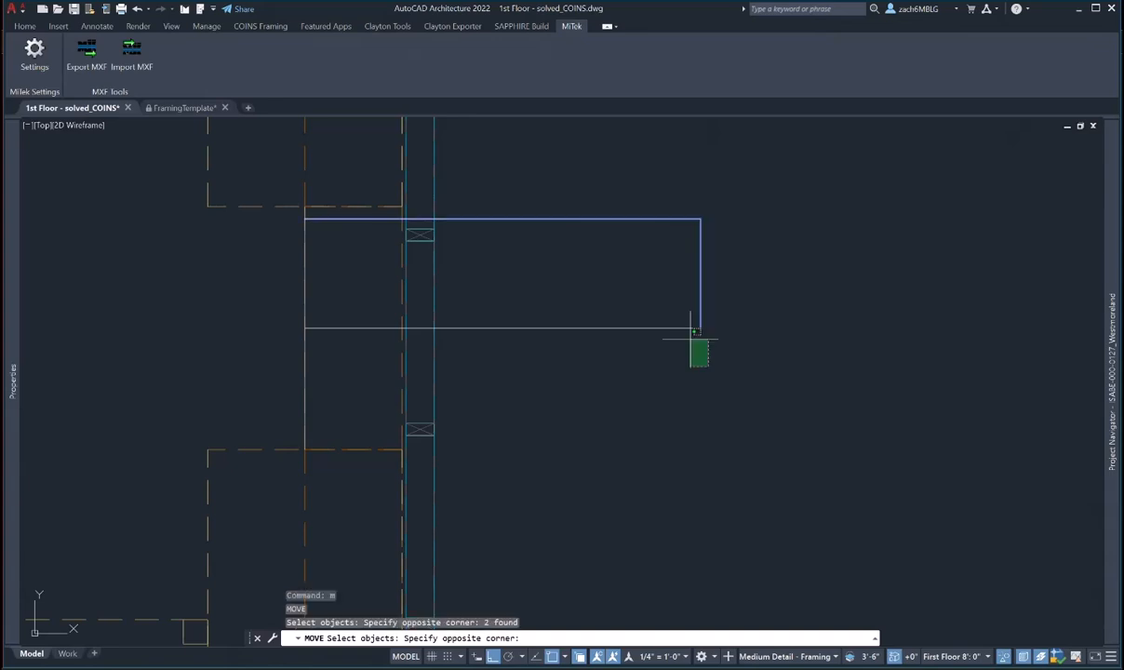
pyautogui.click(687, 320)
pyautogui.press('Return')
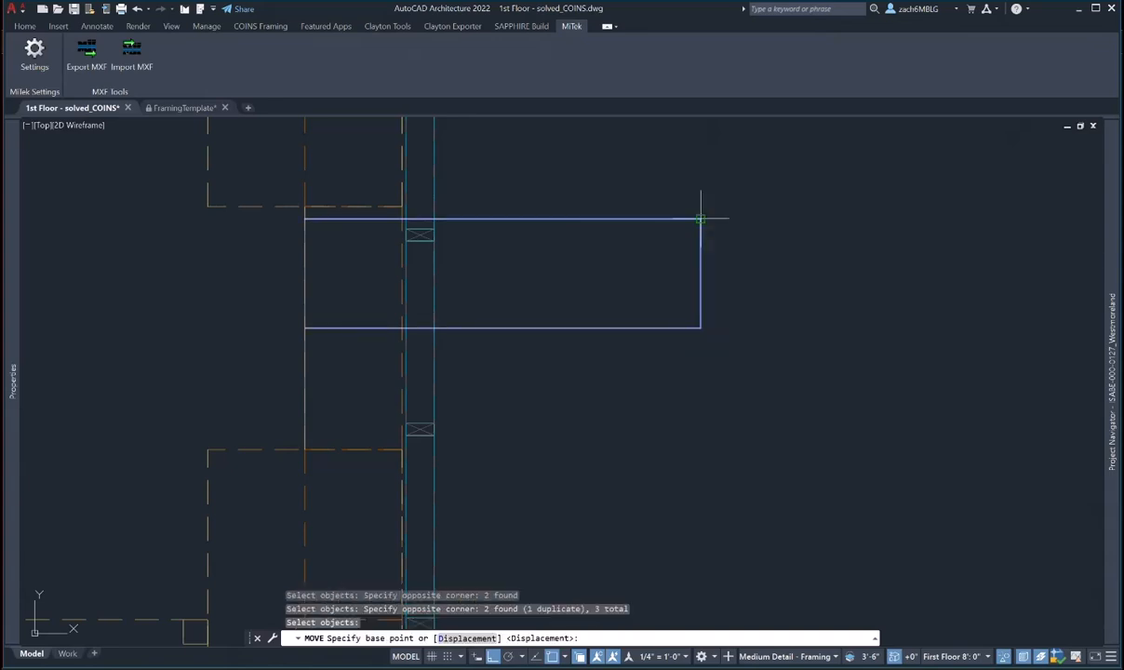
pyautogui.keyDown('shift'); pyautogui.rightClick(695, 264); pyautogui.keyUp('shift')
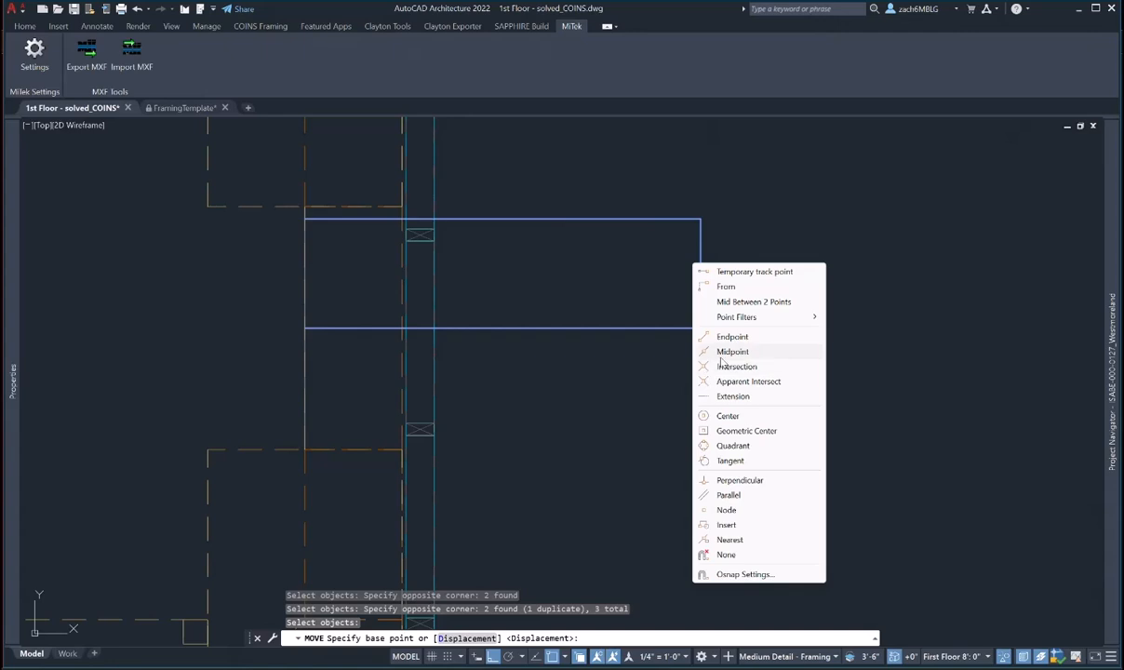
pyautogui.click(730, 351)
pyautogui.click(703, 271)
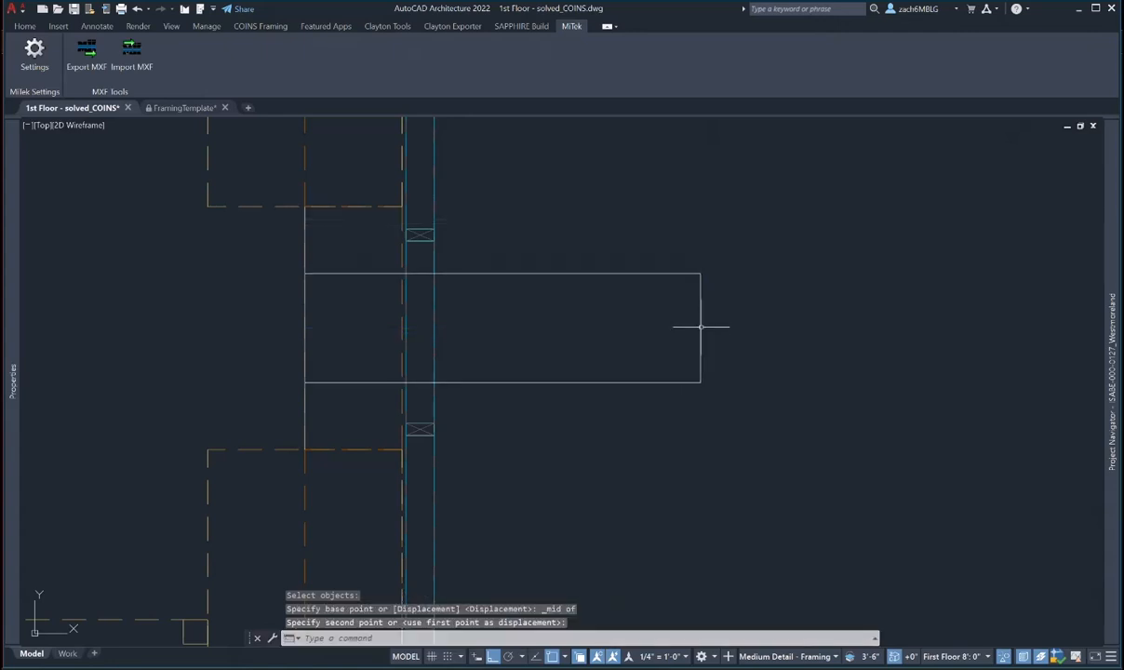
# - Start an erase but cancel it without deleting anything
pyautogui.press('Escape')
pyautogui.press('Escape')
pyautogui.write('e')
pyautogui.press('space')
pyautogui.click(654, 409)
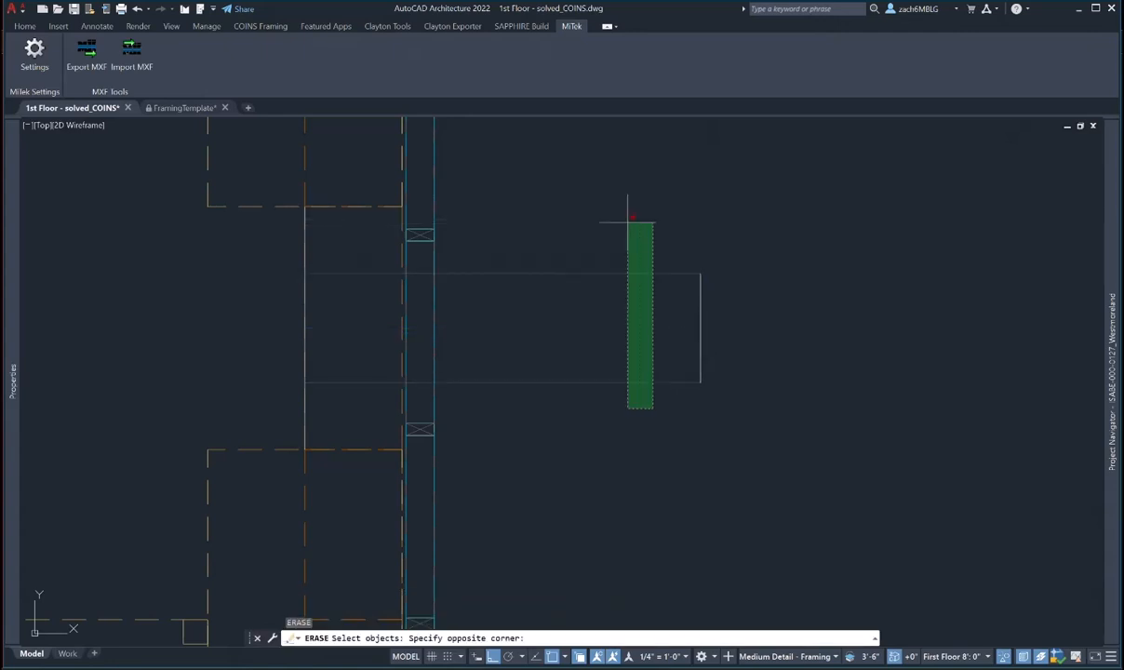
pyautogui.press('Escape')
pyautogui.press('Escape')
pyautogui.moveTo(450, 269); pyautogui.dragTo(474, 299, button='middle')
# - Copy a wall stud to the rectangle's top edge using a Perpendicular snap
pyautogui.click(437, 260)
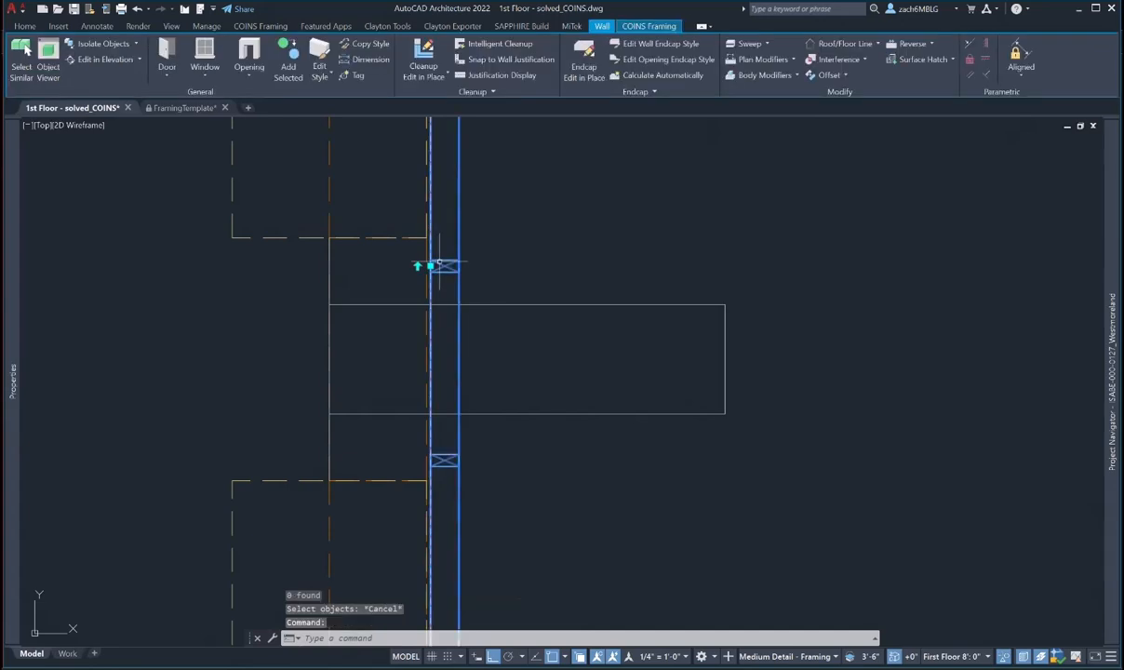
pyautogui.click(649, 26)
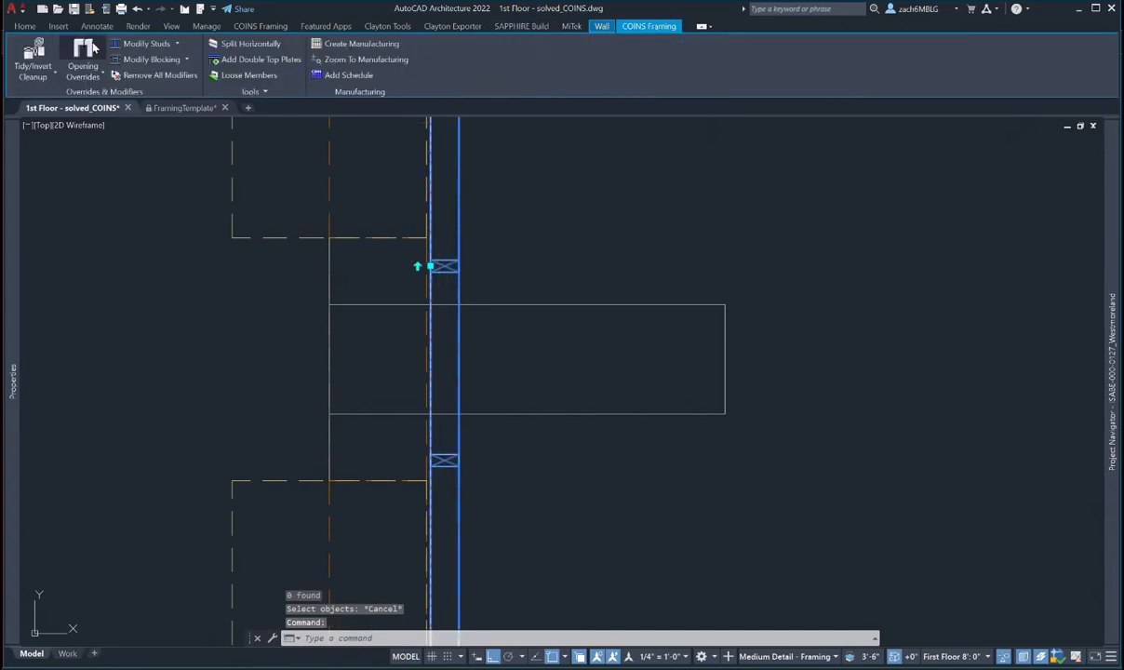
pyautogui.click(139, 43)
pyautogui.click(463, 306)
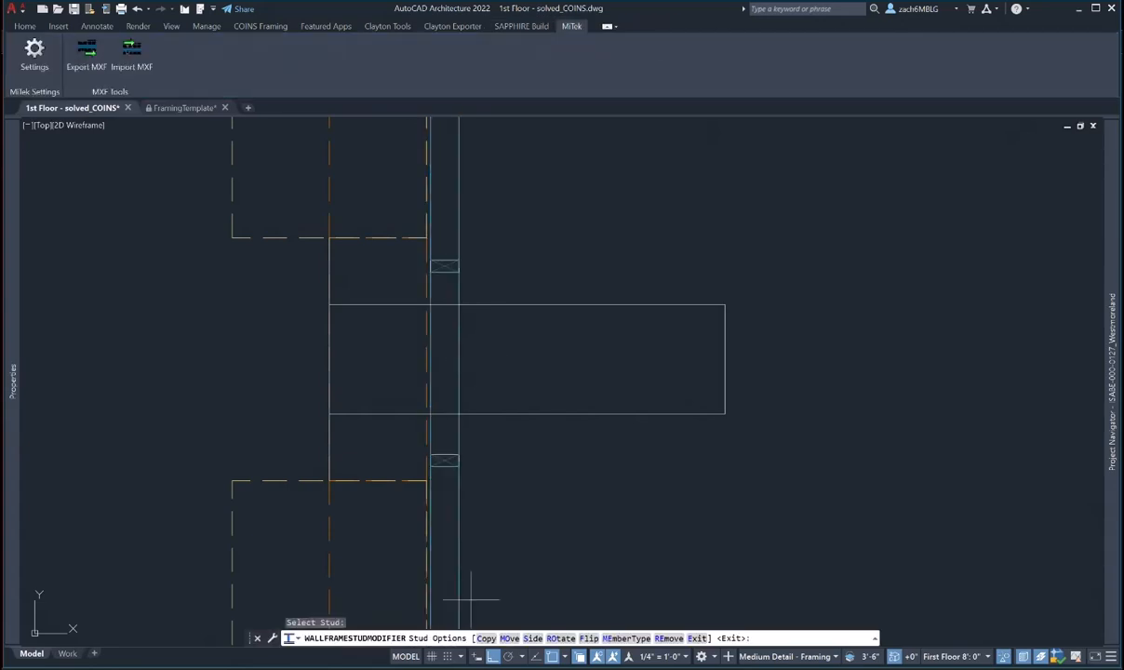
pyautogui.click(484, 638)
pyautogui.scroll(6, 441, 350)
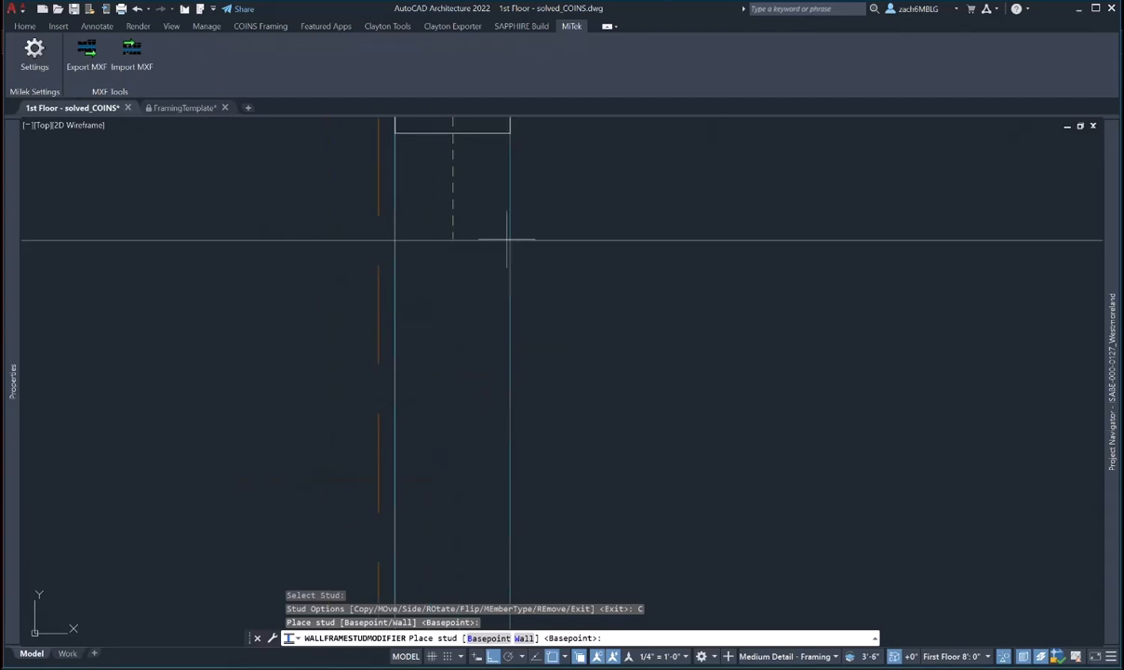
pyautogui.click(492, 639)
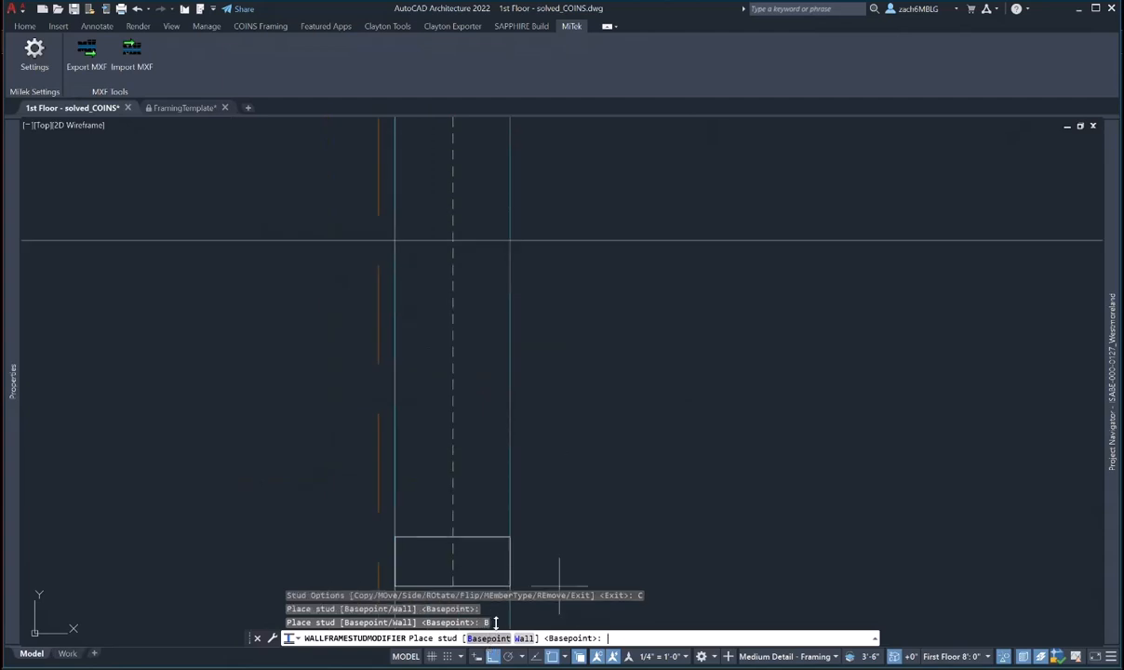
pyautogui.keyDown('shift'); pyautogui.rightClick(501, 244); pyautogui.keyUp('shift')
pyautogui.click(546, 461)
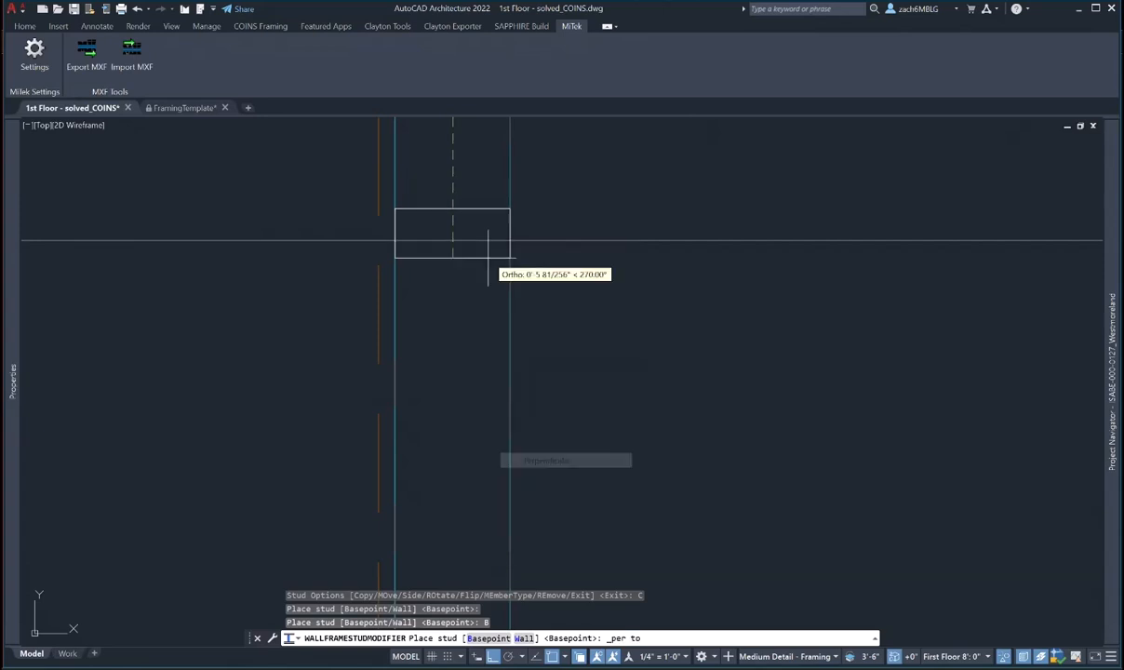
pyautogui.click(485, 259)
# - Copy another stud to the rectangle's bottom edge with a Perpendicular snap
pyautogui.moveTo(487, 261); pyautogui.dragTo(467, 244, button='middle')
pyautogui.scroll(4, 485, 306)
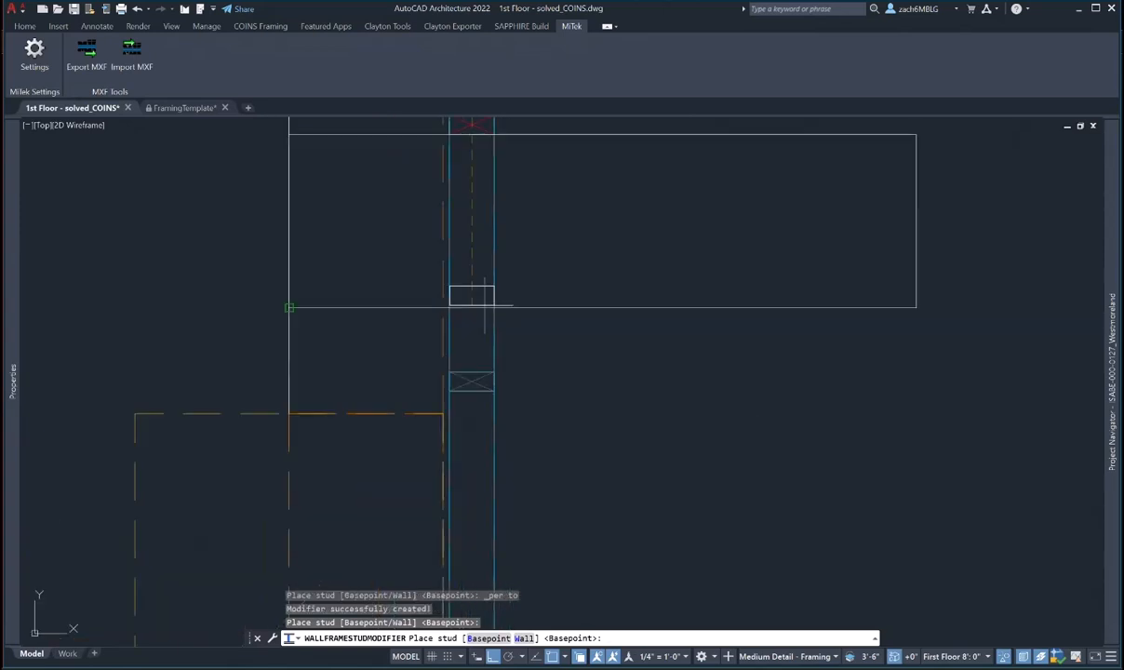
pyautogui.write('b')
pyautogui.press('Return')
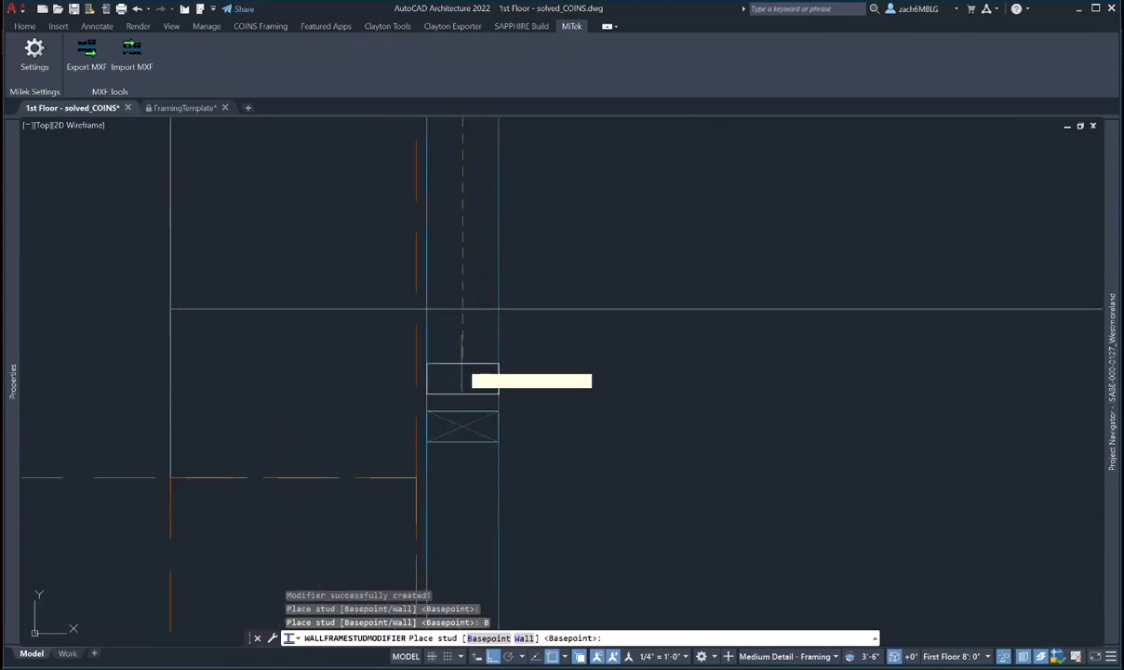
pyautogui.keyDown('shift'); pyautogui.rightClick(462, 339); pyautogui.keyUp('shift')
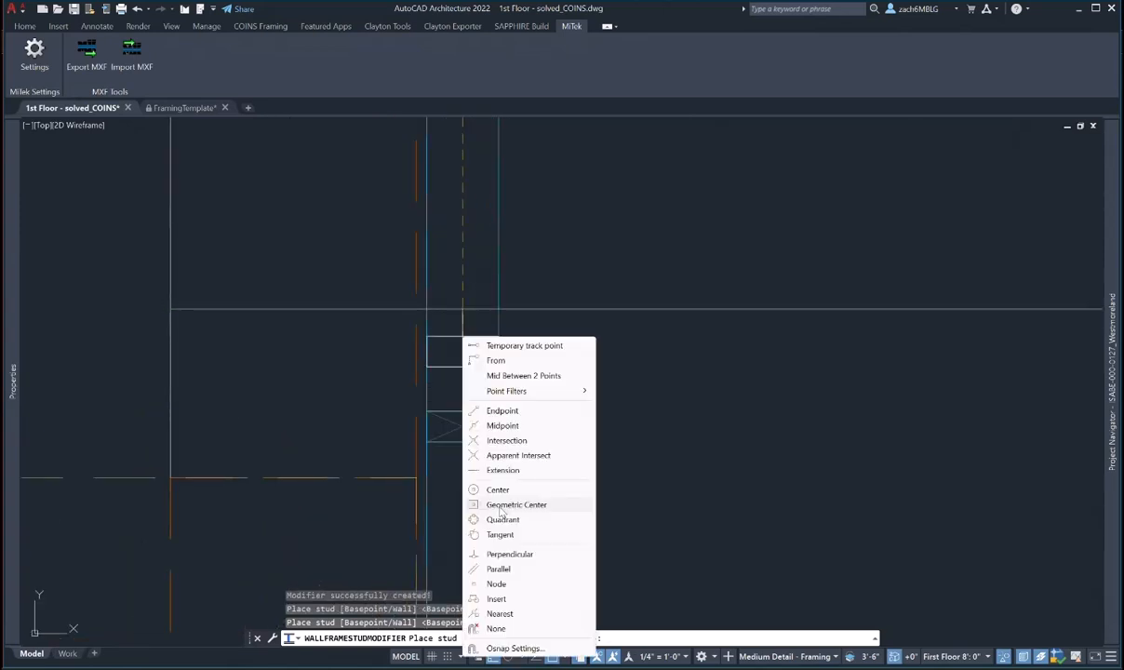
pyautogui.click(505, 558)
pyautogui.click(463, 310)
pyautogui.scroll(-5, 536, 361)
pyautogui.press('Escape')
pyautogui.press('Escape')
pyautogui.press('Escape')
pyautogui.press('Escape')
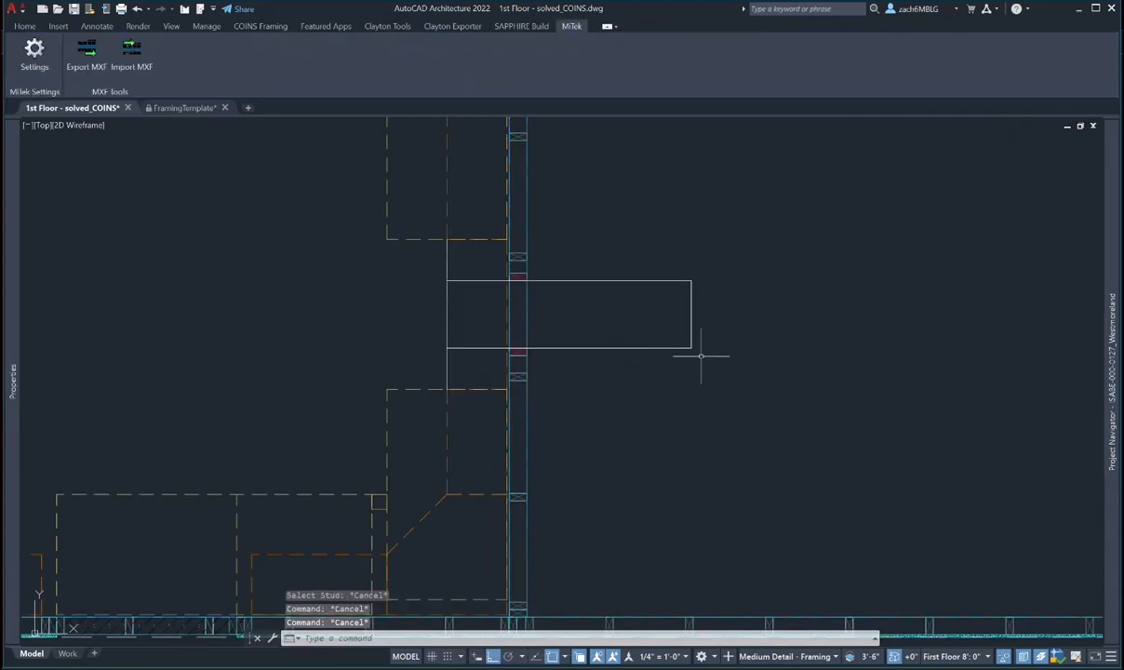
# - Erase the temporary rectangle and vertical guide line, then select the wall
pyautogui.write('e')
pyautogui.press('Return')
pyautogui.click(700, 360)
pyautogui.click(575, 230)
pyautogui.press('Return')
pyautogui.press('Escape')
pyautogui.press('Escape')
pyautogui.press('Escape')
pyautogui.write('e')
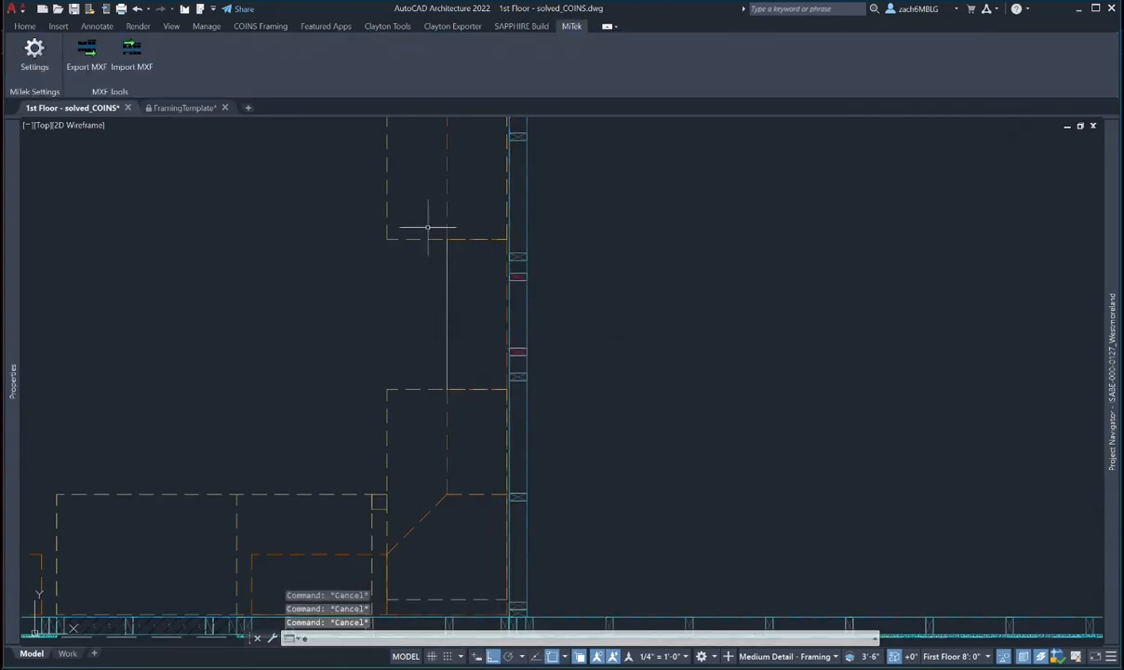
pyautogui.press('Return')
pyautogui.click(415, 199)
pyautogui.click(468, 416)
pyautogui.press('Return')
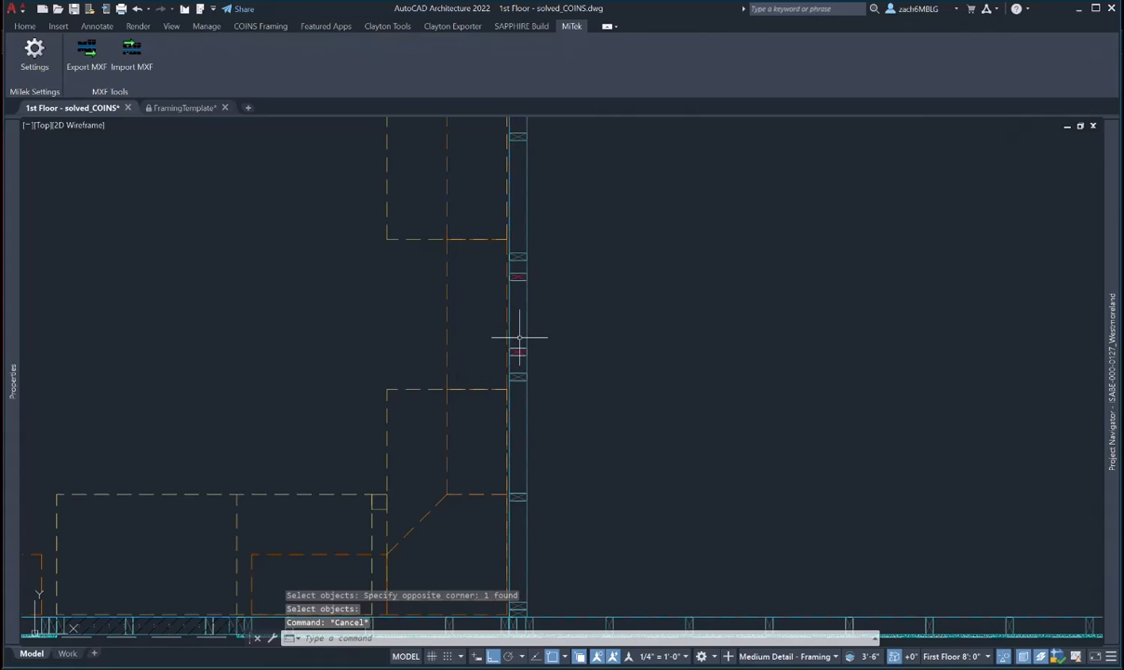
pyautogui.click(519, 337)
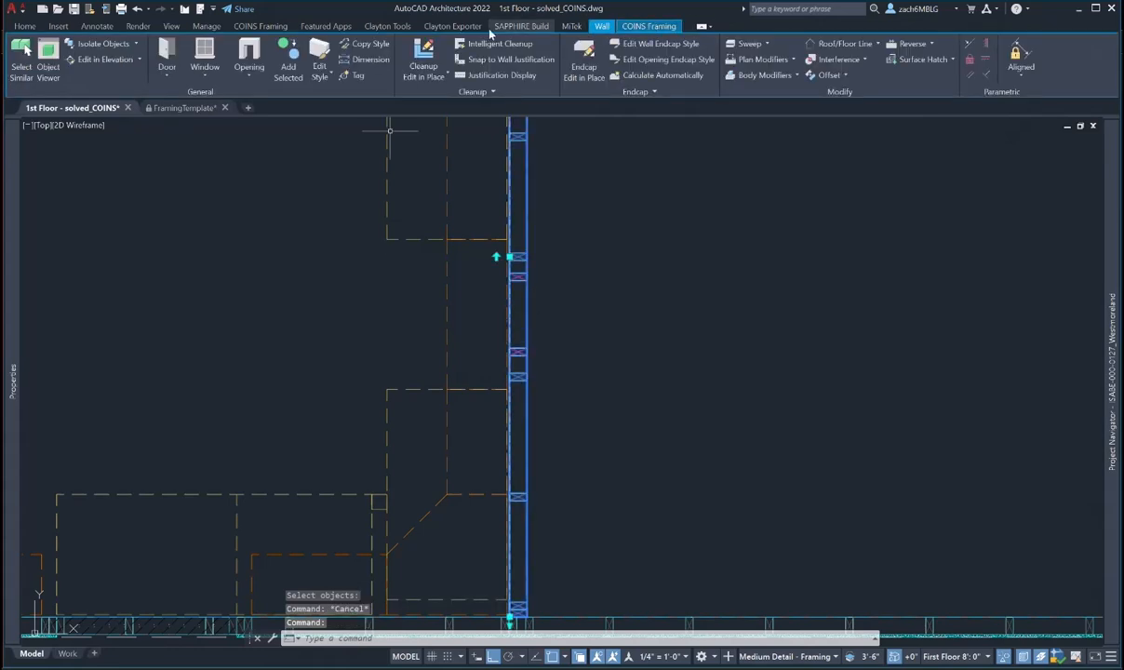
# - Add a new blocking piece between the wall studs at the default height
pyautogui.click(642, 32)
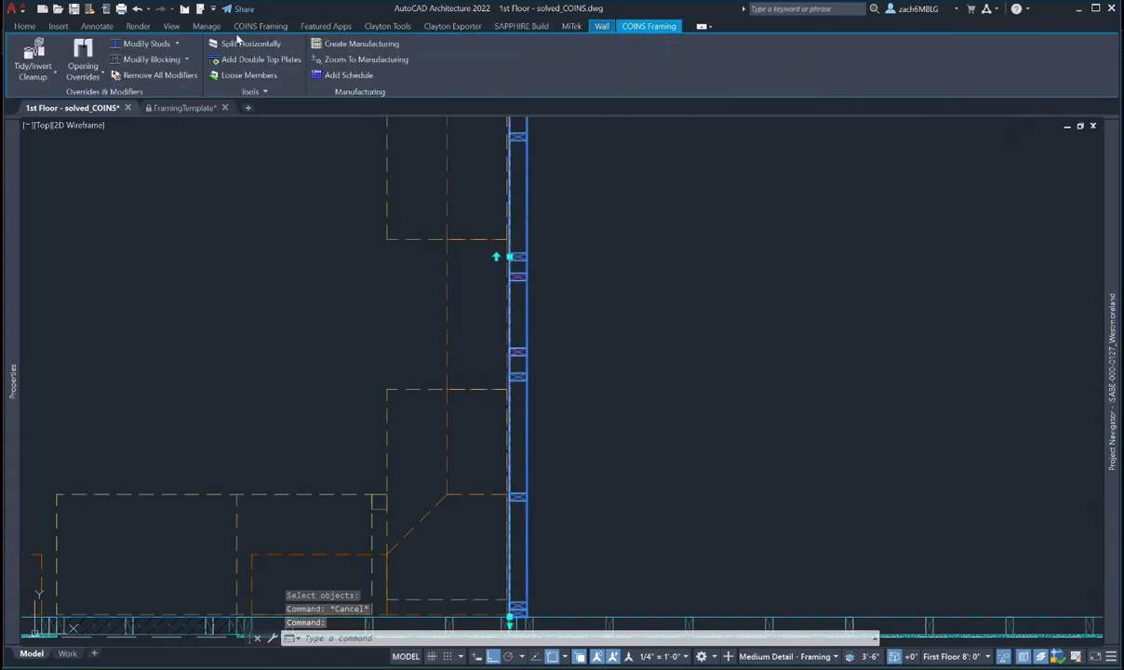
pyautogui.click(187, 59)
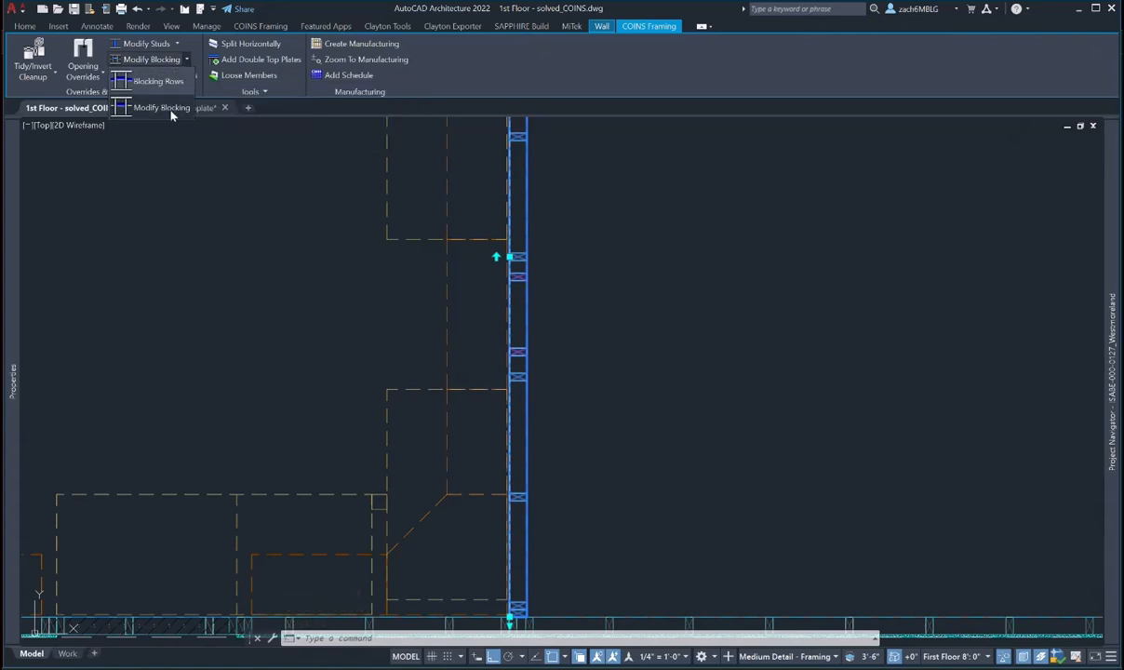
pyautogui.click(170, 109)
pyautogui.click(468, 638)
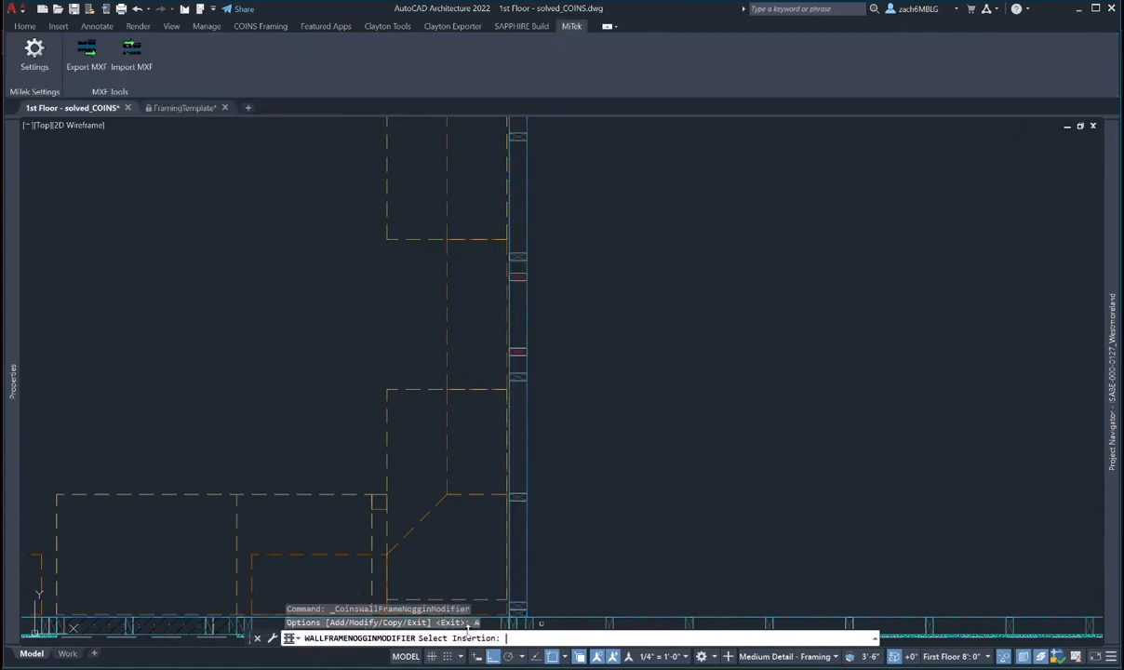
pyautogui.scroll(2, 526, 356)
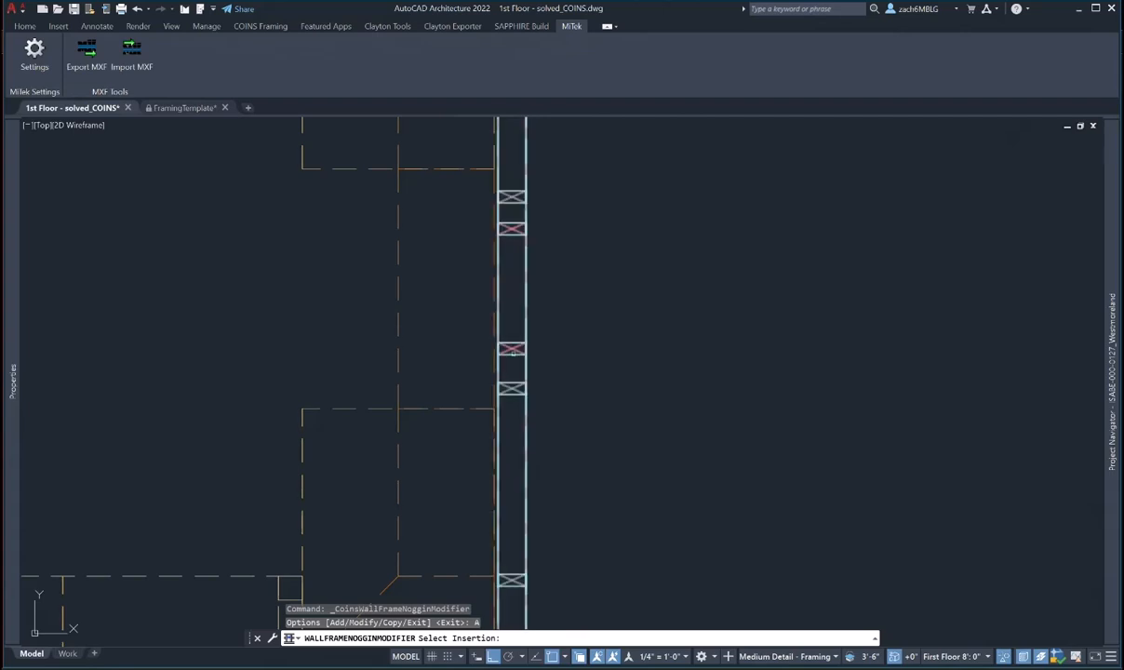
pyautogui.click(511, 351)
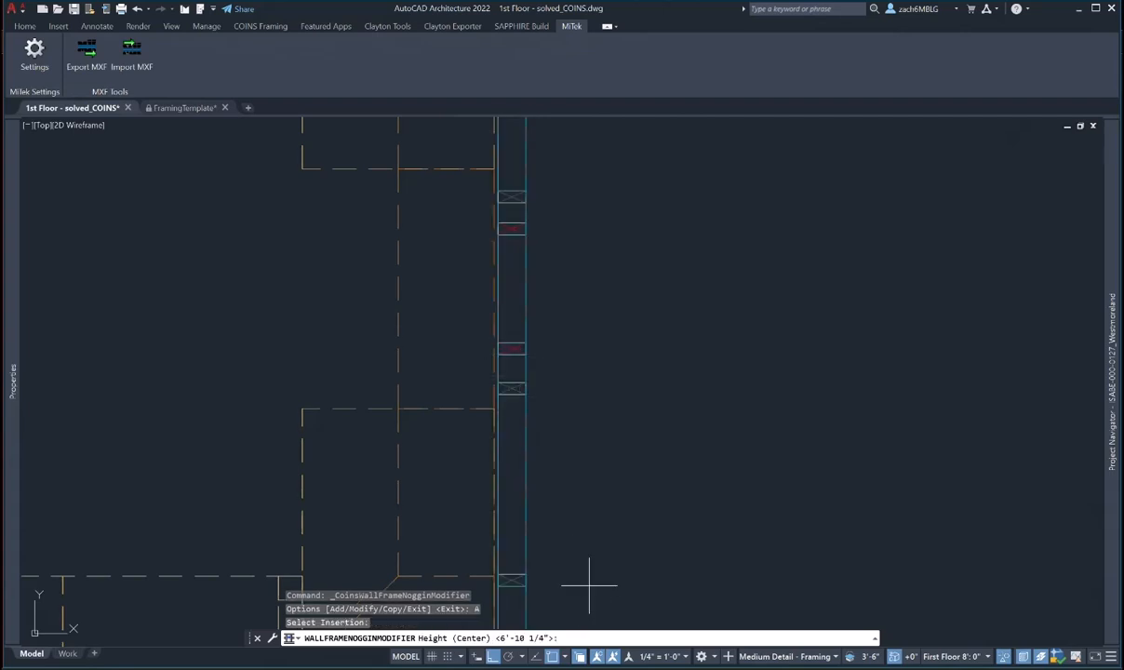
pyautogui.press('Return')
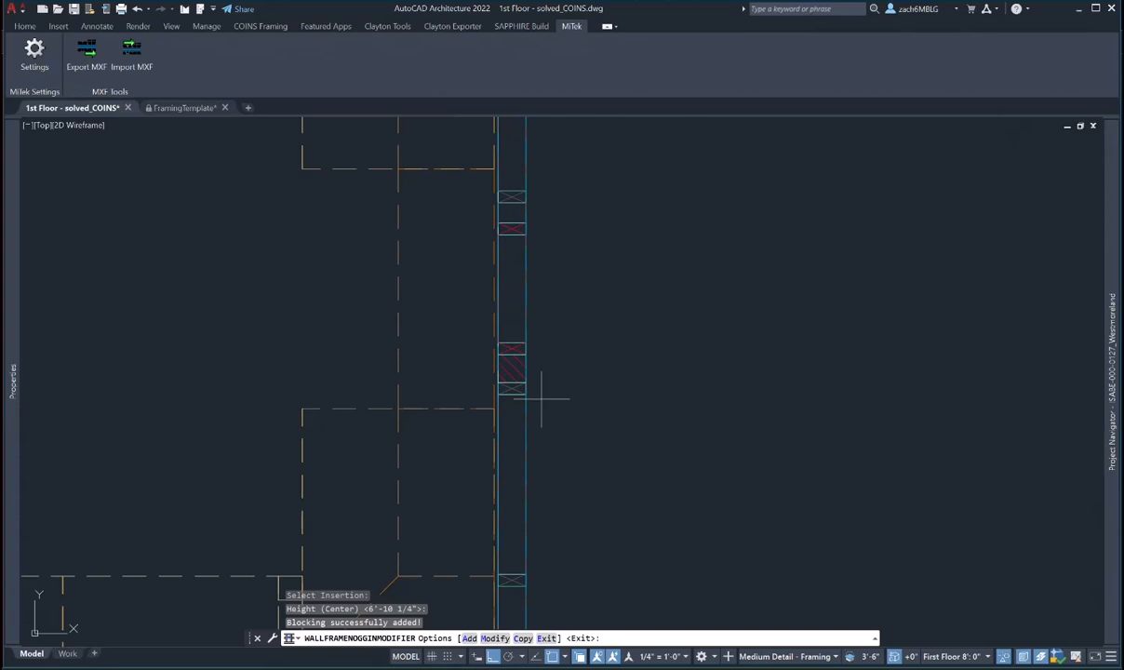
# - Rotate the blocking piece, shift it to the left side, and make it 2x6_HB
pyautogui.click(494, 638)
pyautogui.click(510, 372)
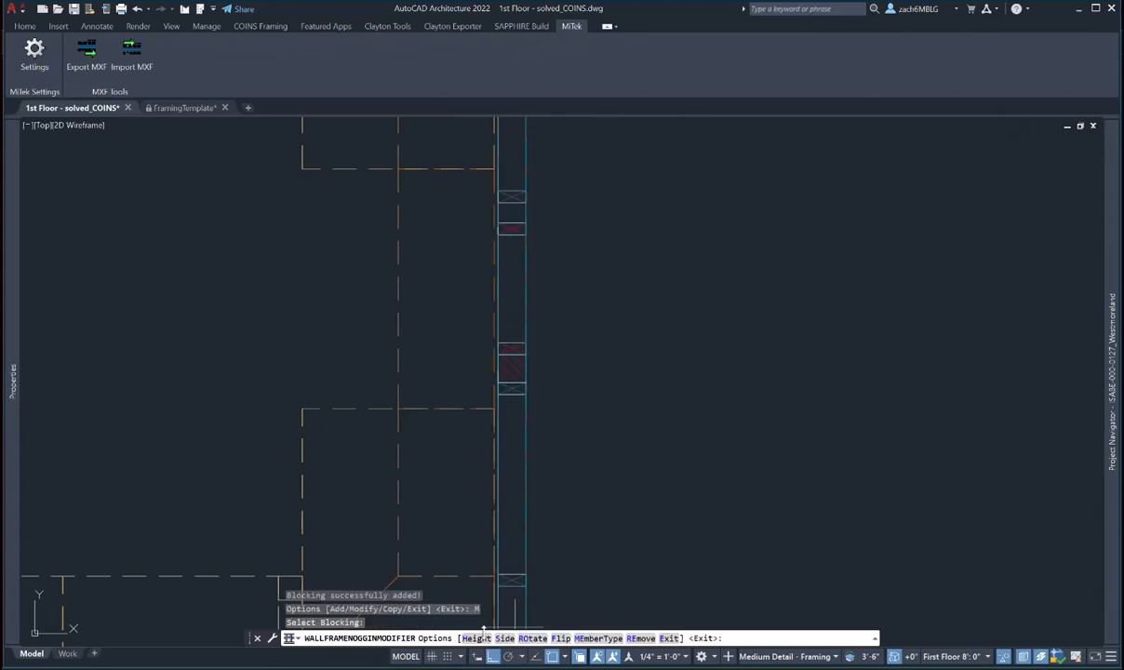
pyautogui.click(531, 638)
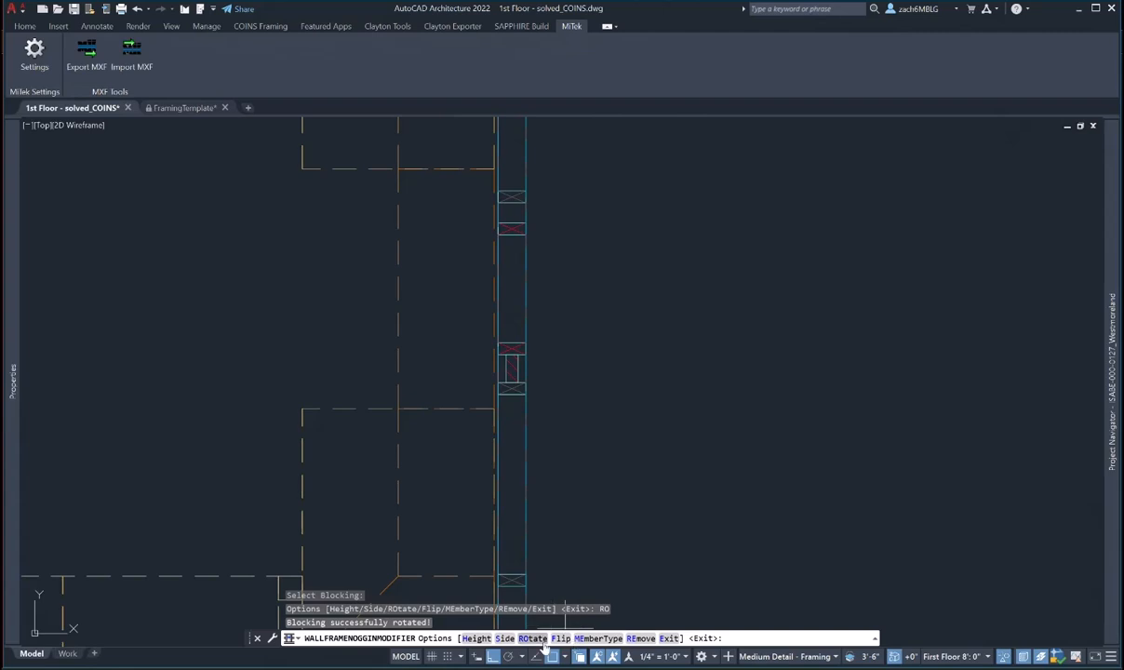
pyautogui.click(506, 638)
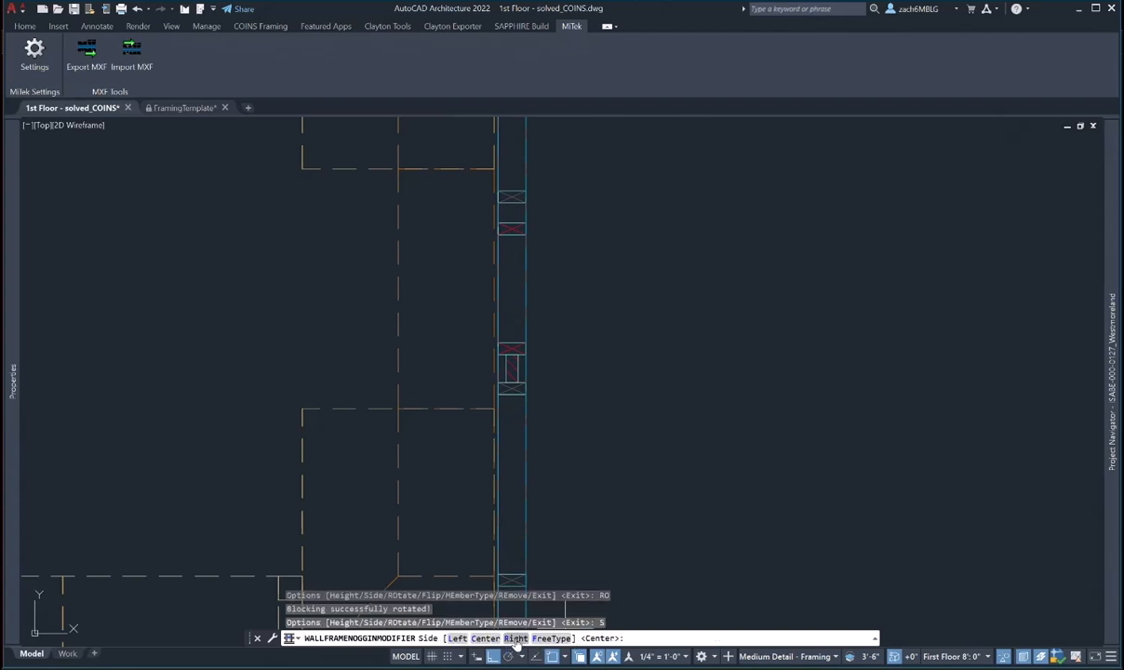
pyautogui.click(516, 638)
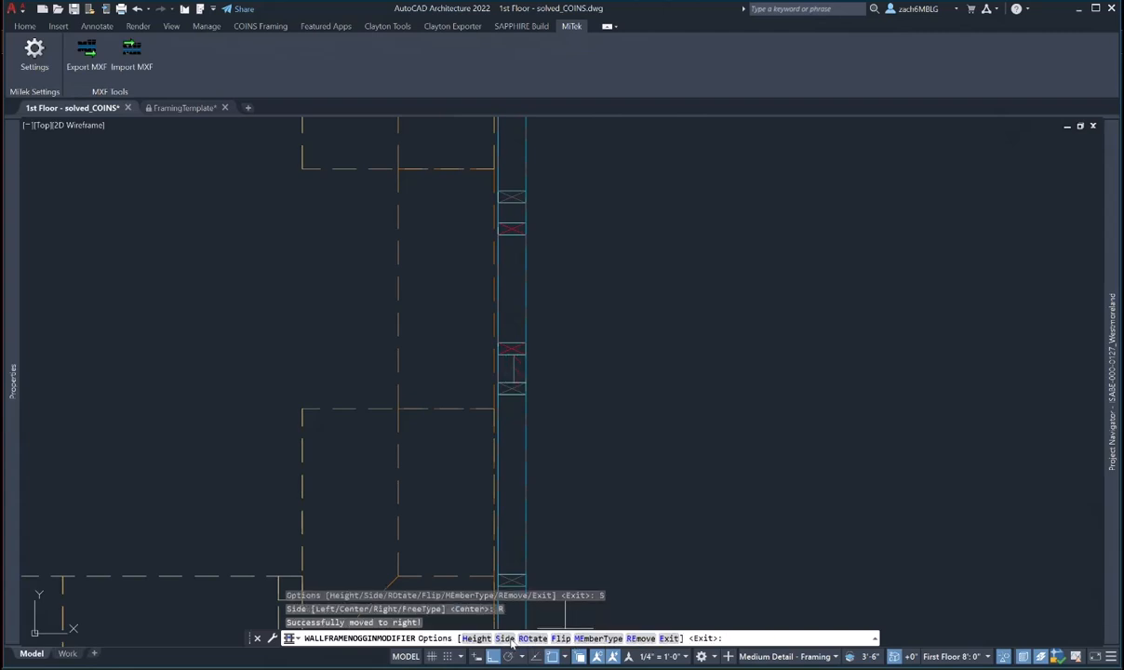
pyautogui.click(504, 638)
pyautogui.click(457, 638)
pyautogui.click(596, 638)
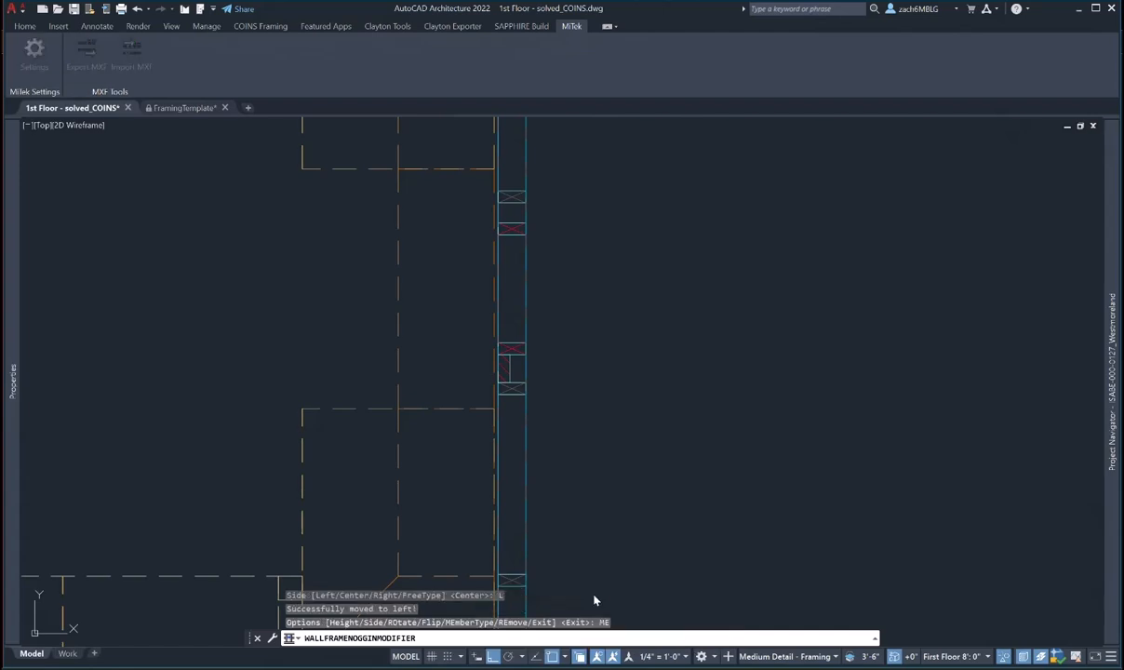
pyautogui.click(566, 359)
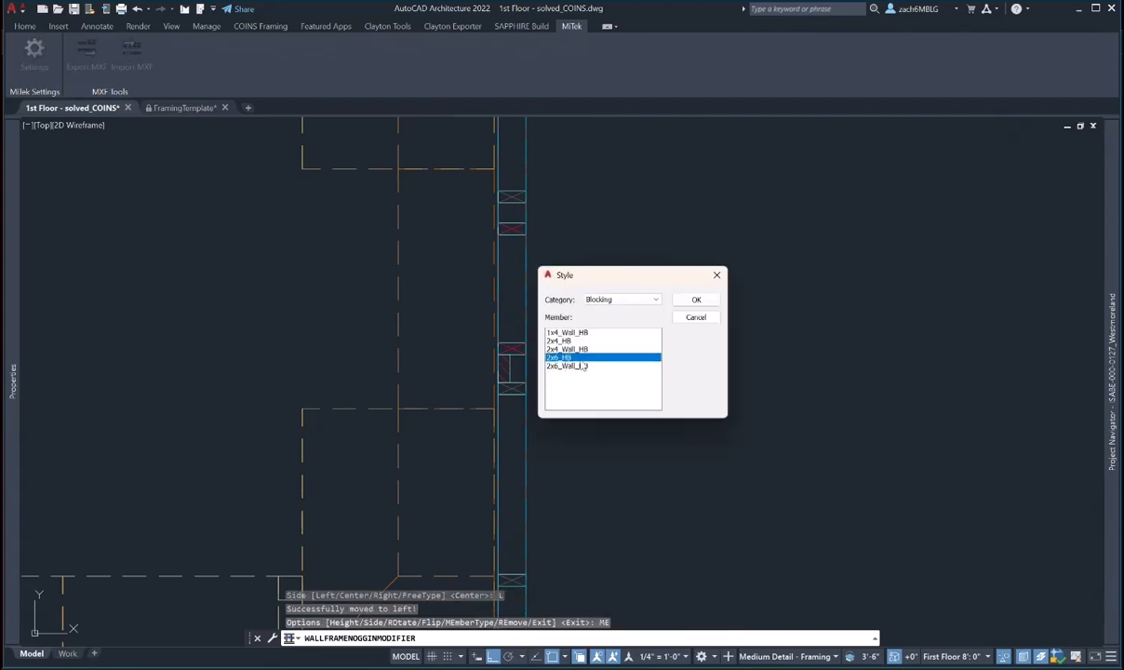
pyautogui.click(697, 300)
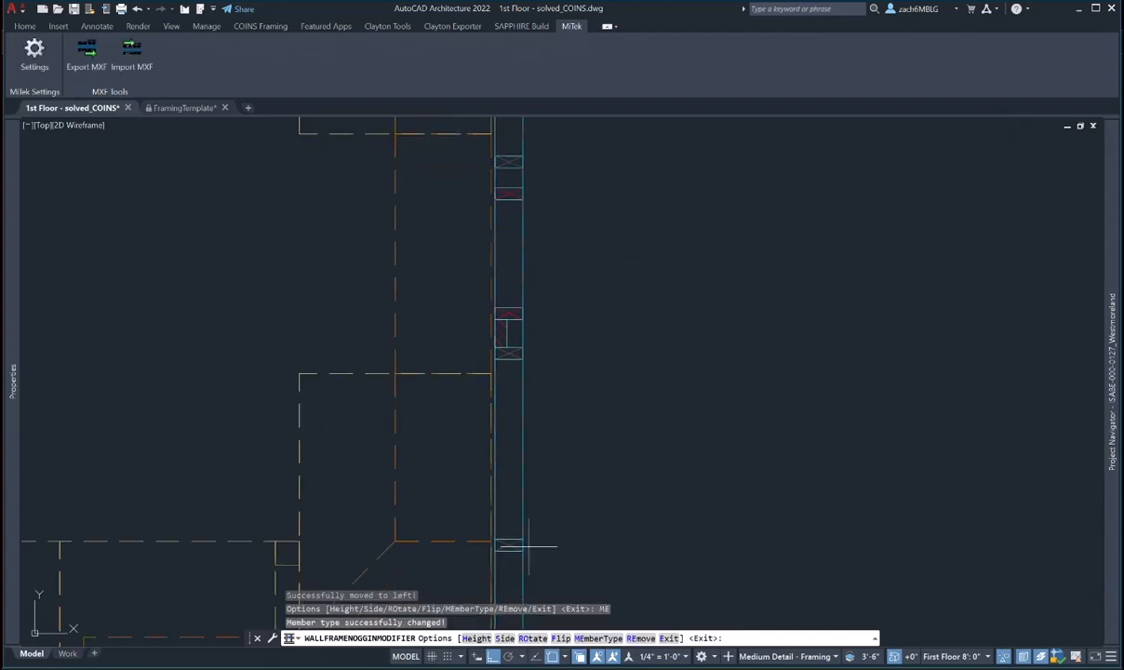
pyautogui.press('Escape')
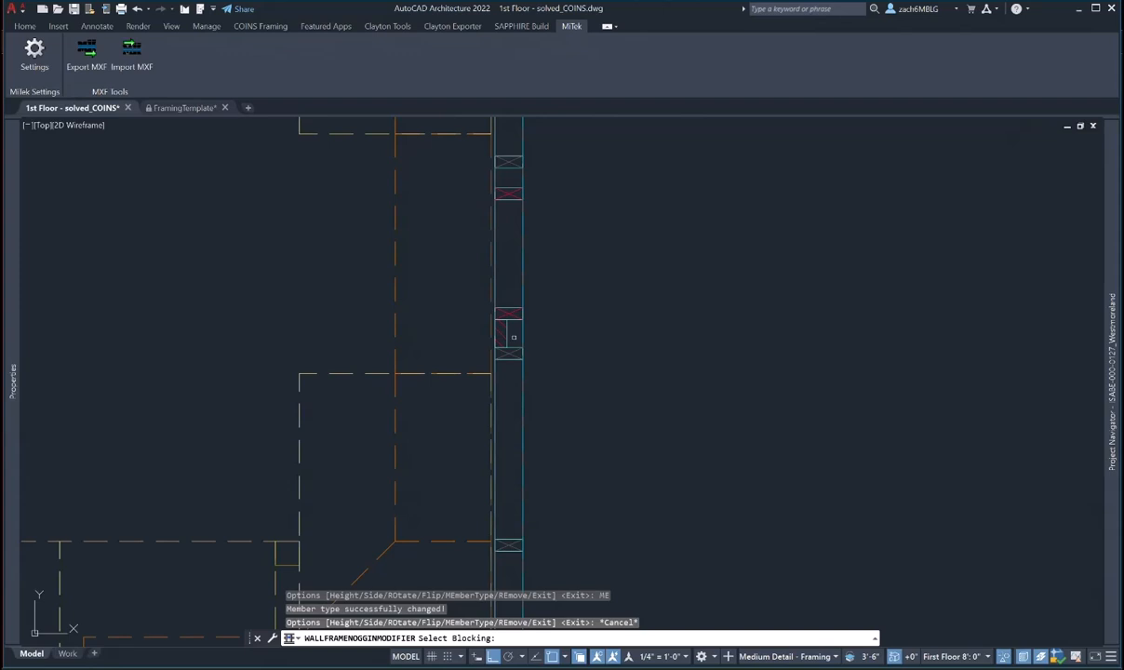
pyautogui.press('Escape')
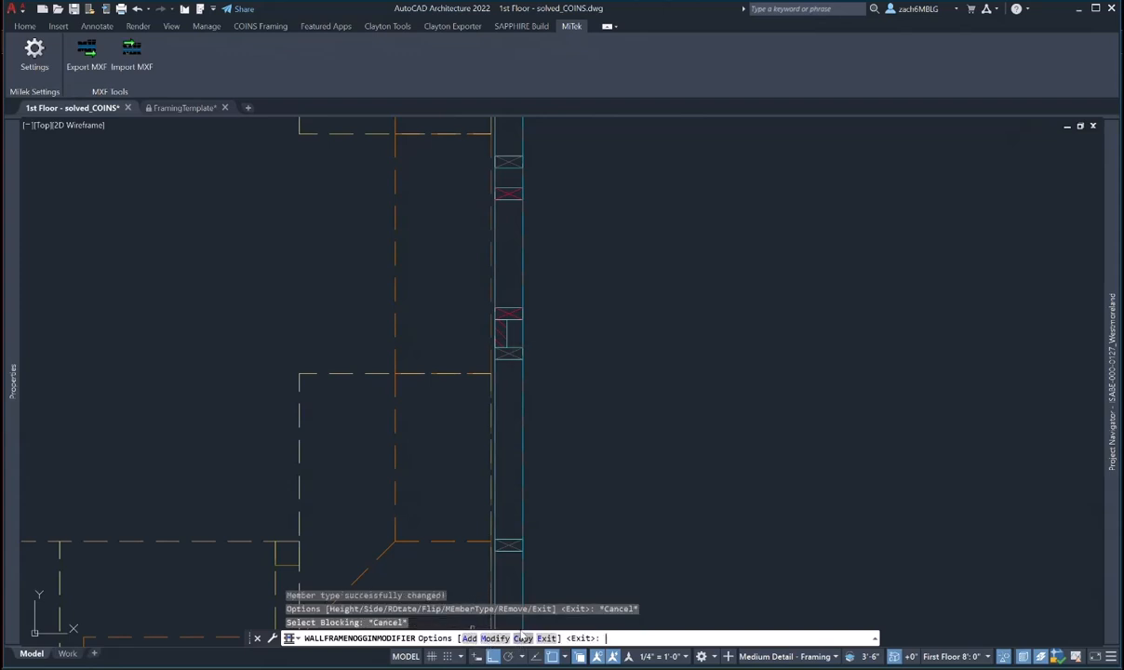
# - Copy the blocking piece to a lower position in the wall
pyautogui.click(522, 638)
pyautogui.click(506, 335)
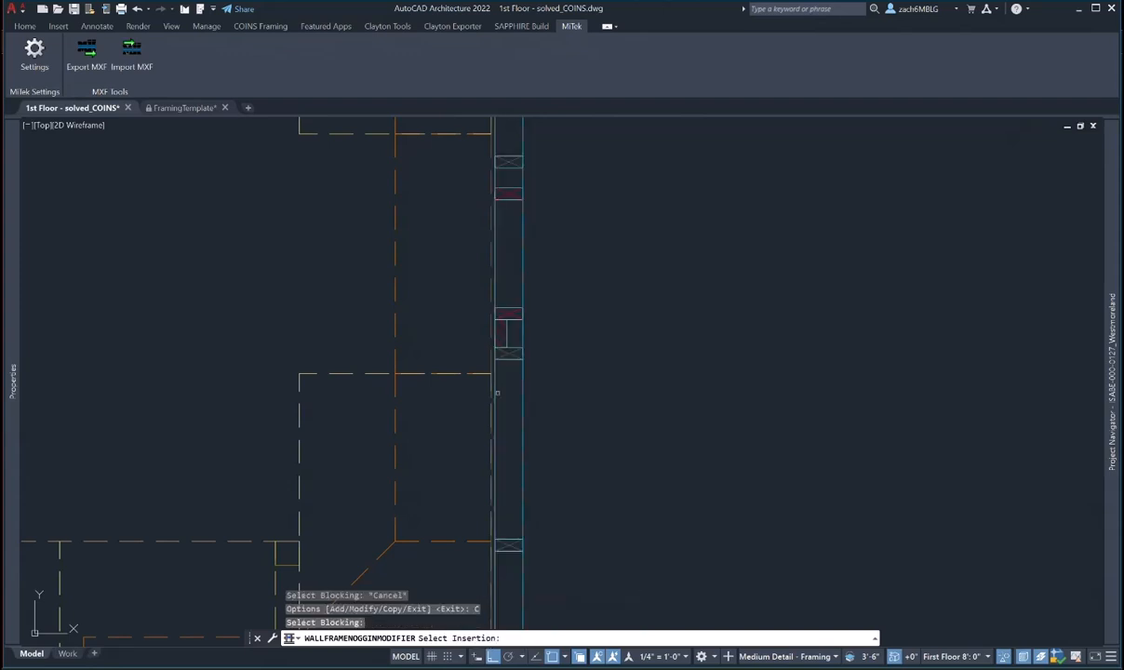
pyautogui.click(510, 359)
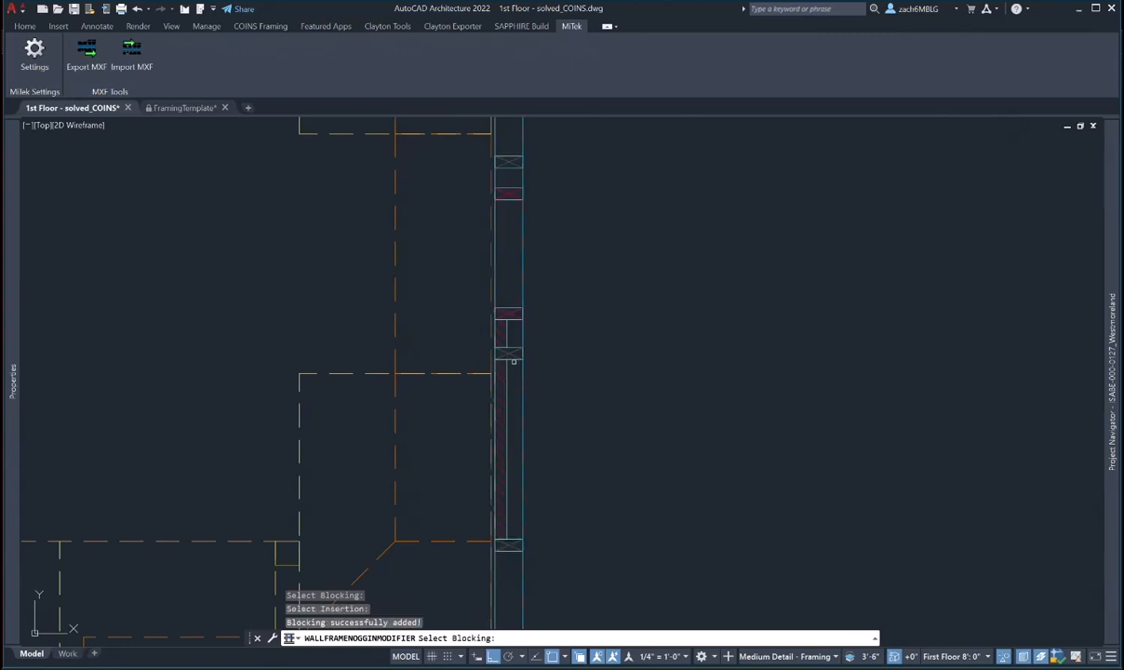
pyautogui.moveTo(531, 327); pyautogui.dragTo(544, 459, button='middle')
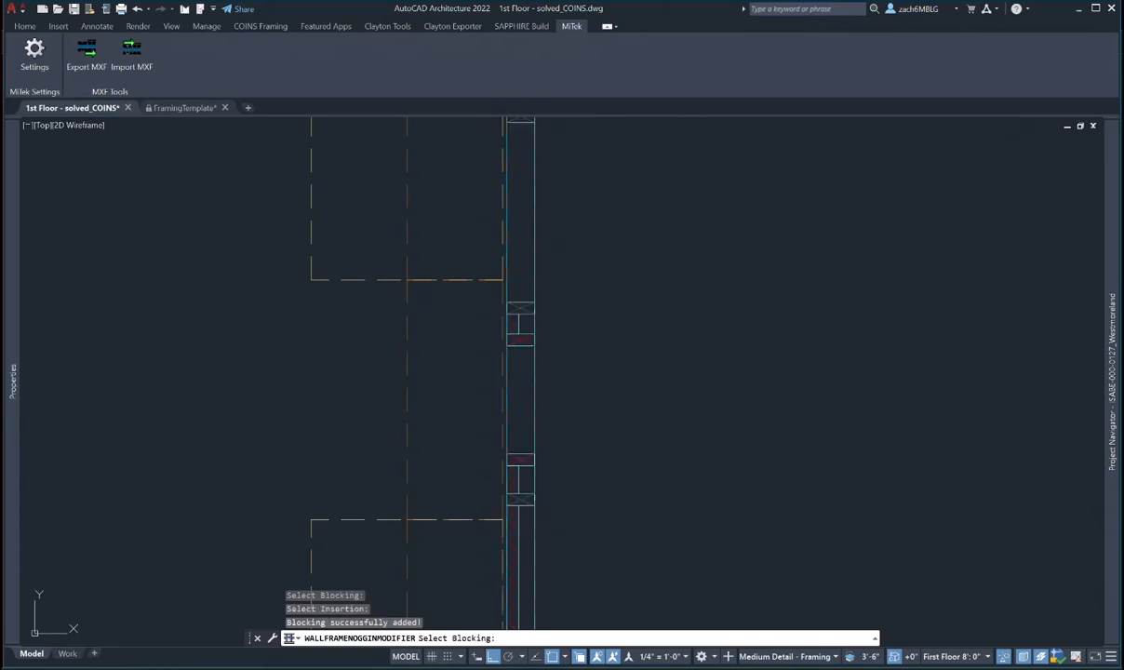
# - Copy one more blocking piece into the upper bay and end the blocking command
pyautogui.click(518, 324)
pyautogui.click(521, 298)
pyautogui.scroll(-5, 522, 302)
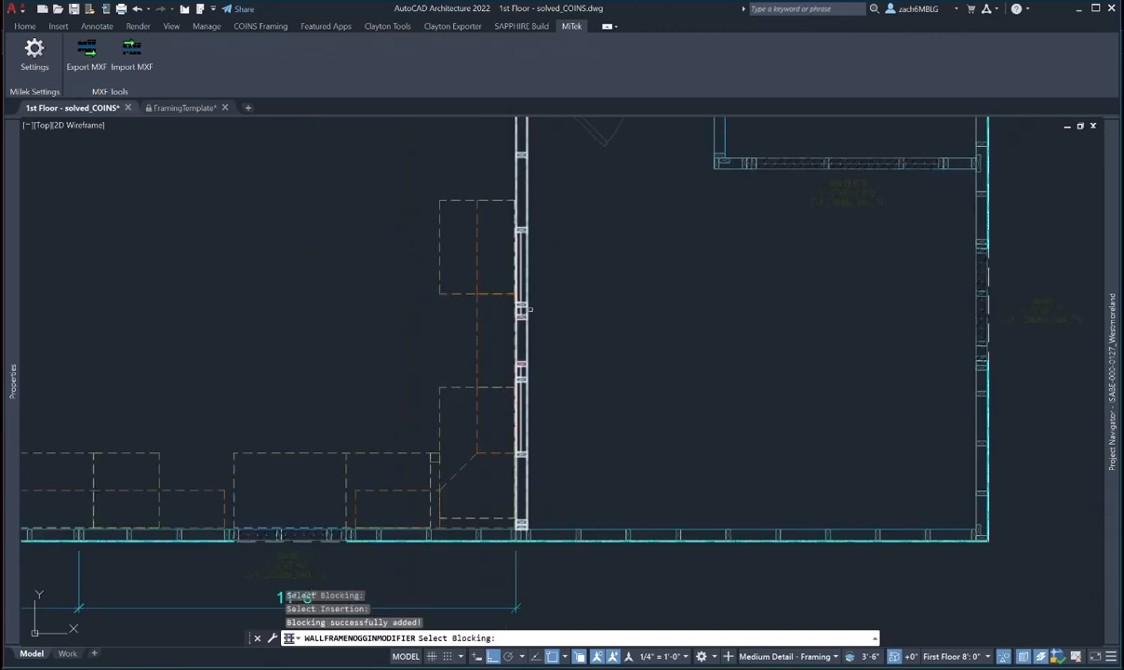
pyautogui.press('Escape')
pyautogui.press('Escape')
# - Orbit the selected wall and blocking in Object Viewer to inspect the framing
pyautogui.click(552, 486)
pyautogui.click(441, 203)
pyautogui.rightClick(534, 300)
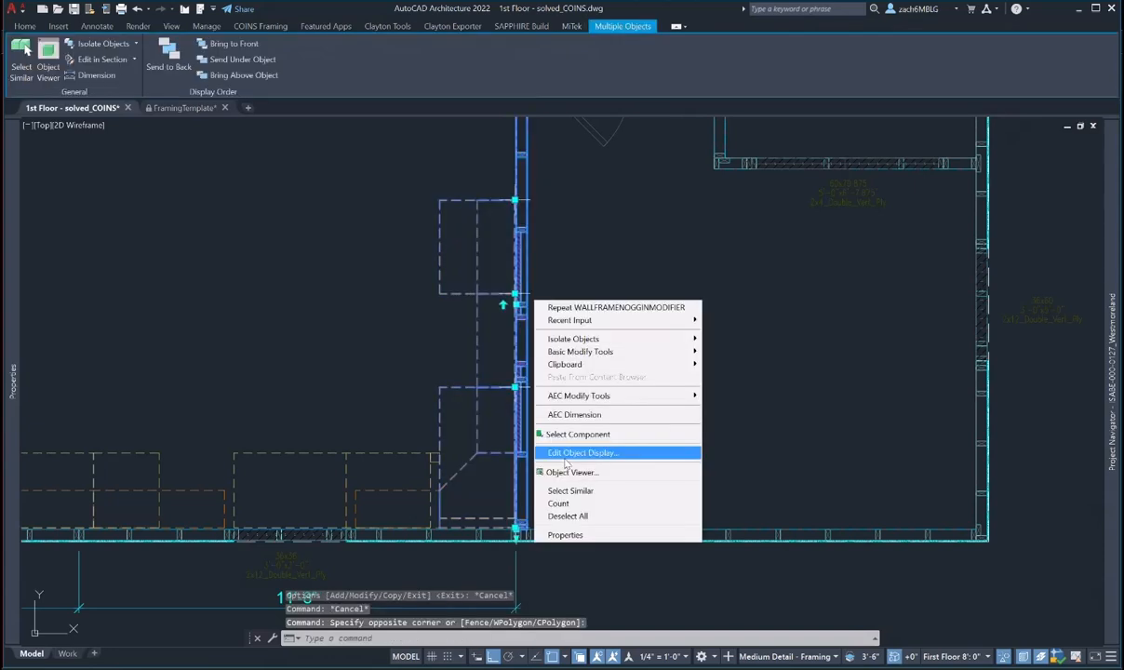
pyautogui.click(558, 472)
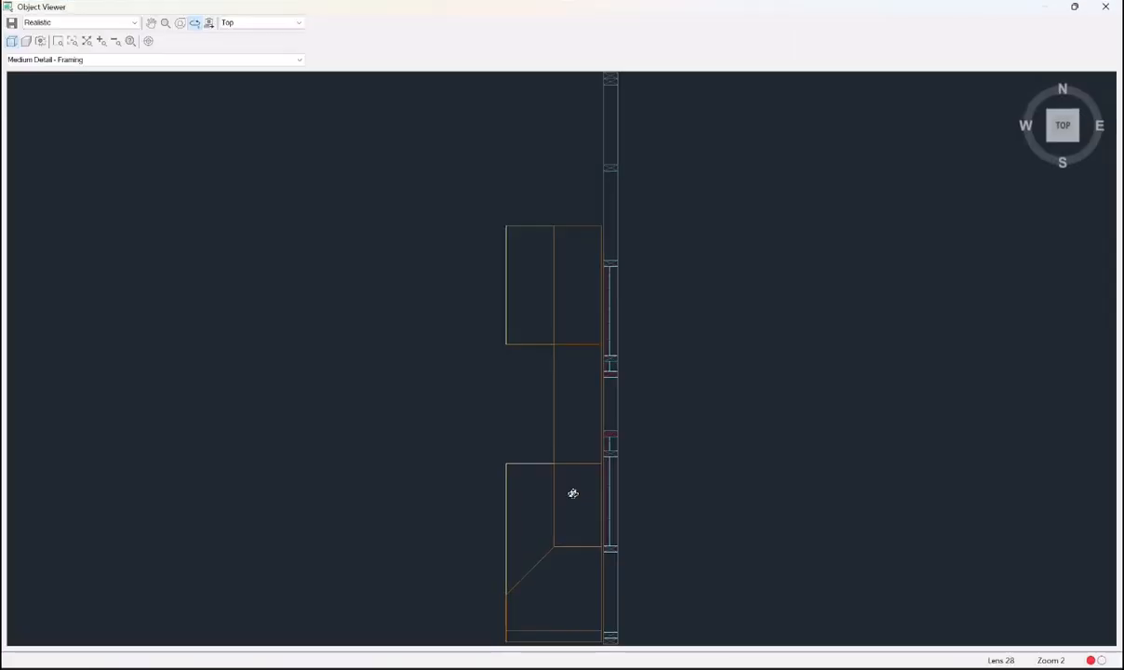
pyautogui.moveTo(572, 492); pyautogui.dragTo(600, 323)
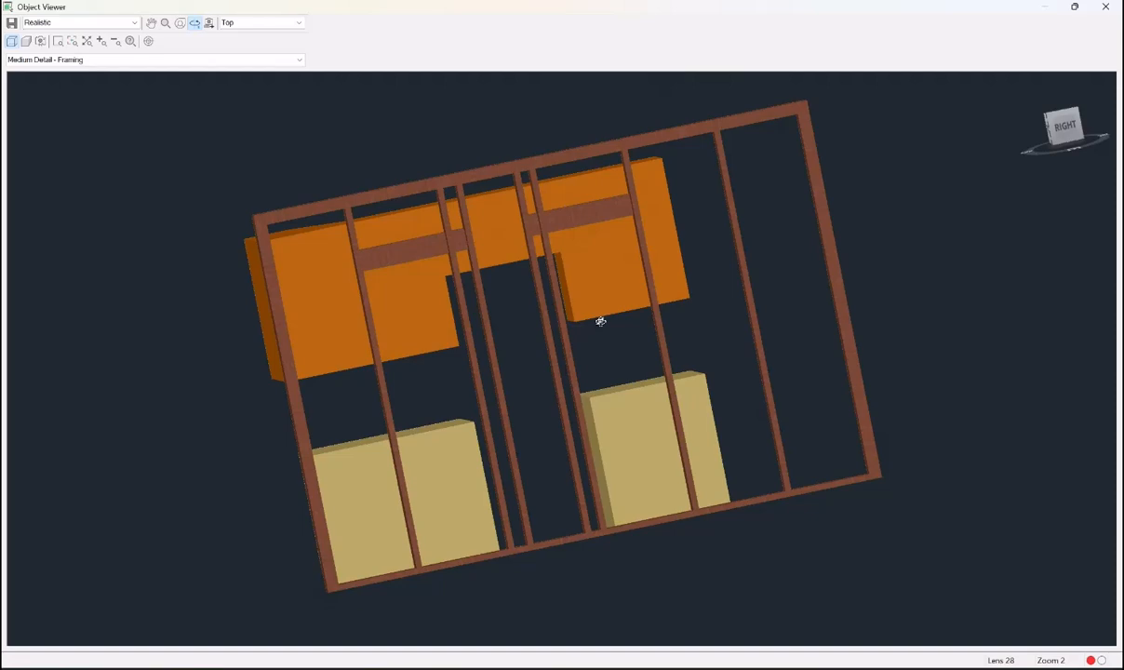
pyautogui.moveTo(562, 359); pyautogui.dragTo(581, 461)
pyautogui.press('Escape')
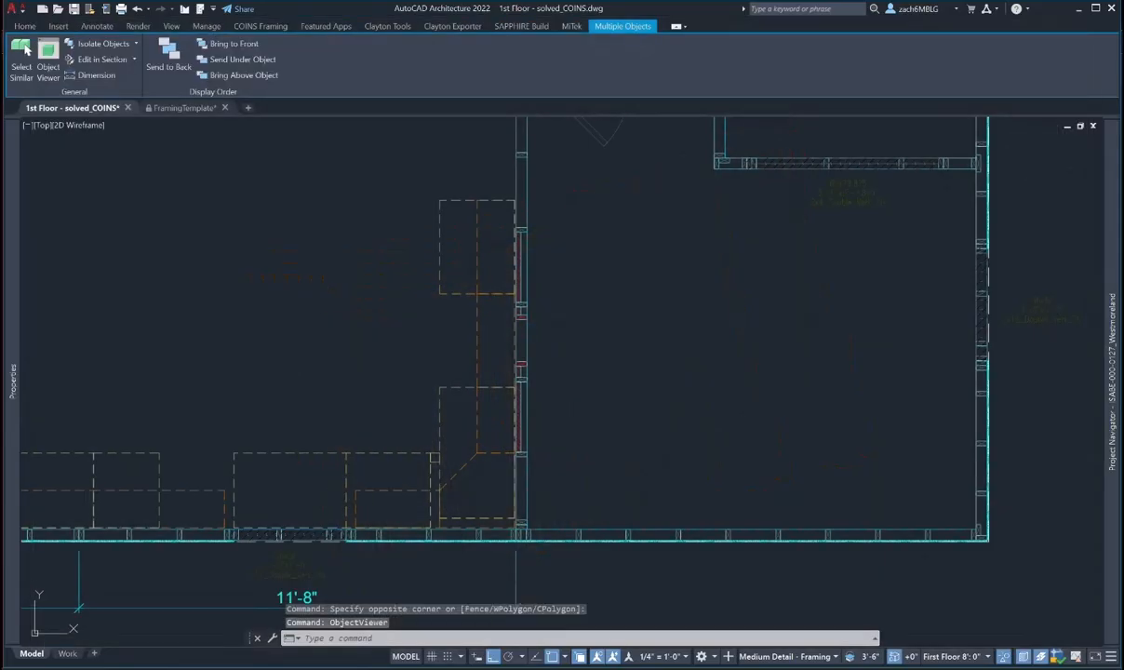
pyautogui.press('Escape')
pyautogui.moveTo(535, 504); pyautogui.dragTo(740, 443, button='middle')
pyautogui.scroll(-2, 743, 443)
# - Set the bottom exterior wall's blocking row justification to From Bottom
pyautogui.moveTo(432, 484); pyautogui.dragTo(464, 511, button='middle')
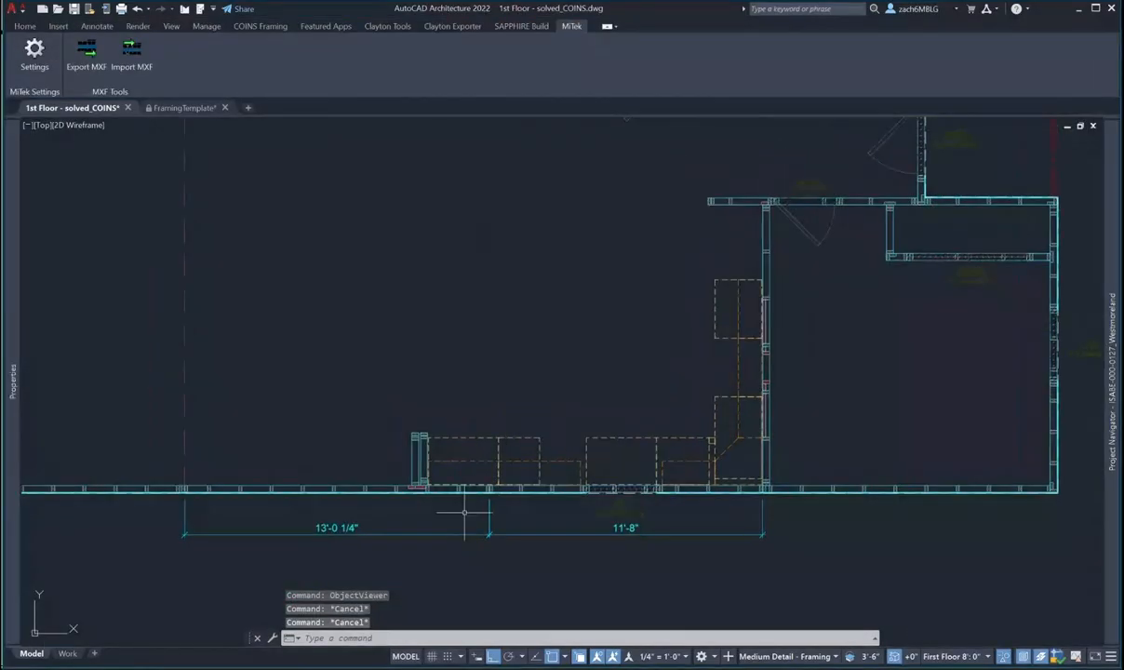
pyautogui.moveTo(388, 498); pyautogui.dragTo(446, 520, button='middle')
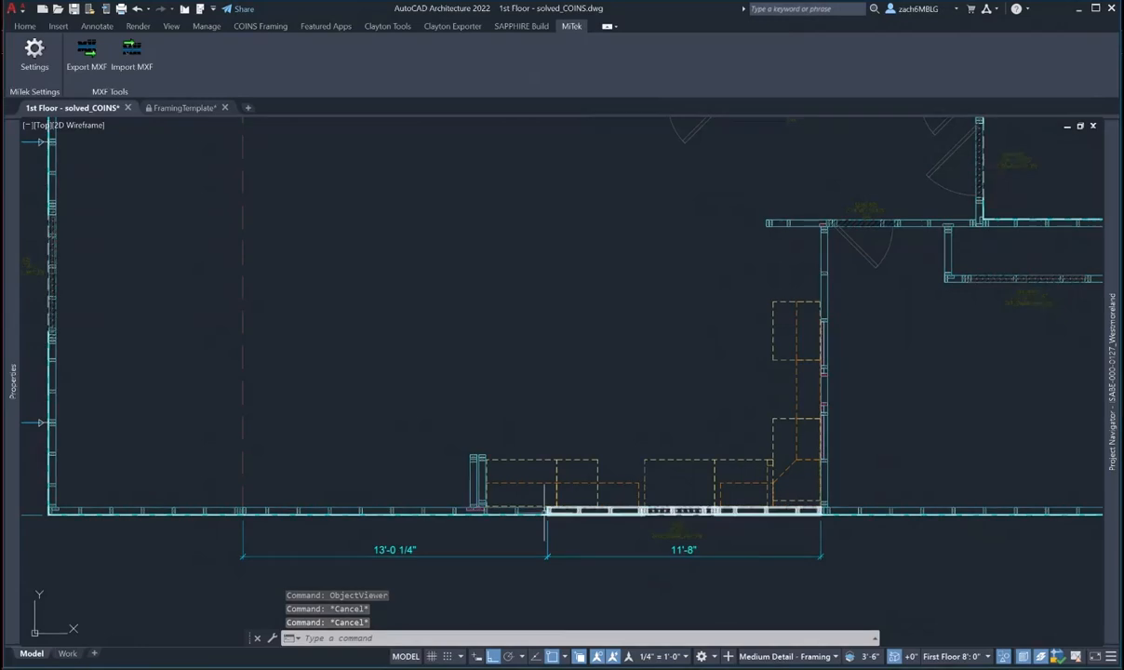
pyautogui.press('Escape')
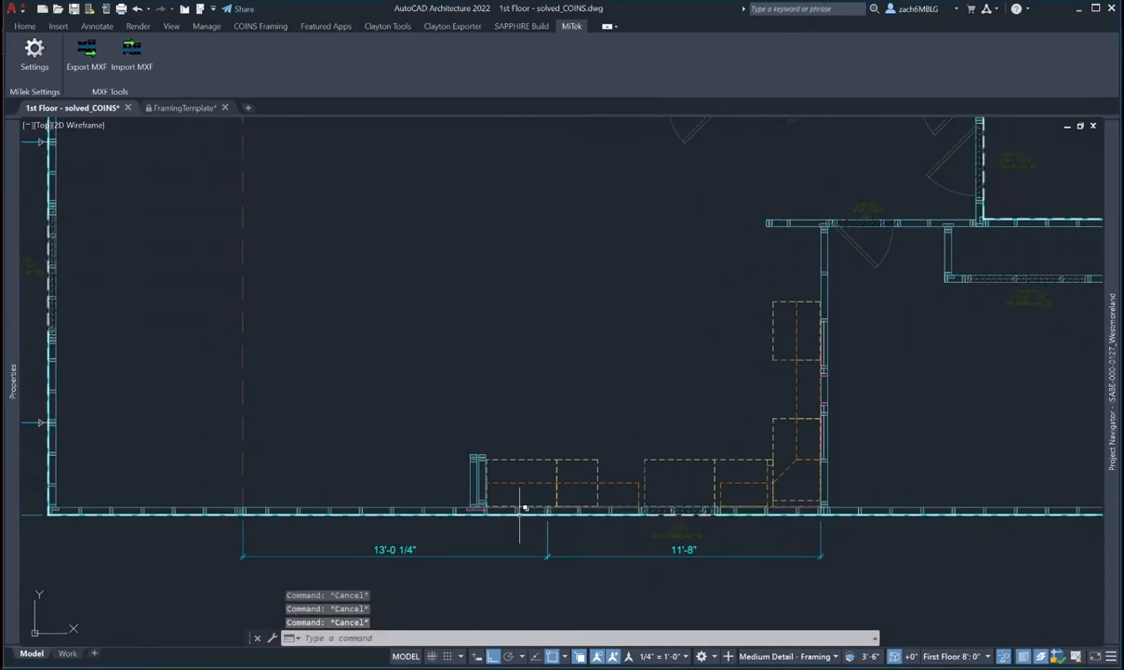
pyautogui.click(509, 511)
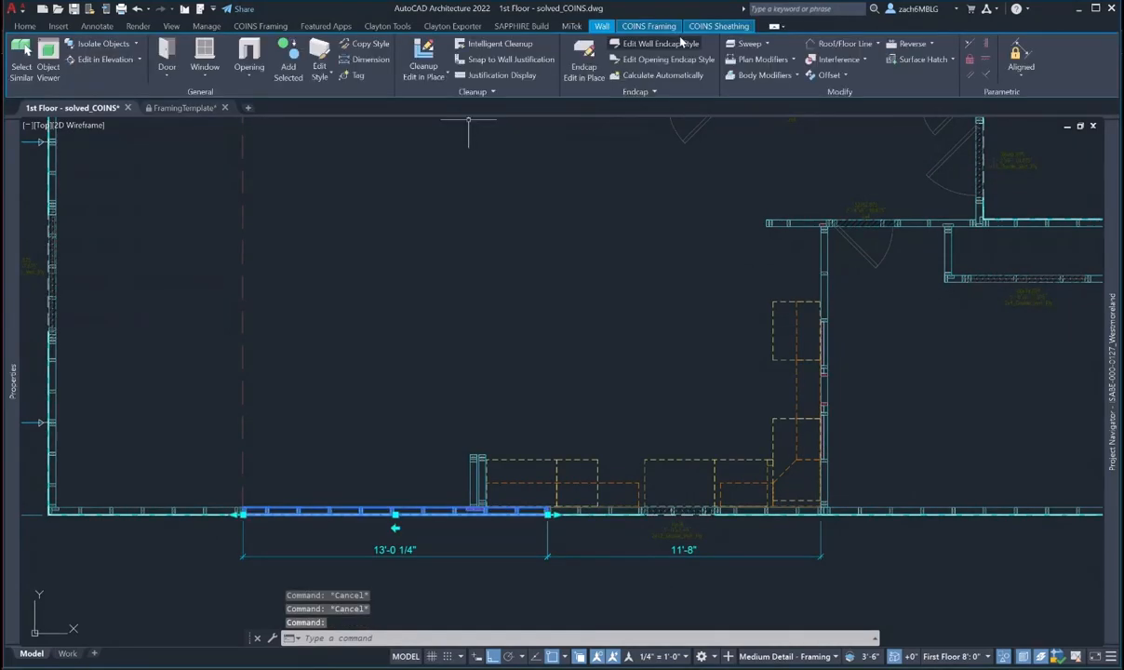
pyautogui.click(648, 26)
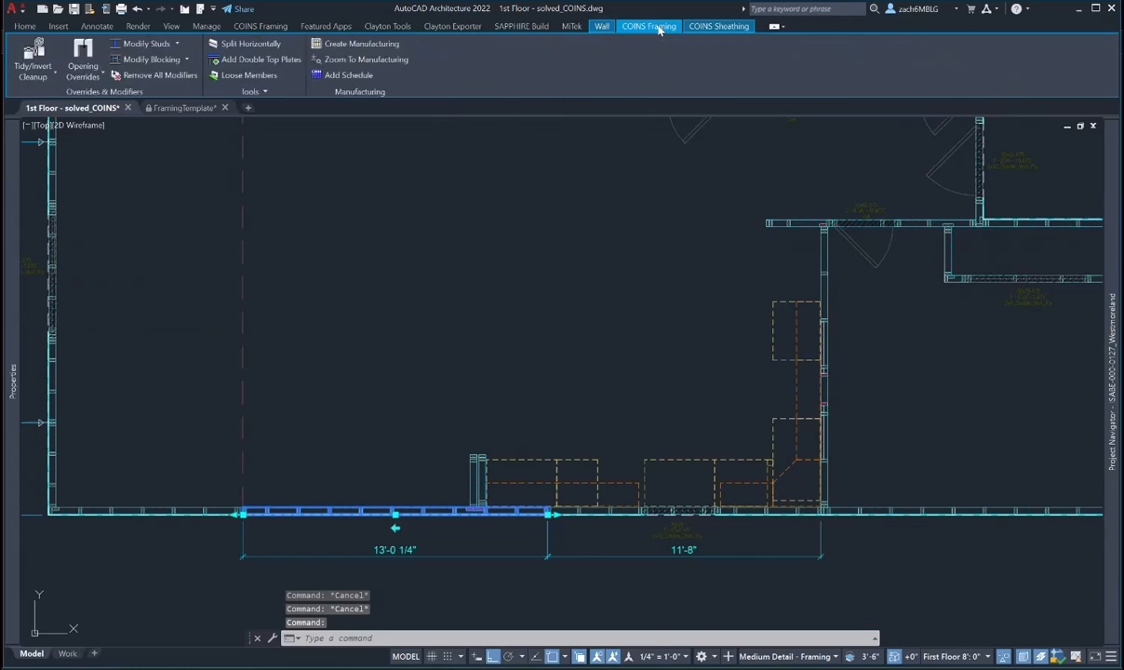
pyautogui.click(186, 59)
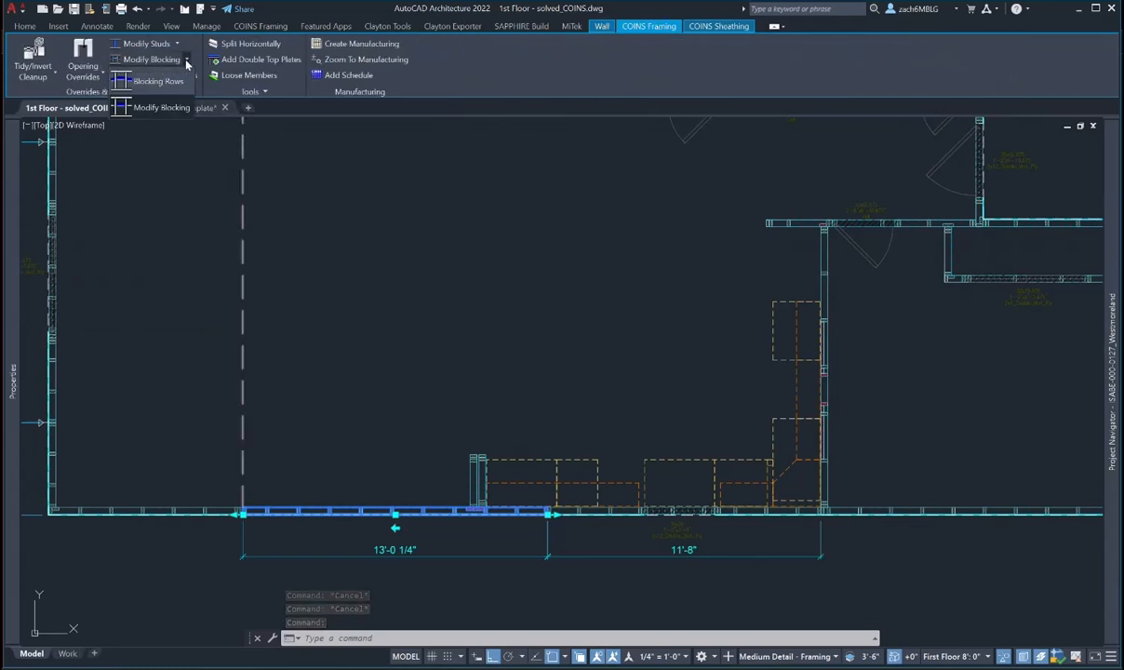
pyautogui.click(166, 81)
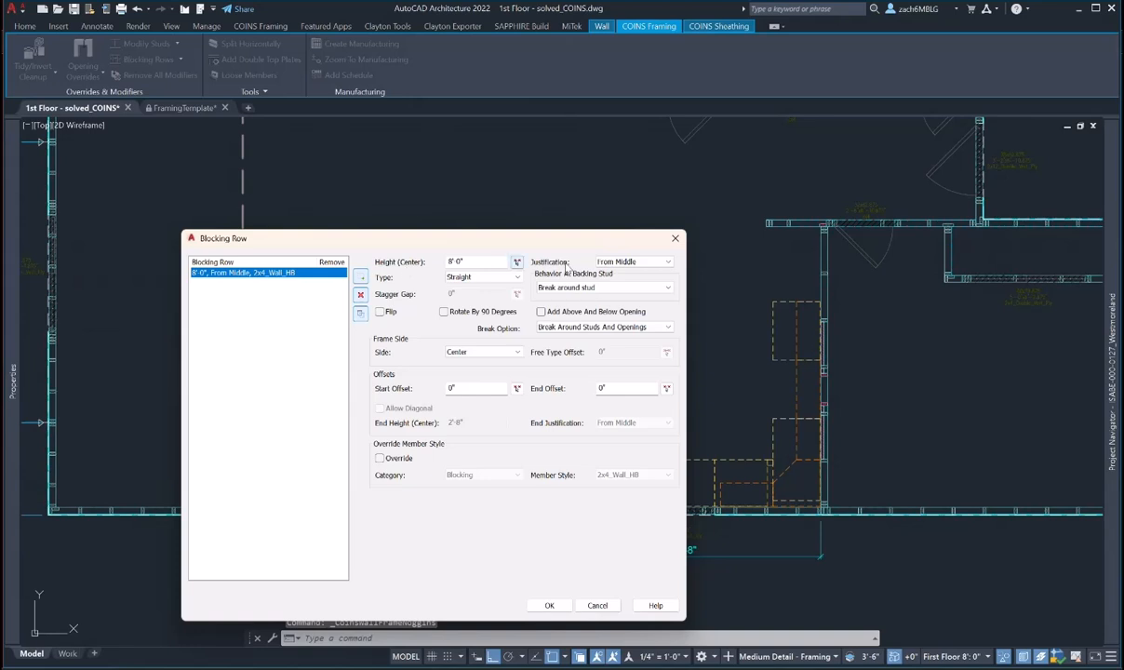
pyautogui.click(640, 262)
pyautogui.click(616, 274)
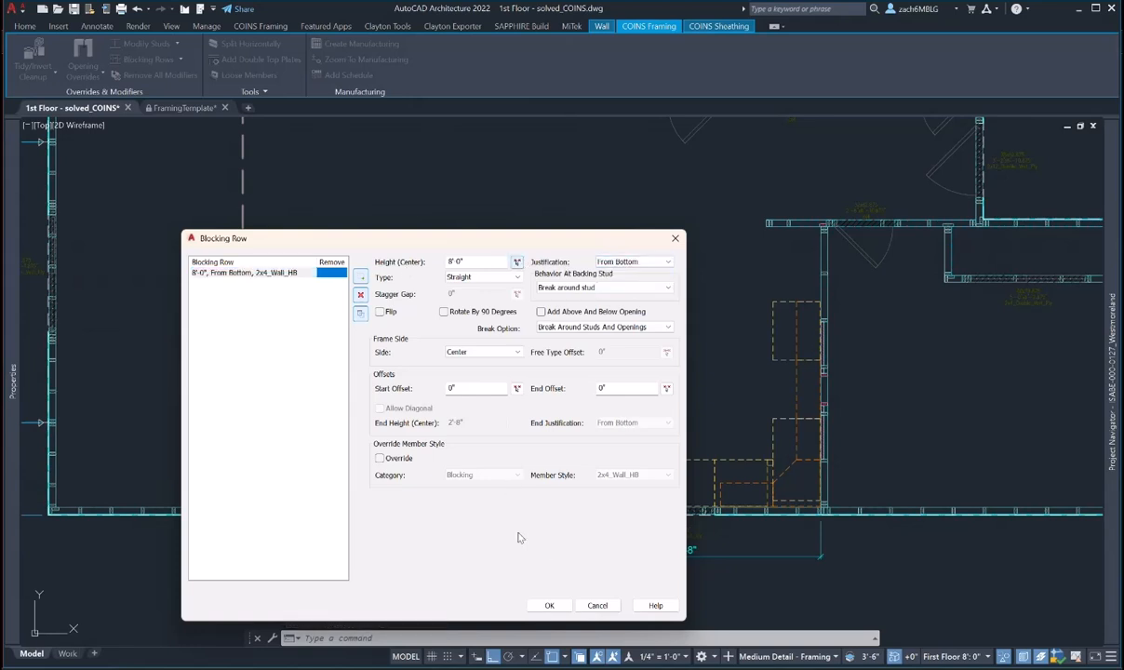
pyautogui.click(549, 605)
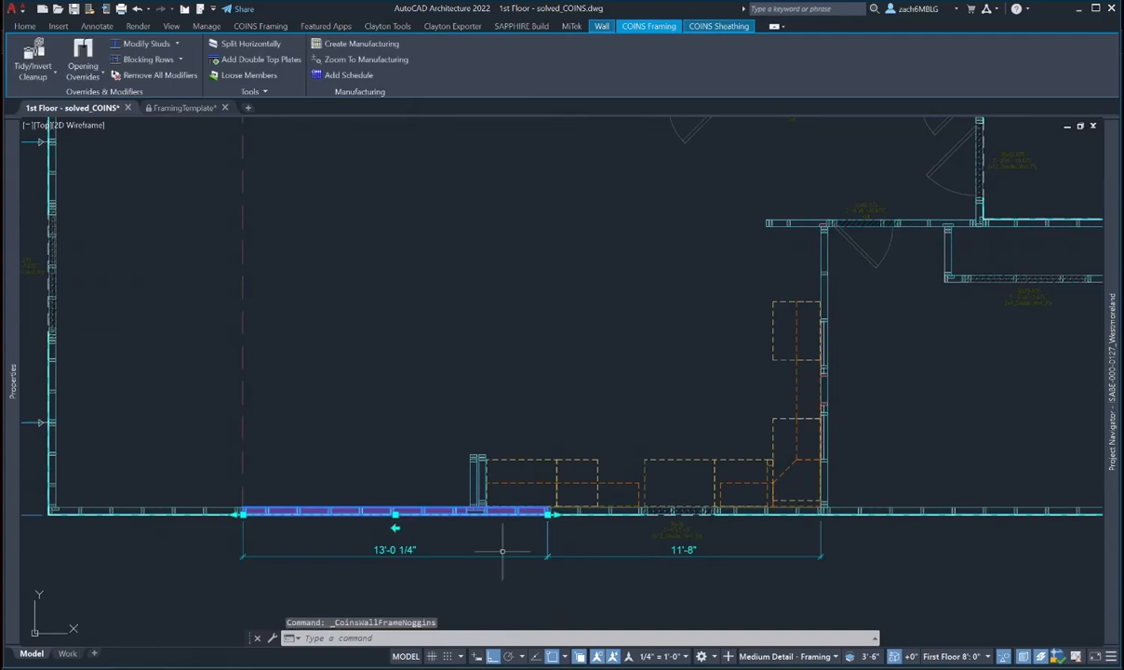
pyautogui.press('Escape')
pyautogui.press('Escape')
# - Add a blocking row to the next bottom wall segment with its height at 8'
pyautogui.click(571, 511)
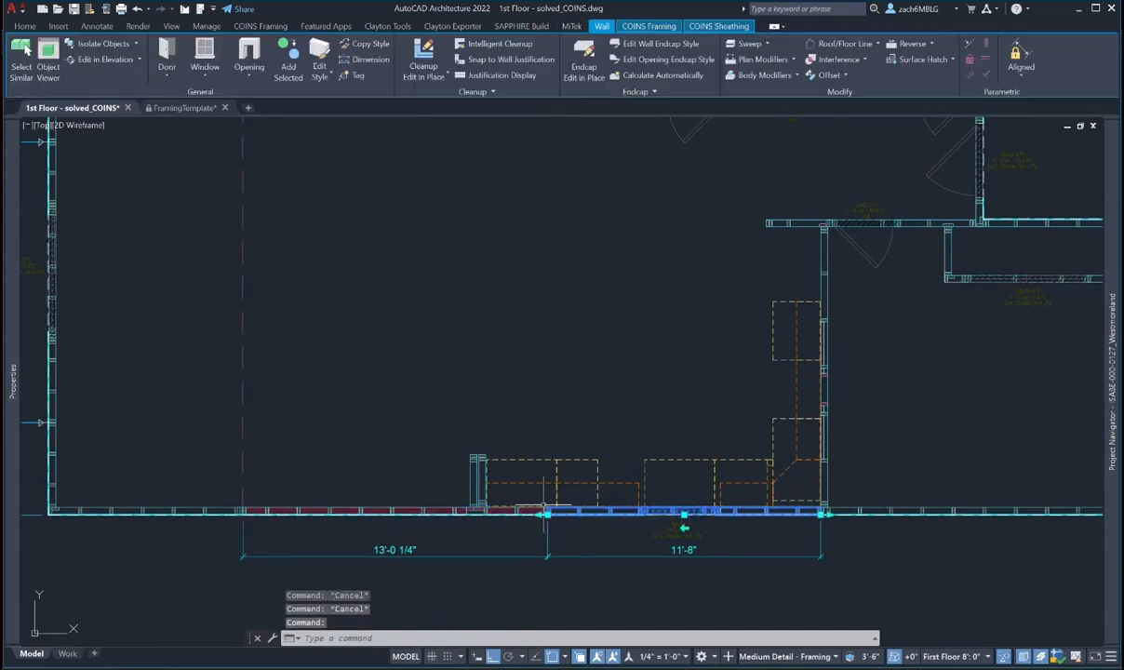
pyautogui.click(649, 26)
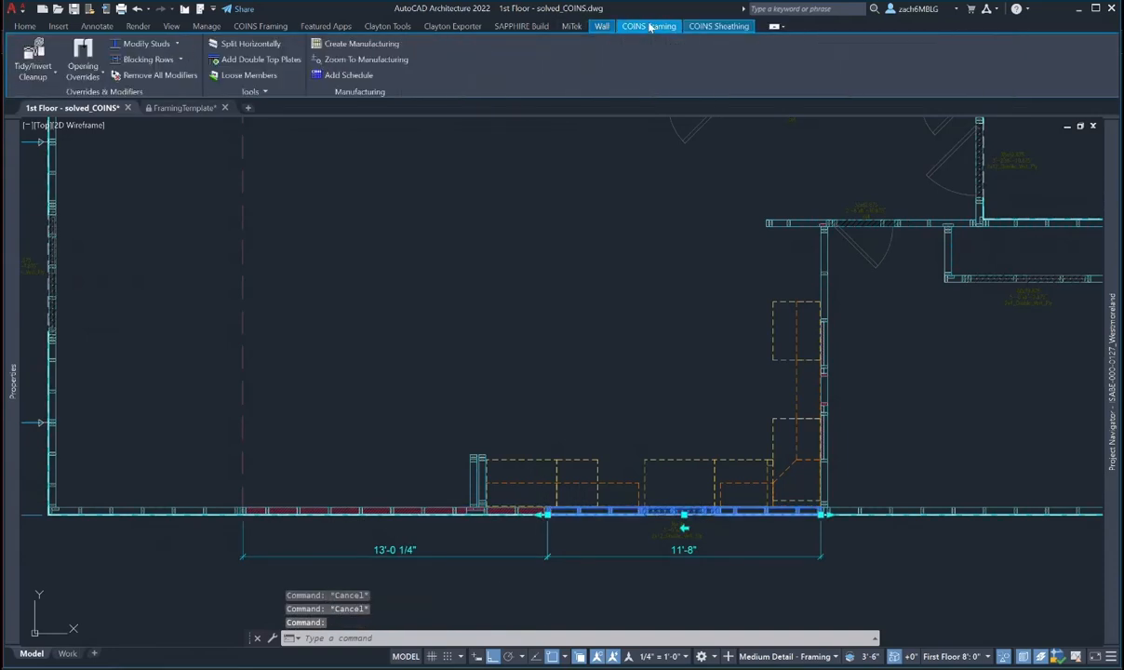
pyautogui.click(149, 59)
pyautogui.click(360, 278)
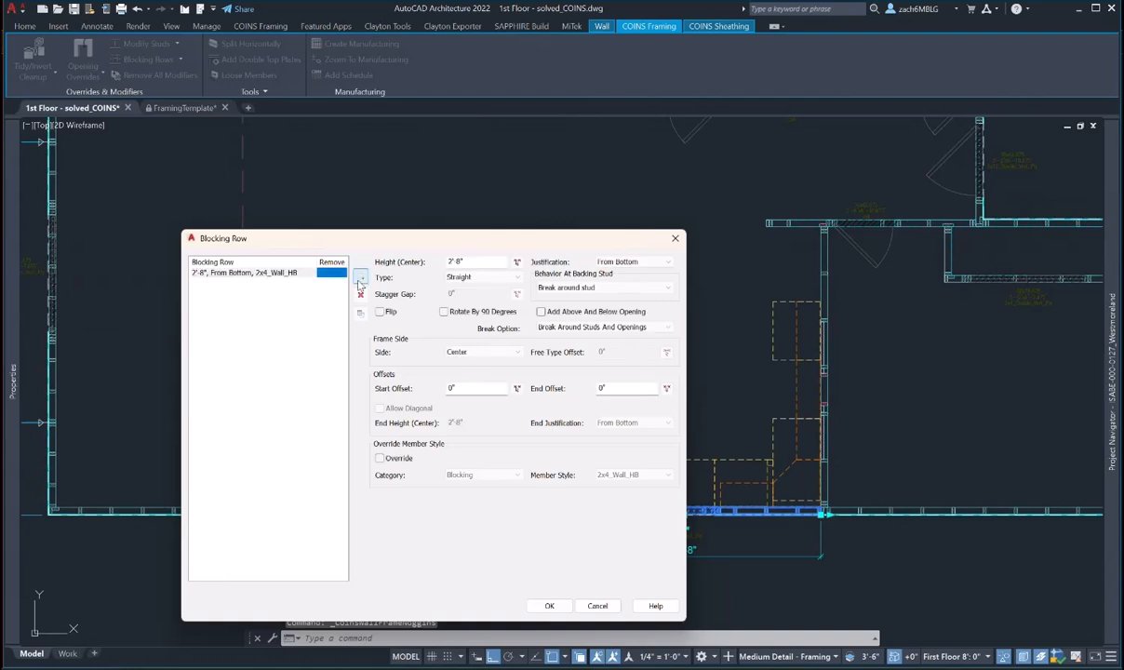
pyautogui.click(480, 261)
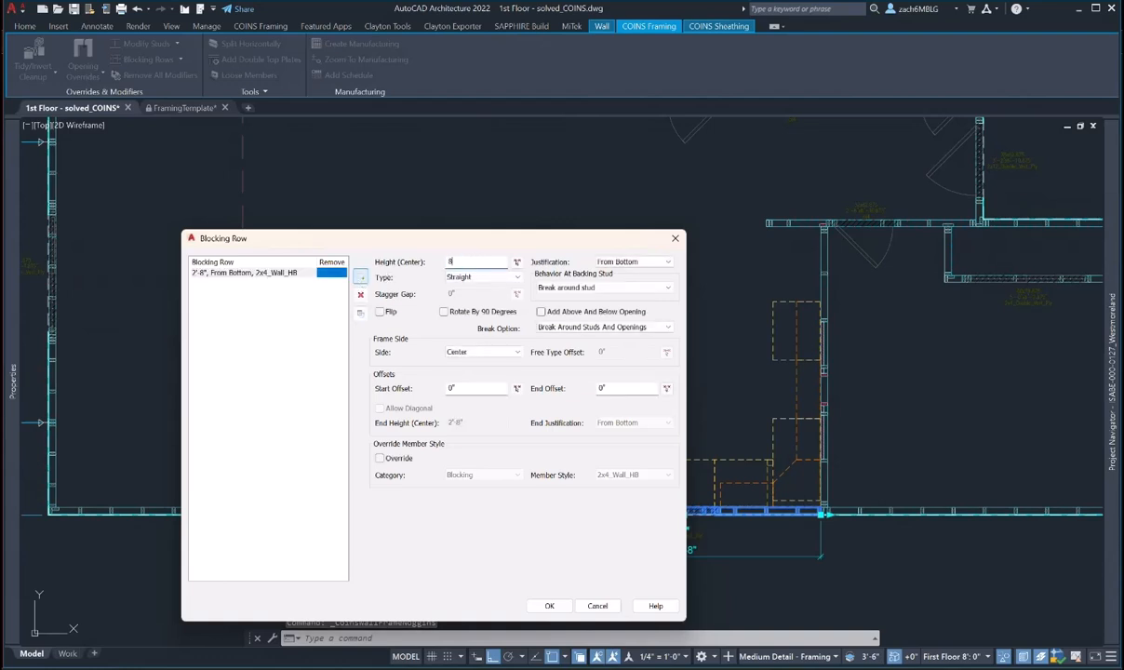
pyautogui.click(557, 606)
# - Crossing-select the lower exterior wall and bring up its right-click menu
pyautogui.press('Escape')
pyautogui.press('Escape')
pyautogui.click(625, 537)
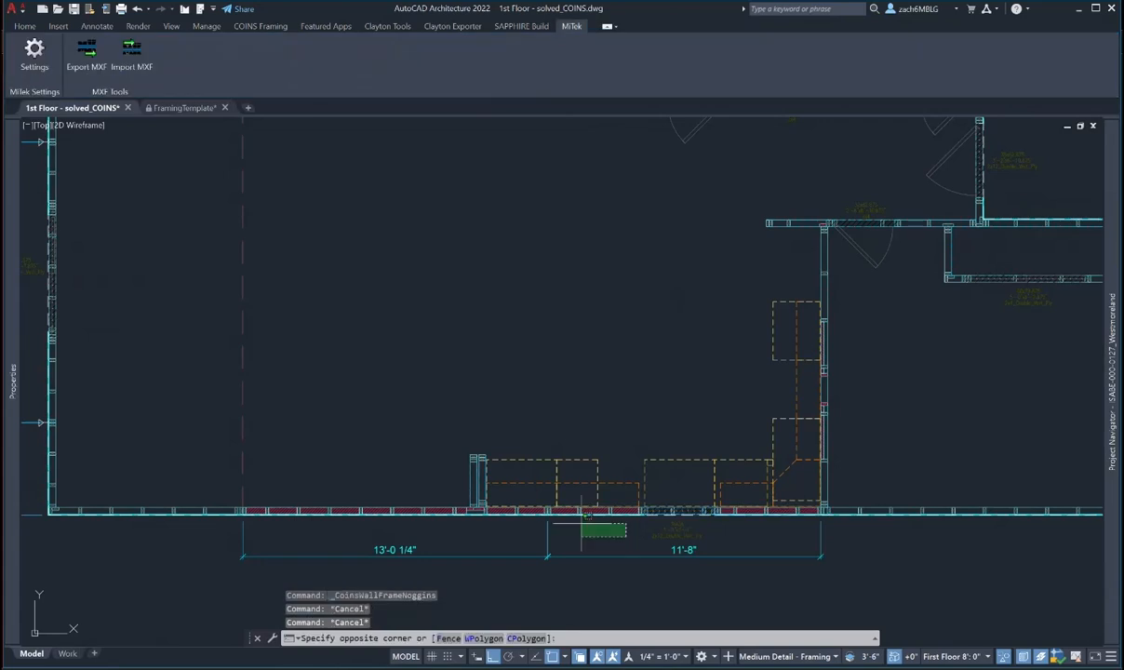
pyautogui.click(482, 480)
pyautogui.rightClick(611, 530)
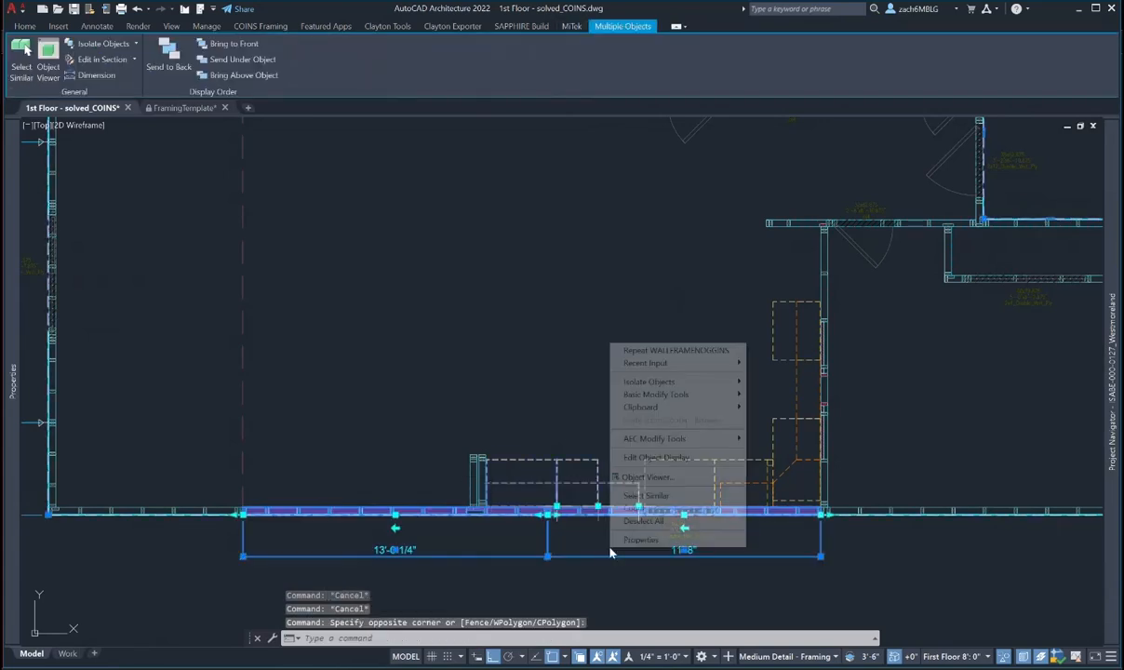
# - Orbit, pan and zoom the selected wall in Object Viewer to check its new blocking
pyautogui.click(646, 477)
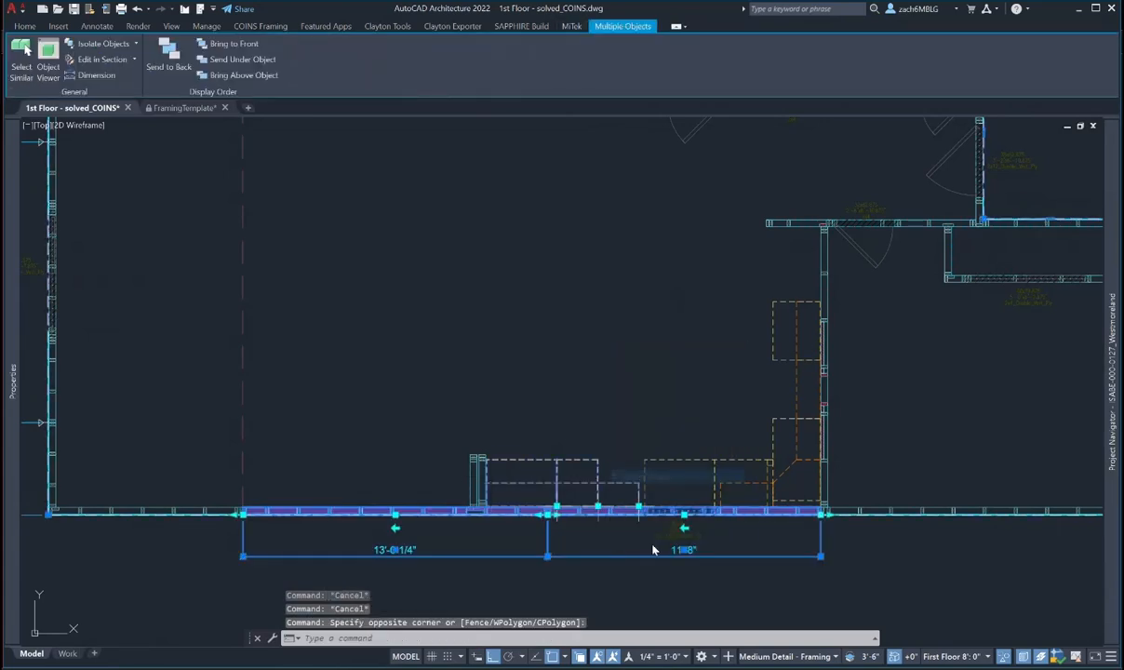
pyautogui.moveTo(612, 549); pyautogui.dragTo(602, 401)
pyautogui.moveTo(518, 553); pyautogui.dragTo(514, 461)
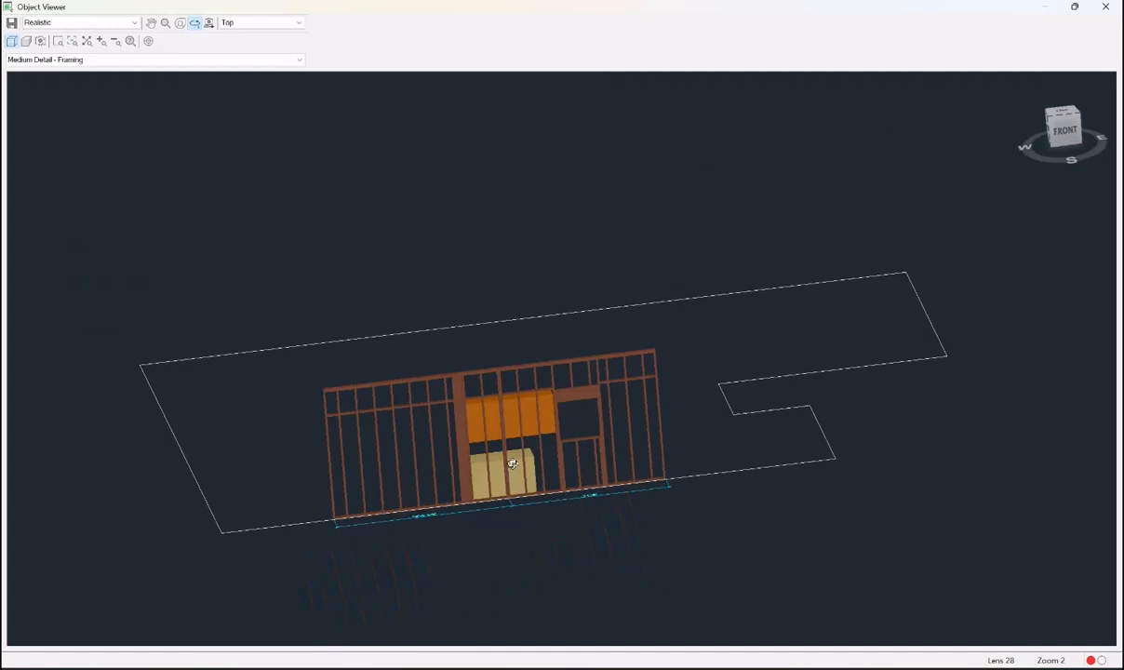
pyautogui.scroll(5, 517, 448)
pyautogui.scroll(-4, 516, 448)
pyautogui.scroll(3, 577, 266)
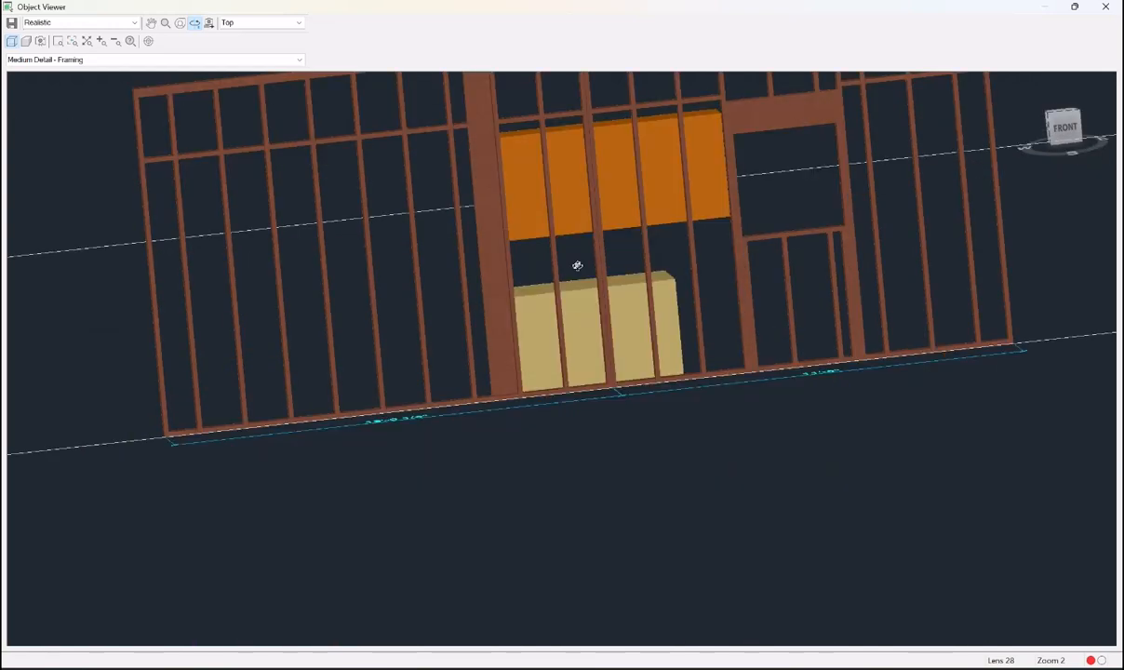
pyautogui.moveTo(577, 266); pyautogui.dragTo(552, 336)
pyautogui.moveTo(645, 344); pyautogui.dragTo(642, 298, button='middle')
pyautogui.scroll(-3, 595, 356)
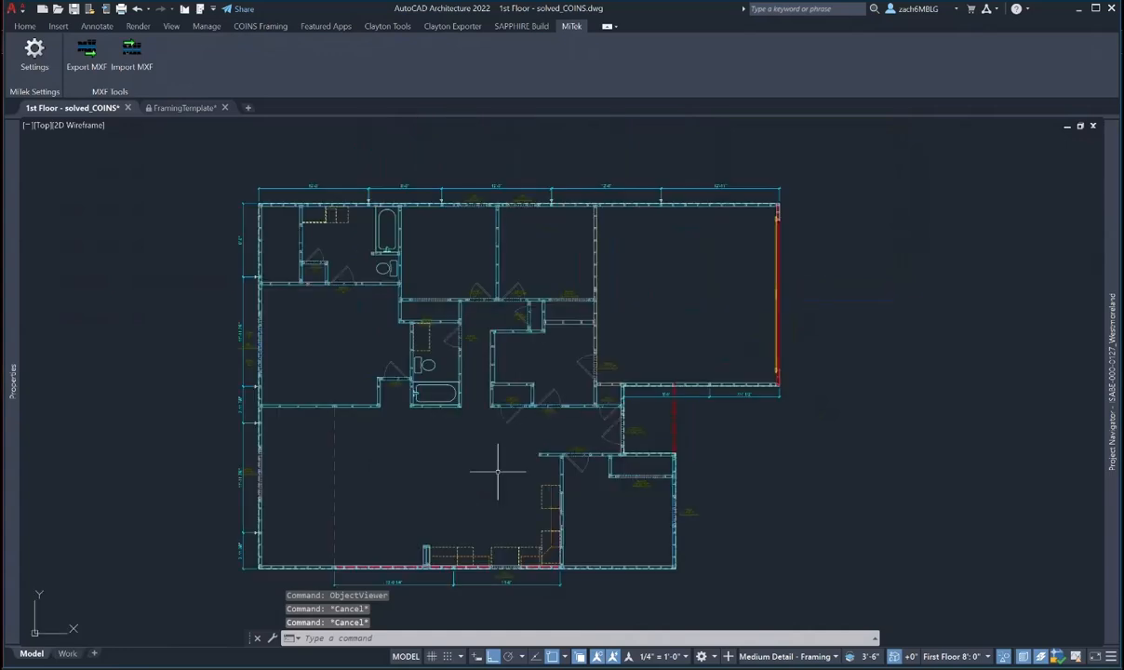
pyautogui.moveTo(498, 471); pyautogui.dragTo(478, 453, button='middle')
# - Save the 1st Floor - solved_COINS drawing and switch to the browser
pyautogui.press('Escape')
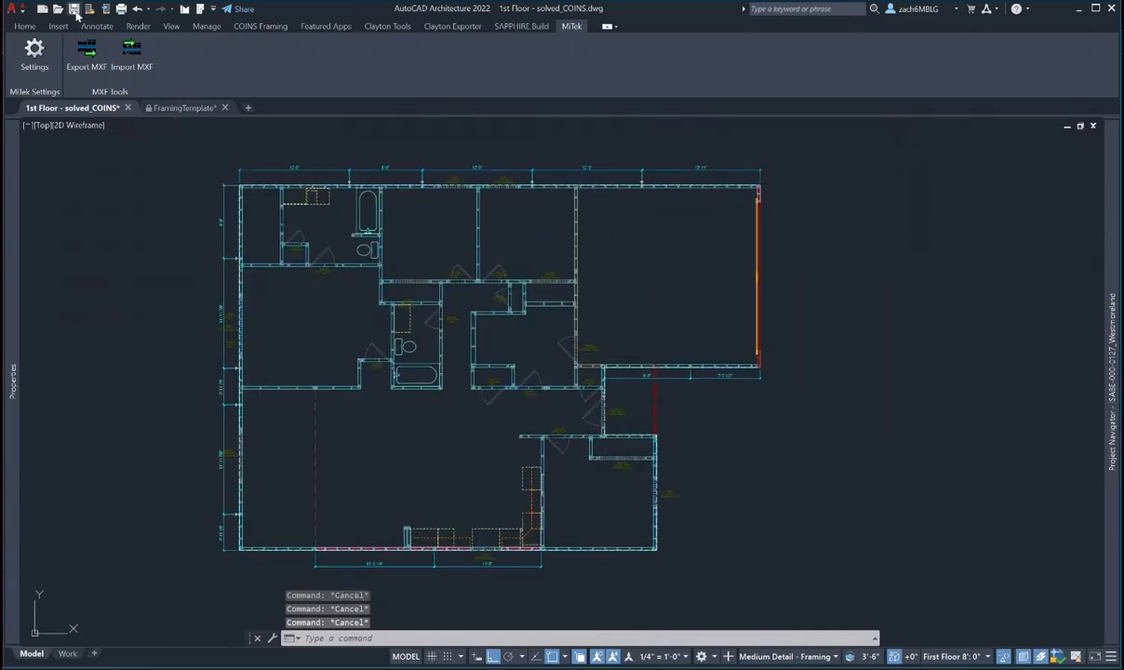
pyautogui.click(76, 12)
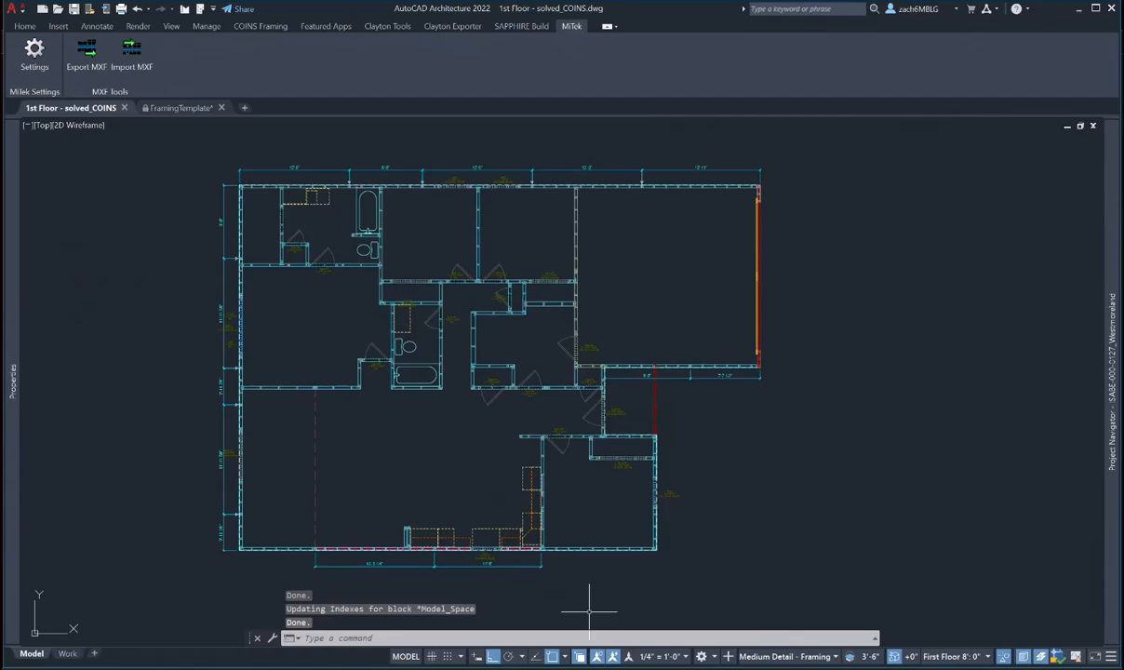
pyautogui.hotkey('alt', 'Tab')
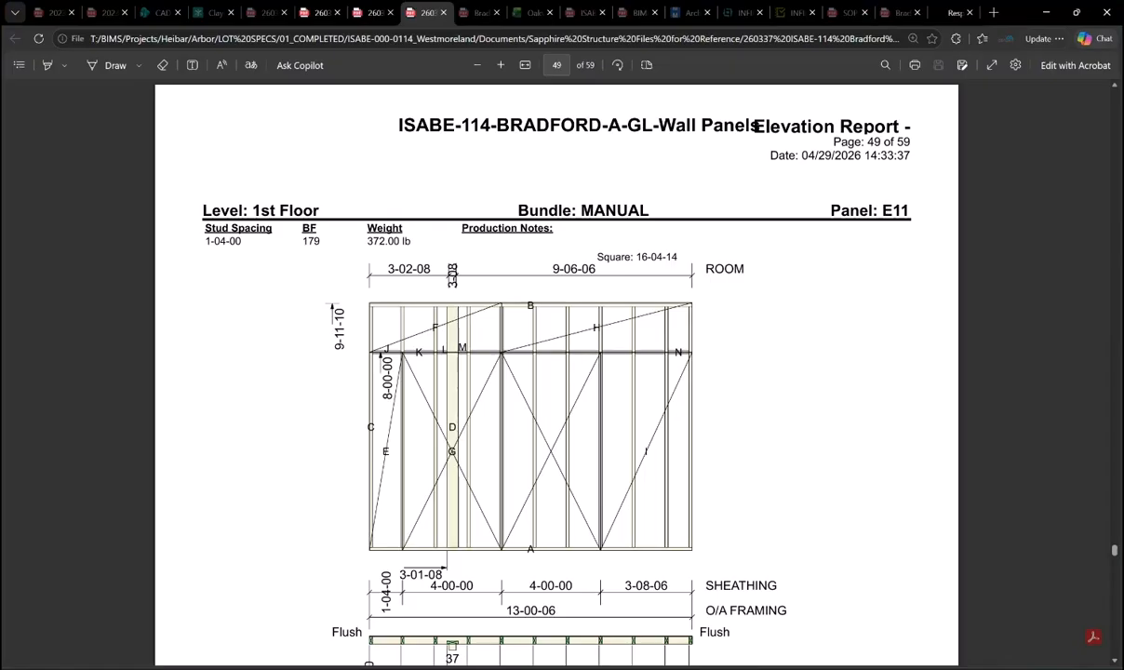
# - Enlarge the Roof Framing Plan on page 4 of the Bradford structural drawings, then minimise Edge
pyautogui.click(900, 12)
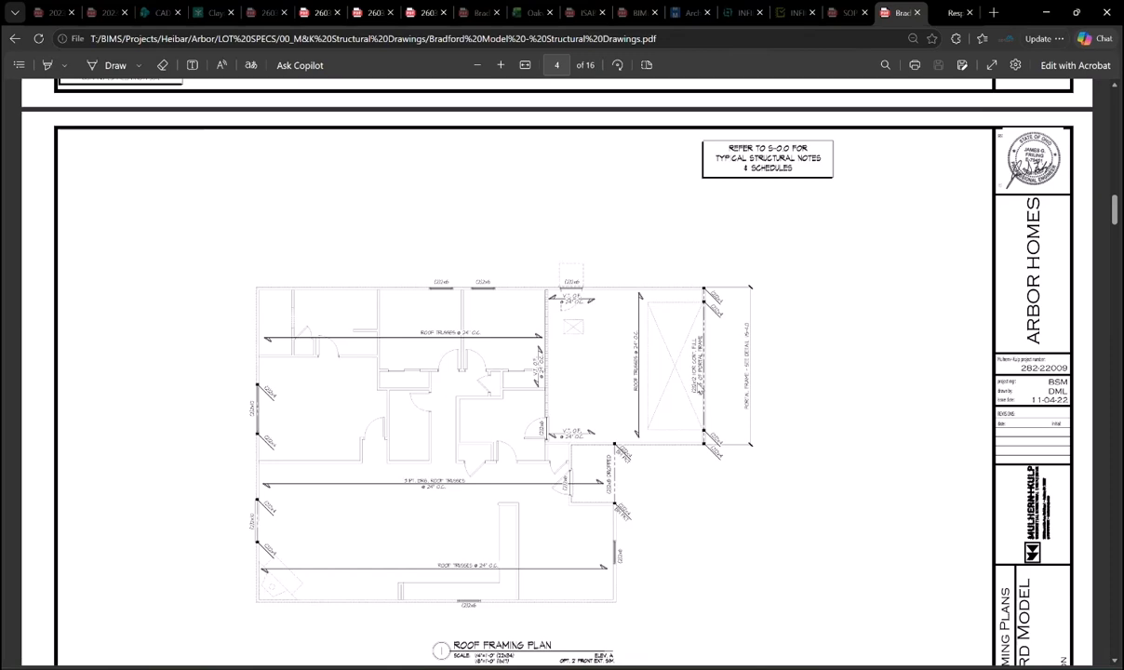
pyautogui.scroll(-1, 700, 389)
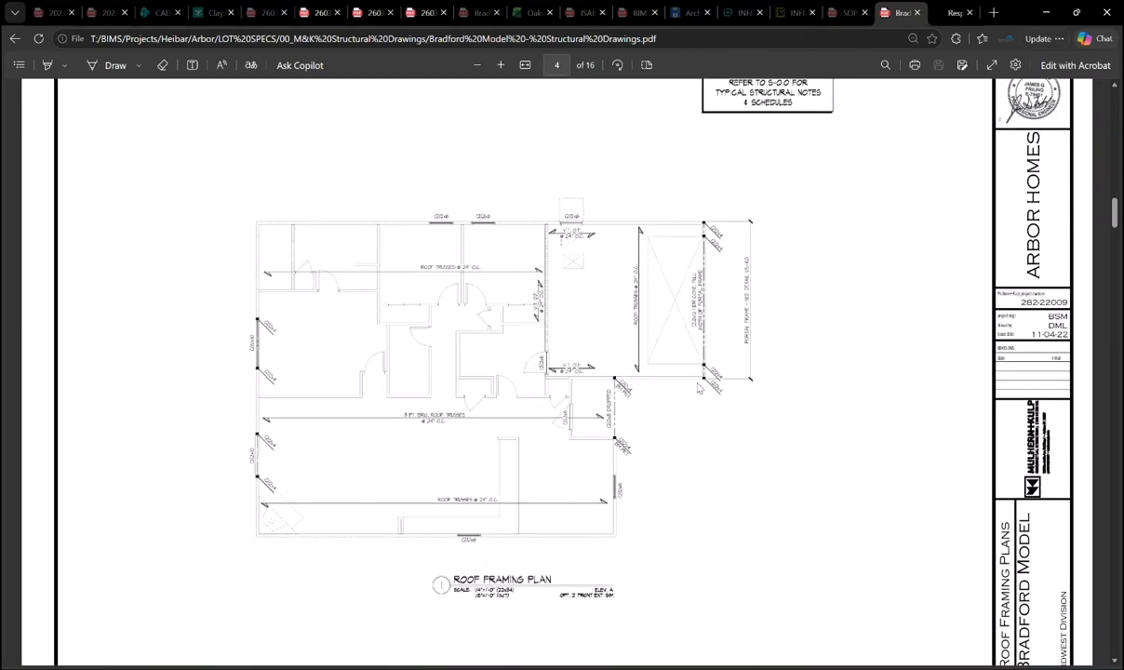
pyautogui.click(501, 65)
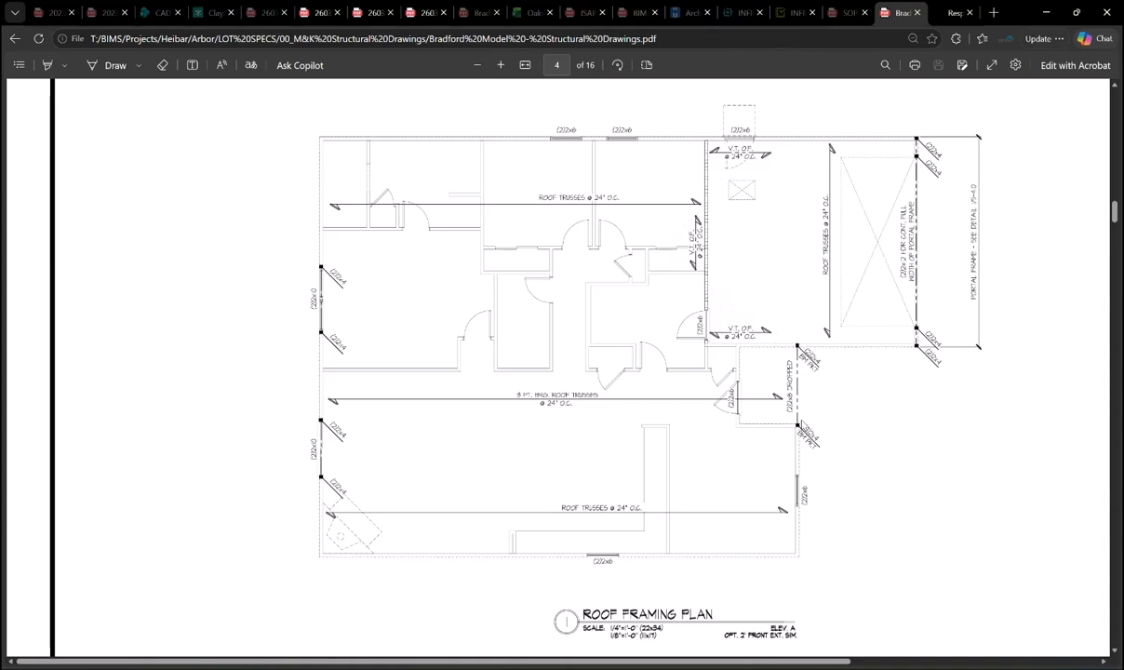
pyautogui.click(1046, 12)
pyautogui.scroll(3, 671, 398)
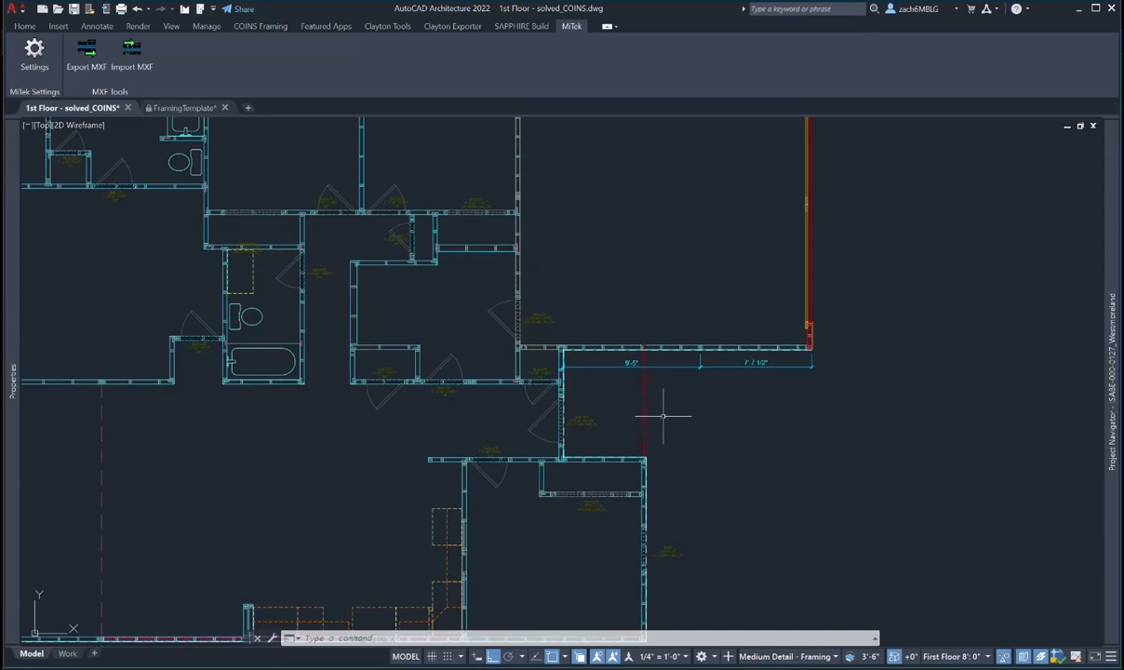
# - Copy a structural member from FramingTemplate to the clipboard and return to the 1st Floor drawing
pyautogui.scroll(6, 652, 446)
pyautogui.scroll(-4, 642, 460)
pyautogui.moveTo(643, 461); pyautogui.dragTo(582, 433, button='middle')
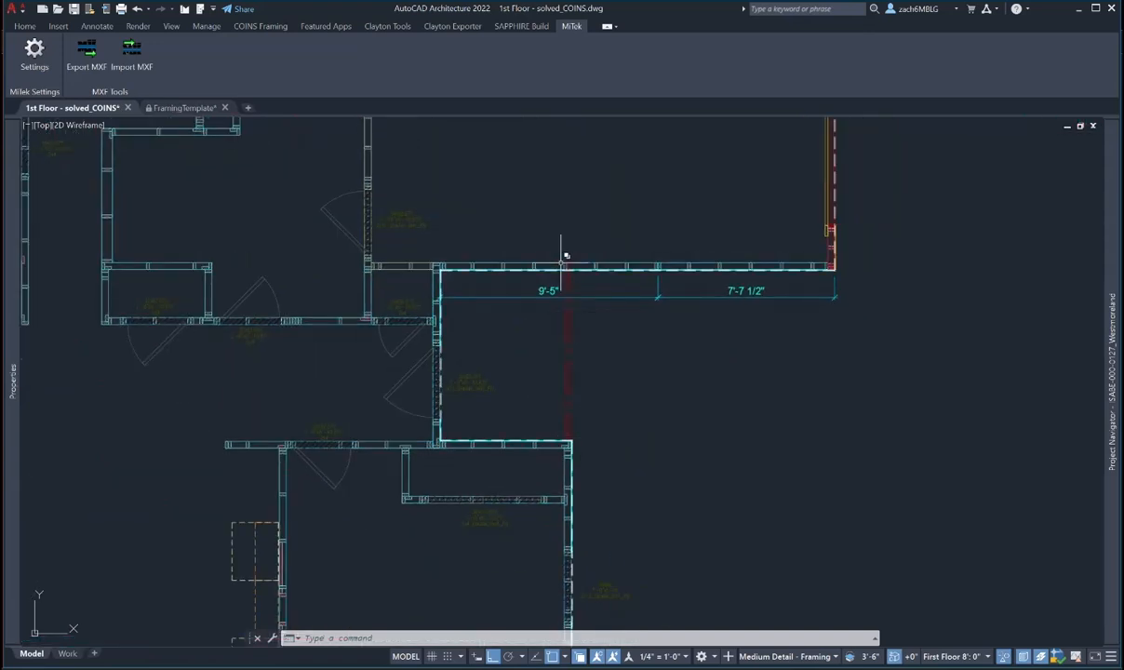
pyautogui.scroll(5, 563, 256)
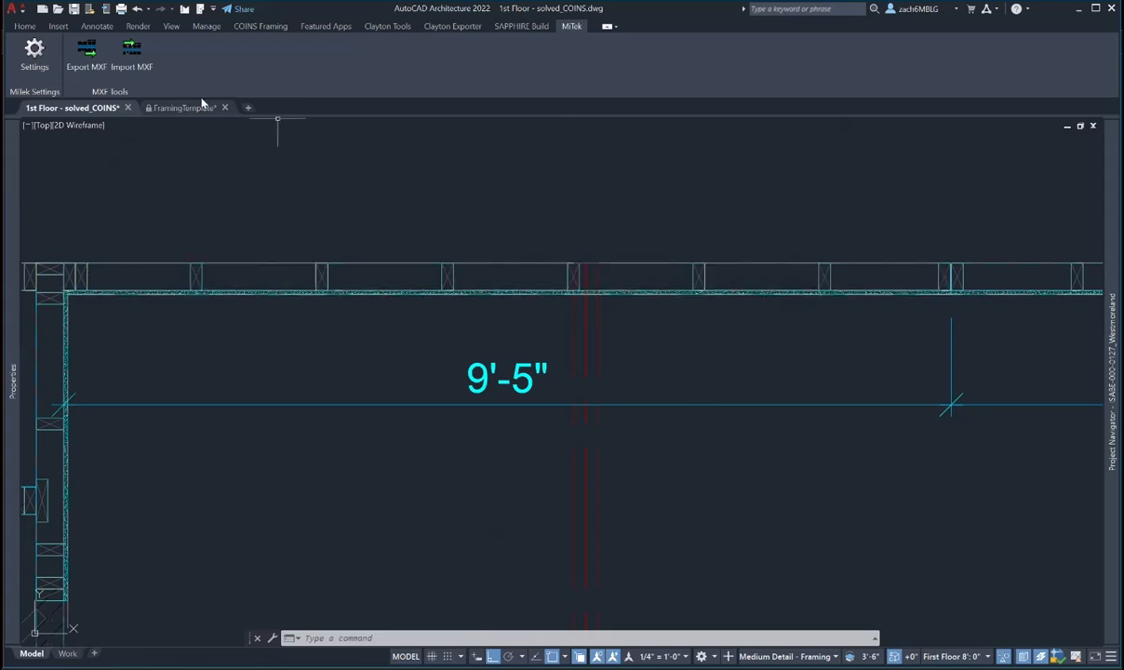
pyautogui.click(173, 108)
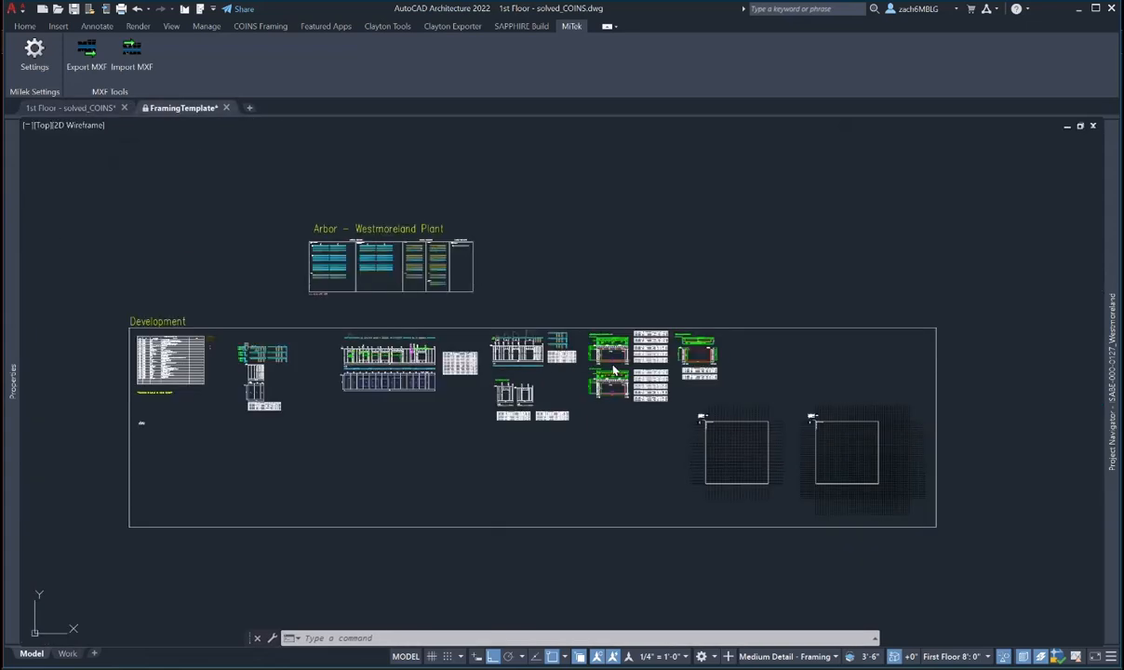
pyautogui.scroll(8, 211, 371)
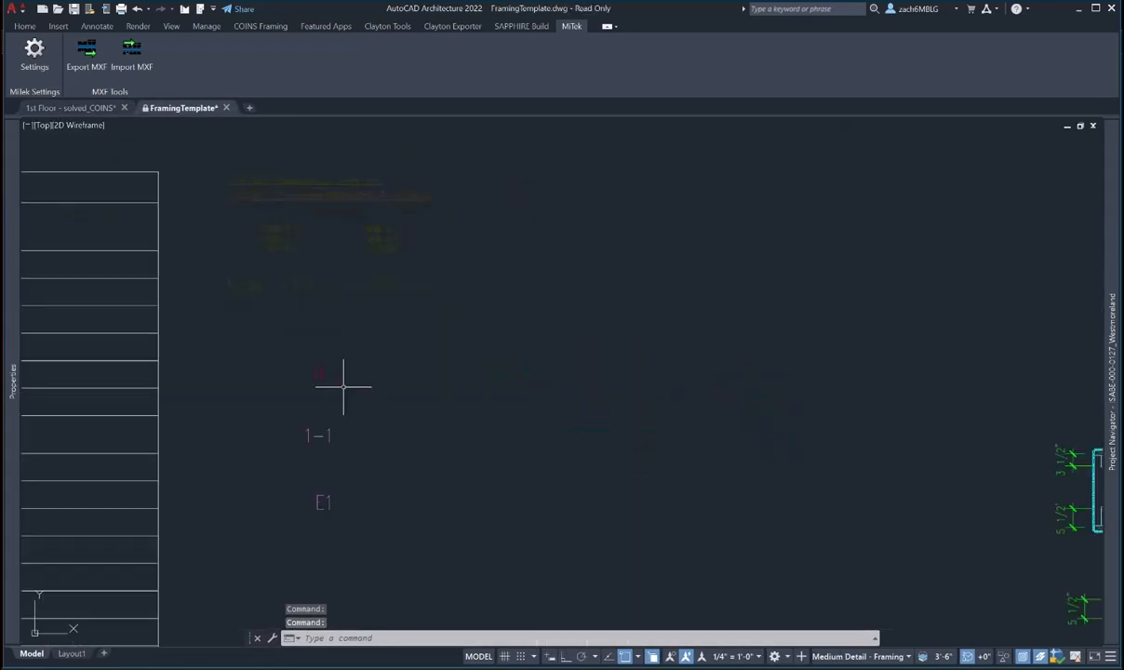
pyautogui.click(302, 360)
pyautogui.rightClick(364, 373)
pyautogui.moveTo(372, 80)
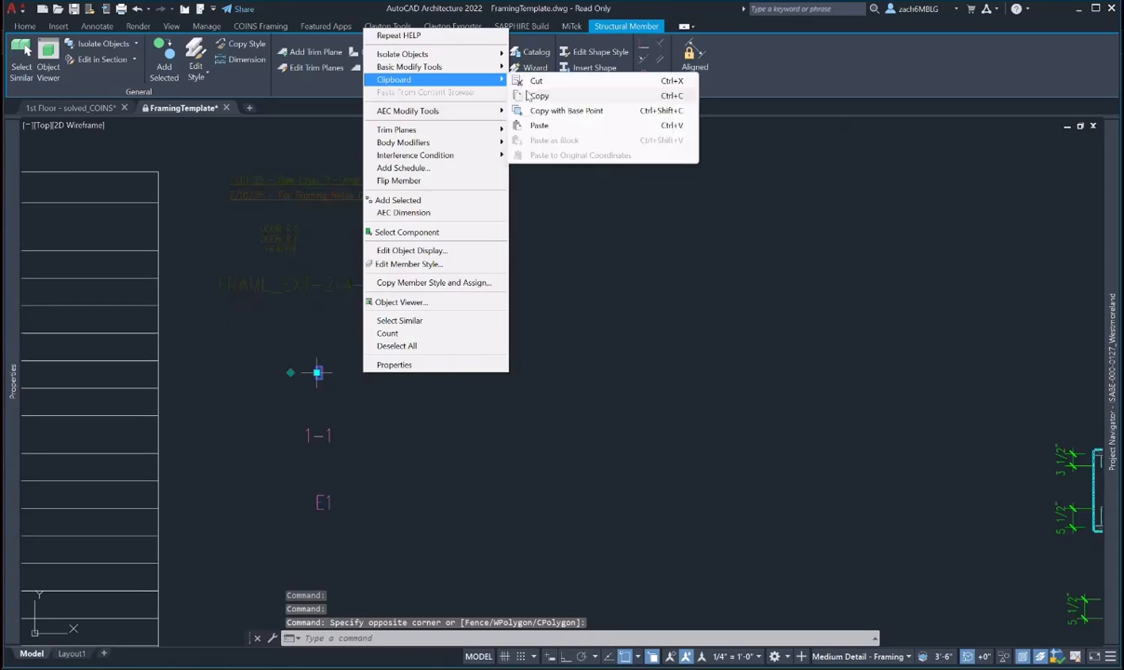
pyautogui.click(528, 96)
pyautogui.click(106, 109)
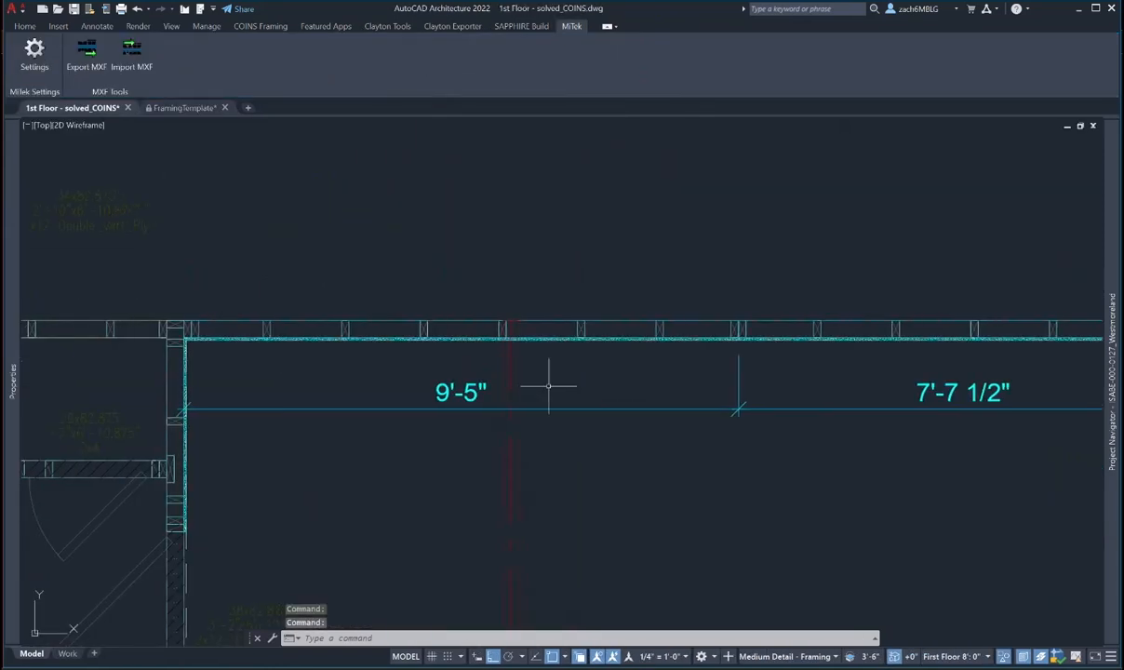
# - Paste the copied structural member into the 1st Floor plan
pyautogui.hotkey('ctrl', 'v')
pyautogui.scroll(4, 519, 318)
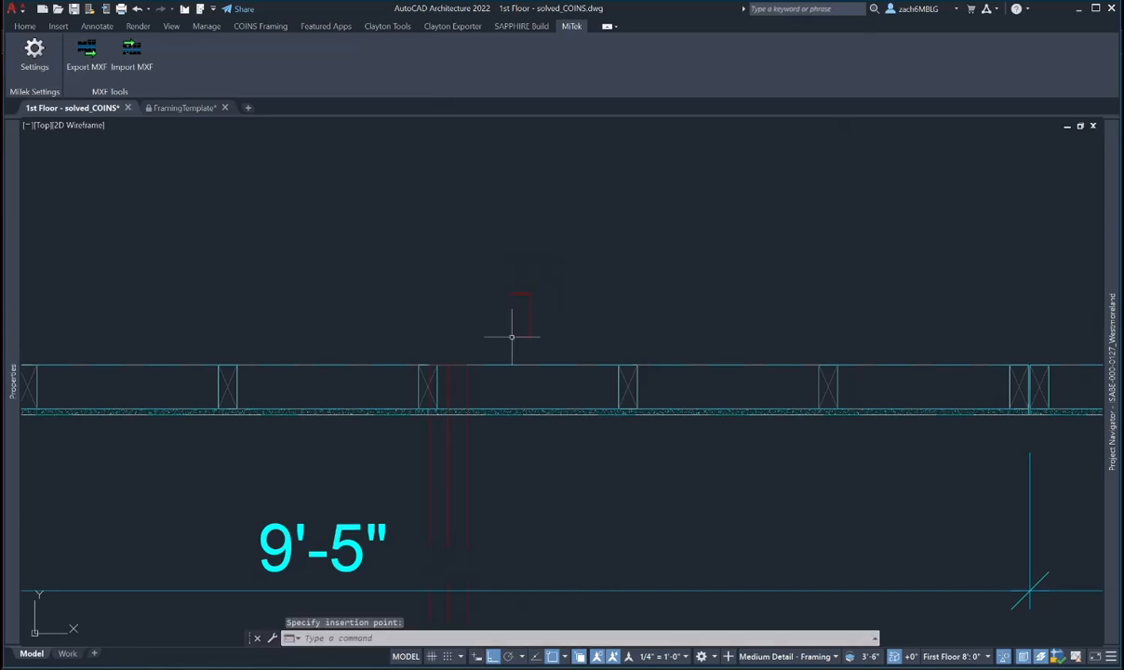
pyautogui.press('Escape')
pyautogui.press('Escape')
pyautogui.press('Escape')
pyautogui.moveTo(464, 389)
pyautogui.mouseDown(button='middle')
pyautogui.moveTo(497, 378)
pyautogui.moveTo(529, 328)
pyautogui.mouseUp(button='middle')
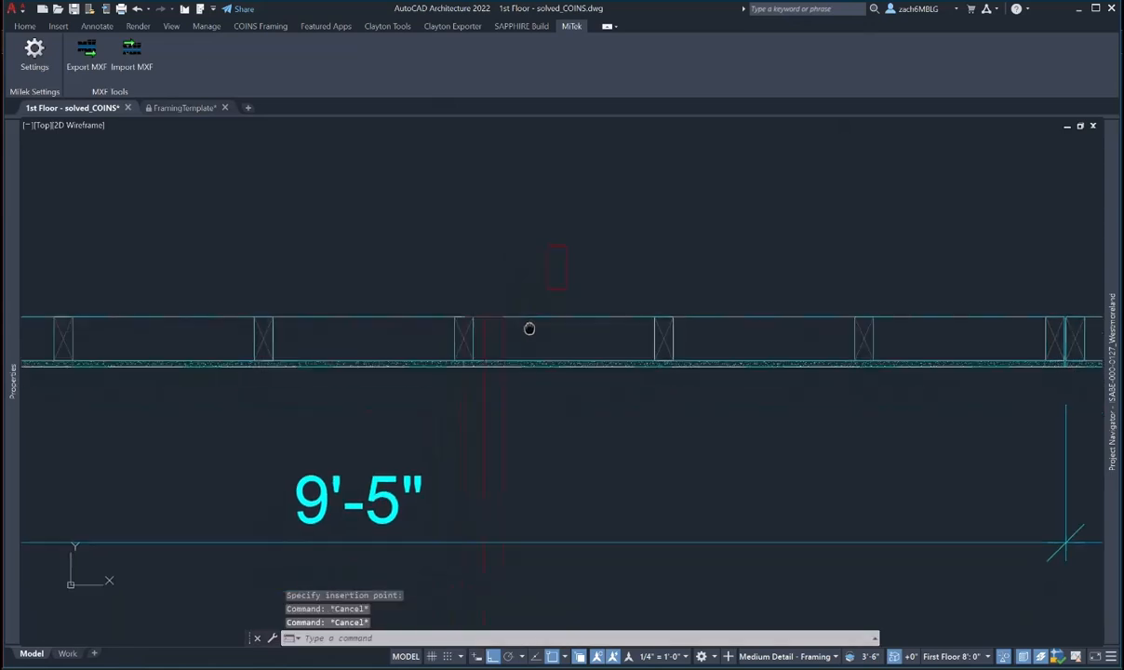
# - Begin moving the red member with a Perpendicular snap, then cancel that attempt
pyautogui.write('m')
pyautogui.press('Return')
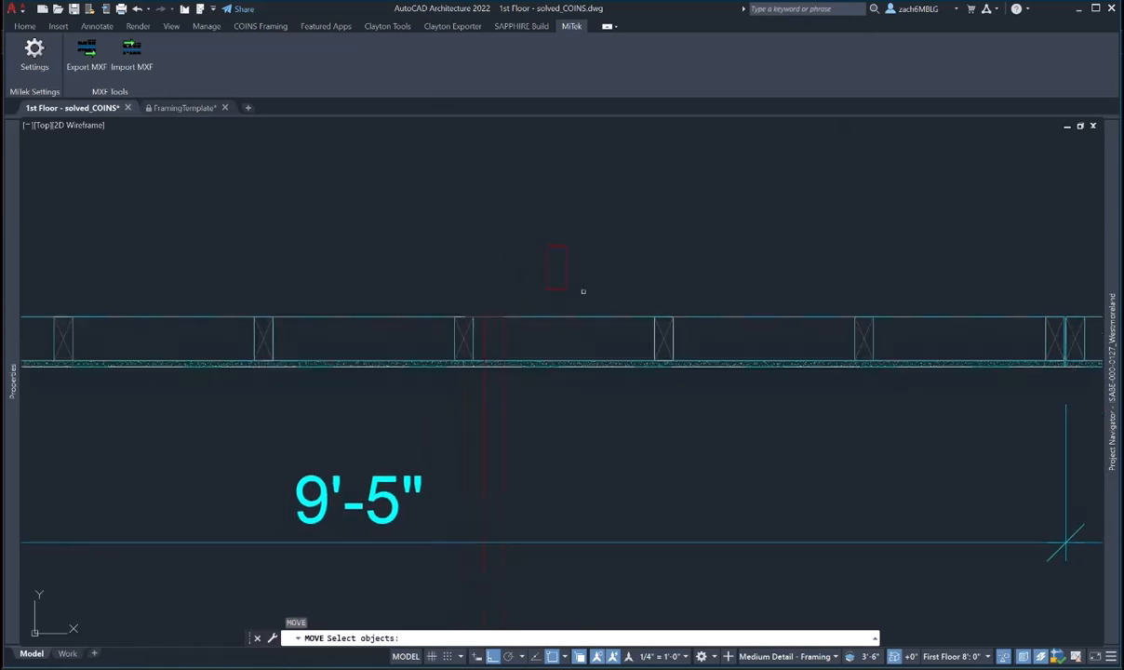
pyautogui.click(582, 291)
pyautogui.click(543, 240)
pyautogui.press('Return')
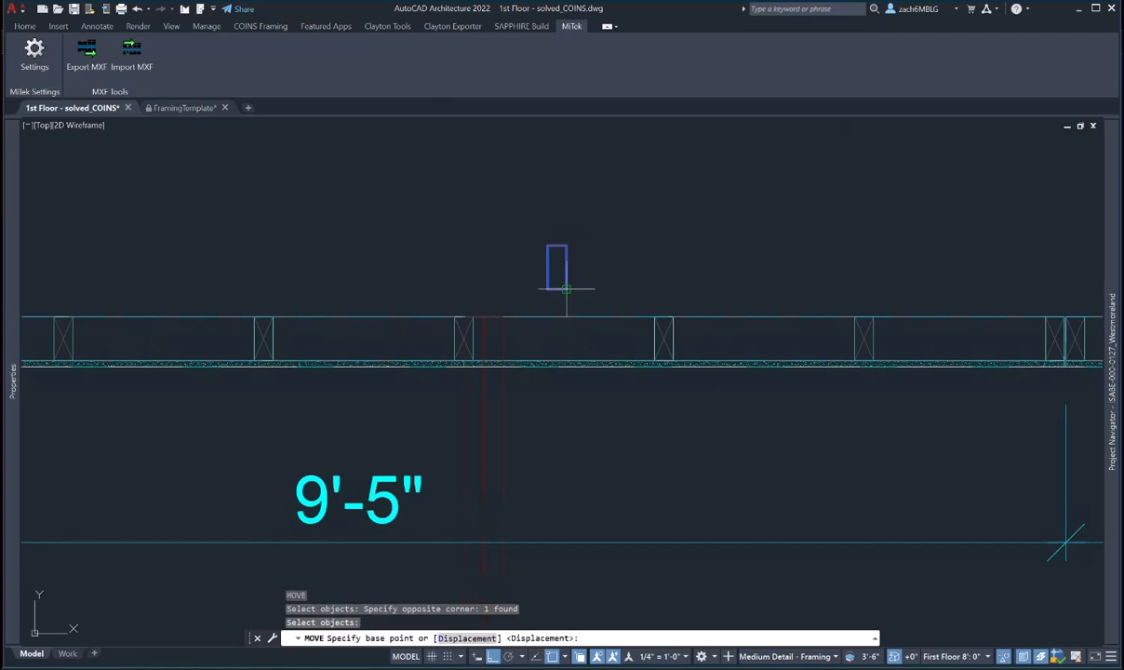
pyautogui.click(566, 289)
pyautogui.scroll(3, 499, 358)
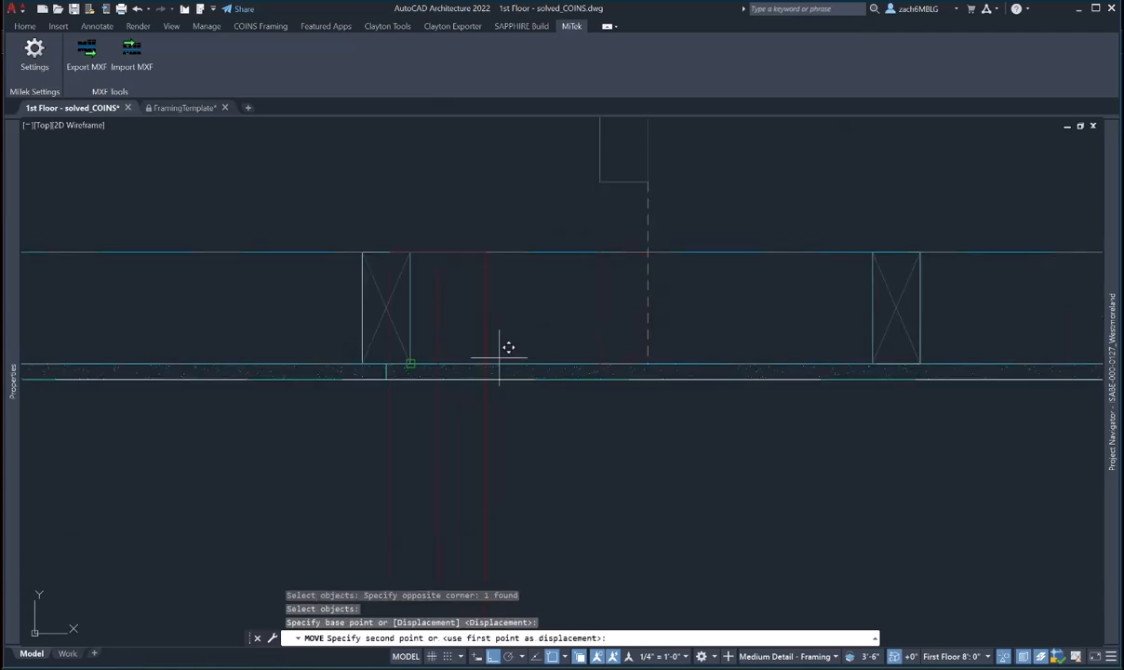
pyautogui.keyDown('shift'); pyautogui.rightClick(646, 362); pyautogui.keyUp('shift')
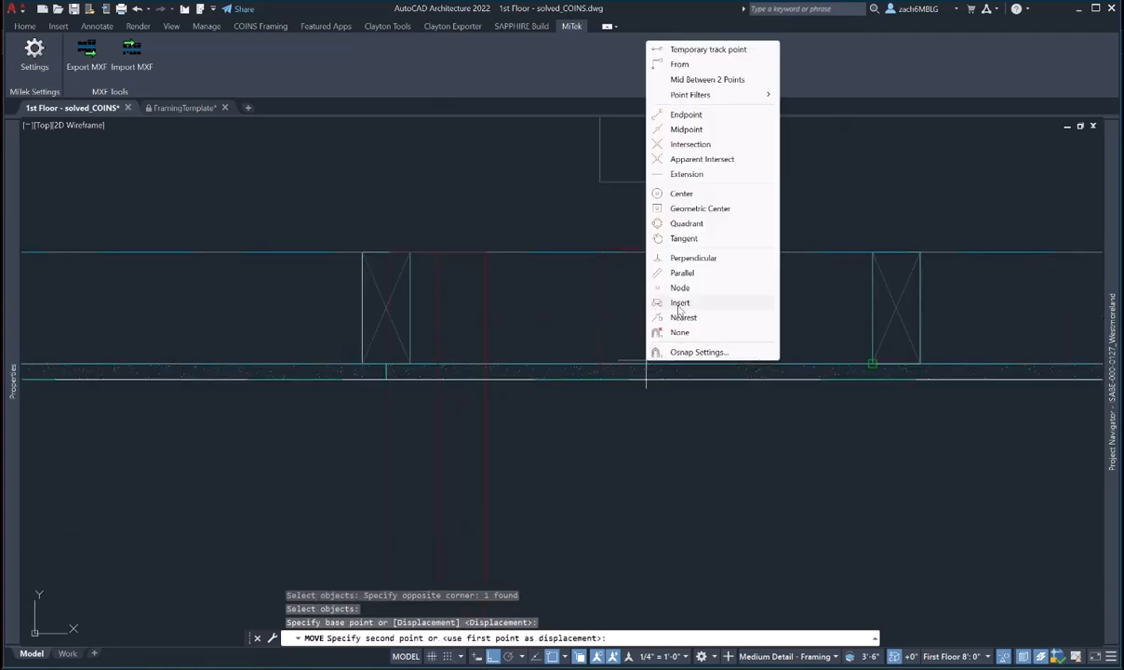
pyautogui.click(693, 258)
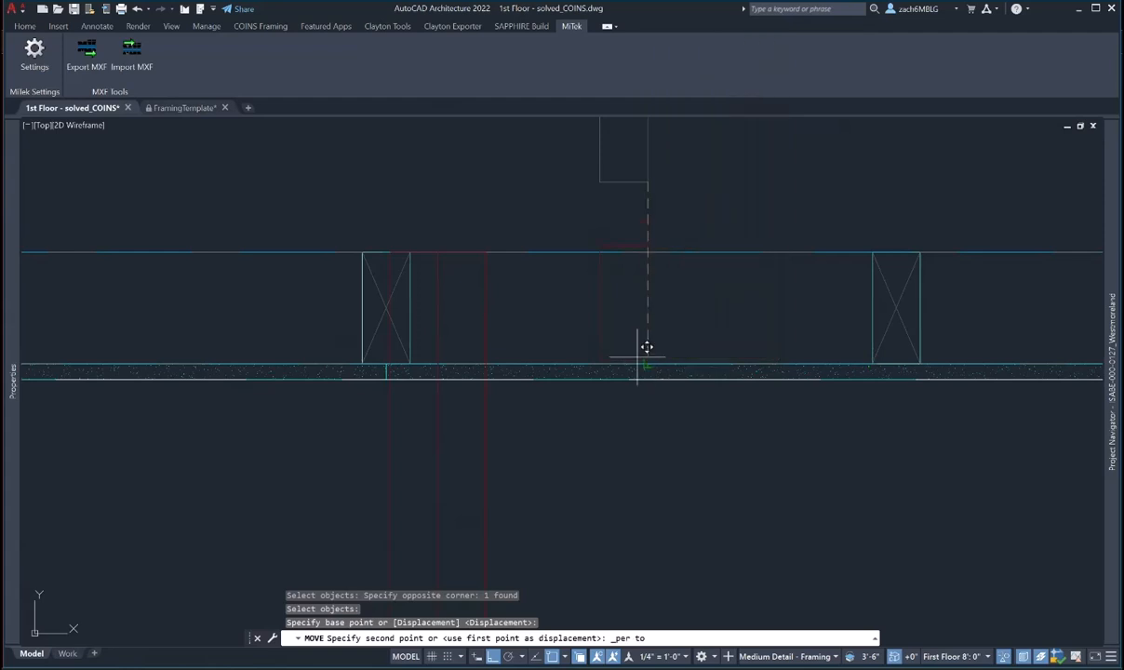
pyautogui.press('Escape')
pyautogui.press('Escape')
# - Move the red member perpendicular to the wall, beside the left stud pack
pyautogui.write('m')
pyautogui.press('Return')
pyautogui.moveTo(624, 344); pyautogui.dragTo(597, 349)
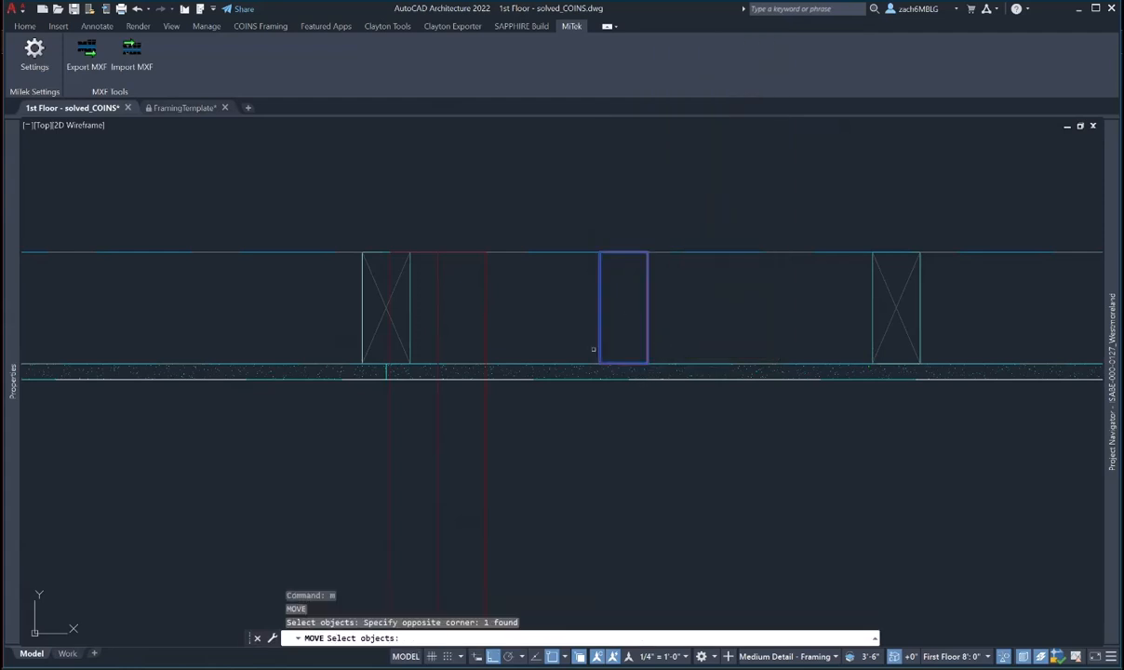
pyautogui.press('Return')
pyautogui.click(598, 365)
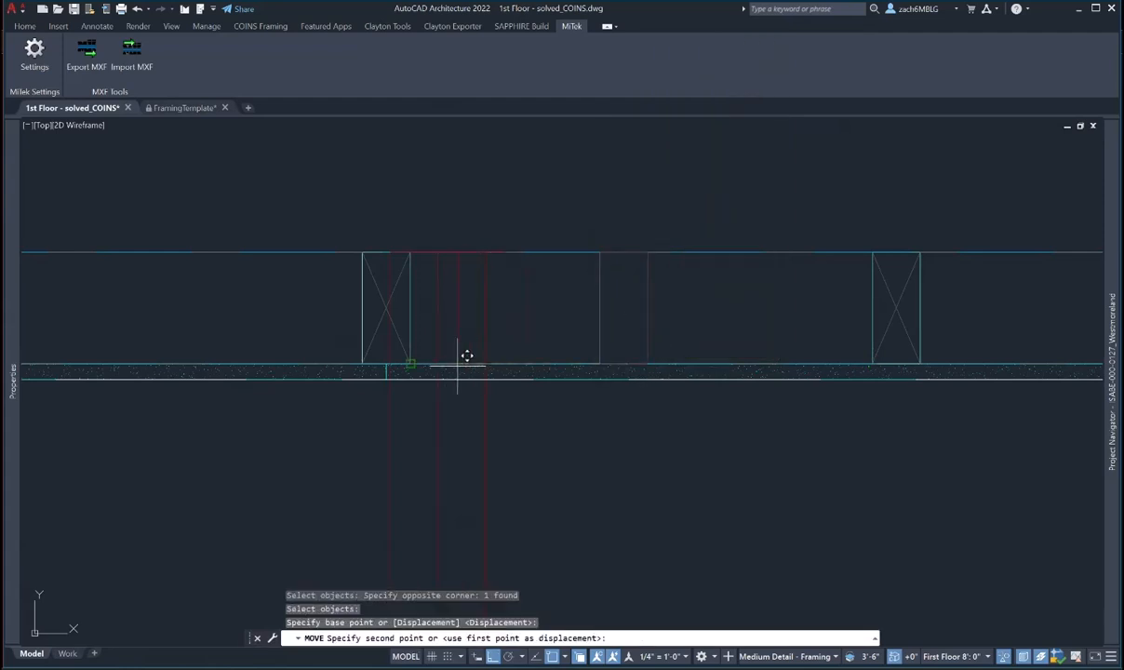
pyautogui.keyDown('shift'); pyautogui.rightClick(458, 369); pyautogui.keyUp('shift')
pyautogui.click(503, 263)
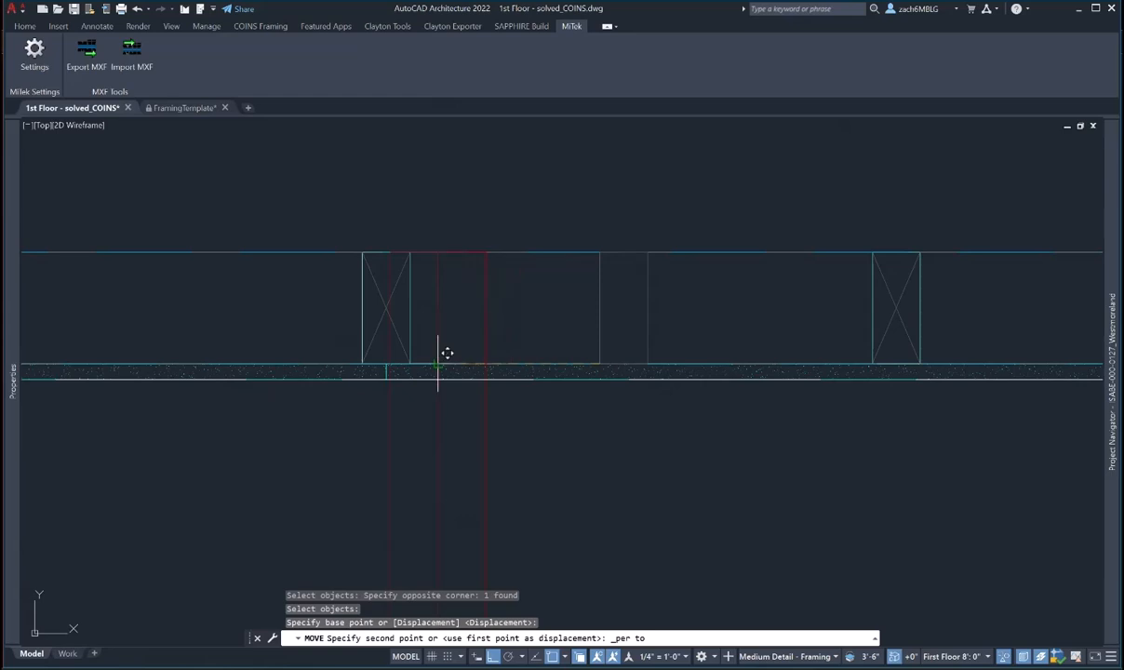
pyautogui.press('Escape')
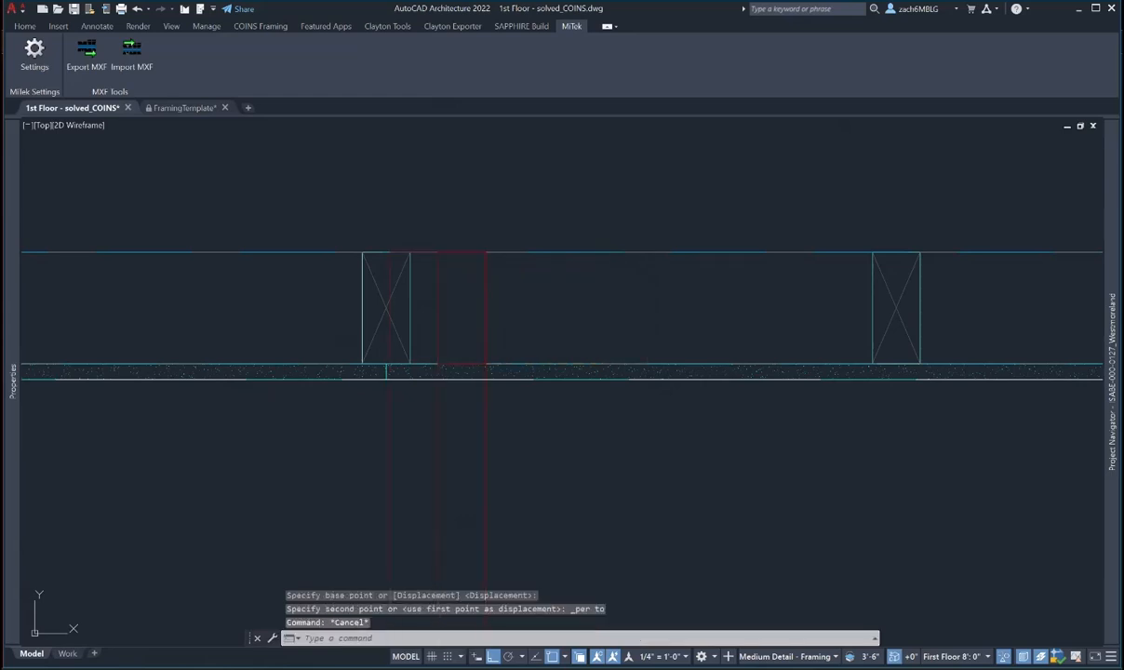
pyautogui.click(472, 361)
# - Open both stacked corner members in a temporary elevation view with Edit in Elevation
pyautogui.click(421, 232)
pyautogui.click(517, 389)
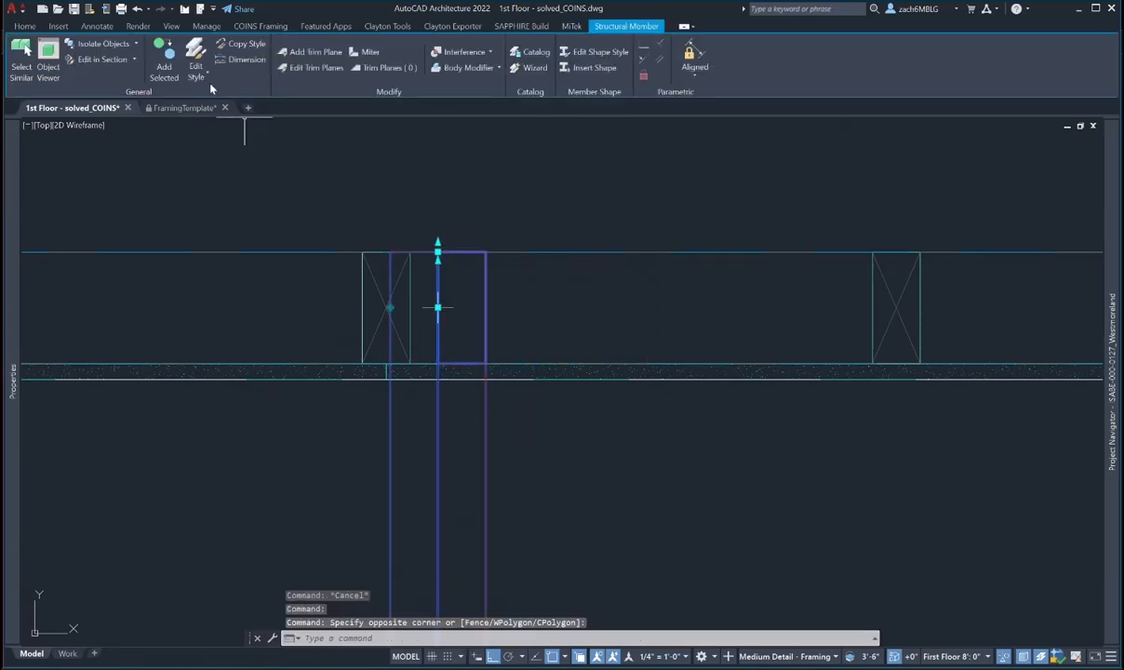
pyautogui.click(133, 61)
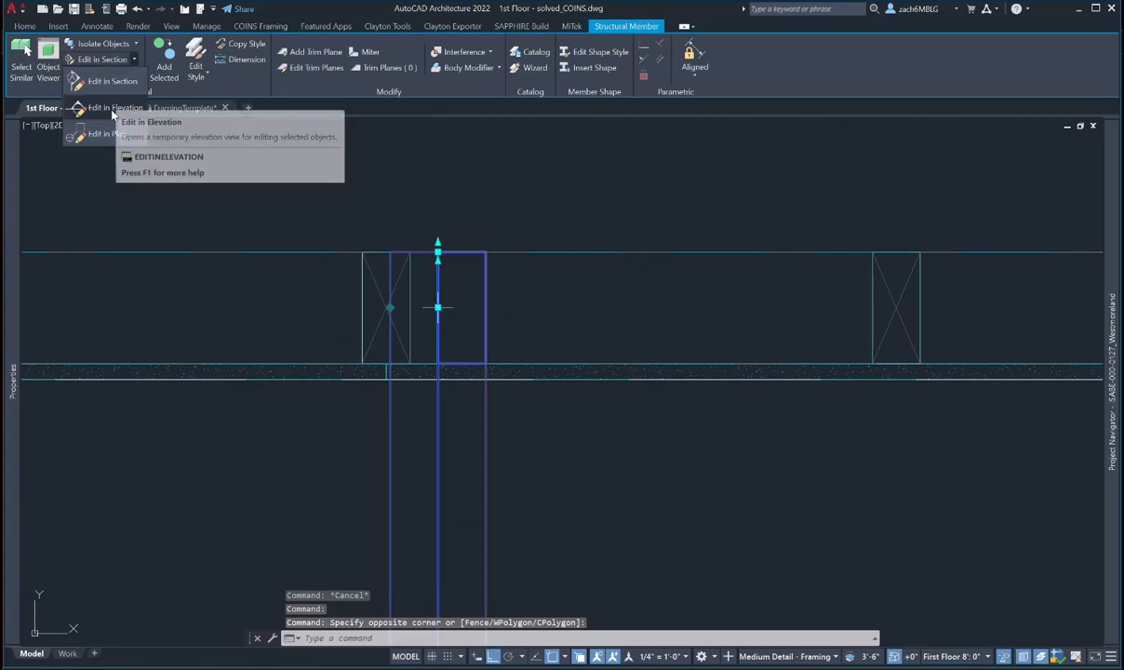
pyautogui.click(105, 103)
pyautogui.click(455, 430)
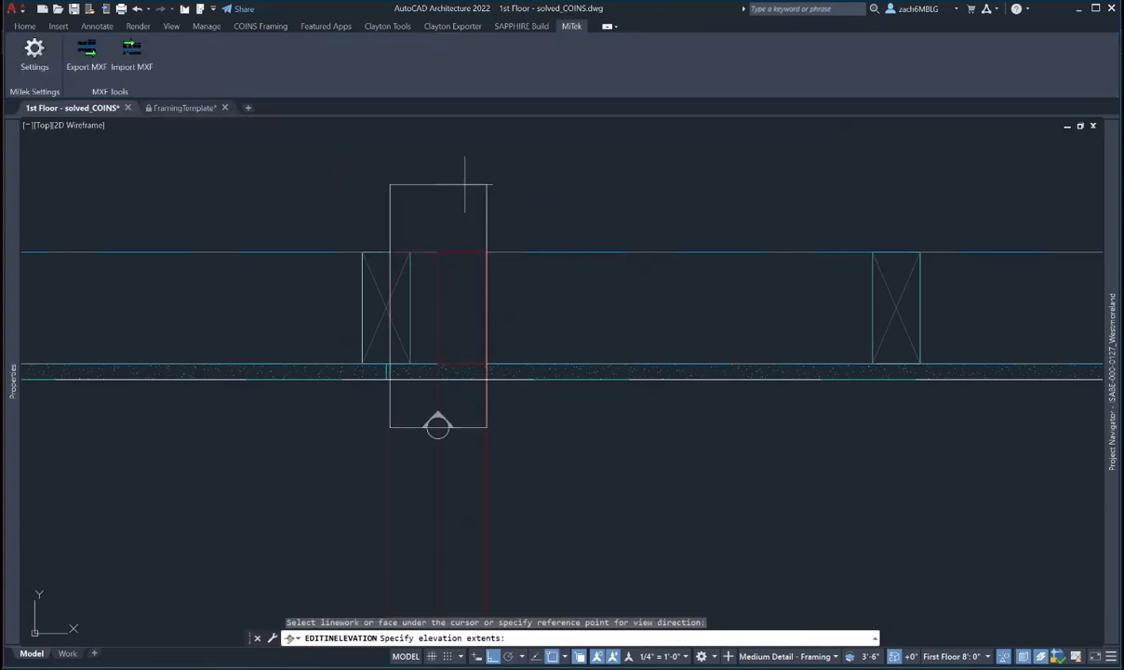
pyautogui.click(465, 162)
pyautogui.press('Escape')
pyautogui.press('Escape')
# - Lengthen the lower member's top end to the upper member using a Perpendicular snap, then exit
pyautogui.click(547, 347)
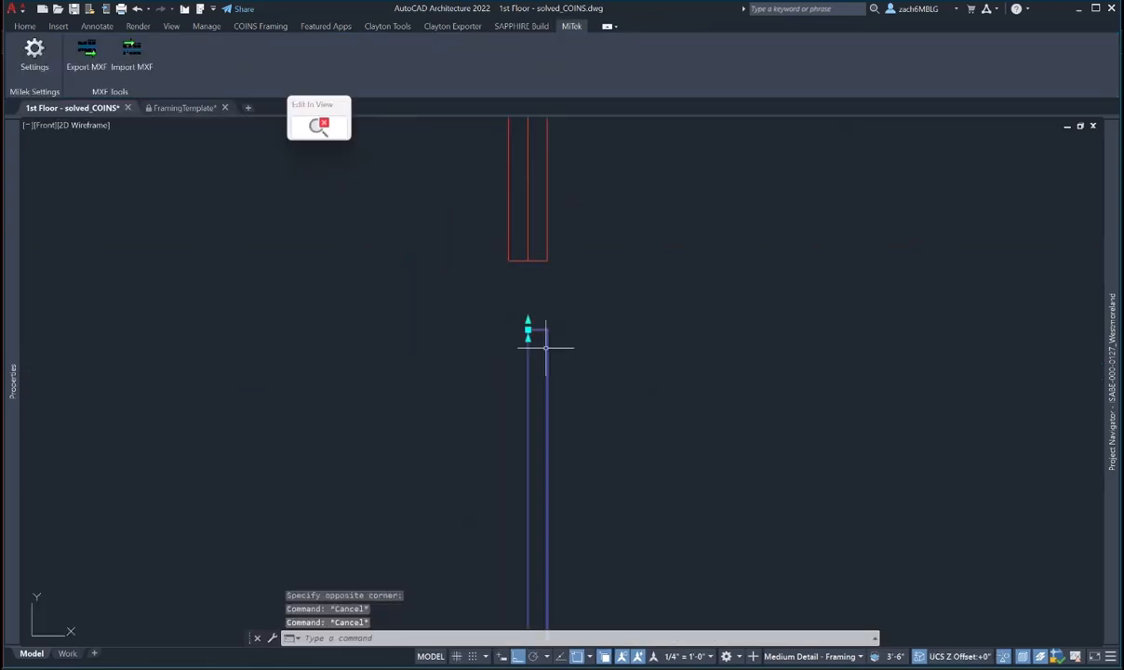
pyautogui.click(515, 286)
pyautogui.scroll(3, 526, 299)
pyautogui.click(529, 313)
pyautogui.click(530, 381)
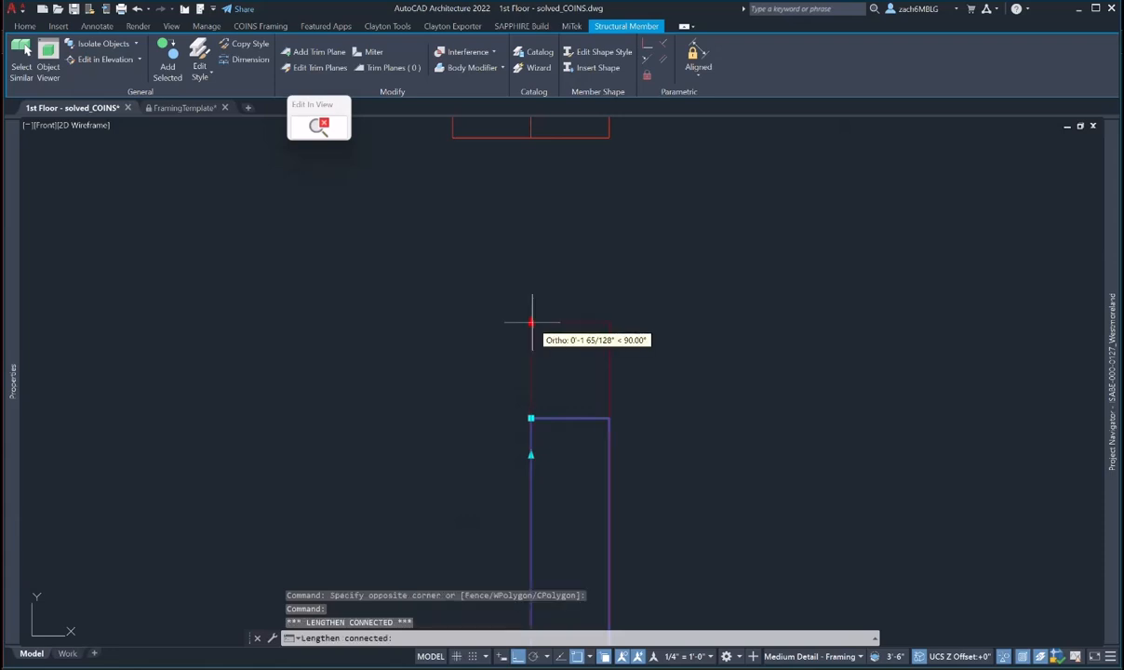
pyautogui.moveTo(535, 214); pyautogui.dragTo(491, 346, button='middle')
pyautogui.keyDown('shift'); pyautogui.rightClick(494, 327); pyautogui.keyUp('shift')
pyautogui.click(545, 545)
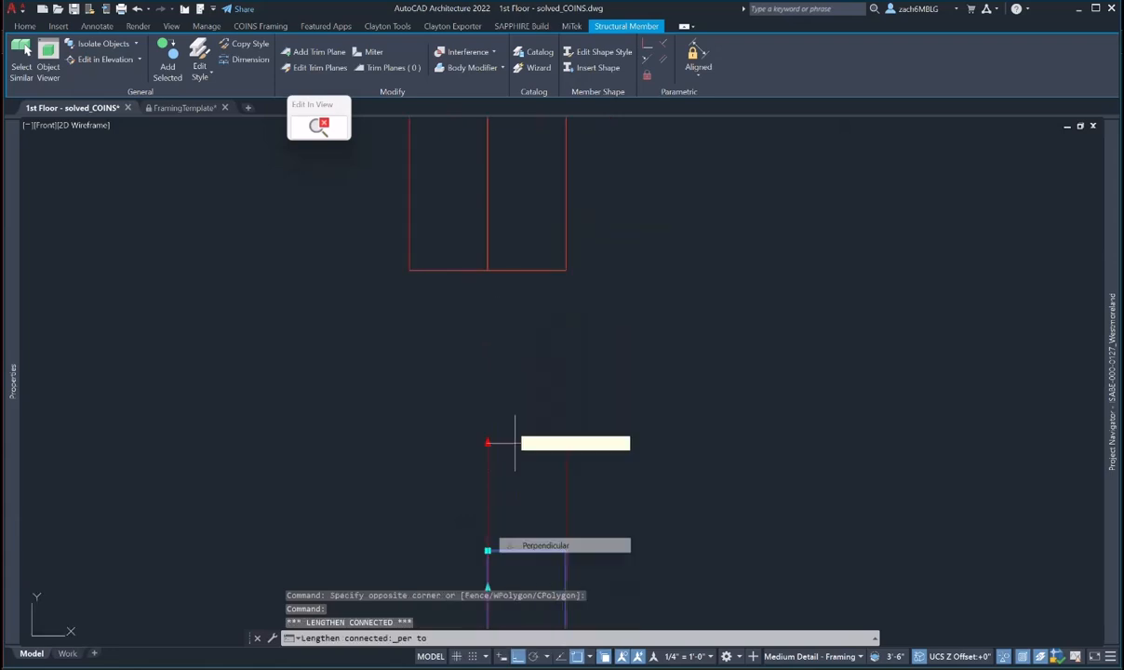
pyautogui.click(489, 300)
pyautogui.press('Escape')
pyautogui.scroll(-3, 547, 398)
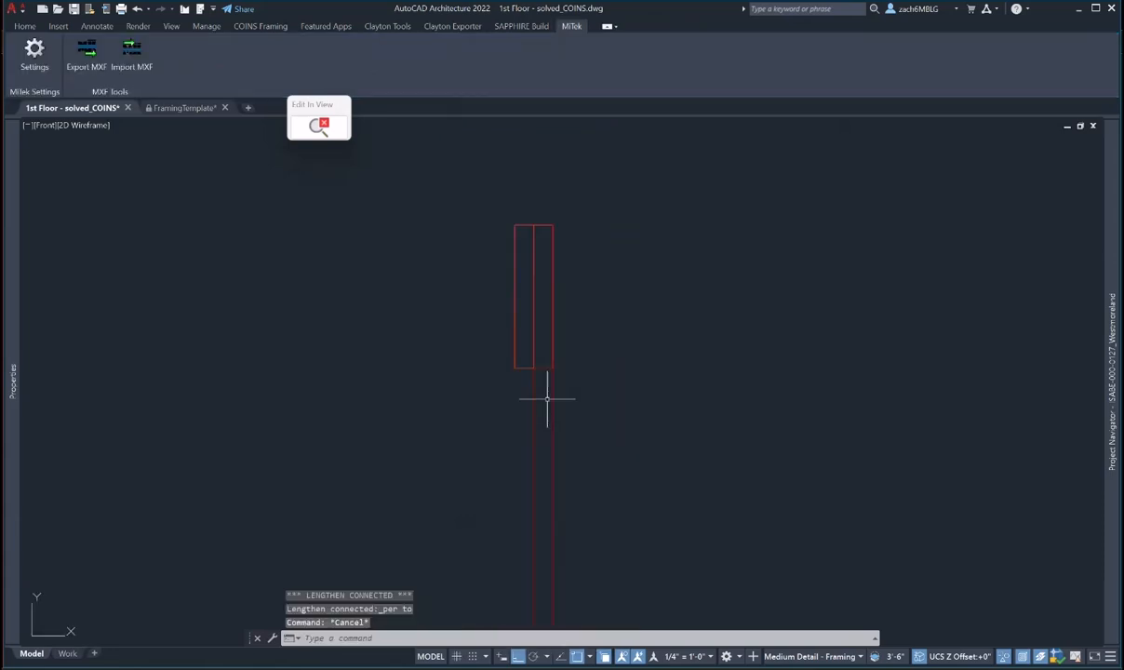
pyautogui.click(320, 124)
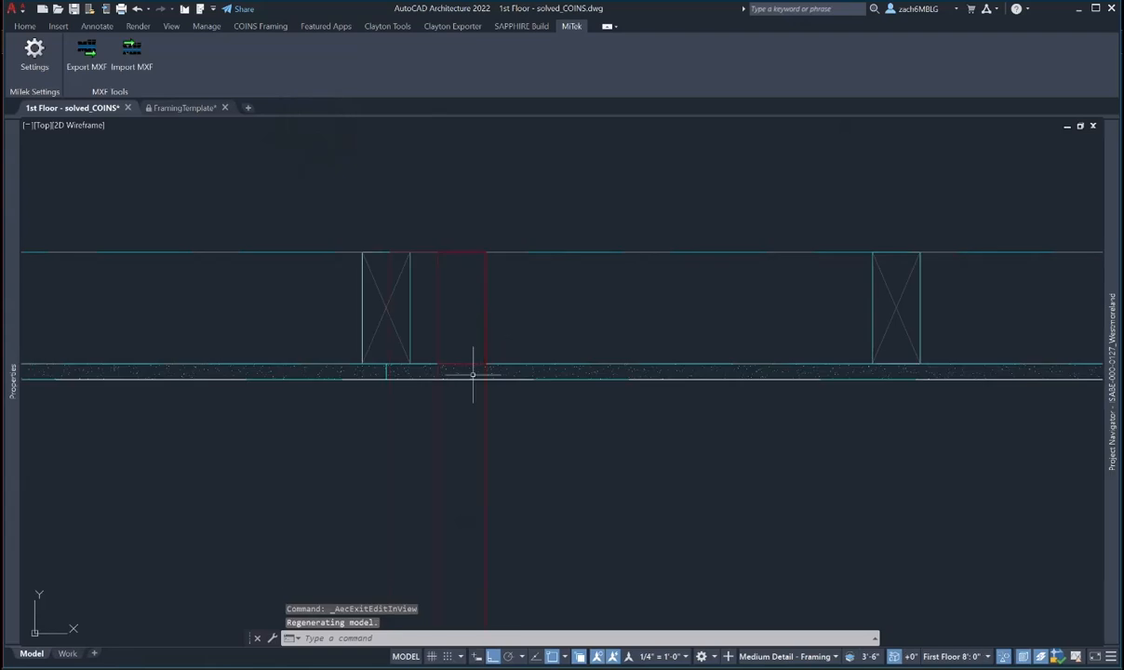
# - Start copying a stud with a base point, then cancel and recentre the plan view
pyautogui.press('Return')
pyautogui.click(432, 233)
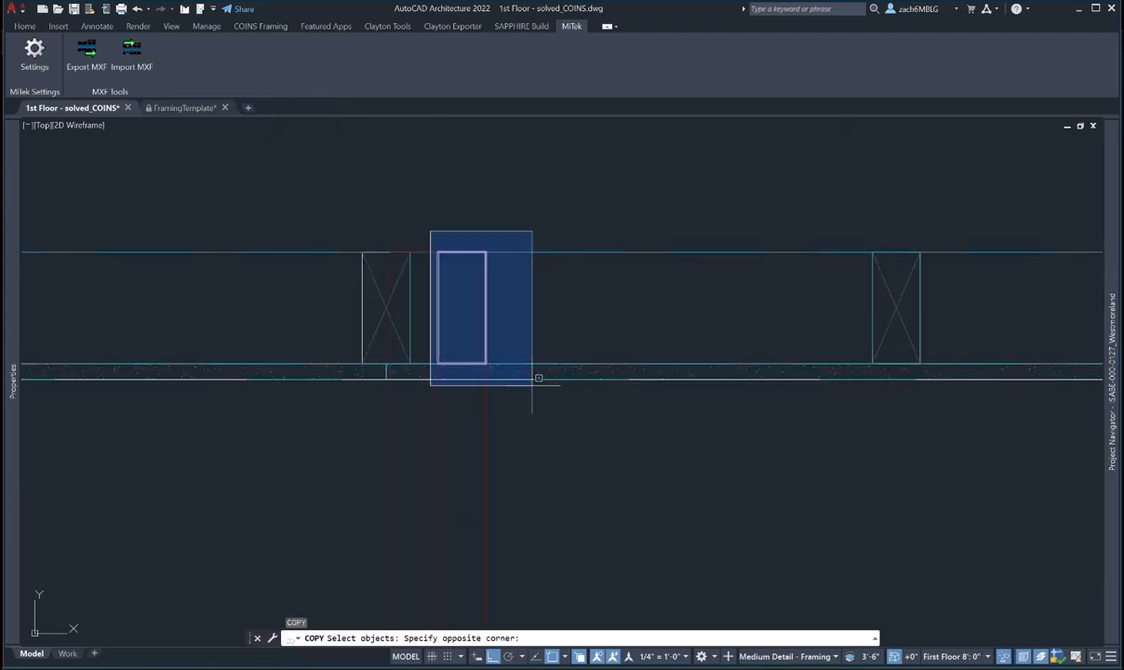
pyautogui.click(527, 371)
pyautogui.press('Return')
pyautogui.click(438, 368)
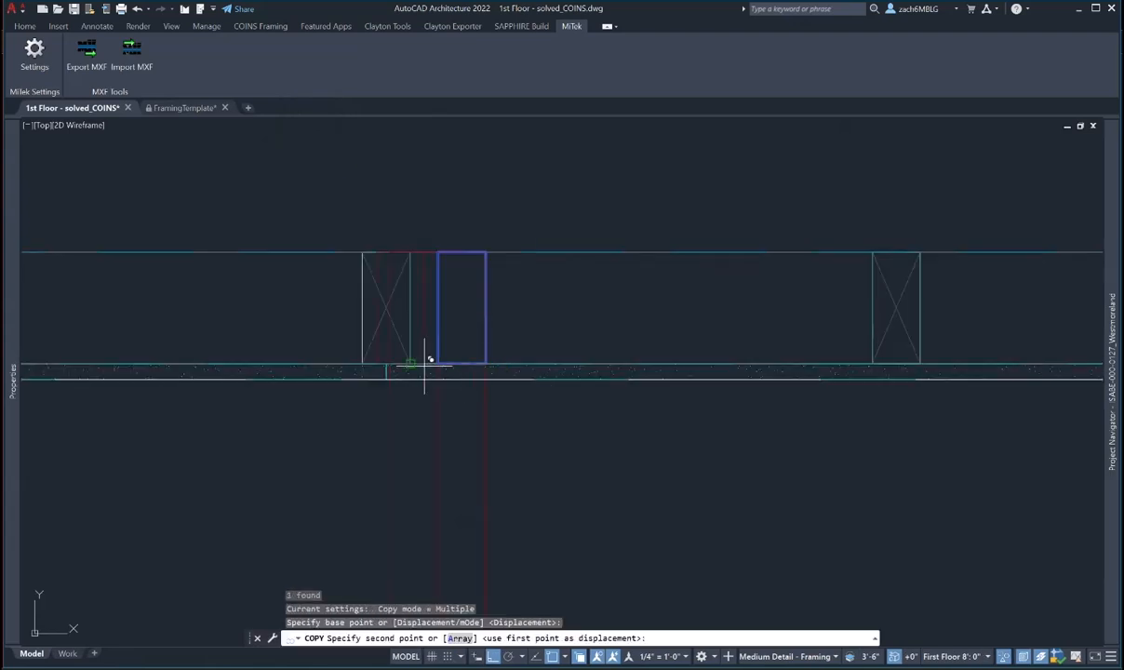
pyautogui.press('Escape')
pyautogui.press('Escape')
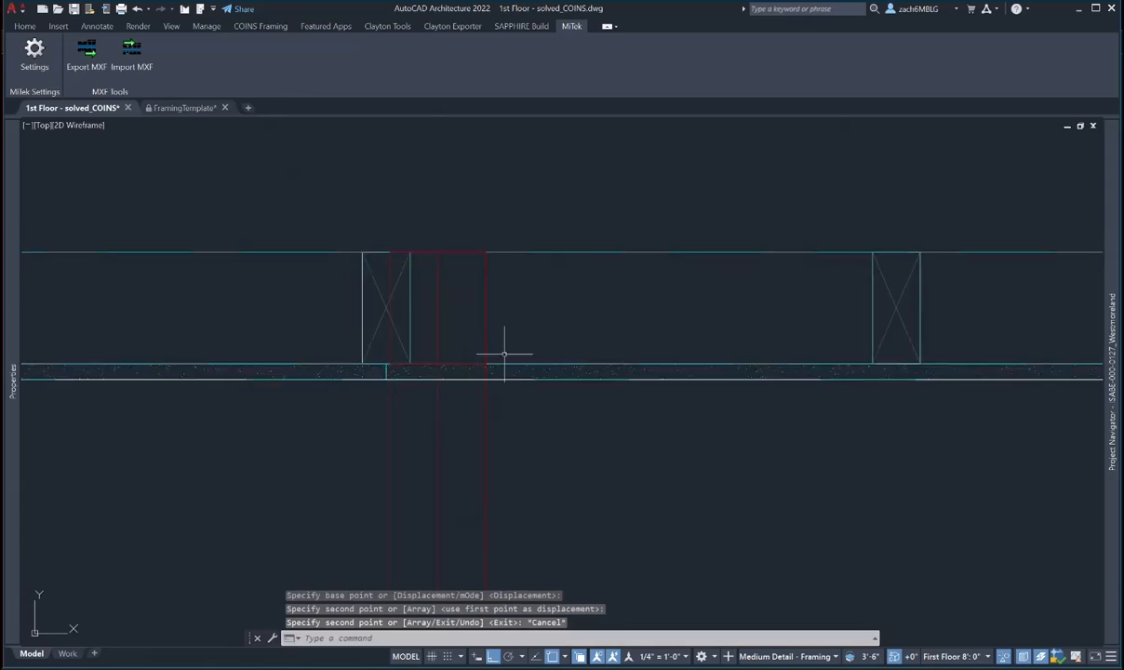
pyautogui.moveTo(507, 357); pyautogui.dragTo(519, 384, button='middle')
pyautogui.moveTo(391, 354); pyautogui.dragTo(389, 371, button='middle')
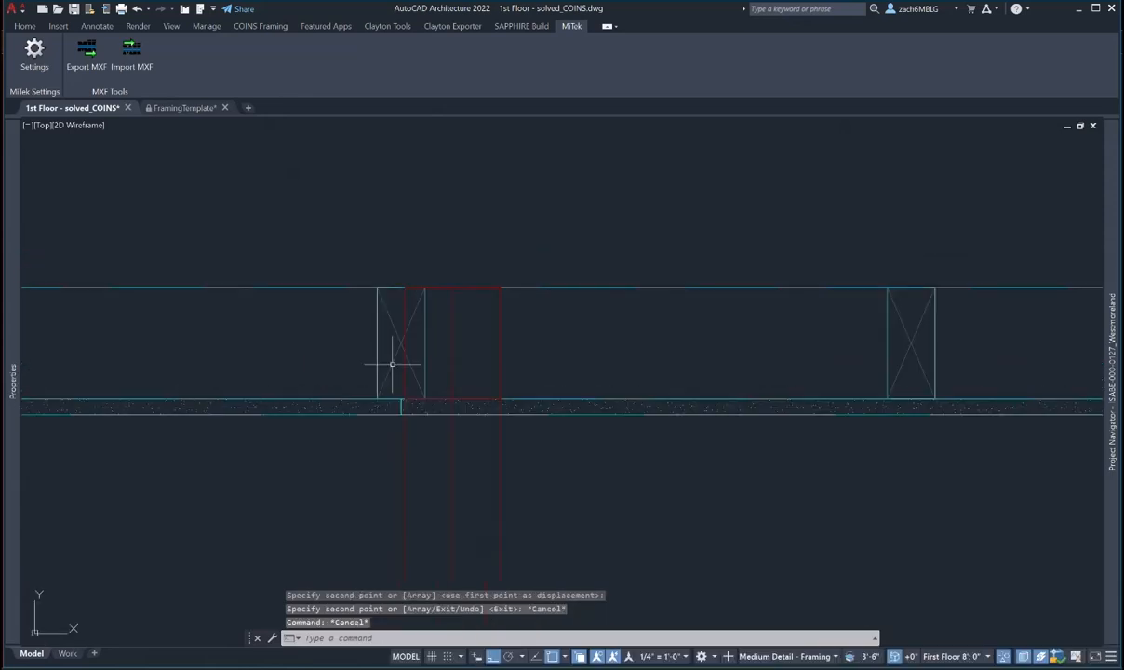
pyautogui.press('Escape')
# - With Modify Studs on the wall, move a stud against the red corner members
pyautogui.click(389, 371)
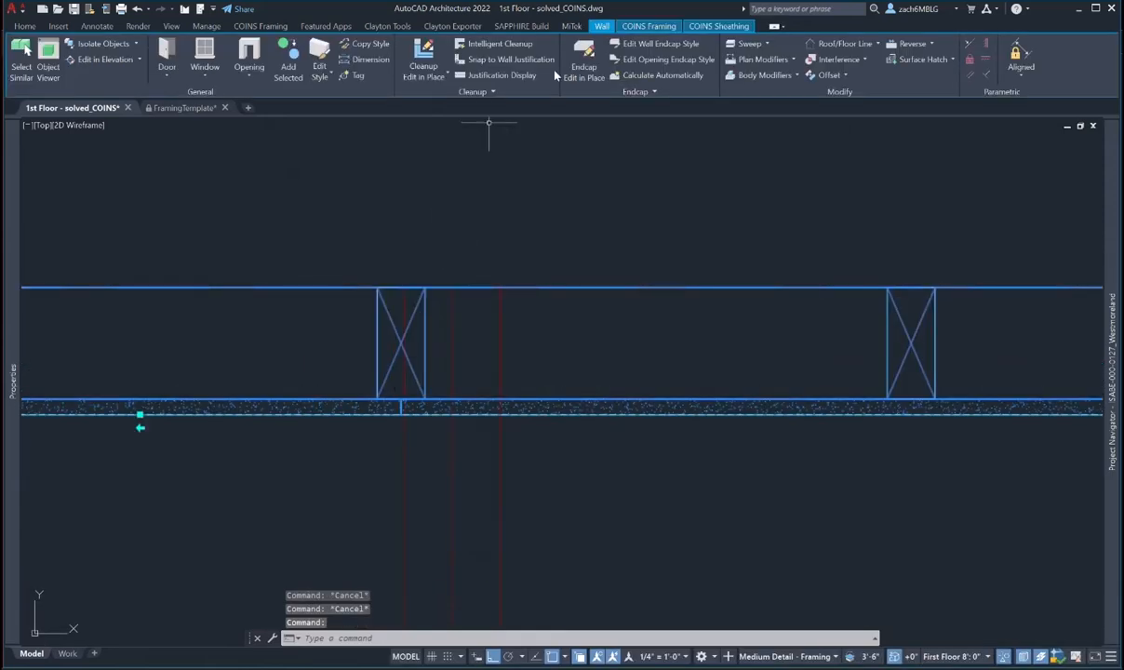
pyautogui.click(648, 26)
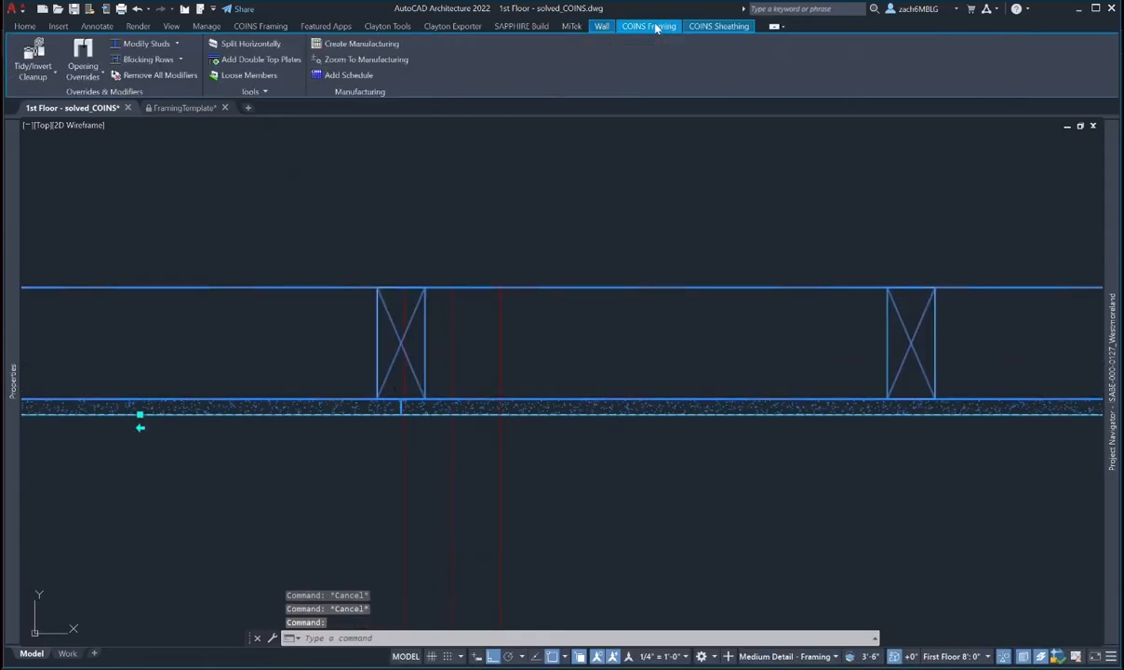
pyautogui.click(156, 49)
pyautogui.click(382, 383)
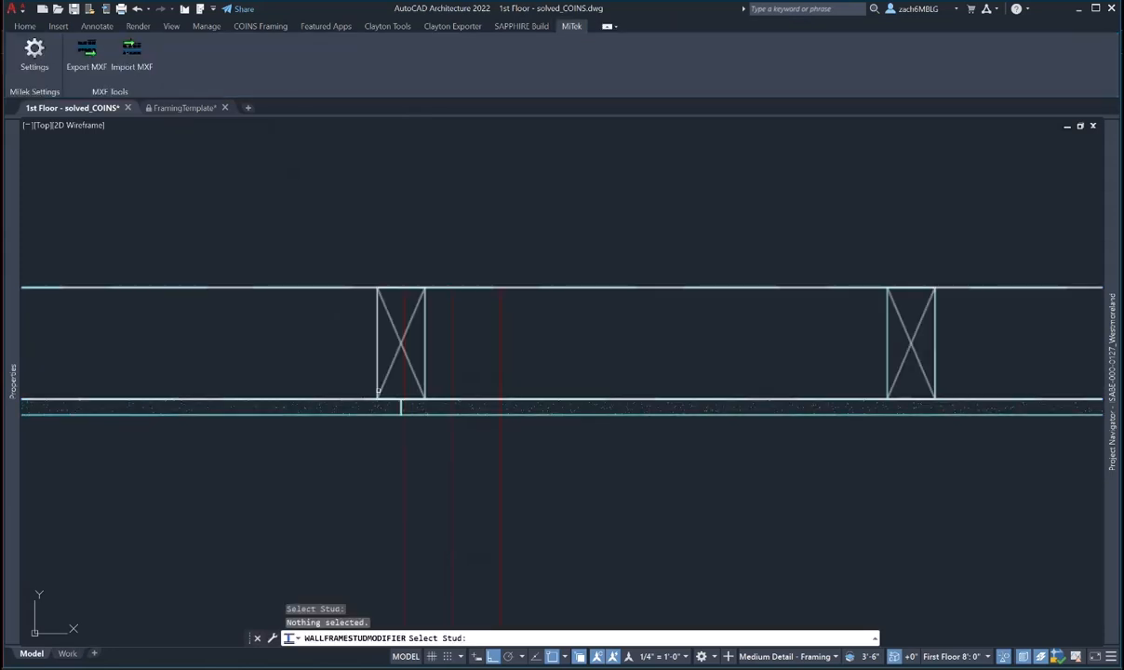
pyautogui.click(388, 381)
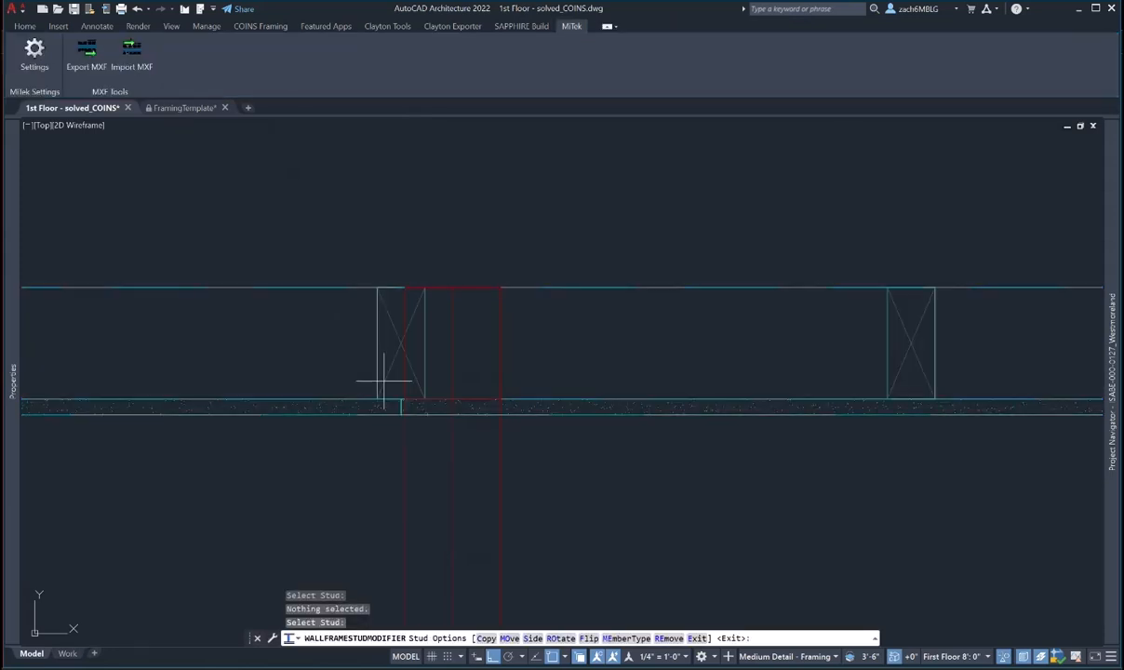
pyautogui.click(511, 638)
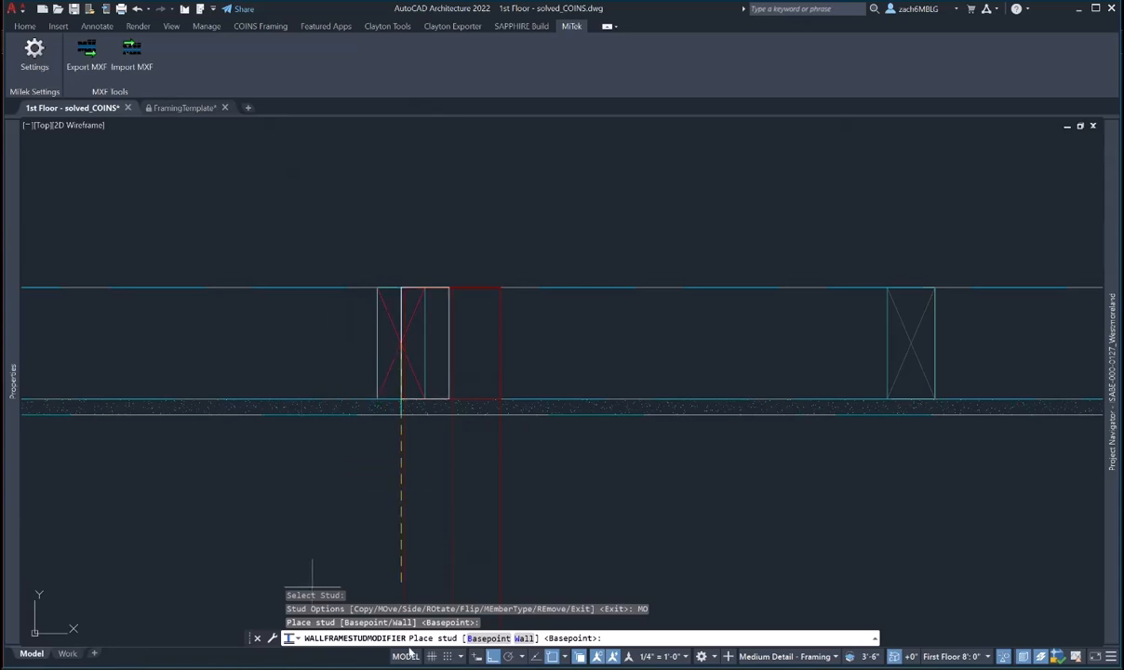
pyautogui.click(489, 638)
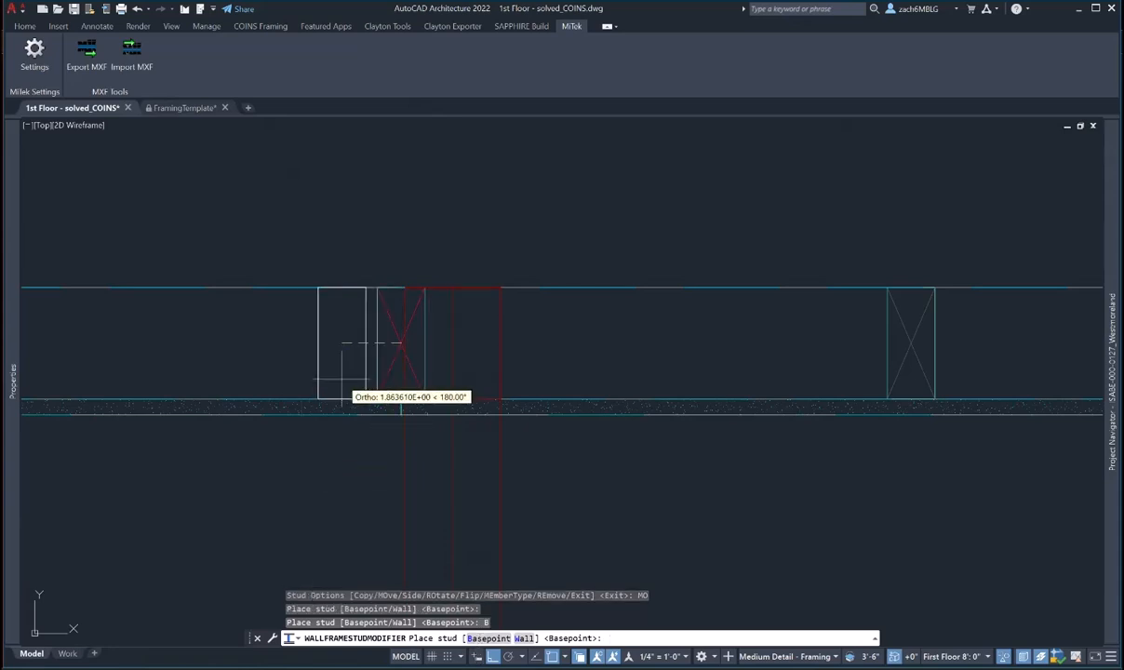
pyautogui.click(481, 638)
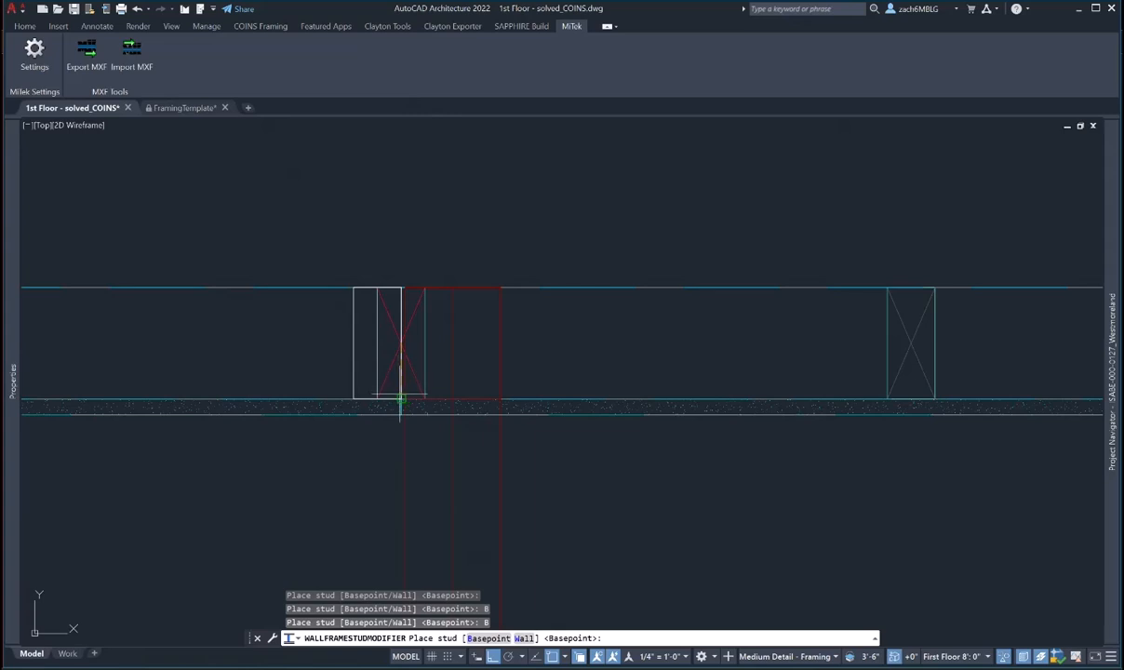
pyautogui.scroll(5, 402, 400)
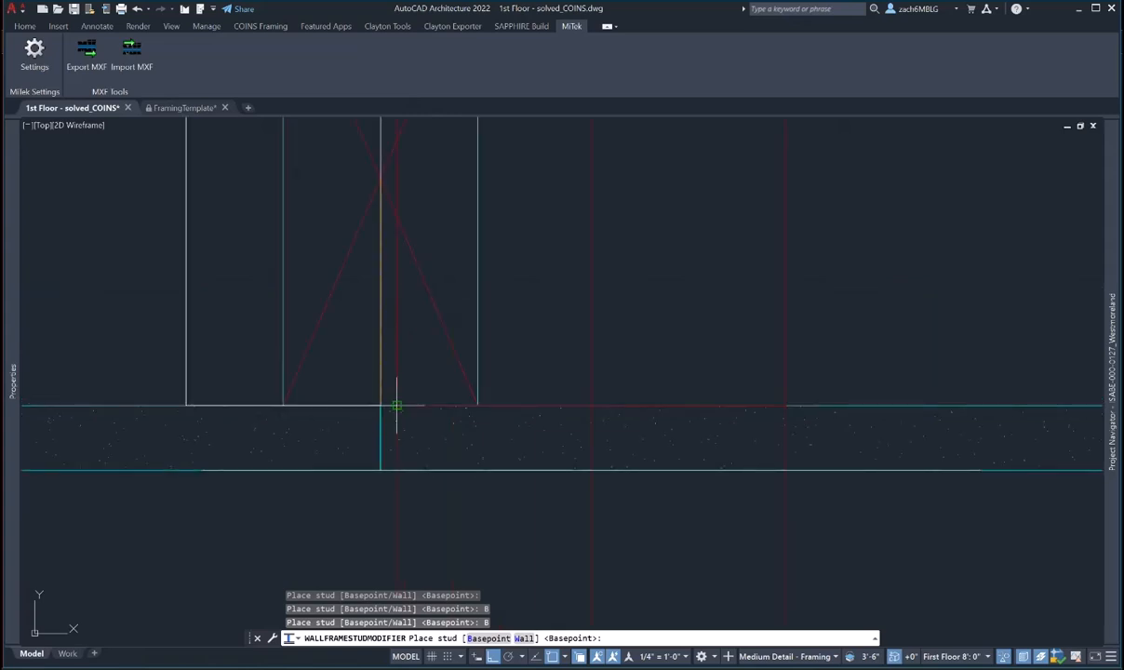
pyautogui.click(393, 401)
pyautogui.scroll(-6, 326, 426)
# - Copy the stud to the right side of the red corner members
pyautogui.click(485, 638)
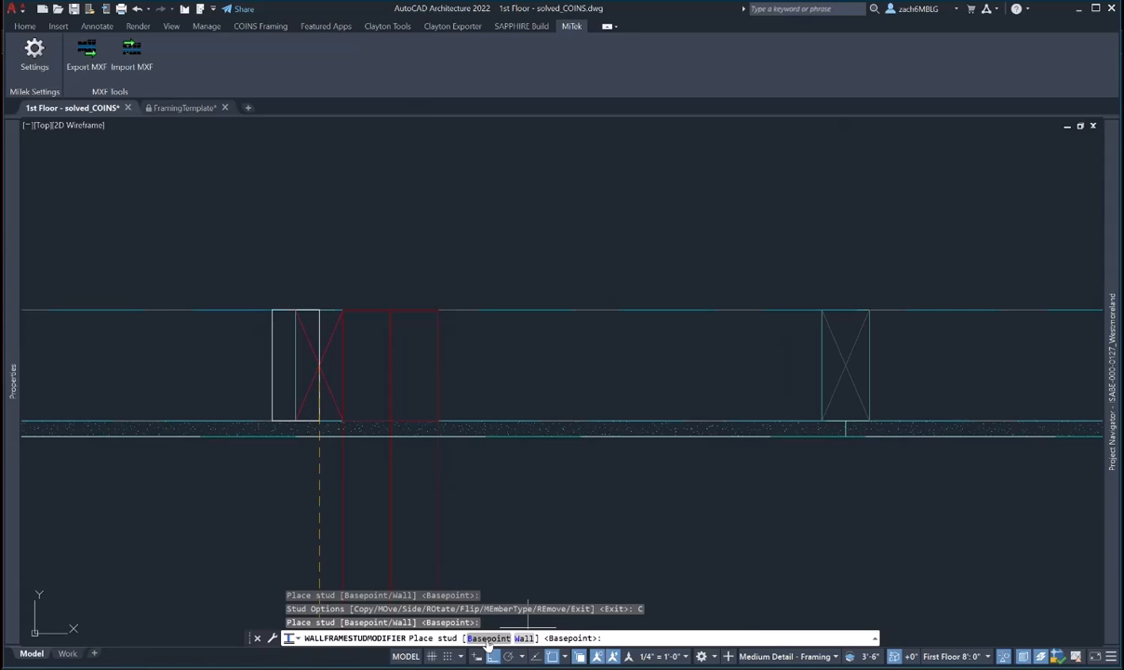
pyautogui.click(485, 420)
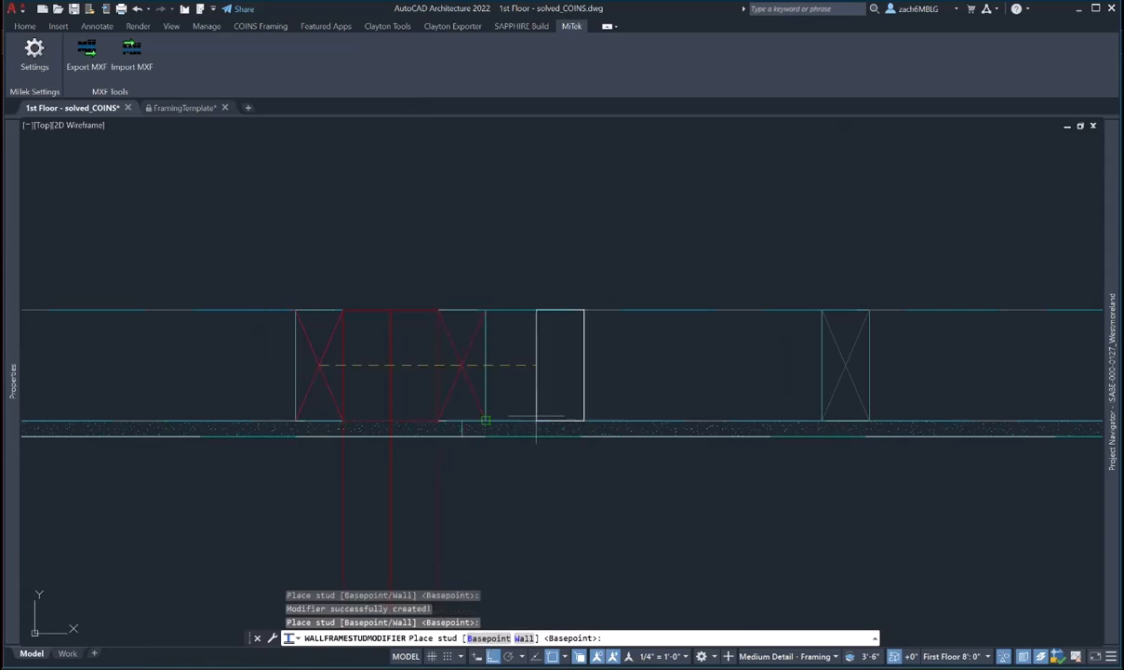
pyautogui.scroll(-4, 485, 420)
pyautogui.press('Escape')
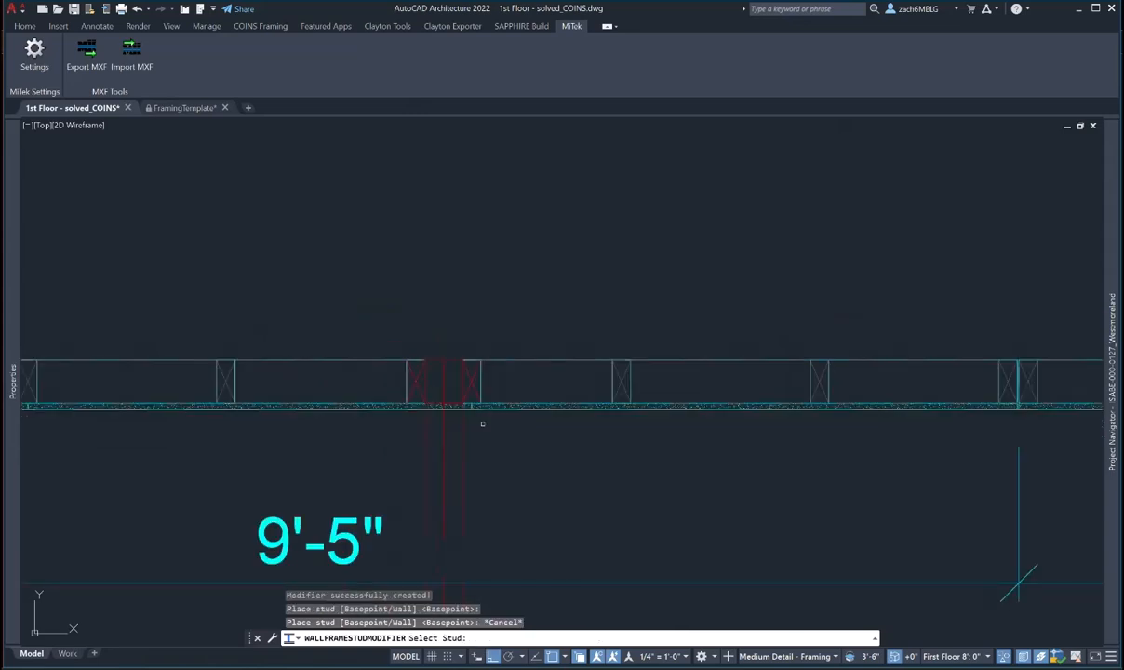
pyautogui.press('Escape')
pyautogui.press('Escape')
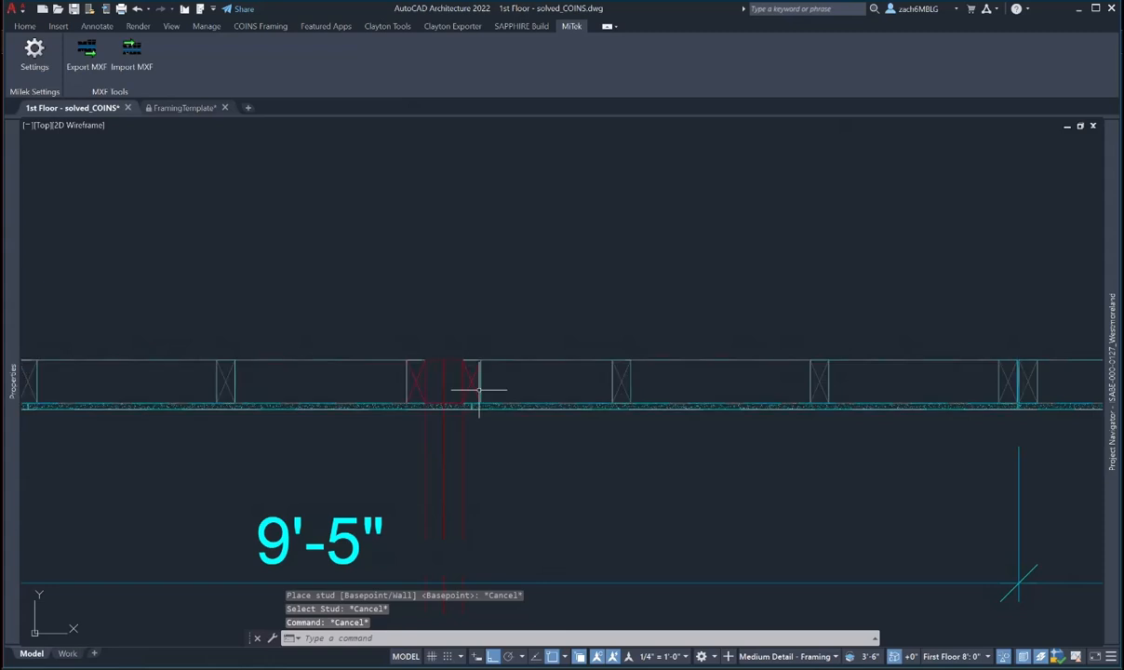
pyautogui.click(477, 389)
# - Add both overlapping corner structural members to the wall frame as loose studs
pyautogui.click(494, 388)
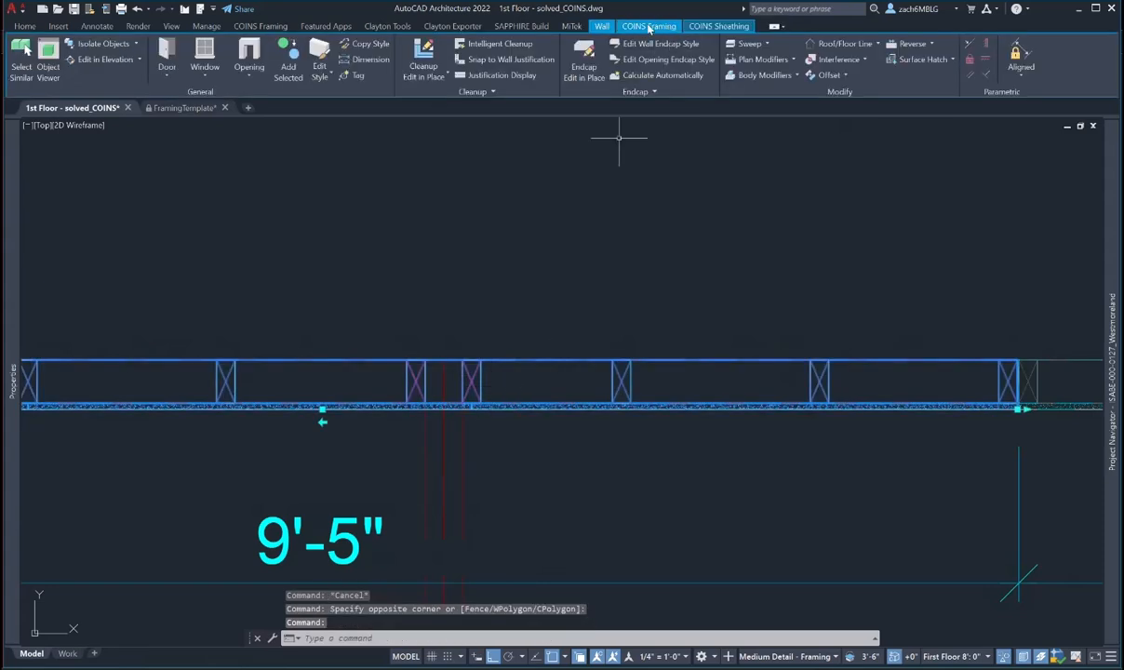
pyautogui.click(648, 26)
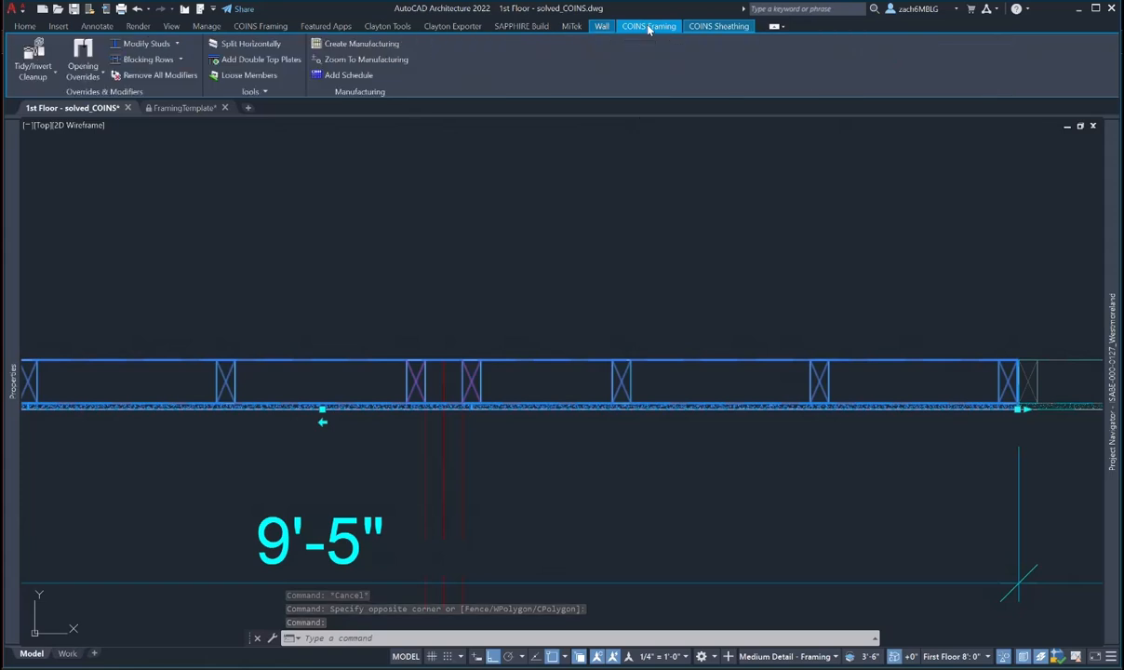
pyautogui.click(249, 75)
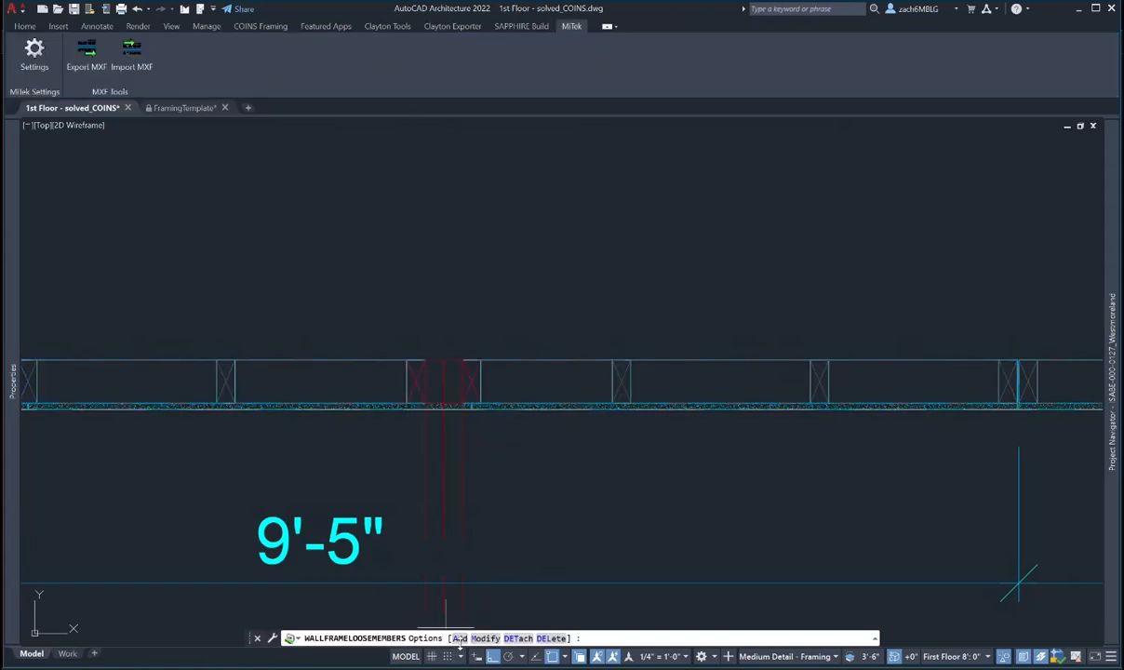
pyautogui.click(459, 638)
pyautogui.scroll(2, 433, 386)
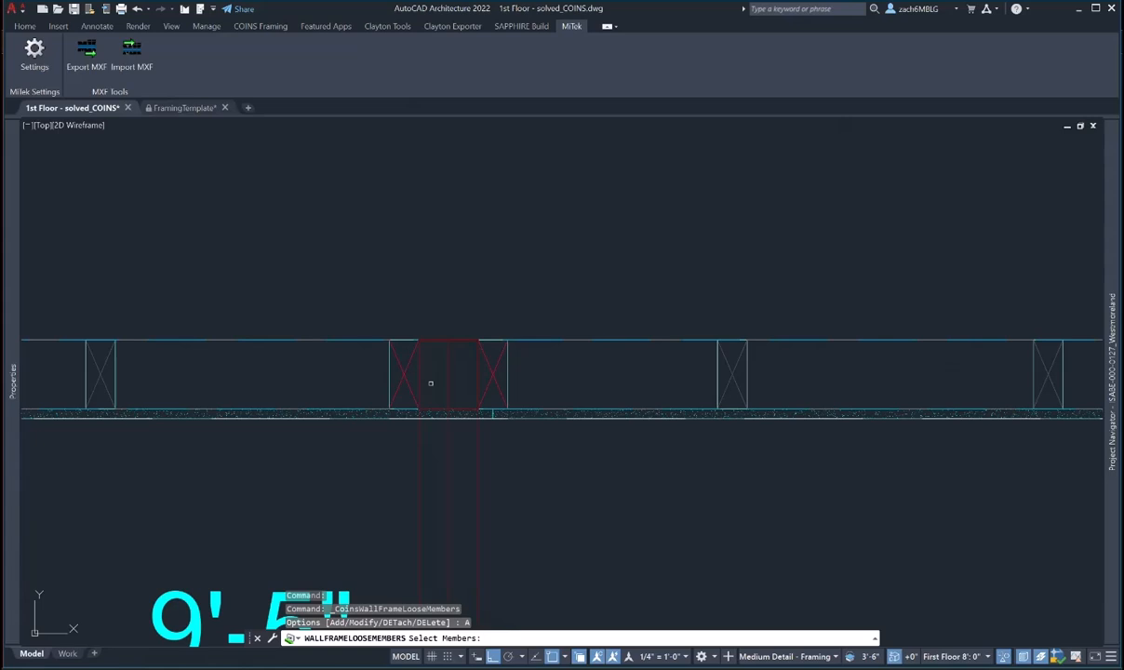
pyautogui.click(428, 336)
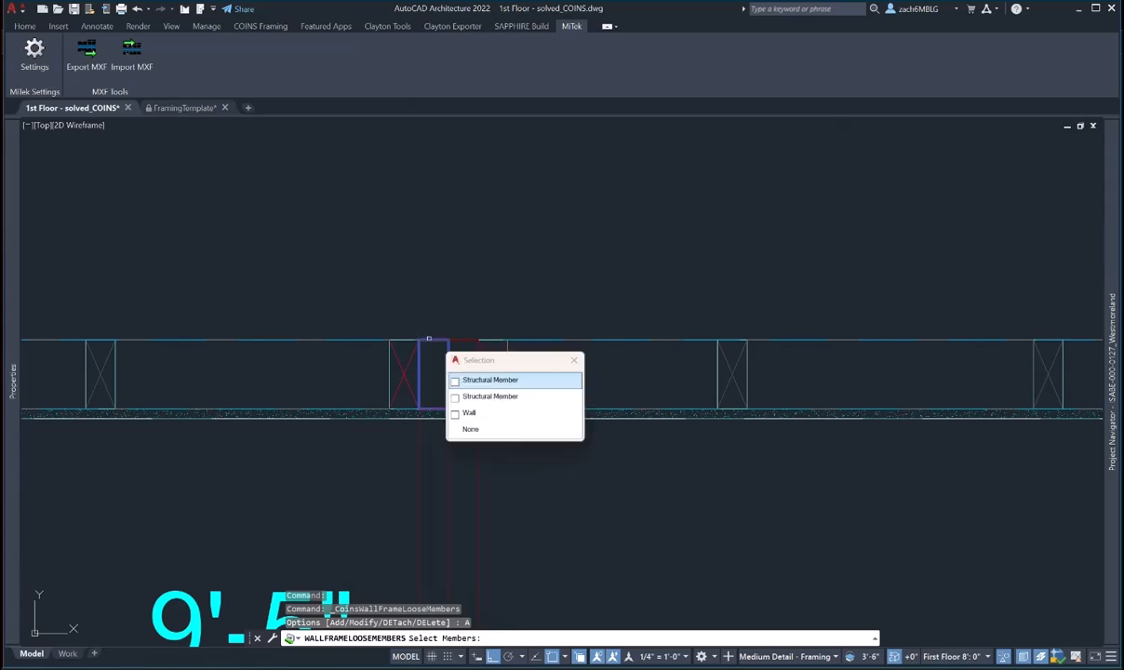
pyautogui.click(487, 380)
pyautogui.click(470, 341)
pyautogui.click(531, 380)
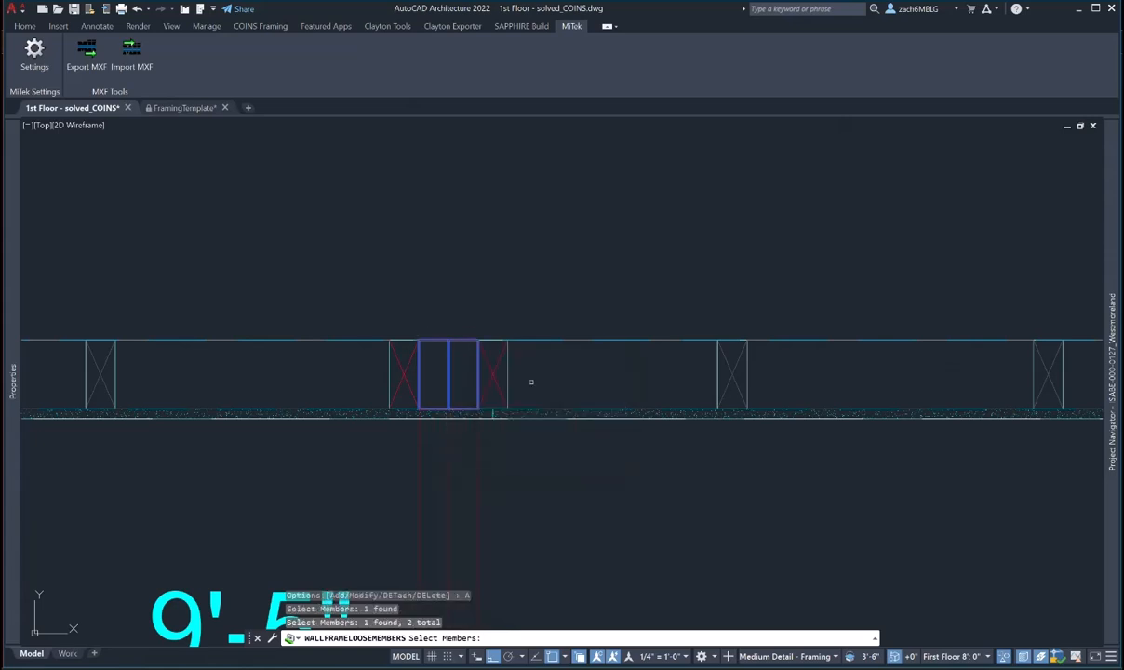
pyautogui.press('Return')
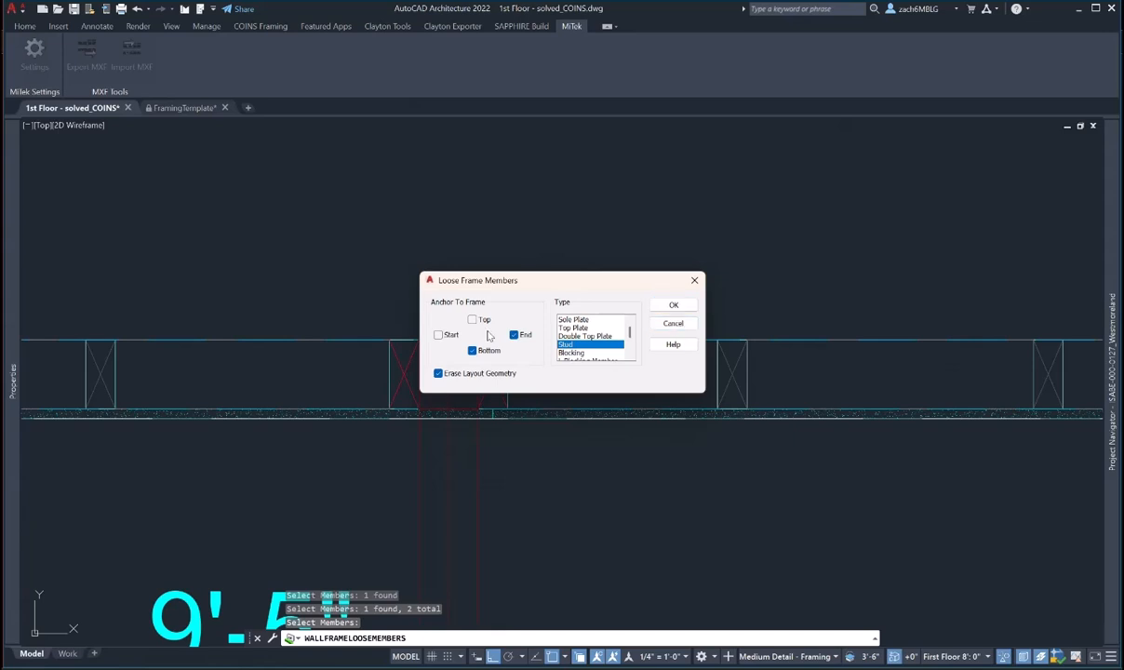
pyautogui.click(674, 304)
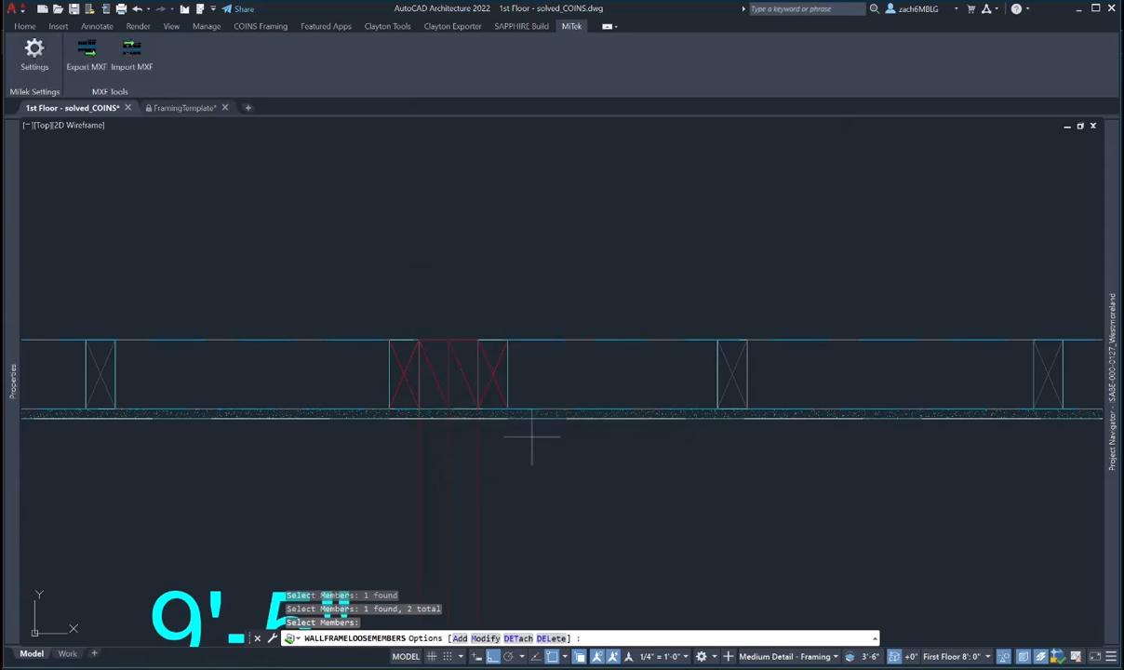
pyautogui.press('Escape')
# - Inspect the wall frame with the new stud and corner members in 3D, then return to plan
pyautogui.scroll(-3, 538, 450)
pyautogui.click(545, 469)
pyautogui.click(484, 411)
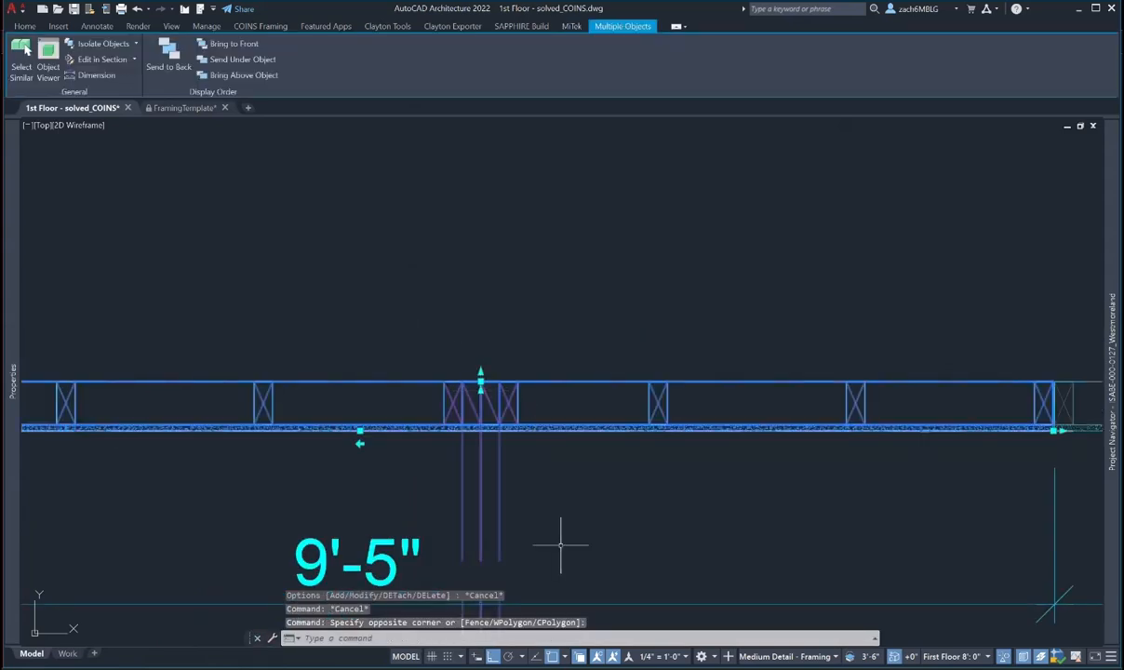
pyautogui.rightClick(494, 407)
pyautogui.click(531, 559)
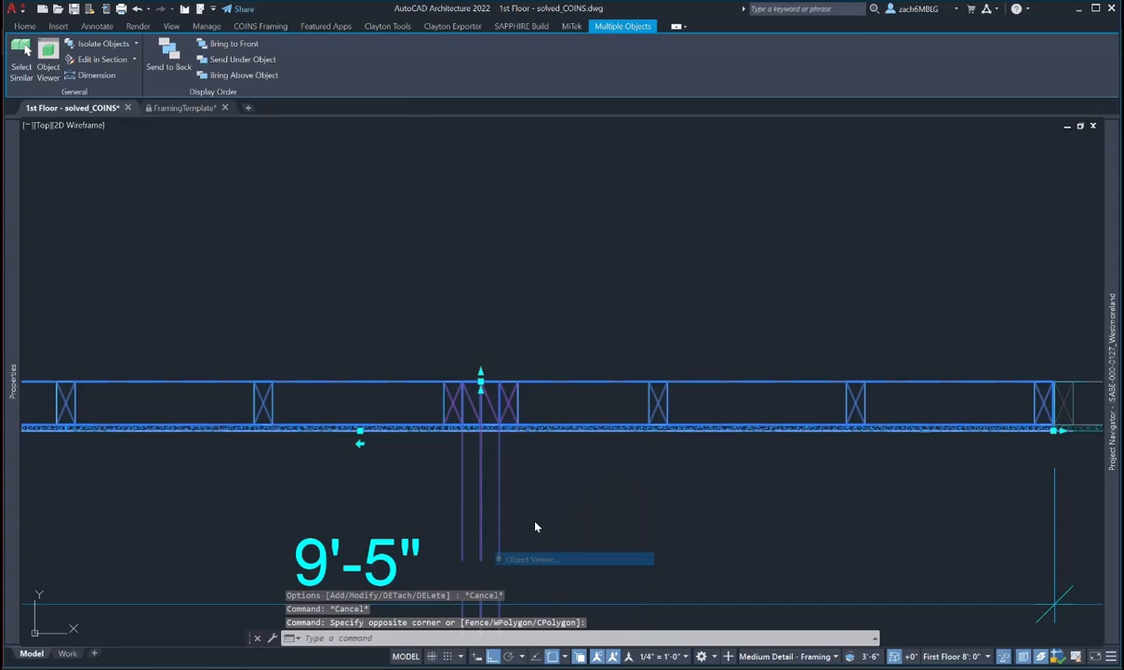
pyautogui.moveTo(532, 517); pyautogui.dragTo(941, 365)
pyautogui.moveTo(796, 357); pyautogui.dragTo(737, 393)
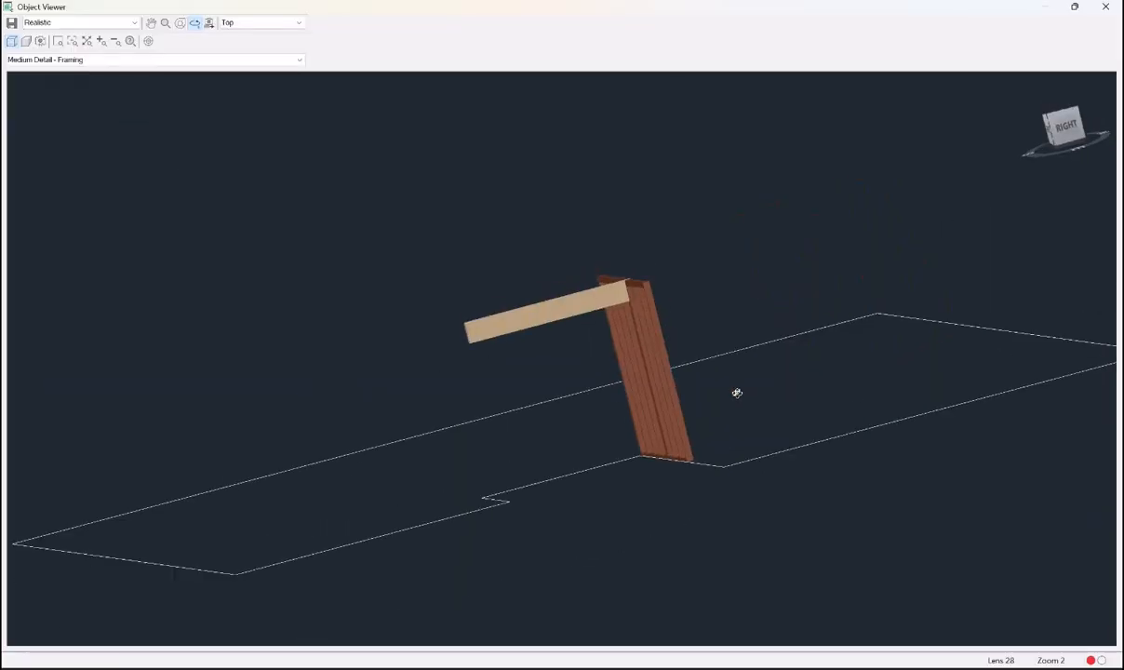
pyautogui.moveTo(681, 310); pyautogui.dragTo(409, 397)
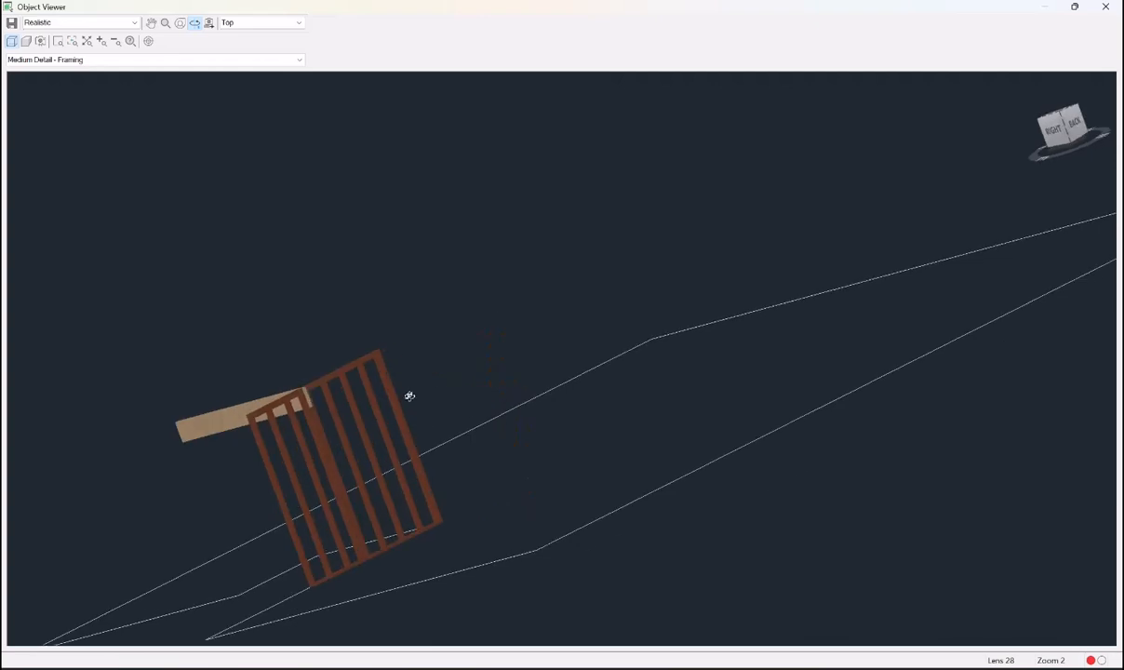
pyautogui.moveTo(288, 407); pyautogui.dragTo(605, 394)
pyautogui.moveTo(503, 350); pyautogui.dragTo(465, 353)
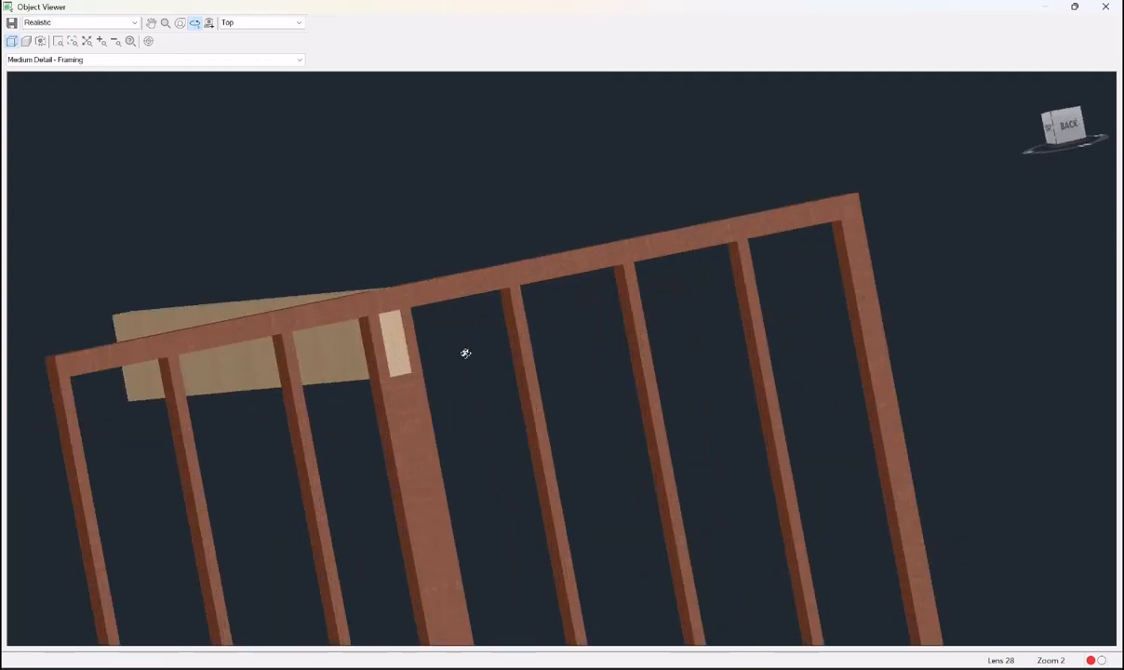
pyautogui.press('Escape')
pyautogui.press('Escape')
pyautogui.press('Escape')
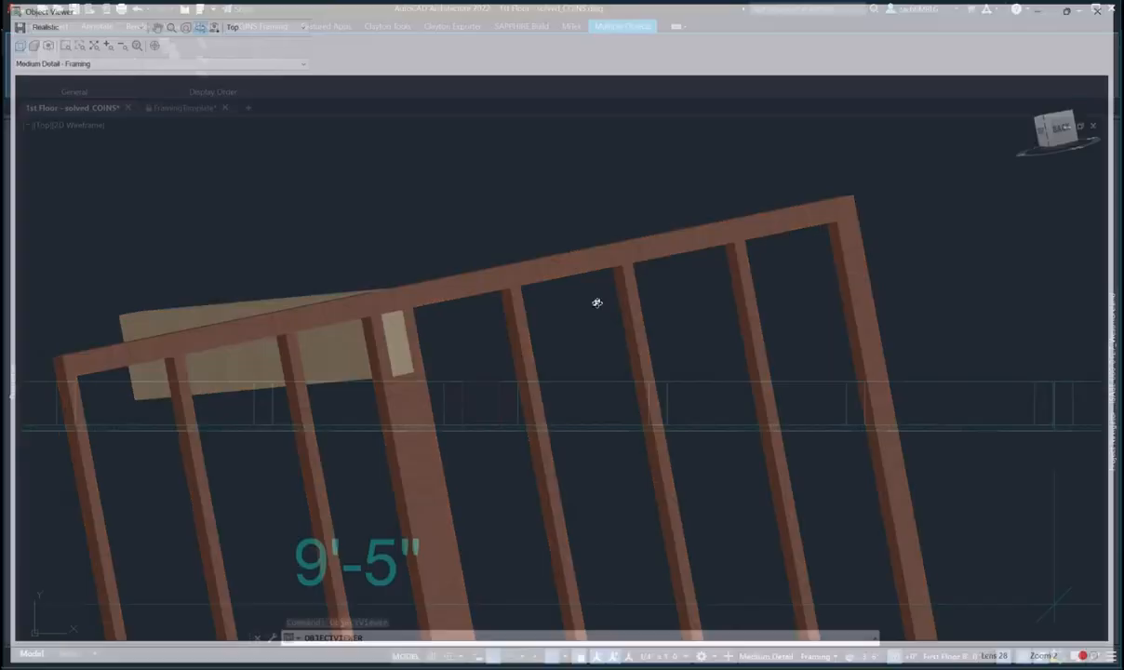
pyautogui.scroll(-10, 465, 340)
# - Paste a copied object near the wall corner, then cancel the paste
pyautogui.scroll(2, 465, 344)
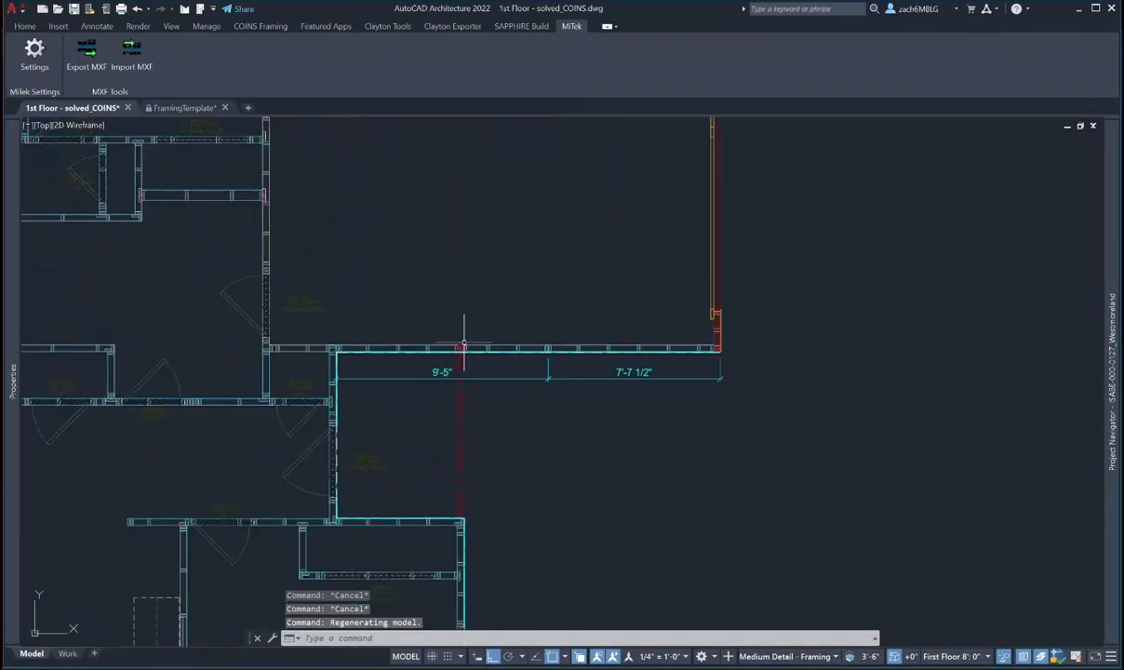
pyautogui.moveTo(436, 369); pyautogui.dragTo(423, 346, button='middle')
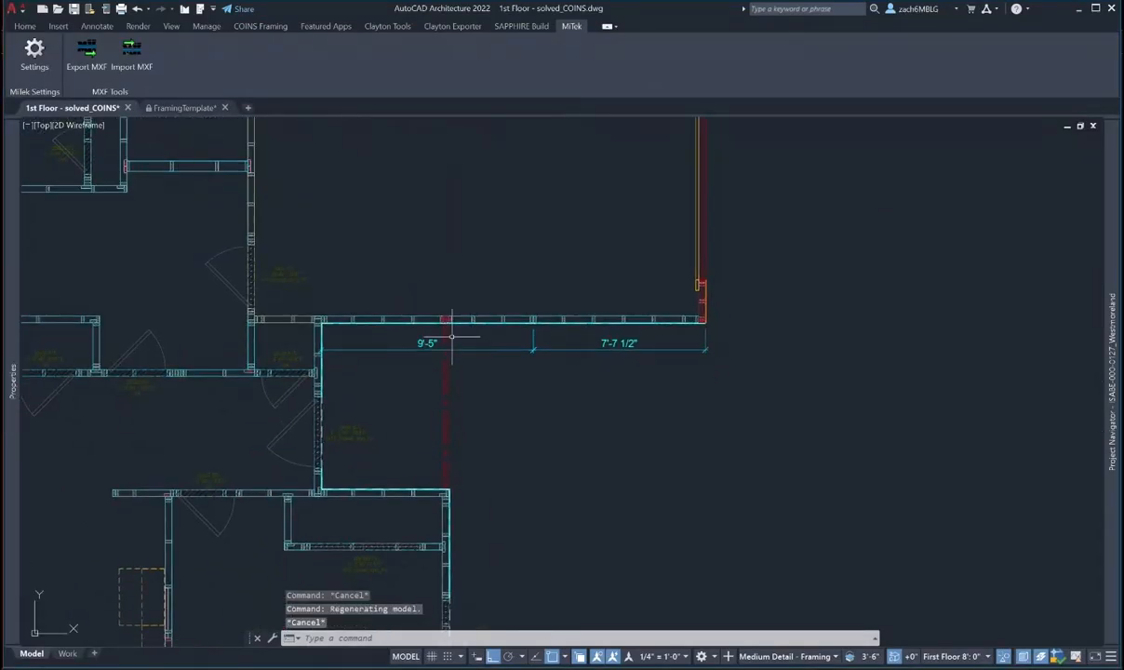
pyautogui.hotkey('ctrl', 'v')
pyautogui.scroll(4, 451, 485)
pyautogui.scroll(6, 450, 484)
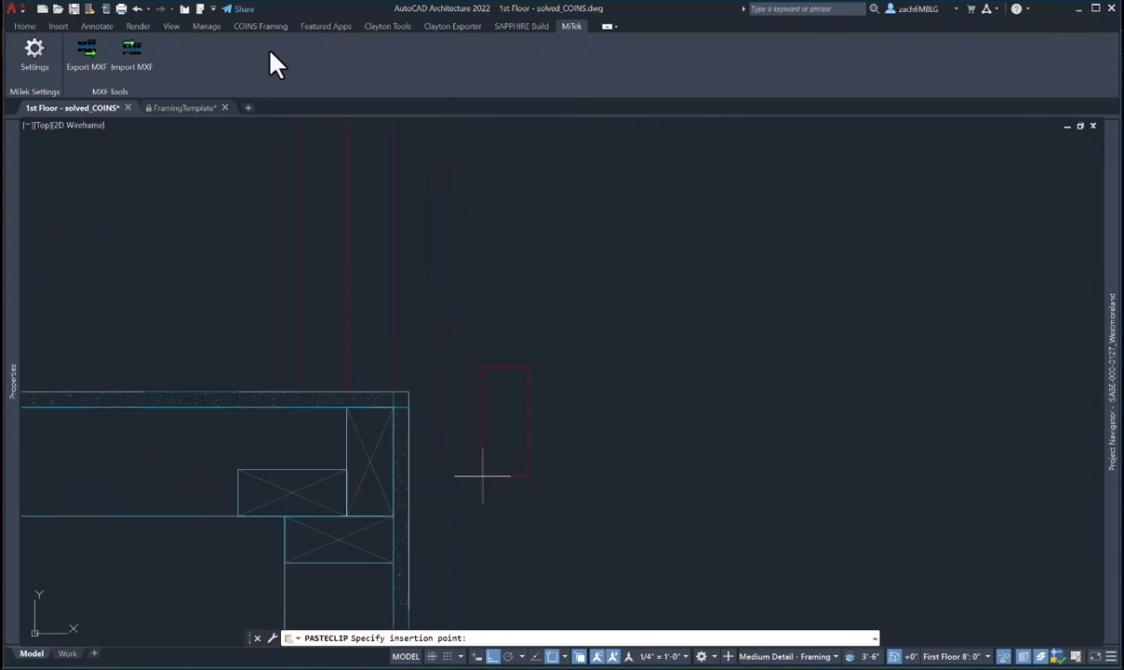
pyautogui.click(480, 476)
pyautogui.moveTo(480, 476); pyautogui.dragTo(531, 437, button='middle')
pyautogui.press('Escape')
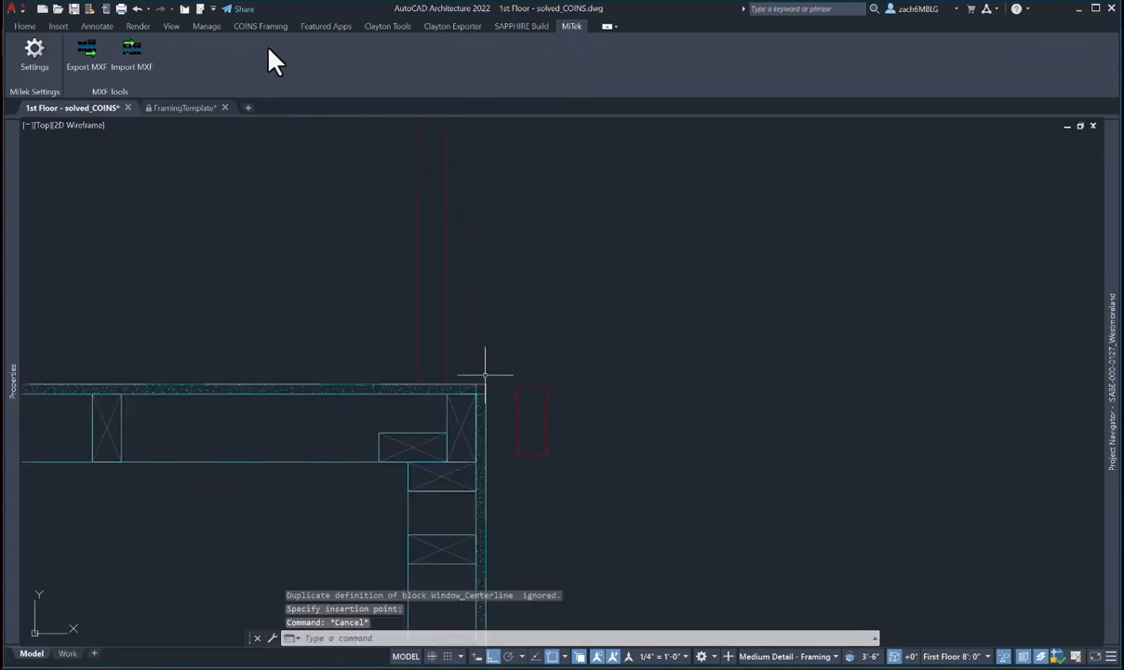
# - Stretch the beam's end to lengthen it to the wall corner
pyautogui.click(442, 353)
pyautogui.click(446, 393)
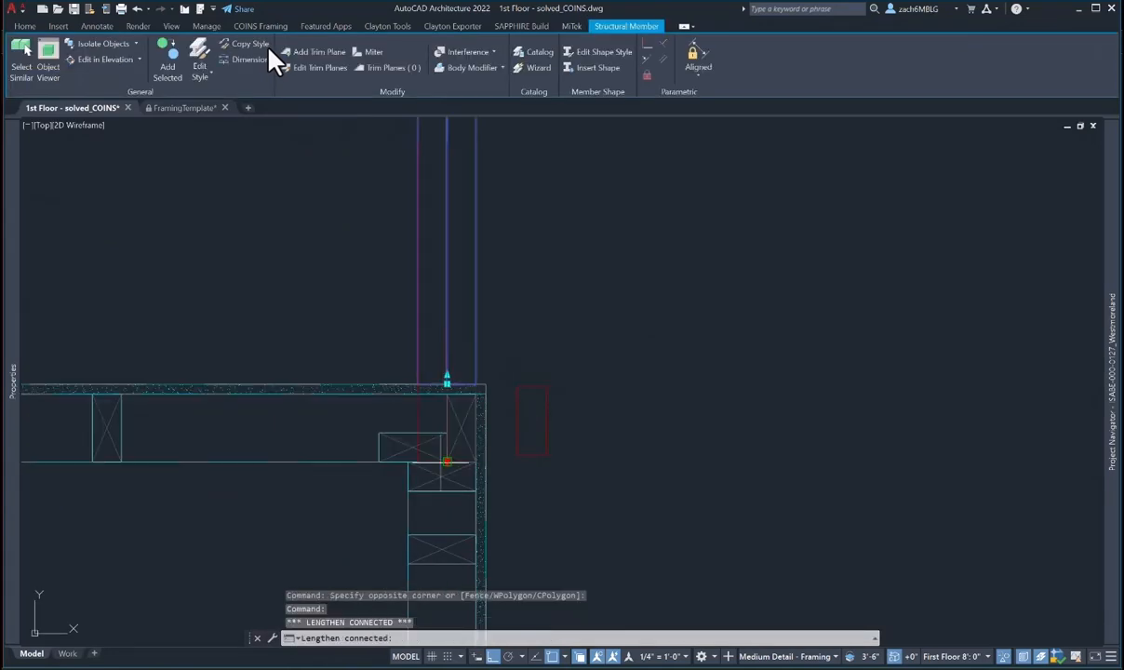
pyautogui.click(448, 461)
pyautogui.press('Escape')
pyautogui.press('Escape')
pyautogui.press('Escape')
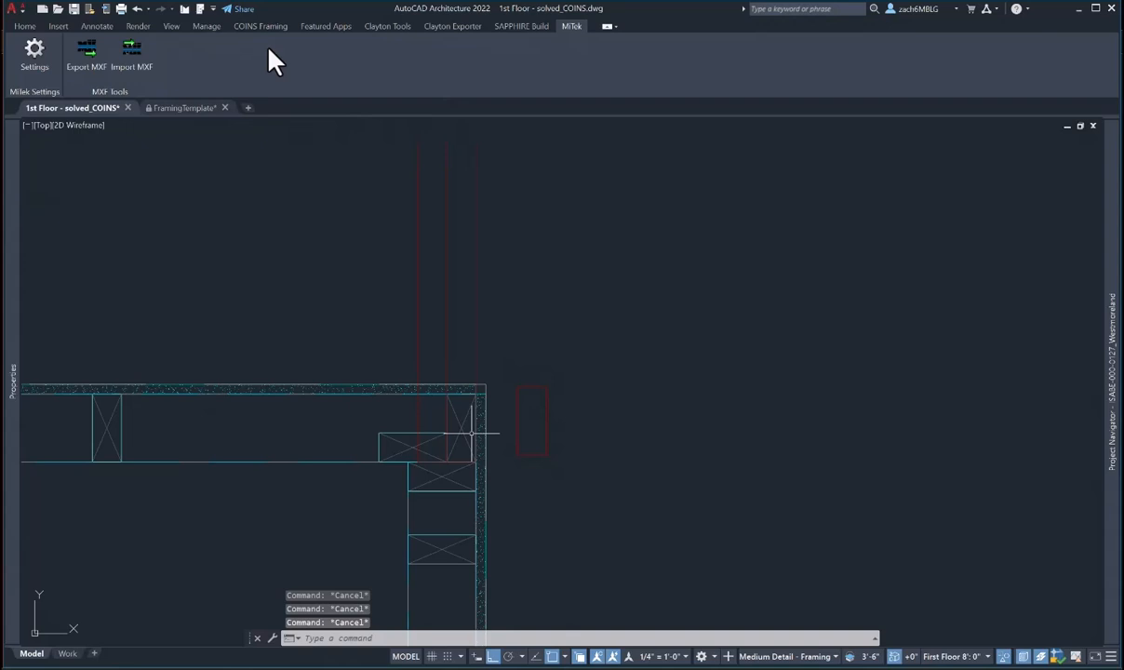
# - Remove the corner blocking member and the corner stud from the top wall's framing
pyautogui.click(471, 432)
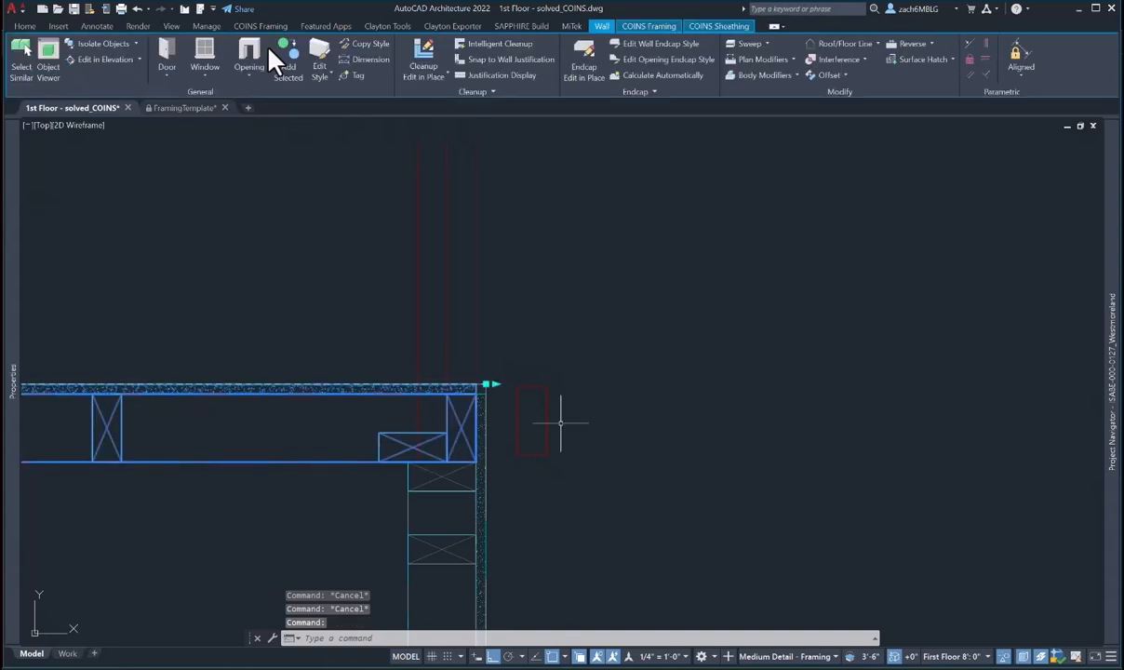
pyautogui.press('Escape')
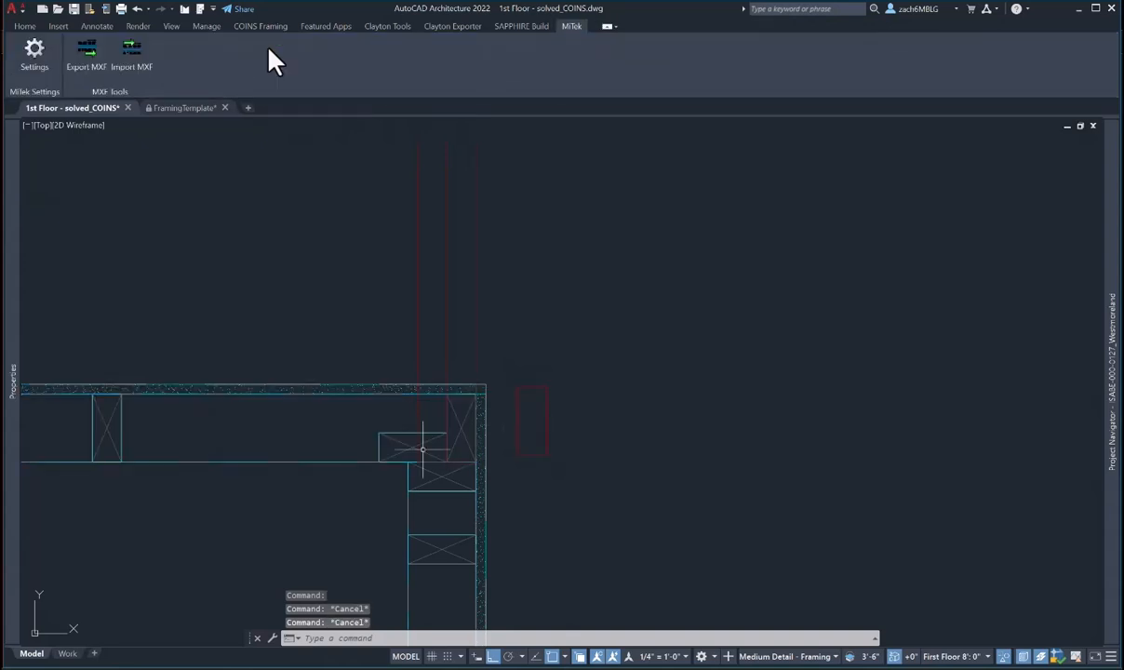
pyautogui.click(472, 409)
pyautogui.click(623, 31)
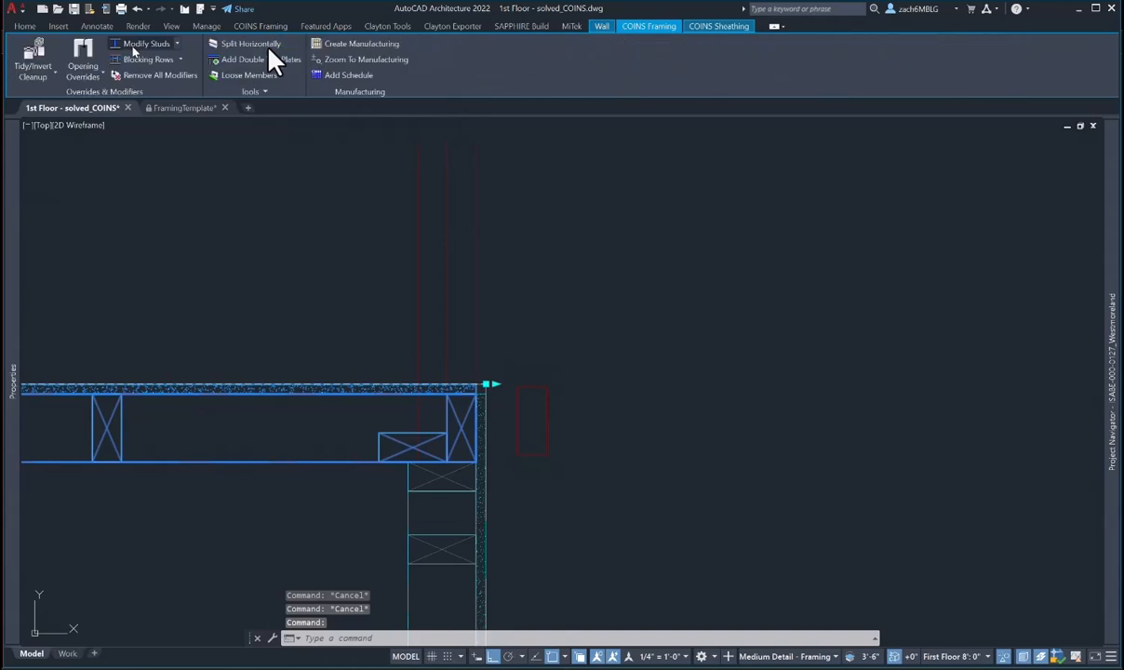
pyautogui.click(140, 47)
pyautogui.click(407, 448)
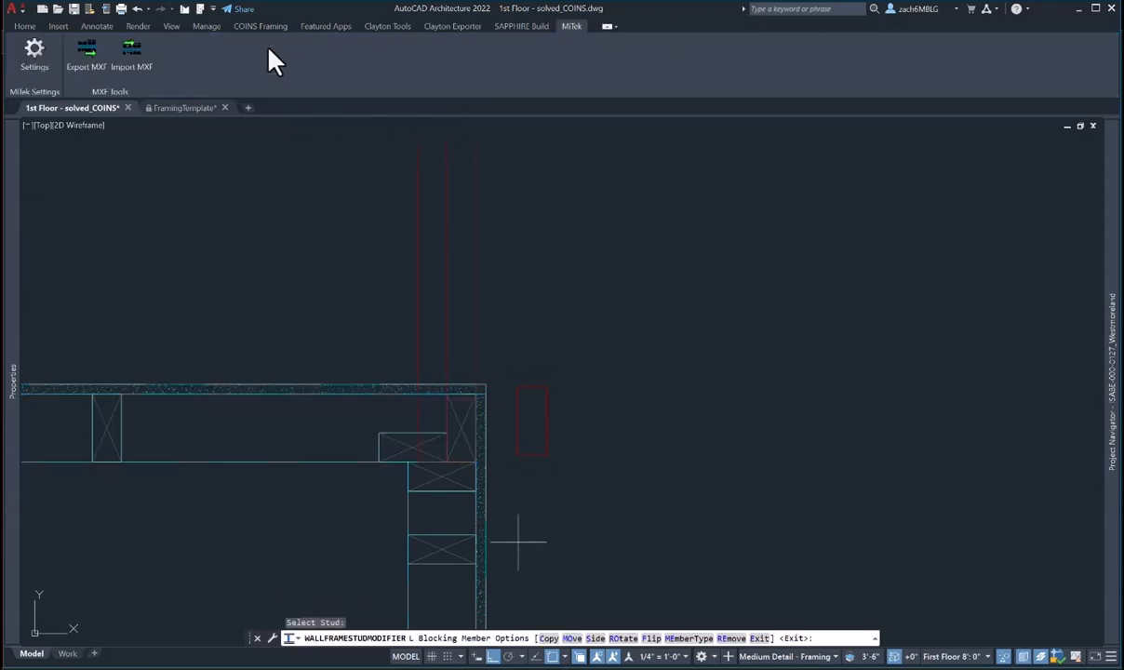
pyautogui.write('RE')
pyautogui.press('Return')
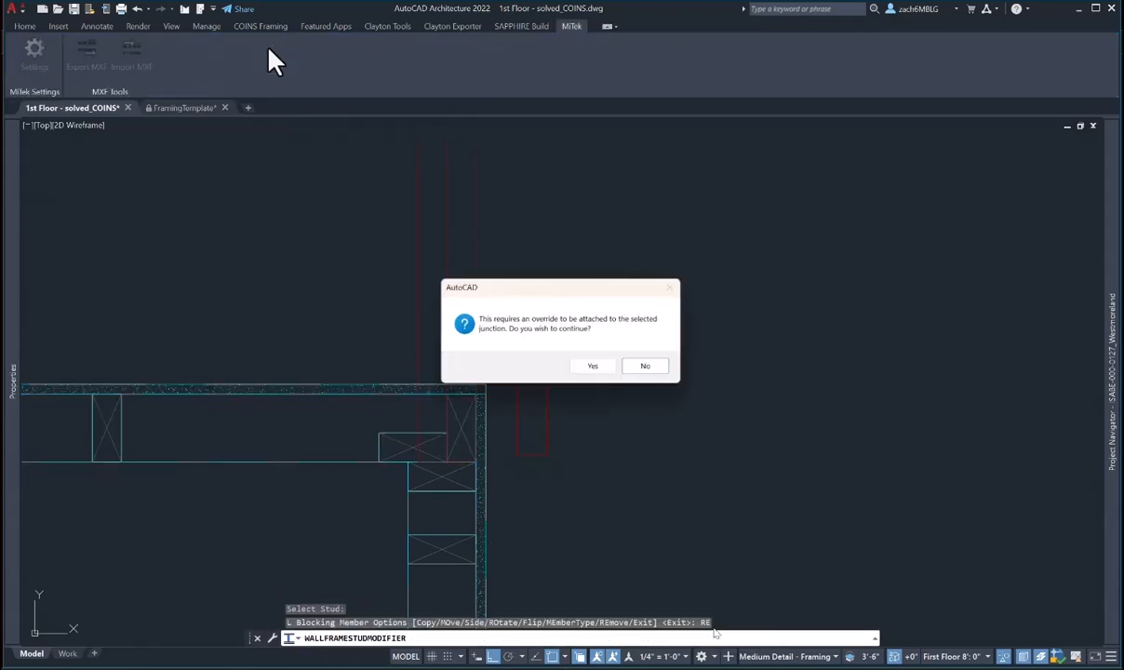
pyautogui.press('Return')
pyautogui.click(461, 425)
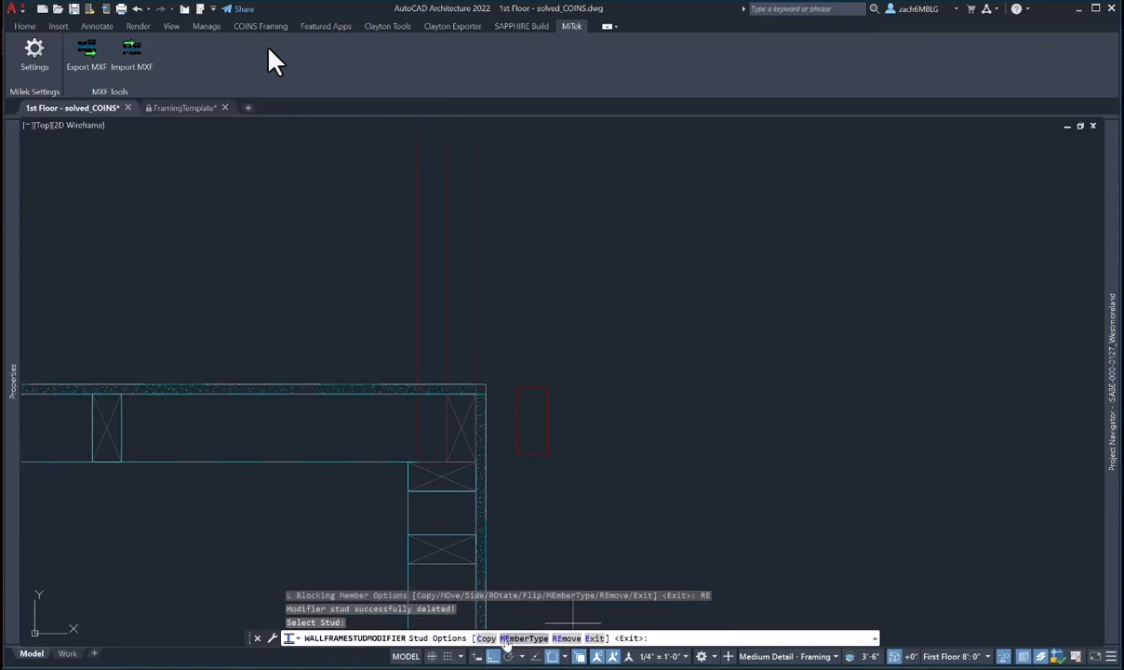
pyautogui.click(567, 638)
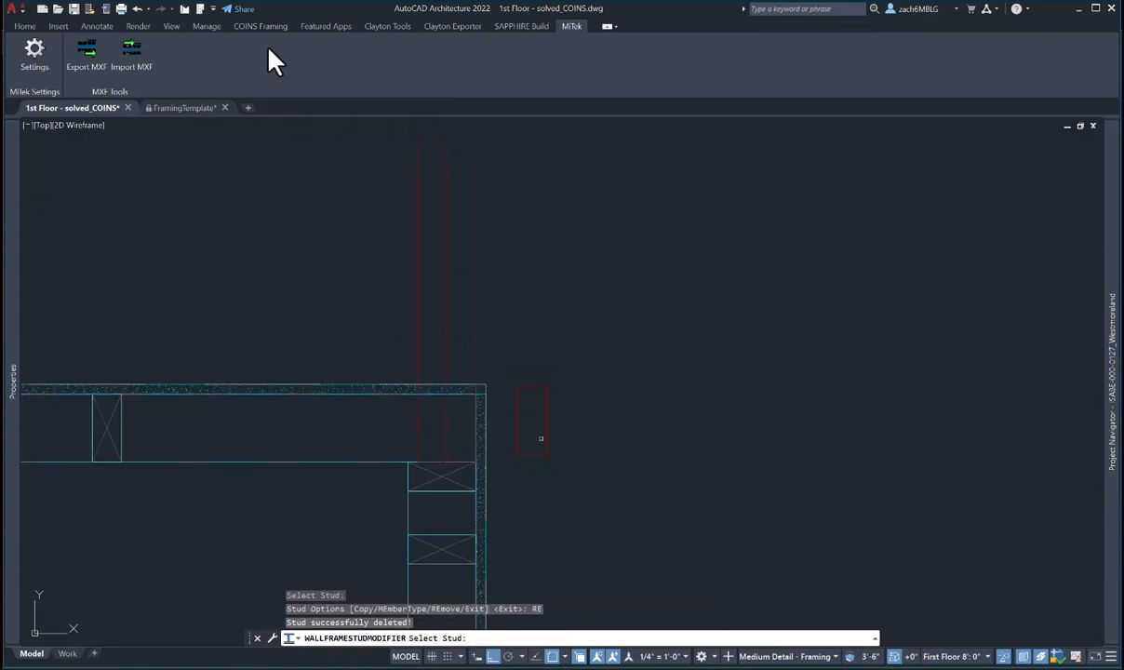
pyautogui.press('Escape')
pyautogui.press('Escape')
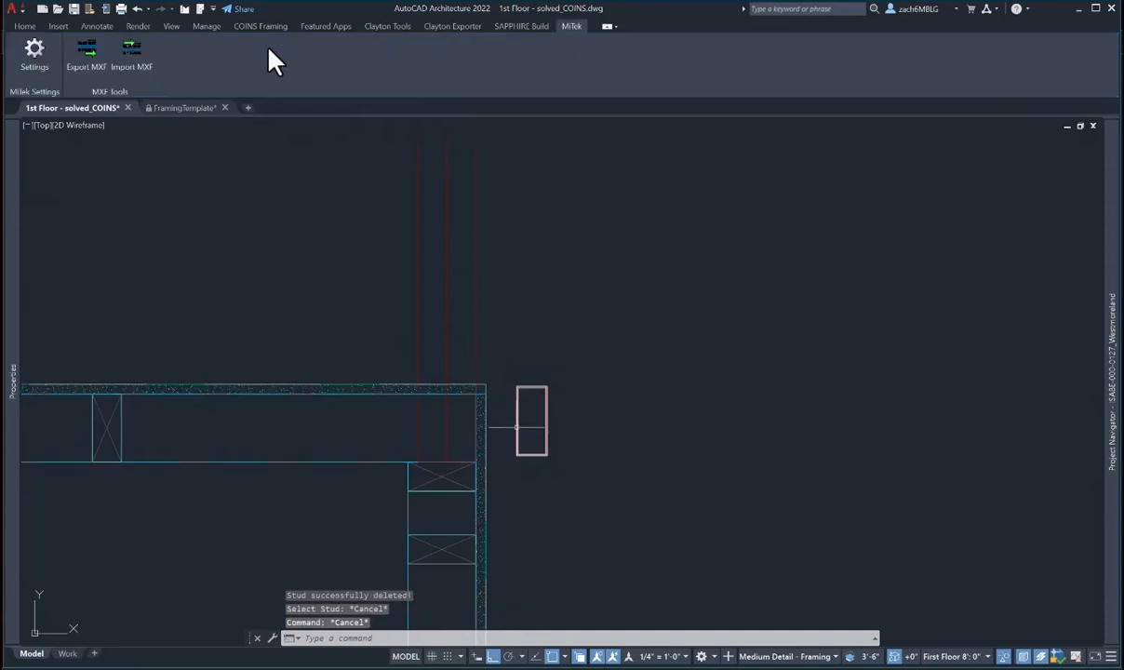
# - Start moving the red stud outside the corner, then cancel the move
pyautogui.write('m')
pyautogui.press('Return')
pyautogui.click(519, 419)
pyautogui.press('Return')
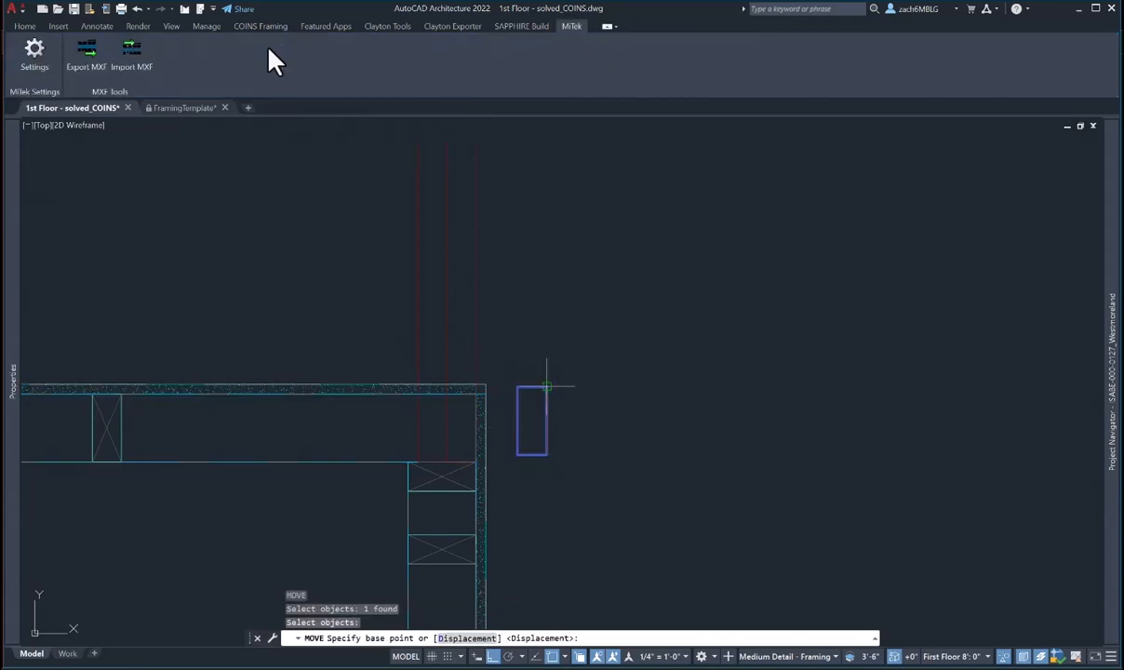
pyautogui.click(546, 386)
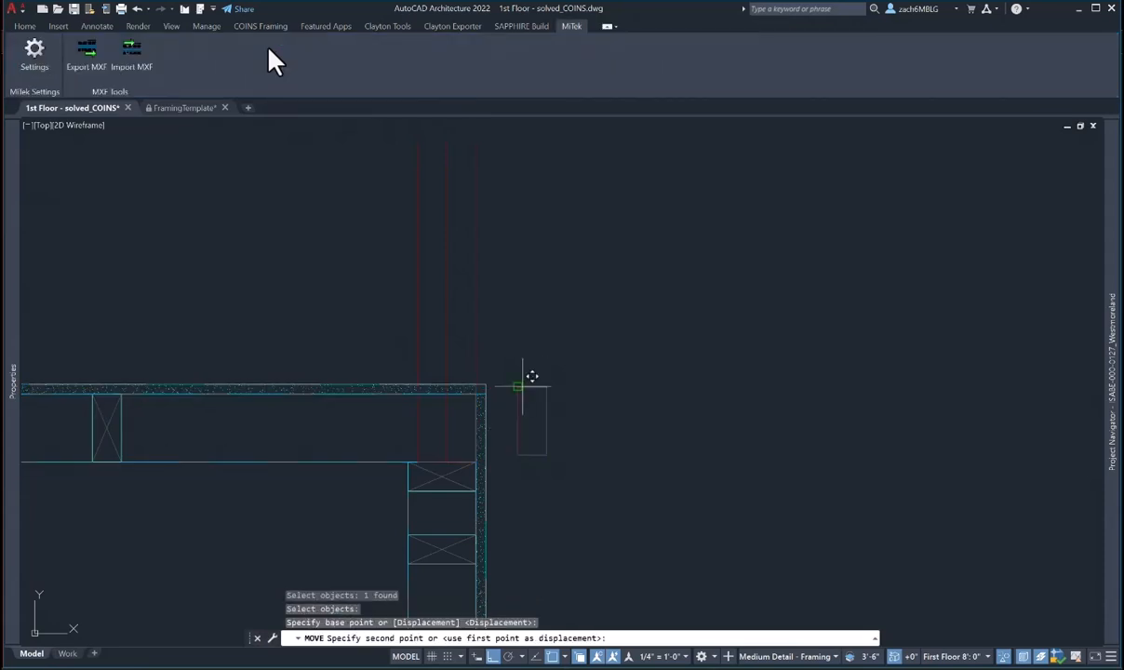
pyautogui.press('Escape')
pyautogui.press('Escape')
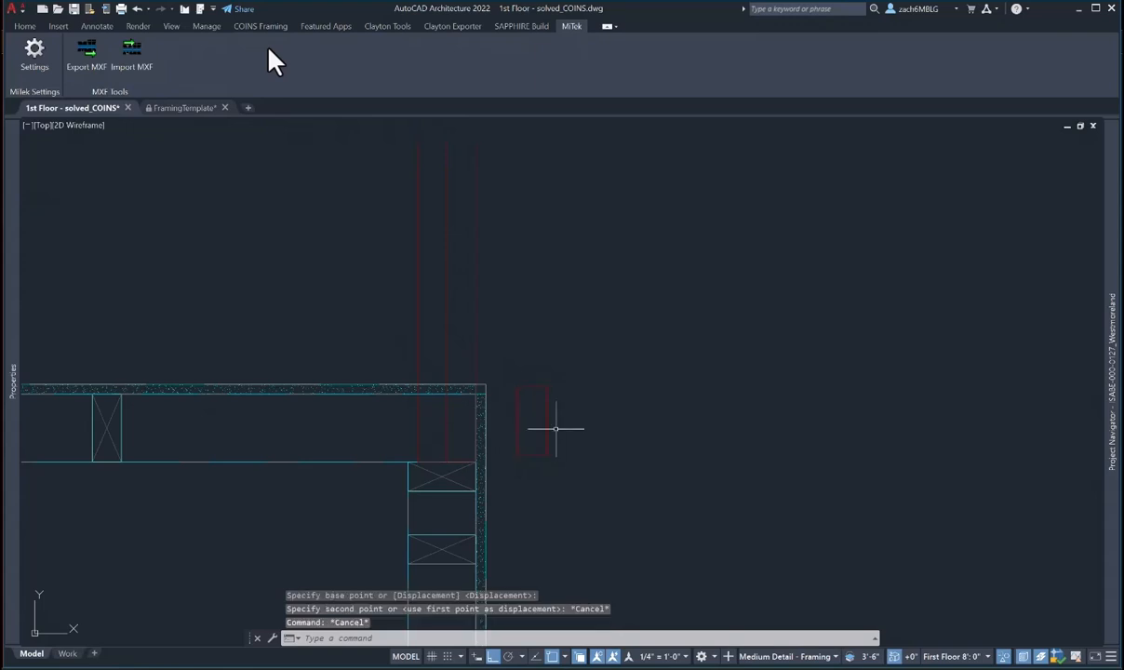
# - Move the loose stud into the wall corner and select the vertical corner member
pyautogui.write('m')
pyautogui.press('Return')
pyautogui.click(572, 438)
pyautogui.click(526, 416)
pyautogui.press('Return')
pyautogui.click(531, 455)
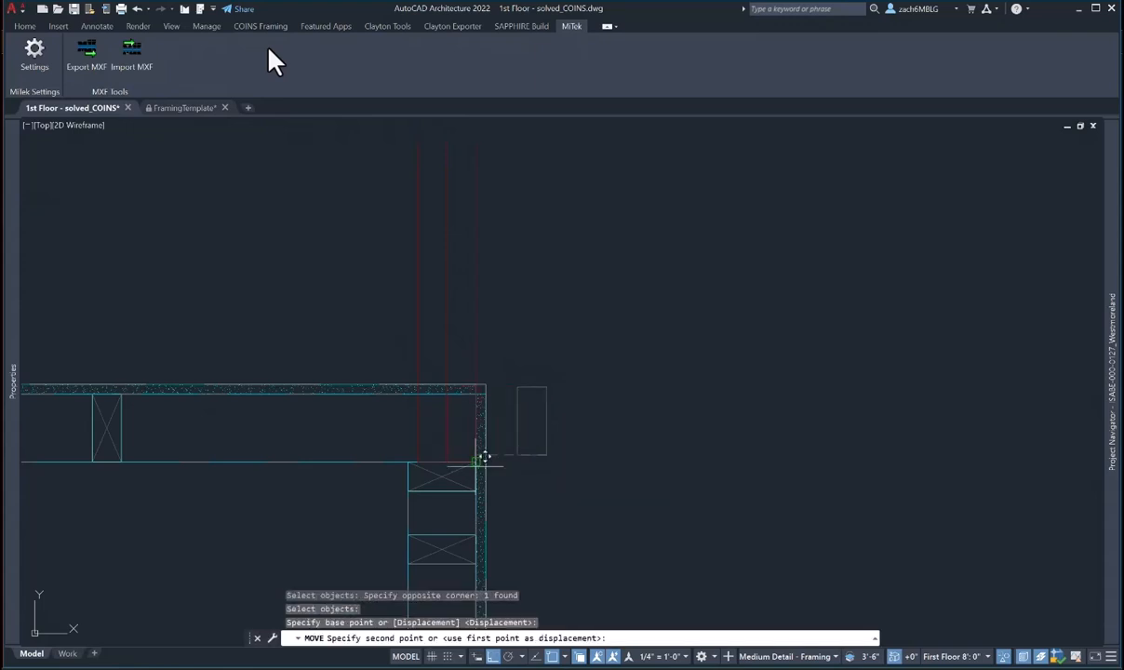
pyautogui.click(475, 465)
pyautogui.scroll(-2, 471, 446)
pyautogui.press('Escape')
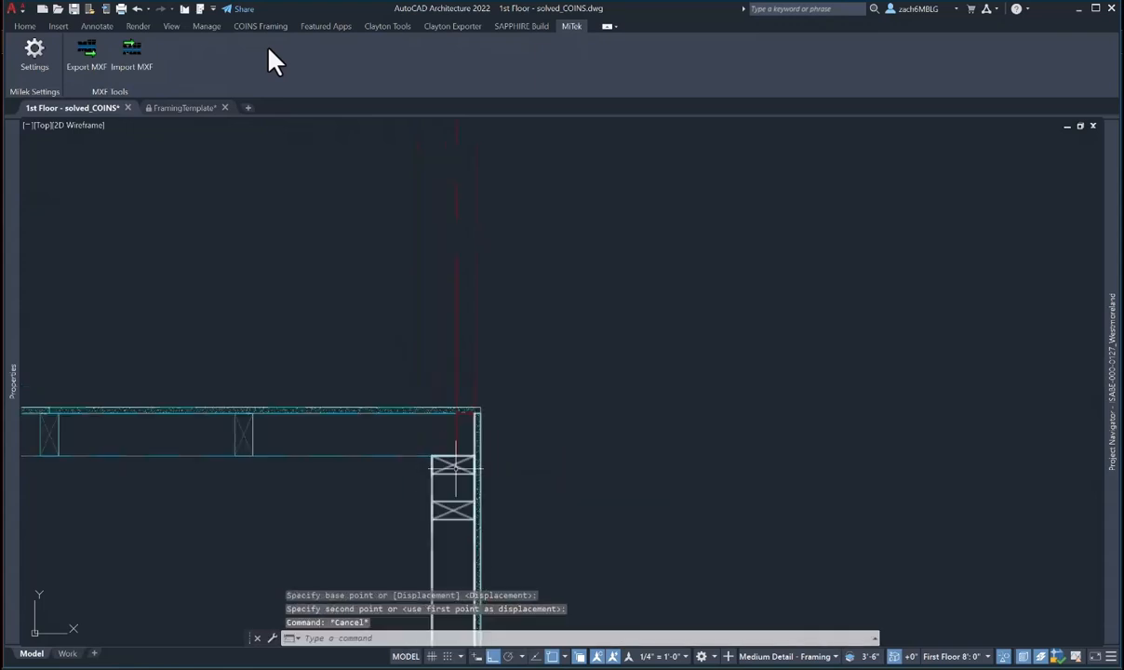
pyautogui.click(439, 426)
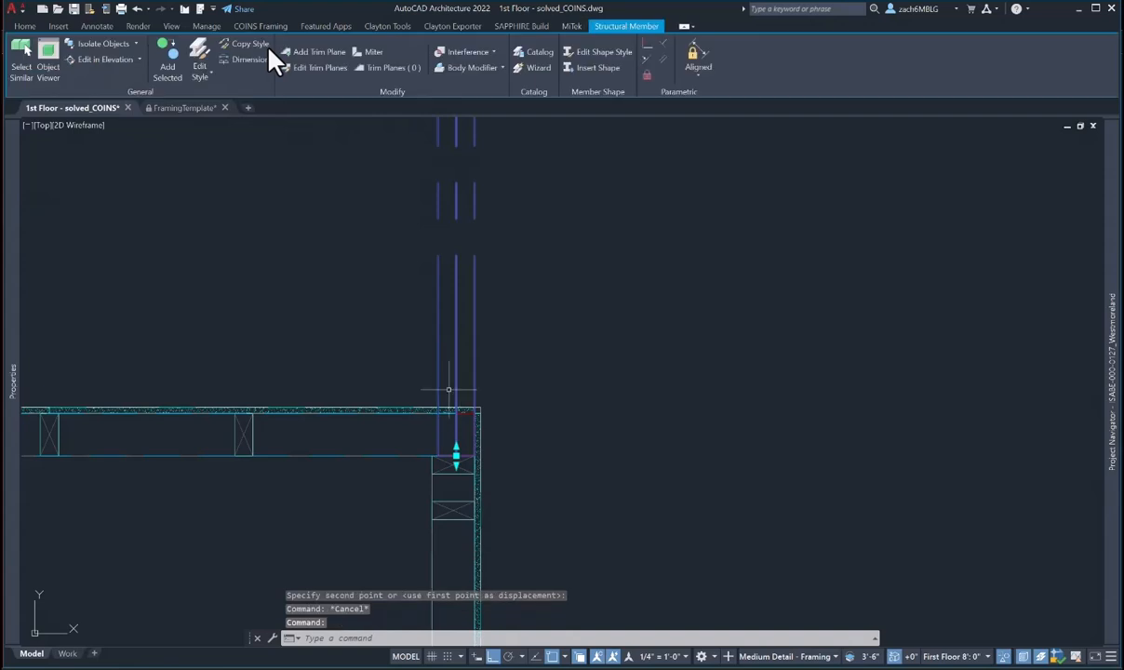
pyautogui.click(448, 392)
pyautogui.click(492, 468)
# - In a Right elevation, stretch the corner member's top end perpendicular to the beam above
pyautogui.click(101, 61)
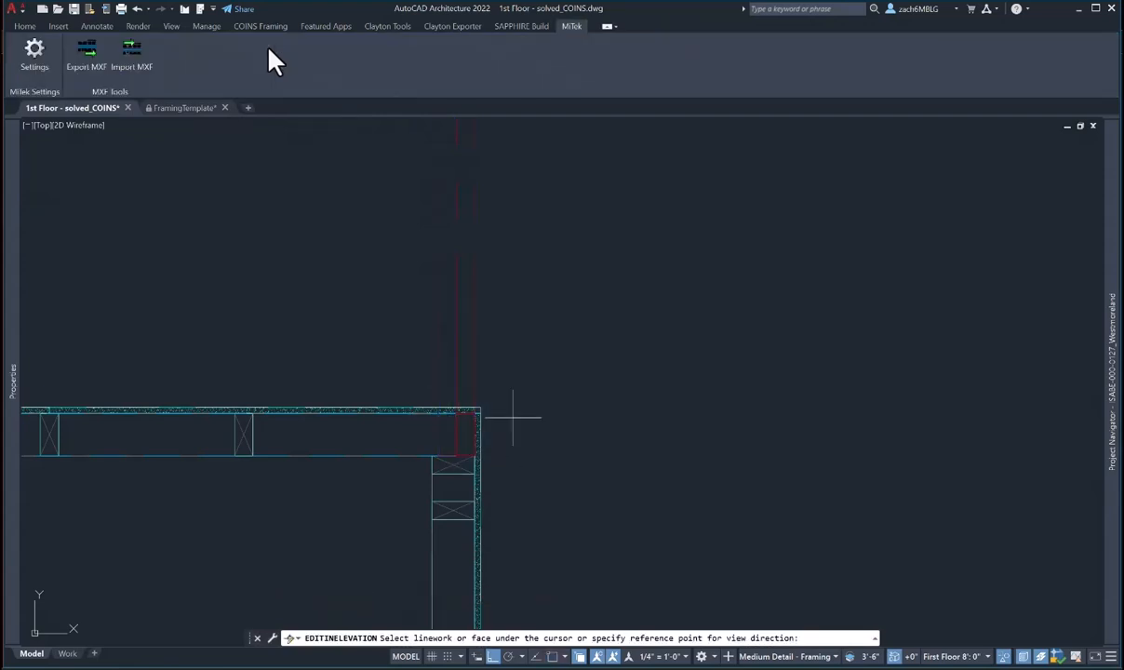
pyautogui.click(476, 436)
pyautogui.click(346, 439)
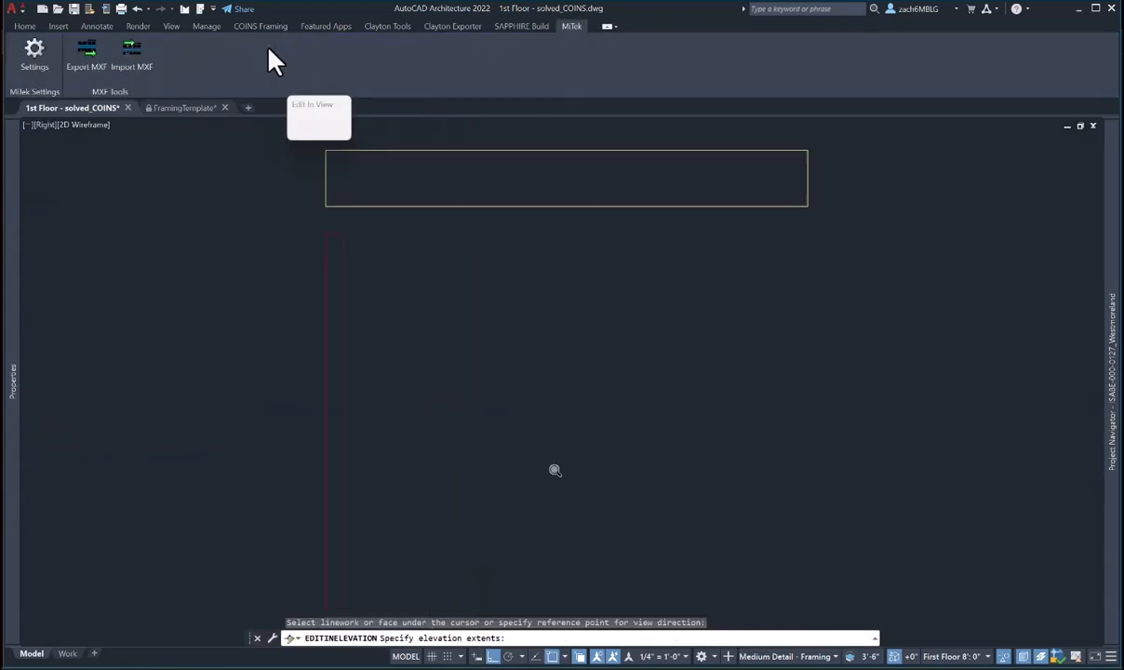
pyautogui.moveTo(367, 203); pyautogui.dragTo(406, 297, button='middle')
pyautogui.scroll(4, 359, 305)
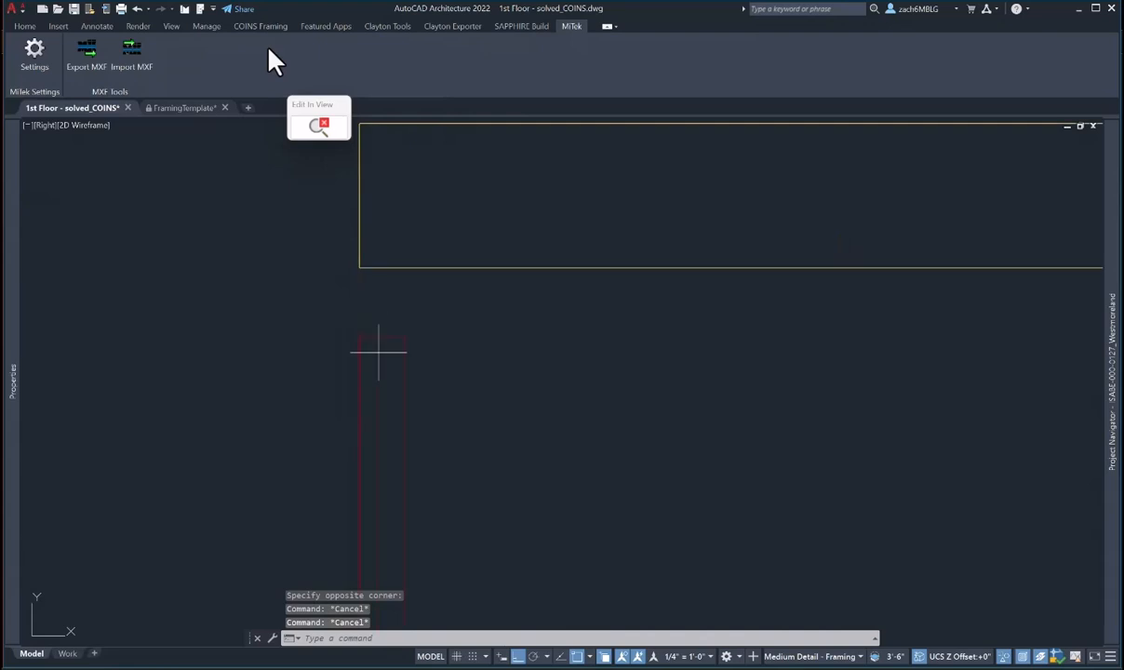
pyautogui.click(377, 351)
pyautogui.click(356, 322)
pyautogui.click(381, 327)
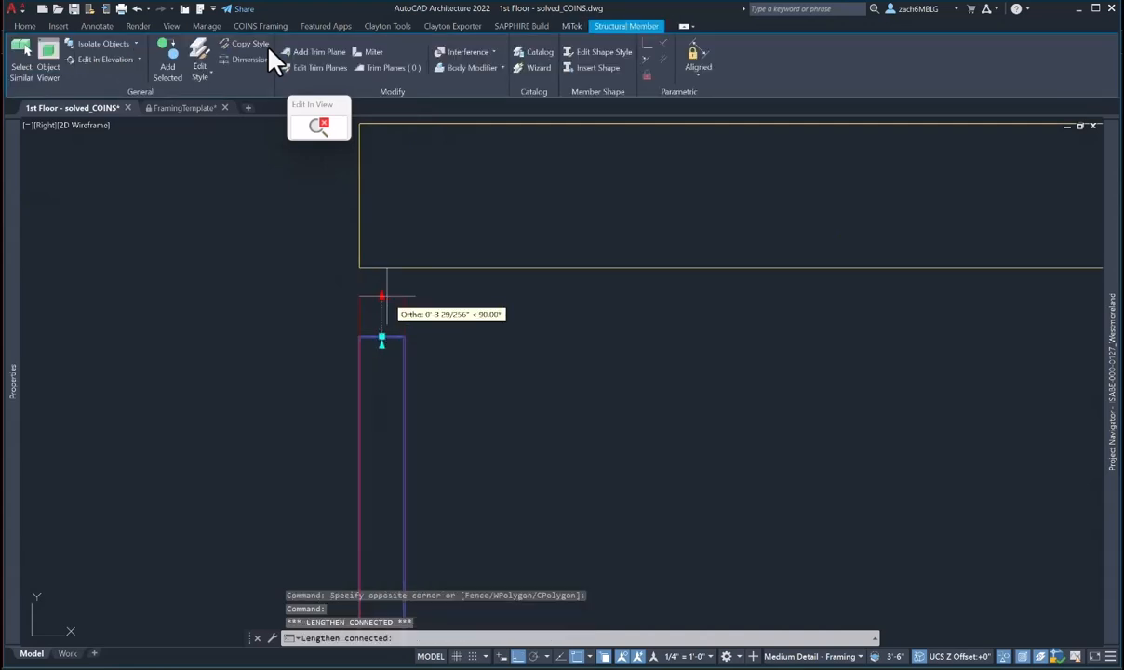
pyautogui.keyDown('shift'); pyautogui.rightClick(384, 296); pyautogui.keyUp('shift')
pyautogui.click(433, 514)
pyautogui.click(396, 271)
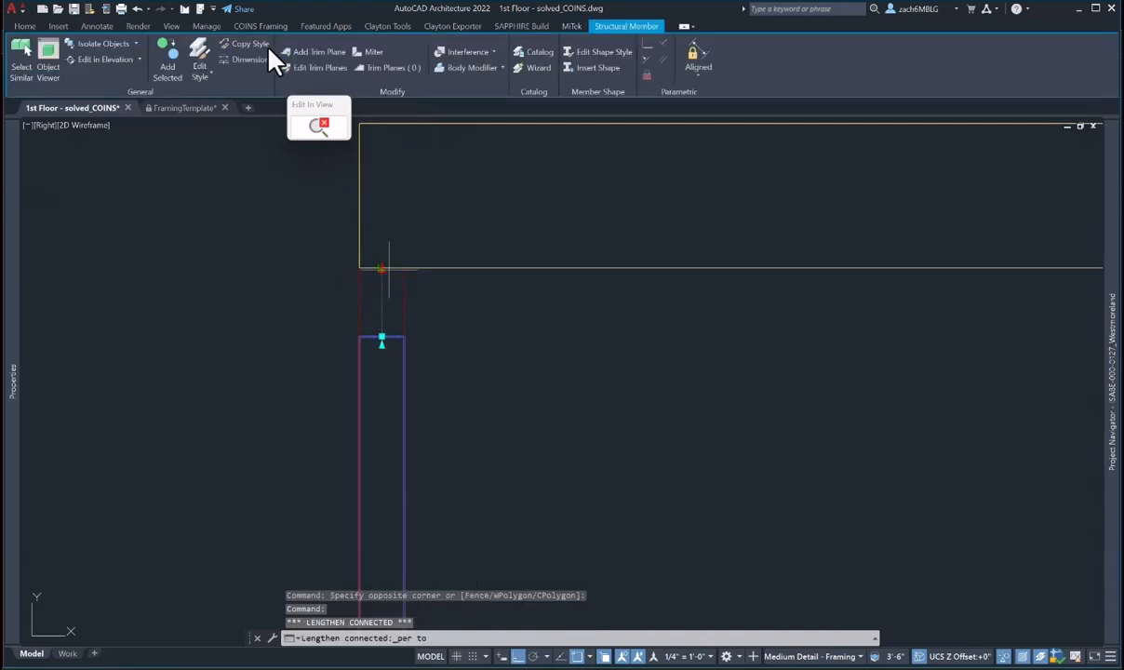
pyautogui.click(319, 126)
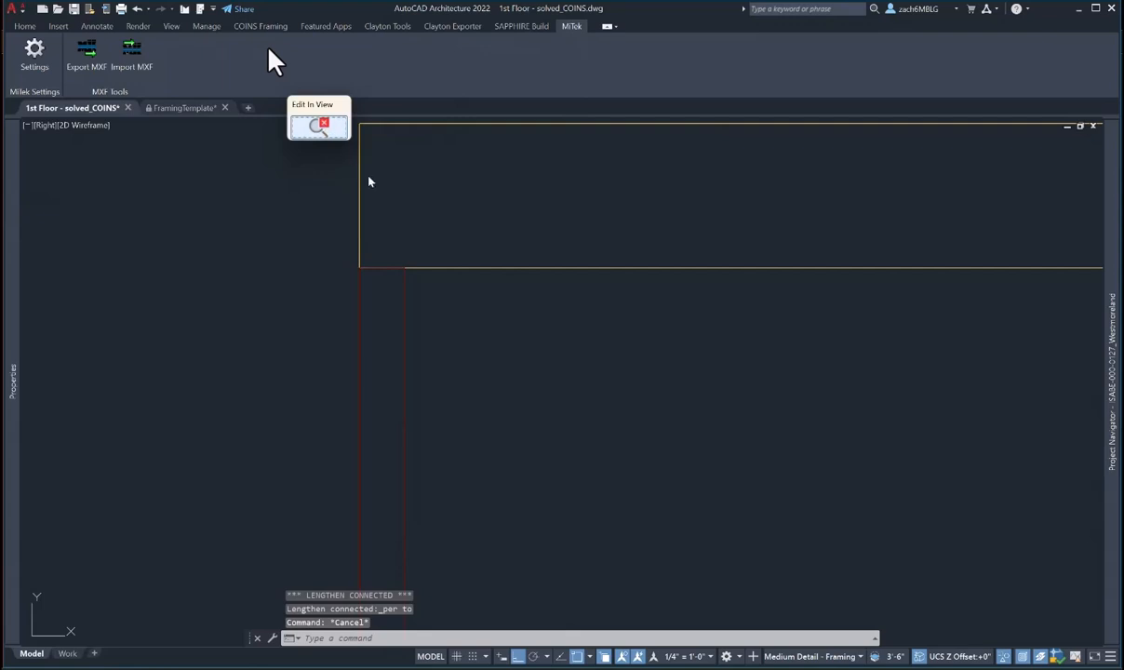
pyautogui.press('Escape')
pyautogui.press('Escape')
# - Copy the corner member and place the copy beside the original
pyautogui.write('co')
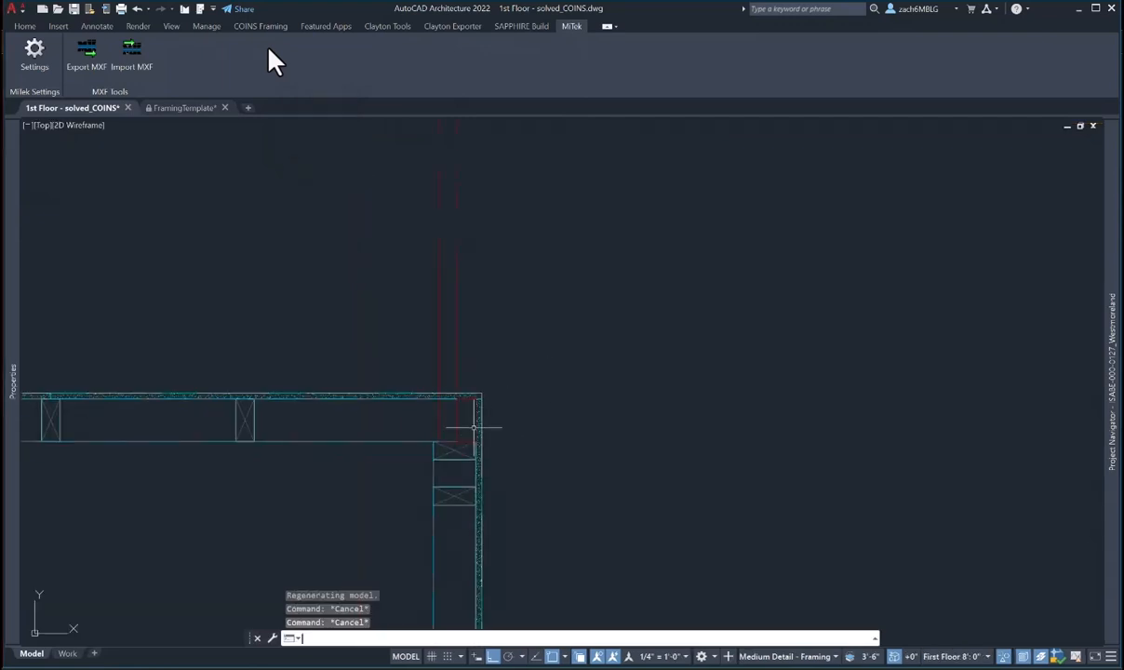
pyautogui.press('Return')
pyautogui.scroll(6, 453, 400)
pyautogui.click(450, 334)
pyautogui.click(567, 580)
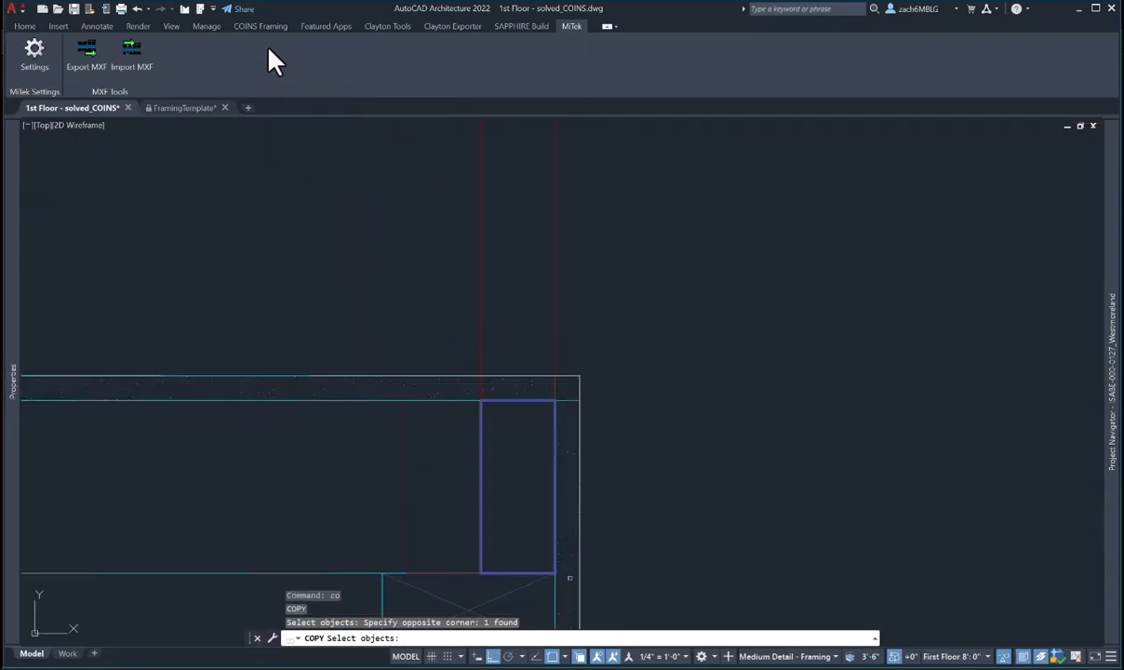
pyautogui.press('Return')
pyautogui.click(551, 398)
pyautogui.click(504, 394)
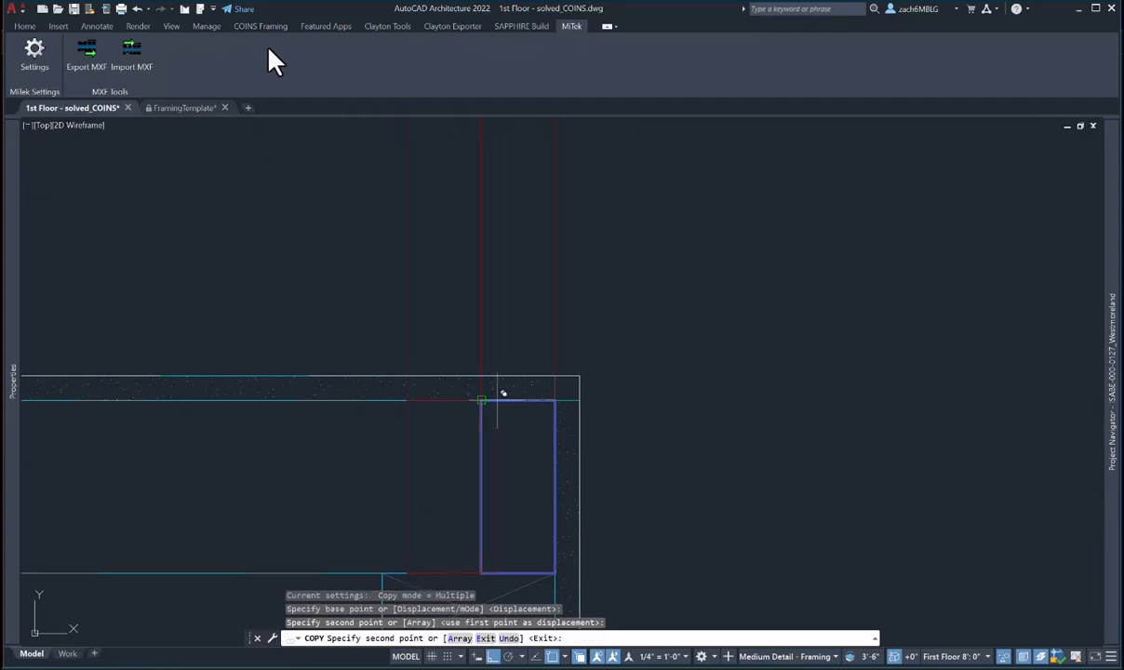
pyautogui.press('Escape')
# - Start copying a stud in the top wall with a stud modifier, then cancel it
pyautogui.click(388, 428)
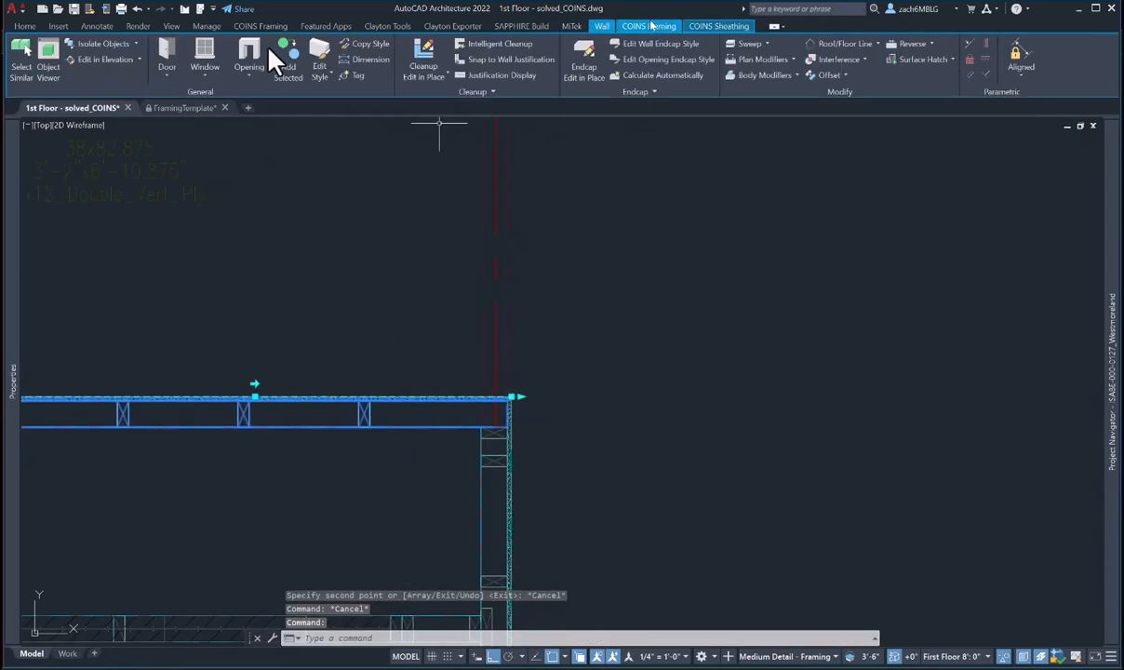
pyautogui.click(268, 49)
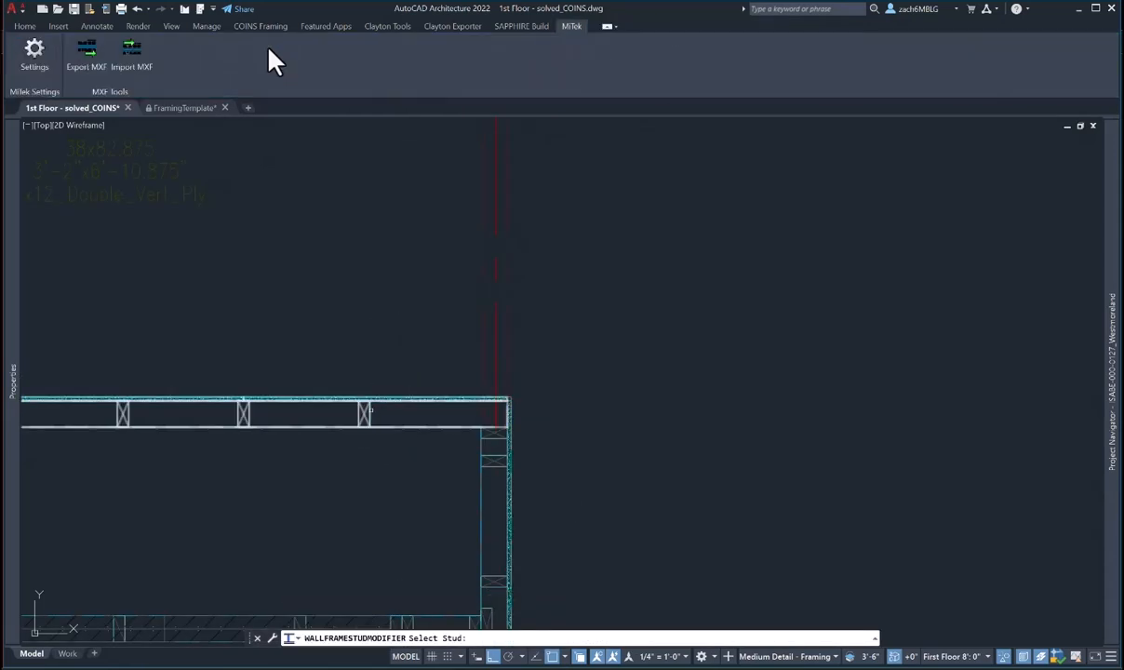
pyautogui.click(368, 410)
pyautogui.write('C')
pyautogui.press('Return')
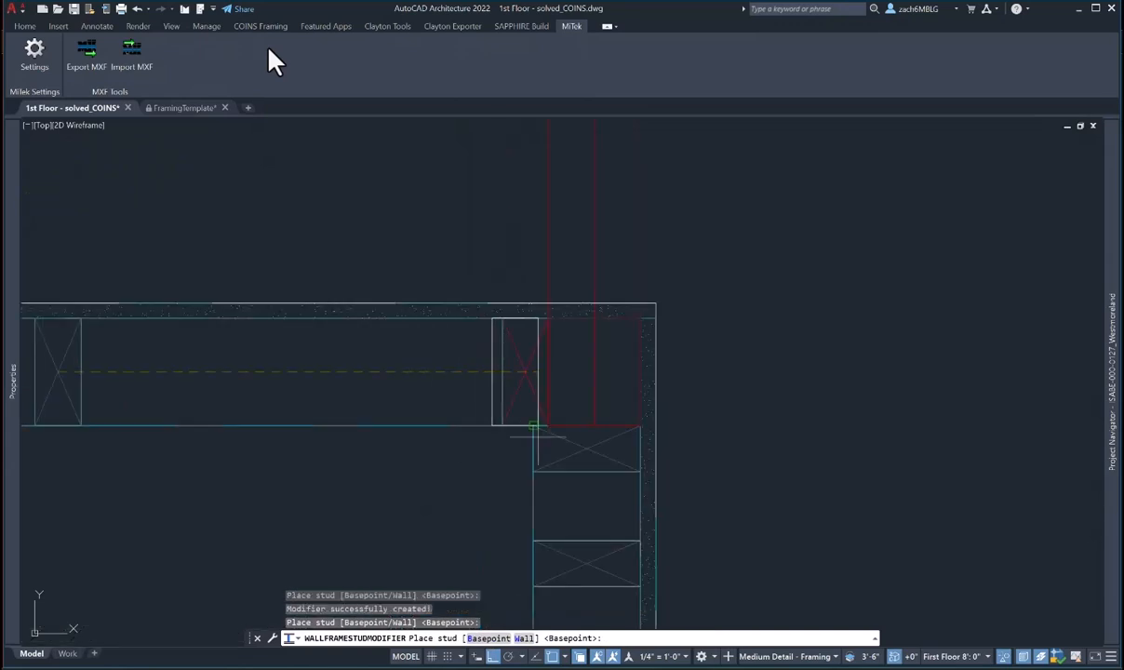
pyautogui.press('Escape')
pyautogui.press('Escape')
pyautogui.press('Escape')
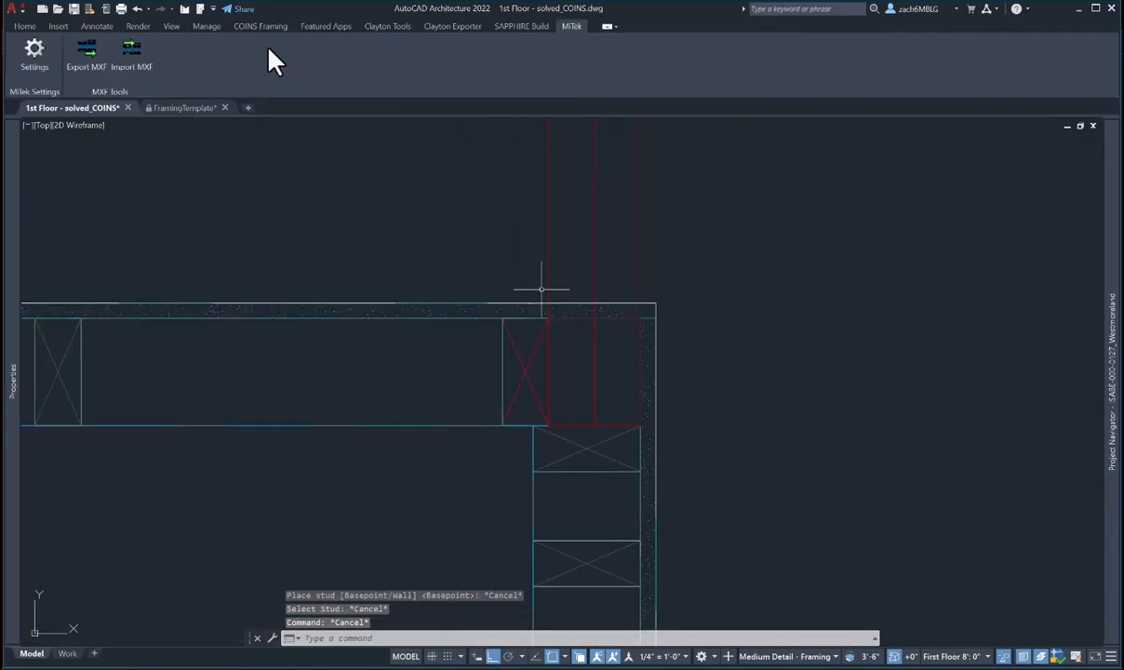
# - Add both corner members to the top wall's framing as Stud loose members
pyautogui.click(459, 311)
pyautogui.click(626, 26)
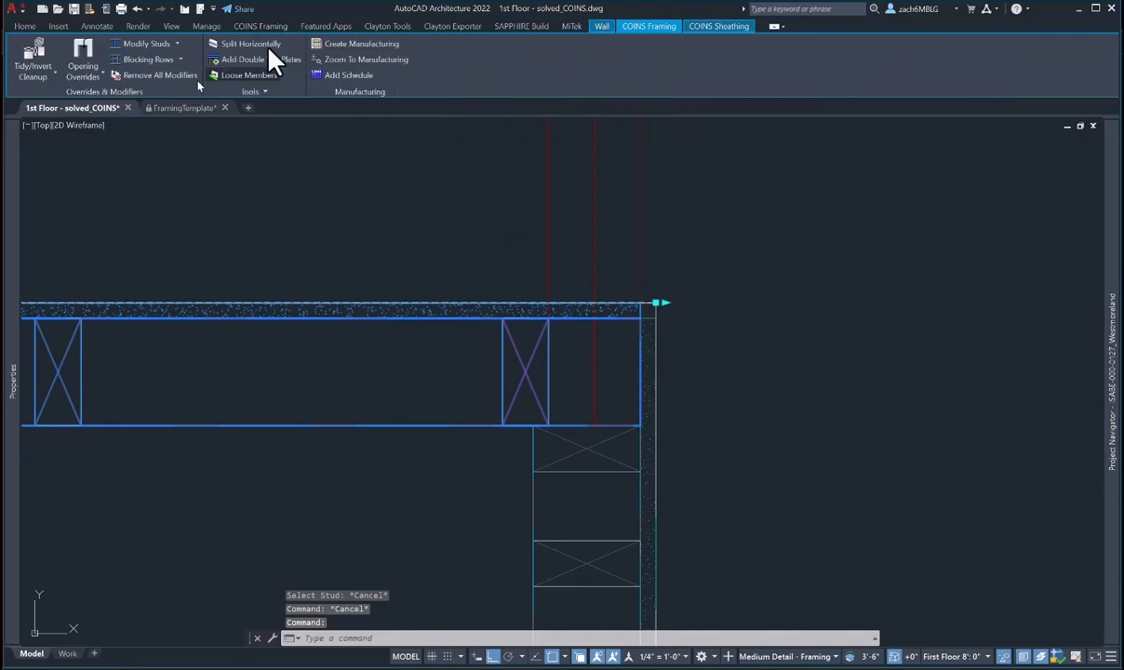
pyautogui.click(212, 72)
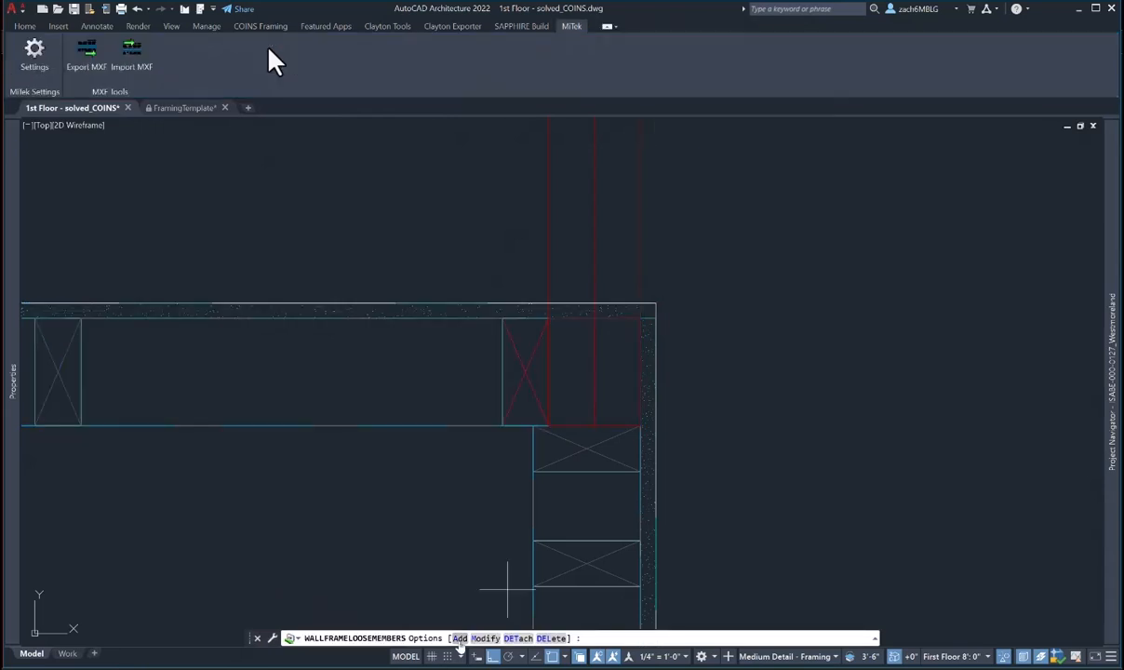
pyautogui.write('A')
pyautogui.press('Return')
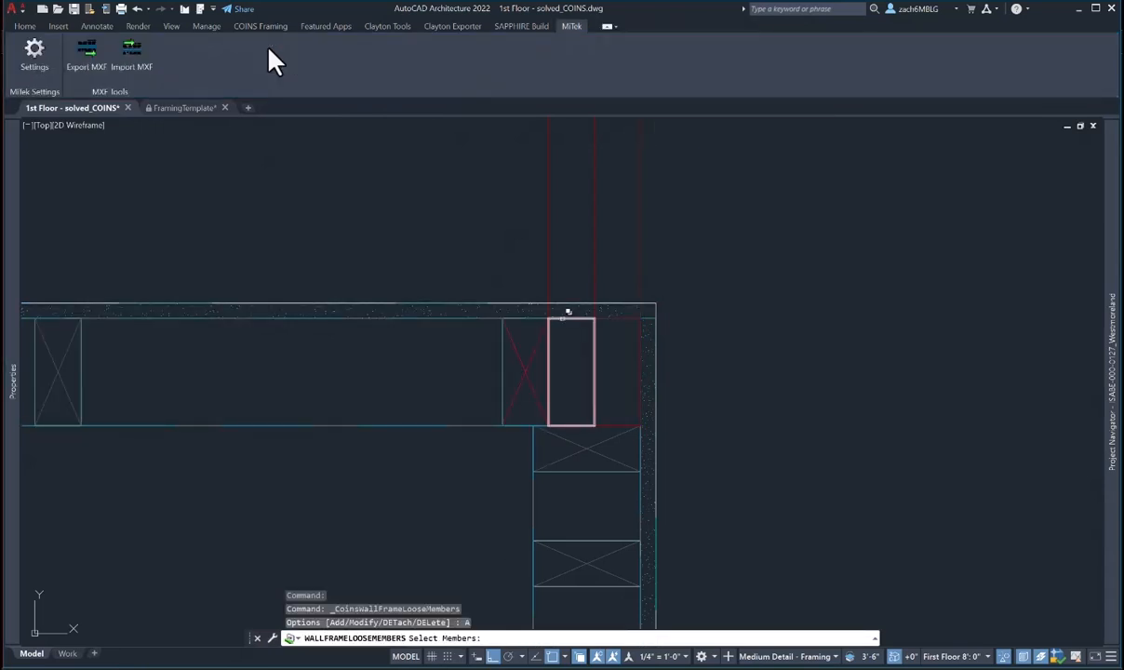
pyautogui.click(563, 317)
pyautogui.click(609, 362)
pyautogui.click(619, 318)
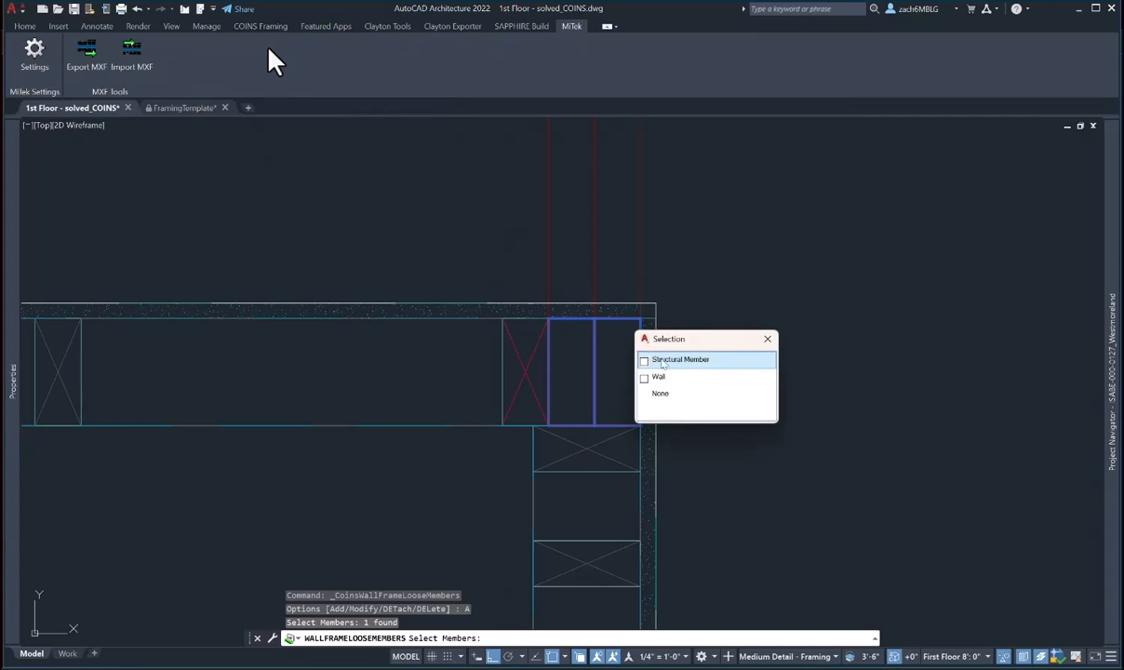
pyautogui.press('Return')
pyautogui.press('Return')
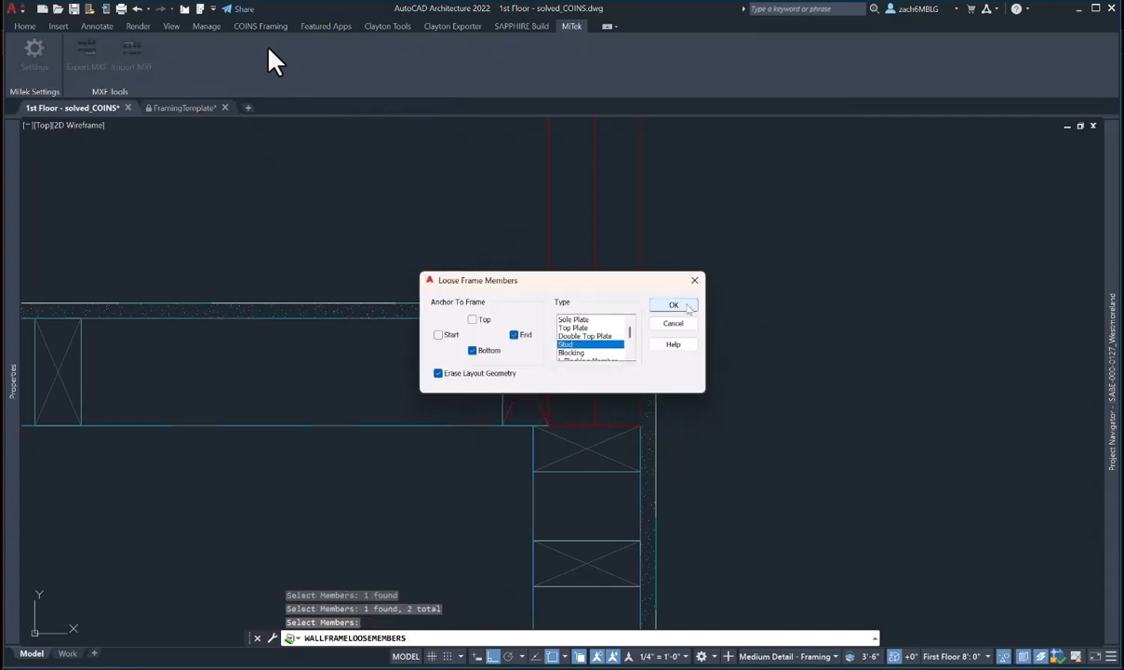
pyautogui.click(673, 304)
pyautogui.scroll(-4, 668, 426)
# - Open the selected corner walls and beam in Object Viewer
pyautogui.press('Escape')
pyautogui.press('Escape')
pyautogui.click(653, 446)
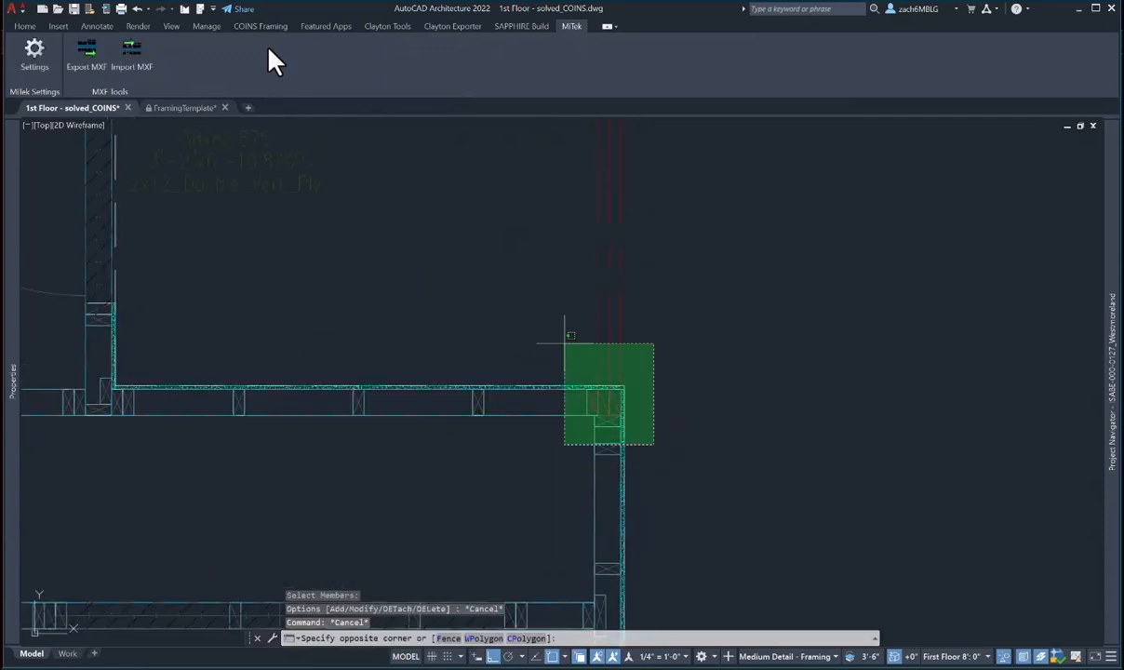
pyautogui.click(564, 341)
pyautogui.rightClick(646, 360)
pyautogui.click(605, 490)
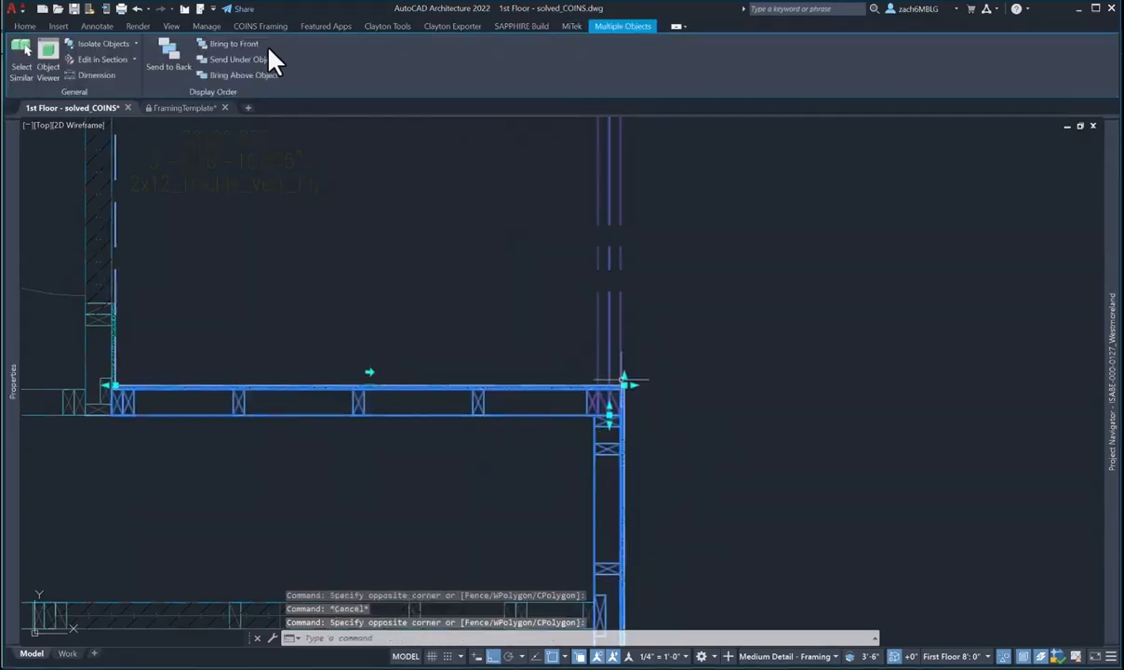
pyautogui.rightClick(605, 490)
pyautogui.click(663, 535)
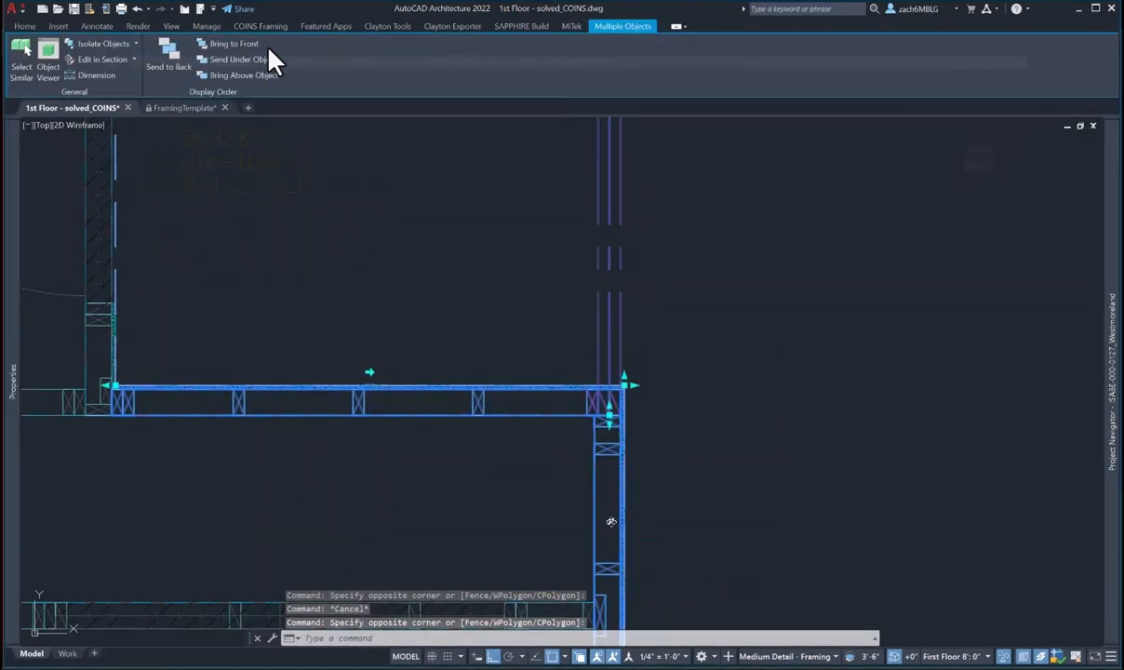
# - Orbit the corner framing in 3D, then close the viewer and zoom back out to the full plan
pyautogui.moveTo(642, 491); pyautogui.dragTo(359, 393)
pyautogui.scroll(3, 218, 424)
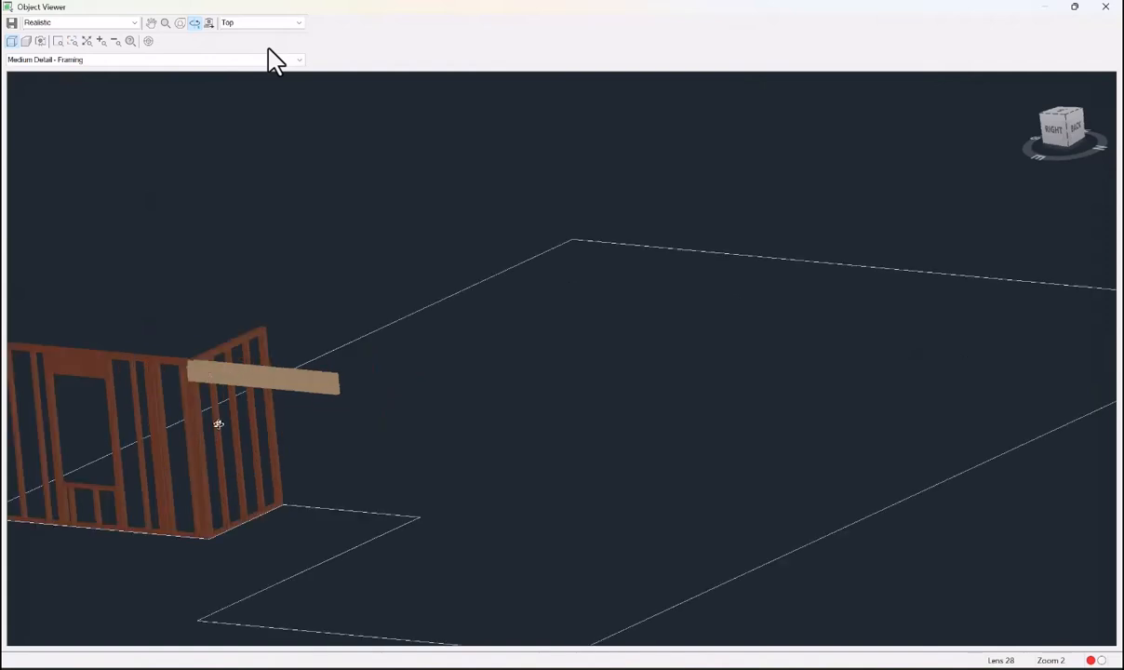
pyautogui.moveTo(219, 425); pyautogui.dragTo(750, 469)
pyautogui.press('Escape')
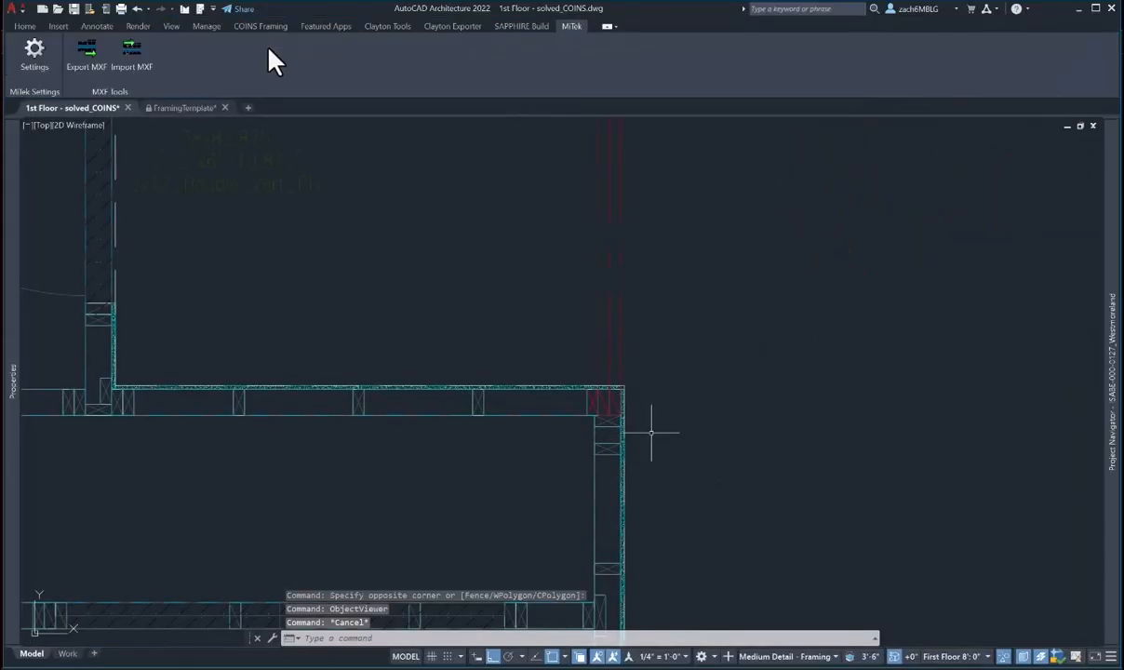
pyautogui.press('Escape')
pyautogui.scroll(-8, 598, 462)
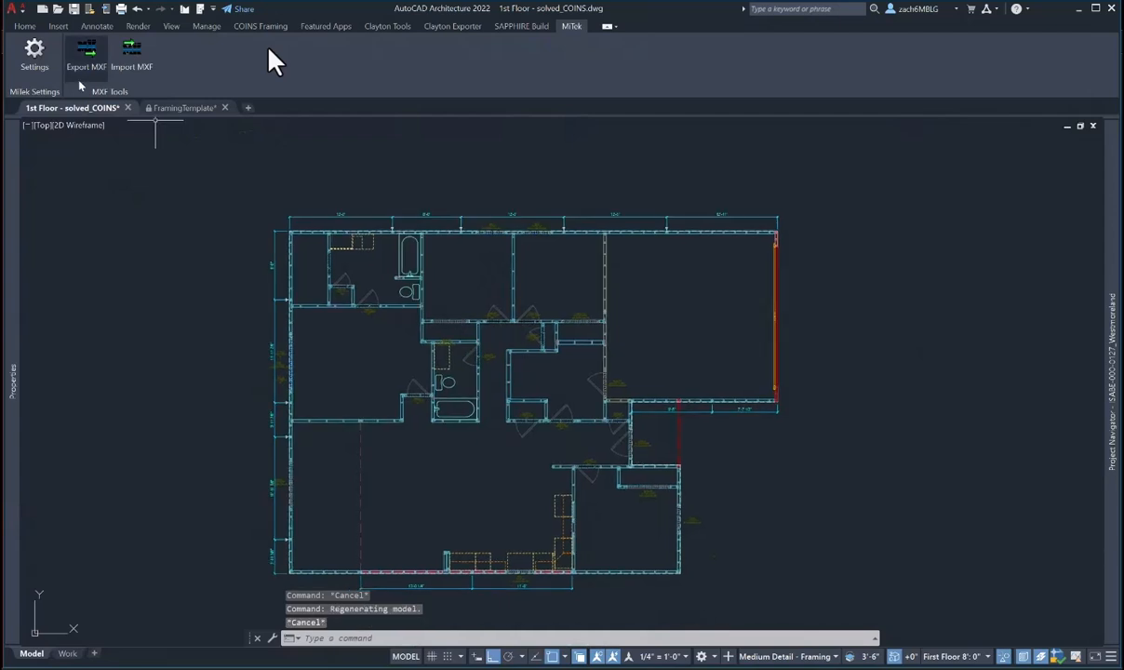
# - Copy the E1 wall tag from the FramingTemplate drawing to the clipboard
pyautogui.press('Escape')
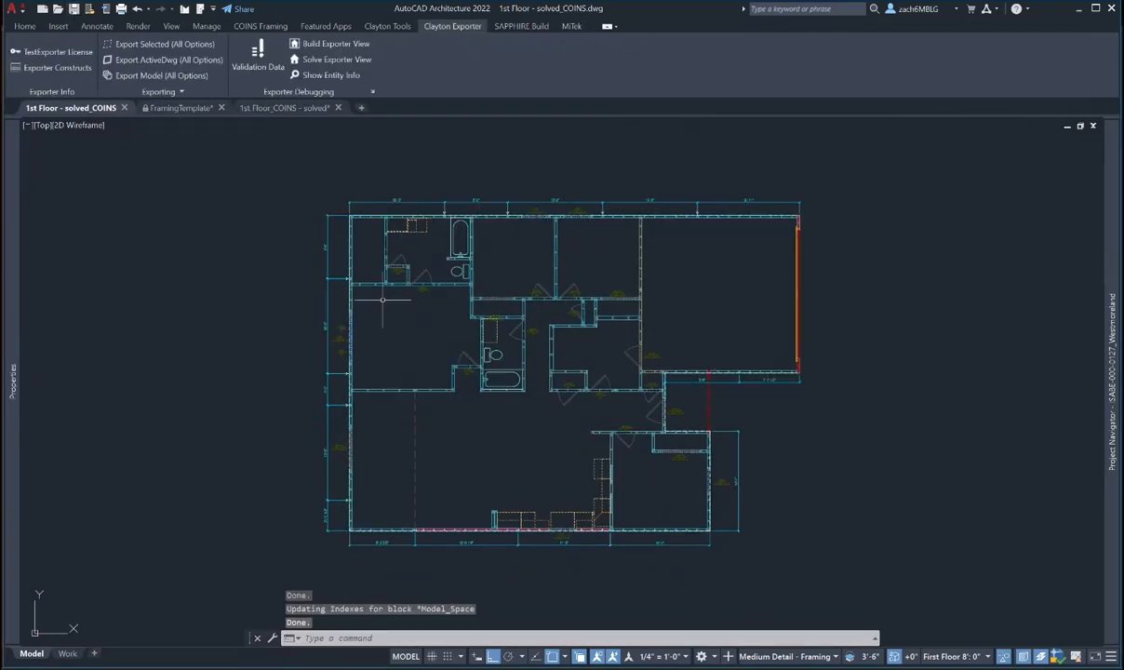
pyautogui.scroll(2, 378, 302)
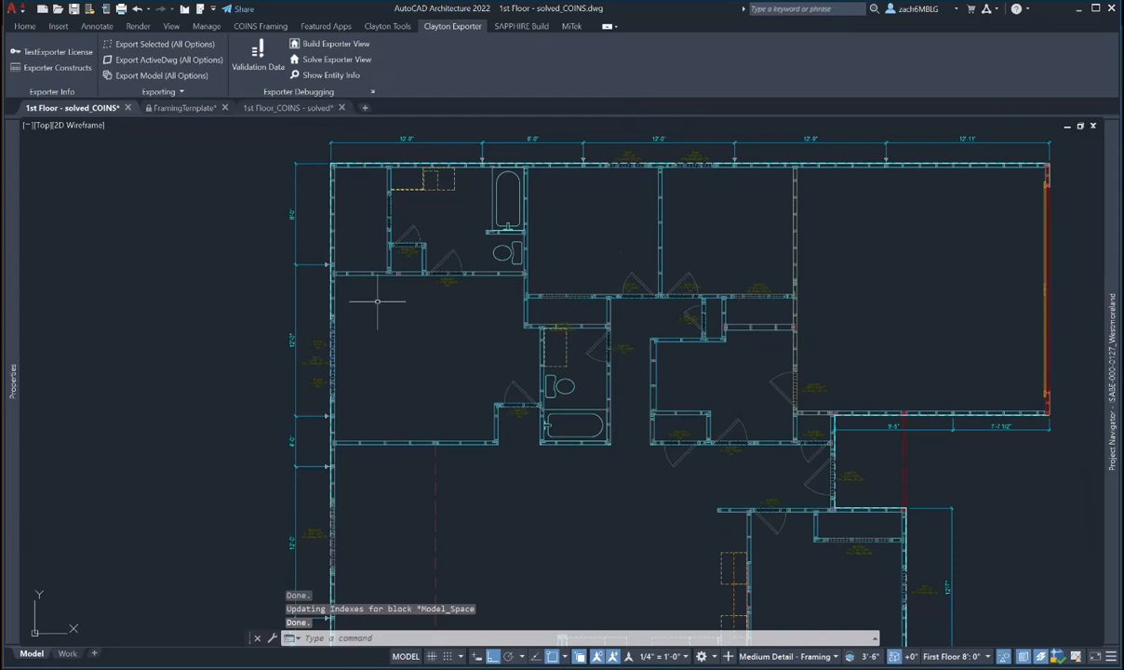
pyautogui.scroll(-3, 561, 357)
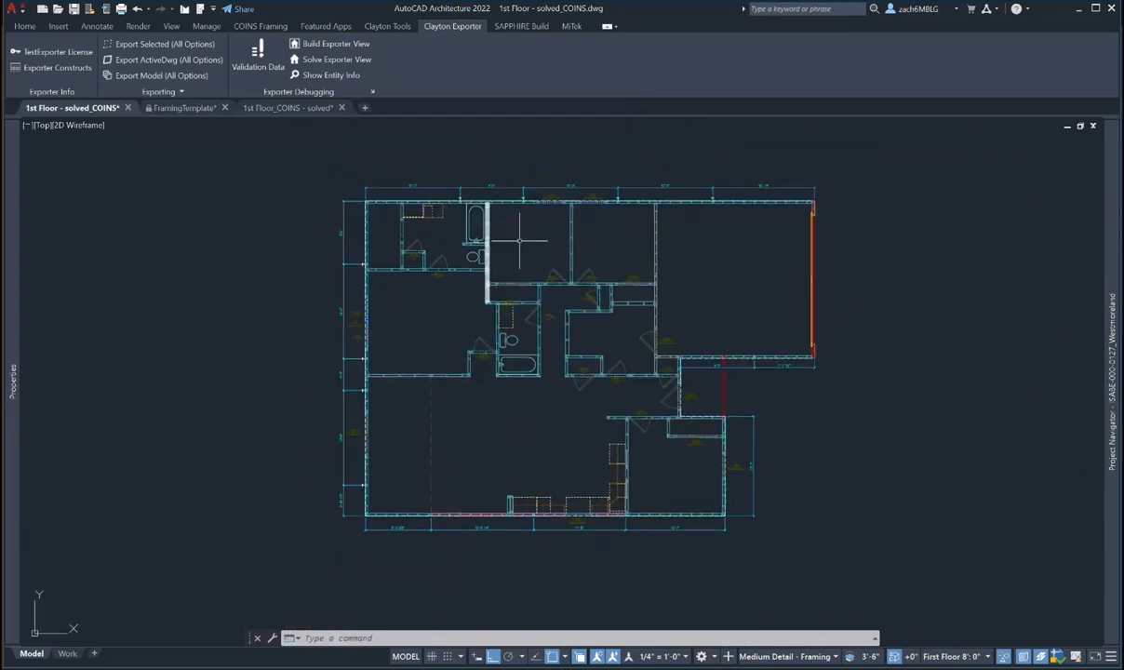
pyautogui.moveTo(532, 253); pyautogui.dragTo(514, 266, button='middle')
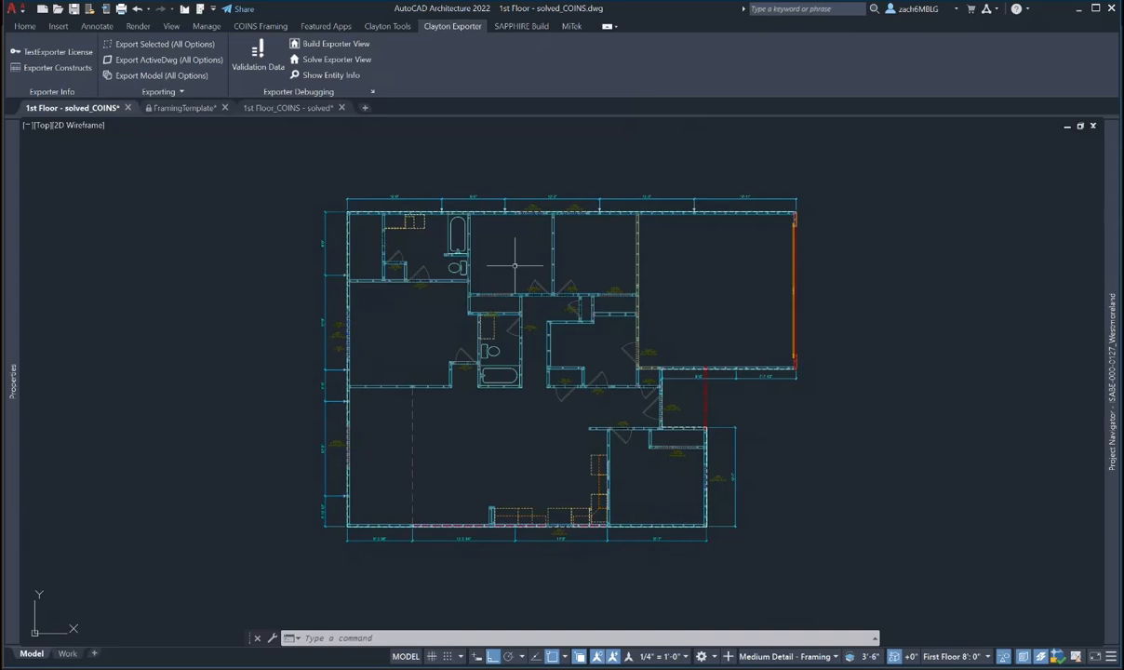
pyautogui.click(197, 109)
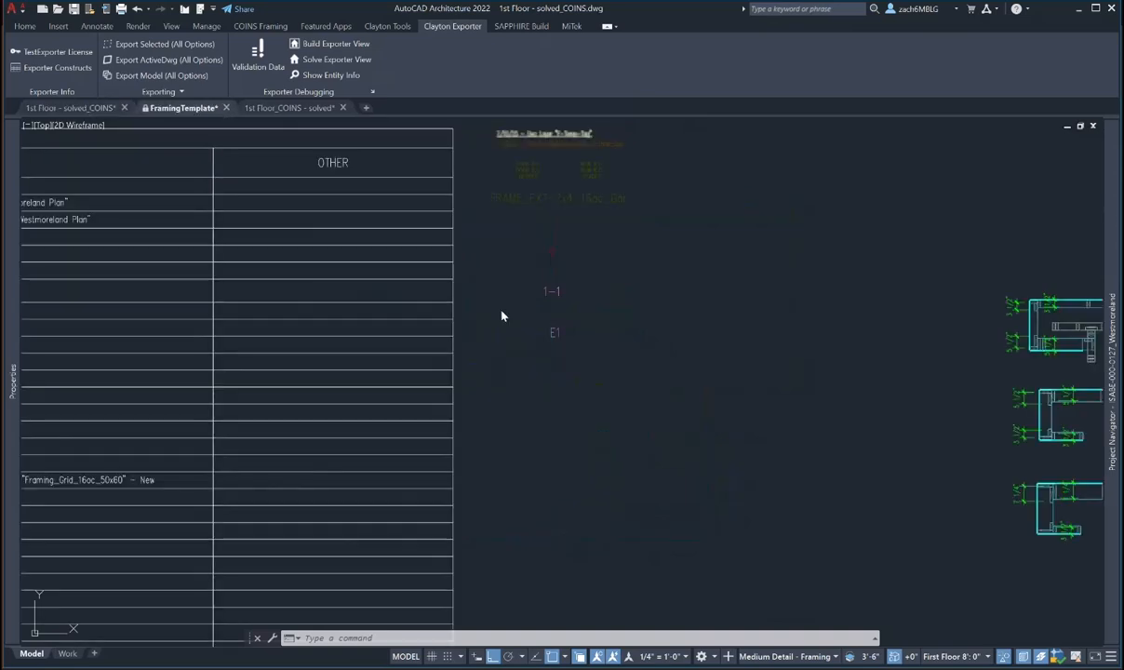
pyautogui.click(533, 342)
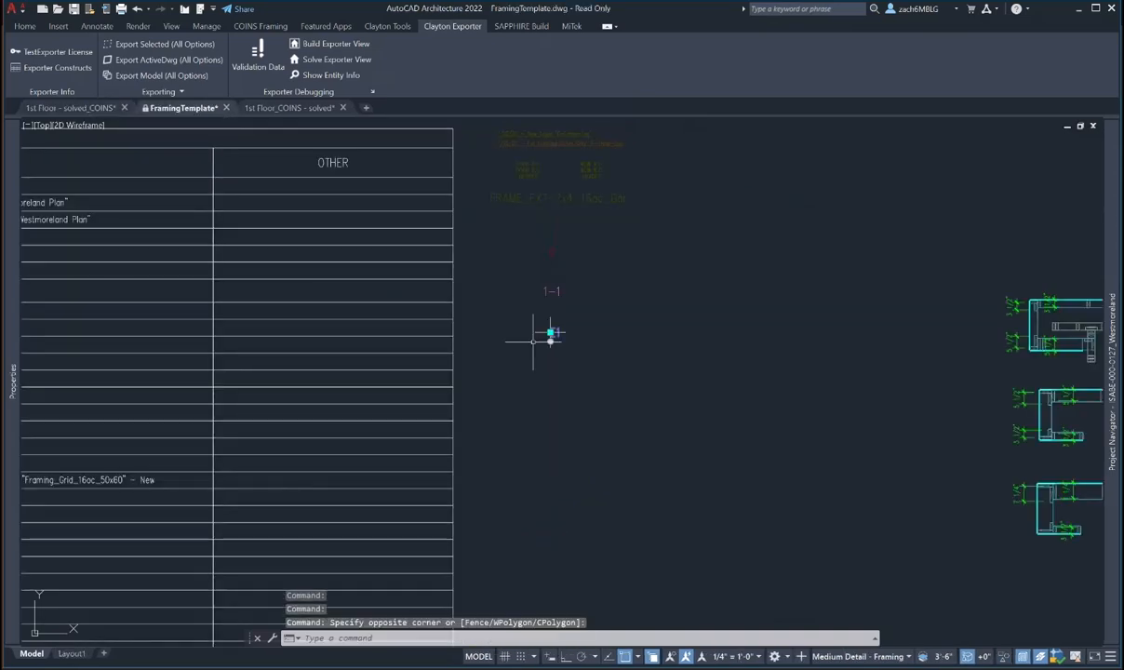
pyautogui.click(572, 351)
pyautogui.rightClick(572, 353)
pyautogui.moveTo(651, 77)
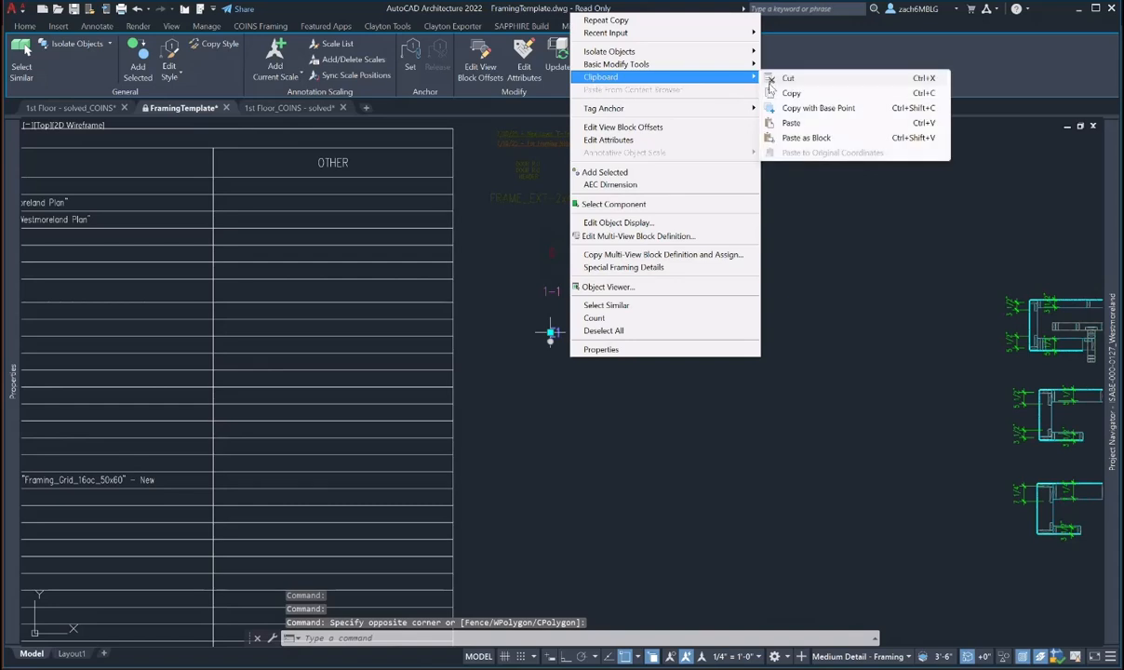
pyautogui.click(781, 93)
# - Paste the E1 tag above the top wall in the 1st Floor - solved_COINS drawing and select it
pyautogui.click(70, 108)
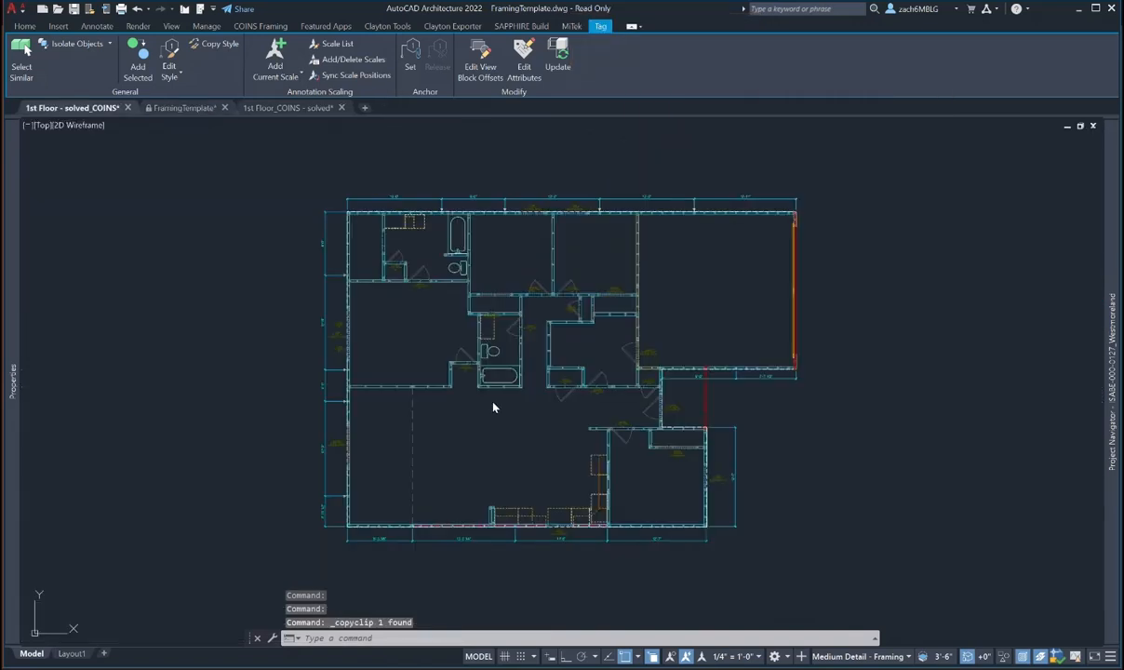
pyautogui.hotkey('ctrl', 'v')
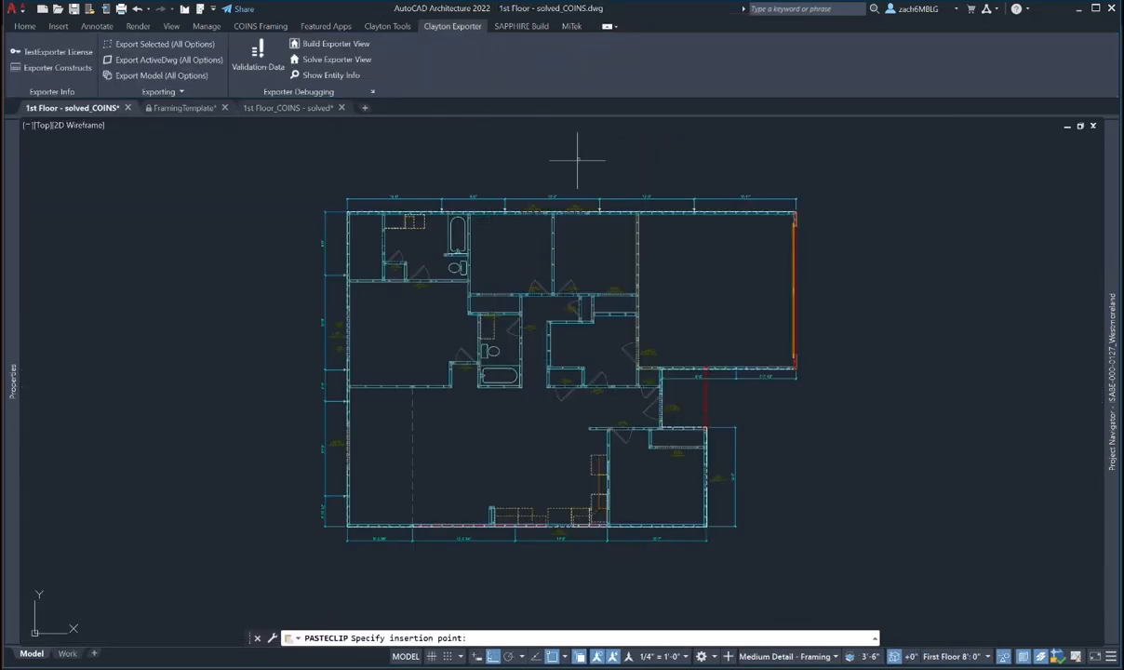
pyautogui.scroll(4, 547, 174)
pyautogui.click(555, 170)
pyautogui.press('Escape')
pyautogui.scroll(2, 564, 213)
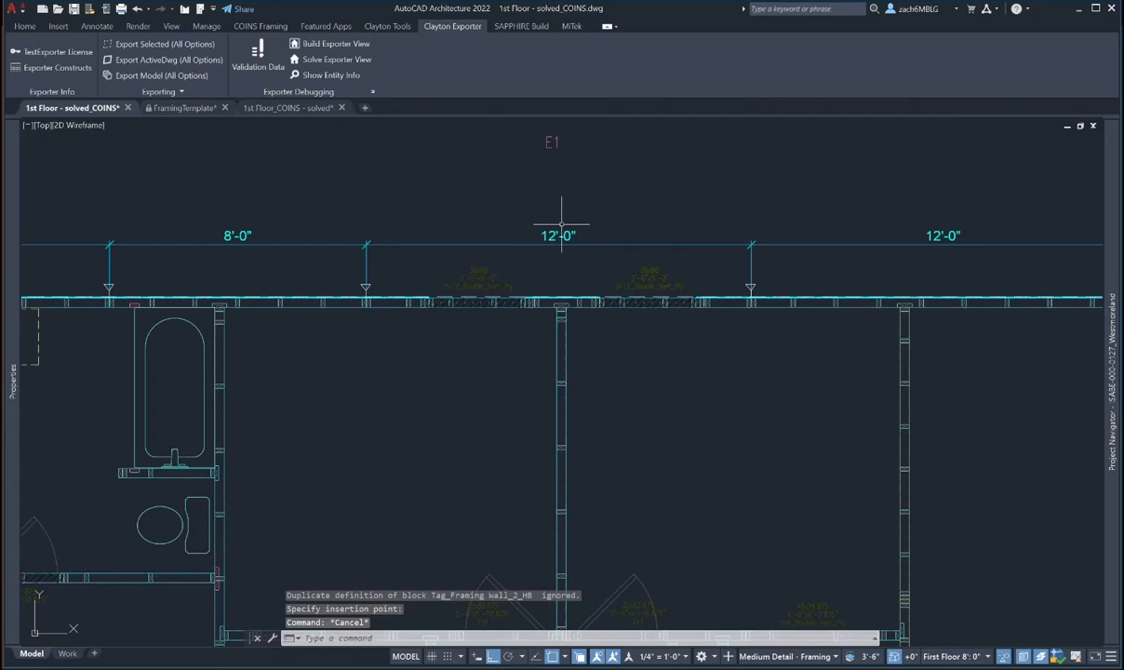
pyautogui.click(549, 142)
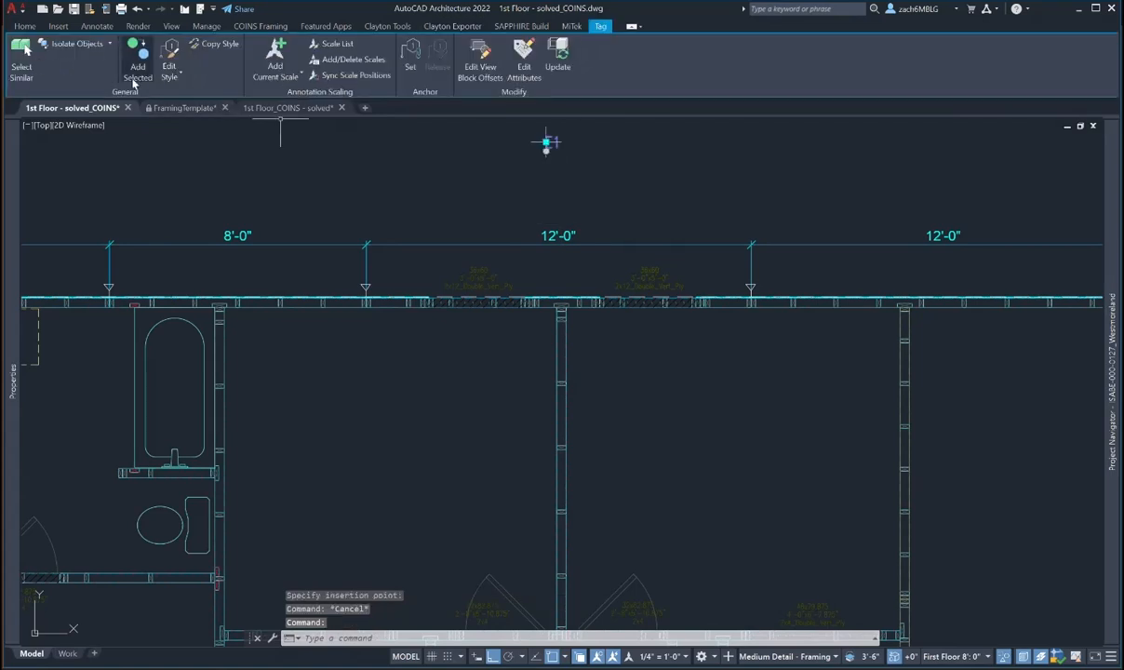
# - Tag the top exterior wall with the selected tag, accepting its property set data
pyautogui.click(136, 74)
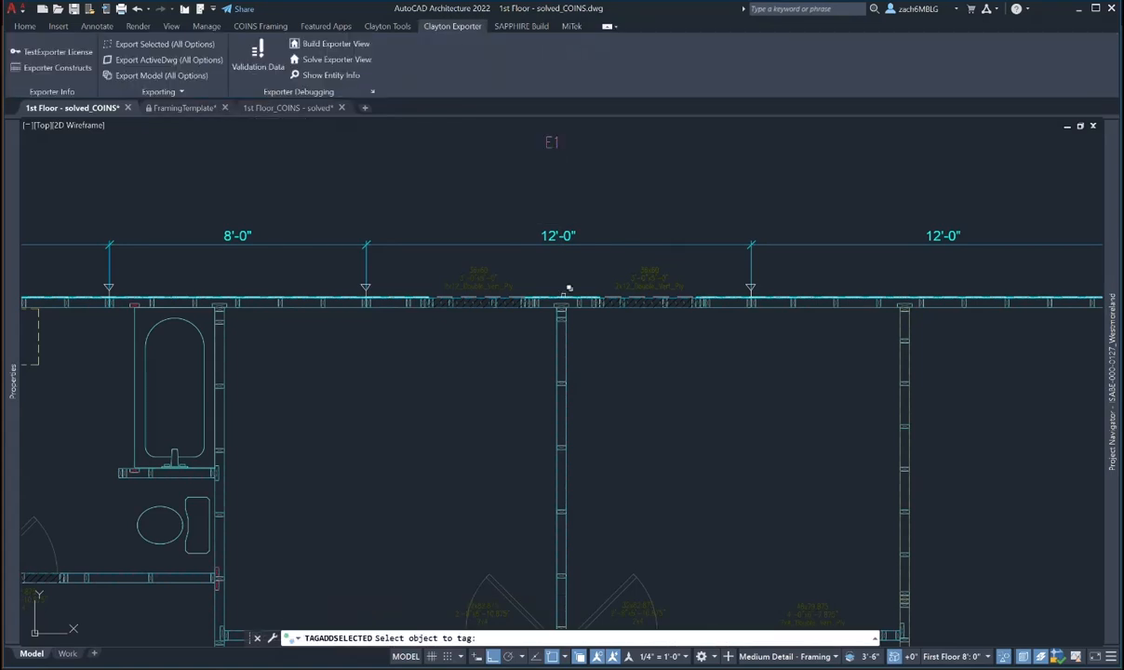
pyautogui.click(568, 290)
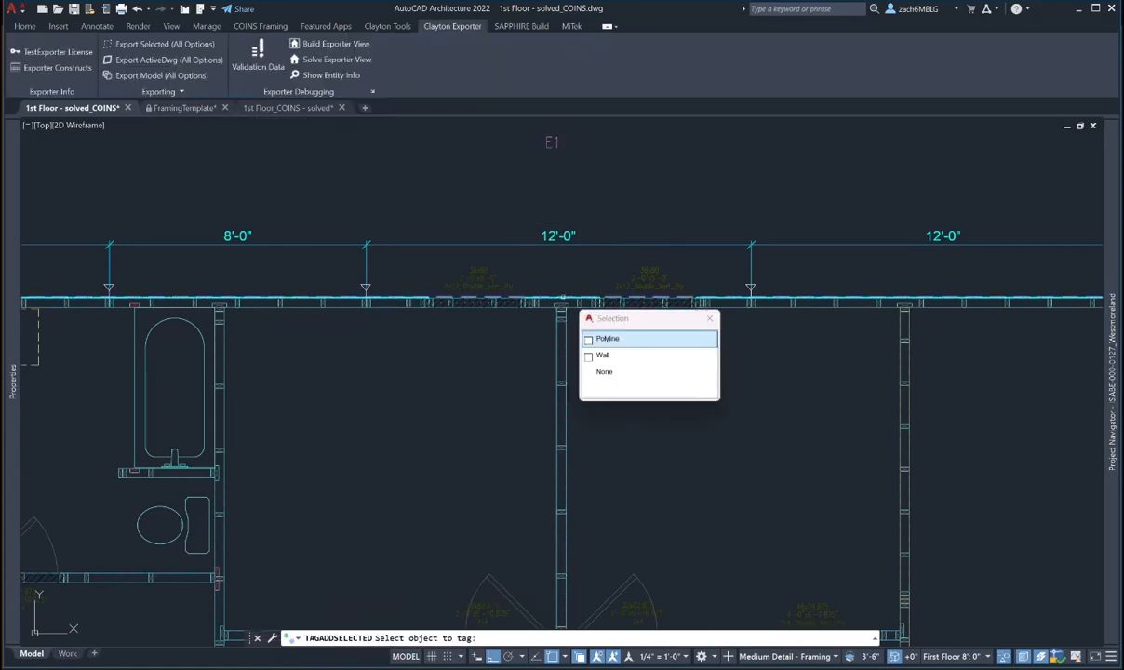
pyautogui.click(600, 356)
pyautogui.click(558, 281)
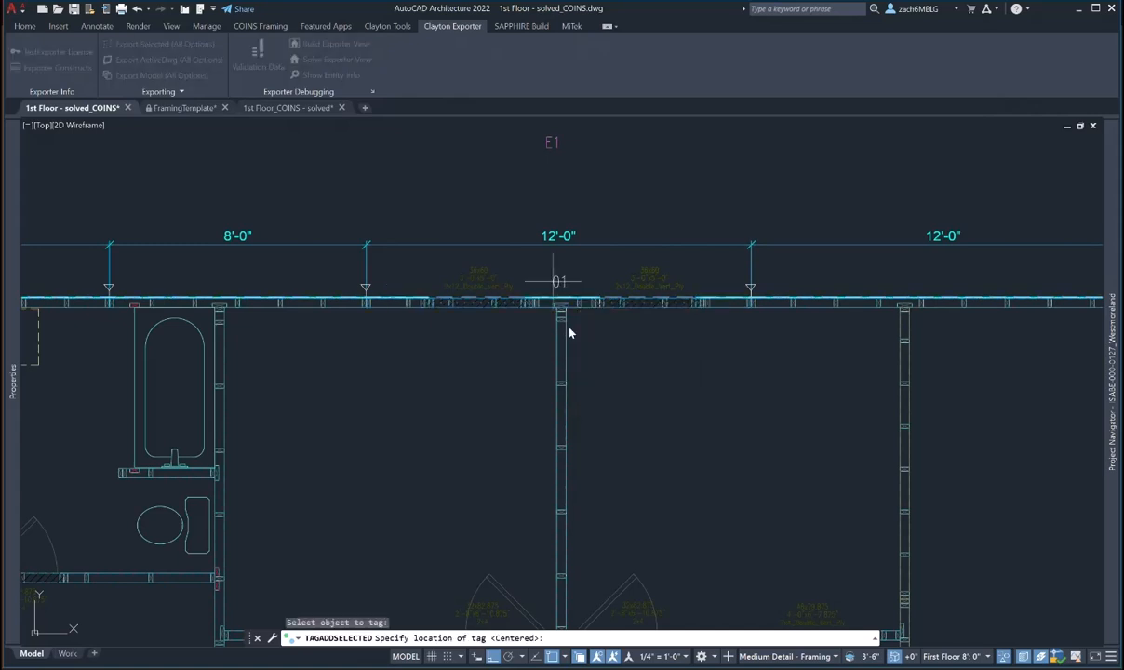
pyautogui.click(583, 519)
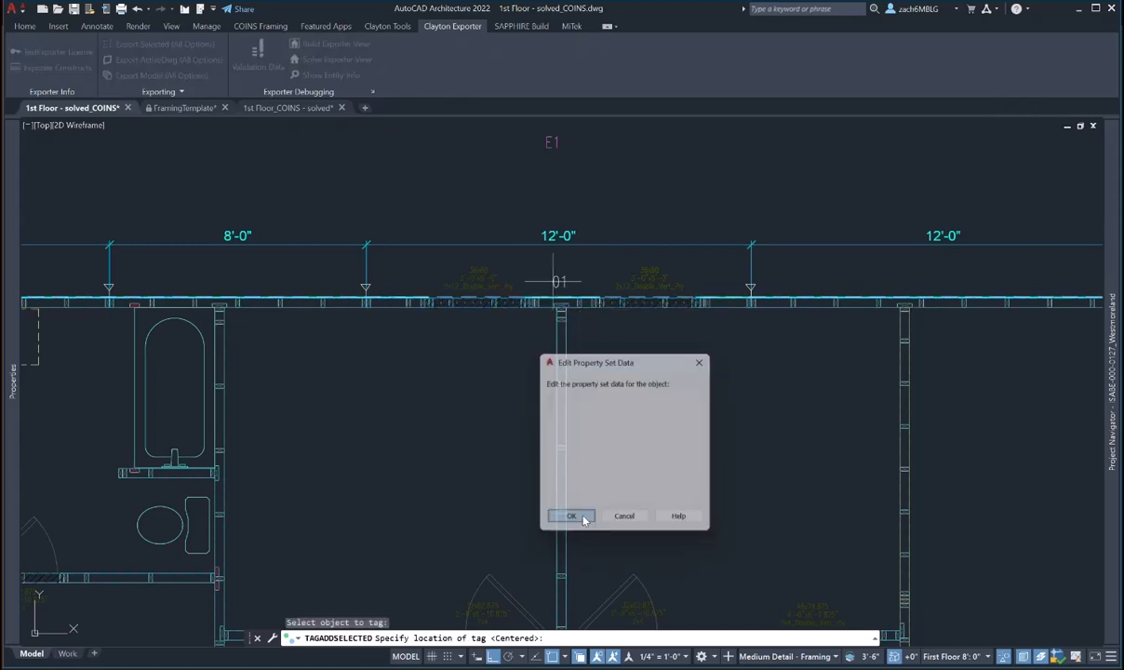
pyautogui.scroll(-3, 571, 438)
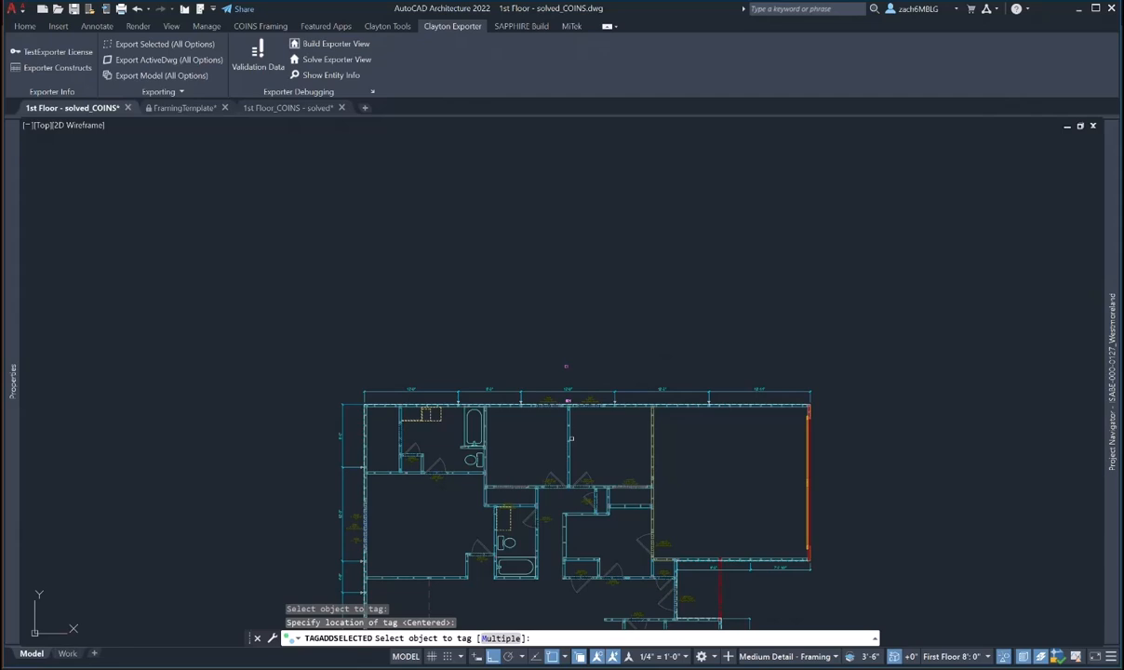
# - Window-tag every remaining wall using the M option, skipping re-tags and adding the WallObjects property set
pyautogui.write('m')
pyautogui.press('Return')
pyautogui.moveTo(491, 461)
pyautogui.mouseDown(button='middle')
pyautogui.moveTo(453, 206)
pyautogui.moveTo(460, 247)
pyautogui.mouseUp(button='middle')
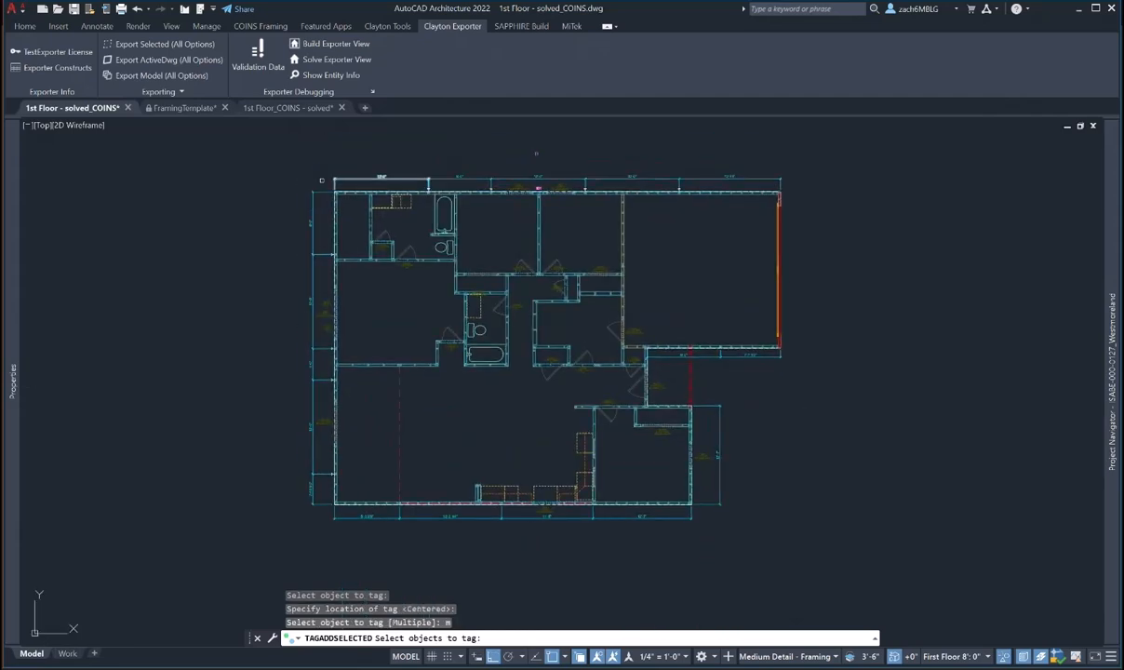
pyautogui.click(296, 169)
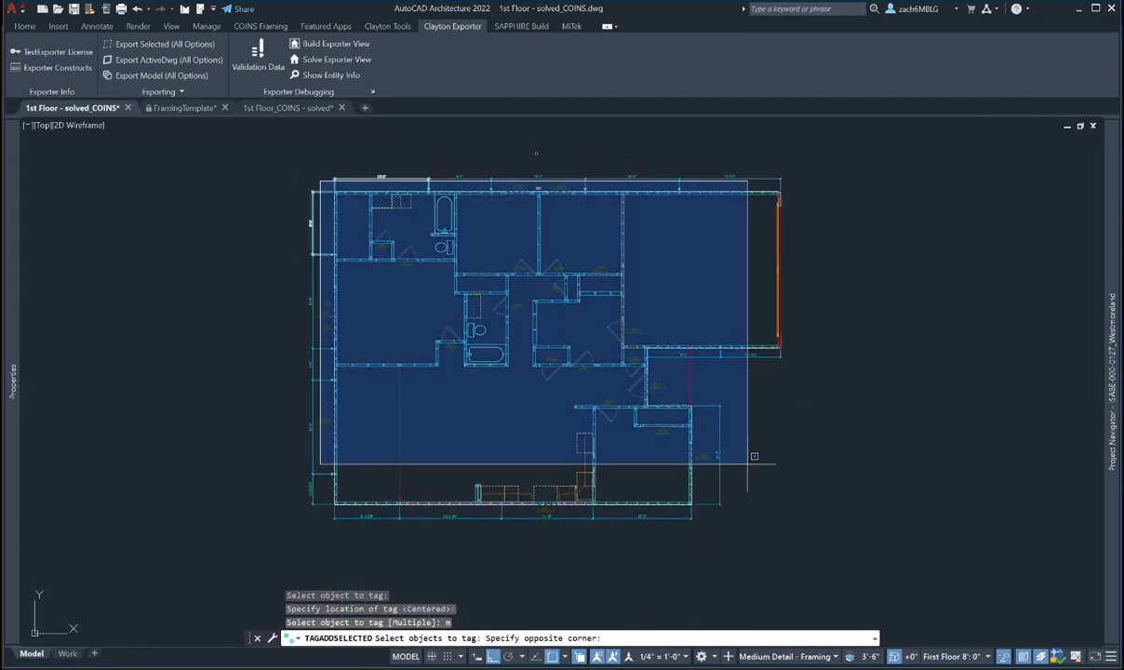
pyautogui.click(789, 520)
pyautogui.press('Return')
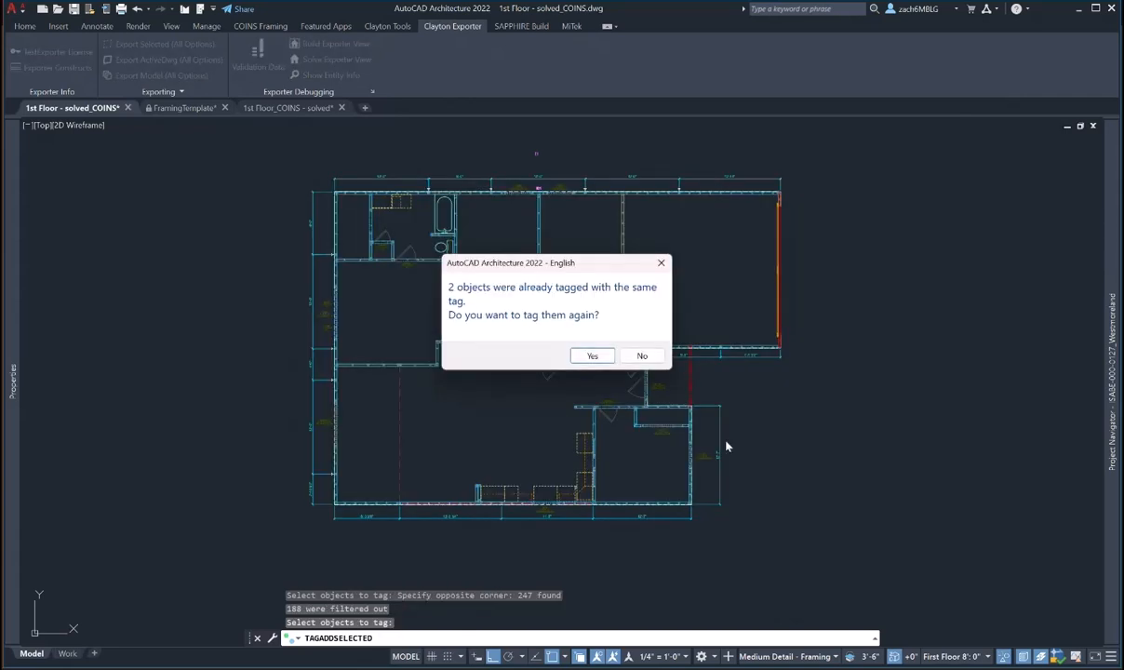
pyautogui.click(638, 359)
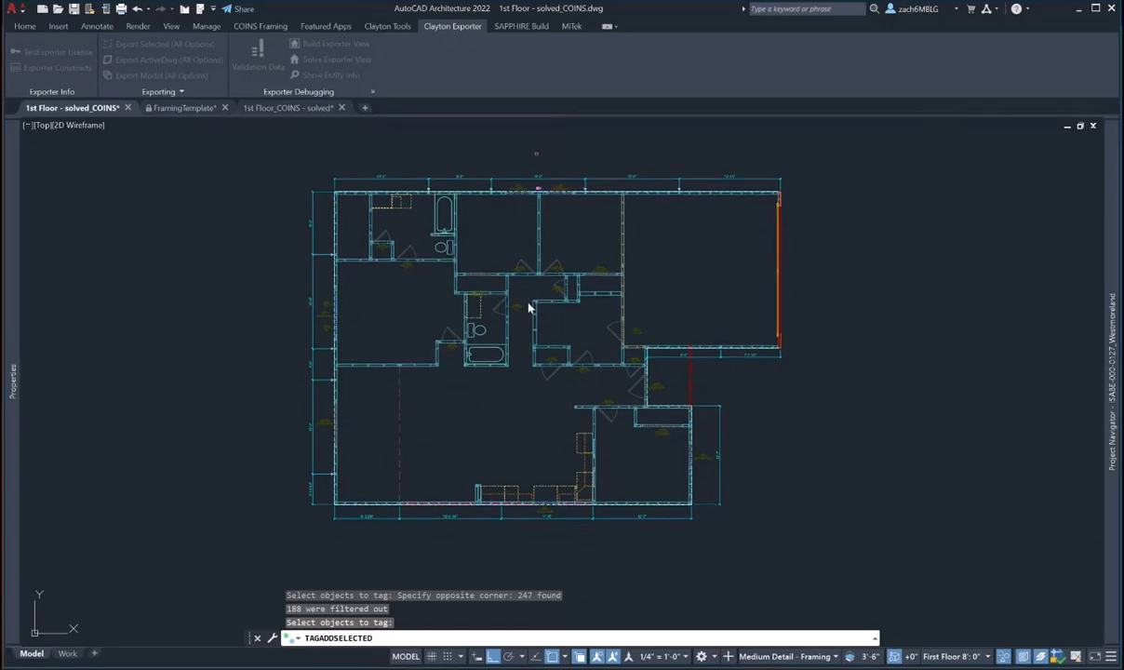
pyautogui.click(569, 494)
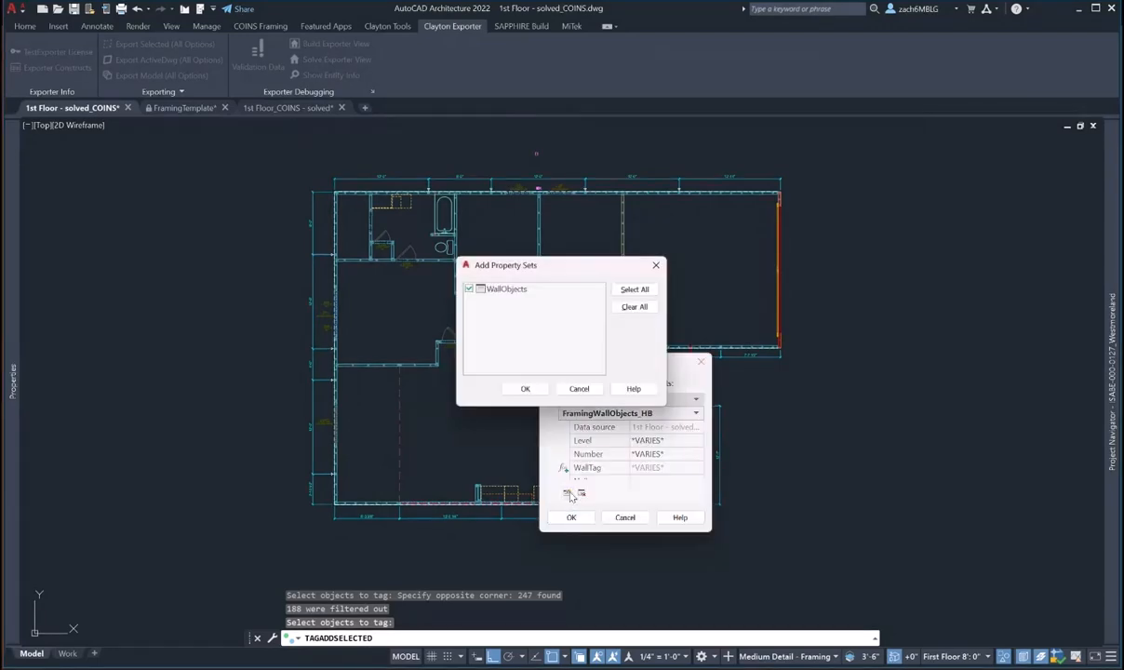
pyautogui.click(525, 388)
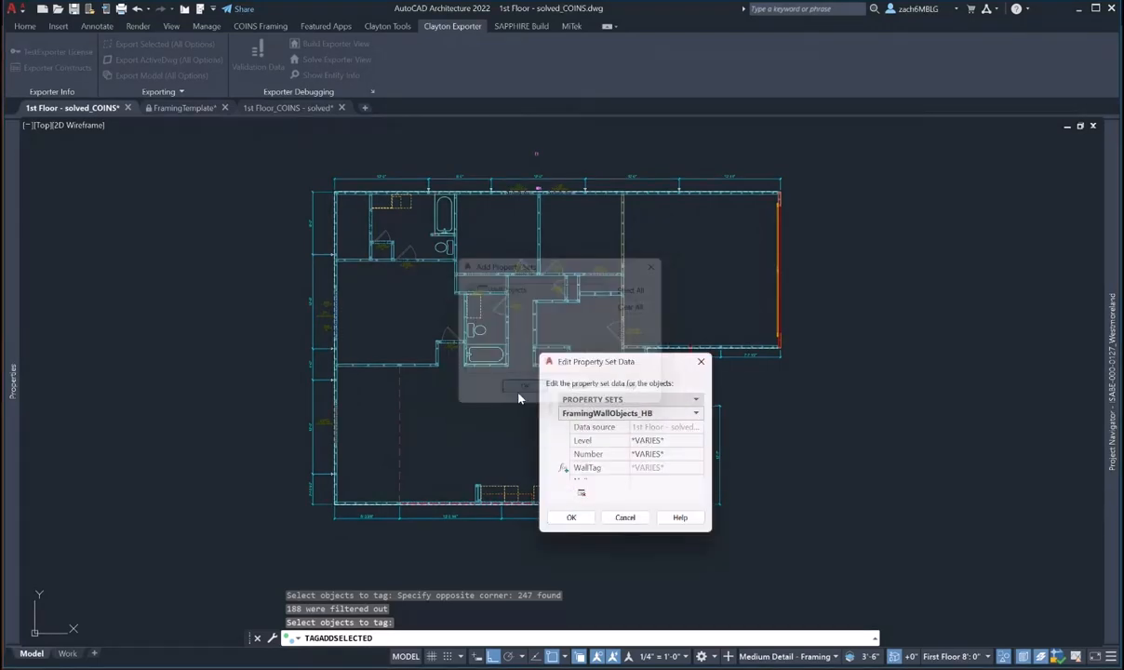
pyautogui.click(585, 519)
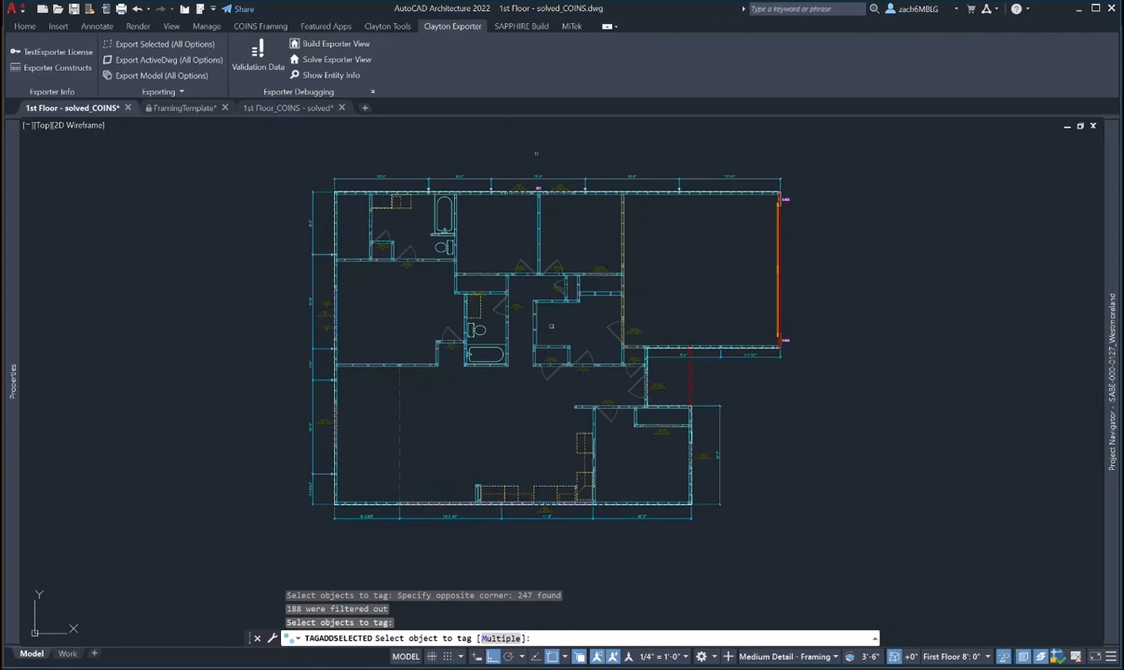
# - Select the E01-tagged top wall to show its Number and WallTag2 properties
pyautogui.moveTo(551, 325); pyautogui.dragTo(551, 343, button='middle')
pyautogui.scroll(10, 550, 342)
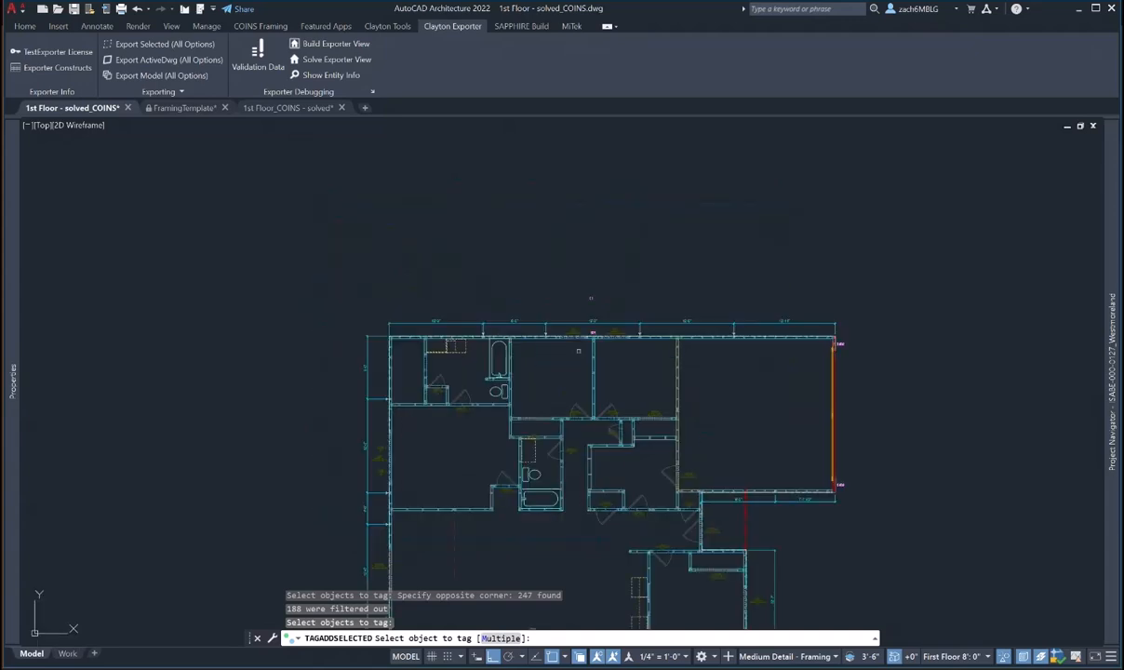
pyautogui.press('Escape')
pyautogui.press('Escape')
pyautogui.moveTo(452, 372); pyautogui.dragTo(229, 384, button='middle')
pyautogui.click(568, 388)
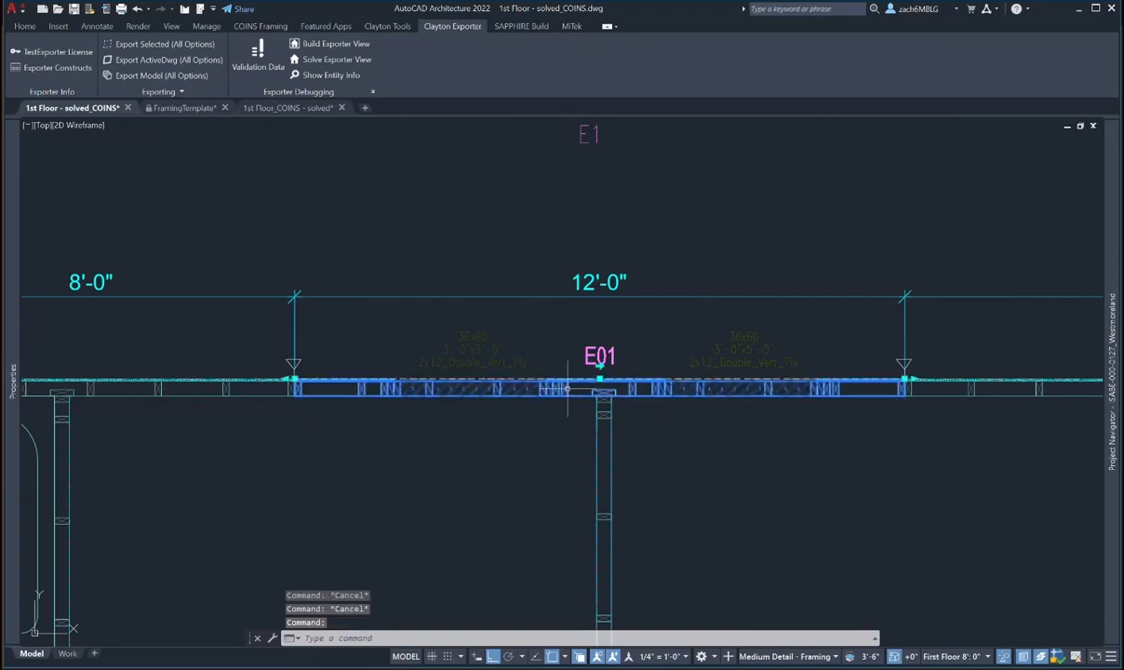
pyautogui.moveTo(13, 381)
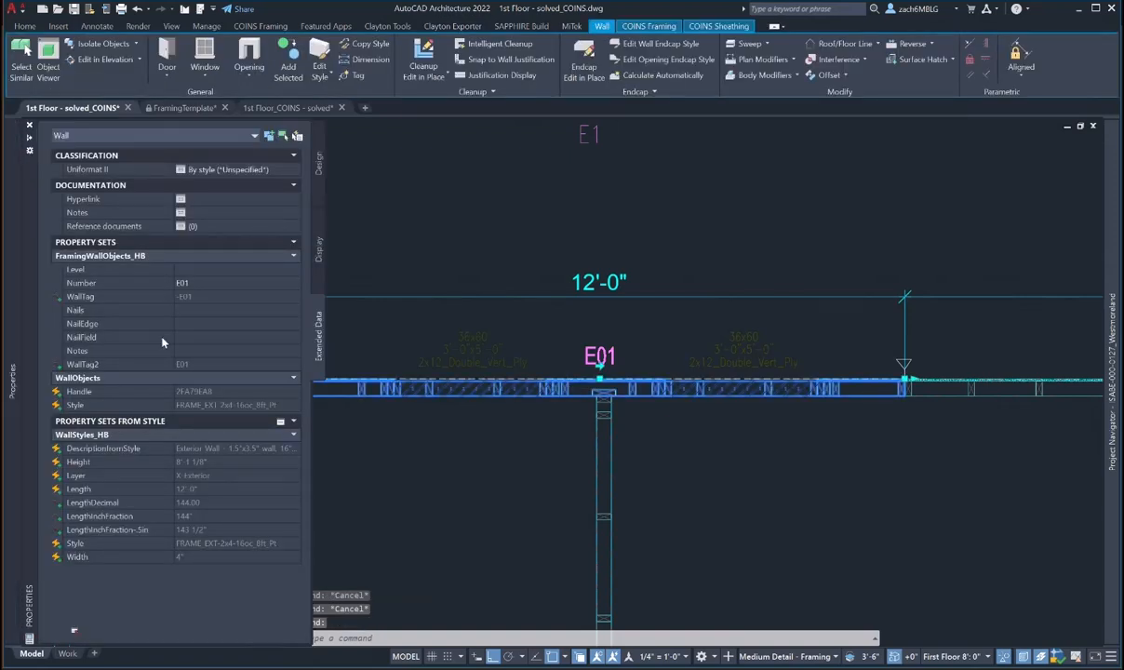
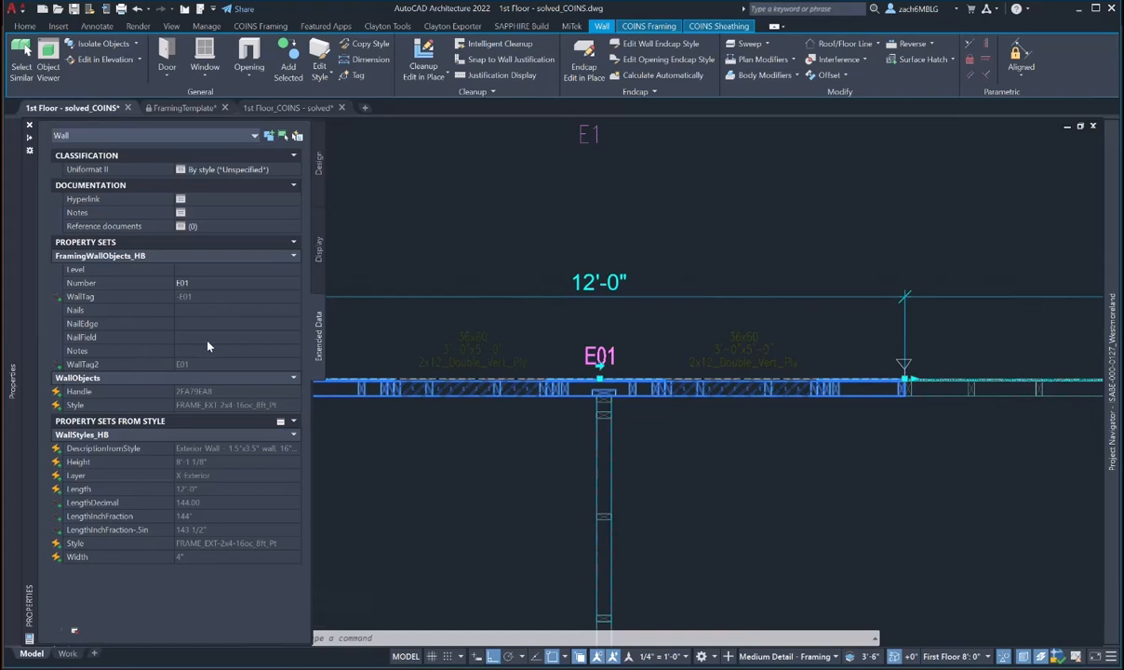
# - Set wall E01's framing data to Nails 8d, NailEdge 12 and NailField 6
pyautogui.click(203, 311)
pyautogui.click(220, 323)
pyautogui.write('12')
pyautogui.click(188, 338)
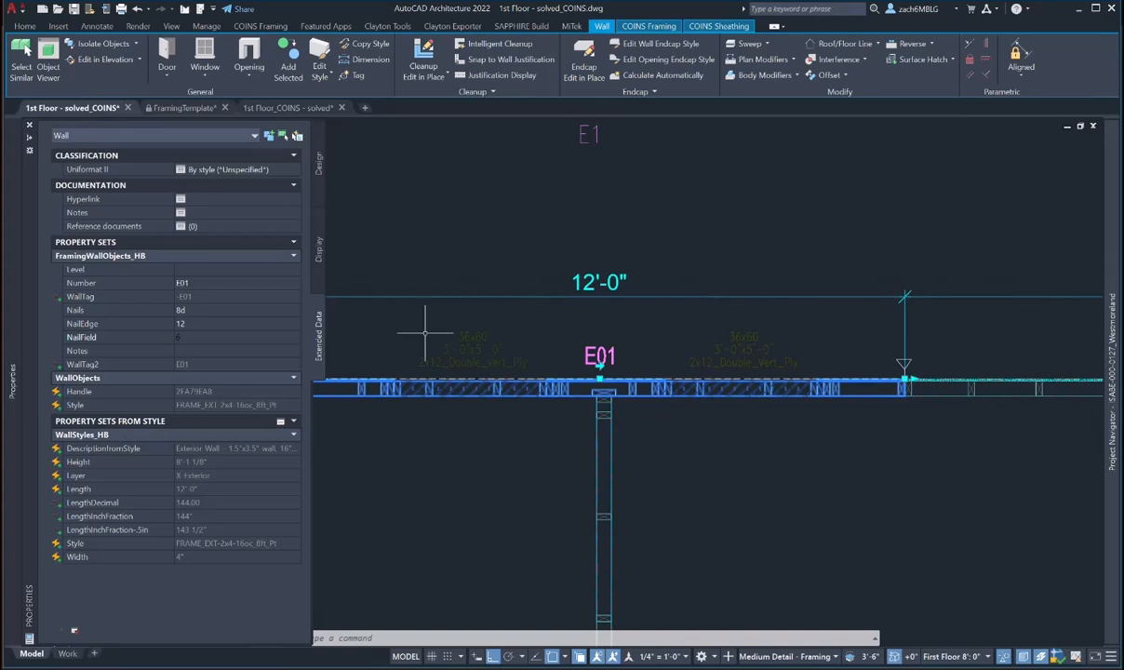
pyautogui.click(368, 322)
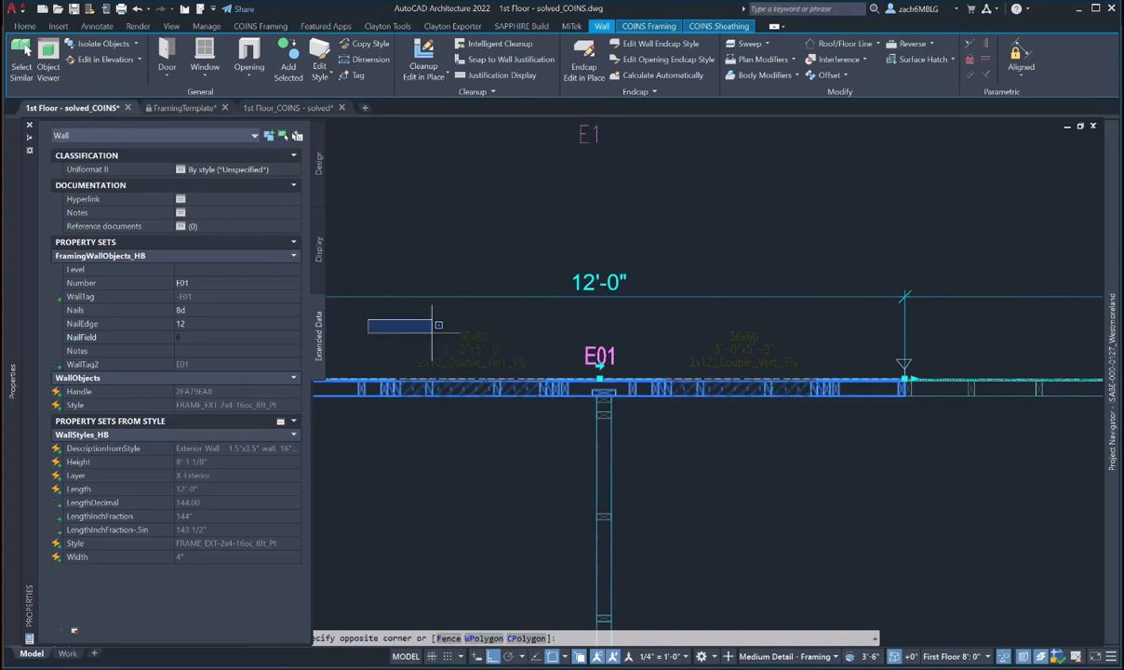
pyautogui.press('Escape')
pyautogui.click(199, 352)
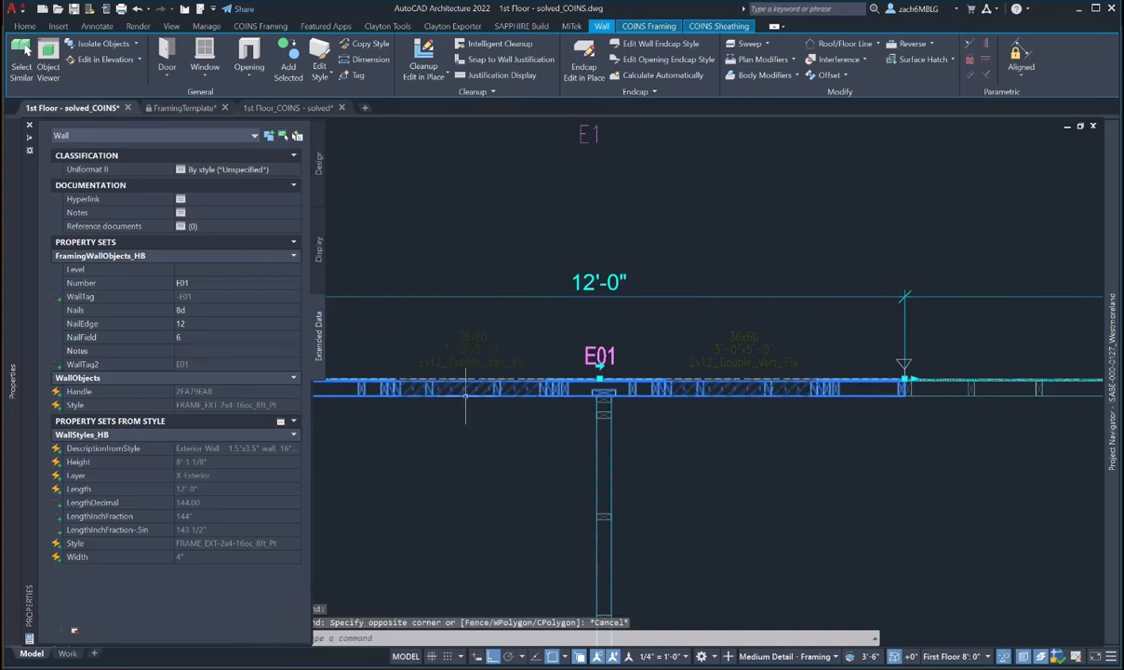
pyautogui.press('Escape')
pyautogui.scroll(-4, 559, 409)
pyautogui.moveTo(413, 398); pyautogui.dragTo(556, 382, button='middle')
# - Number the 8'-0" wall next to E01 as Level 1, E02
pyautogui.click(547, 384)
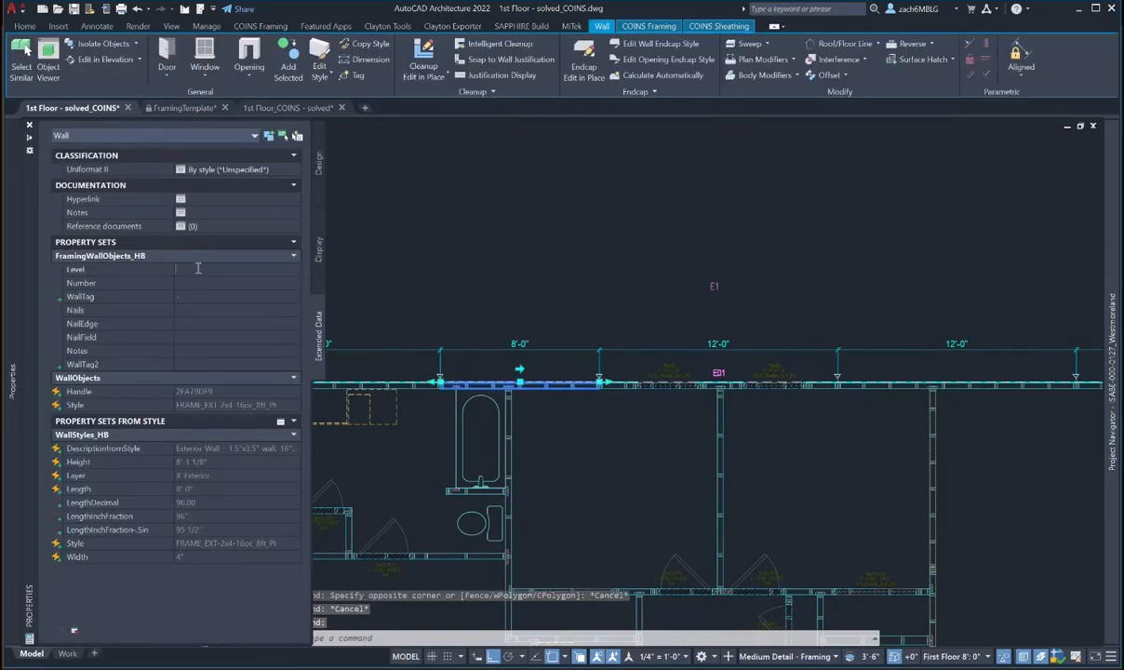
pyautogui.write('1')
pyautogui.click(201, 282)
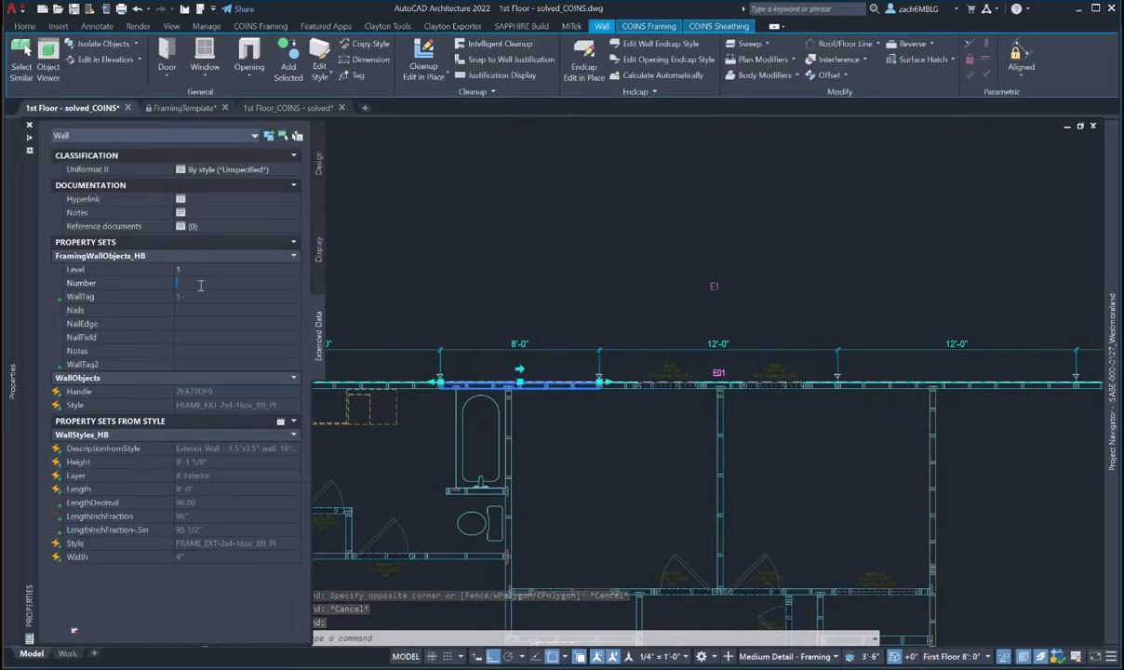
pyautogui.write('02')
pyautogui.press('Return')
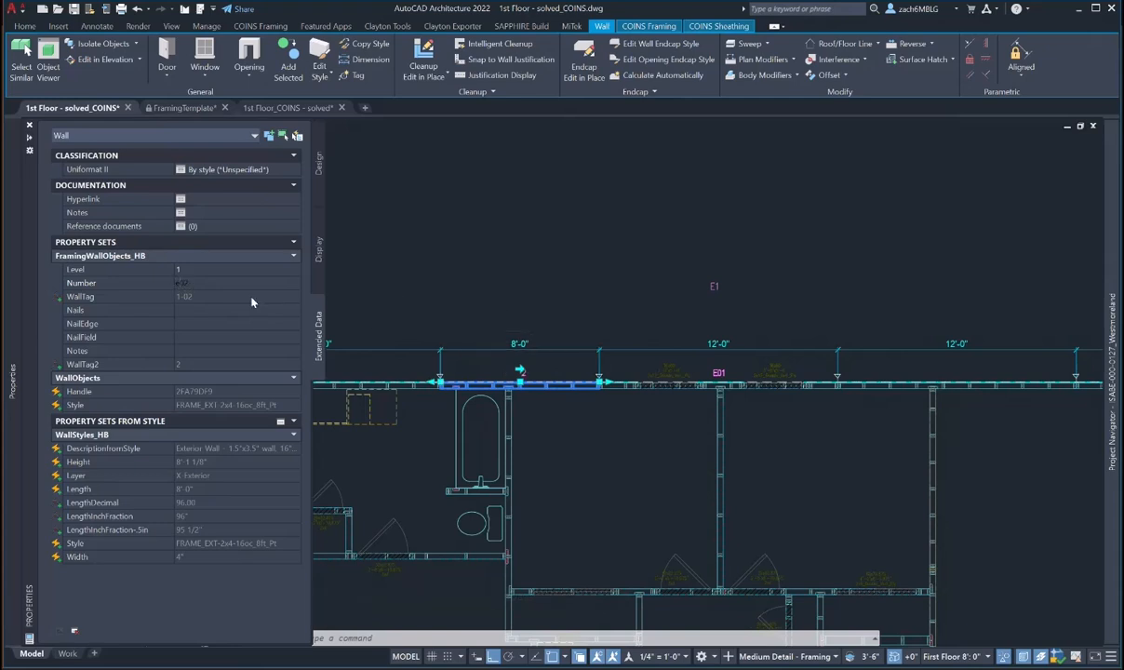
pyautogui.press('capslock')
# - Number the 12'-0" wall west of E02 as Level 1, E03
pyautogui.moveTo(400, 328); pyautogui.dragTo(482, 299, button='middle')
pyautogui.press('Escape')
pyautogui.moveTo(505, 355); pyautogui.dragTo(618, 374, button='middle')
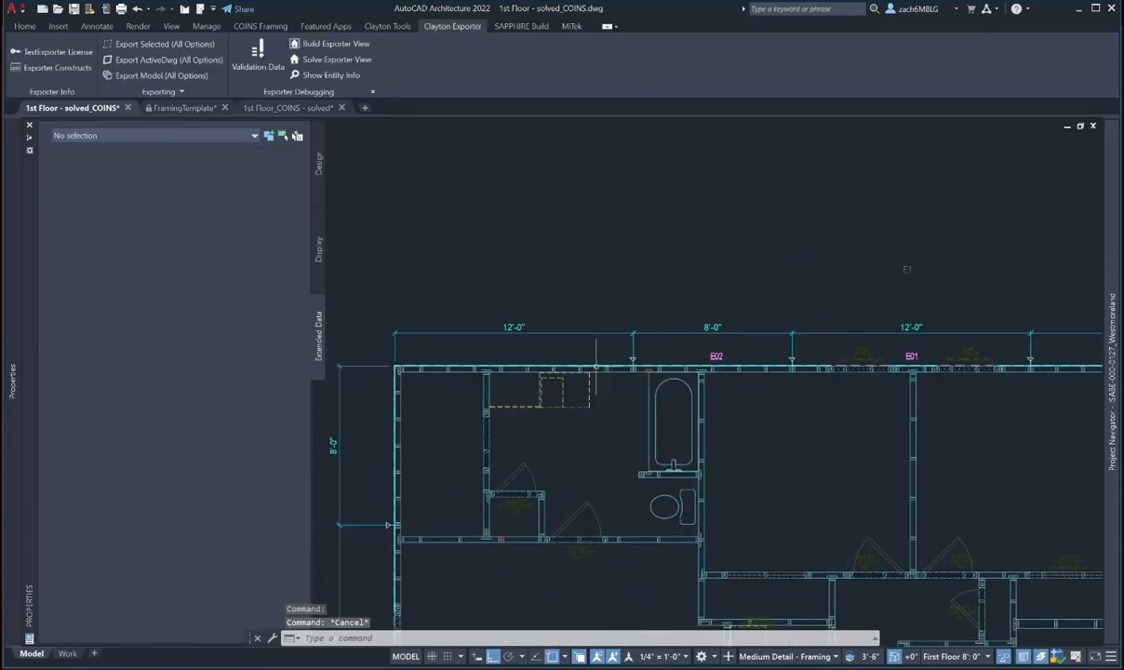
pyautogui.scroll(2, 687, 372)
pyautogui.moveTo(686, 373)
pyautogui.mouseDown(button='middle')
pyautogui.moveTo(466, 366)
pyautogui.moveTo(627, 356)
pyautogui.mouseUp(button='middle')
pyautogui.scroll(-2, 472, 364)
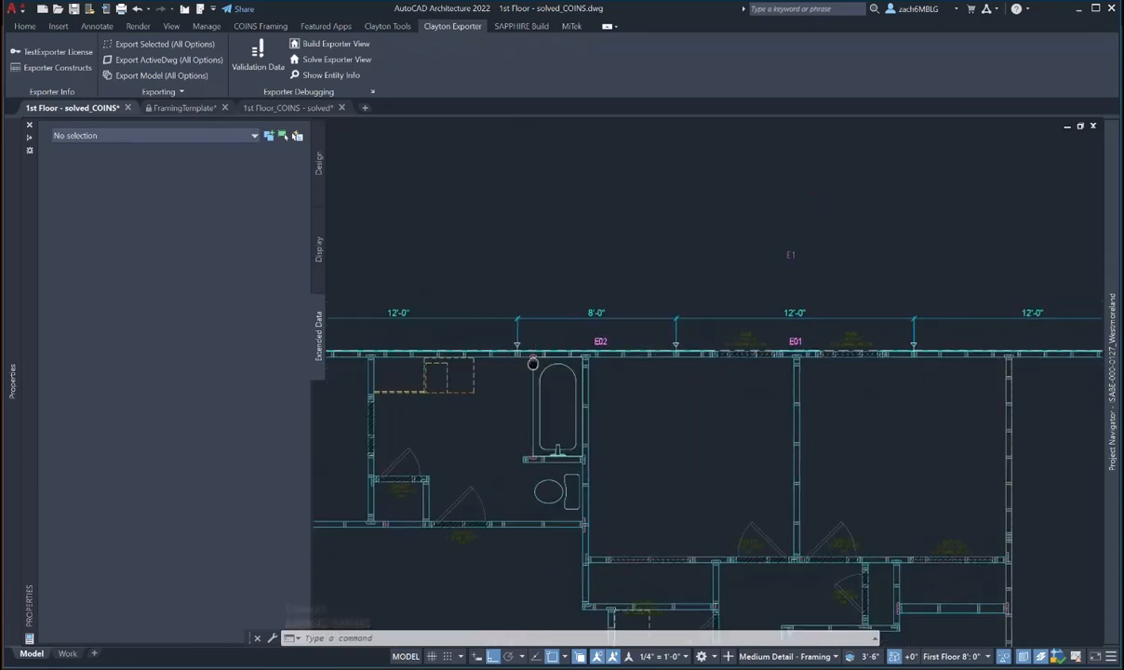
pyautogui.moveTo(533, 361); pyautogui.dragTo(602, 383, button='middle')
pyautogui.scroll(2, 602, 383)
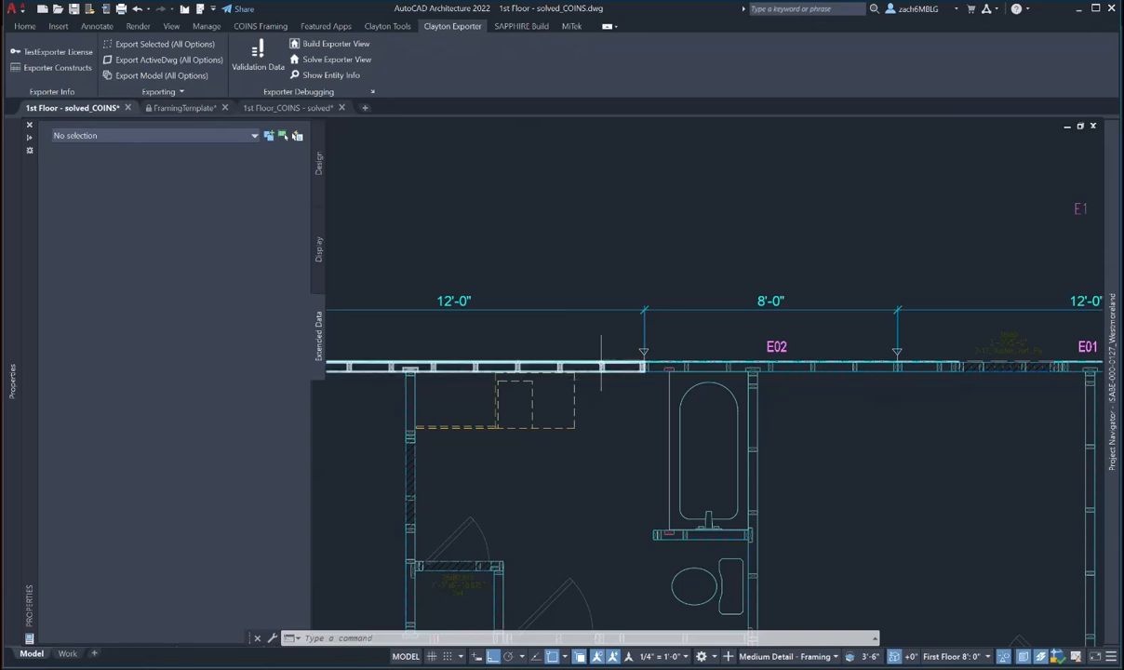
pyautogui.click(599, 366)
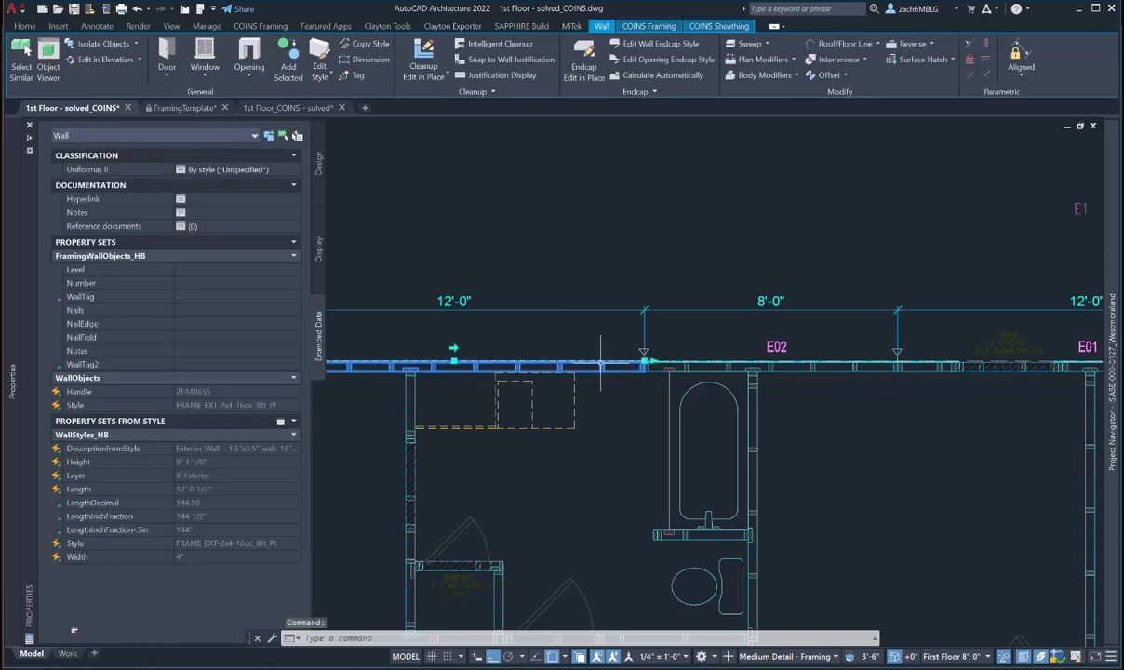
pyautogui.click(190, 268)
pyautogui.write('1')
pyautogui.click(195, 284)
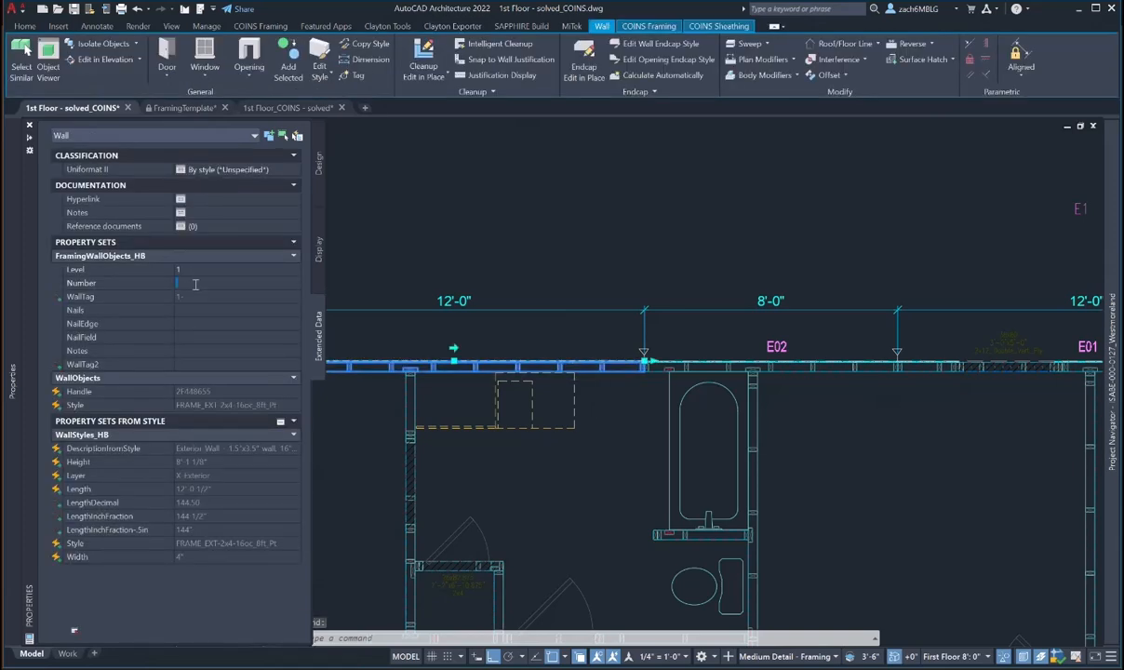
pyautogui.write('E03')
pyautogui.press('Return')
# - Number the 8'-0" west exterior wall as Level 1, E04
pyautogui.scroll(-2, 488, 286)
pyautogui.moveTo(481, 370); pyautogui.dragTo(584, 295, button='middle')
pyautogui.press('Escape')
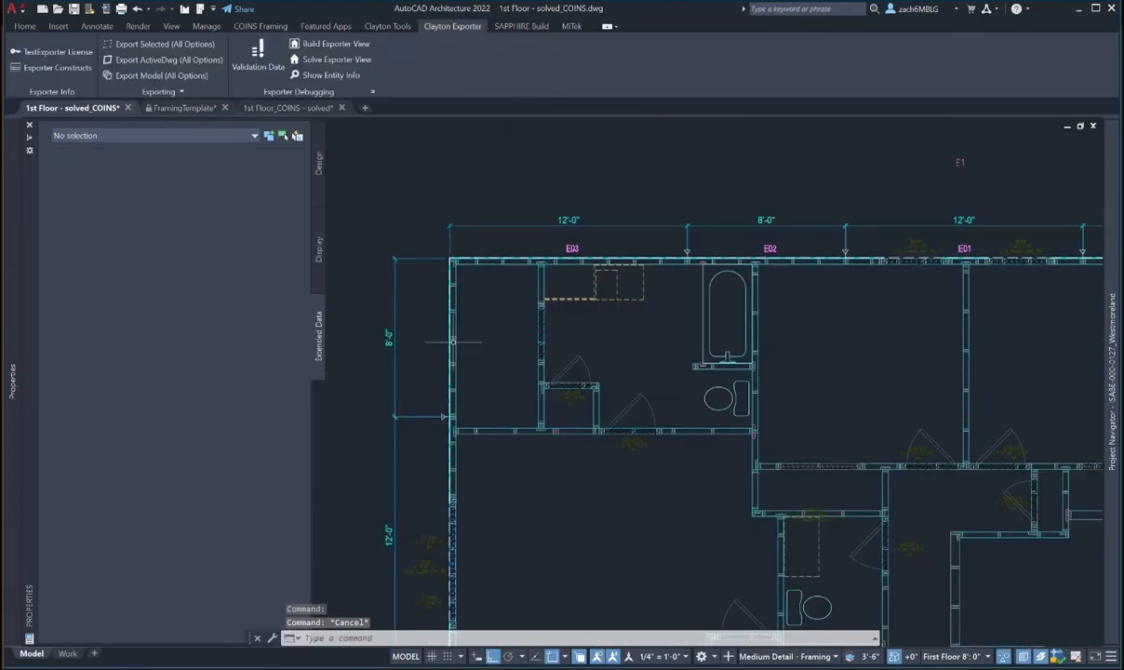
pyautogui.click(453, 341)
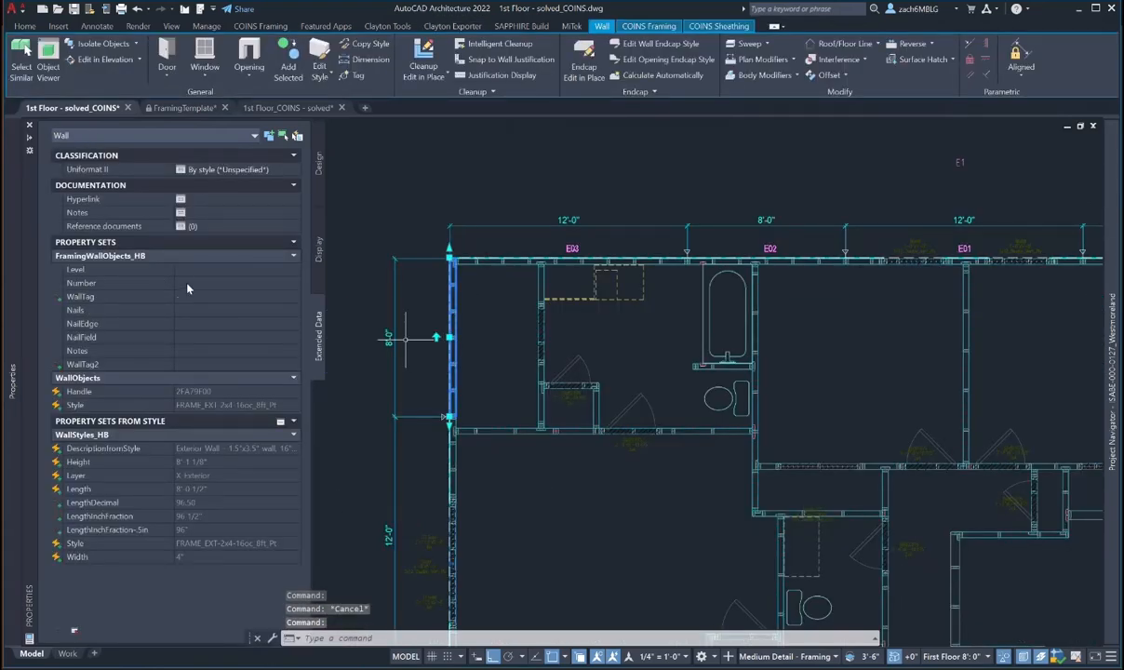
pyautogui.click(186, 271)
pyautogui.write('1')
pyautogui.click(193, 284)
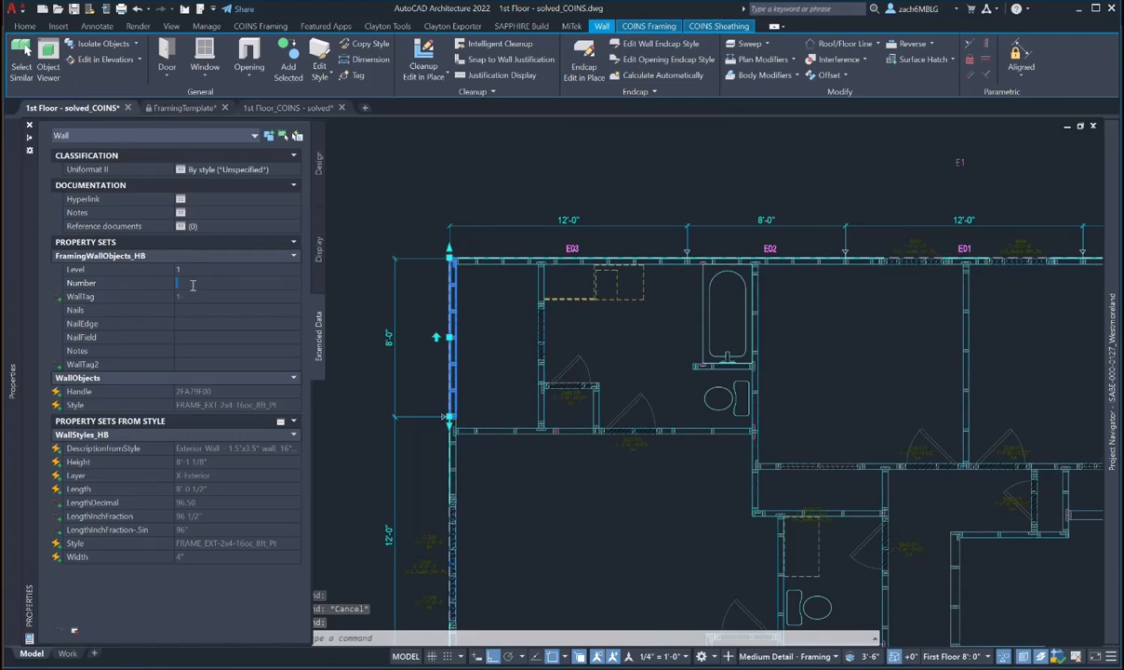
pyautogui.write('E04')
pyautogui.press('Return')
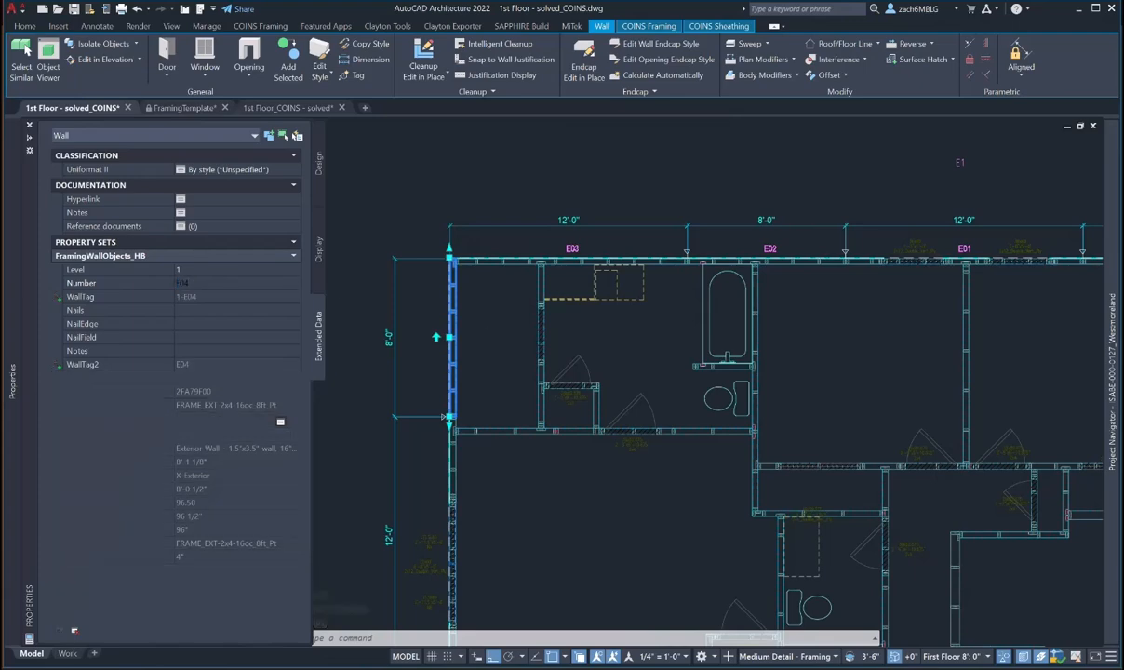
# - Shift the E04 tag just left of its wall with MOVE
pyautogui.press('Escape')
pyautogui.press('Escape')
pyautogui.scroll(4, 489, 337)
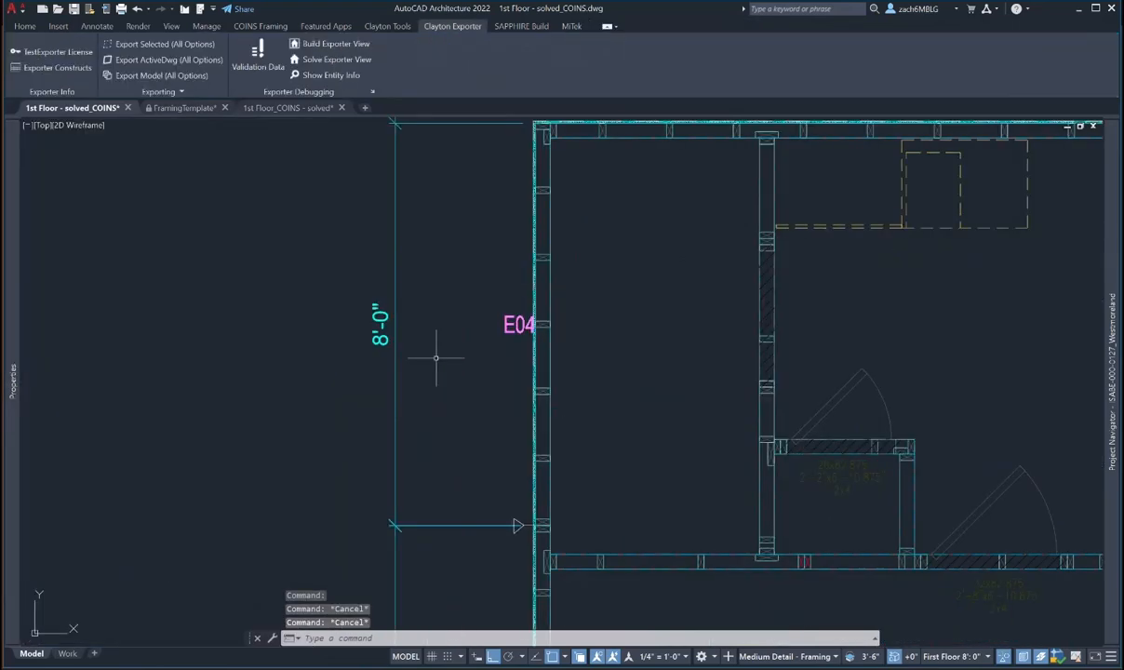
pyautogui.press('space')
pyautogui.click(508, 325)
pyautogui.press('space')
pyautogui.click(622, 331)
pyautogui.click(614, 331)
pyautogui.press('Escape')
pyautogui.scroll(-4, 569, 354)
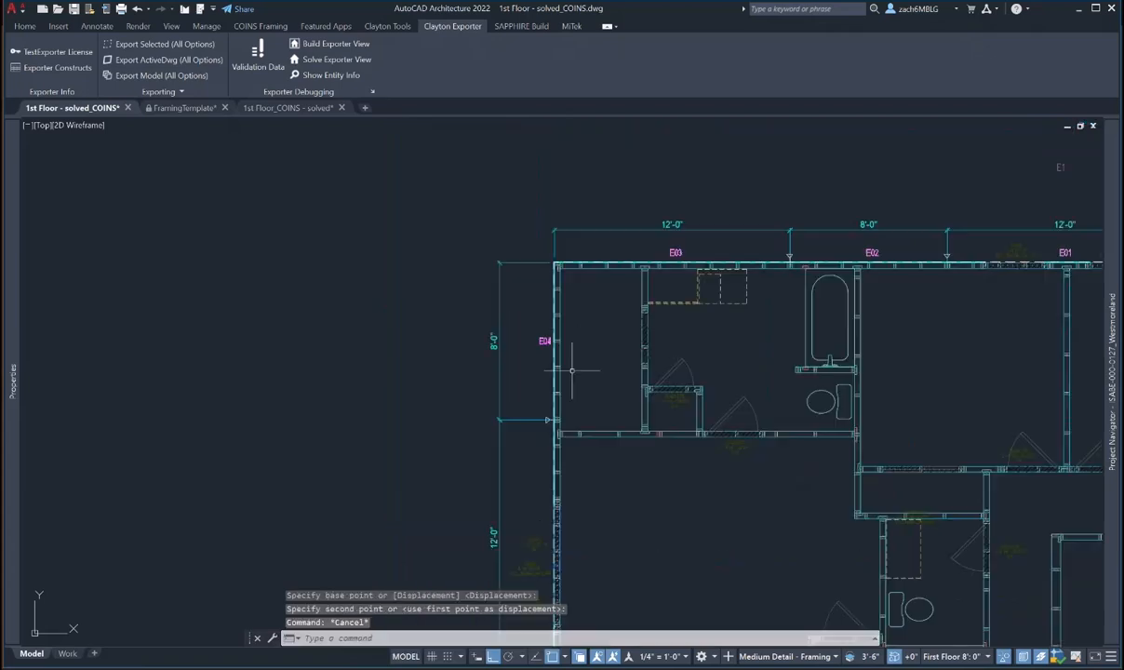
pyautogui.moveTo(572, 369); pyautogui.dragTo(491, 224, button='middle')
pyautogui.click(479, 315)
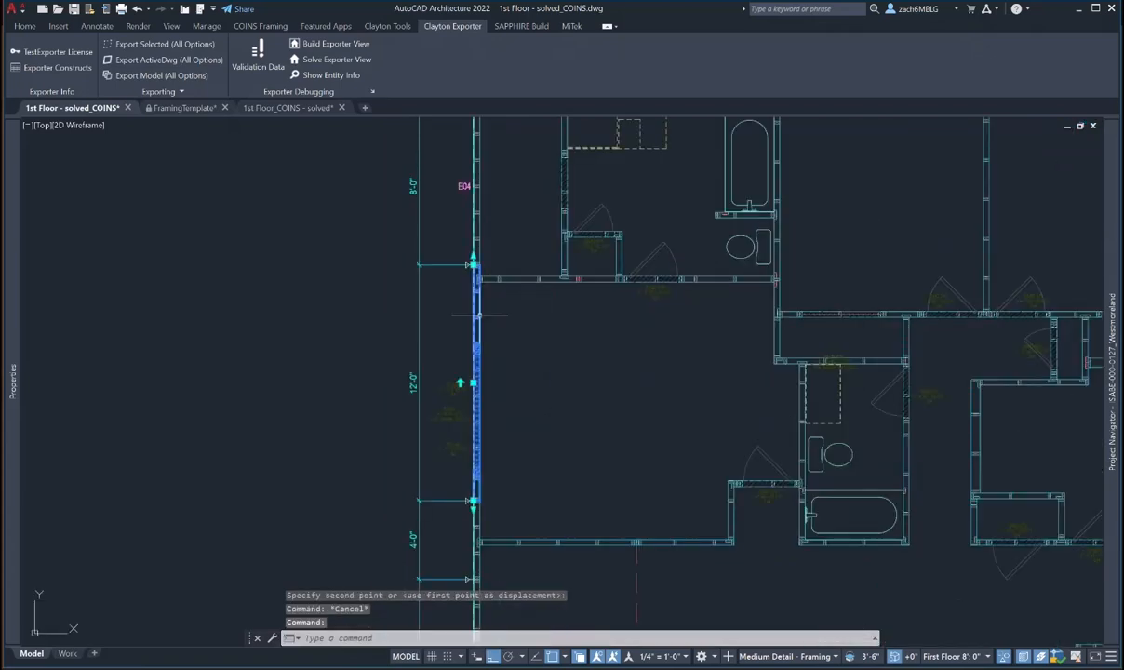
# - Number the 12'-0" wall below E04 as Level 1, E05
pyautogui.moveTo(13, 296)
pyautogui.click(191, 271)
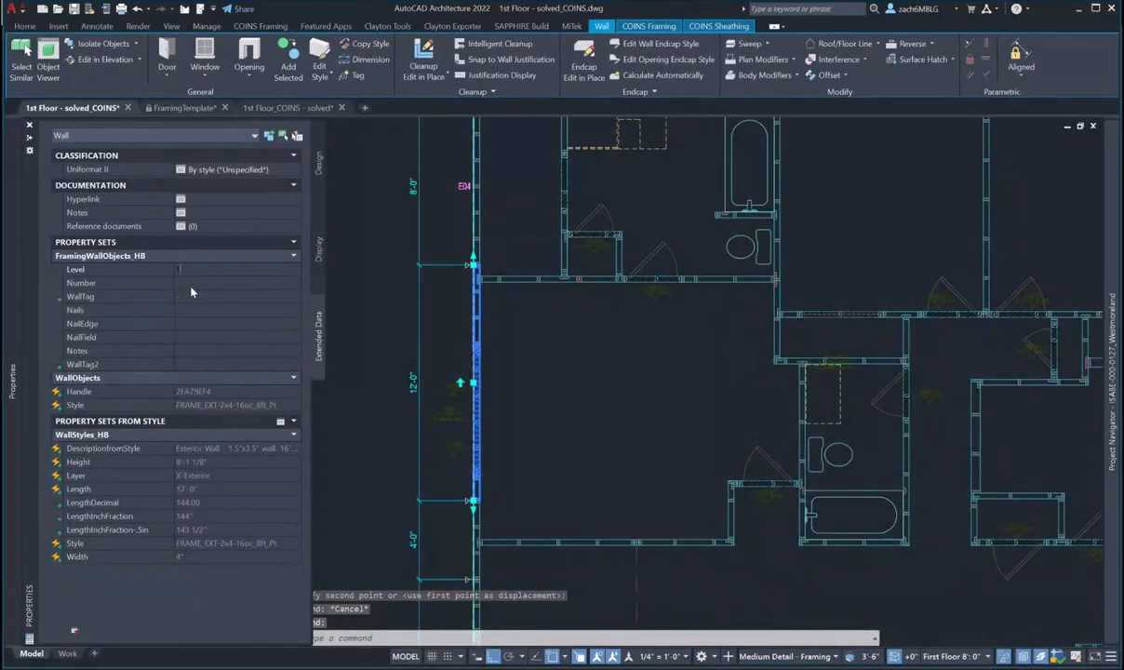
pyautogui.write('1')
pyautogui.click(191, 282)
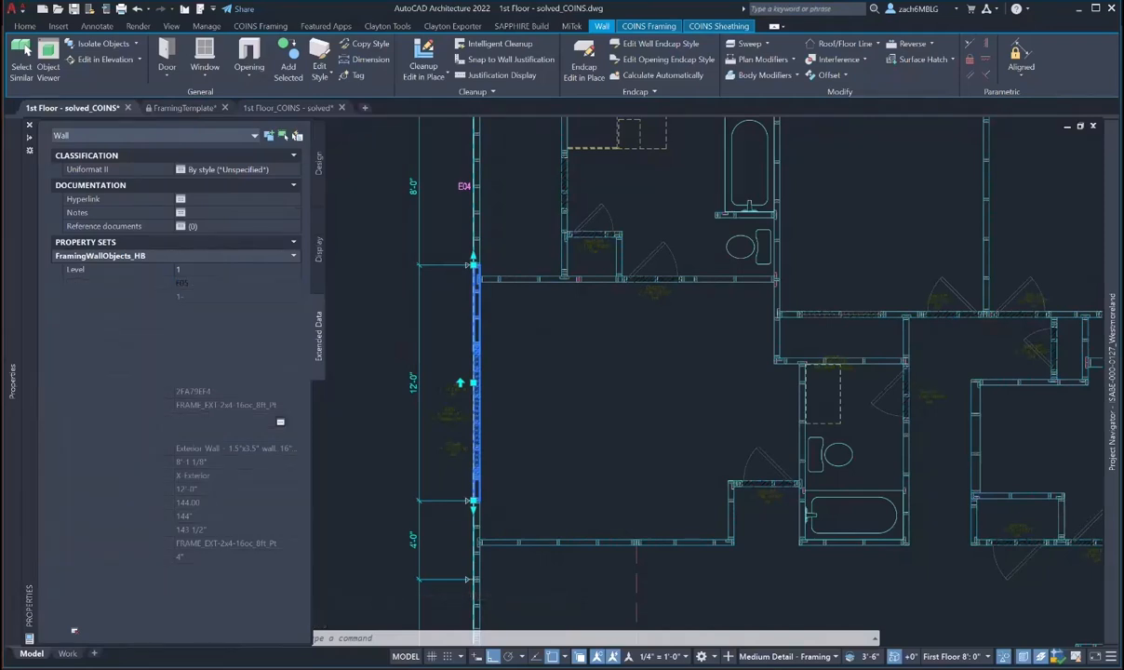
pyautogui.scroll(5, 459, 381)
# - Move the E05 tag just left of its wall
pyautogui.press('Escape')
pyautogui.write('m')
pyautogui.press('Return')
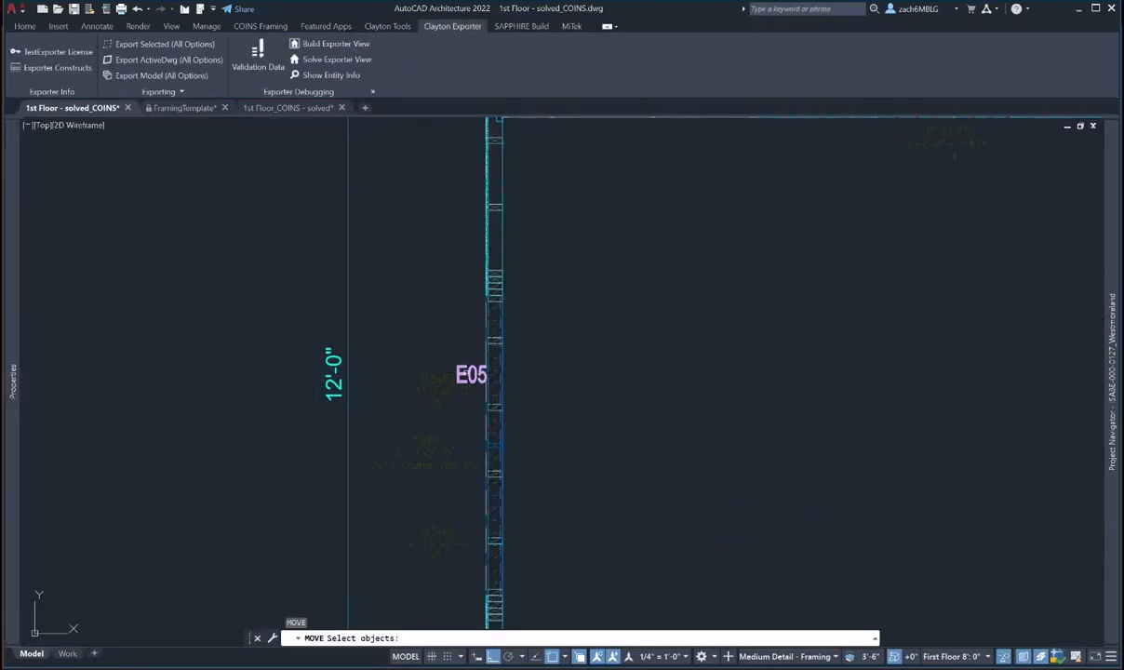
pyautogui.click(465, 370)
pyautogui.click(451, 354)
pyautogui.press('Return')
pyautogui.click(582, 351)
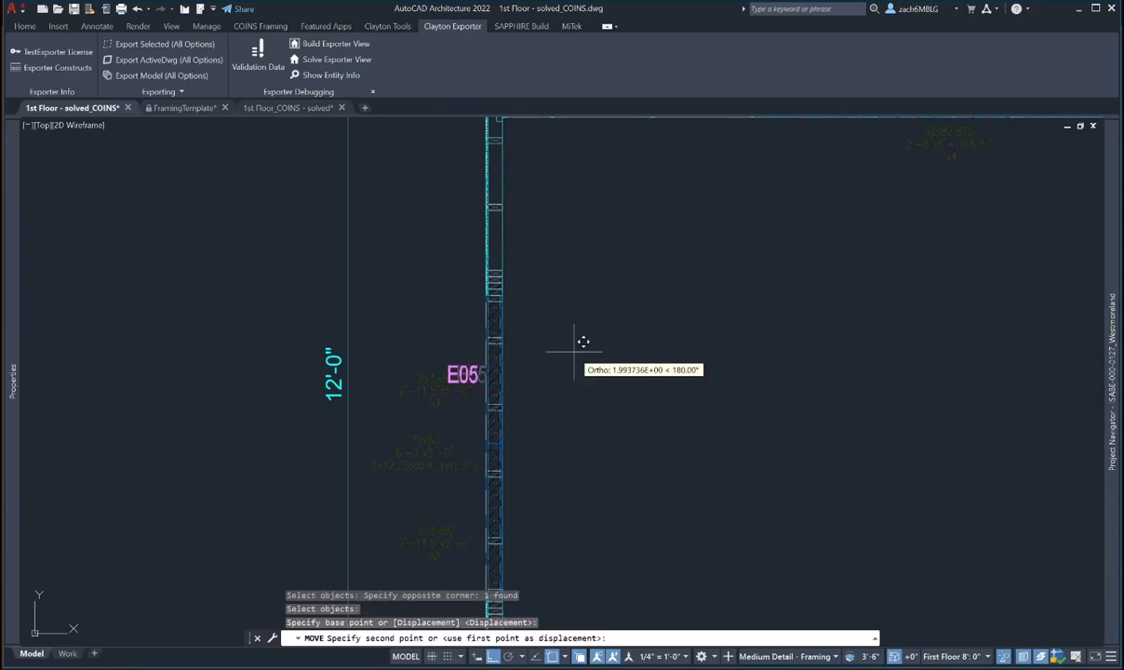
pyautogui.click(572, 351)
pyautogui.press('Escape')
pyautogui.scroll(-3, 575, 358)
pyautogui.moveTo(580, 374); pyautogui.dragTo(495, 194, button='middle')
pyautogui.press('Escape')
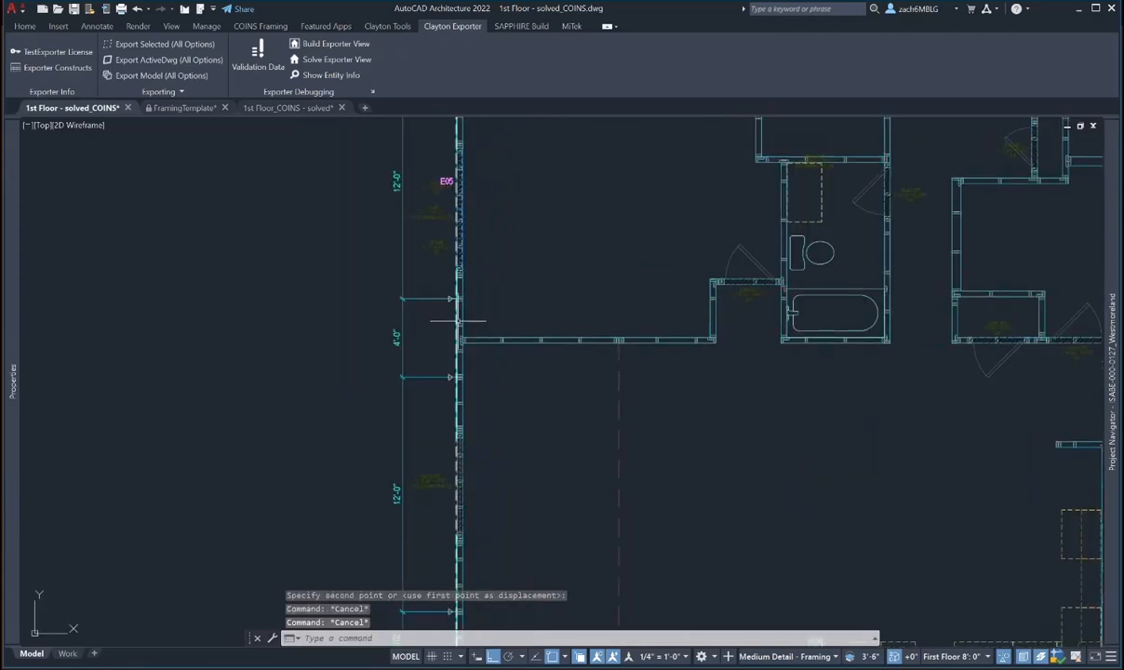
# - Give the 4'-0" wall below E05 Level 1, numbering it E06
pyautogui.click(458, 321)
pyautogui.click(493, 361)
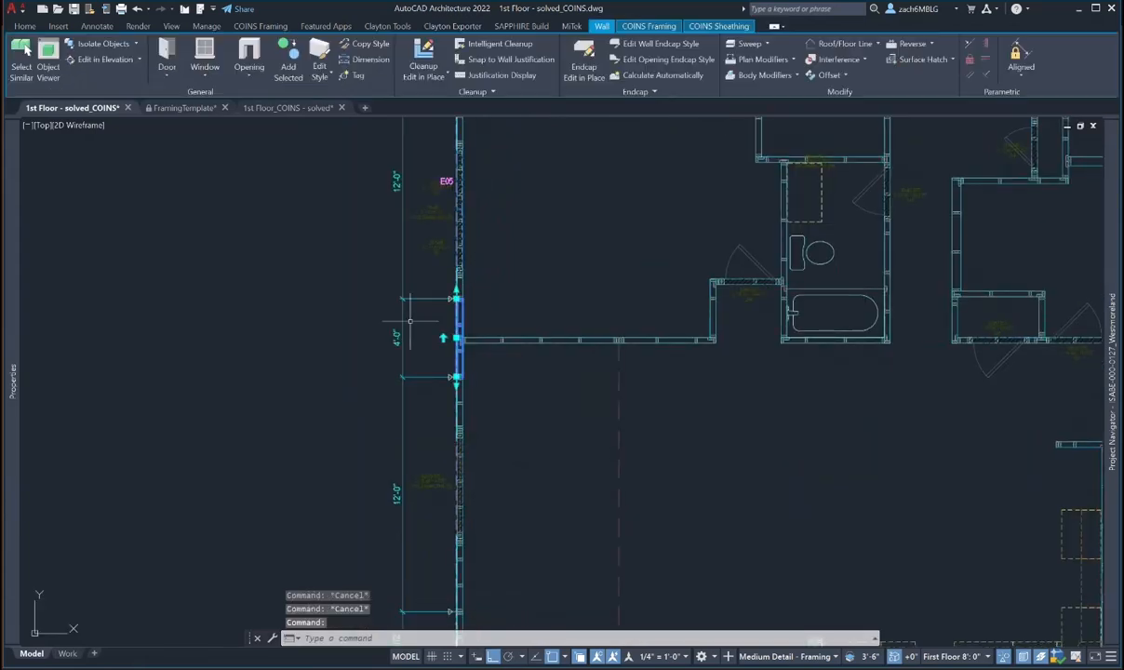
pyautogui.moveTo(13, 311)
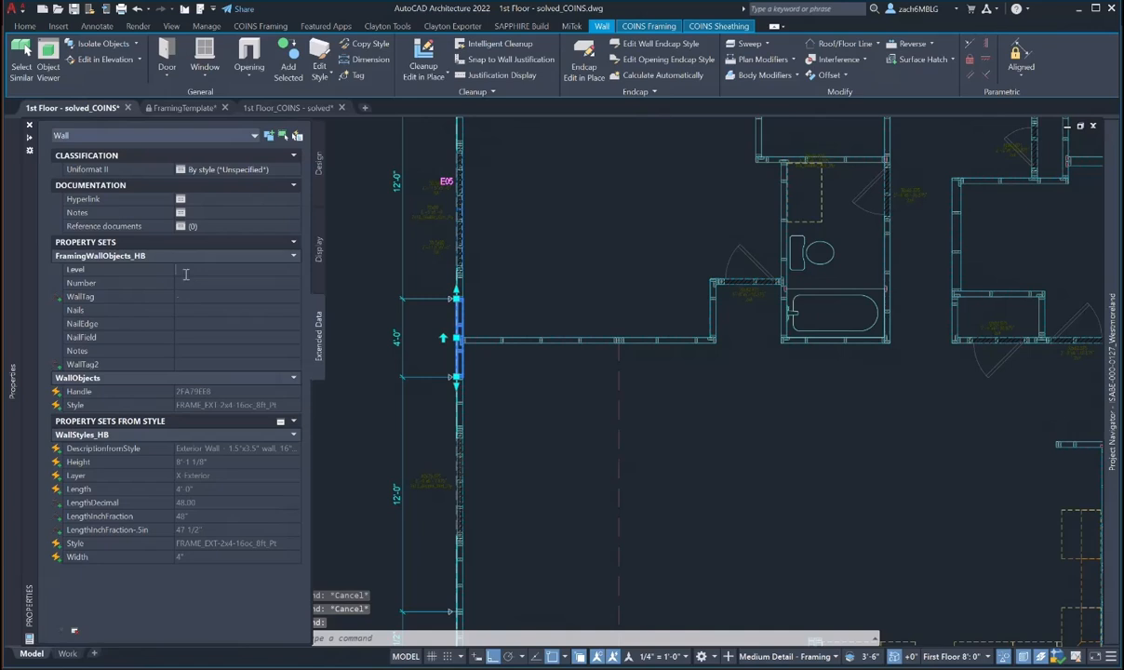
pyautogui.write('1')
pyautogui.press('Tab')
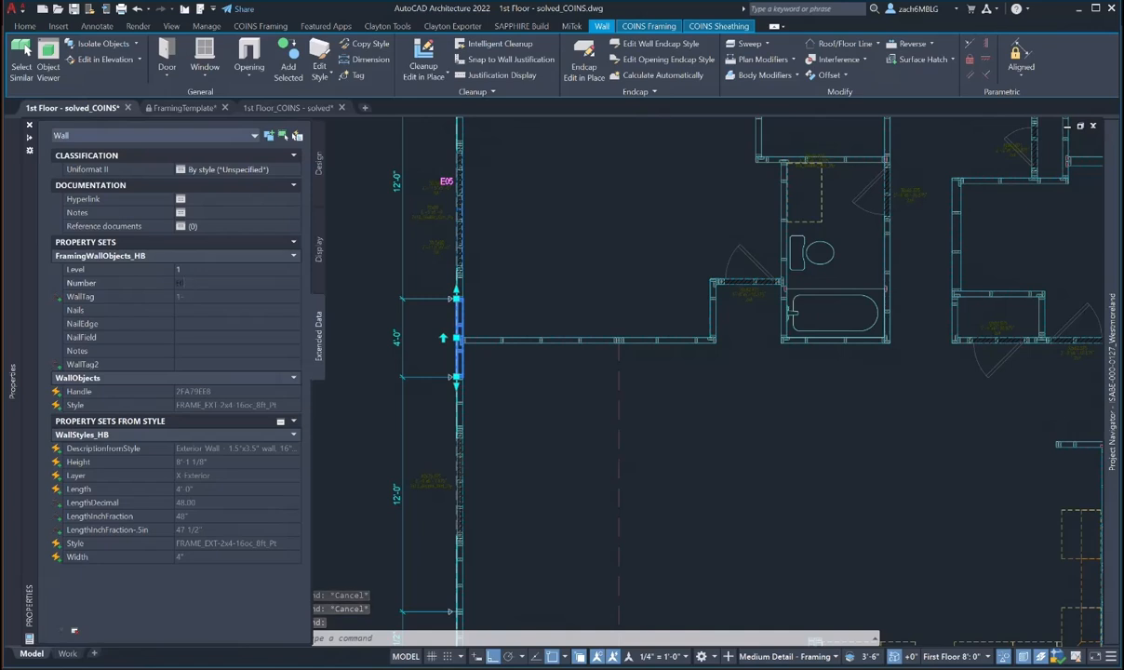
pyautogui.press('Escape')
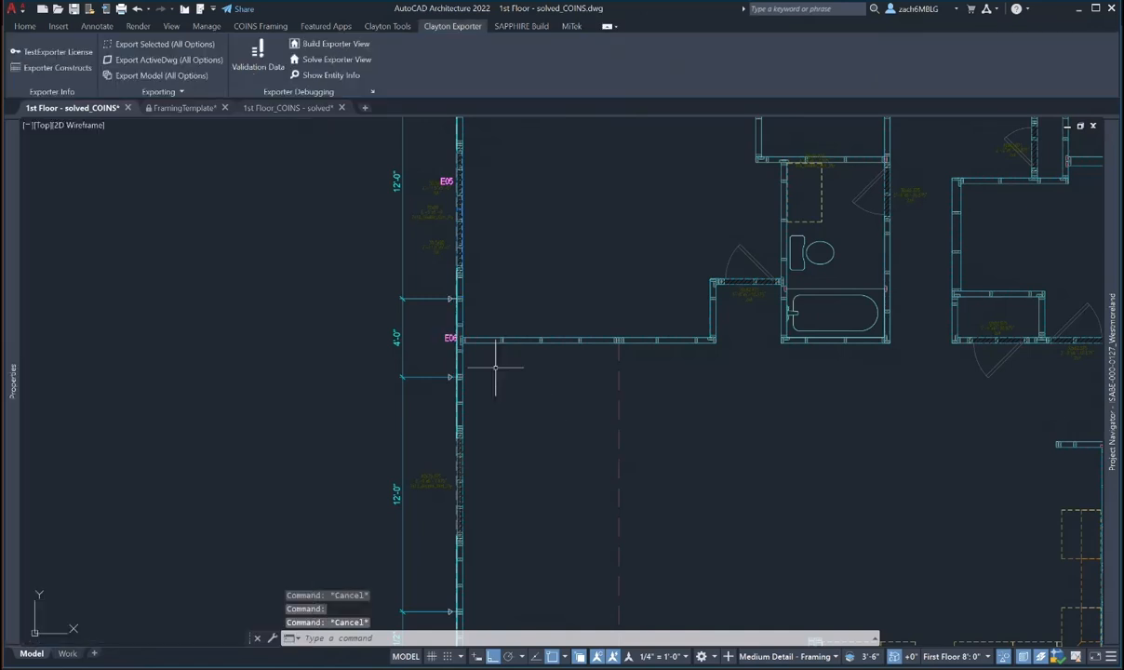
# - Number the 12'-0" wall below E06 as Level 1, E07
pyautogui.moveTo(484, 372); pyautogui.dragTo(472, 304, button='middle')
pyautogui.click(449, 337)
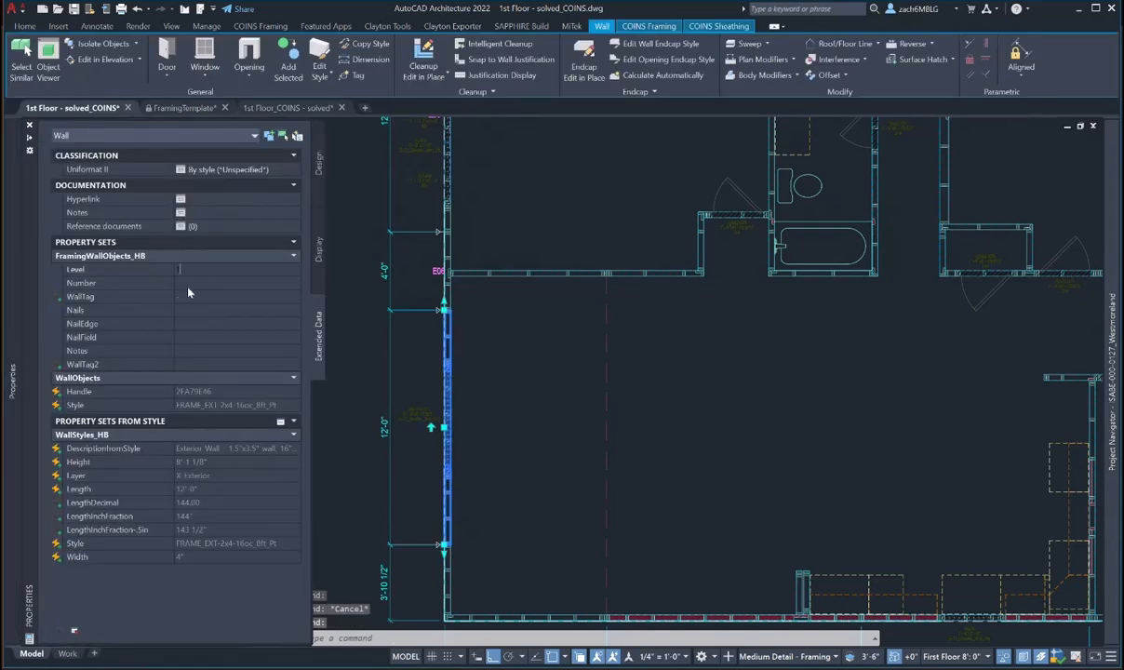
pyautogui.write('1')
pyautogui.click(188, 284)
pyautogui.write('1-E0')
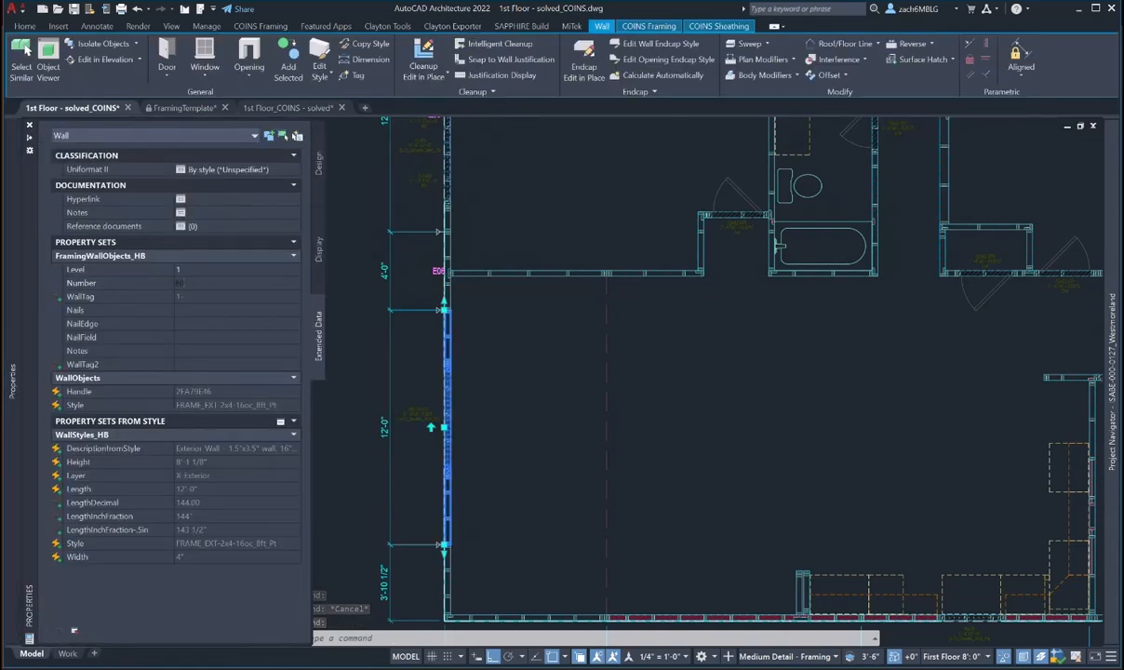
pyautogui.write('7')
pyautogui.moveTo(485, 440); pyautogui.dragTo(484, 337, button='middle')
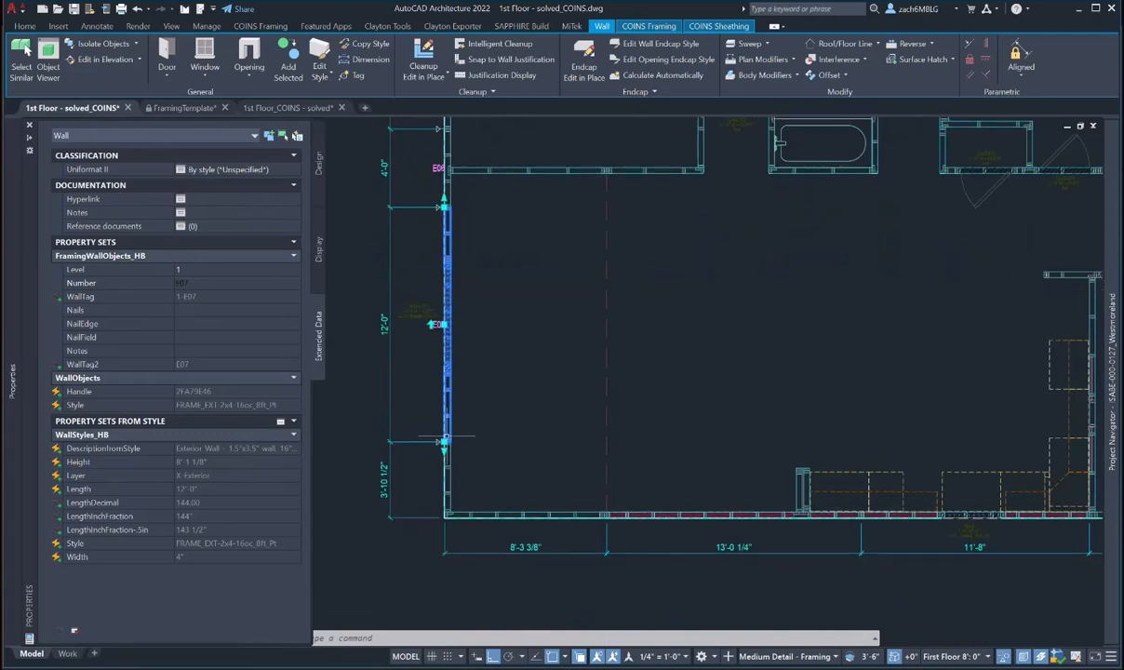
pyautogui.press('Escape')
# - Give the short lower exterior wall Level 1, tagging it E08
pyautogui.click(446, 457)
pyautogui.press('Escape')
pyautogui.click(446, 457)
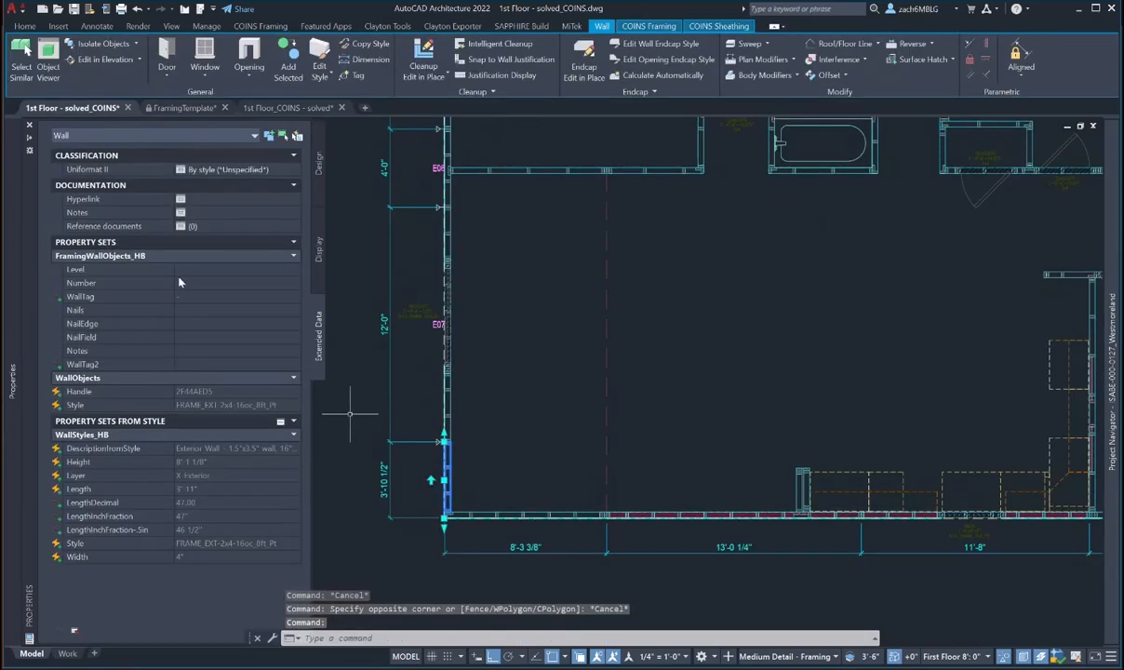
pyautogui.write('1')
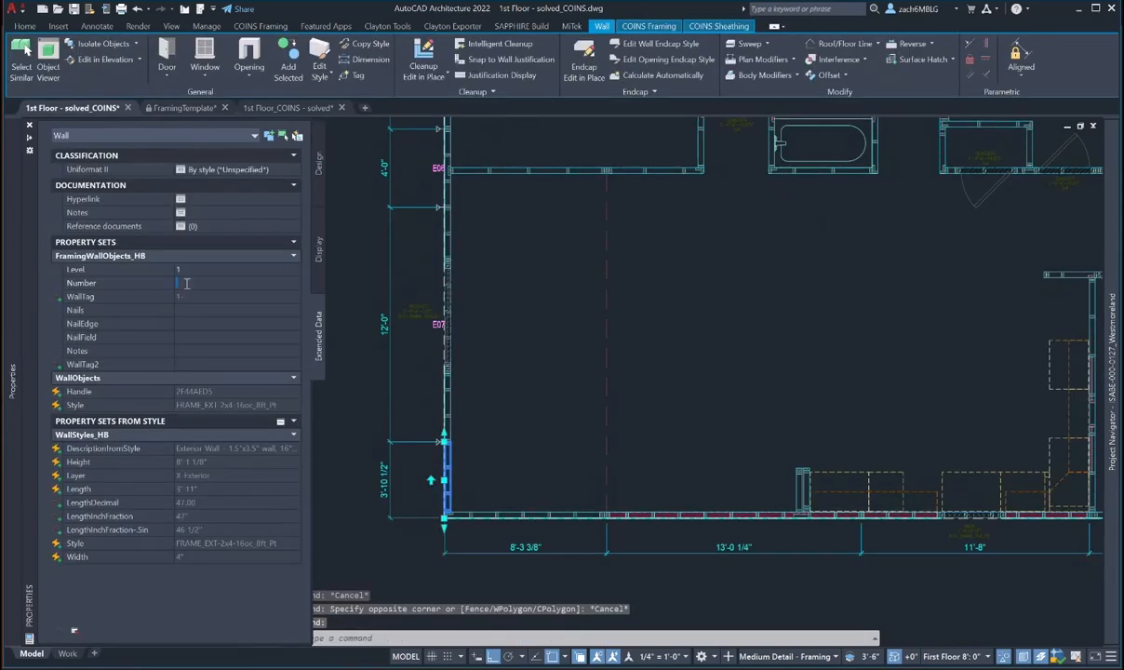
pyautogui.press('Tab')
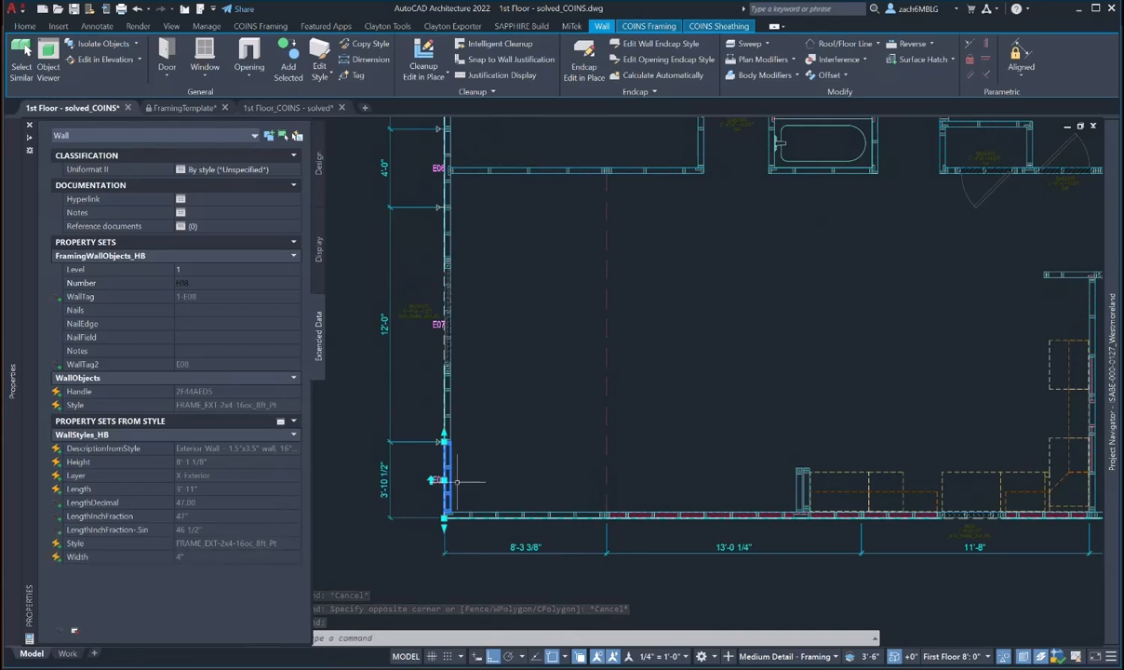
pyautogui.press('Escape')
pyautogui.press('Escape')
# - Start moving the E08, E07 and E06 tags, then cancel the move
pyautogui.press('Return')
pyautogui.click(434, 348)
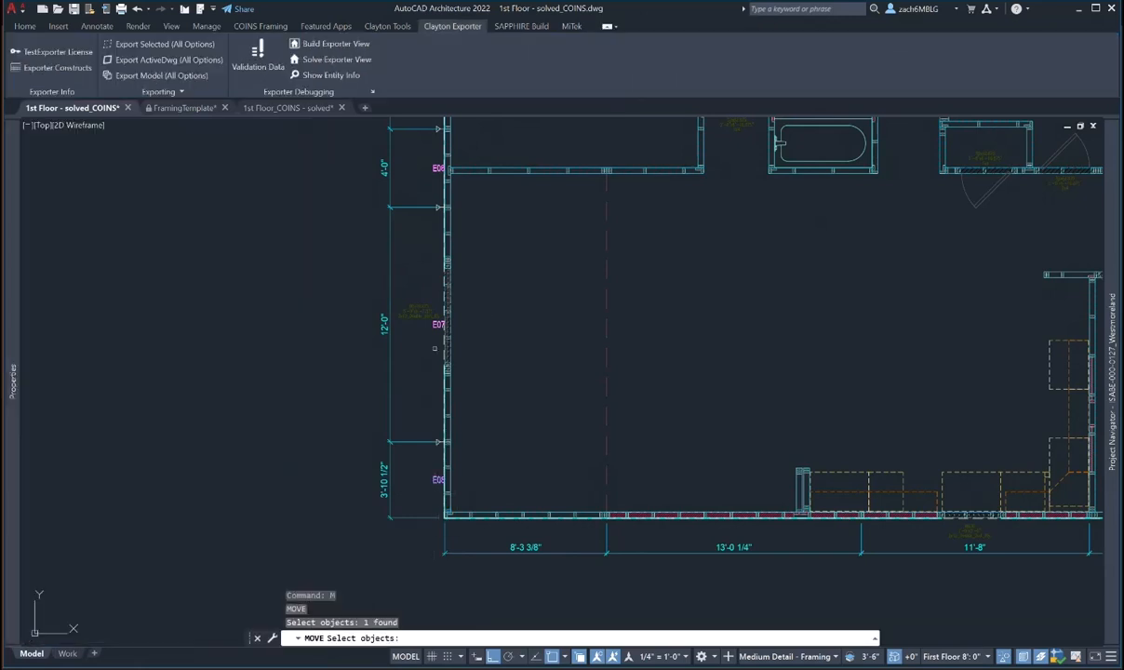
pyautogui.click(434, 325)
pyautogui.moveTo(492, 271); pyautogui.dragTo(500, 378, button='middle')
pyautogui.click(446, 275)
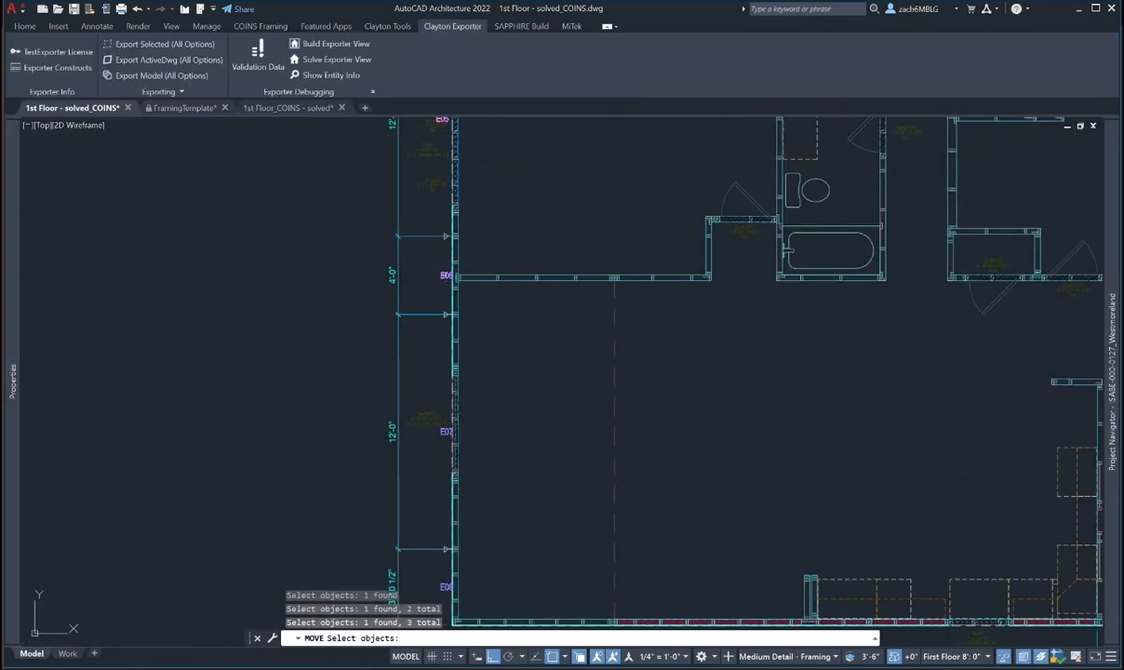
pyautogui.scroll(2, 493, 214)
pyautogui.press('Return')
pyautogui.click(535, 380)
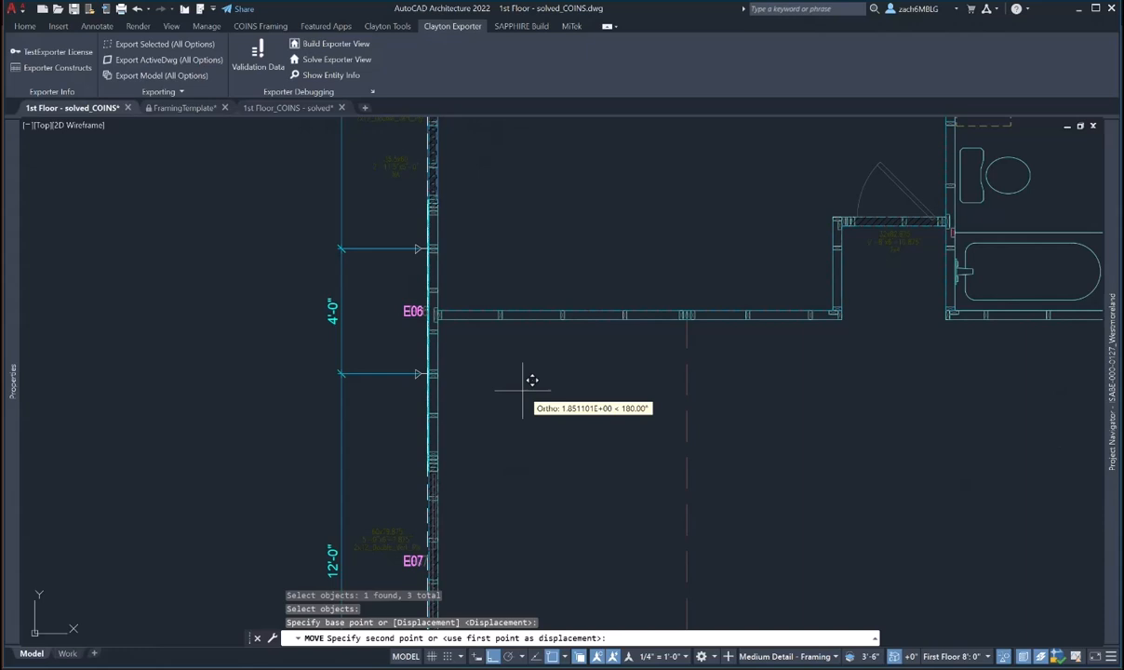
pyautogui.press('Escape')
pyautogui.scroll(-5, 531, 379)
pyautogui.press('Escape')
pyautogui.scroll(5, 460, 396)
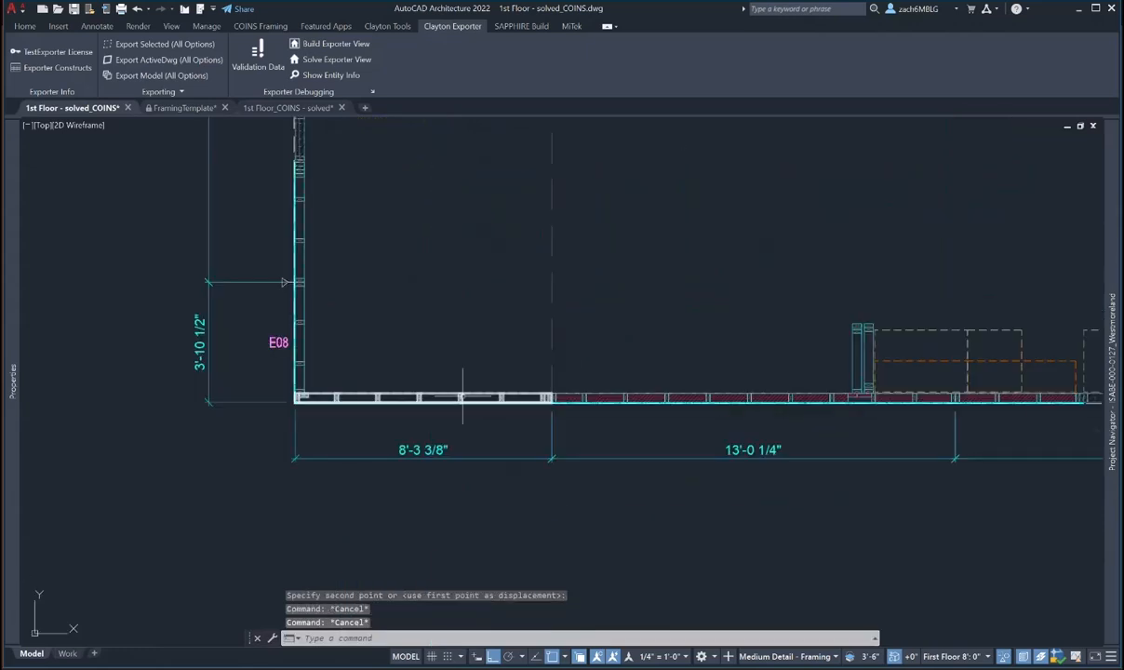
# - Give the bottom-left exterior wall Level 1, numbering it E09
pyautogui.click(463, 395)
pyautogui.moveTo(12, 243)
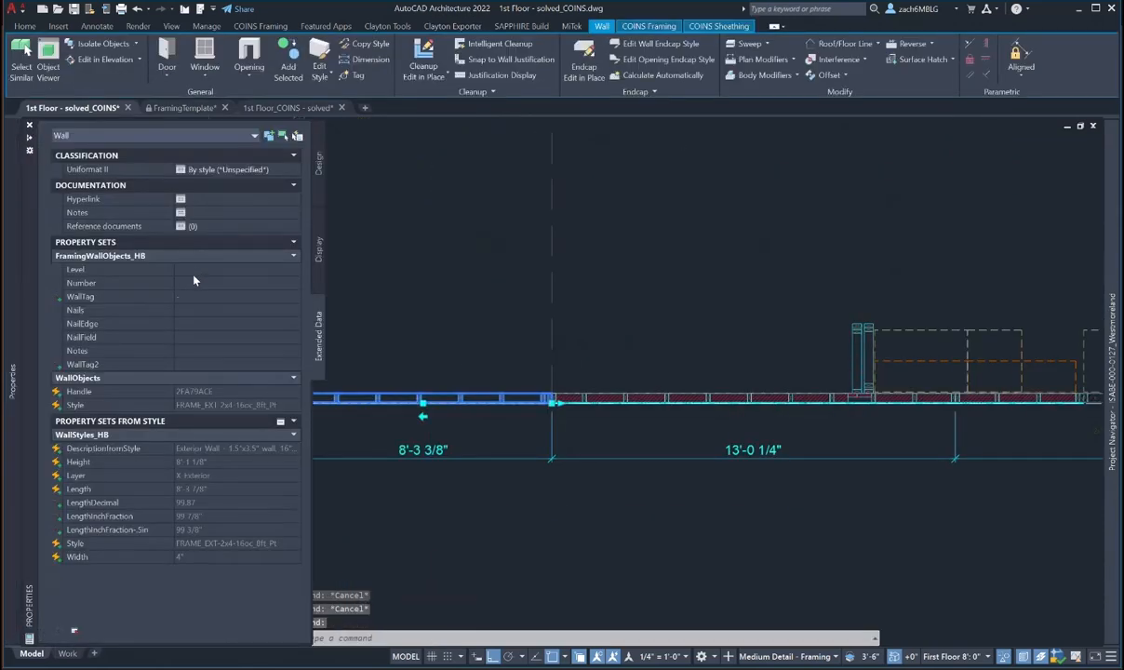
pyautogui.click(194, 271)
pyautogui.write('1')
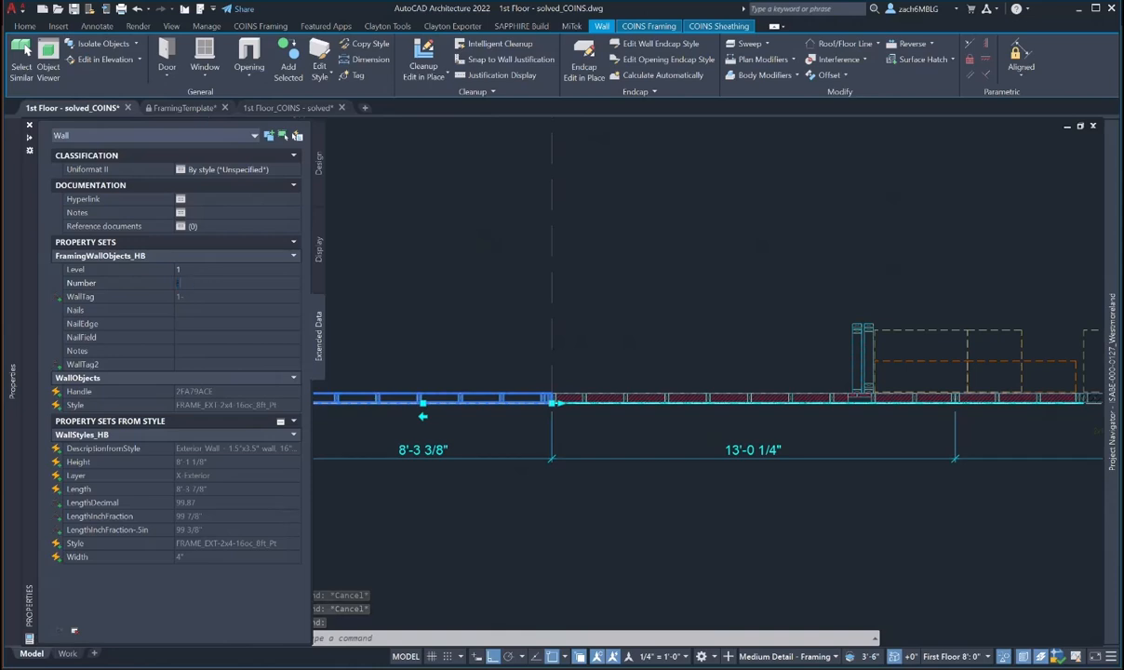
pyautogui.press('Return')
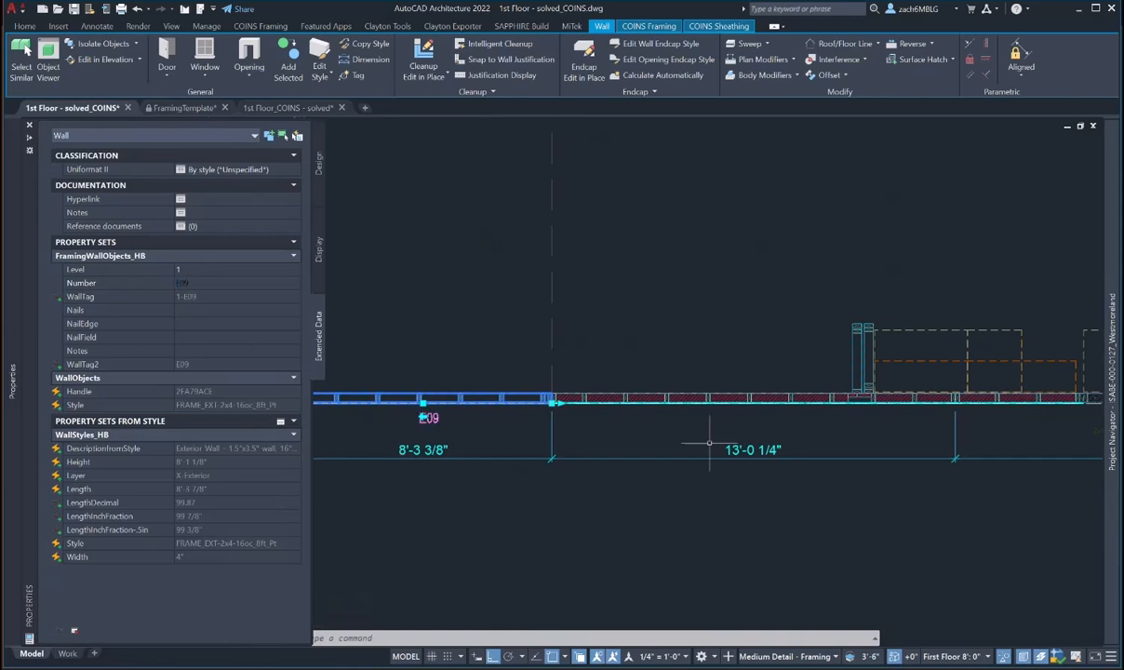
pyautogui.press('Escape')
# - Give the 13'-0 1/4" bottom wall Level 1, numbering it E10
pyautogui.moveTo(727, 445); pyautogui.dragTo(598, 451, button='middle')
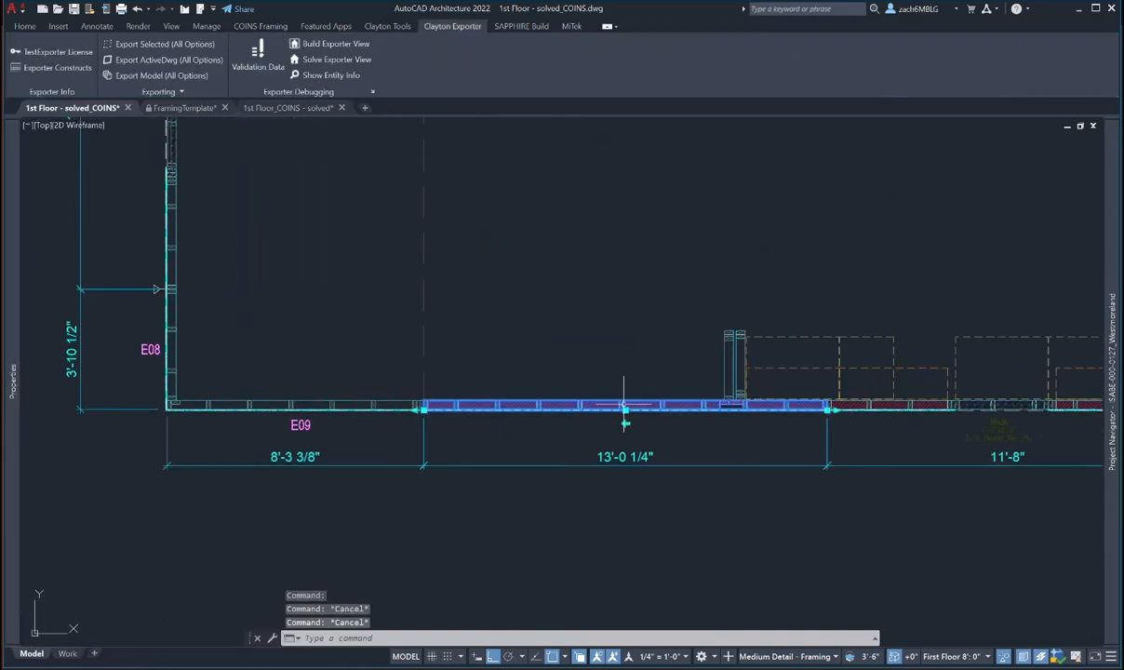
pyautogui.click(623, 405)
pyautogui.moveTo(12, 346)
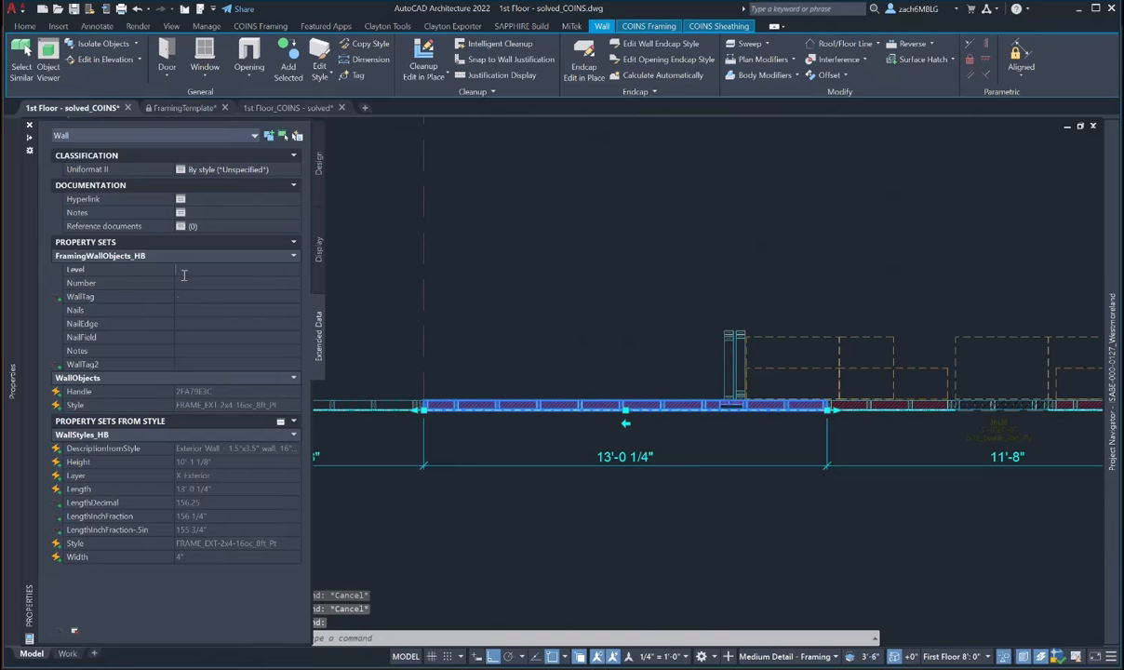
pyautogui.write('1')
pyautogui.press('Return')
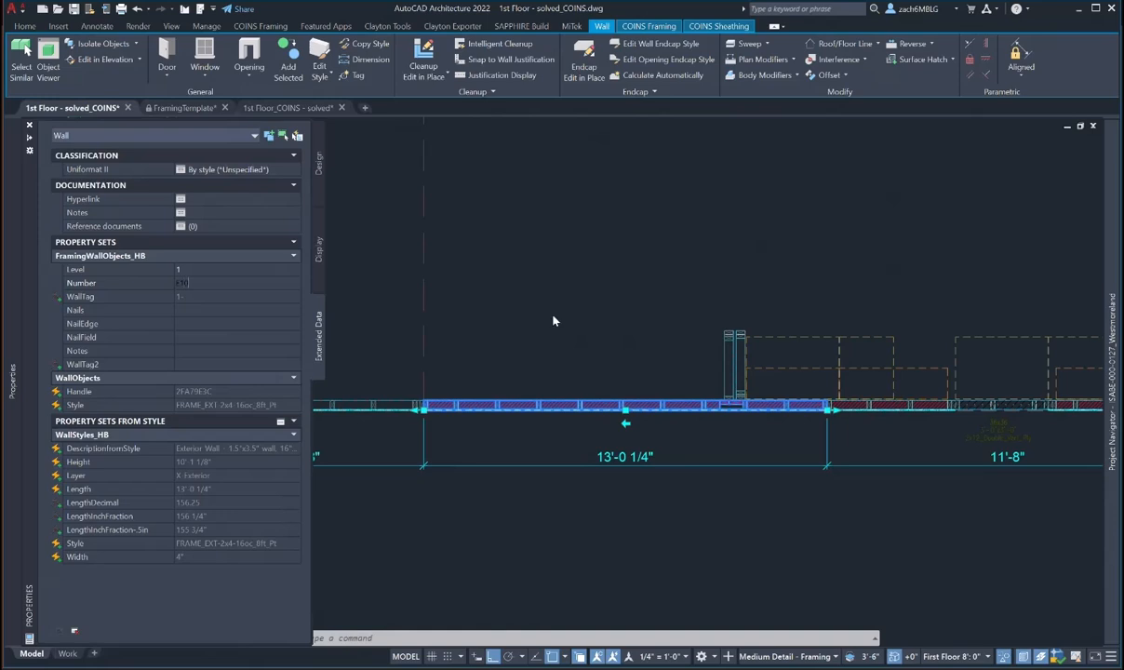
# - Number the 11'-8" bottom wall as Level 1, E11
pyautogui.scroll(-2, 598, 300)
pyautogui.scroll(-2, 600, 300)
pyautogui.moveTo(757, 352); pyautogui.dragTo(637, 358, button='middle')
pyautogui.press('Escape')
pyautogui.press('Escape')
pyautogui.scroll(2, 637, 358)
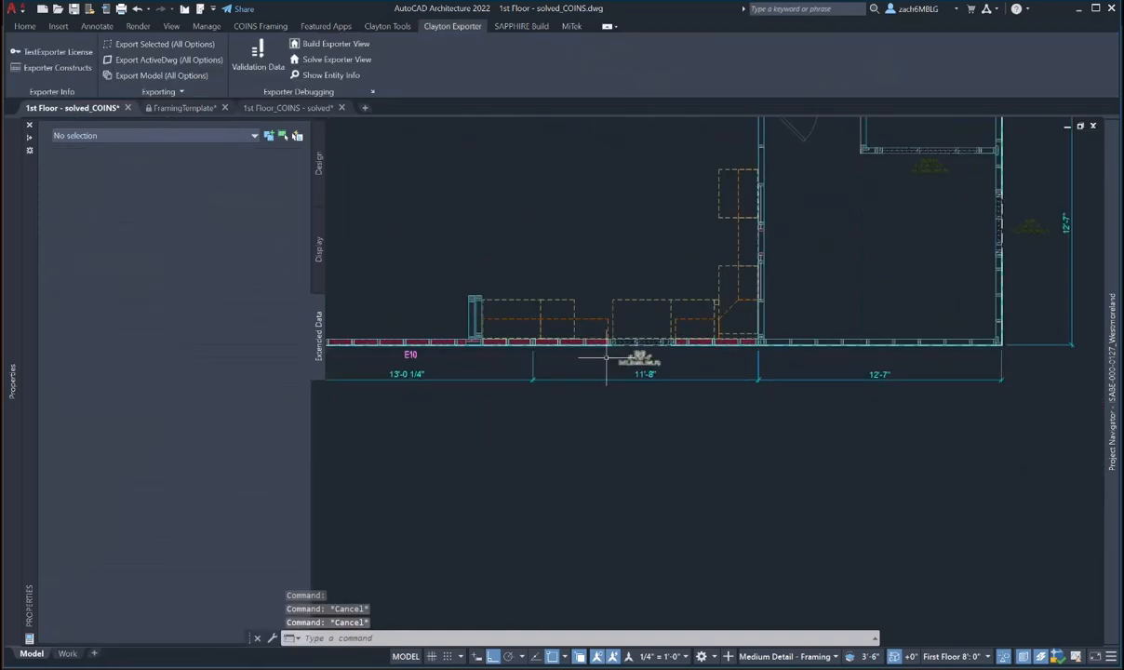
pyautogui.click(590, 347)
pyautogui.click(193, 271)
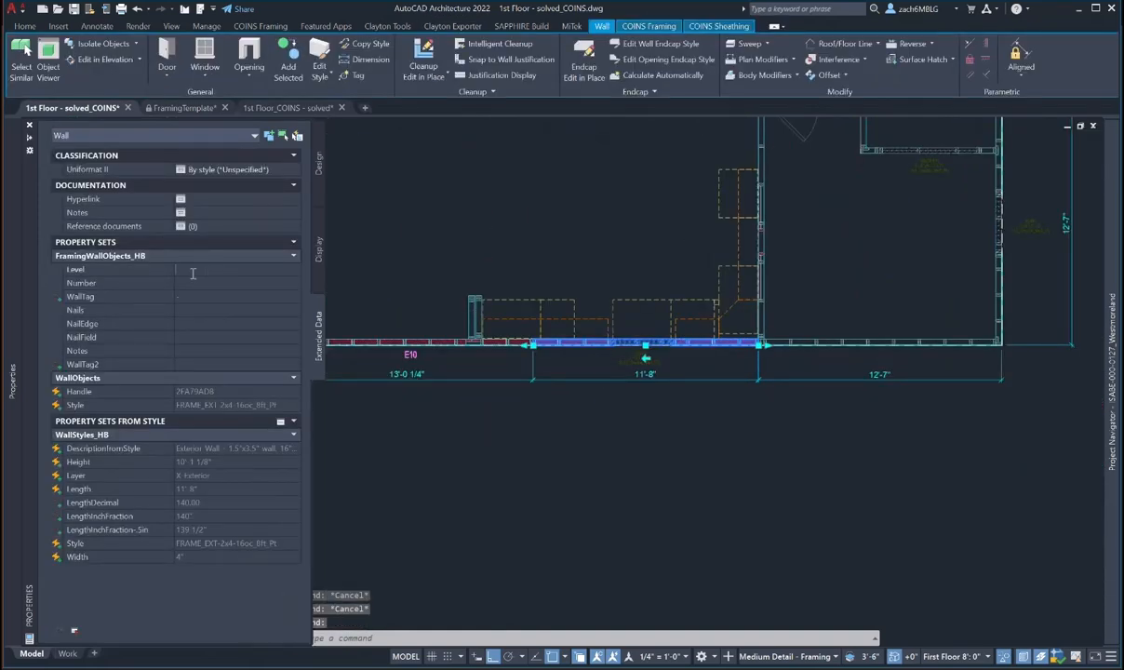
pyautogui.write('1')
pyautogui.click(204, 284)
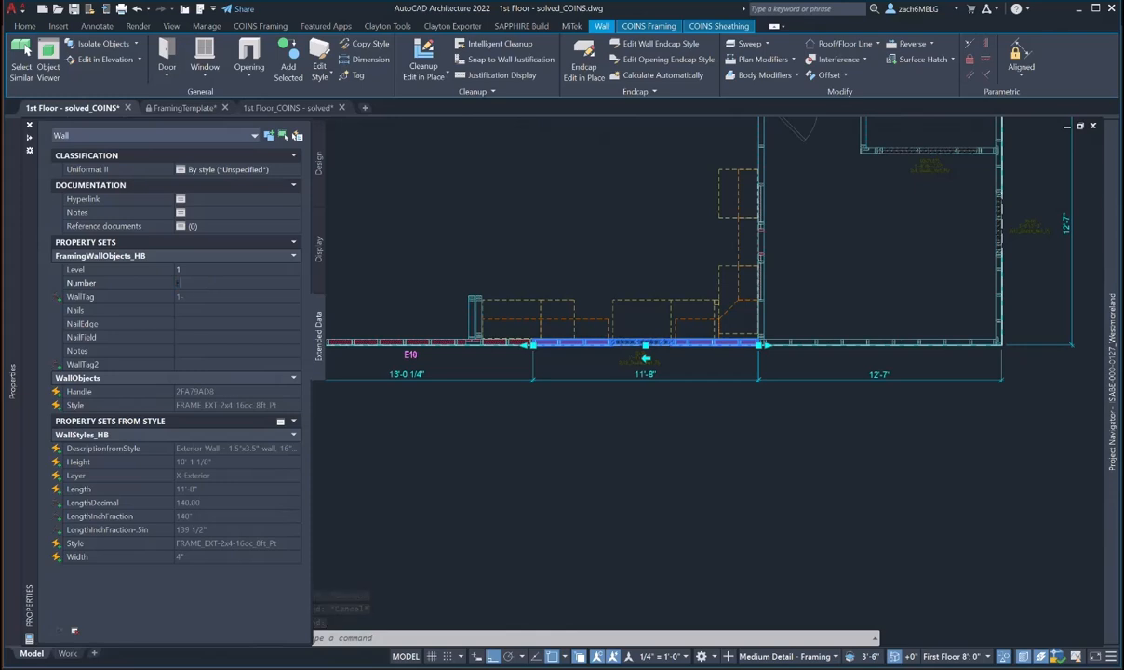
pyautogui.press('Escape')
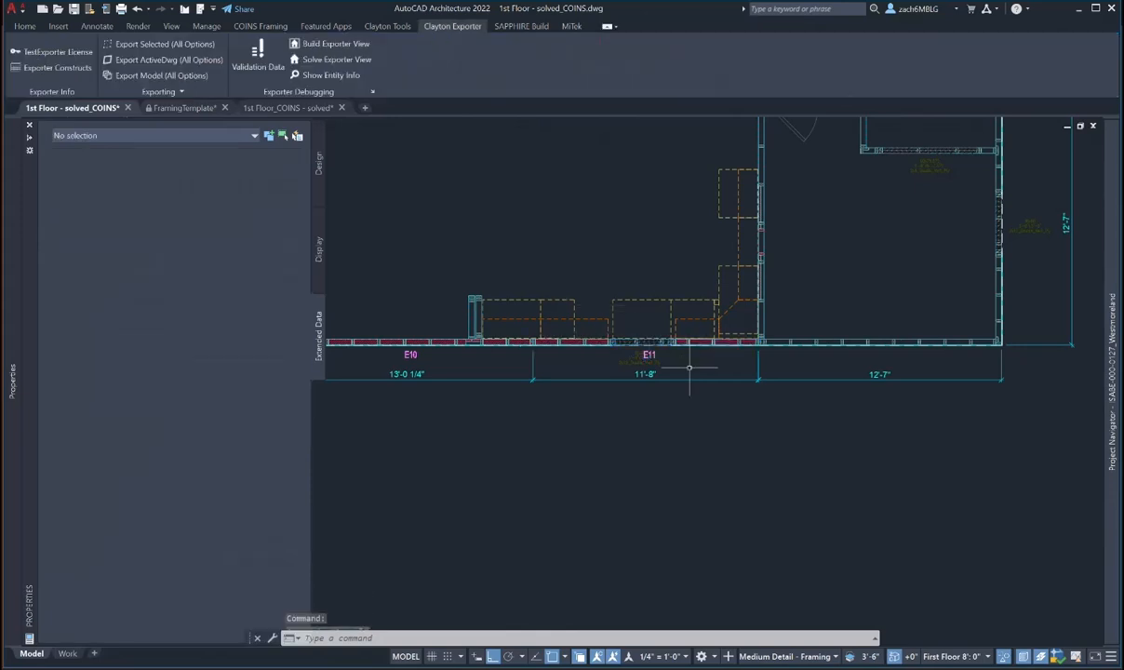
# - Number the 12'-7" bottom-right wall as Level 1, E12
pyautogui.click(750, 324)
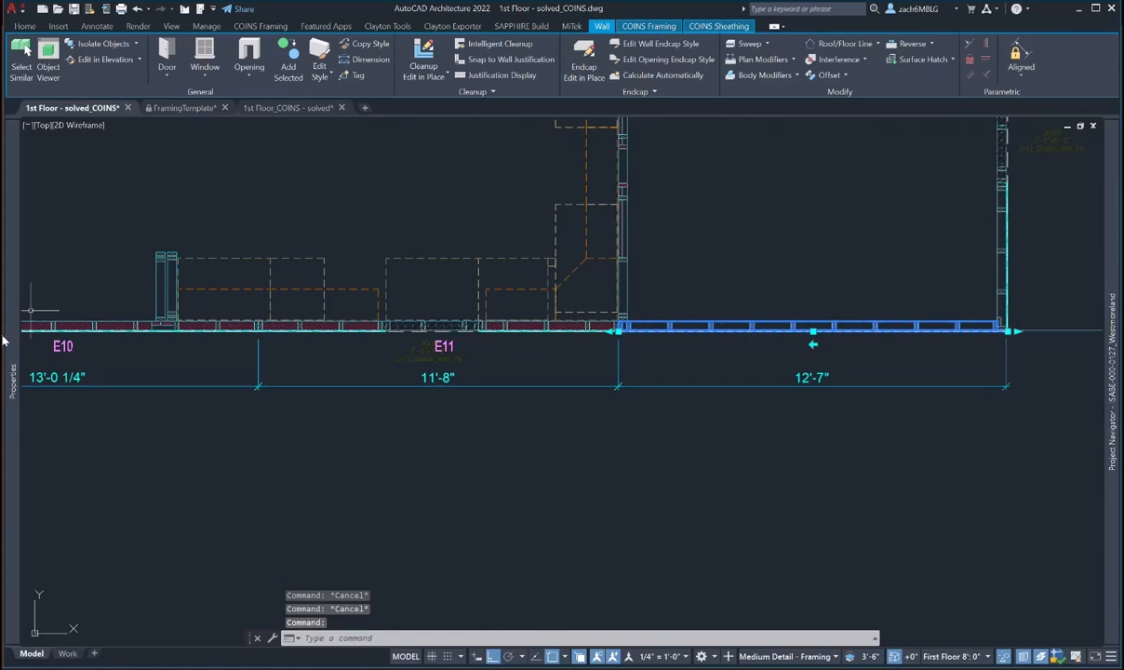
pyautogui.moveTo(8, 321)
pyautogui.click(193, 271)
pyautogui.write('1')
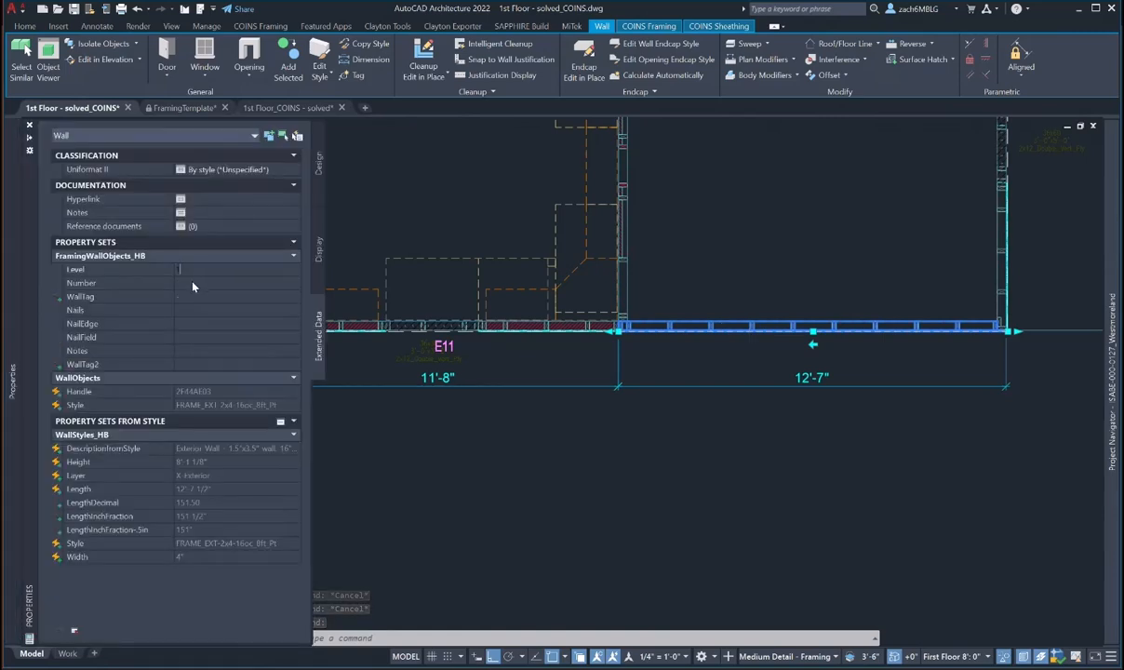
pyautogui.click(193, 282)
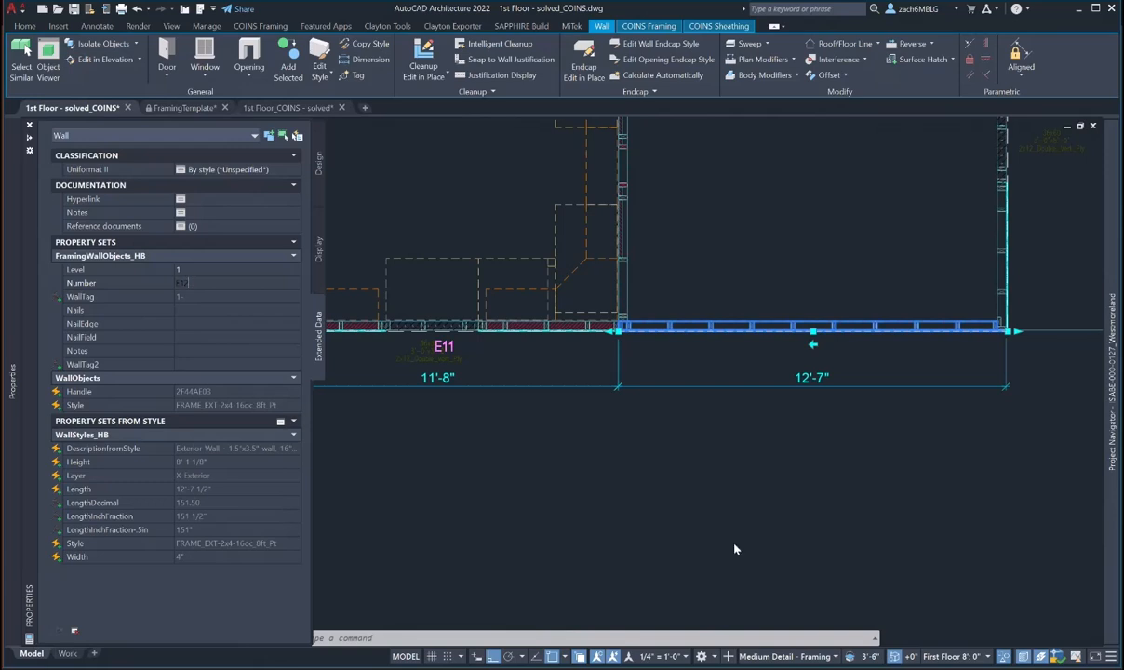
pyautogui.press('Escape')
# - Number the right 12'-7" exterior wall as Level 1, E13
pyautogui.scroll(-2, 689, 476)
pyautogui.moveTo(784, 468); pyautogui.dragTo(499, 563, button='middle')
pyautogui.press('Escape')
pyautogui.click(601, 443)
pyautogui.moveTo(13, 370)
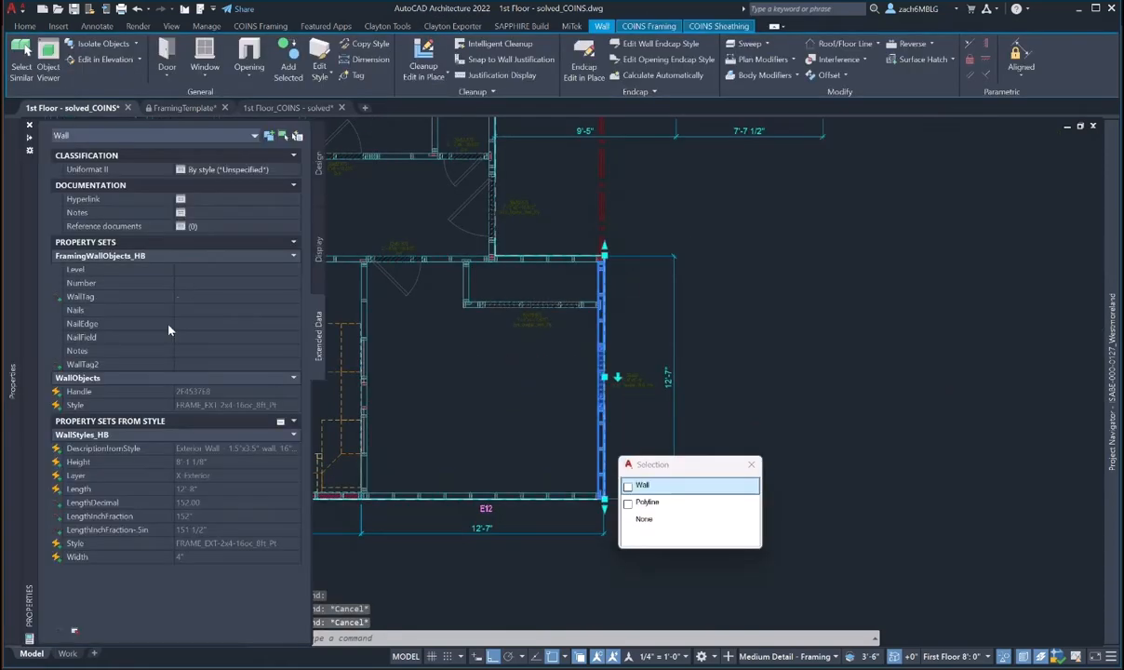
pyautogui.click(186, 269)
pyautogui.write('1')
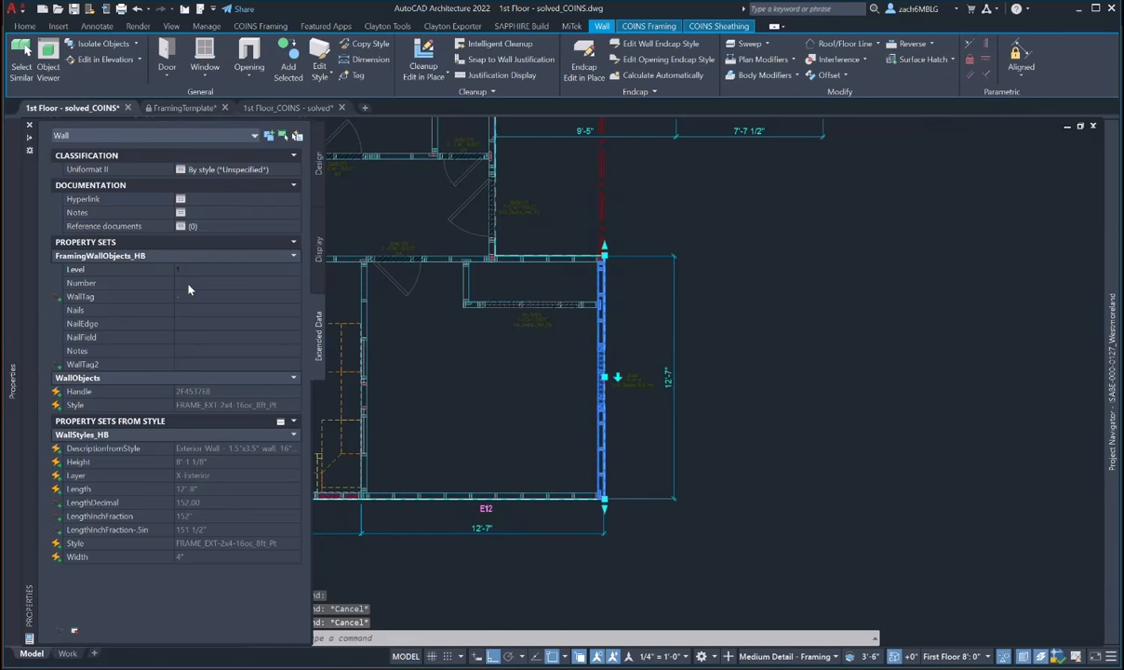
pyautogui.click(188, 283)
pyautogui.write('E13')
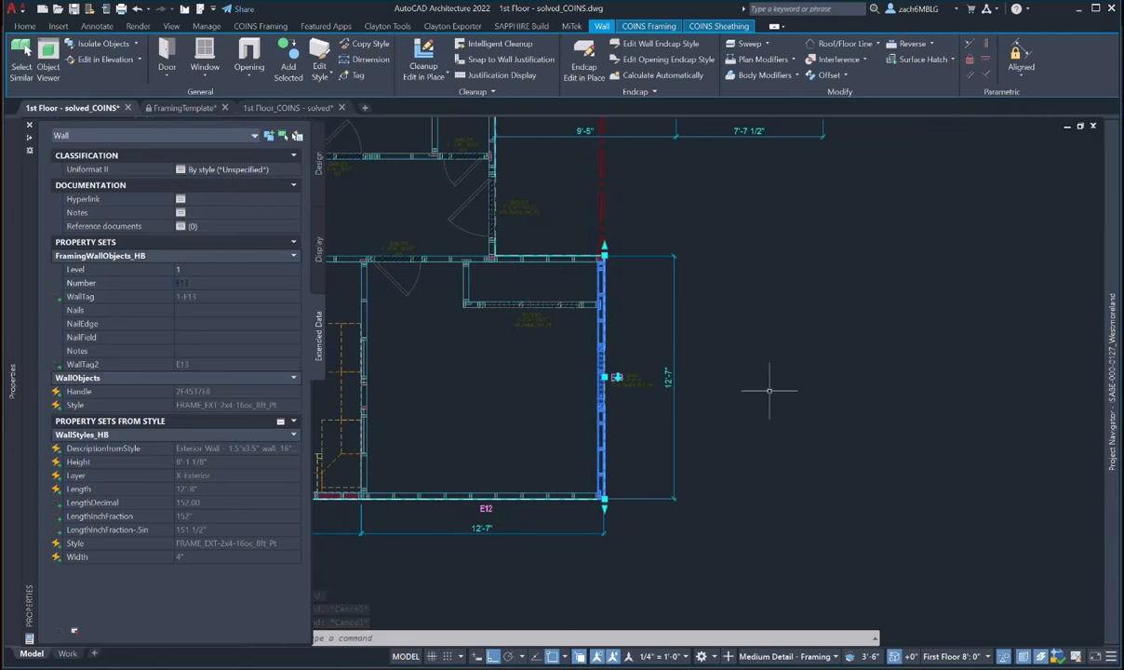
pyautogui.moveTo(735, 340); pyautogui.dragTo(730, 429, button='middle')
pyautogui.press('Escape')
# - Number the short 5'-8 1/2" horizontal exterior wall E14
pyautogui.click(544, 346)
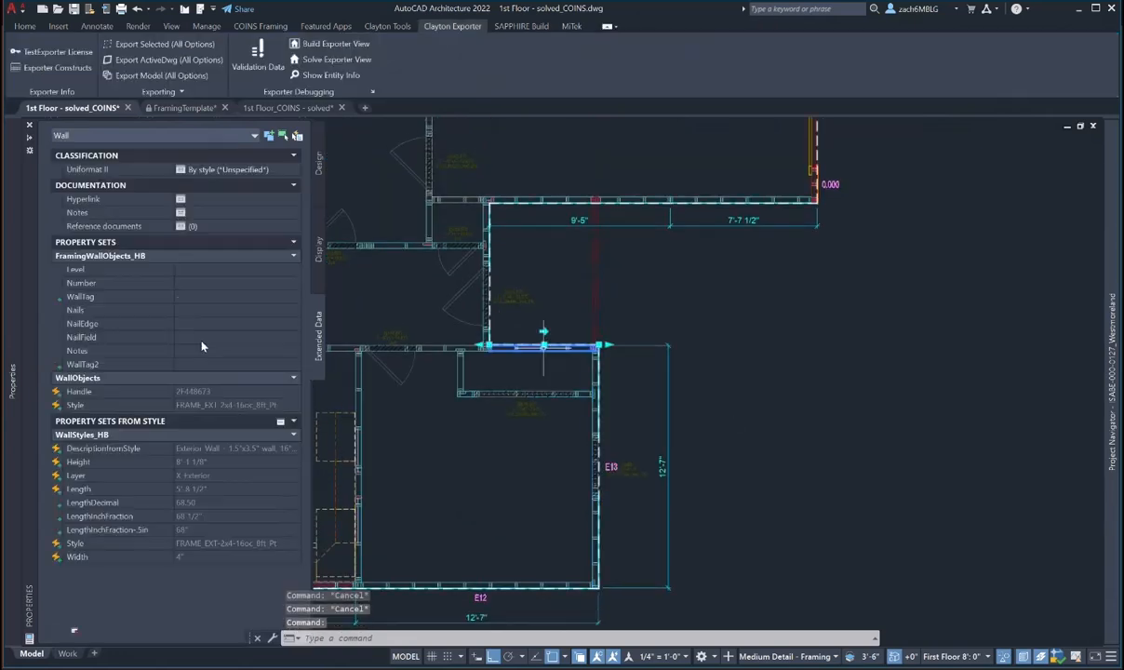
pyautogui.click(193, 284)
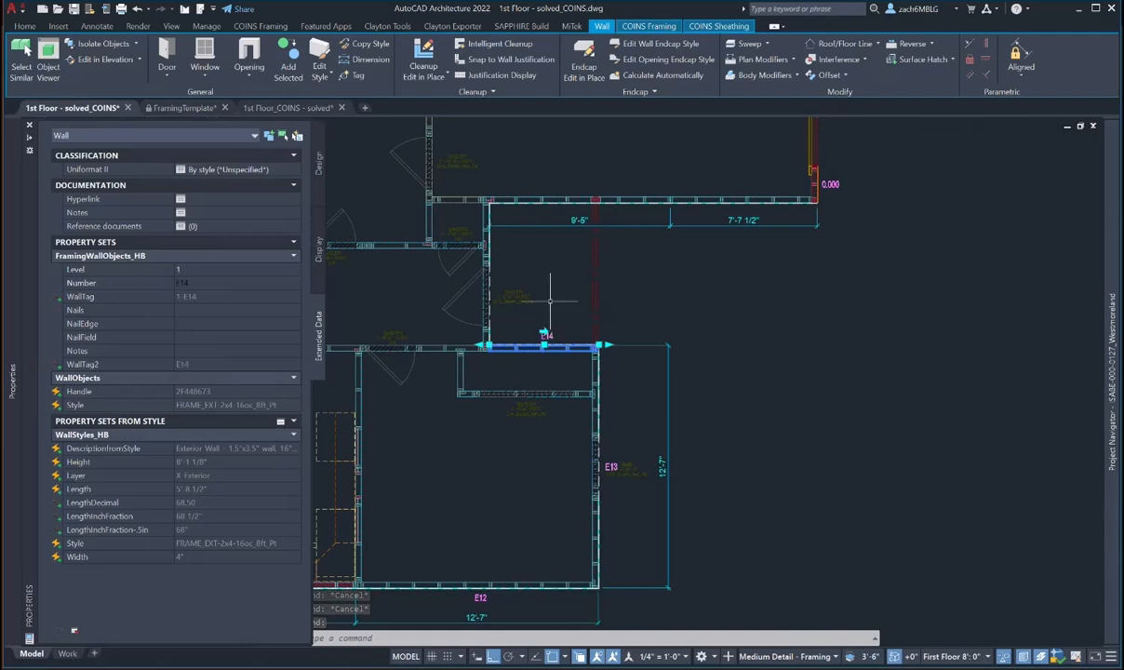
pyautogui.moveTo(498, 266); pyautogui.dragTo(490, 323, button='middle')
pyautogui.press('Escape')
# - Number the vertical wall beside the door E14 on level 1
pyautogui.click(482, 308)
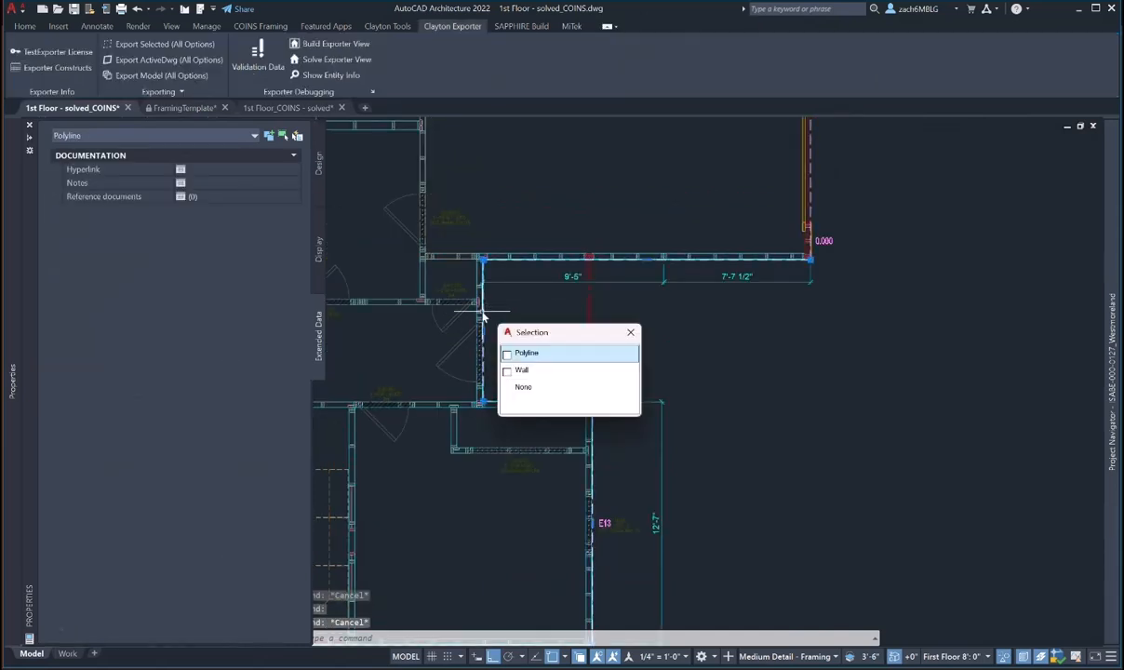
pyautogui.press('Escape')
pyautogui.scroll(4, 481, 293)
pyautogui.click(481, 293)
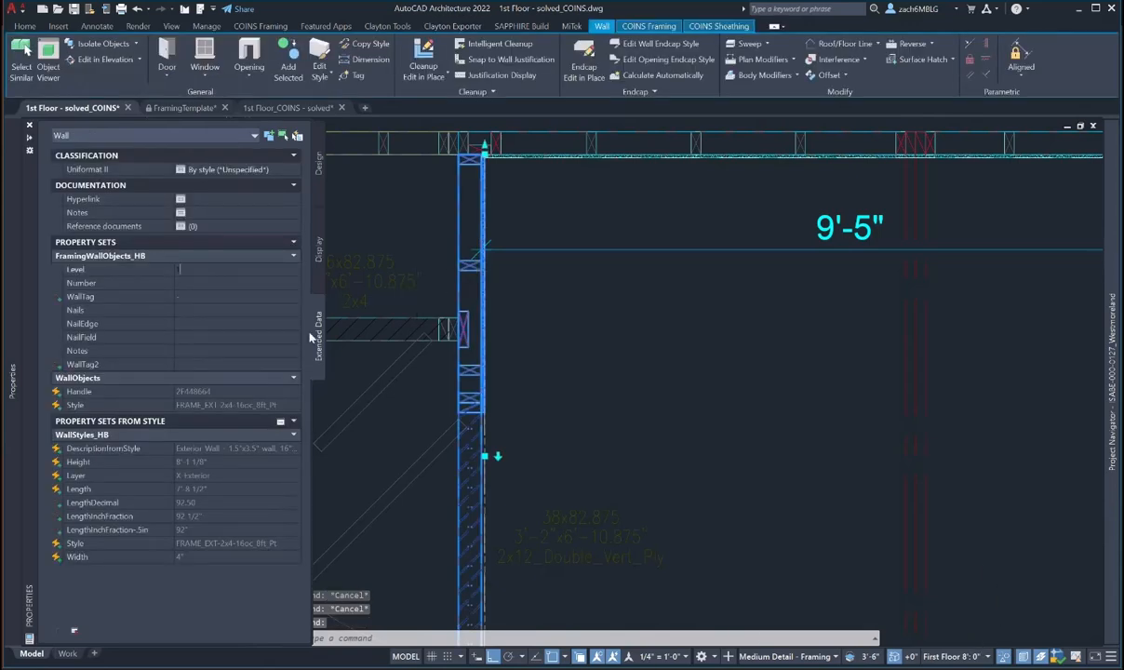
pyautogui.write('1')
pyautogui.press('Tab')
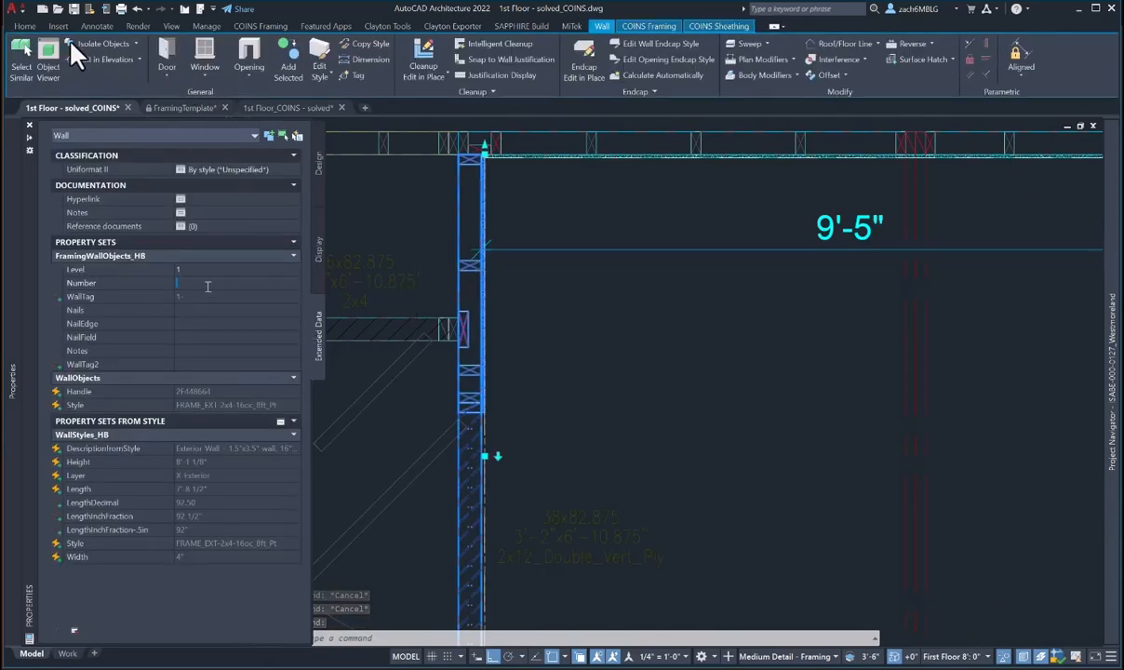
pyautogui.write('E14')
pyautogui.press('Return')
# - Number the top wall segment E16 on level 1
pyautogui.scroll(-3, 715, 370)
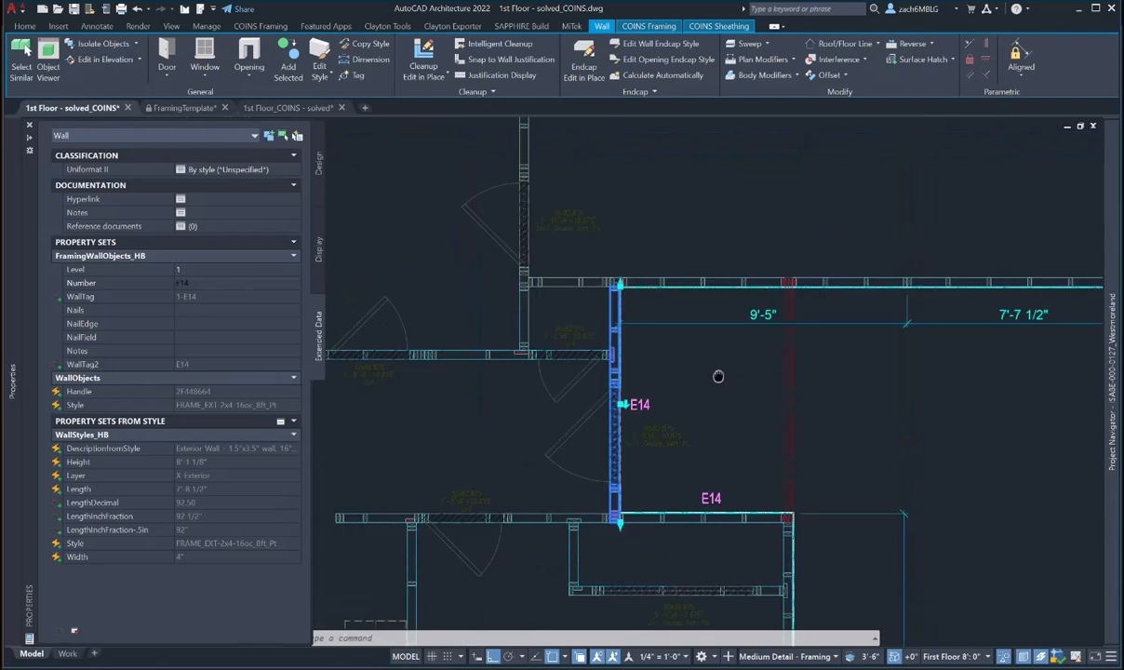
pyautogui.moveTo(718, 376); pyautogui.dragTo(491, 426, button='middle')
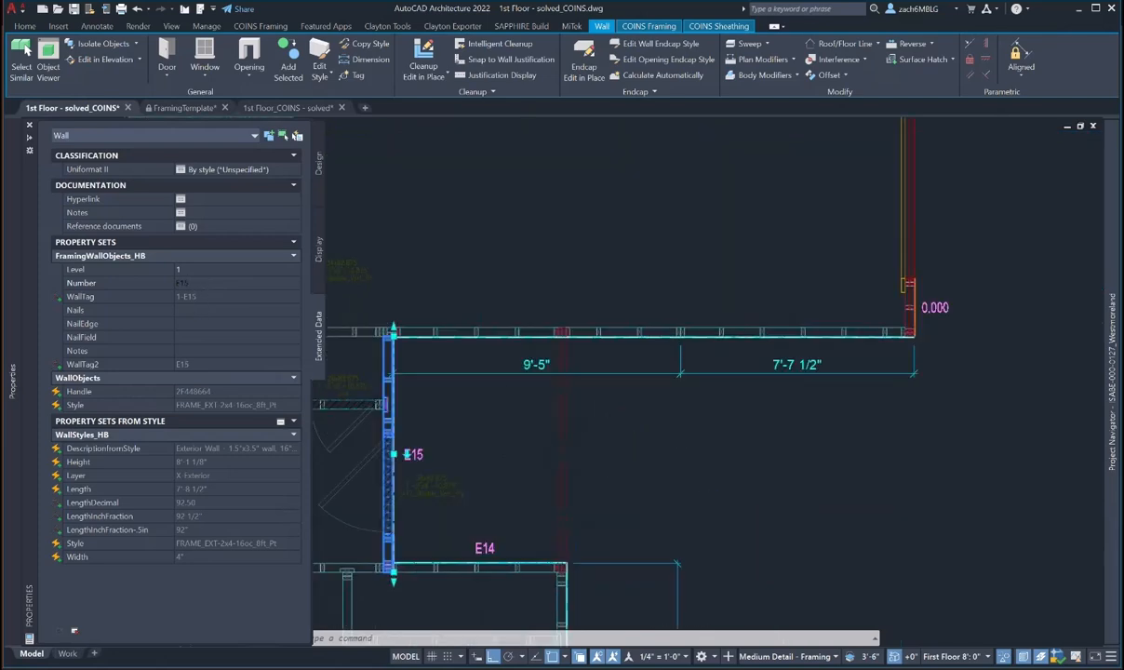
pyautogui.press('Escape')
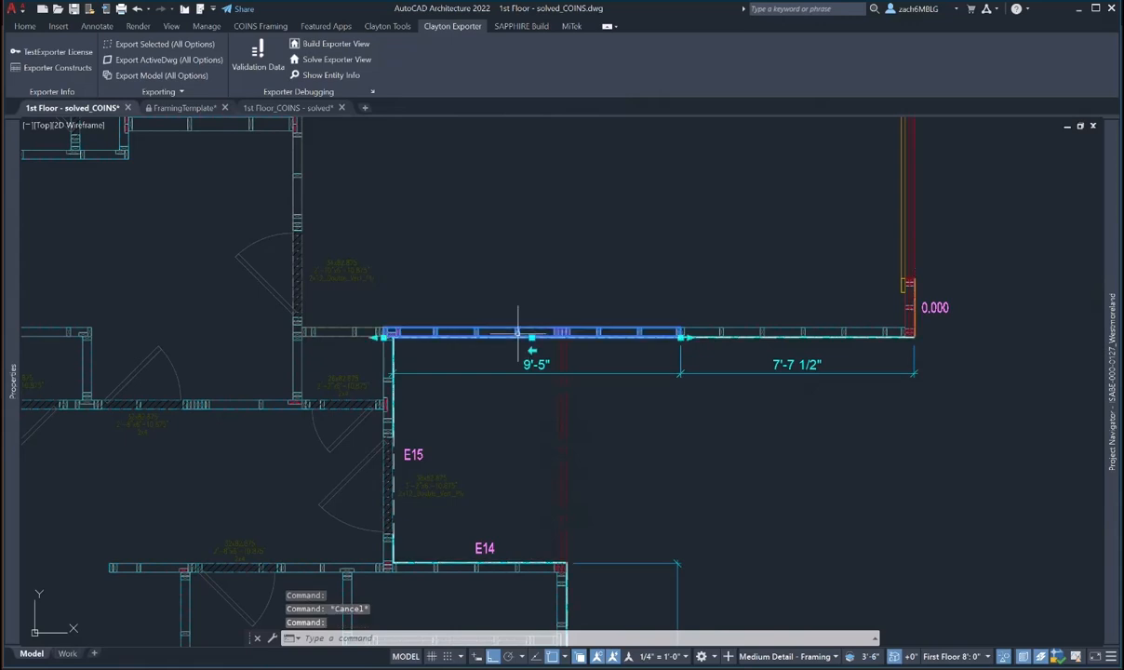
pyautogui.click(528, 332)
pyautogui.moveTo(10, 371)
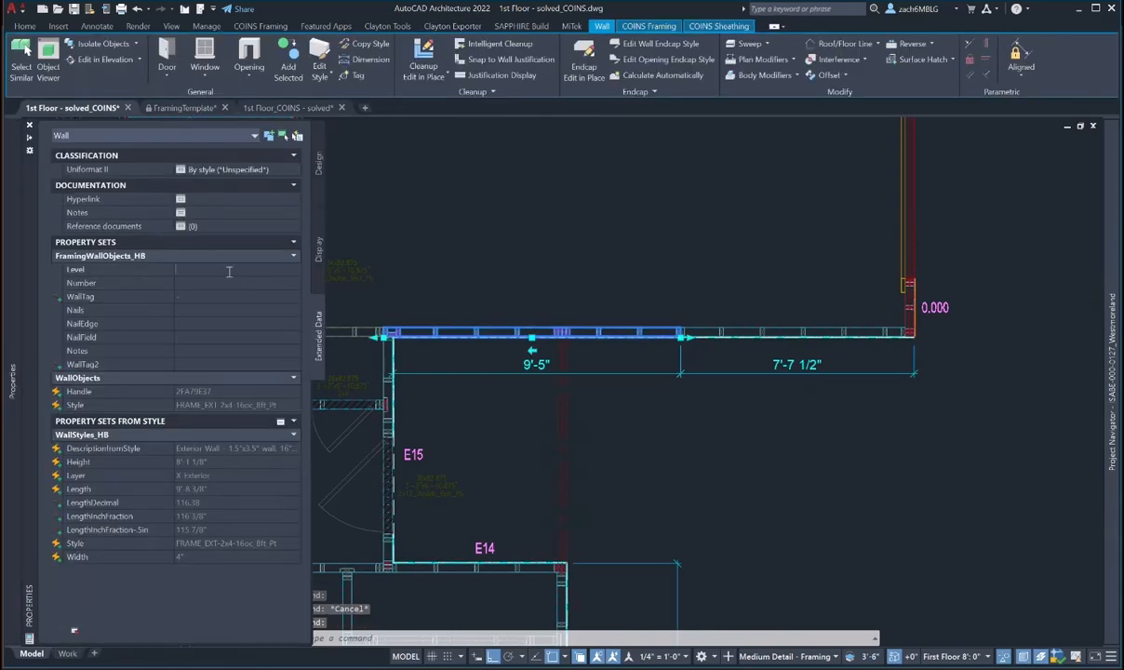
pyautogui.write('1')
pyautogui.click(200, 284)
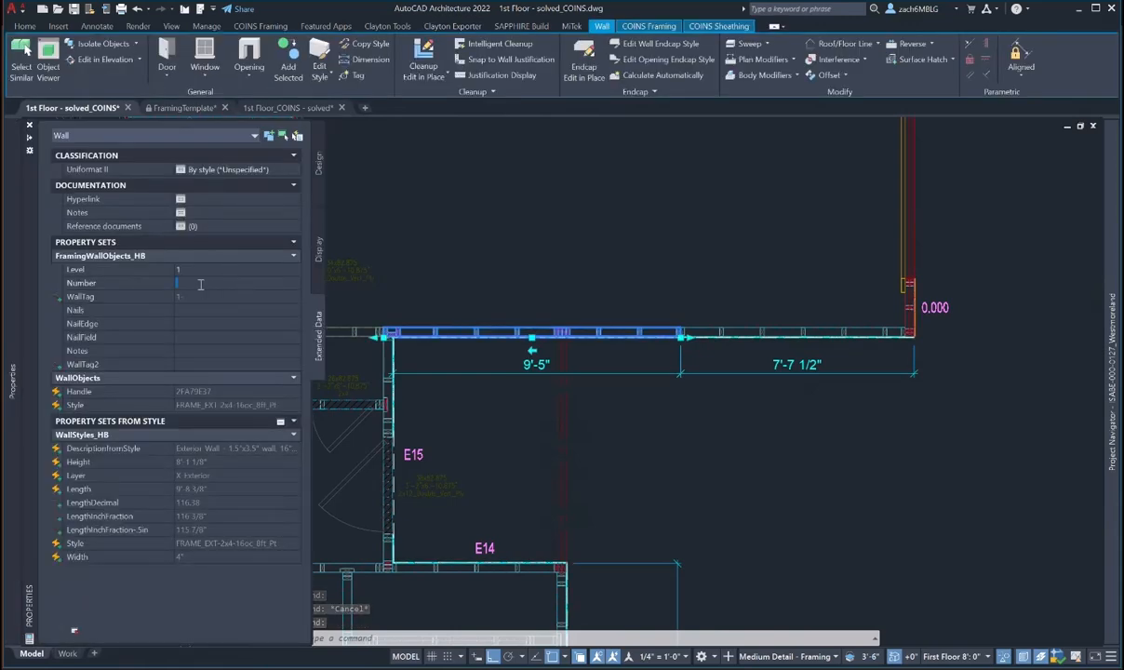
pyautogui.write('16')
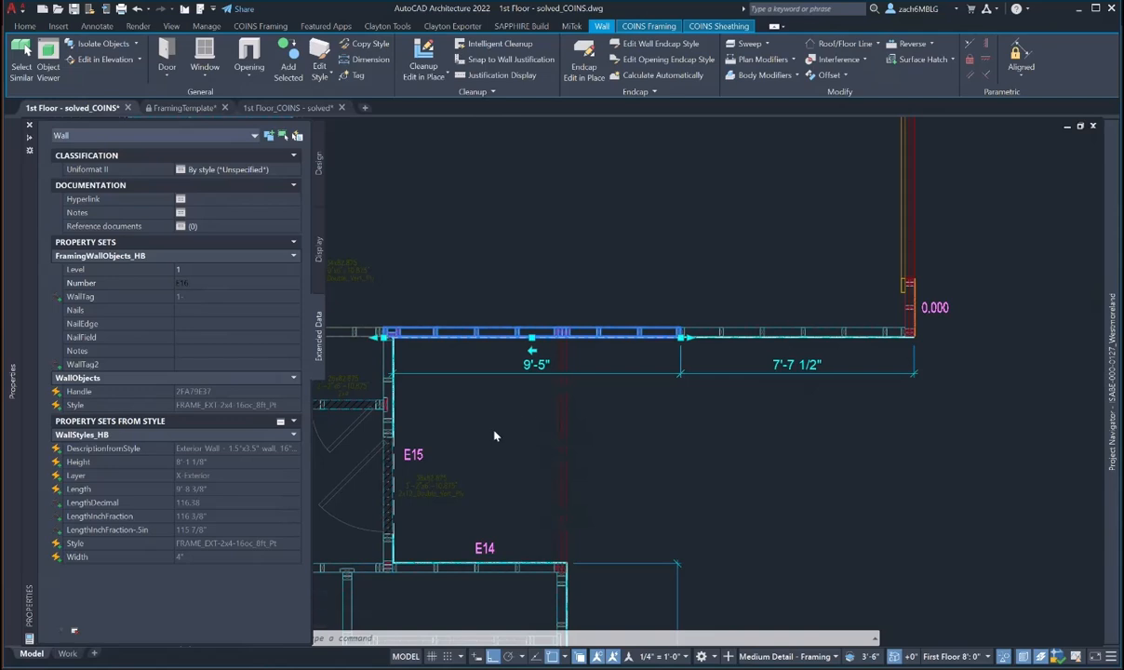
pyautogui.press('Return')
pyautogui.press('Escape')
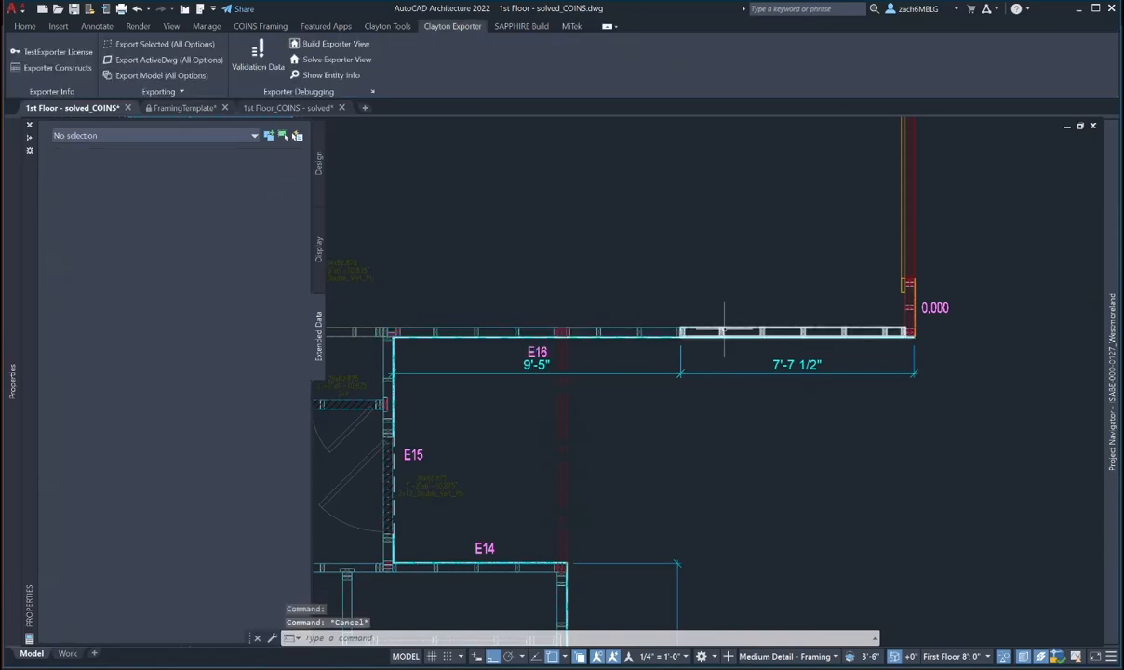
# - Number the 7'-7 1/2" wall segment to the right E17 on level 1
pyautogui.click(727, 327)
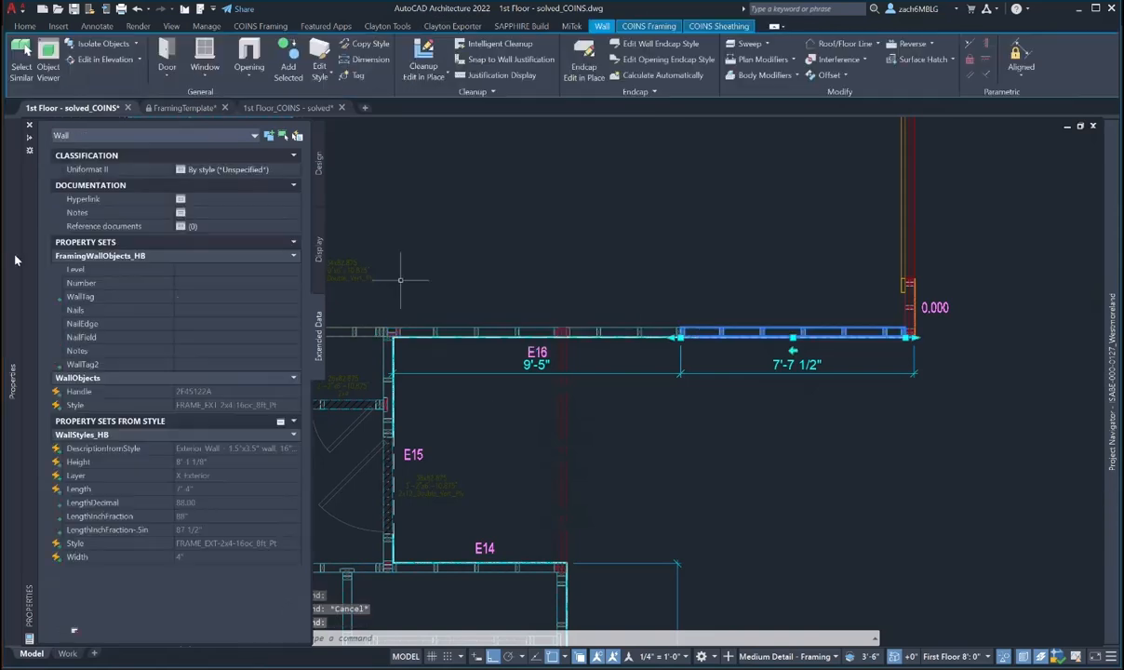
pyautogui.click(189, 270)
pyautogui.write('1')
pyautogui.press('Return')
pyautogui.click(188, 284)
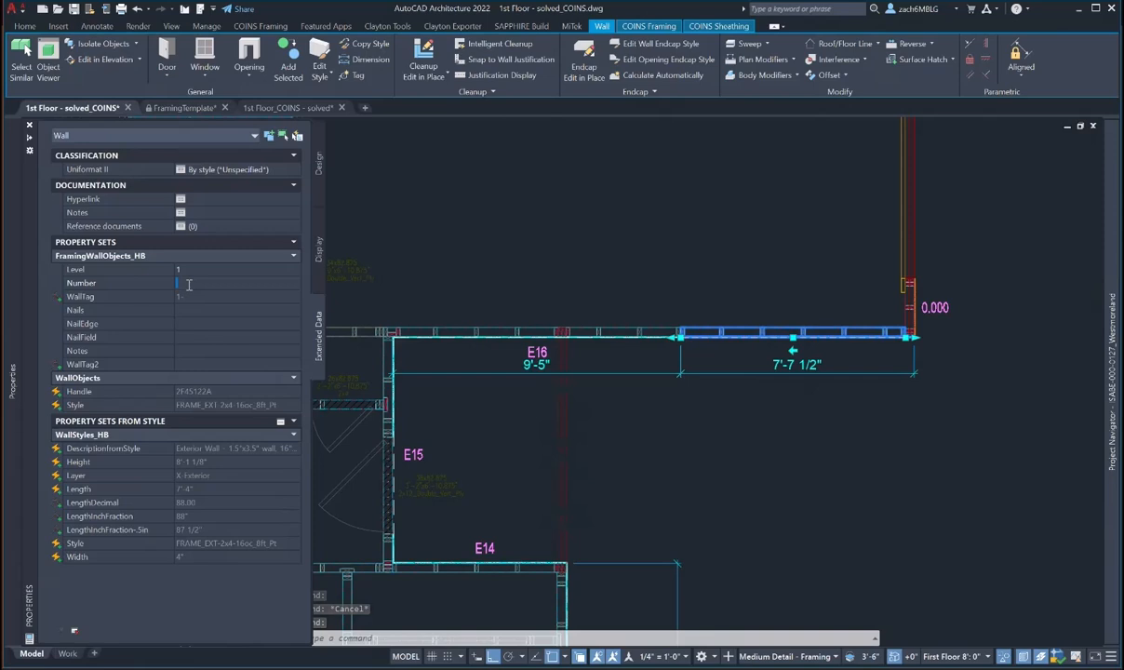
pyautogui.write('E17')
pyautogui.press('Return')
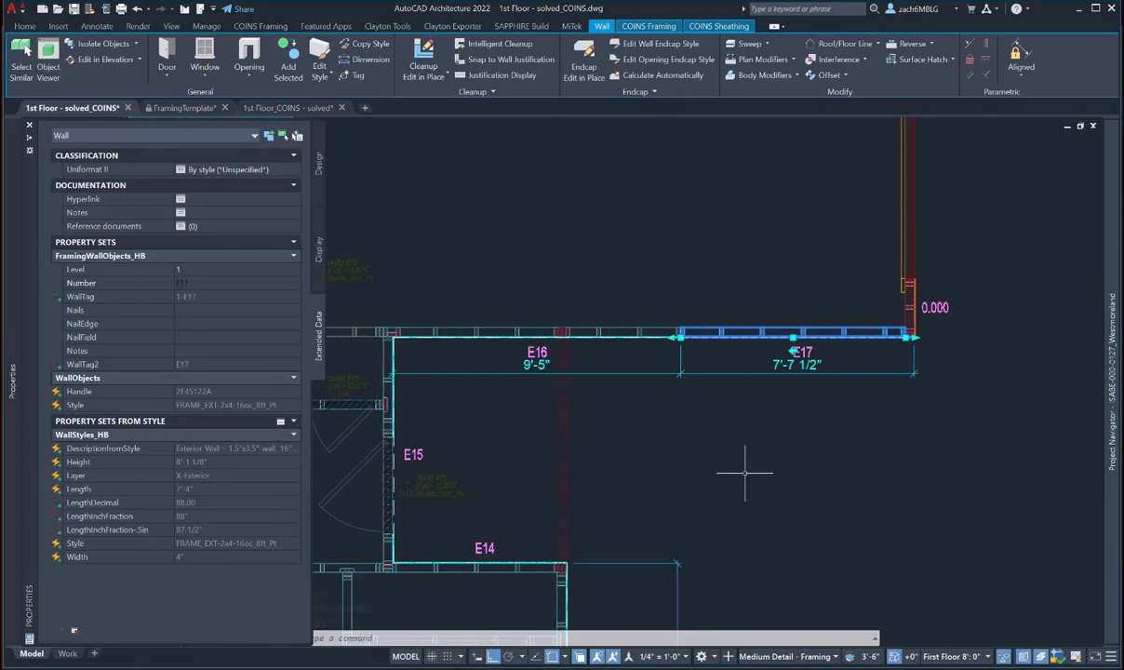
pyautogui.moveTo(744, 473); pyautogui.dragTo(451, 509, button='middle')
pyautogui.press('Escape')
pyautogui.click(645, 351)
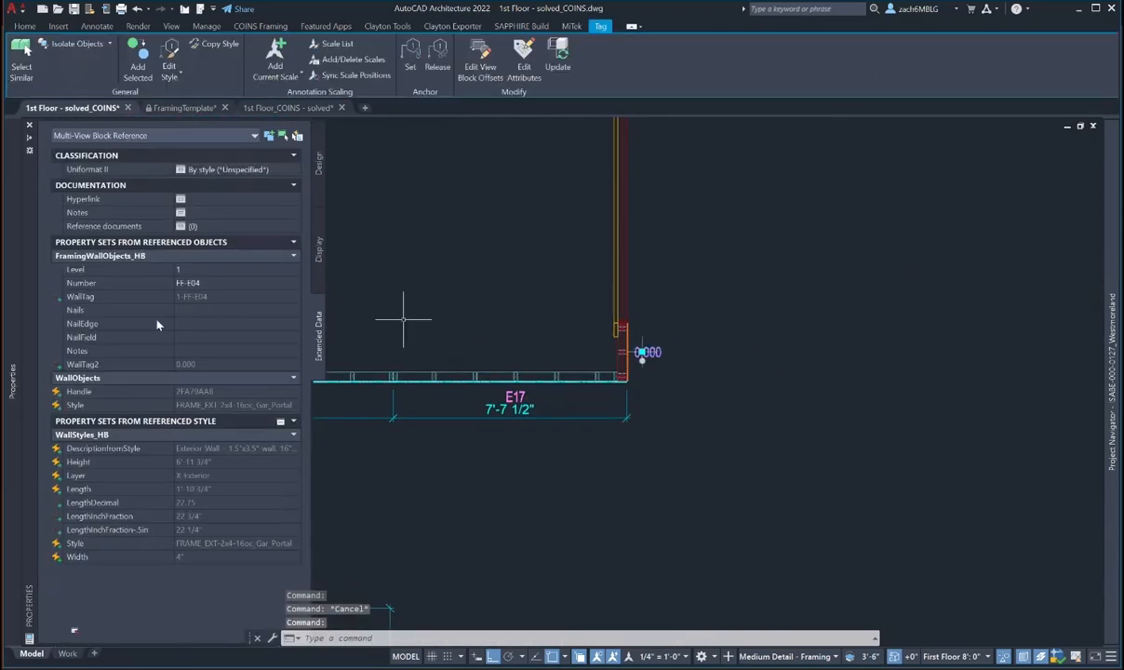
# - Renumber the first short corner wall's tag from FF-E04 to E18
pyautogui.click(219, 282)
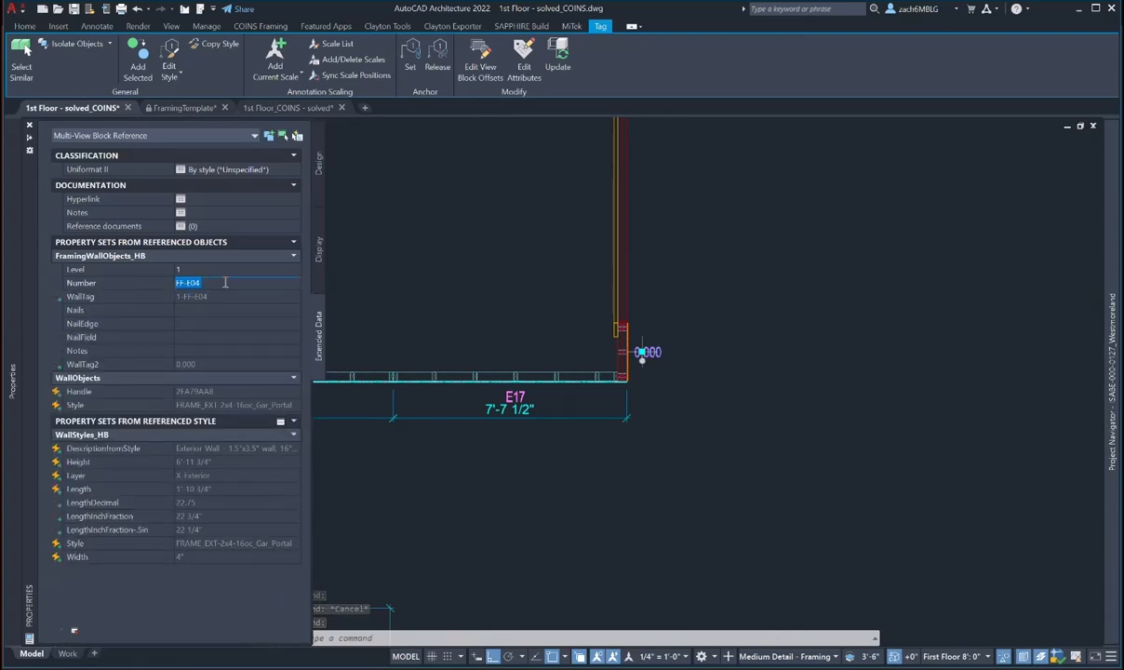
pyautogui.write('11')
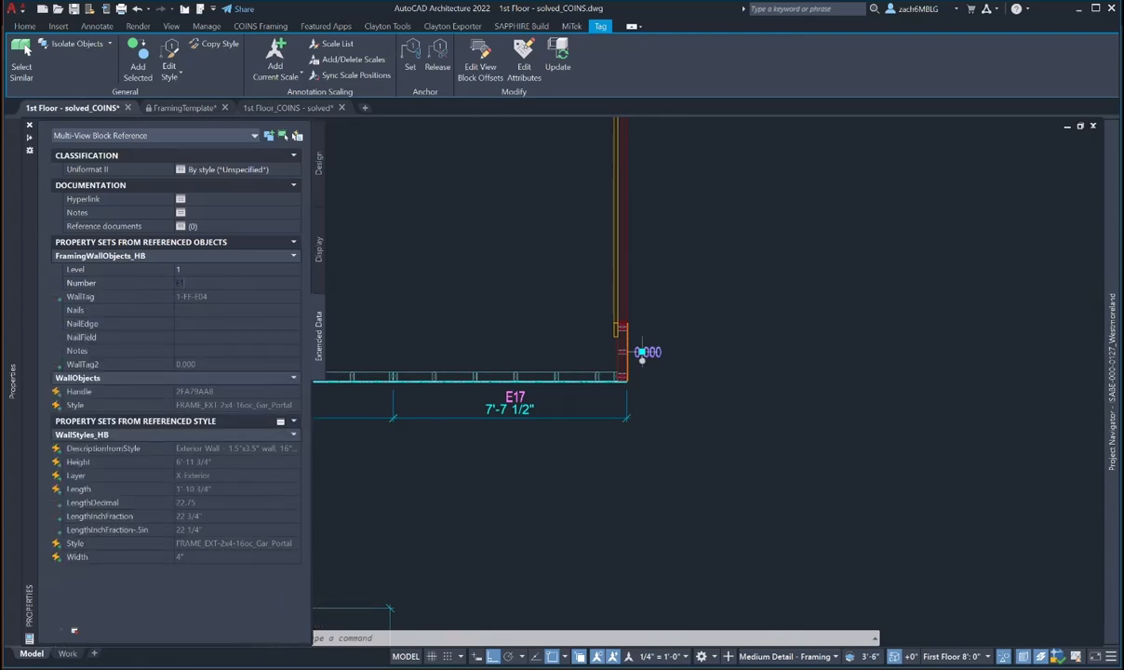
pyautogui.press('Return')
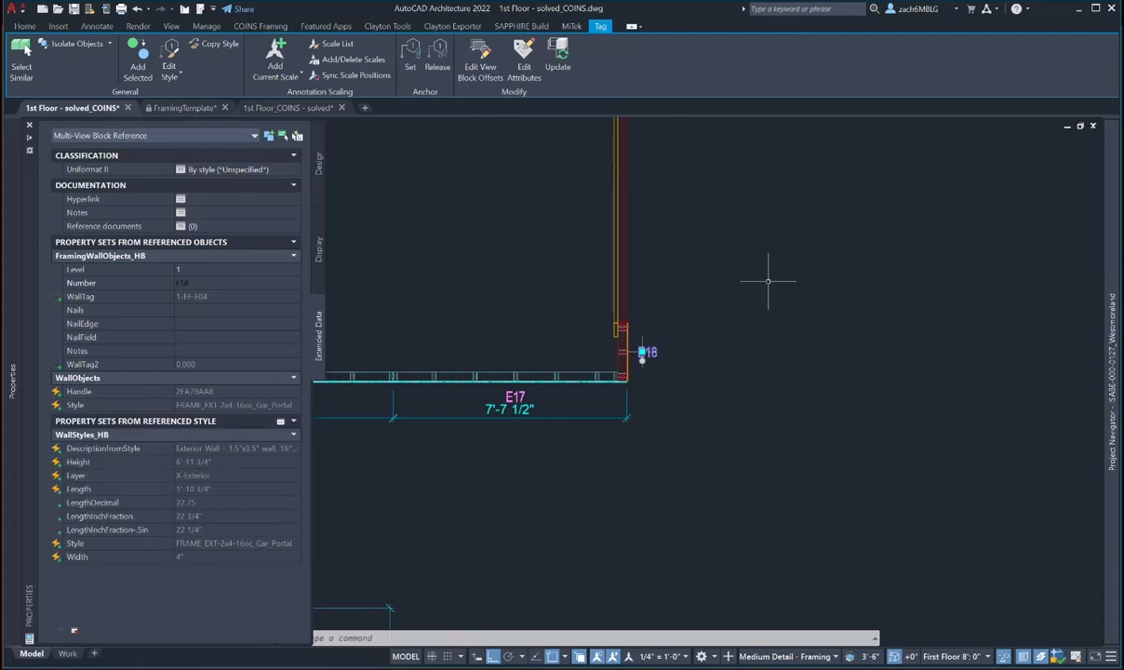
pyautogui.press('Escape')
pyautogui.scroll(-2, 676, 295)
# - Renumber the upper-corner wall's tag from FF-E05 to E20
pyautogui.moveTo(674, 296); pyautogui.dragTo(601, 648, button='middle')
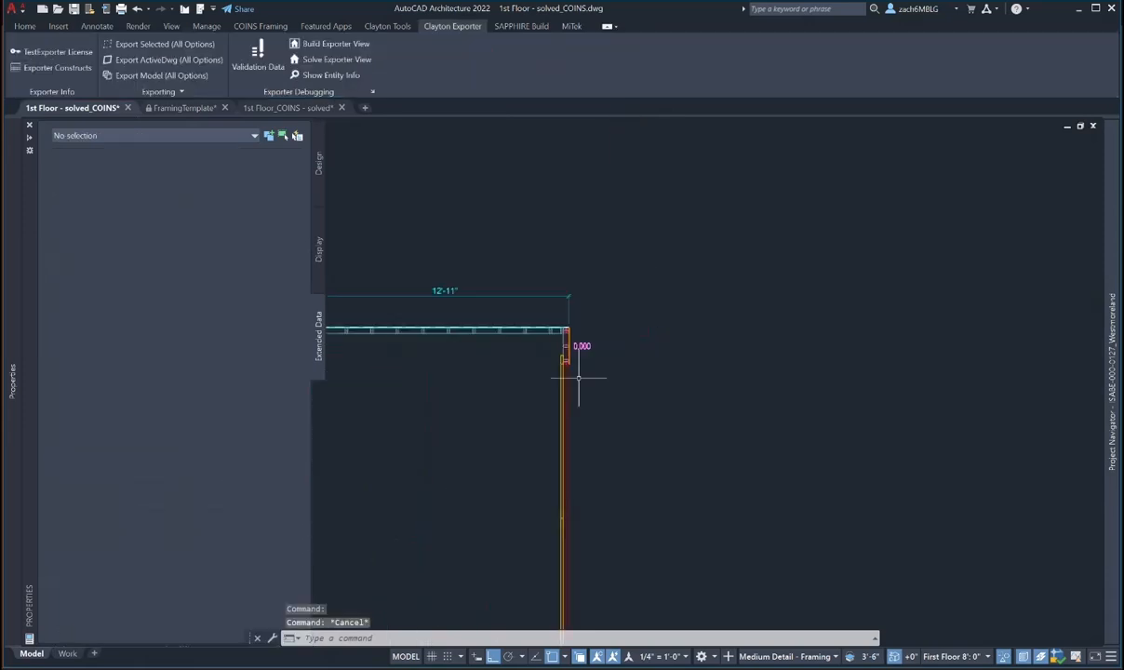
pyautogui.click(582, 344)
pyautogui.click(207, 285)
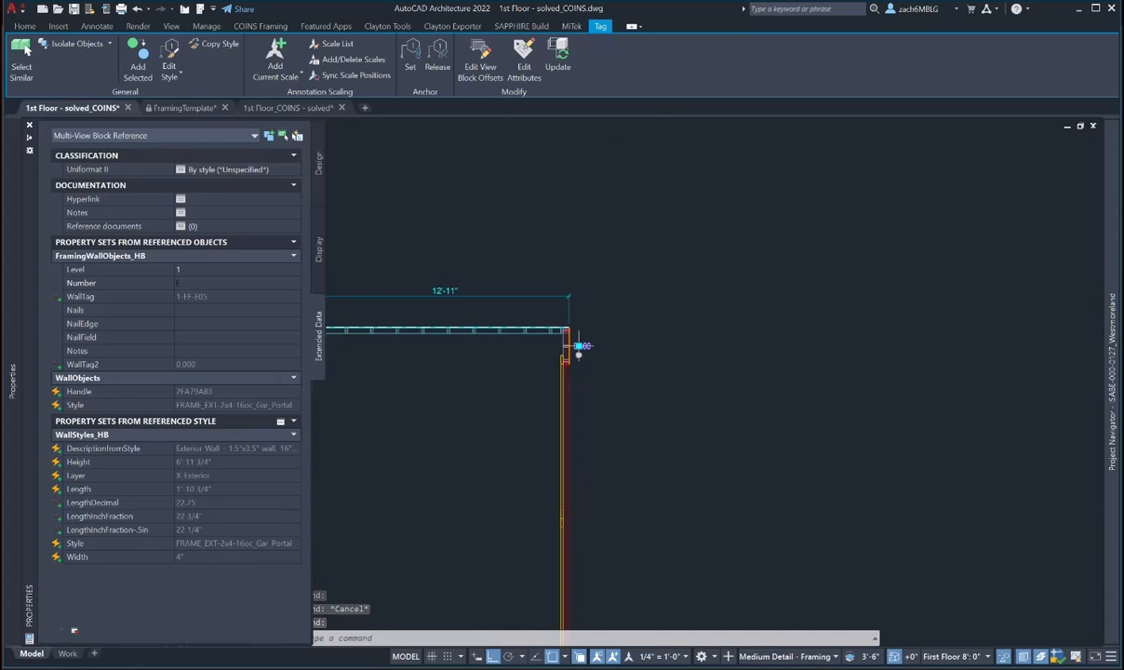
pyautogui.scroll(-2, 572, 397)
pyautogui.write('E')
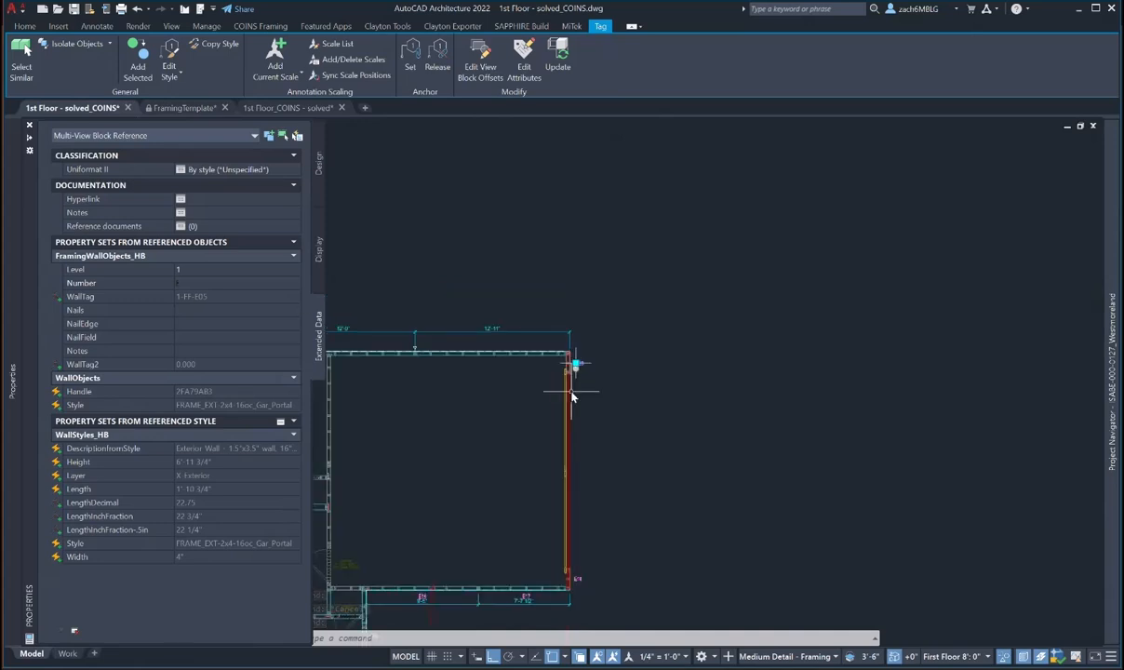
pyautogui.write('20')
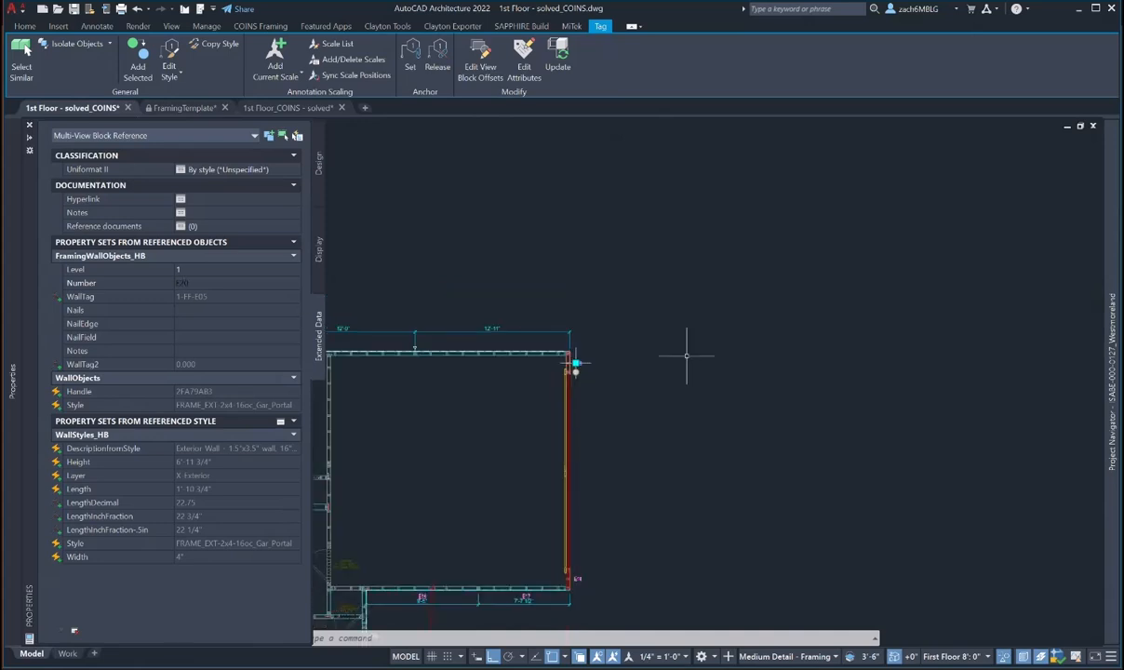
pyautogui.moveTo(372, 354); pyautogui.dragTo(454, 380, button='middle')
pyautogui.press('Escape')
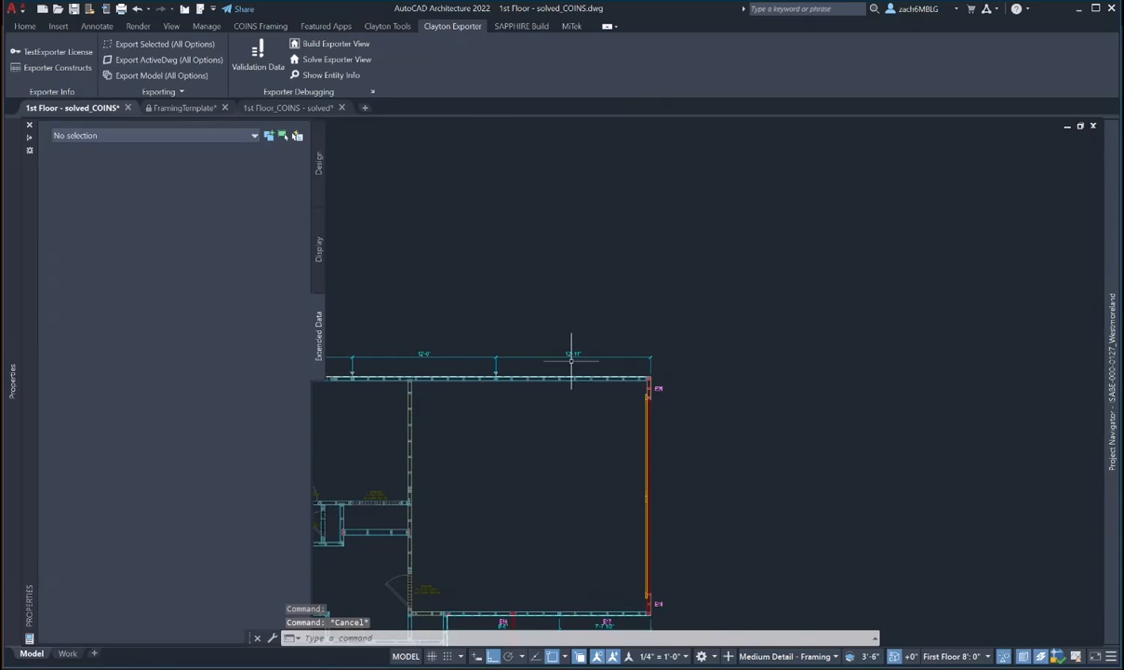
pyautogui.scroll(2, 572, 360)
# - Number the 12'-11" top wall E21 on level 1
pyautogui.click(568, 401)
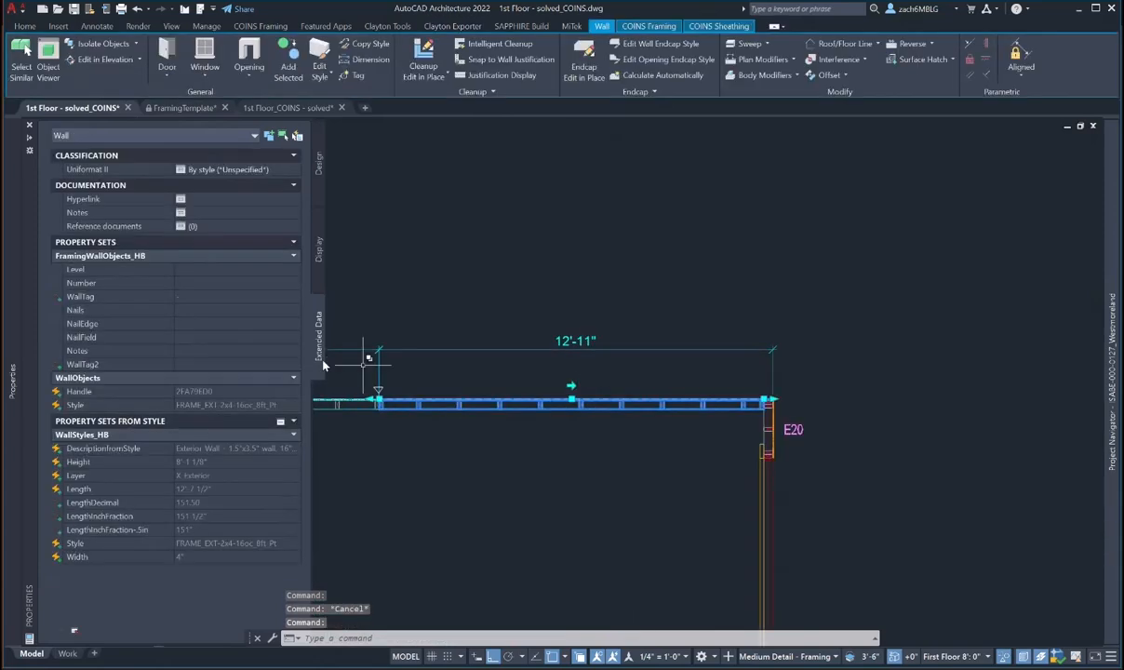
pyautogui.write('1')
pyautogui.click(186, 285)
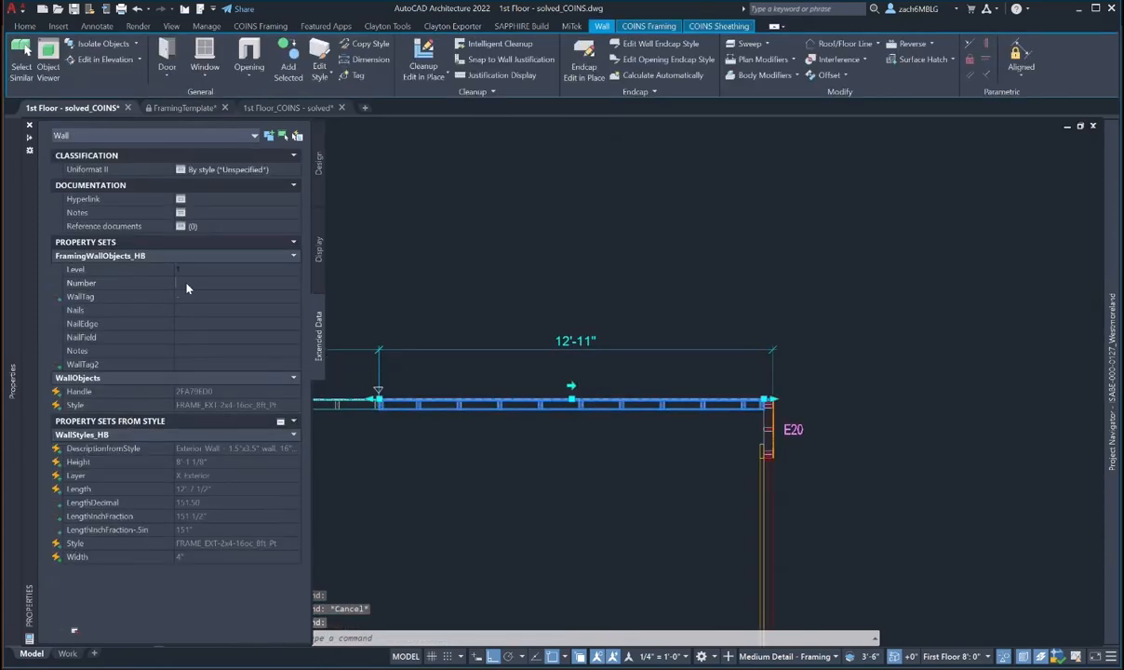
pyautogui.write("12'-")
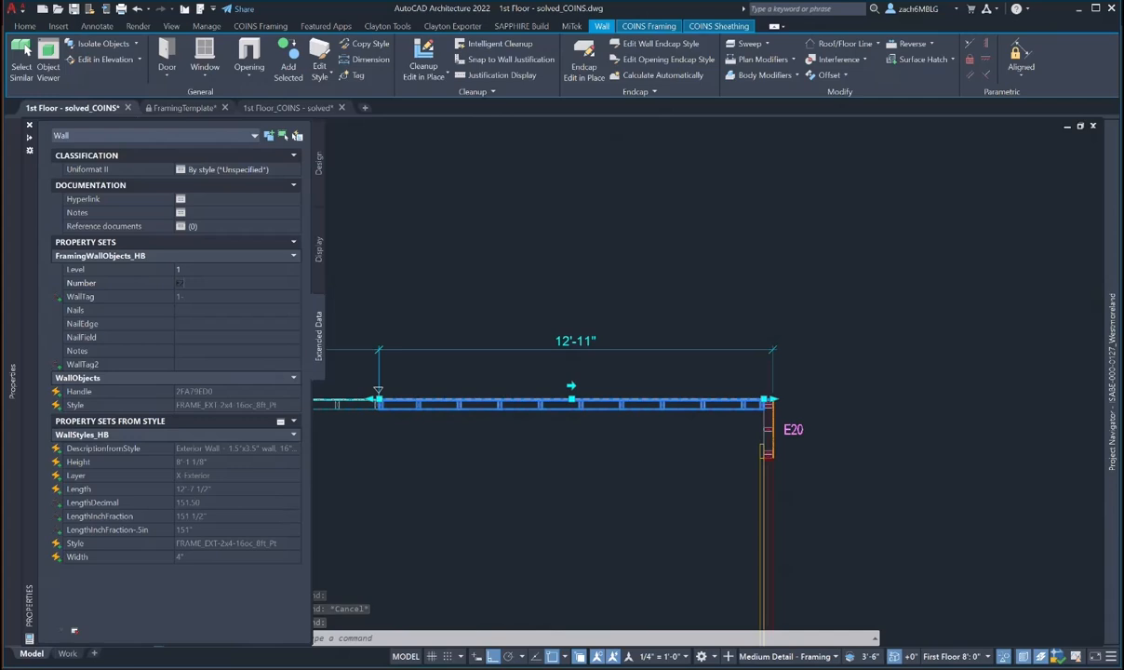
pyautogui.write('1')
pyautogui.scroll(-4, 451, 278)
pyautogui.moveTo(475, 295); pyautogui.dragTo(821, 318, button='middle')
pyautogui.scroll(2, 724, 342)
pyautogui.press('Escape')
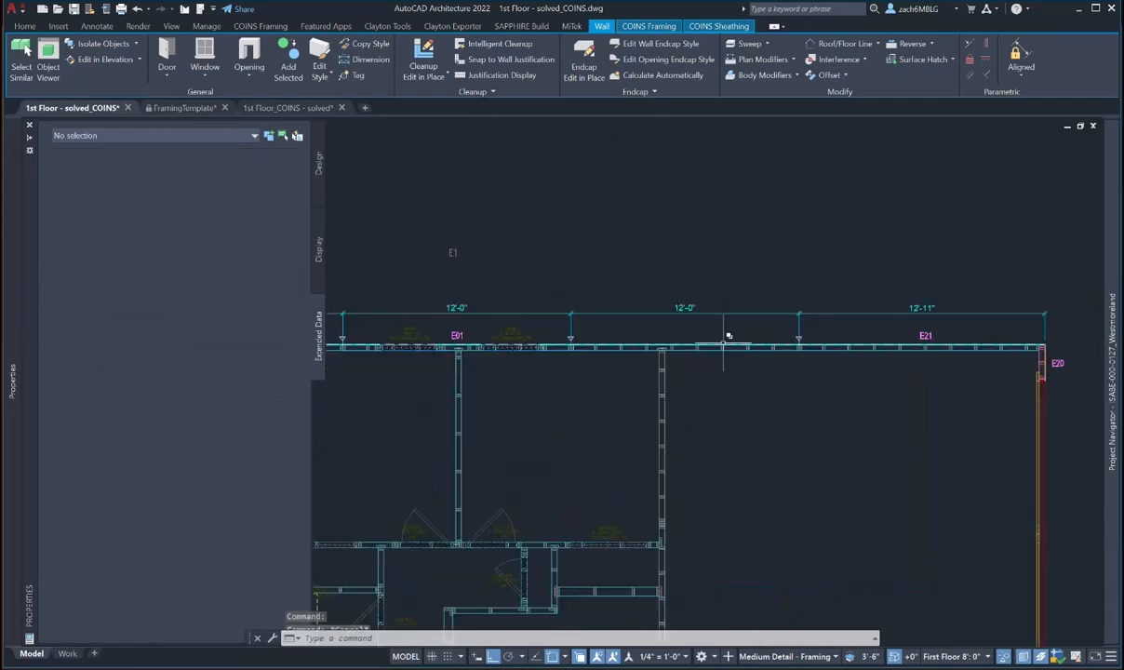
# - Number the adjacent 12'-0" wall E22 on level 1, then view the whole floor plan
pyautogui.click(724, 346)
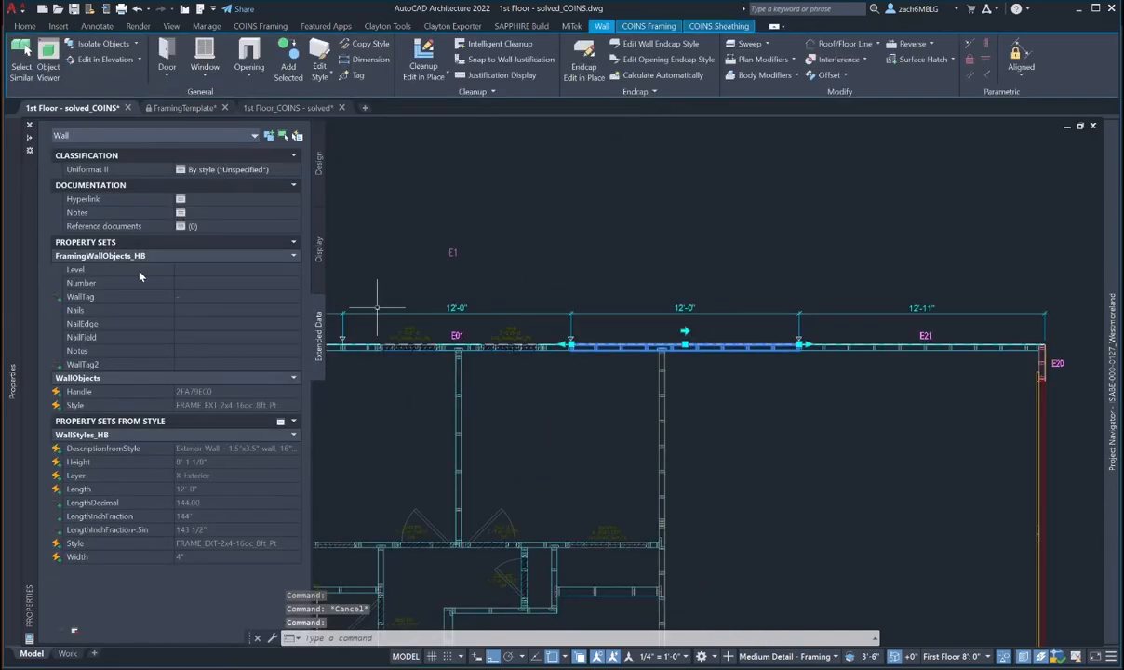
pyautogui.click(190, 269)
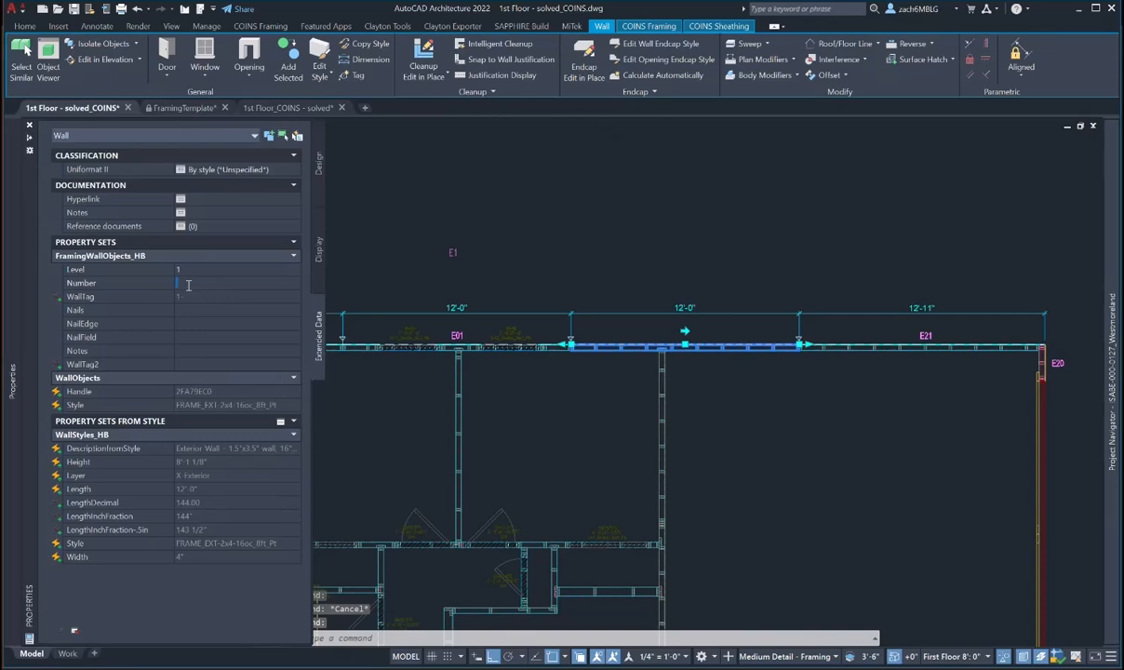
pyautogui.write('1')
pyautogui.press('Tab')
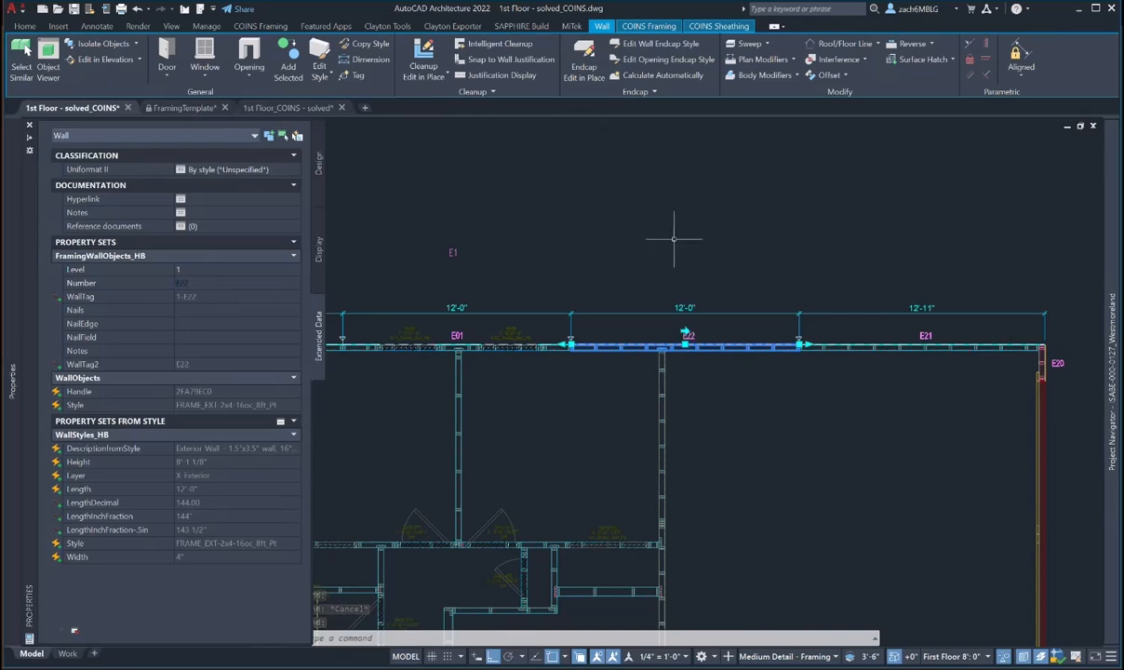
pyautogui.press('Escape')
pyautogui.scroll(-3, 672, 238)
pyautogui.moveTo(672, 239); pyautogui.dragTo(625, 230, button='middle')
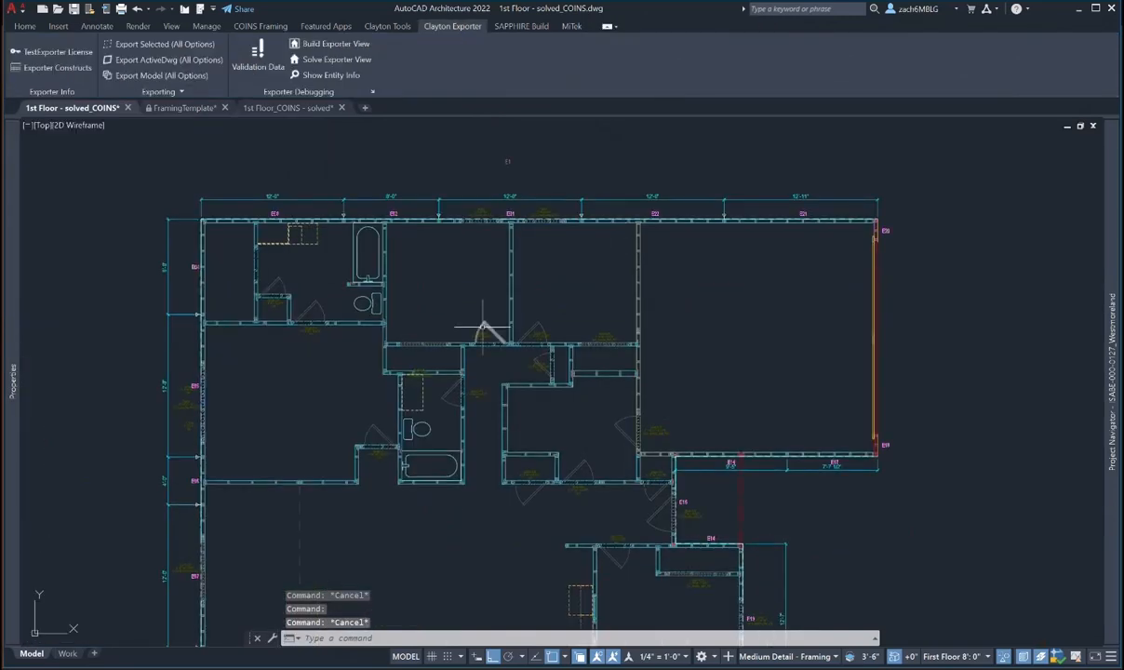
pyautogui.scroll(3, 509, 330)
pyautogui.scroll(-2, 489, 327)
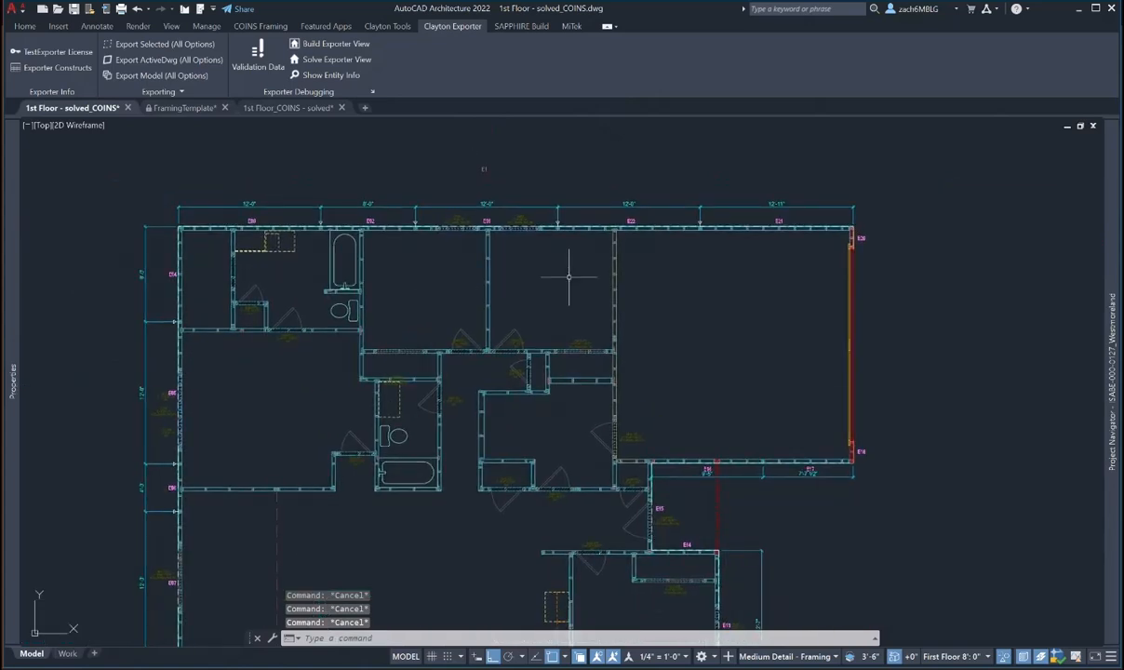
# - Set the interior wall below E01 to number 01 on level 1, tagged 1-01
pyautogui.scroll(2, 510, 261)
pyautogui.click(474, 249)
pyautogui.moveTo(12, 379)
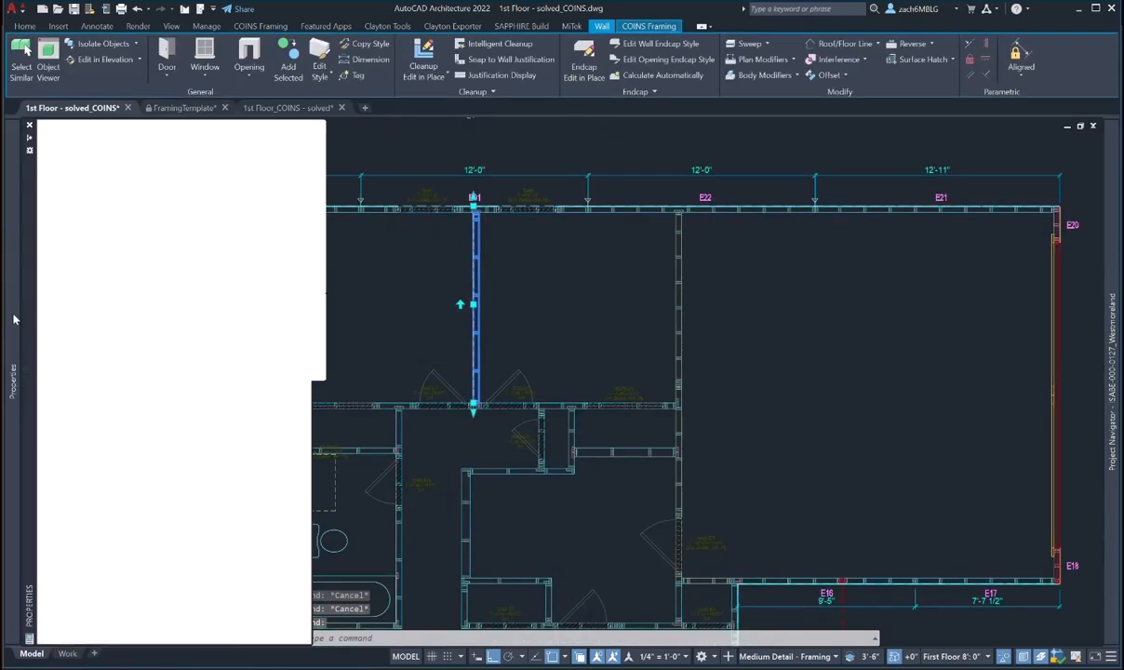
pyautogui.click(183, 283)
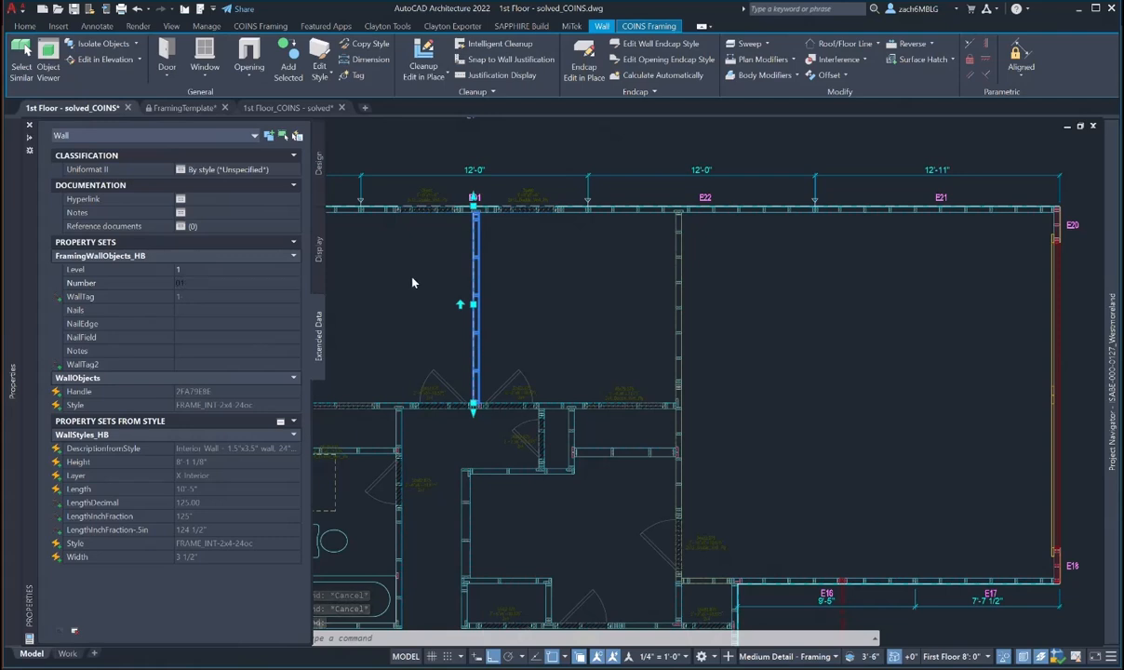
pyautogui.moveTo(481, 321)
pyautogui.mouseDown(button='middle')
pyautogui.moveTo(544, 352)
pyautogui.moveTo(665, 378)
pyautogui.mouseUp(button='middle')
pyautogui.press('Escape')
pyautogui.press('Escape')
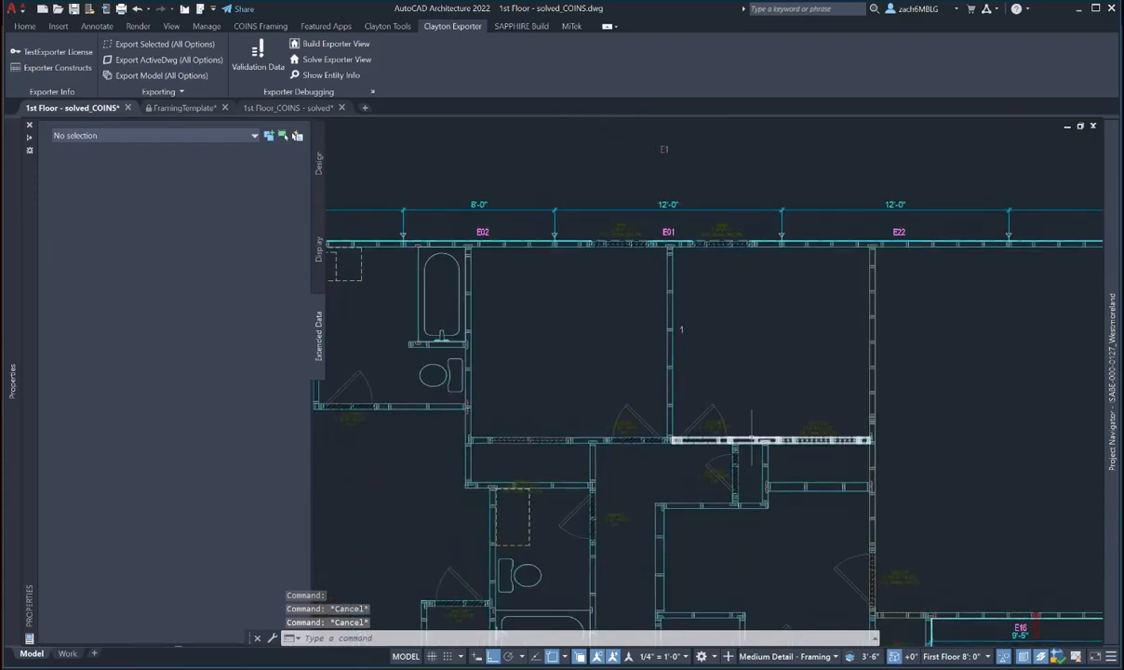
pyautogui.moveTo(774, 435); pyautogui.dragTo(707, 403, button='middle')
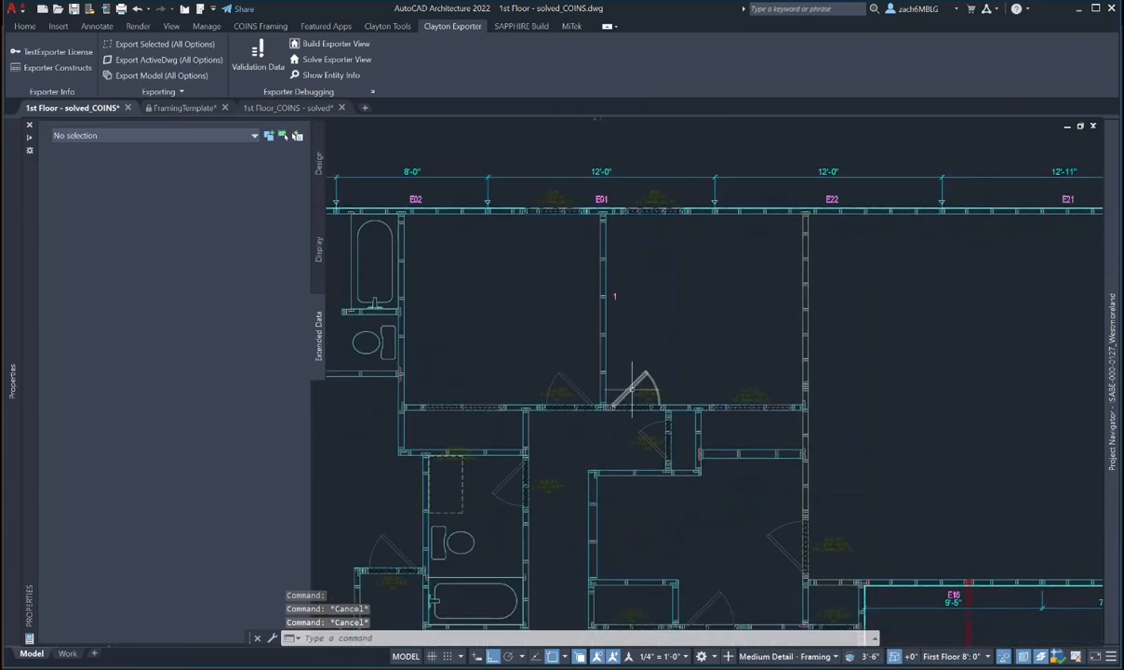
# - Number the first corridor wall 02 on level 1
pyautogui.click(707, 407)
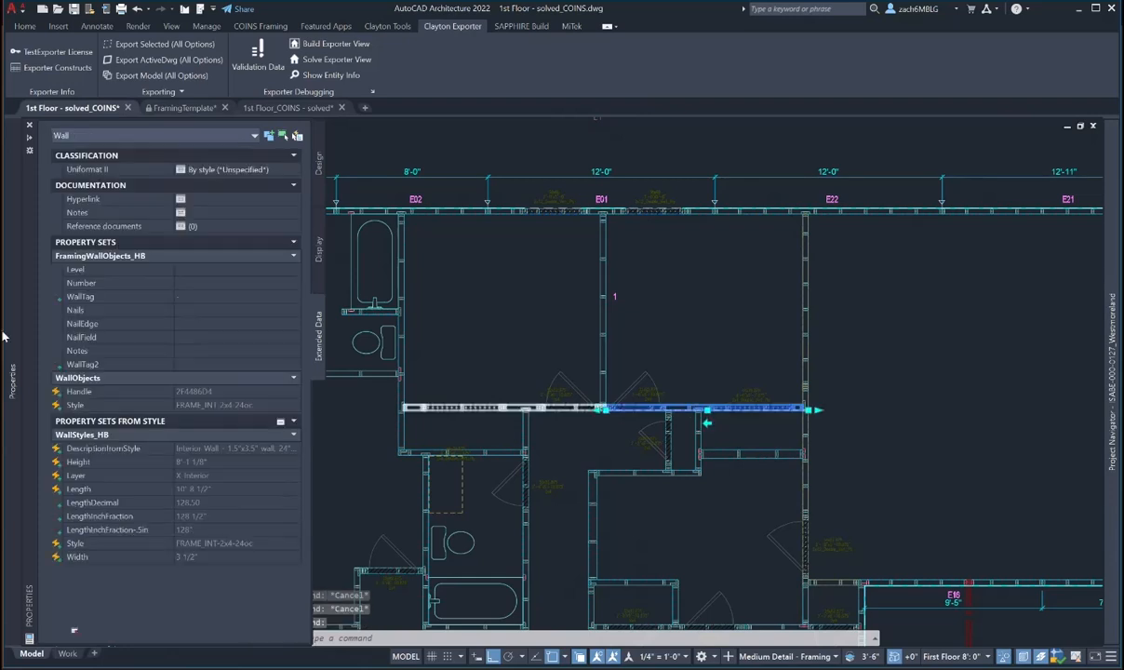
pyautogui.write('1')
pyautogui.click(188, 286)
pyautogui.write('02')
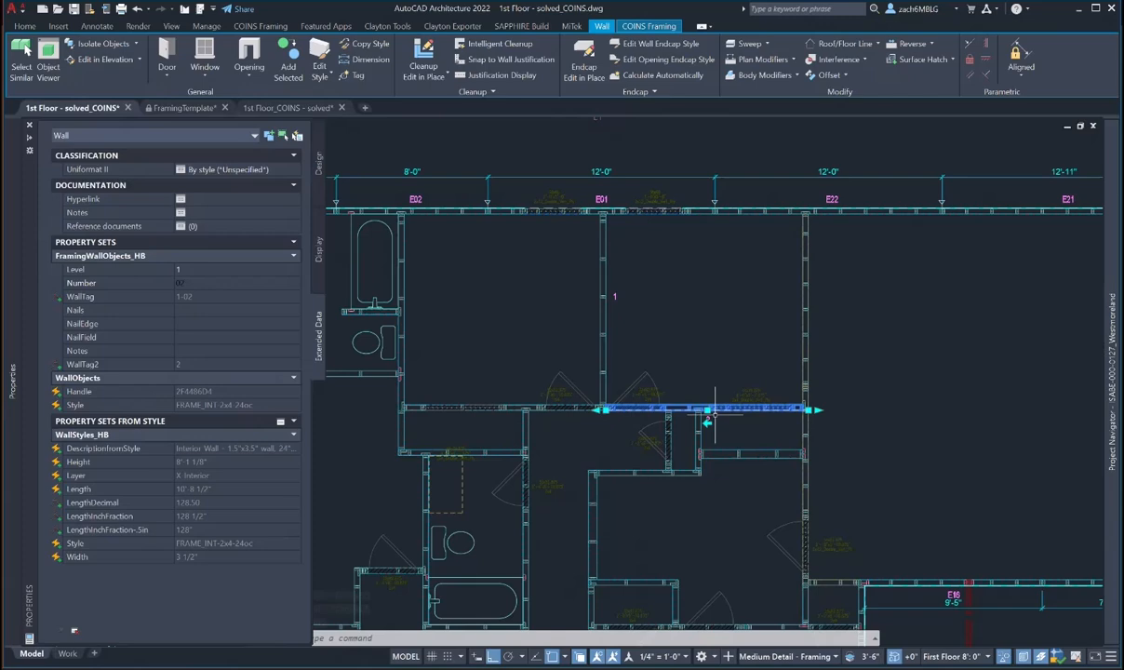
pyautogui.scroll(5, 703, 409)
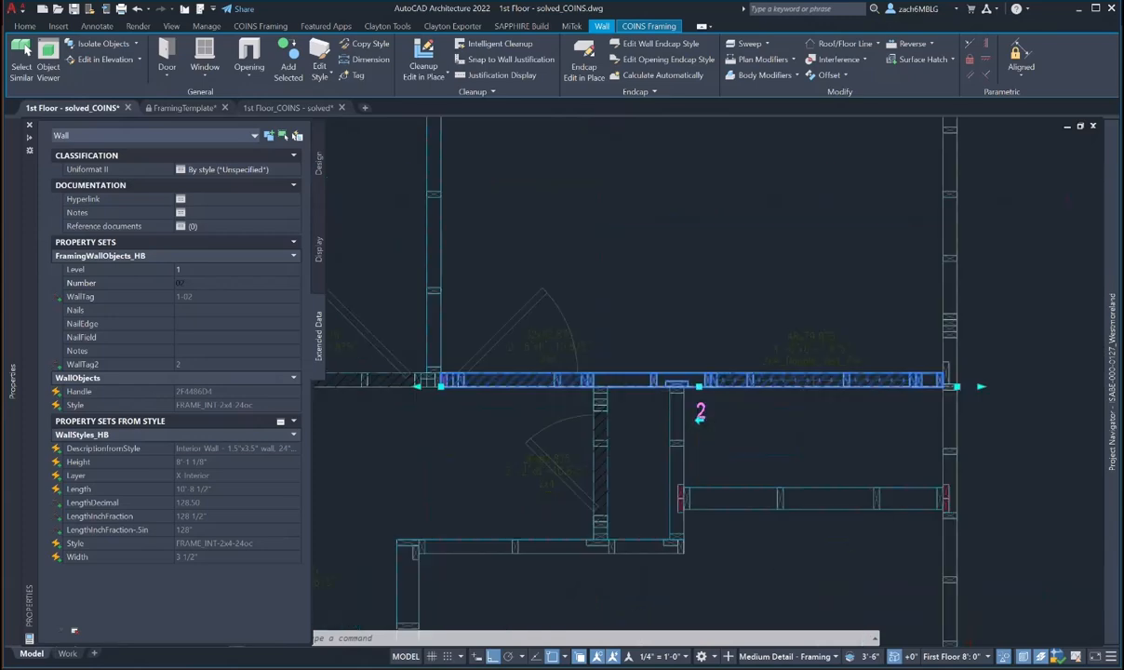
pyautogui.press('Escape')
# - Move tag 2 beside its corridor wall
pyautogui.write('m')
pyautogui.press('space')
pyautogui.click(697, 408)
pyautogui.press('space')
pyautogui.click(731, 392)
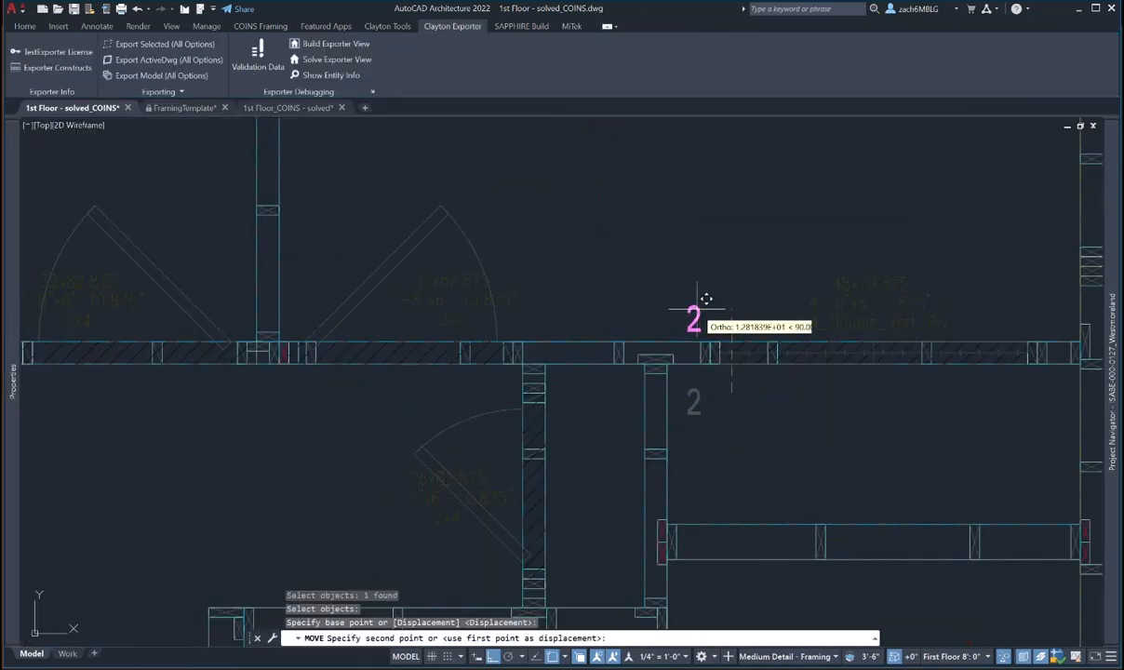
pyautogui.scroll(-5, 708, 295)
pyautogui.press('Escape')
pyautogui.press('Escape')
pyautogui.press('Escape')
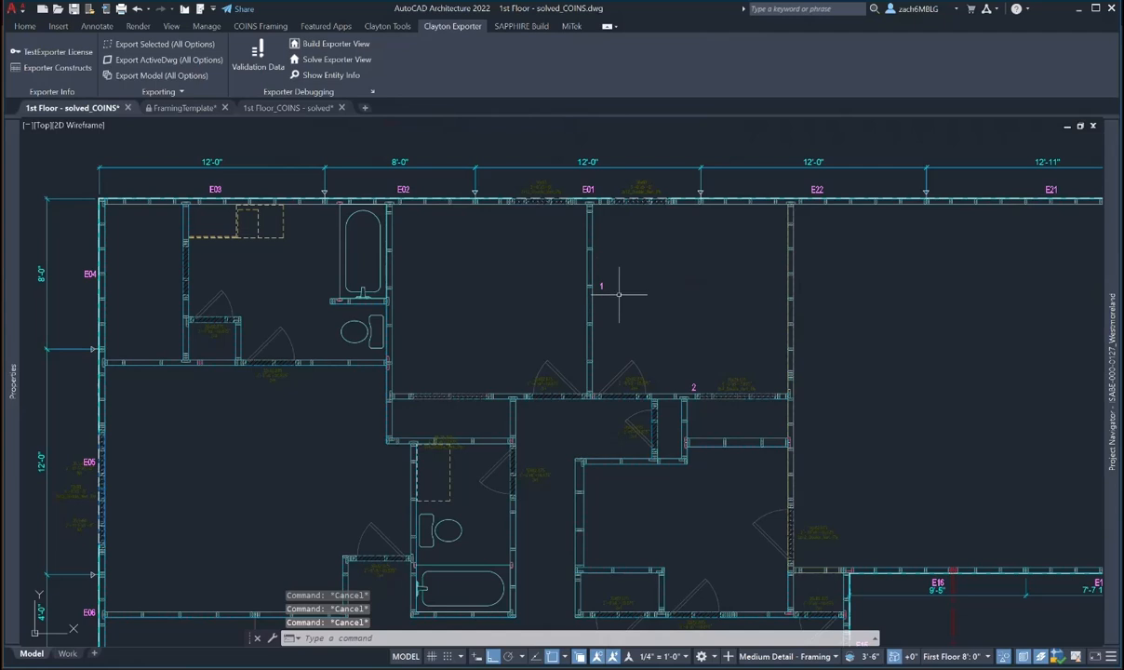
# - Number the next corridor wall to the west 03 on level 1
pyautogui.click(458, 396)
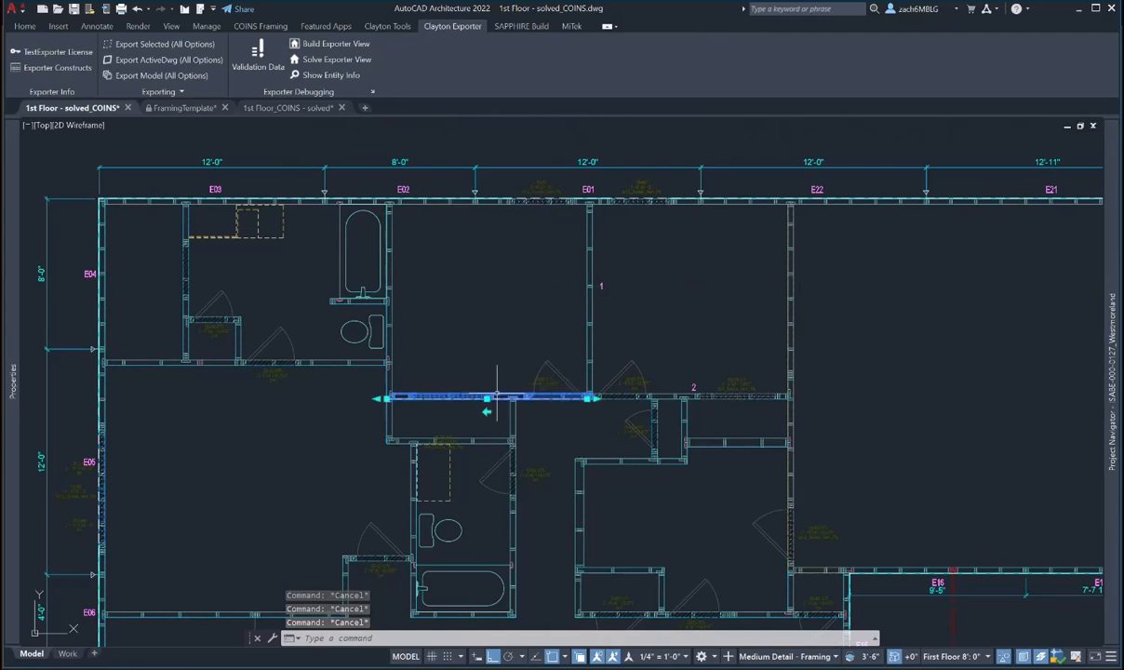
pyautogui.moveTo(12, 372)
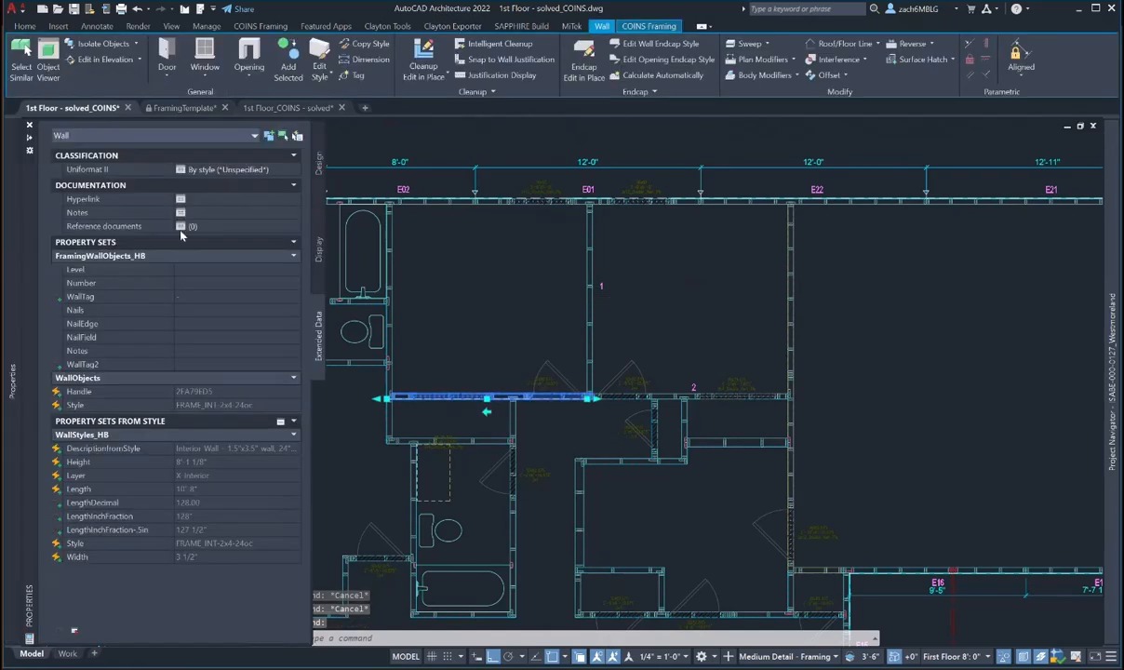
pyautogui.write('1')
pyautogui.click(193, 283)
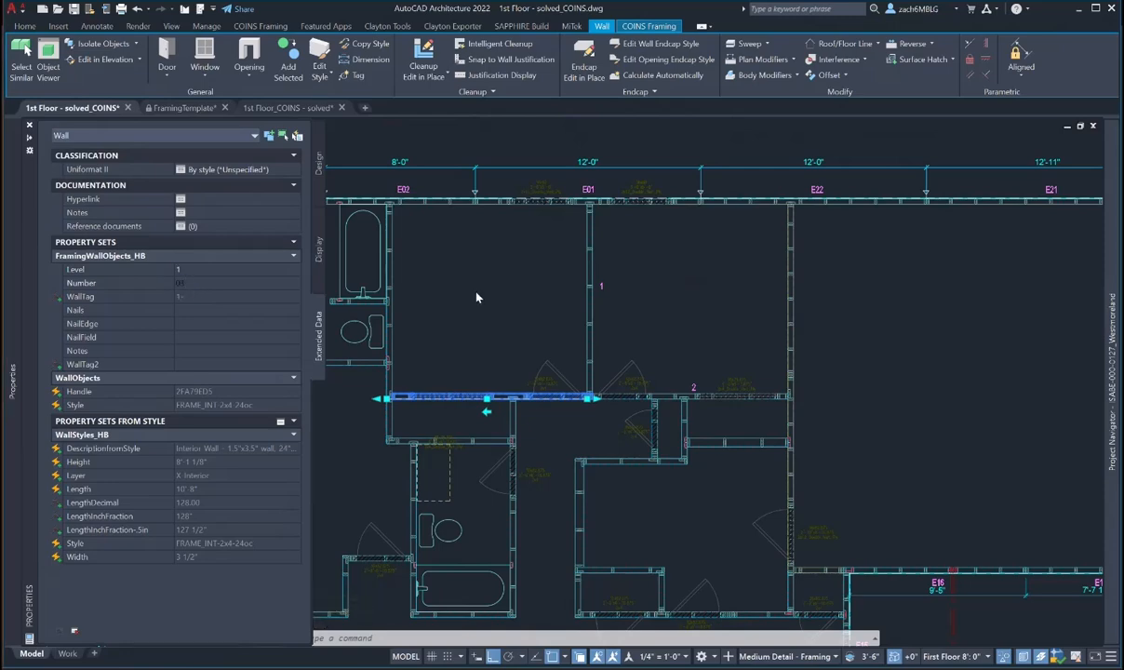
pyautogui.press('Escape')
pyautogui.press('Escape')
pyautogui.scroll(4, 494, 409)
# - Move tag 3 up onto its wall
pyautogui.write('m')
pyautogui.press('space')
pyautogui.click(499, 403)
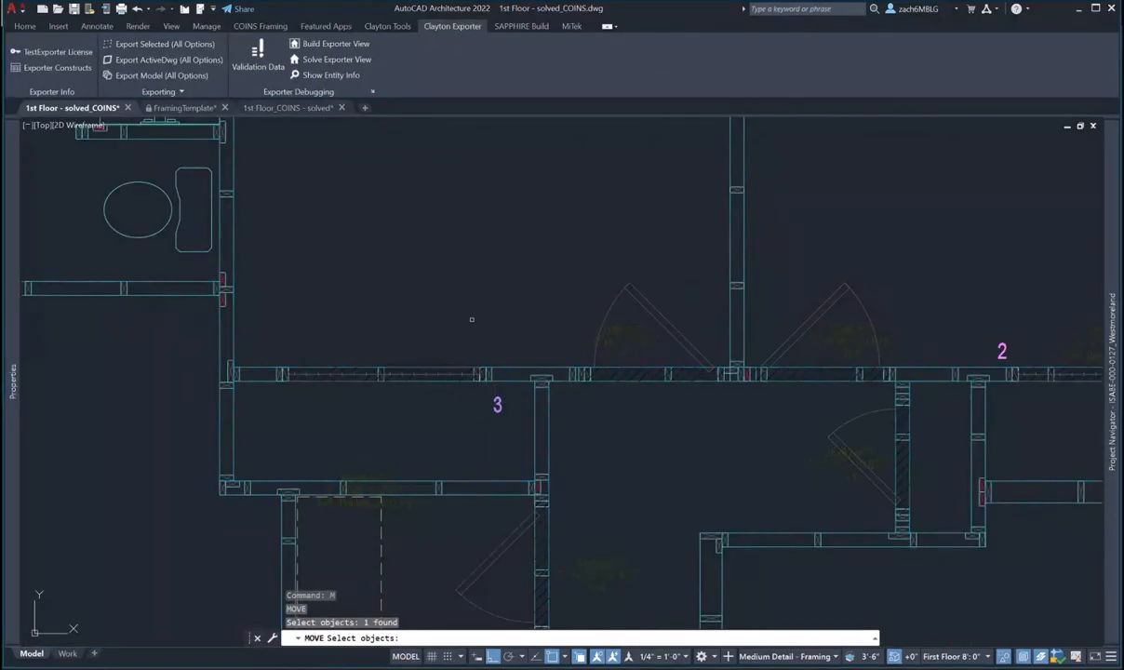
pyautogui.press('space')
pyautogui.click(471, 299)
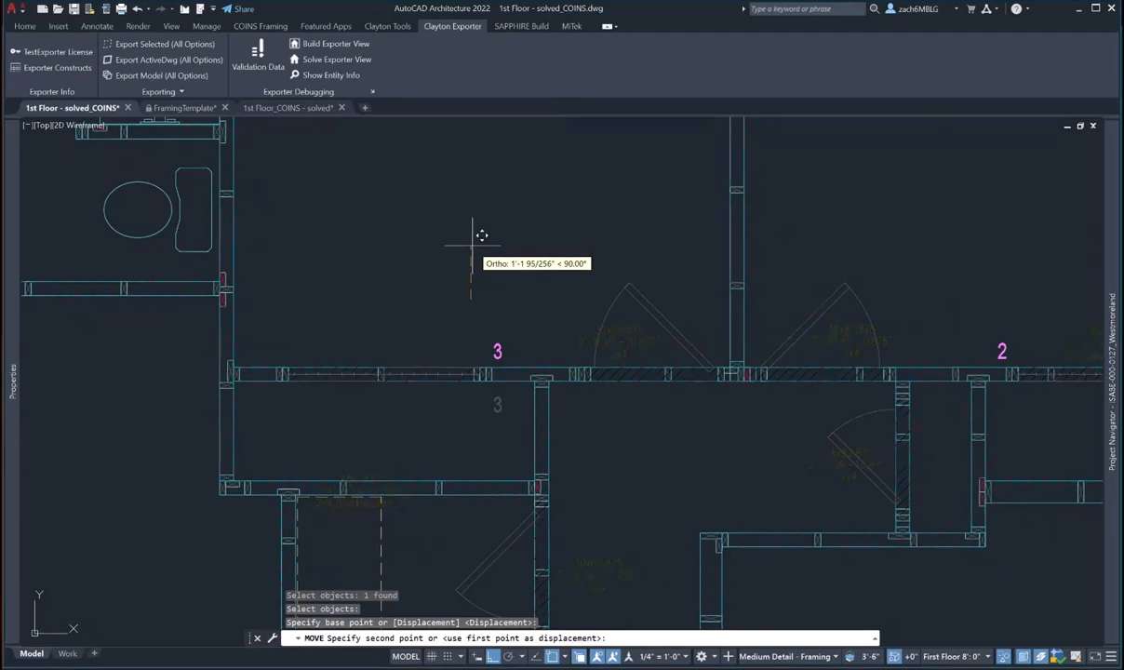
pyautogui.click(471, 245)
pyautogui.press('Escape')
pyautogui.scroll(-6, 506, 303)
pyautogui.moveTo(536, 303)
pyautogui.mouseDown(button='middle')
pyautogui.moveTo(534, 316)
pyautogui.moveTo(515, 292)
pyautogui.mouseUp(button='middle')
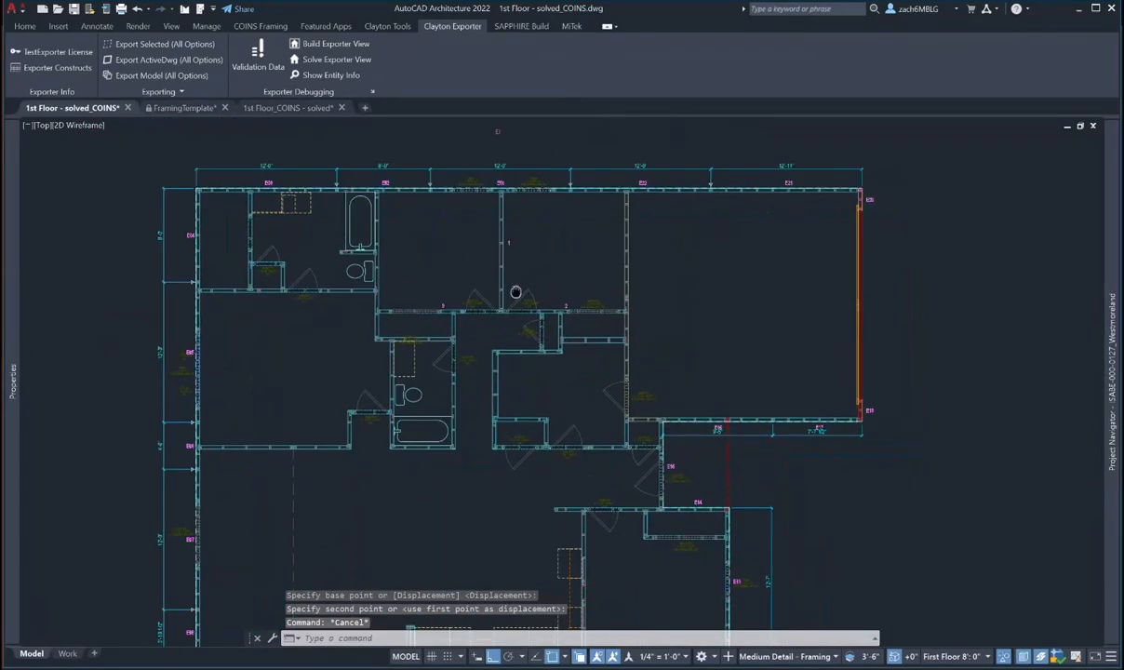
pyautogui.scroll(2, 657, 316)
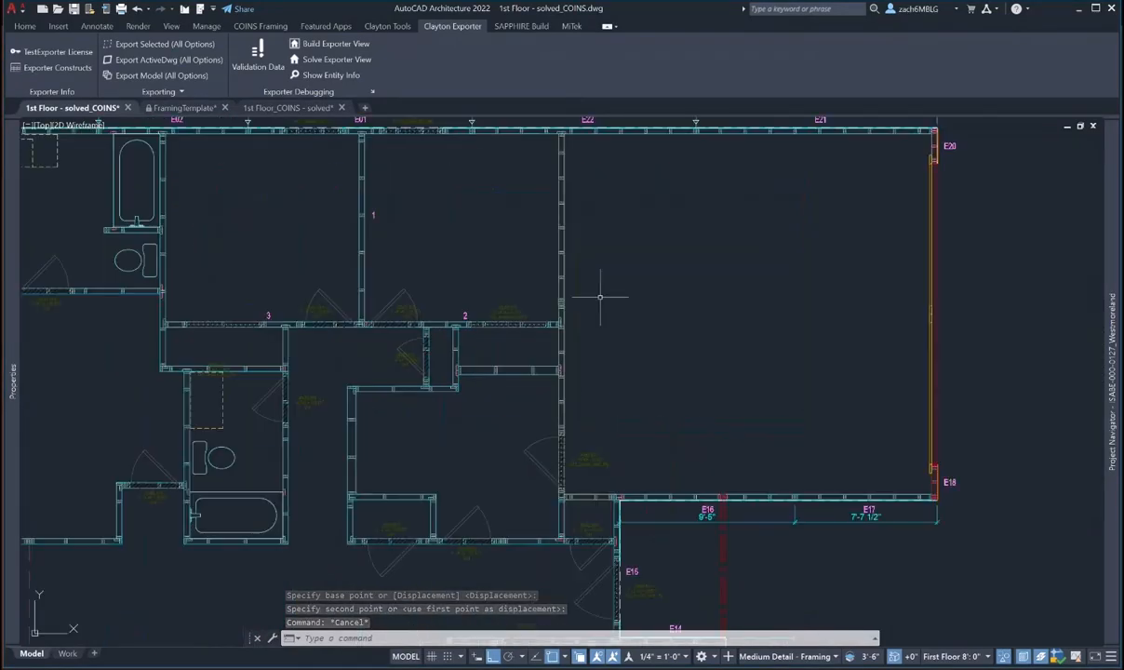
pyautogui.press('Escape')
# - Number the vertical wall east of room 1 as 04 on level 1
pyautogui.doubleClick(563, 272)
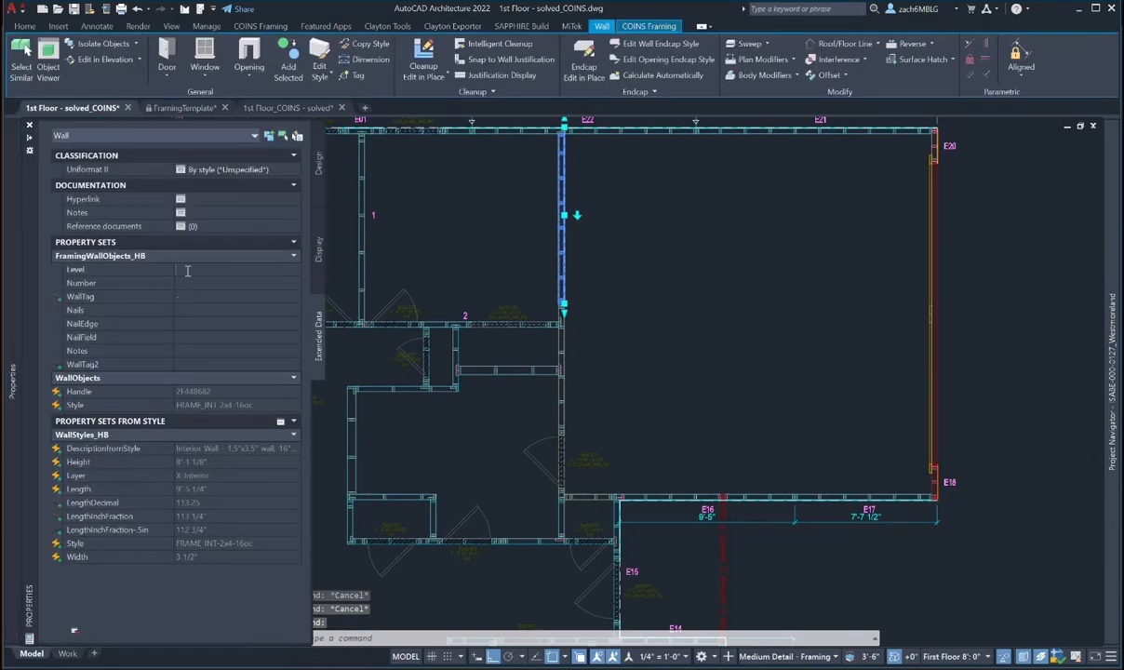
pyautogui.click(186, 283)
pyautogui.write('04')
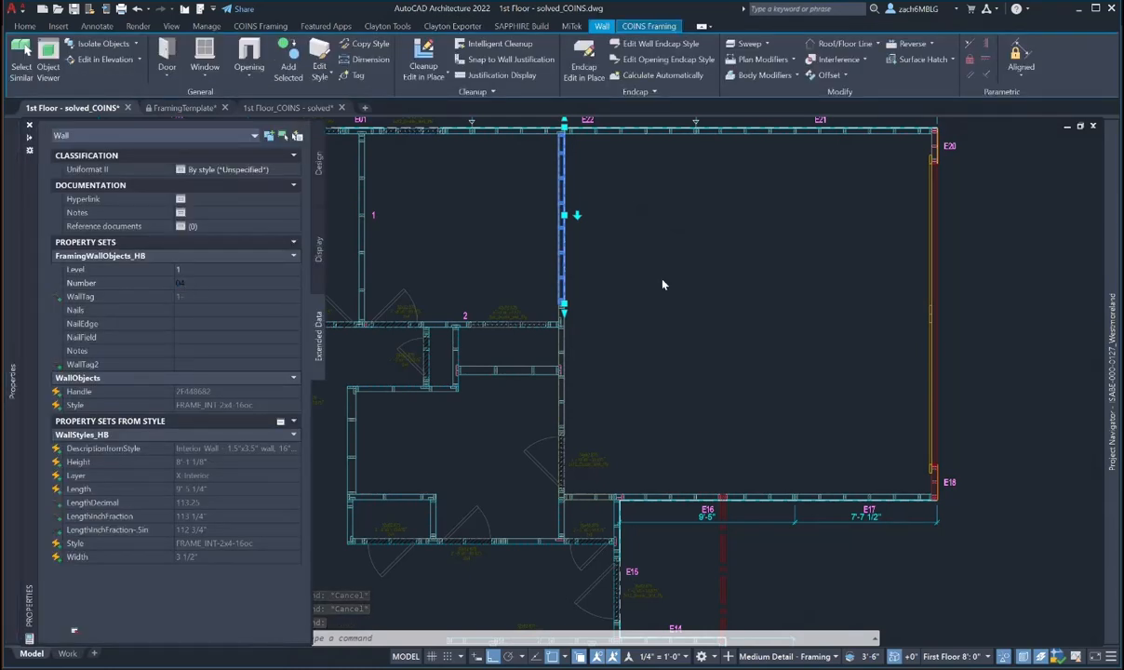
pyautogui.press('Escape')
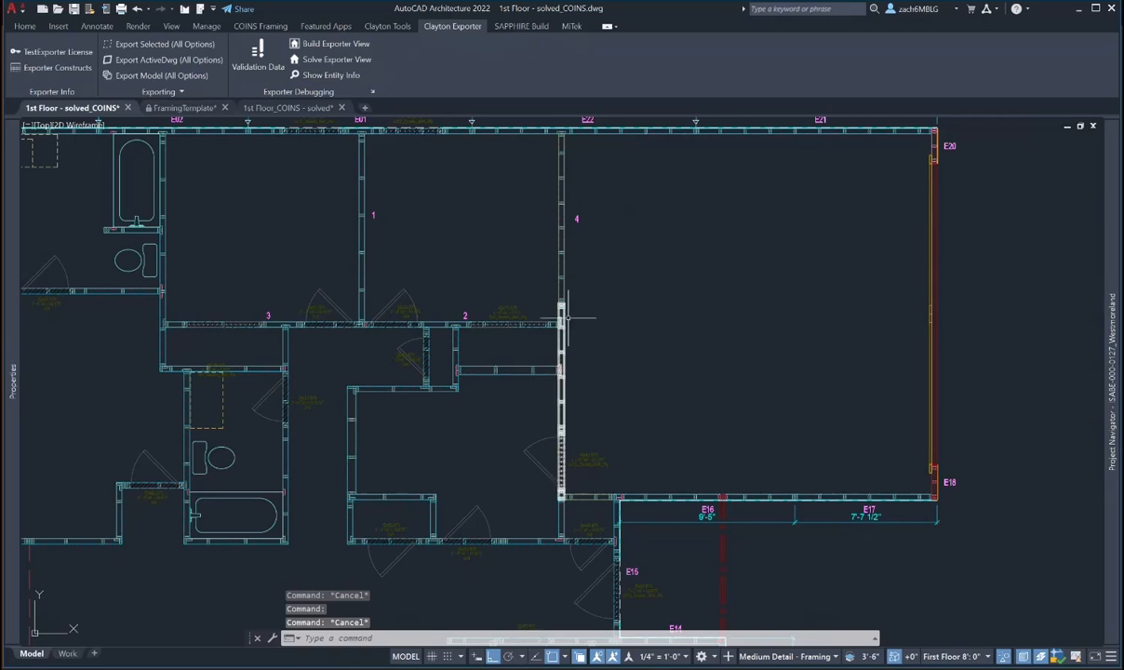
pyautogui.press('Escape')
pyautogui.press('Escape')
# - Move tag 4 to the left of its wall
pyautogui.moveTo(606, 235); pyautogui.dragTo(638, 255, button='middle')
pyautogui.write('m')
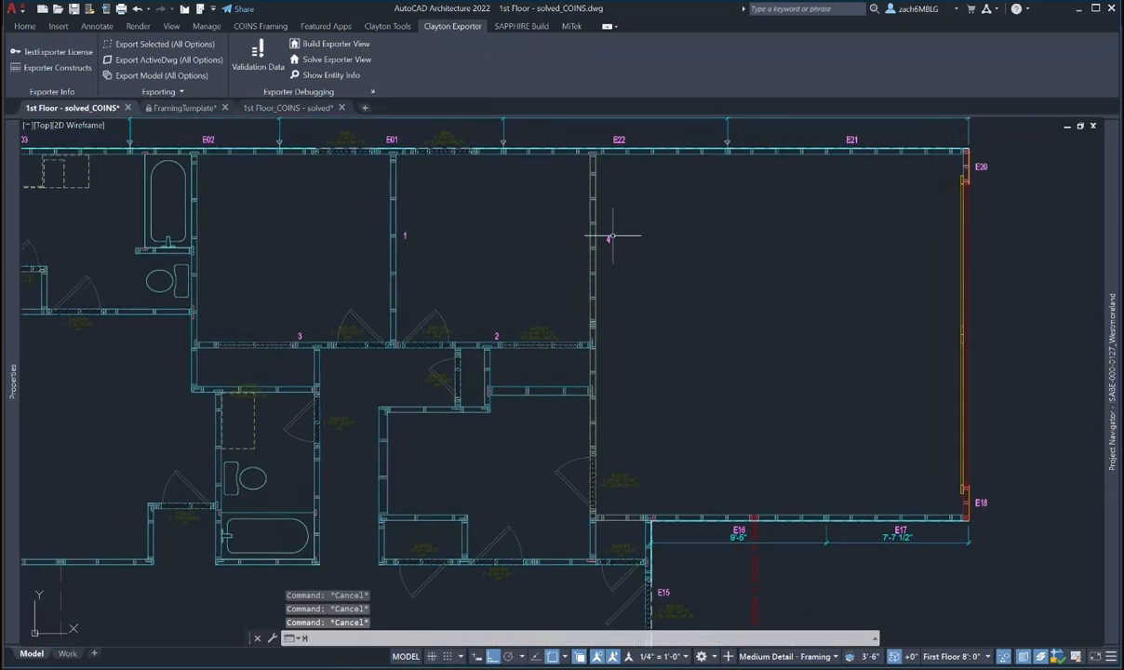
pyautogui.press('Return')
pyautogui.click(610, 240)
pyautogui.click(604, 233)
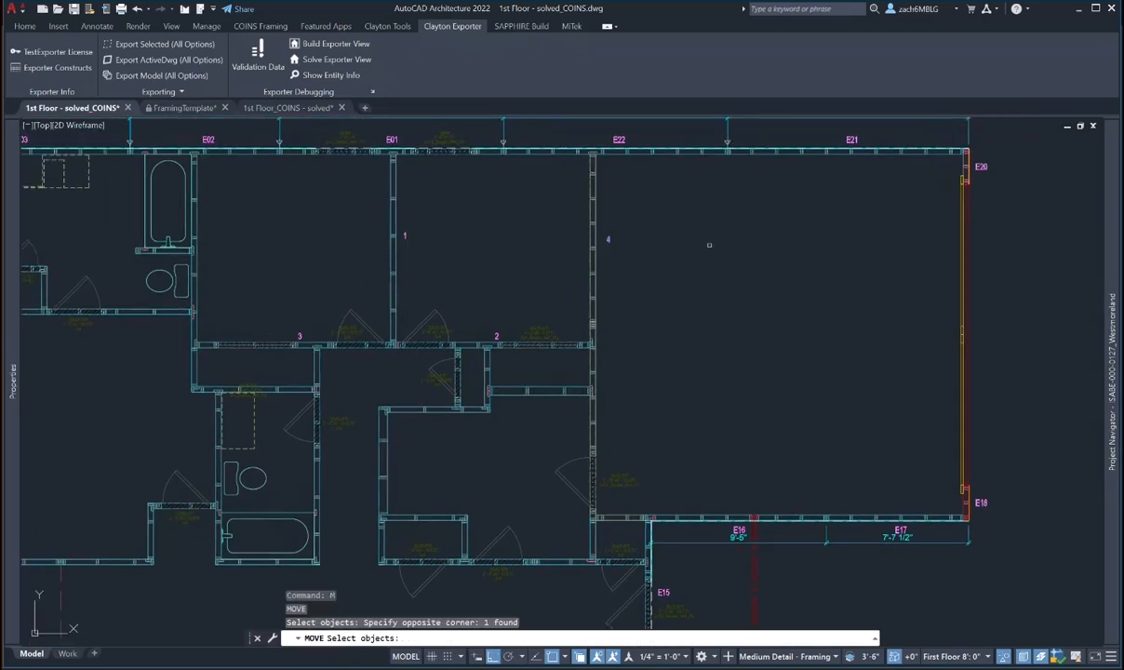
pyautogui.press('Return')
pyautogui.click(710, 245)
pyautogui.click(682, 246)
pyautogui.press('Escape')
pyautogui.press('Escape')
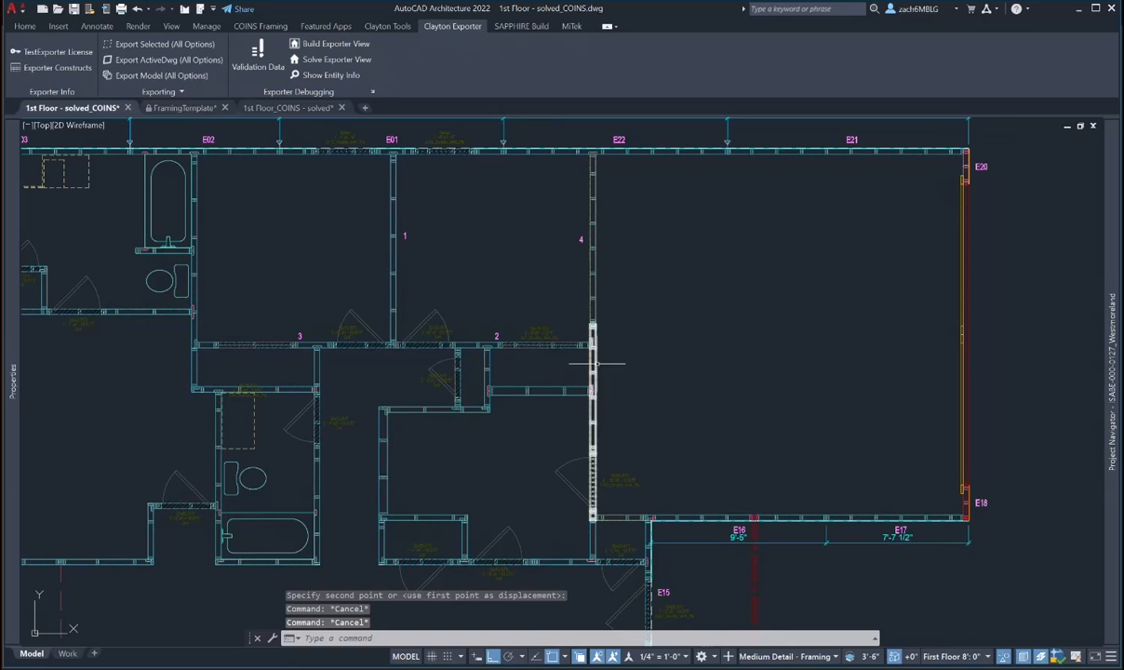
# - Number the lower vertical wall 05 on level 1
pyautogui.doubleClick(593, 358)
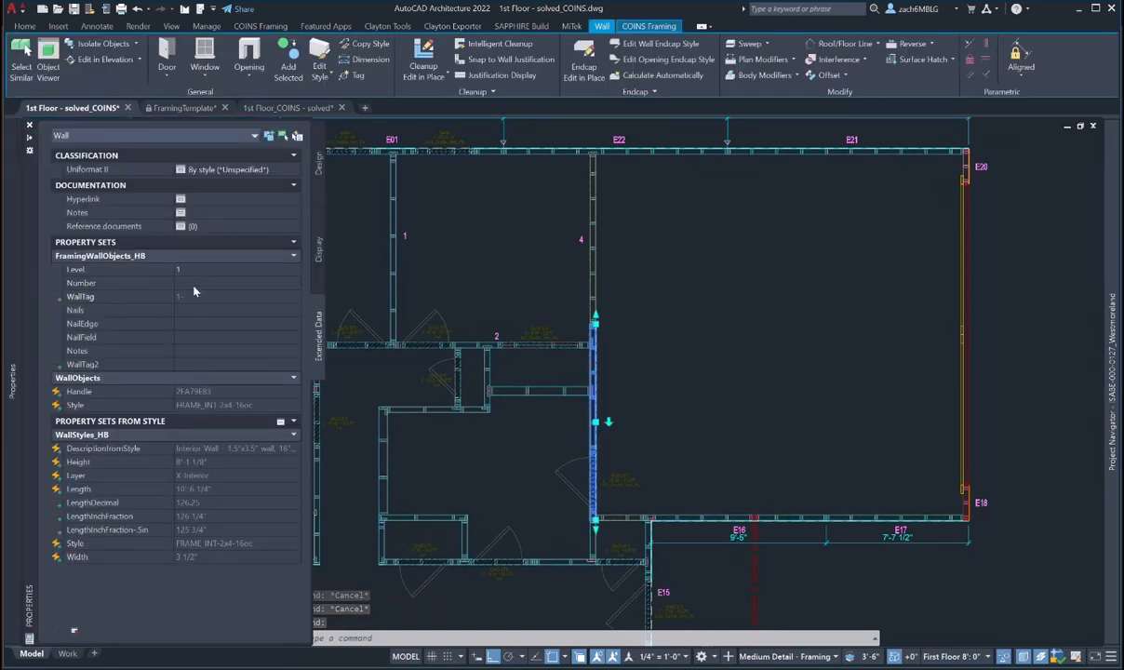
pyautogui.write('06')
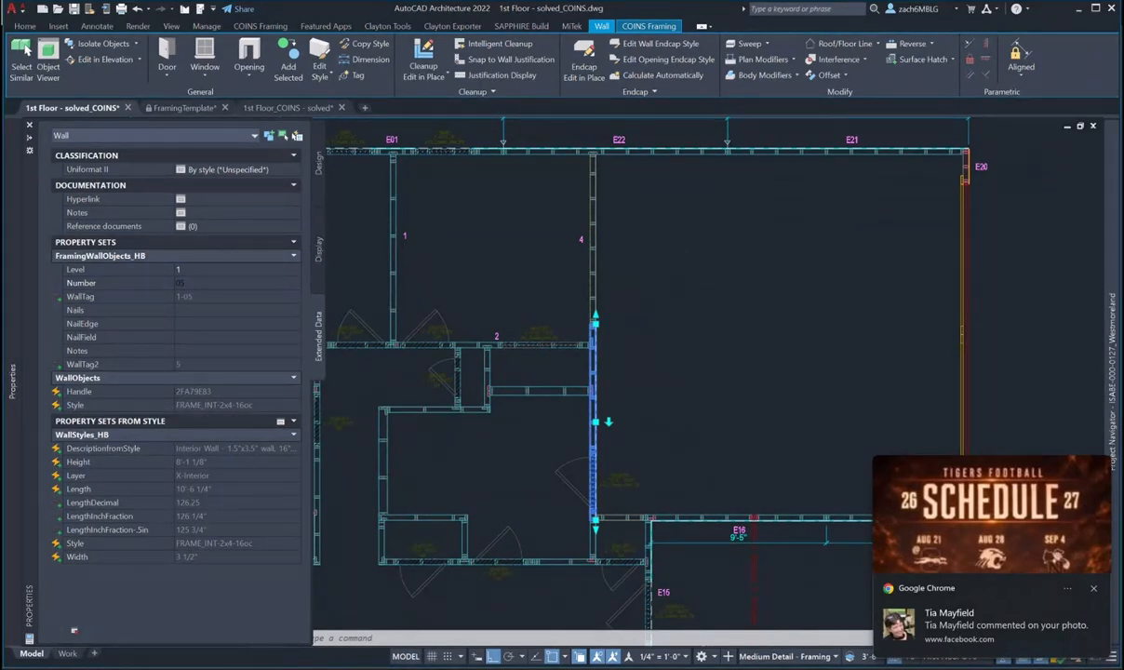
pyautogui.press('Return')
pyautogui.press('Escape')
pyautogui.click(1095, 589)
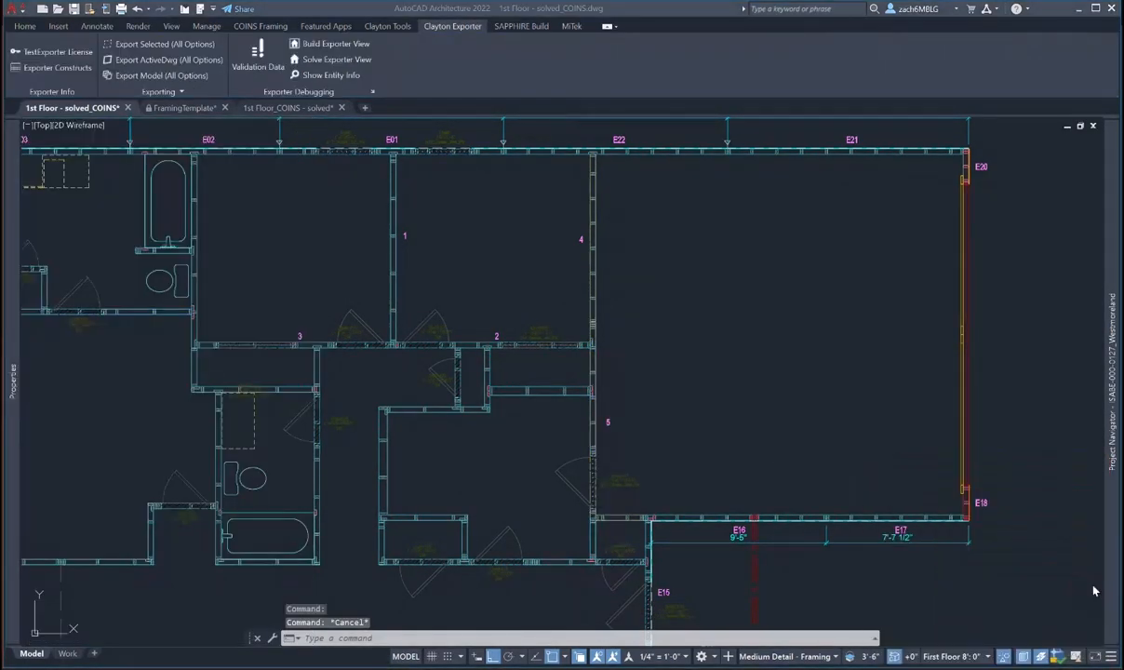
pyautogui.press('Escape')
# - Move tag 5 to the left, beside its vertical wall
pyautogui.write('M')
pyautogui.press('Return')
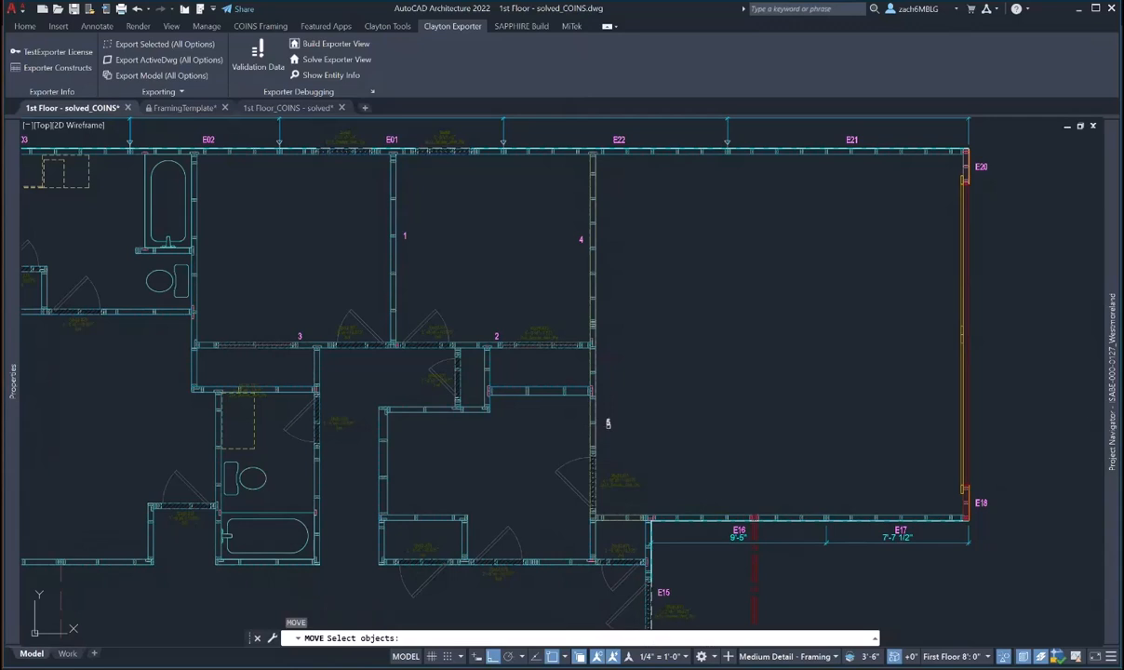
pyautogui.click(608, 423)
pyautogui.press('Return')
pyautogui.click(705, 399)
pyautogui.press('Escape')
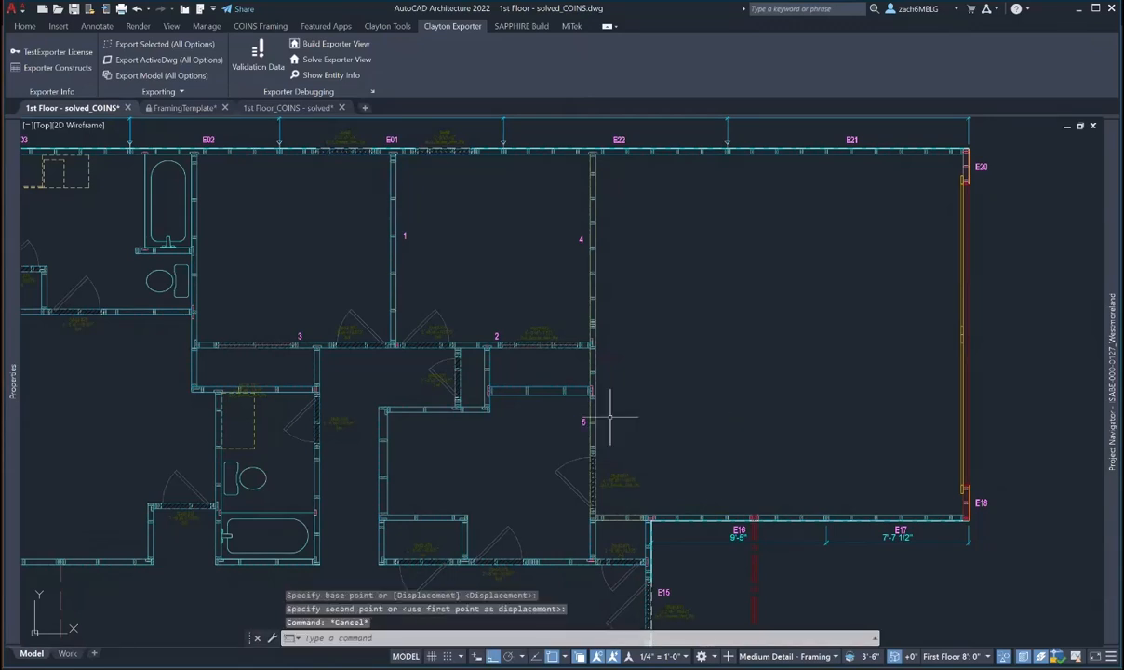
pyautogui.moveTo(607, 403); pyautogui.dragTo(618, 374, button='middle')
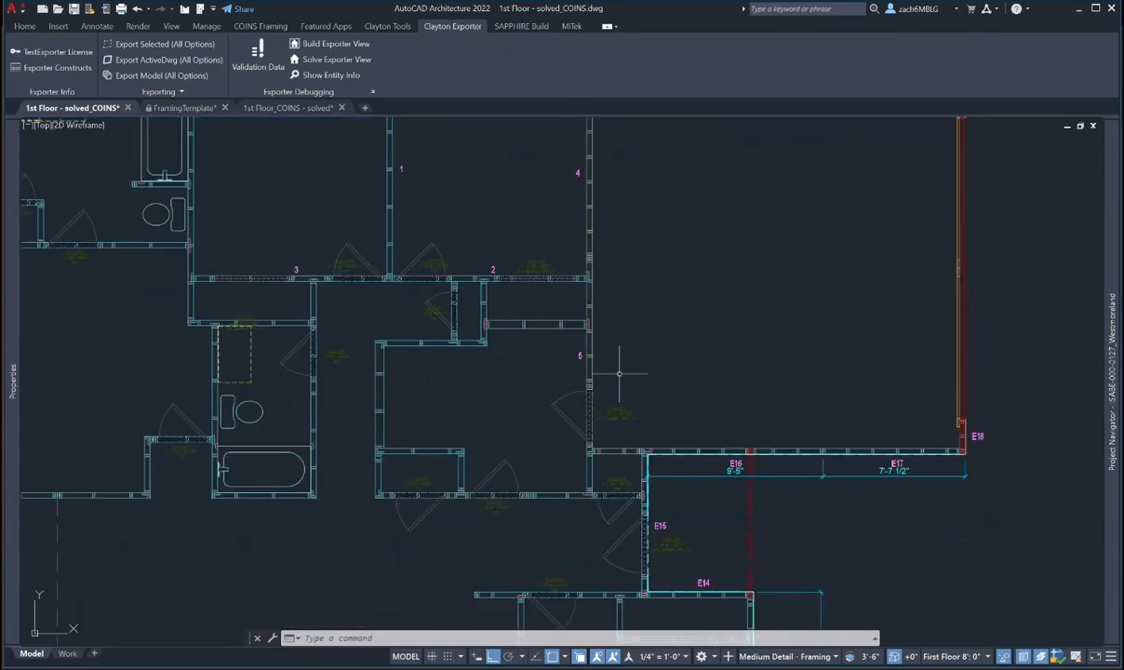
pyautogui.press('Escape')
pyautogui.press('Escape')
# - Give the short wall at the hall's south end Level 1 and Number 06
pyautogui.click(617, 451)
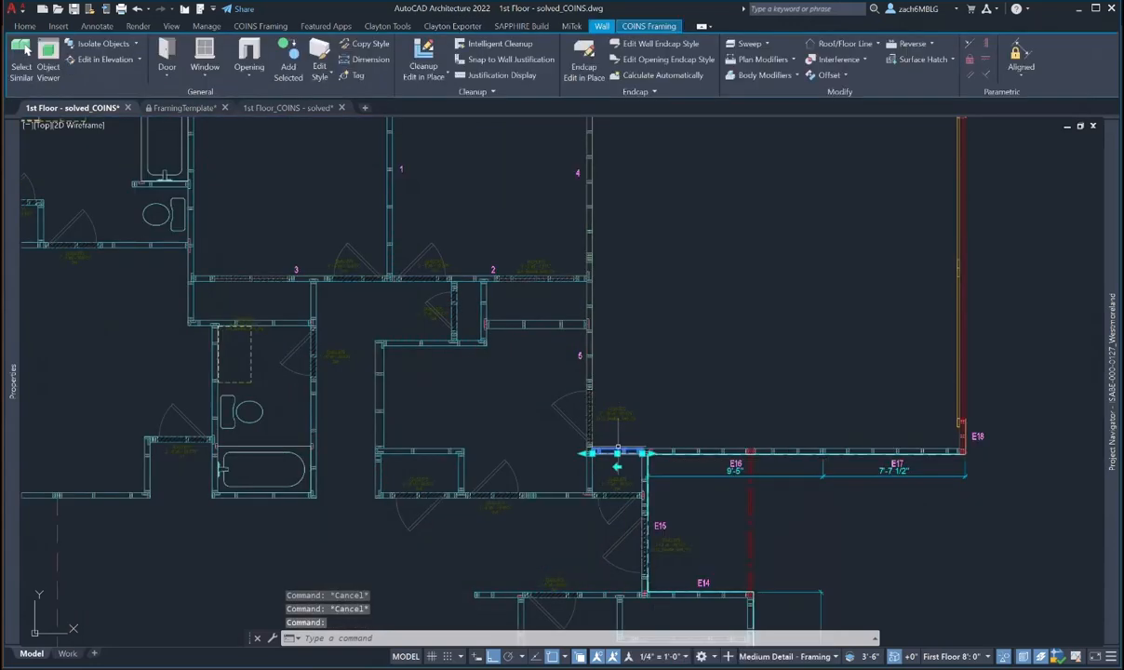
pyautogui.moveTo(5, 349)
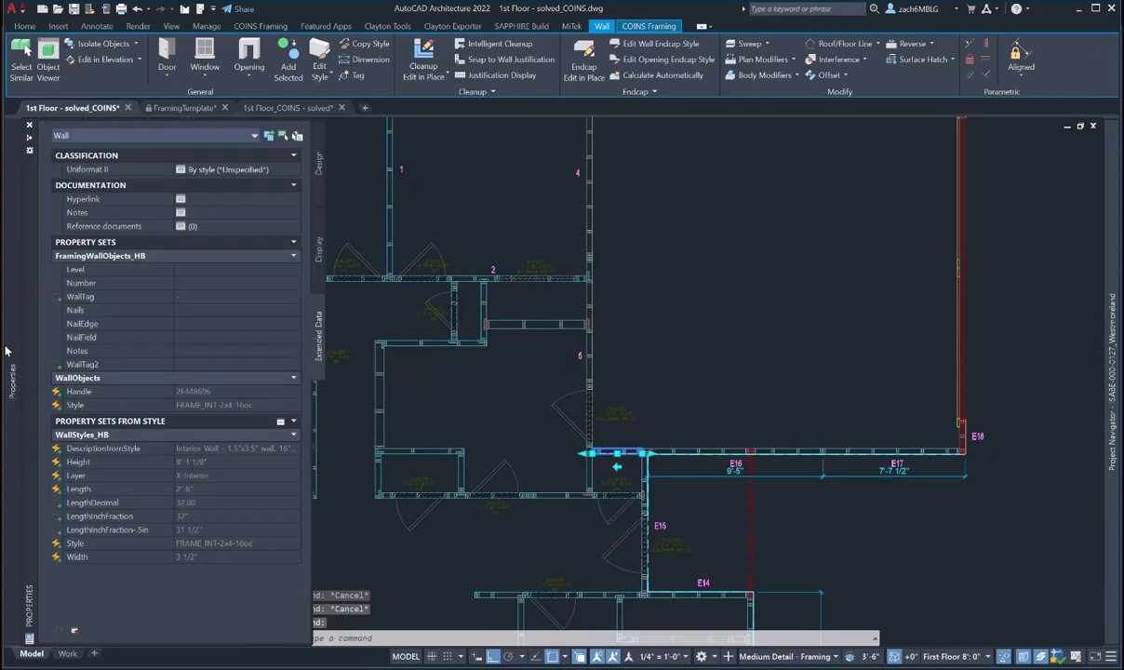
pyautogui.write('1')
pyautogui.click(190, 285)
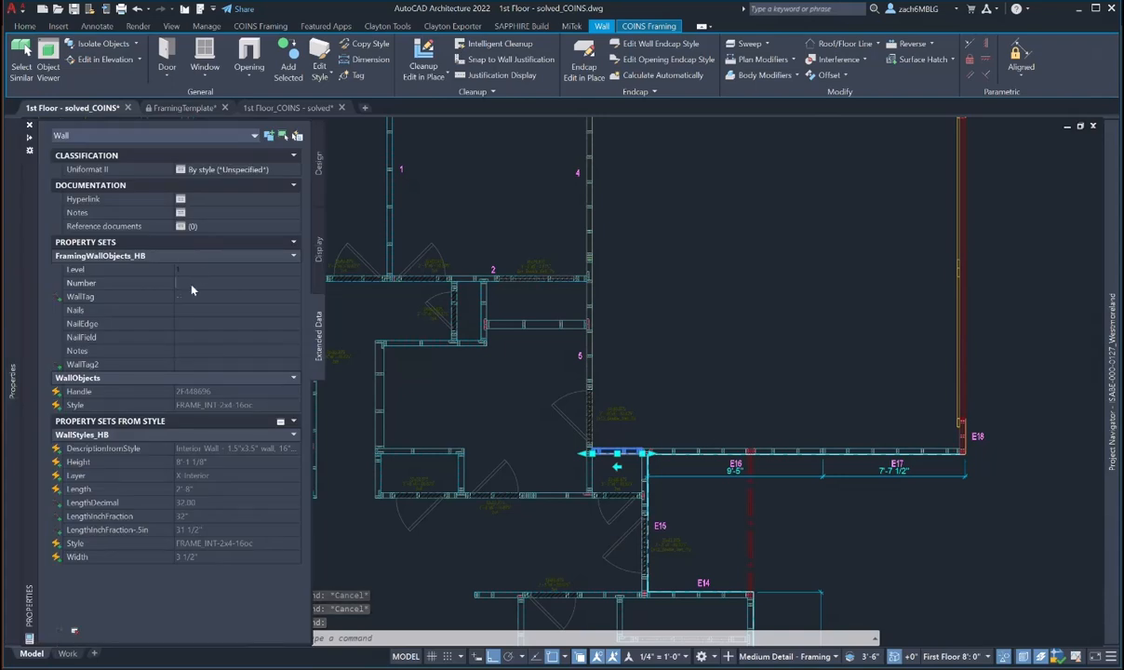
pyautogui.write('66')
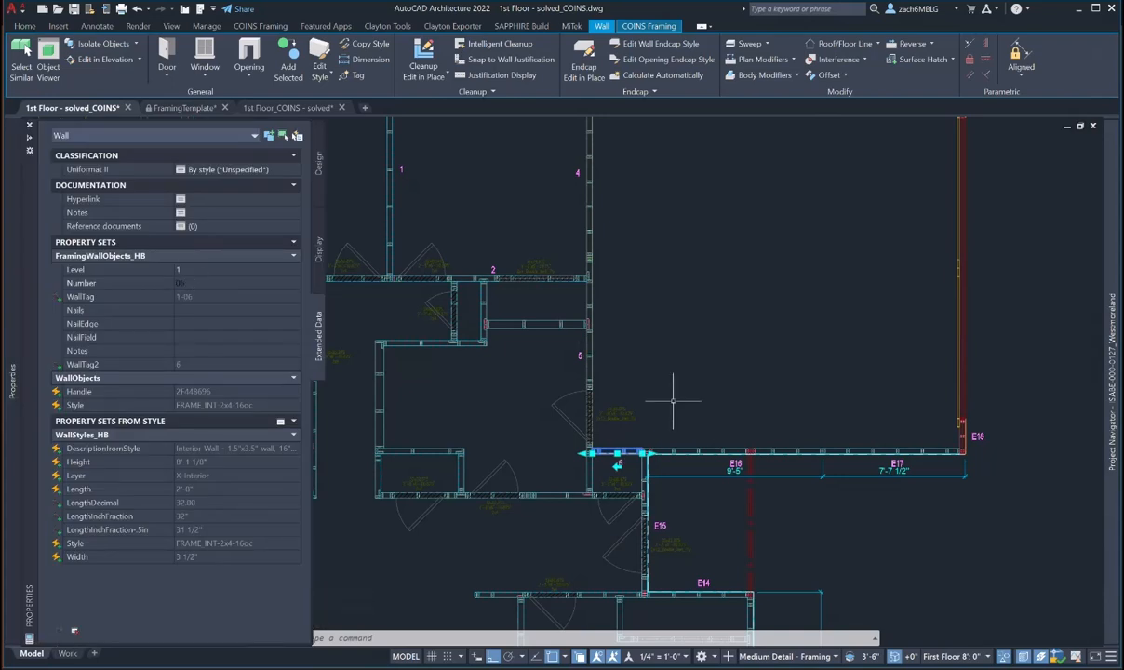
pyautogui.scroll(2, 618, 462)
pyautogui.press('Escape')
pyautogui.press('Escape')
# - Move tag 6 up so it sits above its wall
pyautogui.write('m')
pyautogui.press('space')
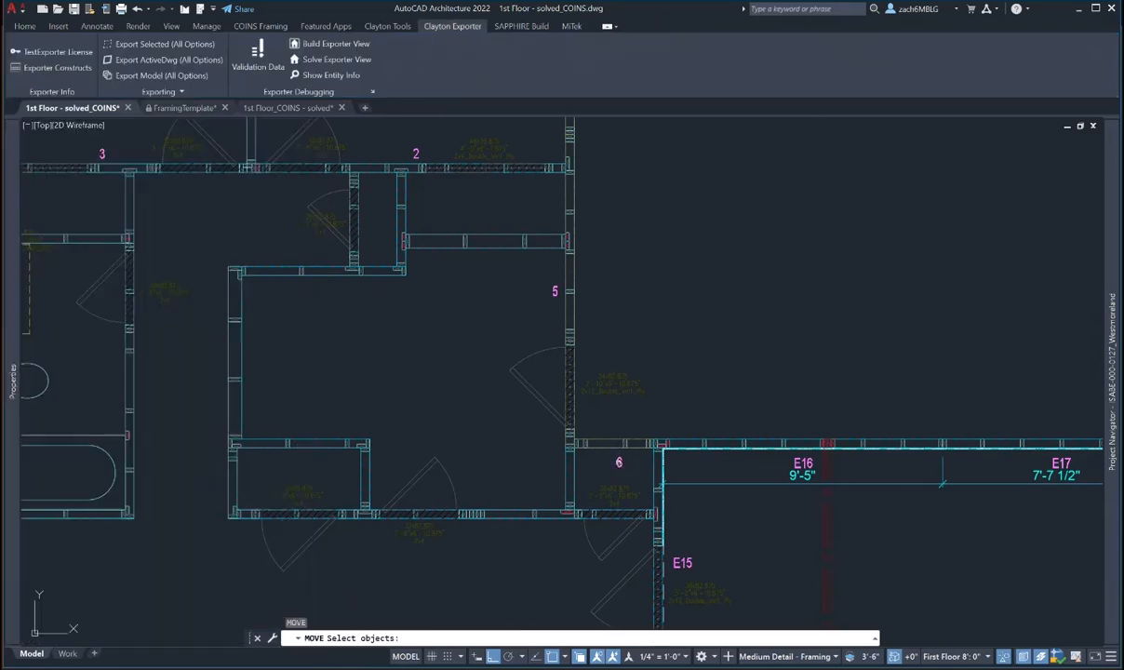
pyautogui.click(619, 462)
pyautogui.press('space')
pyautogui.click(701, 401)
pyautogui.click(702, 366)
pyautogui.press('Escape')
pyautogui.press('Escape')
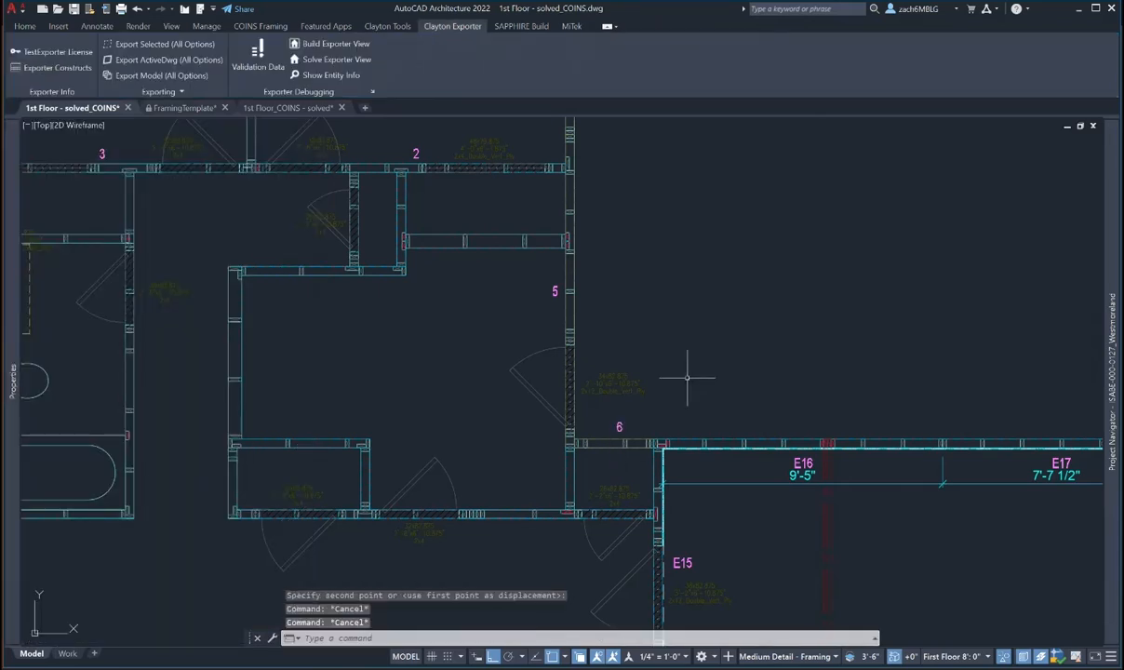
# - Number the short vertical wall below tag 6 as Level 1, wall 07
pyautogui.moveTo(687, 409); pyautogui.dragTo(685, 379, button='middle')
pyautogui.press('Escape')
pyautogui.press('Escape')
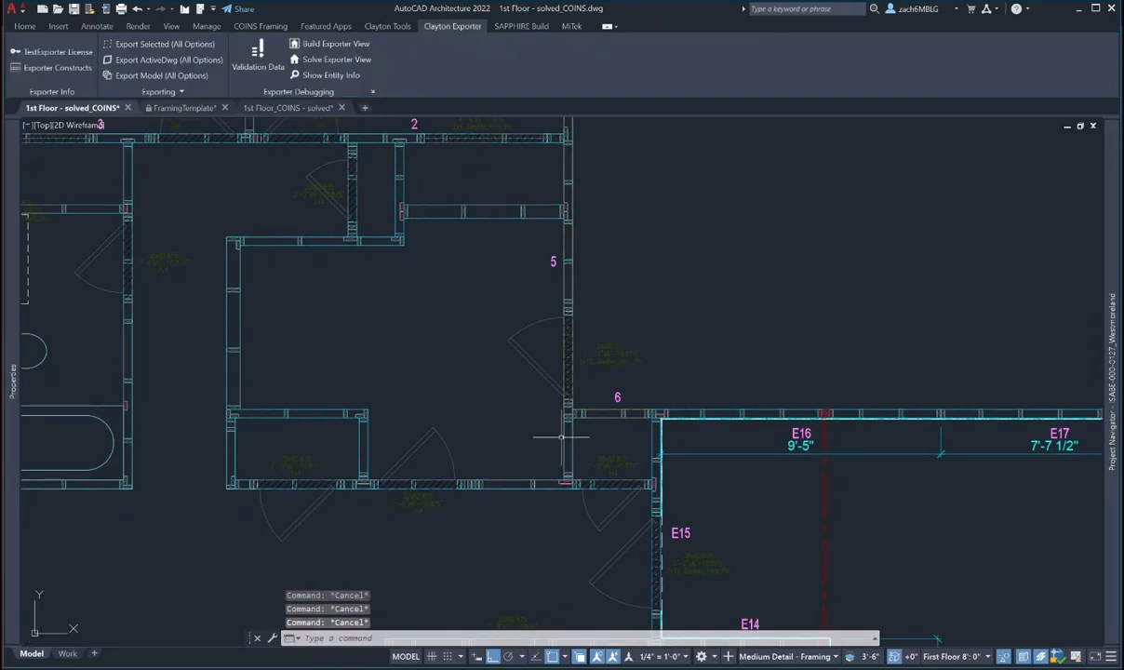
pyautogui.click(563, 437)
pyautogui.moveTo(13, 377)
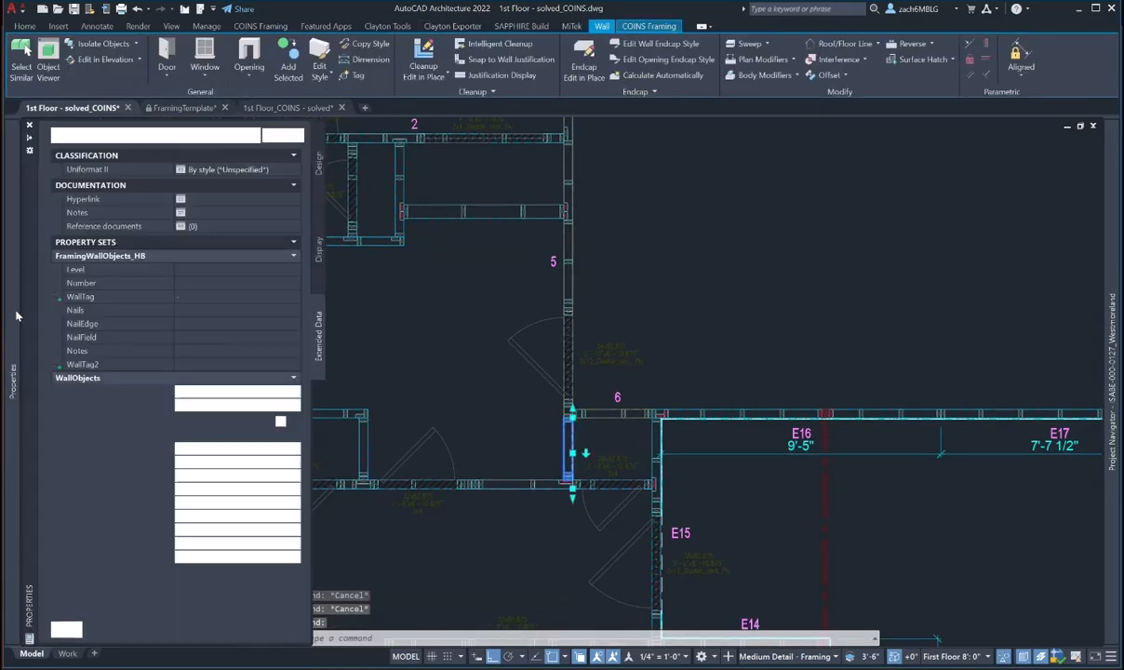
pyautogui.write('1')
pyautogui.click(189, 287)
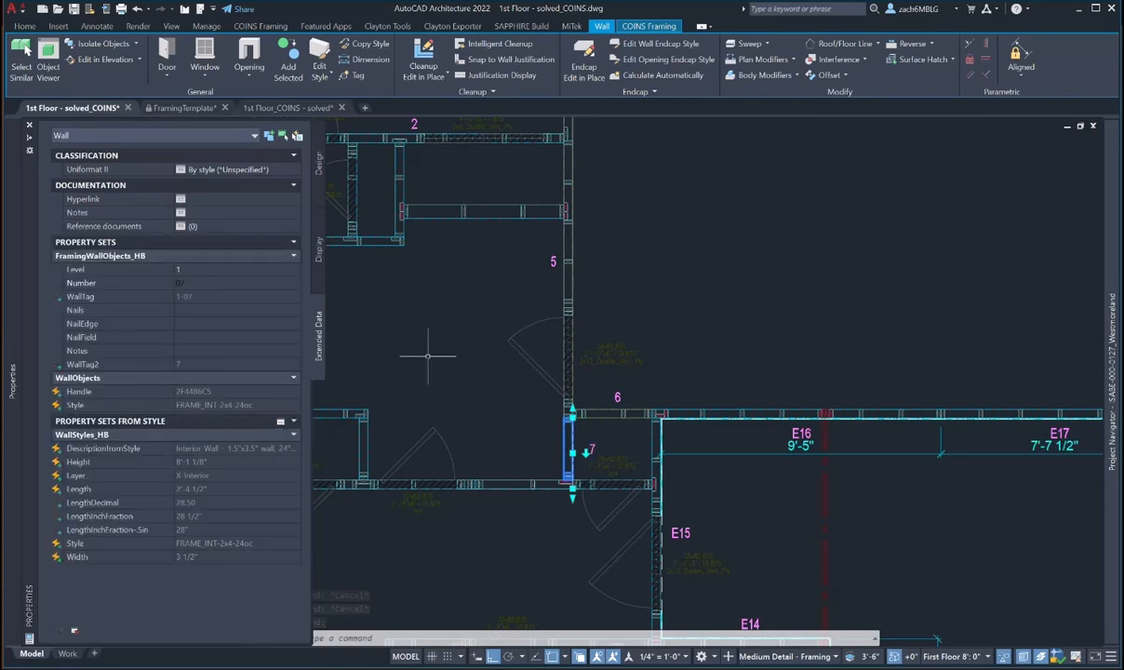
pyautogui.press('Escape')
pyautogui.press('Escape')
# - Move tag 7 left to sit beside its wall
pyautogui.write('m')
pyautogui.press('Return')
pyautogui.click(593, 444)
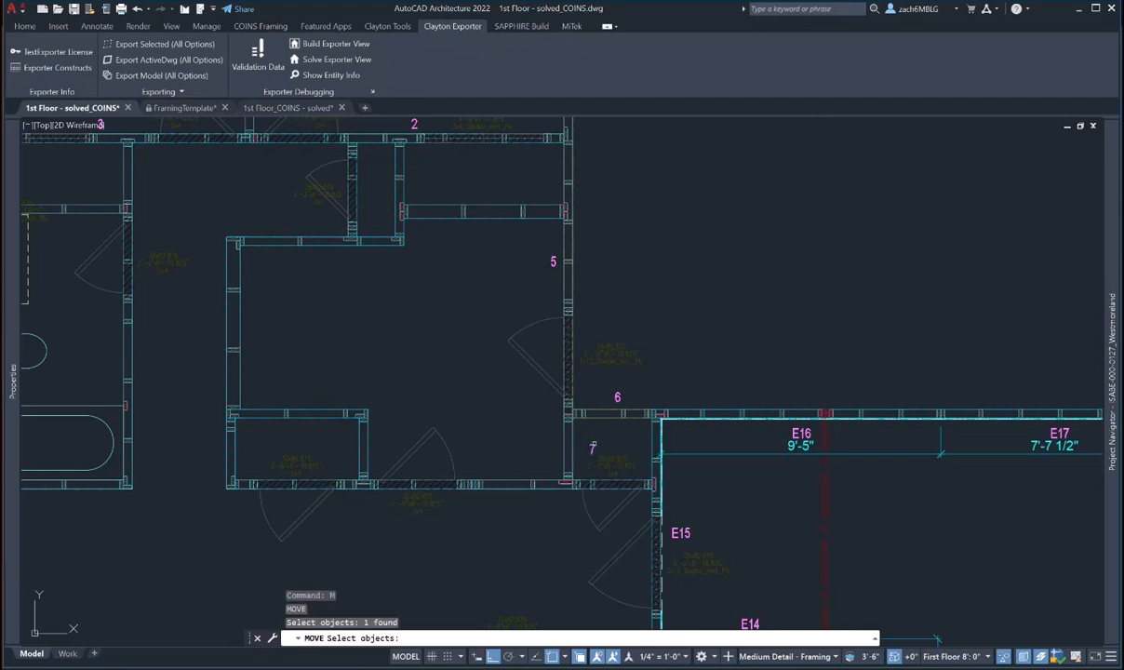
pyautogui.press('Return')
pyautogui.click(526, 419)
pyautogui.click(482, 419)
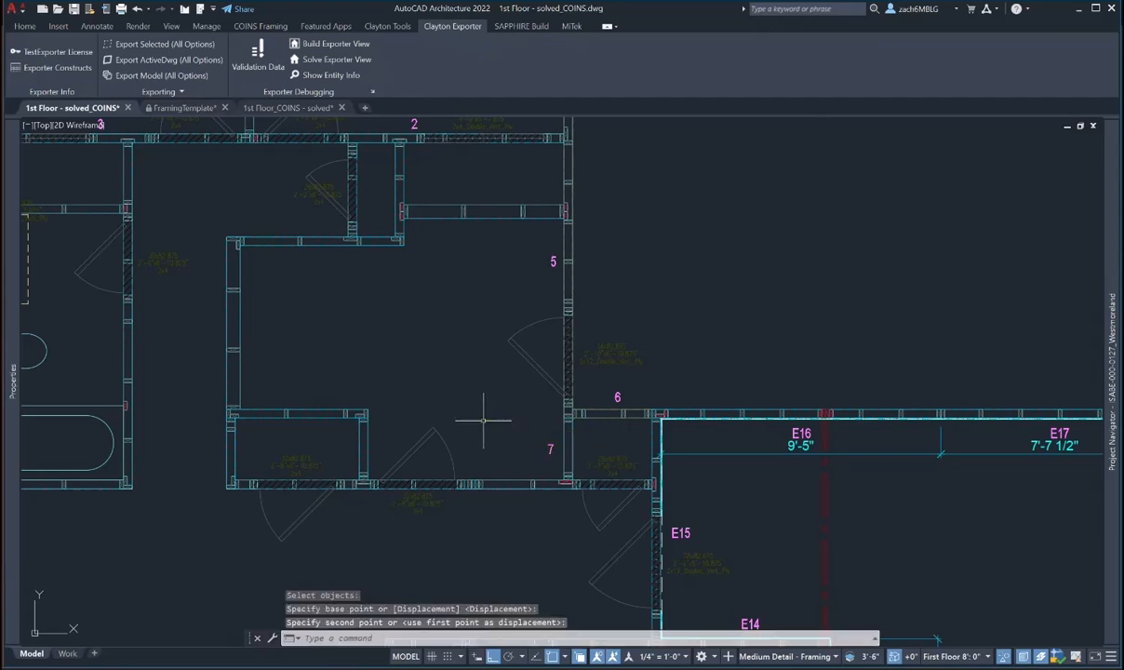
pyautogui.press('Escape')
pyautogui.press('Escape')
# - Give the horizontal wall right of tag 7 Level 1 and Number 8
pyautogui.scroll(-2, 524, 376)
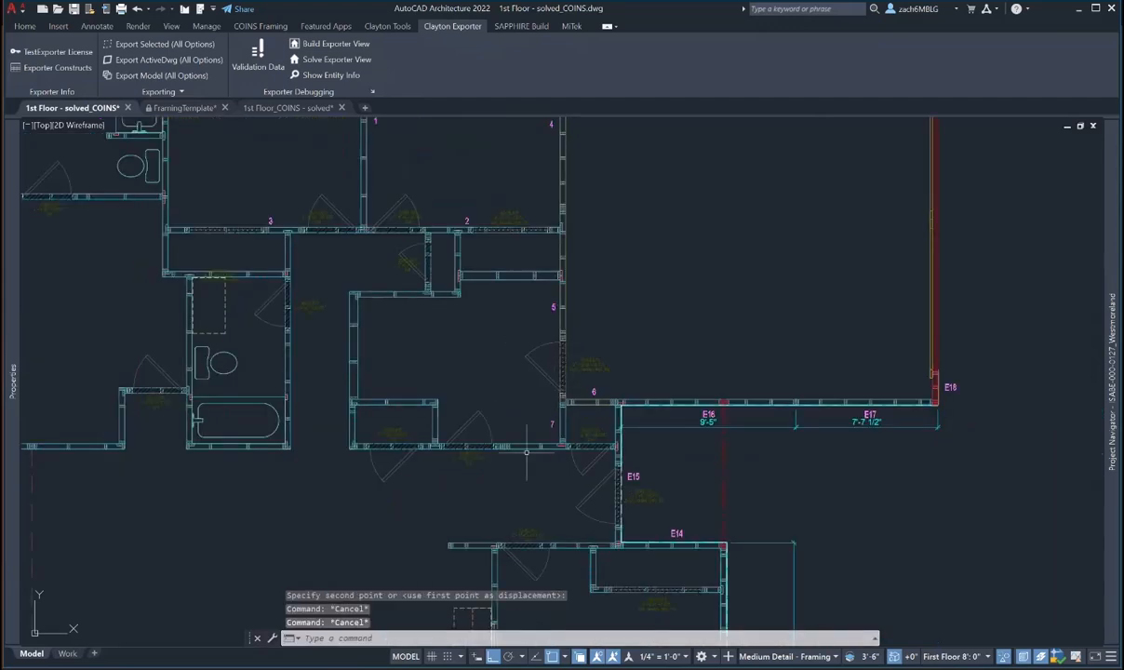
pyautogui.press('Escape')
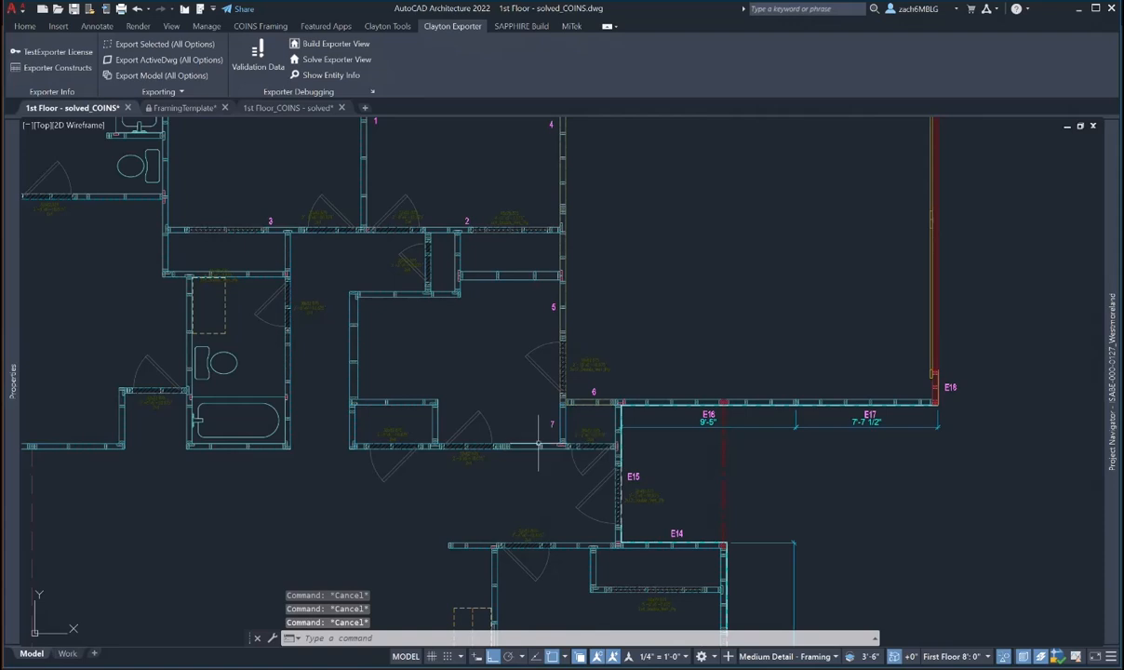
pyautogui.click(544, 445)
pyautogui.moveTo(13, 372)
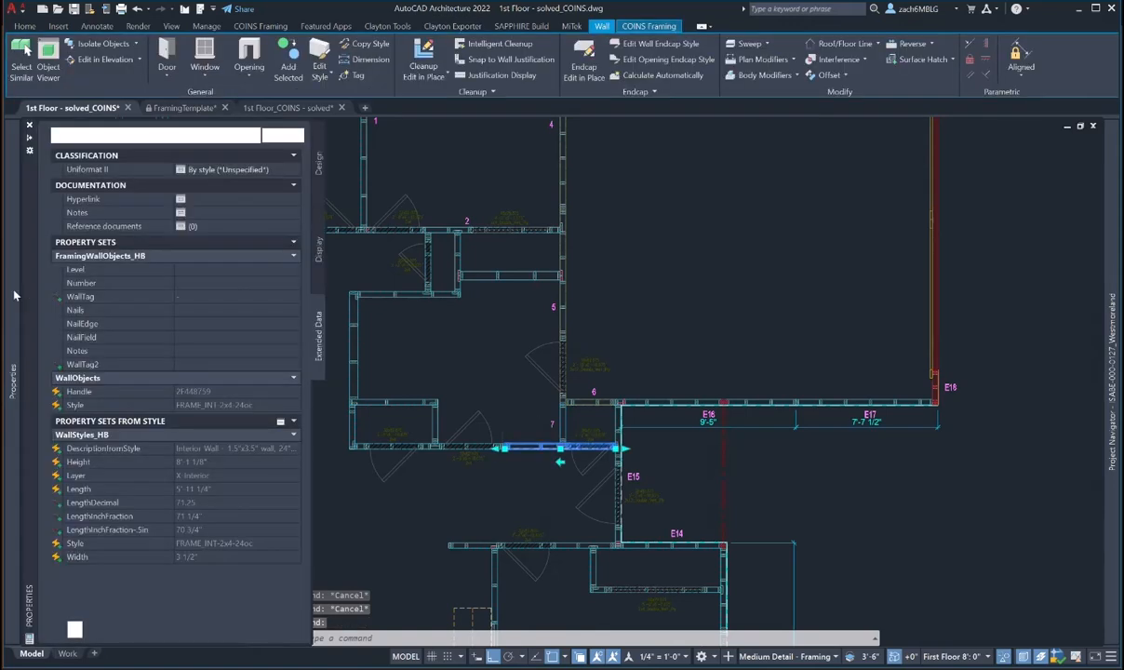
pyautogui.click(188, 271)
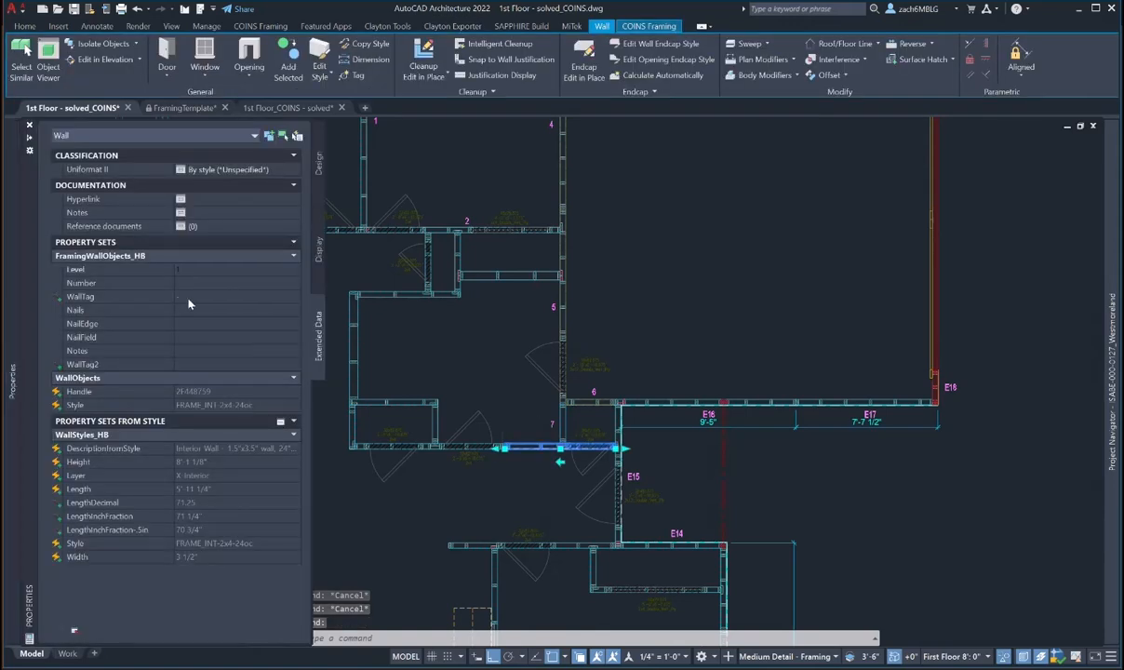
pyautogui.write('1')
pyautogui.click(201, 283)
pyautogui.write('8')
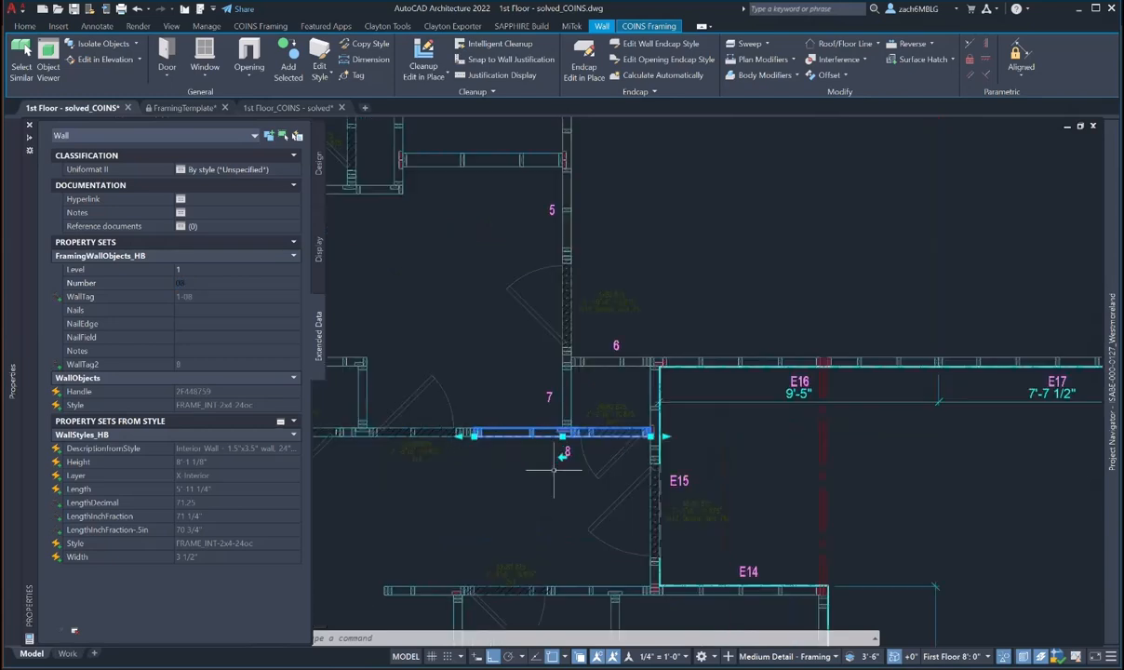
pyautogui.scroll(2, 558, 461)
pyautogui.press('Escape')
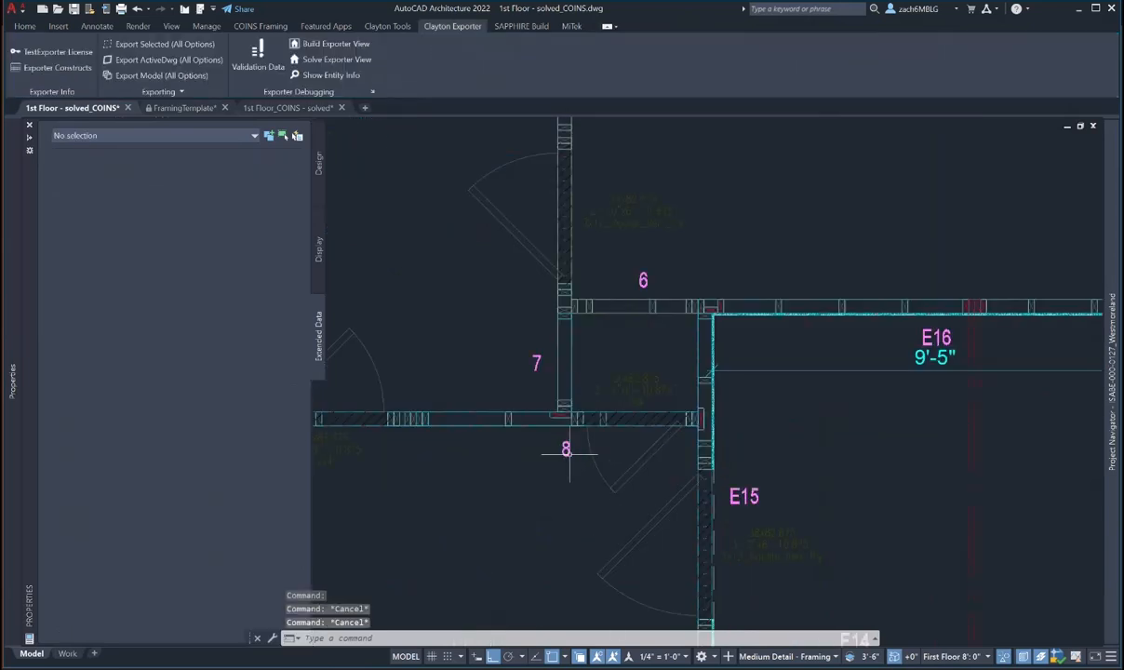
# - Move tag 8 to just below its wall
pyautogui.hotkey('ctrl', '1')
pyautogui.write('m')
pyautogui.press('Return')
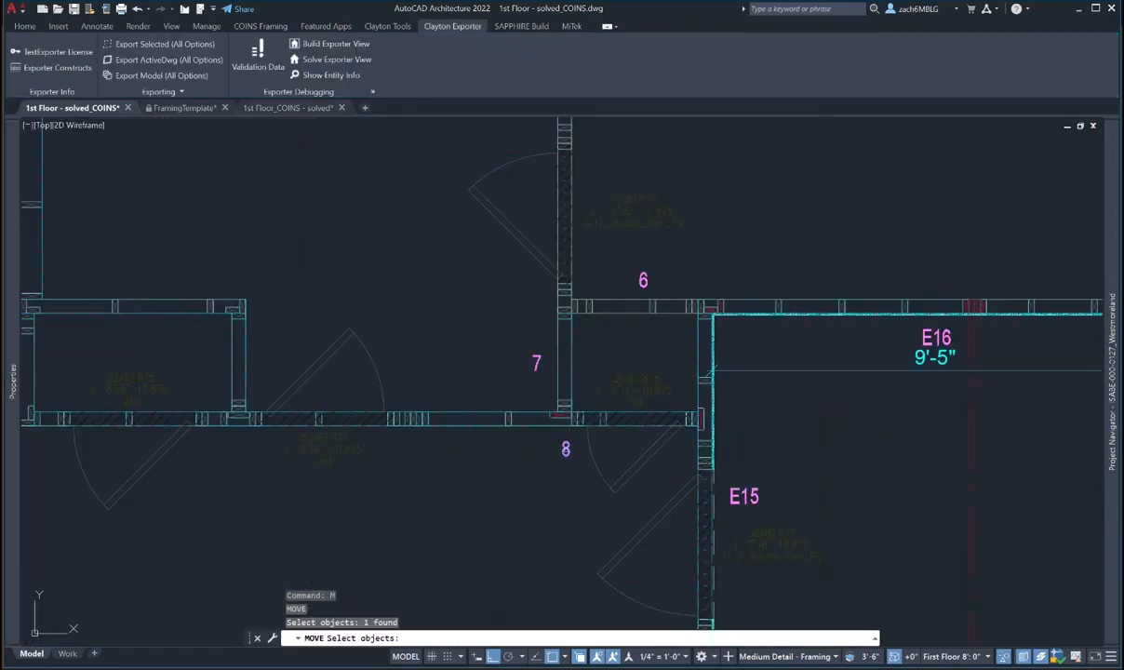
pyautogui.press('Return')
pyautogui.click(570, 452)
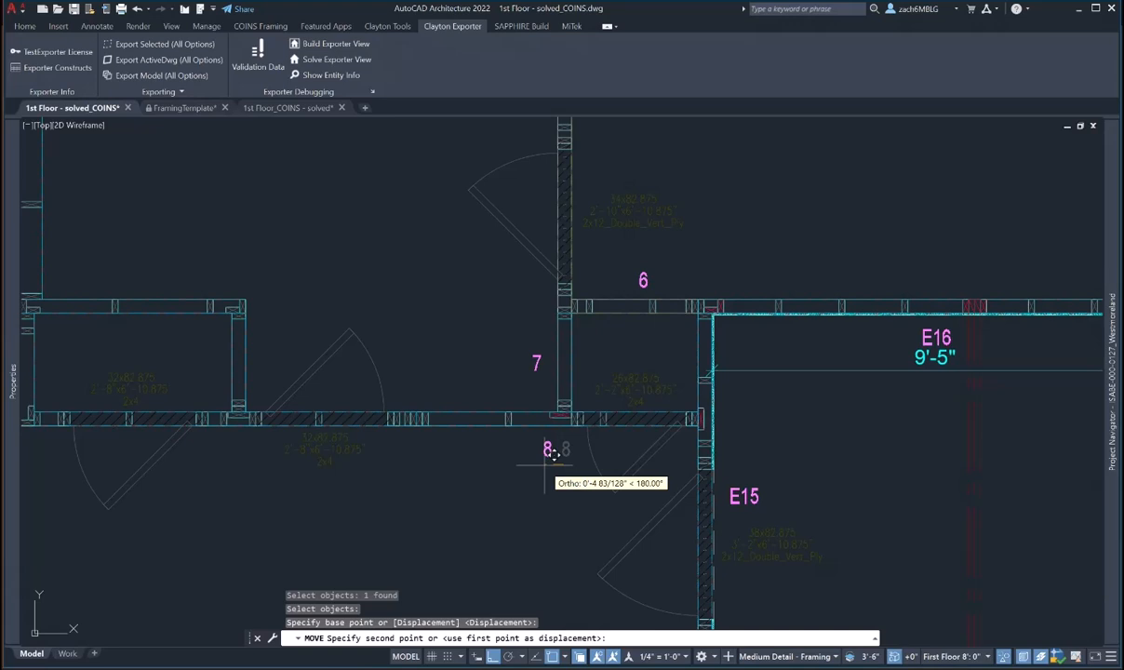
pyautogui.click(553, 452)
# - Fine-tune the positions of tags 7 and 8 with MOVE
pyautogui.press('Return')
pyautogui.click(536, 362)
pyautogui.press('Return')
pyautogui.click(498, 335)
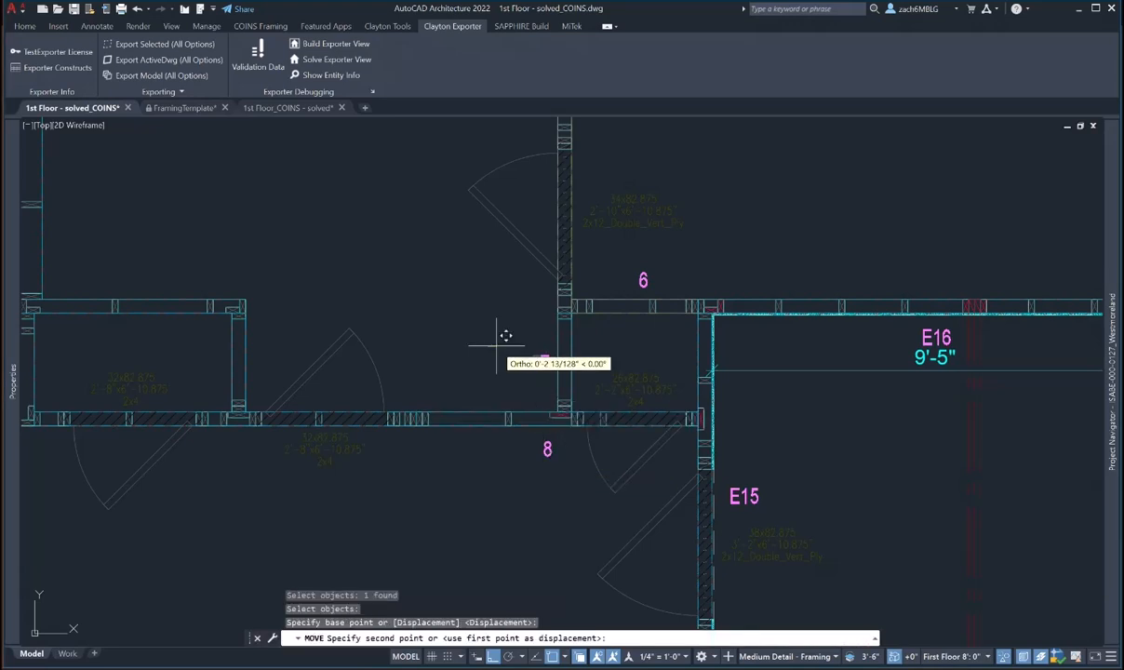
pyautogui.click(497, 345)
pyautogui.press('Escape')
pyautogui.press('Escape')
pyautogui.write('m')
pyautogui.press('Return')
pyautogui.click(549, 451)
pyautogui.press('Return')
pyautogui.click(560, 473)
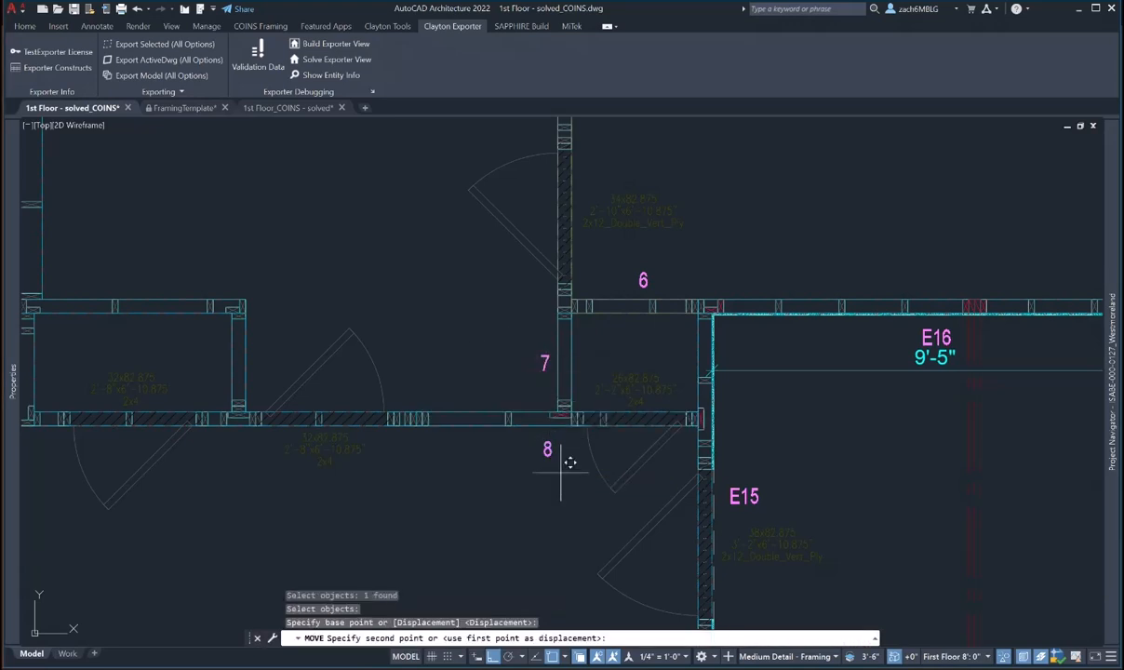
pyautogui.press('Escape')
pyautogui.scroll(-3, 413, 445)
# - Give the long left wall Level 1 and Number 09
pyautogui.click(381, 434)
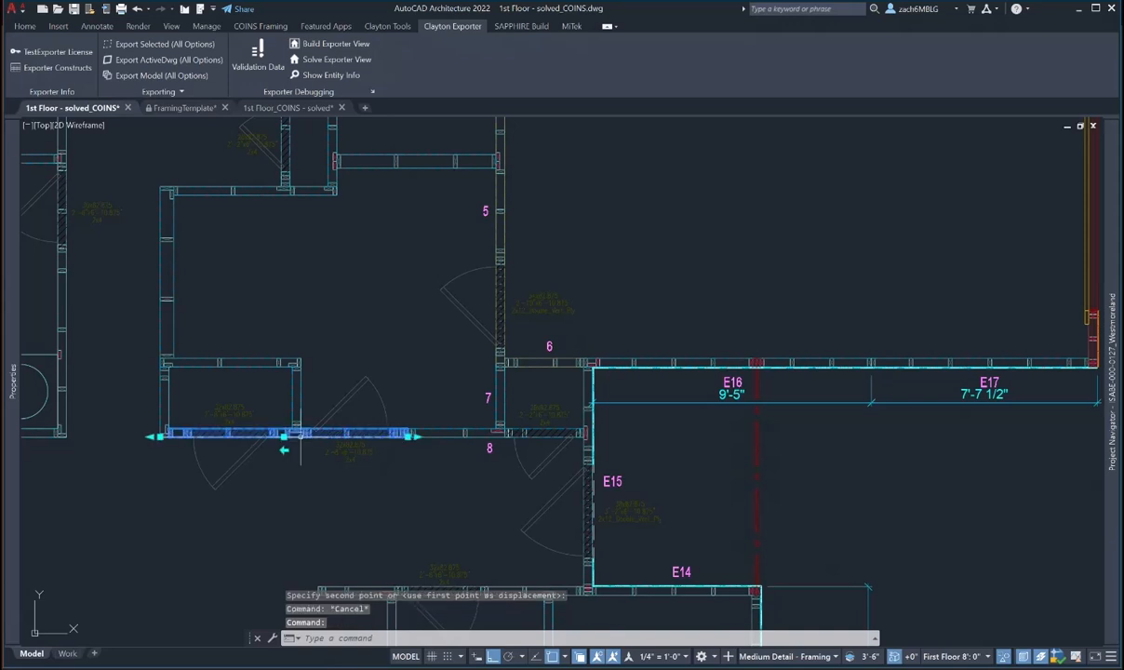
pyautogui.moveTo(15, 332)
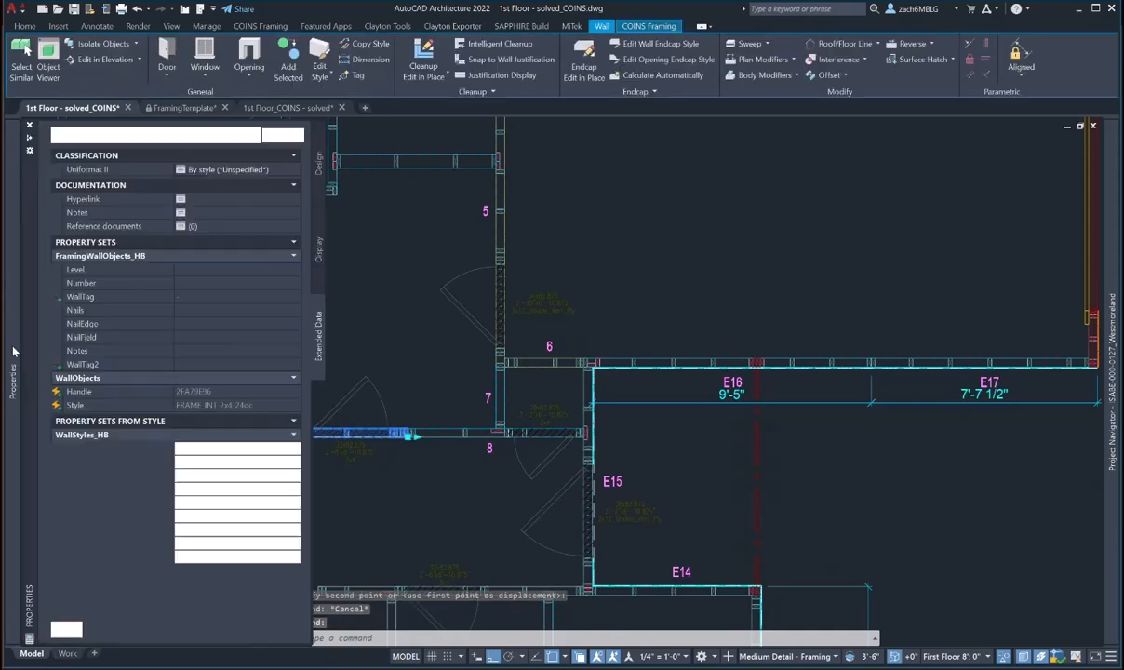
pyautogui.click(178, 269)
pyautogui.write('1')
pyautogui.click(195, 285)
pyautogui.write('09')
pyautogui.press('Return')
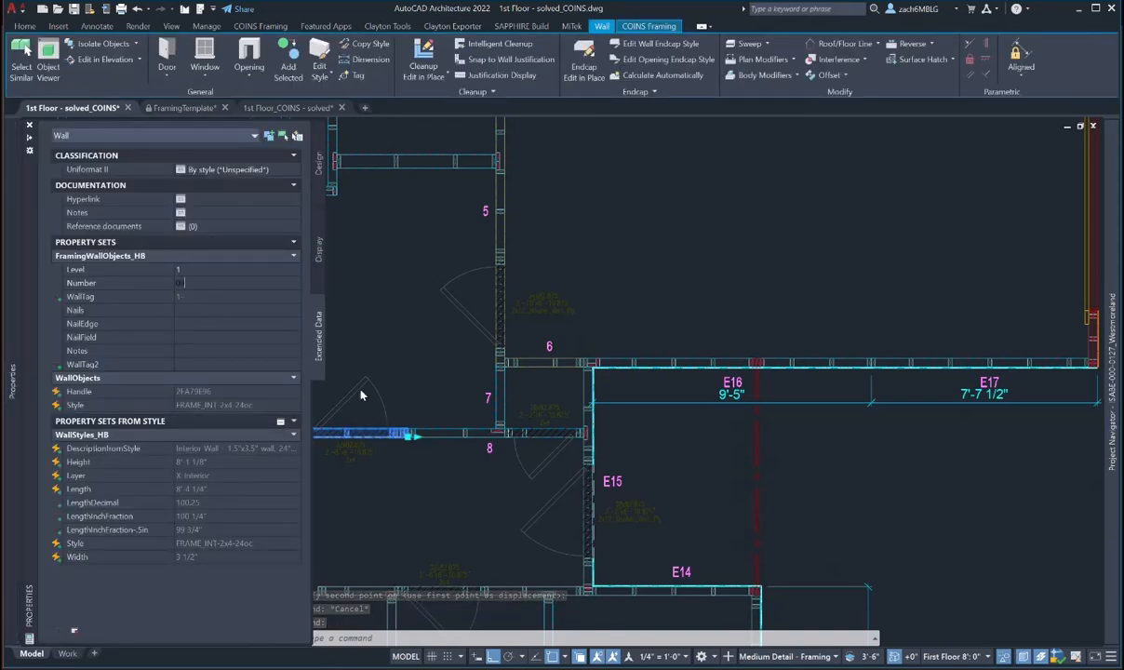
pyautogui.moveTo(429, 448); pyautogui.dragTo(474, 422, button='middle')
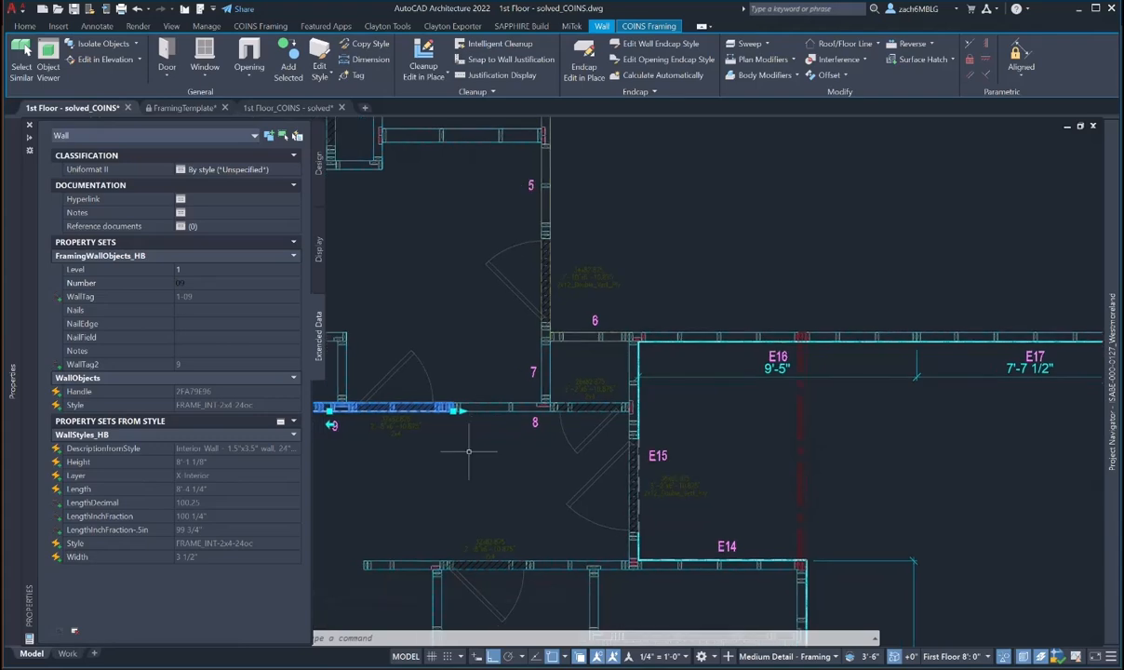
pyautogui.click(468, 451)
pyautogui.press('Escape')
pyautogui.press('Escape')
pyautogui.moveTo(425, 466); pyautogui.dragTo(554, 461, button='middle')
pyautogui.press('Escape')
pyautogui.press('Escape')
# - Number the short vertical wall above tag 9 as wall 10
pyautogui.write('m')
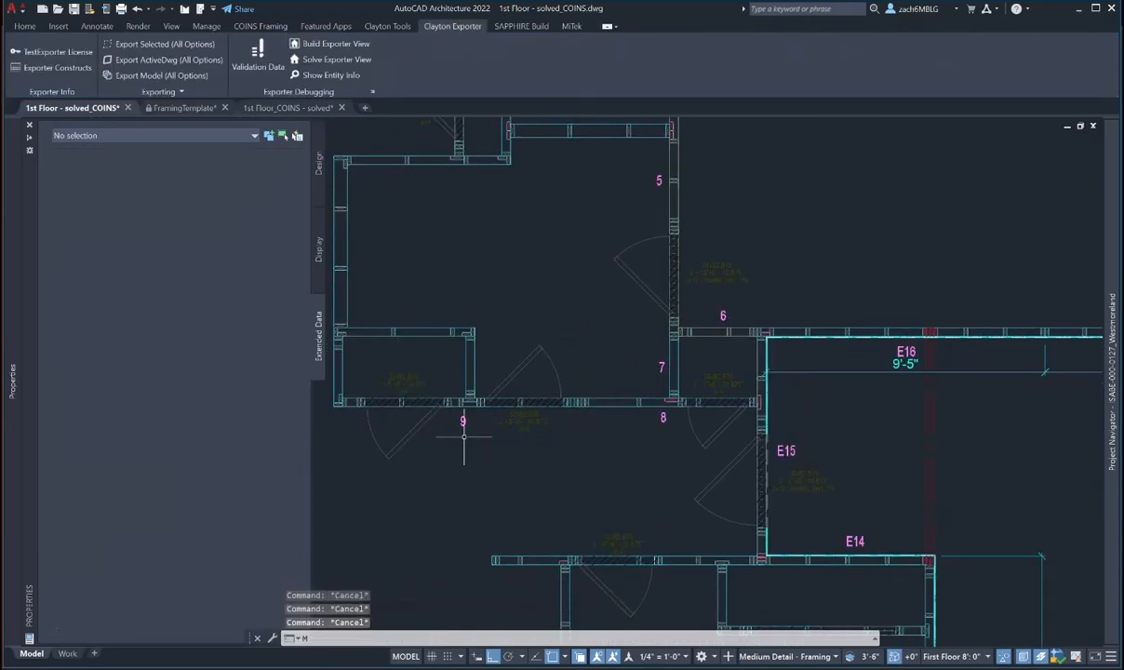
pyautogui.press('space')
pyautogui.click(464, 429)
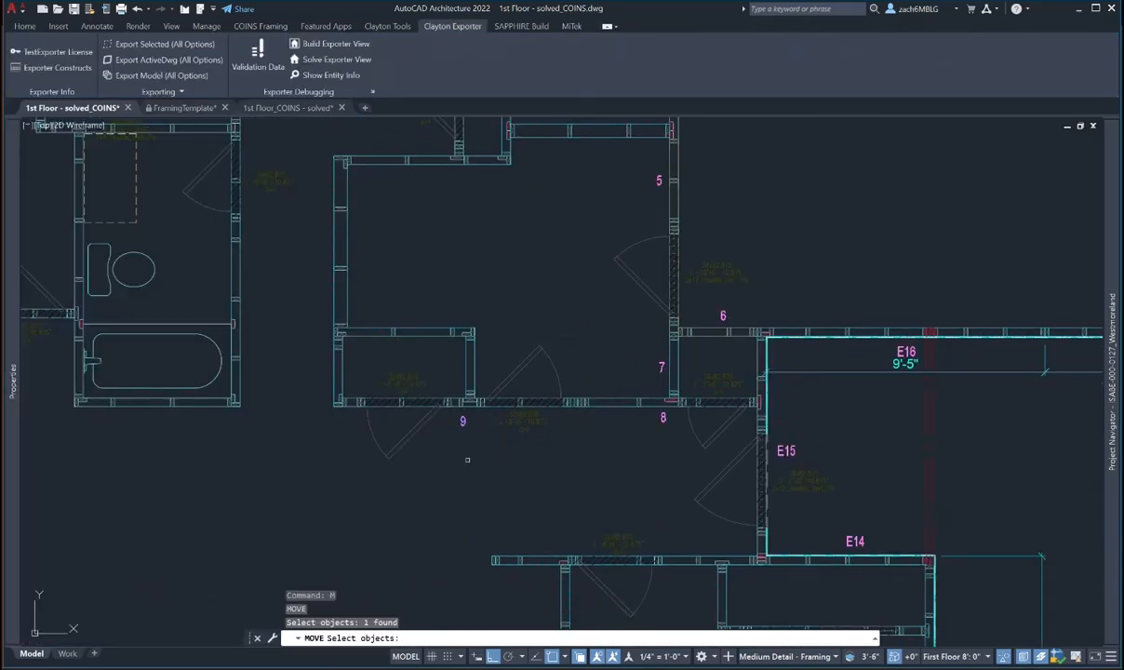
pyautogui.press('Escape')
pyautogui.press('Escape')
pyautogui.click(470, 370)
pyautogui.moveTo(13, 377)
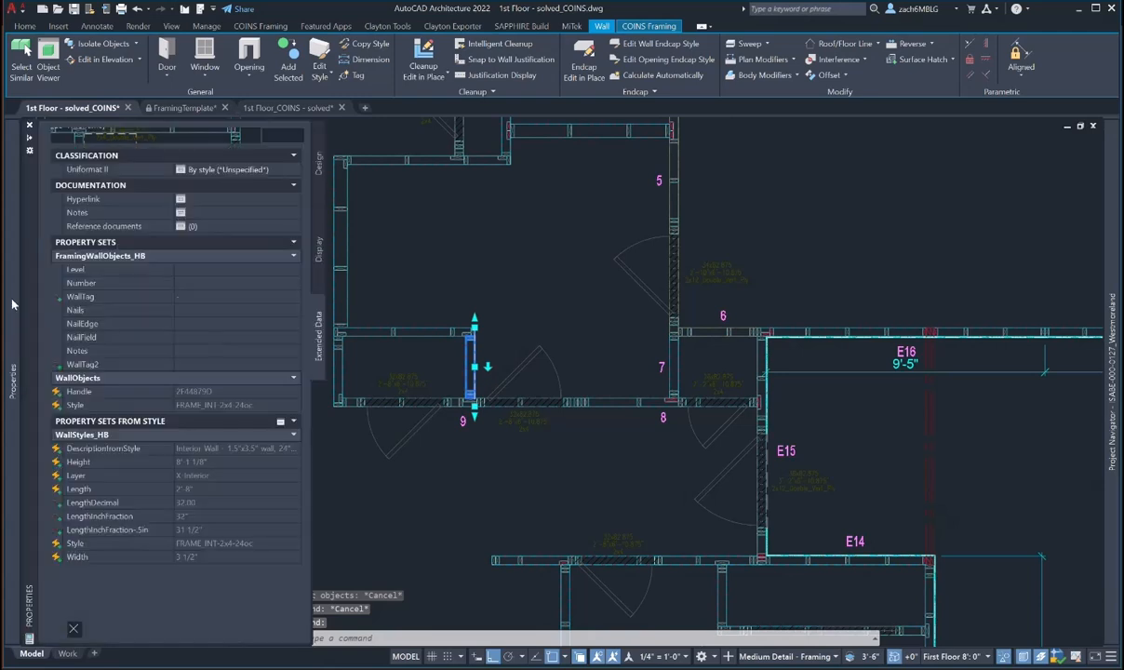
pyautogui.click(191, 285)
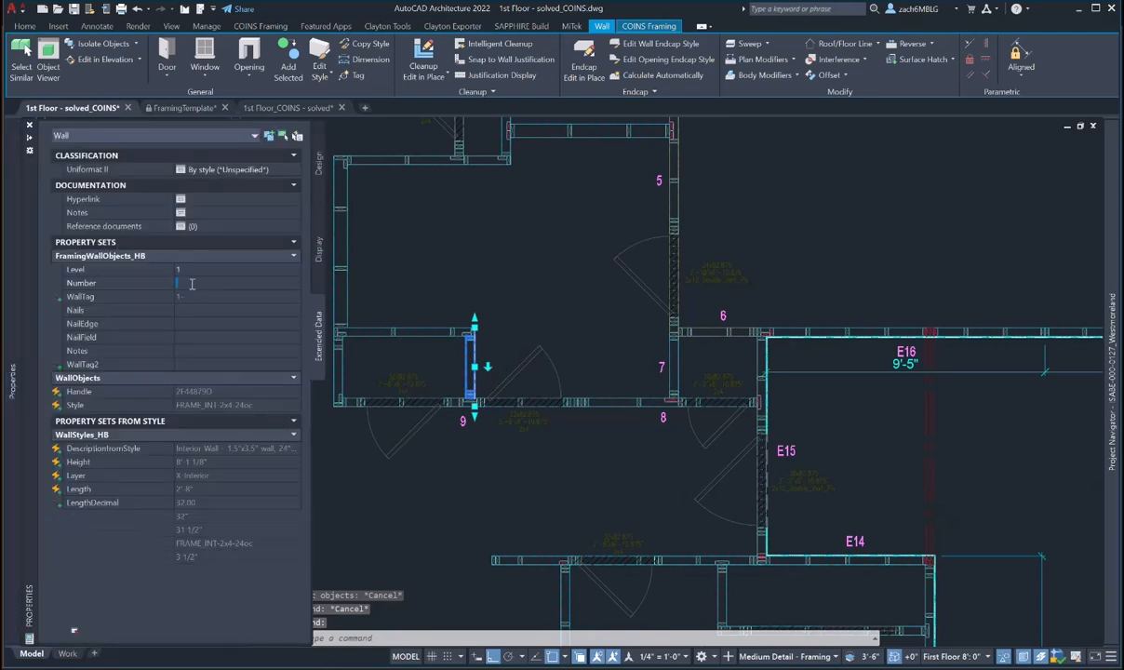
pyautogui.write('10')
pyautogui.press('Escape')
pyautogui.press('Escape')
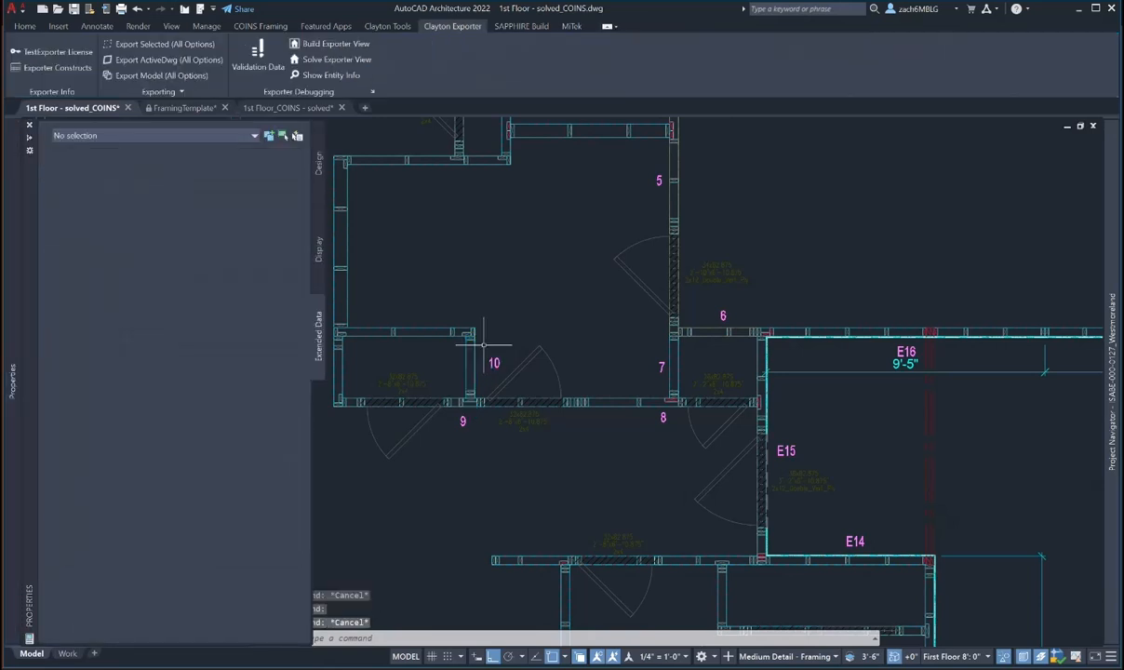
# - Nudge tag 10 slightly to the left
pyautogui.press('Escape')
pyautogui.write('m')
pyautogui.press('space')
pyautogui.click(497, 364)
pyautogui.press('space')
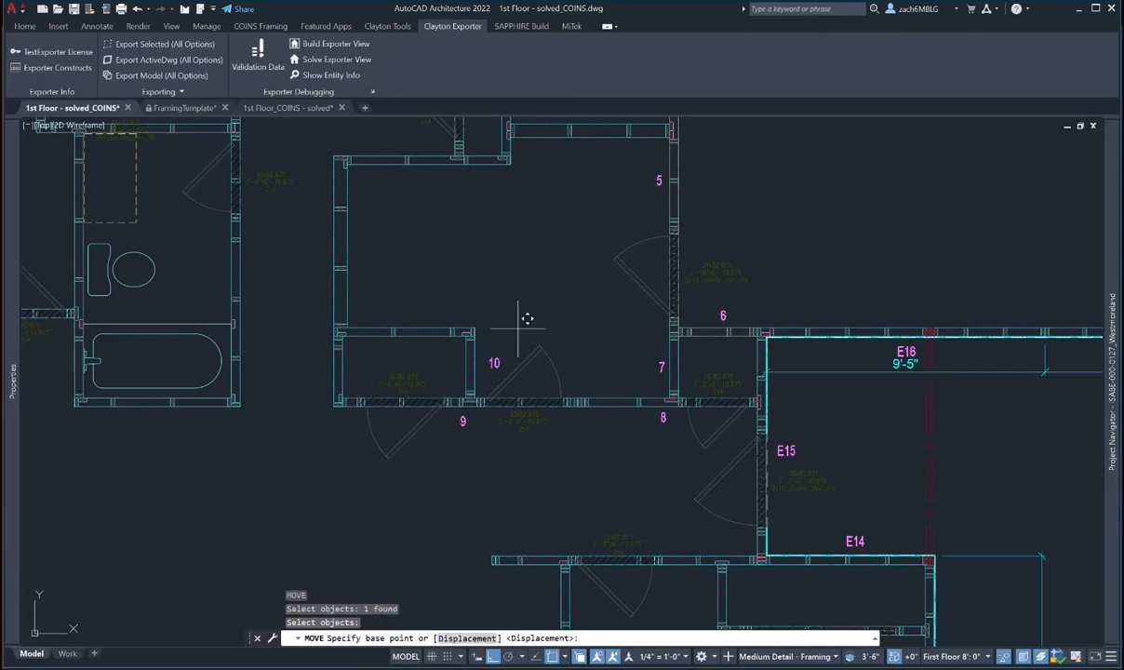
pyautogui.click(524, 319)
pyautogui.click(513, 319)
pyautogui.press('Escape')
pyautogui.press('Escape')
# - Set Level 1 and Number 11 on the horizontal wall above room 10
pyautogui.click(422, 319)
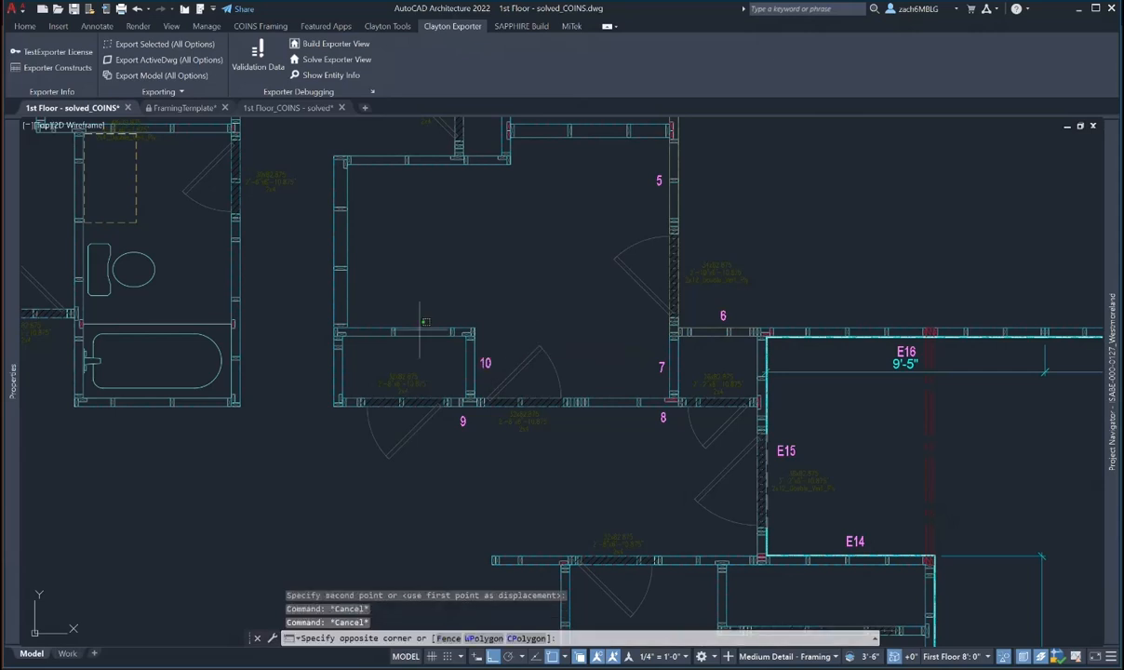
pyautogui.click(404, 342)
pyautogui.moveTo(15, 329)
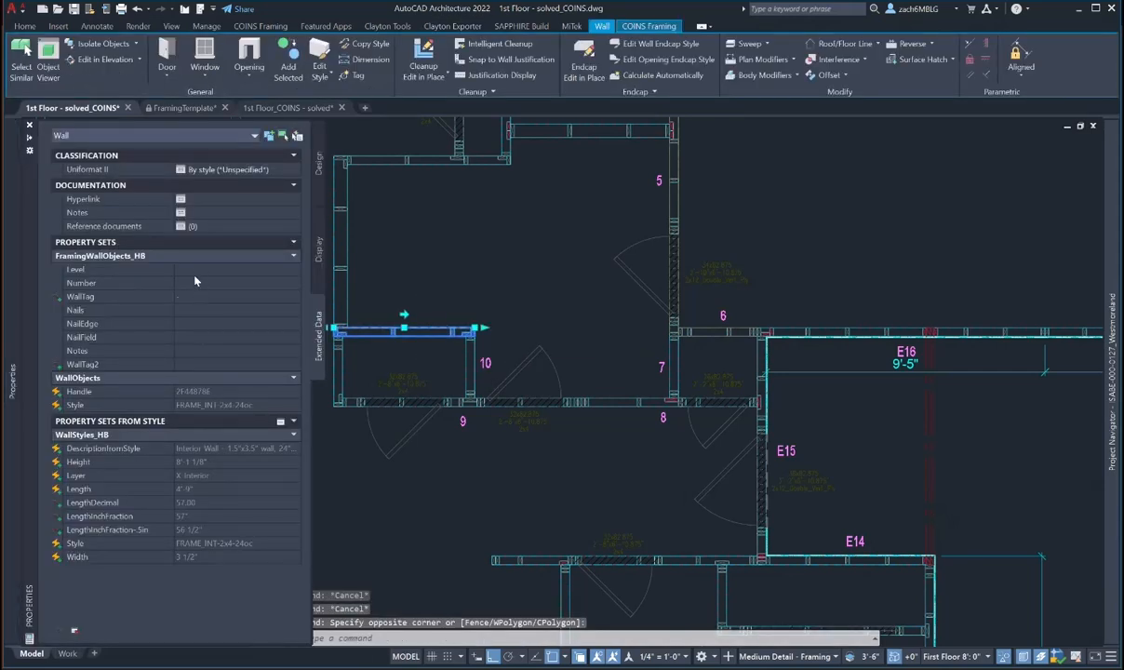
pyautogui.write('1')
pyautogui.press('Return')
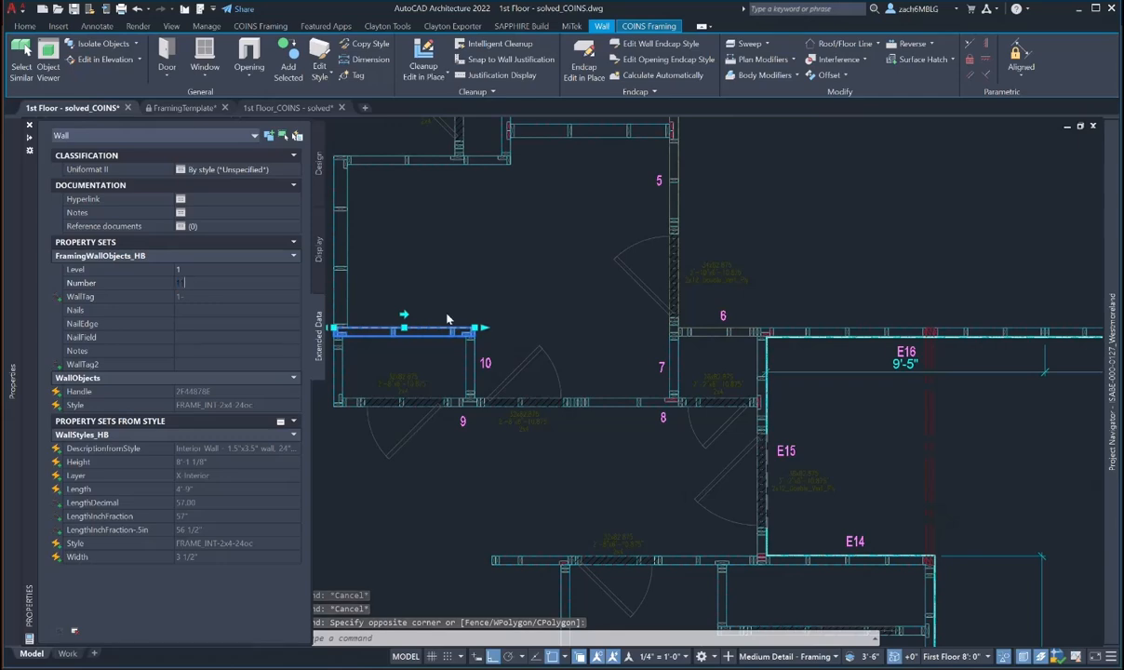
pyautogui.press('Escape')
# - Number the short vertical wall at the left end as wall 12
pyautogui.moveTo(435, 318); pyautogui.dragTo(494, 323, button='middle')
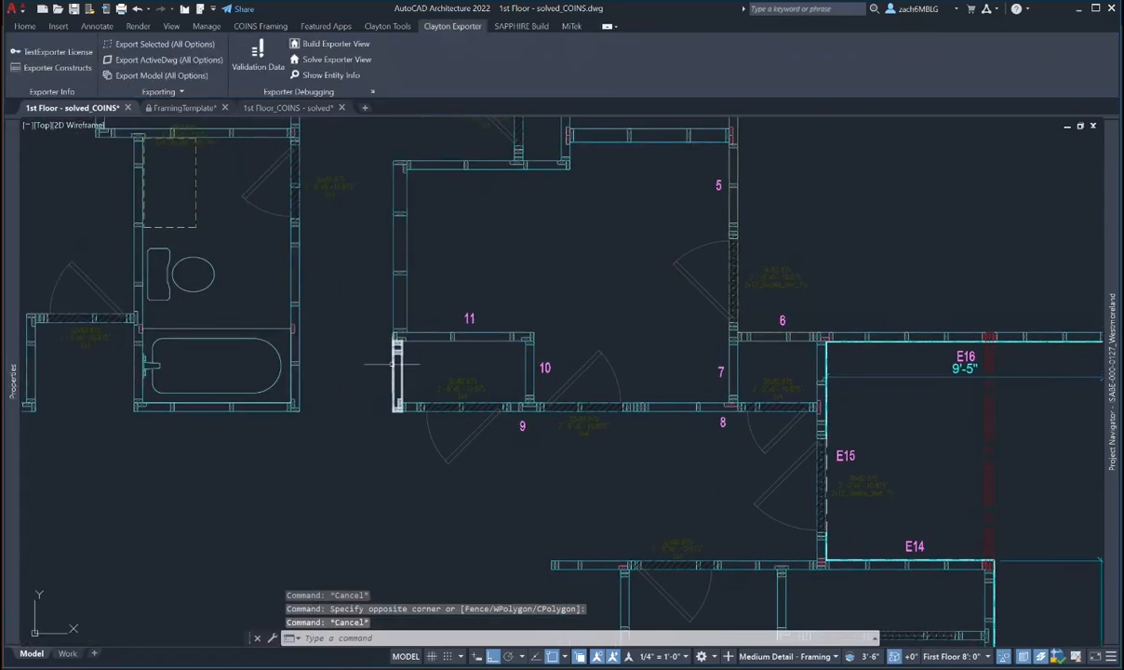
pyautogui.click(394, 363)
pyautogui.moveTo(15, 372)
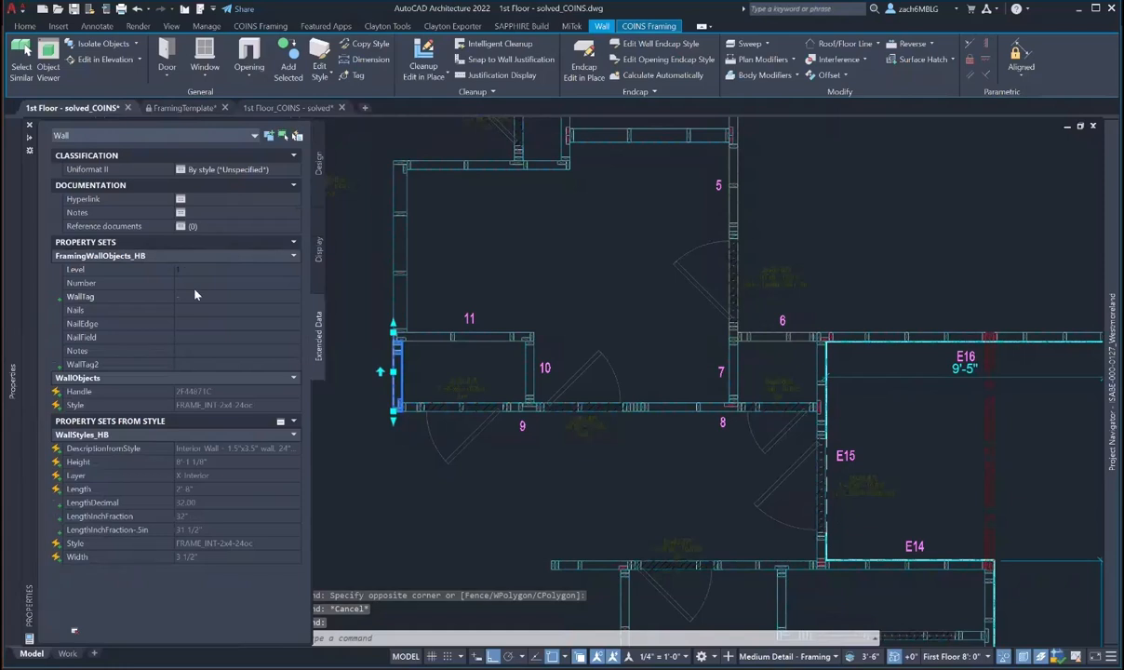
pyautogui.click(193, 283)
pyautogui.write('12')
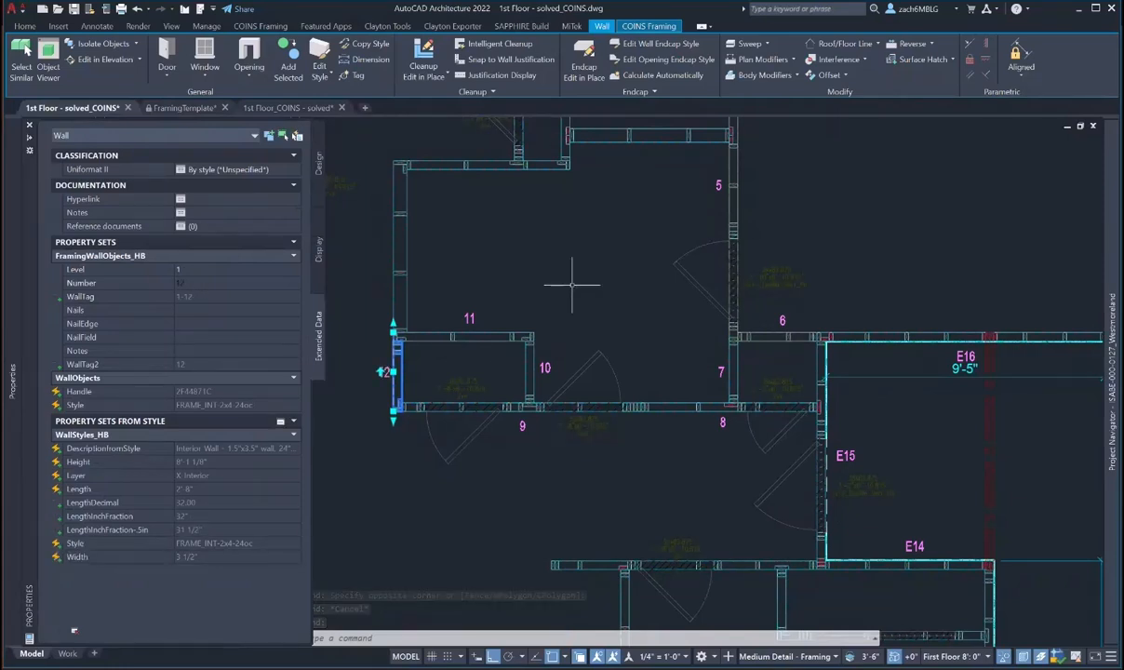
# - Shift tag 12 slightly to the left
pyautogui.press('Escape')
pyautogui.press('Escape')
pyautogui.write('m')
pyautogui.press('Return')
pyautogui.click(383, 376)
# - Move tag 10 a little further left
pyautogui.press('Return')
pyautogui.click(350, 377)
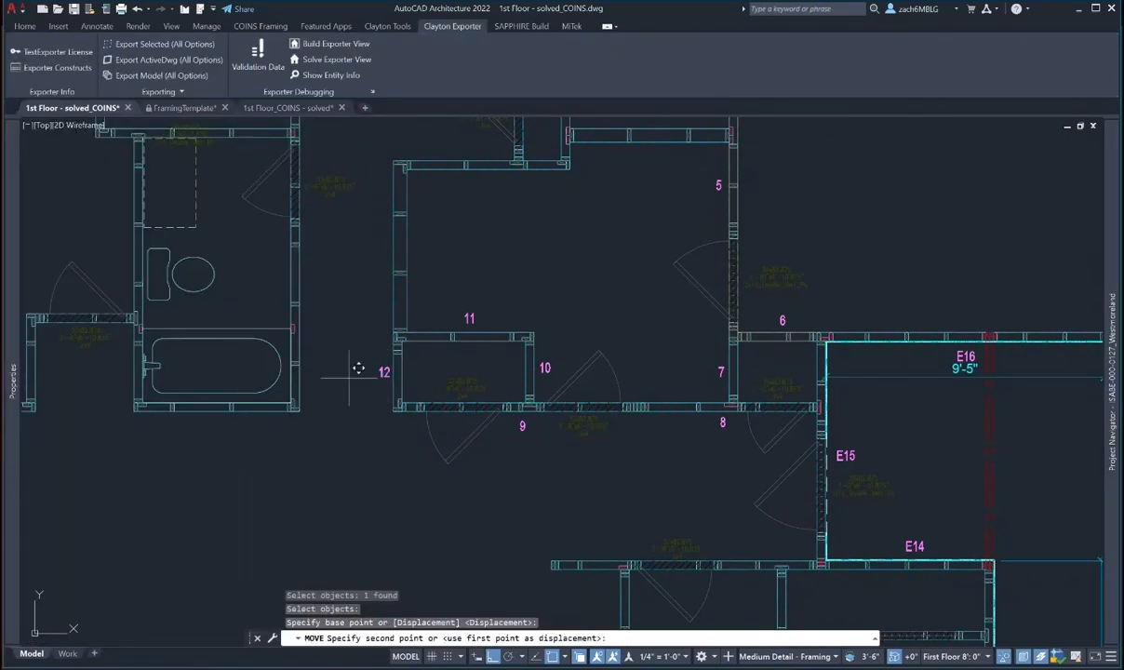
pyautogui.click(345, 377)
pyautogui.press('Escape')
pyautogui.write('m')
pyautogui.press('Return')
pyautogui.click(543, 368)
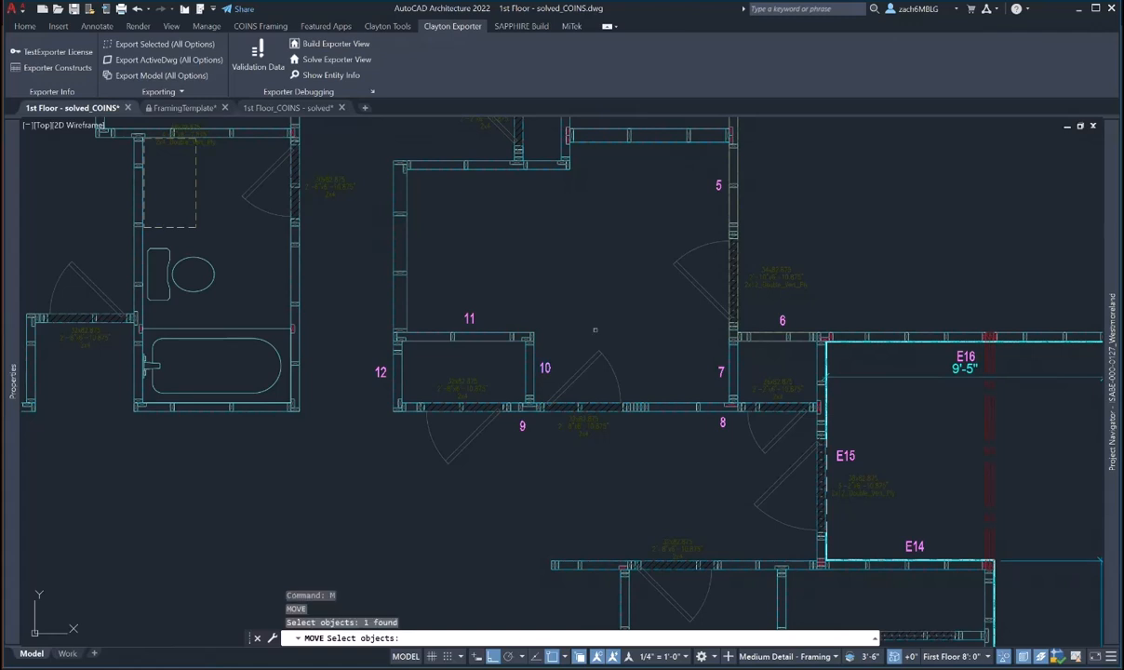
pyautogui.press('Return')
pyautogui.click(609, 311)
pyautogui.click(582, 306)
pyautogui.press('Escape')
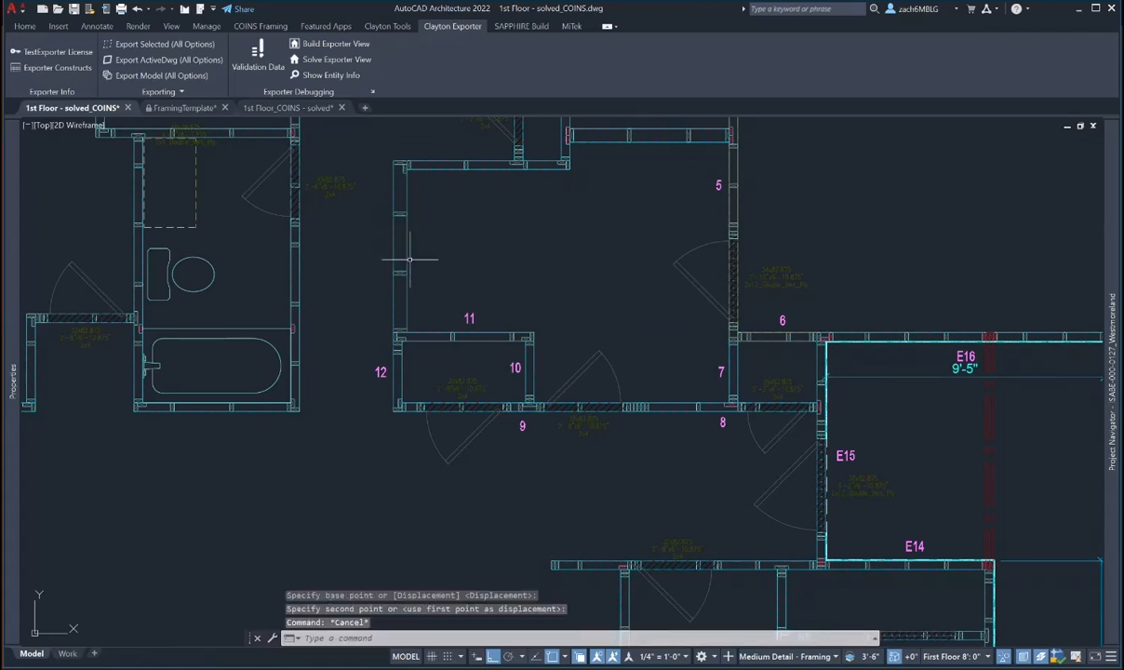
# - Give the upper-left wall of the large room Level 1 and Number 13
pyautogui.click(407, 260)
pyautogui.moveTo(18, 290)
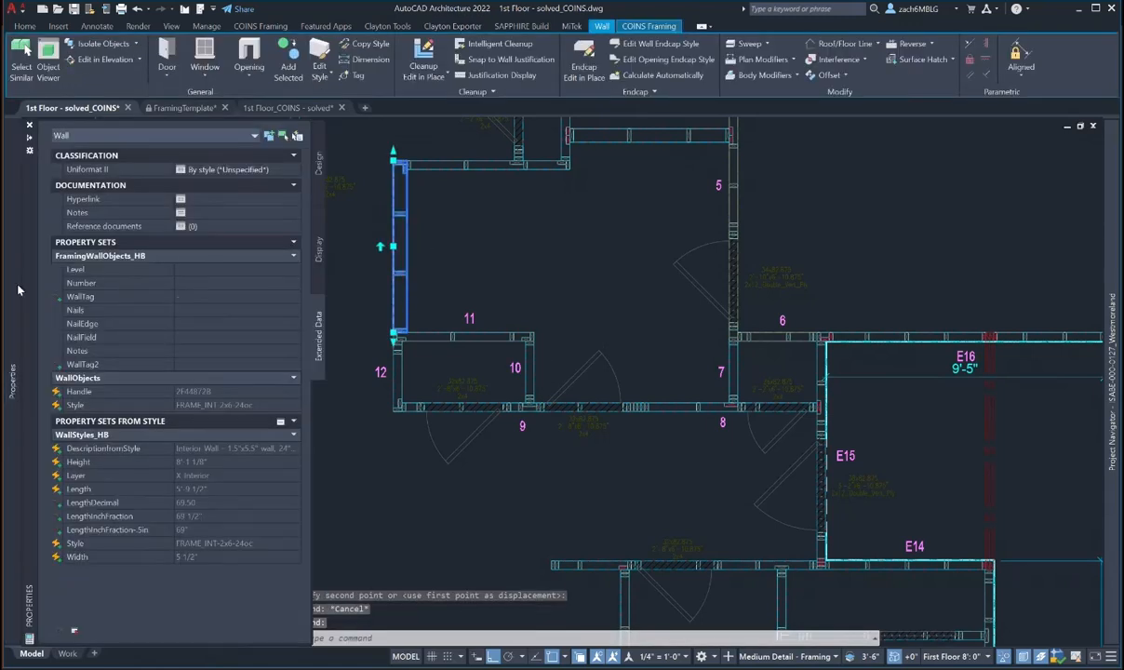
pyautogui.click(192, 273)
pyautogui.write('1')
pyautogui.click(192, 283)
pyautogui.write('1')
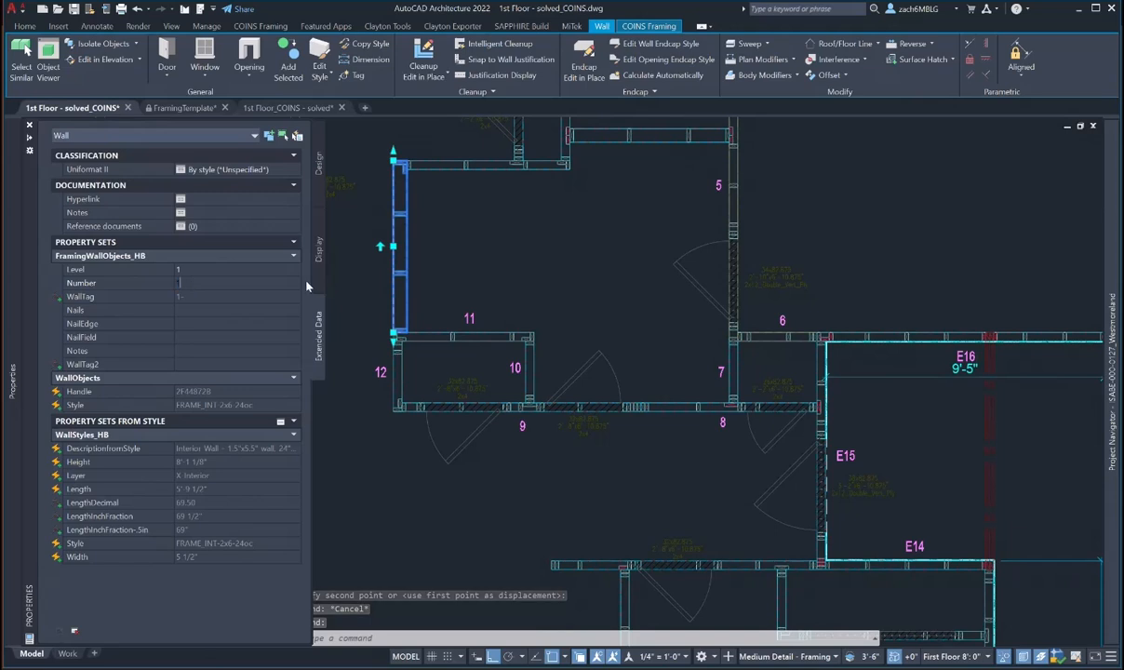
pyautogui.press('Escape')
pyautogui.press('Escape')
# - Begin moving the new 13 tag, then abandon the move
pyautogui.write('m')
pyautogui.press('Return')
pyautogui.click(381, 245)
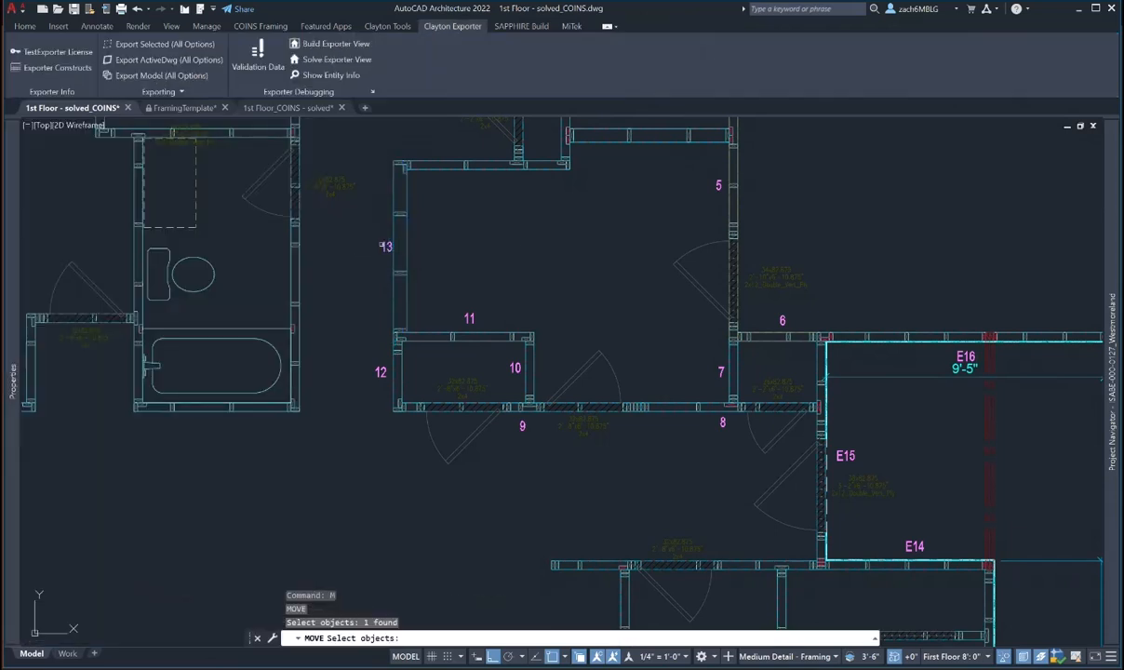
pyautogui.press('Return')
pyautogui.click(522, 243)
pyautogui.press('Escape')
pyautogui.scroll(3, 511, 328)
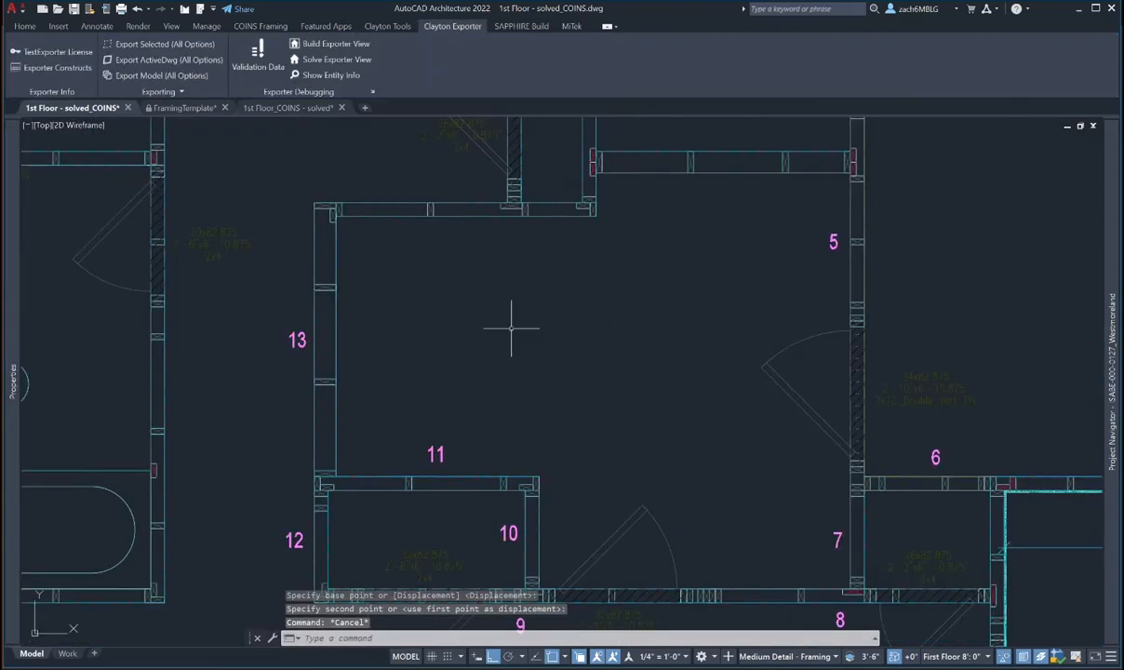
# - Set the large room's top wall to level 1, wall number 14
pyautogui.click(409, 206)
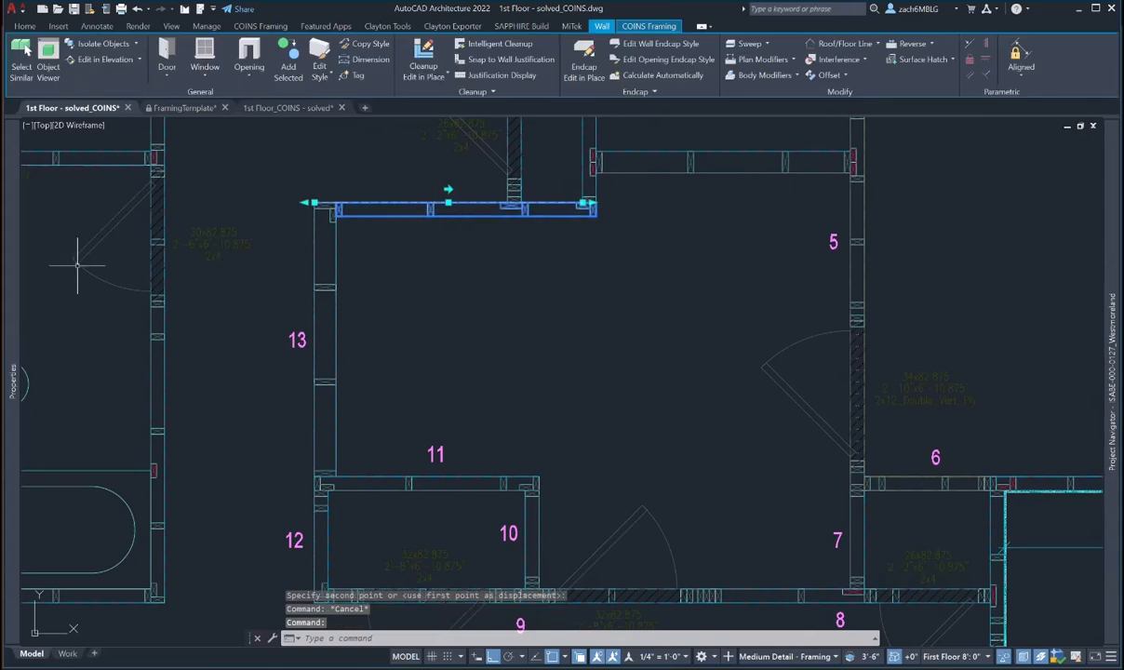
pyautogui.moveTo(10, 286)
pyautogui.click(210, 269)
pyautogui.write('1-')
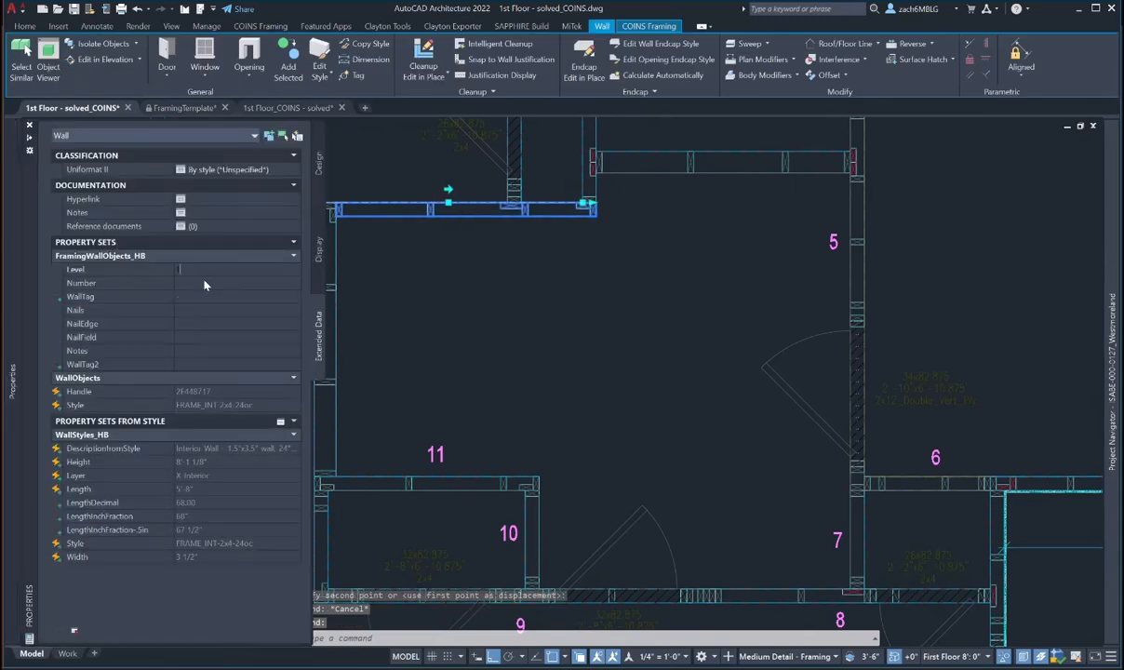
pyautogui.write('14')
pyautogui.press('Return')
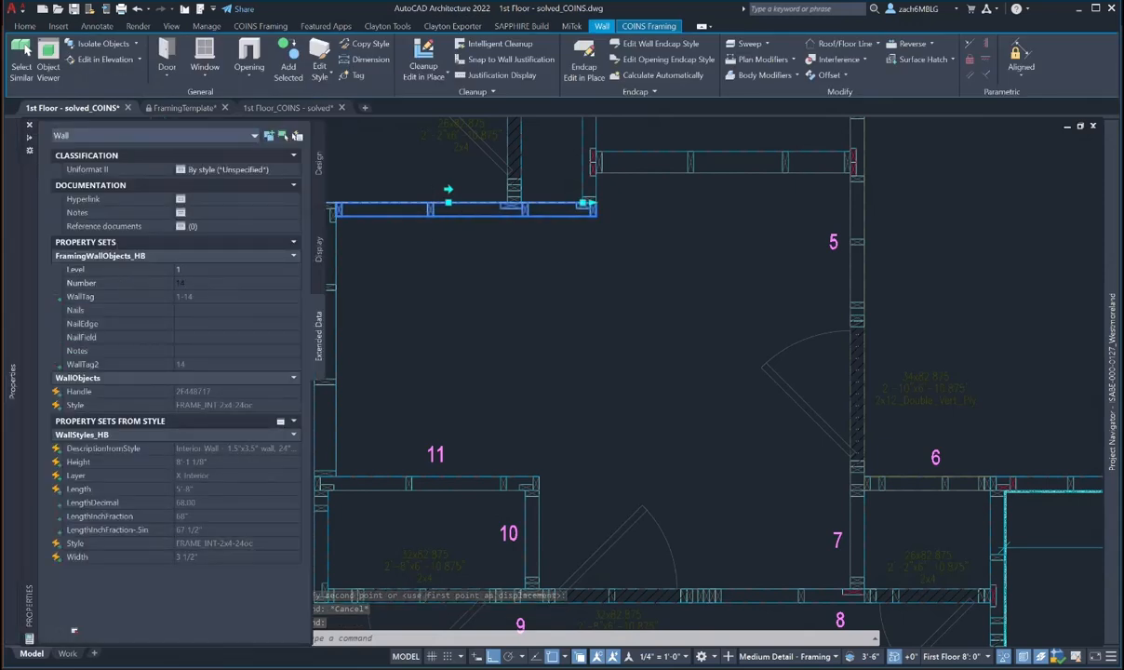
pyautogui.moveTo(498, 285); pyautogui.dragTo(517, 336, button='middle')
pyautogui.press('Escape')
pyautogui.press('Escape')
# - Move the 14 tag down below its wall
pyautogui.write('m')
pyautogui.press('space')
pyautogui.click(484, 238)
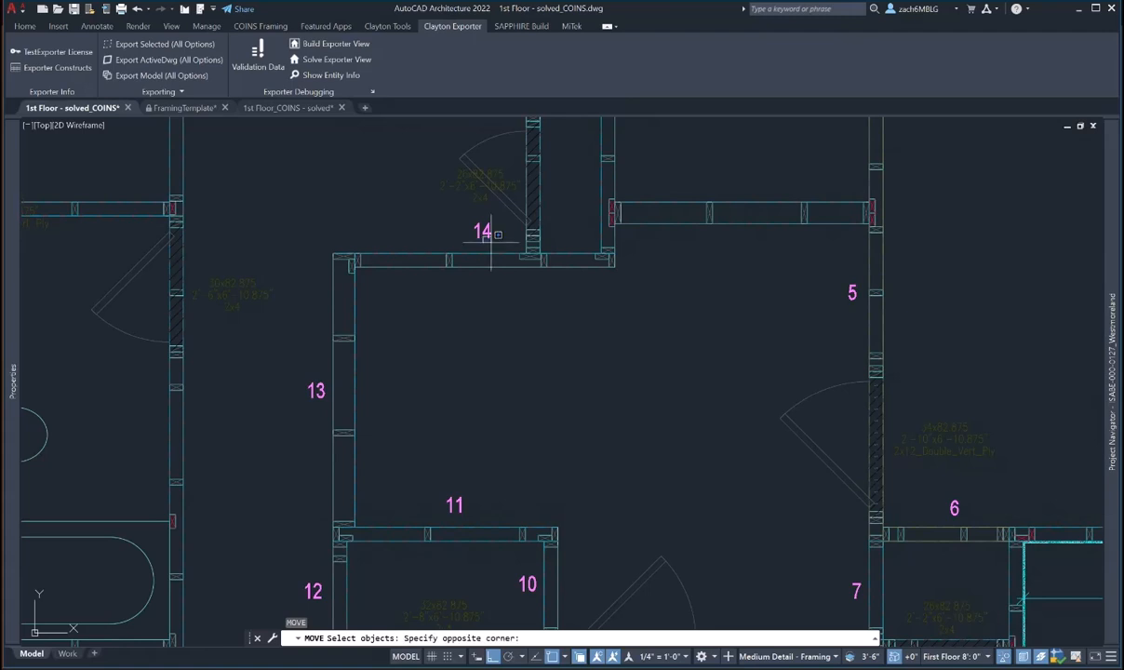
pyautogui.press('space')
pyautogui.click(491, 243)
pyautogui.click(482, 218)
pyautogui.click(479, 269)
pyautogui.press('space')
pyautogui.click(476, 316)
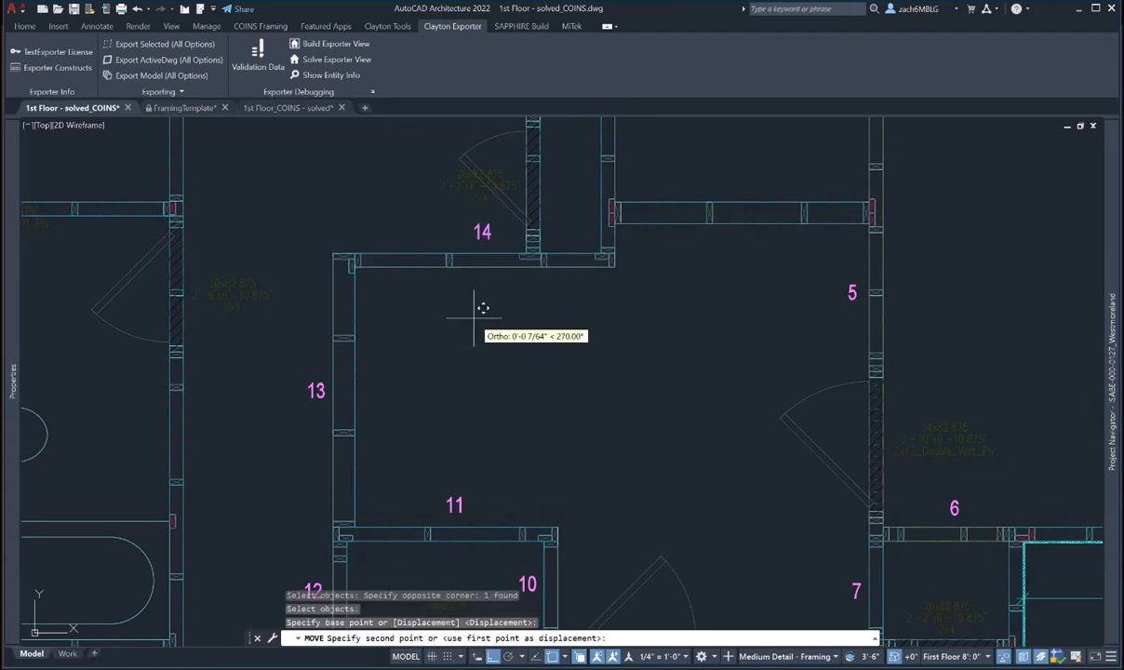
pyautogui.click(478, 318)
pyautogui.press('Escape')
# - Number the short wall right of tag 14 as wall 15
pyautogui.scroll(-4, 479, 321)
pyautogui.moveTo(556, 320); pyautogui.dragTo(548, 342, button='middle')
pyautogui.click(574, 299)
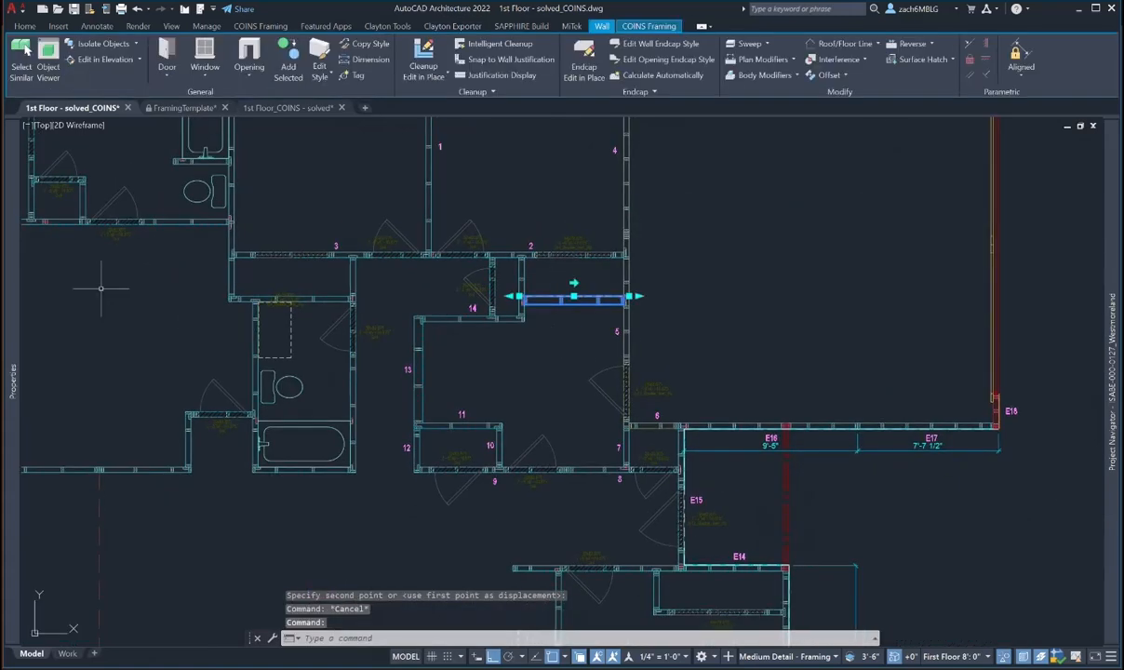
pyautogui.moveTo(19, 306)
pyautogui.click(218, 272)
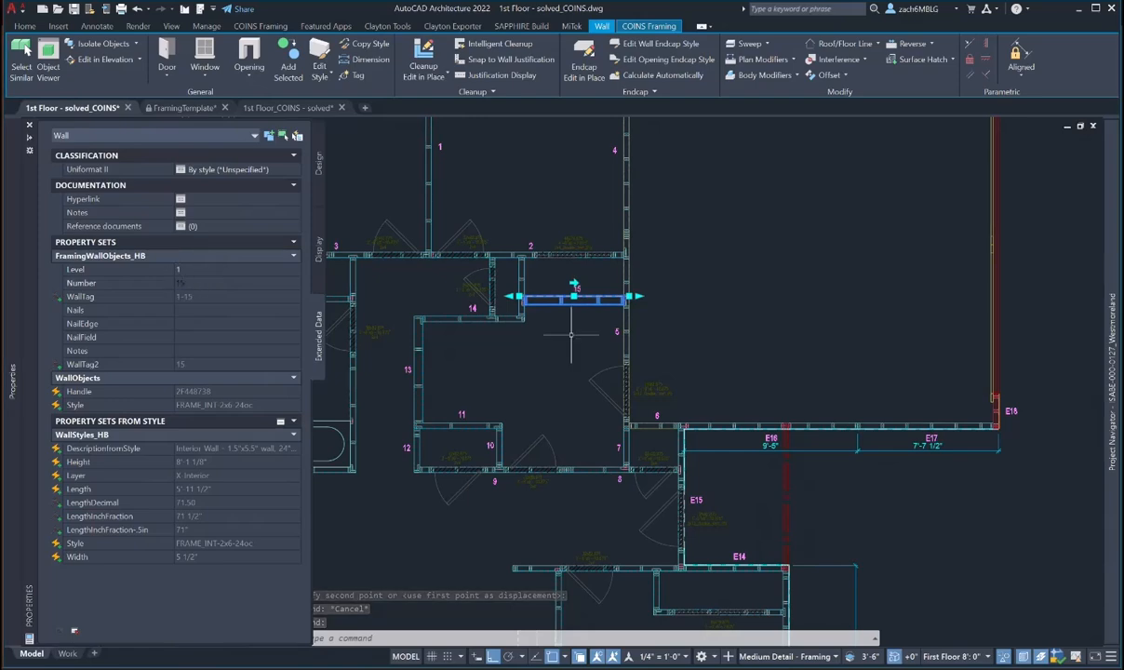
pyautogui.press('Escape')
# - Number the short vertical wall beside tag 14 as wall 16
pyautogui.click(521, 288)
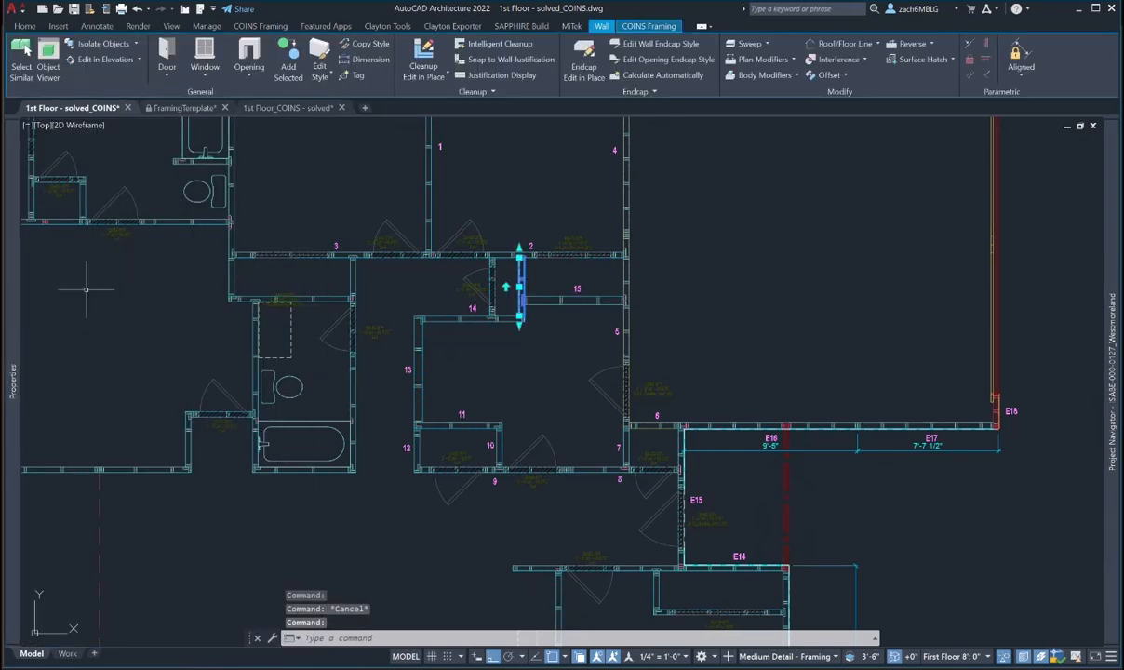
pyautogui.moveTo(19, 297)
pyautogui.click(191, 273)
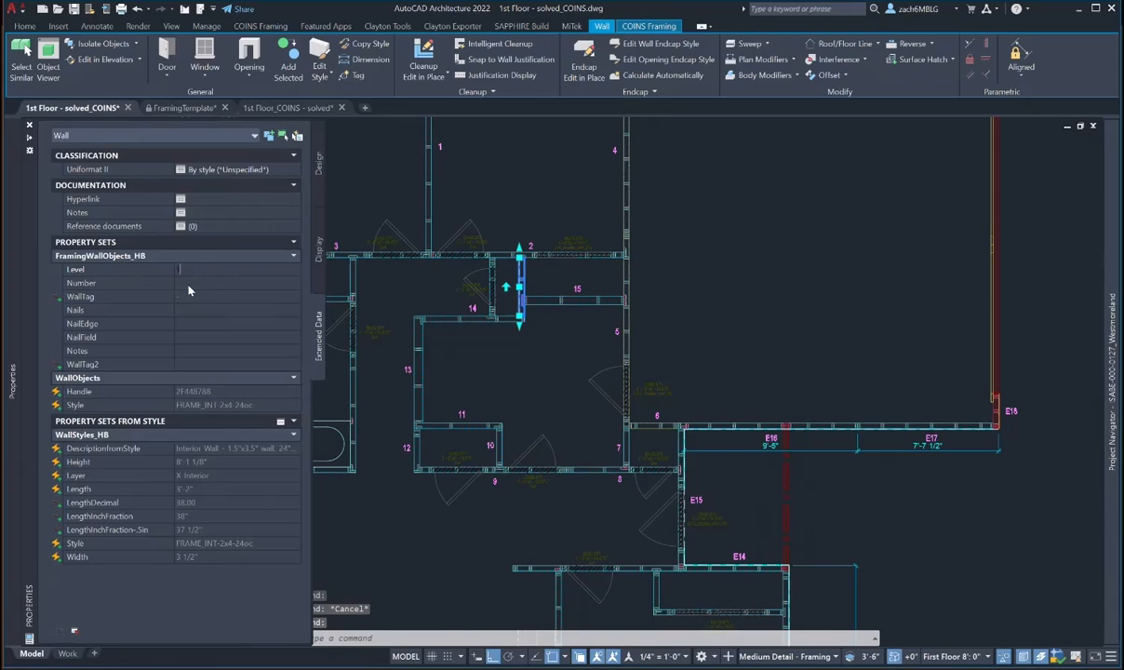
pyautogui.write('16')
pyautogui.press('Return')
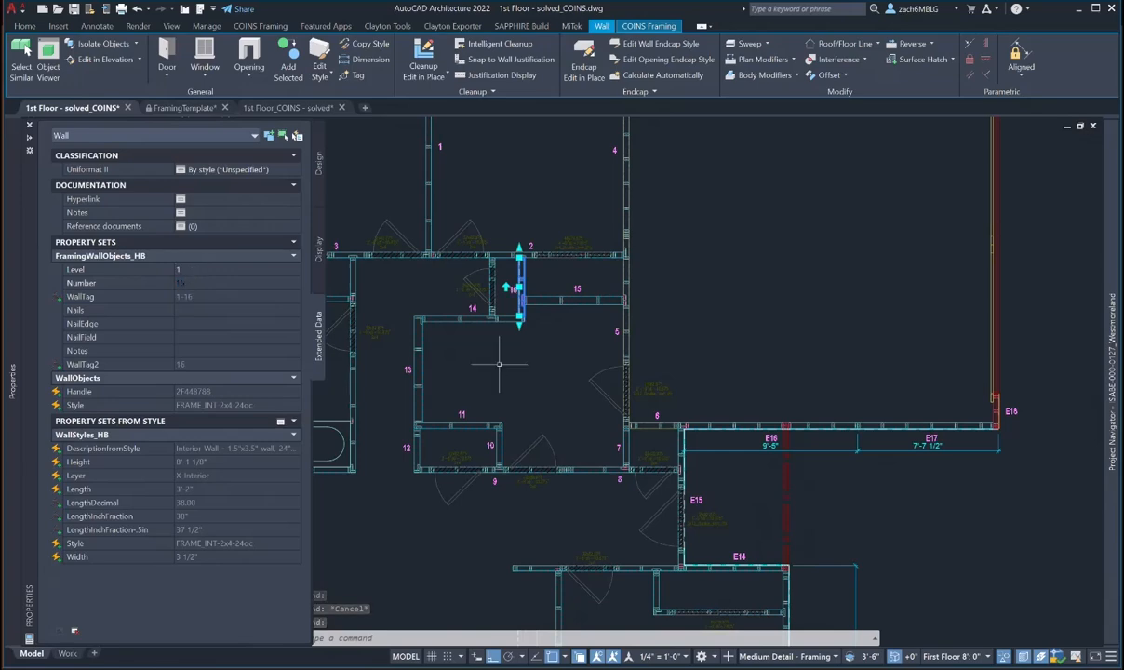
pyautogui.press('Escape')
# - Tag the short wall left of 16 as 17 and move its framing label down-left, clear of the tag
pyautogui.click(490, 287)
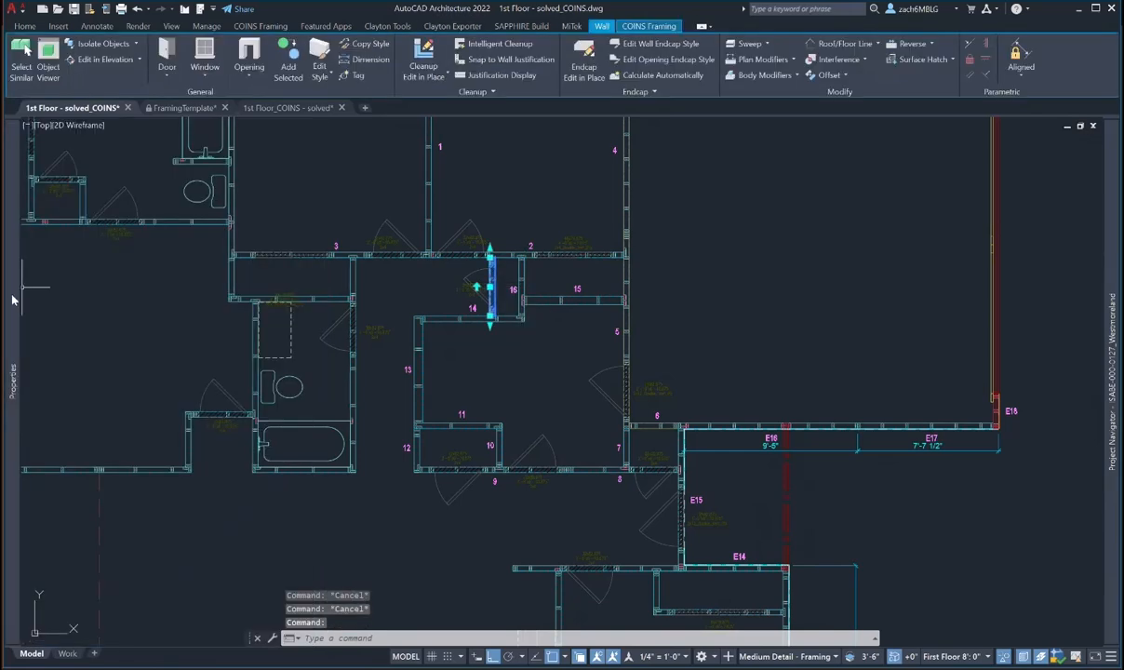
pyautogui.moveTo(13, 299)
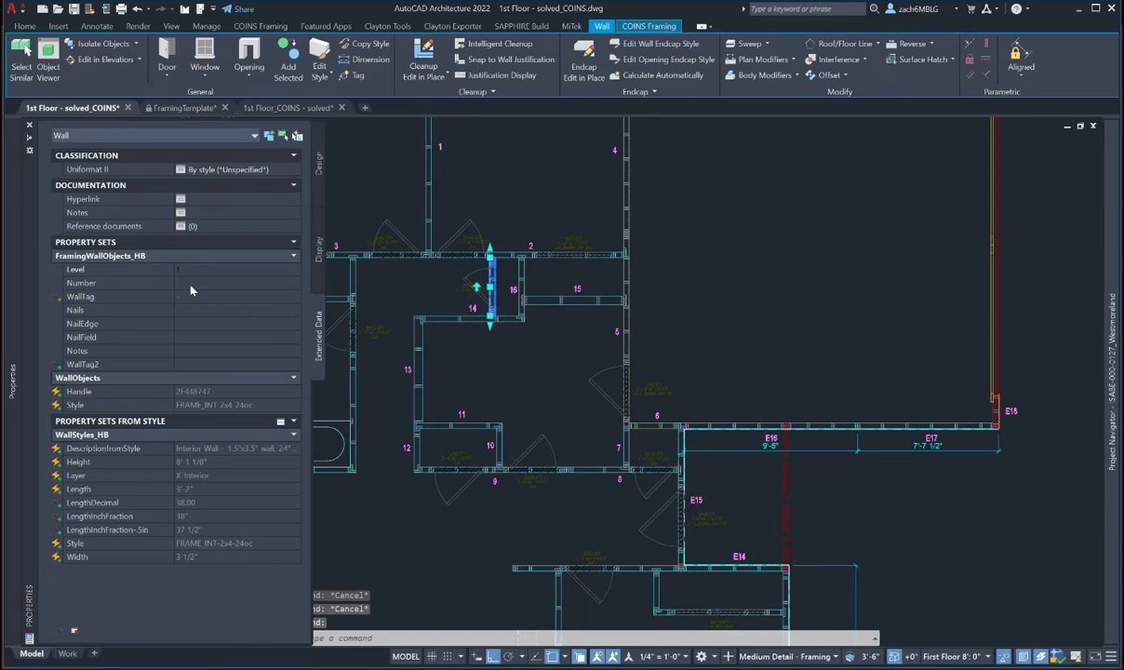
pyautogui.scroll(5, 481, 284)
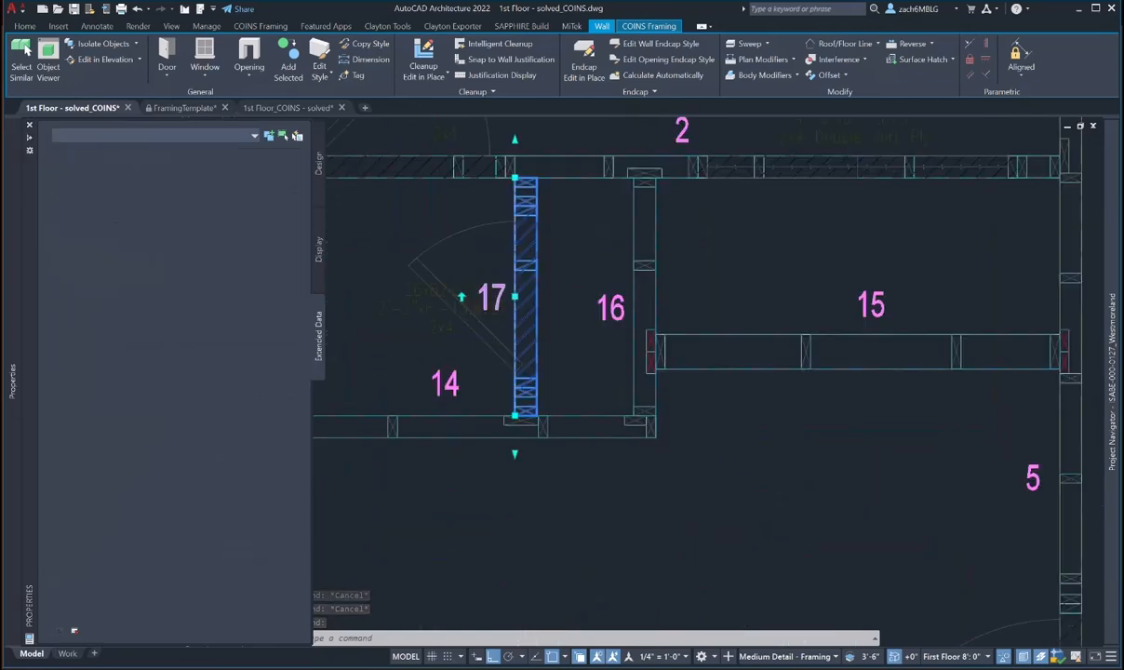
pyautogui.press('Escape')
pyautogui.press('m')
pyautogui.press('space')
pyautogui.click(496, 304)
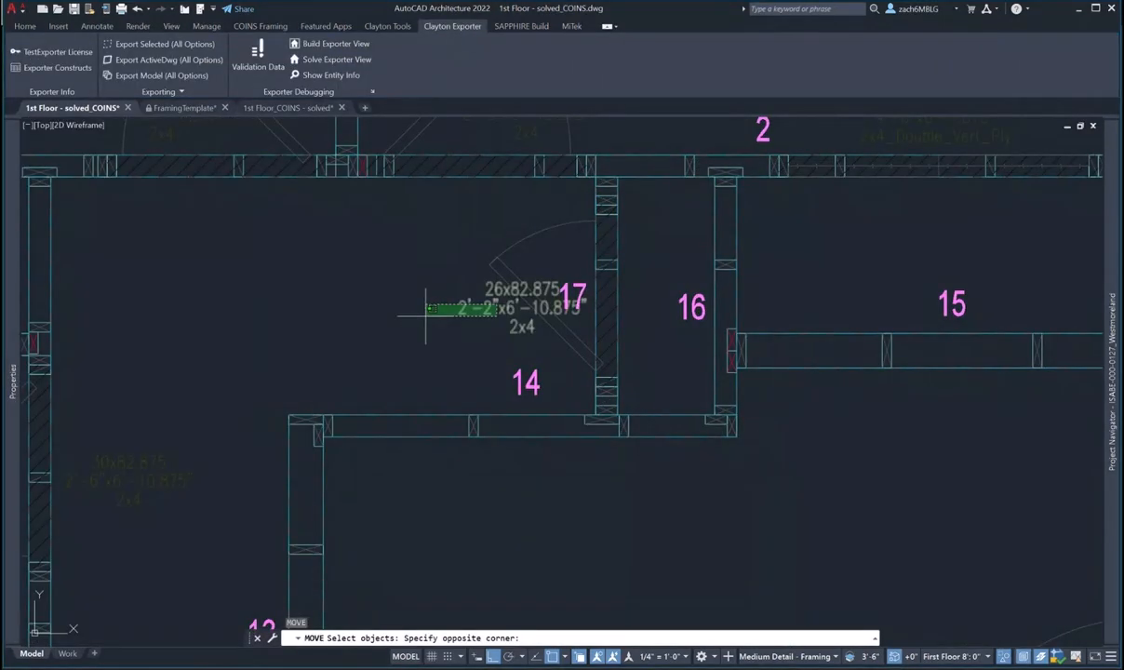
pyautogui.click(426, 309)
pyautogui.press('space')
pyautogui.click(447, 321)
pyautogui.click(376, 335)
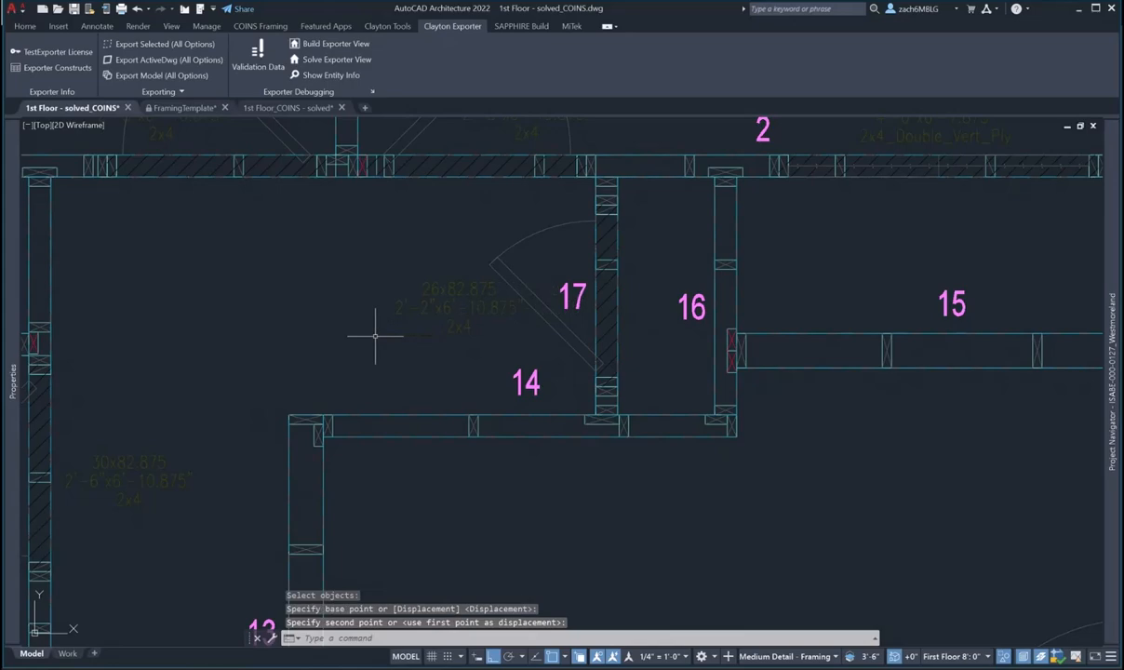
pyautogui.press('Escape')
pyautogui.press('Escape')
# - Give the long wall beside the bathroom level 1 and number 18
pyautogui.scroll(-5, 375, 335)
pyautogui.moveTo(376, 335); pyautogui.dragTo(414, 259, button='middle')
pyautogui.moveTo(425, 322); pyautogui.dragTo(476, 251, button='middle')
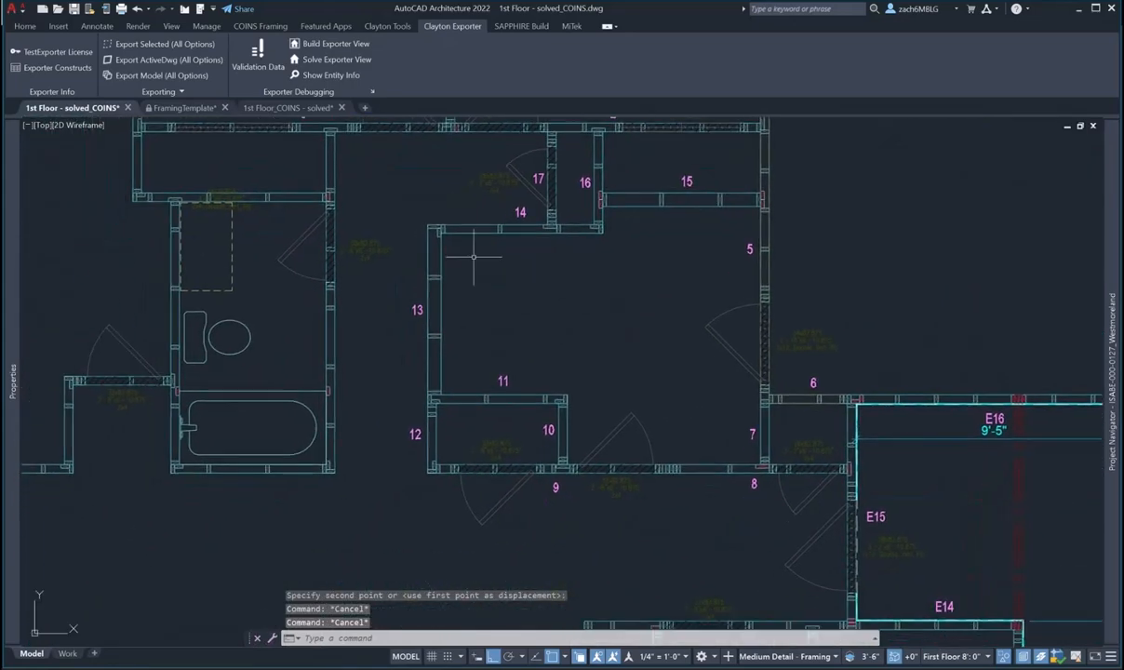
pyautogui.moveTo(323, 211); pyautogui.dragTo(401, 271, button='middle')
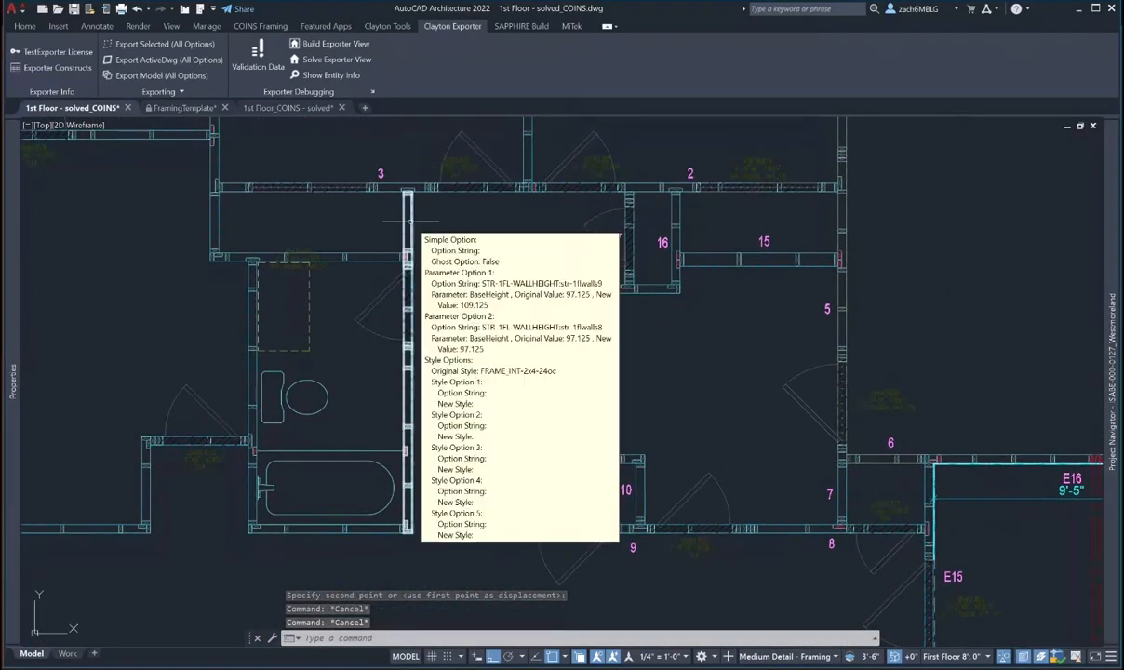
pyautogui.doubleClick(409, 228)
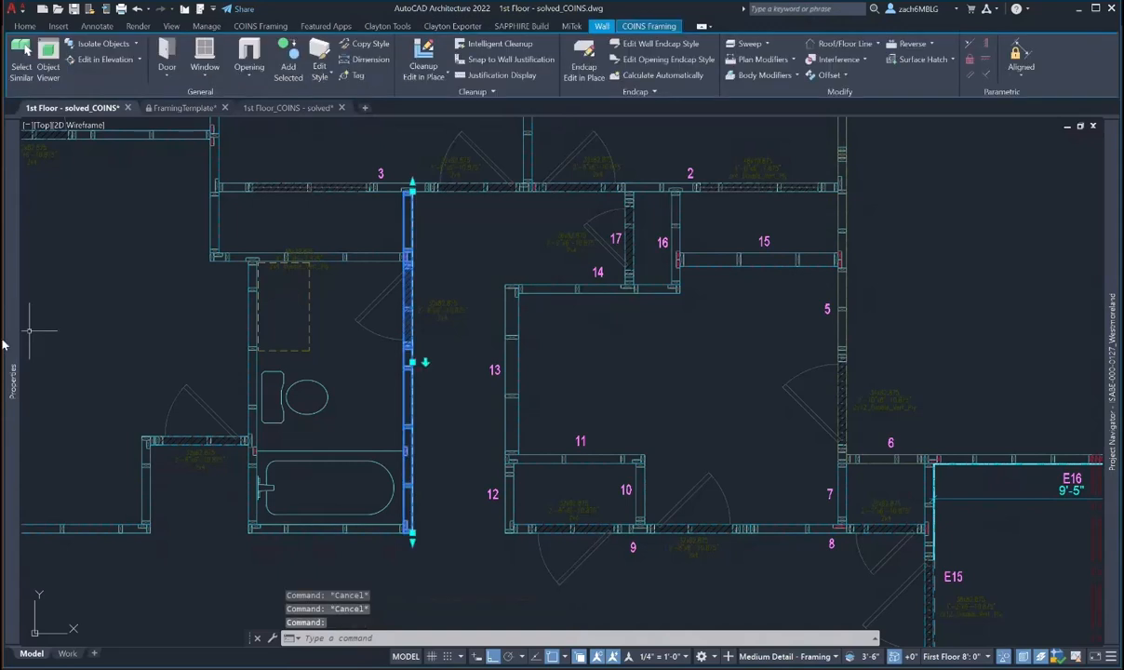
pyautogui.click(192, 272)
pyautogui.write('1')
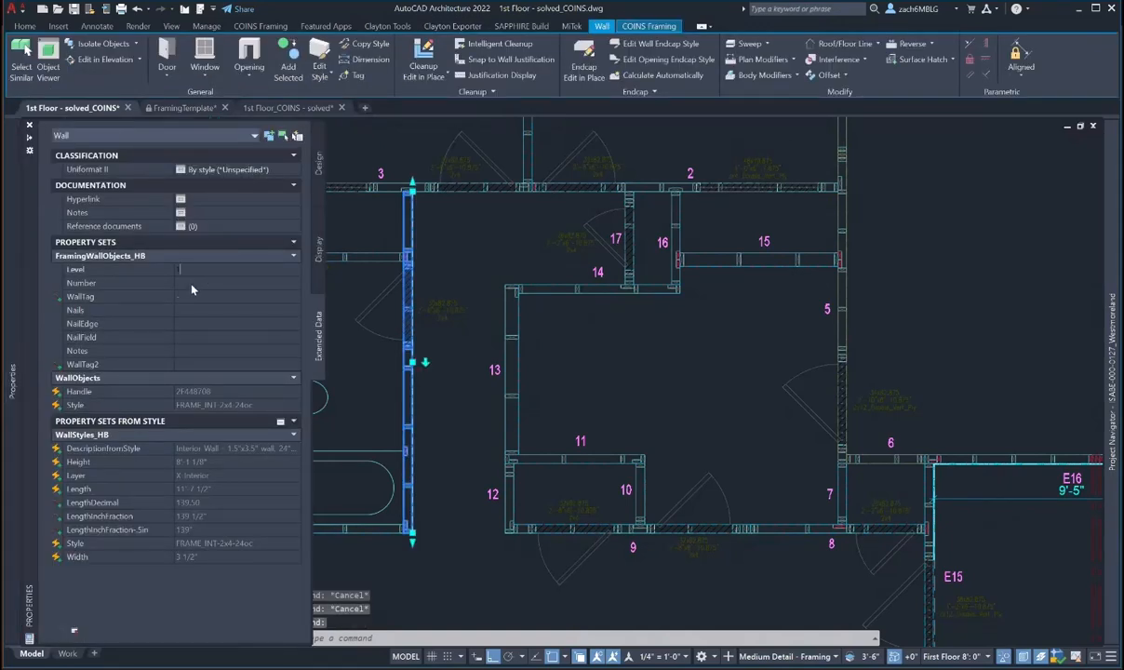
pyautogui.click(191, 284)
pyautogui.write('18')
pyautogui.press('Return')
pyautogui.press('Escape')
pyautogui.press('Escape')
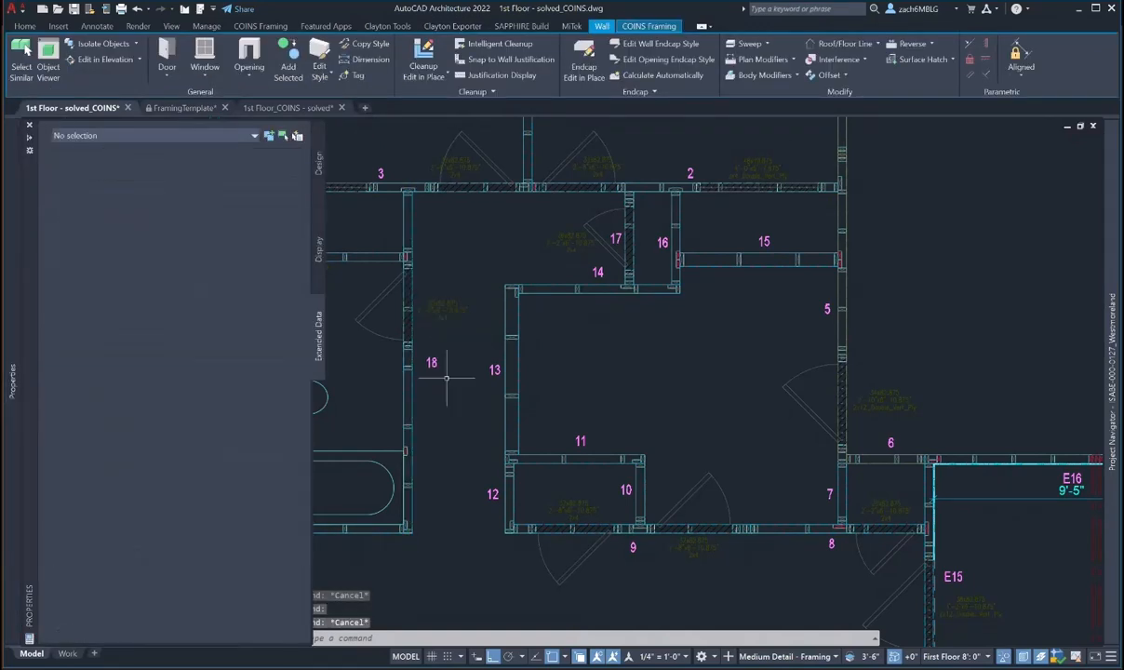
# - Move the 18 label to the left of its wall
pyautogui.write('m')
pyautogui.press('space')
pyautogui.click(433, 363)
pyautogui.press('space')
pyautogui.click(464, 389)
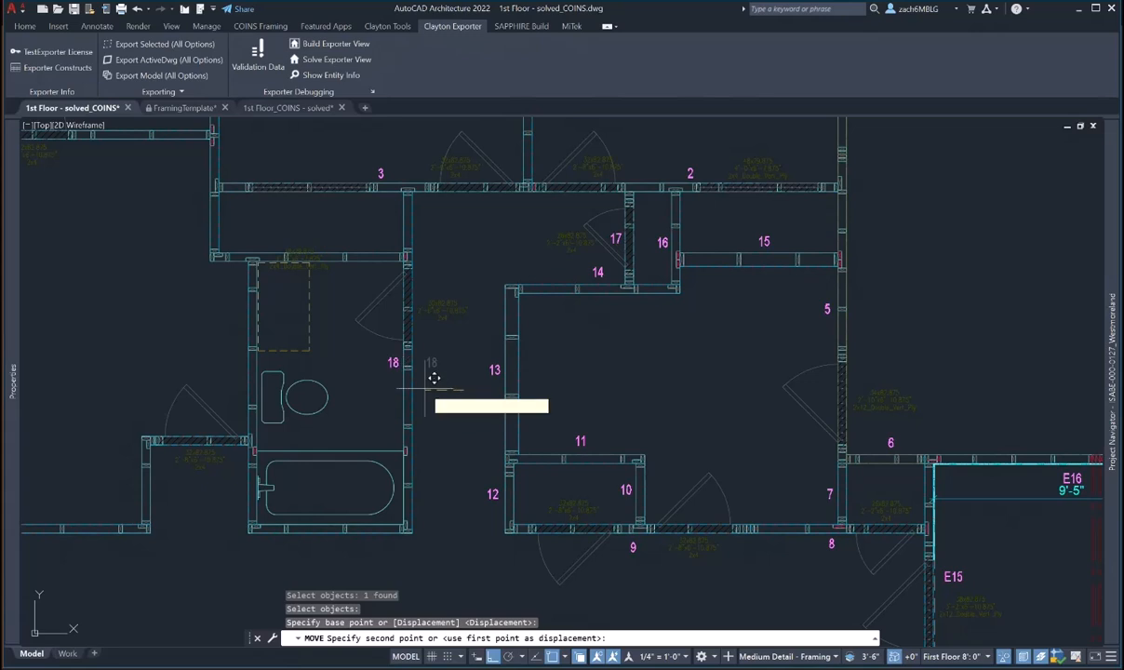
pyautogui.click(430, 377)
pyautogui.press('Escape')
# - Set the bathroom's bottom wall to level 1, number 19
pyautogui.moveTo(377, 272); pyautogui.dragTo(395, 247, button='middle')
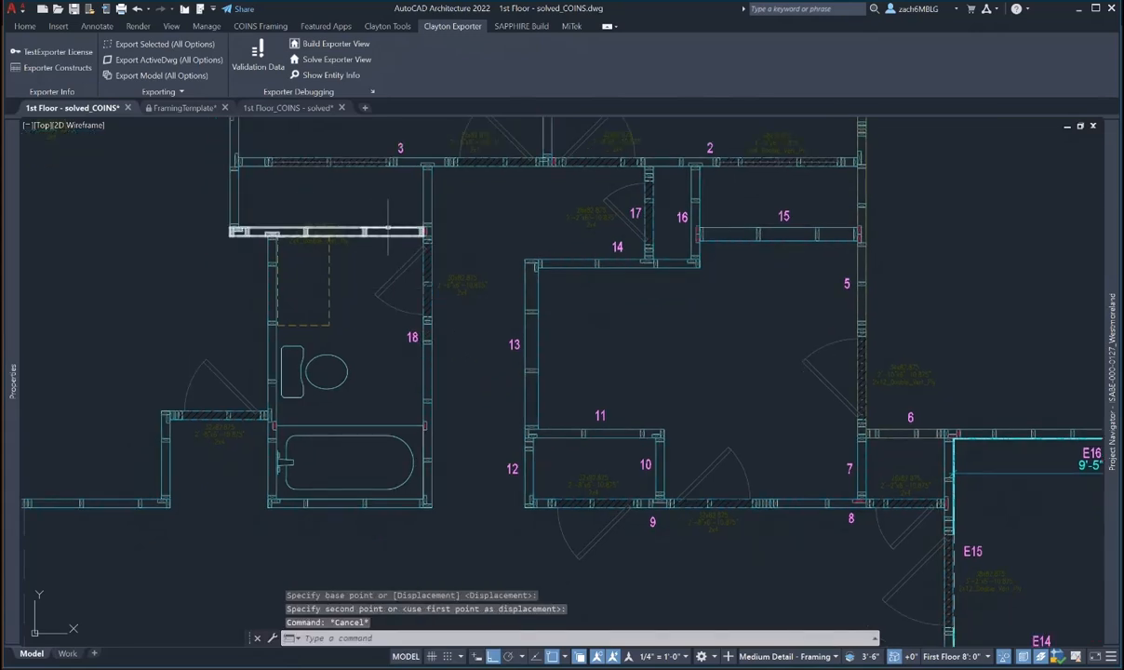
pyautogui.moveTo(388, 228); pyautogui.dragTo(450, 346, button='middle')
pyautogui.moveTo(425, 516); pyautogui.dragTo(425, 370, button='middle')
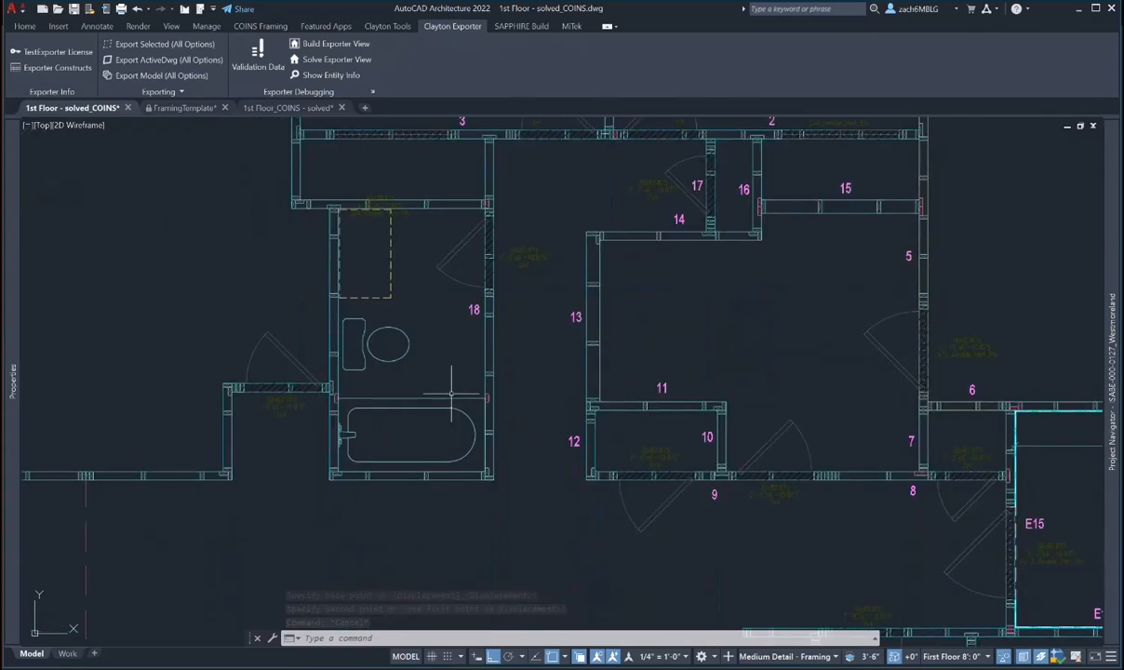
pyautogui.click(425, 477)
pyautogui.moveTo(8, 381)
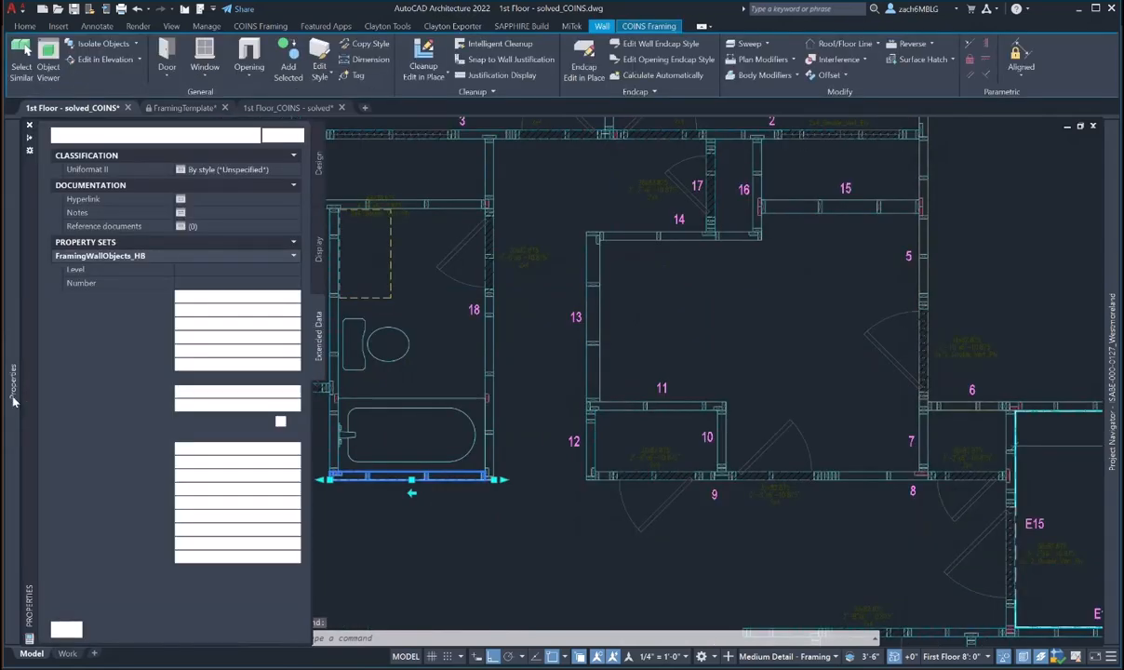
pyautogui.click(188, 271)
pyautogui.write('1')
pyautogui.click(193, 285)
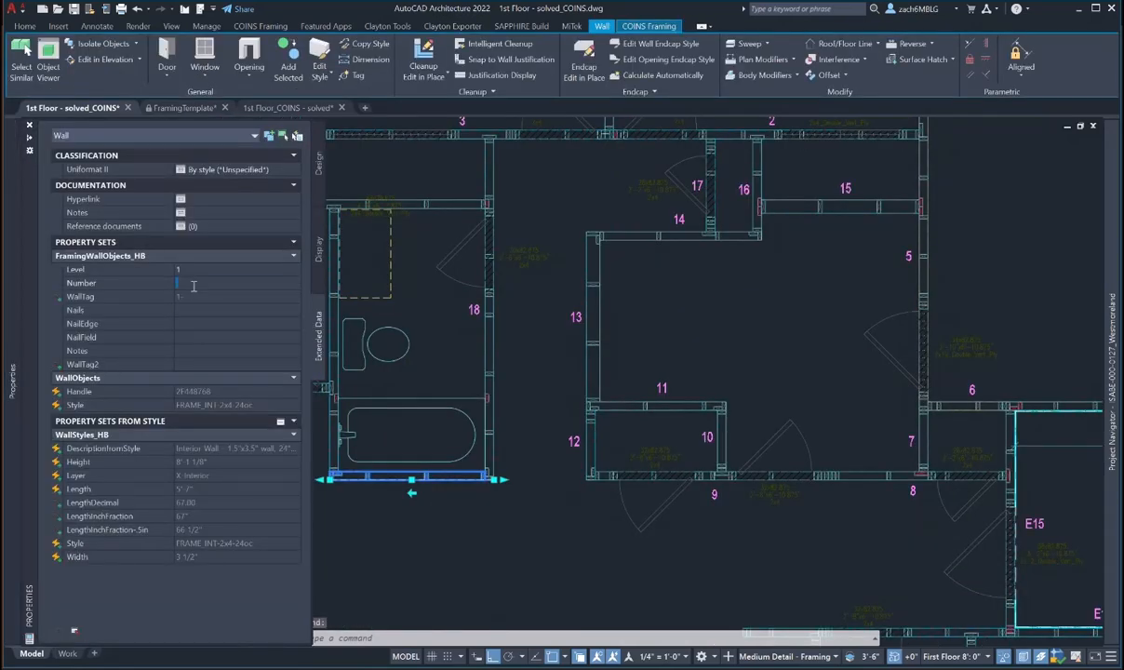
pyautogui.write('19')
pyautogui.press('Escape')
pyautogui.press('Escape')
# - Try twice to move the 19 label, cancelling both attempts
pyautogui.write('m')
pyautogui.press('space')
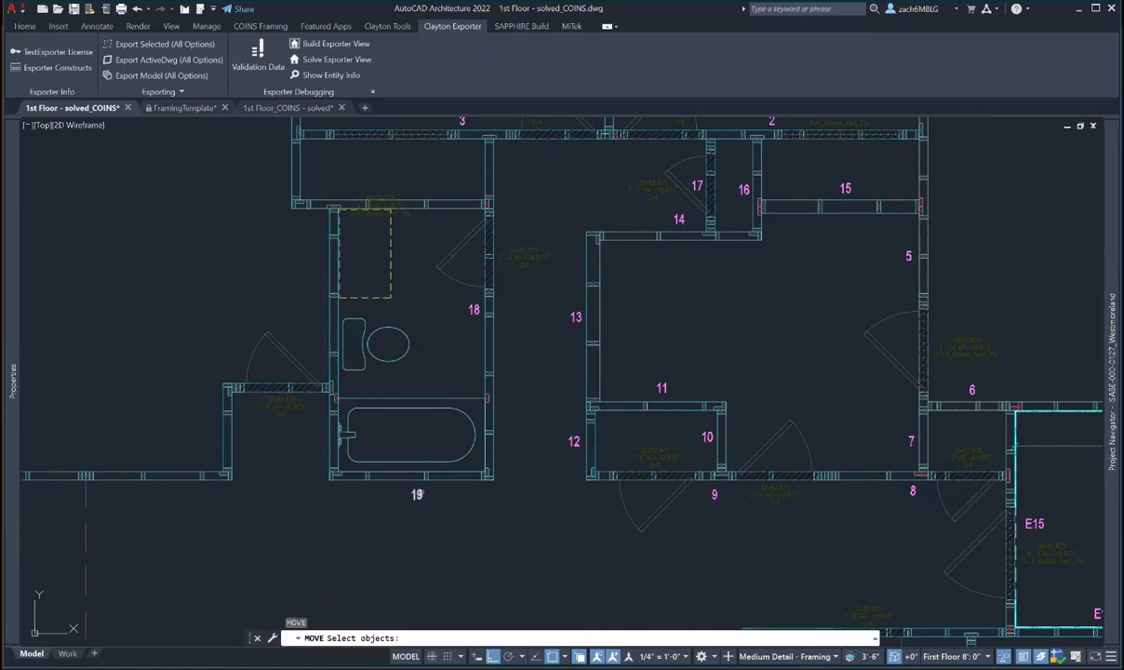
pyautogui.click(419, 493)
pyautogui.press('space')
pyautogui.click(431, 542)
pyautogui.press('Escape')
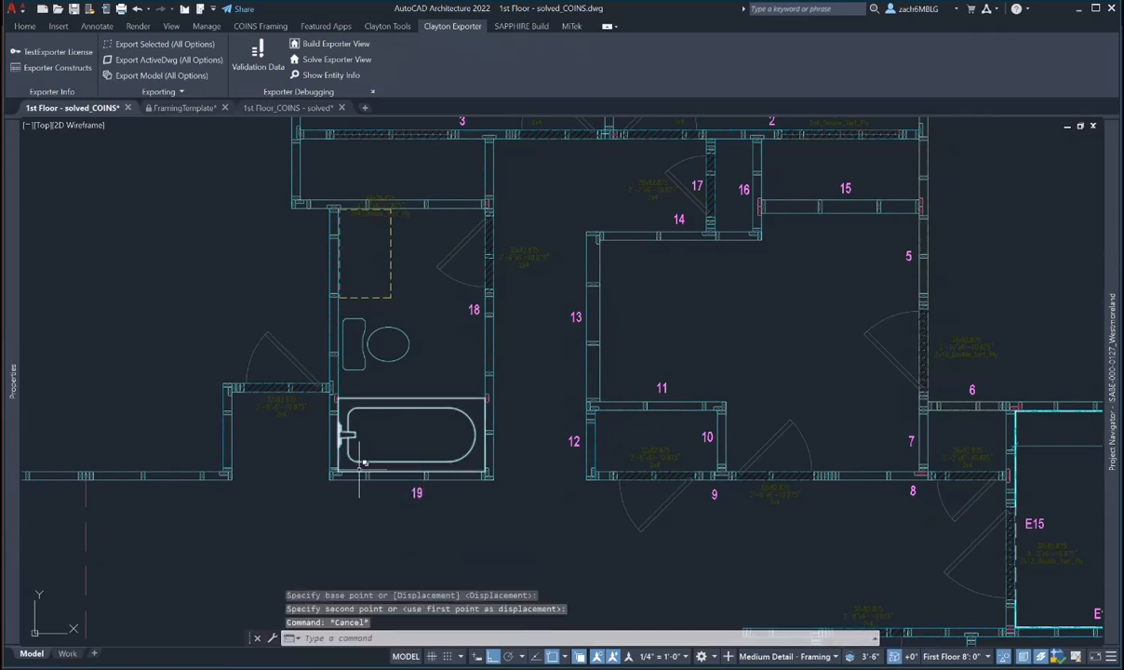
pyautogui.press('Escape')
pyautogui.press('Escape')
pyautogui.write('m')
pyautogui.press('space')
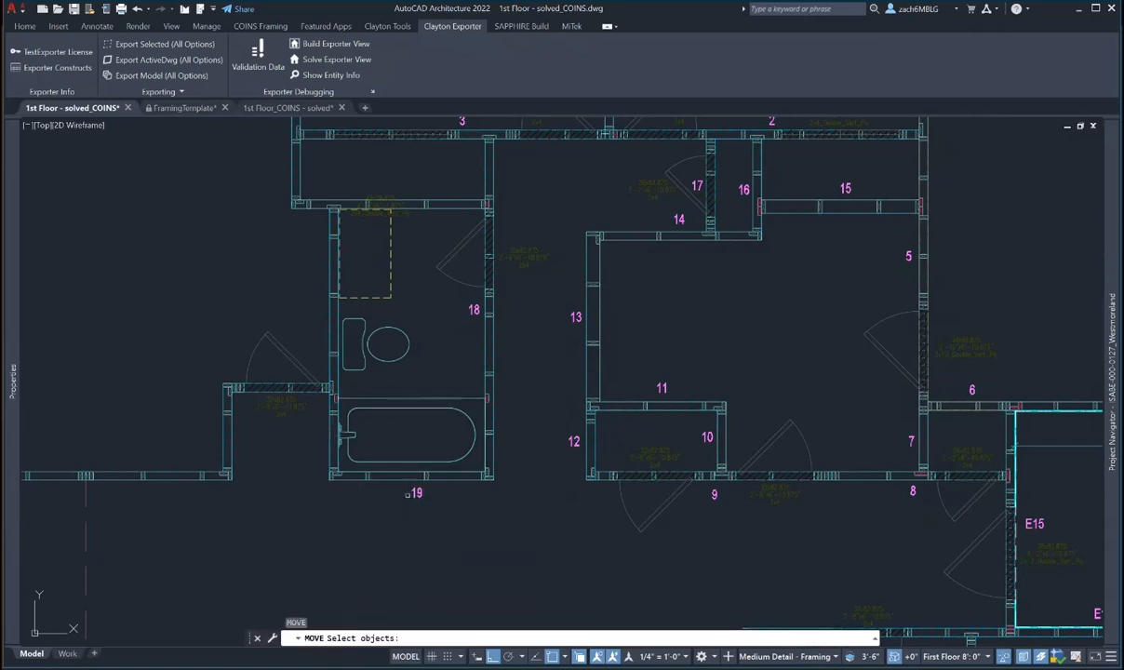
pyautogui.click(413, 494)
pyautogui.press('space')
pyautogui.click(425, 555)
pyautogui.press('Escape')
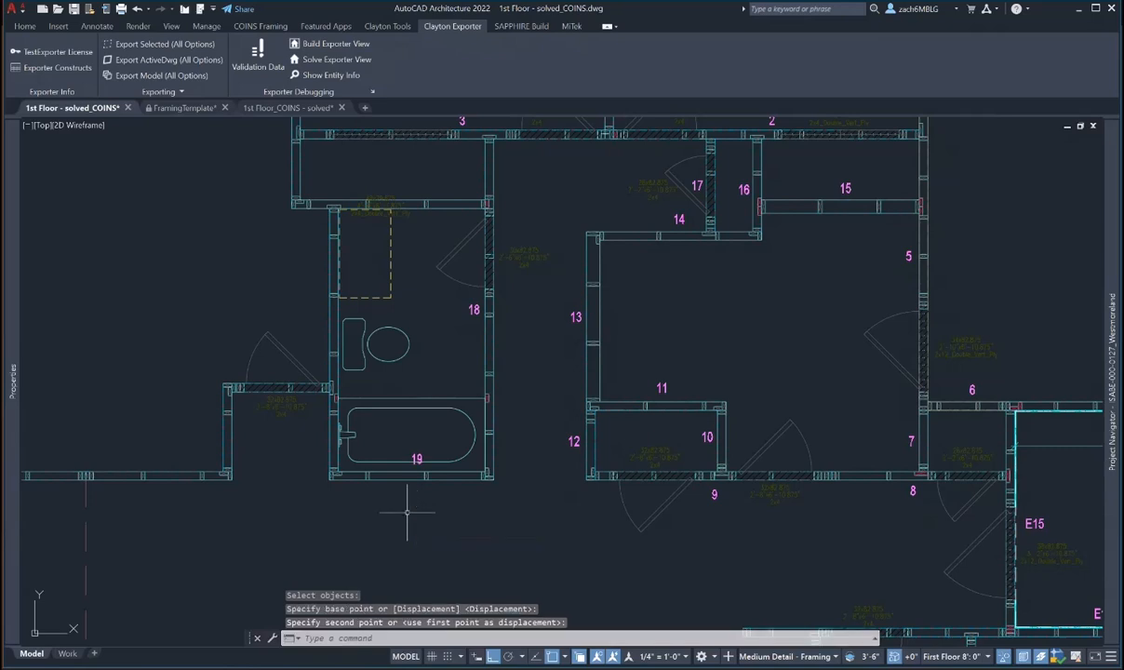
# - Set the bathroom's left wall to level 1, number 20
pyautogui.click(333, 451)
pyautogui.moveTo(13, 270)
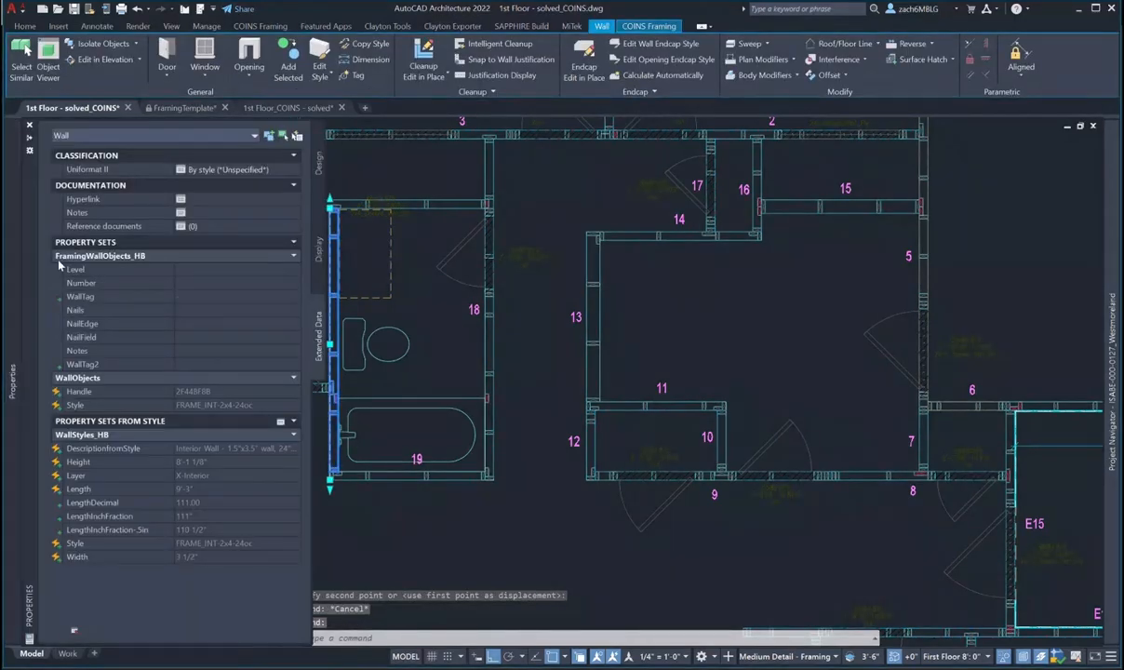
pyautogui.write('1')
pyautogui.click(189, 279)
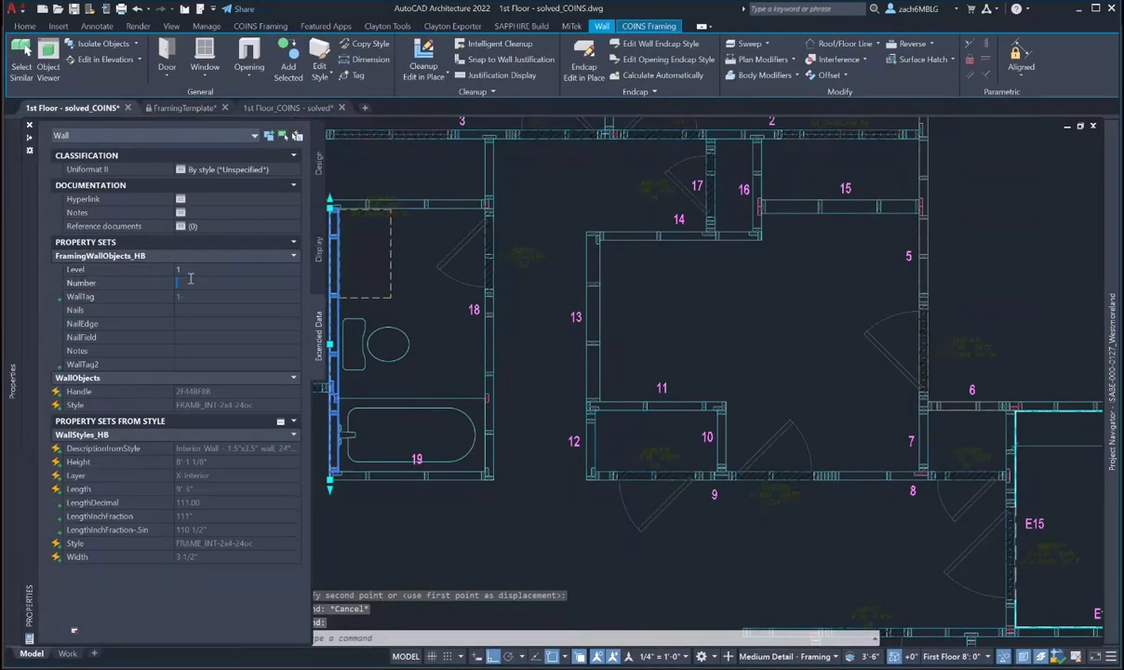
pyautogui.write('20')
pyautogui.press('Return')
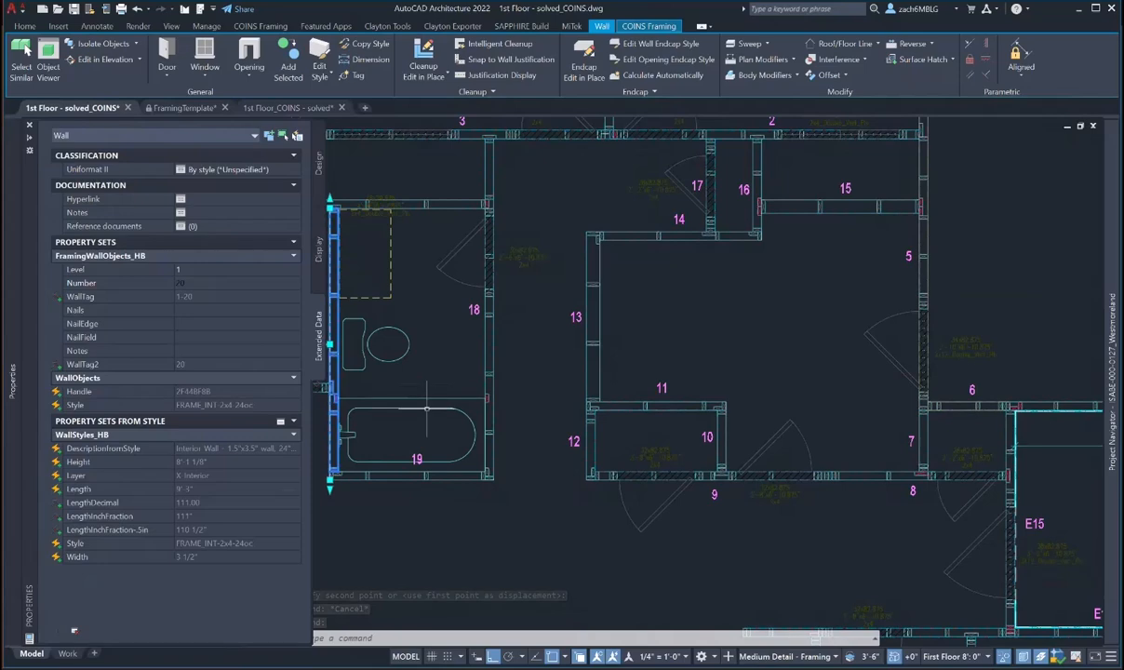
pyautogui.click(458, 537)
pyautogui.scroll(2, 439, 345)
pyautogui.moveTo(436, 344); pyautogui.dragTo(590, 345, button='middle')
pyautogui.press('Escape')
pyautogui.press('Escape')
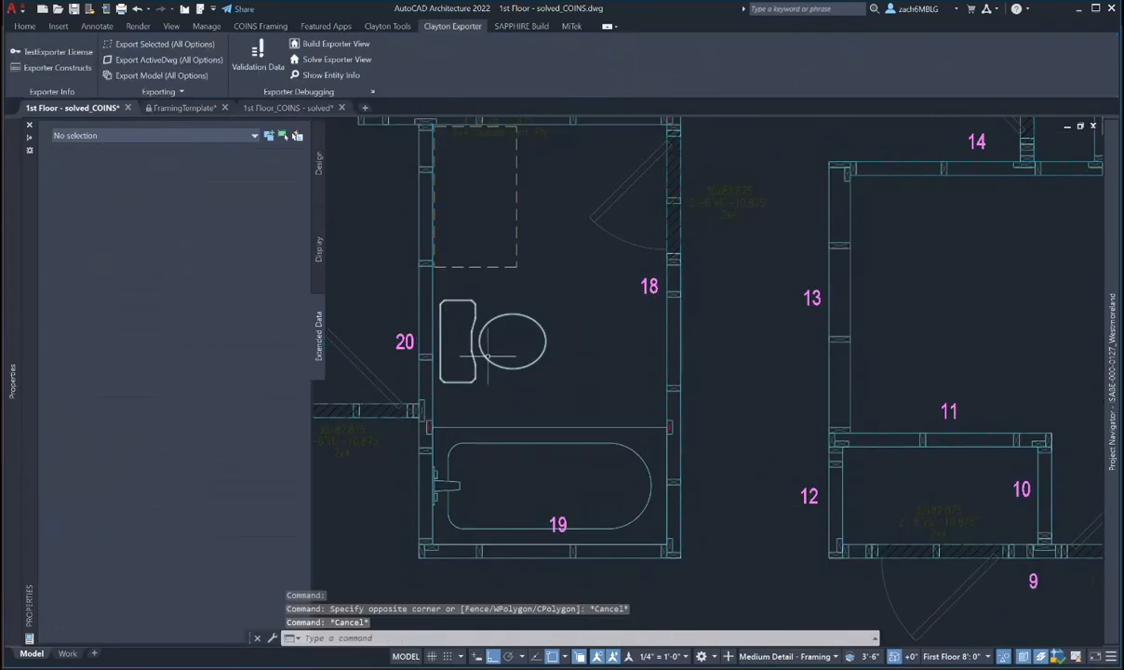
pyautogui.scroll(-2, 497, 357)
pyautogui.press('Escape')
# - Try moving the 20 label, cancelling before placing it
pyautogui.write('m')
pyautogui.press('space')
pyautogui.click(440, 346)
pyautogui.press('space')
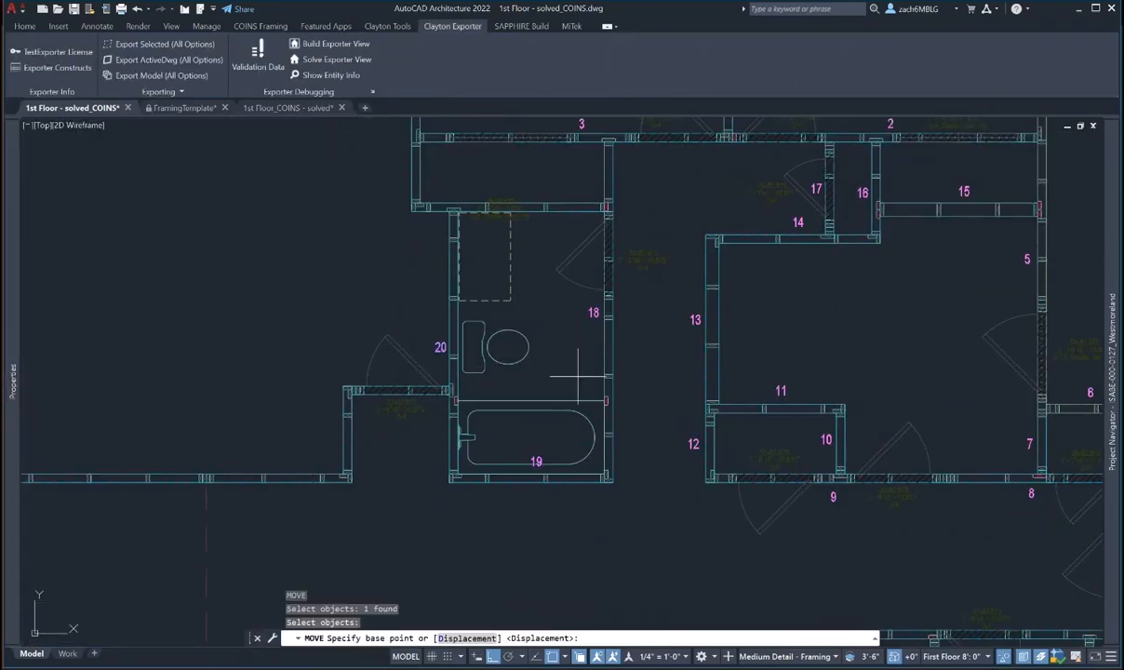
pyautogui.click(577, 376)
pyautogui.press('Escape')
# - Set the wall above the bathroom to level 1, number 21
pyautogui.scroll(-2, 541, 297)
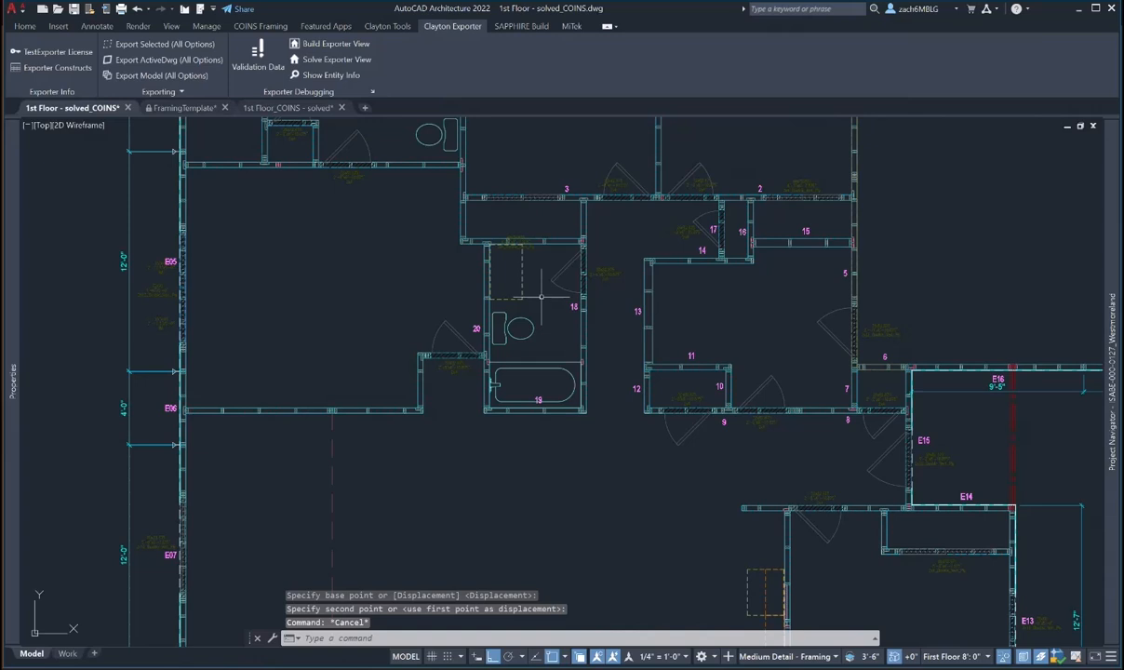
pyautogui.moveTo(512, 295); pyautogui.dragTo(512, 309, button='middle')
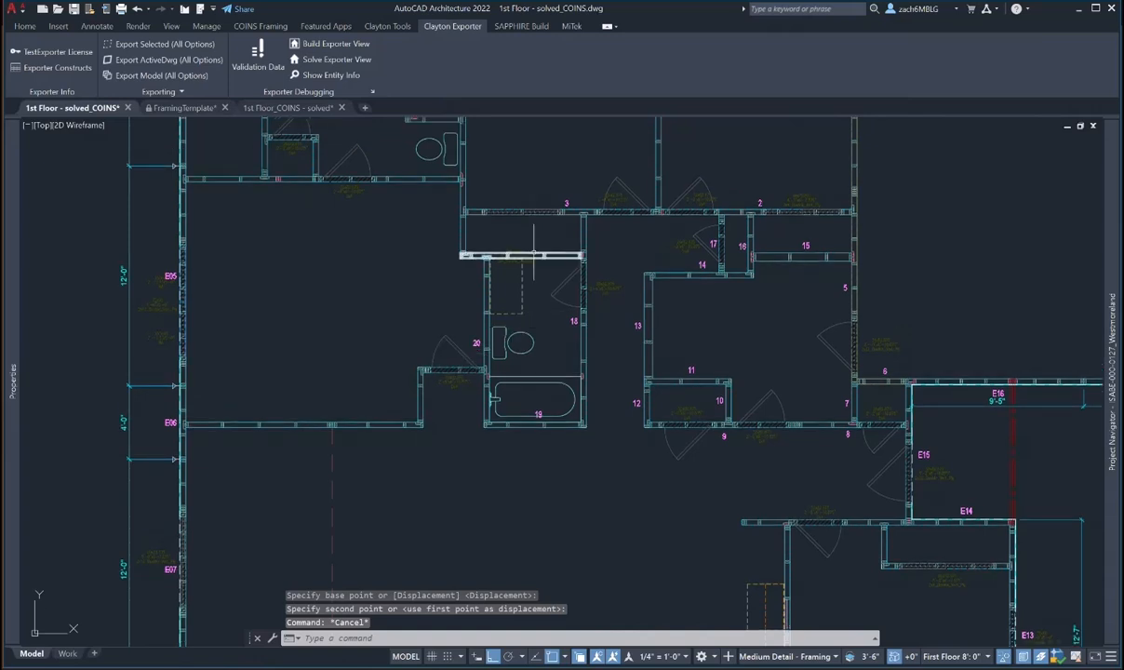
pyautogui.scroll(4, 533, 246)
pyautogui.click(512, 260)
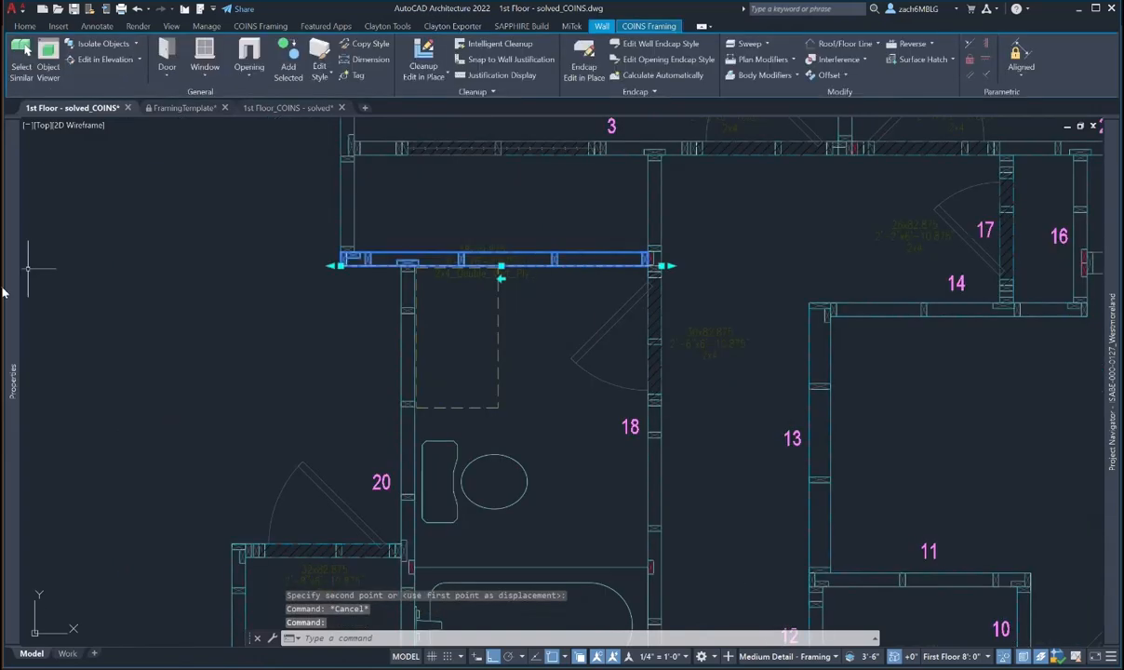
pyautogui.moveTo(12, 293)
pyautogui.click(191, 271)
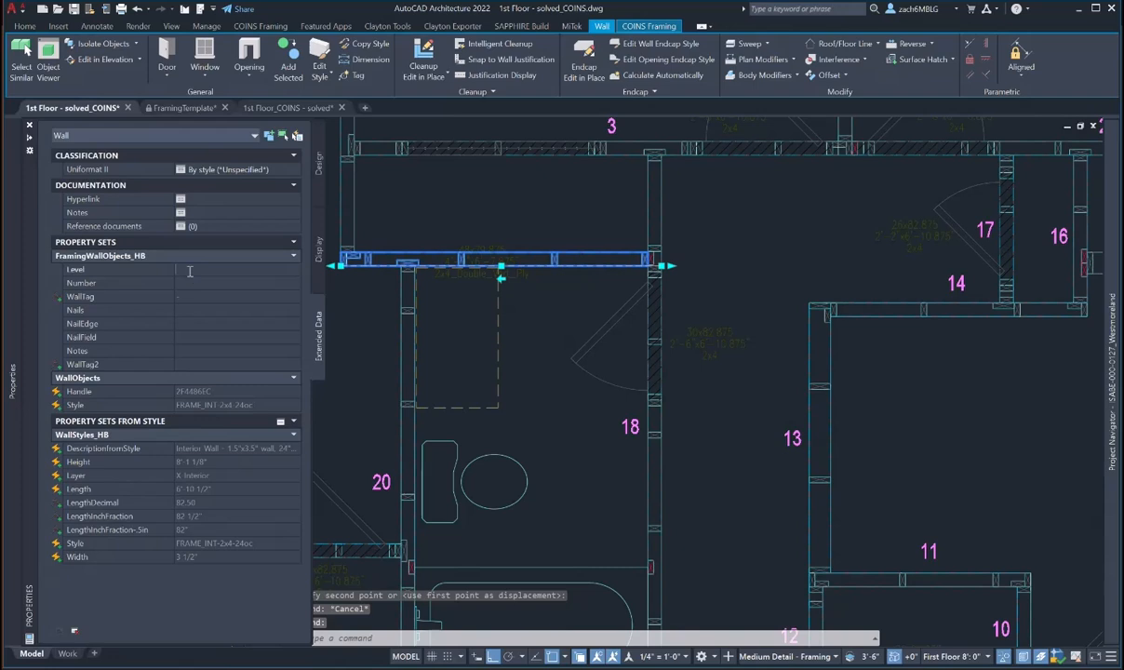
pyautogui.write('1')
pyautogui.click(189, 282)
pyautogui.write('3')
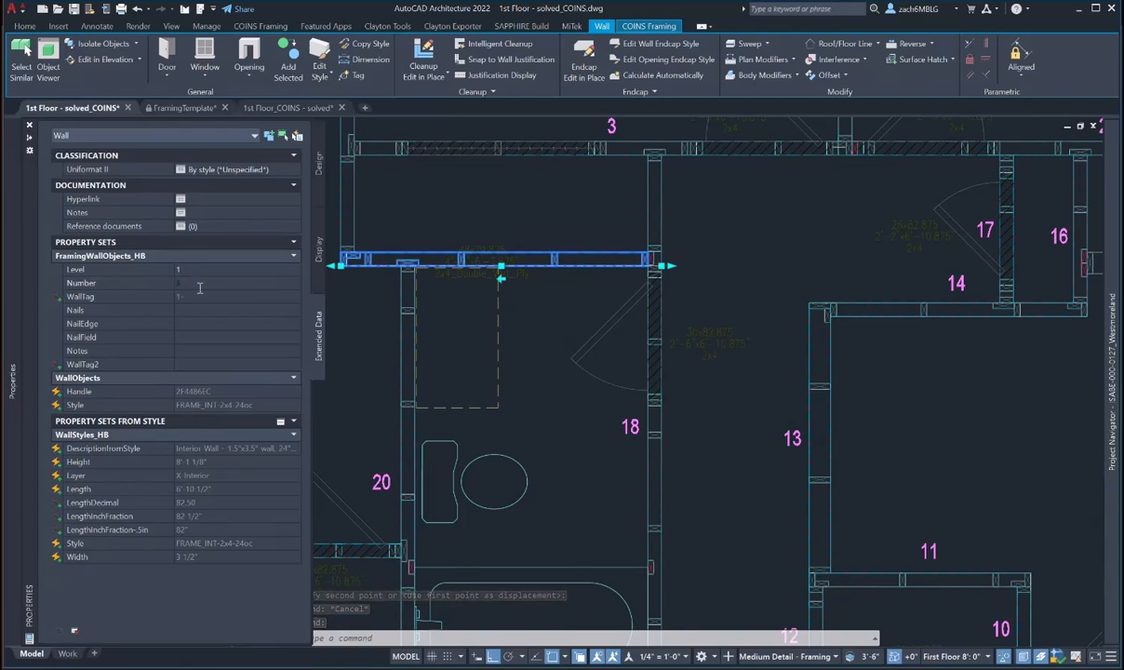
pyautogui.write('21')
pyautogui.press('Return')
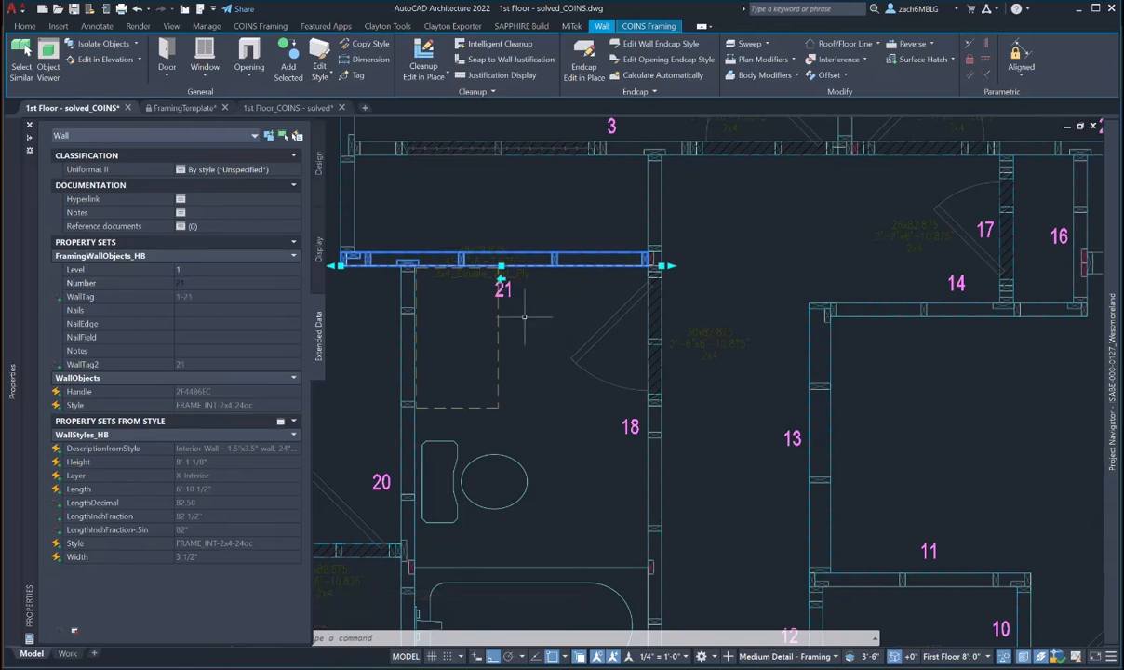
pyautogui.press('Escape')
# - Move the 21 label up onto its wall
pyautogui.write('m')
pyautogui.press('space')
pyautogui.click(506, 293)
pyautogui.press('Return')
pyautogui.click(544, 323)
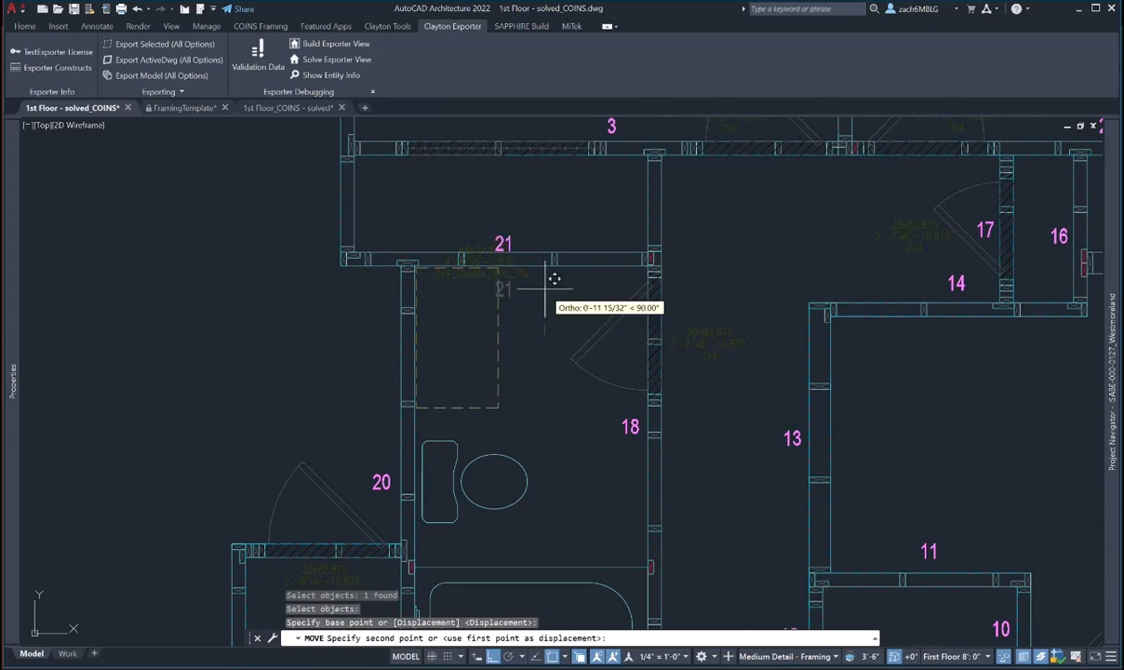
pyautogui.click(554, 270)
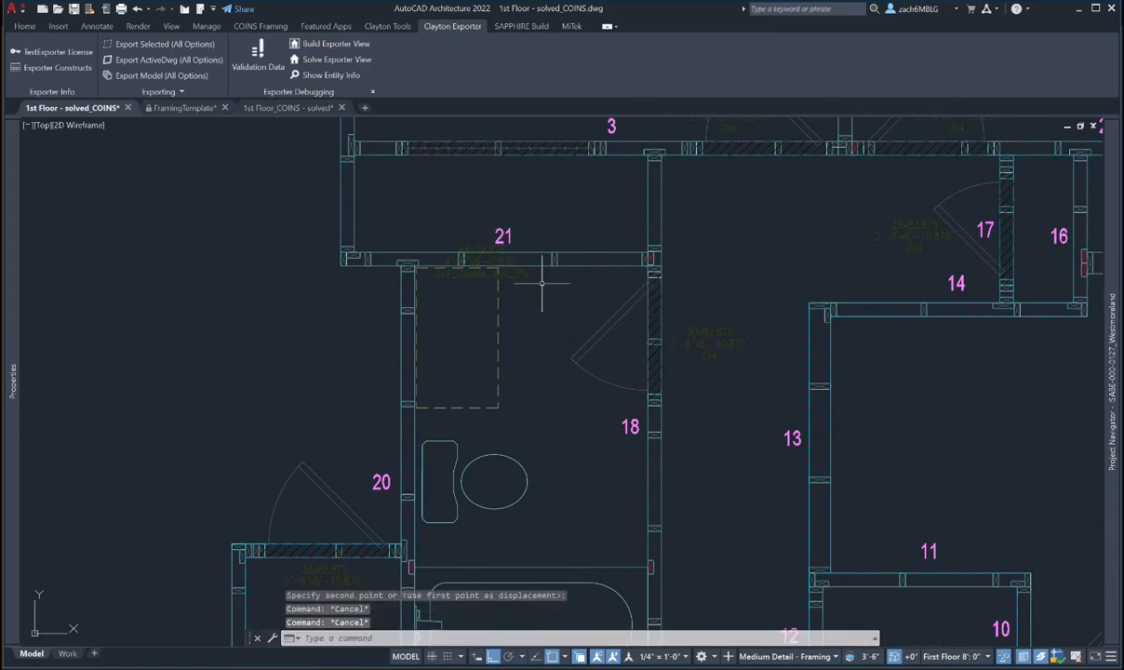
# - Relocate the 48x79.875 size label clear of the wall
pyautogui.press('space')
pyautogui.click(481, 256)
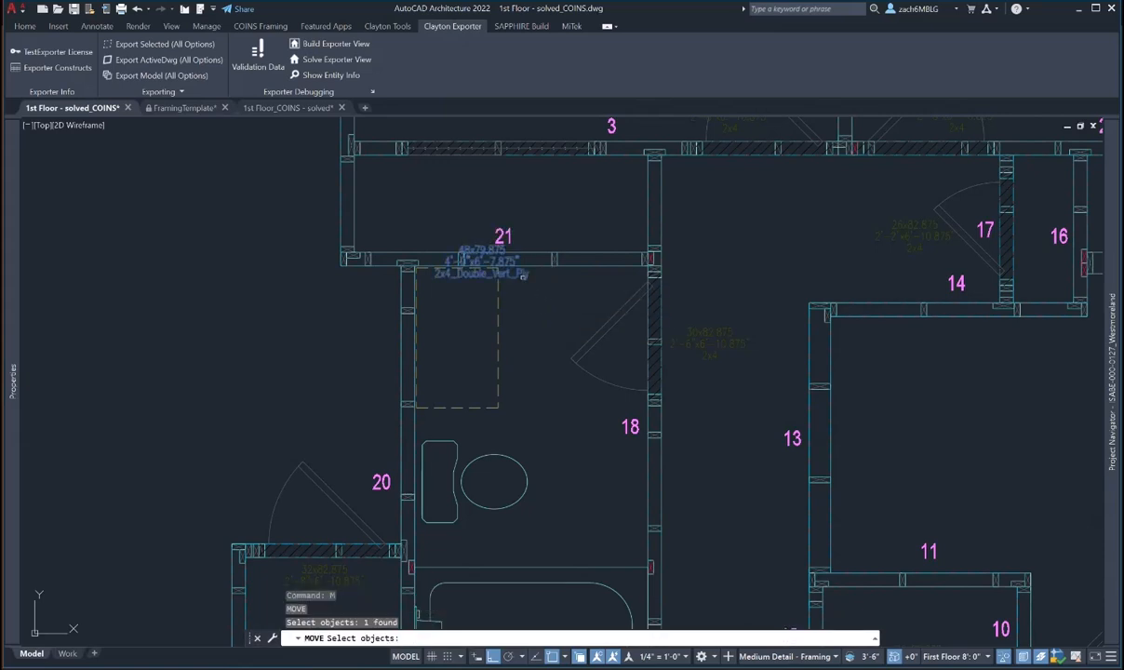
pyautogui.press('Return')
pyautogui.click(526, 270)
pyautogui.moveTo(532, 224); pyautogui.dragTo(535, 431, button='middle')
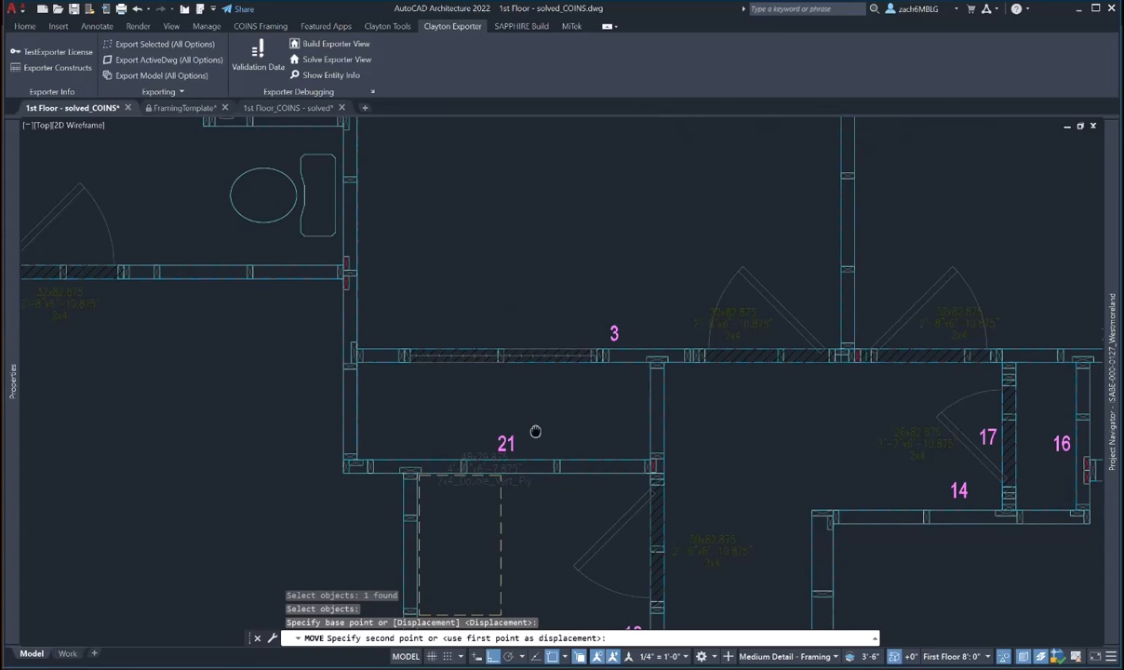
pyautogui.click(521, 323)
pyautogui.press('Escape')
pyautogui.scroll(-2, 450, 402)
pyautogui.moveTo(454, 406); pyautogui.dragTo(458, 362, button='middle')
pyautogui.scroll(-2, 456, 277)
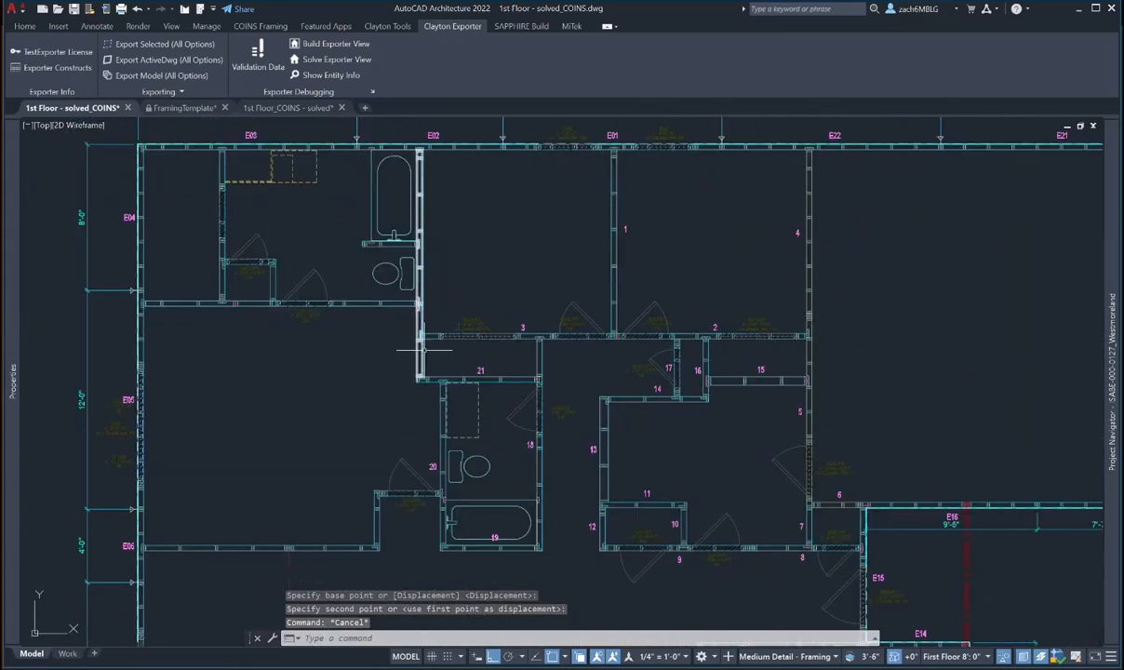
# - Move tag 22 slightly upward so it sits clearly beside its wall
pyautogui.click(422, 358)
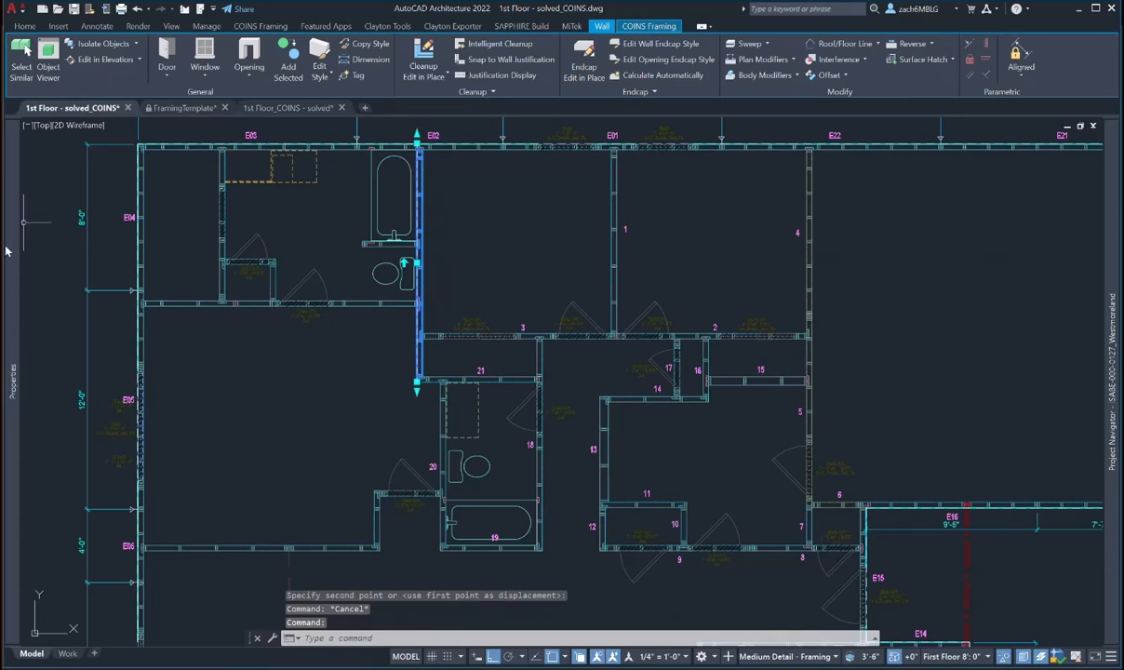
pyautogui.moveTo(12, 367)
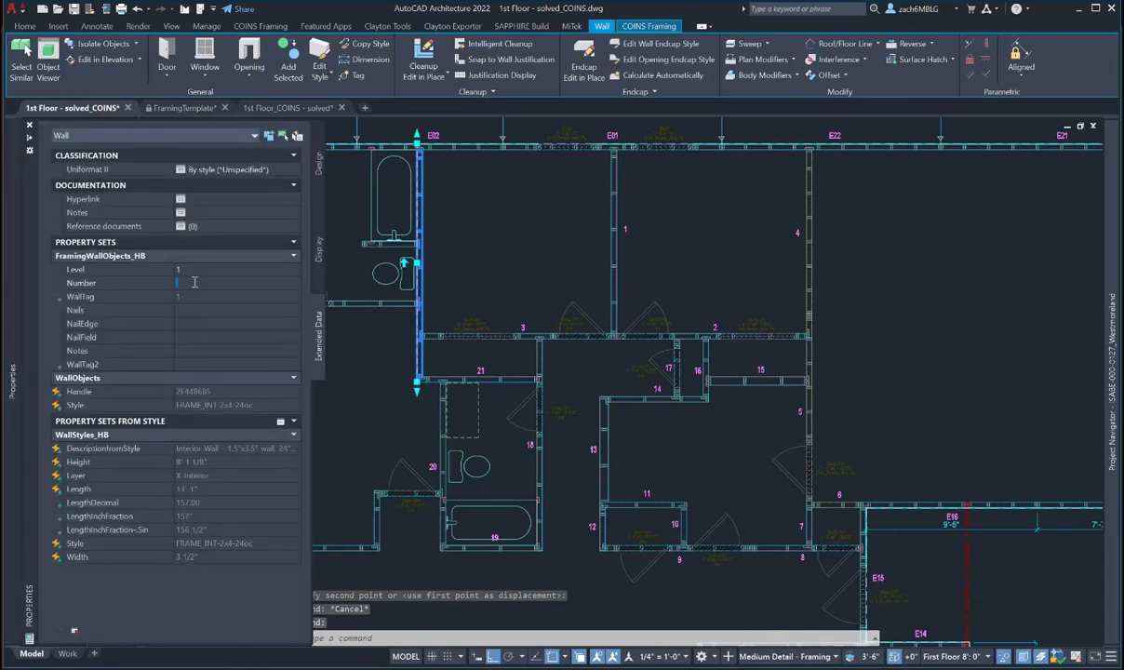
pyautogui.press('Escape')
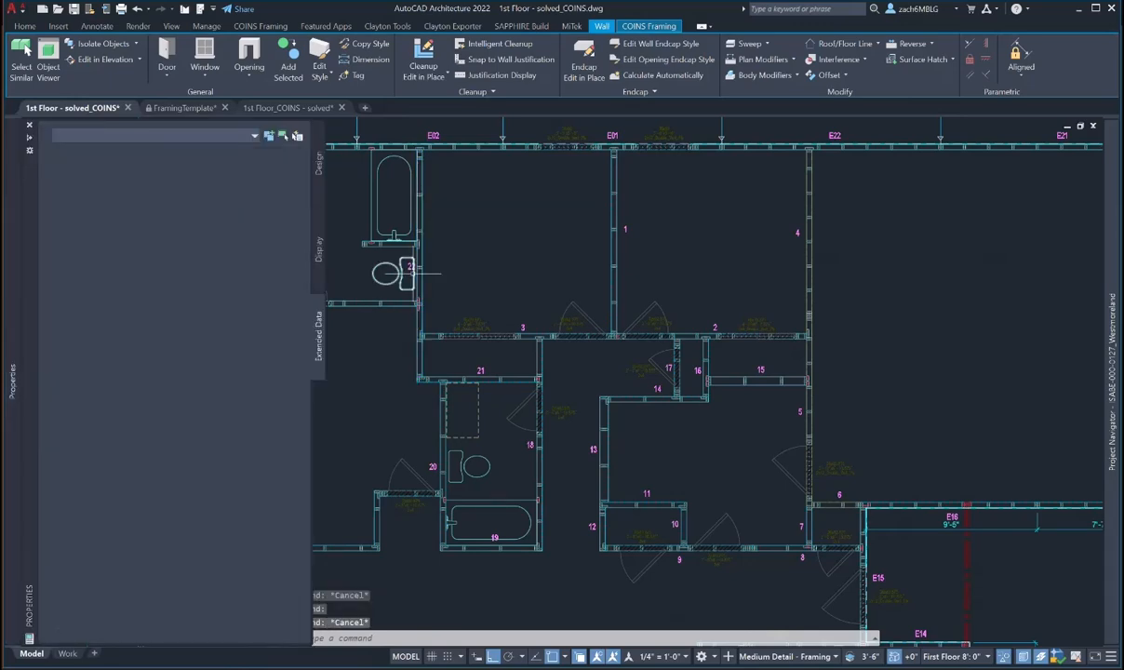
pyautogui.press('Escape')
pyautogui.scroll(5, 413, 271)
pyautogui.write('m')
pyautogui.press('space')
pyautogui.click(403, 262)
pyautogui.click(400, 262)
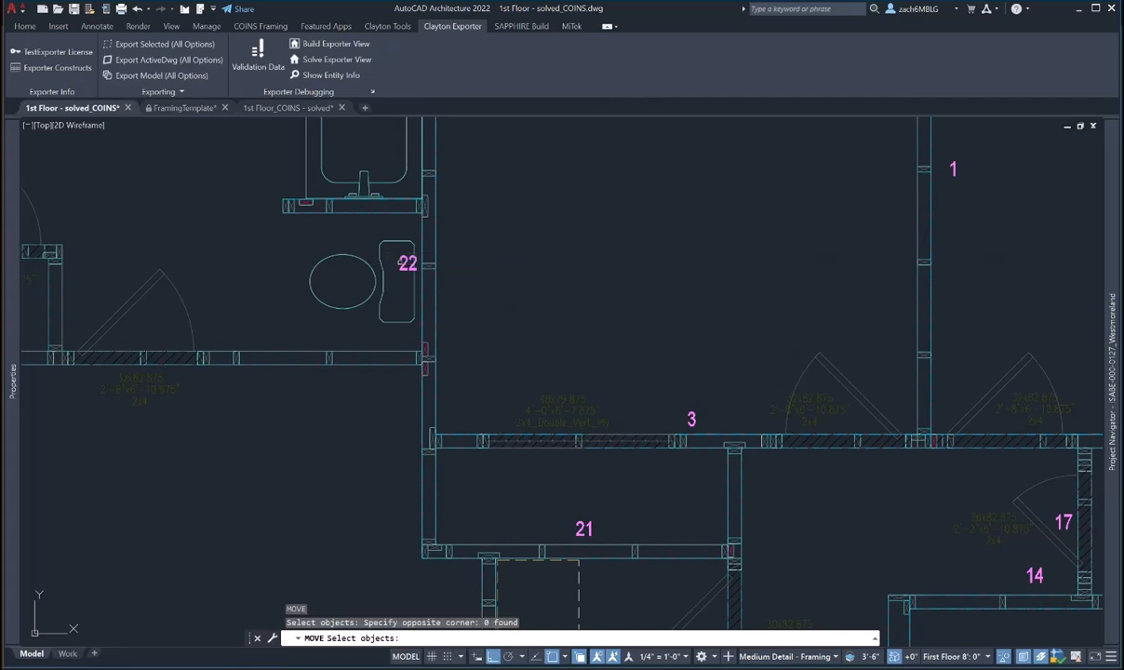
pyautogui.click(402, 262)
pyautogui.press('space')
pyautogui.click(507, 239)
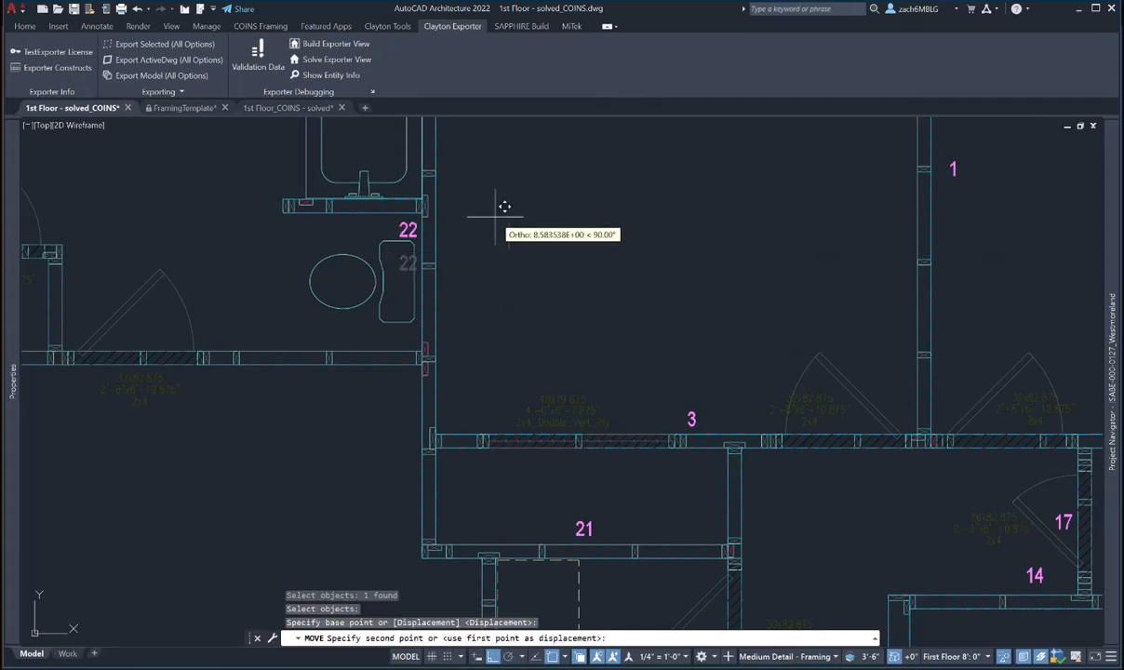
pyautogui.press('F8')
pyautogui.click(507, 202)
pyautogui.press('Escape')
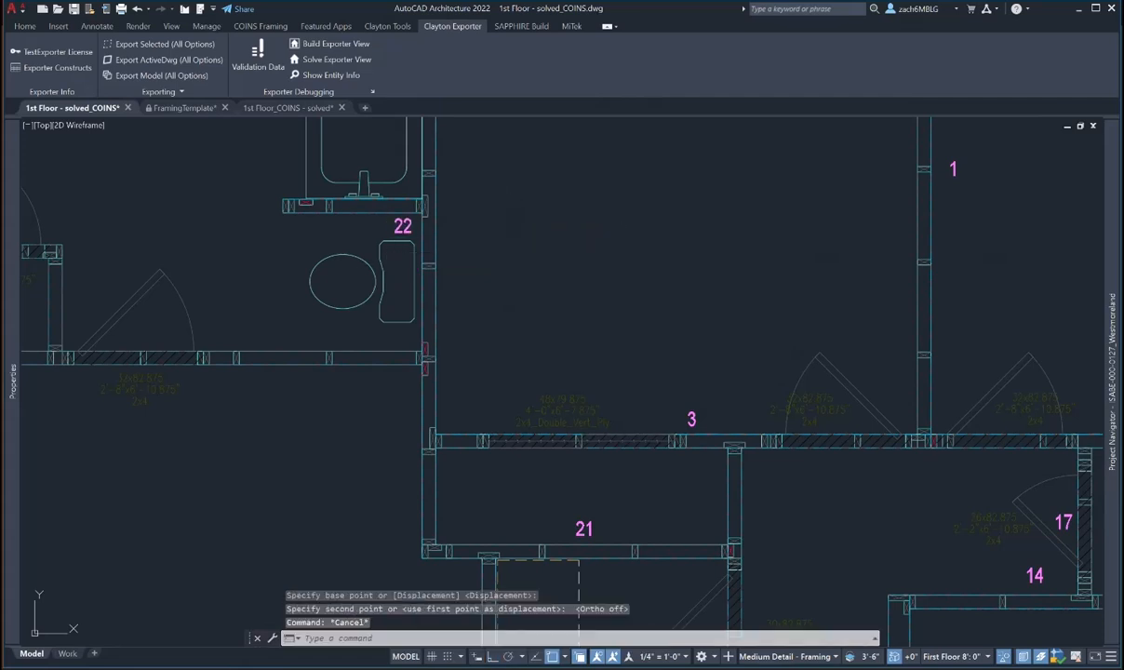
# - Set the wall near the toilet to Level 1 so it becomes wall 23, keeping its tag in place
pyautogui.scroll(-5, 516, 331)
pyautogui.scroll(5, 543, 292)
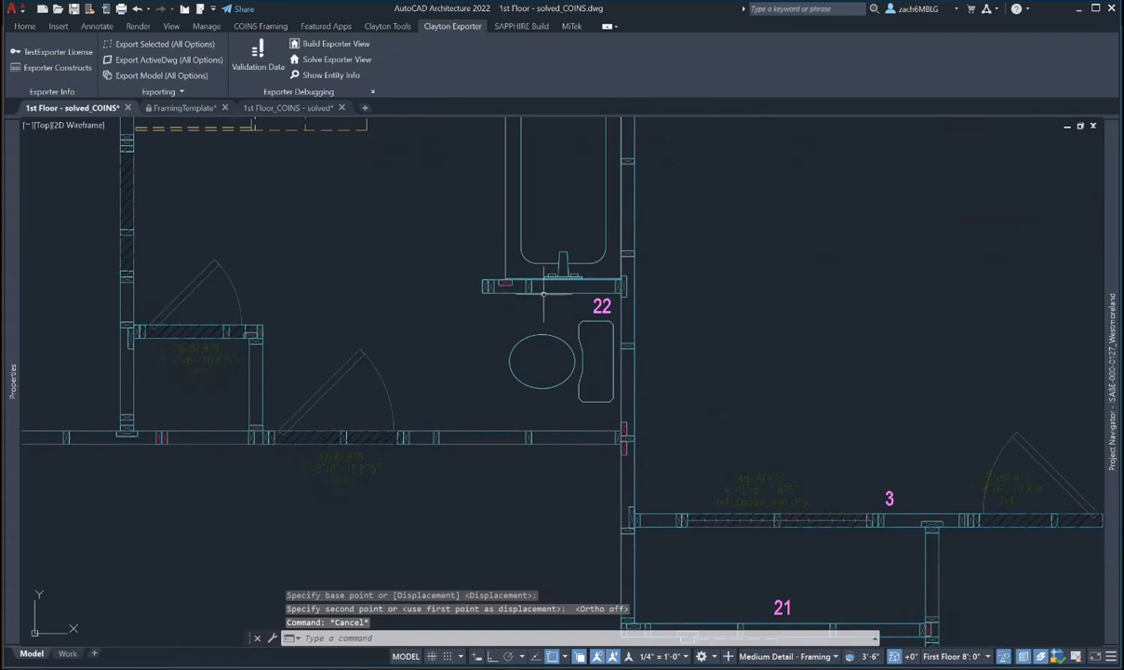
pyautogui.click(543, 291)
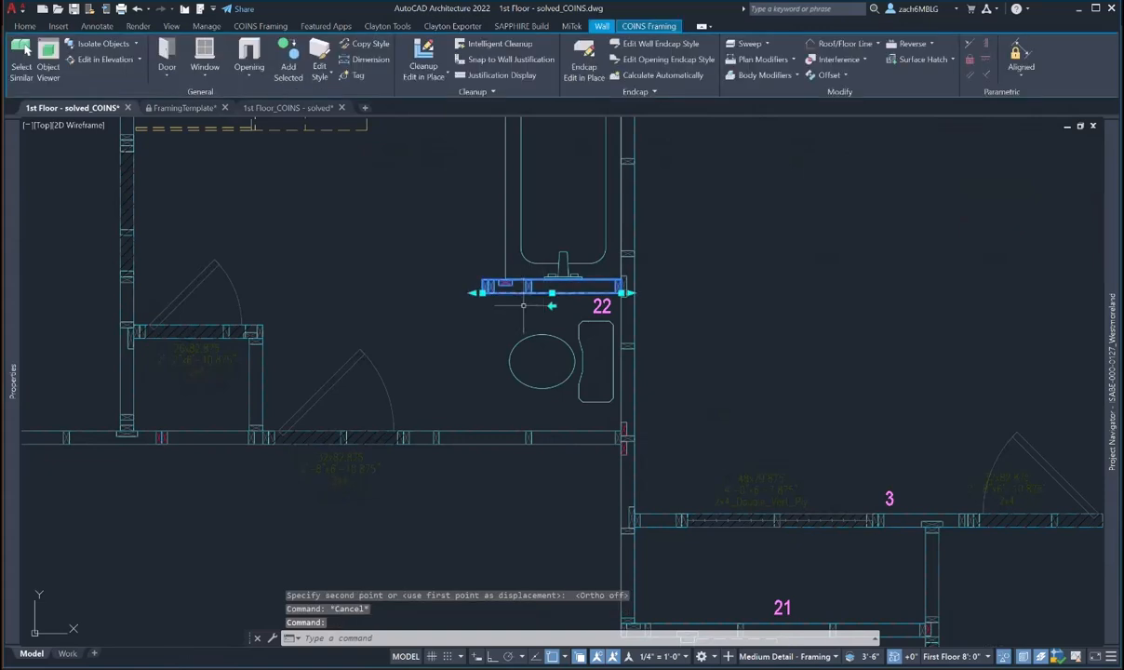
pyautogui.press('Escape')
pyautogui.scroll(-4, 508, 375)
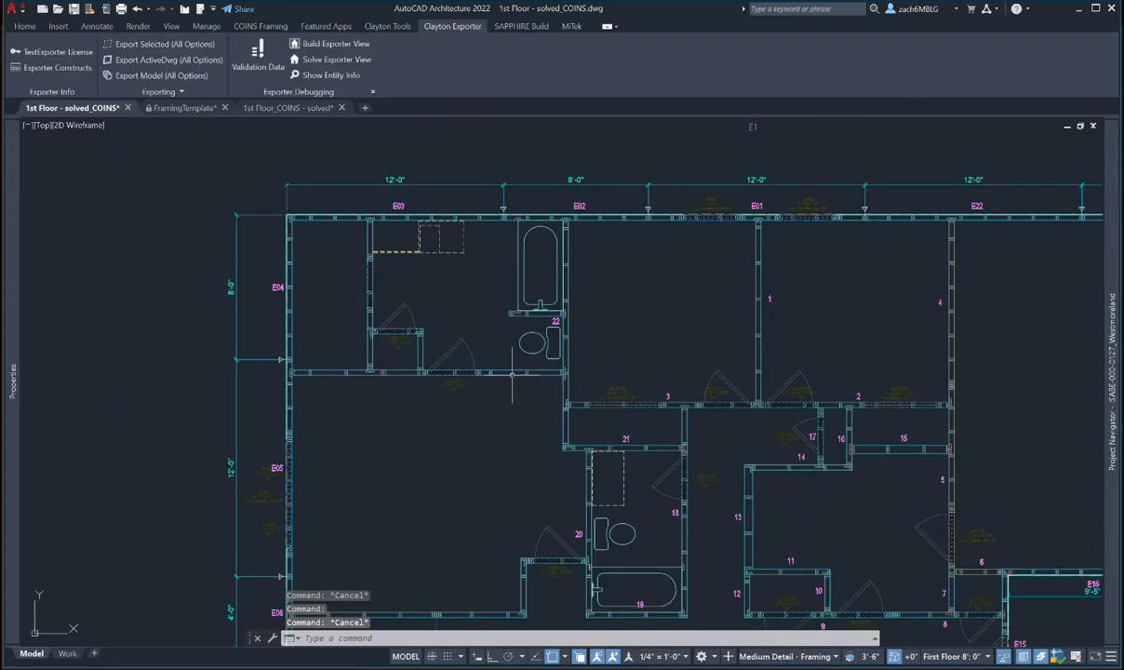
pyautogui.doubleClick(517, 373)
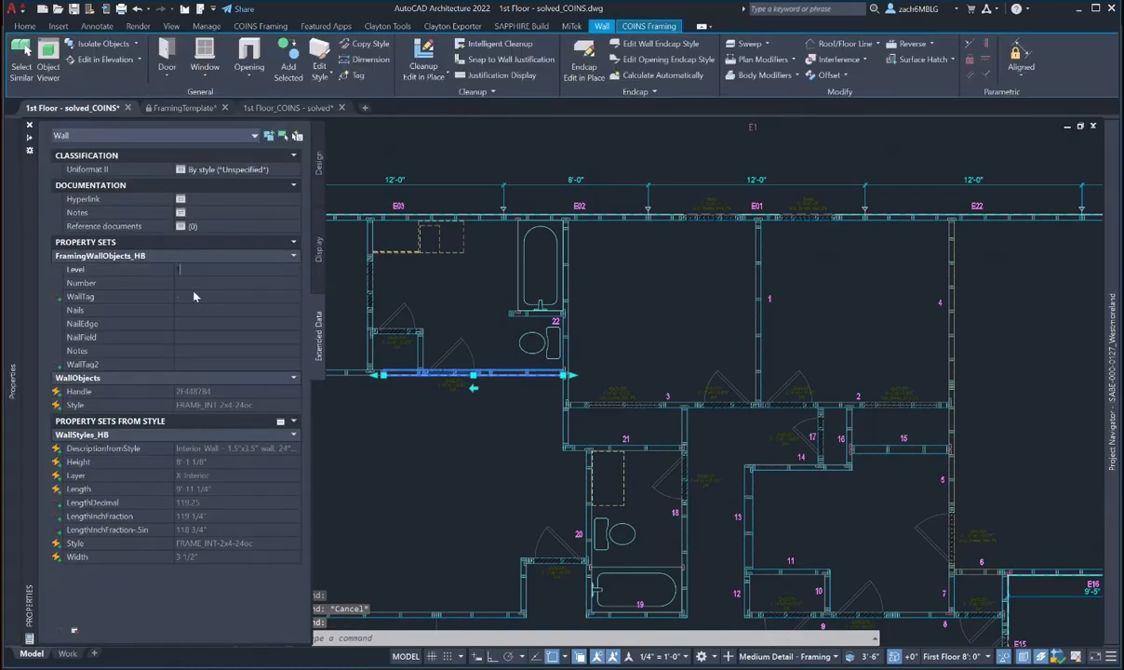
pyautogui.write('1')
pyautogui.click(193, 283)
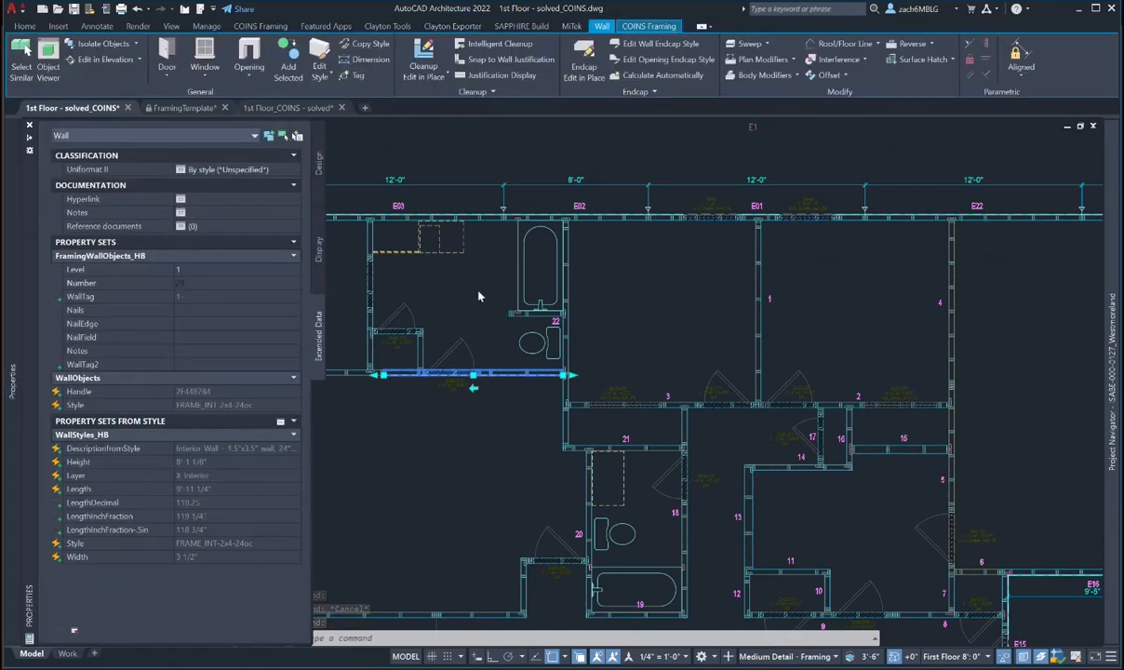
pyautogui.press('Escape')
pyautogui.scroll(2, 503, 391)
pyautogui.write('m')
pyautogui.press('Return')
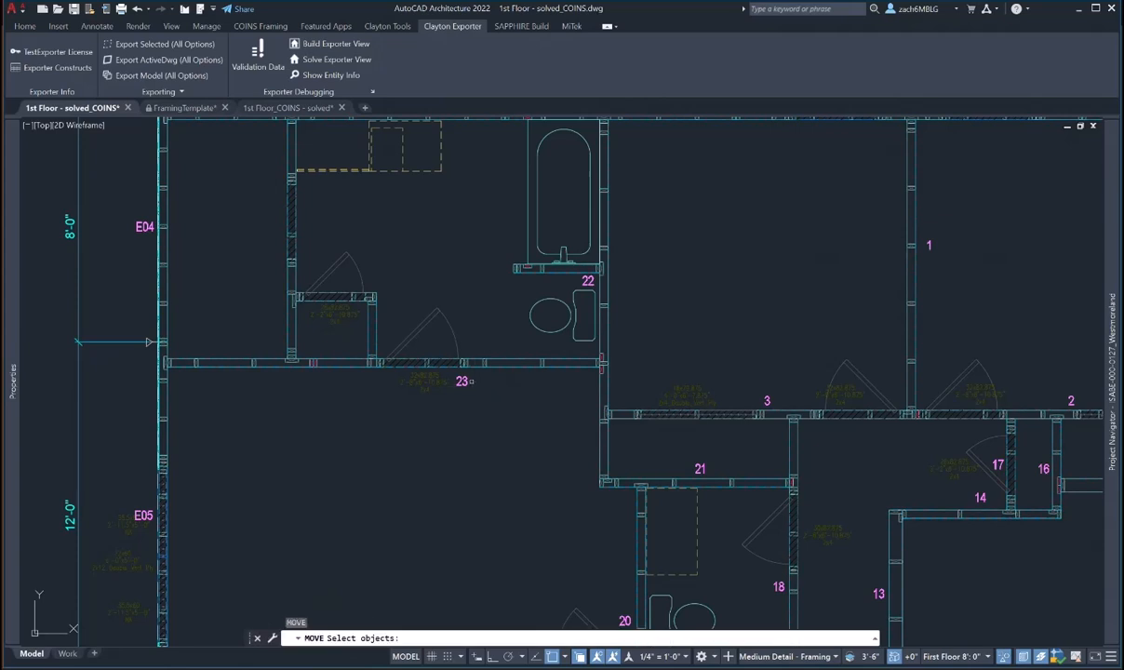
pyautogui.click(465, 381)
pyautogui.press('Return')
pyautogui.click(500, 420)
pyautogui.press('Escape')
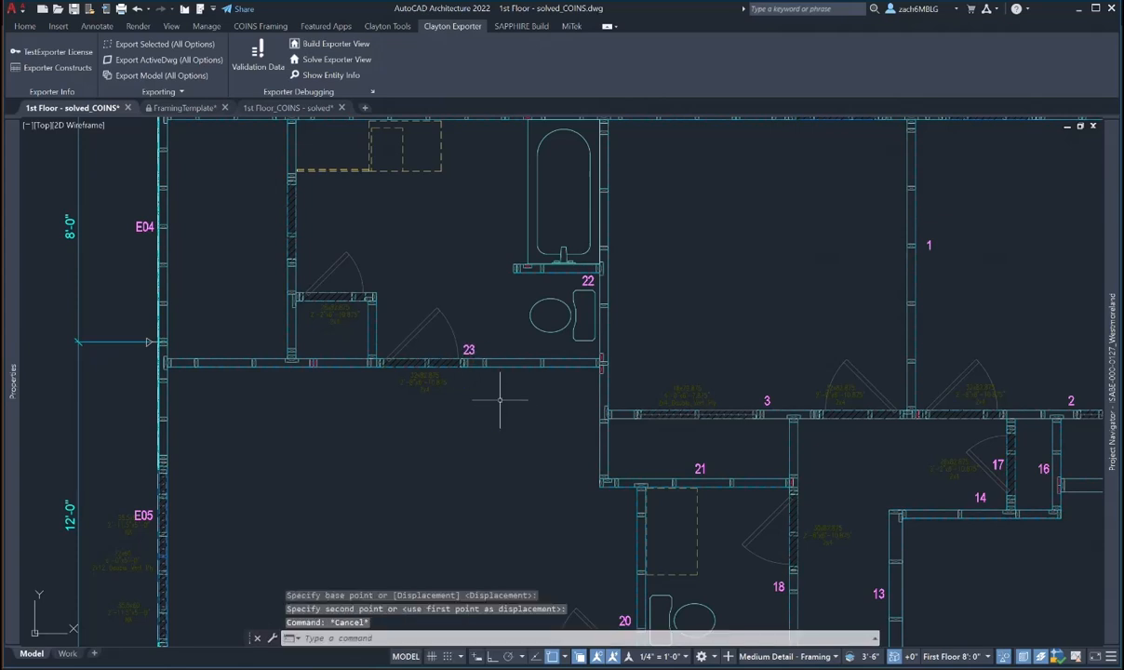
# - Give the short wall beside the bathtub Level 1 as wall 24 and move its tag up beside the tub
pyautogui.scroll(-4, 504, 393)
pyautogui.scroll(4, 510, 348)
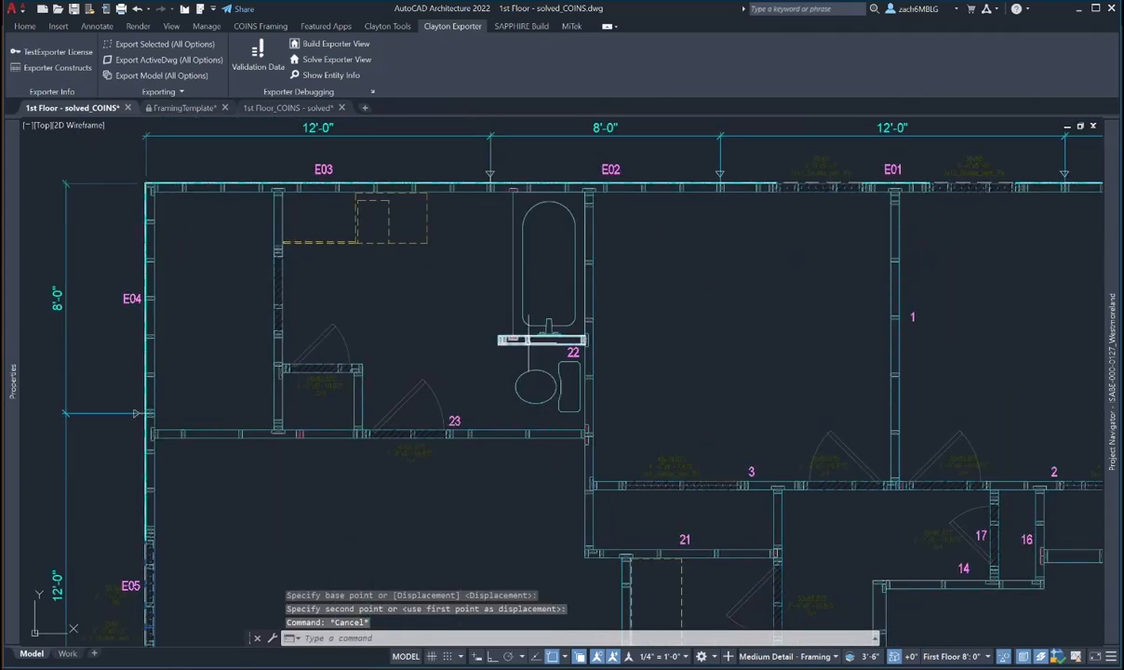
pyautogui.click(509, 341)
pyautogui.moveTo(13, 247)
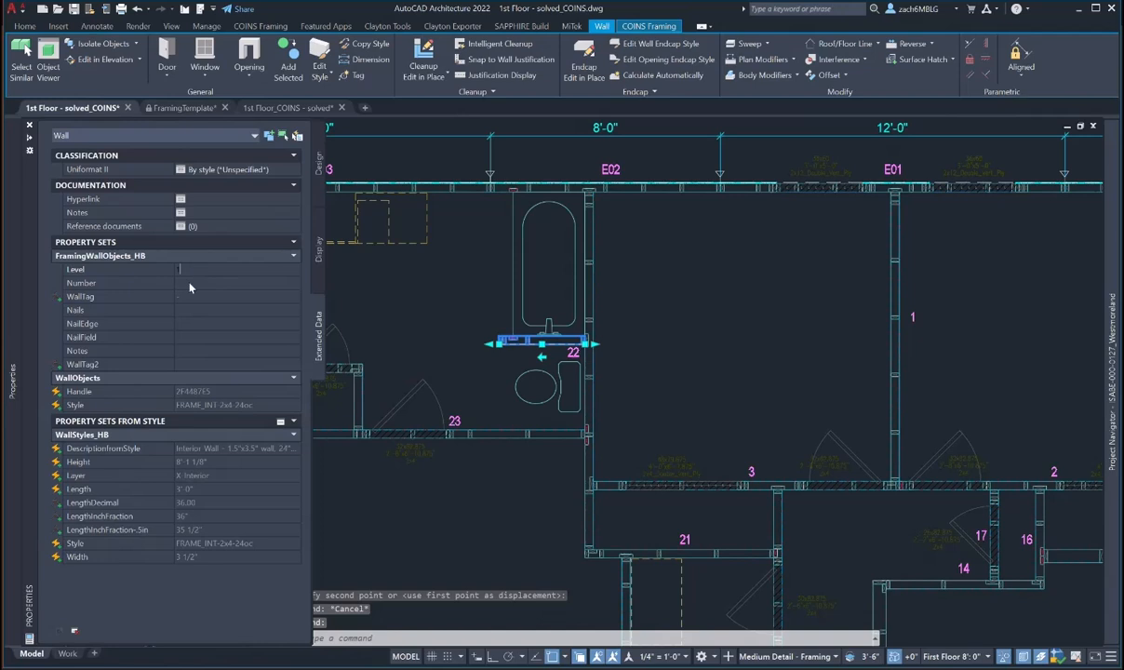
pyautogui.write('1')
pyautogui.press('Return')
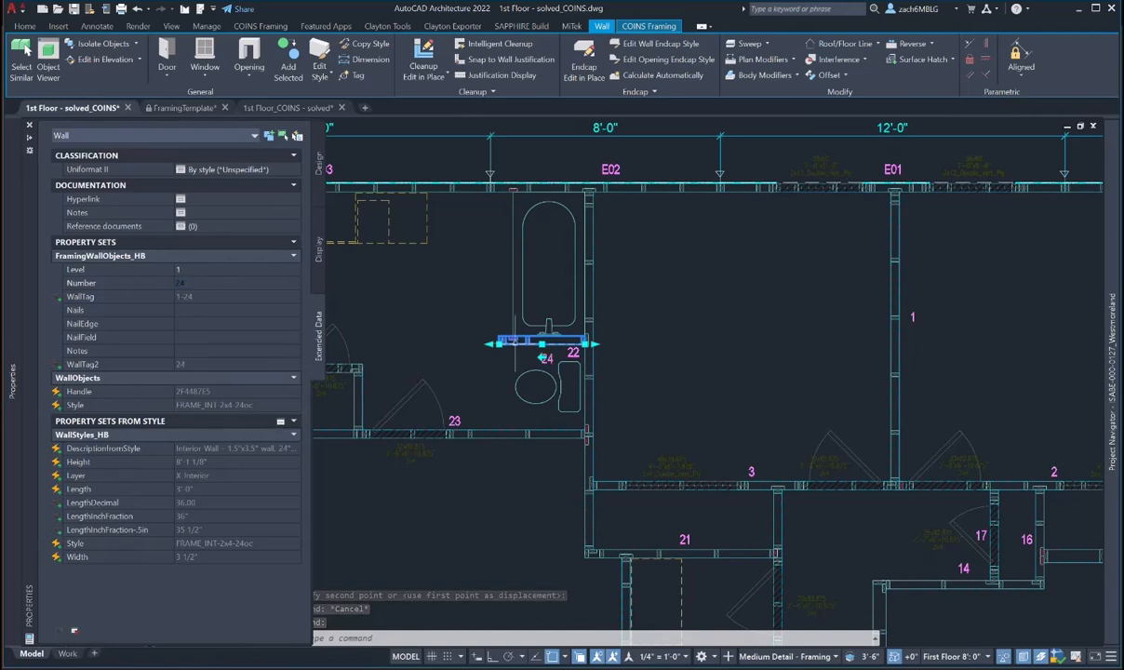
pyautogui.press('Escape')
pyautogui.write('m')
pyautogui.press('Return')
pyautogui.click(553, 355)
pyautogui.press('Return')
pyautogui.click(446, 358)
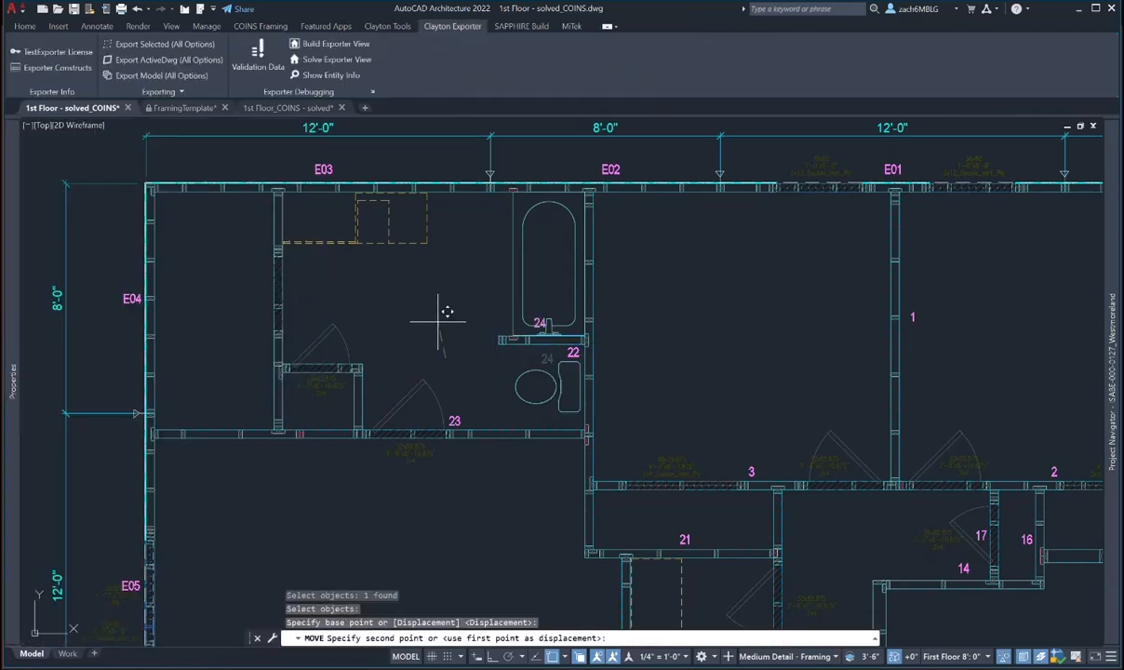
pyautogui.click(431, 324)
pyautogui.press('Escape')
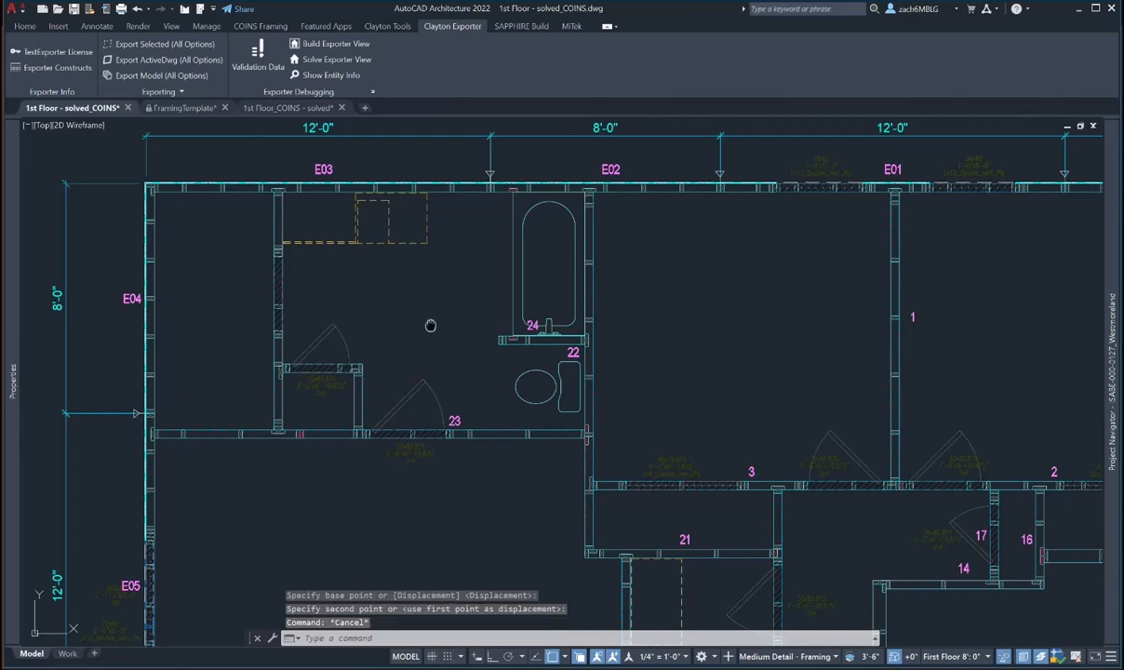
# - Set the short wall beside door 23 to Level 1 as wall 25, moving its tag left of the door
pyautogui.moveTo(430, 325); pyautogui.dragTo(485, 275, button='middle')
pyautogui.click(416, 351)
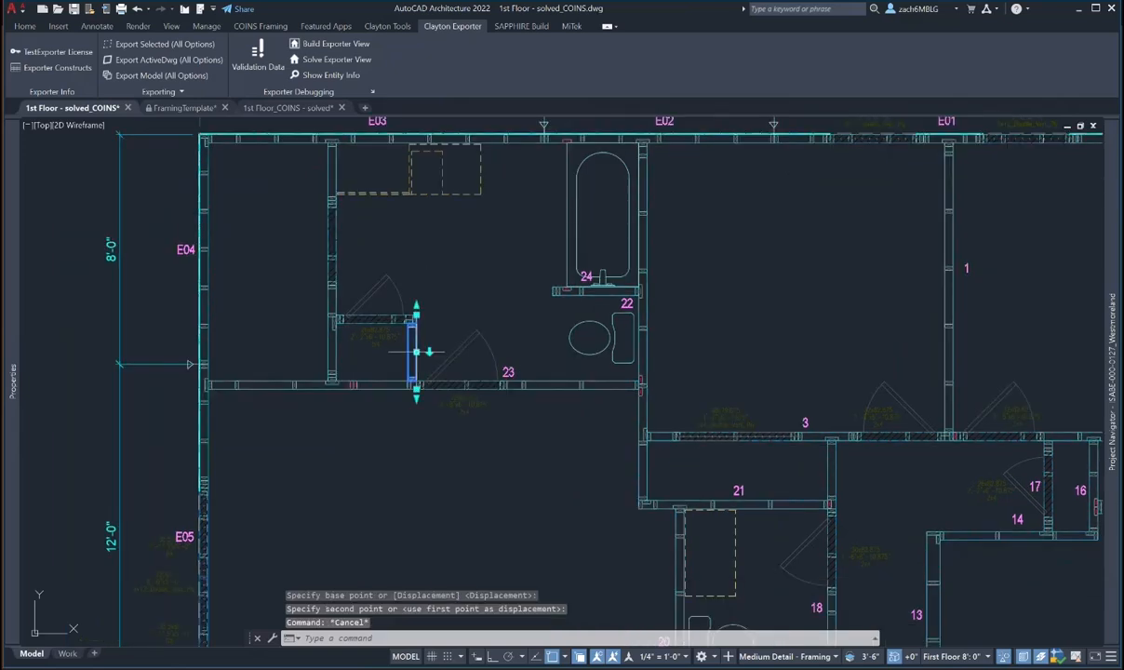
pyautogui.moveTo(13, 279)
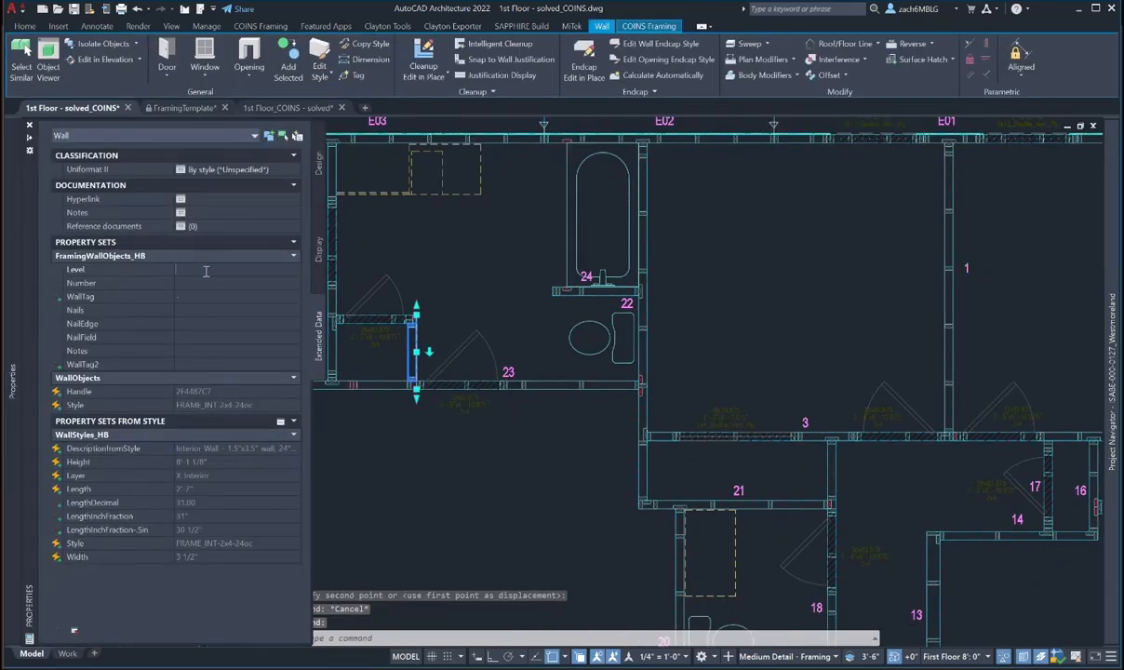
pyautogui.write('1')
pyautogui.press('Return')
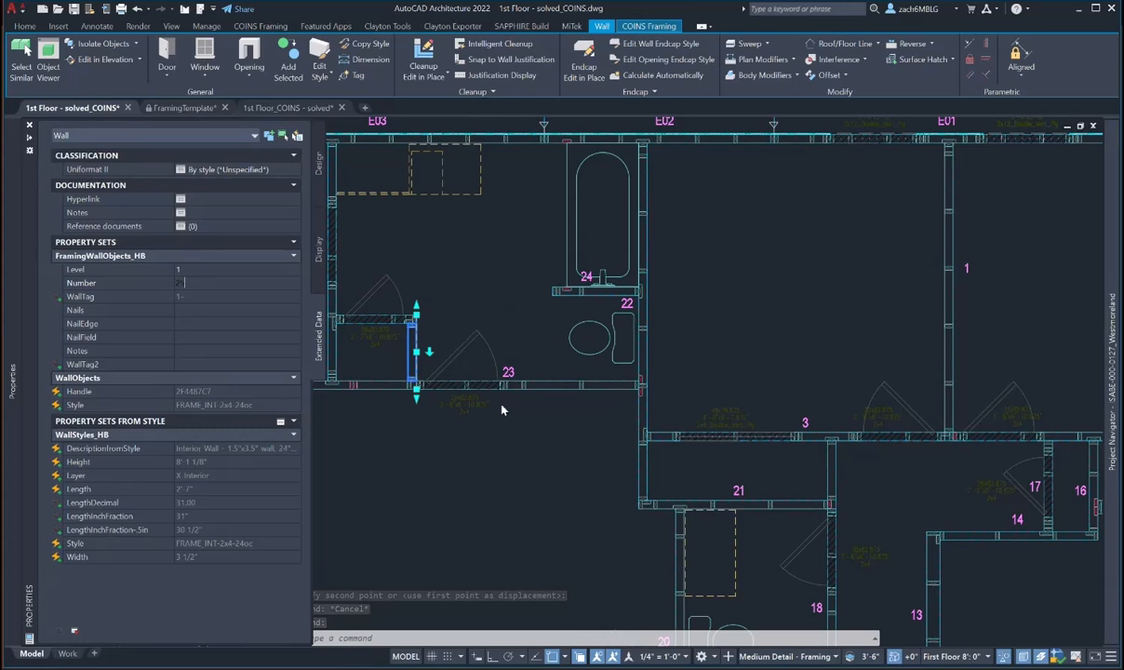
pyautogui.press('Escape')
pyautogui.press('Escape')
pyautogui.write('m')
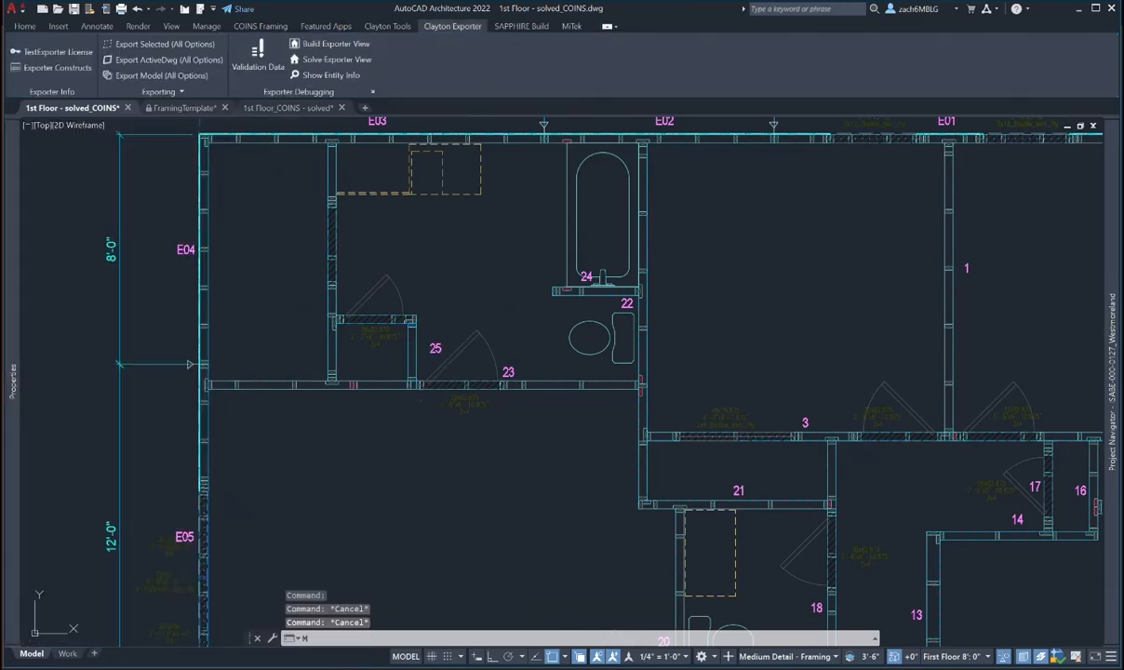
pyautogui.press('space')
pyautogui.click(437, 352)
pyautogui.press('space')
pyautogui.click(474, 315)
pyautogui.click(446, 314)
pyautogui.press('Escape')
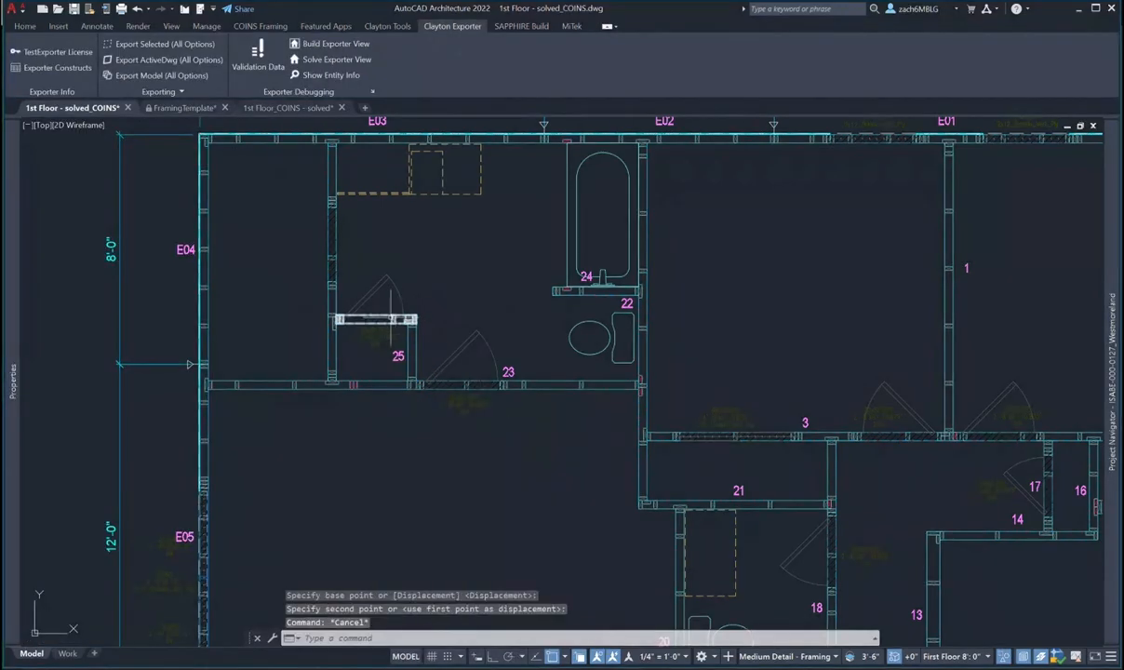
# - Number the closet wall above tag 25 as wall 26 and place its tag just above the wall
pyautogui.click(386, 318)
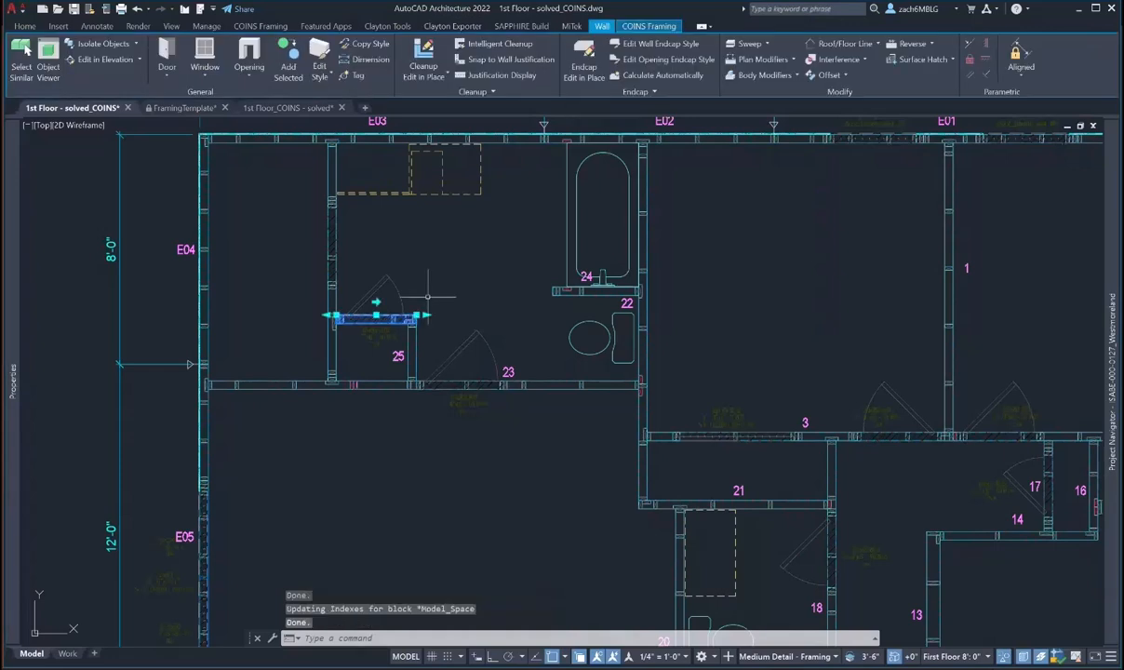
pyautogui.moveTo(7, 339)
pyautogui.click(183, 270)
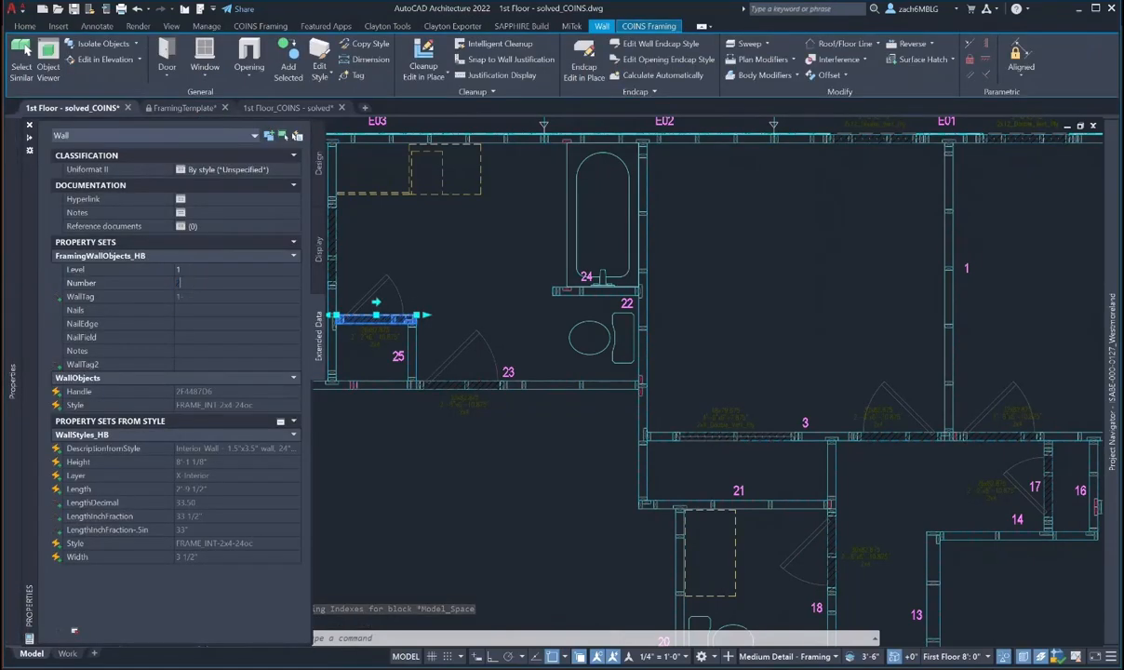
pyautogui.press('Escape')
pyautogui.press('Escape')
pyautogui.scroll(5, 391, 312)
pyautogui.write('m')
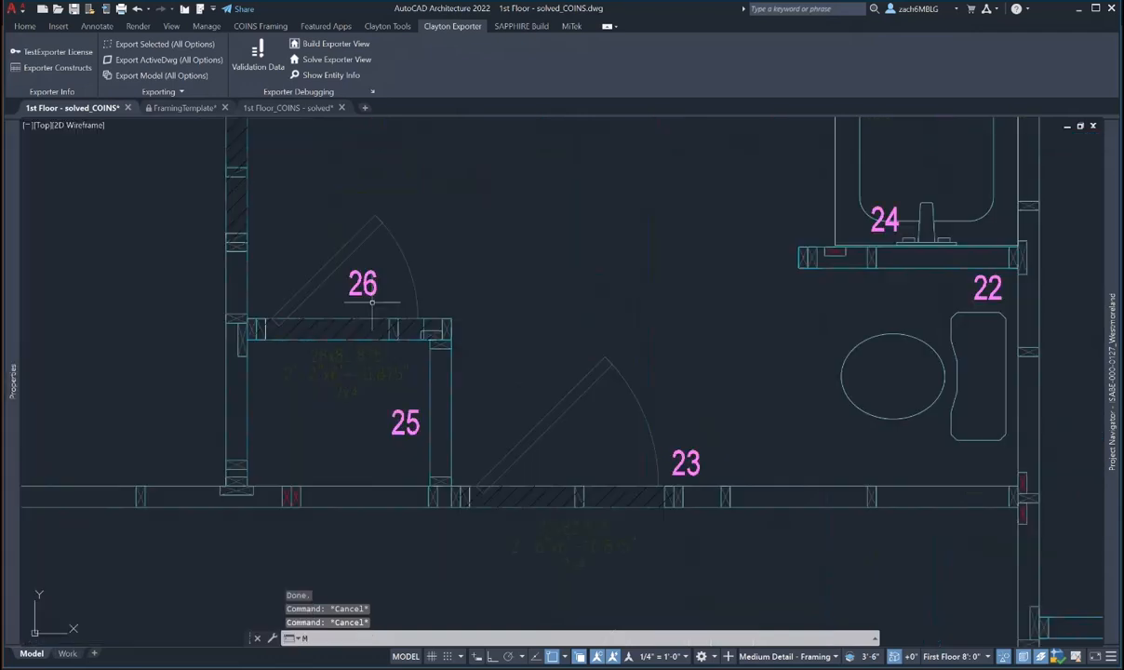
pyautogui.press('space')
pyautogui.click(367, 290)
pyautogui.press('space')
pyautogui.click(512, 239)
pyautogui.click(501, 254)
pyautogui.scroll(-3, 500, 254)
pyautogui.press('Escape')
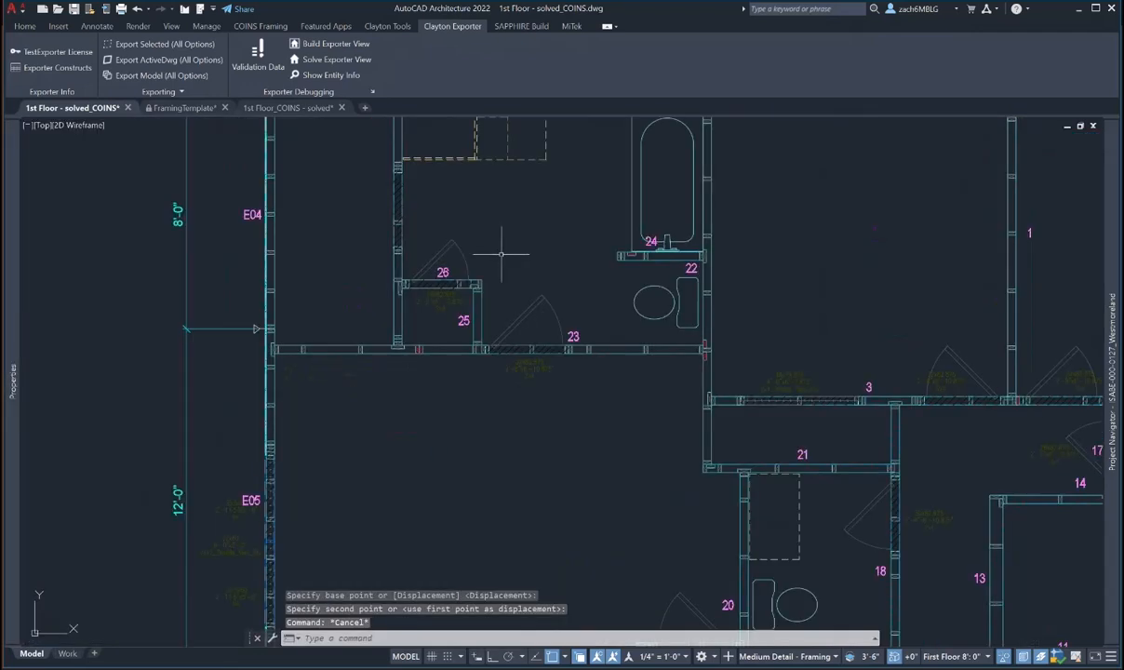
pyautogui.press('Escape')
pyautogui.scroll(-4, 416, 279)
# - Give the long wall left of the closet Level 1 and Number 27, leaving its tag where it is
pyautogui.click(400, 279)
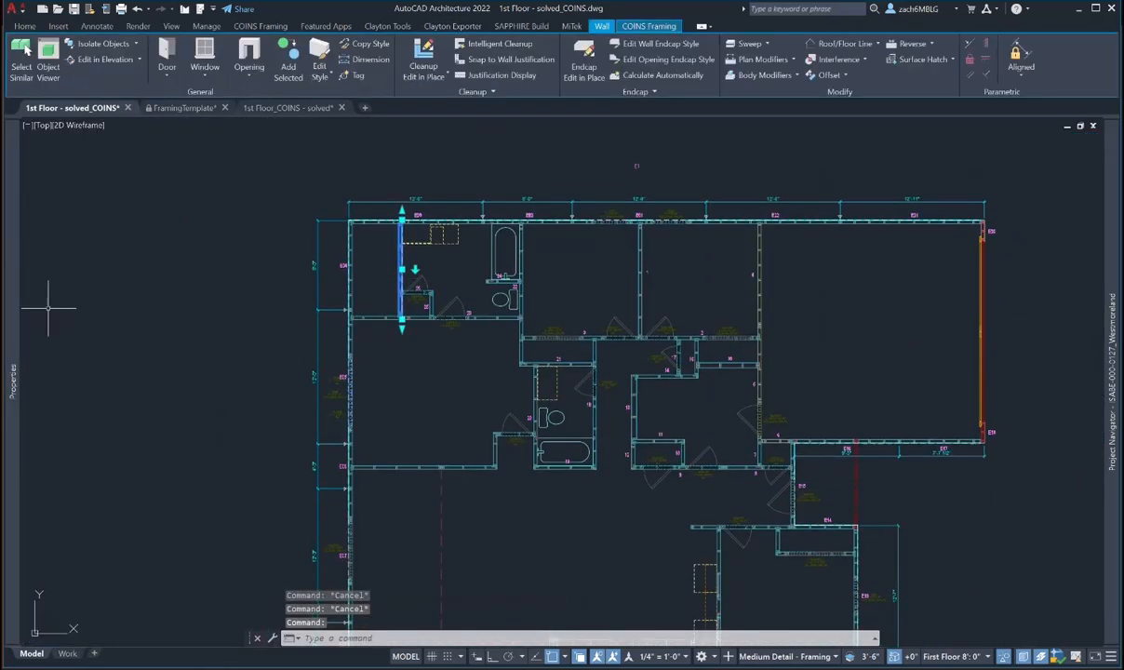
pyautogui.moveTo(12, 296)
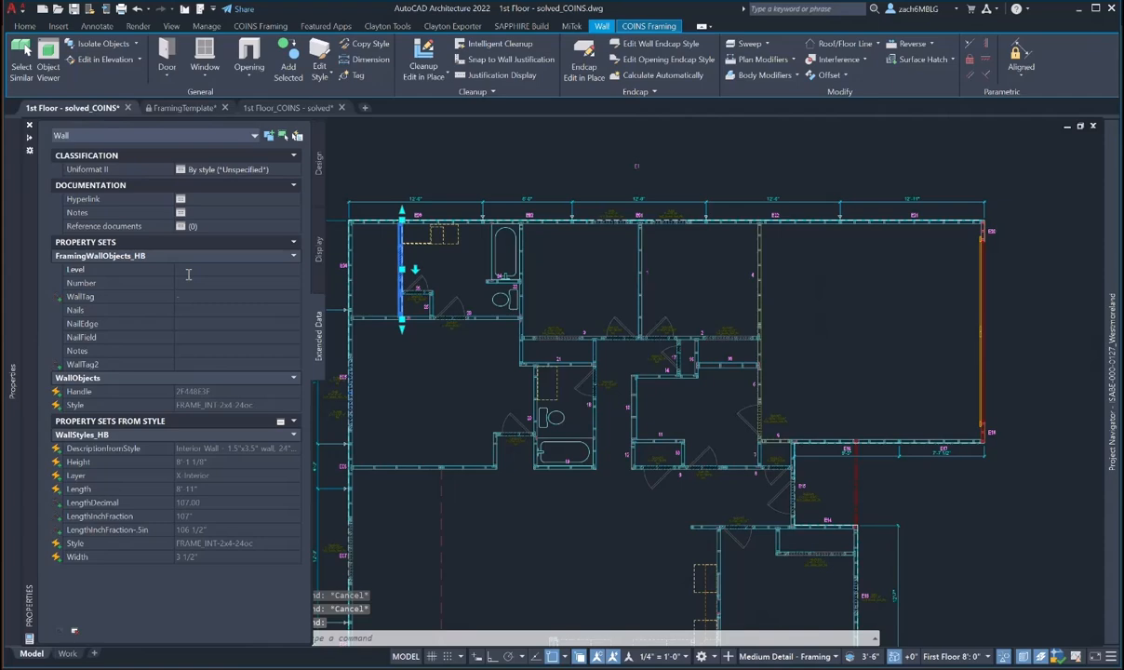
pyautogui.click(177, 269)
pyautogui.write('1')
pyautogui.press('Return')
pyautogui.write('27')
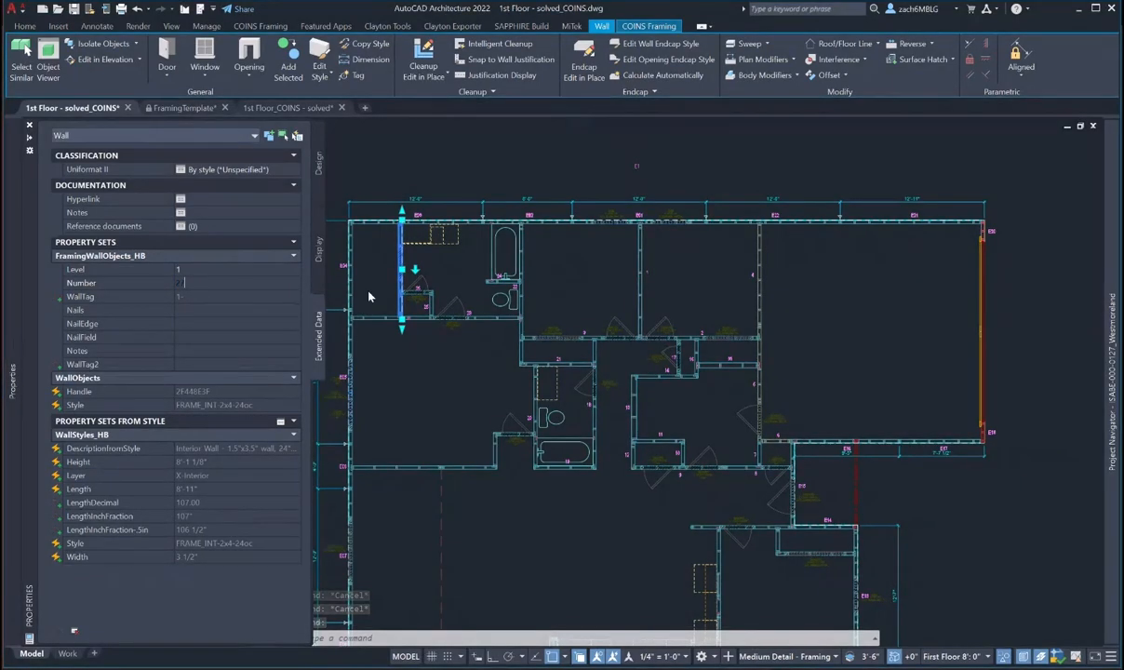
pyautogui.press('Return')
pyautogui.press('Escape')
pyautogui.press('Escape')
pyautogui.scroll(6, 402, 268)
pyautogui.write('m')
pyautogui.press('space')
pyautogui.click(445, 279)
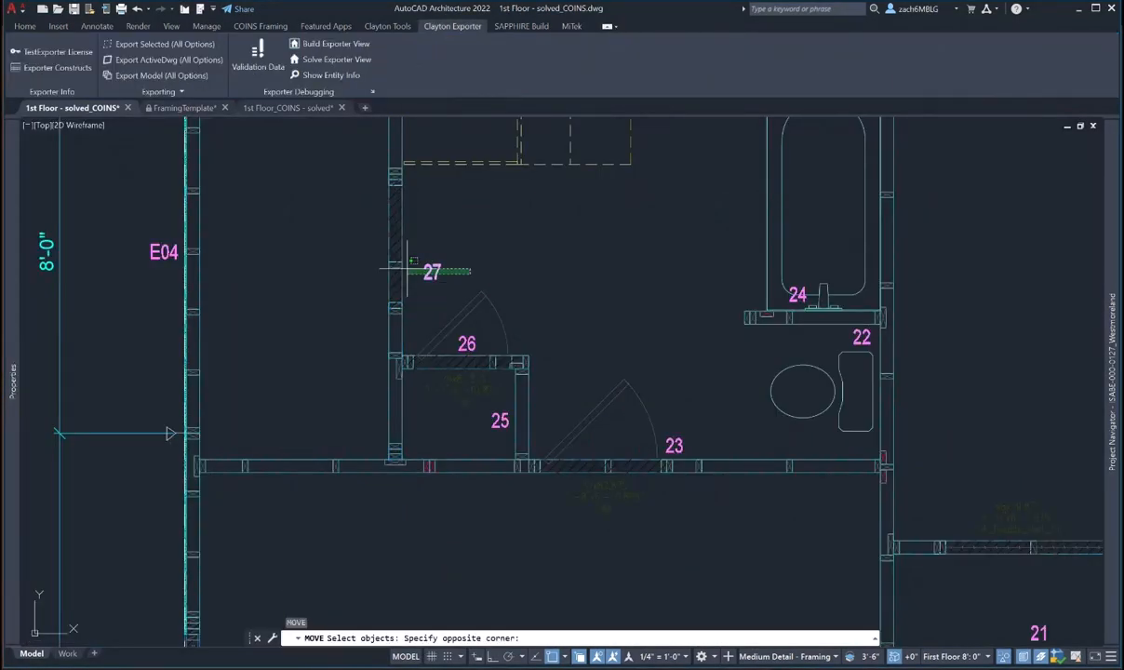
pyautogui.click(359, 227)
pyautogui.press('space')
pyautogui.click(645, 243)
pyautogui.press('Escape')
pyautogui.press('Escape')
pyautogui.scroll(-2, 584, 227)
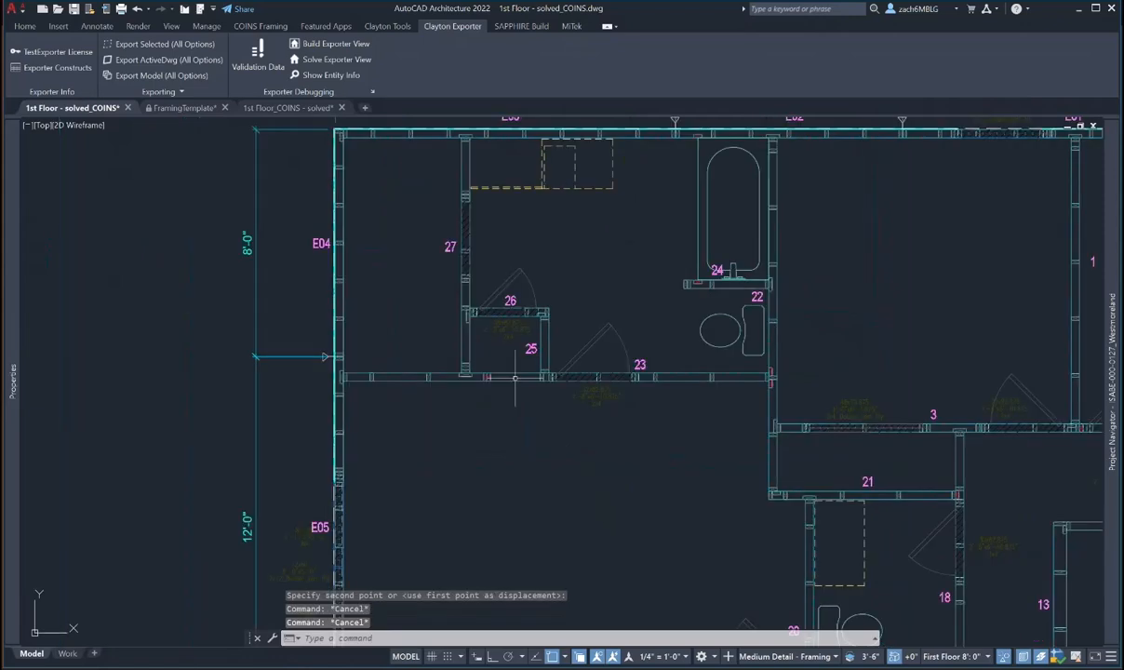
# - Give the wall between the exterior and tag 25 Level 1 and Number 28, placing its tag above it
pyautogui.click(409, 379)
pyautogui.moveTo(17, 366)
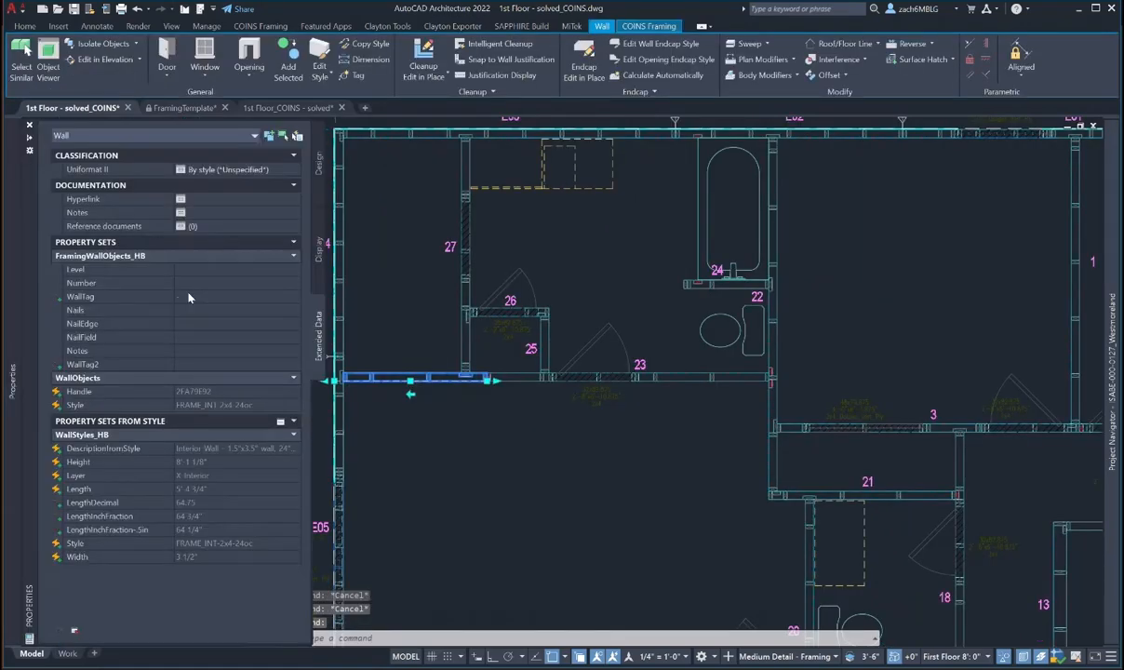
pyautogui.click(187, 271)
pyautogui.write('1')
pyautogui.click(186, 286)
pyautogui.write('28')
pyautogui.press('Return')
pyautogui.press('Escape')
pyautogui.press('Escape')
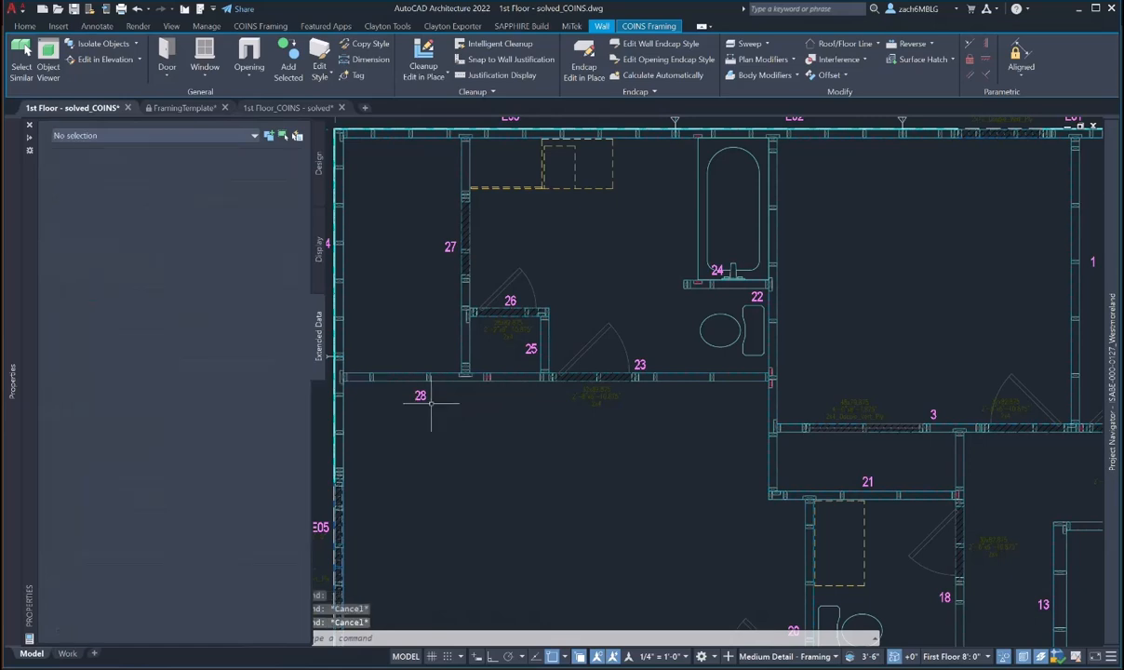
pyautogui.write('m')
pyautogui.press('Return')
pyautogui.click(422, 394)
pyautogui.press('Return')
pyautogui.click(438, 454)
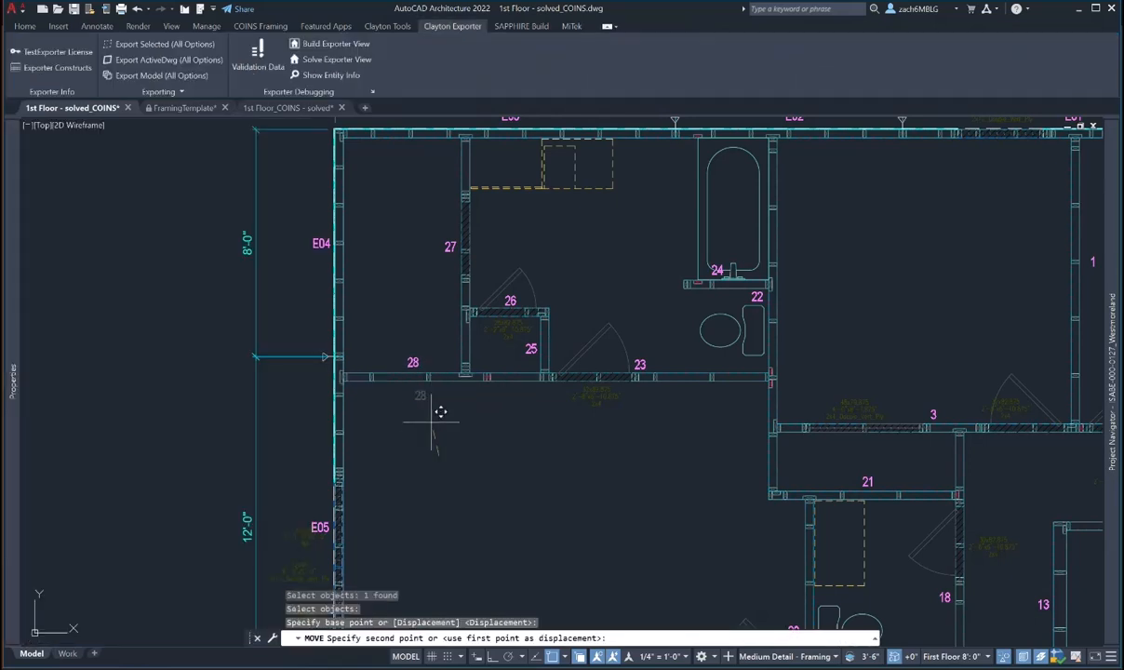
pyautogui.click(430, 421)
pyautogui.press('Escape')
pyautogui.scroll(-2, 431, 422)
pyautogui.moveTo(515, 475); pyautogui.dragTo(467, 421, button='middle')
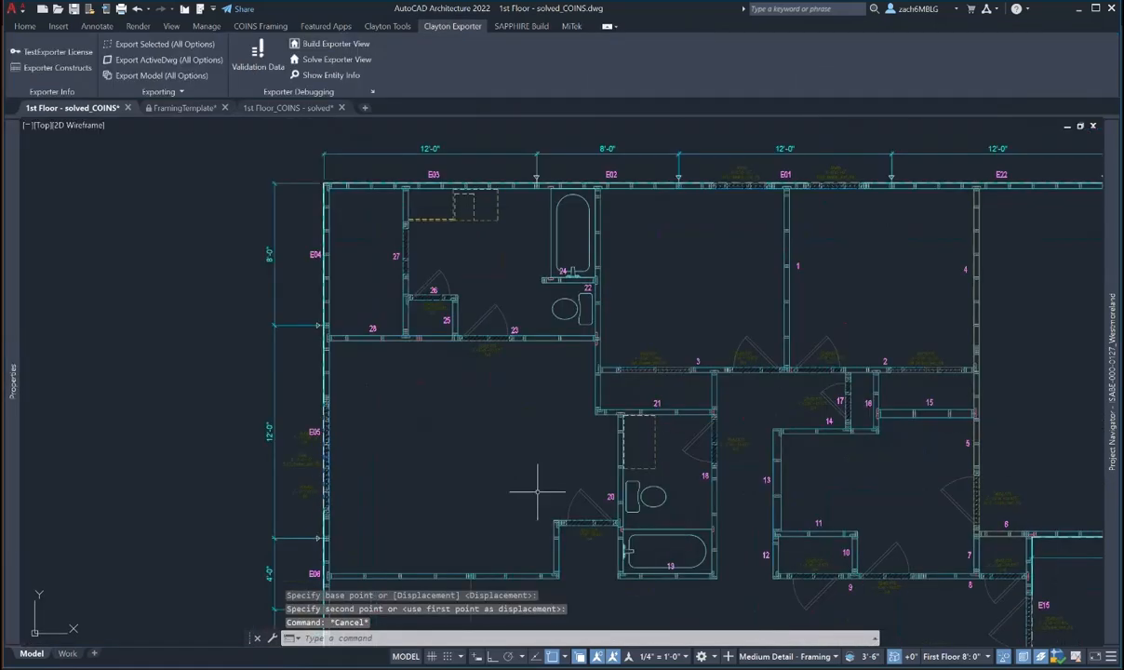
# - Give the short wall by room 20 and the short vertical wall below it Level 1, numbered 29 and 30
pyautogui.moveTo(536, 492); pyautogui.dragTo(525, 386, button='middle')
pyautogui.scroll(2, 556, 407)
pyautogui.click(551, 415)
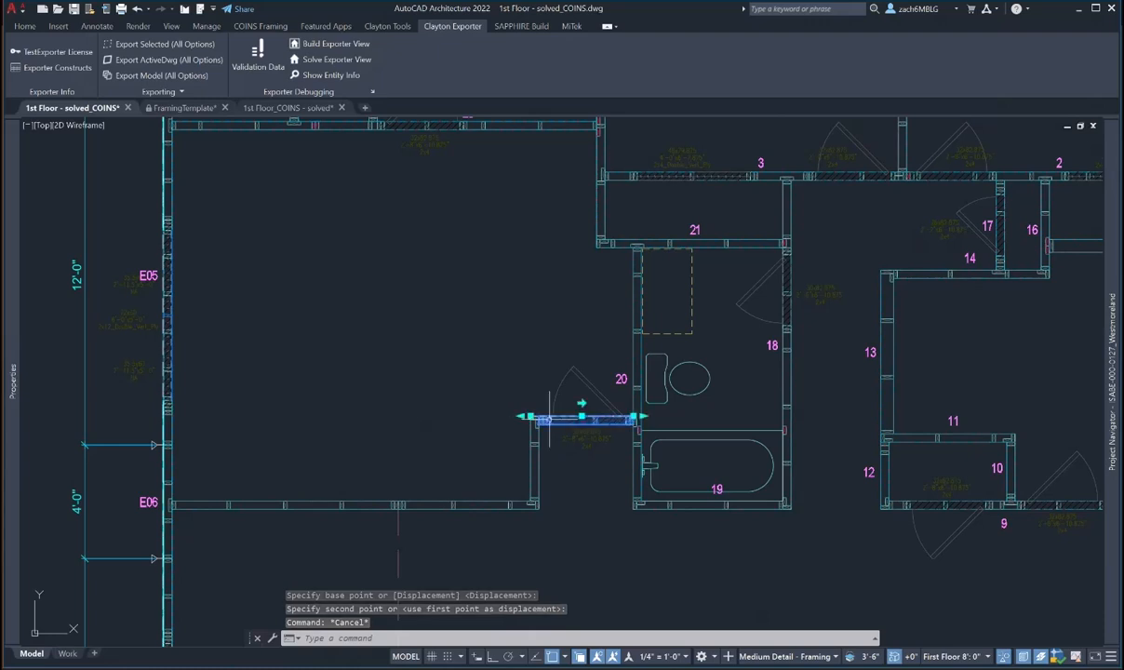
pyautogui.moveTo(14, 314)
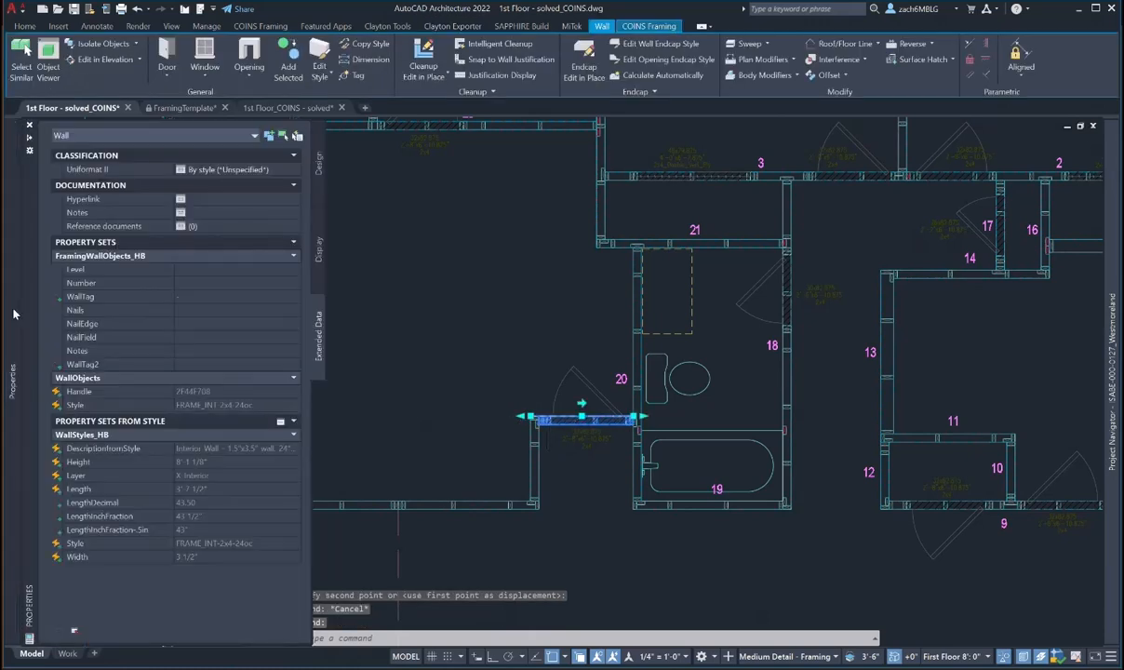
pyautogui.click(180, 269)
pyautogui.write('1')
pyautogui.click(187, 281)
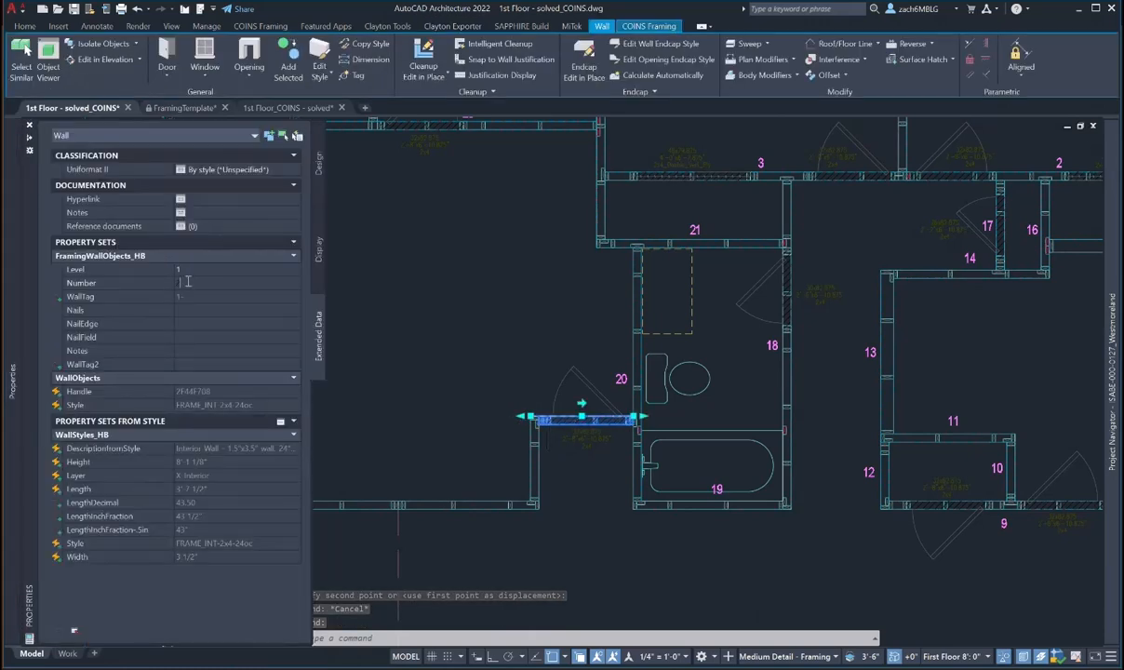
pyautogui.press('Escape')
pyautogui.click(534, 454)
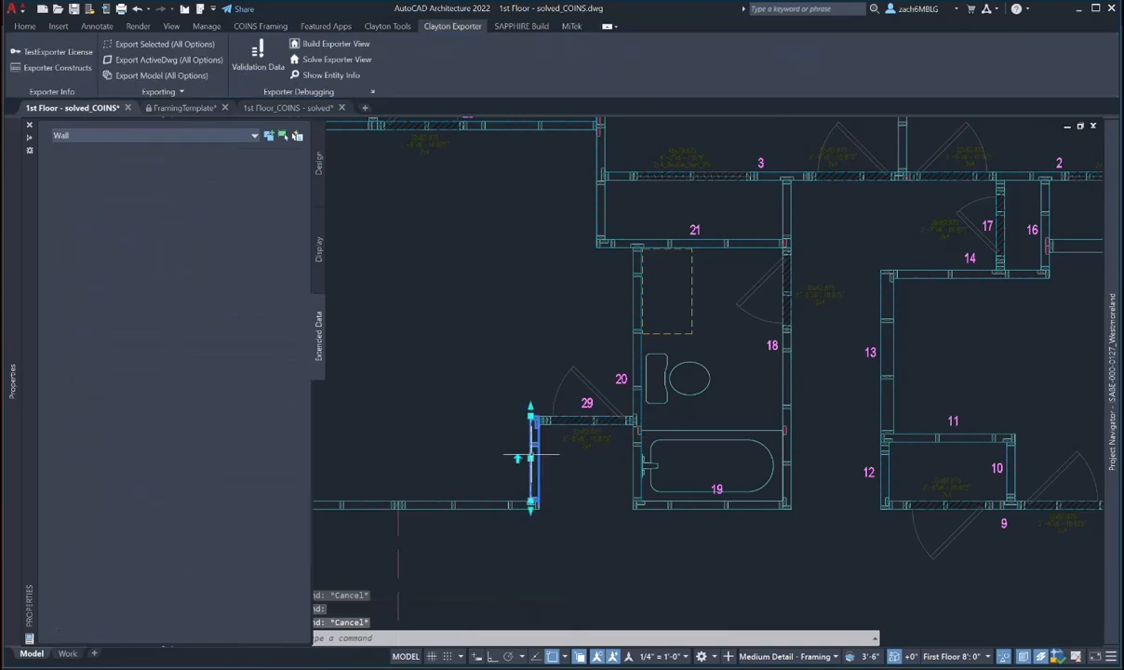
pyautogui.click(179, 268)
pyautogui.write('1')
pyautogui.click(187, 282)
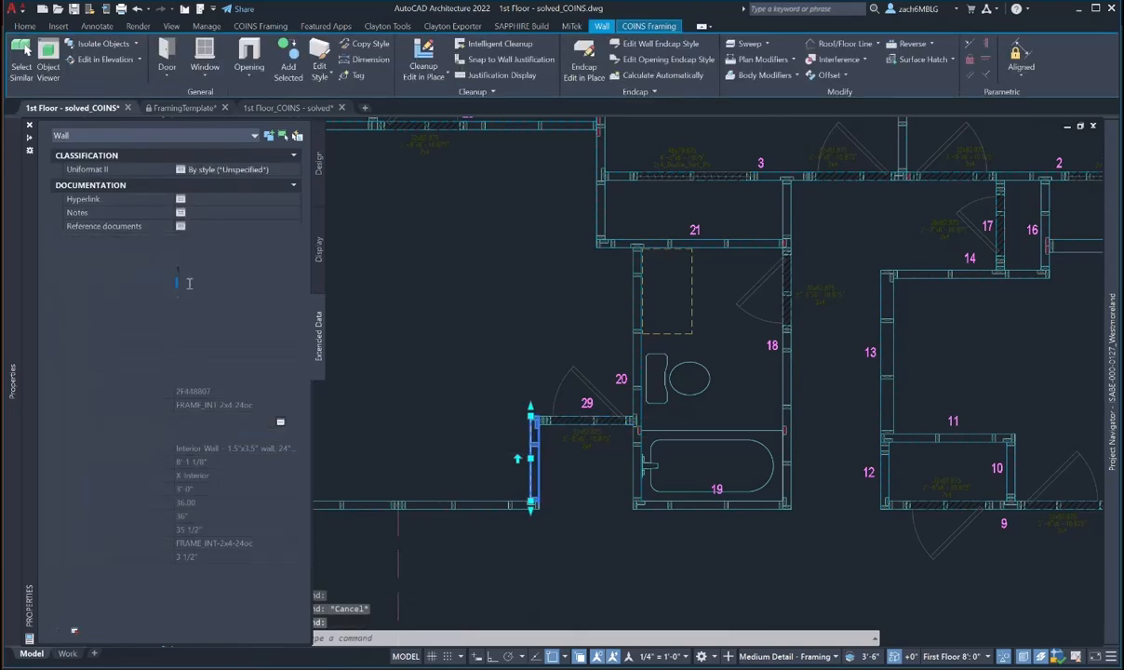
pyautogui.write('30')
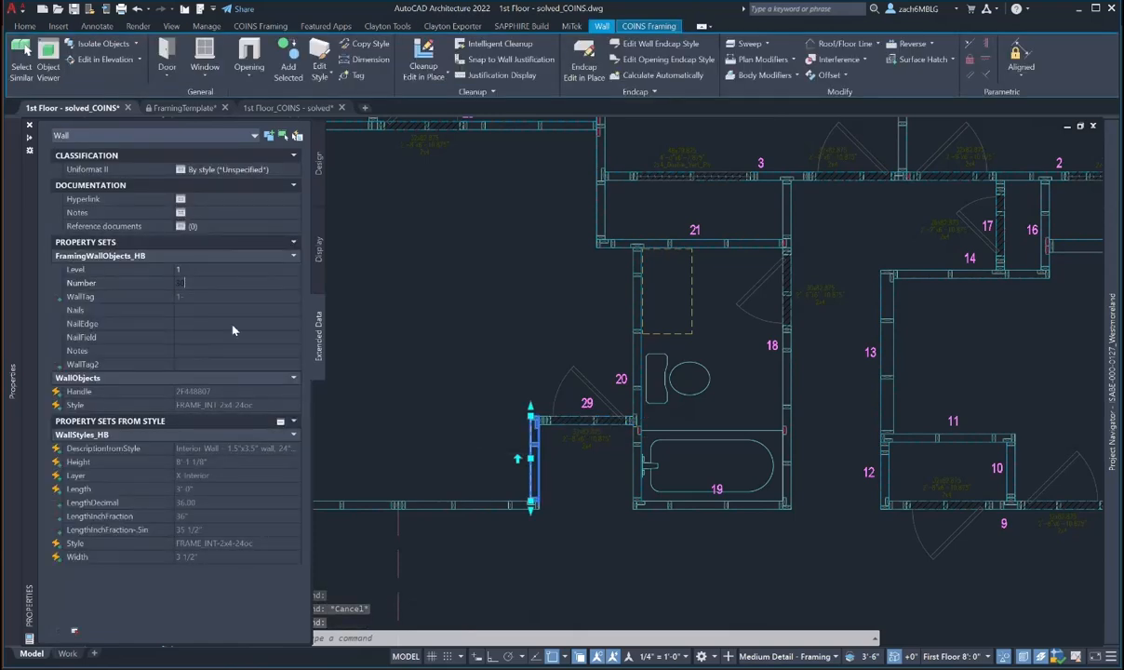
pyautogui.press('Escape')
# - Number the lower-left bottom wall 31 at Level 1, and the next wall to its left 32
pyautogui.moveTo(563, 469); pyautogui.dragTo(699, 393, button='middle')
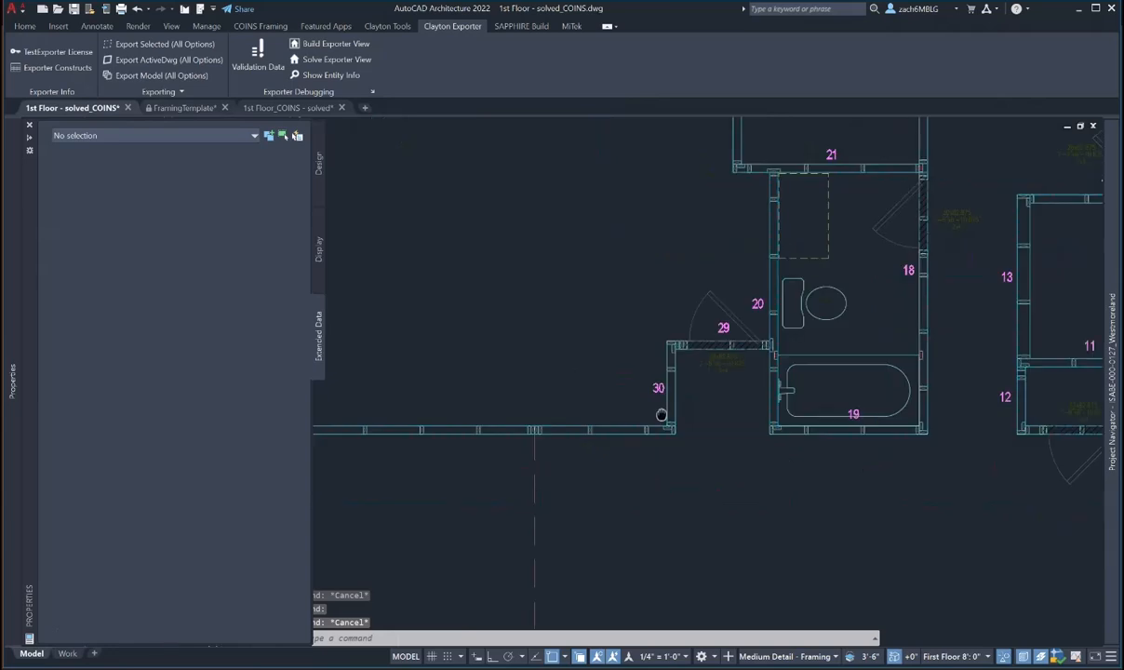
pyautogui.click(611, 425)
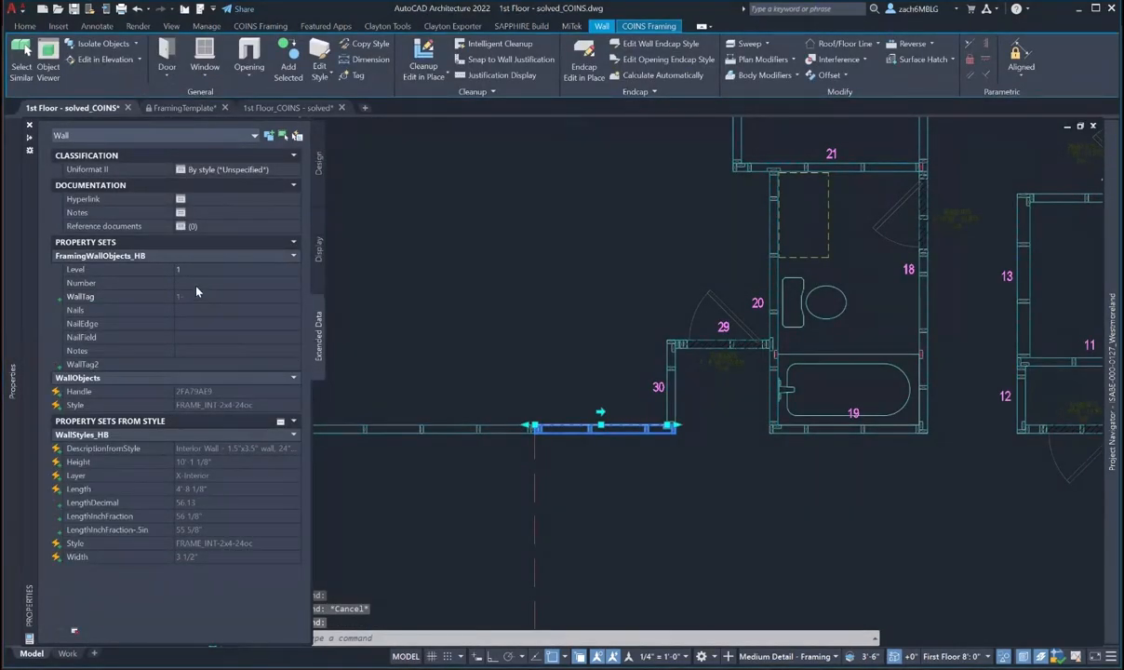
pyautogui.write('1')
pyautogui.press('Tab')
pyautogui.write('31')
pyautogui.press('Return')
pyautogui.press('Escape')
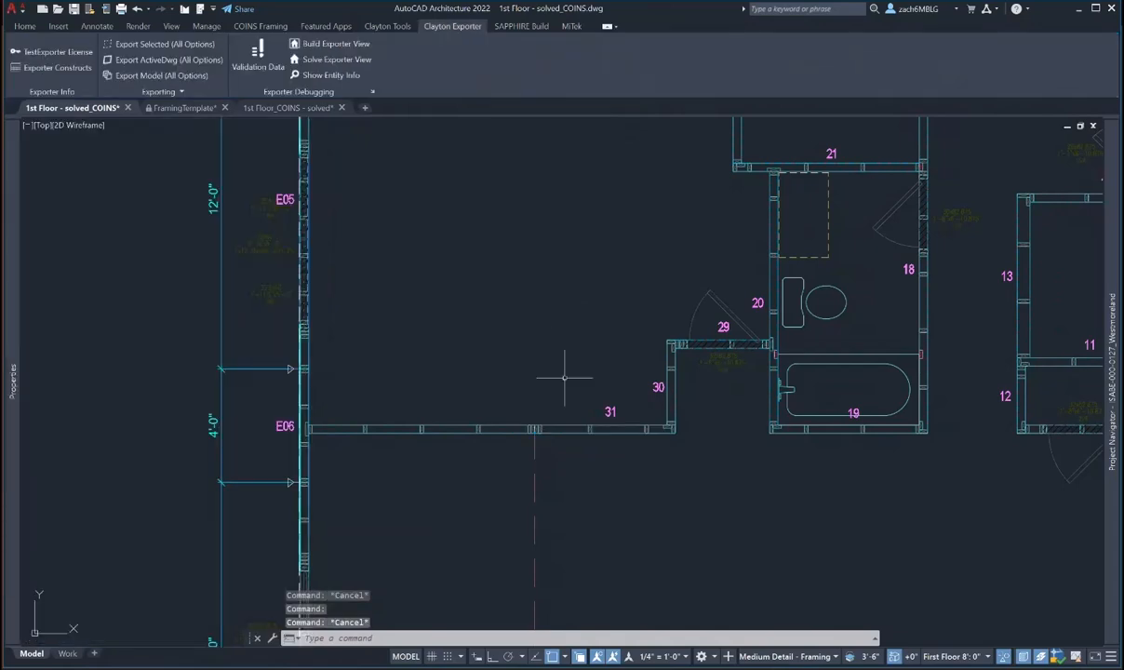
pyautogui.scroll(-2, 564, 379)
pyautogui.click(470, 408)
pyautogui.moveTo(13, 372)
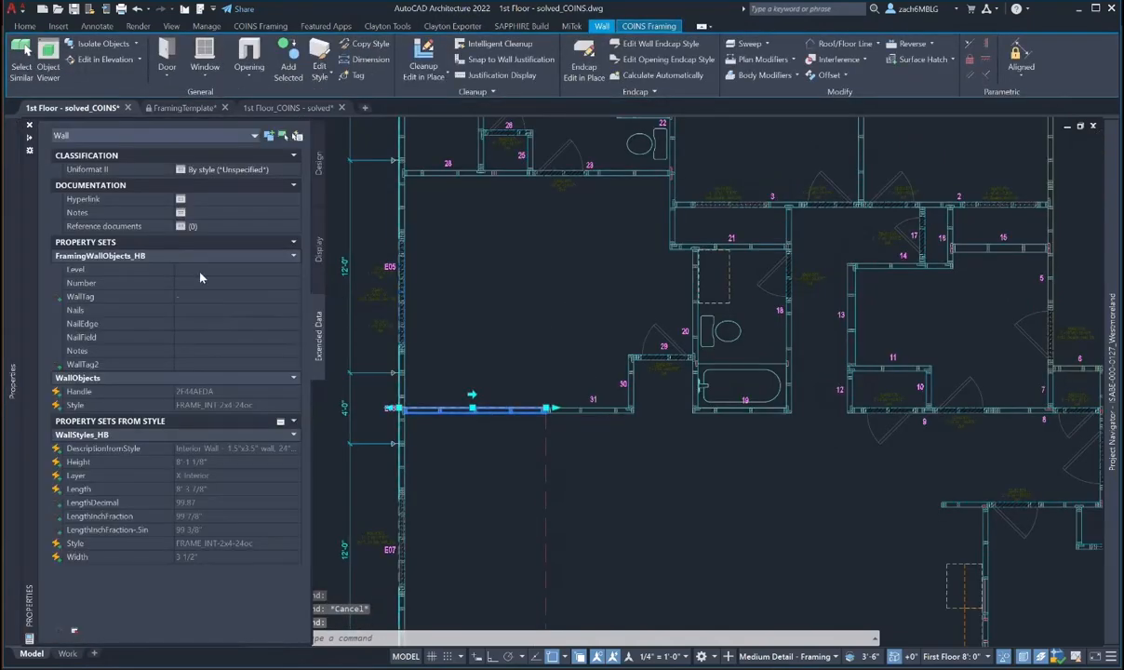
pyautogui.click(197, 283)
pyautogui.write('32')
pyautogui.press('Return')
pyautogui.press('Escape')
# - Give the short wall stub above E10 Level 1 and wall Number 33
pyautogui.scroll(-2, 534, 457)
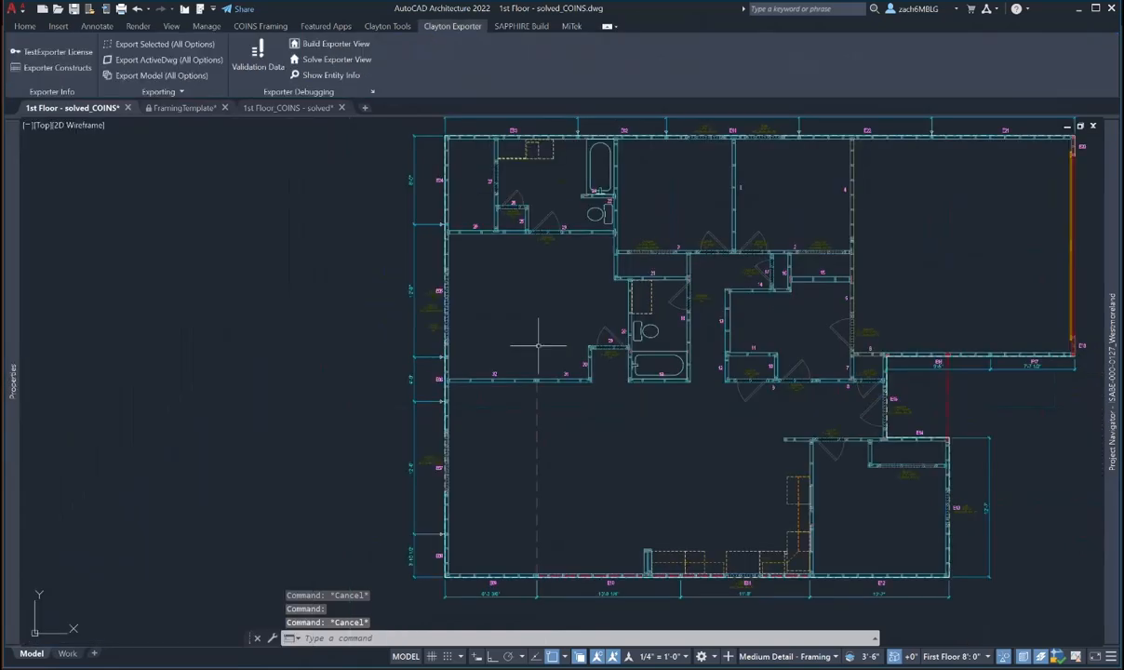
pyautogui.scroll(4, 544, 381)
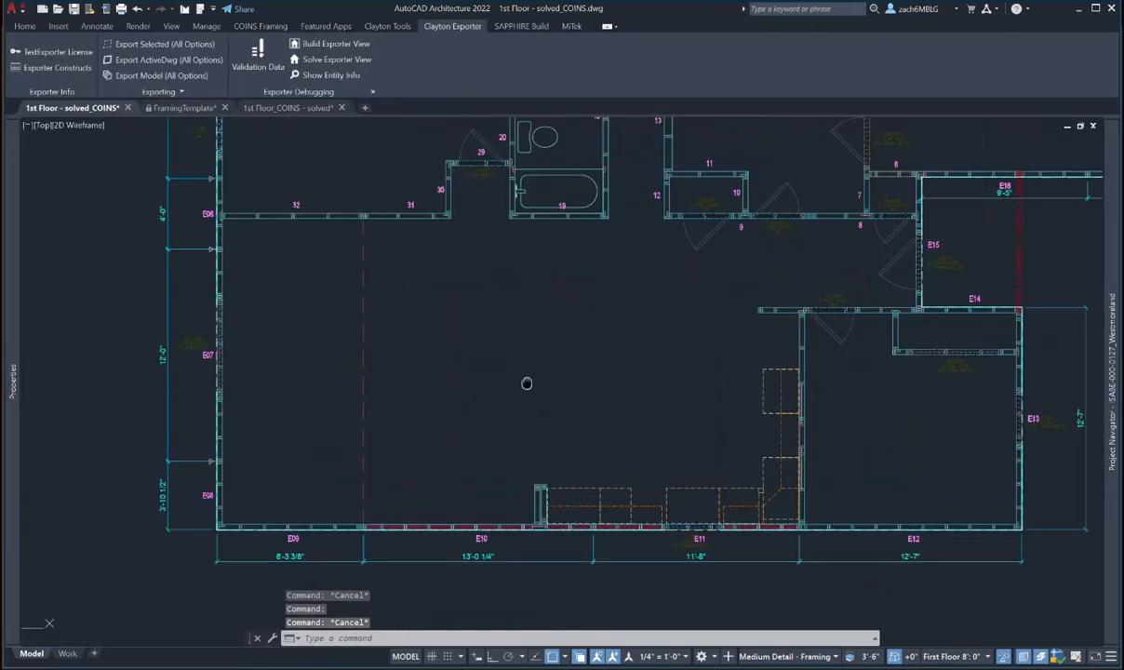
pyautogui.click(522, 493)
pyautogui.moveTo(13, 381)
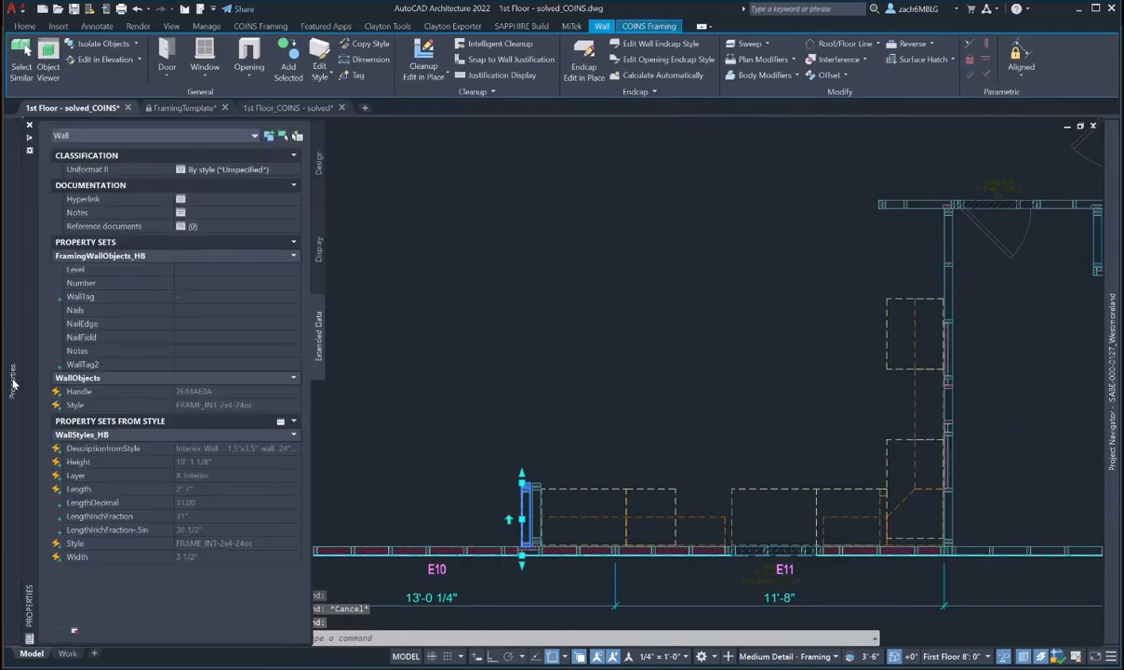
pyautogui.click(195, 271)
pyautogui.write('1')
pyautogui.click(190, 282)
pyautogui.write('33')
pyautogui.press('Return')
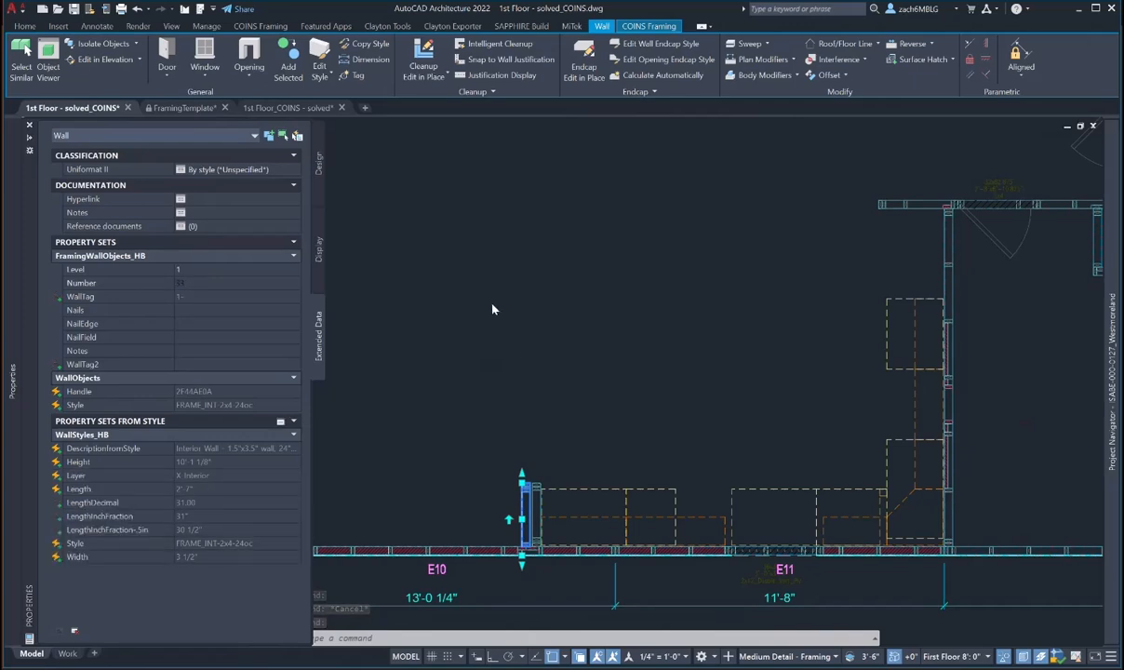
pyautogui.scroll(-3, 530, 405)
pyautogui.press('Escape')
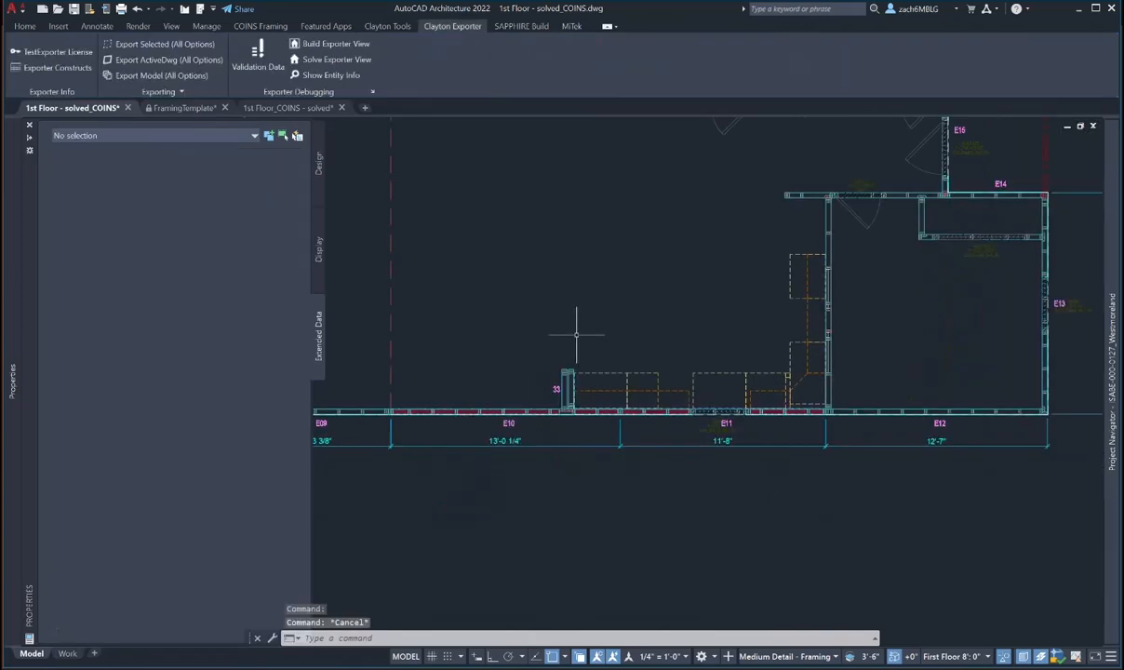
# - Number the wall to the right of tag 33 as wall 34
pyautogui.scroll(5, 663, 480)
pyautogui.click(653, 419)
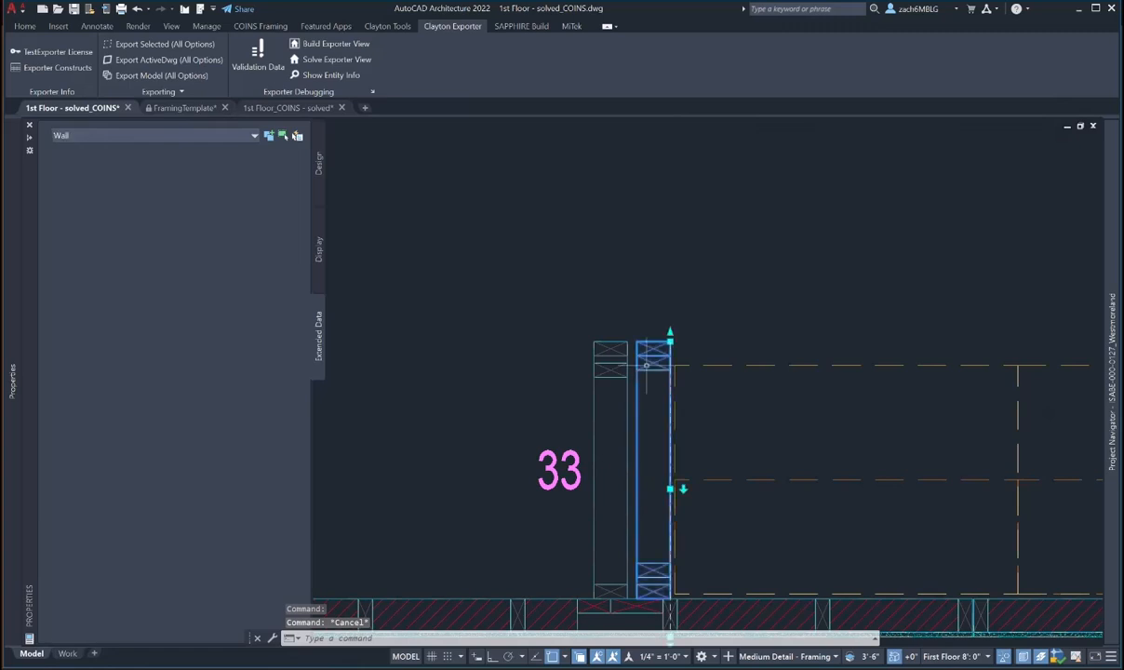
pyautogui.click(186, 270)
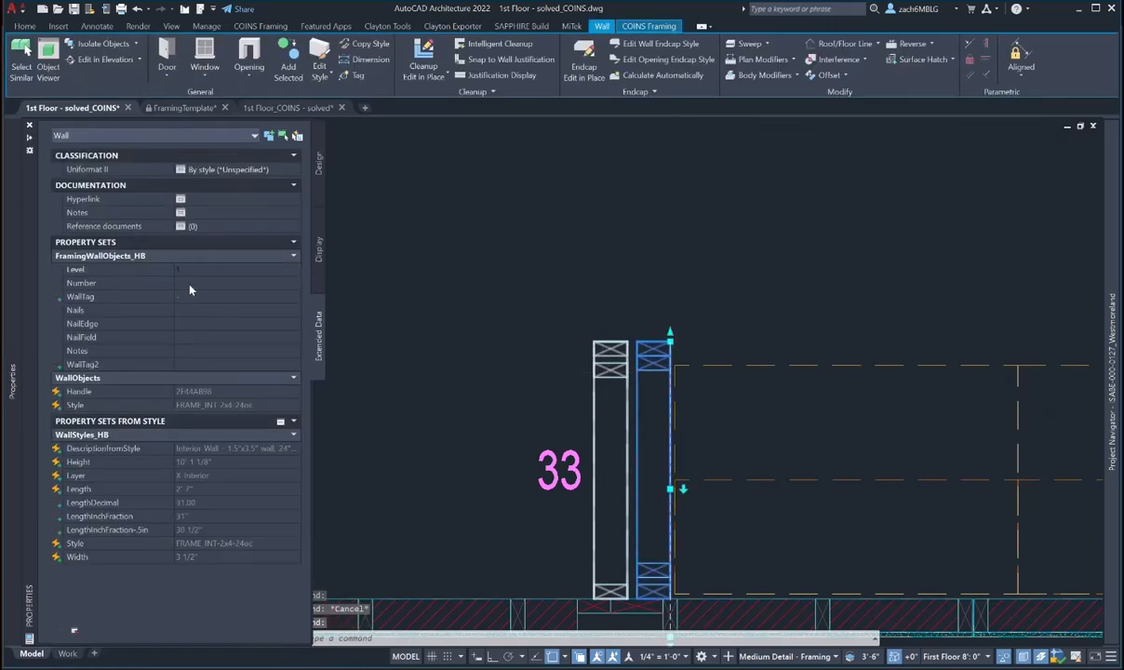
pyautogui.press('Return')
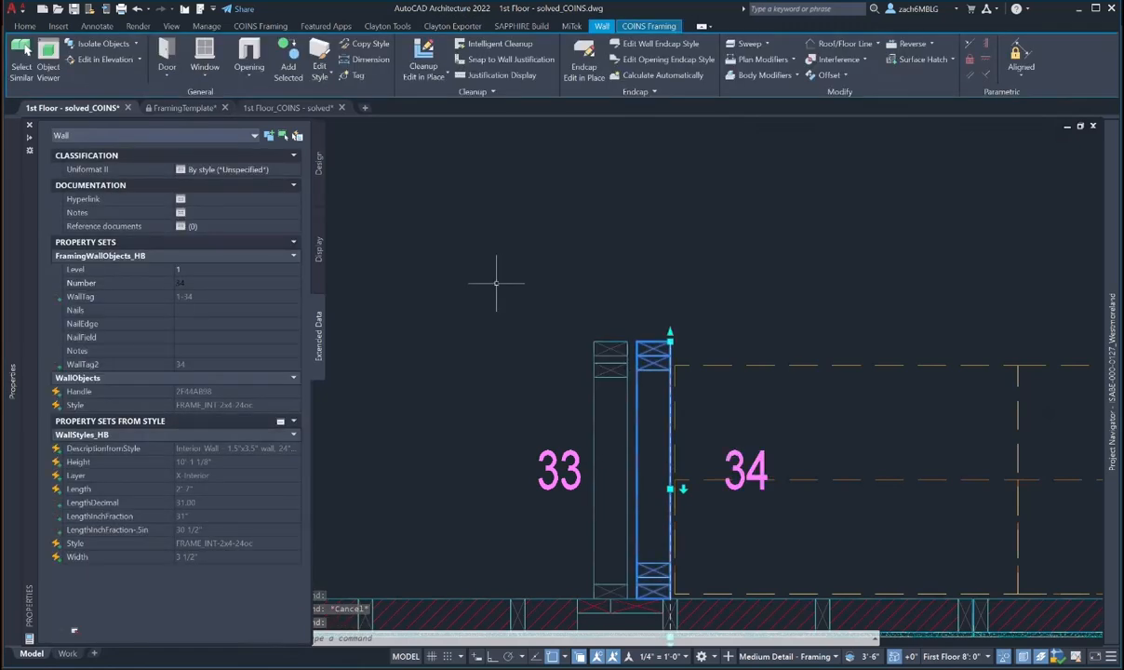
pyautogui.press('Escape')
pyautogui.press('Escape')
# - Move the 34 tag with MOVE so it sits beside its wall
pyautogui.write('m')
pyautogui.press('Return')
pyautogui.click(734, 456)
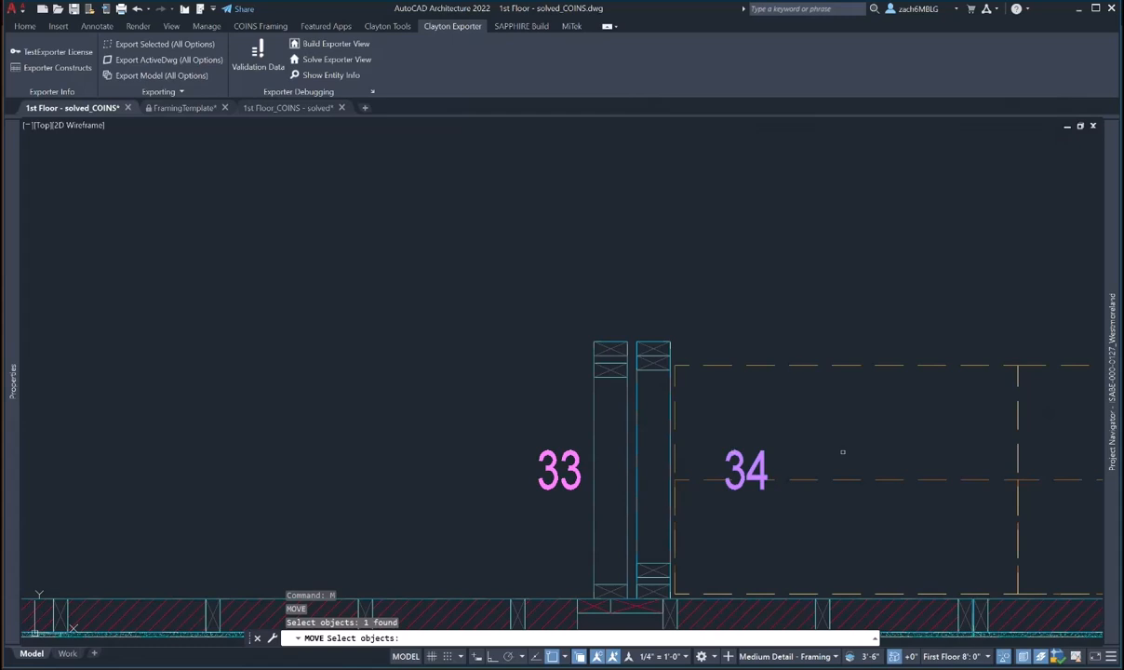
pyautogui.click(842, 452)
pyautogui.press('Return')
pyautogui.press('Escape')
pyautogui.press('Escape')
pyautogui.press('Escape')
pyautogui.write('m')
pyautogui.press('Return')
pyautogui.click(763, 462)
pyautogui.press('Return')
pyautogui.click(840, 444)
pyautogui.click(805, 445)
pyautogui.press('Escape')
# - Set the vertical wall between E11 and E12 to Level 1, wall Number 35
pyautogui.scroll(-6, 725, 386)
pyautogui.moveTo(734, 380); pyautogui.dragTo(458, 466, button='middle')
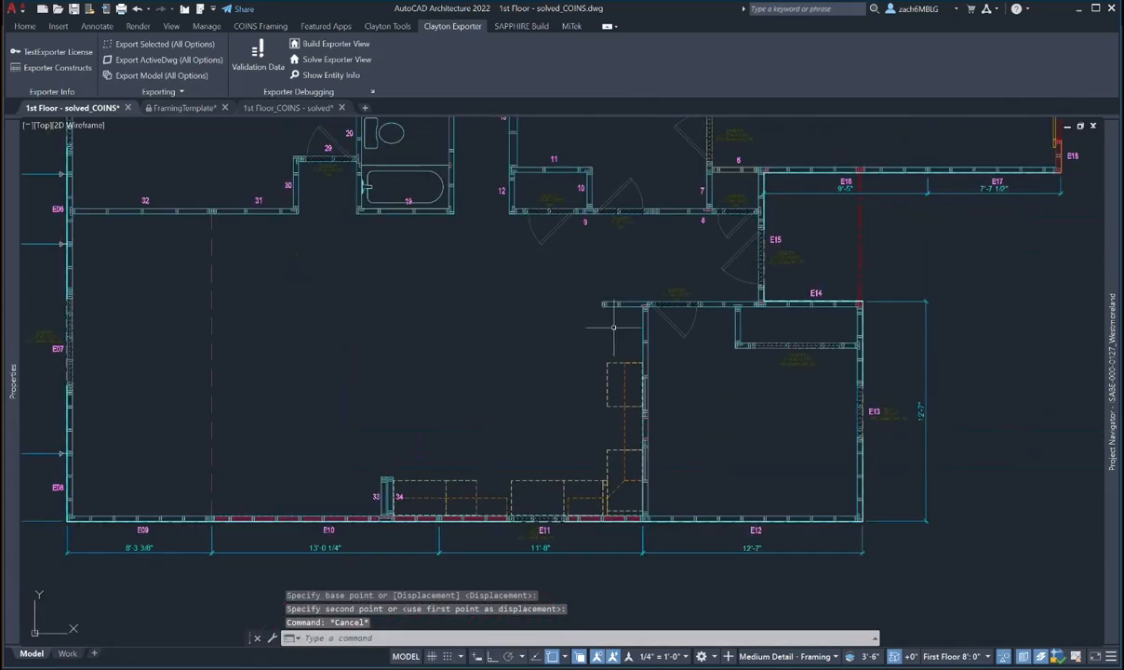
pyautogui.click(644, 403)
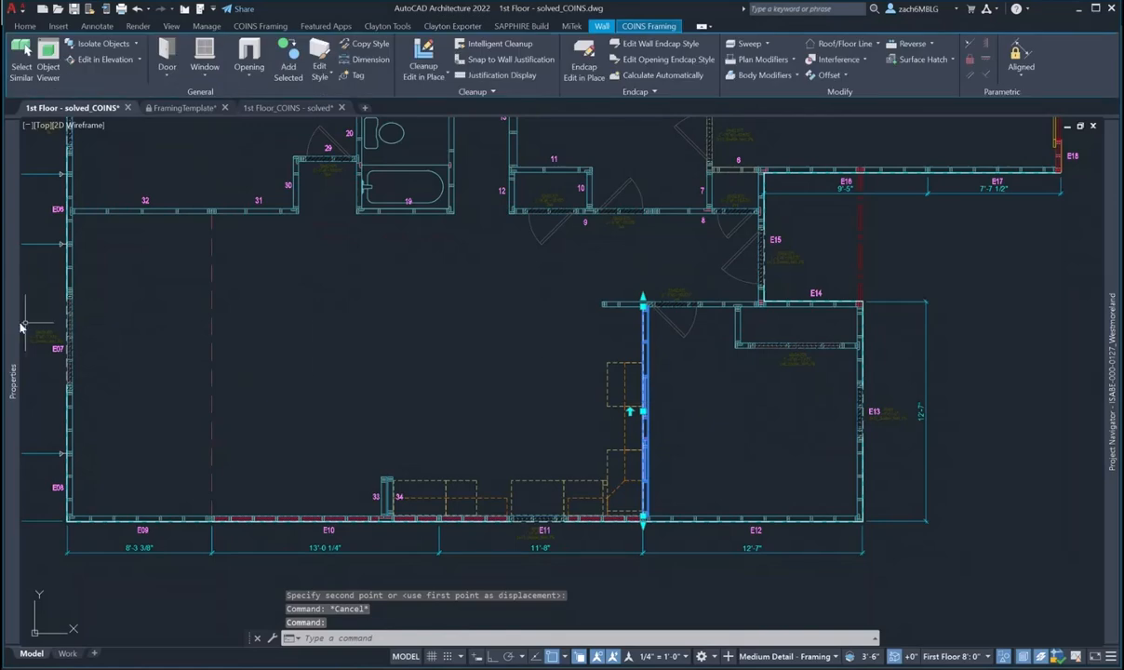
pyautogui.moveTo(17, 331)
pyautogui.click(206, 271)
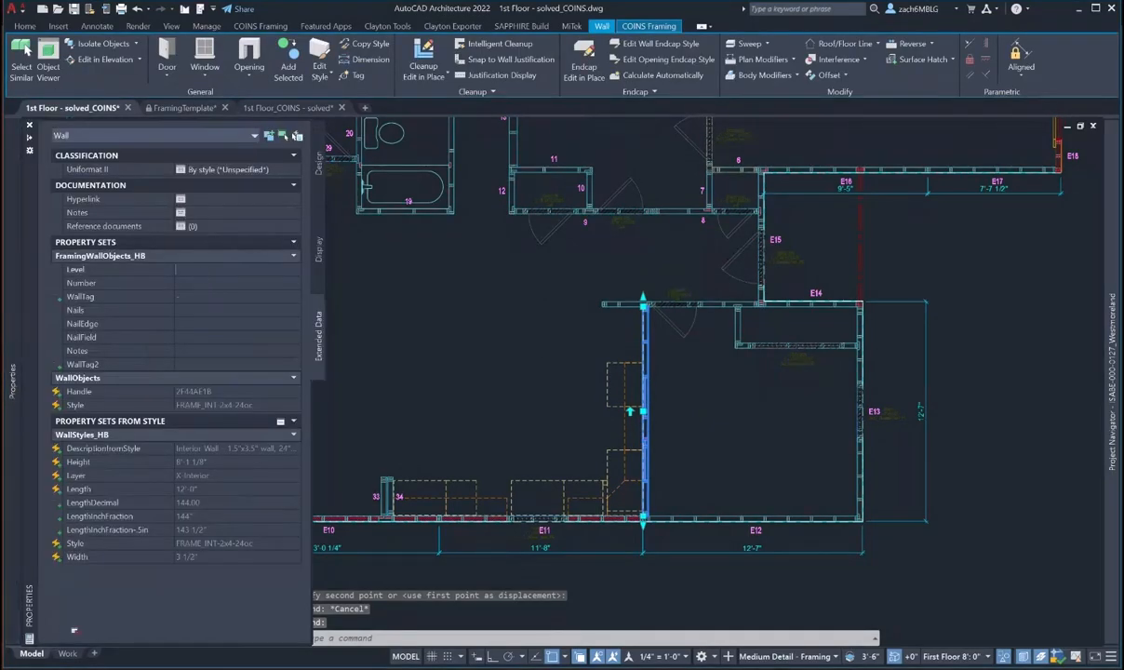
pyautogui.write('1')
pyautogui.click(201, 284)
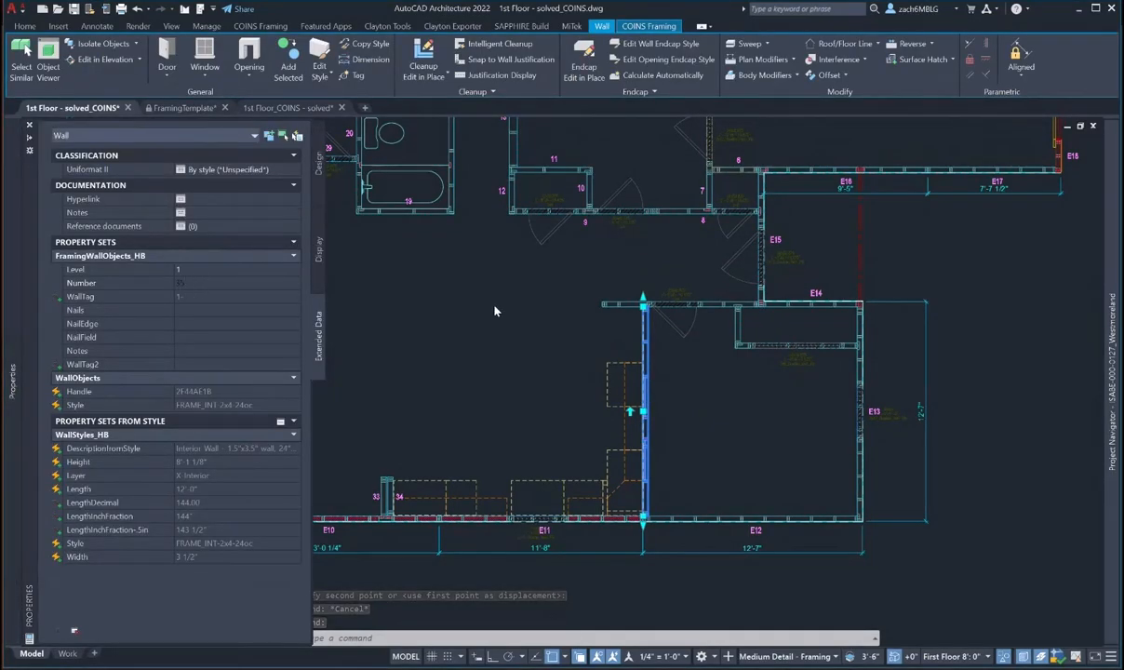
pyautogui.scroll(5, 633, 409)
pyautogui.press('Escape')
# - Shift the 35 tag slightly left beside its vertical wall
pyautogui.write('m')
pyautogui.press('space')
pyautogui.click(606, 404)
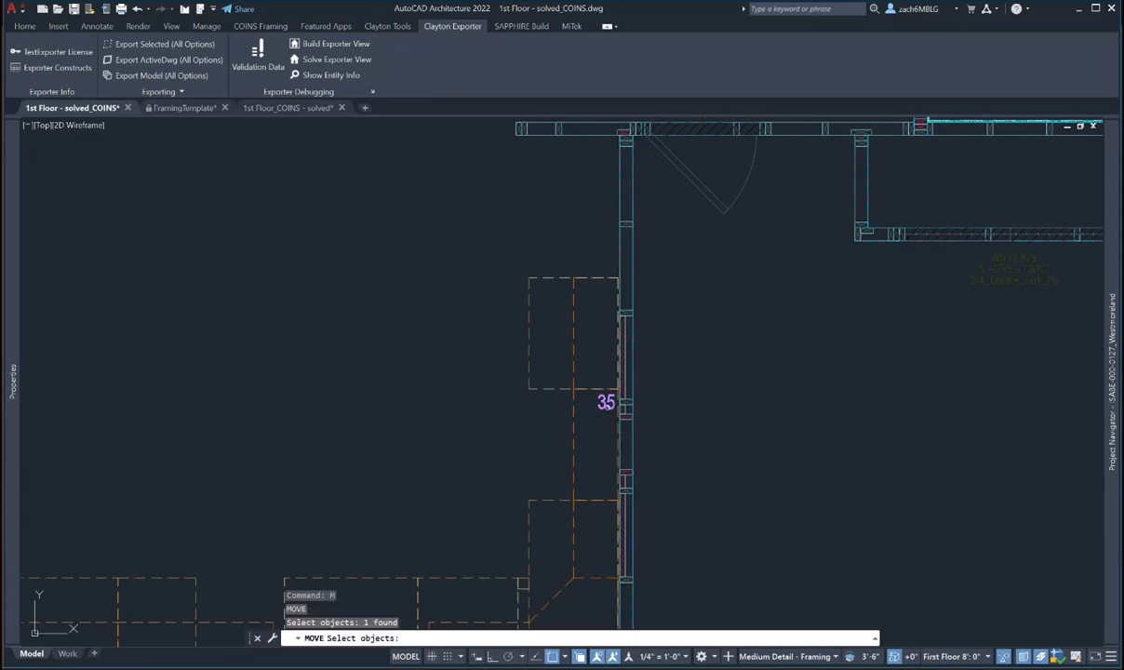
pyautogui.press('space')
pyautogui.click(731, 411)
pyautogui.click(728, 411)
pyautogui.press('Escape')
# - Select the horizontal wall left of E14 as the next wall to number
pyautogui.scroll(-4, 728, 410)
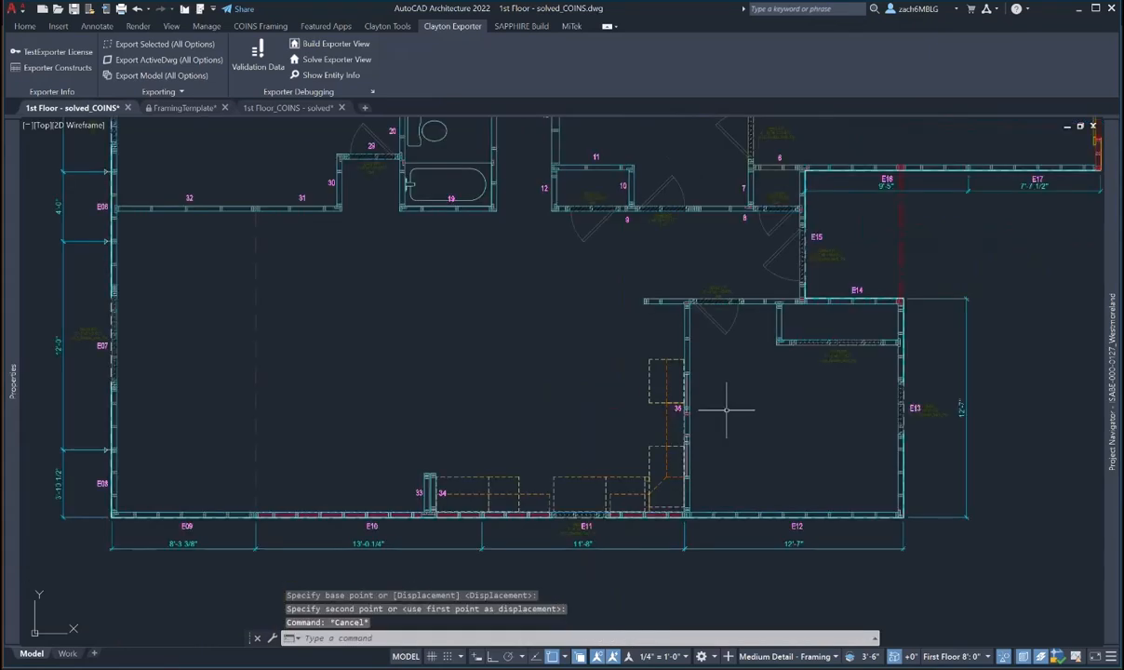
pyautogui.moveTo(727, 410); pyautogui.dragTo(690, 439, button='middle')
pyautogui.click(614, 330)
pyautogui.moveTo(8, 283)
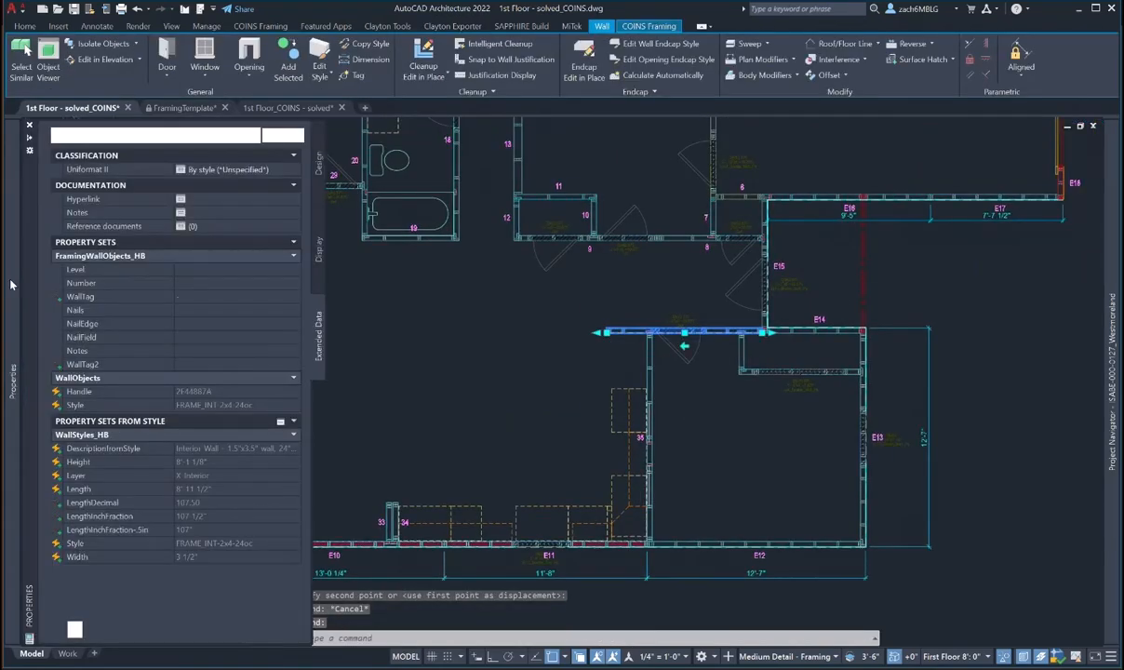
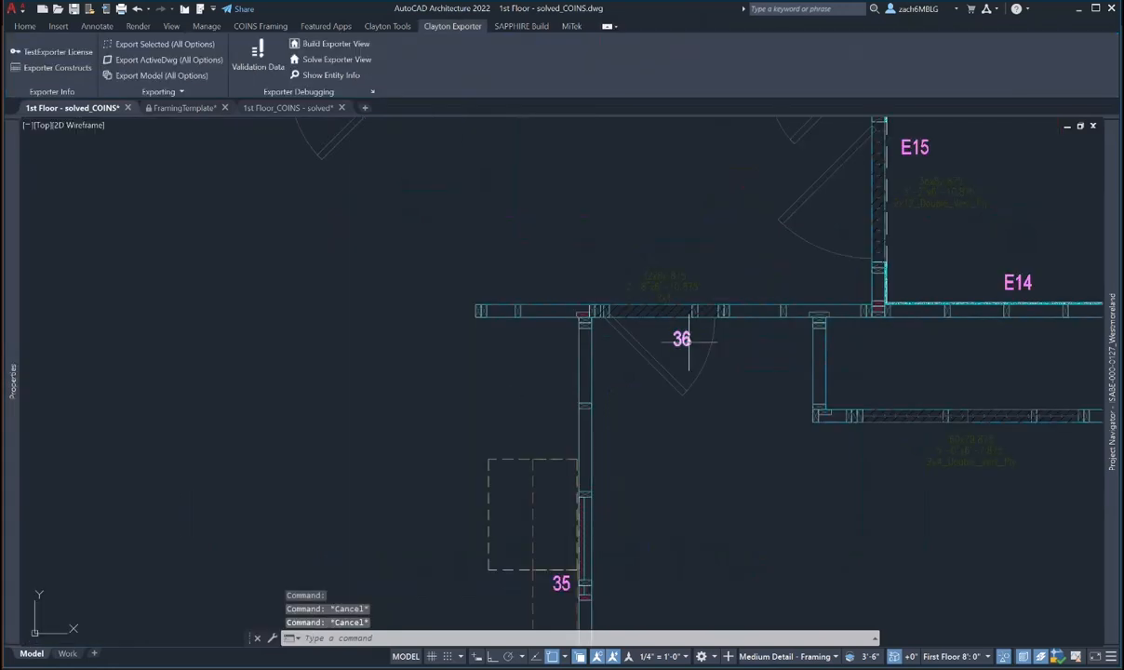
# - Move wall tag 36 up so it sits just above its wall
pyautogui.write('m')
pyautogui.press('Return')
pyautogui.click(688, 340)
pyautogui.press('Return')
pyautogui.click(738, 452)
pyautogui.click(734, 401)
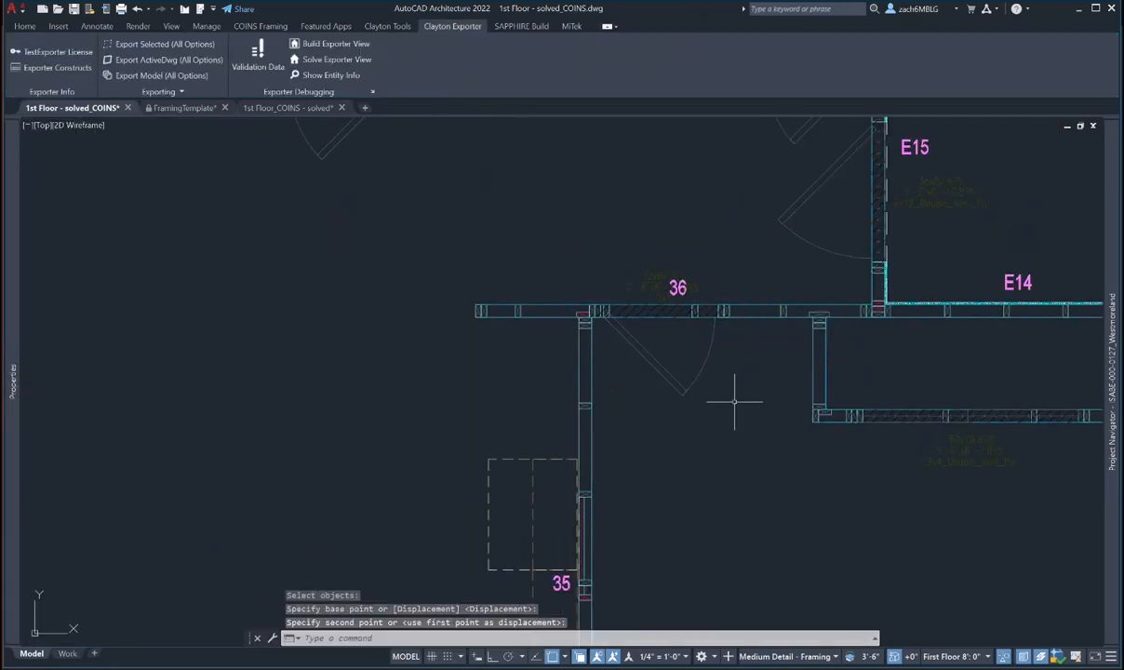
pyautogui.press('Escape')
pyautogui.press('Escape')
# - Start a second move of tag 36, then cancel it
pyautogui.write('m')
pyautogui.press('Return')
pyautogui.click(662, 282)
pyautogui.press('Return')
pyautogui.click(662, 281)
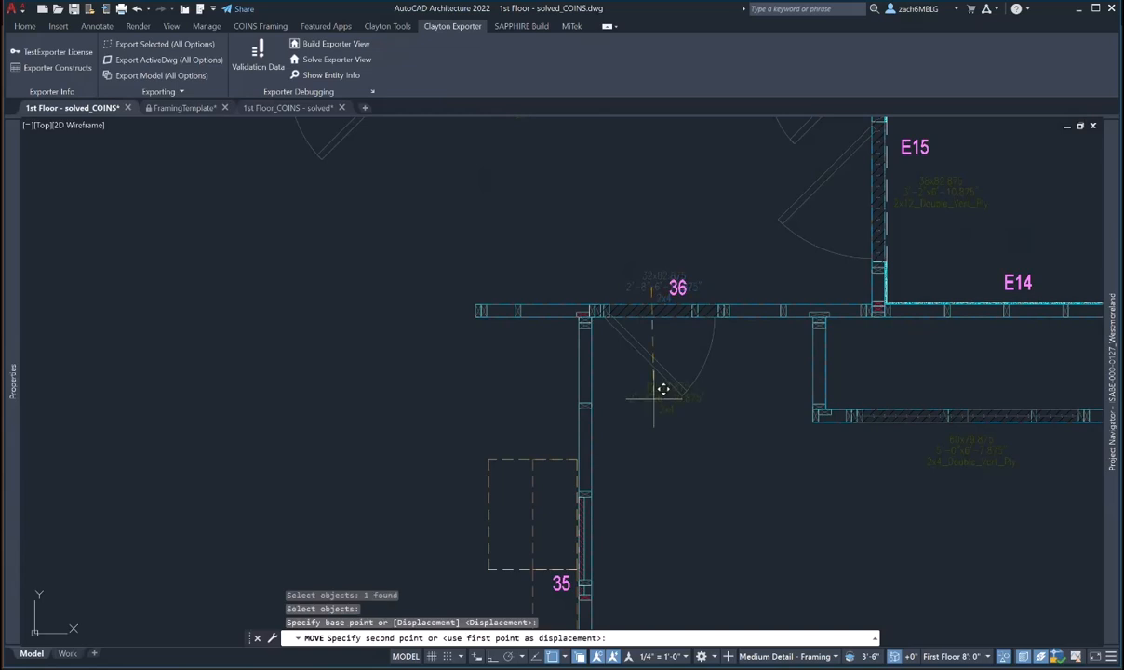
pyautogui.press('Escape')
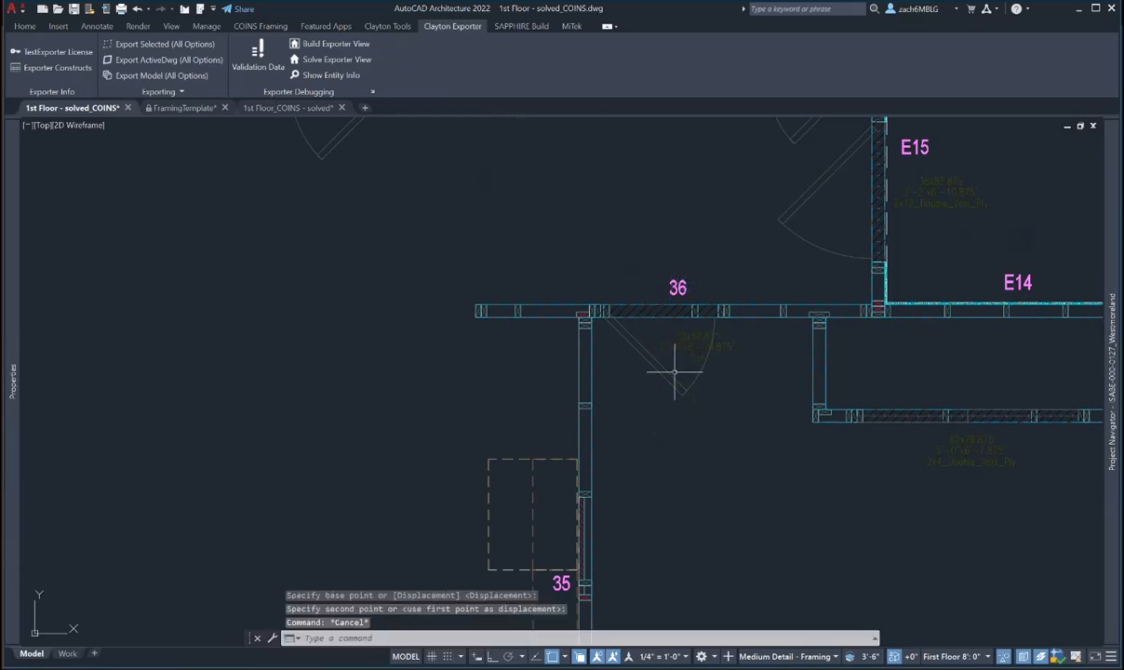
pyautogui.scroll(-3, 594, 388)
pyautogui.scroll(3, 648, 375)
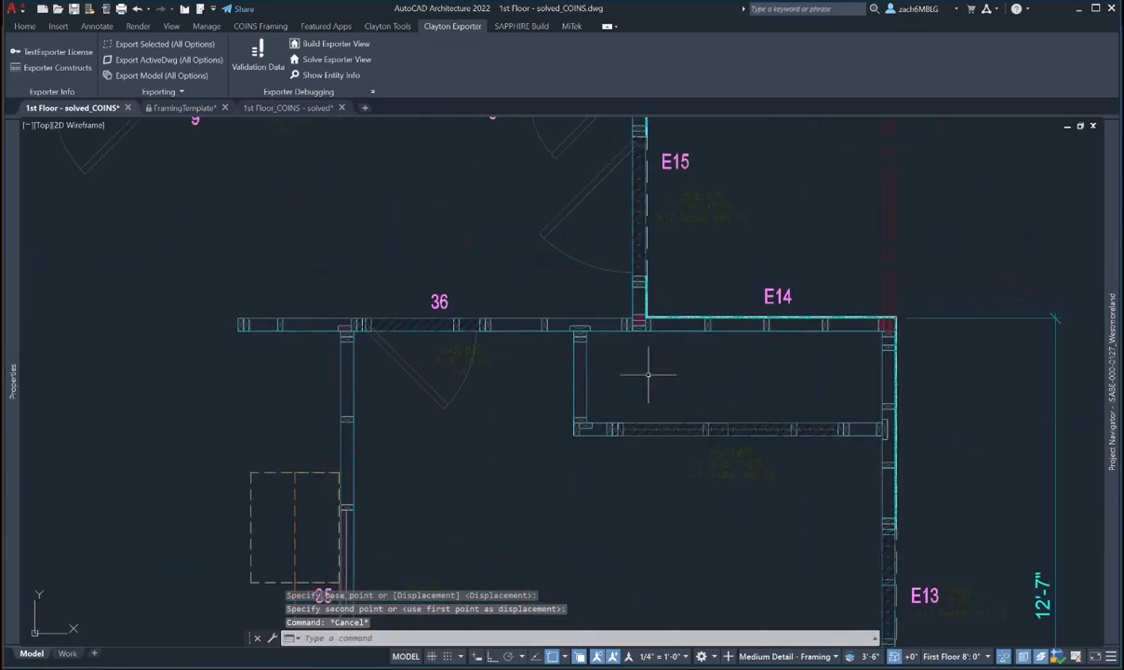
# - Window-select the short vertical wall and set its Number to 37 in Properties
pyautogui.click(595, 359)
pyautogui.click(569, 376)
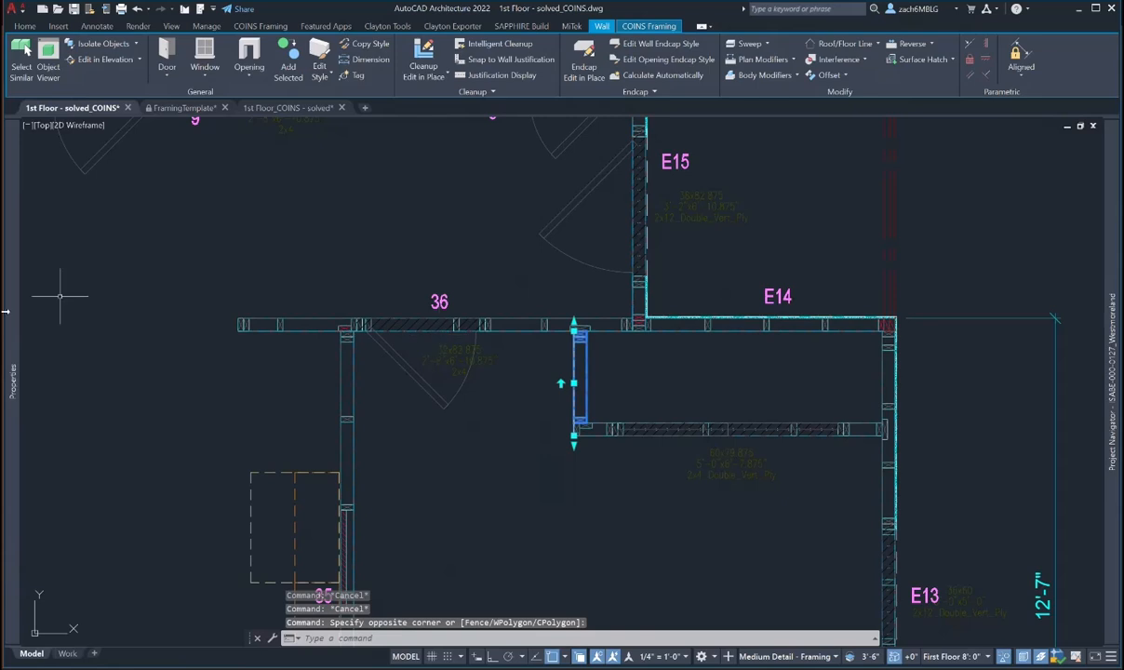
pyautogui.moveTo(15, 300)
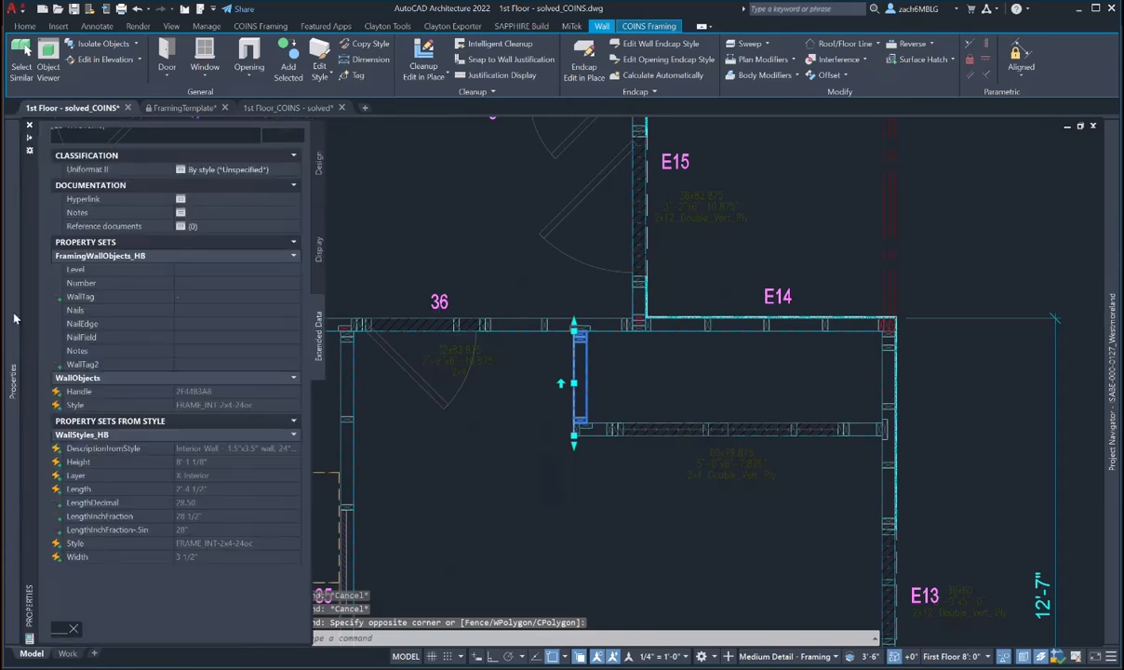
pyautogui.click(193, 283)
pyautogui.write('37')
pyautogui.press('Return')
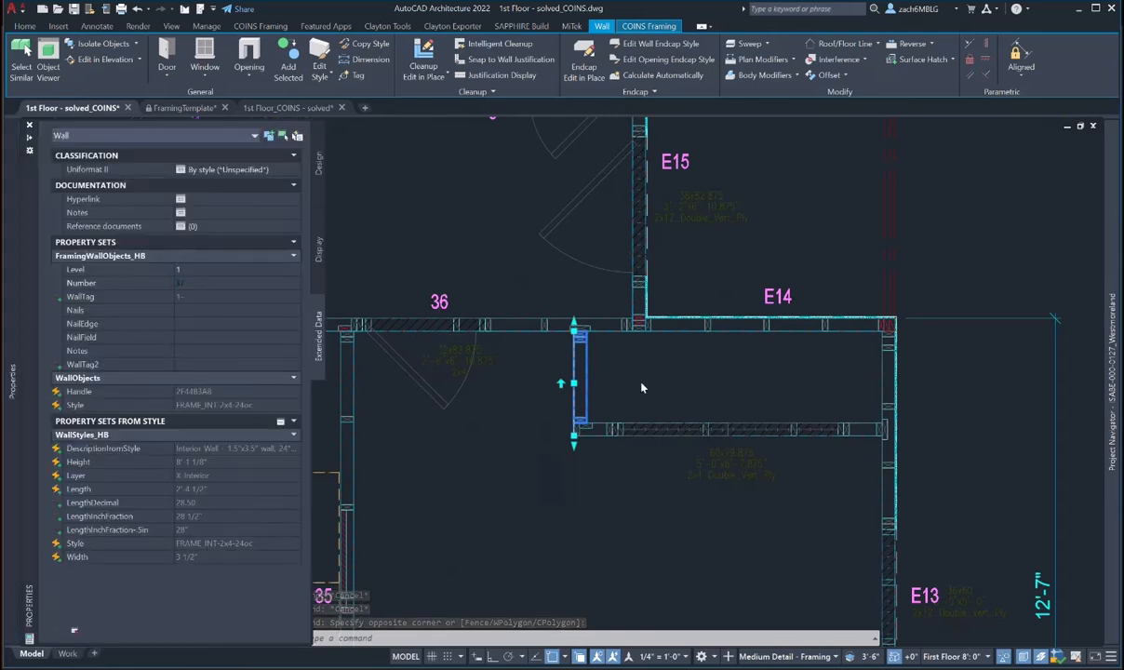
# - Add the horizontal wall to the selection and regenerate the drawing with RE
pyautogui.click(592, 428)
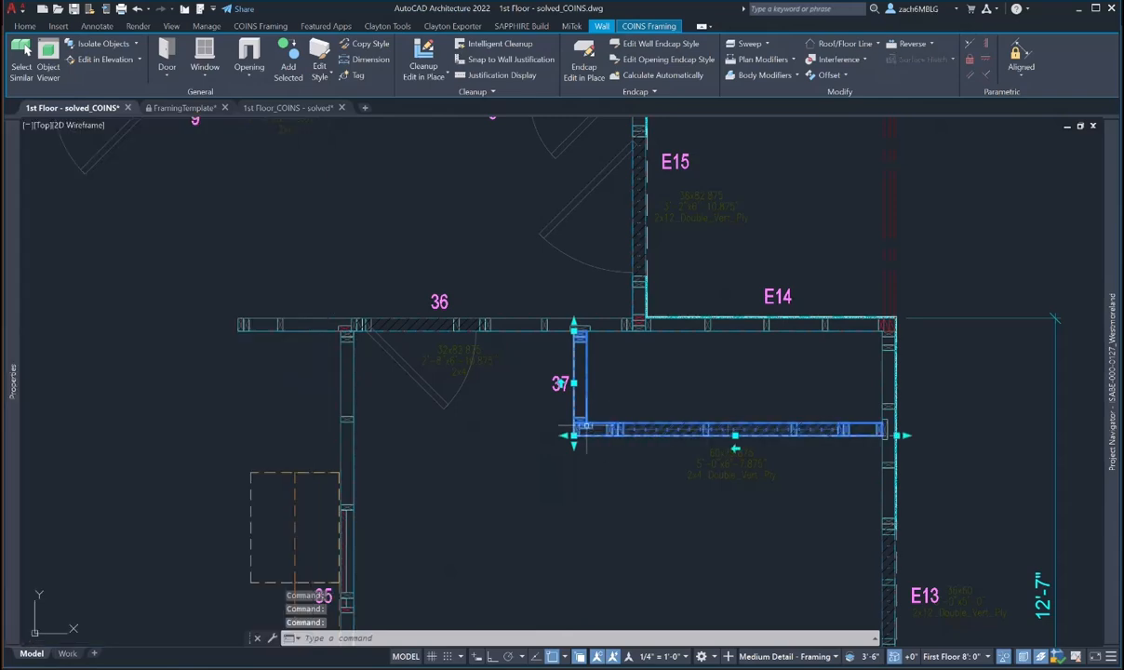
pyautogui.scroll(-5, 582, 437)
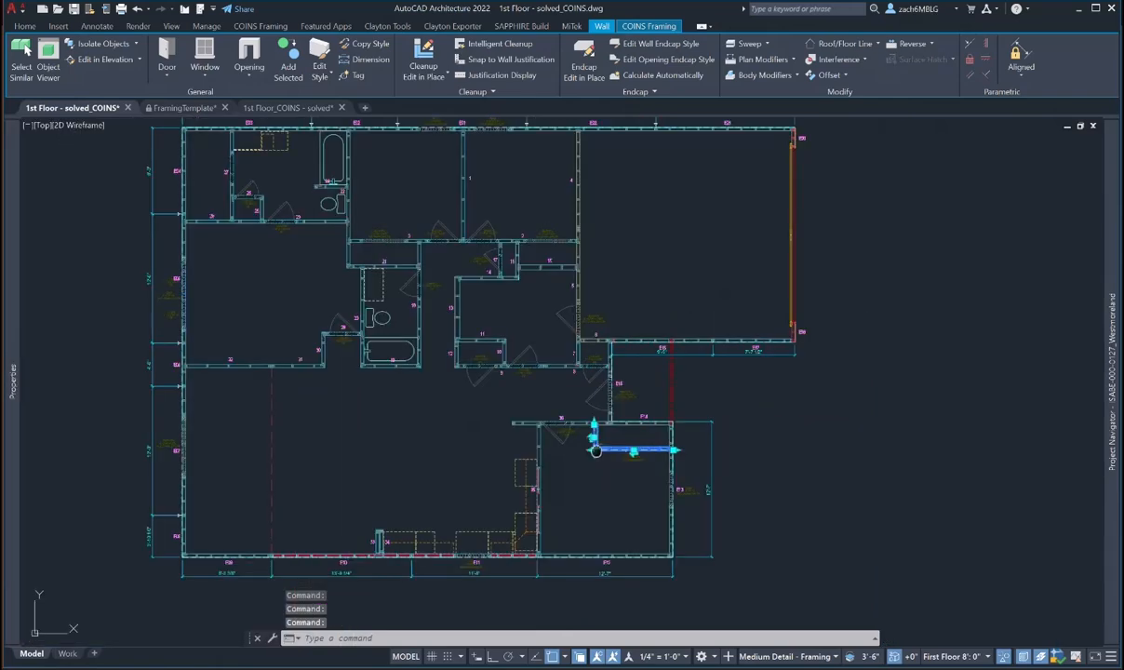
pyautogui.scroll(7, 572, 413)
pyautogui.write('RE')
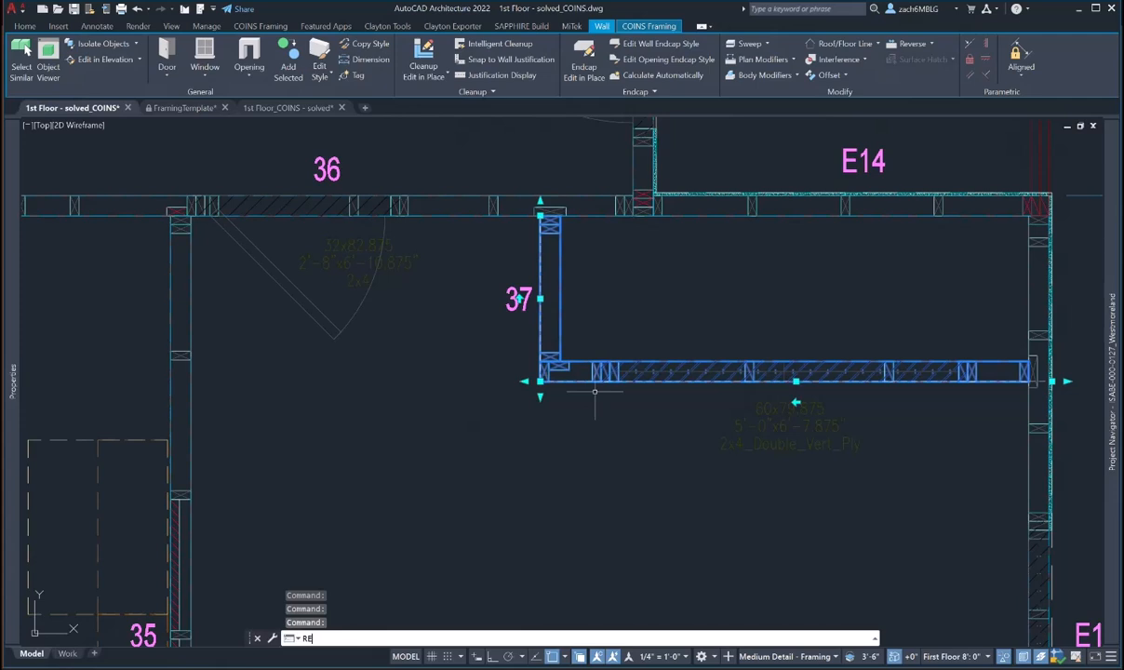
pyautogui.press('Return')
pyautogui.scroll(-3, 725, 395)
pyautogui.scroll(3, 837, 389)
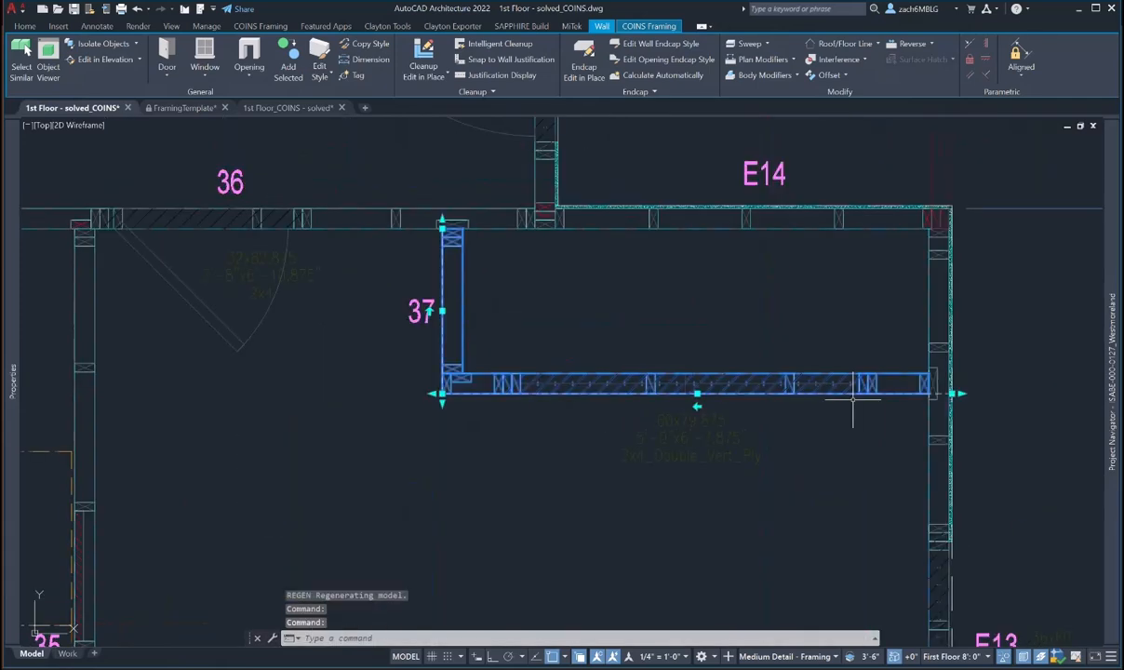
# - Clear the selection, regenerate again, and switch to the general drafting tools
pyautogui.click(542, 302)
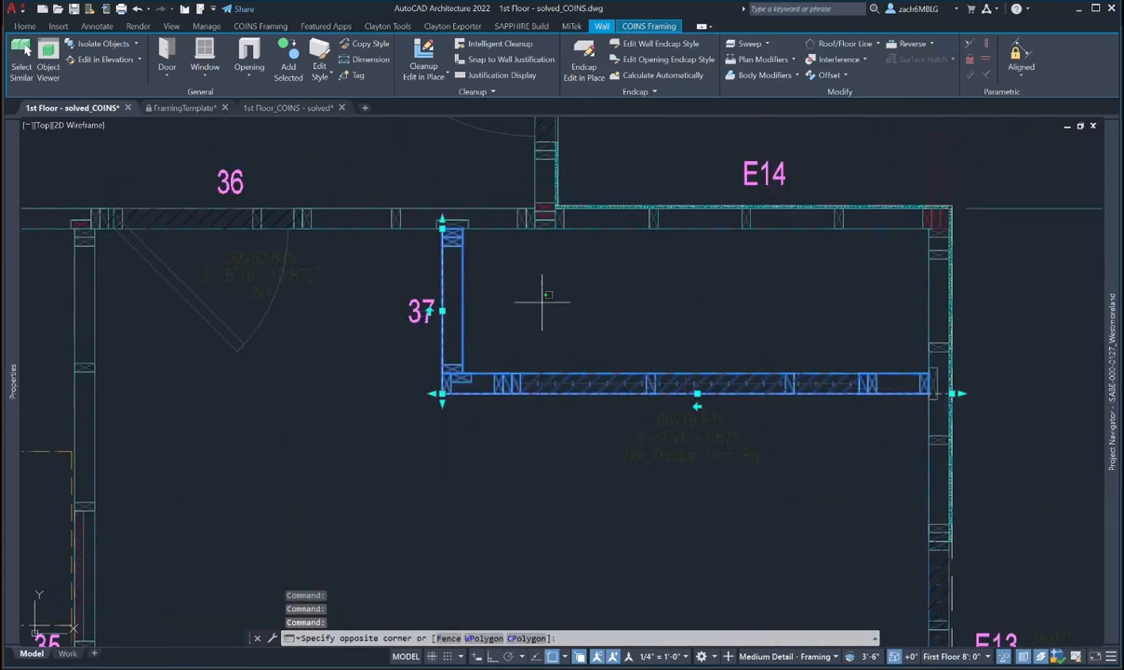
pyautogui.click(508, 249)
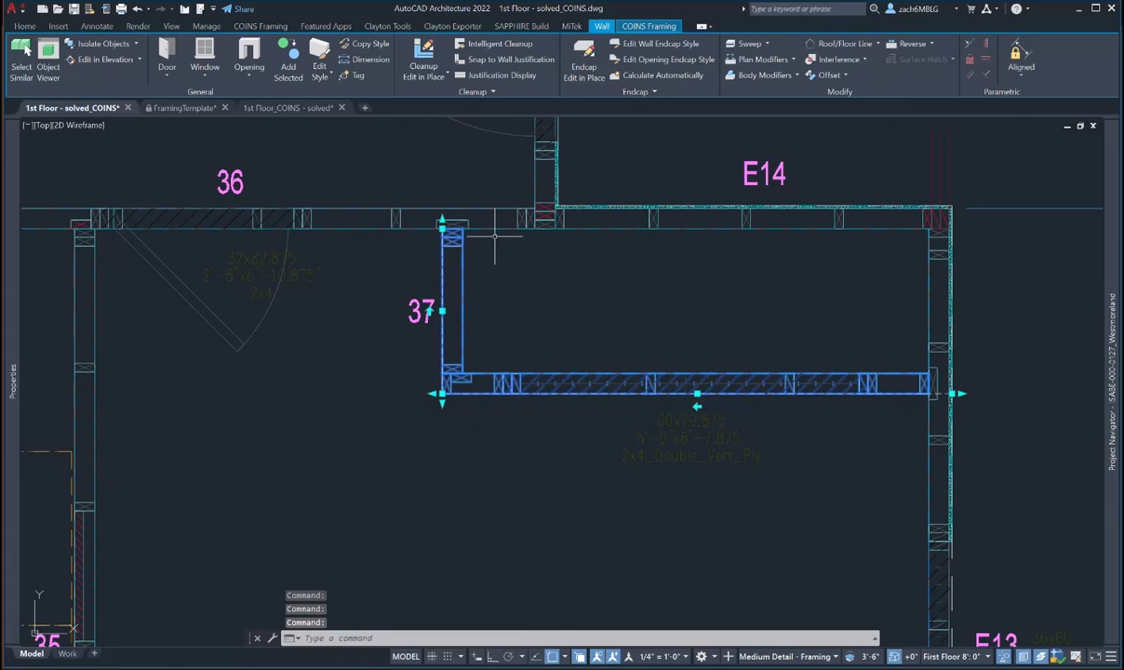
pyautogui.write('RE')
pyautogui.press('Return')
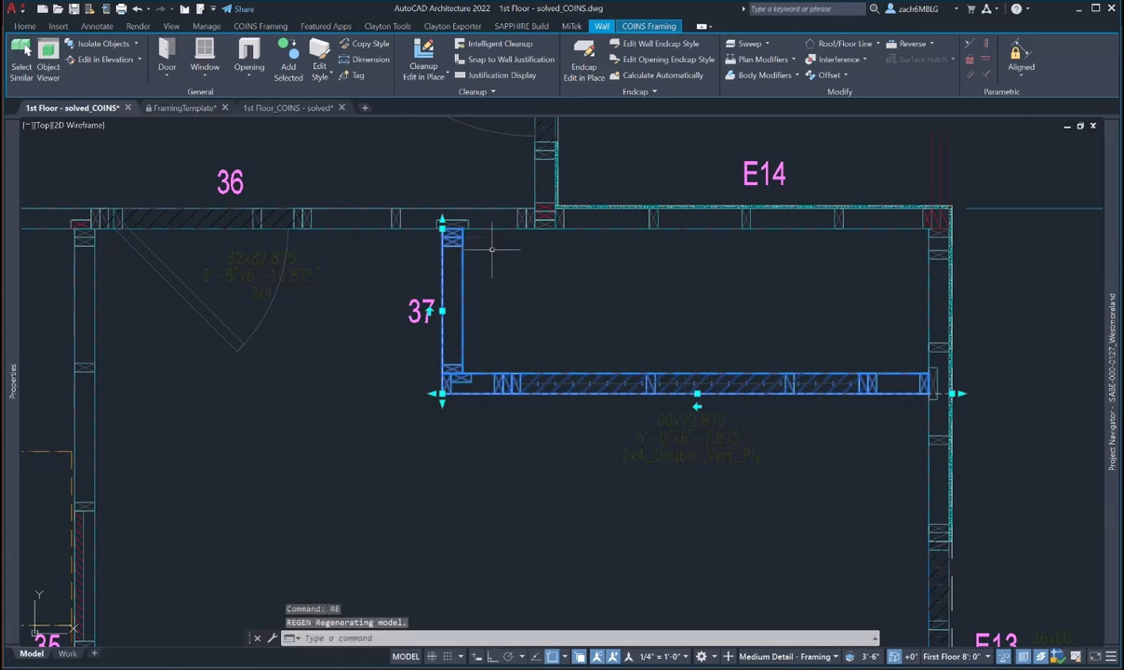
pyautogui.scroll(-2, 495, 242)
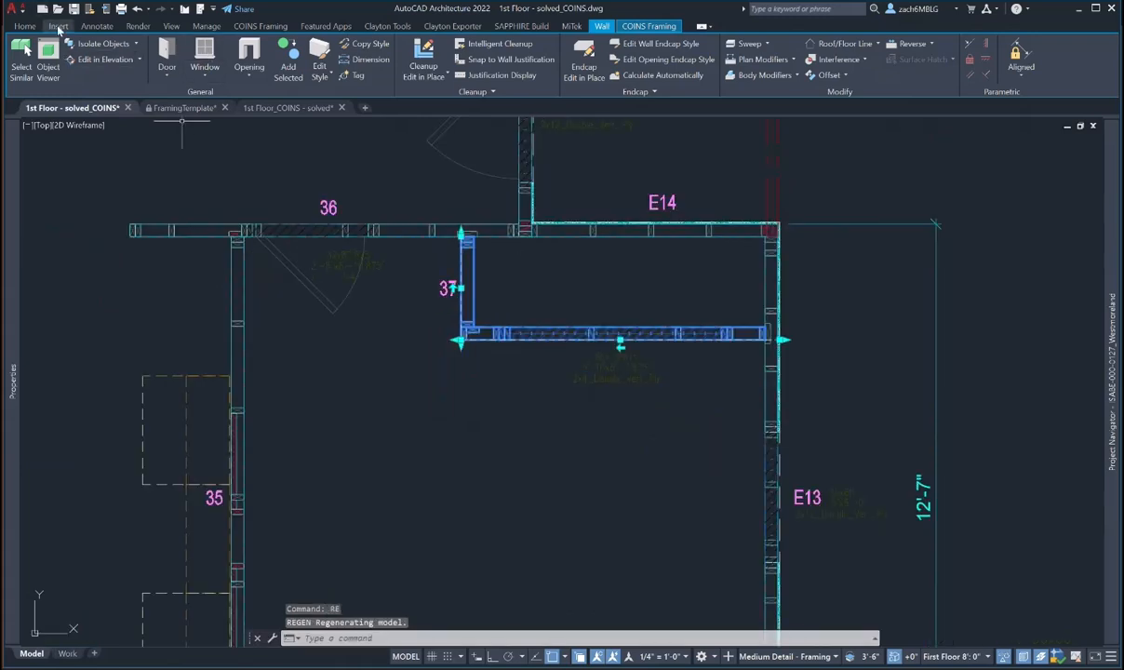
pyautogui.click(24, 26)
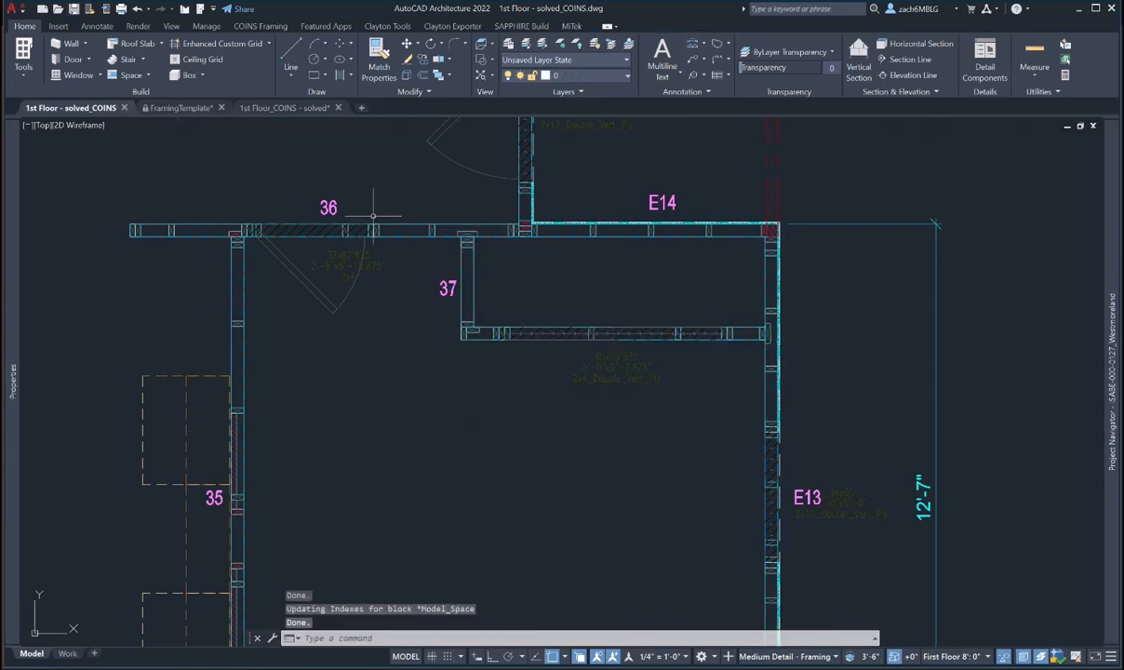
# - Set the horizontal wall below wall 37 to Level 1, wall Number 38
pyautogui.click(491, 335)
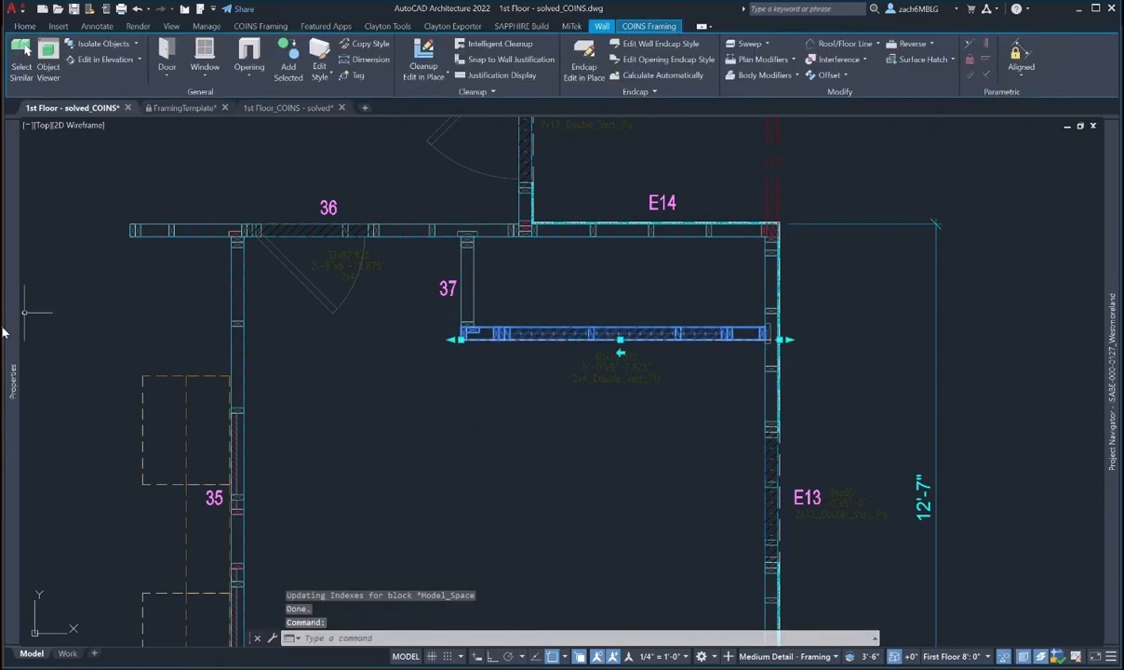
pyautogui.moveTo(11, 332)
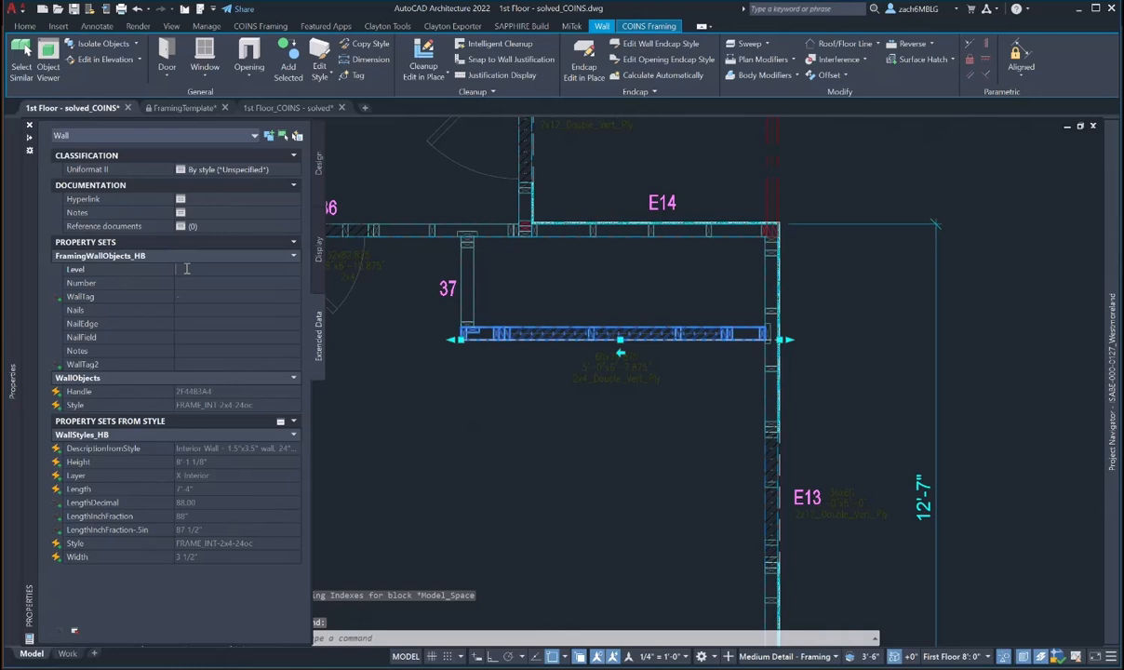
pyautogui.write('1')
pyautogui.press('Tab')
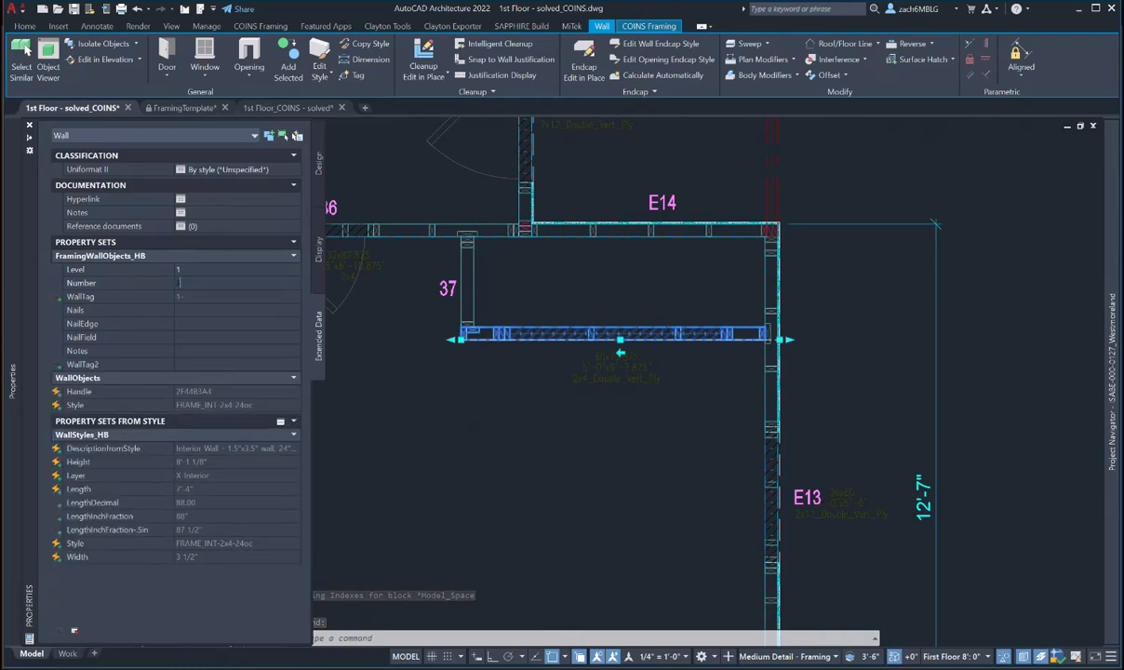
pyautogui.write('38')
pyautogui.press('Return')
# - Check wall 38's options, pan to walls E14 and E13, and save the drawing
pyautogui.rightClick(602, 376)
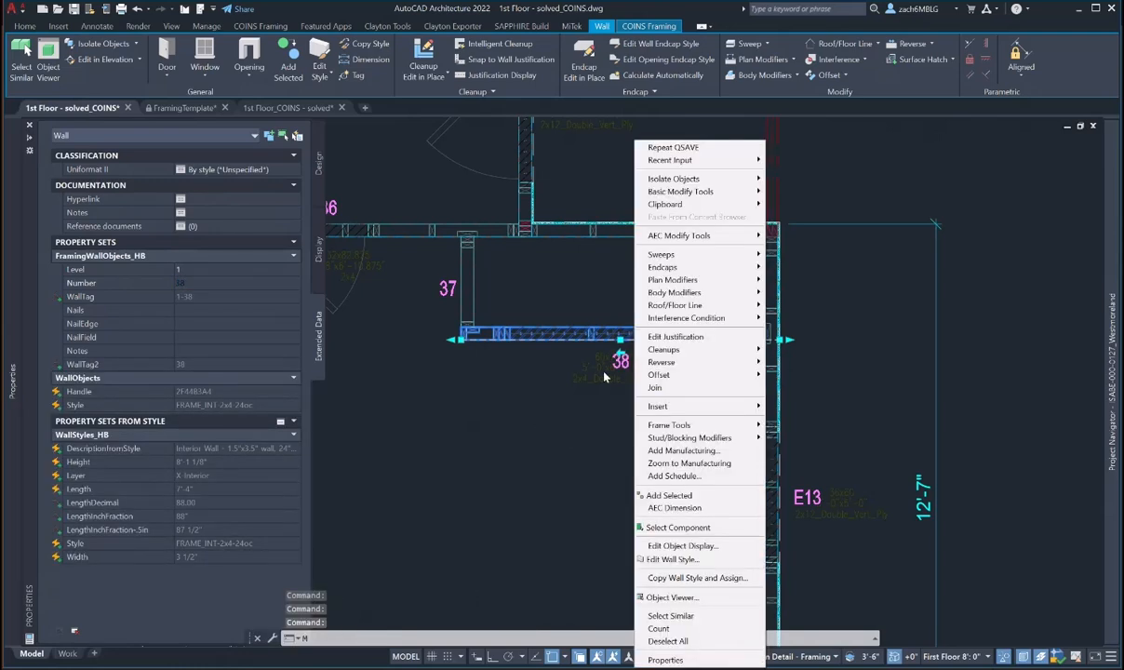
pyautogui.press('Escape')
pyautogui.scroll(4, 612, 363)
pyautogui.rightClick(616, 367)
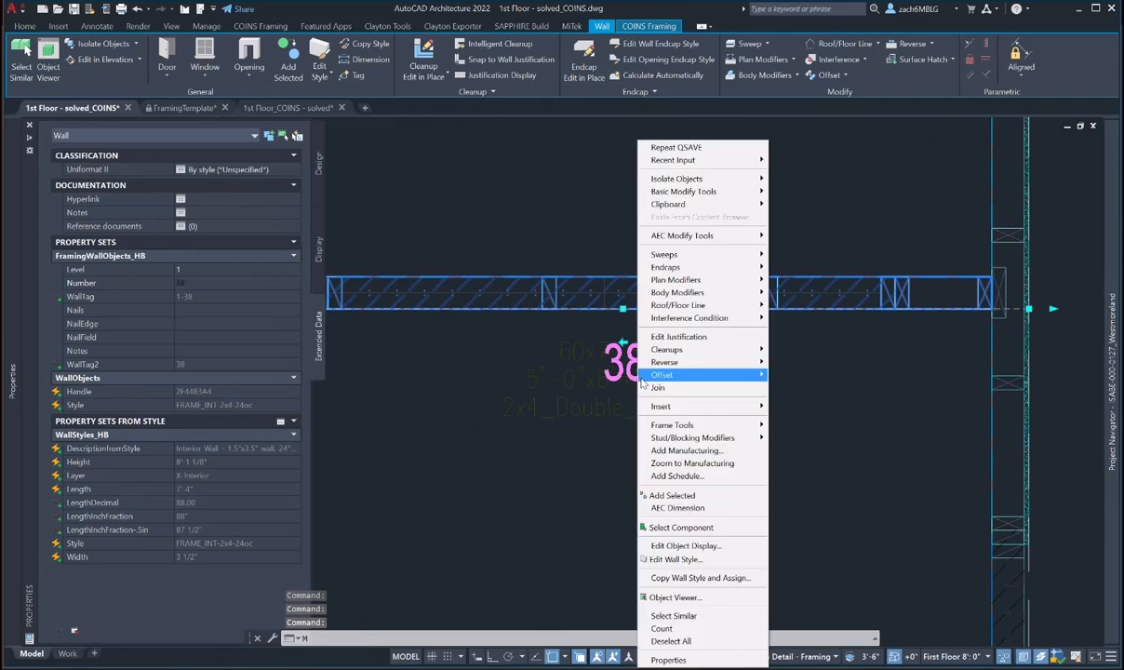
pyautogui.press('Escape')
pyautogui.scroll(-4, 602, 316)
pyautogui.moveTo(602, 296); pyautogui.dragTo(611, 314, button='middle')
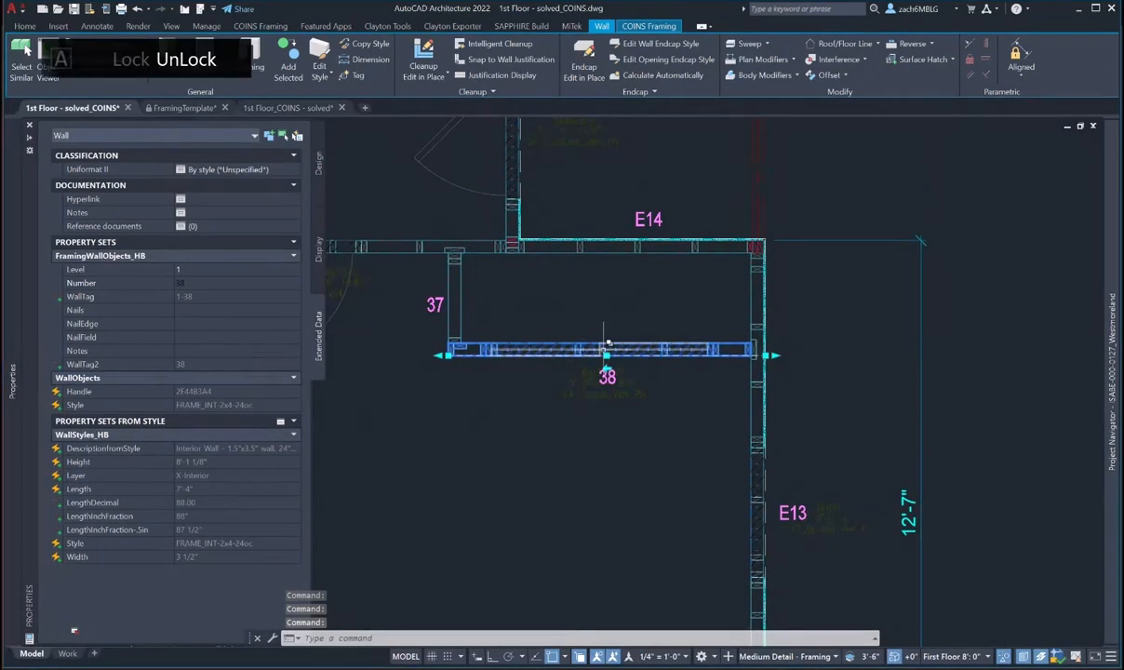
pyautogui.click(75, 11)
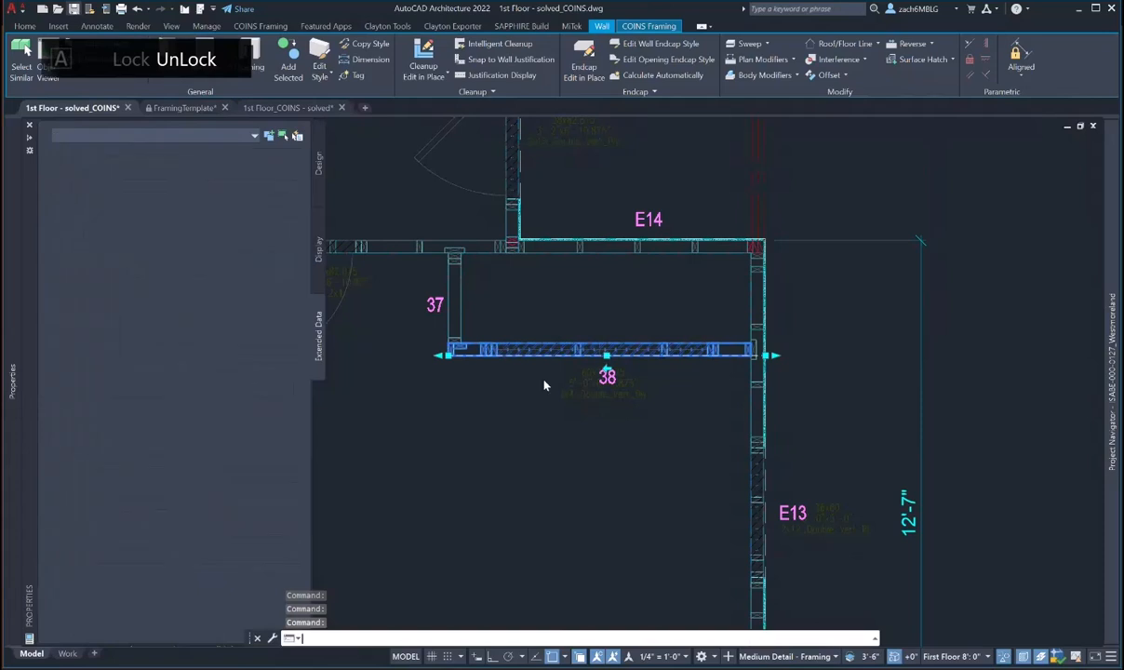
pyautogui.press('Escape')
pyautogui.scroll(5, 595, 377)
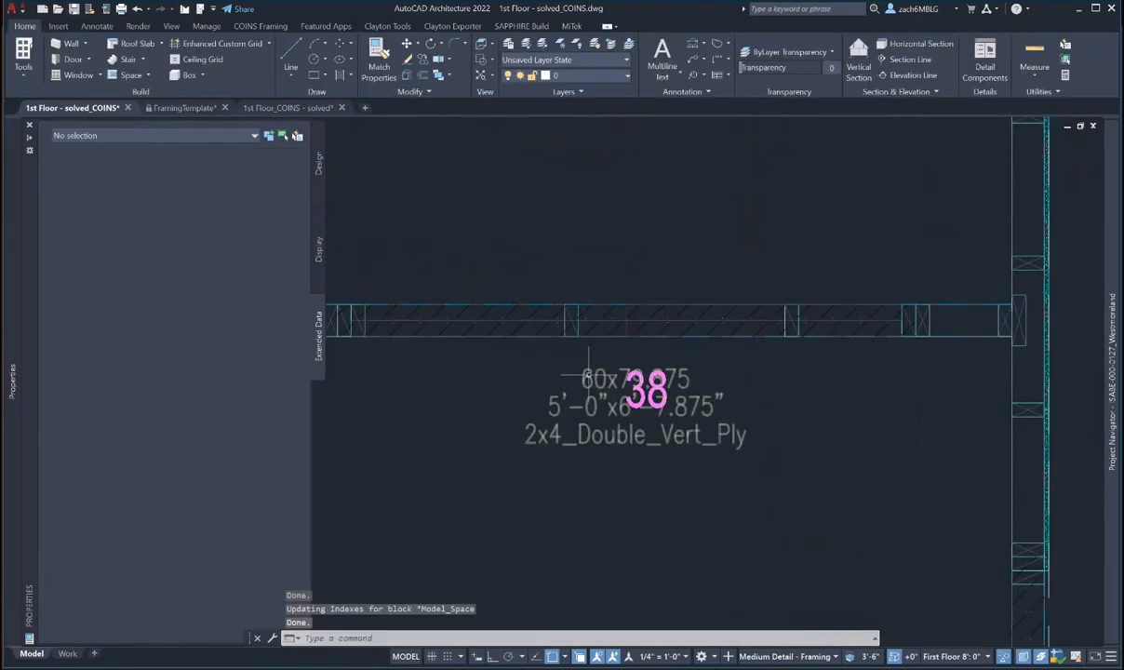
# - Attempt to move tag 38 by window-selecting it
pyautogui.write('m')
pyautogui.press('space')
pyautogui.click(599, 242)
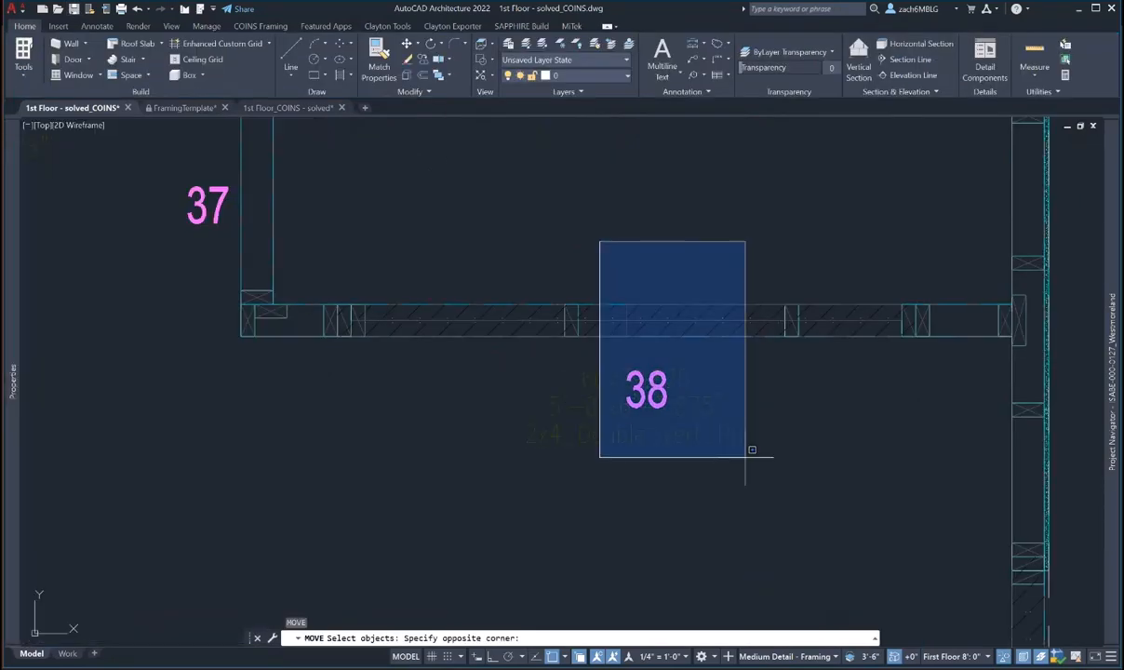
pyautogui.click(745, 457)
pyautogui.press('space')
pyautogui.click(828, 438)
pyautogui.click(824, 429)
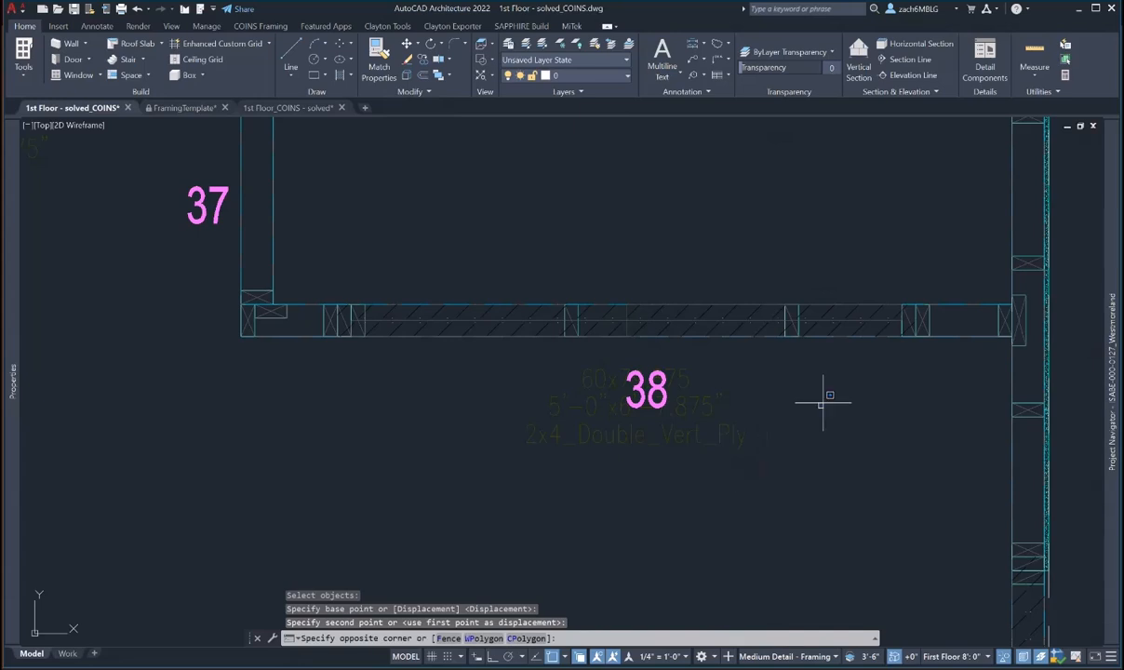
pyautogui.click(822, 402)
pyautogui.doubleClick(650, 379)
# - Retry picking tag 38 for a move, then cancel
pyautogui.write('m')
pyautogui.press('space')
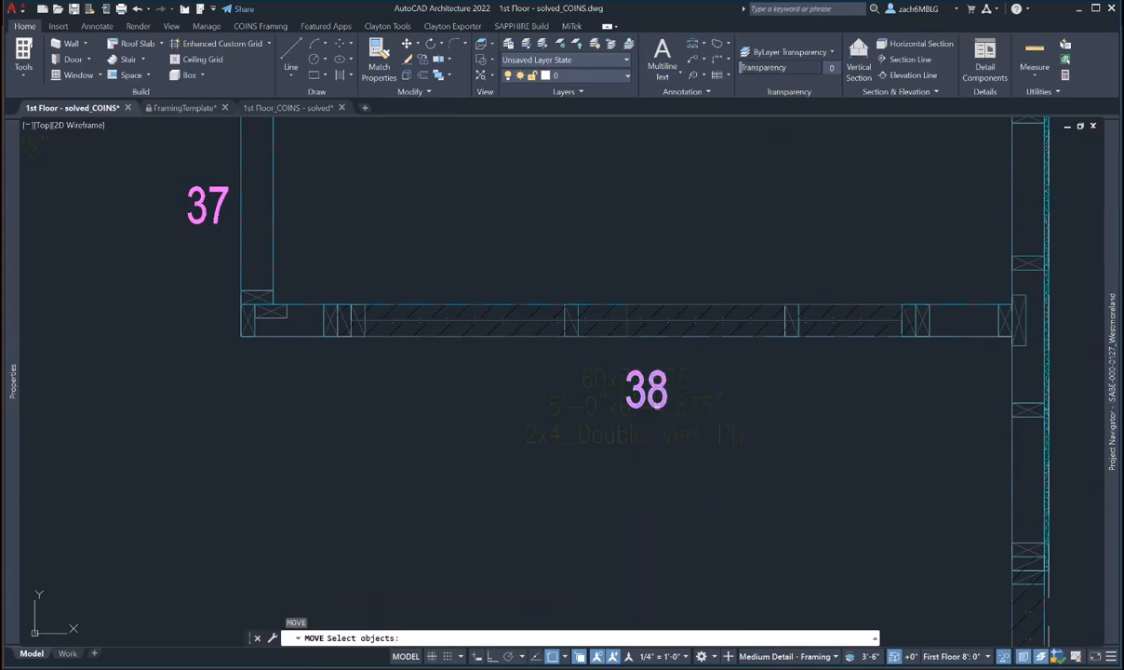
pyautogui.click(651, 386)
pyautogui.press('space')
pyautogui.click(655, 263)
pyautogui.click(650, 382)
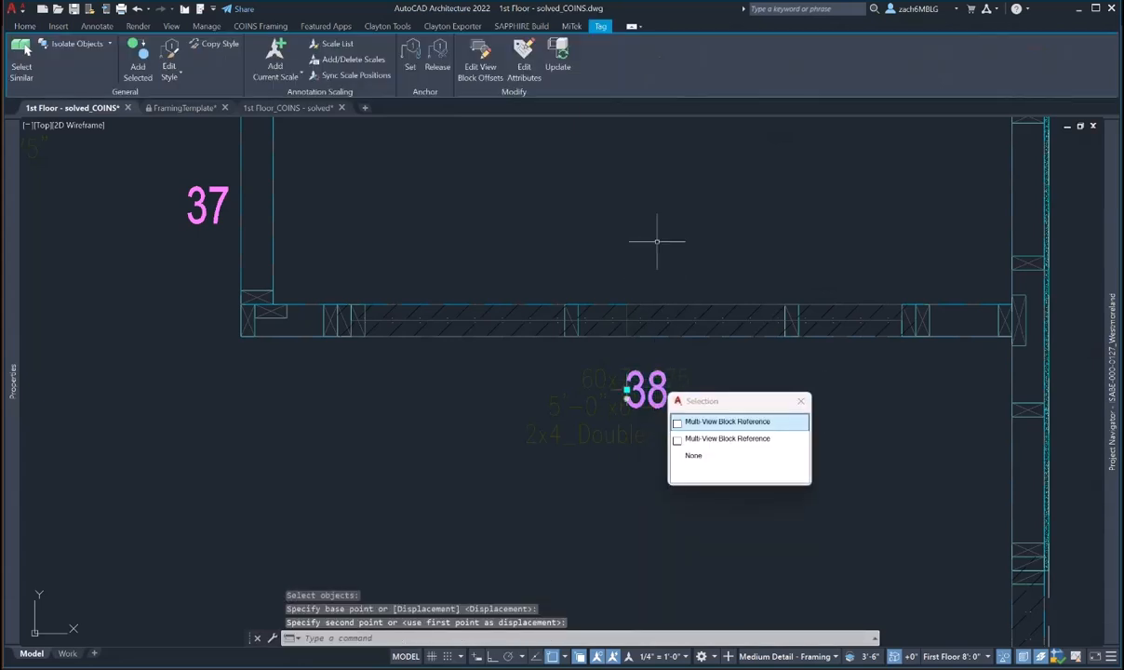
pyautogui.press('Escape')
pyautogui.press('Escape')
# - Move the 38 tag up closer to its wall
pyautogui.write('m')
pyautogui.press('space')
pyautogui.click(614, 435)
pyautogui.press('space')
pyautogui.click(617, 409)
pyautogui.click(625, 304)
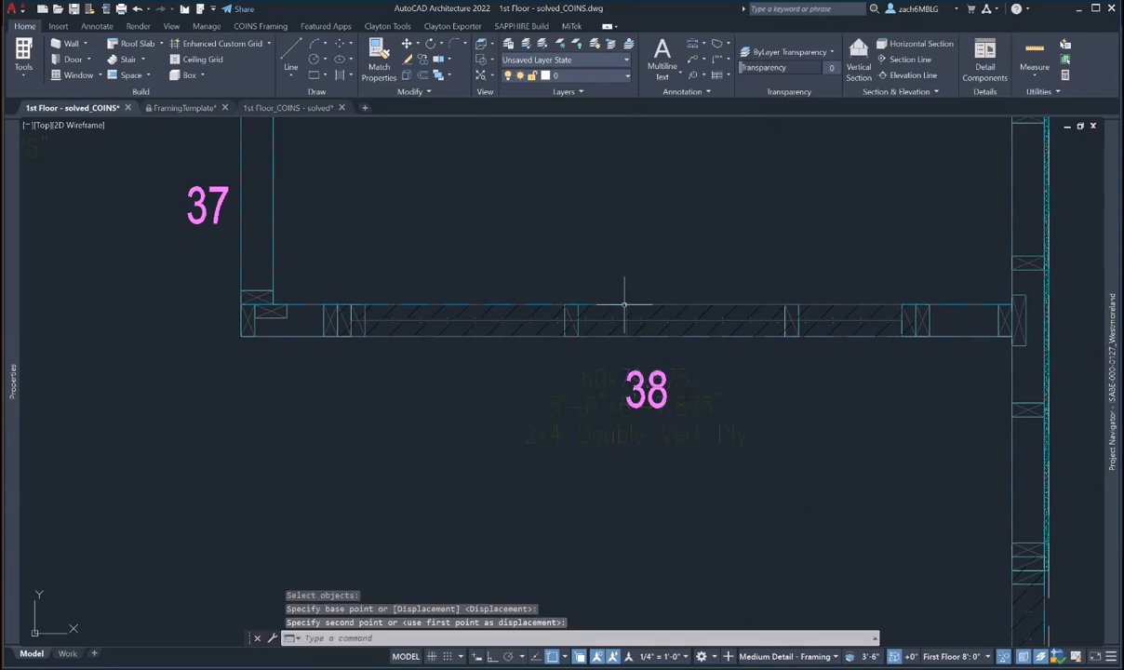
pyautogui.scroll(-6, 644, 358)
# - Pan and zoom the plan to bring wall 38 toward the centre of the view
pyautogui.scroll(-3, 634, 370)
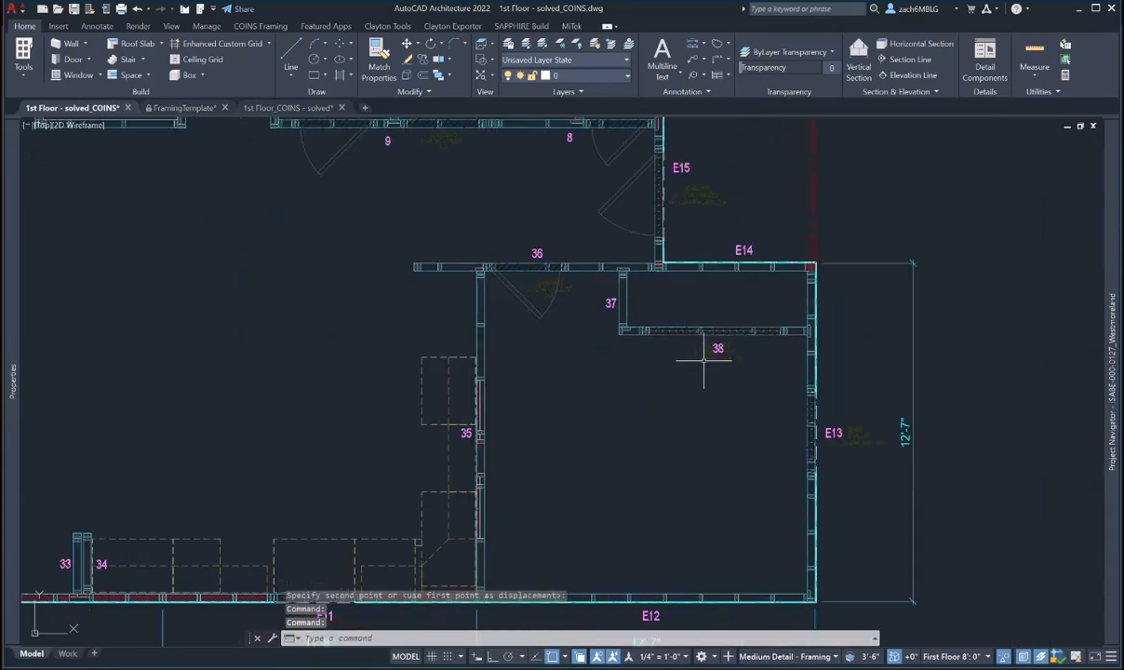
pyautogui.moveTo(702, 362)
pyautogui.mouseDown(button='middle')
pyautogui.moveTo(794, 388)
pyautogui.moveTo(845, 386)
pyautogui.mouseUp(button='middle')
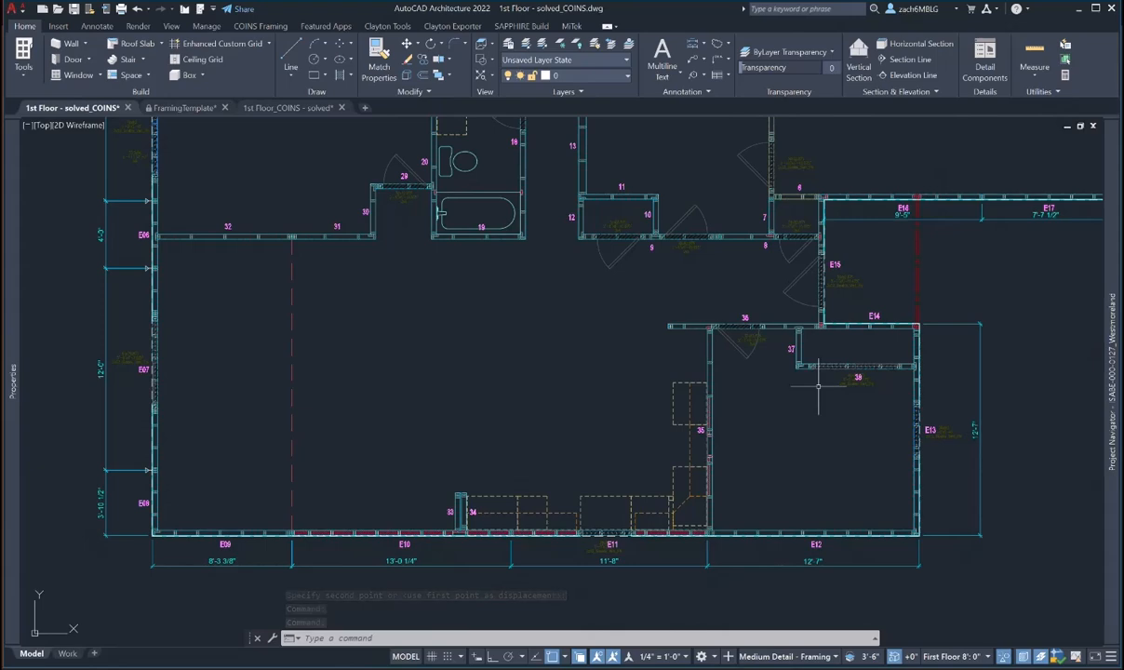
pyautogui.moveTo(818, 385); pyautogui.dragTo(773, 406, button='middle')
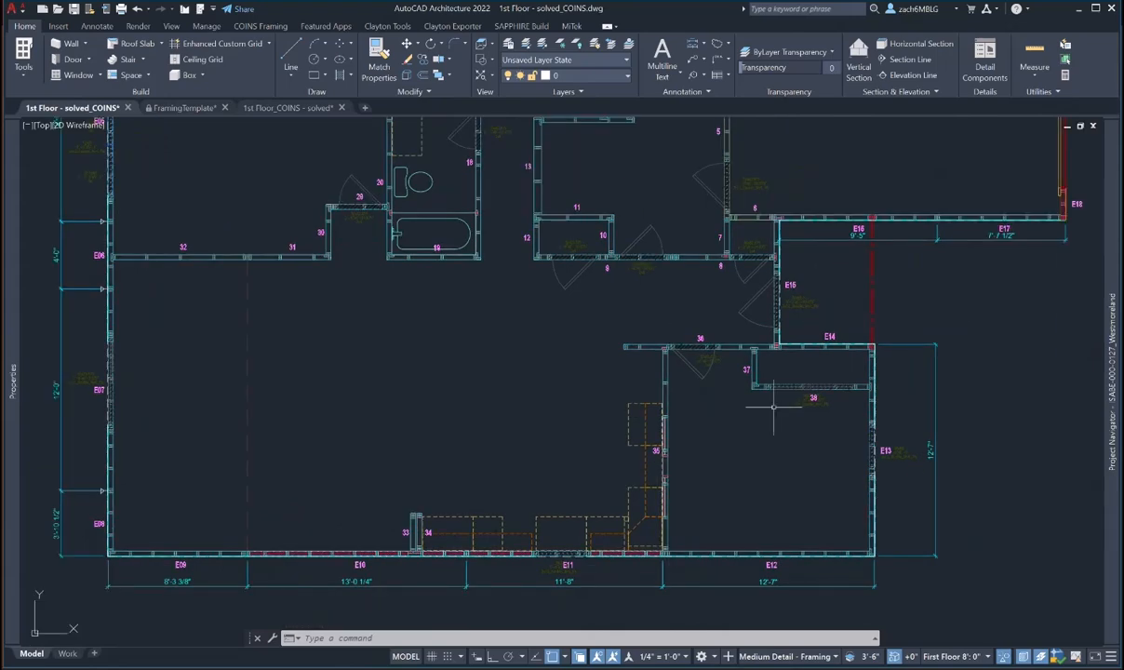
pyautogui.scroll(-2, 679, 428)
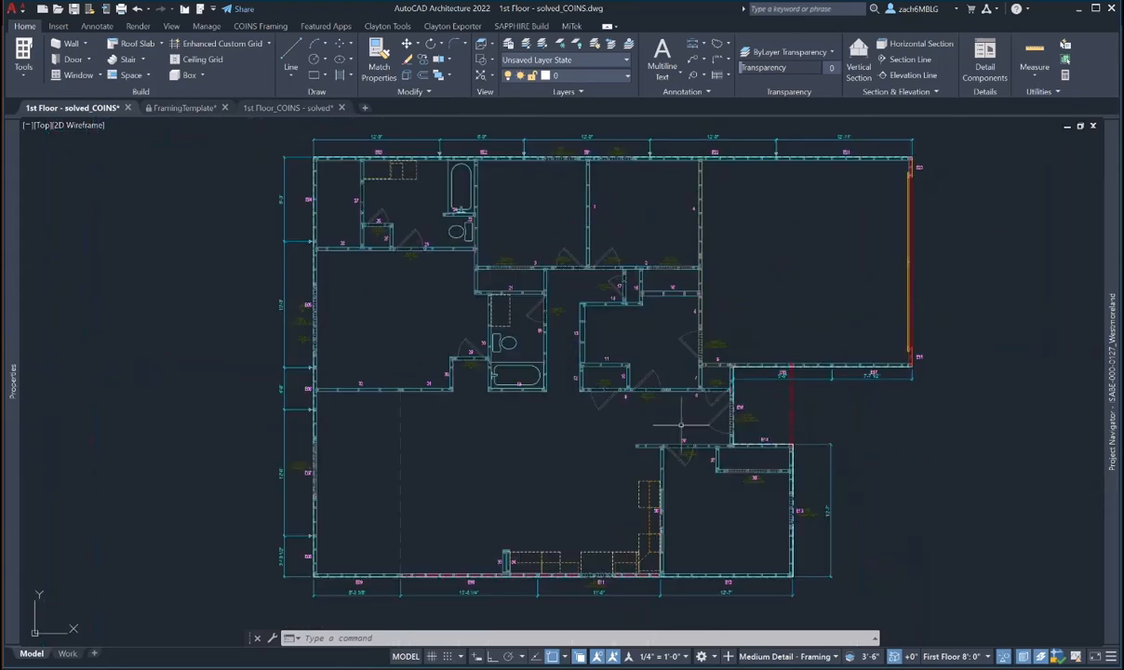
pyautogui.moveTo(681, 425); pyautogui.dragTo(660, 396, button='middle')
pyautogui.scroll(4, 745, 453)
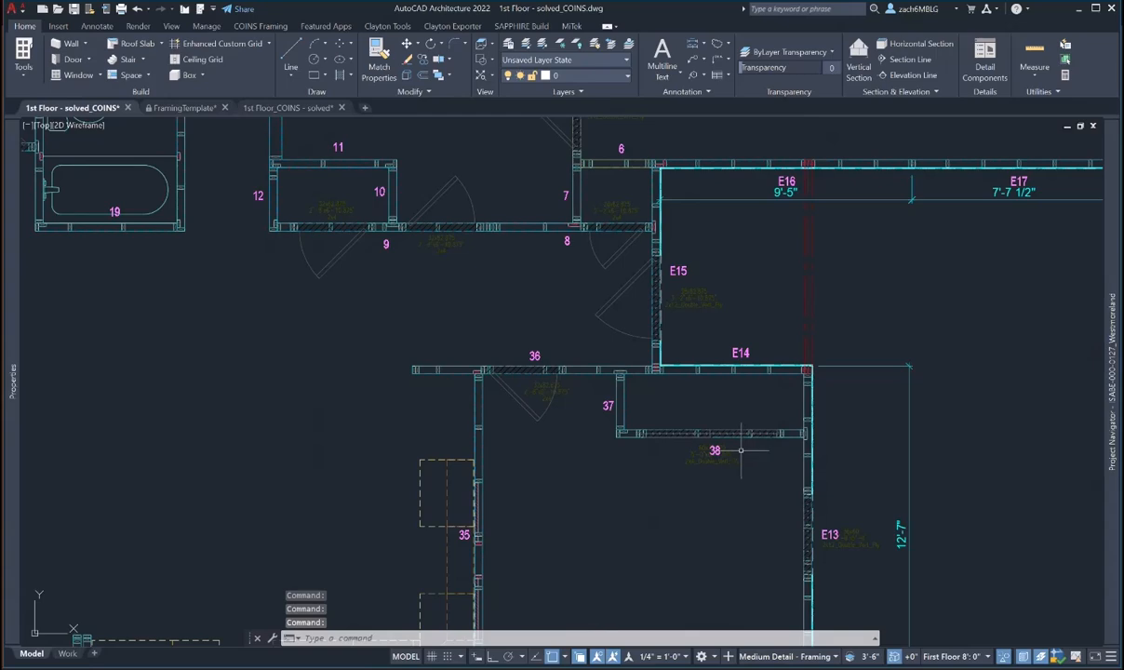
pyautogui.scroll(4, 695, 457)
# - Move tag 38 up into its new position
pyautogui.write('m')
pyautogui.press('space')
pyautogui.click(746, 422)
pyautogui.press('space')
pyautogui.click(746, 424)
pyautogui.click(754, 369)
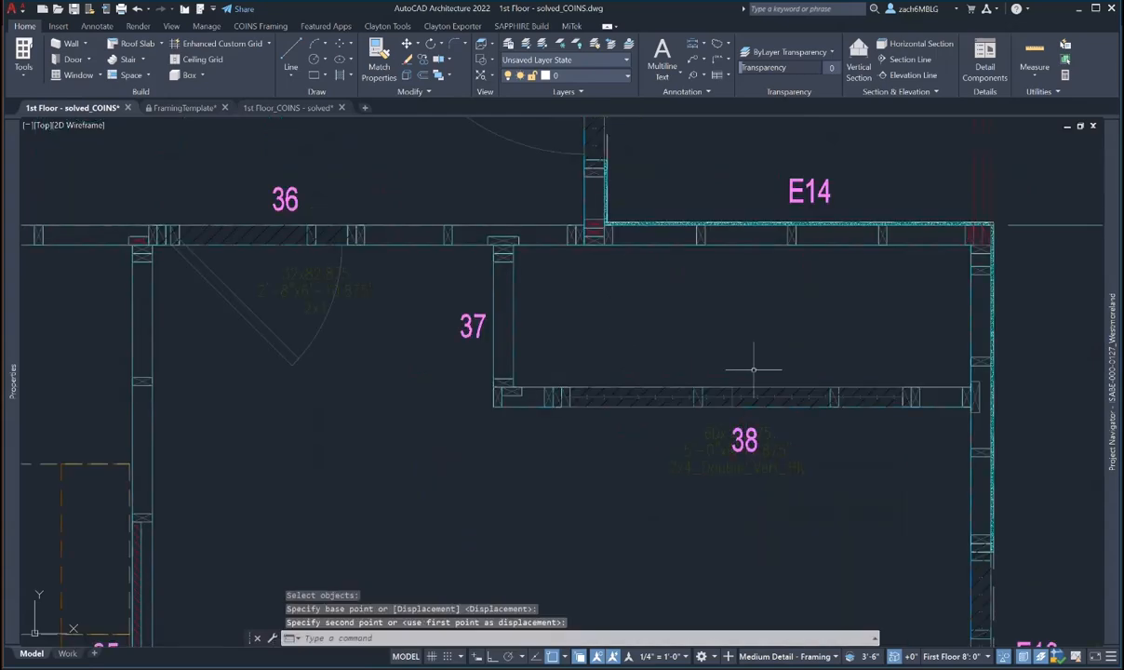
pyautogui.scroll(-6, 754, 369)
# - Erase the stray E1 tag above the plan with a selection window
pyautogui.moveTo(744, 383); pyautogui.dragTo(707, 409, button='middle')
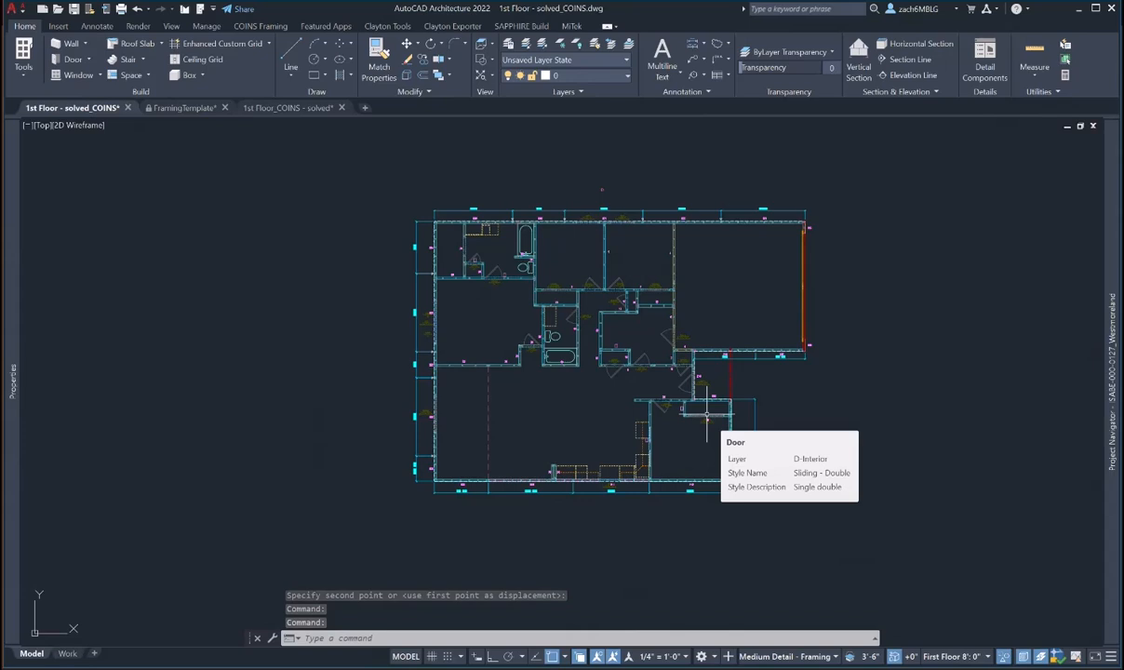
pyautogui.scroll(2, 707, 415)
pyautogui.scroll(-4, 706, 416)
pyautogui.scroll(4, 633, 247)
pyautogui.write('e')
pyautogui.press('space')
pyautogui.click(648, 314)
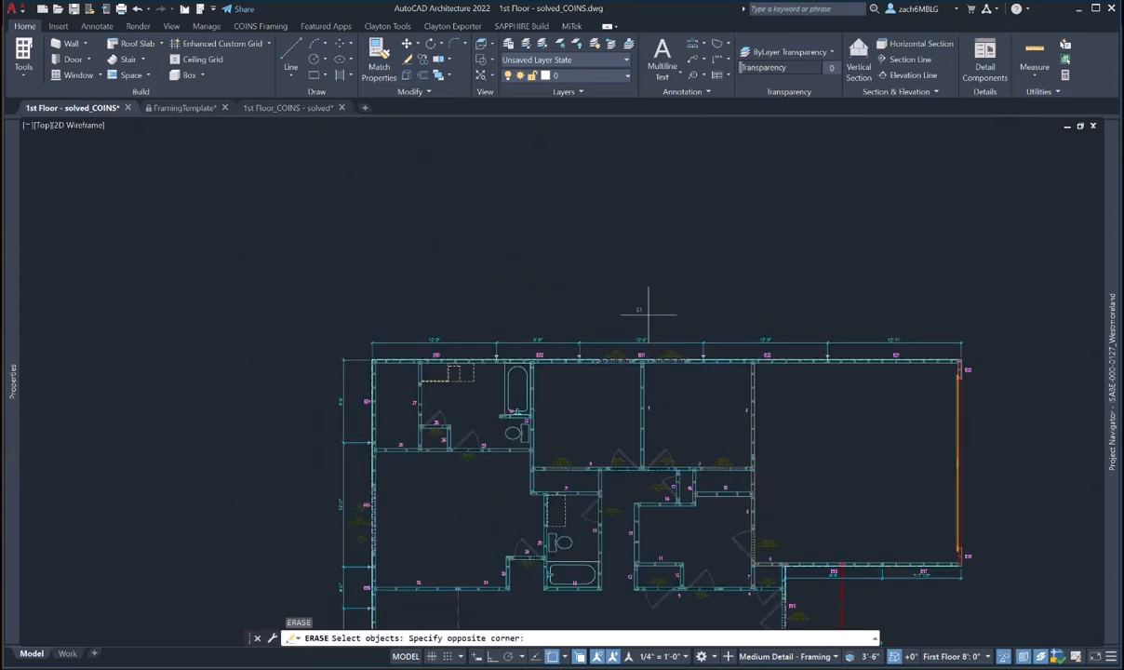
pyautogui.click(625, 298)
pyautogui.press('space')
pyautogui.scroll(-5, 579, 249)
pyautogui.scroll(5, 610, 331)
# - Pan the plan back into view and focus the command line
pyautogui.moveTo(609, 326); pyautogui.dragTo(607, 387, button='middle')
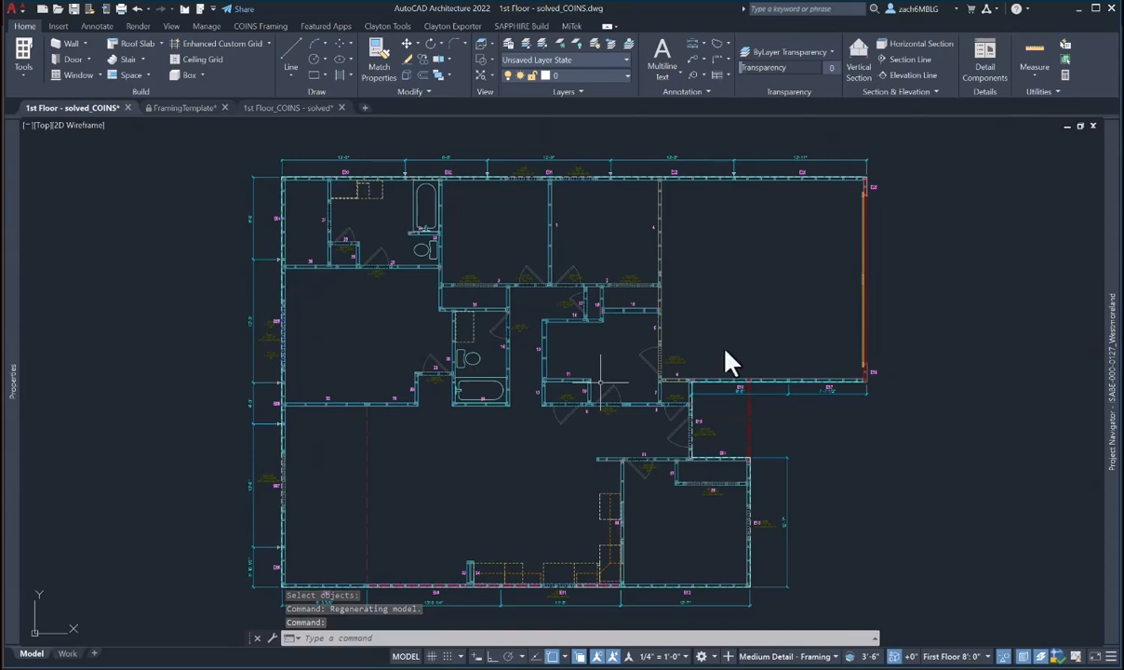
pyautogui.moveTo(373, 359); pyautogui.dragTo(368, 338, button='middle')
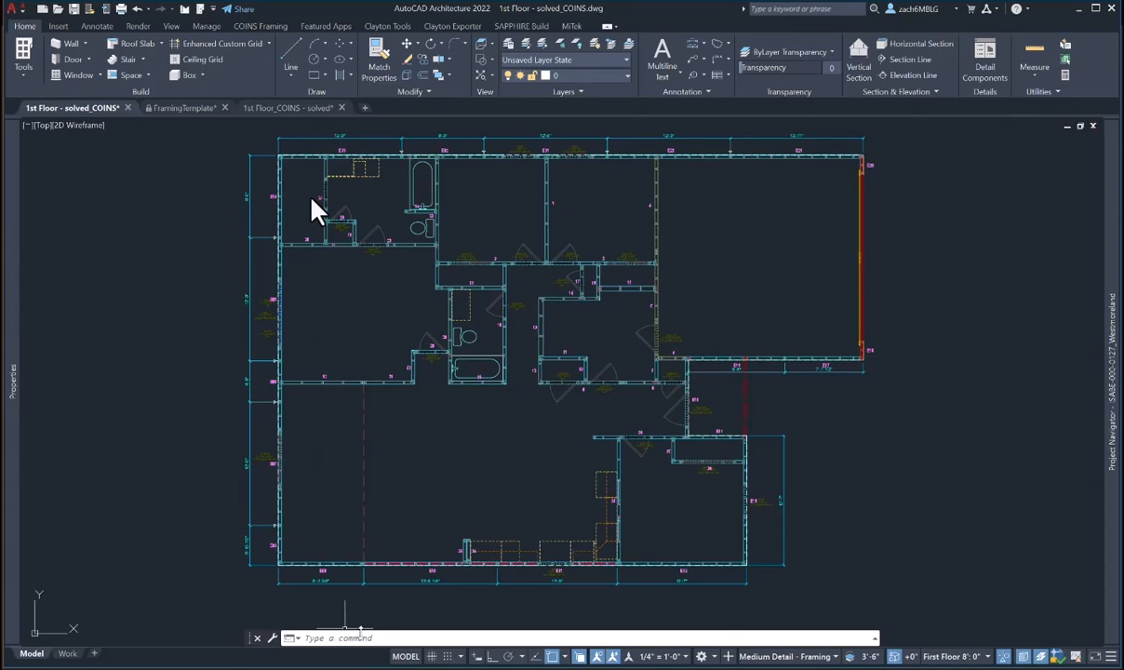
pyautogui.click(352, 638)
# - Run CONVERTPSTYLES and accept the warning to switch to colour-dependent plot styles
pyautogui.write('convert')
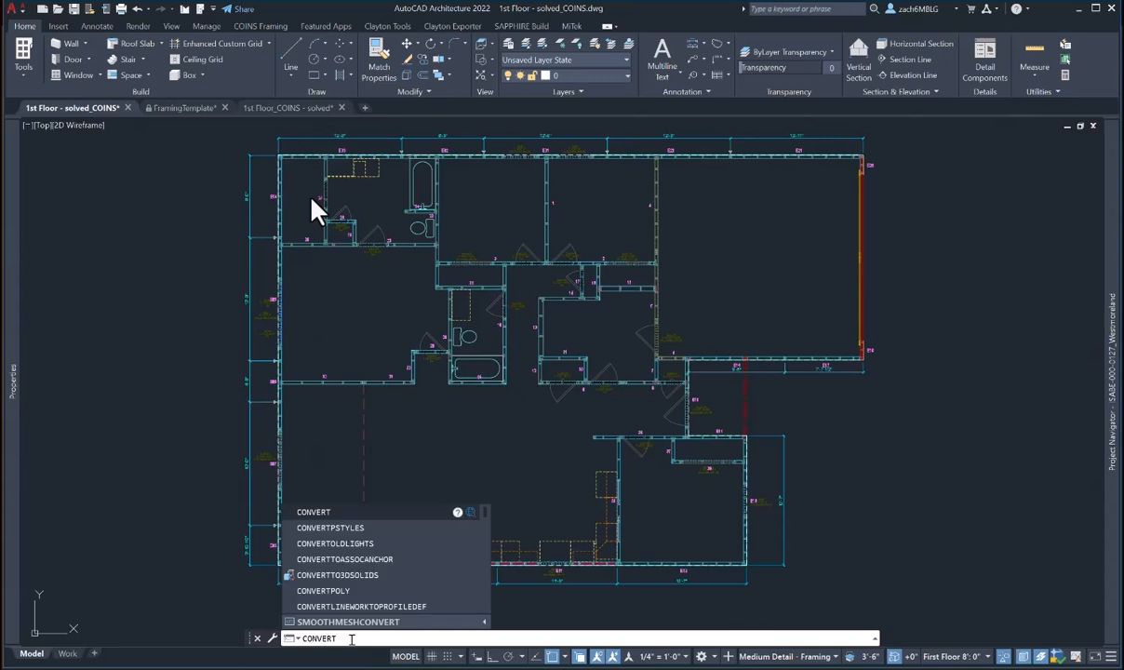
pyautogui.press('Down')
pyautogui.press('Return')
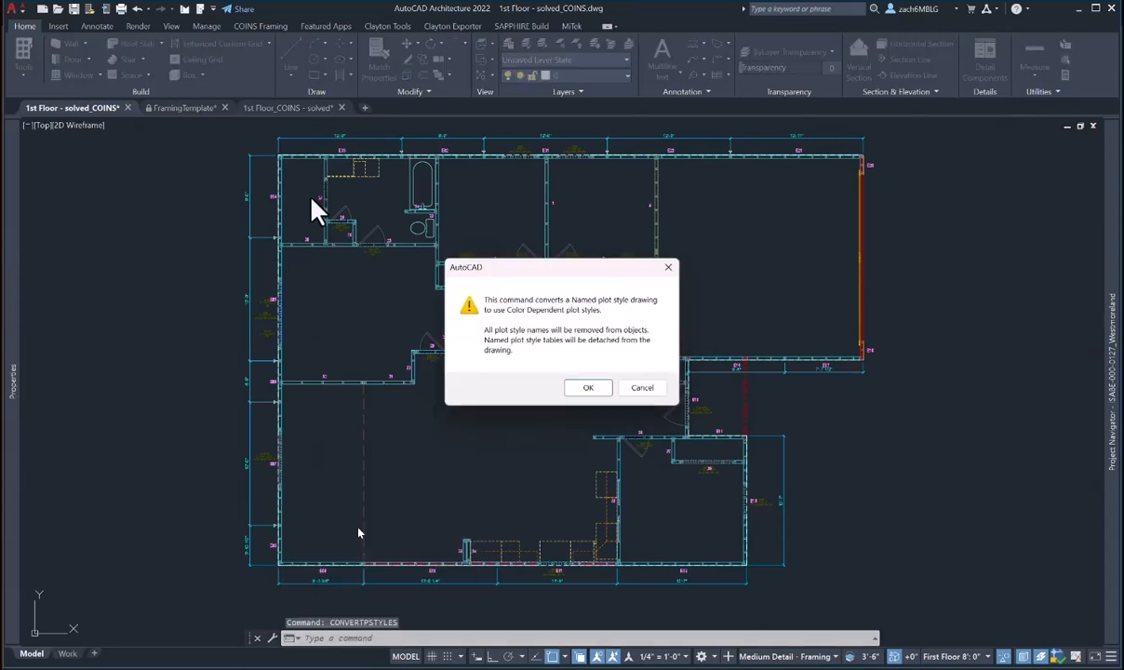
pyautogui.click(586, 387)
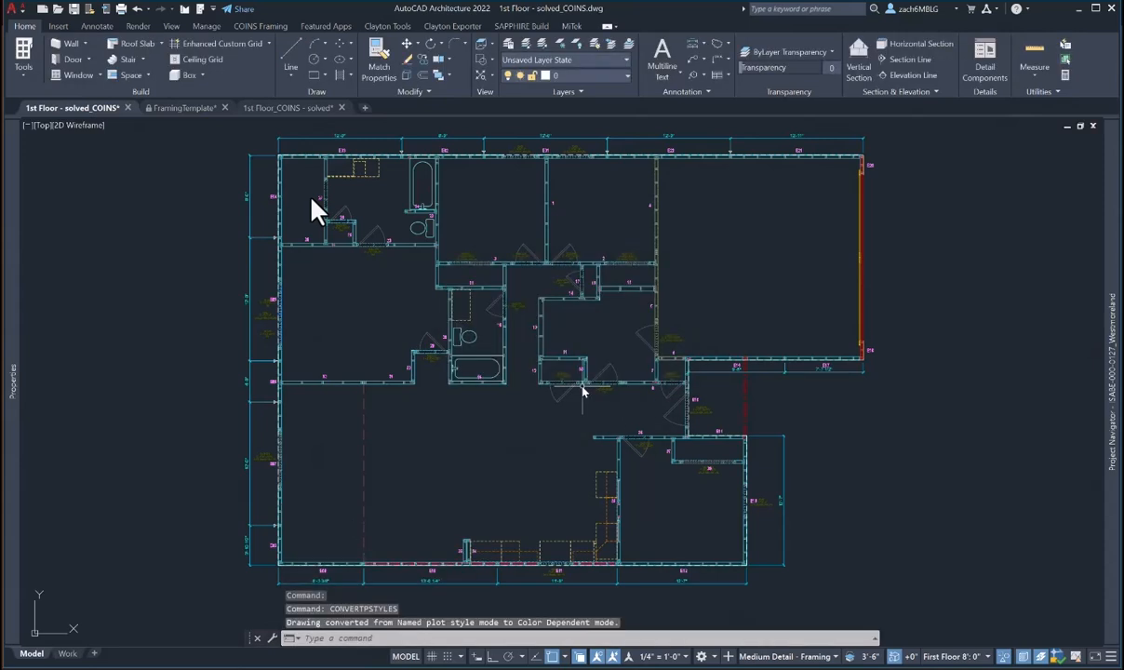
pyautogui.scroll(-2, 573, 409)
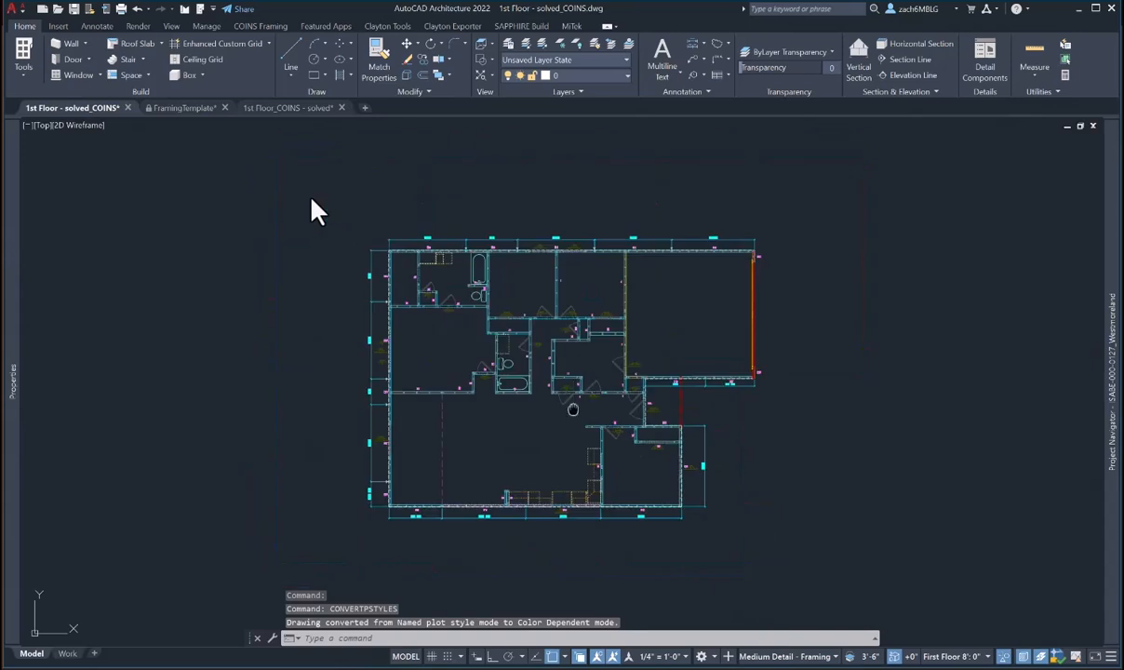
pyautogui.moveTo(570, 402); pyautogui.dragTo(586, 401, button='middle')
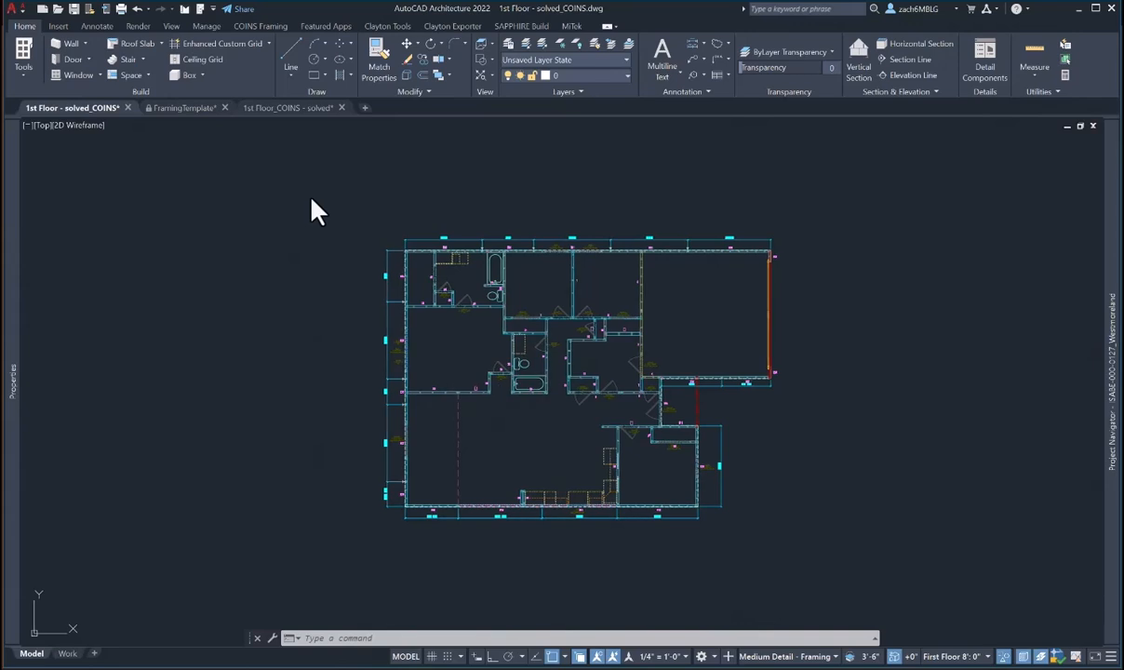
pyautogui.scroll(2, 544, 437)
pyautogui.moveTo(541, 439); pyautogui.dragTo(528, 465, button='middle')
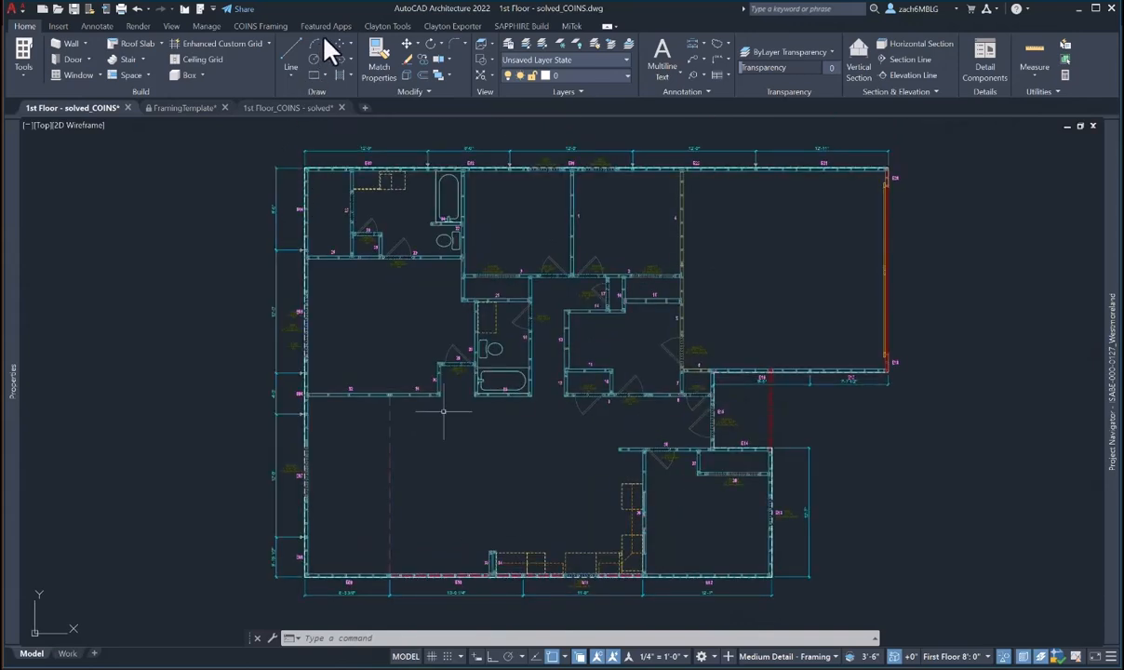
pyautogui.moveTo(485, 422)
pyautogui.mouseDown(button='middle')
pyautogui.moveTo(504, 417)
pyautogui.moveTo(493, 418)
pyautogui.mouseUp(button='middle')
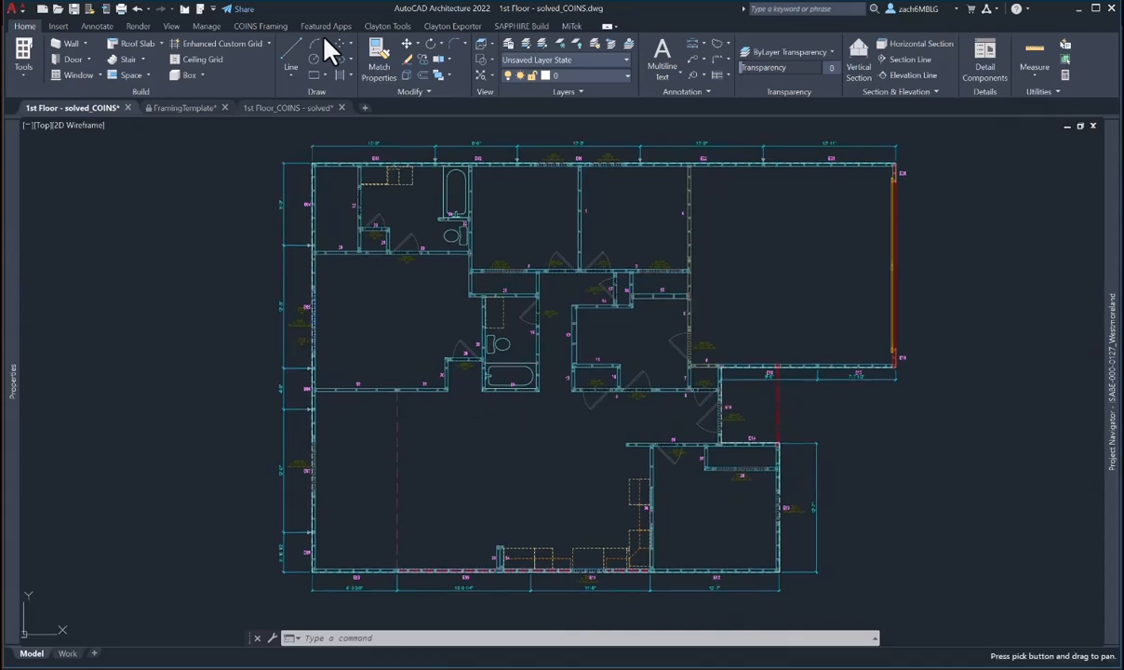
# - Add Layout1, then insert the PanelPlan layout from Solved\1st Floor_COINS - solved.dwg
pyautogui.click(94, 653)
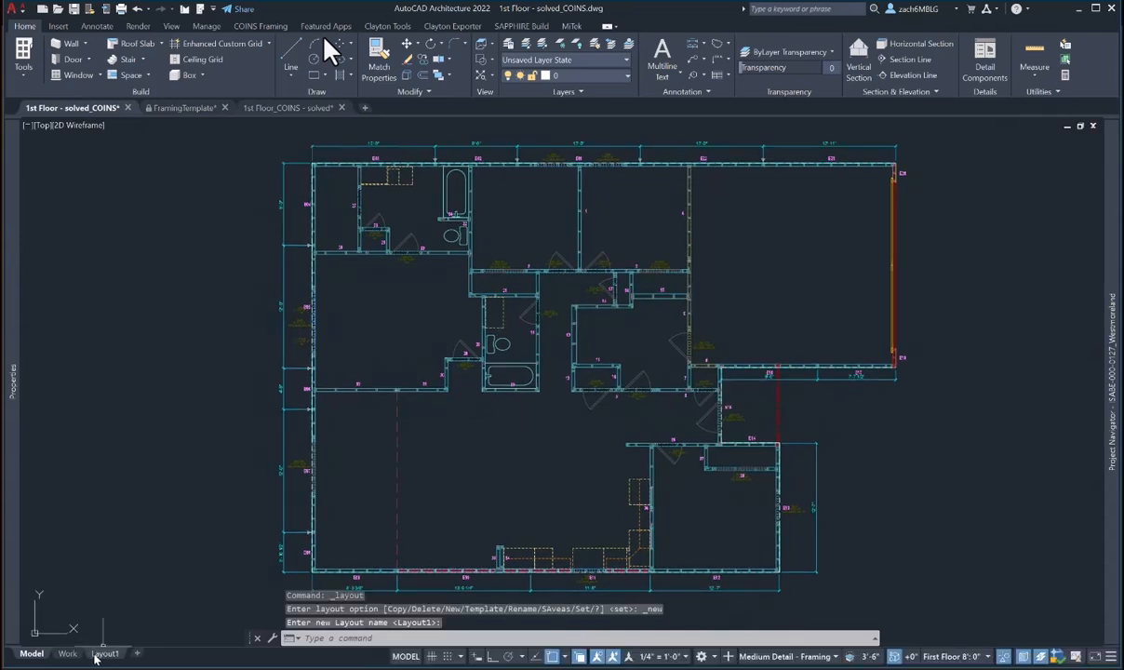
pyautogui.rightClick(104, 654)
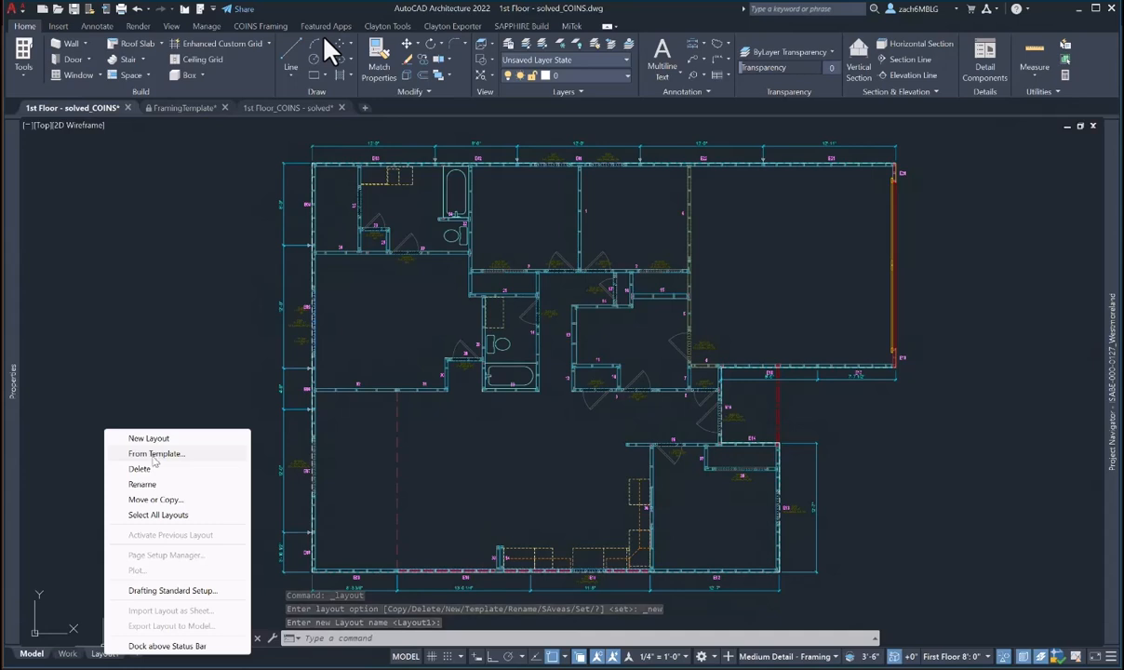
pyautogui.click(152, 454)
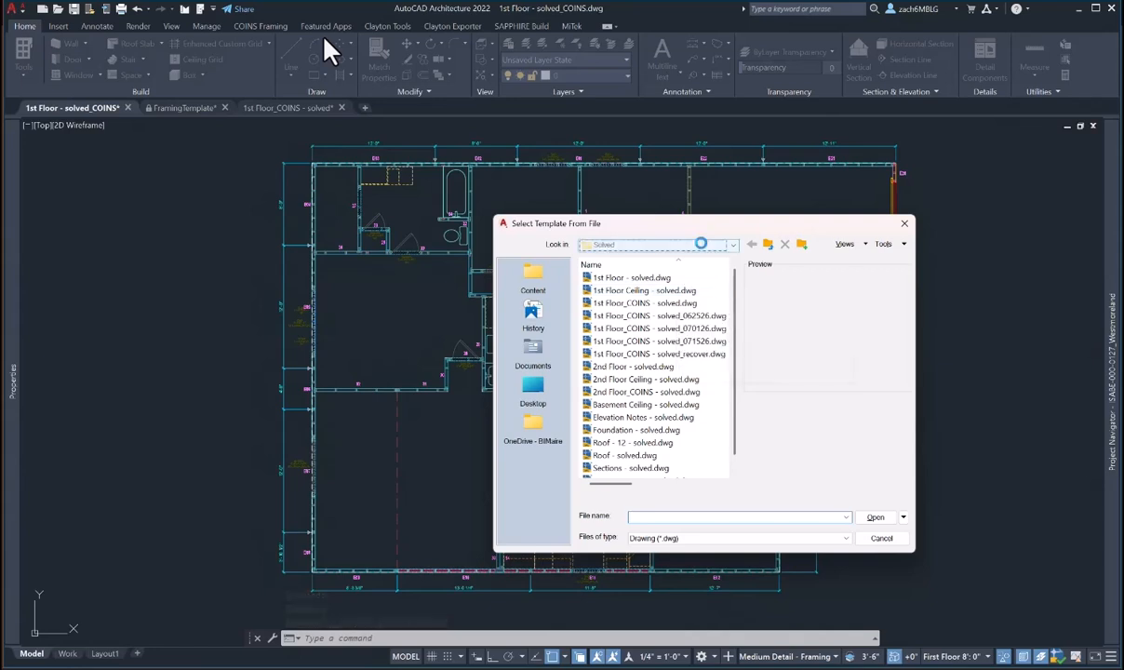
pyautogui.click(702, 243)
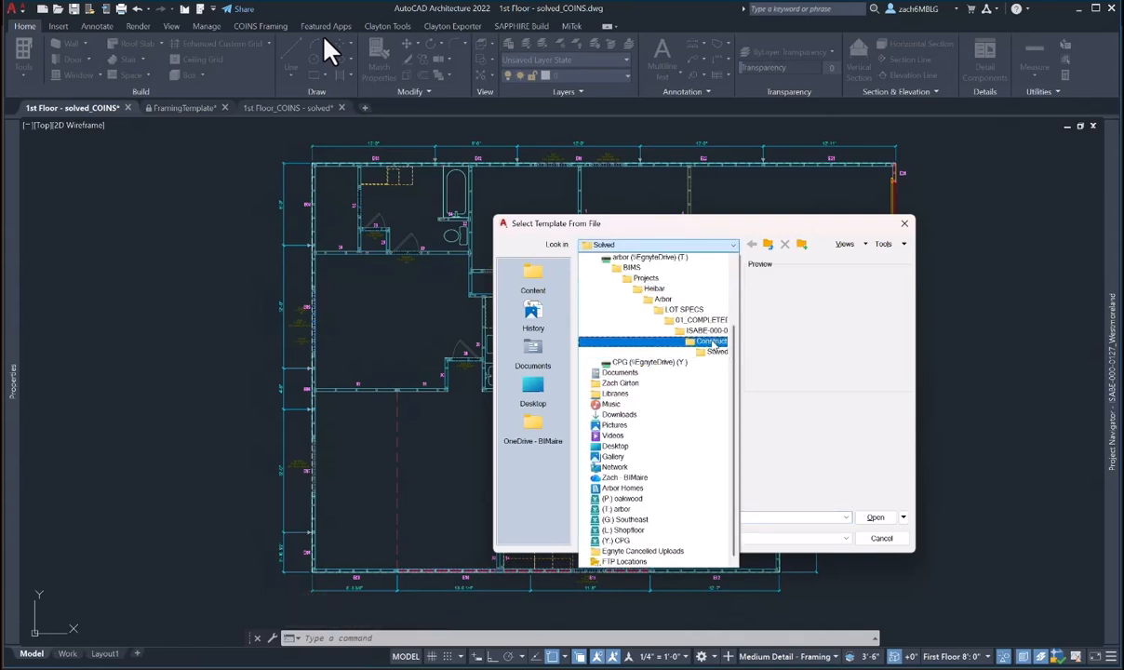
pyautogui.click(714, 352)
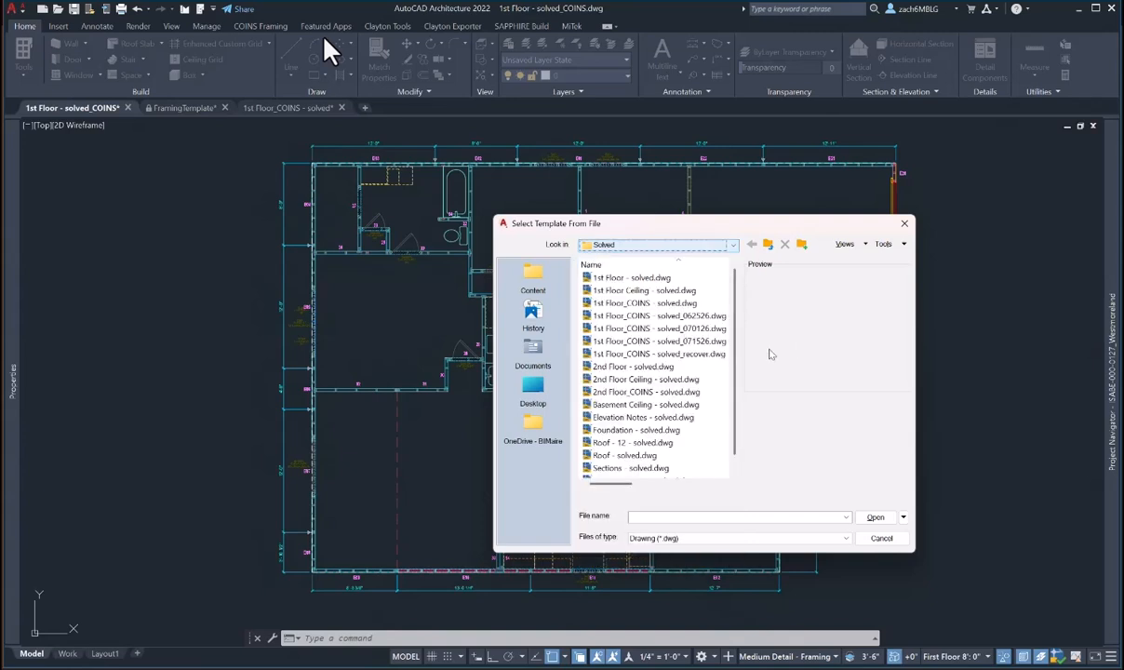
pyautogui.click(668, 303)
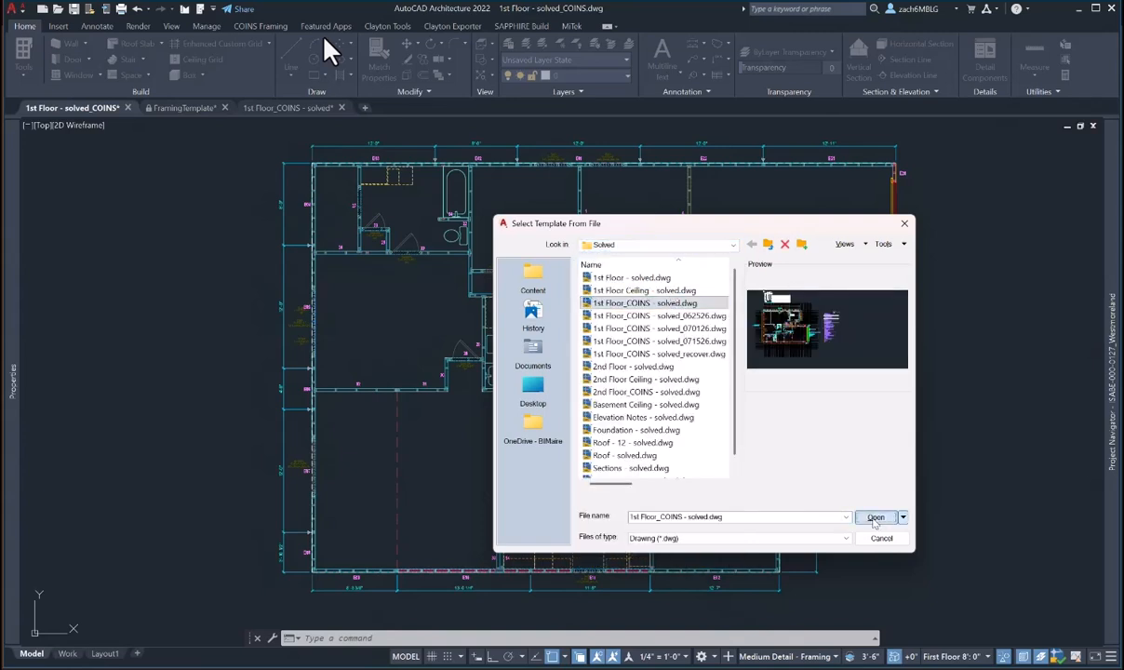
pyautogui.click(874, 517)
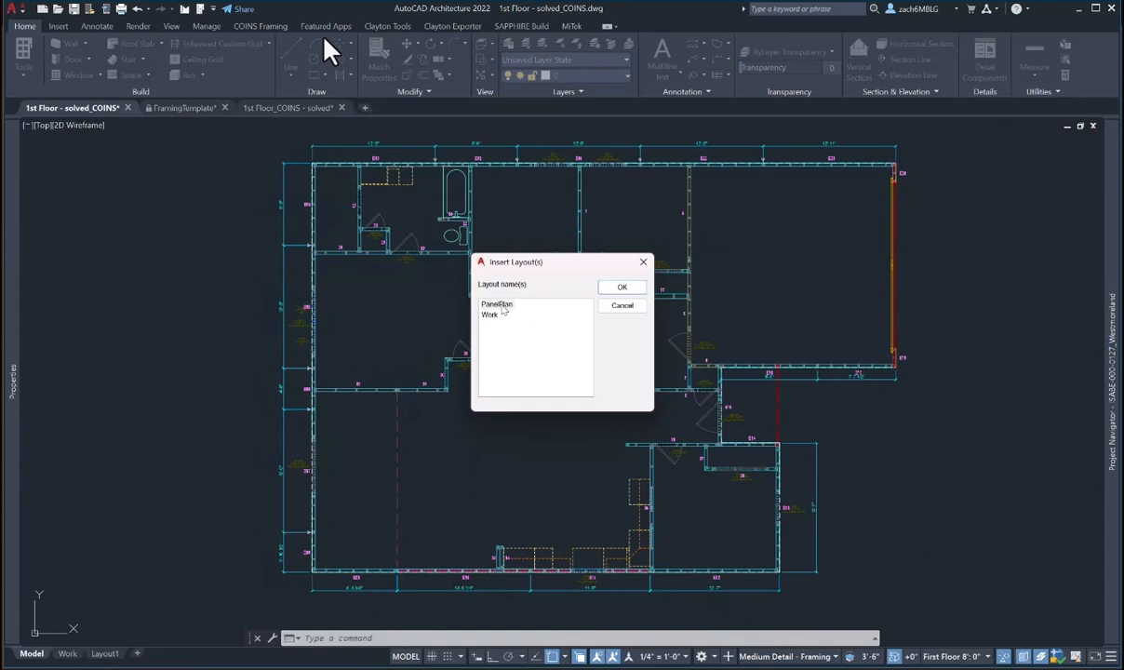
pyautogui.click(517, 305)
pyautogui.click(620, 287)
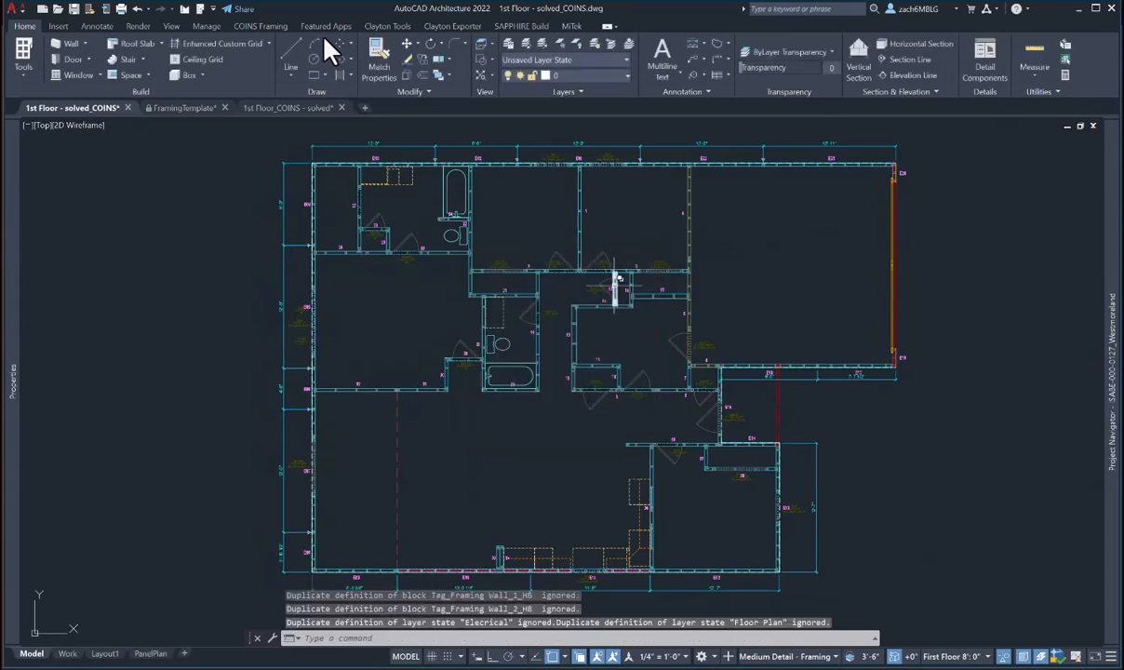
# - Go to the PanelPlan layout and step out of the viewport onto the paper sheet
pyautogui.click(152, 654)
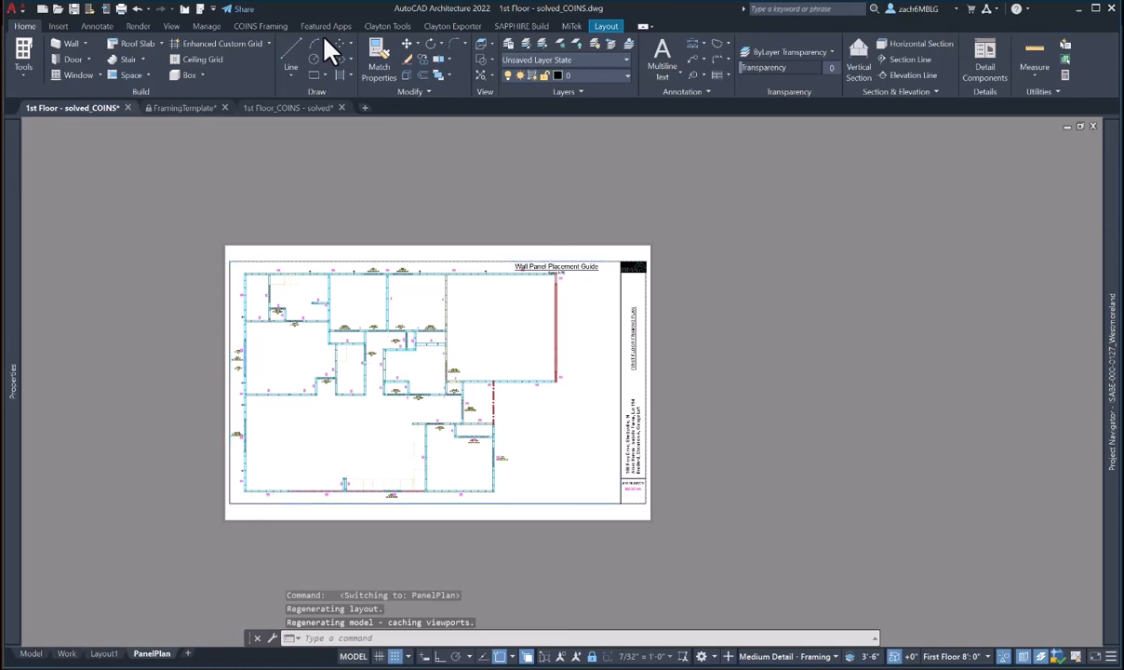
pyautogui.scroll(2, 636, 403)
pyautogui.scroll(1, 635, 404)
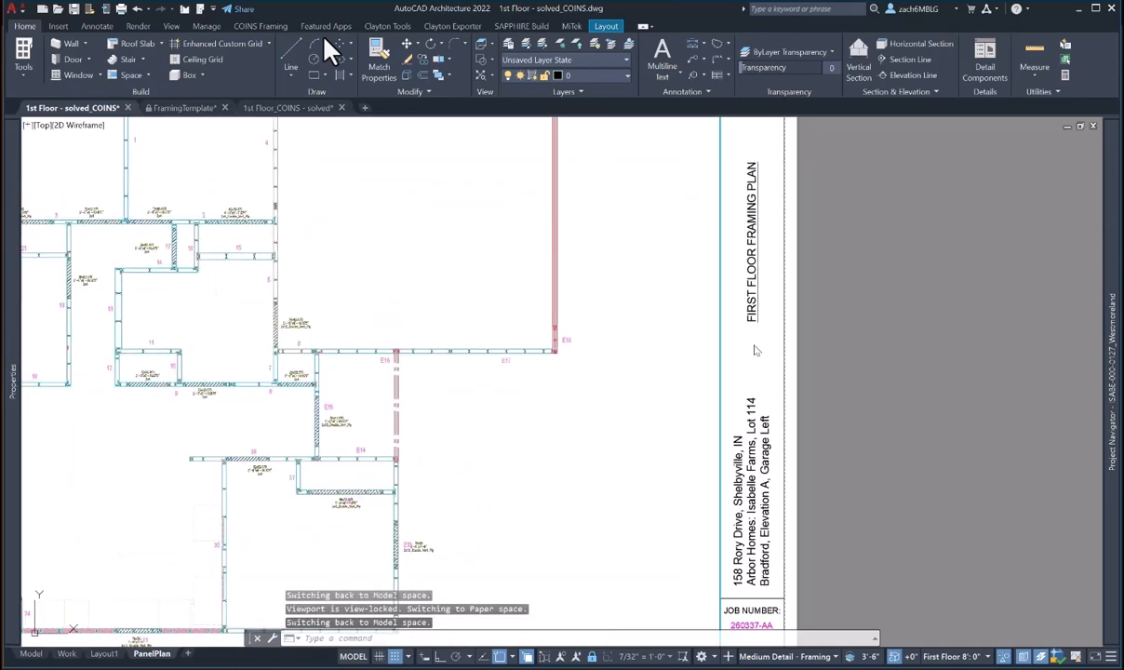
pyautogui.scroll(-3, 640, 351)
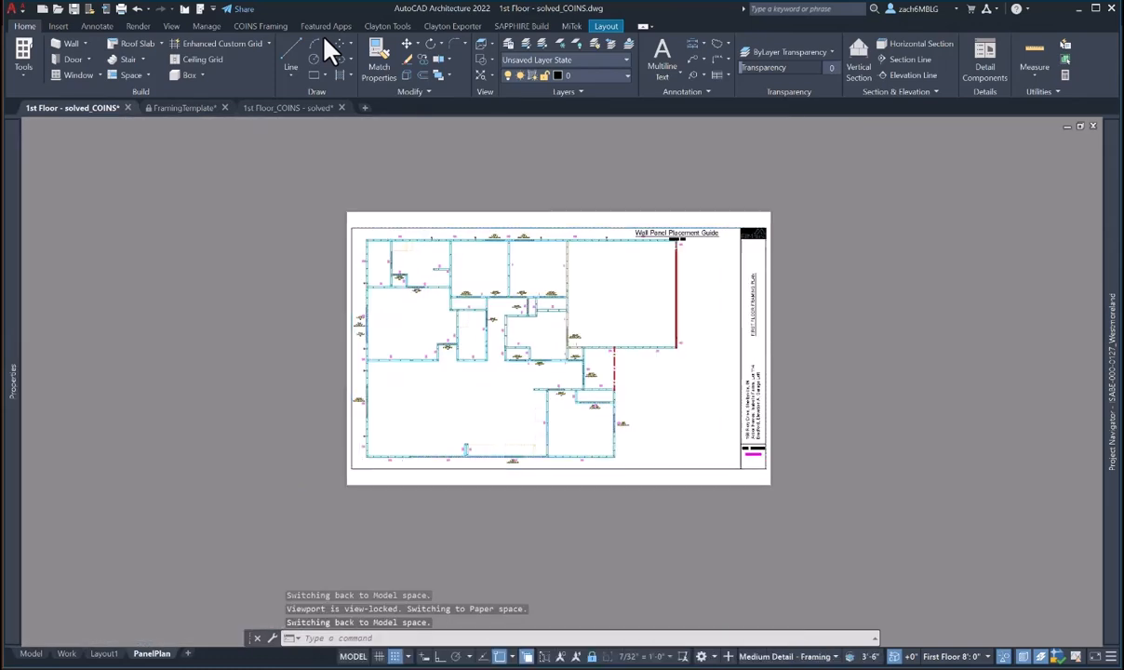
pyautogui.moveTo(612, 332); pyautogui.dragTo(684, 358, button='middle')
pyautogui.doubleClick(371, 419)
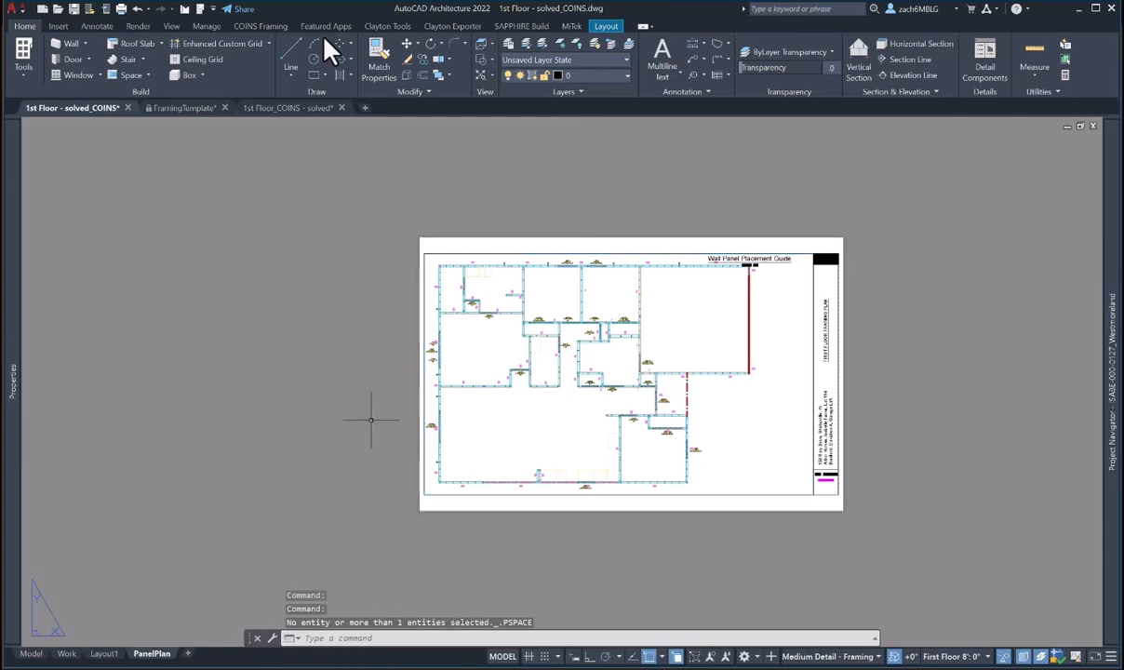
pyautogui.moveTo(677, 428); pyautogui.dragTo(629, 431, button='middle')
pyautogui.scroll(2, 711, 401)
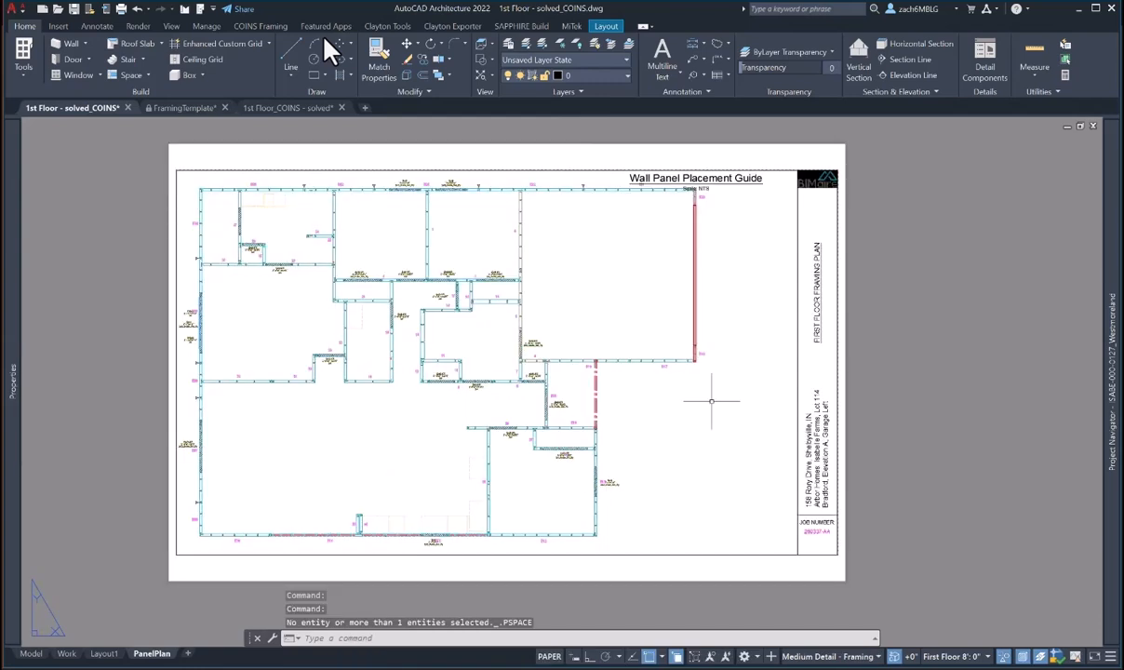
# - Move the Wall Panel Placement Guide title slightly down with MOVE
pyautogui.doubleClick(875, 384)
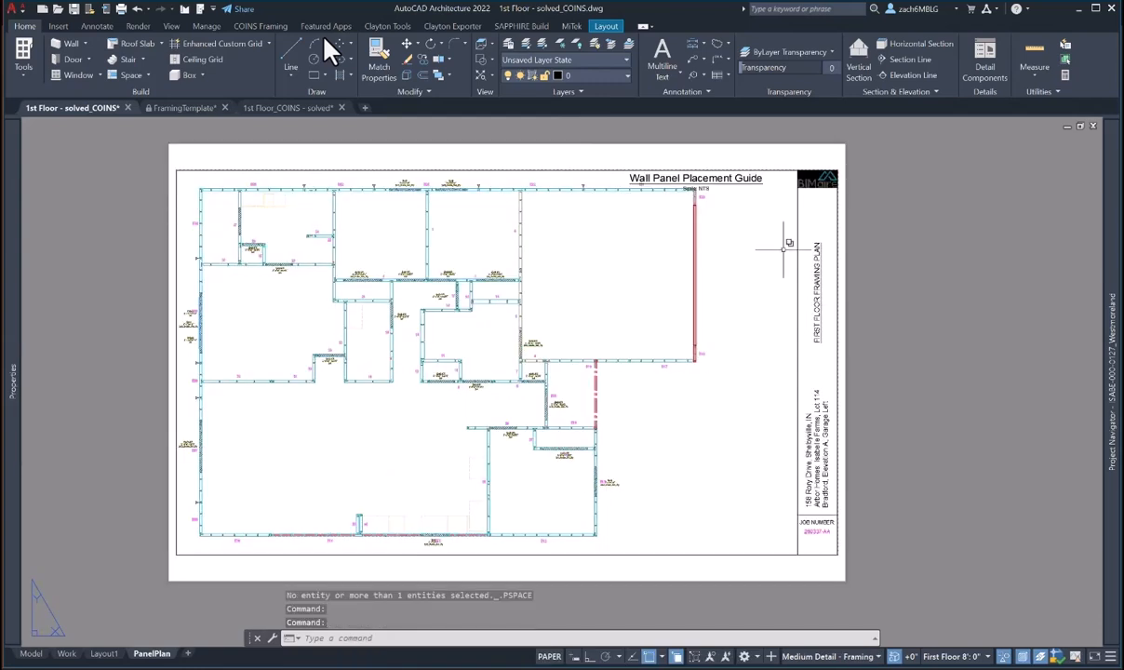
pyautogui.write('m')
pyautogui.press('Return')
pyautogui.click(730, 179)
pyautogui.press('Return')
pyautogui.click(764, 270)
pyautogui.click(766, 287)
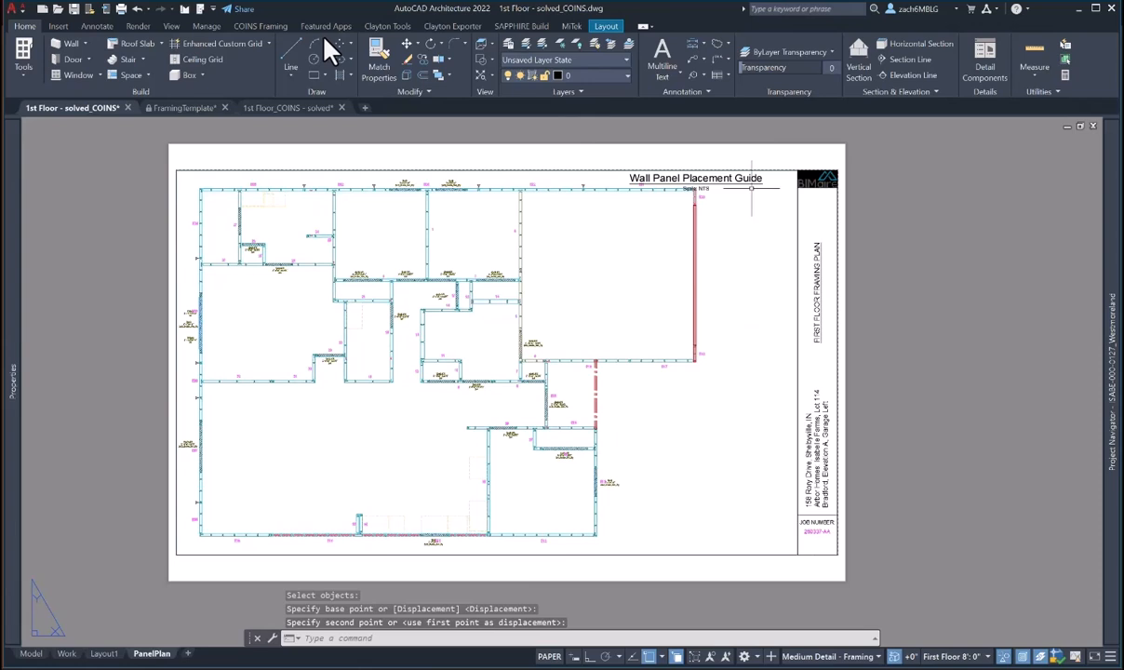
# - Move the sheet title again, then pan the sheet slightly right
pyautogui.write('m')
pyautogui.press('Return')
pyautogui.click(747, 178)
pyautogui.press('Return')
pyautogui.click(746, 354)
pyautogui.click(745, 355)
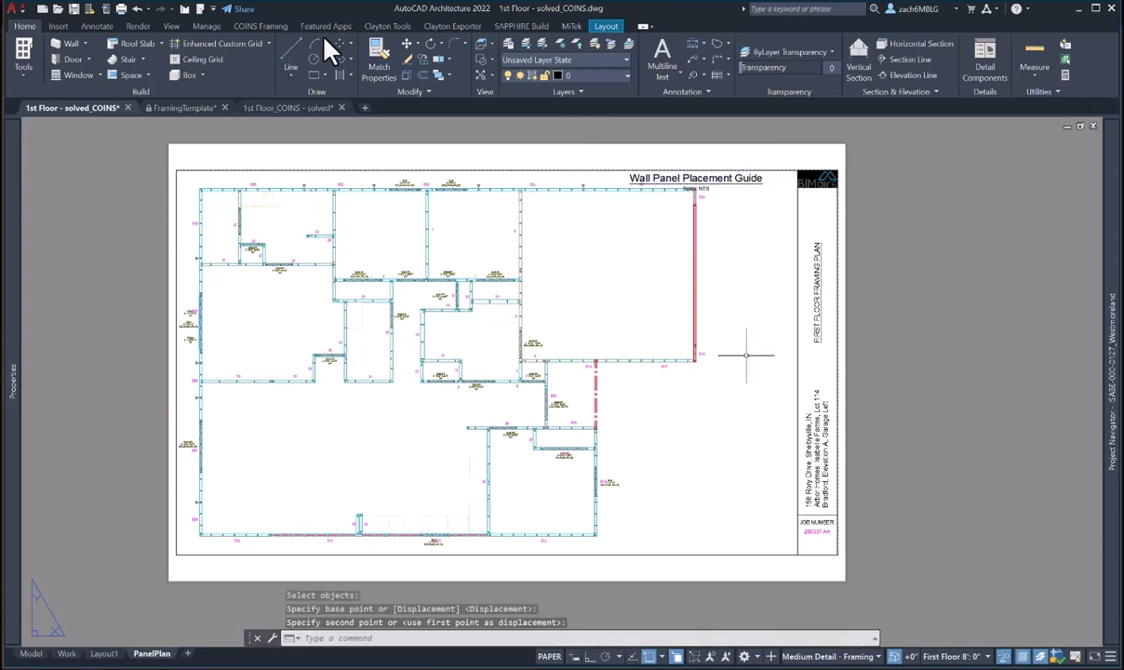
pyautogui.write('m')
pyautogui.press('Return')
pyautogui.moveTo(732, 271); pyautogui.dragTo(739, 271, button='middle')
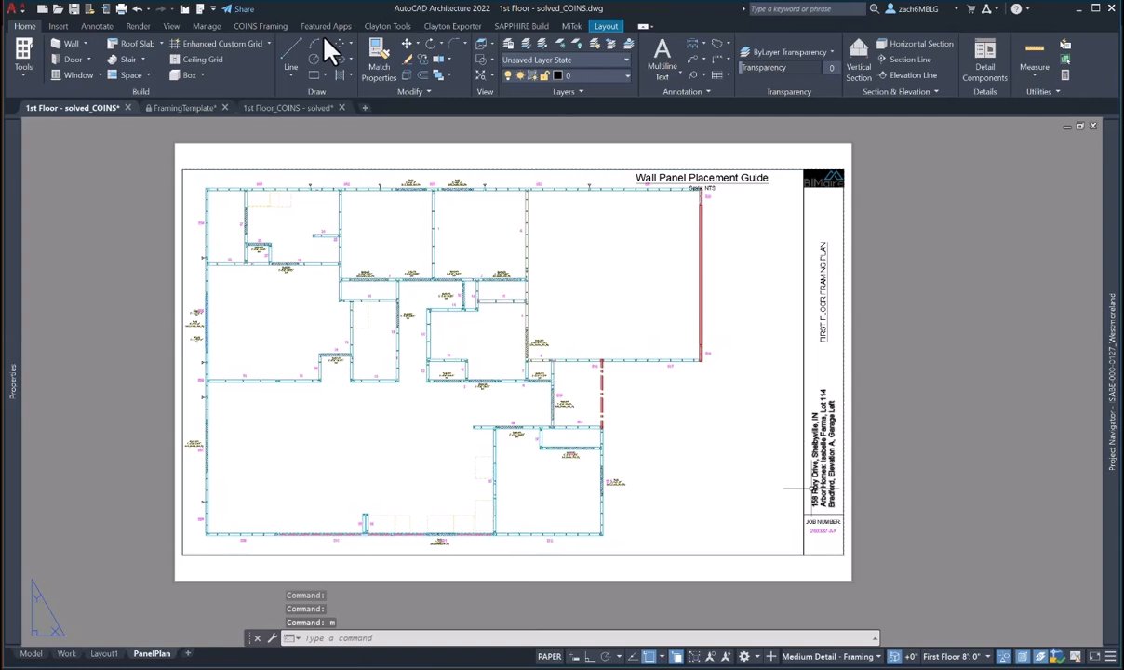
pyautogui.moveTo(786, 489); pyautogui.dragTo(821, 490, button='middle')
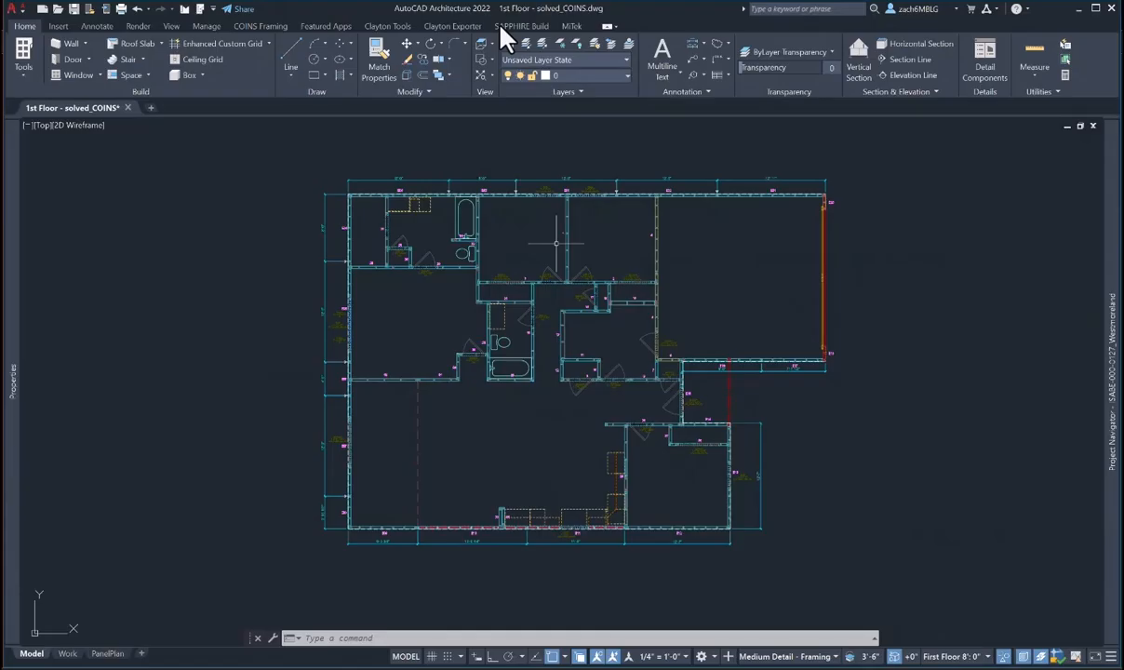
# - Select exterior wall E01 and use Select Similar to pick all 19 matching walls
pyautogui.scroll(5, 555, 244)
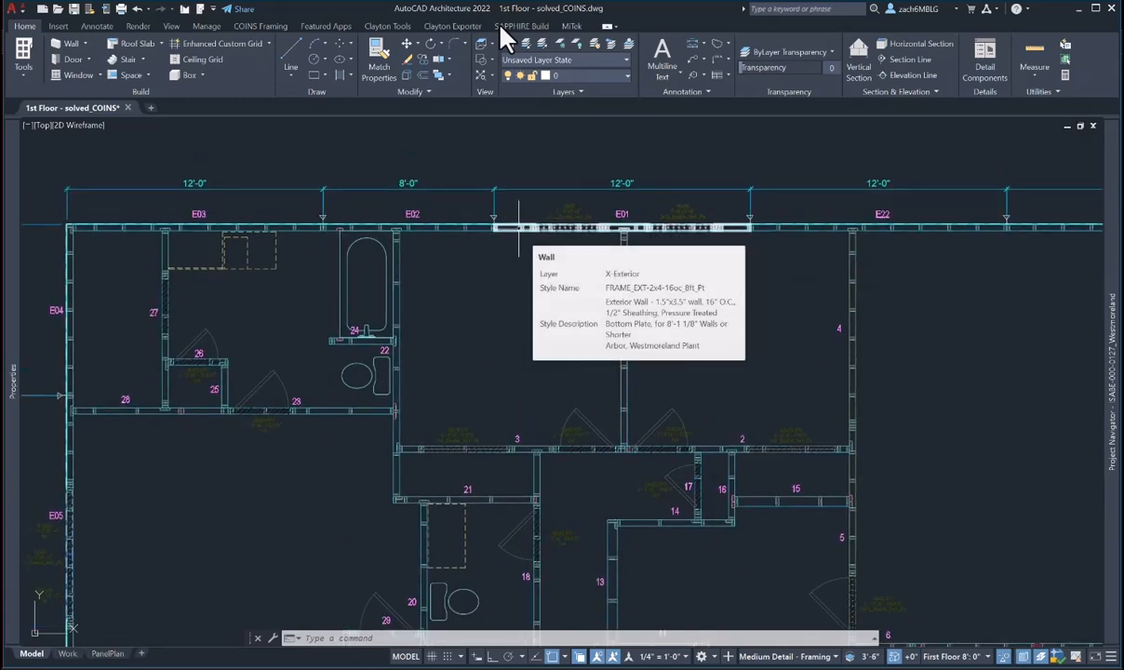
pyautogui.click(518, 227)
pyautogui.rightClick(518, 227)
pyautogui.click(485, 228)
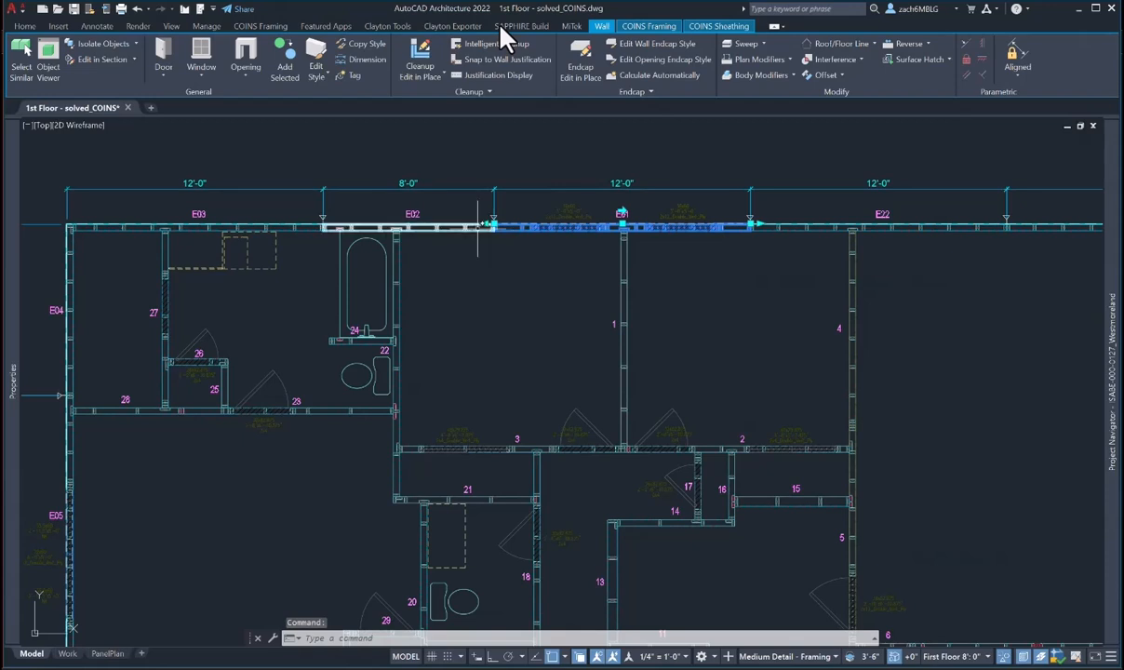
pyautogui.rightClick(517, 227)
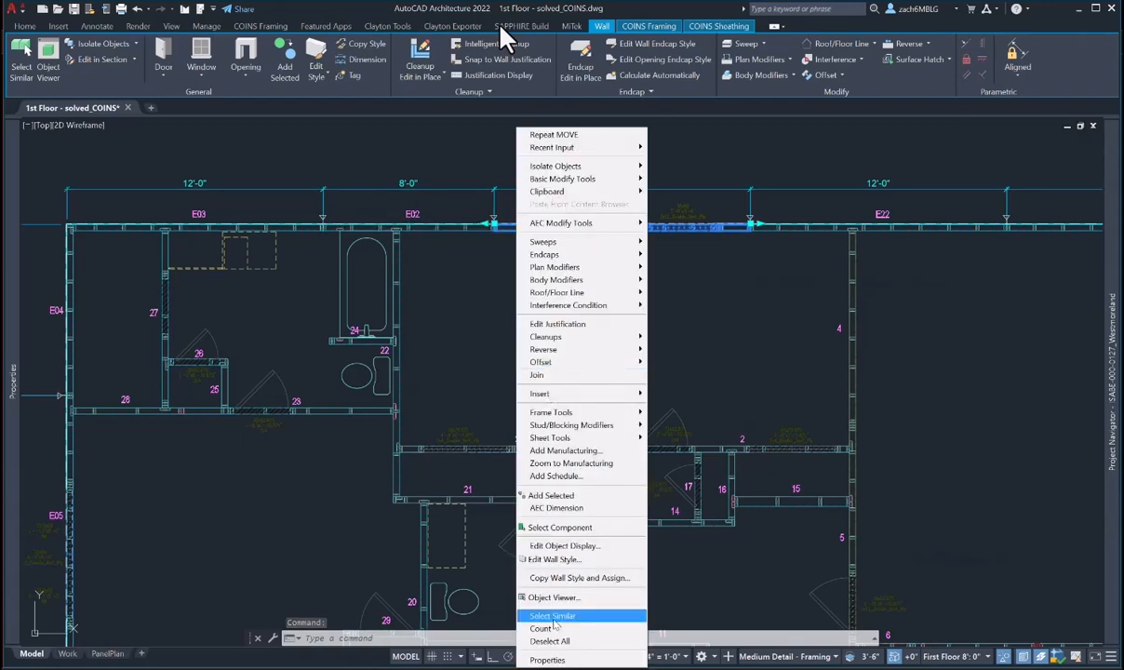
pyautogui.click(552, 615)
pyautogui.scroll(-5, 580, 358)
pyautogui.moveTo(580, 354); pyautogui.dragTo(571, 345, button='middle')
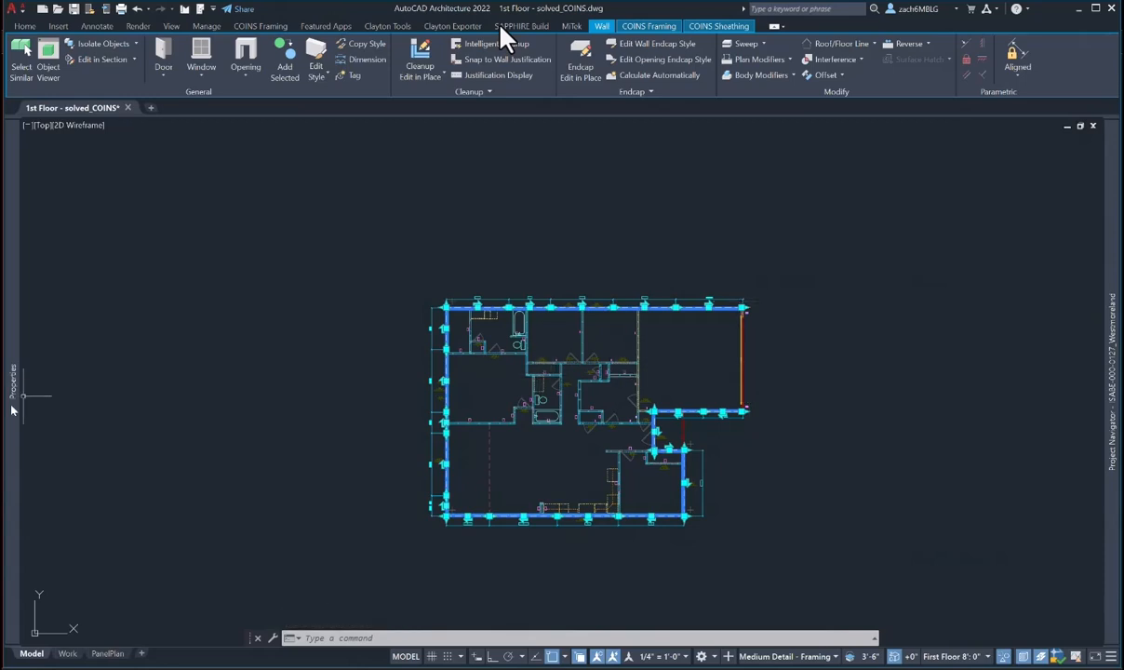
# - In Properties, set Nails 8d, NailEdge 12 and NailField 6 for the selected walls
pyautogui.moveTo(13, 382)
pyautogui.click(227, 297)
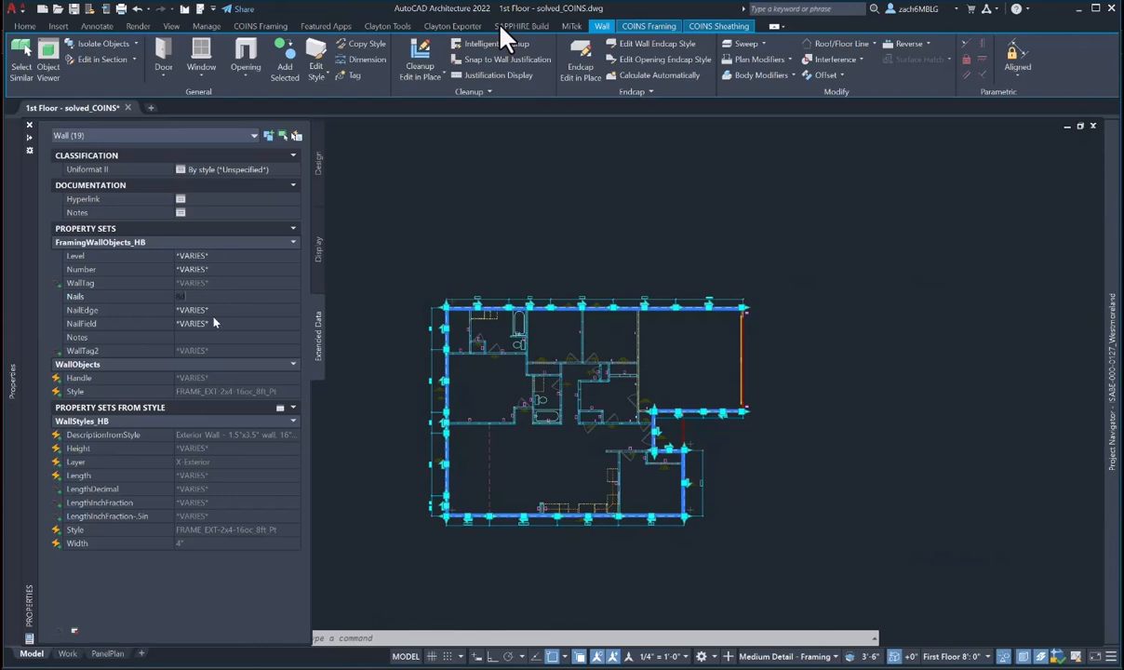
pyautogui.click(214, 310)
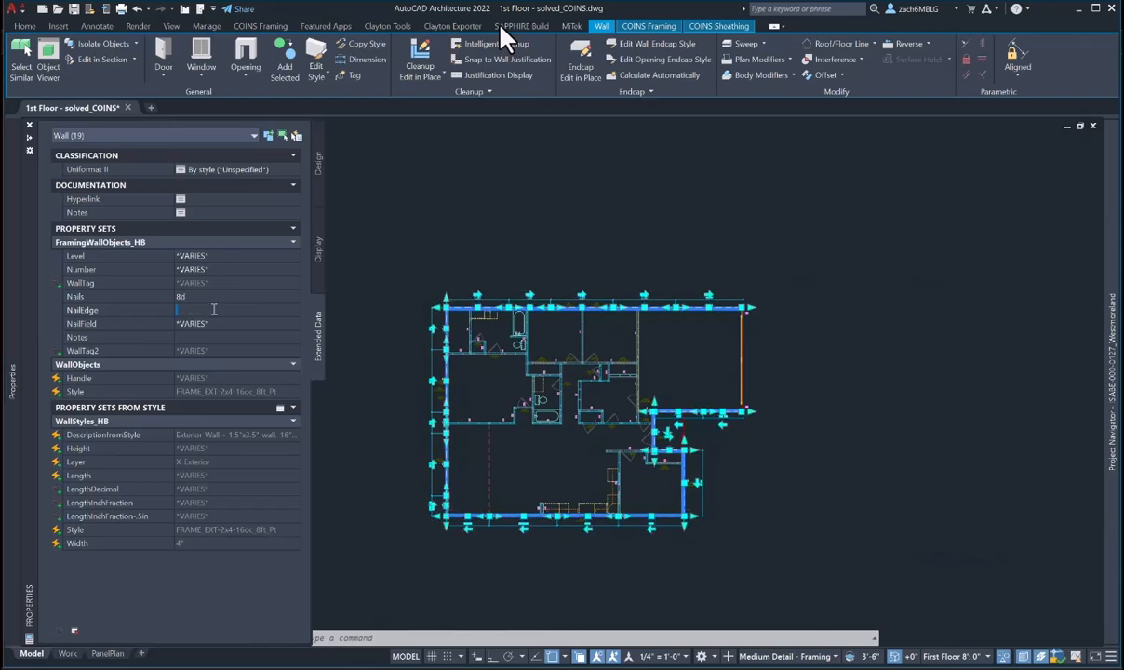
pyautogui.write('62')
pyautogui.click(216, 323)
pyautogui.write('6')
pyautogui.click(205, 337)
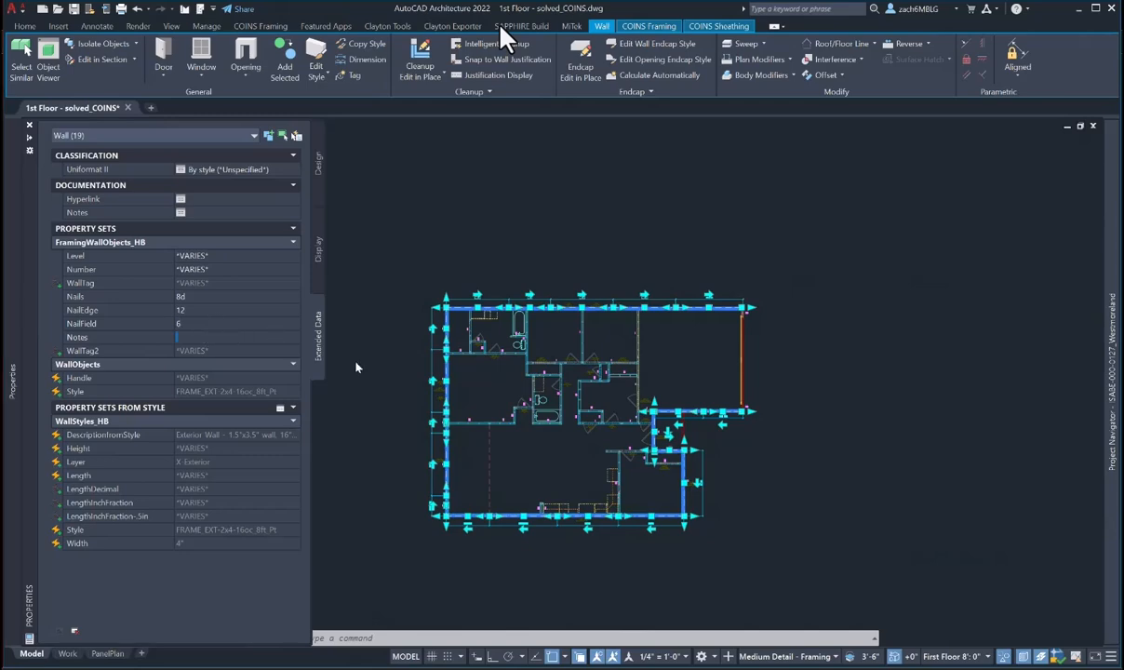
pyautogui.click(414, 354)
pyautogui.press('Escape')
pyautogui.press('Escape')
pyautogui.scroll(7, 424, 312)
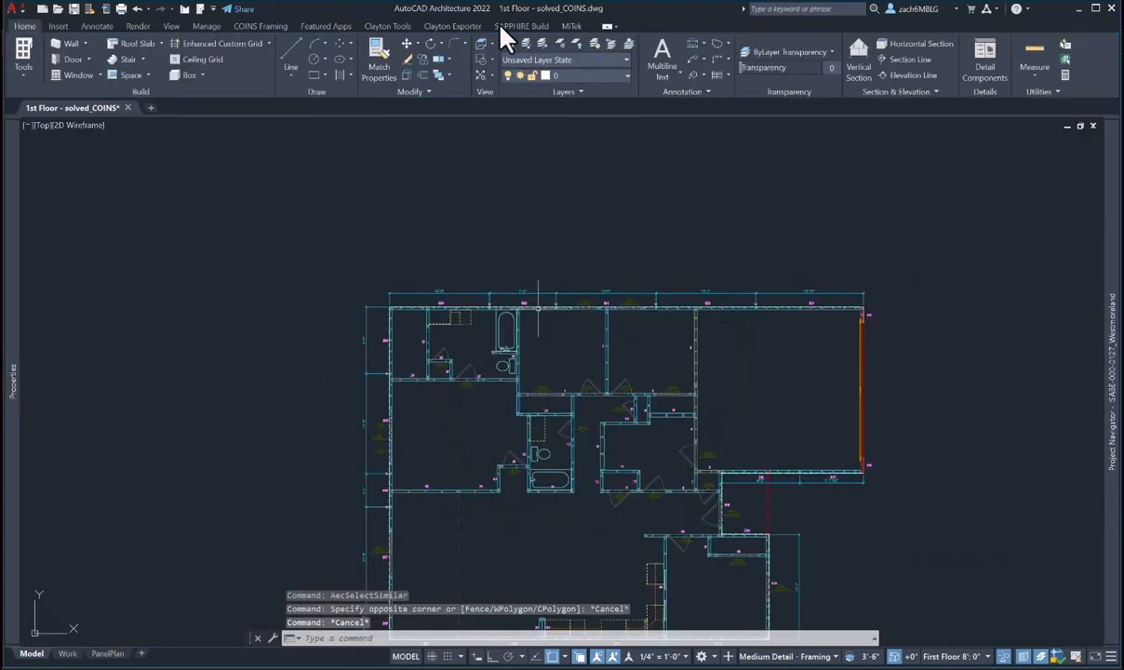
# - Check wall E02's nailing values in Properties, then clear the selection
pyautogui.click(420, 305)
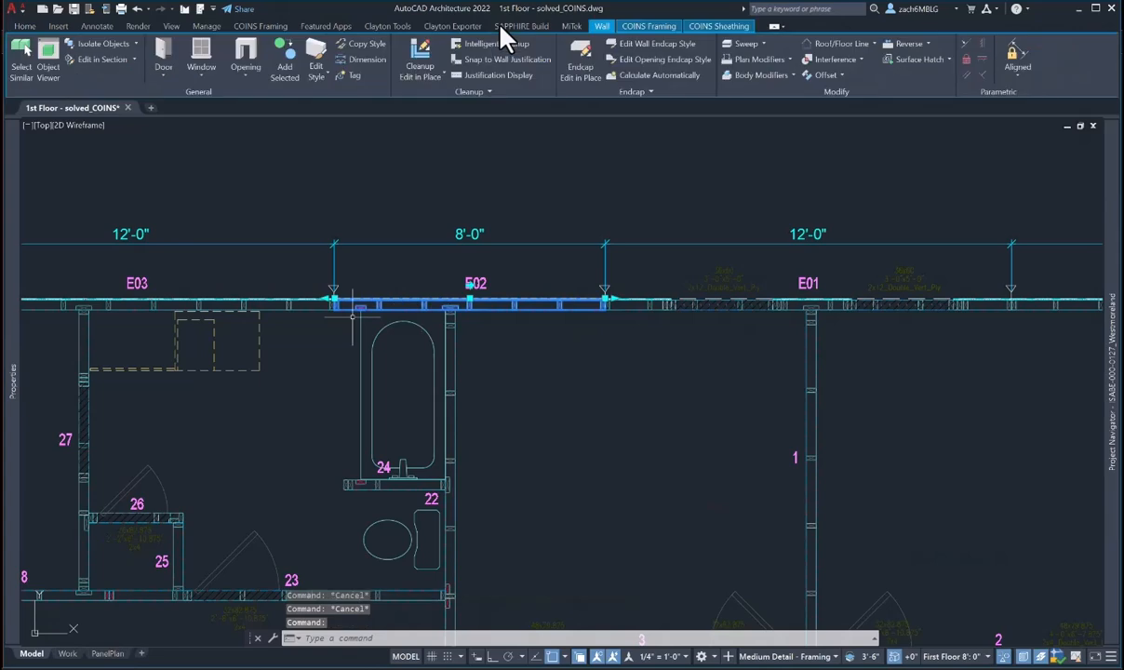
pyautogui.moveTo(11, 369)
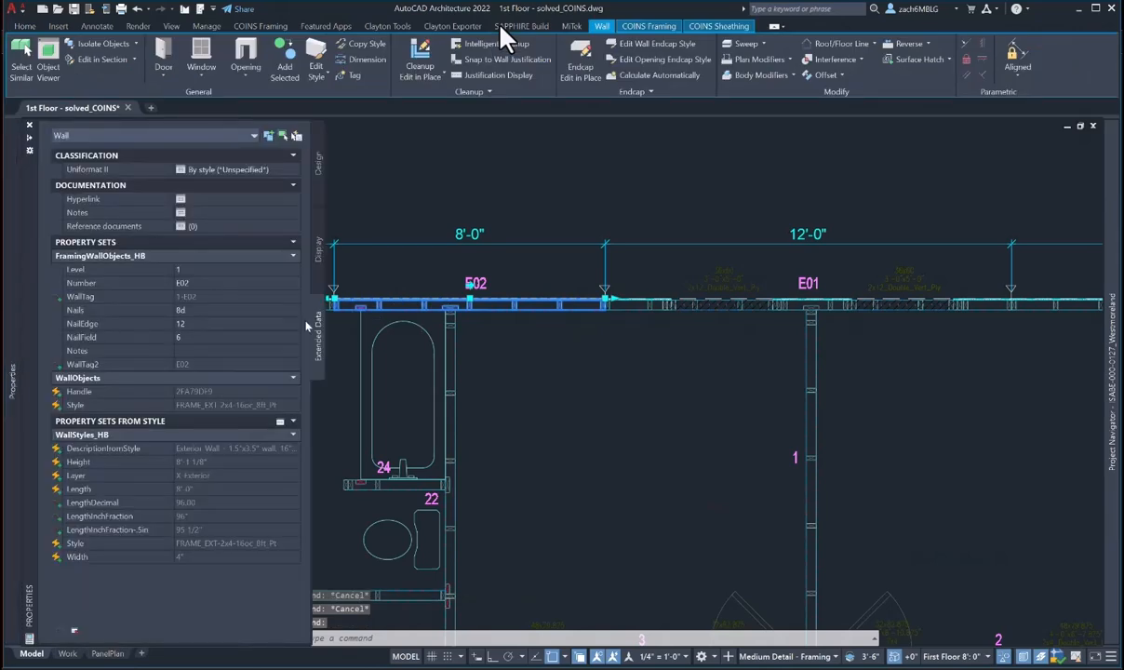
pyautogui.press('Escape')
pyautogui.scroll(-5, 532, 394)
pyautogui.scroll(3, 832, 529)
pyautogui.scroll(4, 626, 530)
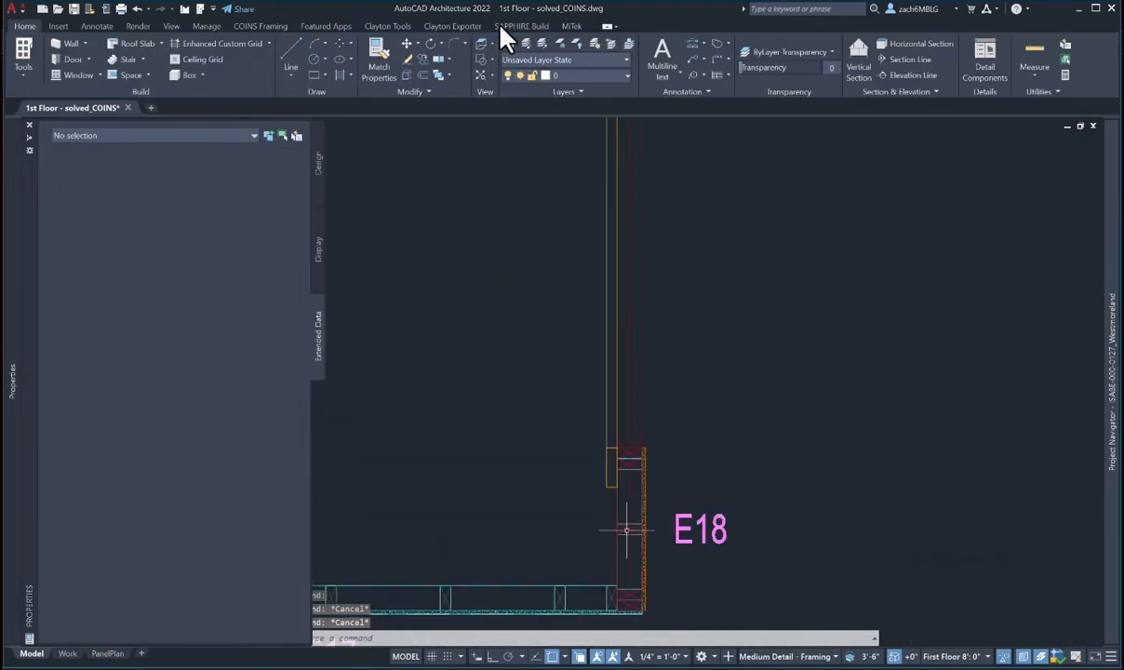
# - Select garage walls E18 and E20 and give them Nails 8d, NailEdge 3, NailField 3
pyautogui.click(626, 530)
pyautogui.scroll(-5, 630, 529)
pyautogui.scroll(6, 634, 281)
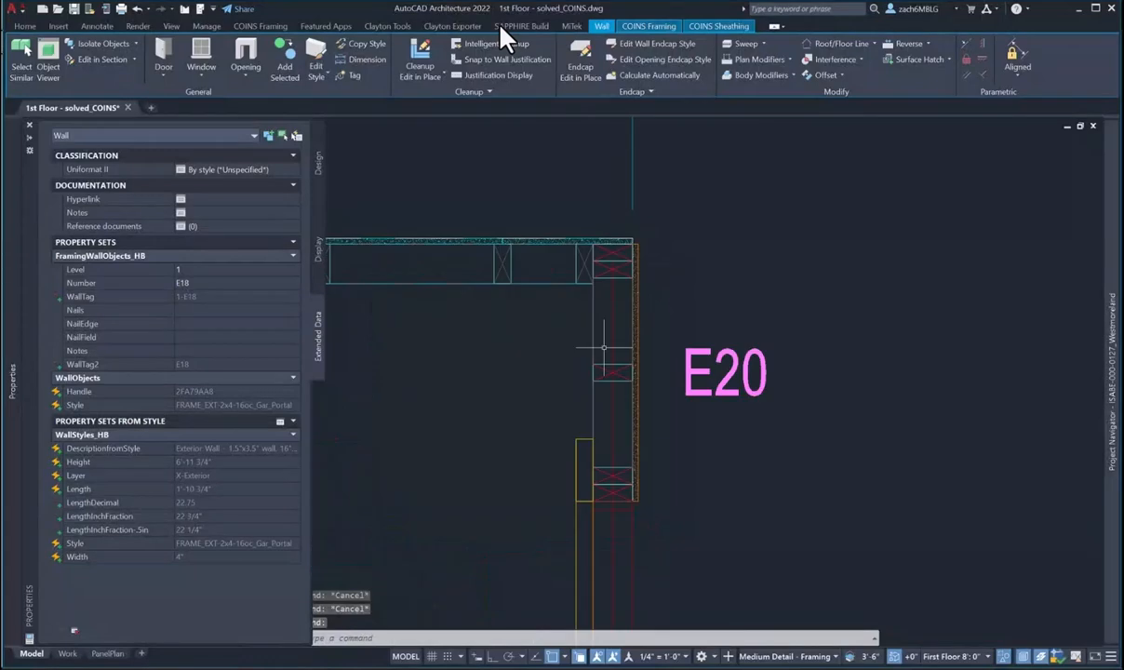
pyautogui.click(604, 348)
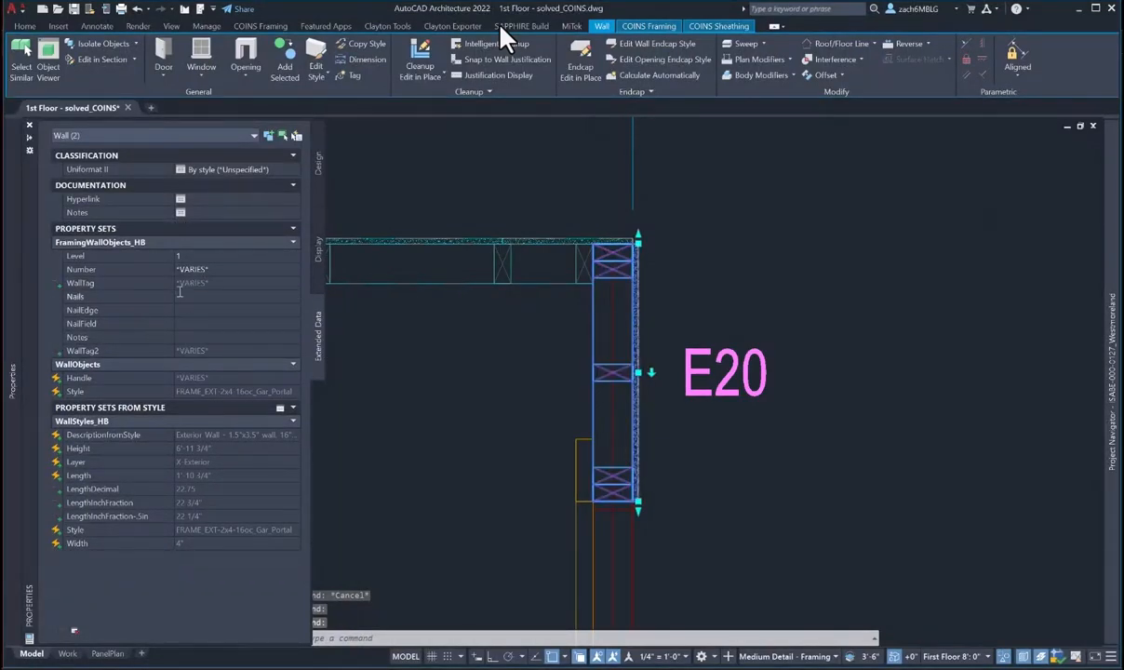
pyautogui.click(179, 295)
pyautogui.write('8d')
pyautogui.click(185, 310)
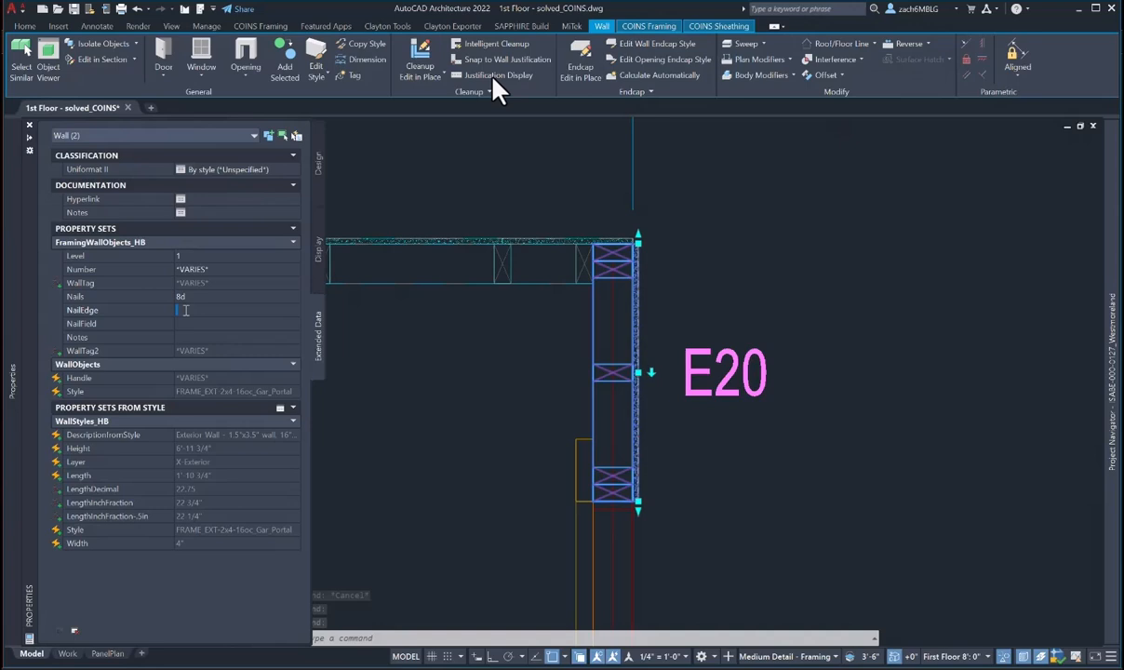
pyautogui.click(189, 324)
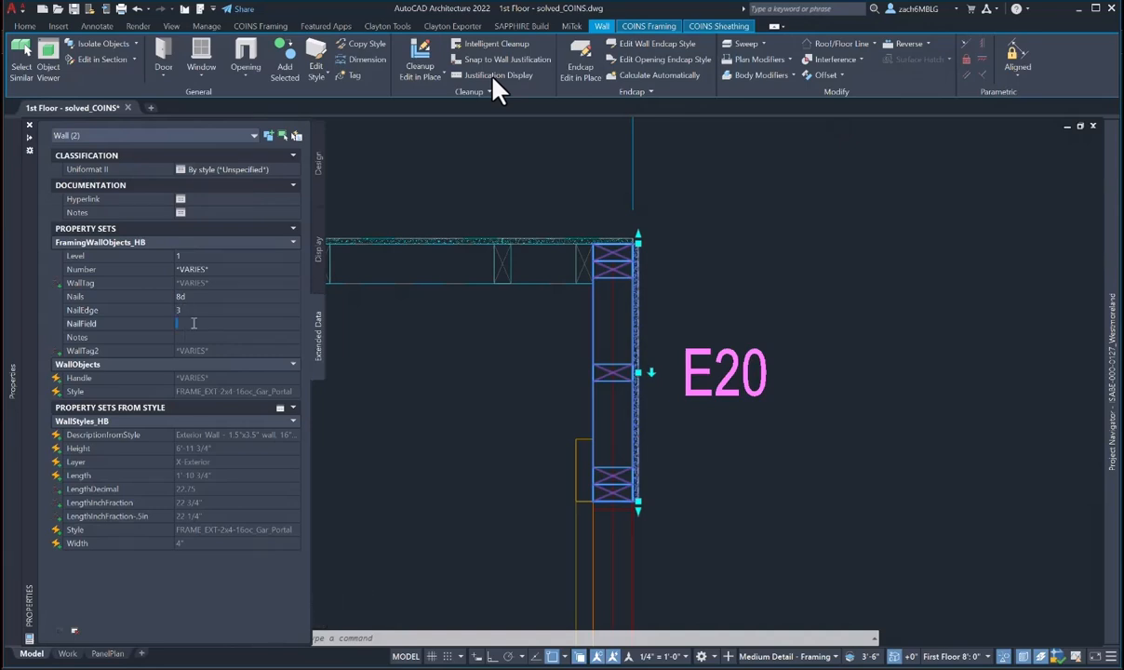
pyautogui.write('3')
pyautogui.scroll(-2, 446, 338)
pyautogui.moveTo(479, 345); pyautogui.dragTo(759, 215, button='middle')
pyautogui.press('Escape')
pyautogui.scroll(-8, 490, 346)
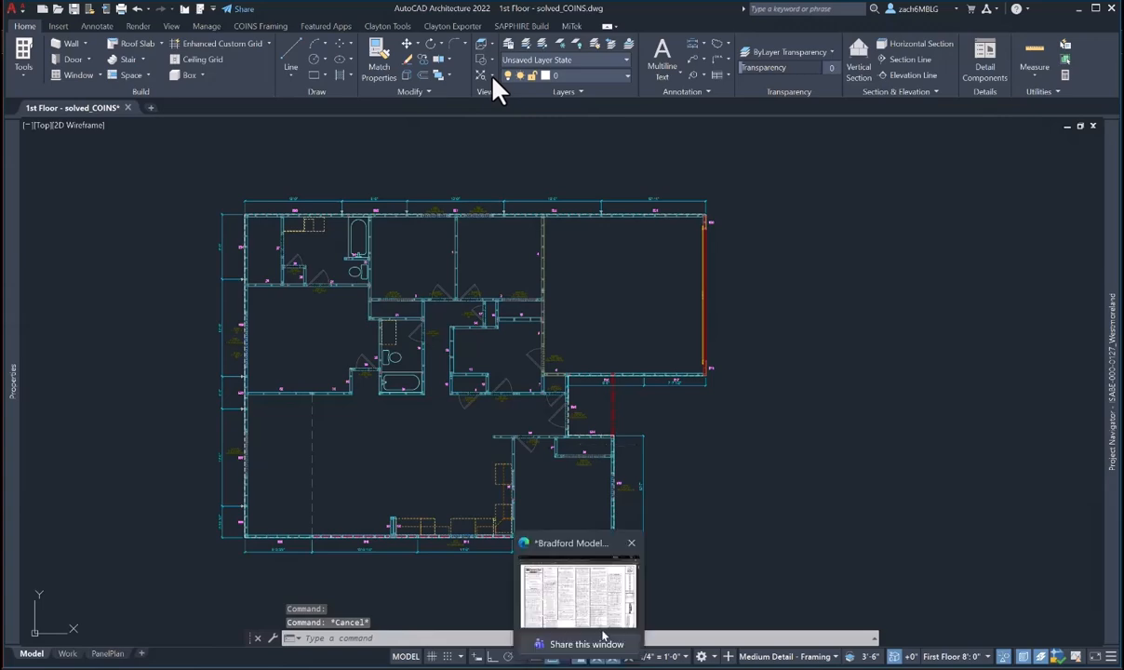
pyautogui.click(603, 635)
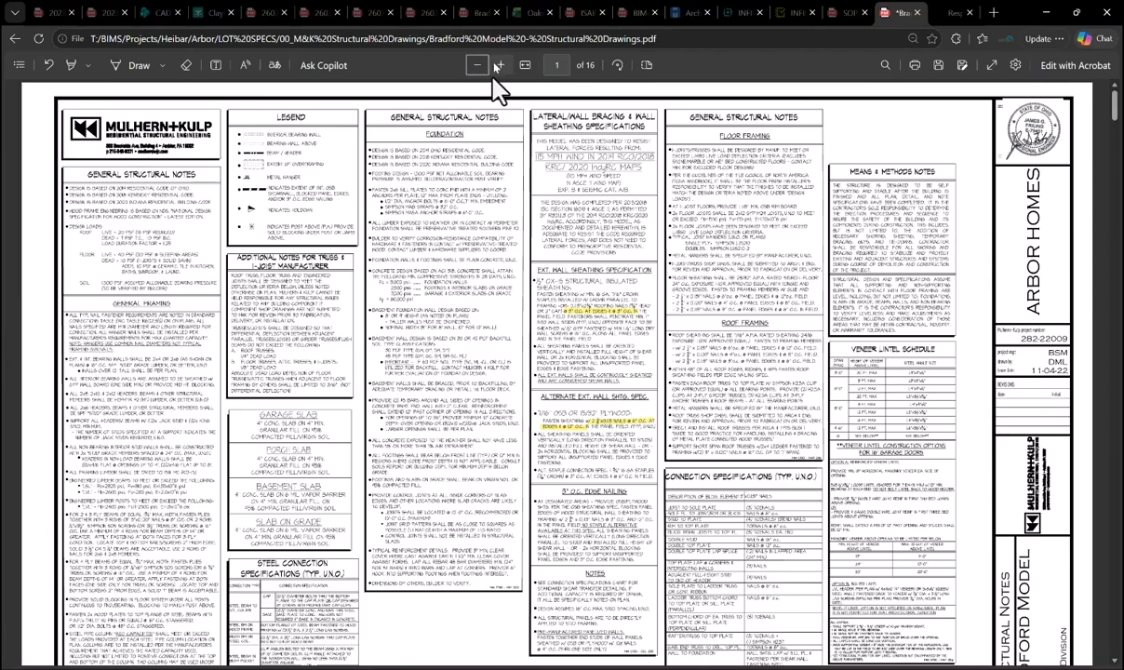
pyautogui.click(499, 66)
pyautogui.scroll(-1, 492, 78)
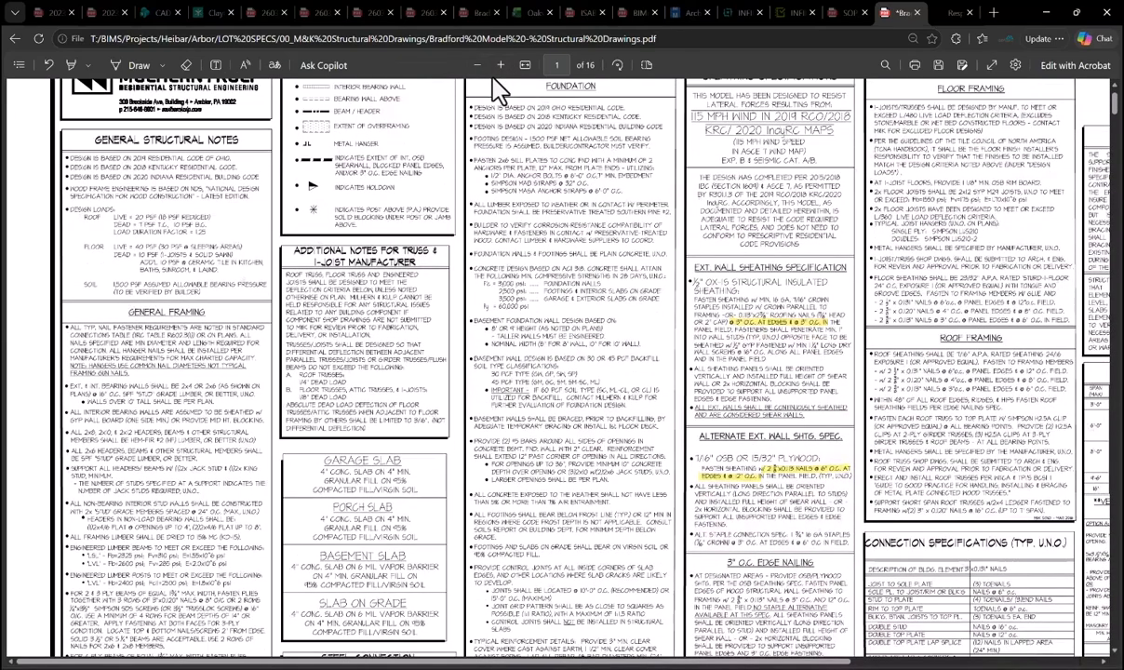
pyautogui.hotkey('alt', 'Tab')
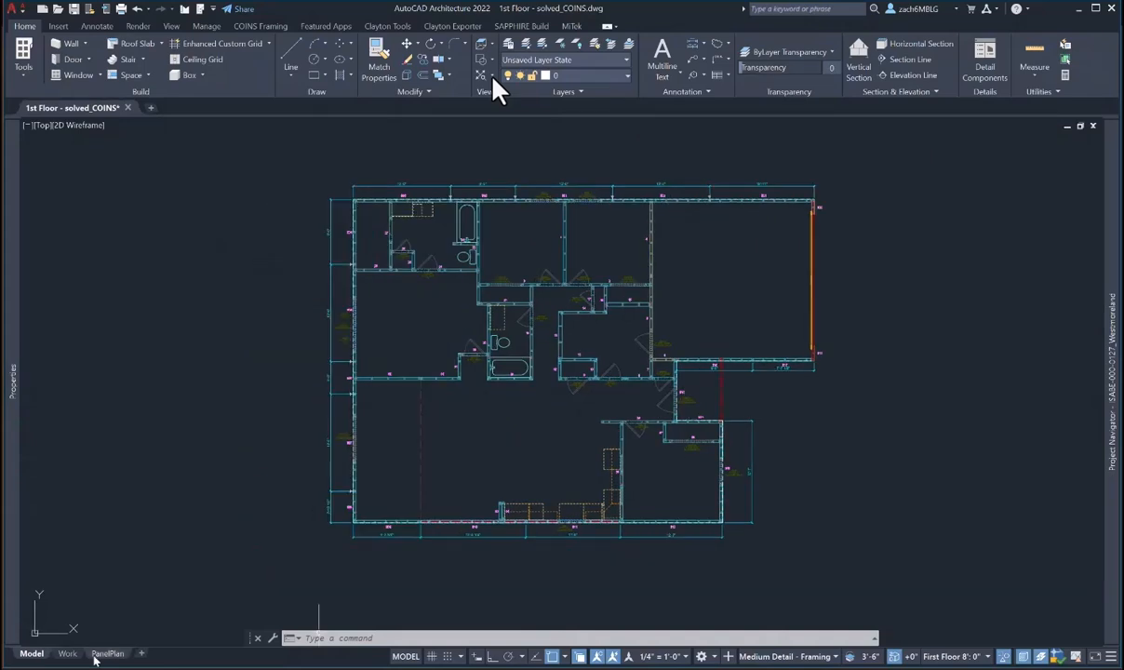
# - On the PanelPlan layout, move the Wall Panel Placement Guide title near the sheet's bottom right
pyautogui.click(108, 653)
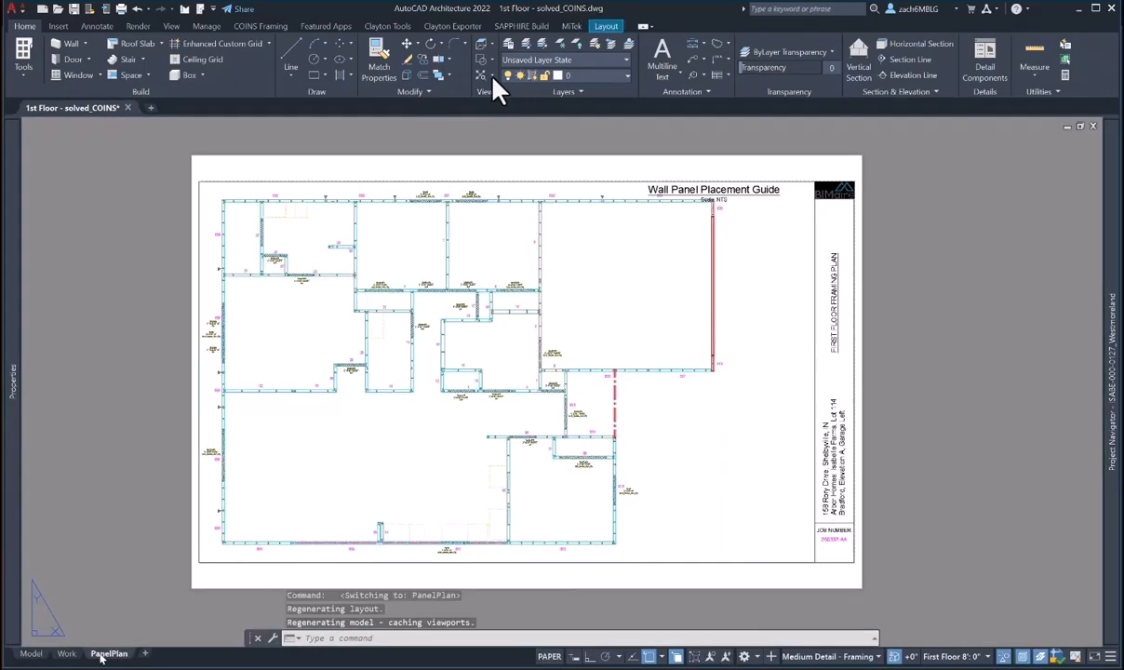
pyautogui.write('m')
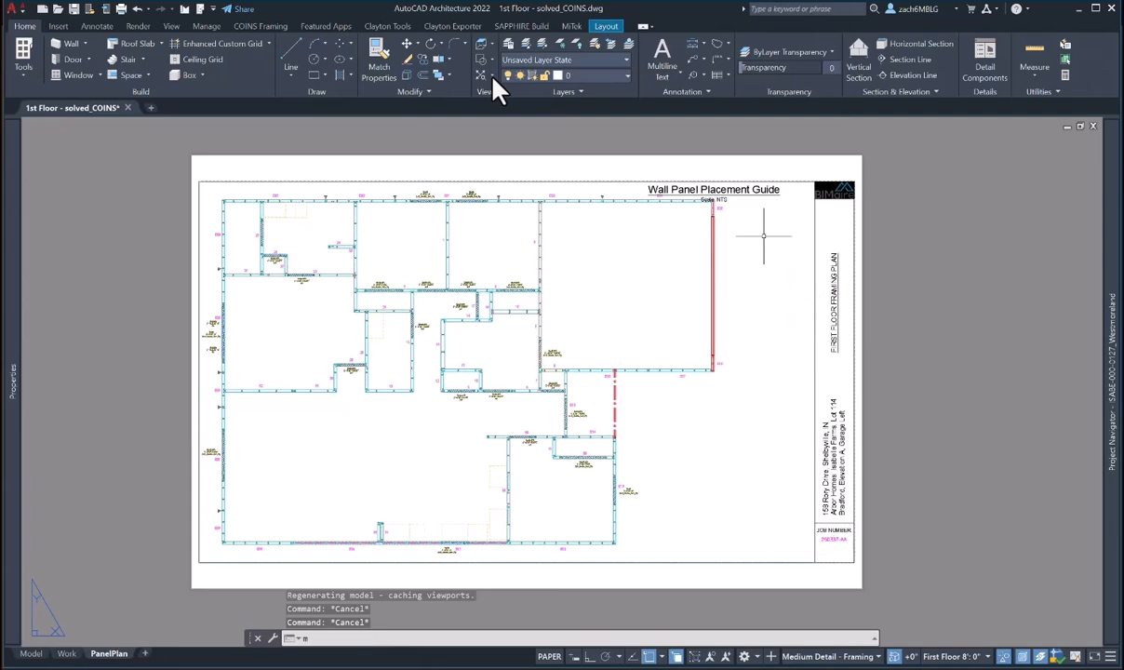
pyautogui.press('Return')
pyautogui.click(713, 189)
pyautogui.press('Return')
pyautogui.click(769, 190)
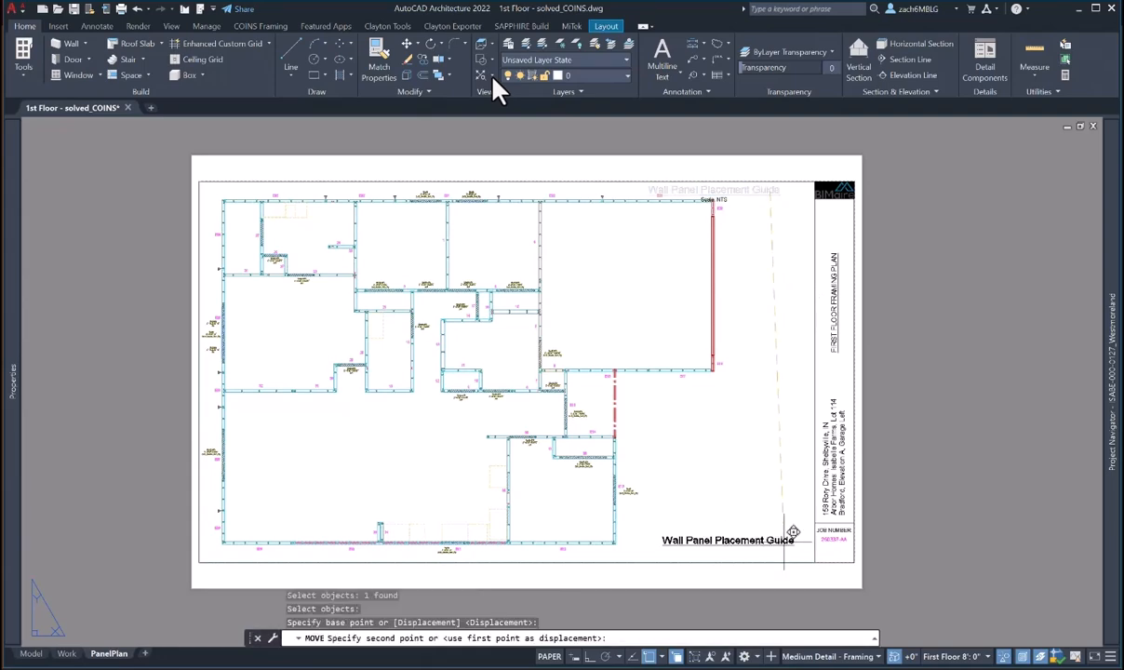
pyautogui.click(782, 546)
pyautogui.press('Escape')
pyautogui.moveTo(783, 547); pyautogui.dragTo(642, 527, button='middle')
# - Open Project Properties' Detailed Information and select the lot's StreetAddress value for copying
pyautogui.moveTo(1111, 391)
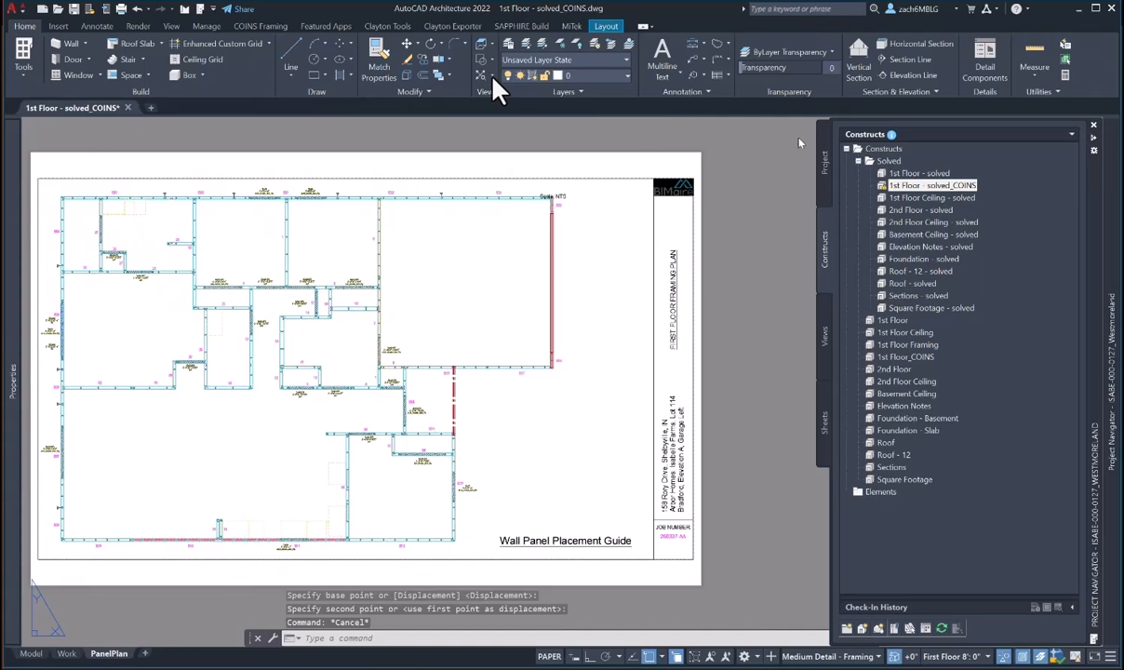
pyautogui.click(822, 175)
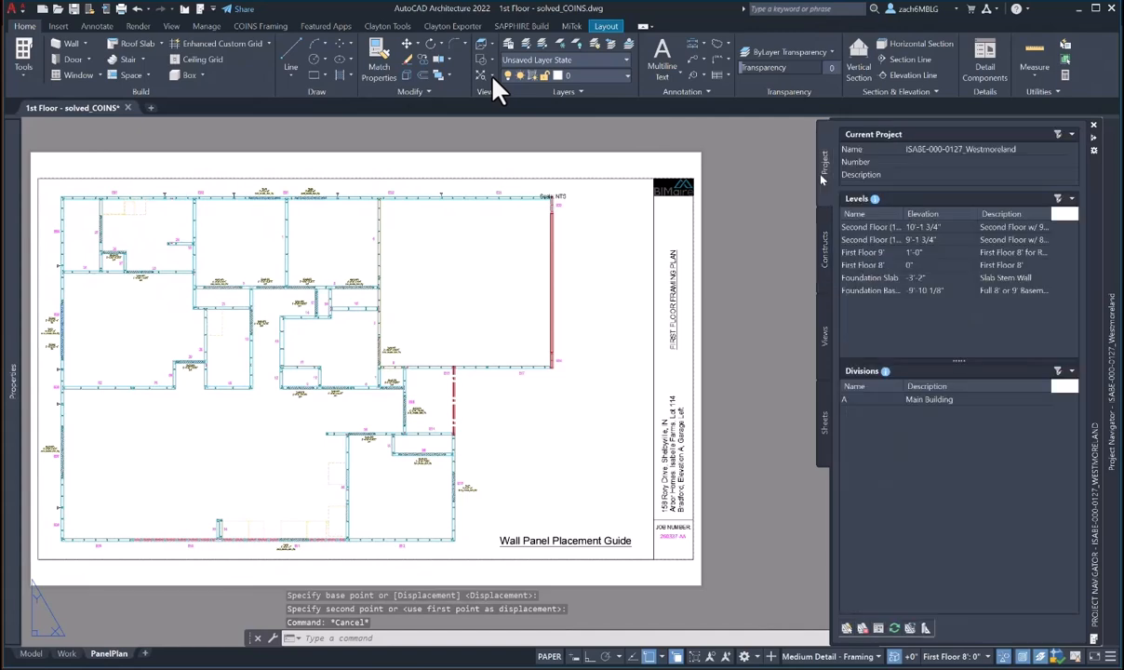
pyautogui.click(1057, 138)
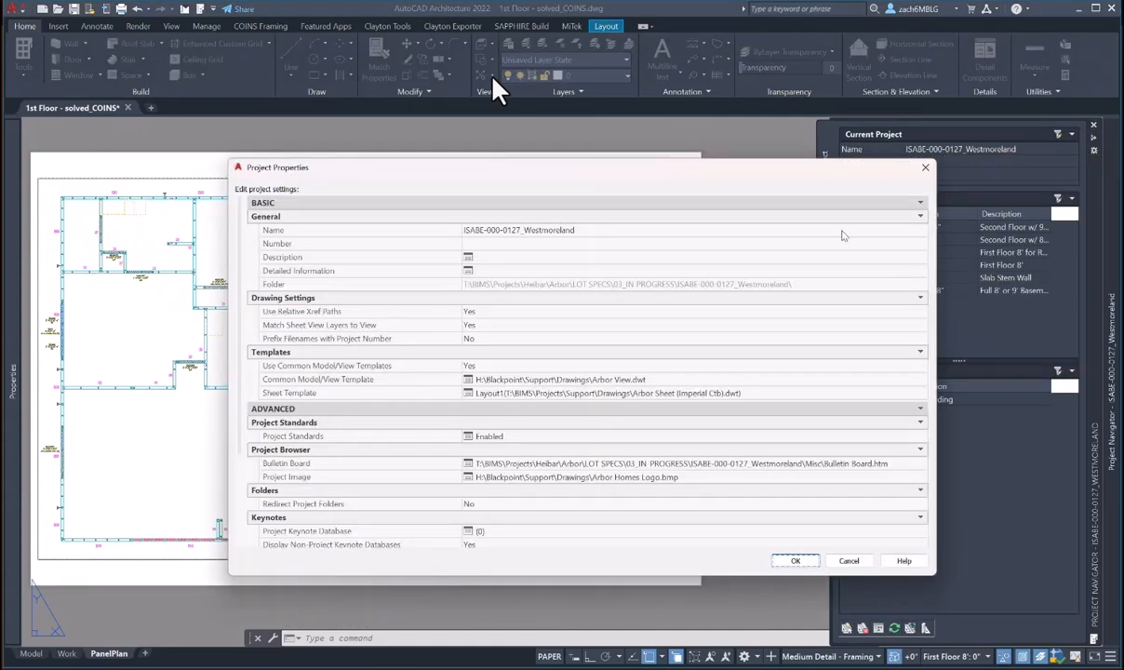
pyautogui.click(470, 271)
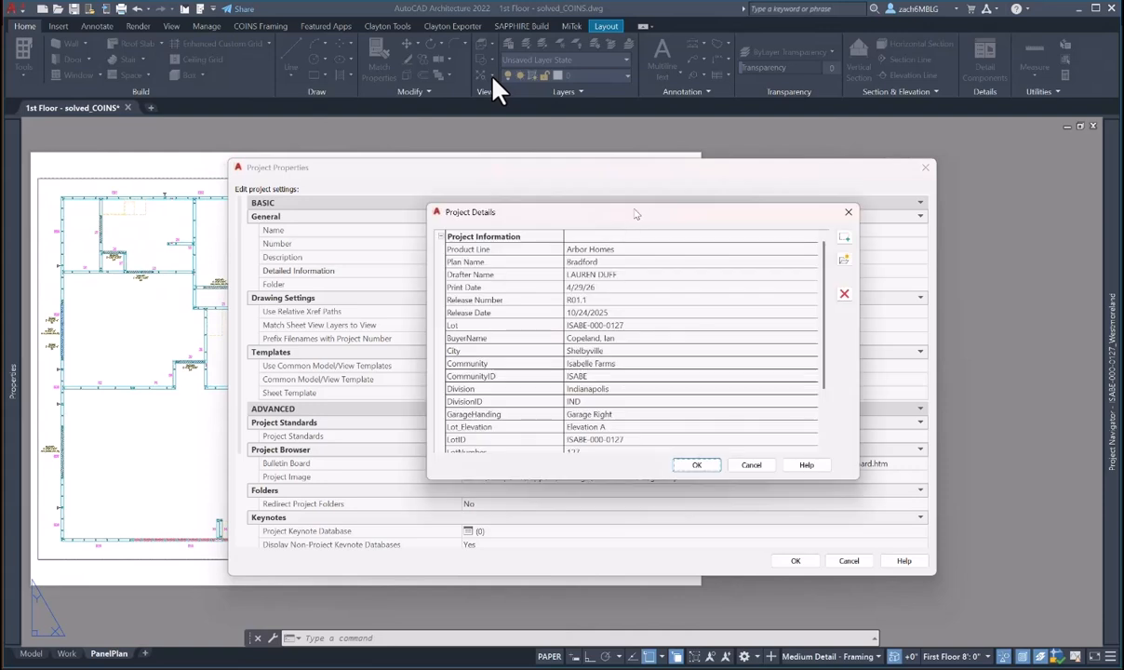
pyautogui.scroll(-3, 610, 421)
pyautogui.click(632, 414)
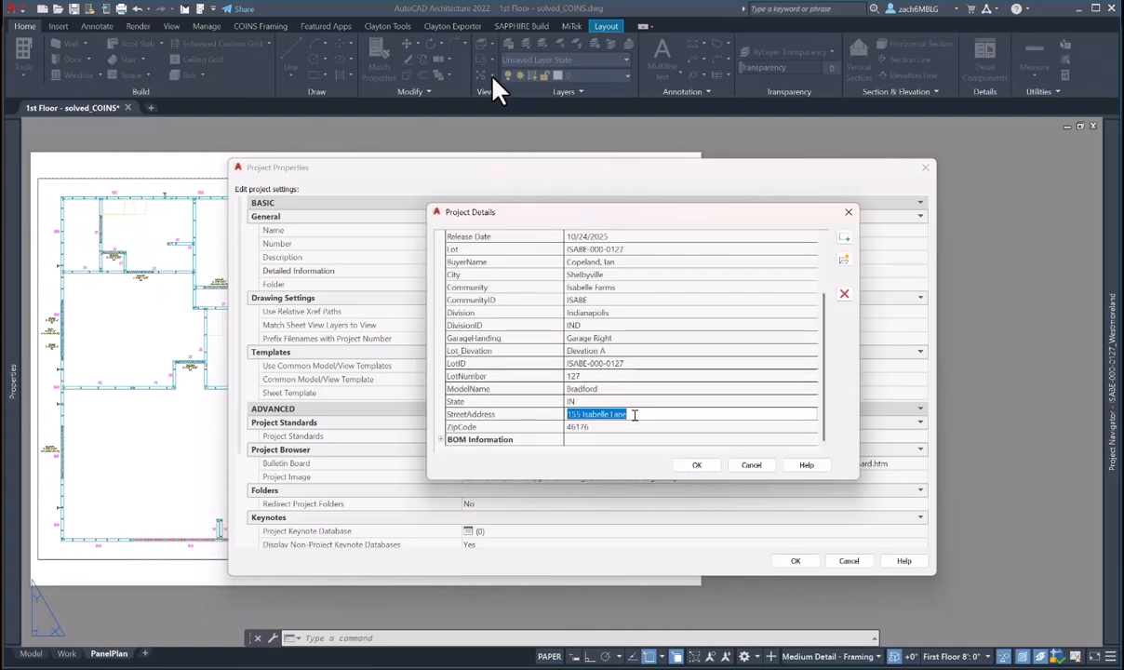
pyautogui.rightClick(633, 414)
# - Copy the street address and close the project dialogs without changes
pyautogui.click(664, 458)
pyautogui.click(699, 465)
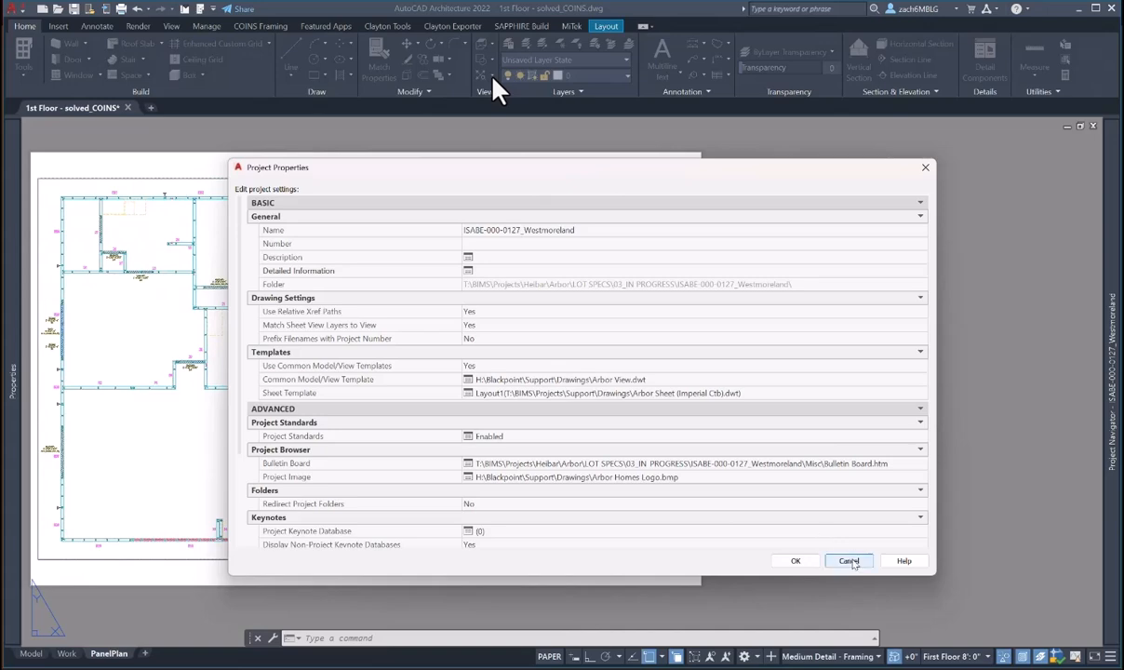
pyautogui.click(848, 560)
pyautogui.scroll(3, 642, 493)
pyautogui.press('Escape')
pyautogui.press('Escape')
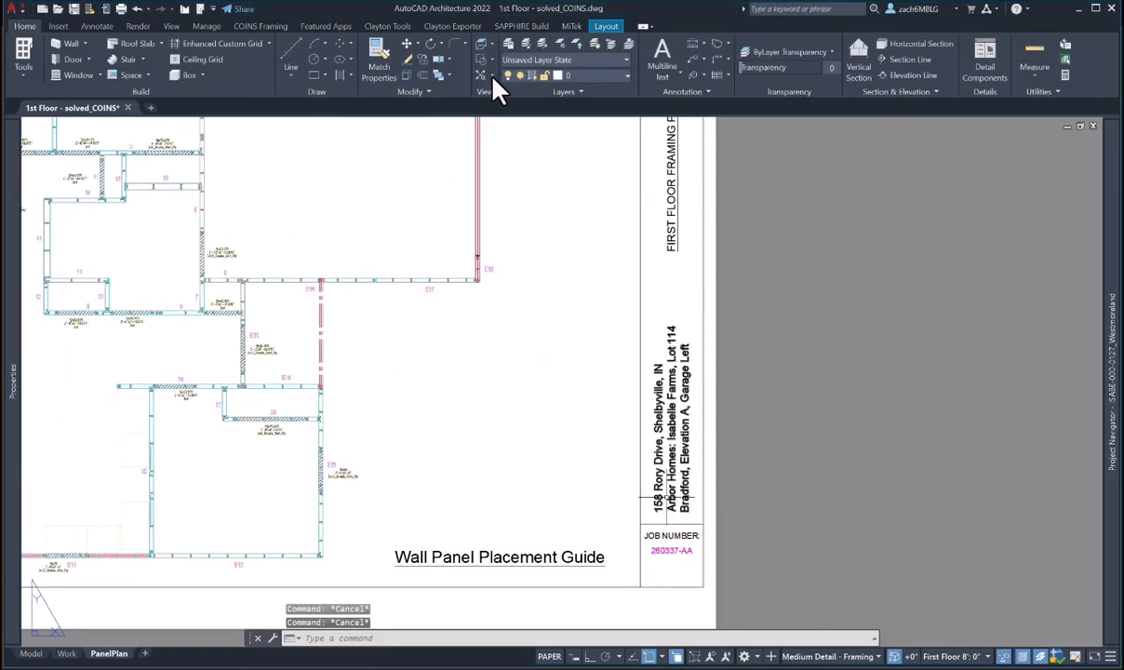
# - Replace the street number in the title-block address with the lot's correct number
pyautogui.doubleClick(660, 498)
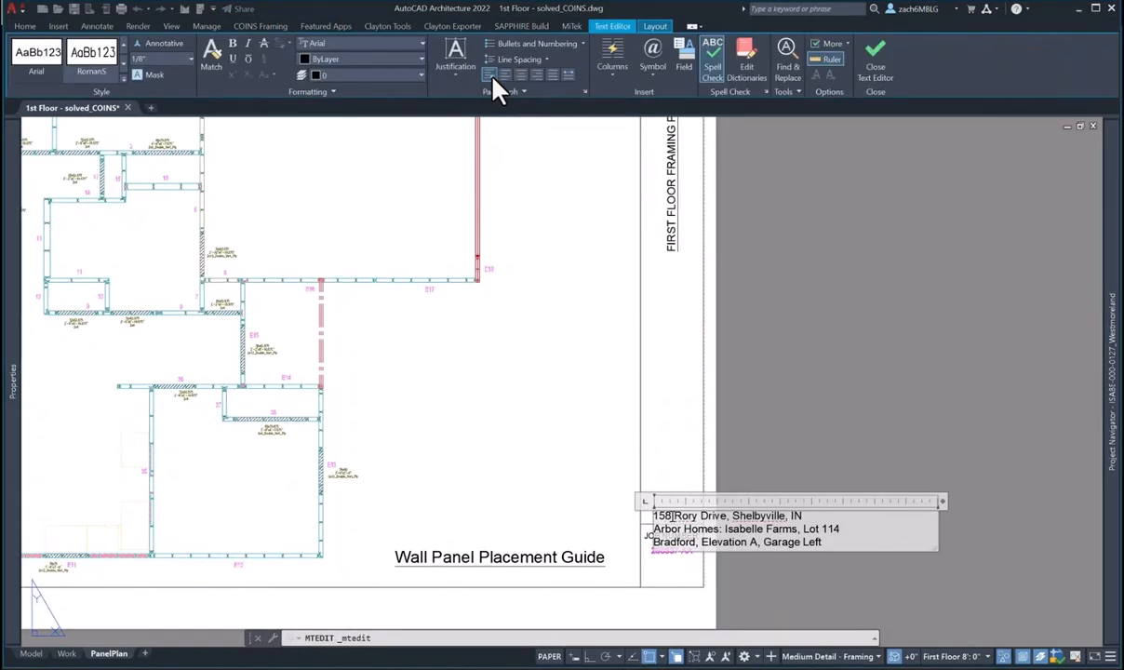
pyautogui.moveTo(671, 517); pyautogui.dragTo(655, 522)
pyautogui.write('155')
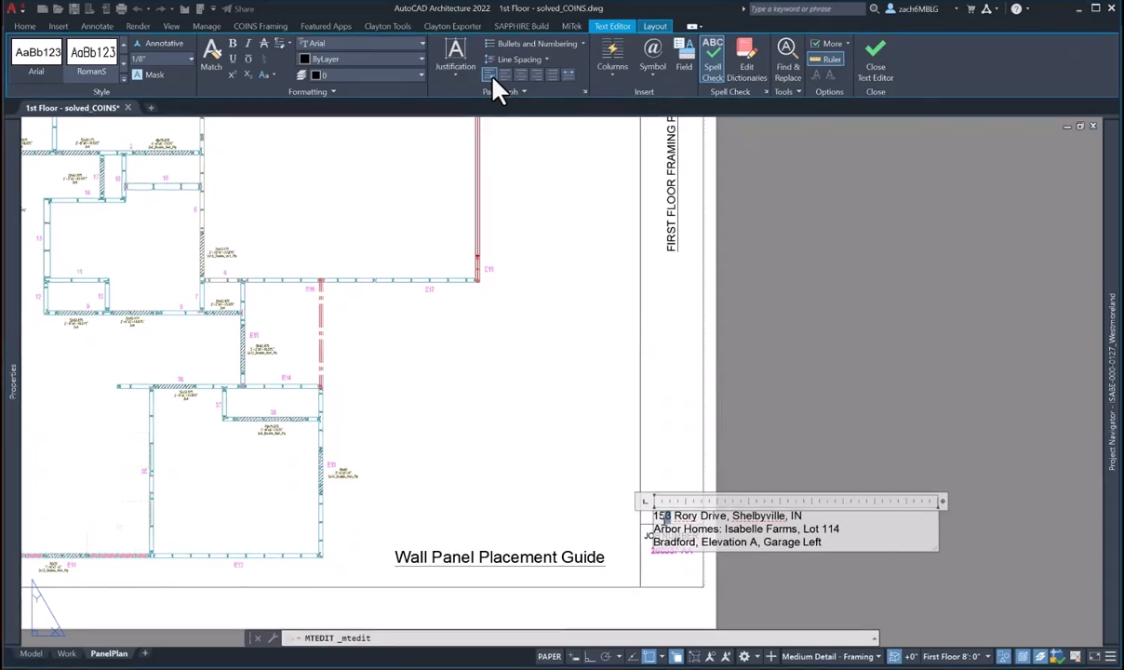
pyautogui.hotkey('ctrl', 'Return')
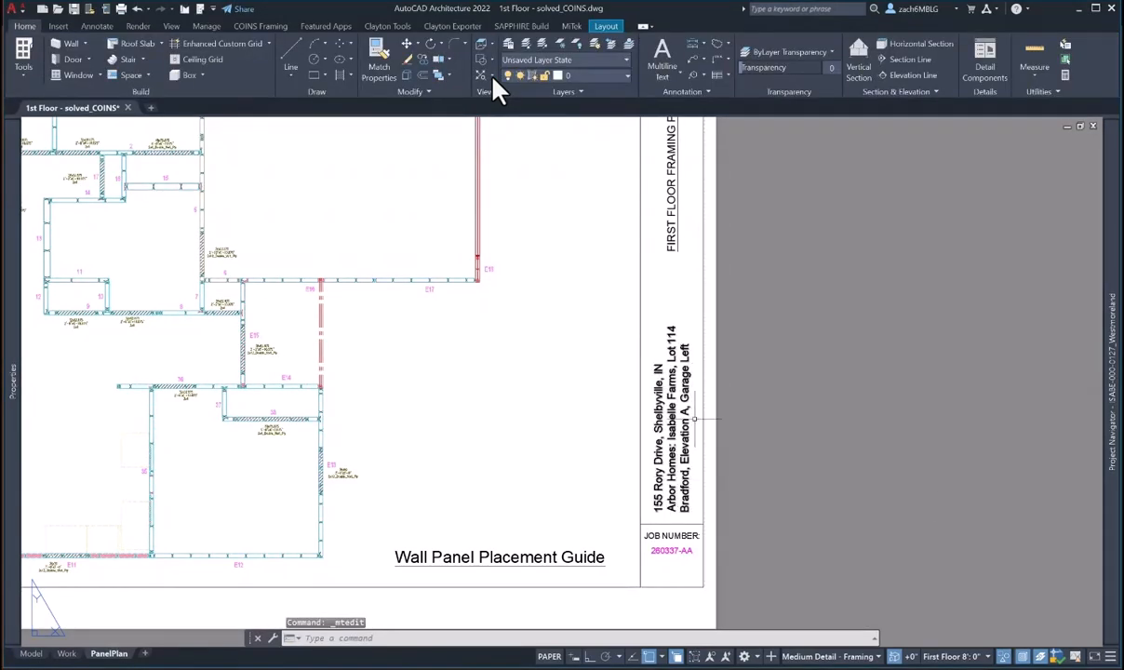
pyautogui.scroll(2, 672, 345)
# - Change the title block's Lot 114 to Lot 127
pyautogui.doubleClick(672, 345)
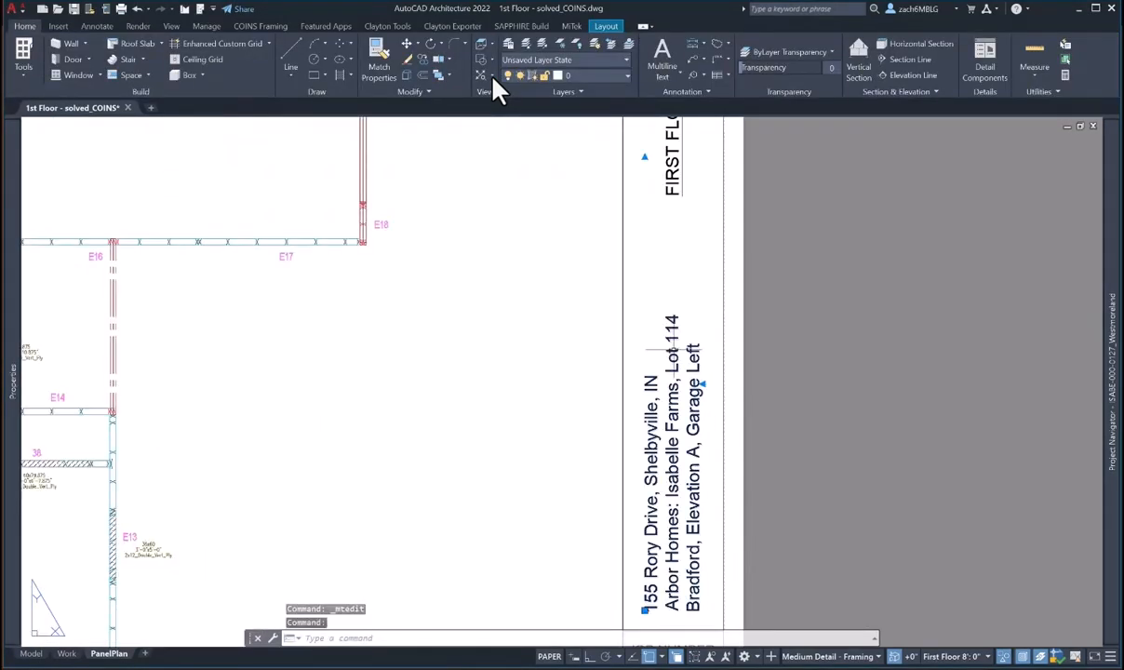
pyautogui.hotkey('shift', 'End')
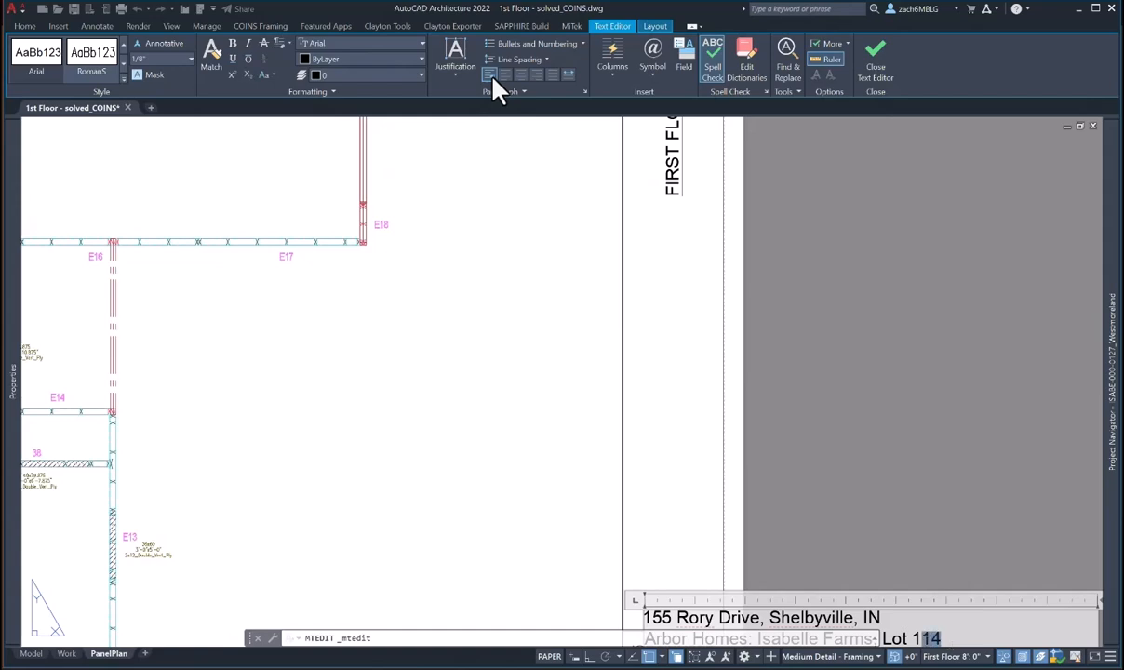
pyautogui.write('27')
pyautogui.hotkey('ctrl', 'Return')
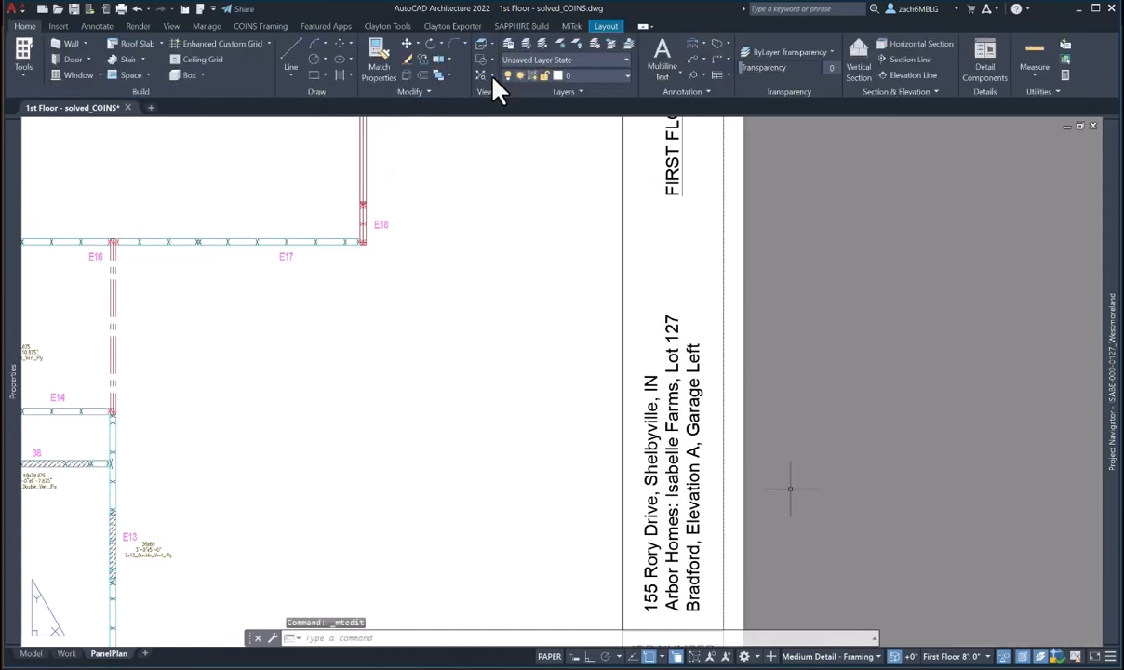
pyautogui.press('Escape')
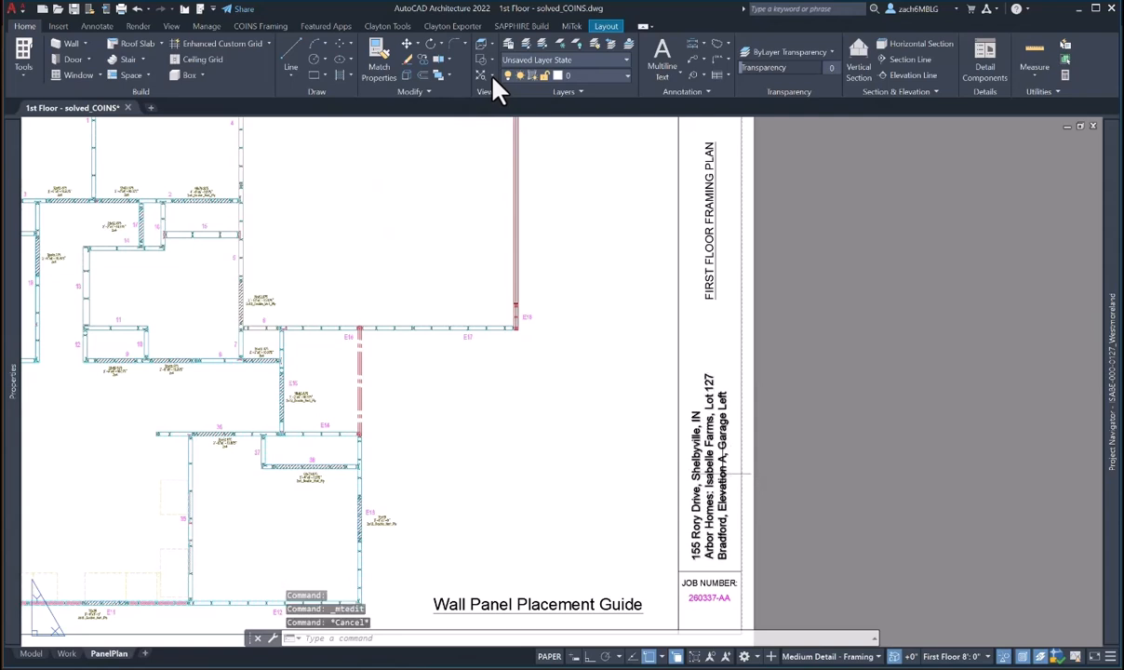
# - Change Garage Left to Garage Right in the rotated title-block text
pyautogui.doubleClick(723, 474)
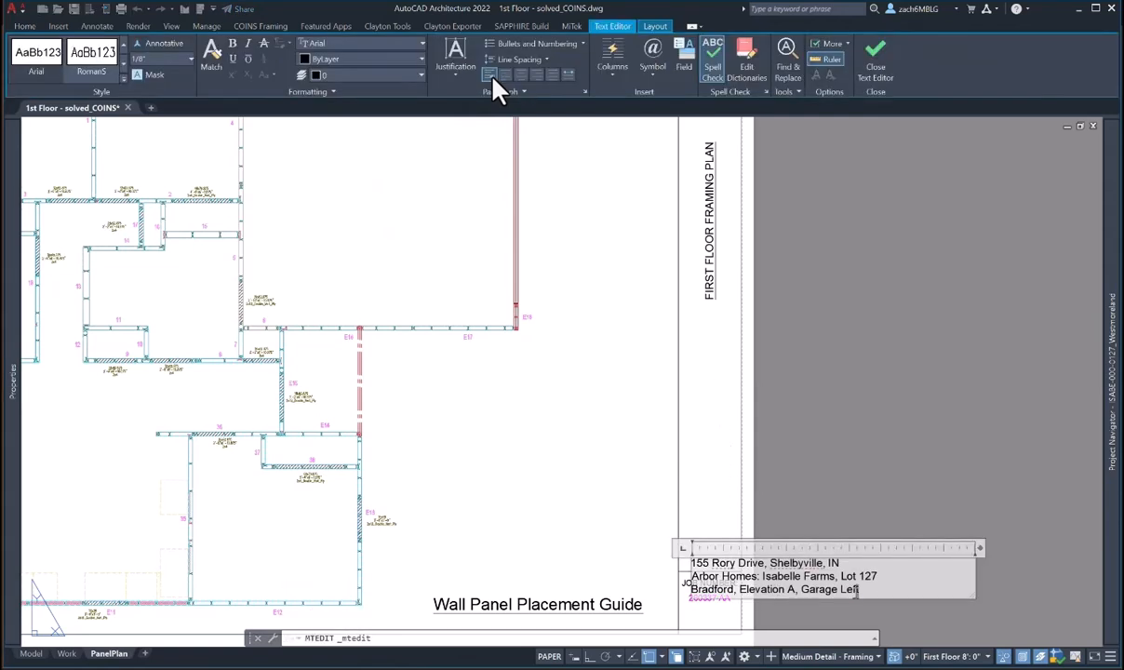
pyautogui.moveTo(860, 591); pyautogui.dragTo(840, 589)
pyautogui.write('Right')
pyautogui.click(872, 517)
pyautogui.scroll(-2, 831, 498)
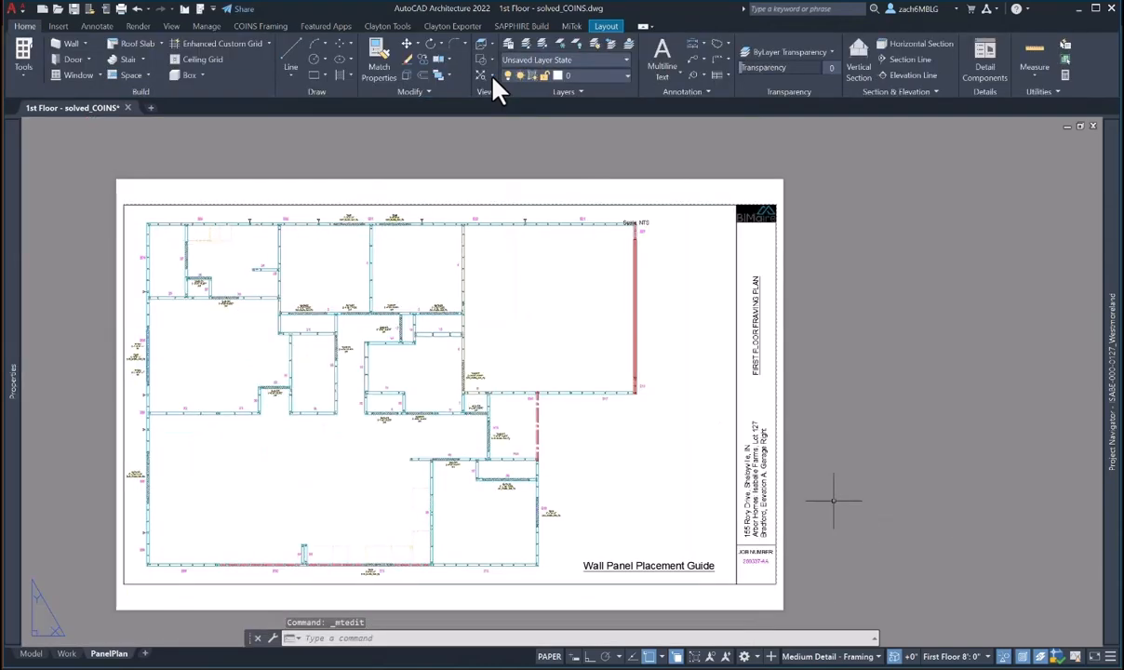
pyautogui.press('Escape')
pyautogui.scroll(2, 773, 547)
# - Replace the job number with ??? and recentre the sheet in view
pyautogui.doubleClick(742, 566)
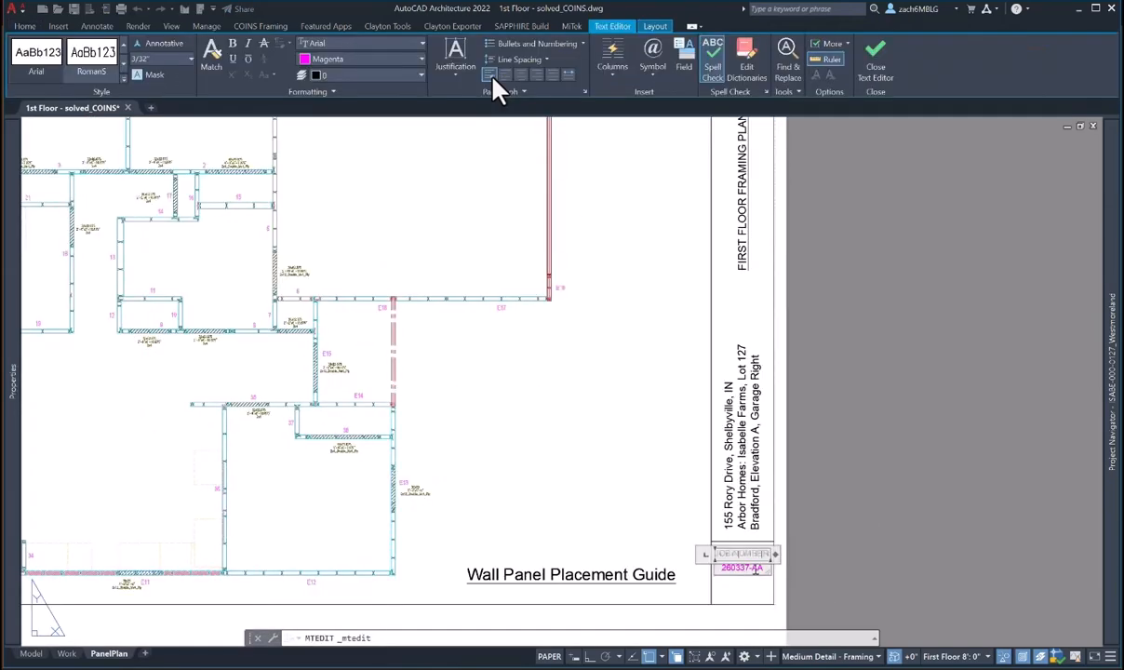
pyautogui.moveTo(765, 570); pyautogui.dragTo(689, 585)
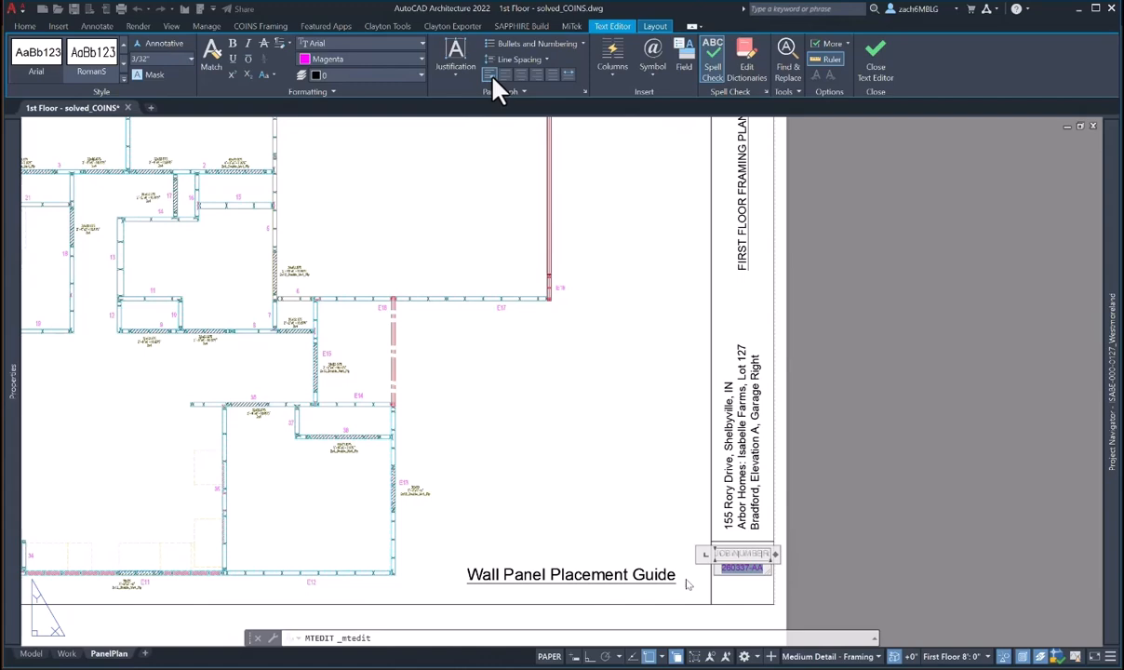
pyautogui.write('???')
pyautogui.press('Escape')
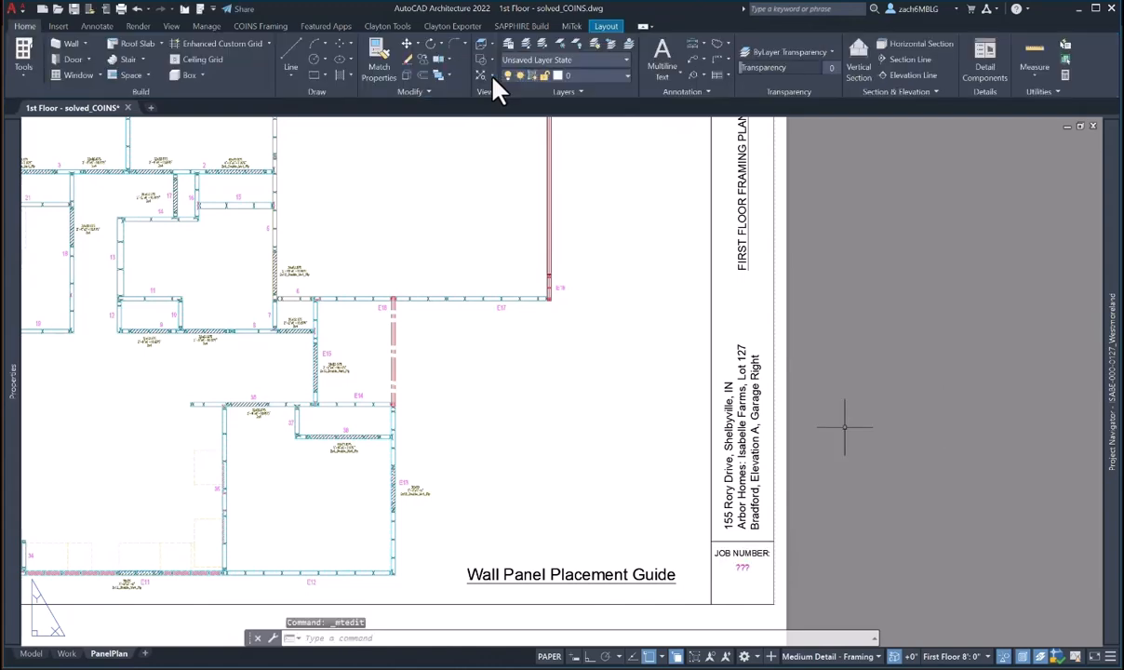
pyautogui.moveTo(831, 428)
pyautogui.mouseDown(button='middle')
pyautogui.moveTo(832, 502)
pyautogui.moveTo(852, 420)
pyautogui.mouseUp(button='middle')
pyautogui.scroll(-2, 832, 501)
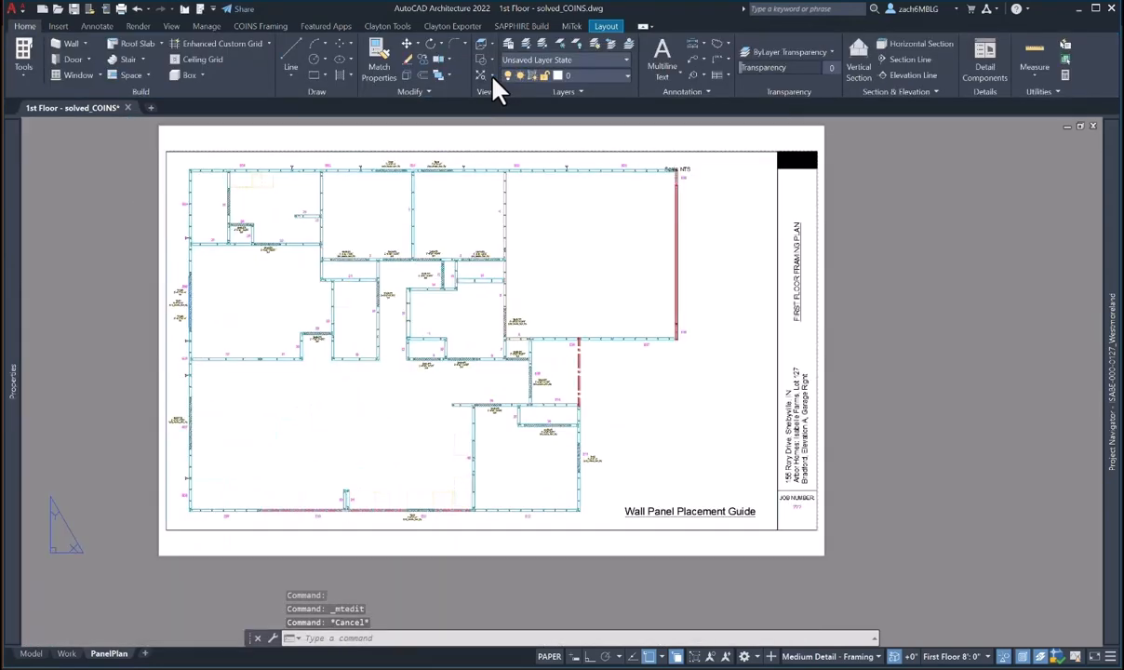
pyautogui.moveTo(787, 367); pyautogui.dragTo(850, 404, button='middle')
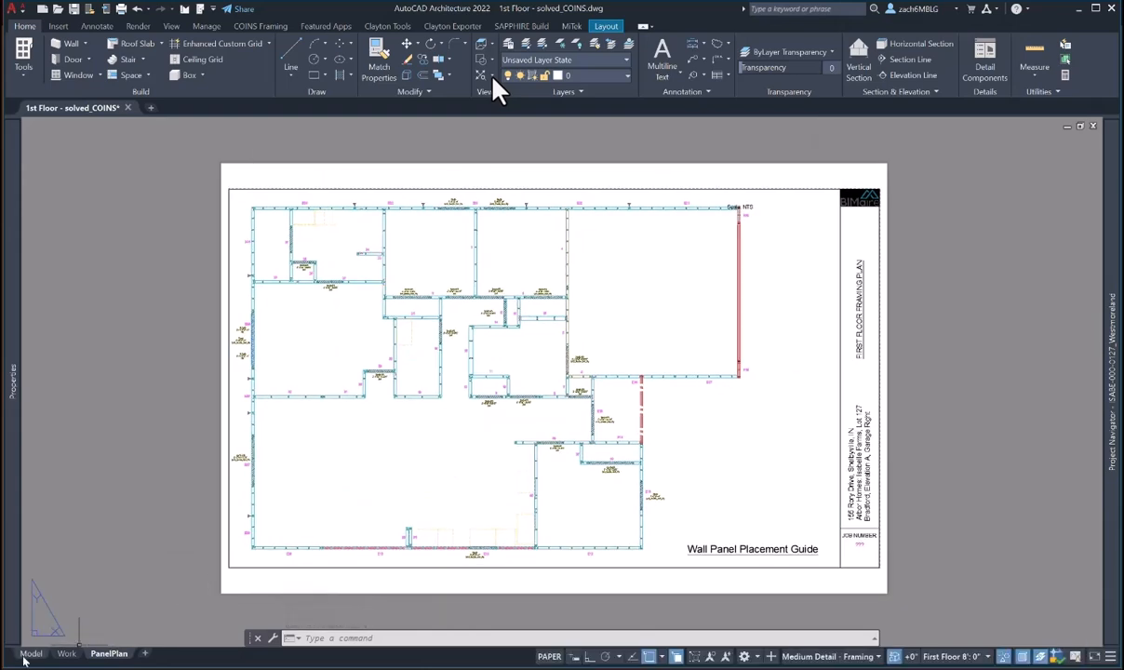
# - Return to model space and look over the floor plan
pyautogui.click(30, 653)
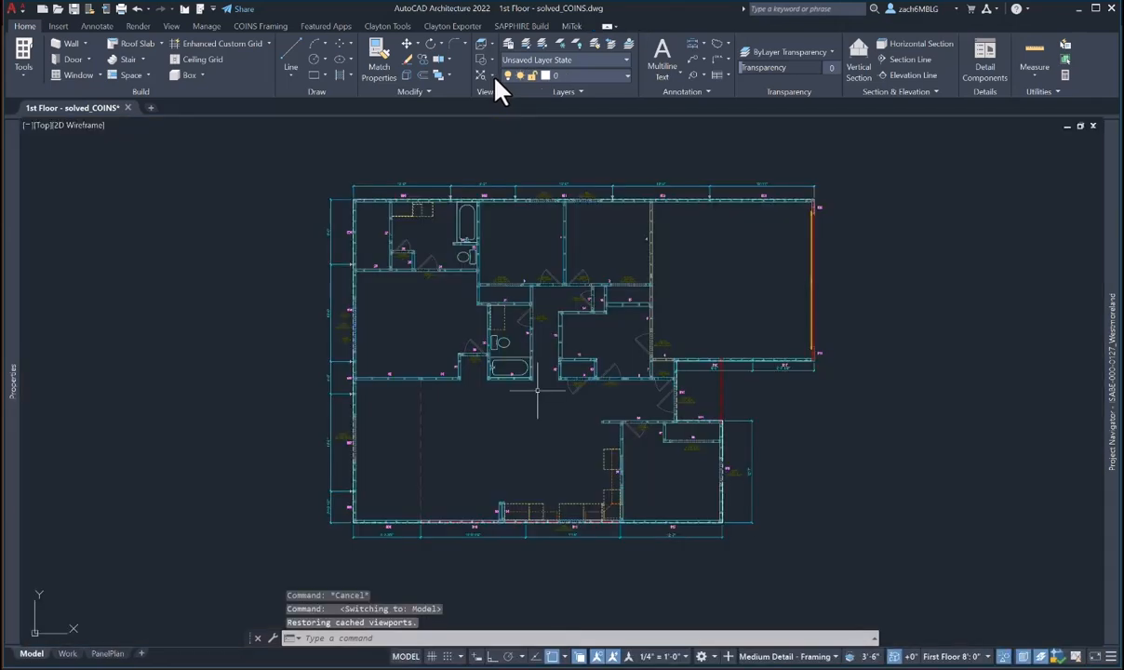
pyautogui.scroll(3, 526, 389)
pyautogui.scroll(-2, 537, 391)
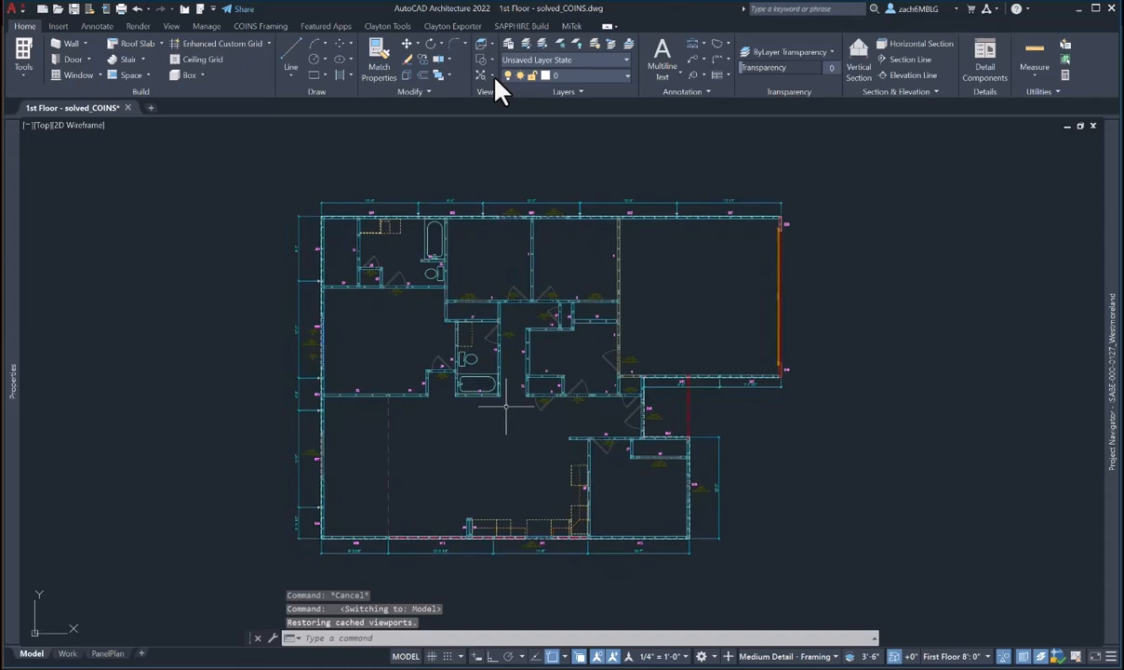
pyautogui.moveTo(525, 420); pyautogui.dragTo(536, 410, button='middle')
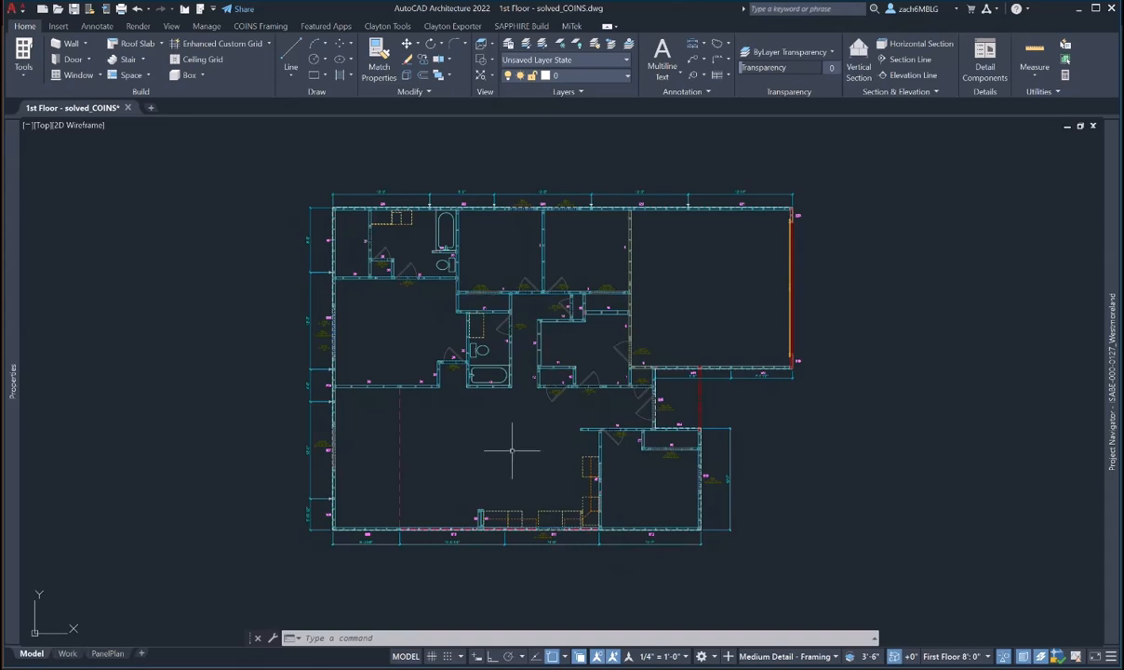
pyautogui.moveTo(511, 450); pyautogui.dragTo(519, 447, button='middle')
# - Bring up the framing tools palette, then save and close 1st Floor - solved_COINS
pyautogui.hotkey('ctrl', '3')
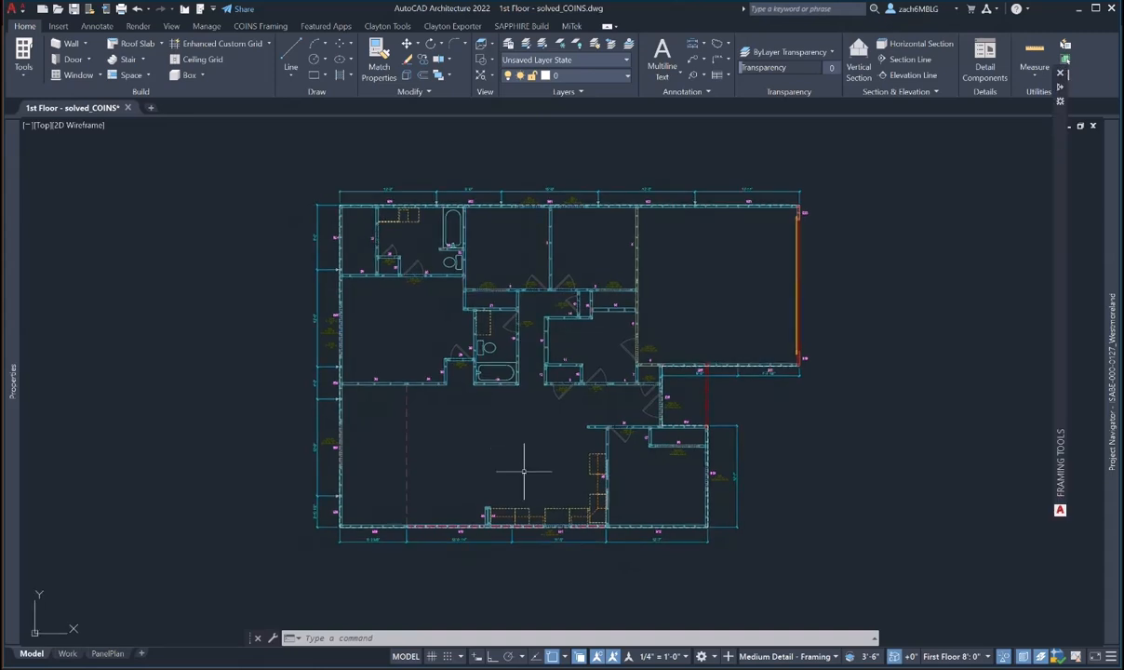
pyautogui.scroll(2, 524, 472)
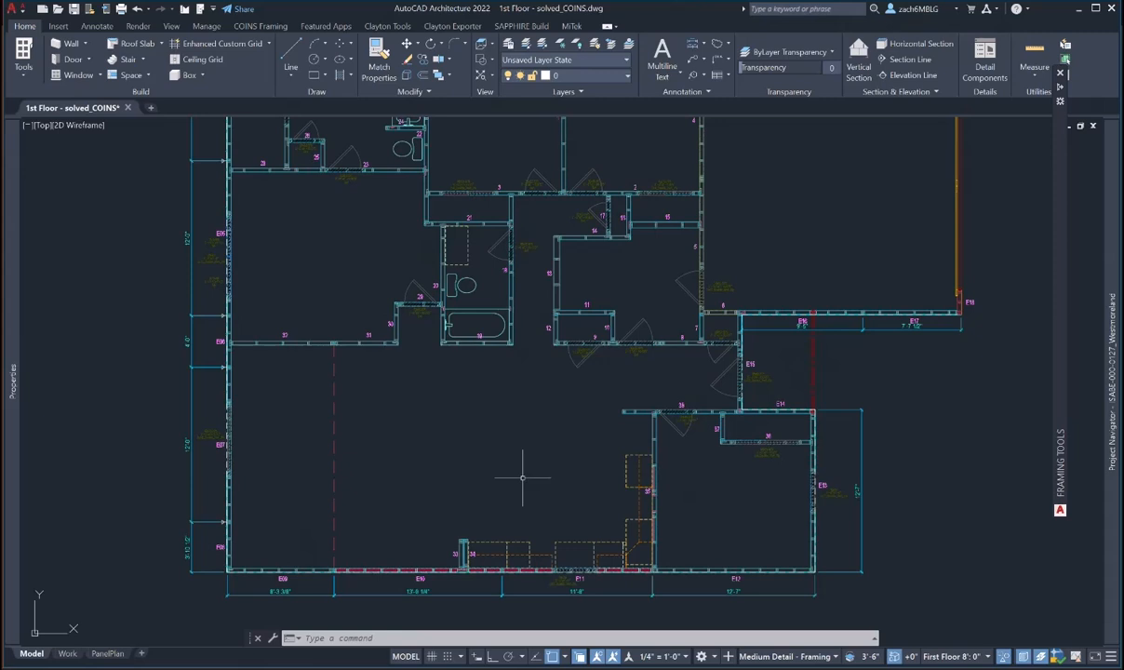
pyautogui.scroll(-2, 521, 477)
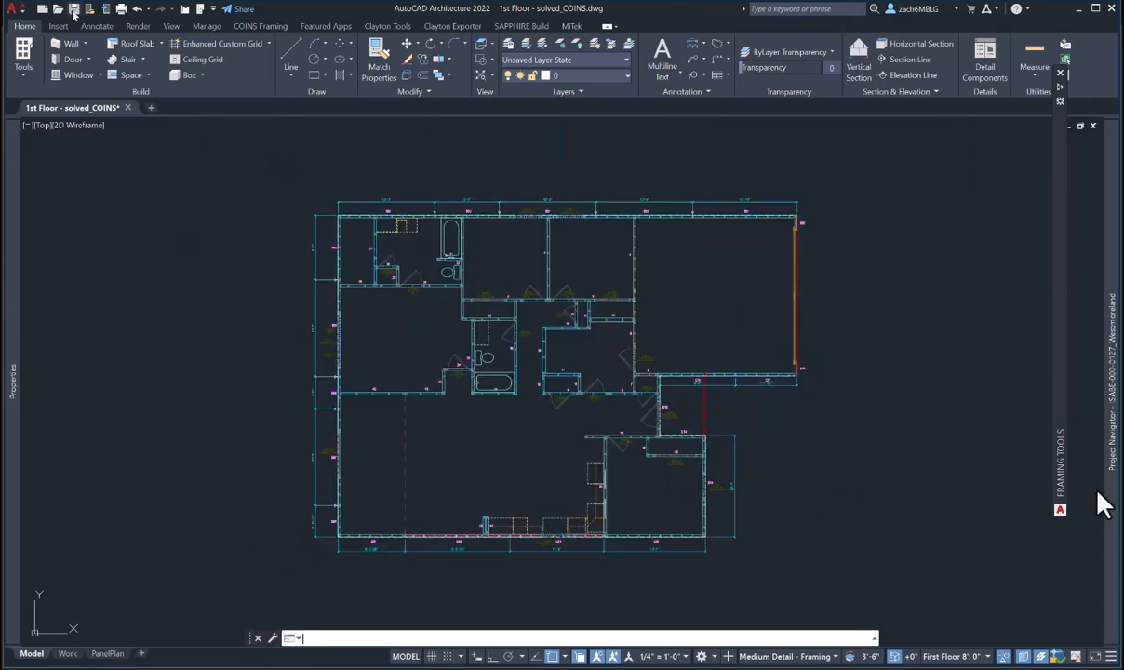
pyautogui.hotkey('ctrl', 's')
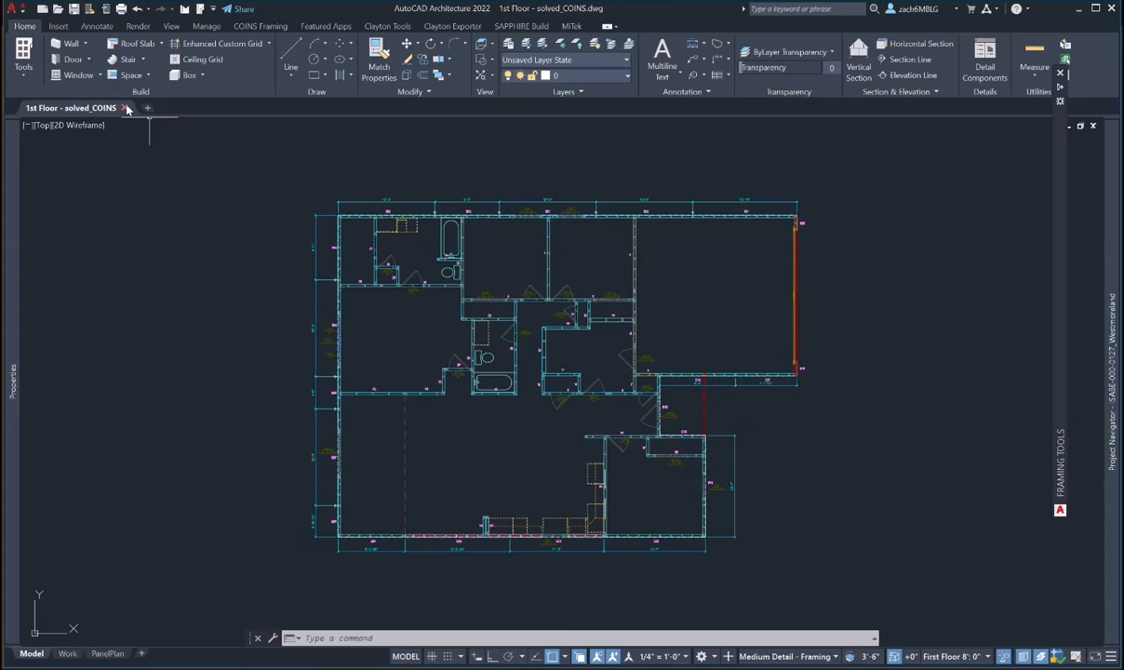
pyautogui.hotkey('ctrl', '0')
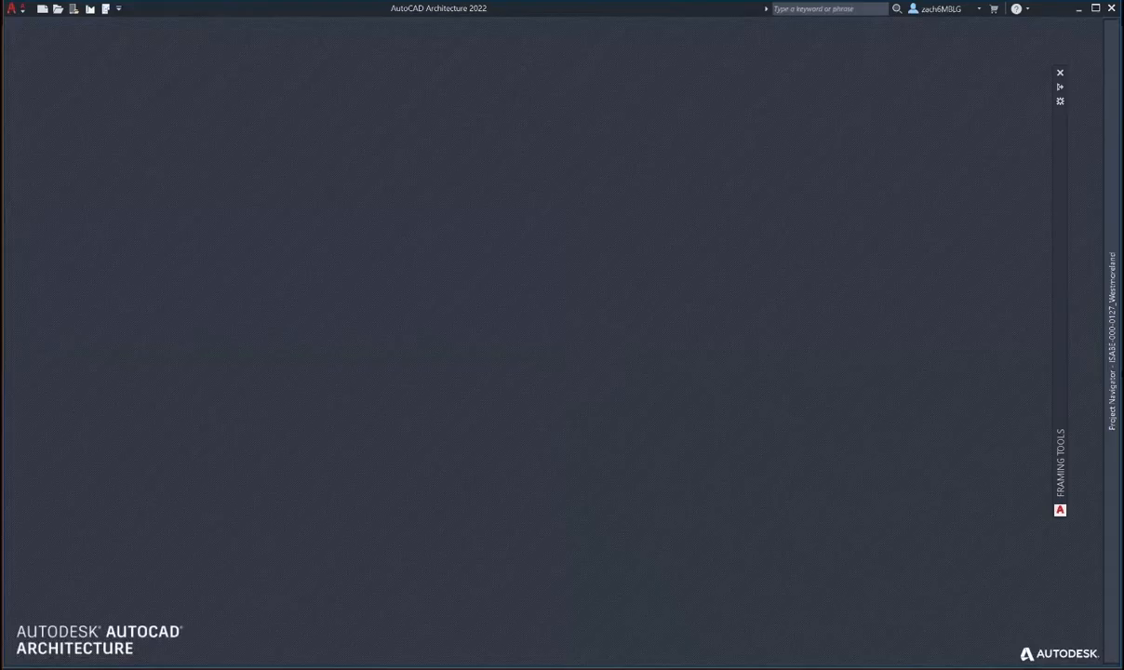
# - Show the Constructs tree and begin renaming the 1st Floor - solved_COINS construct
pyautogui.moveTo(1117, 373)
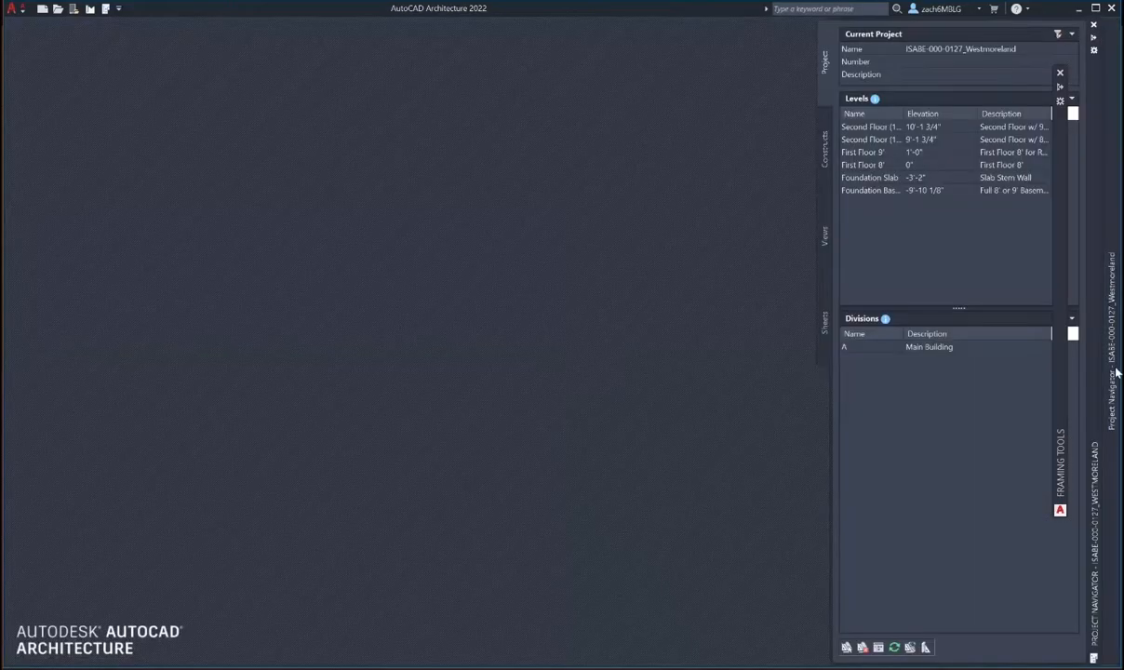
pyautogui.click(822, 154)
pyautogui.rightClick(921, 89)
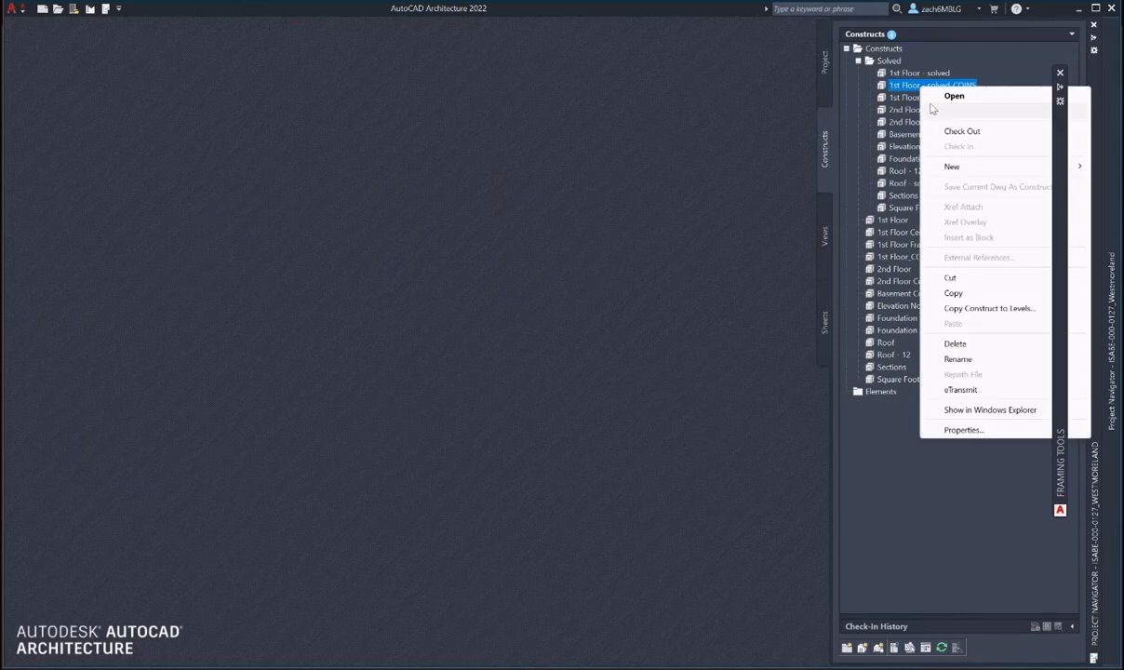
pyautogui.click(940, 359)
pyautogui.click(900, 86)
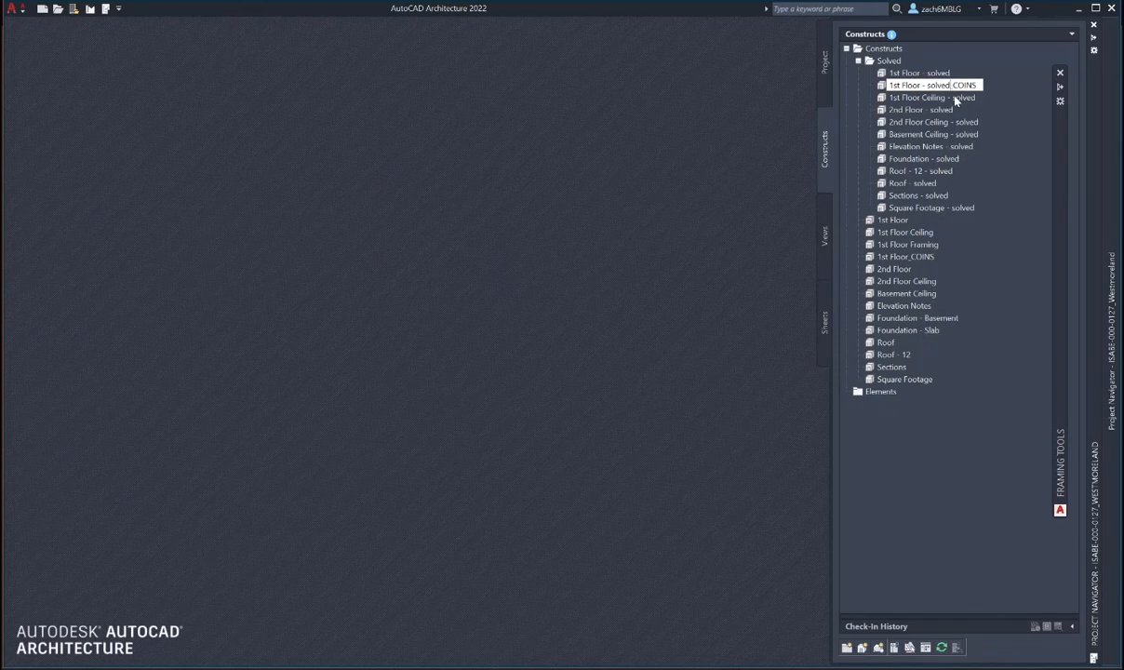
pyautogui.moveTo(951, 86); pyautogui.dragTo(918, 88)
pyautogui.hotkey('ctrl', 'c')
pyautogui.click(924, 97)
# - Move ' - solved' to the name's end, making 1st Floor_COINS - solved, and repath the project
pyautogui.click(945, 87)
pyautogui.rightClick(945, 87)
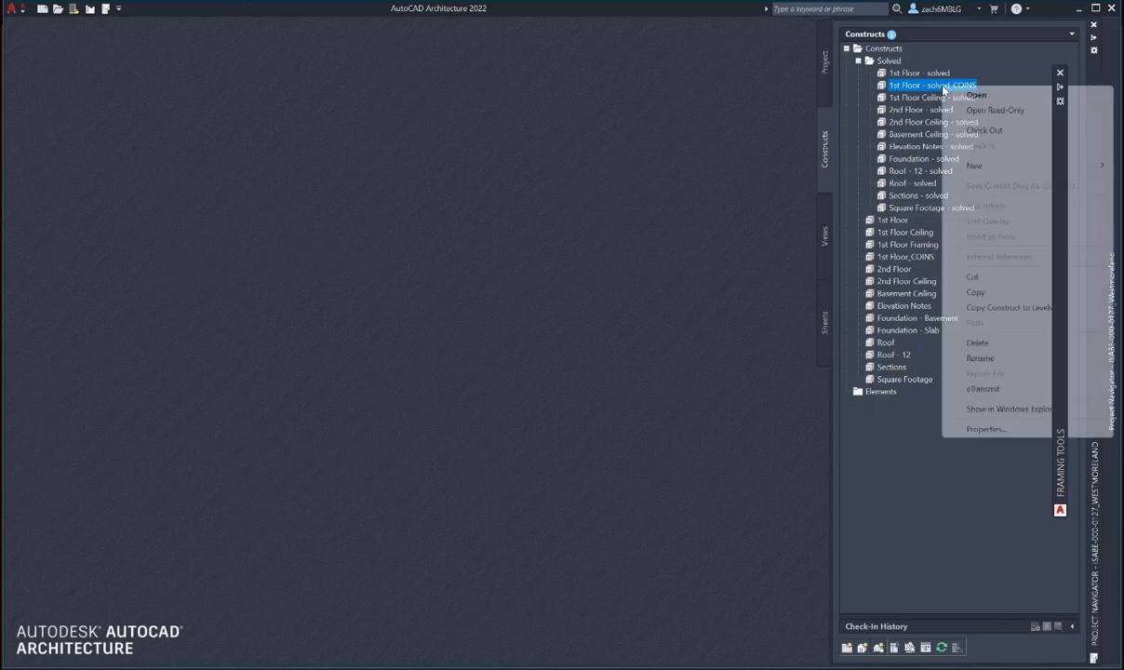
pyautogui.click(977, 359)
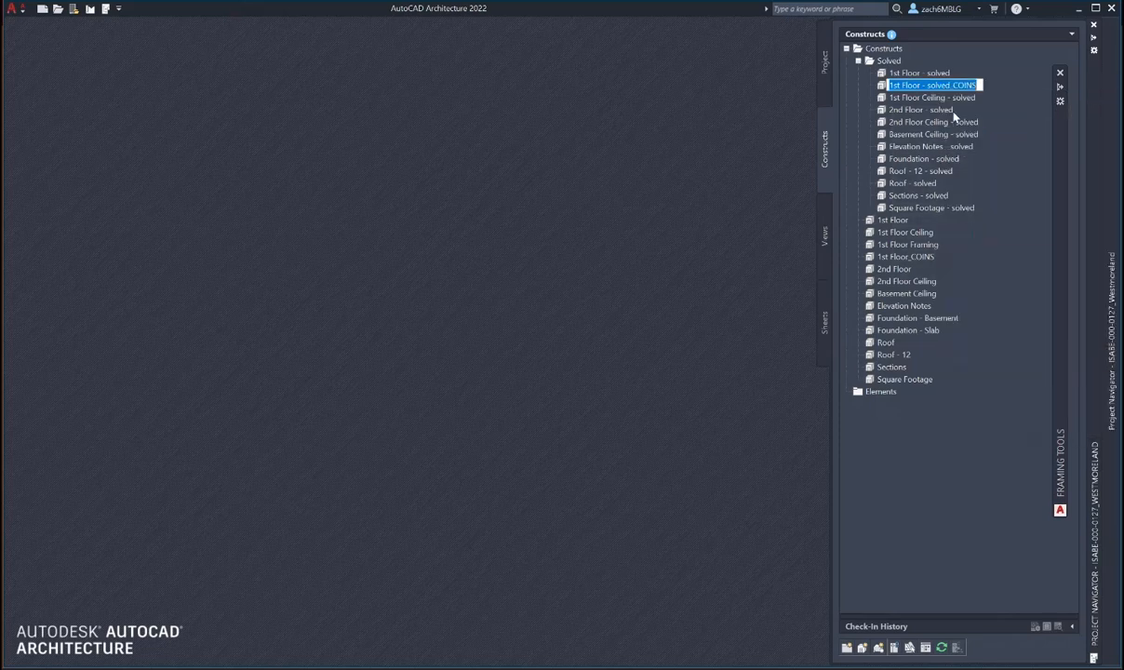
pyautogui.moveTo(950, 85); pyautogui.dragTo(923, 87)
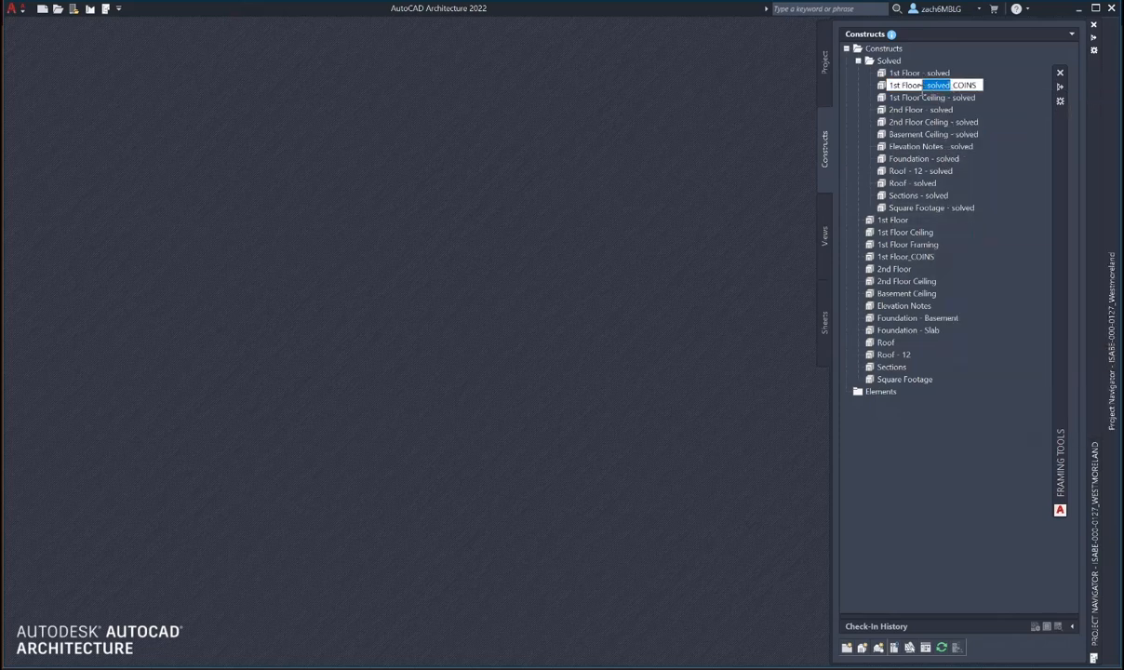
pyautogui.rightClick(923, 90)
pyautogui.click(942, 116)
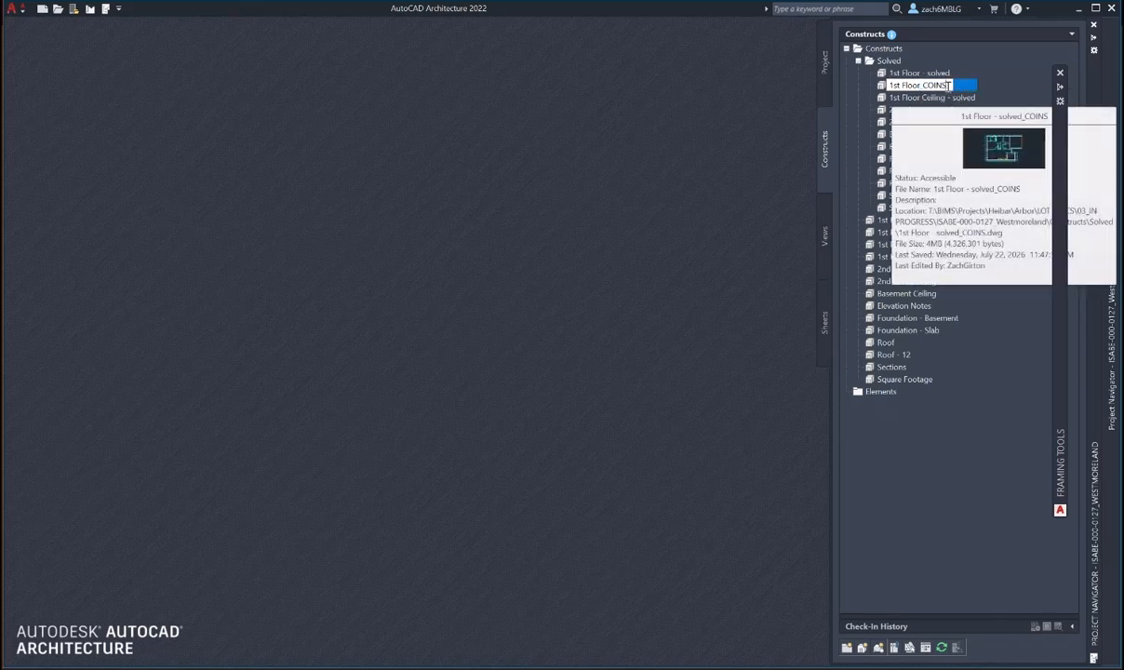
pyautogui.hotkey('ctrl', 'v')
pyautogui.click(1020, 236)
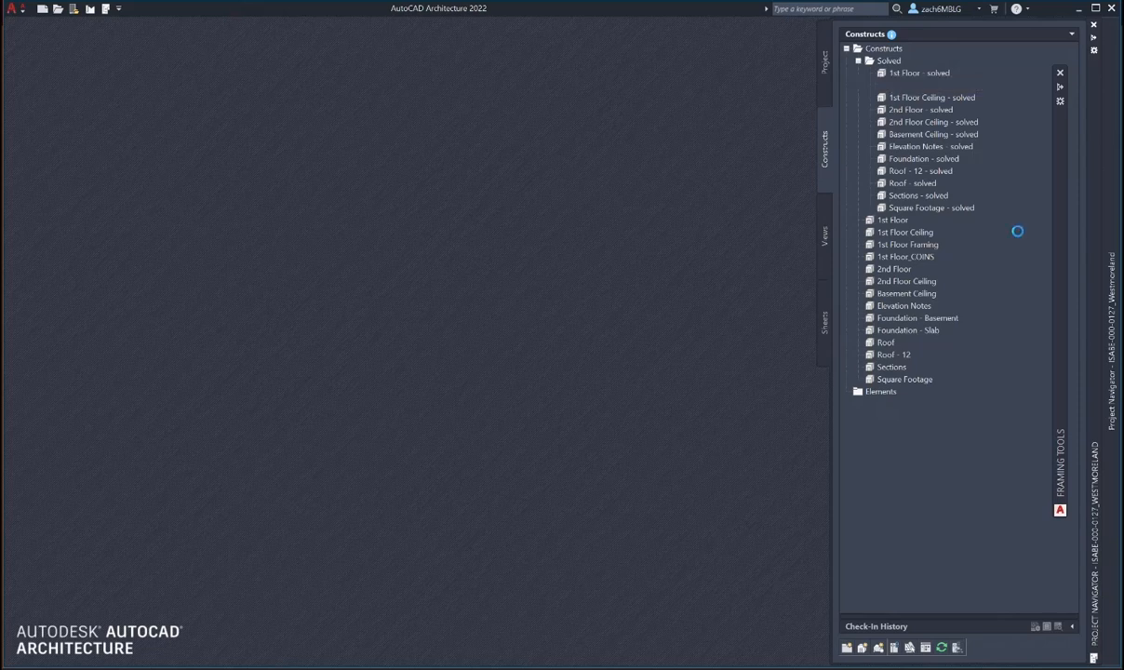
pyautogui.click(507, 316)
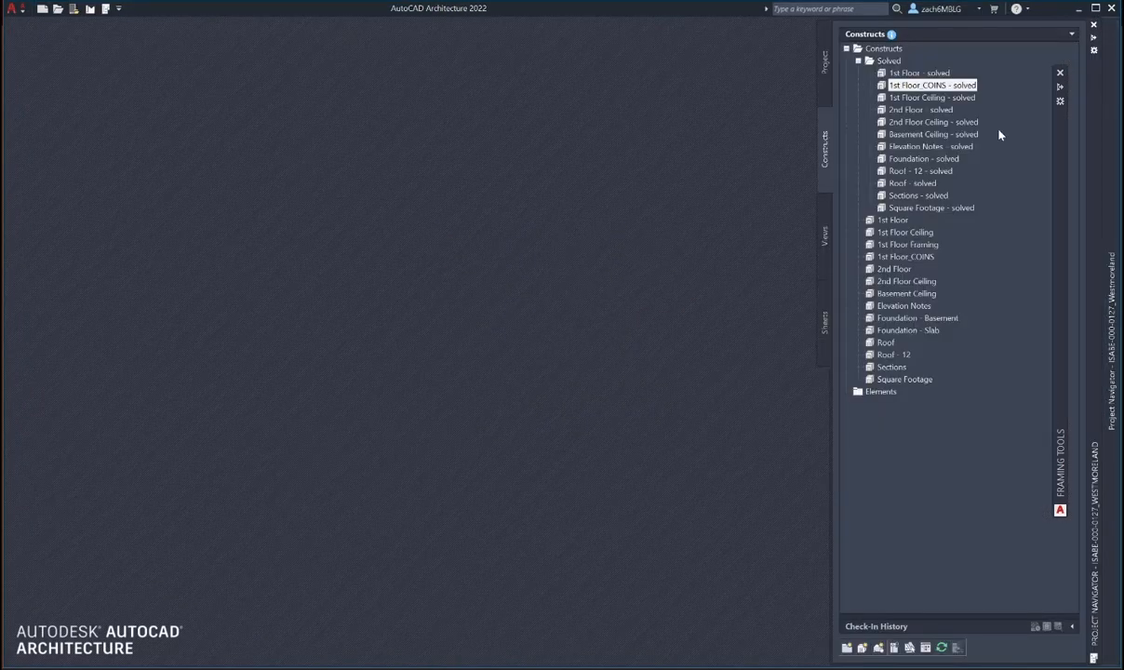
# - Open the 1st Floor_COINS - solved drawing and show the Clayton Exporter commands
pyautogui.doubleClick(927, 86)
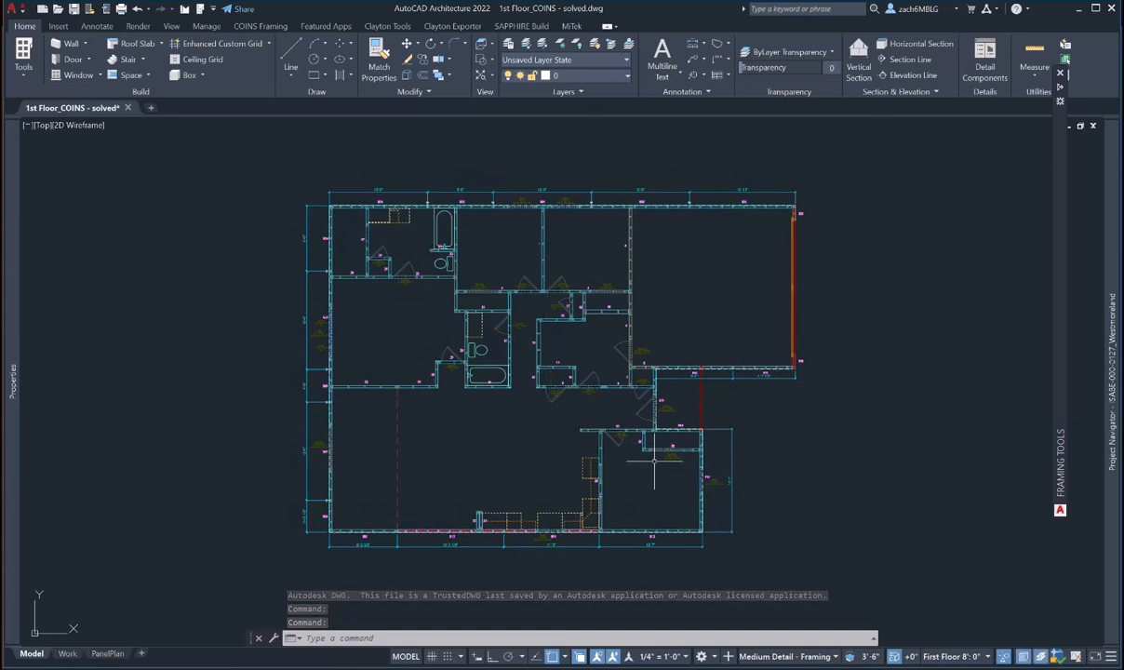
pyautogui.moveTo(653, 460)
pyautogui.mouseDown(button='middle')
pyautogui.moveTo(657, 471)
pyautogui.moveTo(653, 454)
pyautogui.mouseUp(button='middle')
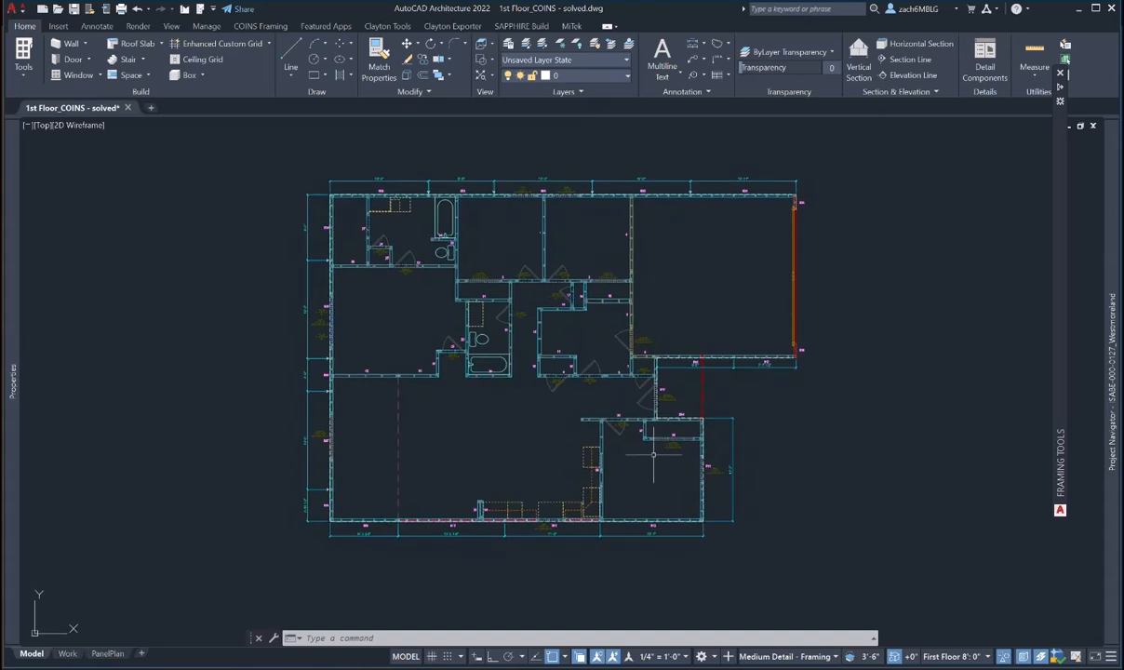
pyautogui.click(454, 27)
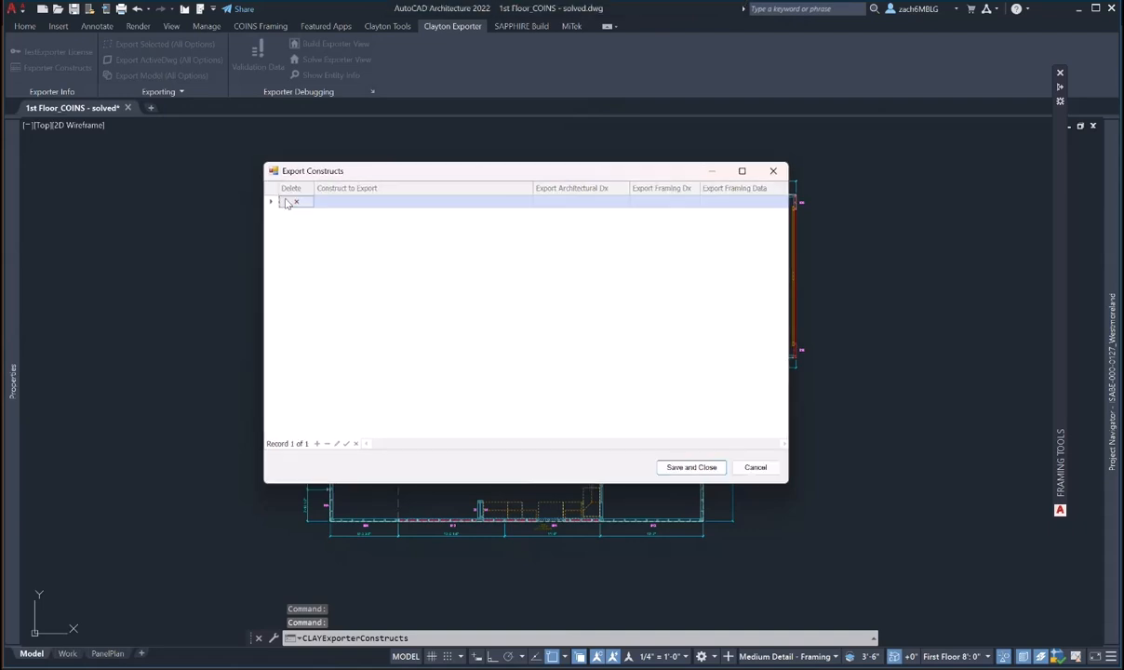
# - Remove the blank entry from the Export Constructs settings
pyautogui.click(288, 203)
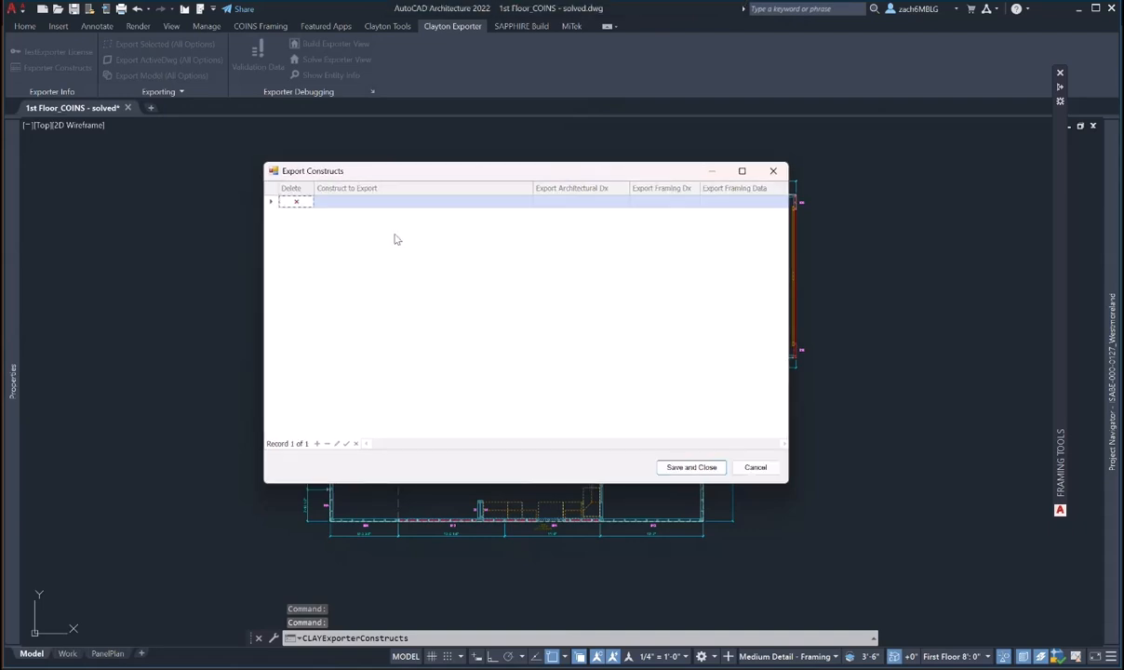
pyautogui.click(691, 467)
pyautogui.click(70, 72)
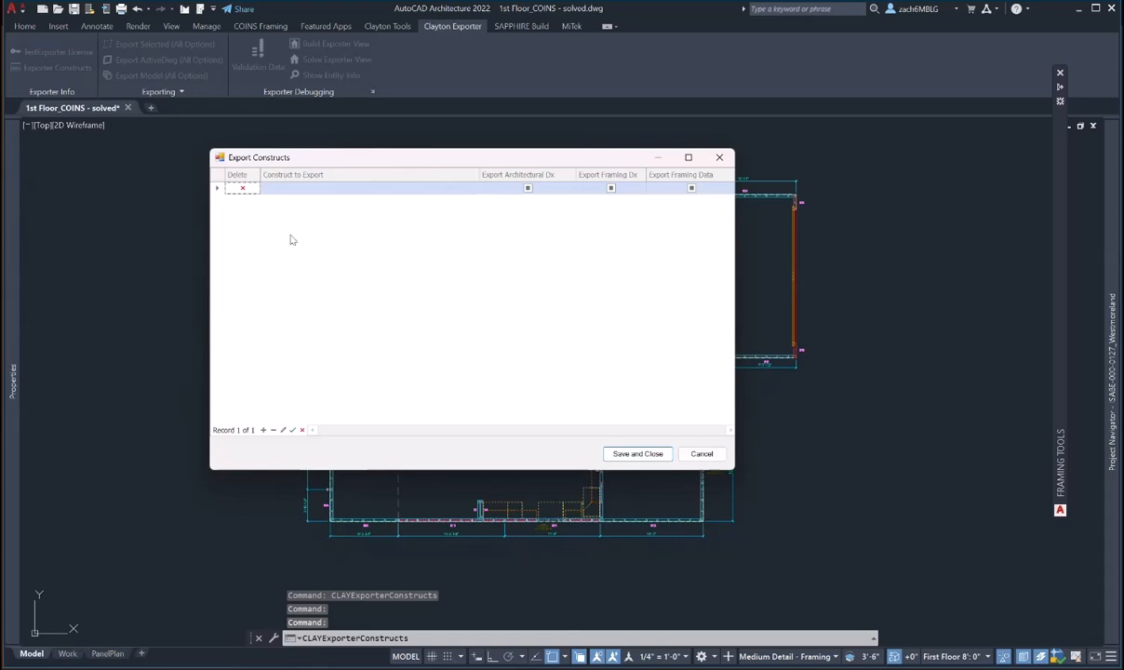
# - Set 1st Floor_COINS to export Framing Data only, not Architectural Dx, and save the setting
pyautogui.click(462, 188)
pyautogui.click(475, 188)
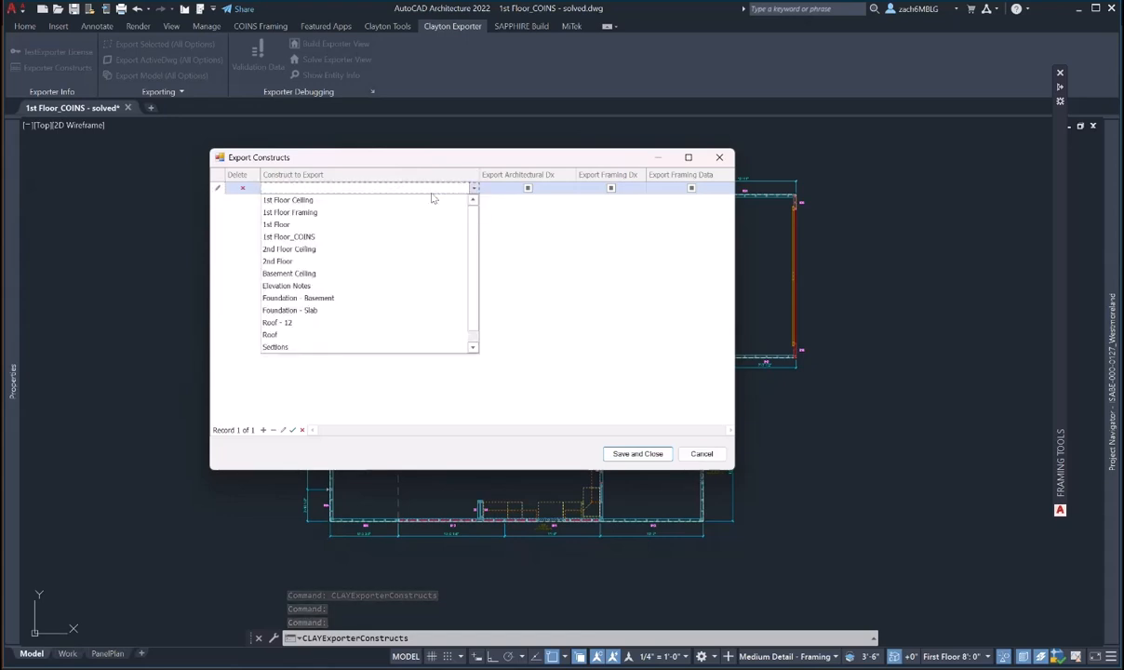
pyautogui.click(312, 238)
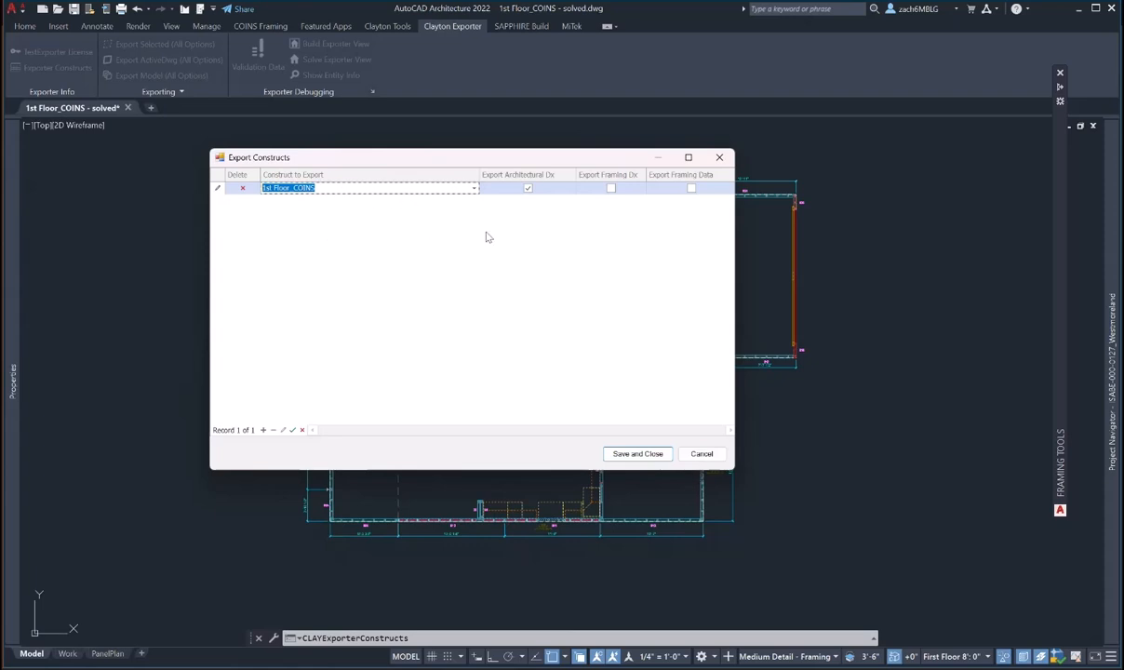
pyautogui.click(528, 188)
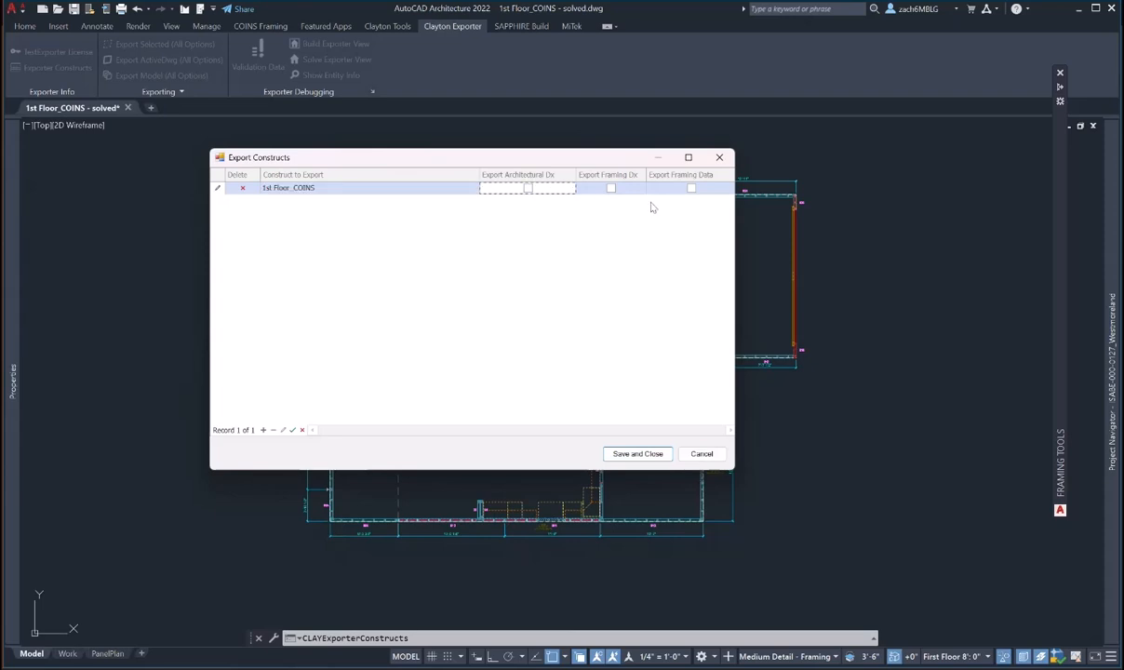
pyautogui.click(691, 189)
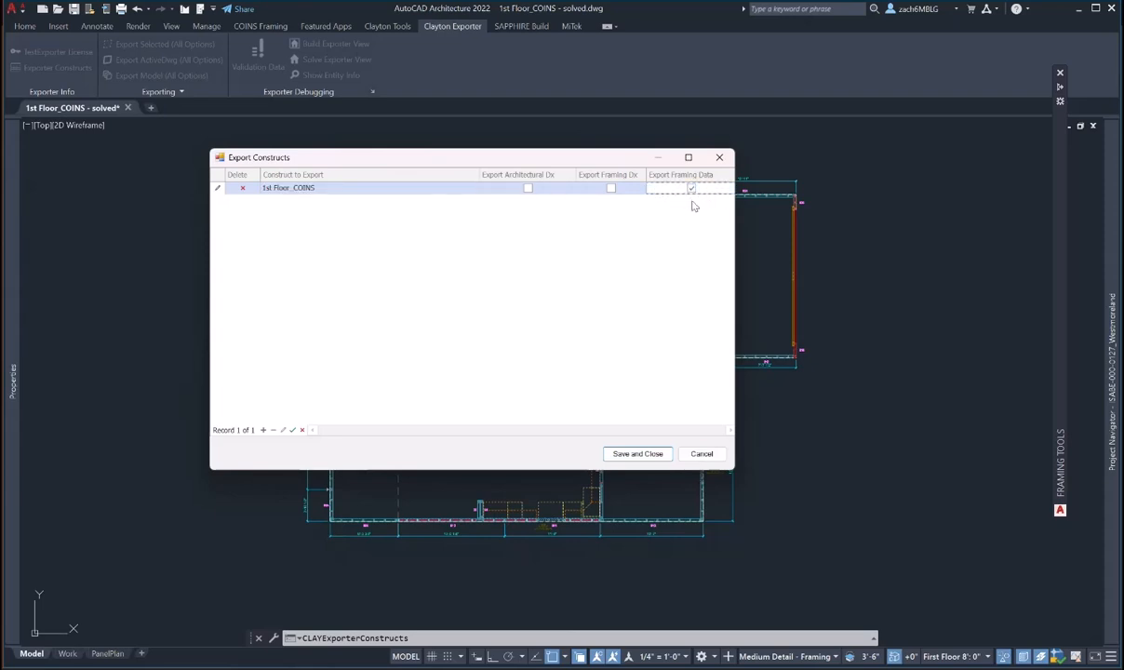
pyautogui.click(636, 453)
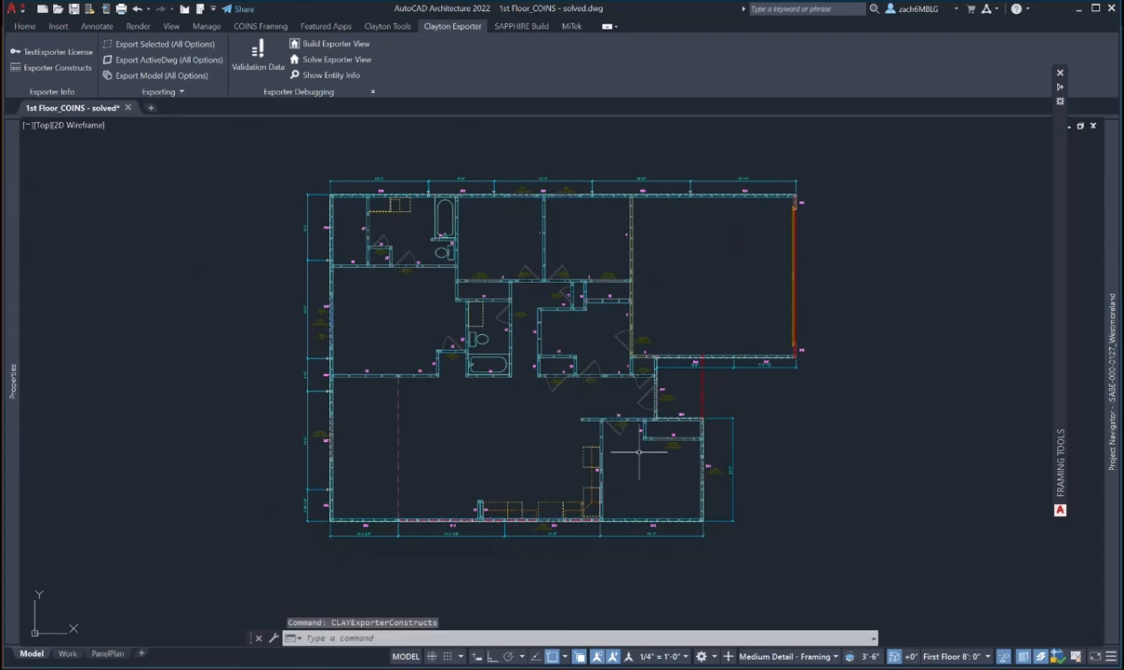
# - Export the solved COINS data to COINS_DATA, prefixing the file name with ISABE_000-0127_
pyautogui.click(402, 27)
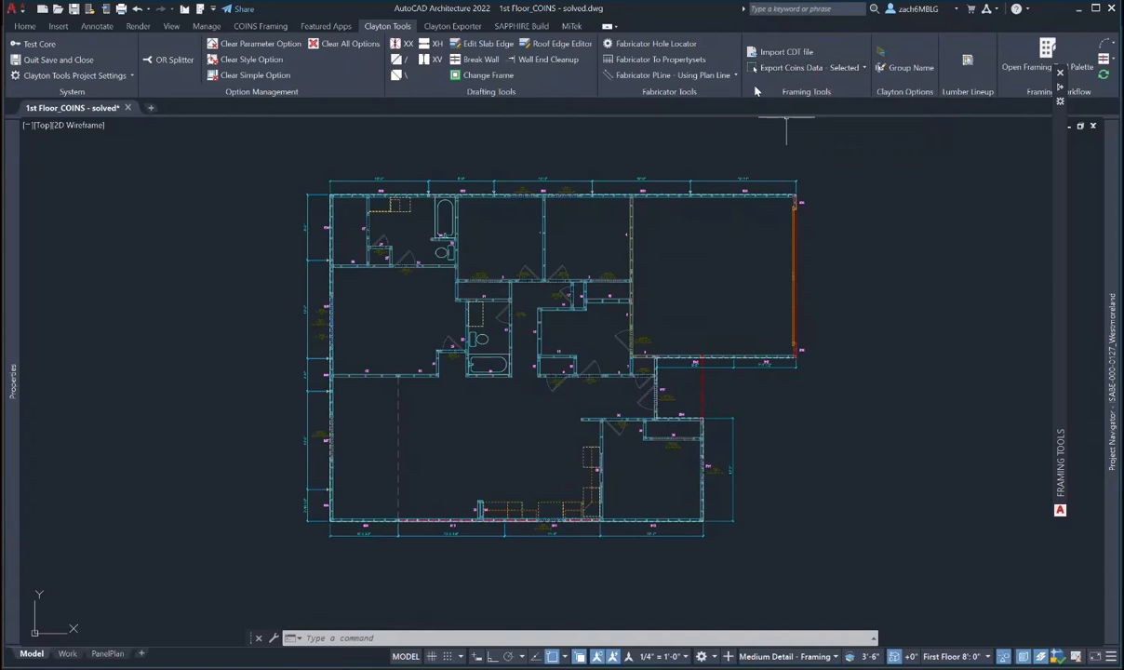
pyautogui.click(864, 69)
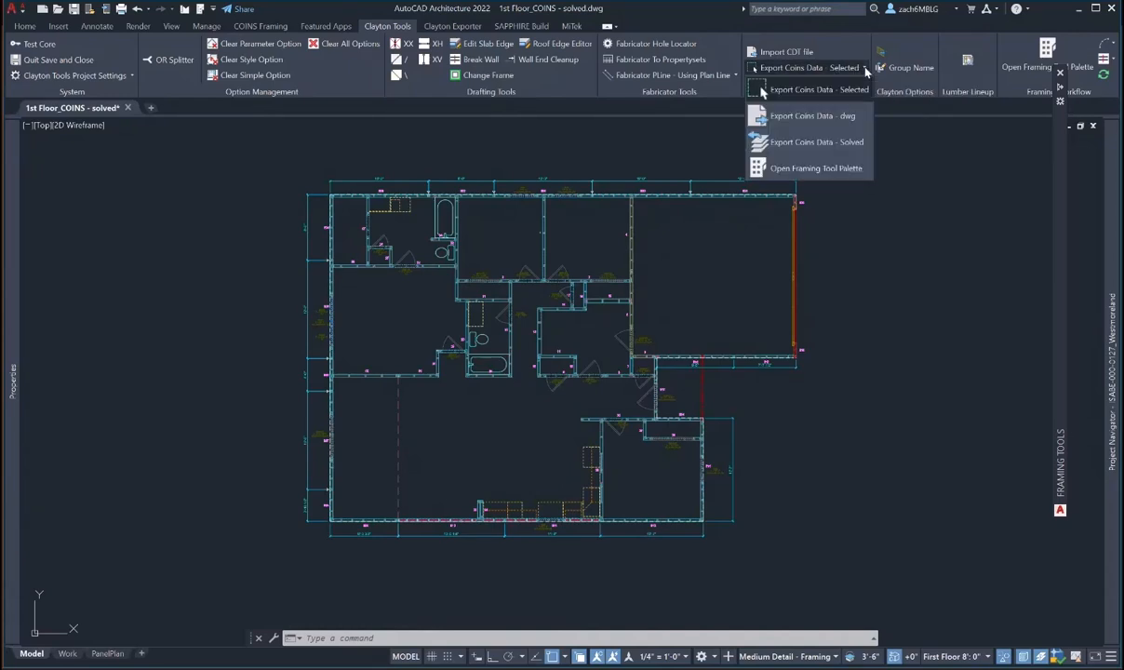
pyautogui.click(815, 143)
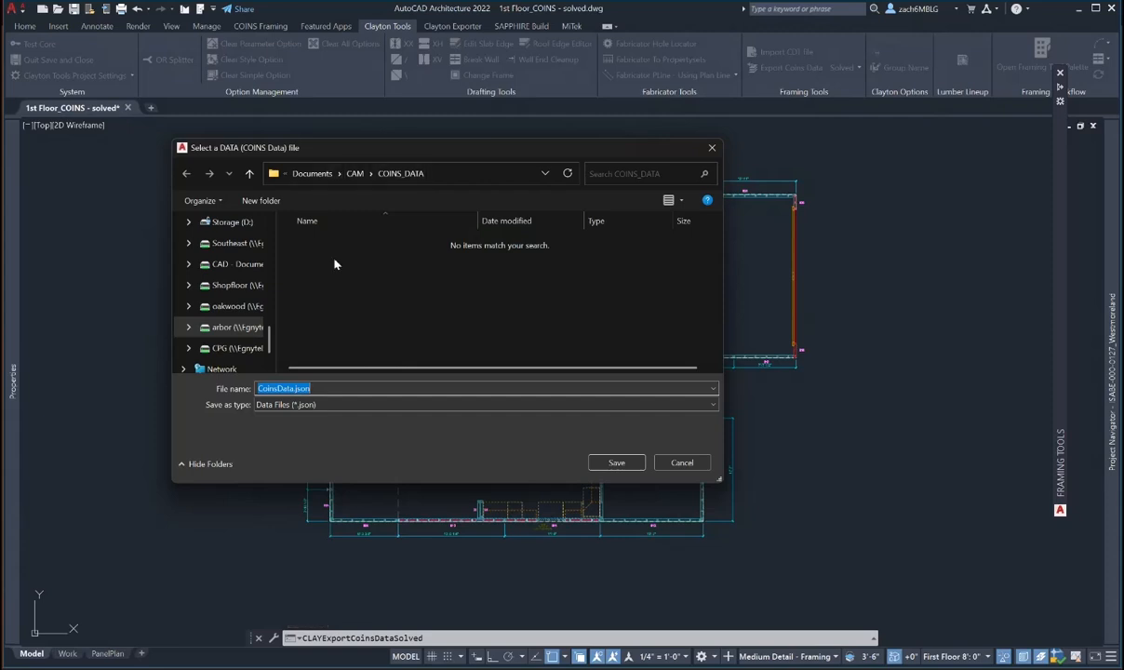
pyautogui.click(322, 389)
pyautogui.press('Home')
pyautogui.write('ISABE_')
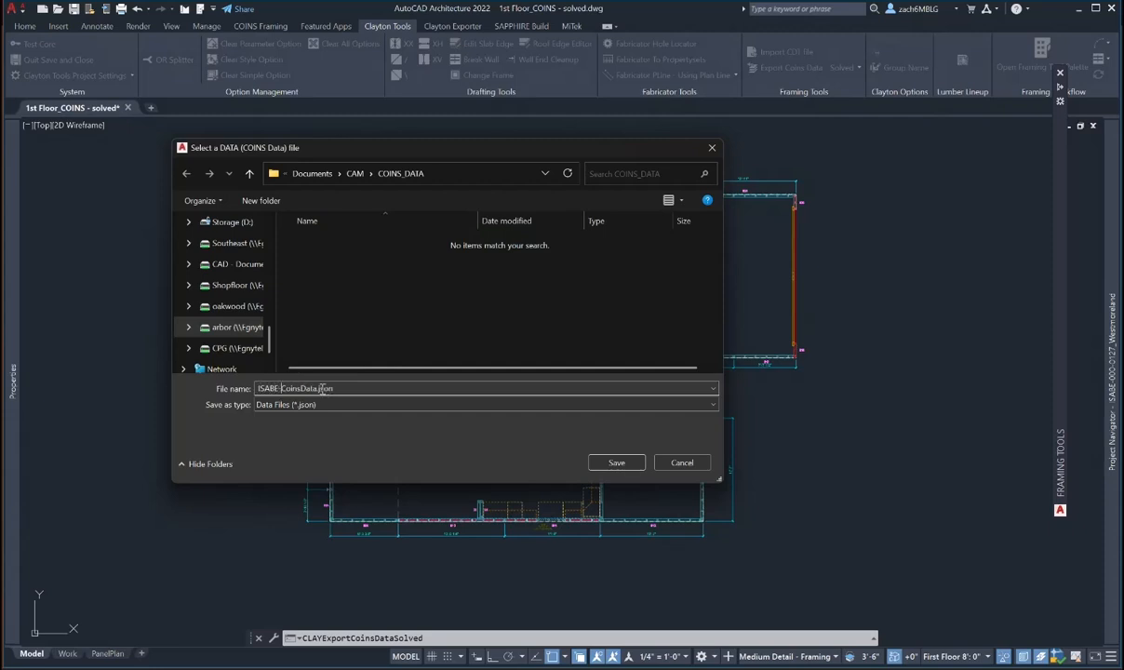
pyautogui.write('000-0127_')
pyautogui.click(614, 463)
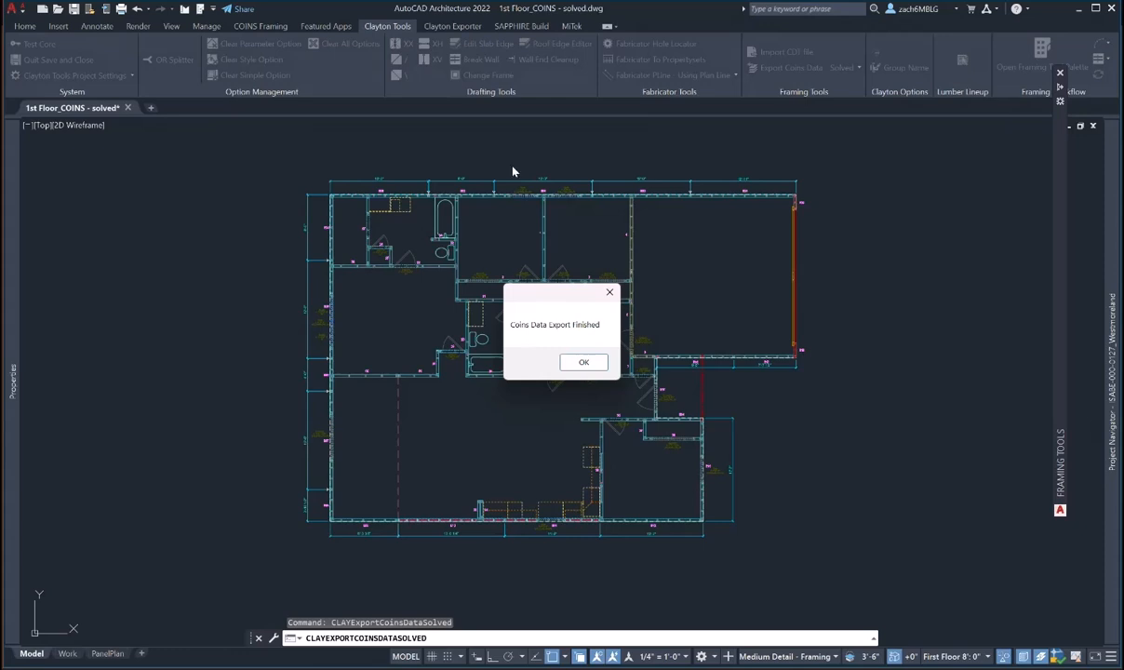
pyautogui.click(582, 363)
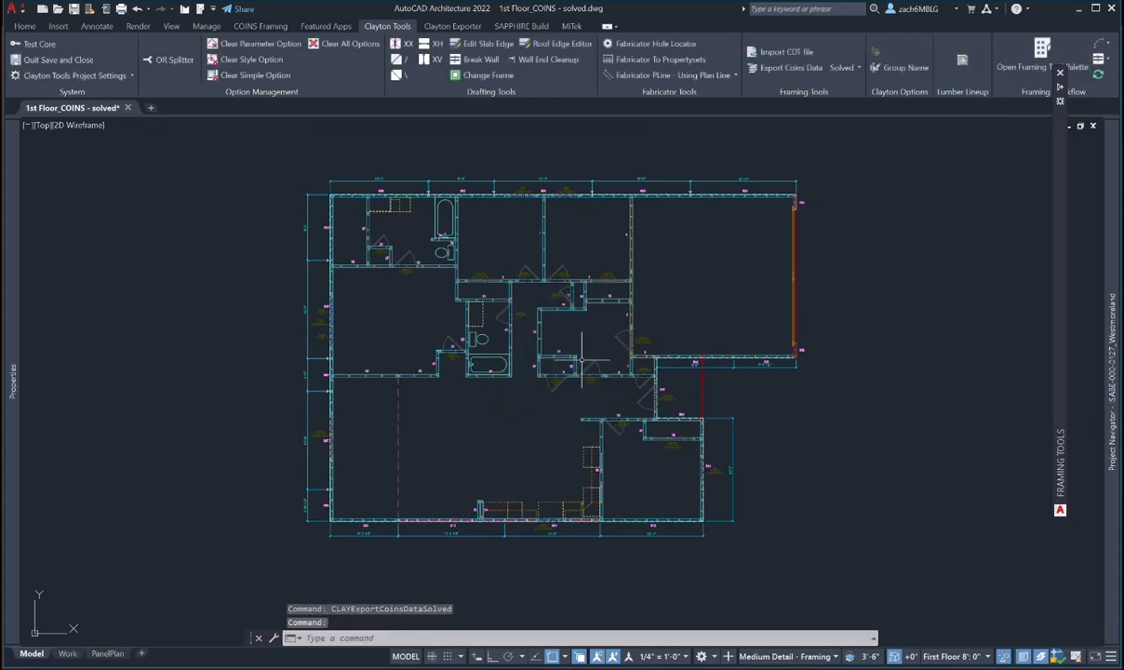
# - Save the drawing and launch HEIBAR Lumber Lineup from the desktop
pyautogui.click(74, 8)
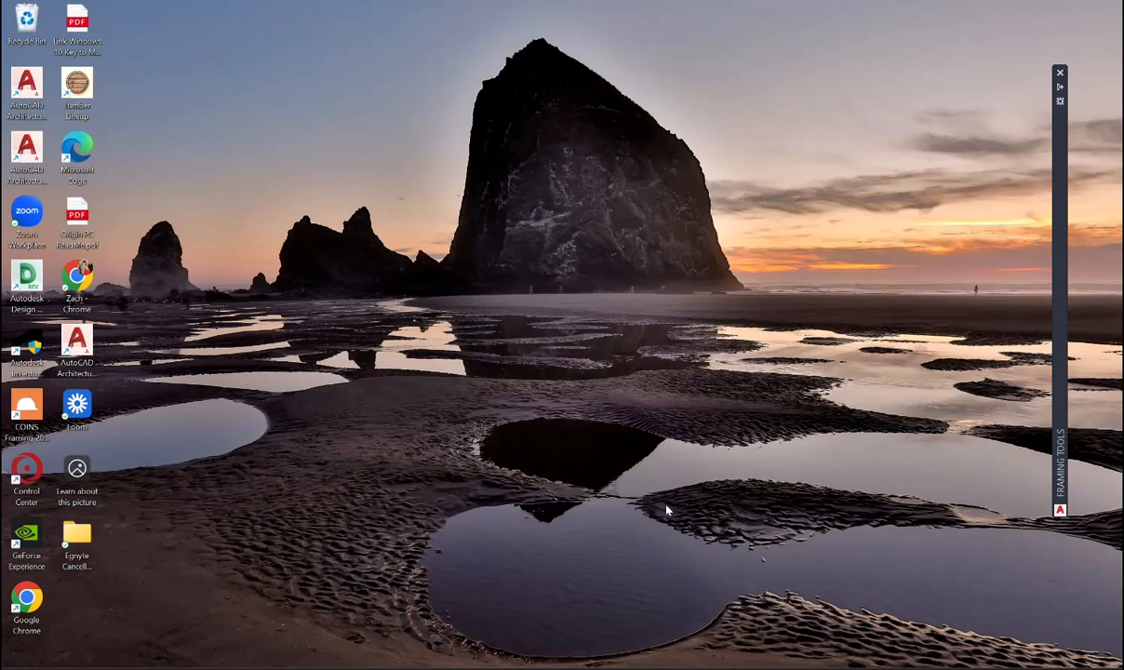
pyautogui.doubleClick(84, 93)
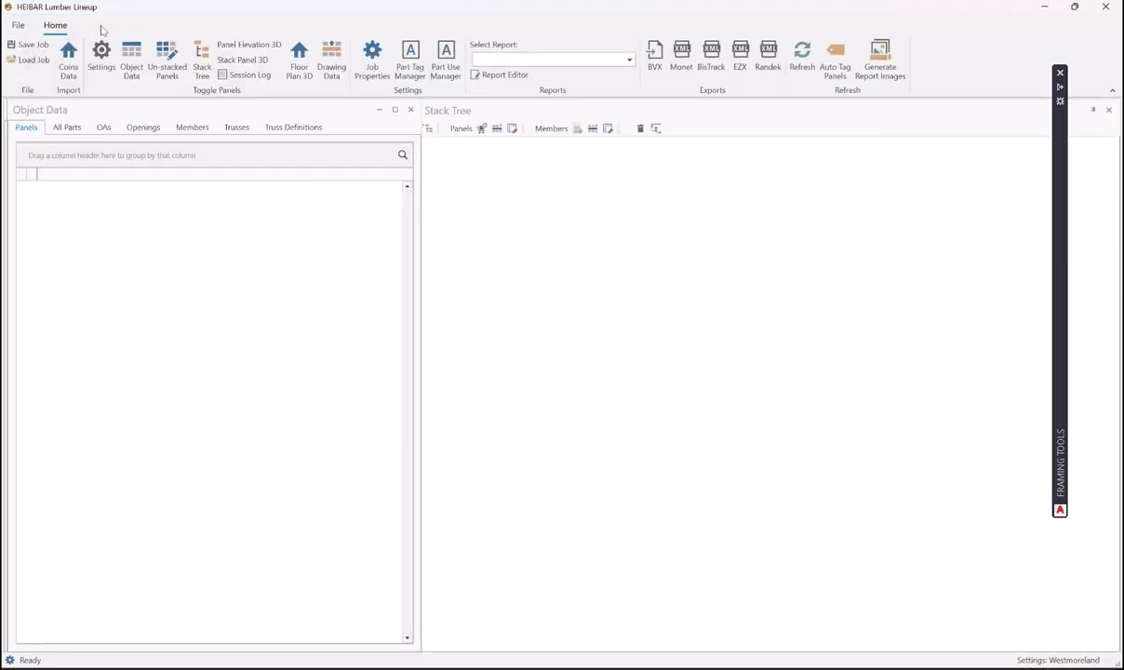
# - Import ISABE-000-0127_CoinsData.json from the Westmoreland job's Documents > CAM > COINS_DATA folder
pyautogui.click(69, 63)
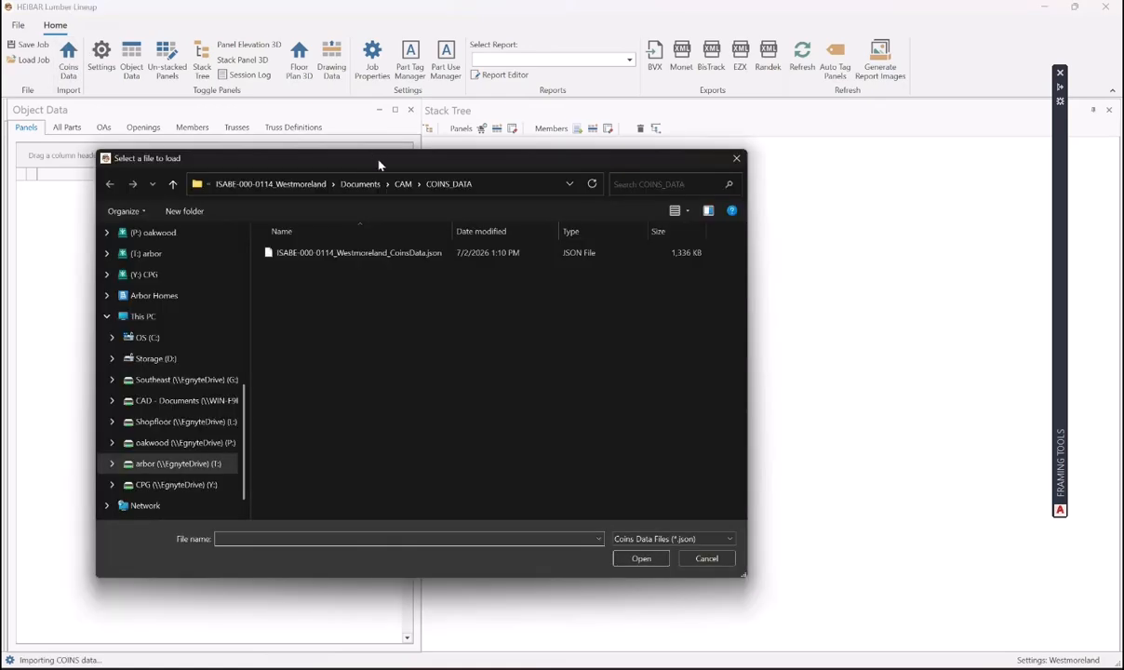
pyautogui.moveTo(378, 165); pyautogui.dragTo(519, 180)
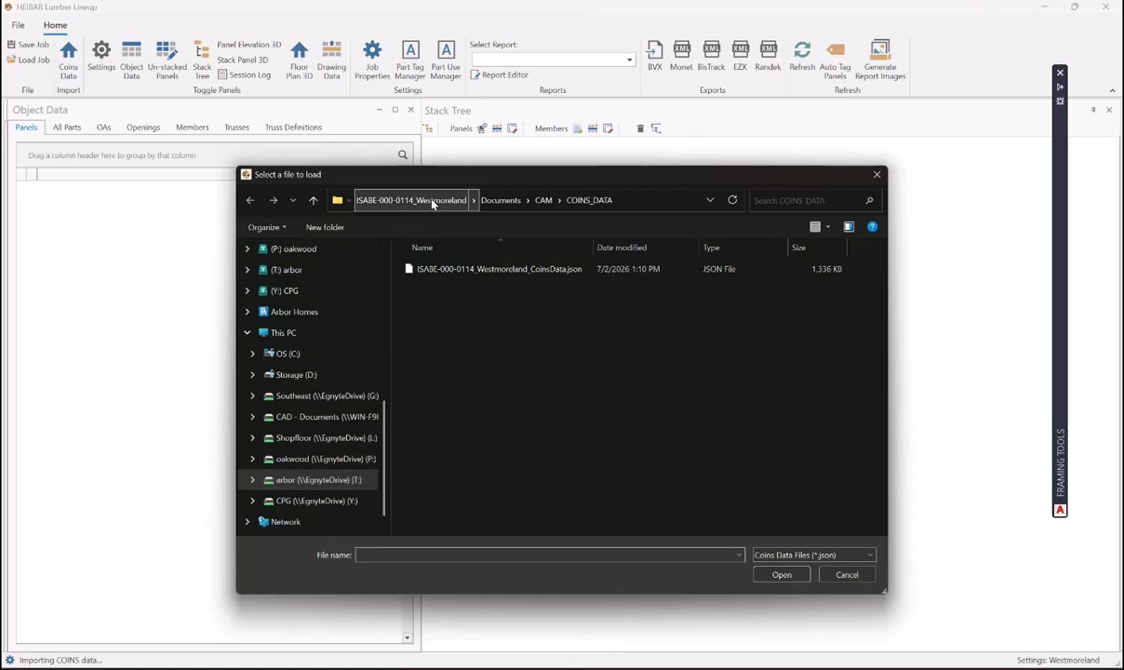
pyautogui.click(349, 201)
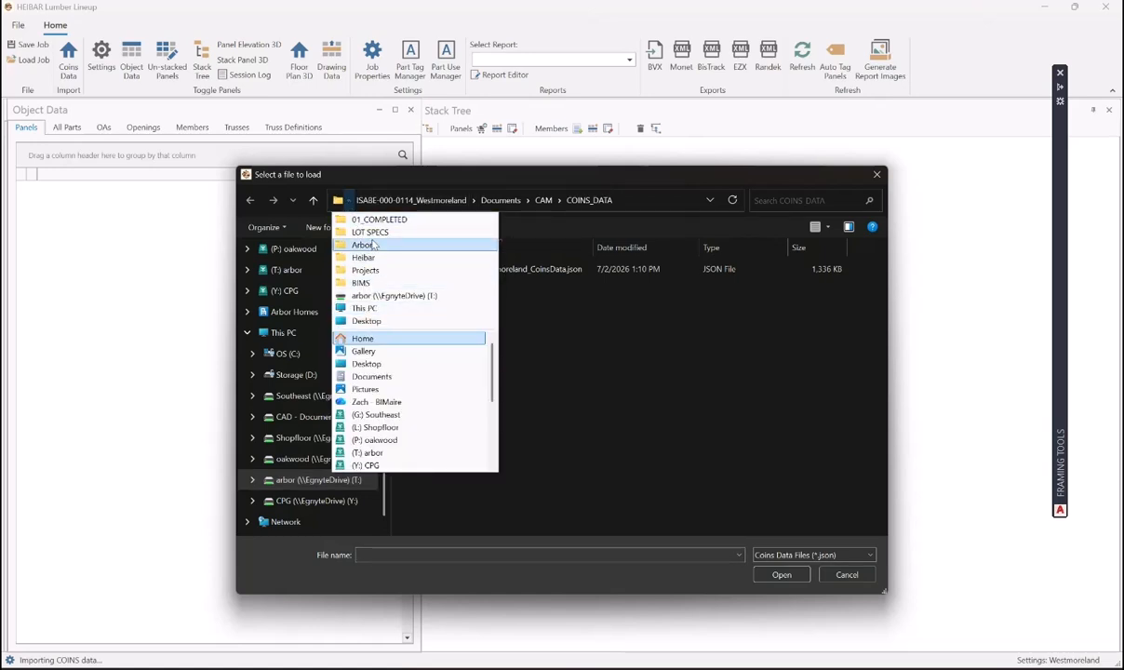
pyautogui.click(372, 232)
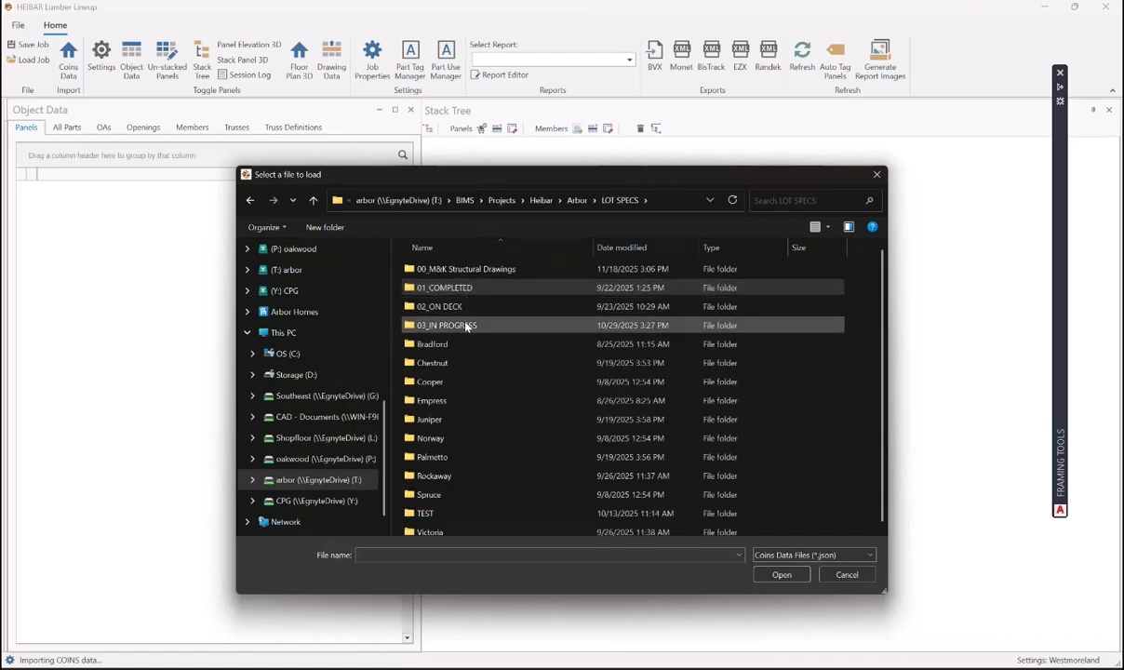
pyautogui.doubleClick(470, 326)
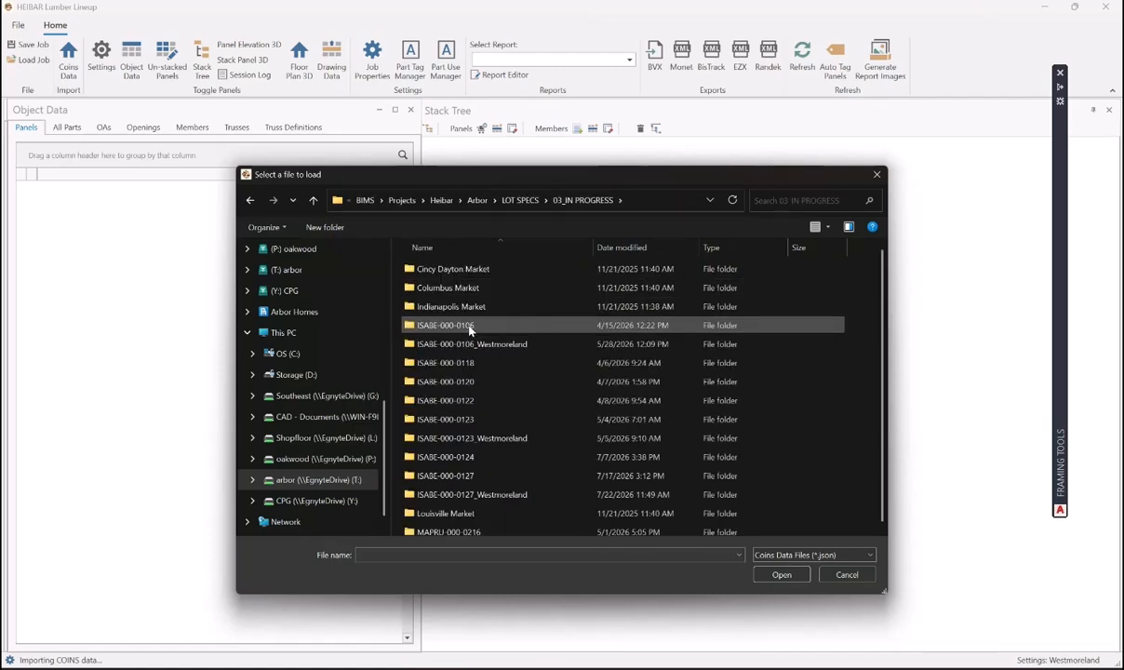
pyautogui.doubleClick(511, 496)
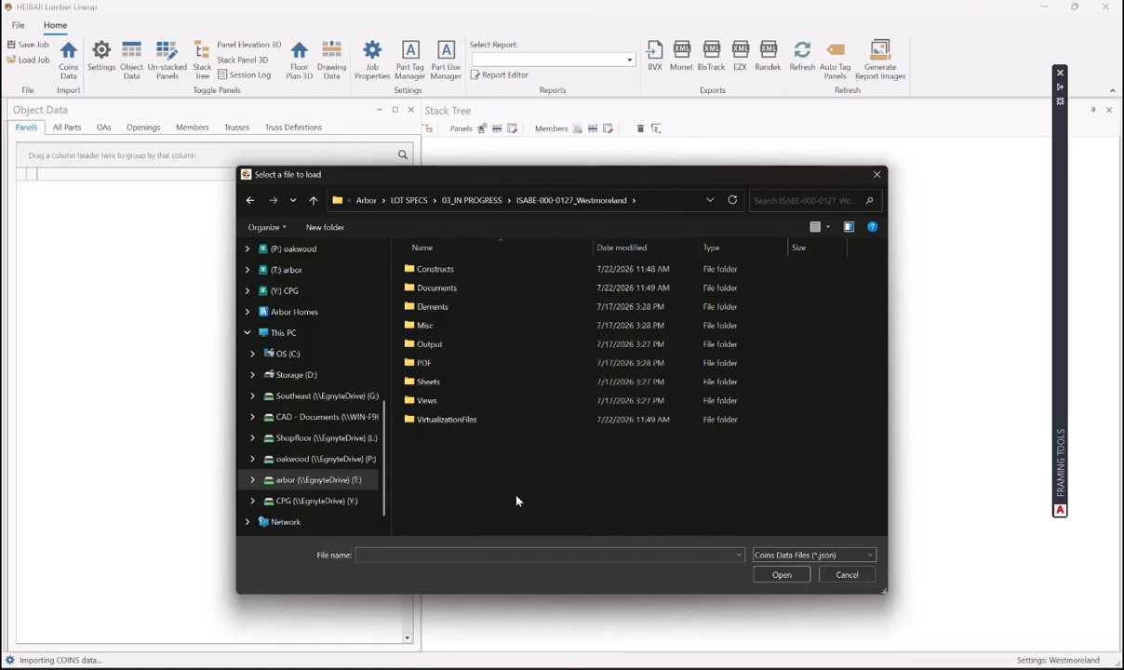
pyautogui.doubleClick(454, 289)
pyautogui.doubleClick(434, 270)
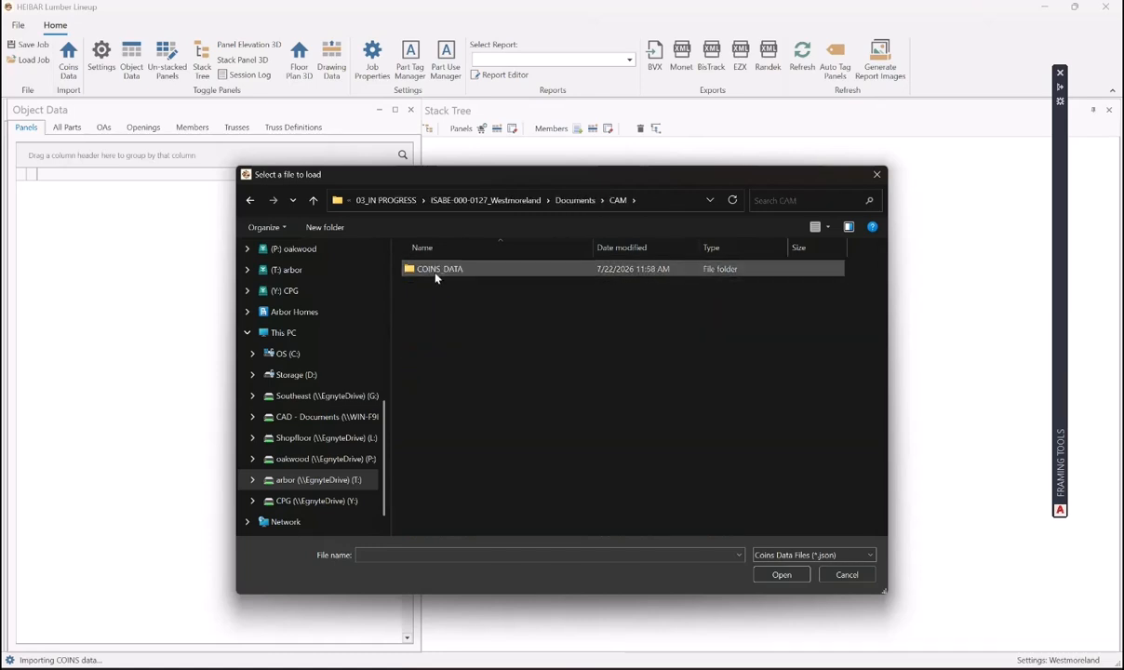
pyautogui.doubleClick(436, 271)
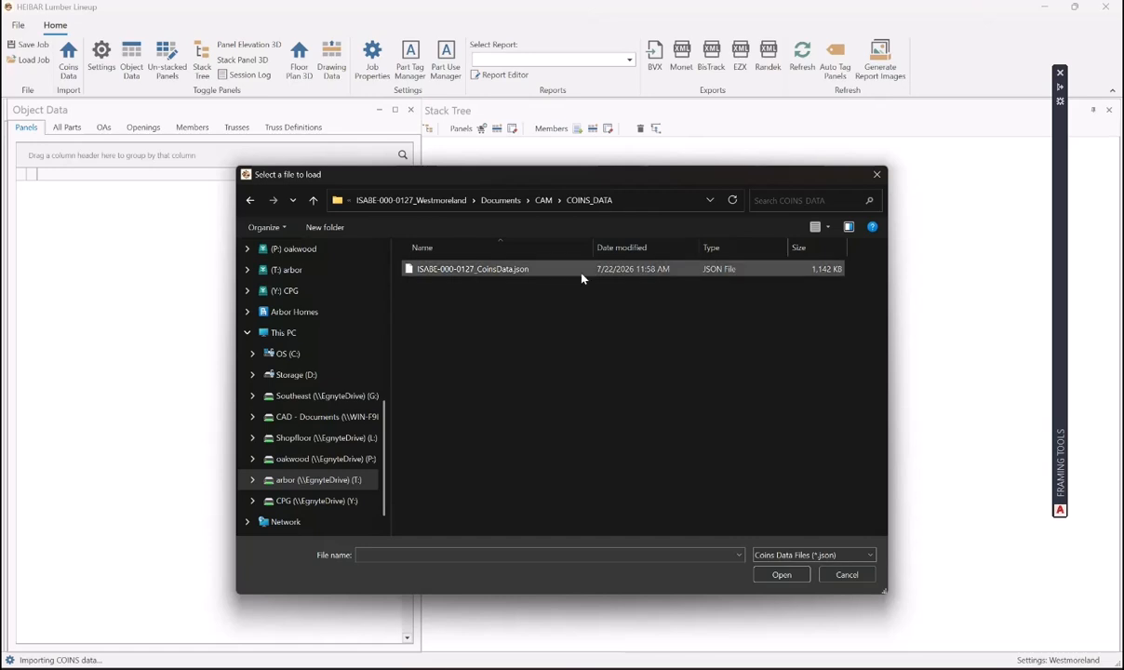
pyautogui.click(489, 269)
pyautogui.click(781, 574)
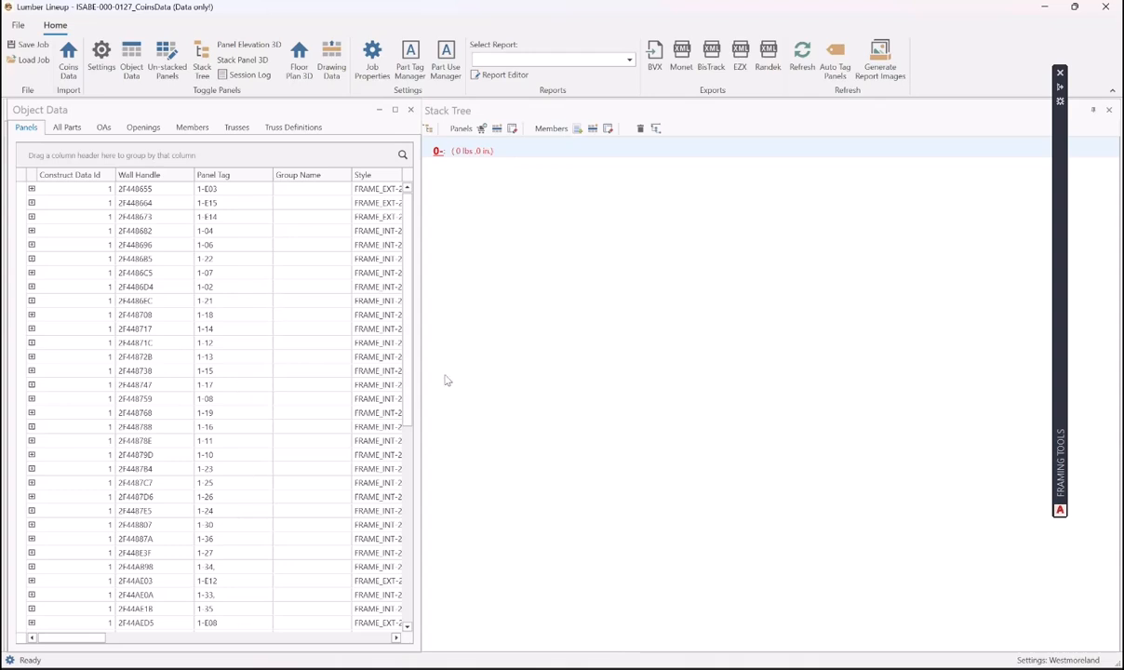
# - Narrow the Object Data panel and retag the empty 0- stack as 1-EXT
pyautogui.moveTo(410, 347)
pyautogui.mouseDown()
pyautogui.moveTo(388, 622)
pyautogui.moveTo(416, 329)
pyautogui.mouseUp()
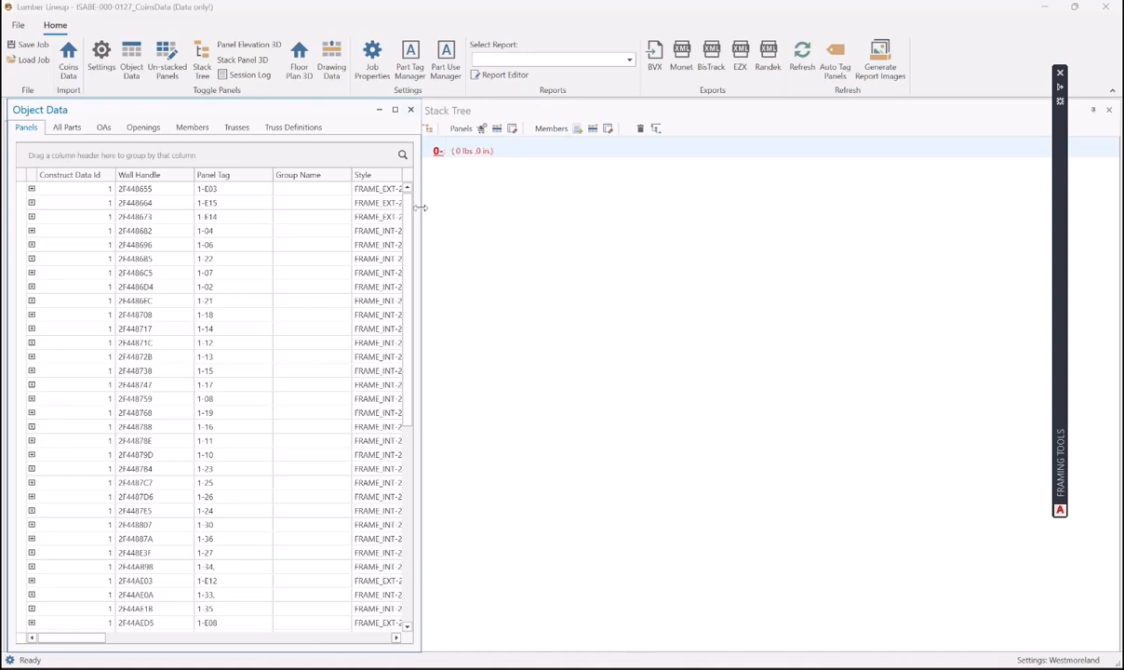
pyautogui.moveTo(404, 198); pyautogui.dragTo(412, 225)
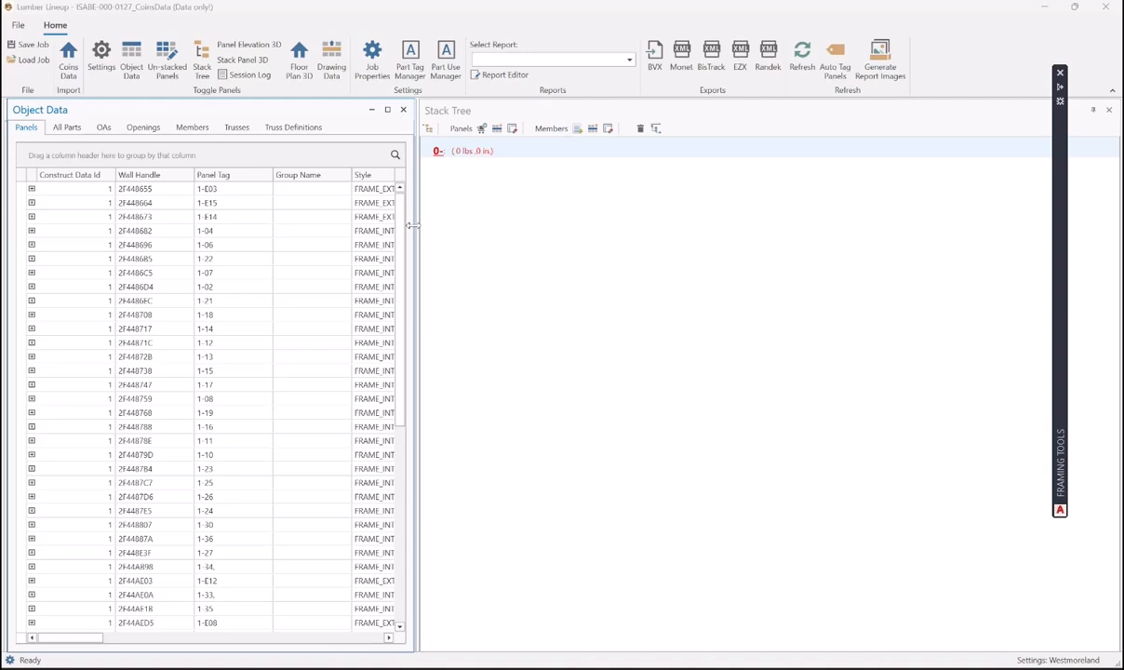
pyautogui.click(440, 152)
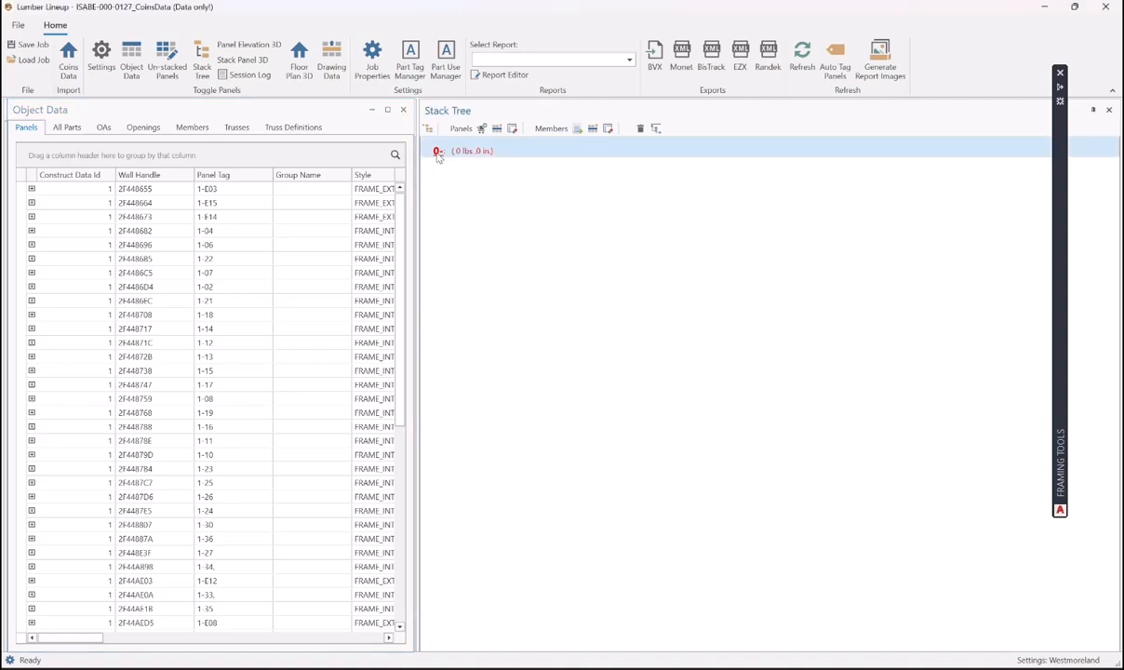
pyautogui.rightClick(438, 154)
pyautogui.click(497, 218)
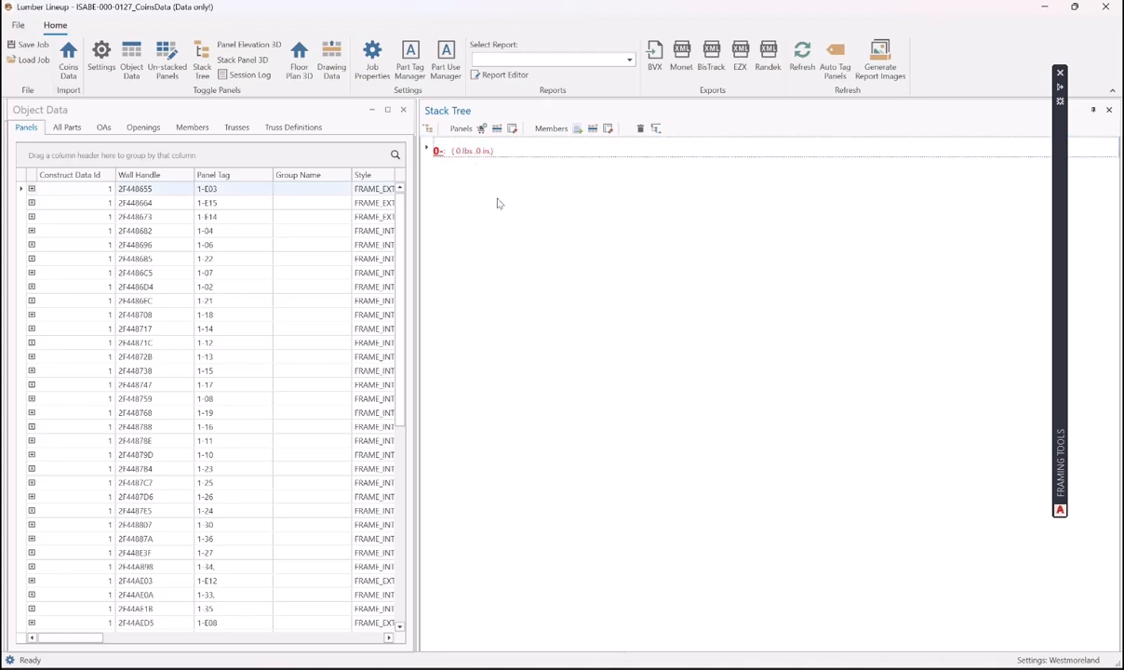
pyautogui.rightClick(438, 152)
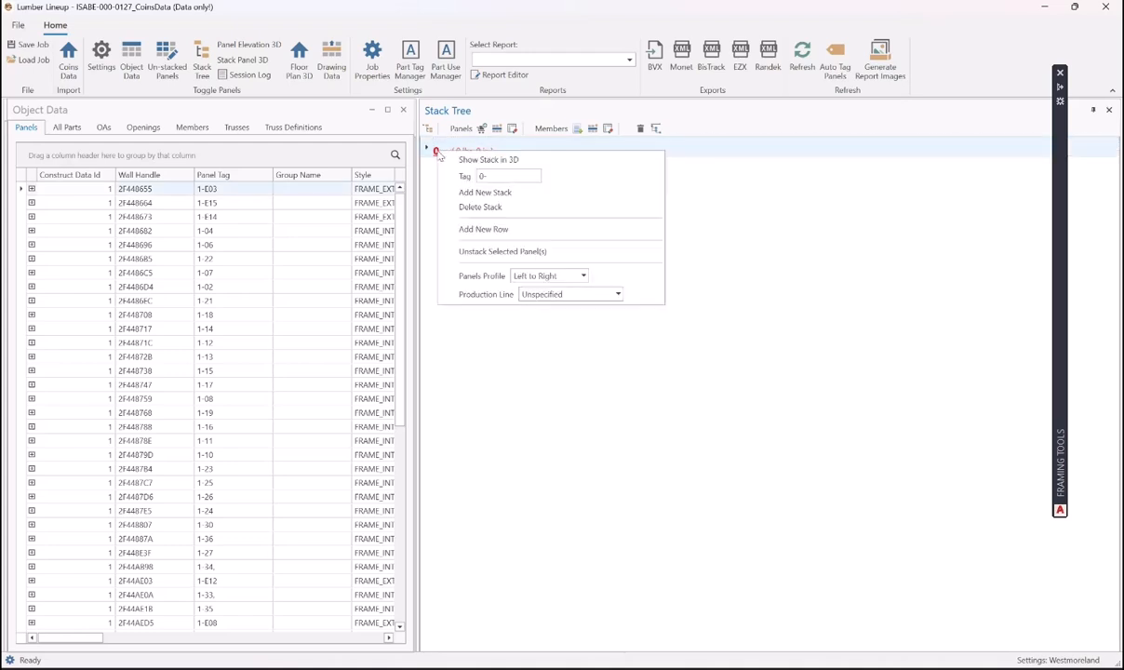
pyautogui.click(484, 176)
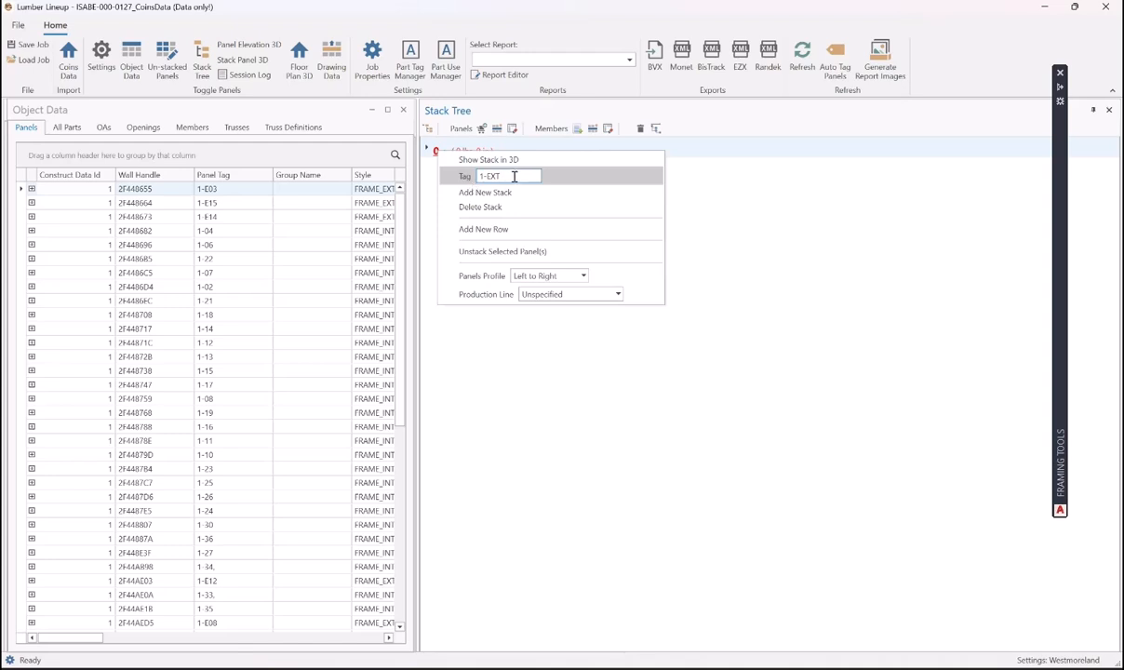
pyautogui.press('Return')
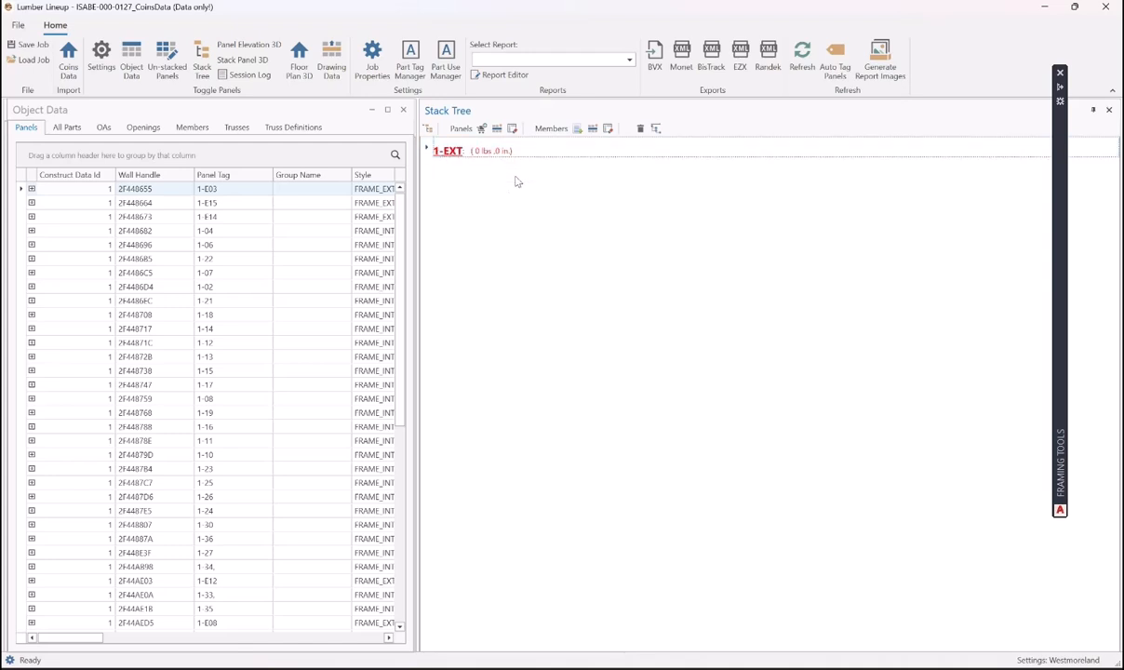
# - Assign the 1-EXT stack to the Randek production line
pyautogui.rightClick(454, 156)
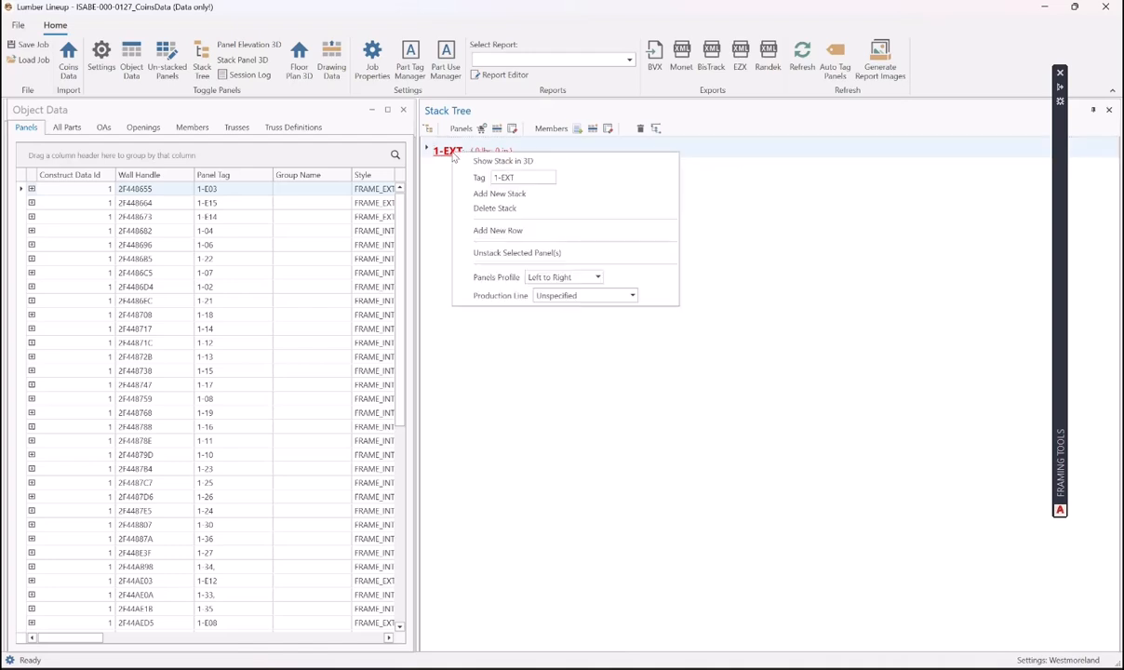
pyautogui.click(632, 296)
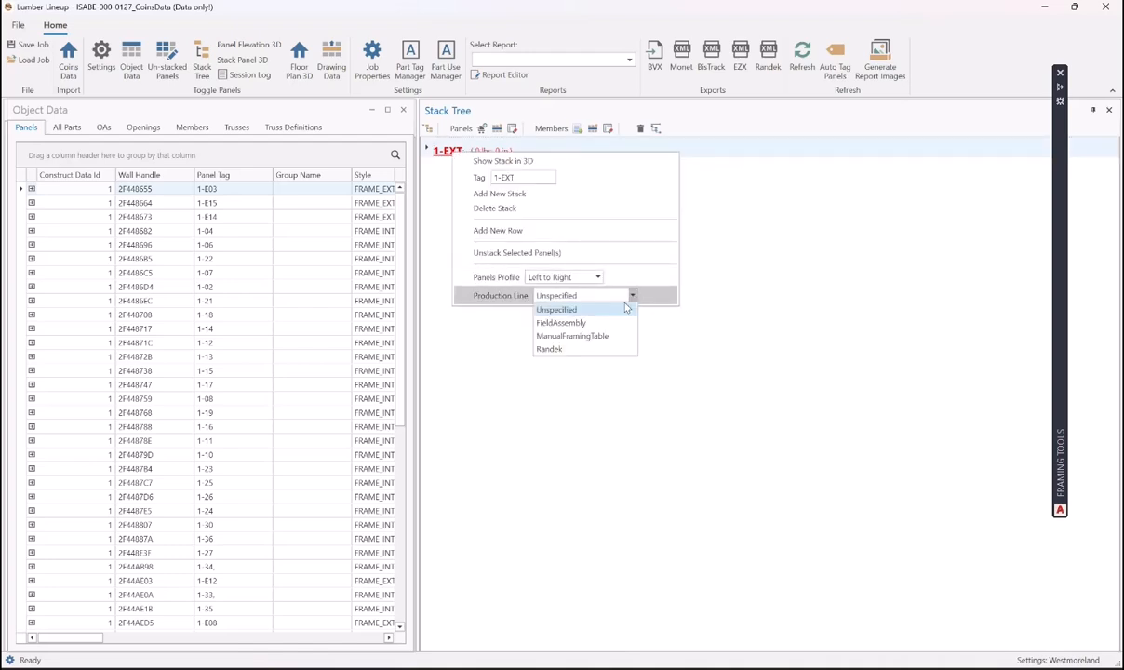
pyautogui.click(550, 349)
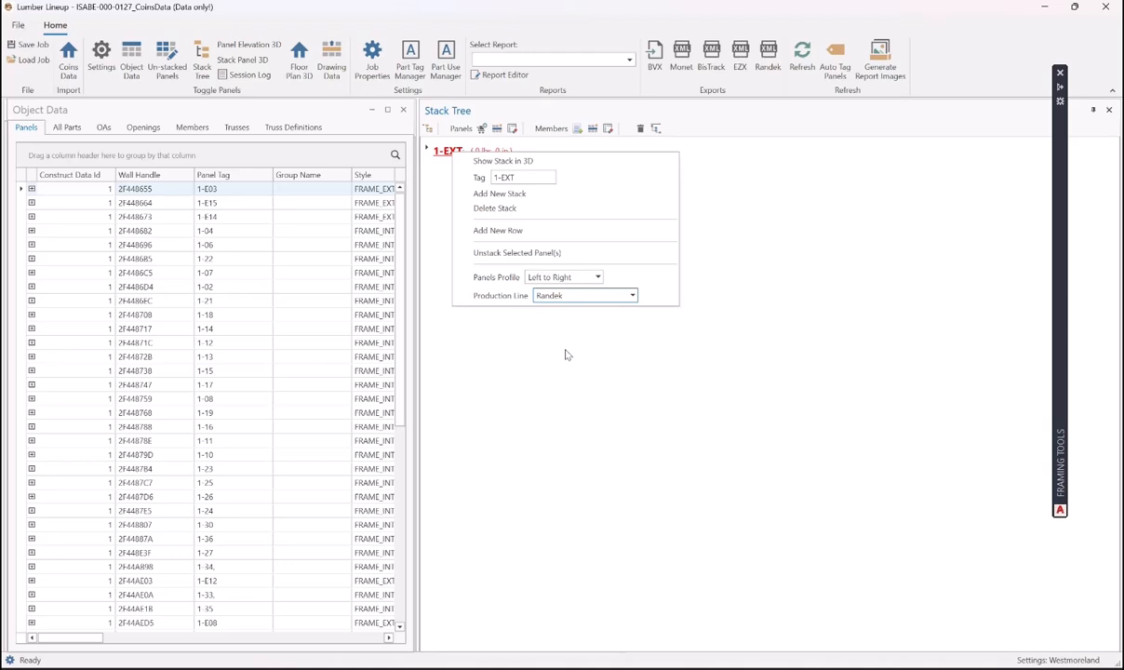
pyautogui.click(600, 336)
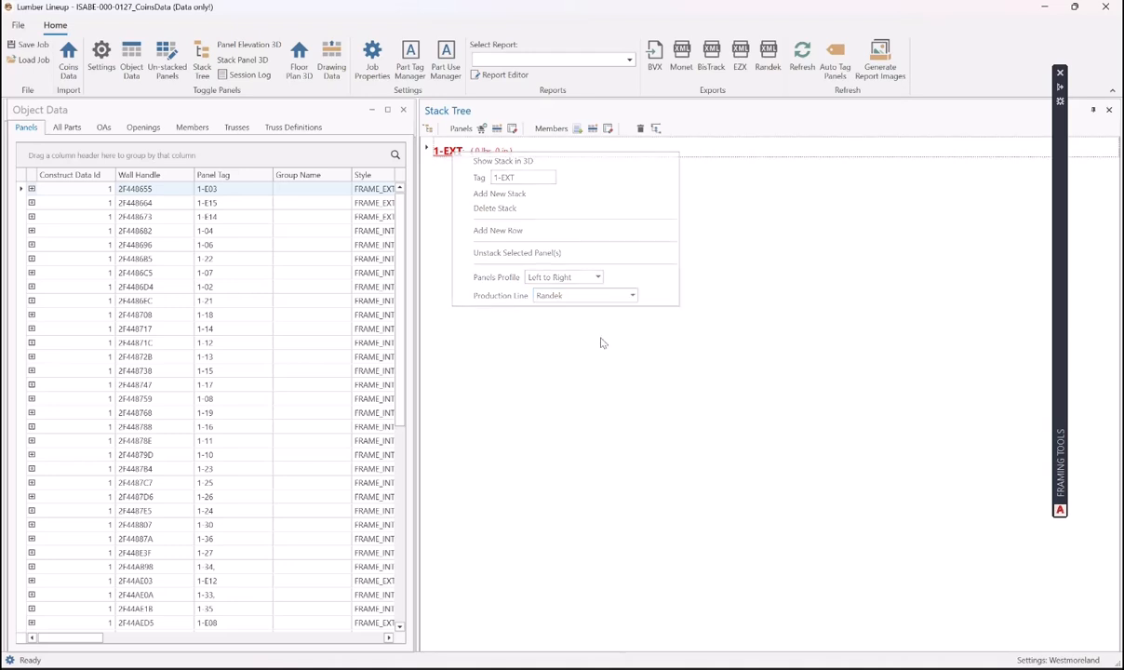
pyautogui.click(427, 149)
# - Add a second stack below 1-EXT and give it a first row
pyautogui.rightClick(451, 153)
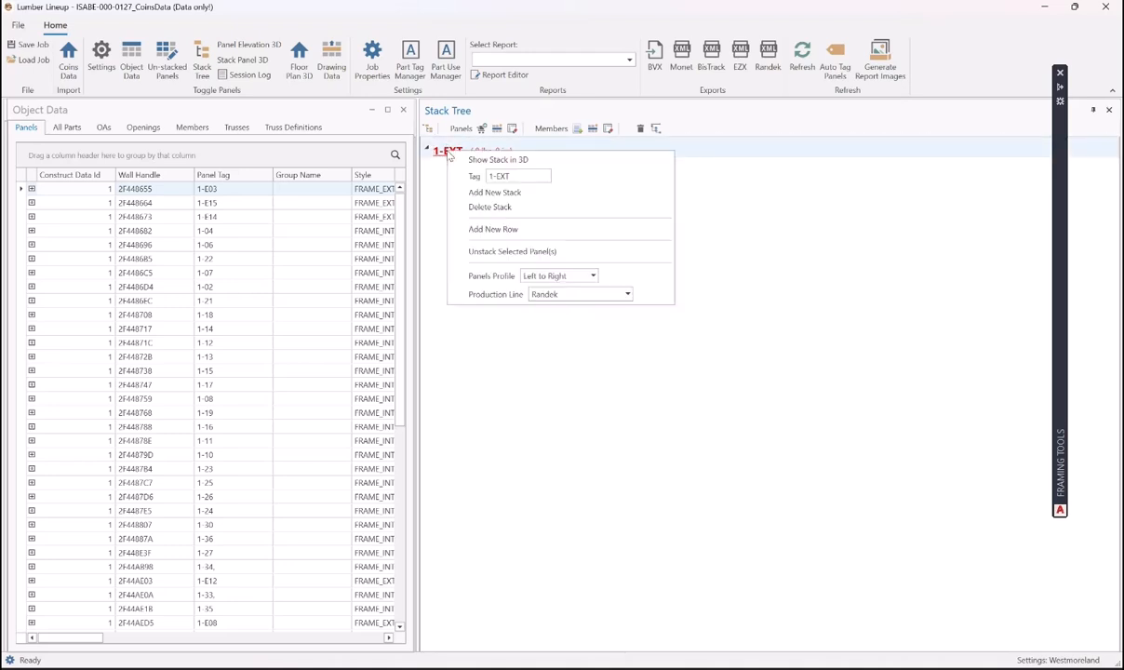
pyautogui.click(492, 193)
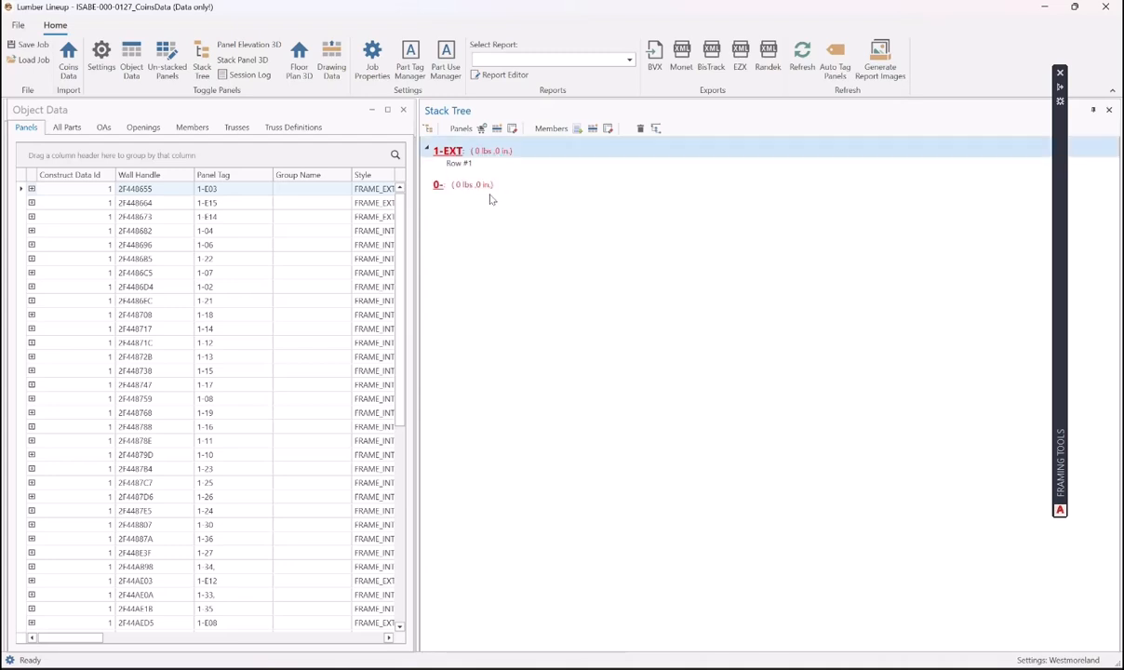
pyautogui.rightClick(439, 189)
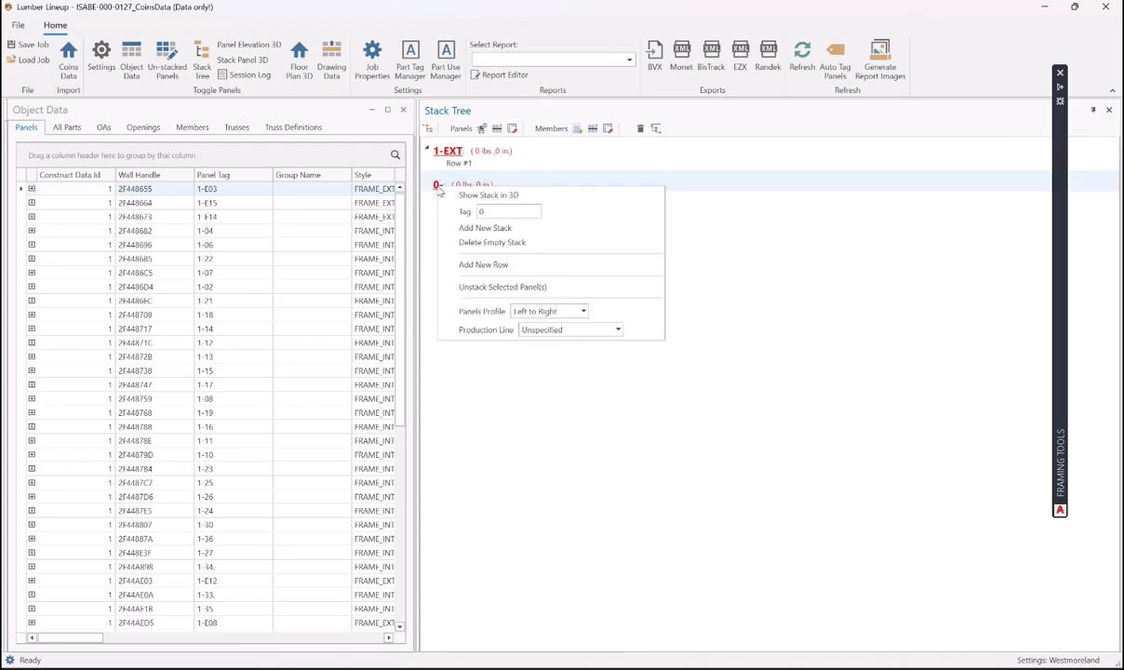
pyautogui.click(470, 263)
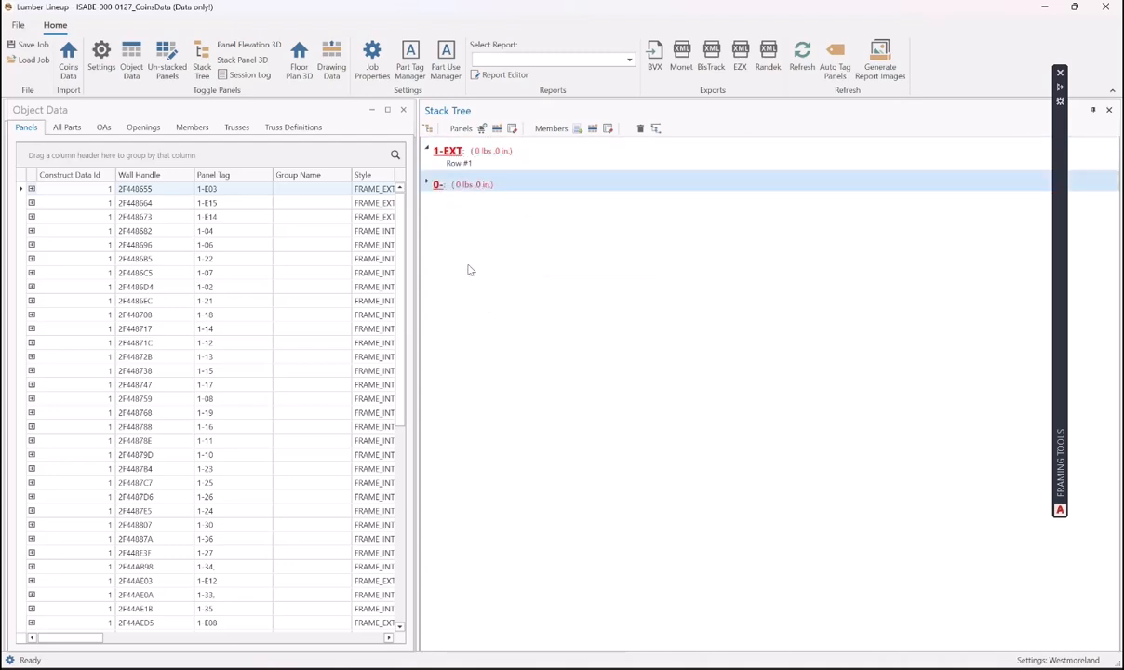
pyautogui.click(426, 183)
# - Put the new stack on the ManualFramingTable production line
pyautogui.rightClick(439, 187)
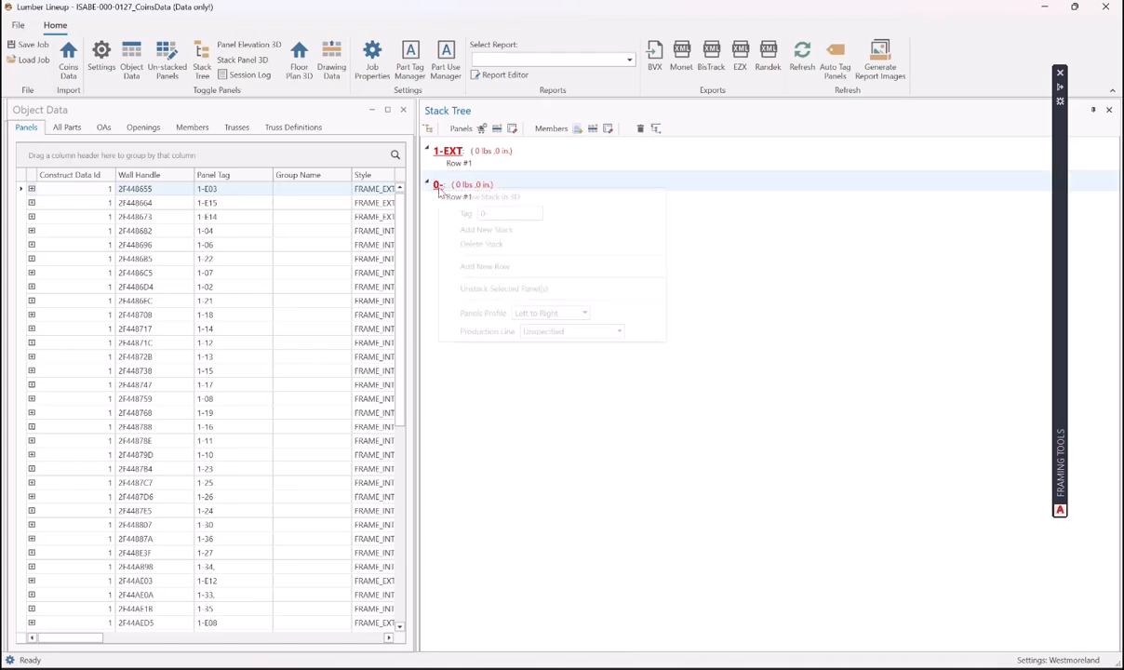
pyautogui.moveTo(490, 213); pyautogui.dragTo(448, 225)
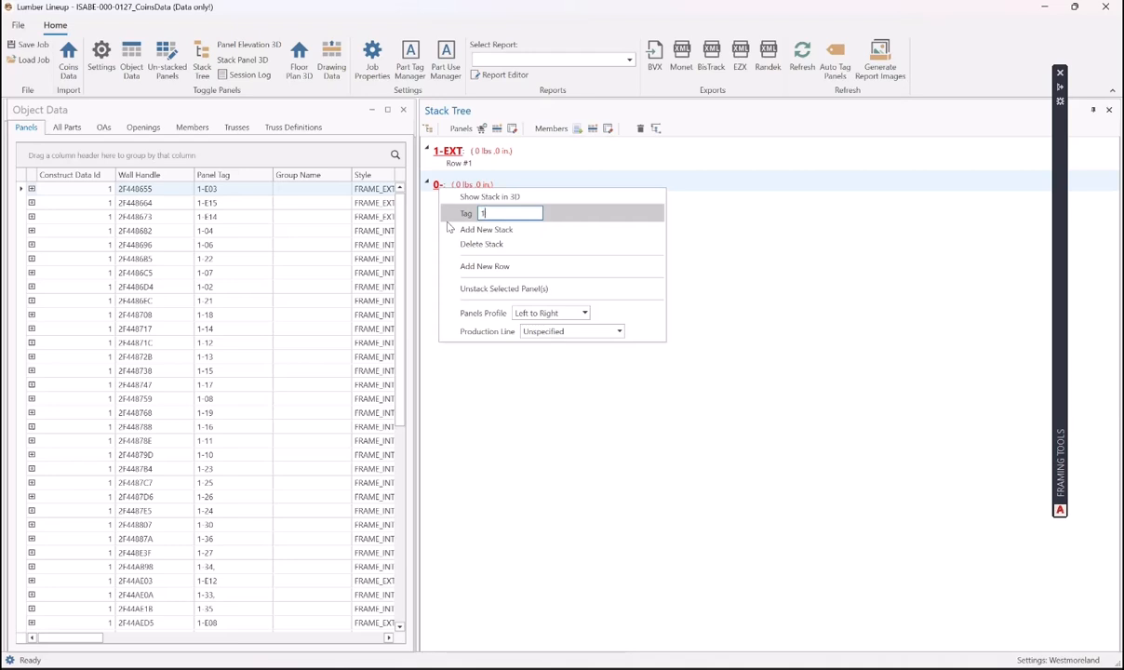
pyautogui.write('1-EXT-M')
pyautogui.click(620, 332)
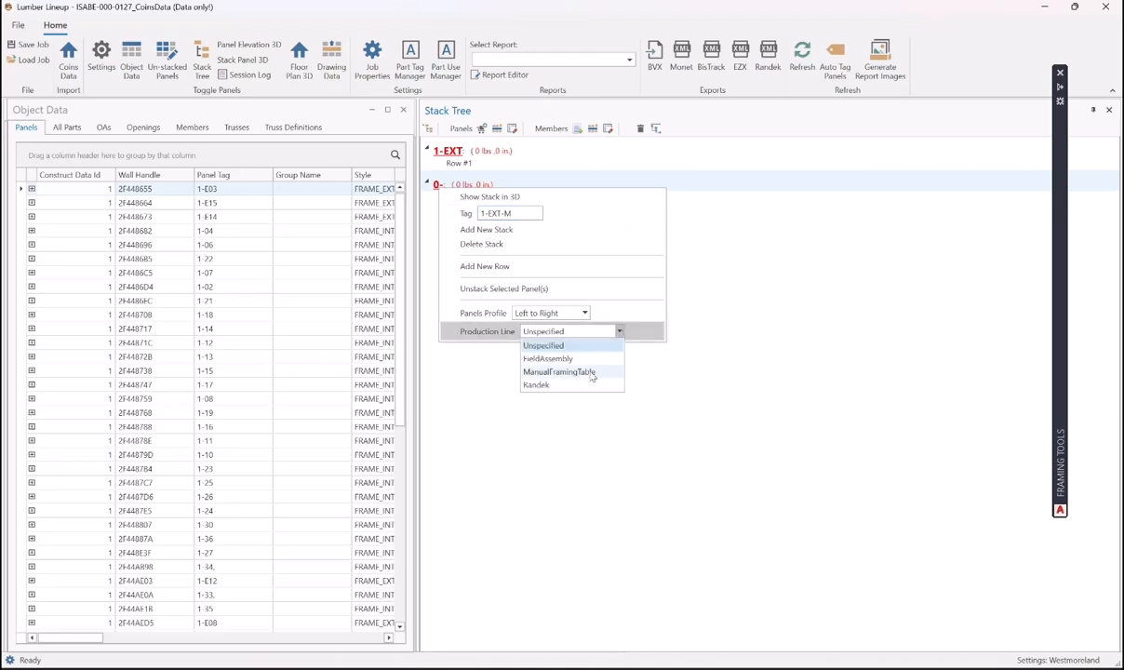
pyautogui.click(591, 372)
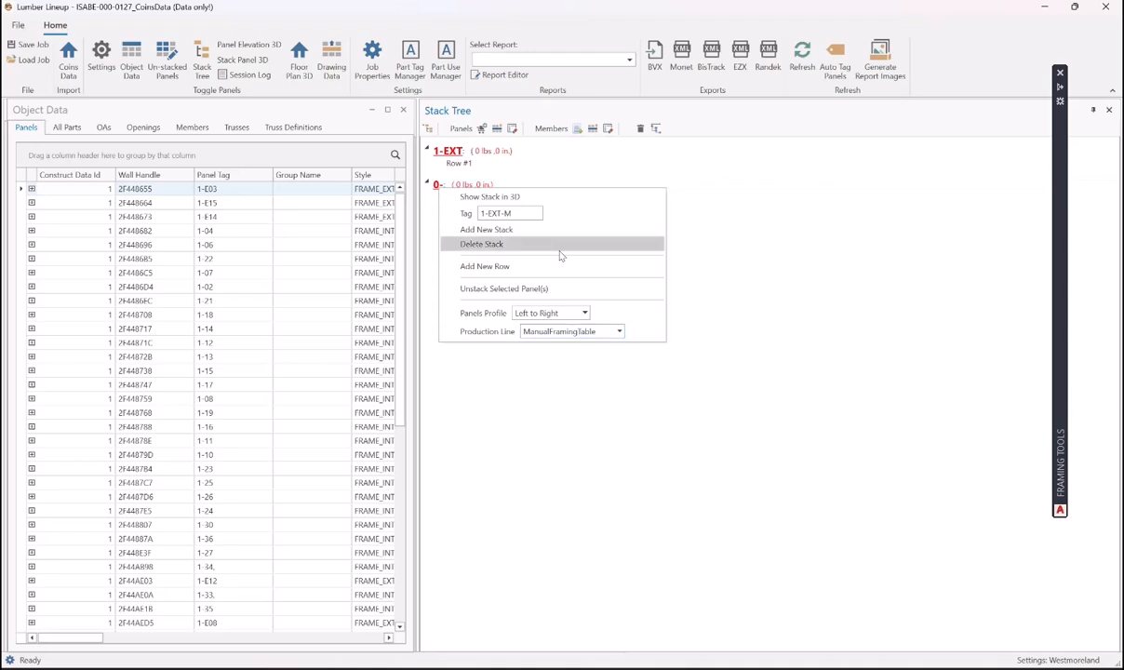
pyautogui.click(524, 215)
pyautogui.press('Return')
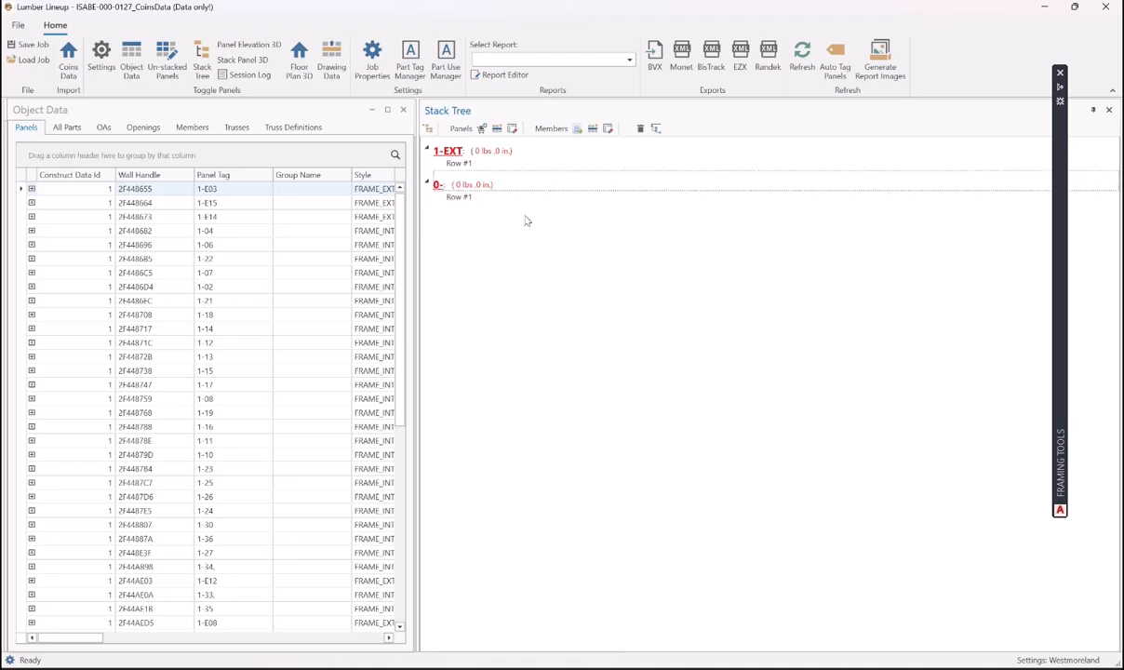
# - Change the new stack's tag to 1-EXT-M
pyautogui.rightClick(438, 185)
pyautogui.doubleClick(480, 213)
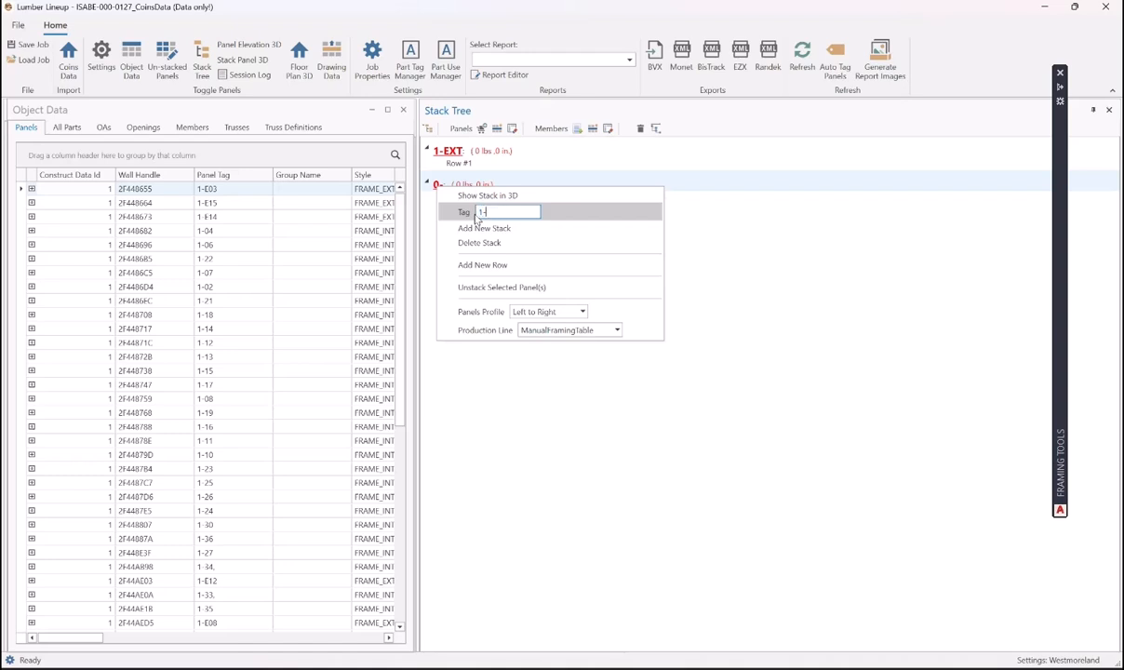
pyautogui.write('1-ext')
pyautogui.press('BackSpace')
pyautogui.press('BackSpace')
pyautogui.press('BackSpace')
pyautogui.press('capslock')
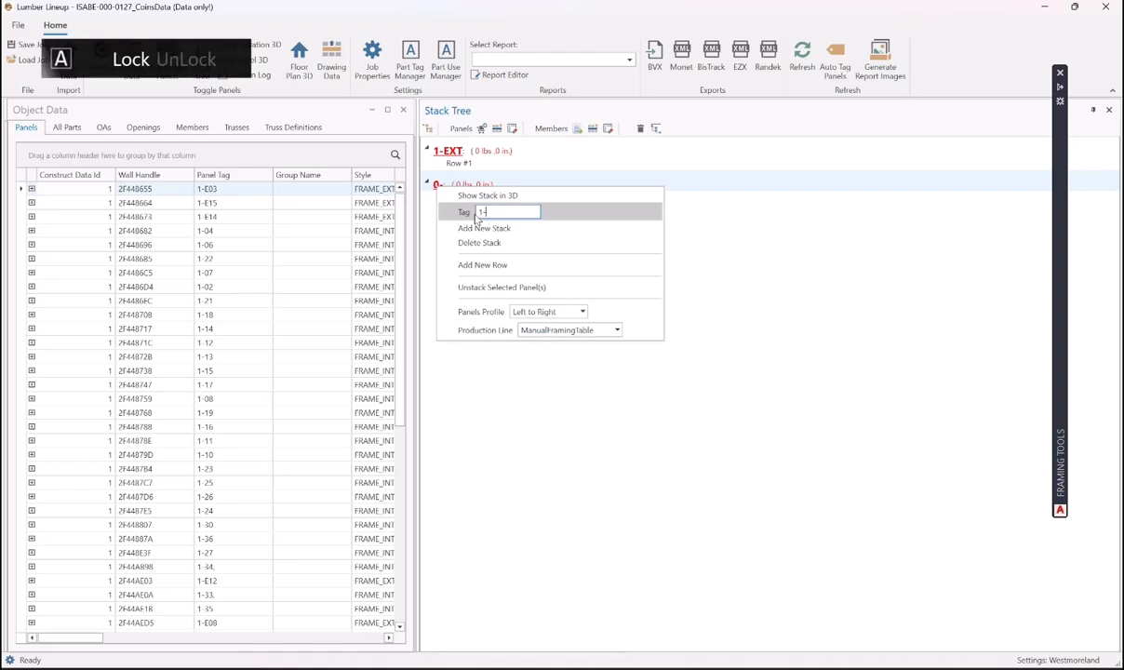
pyautogui.write('EXT-M')
pyautogui.press('Return')
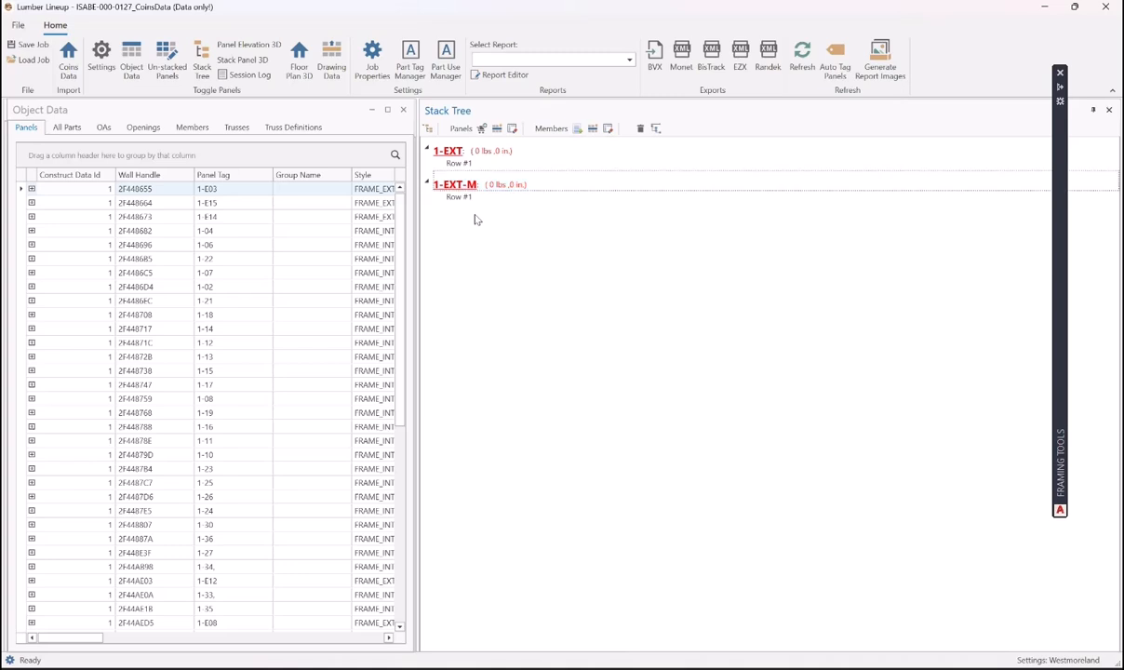
pyautogui.rightClick(457, 183)
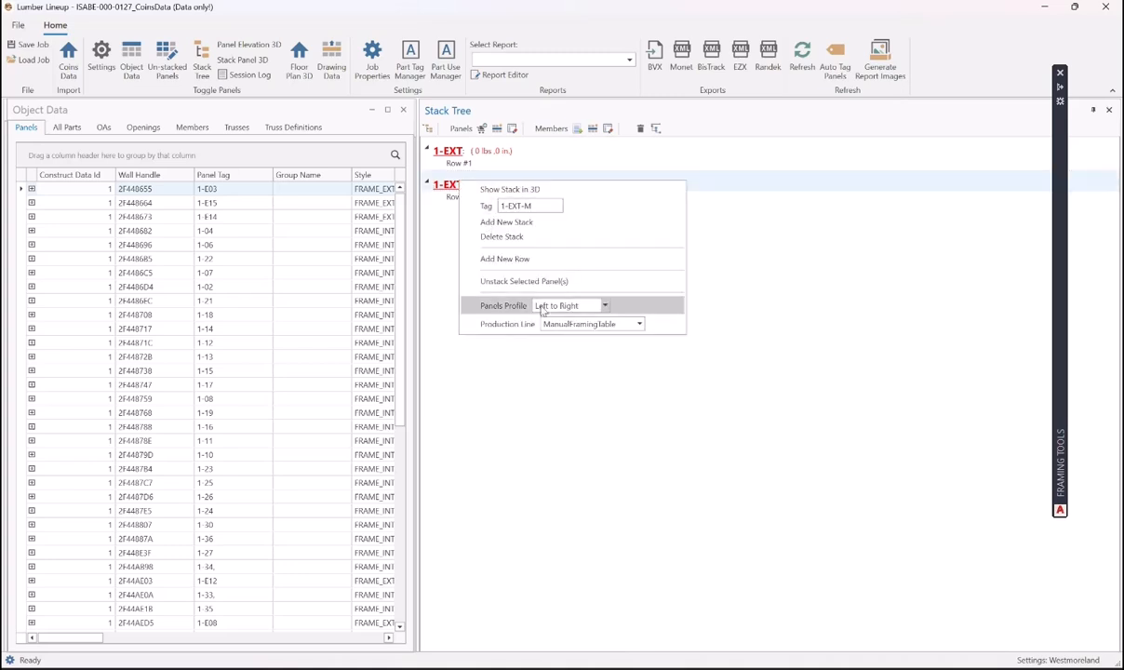
pyautogui.click(434, 233)
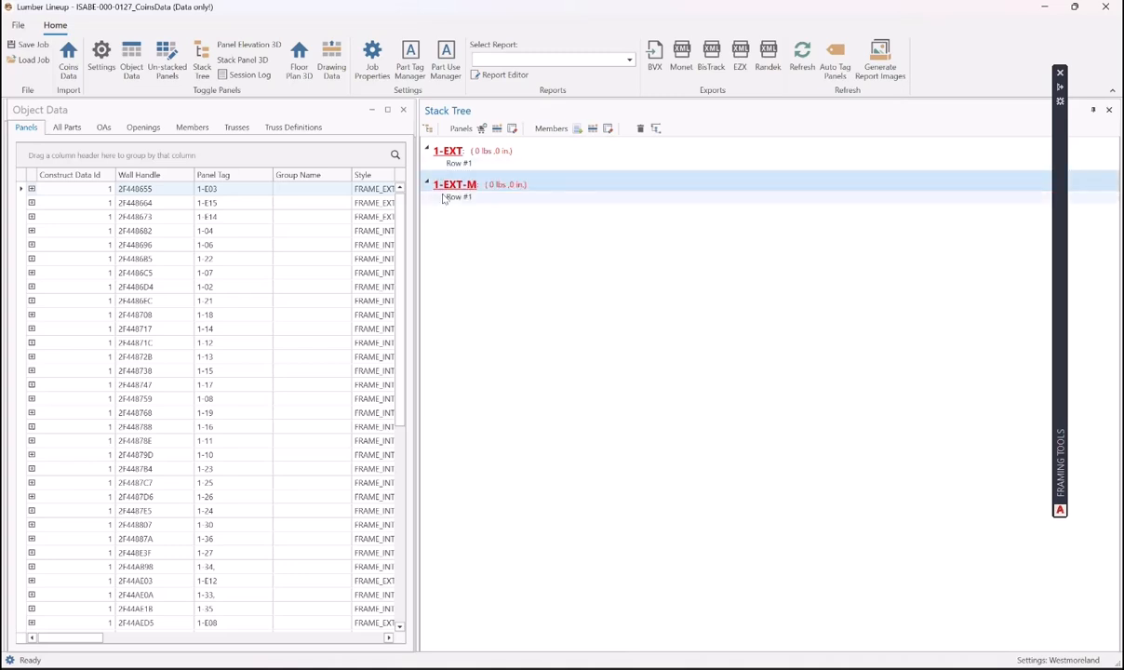
# - Add a new stack with a first row after 1-EXT-M and name it 1-INT
pyautogui.rightClick(446, 194)
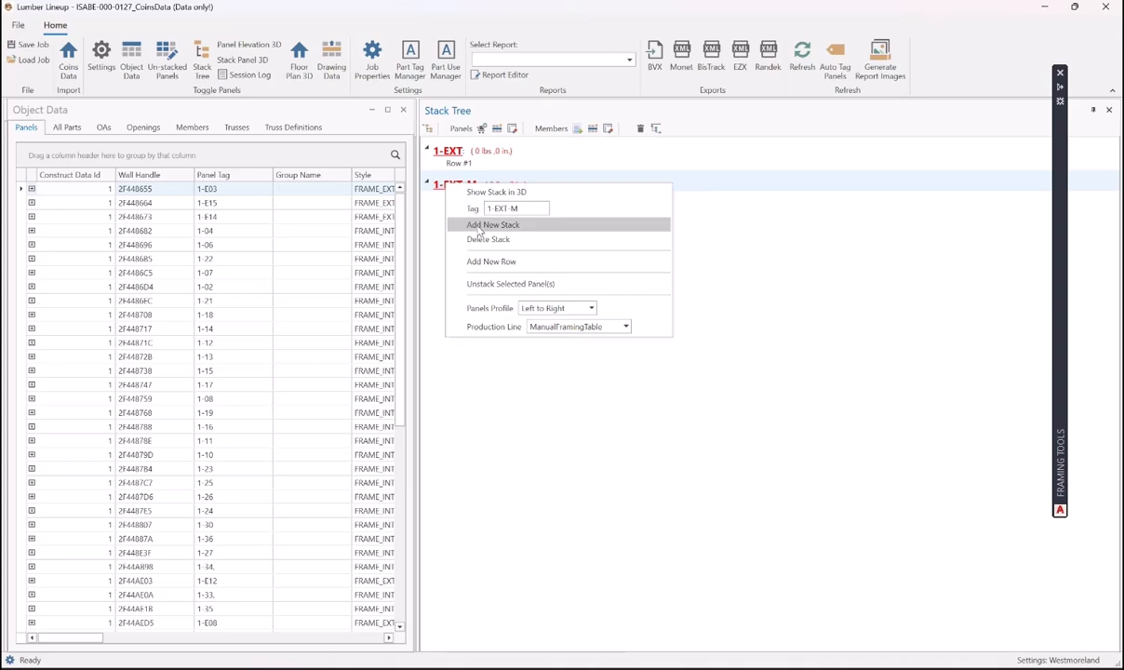
pyautogui.click(477, 225)
pyautogui.rightClick(435, 218)
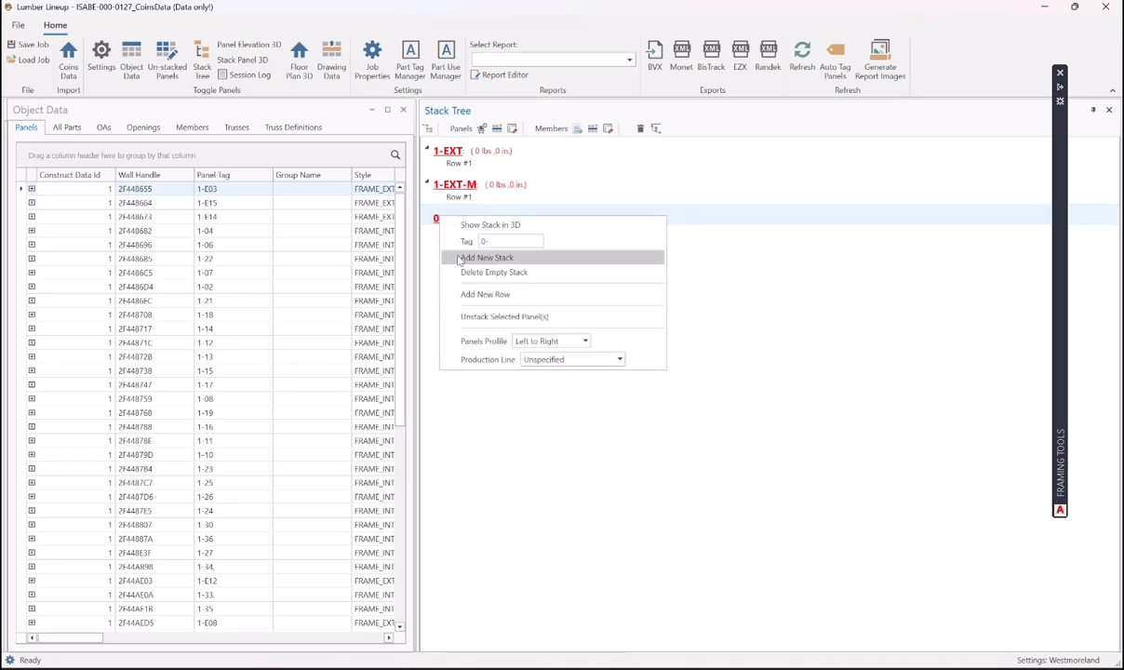
pyautogui.click(485, 294)
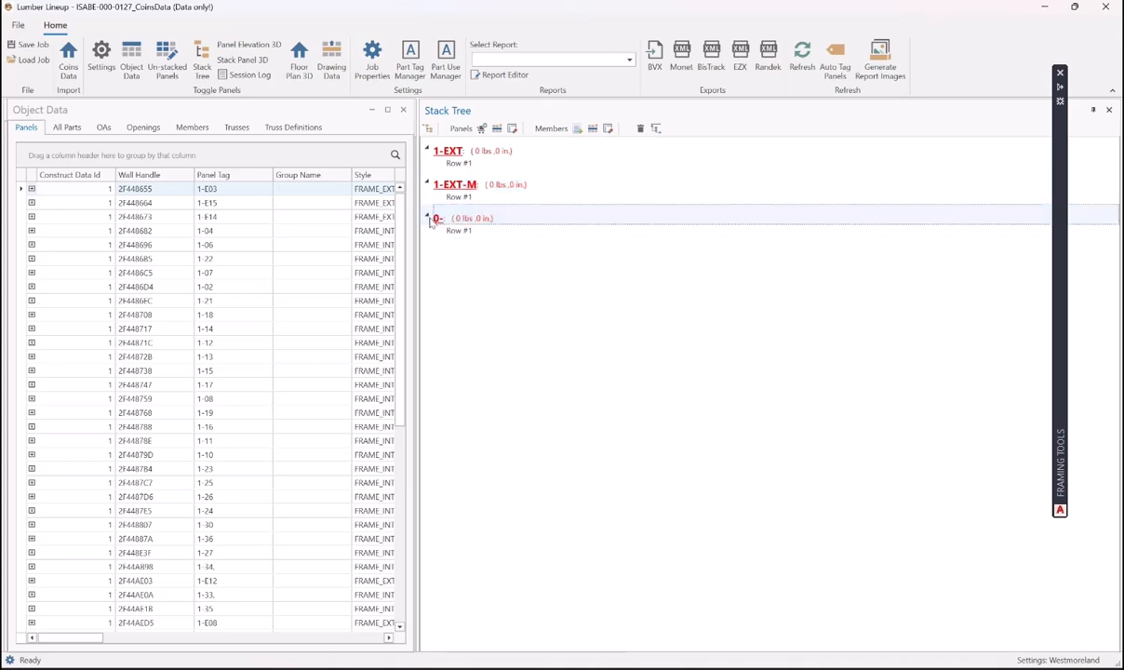
pyautogui.rightClick(437, 220)
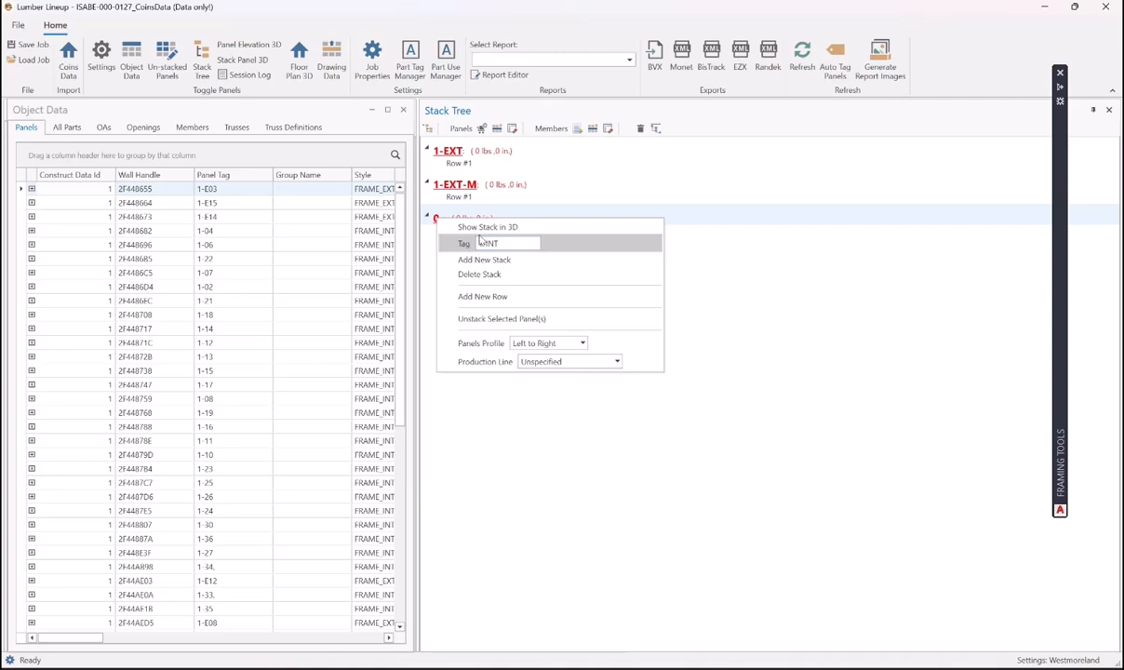
pyautogui.press('Return')
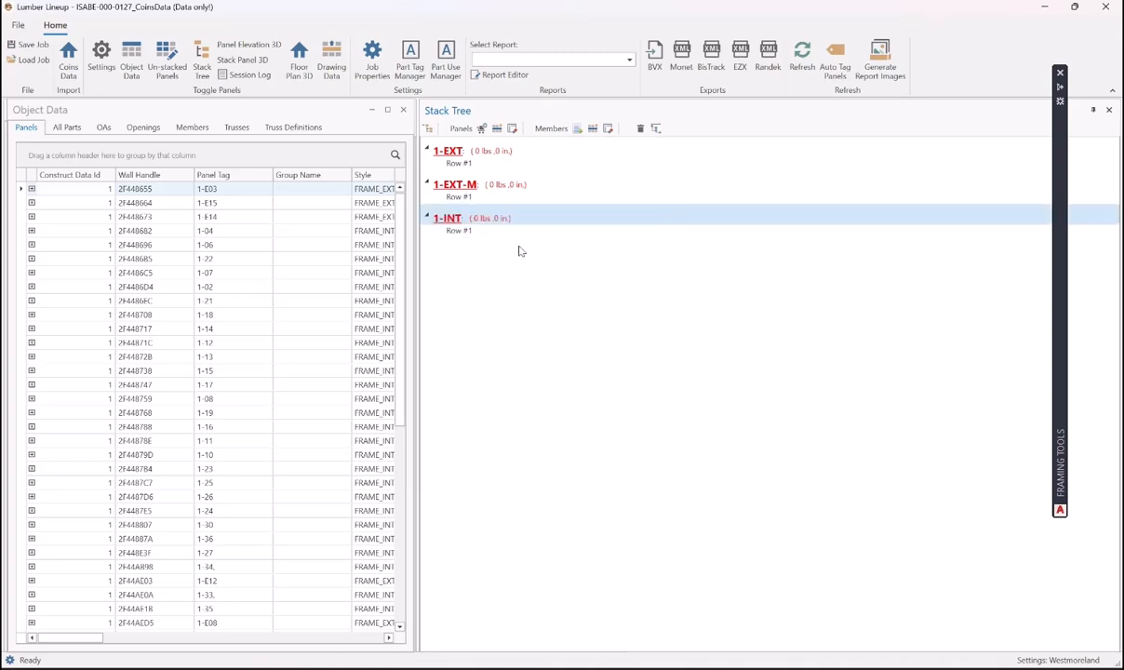
# - Add another stack with a first row below 1-INT
pyautogui.click(449, 219)
pyautogui.rightClick(448, 220)
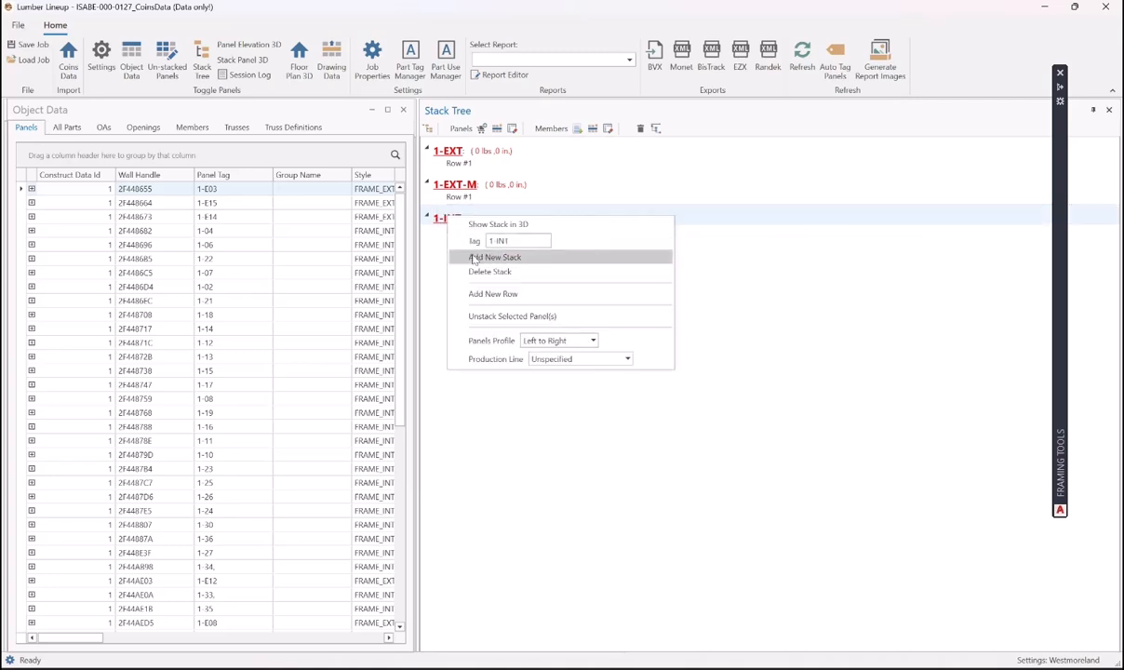
pyautogui.click(485, 255)
pyautogui.rightClick(435, 252)
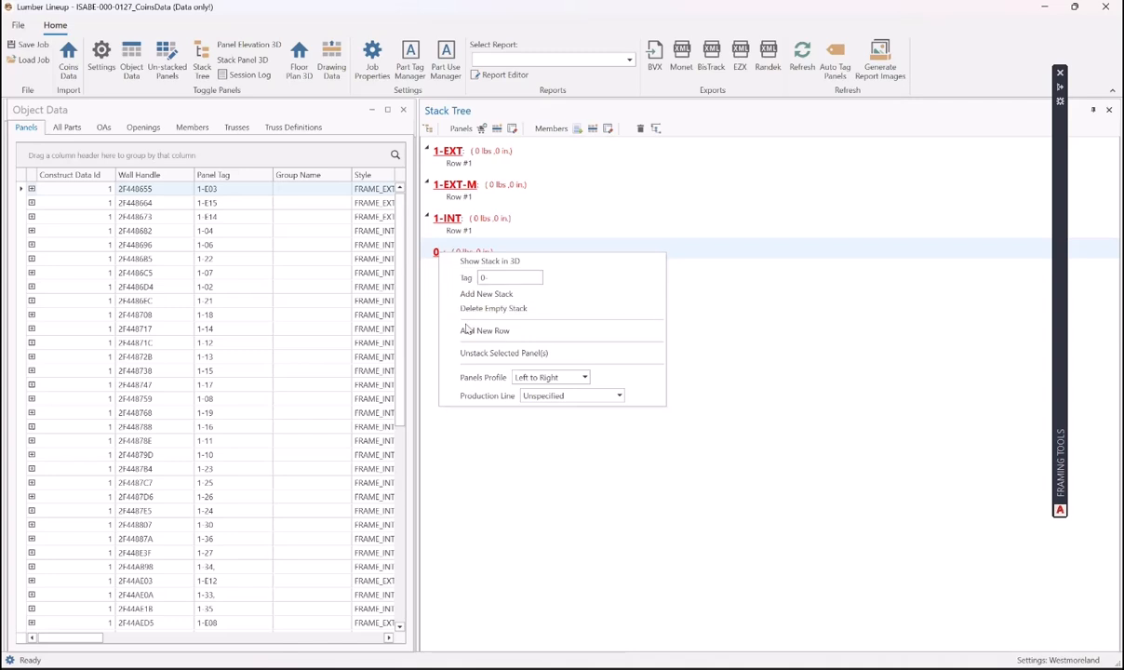
pyautogui.click(464, 330)
pyautogui.click(425, 249)
pyautogui.click(425, 249)
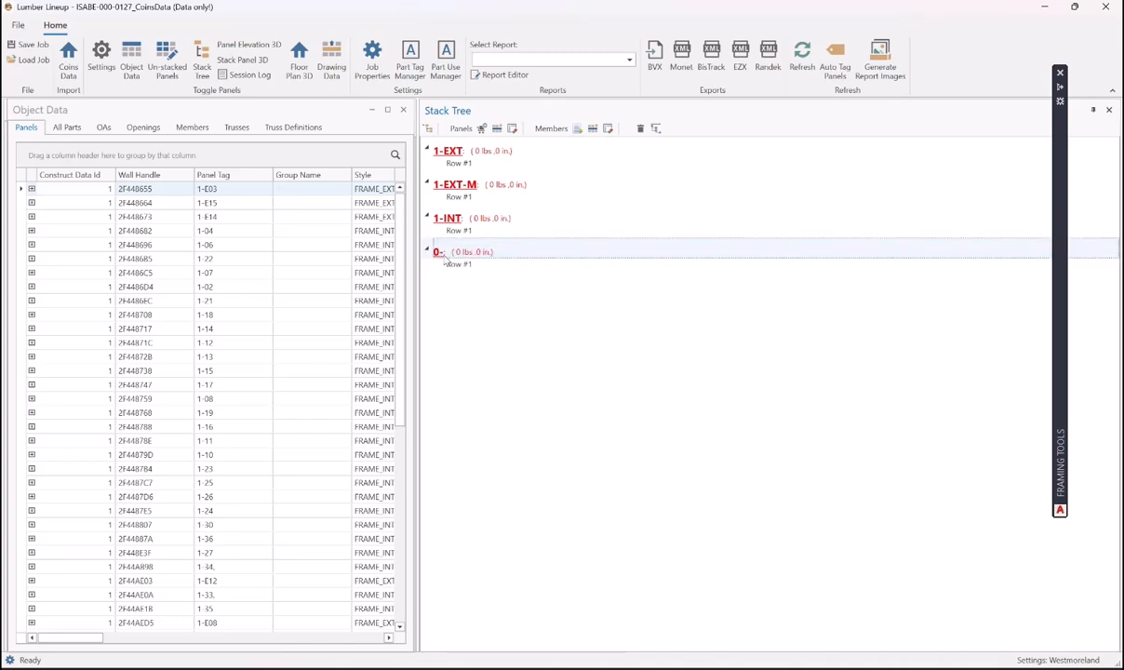
# - Put the newest stack on the ManualFramingTable production line
pyautogui.rightClick(436, 255)
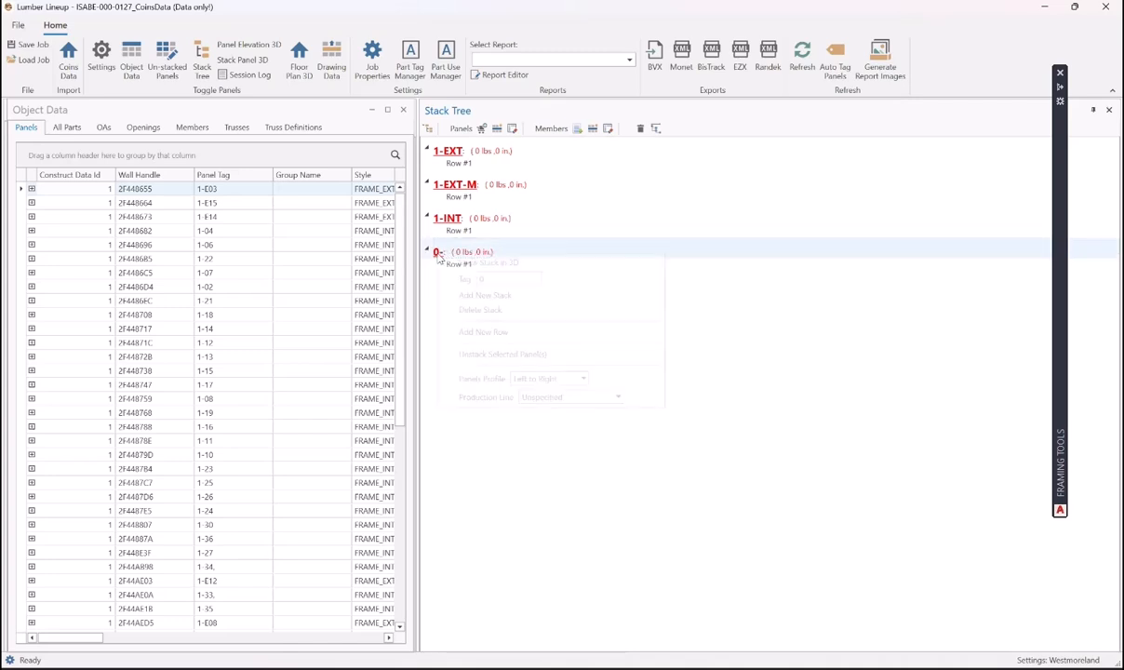
pyautogui.moveTo(490, 278); pyautogui.dragTo(469, 281)
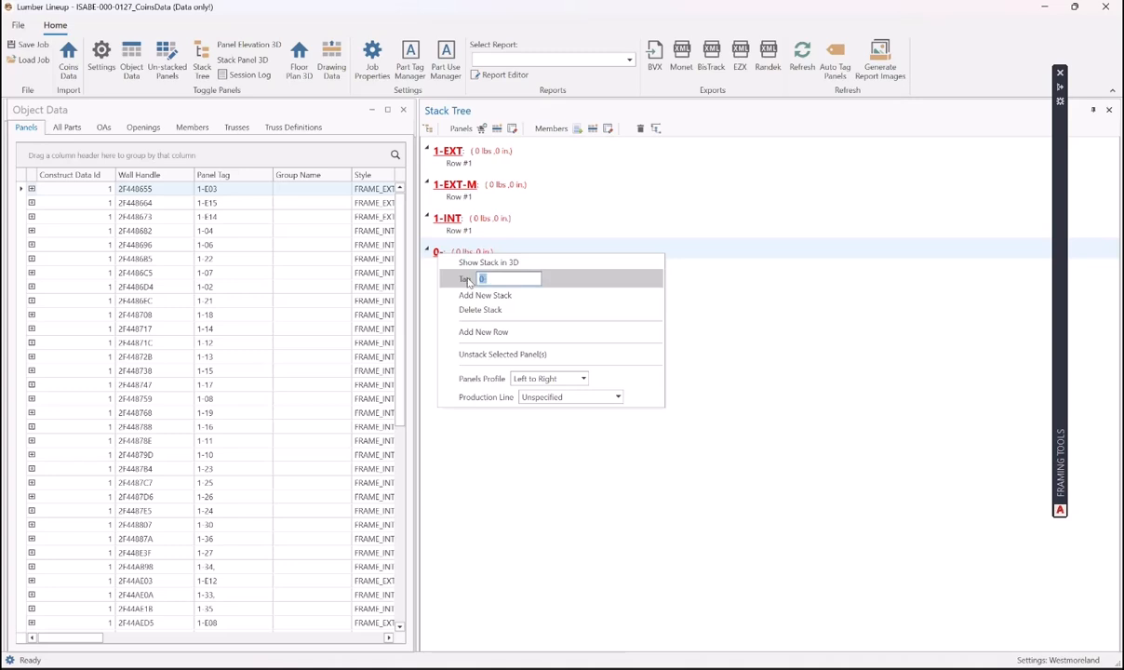
pyautogui.write('1 INT- M')
pyautogui.click(577, 397)
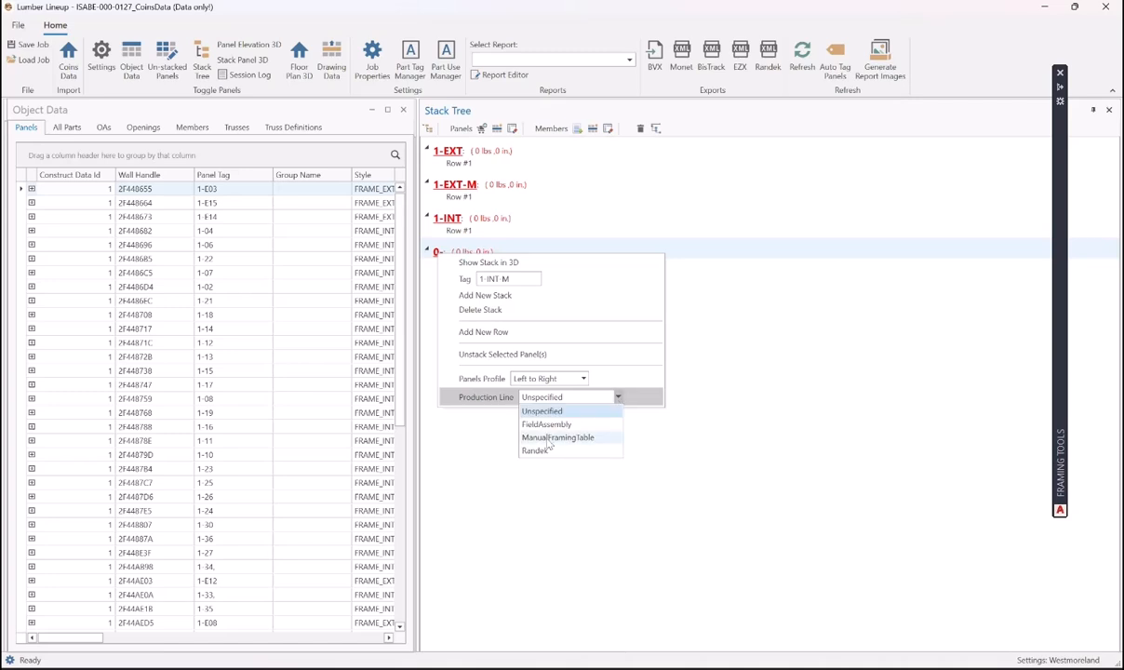
pyautogui.click(545, 439)
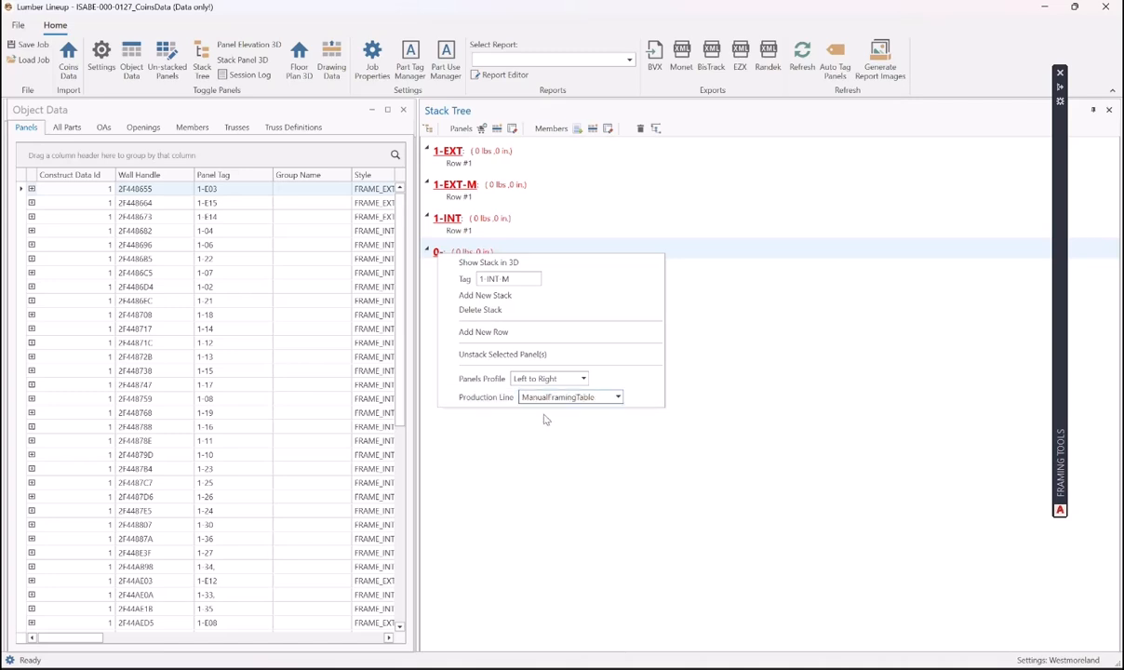
pyautogui.click(705, 392)
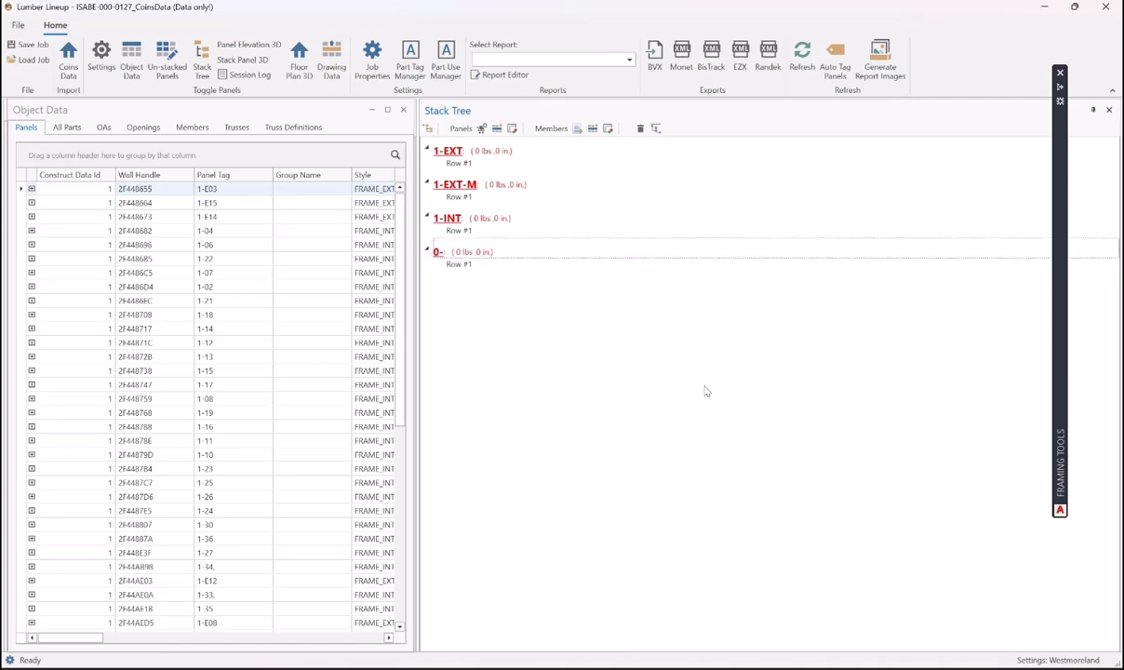
# - Change the newest stack's tag to 1-INT-M
pyautogui.rightClick(439, 251)
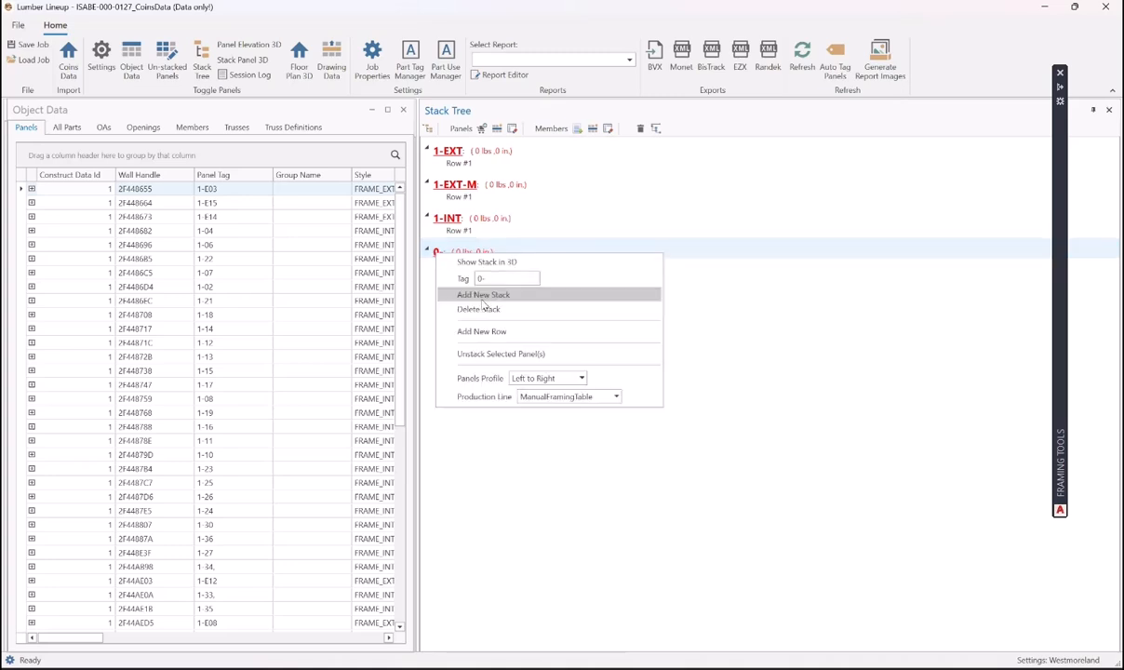
pyautogui.click(490, 279)
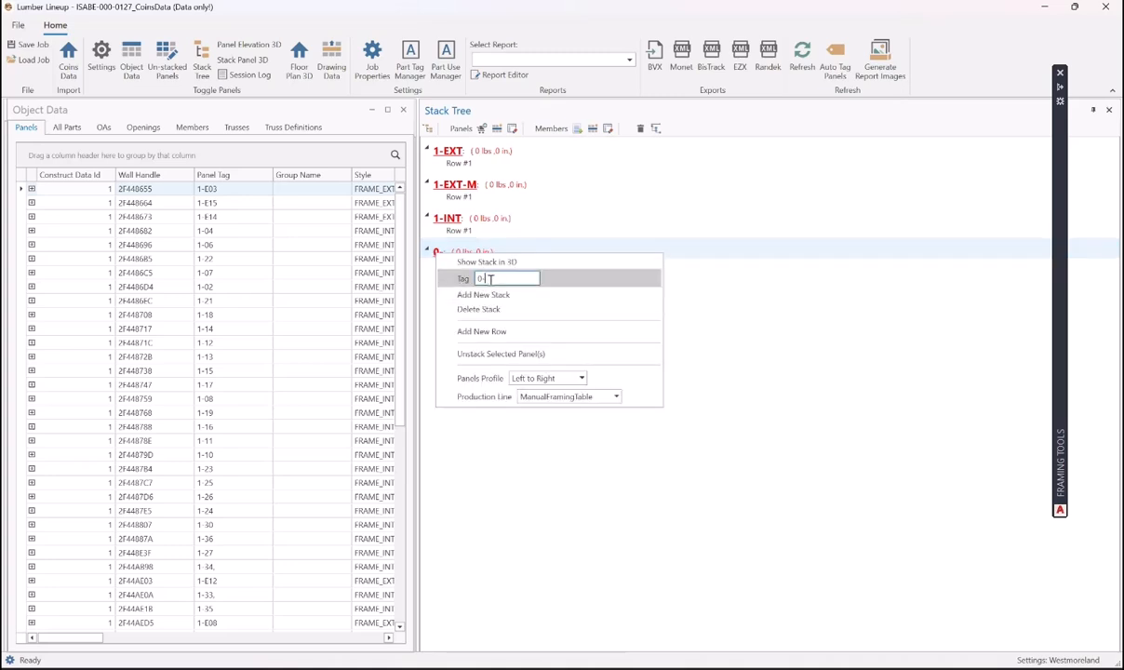
pyautogui.moveTo(490, 279); pyautogui.dragTo(458, 291)
pyautogui.write('1-INT-M')
pyautogui.press('Return')
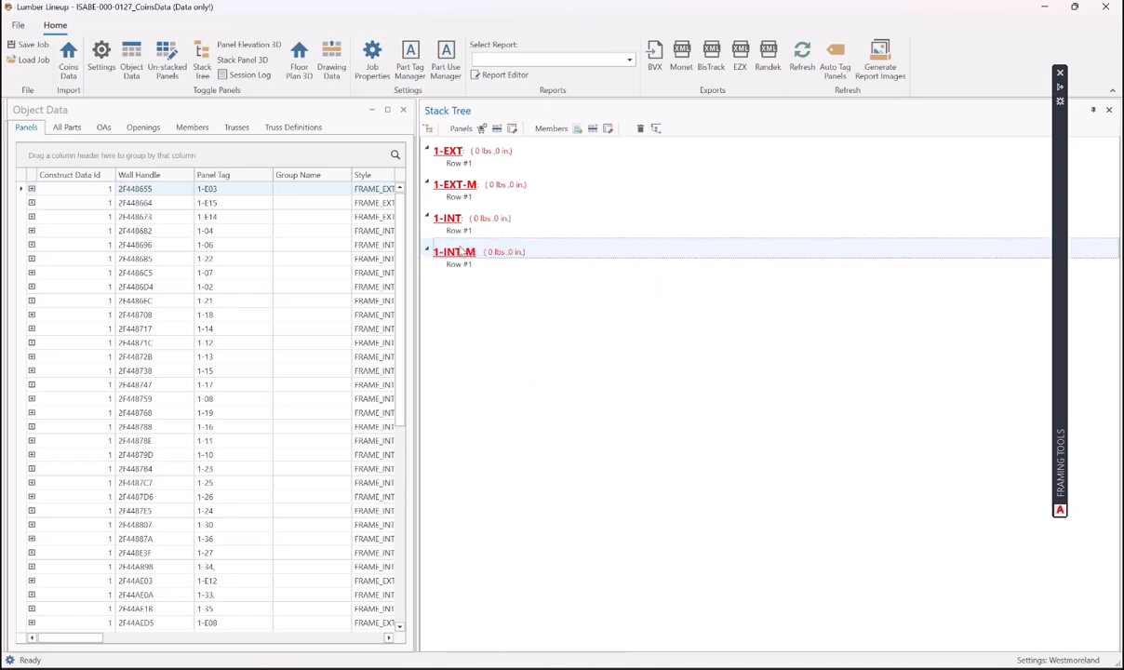
# - Put the 1-INT stack on the Randek production line
pyautogui.rightClick(438, 244)
pyautogui.click(447, 218)
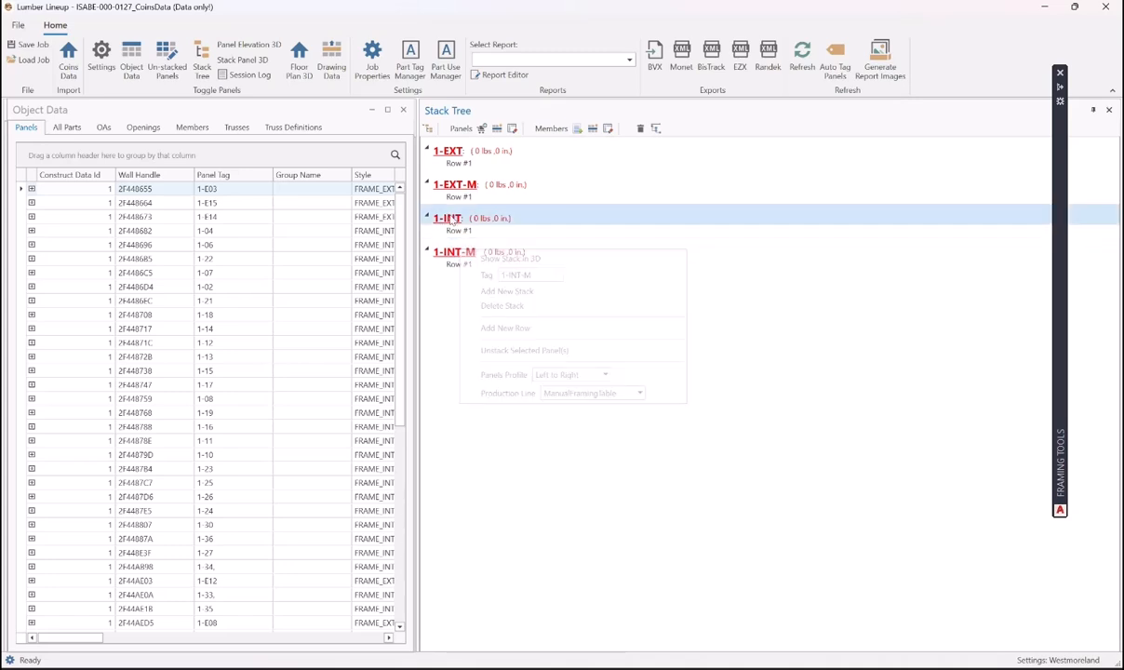
pyautogui.rightClick(450, 218)
pyautogui.click(627, 361)
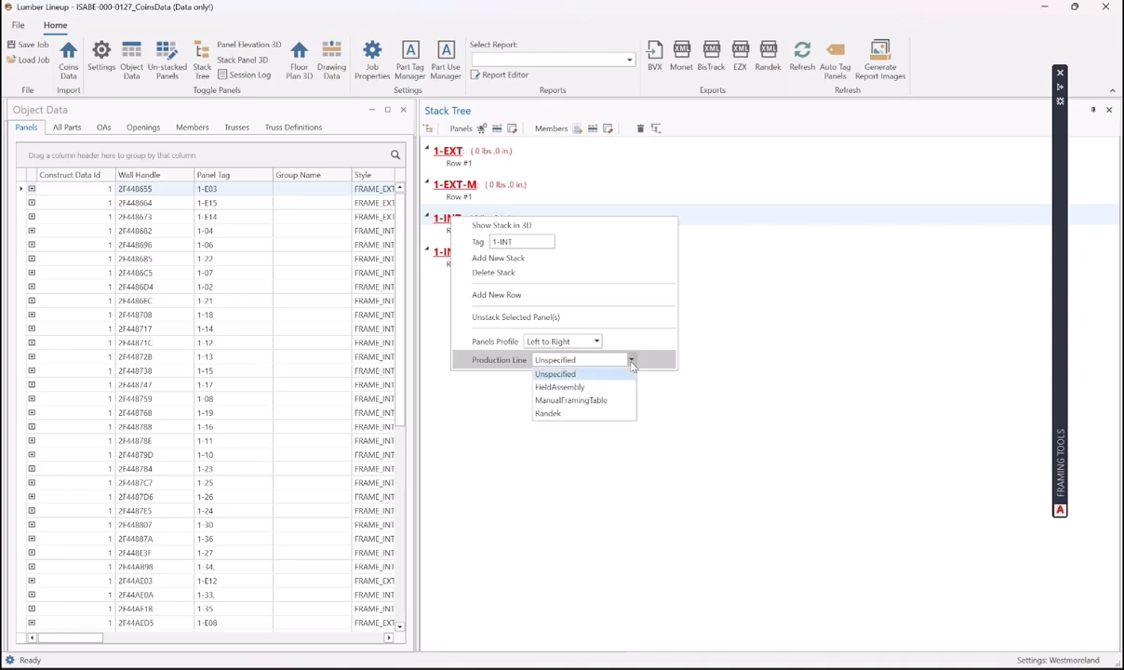
pyautogui.click(535, 393)
pyautogui.click(572, 412)
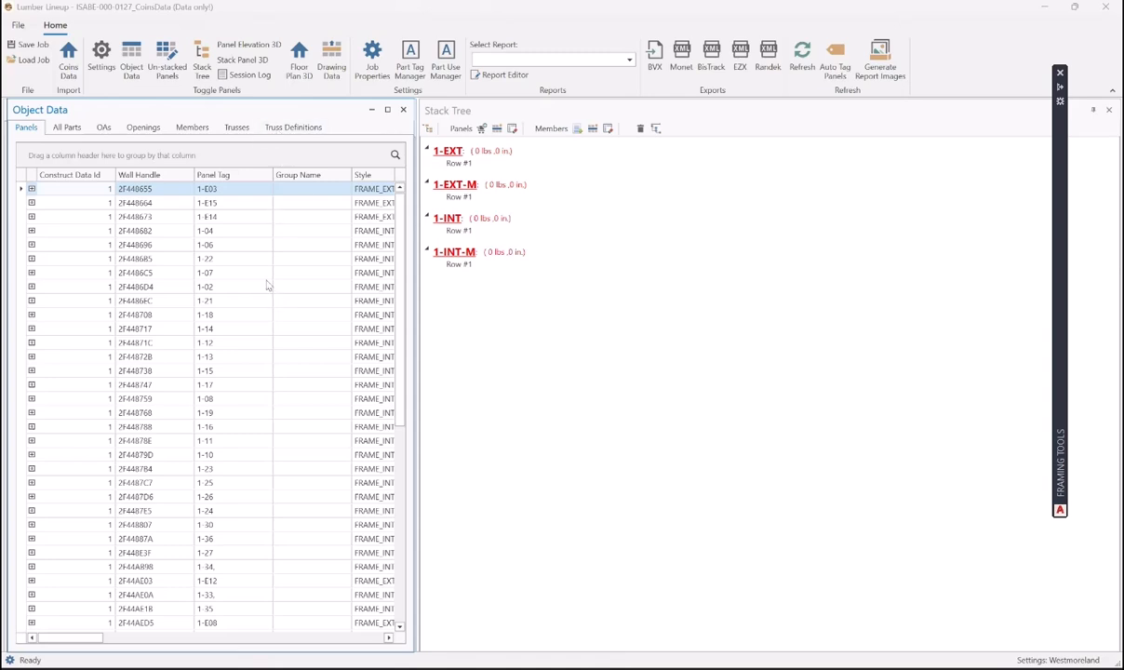
# - Filter Panel Tag to show panels 1-E21 down to 1-E12
pyautogui.click(235, 176)
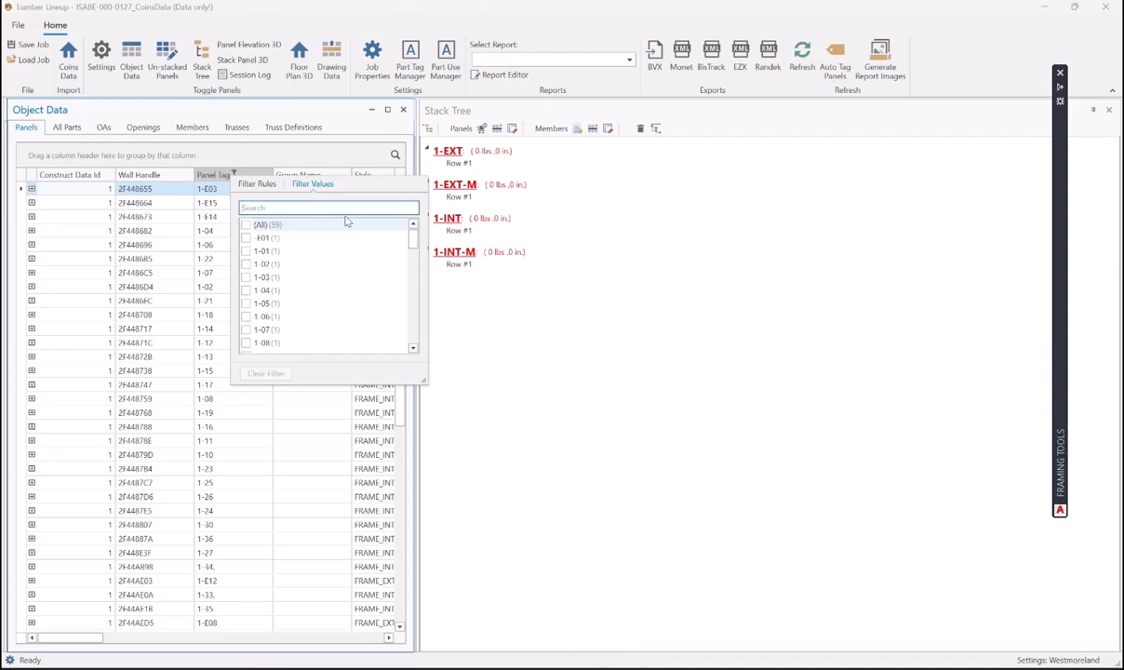
pyautogui.moveTo(411, 239); pyautogui.dragTo(415, 360)
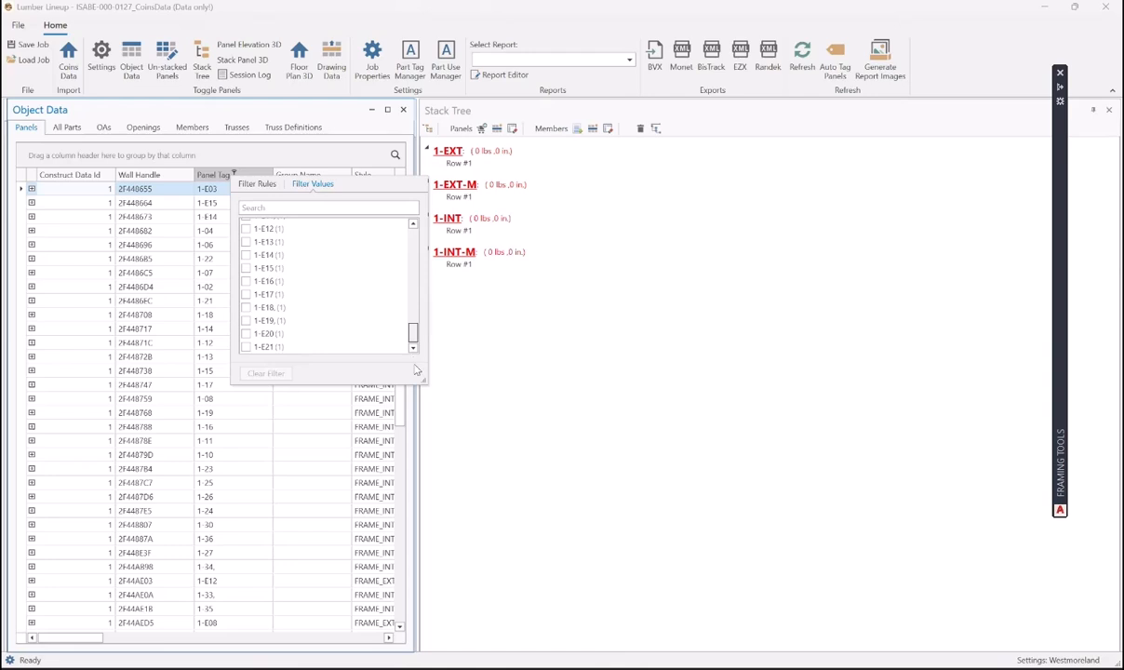
pyautogui.click(246, 344)
pyautogui.click(246, 333)
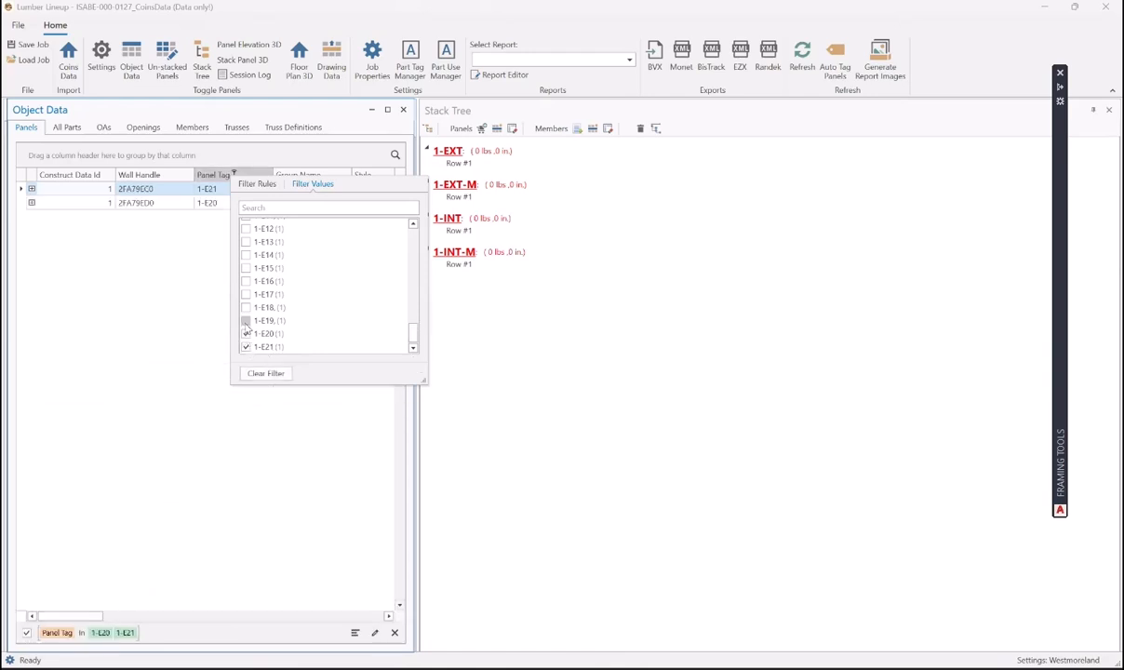
pyautogui.click(246, 320)
pyautogui.click(245, 307)
pyautogui.click(245, 294)
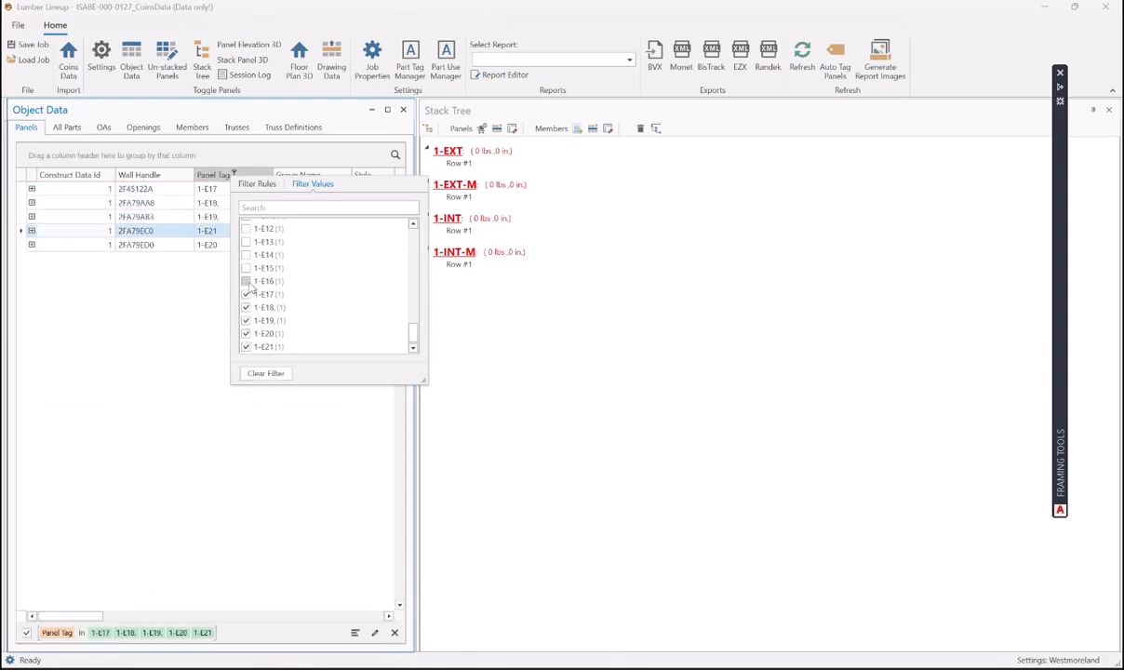
pyautogui.click(246, 281)
pyautogui.click(245, 268)
pyautogui.click(245, 255)
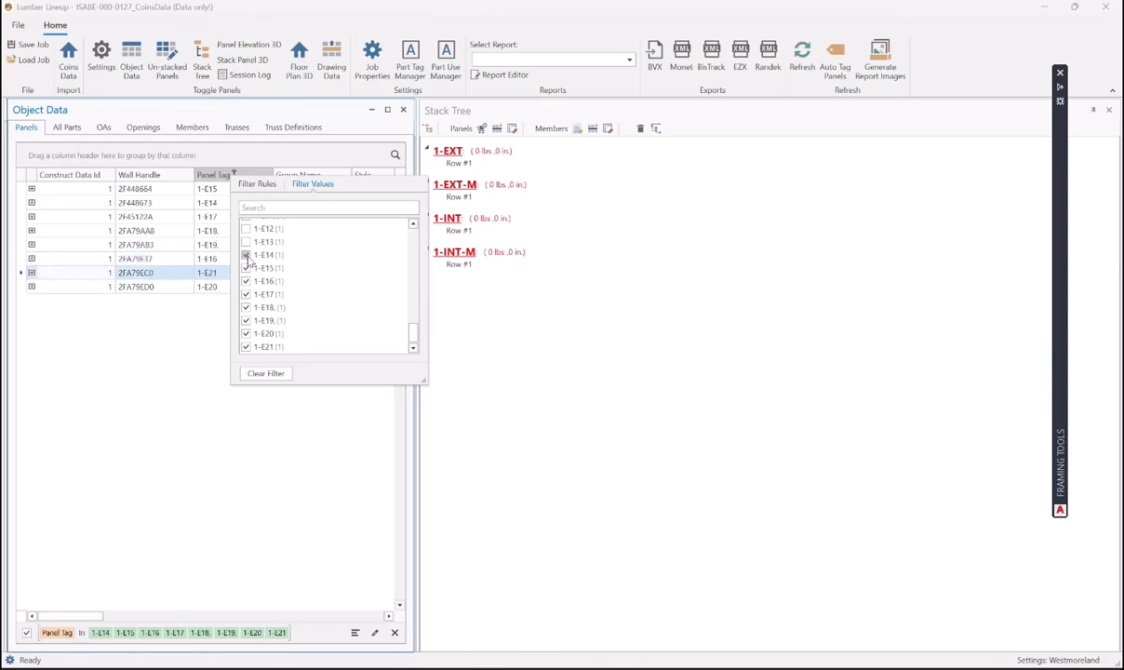
pyautogui.scroll(1, 249, 261)
pyautogui.click(246, 280)
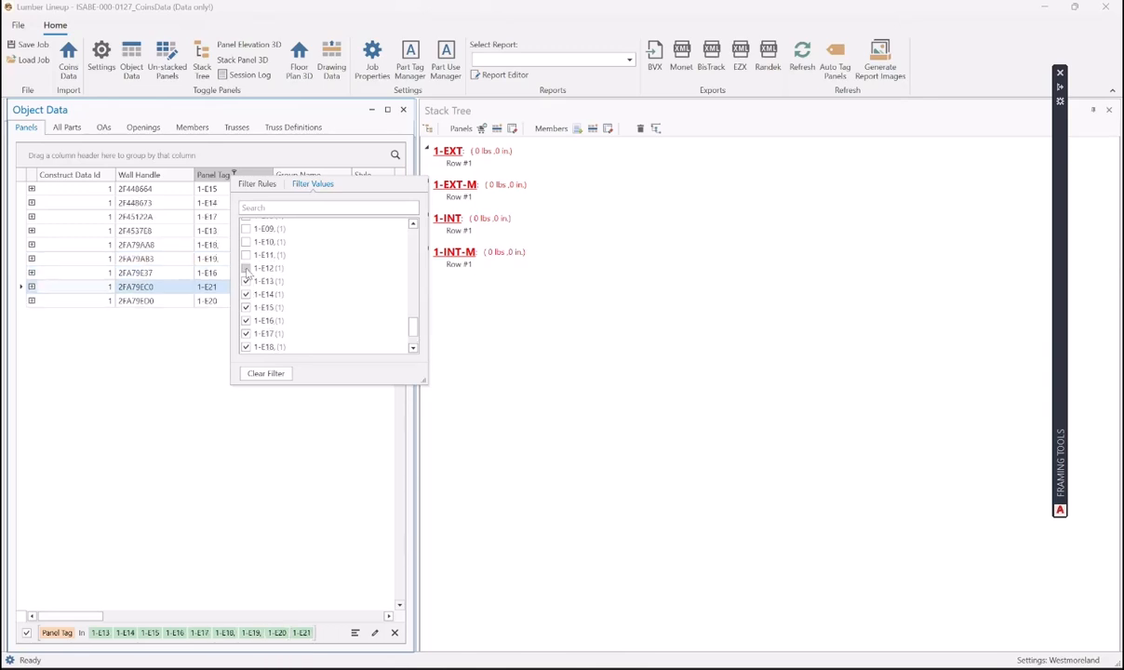
pyautogui.click(245, 268)
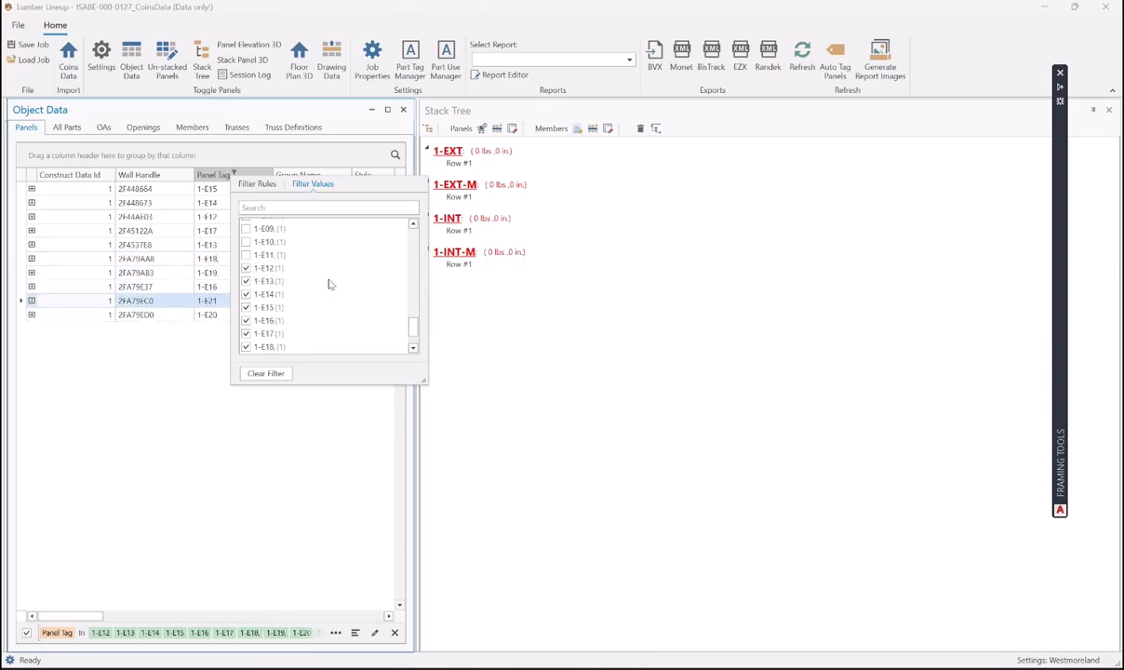
pyautogui.scroll(2, 327, 283)
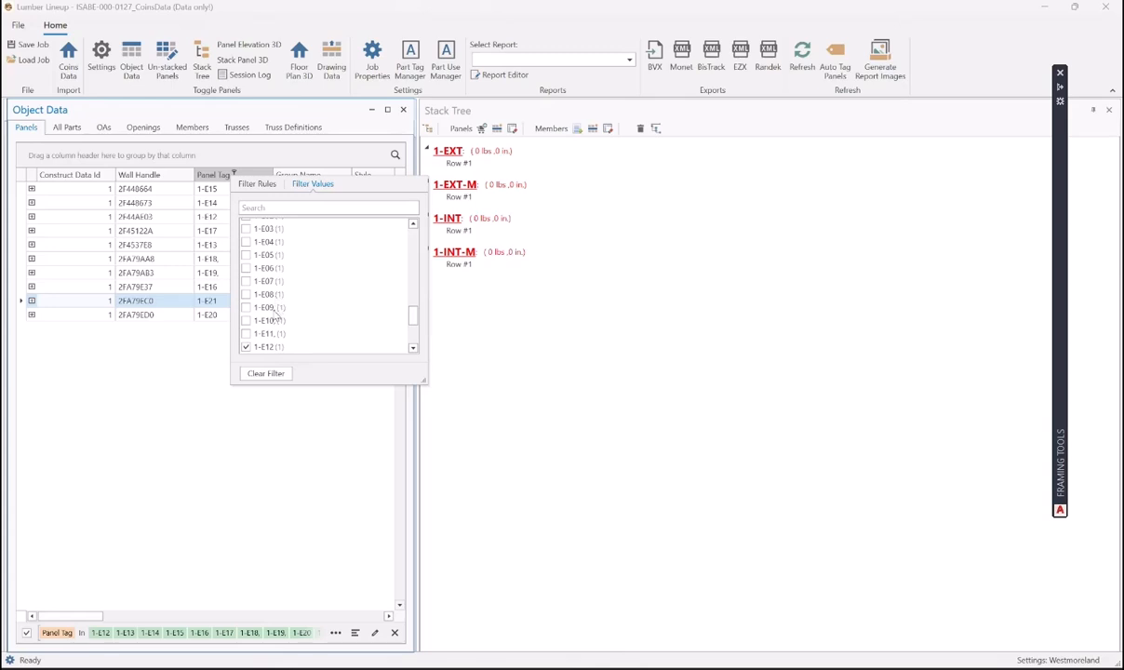
# - Add panels 1-E08 through 1-E02 and E01 to the Panel Tag filter
pyautogui.click(245, 293)
pyautogui.click(246, 281)
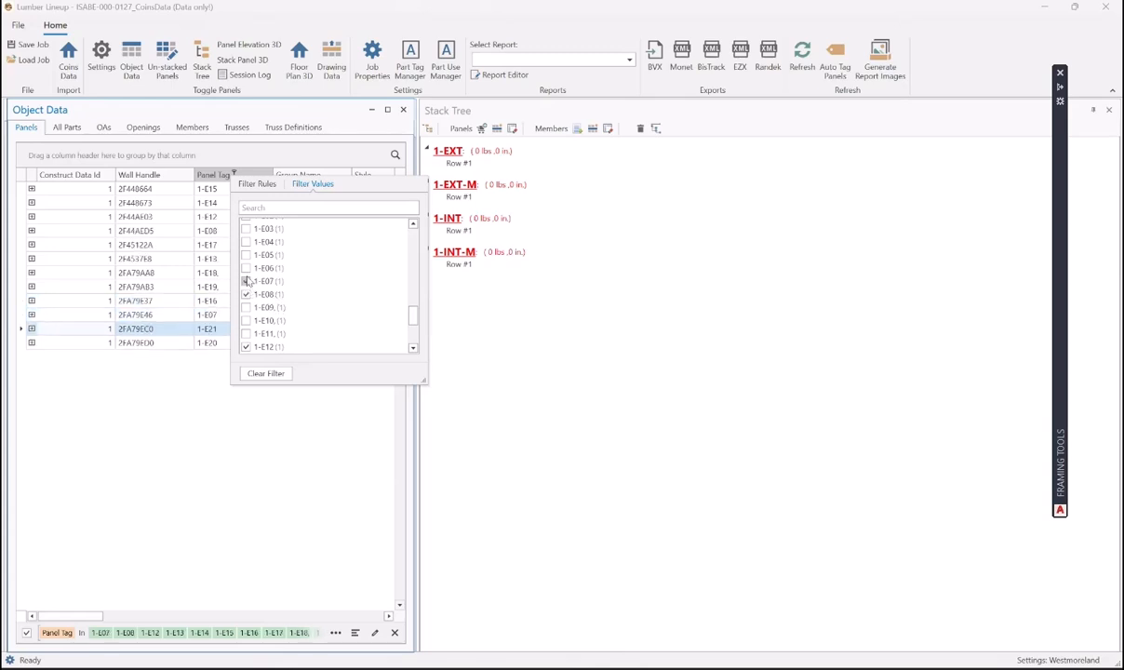
pyautogui.click(246, 267)
pyautogui.click(245, 254)
pyautogui.click(245, 241)
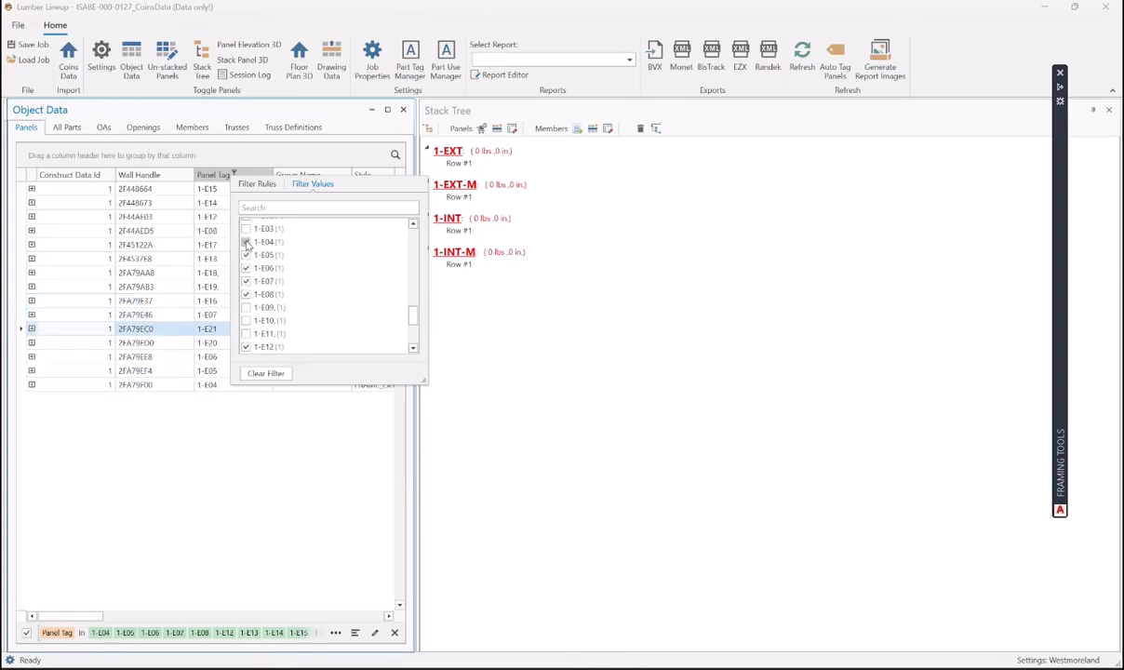
pyautogui.click(245, 229)
pyautogui.scroll(1, 329, 279)
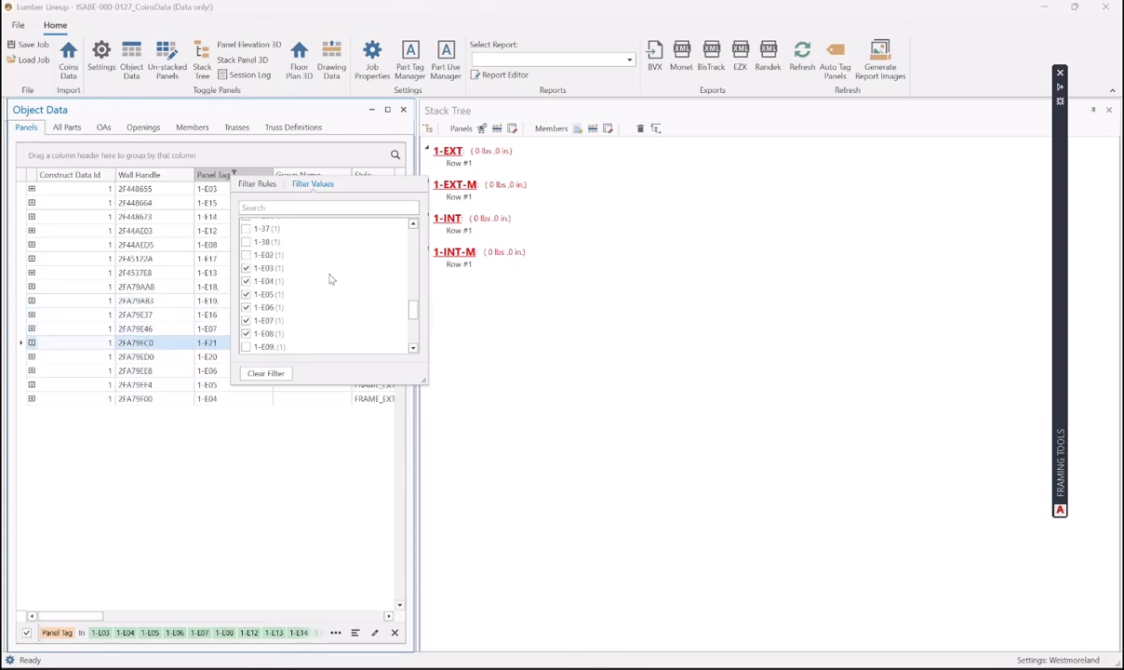
pyautogui.click(246, 255)
pyautogui.scroll(1, 320, 289)
pyautogui.scroll(10, 320, 289)
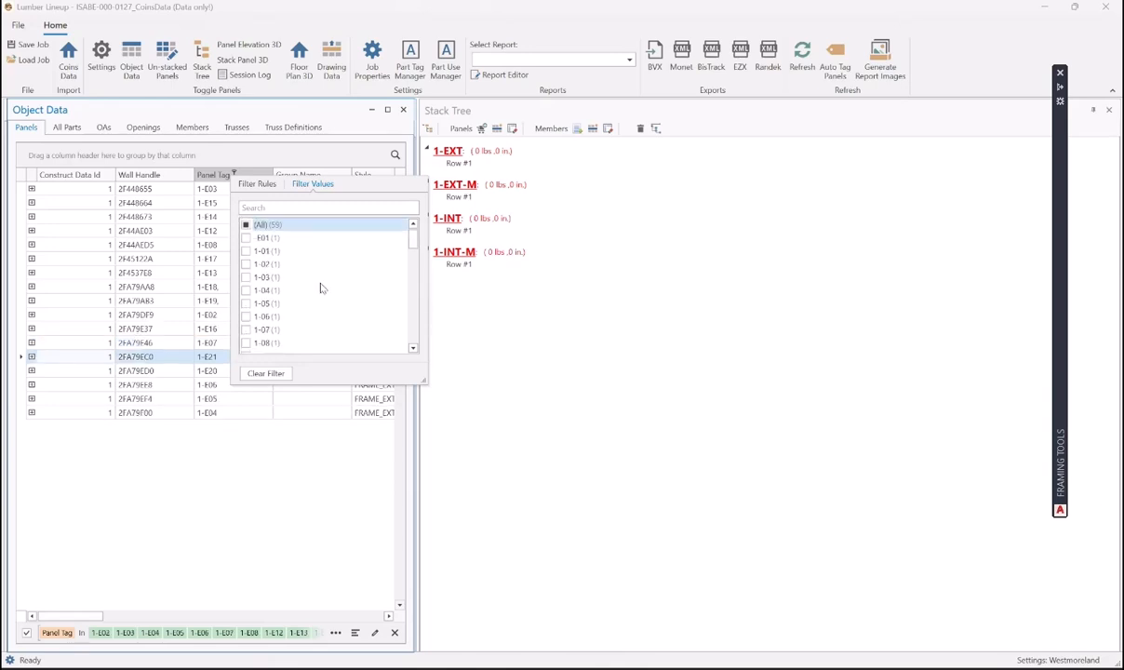
pyautogui.click(246, 237)
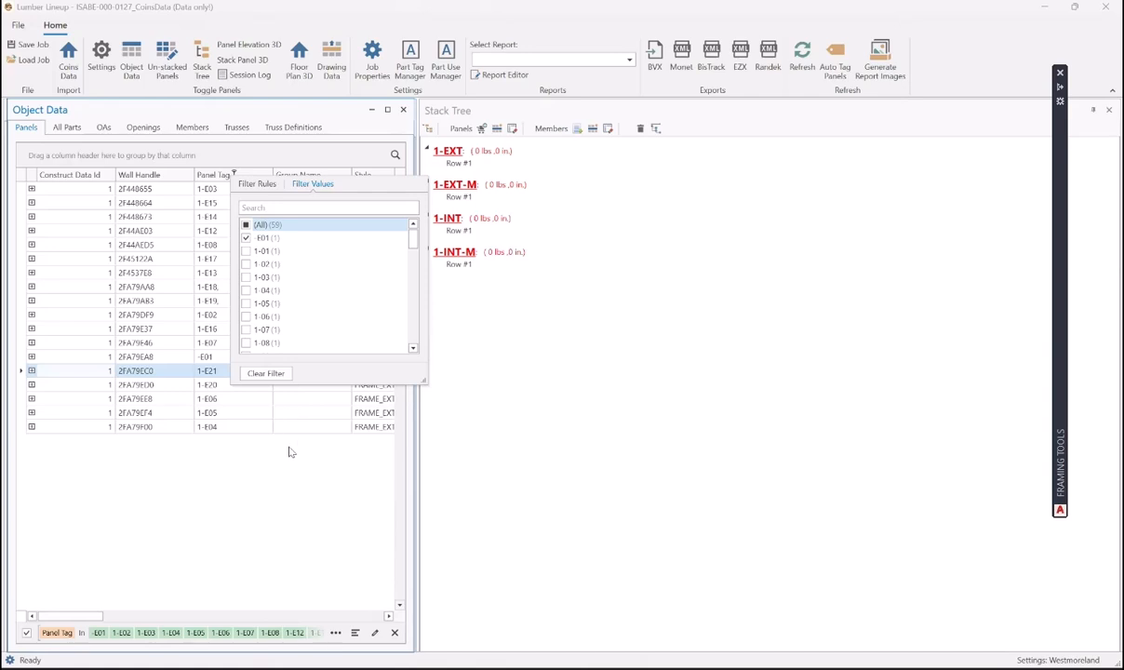
pyautogui.click(121, 414)
# - Sort the filtered panels by Panel Tag descending, from 1-E21 to -E01
pyautogui.click(141, 427)
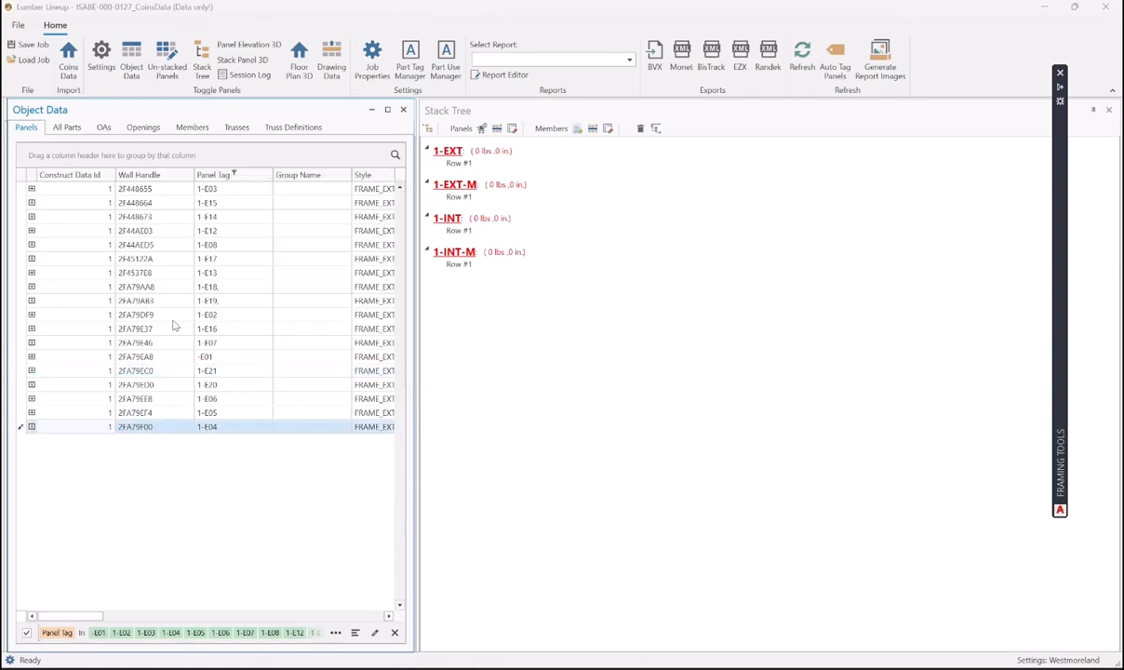
pyautogui.click(228, 188)
pyautogui.click(168, 429)
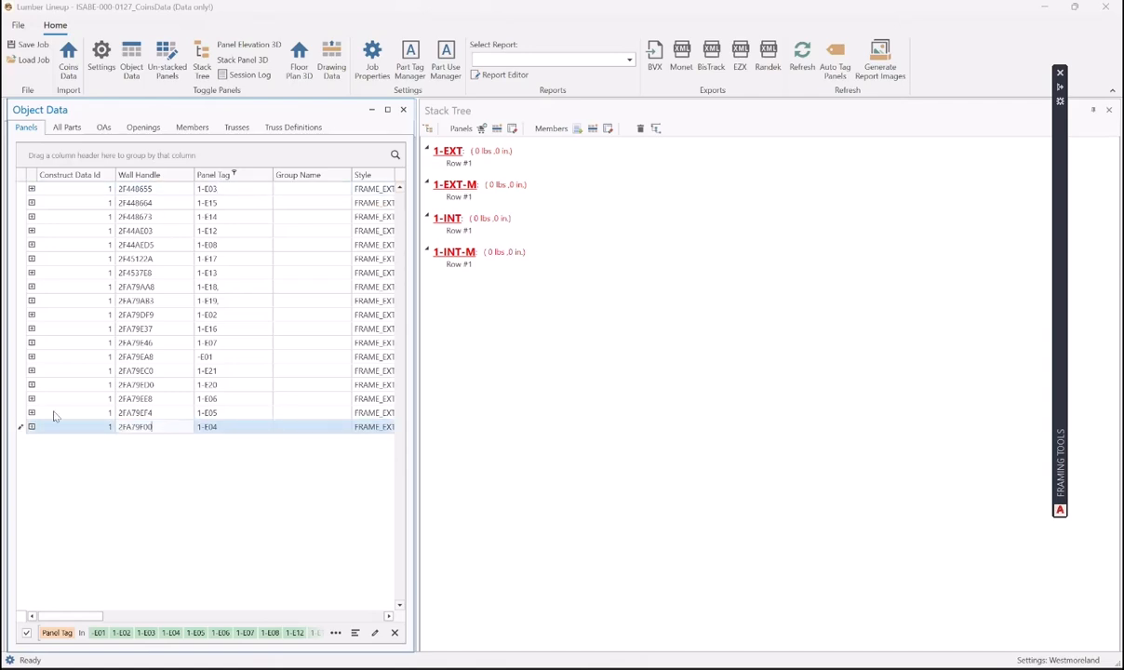
pyautogui.click(142, 189)
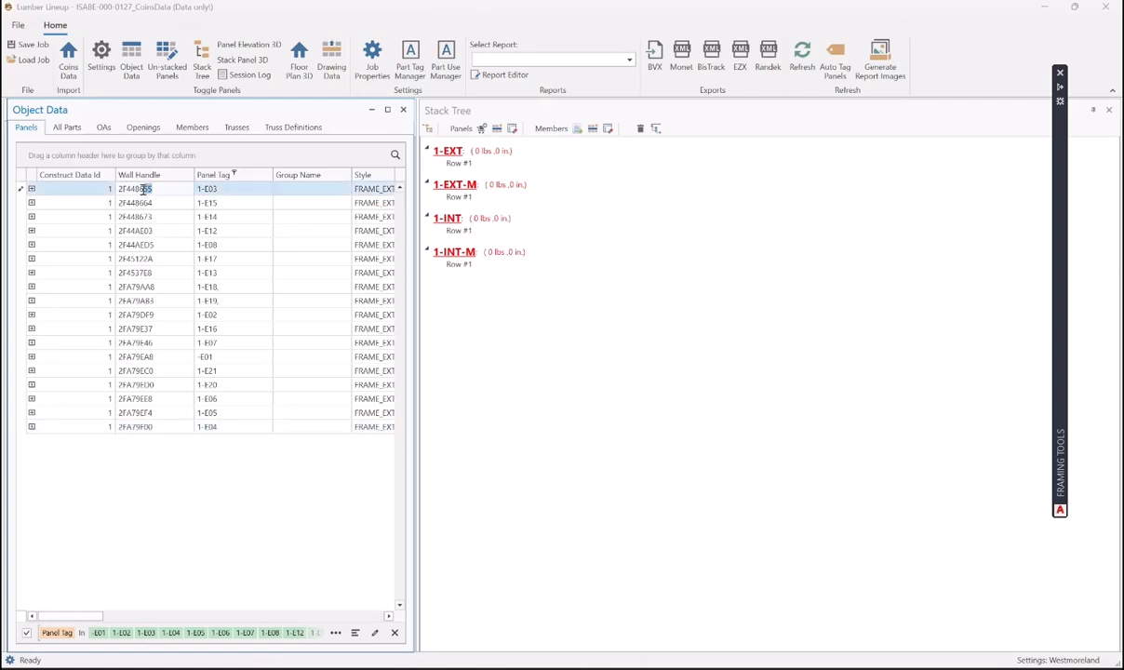
pyautogui.click(234, 174)
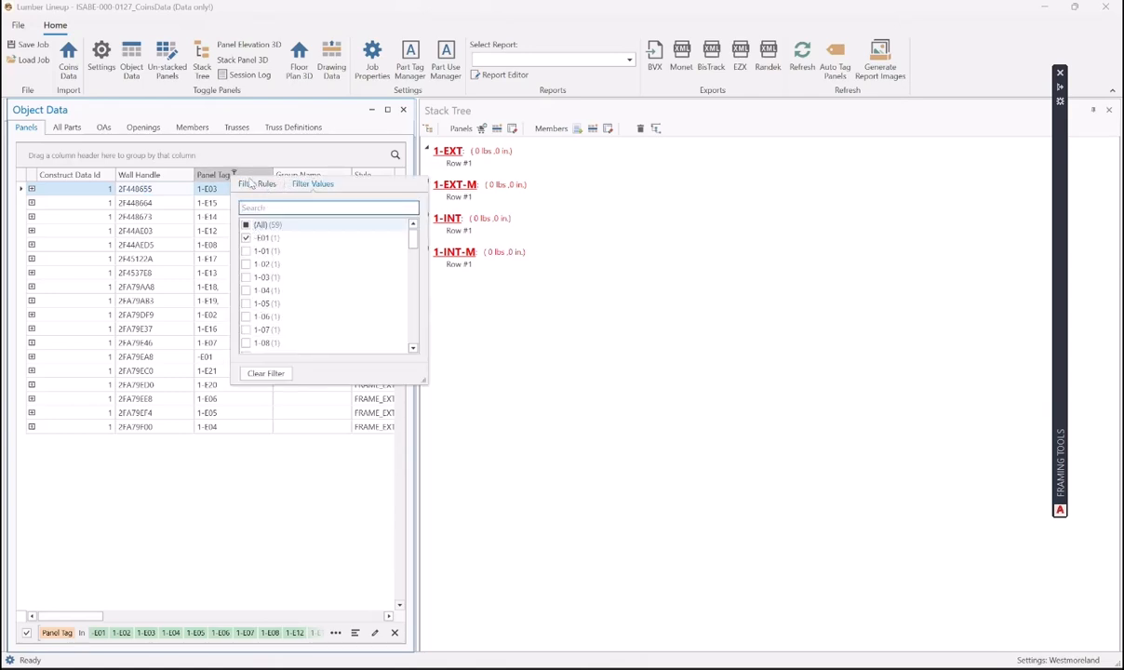
pyautogui.click(209, 177)
pyautogui.click(226, 173)
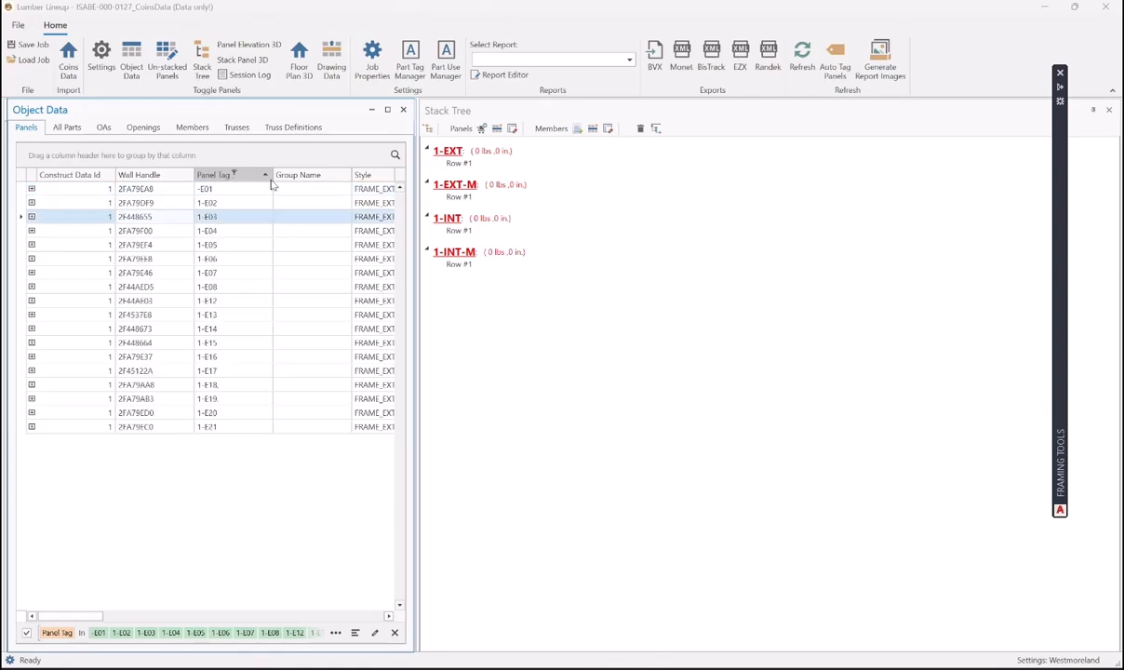
pyautogui.click(266, 177)
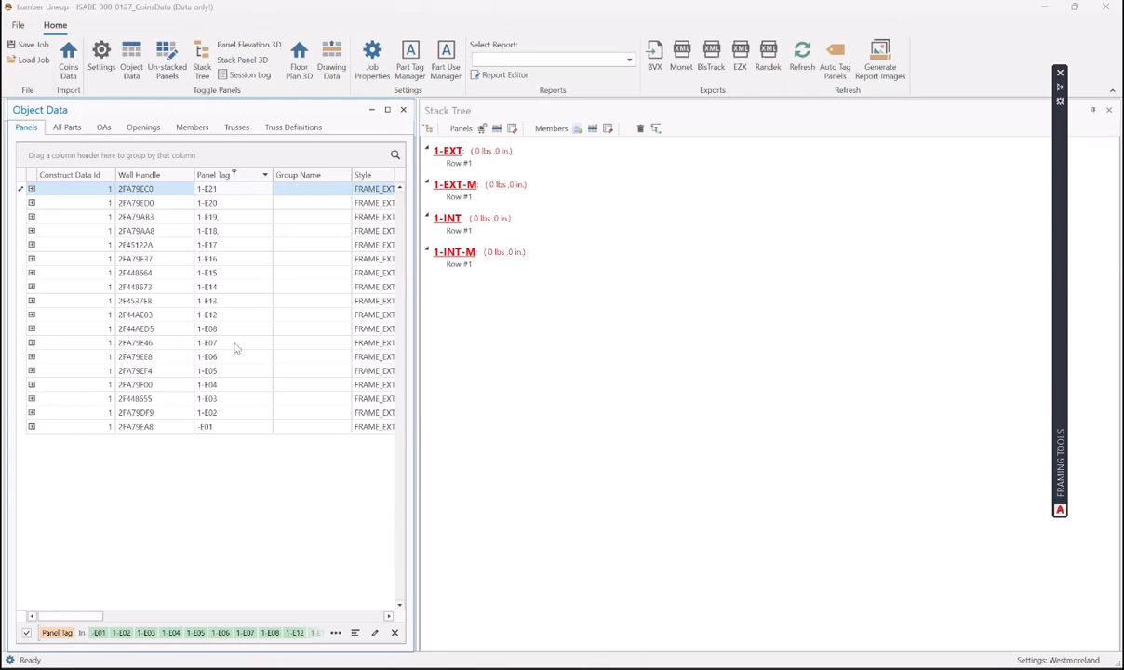
pyautogui.click(222, 426)
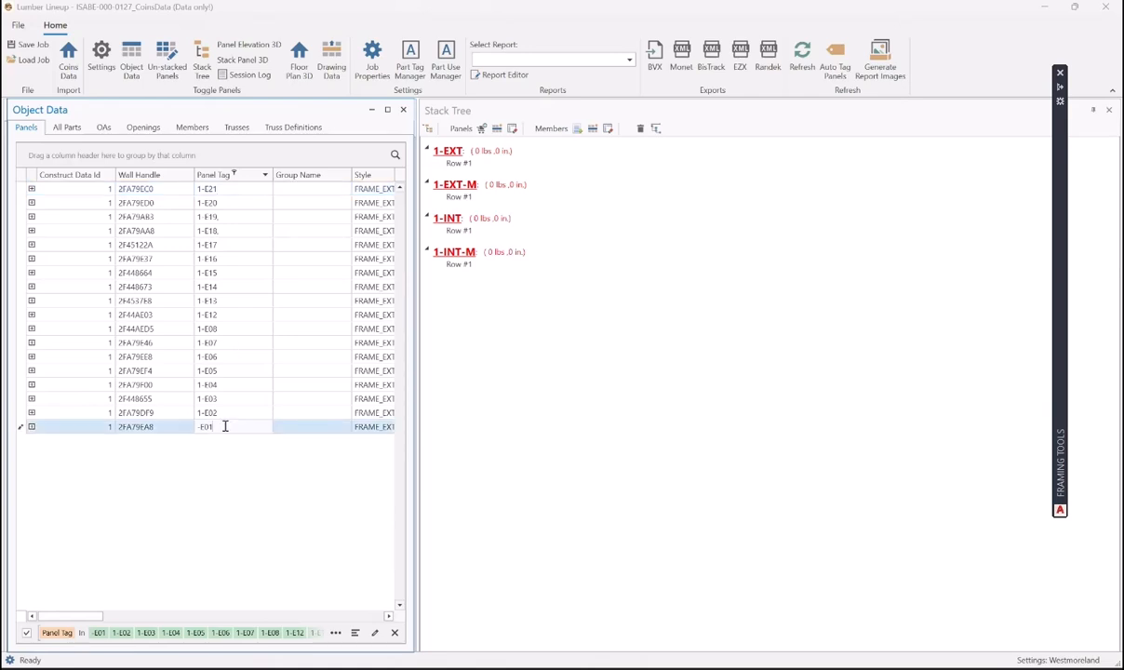
pyautogui.click(377, 189)
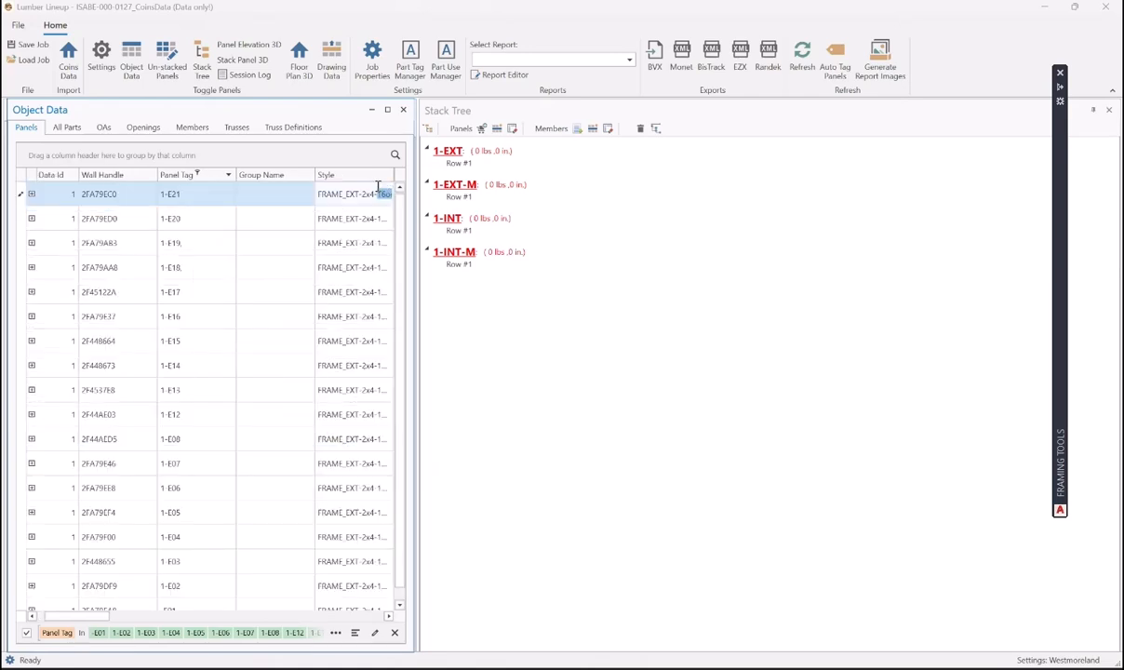
# - Close Object Data and select exterior panels 1-E20 and 1-E17 through 1-E12
pyautogui.click(403, 110)
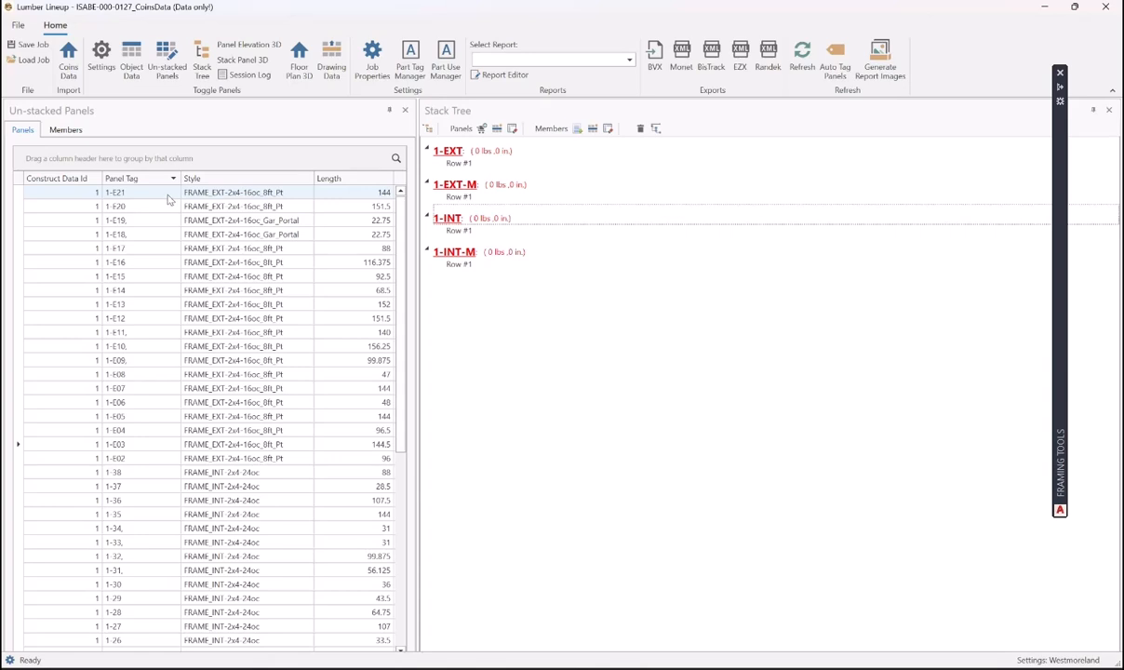
pyautogui.keyDown('ctrl'); pyautogui.click(138, 205); pyautogui.keyUp('ctrl')
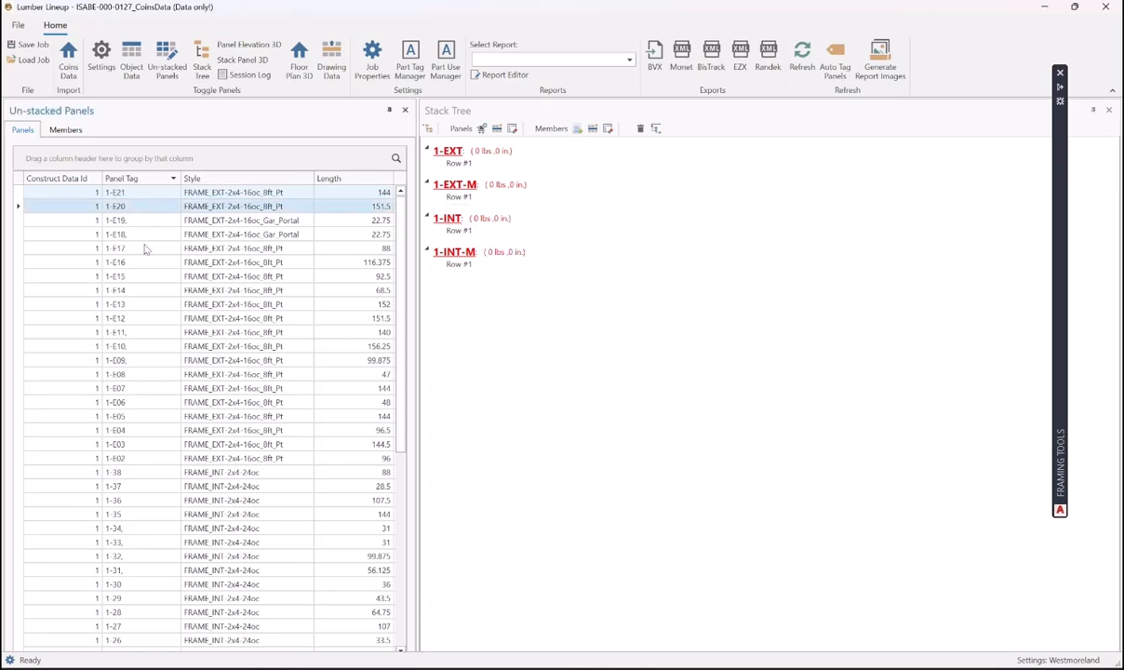
pyautogui.keyDown('ctrl'); pyautogui.click(142, 248); pyautogui.keyUp('ctrl')
pyautogui.keyDown('ctrl'); pyautogui.click(140, 261); pyautogui.keyUp('ctrl')
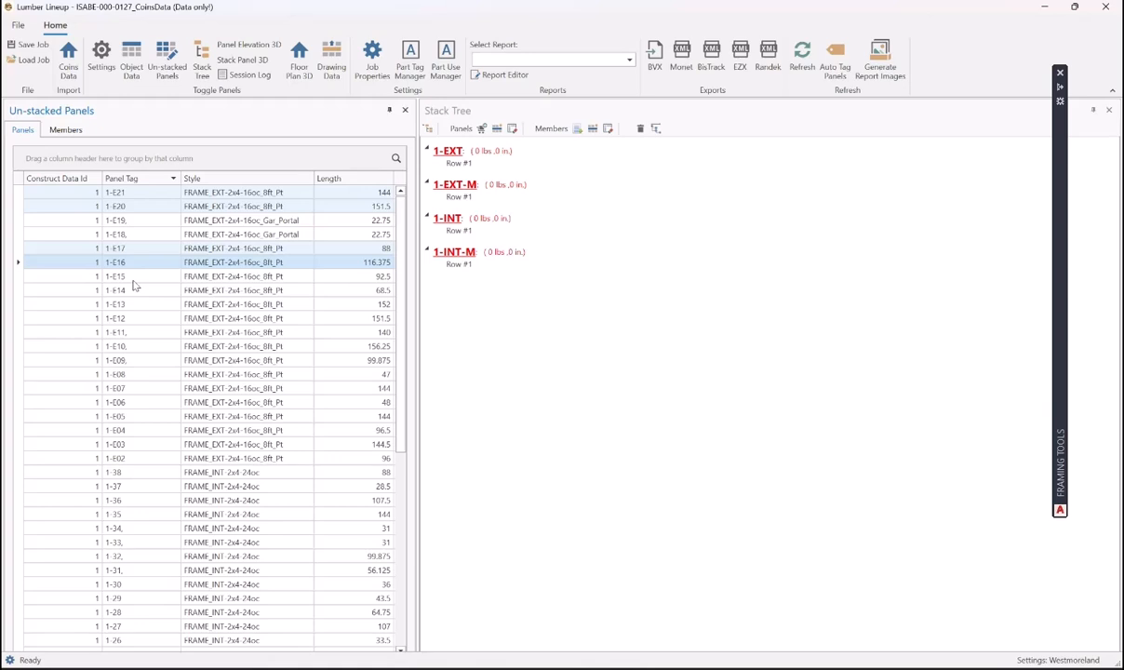
pyautogui.keyDown('ctrl'); pyautogui.click(134, 279); pyautogui.keyUp('ctrl')
pyautogui.keyDown('ctrl'); pyautogui.click(137, 291); pyautogui.keyUp('ctrl')
pyautogui.keyDown('ctrl'); pyautogui.click(140, 305); pyautogui.keyUp('ctrl')
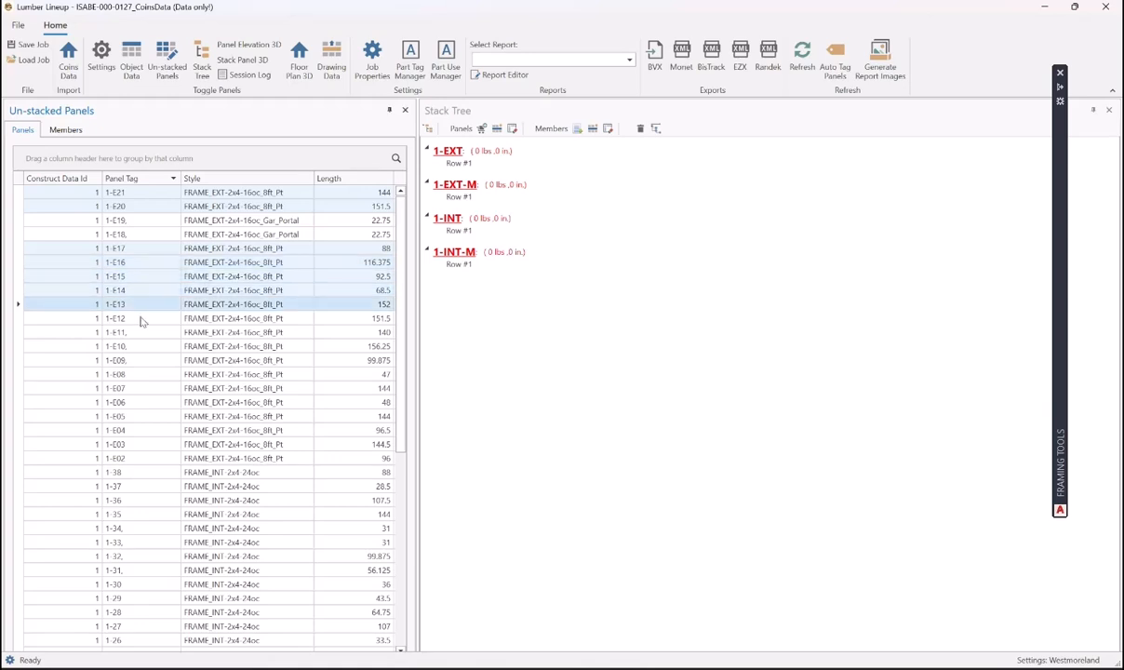
pyautogui.keyDown('ctrl'); pyautogui.click(139, 320); pyautogui.keyUp('ctrl')
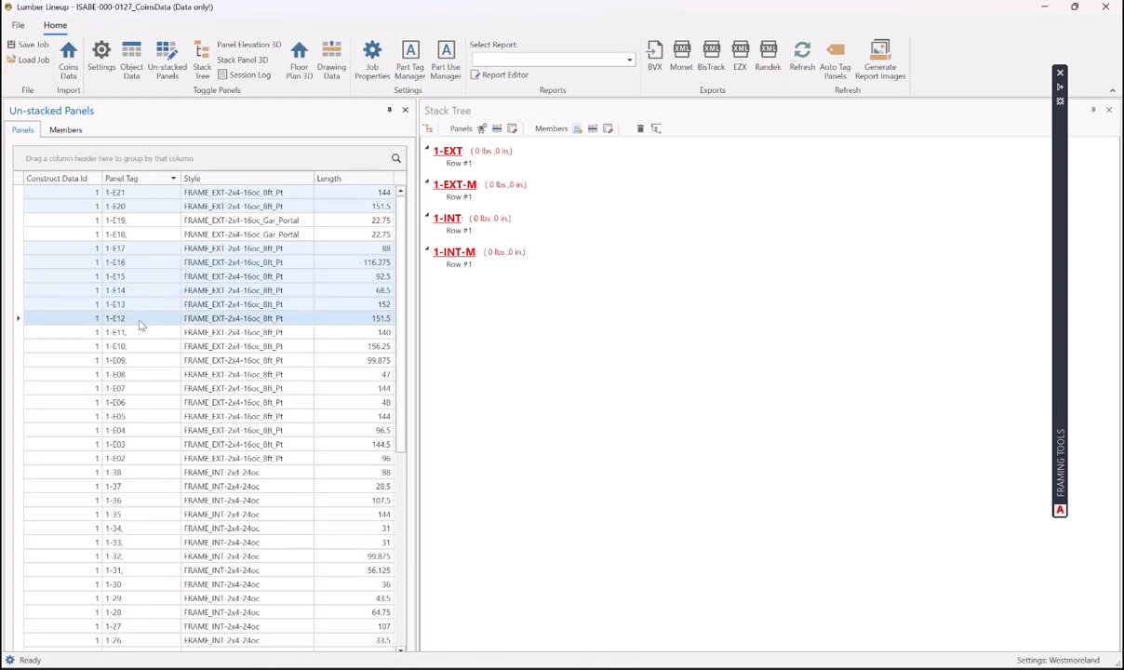
# - Add panels 1-E08 through 1-E02 to the selection
pyautogui.keyDown('ctrl'); pyautogui.click(133, 374); pyautogui.keyUp('ctrl')
pyautogui.keyDown('ctrl'); pyautogui.click(133, 388); pyautogui.keyUp('ctrl')
pyautogui.keyDown('ctrl'); pyautogui.click(133, 402); pyautogui.keyUp('ctrl')
pyautogui.keyDown('ctrl'); pyautogui.click(133, 416); pyautogui.keyUp('ctrl')
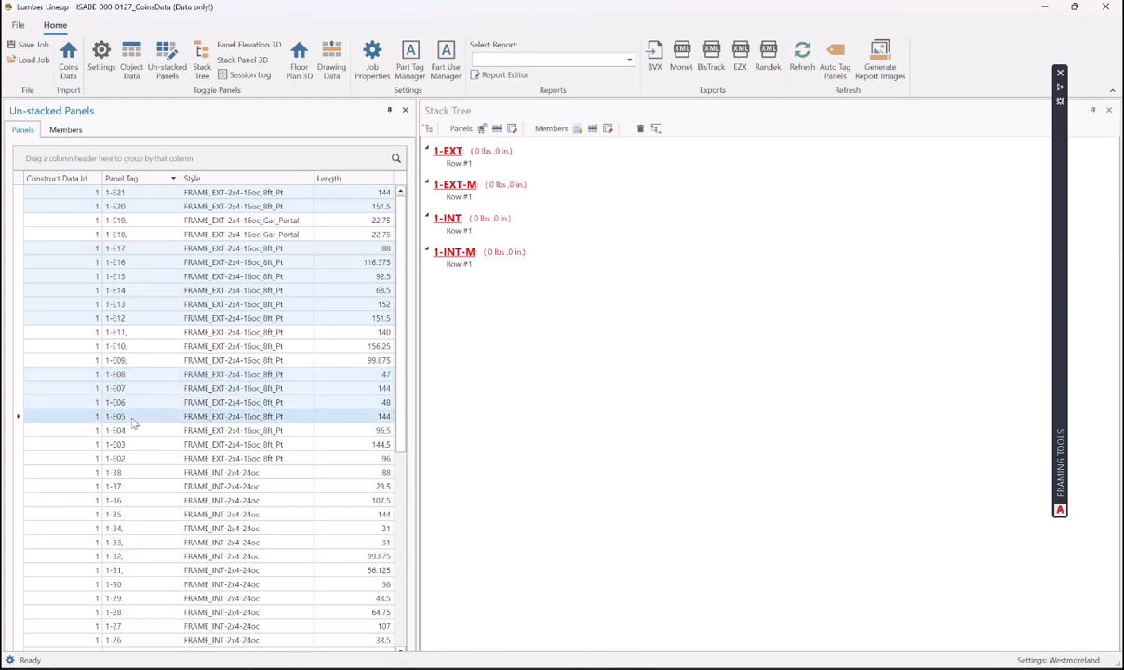
pyautogui.keyDown('ctrl'); pyautogui.click(135, 430); pyautogui.keyUp('ctrl')
pyautogui.keyDown('ctrl'); pyautogui.click(133, 443); pyautogui.keyUp('ctrl')
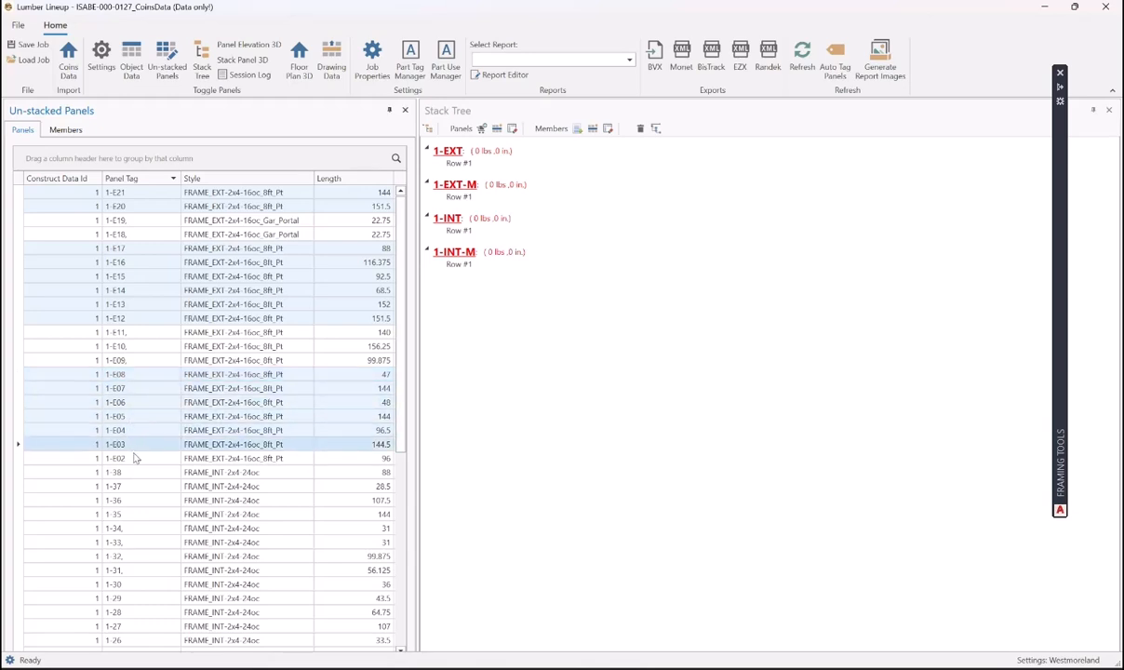
pyautogui.keyDown('ctrl'); pyautogui.click(135, 458); pyautogui.keyUp('ctrl')
# - Add -E01 and drag all sixteen selected panels onto 1-EXT Row #1
pyautogui.moveTo(402, 432); pyautogui.dragTo(399, 625)
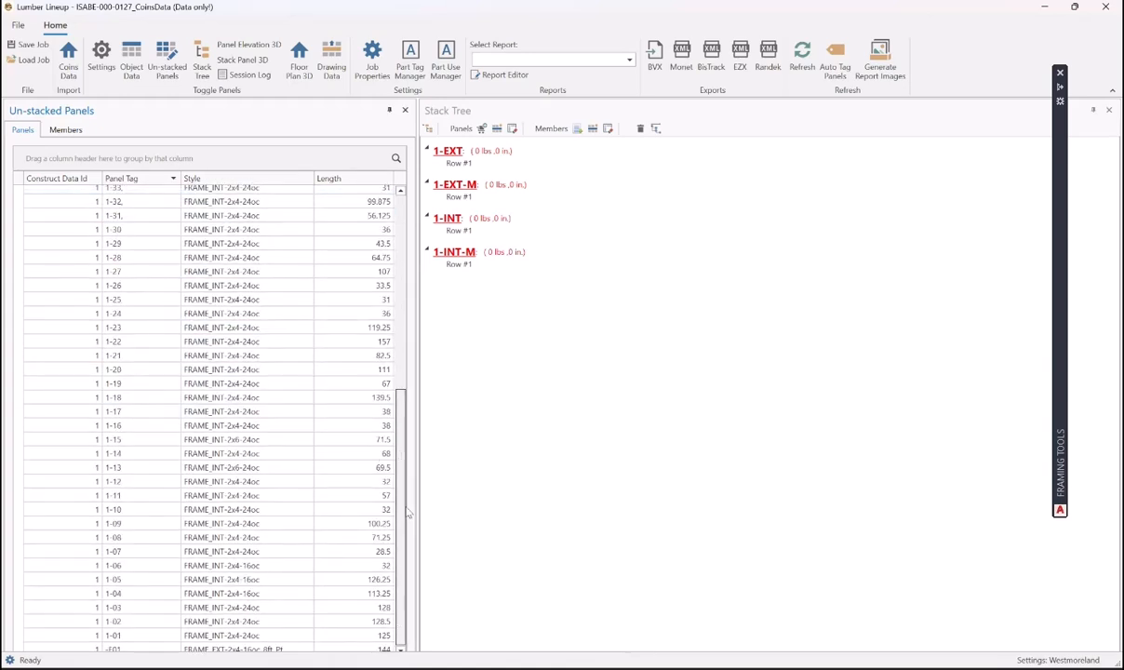
pyautogui.keyDown('ctrl'); pyautogui.click(130, 648); pyautogui.keyUp('ctrl')
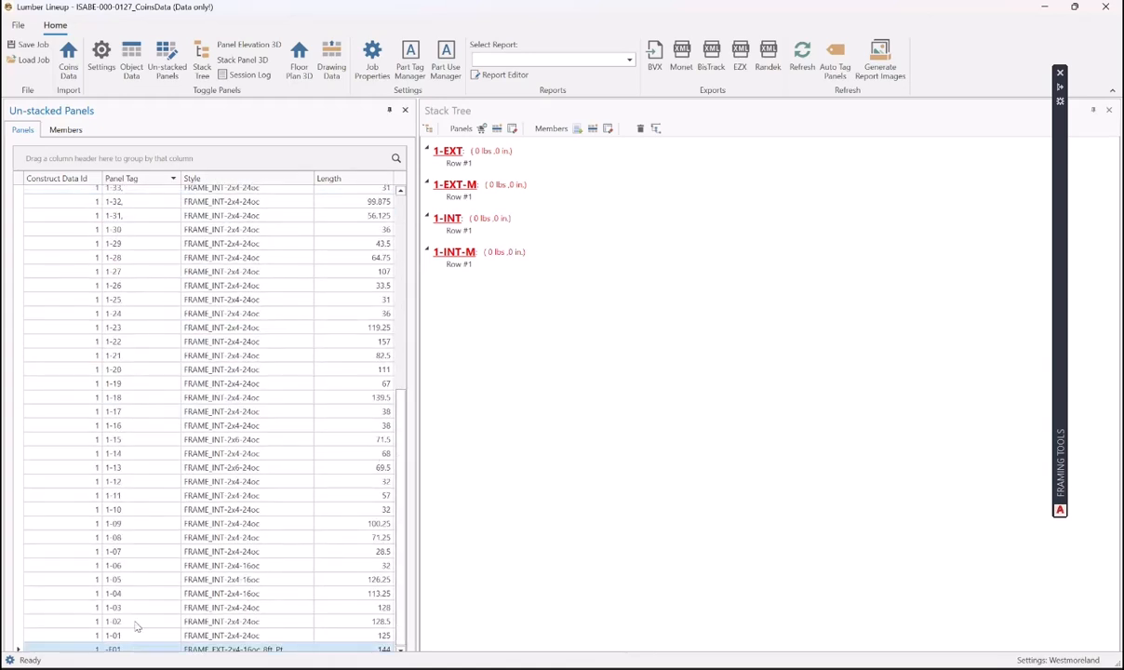
pyautogui.moveTo(402, 450); pyautogui.dragTo(417, 176)
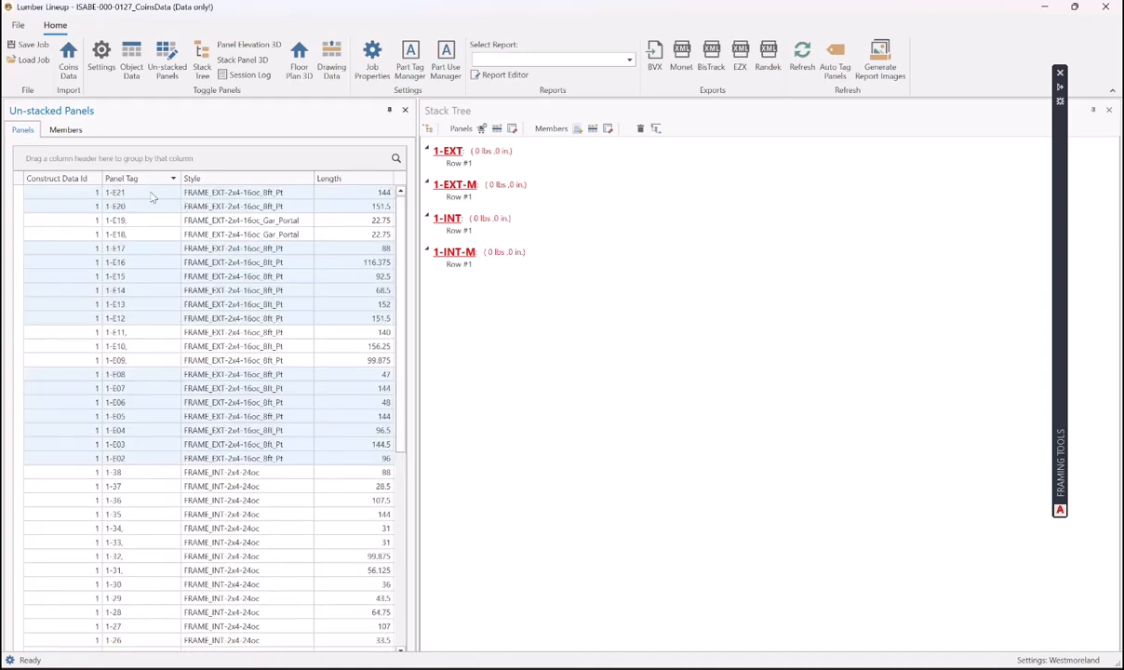
pyautogui.moveTo(153, 197); pyautogui.dragTo(458, 167)
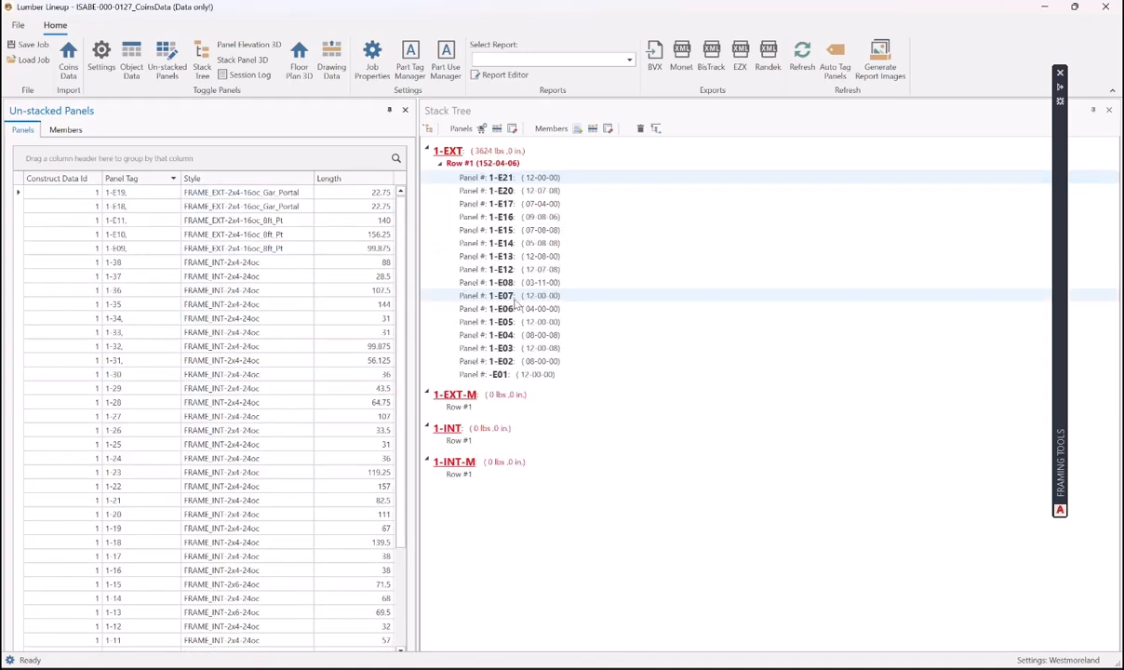
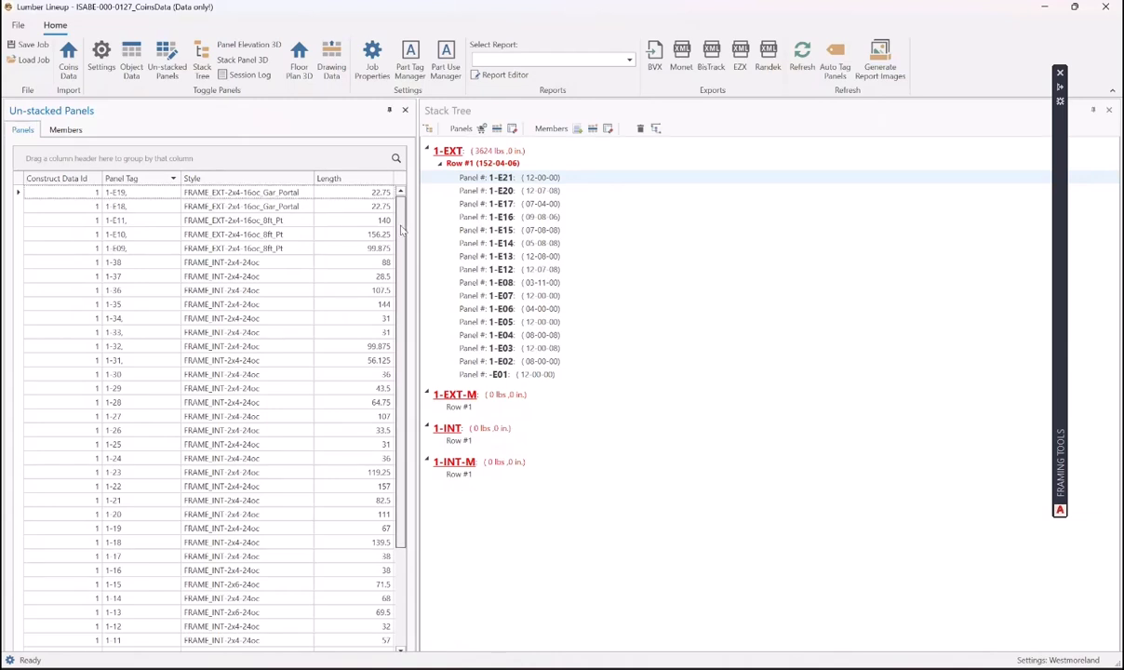
# - Add panels 1-E18, 1-E11, 1-E10 and 1-E09 to the 1-E19 selection in Un-stacked Panels
pyautogui.keyDown('ctrl'); pyautogui.click(135, 206); pyautogui.keyUp('ctrl')
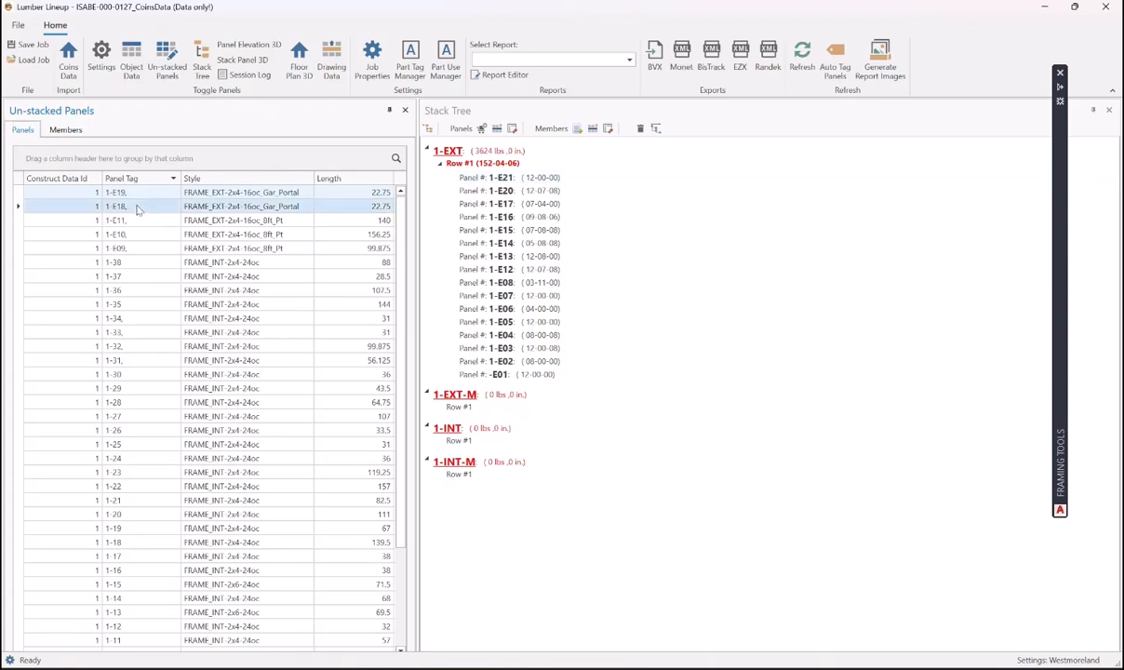
pyautogui.keyDown('ctrl'); pyautogui.click(137, 221); pyautogui.keyUp('ctrl')
pyautogui.keyDown('ctrl'); pyautogui.click(137, 234); pyautogui.keyUp('ctrl')
pyautogui.keyDown('ctrl'); pyautogui.click(138, 246); pyautogui.keyUp('ctrl')
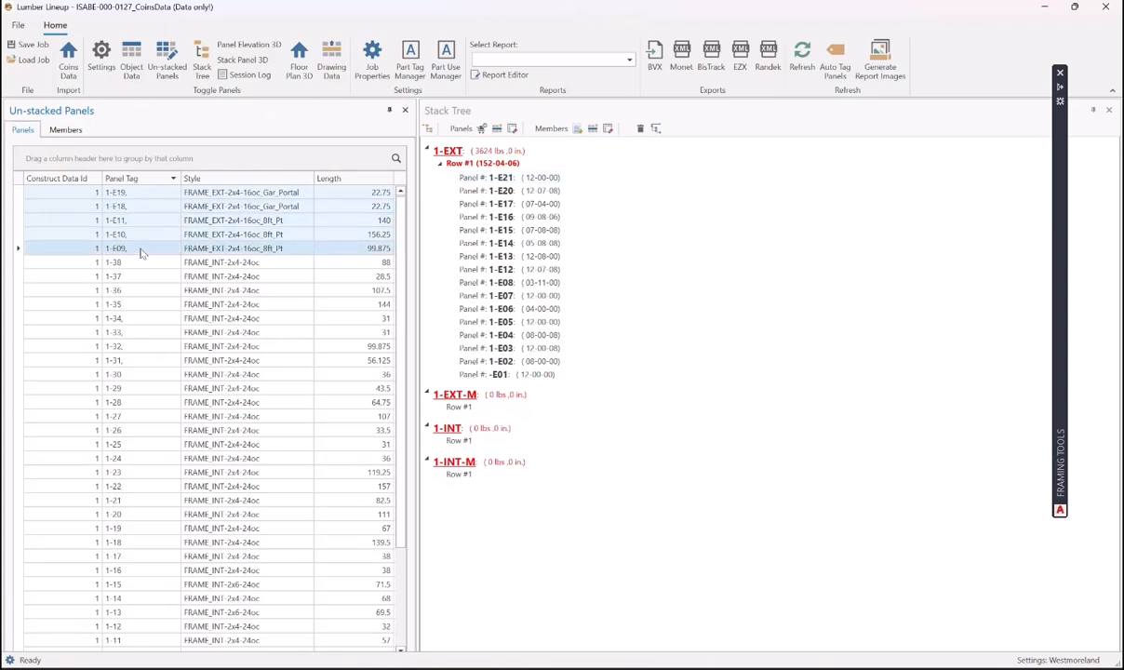
pyautogui.scroll(-3, 378, 393)
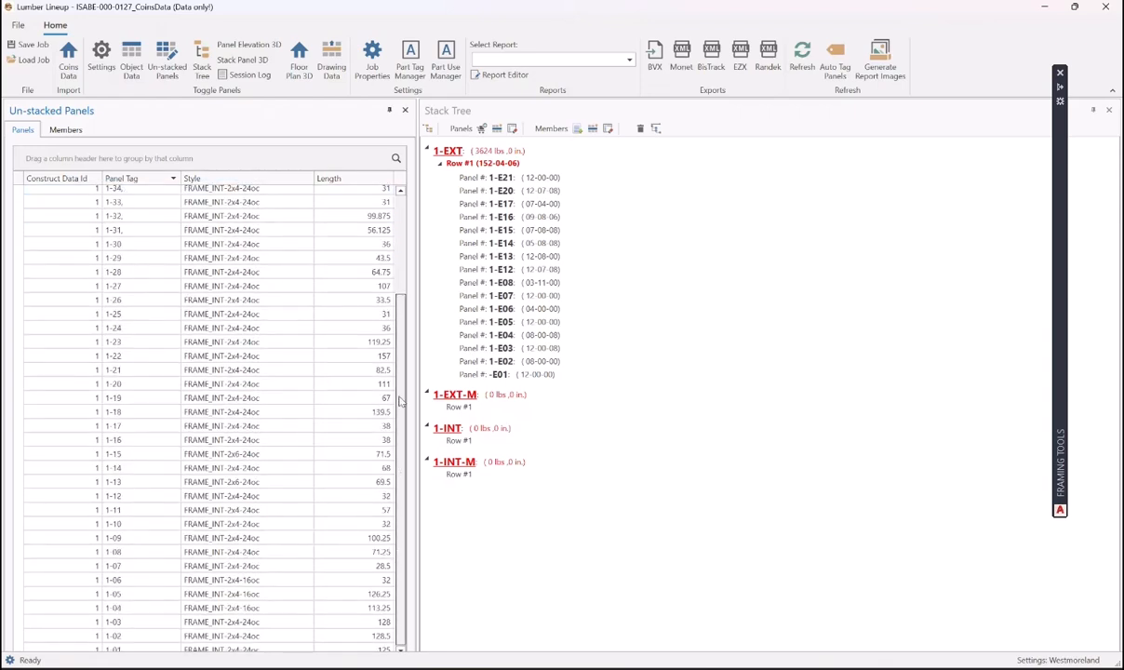
pyautogui.scroll(3, 398, 243)
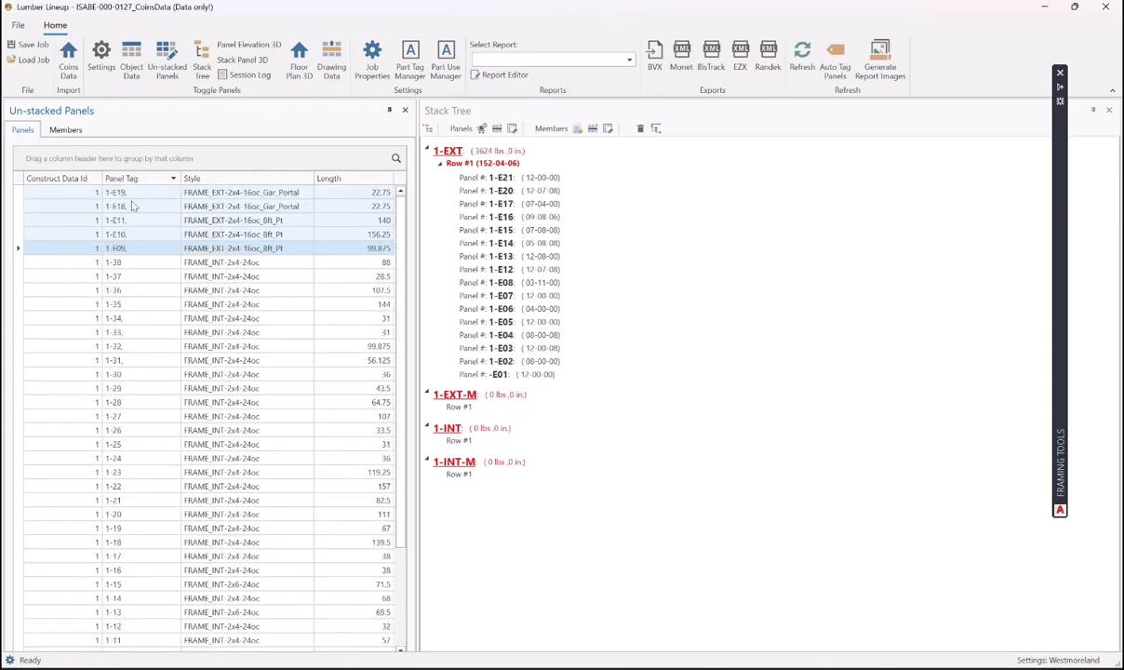
# - Move the five panels into 1-EXT-M Row #1 and check the row's contents
pyautogui.moveTo(135, 197); pyautogui.dragTo(452, 410)
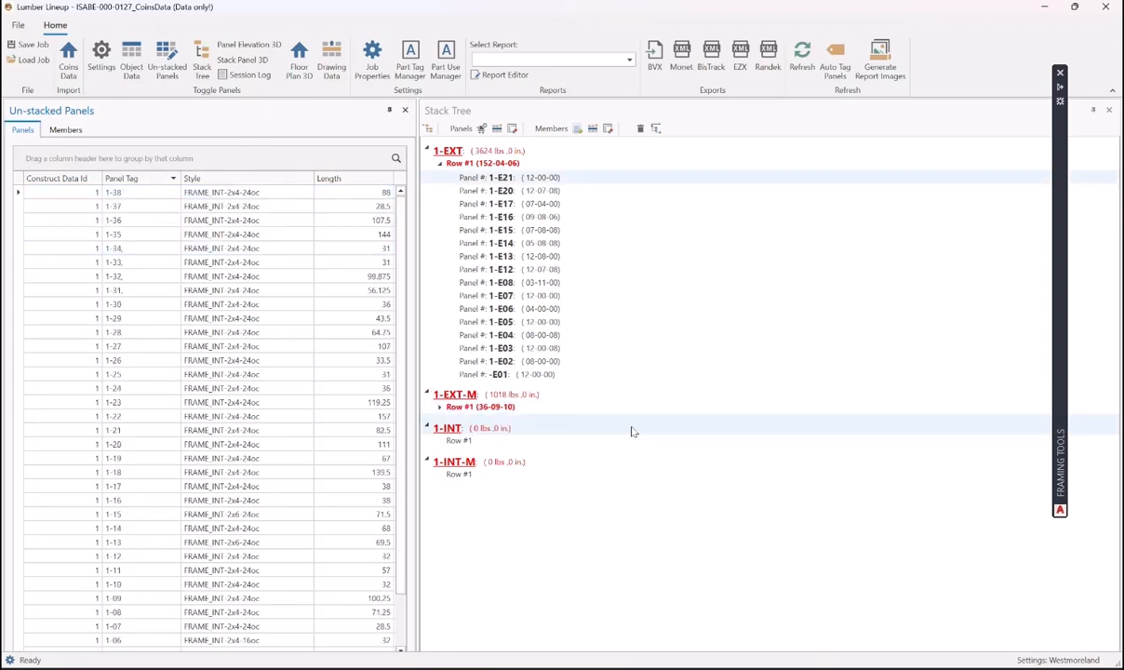
pyautogui.click(439, 407)
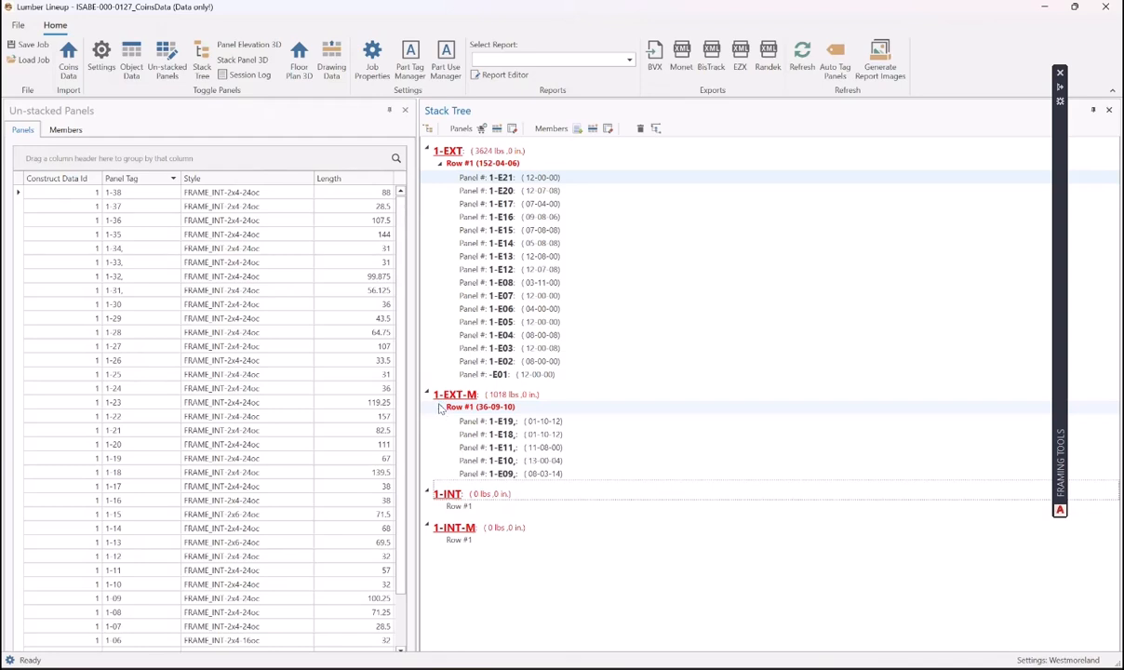
pyautogui.click(439, 407)
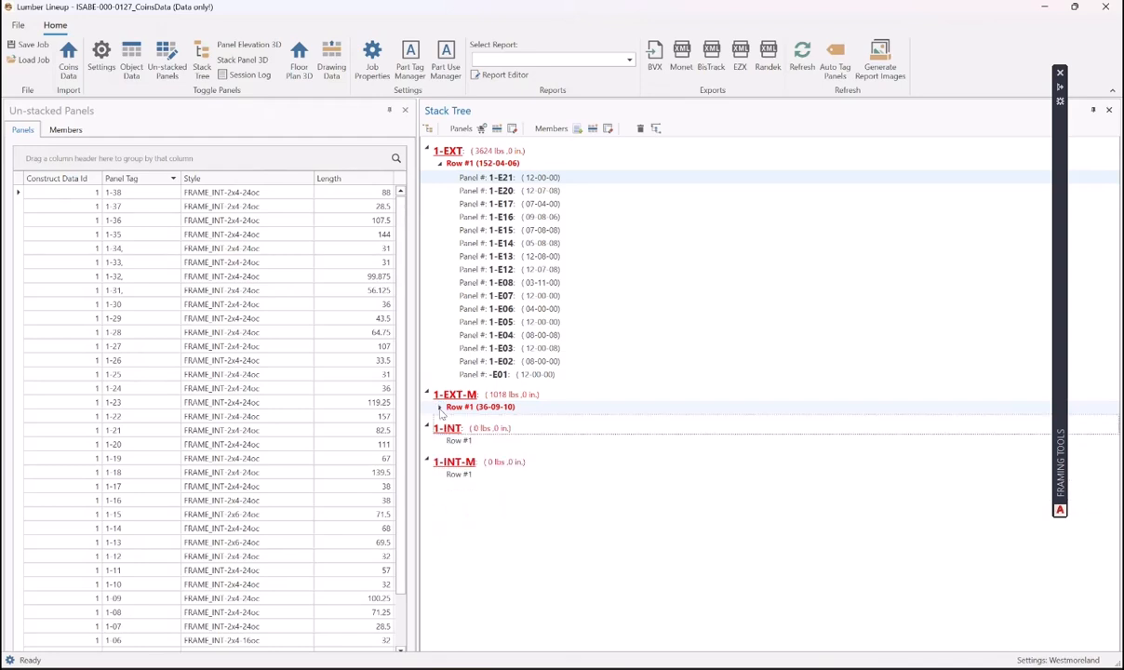
pyautogui.click(440, 163)
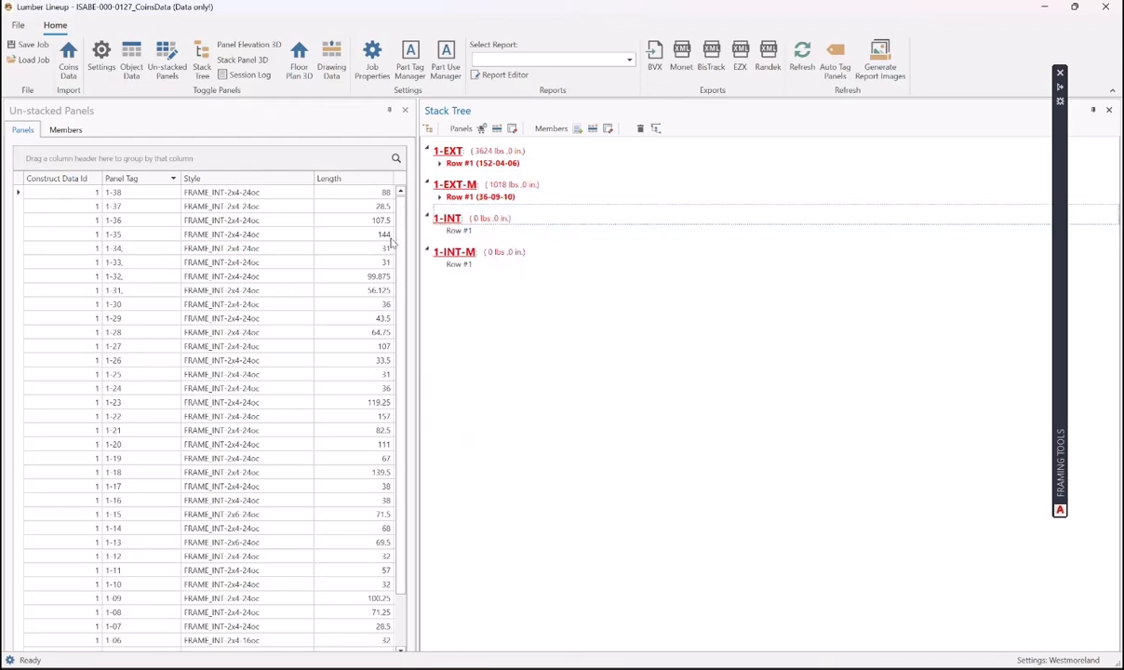
# - Select interior panels 1-34, 1-33, 1-32 and 1-31 in Un-stacked Panels
pyautogui.click(401, 259)
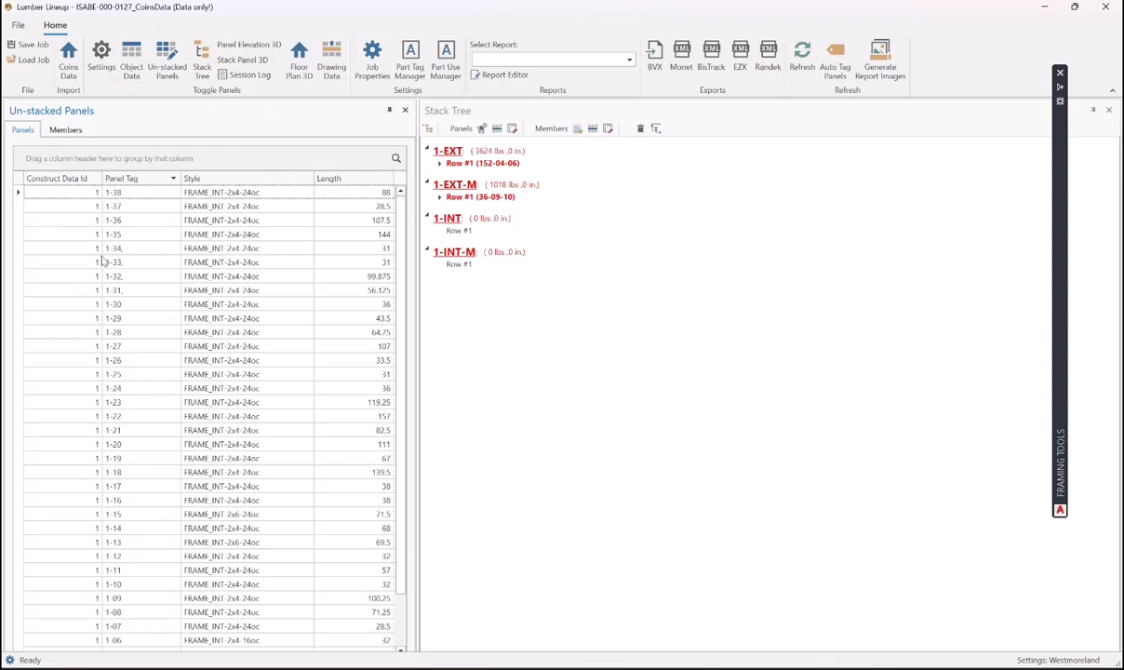
pyautogui.click(133, 249)
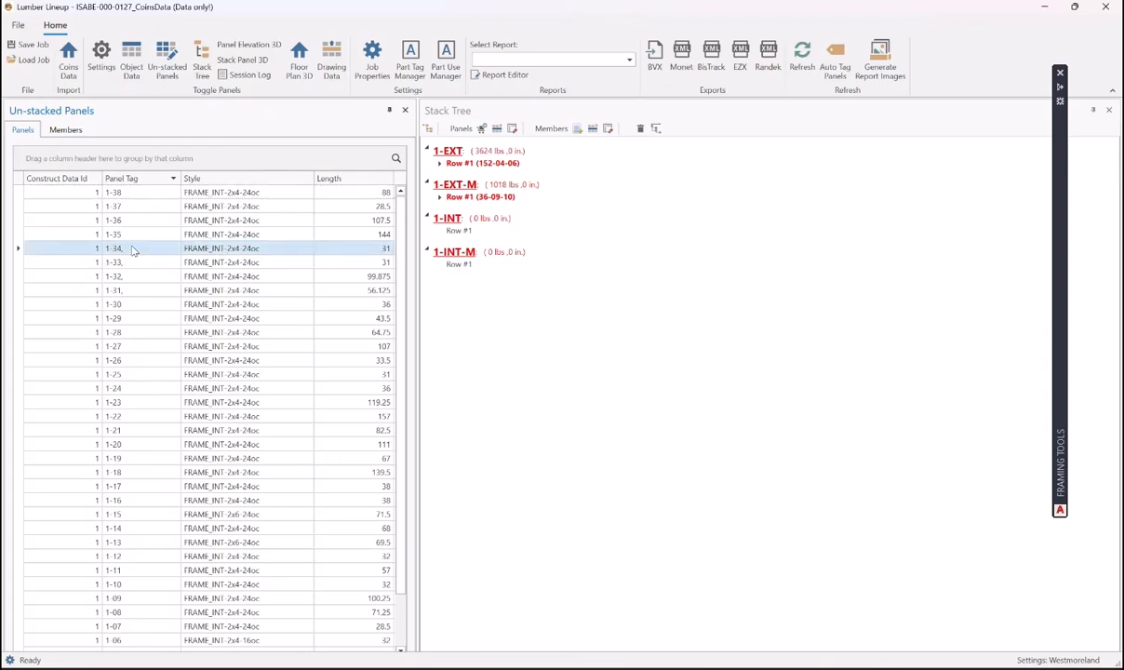
pyautogui.keyDown('shift'); pyautogui.click(133, 262); pyautogui.keyUp('shift')
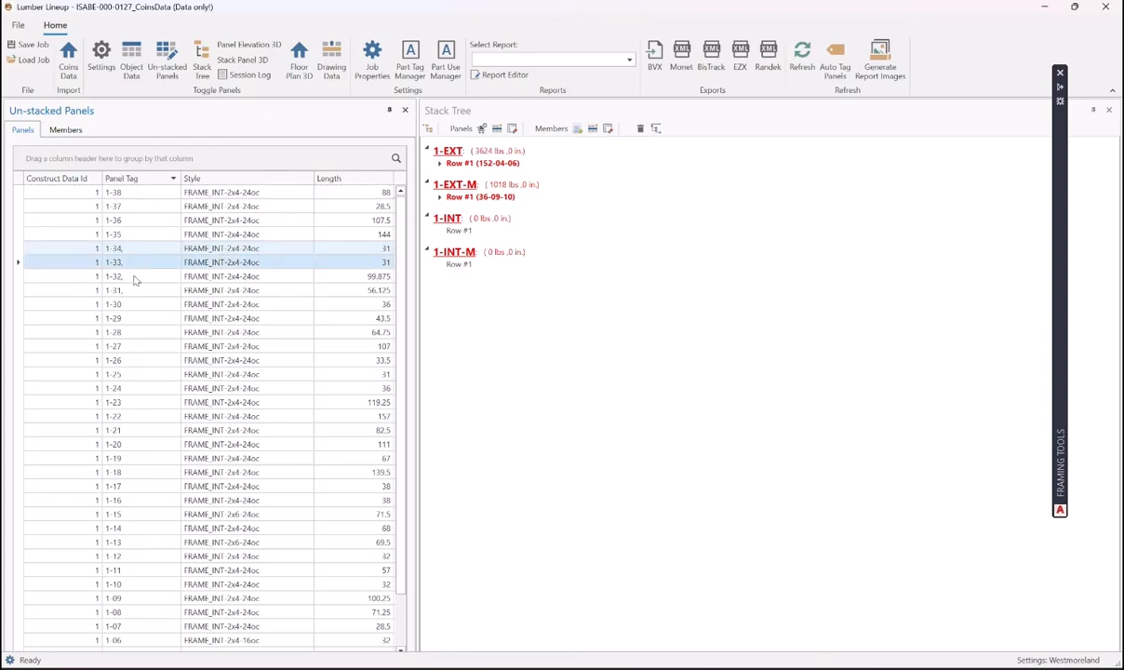
pyautogui.keyDown('shift'); pyautogui.click(133, 276); pyautogui.keyUp('shift')
pyautogui.keyDown('shift'); pyautogui.click(133, 291); pyautogui.keyUp('shift')
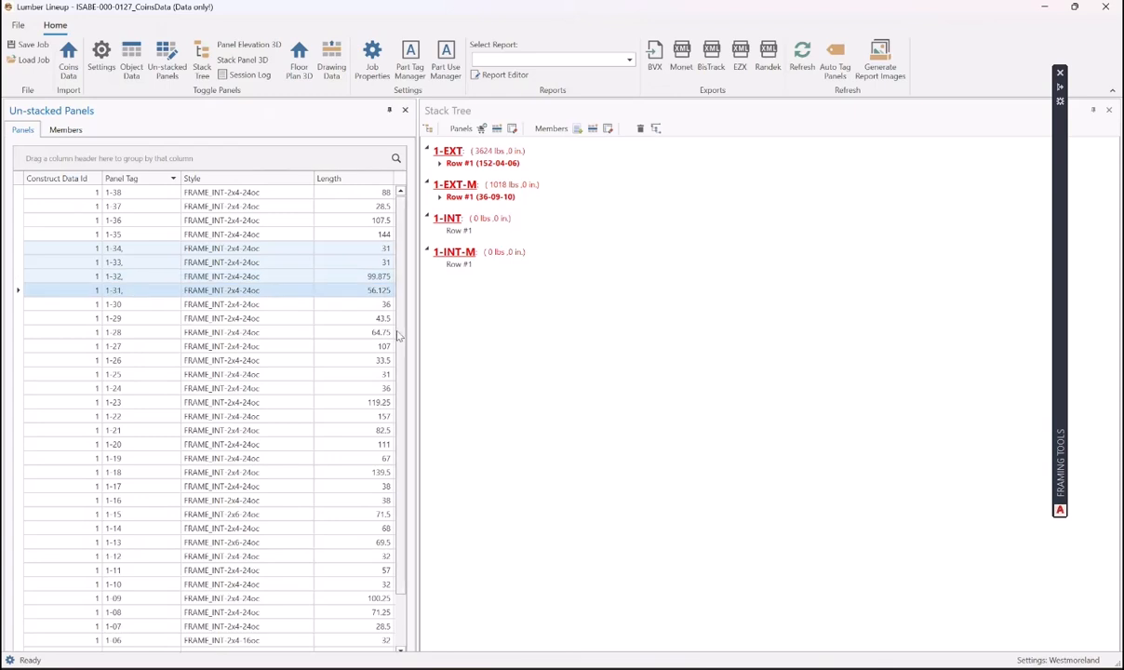
pyautogui.moveTo(402, 312); pyautogui.dragTo(404, 287)
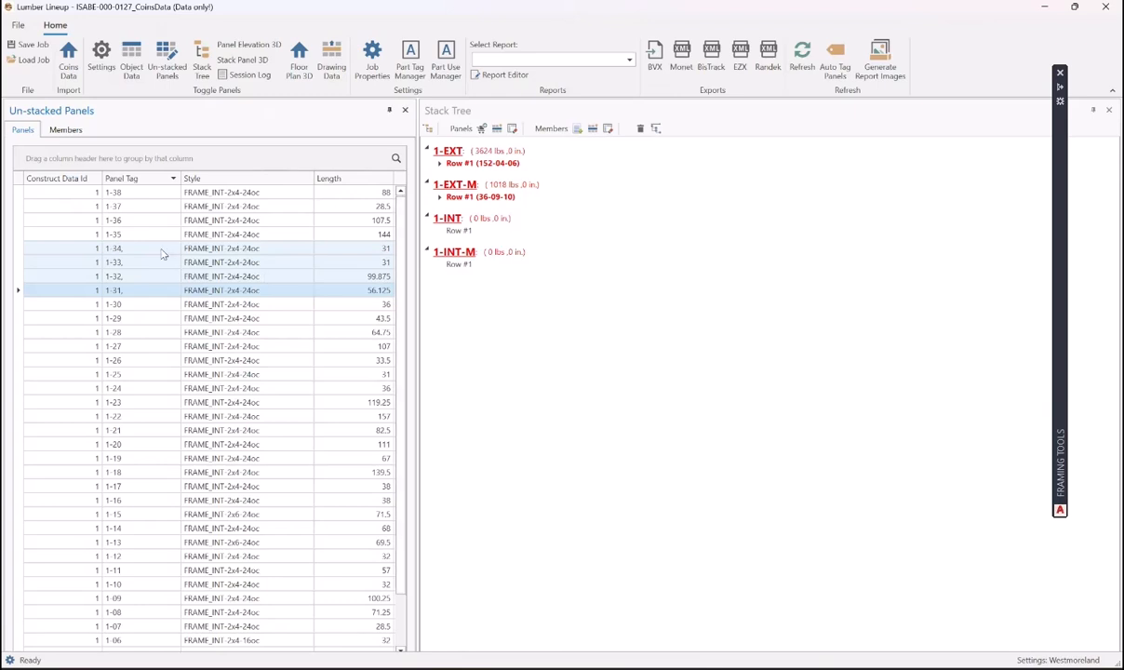
# - Move the four panels into 1-INT-M Row #1, verify the row, and select panel 1-38
pyautogui.moveTo(162, 253); pyautogui.dragTo(455, 267)
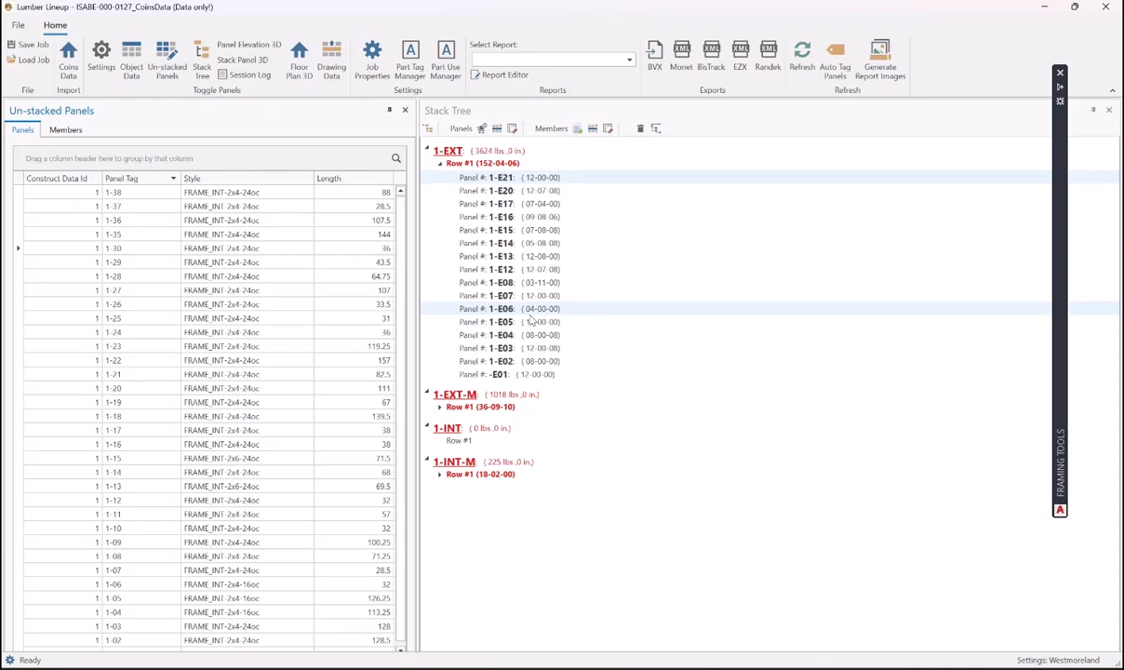
pyautogui.click(439, 475)
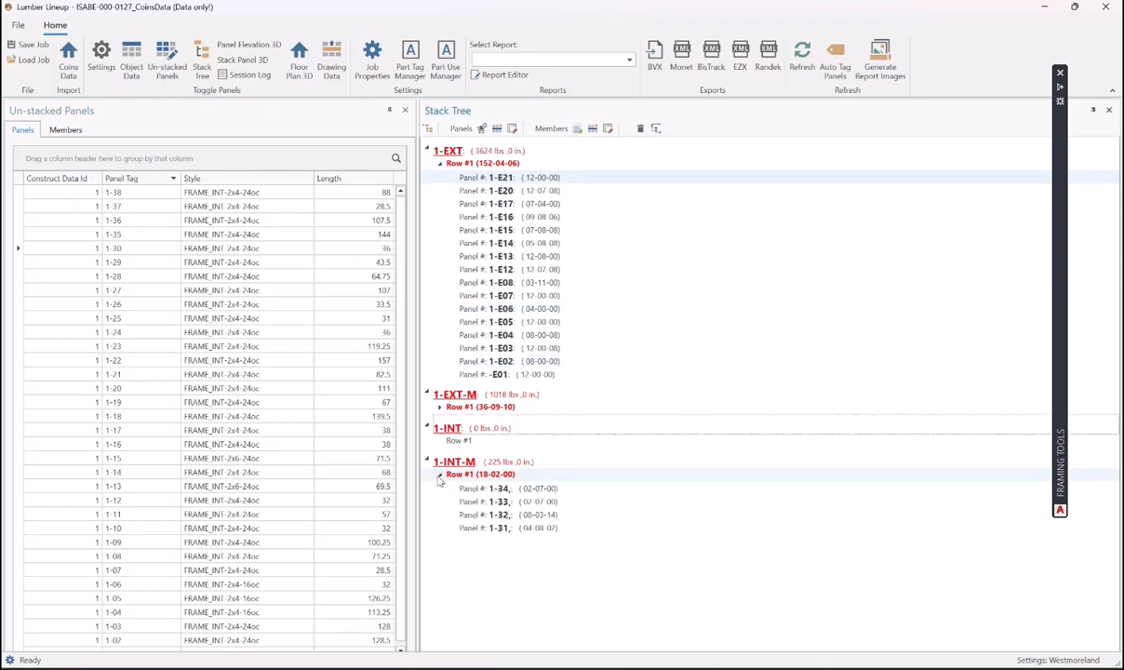
pyautogui.click(439, 476)
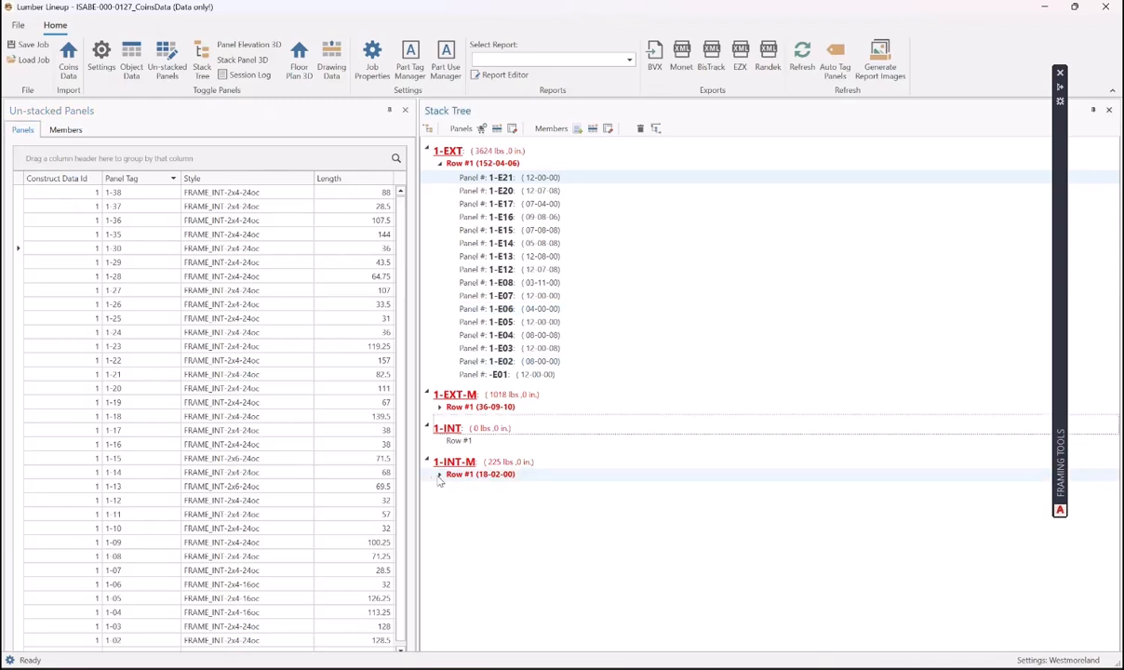
pyautogui.click(441, 163)
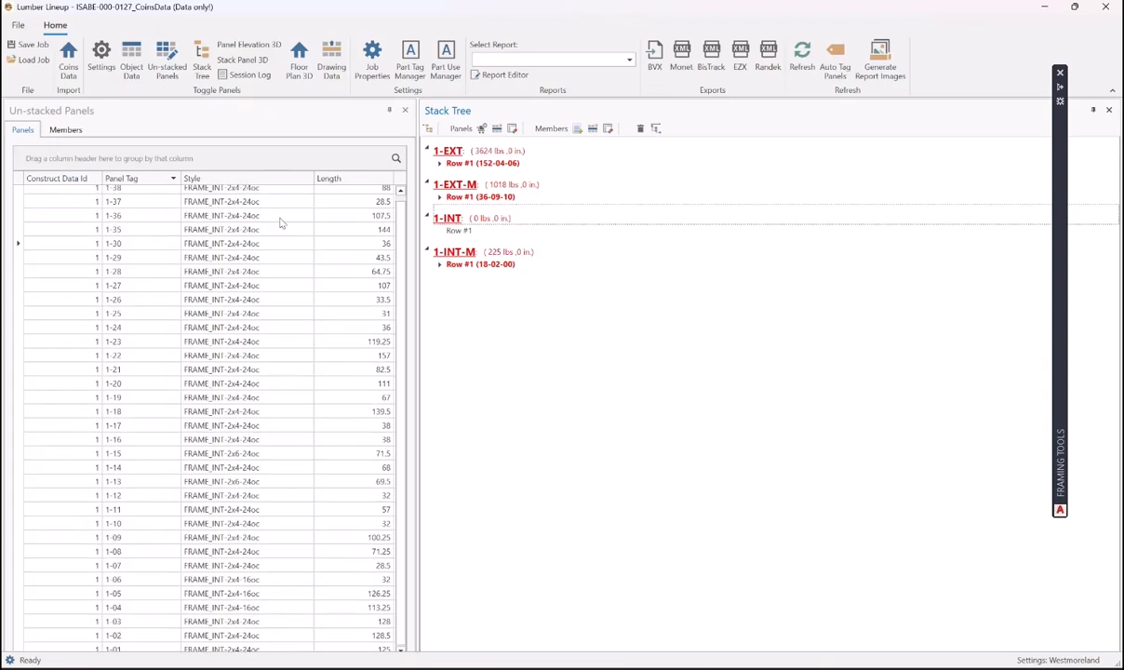
pyautogui.click(144, 192)
# - Select panels 1-38 through 1-01 and move all 34 into 1-INT Row #1
pyautogui.scroll(-1, 395, 279)
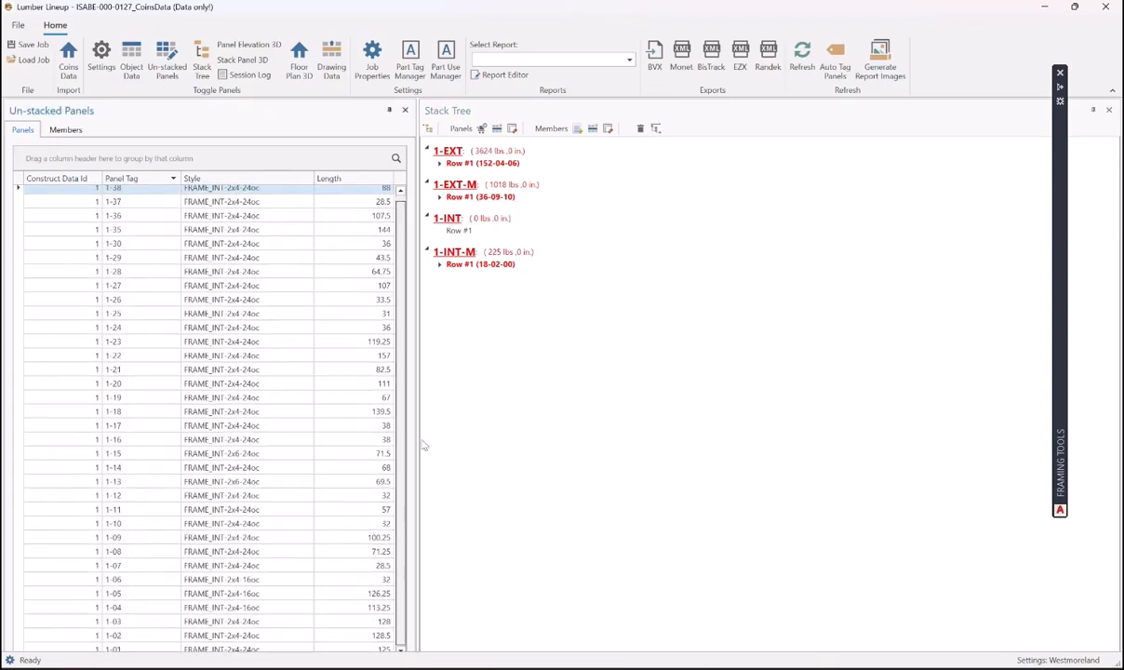
pyautogui.keyDown('shift'); pyautogui.click(155, 649); pyautogui.keyUp('shift')
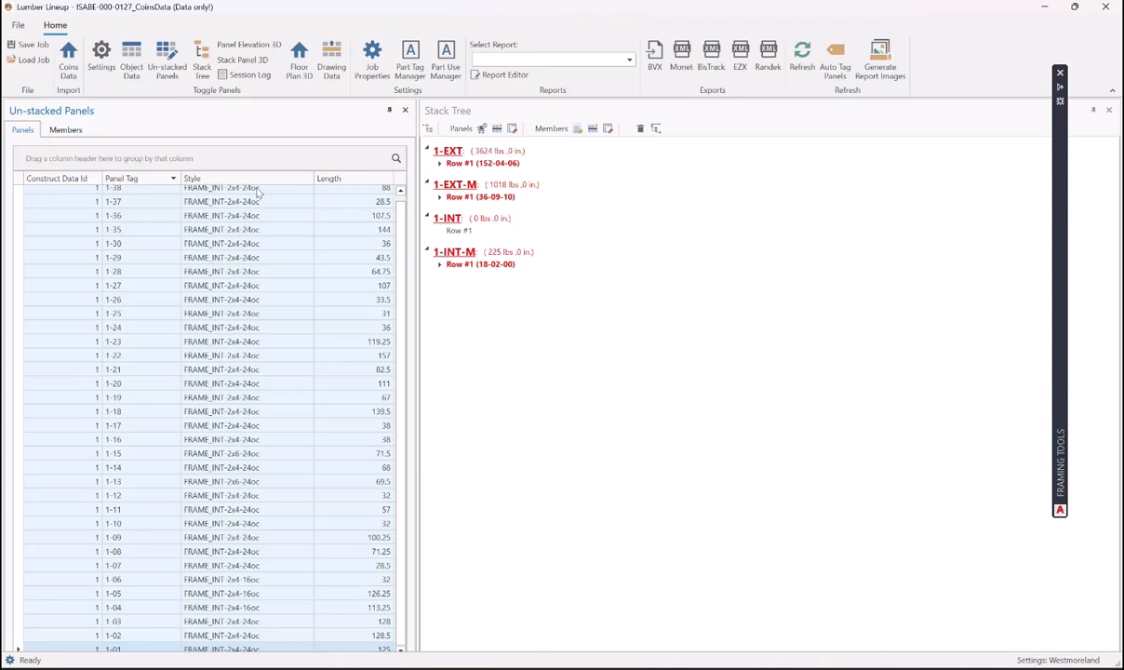
pyautogui.moveTo(216, 214); pyautogui.dragTo(463, 232)
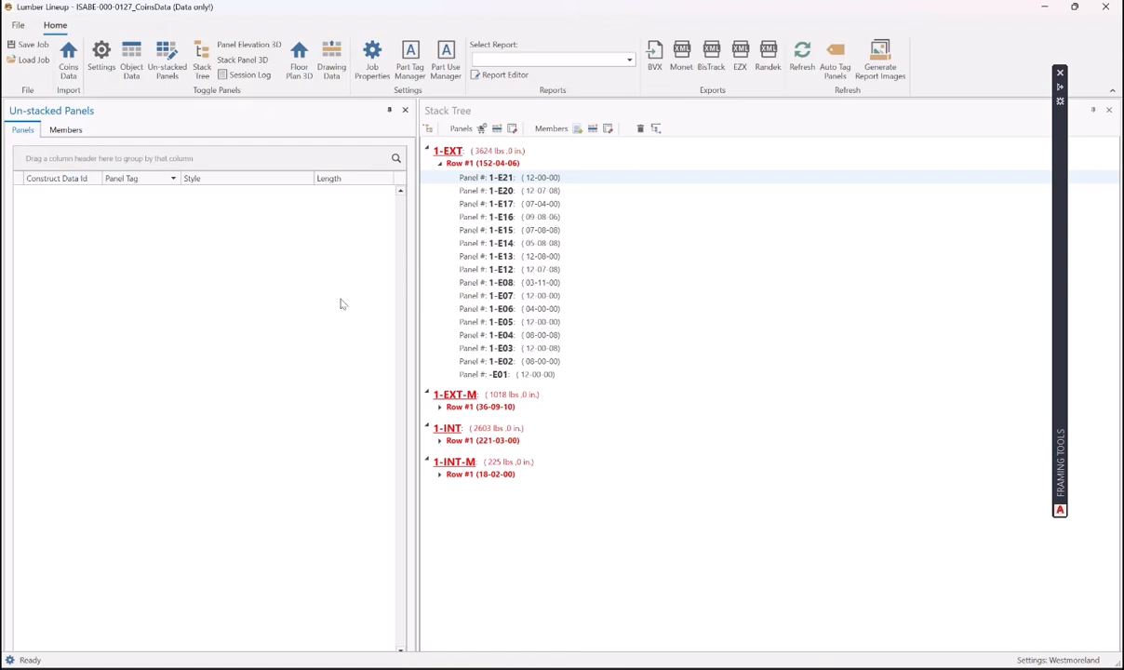
# - Expand 1-EXT-M and 1-INT Row #1 to review the stacked panels
pyautogui.click(438, 407)
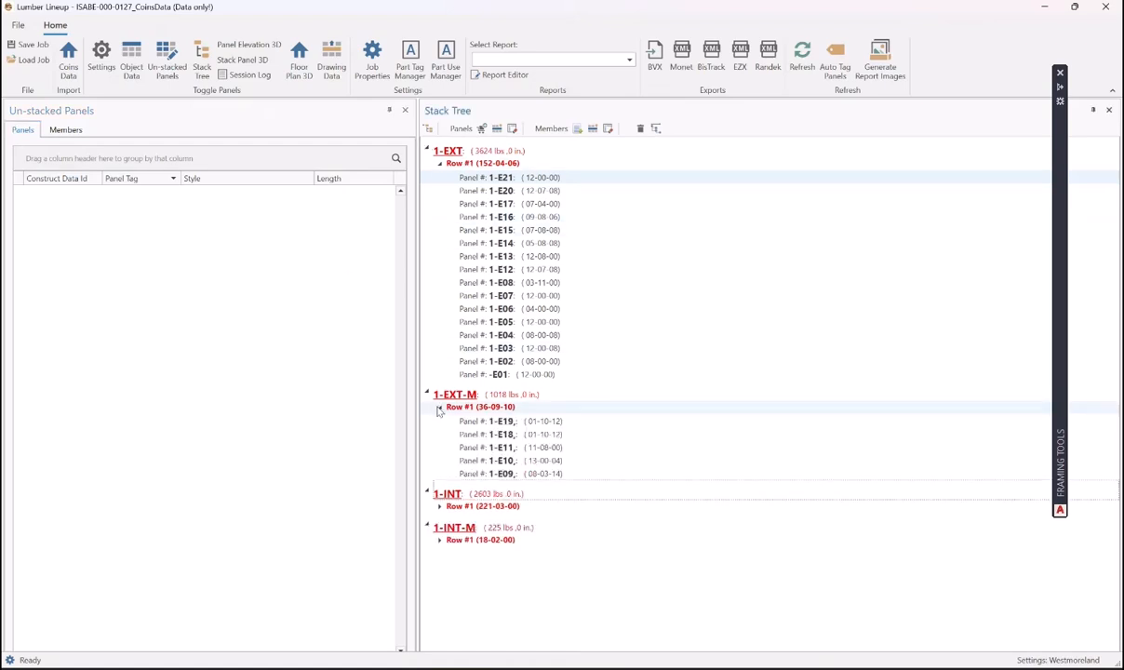
pyautogui.click(439, 506)
pyautogui.scroll(-8, 645, 456)
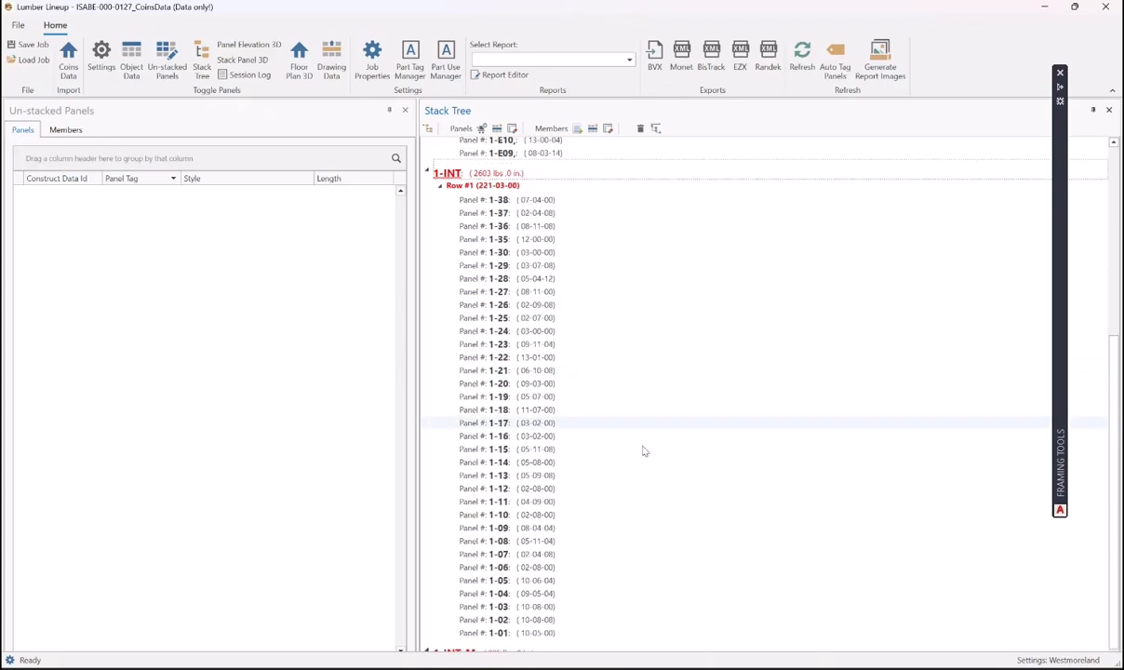
pyautogui.click(427, 643)
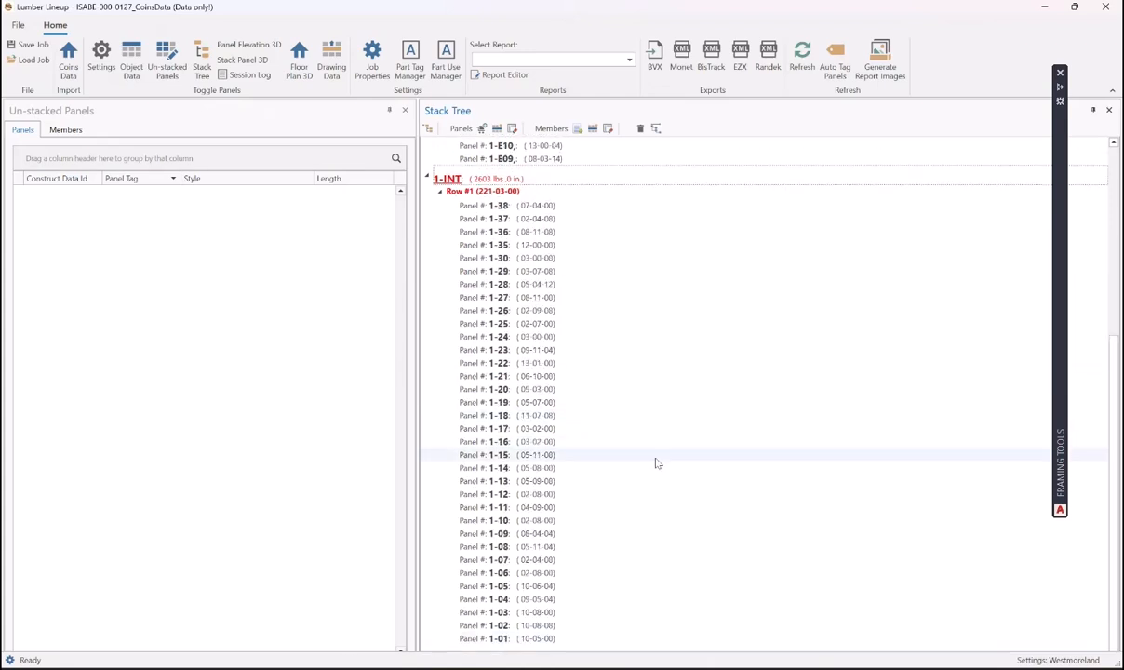
pyautogui.scroll(8, 647, 381)
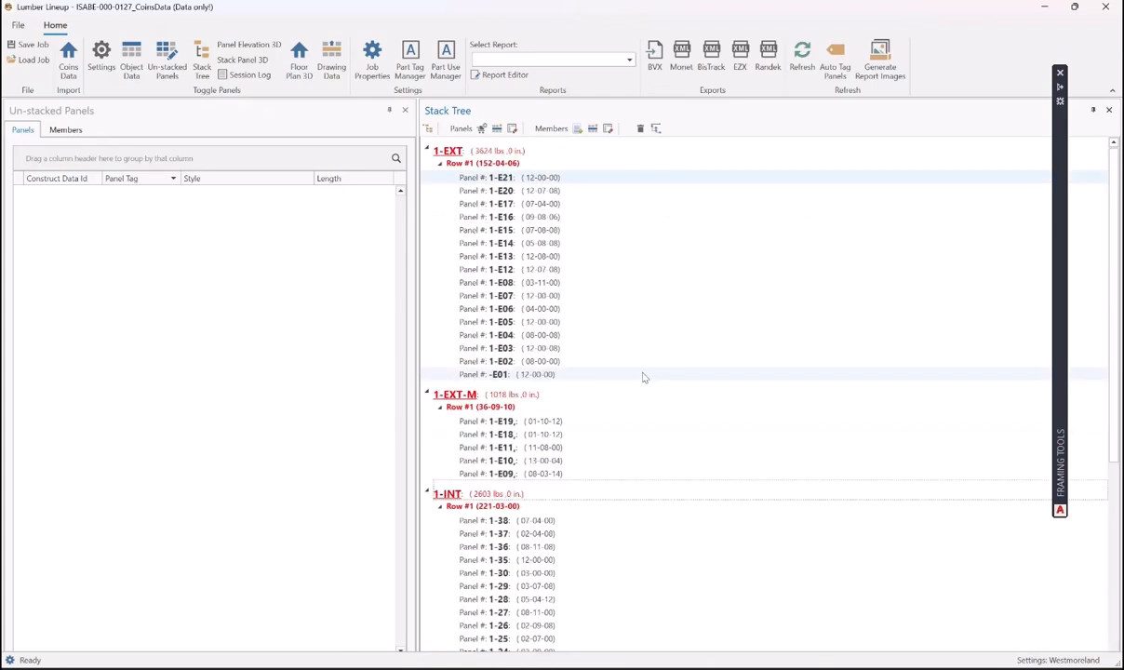
# - Set the Project Name to 'Bradford, Elevation A, Garage Right'
pyautogui.click(372, 65)
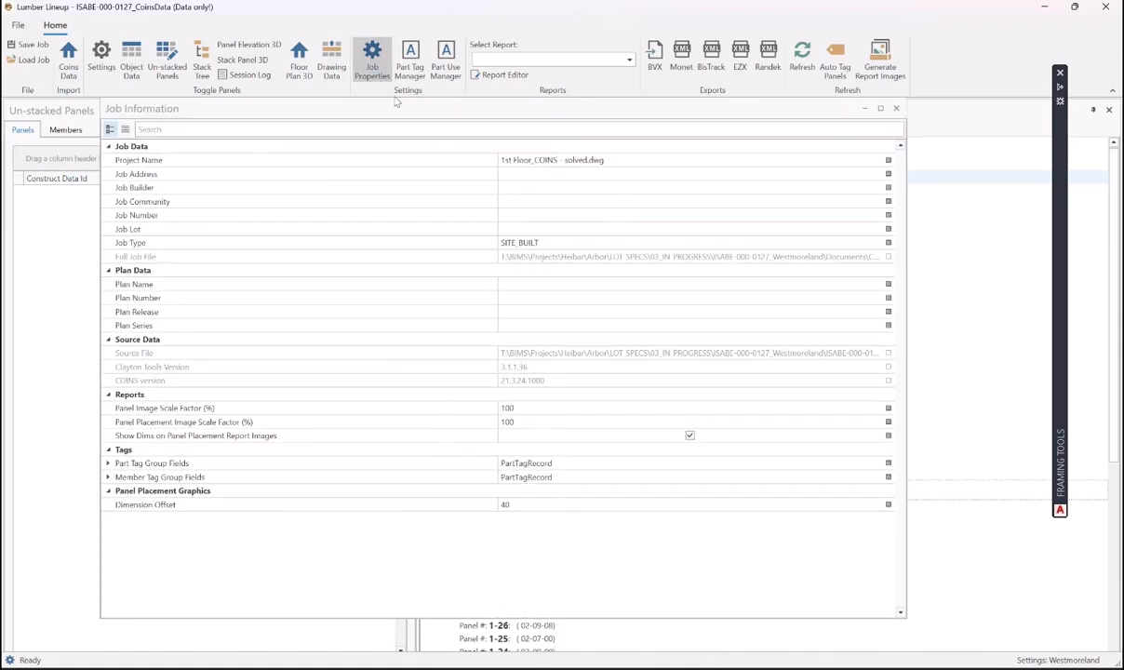
pyautogui.click(621, 161)
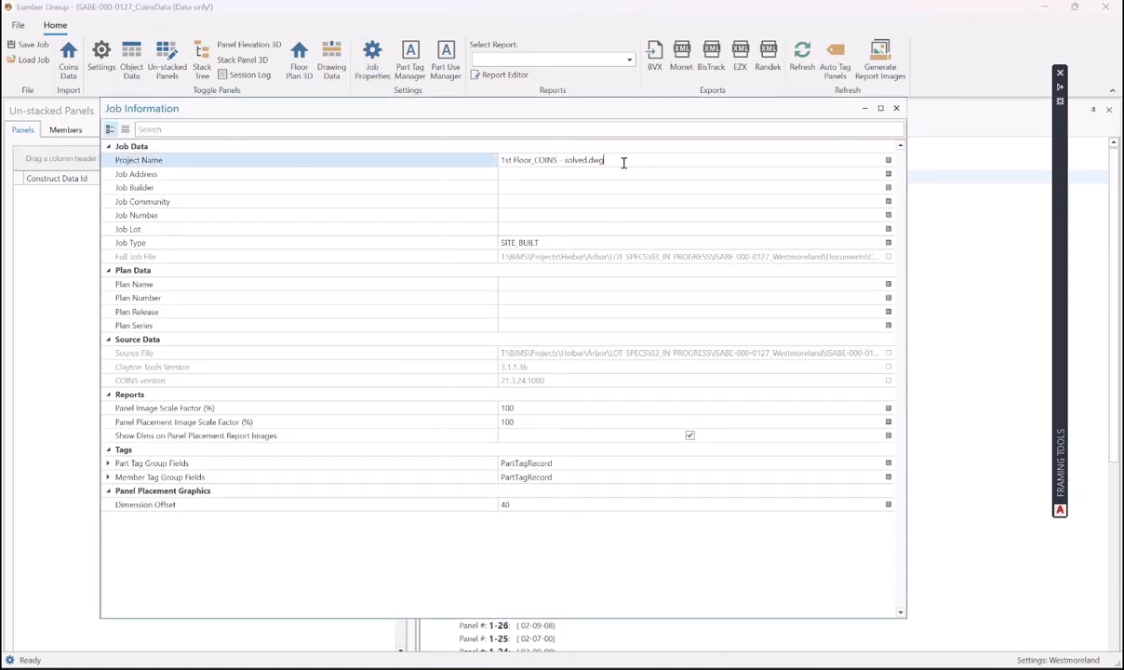
pyautogui.moveTo(621, 161); pyautogui.dragTo(463, 163)
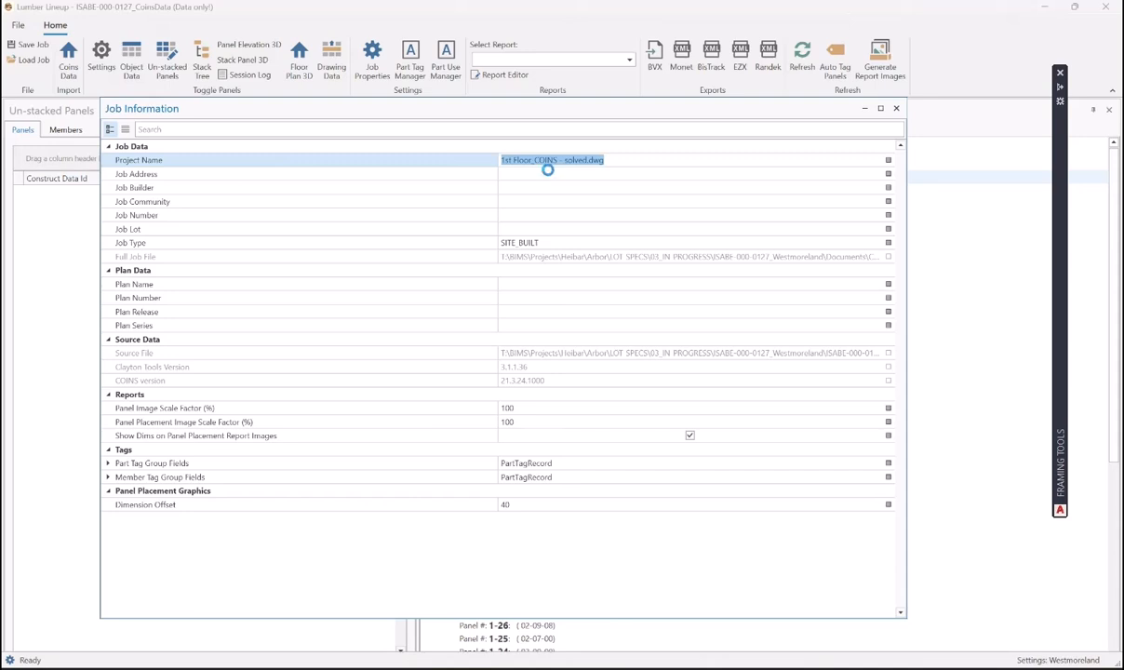
pyautogui.write('bRADFORD')
pyautogui.press('capslock')
pyautogui.press('BackSpace')
pyautogui.press('BackSpace')
pyautogui.press('BackSpace')
pyautogui.press('BackSpace')
pyautogui.press('BackSpace')
pyautogui.press('BackSpace')
pyautogui.press('BackSpace')
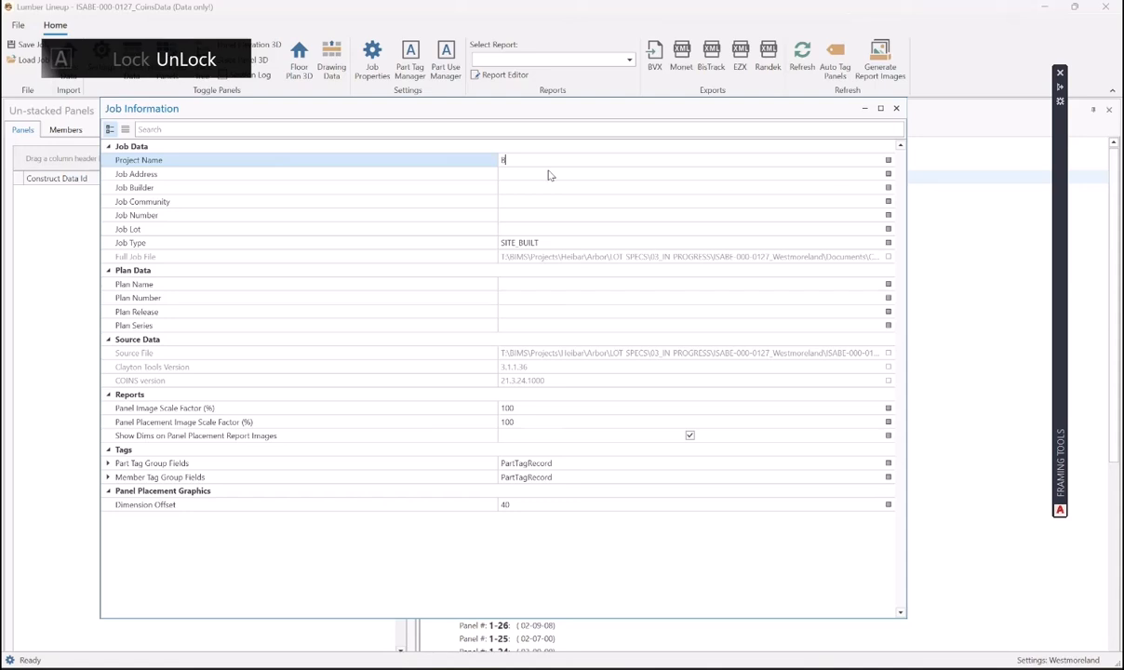
pyautogui.write('radford')
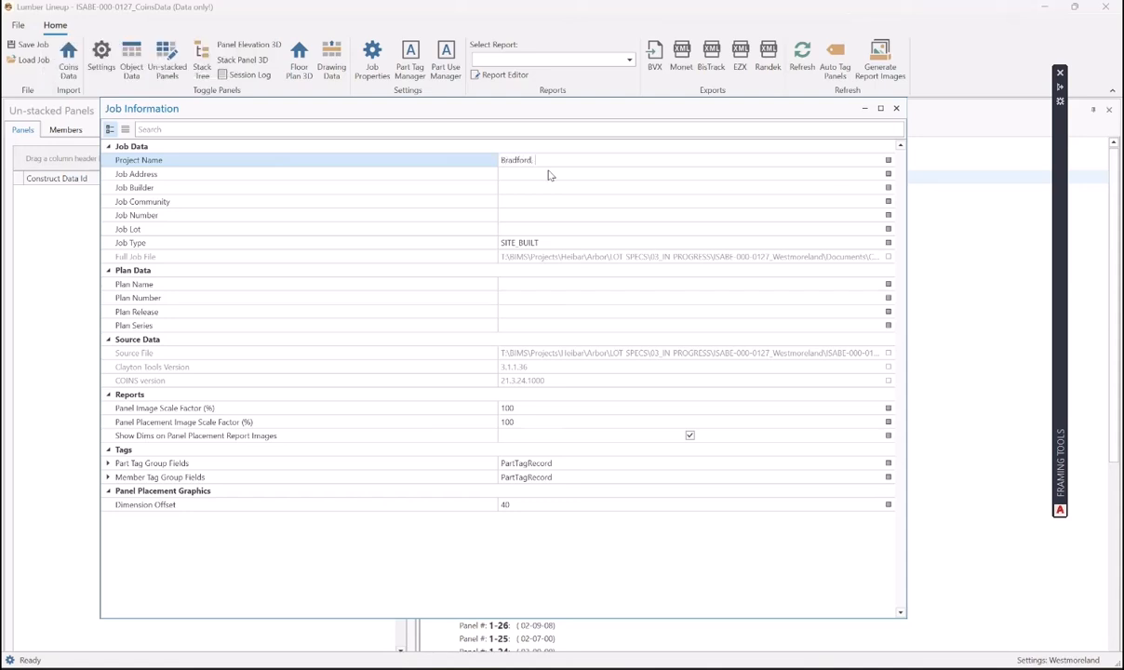
pyautogui.write(', Elevation A, Garage Right')
# - Enter the job address, builder Arbor Homes, community Isabelle Farms, the job number and lot number
pyautogui.click(563, 174)
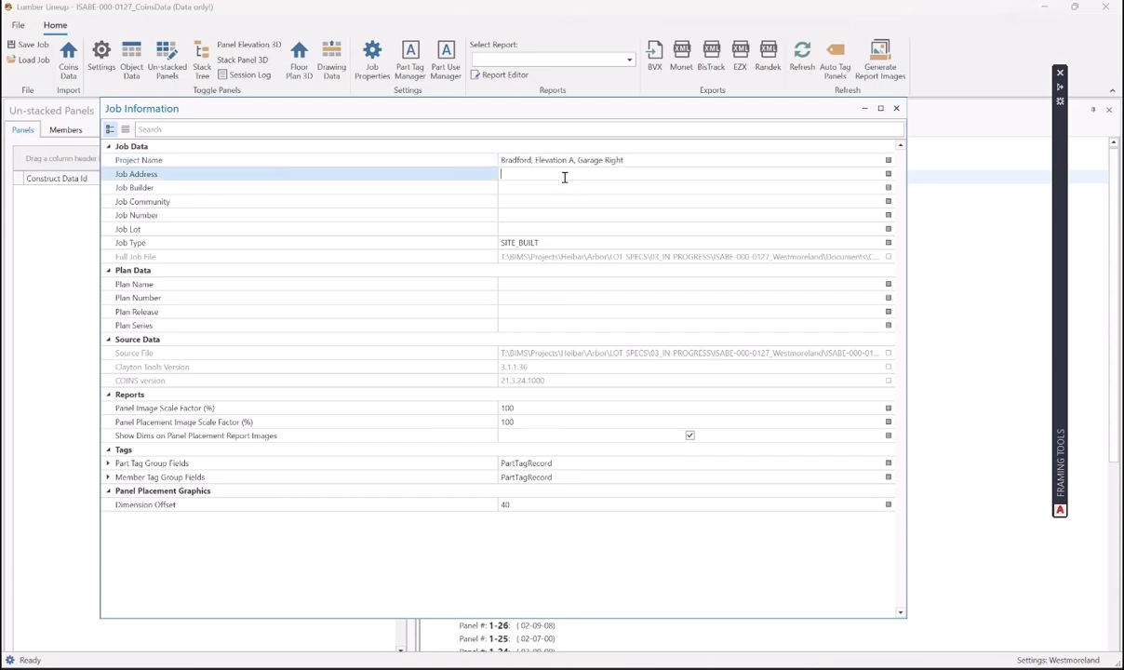
pyautogui.click(557, 187)
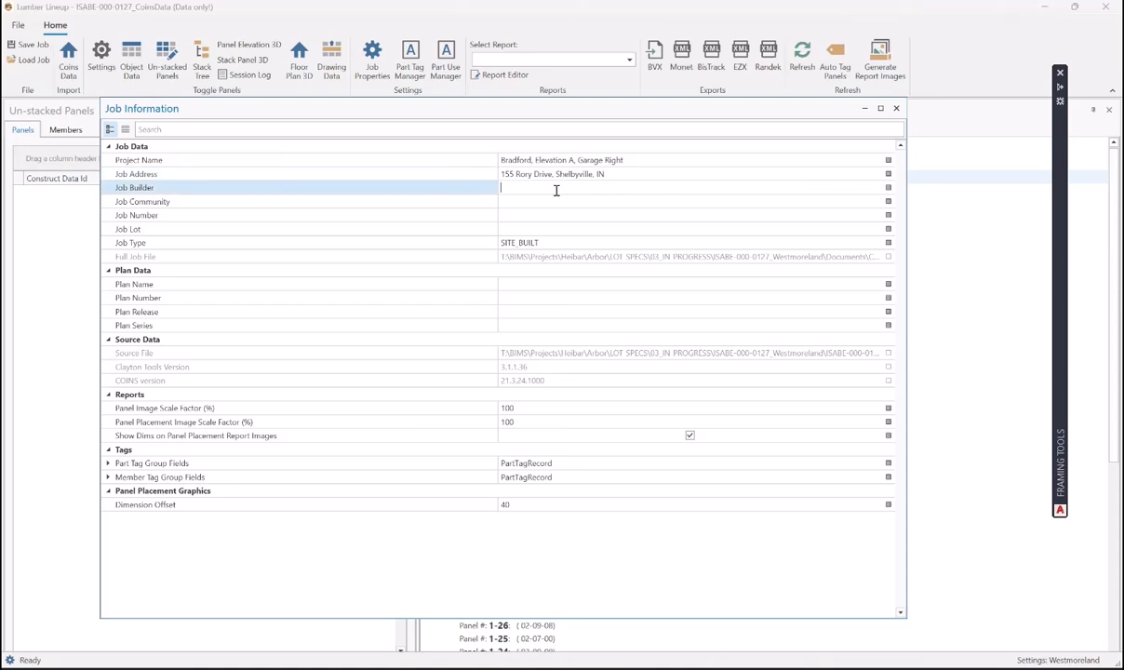
pyautogui.write('Arbor Homes')
pyautogui.click(548, 201)
pyautogui.write('Is')
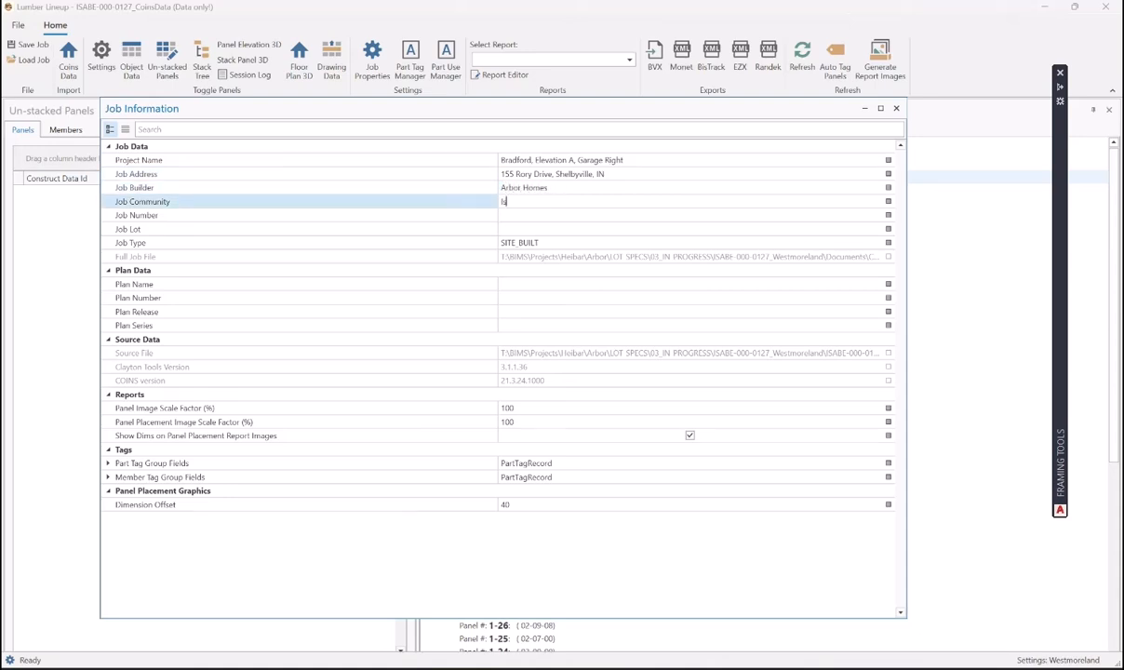
pyautogui.write('abelle Farms')
pyautogui.click(536, 215)
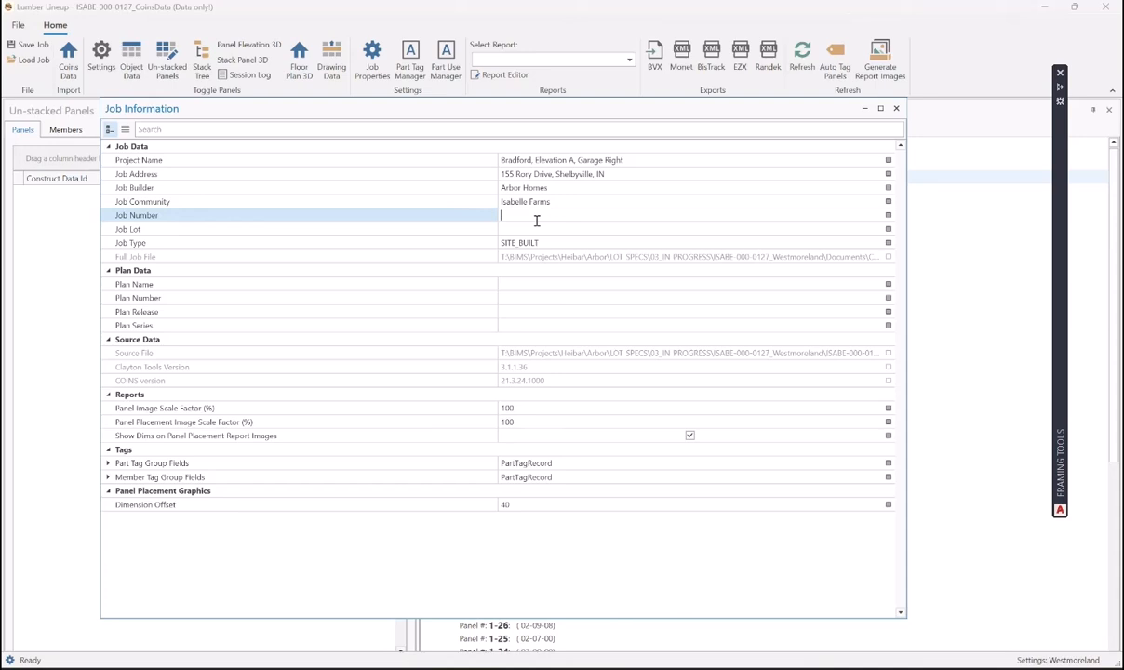
pyautogui.write('ISABE-000-0127')
pyautogui.click(546, 229)
pyautogui.write('127')
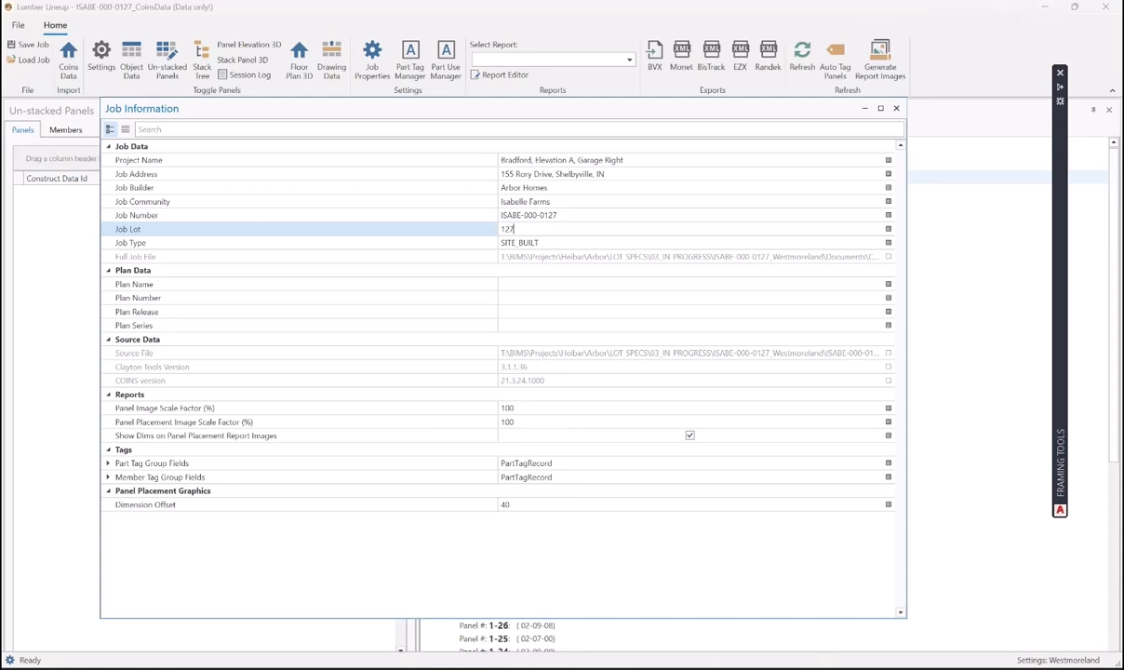
# - Enter plan name Bradford, plan number 11r06, release R01.1 and series Arbor
pyautogui.click(516, 284)
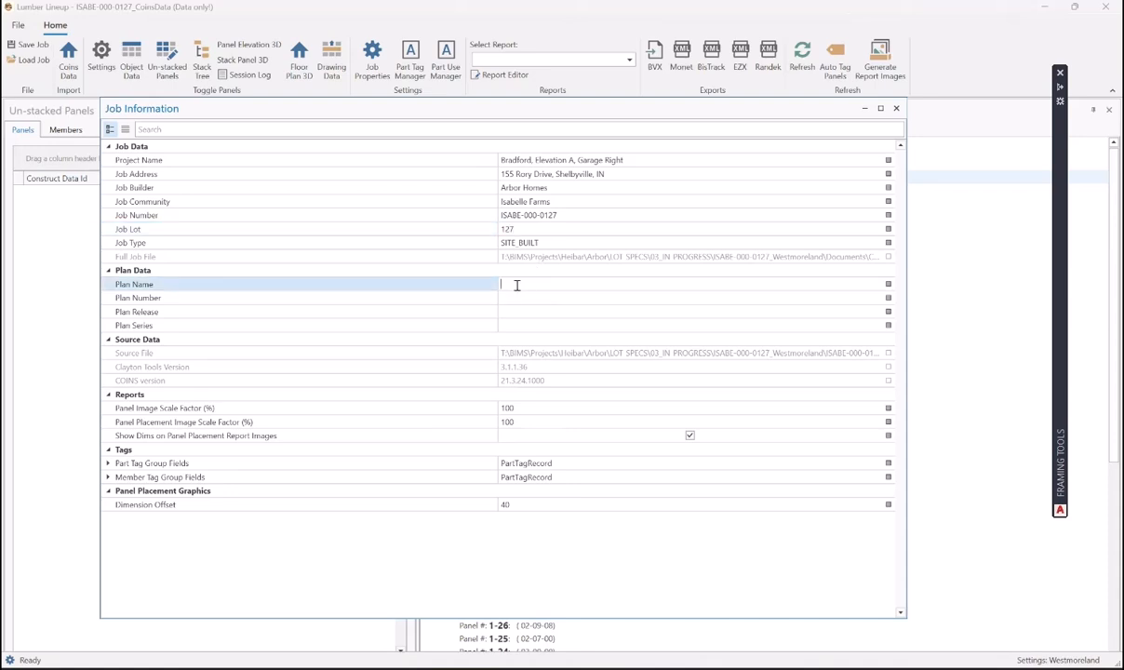
pyautogui.write('Bi')
pyautogui.write('adford')
pyautogui.click(525, 297)
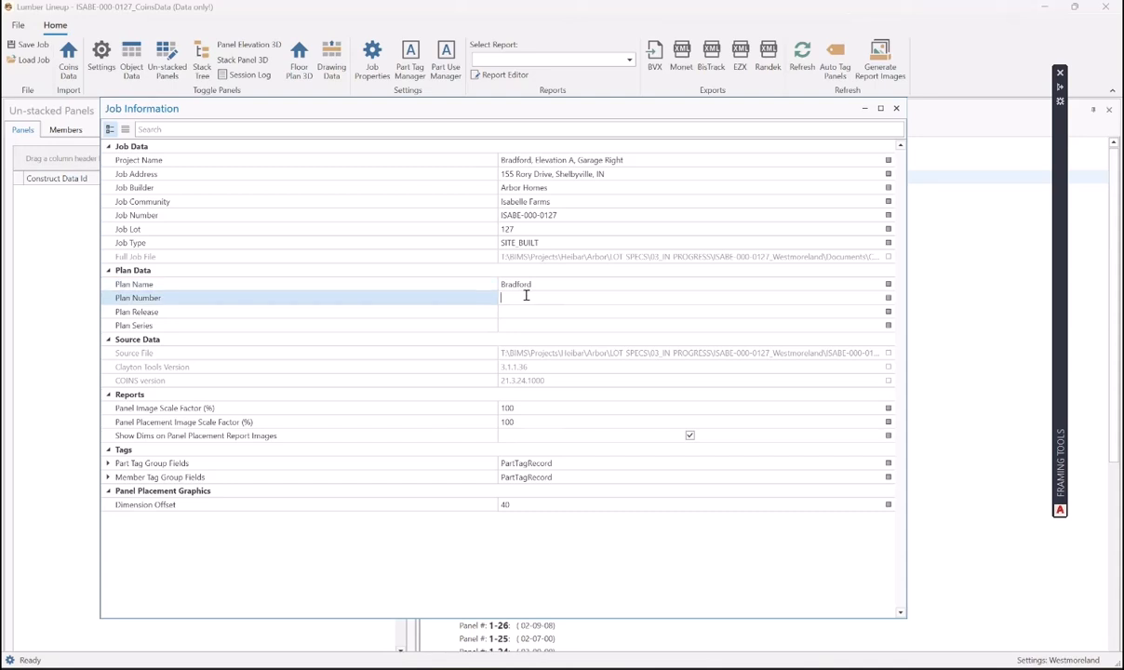
pyautogui.write('11r06')
pyautogui.click(518, 311)
pyautogui.write('R')
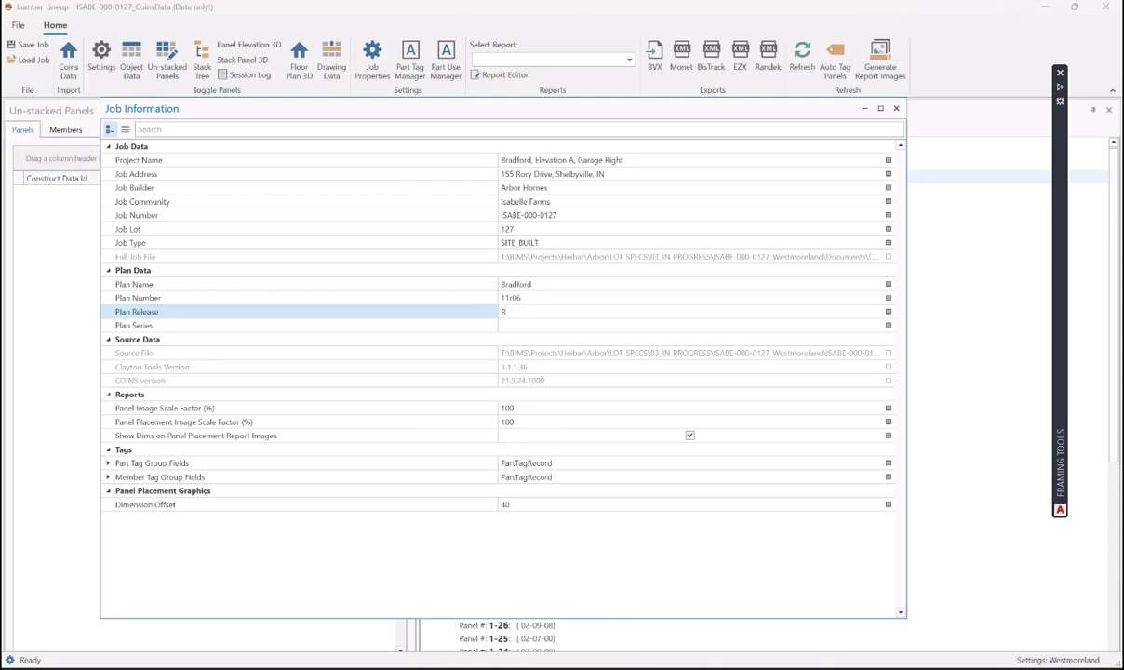
pyautogui.write('01,')
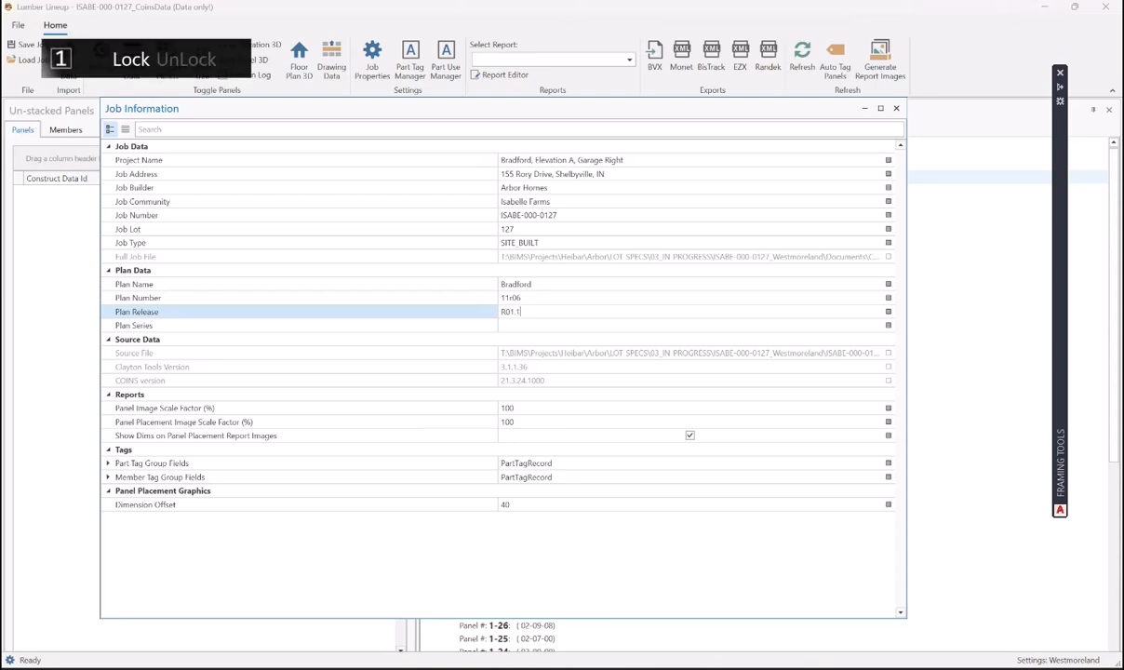
pyautogui.click(524, 325)
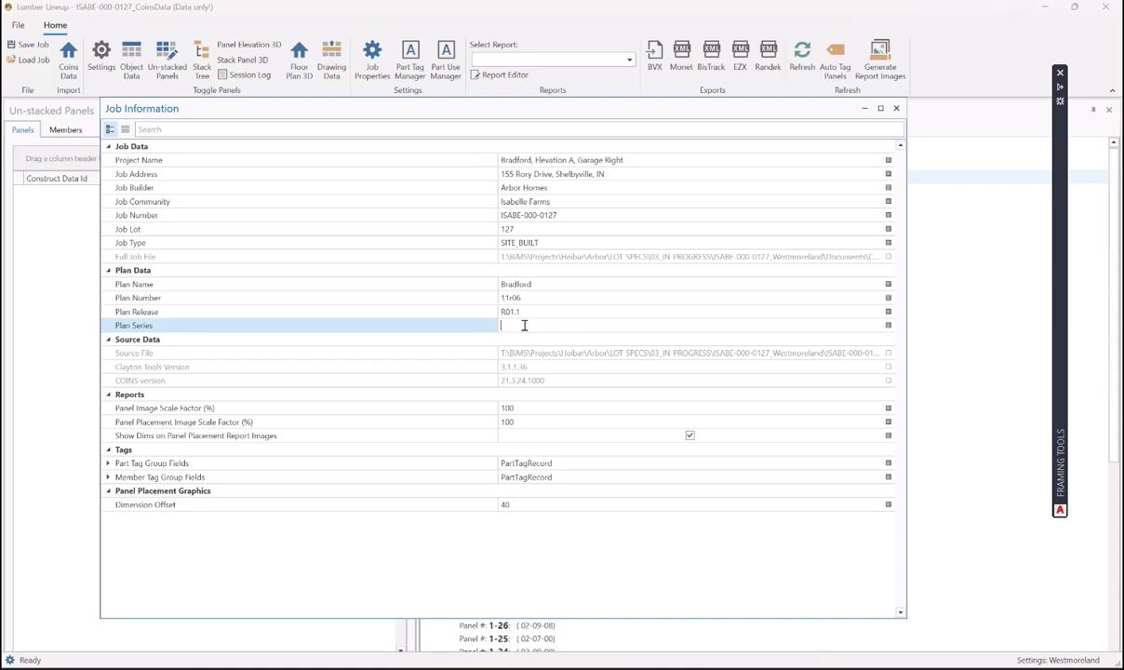
pyautogui.write('Arbor')
# - Create and open a new Lumber Lineup folder inside the job's Documents folder
pyautogui.click(18, 25)
pyautogui.click(503, 224)
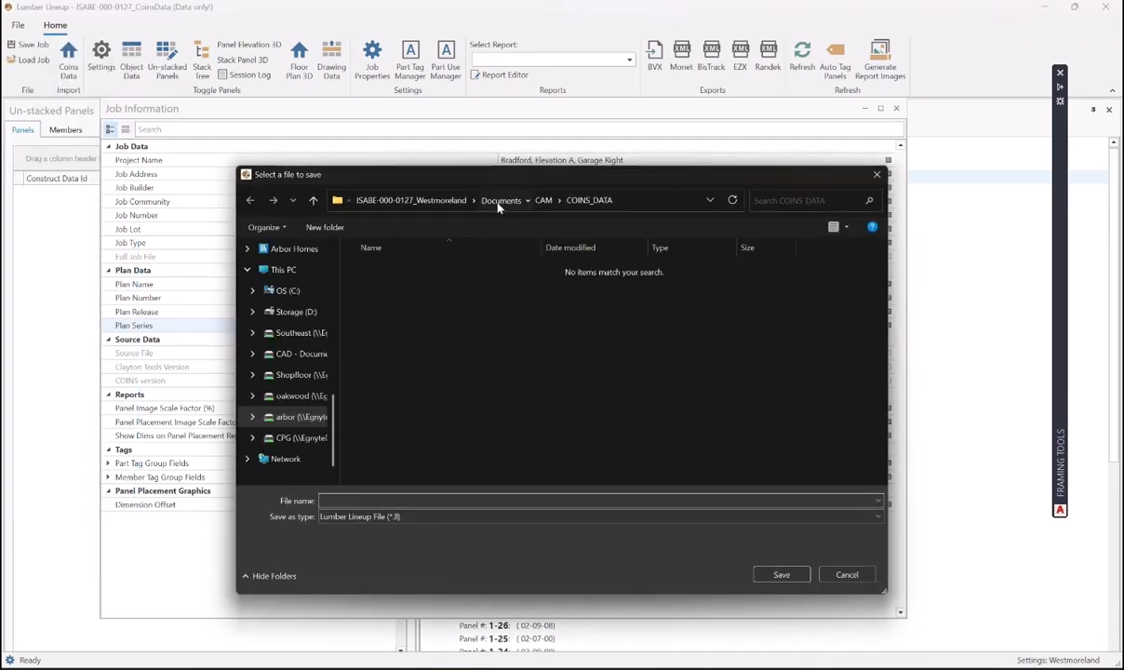
pyautogui.click(499, 202)
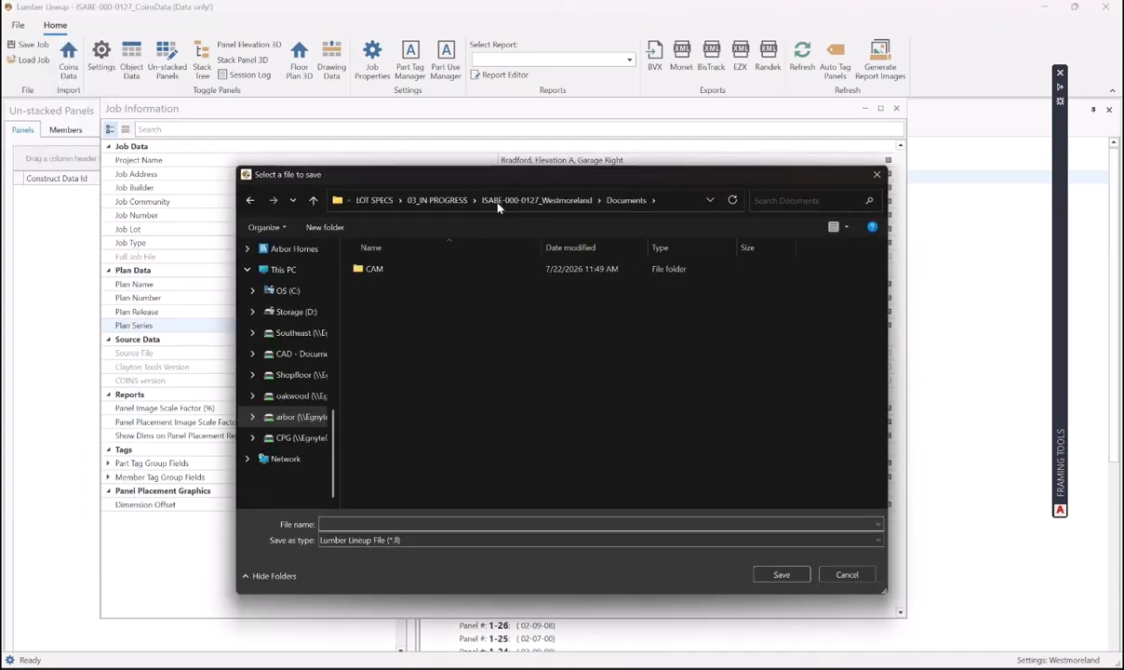
pyautogui.click(325, 228)
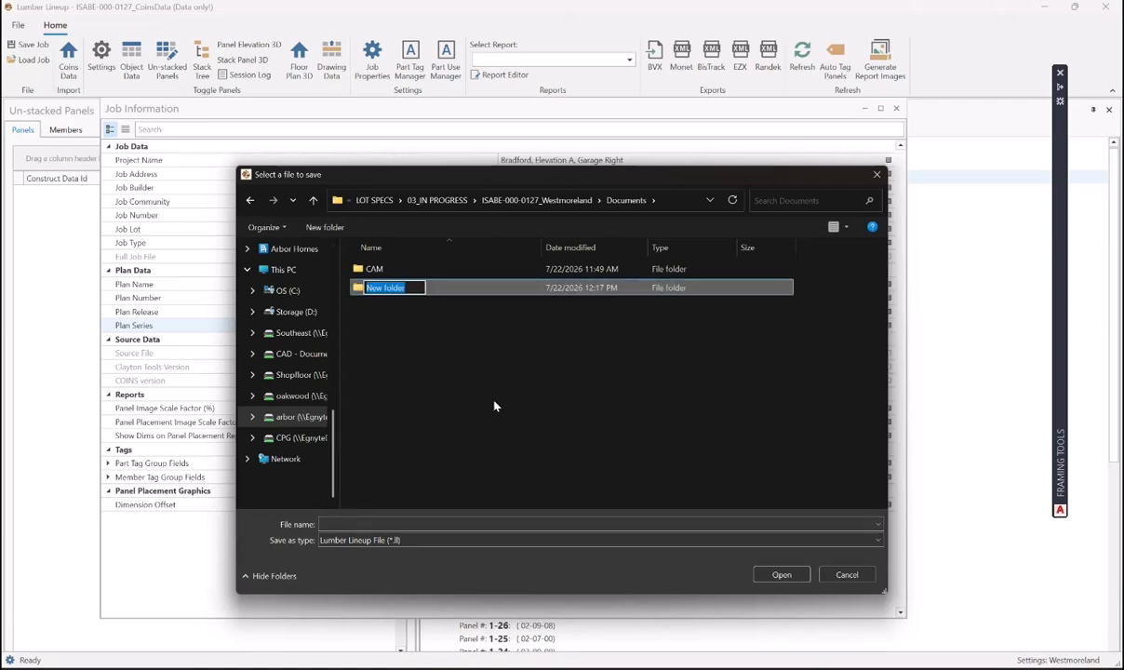
pyautogui.write('Lumbe')
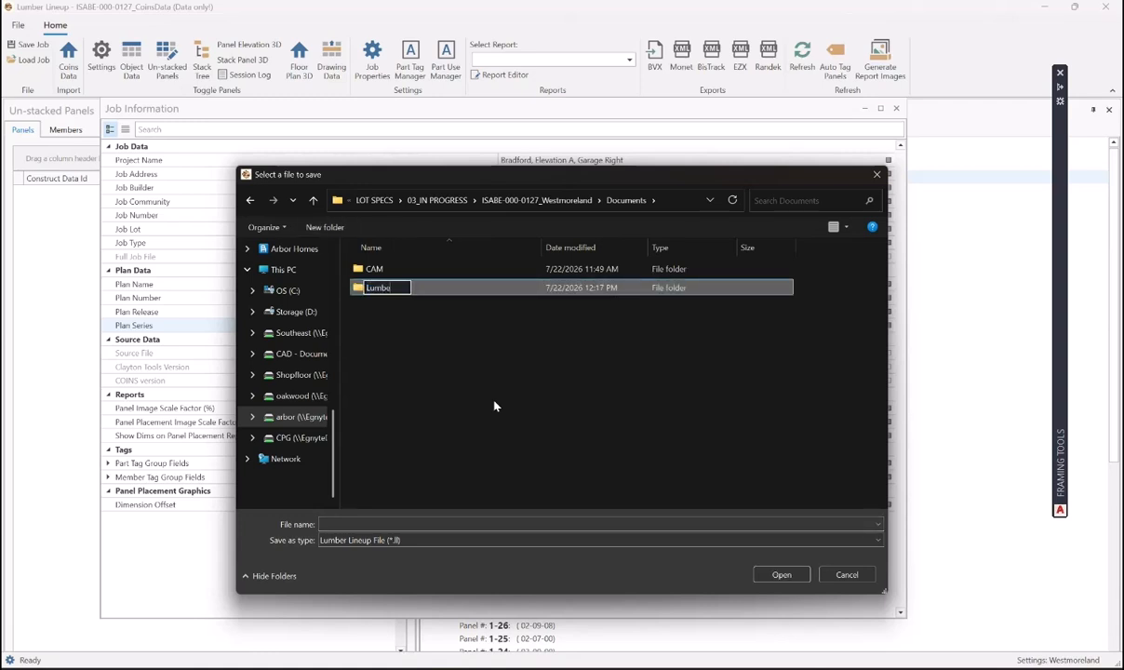
pyautogui.write('r Lineup')
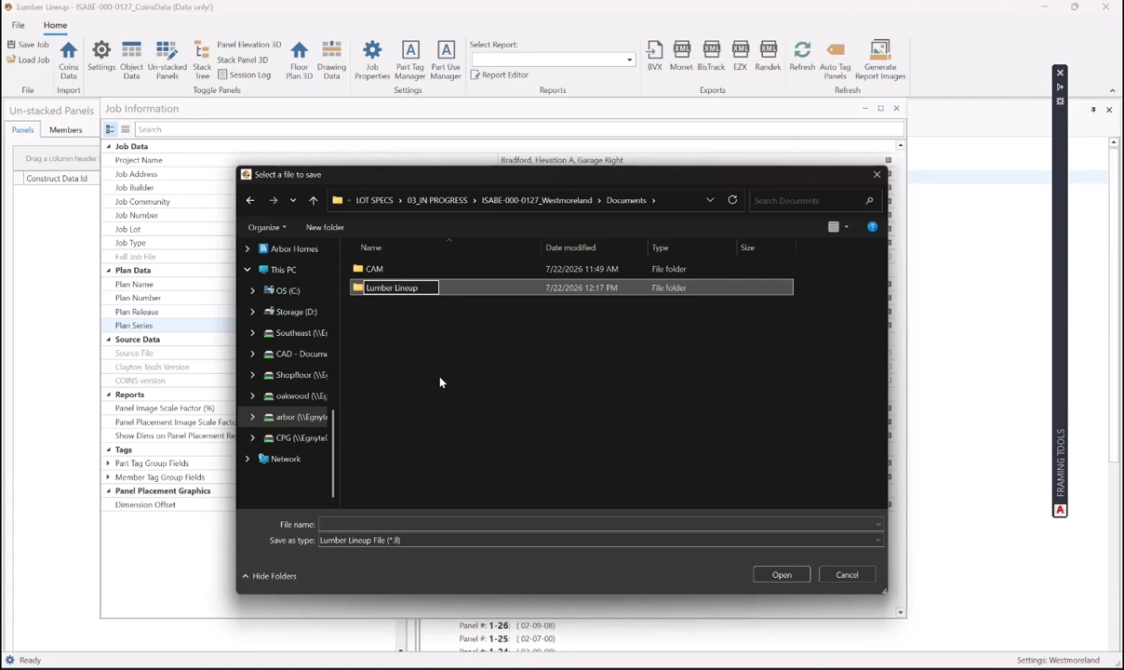
pyautogui.press('Return')
pyautogui.doubleClick(386, 288)
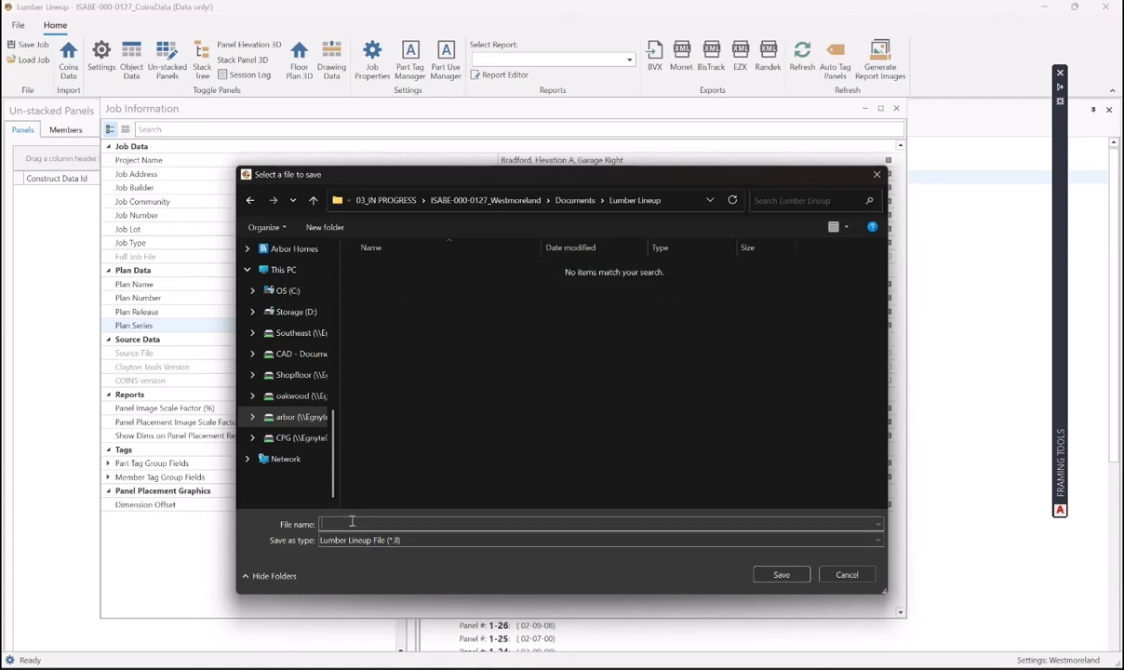
# - Save the job as ISABE-000-0127_Westmoreland in that folder
pyautogui.write('ISABE-000-0127_')
pyautogui.write('Westmoreland')
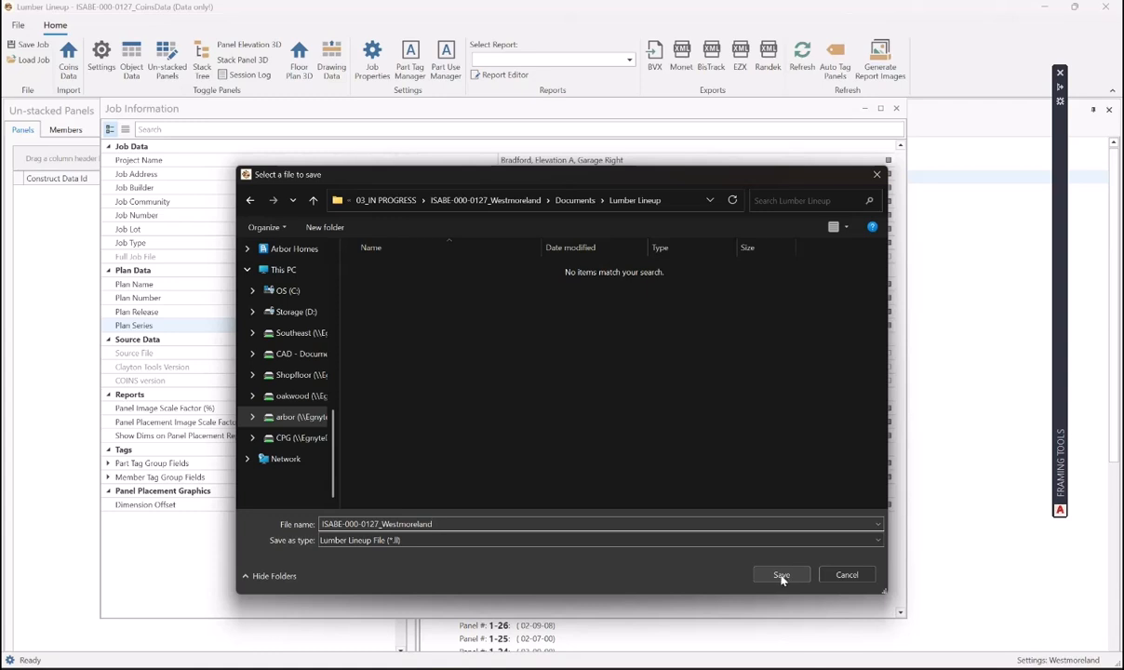
pyautogui.click(781, 575)
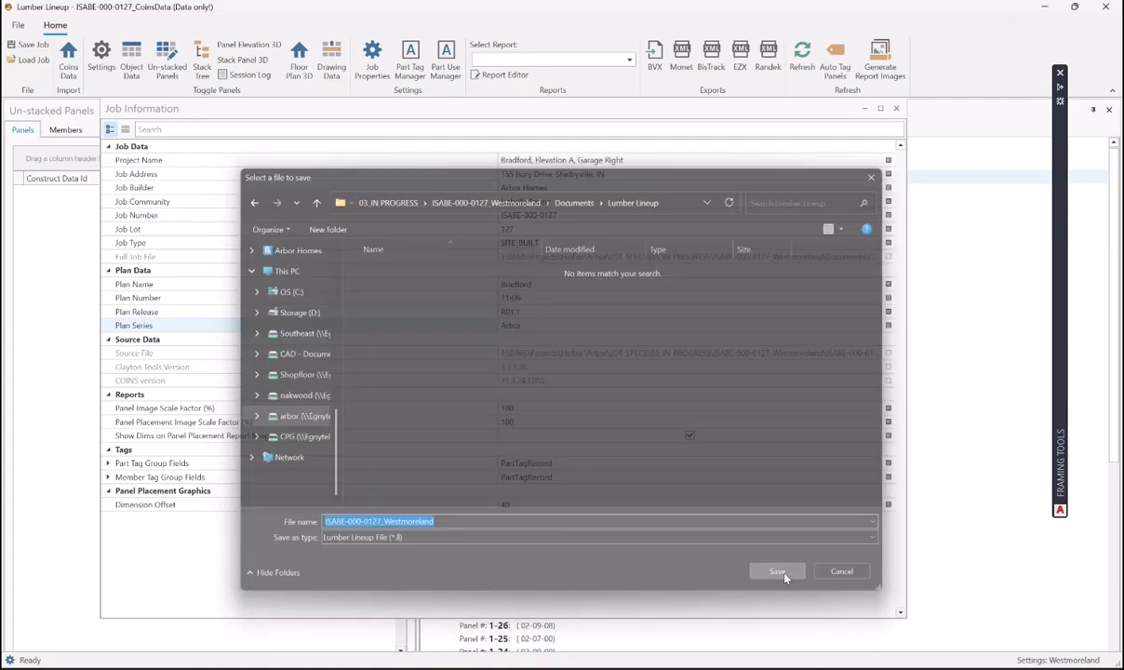
# - Close Job Information and display the Floor Plan 3D model with All levels shown
pyautogui.click(896, 110)
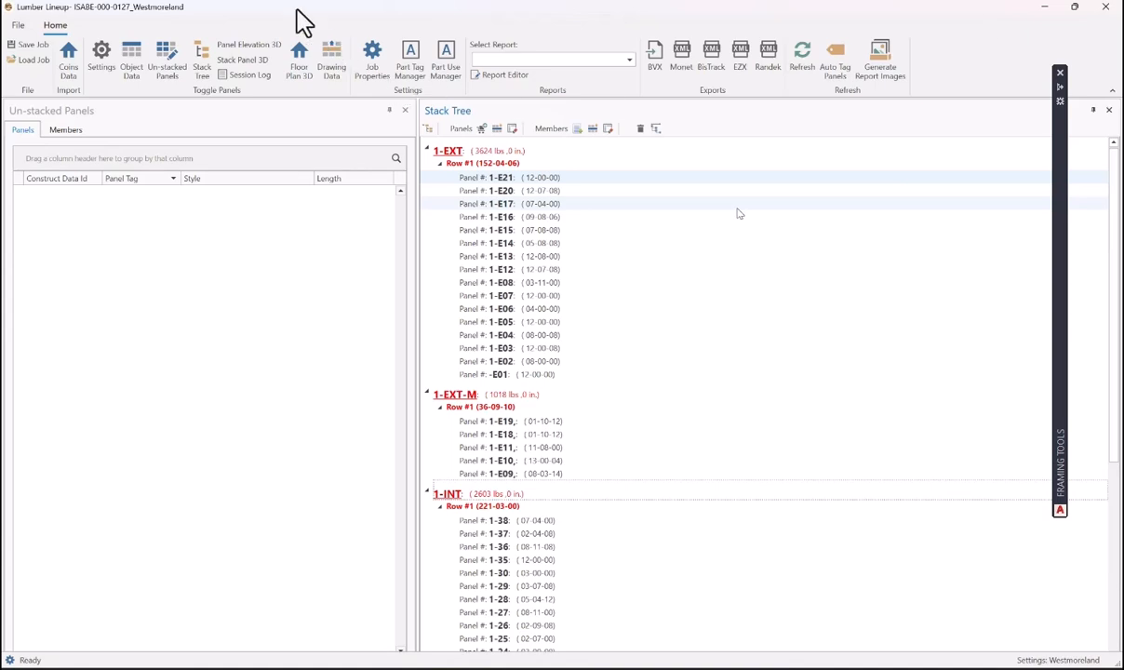
pyautogui.scroll(-5, 737, 213)
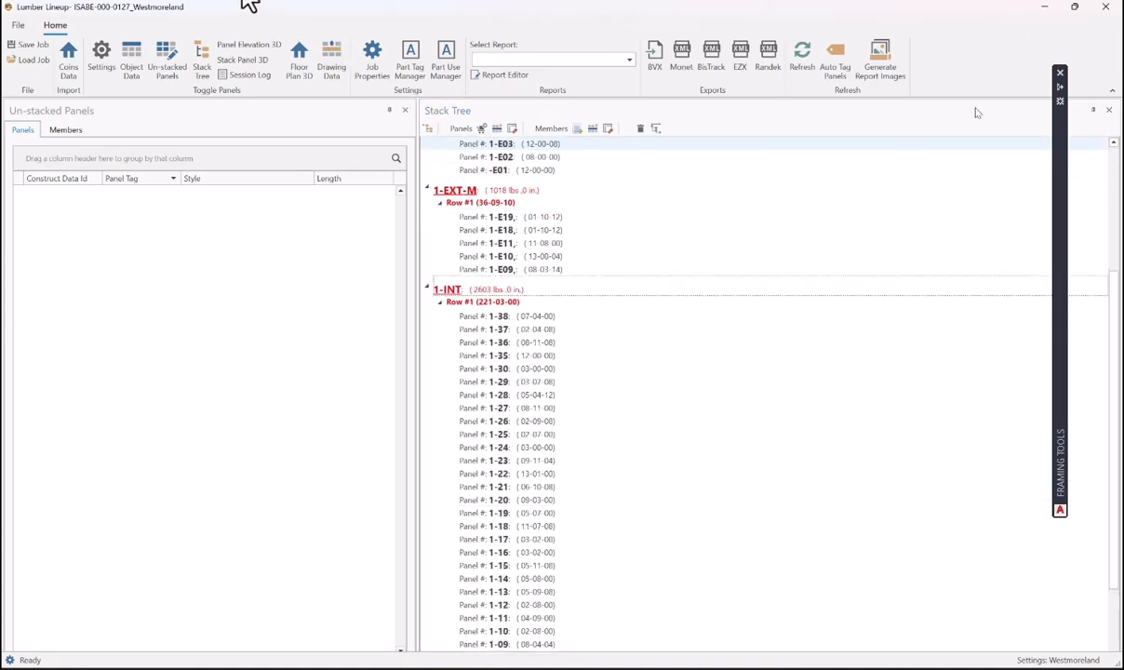
pyautogui.click(298, 65)
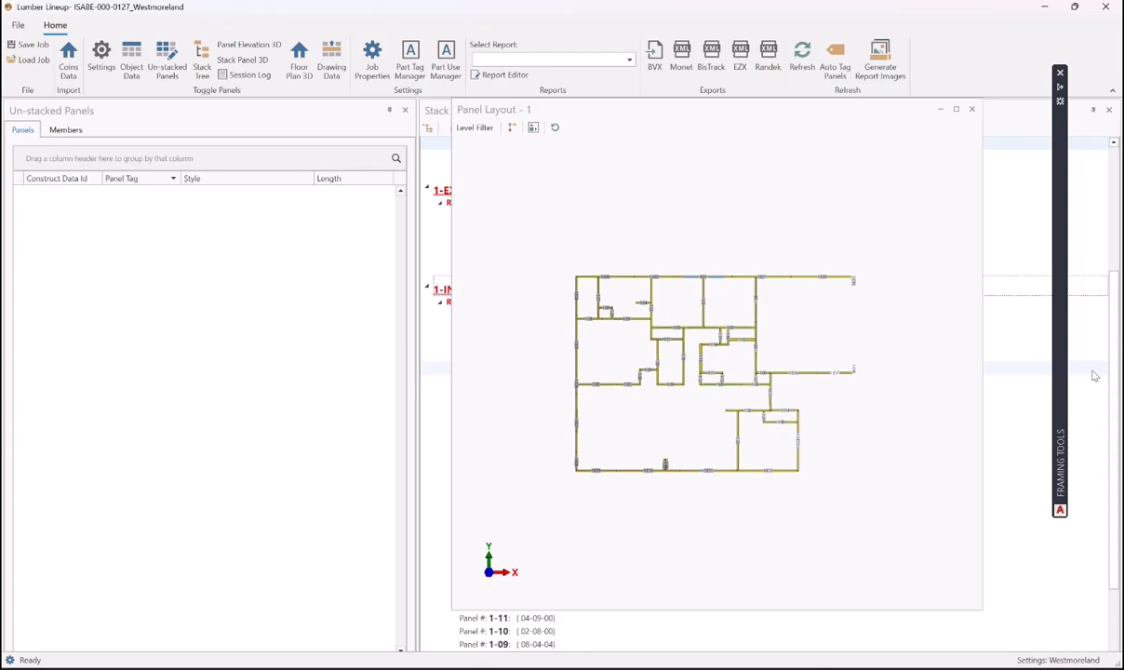
pyautogui.moveTo(779, 109); pyautogui.dragTo(732, 103)
pyautogui.click(420, 122)
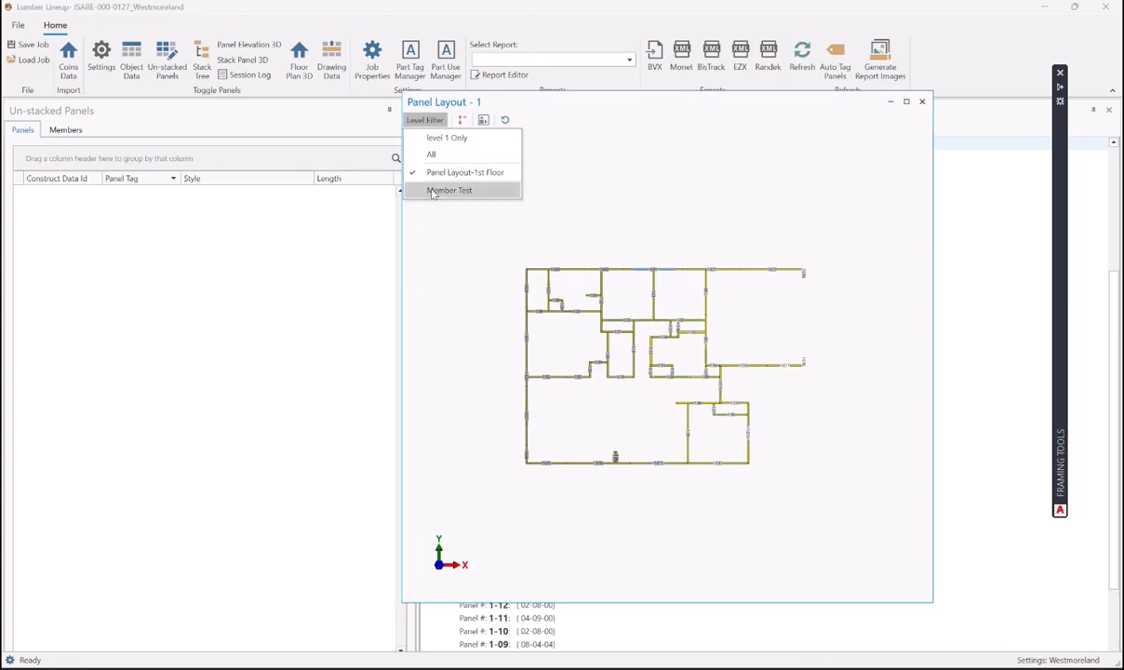
pyautogui.click(432, 156)
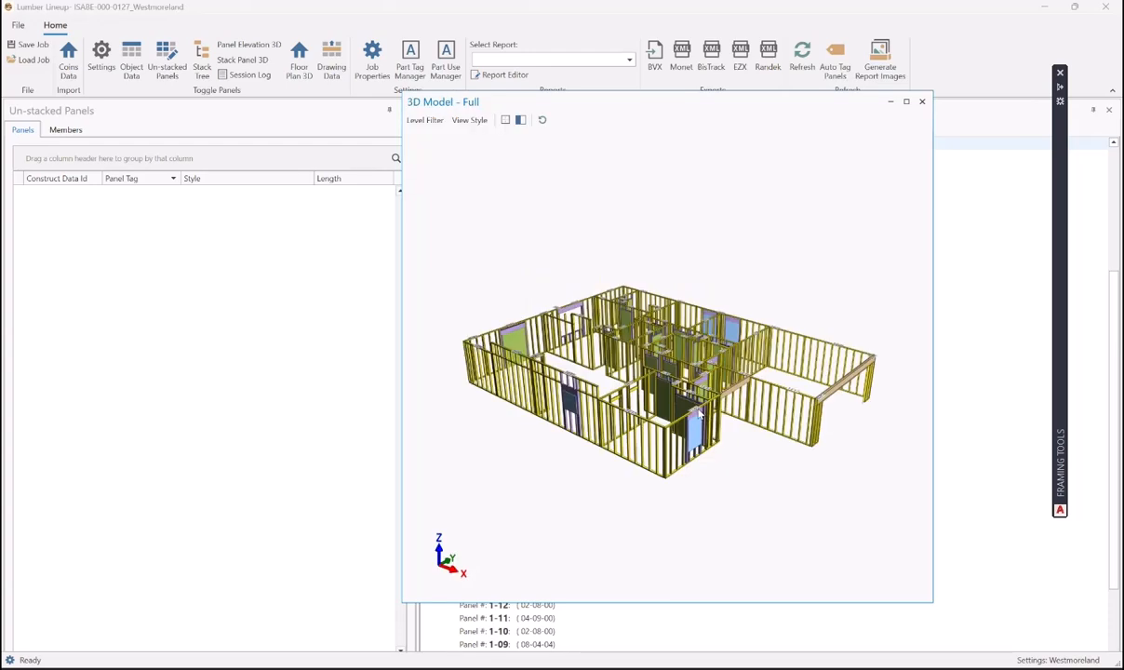
# - Orbit and zoom the 3D framing, pick a wall panel, then switch to Panel Layout-1st Floor
pyautogui.moveTo(699, 414); pyautogui.dragTo(617, 409, button='middle')
pyautogui.scroll(4, 651, 400)
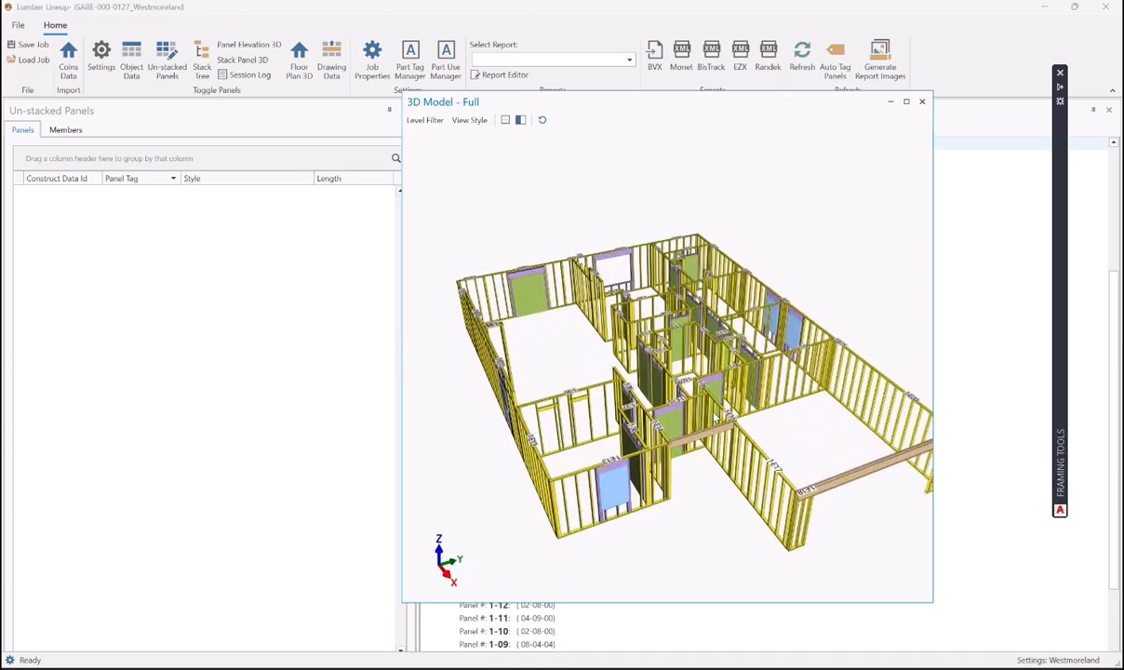
pyautogui.click(684, 428)
pyautogui.moveTo(687, 430); pyautogui.dragTo(465, 149, button='middle')
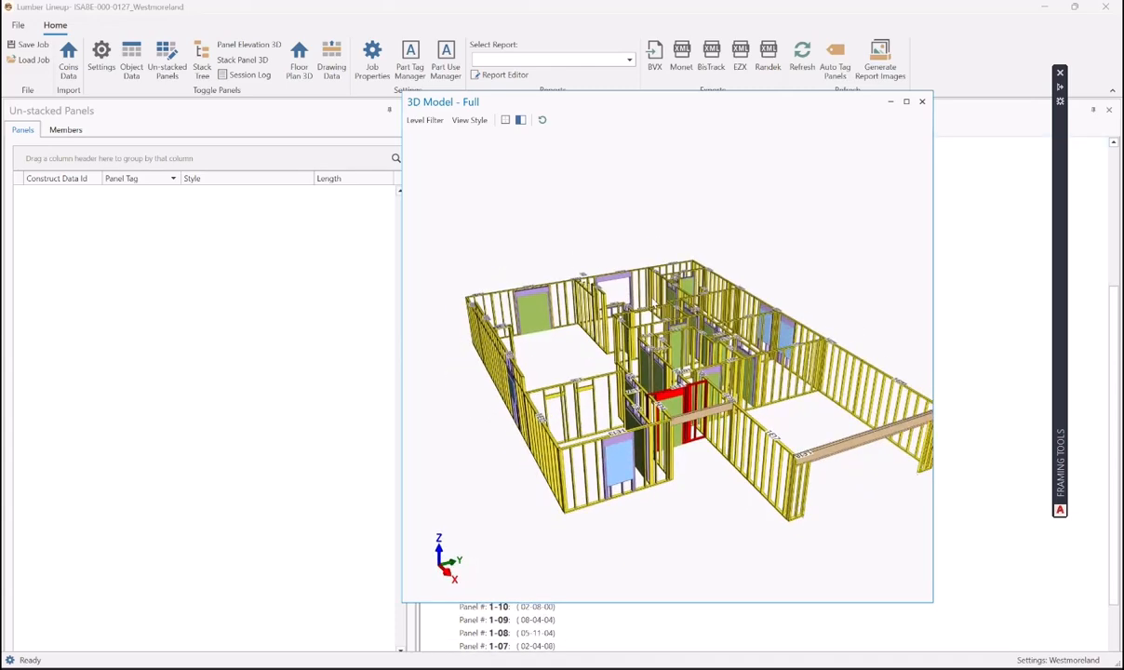
pyautogui.click(425, 120)
pyautogui.click(456, 172)
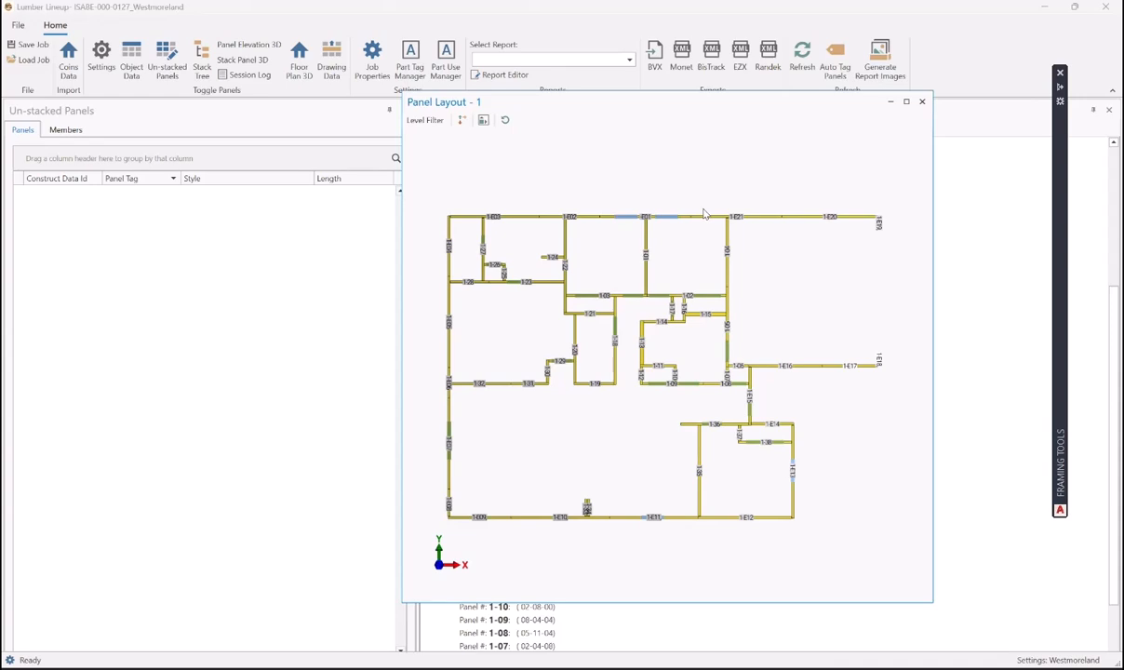
# - Maximize the Panel Layout - 1 plan, toggle Placement Dims, and select wall panel 1-E03
pyautogui.click(907, 101)
pyautogui.scroll(-2, 694, 220)
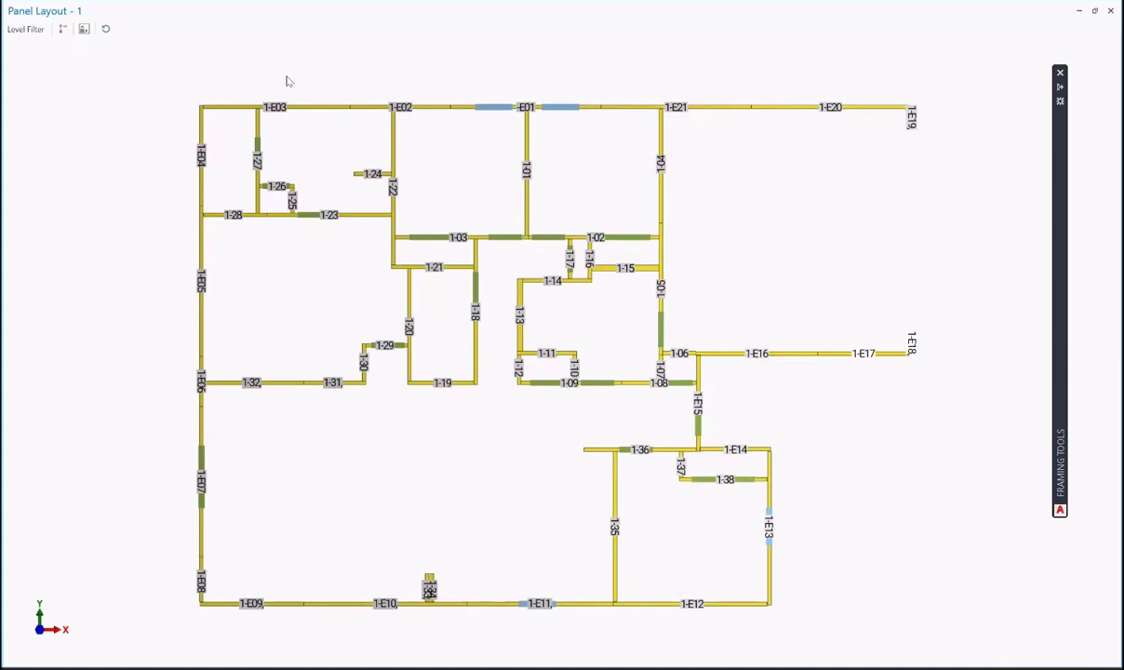
pyautogui.click(62, 29)
pyautogui.click(84, 31)
pyautogui.click(222, 111)
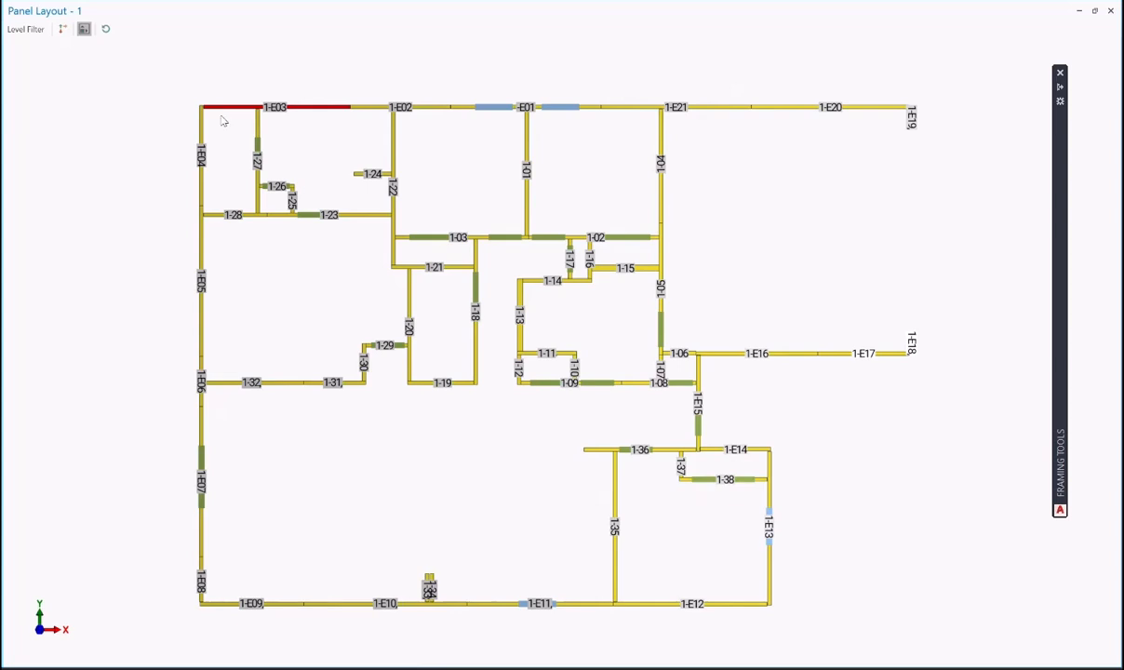
# - Stretch 1-E03's range box to the bottom wall, widen it over 1-22 and 1-20, and place 22-04-00
pyautogui.rightClick(221, 111)
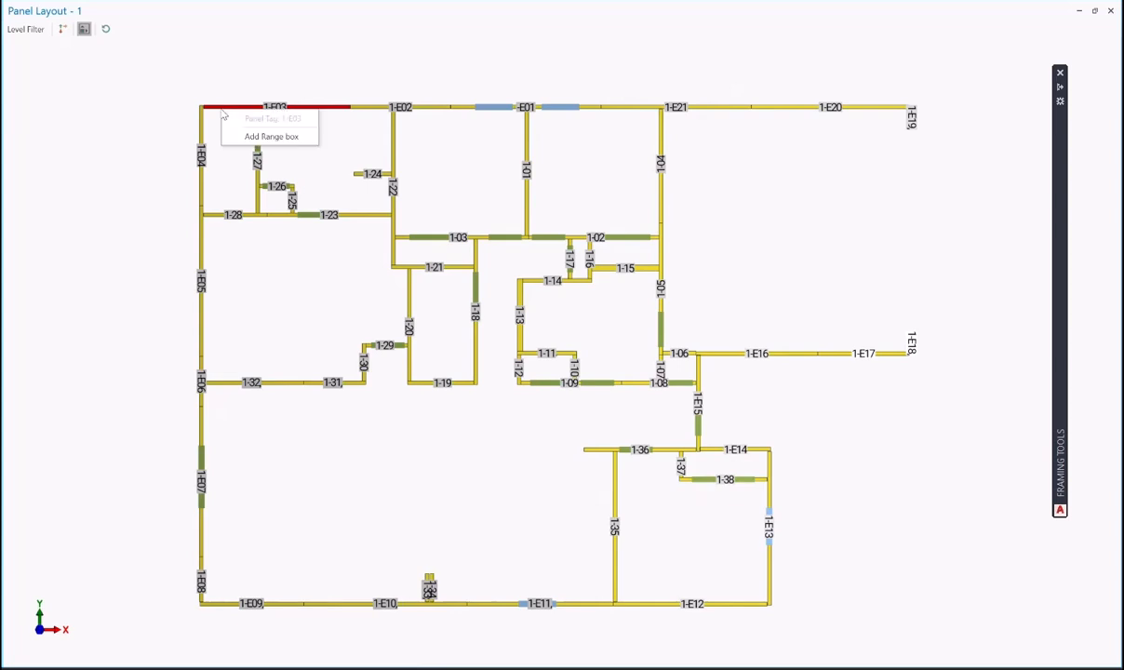
pyautogui.click(244, 137)
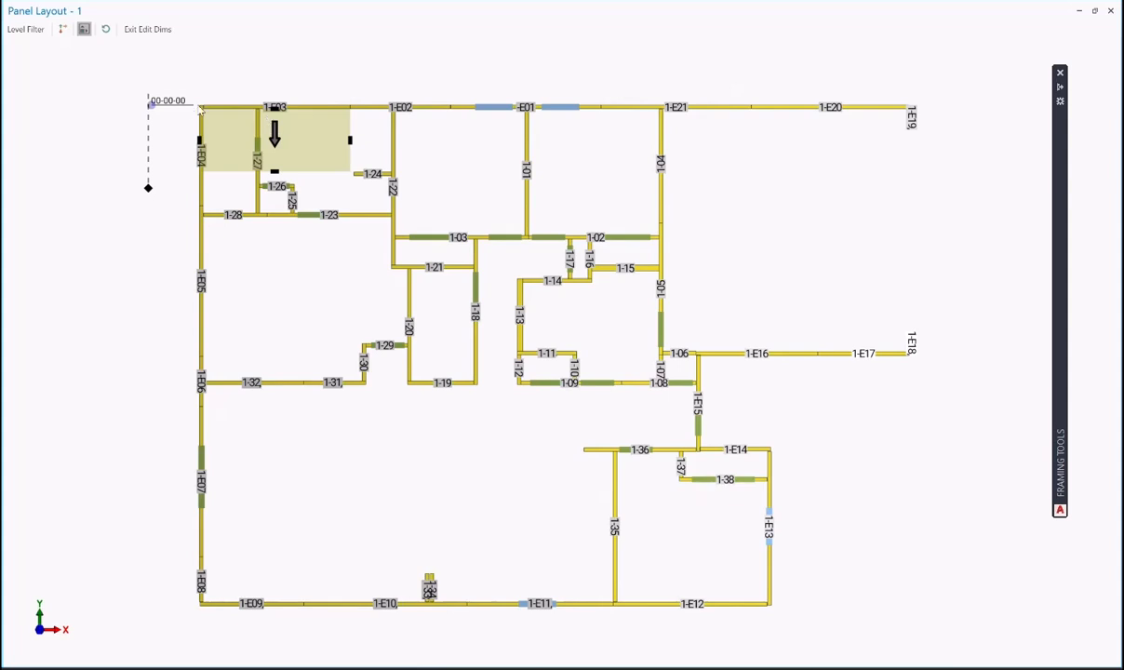
pyautogui.click(274, 173)
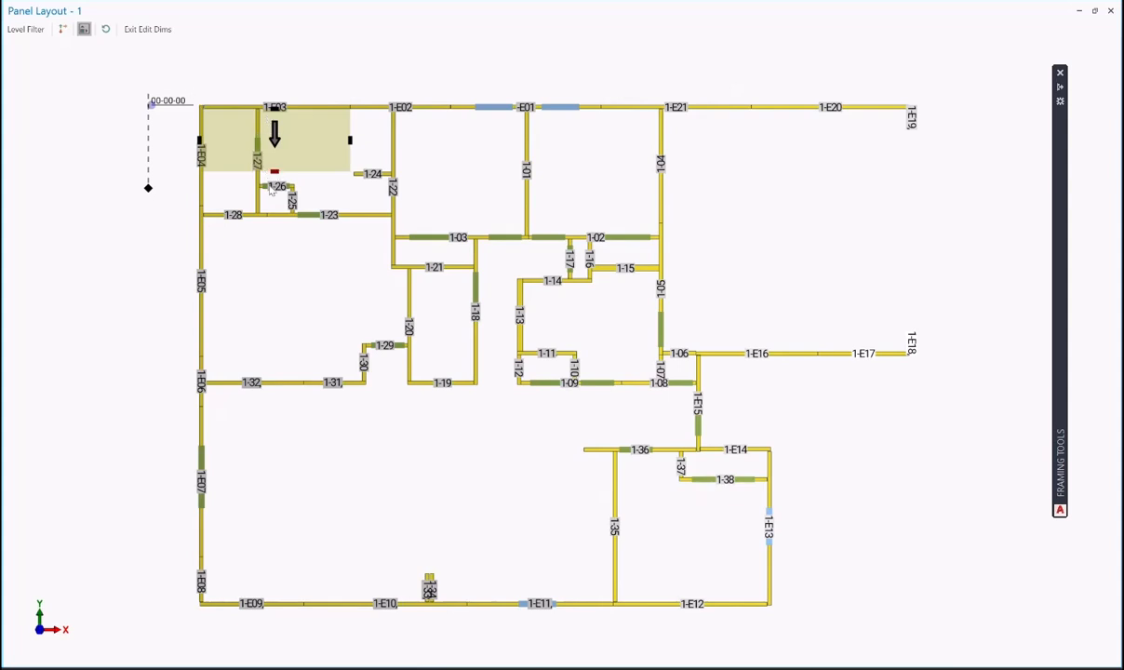
pyautogui.click(275, 376)
pyautogui.moveTo(281, 395); pyautogui.dragTo(276, 639)
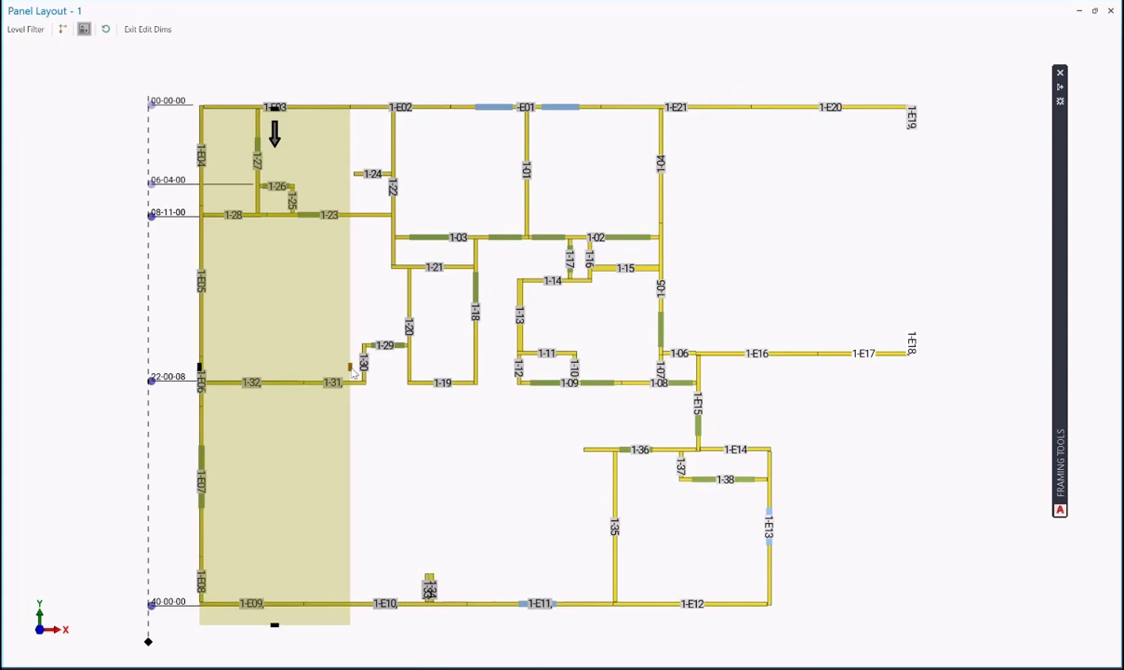
pyautogui.moveTo(355, 373); pyautogui.dragTo(422, 376)
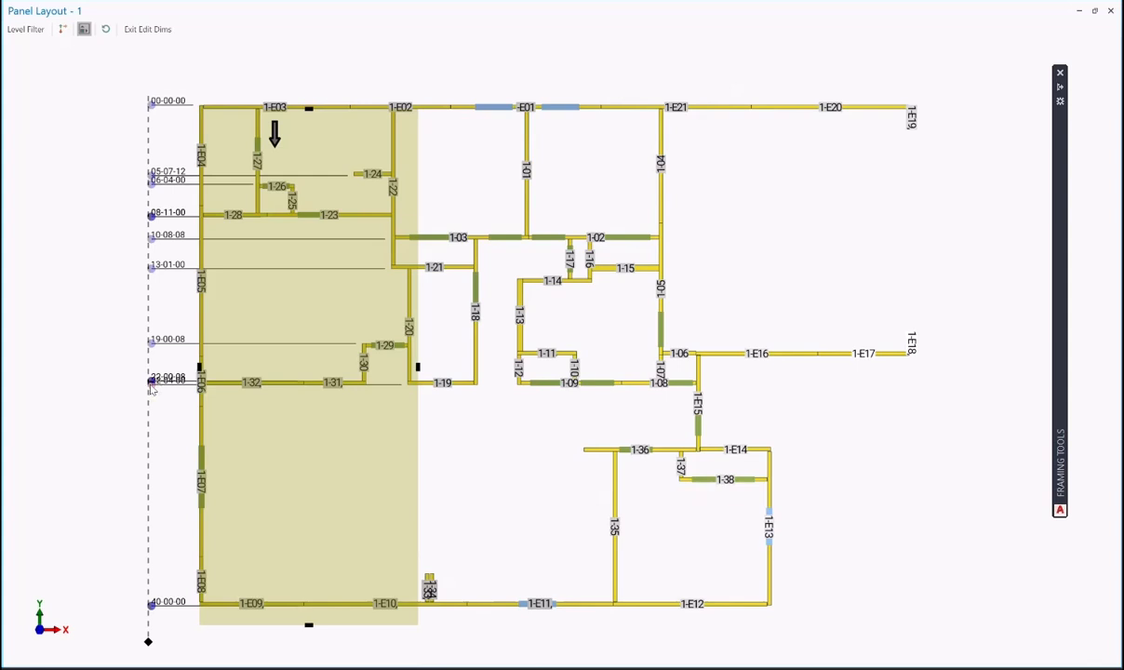
pyautogui.moveTo(151, 388)
pyautogui.mouseDown()
pyautogui.moveTo(390, 392)
pyautogui.moveTo(377, 392)
pyautogui.mouseUp()
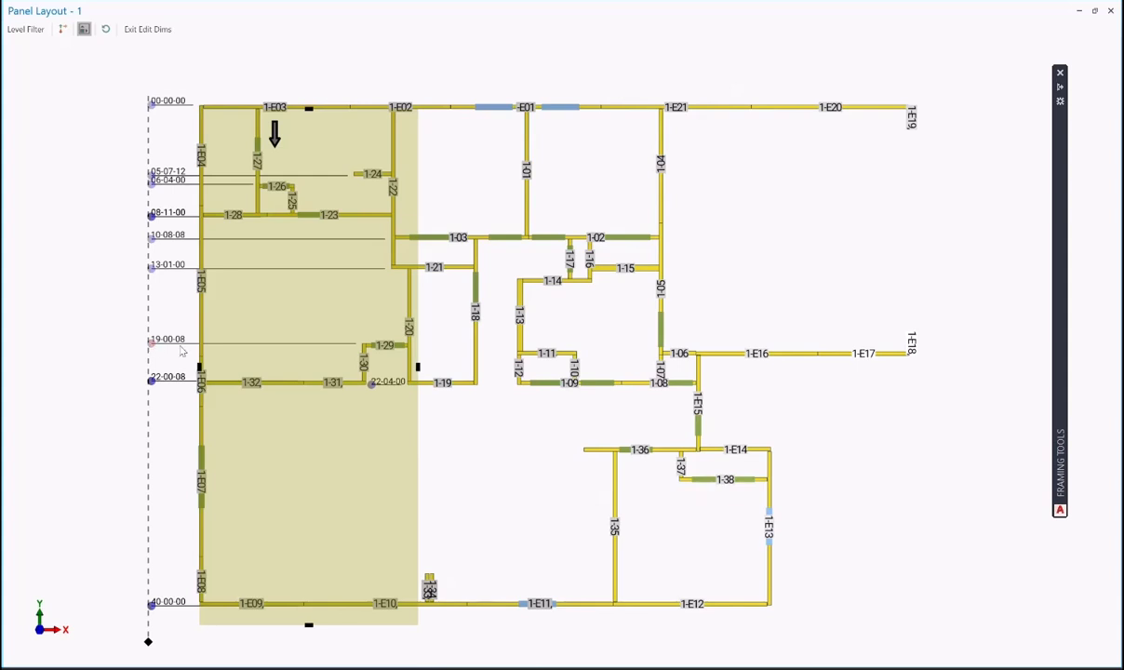
# - Move dimensions 19-00-08, 13-01-00, 10-08-08, 06-04-00 and 05-07-12 beside their walls
pyautogui.moveTo(146, 351); pyautogui.dragTo(330, 359)
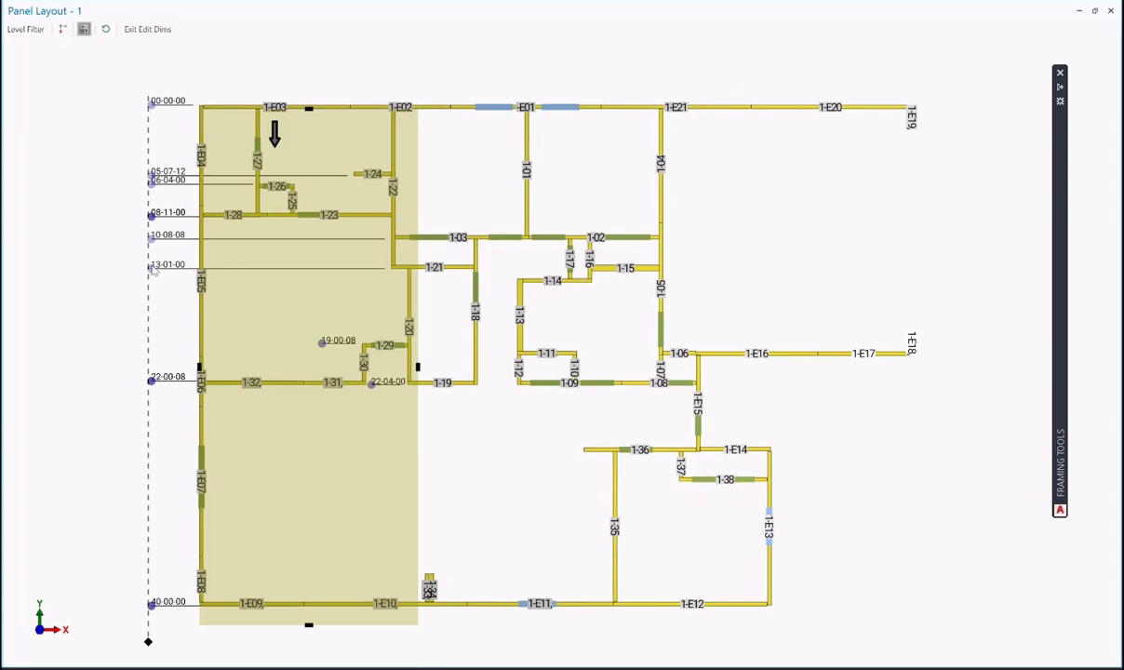
pyautogui.moveTo(154, 271); pyautogui.dragTo(327, 274)
pyautogui.moveTo(151, 237); pyautogui.dragTo(327, 251)
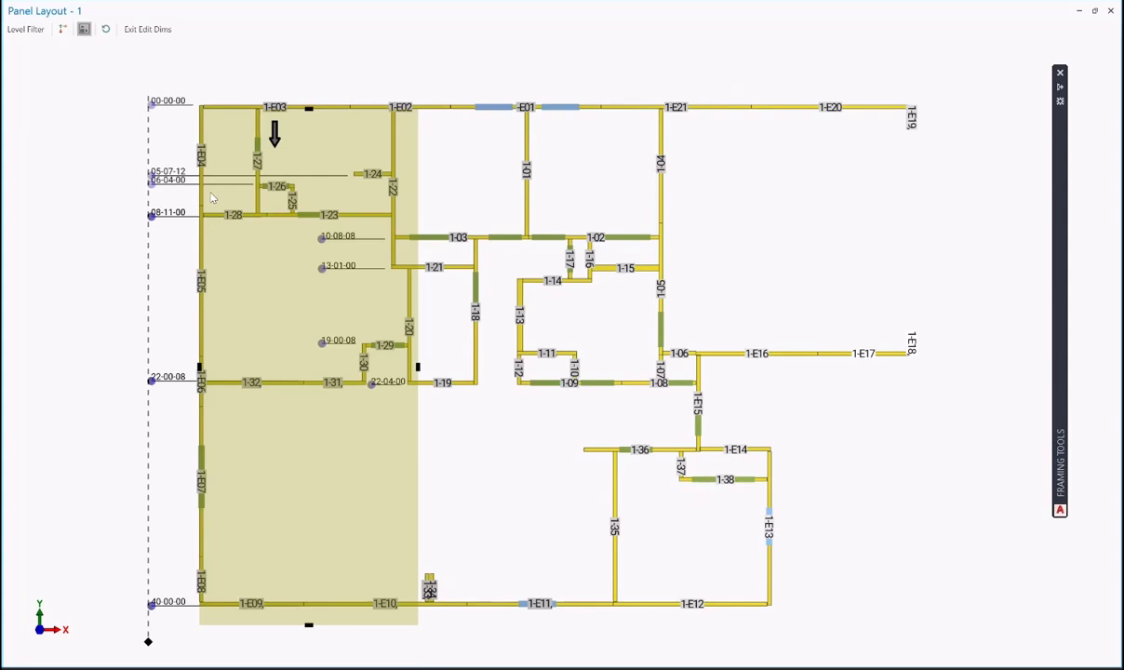
pyautogui.moveTo(155, 192); pyautogui.dragTo(223, 197)
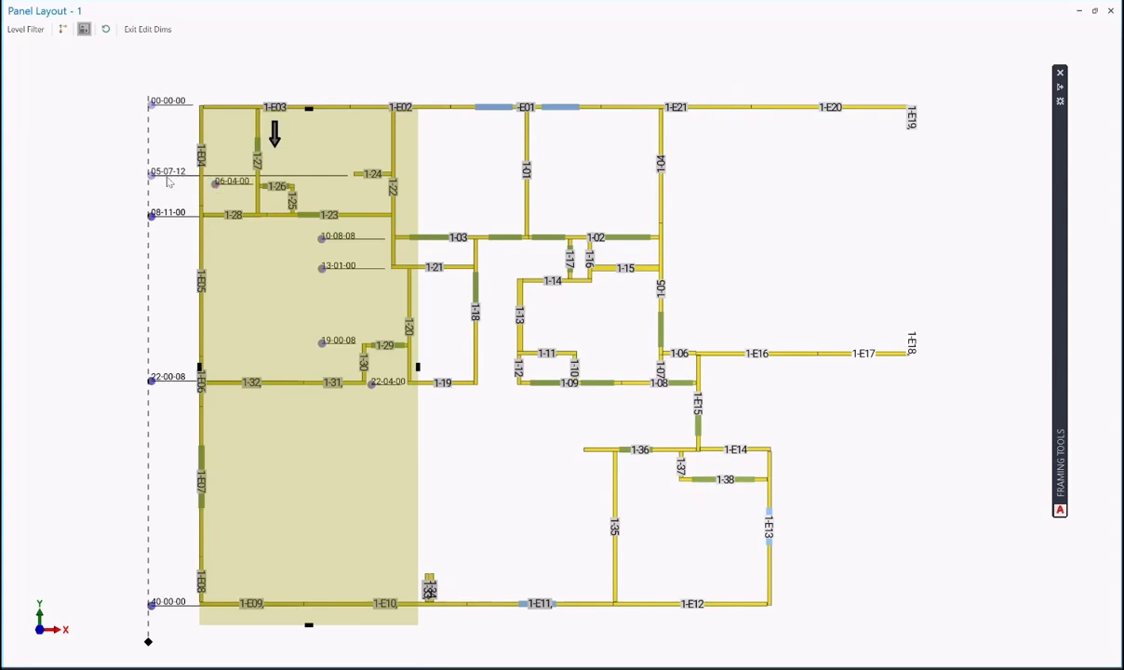
pyautogui.moveTo(153, 176); pyautogui.dragTo(314, 179)
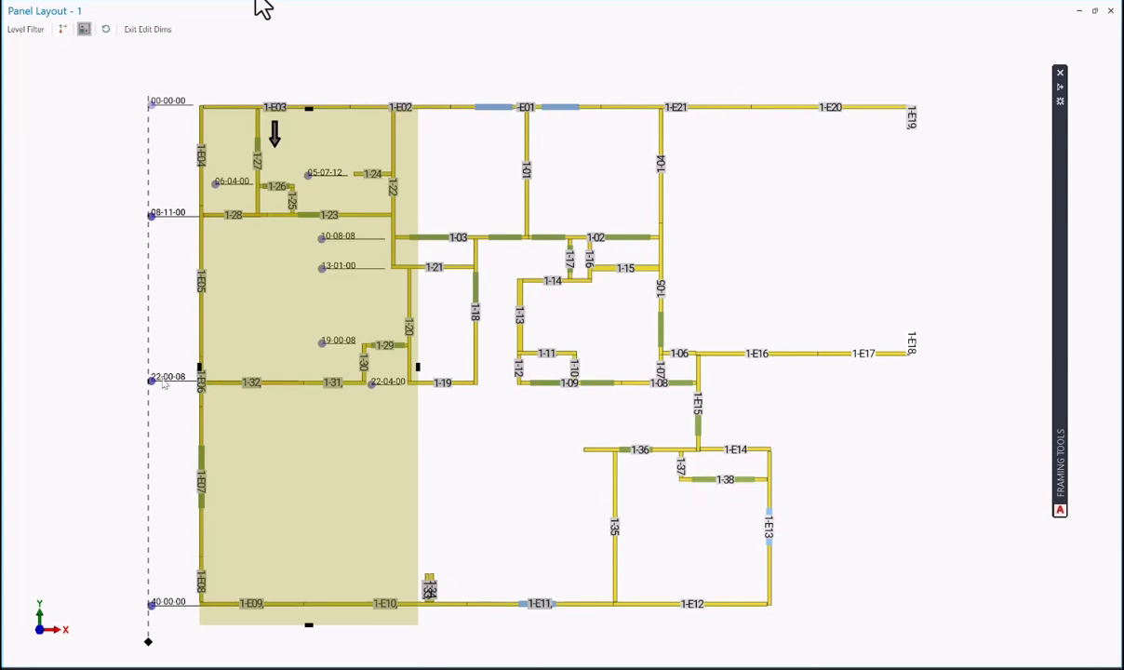
# - Update walls 1-26, 1-29 and 1-32 to 06-07-08, 19-04-00 and 22-04-00, then exit dimension editing
pyautogui.click(215, 384)
pyautogui.click(215, 388)
pyautogui.click(261, 188)
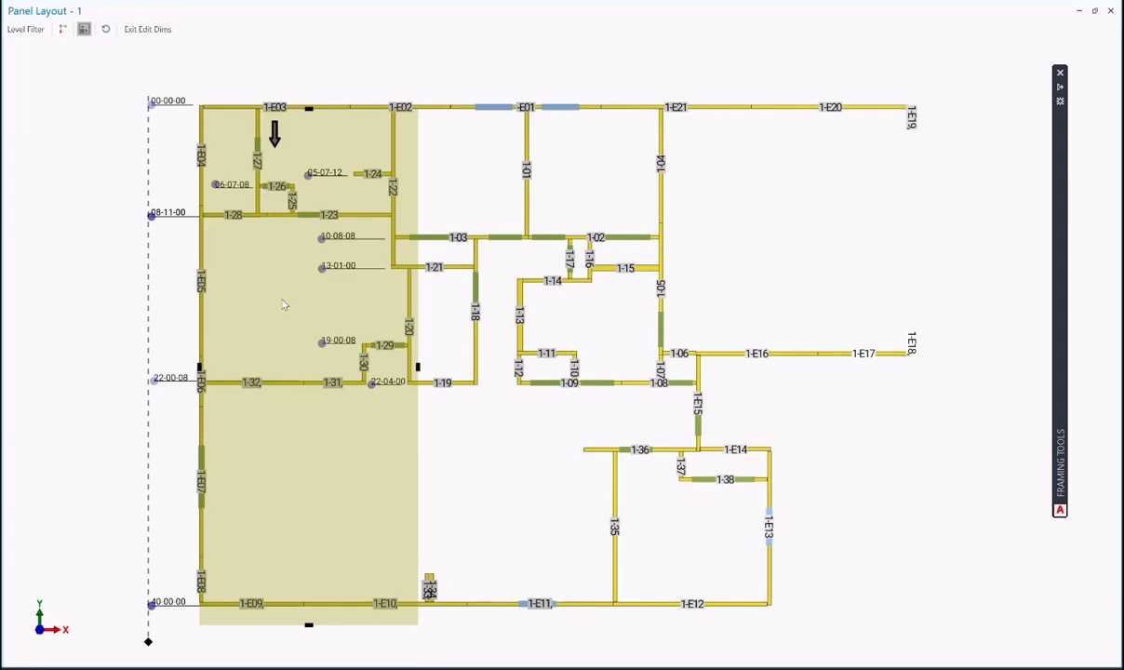
pyautogui.click(371, 351)
pyautogui.click(314, 388)
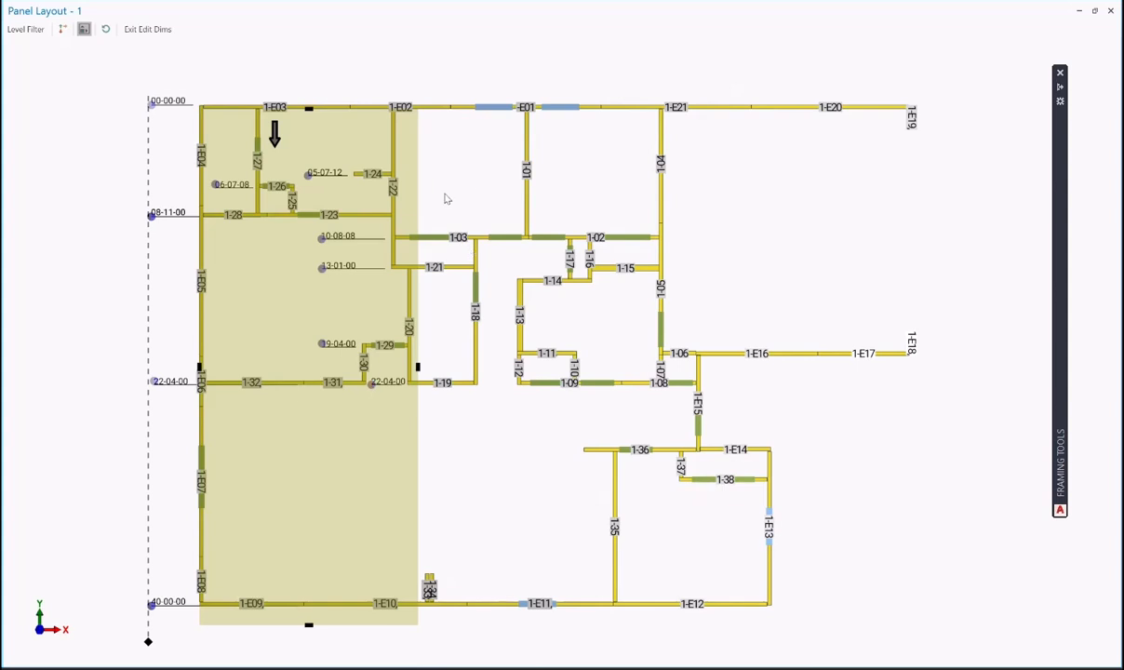
pyautogui.click(141, 35)
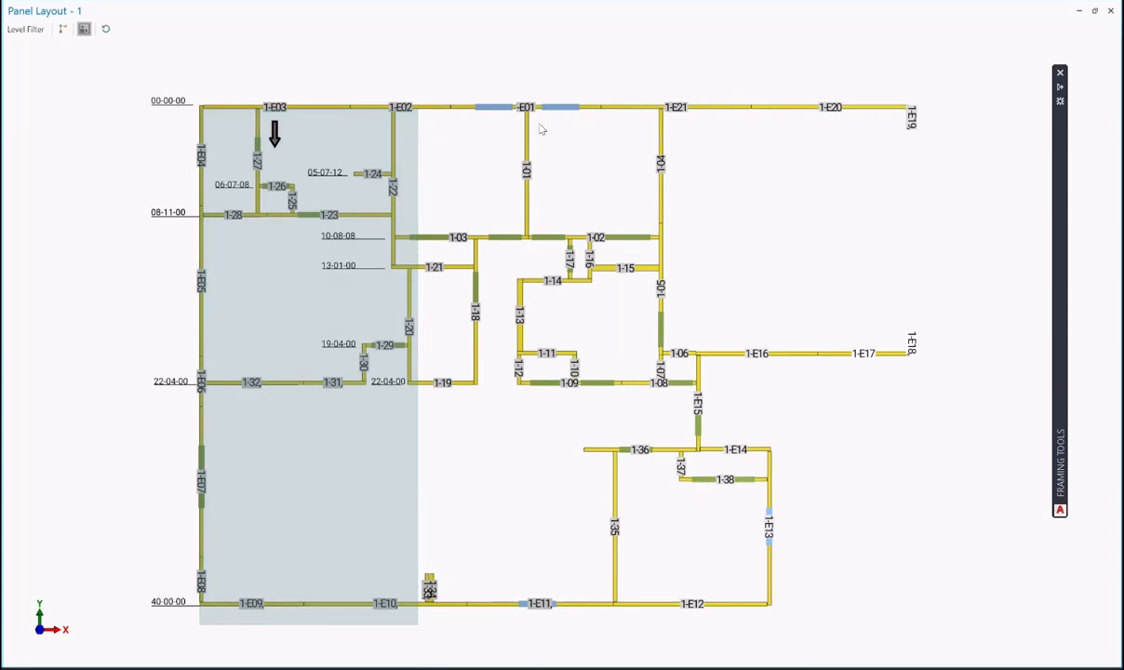
# - Add a trial range box to a panel, regenerate the layout, and select wall 1-E04
pyautogui.rightClick(260, 125)
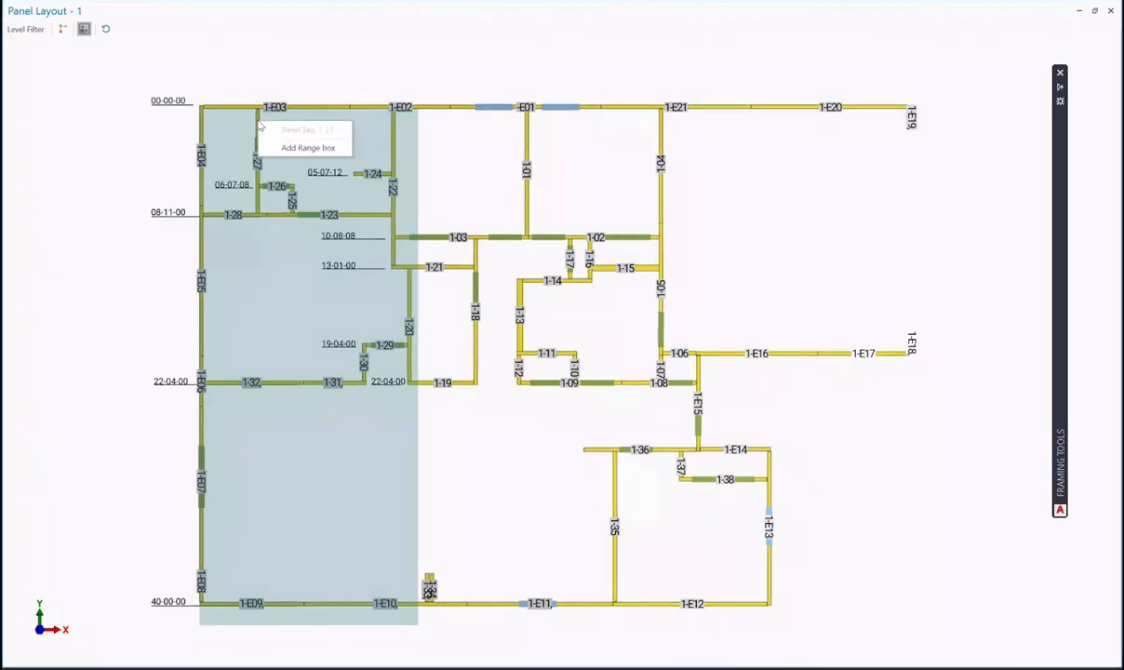
pyautogui.click(284, 144)
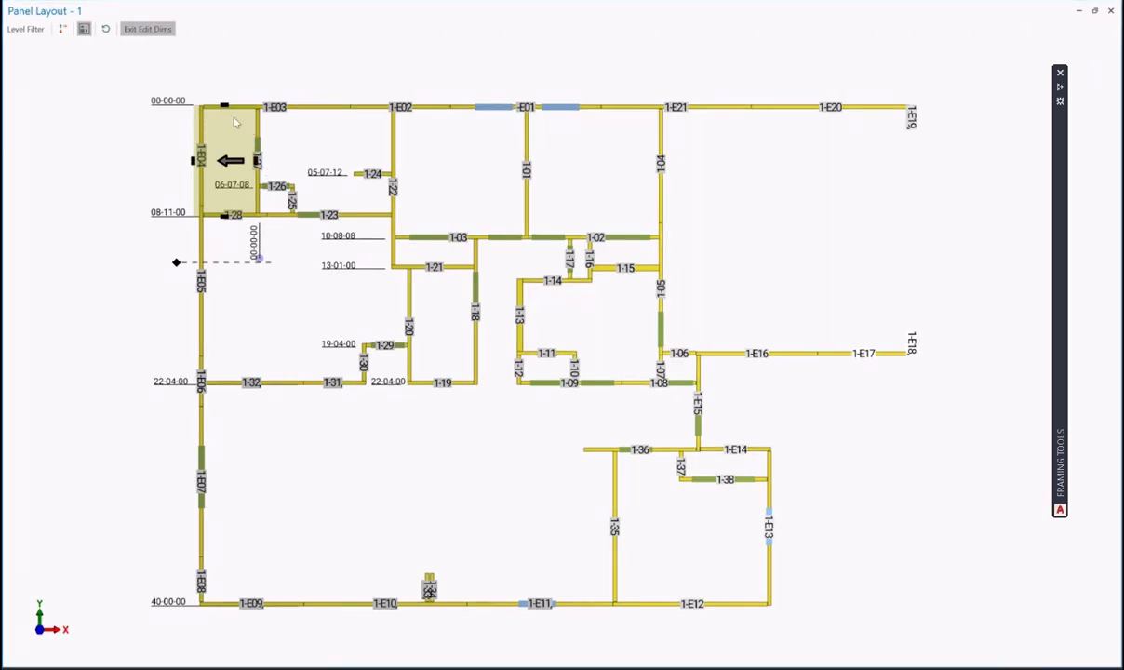
pyautogui.click(107, 30)
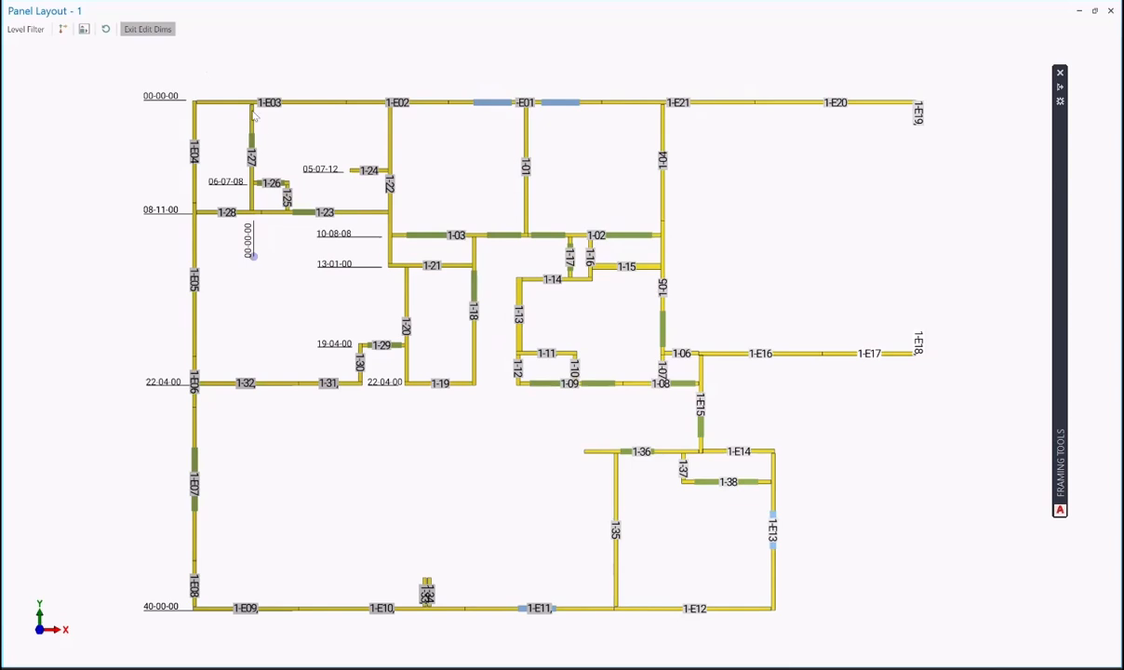
pyautogui.click(195, 117)
# - Add a range box at panel 1-E04 and stretch it right across the top walls to 1-E19
pyautogui.click(83, 28)
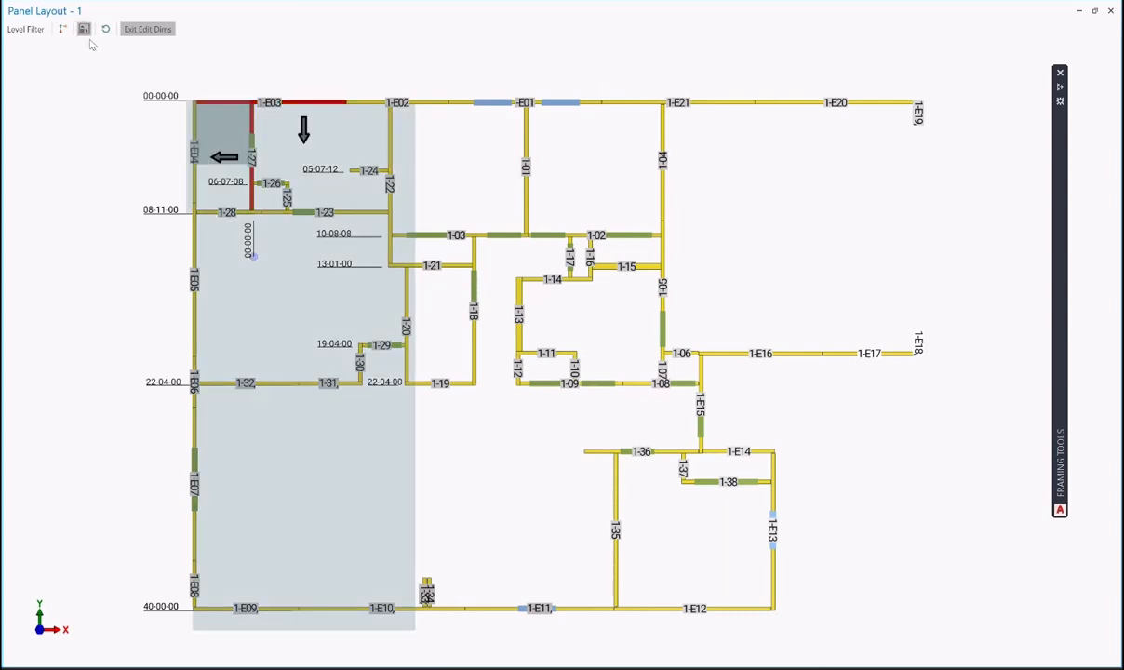
pyautogui.rightClick(195, 132)
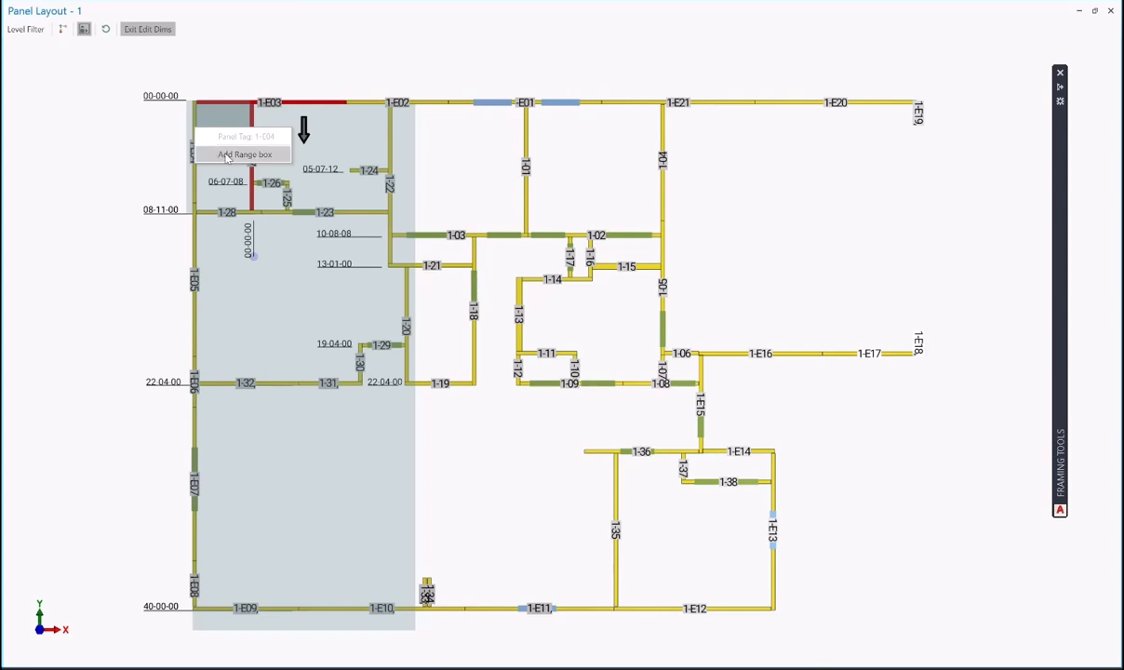
pyautogui.click(228, 146)
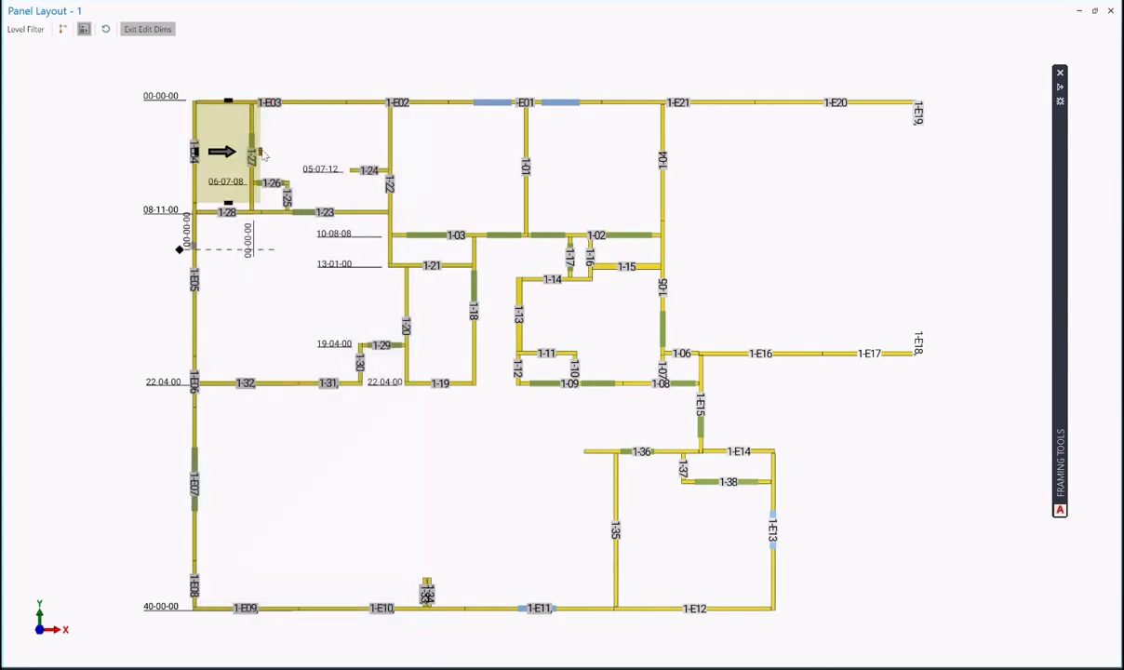
pyautogui.moveTo(263, 155); pyautogui.dragTo(975, 156)
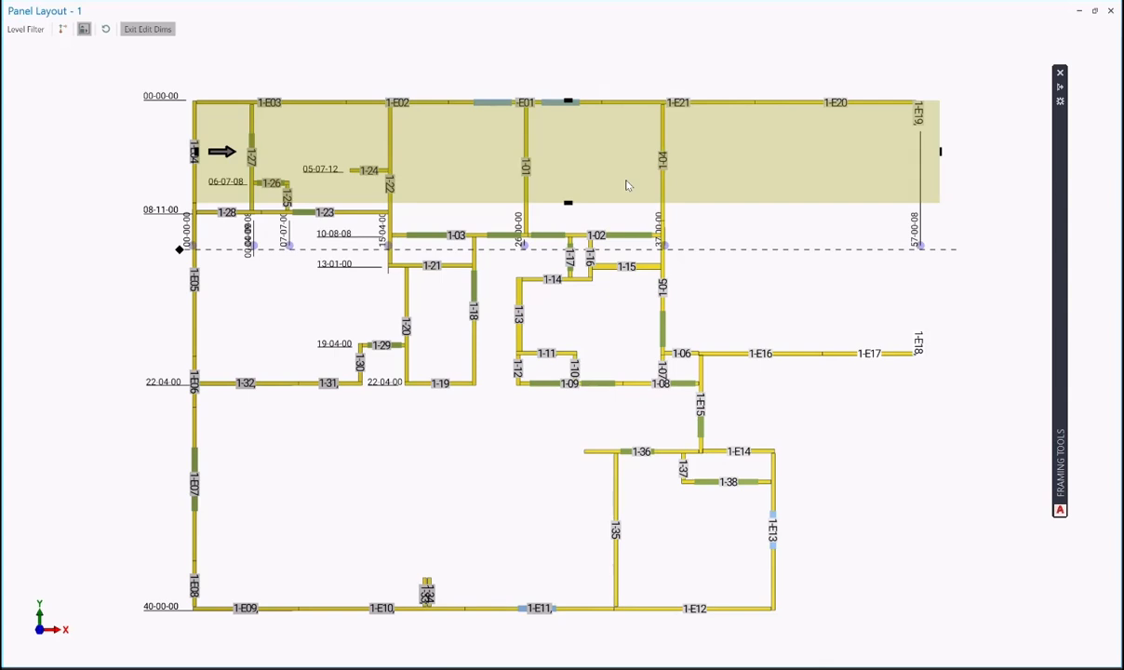
# - Flip the baseline dimensions above the layout and set walls 1-22 and 1-01 to 15-07-08 and 26-03-08
pyautogui.rightClick(573, 161)
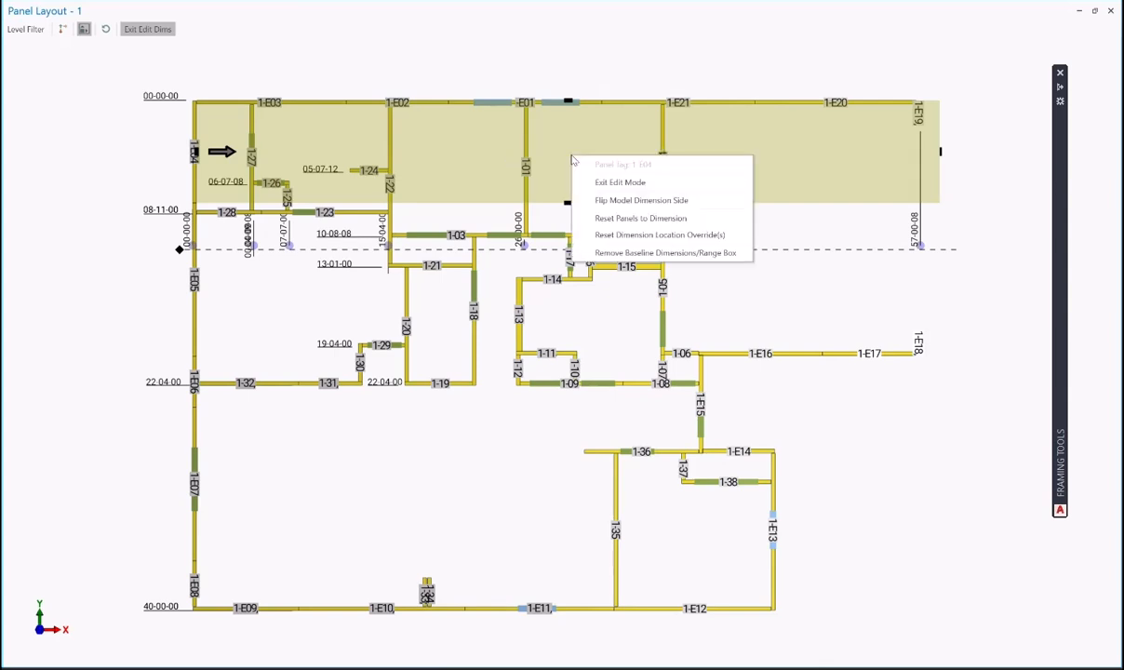
pyautogui.click(609, 200)
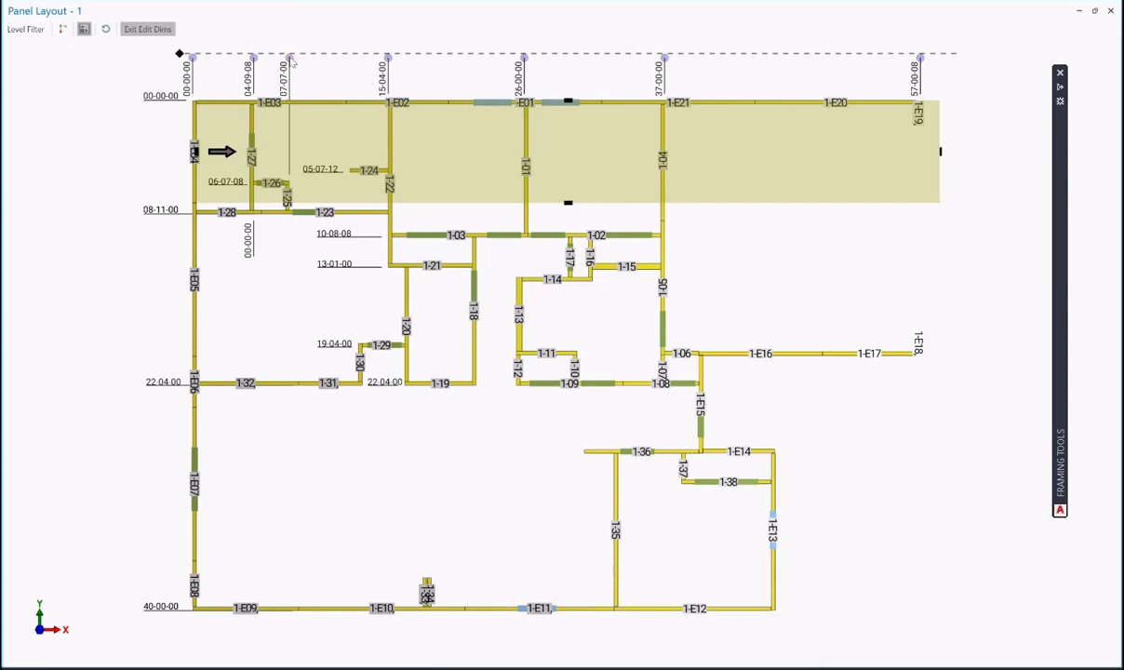
pyautogui.moveTo(289, 58); pyautogui.dragTo(289, 126)
pyautogui.click(392, 136)
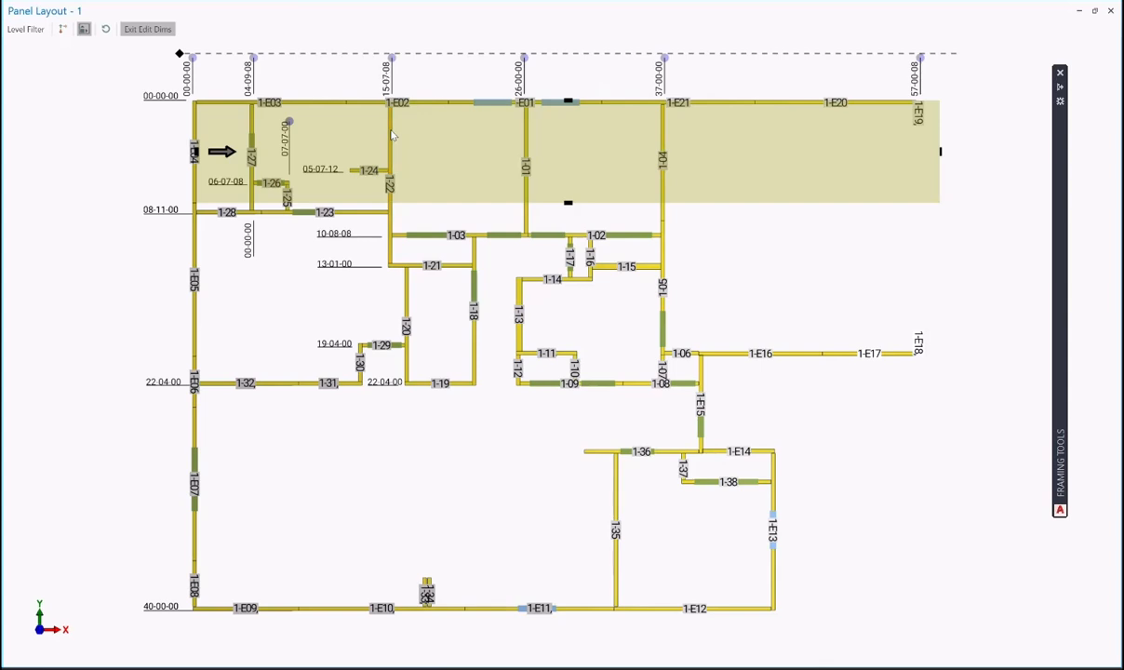
pyautogui.click(503, 118)
# - Extend the range box down, setting 29-09-00 and 31-04-00, and drop the 31-04-00, 29-09-00 and 22-02-08 labels beside their walls
pyautogui.moveTo(570, 209); pyautogui.dragTo(570, 296)
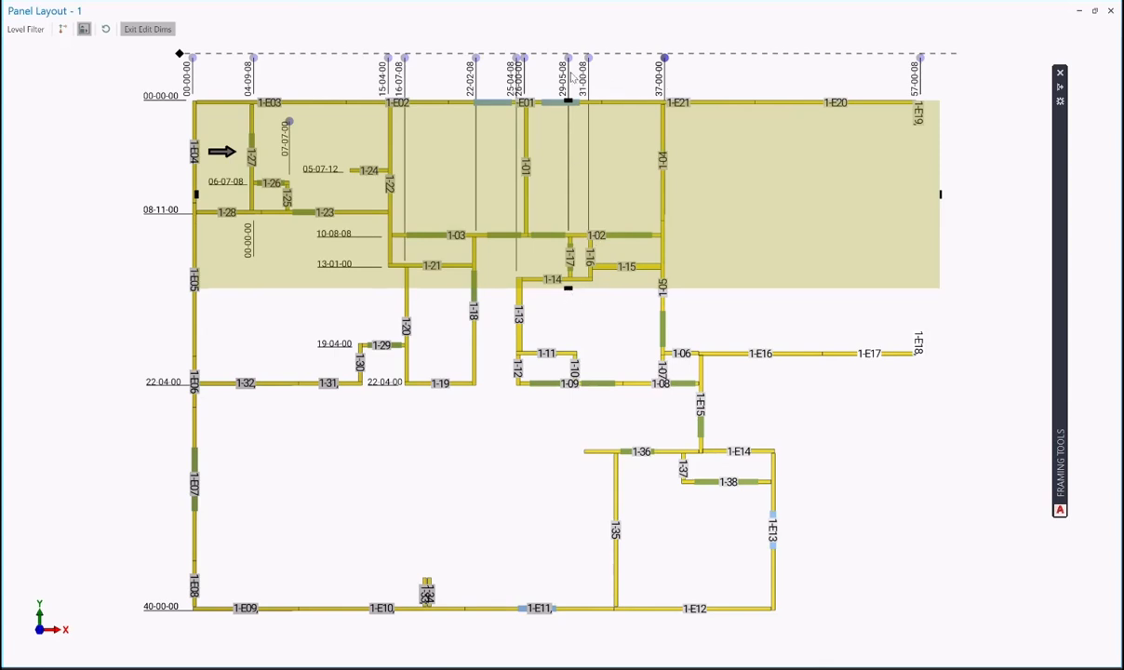
pyautogui.click(570, 244)
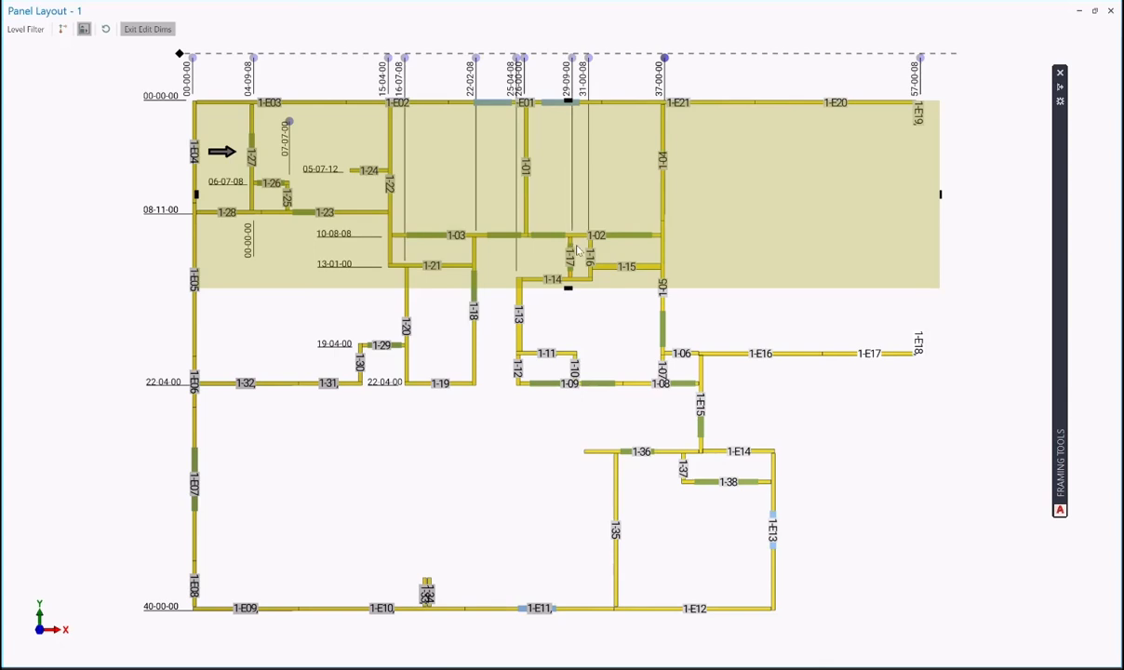
pyautogui.click(590, 250)
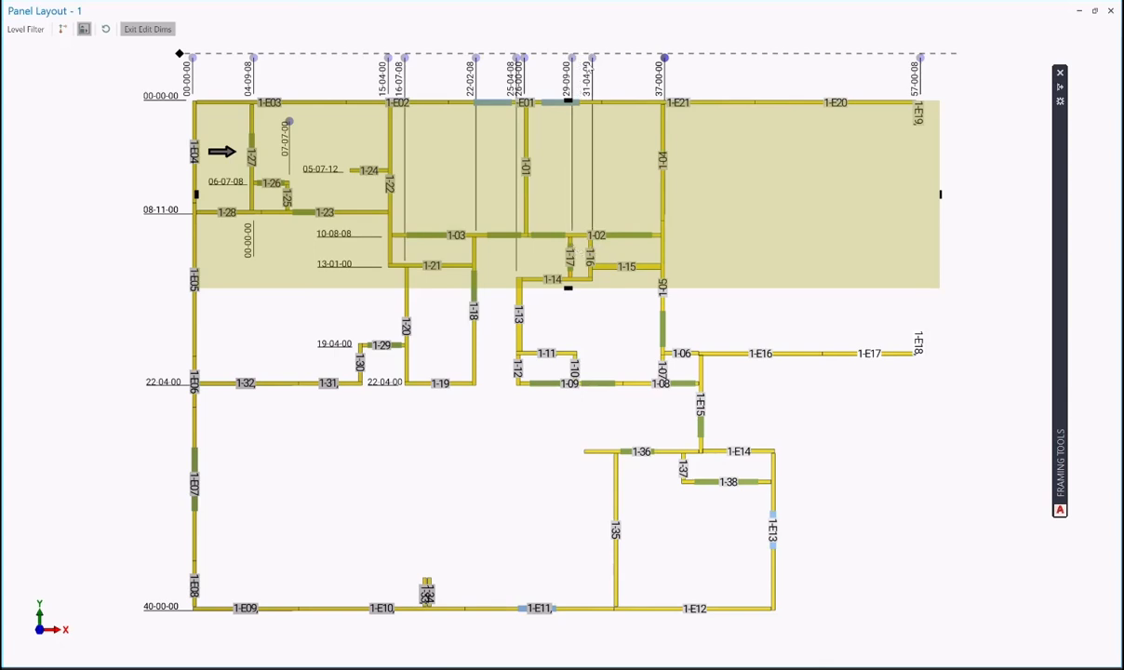
pyautogui.moveTo(591, 58); pyautogui.dragTo(593, 200)
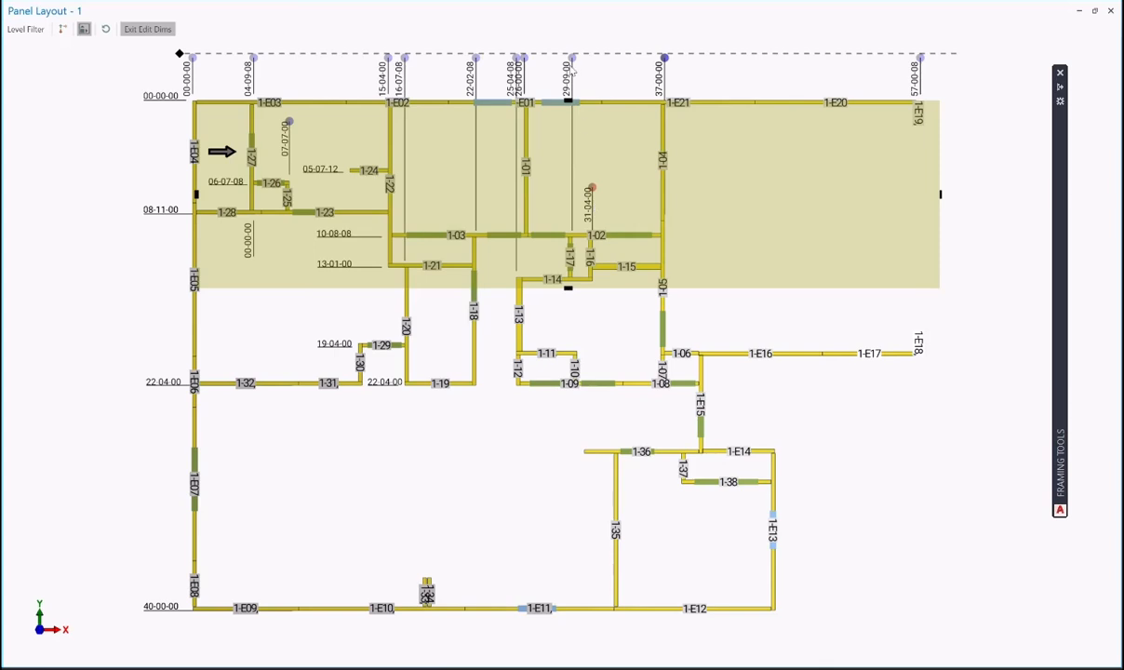
pyautogui.moveTo(573, 130); pyautogui.dragTo(571, 207)
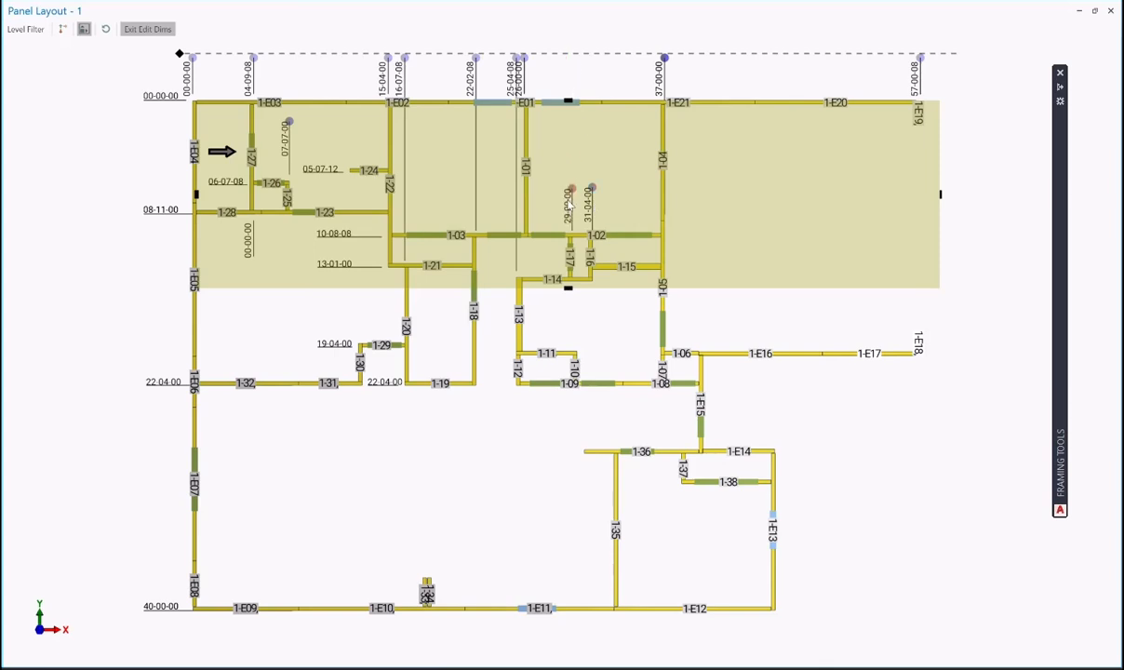
pyautogui.moveTo(475, 59); pyautogui.dragTo(480, 201)
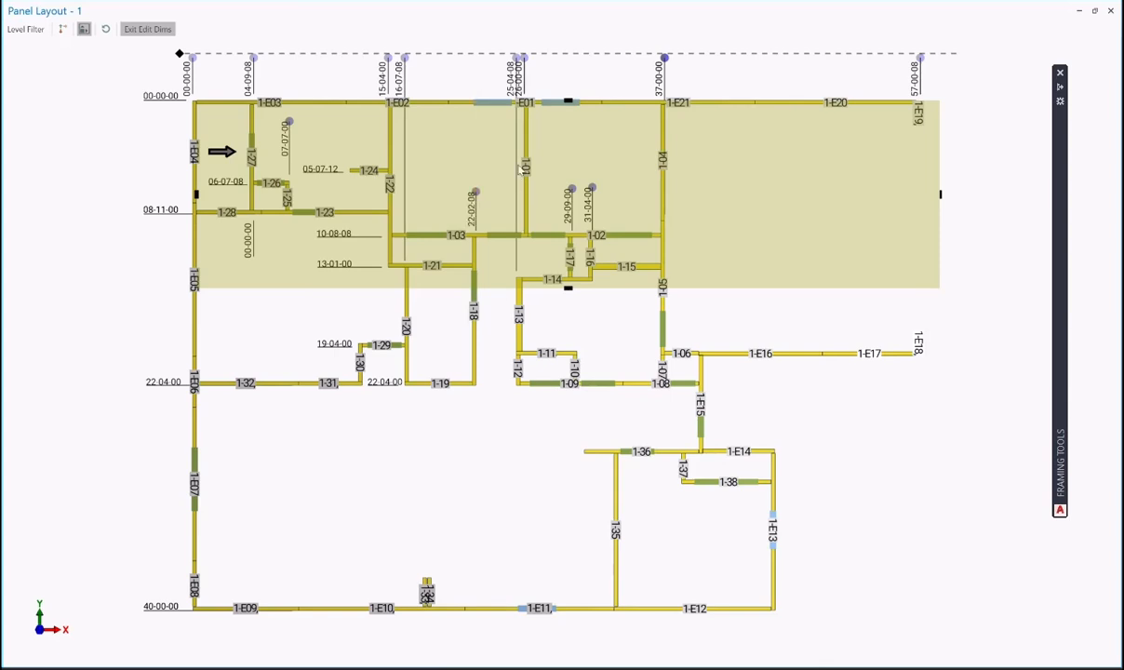
# - Pull 25-04-08 to wall 1-14, snap 16-11-00 onto wall 1-20, and reset 1-22 to 15-07-08 and 1-01 to 26-03-08
pyautogui.click(521, 303)
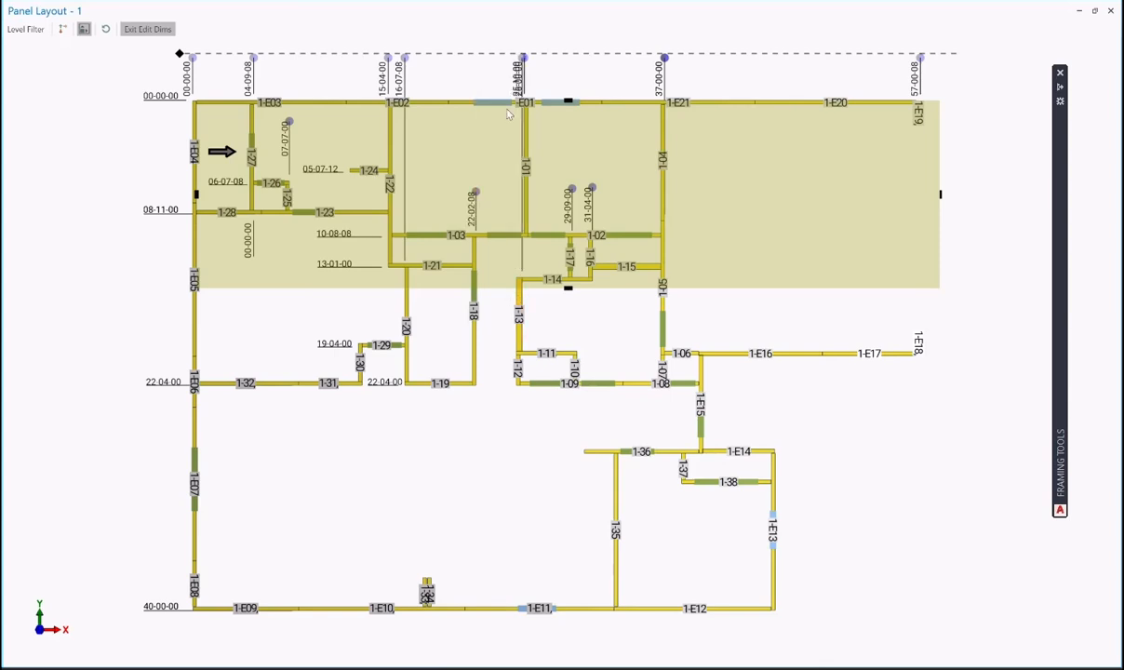
pyautogui.click(520, 299)
pyautogui.click(519, 299)
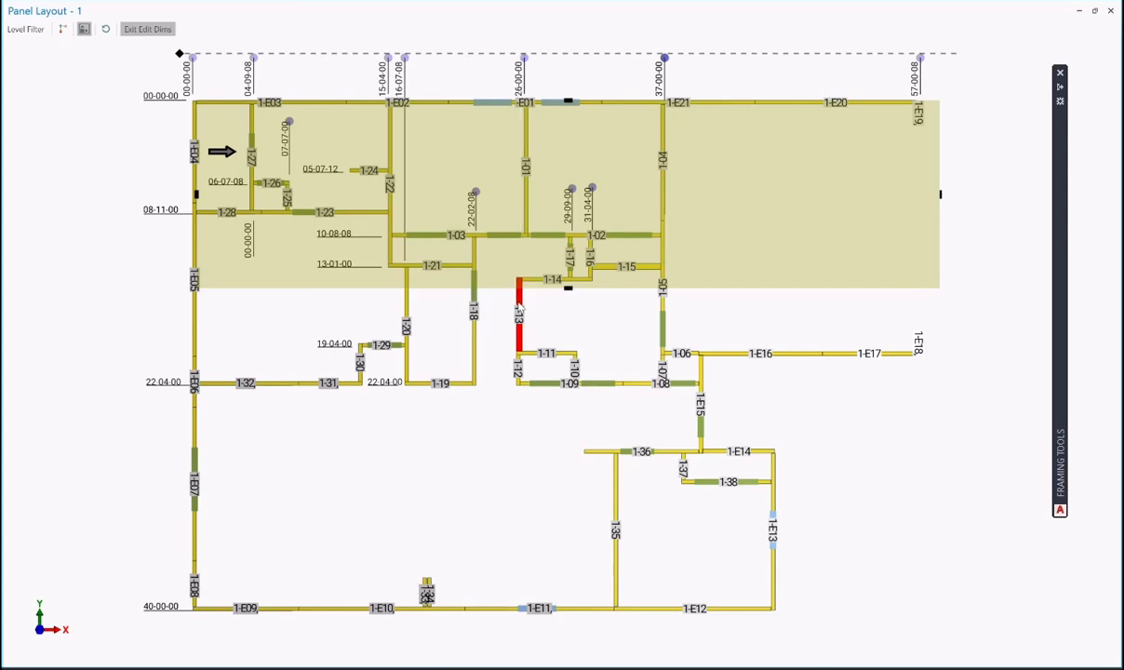
pyautogui.moveTo(517, 57); pyautogui.dragTo(519, 247)
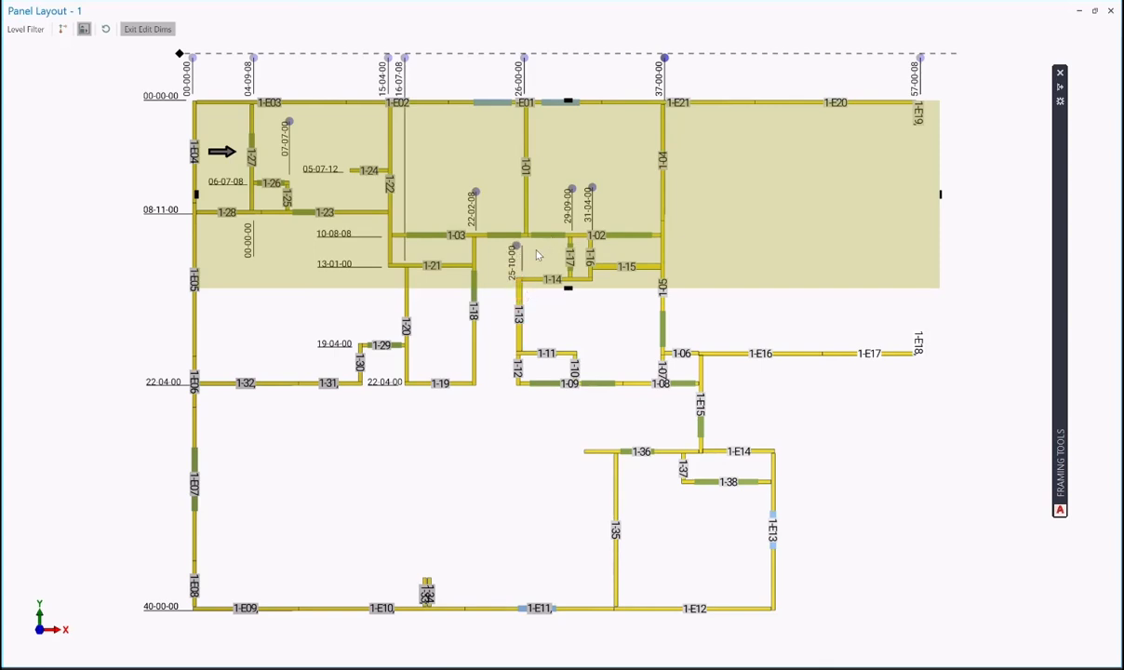
pyautogui.moveTo(405, 58); pyautogui.dragTo(408, 191)
pyautogui.moveTo(406, 190); pyautogui.dragTo(406, 191)
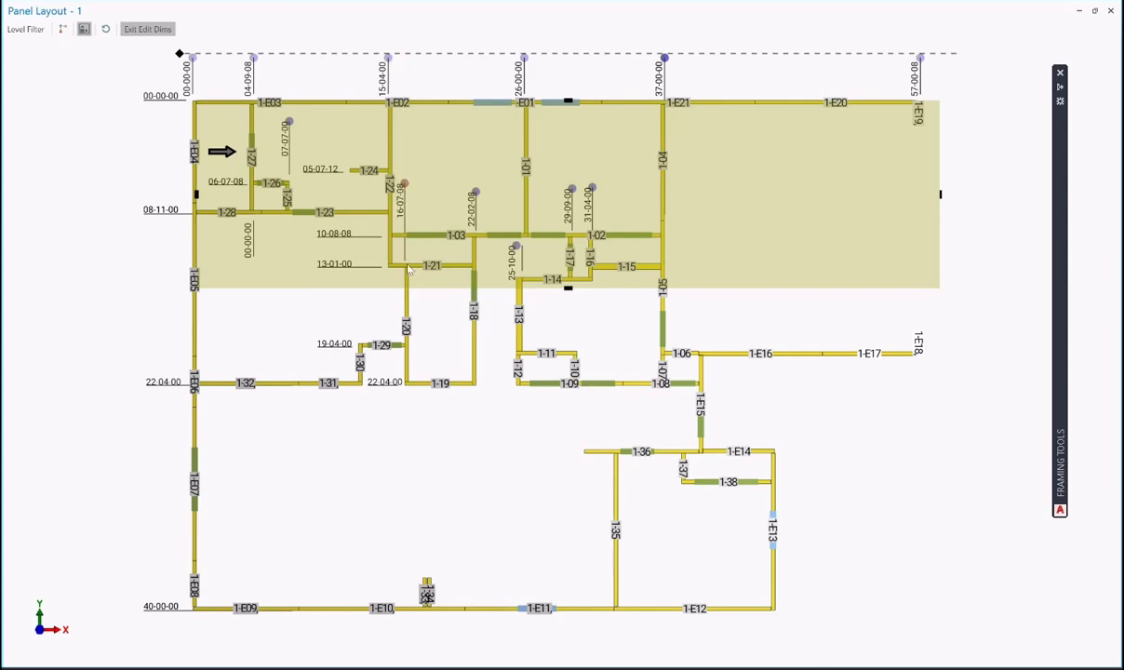
pyautogui.click(409, 268)
pyautogui.moveTo(406, 191)
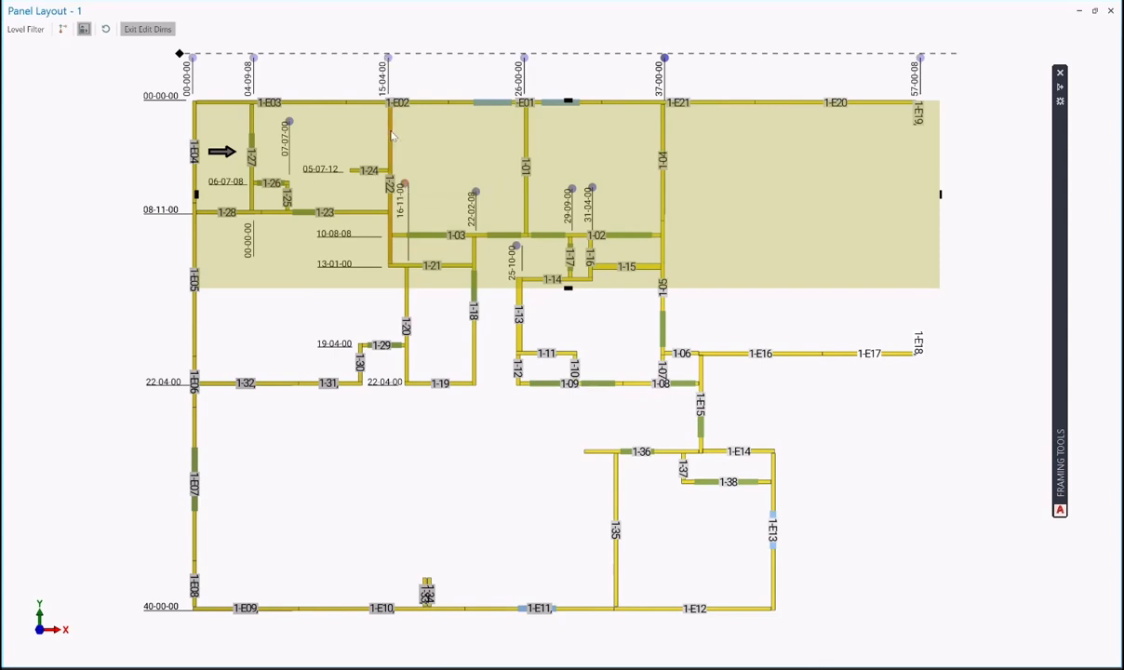
pyautogui.click(392, 137)
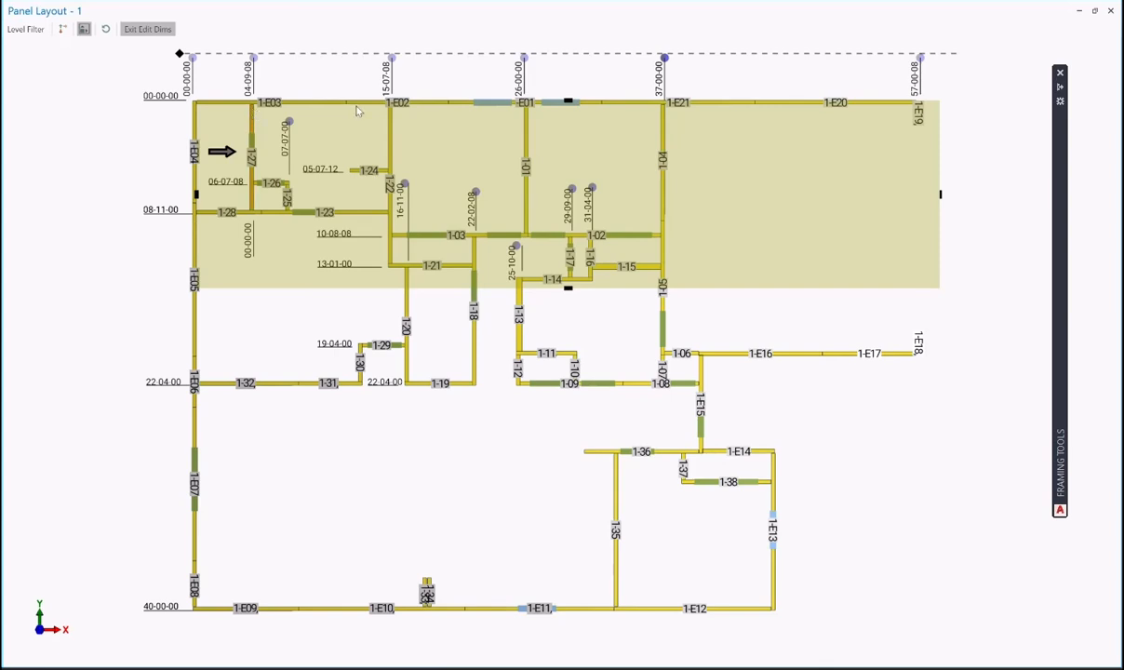
pyautogui.click(528, 137)
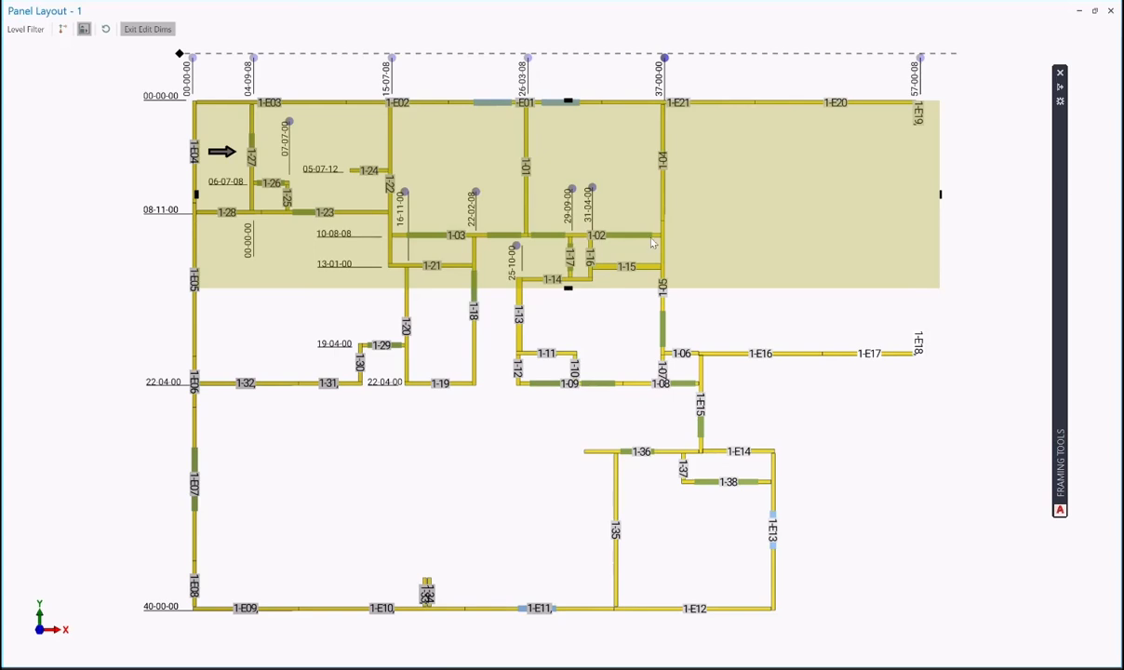
# - Exit dimension editing and toggle the panel range overlays off and back on
pyautogui.click(140, 30)
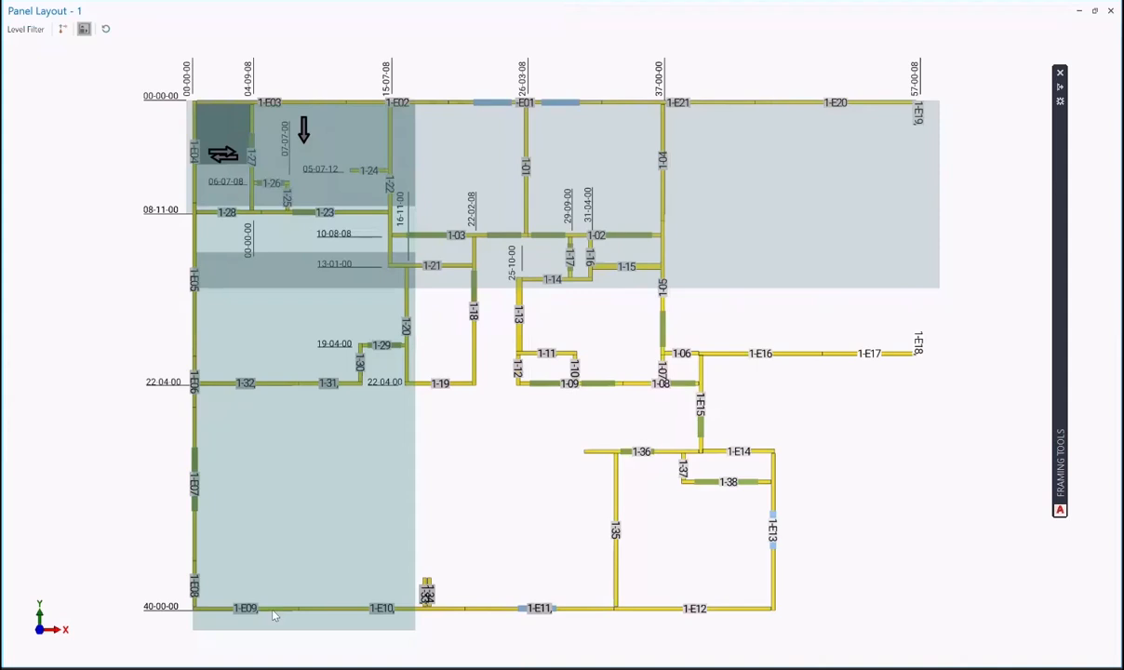
pyautogui.click(83, 29)
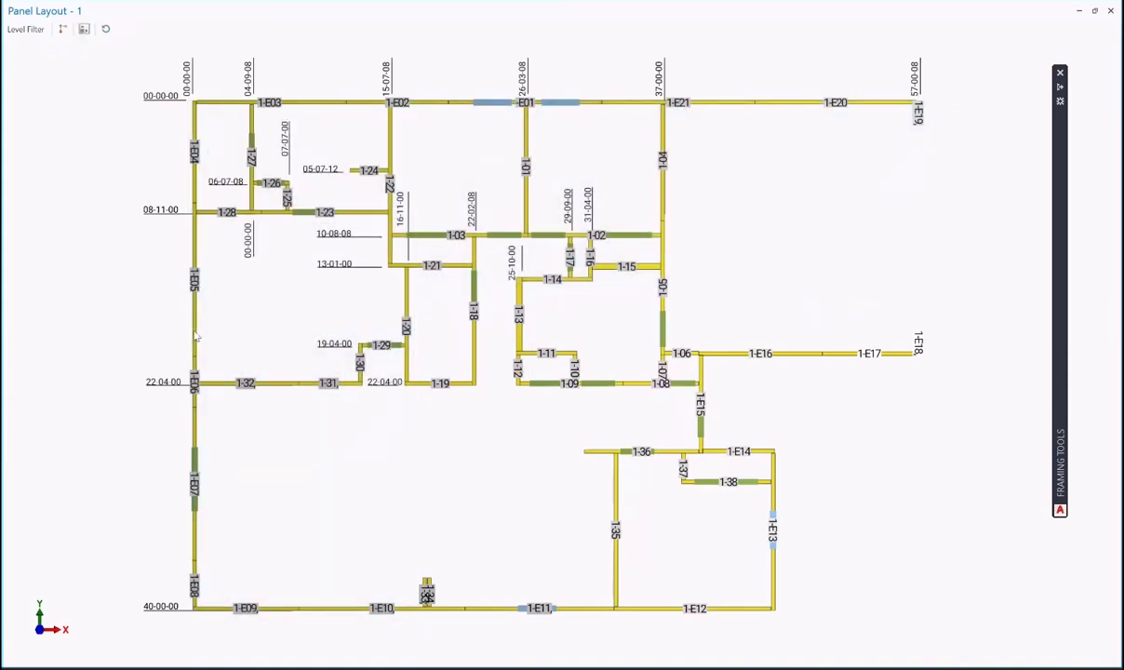
pyautogui.click(84, 30)
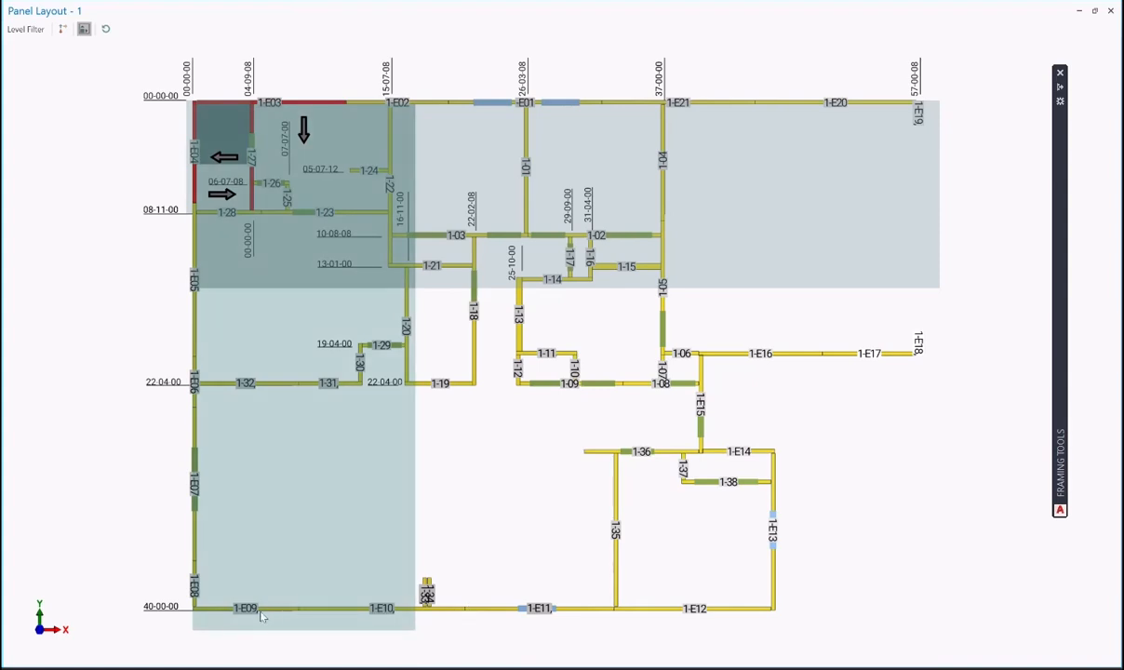
# - Discard a trial range box at wall 1-E09, then add a range box starting at wall 1-E08
pyautogui.rightClick(220, 611)
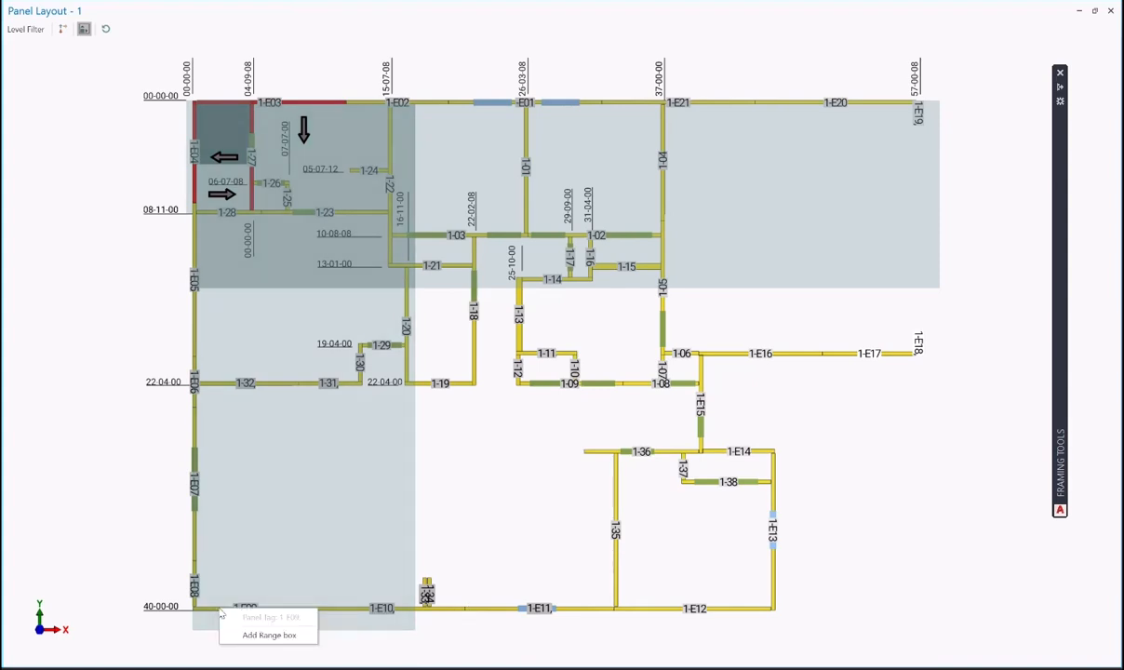
pyautogui.click(269, 634)
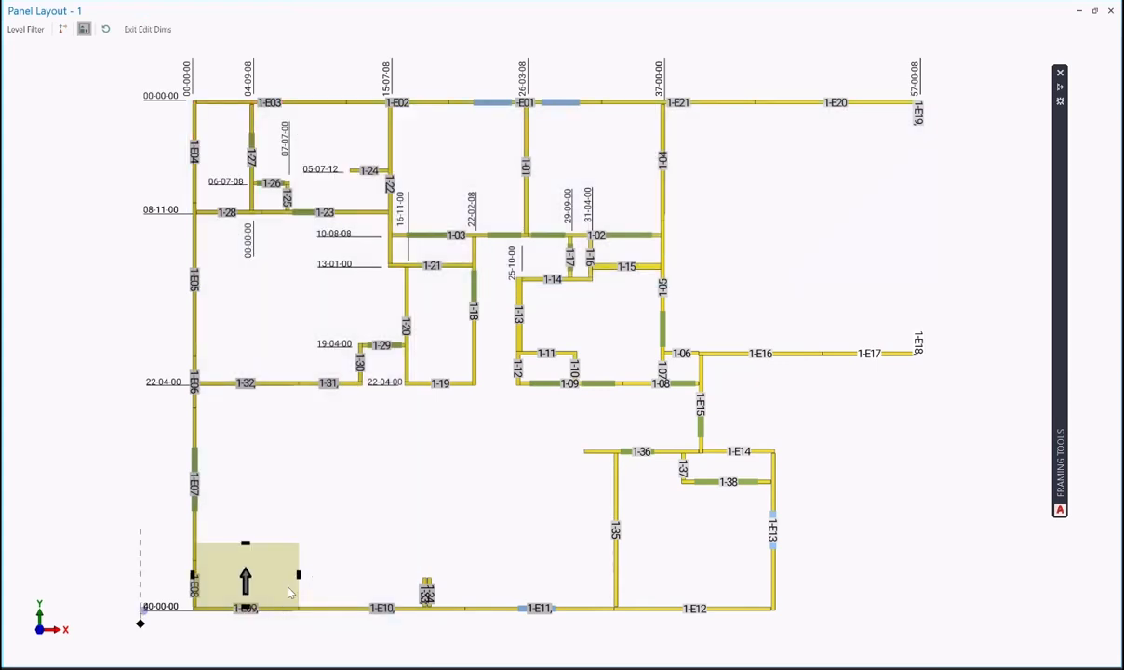
pyautogui.click(106, 29)
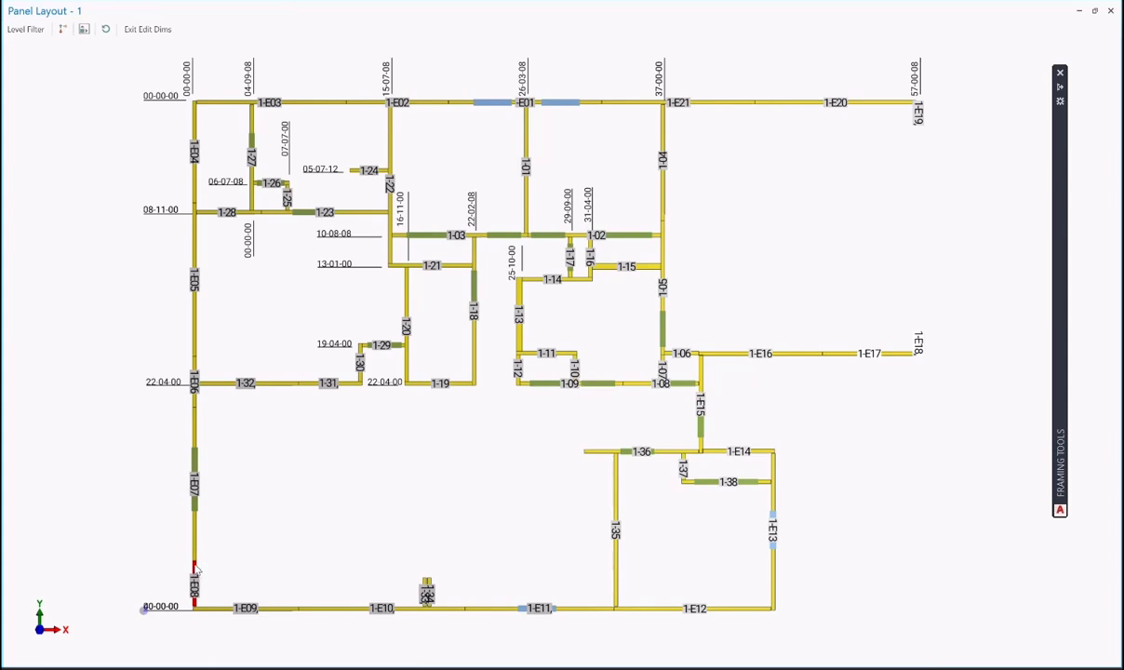
pyautogui.click(84, 29)
pyautogui.rightClick(194, 567)
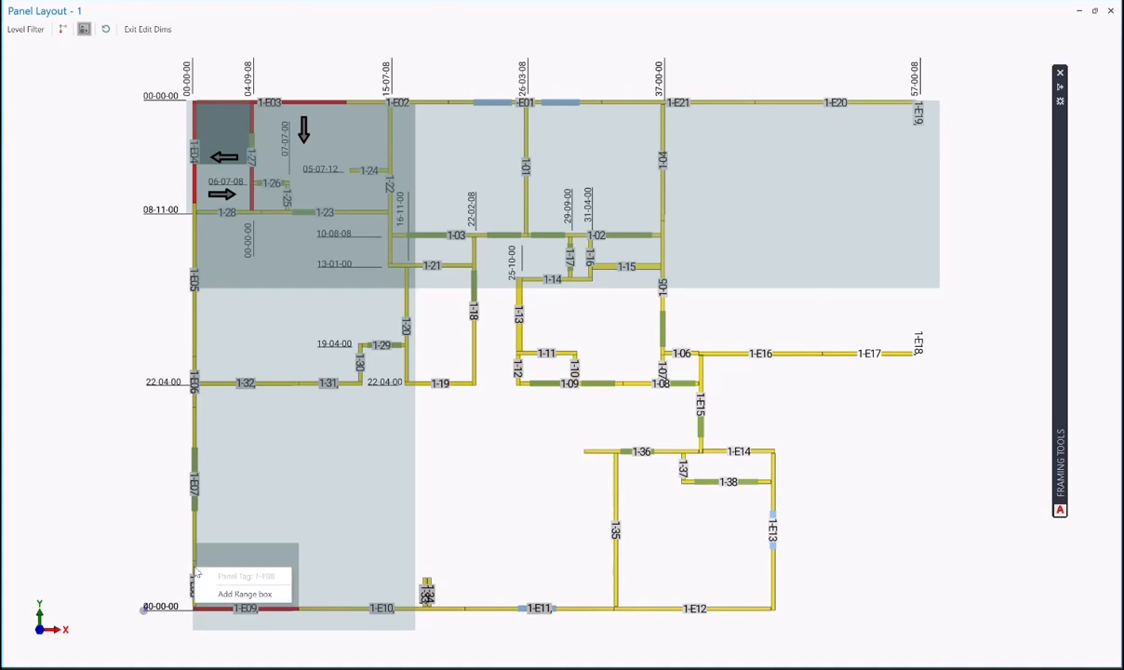
pyautogui.click(228, 593)
# - Stretch the range box's right edge to wall 1-E13 and its top edge up to the 22-04-00 line
pyautogui.click(261, 585)
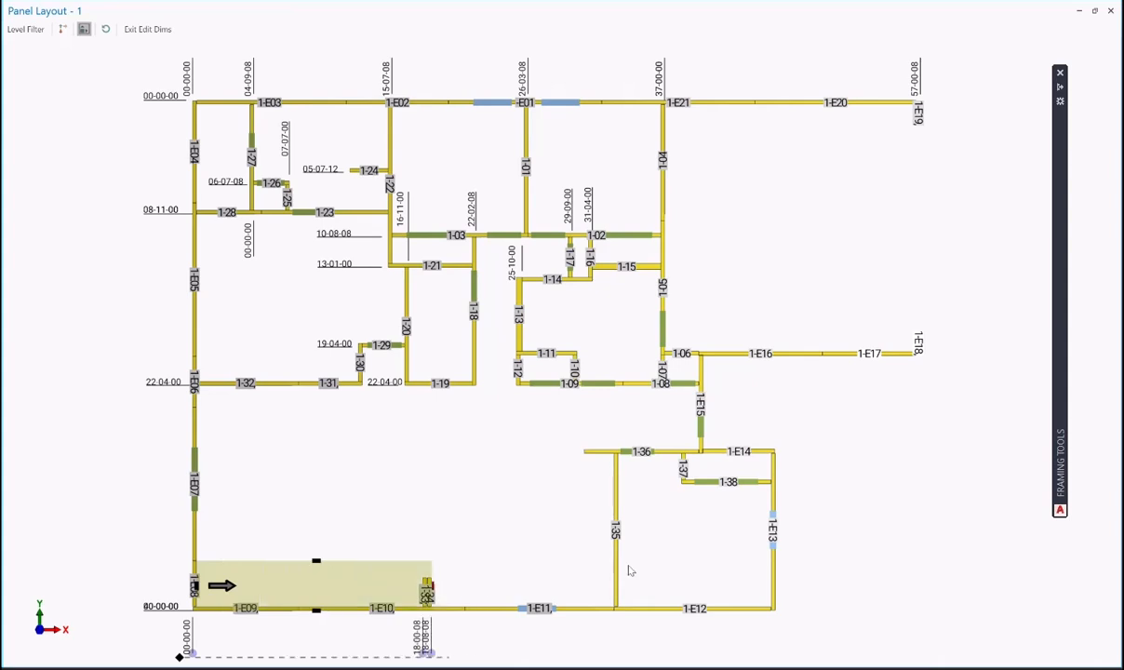
pyautogui.click(817, 569)
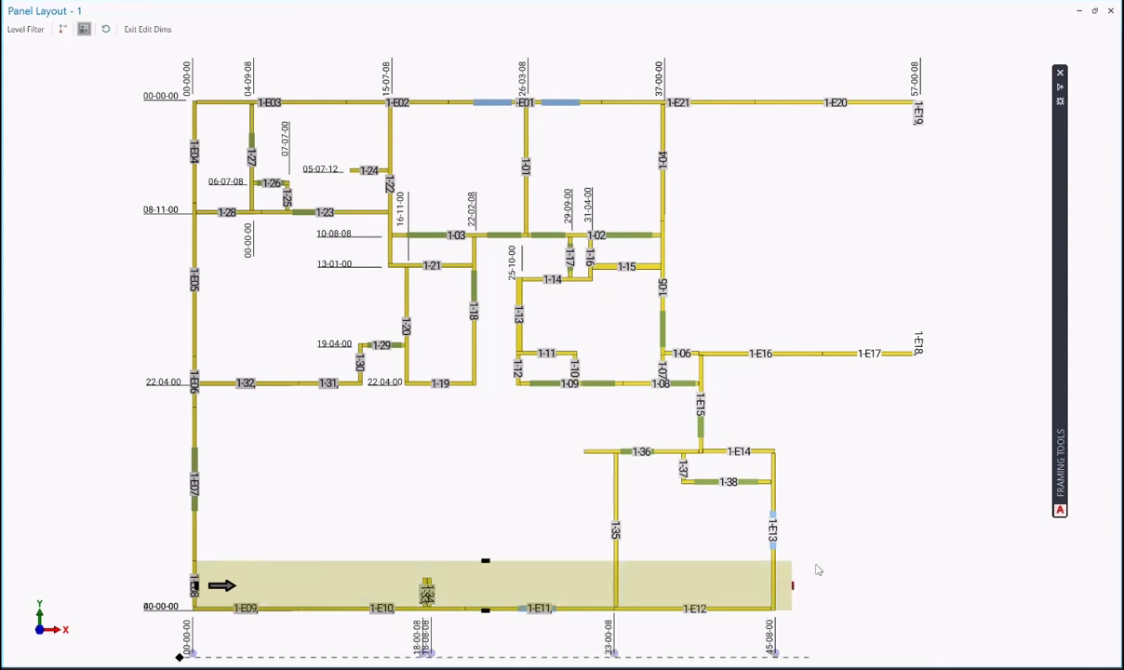
pyautogui.click(494, 563)
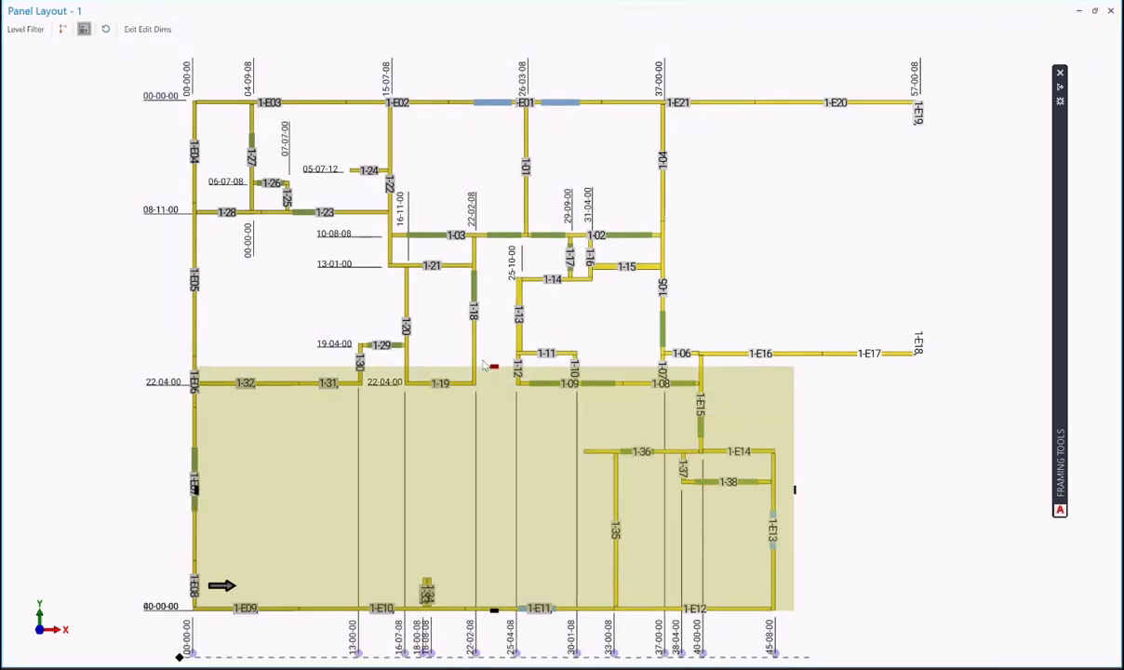
pyautogui.click(484, 365)
pyautogui.scroll(-2, 847, 461)
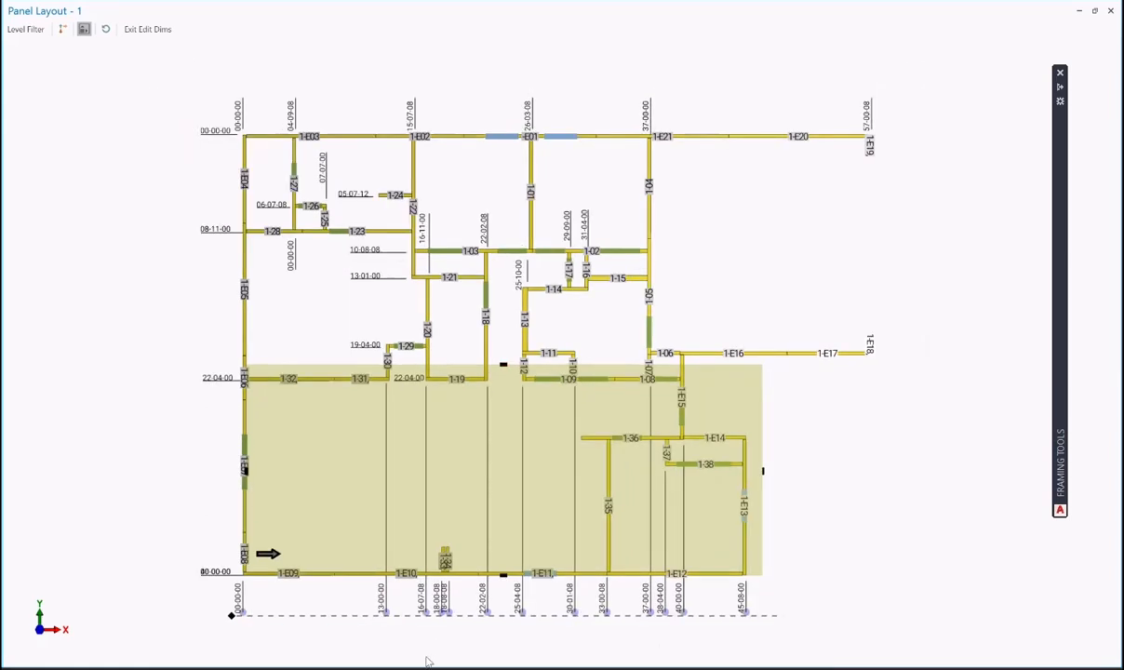
pyautogui.scroll(1, 398, 600)
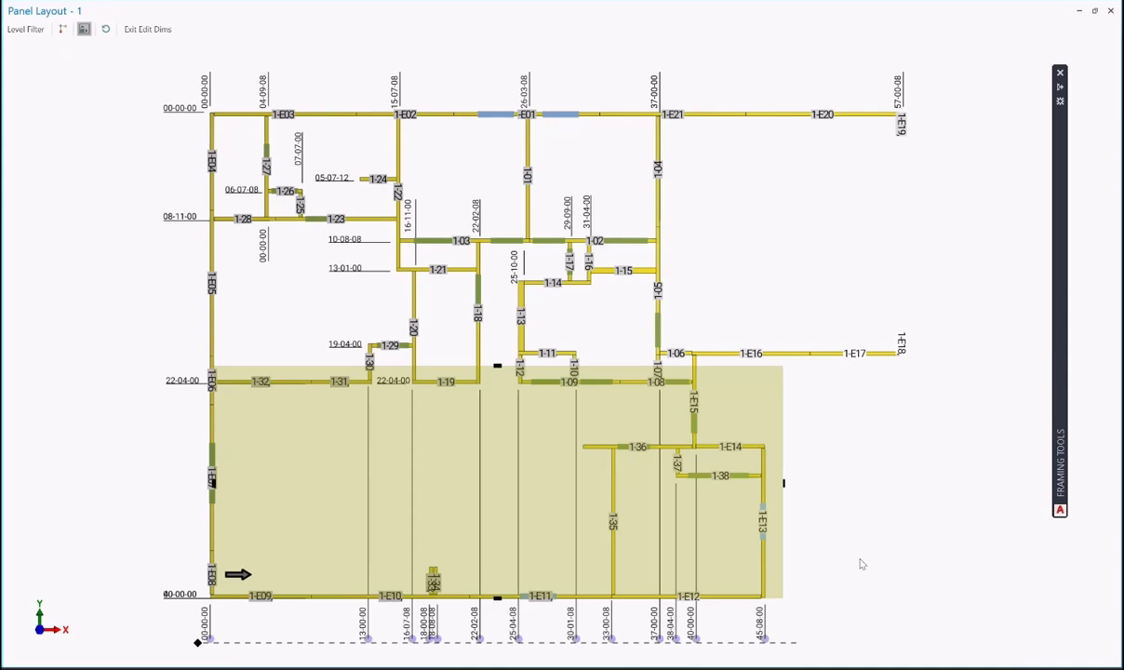
pyautogui.moveTo(860, 562); pyautogui.dragTo(879, 440, button='middle')
pyautogui.scroll(1, 389, 555)
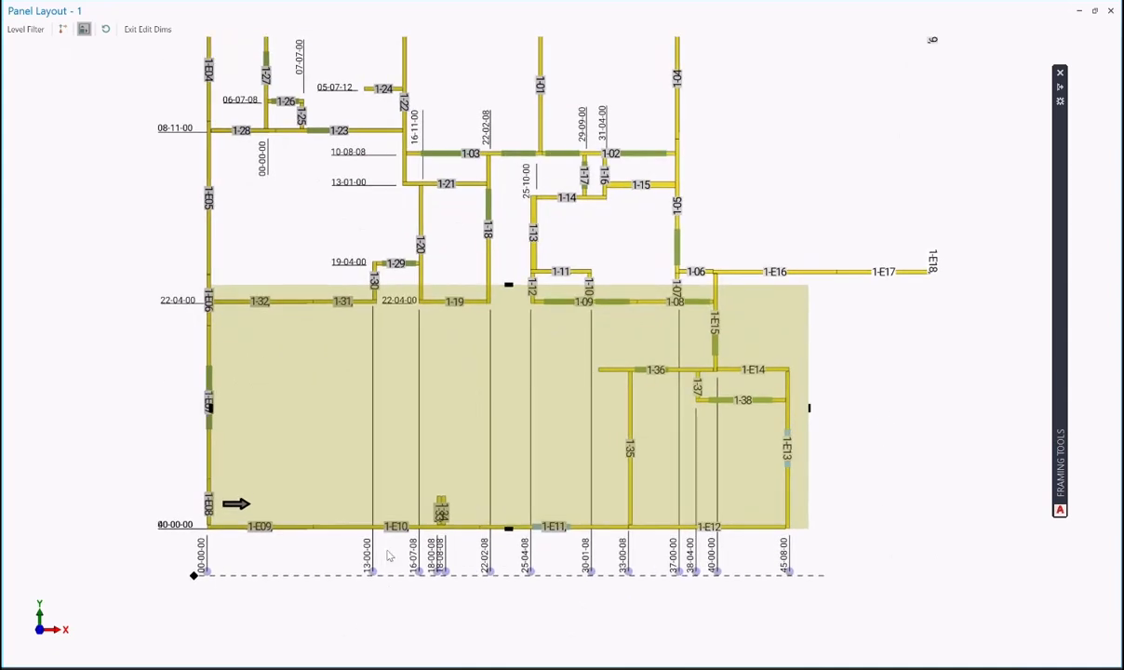
# - Snap 13-03-08 to the 1-30 corner, move 13-03-08, 16-07-08 and 22-02-08 up, and 18-04-00 below the line
pyautogui.click(372, 572)
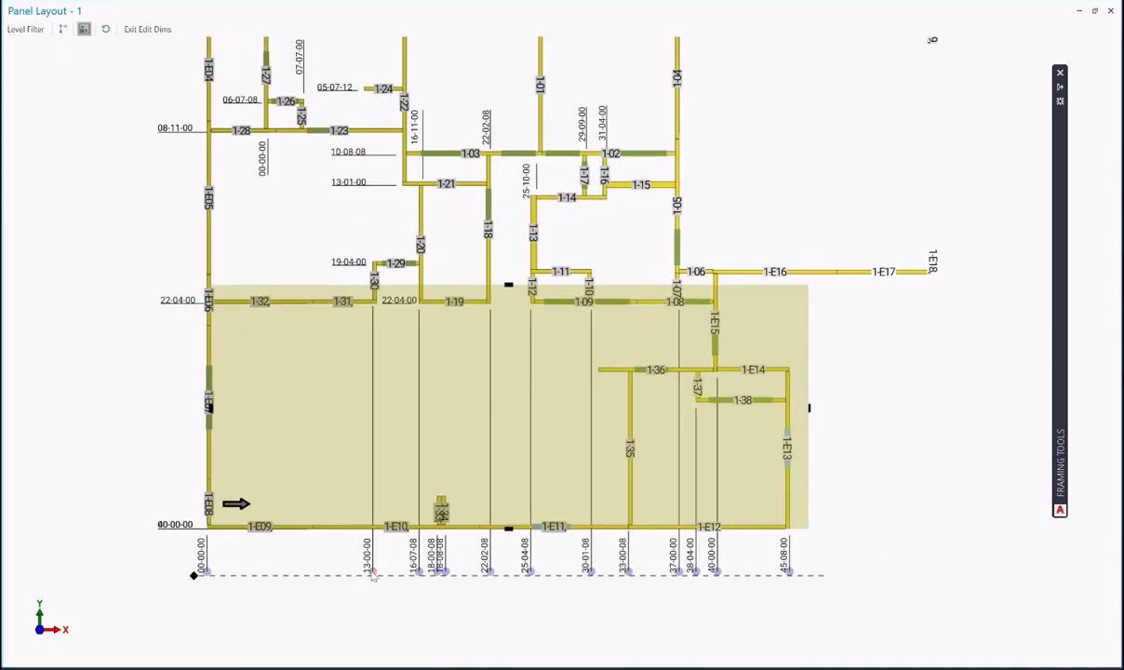
pyautogui.click(374, 297)
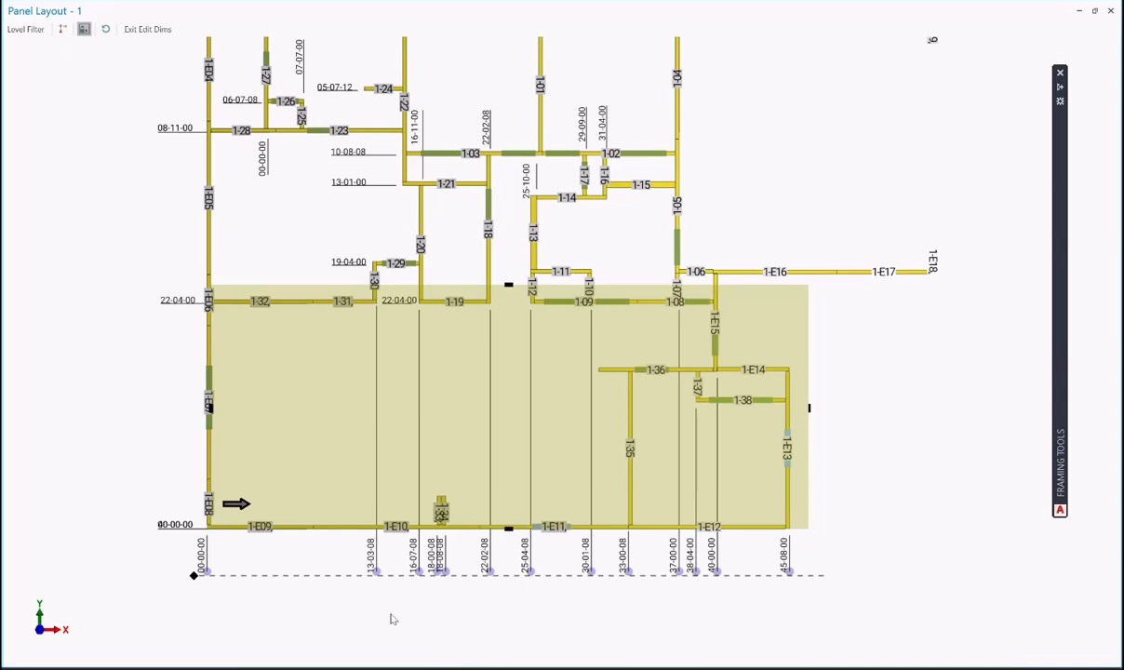
pyautogui.moveTo(377, 577); pyautogui.dragTo(387, 329)
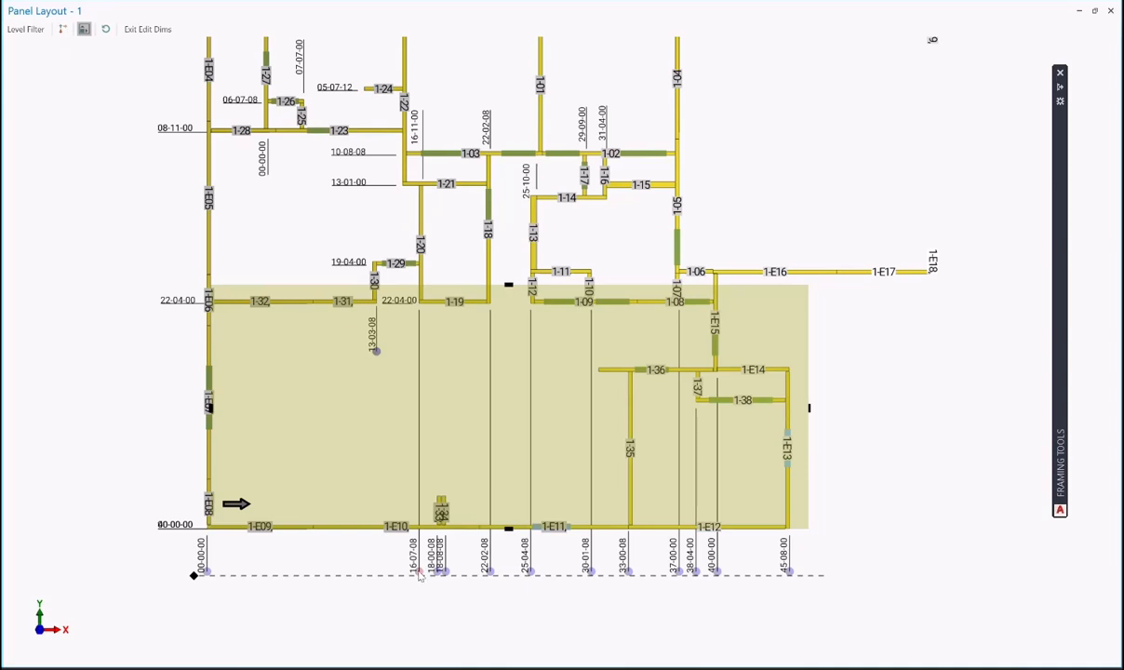
pyautogui.moveTo(419, 573); pyautogui.dragTo(429, 343)
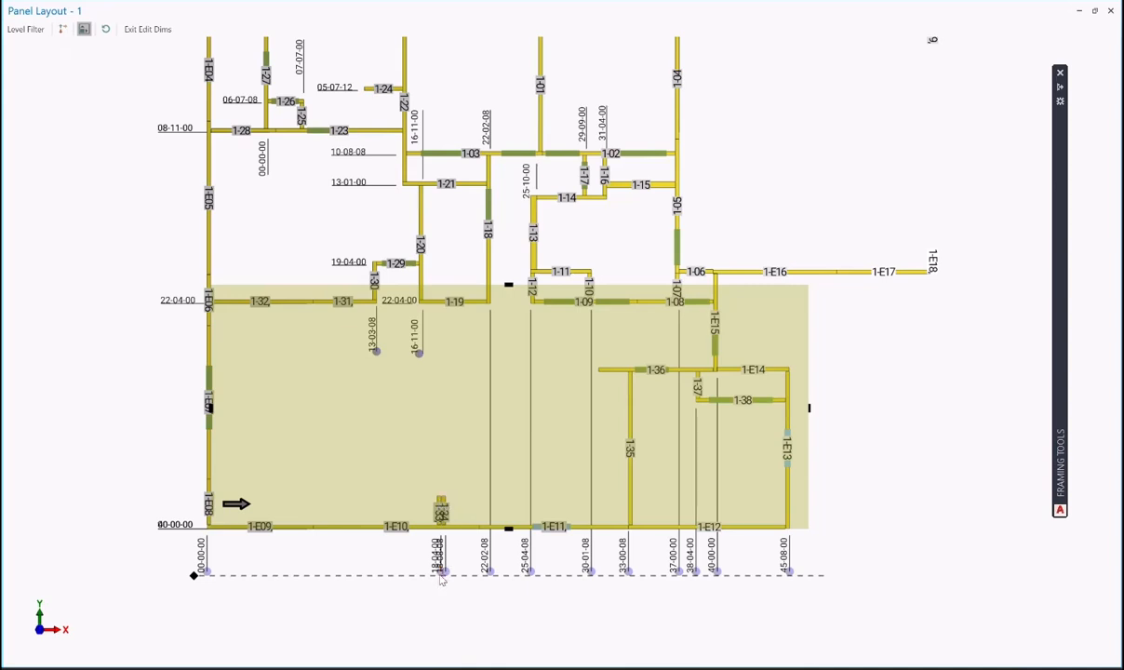
pyautogui.moveTo(442, 577); pyautogui.dragTo(443, 631)
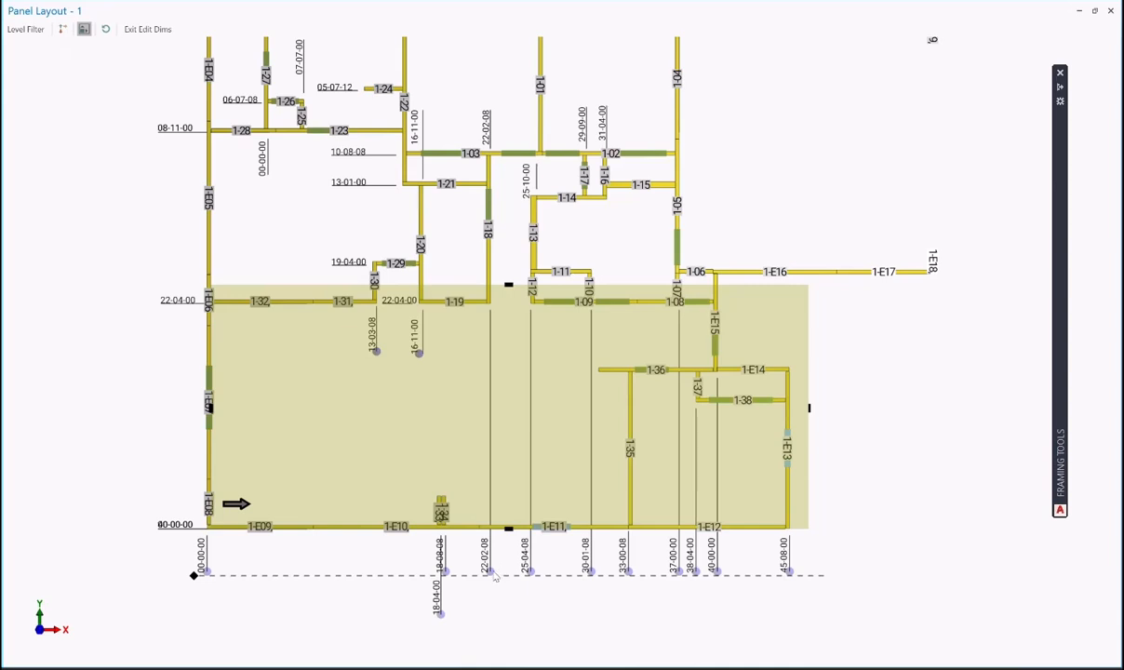
pyautogui.moveTo(509, 394); pyautogui.dragTo(500, 313)
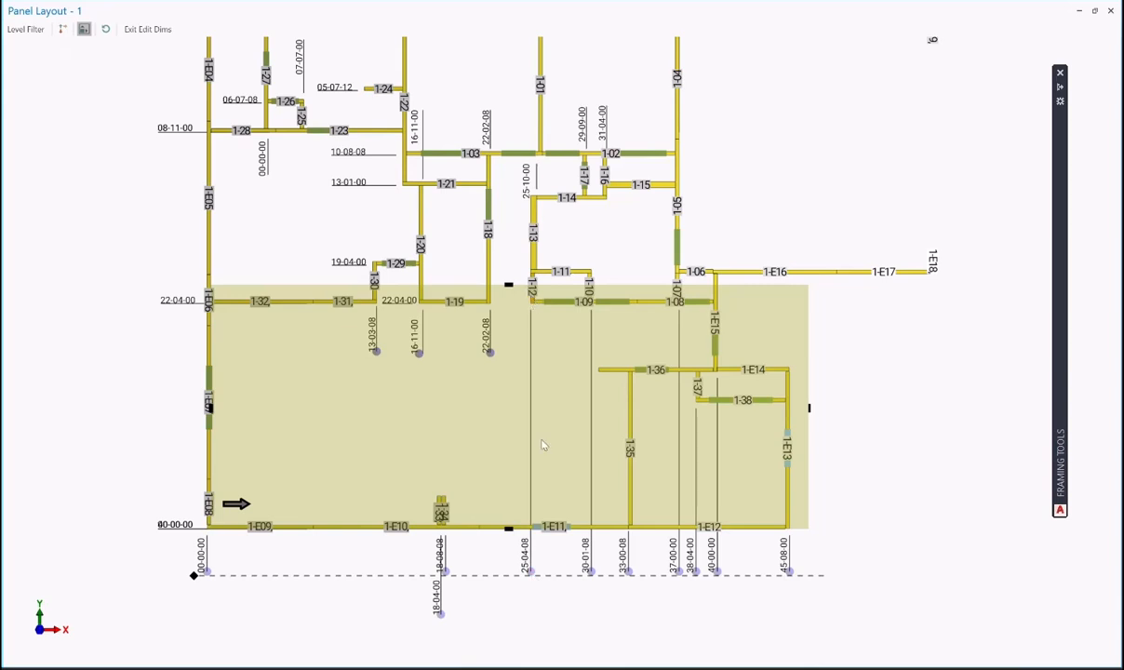
# - Set 25-08-00, 33-04-00 and 38-07-08, and move 30-01-08, 37-00-00 and 38-07-08 up beside walls 1-36 and 1-38
pyautogui.click(531, 572)
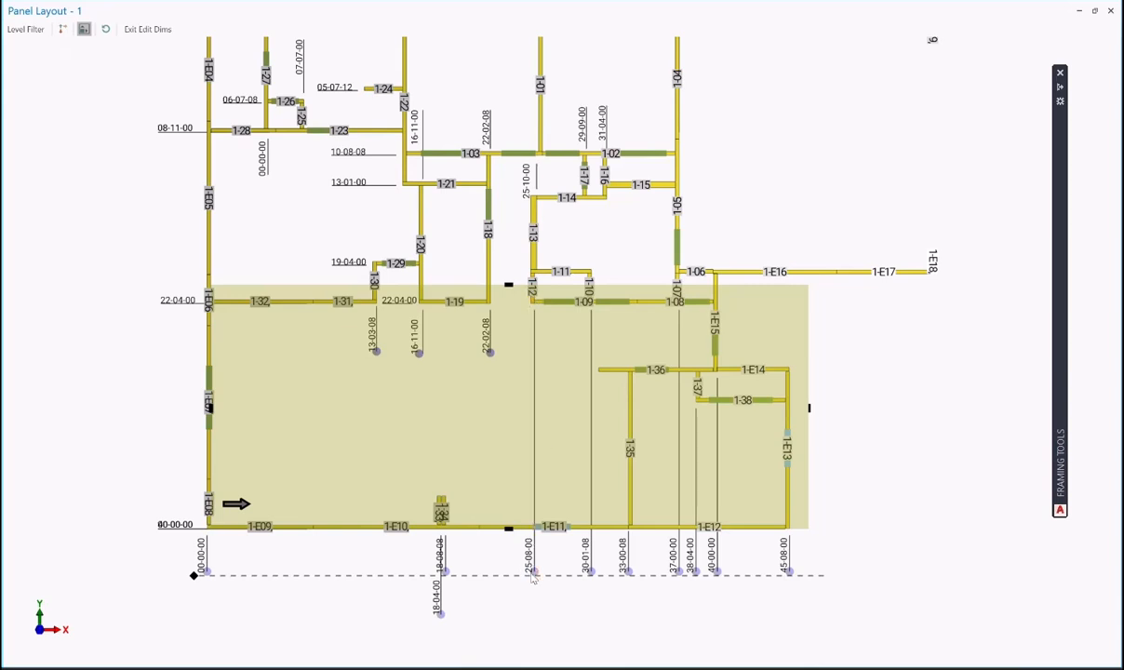
pyautogui.click(534, 354)
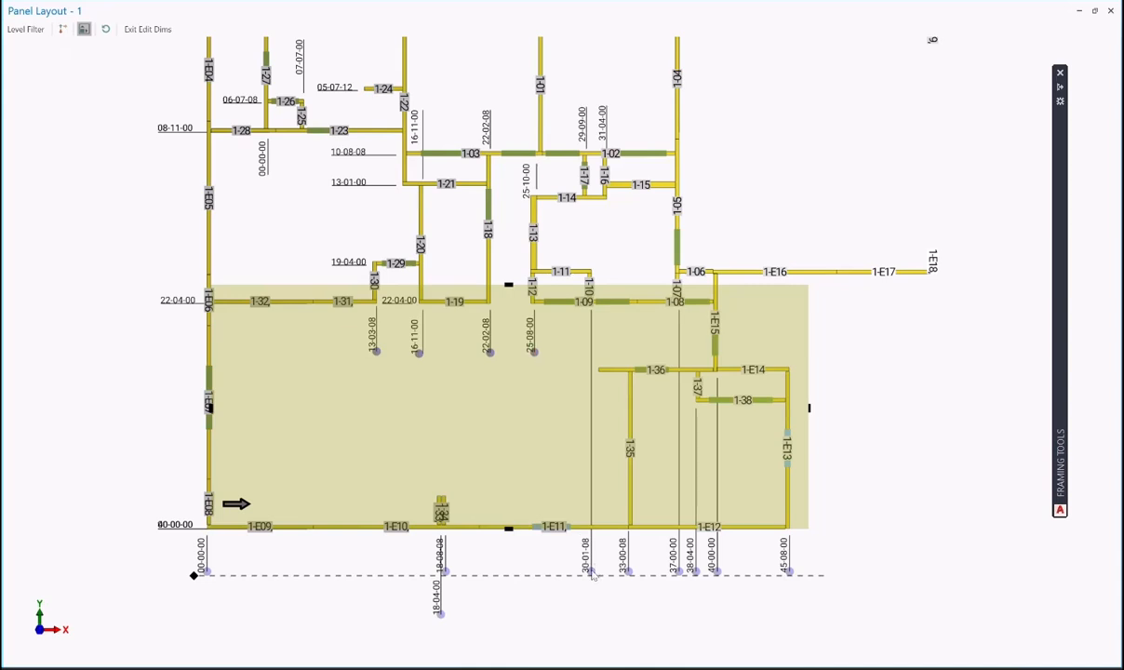
pyautogui.moveTo(591, 569); pyautogui.dragTo(591, 333)
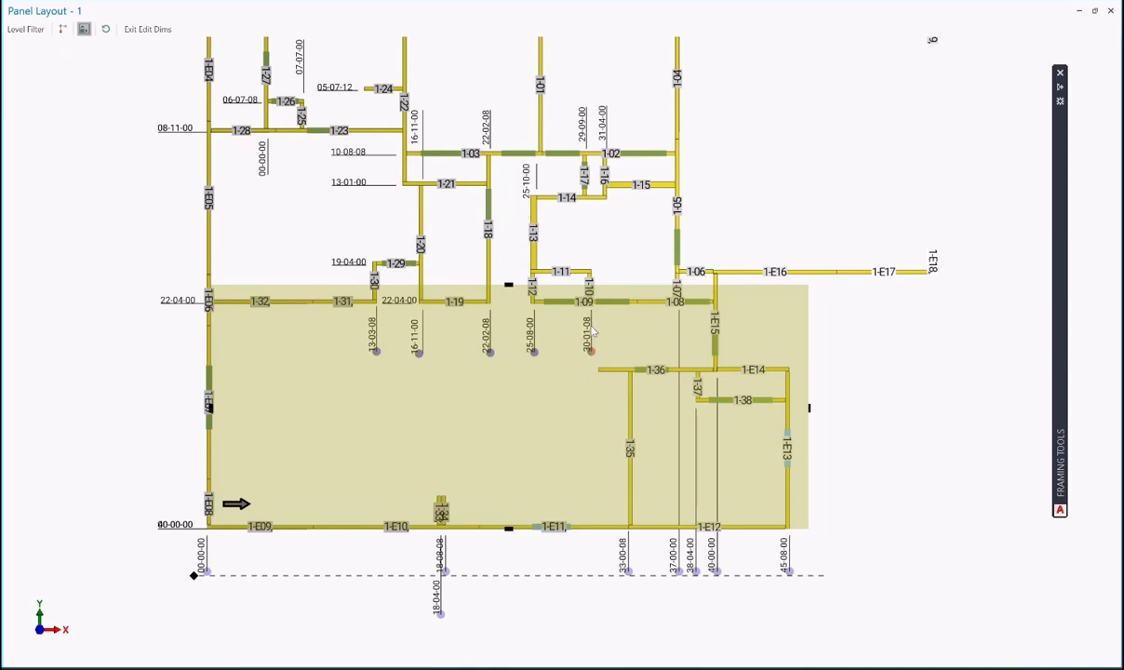
pyautogui.click(629, 509)
pyautogui.moveTo(682, 574); pyautogui.dragTo(682, 319)
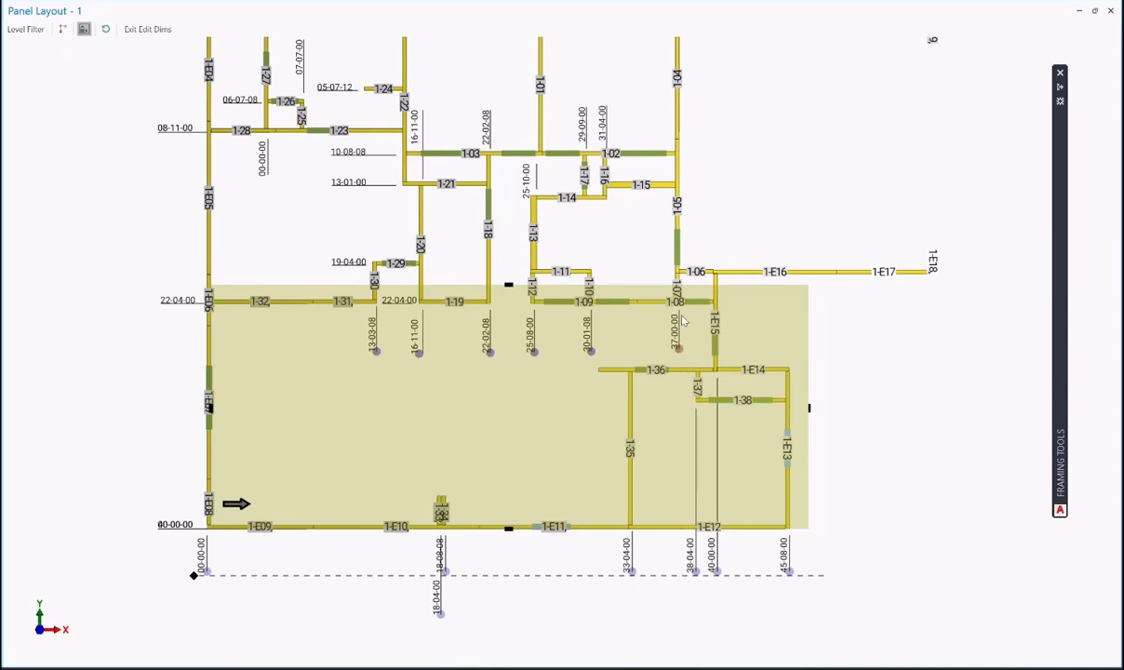
pyautogui.click(699, 383)
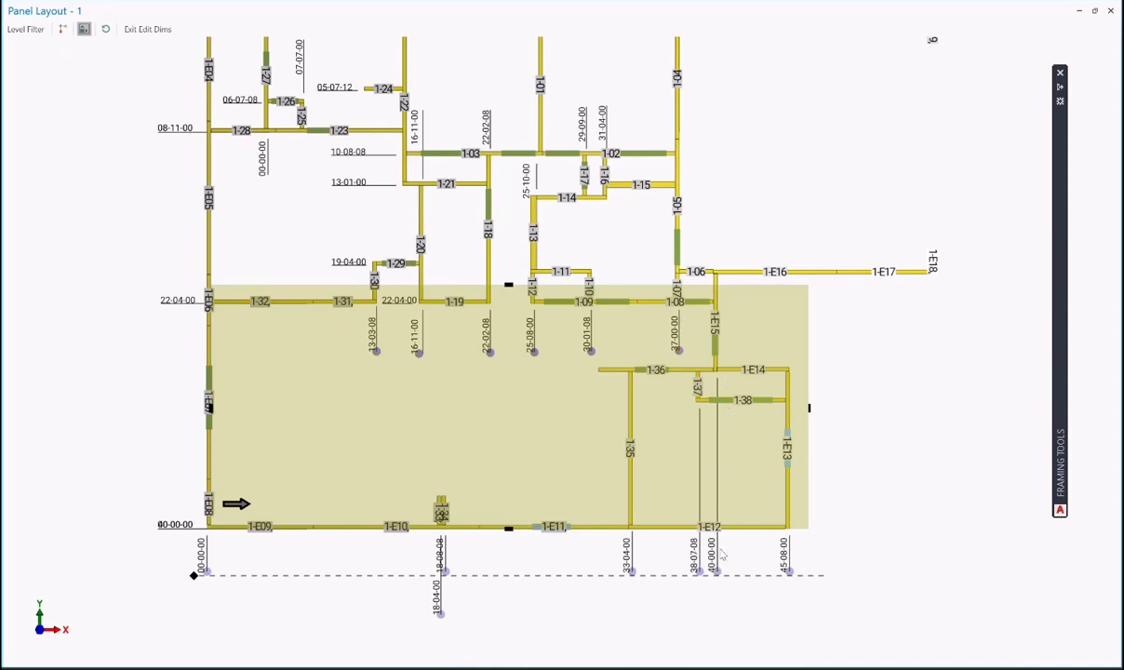
pyautogui.moveTo(705, 569); pyautogui.dragTo(706, 452)
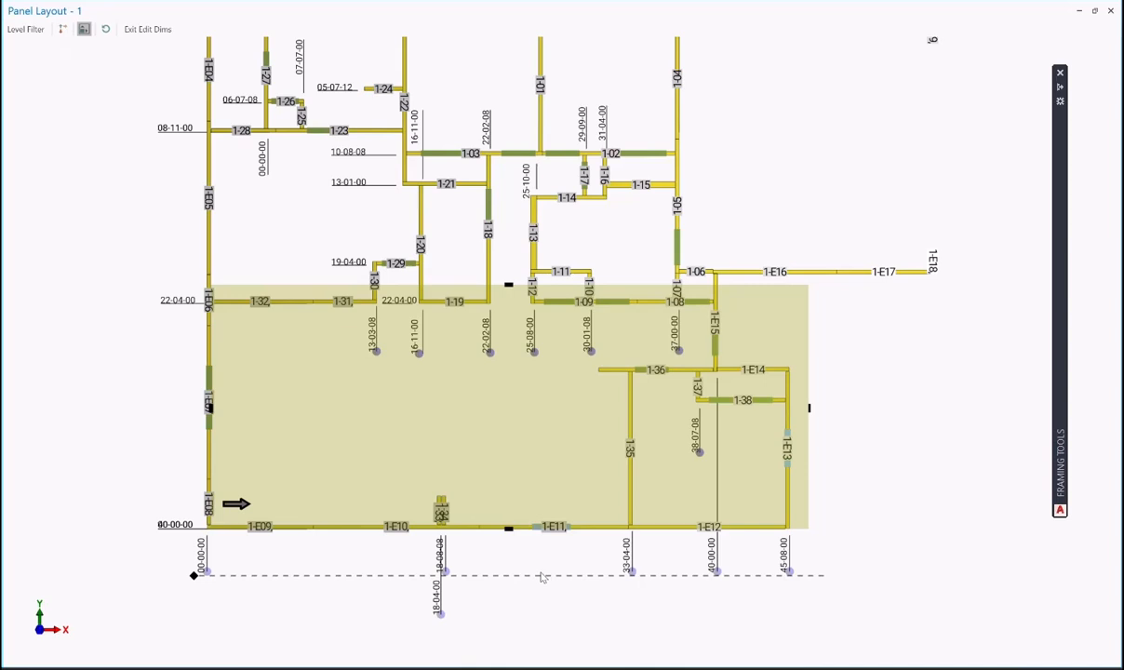
# - Re-pick wall 1-33's dimension point at its end and pull the 40-00-00 dimension up into the box
pyautogui.click(439, 503)
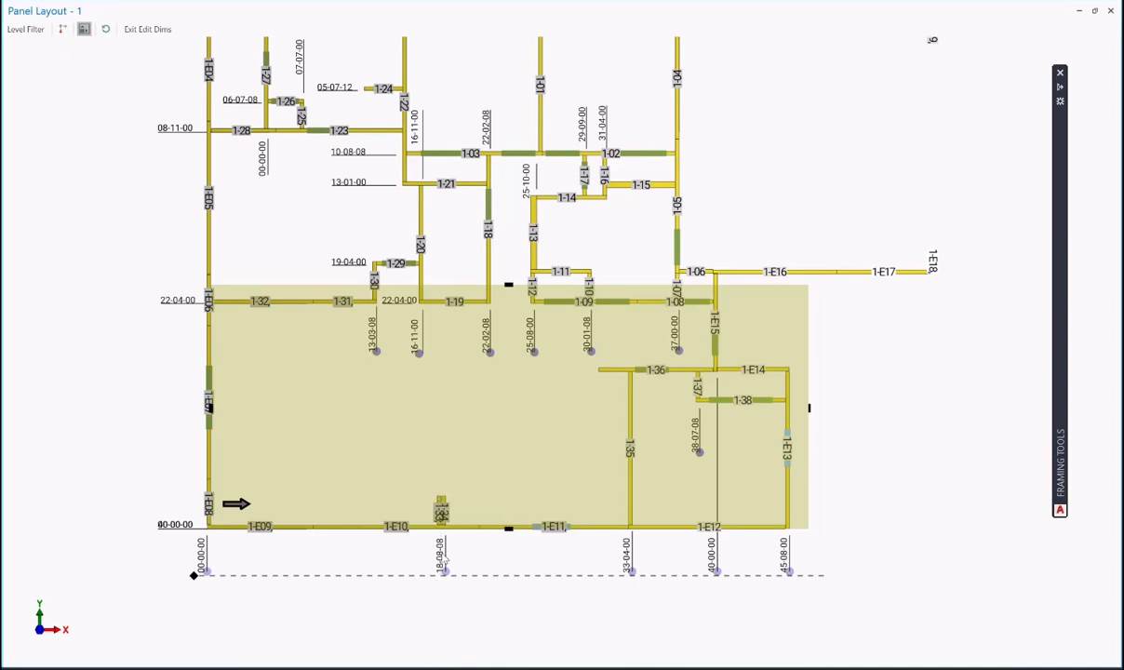
pyautogui.click(440, 503)
pyautogui.click(440, 503)
pyautogui.moveTo(716, 569)
pyautogui.mouseDown()
pyautogui.moveTo(725, 482)
pyautogui.moveTo(698, 449)
pyautogui.moveTo(723, 452)
pyautogui.mouseUp()
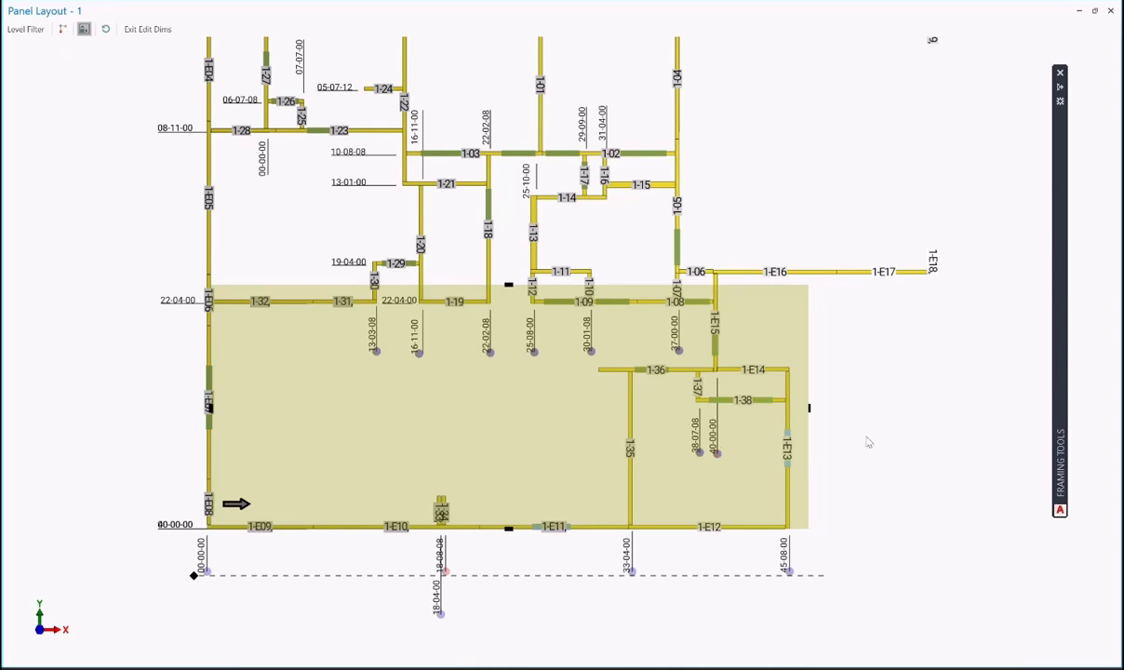
# - Exit dimension editing and toggle the shaded panel regions off and back on
pyautogui.click(147, 29)
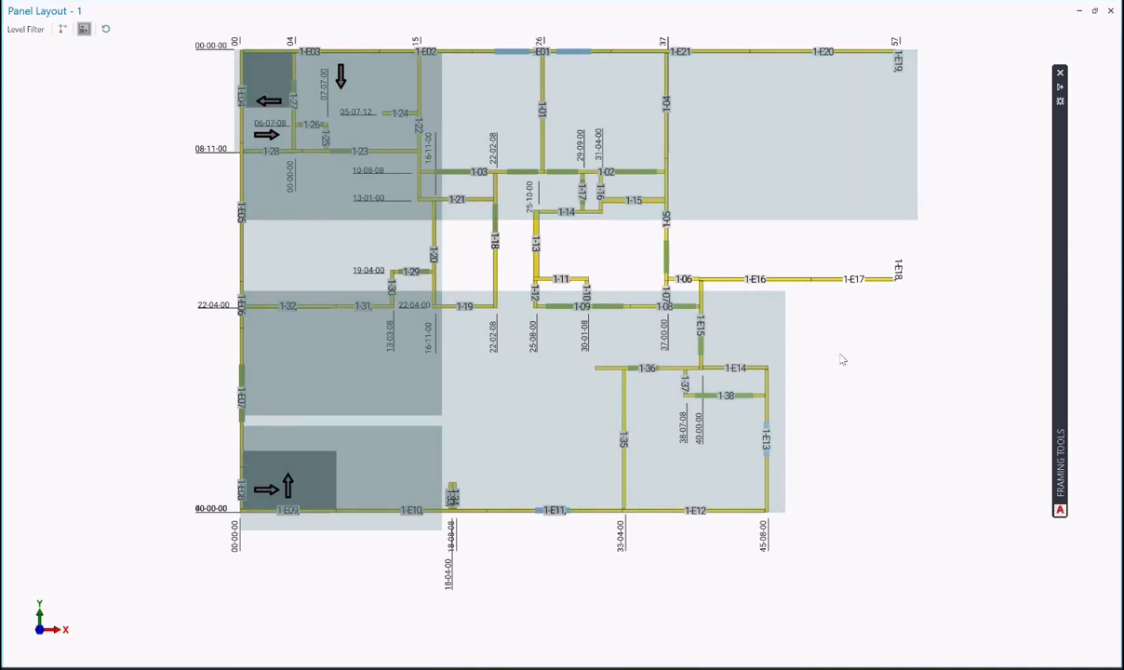
pyautogui.scroll(1, 868, 408)
pyautogui.scroll(-2, 920, 432)
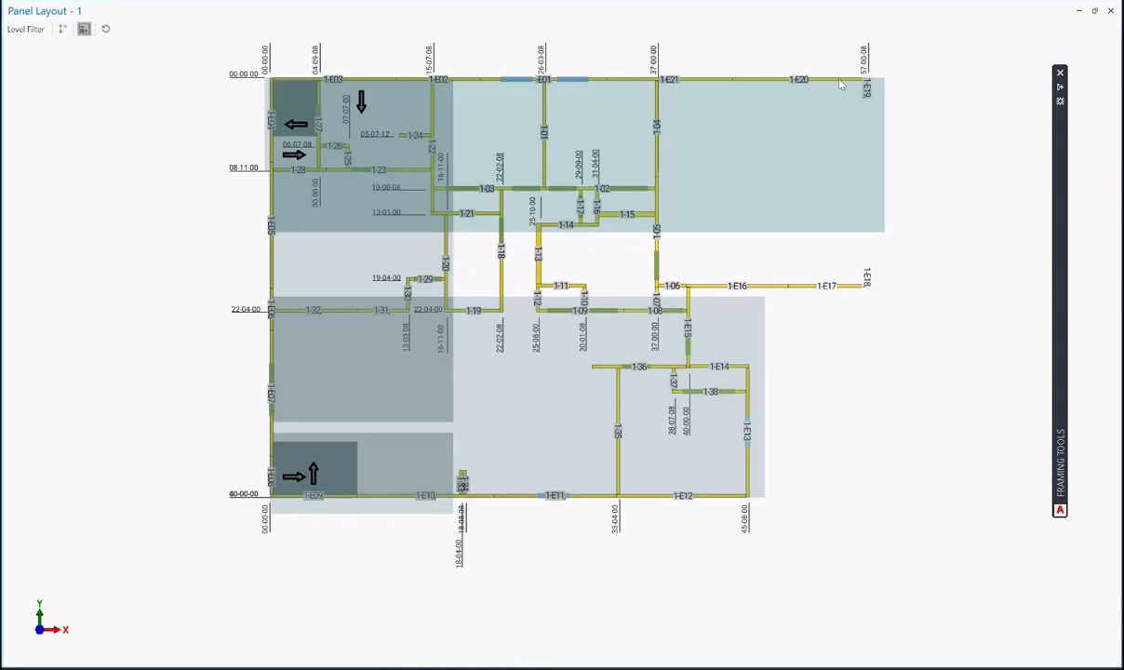
pyautogui.click(83, 29)
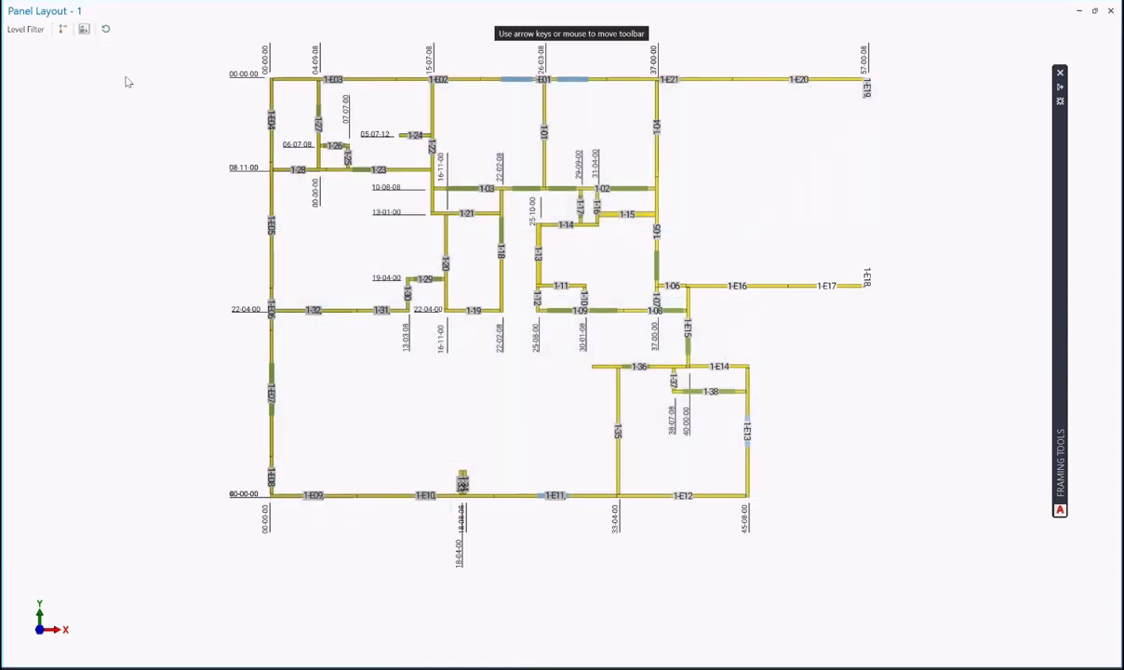
pyautogui.click(84, 29)
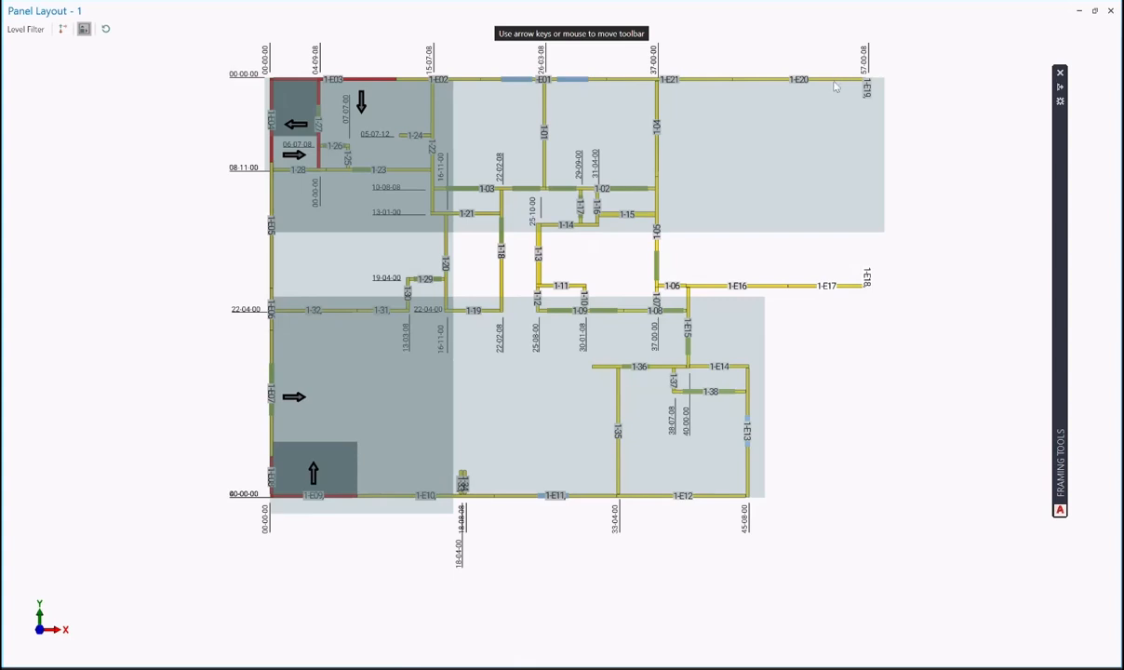
# - Add a range box at top-right panel 1-E20 and stretch it down to the bottom wall
pyautogui.rightClick(835, 83)
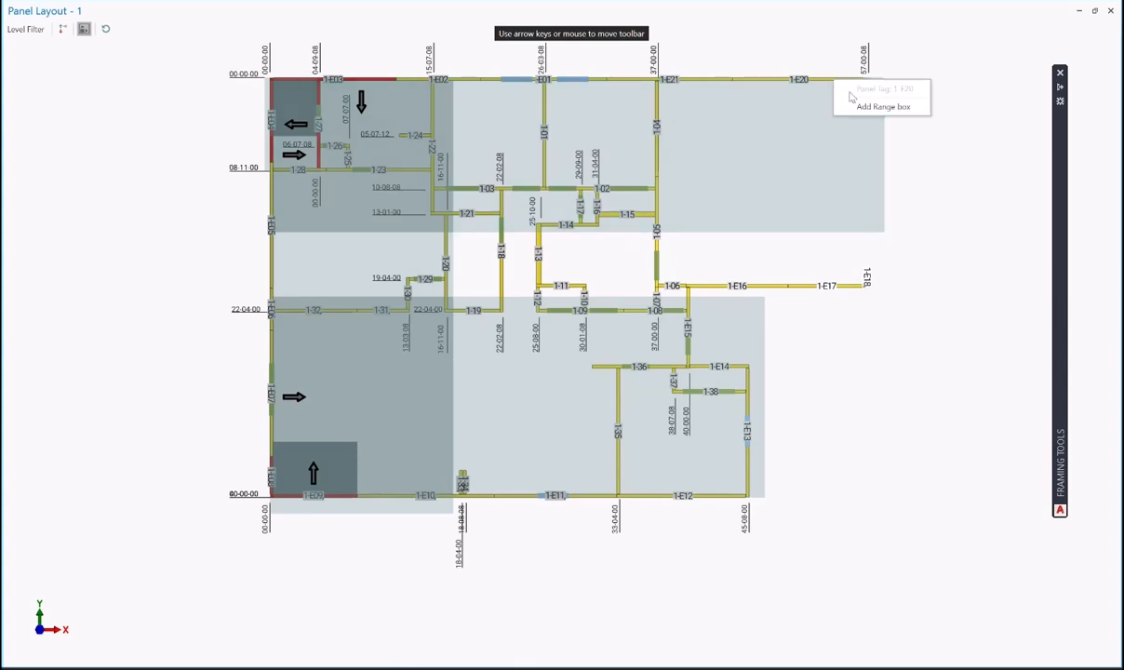
pyautogui.click(858, 107)
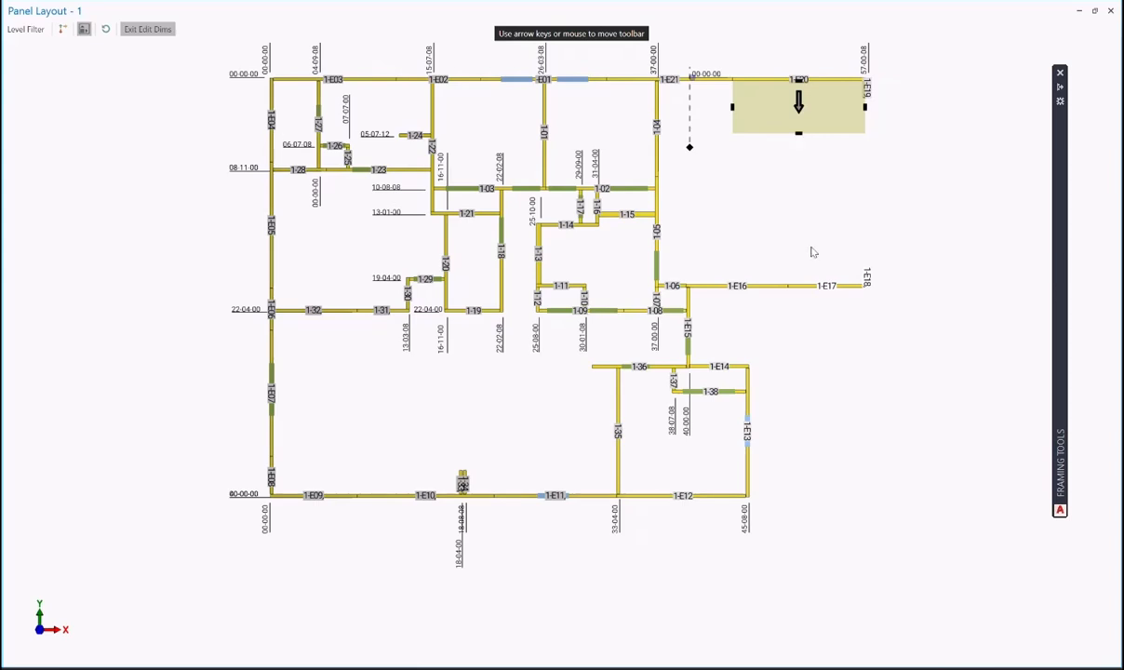
pyautogui.moveTo(798, 134)
pyautogui.mouseDown()
pyautogui.moveTo(809, 311)
pyautogui.moveTo(827, 317)
pyautogui.moveTo(802, 393)
pyautogui.moveTo(821, 521)
pyautogui.mouseUp()
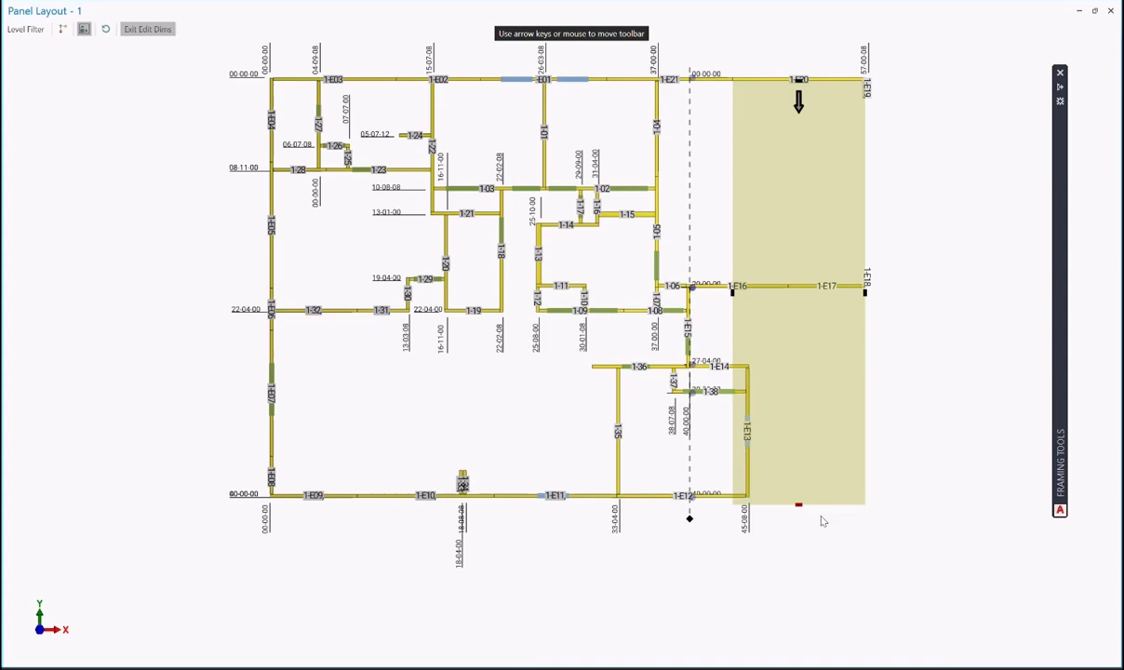
# - Flip the east range box's dimensions to its right side and widen its left edge to wall 1-17
pyautogui.rightClick(801, 325)
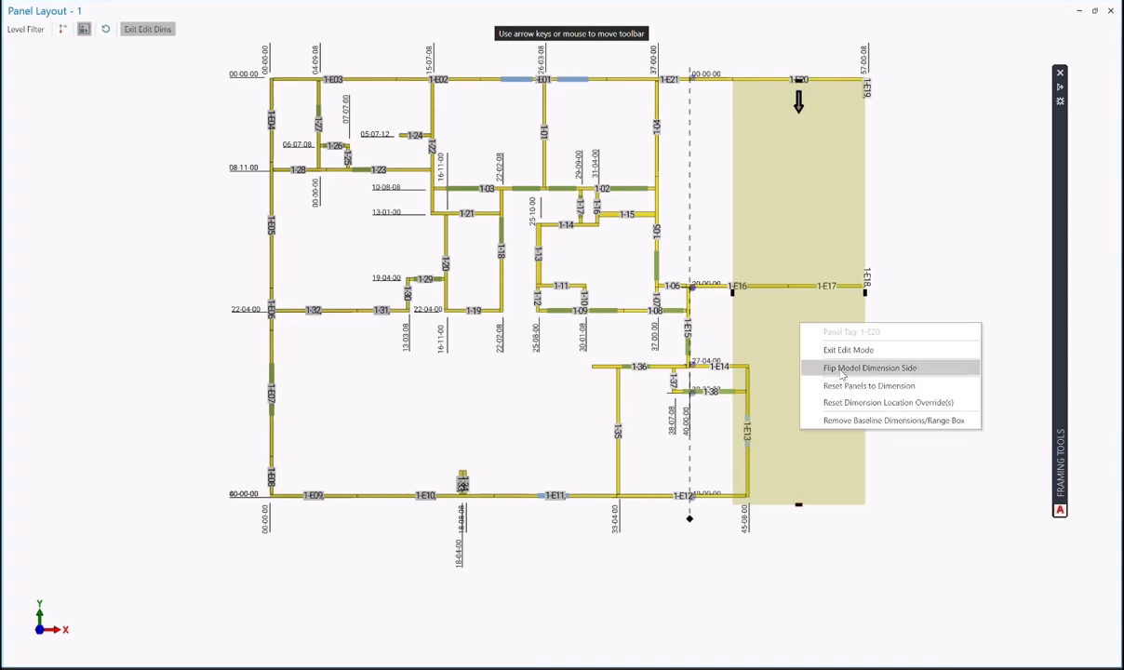
pyautogui.click(843, 368)
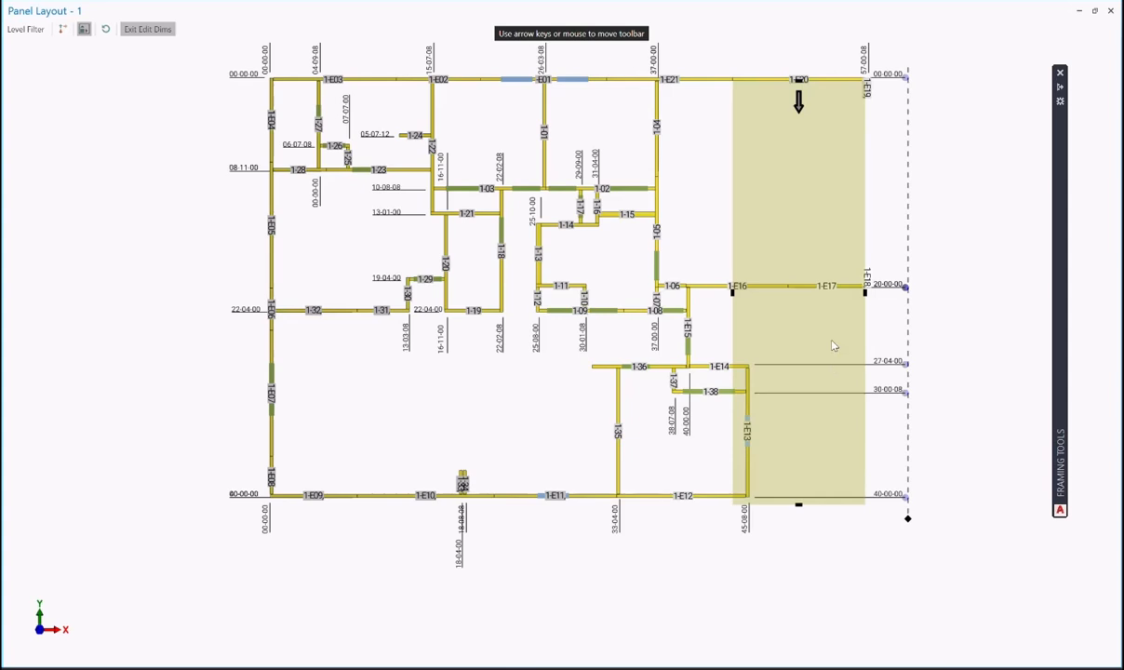
pyautogui.click(732, 293)
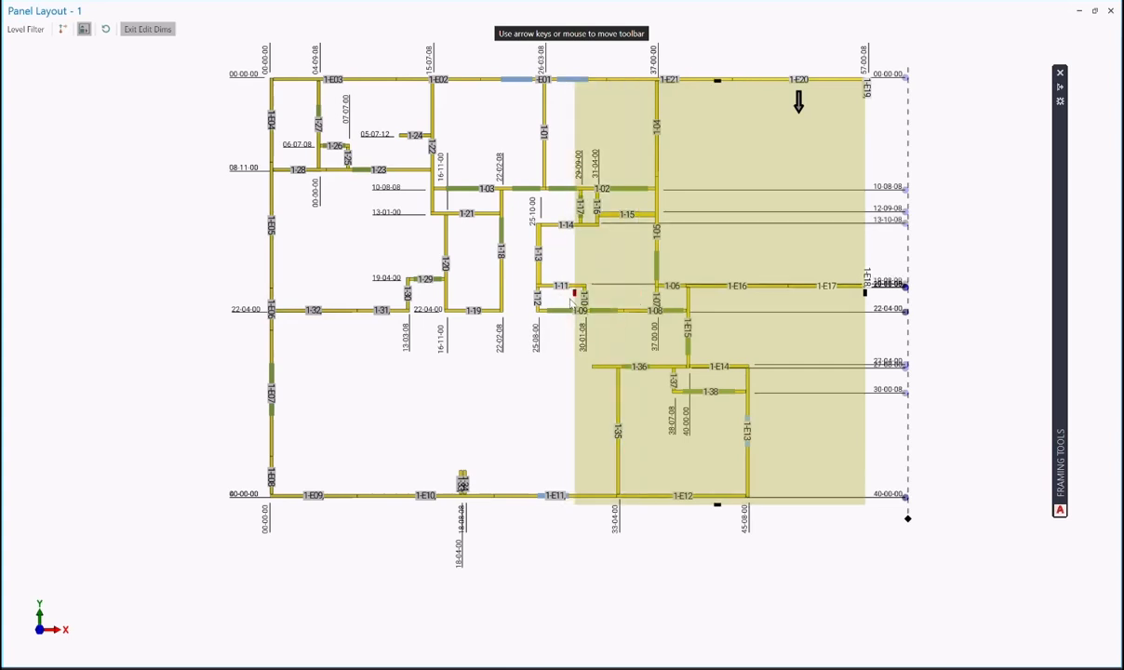
pyautogui.click(573, 295)
# - Move the 10-08-08 label beside its wall, re-dimension wall 1-15, and pull its 13-10-08 label next to it
pyautogui.moveTo(907, 192); pyautogui.dragTo(704, 194)
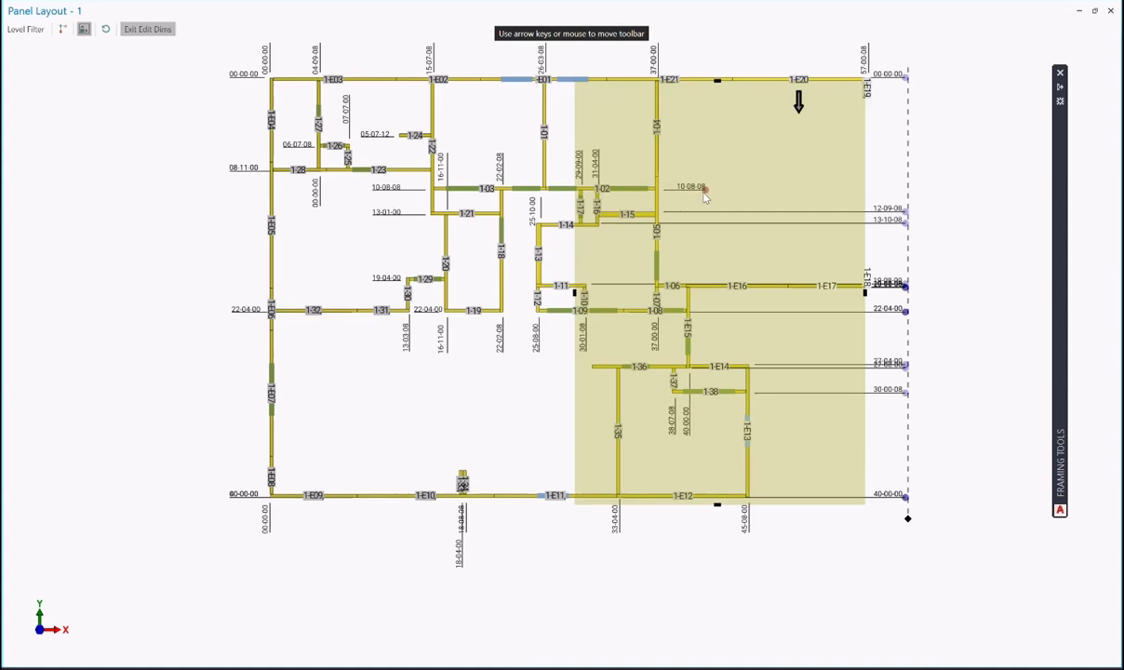
pyautogui.click(638, 215)
pyautogui.moveTo(893, 219); pyautogui.dragTo(692, 219)
pyautogui.moveTo(904, 223); pyautogui.dragTo(638, 234)
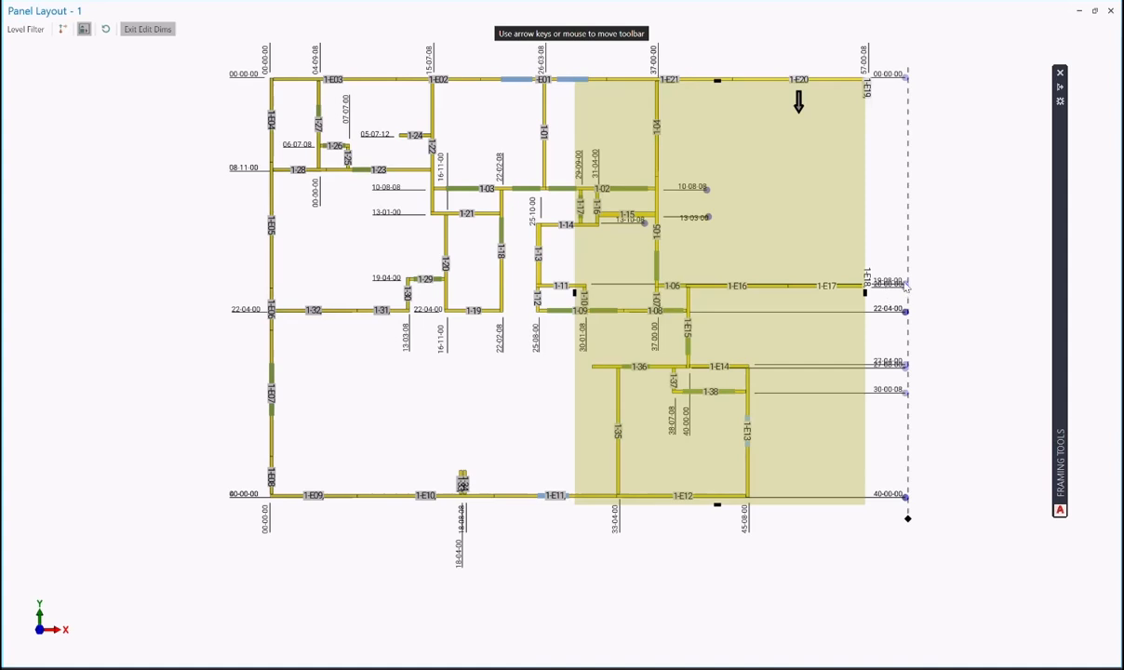
# - Re-dimension wall 1-11 to 19-11-08 and wall 1-E14 to 27-07-08, then exit dimension editing
pyautogui.moveTo(906, 289); pyautogui.dragTo(604, 298)
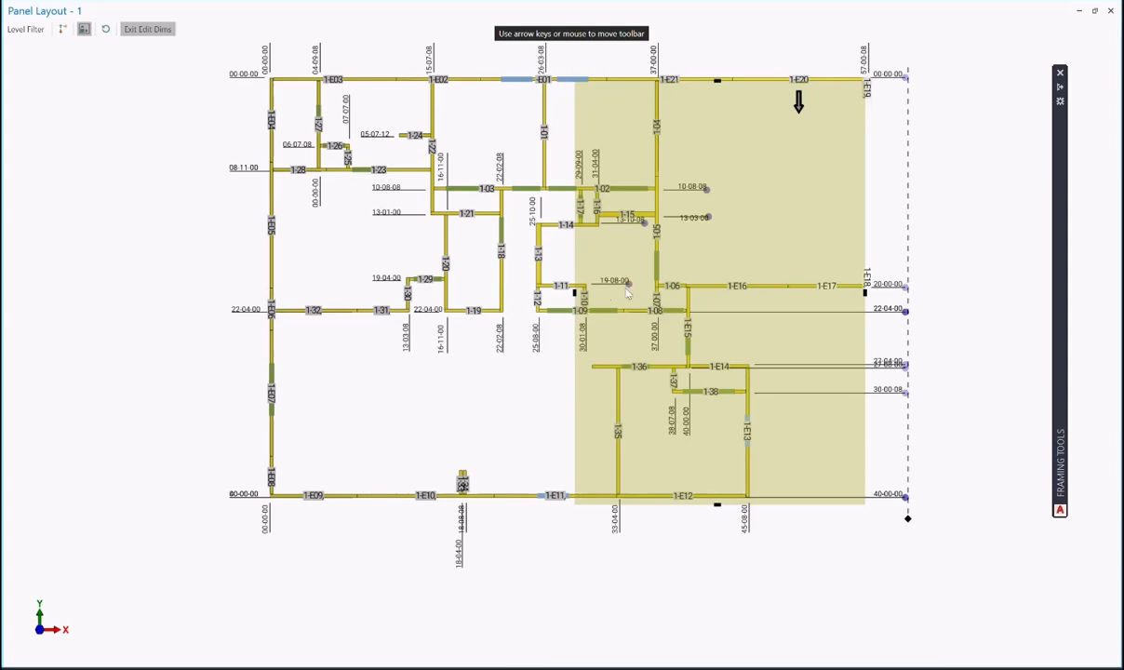
pyautogui.click(550, 291)
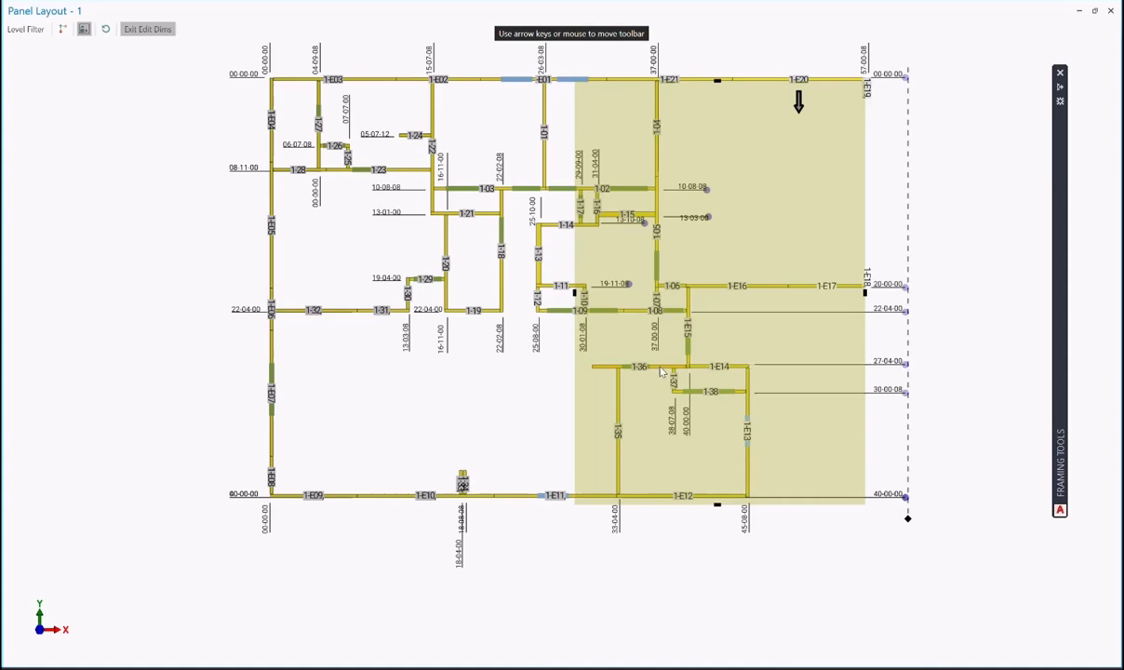
pyautogui.click(743, 371)
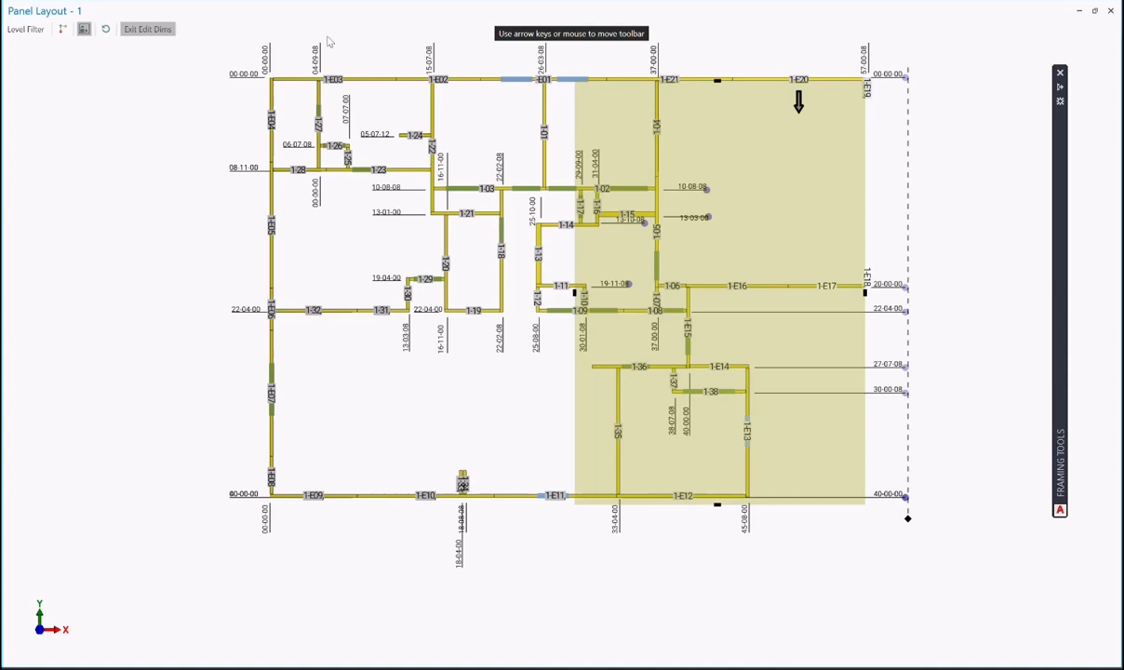
pyautogui.click(146, 30)
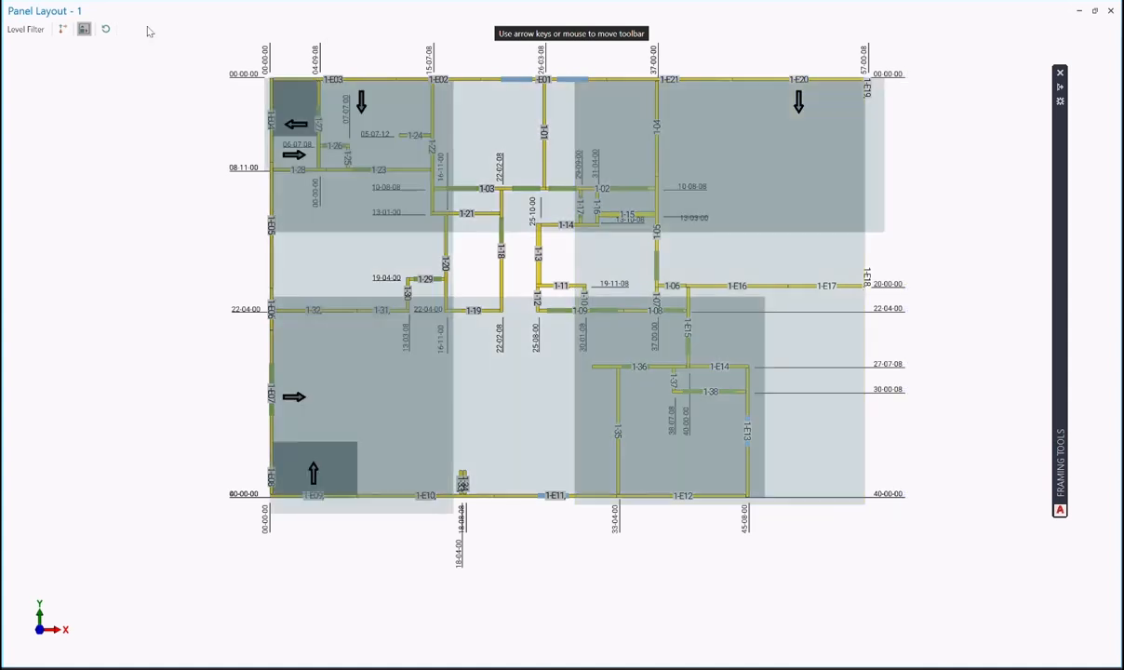
# - Hide the shaded panel regions and zoom out on the panel layout
pyautogui.click(82, 30)
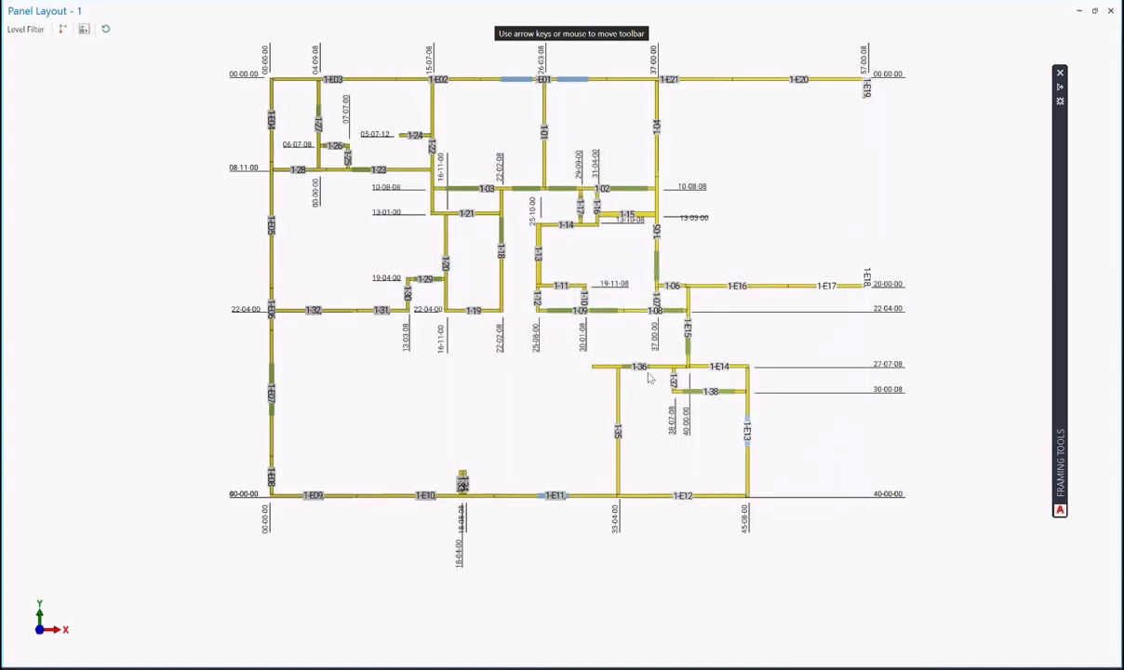
pyautogui.scroll(-1, 649, 379)
pyautogui.scroll(-1, 650, 379)
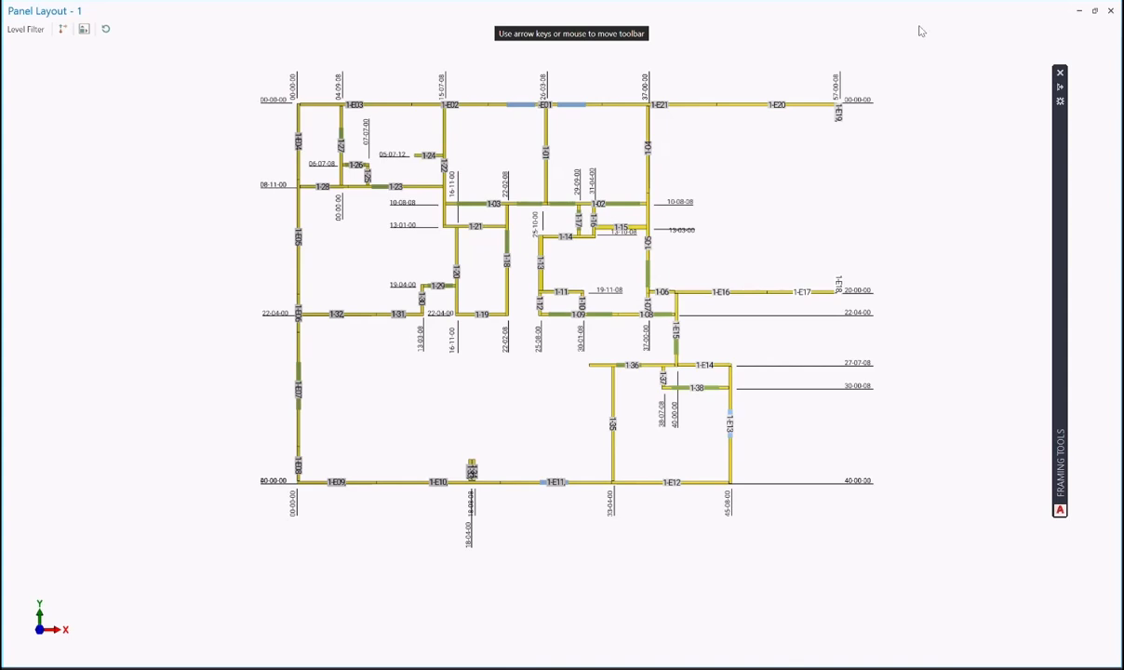
# - Float Panel Layout - 1 in a smaller window over the stack tree and open the File menu
pyautogui.click(1094, 10)
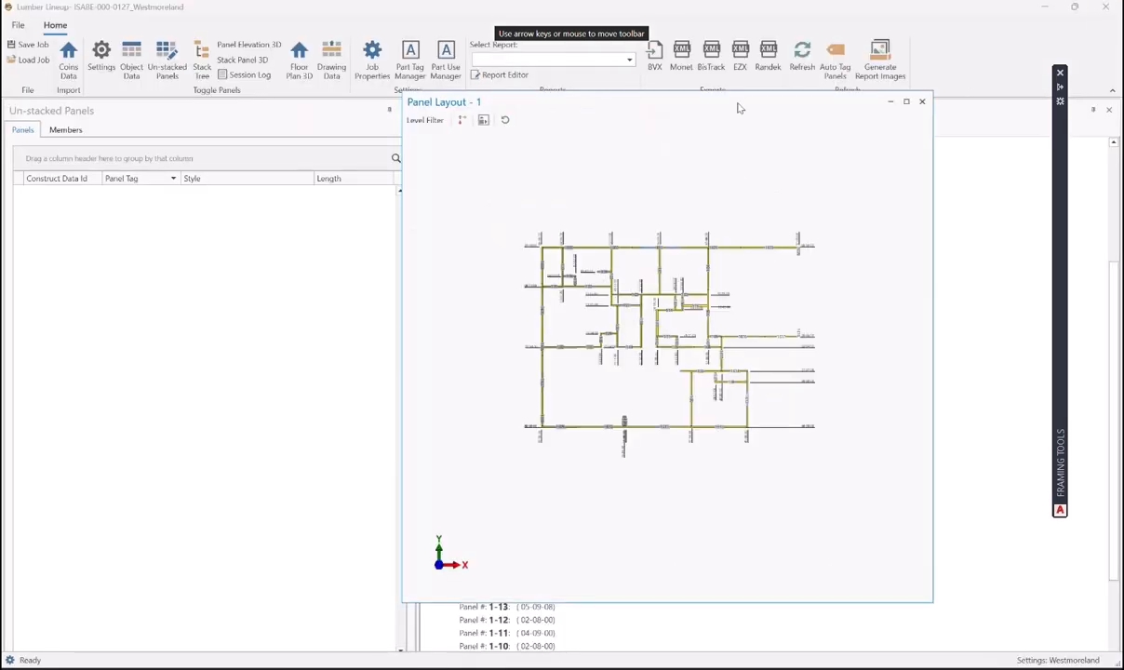
pyautogui.moveTo(722, 103); pyautogui.dragTo(805, 135)
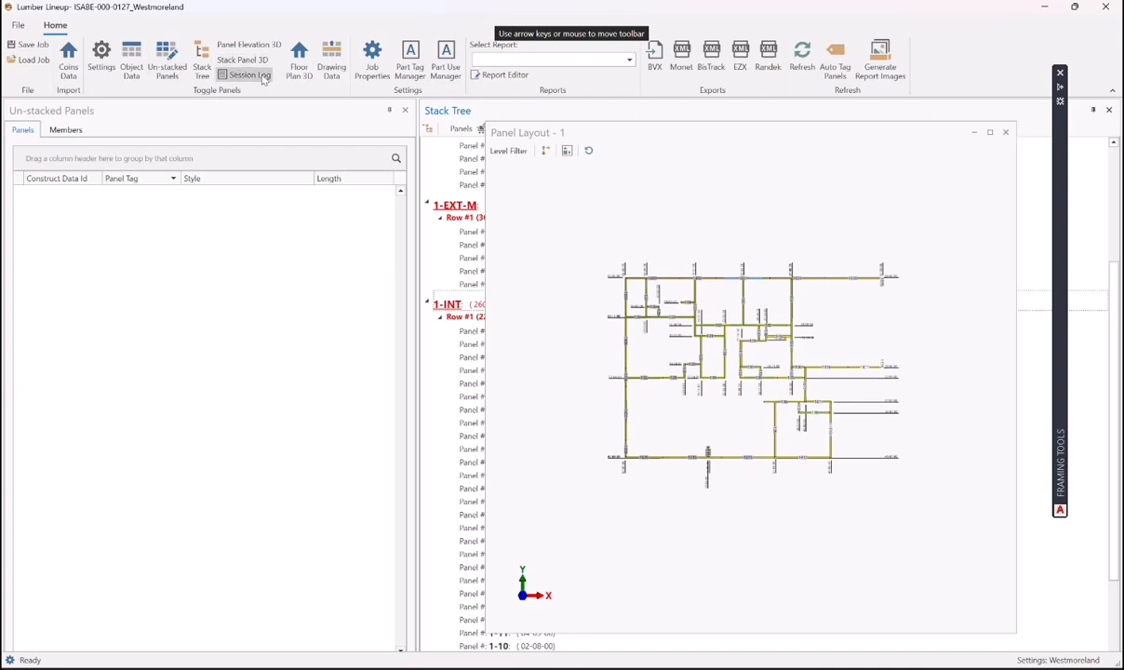
pyautogui.click(17, 25)
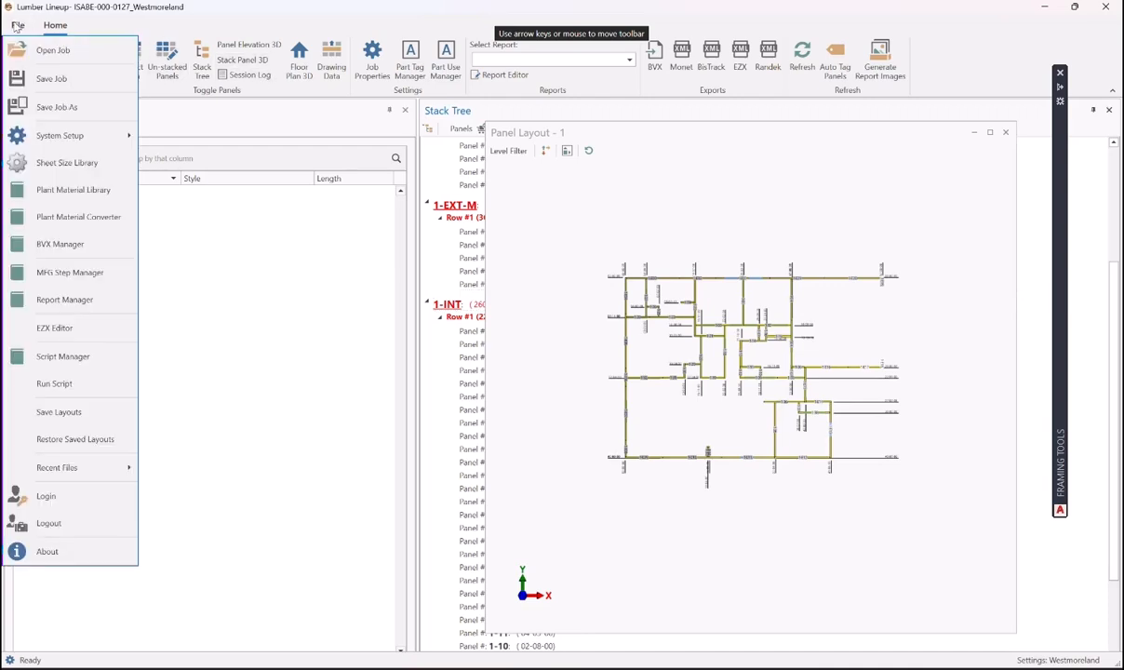
# - Start a script and browse Shopfloor to Support\LumberLineup\LocationSettings\V3.1.1\Westmoreland\Scripts
pyautogui.click(68, 383)
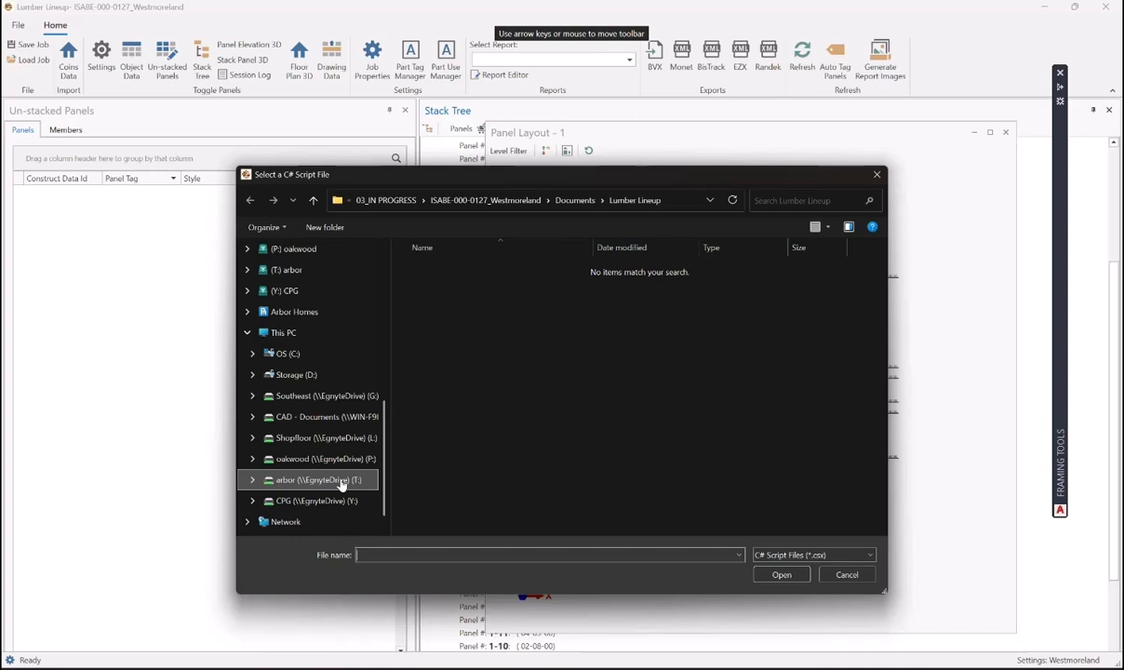
pyautogui.click(335, 439)
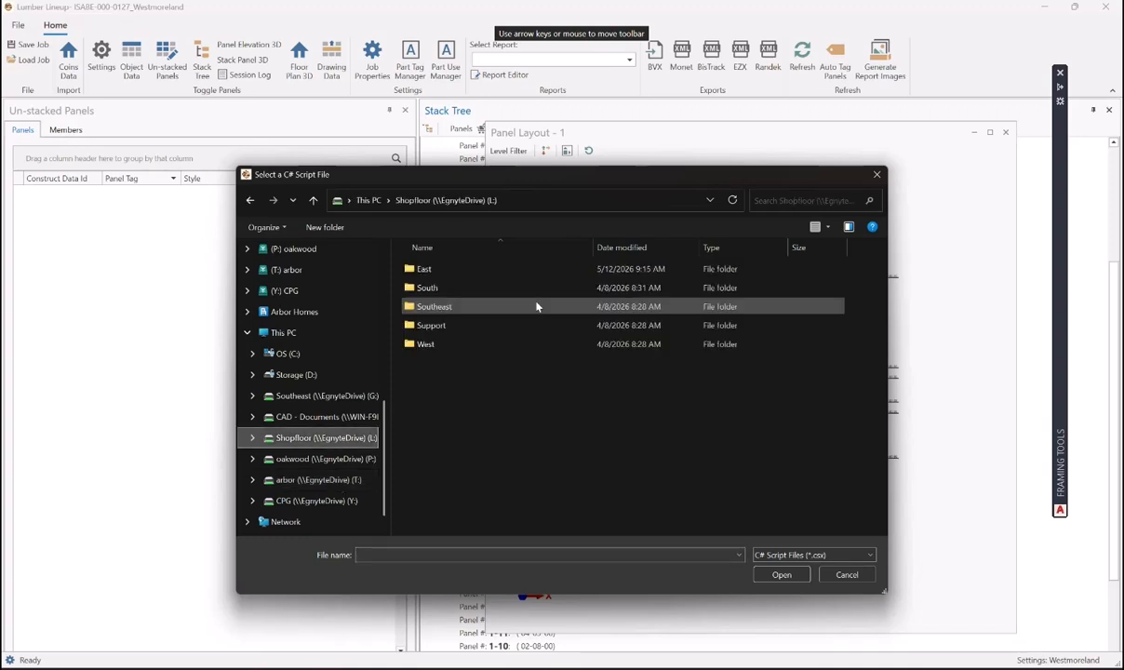
pyautogui.doubleClick(431, 324)
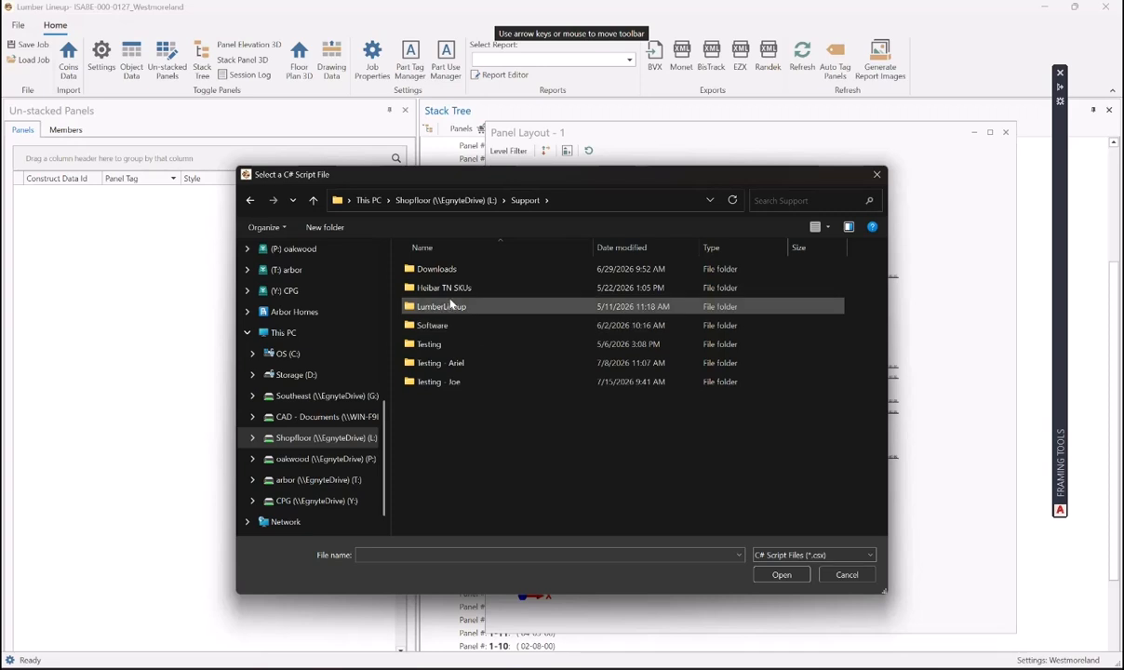
pyautogui.click(449, 311)
pyautogui.doubleClick(449, 310)
pyautogui.doubleClick(446, 271)
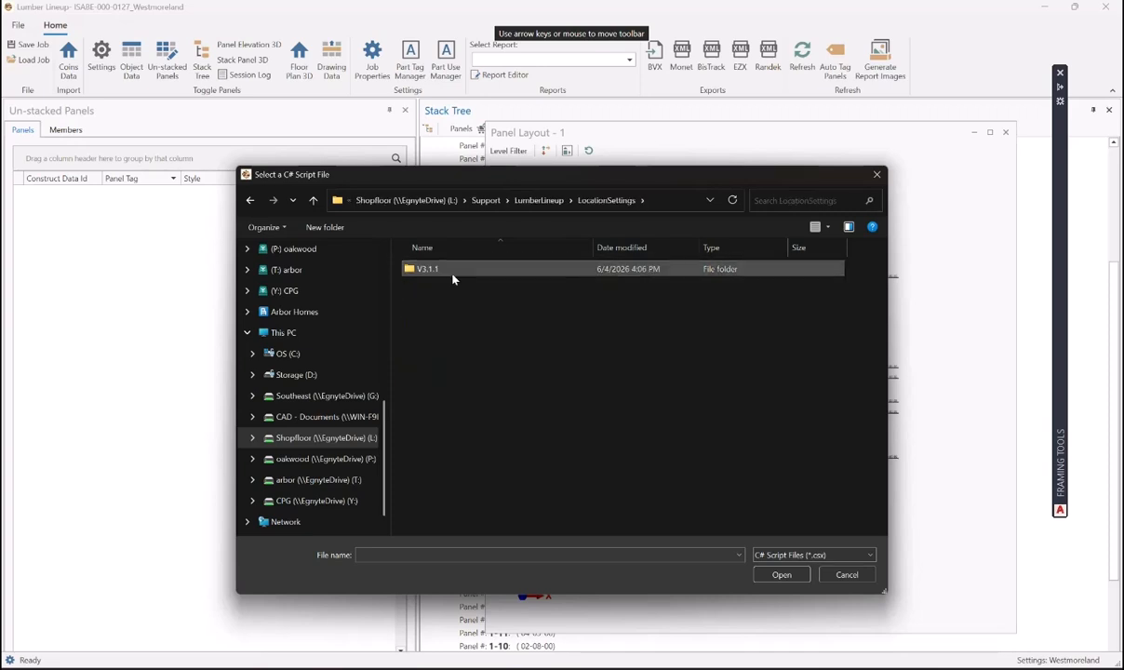
pyautogui.doubleClick(428, 269)
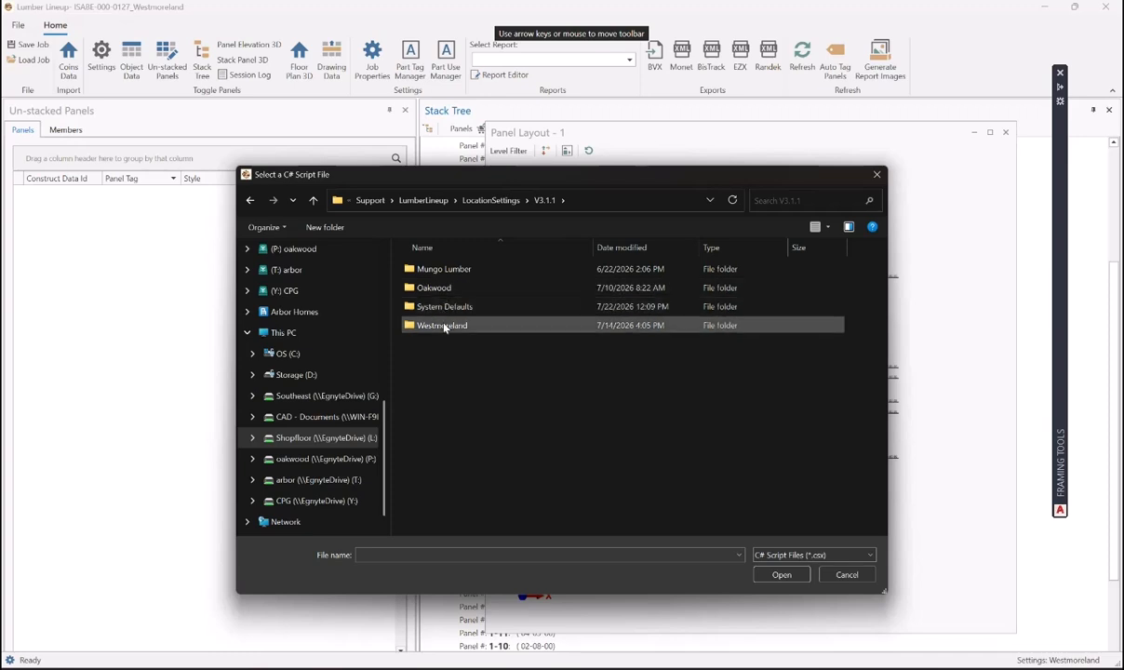
pyautogui.doubleClick(444, 326)
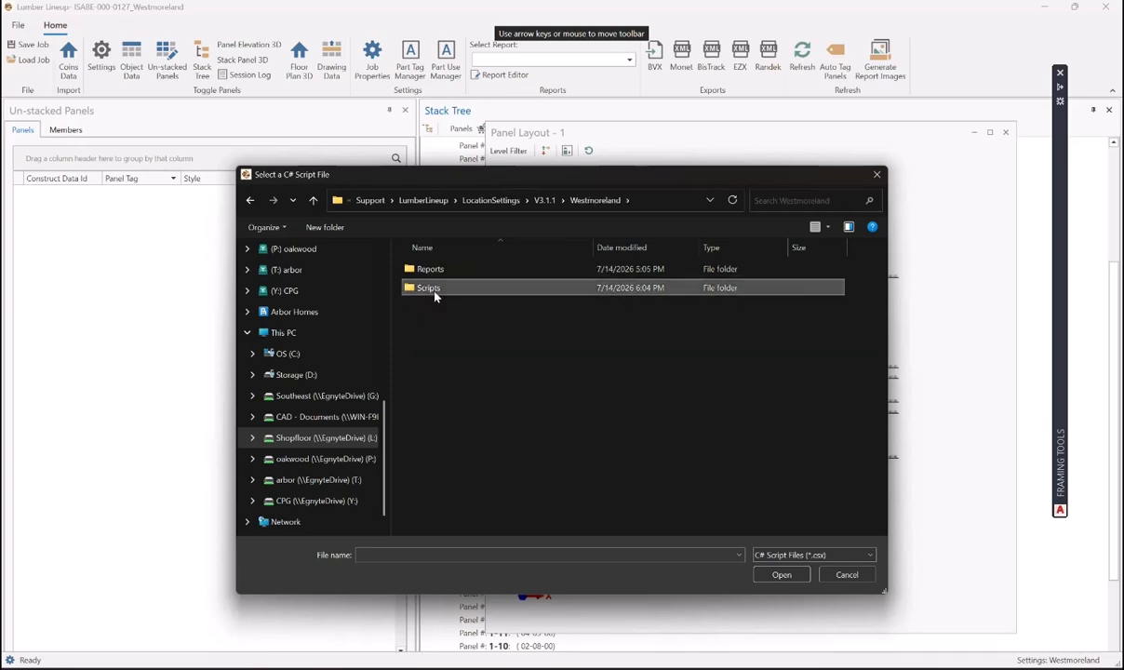
pyautogui.doubleClick(434, 291)
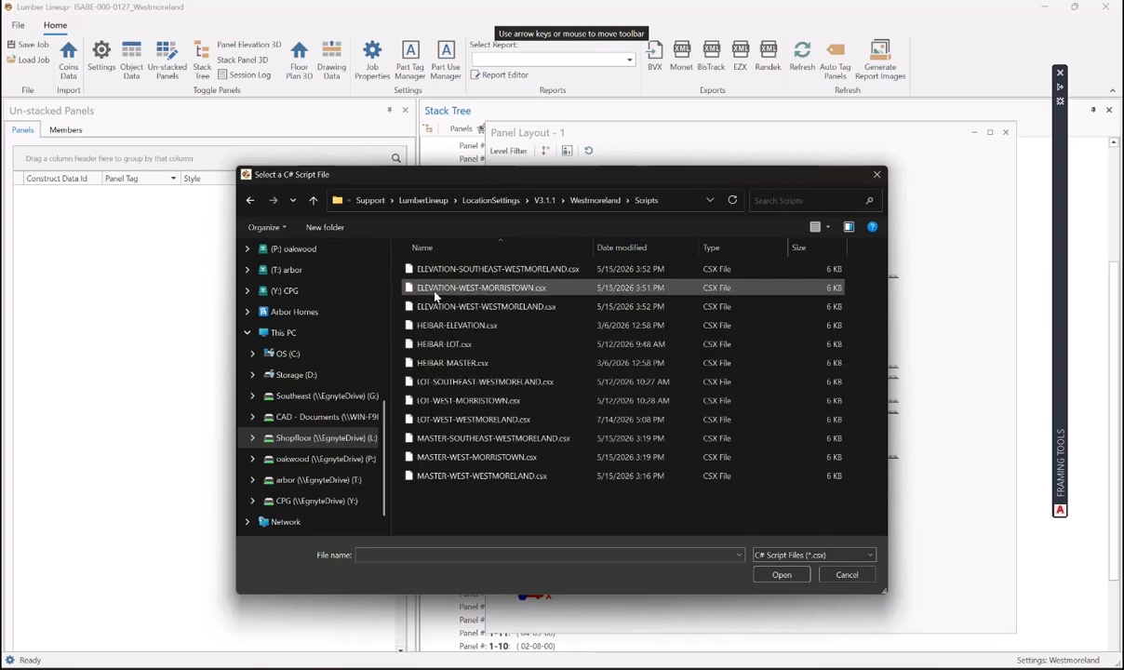
# - Run LOT-WEST-WESTMORELAND.csx on the Isabelle Farms job and acknowledge Script Complete
pyautogui.click(490, 420)
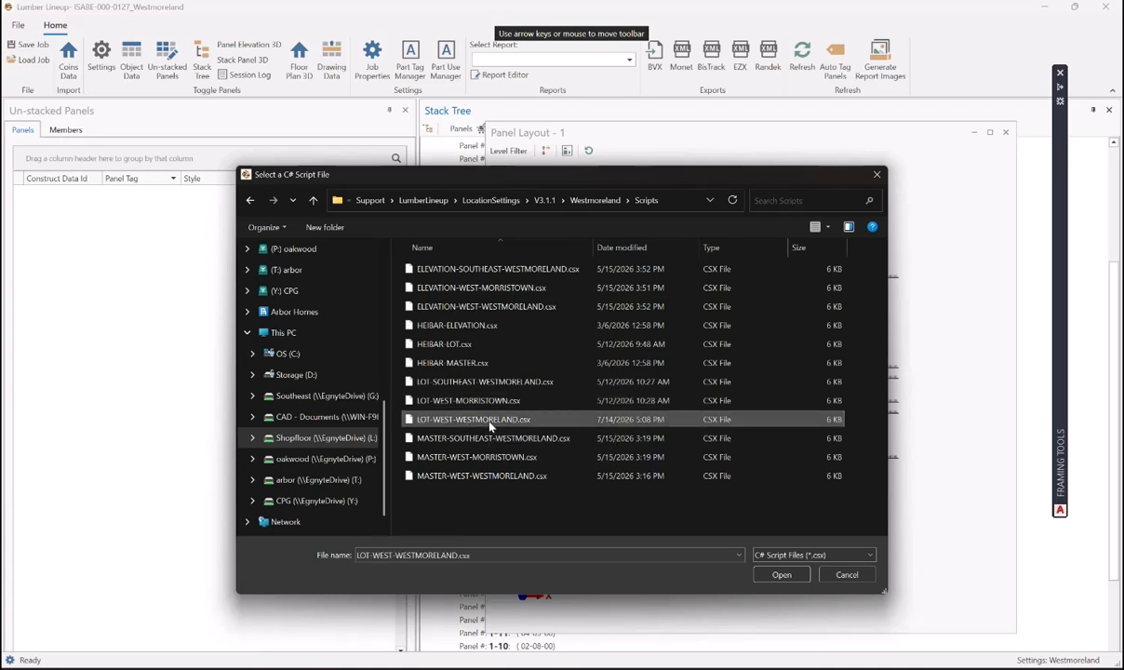
pyautogui.click(781, 573)
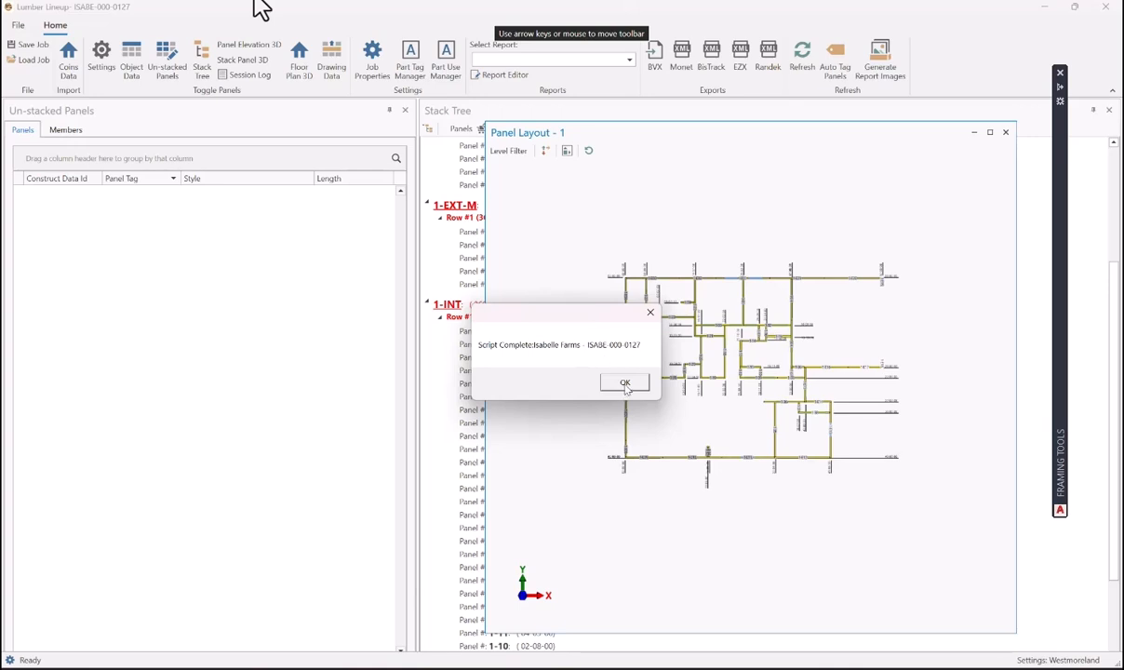
pyautogui.click(625, 385)
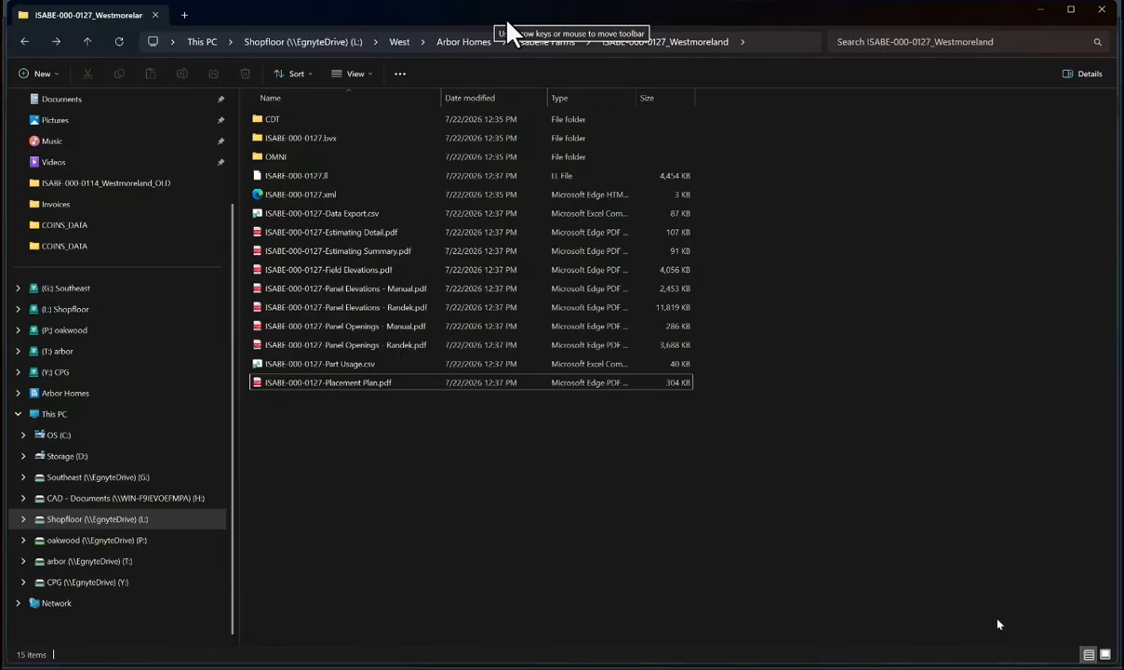
# - Review ISABE-000-0127-Placement Plan.pdf in Edge, then return to the AutoCAD drawing
pyautogui.doubleClick(381, 383)
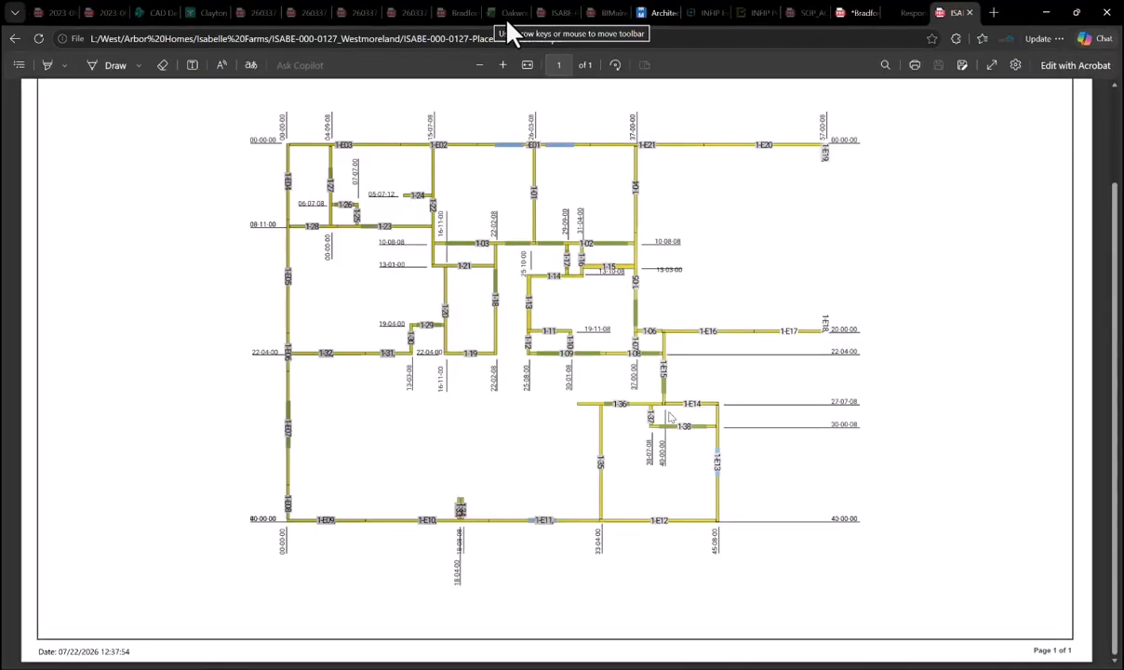
pyautogui.scroll(-1, 671, 417)
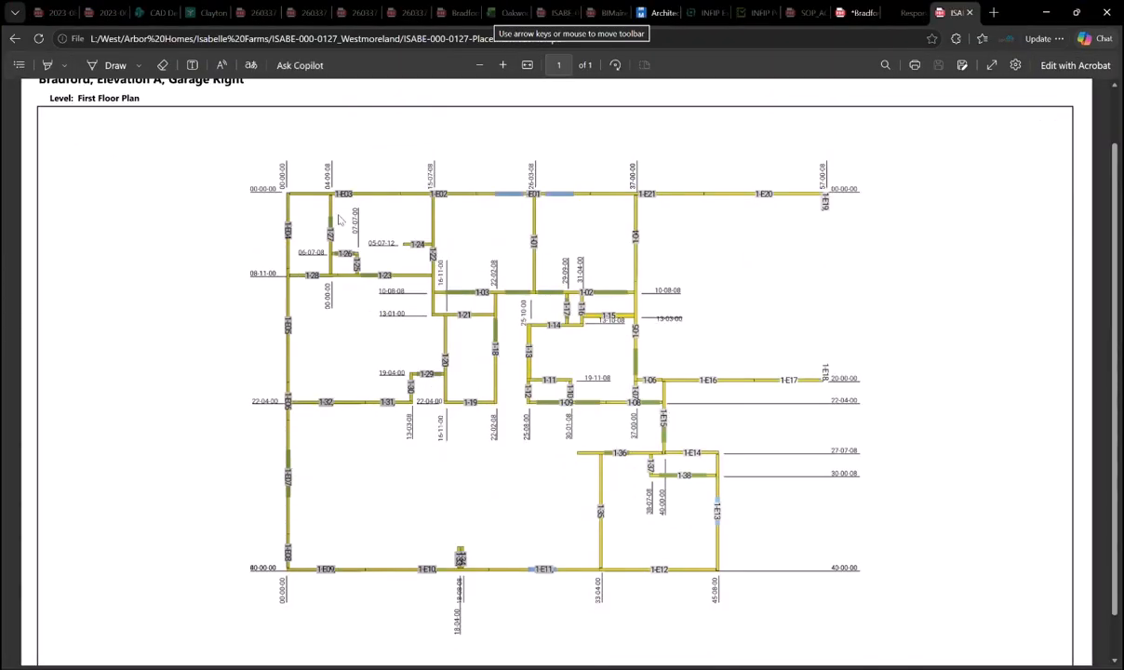
pyautogui.scroll(-1, 532, 342)
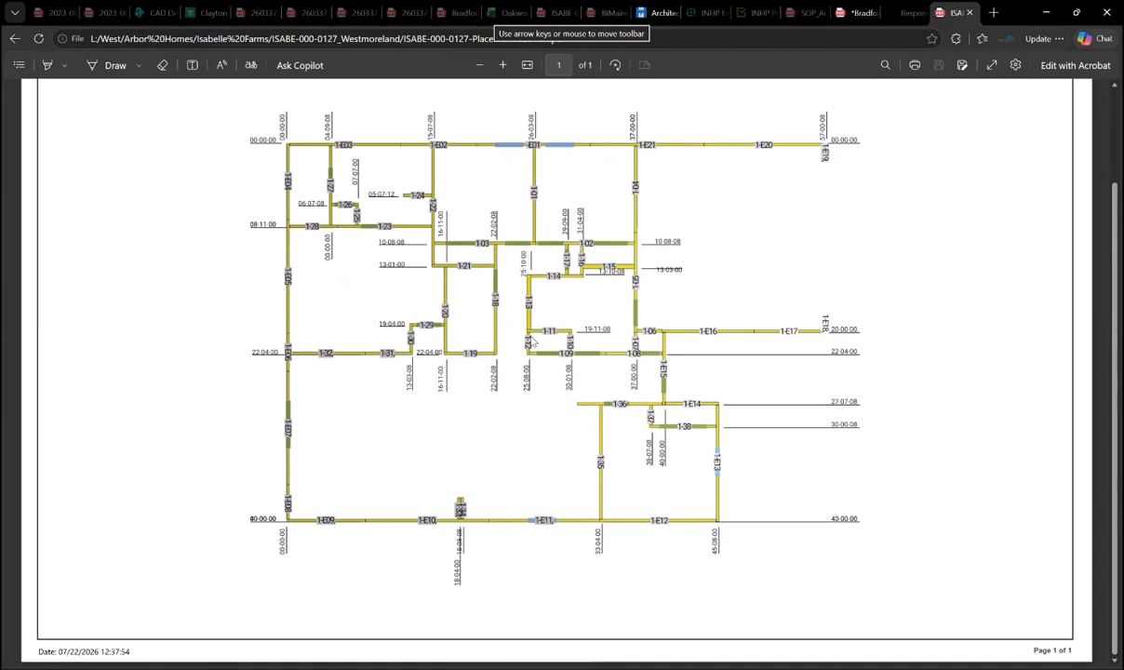
pyautogui.scroll(2, 532, 341)
pyautogui.scroll(1, 549, 323)
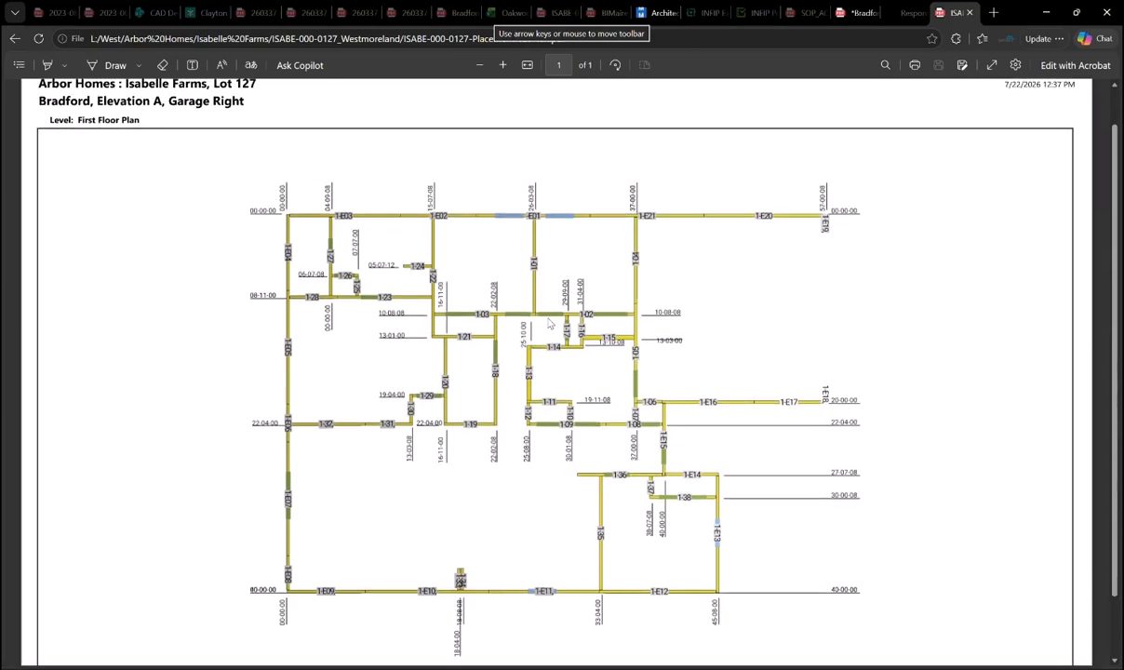
pyautogui.scroll(1, 549, 323)
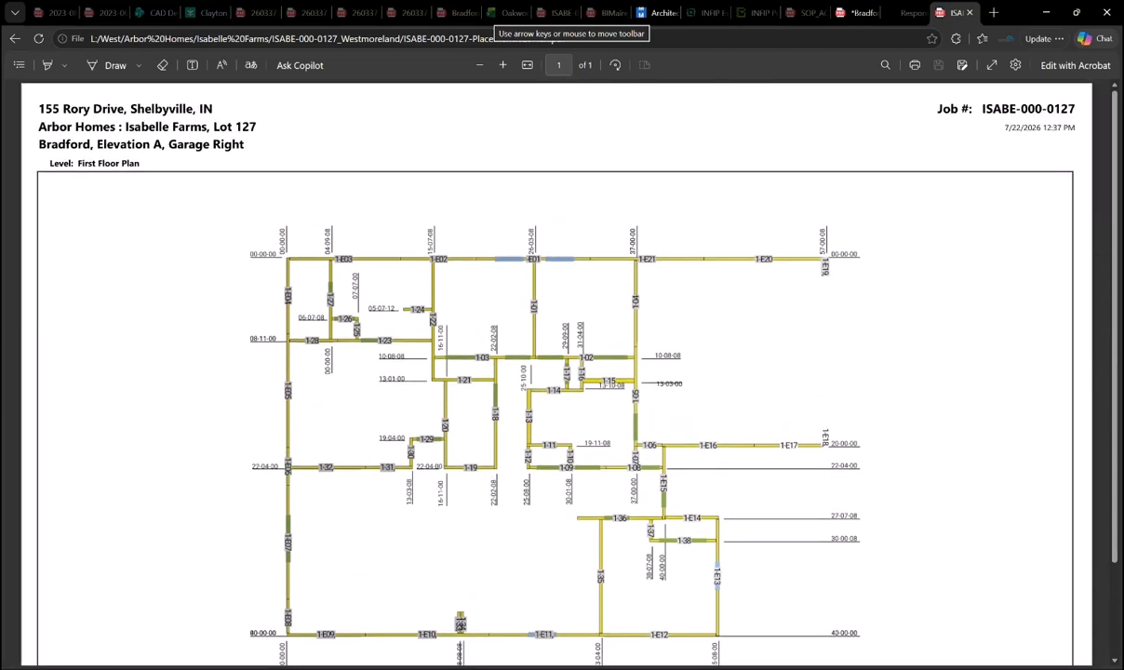
pyautogui.click(780, 668)
pyautogui.click(714, 610)
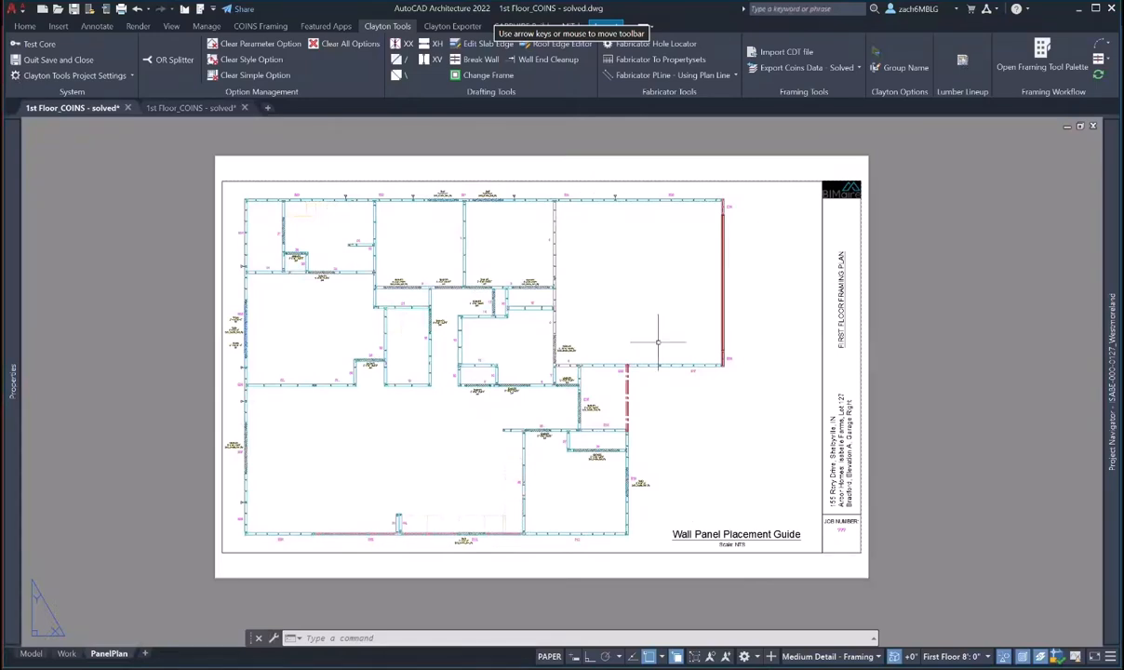
pyautogui.moveTo(626, 406); pyautogui.dragTo(661, 407, button='middle')
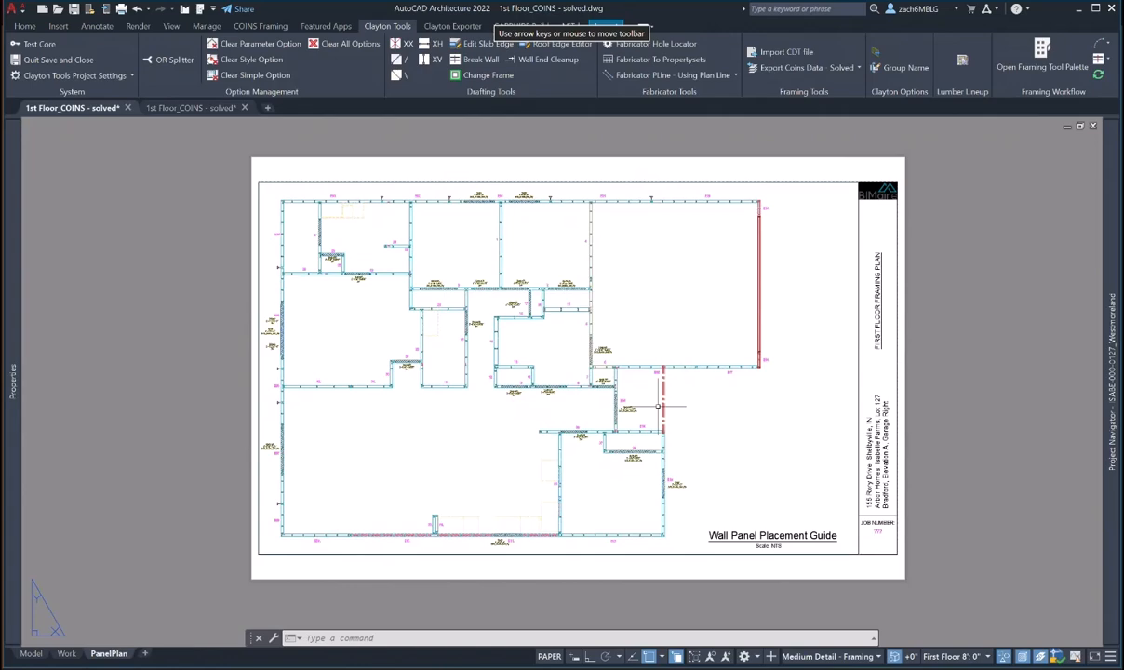
pyautogui.scroll(5, 656, 409)
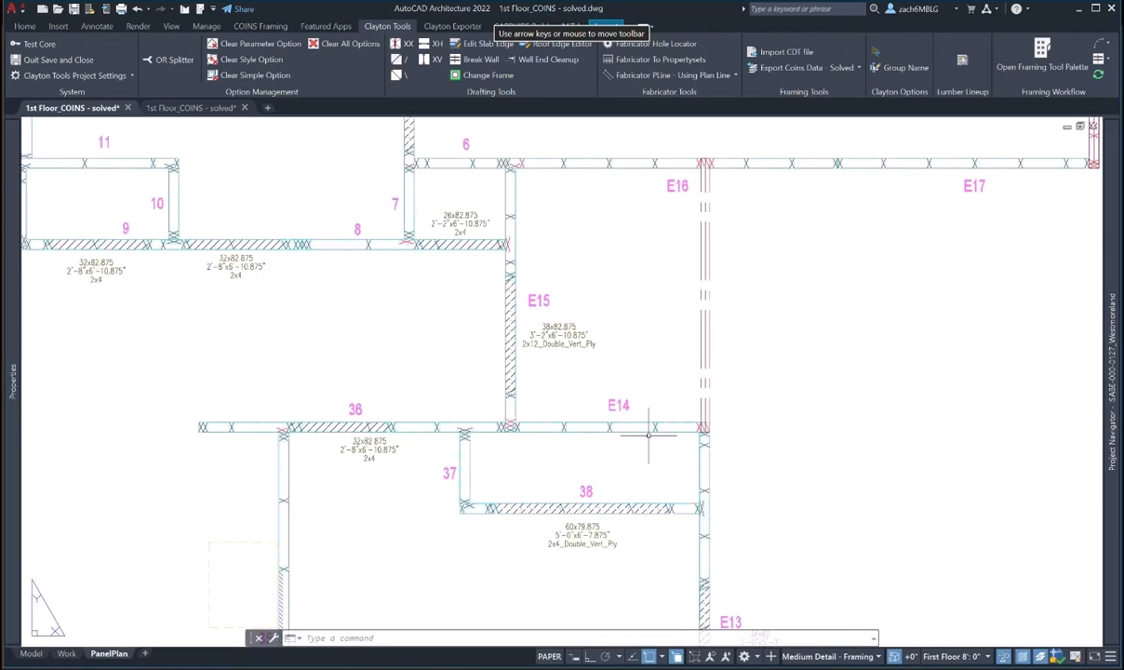
pyautogui.scroll(-5, 648, 435)
pyautogui.moveTo(572, 441); pyautogui.dragTo(710, 447, button='middle')
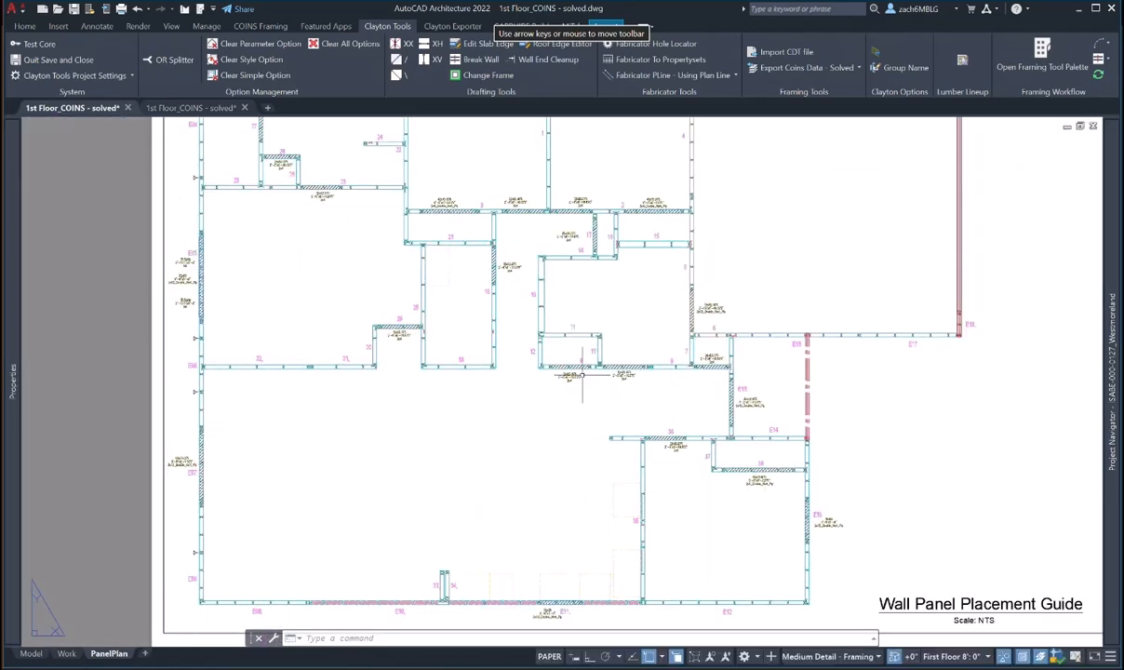
pyautogui.scroll(4, 581, 375)
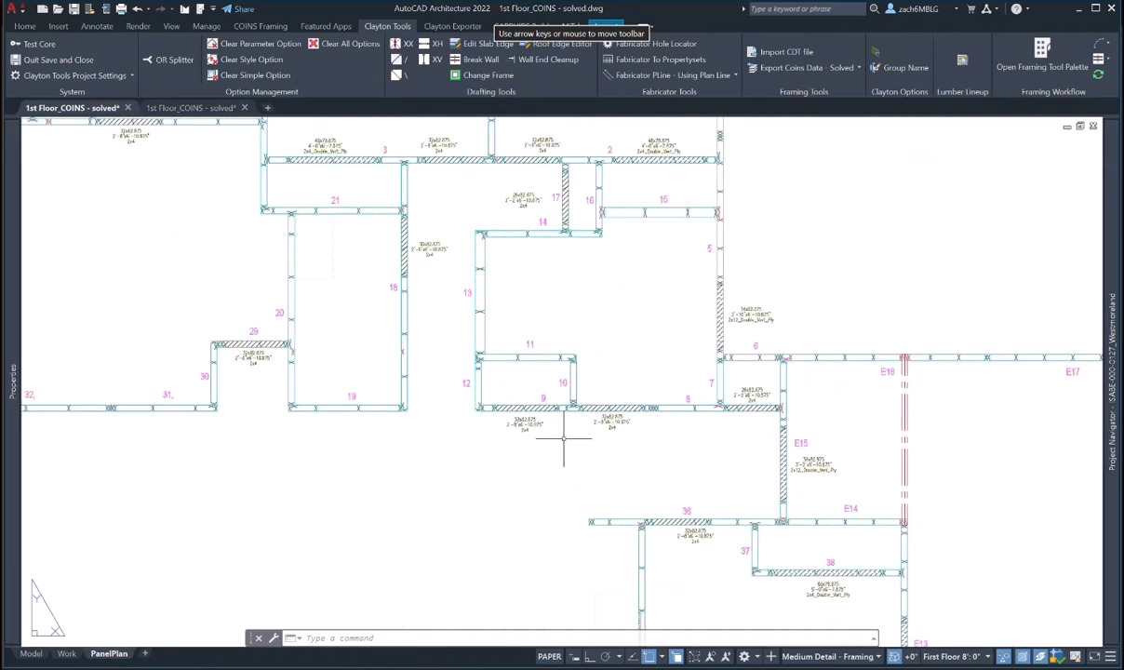
pyautogui.scroll(4, 549, 421)
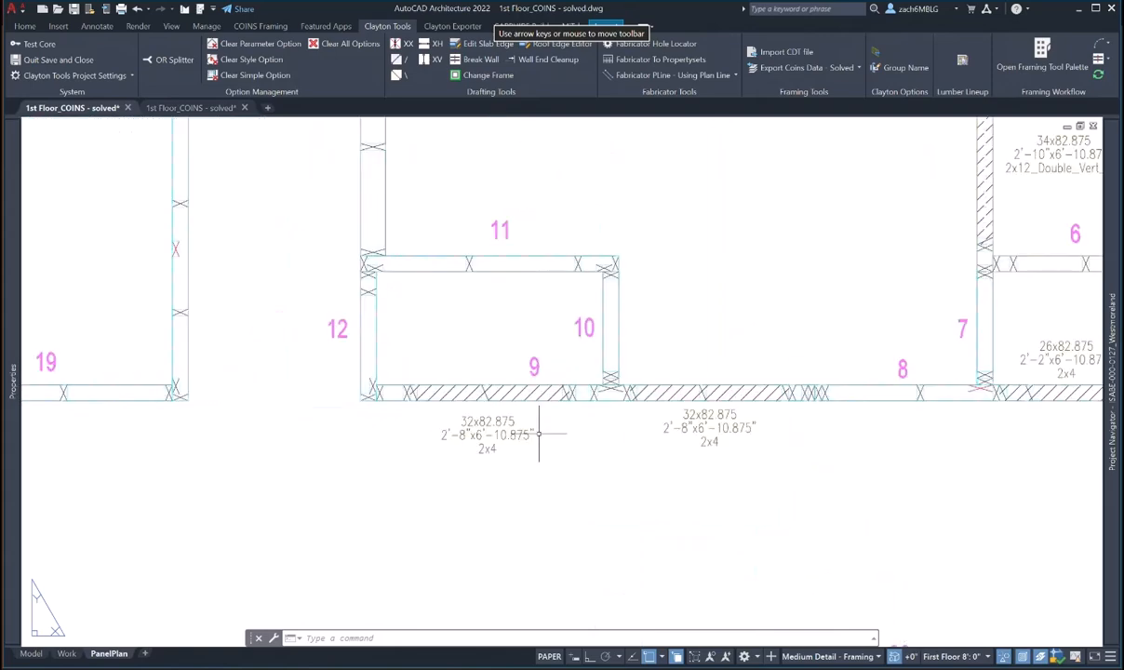
pyautogui.scroll(-2, 619, 452)
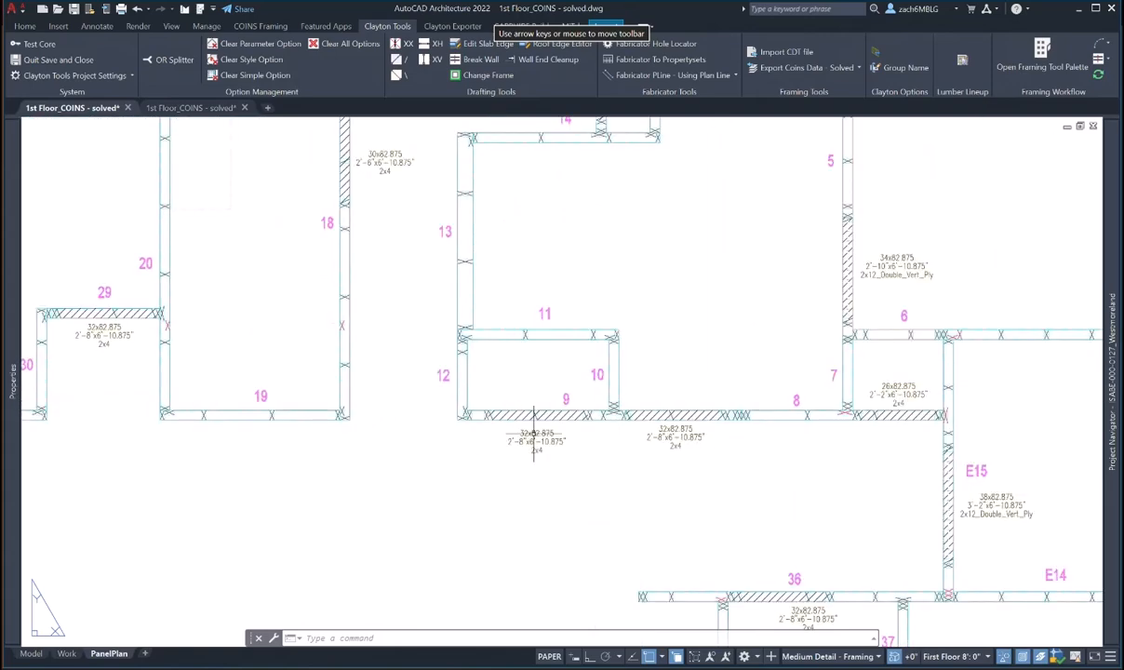
pyautogui.scroll(-5, 533, 434)
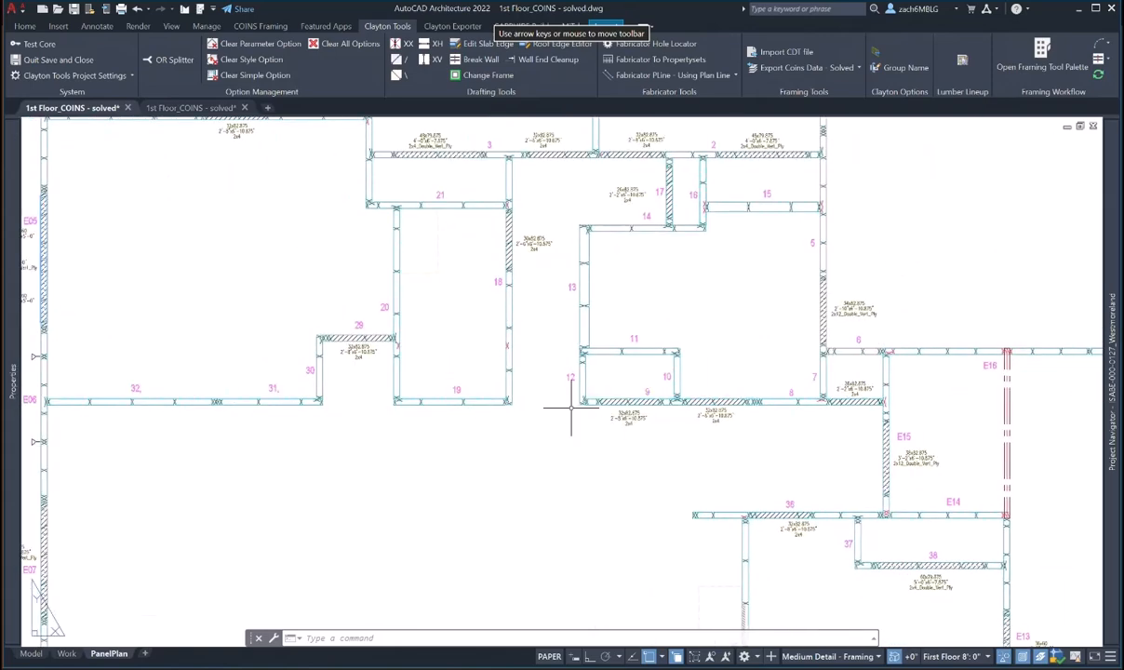
pyautogui.scroll(-2, 539, 437)
pyautogui.moveTo(546, 431); pyautogui.dragTo(432, 399, button='middle')
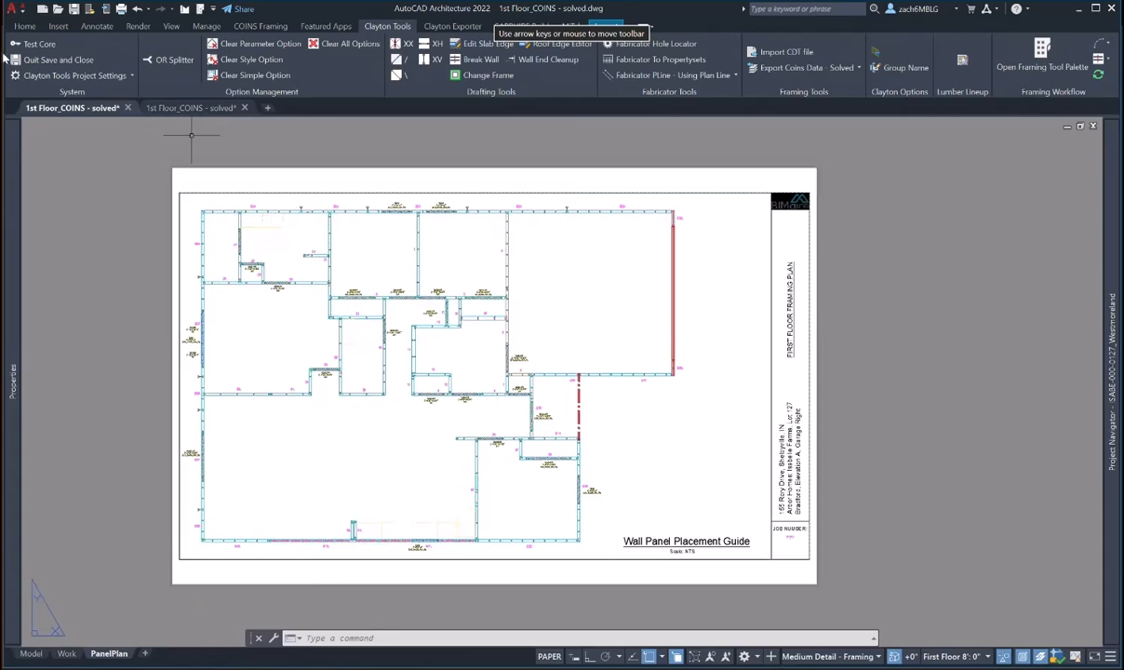
# - Plot the PanelPlan layout with AutoCAD PDF (High Quality Print) on ANSI B and preview it
pyautogui.click(23, 13)
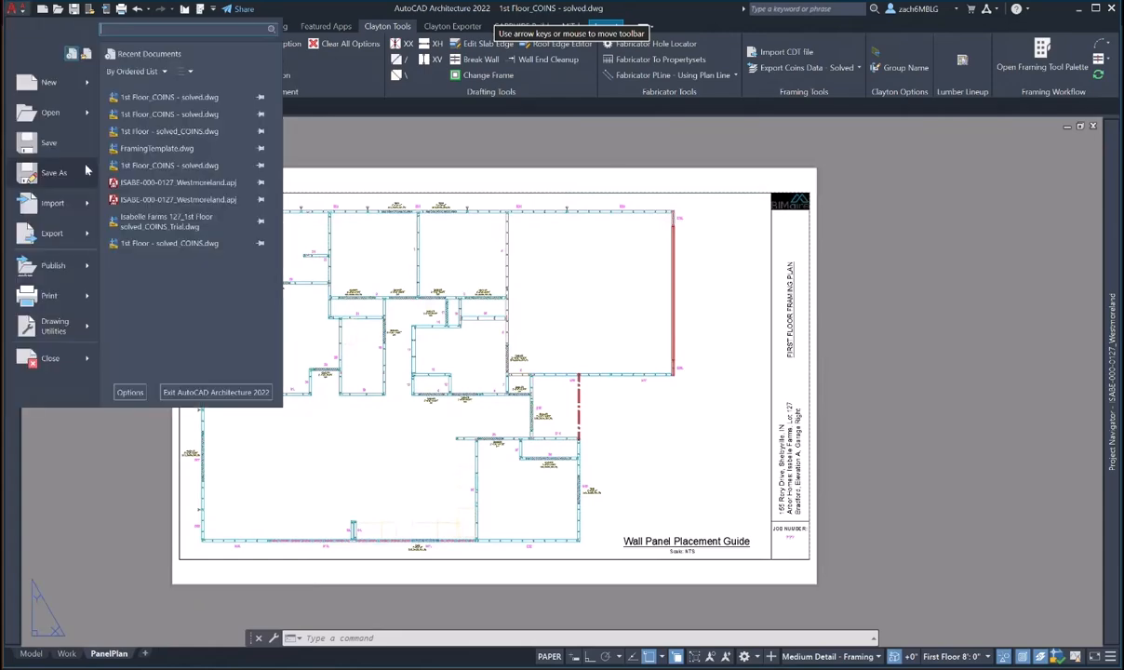
pyautogui.moveTo(84, 173)
pyautogui.click(62, 265)
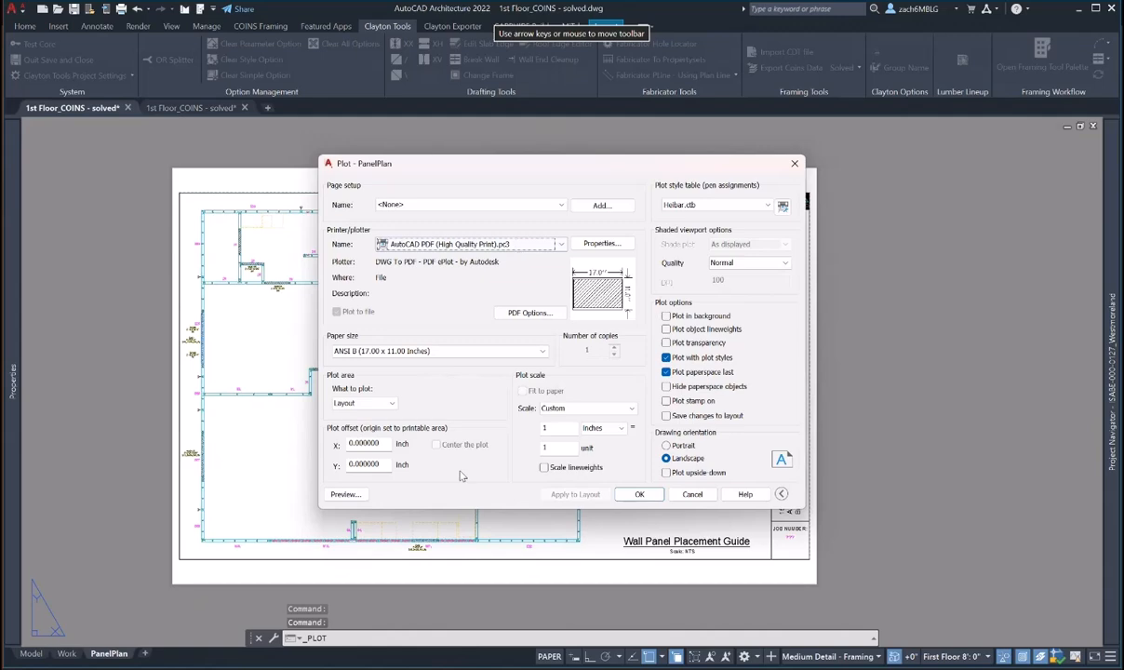
pyautogui.click(345, 494)
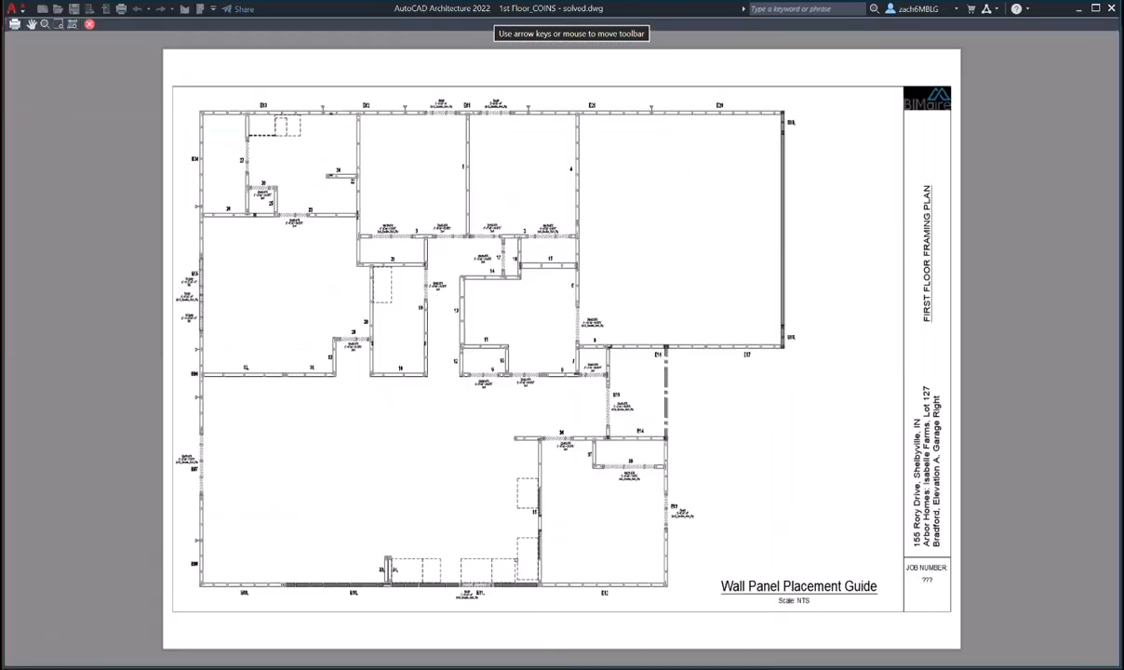
pyautogui.scroll(-2, 659, 319)
pyautogui.rightClick(659, 318)
# - Save the plotted PDF to L:\West\Arbor Homes\Isabelle Farms\ISABE-000-0127_Westmoreland
pyautogui.click(677, 343)
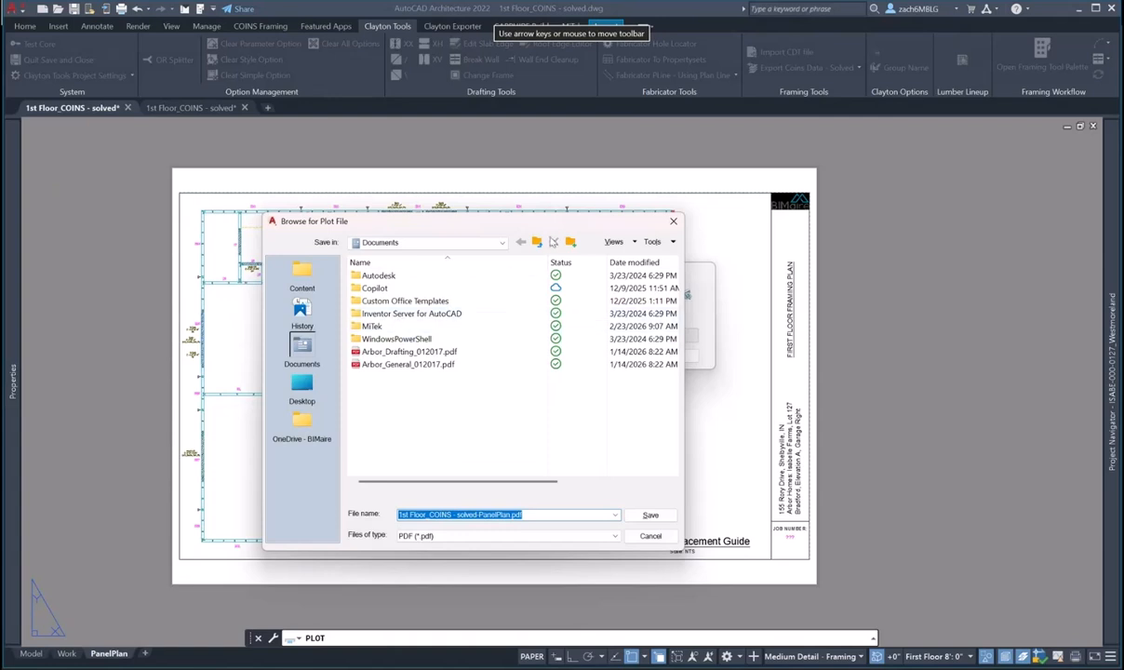
pyautogui.click(470, 241)
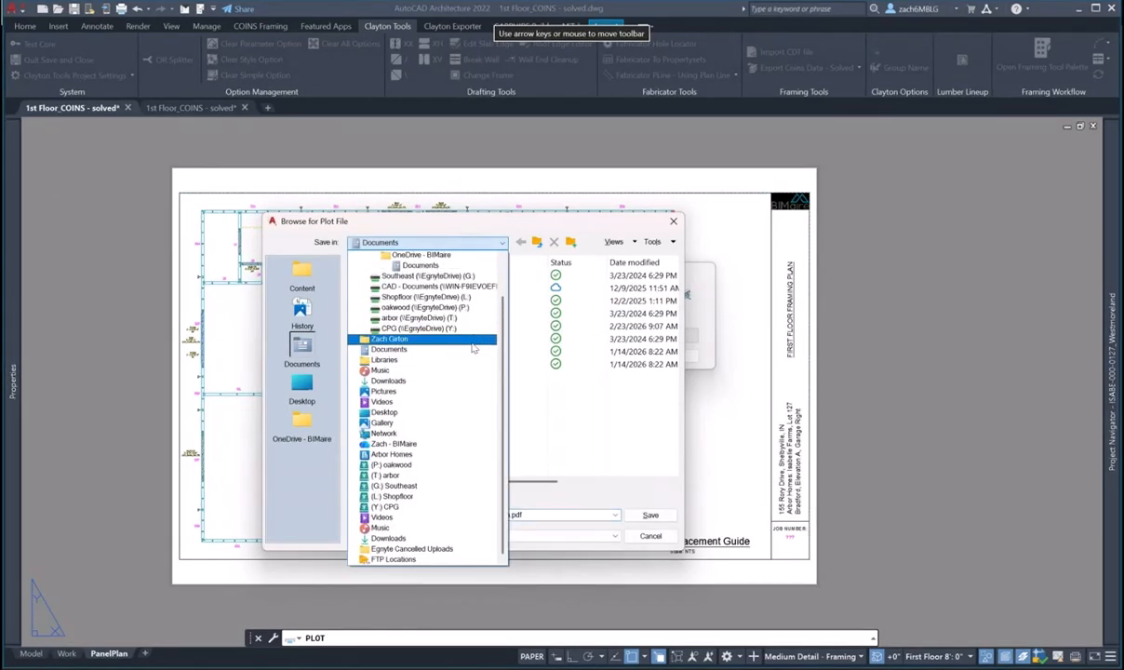
pyautogui.click(442, 297)
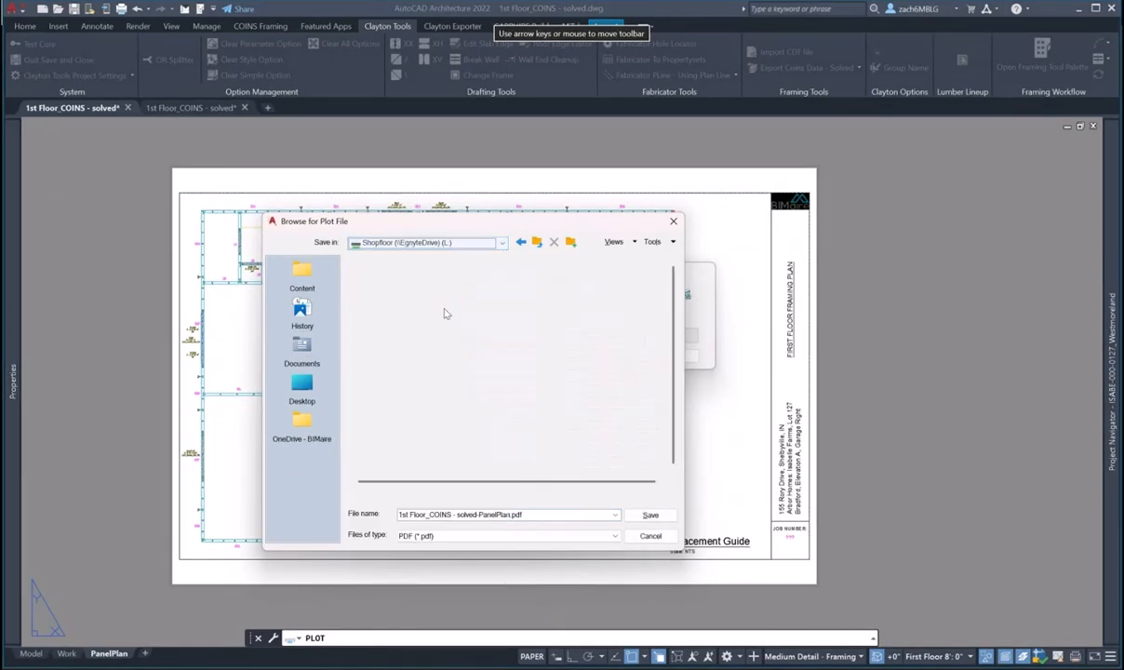
pyautogui.doubleClick(357, 311)
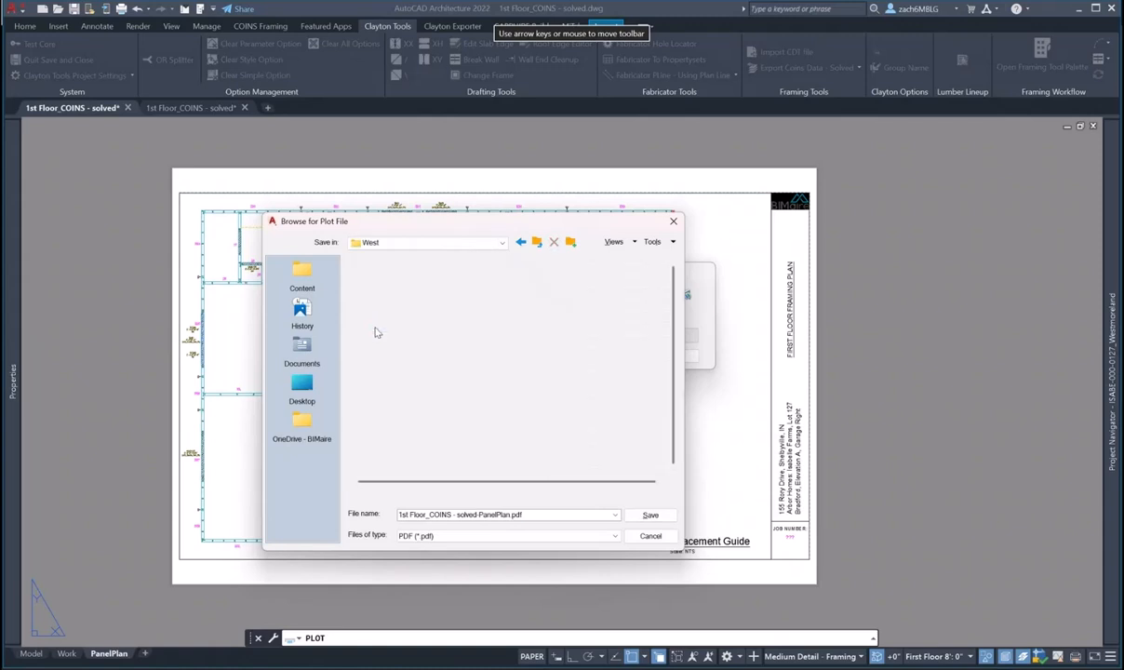
pyautogui.doubleClick(401, 276)
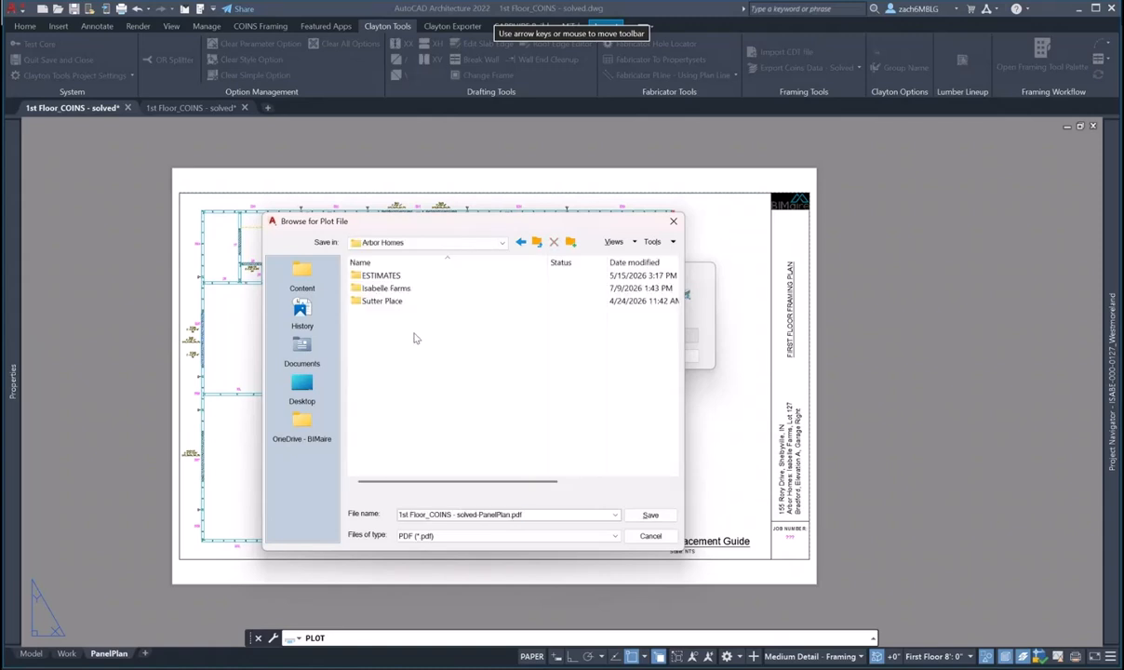
pyautogui.doubleClick(383, 288)
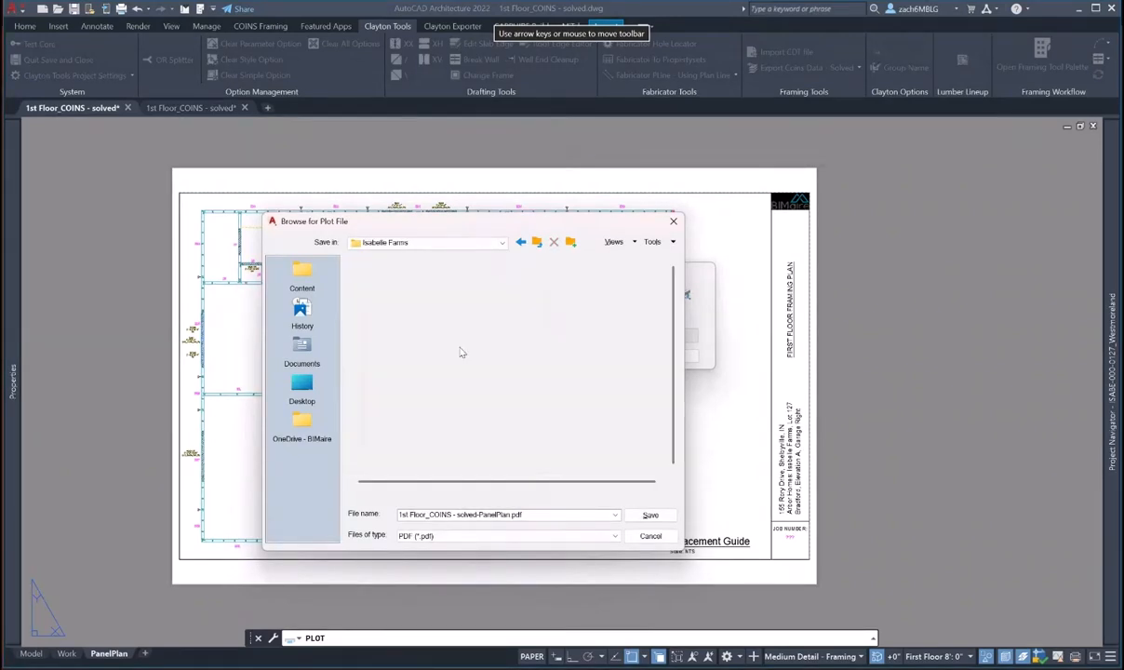
pyautogui.scroll(-5, 458, 415)
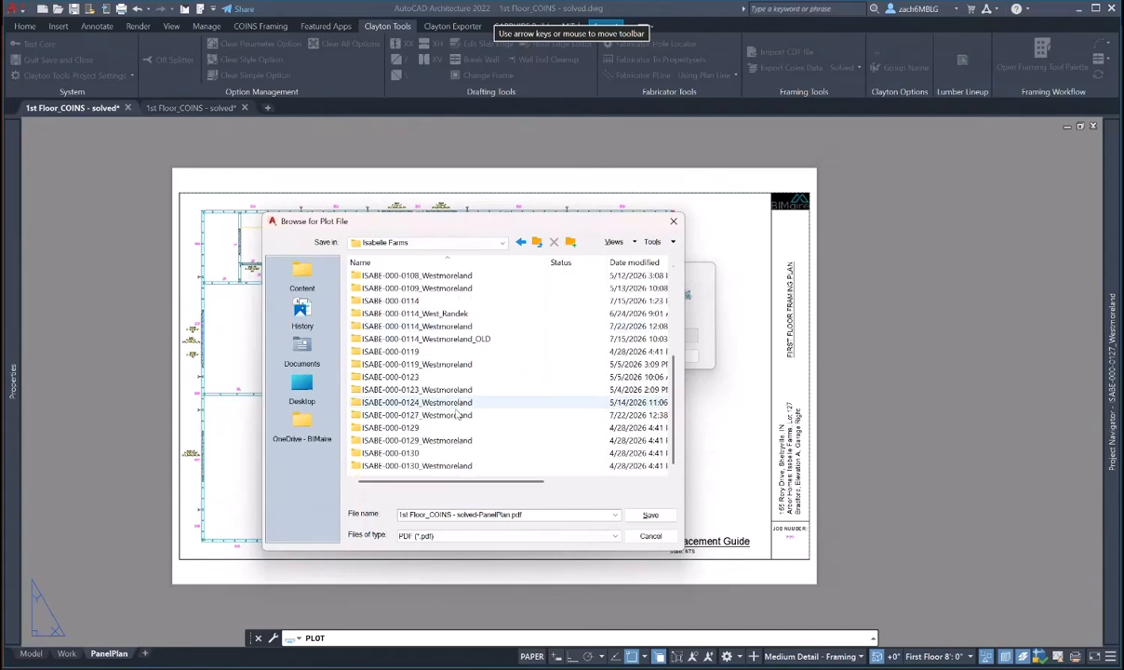
pyautogui.doubleClick(457, 415)
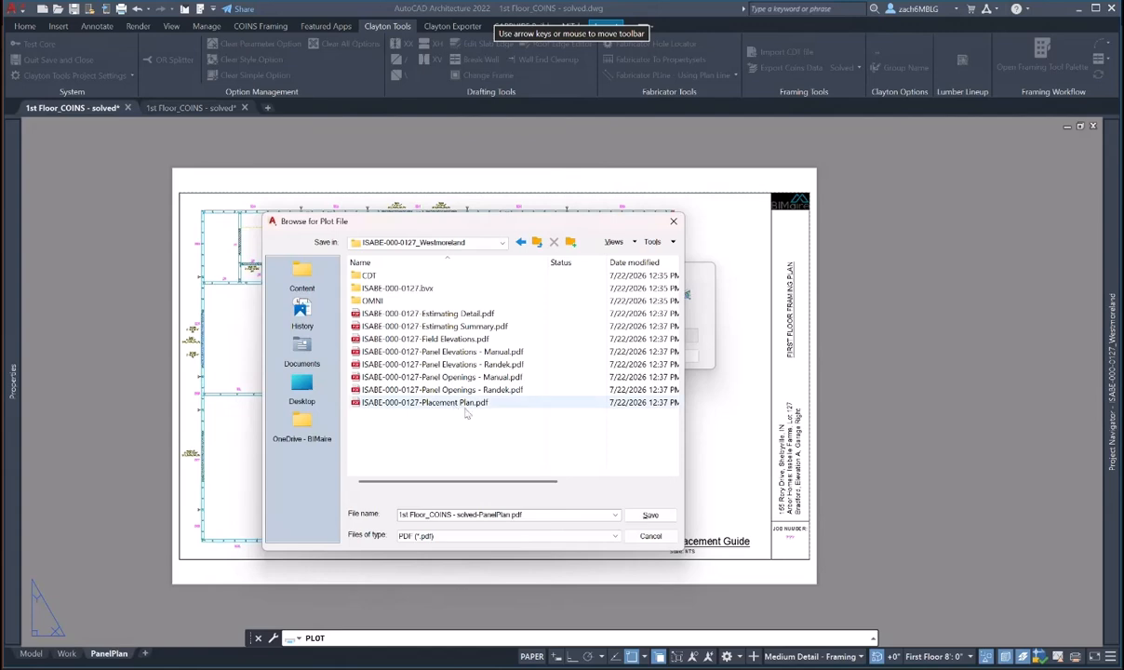
pyautogui.click(648, 516)
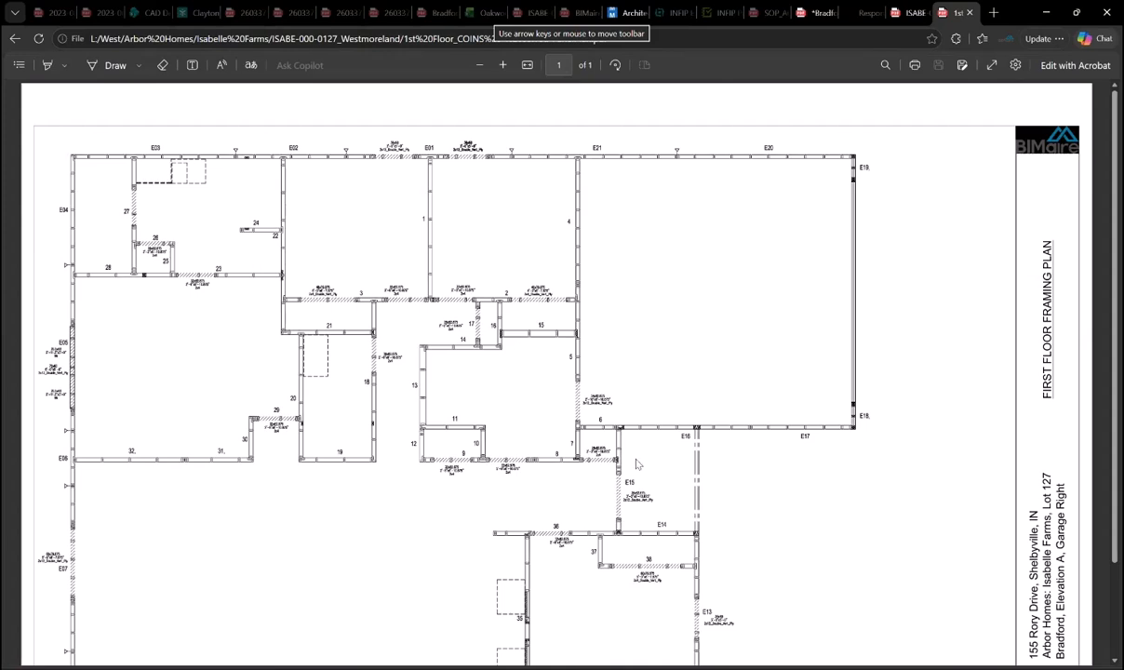
# - Scroll down to the PDF's title block and open the Copilot sidebar in Edge
pyautogui.scroll(-3, 615, 410)
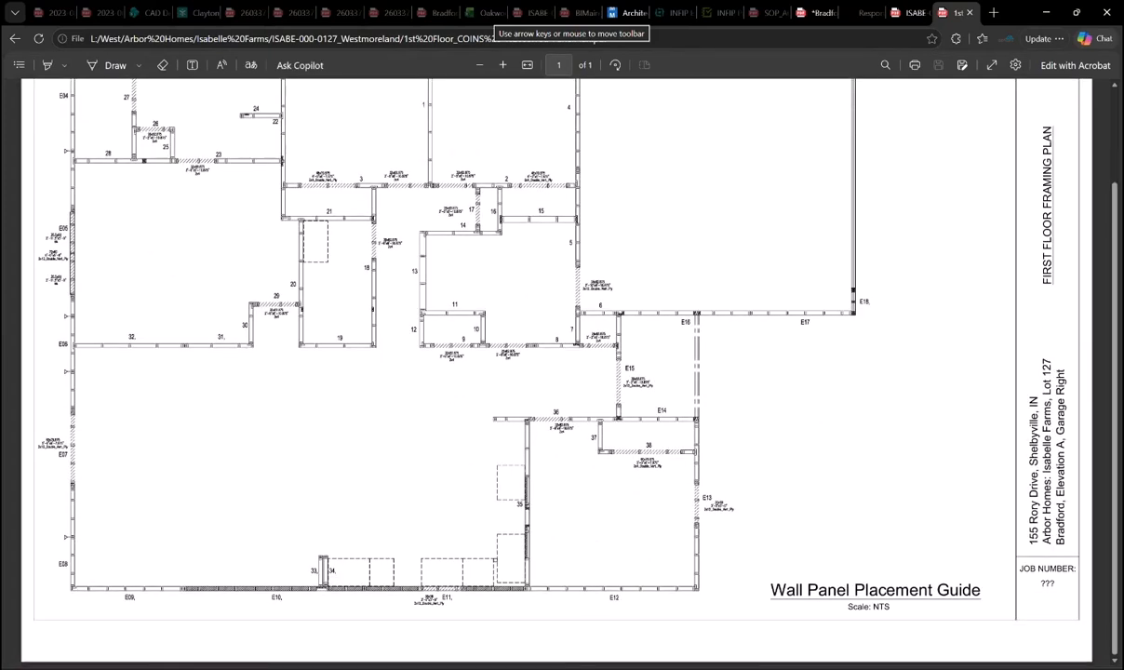
pyautogui.moveTo(270, 0)
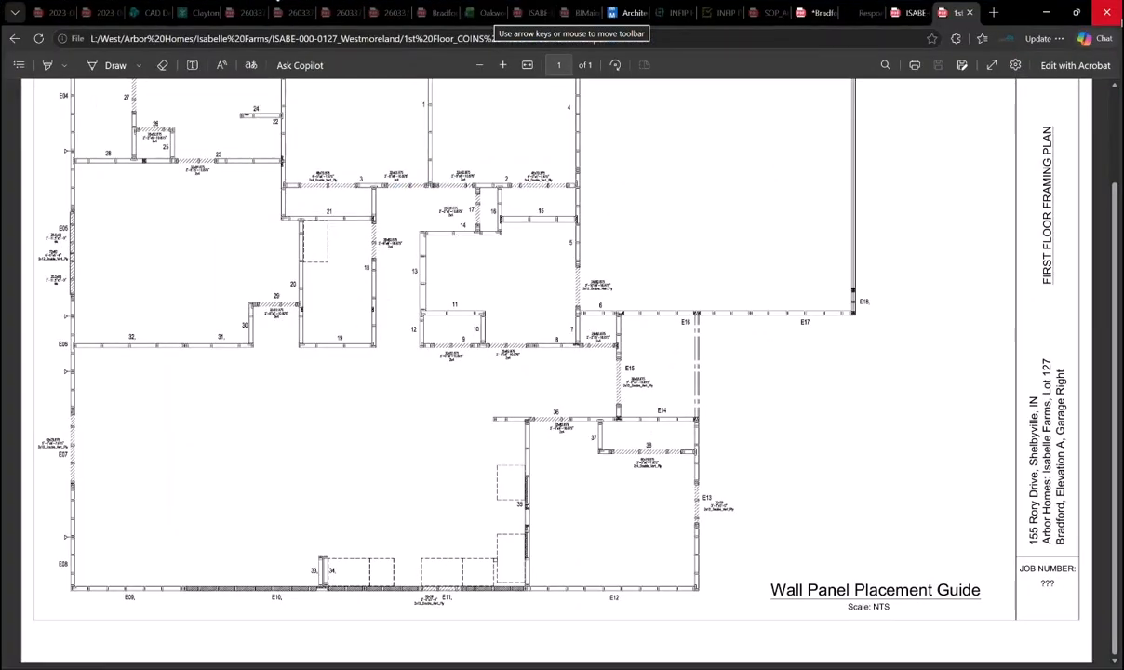
pyautogui.click(1095, 39)
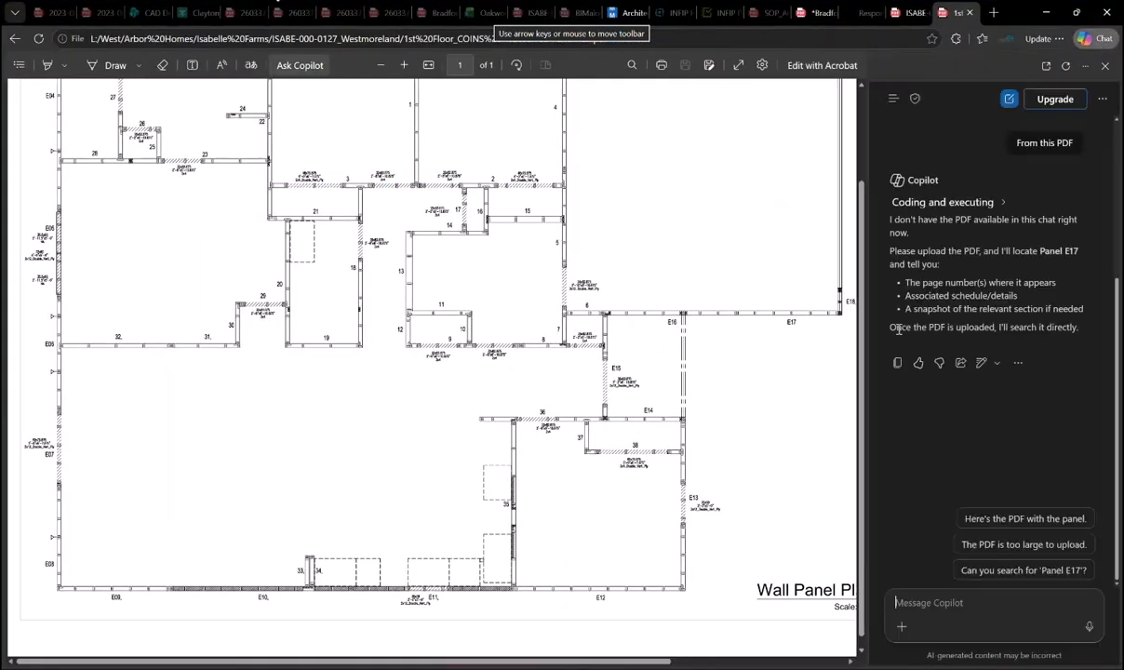
# - Attach ISABE-000-0127-Placement Plan.pdf from the ISABE-000-0127_Westmoreland folder to the chat
pyautogui.click(901, 628)
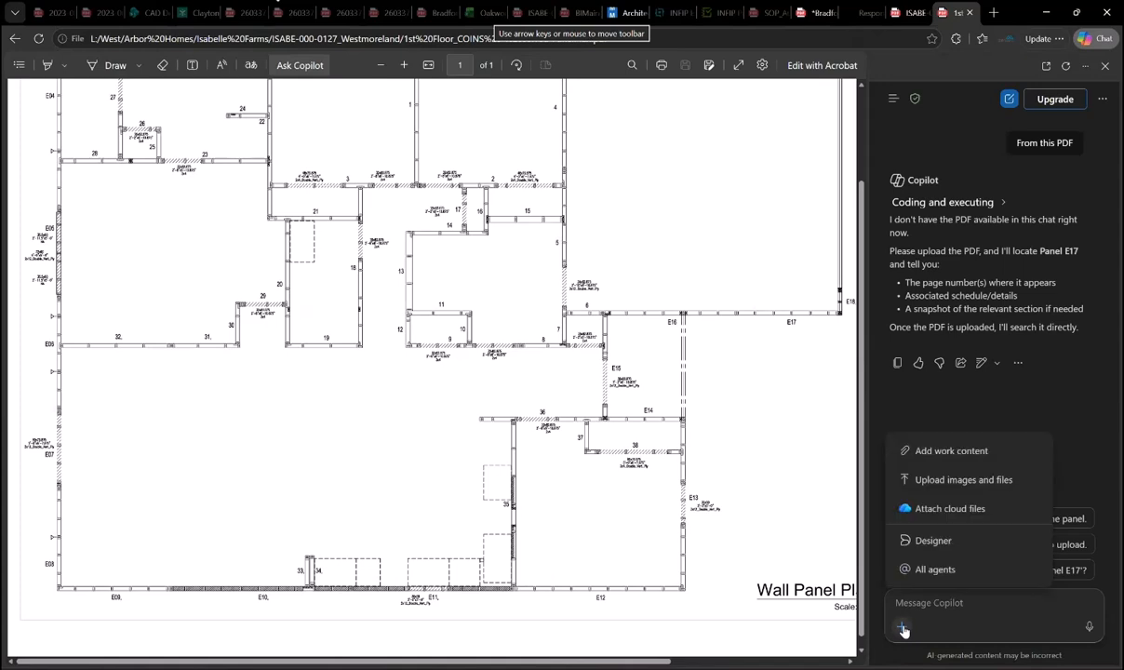
pyautogui.click(928, 479)
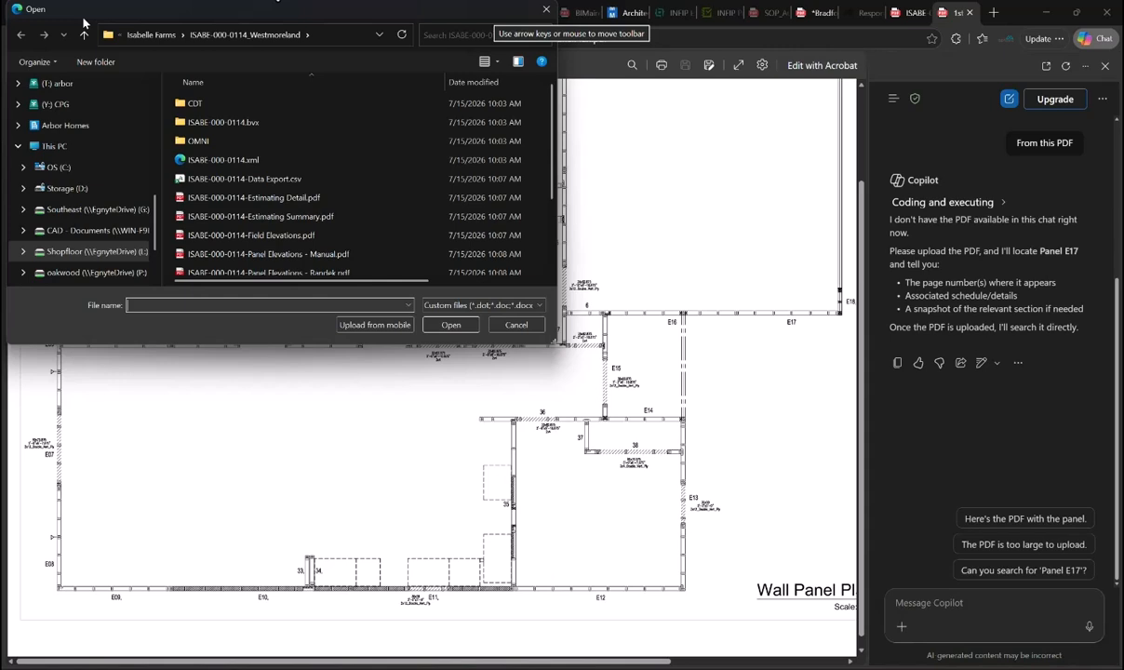
pyautogui.scroll(-1, 292, 190)
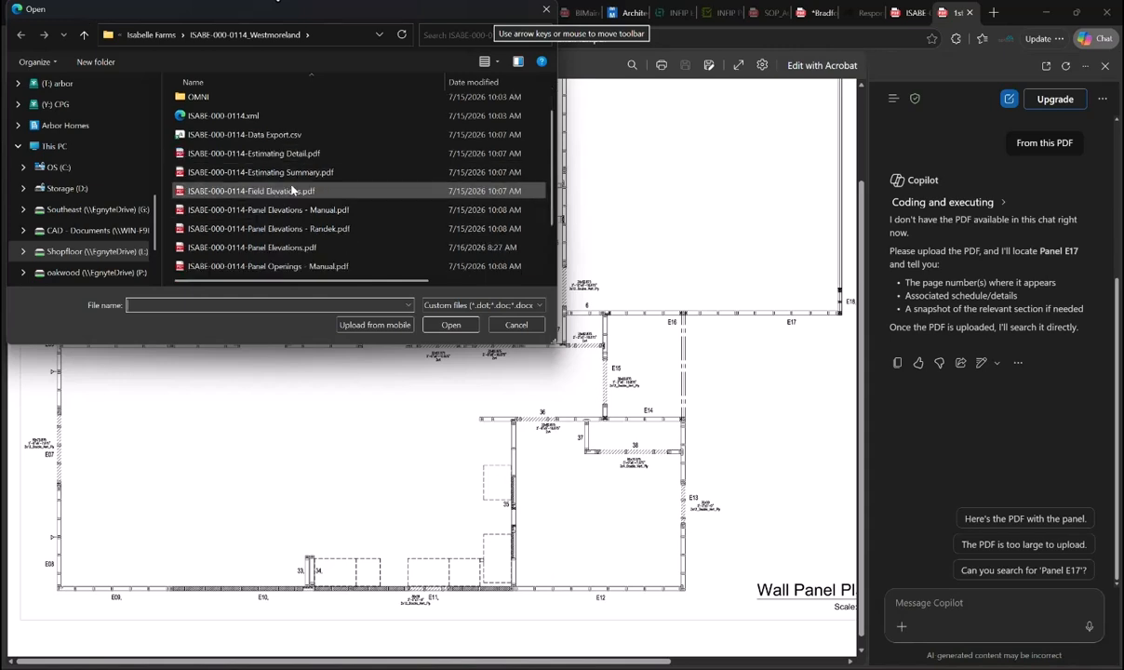
pyautogui.scroll(-1, 292, 190)
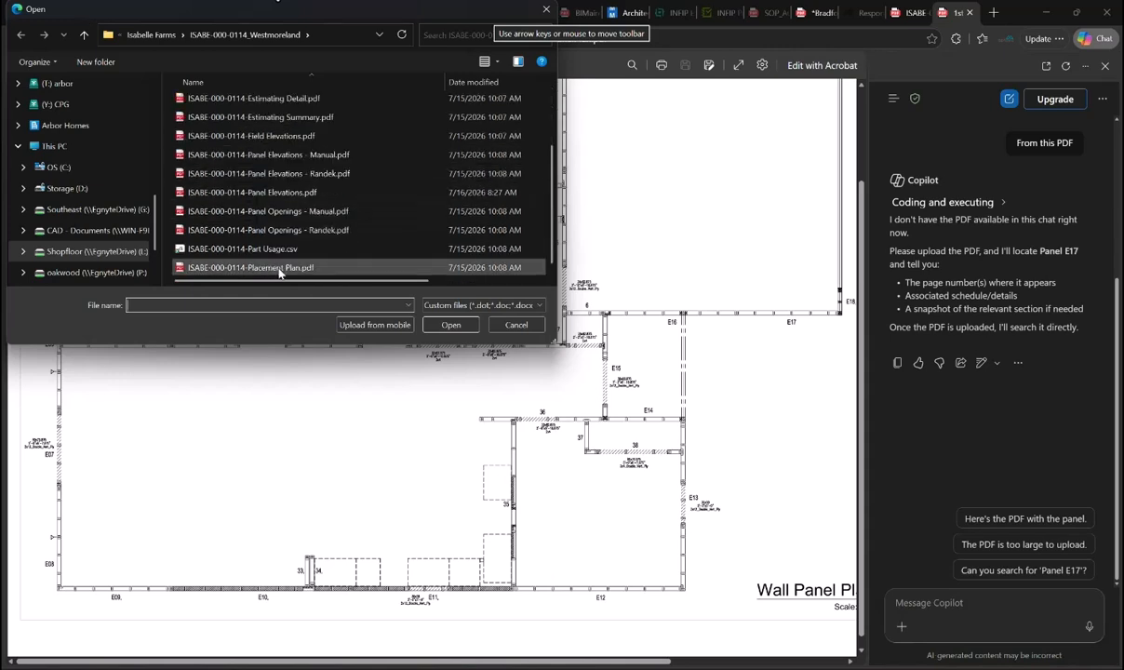
pyautogui.click(141, 34)
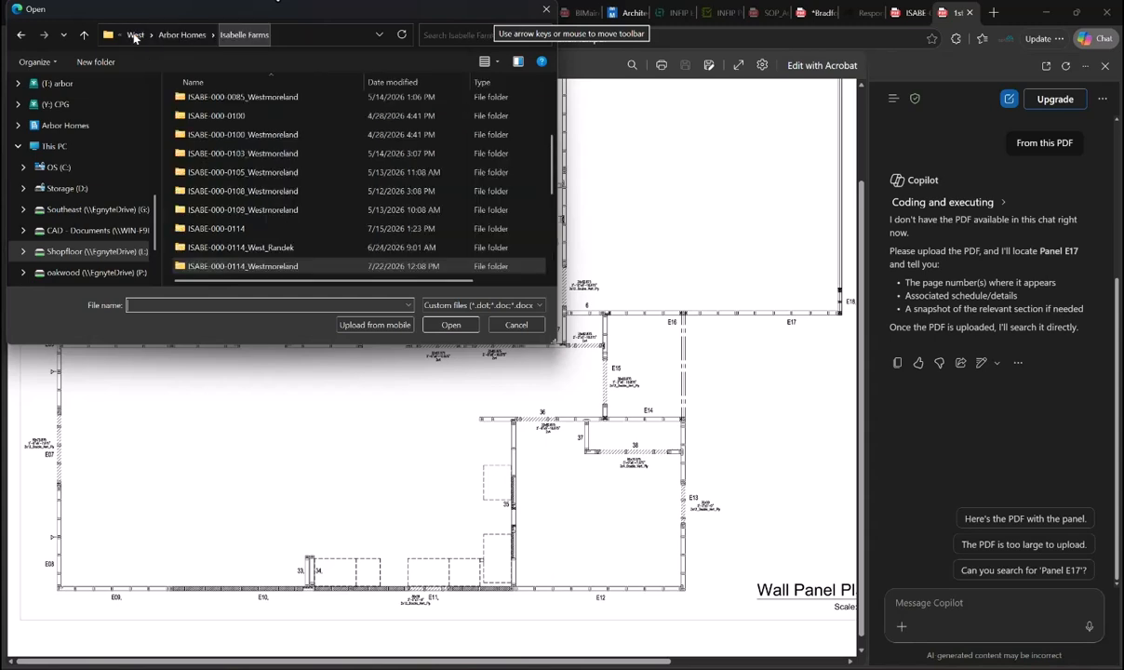
pyautogui.scroll(-2, 283, 212)
pyautogui.scroll(-2, 316, 225)
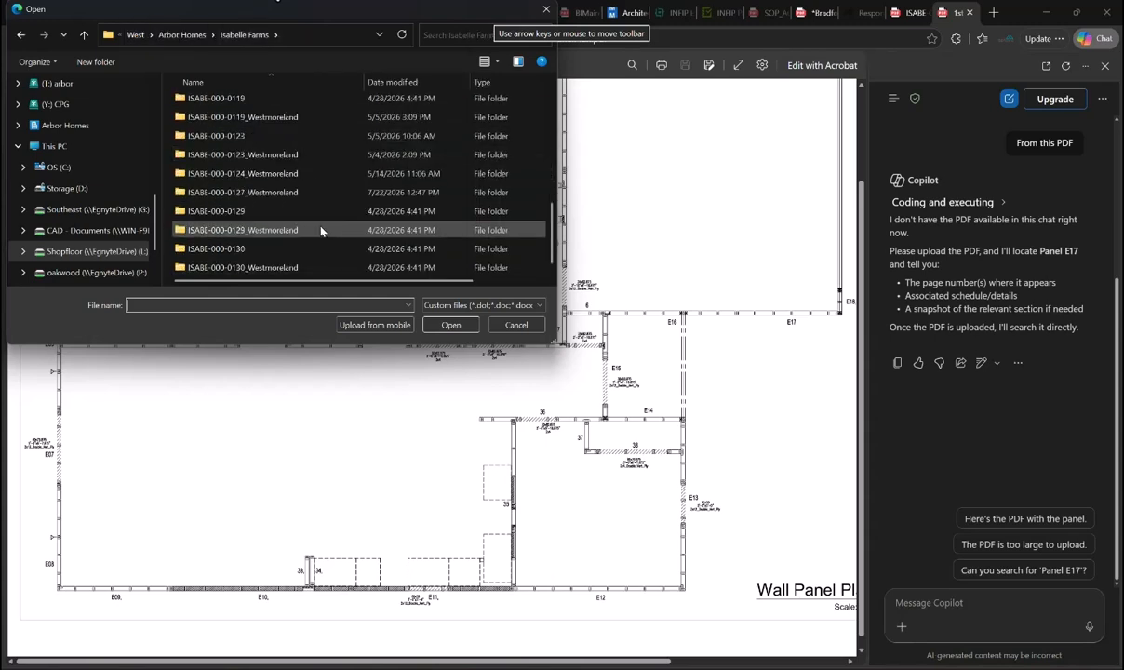
pyautogui.doubleClick(288, 193)
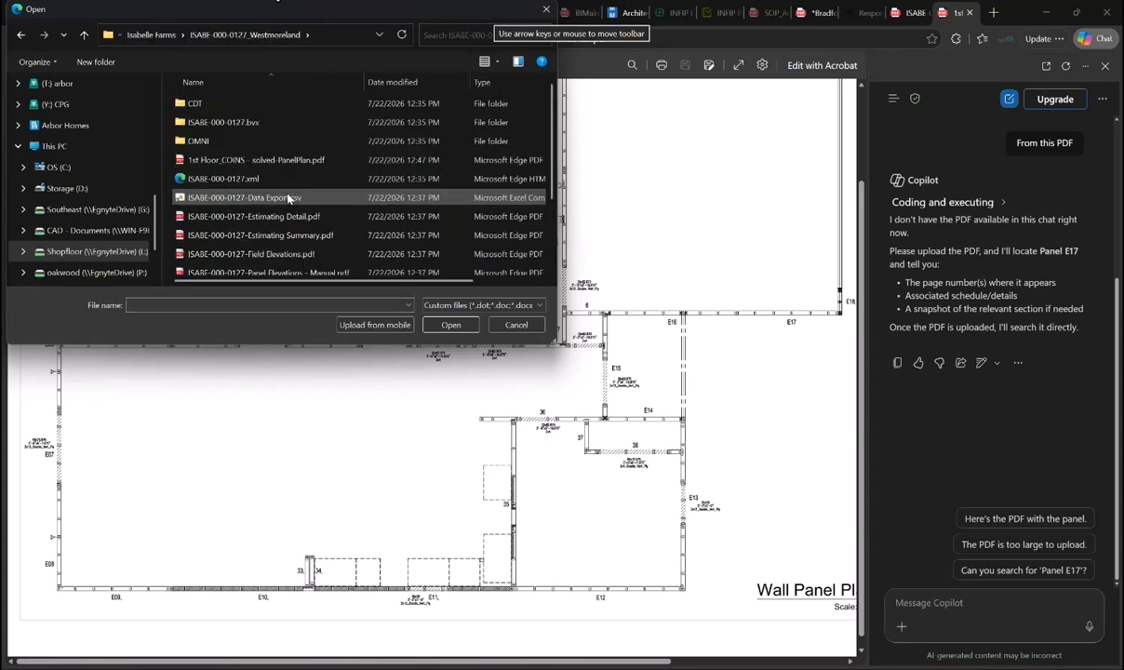
pyautogui.scroll(-2, 283, 181)
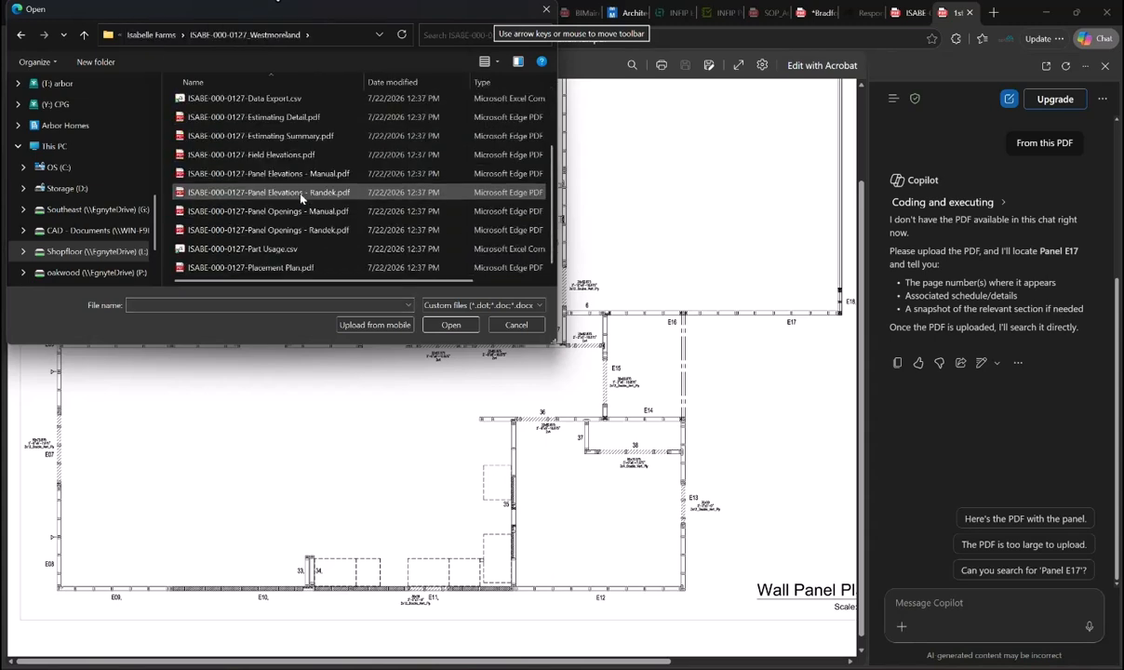
pyautogui.click(275, 267)
pyautogui.click(450, 325)
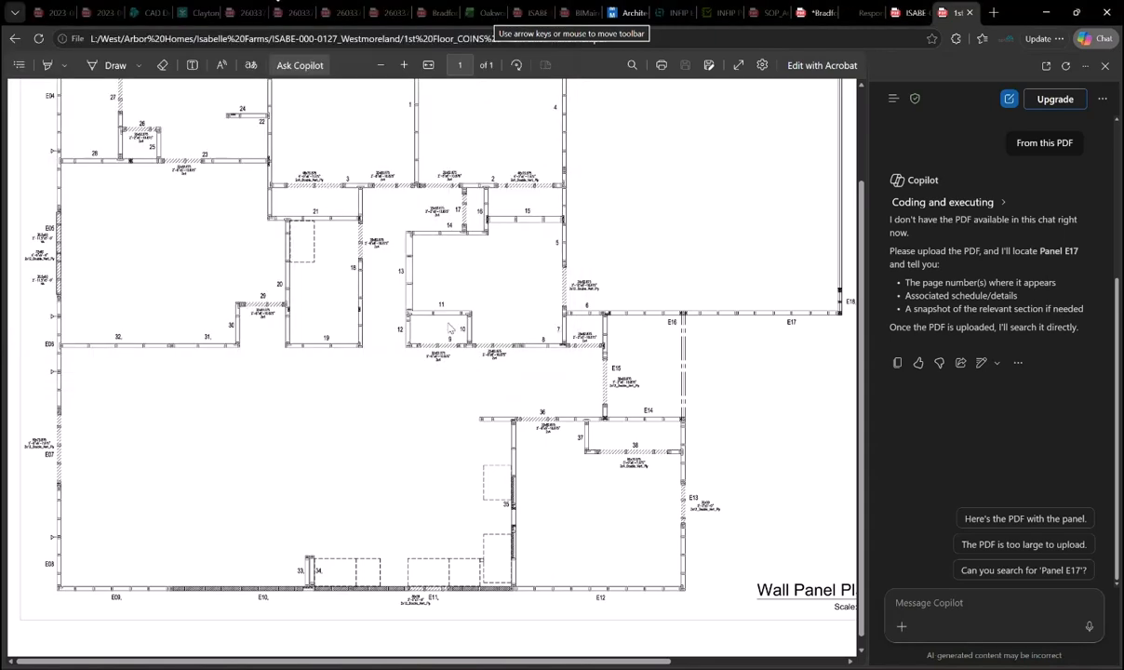
# - Attach 1st Floor_COINS - solved-PanelPlan.pdf as a second file
pyautogui.click(901, 630)
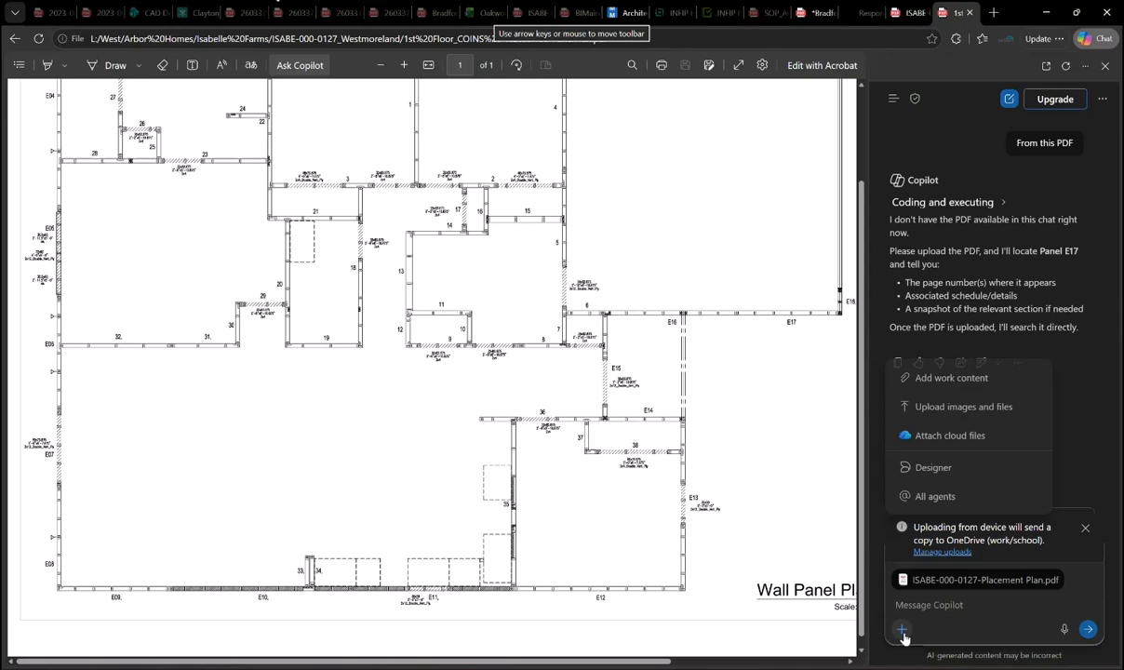
pyautogui.click(934, 409)
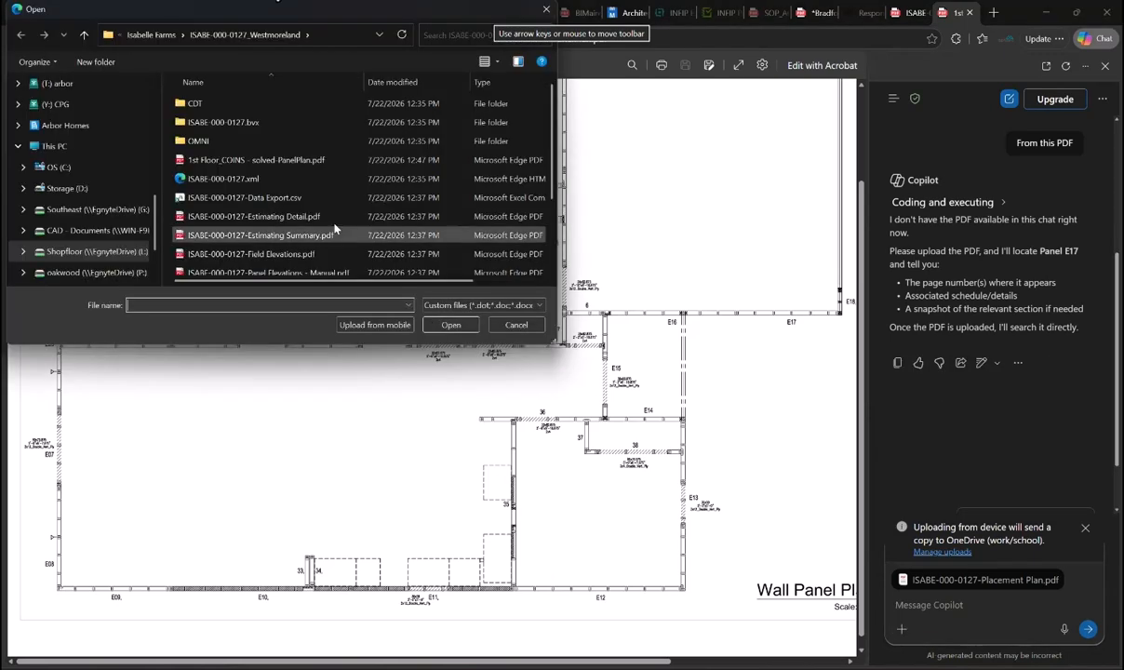
pyautogui.click(299, 164)
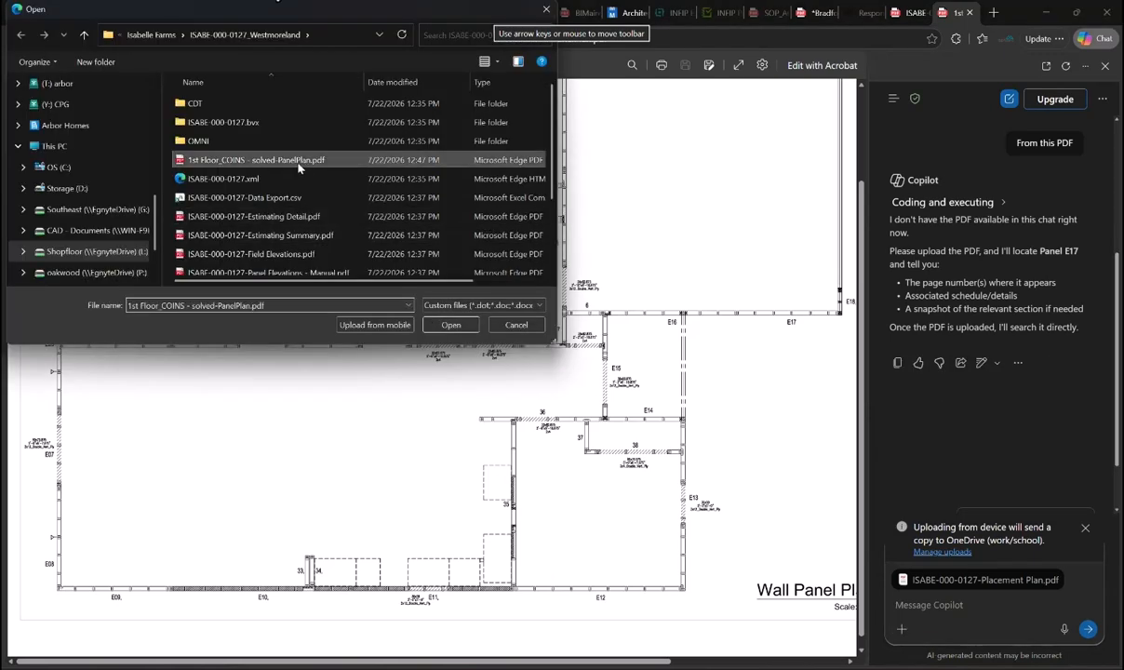
pyautogui.click(457, 329)
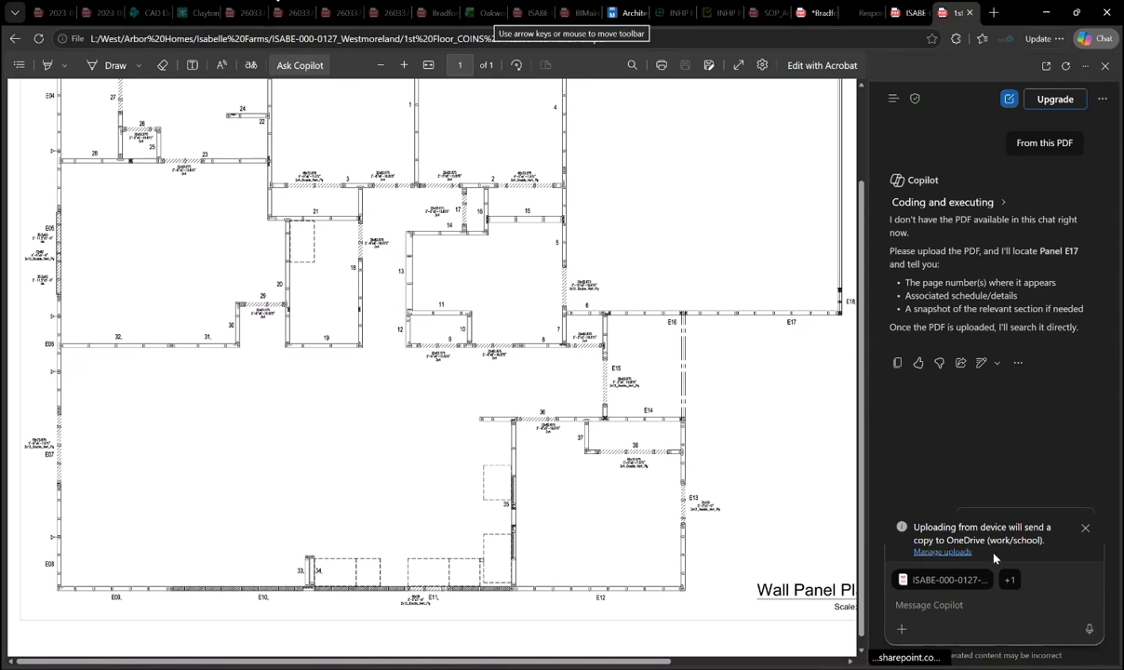
# - Ask Copilot 'Please combine into a single PDF' and open the resulting Combined_Plan_and_Panel_E17.pdf link
pyautogui.click(929, 609)
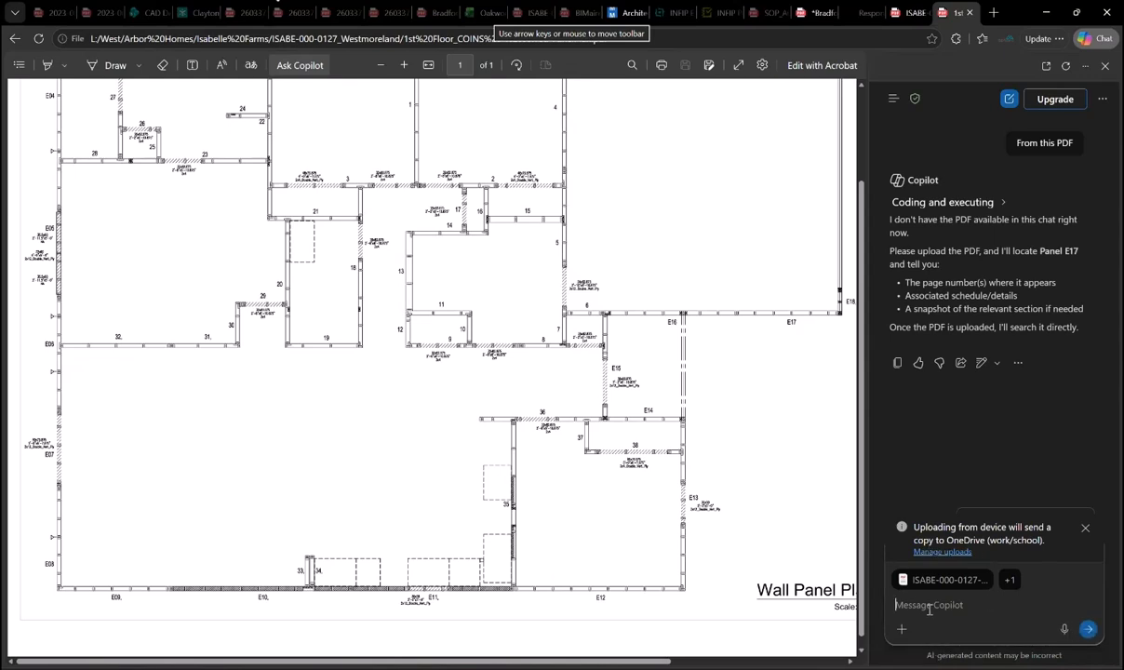
pyautogui.write('Please combine into a single ')
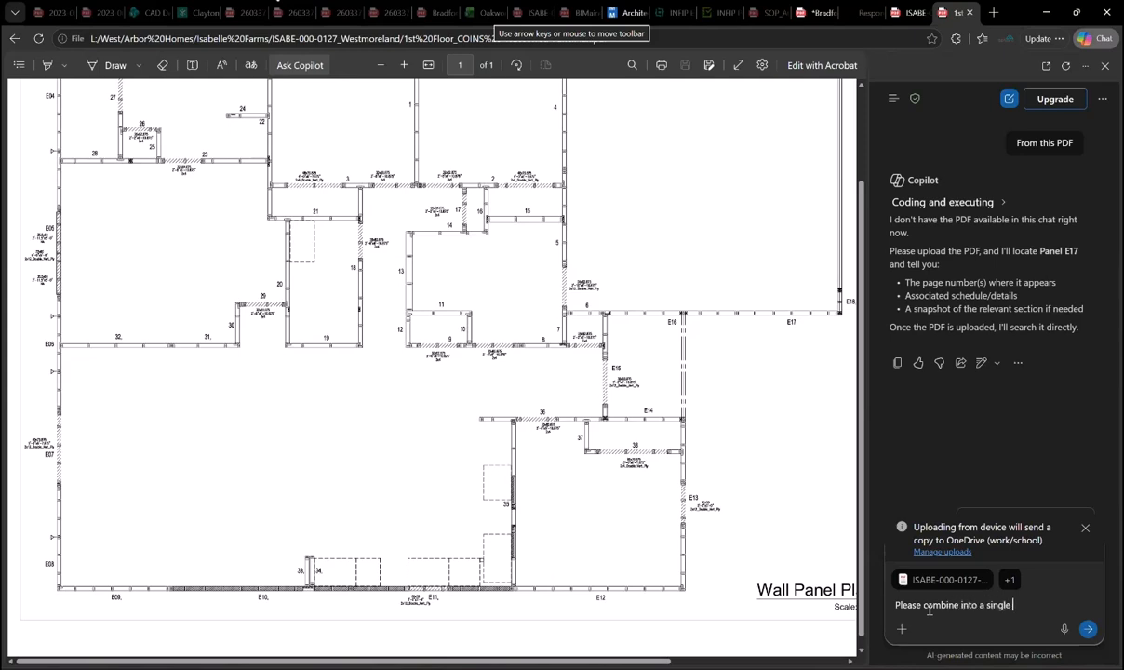
pyautogui.write('PDF')
pyautogui.click(1088, 629)
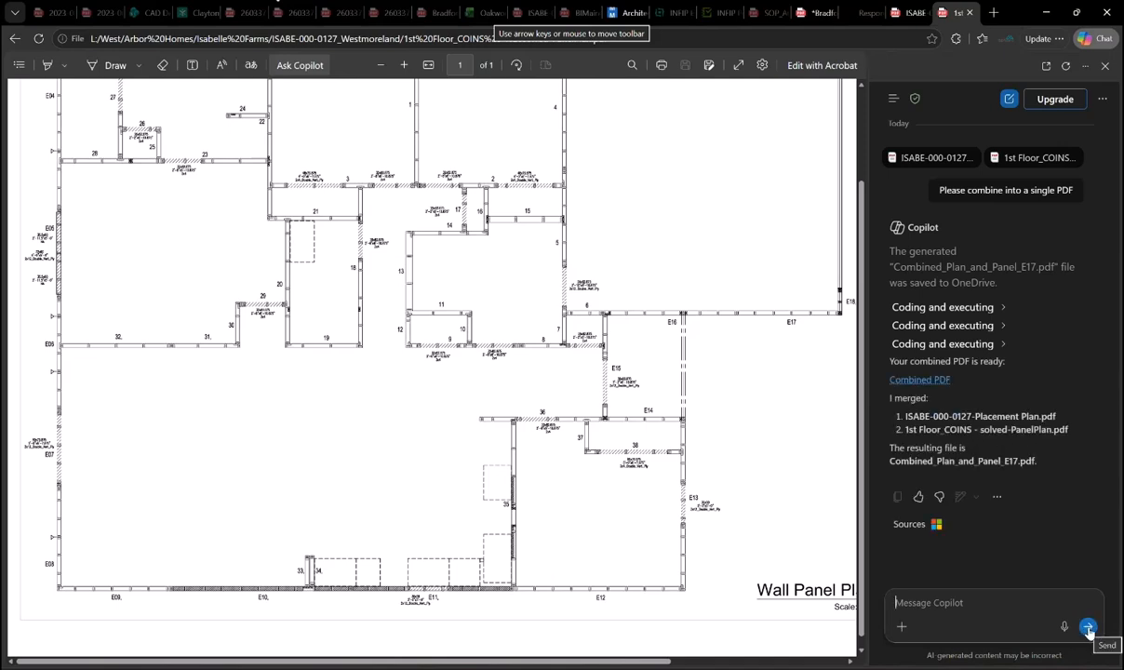
pyautogui.click(908, 380)
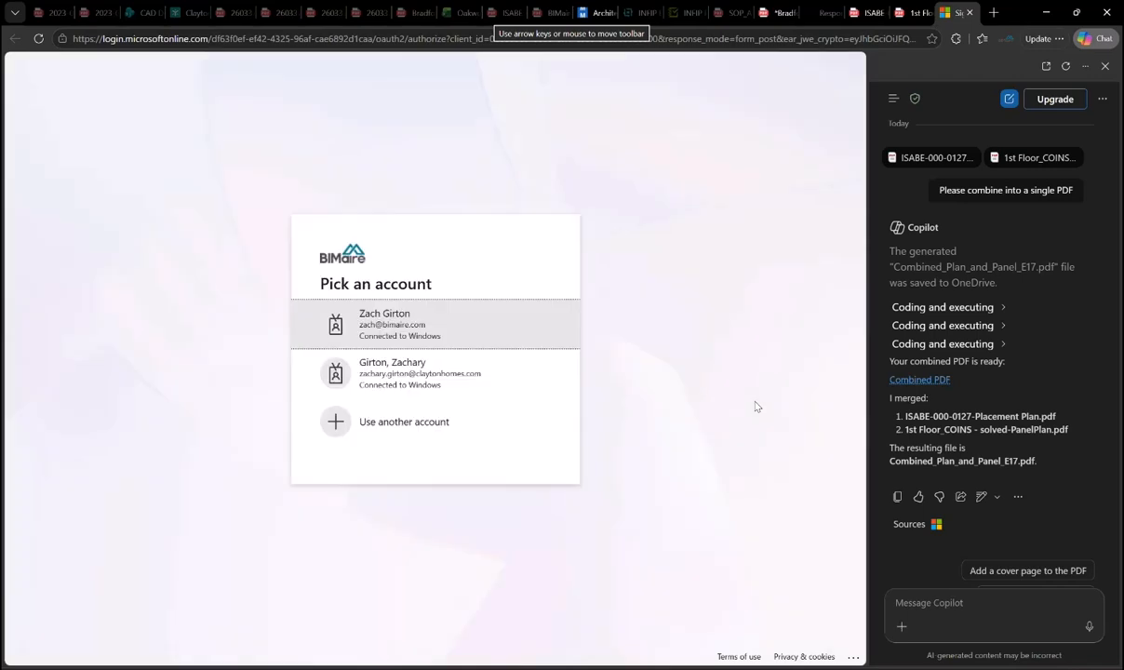
# - Sign in with the work account and scroll through both pages of Combined_Plan_and_Panel_E17.pdf
pyautogui.click(470, 329)
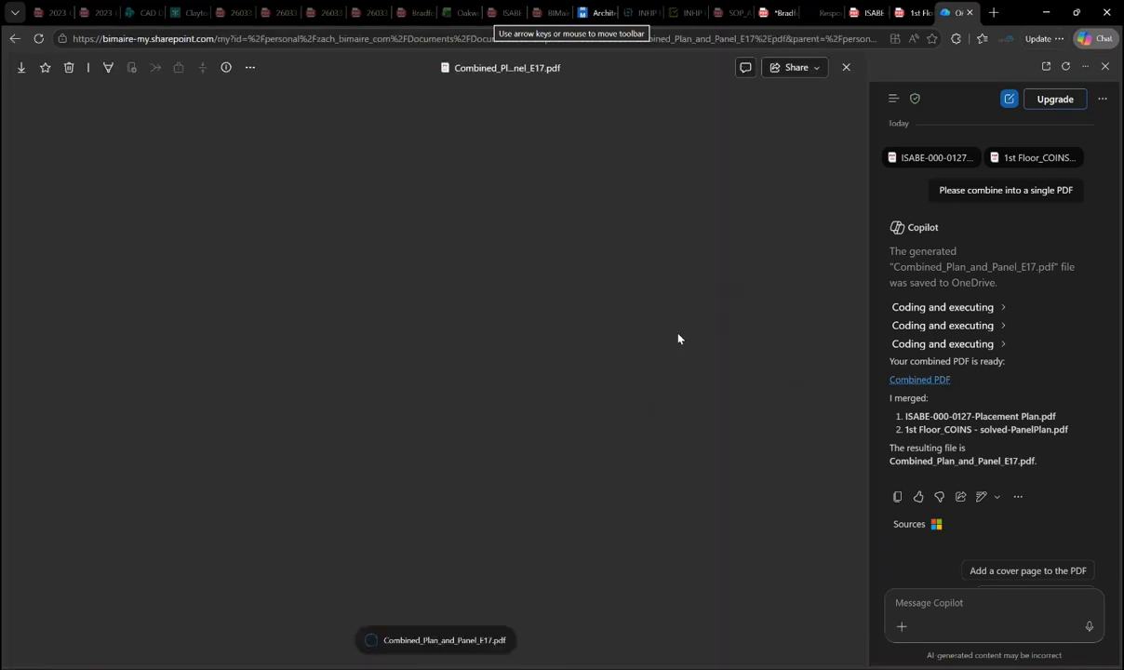
pyautogui.scroll(-5, 678, 338)
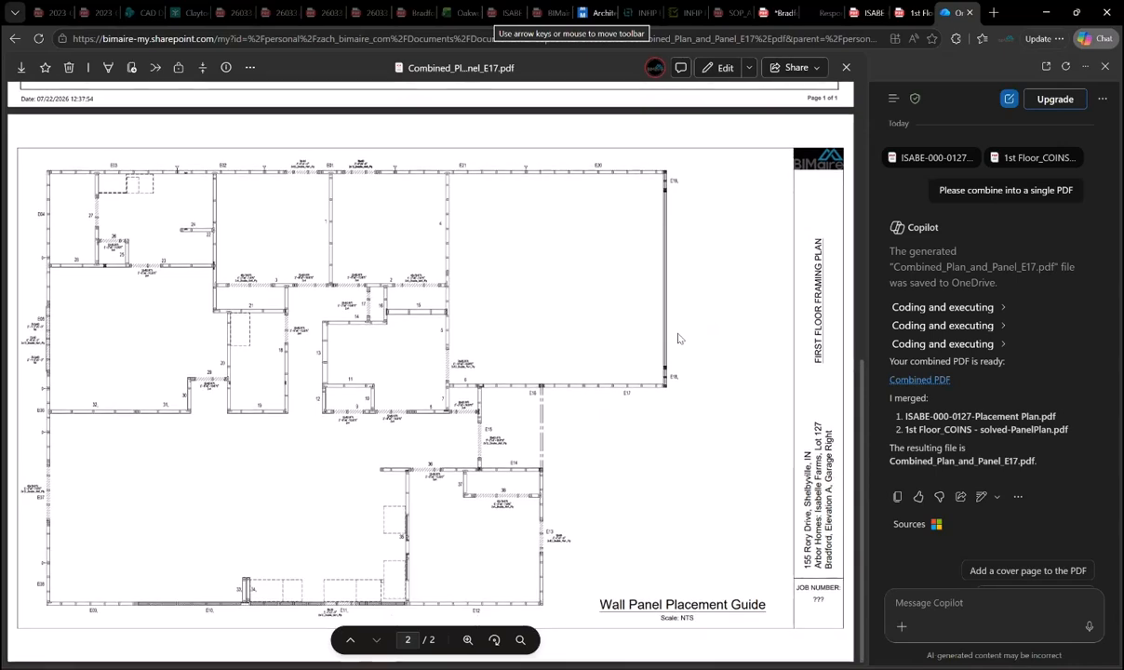
pyautogui.scroll(5, 678, 339)
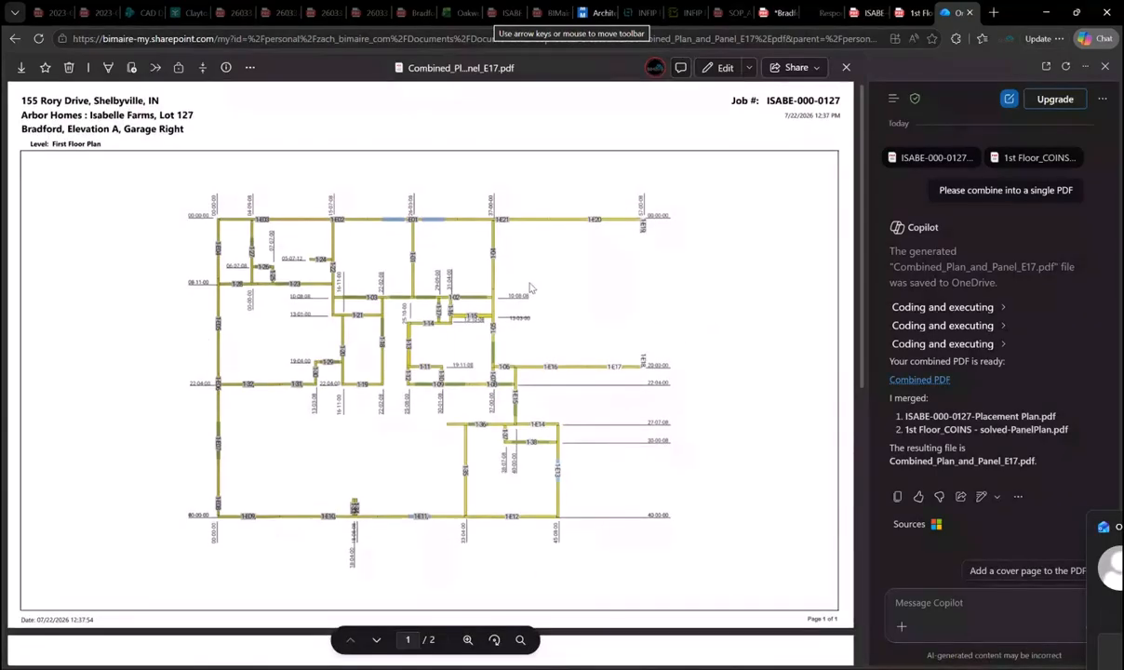
pyautogui.scroll(-3, 529, 287)
pyautogui.scroll(-3, 484, 419)
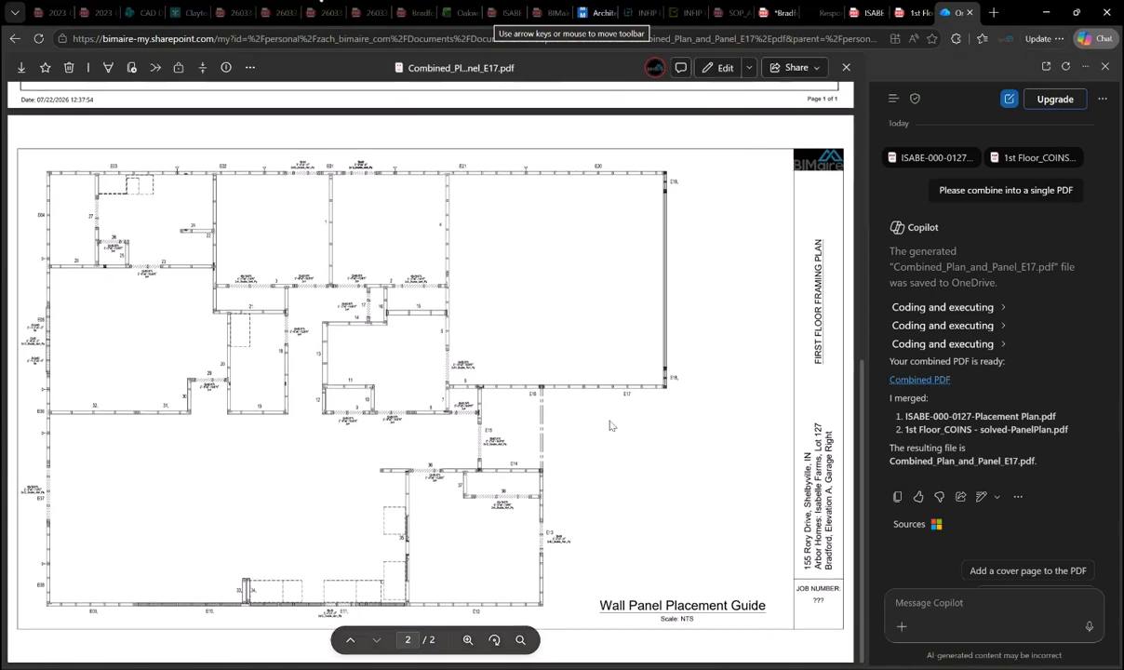
pyautogui.scroll(1, 628, 430)
pyautogui.scroll(-1, 717, 425)
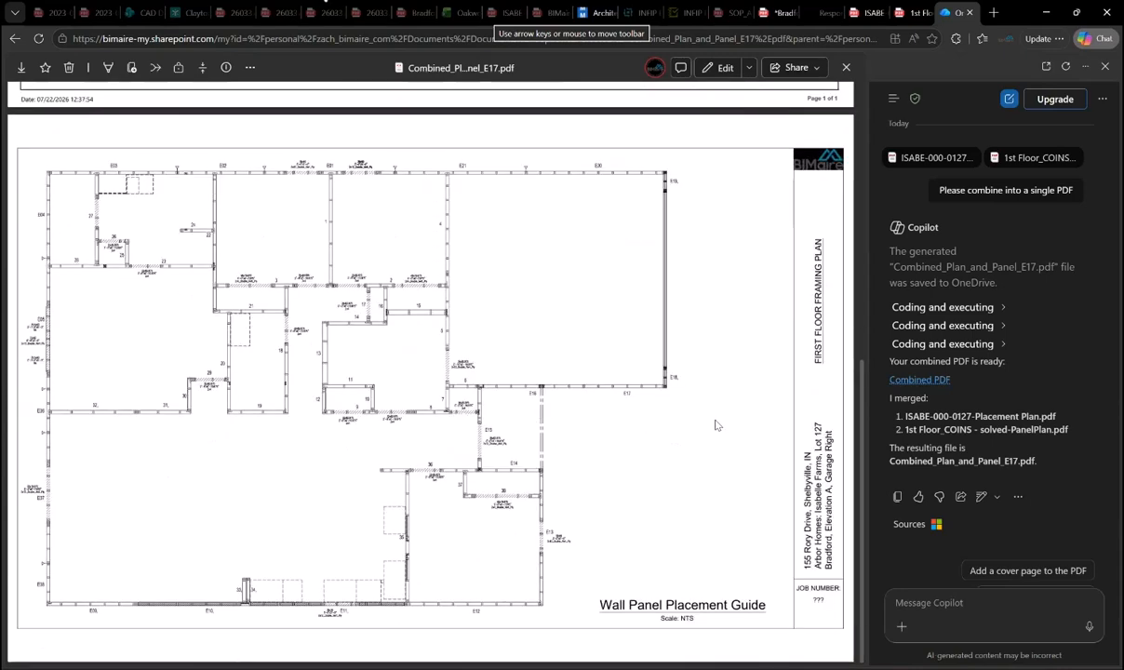